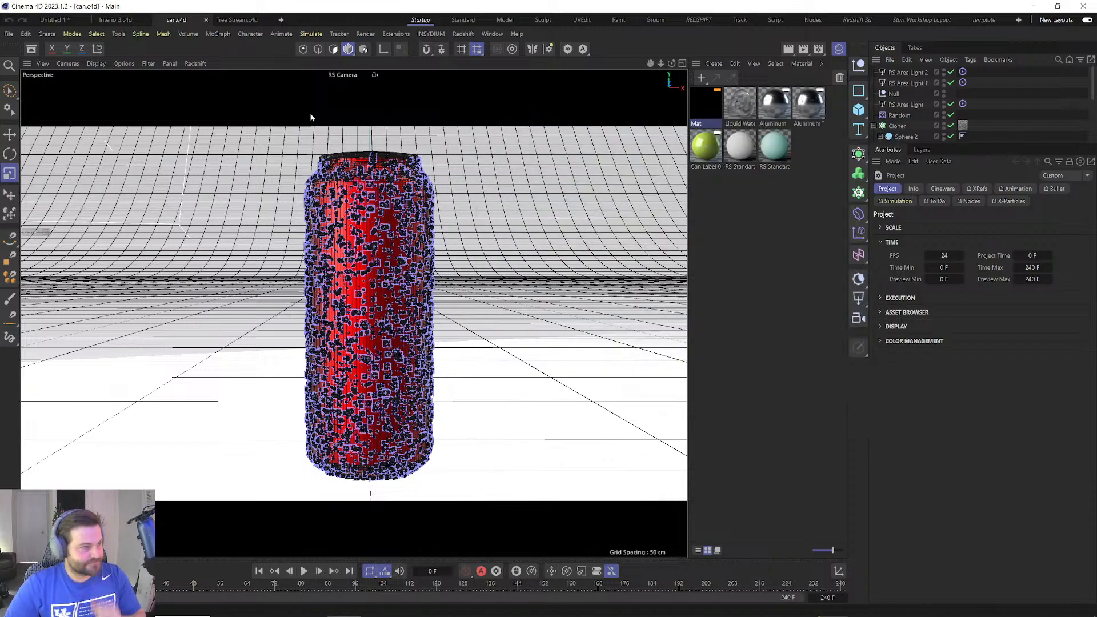
Create a new project and delete the default sphere from the scene.
click(7, 34)
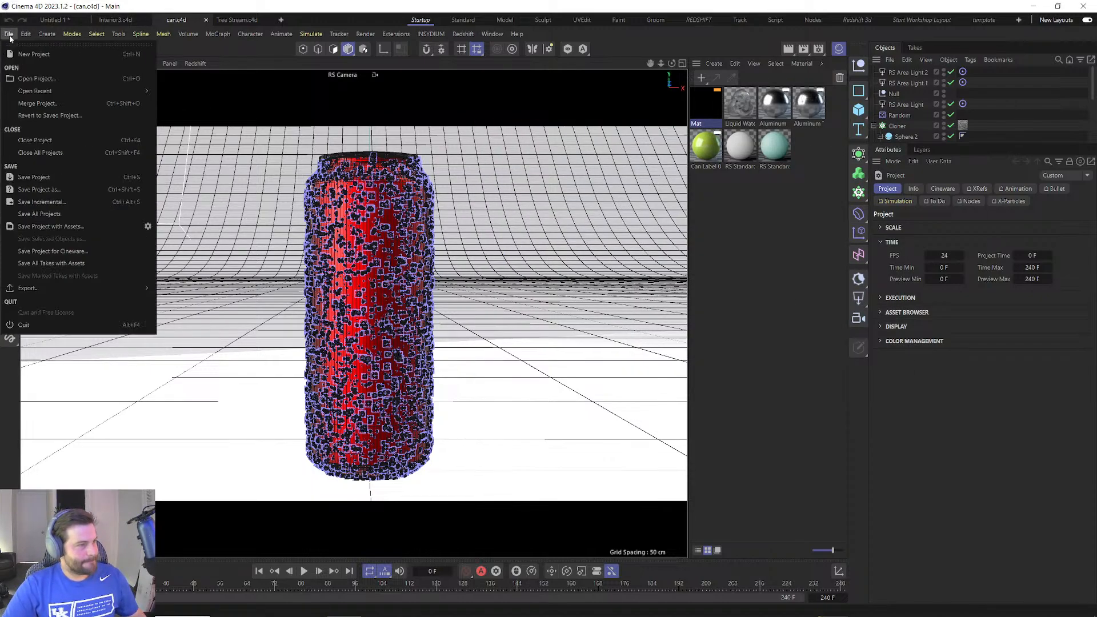
click(15, 52)
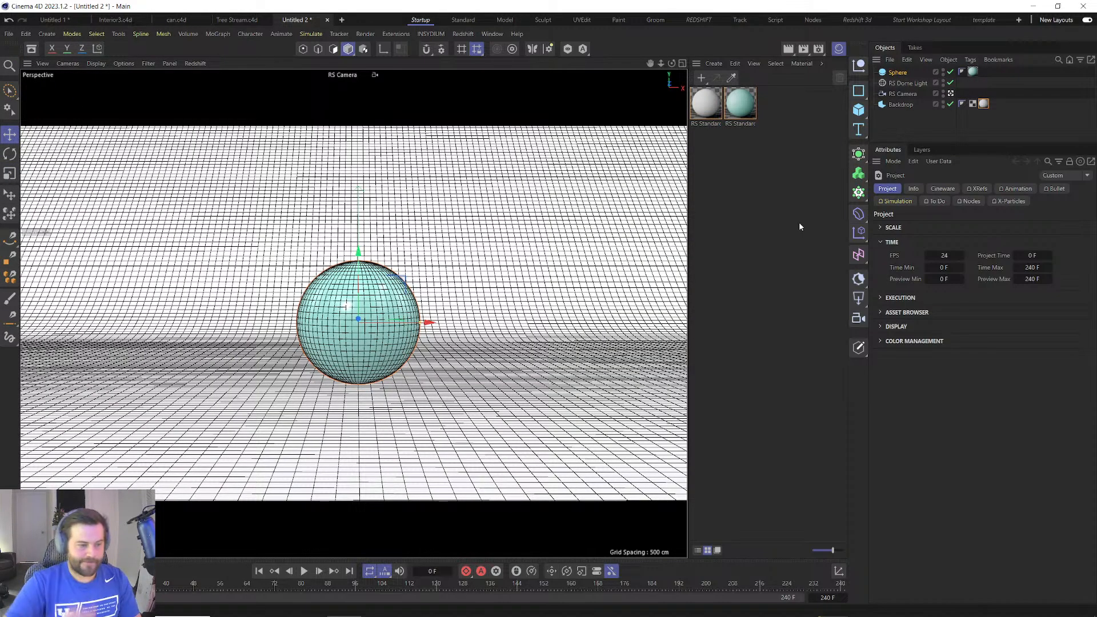
click(379, 318)
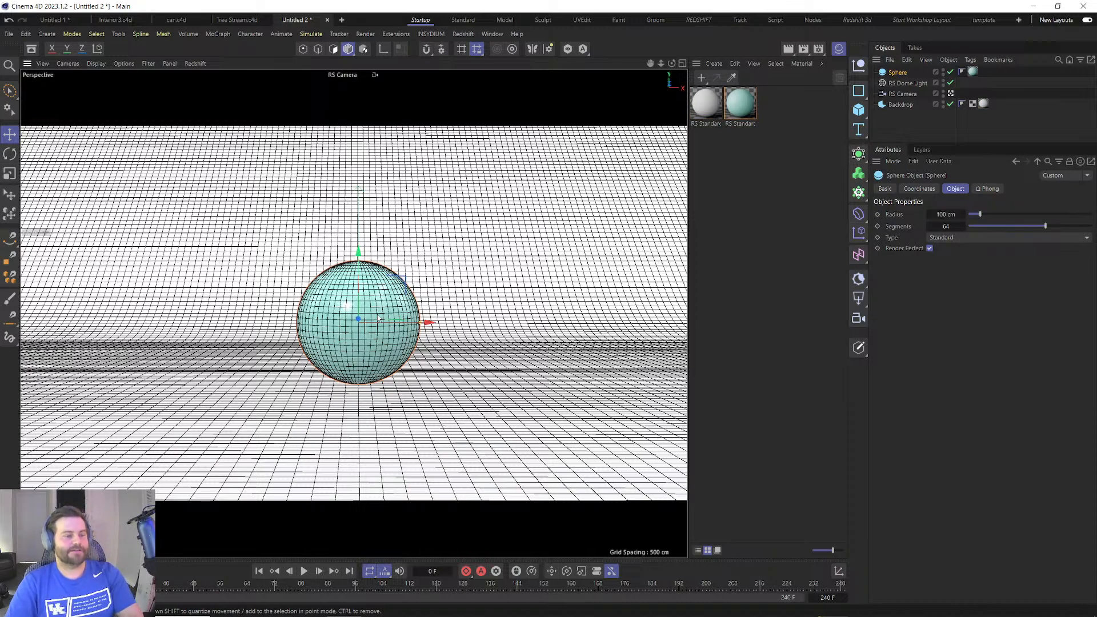
key(Delete)
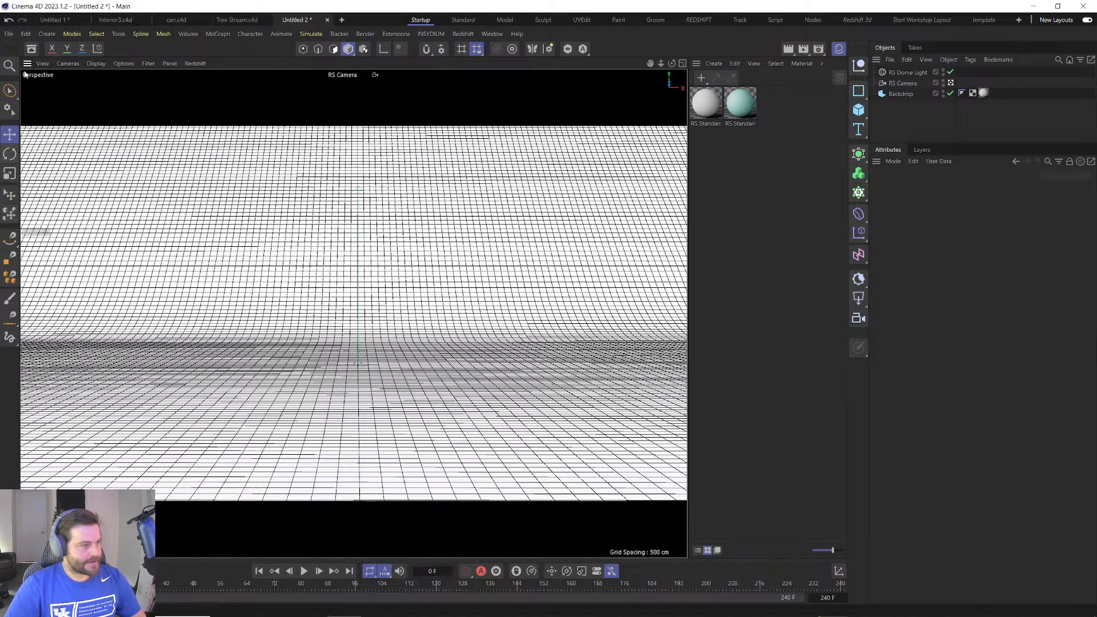
Find the "Can - Soda - 0,33L" model in the asset library by searching "can" and add it to the scene.
click(31, 50)
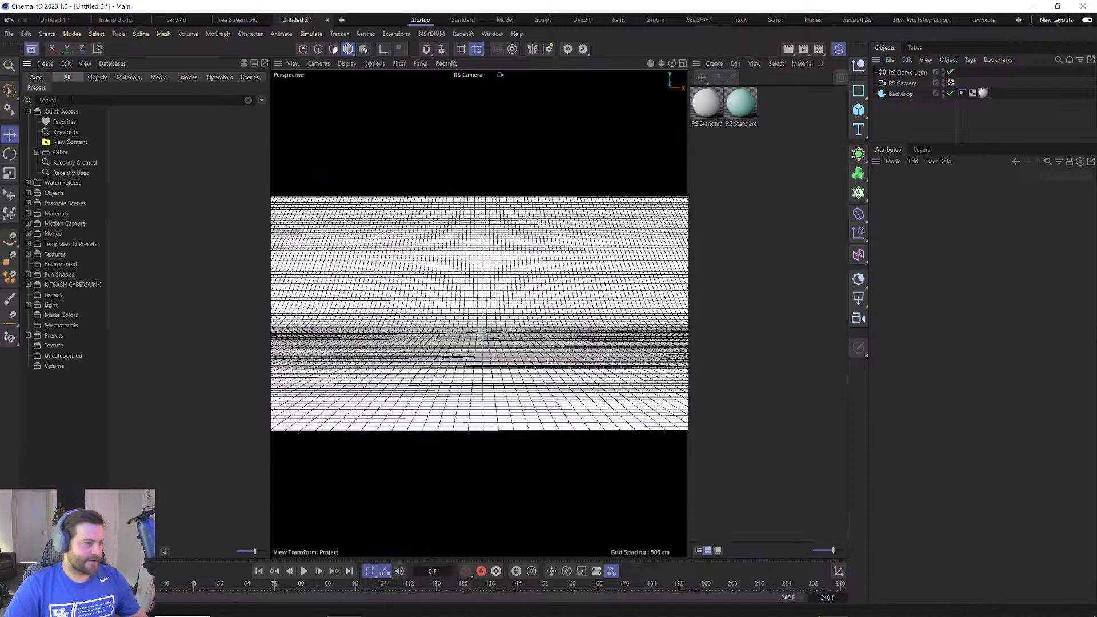
click(72, 100)
text(can)
scroll(70, 293, down, 3)
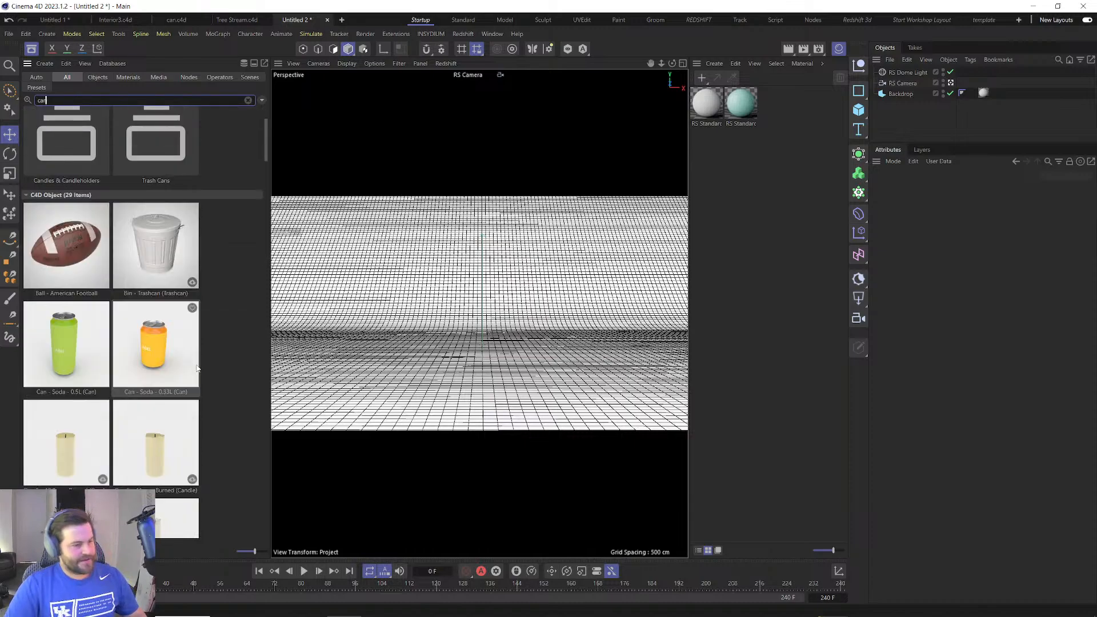
scroll(70, 293, down, 2)
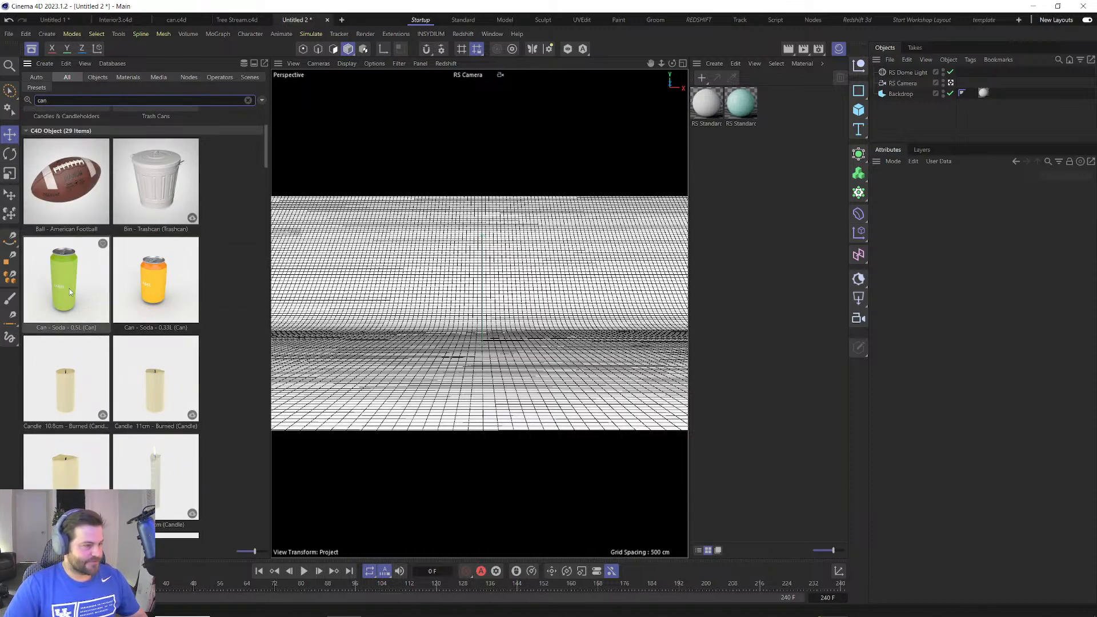
double_click(158, 285)
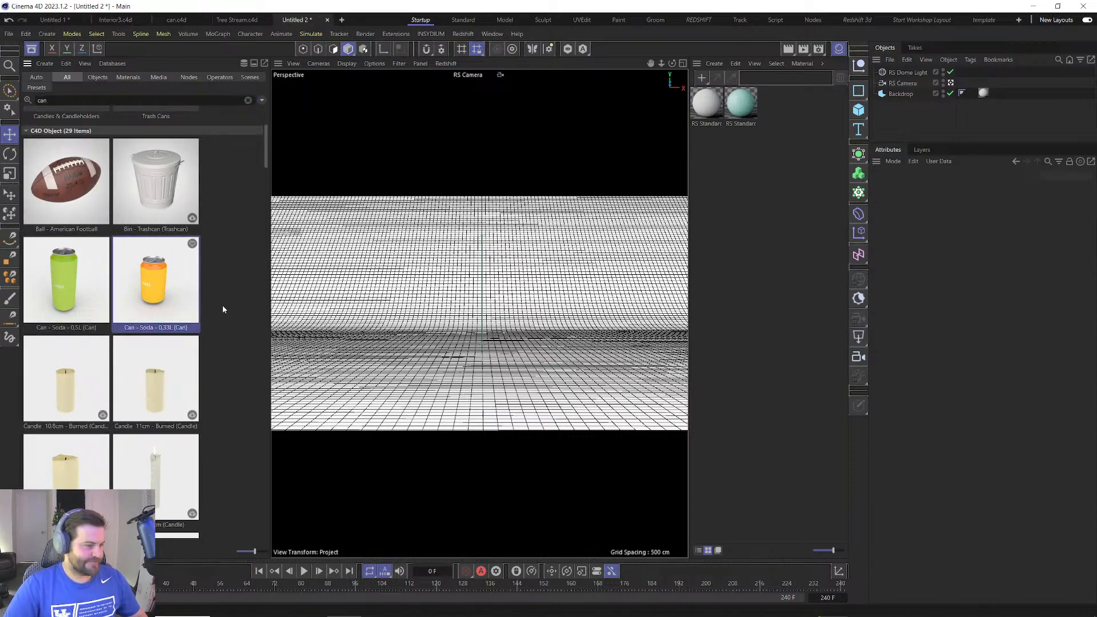
click(32, 49)
scroll(359, 392, up, 4)
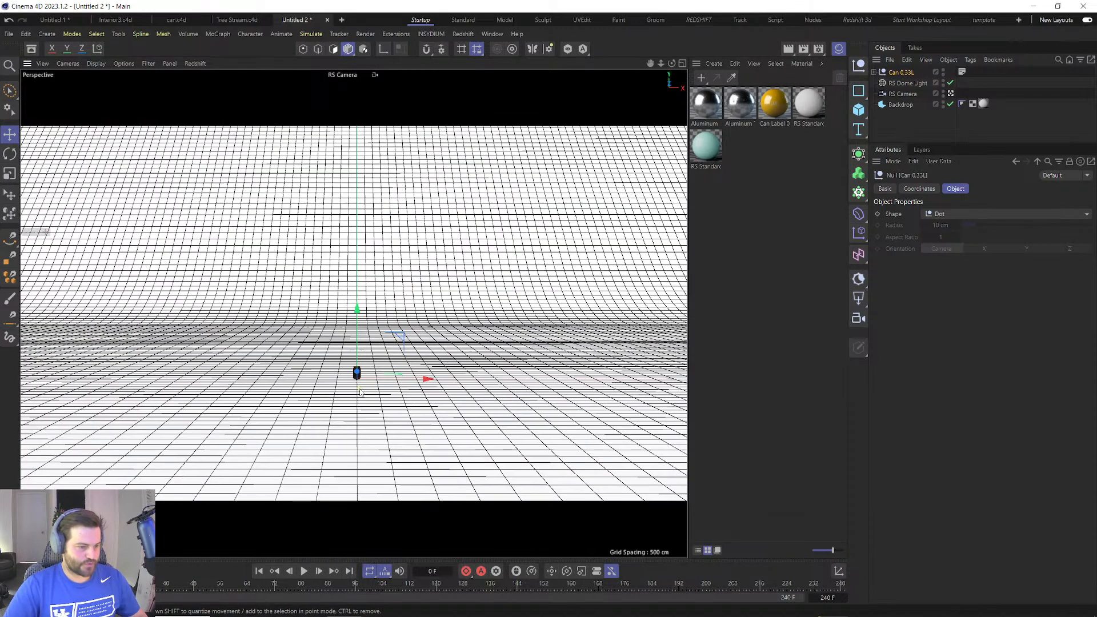
scroll(359, 392, up, 8)
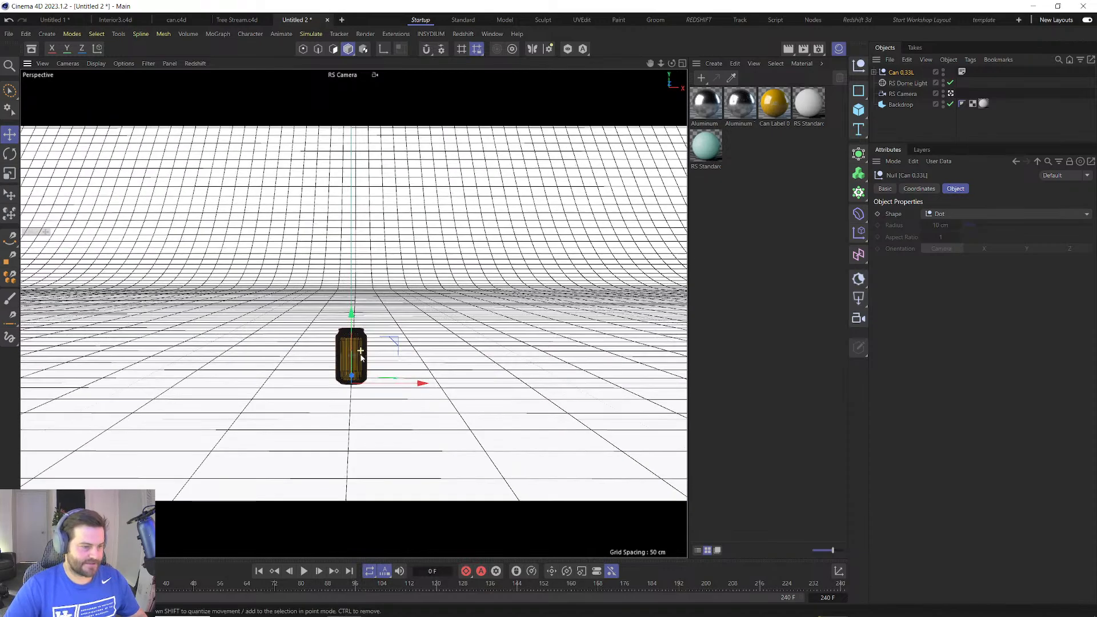
scroll(361, 357, up, 6)
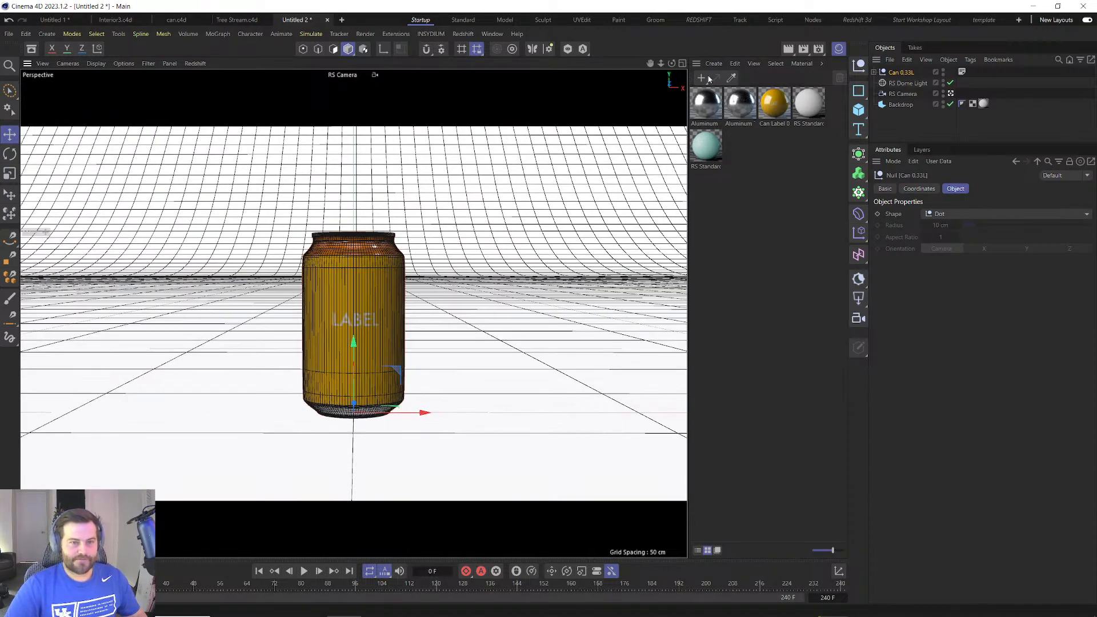
Create a new material and set its base color to deep blue with hue 229° and saturation 100%.
click(707, 78)
click(990, 277)
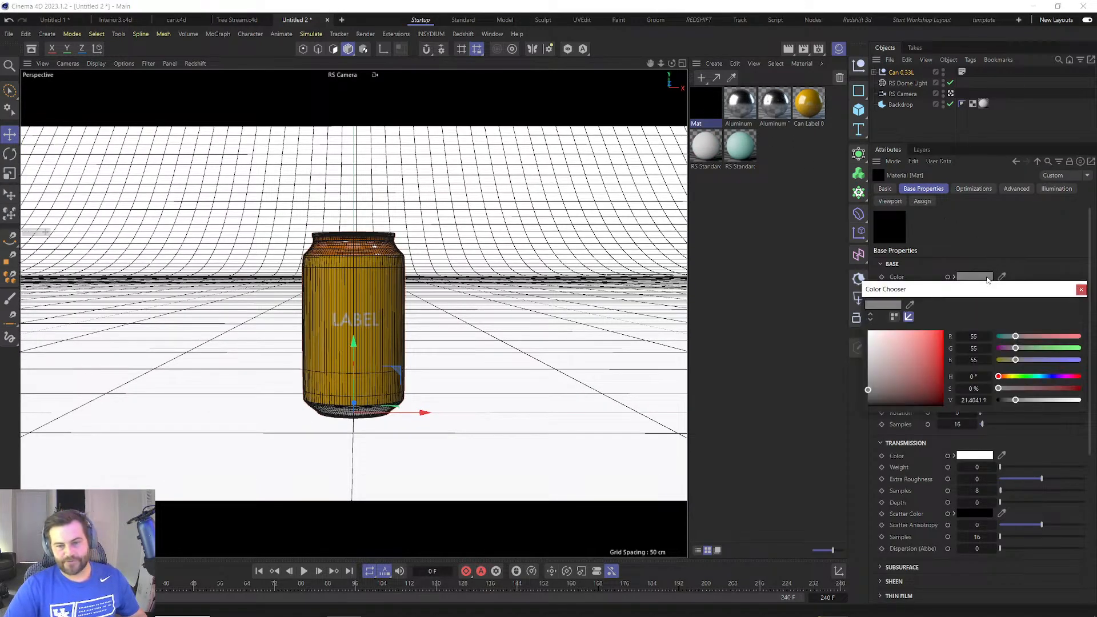
click(1049, 376)
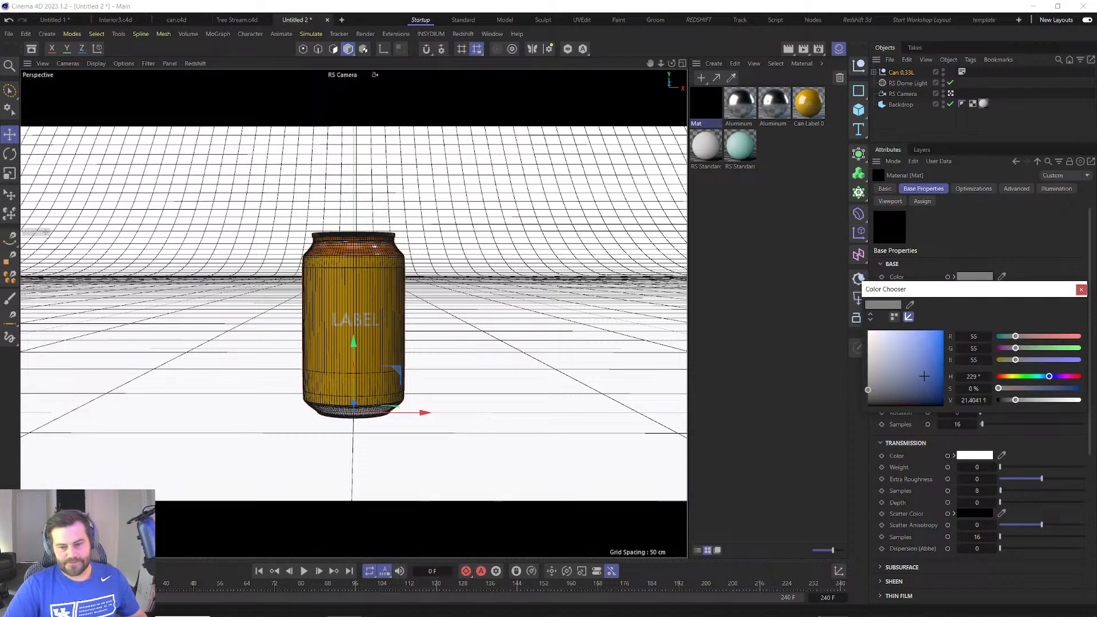
drag(921, 372, 942, 381)
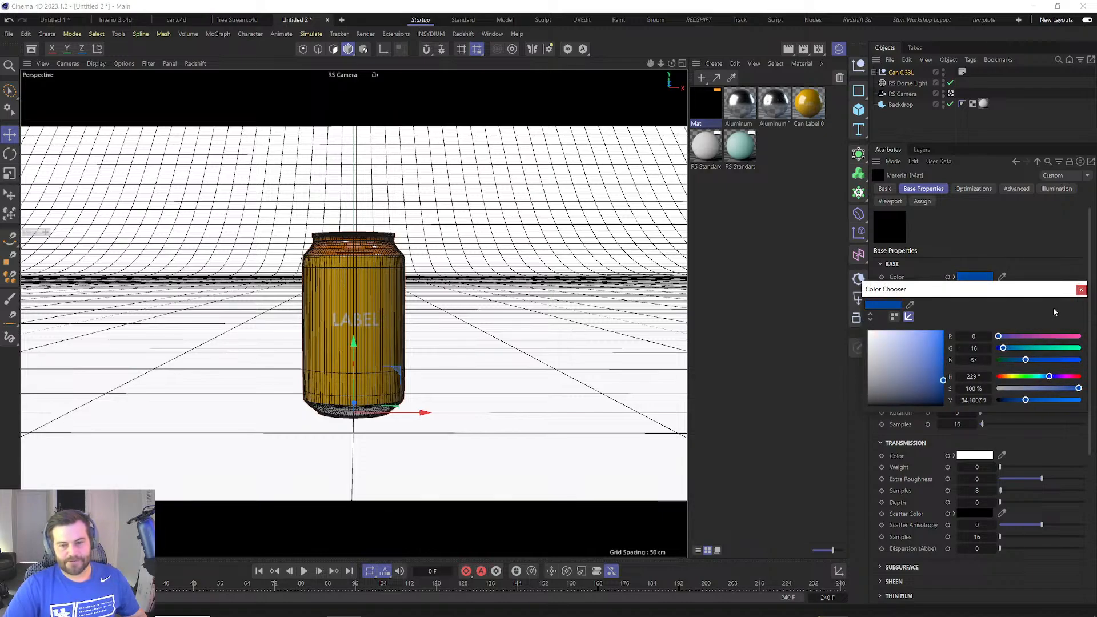
click(1081, 289)
Set the blue material's metalness to 1, roughness to about 0.322 and IOR to about 1.821, and apply it to the can.
drag(999, 323, 1085, 324)
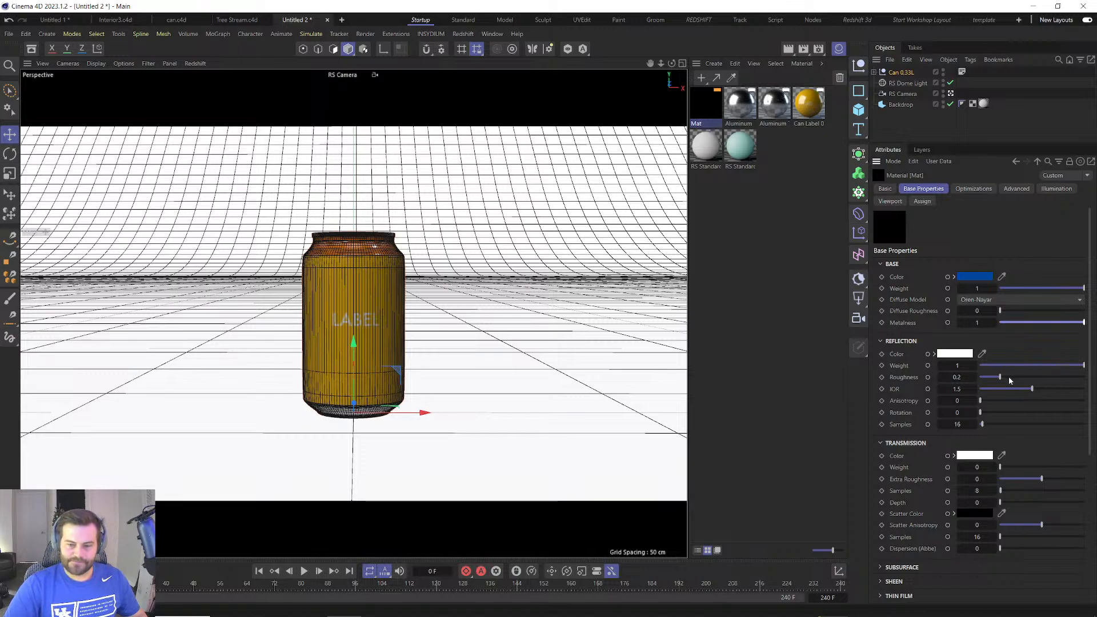
drag(999, 377, 1043, 390)
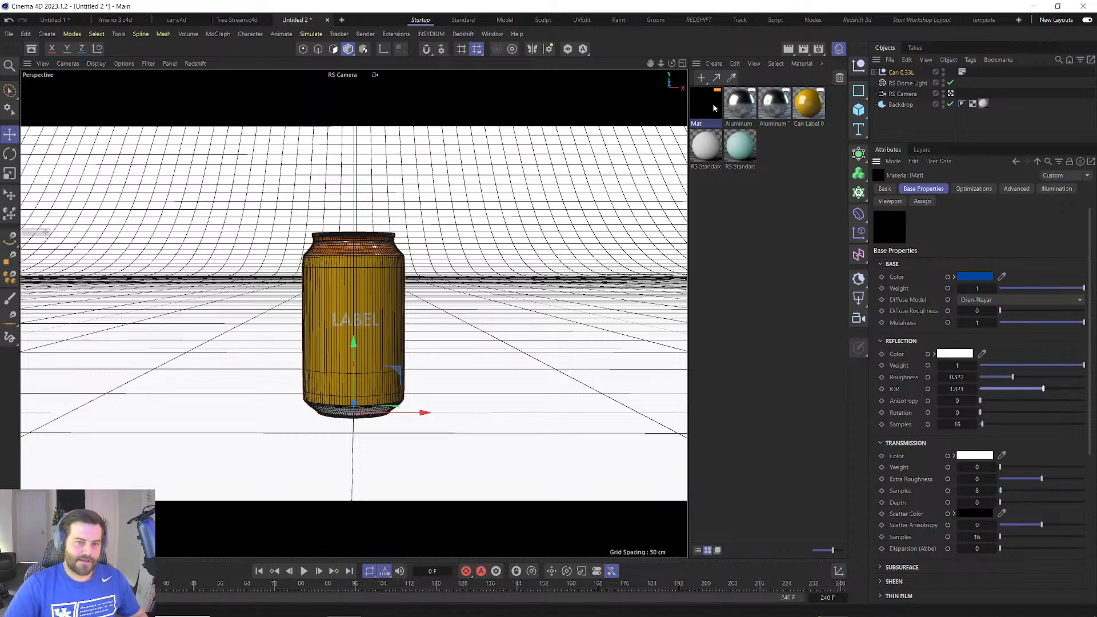
drag(706, 103, 427, 362)
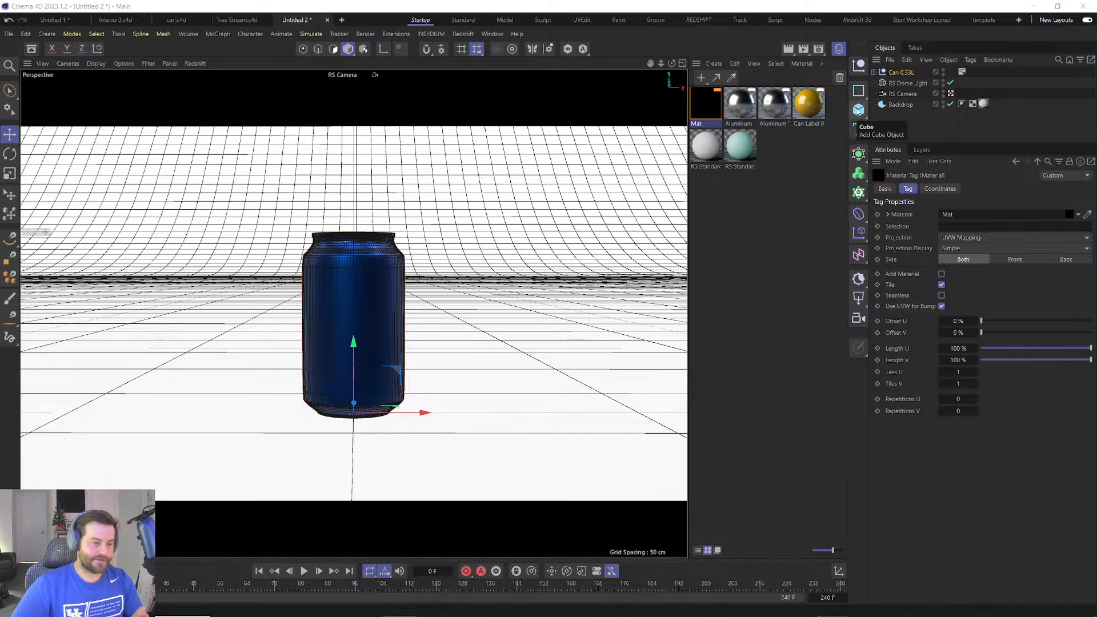
Add a sphere primitive and set its radius to 0.15 cm.
drag(857, 110, 951, 166)
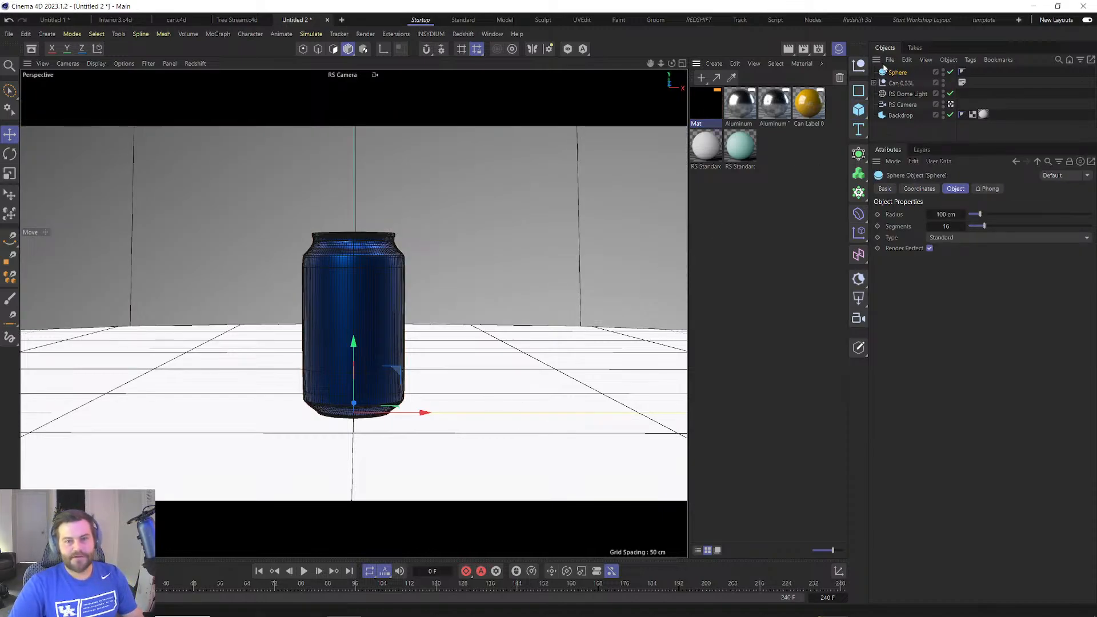
click(942, 214)
key(BackSpace)
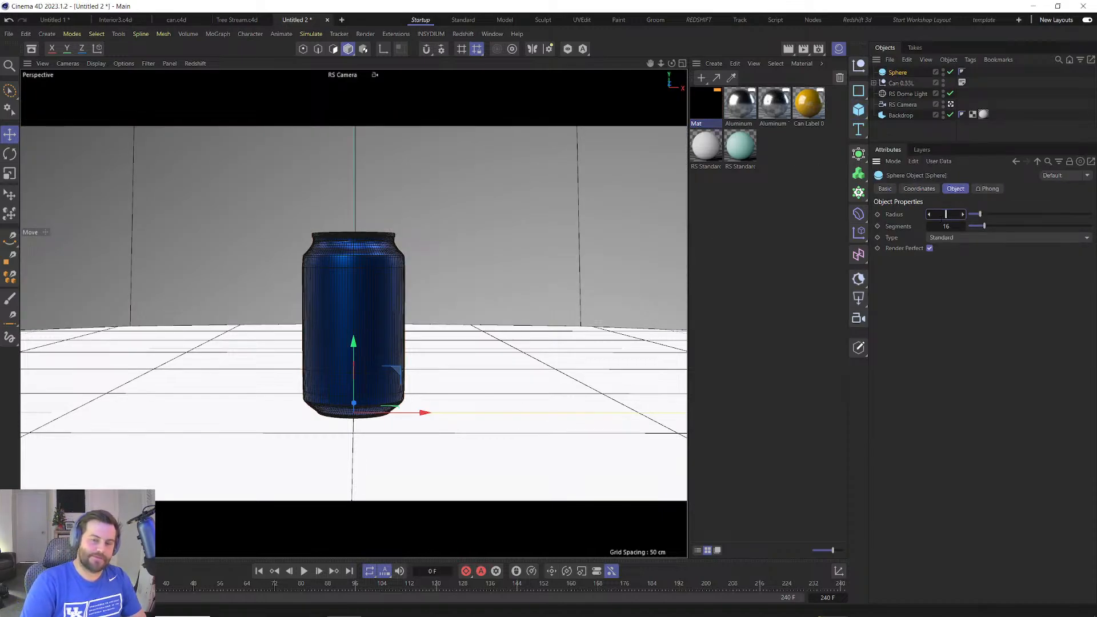
text(.15)
key(Return)
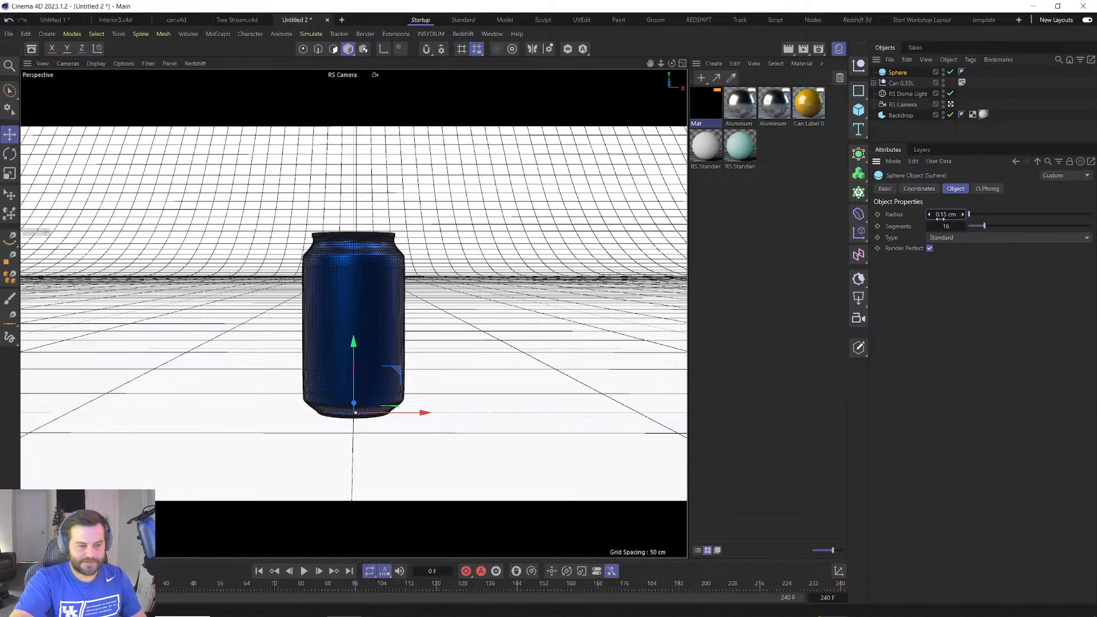
Move the small sphere out beside the can and change its type to Hexahedron.
drag(393, 370, 465, 406)
scroll(464, 407, up, 10)
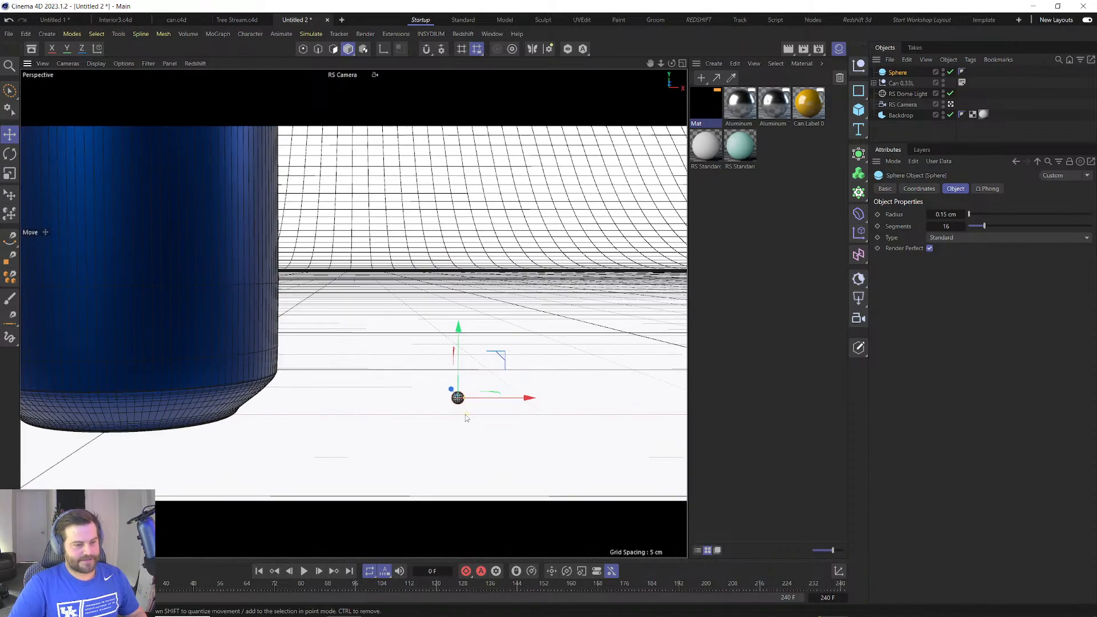
scroll(464, 410, up, 5)
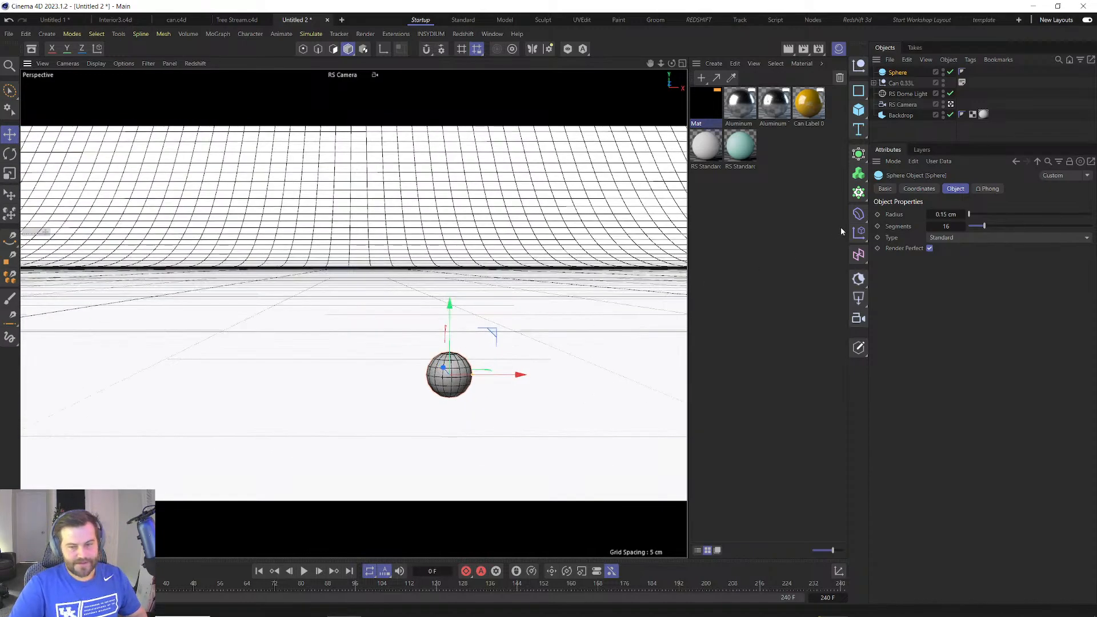
click(971, 237)
click(959, 286)
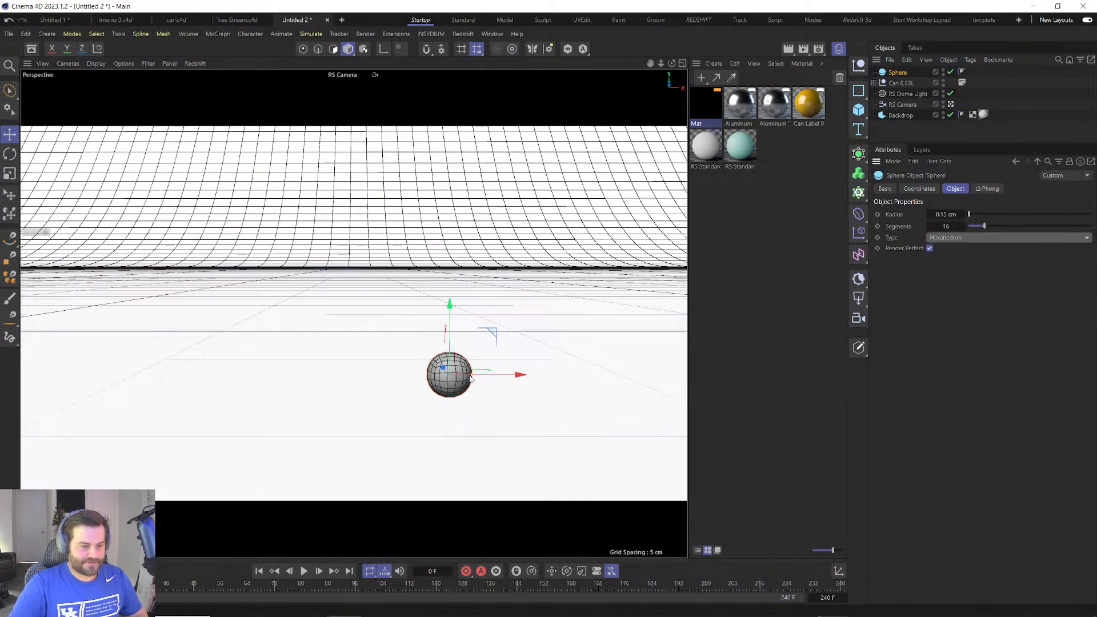
scroll(456, 382, up, 4)
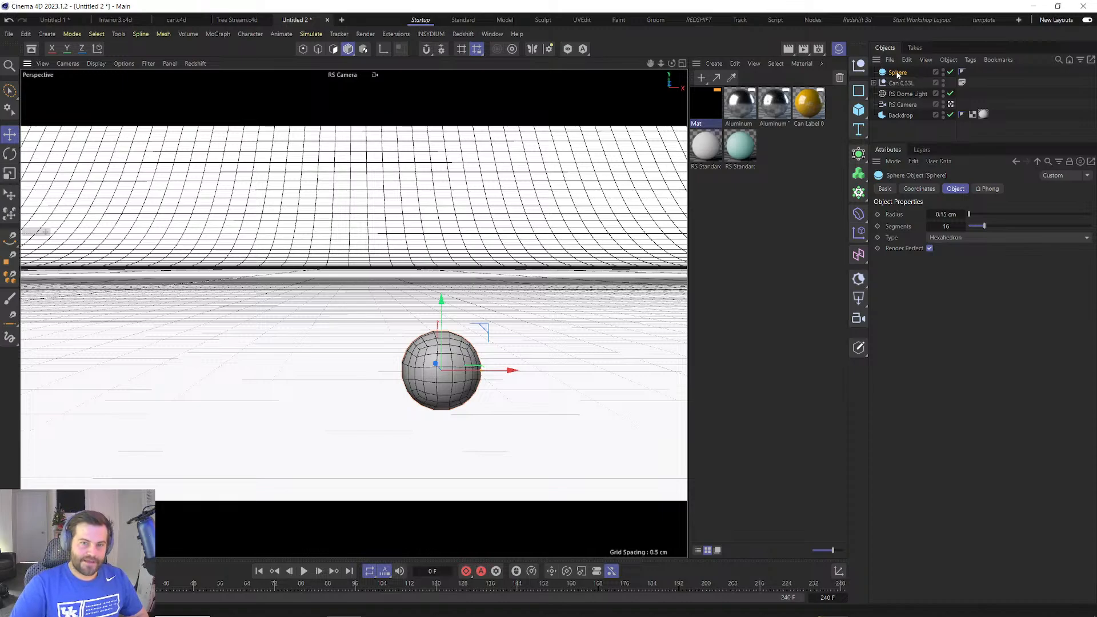
Add an FFD deformer as a child of the sphere and prepare to brush-select its cage points in point mode.
click(858, 214)
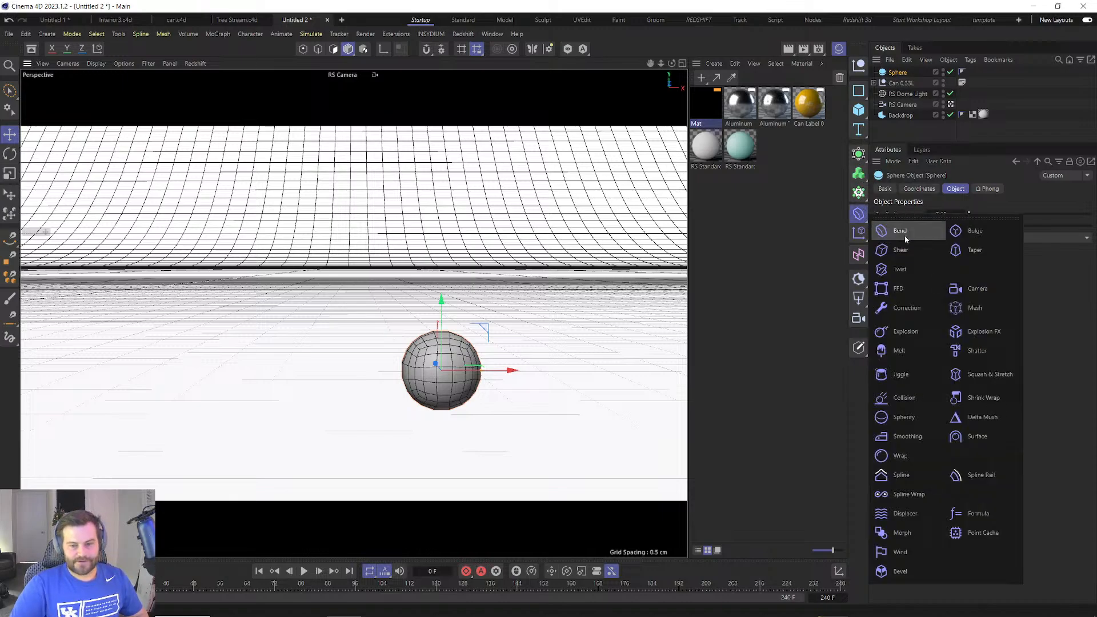
click(901, 290)
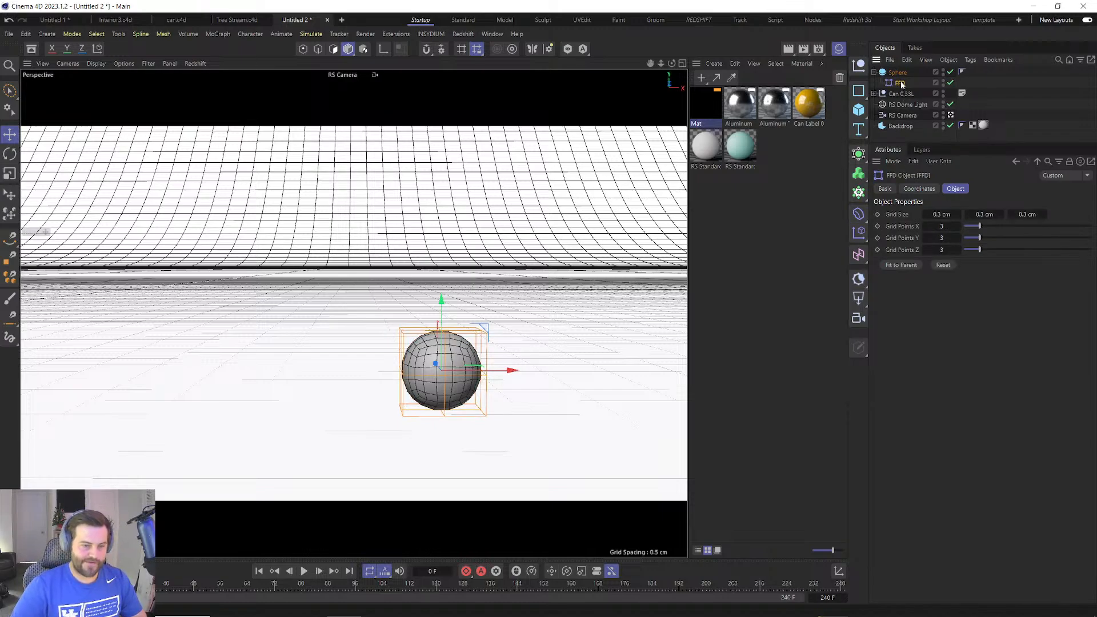
click(302, 49)
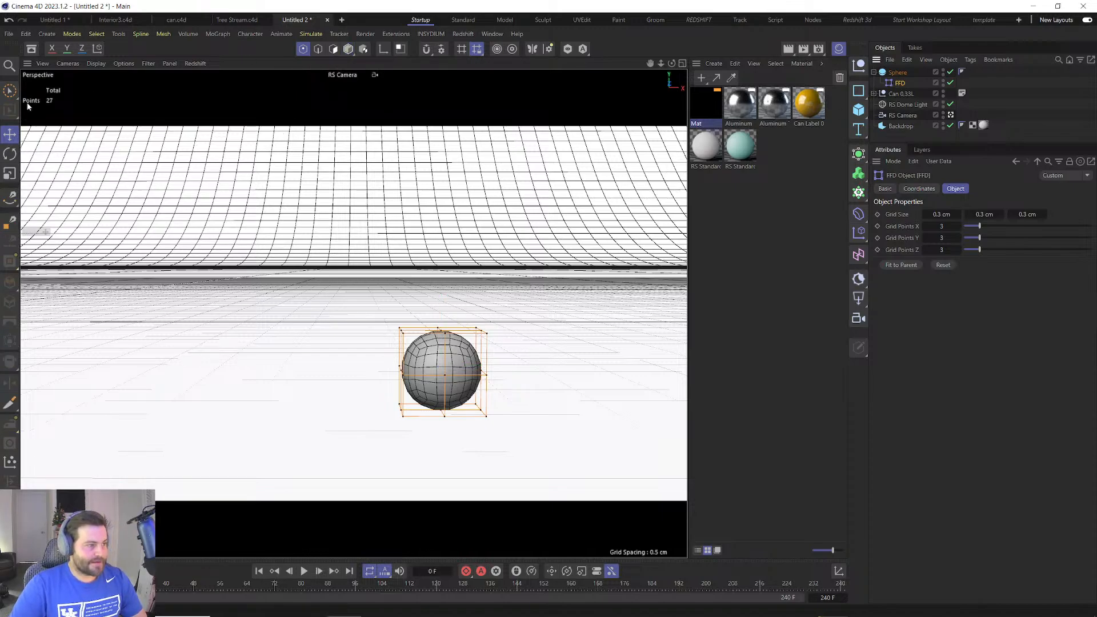
click(10, 91)
Try pulling the FFD cage's upper-left corner points outward, undo it, and try a different X grid point count.
click(443, 374)
click(401, 330)
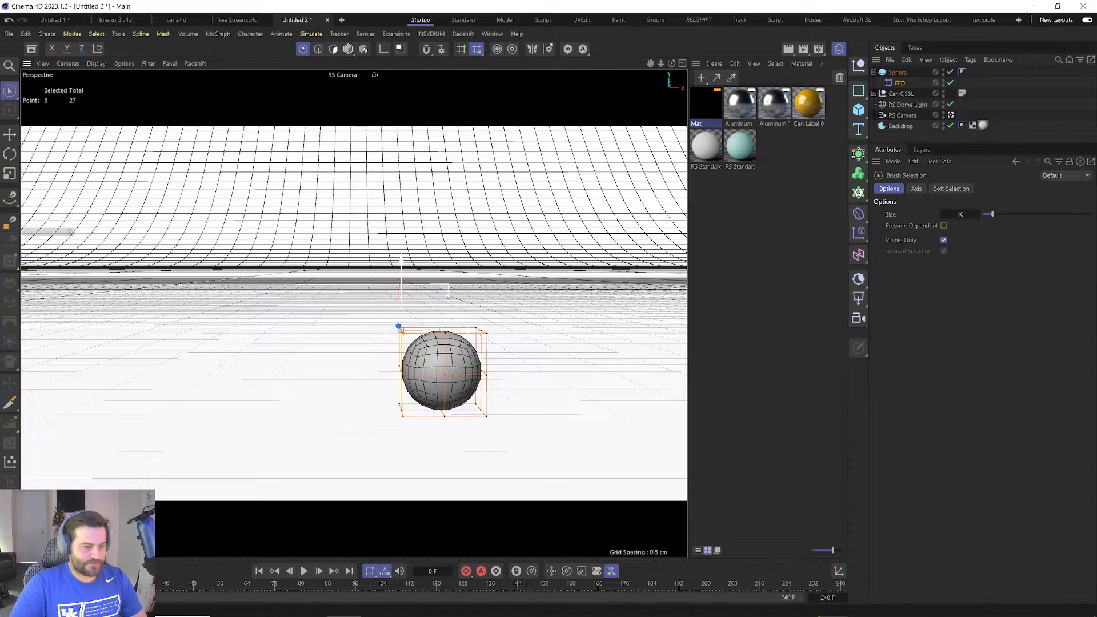
drag(399, 326, 320, 323)
key(ctrl+z)
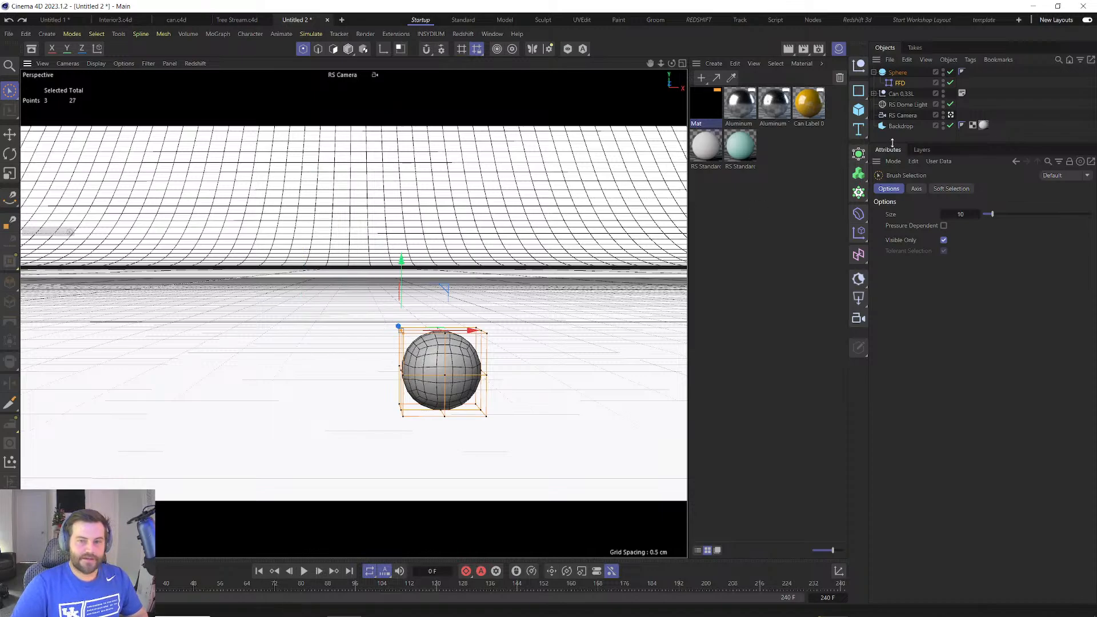
click(900, 83)
mouse_move(979, 226)
mouse_down()
mouse_move(1033, 223)
mouse_move(989, 226)
mouse_up()
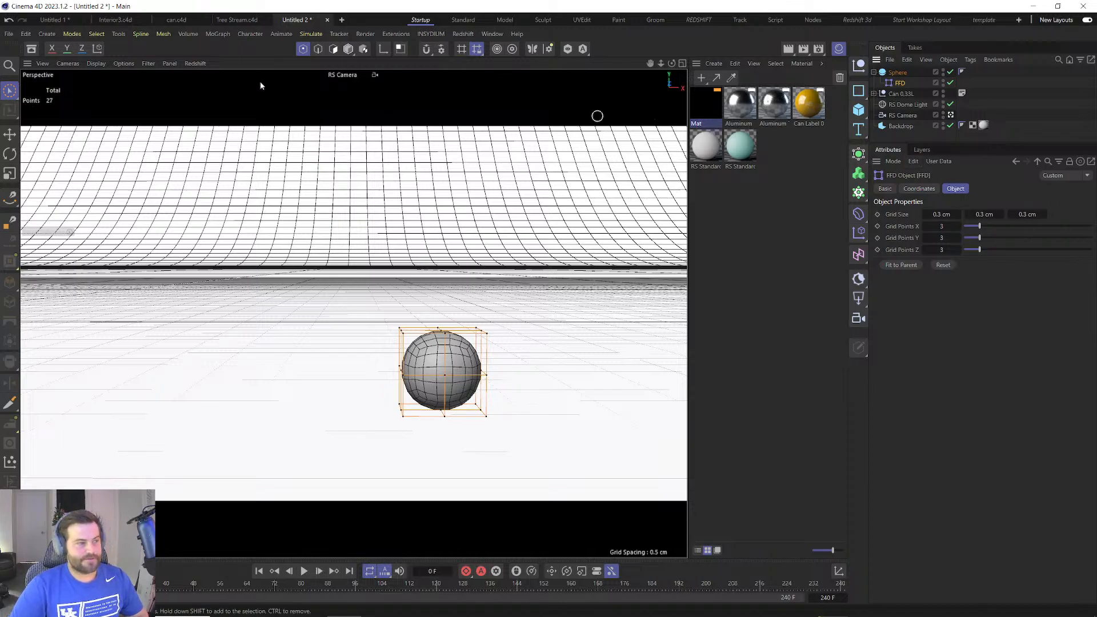
Select the nine bottom points of the FFD cage and raise them to flatten the sphere's underside into a dome.
click(15, 92)
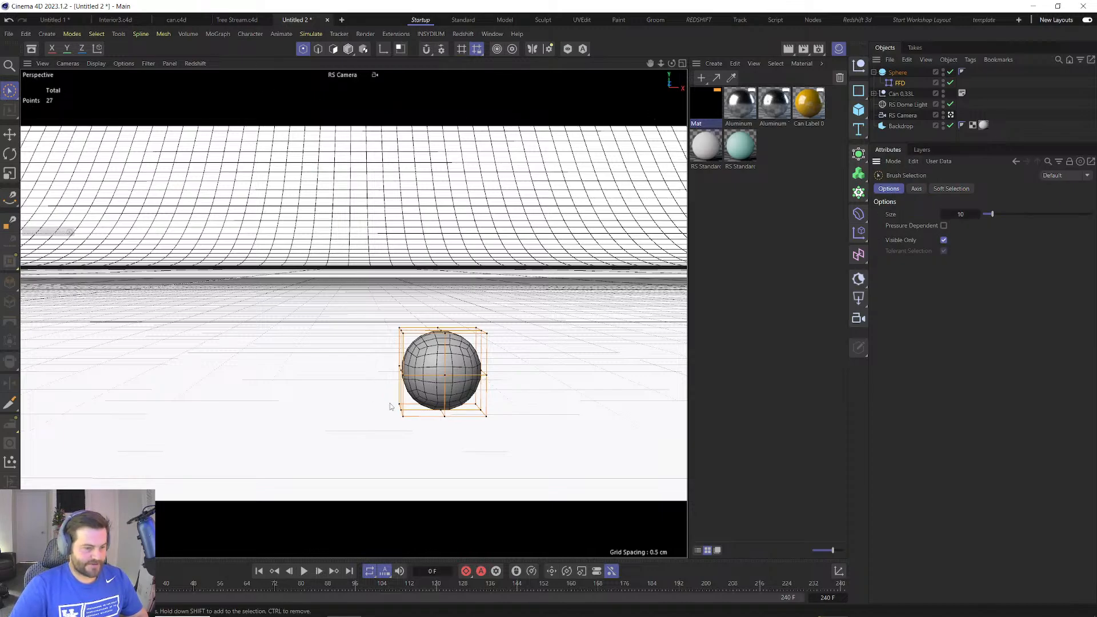
mouse_move(401, 413)
mouse_down()
mouse_move(485, 416)
mouse_move(450, 406)
mouse_move(465, 424)
mouse_up()
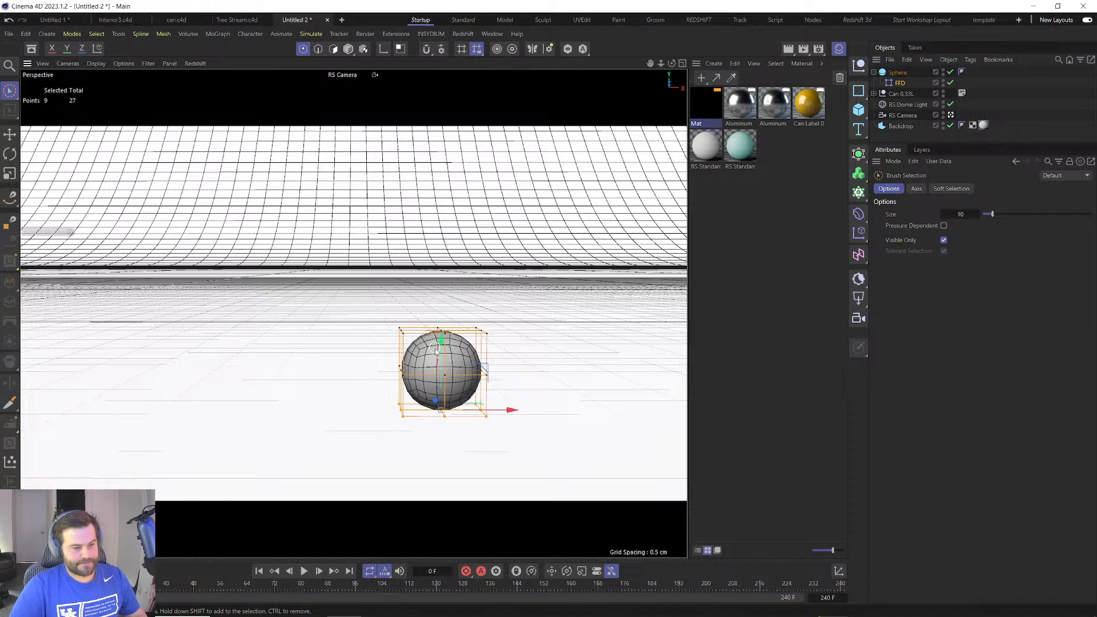
drag(443, 345, 441, 312)
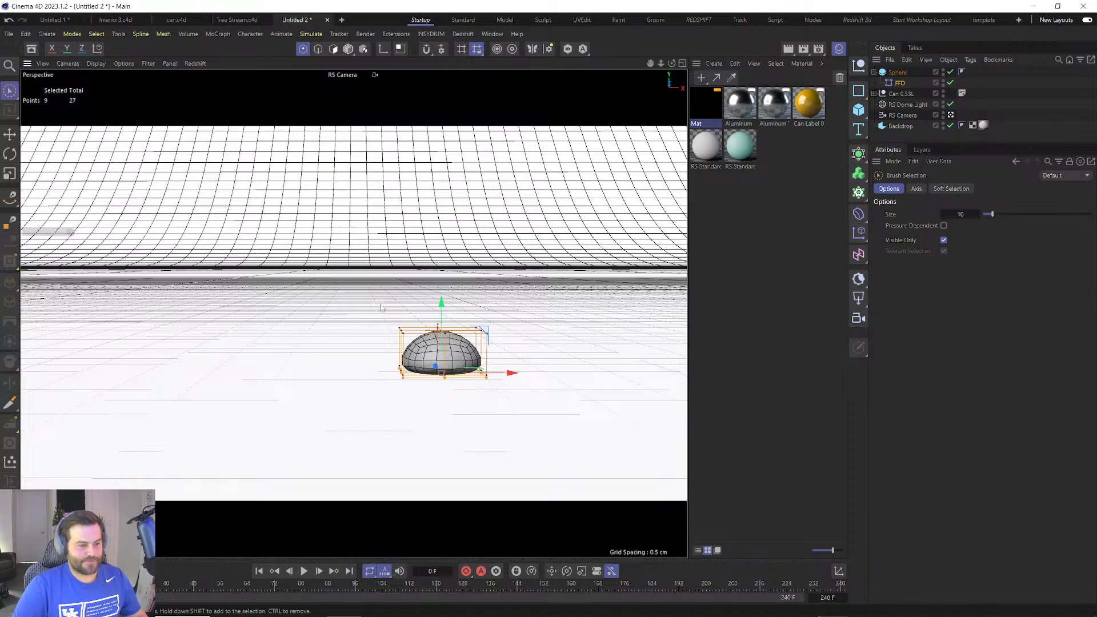
click(400, 326)
Duplicate the dome-shaped sphere together with its FFD deformer and place the copy beside the original along X.
click(898, 73)
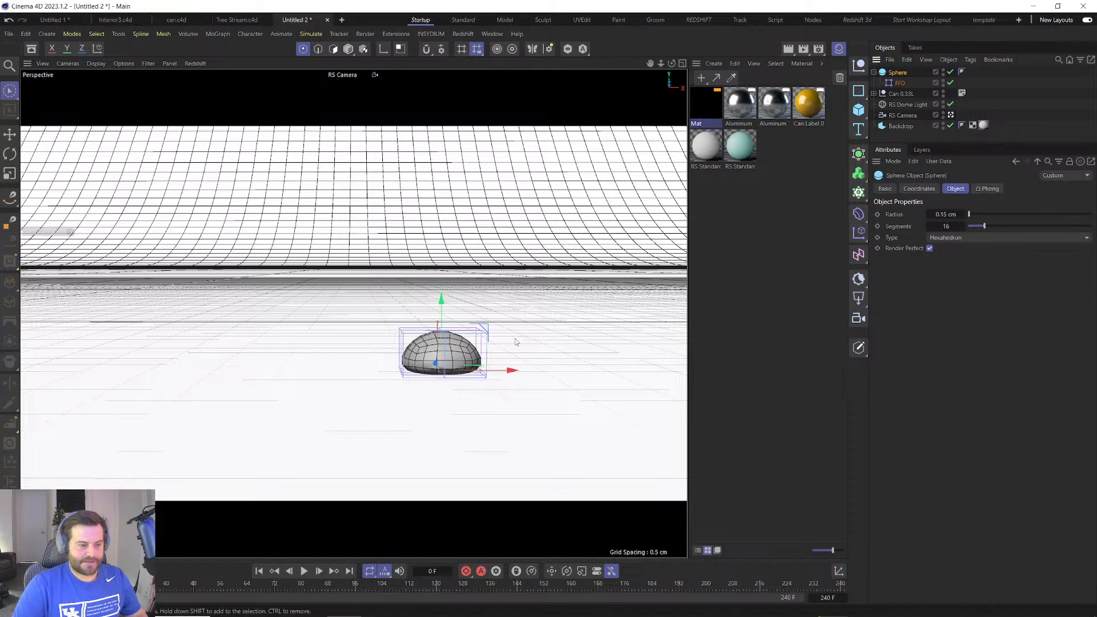
ctrl+drag(483, 370, 383, 373)
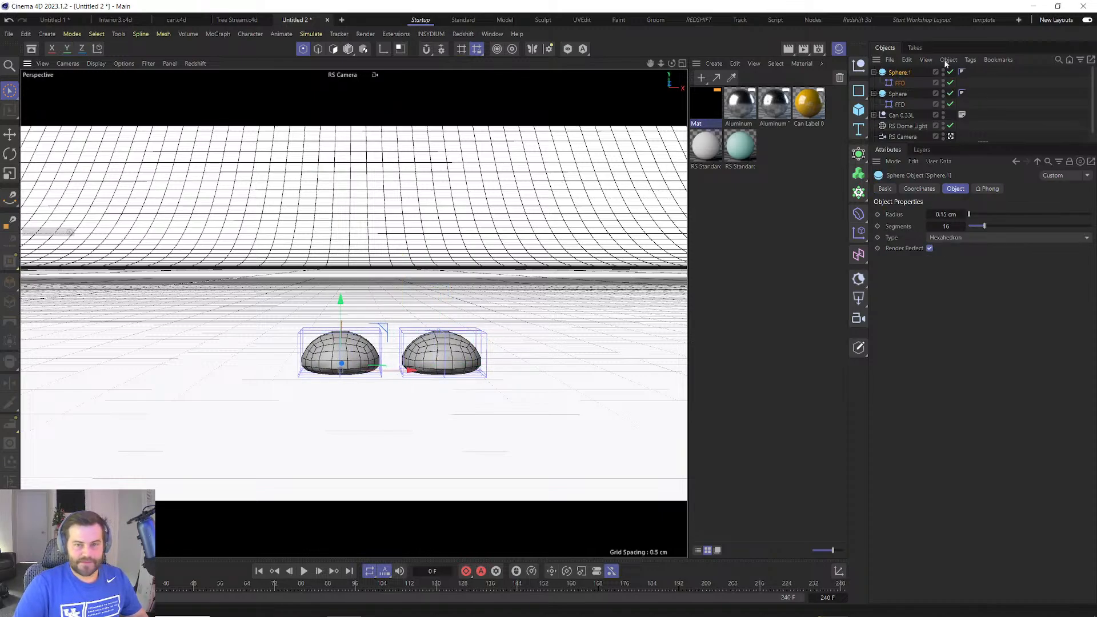
Select seven FFD cage points along the copied dome's +Z side and pull them outward along Z to elongate it.
click(903, 85)
scroll(359, 429, up, 4)
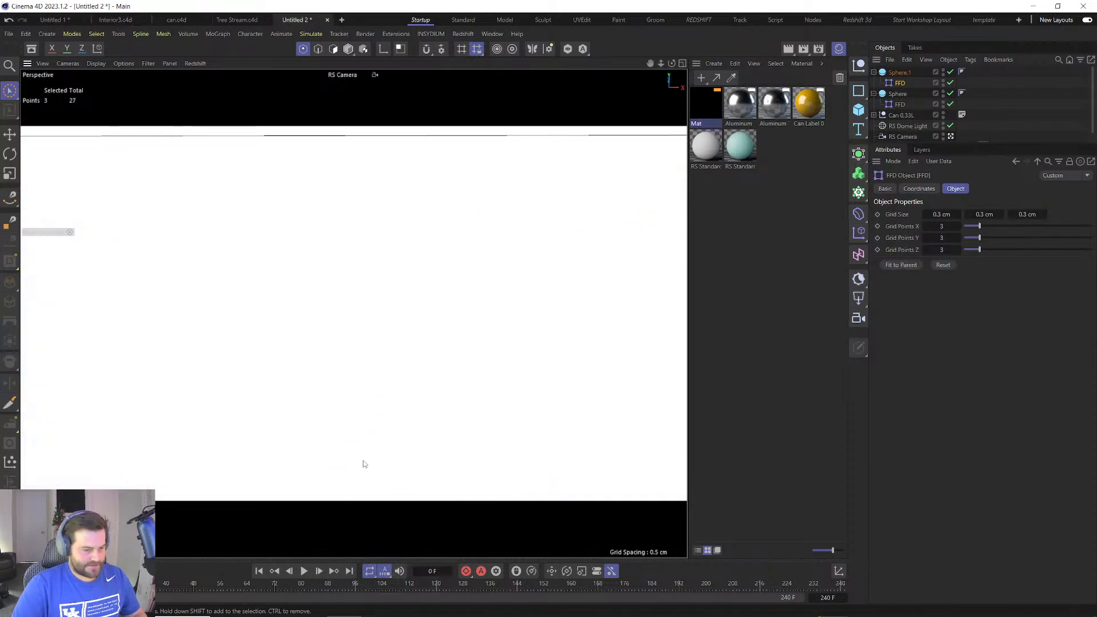
alt+drag(363, 461, 364, 315)
alt+drag(335, 405, 341, 494)
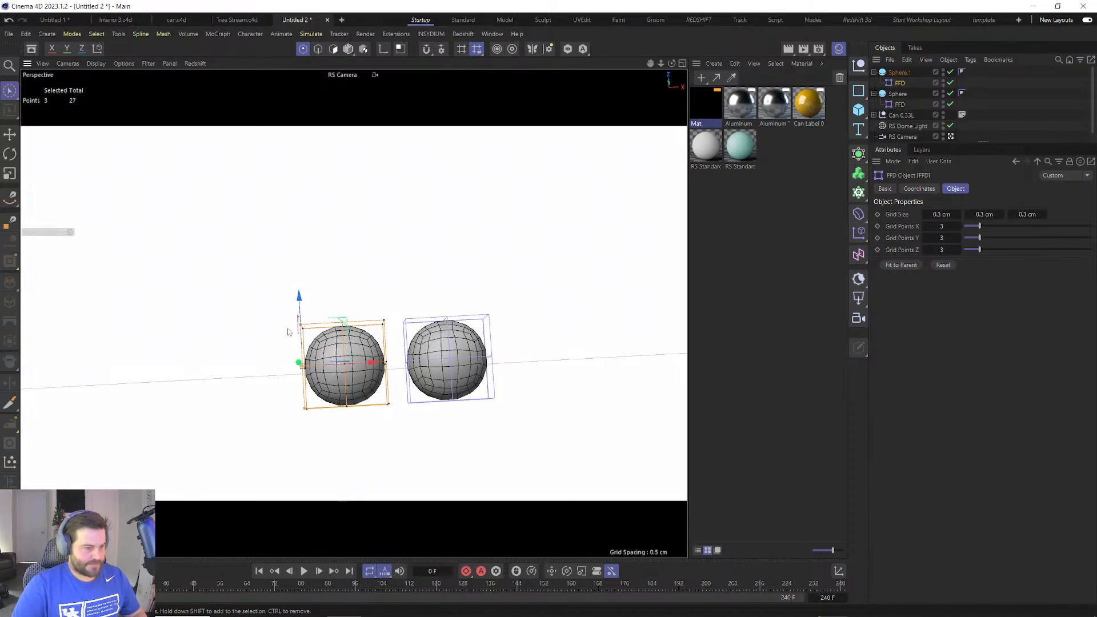
mouse_move(288, 329)
mouse_down()
mouse_move(398, 323)
mouse_move(293, 328)
mouse_up()
drag(338, 286, 338, 263)
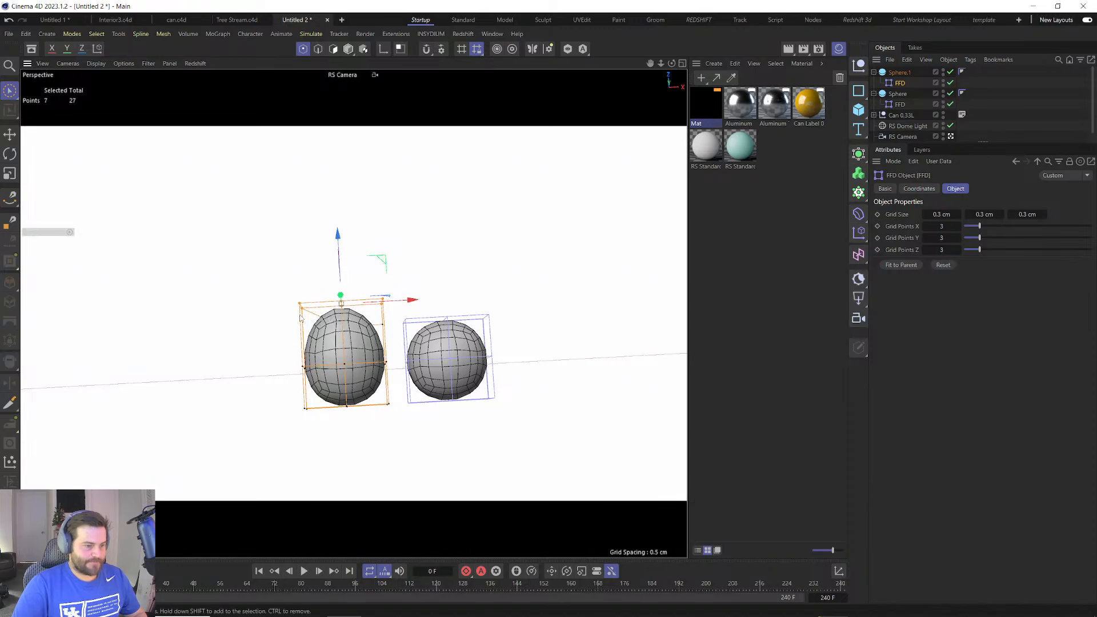
Scale the selected cage points inward and nudge them further along Z to taper the droplet into a teardrop.
key(t)
drag(417, 304, 379, 304)
key(e)
drag(339, 272, 339, 268)
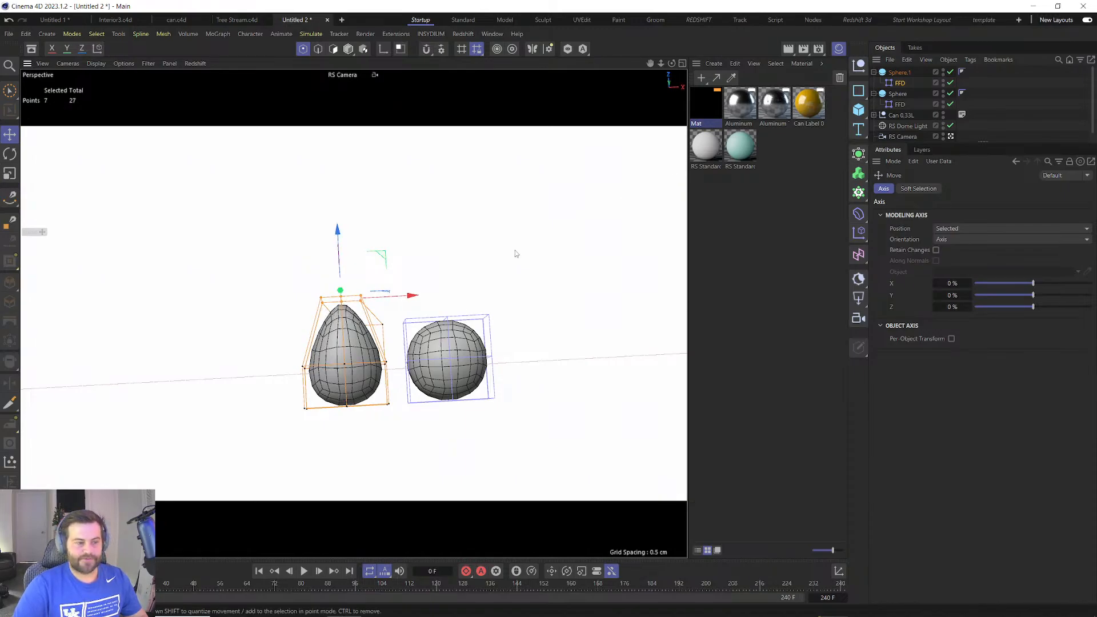
Duplicate the original dome sphere with its FFD deformer and place the copy along X beyond the teardrop.
click(482, 369)
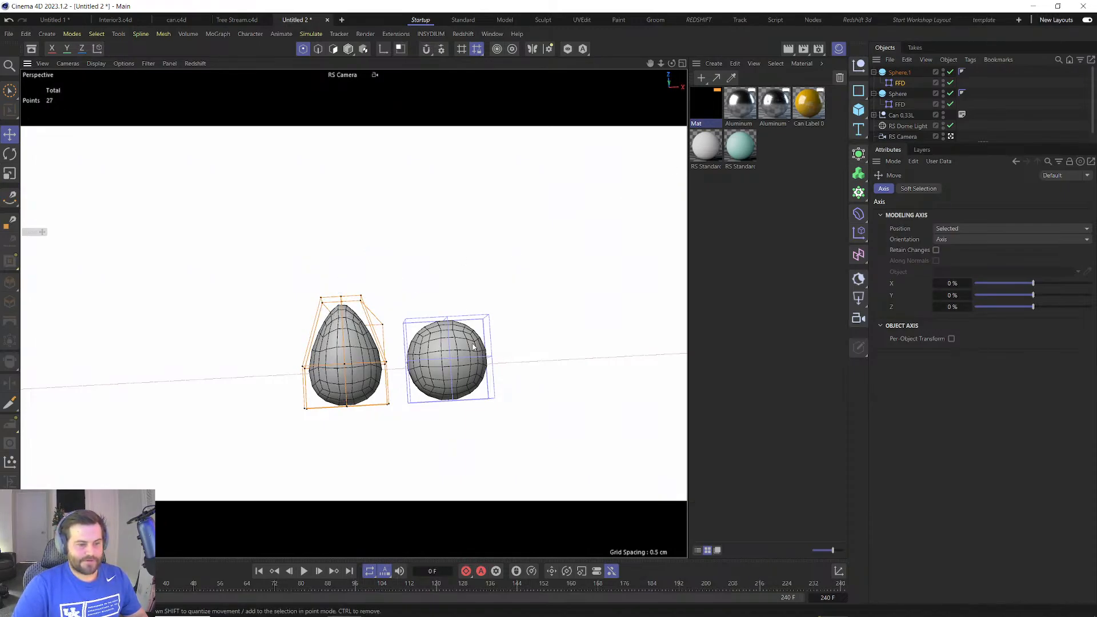
click(898, 94)
ctrl+drag(486, 320, 268, 326)
alt+drag(227, 395, 247, 283)
key(e)
drag(236, 245, 238, 249)
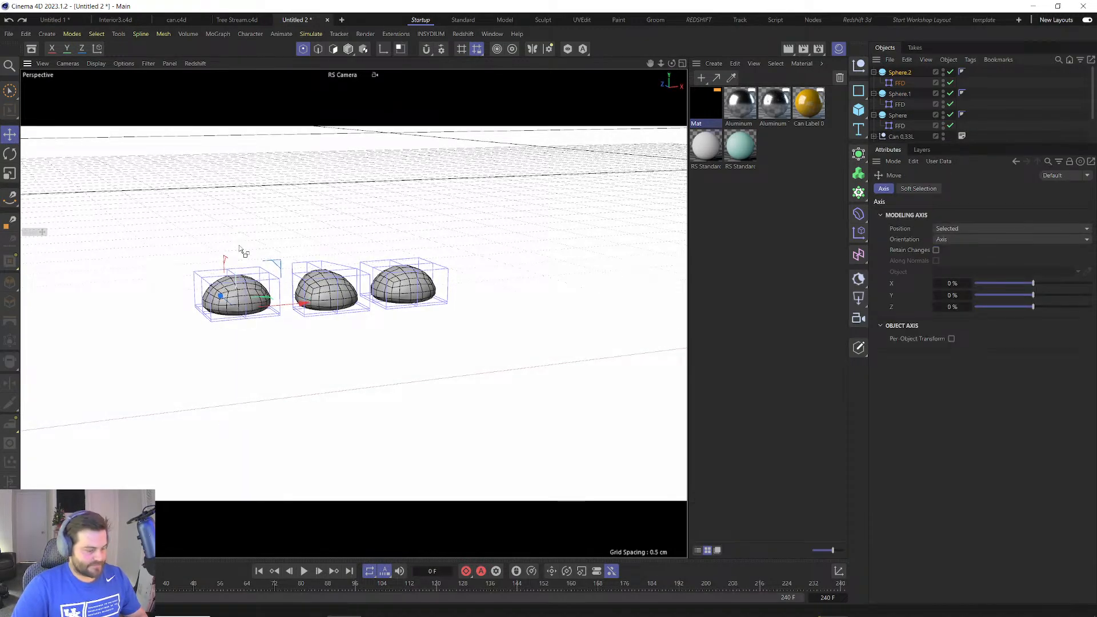
key(ctrl+z)
Shift the third droplet's upper corner FFD points inward along X and lower its top middle points to flatten the dome.
click(899, 83)
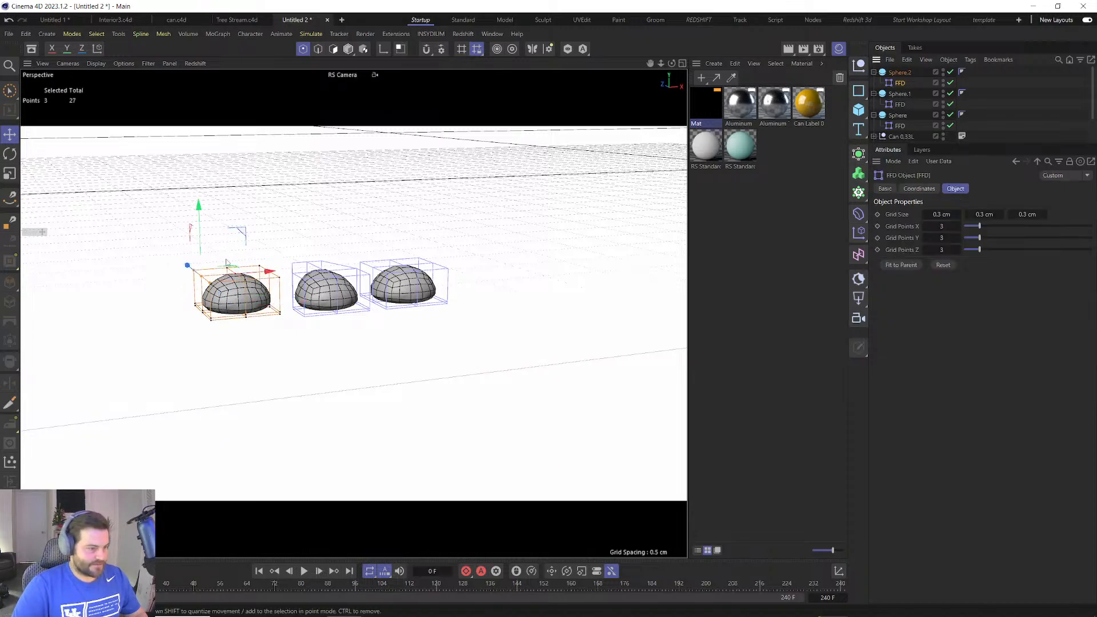
drag(258, 272, 268, 272)
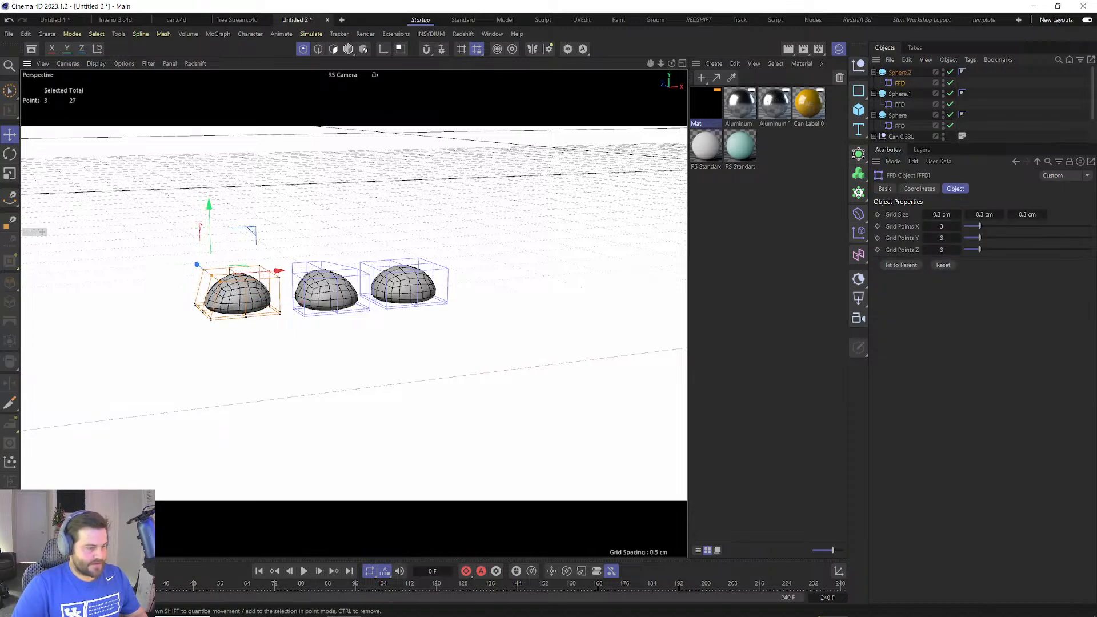
key(9)
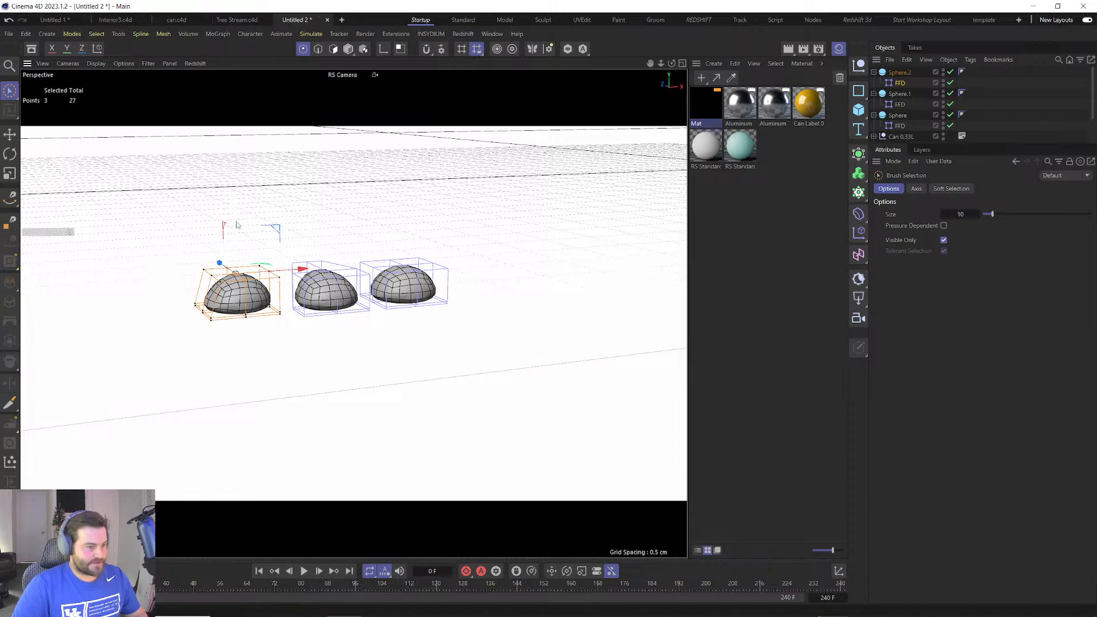
drag(237, 223, 234, 241)
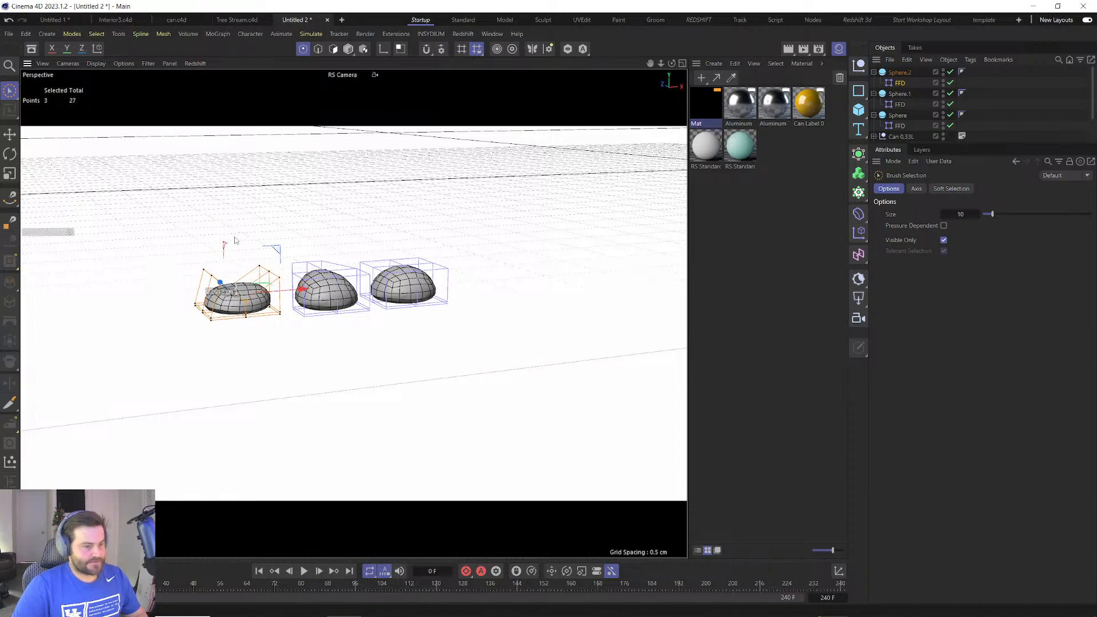
alt+drag(338, 322, 345, 364)
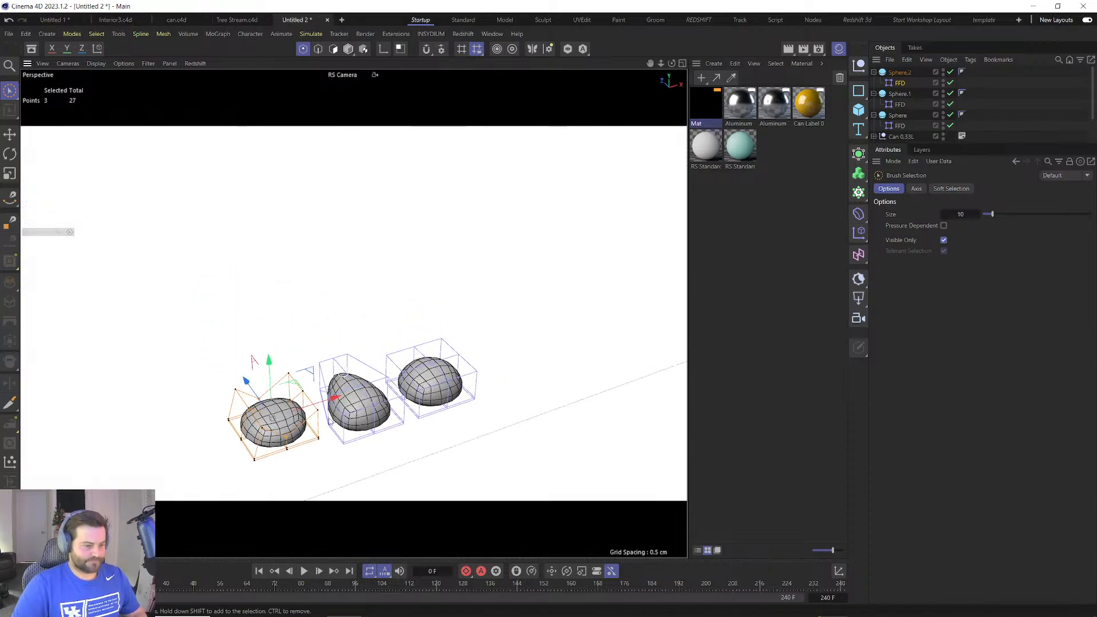
Scale down the flattened third droplet, and scale the teardrop sphere to a radius of about 0.117 cm.
key(t)
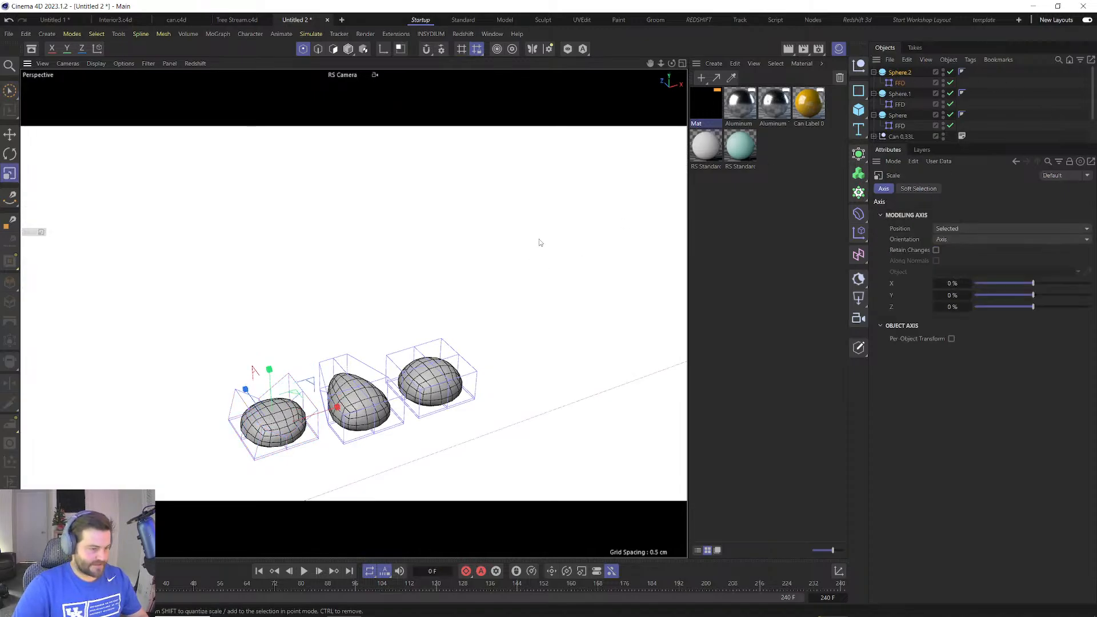
drag(539, 242, 463, 343)
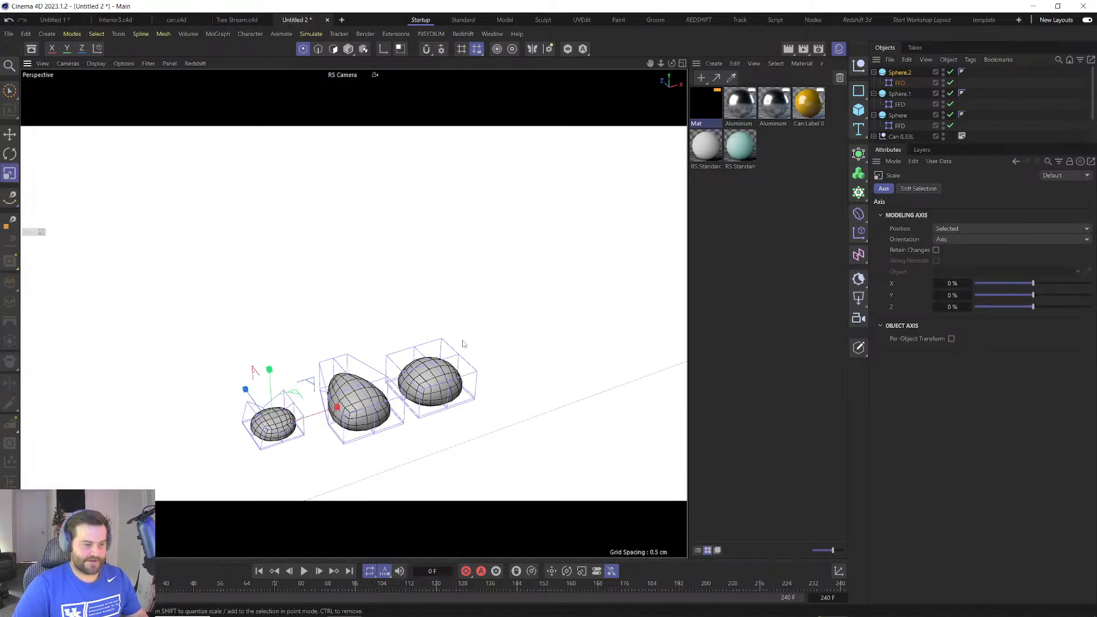
click(897, 116)
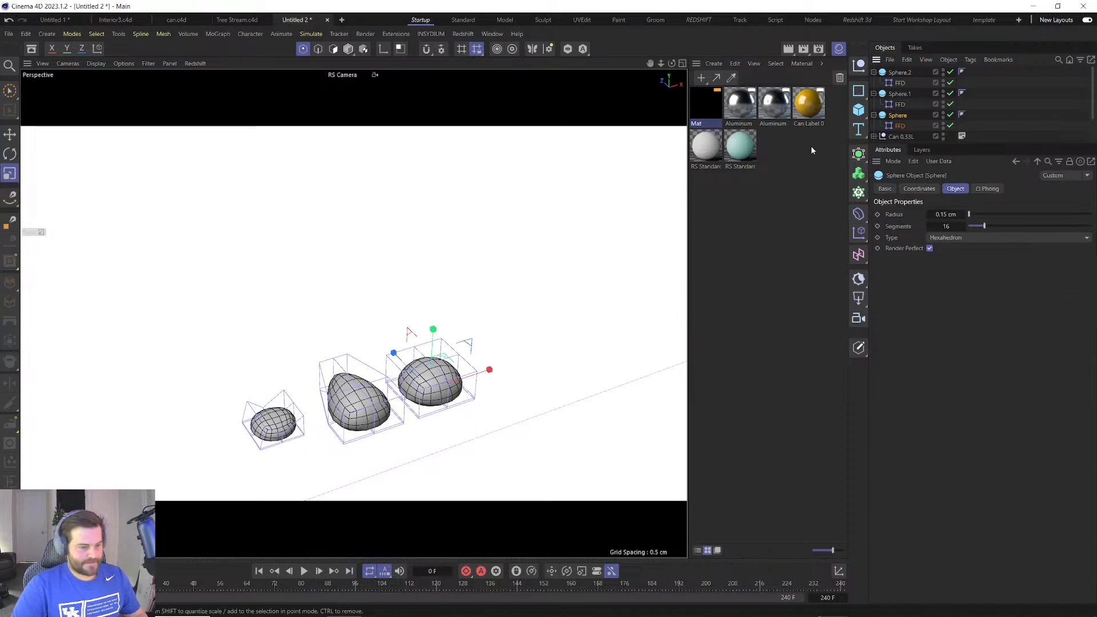
click(899, 73)
click(899, 94)
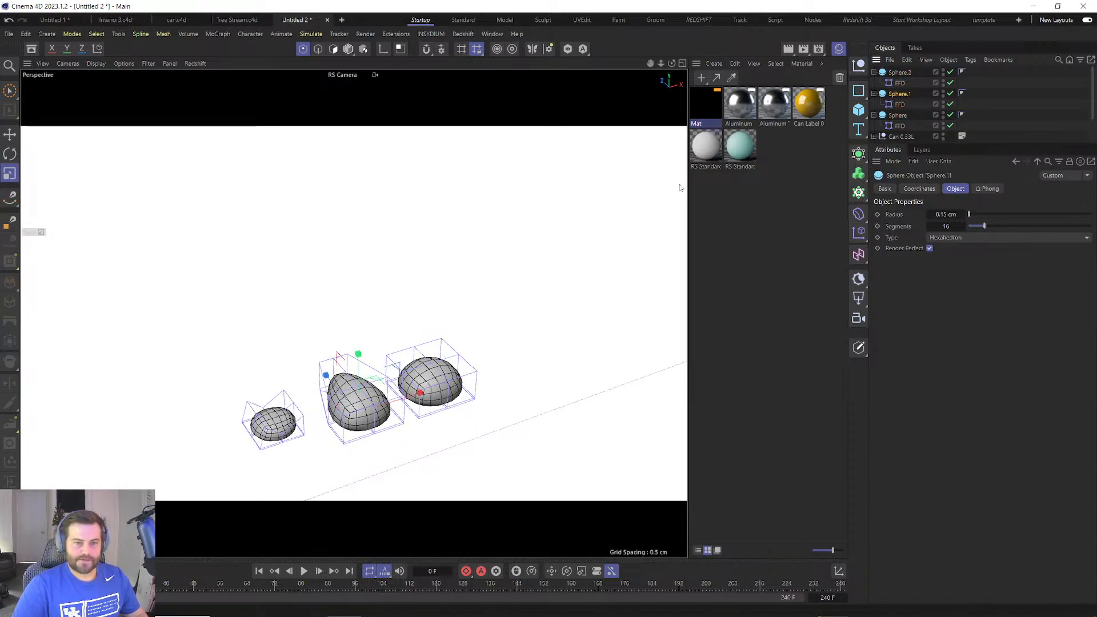
drag(511, 274, 489, 316)
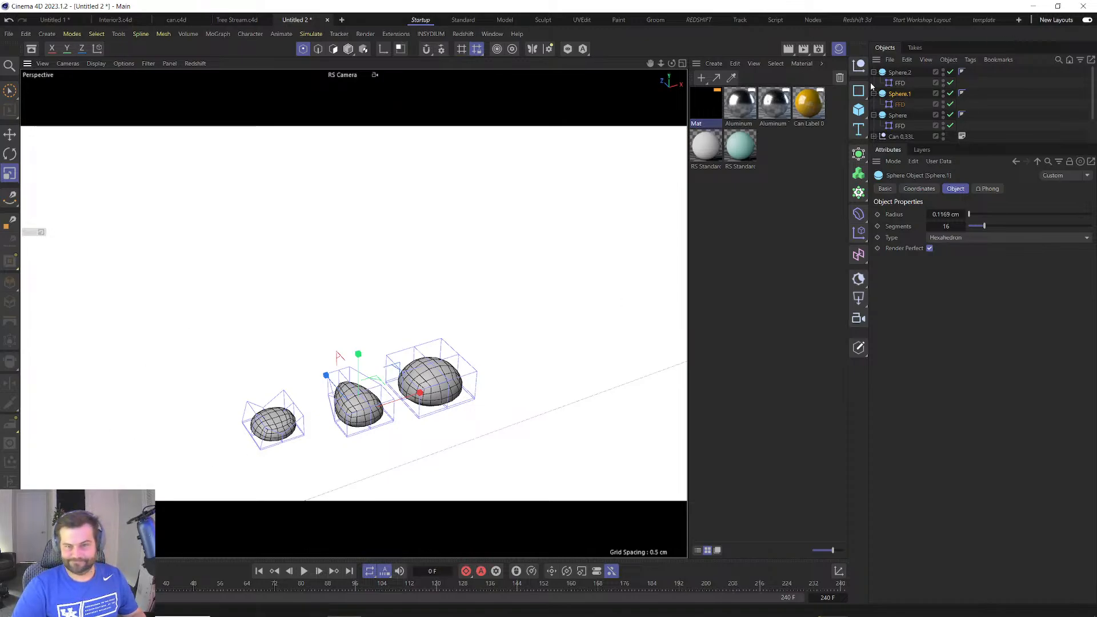
Collapse the hierarchies of all three droplet spheres in the object list.
scroll(403, 320, down, 5)
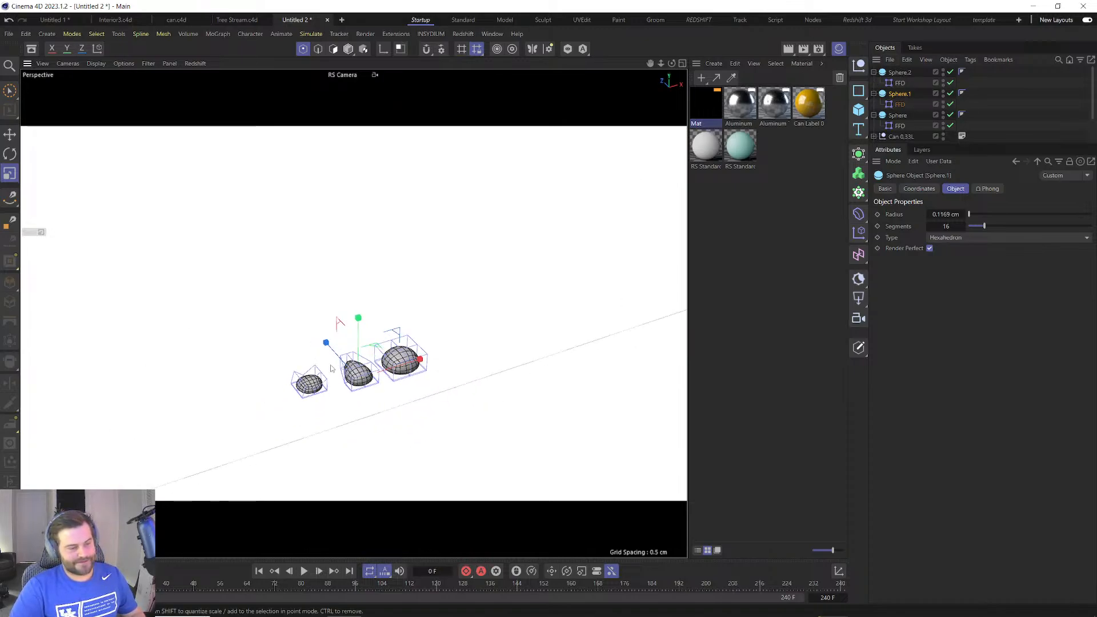
scroll(282, 335, down, 10)
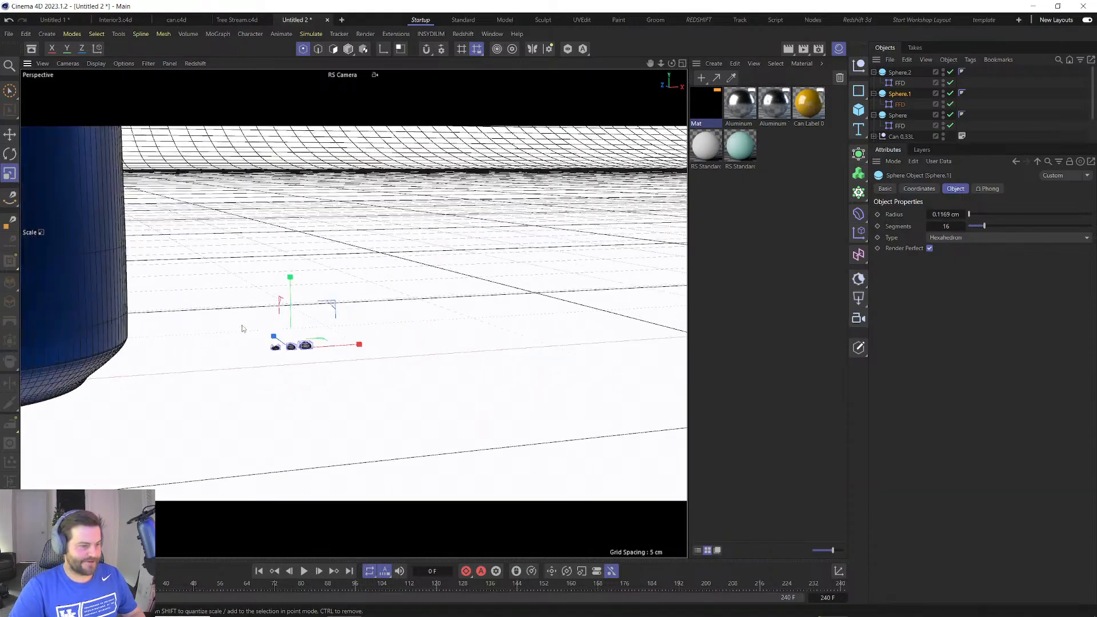
scroll(338, 320, down, 5)
alt+middle_drag(246, 186, 328, 222)
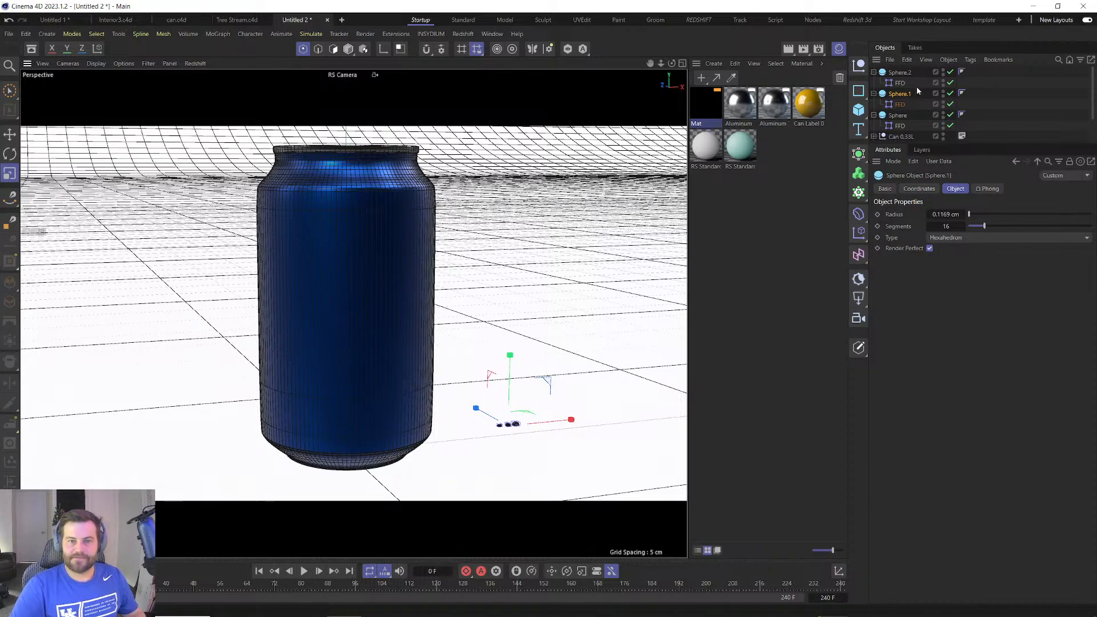
scroll(902, 98, down, 3)
scroll(890, 103, up, 2)
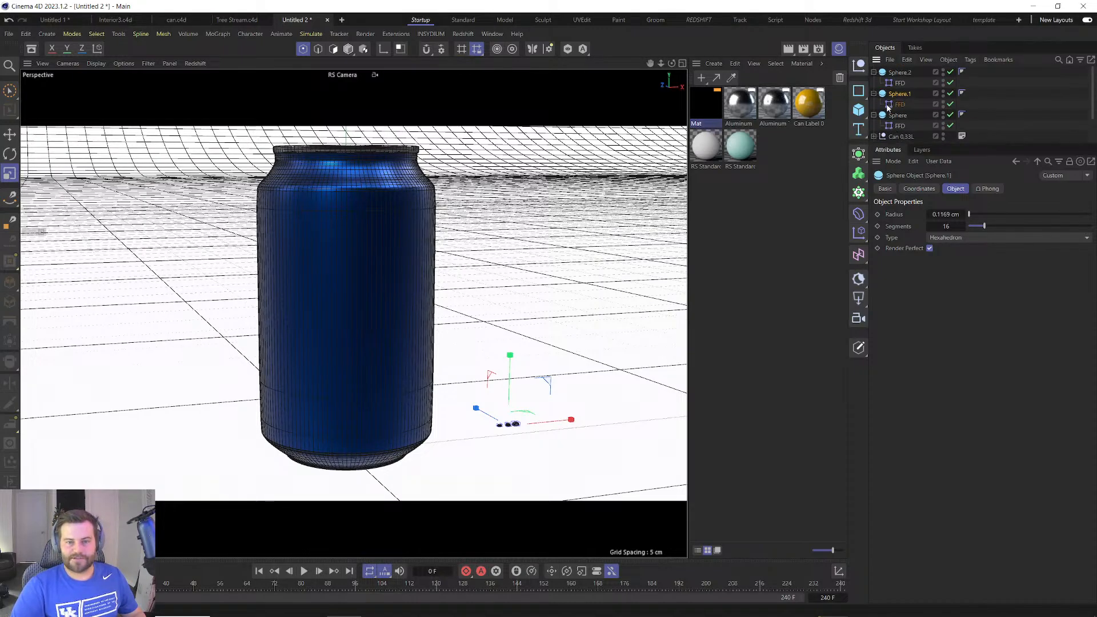
click(873, 72)
click(873, 83)
click(873, 93)
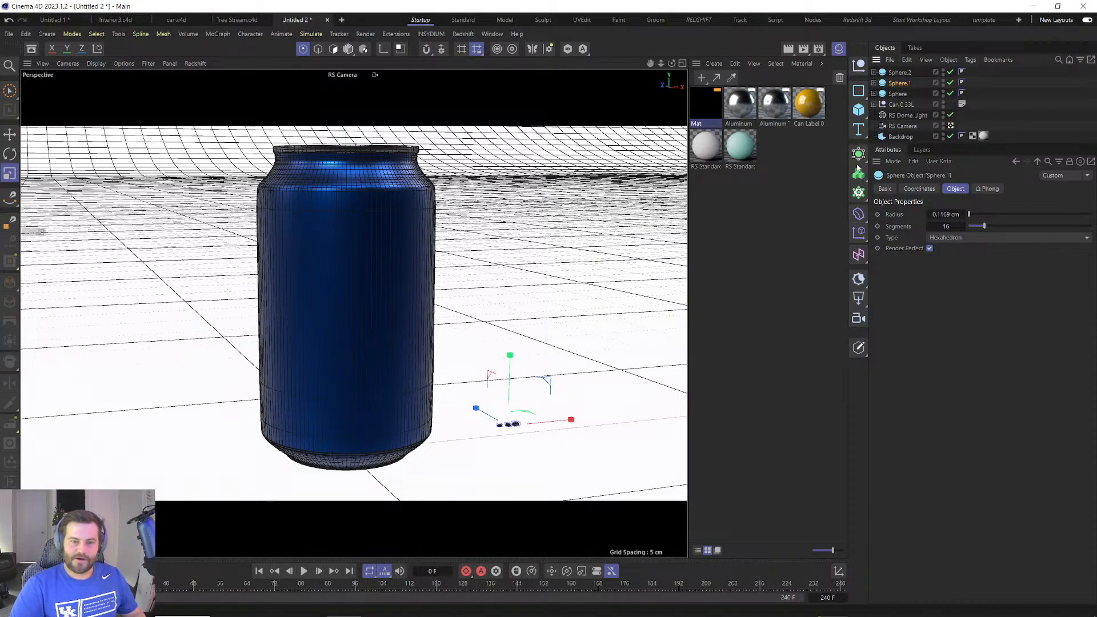
Create a Cloner and make the three droplet spheres its children.
click(859, 171)
click(899, 83)
shift+click(894, 104)
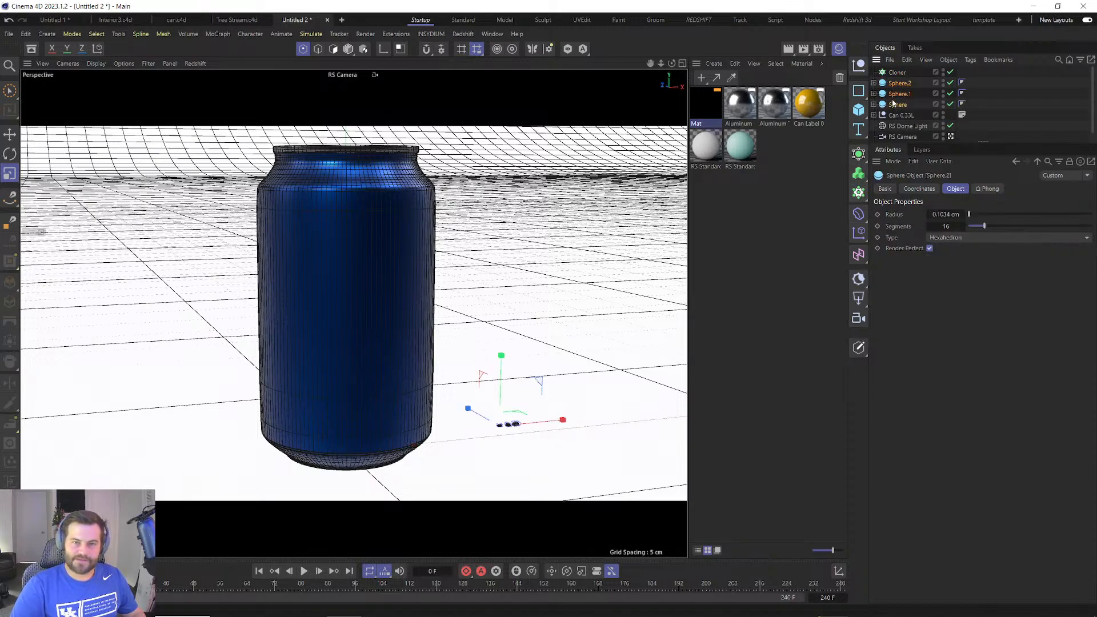
drag(894, 104, 898, 73)
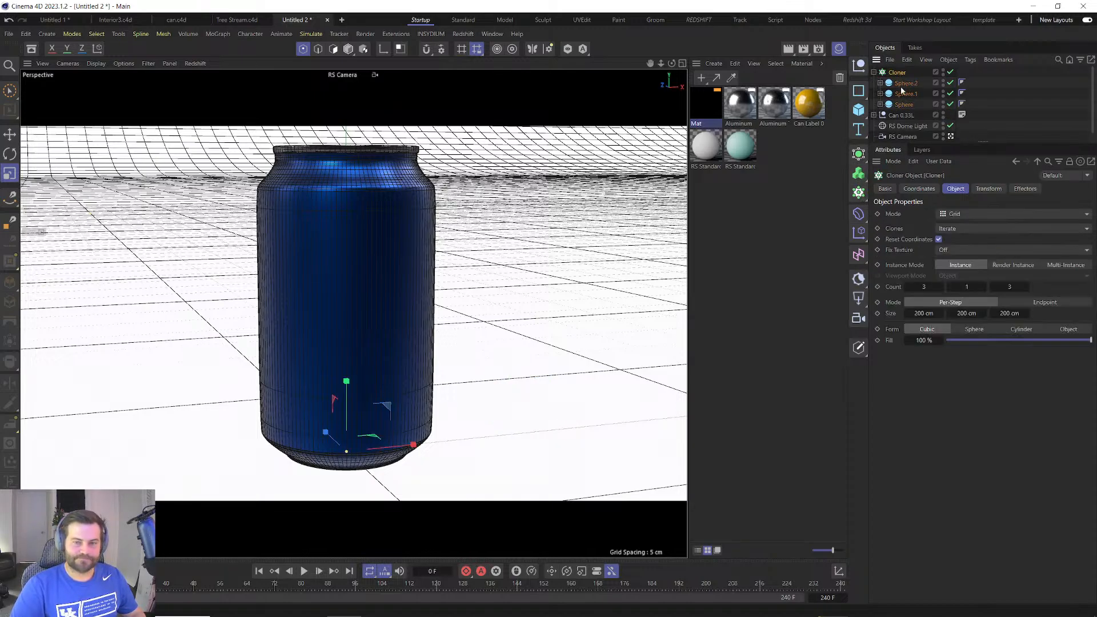
Set the Cloner to Object mode, assign Can Main Shape as its target, and raise the clone count to 905.
click(1066, 215)
click(971, 226)
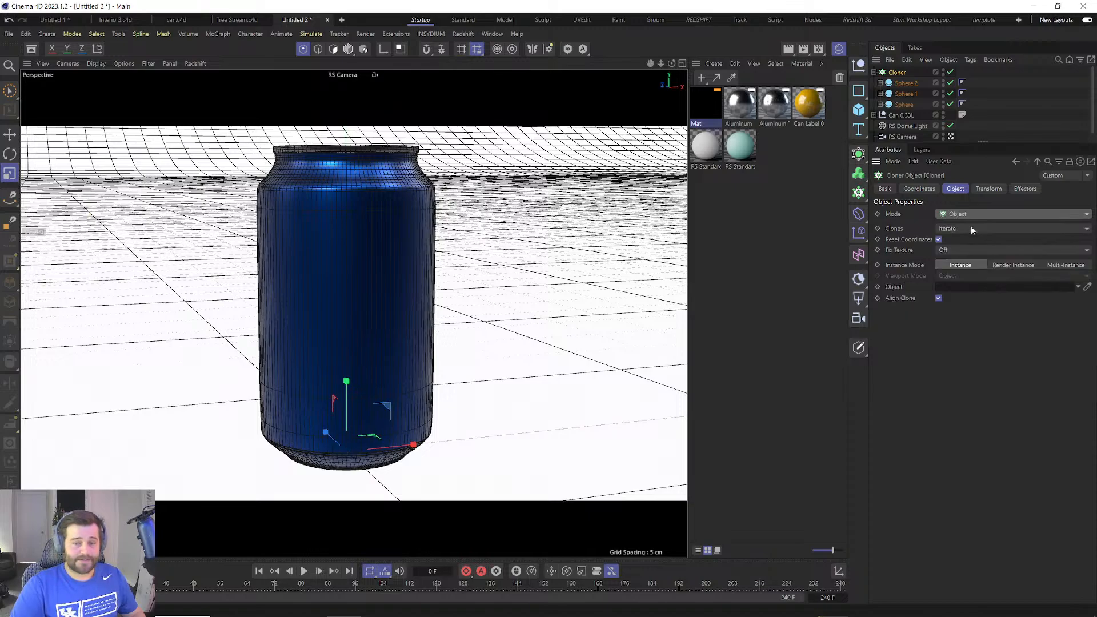
click(1081, 287)
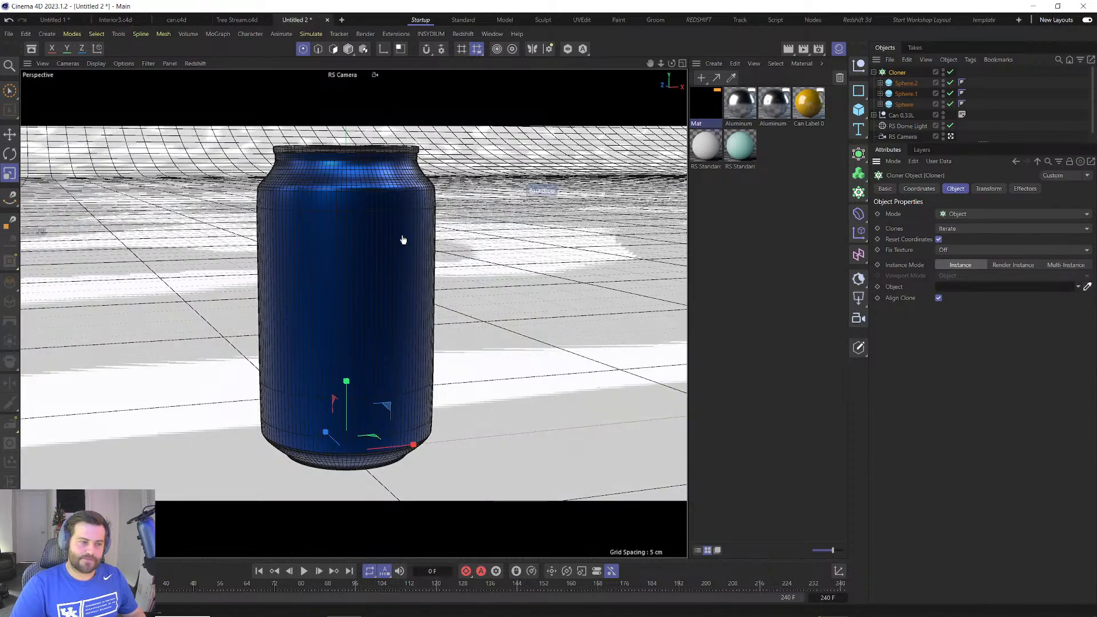
click(350, 265)
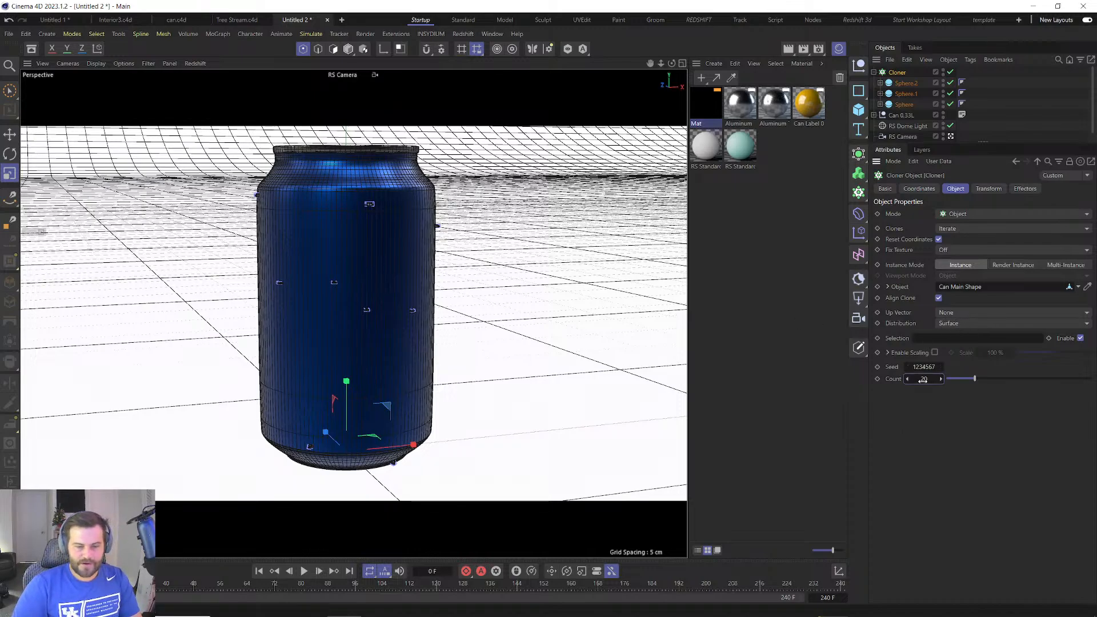
drag(923, 380, 1074, 379)
Set the Cloner's up vector to X- so the droplets are reoriented on the can's surface.
scroll(385, 348, up, 1)
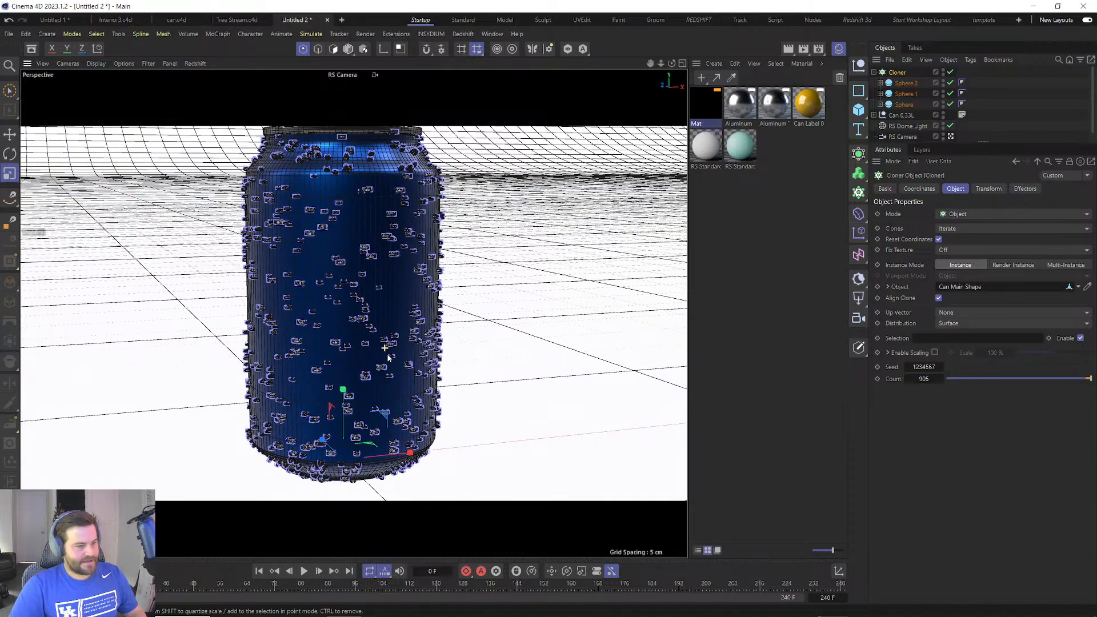
scroll(387, 358, up, 8)
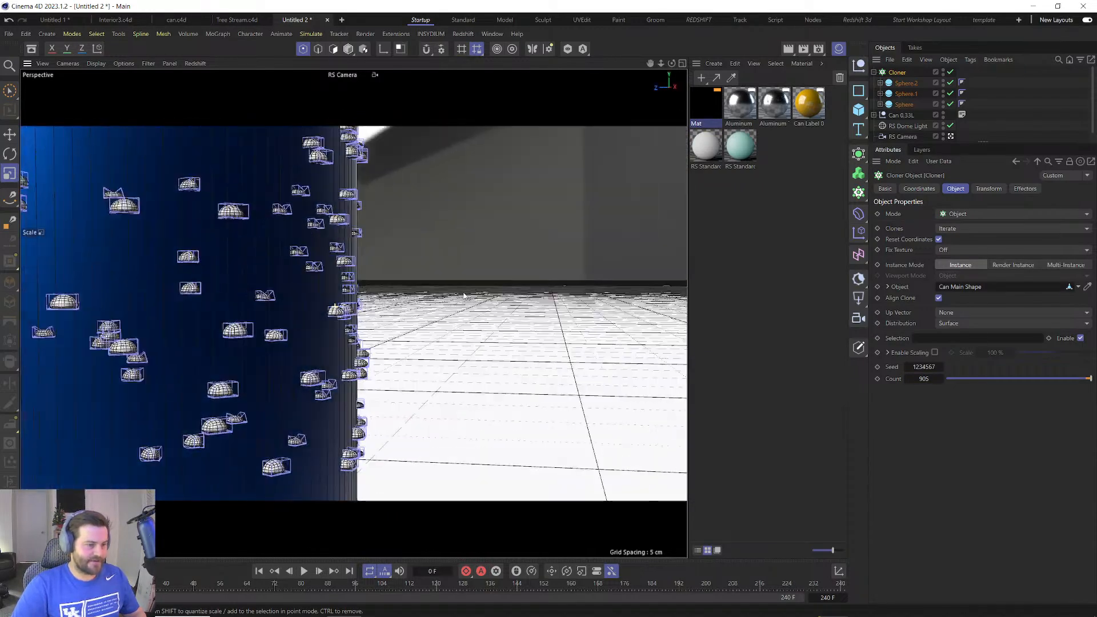
scroll(339, 326, up, 4)
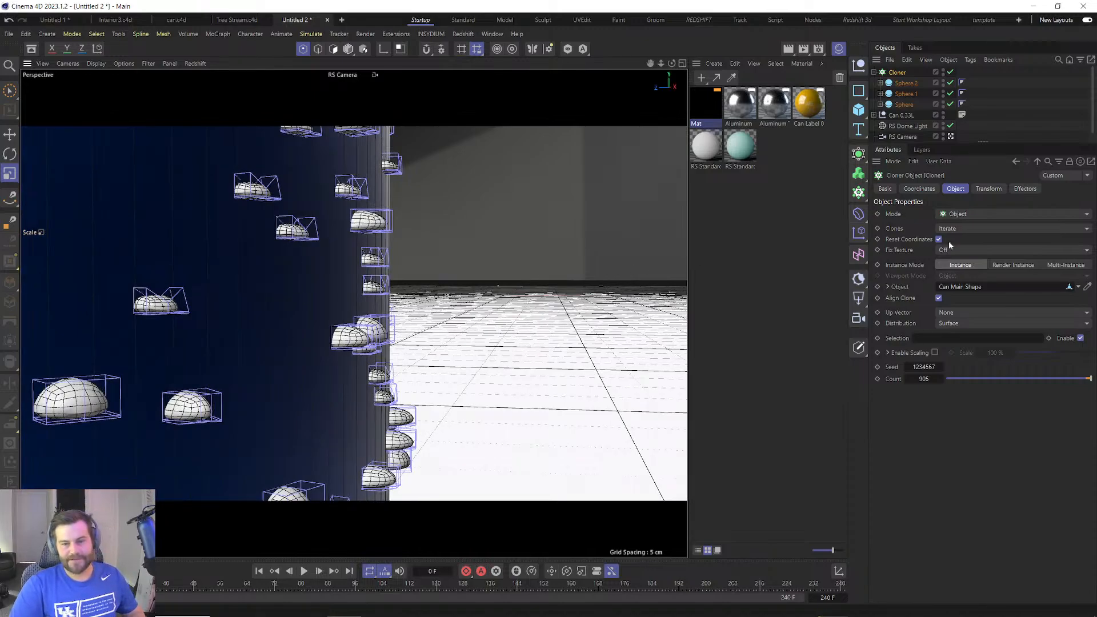
click(953, 312)
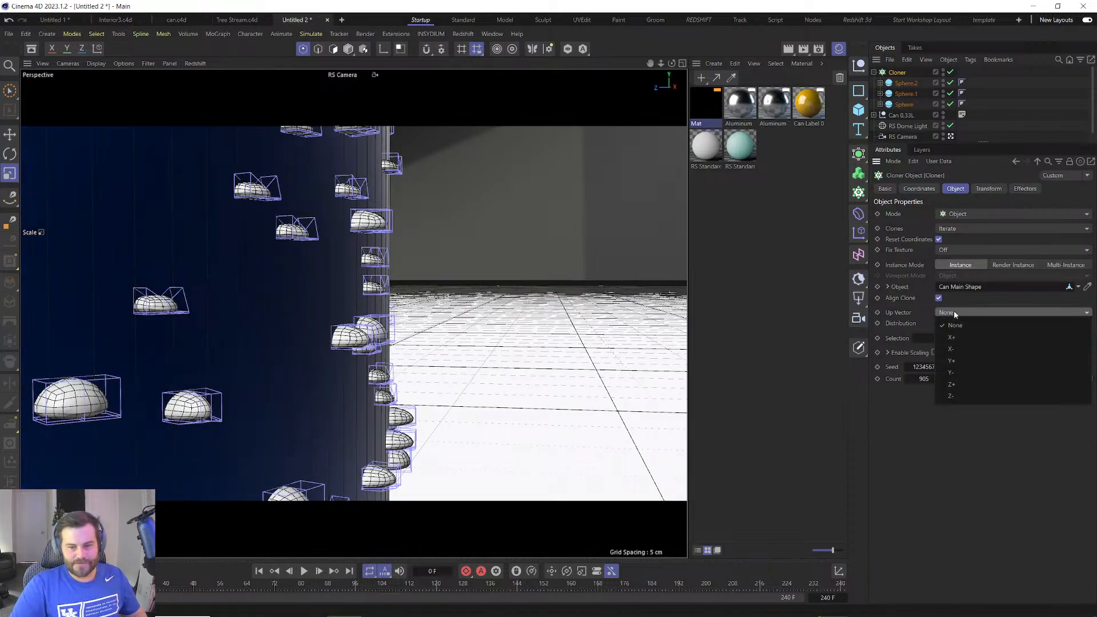
click(960, 351)
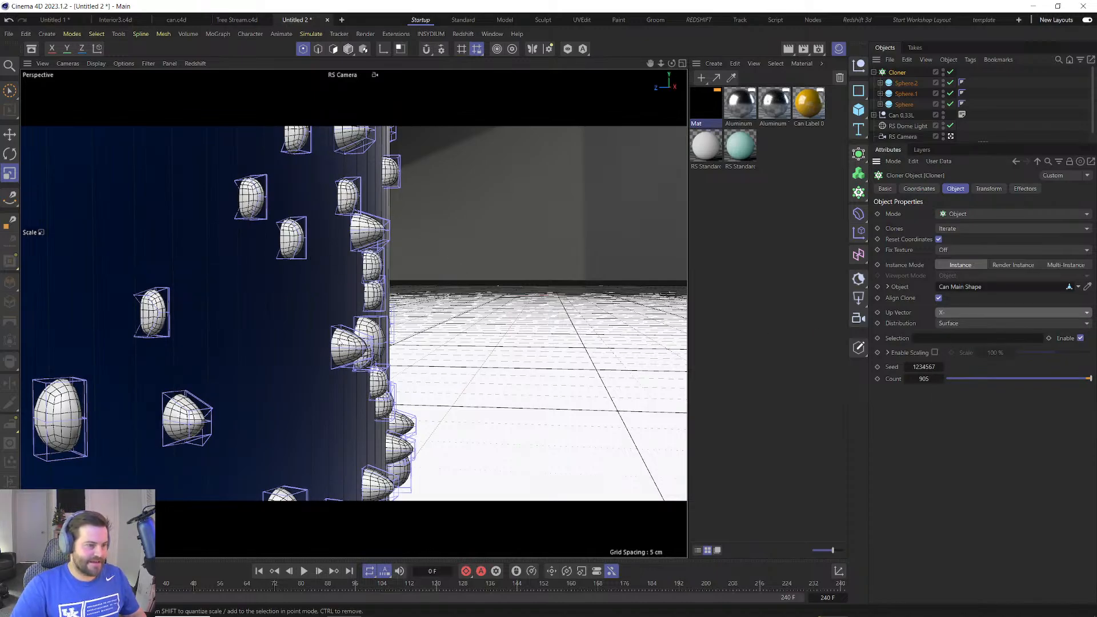
alt+drag(348, 383, 174, 383)
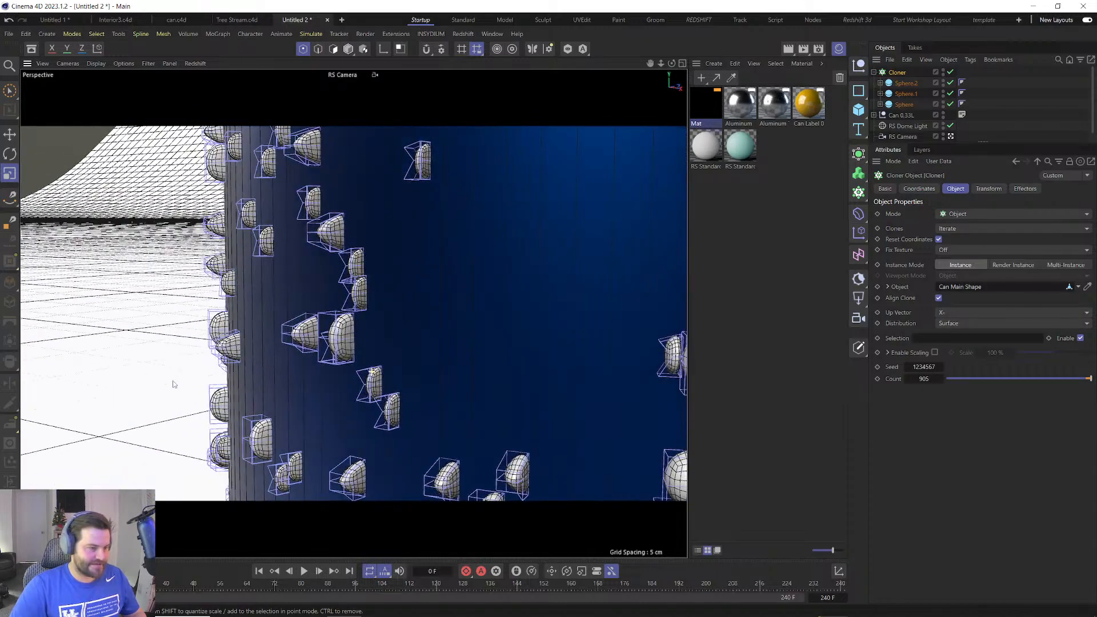
Try Y+ as the Cloner's up vector, return it to X-, and inspect the droplet orientation along the can's edge.
click(979, 313)
click(964, 360)
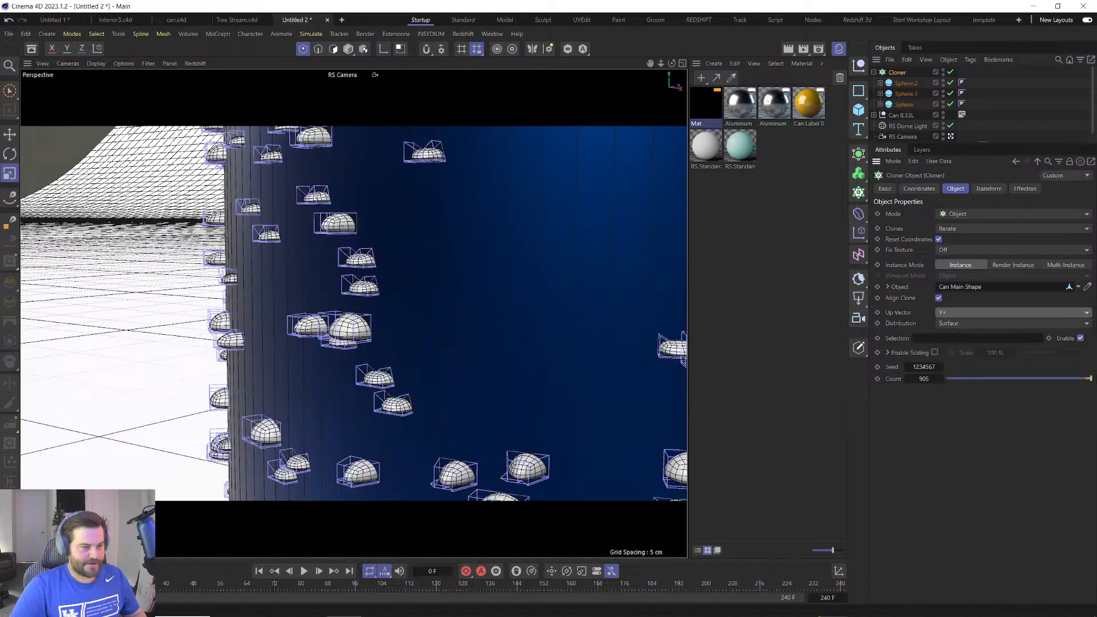
click(964, 313)
click(954, 349)
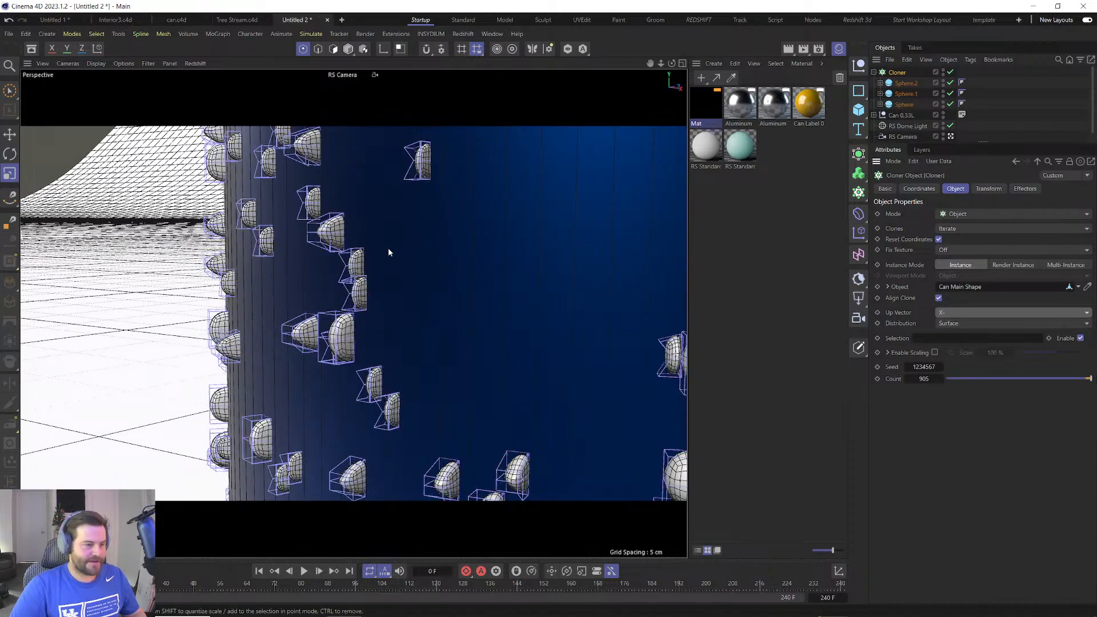
alt+drag(388, 248, 514, 269)
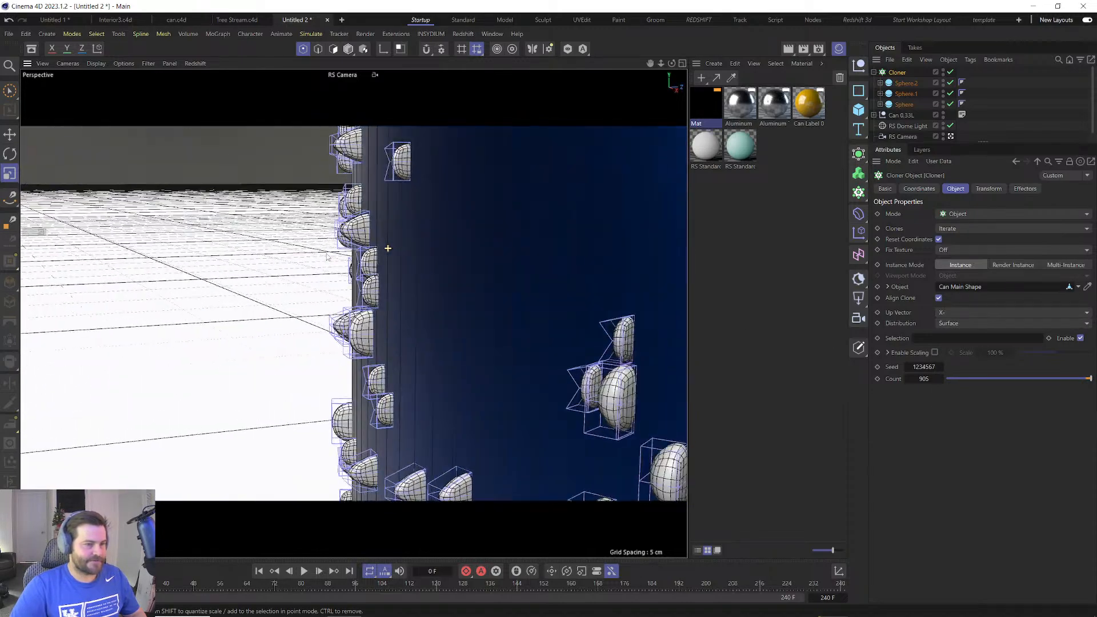
Set the Cloner's pitch rotation to -90° in its clone transform so the flattened droplets lie against the can.
click(985, 189)
drag(986, 245, 934, 245)
double_click(989, 230)
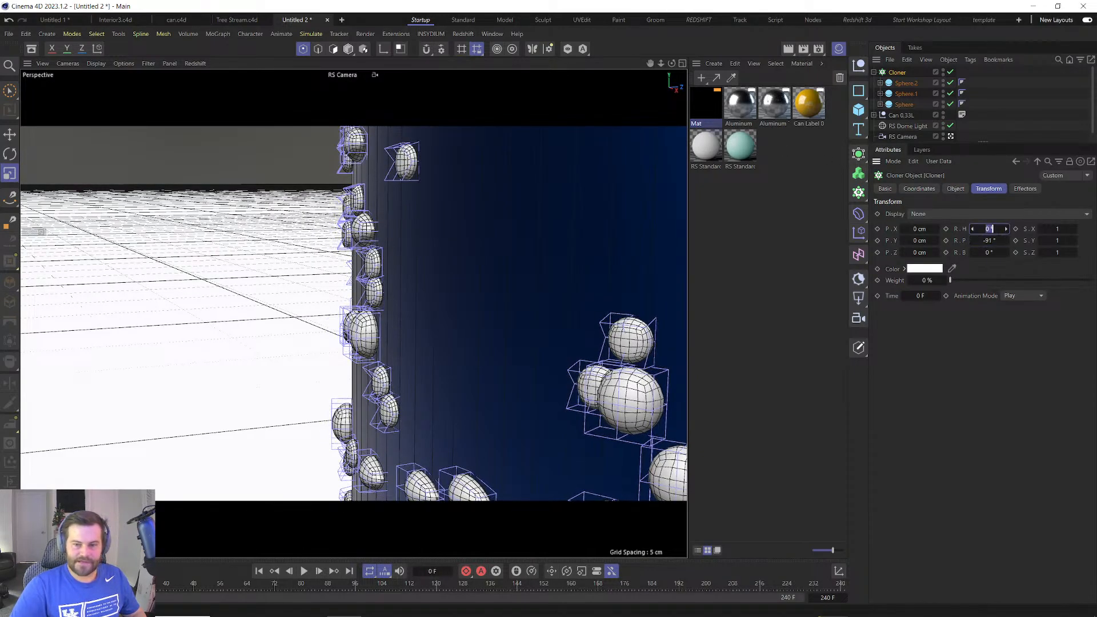
double_click(993, 240)
text(-90)
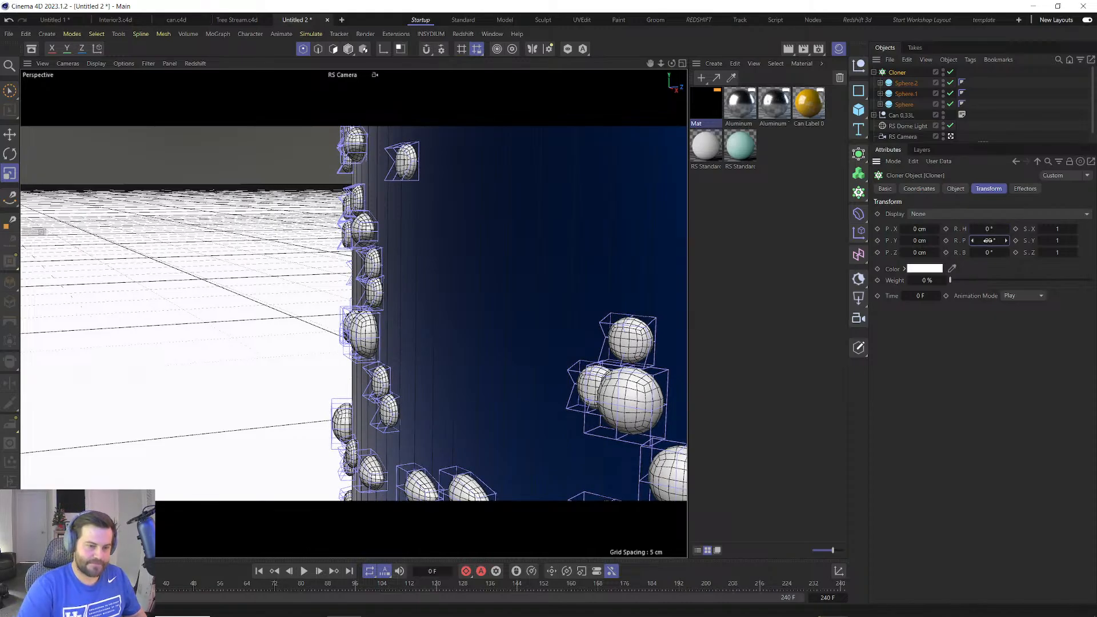
key(Return)
alt+drag(621, 324, 394, 323)
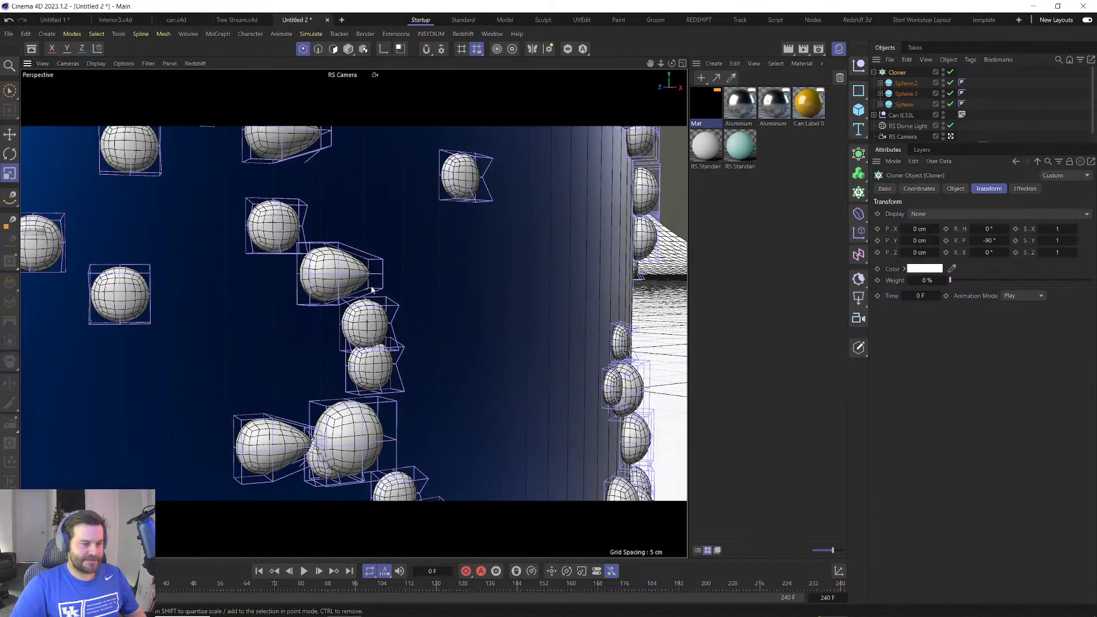
drag(989, 229, 990, 254)
key(ctrl+z)
key(ctrl+z)
Try Y+ as the Cloner's up vector, switch it to Y-, and check the droplets across the whole can.
click(955, 189)
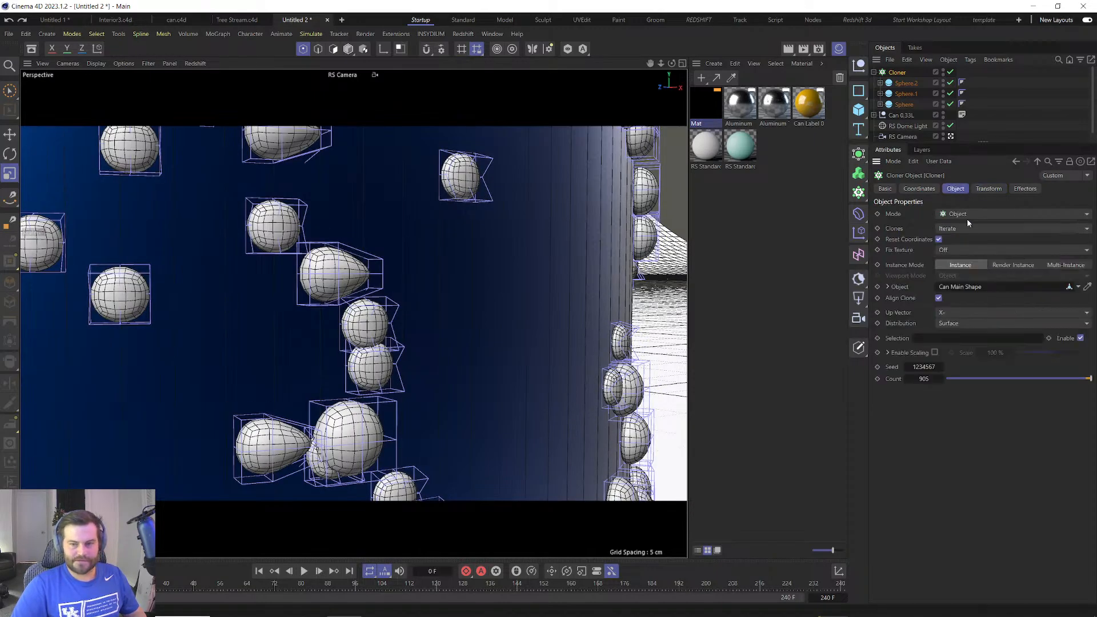
click(955, 312)
click(961, 361)
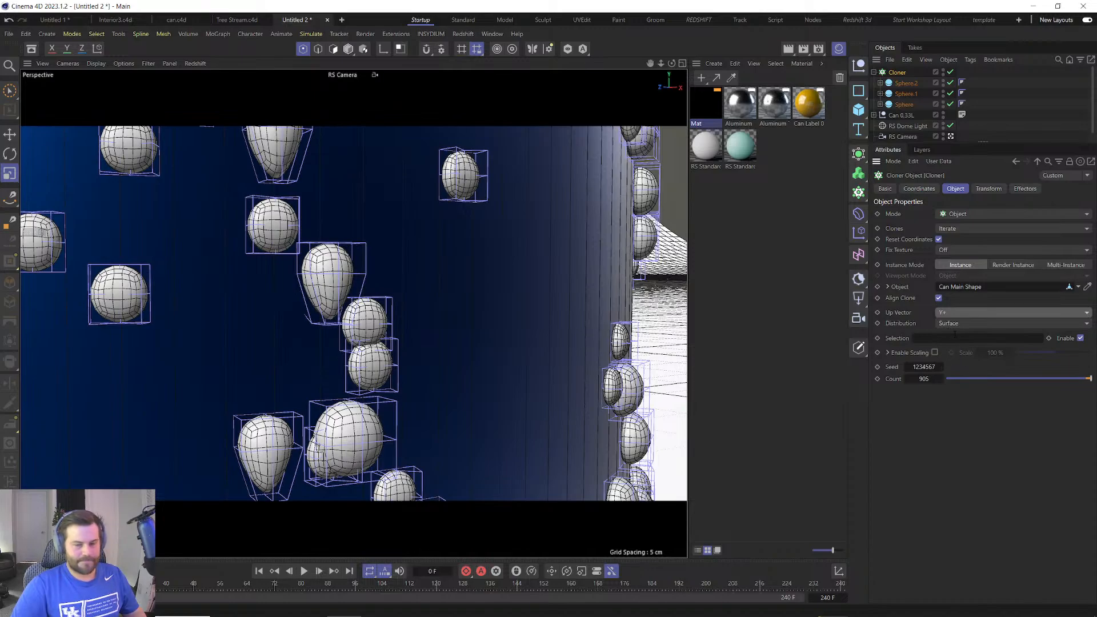
click(960, 311)
click(951, 372)
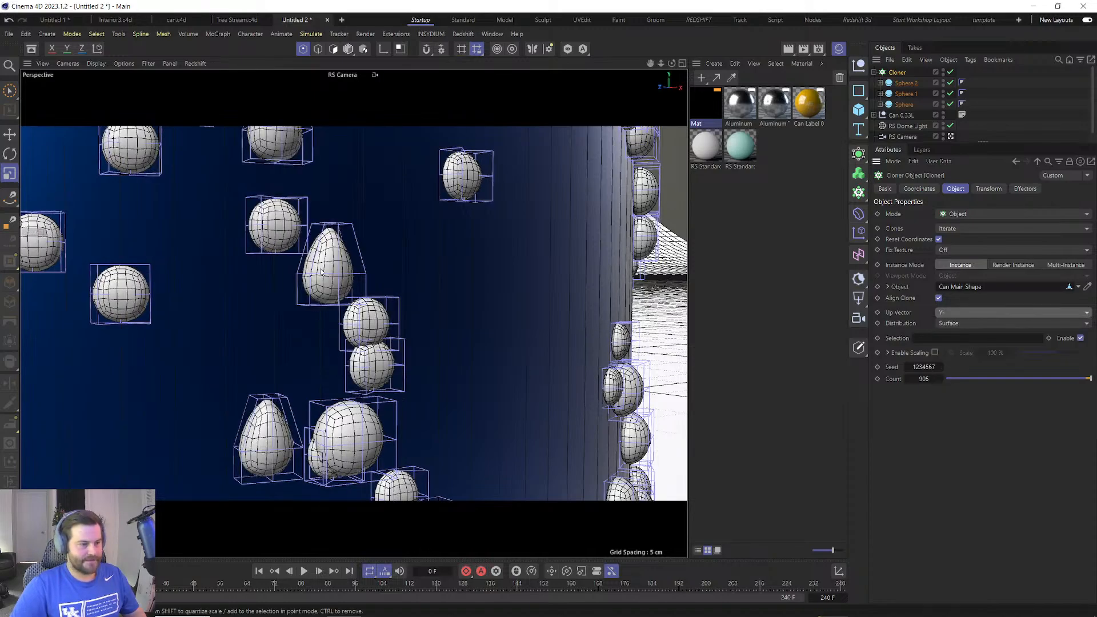
scroll(331, 360, down, 10)
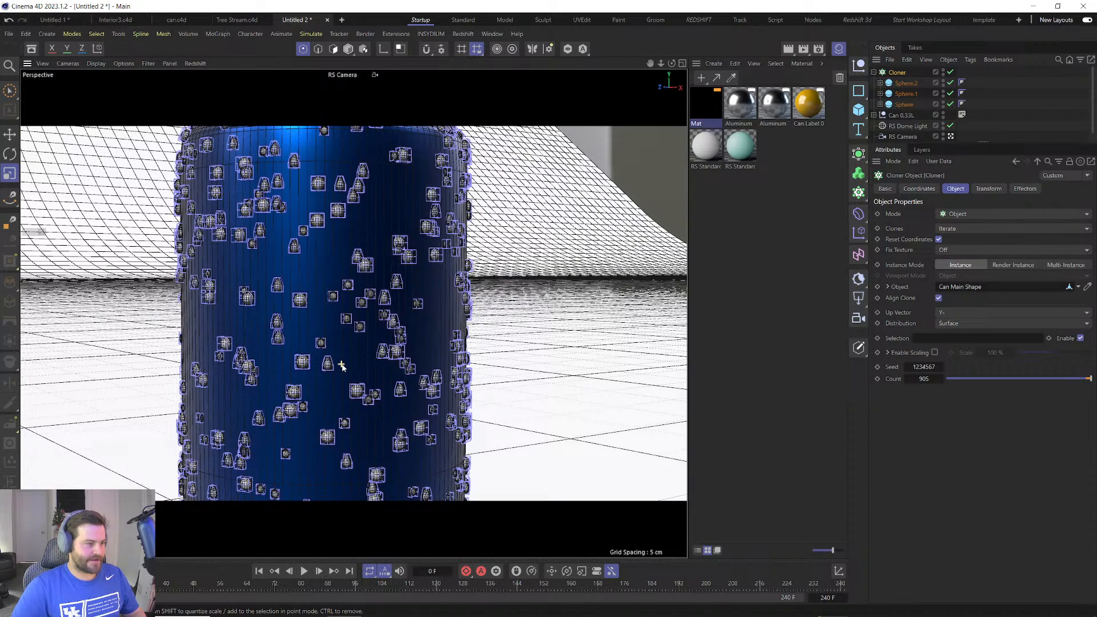
scroll(341, 366, down, 2)
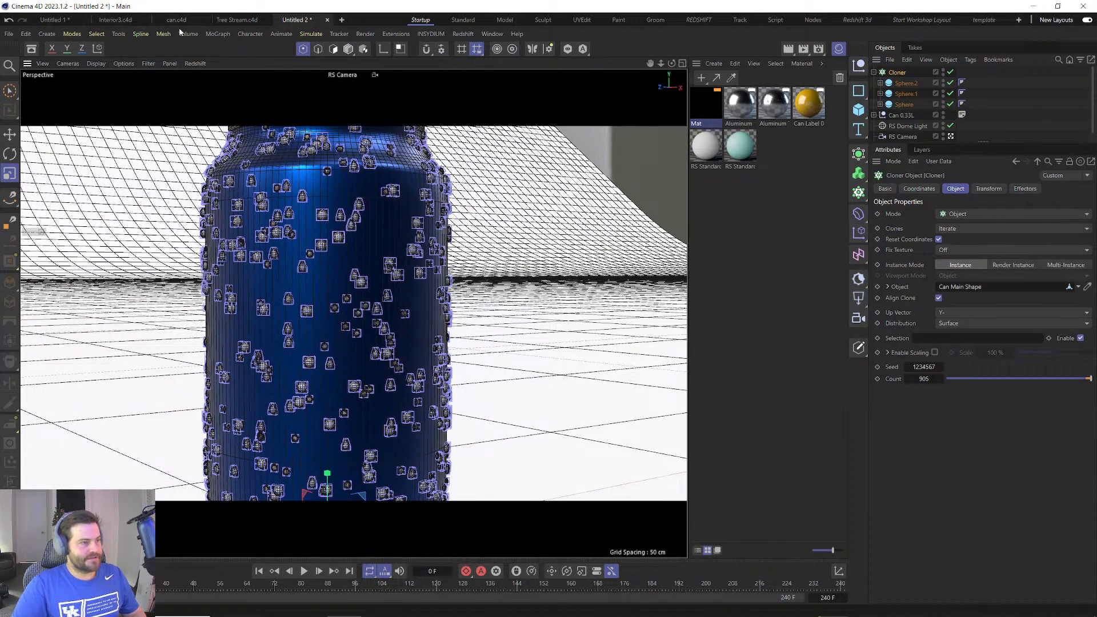
Add a Random effector to the Cloner.
click(218, 34)
mouse_move(240, 53)
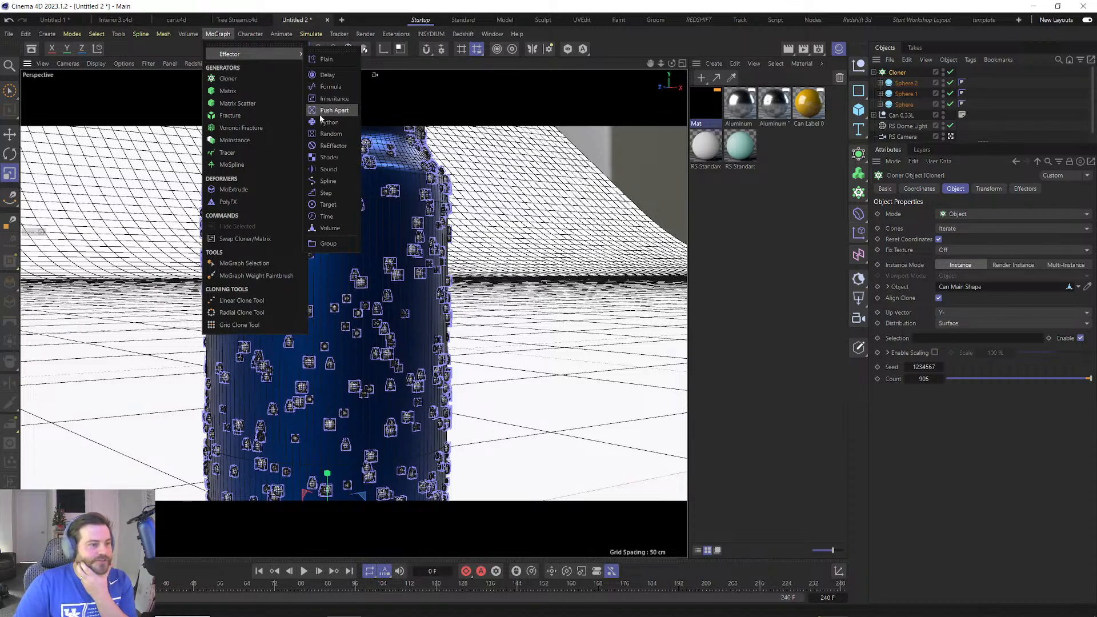
click(329, 134)
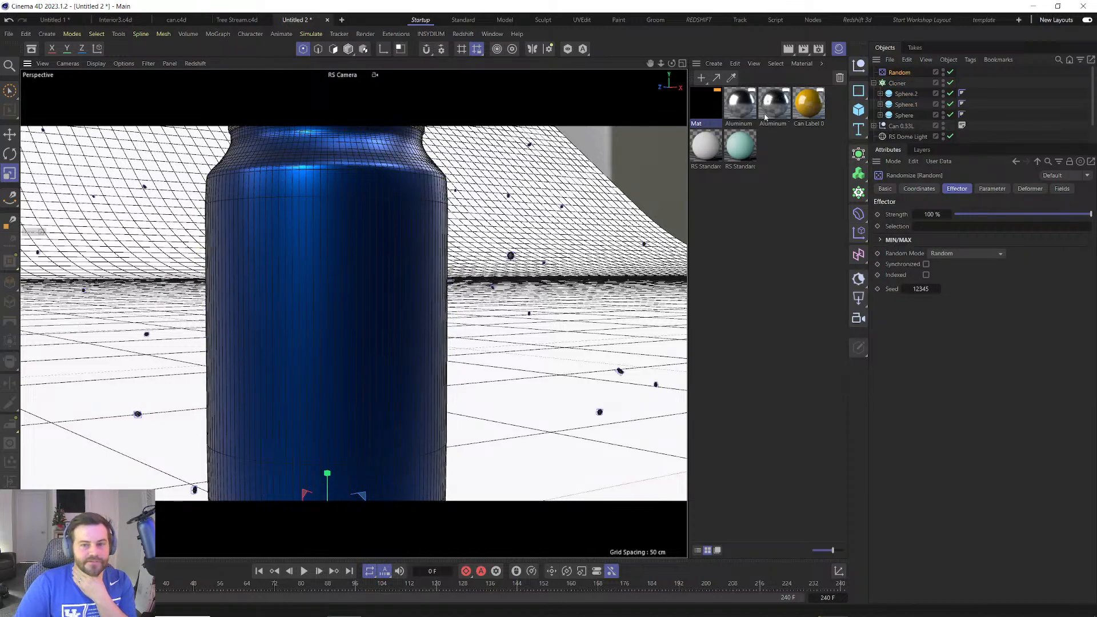
Set the Random effector's X, Y and Z position offsets to 0 cm.
click(984, 192)
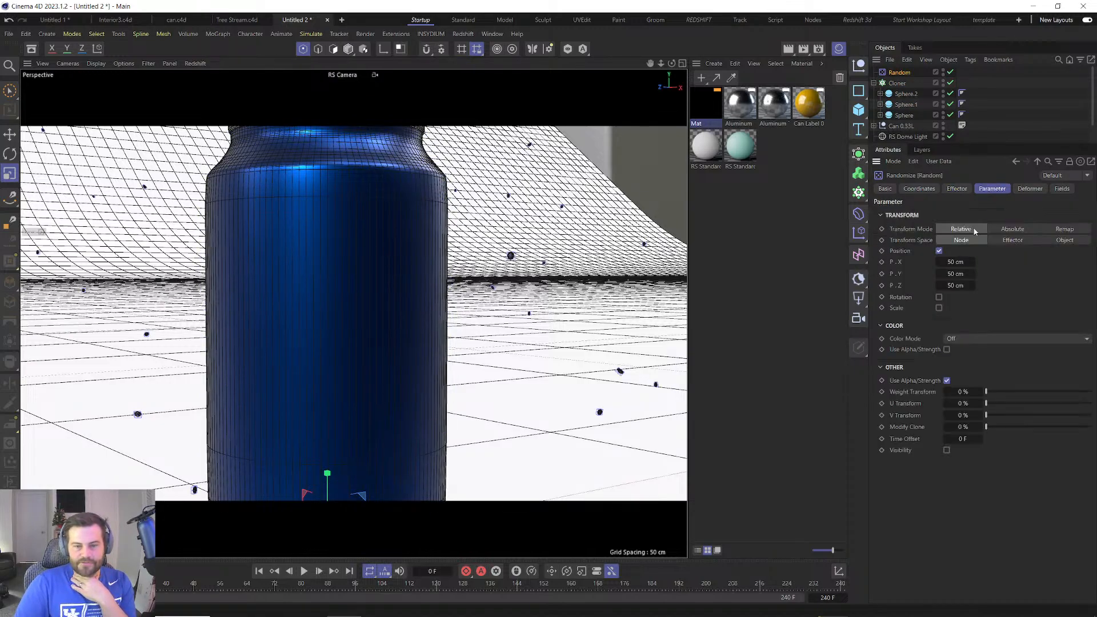
double_click(954, 274)
text(0)
key(Return)
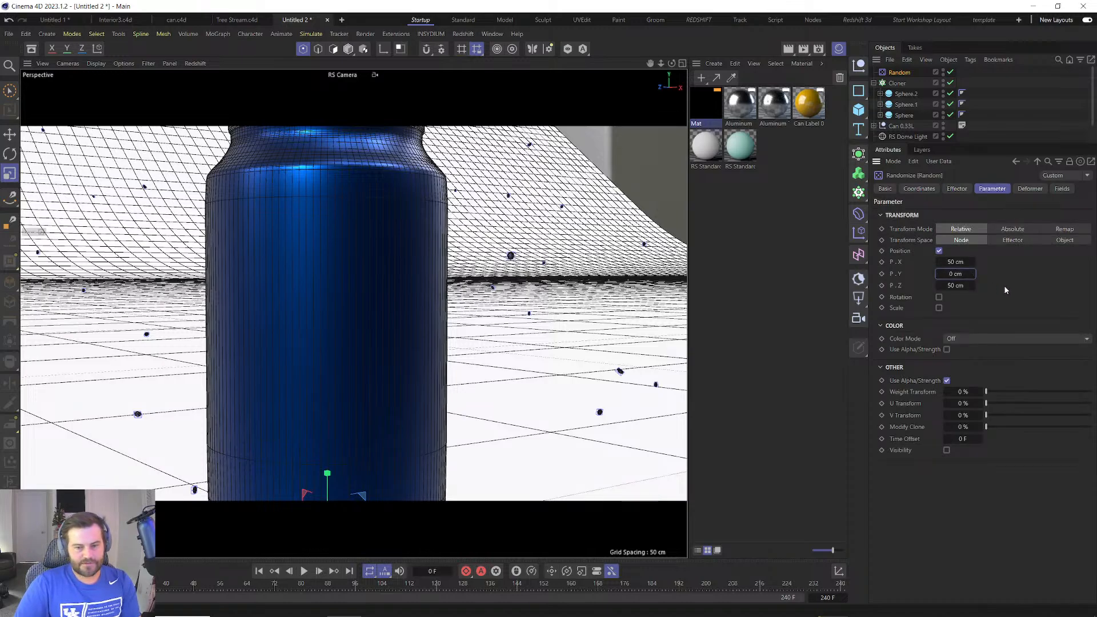
double_click(957, 286)
text(0)
key(Return)
double_click(953, 262)
text(0)
key(Return)
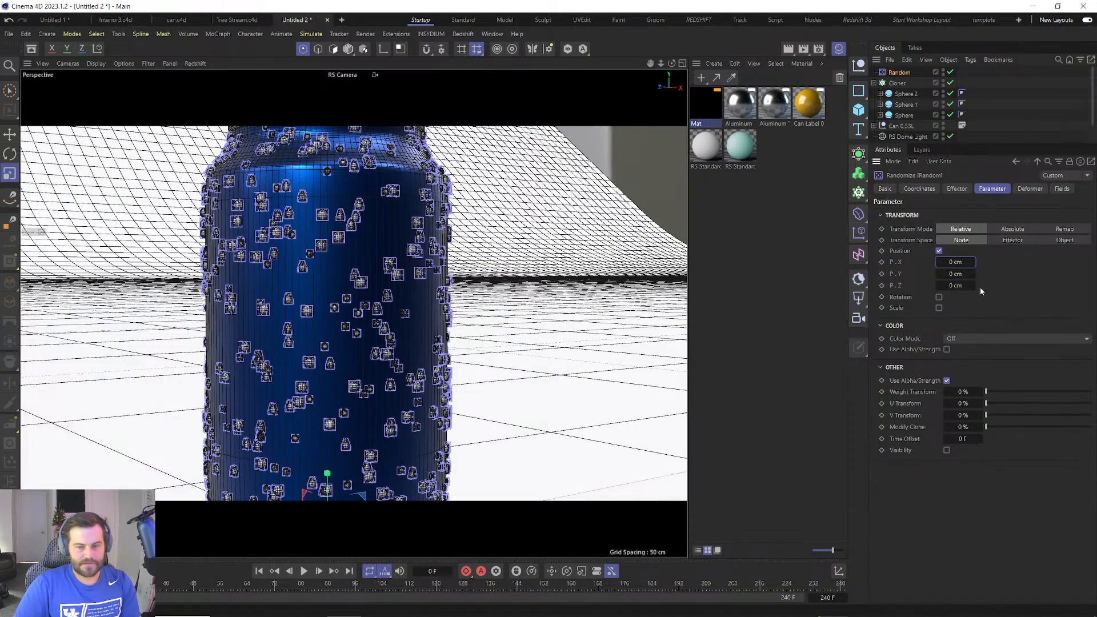
Try random position offsets of 0.5 cm in X and Y for the droplets.
double_click(953, 262)
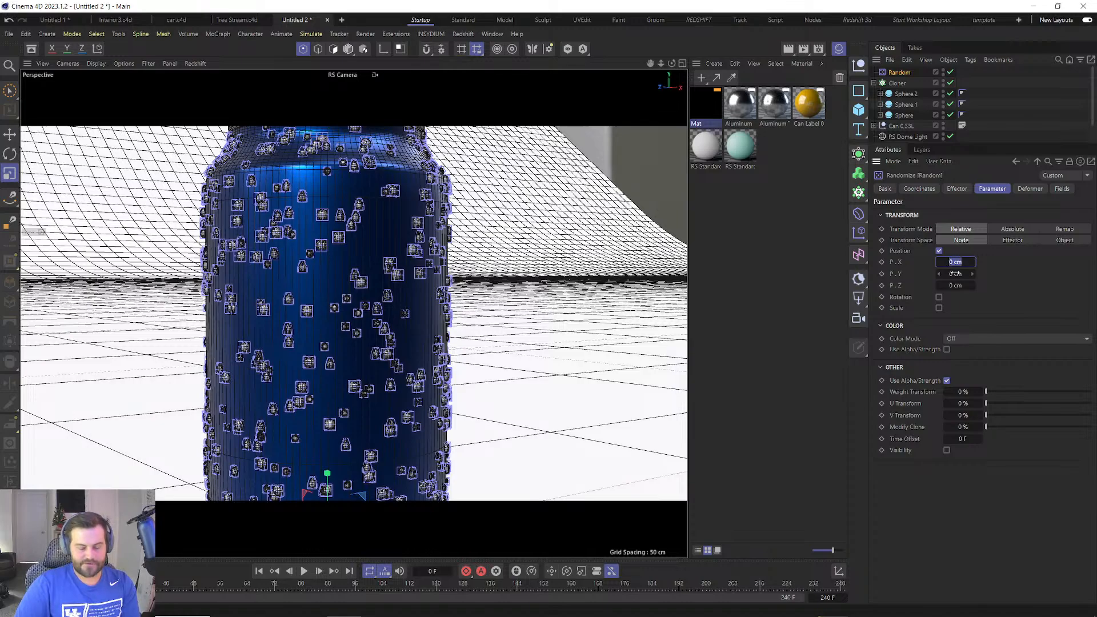
text(0.5)
double_click(955, 273)
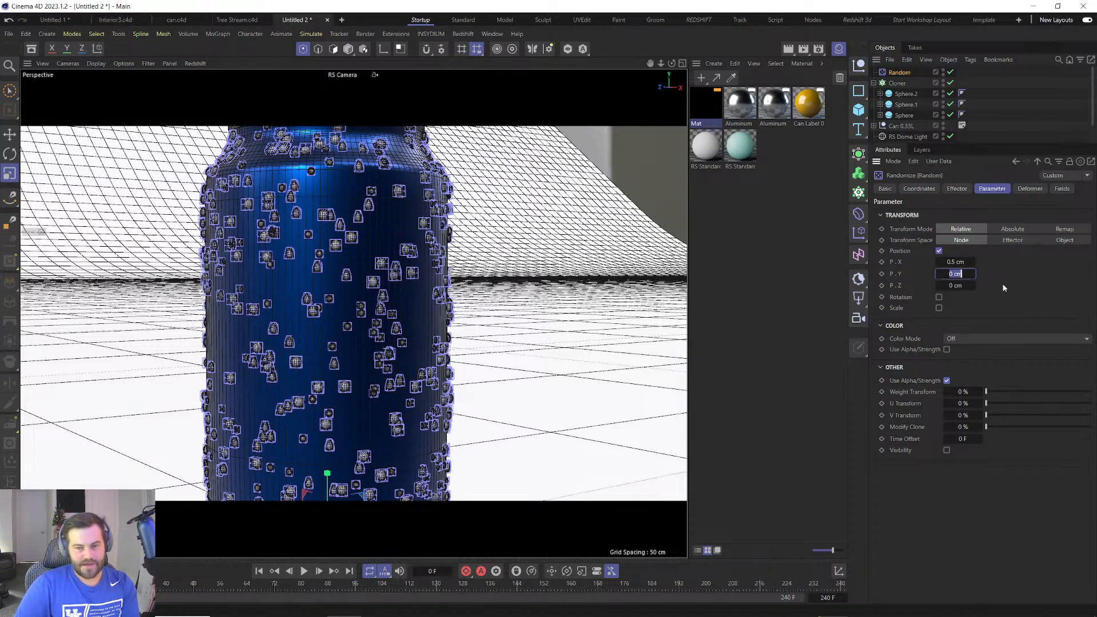
text(.5)
key(Return)
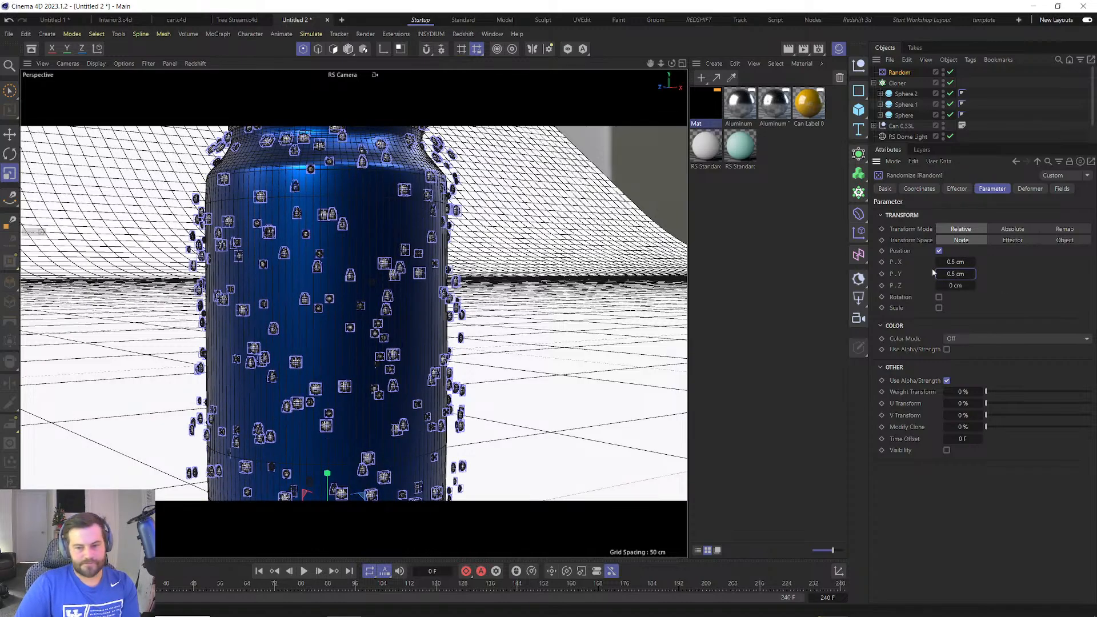
Return the Random effector's Y position offset to 0 cm and try 0.5 cm in Z.
double_click(955, 274)
text(0)
key(Return)
text(.5)
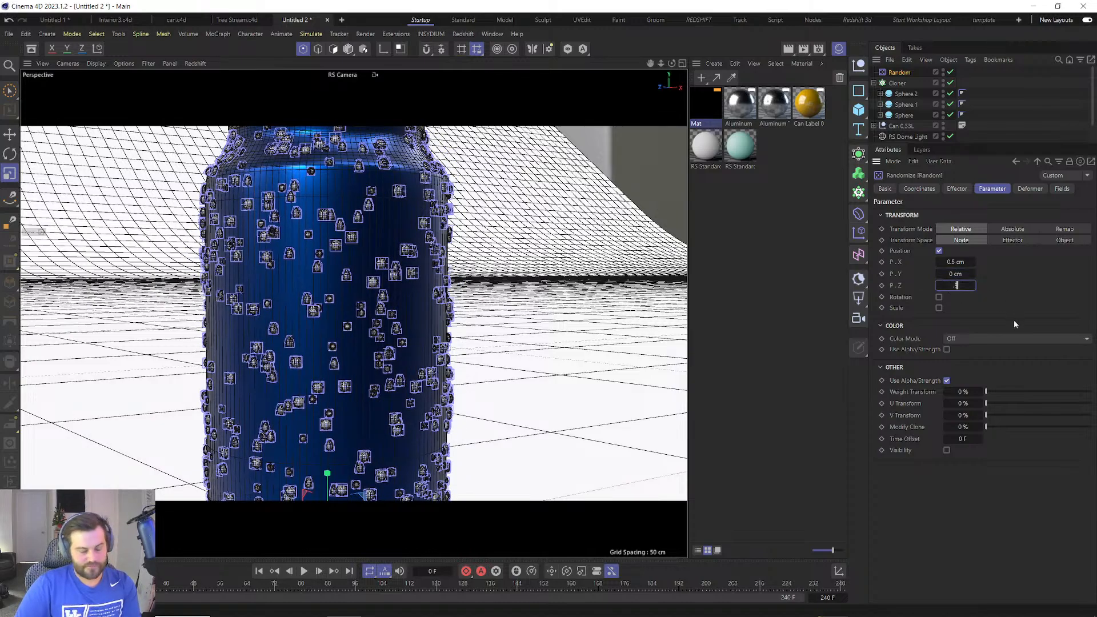
key(Return)
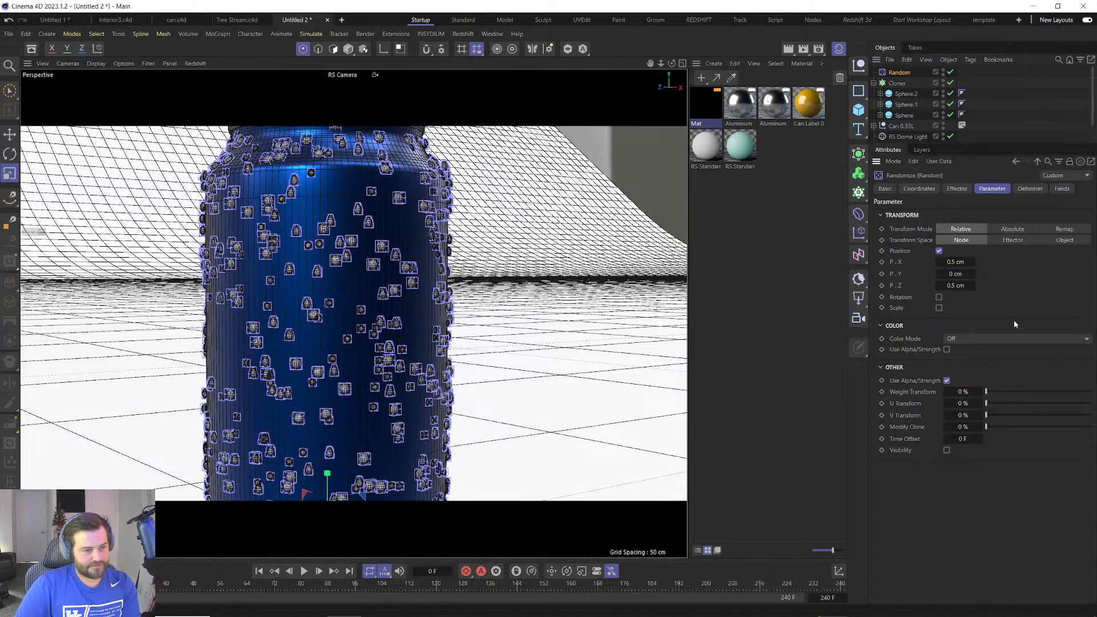
Return the Random effector's Z and X position offsets to 0 cm.
double_click(954, 285)
text(0)
key(Return)
double_click(952, 261)
text(0)
key(Return)
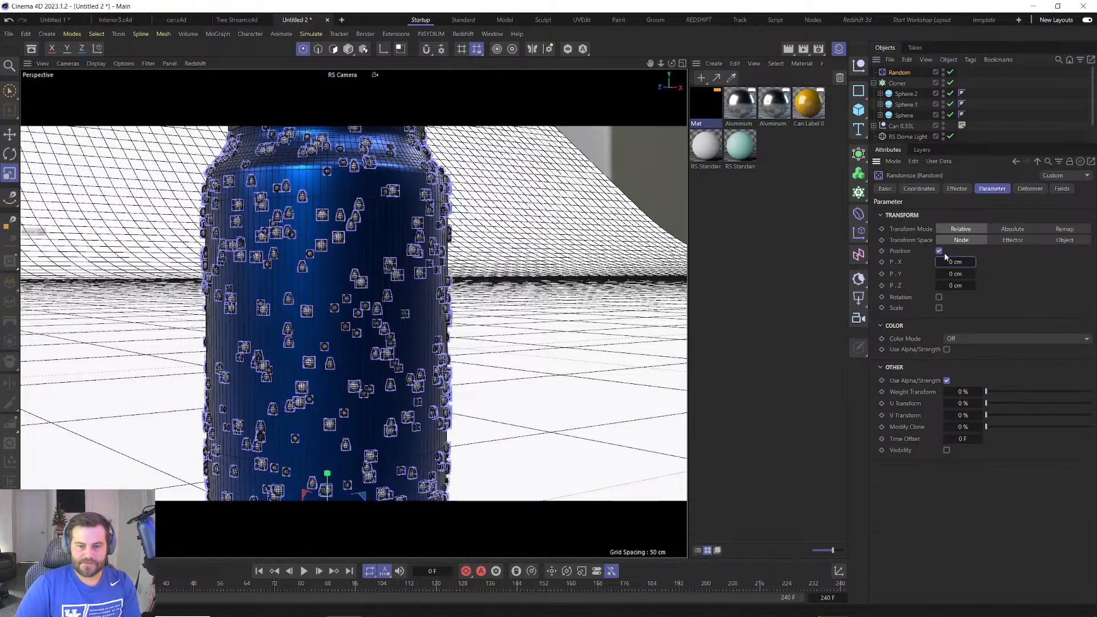
Disable position in the Random effector and enable uniform scale variation with a scale of 1.
click(938, 251)
click(938, 272)
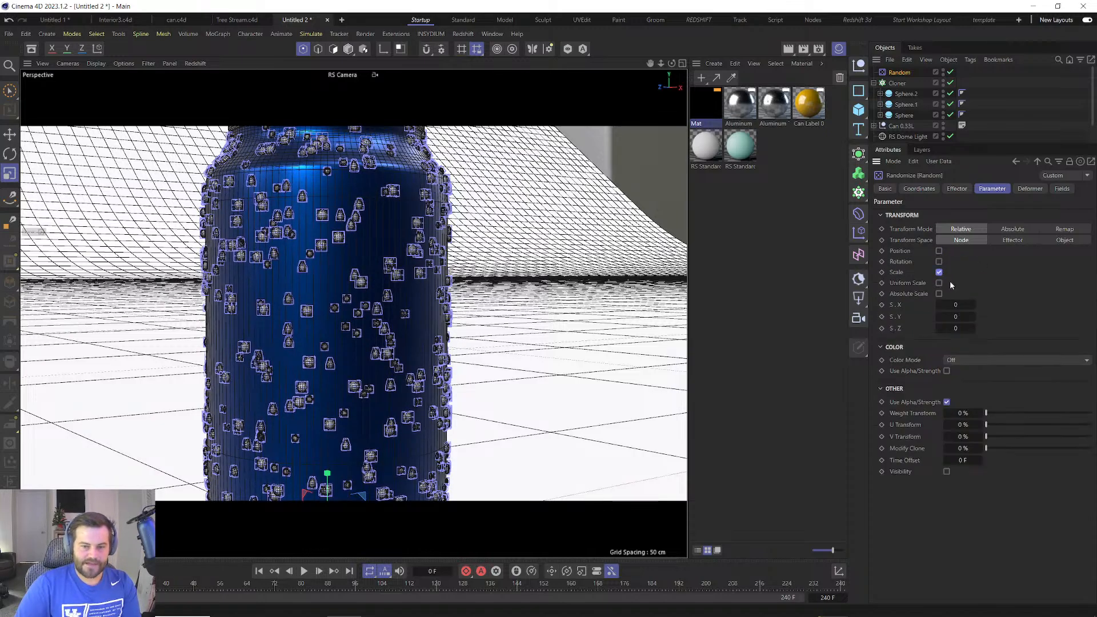
click(938, 283)
double_click(955, 305)
text(1)
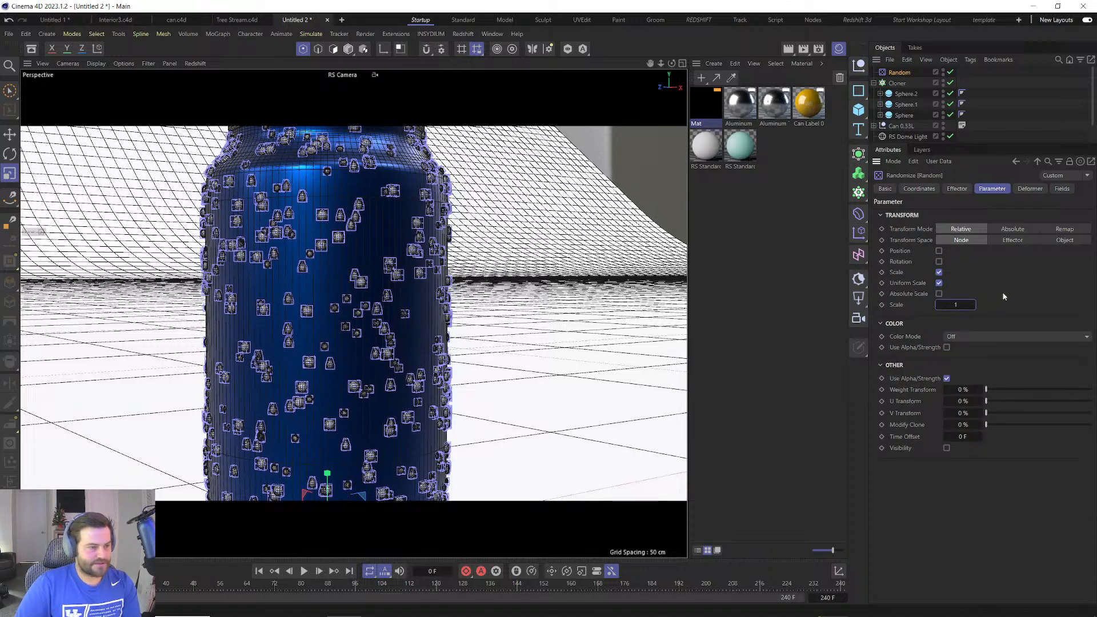
key(Return)
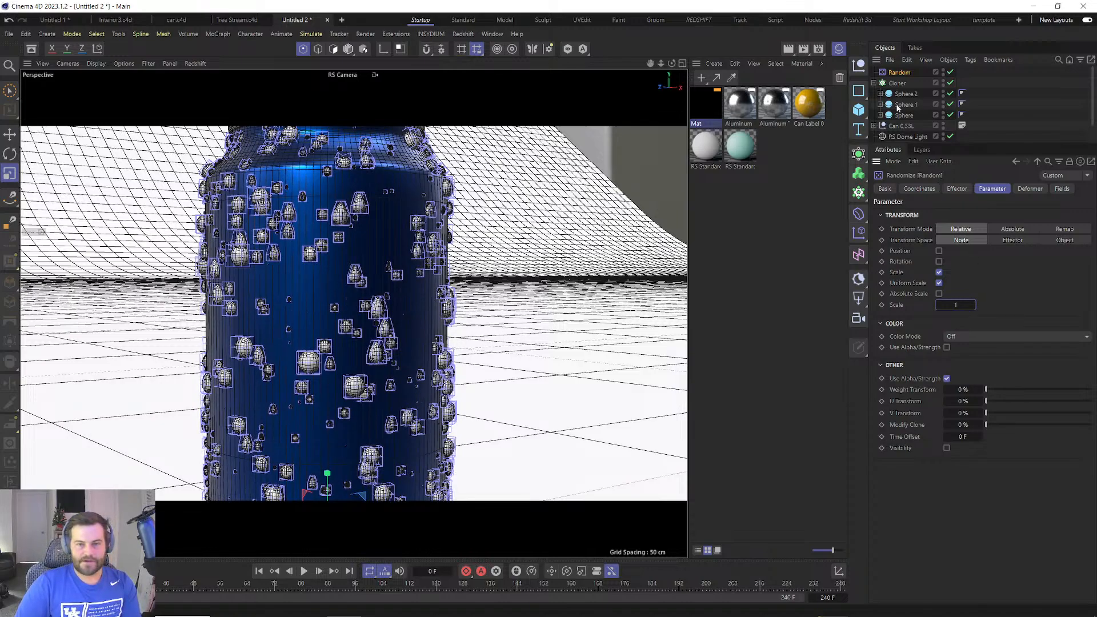
Enable scaling on the Cloner and set its scale to 0%.
click(896, 85)
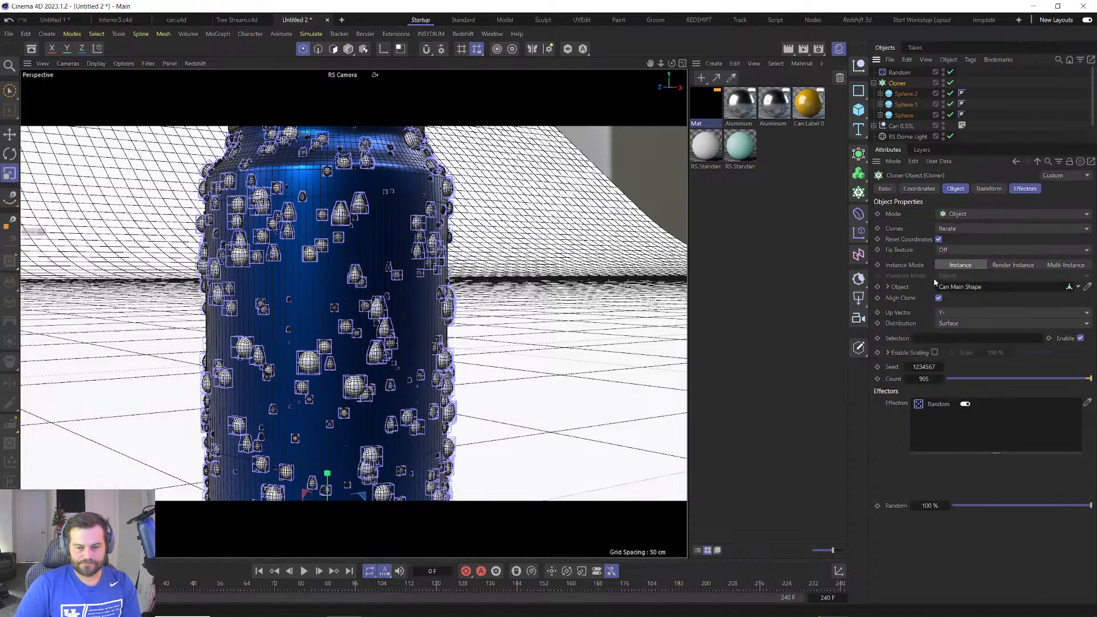
click(935, 352)
drag(1054, 352, 1014, 357)
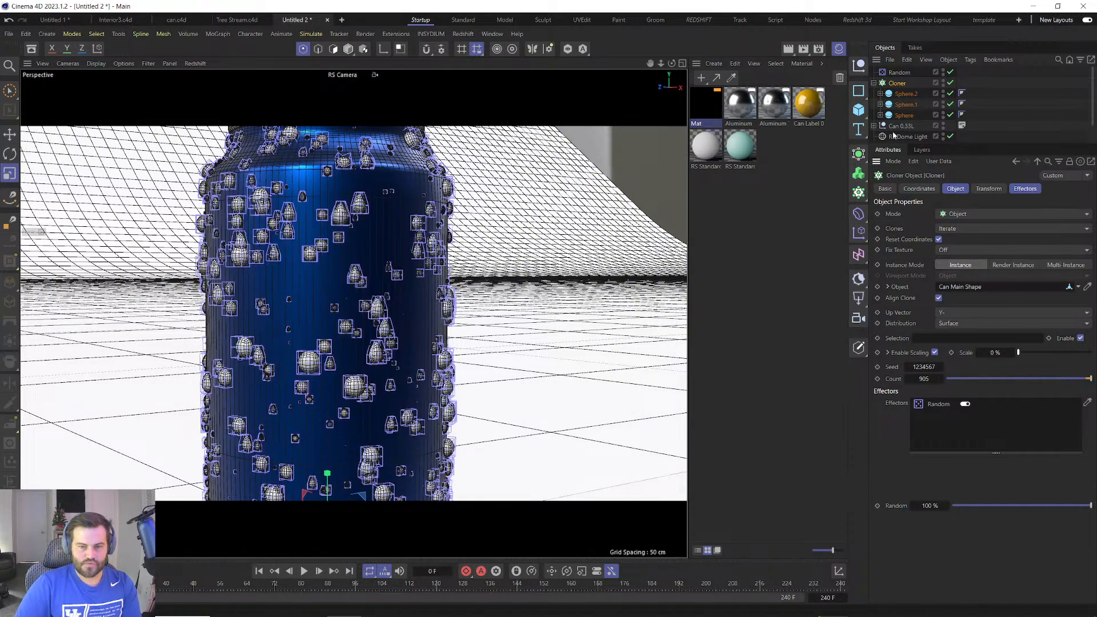
Select all three droplet spheres in the Cloner and scale them down together.
click(901, 94)
shift+click(904, 115)
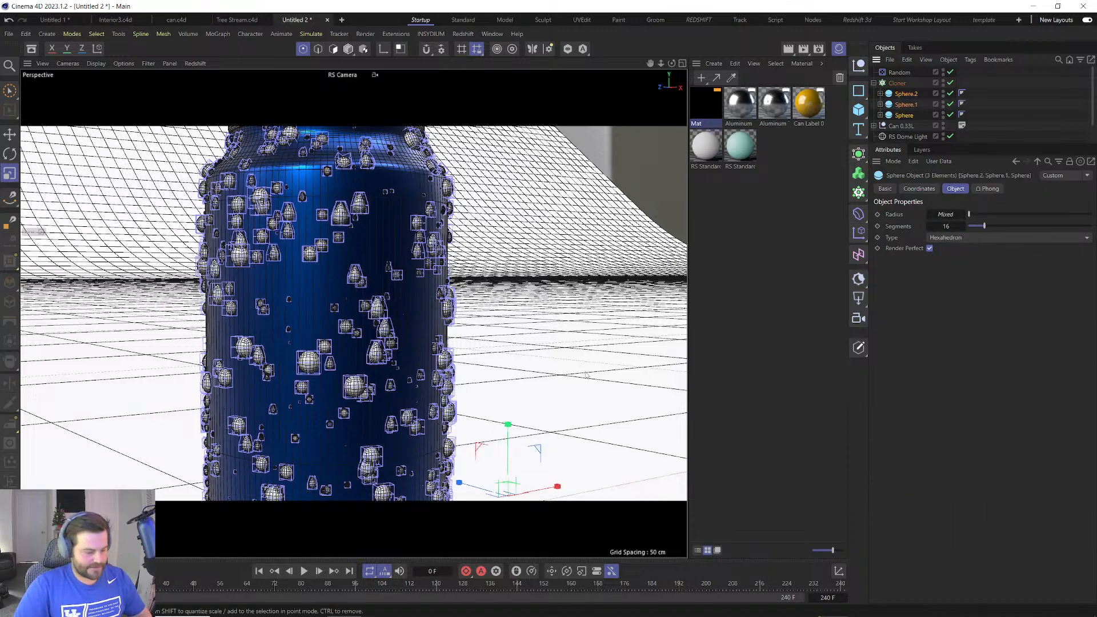
drag(593, 362, 495, 505)
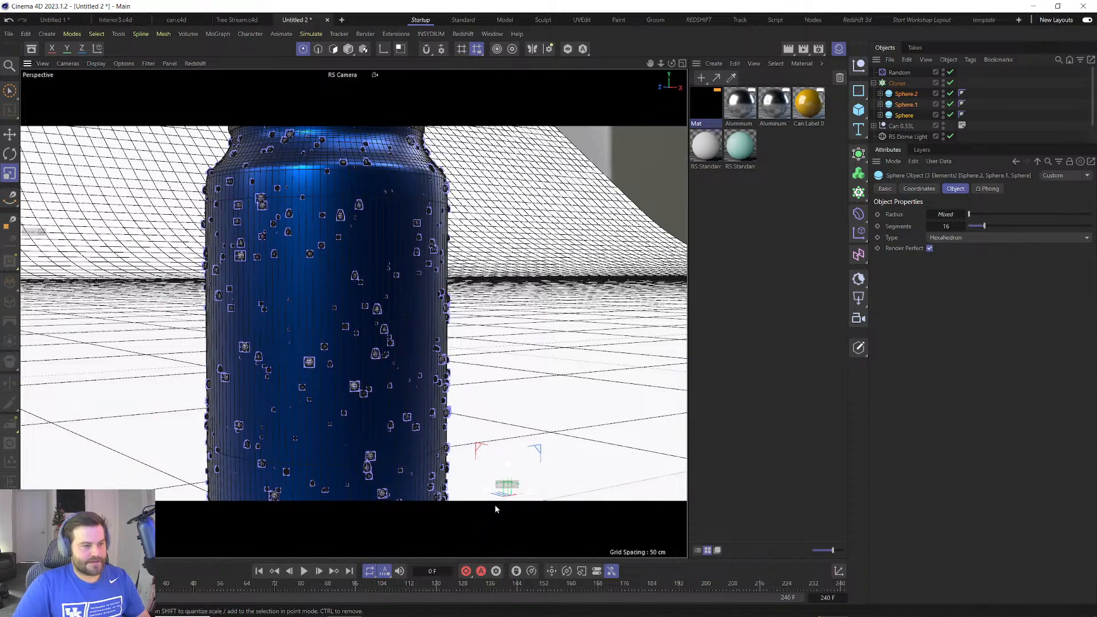
Raise the Cloner's clone count to 5477 and check the droplet coverage over the can.
click(906, 83)
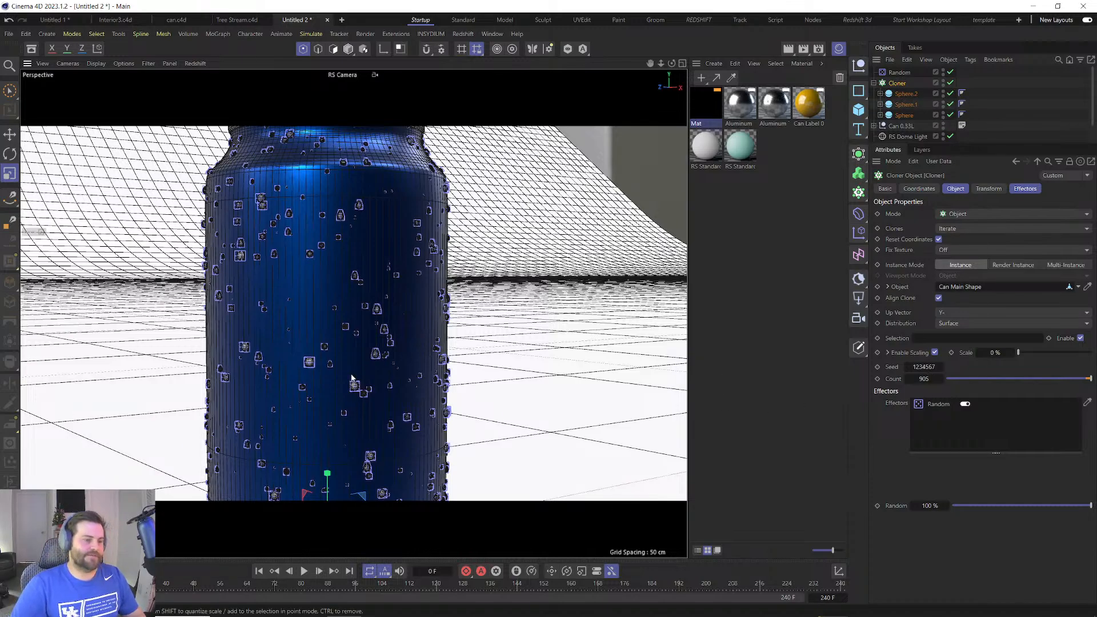
alt+right_drag(352, 382, 294, 362)
alt+middle_drag(294, 362, 318, 317)
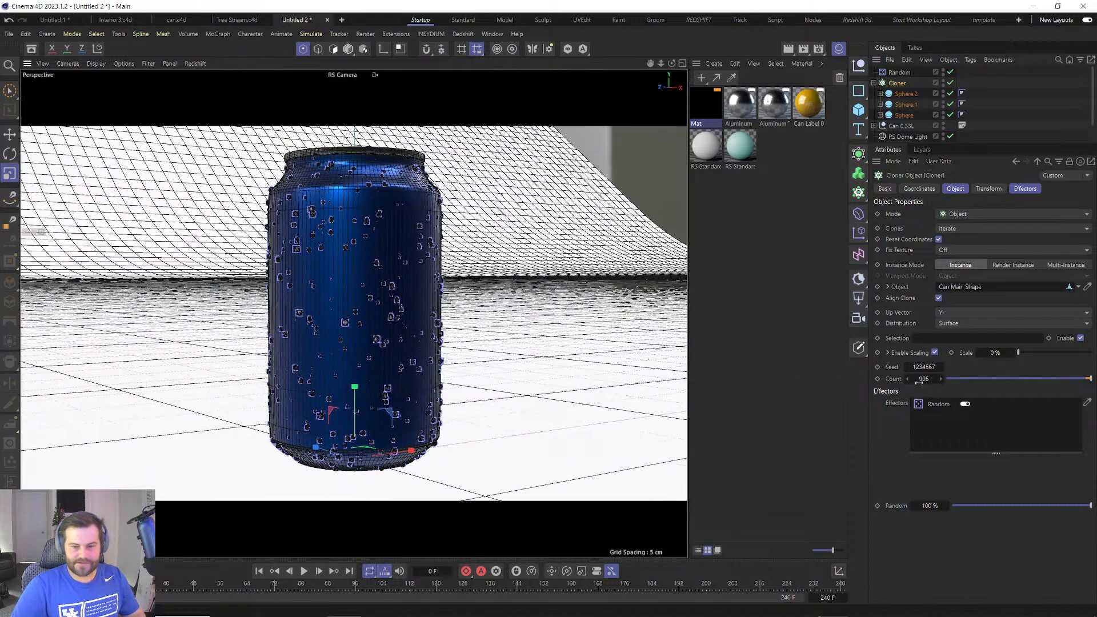
mouse_move(920, 380)
mouse_down()
mouse_move(1088, 379)
mouse_move(917, 381)
mouse_up()
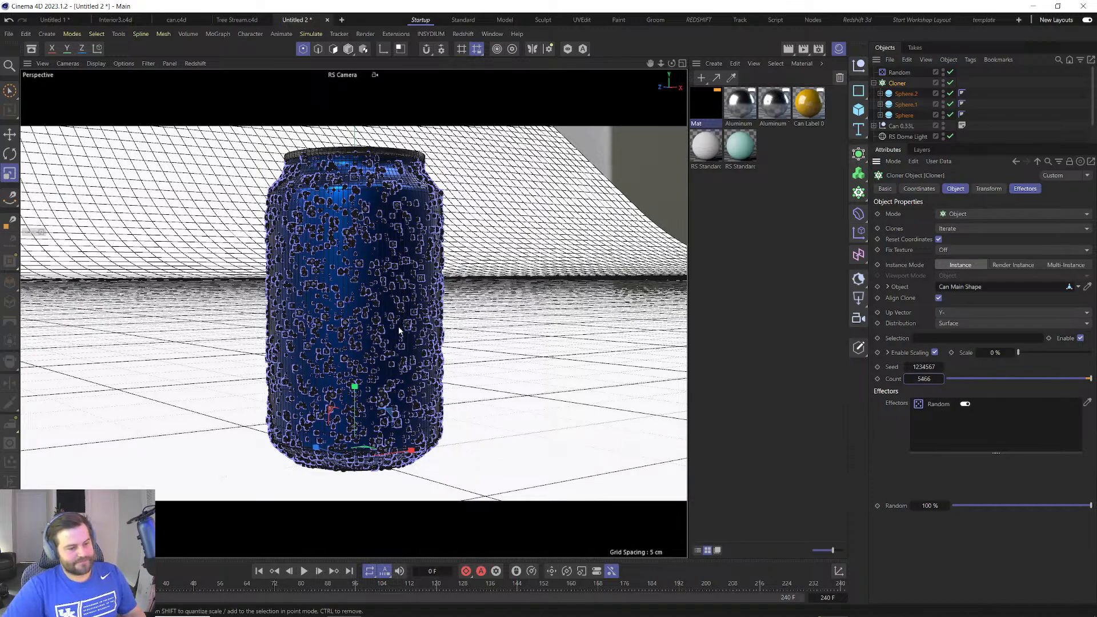
drag(907, 379, 912, 379)
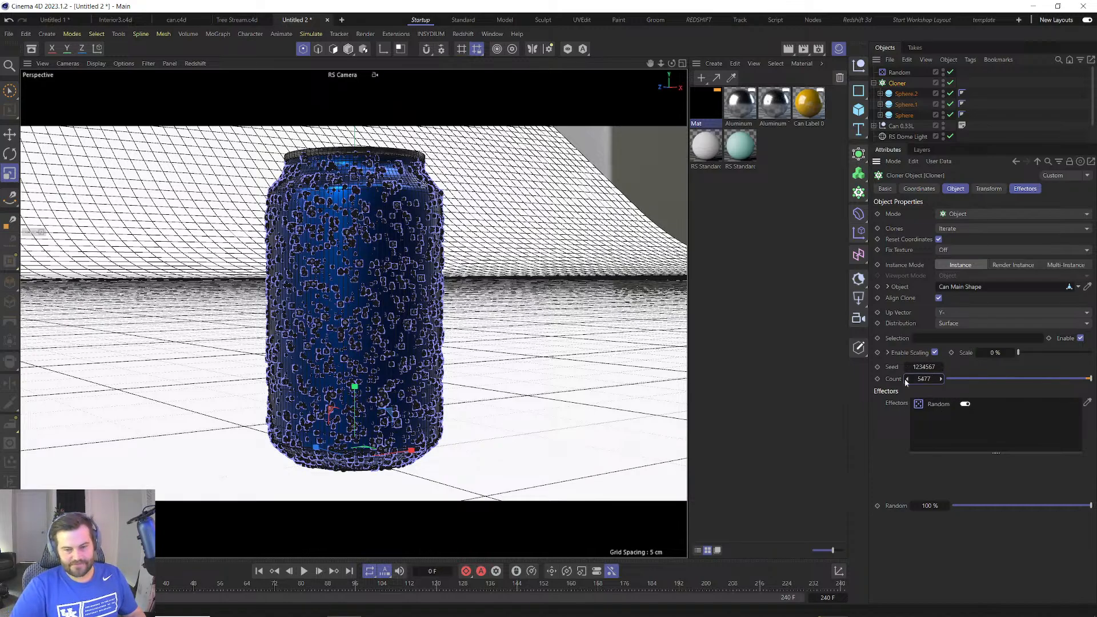
alt+drag(390, 325, 460, 306)
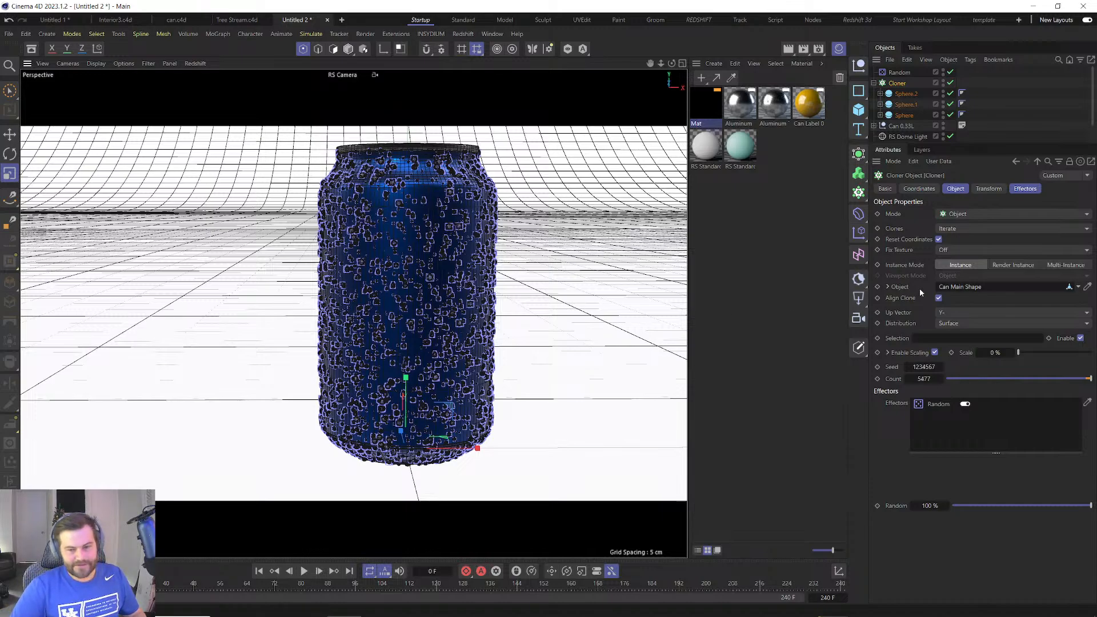
Reduce the Random effector's uniform scale variation to 0.5.
click(900, 73)
double_click(962, 304)
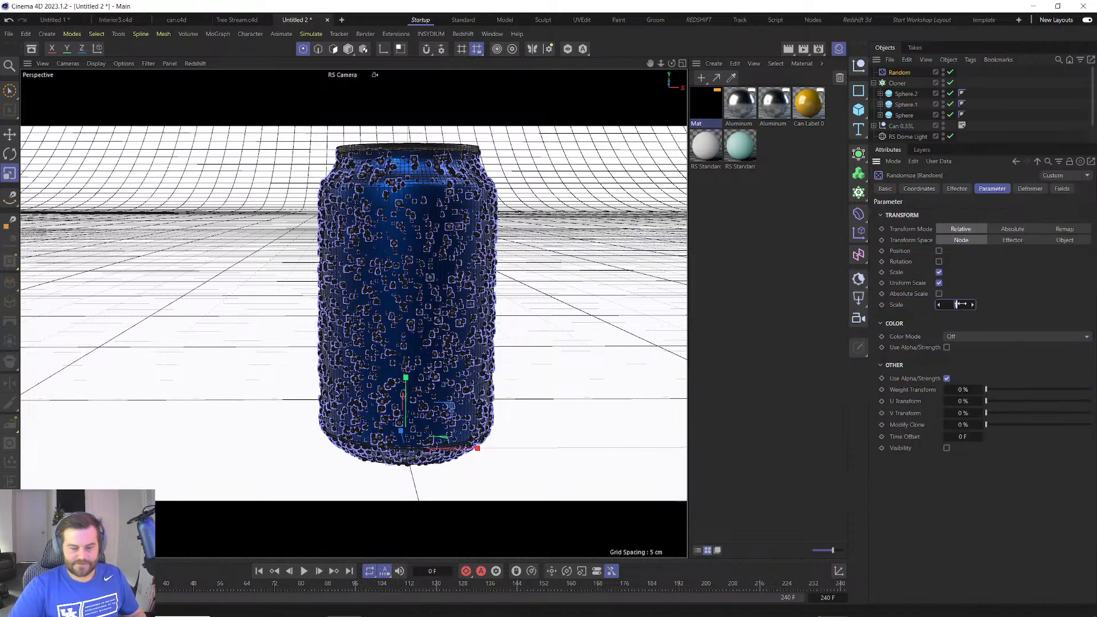
text(0.5)
key(Return)
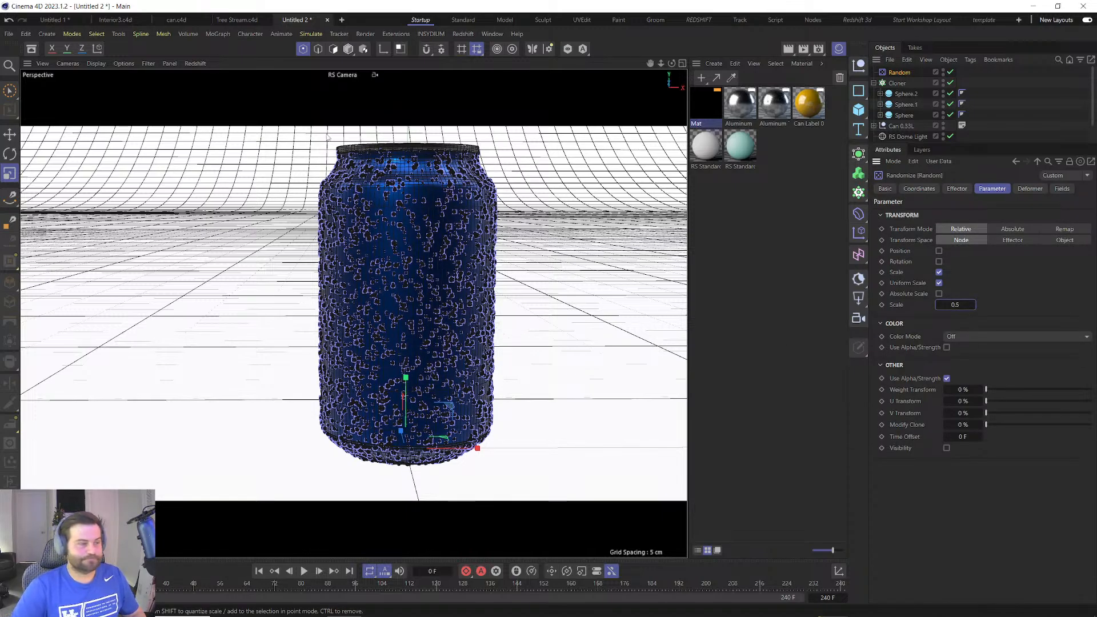
Search the asset library for water and add the Liquid Water 001 material to the scene.
click(32, 49)
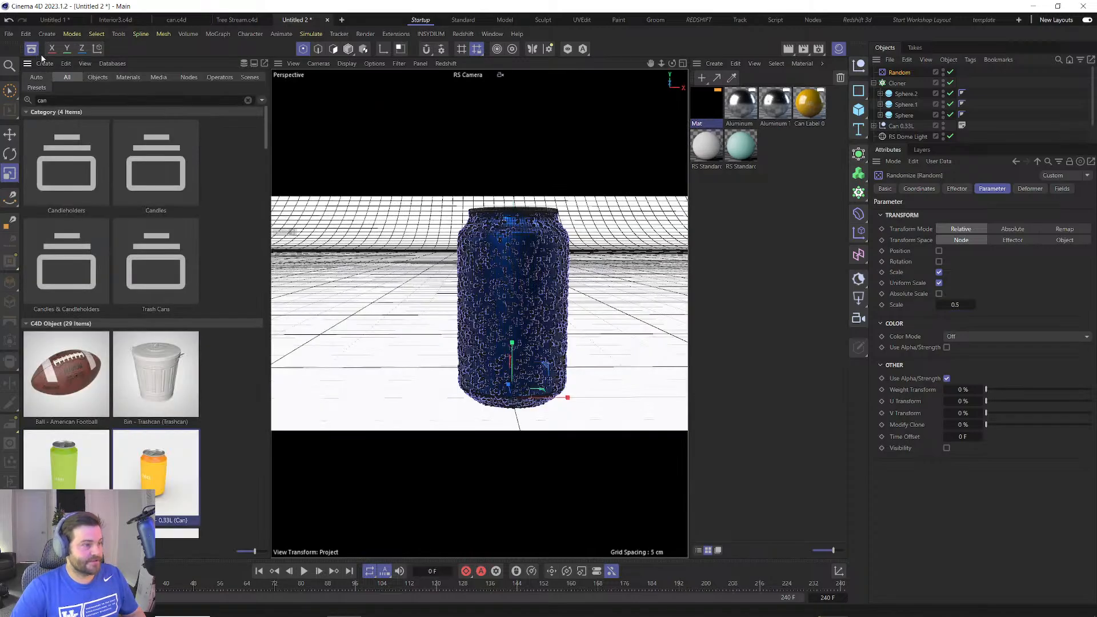
drag(59, 101, 17, 102)
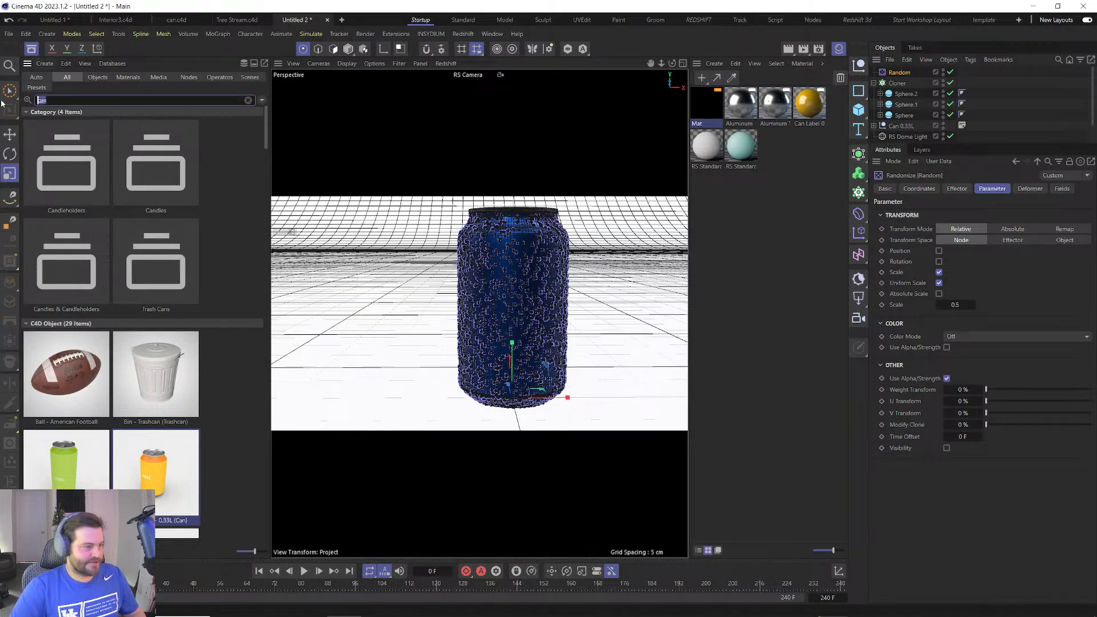
text(wate)
scroll(151, 322, down, 5)
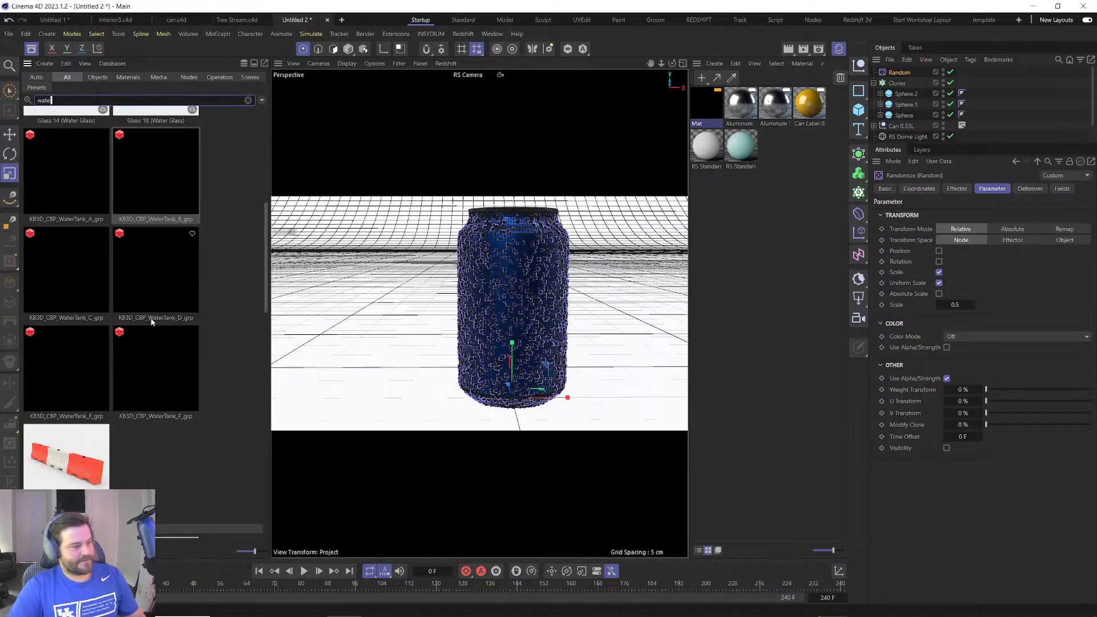
scroll(151, 322, down, 5)
drag(157, 263, 780, 190)
click(714, 115)
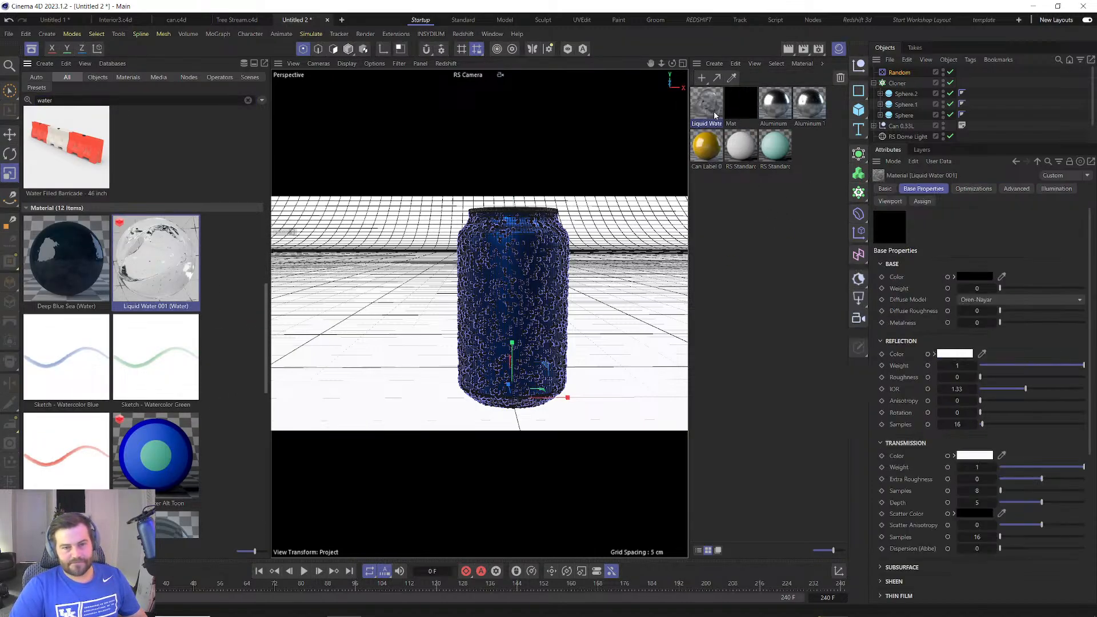
Apply the Liquid Water 001 material to the Cloner and all three droplet spheres, and close the asset library.
drag(704, 116, 906, 94)
mouse_move(973, 96)
ctrl+mouse_down()
mouse_move(973, 105)
mouse_move(963, 82)
ctrl+mouse_up()
click(972, 93)
ctrl+click(974, 106)
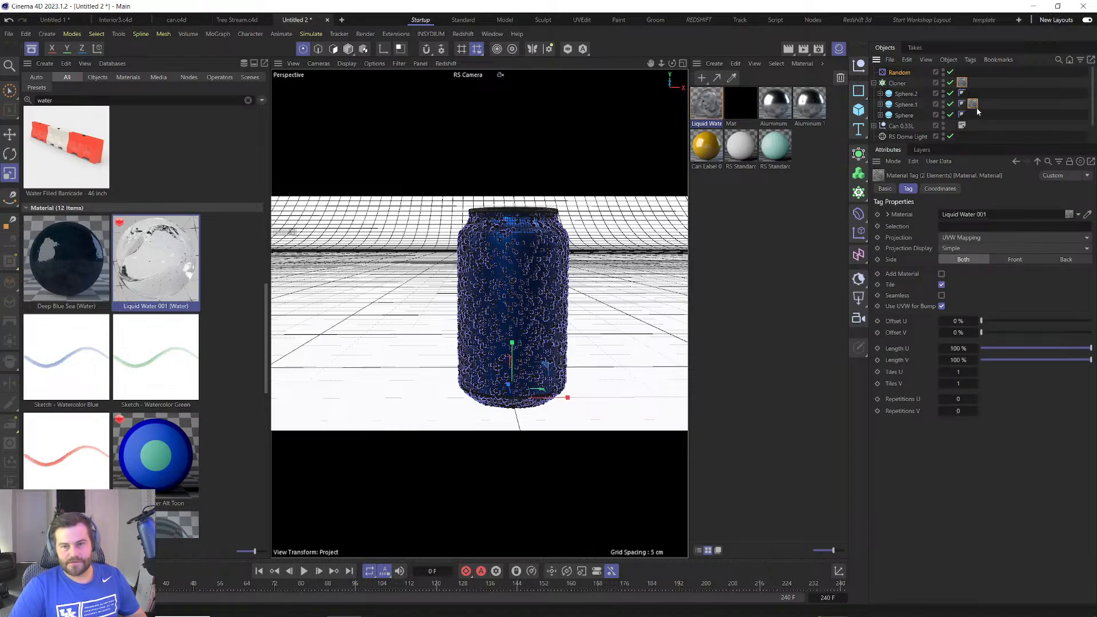
mouse_move(976, 120)
mouse_down()
mouse_move(985, 116)
mouse_move(976, 99)
mouse_up()
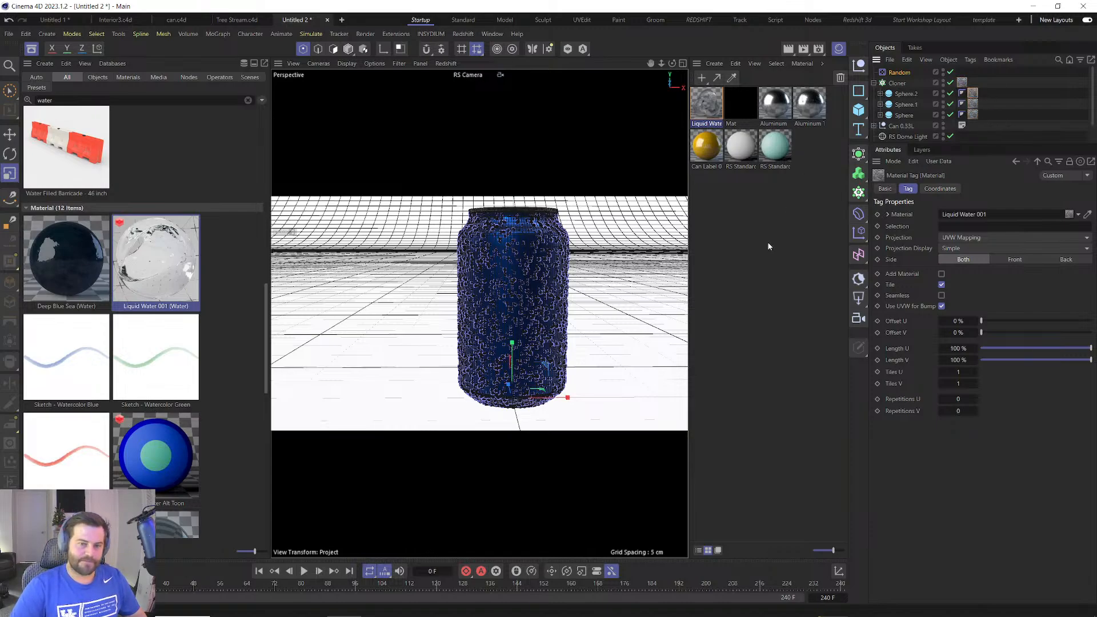
click(29, 48)
Add a Redshift area light to the scene.
click(463, 34)
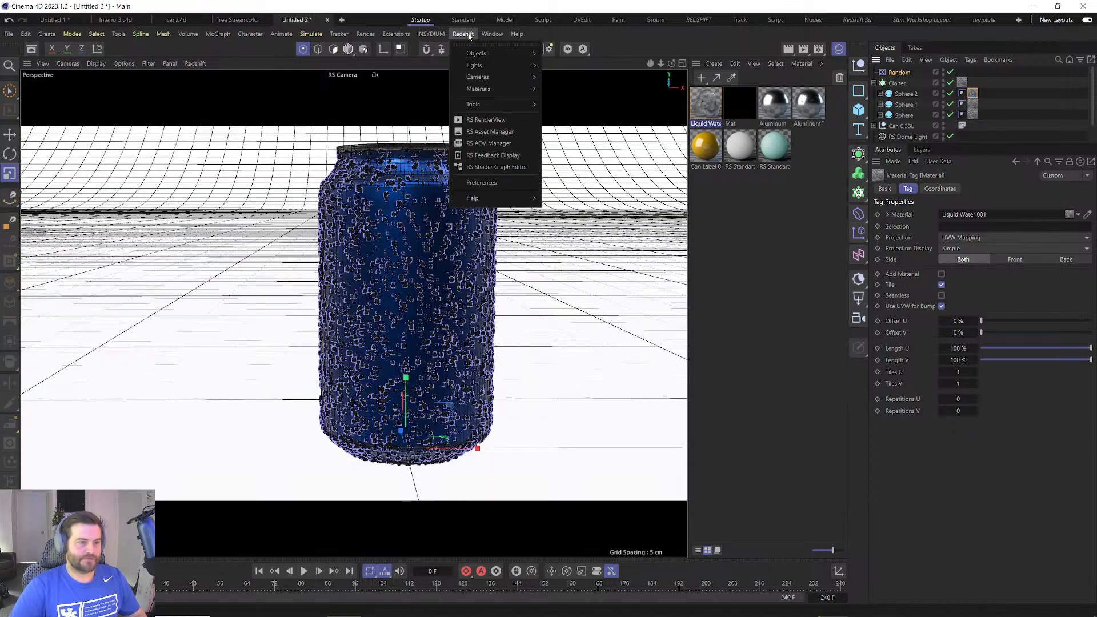
mouse_move(479, 66)
click(567, 106)
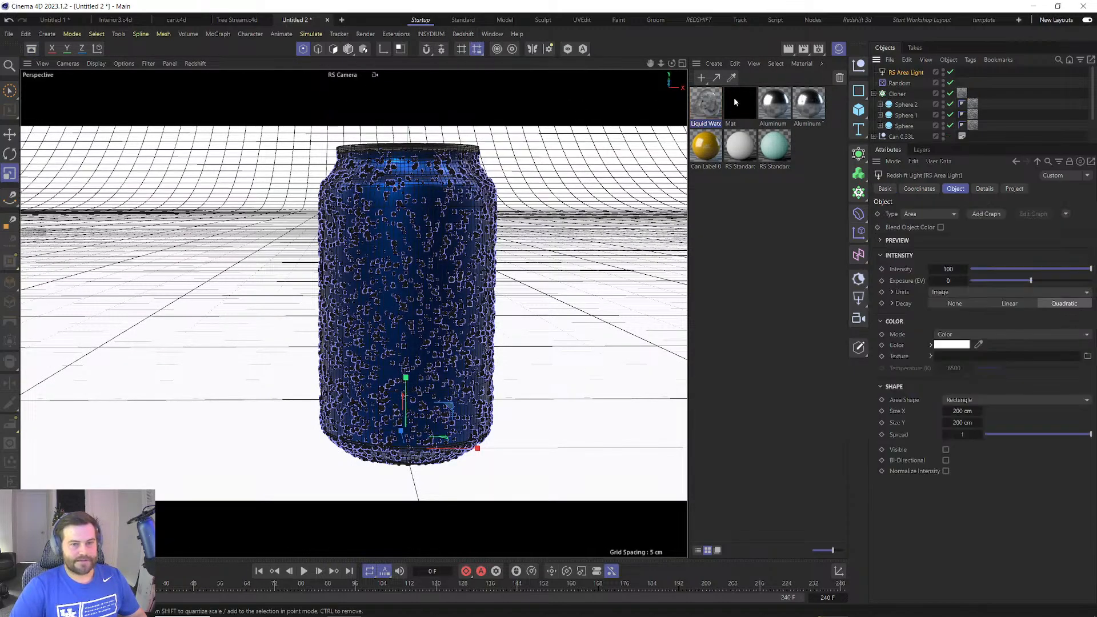
Create a null and give the area light a Target tag that aims at the null.
click(859, 68)
right_click(899, 85)
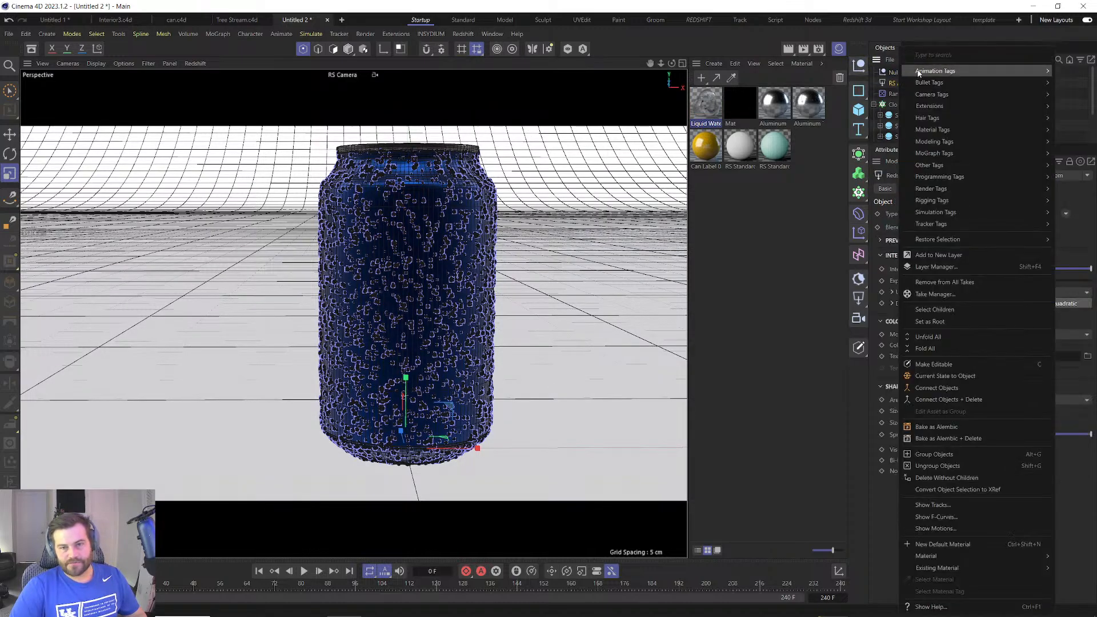
mouse_move(918, 71)
click(862, 113)
drag(893, 73, 964, 216)
click(909, 84)
Move the area light straight up in the front view so it sits above the can.
middle_click(490, 320)
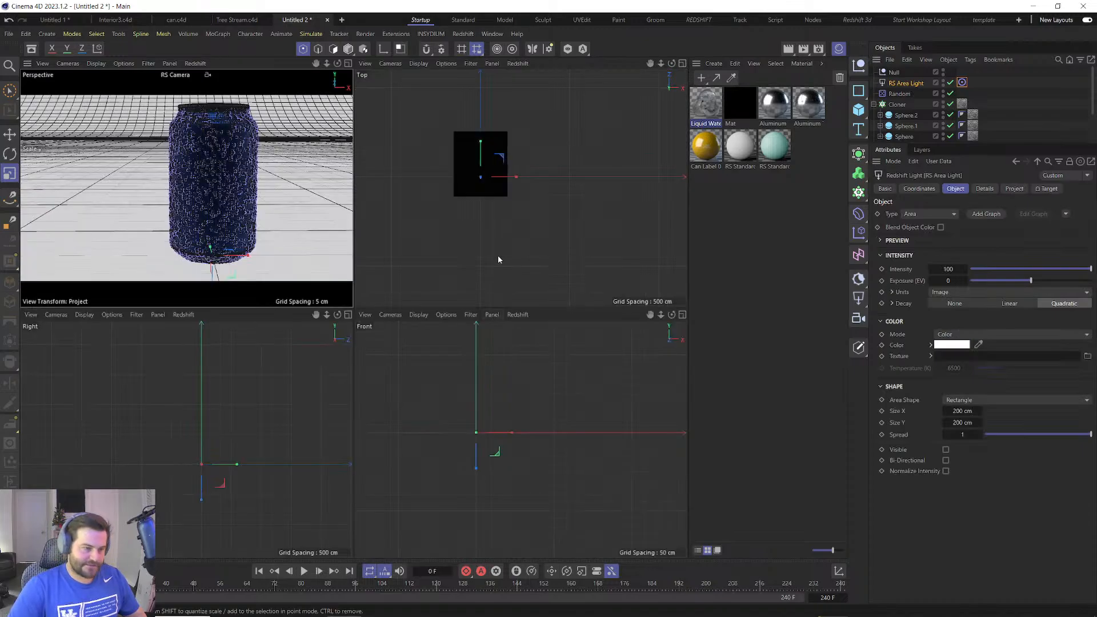
key(e)
drag(503, 438, 474, 433)
scroll(474, 433, down, 6)
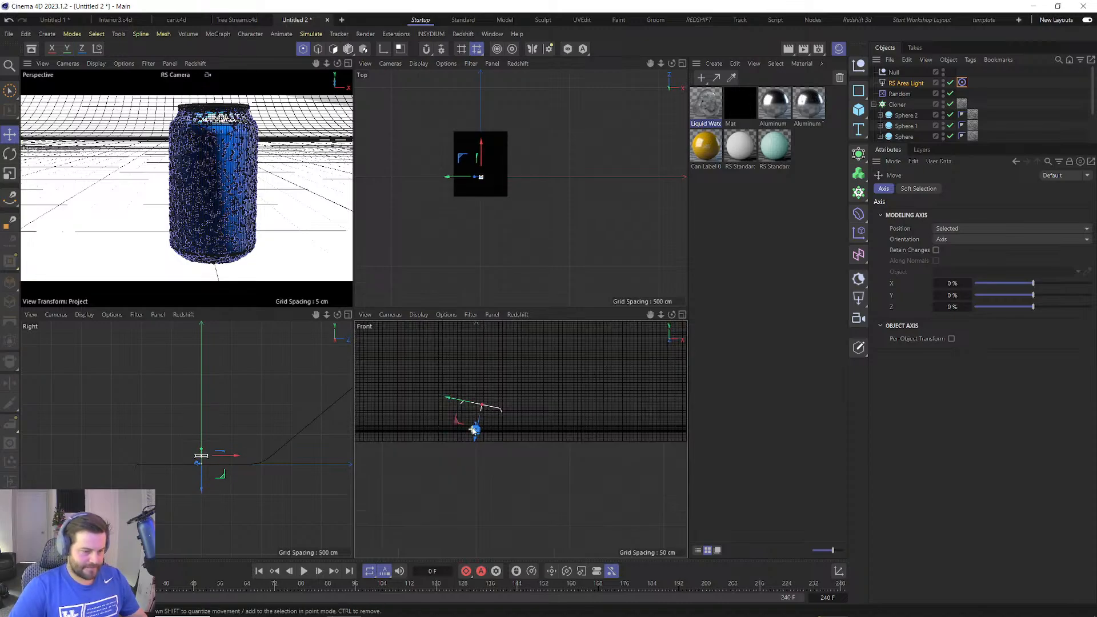
Duplicate the area light in the top view and place the copy diagonally in front of the can.
scroll(471, 428, up, 1)
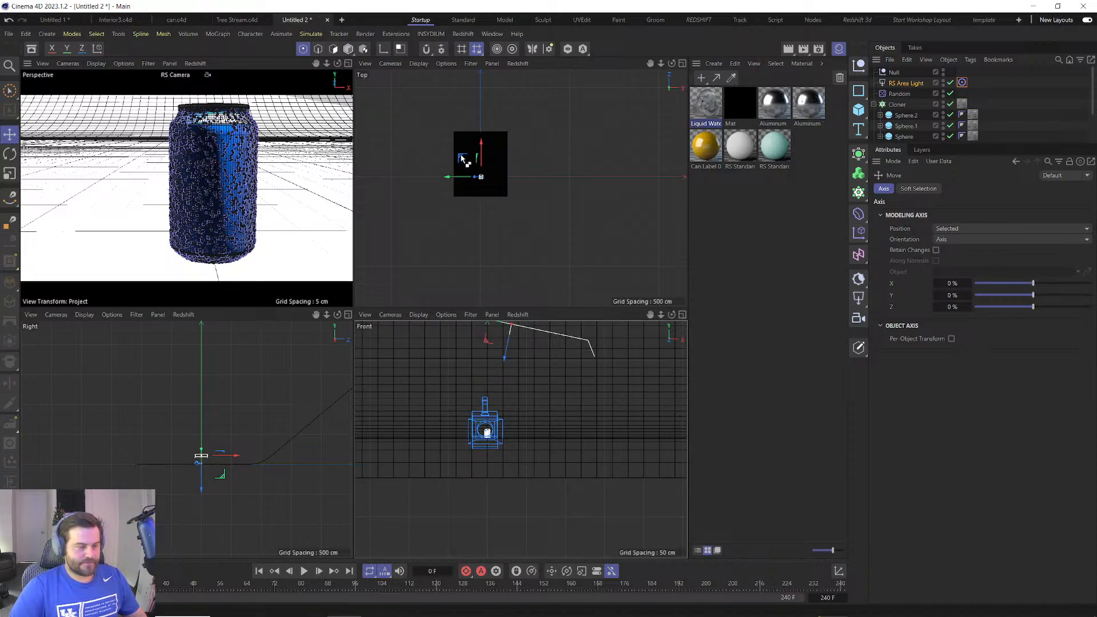
scroll(465, 157, up, 5)
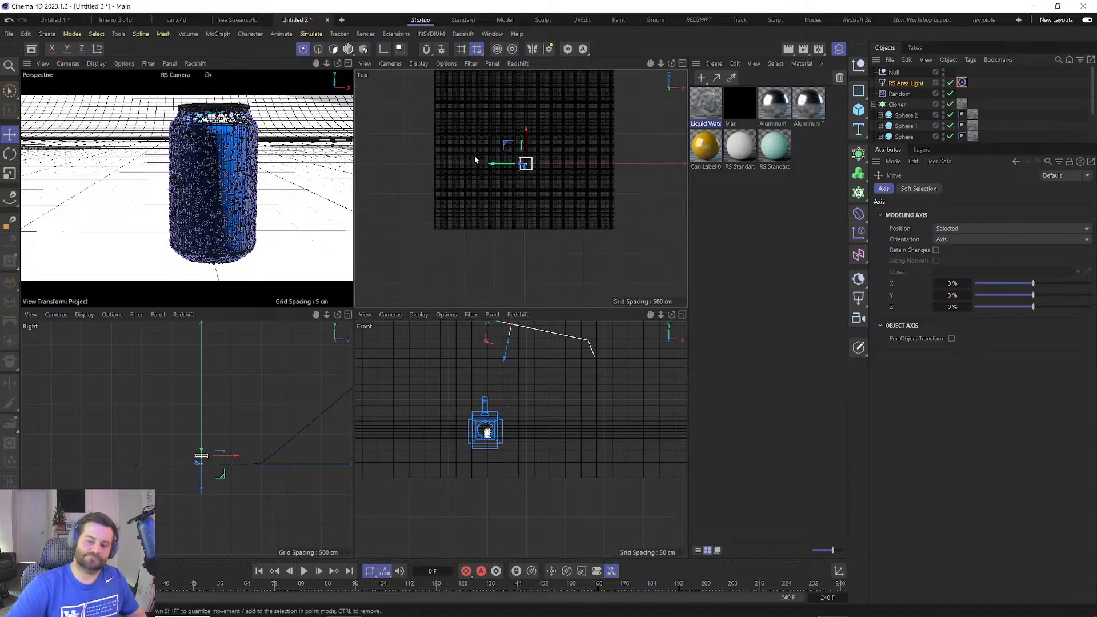
scroll(503, 143, up, 3)
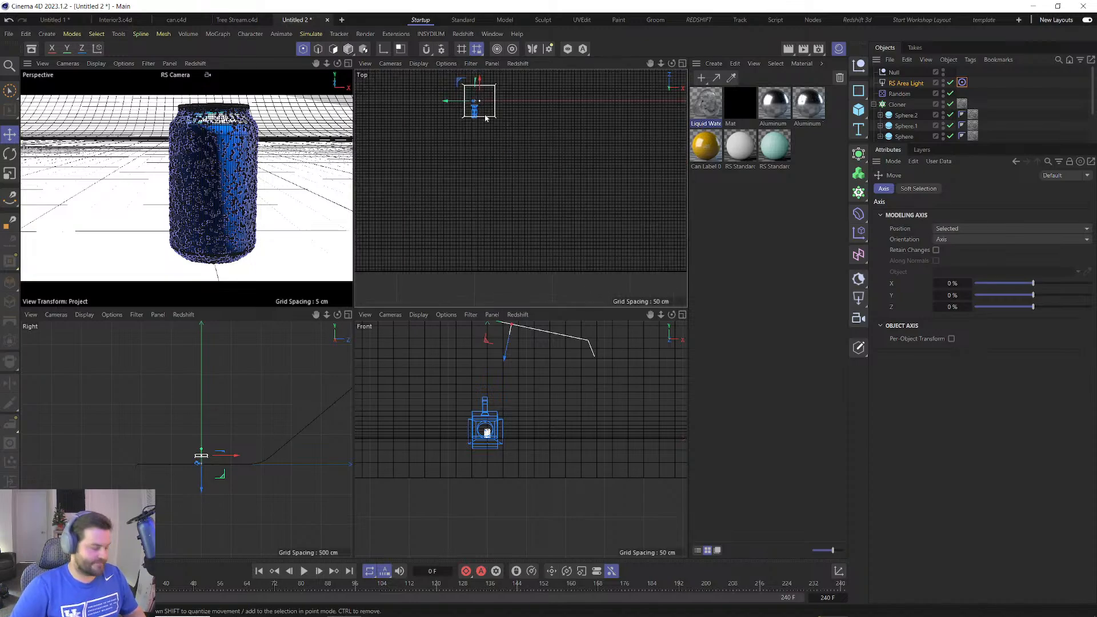
scroll(494, 191, up, 2)
scroll(493, 189, up, 3)
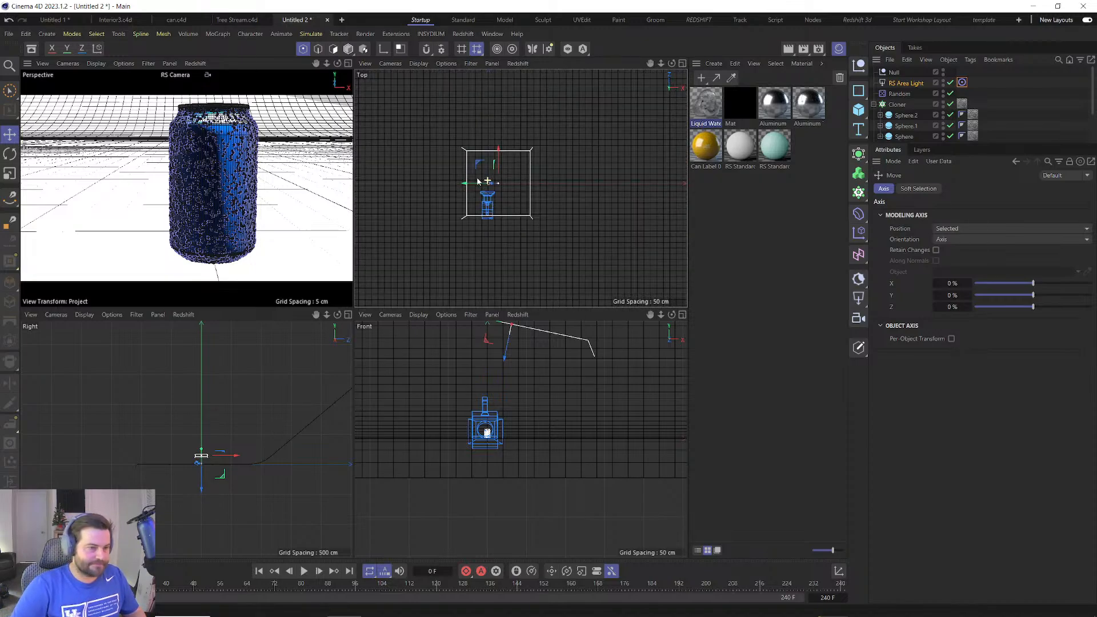
drag(477, 166, 468, 240)
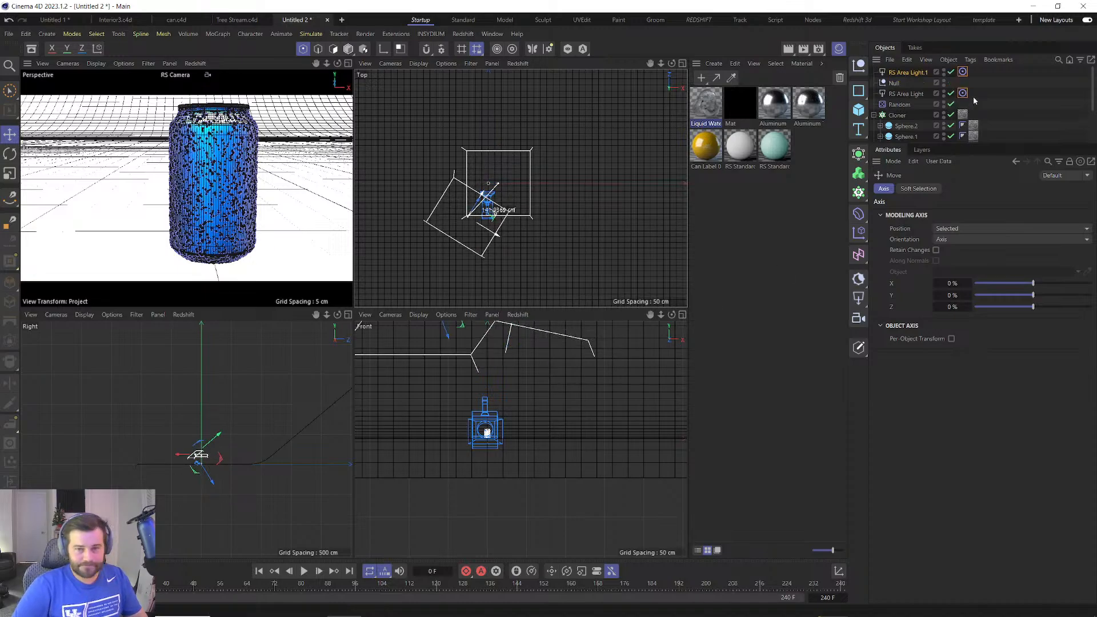
Set the duplicate area light's intensity to 20 and its size to 50 cm in X and 100 cm in Y.
click(898, 75)
double_click(947, 269)
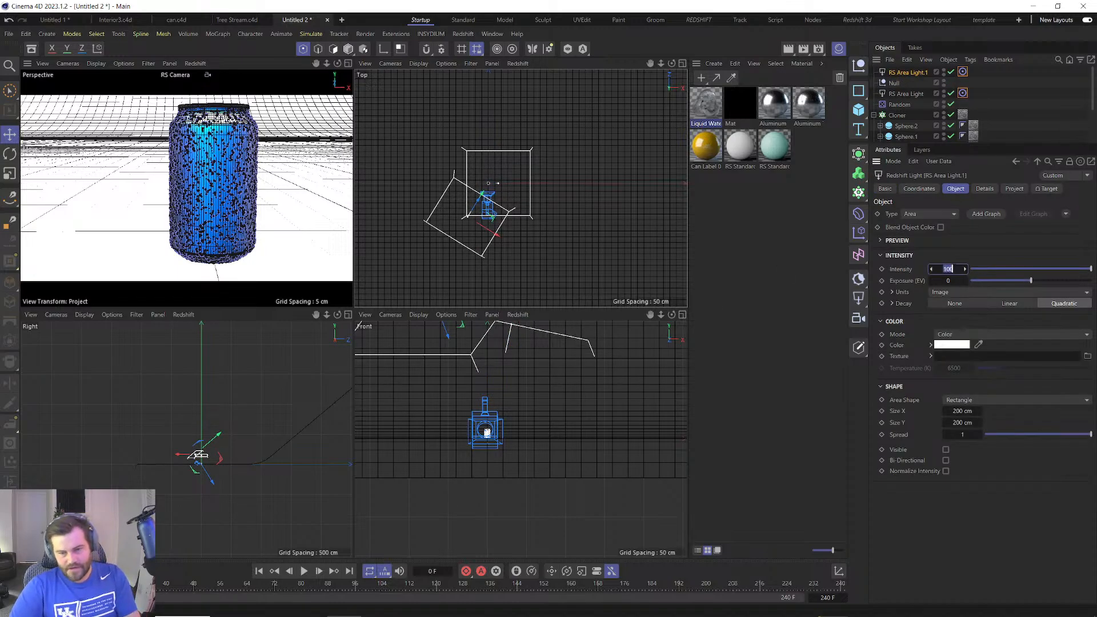
text(20)
click(961, 411)
text(50)
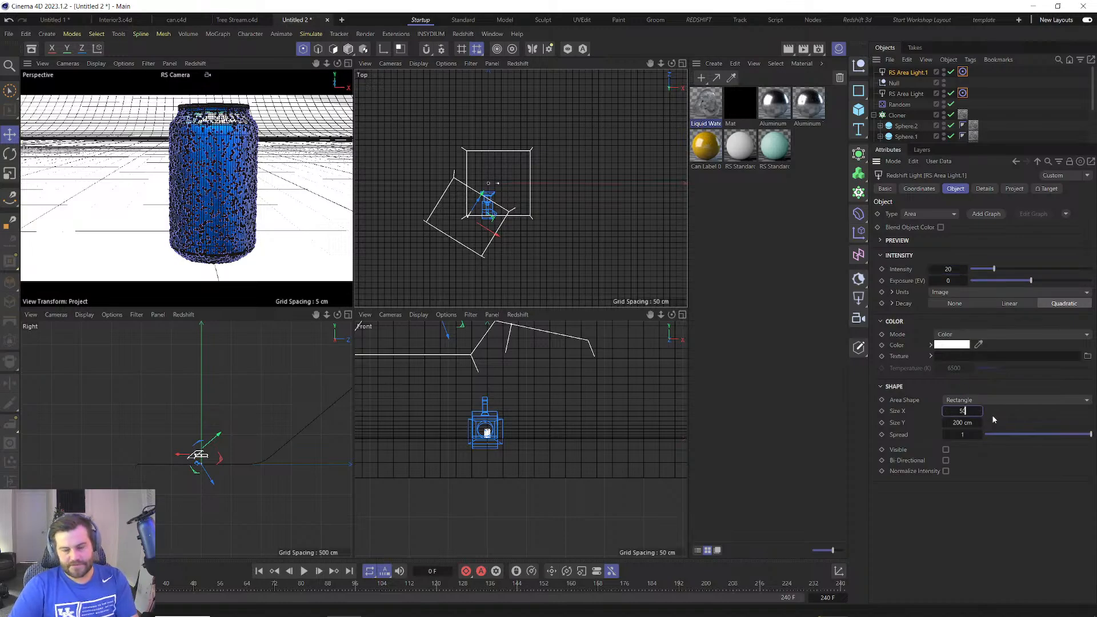
key(Tab)
key(space)
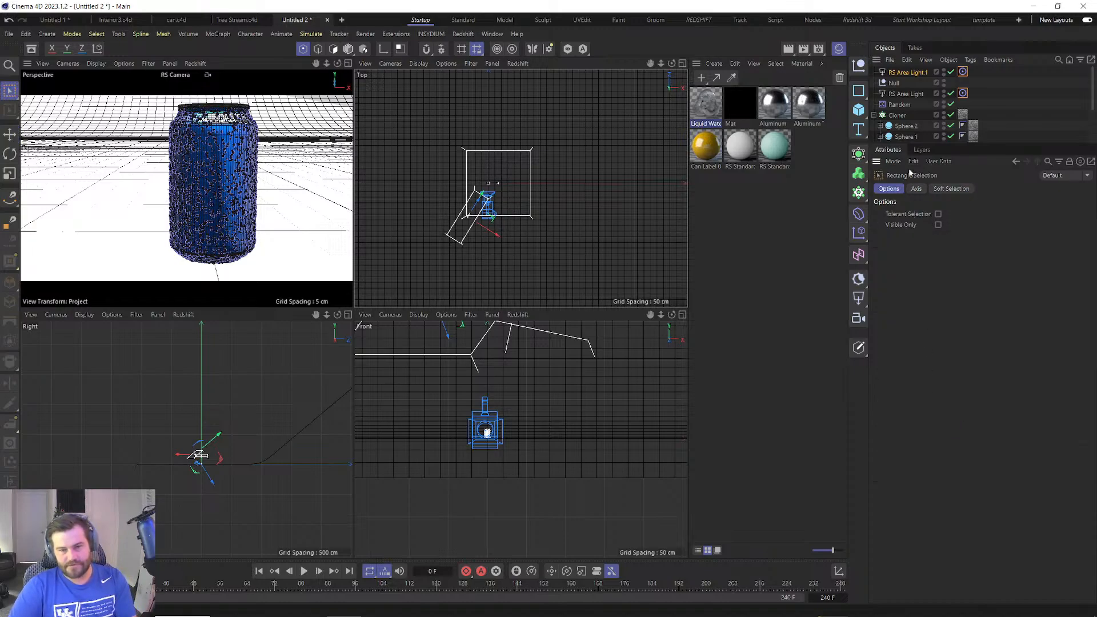
click(898, 75)
click(962, 422)
text(100)
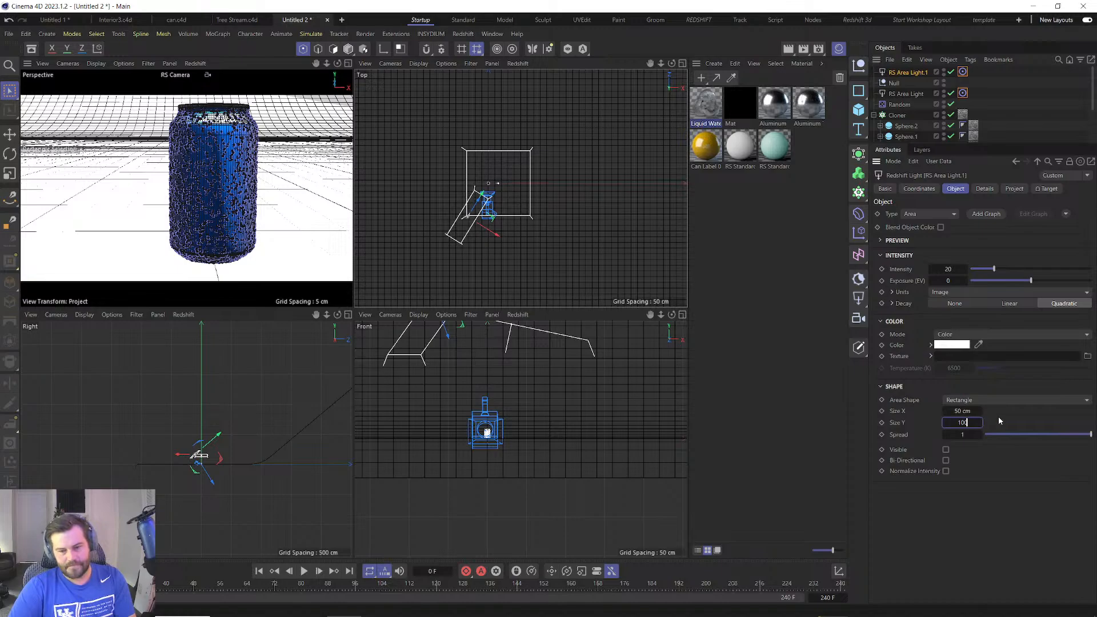
key(Return)
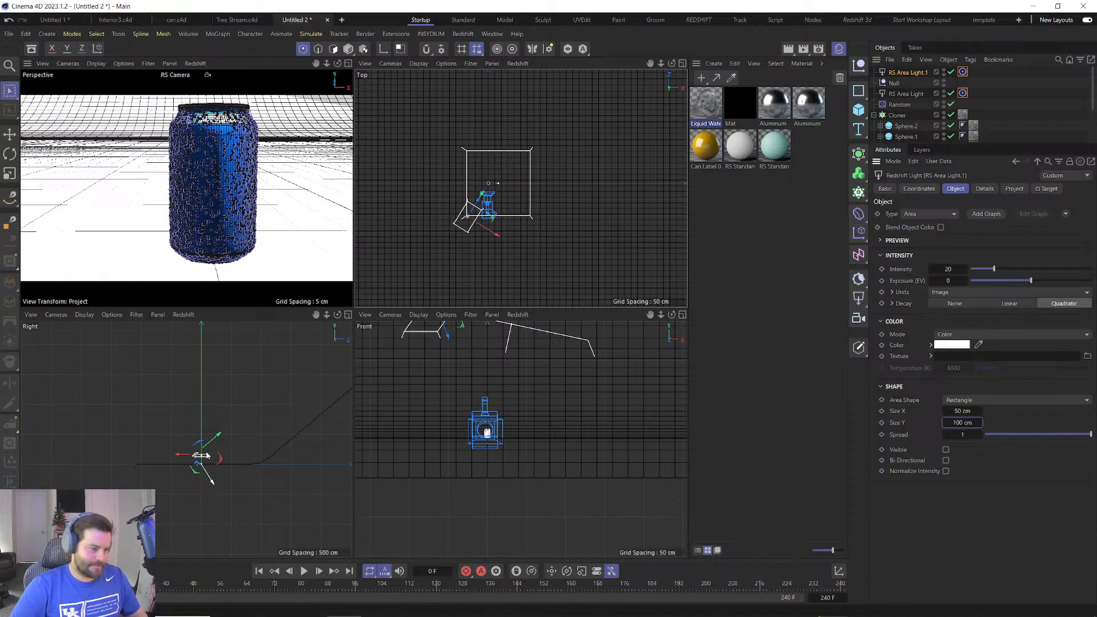
Lower the small area light toward the can's height and place a copy of it diagonally behind the can on the opposite side.
scroll(194, 463, up, 3)
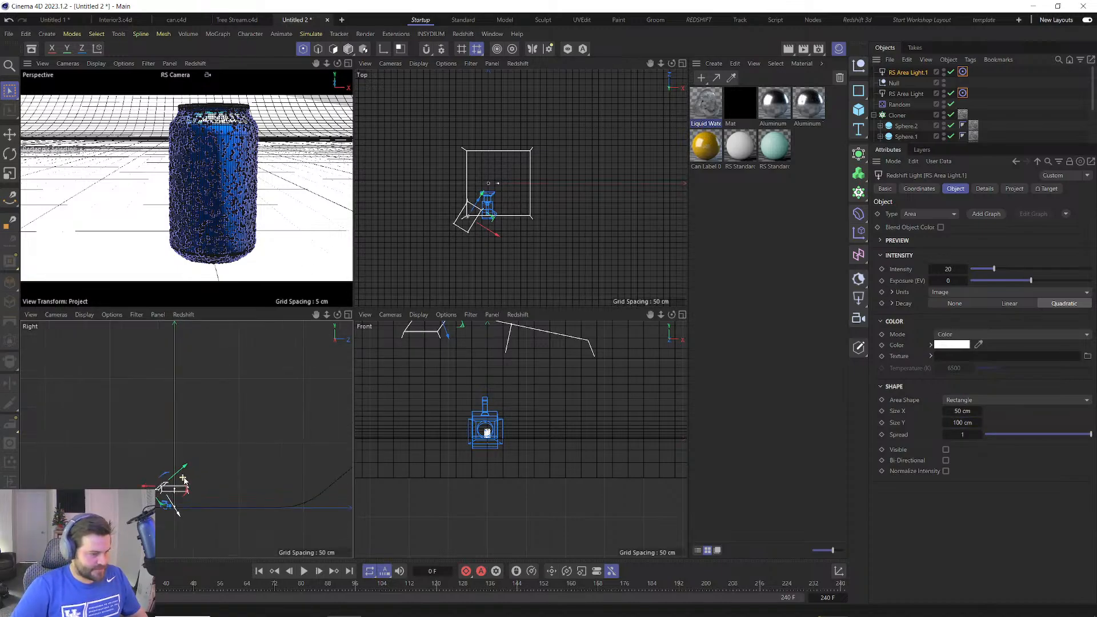
scroll(183, 478, up, 5)
alt+middle_drag(187, 439, 168, 475)
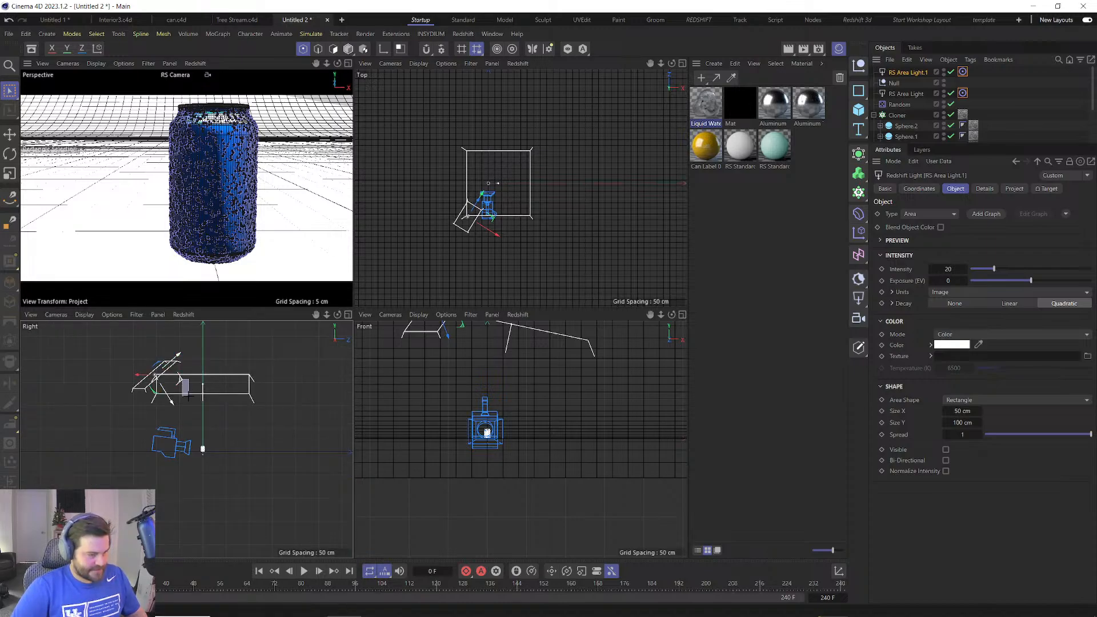
drag(178, 391, 189, 436)
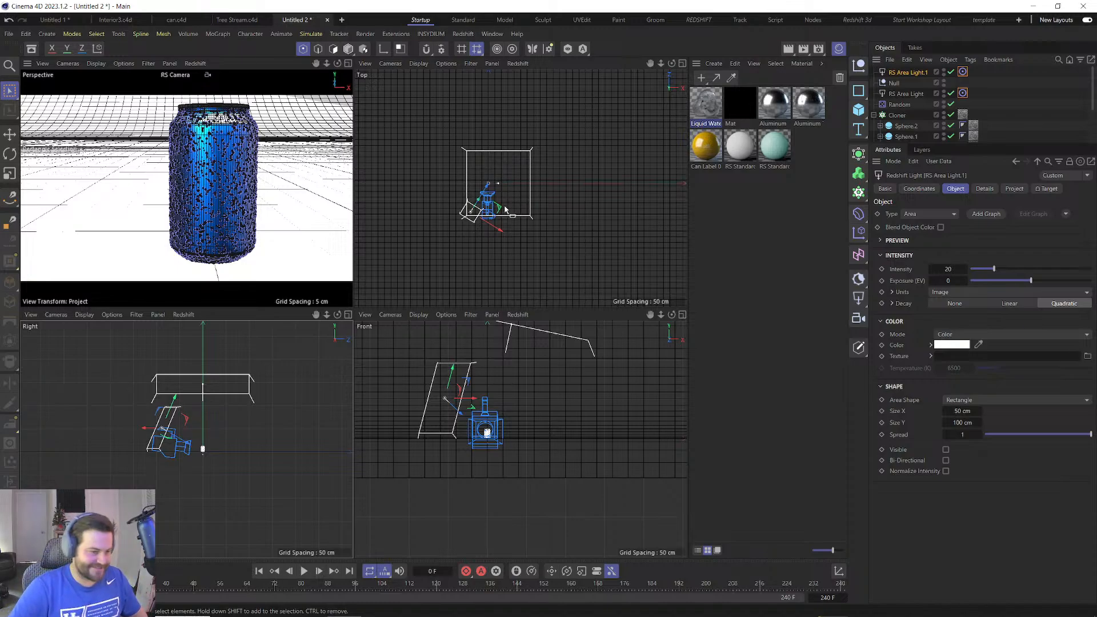
drag(499, 208, 528, 171)
drag(519, 429, 535, 394)
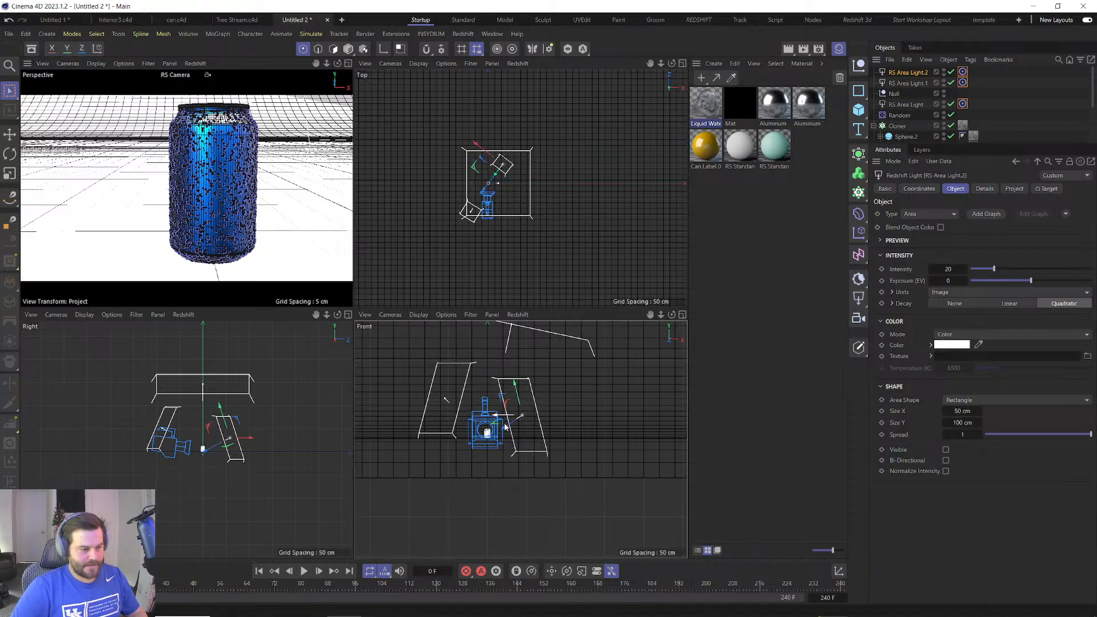
Shift the can slightly within the camera view and run an interactive render in the Redshift RenderView.
middle_click(237, 216)
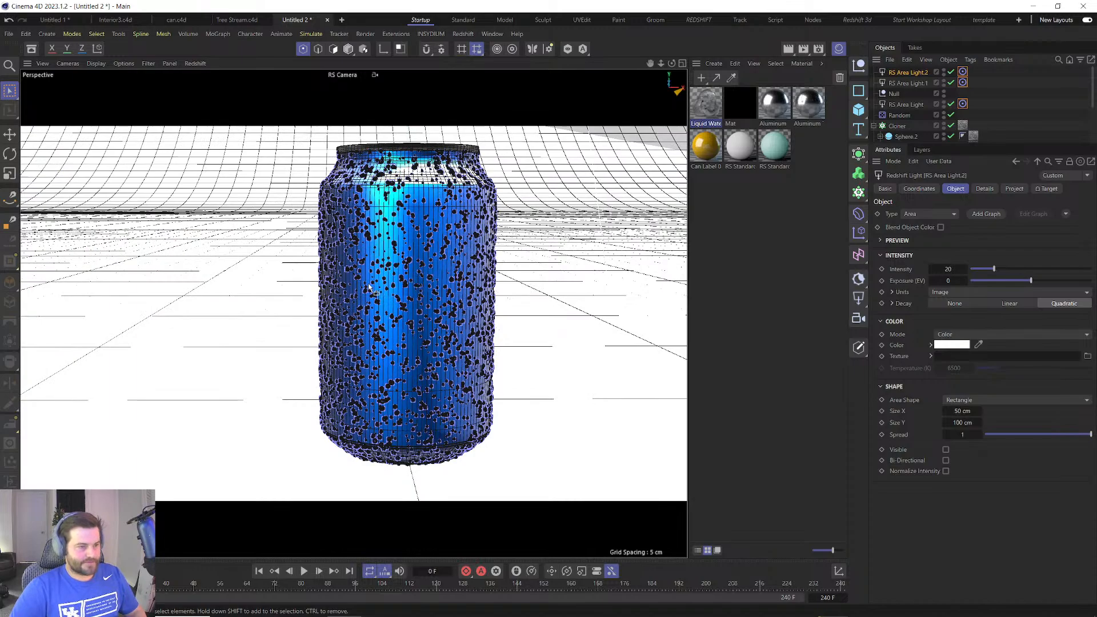
alt+middle_drag(372, 287, 354, 312)
click(464, 35)
click(473, 119)
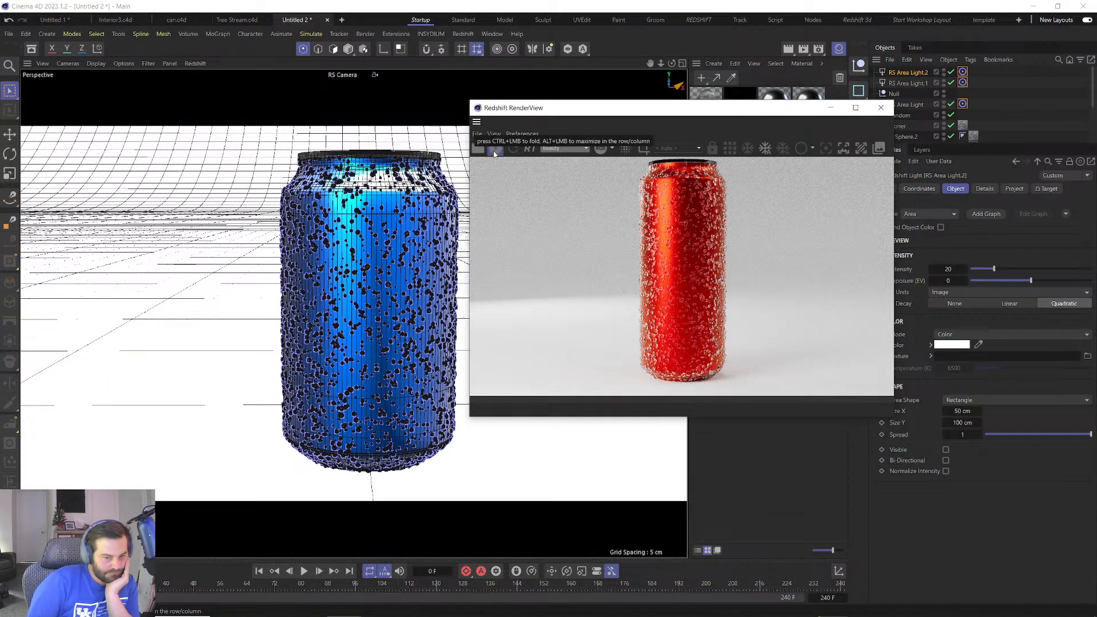
click(495, 150)
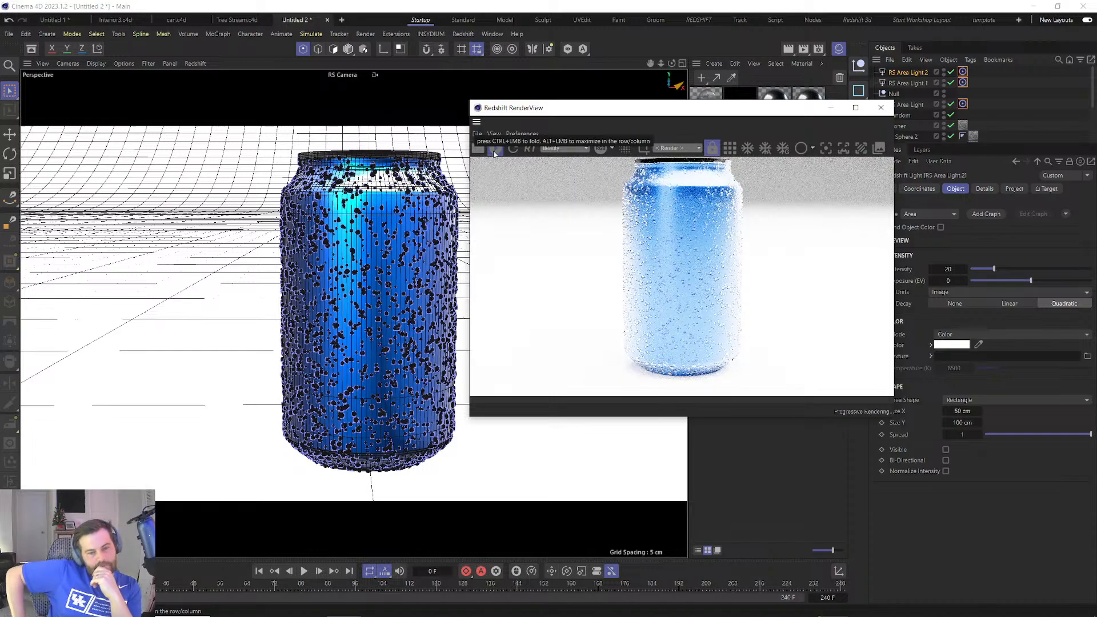
click(495, 149)
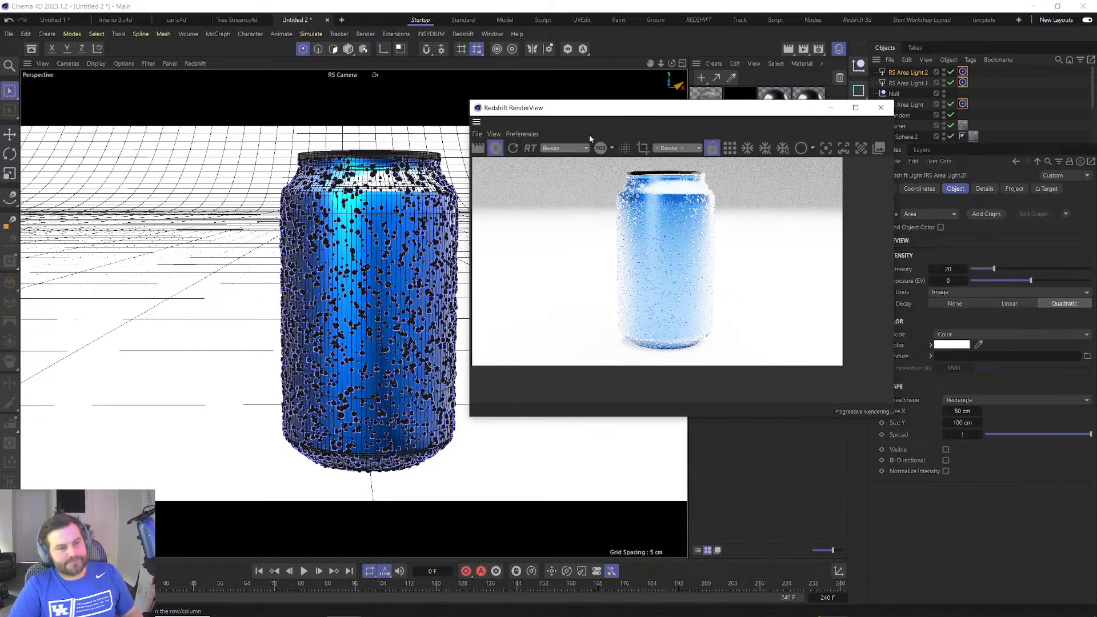
drag(590, 110, 336, 111)
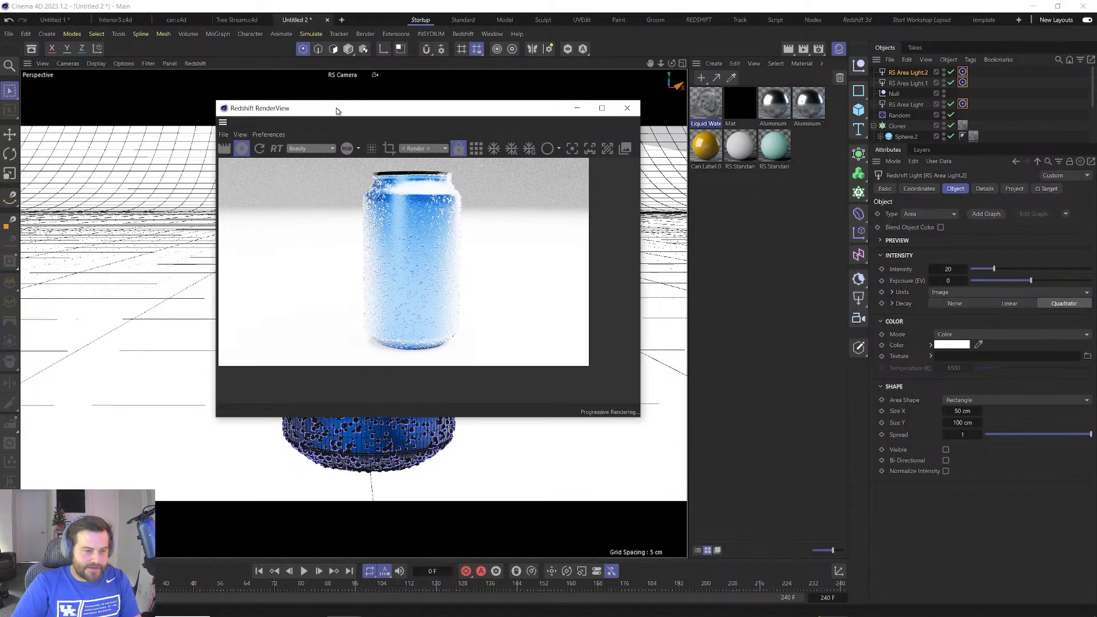
Set the intensity of all three area lights together to 10.
ctrl+click(906, 84)
ctrl+click(905, 104)
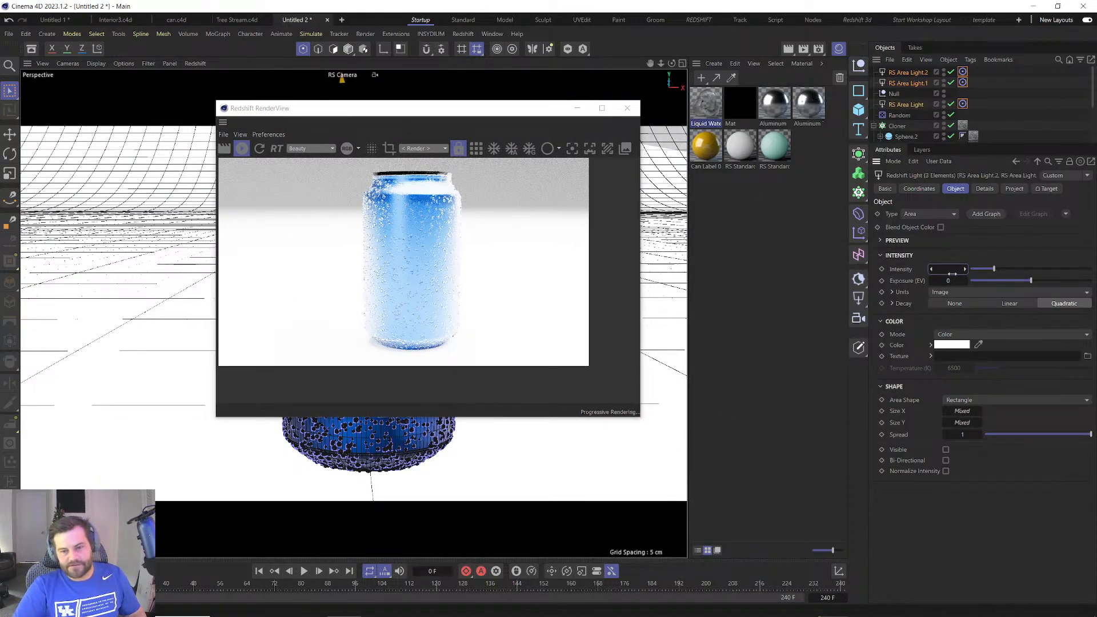
text(10)
key(Return)
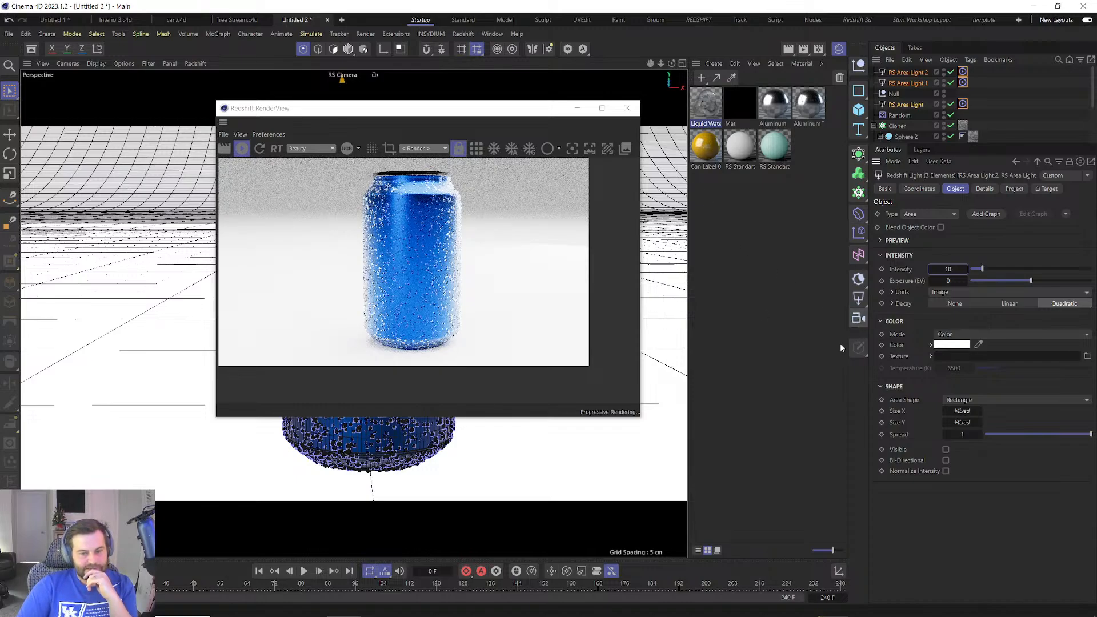
Add a second Redshift camera, look through it, and frame a close-up of the can's upper part from above.
click(858, 318)
click(950, 72)
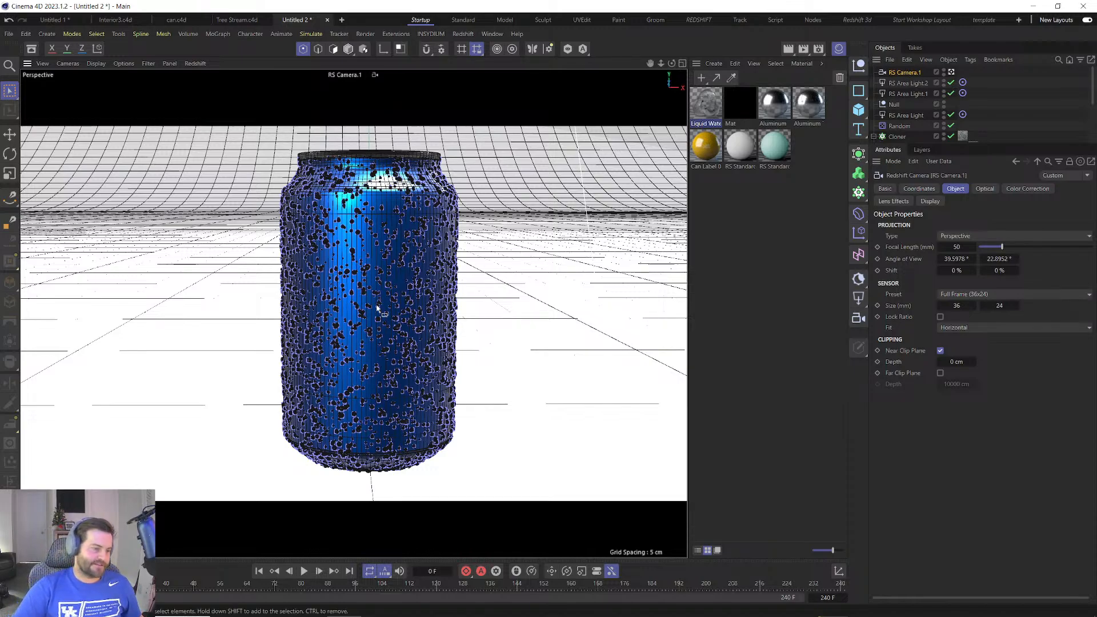
scroll(377, 307, up, 5)
scroll(376, 304, up, 2)
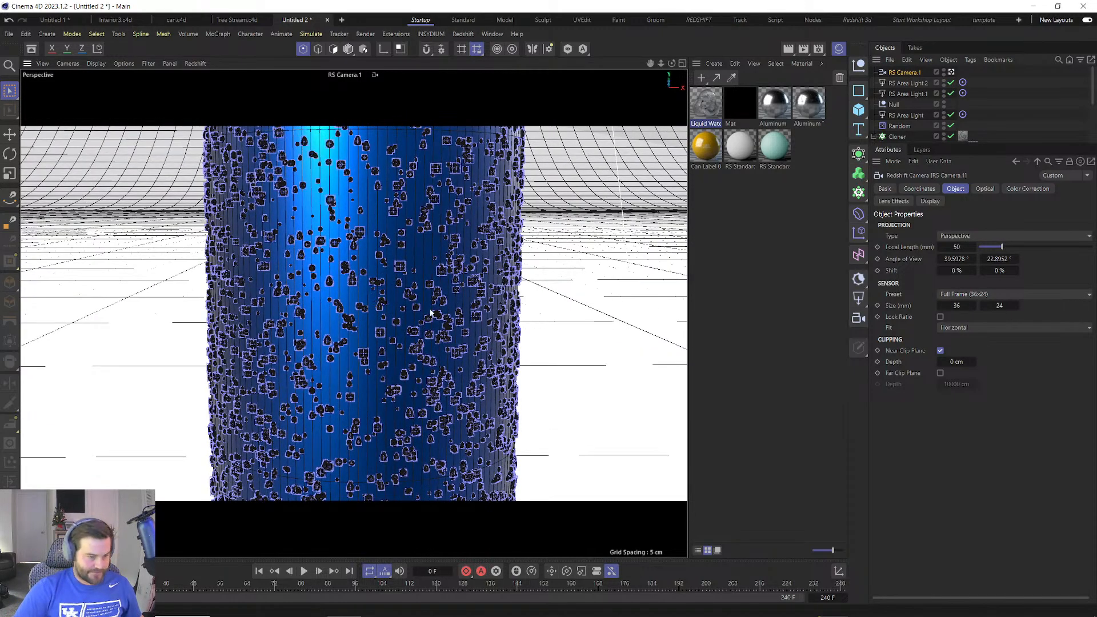
alt+drag(423, 351, 492, 441)
scroll(368, 302, up, 3)
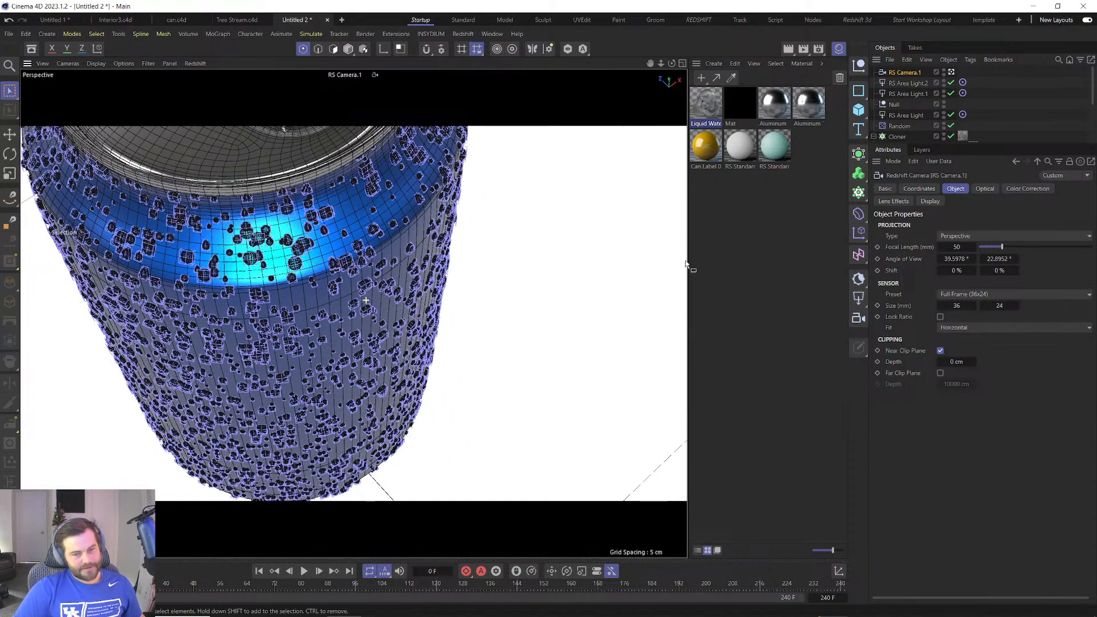
Set the close-up camera's focal length to 100 mm and frame the upper part of the can's side.
double_click(954, 246)
text(85)
key(Return)
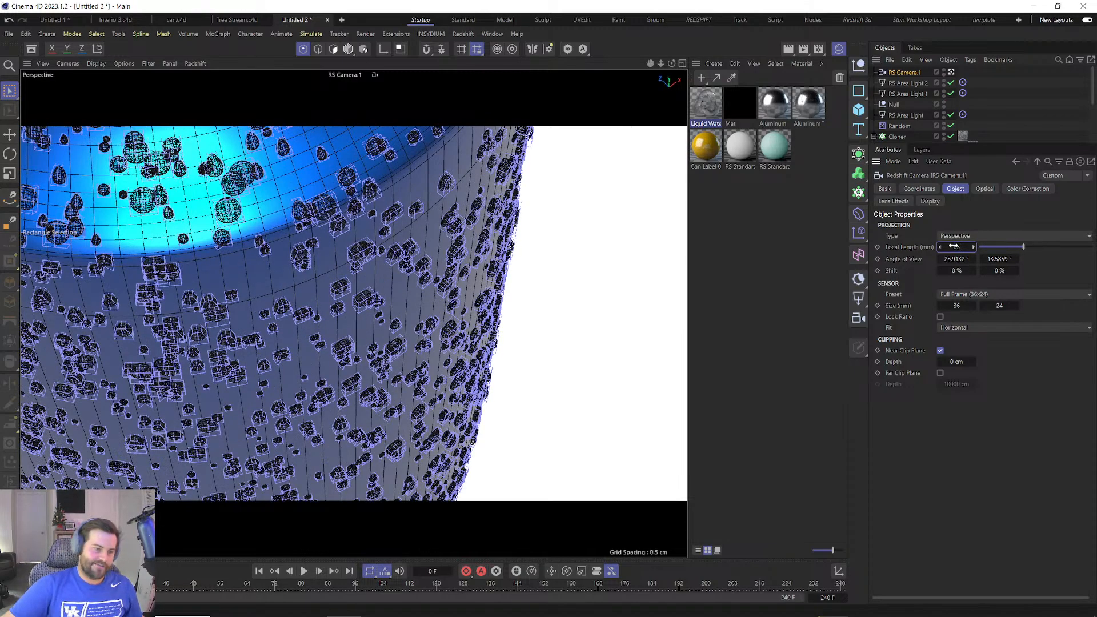
alt+middle_drag(323, 356, 315, 301)
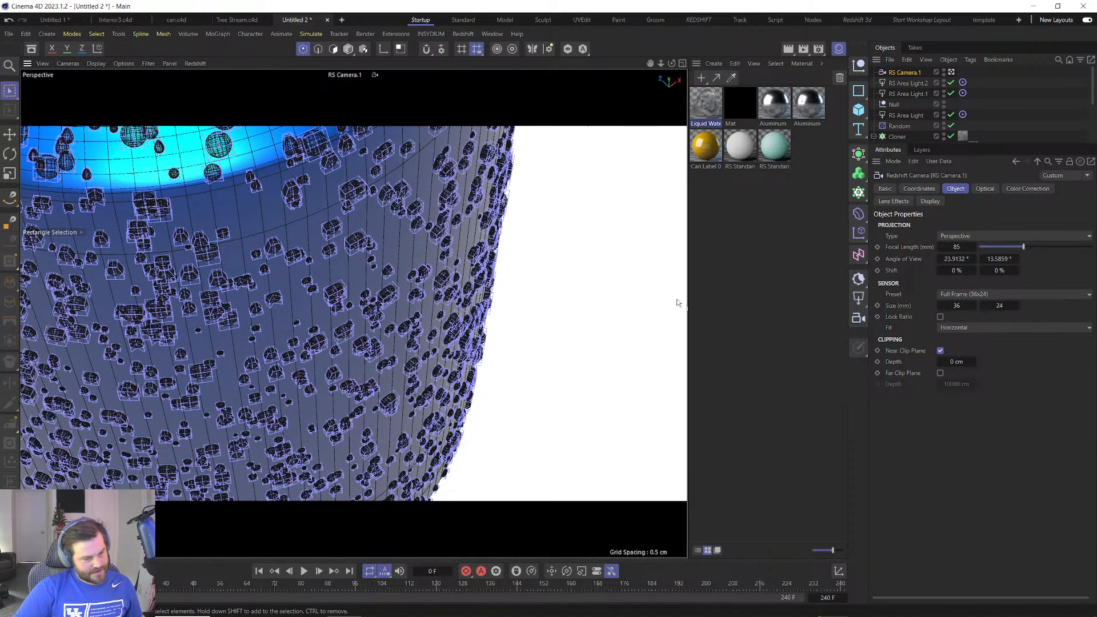
scroll(678, 302, up, 1)
double_click(954, 247)
text(100)
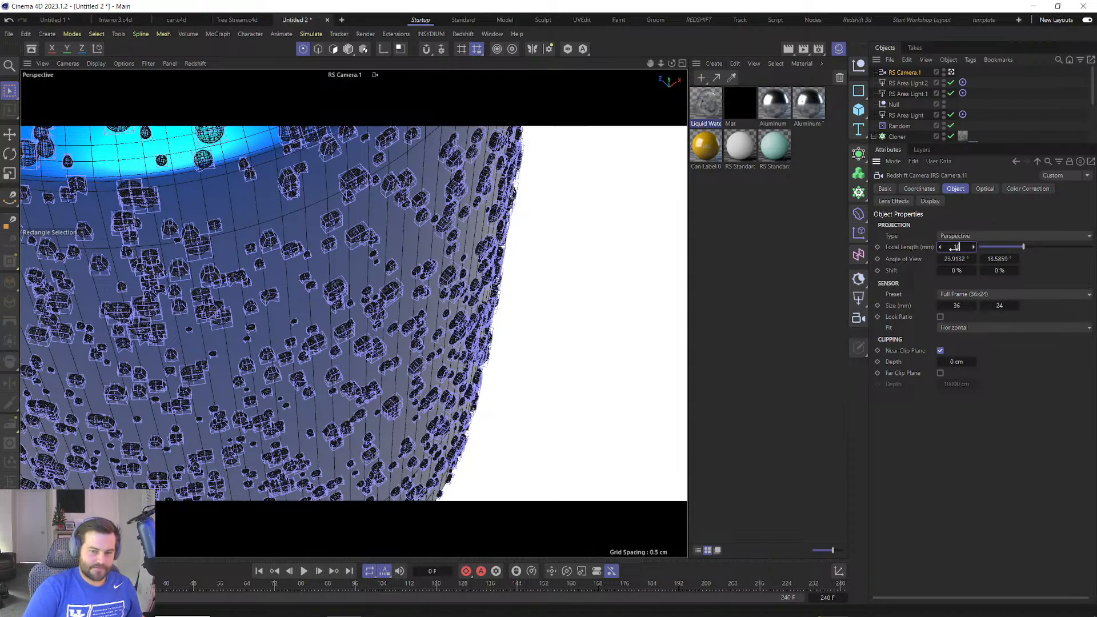
key(Return)
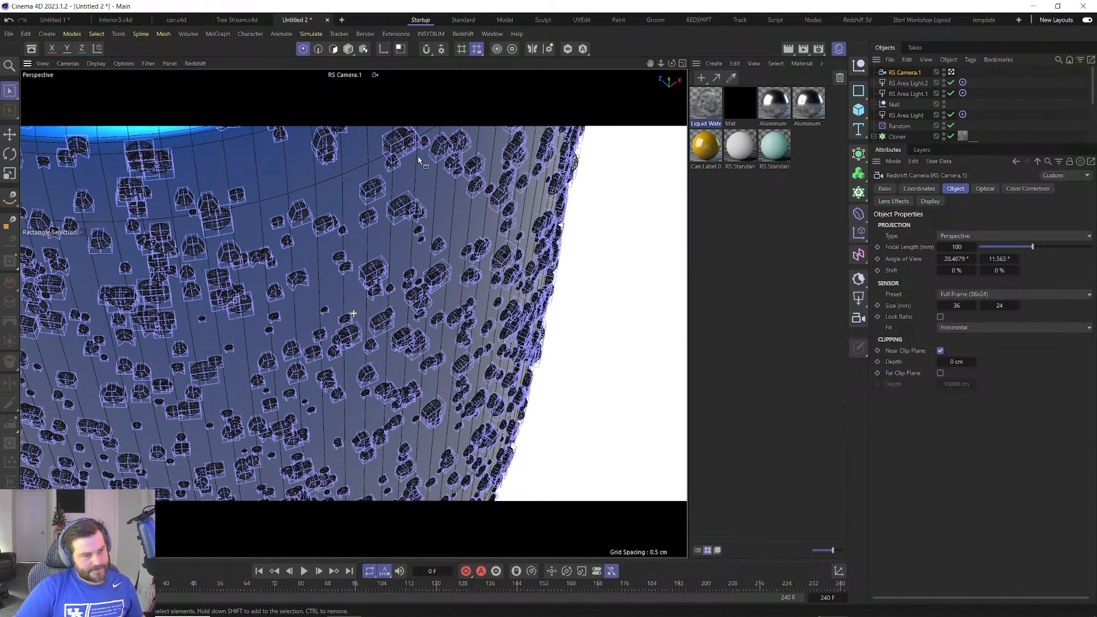
Start an interactive render of the close-up camera in the Redshift RenderView and show the camera's optical settings.
click(464, 34)
click(482, 120)
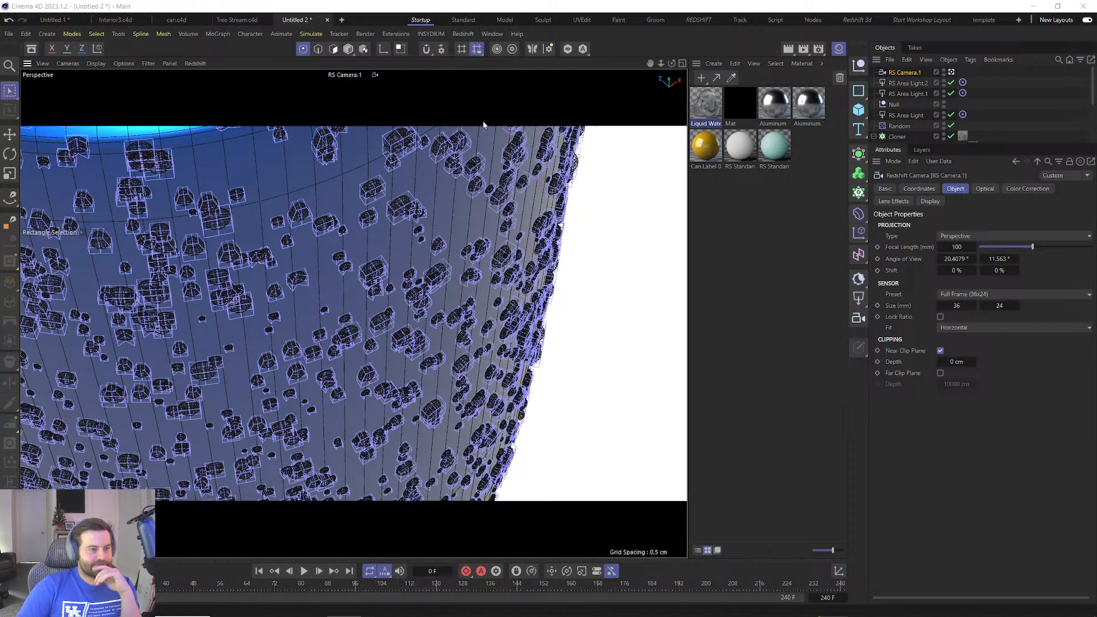
drag(603, 109, 242, 85)
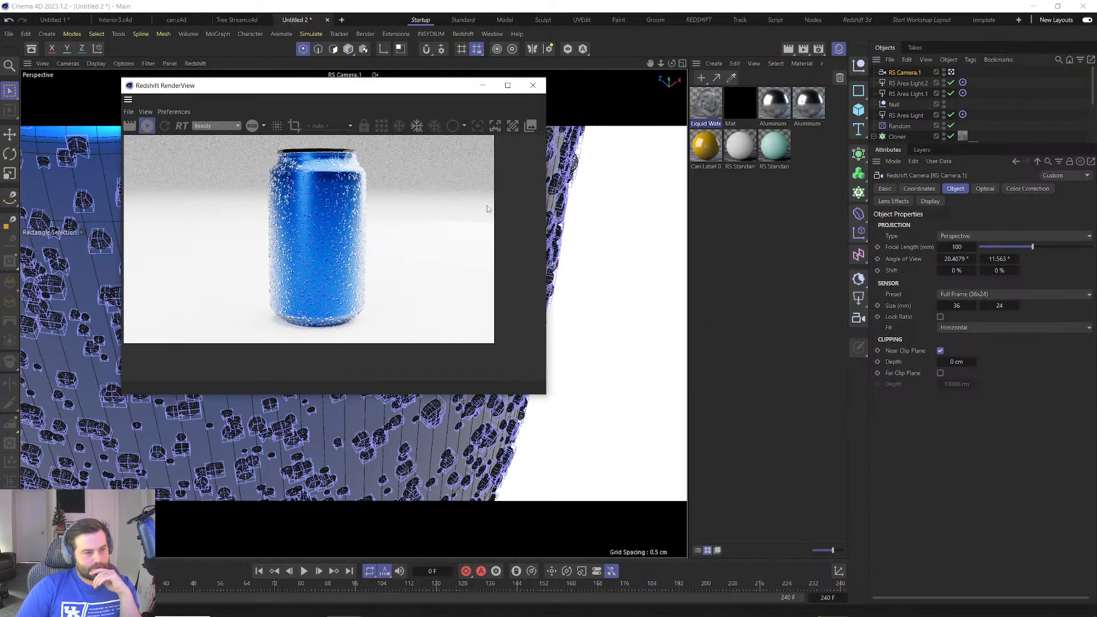
click(975, 192)
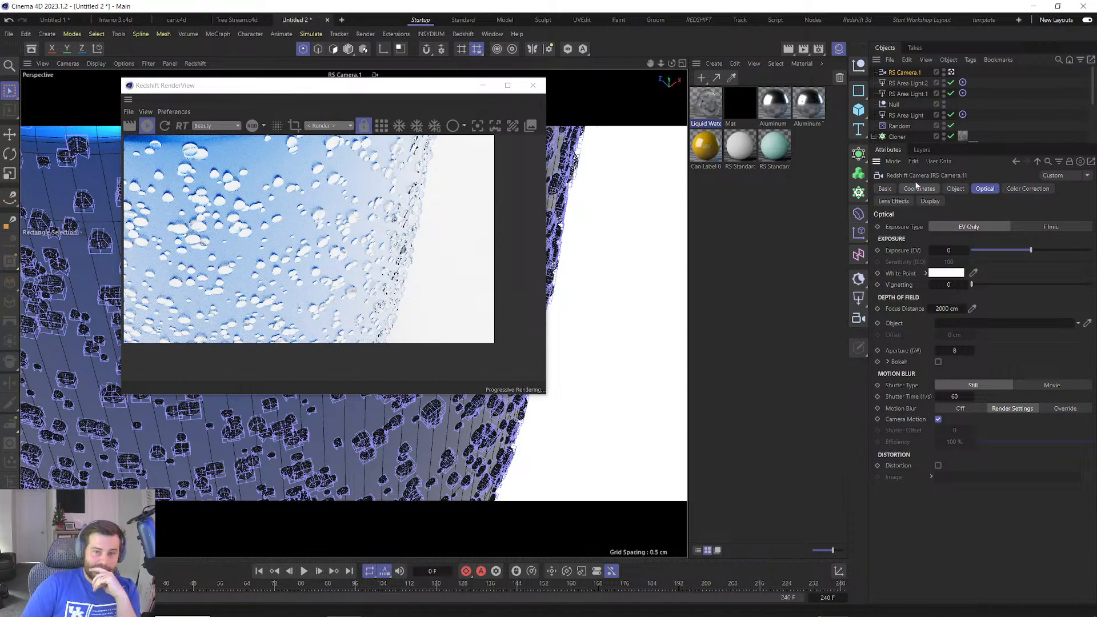
Lower the intensity of the 200 × 200 cm RS Area Light to 2.
click(906, 114)
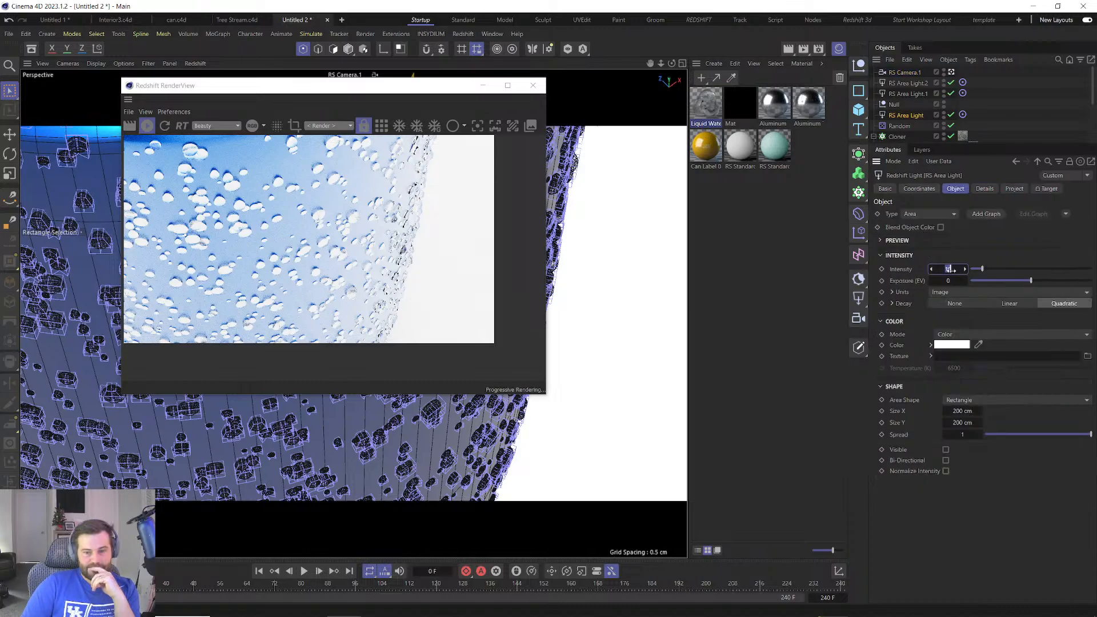
text(2)
key(Return)
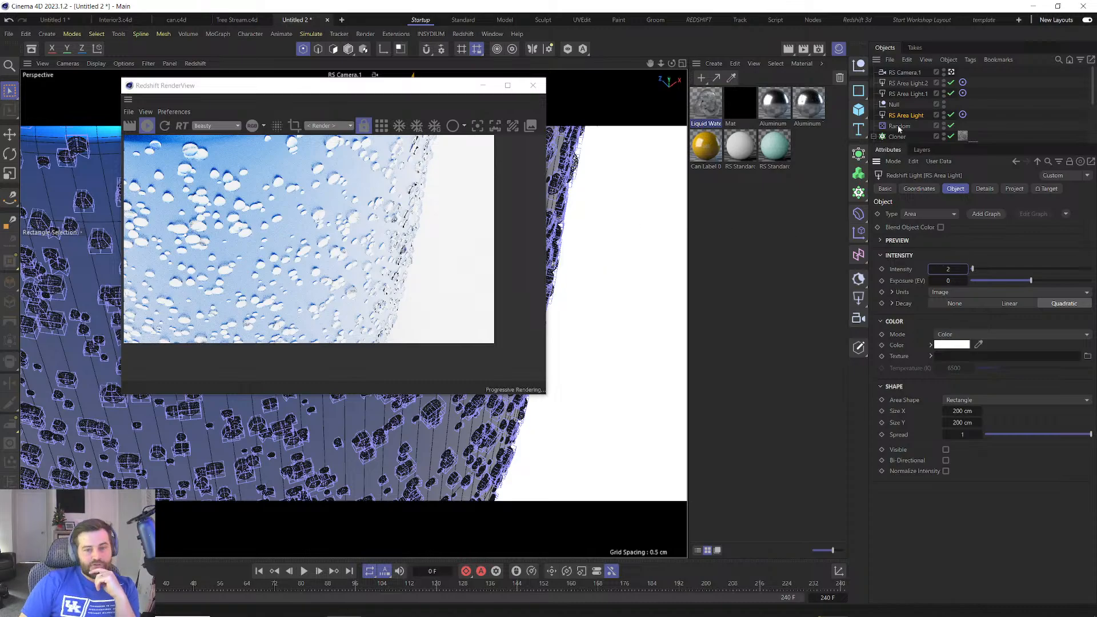
Enable bokeh on the close-up camera, pick its focus distance on the can in the render, and expand the bokeh settings.
click(903, 72)
click(983, 189)
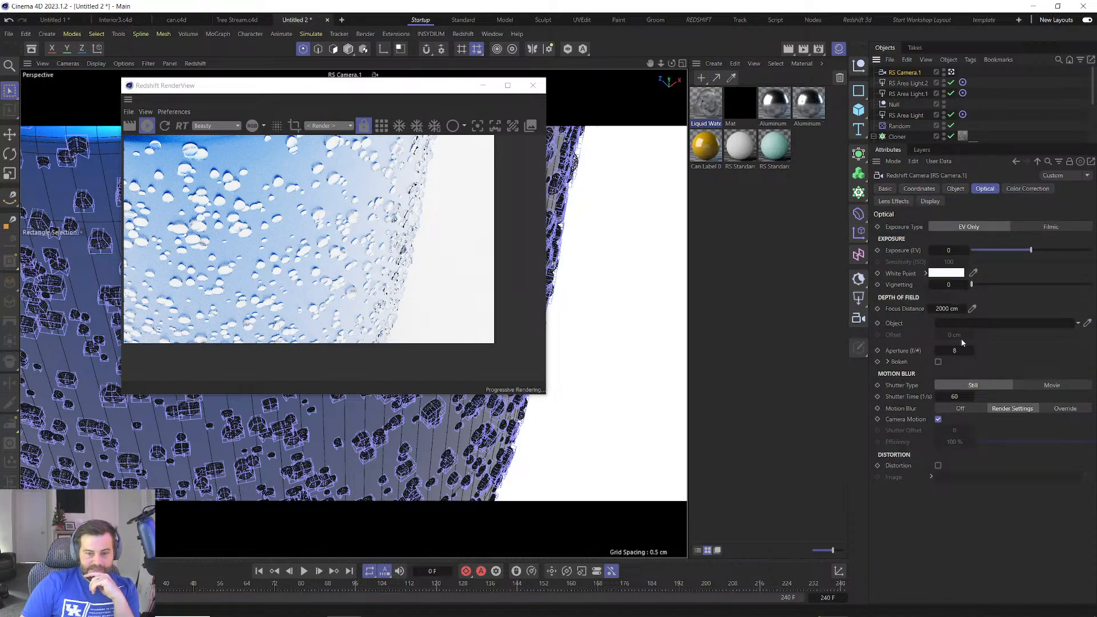
click(478, 126)
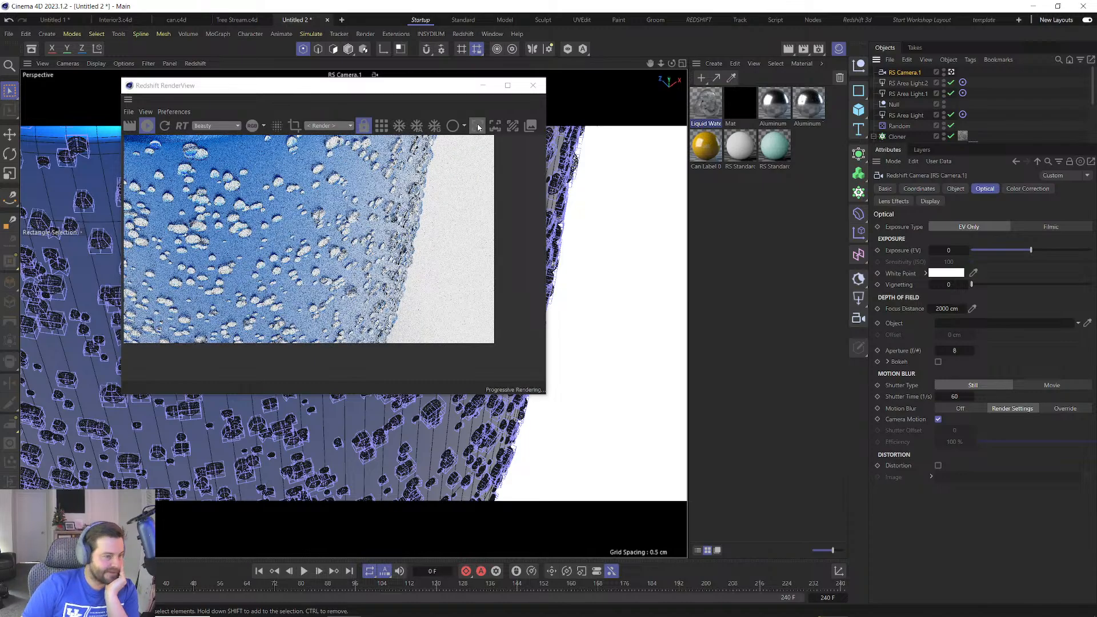
click(478, 127)
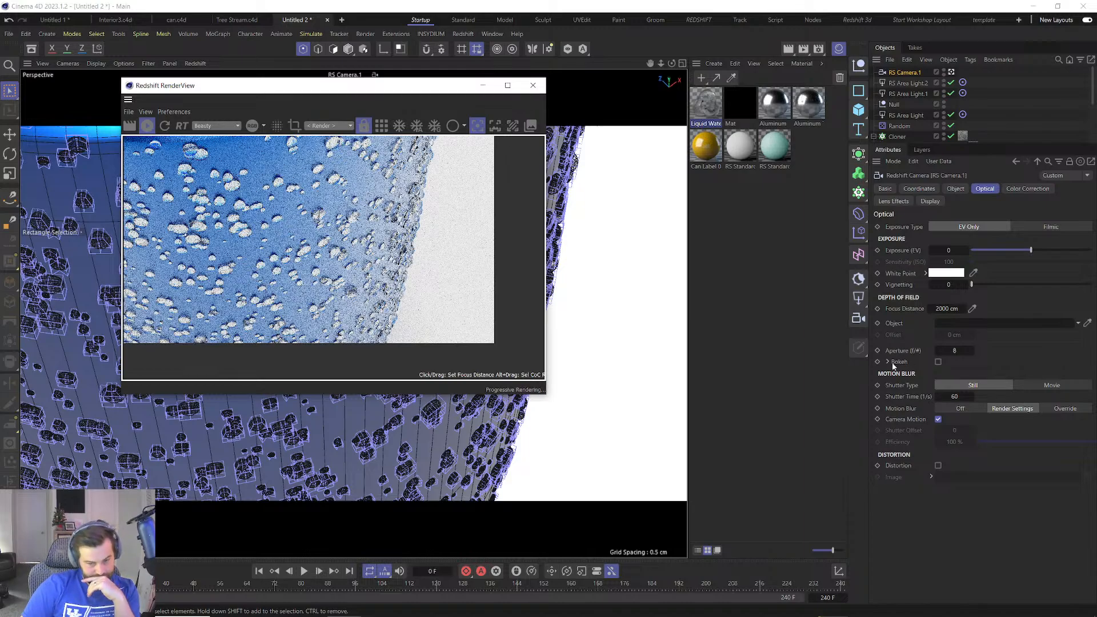
click(938, 362)
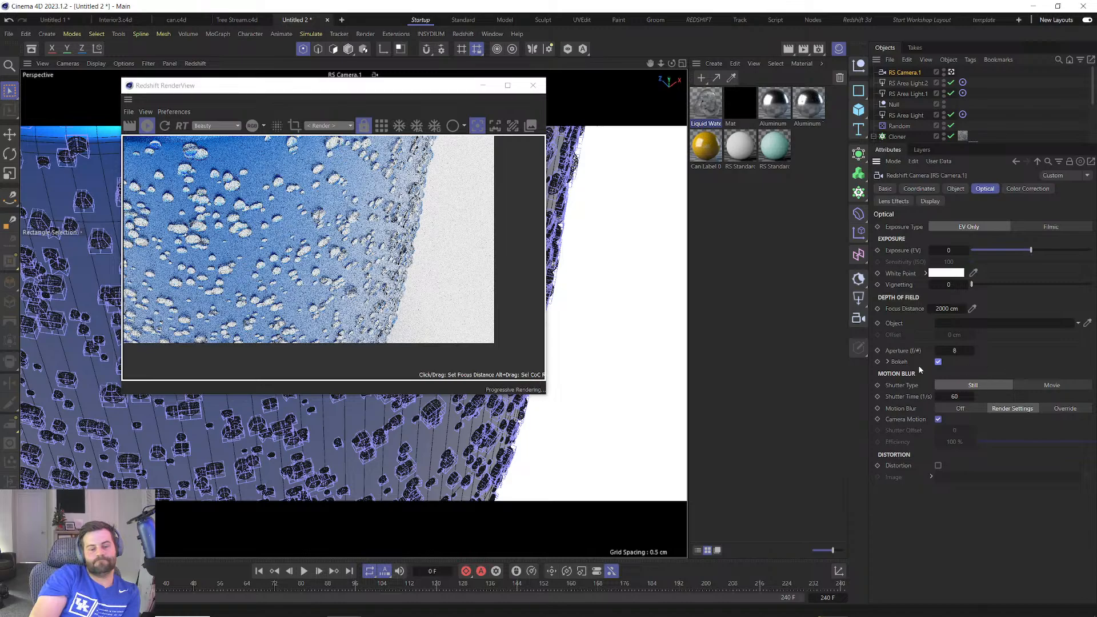
click(888, 363)
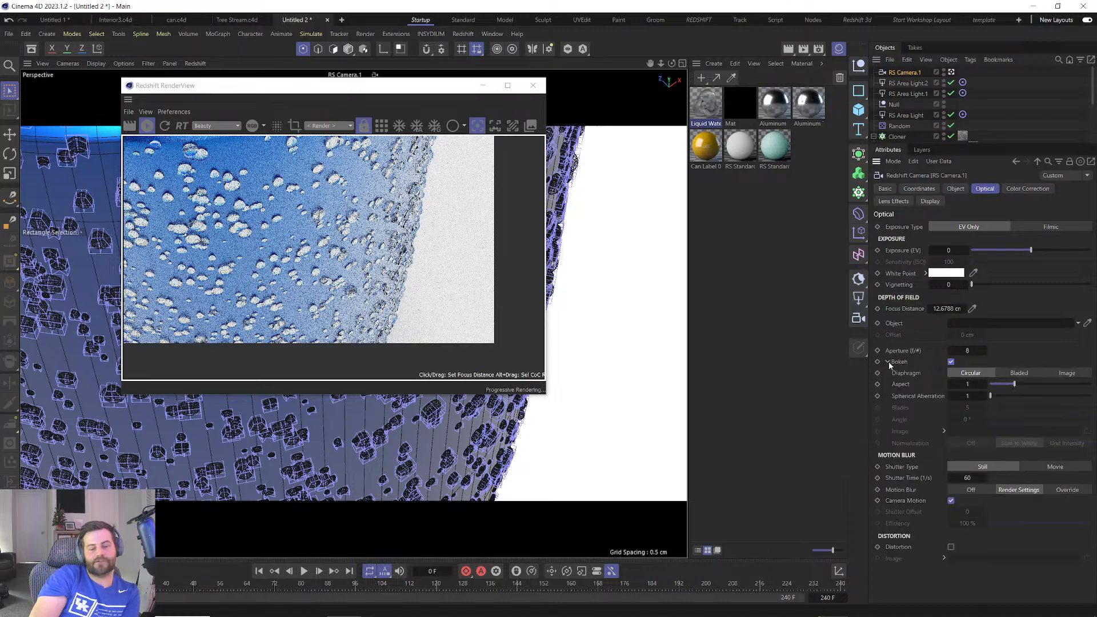
click(888, 362)
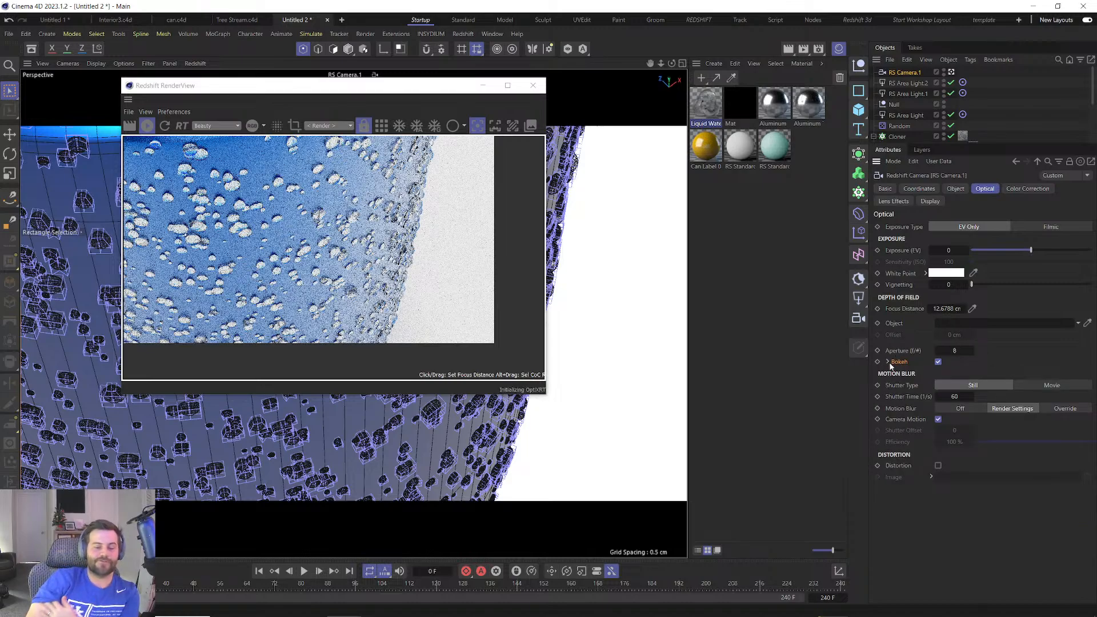
click(888, 363)
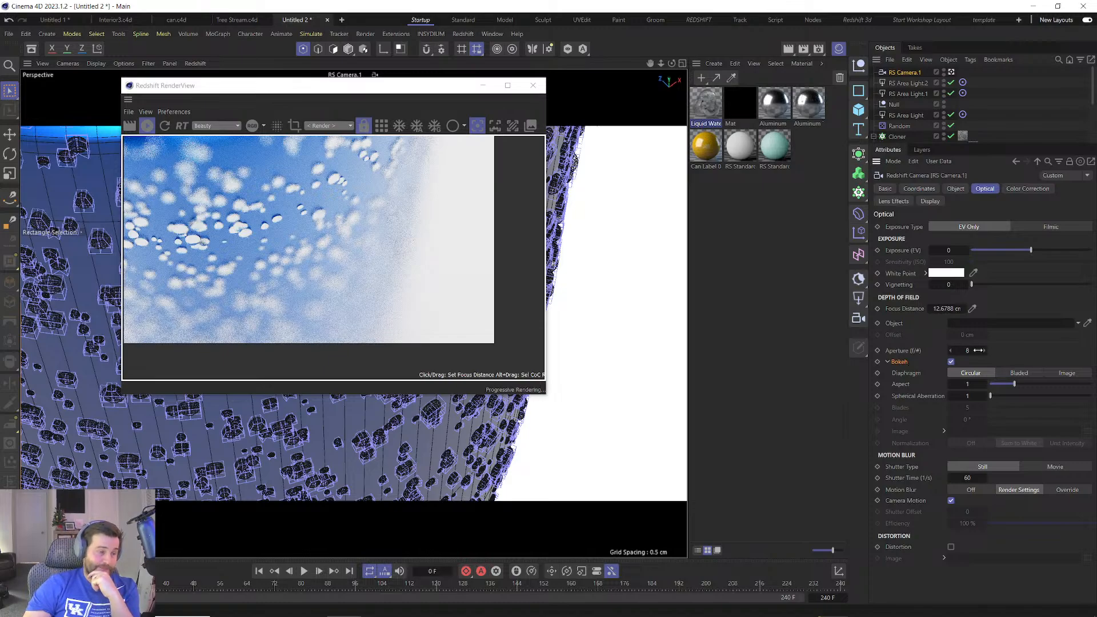
Set the close-up camera's aperture to f/32 and its bokeh spherical aberration to 0.2, keeping the render window clear of the settings.
drag(978, 350, 1029, 351)
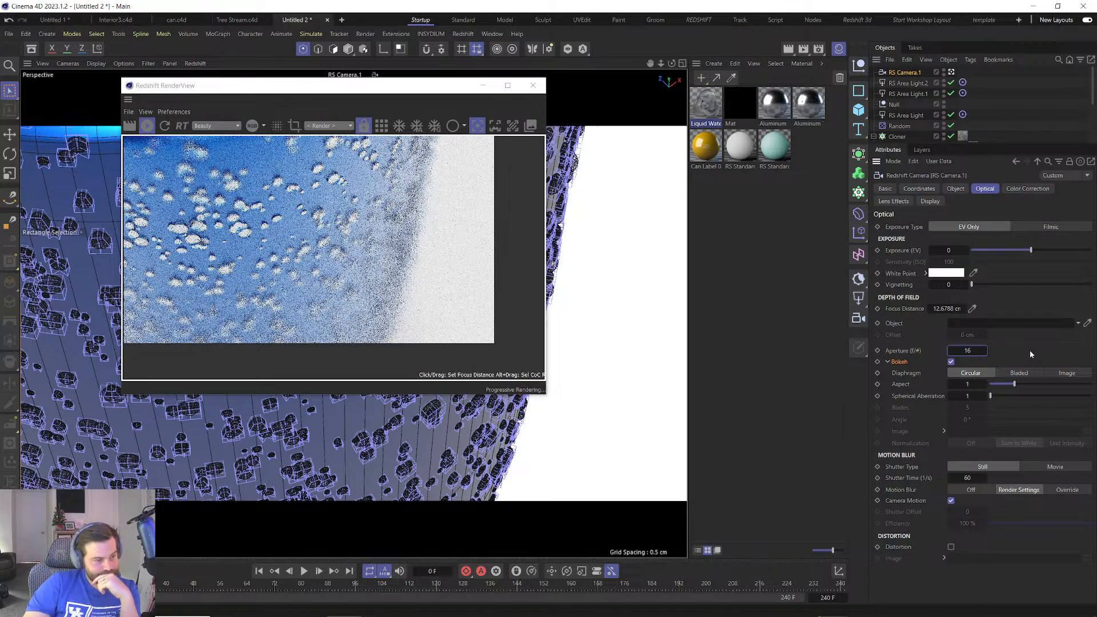
double_click(970, 350)
text(32)
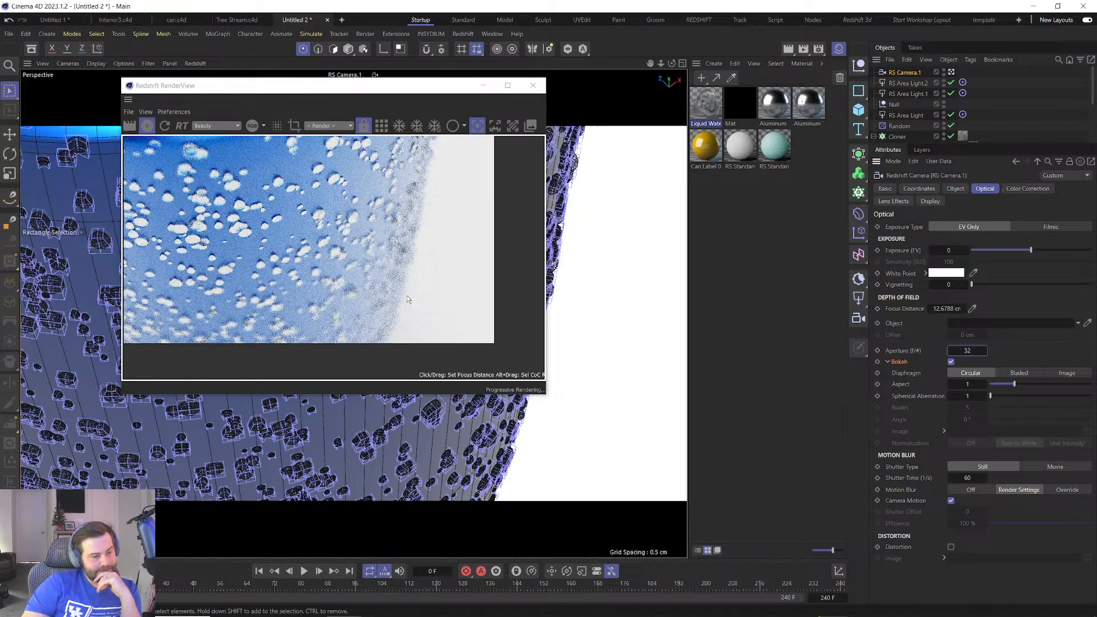
click(969, 396)
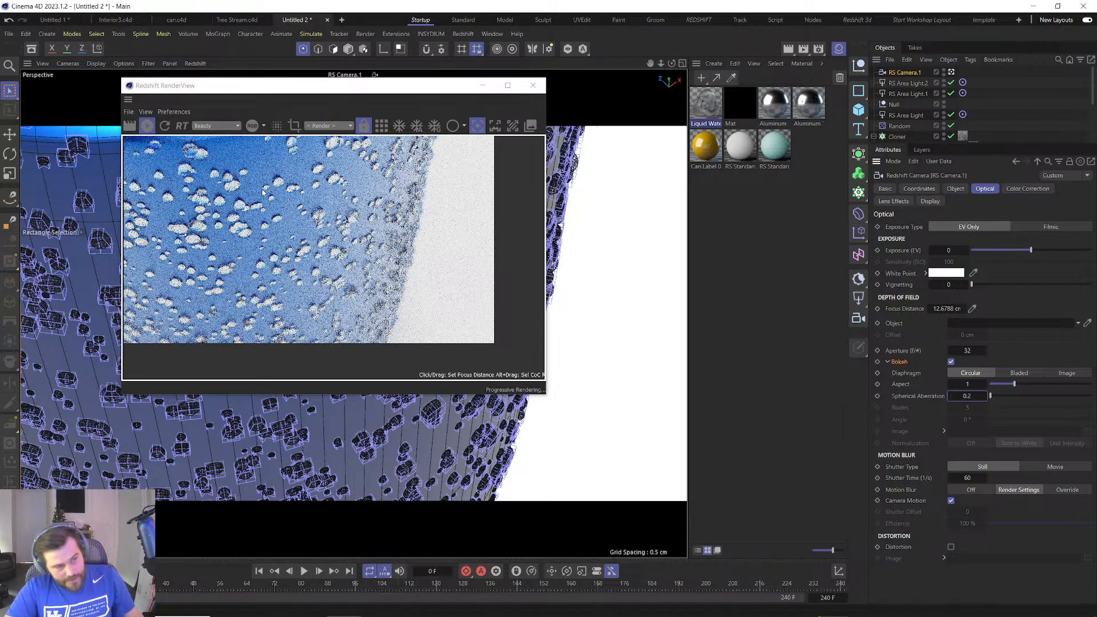
drag(396, 100, 861, 217)
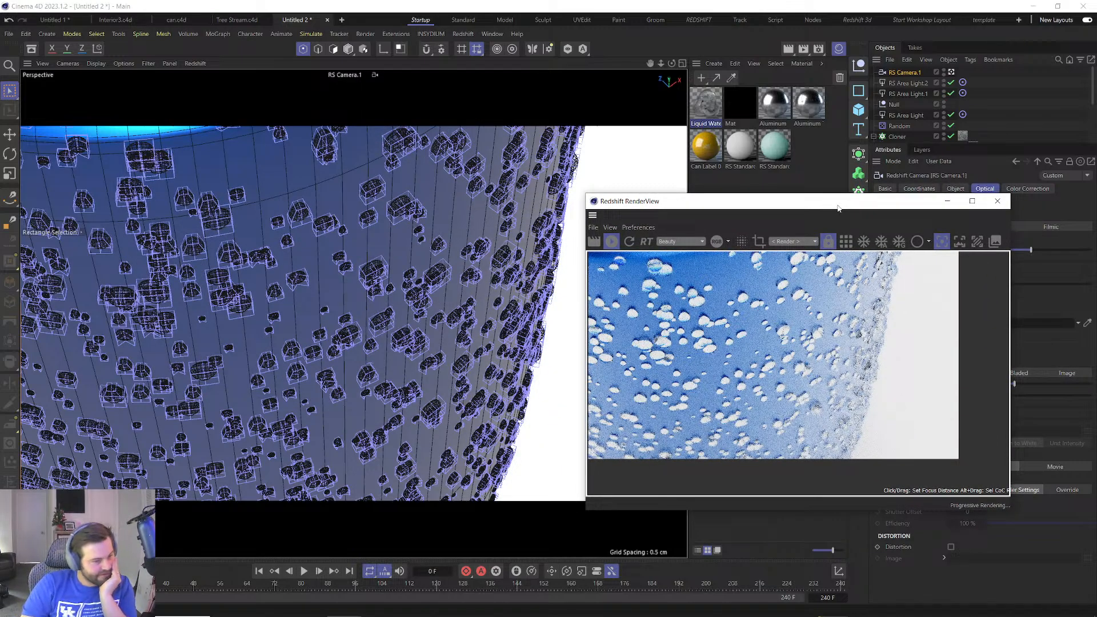
drag(885, 206, 700, 187)
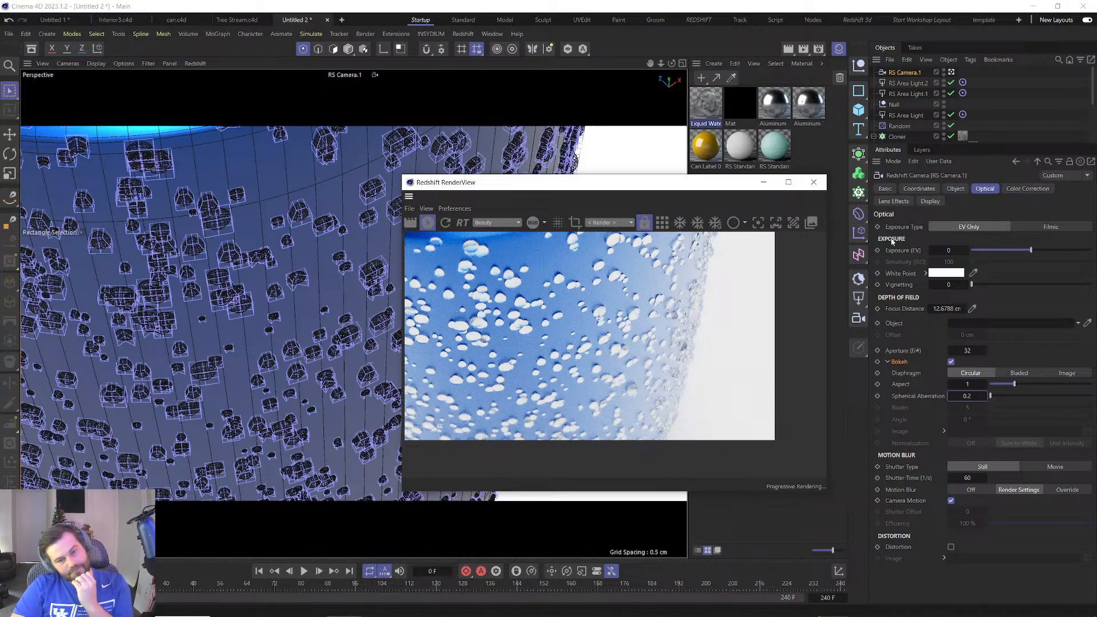
Add a new null for the camera to focus on, close the RenderView, and select the null.
click(903, 323)
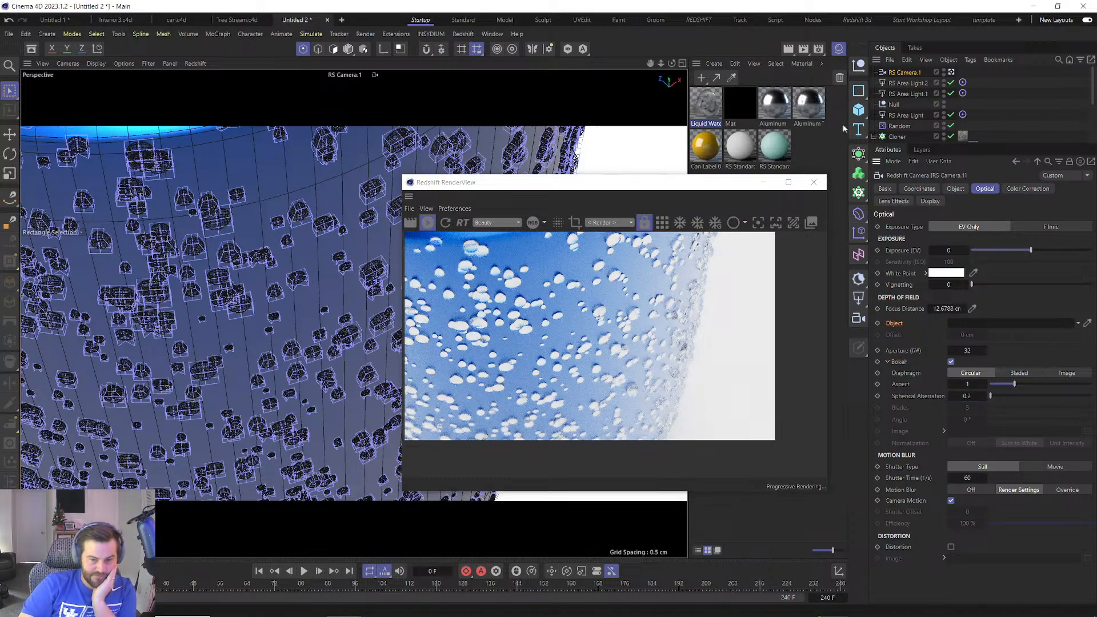
click(859, 66)
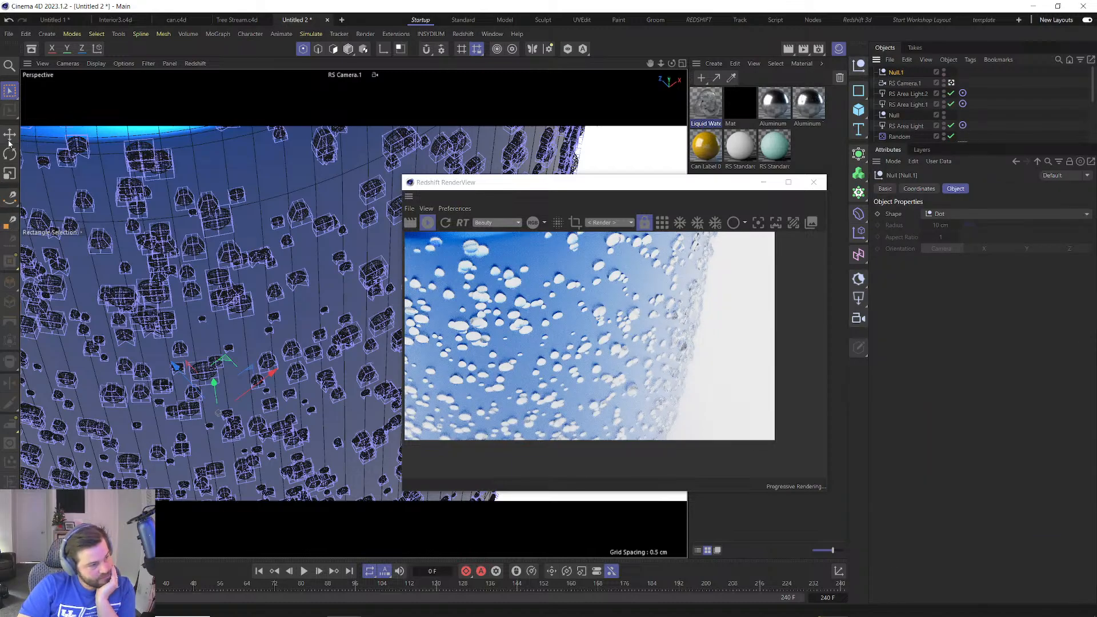
click(9, 137)
click(814, 182)
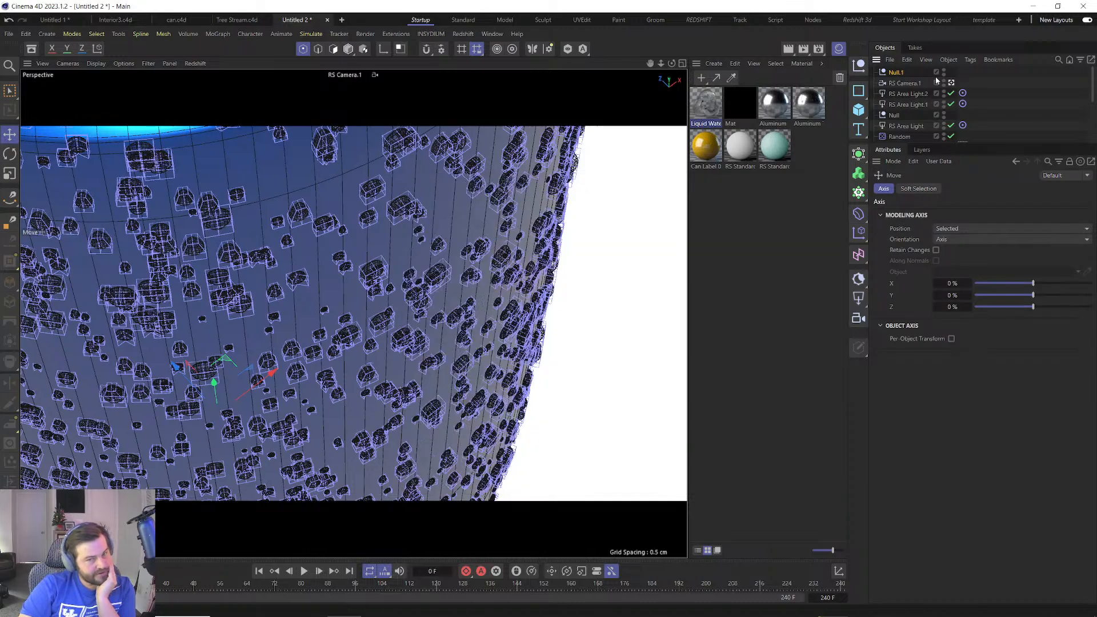
click(895, 72)
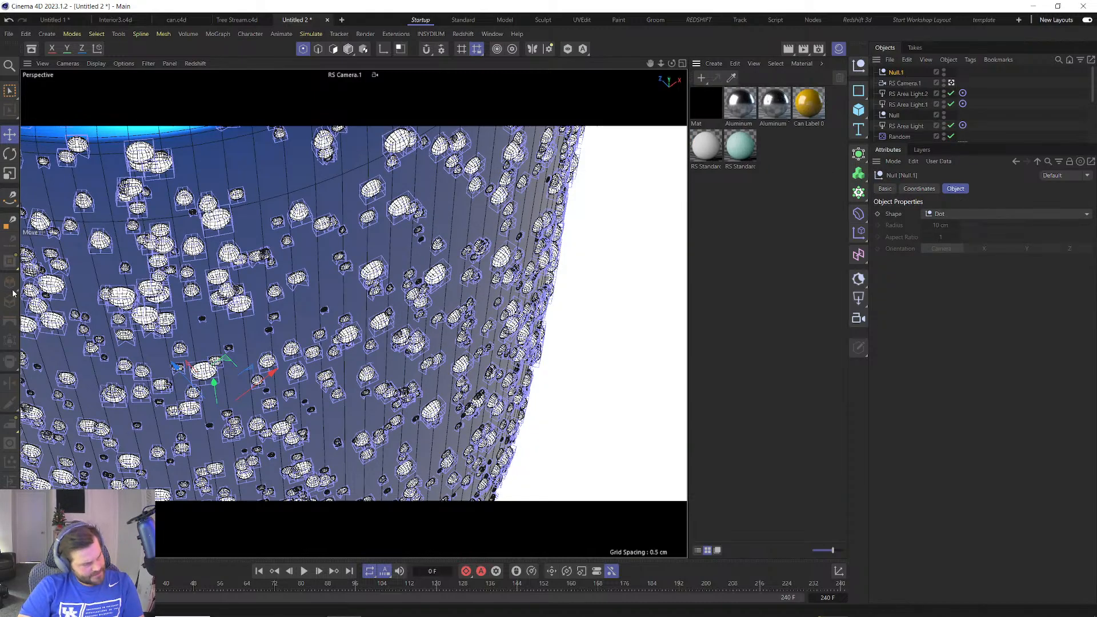
Reframe the camera to a straight-on close-up of the can's body and position the new null on its surface with the Place tool.
click(348, 49)
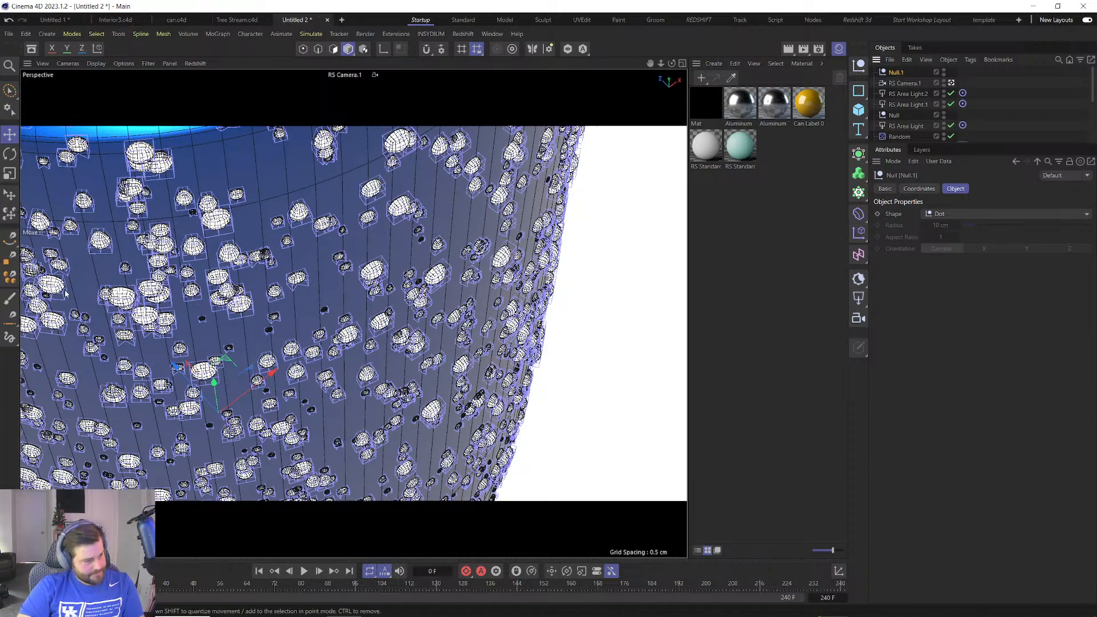
click(8, 196)
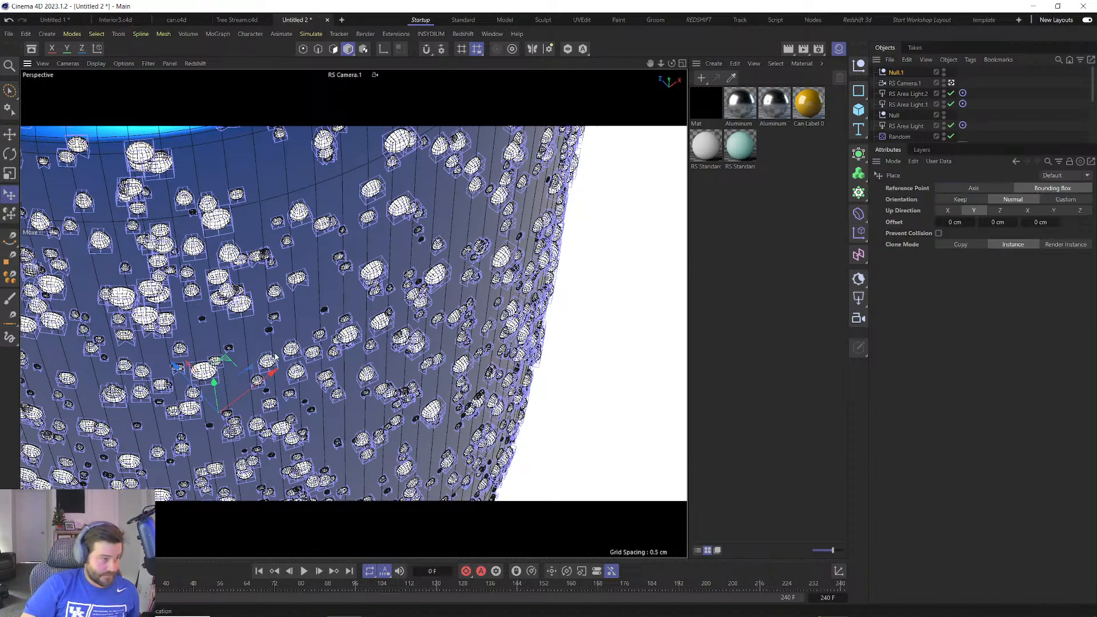
scroll(275, 356, down, 4)
scroll(275, 356, down, 2)
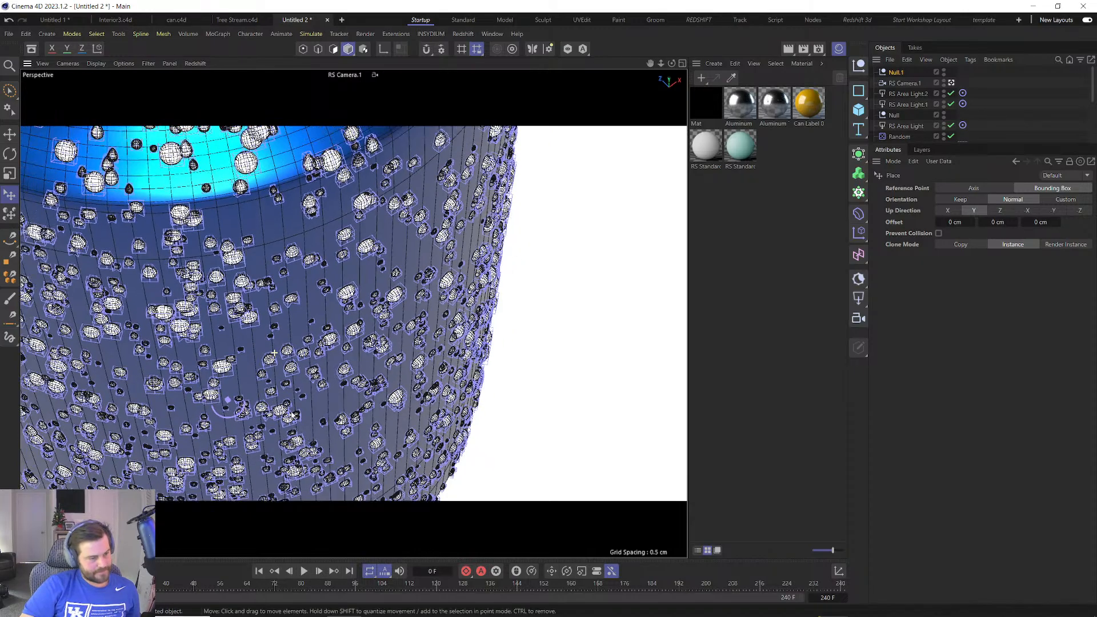
alt+middle_drag(262, 414, 419, 265)
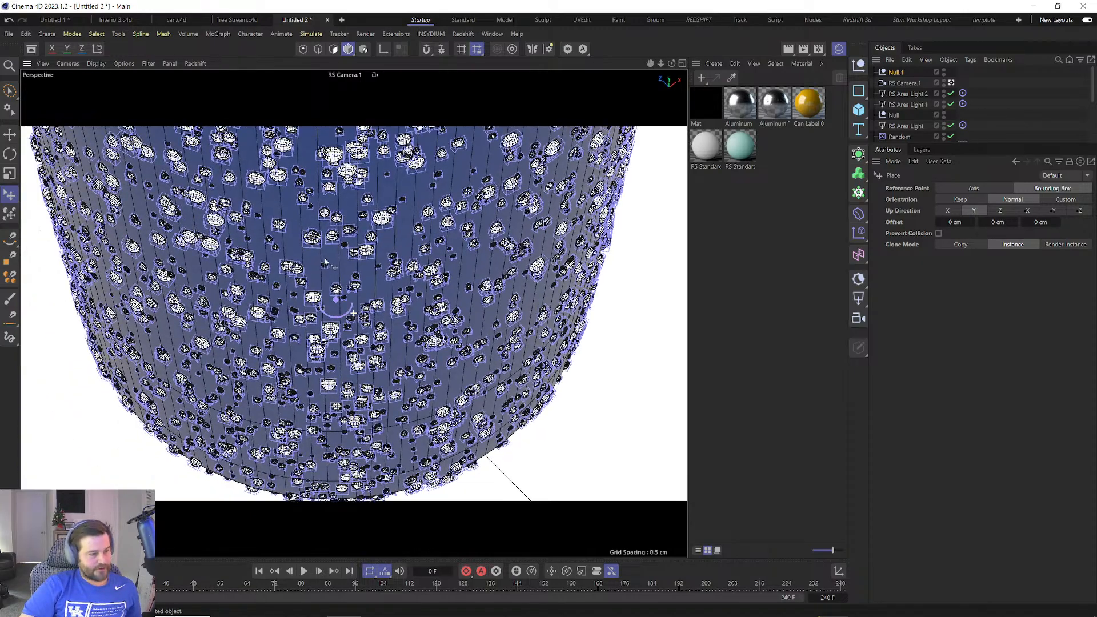
alt+drag(278, 289, 413, 203)
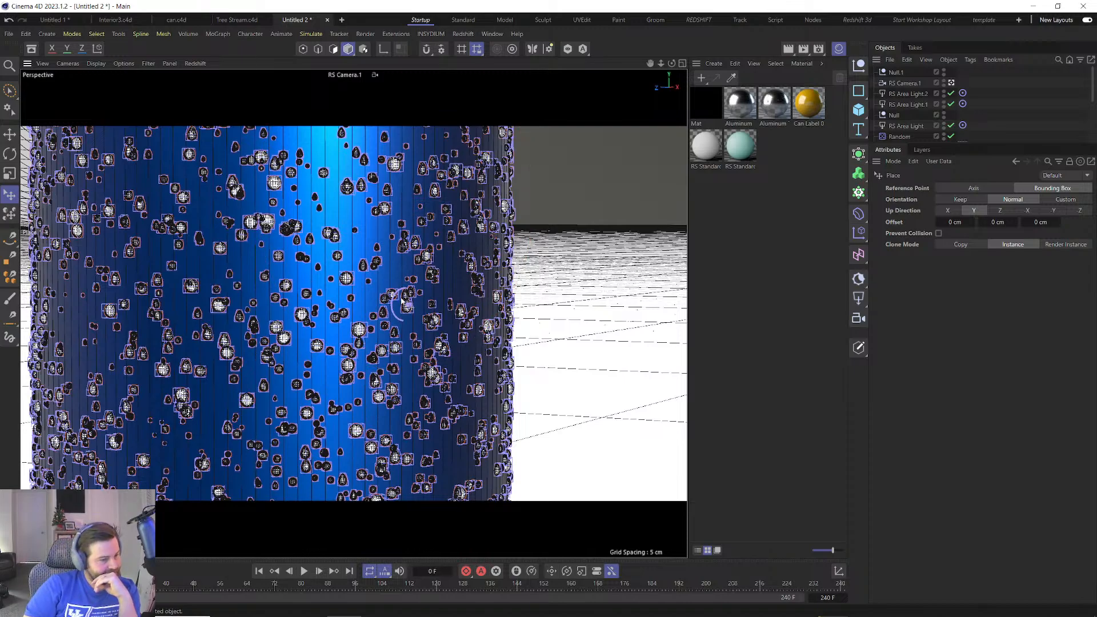
click(895, 72)
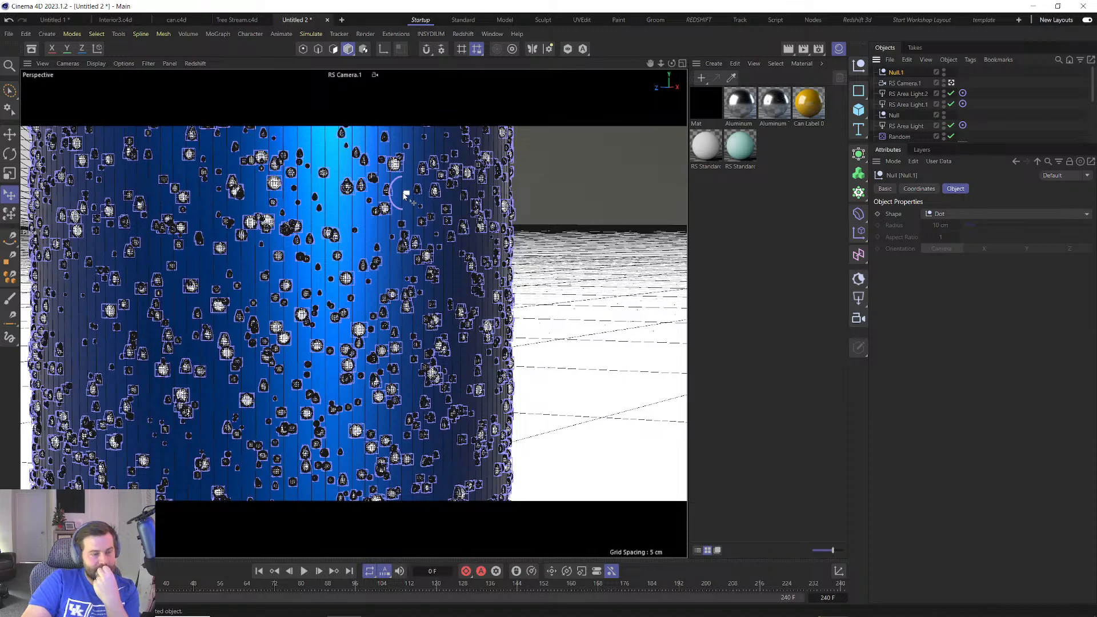
Assign the new null as RS Camera.1's focus object and run an interactive render in the Redshift RenderView.
click(896, 84)
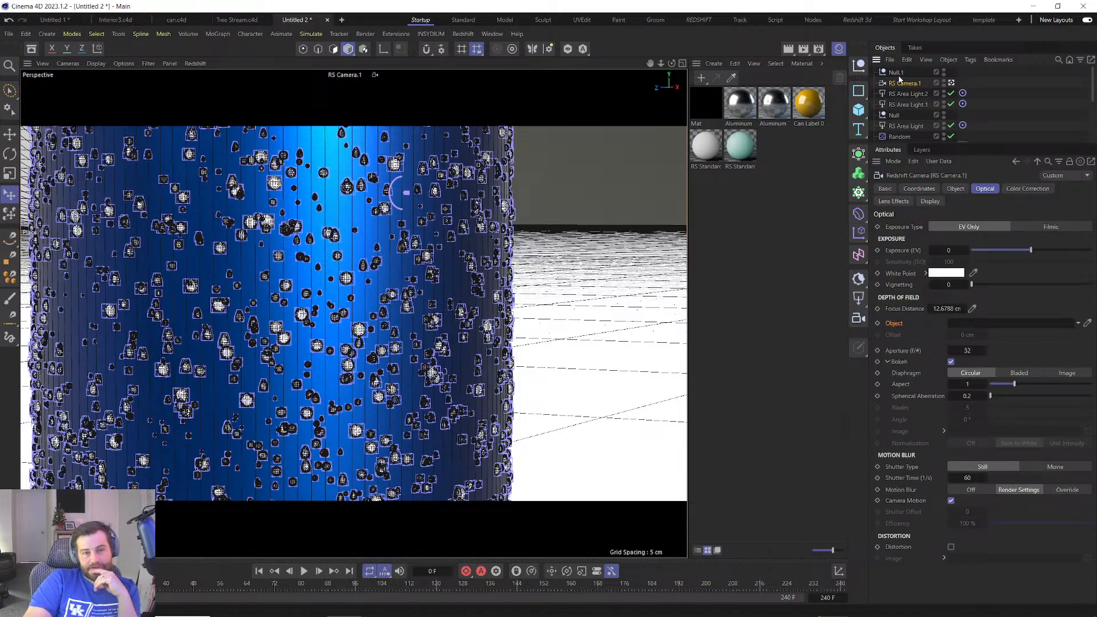
drag(897, 73, 968, 323)
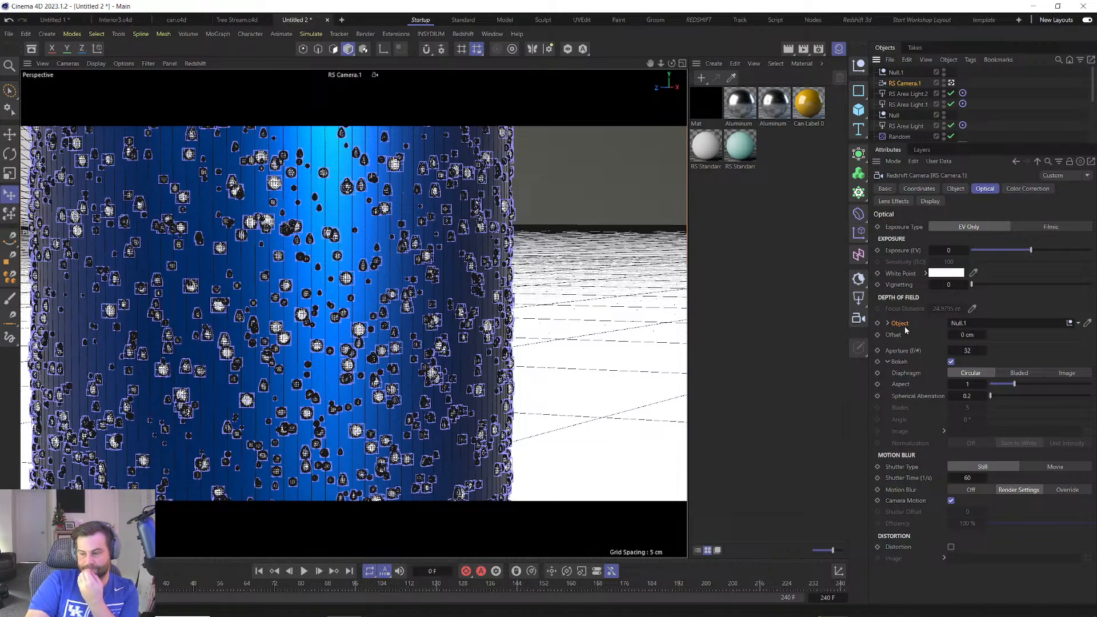
click(463, 34)
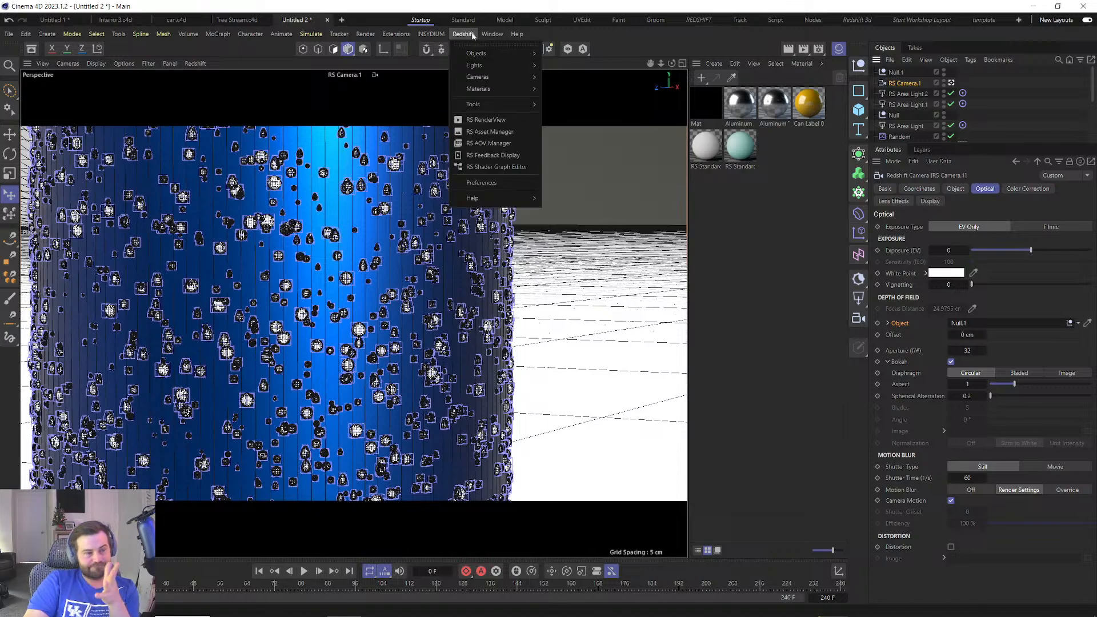
click(493, 120)
click(511, 153)
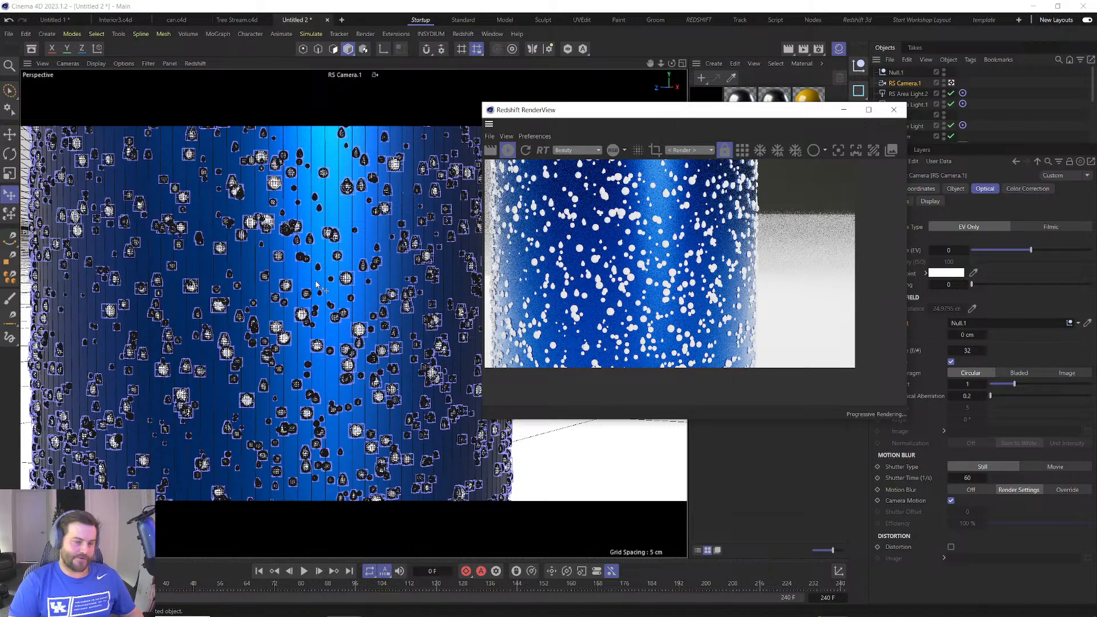
Reframe RS Camera.1 to a slightly raised close-up of the can's body with its right edge against the backdrop.
click(348, 330)
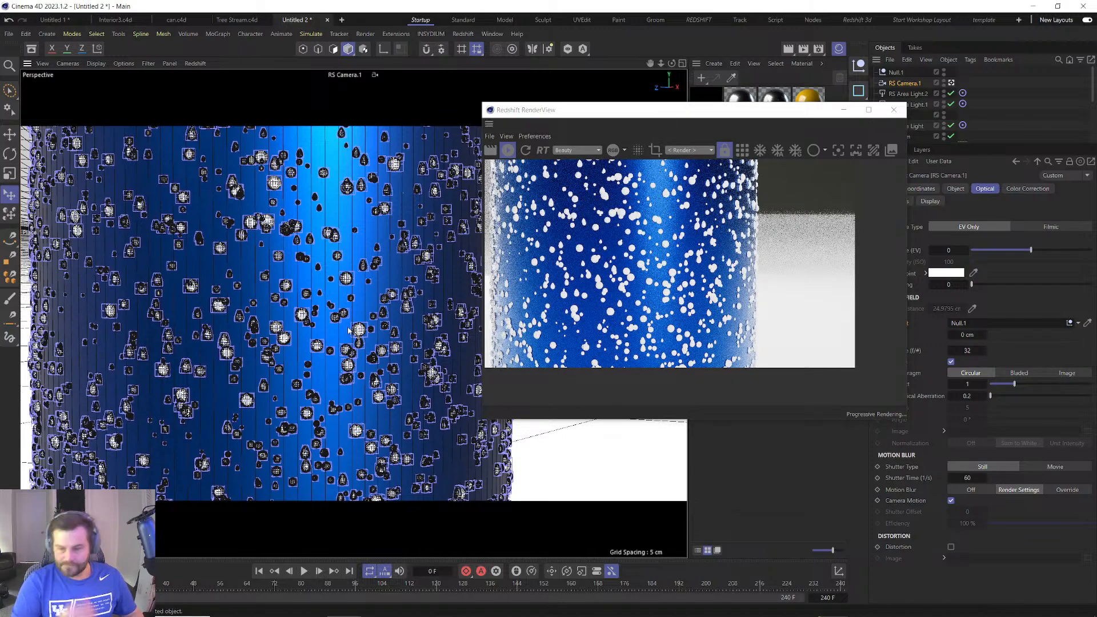
alt+drag(349, 330, 358, 337)
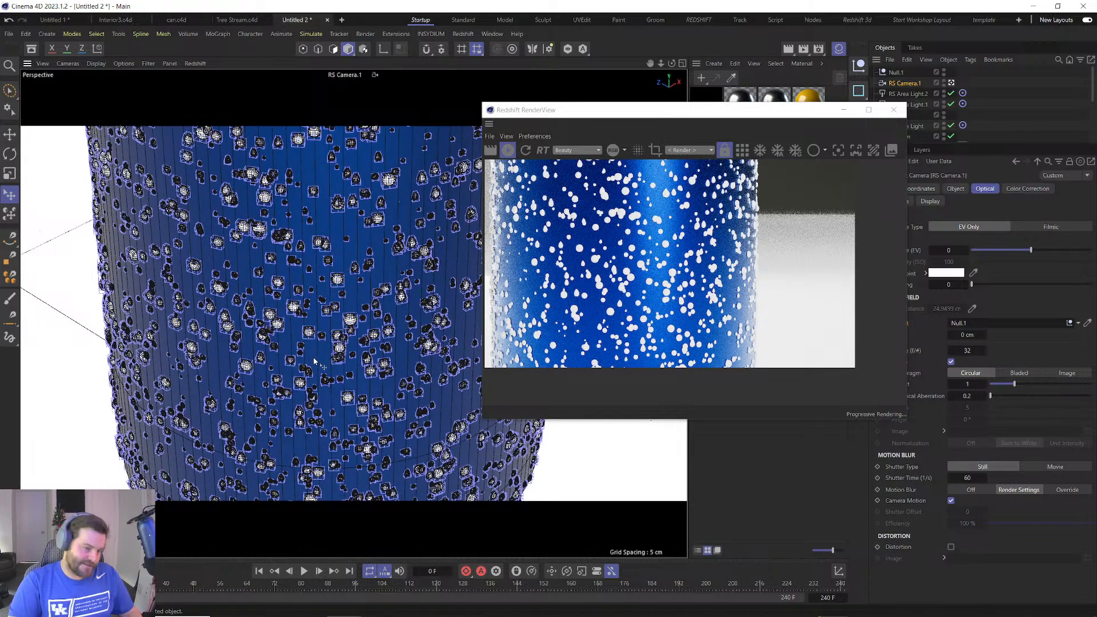
alt+drag(313, 361, 326, 339)
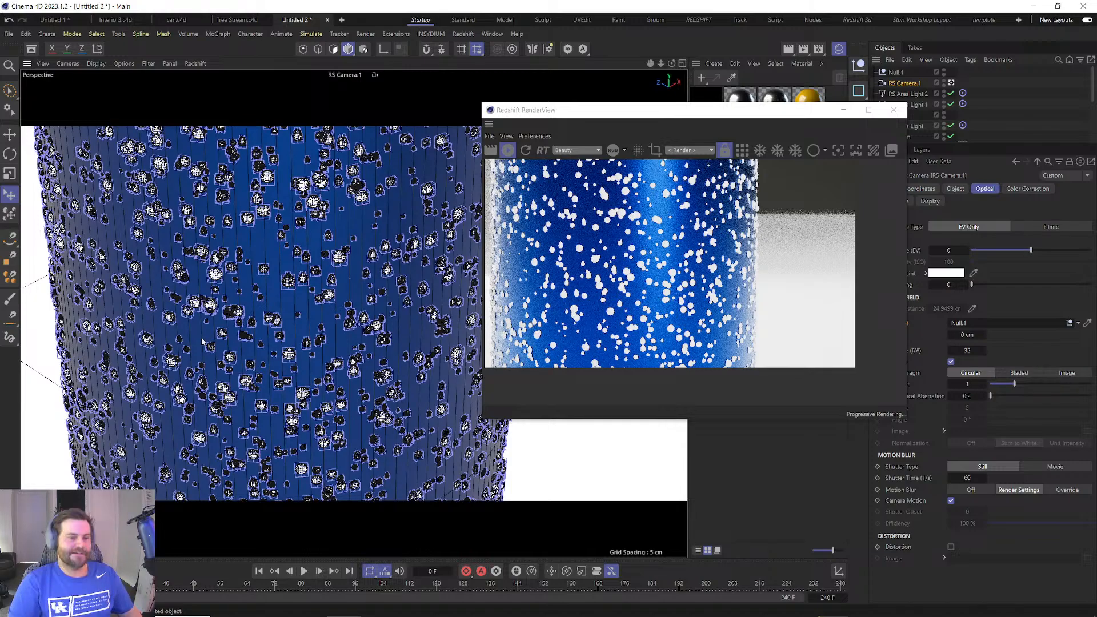
scroll(203, 342, down, 2)
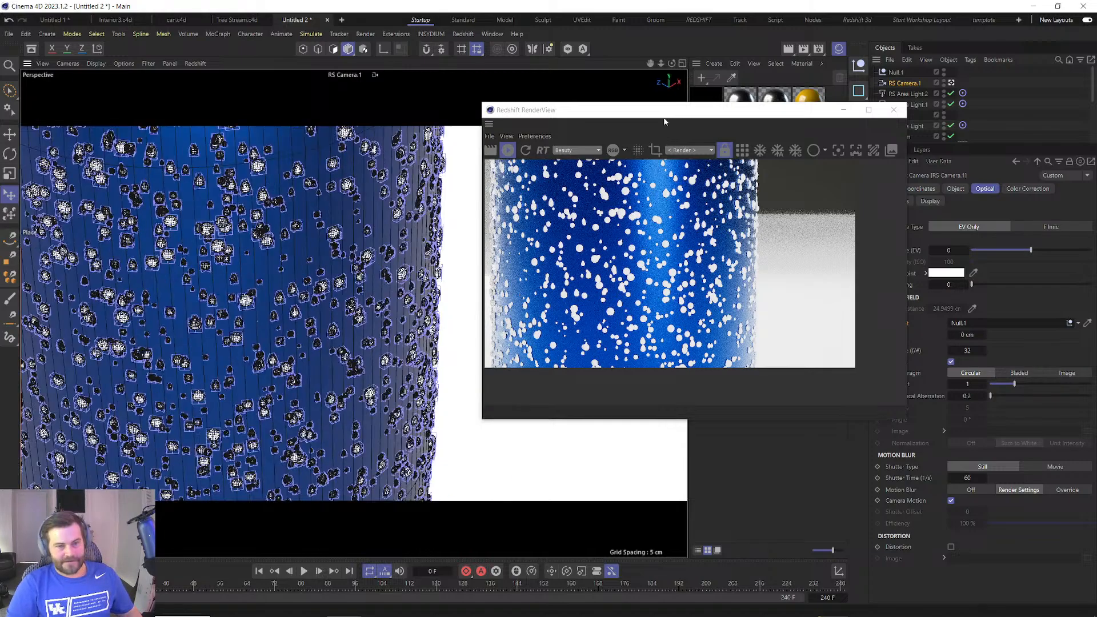
Disable RS Area Light, RS Area Light.1 and RS Area Light.2, keeping the render window clear of the object list.
drag(663, 118, 518, 118)
click(951, 104)
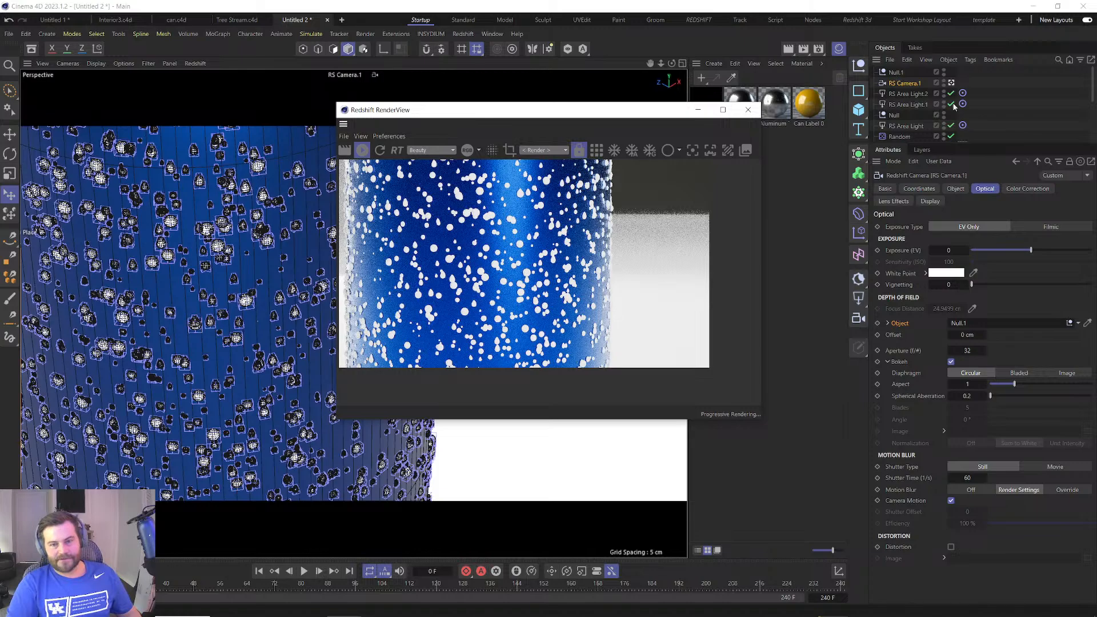
click(950, 126)
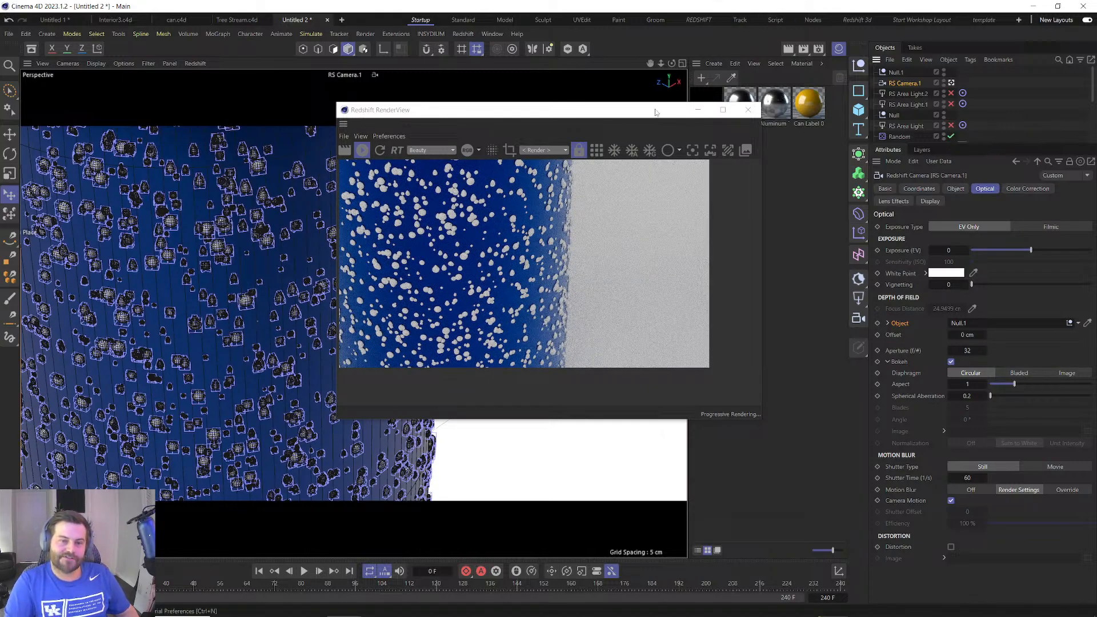
drag(704, 110, 579, 107)
Open the Asset Browser, find the Liquid Water 001 material among the water assets, and apply it to the Cloner.
scroll(909, 104, down, 2)
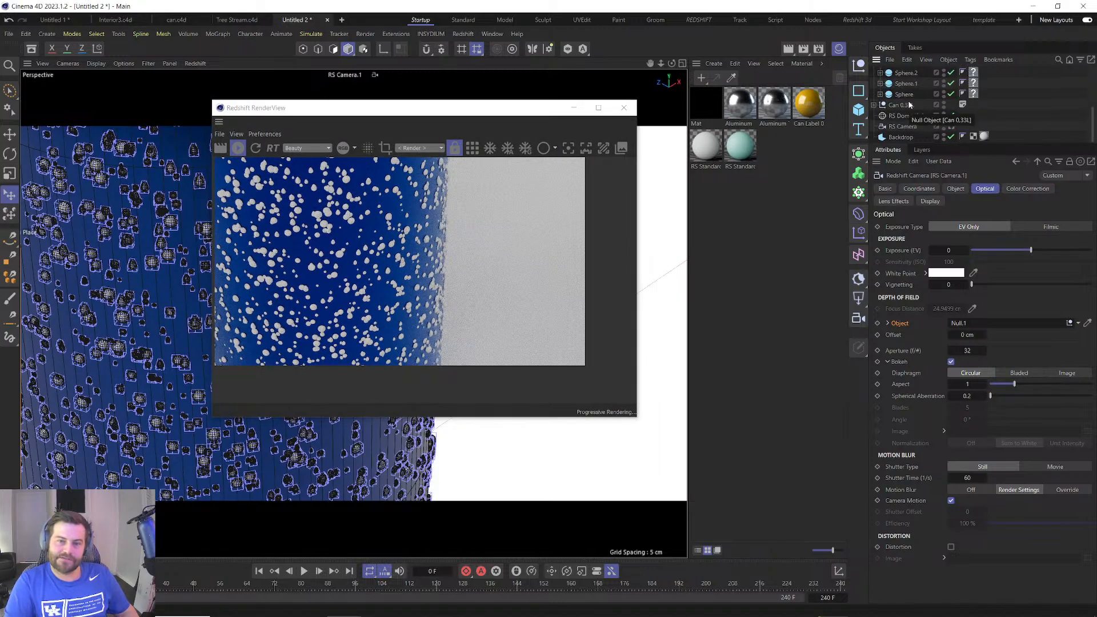
scroll(909, 105, down, 3)
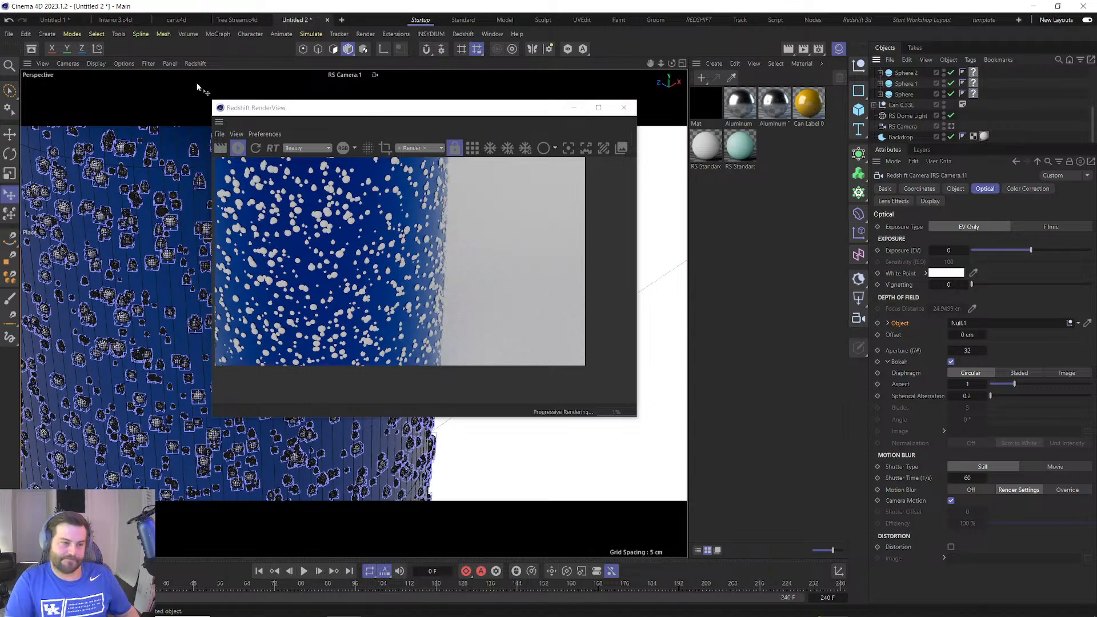
click(32, 49)
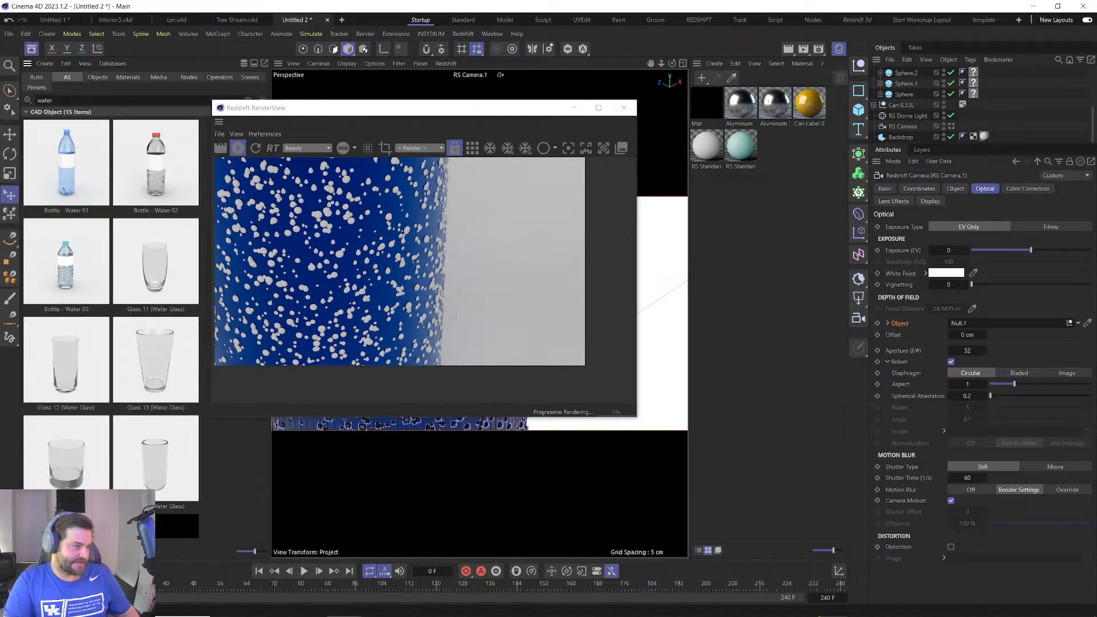
scroll(103, 292, down, 3)
scroll(103, 287, down, 3)
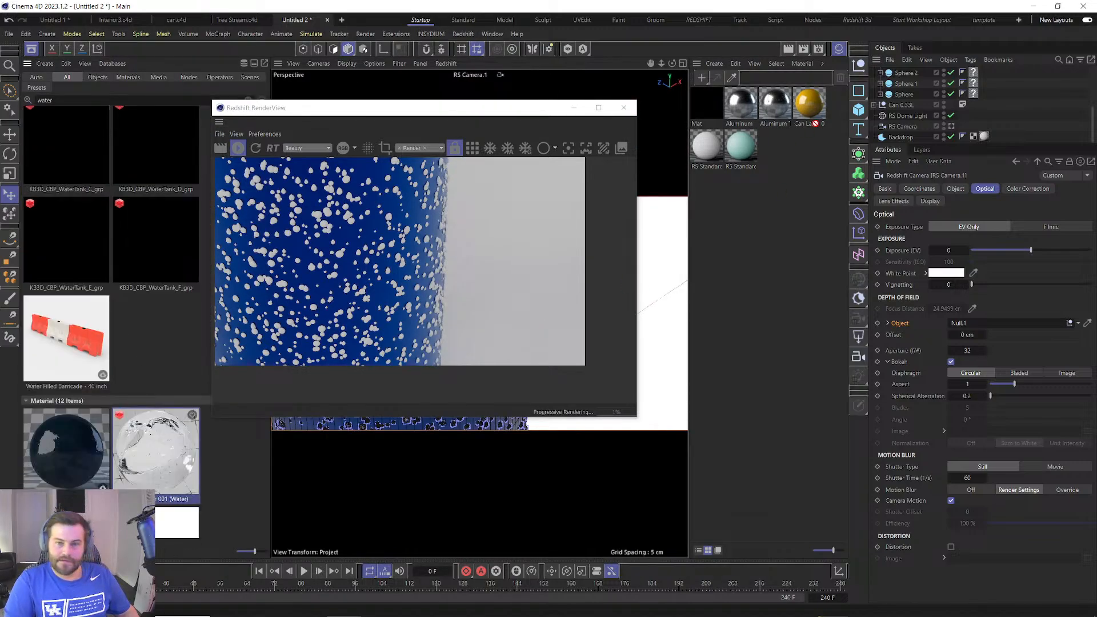
mouse_move(918, 72)
mouse_down()
mouse_move(948, 69)
mouse_move(982, 143)
mouse_move(914, 151)
mouse_move(914, 79)
mouse_move(899, 73)
mouse_up()
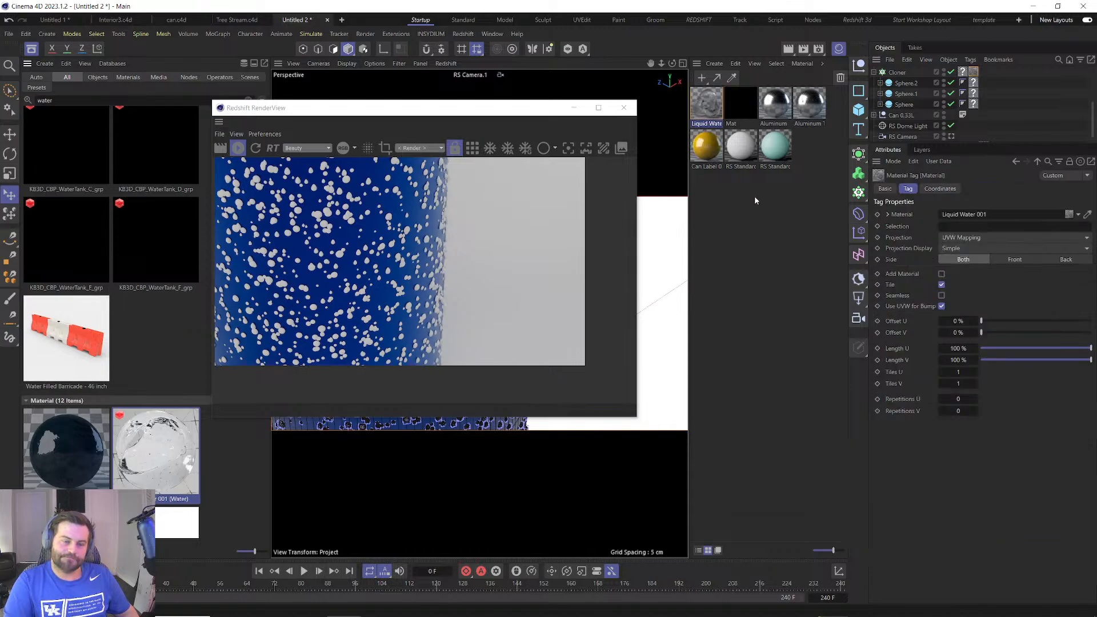
Delete the empty material tags from the Cloner and its three droplet spheres, keeping the Cloner's Liquid Water 001 tag.
click(963, 74)
mouse_move(972, 72)
mouse_down()
mouse_move(986, 81)
mouse_move(970, 75)
mouse_move(973, 85)
mouse_up()
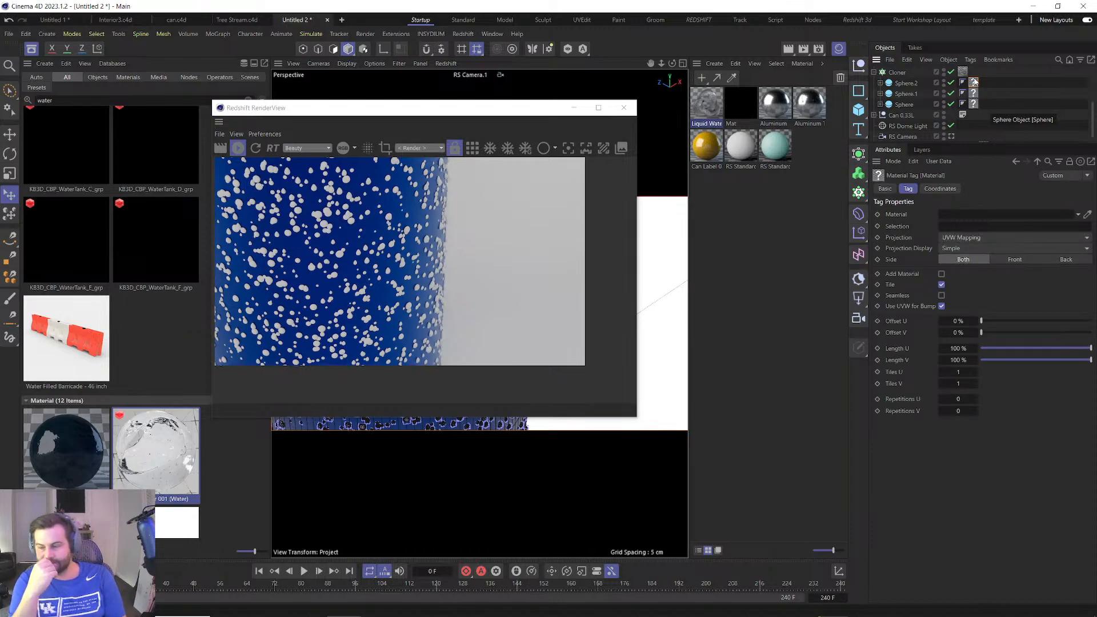
key(Delete)
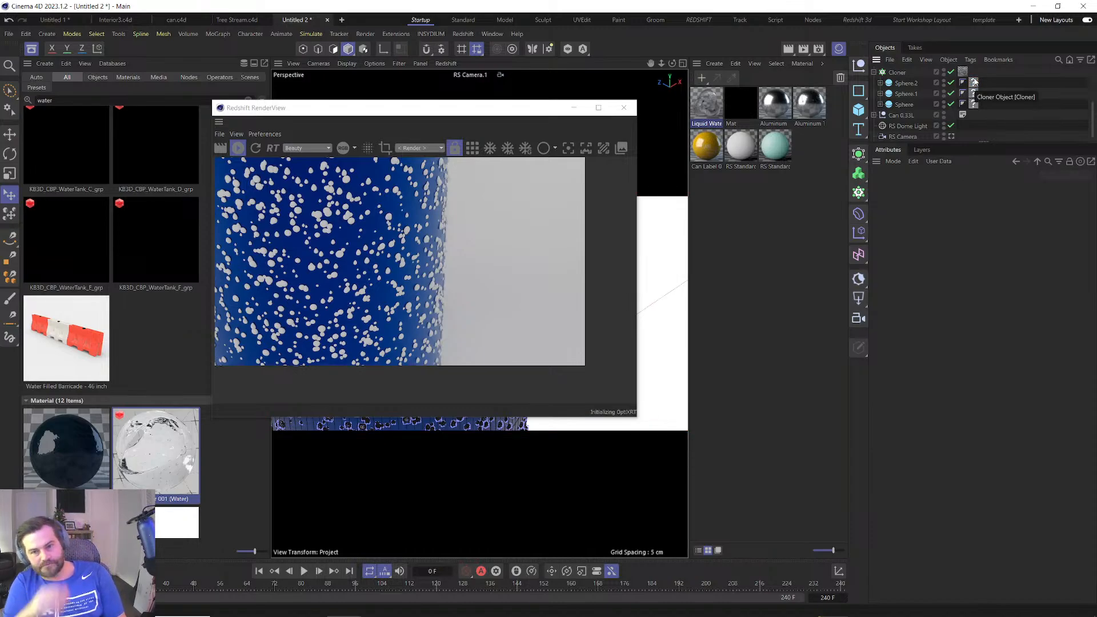
click(974, 83)
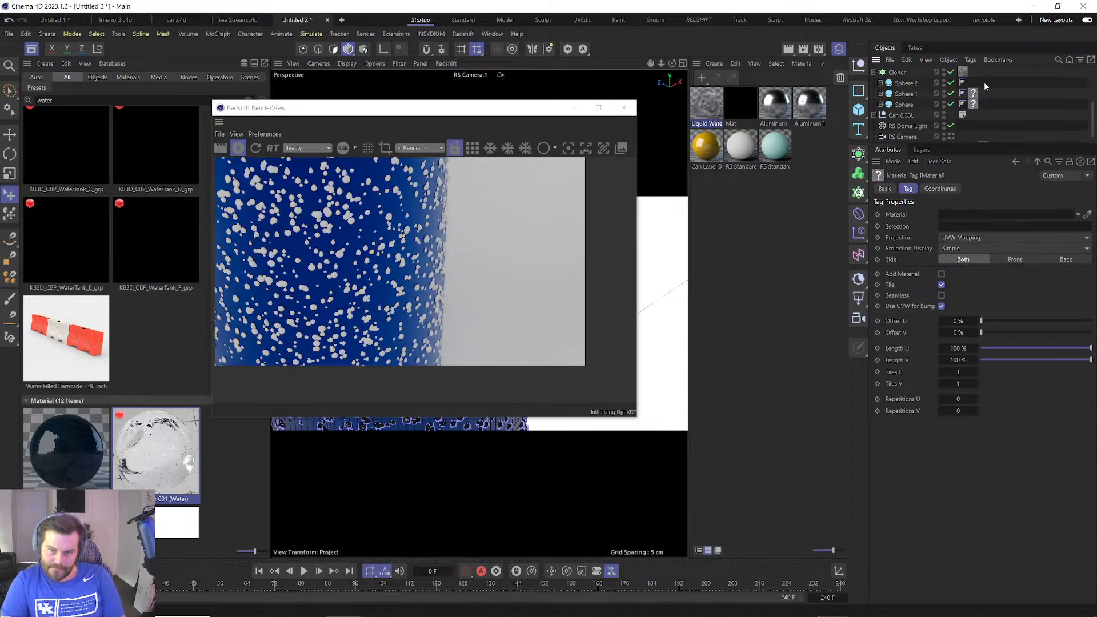
click(975, 113)
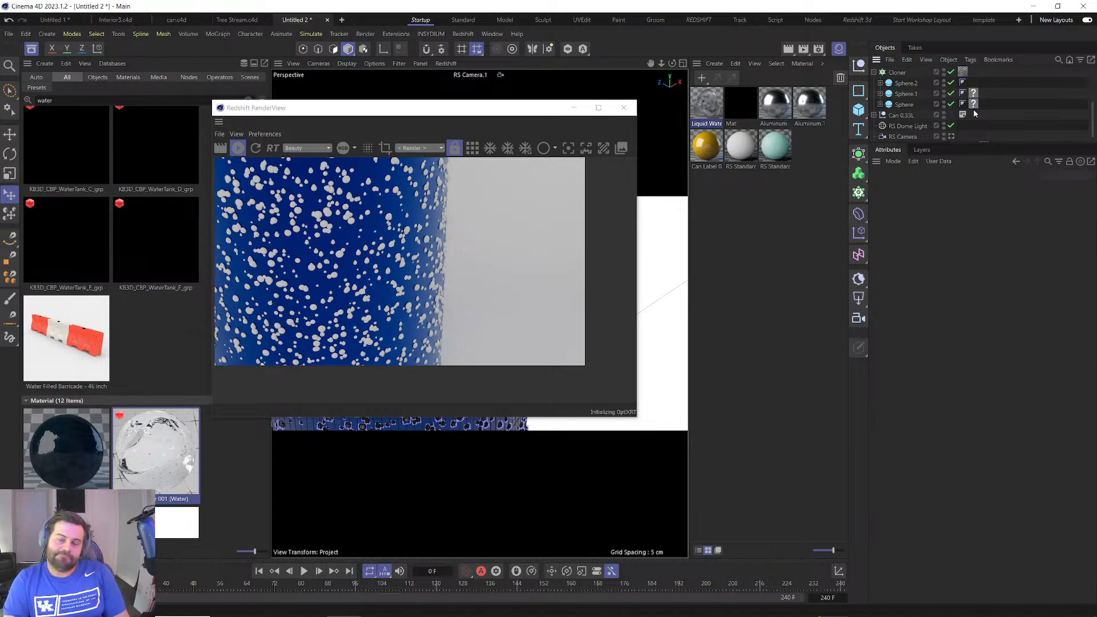
click(974, 93)
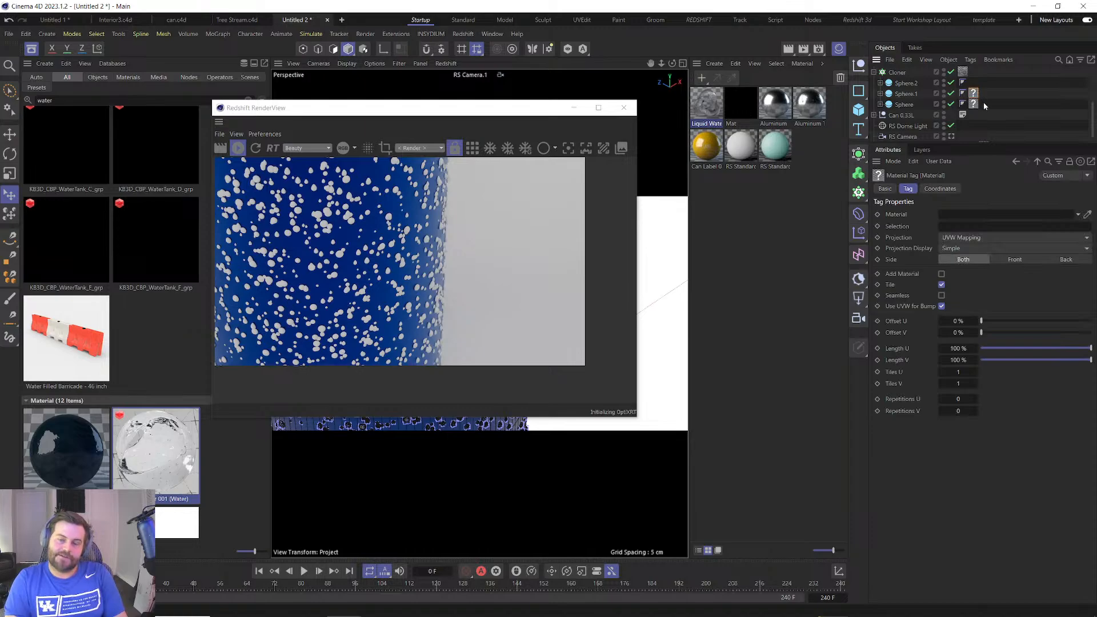
click(982, 104)
click(973, 104)
ctrl+click(973, 92)
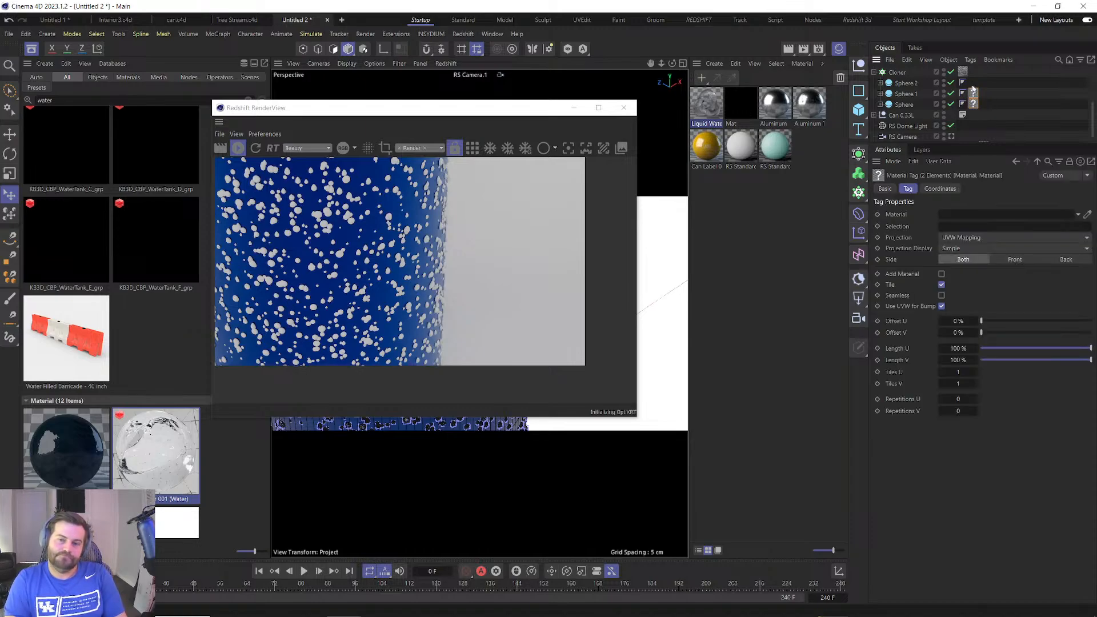
key(Delete)
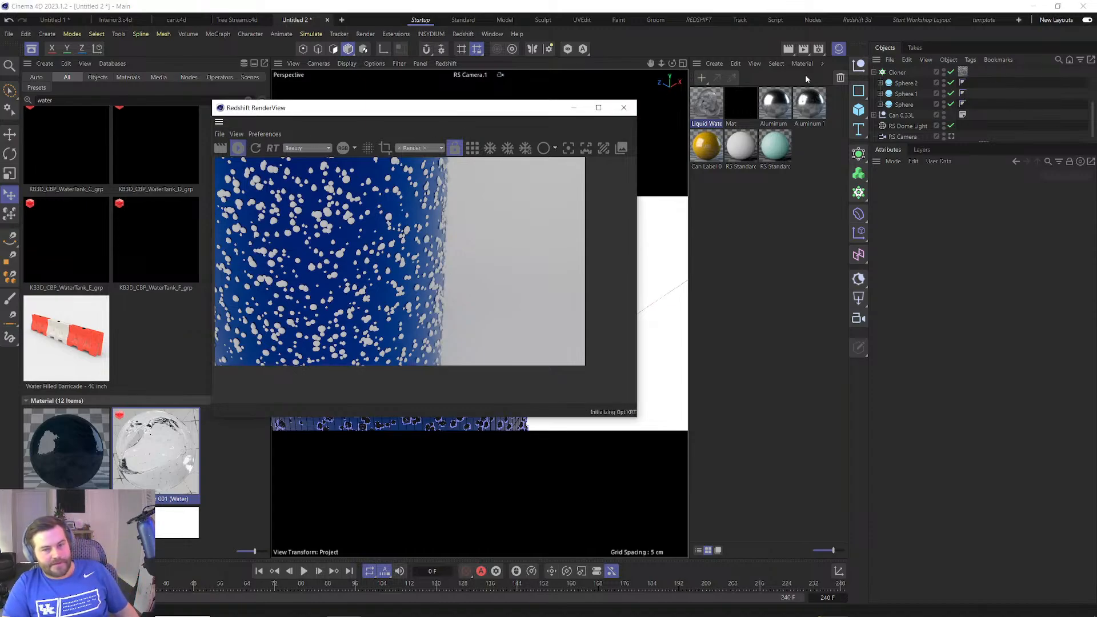
Copy the Cloner's Liquid Water 001 material tag onto Sphere, Sphere.1 and Sphere.2, and restart the interactive render.
click(963, 72)
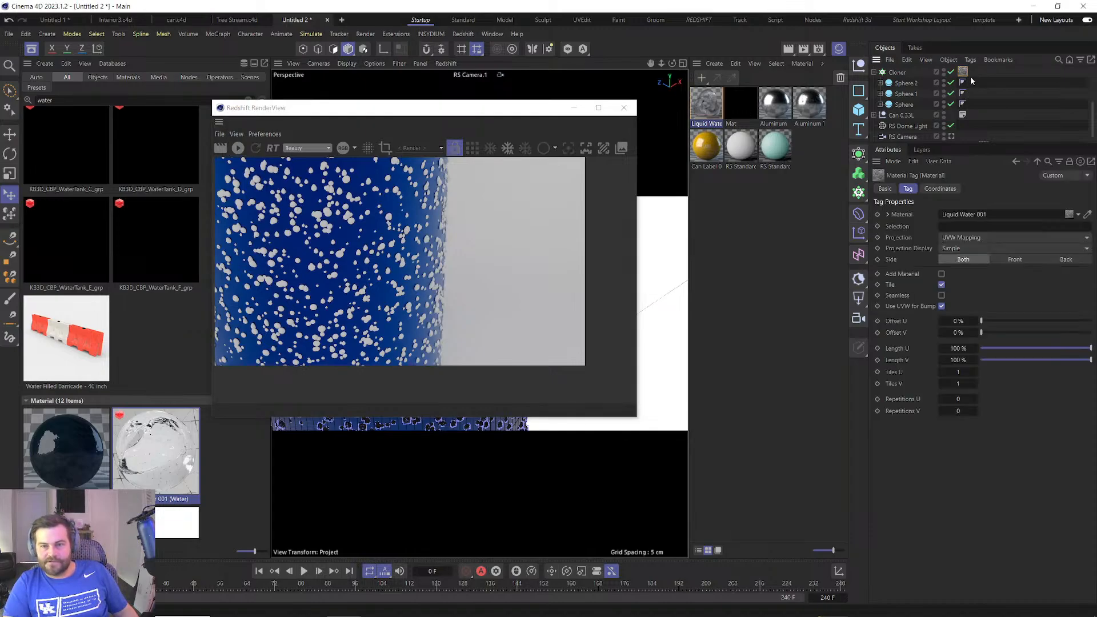
ctrl+drag(974, 90, 974, 96)
ctrl+drag(974, 95, 974, 105)
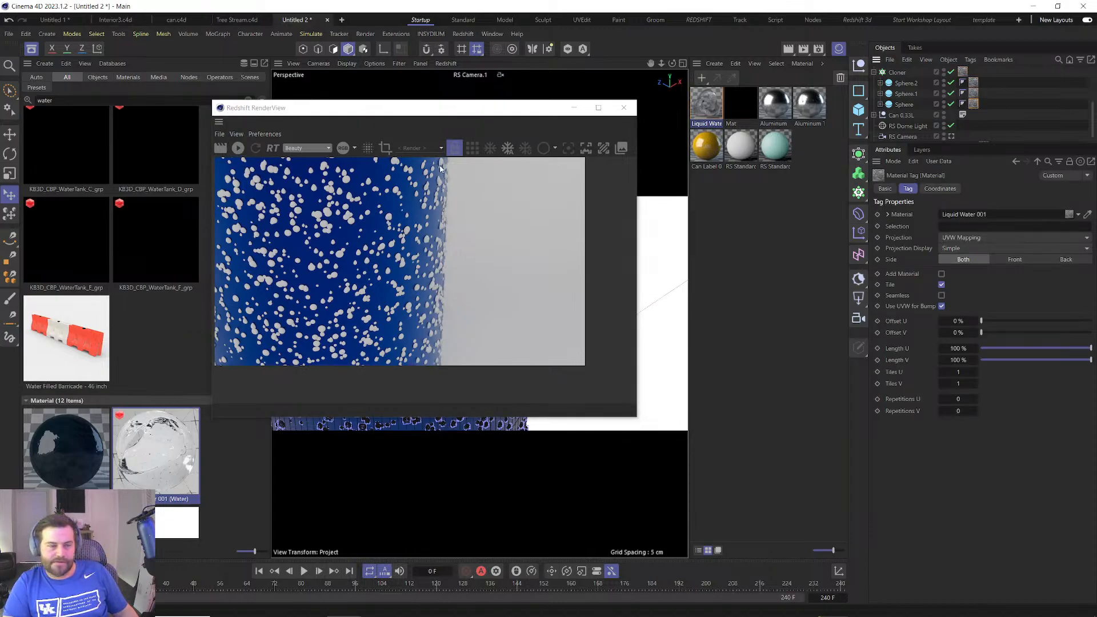
click(238, 148)
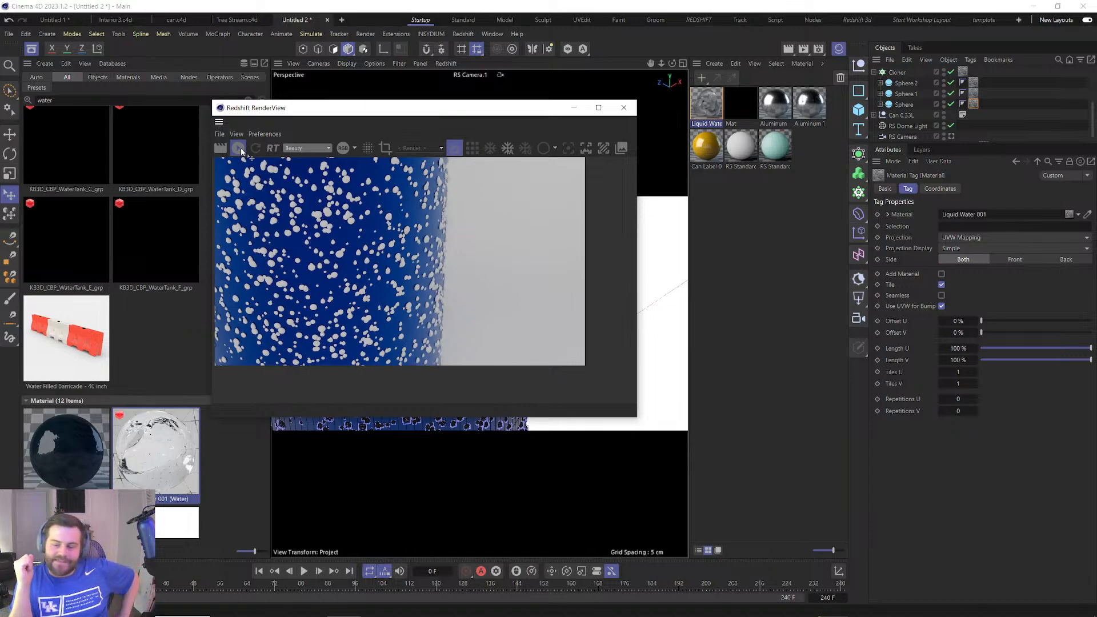
click(239, 148)
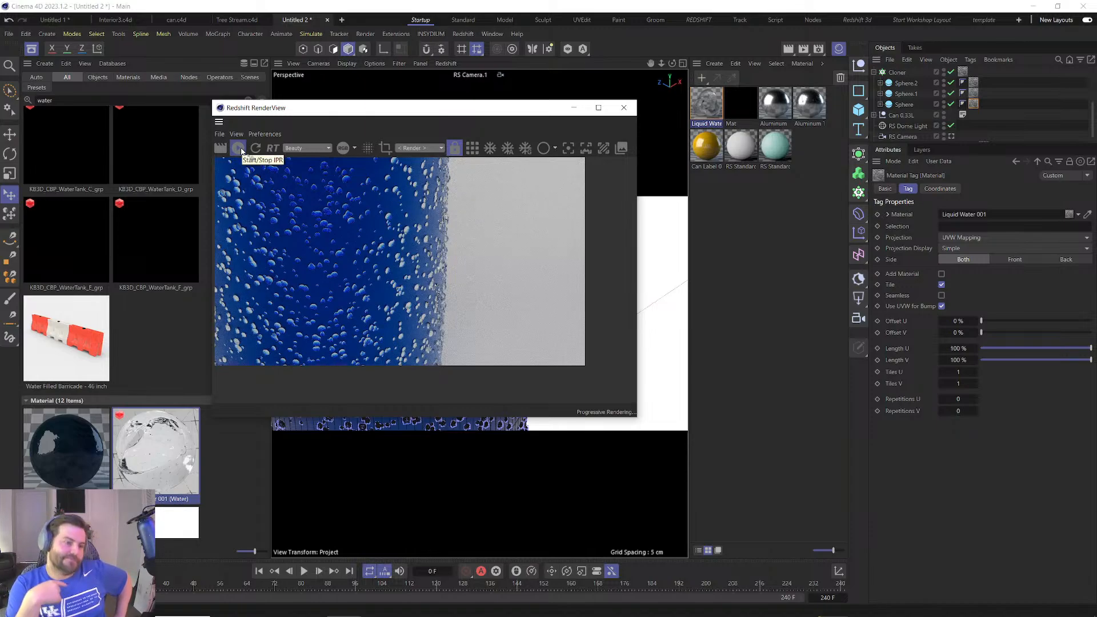
click(238, 148)
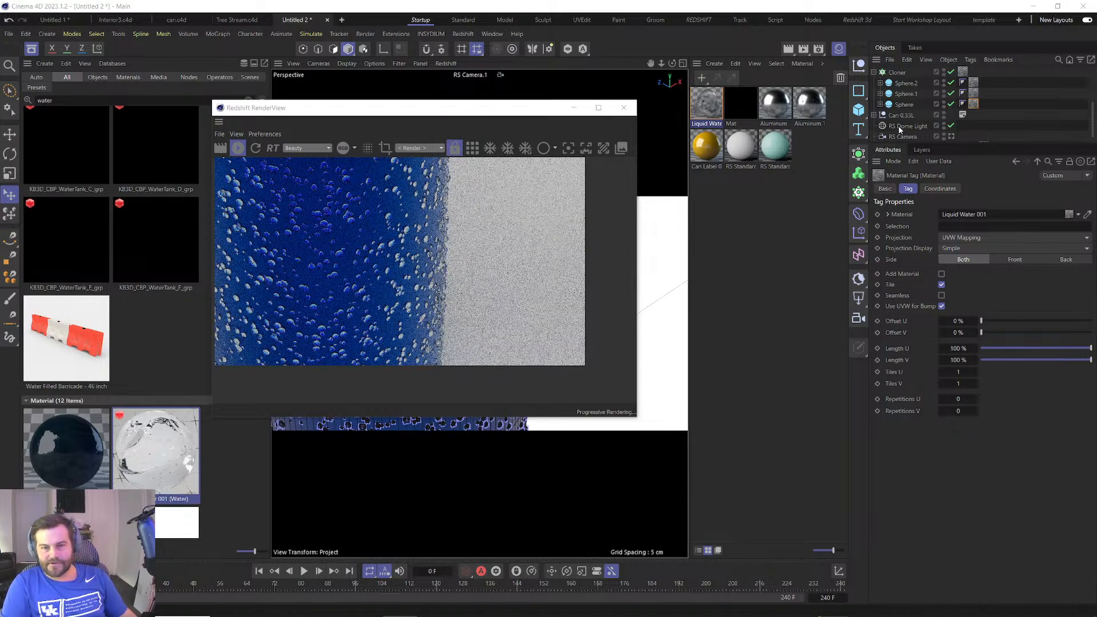
Set RS Camera.1's bokeh spherical aberration to 1 and its aperture to f/4.
scroll(897, 125, down, 5)
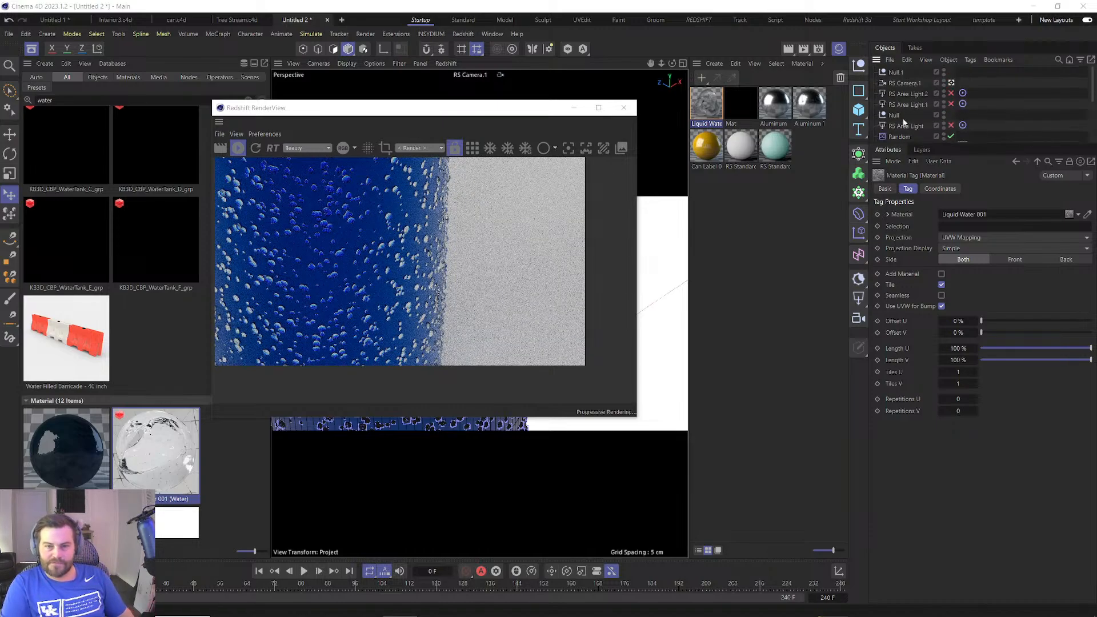
click(905, 83)
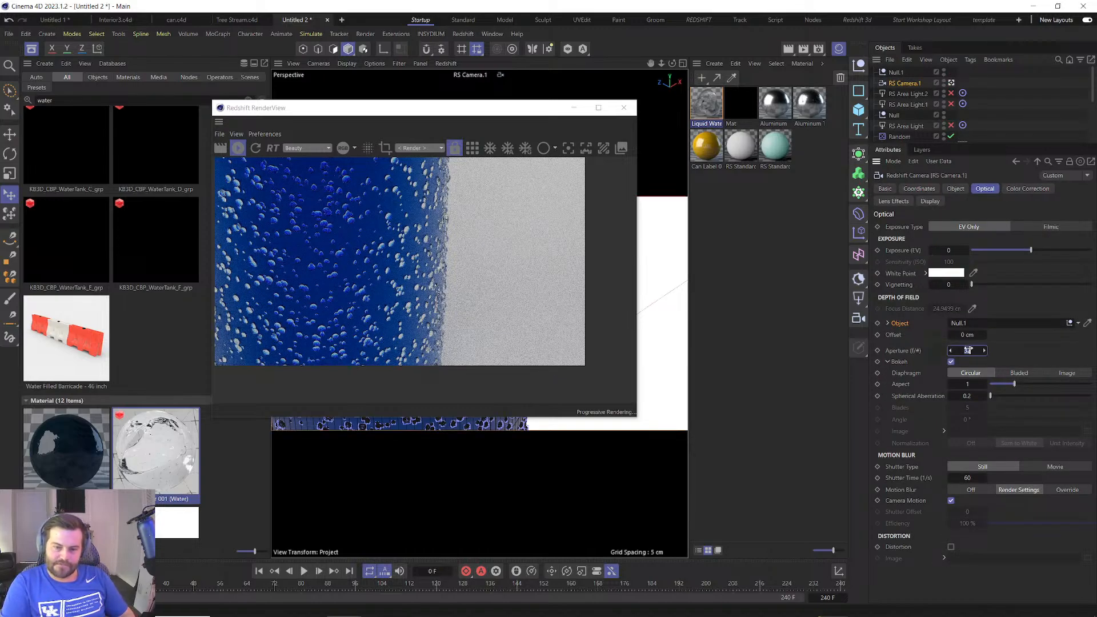
double_click(967, 396)
text(1)
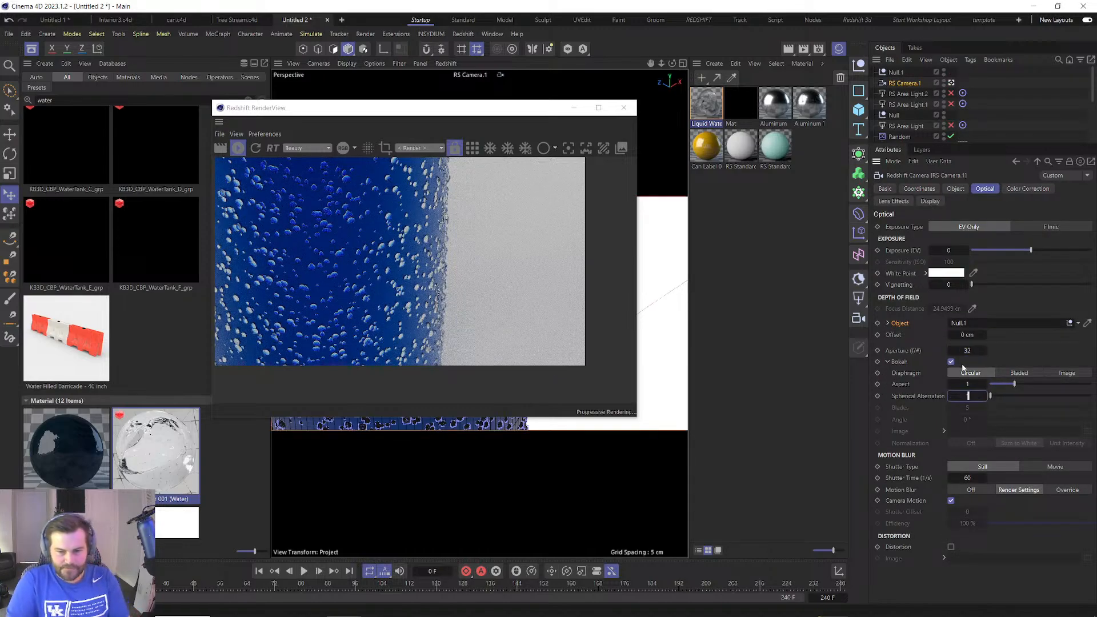
double_click(965, 349)
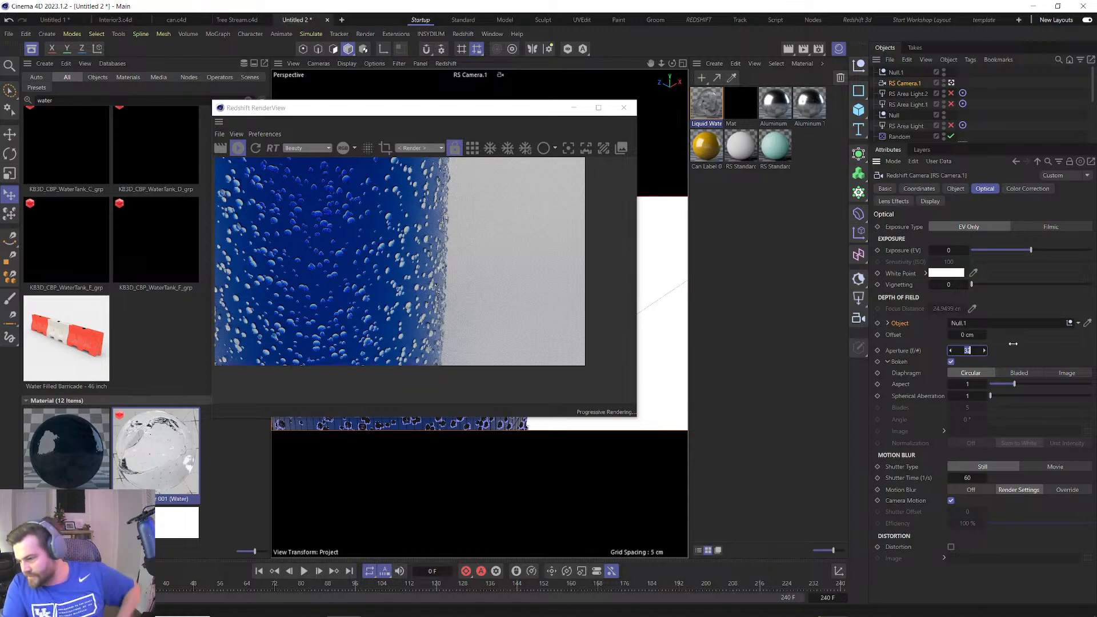
text(4)
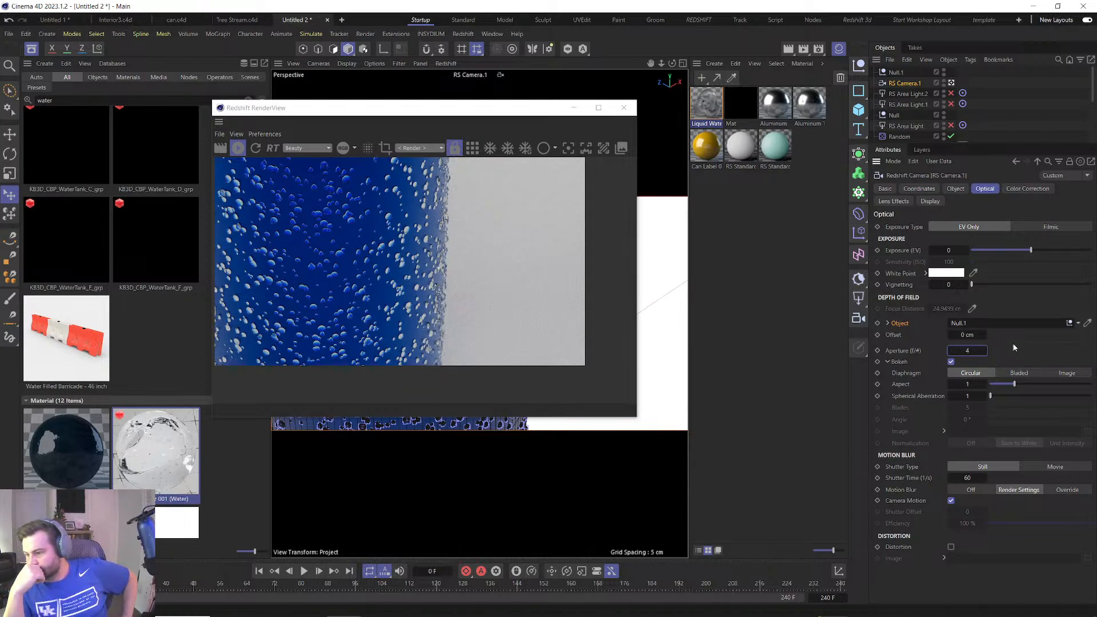
key(Return)
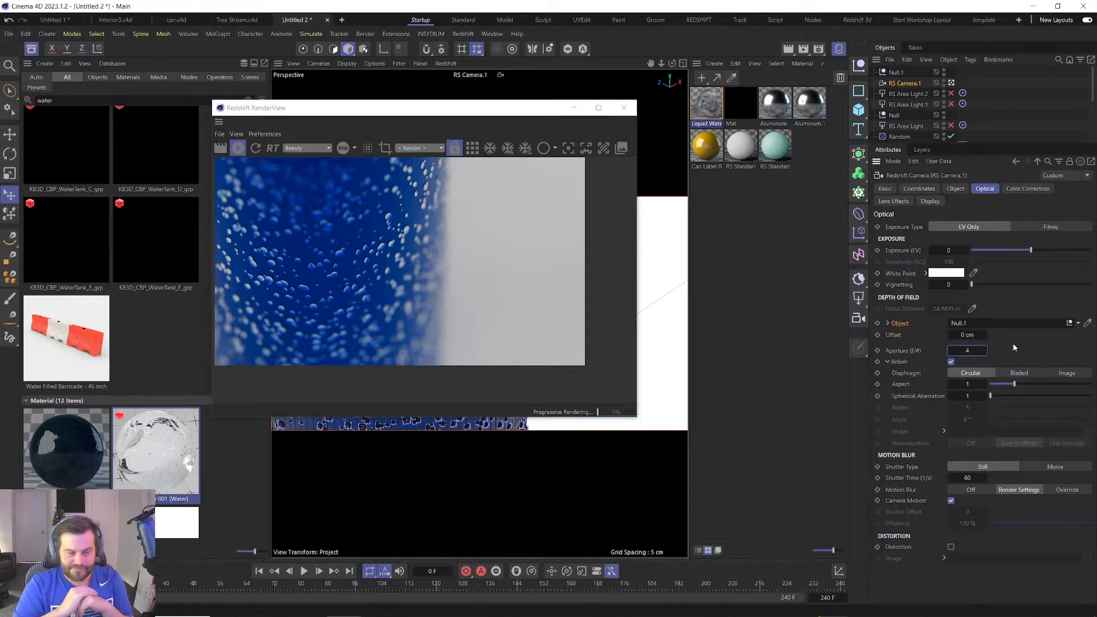
Leave the RS Camera.1 view for the default camera, and close the RenderView and the Asset Browser.
click(951, 83)
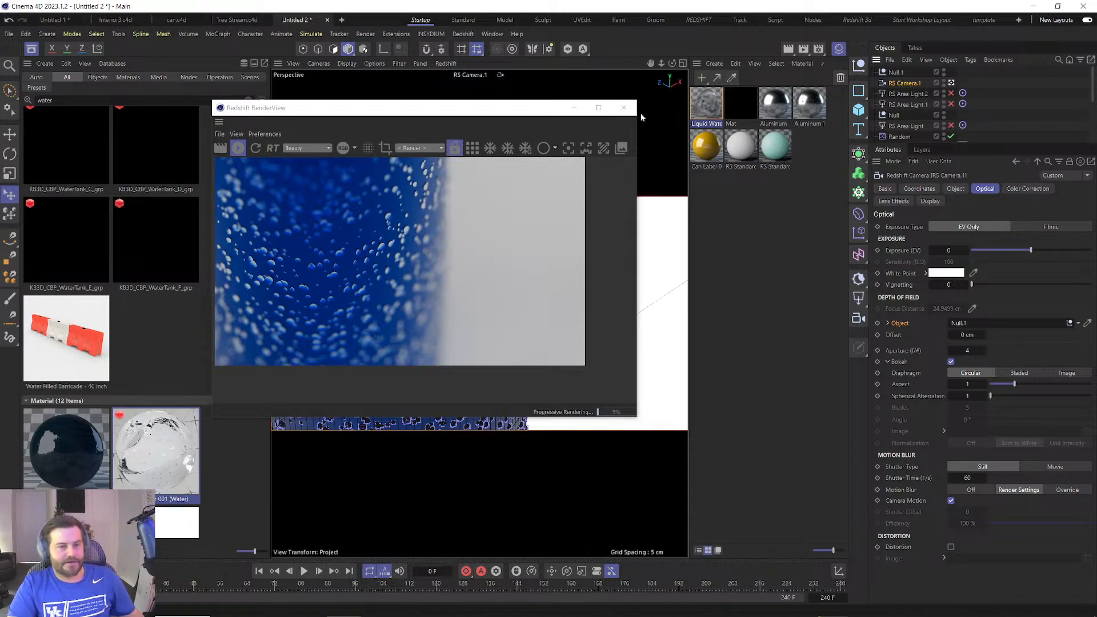
click(627, 112)
click(32, 49)
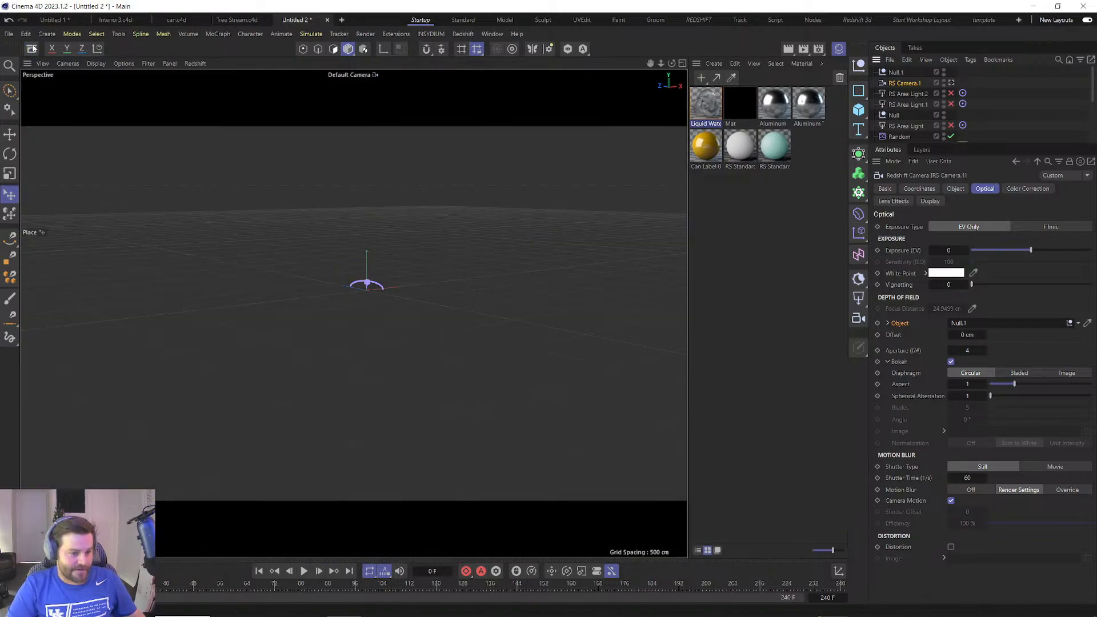
Examine the can, its lights and the backdrop close up through the default camera.
scroll(352, 287, up, 10)
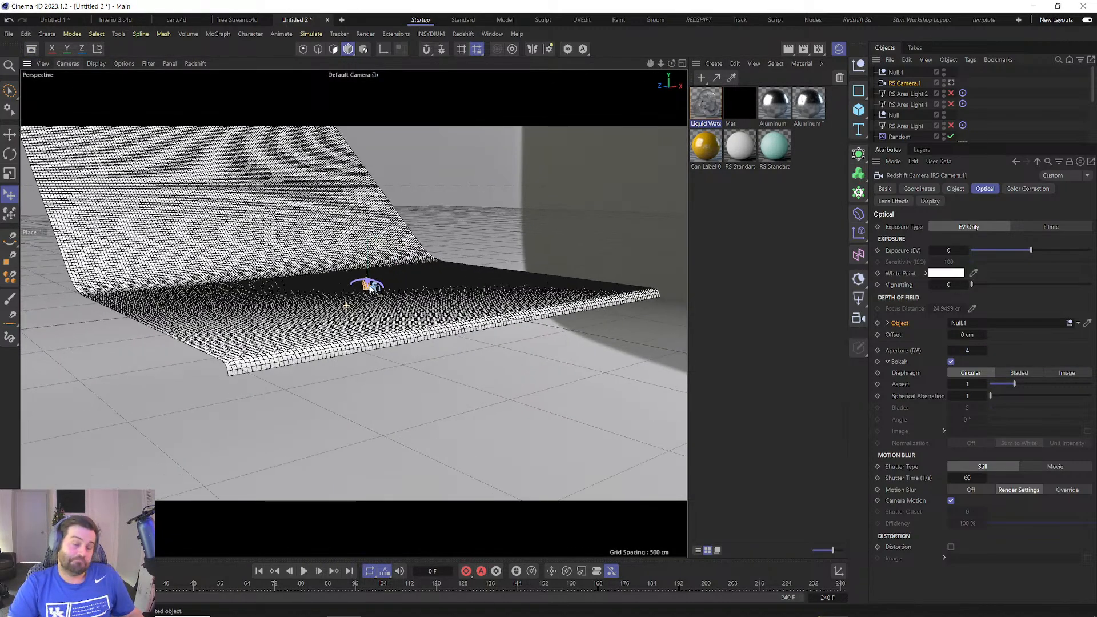
click(11, 135)
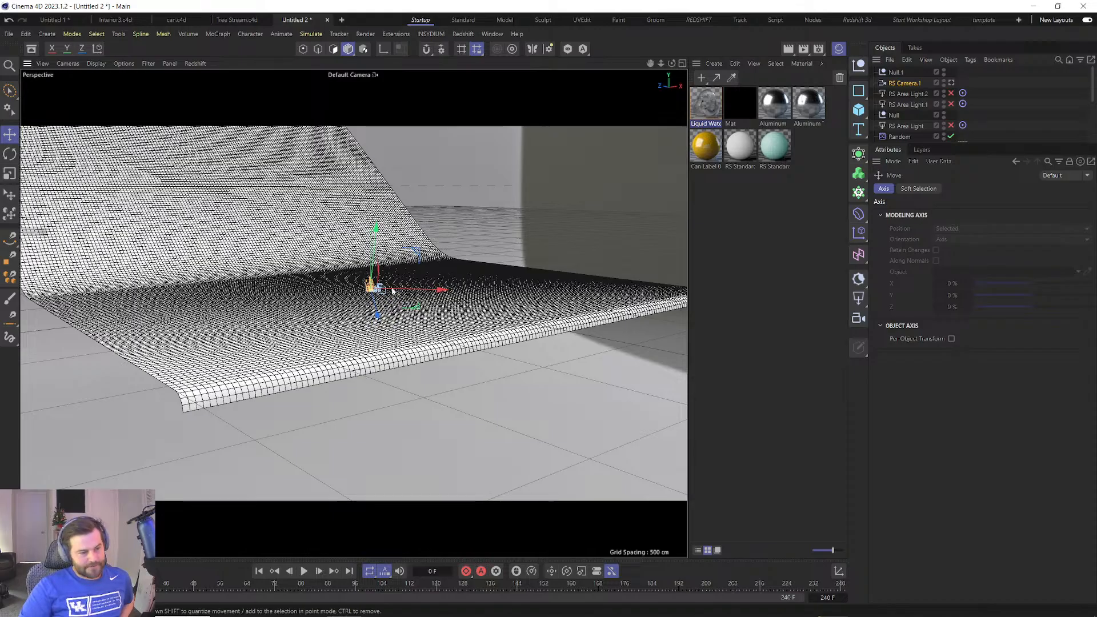
drag(376, 289, 369, 292)
scroll(369, 294, up, 8)
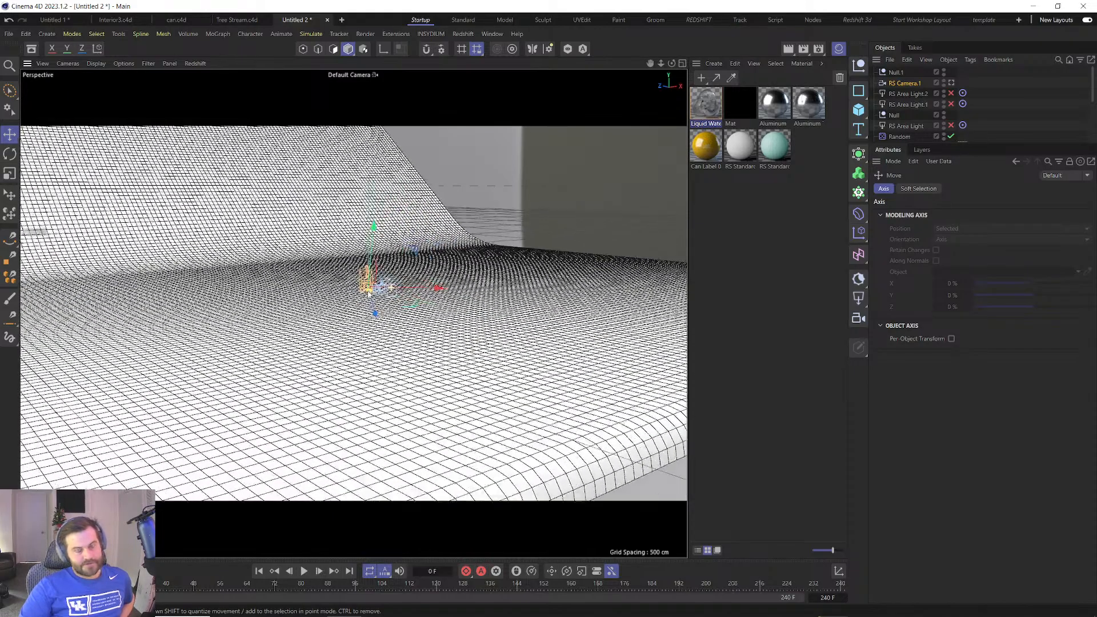
scroll(370, 289, up, 8)
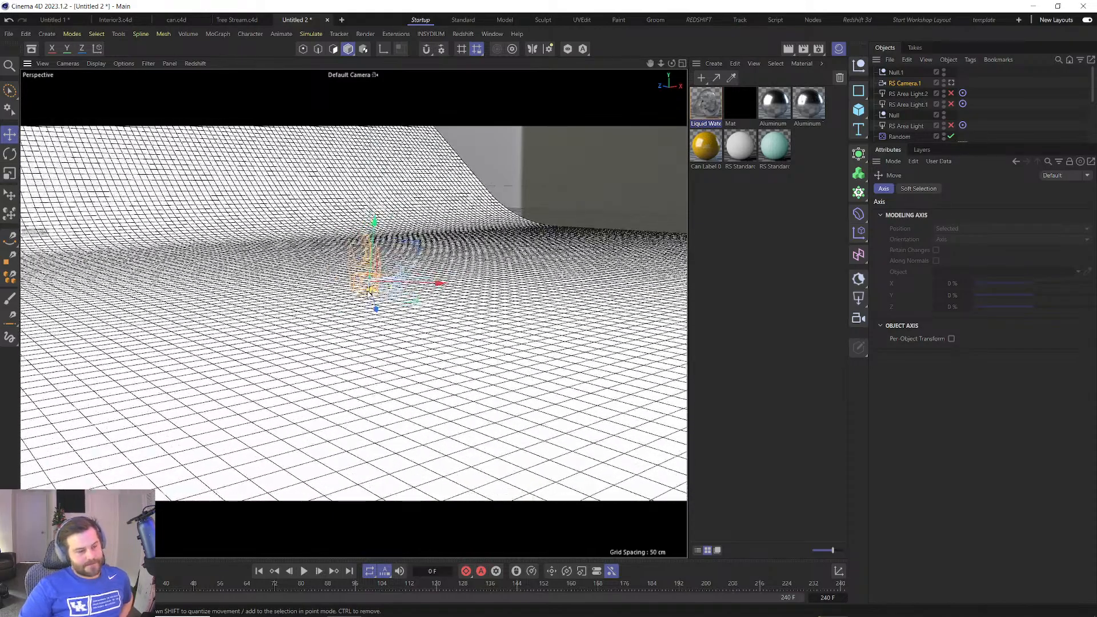
scroll(371, 290, up, 8)
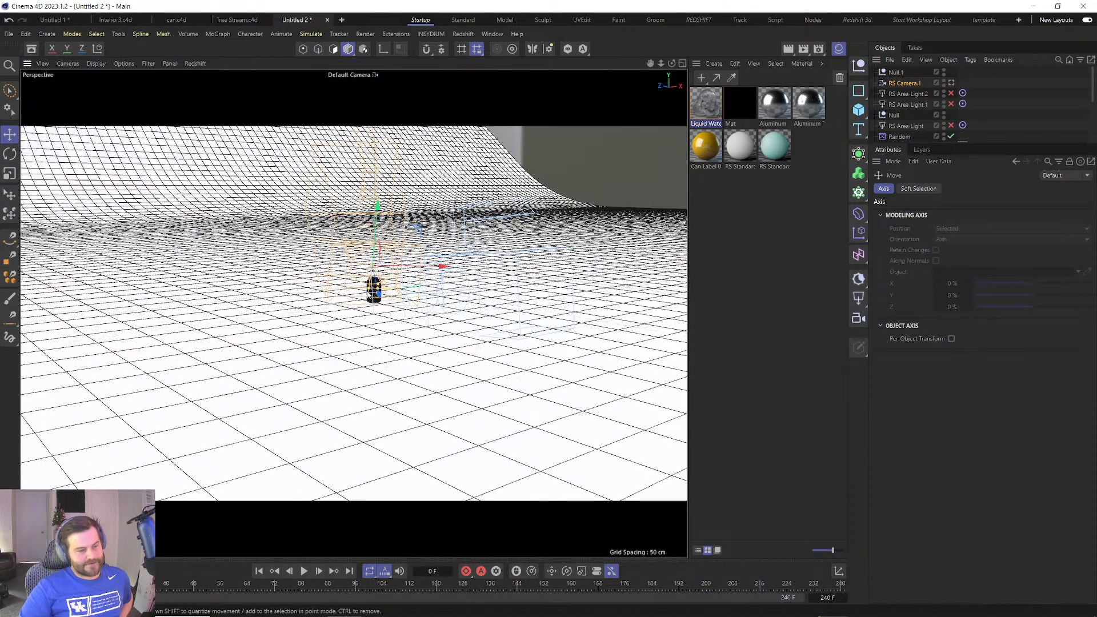
scroll(369, 293, up, 6)
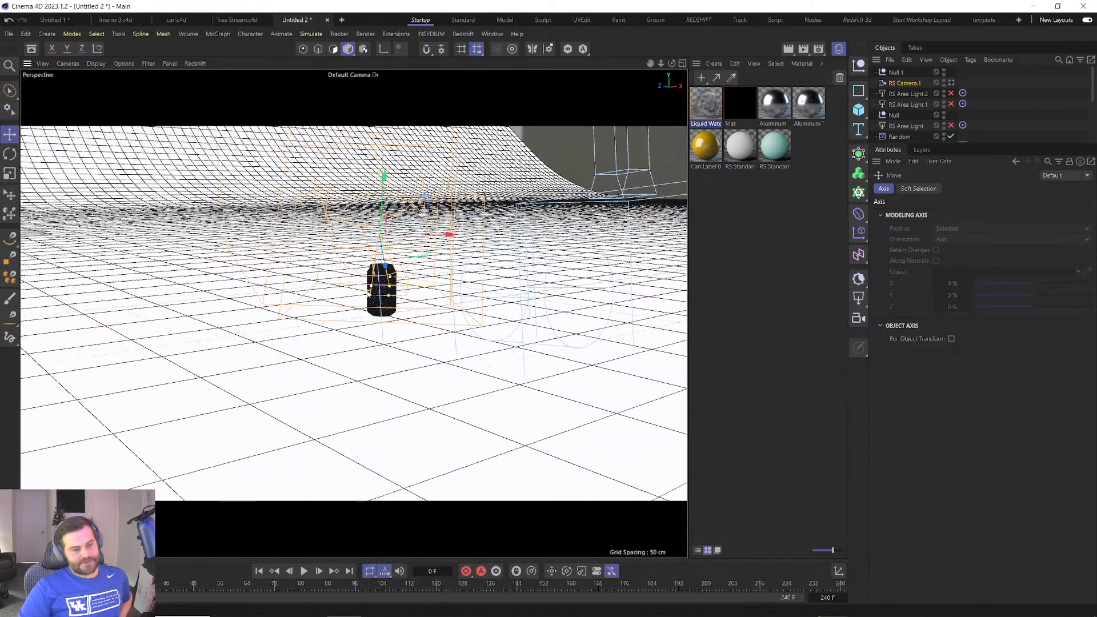
scroll(369, 291, up, 3)
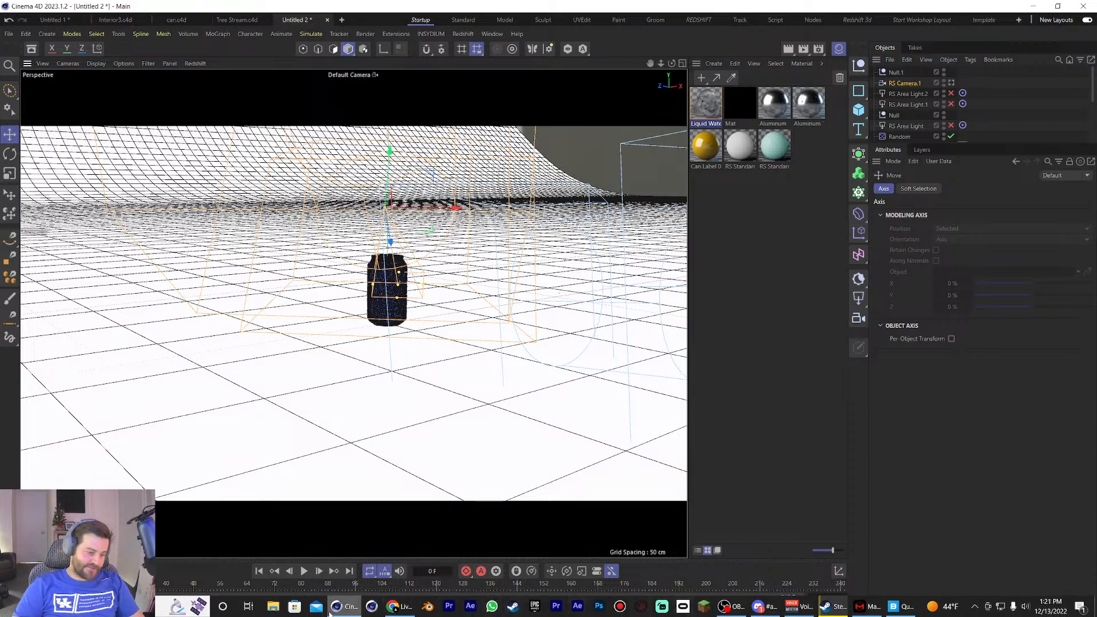
Switch to the Interior3.c4d project and preview its RS Camera.1 view in the Redshift RenderView.
click(116, 20)
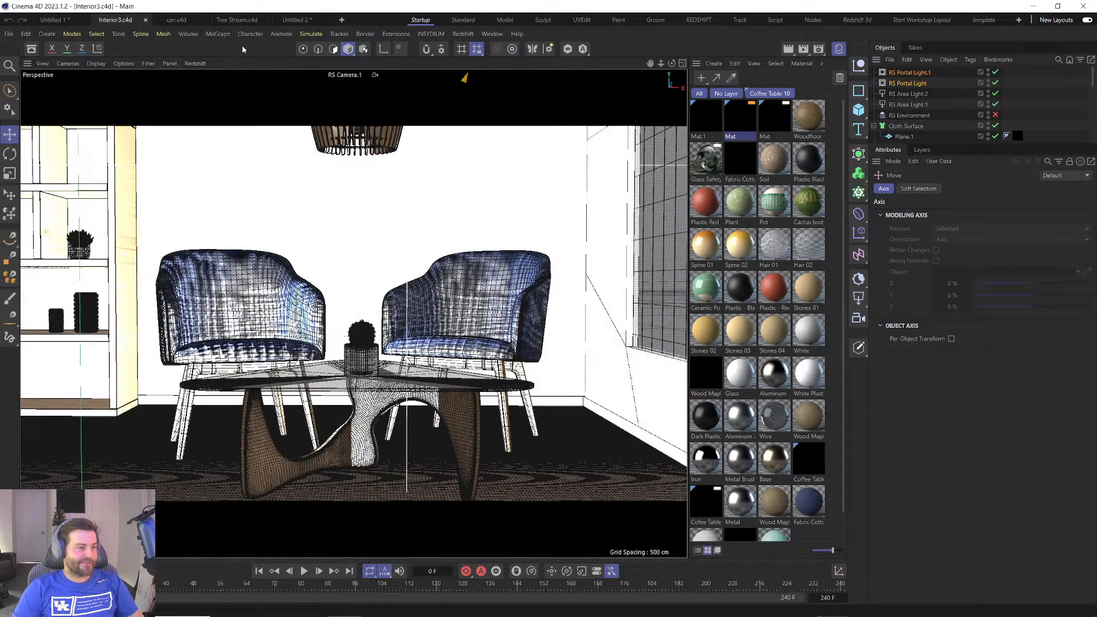
click(464, 34)
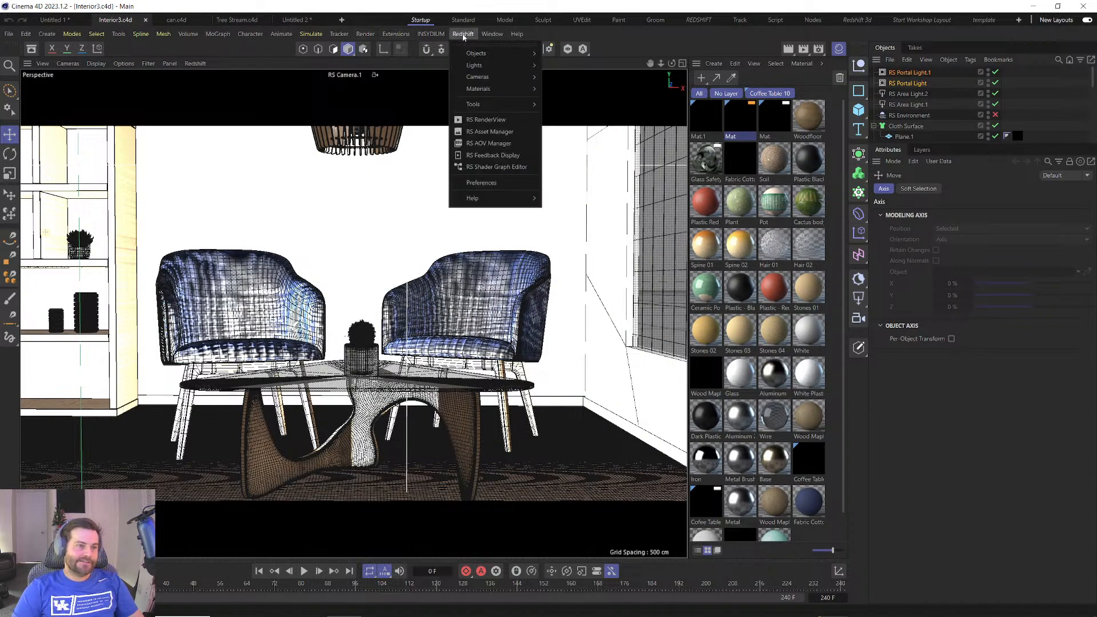
click(486, 119)
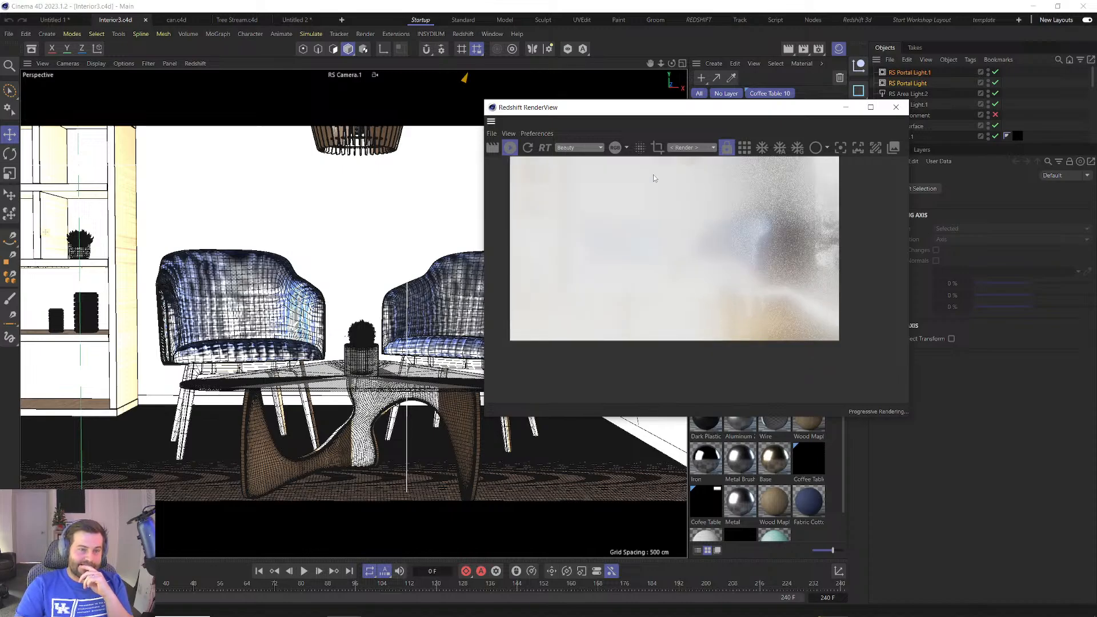
drag(666, 110, 494, 107)
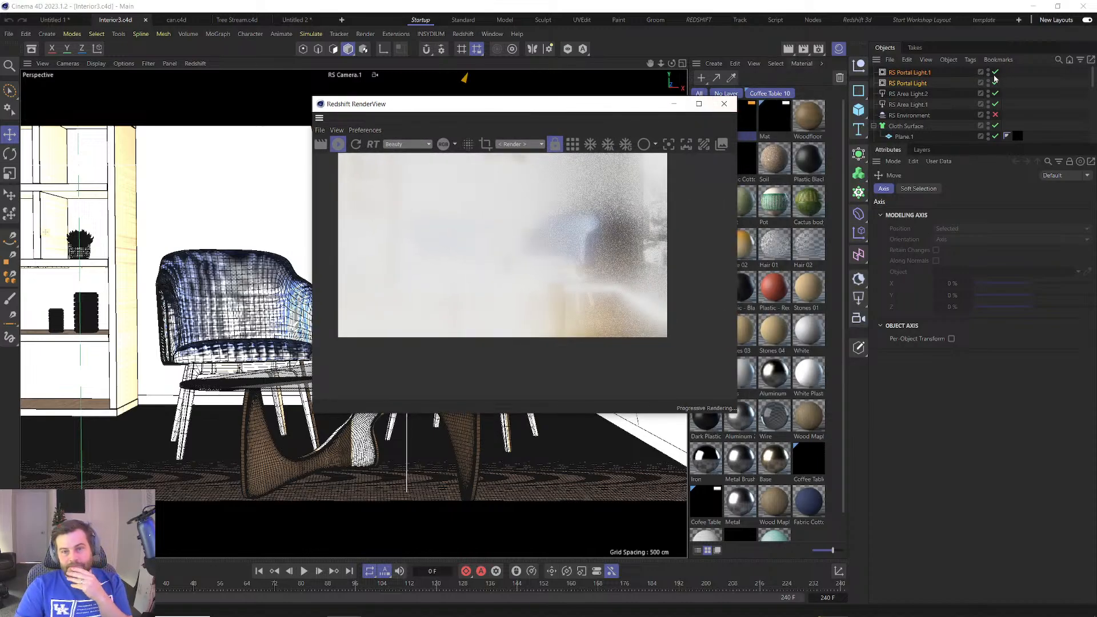
Disable RS Portal Light.1 and RS Portal Light, enable RS Environment, and close the RenderView.
click(994, 72)
click(995, 83)
click(995, 115)
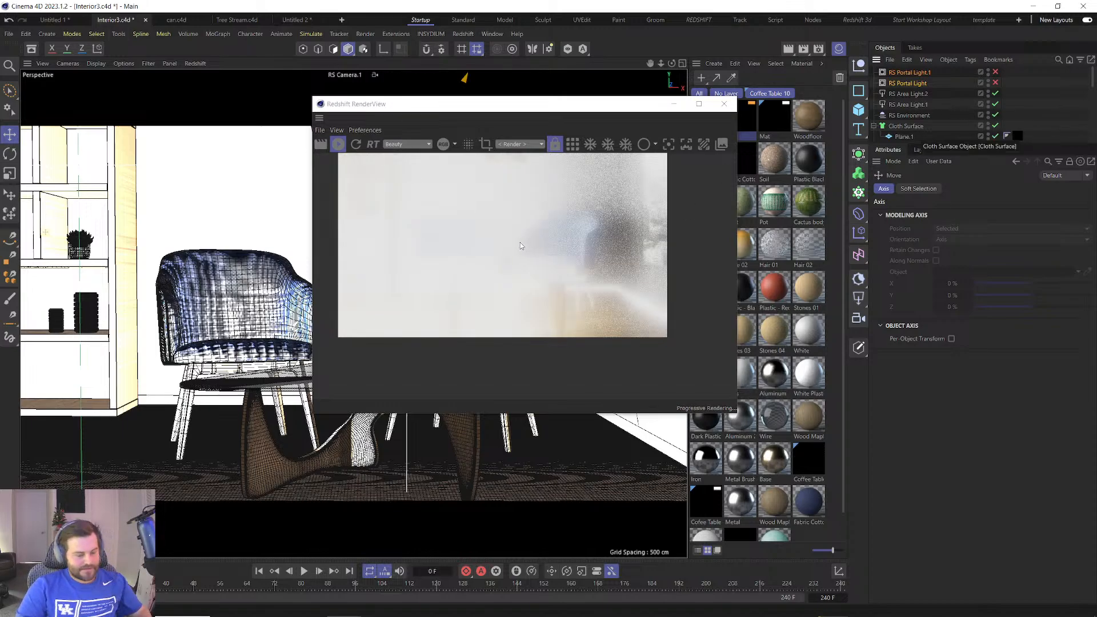
drag(519, 244, 528, 281)
click(723, 104)
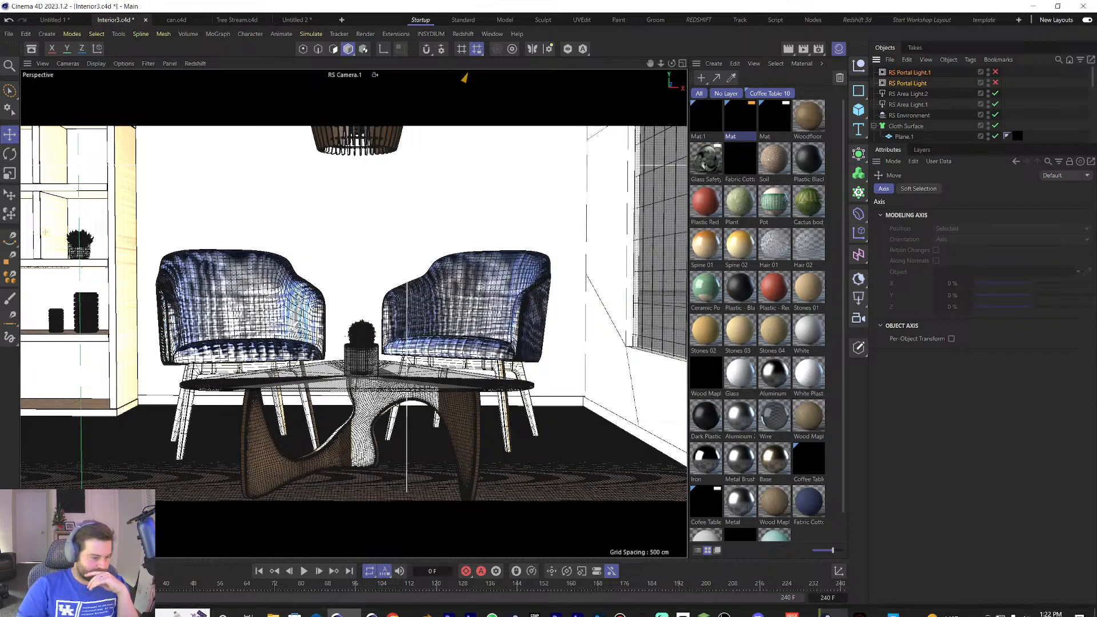
In File Explorer, view the finished renders car4.jpg and interior.jpg from the Week 2 folder, and close the folder window.
click(273, 606)
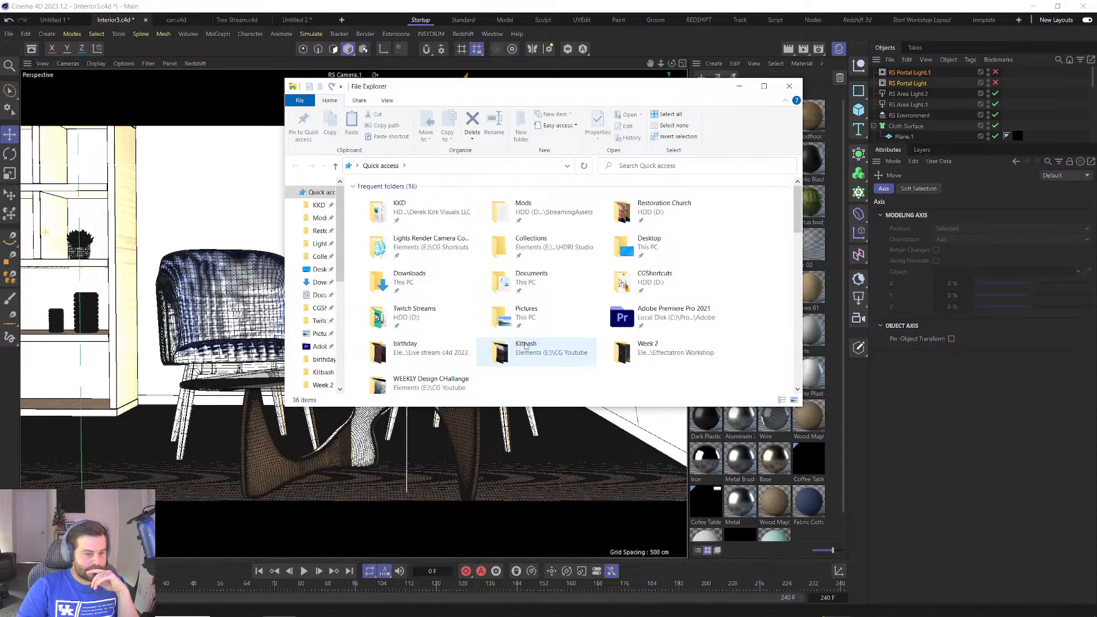
double_click(634, 347)
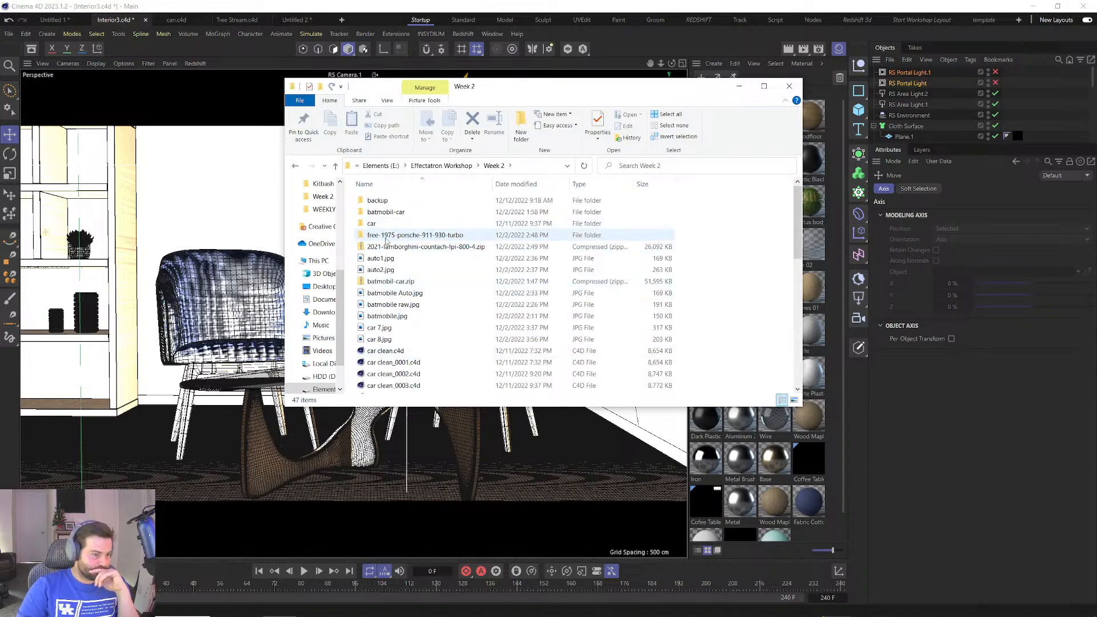
scroll(448, 217, down, 6)
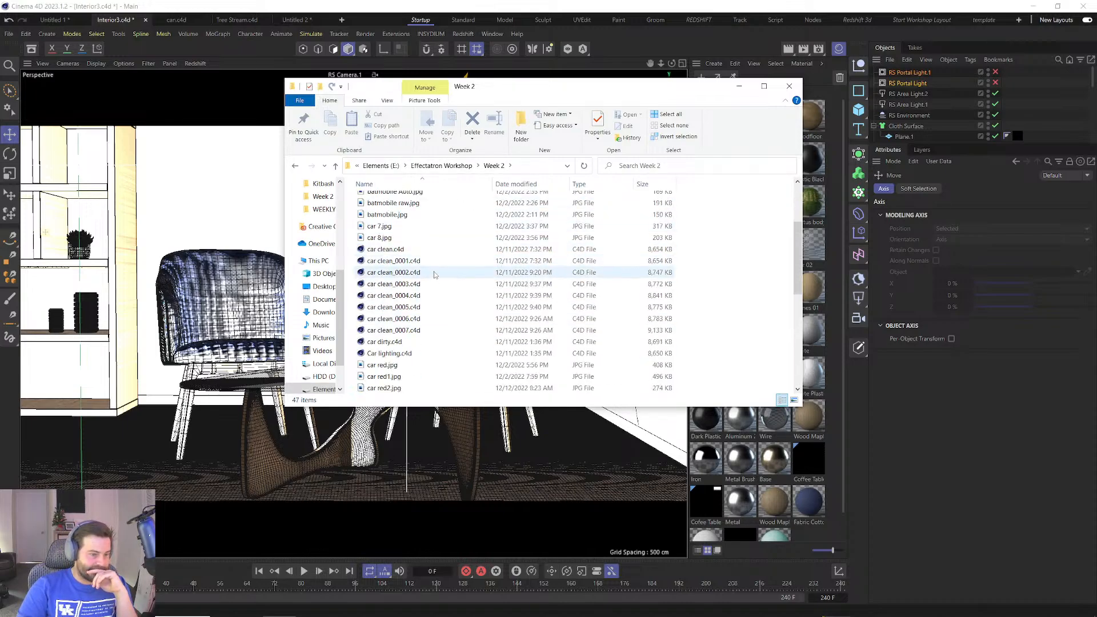
double_click(401, 296)
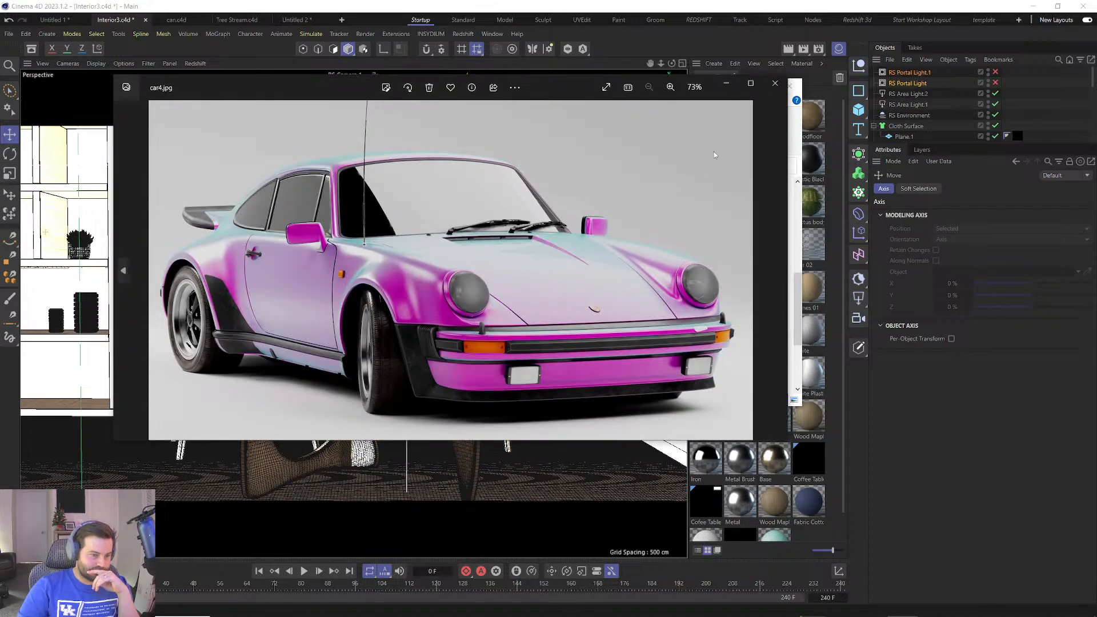
click(774, 83)
double_click(394, 296)
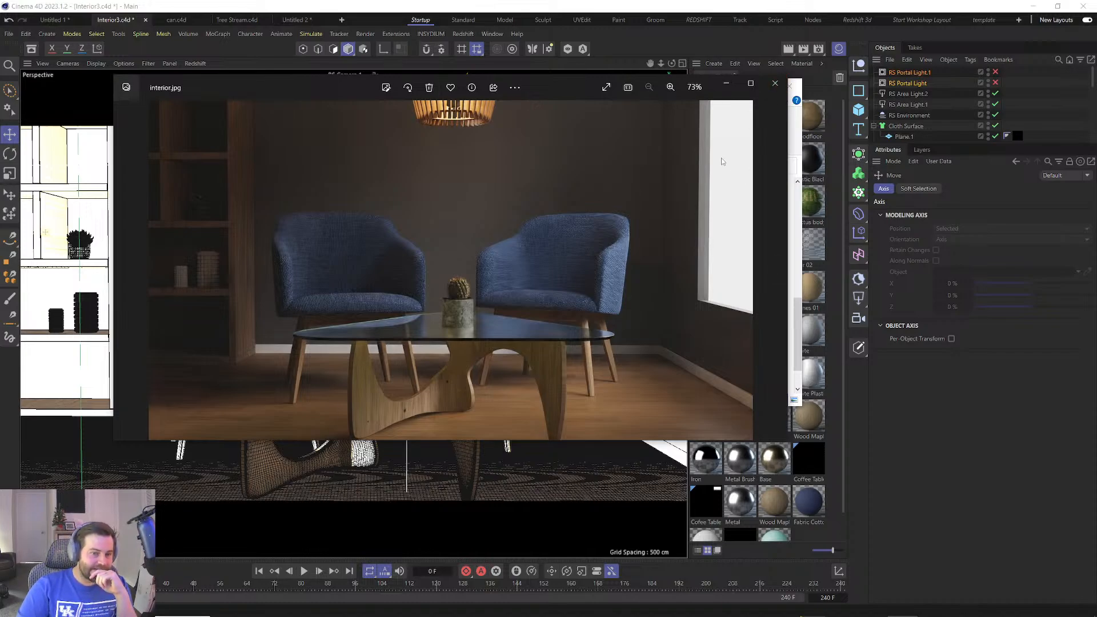
click(775, 87)
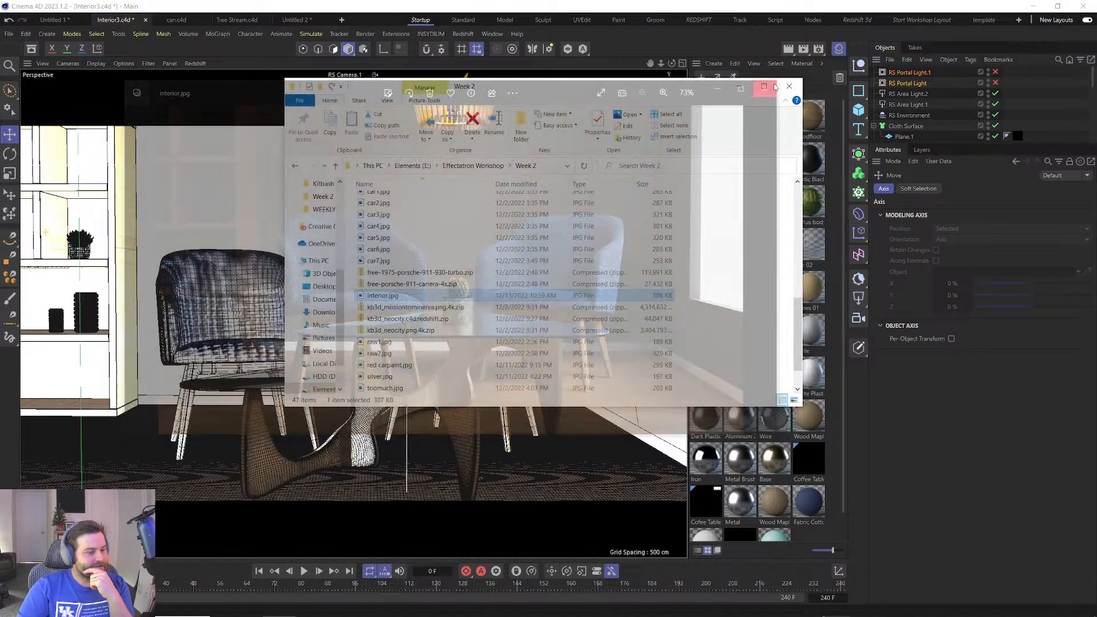
click(789, 84)
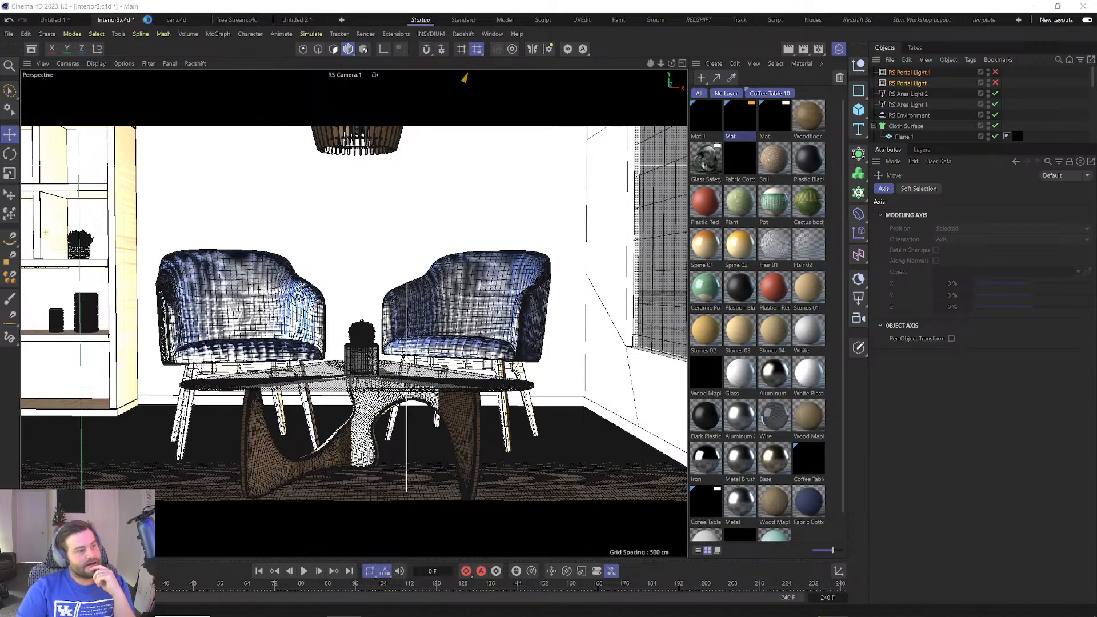
Close the Interior3.c4d project and return to the Untitled 2 can scene.
click(146, 20)
click(554, 358)
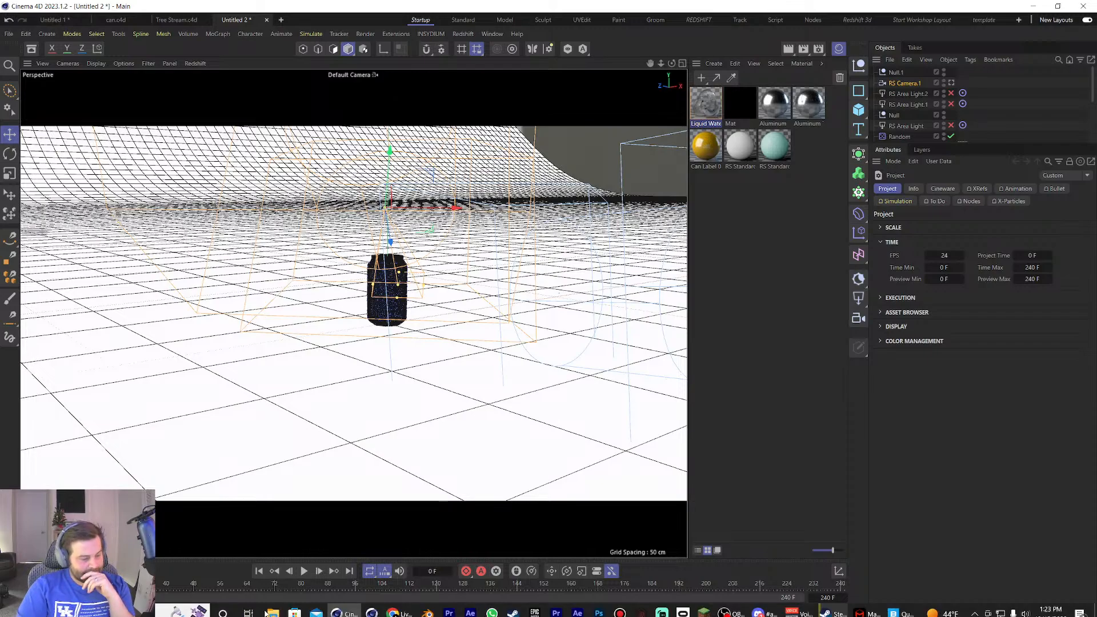
In File Explorer, view the render Test week 1 4=5.jpg from the Effectatron Workshop Week 1 folder.
click(274, 606)
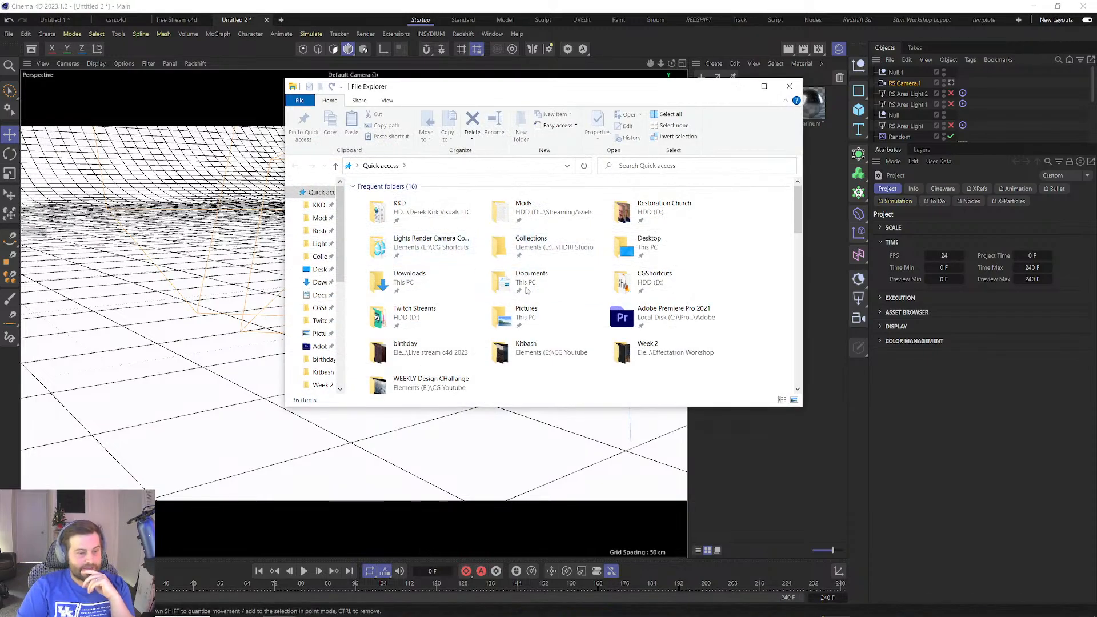
double_click(621, 350)
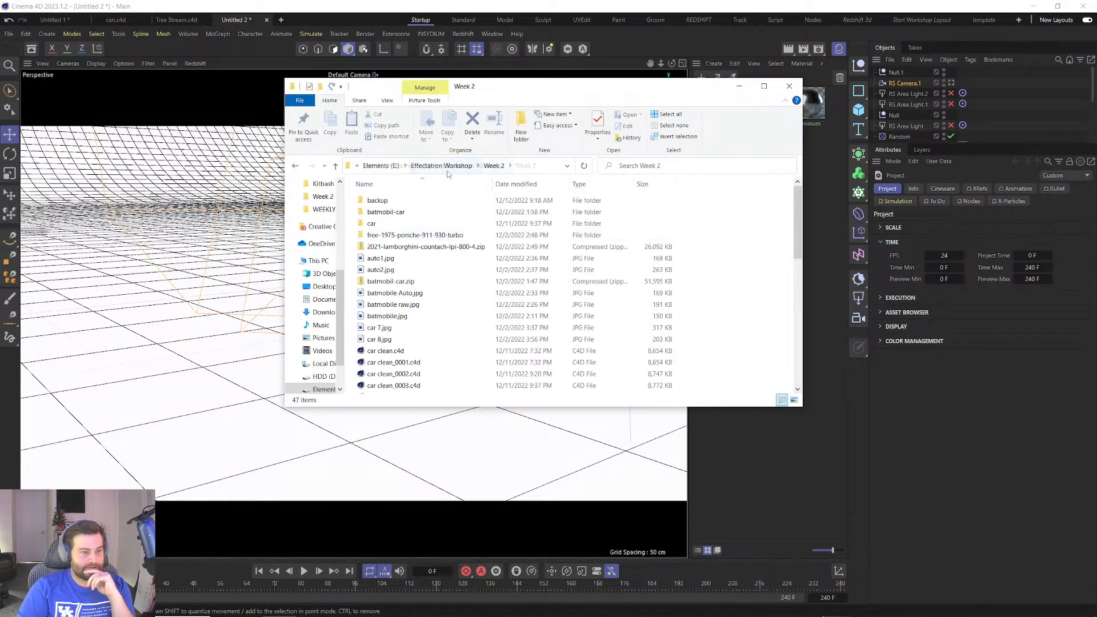
click(472, 166)
double_click(414, 213)
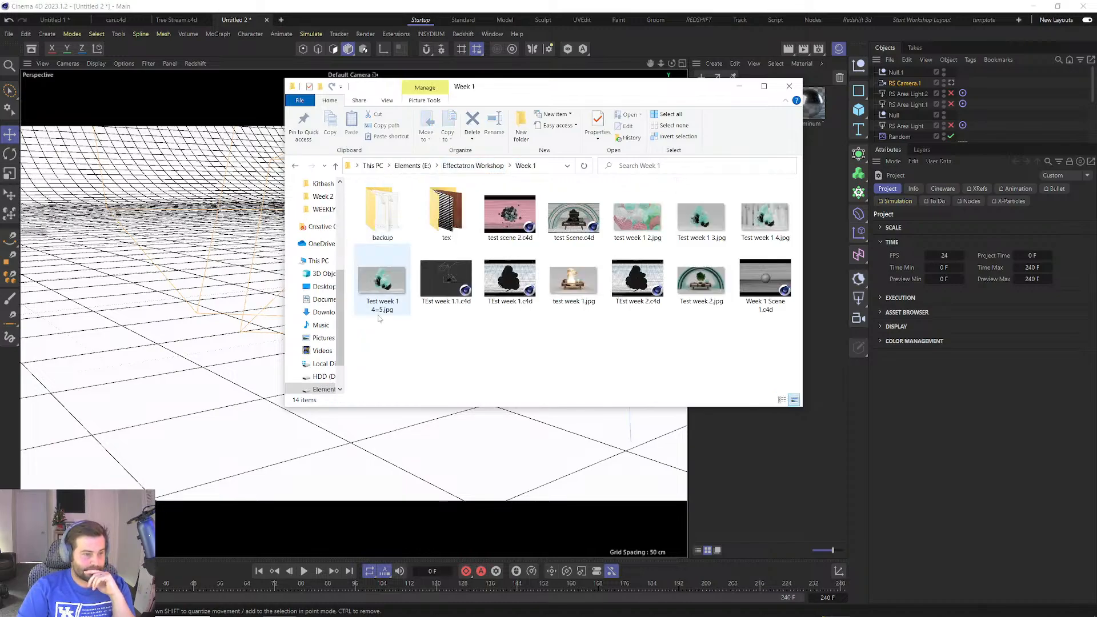
double_click(382, 278)
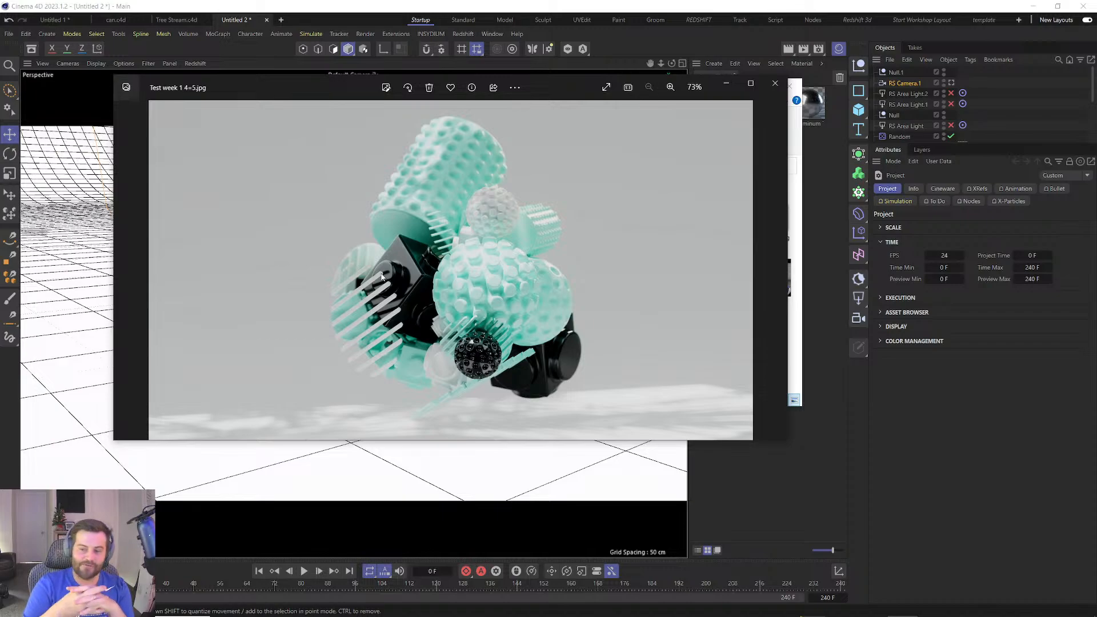
click(775, 83)
Go back to the Week 2 folder and view the silver car render silver.jpg.
click(473, 166)
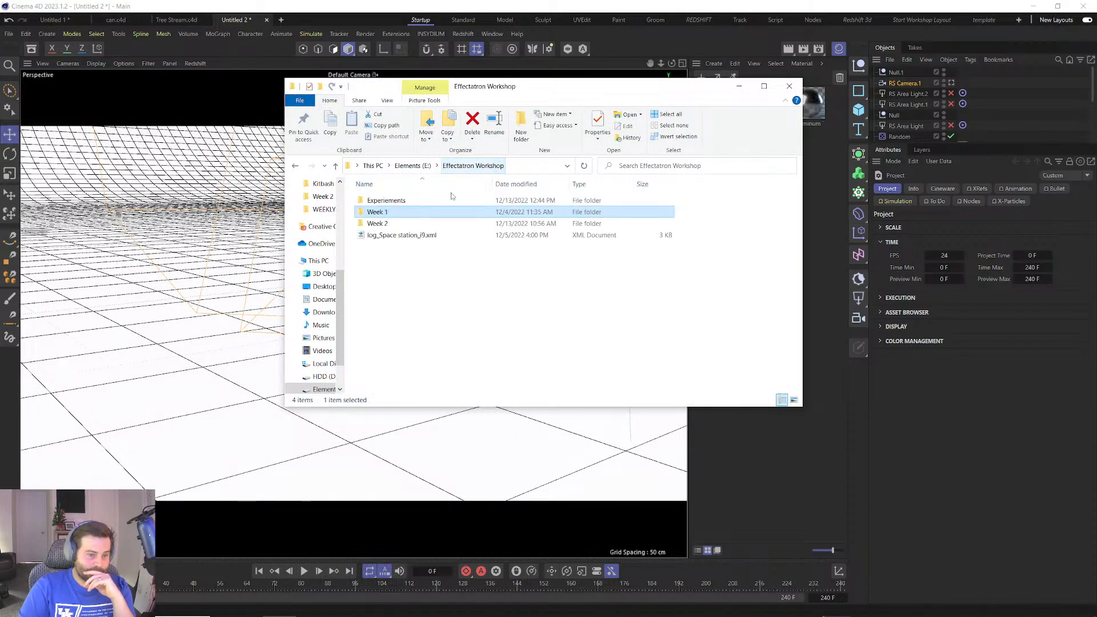
double_click(374, 223)
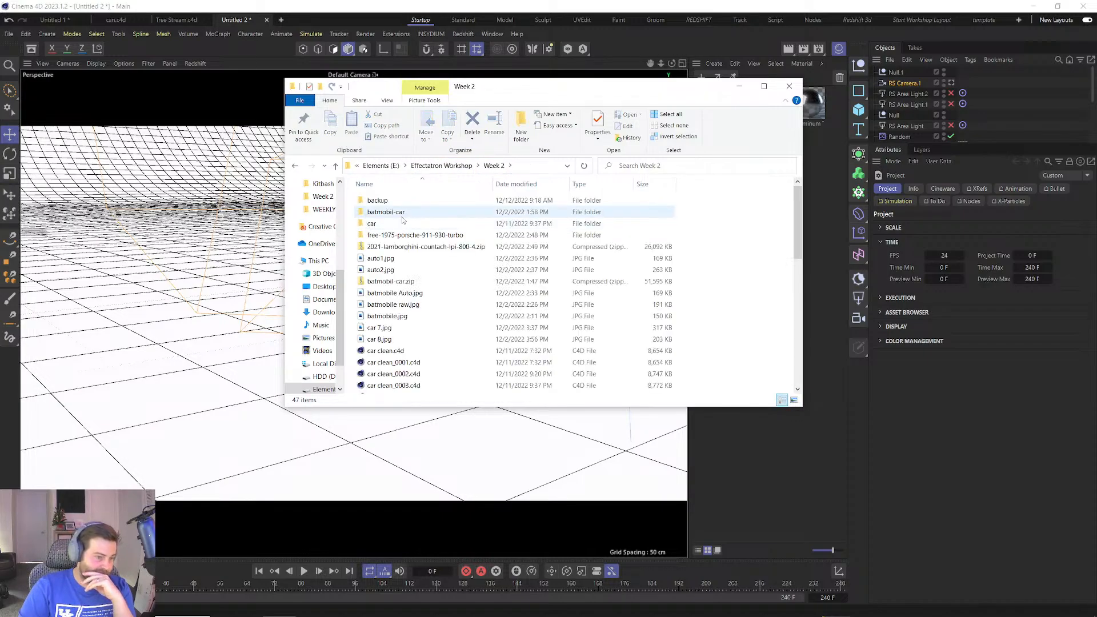
scroll(434, 311, down, 7)
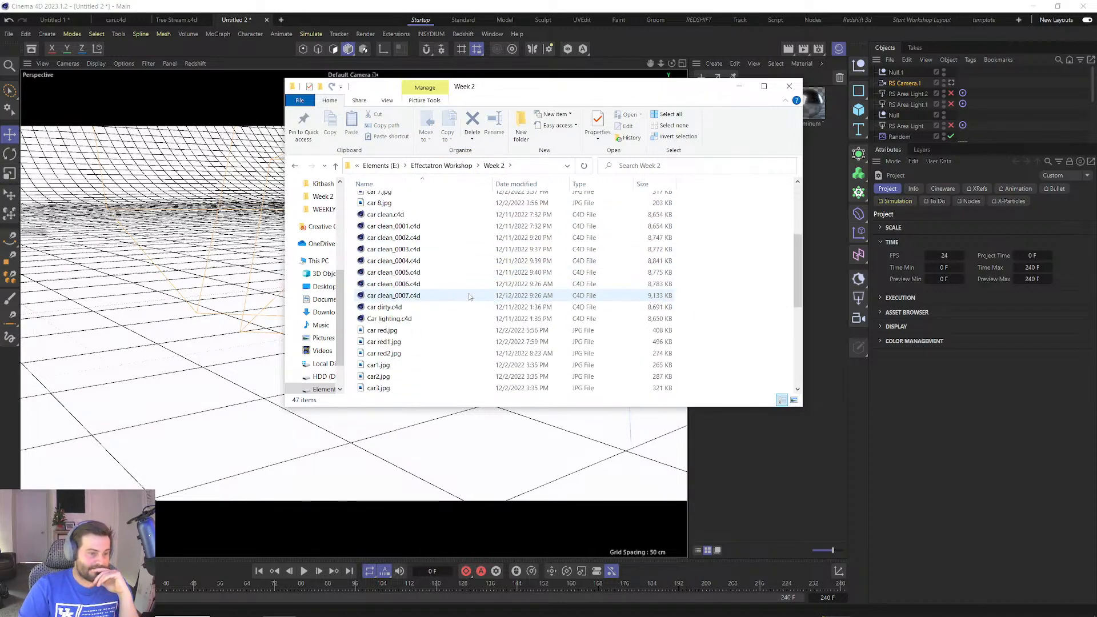
scroll(465, 307, down, 3)
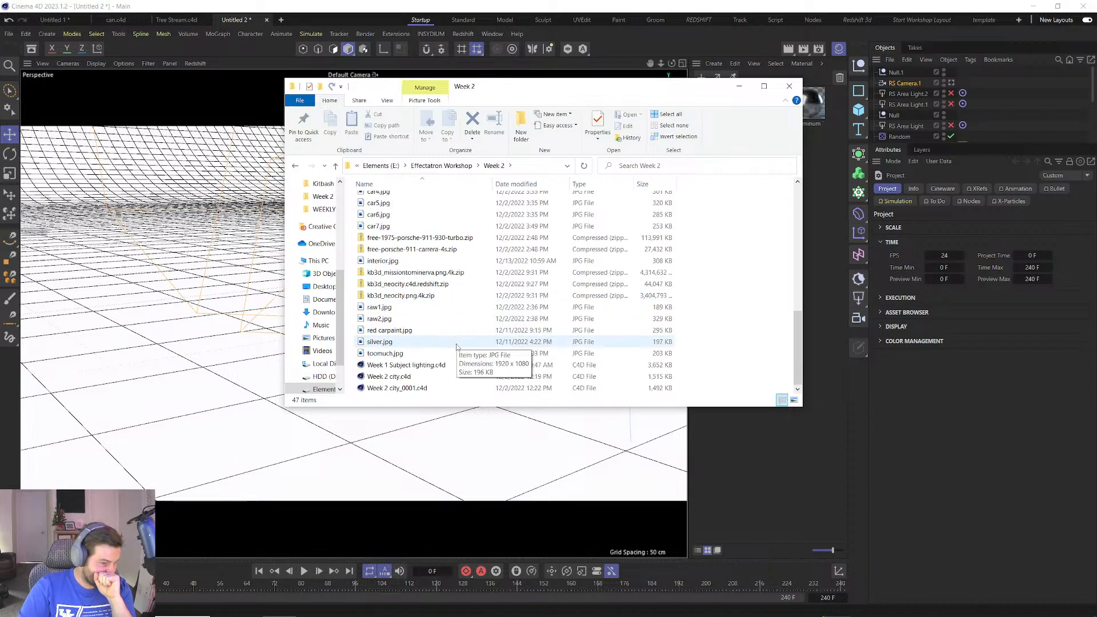
double_click(379, 341)
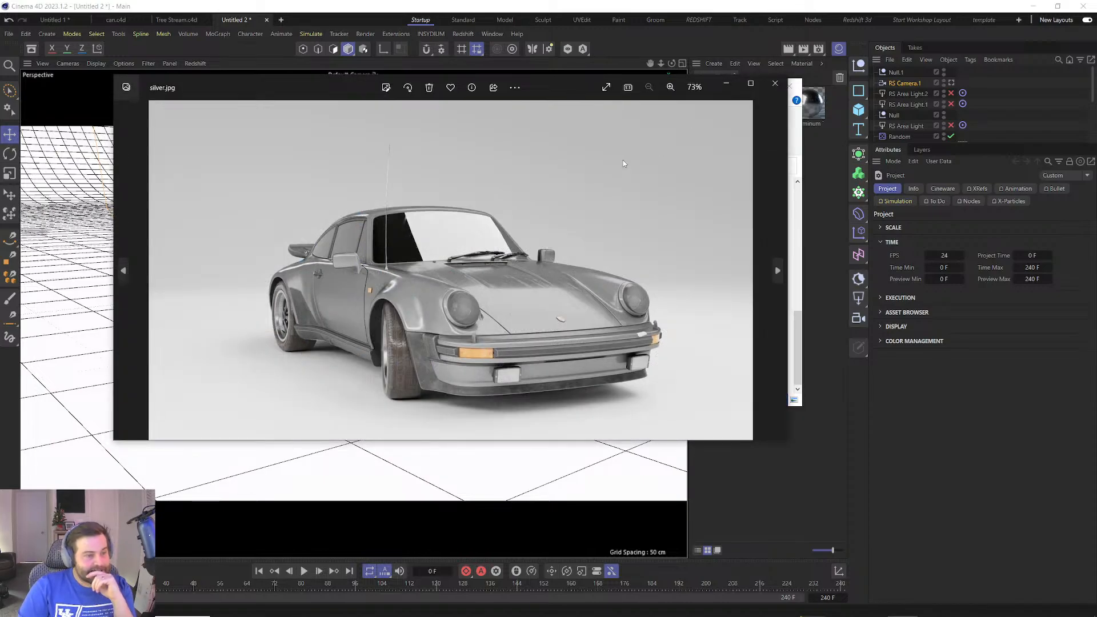
click(775, 84)
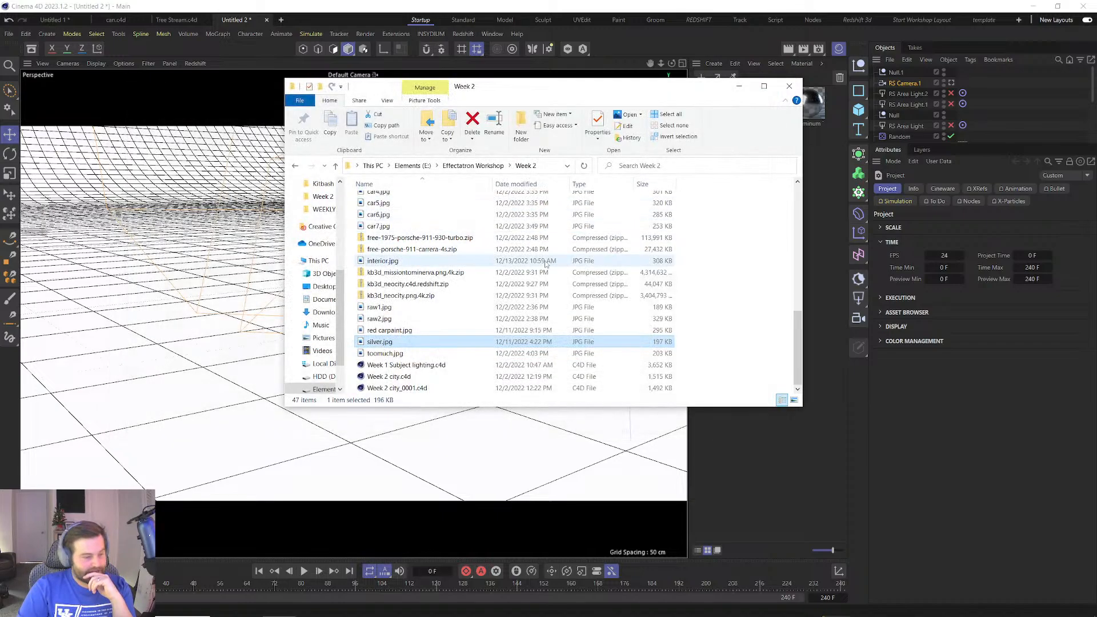
View toomuch.jpg, and examine the paint around the headlight in red carpaint.jpg up close.
double_click(404, 352)
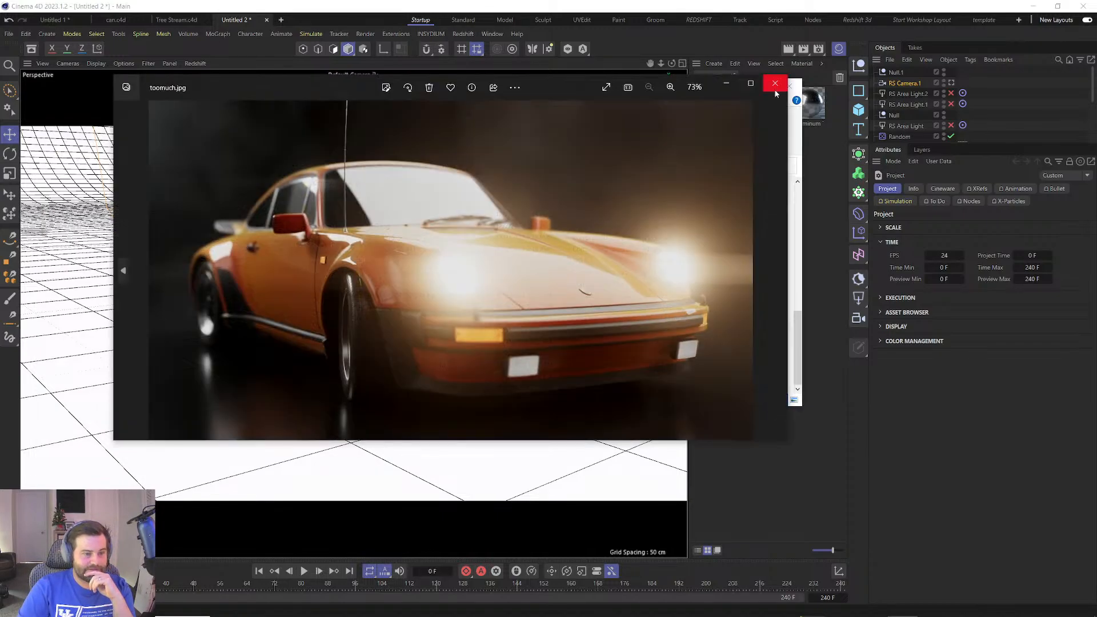
click(775, 84)
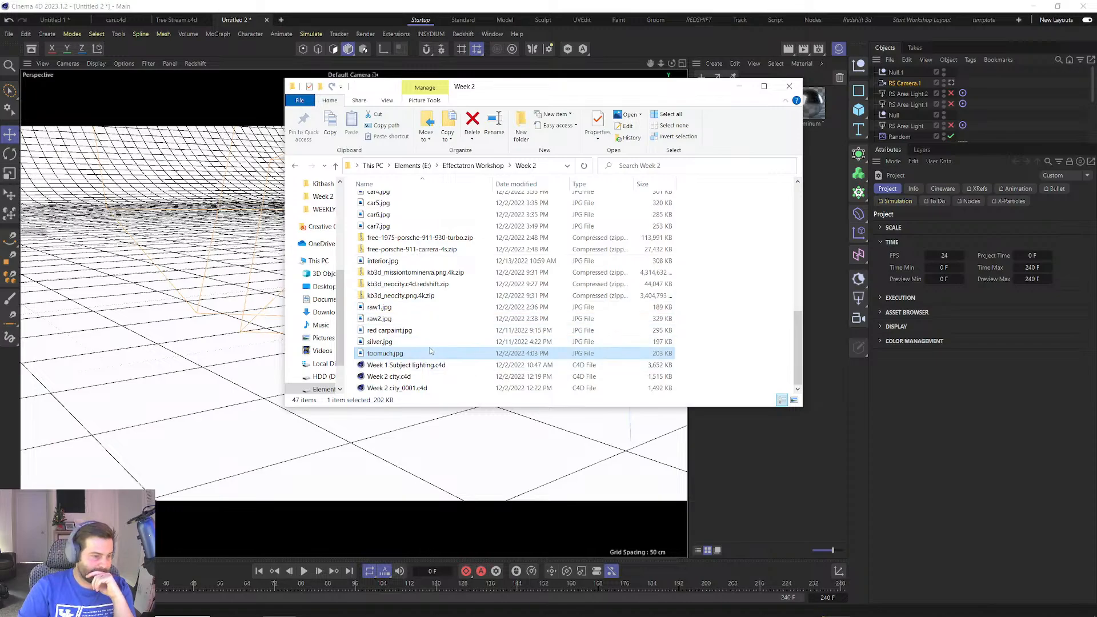
double_click(432, 330)
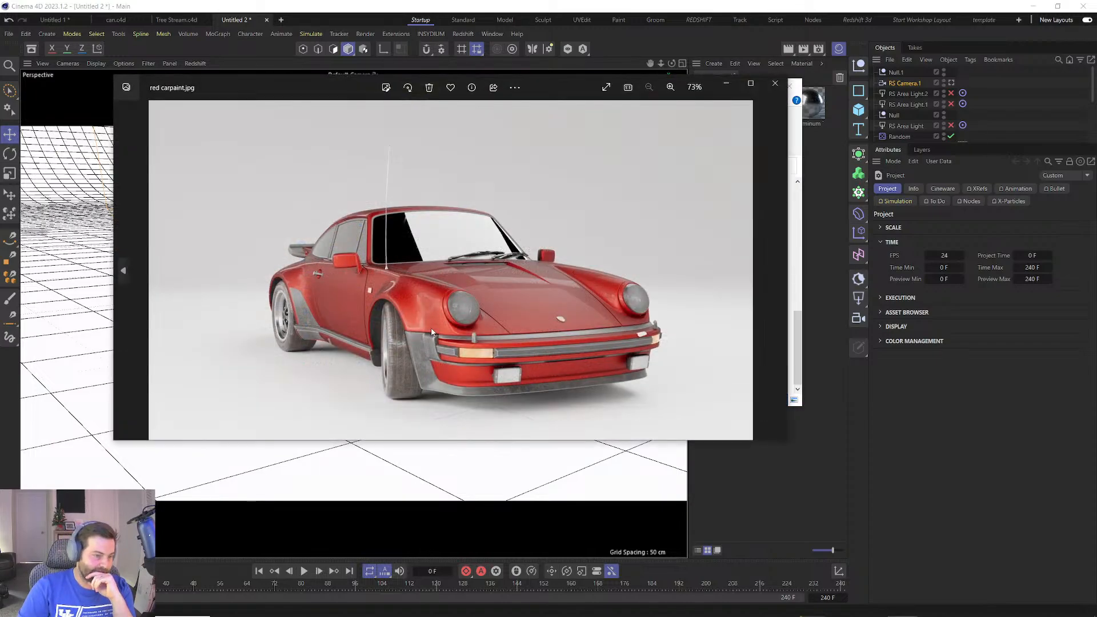
scroll(428, 311, up, 5)
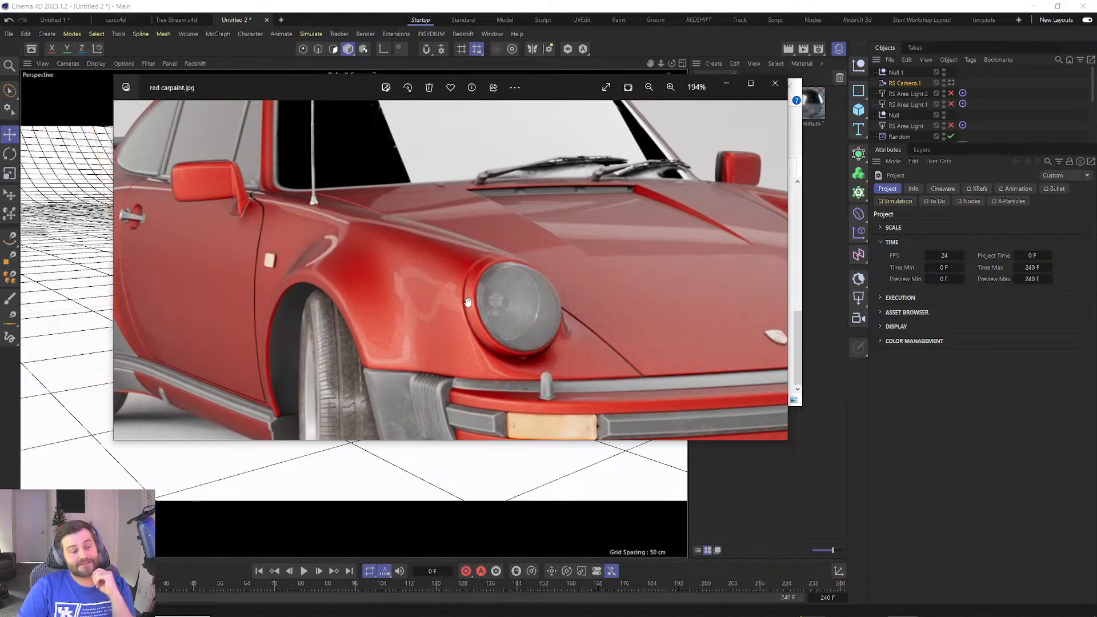
Examine the whole car in red carpaint.jpg and close the image.
scroll(467, 303, down, 3)
scroll(434, 310, down, 2)
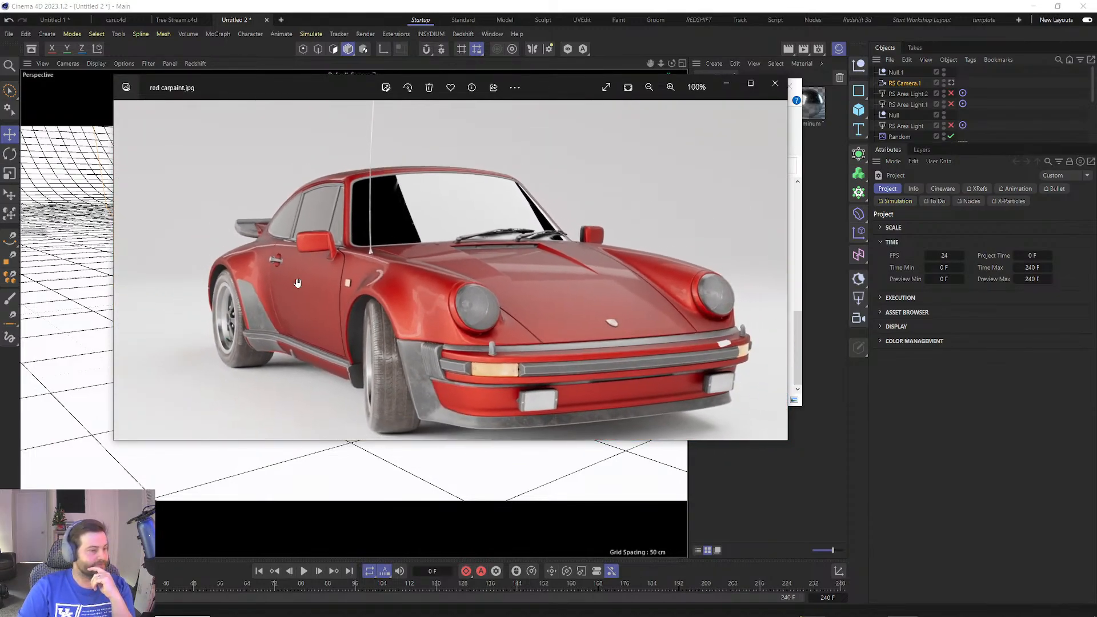
scroll(530, 284, down, 2)
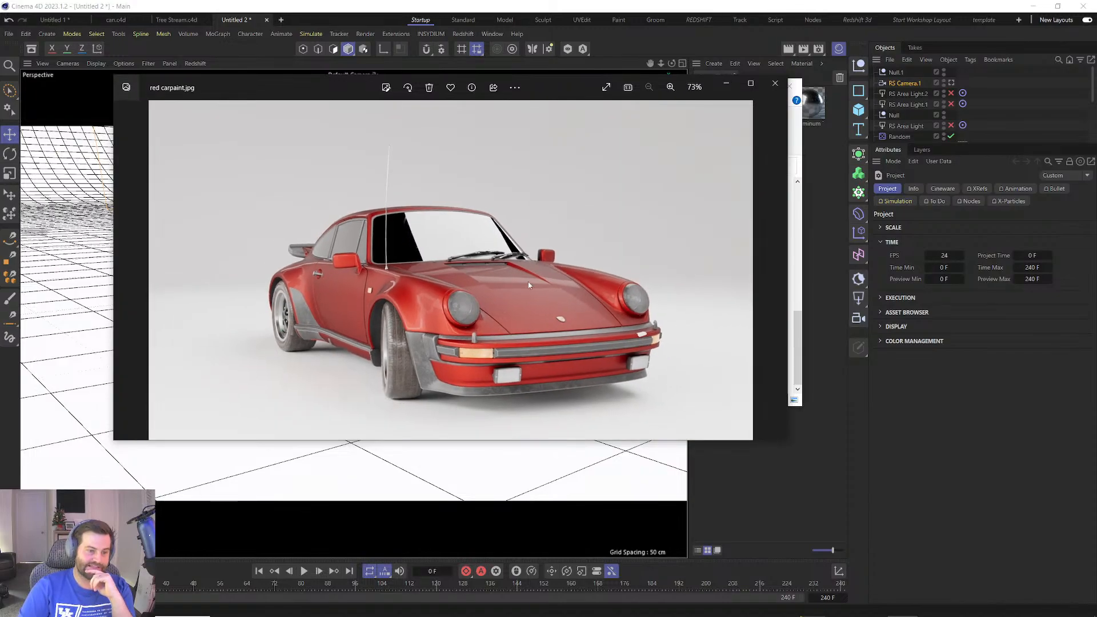
click(774, 84)
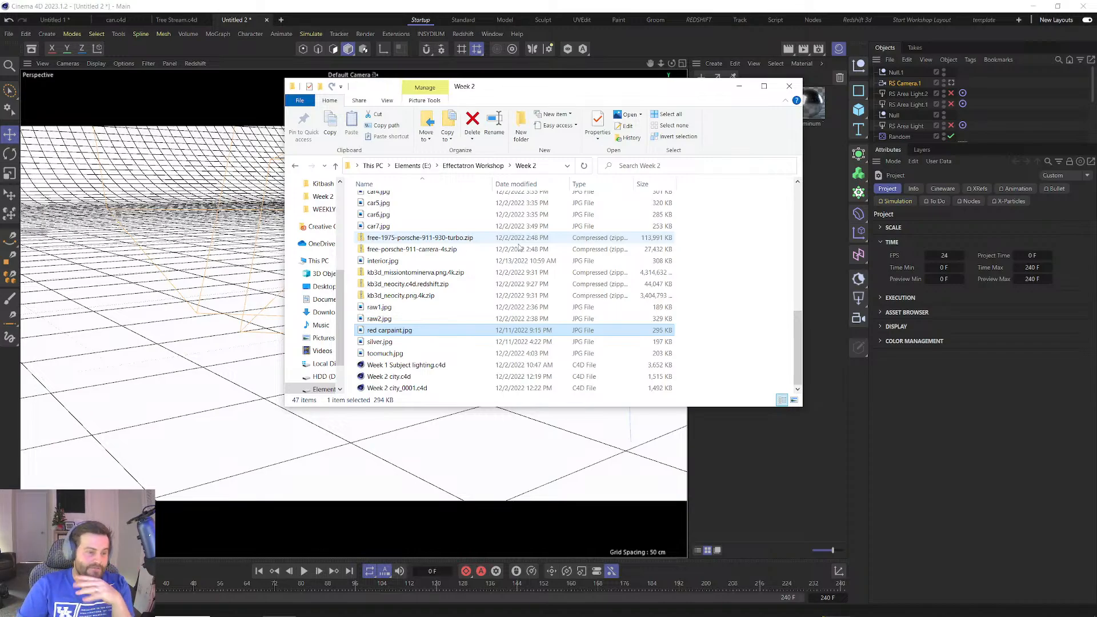
View the render interior.jpg from the Week 2 folder, and close both the image and the folder window.
scroll(518, 247, up, 7)
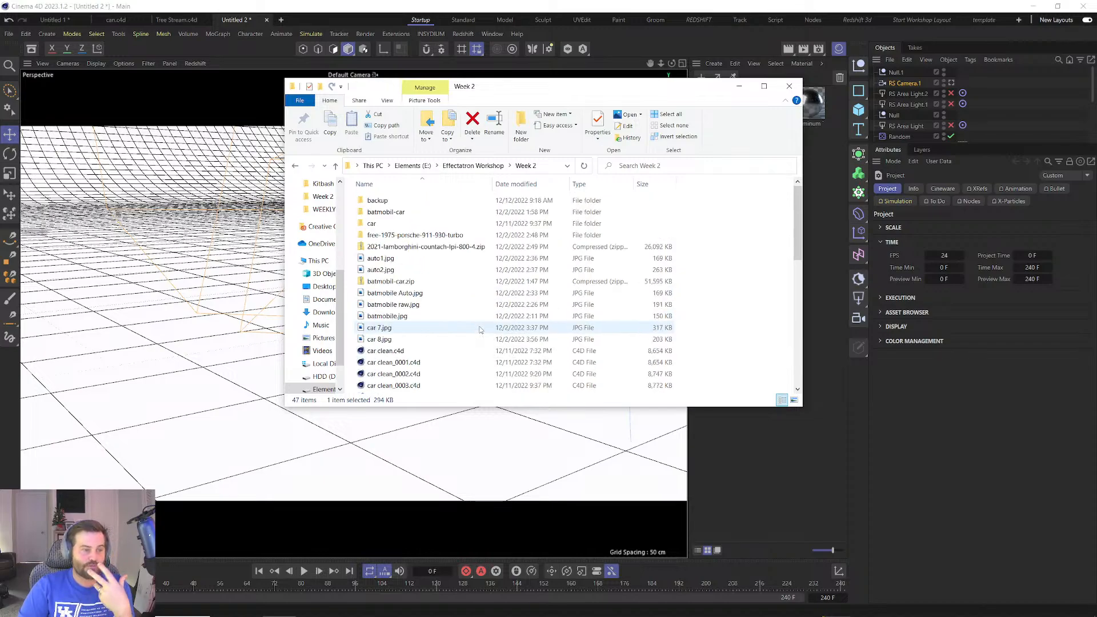
scroll(479, 329, down, 1)
scroll(471, 289, up, 1)
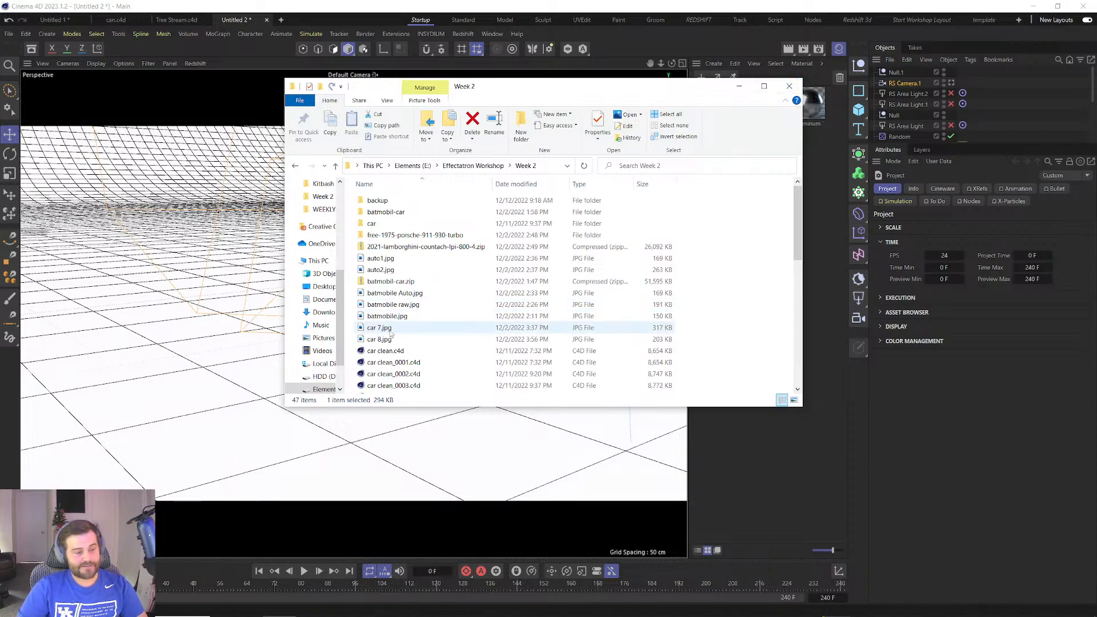
scroll(400, 333, down, 6)
scroll(400, 332, down, 1)
click(381, 363)
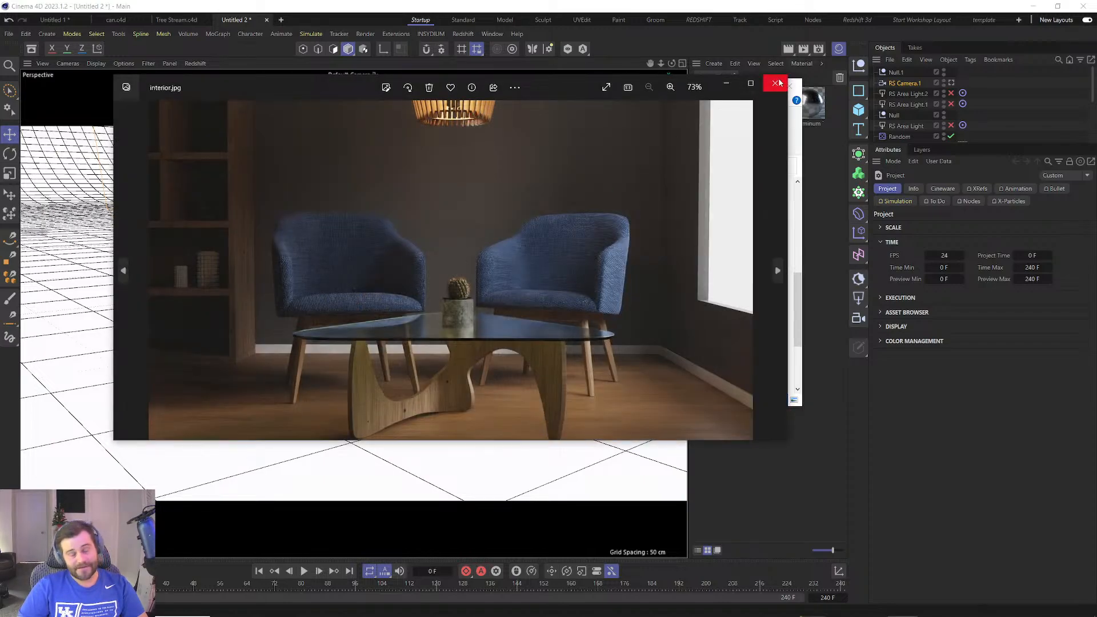
click(777, 82)
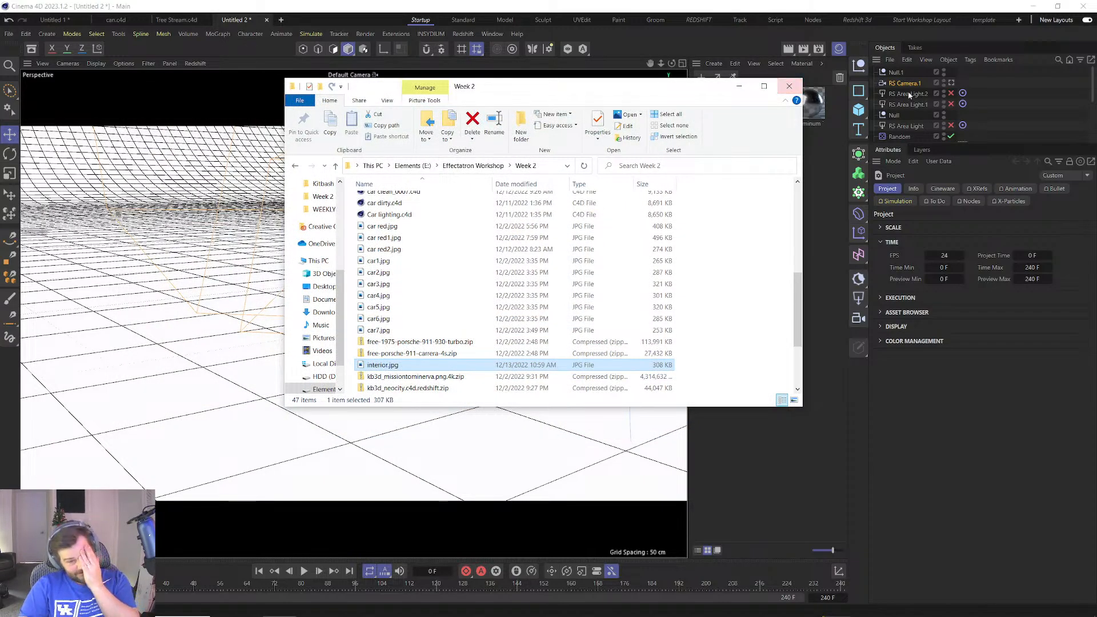
click(789, 87)
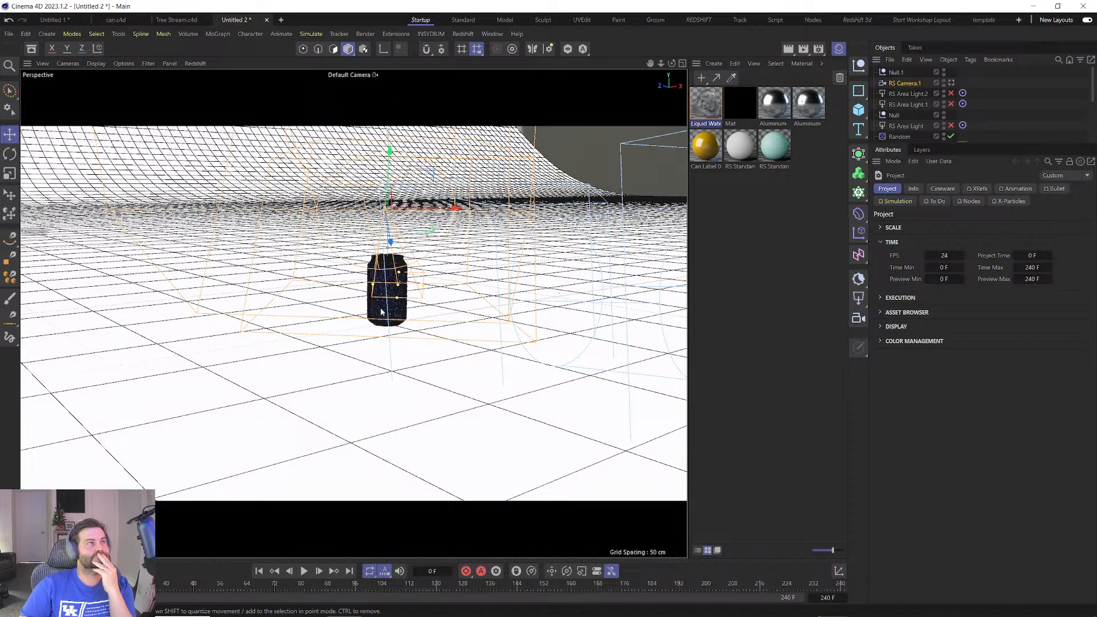
Try animating the Cloner downward at frame 24, undo the move and delete its keyframes at frame 0.
scroll(381, 311, up, 2)
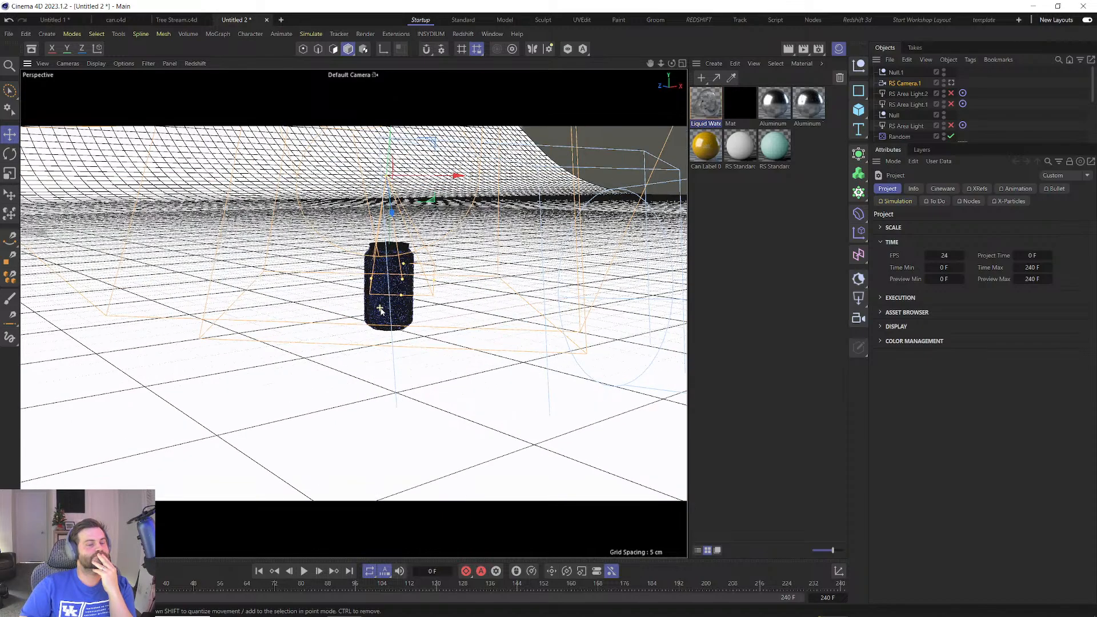
scroll(382, 312, up, 5)
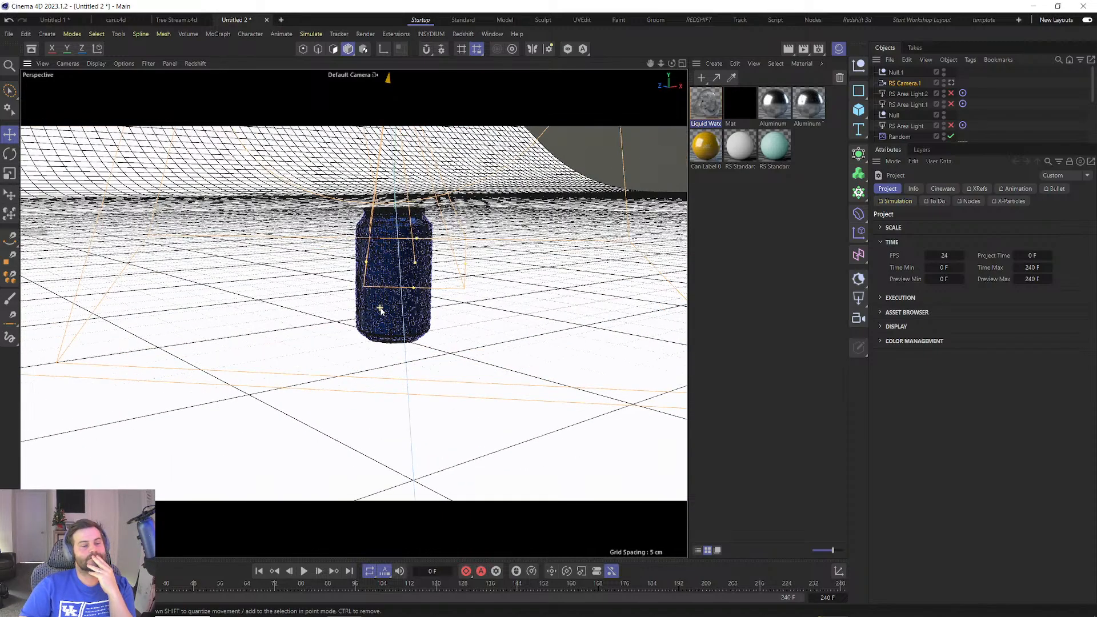
scroll(416, 281, up, 3)
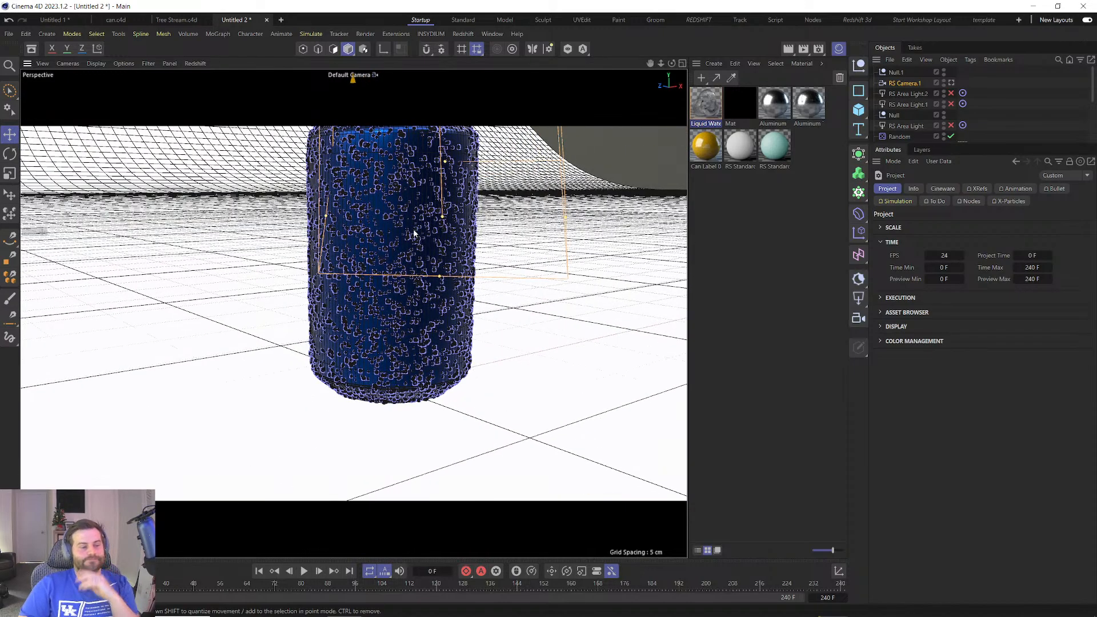
alt+middle_drag(410, 223, 413, 263)
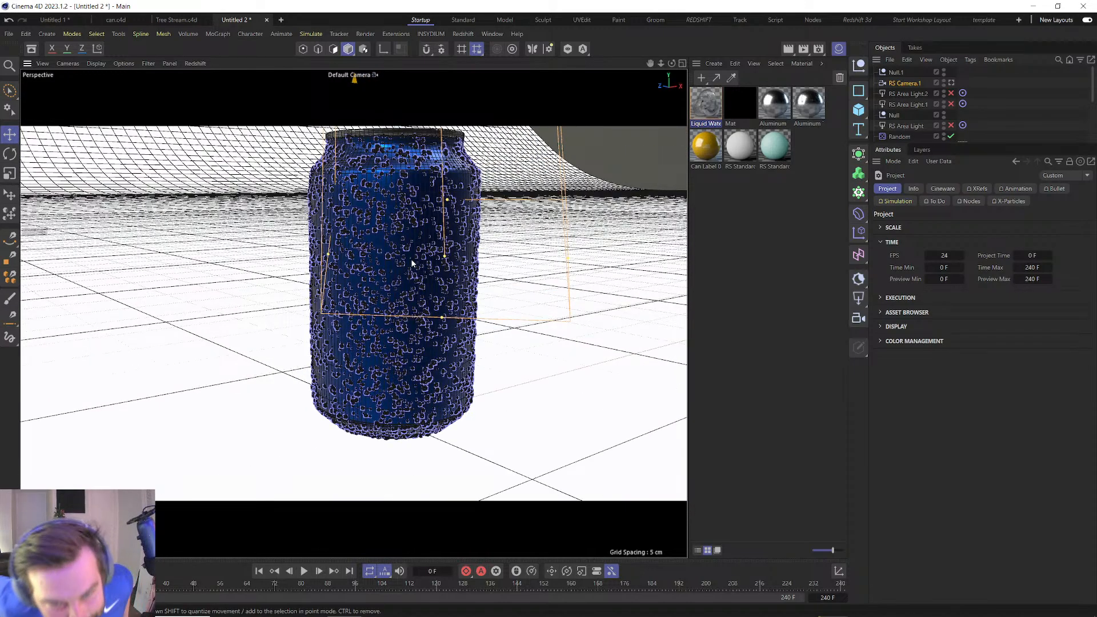
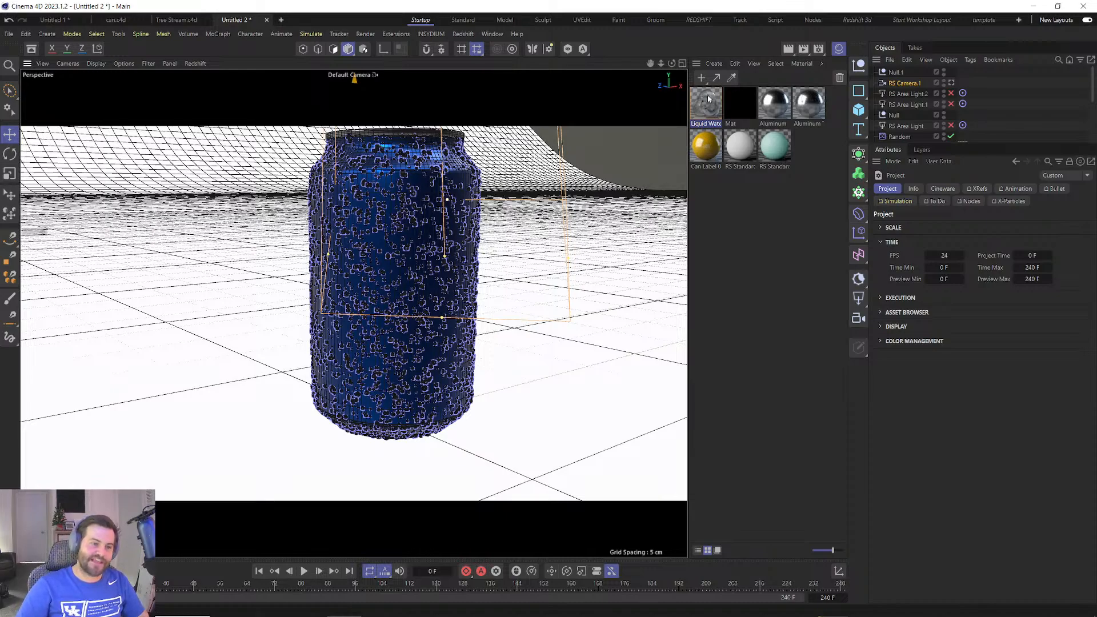
scroll(896, 119, down, 3)
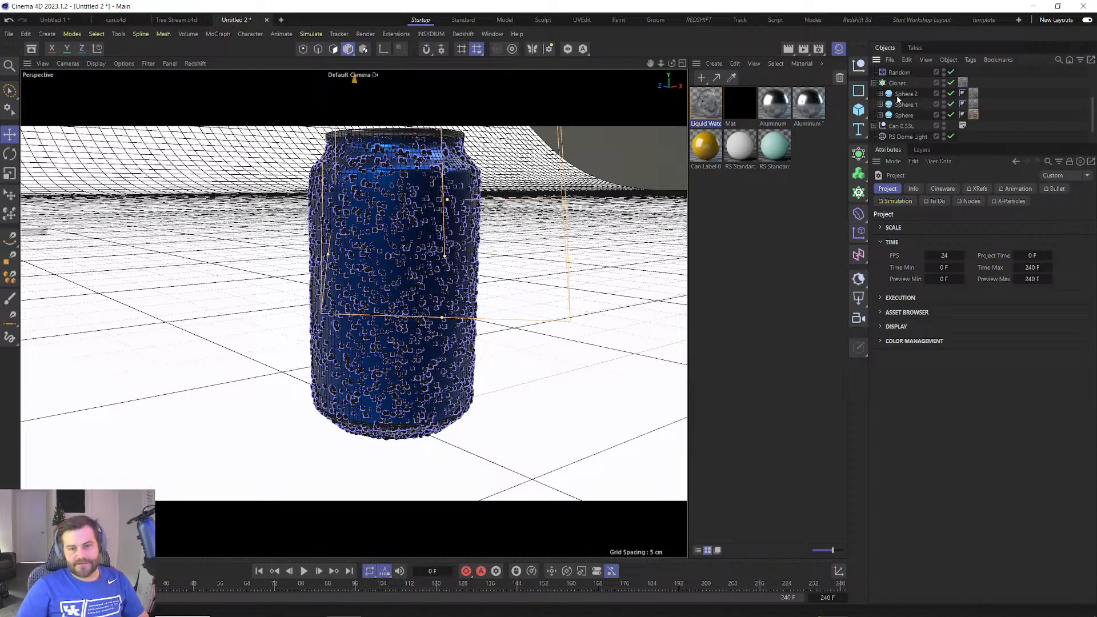
click(896, 83)
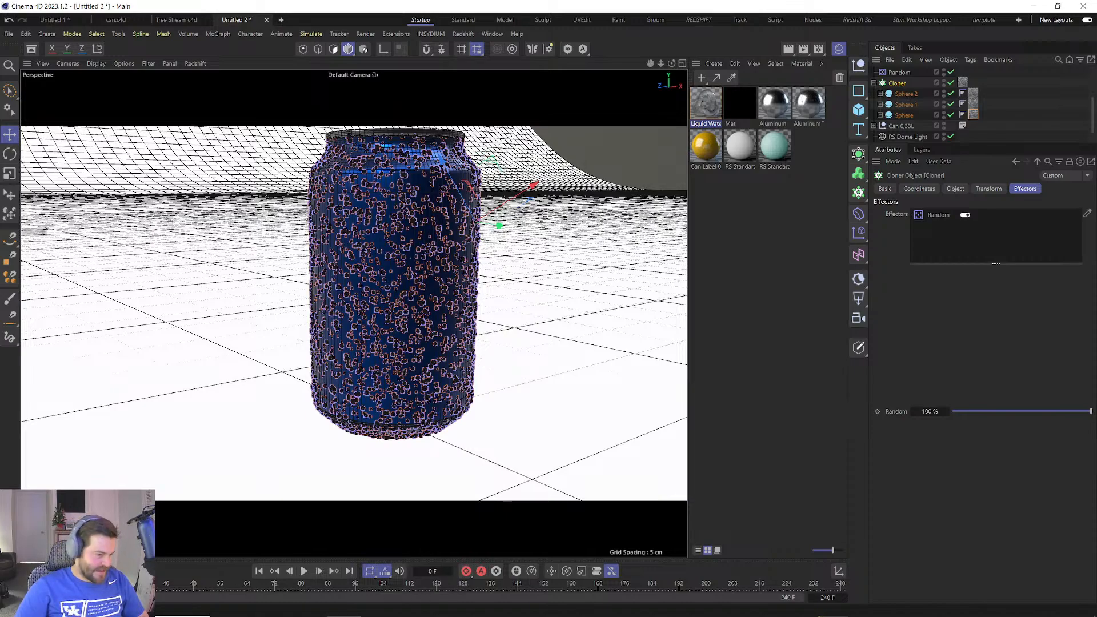
click(111, 583)
key(w)
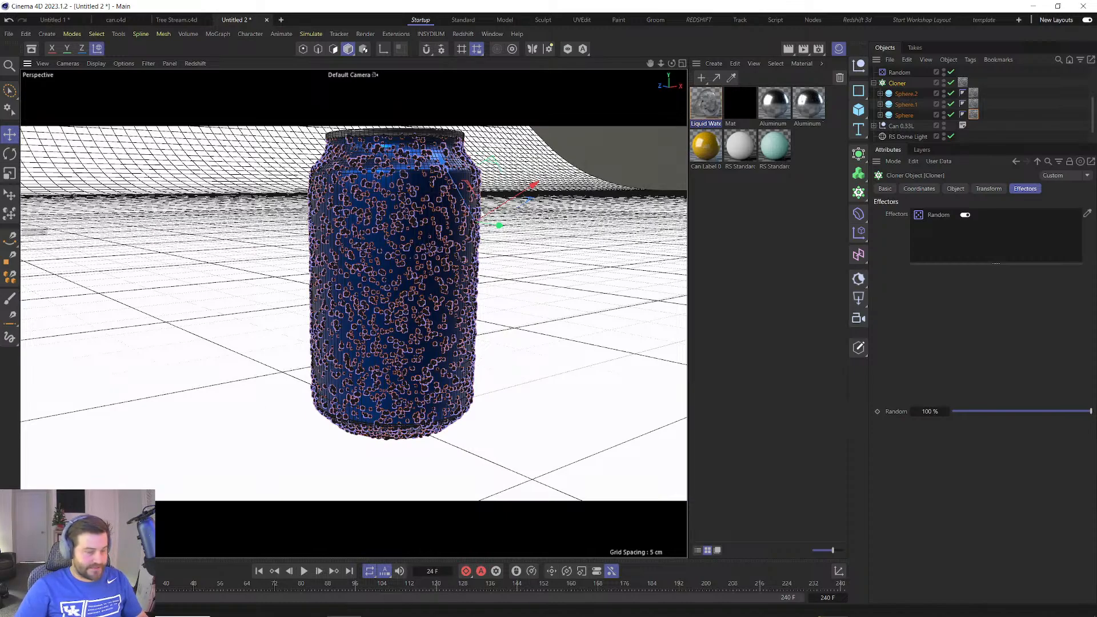
drag(481, 182, 480, 191)
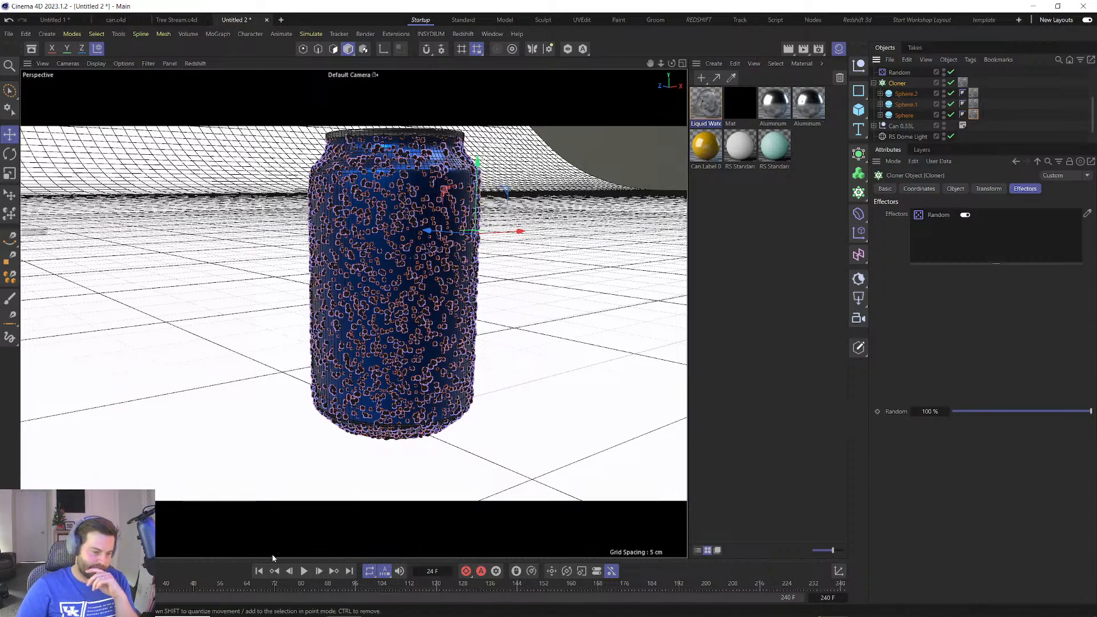
key(ctrl+z)
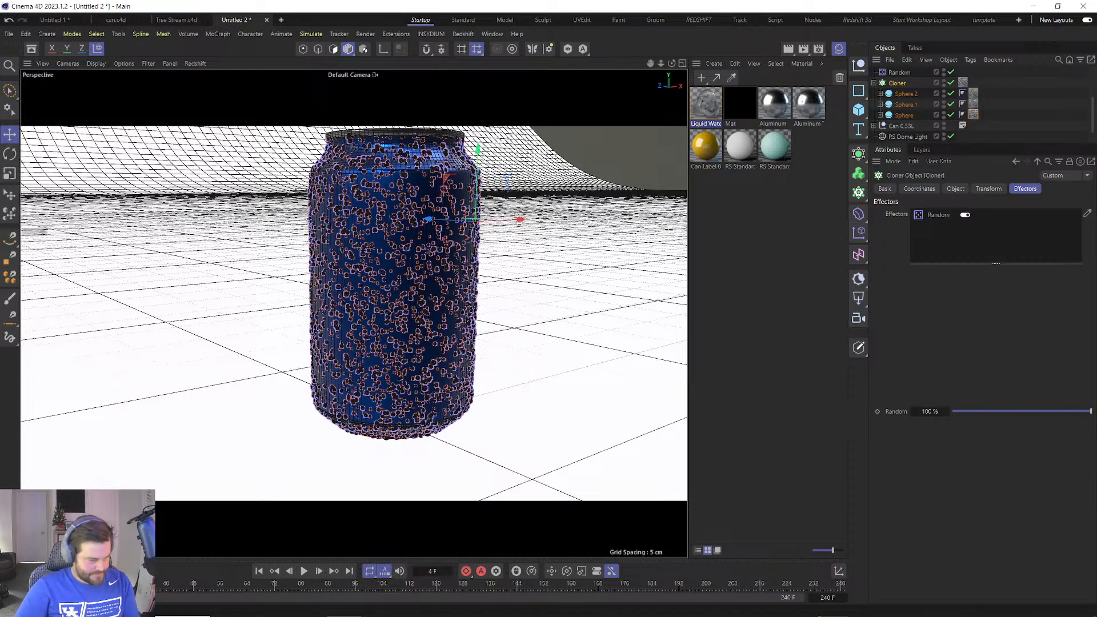
click(31, 587)
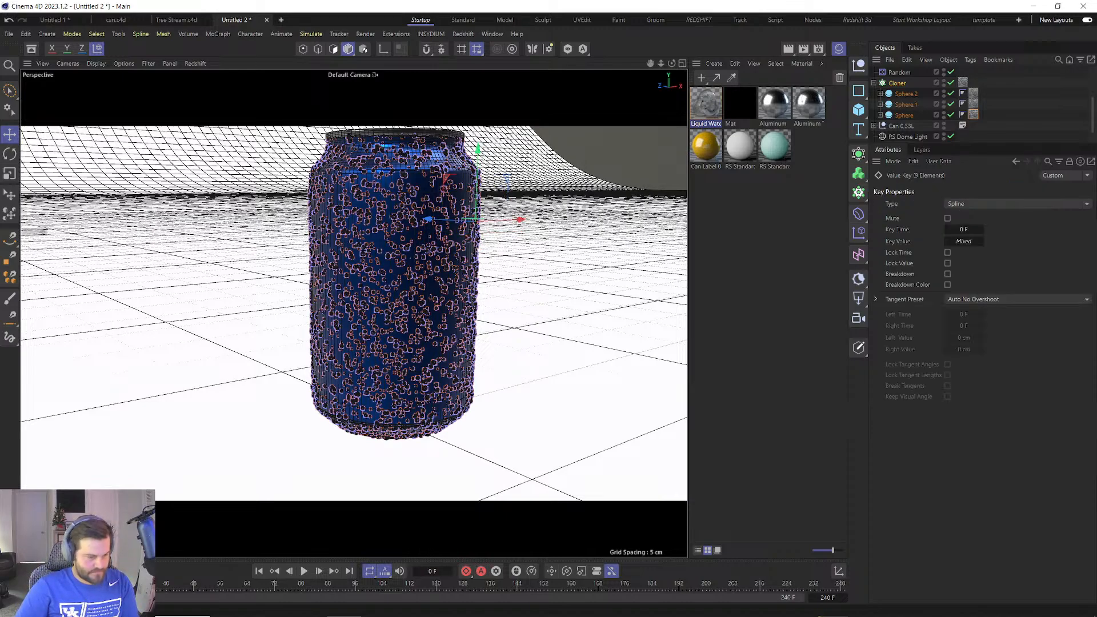
key(Delete)
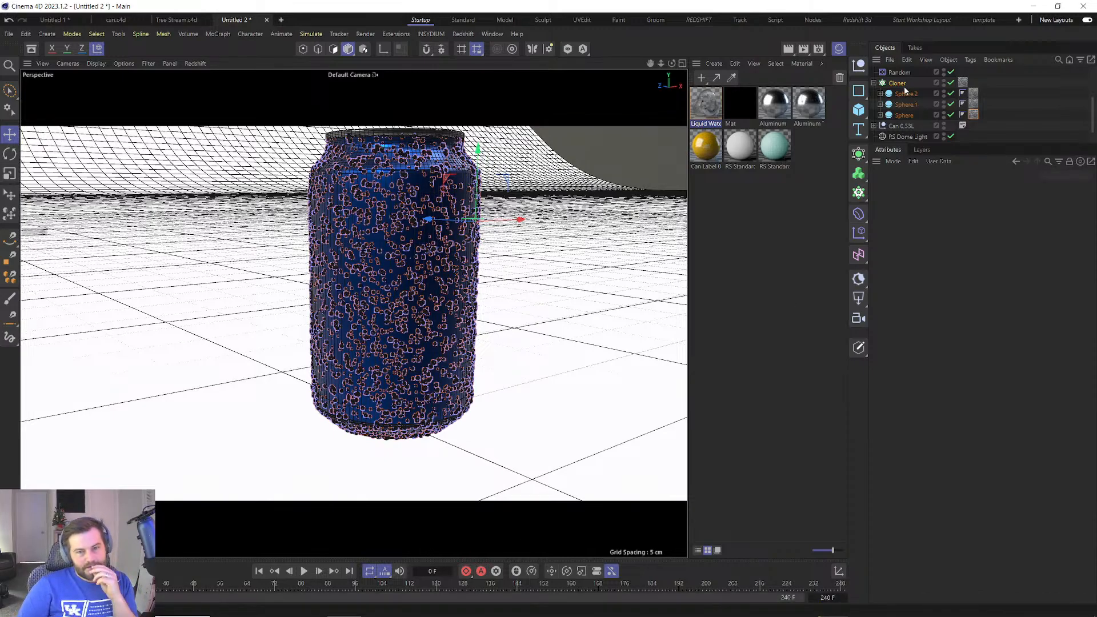
Keyframe the Cloner's Transform P.Y at 0 cm on frame 0.
click(898, 84)
click(954, 188)
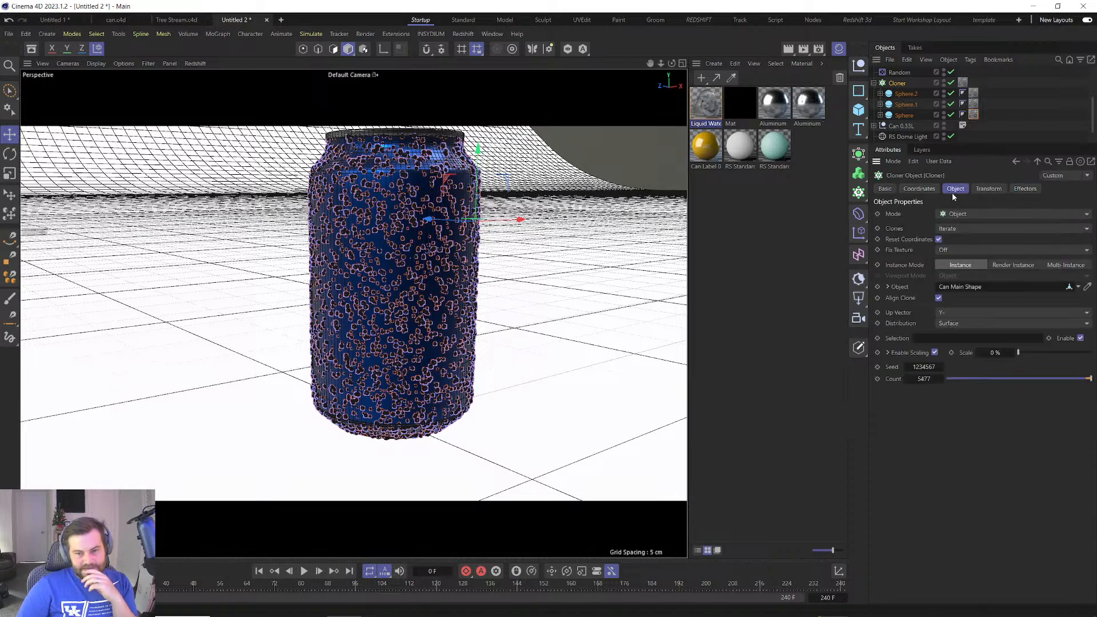
click(988, 189)
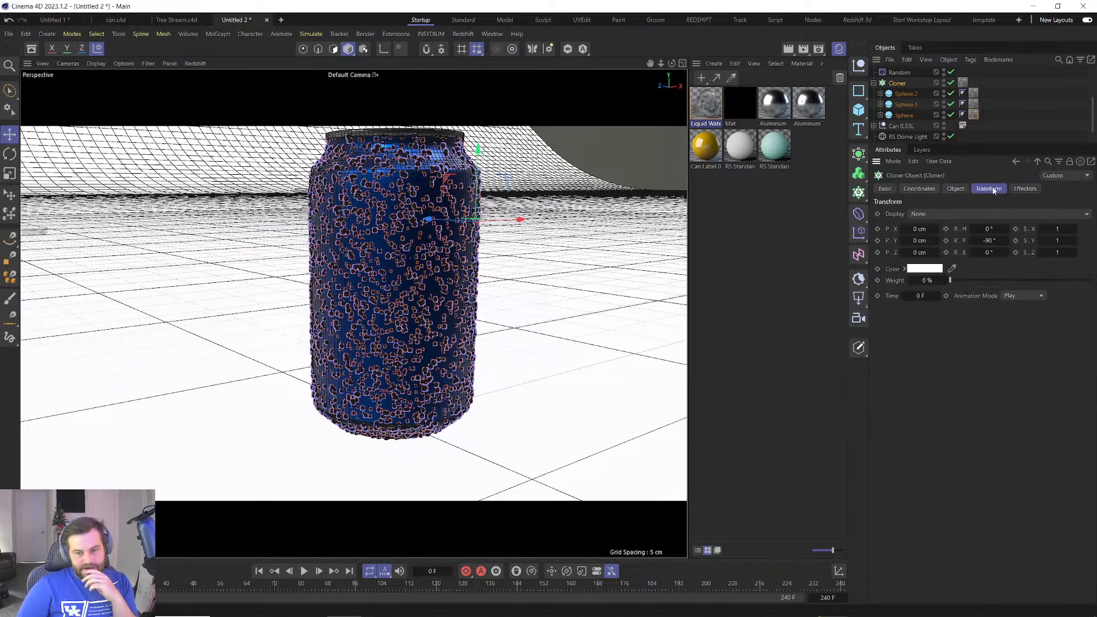
click(877, 241)
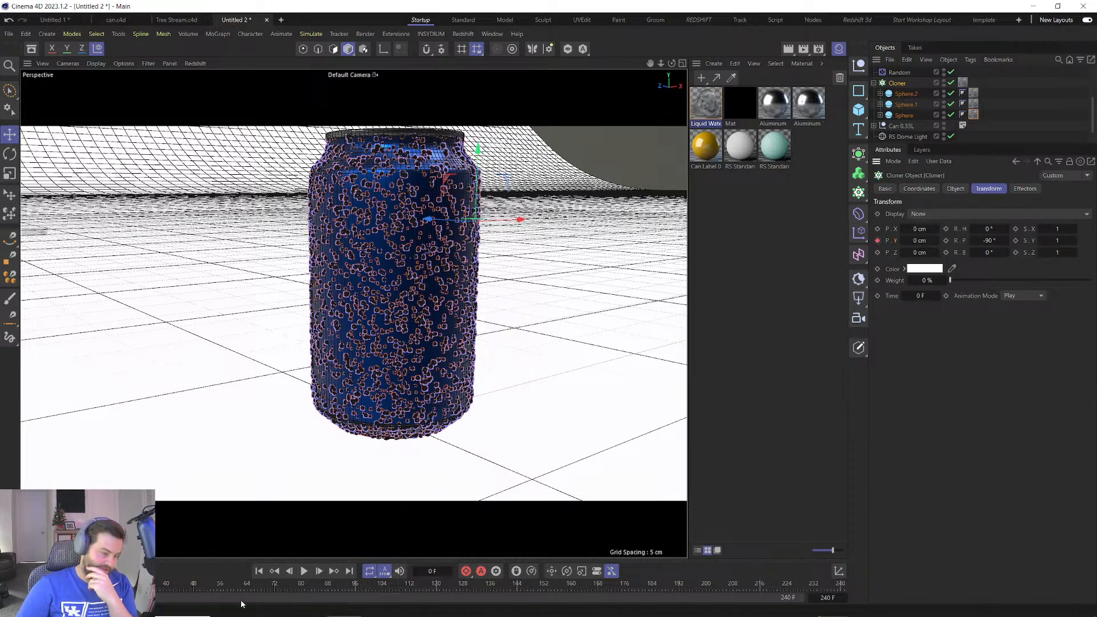
At frame 24, try offsetting the droplets through the Cloner's Transform position, and reset P.Z to 0 cm.
click(112, 584)
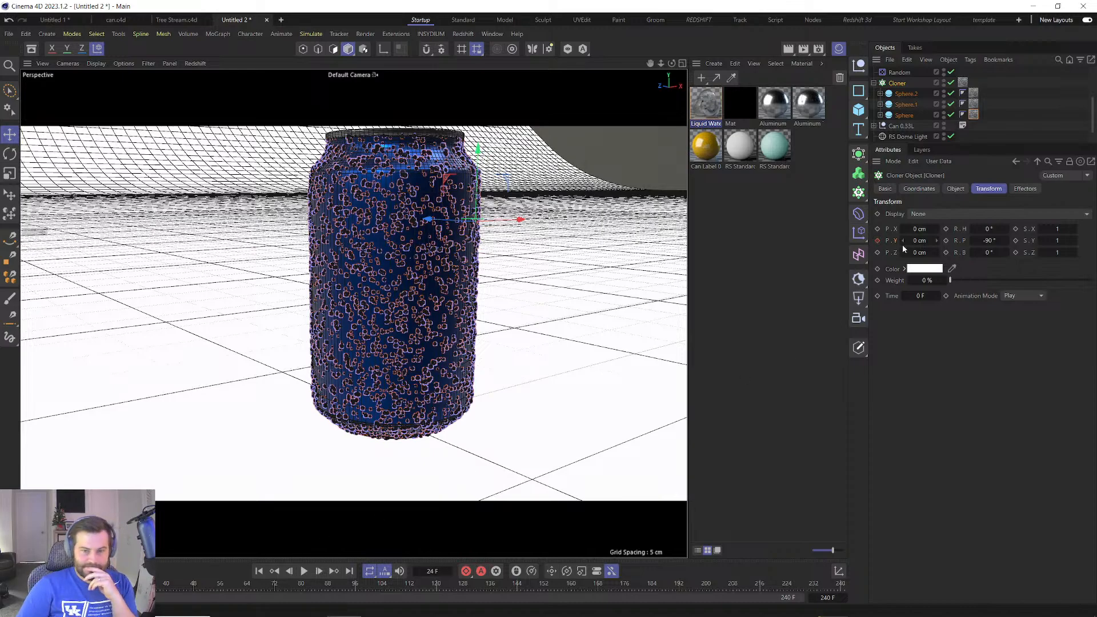
mouse_move(914, 241)
mouse_down()
mouse_move(922, 229)
mouse_move(928, 252)
mouse_up()
key(ctrl+z)
key(ctrl+z)
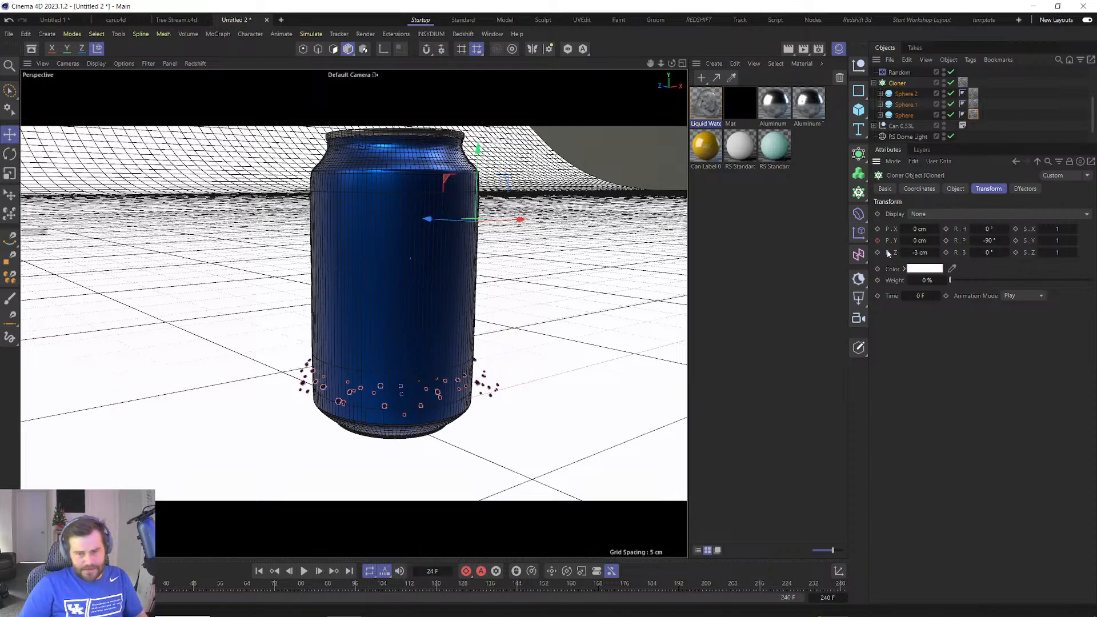
click(919, 252)
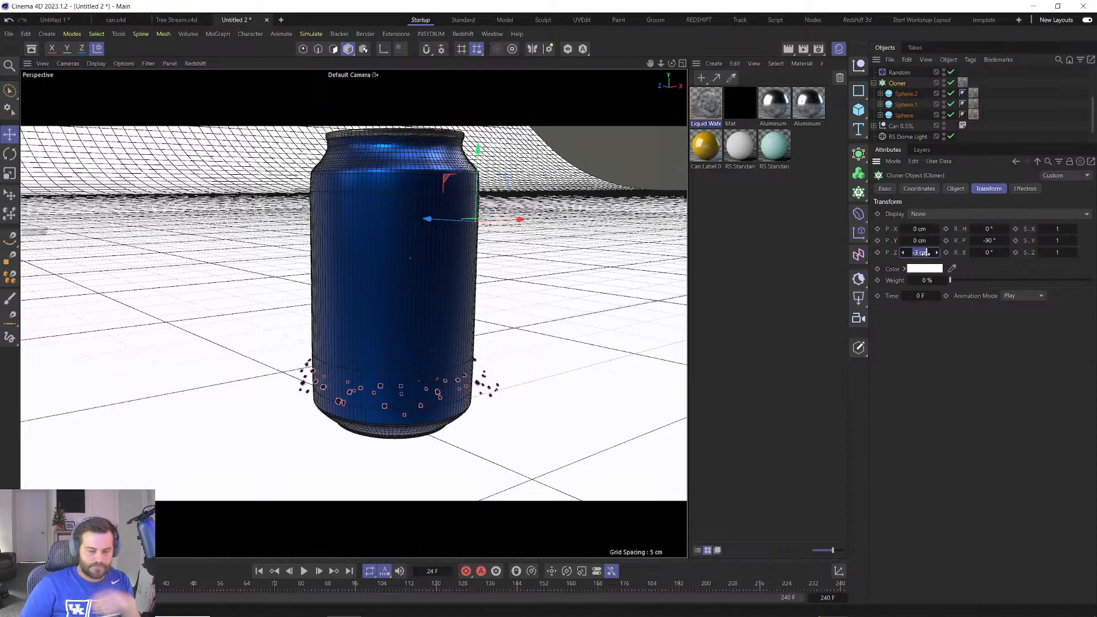
text(0)
key(Return)
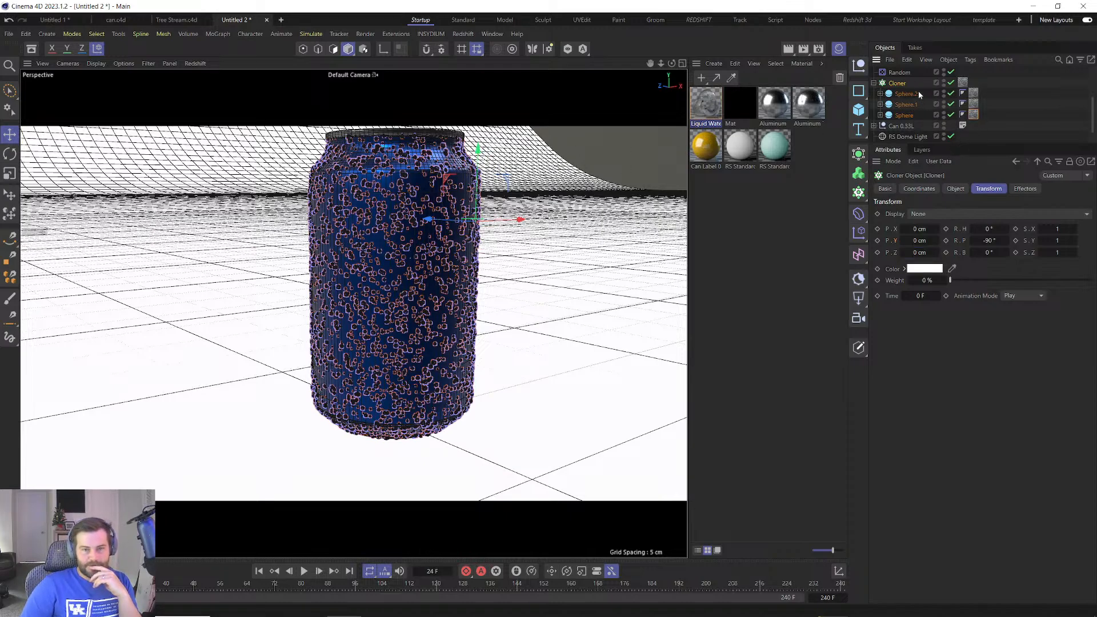
Add a Plain effector to the Cloner and set its position P.Y to 0 cm.
click(1025, 189)
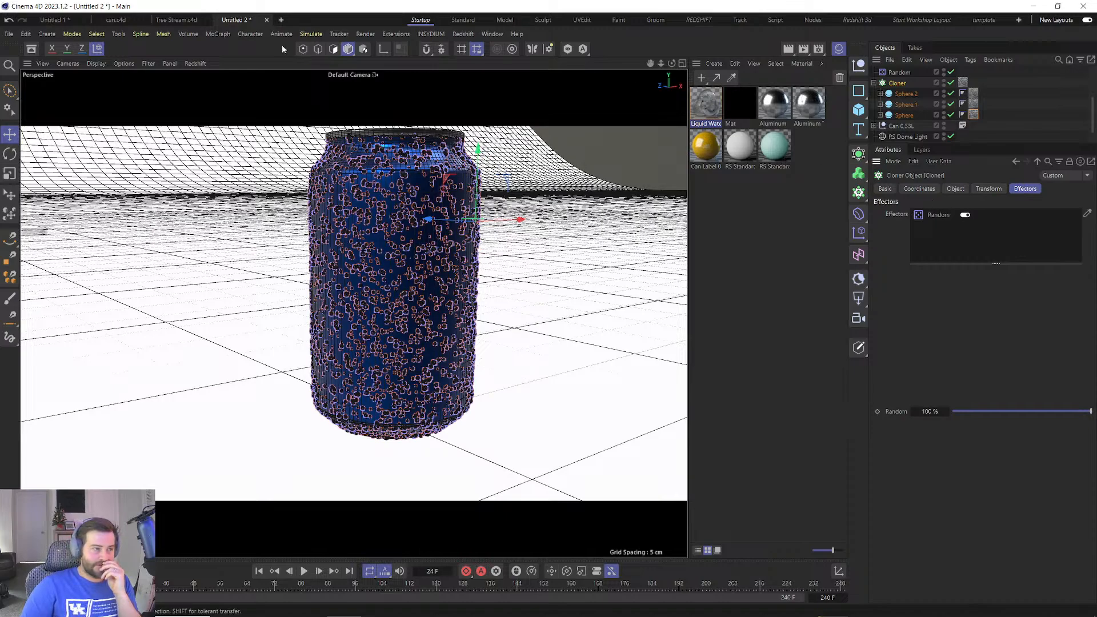
click(308, 33)
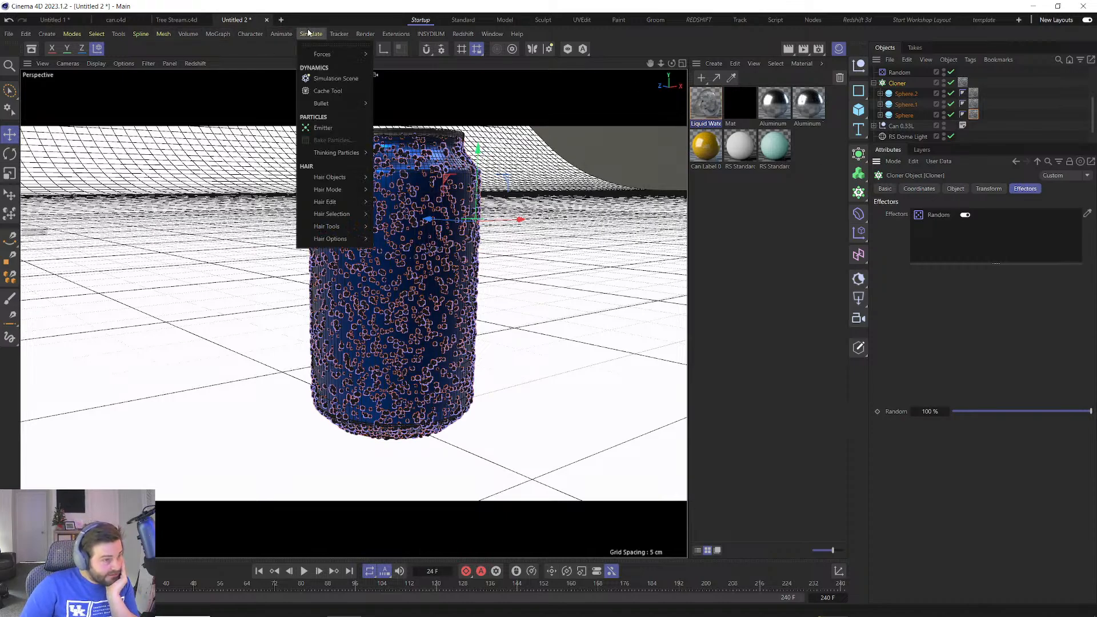
mouse_move(343, 53)
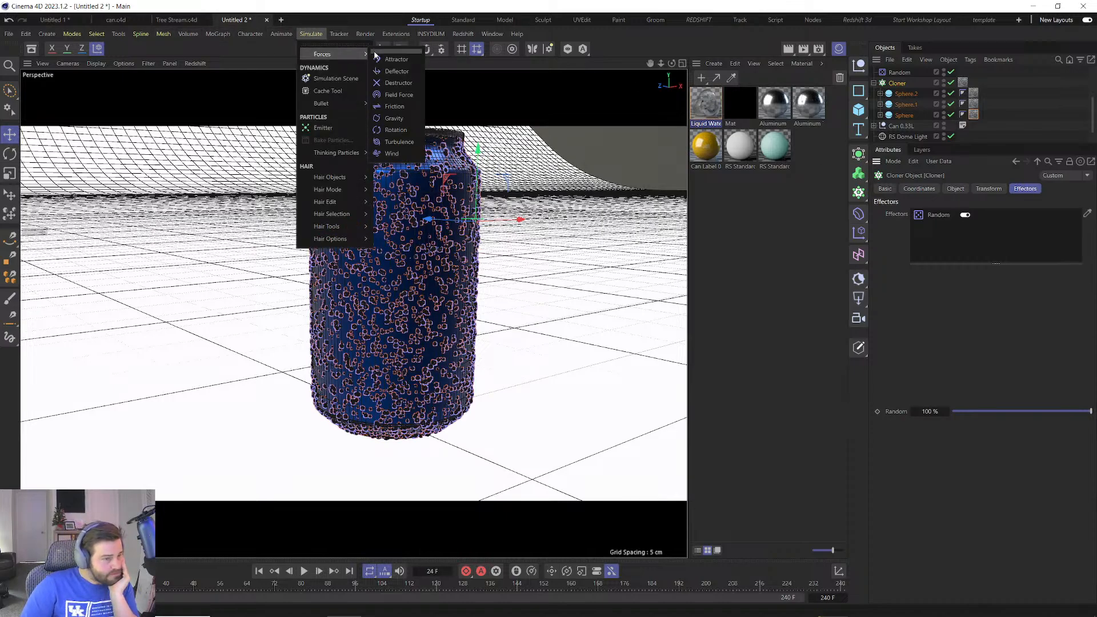
mouse_move(218, 34)
mouse_move(251, 53)
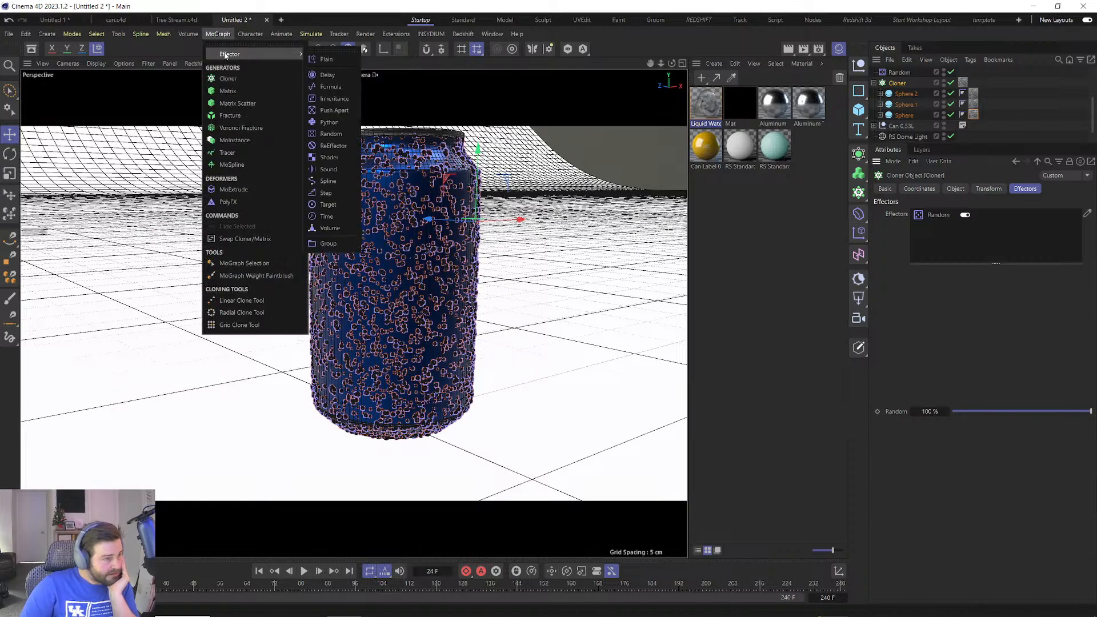
click(325, 59)
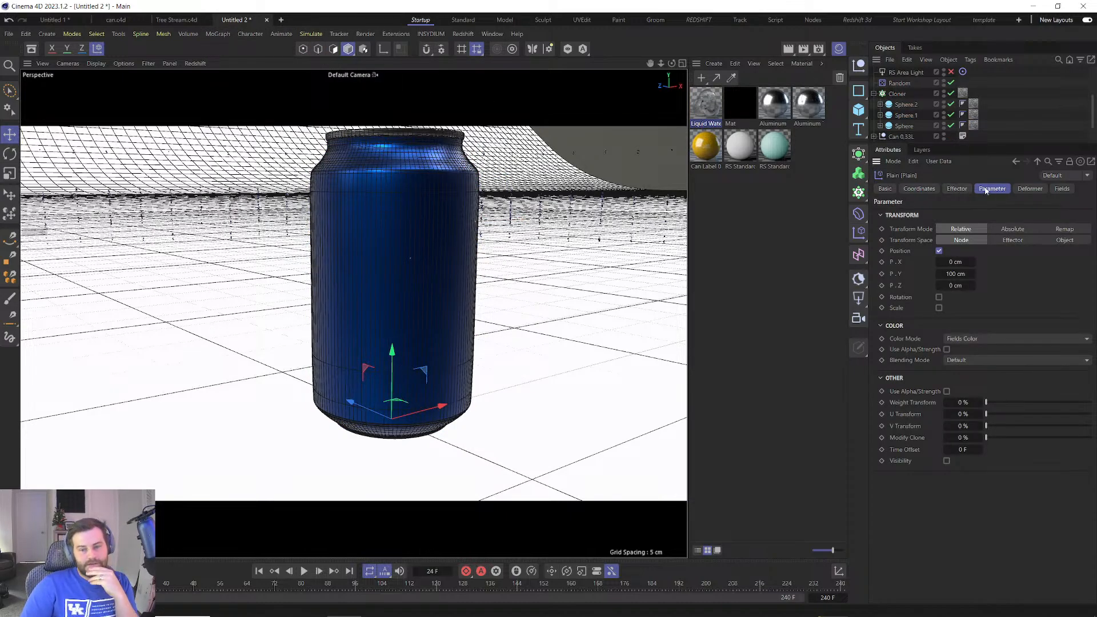
key(Return)
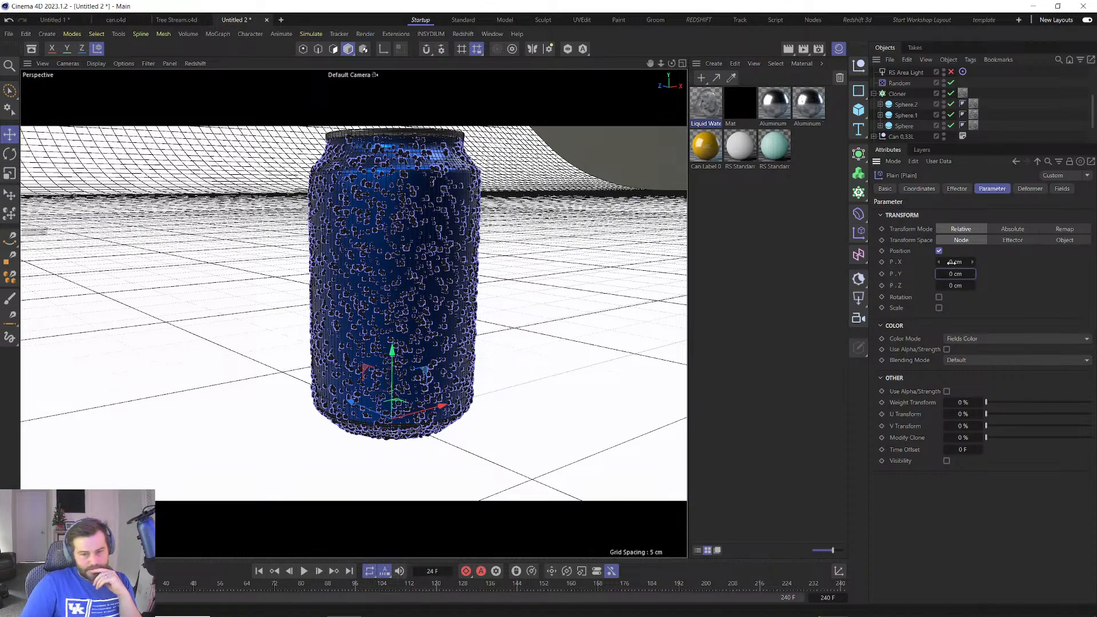
Try offsetting the droplets along X with the Plain effector, and reset its P.X to 0 cm.
drag(955, 262, 975, 262)
click(955, 261)
text(0)
key(Return)
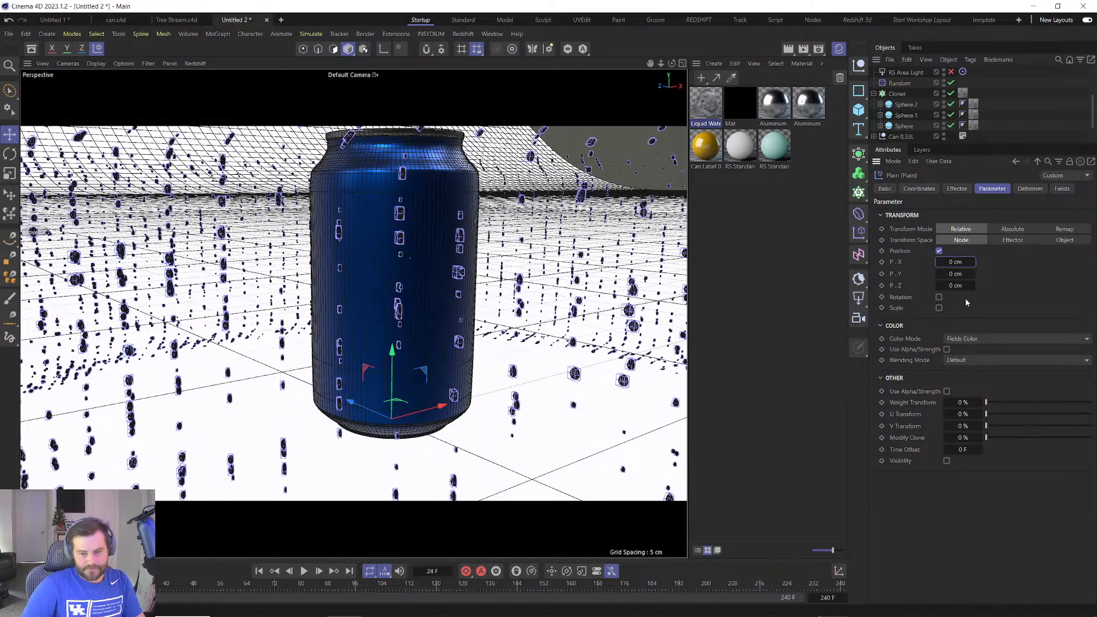
Try a 12 cm P.Z offset on the Plain effector, and reset P.Z to 0 cm.
drag(955, 285, 965, 285)
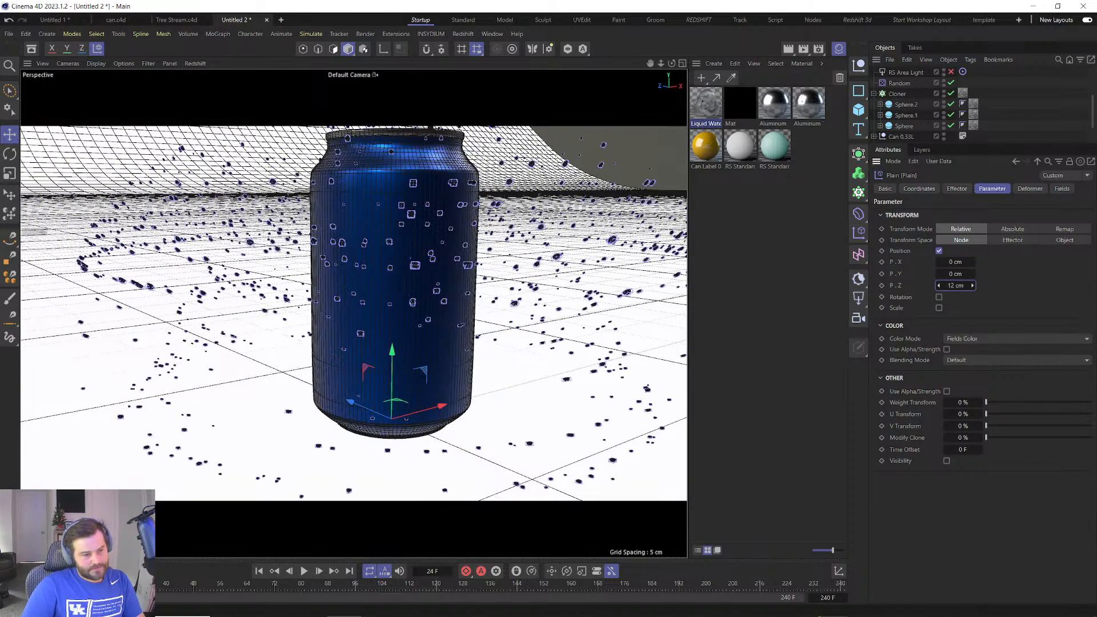
key(0)
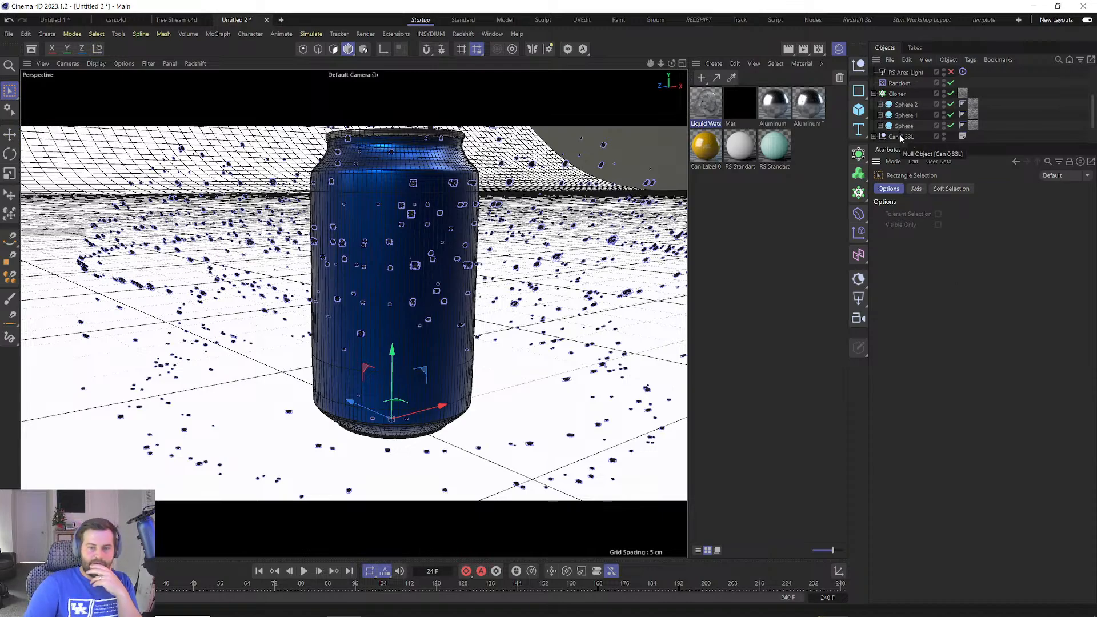
scroll(901, 114, up, 3)
click(894, 73)
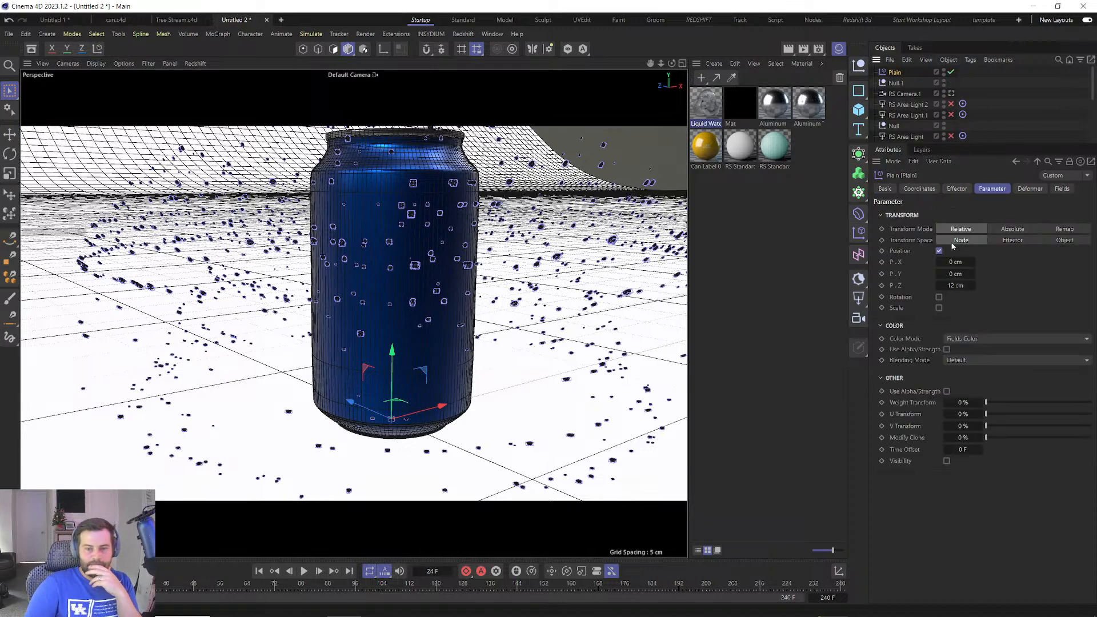
double_click(955, 286)
text(0)
key(Return)
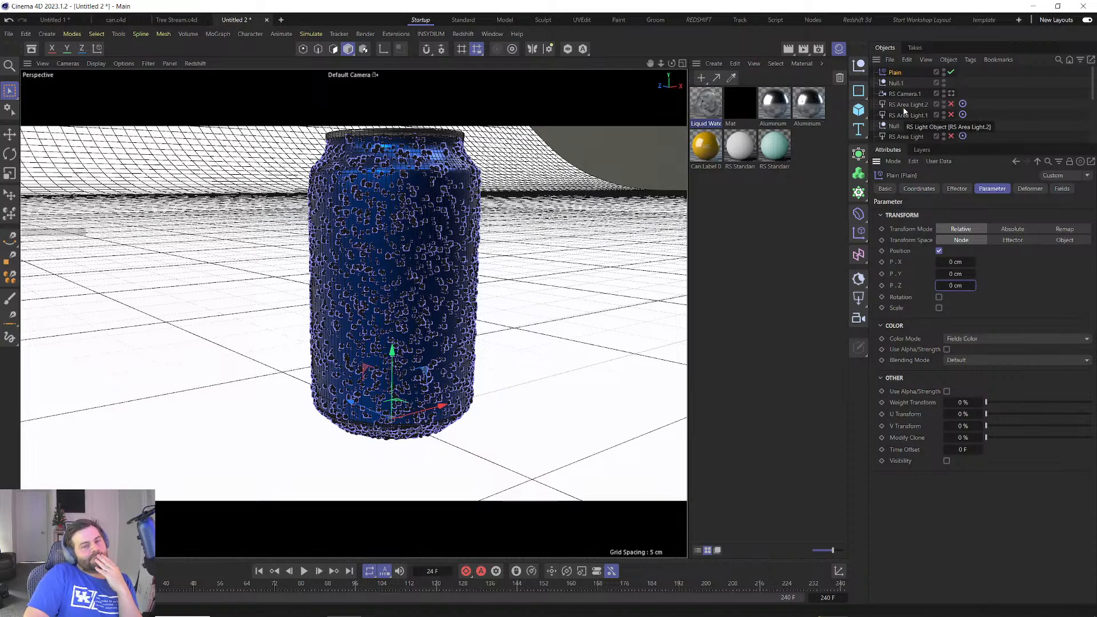
Hide the original Can 0,33L null and paste a visible copy of the can into the scene.
scroll(905, 115, down, 3)
scroll(905, 120, down, 2)
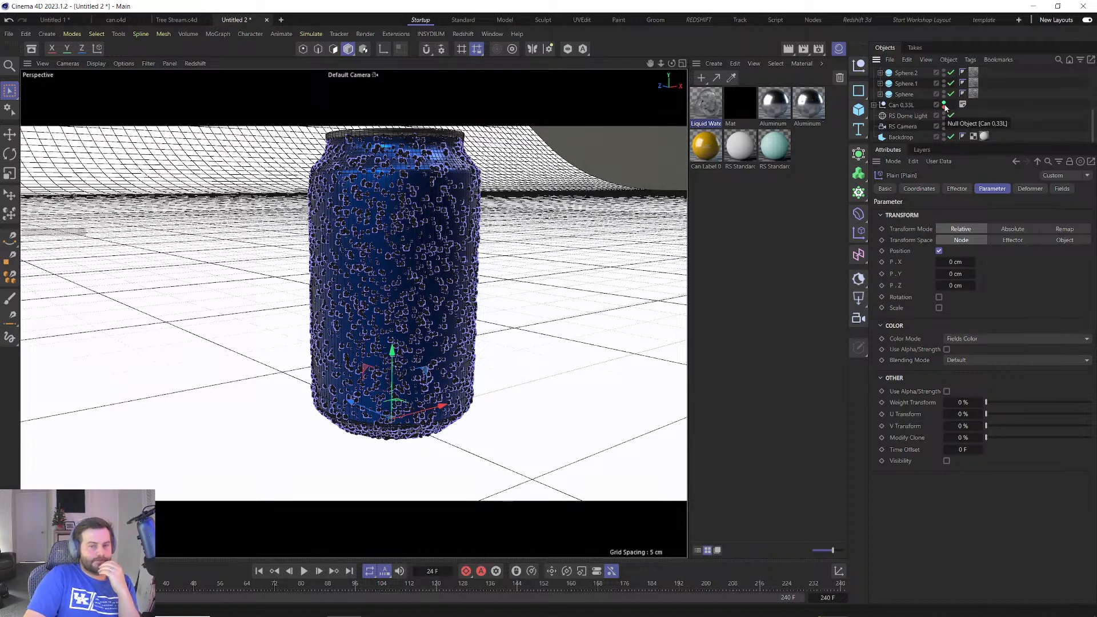
click(944, 104)
click(901, 107)
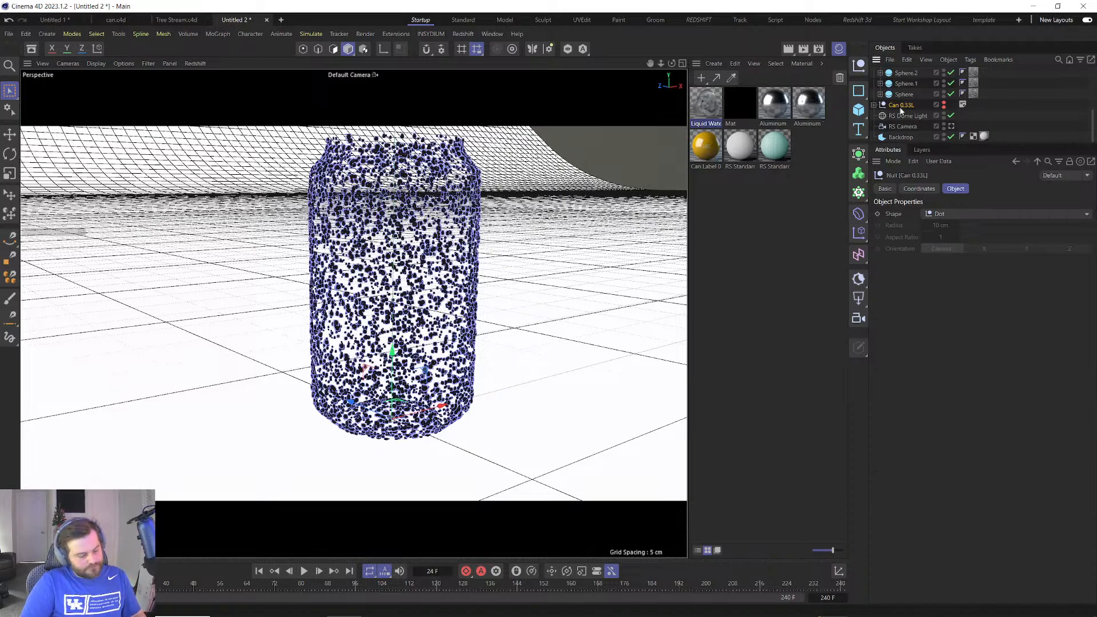
key(ctrl+v)
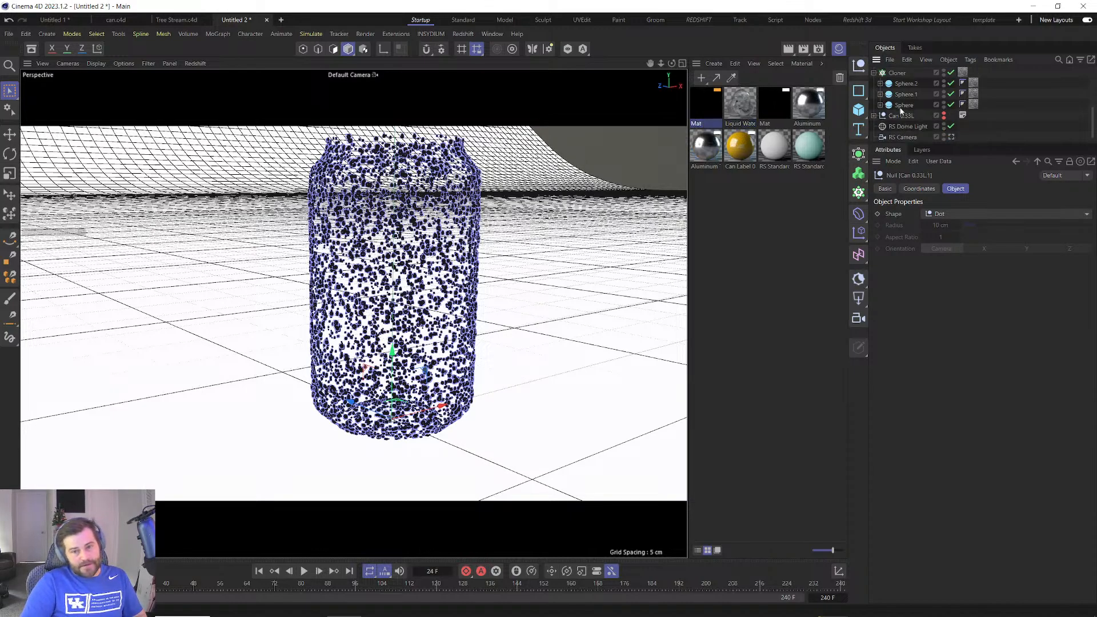
scroll(900, 109, down, 3)
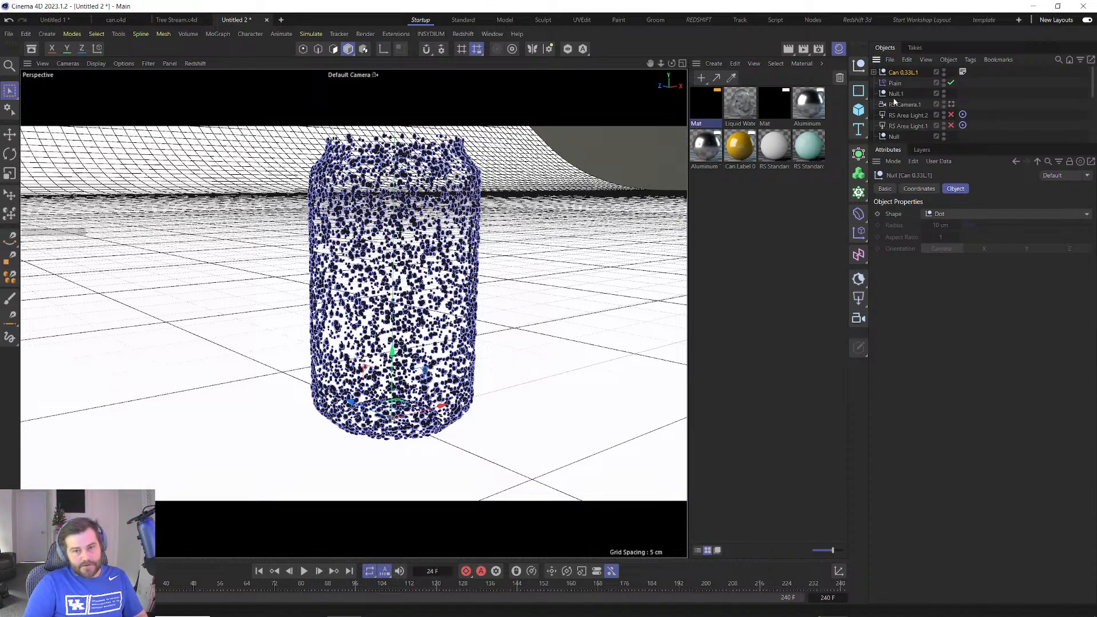
scroll(895, 102, up, 3)
scroll(901, 116, down, 2)
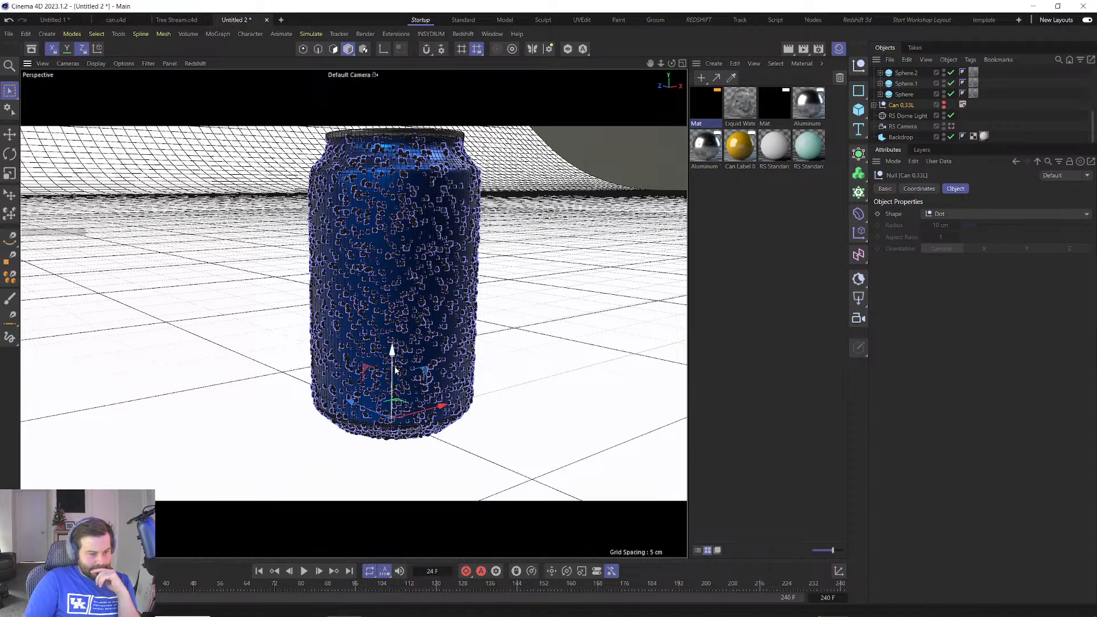
Lower the hidden Can 0,33L by about 0.34 cm at frame 24, and make its position keys linear.
drag(394, 369, 396, 375)
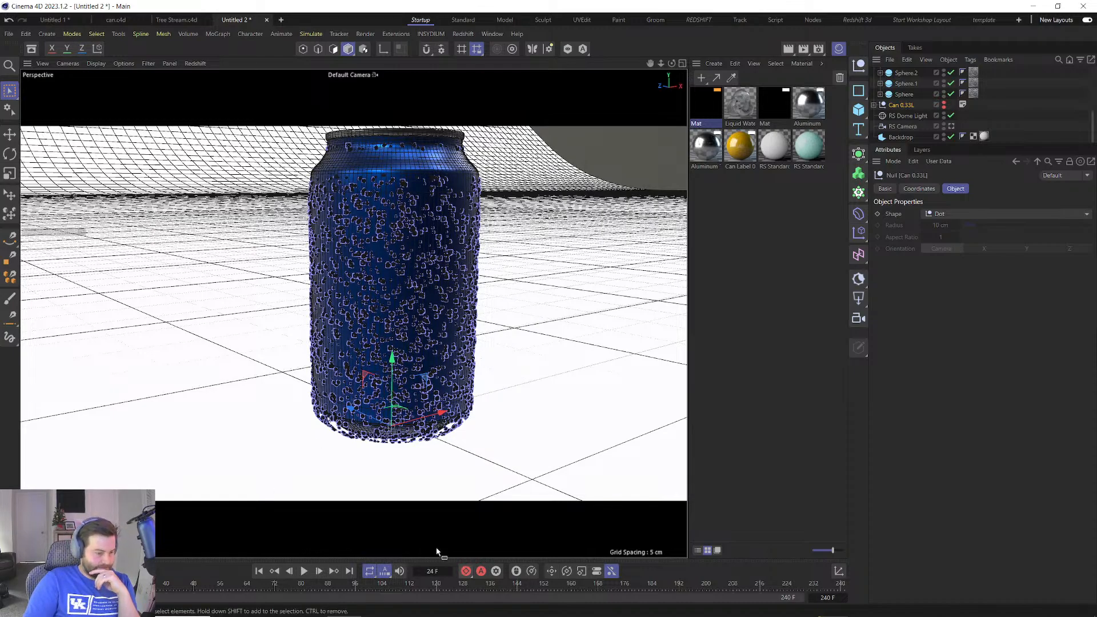
click(484, 35)
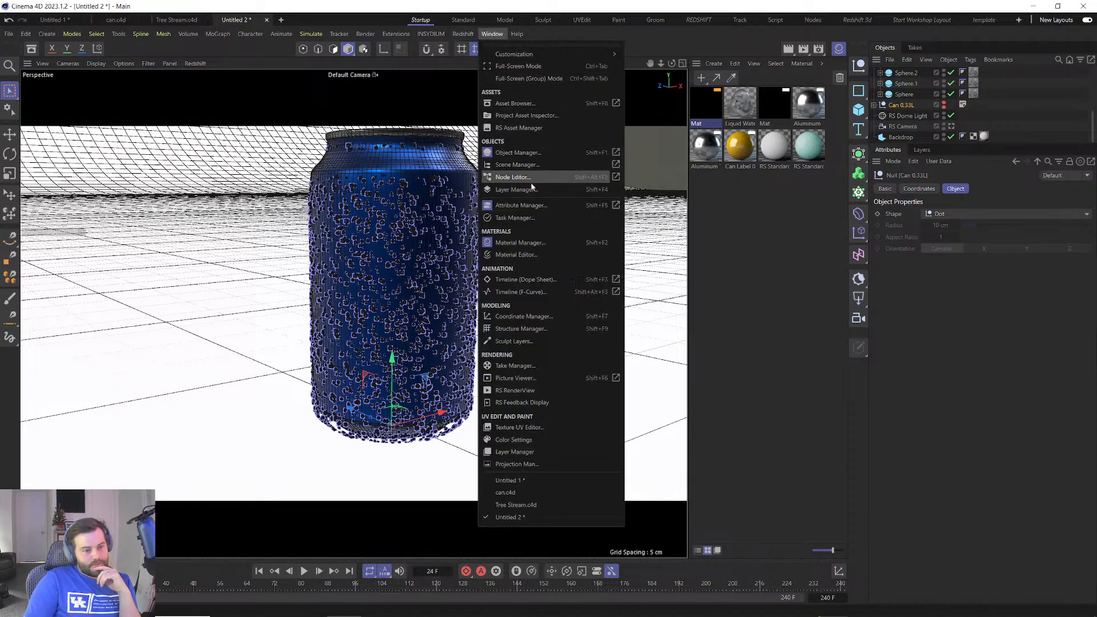
click(530, 291)
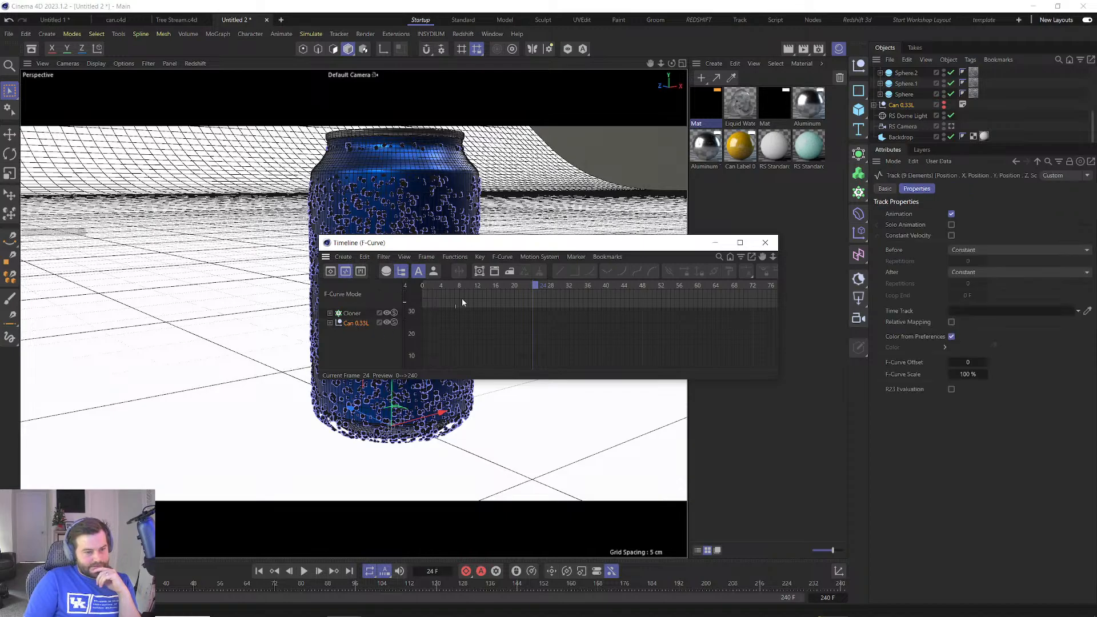
click(329, 323)
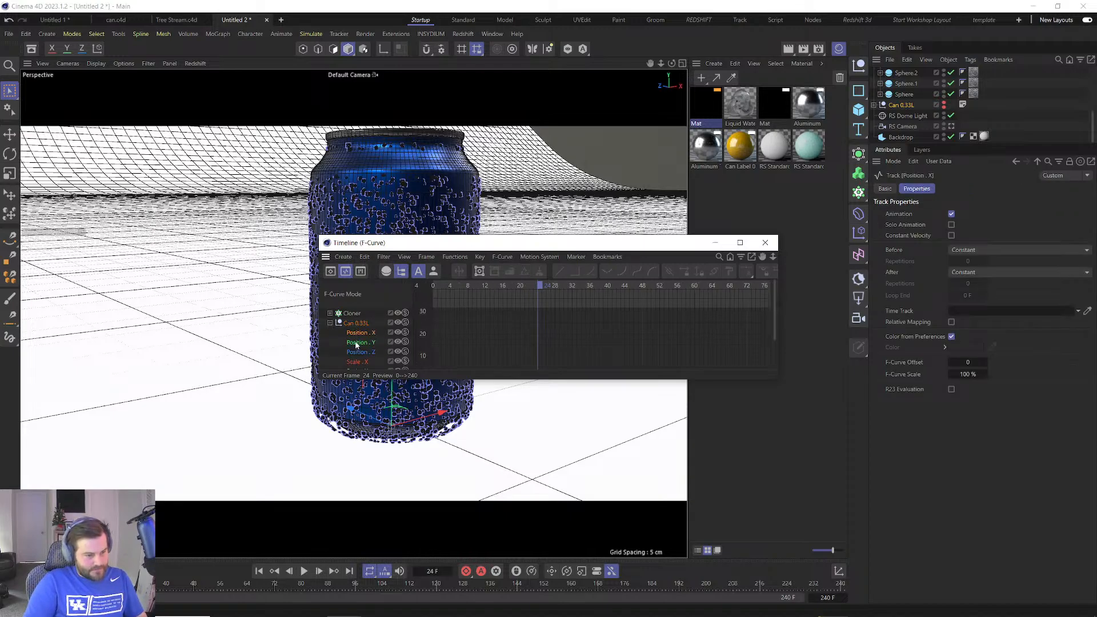
key(h)
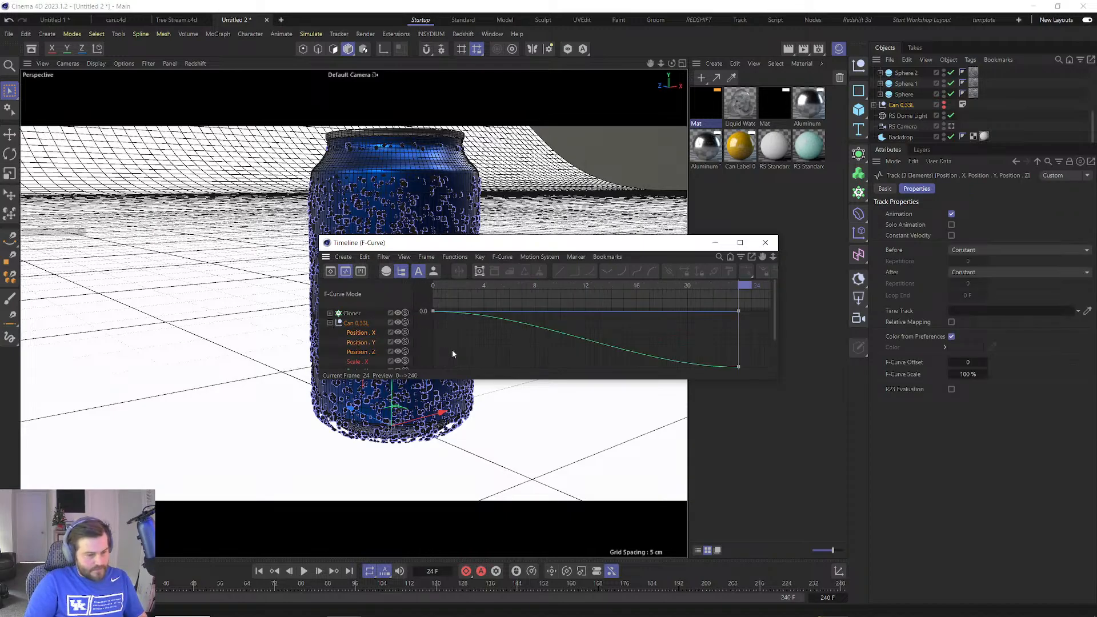
click(737, 366)
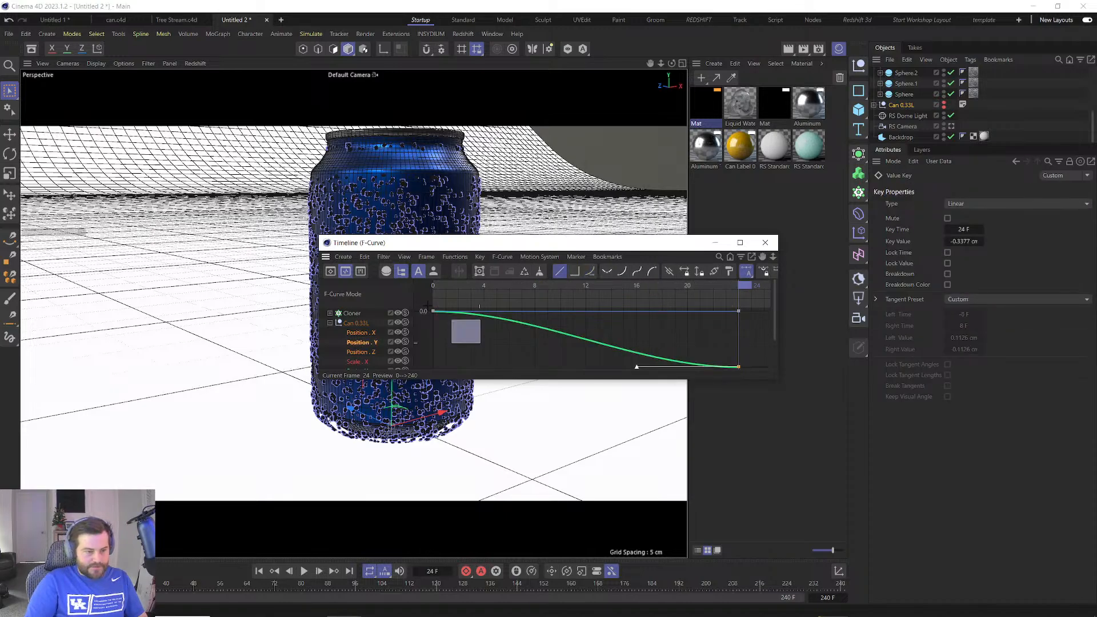
drag(480, 343, 426, 303)
click(558, 271)
click(765, 243)
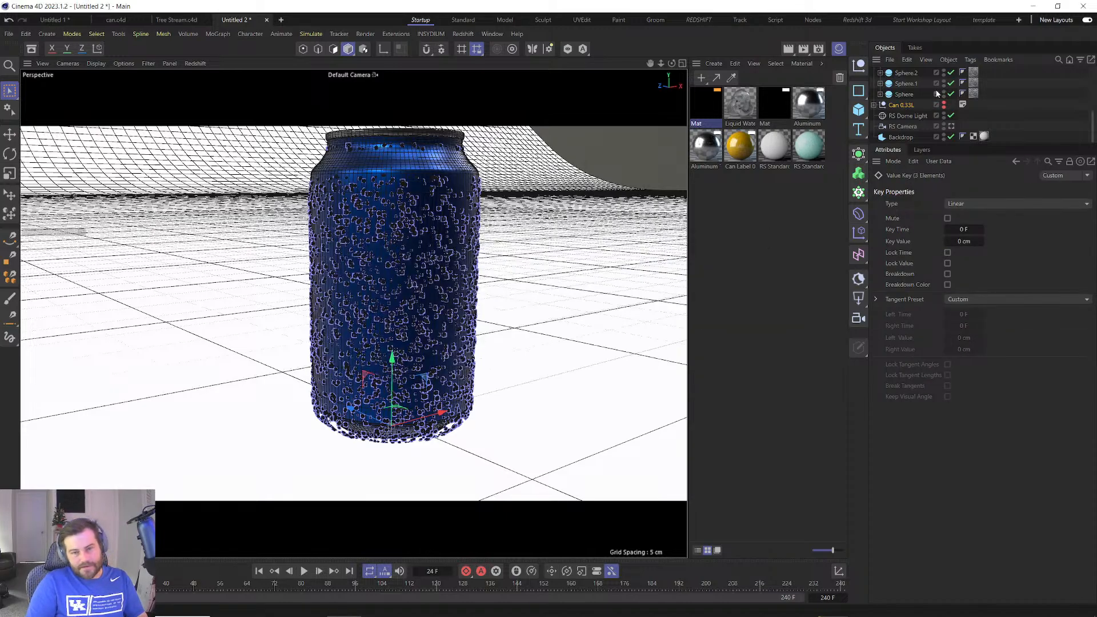
Add a Tracer linked to Can 0,33L, nest the hidden can under it, and play the animation to preview the motion.
click(863, 152)
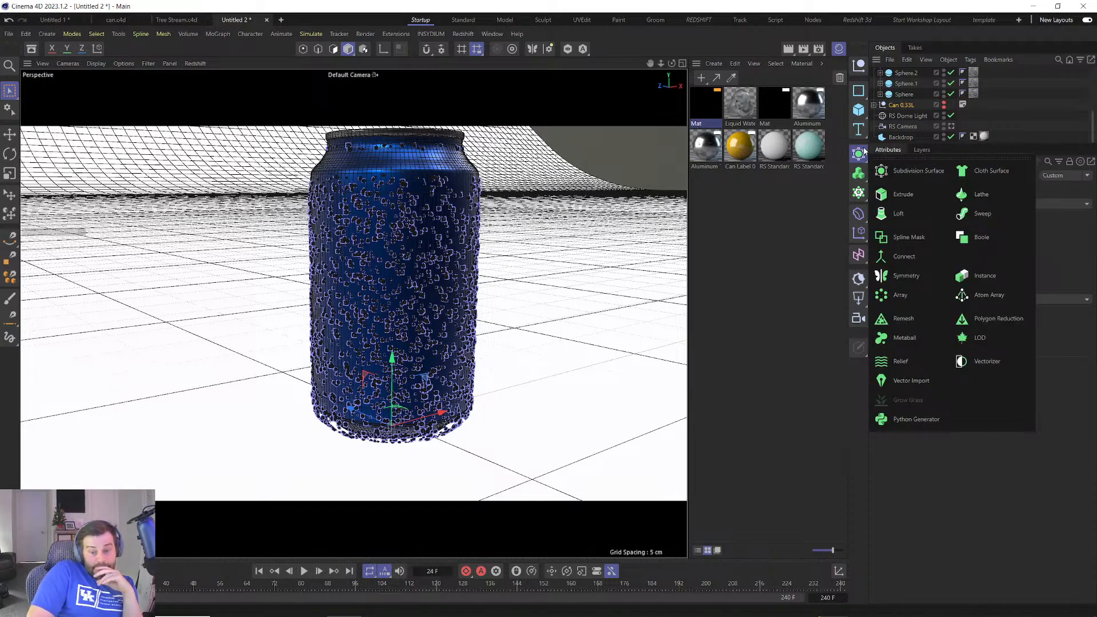
click(858, 193)
click(898, 305)
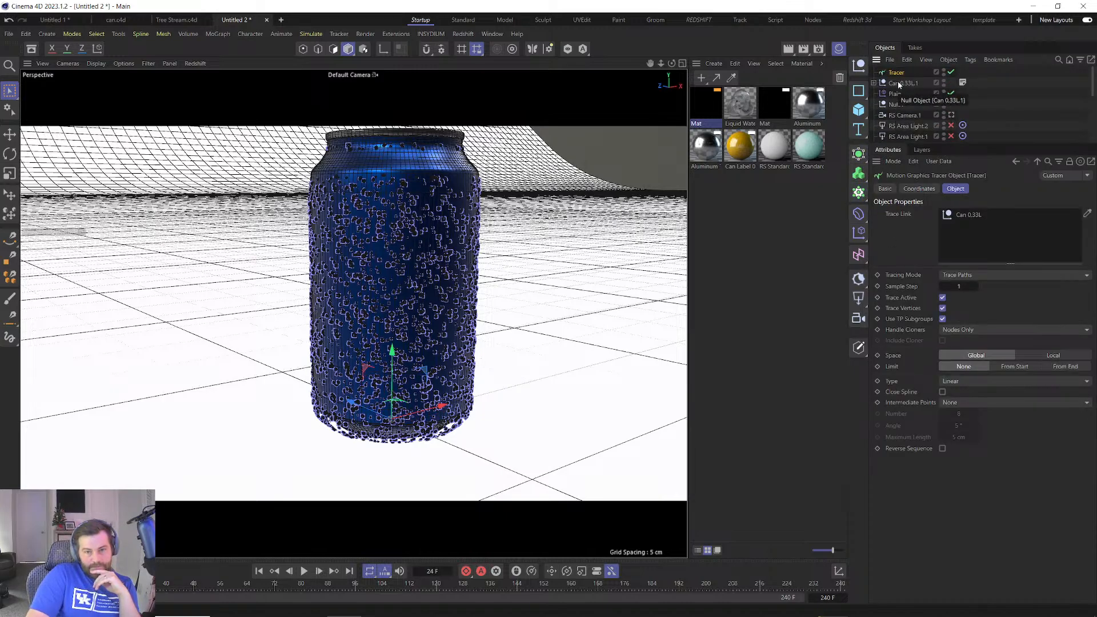
scroll(901, 95, down, 3)
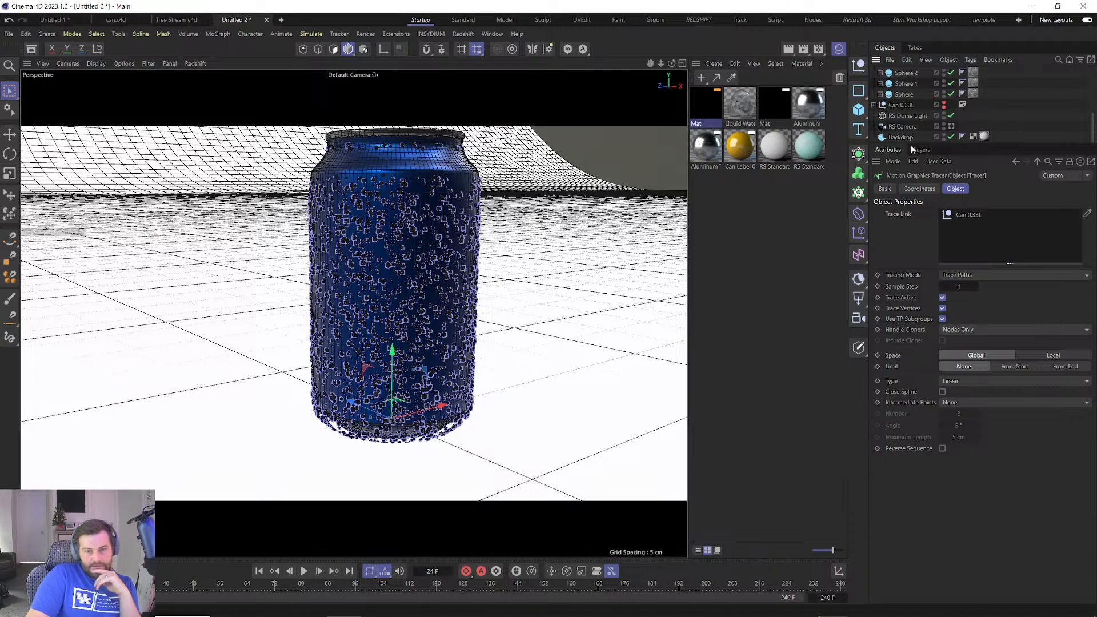
drag(910, 145, 908, 309)
drag(904, 225, 902, 77)
click(898, 73)
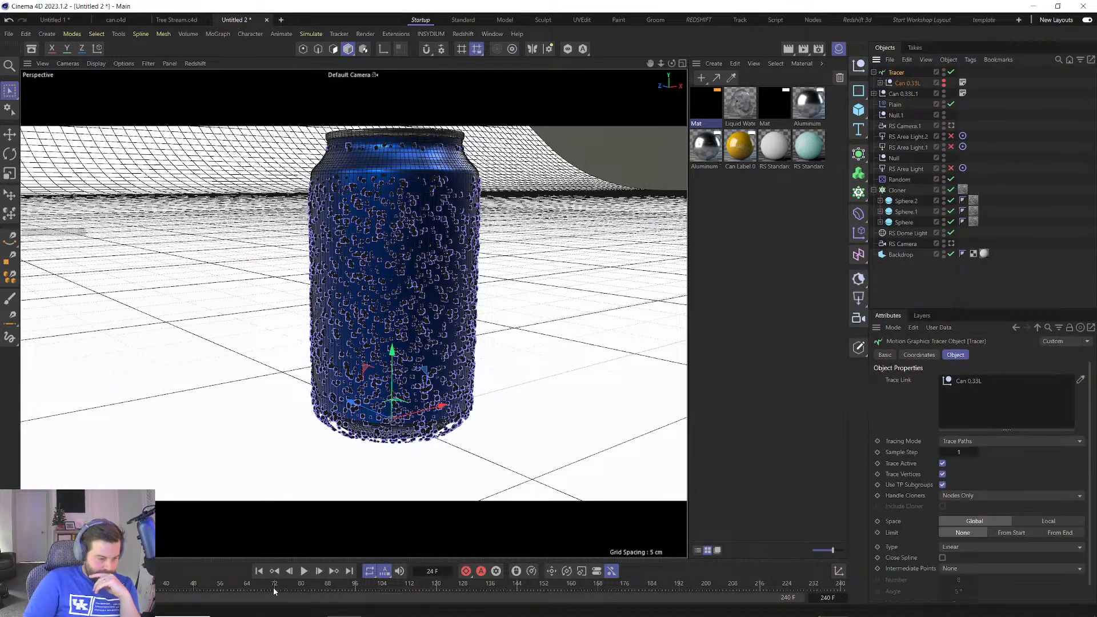
click(304, 571)
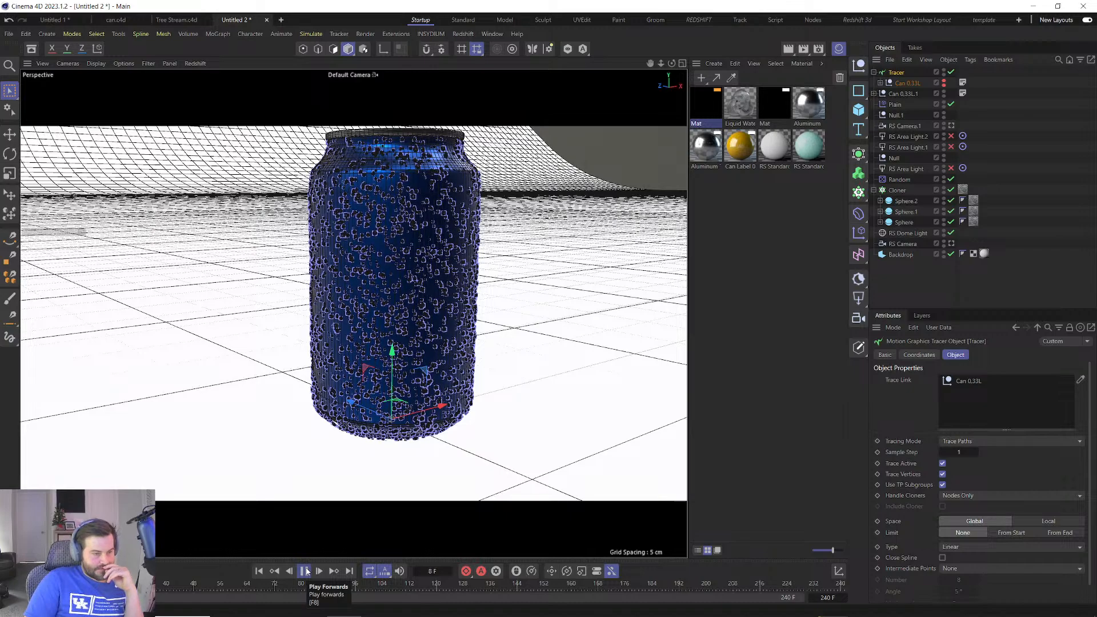
click(305, 570)
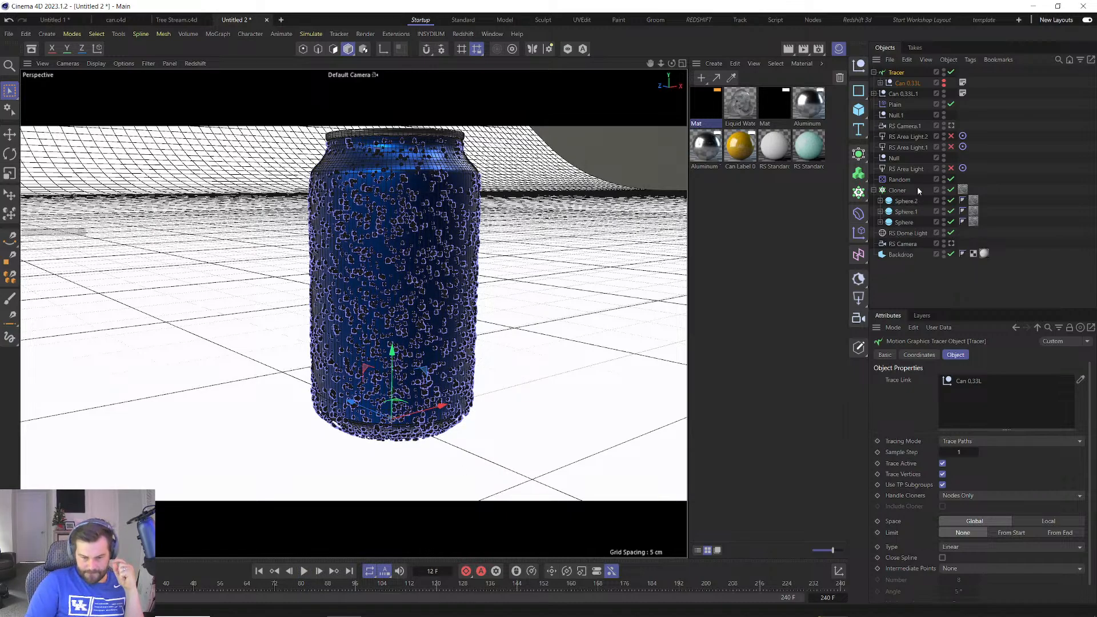
Add an RS Object tag to the Tracer, set its curve mode to Capsules, and taper the scale curve to zero at its end.
right_click(902, 68)
click(894, 73)
right_click(894, 73)
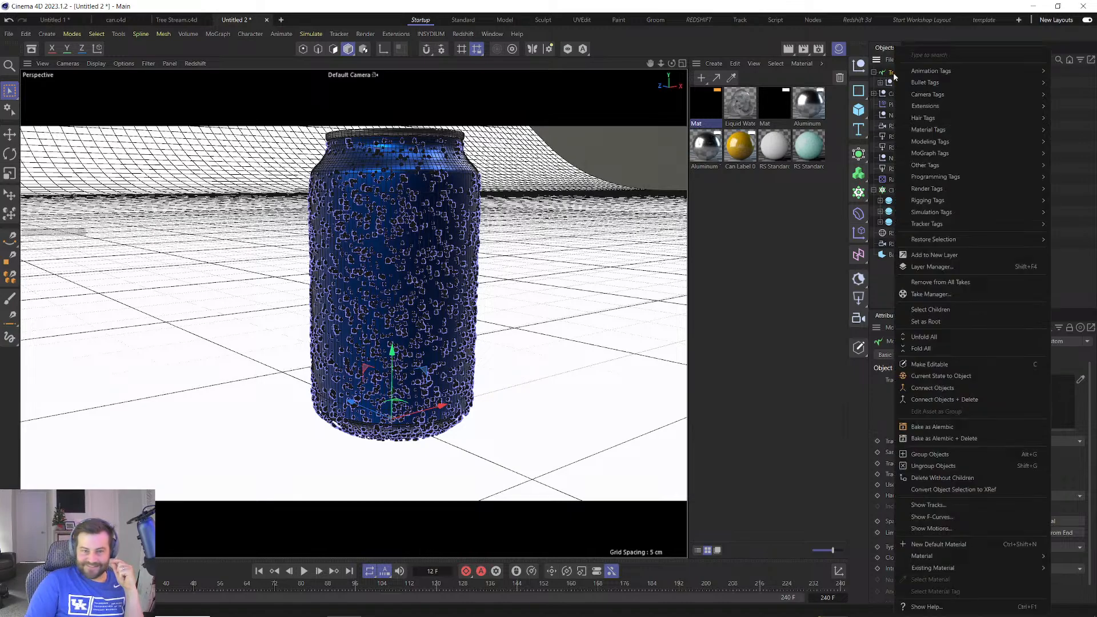
mouse_move(937, 189)
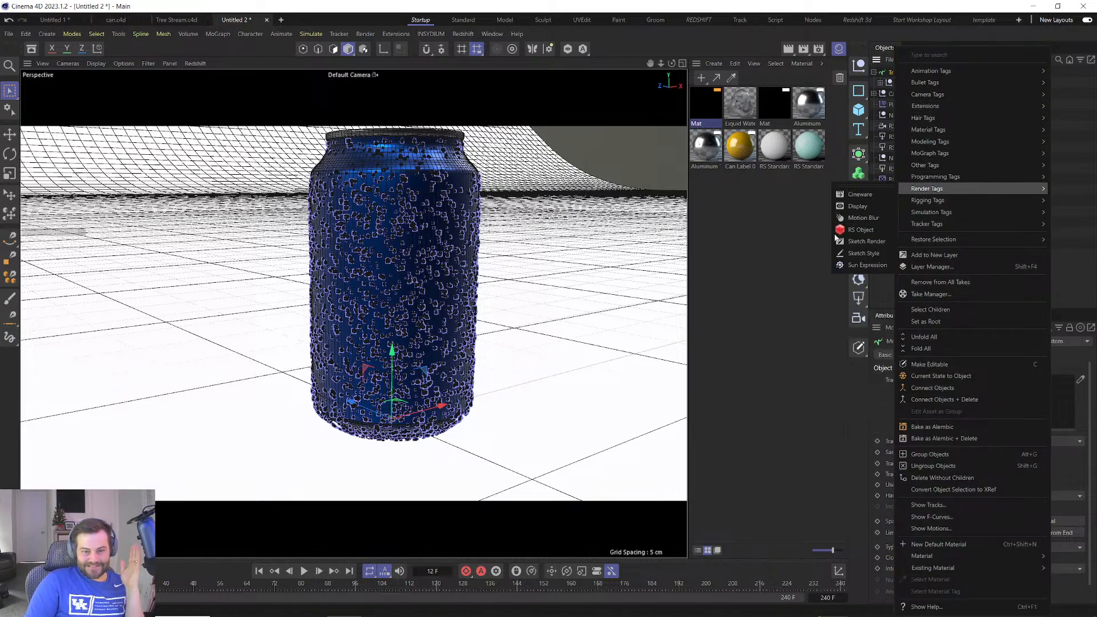
click(860, 230)
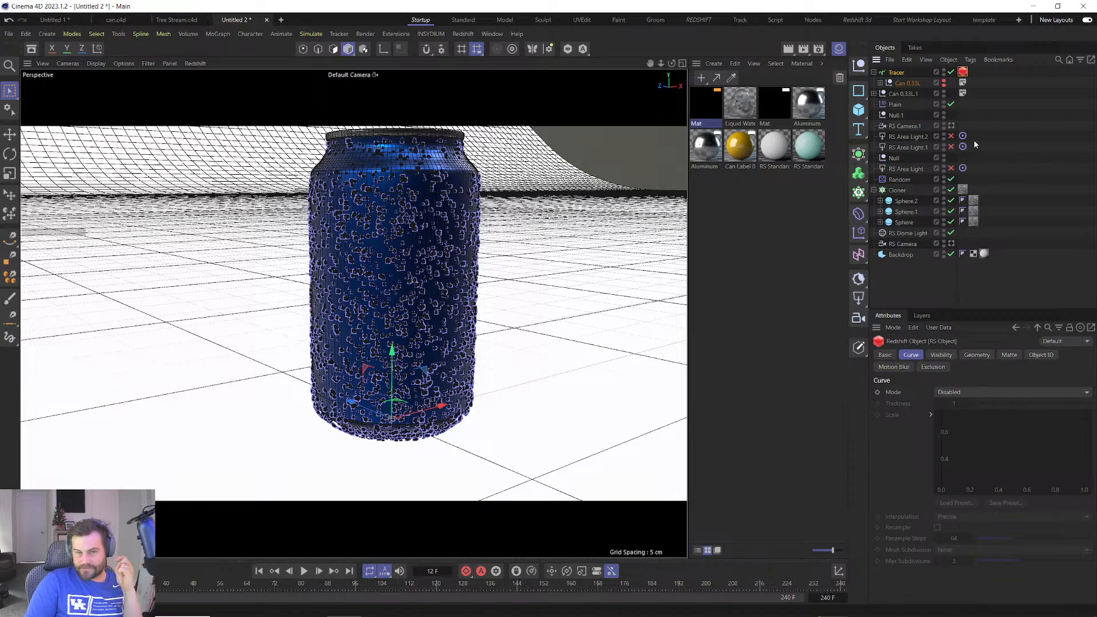
click(964, 392)
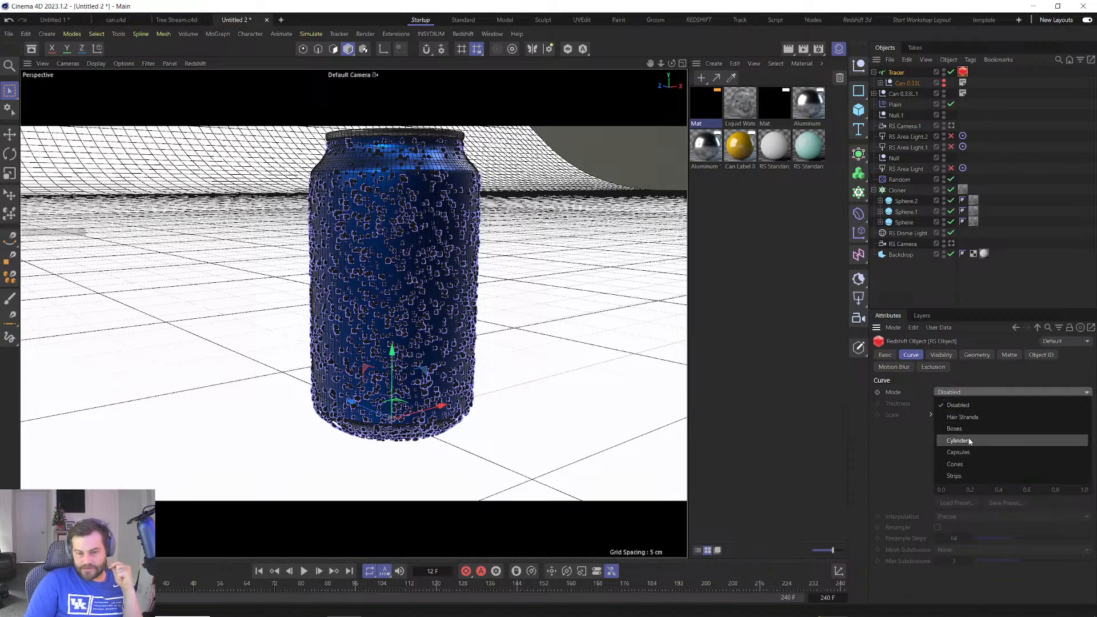
click(970, 452)
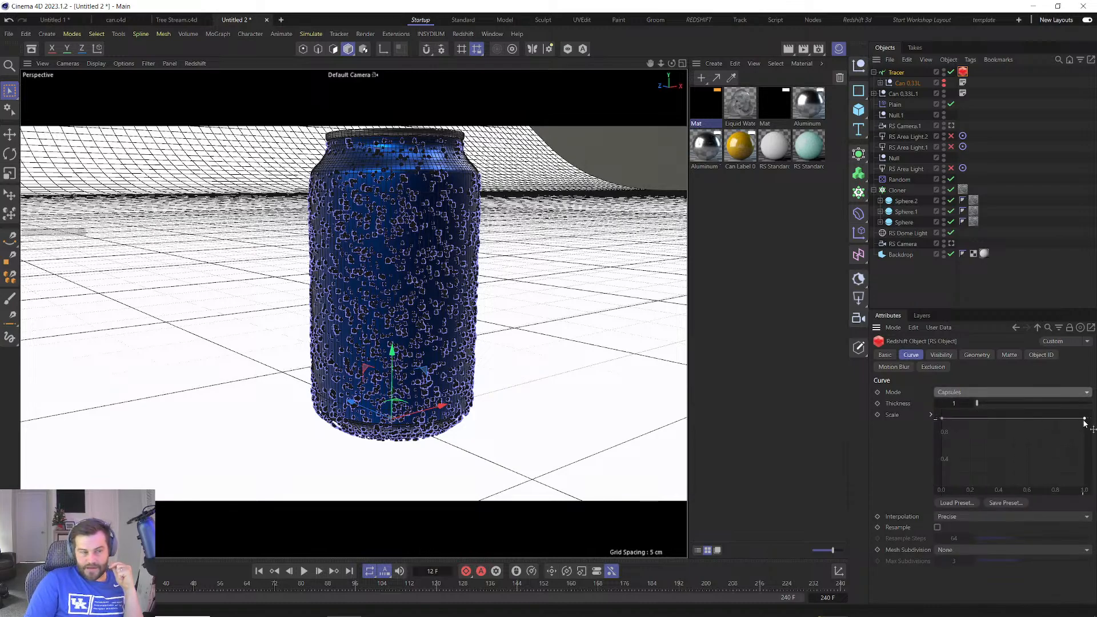
drag(1084, 420, 1084, 487)
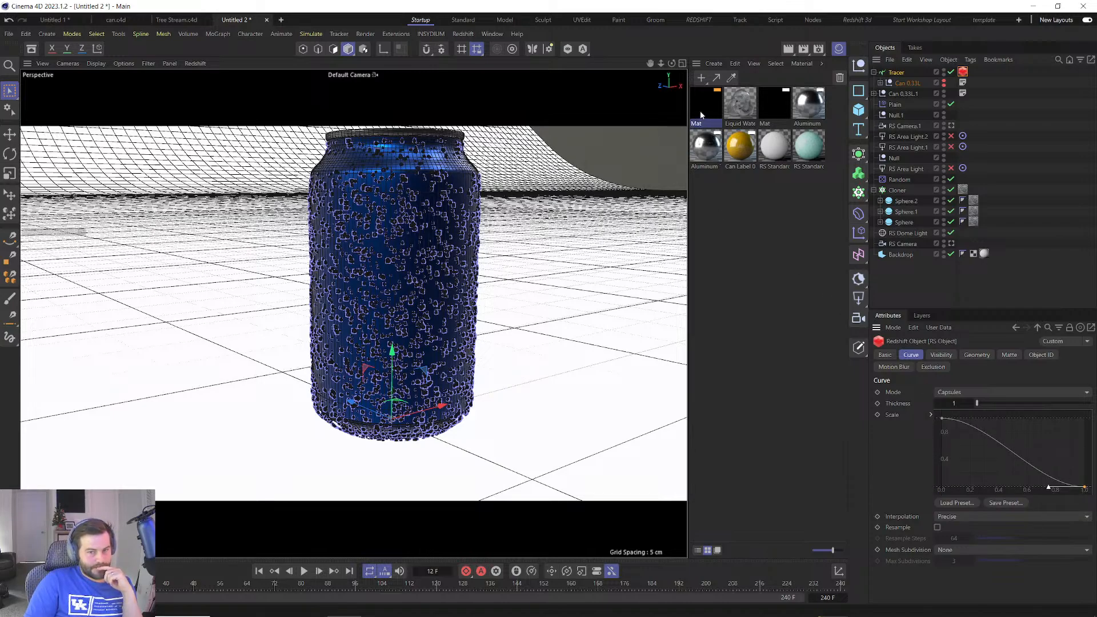
Apply the Liquid Water 001 material to the Tracer, and start a live Redshift RenderView render to inspect the droplets.
drag(741, 108, 897, 73)
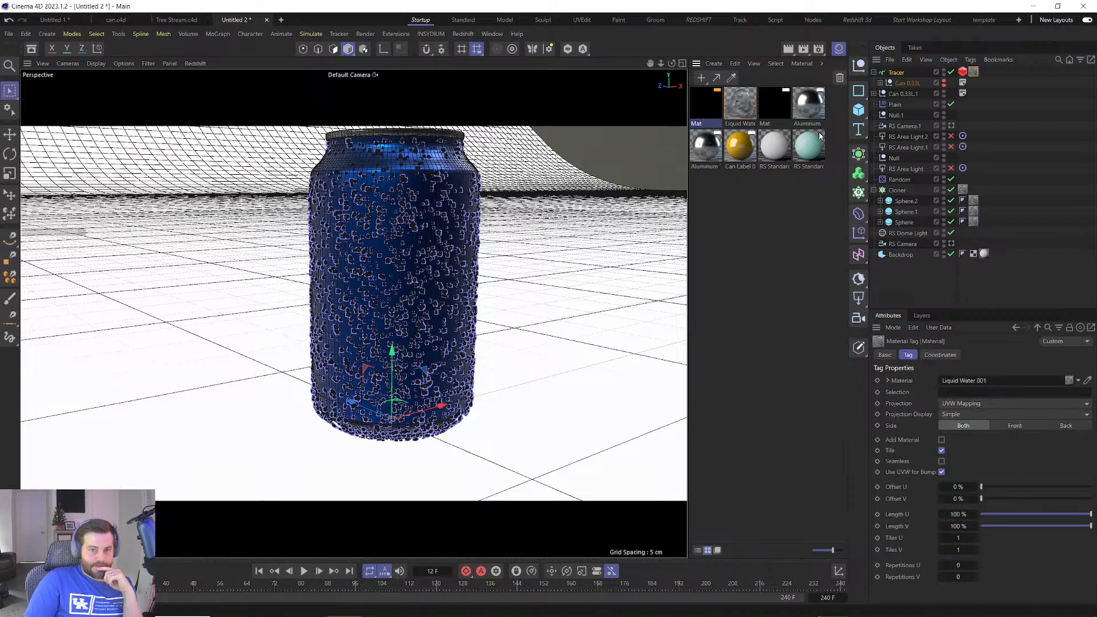
click(462, 34)
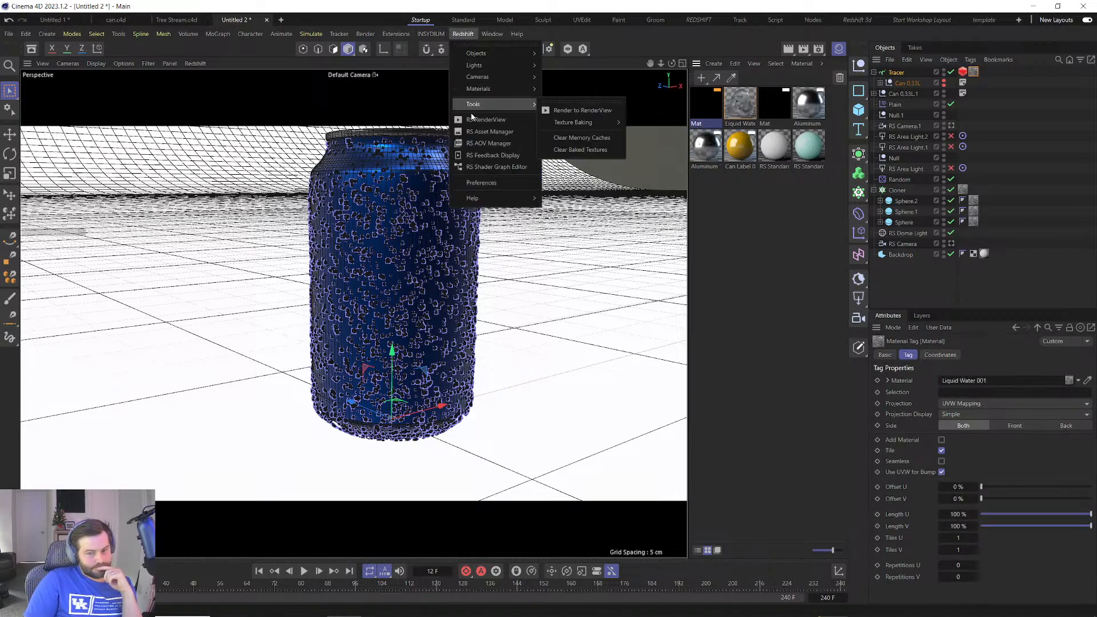
click(474, 119)
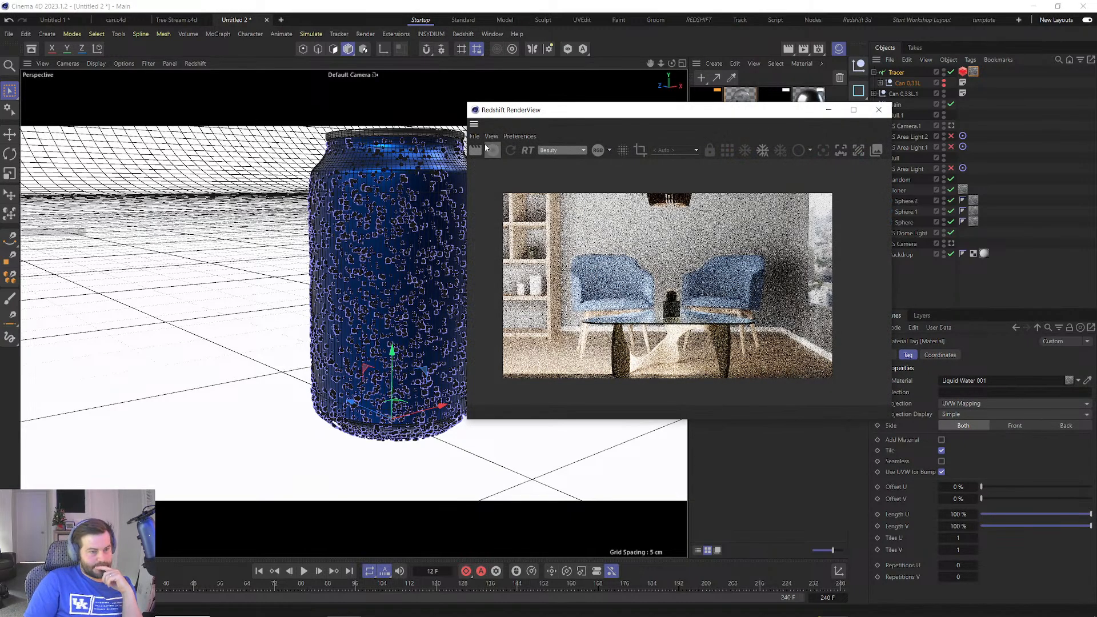
click(489, 149)
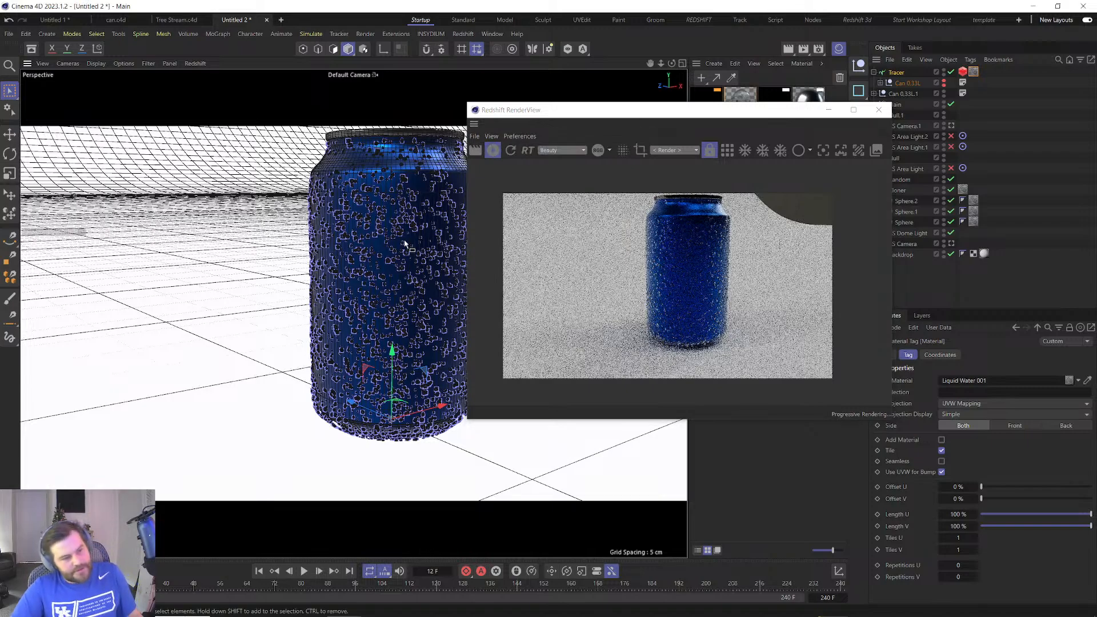
scroll(398, 231, up, 2)
scroll(399, 231, up, 1)
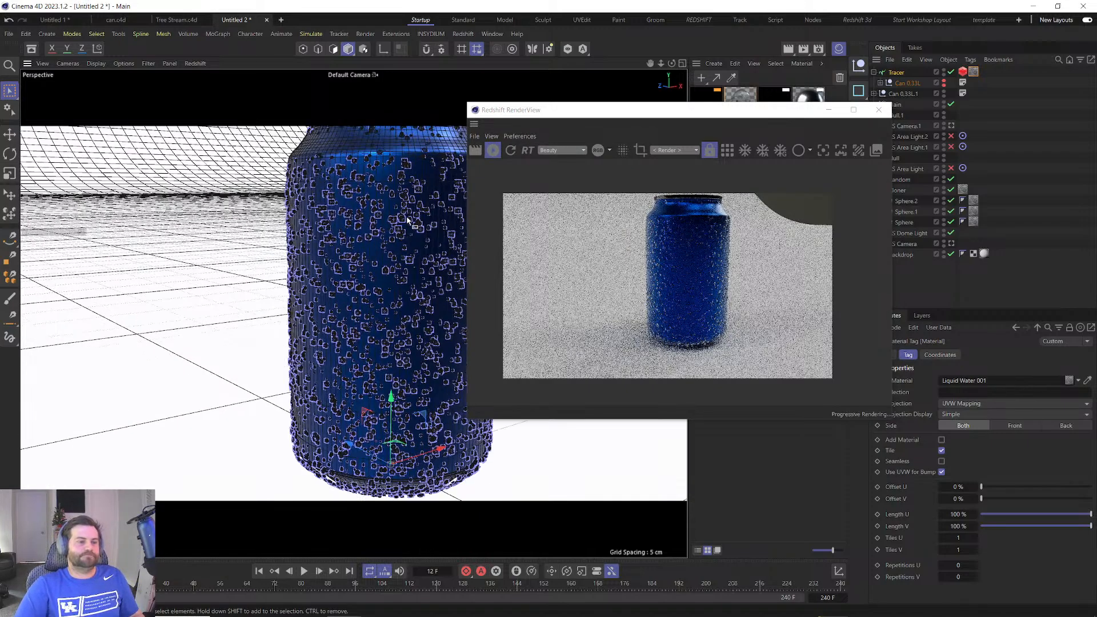
scroll(396, 231, up, 2)
scroll(396, 233, up, 3)
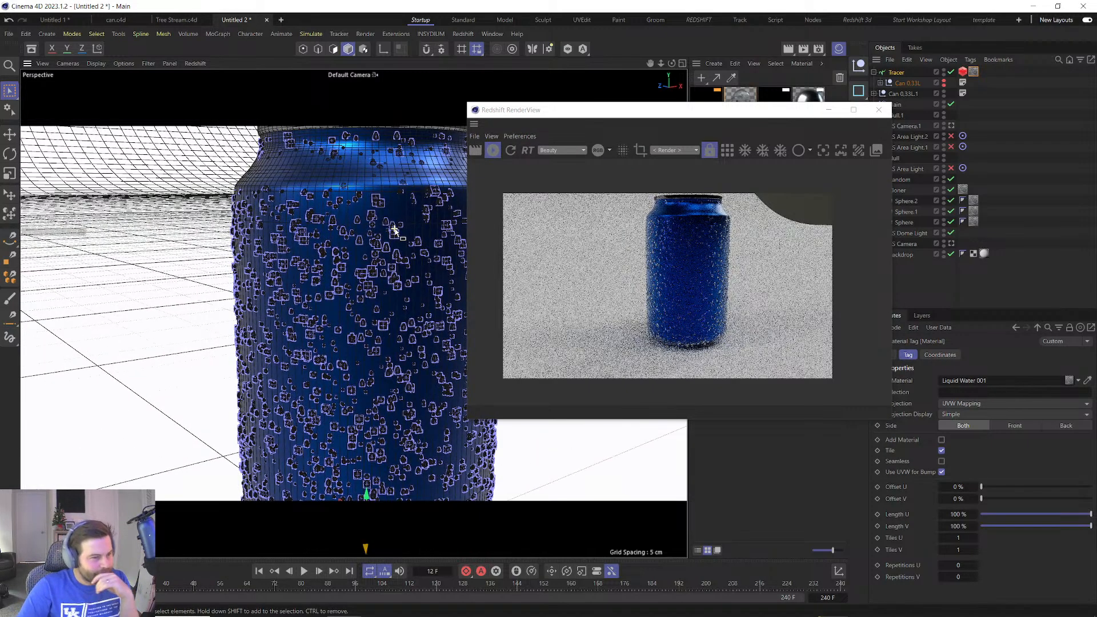
Inspect the can's droplets close up in the live render, and close the render view.
scroll(398, 239, up, 2)
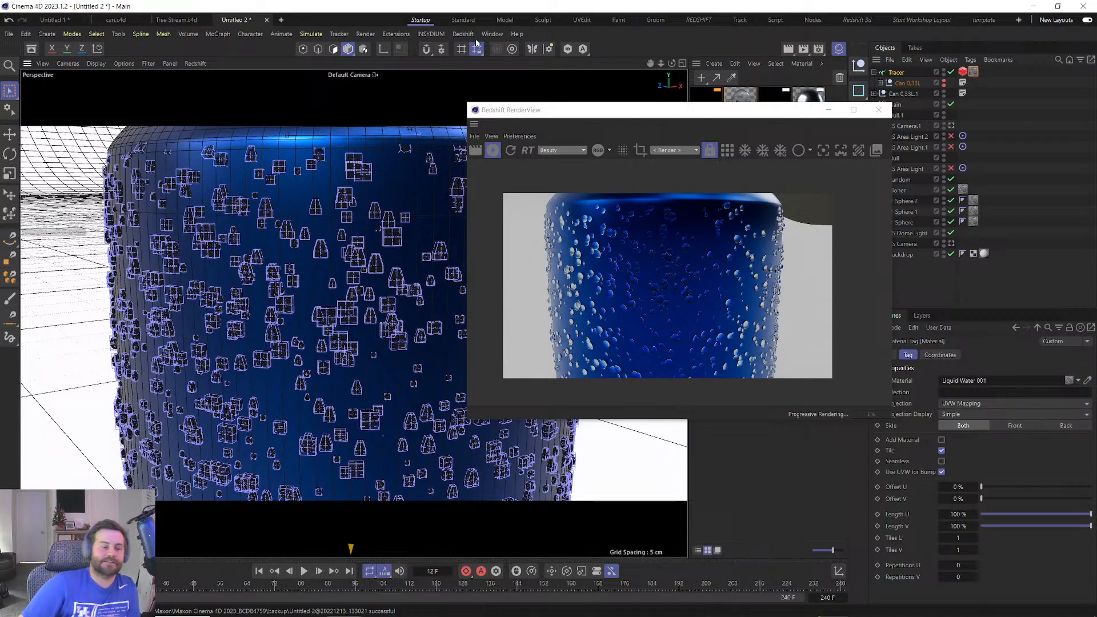
click(877, 110)
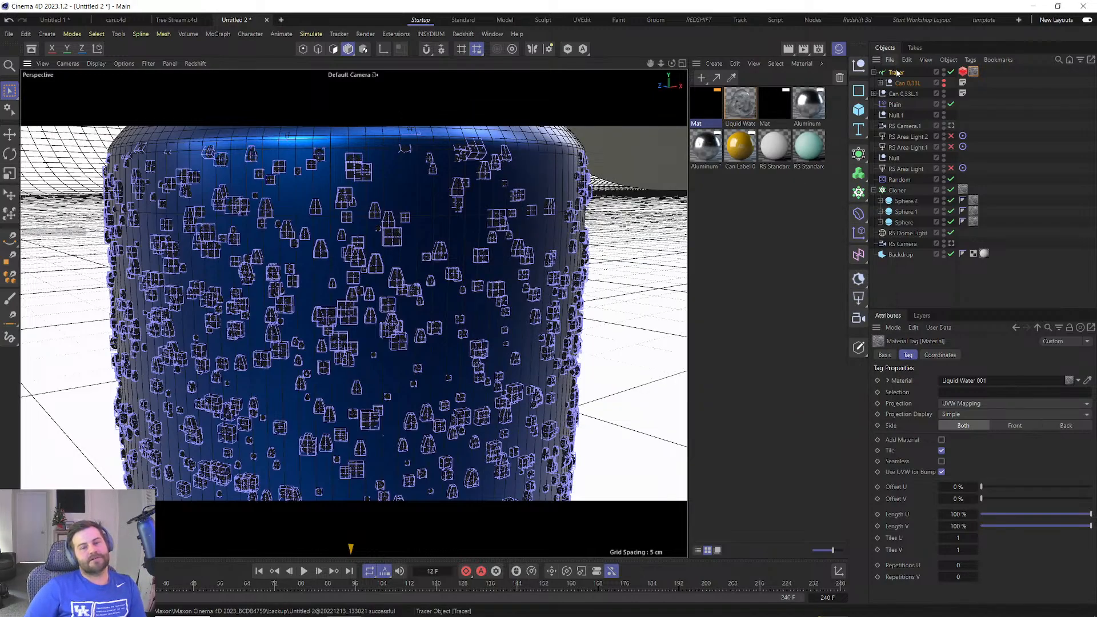
click(895, 72)
key(Delete)
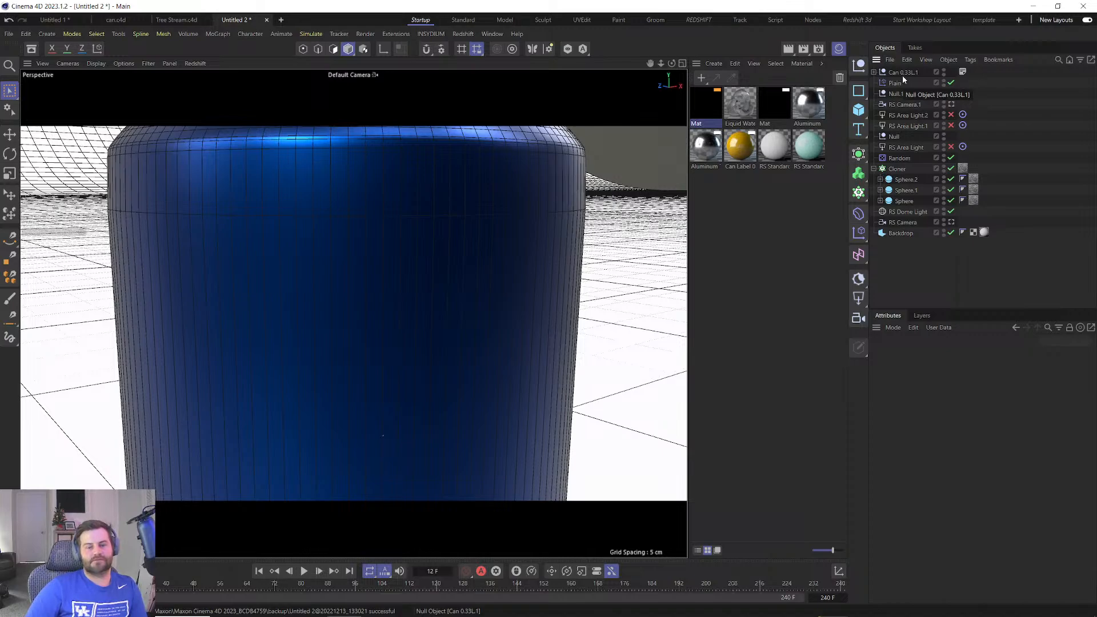
key(ctrl+z)
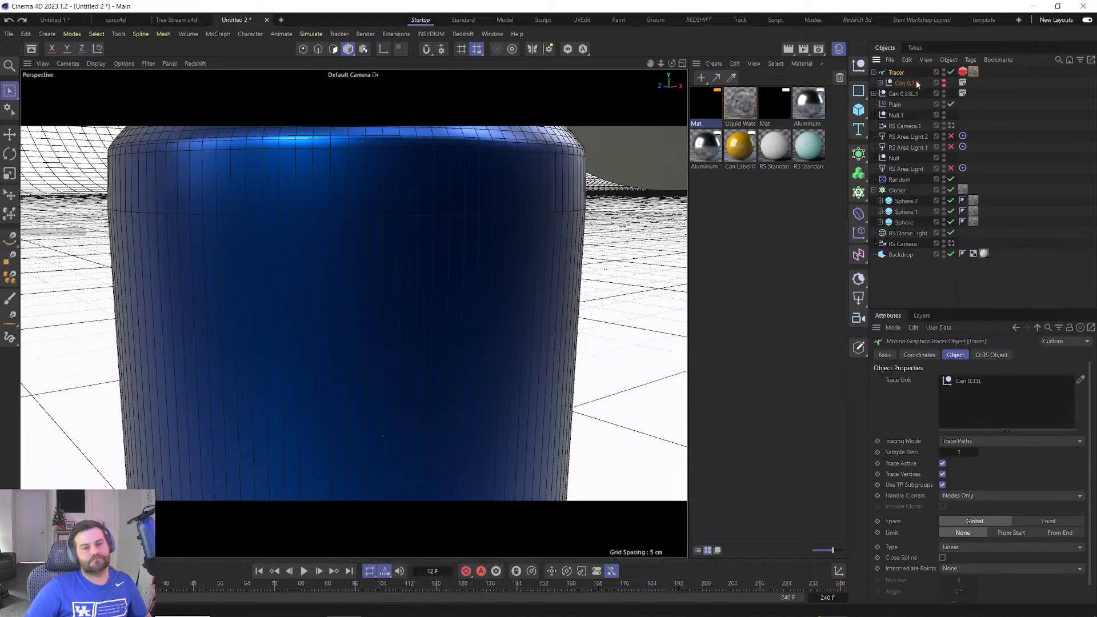
Move Can 0,33L out of the Tracer and unhide it, and delete the Tracer and Can 0,33L.1.
drag(903, 78, 900, 67)
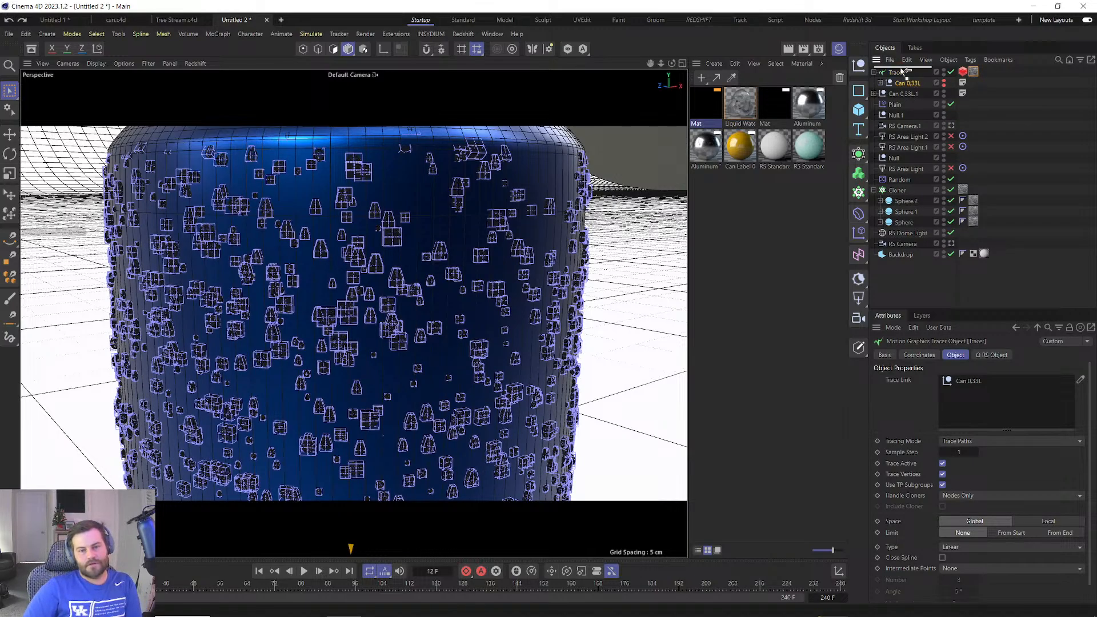
click(943, 71)
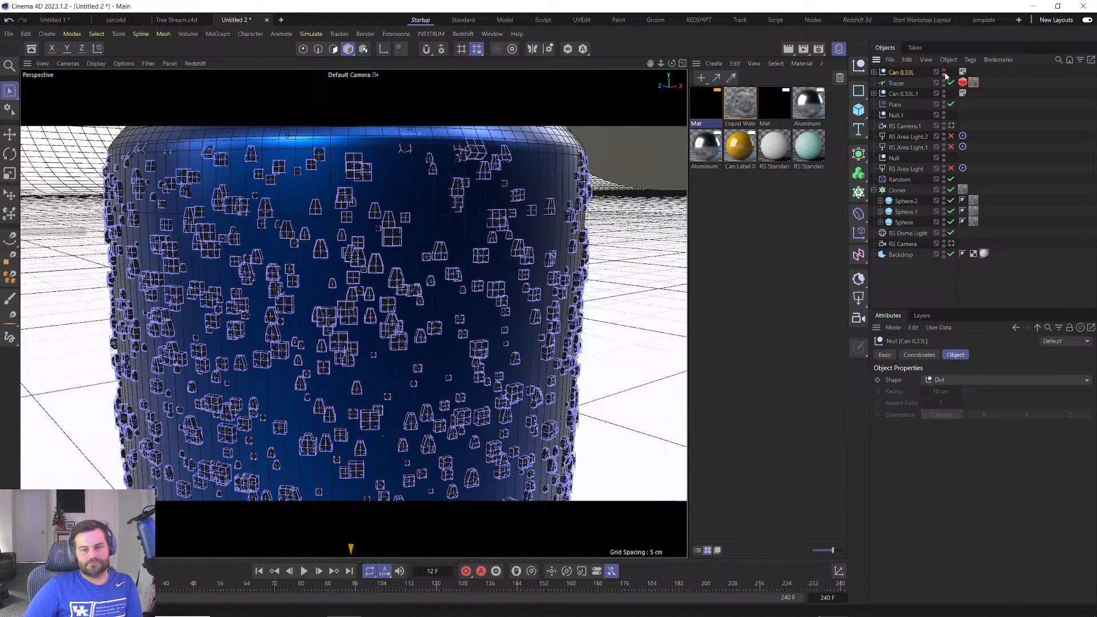
click(896, 84)
key(Delete)
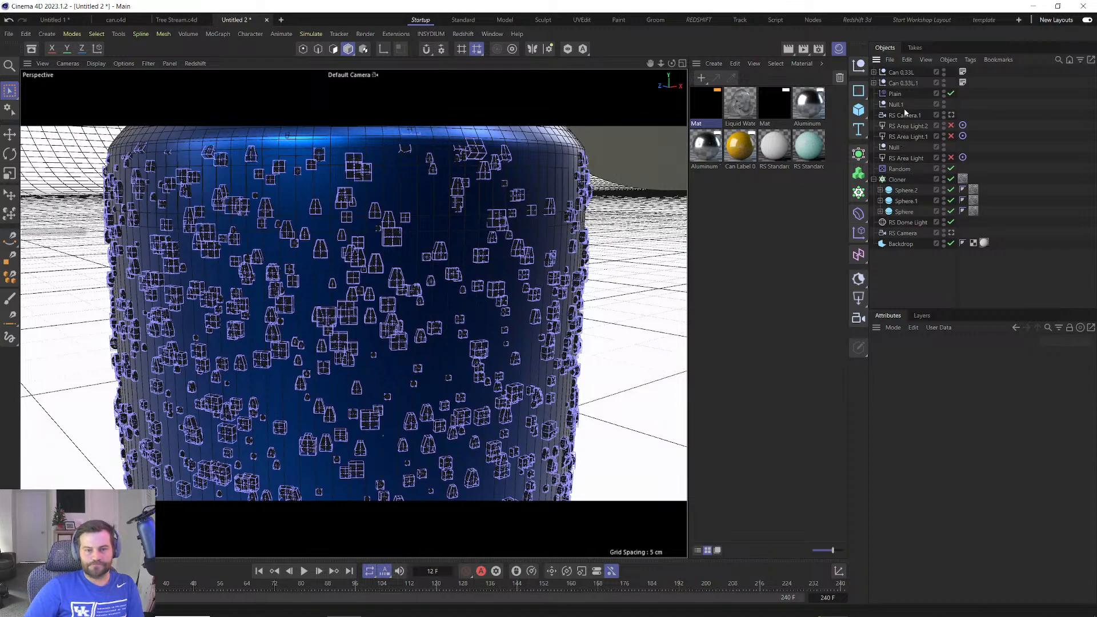
click(906, 84)
key(Delete)
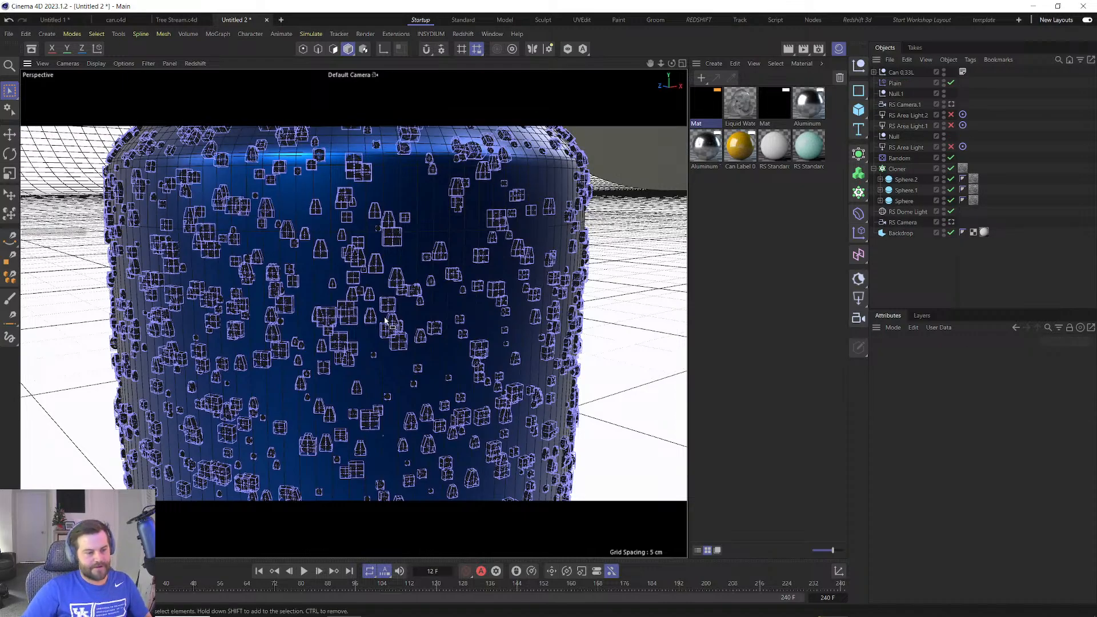
scroll(387, 322, down, 6)
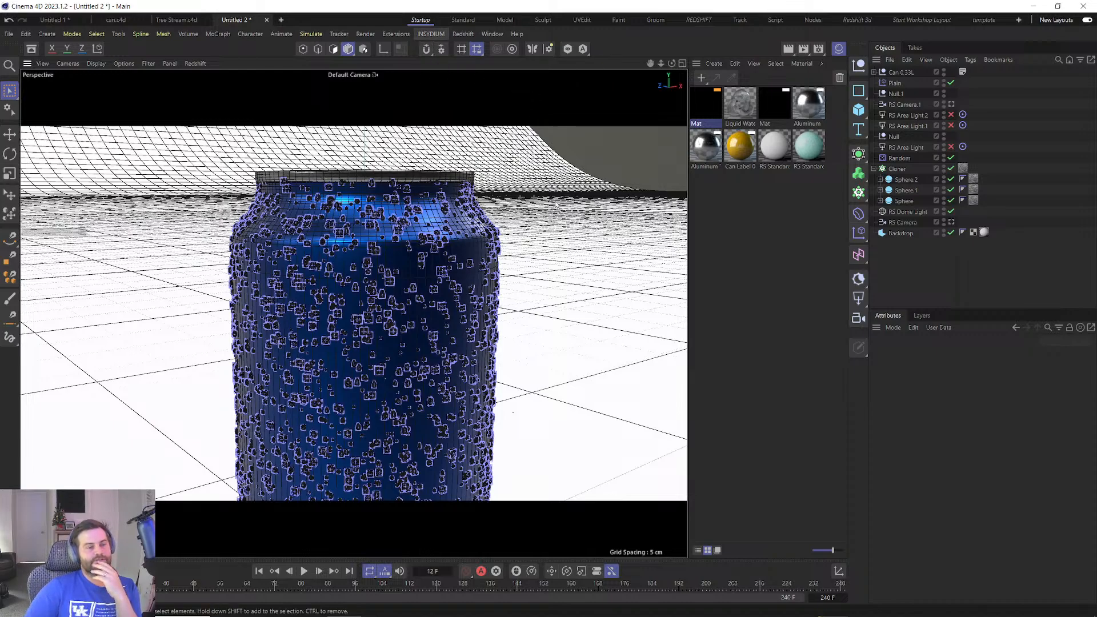
scroll(558, 312, down, 4)
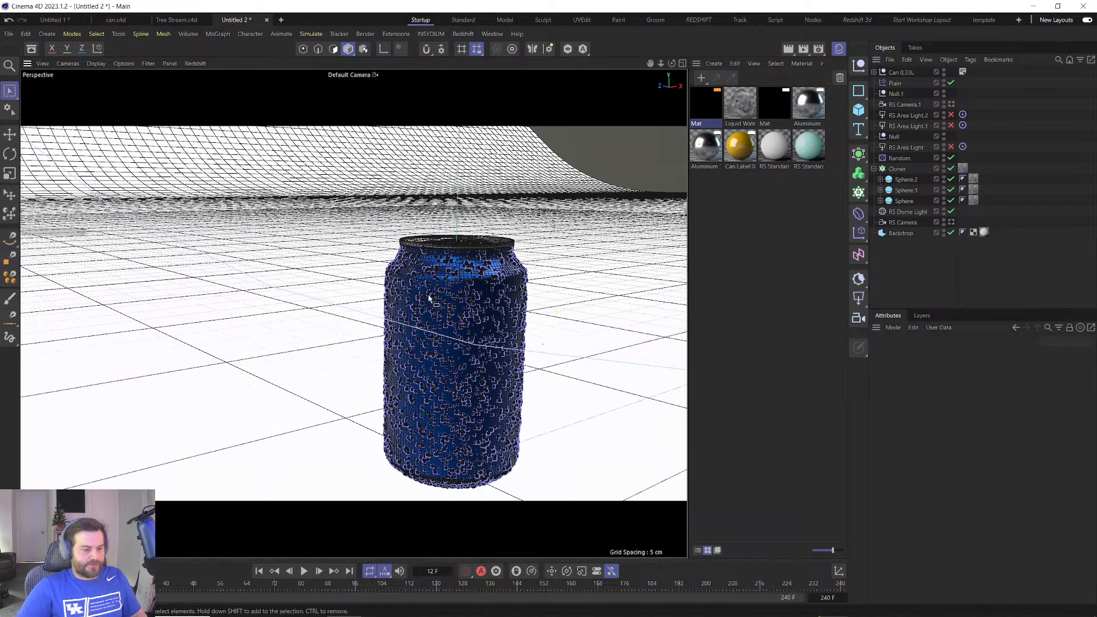
alt+middle_drag(428, 298, 252, 222)
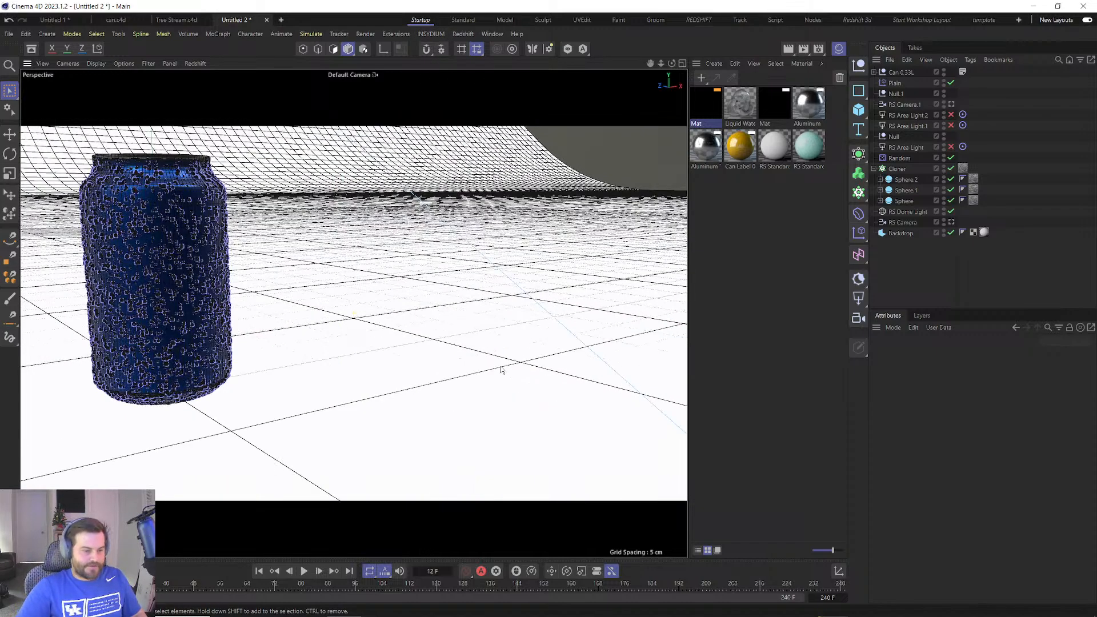
alt+drag(475, 391, 462, 417)
alt+drag(377, 325, 387, 309)
scroll(387, 310, up, 5)
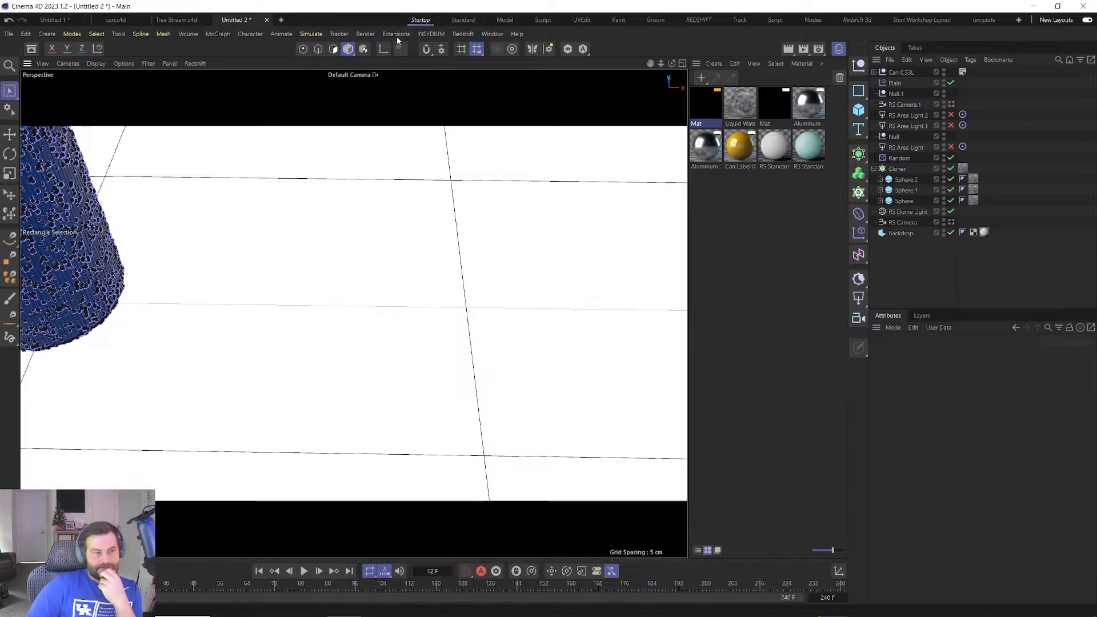
click(430, 34)
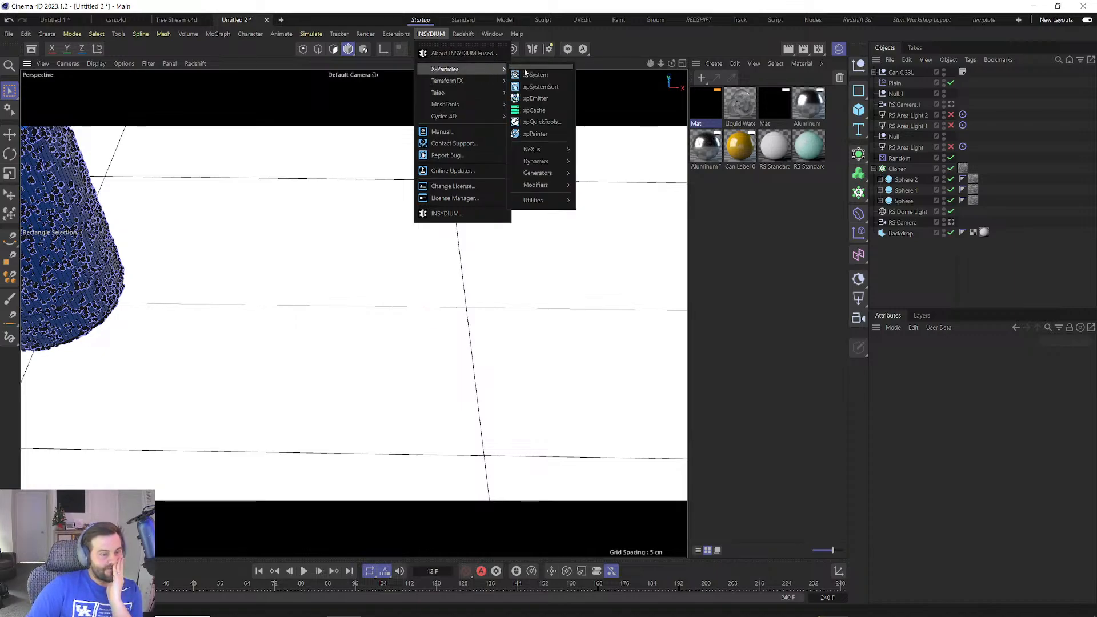
mouse_move(463, 110)
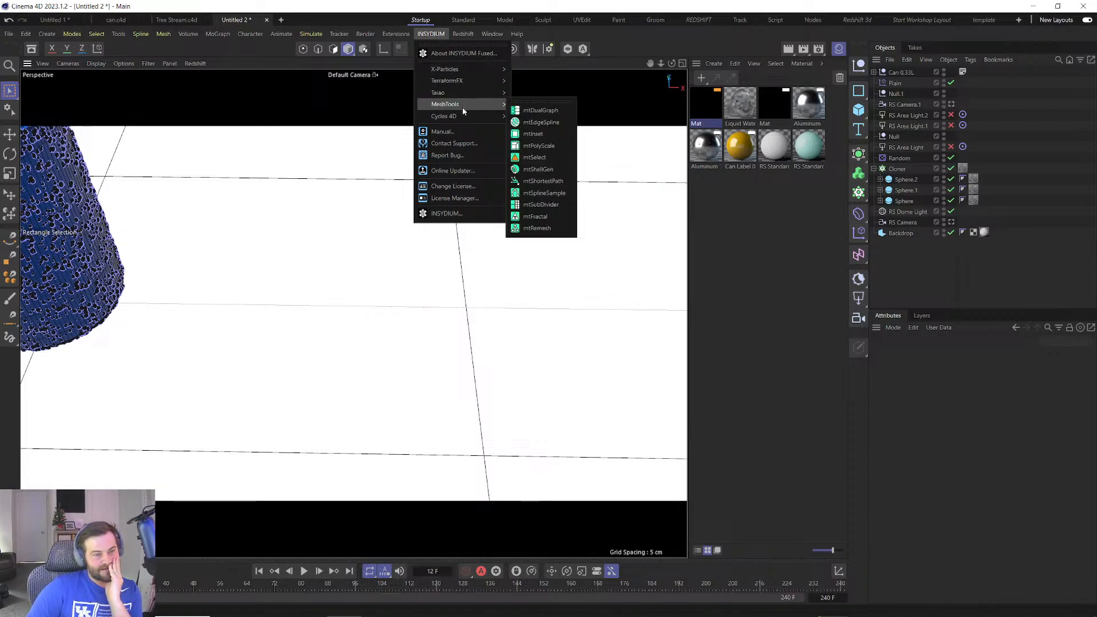
click(737, 358)
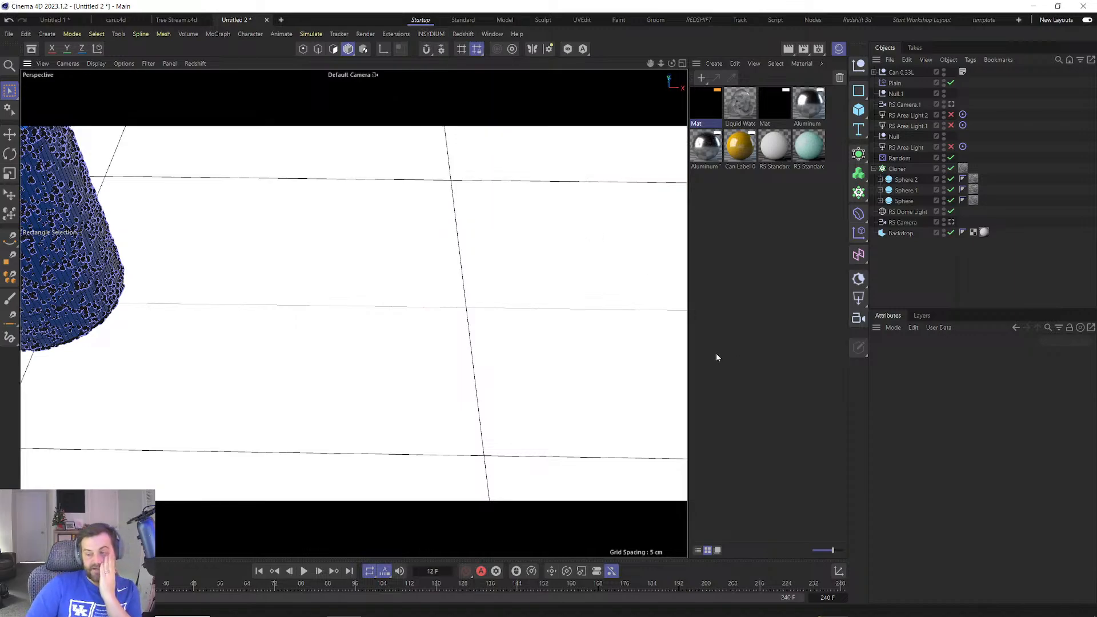
Disable the Cloner so the can shows without its droplets.
alt+middle_drag(245, 317, 301, 357)
scroll(302, 357, up, 4)
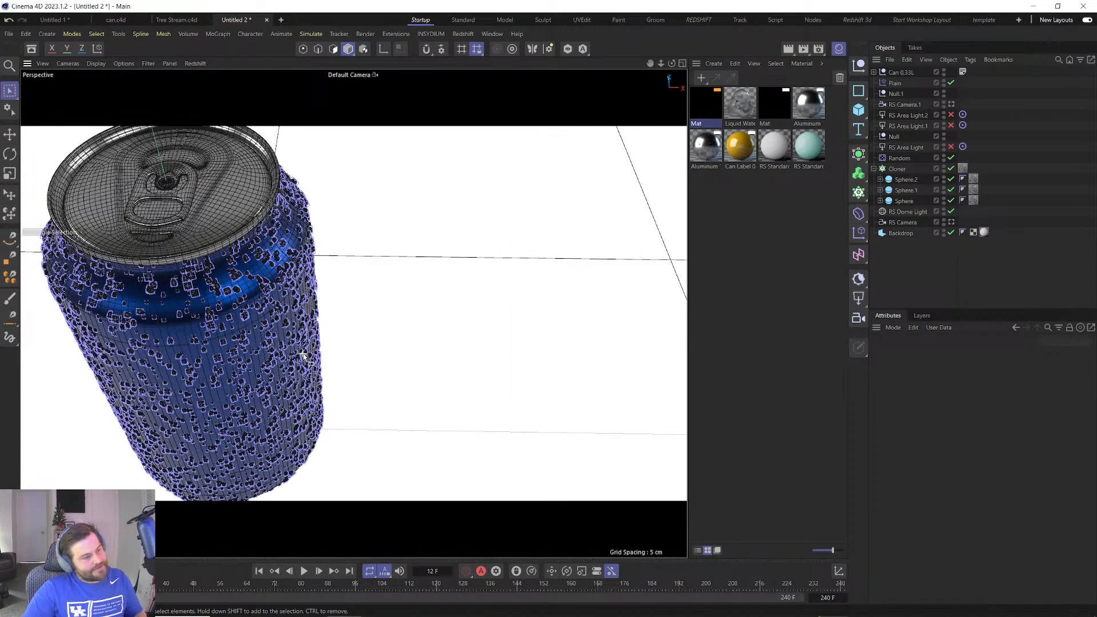
scroll(303, 357, up, 2)
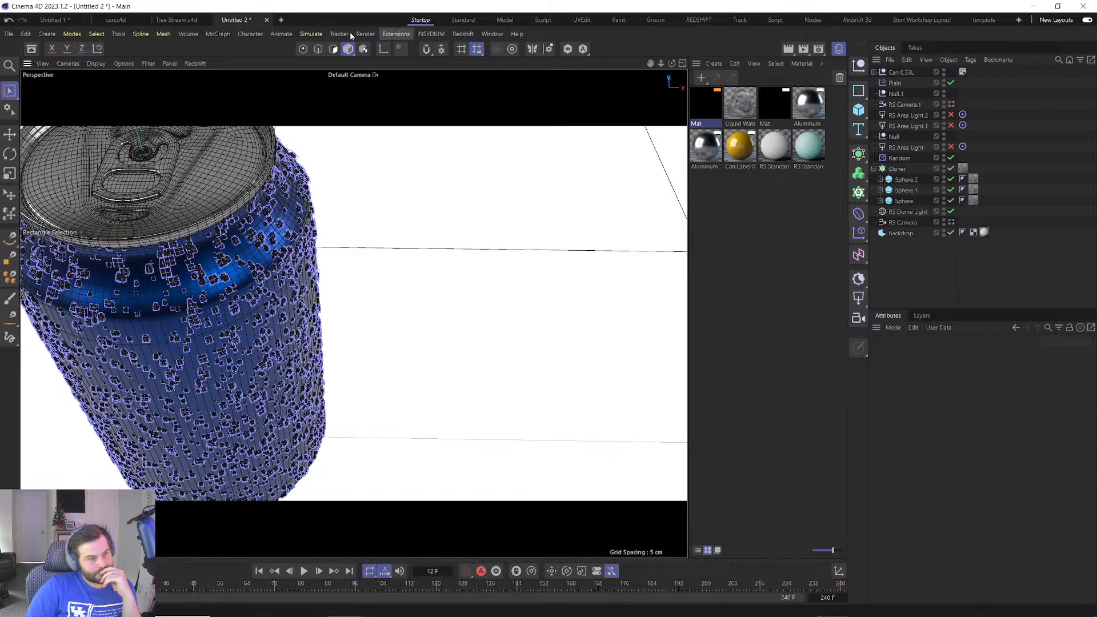
click(950, 168)
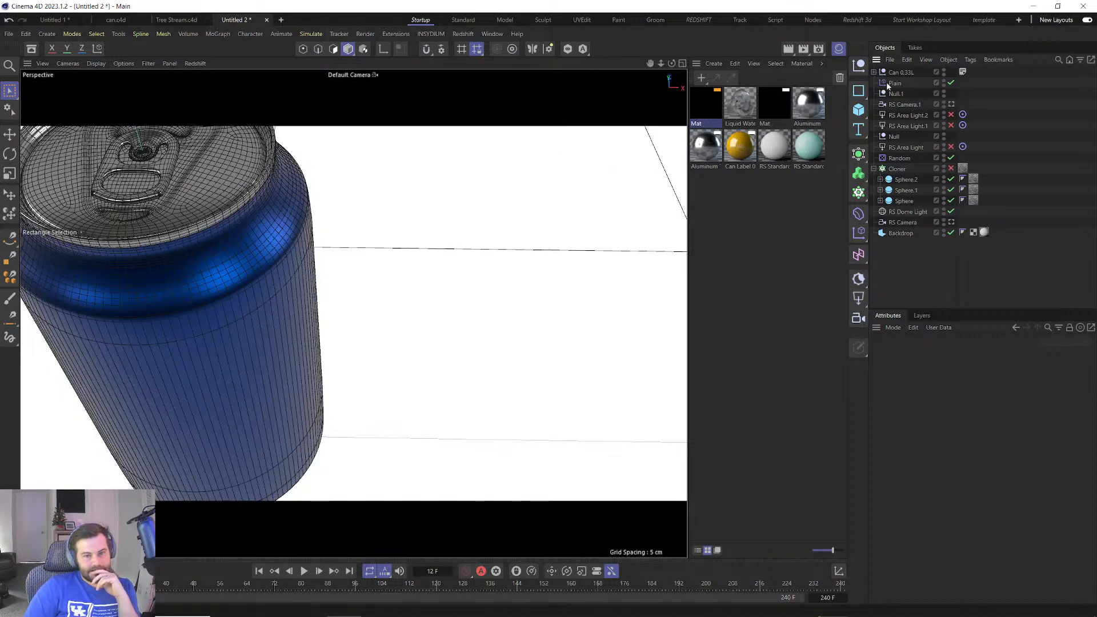
click(858, 110)
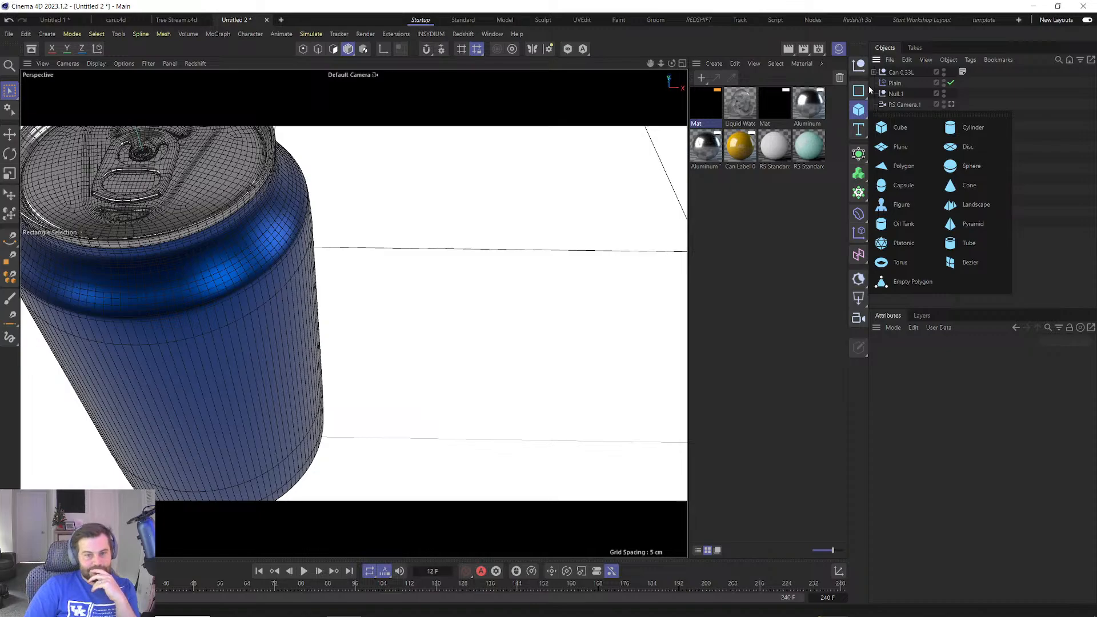
Add a particle Emitter and move it out beside the can, raised above the floor origin.
click(311, 34)
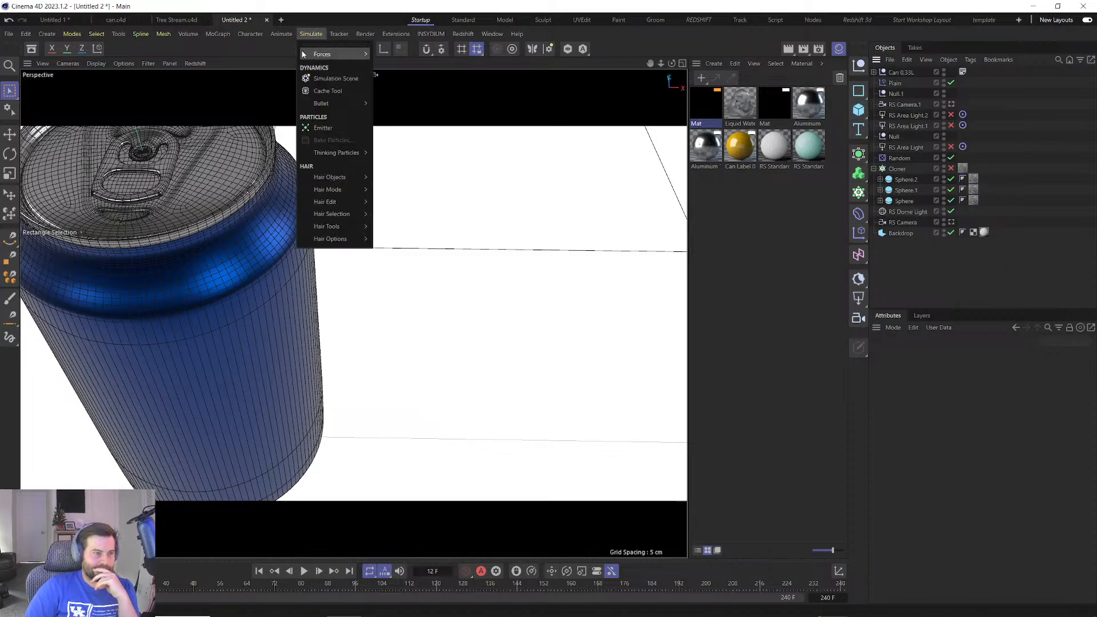
click(323, 128)
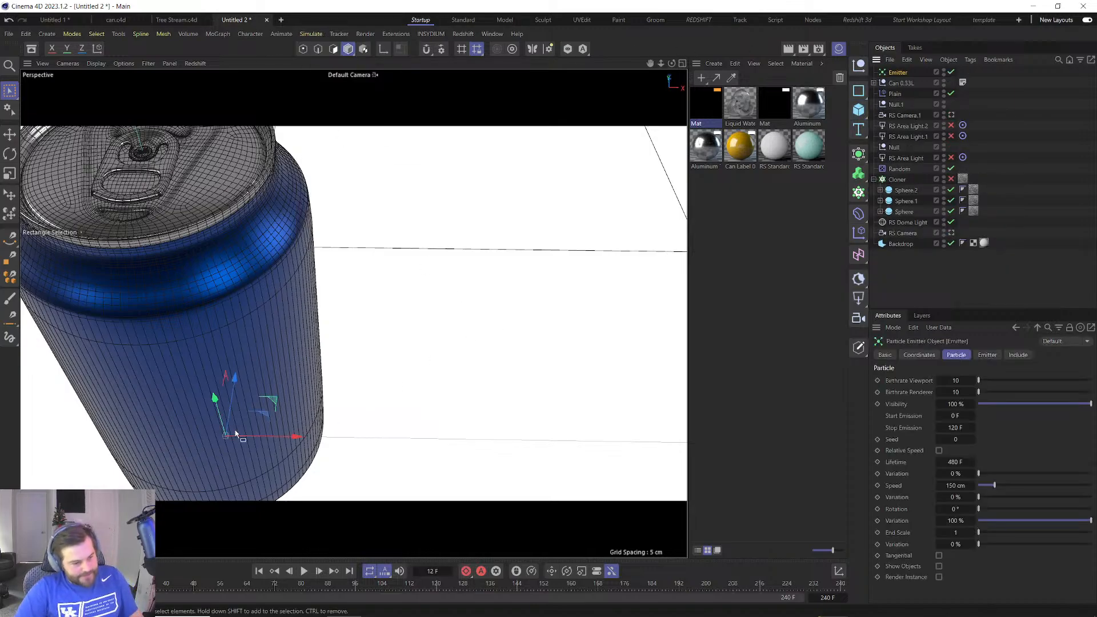
drag(290, 436, 506, 440)
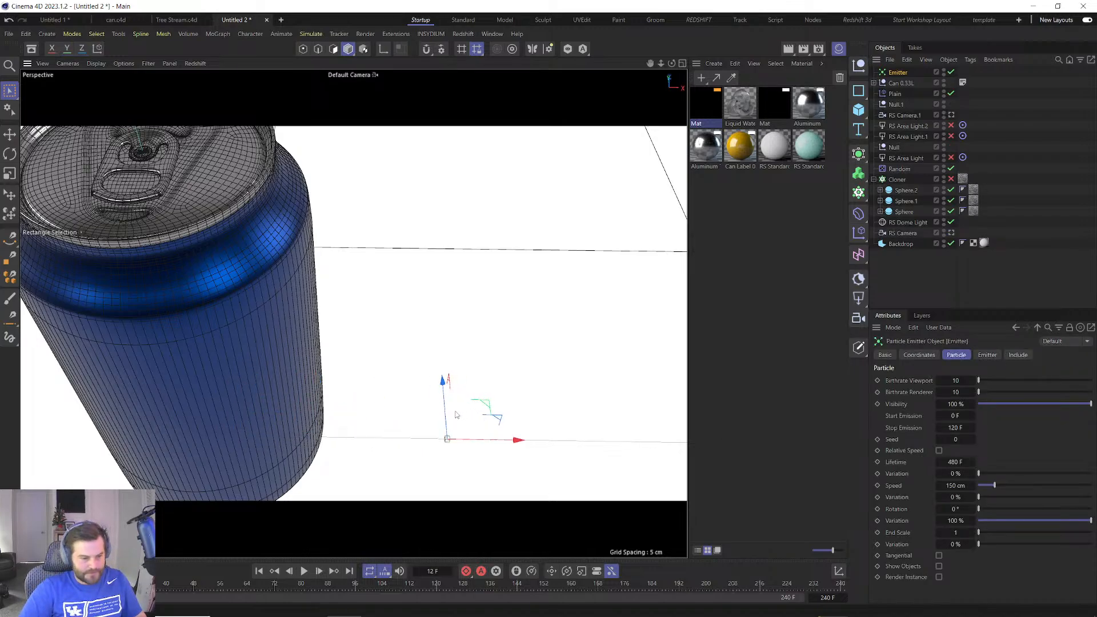
drag(455, 411, 469, 349)
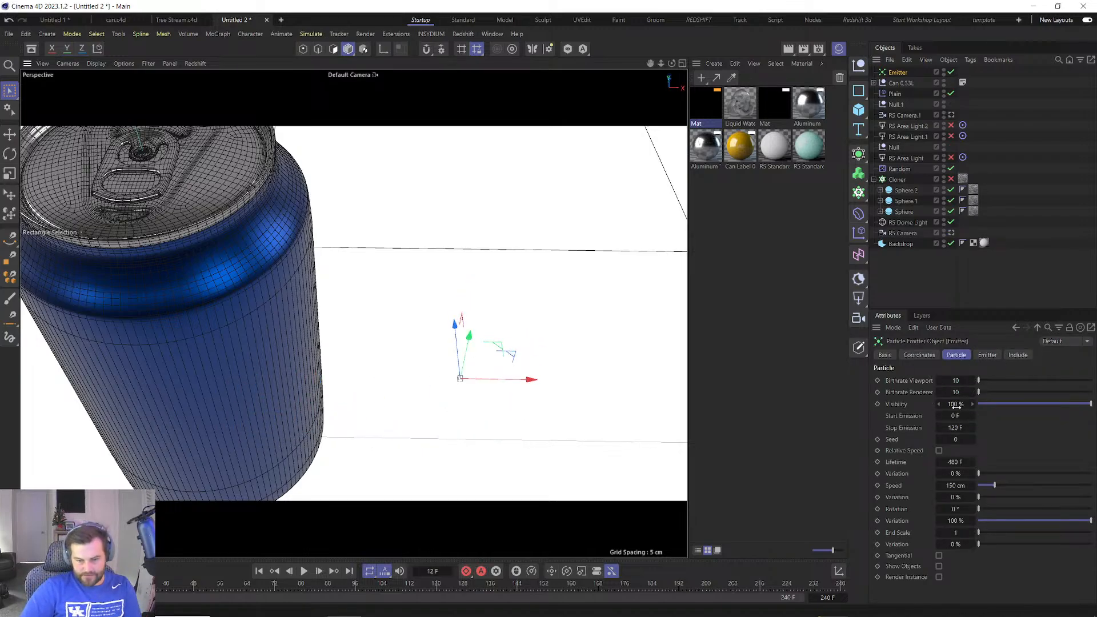
Set the emitter's X-Size and Y-Size to 2 cm each.
click(987, 354)
click(951, 403)
text(2)
key(Return)
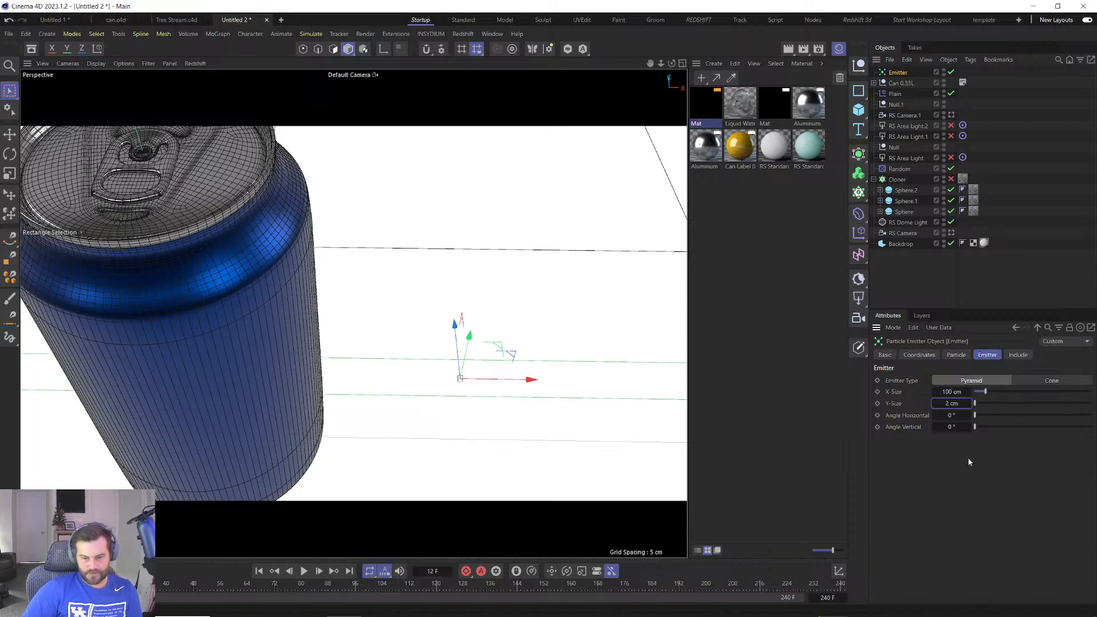
click(951, 392)
text(2)
key(Return)
Set the emitter's viewport and renderer birthrates to 1 each.
click(957, 355)
click(956, 382)
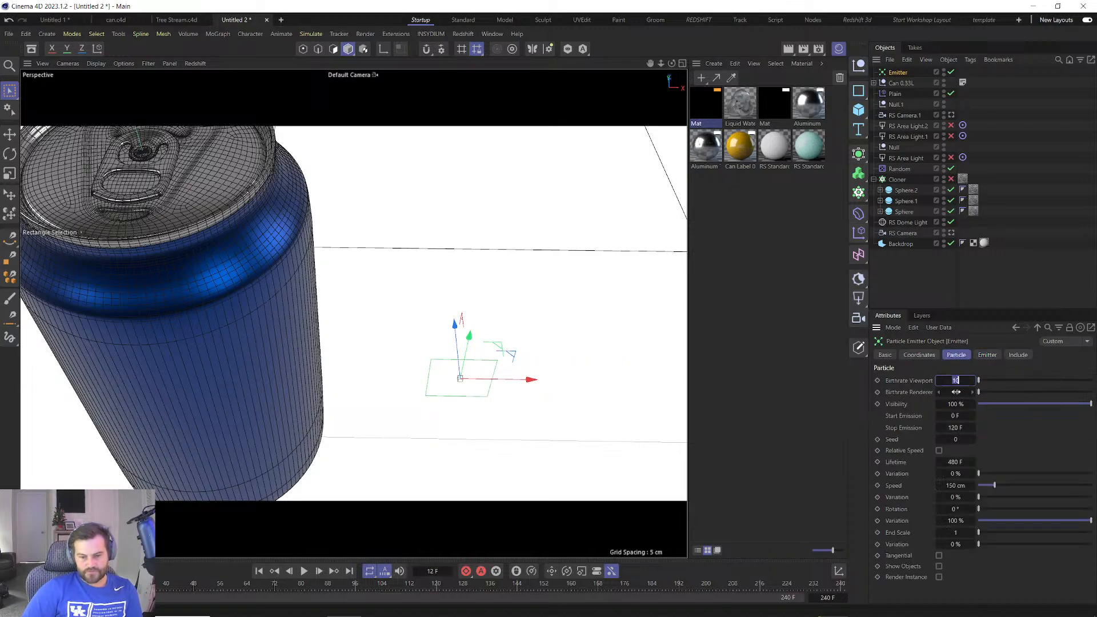
text(1)
key(Tab)
text(1)
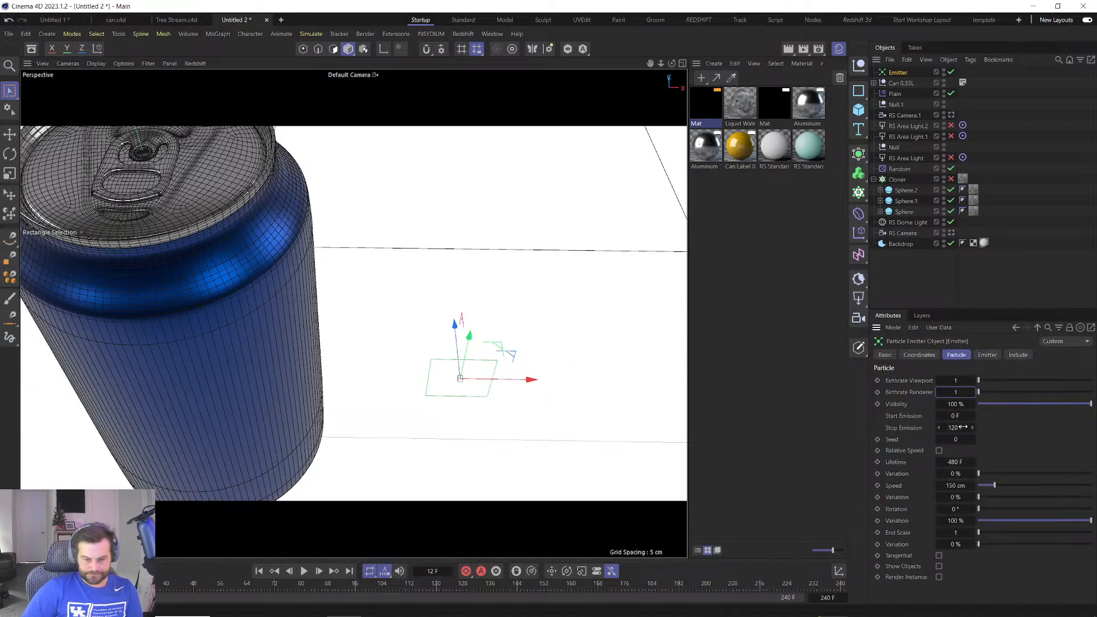
Set the emitter's lifetime variation to 28 %, speed variation to 23 % and rotation to 82°, keeping the end scale at 1.
click(1009, 474)
click(1004, 497)
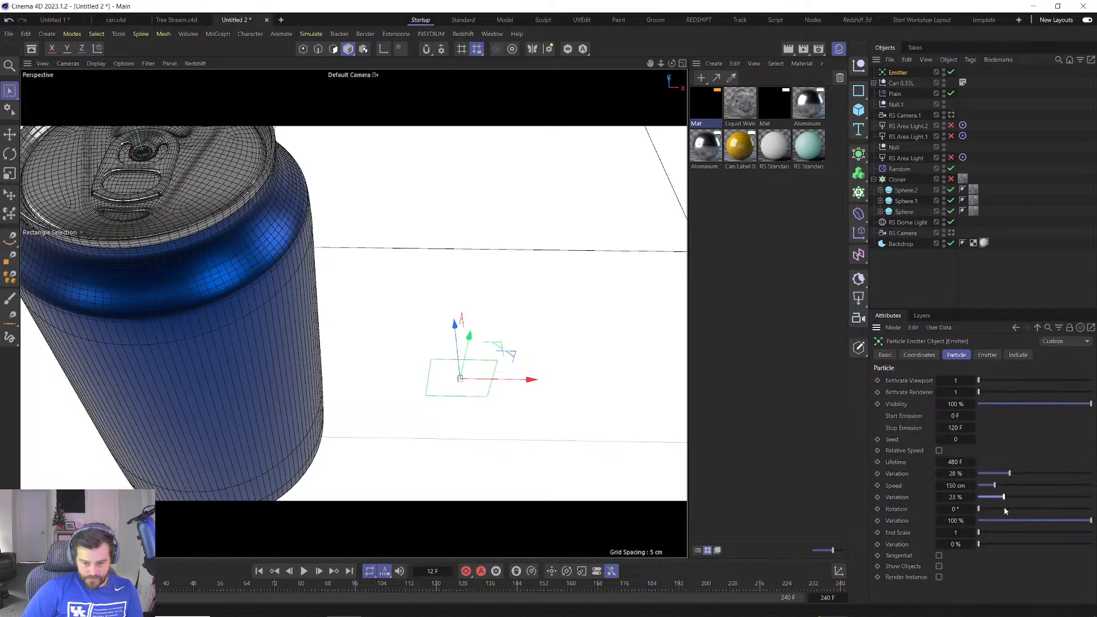
click(1004, 509)
click(1004, 533)
drag(1002, 533, 971, 536)
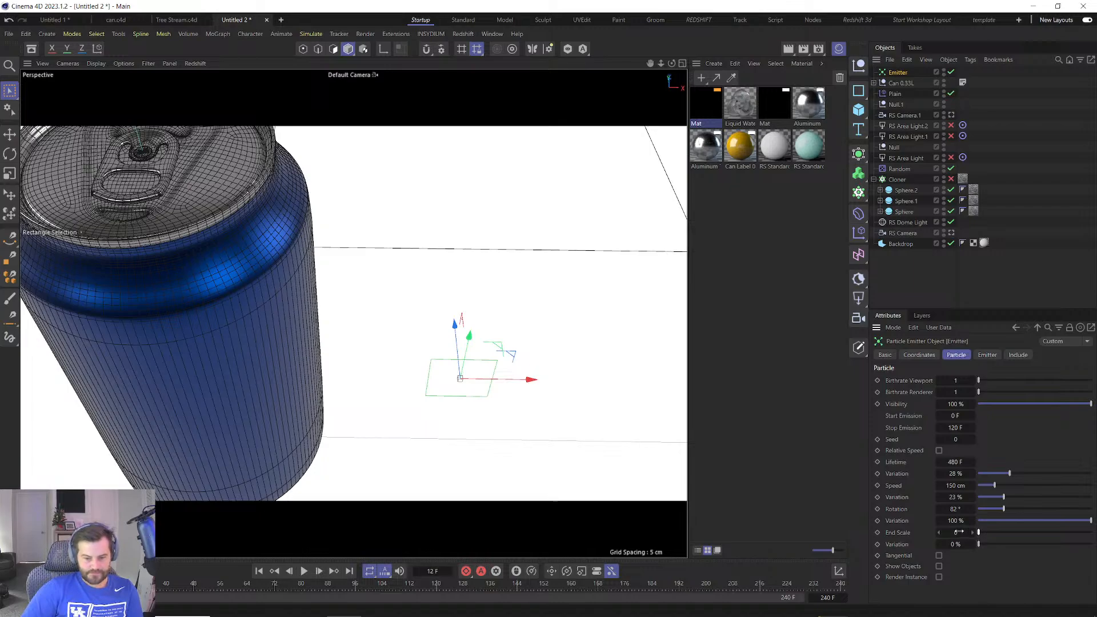
double_click(968, 533)
text(1)
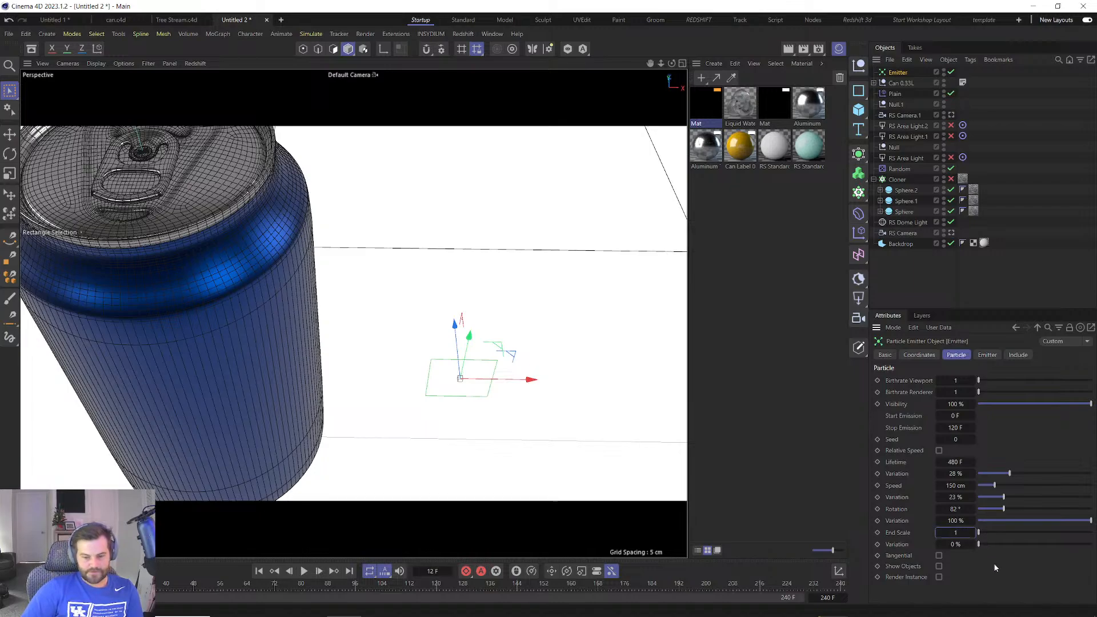
Enable Show Objects and Render Instance on the emitter, and nest a new Sphere under it.
click(939, 566)
click(938, 577)
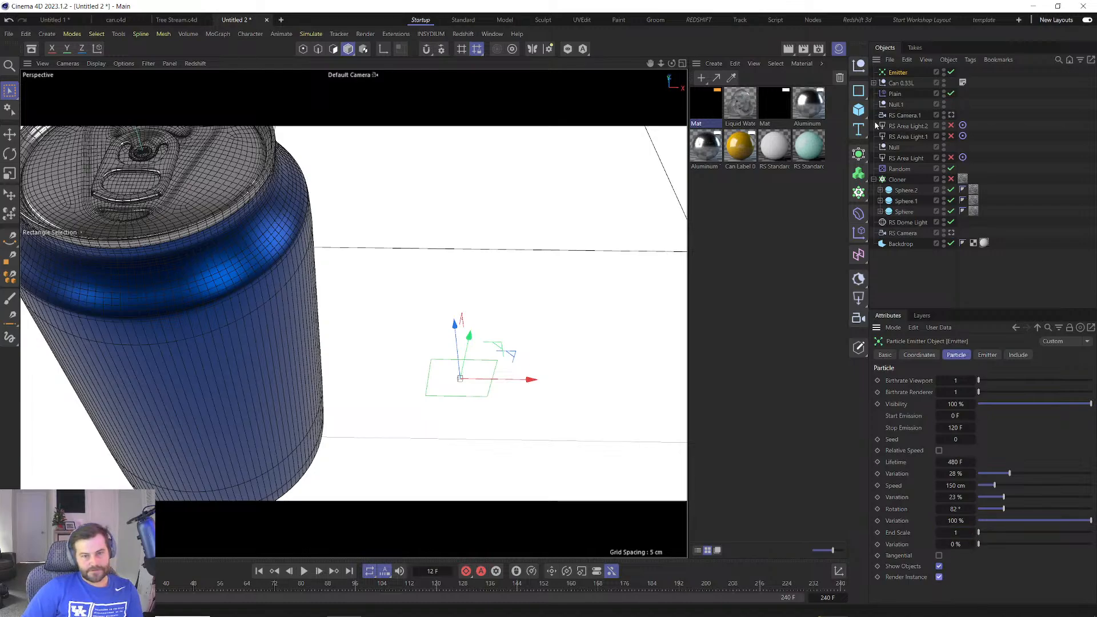
click(858, 109)
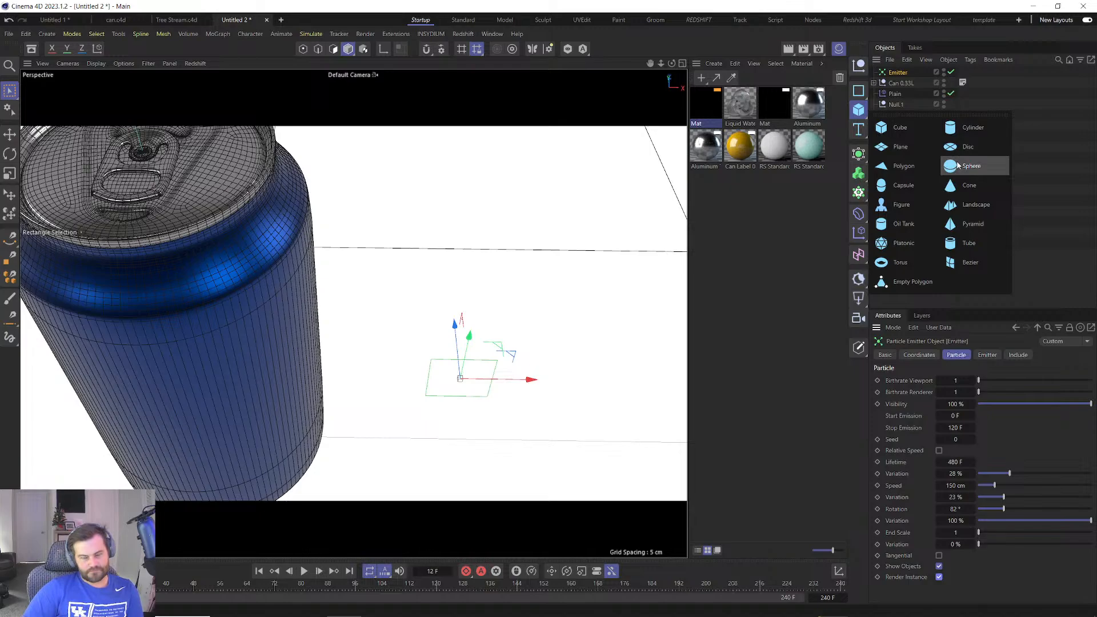
click(965, 165)
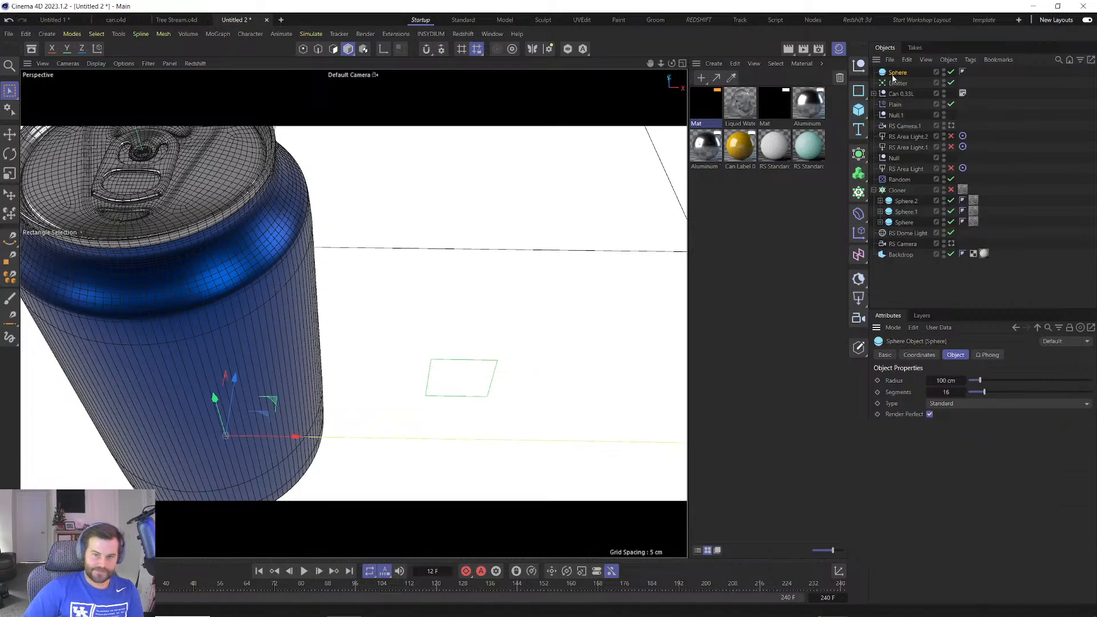
drag(894, 74, 897, 83)
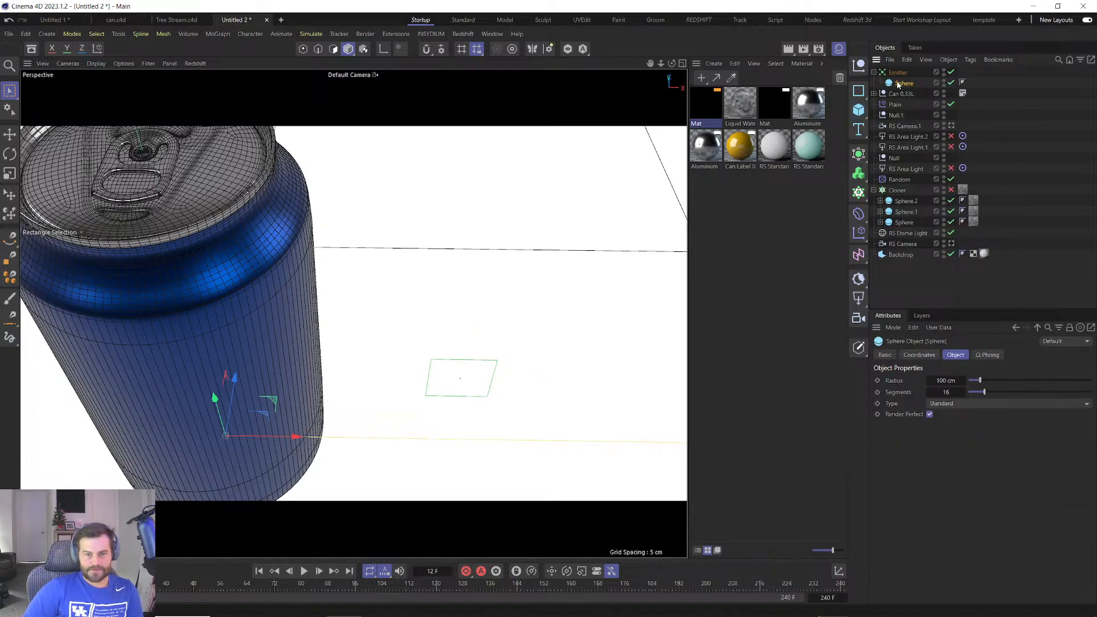
Set the nested sphere's radius to 0.2 cm and its type to Hexahedron.
click(939, 384)
text(0.2)
key(Return)
click(952, 403)
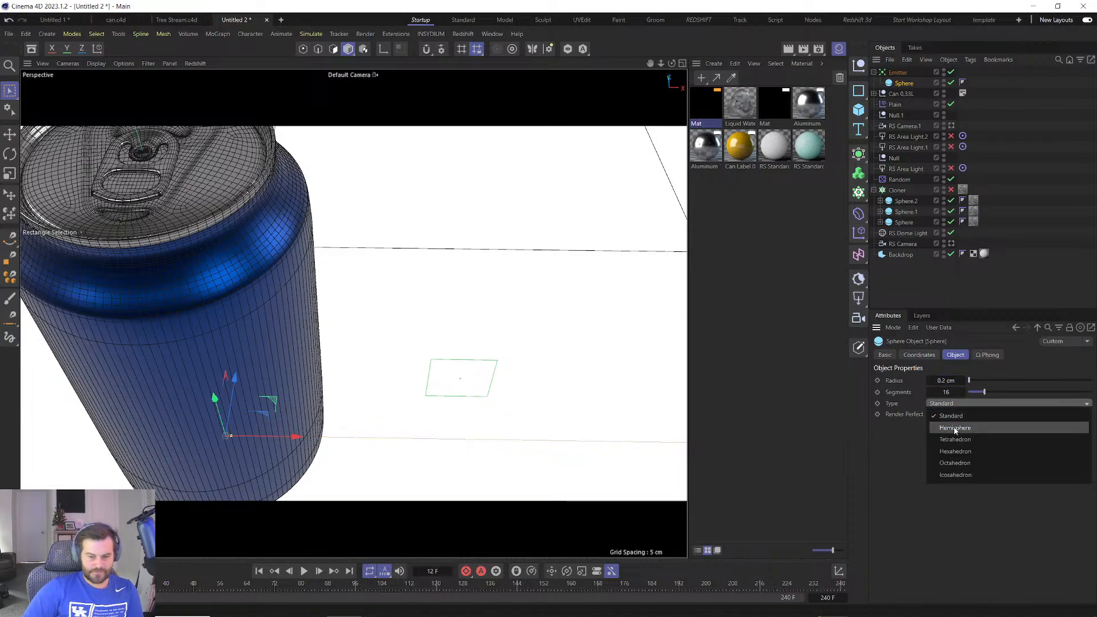
click(954, 451)
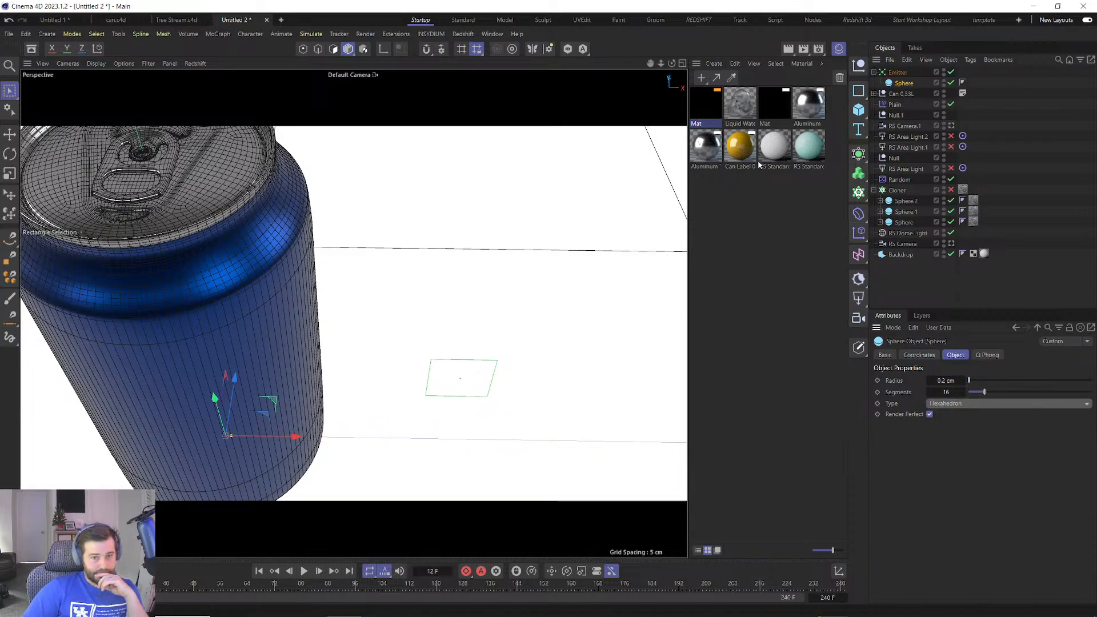
Set the emitter's particle speed to 2 cm and play the animation to check the emission.
click(303, 571)
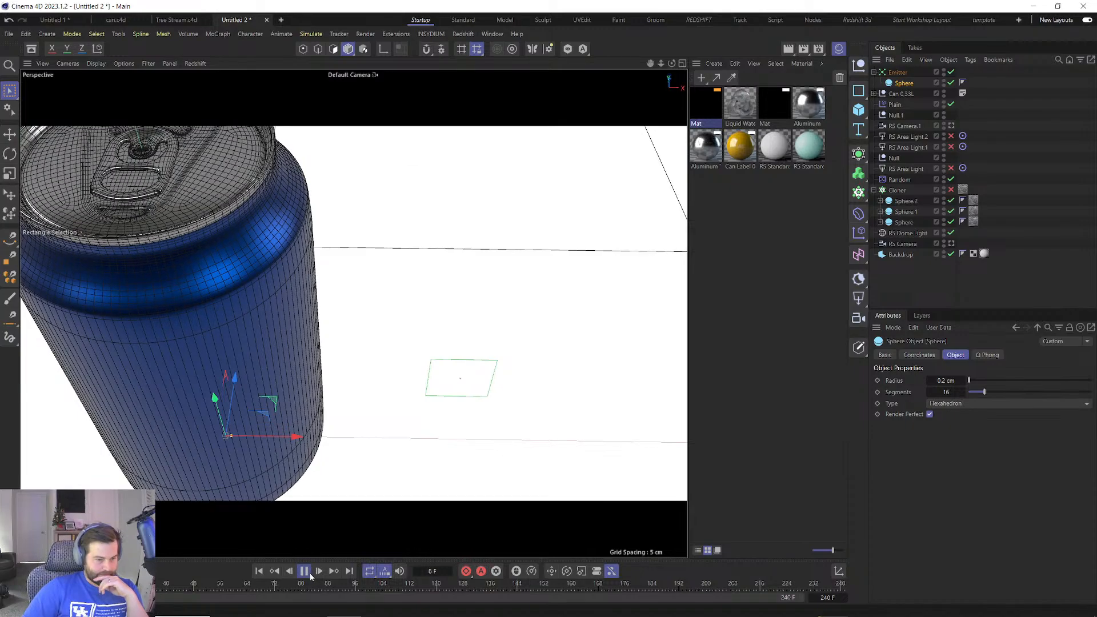
click(309, 573)
click(898, 74)
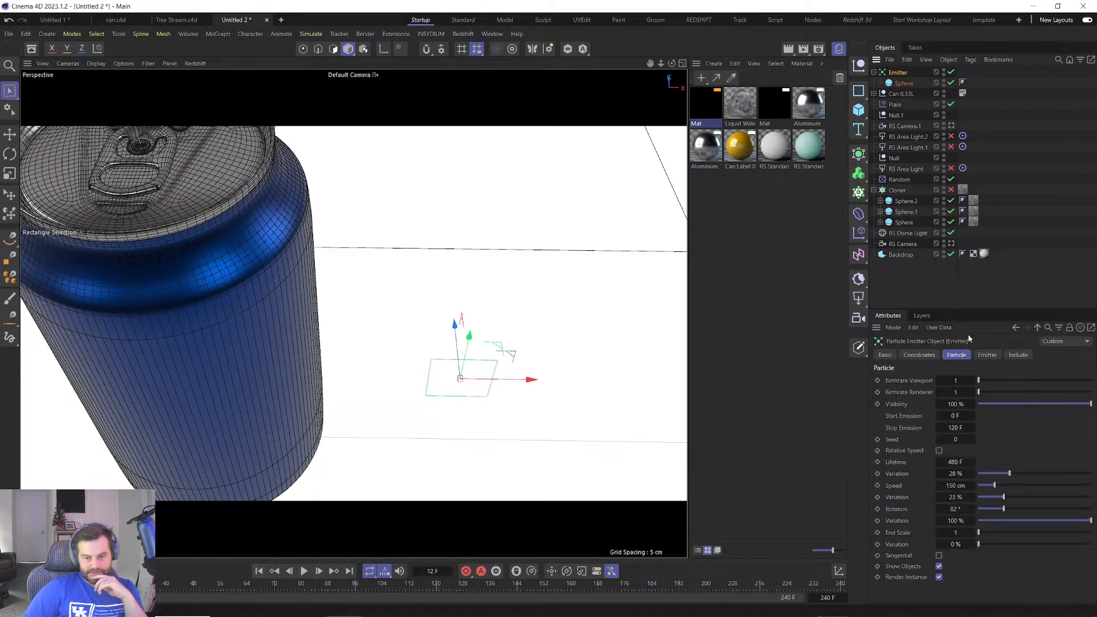
click(955, 485)
text(2)
key(Return)
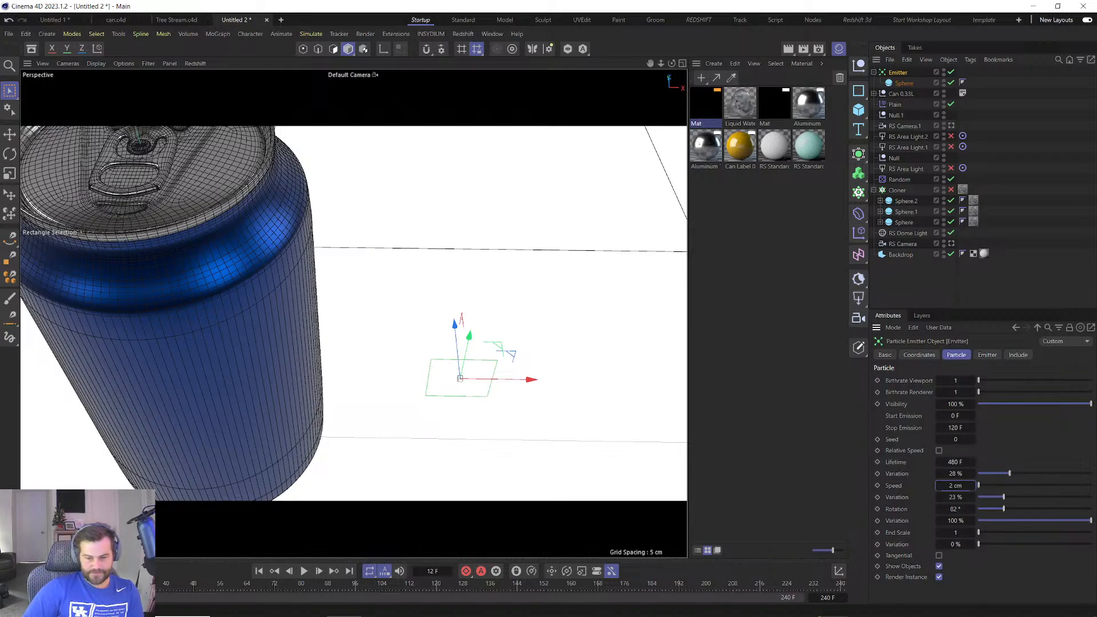
click(304, 571)
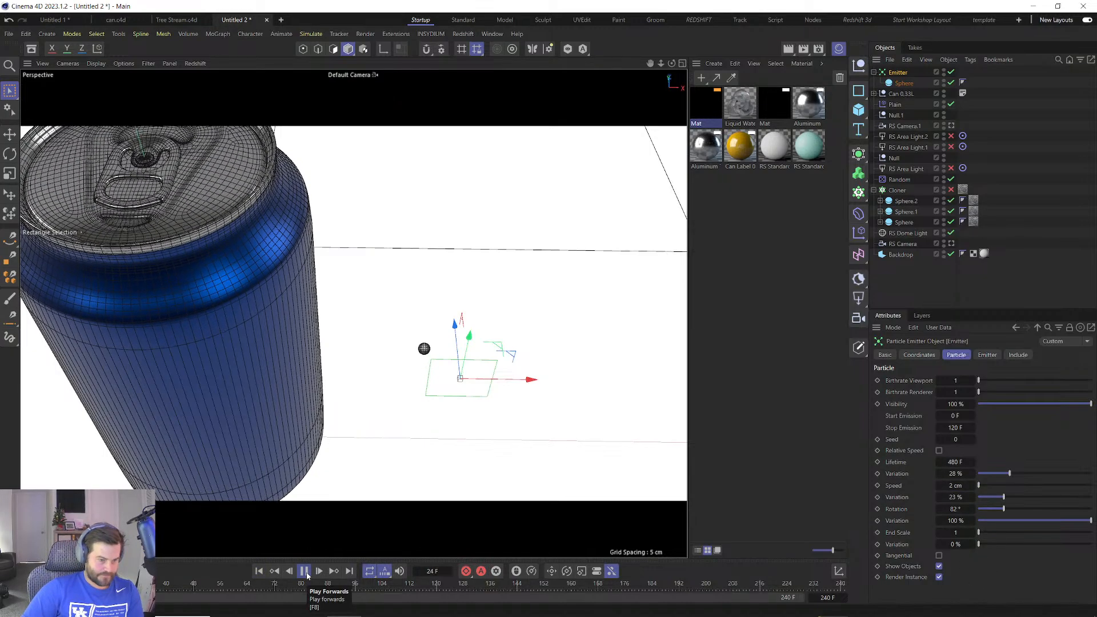
key(F8)
Add a Turbulence force to the scene, play the particle animation briefly and rewind it.
click(219, 35)
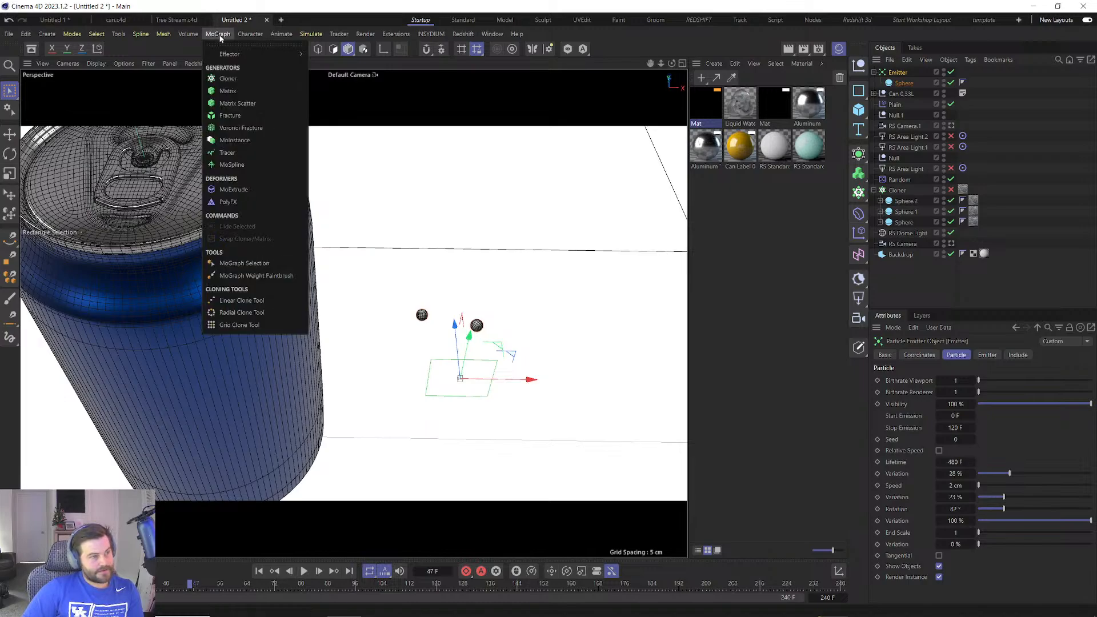
mouse_move(310, 34)
mouse_move(322, 54)
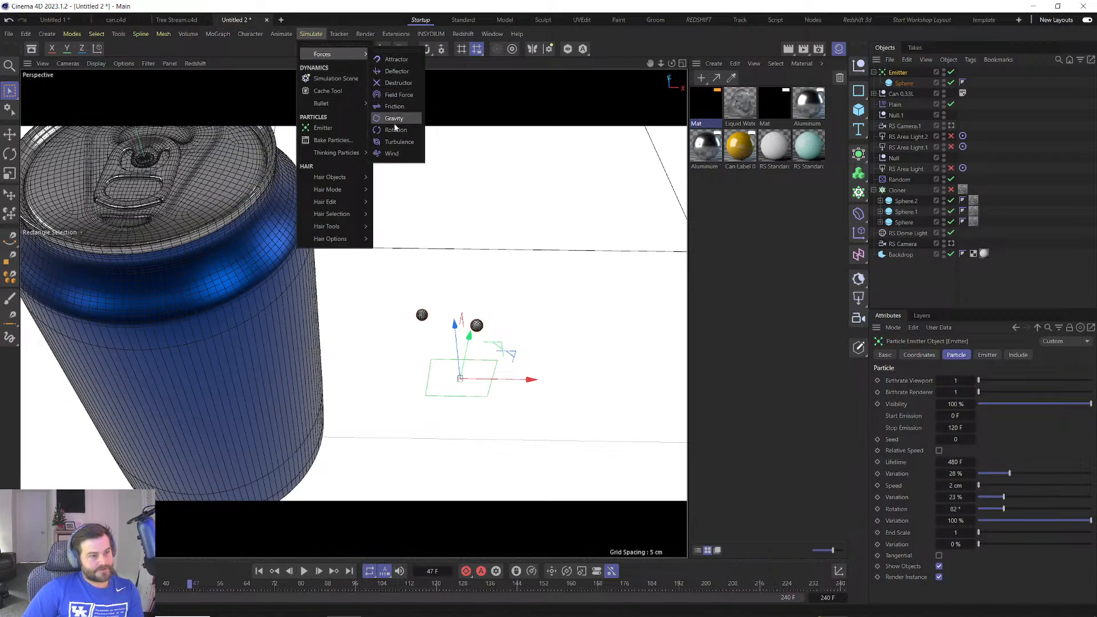
click(398, 142)
click(304, 571)
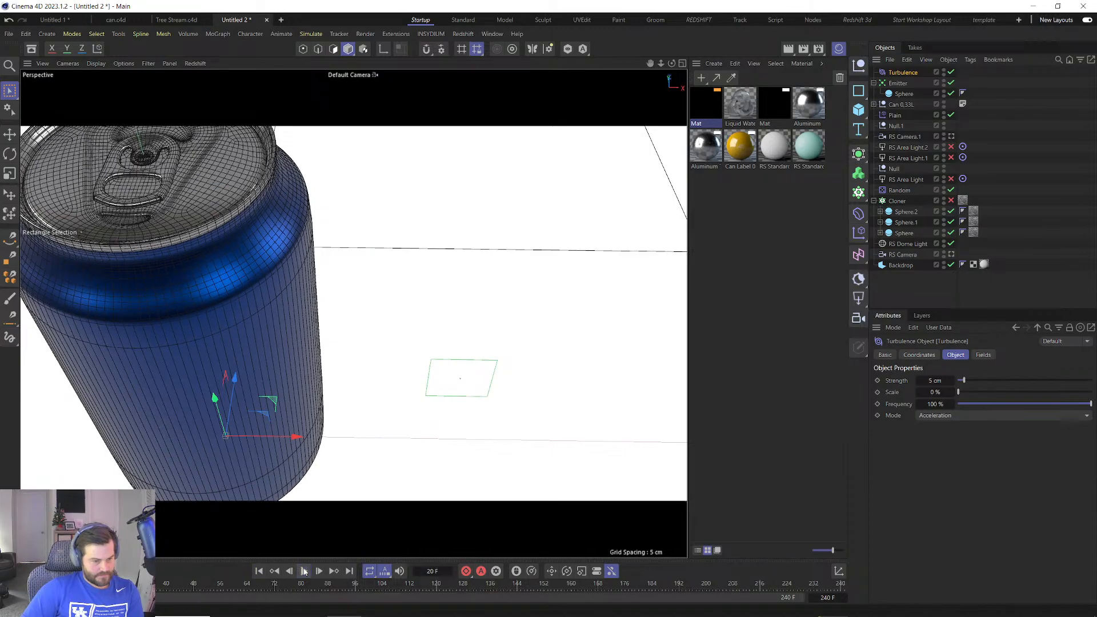
click(304, 572)
click(259, 572)
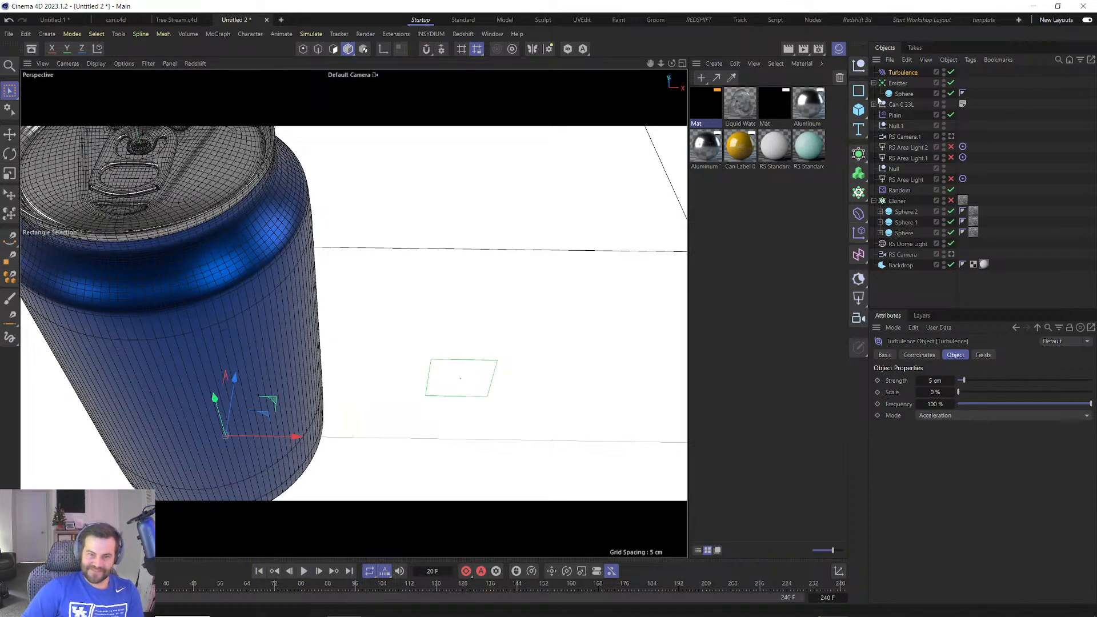
Switch the turbulence mode to Force with strength 1.4 cm, scale 20.92 % and frequency 18.53 %, and preview the particles.
click(936, 416)
click(937, 441)
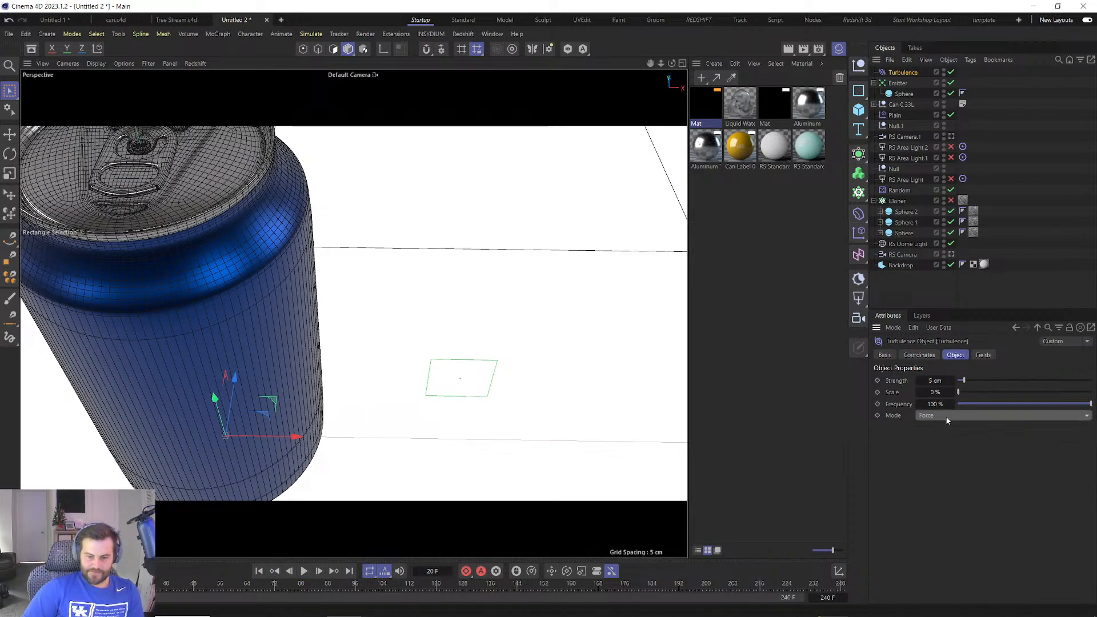
drag(970, 404, 958, 381)
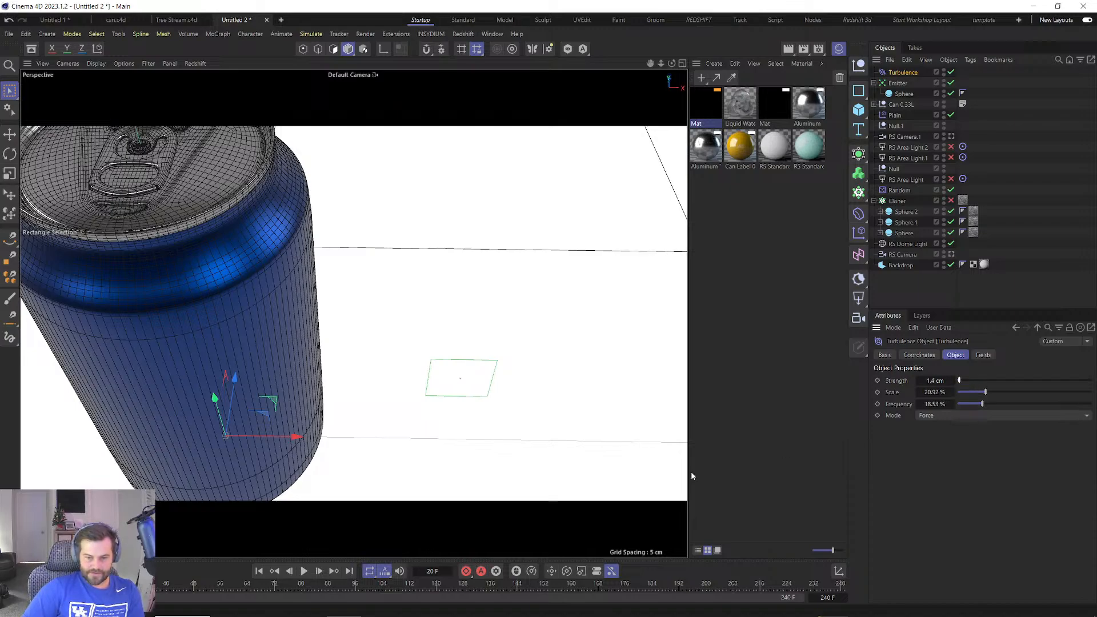
click(305, 571)
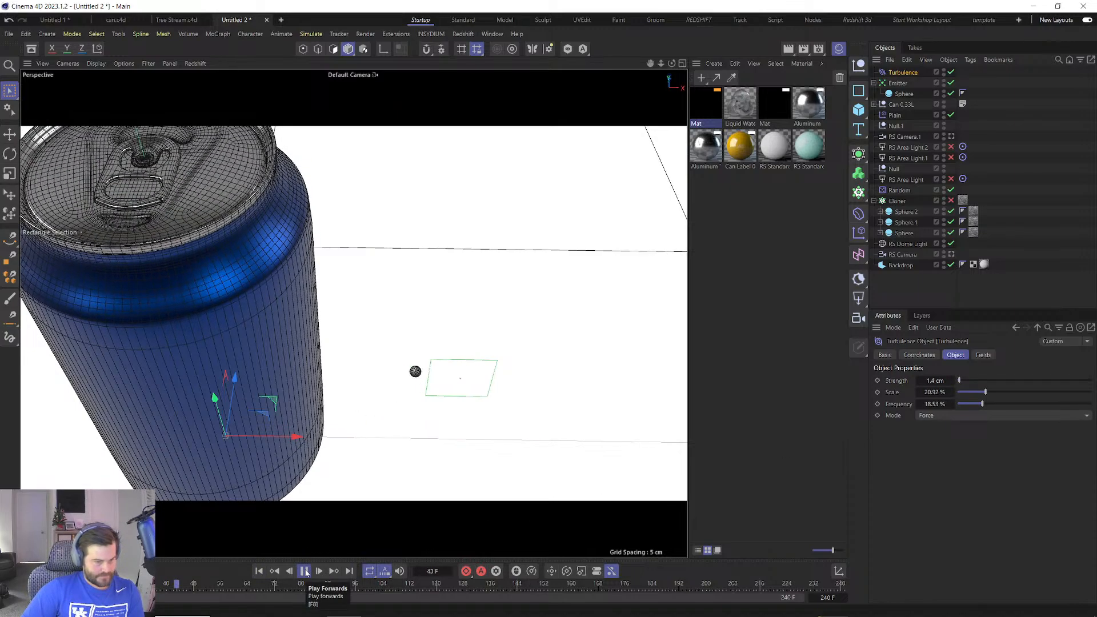
click(305, 571)
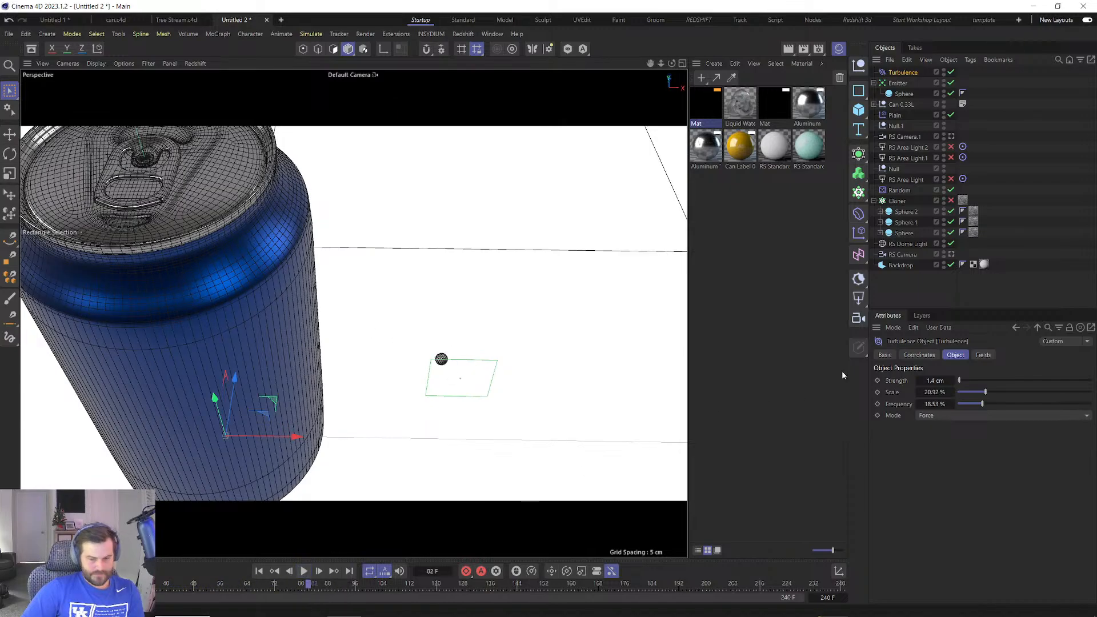
Reduce the turbulence strength to 0.2 cm and replay the particle animation from the start.
double_click(934, 380)
text(0.2)
key(Return)
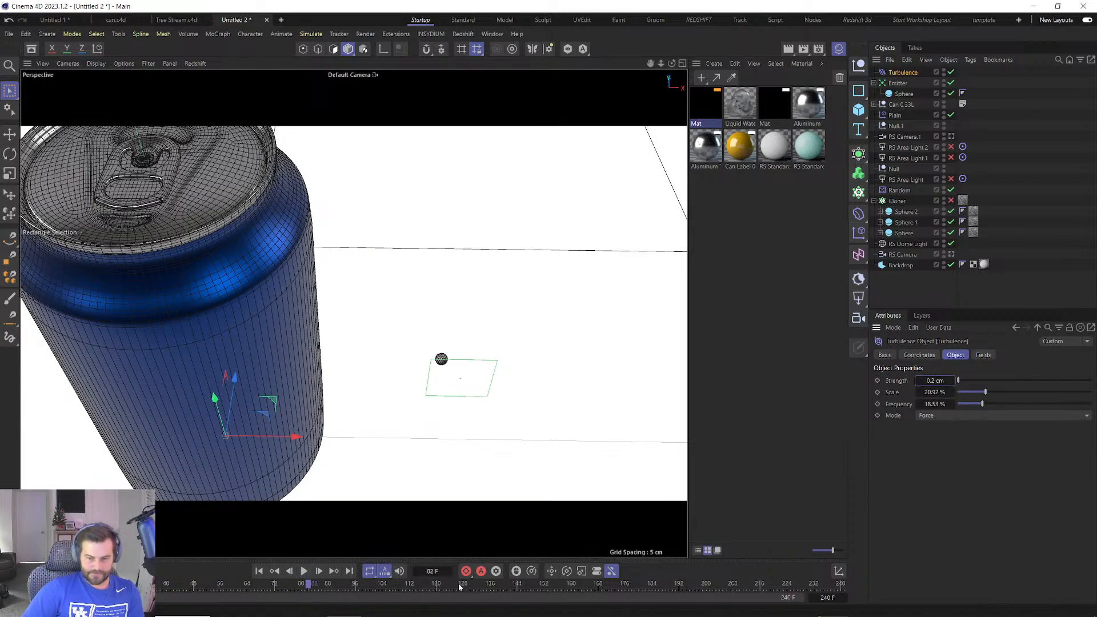
click(258, 571)
click(304, 571)
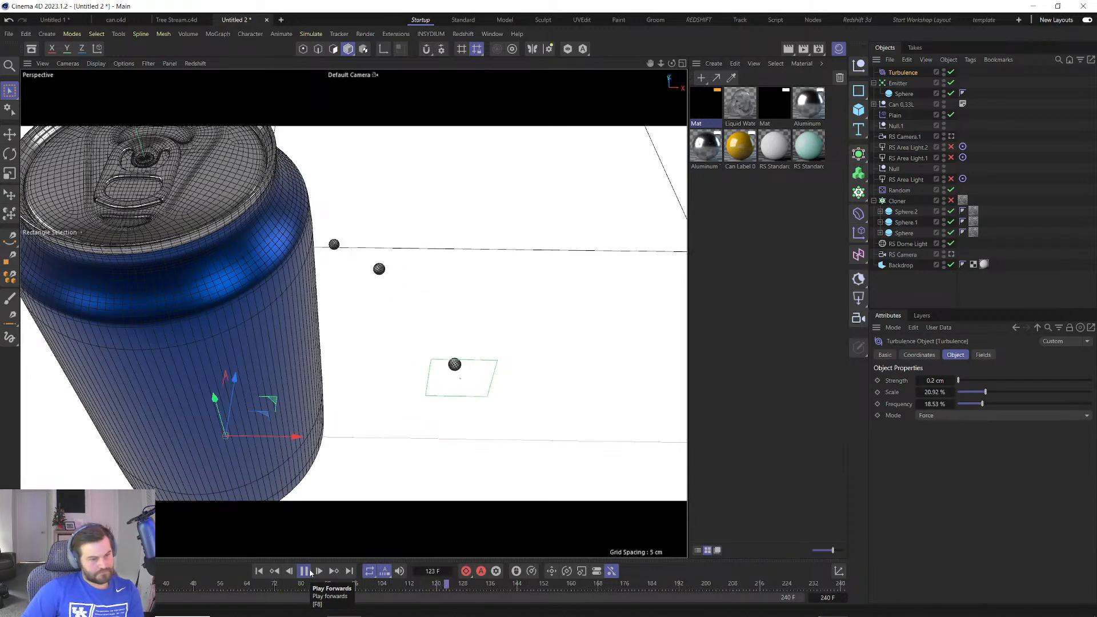
click(309, 572)
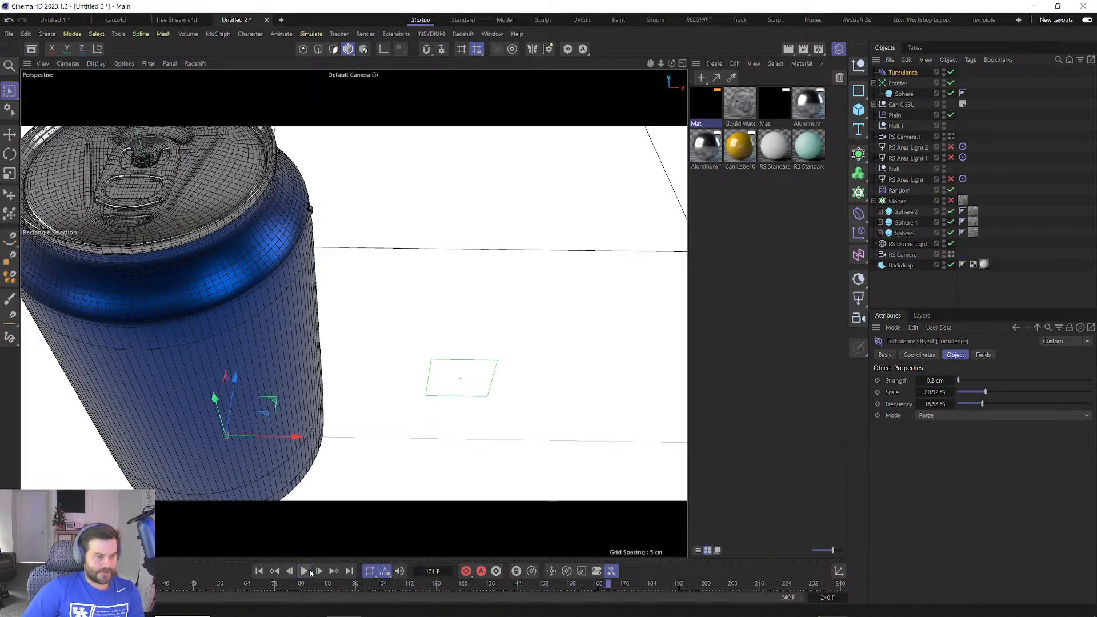
Lower the turbulence scale to 4.18 % and replay the animation to check the particles' drift.
drag(985, 392, 961, 392)
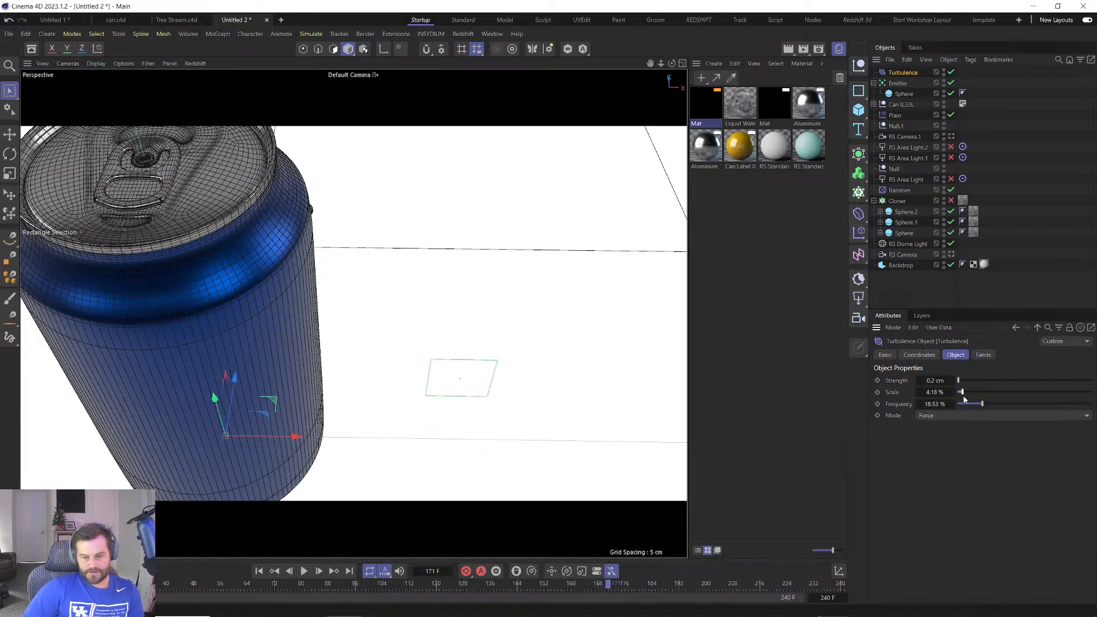
click(304, 571)
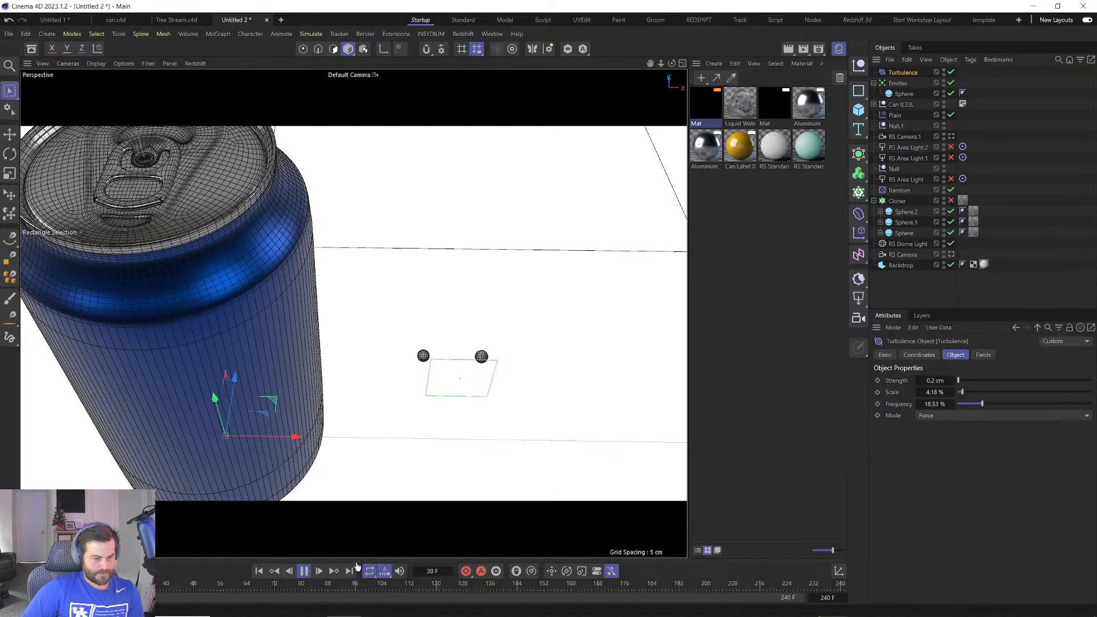
click(304, 571)
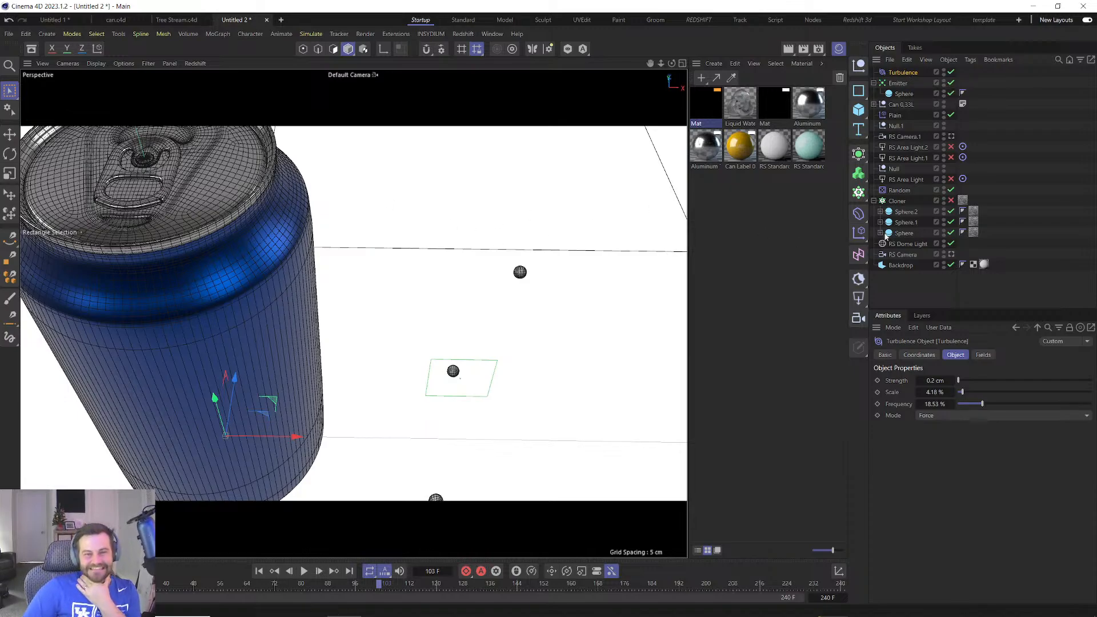
click(258, 571)
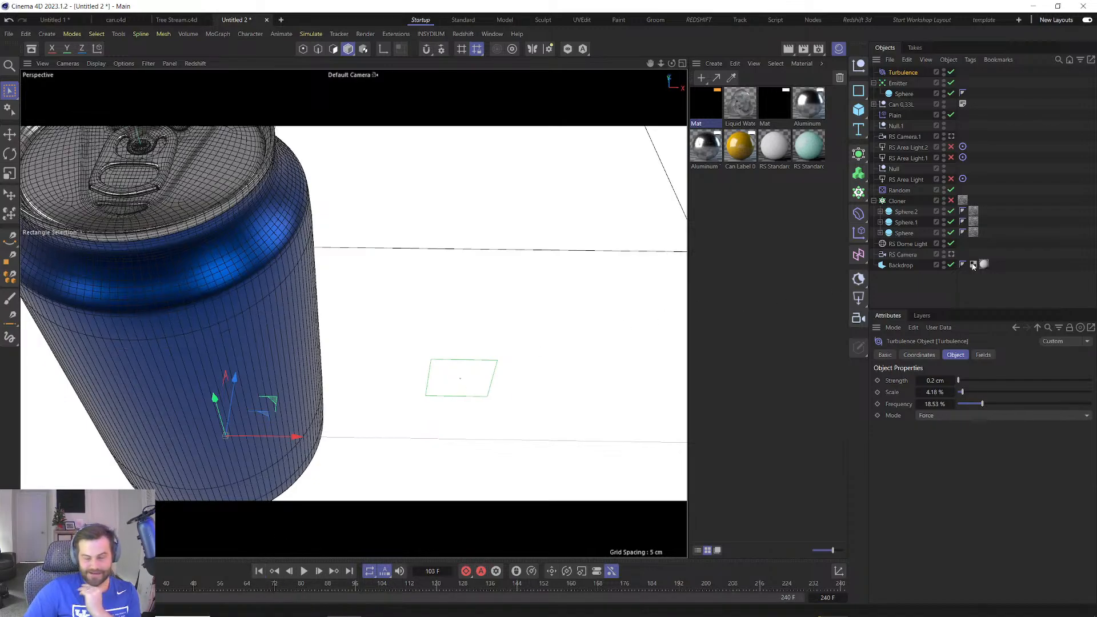
click(304, 571)
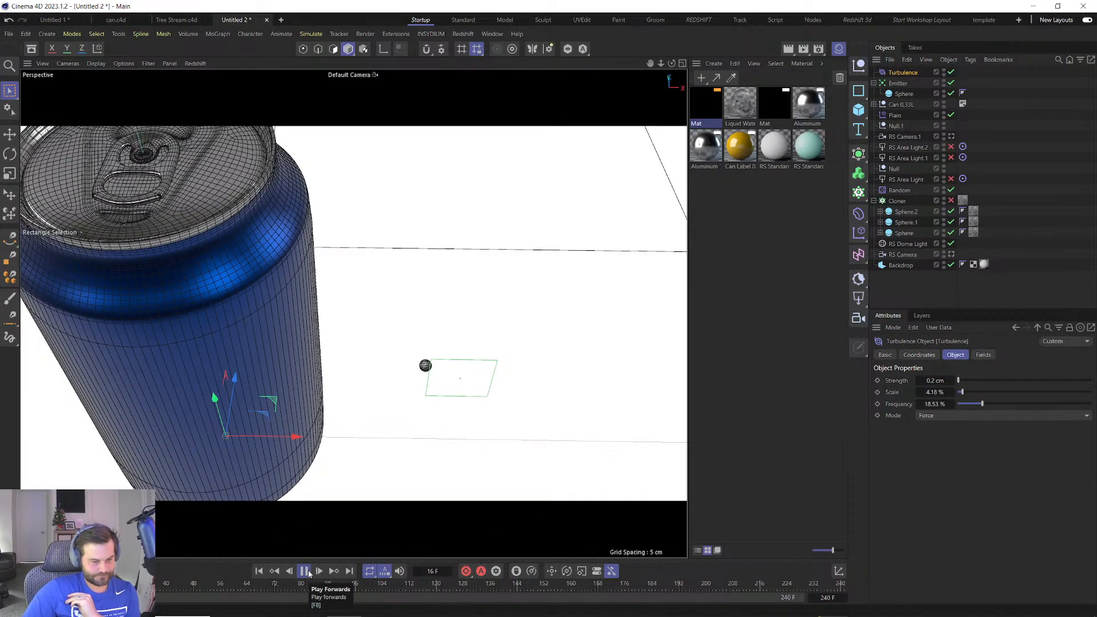
Lower the Turbulence object's frequency to 1.79 % and play the particle simulation to check the motion.
click(304, 571)
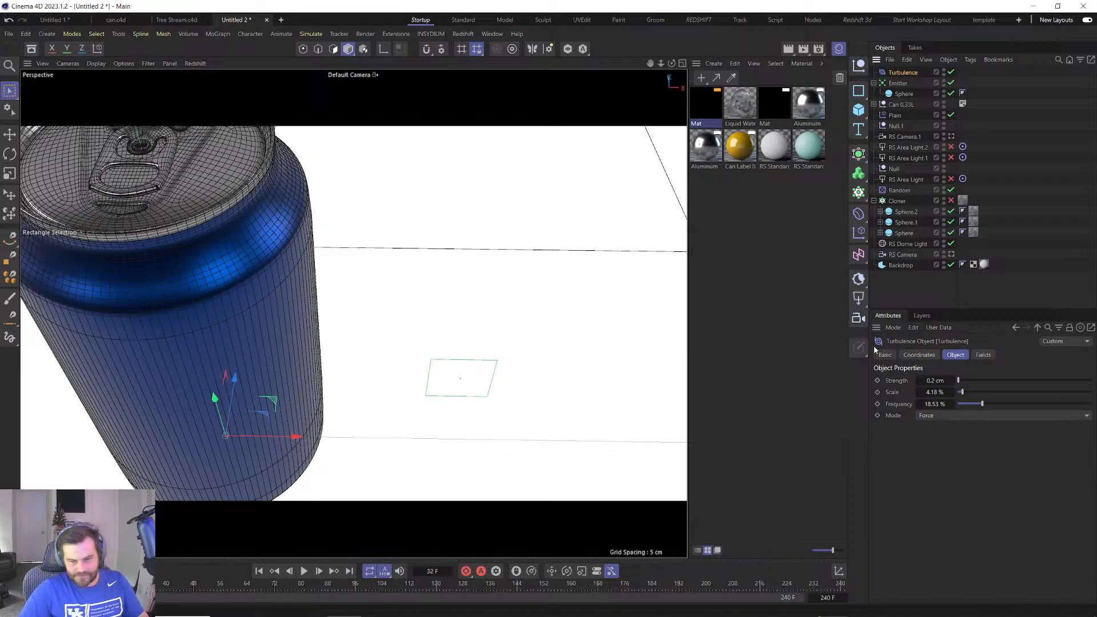
drag(963, 407, 959, 407)
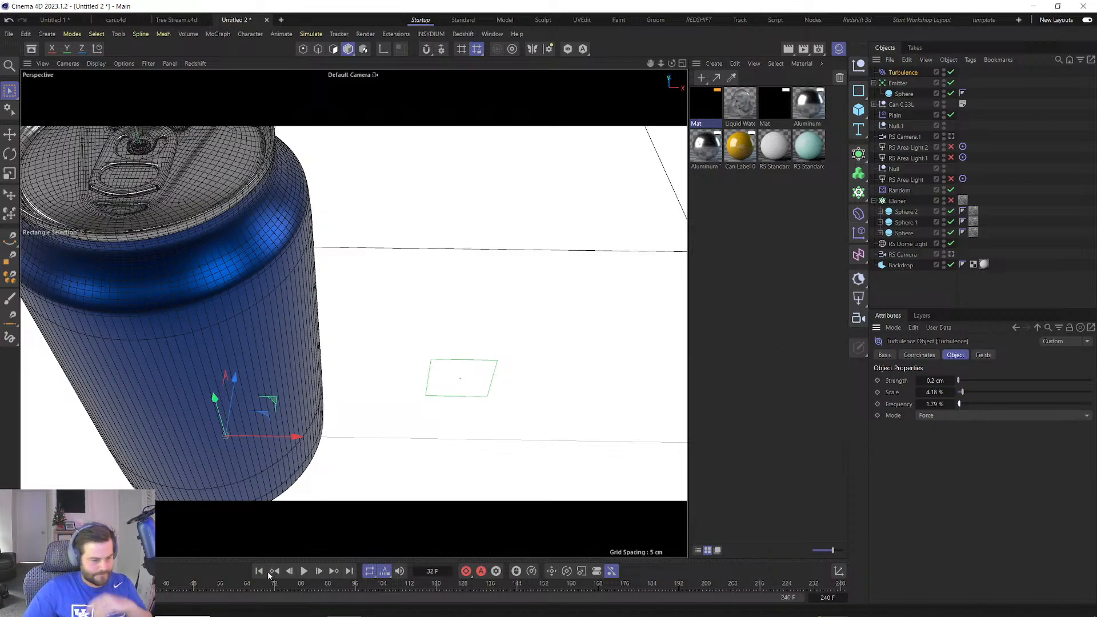
click(303, 571)
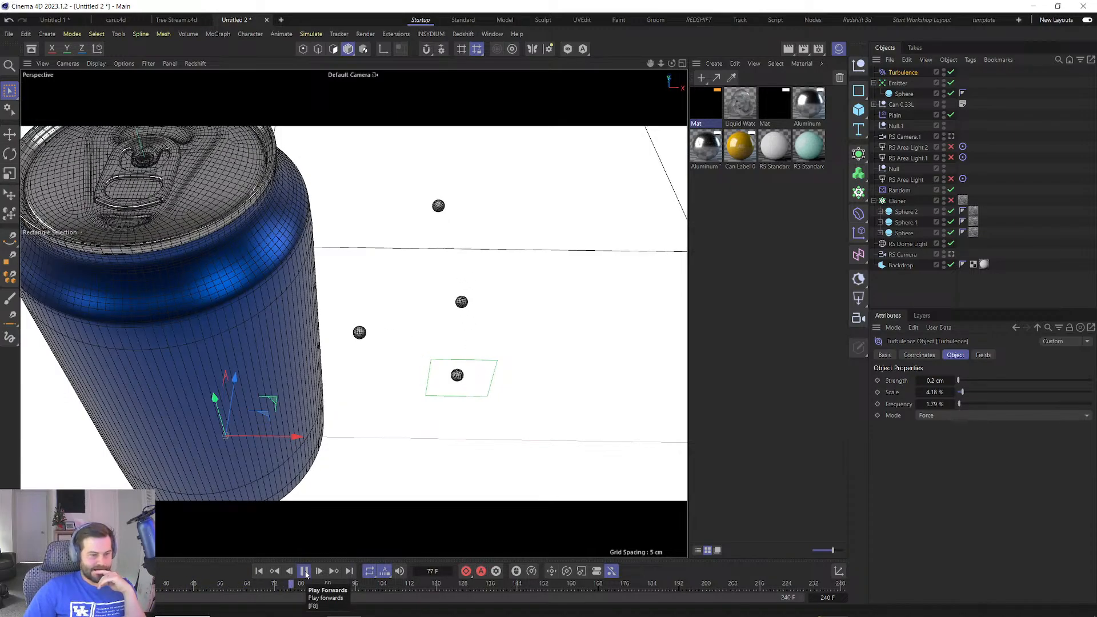
click(304, 571)
Add a MoGraph Tracer linked to the Emitter, nest the Emitter under it, and play the animation from the start.
click(898, 83)
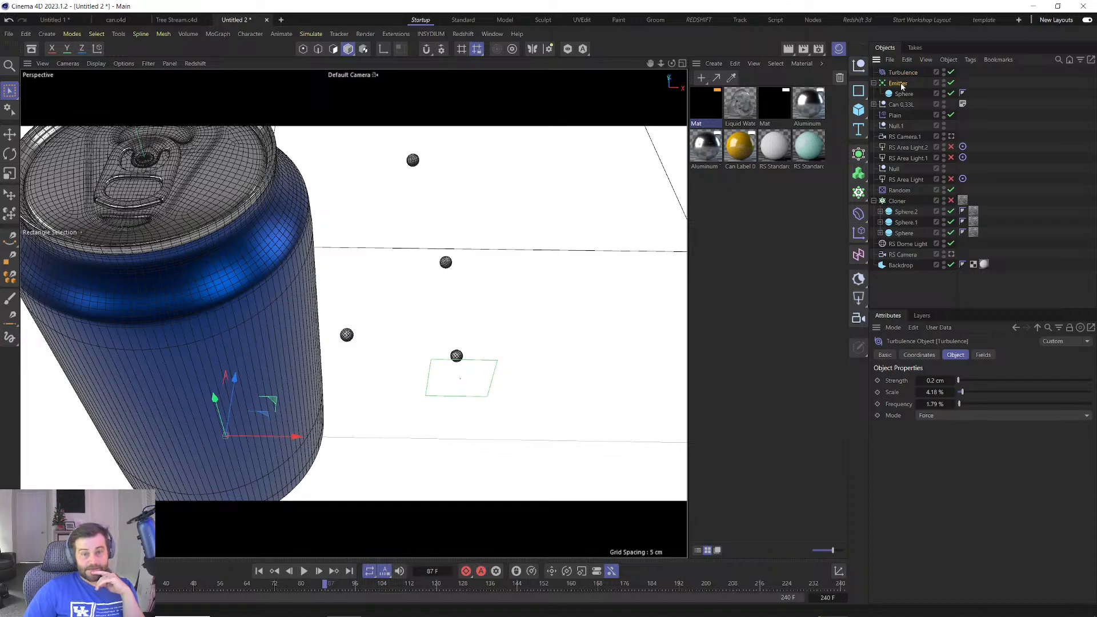
click(858, 193)
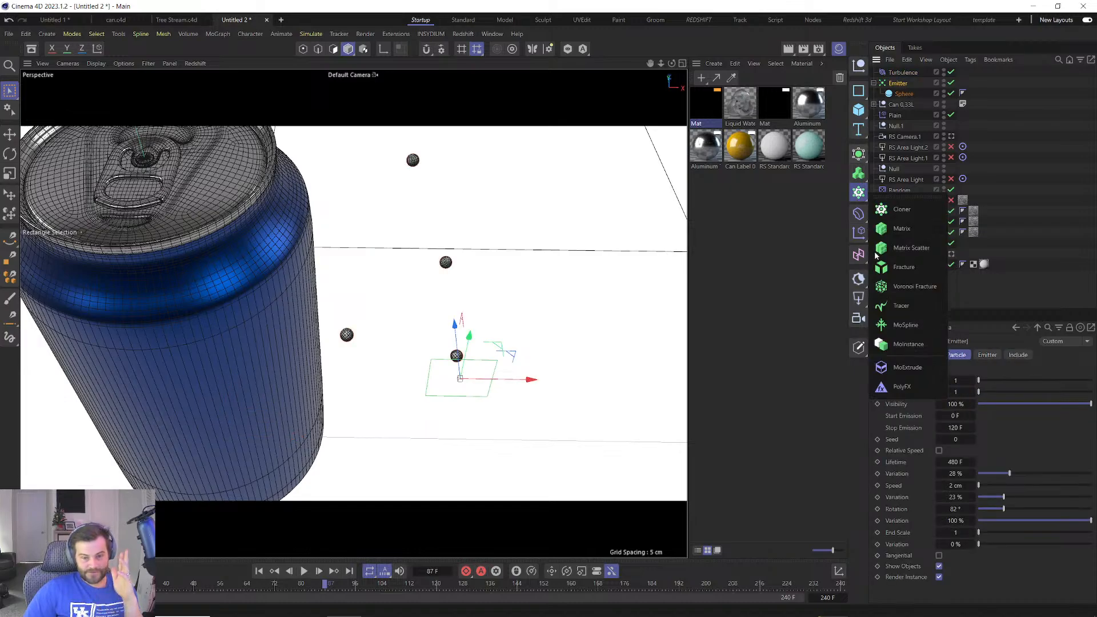
click(901, 306)
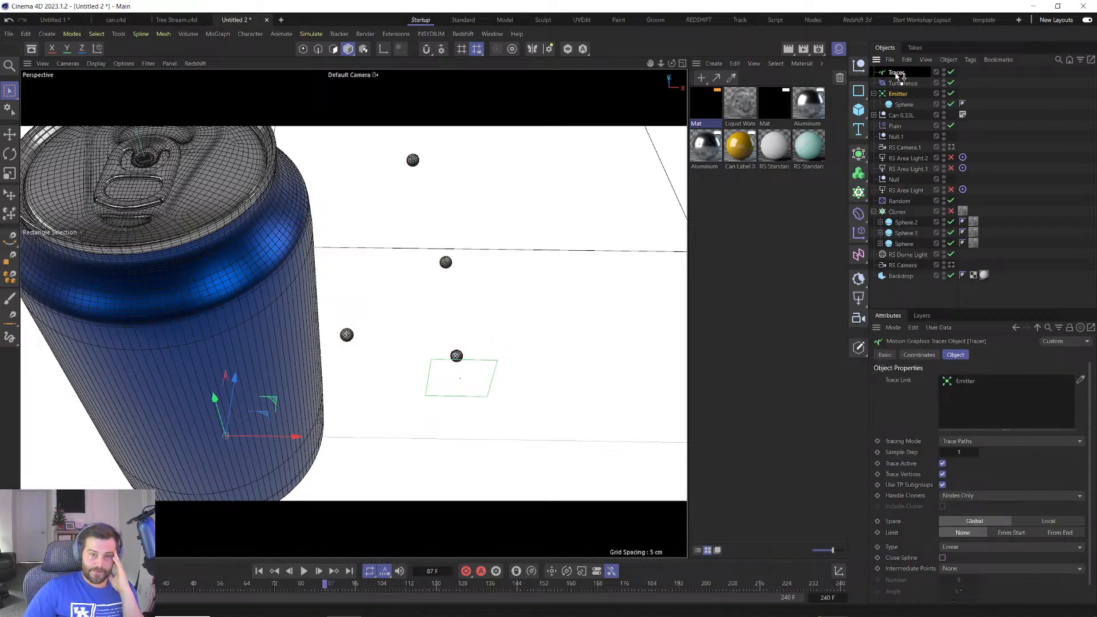
drag(896, 75, 895, 74)
click(259, 571)
click(305, 571)
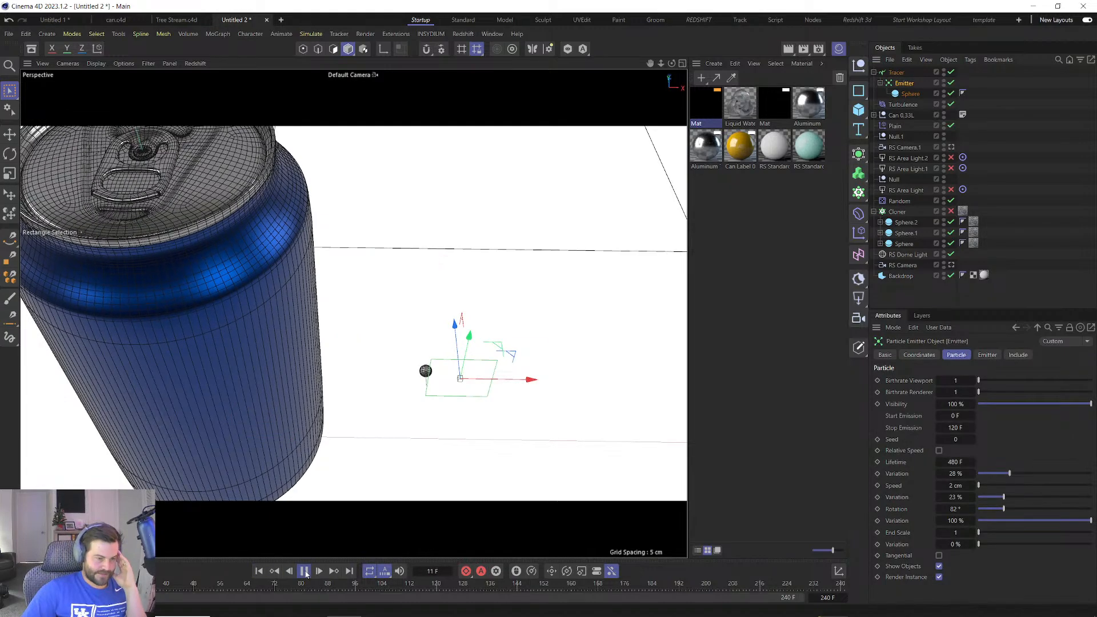
click(305, 571)
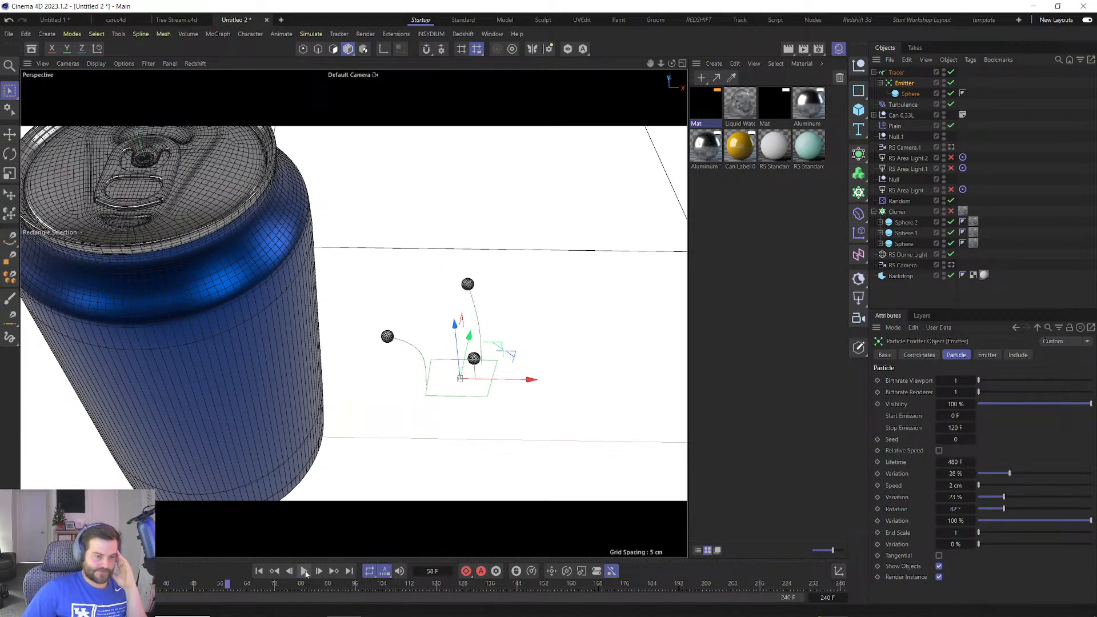
Add a Redshift Object tag to the Tracer with curve mode Capsules, and lower the end of its Scale curve to zero.
right_click(901, 76)
mouse_move(938, 202)
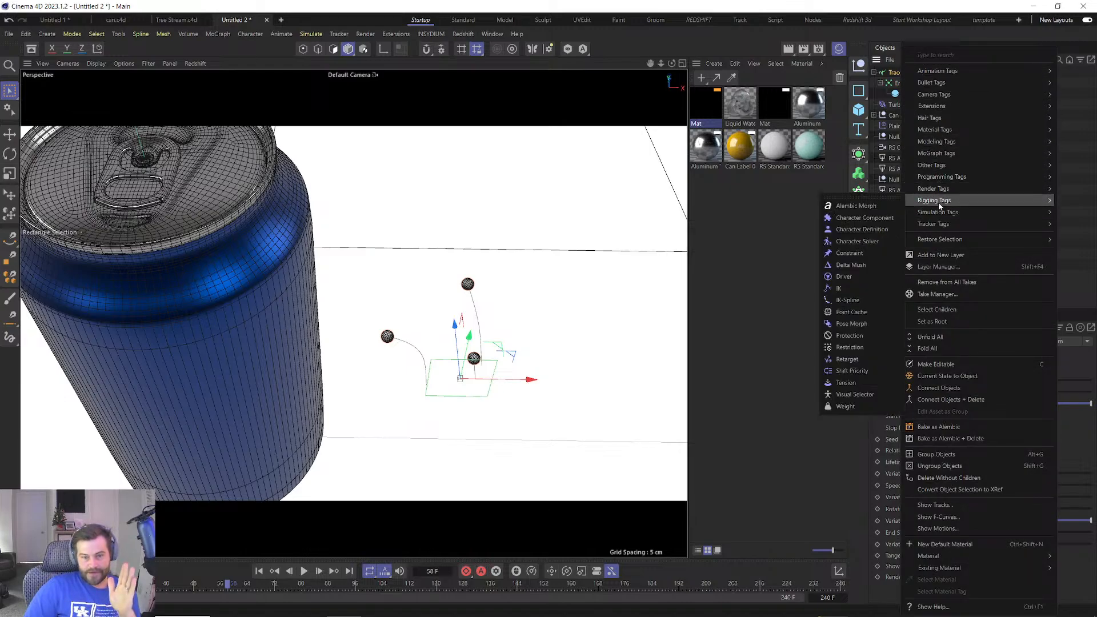
click(859, 230)
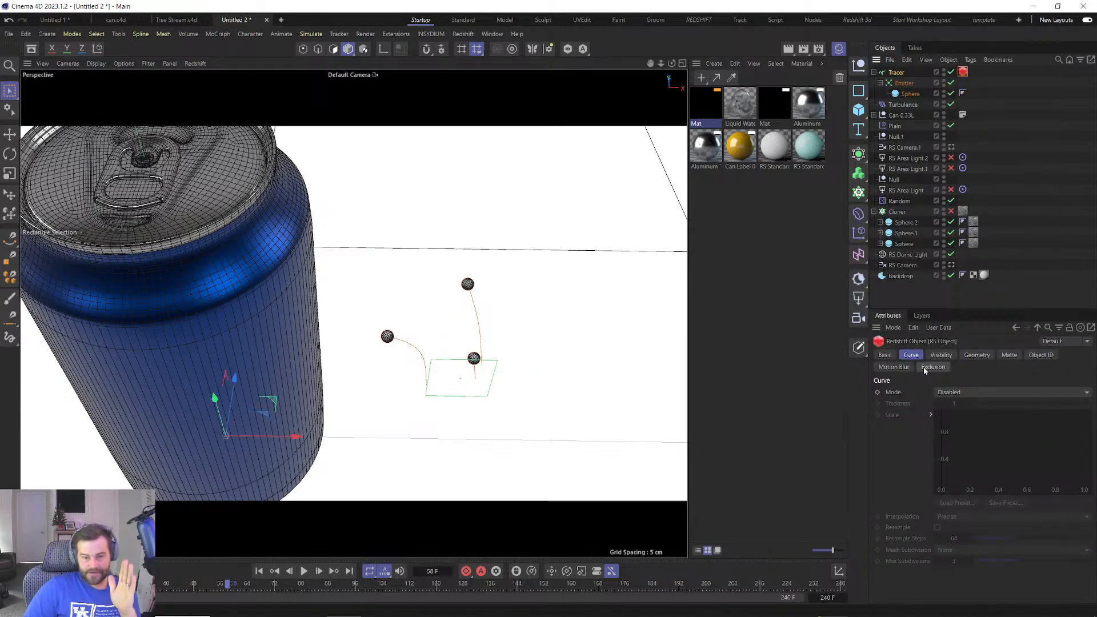
click(959, 392)
click(953, 447)
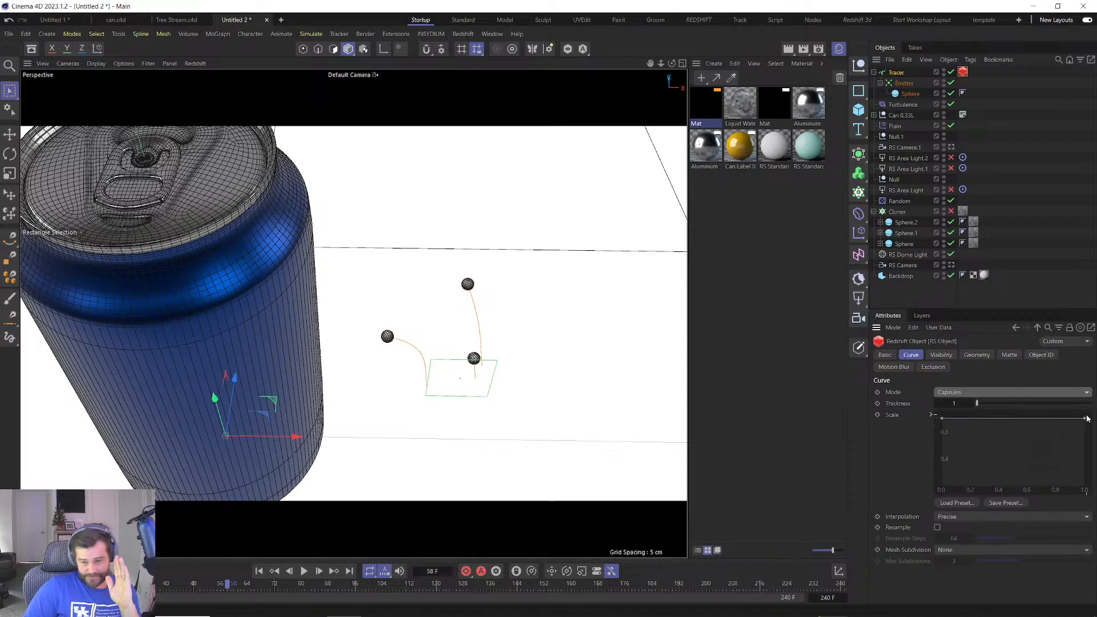
drag(1086, 418, 1093, 496)
Assign the Liquid Water 001 material to the Tracer and preview the trails in a live Redshift render.
drag(740, 103, 897, 73)
click(463, 34)
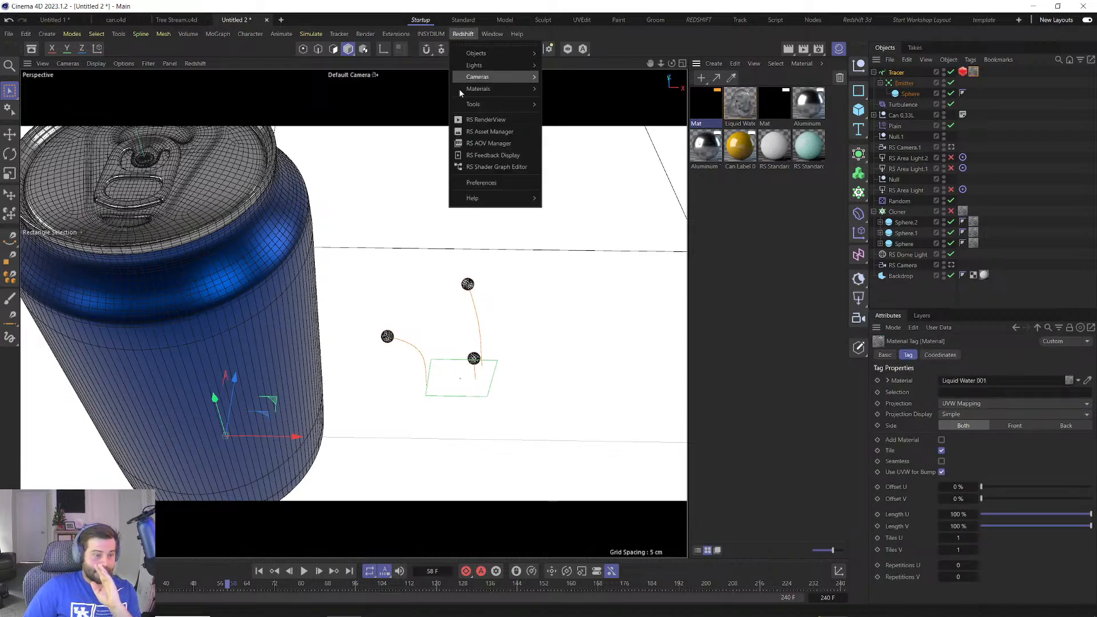
click(485, 119)
click(497, 154)
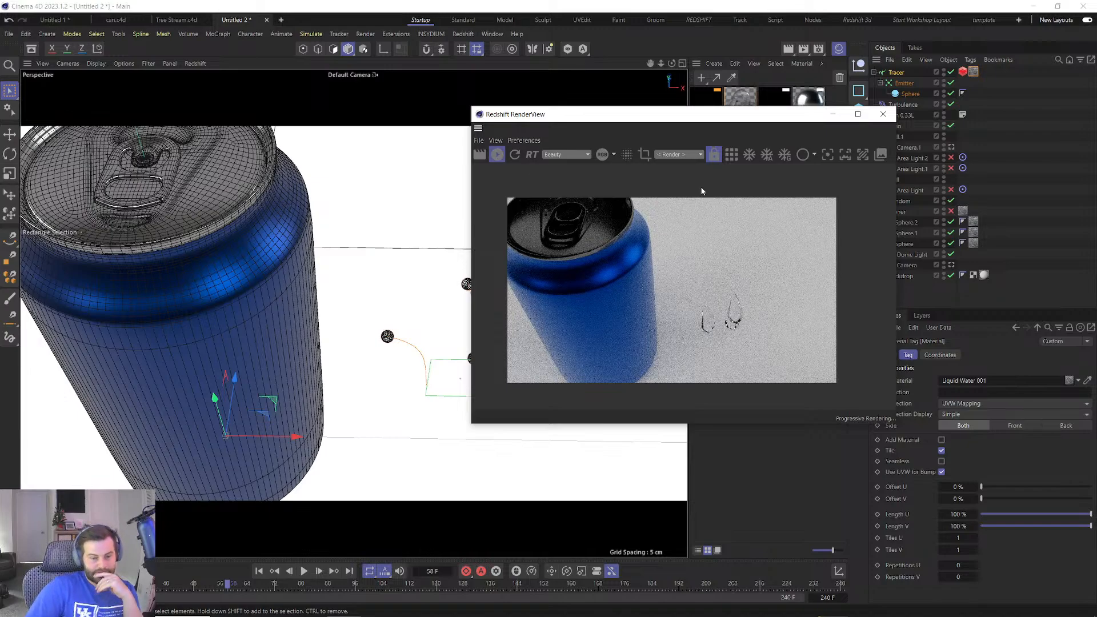
drag(657, 113, 174, 90)
scroll(238, 311, up, 3)
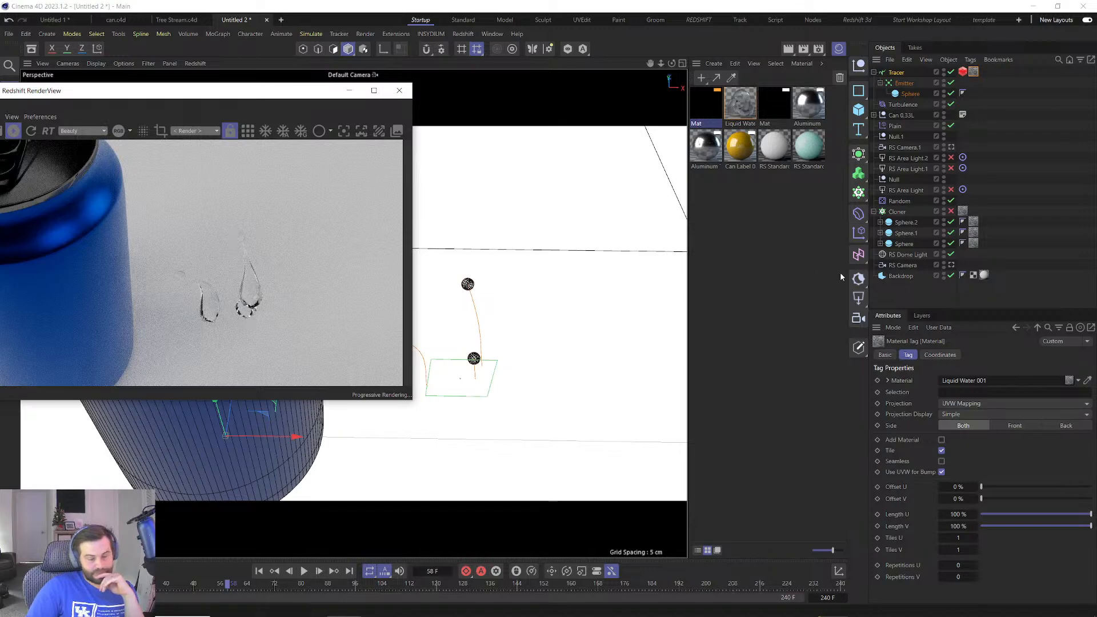
Set the Tracer's Redshift curve thickness to 0.25 and reshape its Scale curve to rise smoothly from 0 to 1.
click(963, 72)
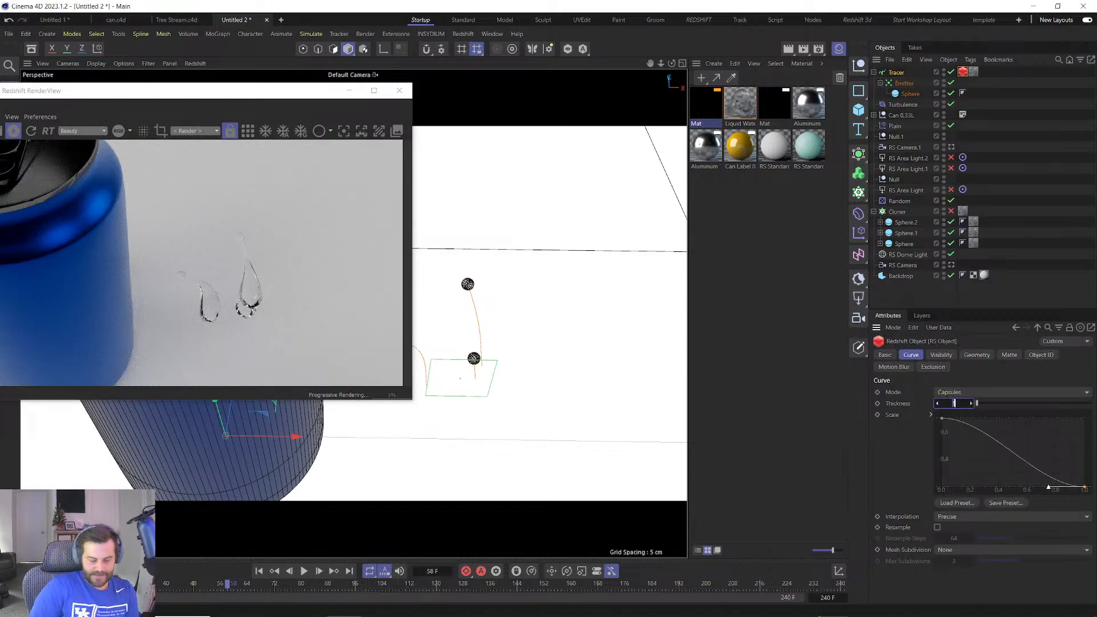
text(.25)
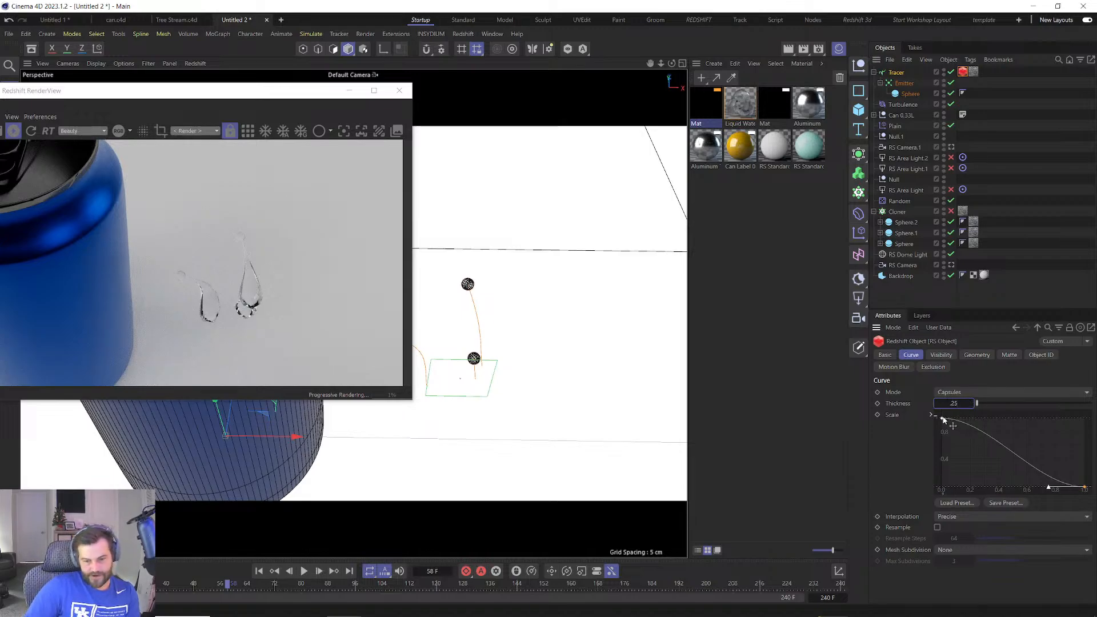
drag(943, 419, 942, 486)
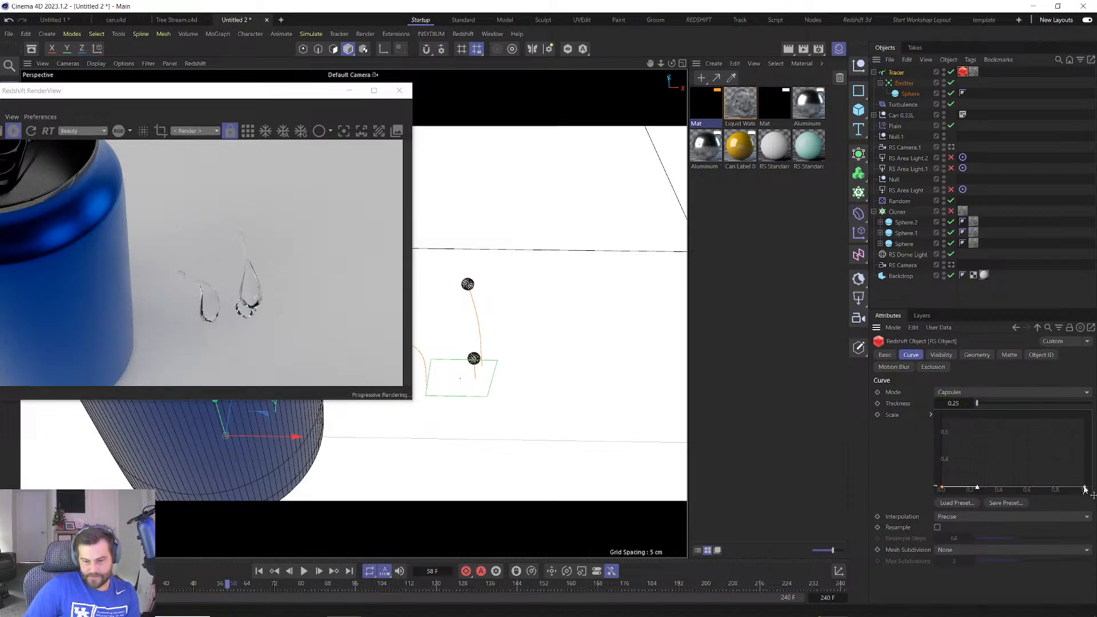
drag(1084, 486, 1007, 474)
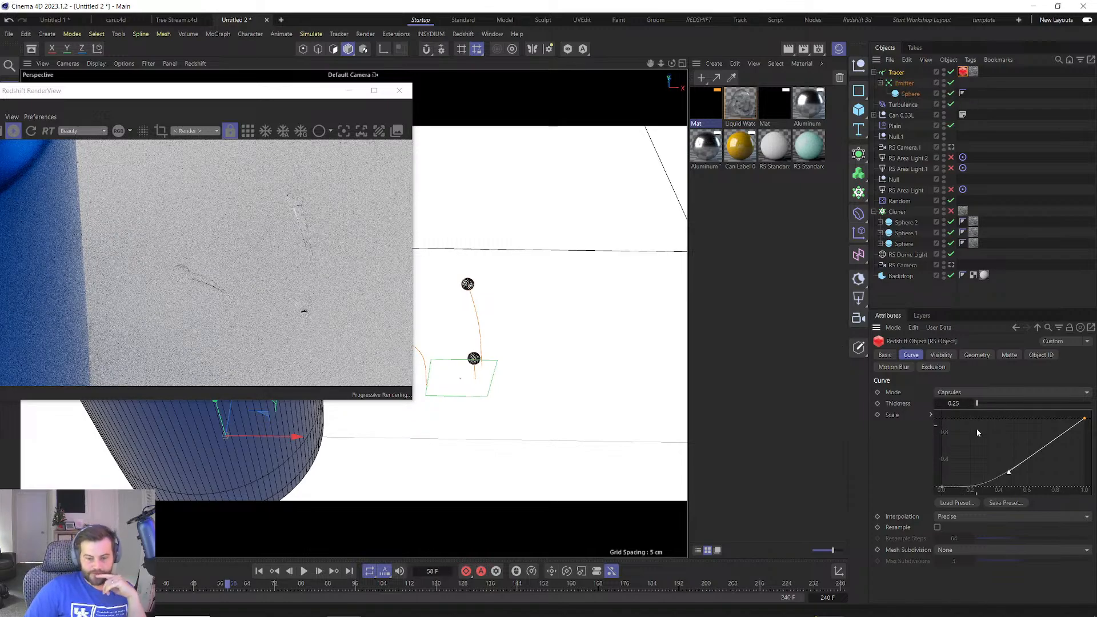
Set the Tracer's Redshift curve thickness to 1, check the rendered trails, and close the render preview.
click(910, 94)
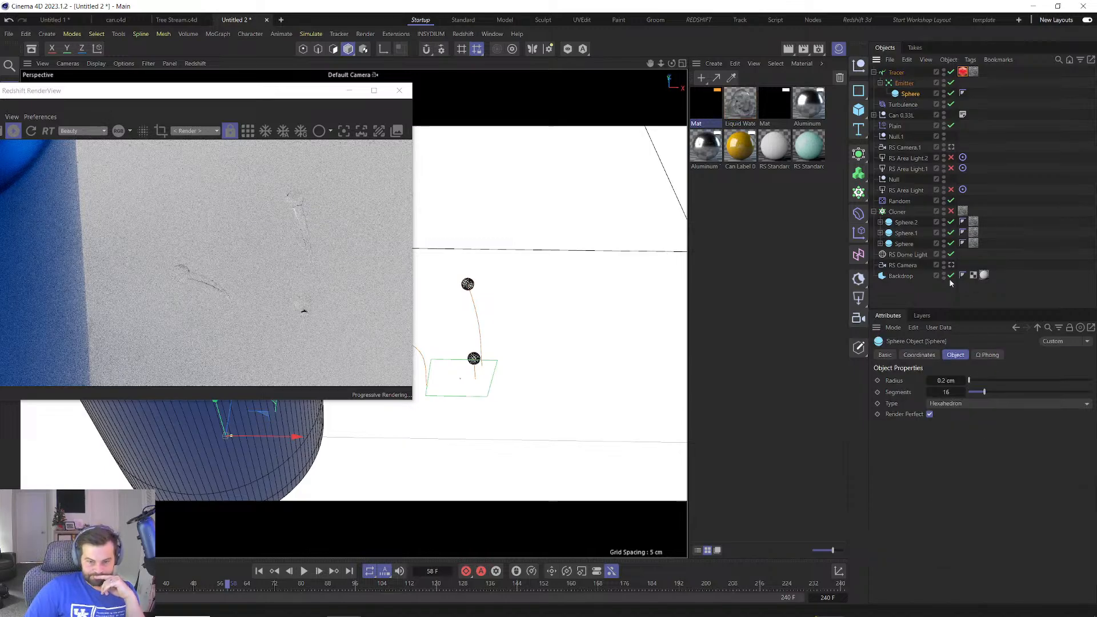
click(896, 72)
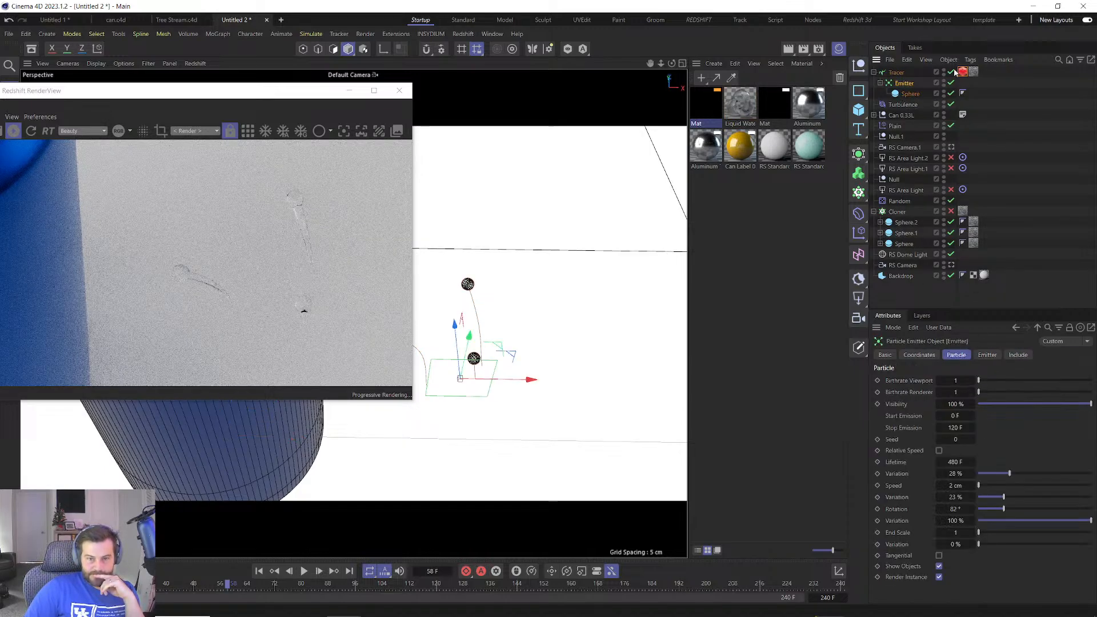
click(962, 71)
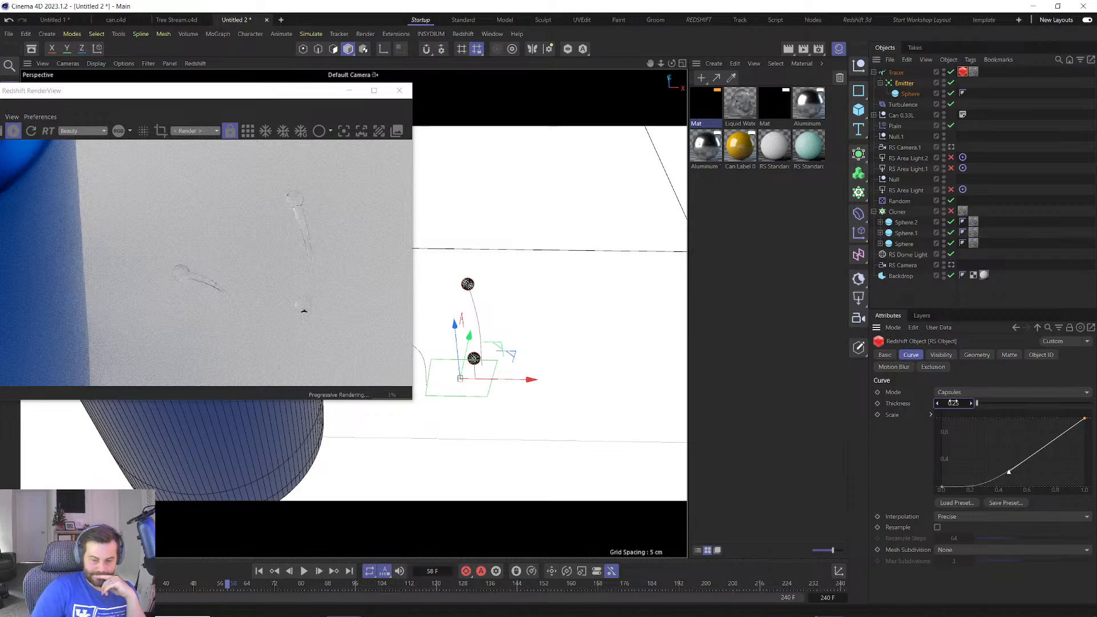
click(952, 393)
click(926, 418)
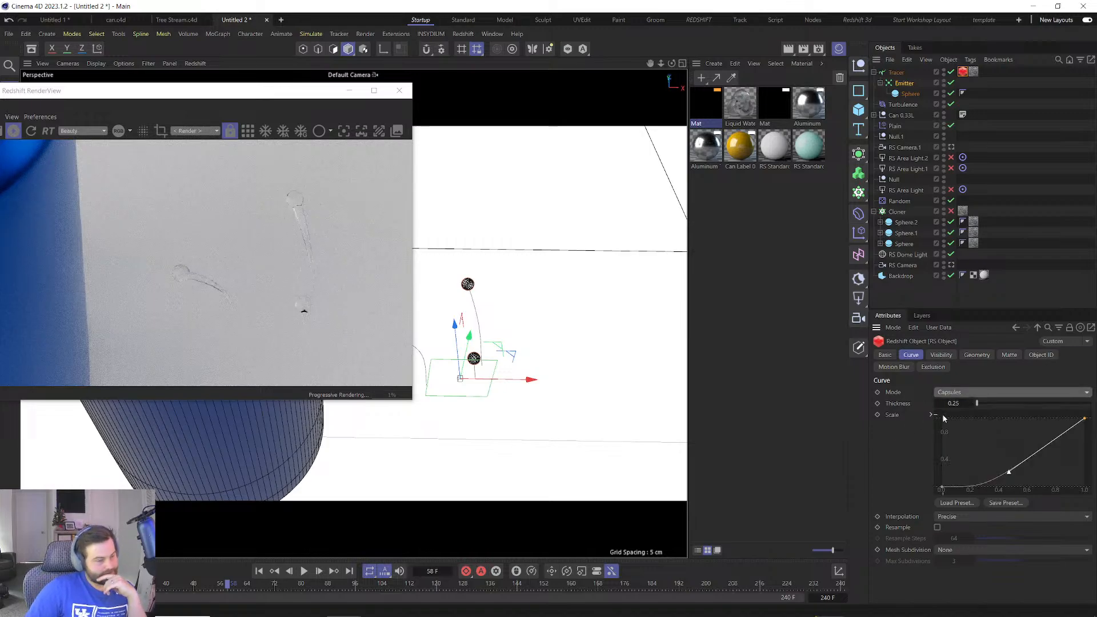
click(955, 403)
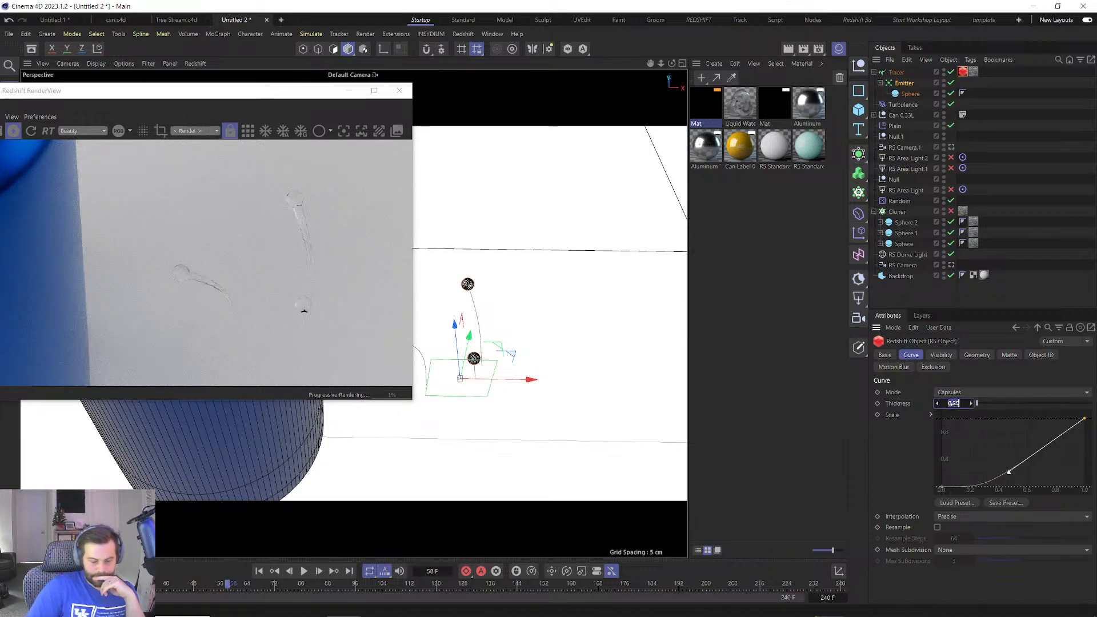
text(1)
key(Return)
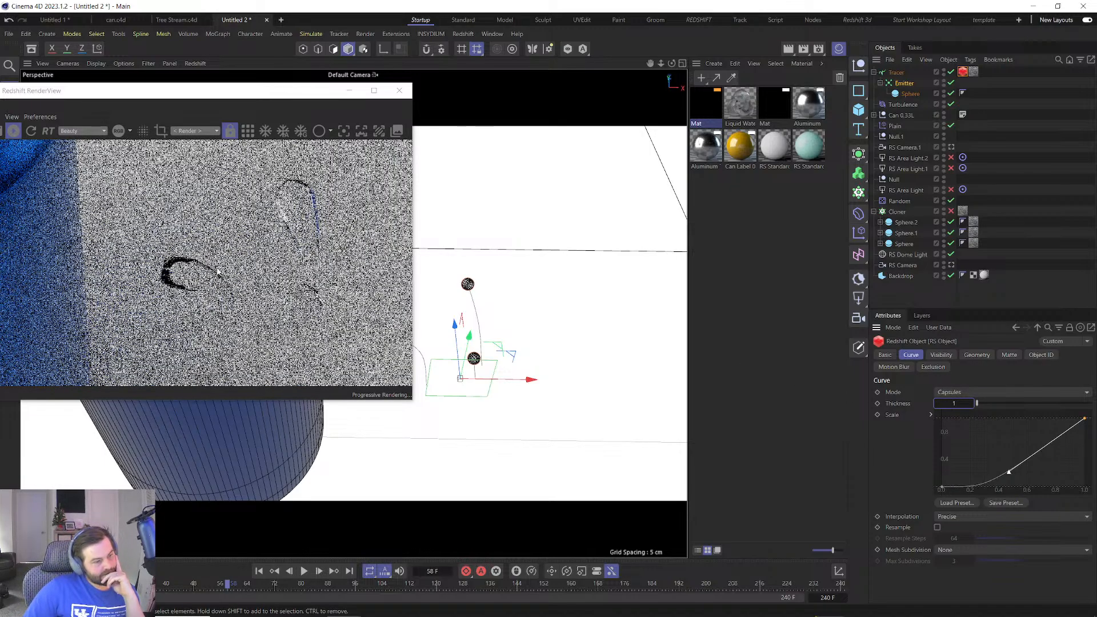
drag(197, 95, 613, 100)
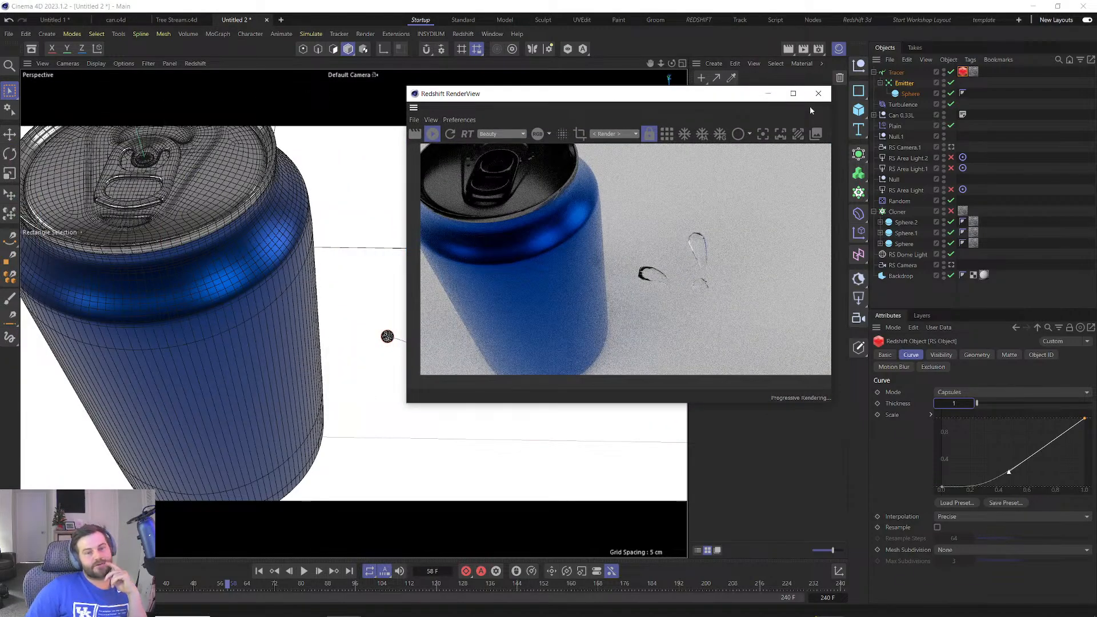
click(818, 93)
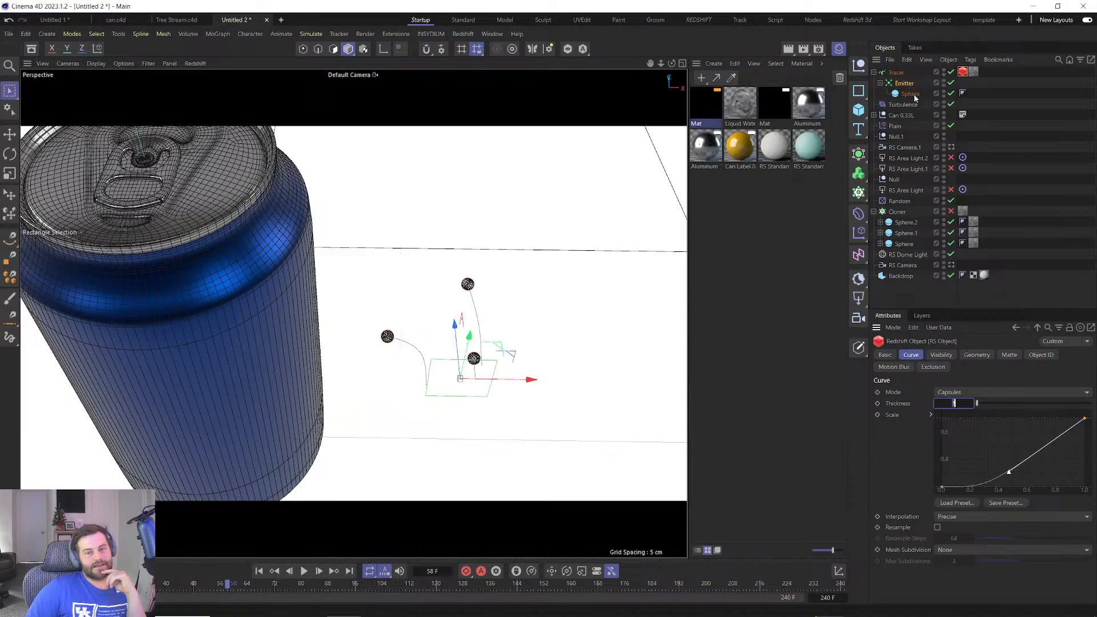
Move the emitted sphere directly under the Tracer and delete the Emitter.
drag(911, 94, 906, 79)
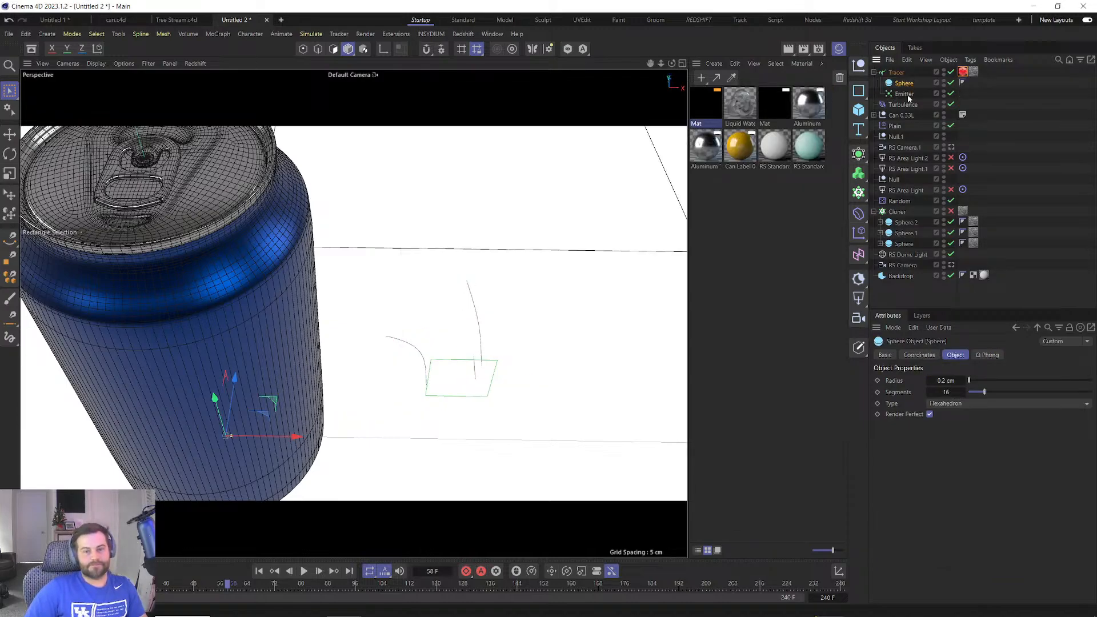
click(907, 95)
key(Delete)
Place the sphere on the upper side of the can's surface and nudge it slightly into the can wall.
click(904, 83)
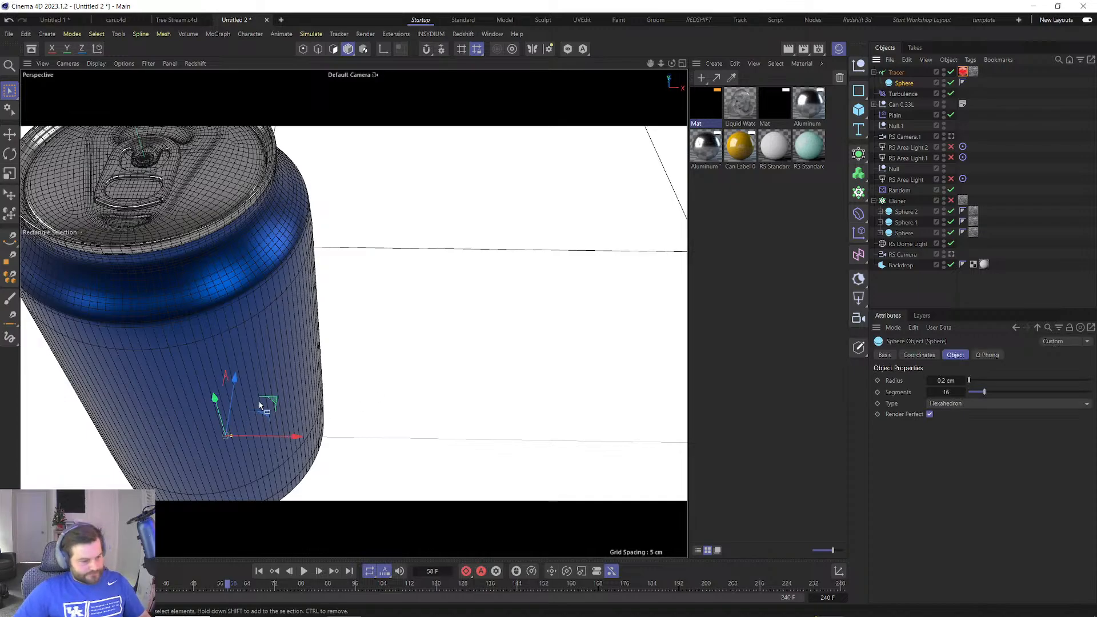
drag(298, 448, 299, 455)
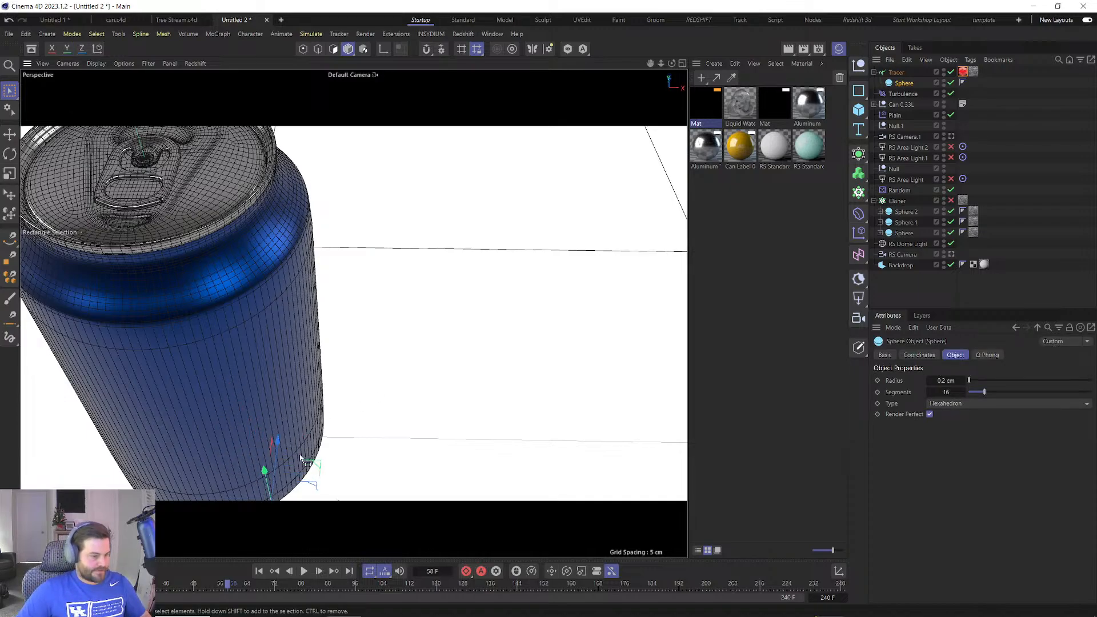
alt+middle_drag(308, 431, 380, 332)
click(10, 195)
click(298, 243)
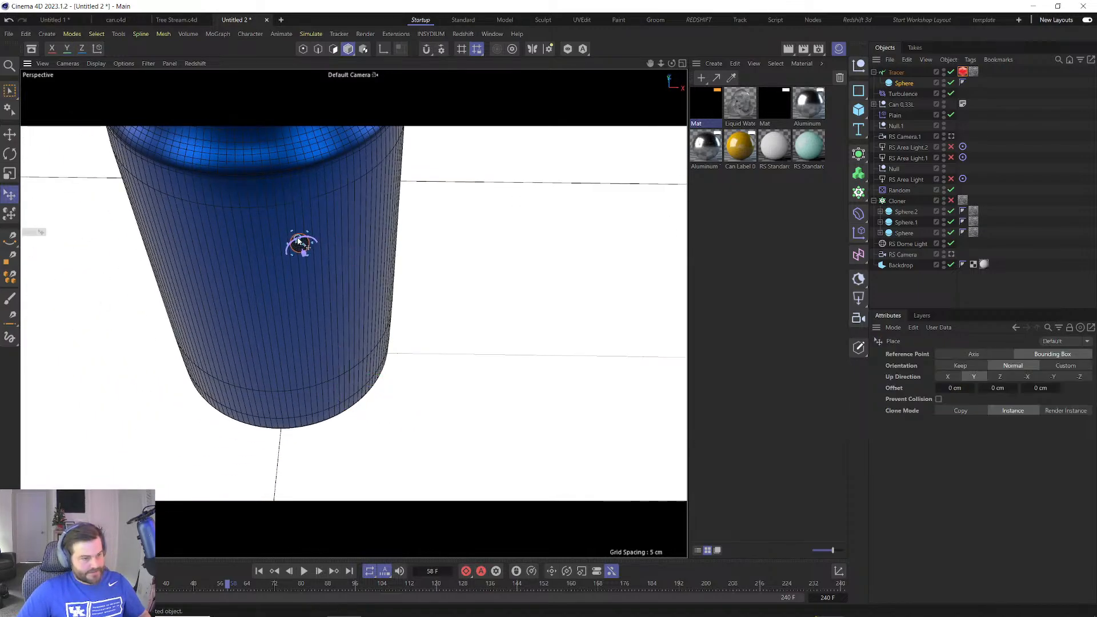
alt+drag(279, 318, 379, 277)
key(e)
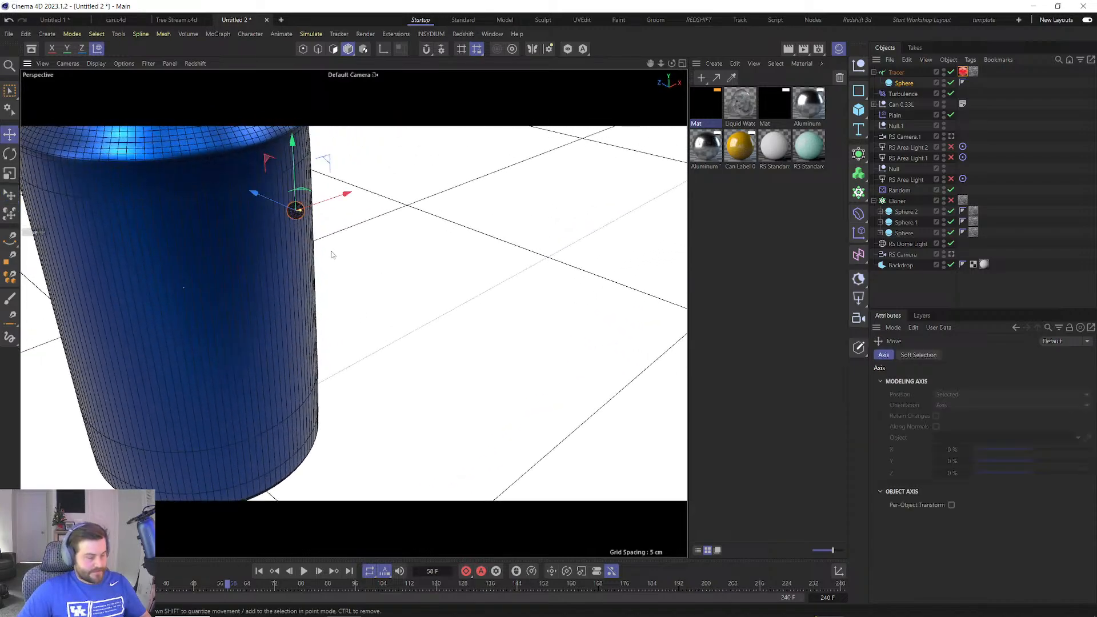
drag(260, 202, 260, 202)
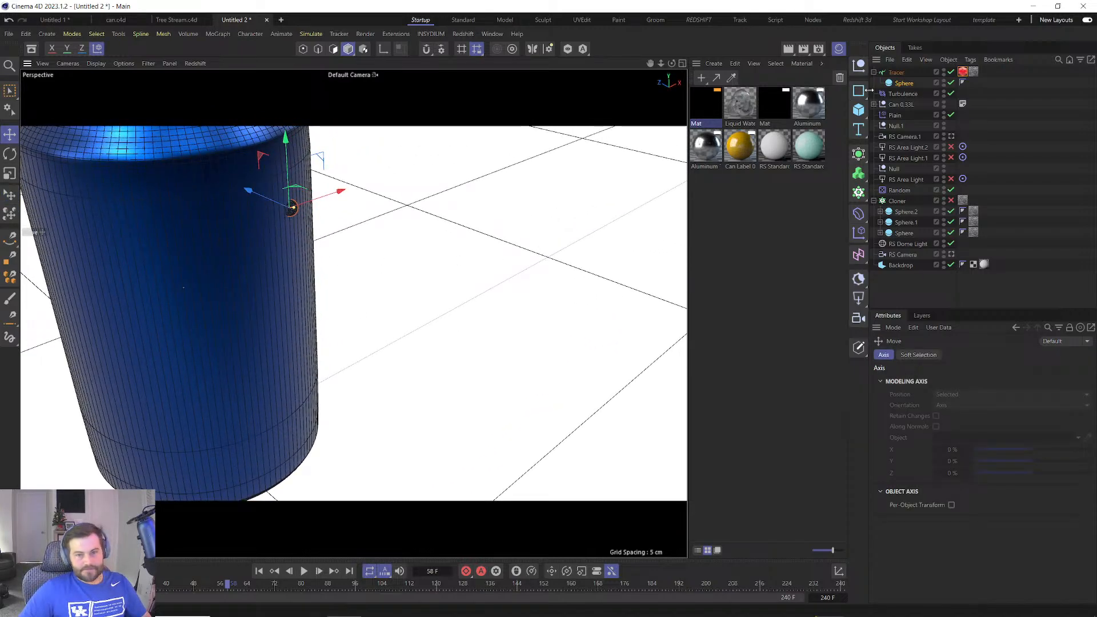
Keyframe the sphere at its starting position on the can and farther down the can wall at frame 24.
click(889, 84)
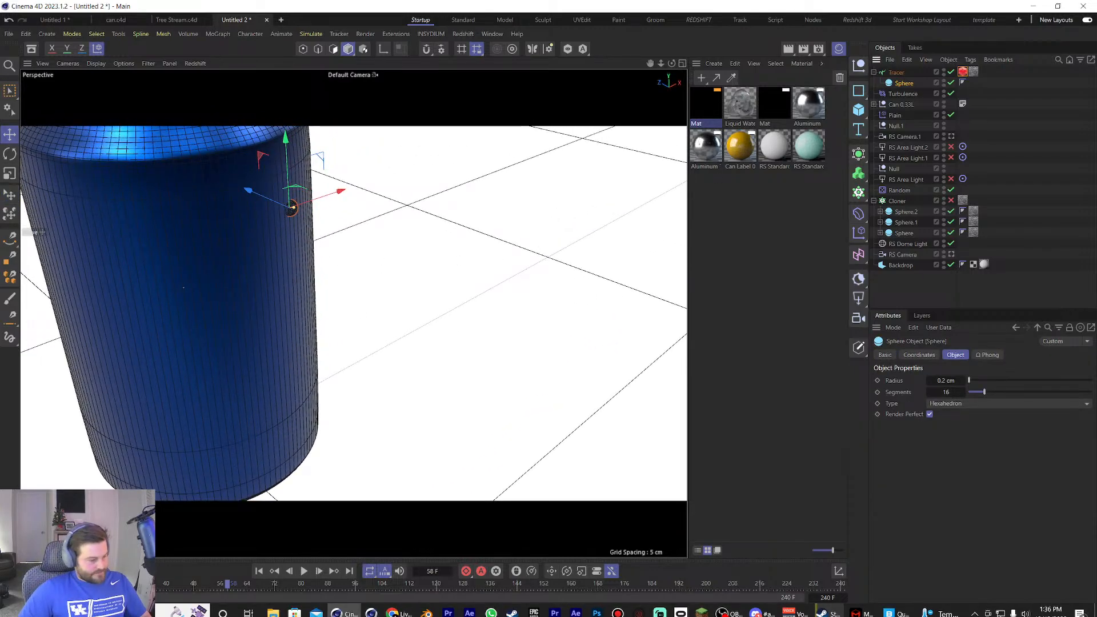
click(468, 573)
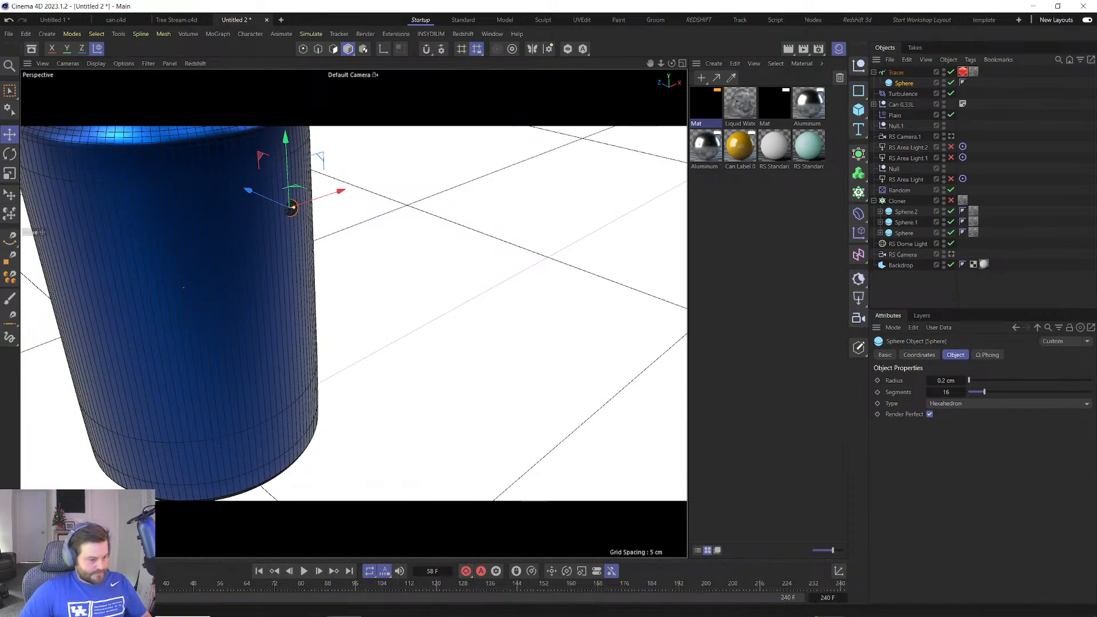
click(115, 584)
drag(289, 181, 296, 251)
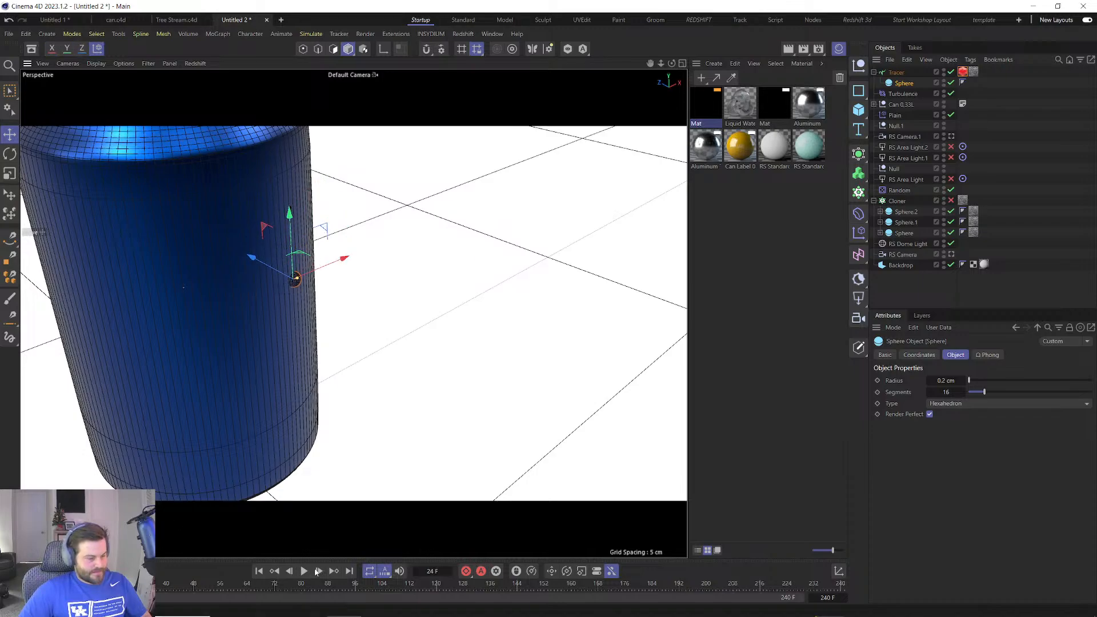
click(469, 572)
Add sphere keyframes at frames 13 and 7, nudging it slightly sideways in opposite directions for a wobbling path.
click(74, 584)
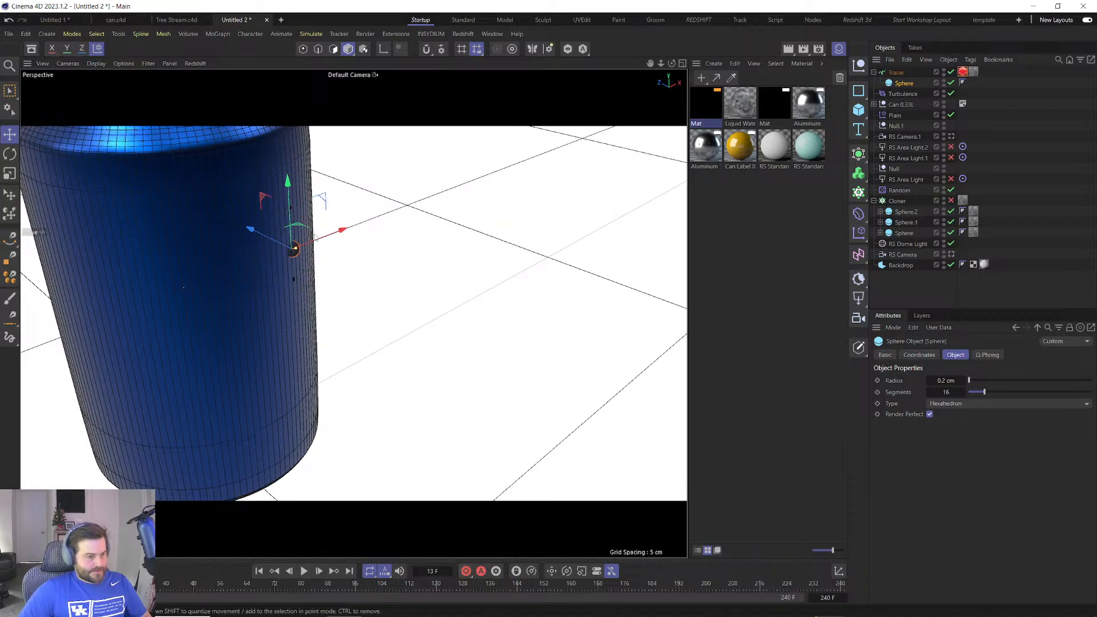
drag(315, 246, 318, 246)
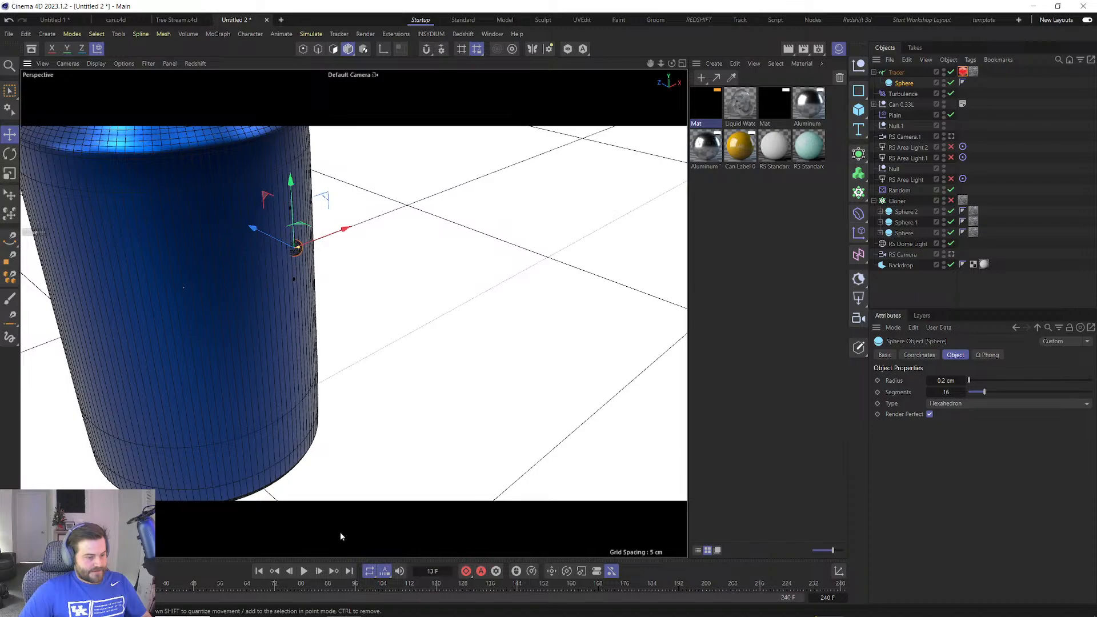
click(466, 572)
click(54, 584)
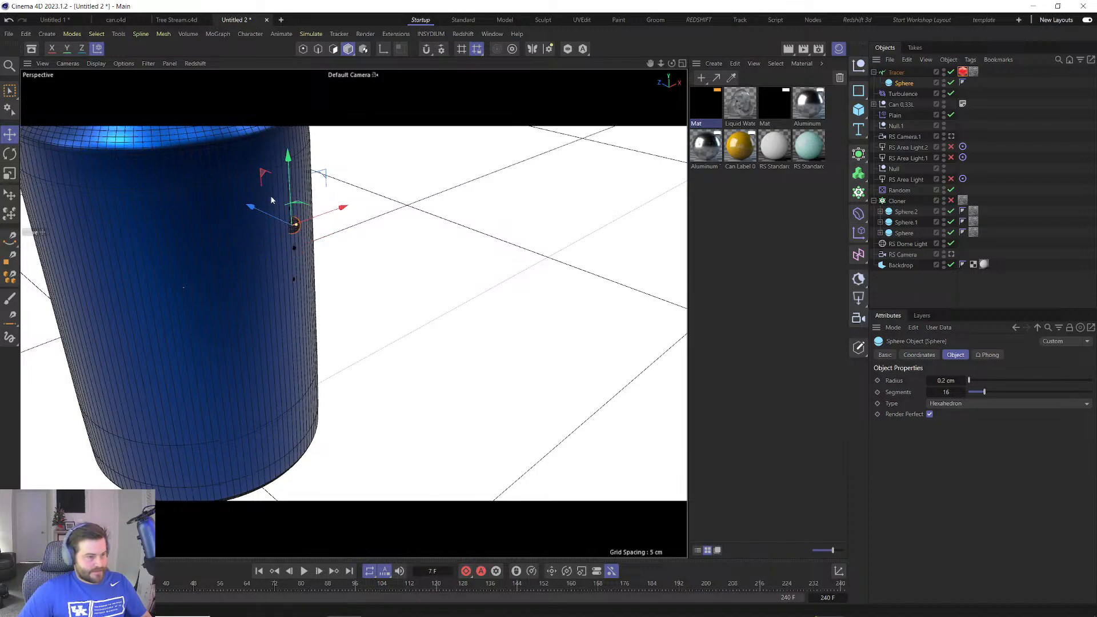
drag(327, 213, 323, 215)
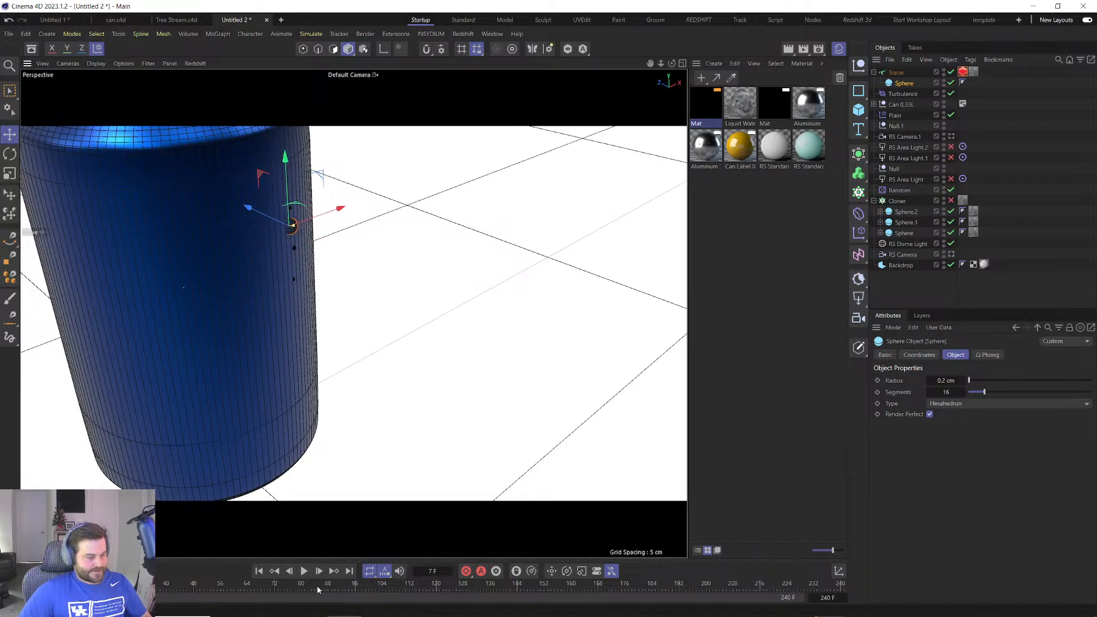
click(466, 572)
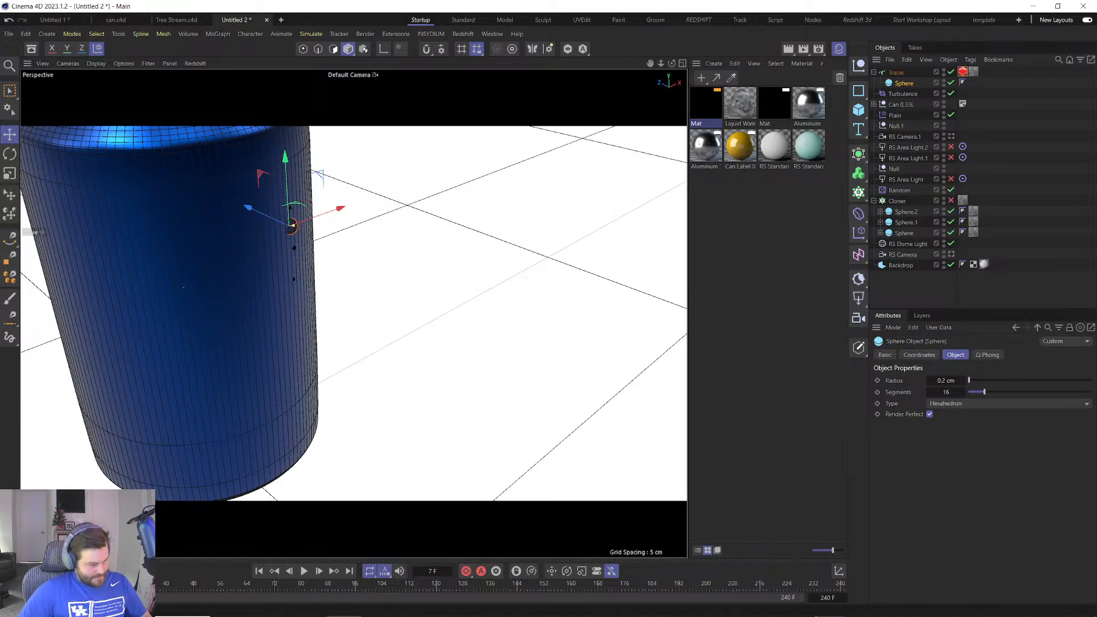
Play the sphere's animation from the start and select the Tracer to check for its trail.
click(258, 569)
click(304, 570)
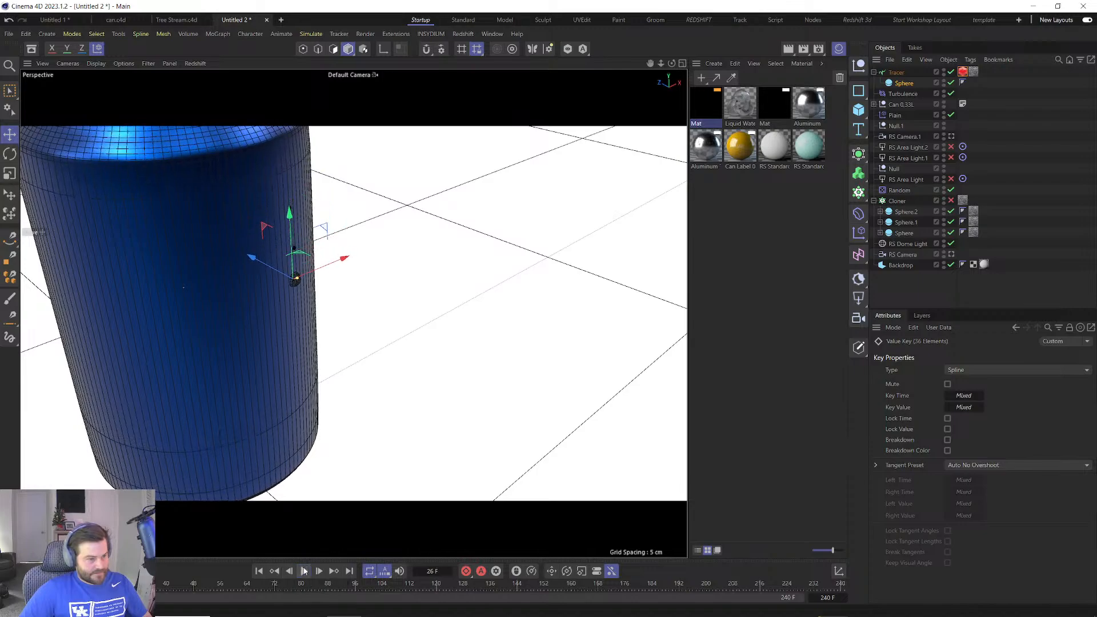
click(304, 570)
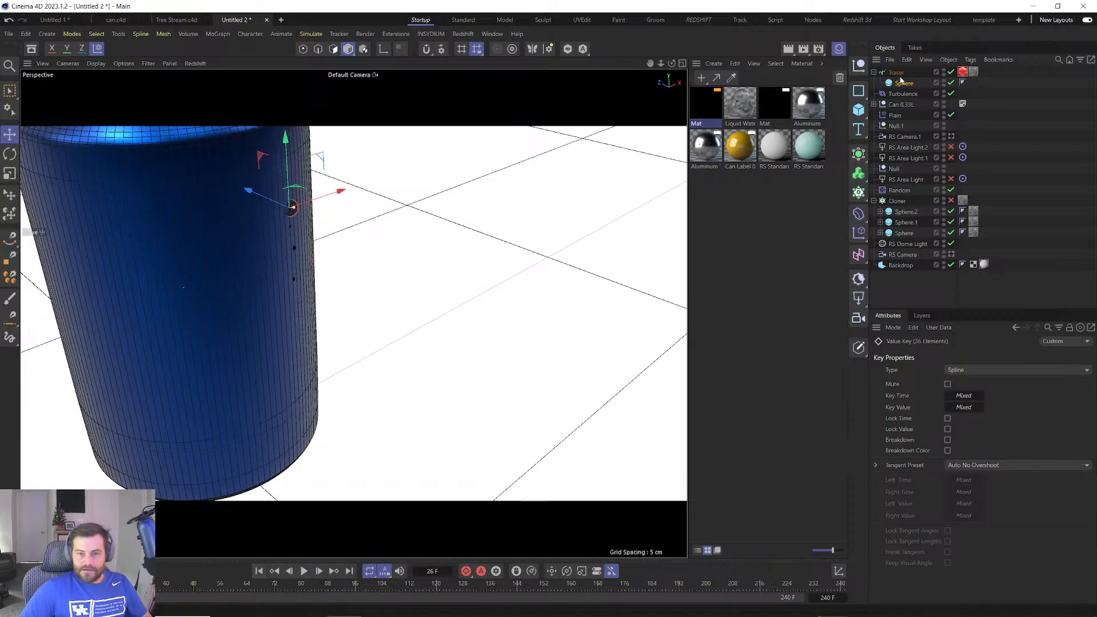
click(897, 74)
click(304, 571)
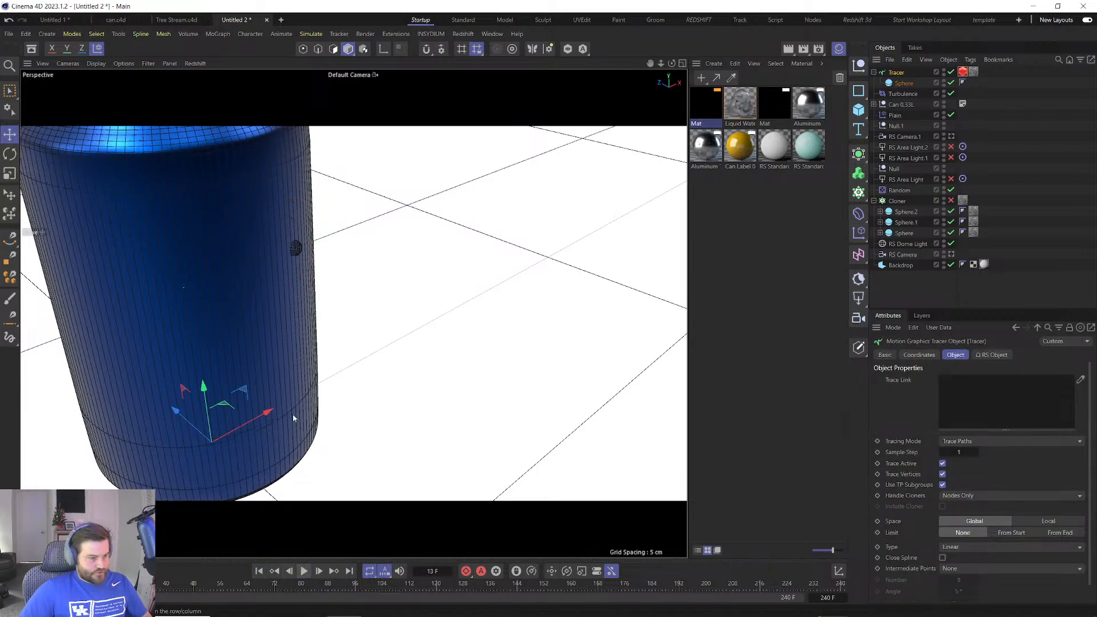
Open the Redshift RenderView and start a live render of the droplet close up on the can wall.
click(463, 33)
click(479, 109)
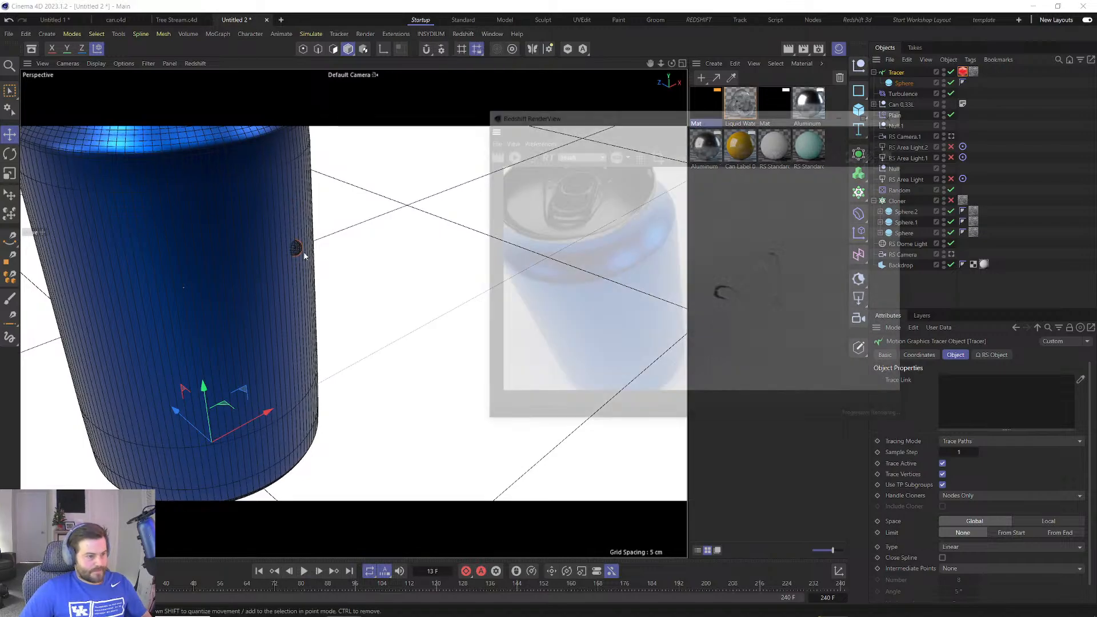
scroll(303, 256, up, 5)
alt+middle_drag(231, 212, 298, 347)
alt+drag(292, 337, 270, 344)
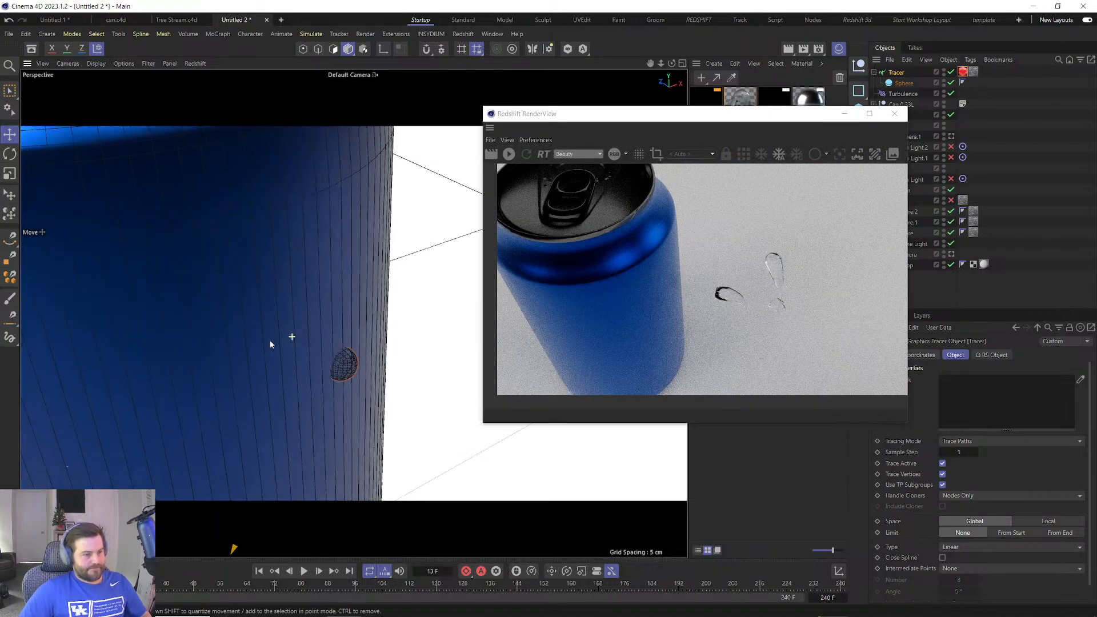
click(513, 156)
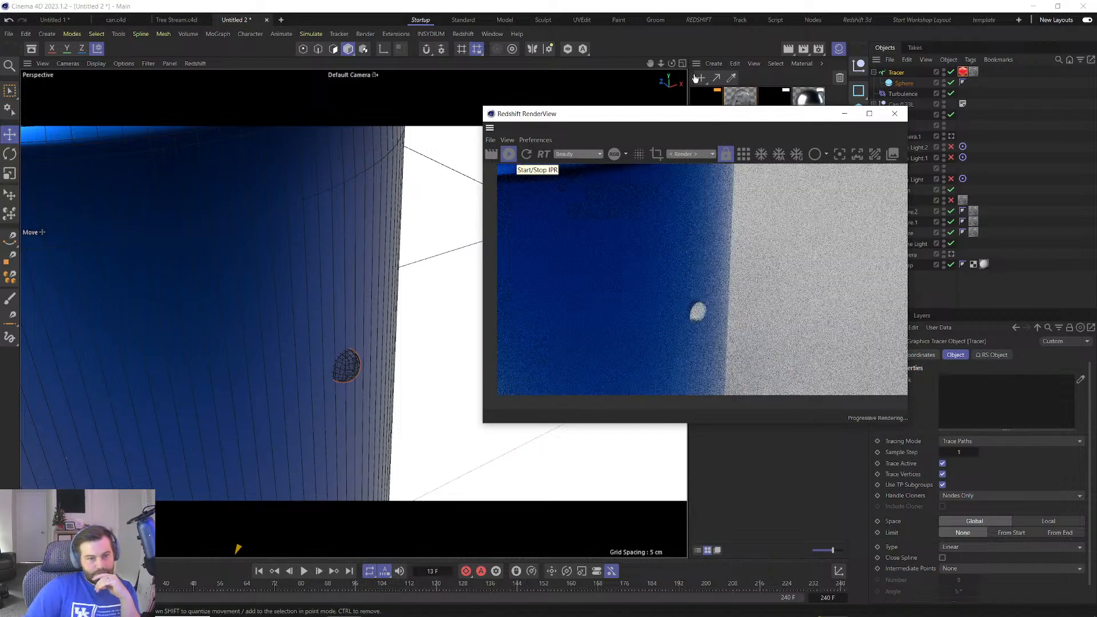
Hide the can temporarily to inspect the sphere in the live render, show the can again, and close the render preview.
drag(695, 114, 542, 126)
click(908, 85)
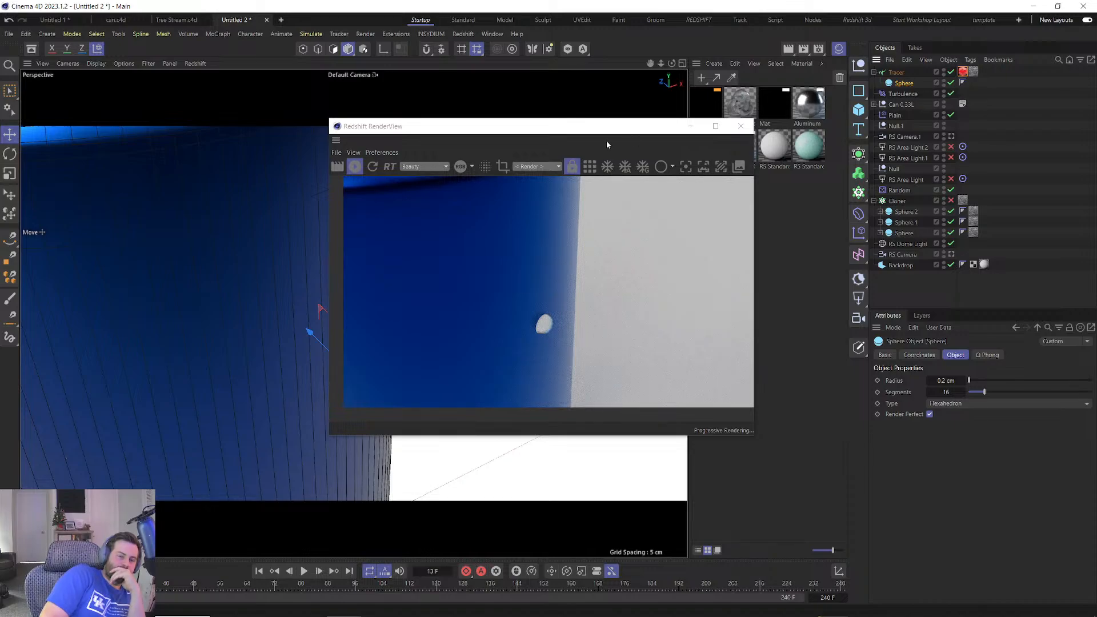
click(943, 105)
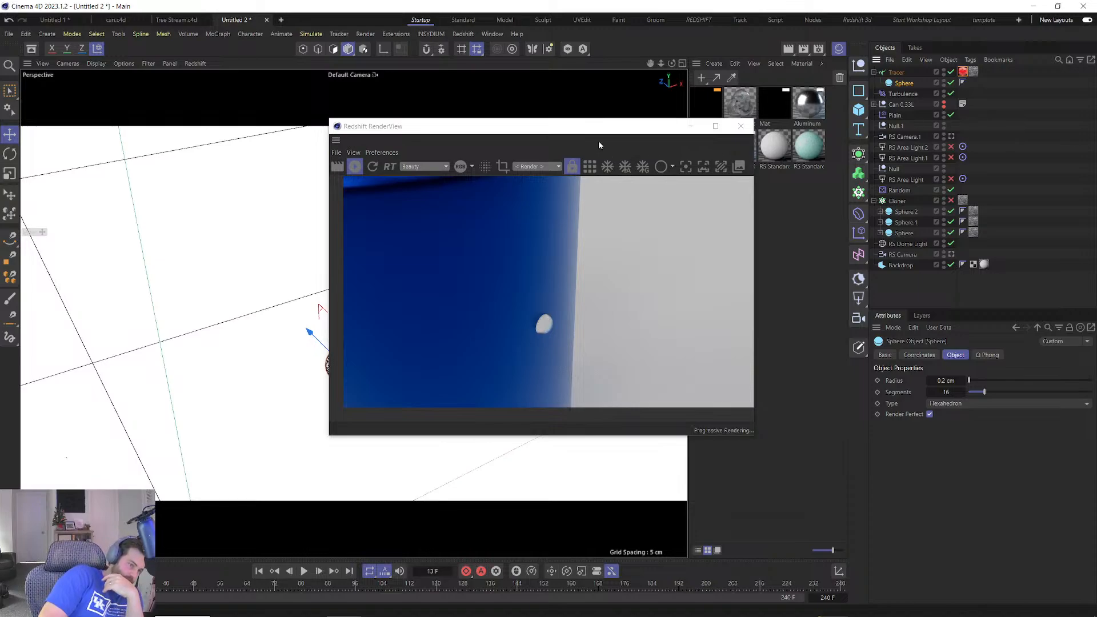
drag(596, 129, 558, 145)
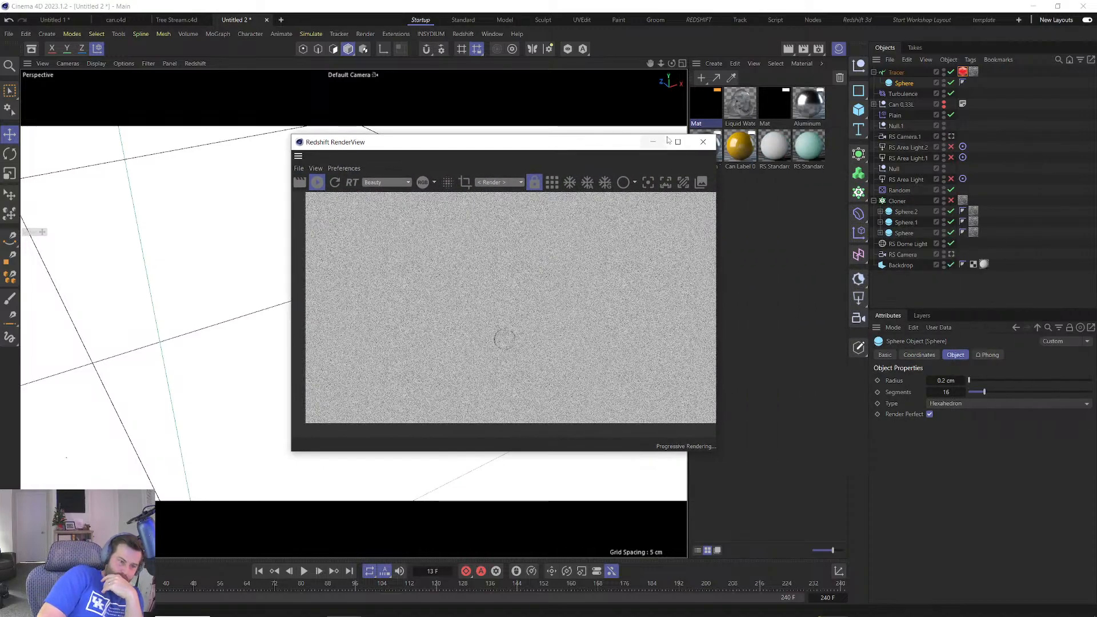
click(943, 104)
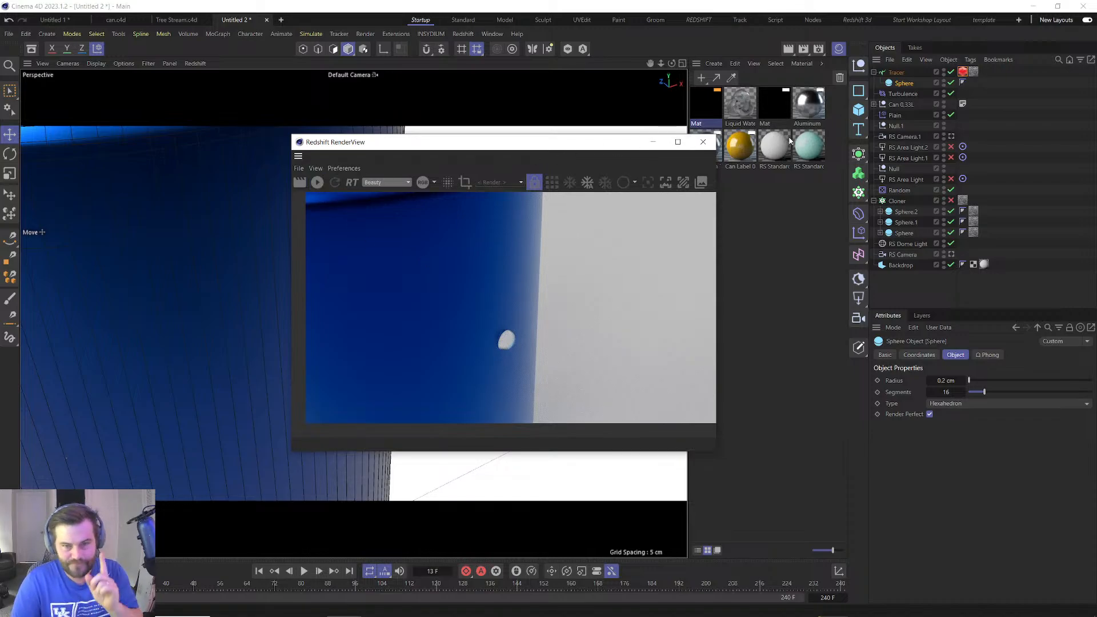
click(703, 141)
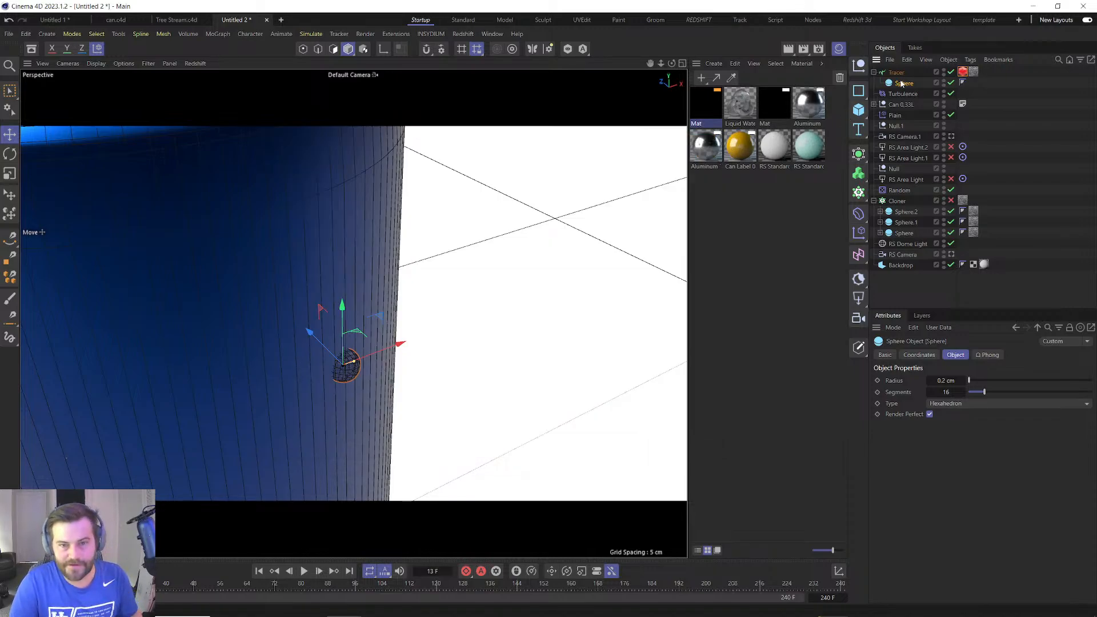
Put the sphere inside a new Cloner under the Tracer and set the grid count to 1, 1, 1.
alt+click(859, 192)
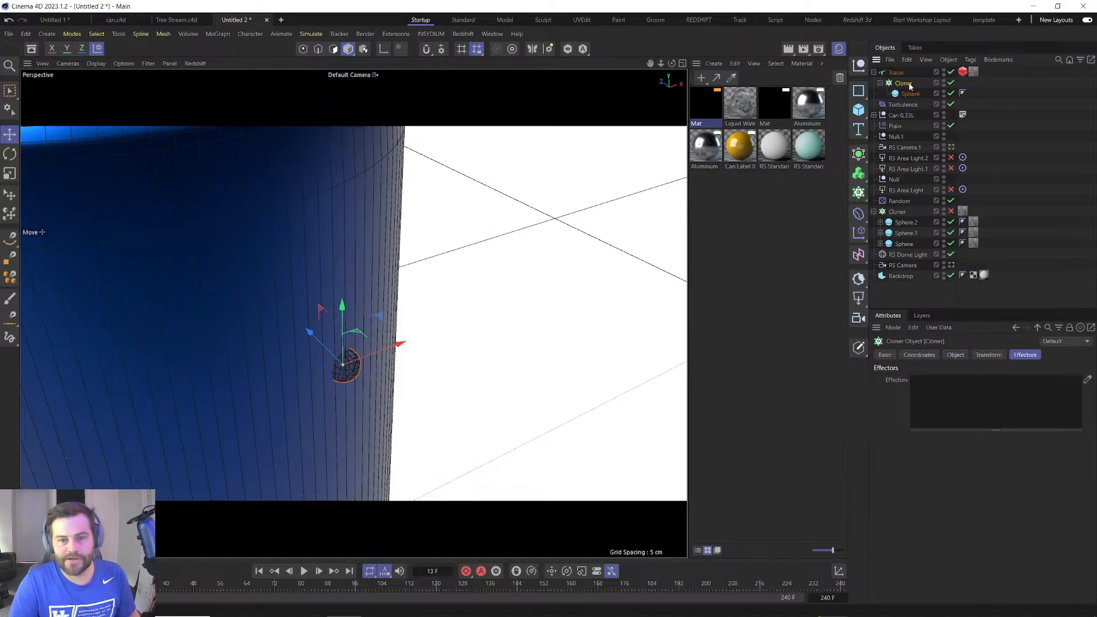
click(962, 356)
click(921, 452)
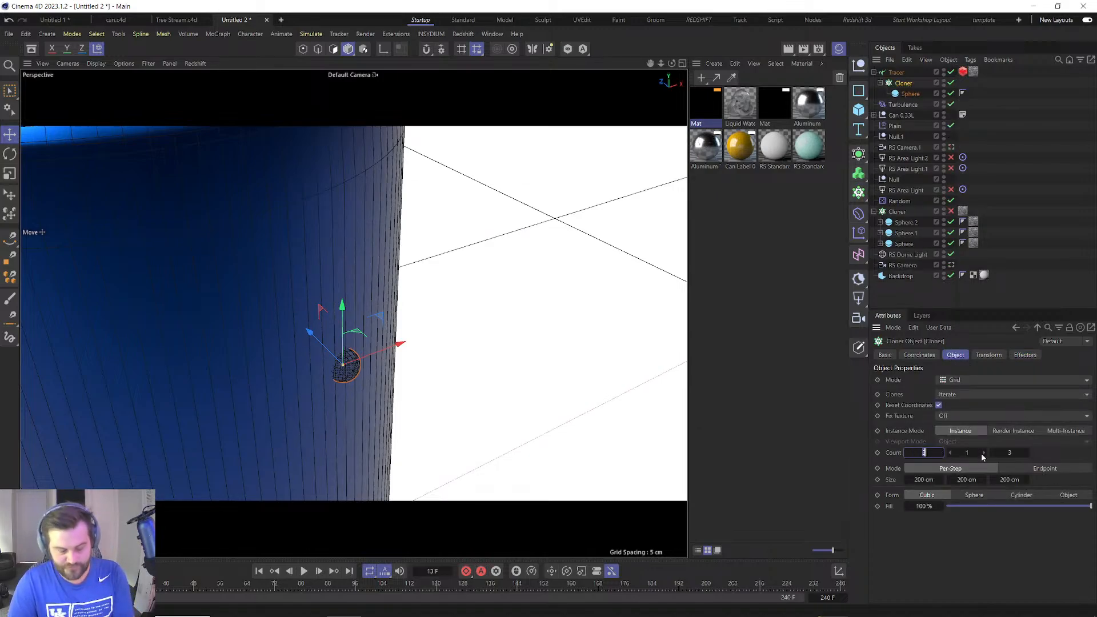
click(1011, 452)
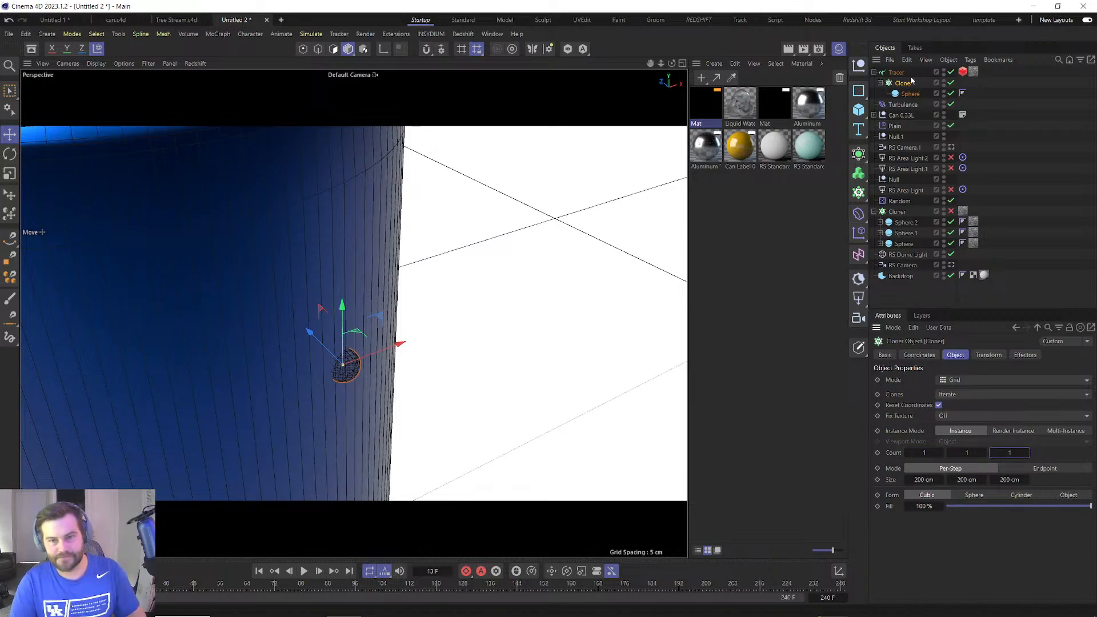
Play the animation to check the cloned sphere's motion, and briefly isolate the Cloner to examine it alone.
scroll(477, 457, down, 5)
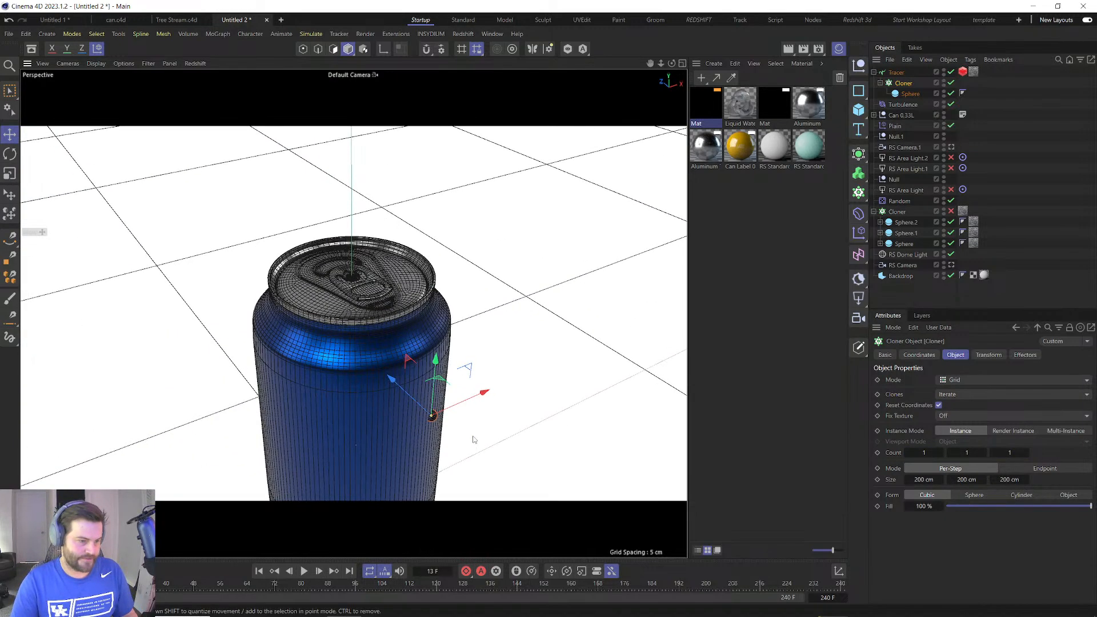
alt+middle_drag(473, 426, 433, 392)
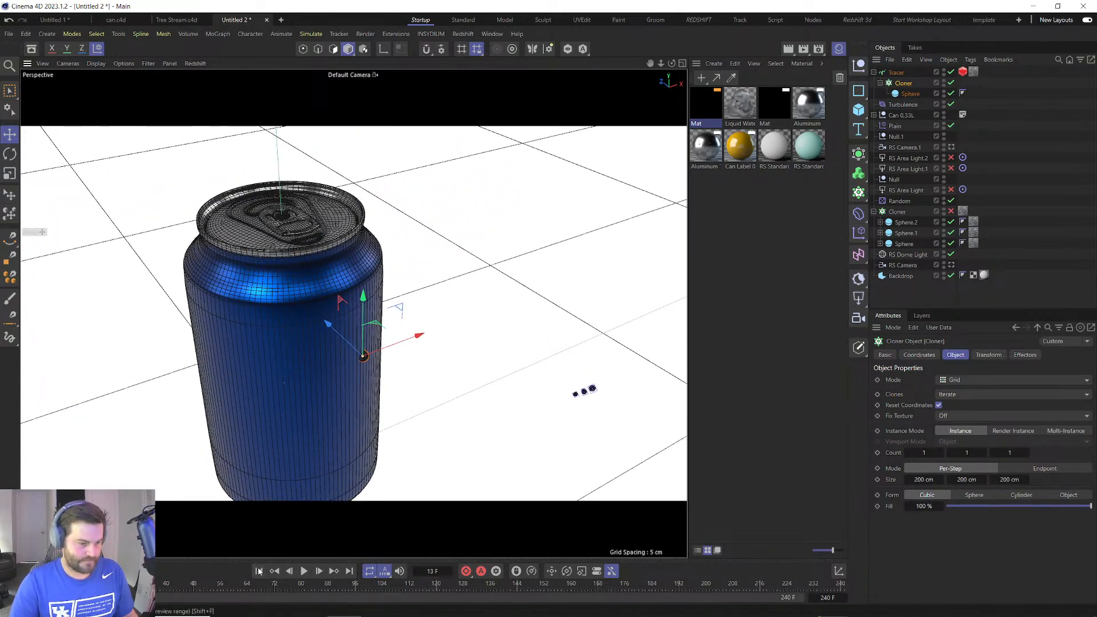
click(305, 572)
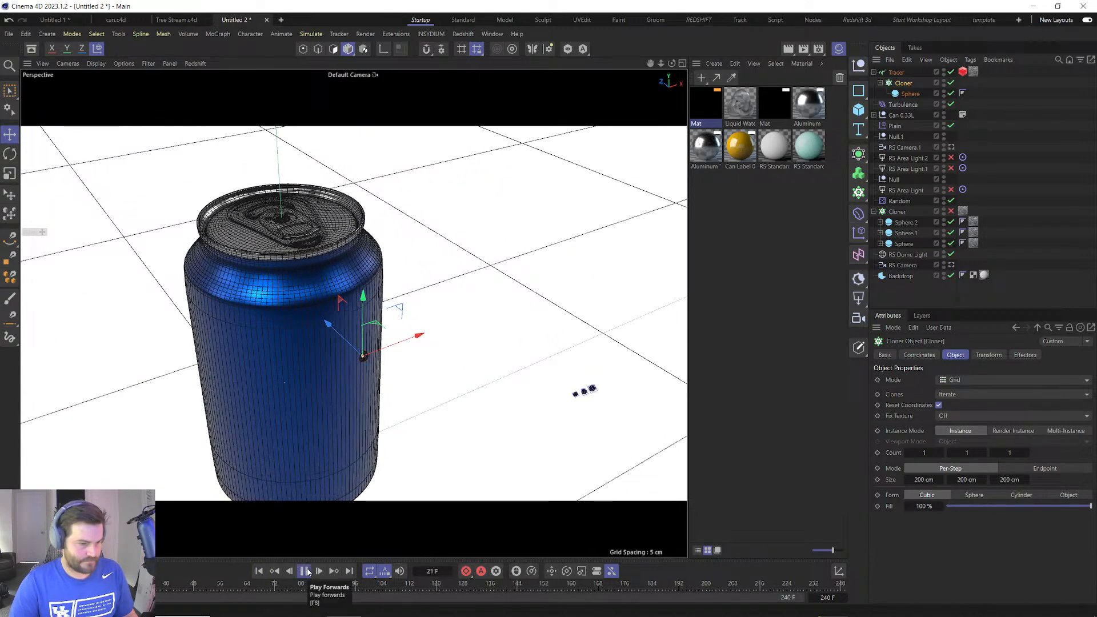
click(305, 572)
click(910, 93)
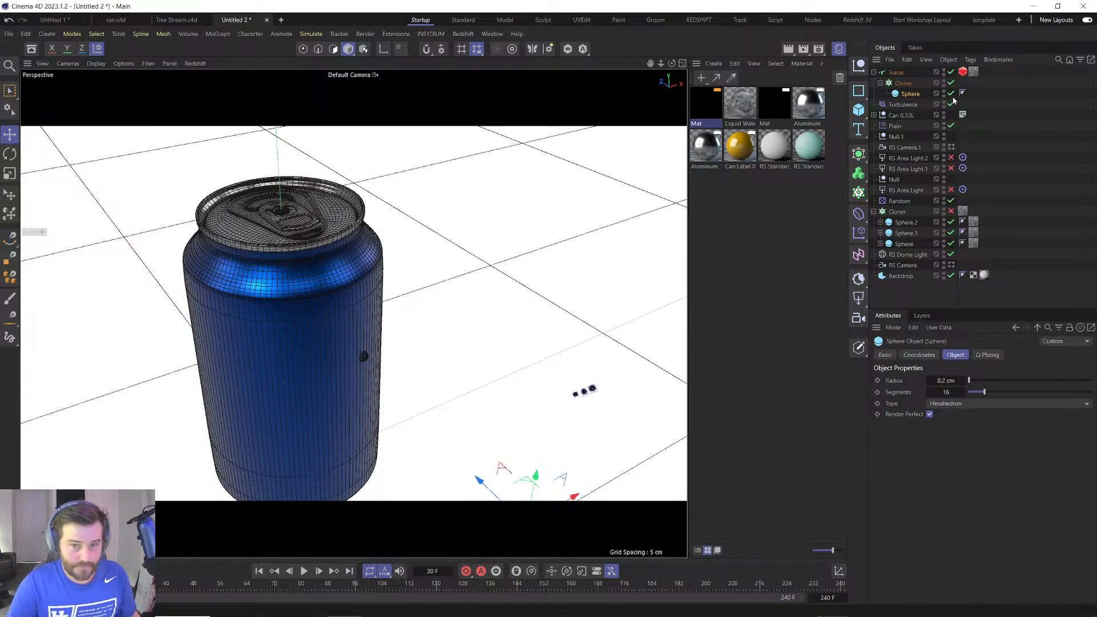
click(905, 83)
click(567, 49)
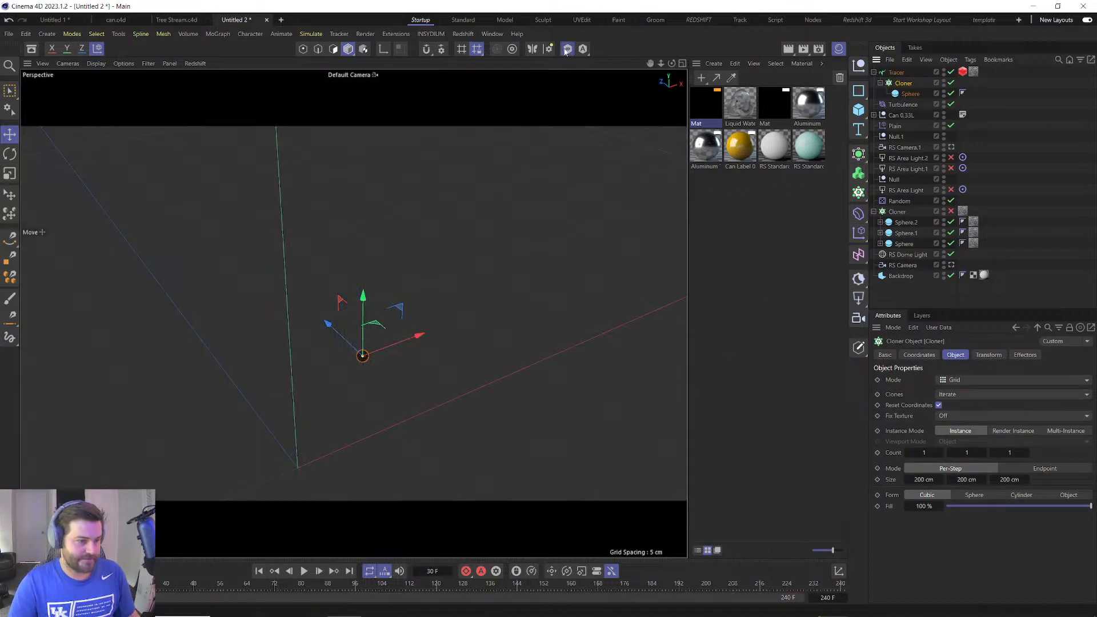
click(567, 49)
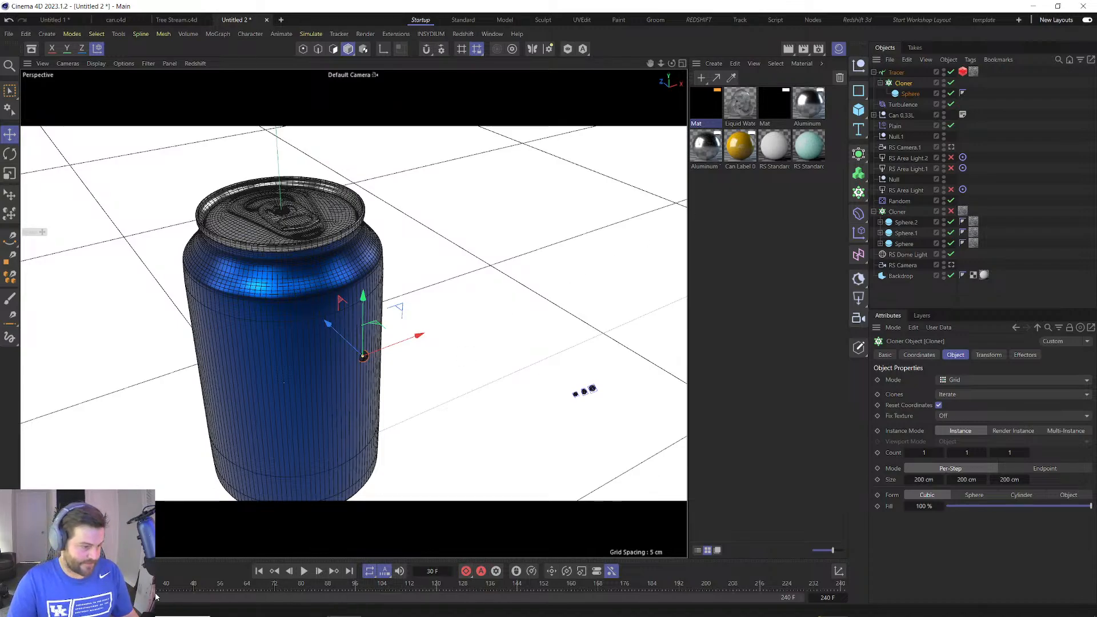
Keyframe the Cloner farther down the can wall at frame 25 and slightly sideways at frame 15.
key(comma)
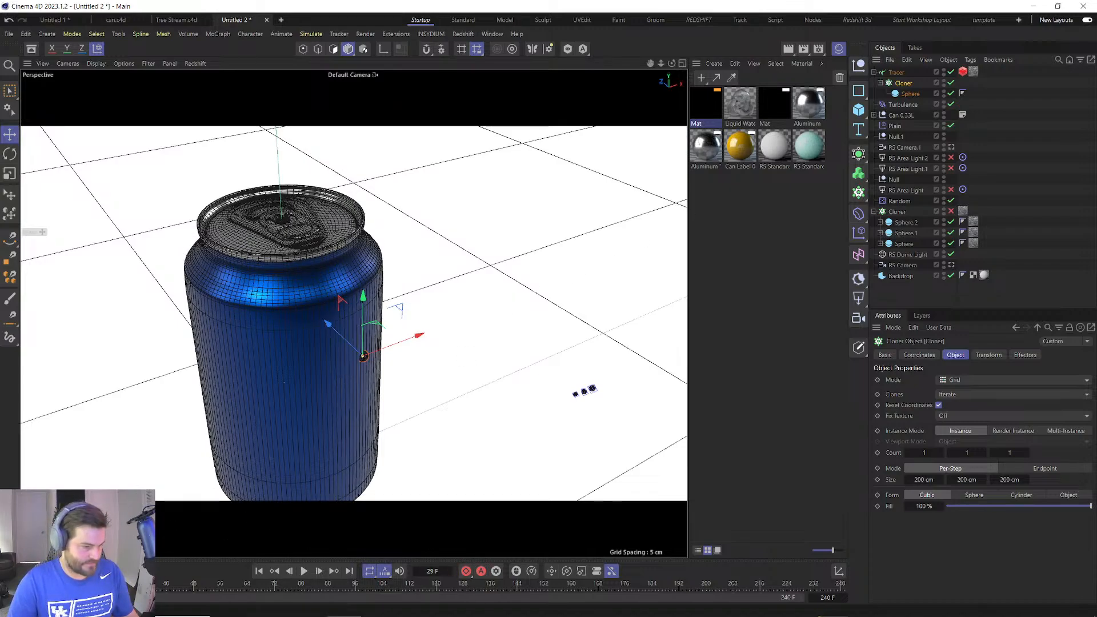
drag(128, 583, 114, 584)
drag(363, 302, 359, 357)
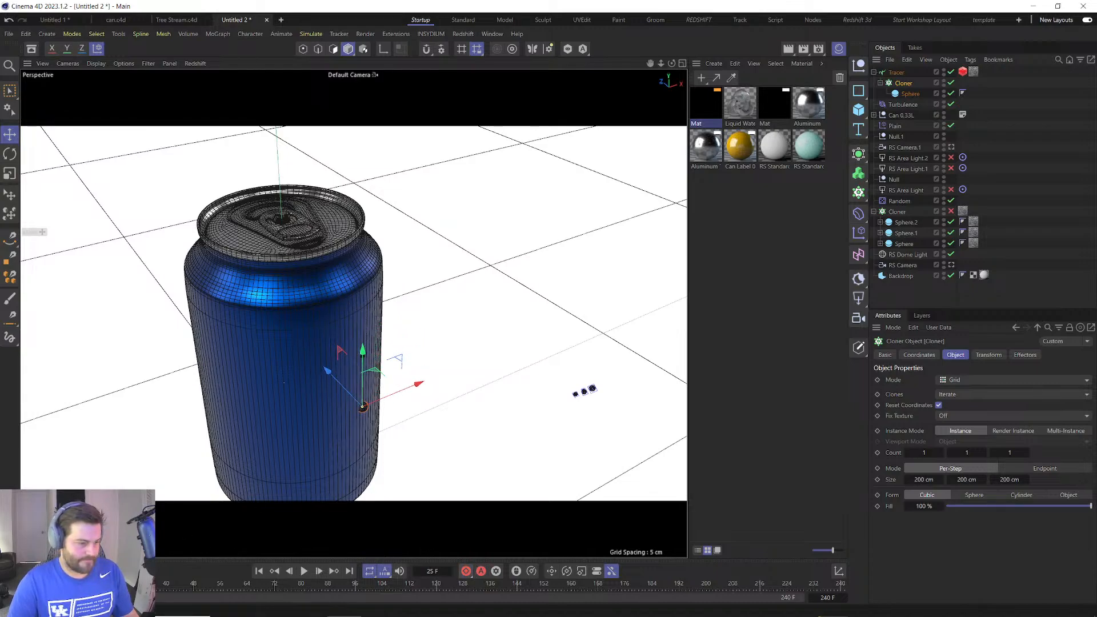
click(82, 584)
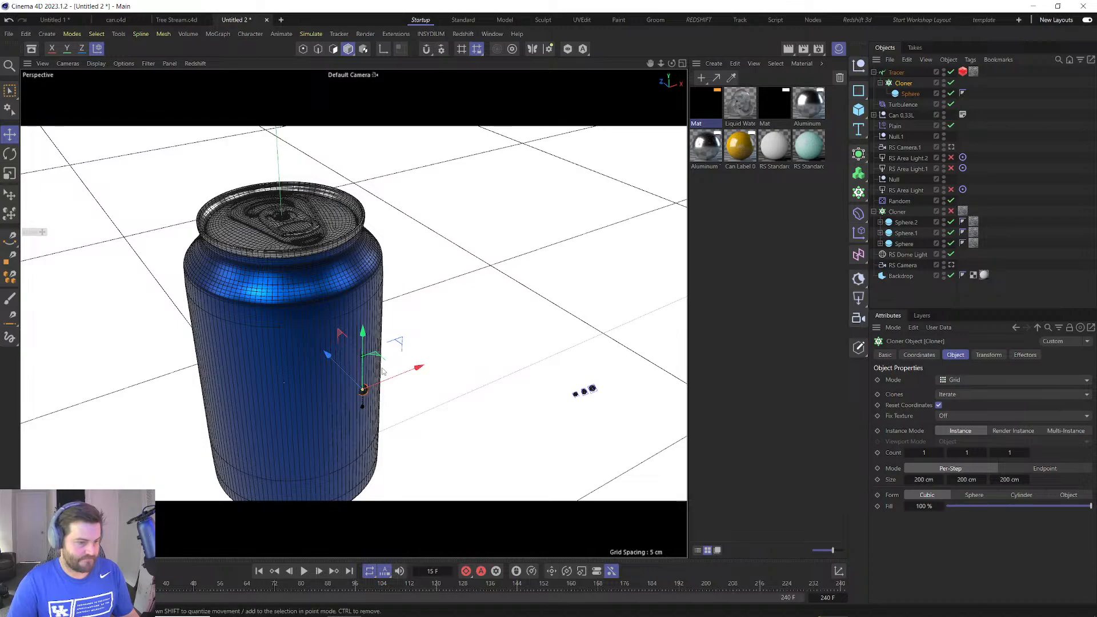
drag(396, 346, 393, 345)
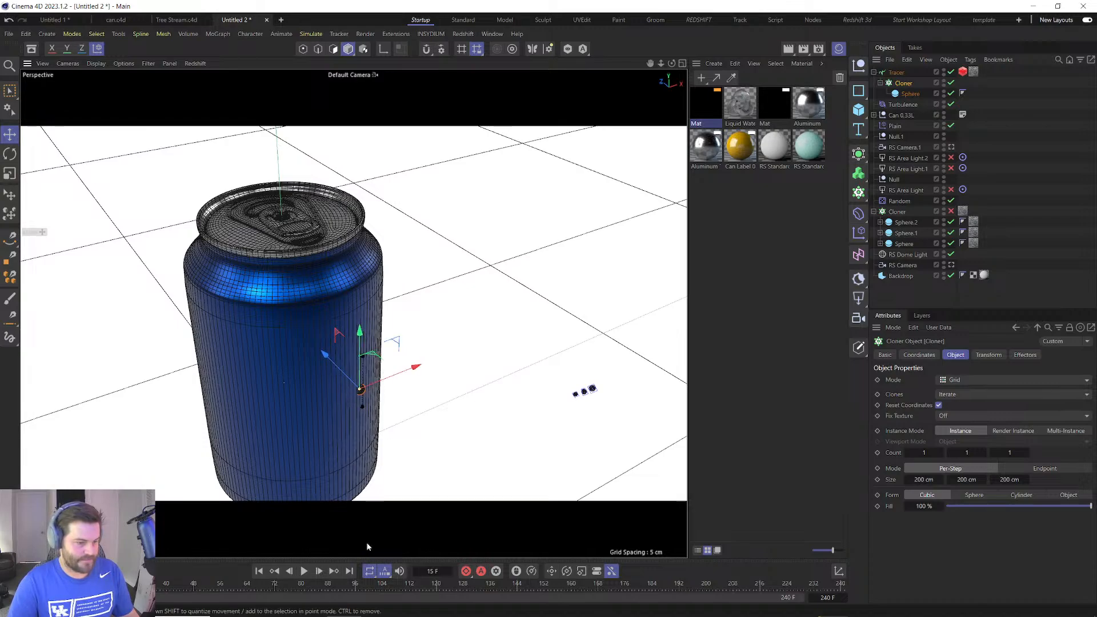
right_click(465, 570)
key(Escape)
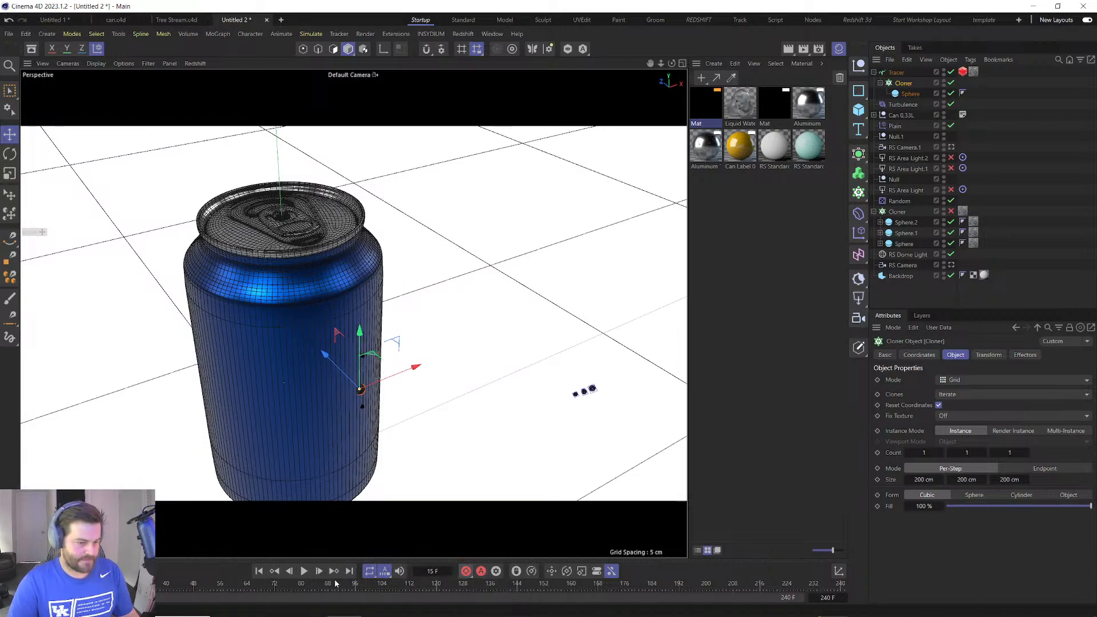
Play back the Cloner's movement down the can and select the Tracer to check its path.
click(305, 570)
click(305, 570)
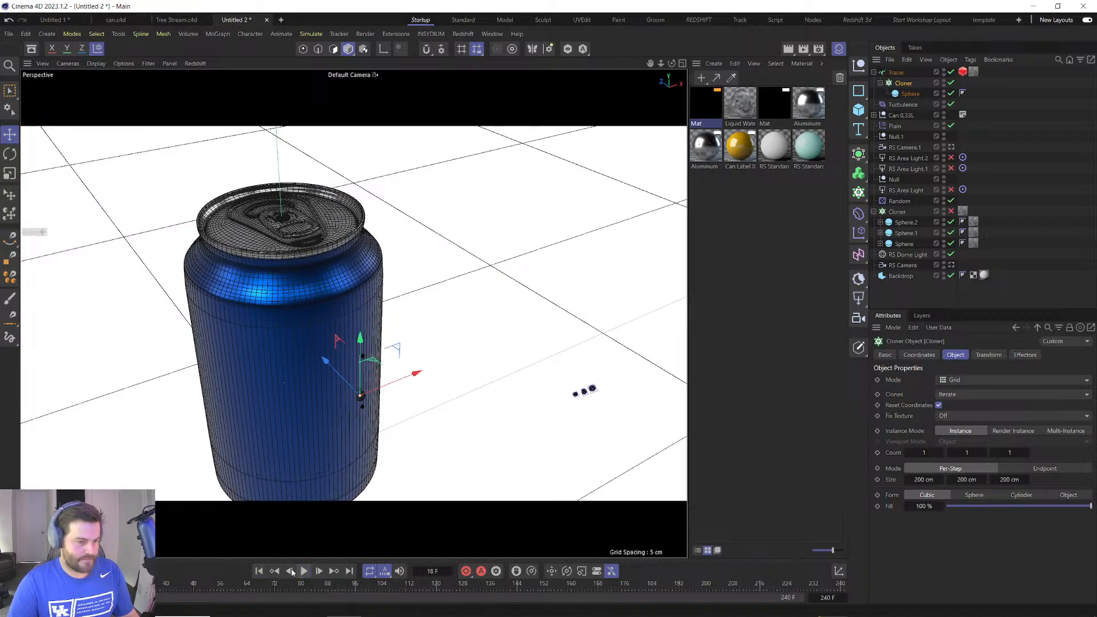
click(904, 72)
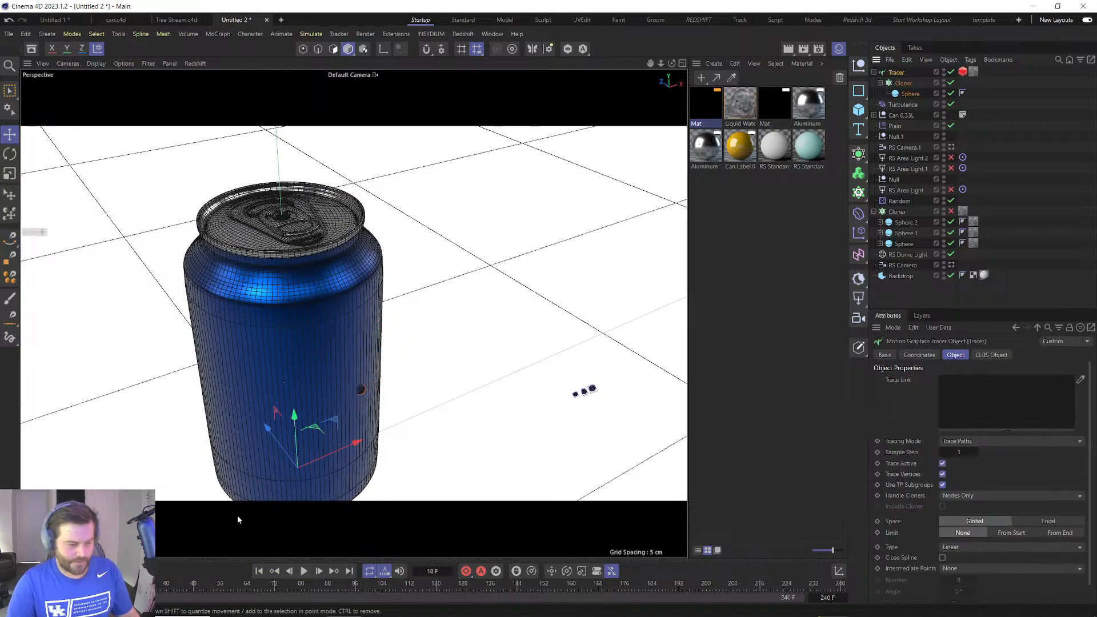
Play the animation to check the droplet up close and inspect the Tracer's liquid water material tag.
click(304, 570)
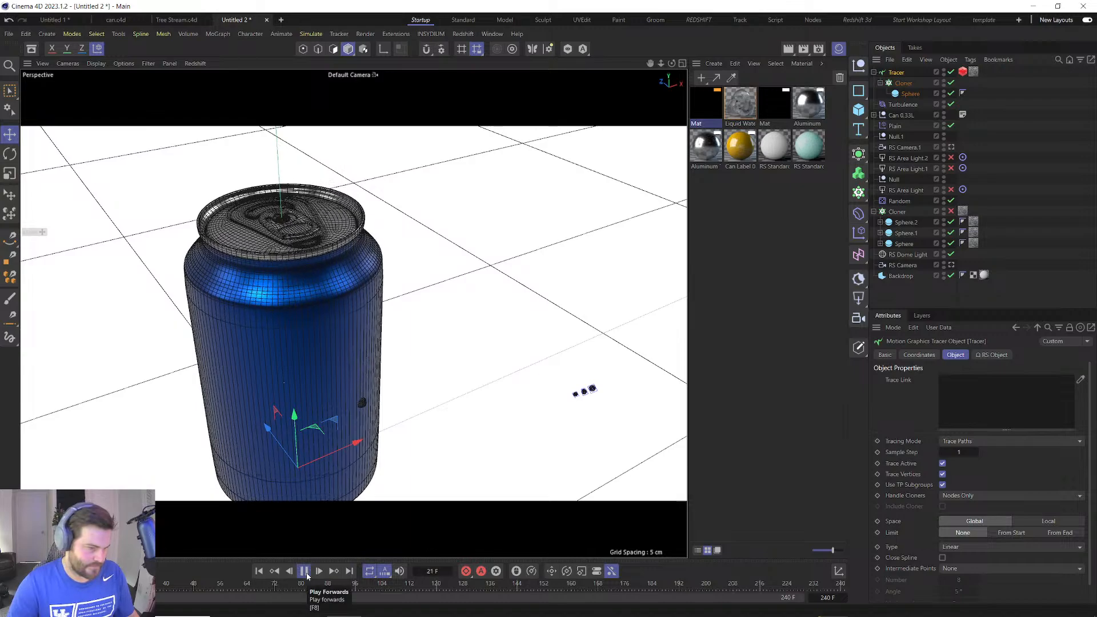
click(304, 571)
scroll(392, 362, up, 6)
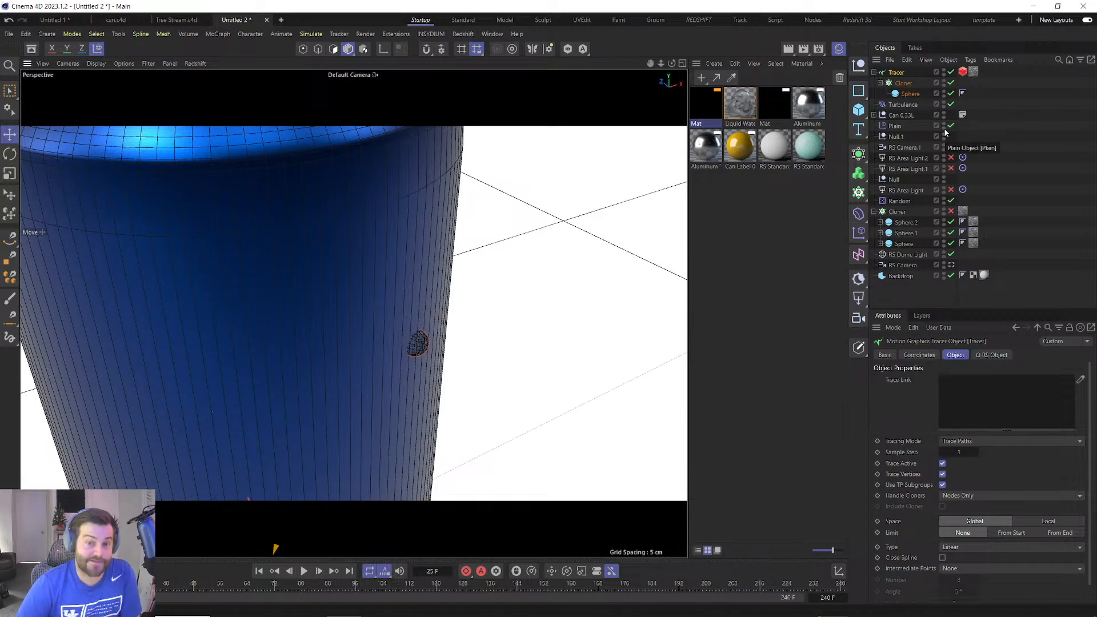
click(974, 72)
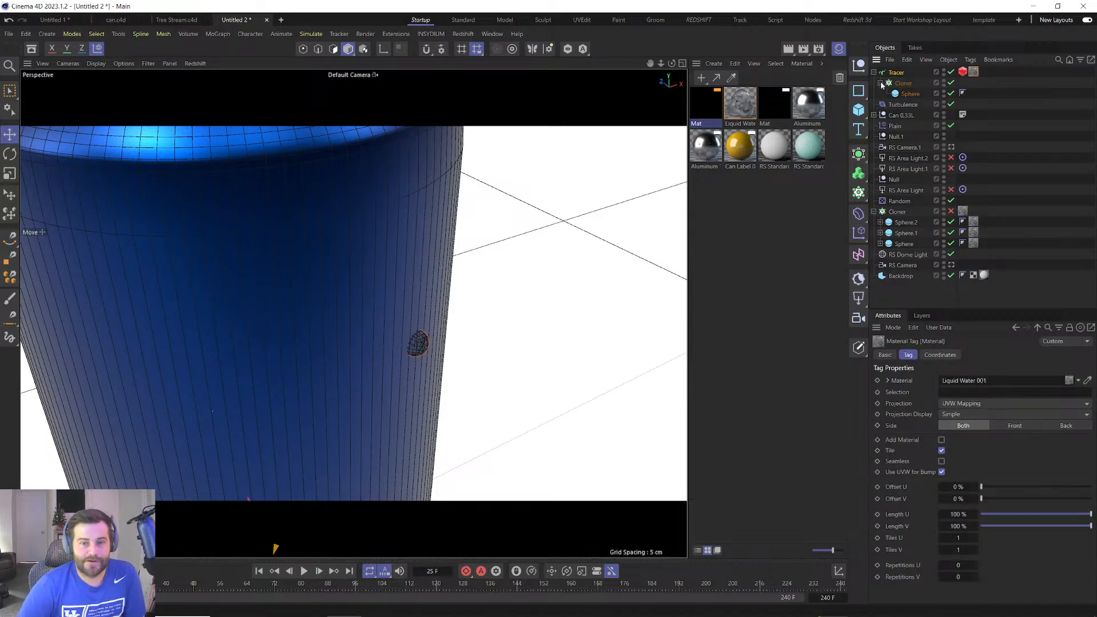
Select the Cloner and temporarily hide the can to examine the traced path during playback.
click(904, 83)
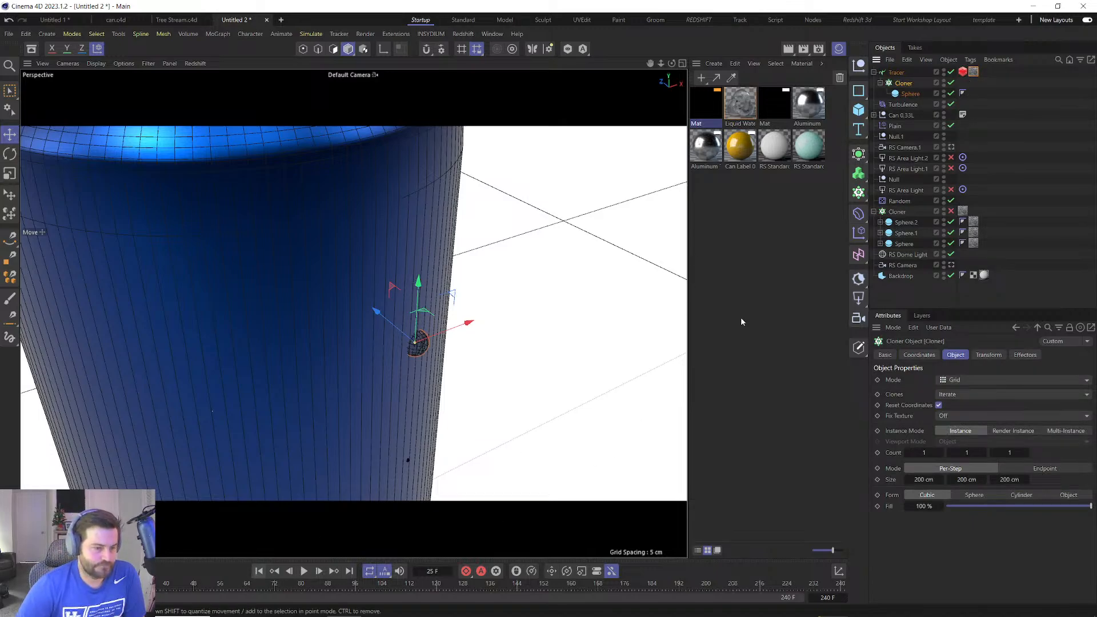
click(943, 114)
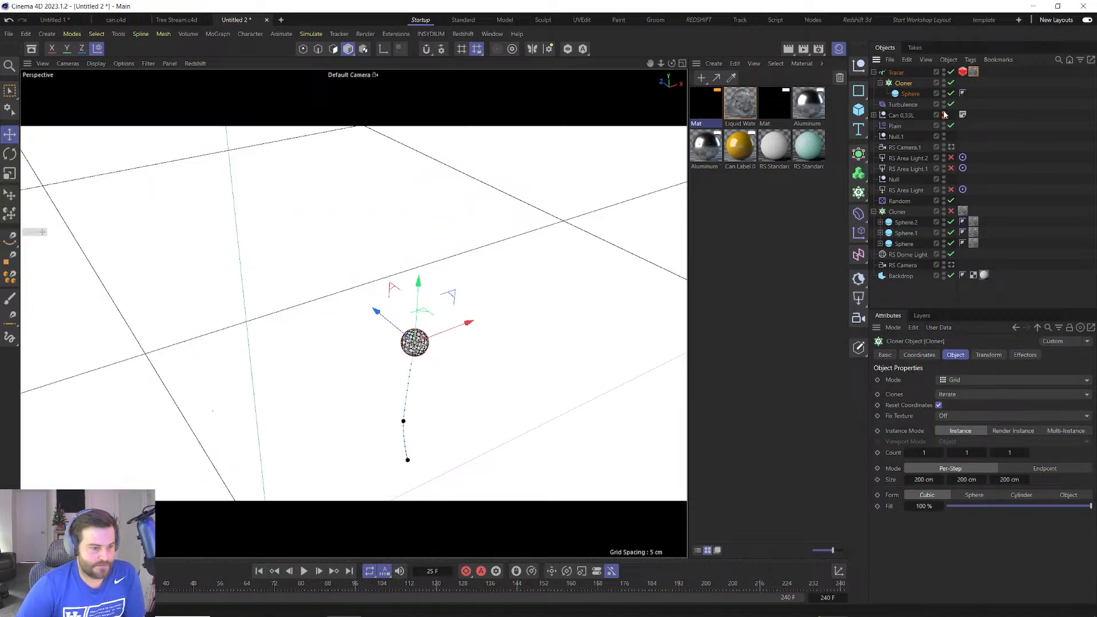
click(305, 570)
click(304, 570)
click(261, 570)
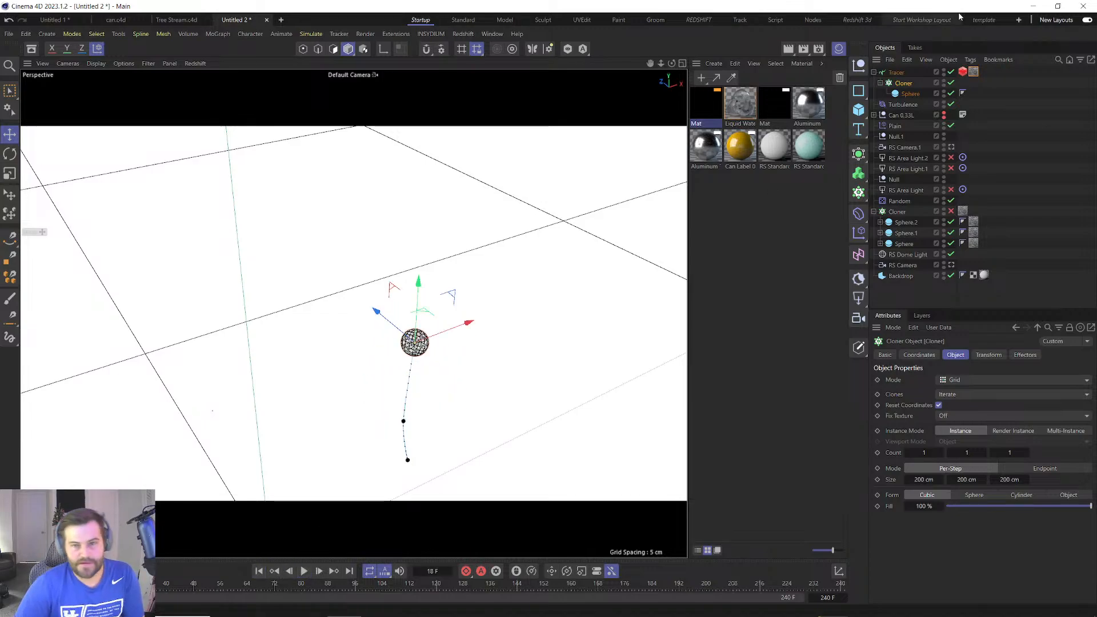
click(944, 114)
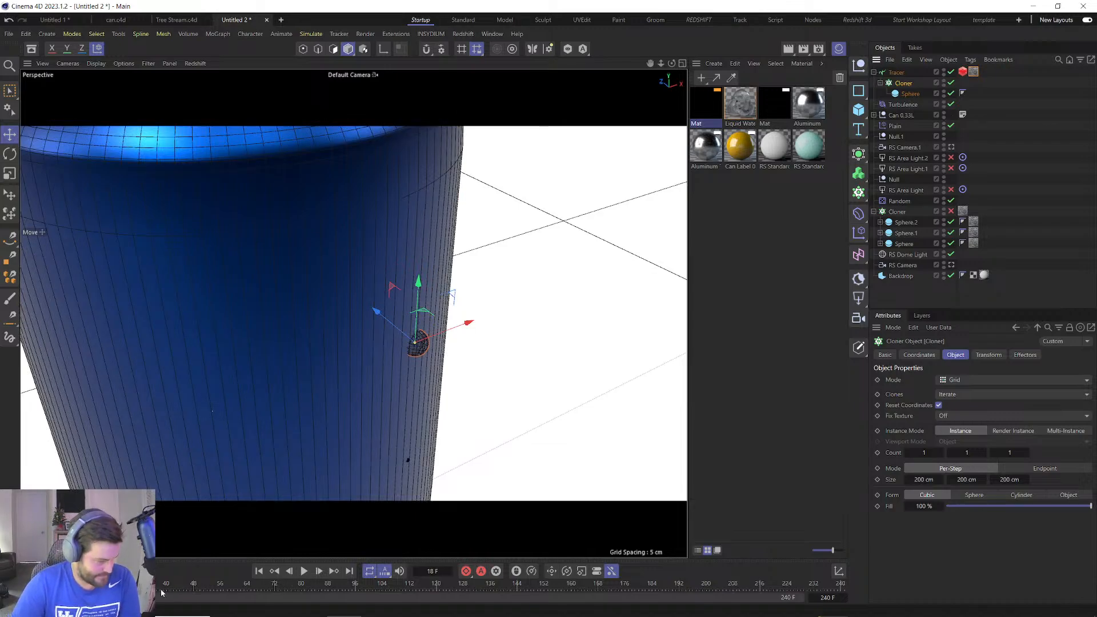
Delete the Cloner's existing keyframes while keeping the object, and open its Transform properties.
key(Delete)
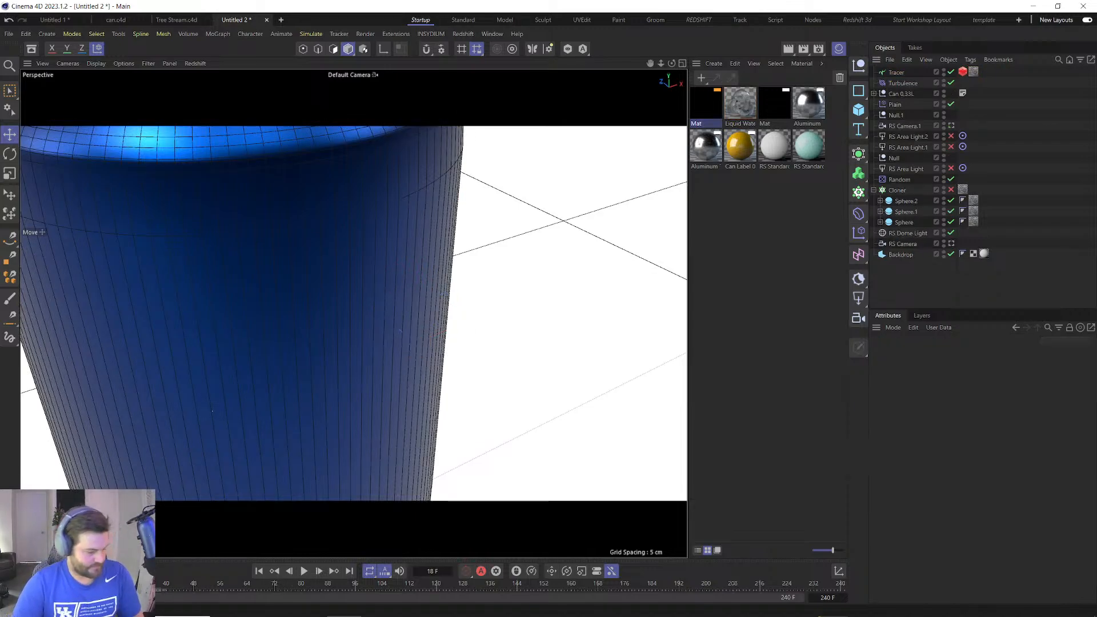
key(ctrl+z)
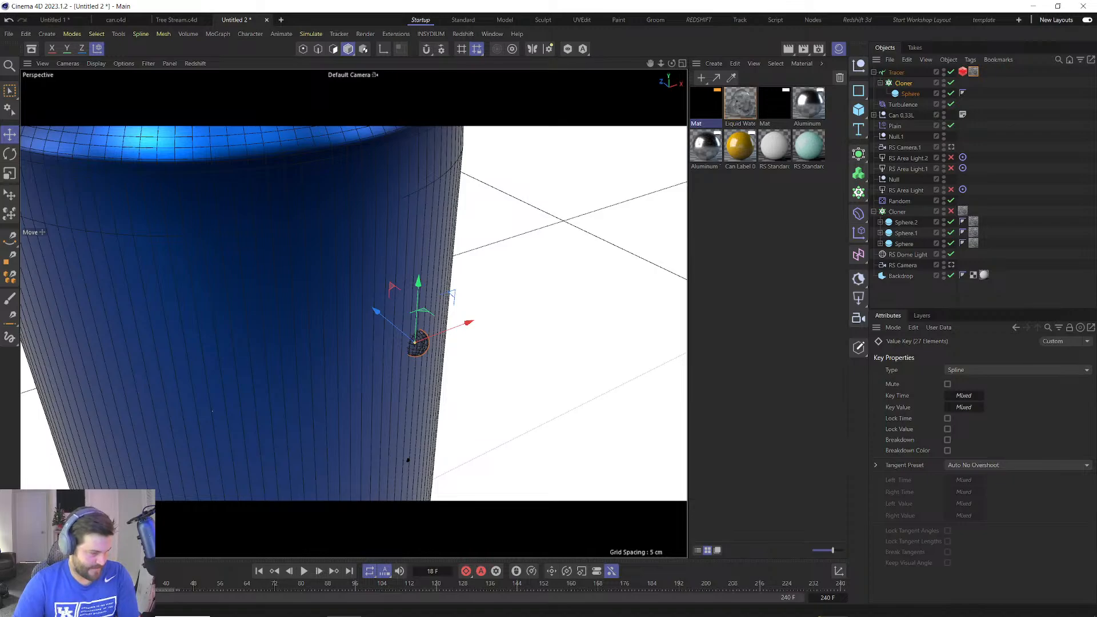
key(Delete)
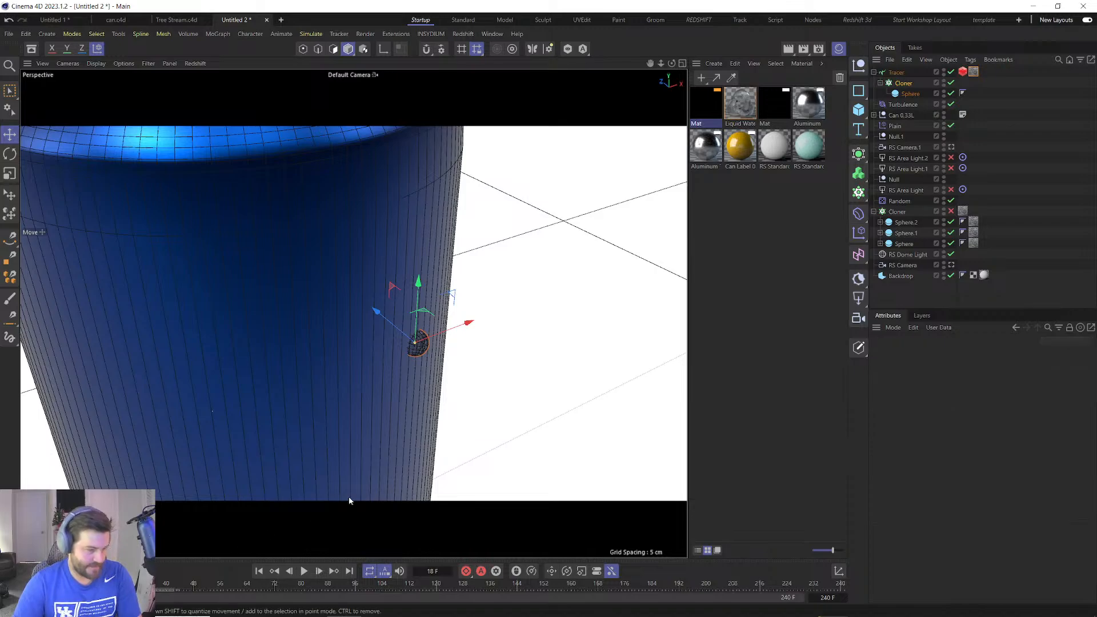
click(903, 83)
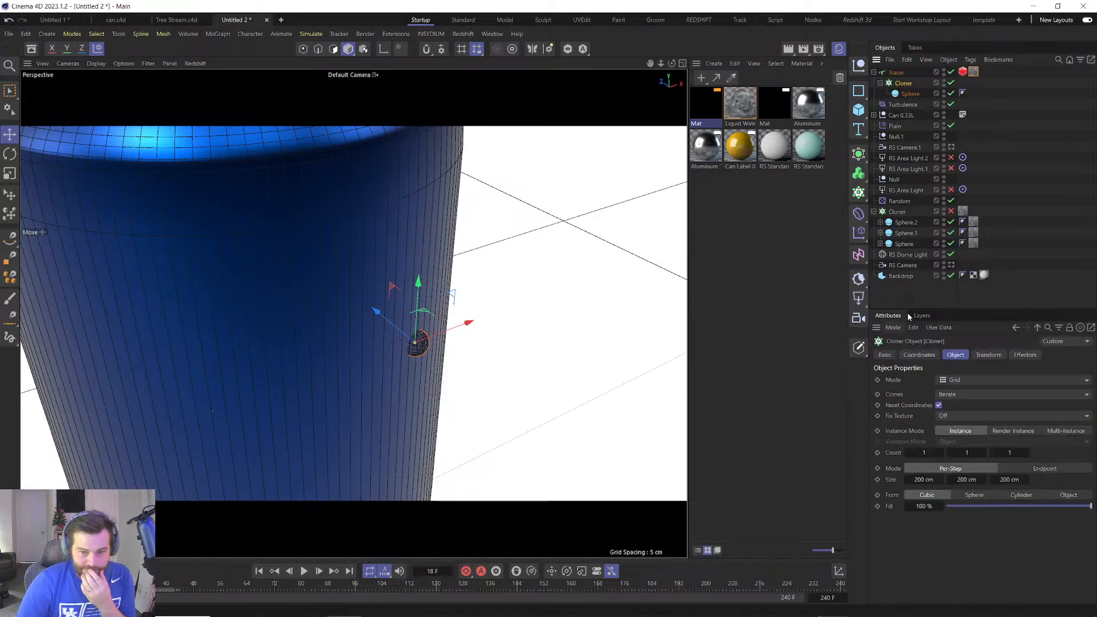
click(985, 356)
mouse_move(925, 412)
mouse_down()
mouse_move(937, 411)
mouse_move(936, 396)
mouse_move(926, 397)
mouse_move(927, 418)
mouse_move(914, 418)
mouse_up()
key(ctrl+z)
key(ctrl+z)
key(ctrl+z)
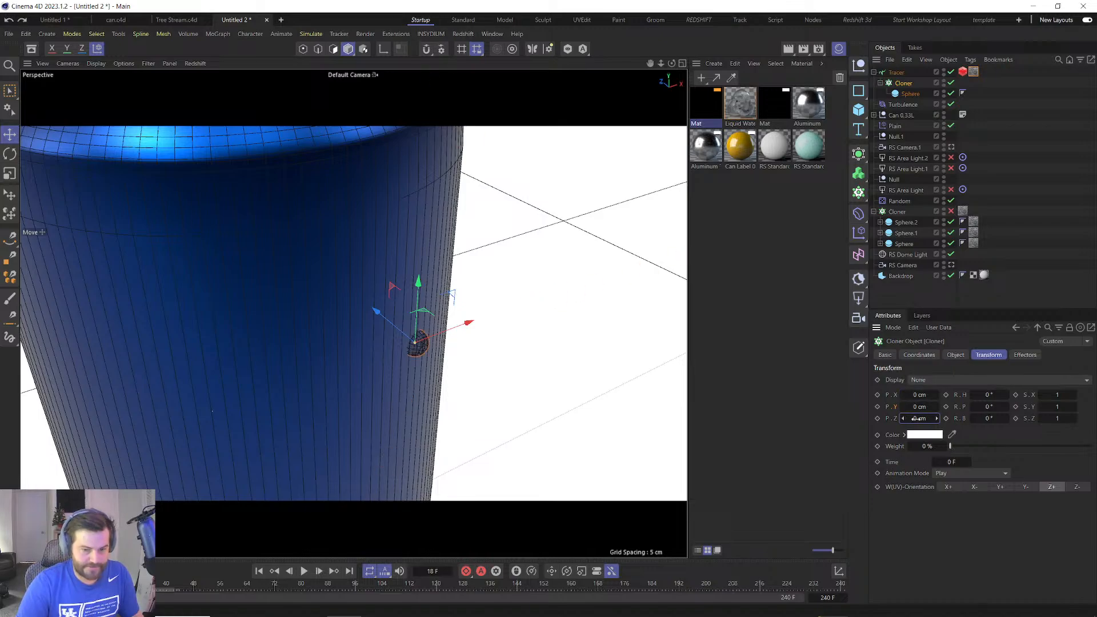
Keyframe the Cloner's Transform P.Z at 0 cm on frame 0 and at -2 cm on frame 24.
click(877, 419)
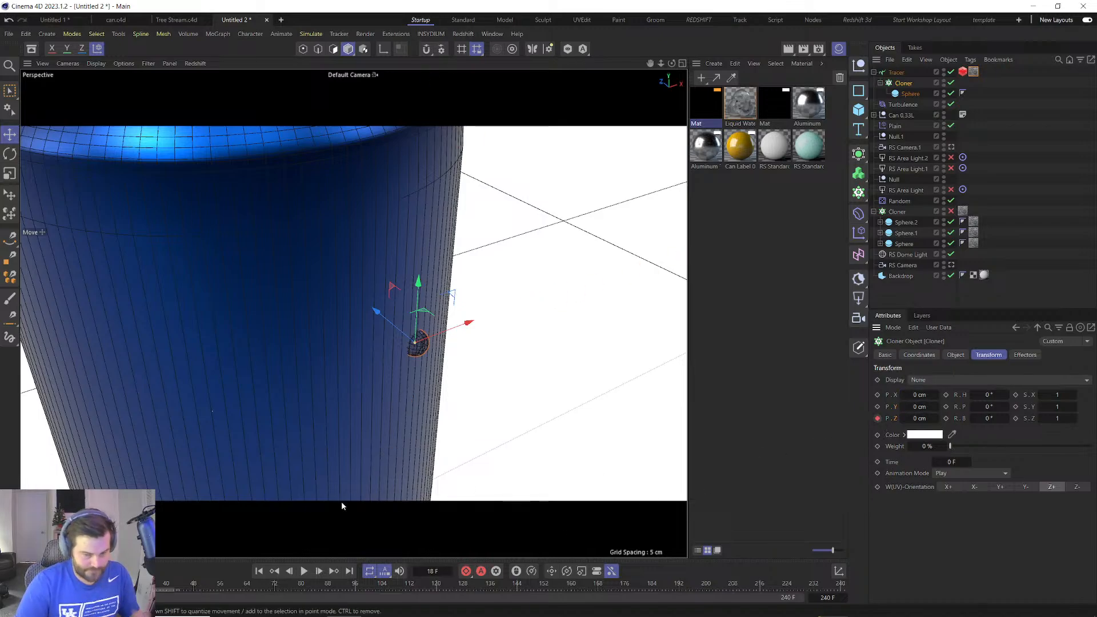
drag(91, 585, 112, 584)
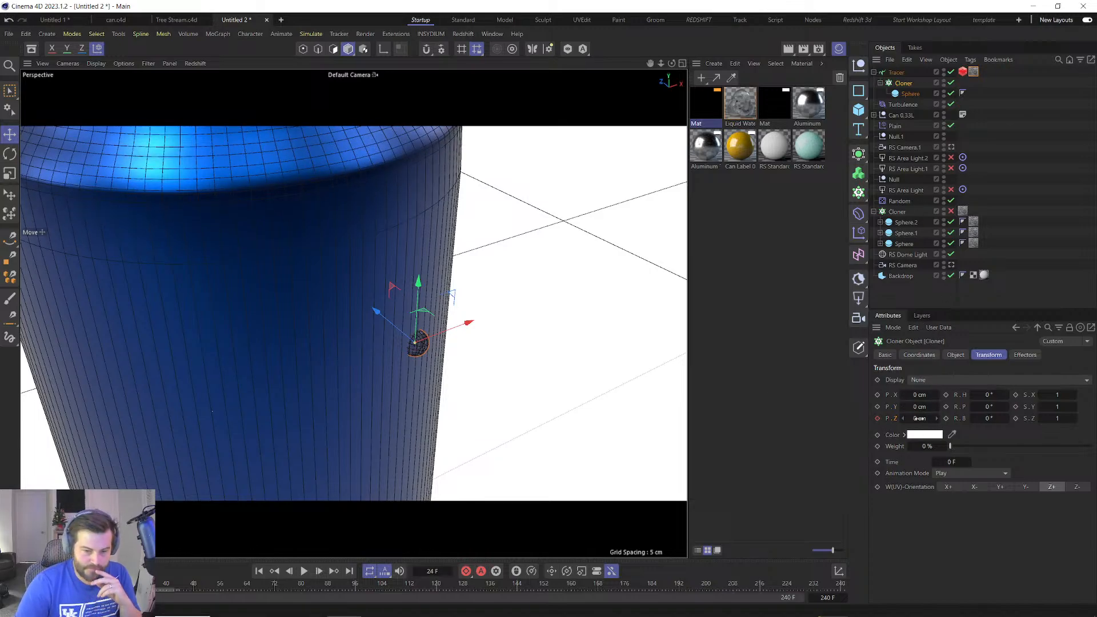
drag(919, 419, 916, 419)
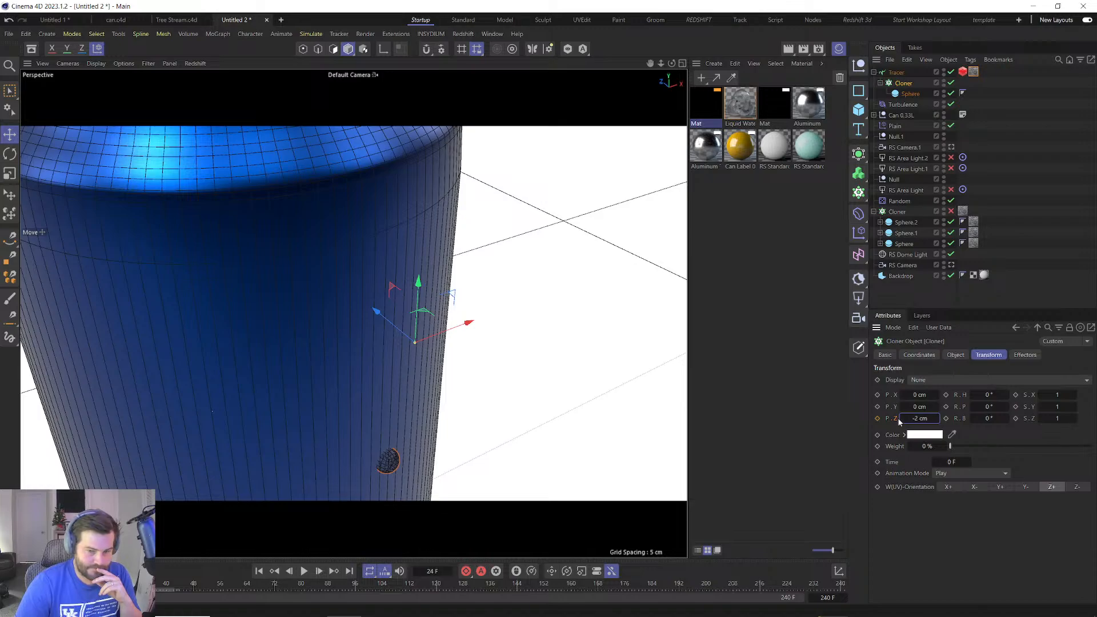
click(876, 418)
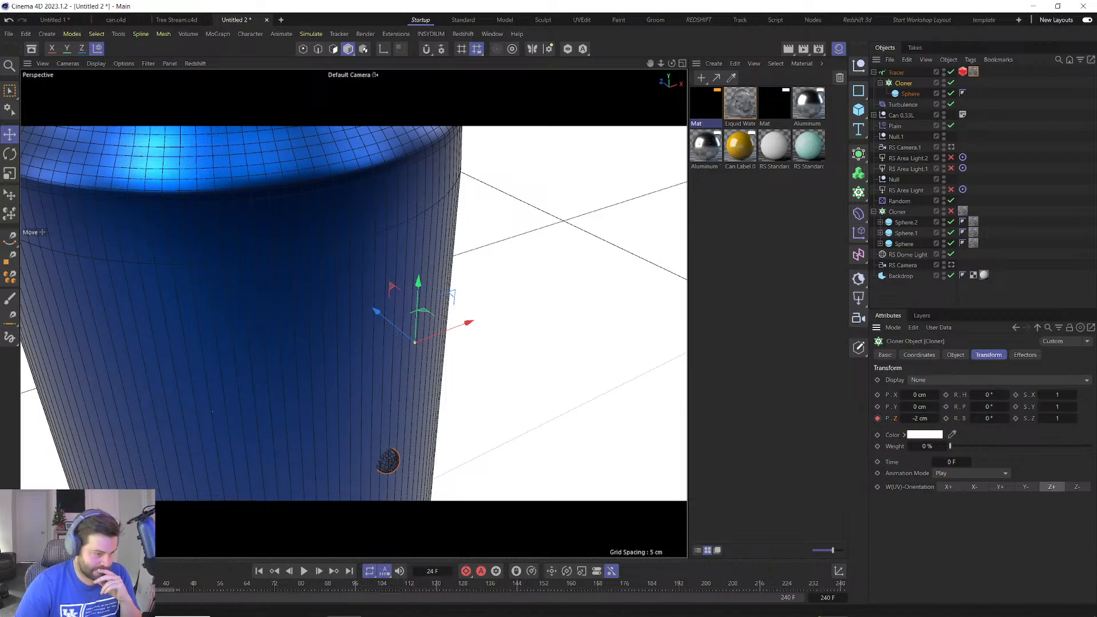
Keyframe the Cloner's Transform P.X at 0.2 cm on frame 12.
drag(112, 584, 71, 584)
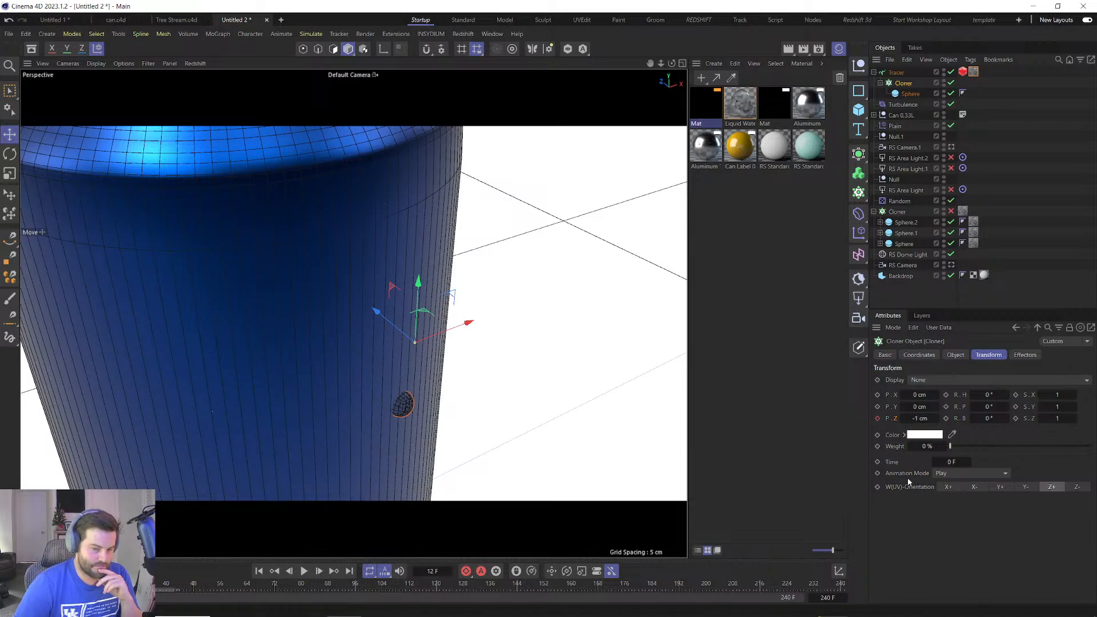
click(937, 406)
click(902, 407)
click(902, 395)
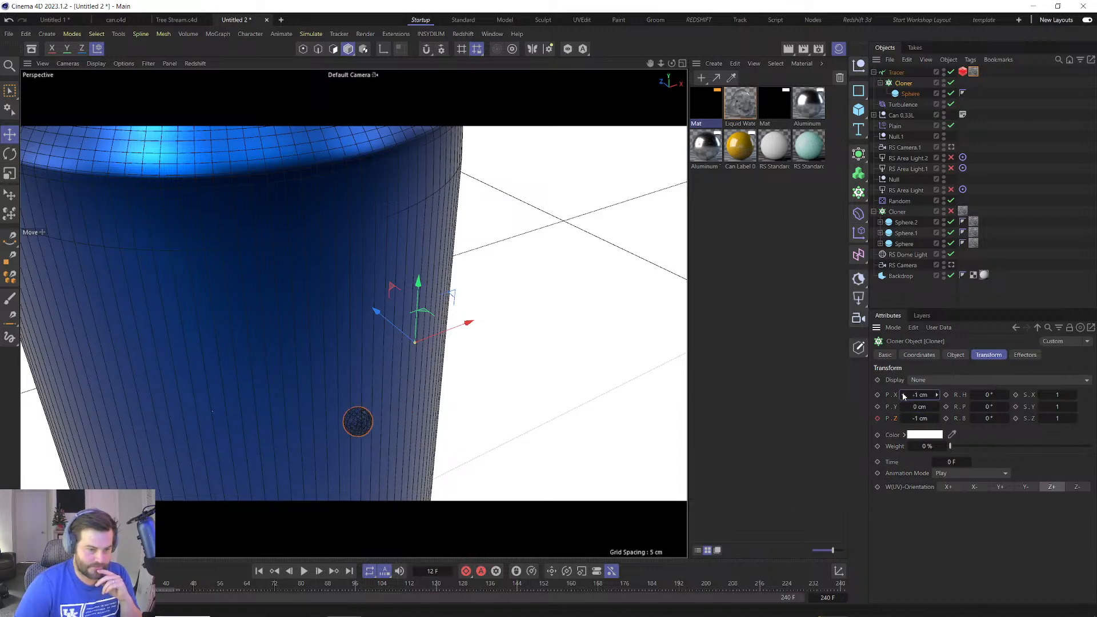
double_click(920, 395)
key(BackSpace)
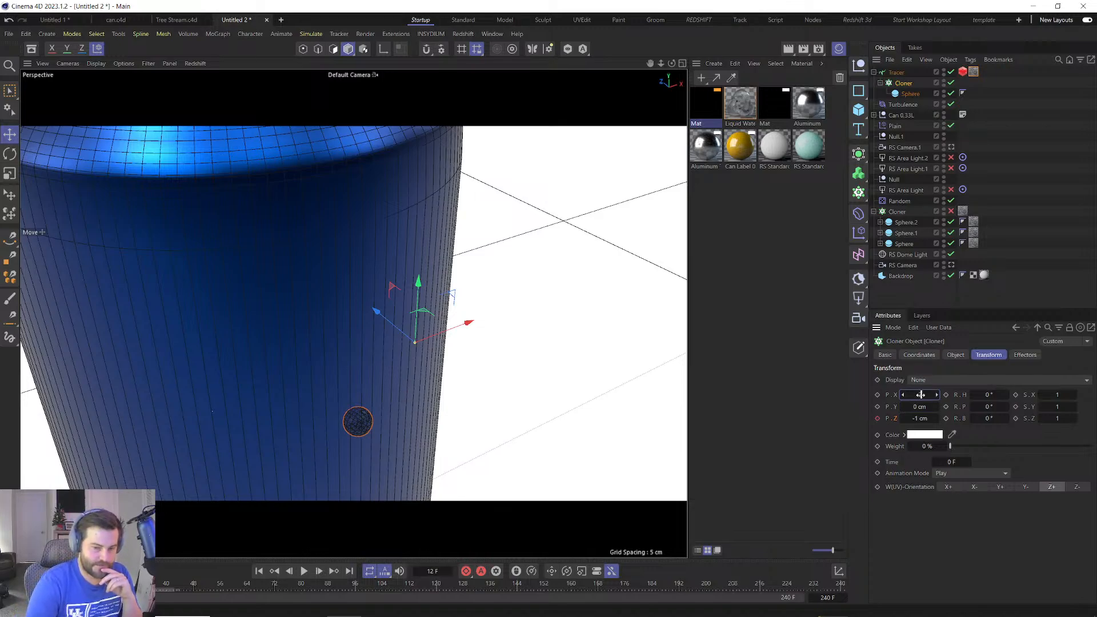
text(0.2)
key(Return)
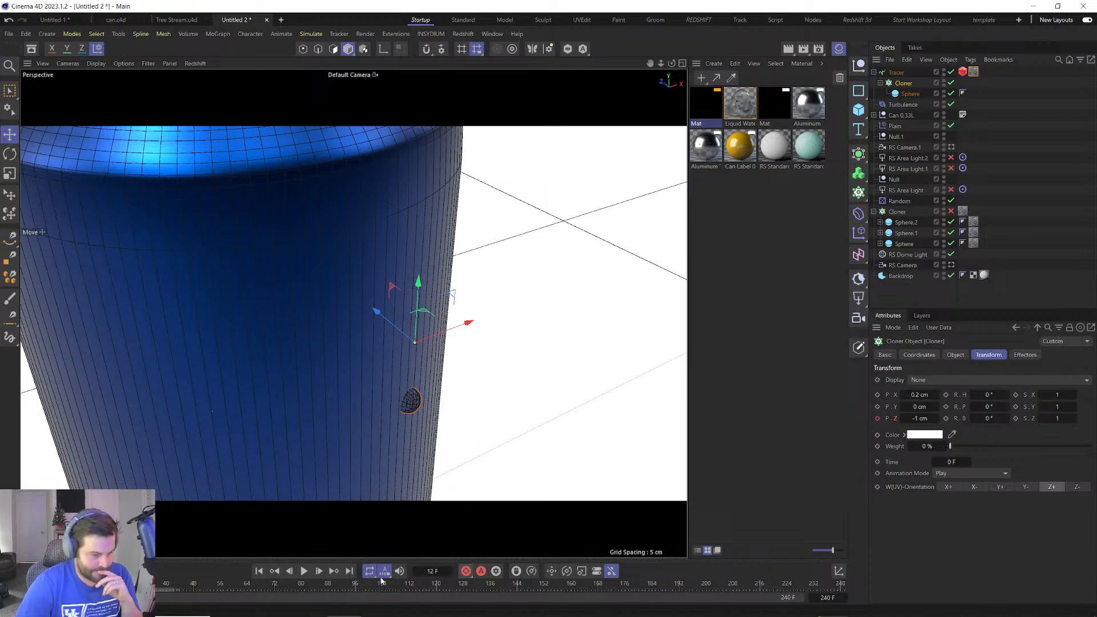
click(877, 395)
Keyframe the Cloner's Transform P.X at 0 cm on frame 0.
click(32, 583)
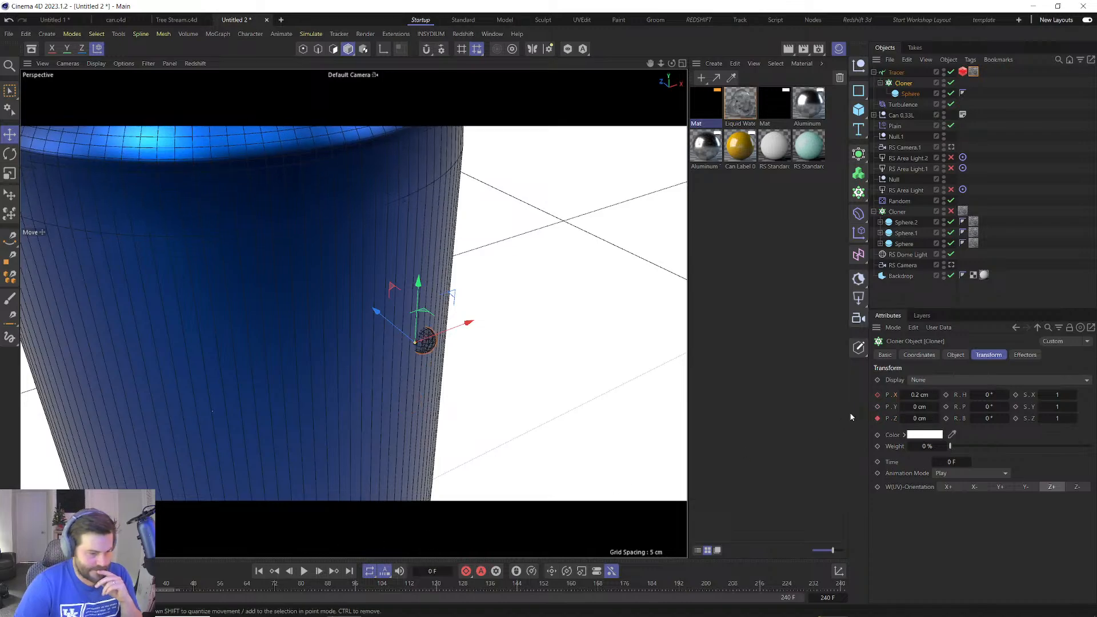
double_click(919, 395)
text(0)
click(878, 396)
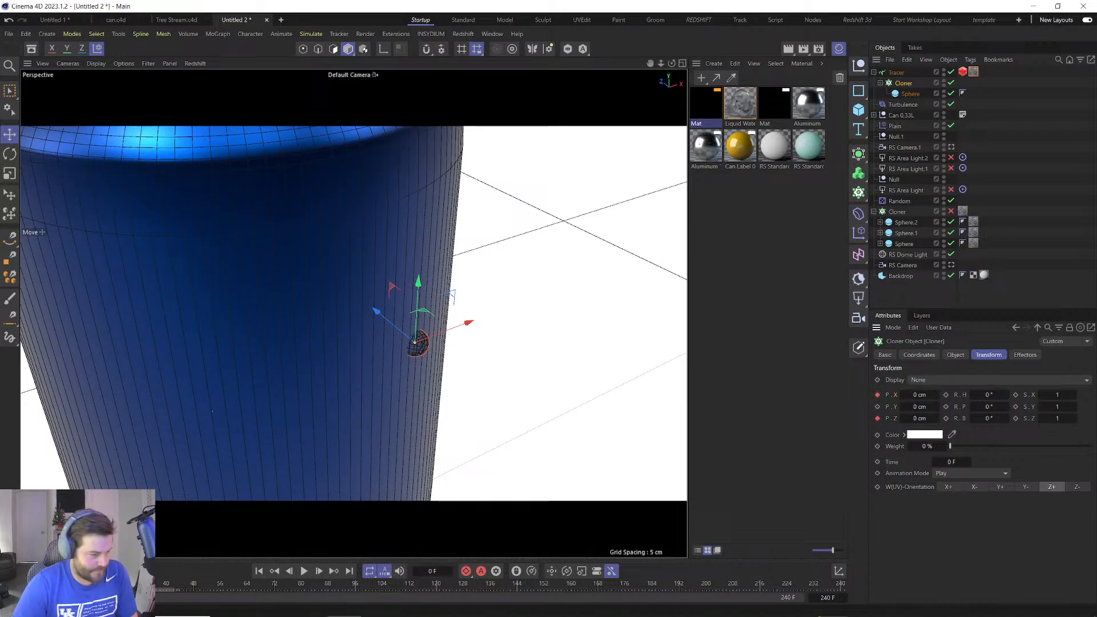
mouse_move(32, 583)
mouse_down()
mouse_move(95, 583)
mouse_move(32, 583)
mouse_up()
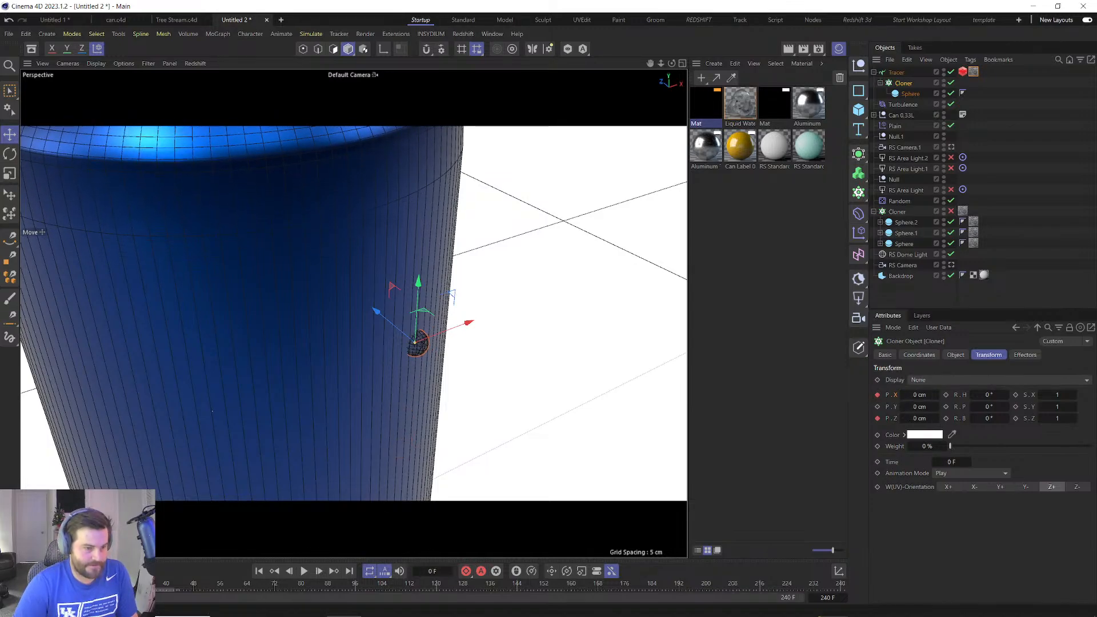
Delete the animation keyframes of the Can 0,33L null, keeping the can itself, and return to frame 0.
click(901, 115)
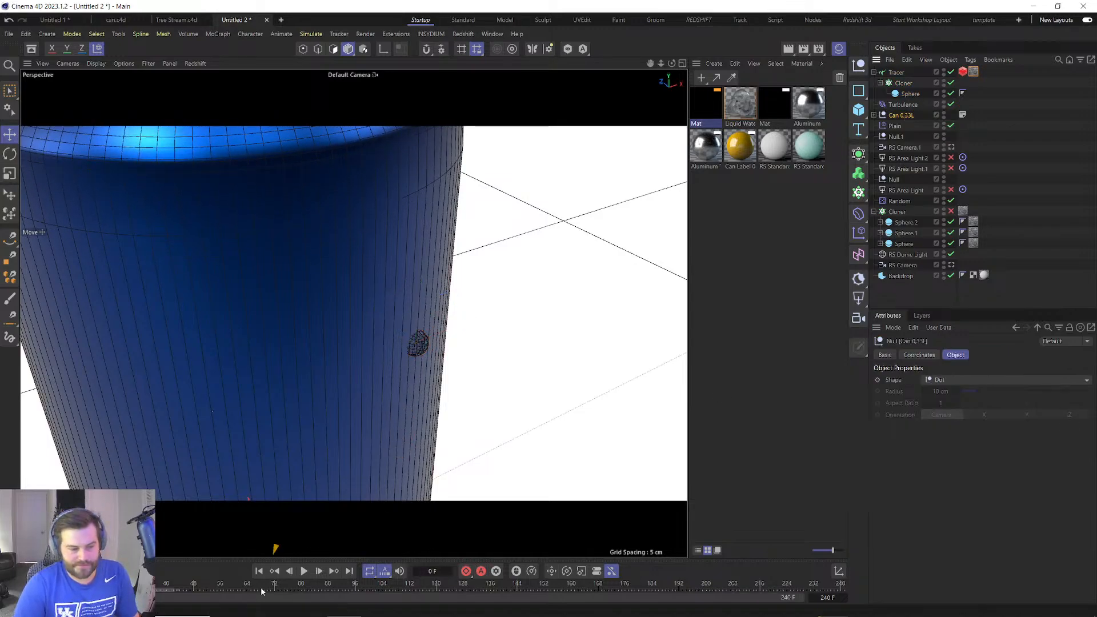
click(200, 590)
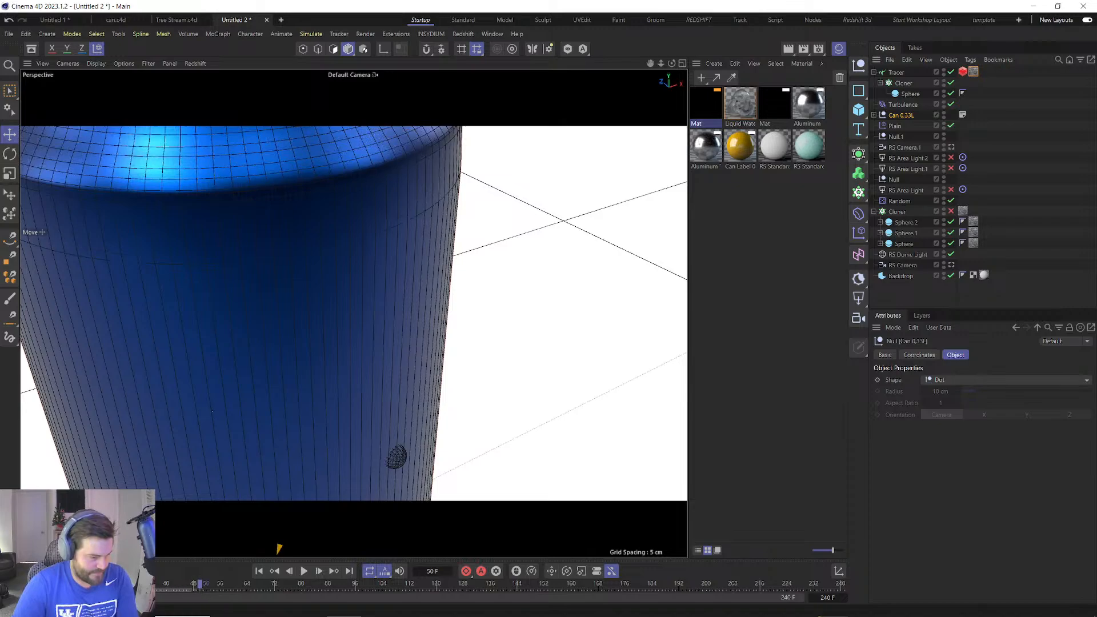
key(Delete)
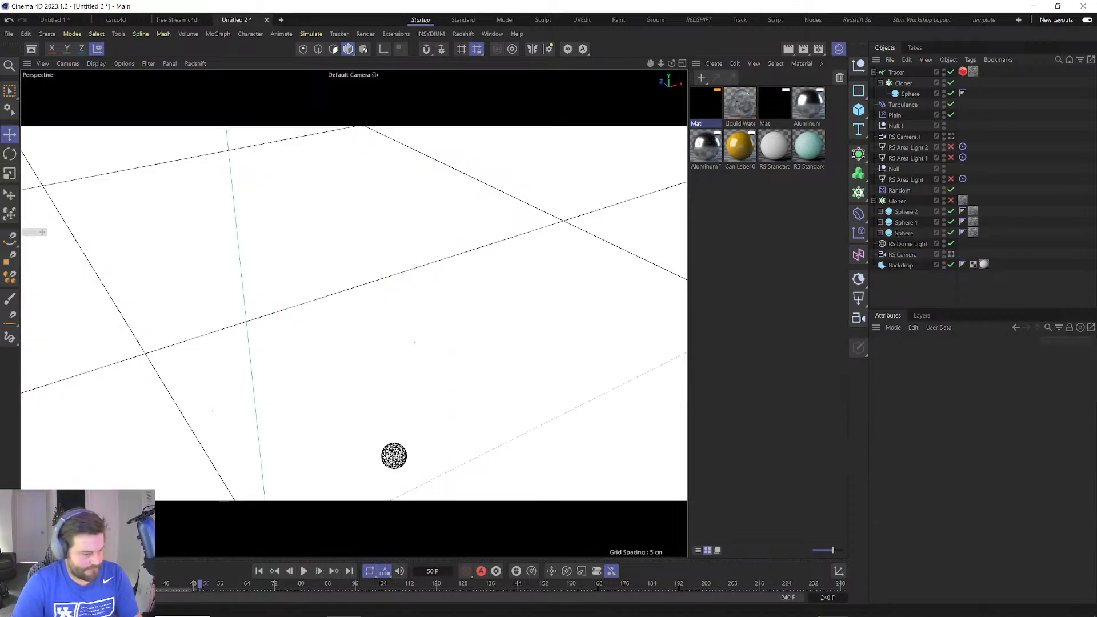
key(ctrl+z)
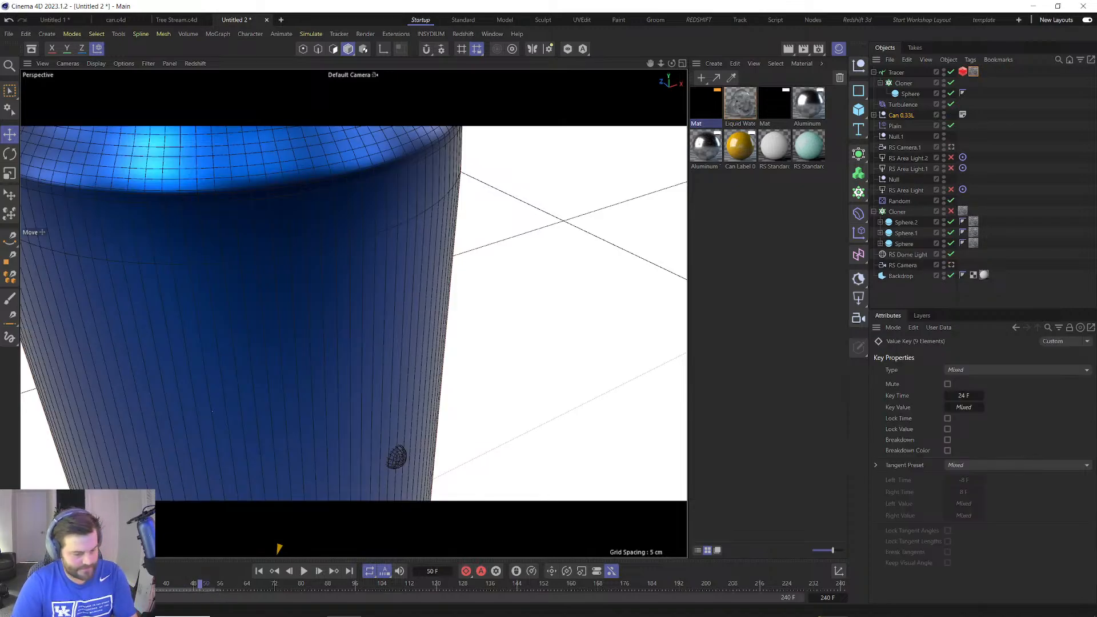
key(Delete)
click(31, 589)
key(Delete)
drag(125, 584, 30, 584)
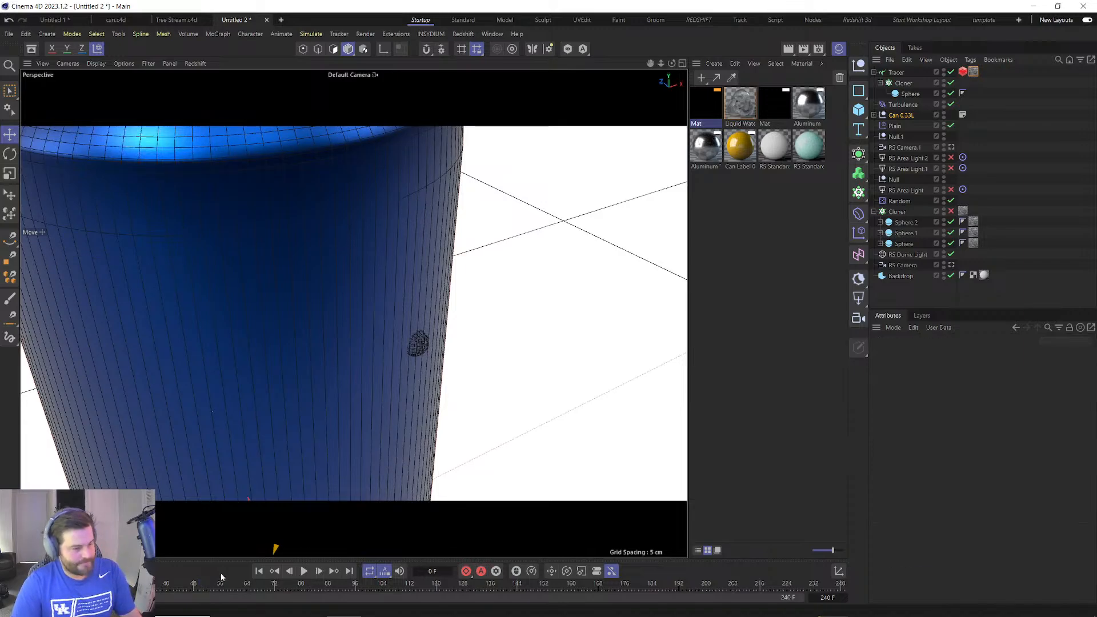
Play the droplet animation along the can and select the Tracer to check its object properties.
click(303, 570)
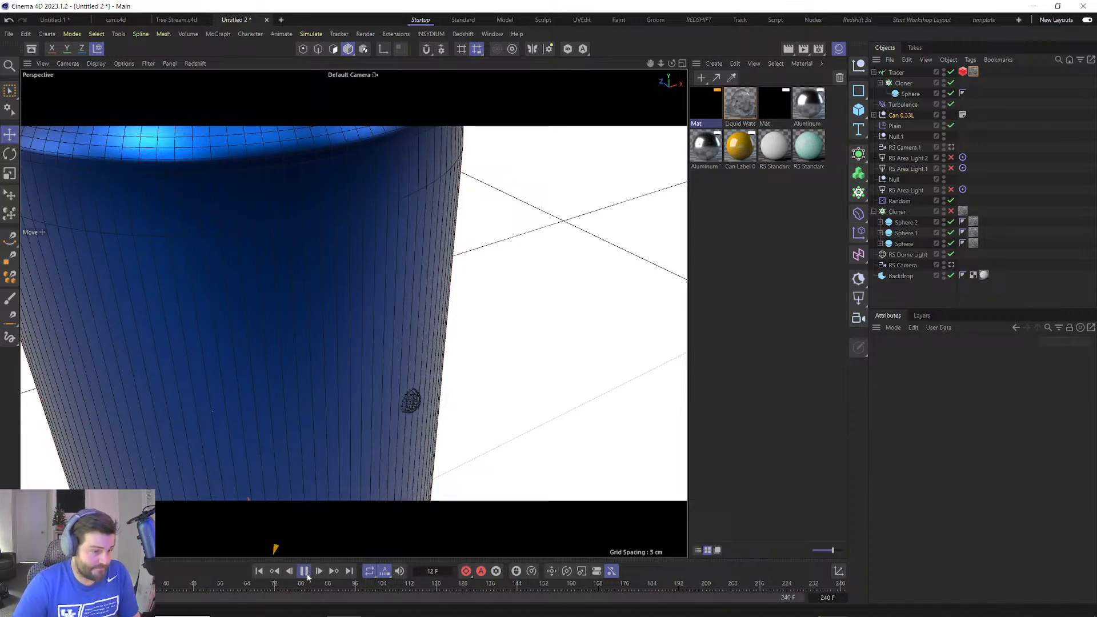
click(896, 72)
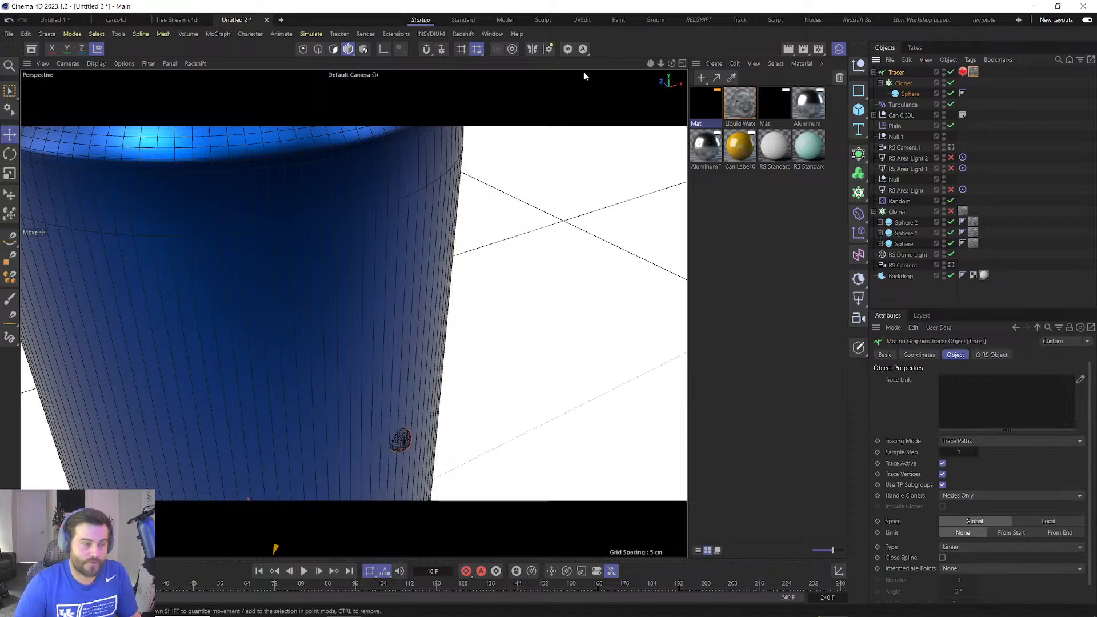
click(463, 34)
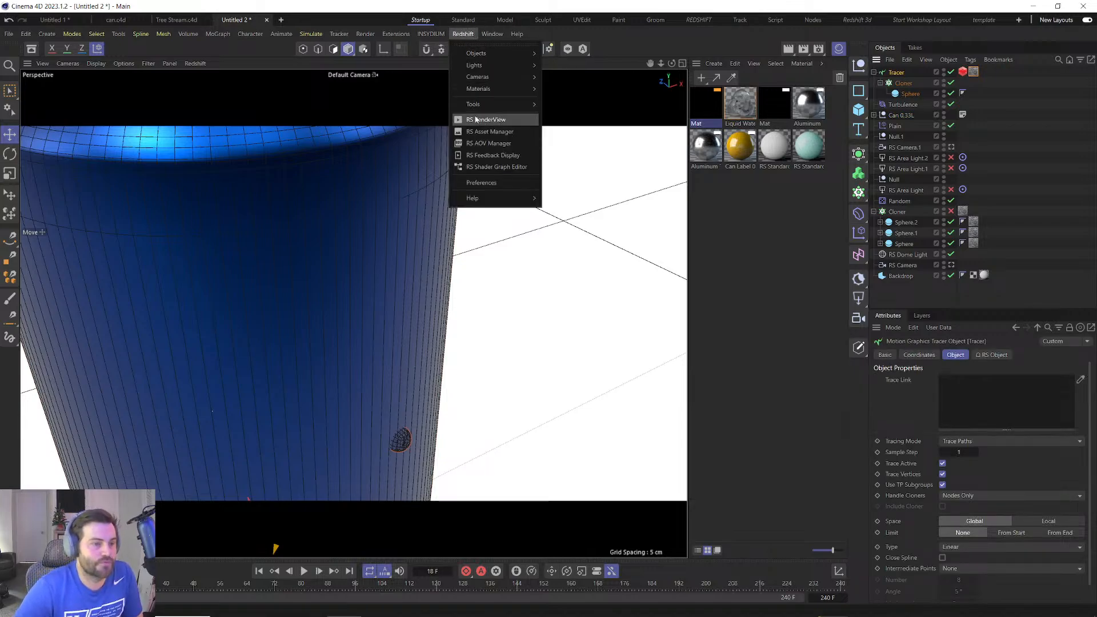
click(895, 73)
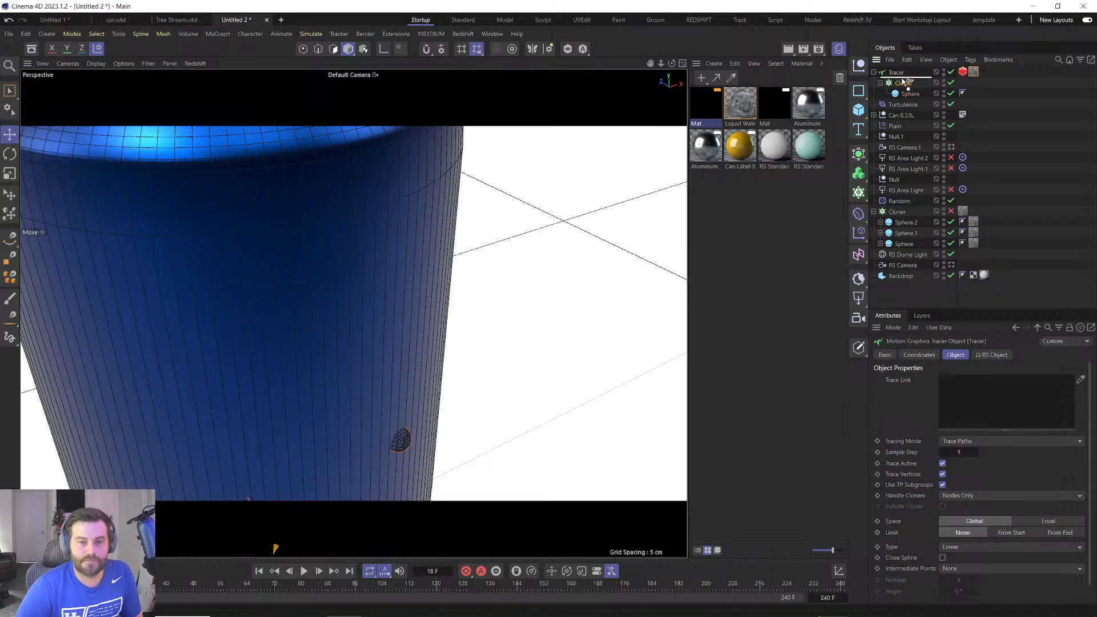
drag(902, 79, 904, 82)
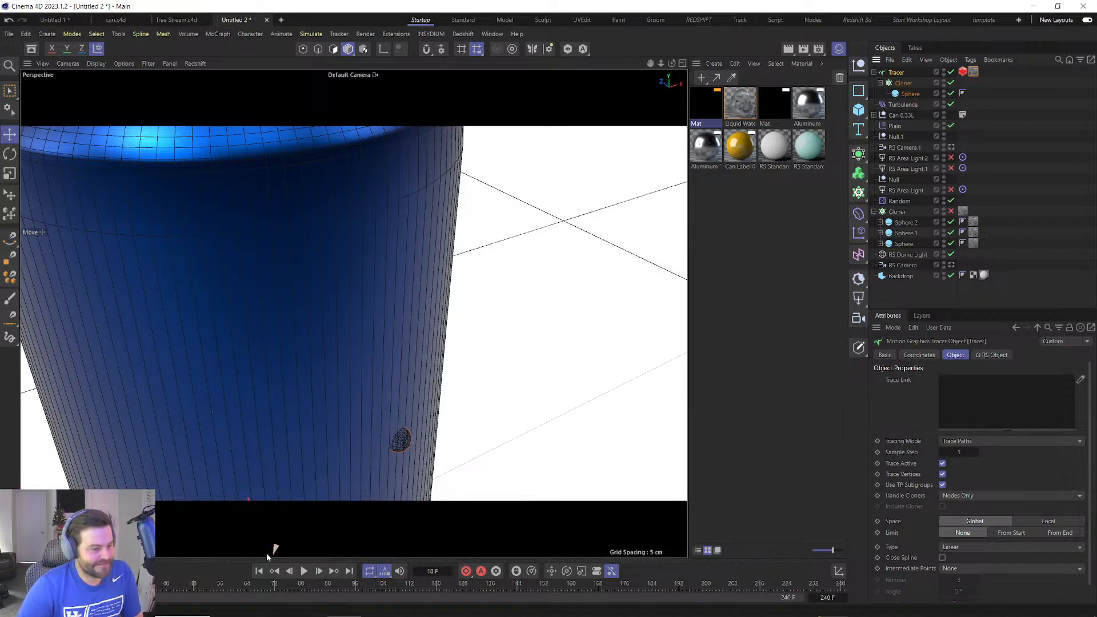
Play the droplet animation briefly and inspect its Redshift render in the RenderView, closing the preview when finished.
click(303, 571)
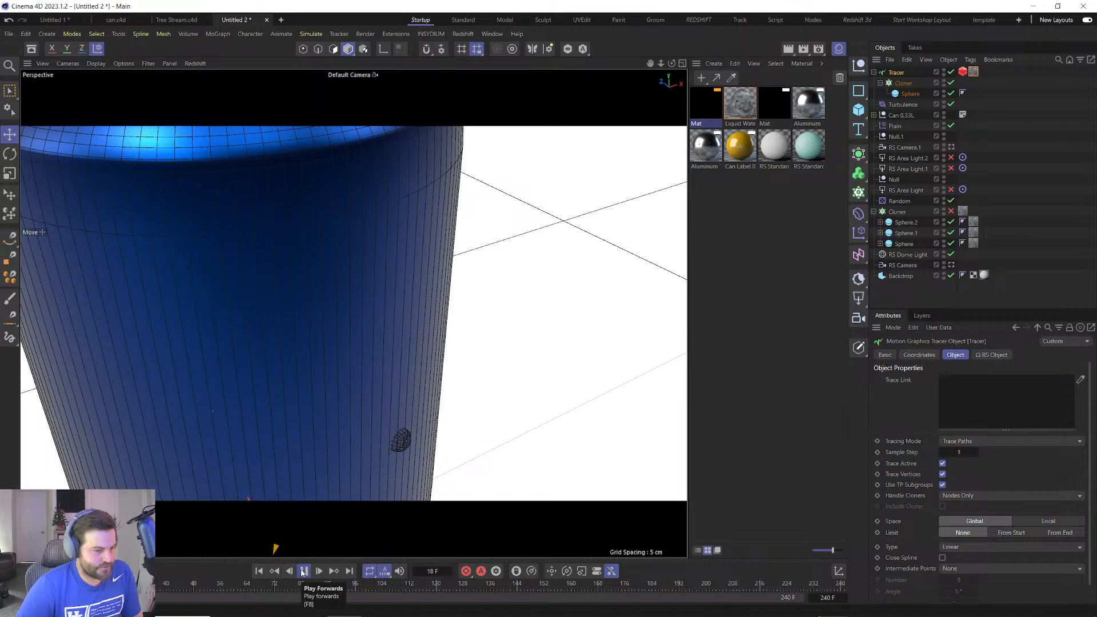
click(304, 570)
click(463, 34)
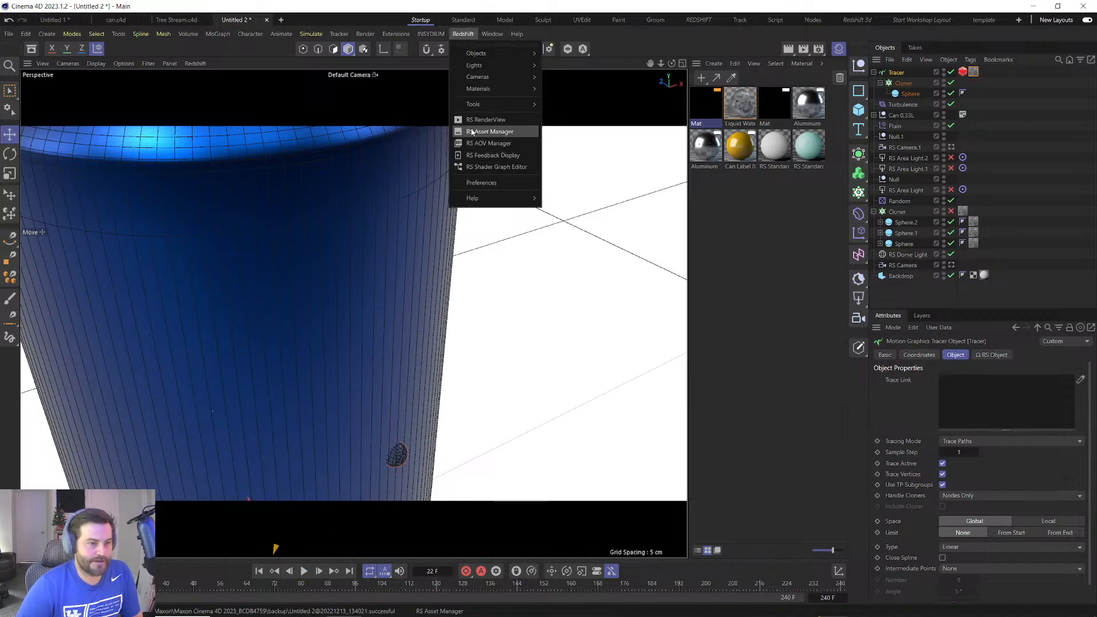
click(480, 119)
click(494, 156)
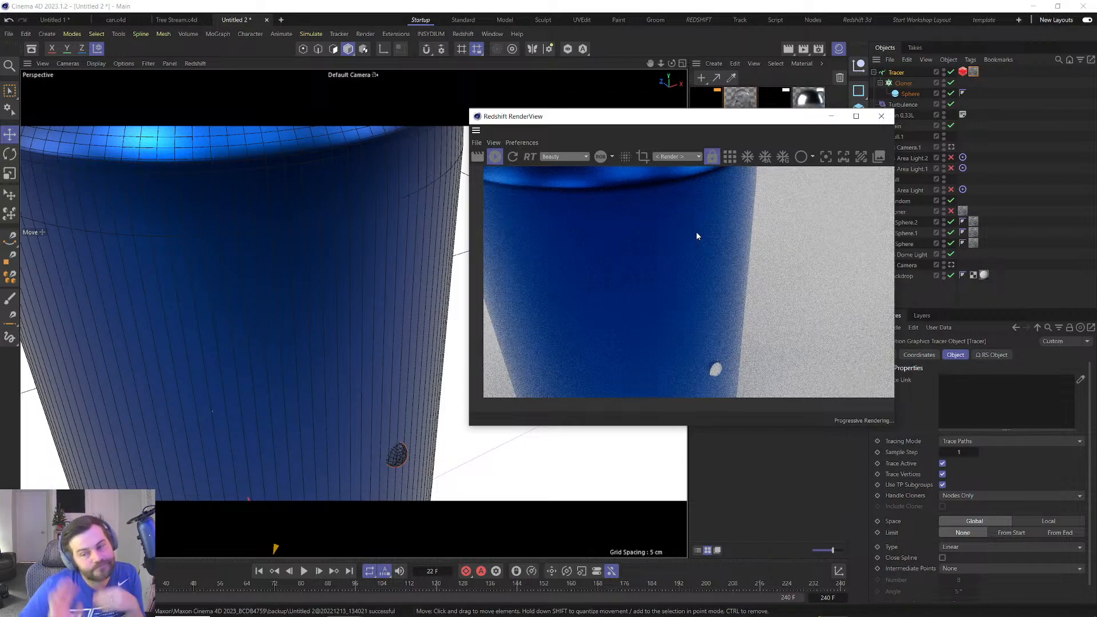
scroll(696, 233, down, 2)
scroll(725, 301, up, 2)
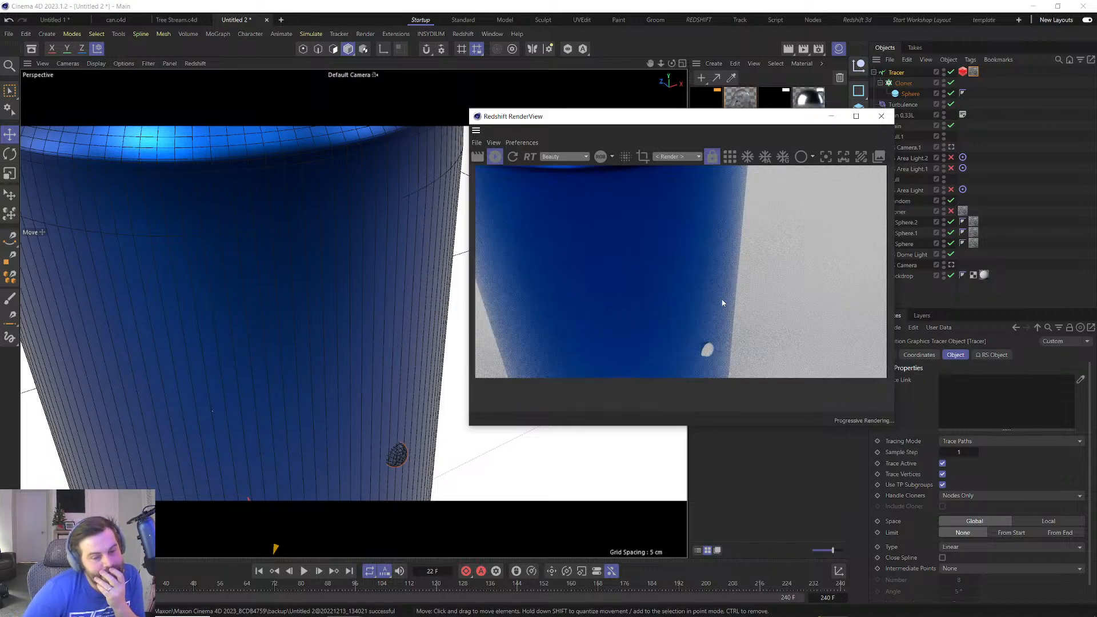
click(882, 116)
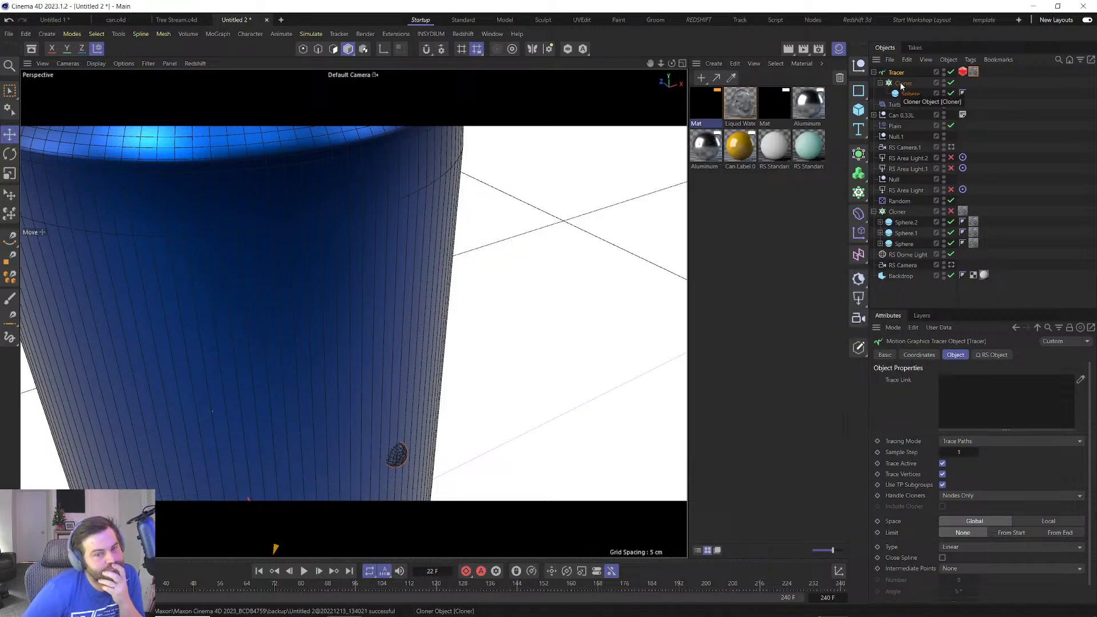
Replace the Cloner under the Tracer with a new Matrix object, nesting the Sphere inside the Matrix.
click(859, 192)
click(893, 231)
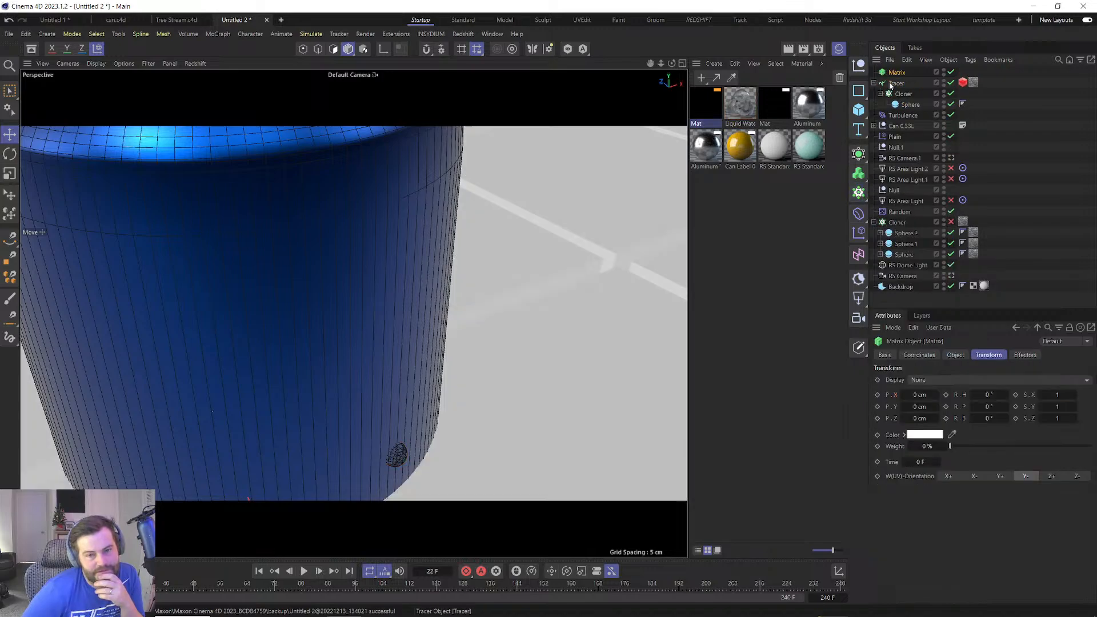
mouse_move(896, 73)
mouse_down()
mouse_move(907, 96)
mouse_move(905, 85)
mouse_up()
click(903, 104)
key(Delete)
click(903, 84)
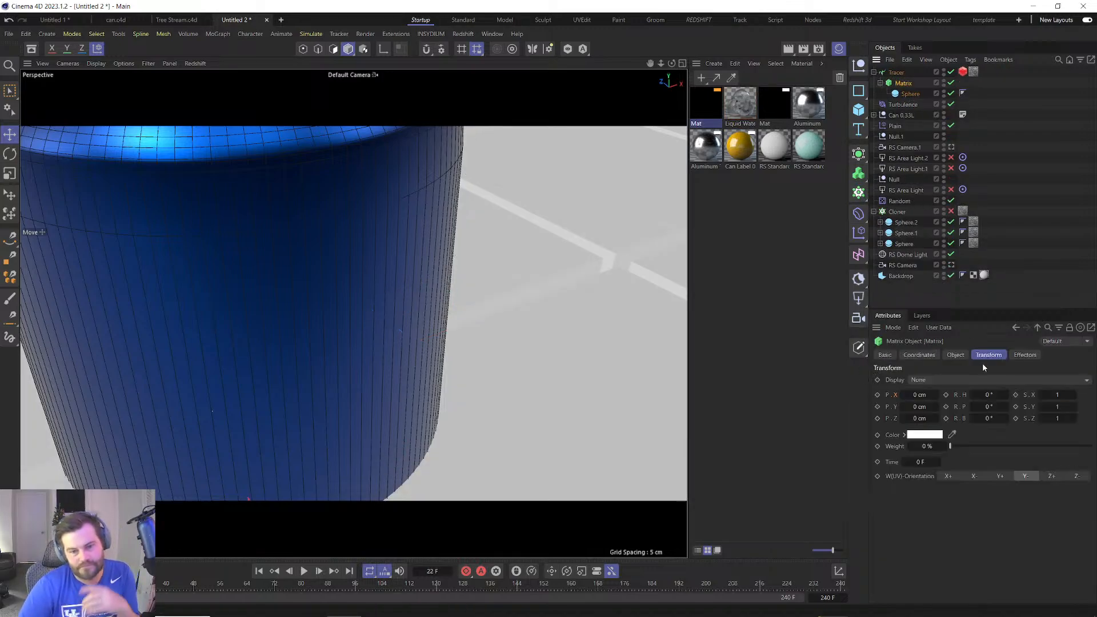
Set the Matrix object's grid count to 1 × 1 × 1.
click(954, 354)
double_click(922, 409)
text(1)
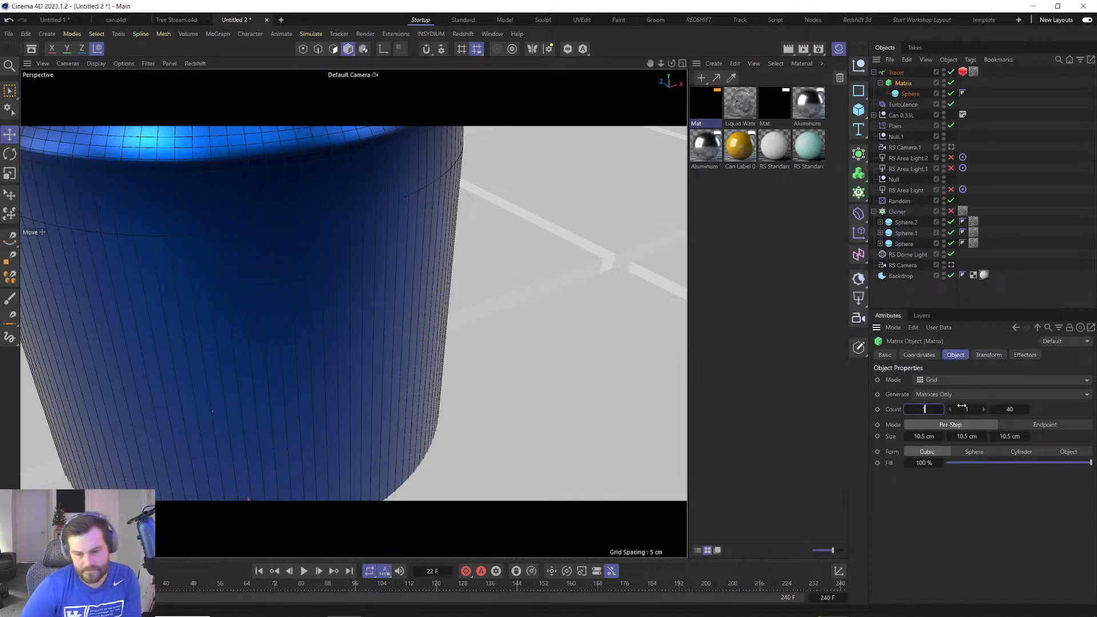
double_click(1009, 409)
text(1)
key(Return)
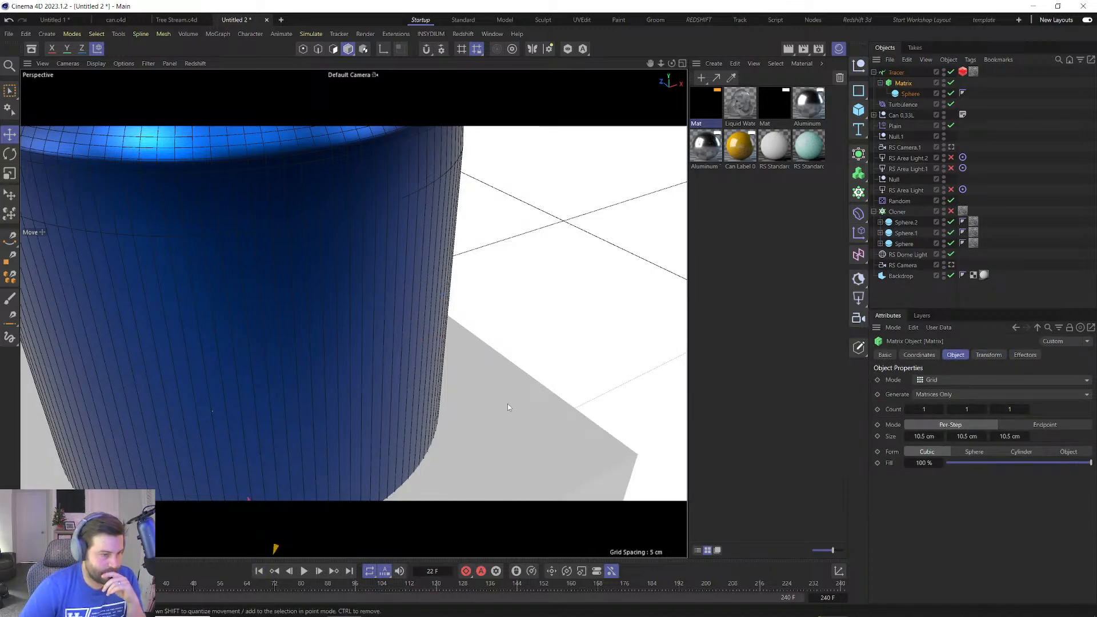
Try repositioning the Matrix on the can, and test its Fill at 5% and 93%.
scroll(277, 511, down, 3)
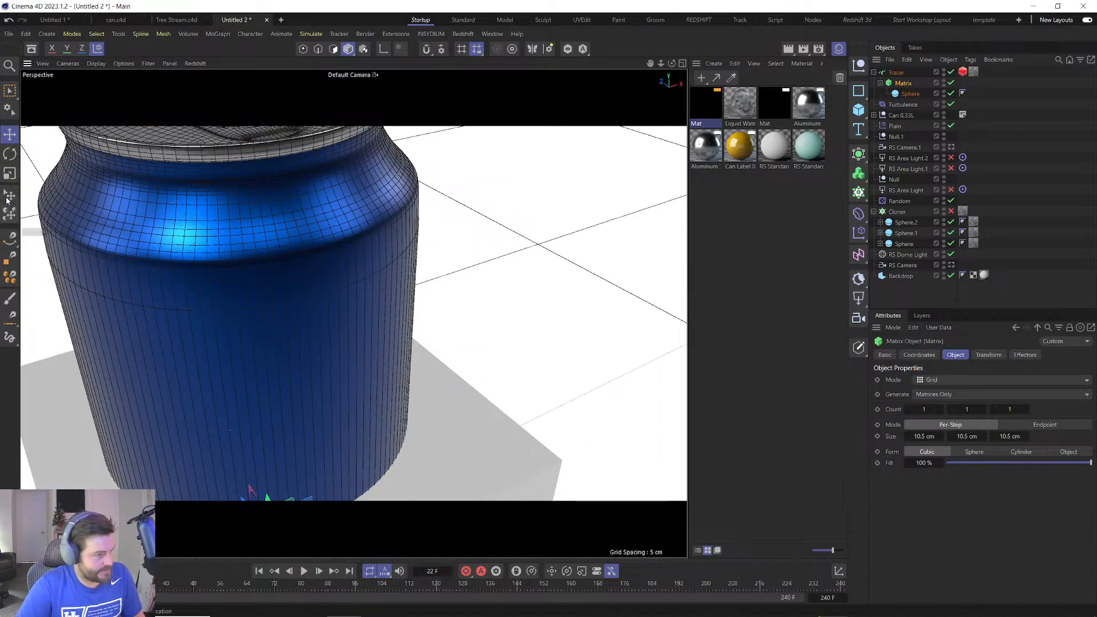
click(9, 195)
drag(294, 266, 348, 343)
click(904, 84)
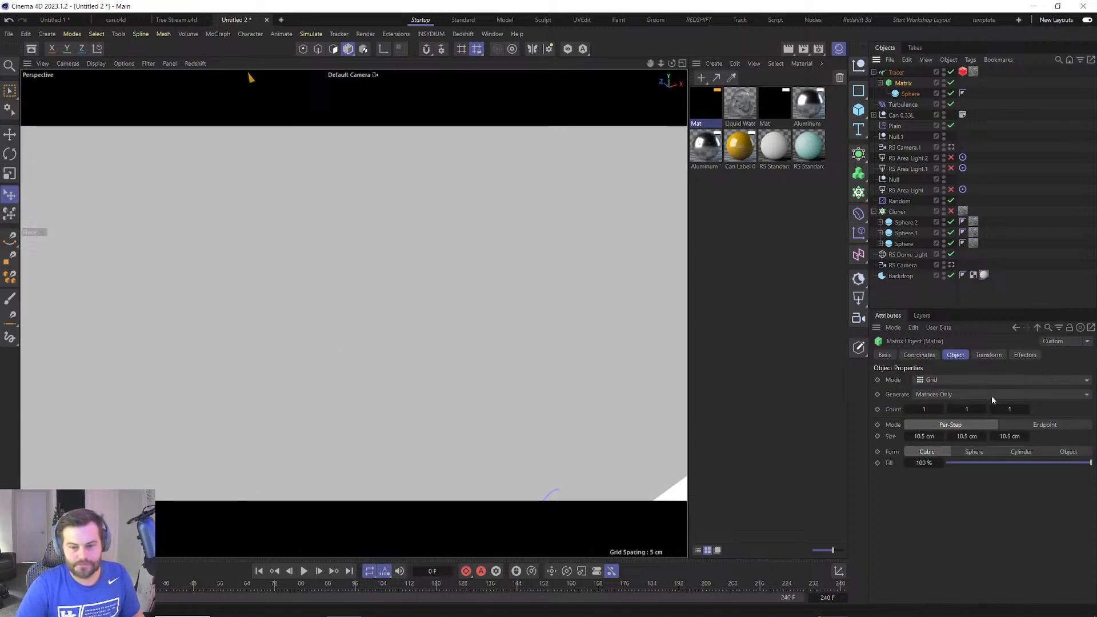
drag(983, 466, 952, 464)
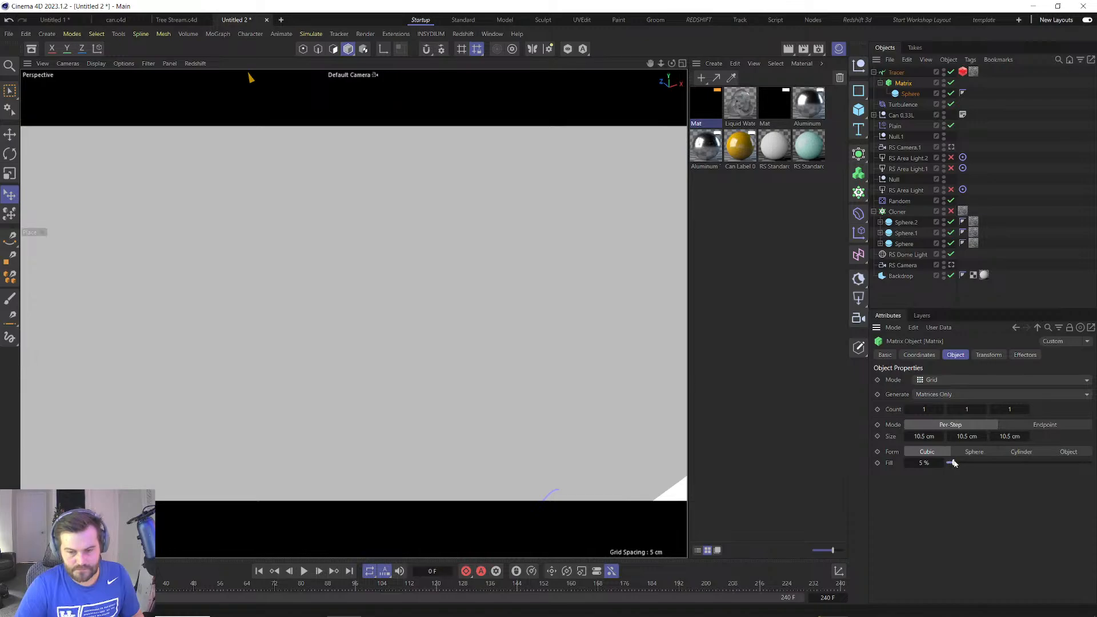
drag(953, 463, 1080, 462)
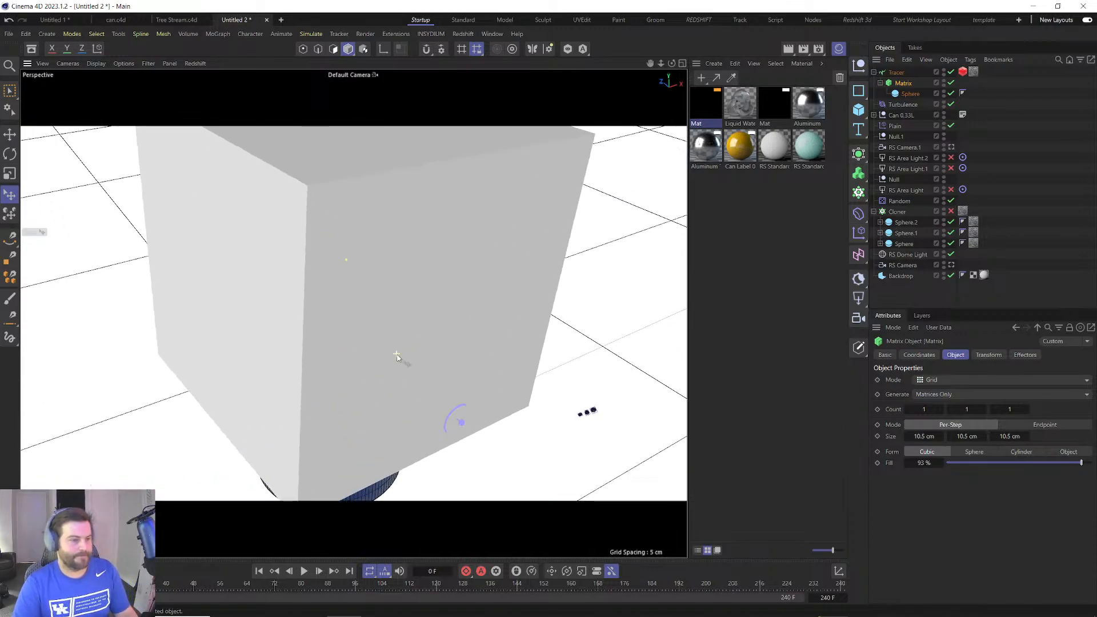
scroll(397, 357, down, 2)
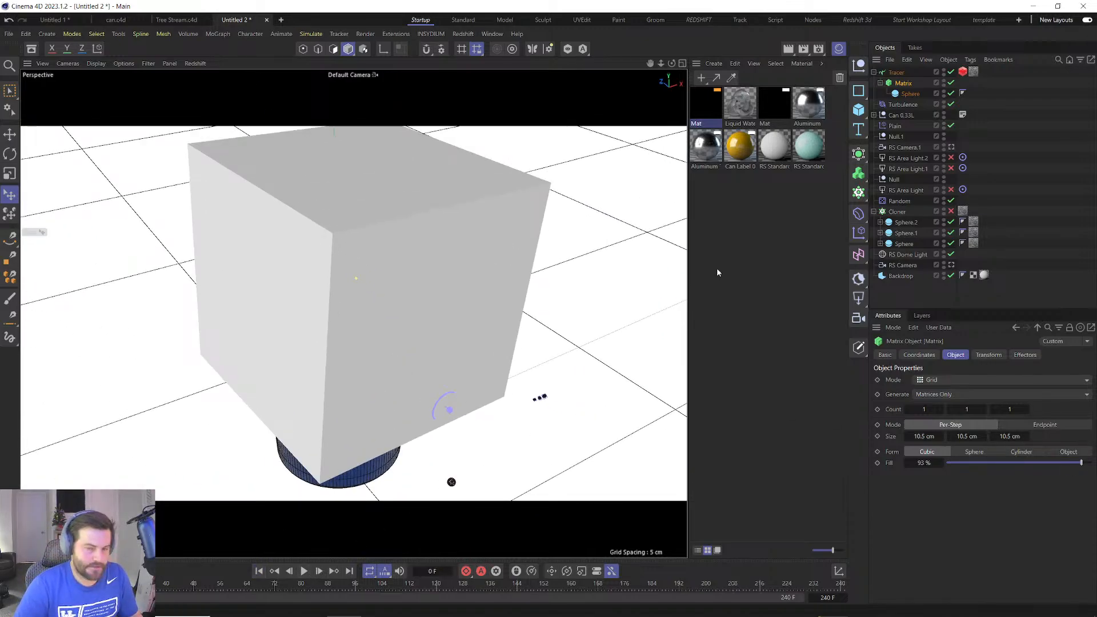
Delete the Tracer together with its children and add a cube to the scene.
click(902, 74)
key(Delete)
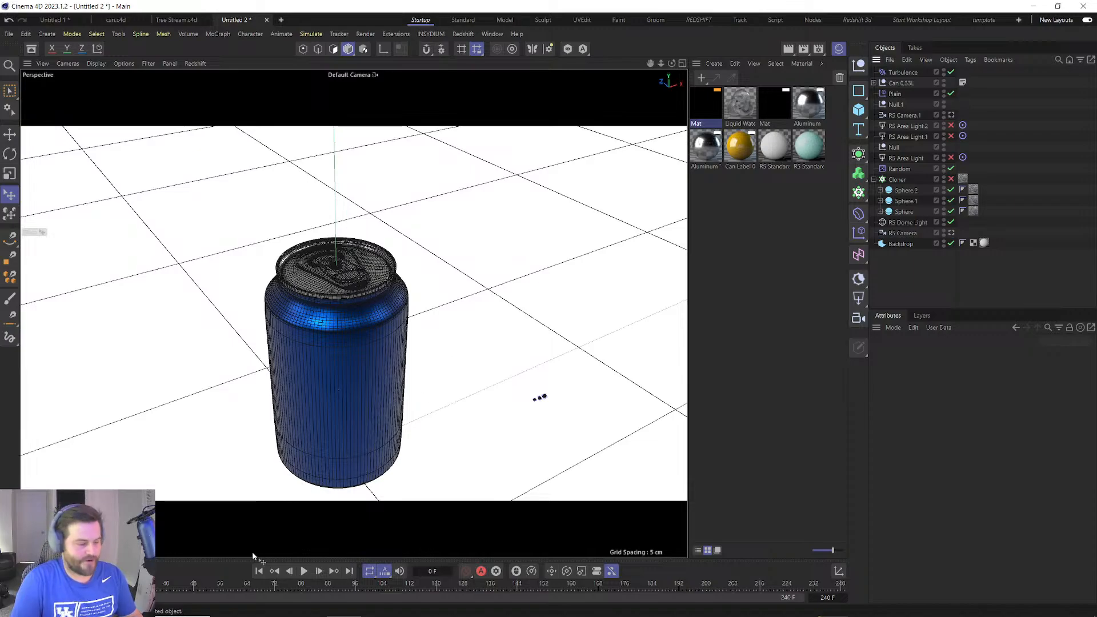
click(858, 110)
scroll(449, 339, down, 8)
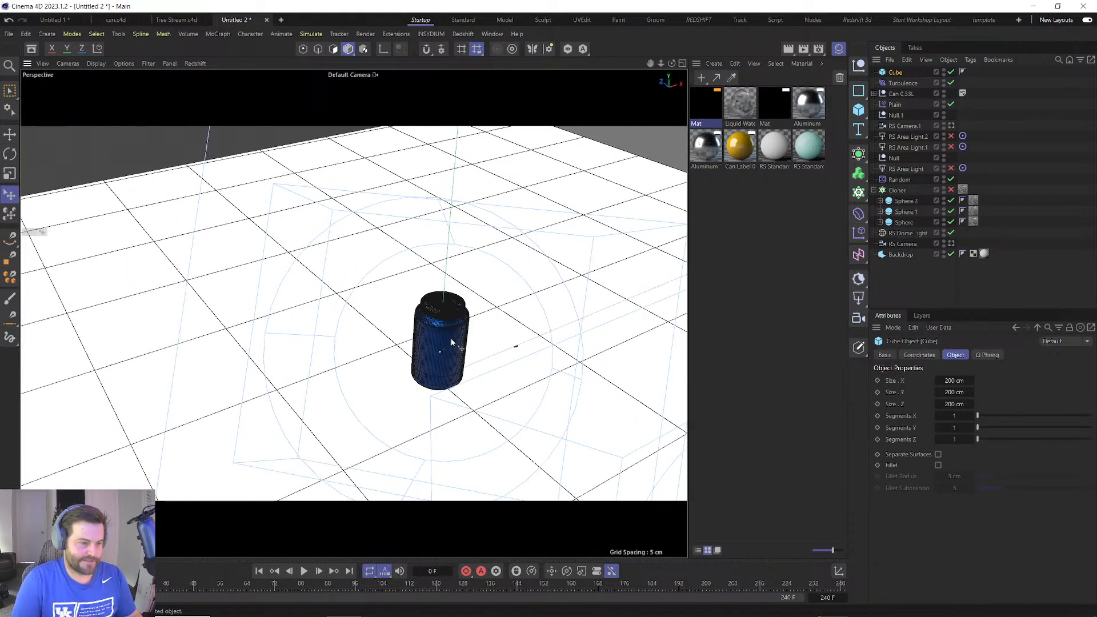
scroll(450, 339, down, 10)
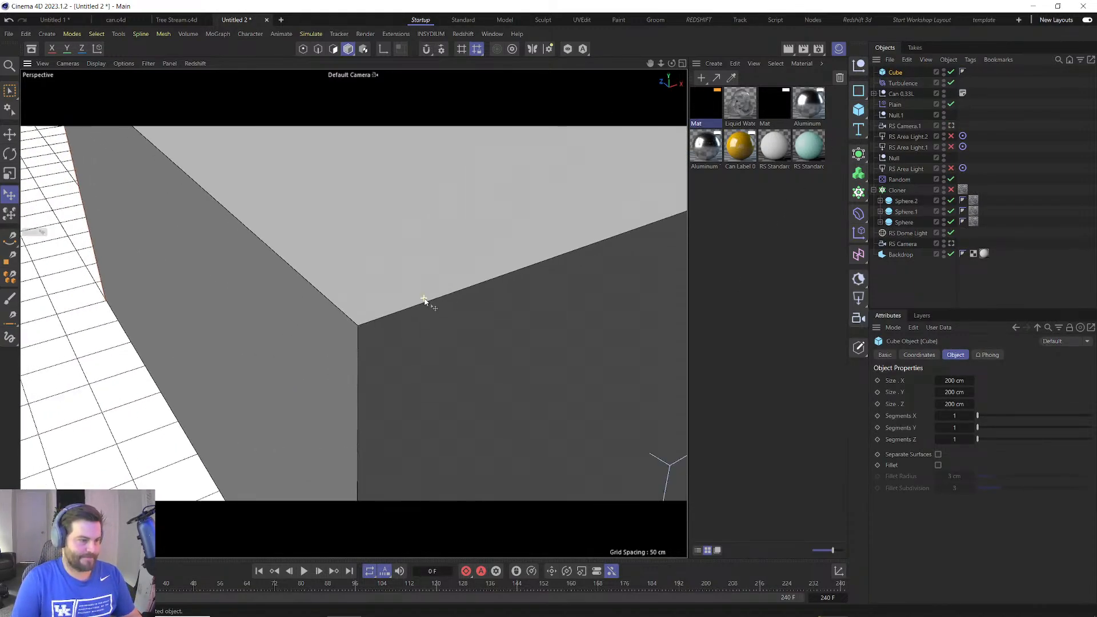
Scale the cube down to about 19 cm and move it well away from the can.
key(t)
drag(590, 216, 290, 402)
key(e)
drag(472, 281, 340, 142)
Give the cube a Rigid Body Bullet tag and nest it under a new Tracer.
right_click(906, 67)
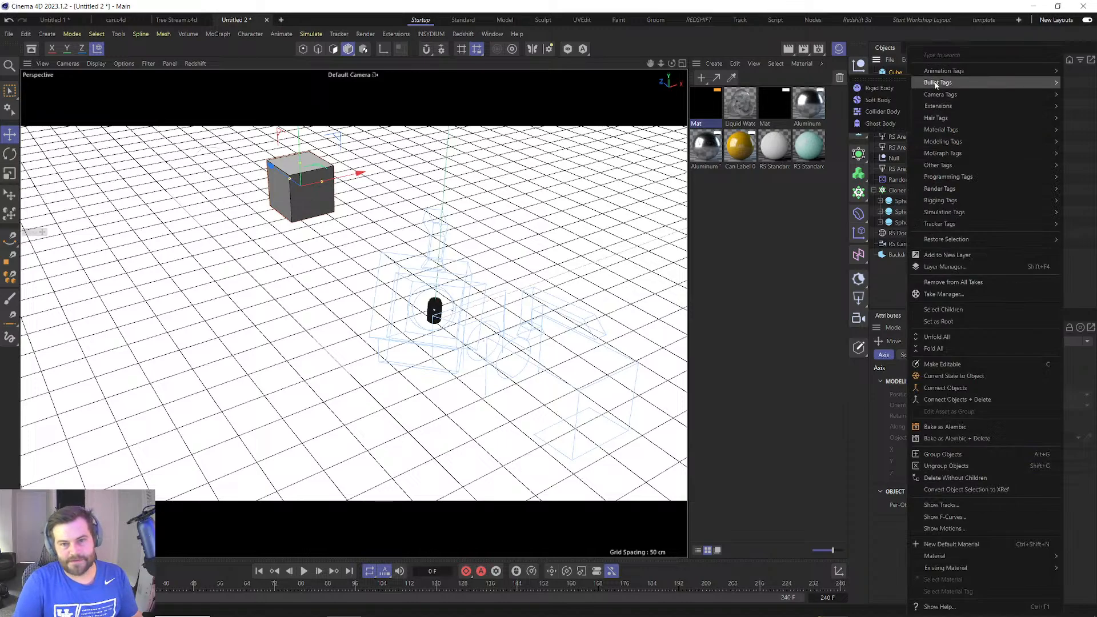
mouse_move(937, 84)
click(882, 88)
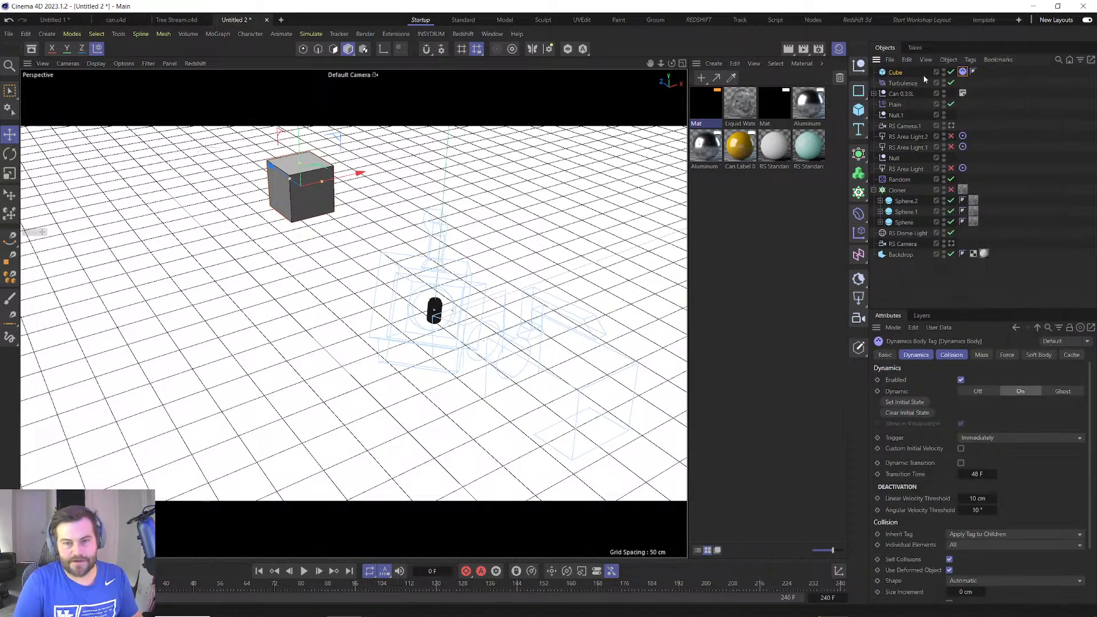
drag(858, 173, 908, 305)
drag(898, 76, 897, 73)
Play the falling-cube simulation from the first frame to check its traced paths, and rewind.
click(257, 583)
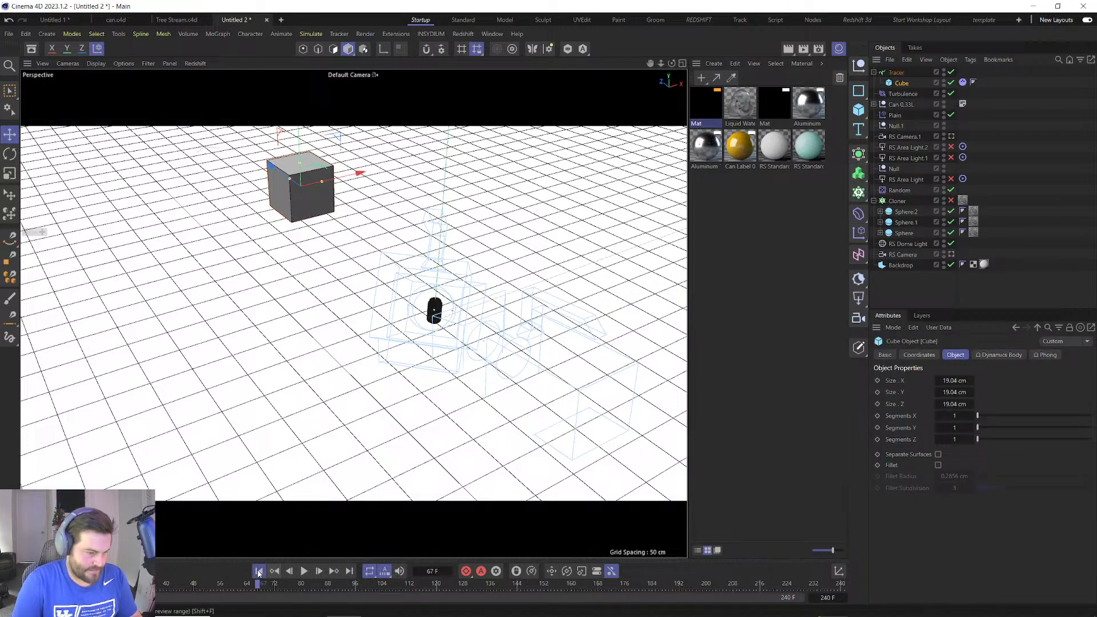
click(258, 570)
click(304, 571)
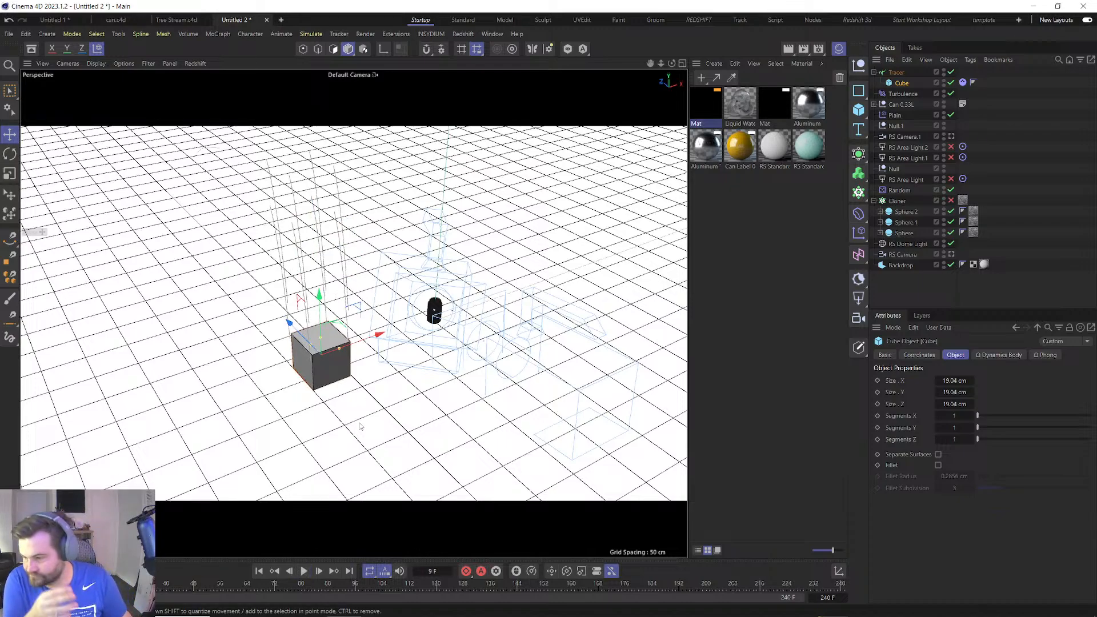
click(259, 571)
Animate the cube without its dynamics tag by keyframing it near the can at frame 52, and play it back.
click(963, 81)
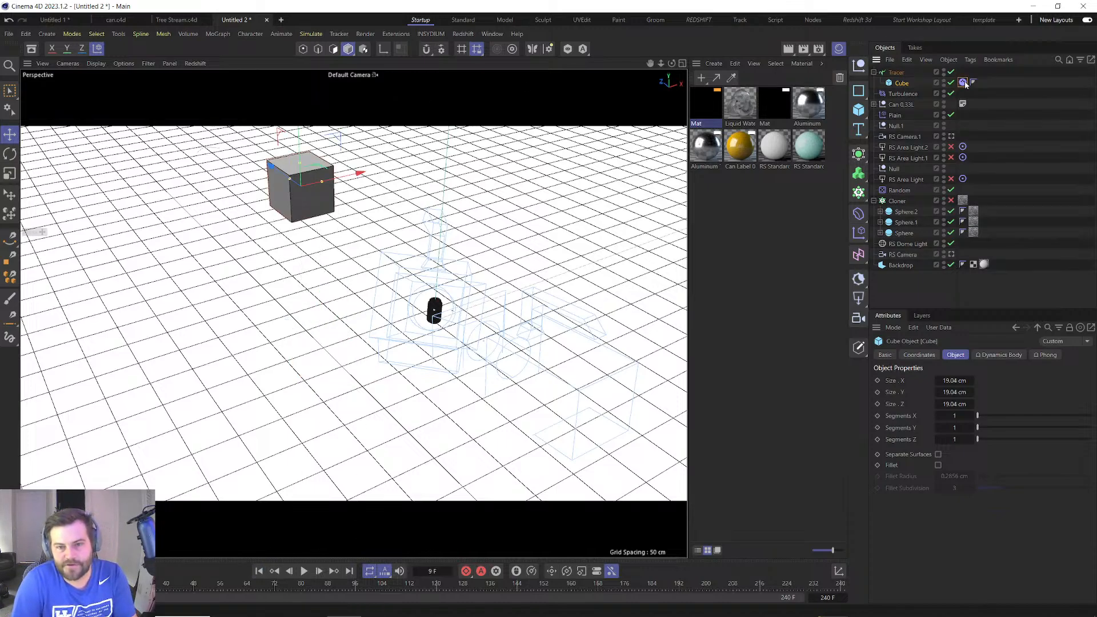
key(Delete)
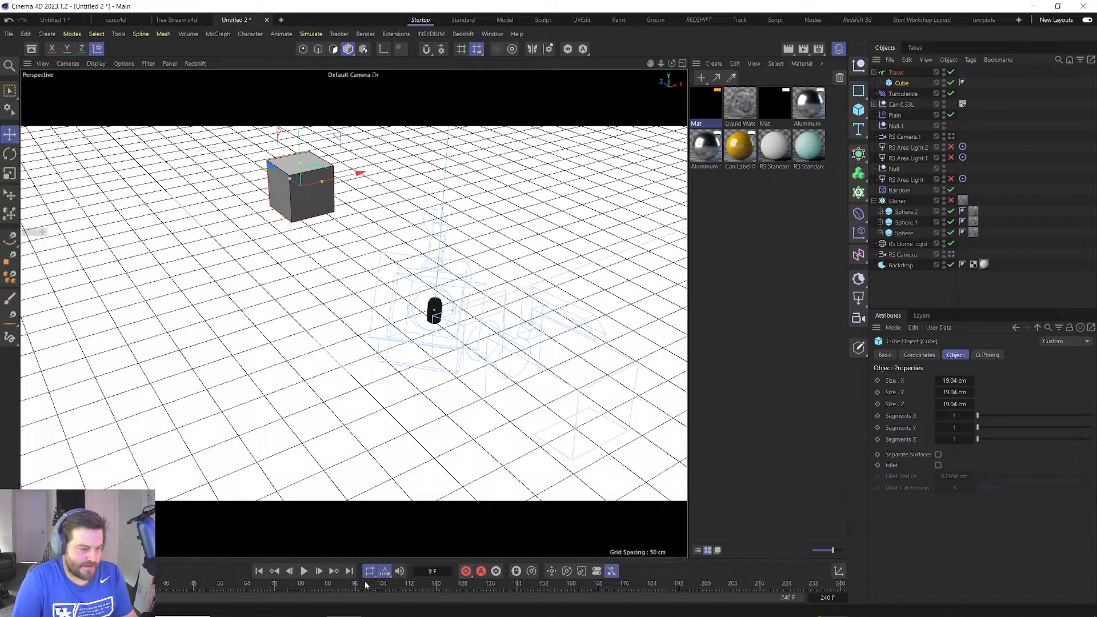
click(206, 583)
drag(358, 173, 319, 181)
drag(296, 146, 492, 223)
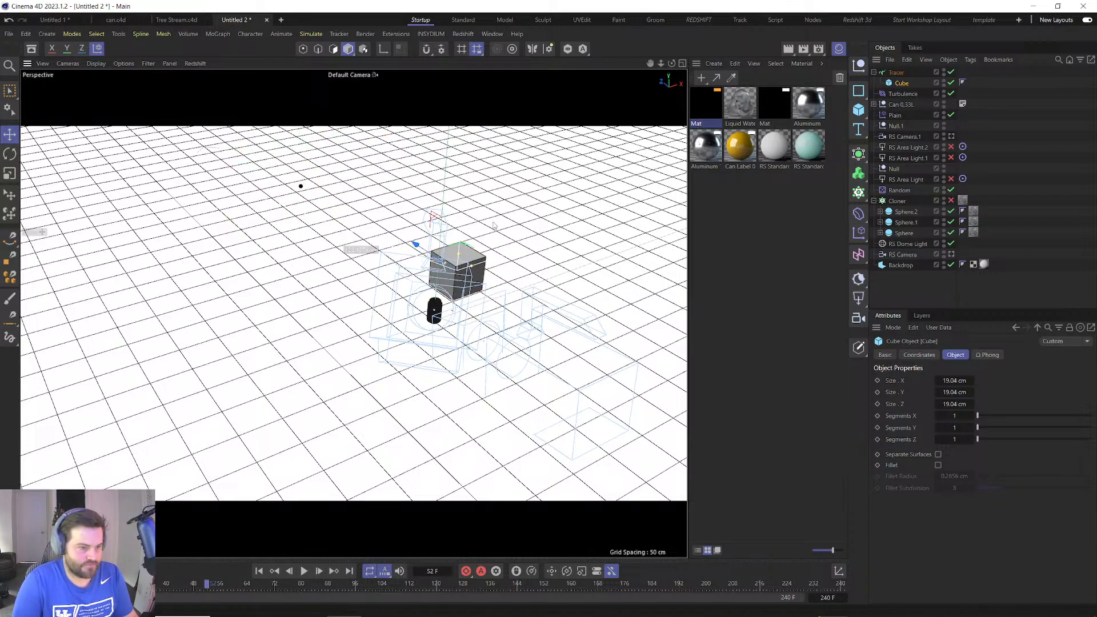
click(466, 570)
click(259, 570)
click(304, 571)
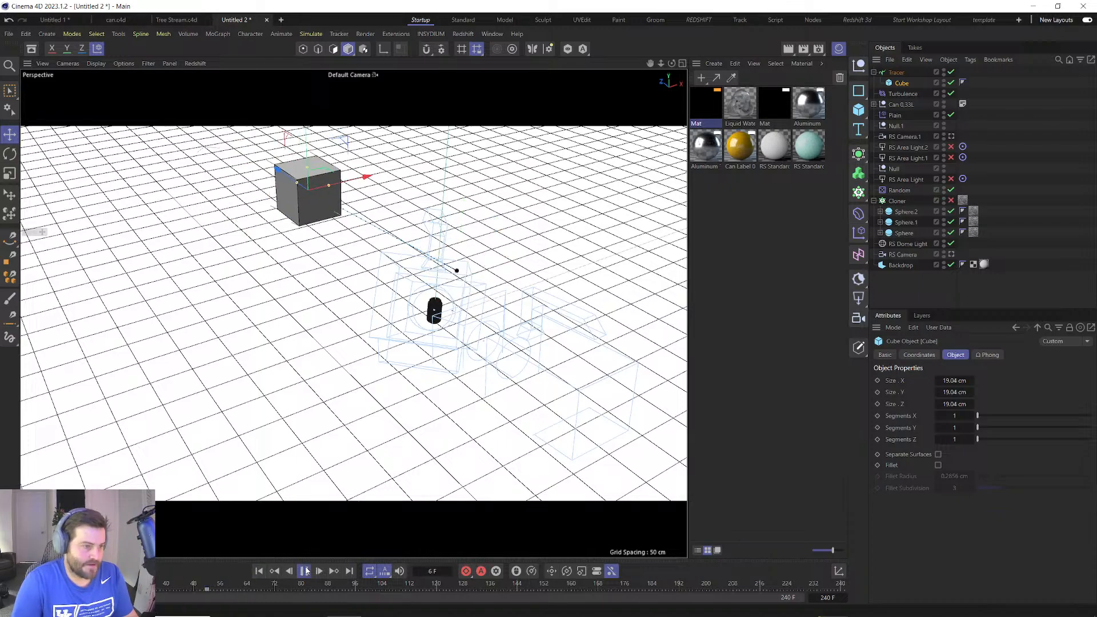
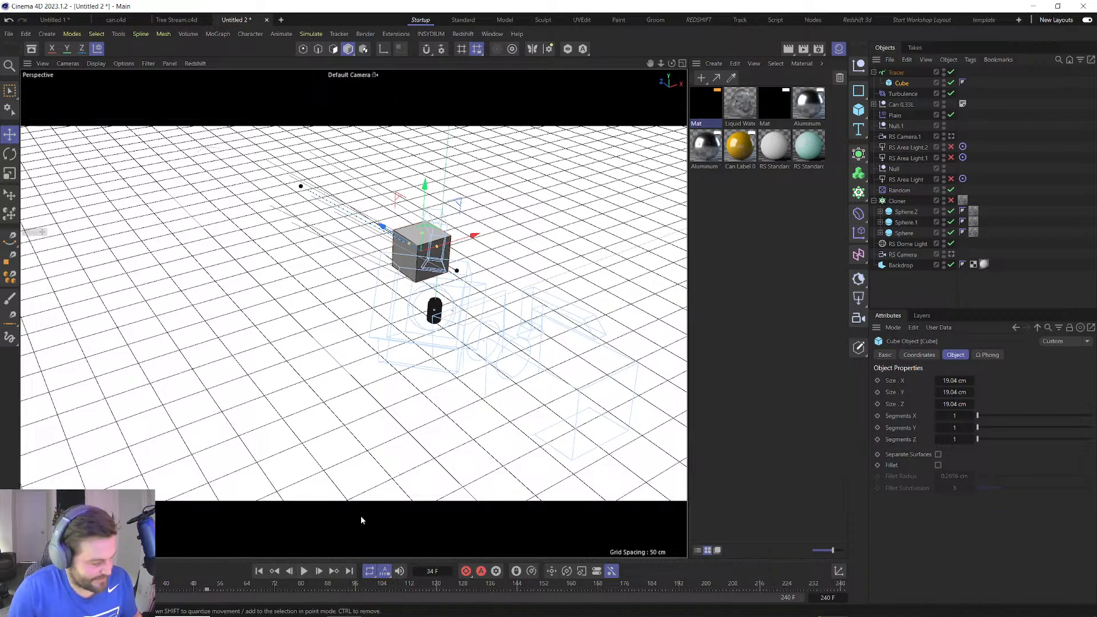
Undo the cube test back to the original Tracer hierarchy with its Matrix and Sphere.
key(ctrl+z)
key(ctrl+z)
key(ctrl+z)
key(ctrl+z)
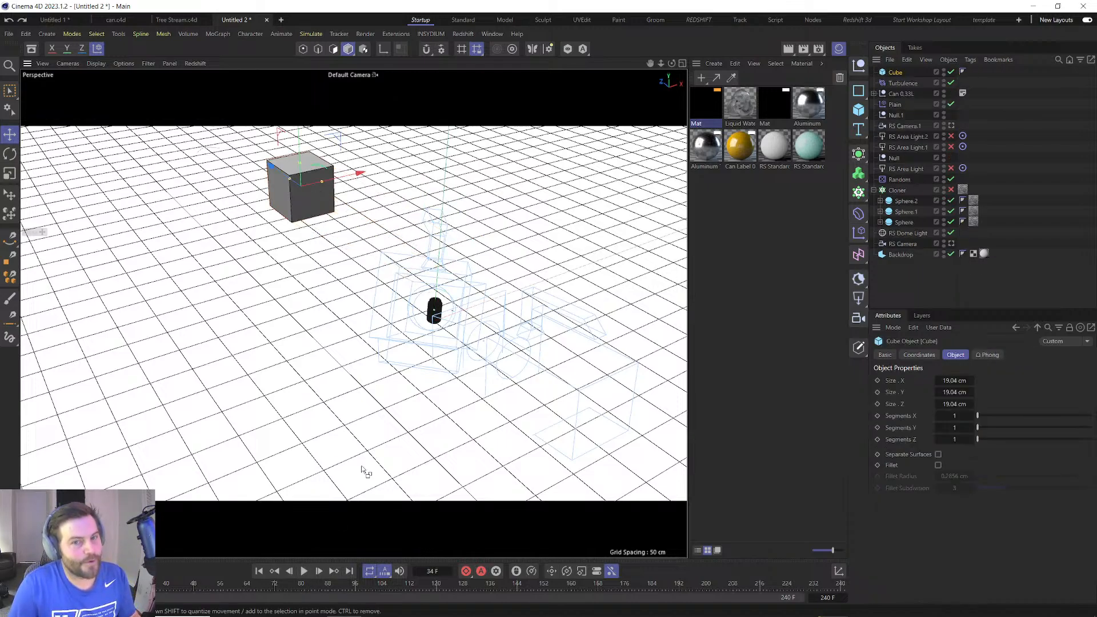
key(ctrl+y)
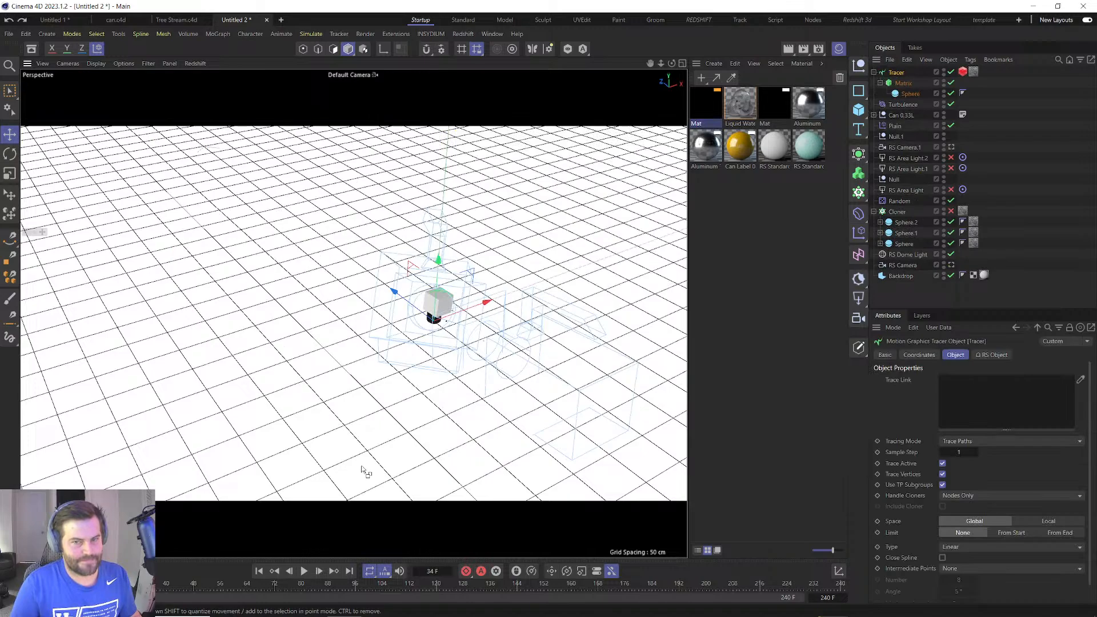
Move the Sphere out of the Matrix directly under the Tracer and delete the Matrix.
drag(909, 93, 898, 80)
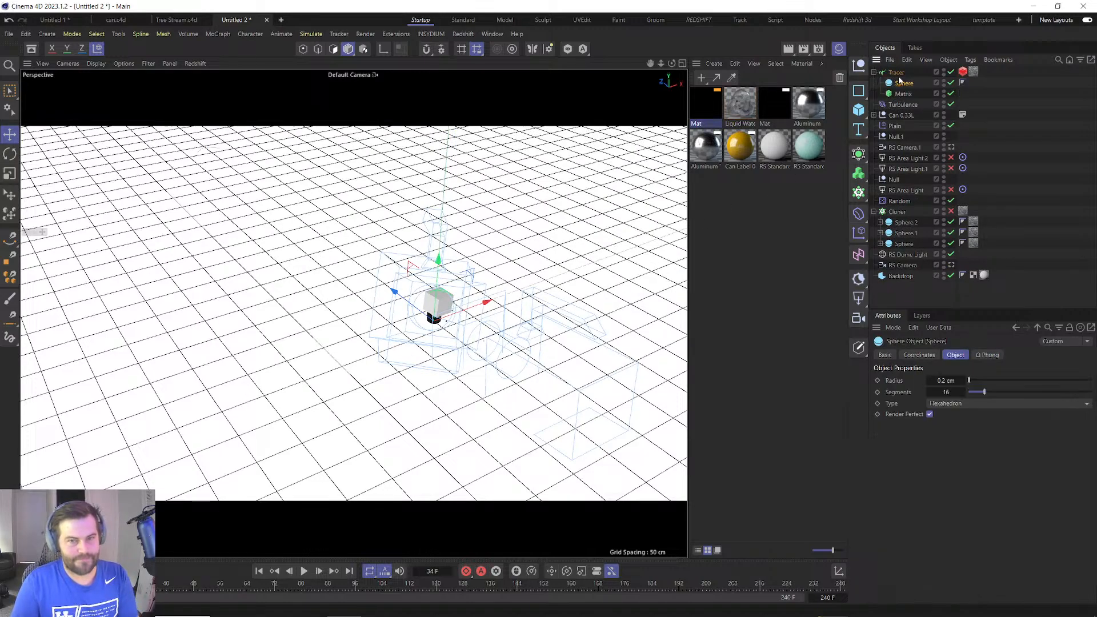
click(903, 94)
key(Delete)
click(905, 84)
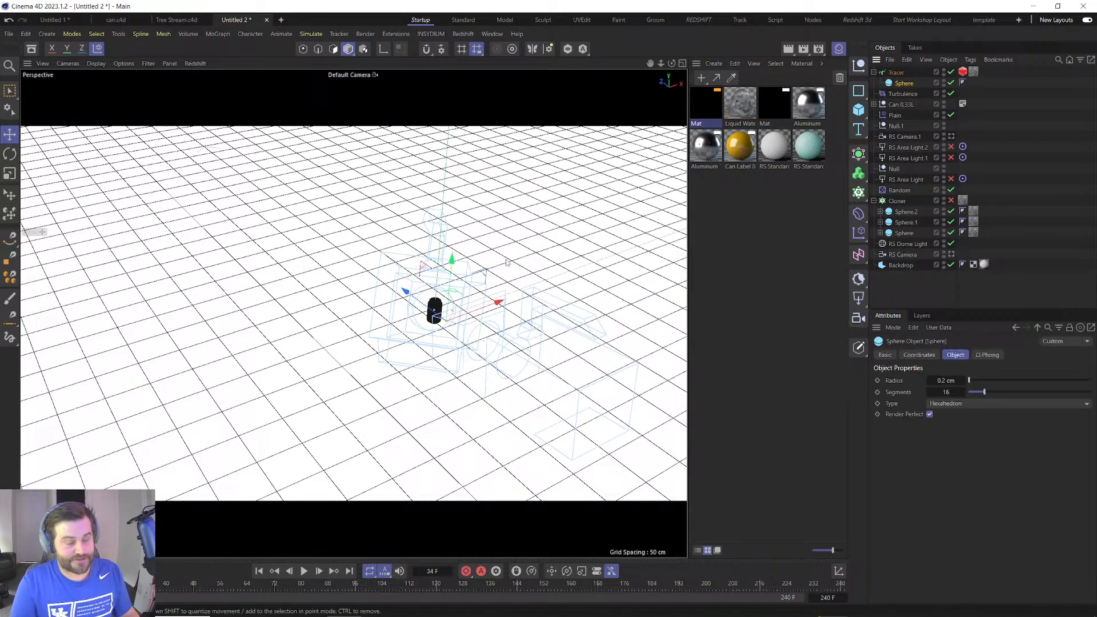
scroll(440, 336, up, 5)
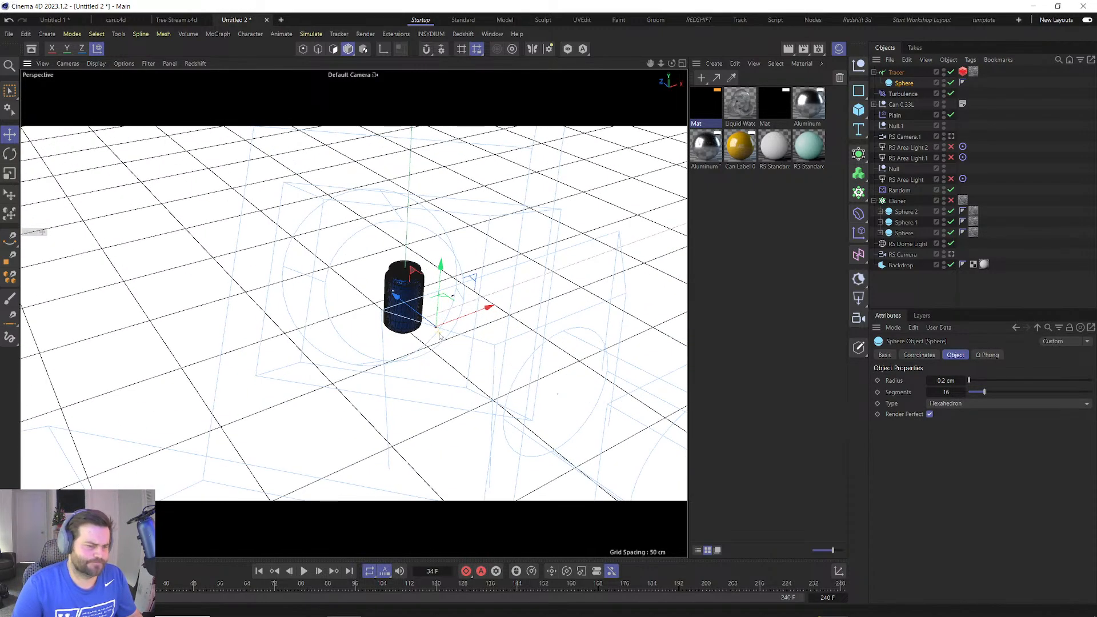
scroll(439, 335, up, 5)
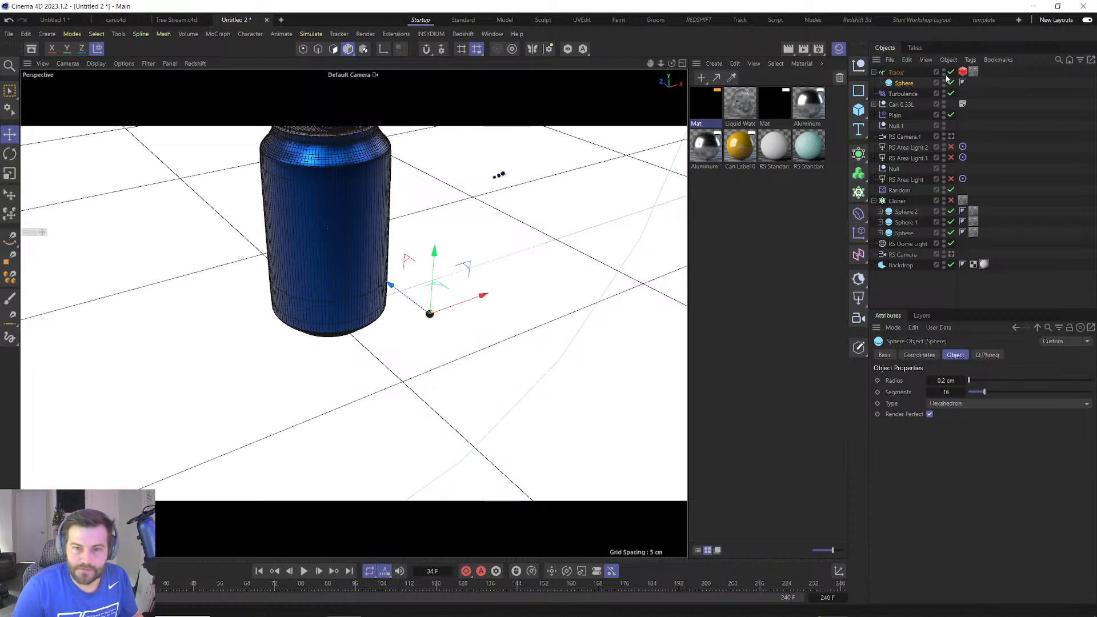
Assign the Sphere as the Tracer's Trace Link and select the Sphere in the scene.
click(895, 73)
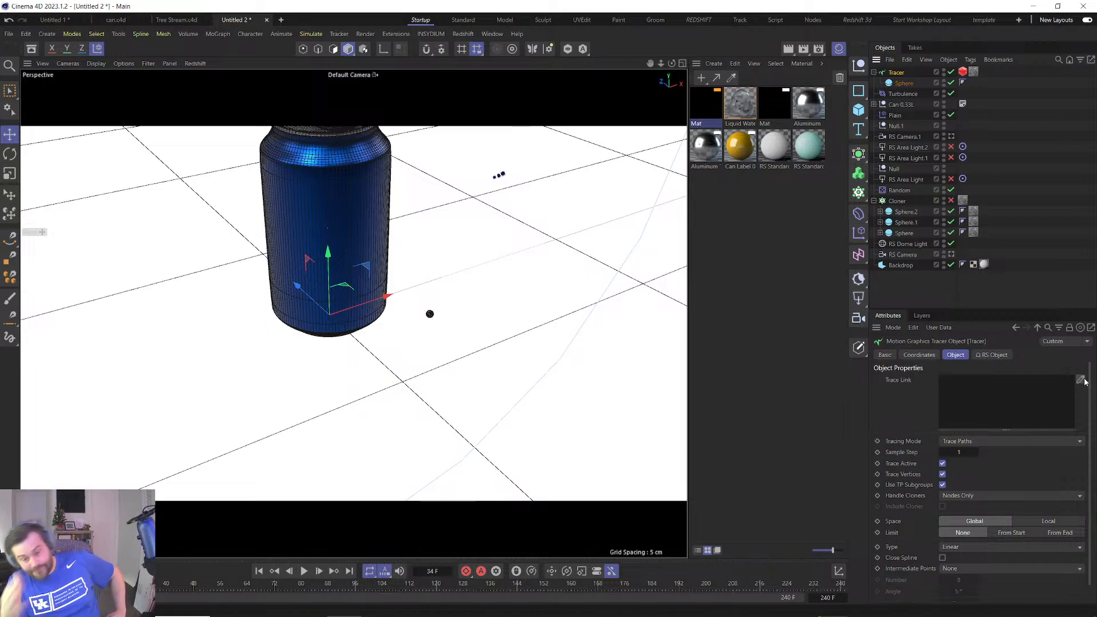
click(1081, 381)
click(903, 83)
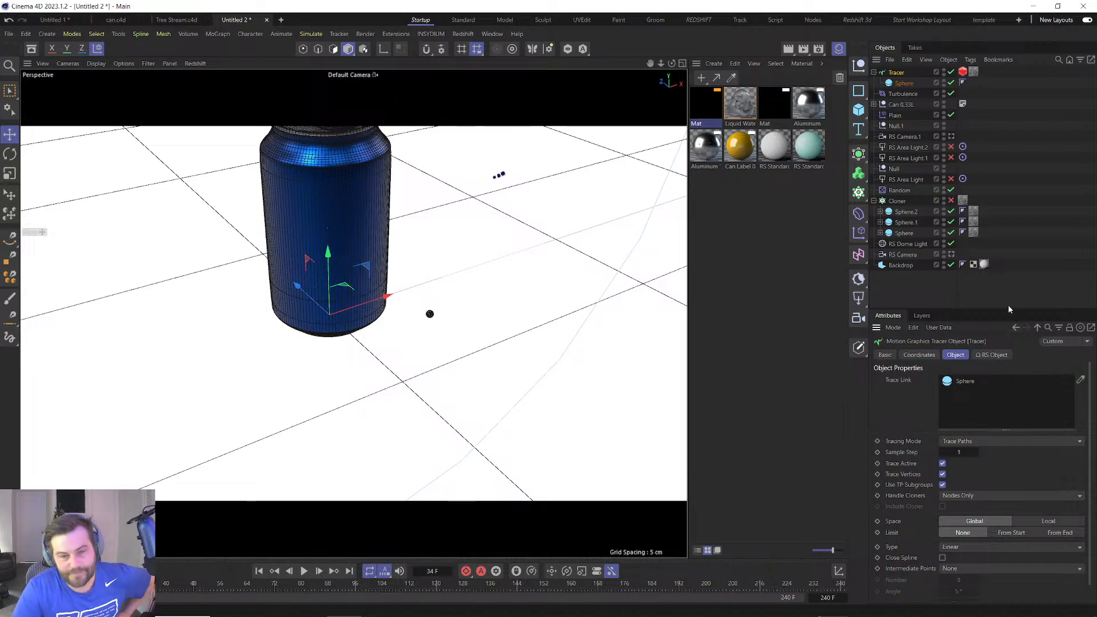
click(429, 314)
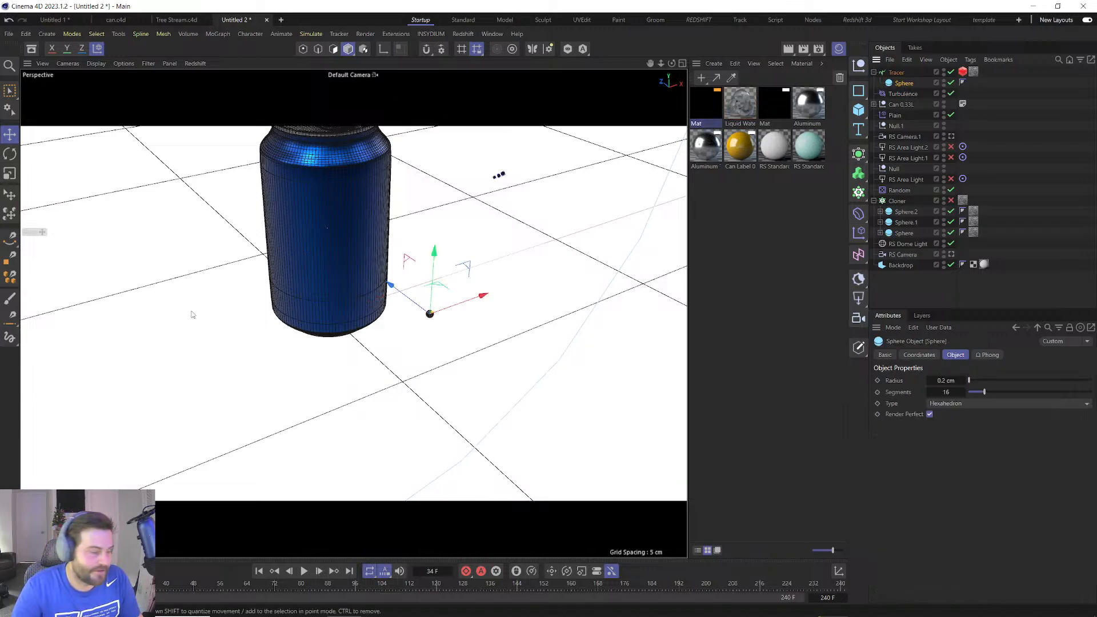
Place the Sphere on the upper side of the can and keyframe it lower down the surface at frame 26.
click(5, 196)
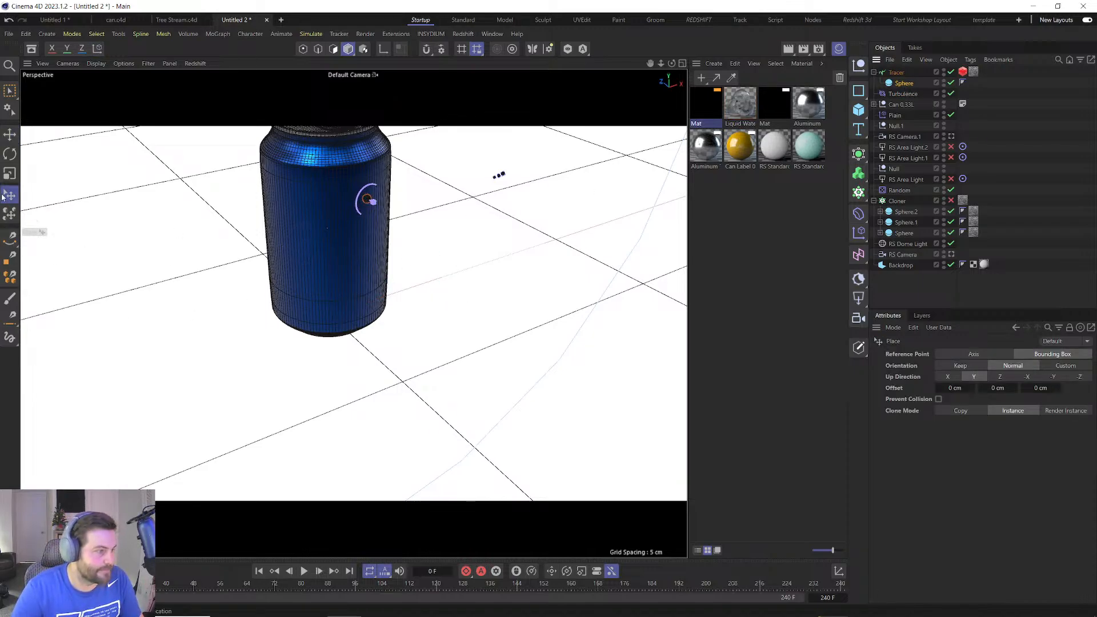
click(10, 133)
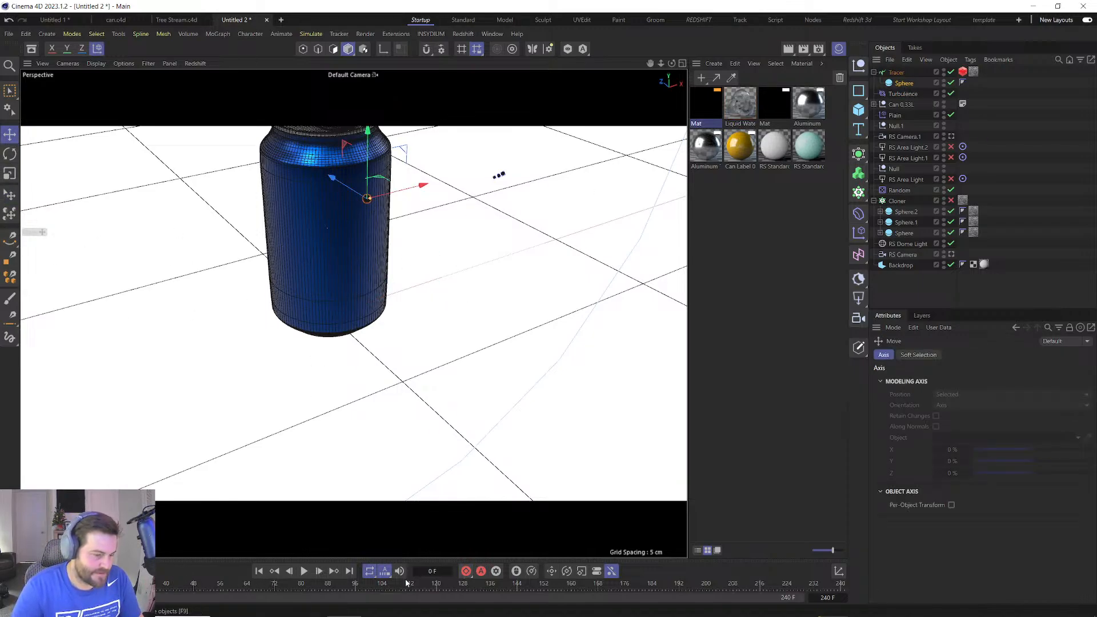
click(118, 585)
drag(363, 154, 364, 215)
click(468, 574)
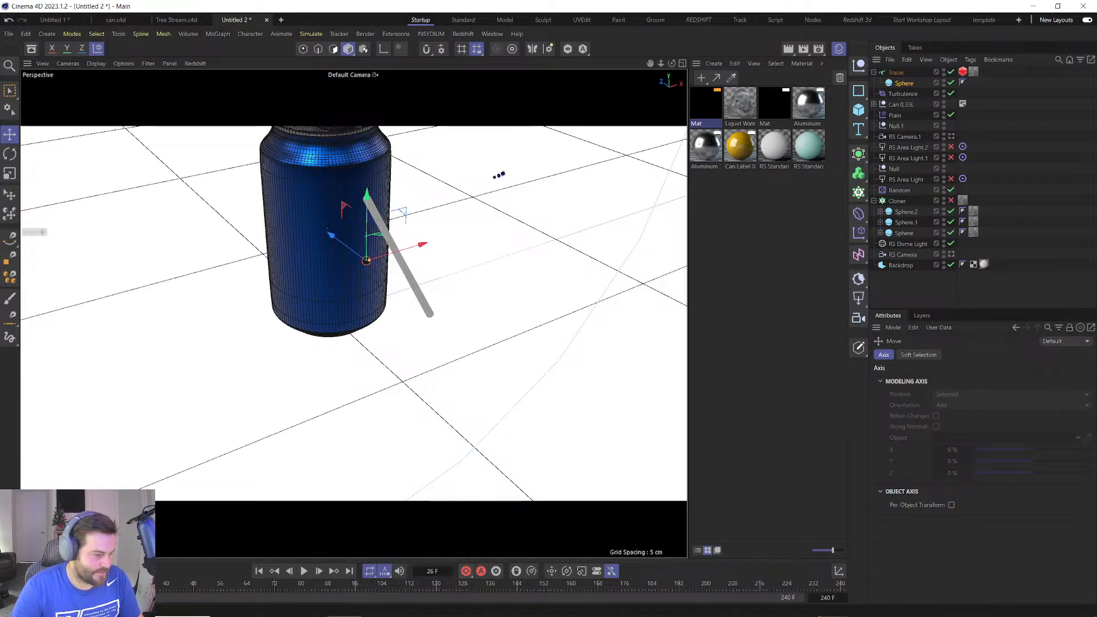
Shift the Sphere slightly sideways at frame 12 to curve its path, keyframe it, and play back the traced trail.
click(71, 585)
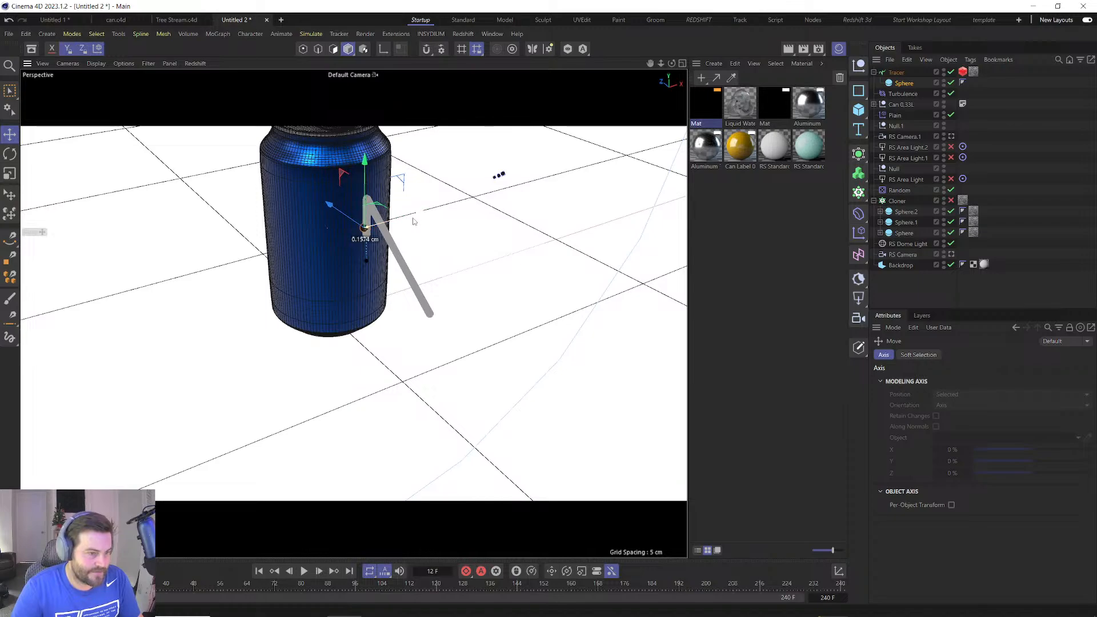
drag(331, 204, 338, 211)
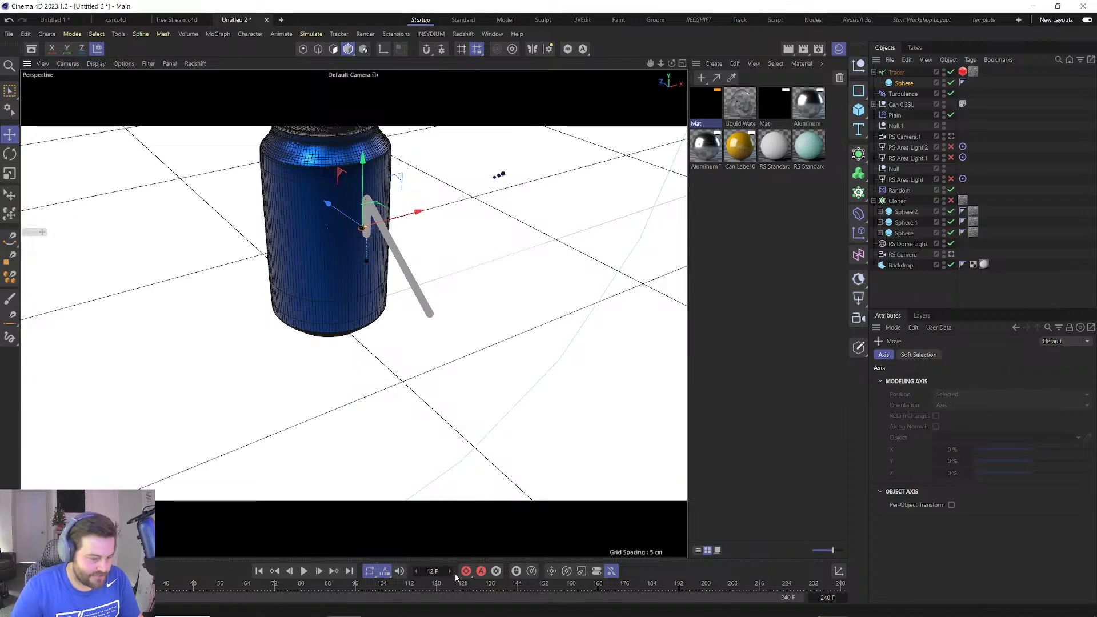
click(305, 571)
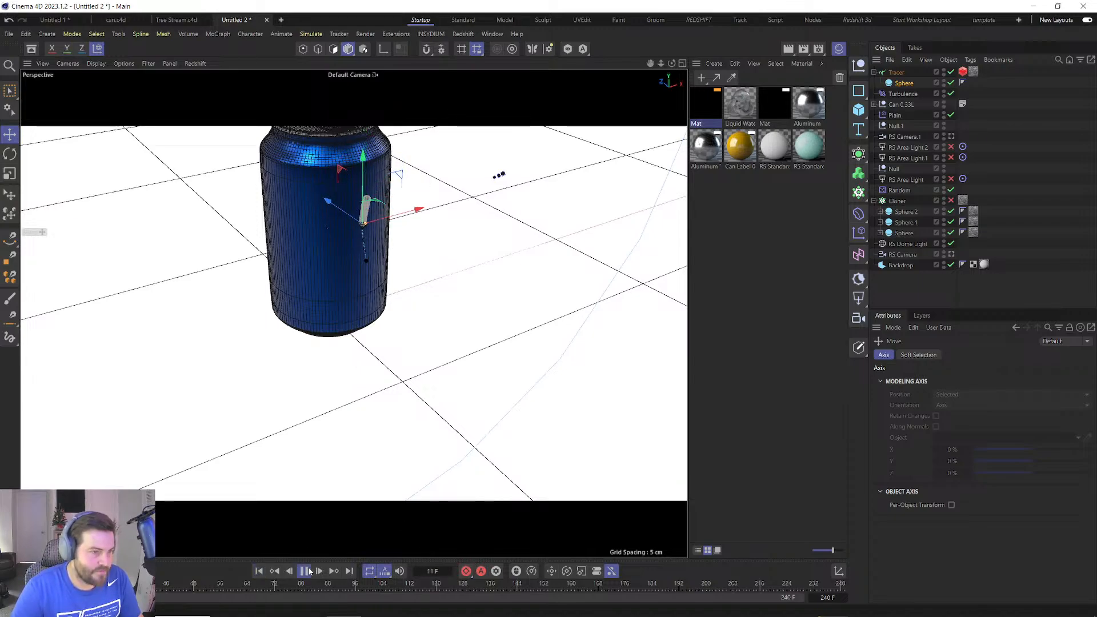
click(304, 571)
scroll(360, 227, up, 6)
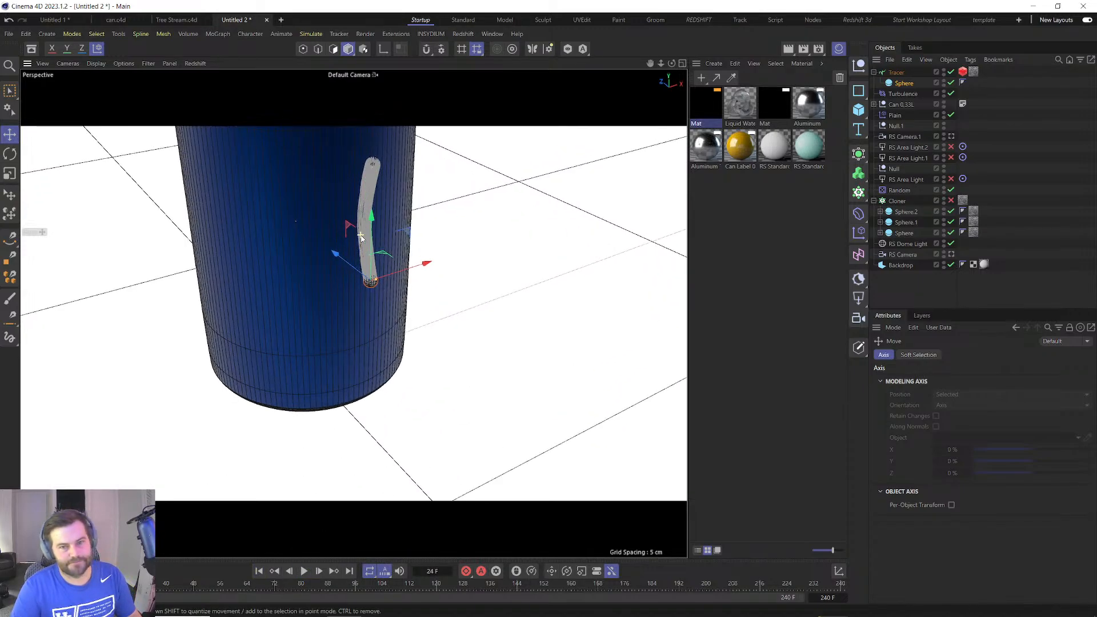
scroll(361, 227, up, 5)
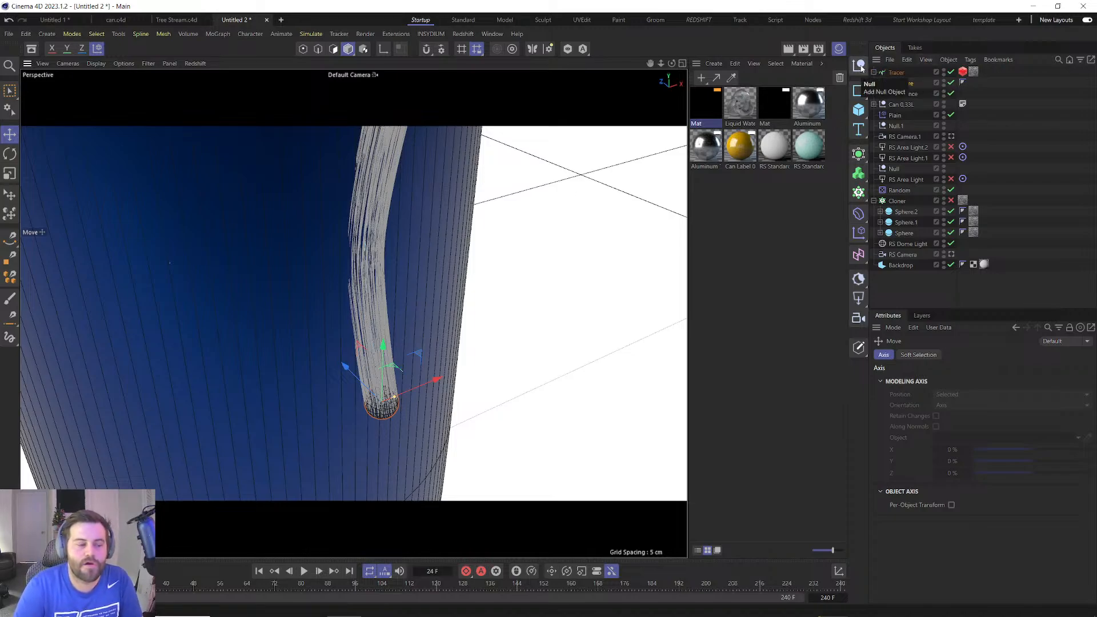
Return to the start of the timeline, add a Null, and nest it under the Sphere.
key(shift+f)
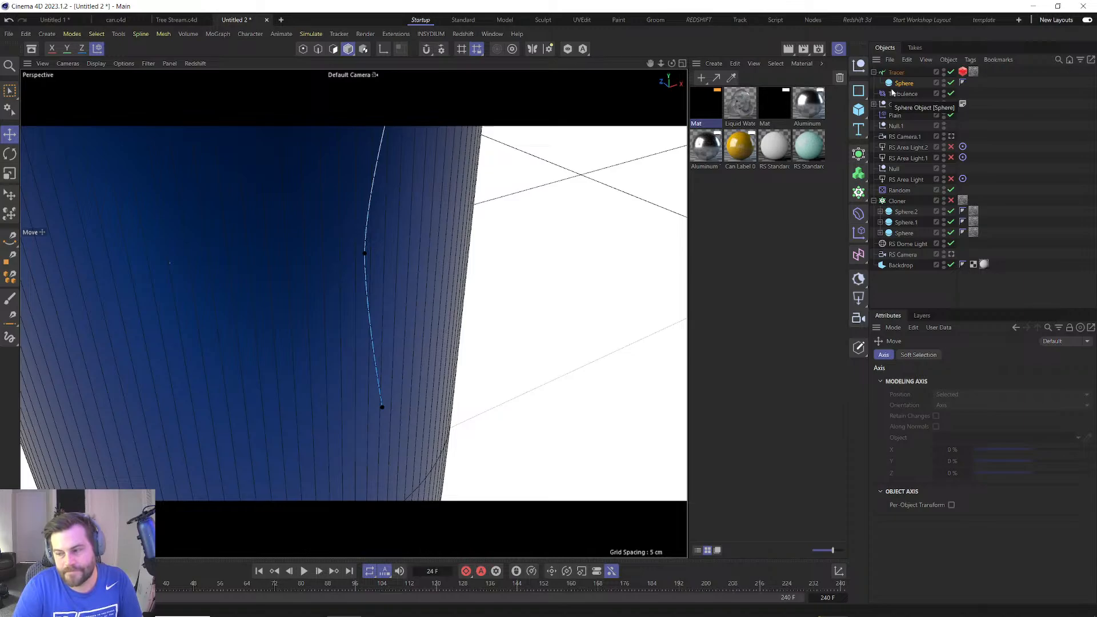
click(858, 65)
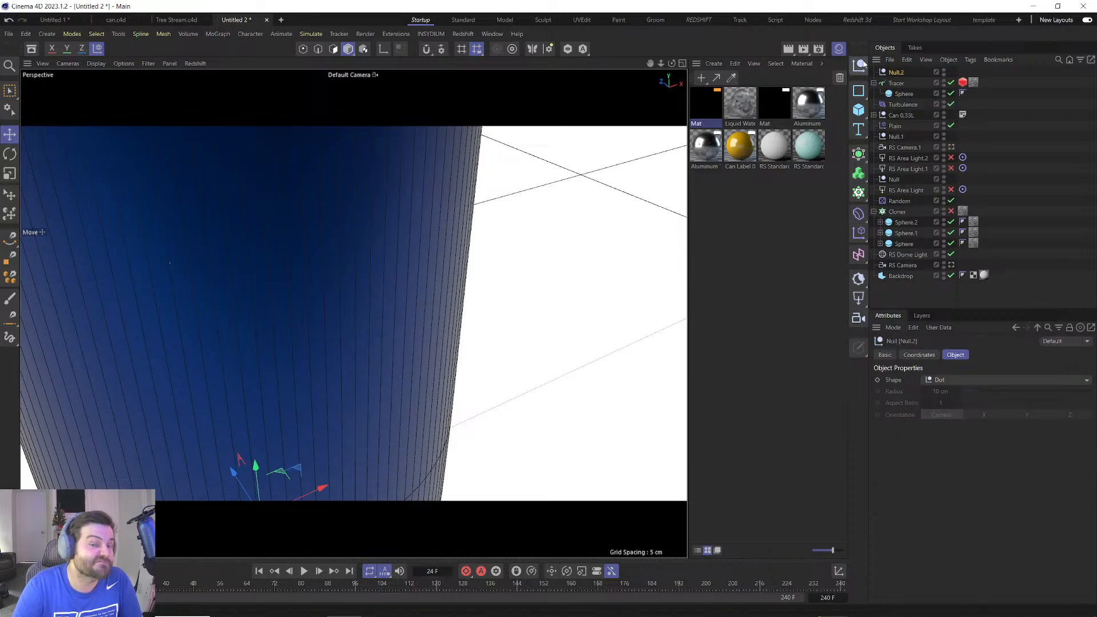
drag(902, 95, 902, 95)
Copy the Sphere's X, Y and Z position values onto the nested Null and keyframe the Null's position.
click(900, 85)
click(911, 355)
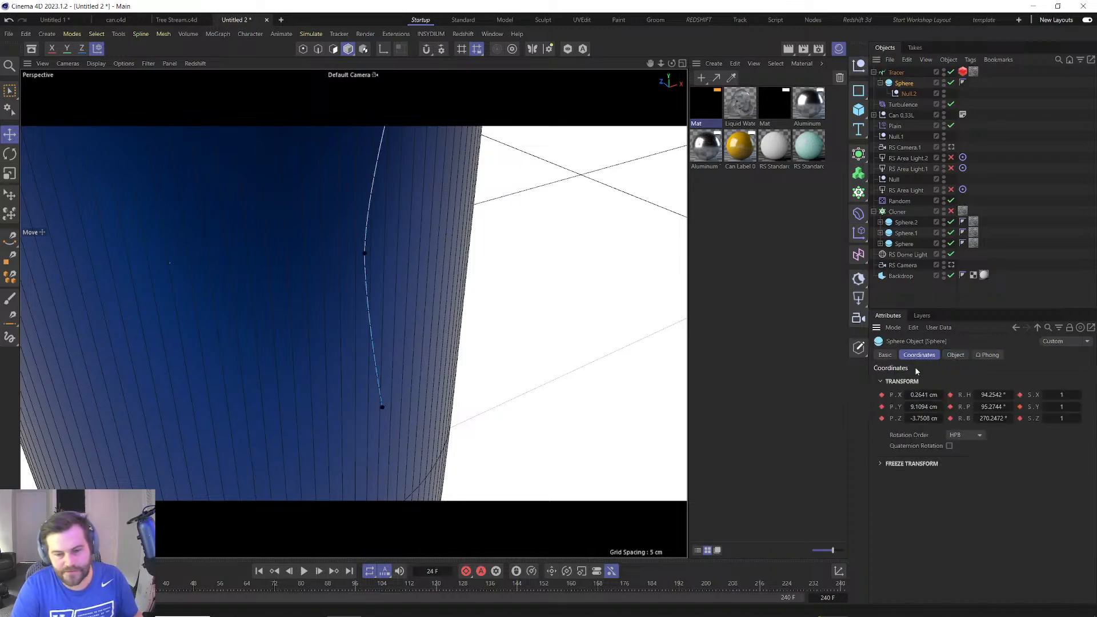
right_click(893, 399)
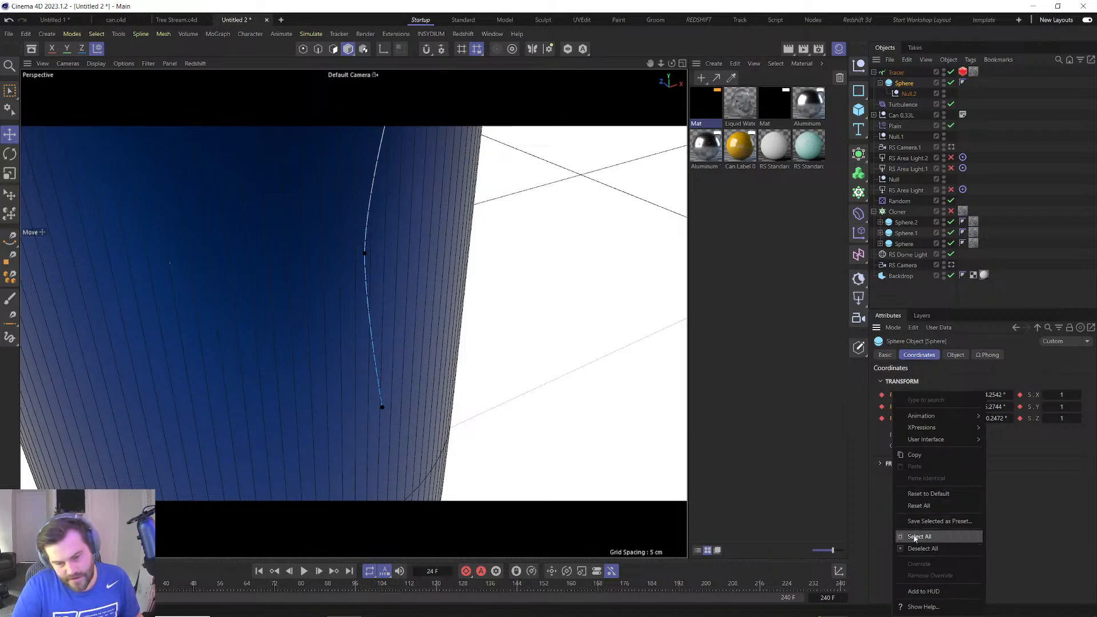
click(924, 457)
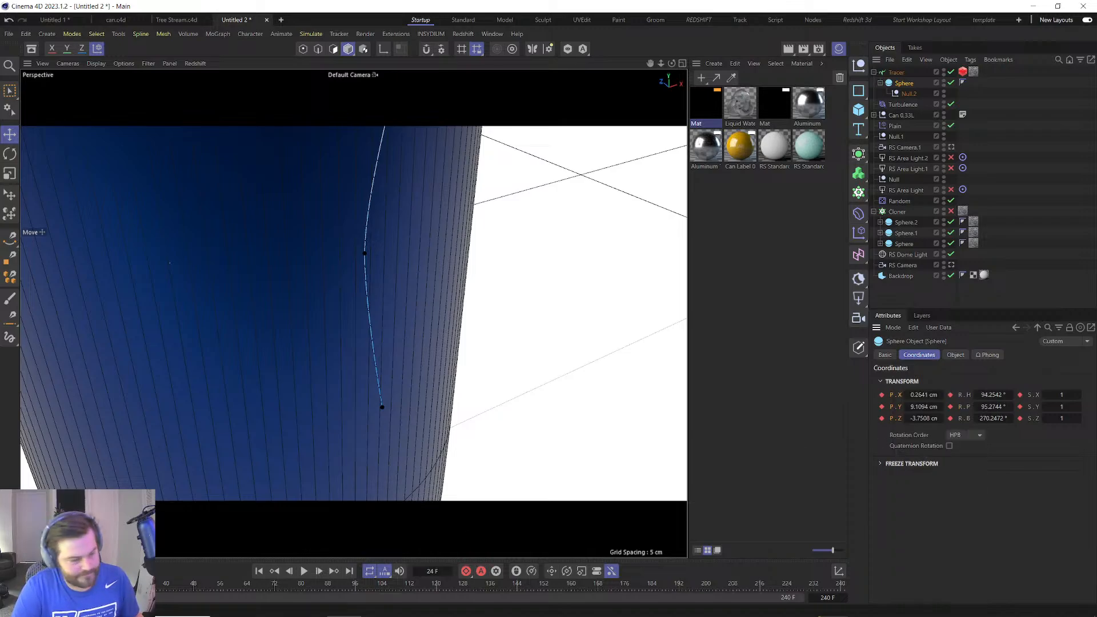
click(908, 94)
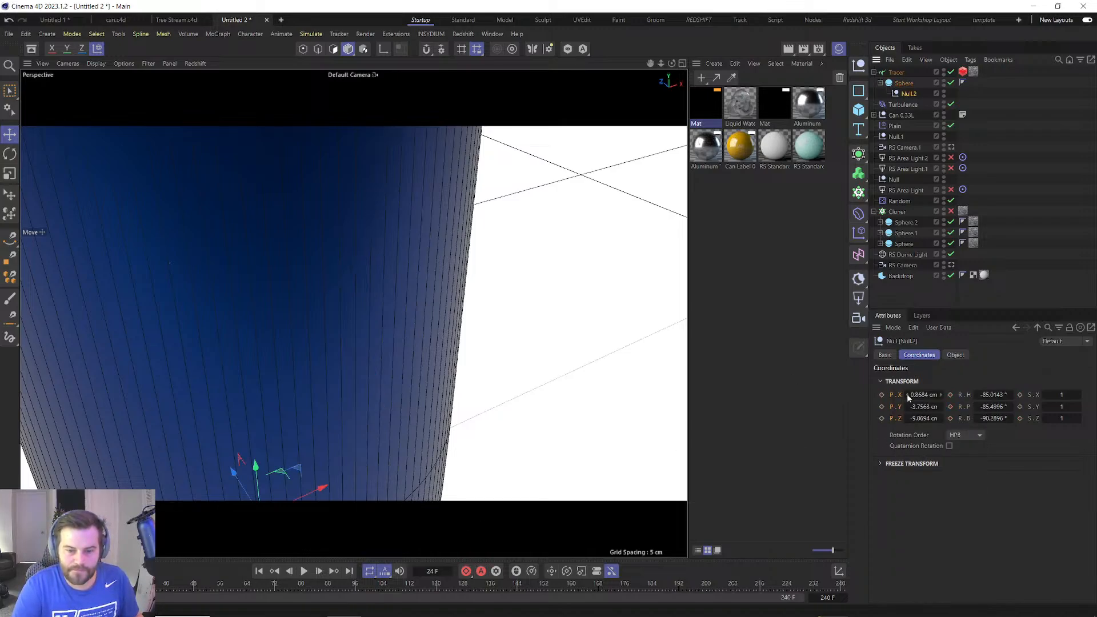
right_click(891, 398)
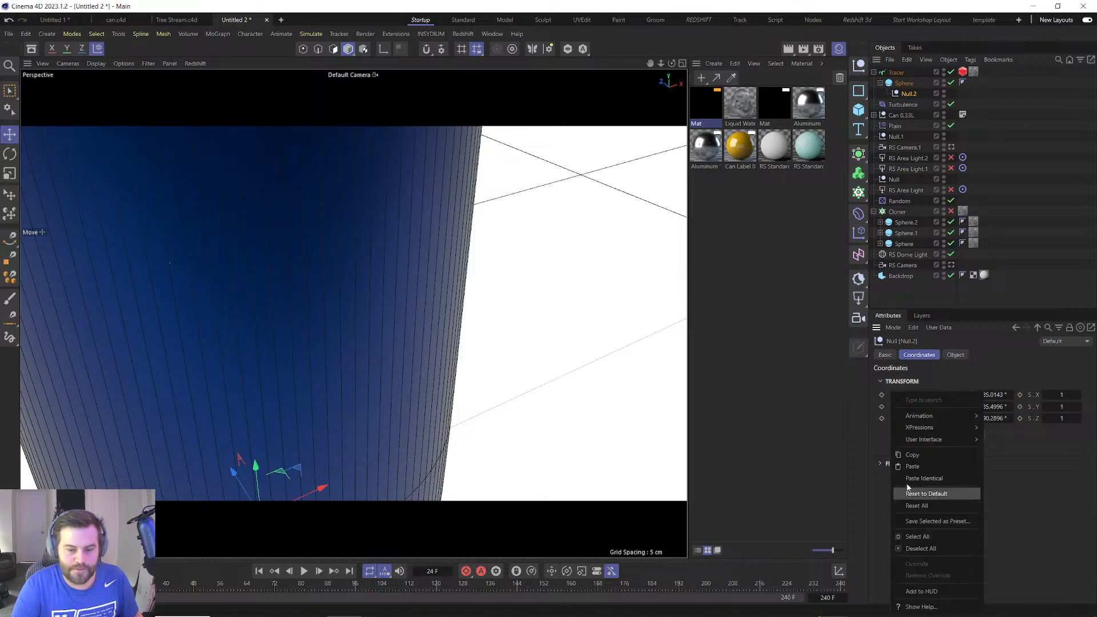
click(936, 472)
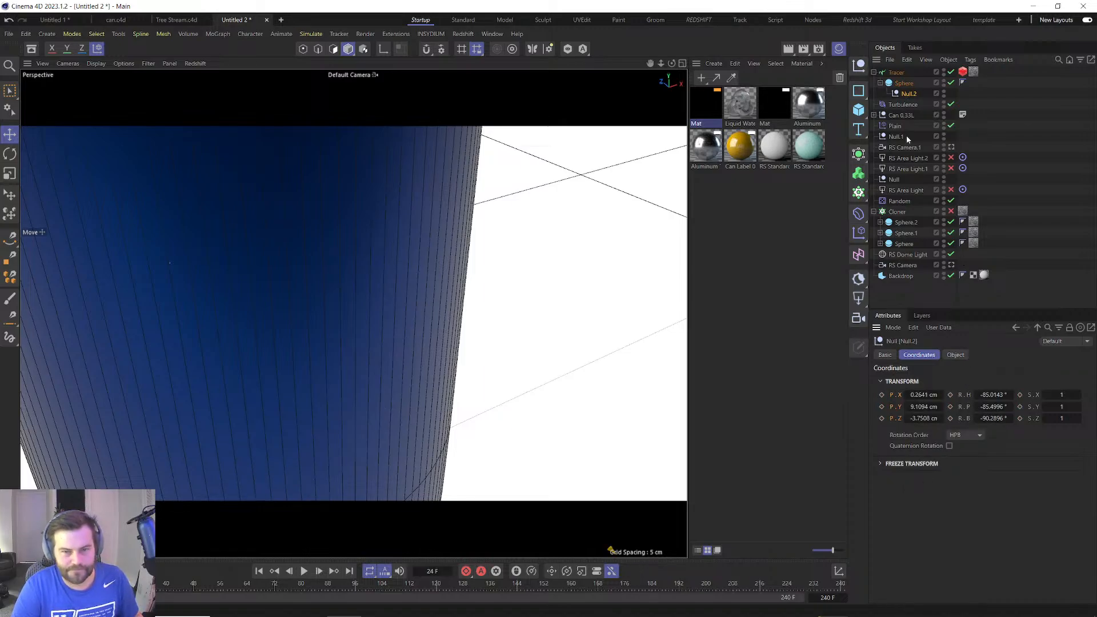
right_click(888, 381)
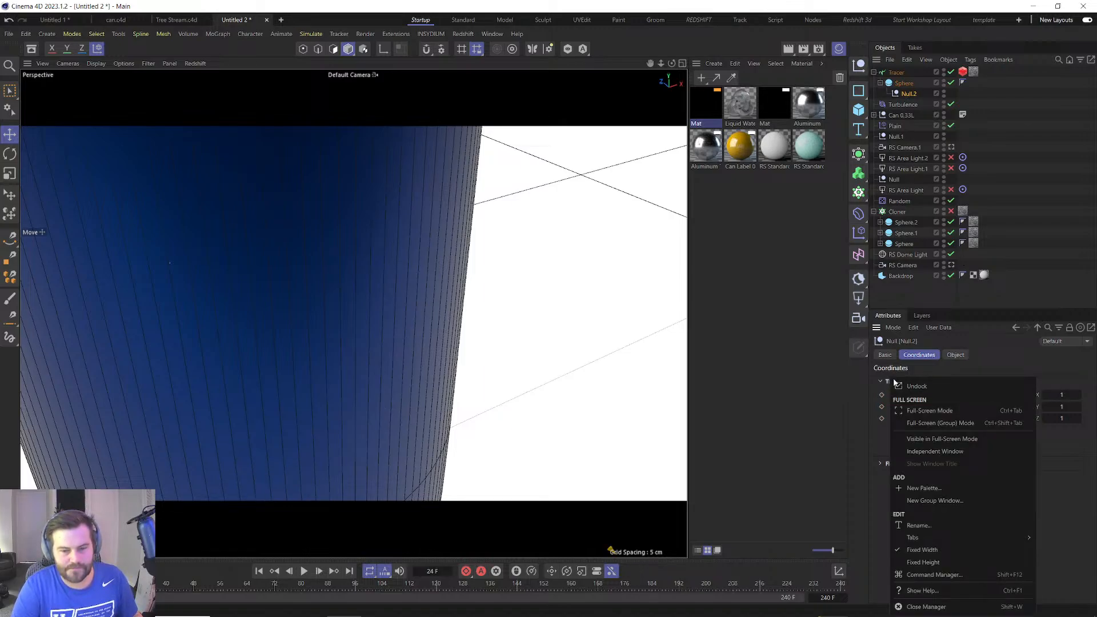
click(882, 419)
Compare the coordinates of the Sphere and its child Null at different frames.
click(903, 82)
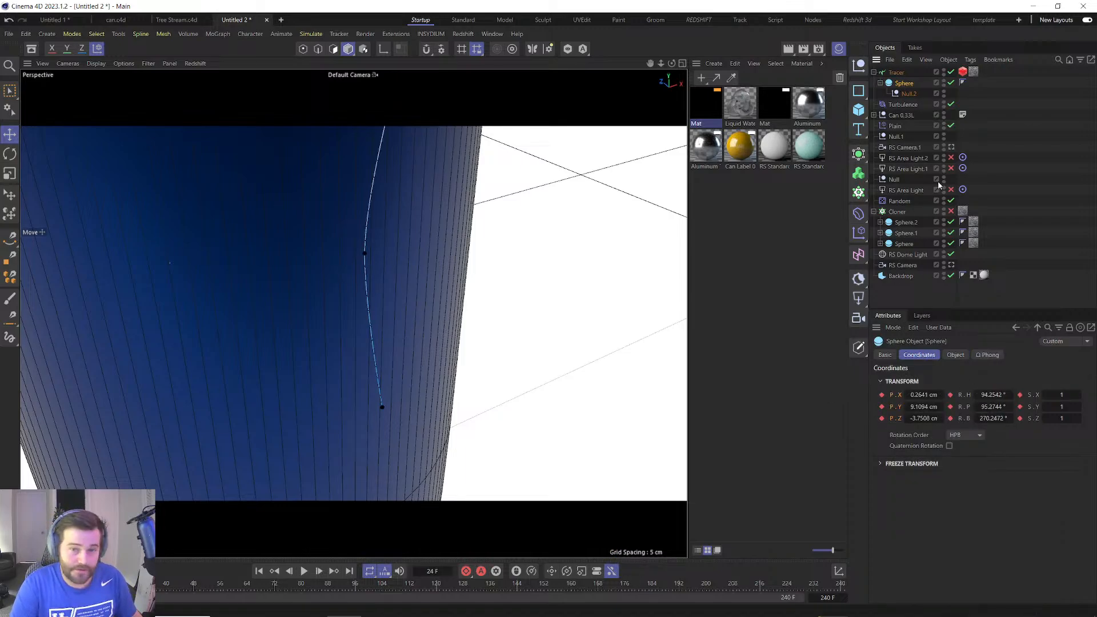
click(908, 93)
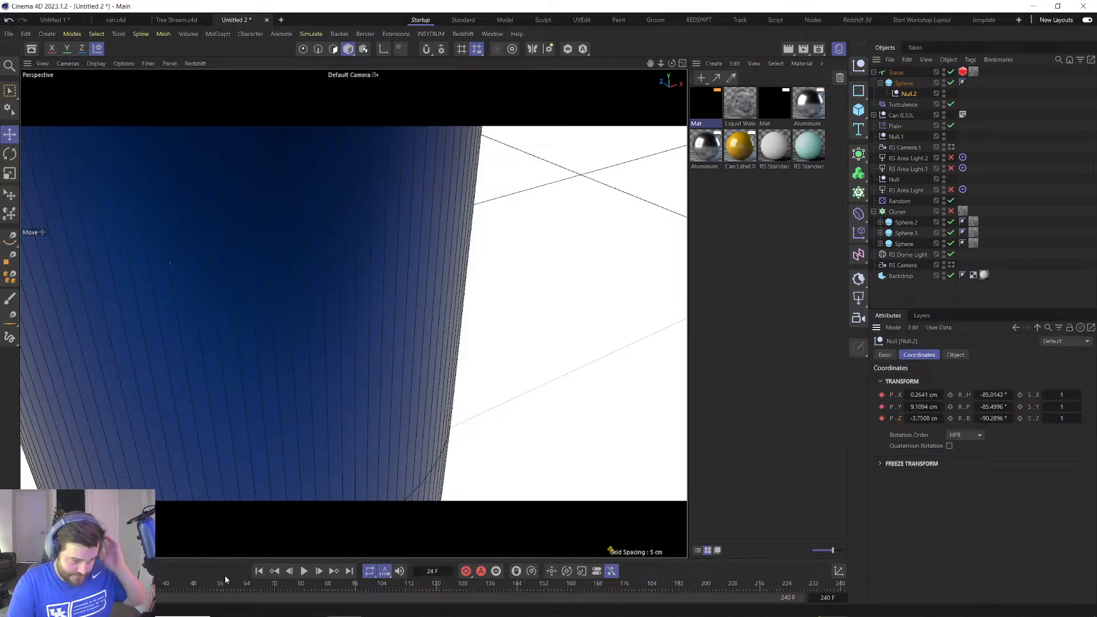
click(917, 83)
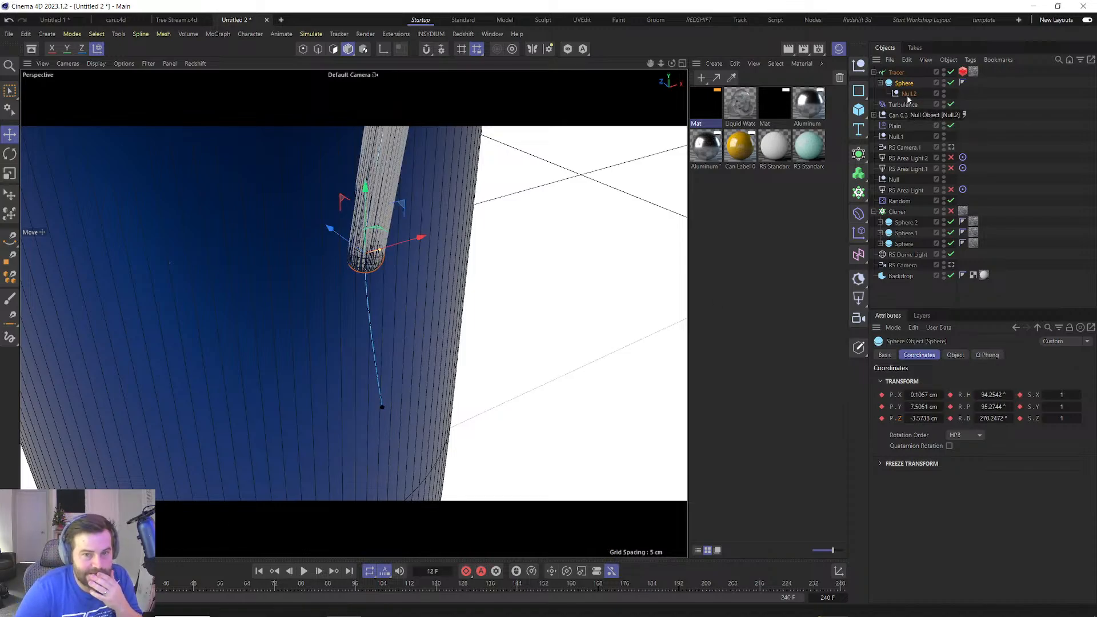
click(260, 574)
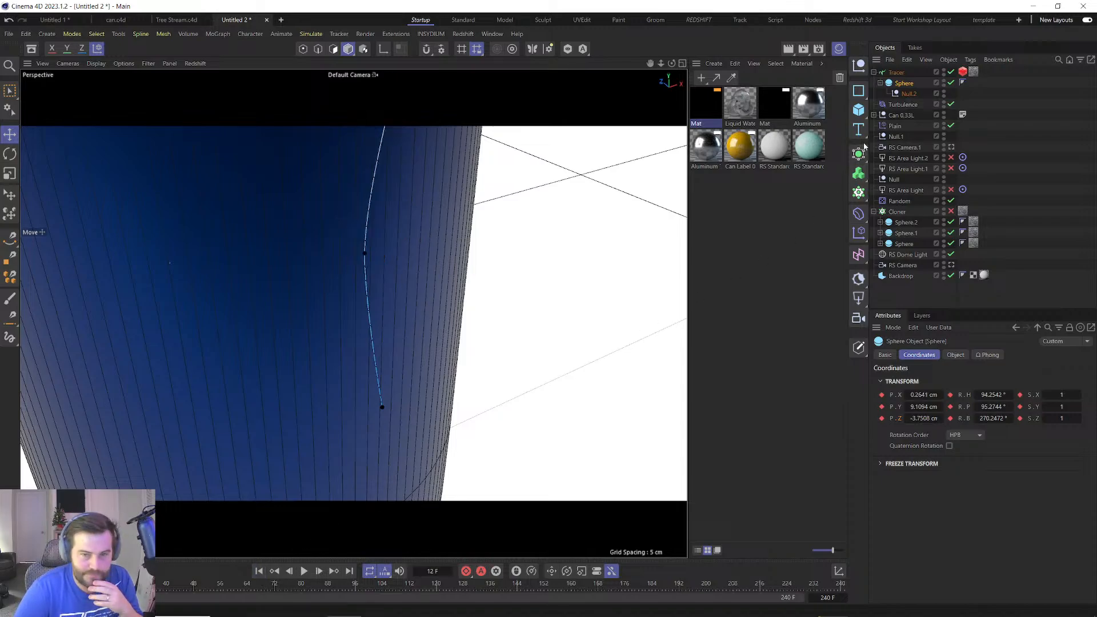
Move the Null out of the Sphere to the top level of the object hierarchy.
drag(906, 95, 908, 64)
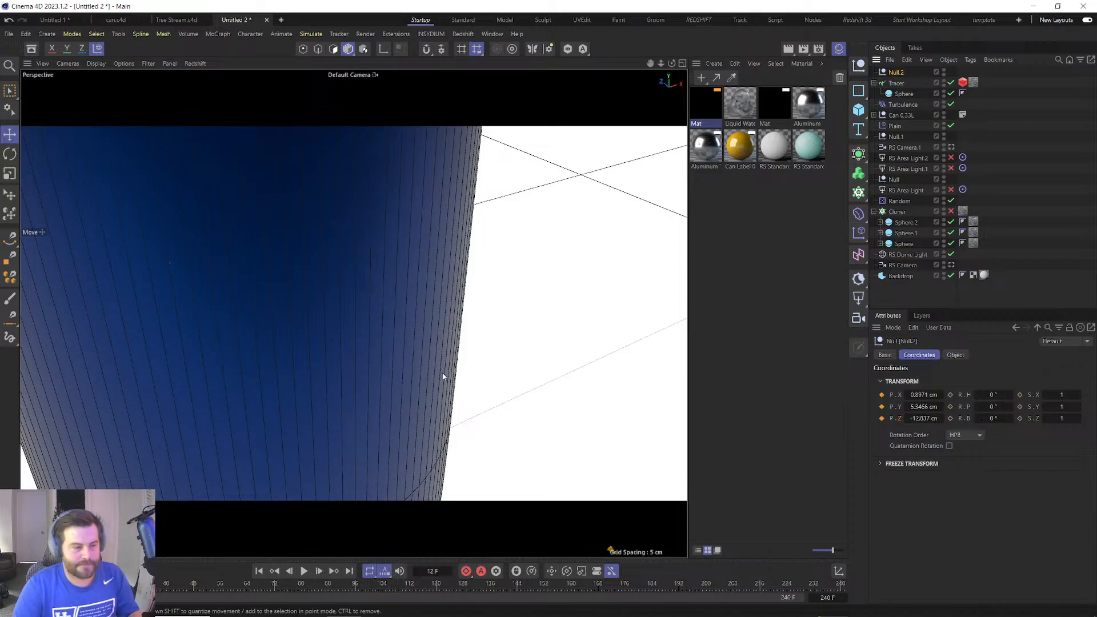
scroll(400, 271, down, 3)
alt+middle_drag(399, 272, 346, 377)
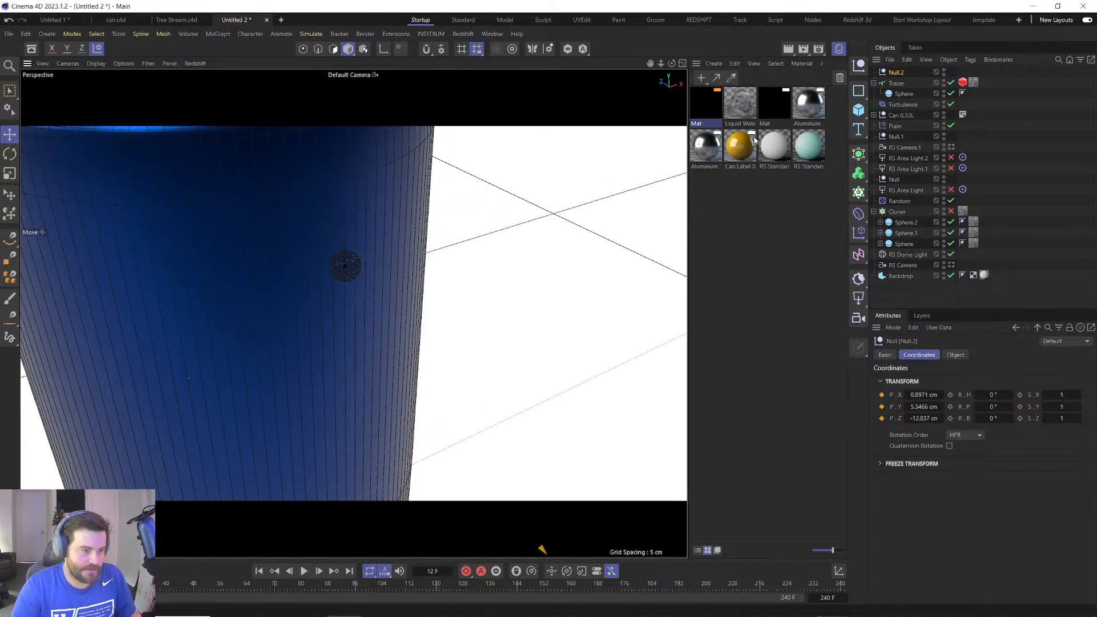
Use the Transfer tool to match the Null's position and rotation to the Sphere on the can.
right_click(343, 271)
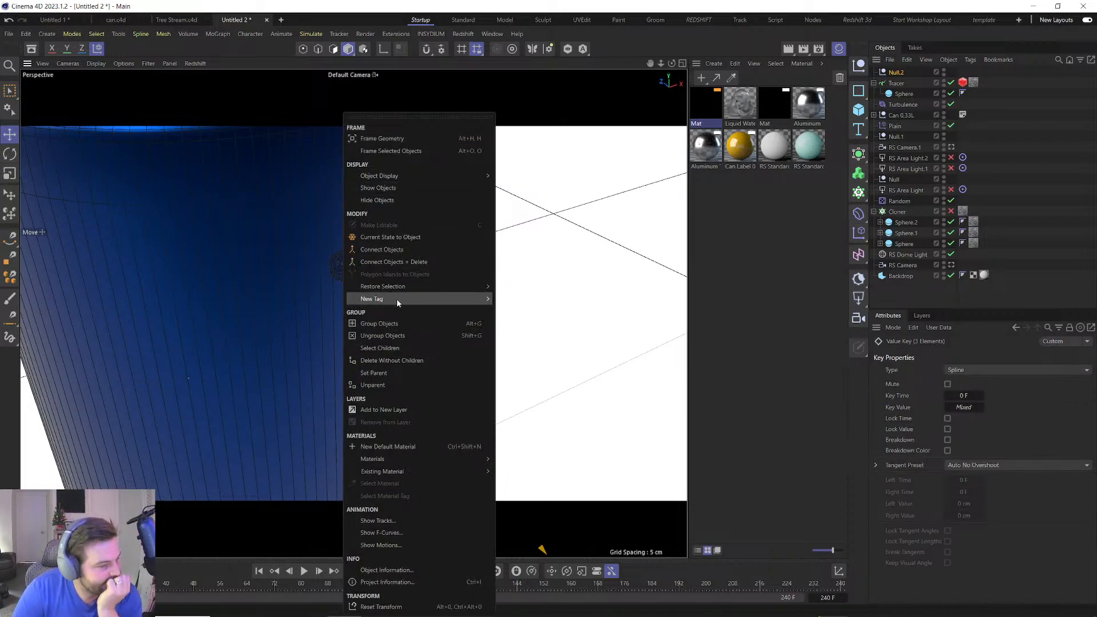
mouse_move(398, 302)
click(119, 34)
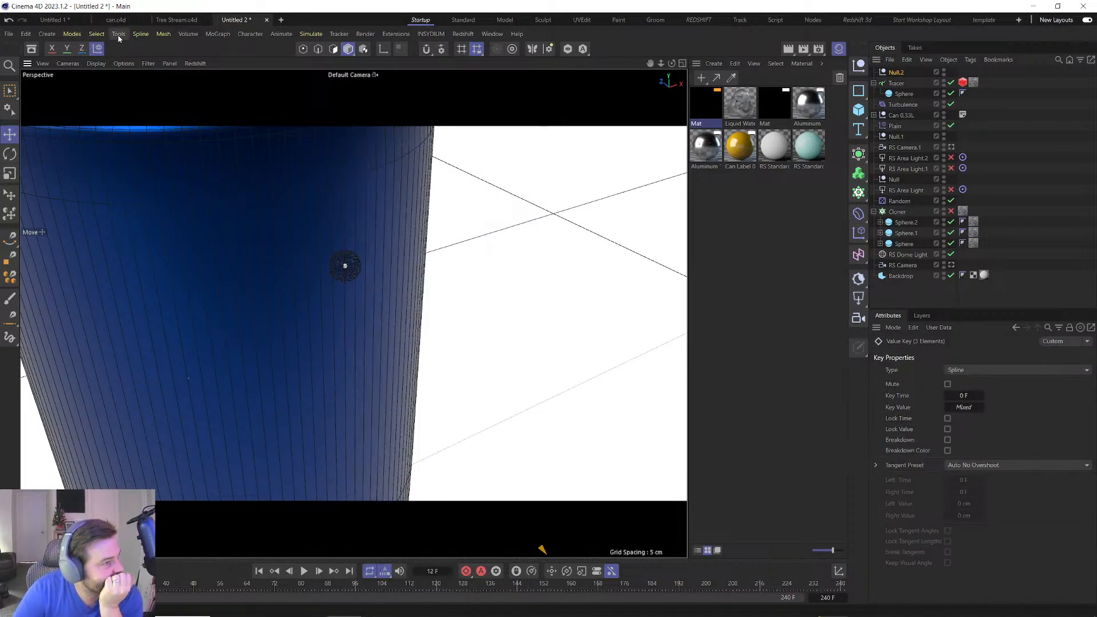
click(118, 33)
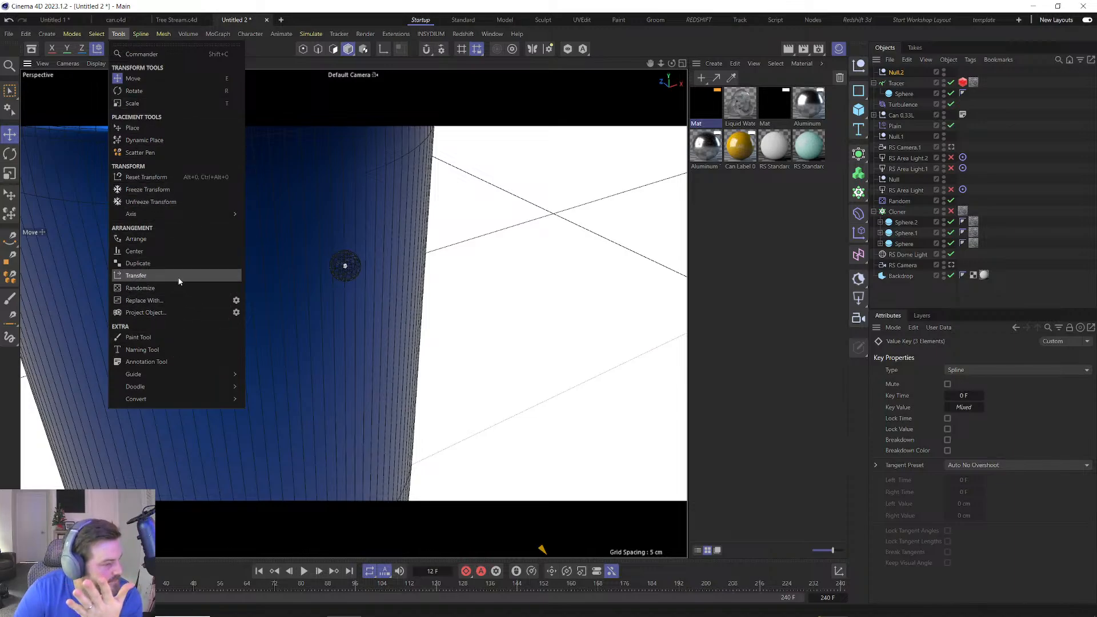
click(136, 276)
click(344, 272)
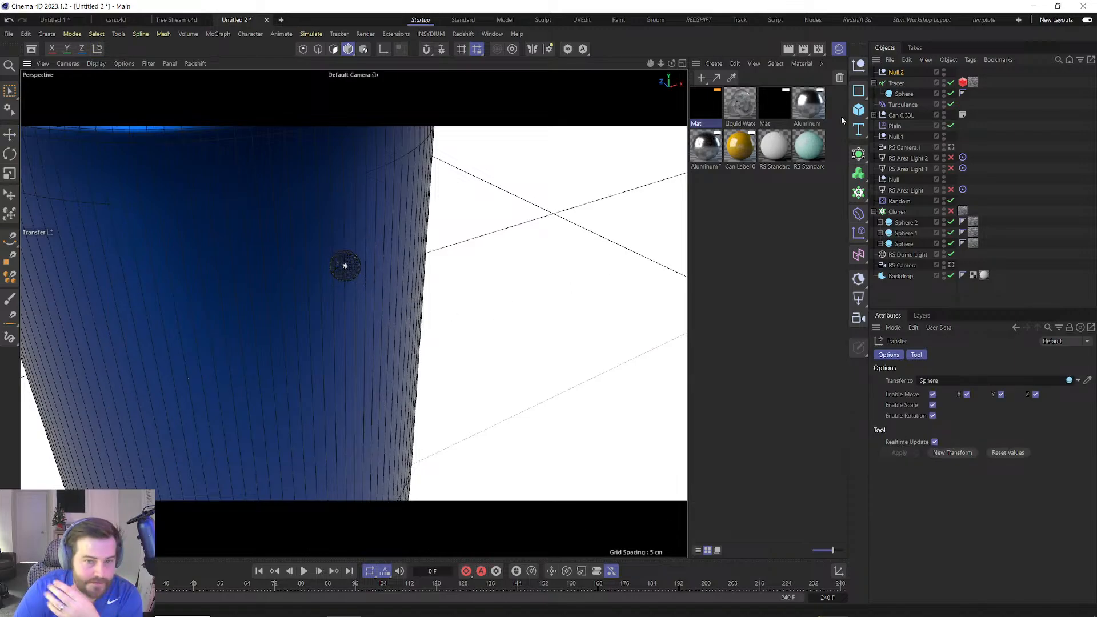
click(895, 73)
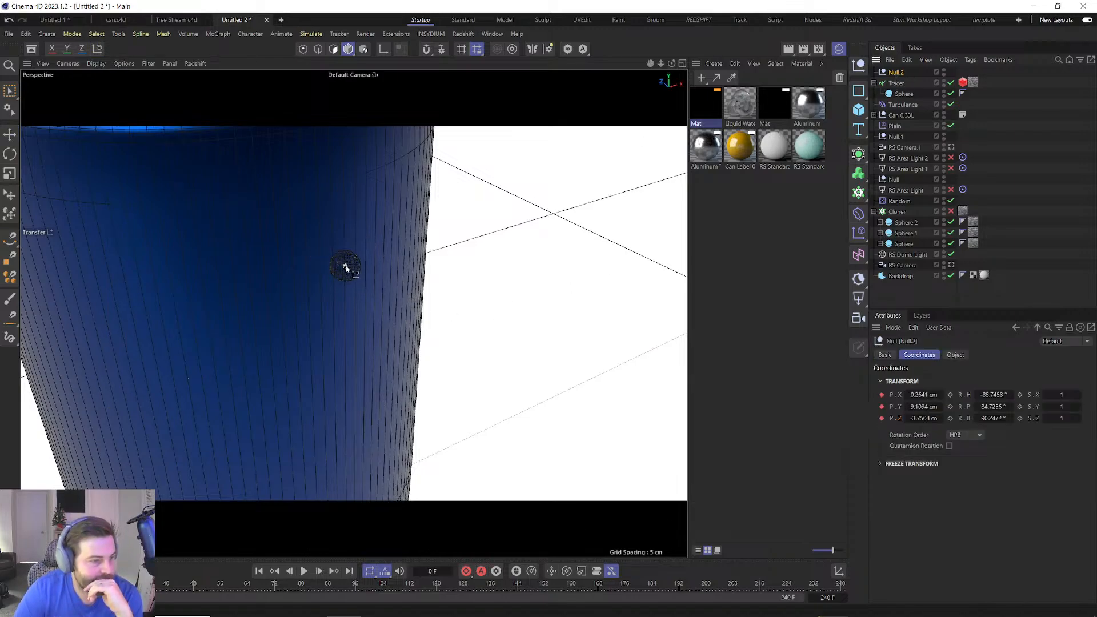
click(345, 266)
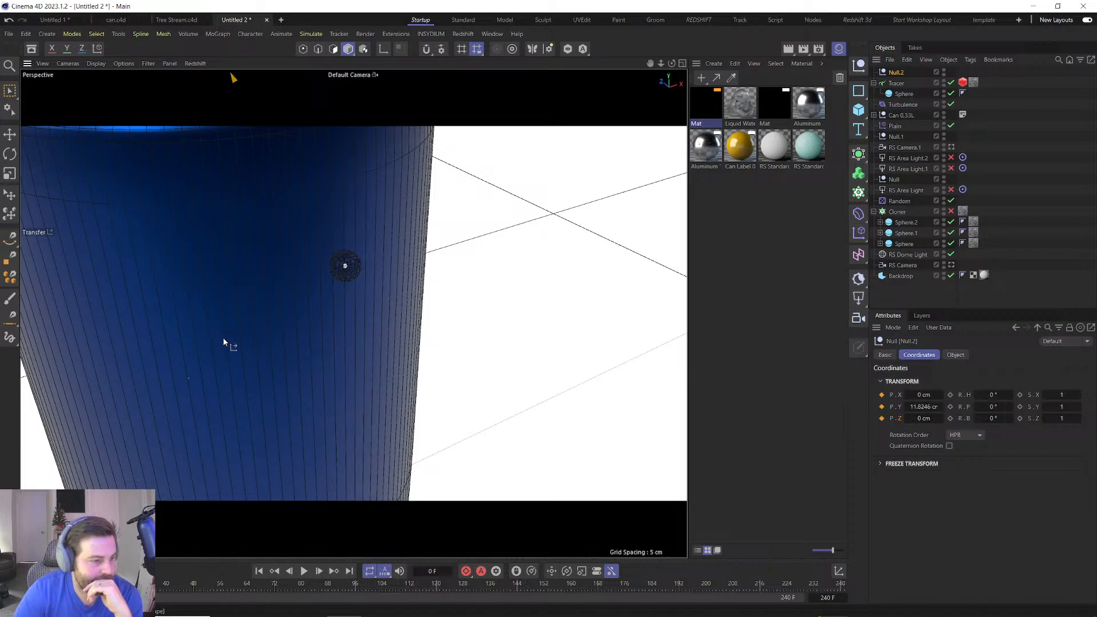
click(393, 328)
click(345, 266)
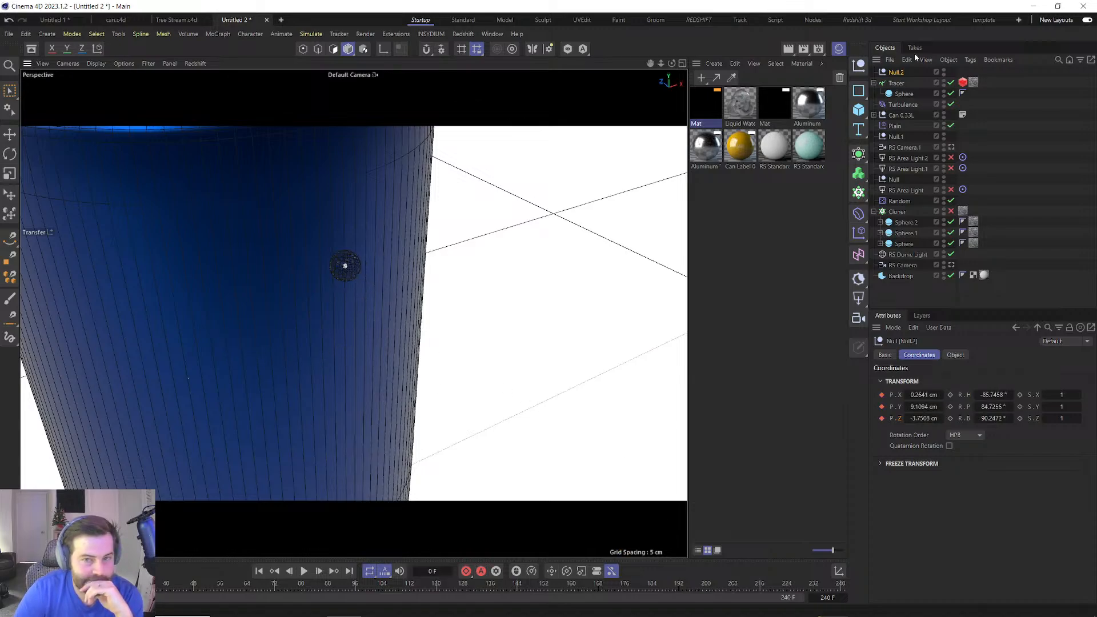
Nest the aligned Null under the Sphere again.
key(e)
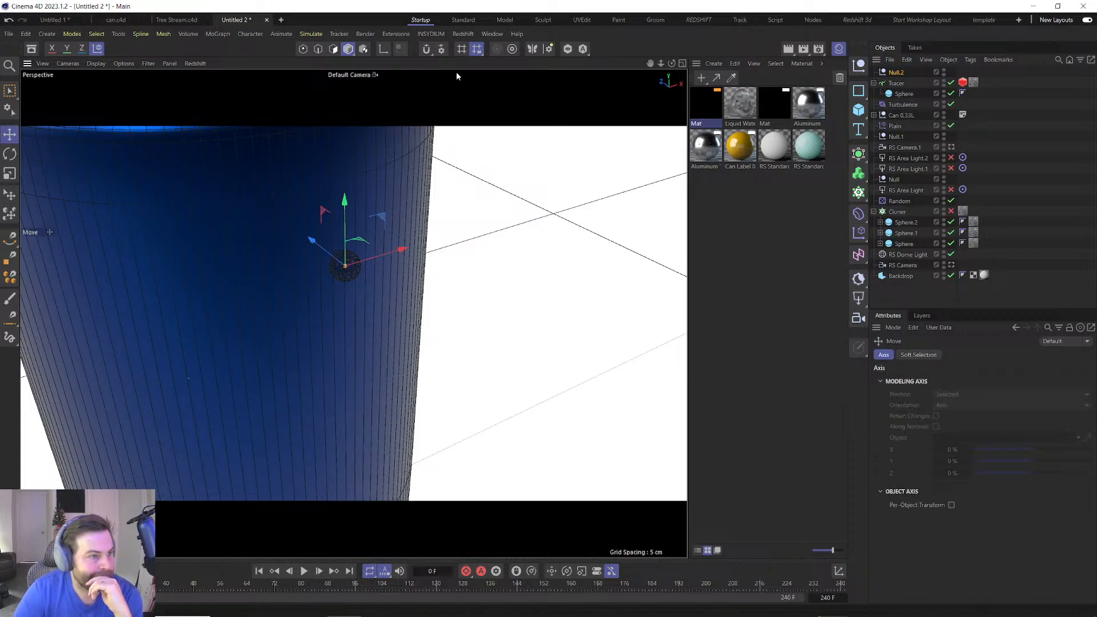
click(895, 73)
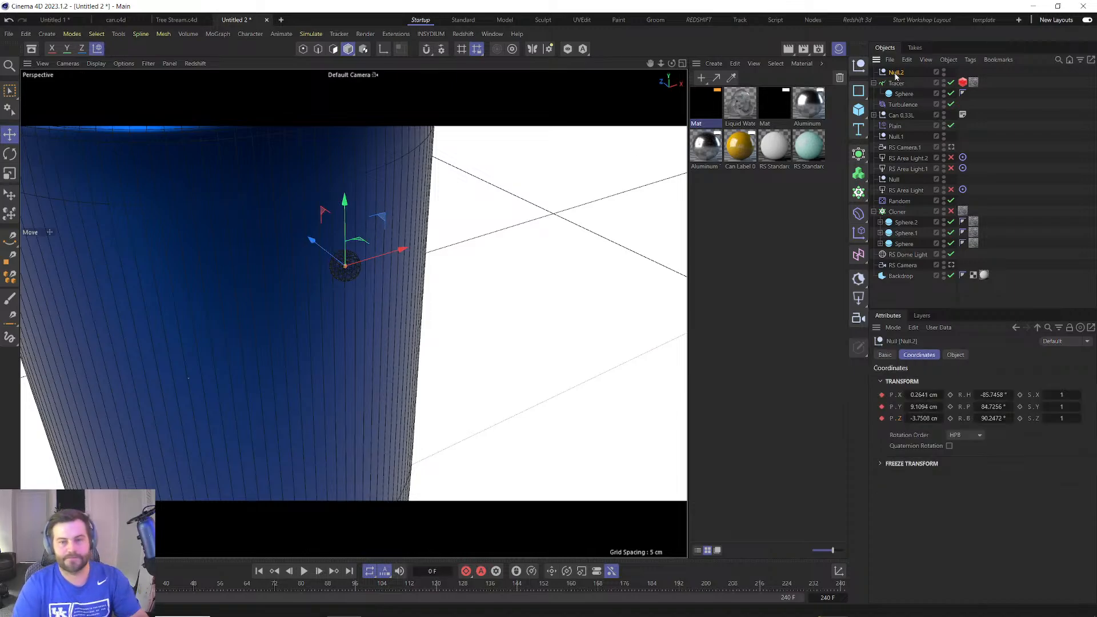
drag(895, 73, 908, 95)
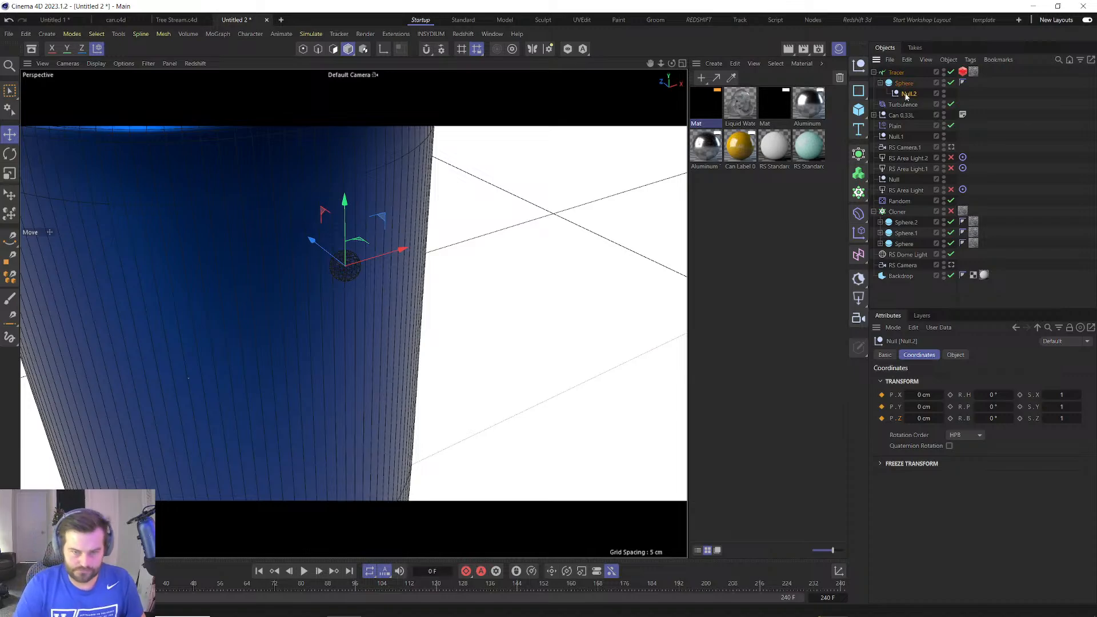
Copy the Sphere's position values at frame 0 onto its child Null and keyframe the Null's X, Y and Z position.
click(904, 83)
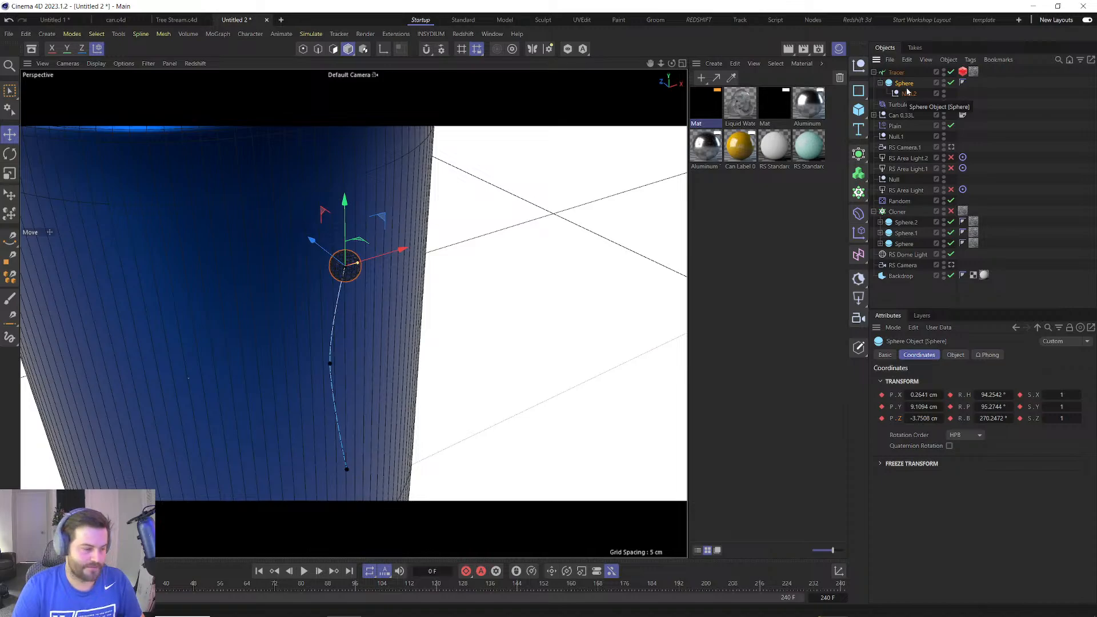
right_click(891, 394)
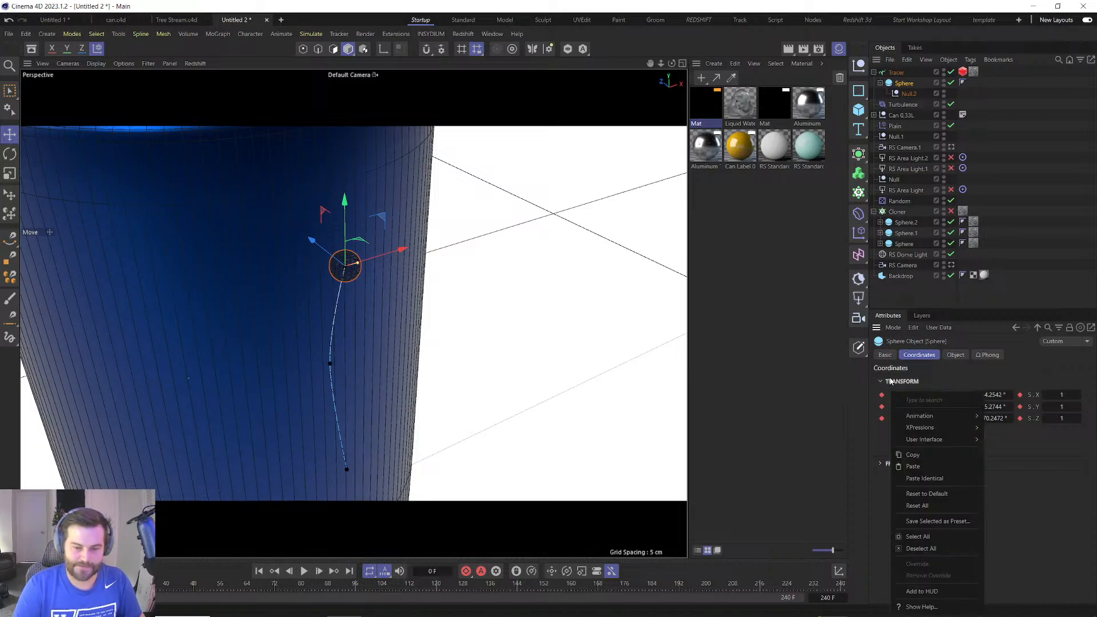
click(890, 380)
right_click(892, 395)
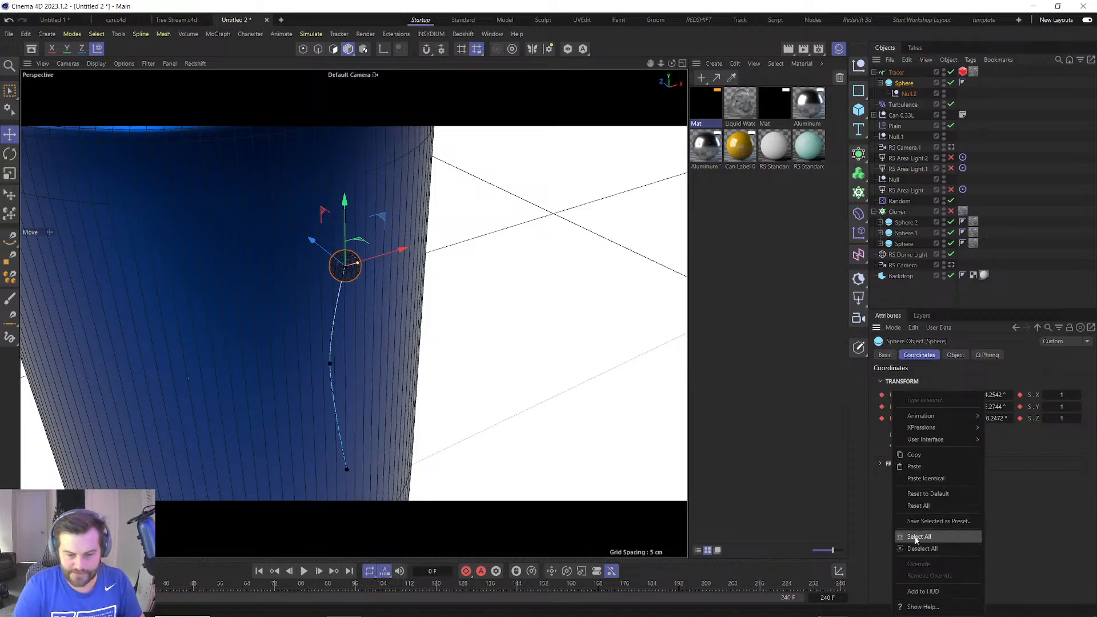
click(915, 455)
click(907, 94)
right_click(891, 394)
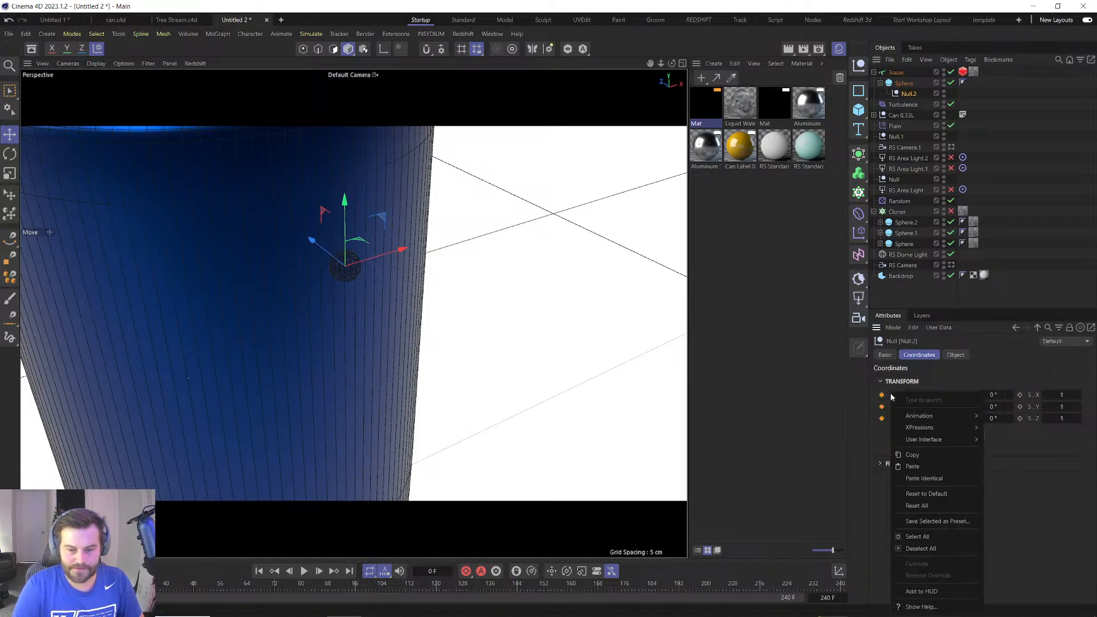
click(915, 479)
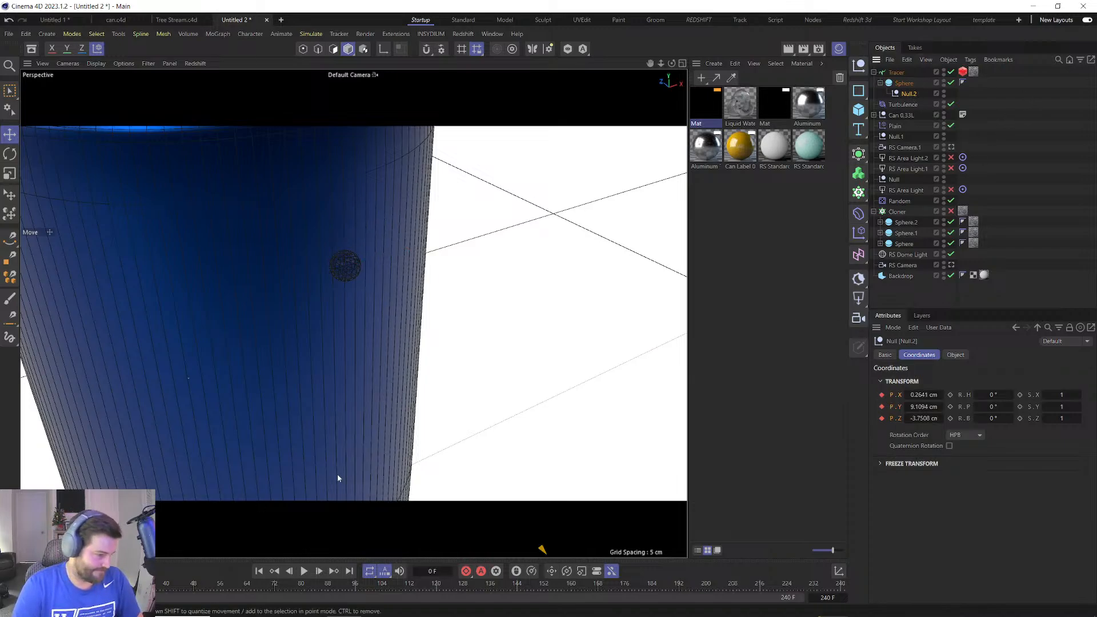
At frame 12, copy the Sphere's position onto the Null and keyframe all three position axes.
click(904, 86)
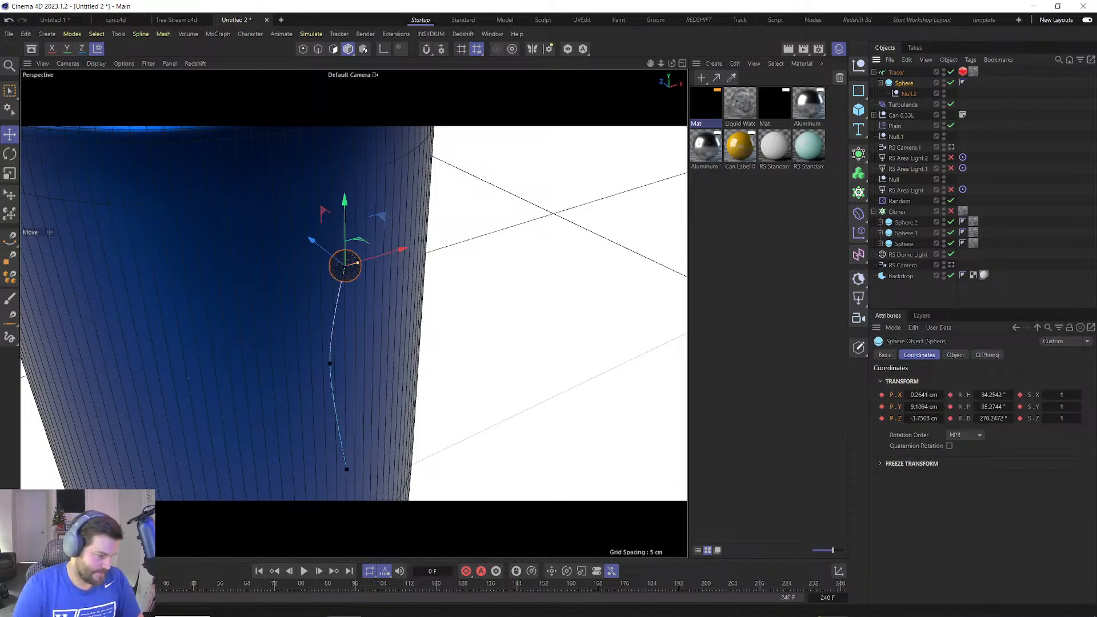
drag(32, 584, 72, 584)
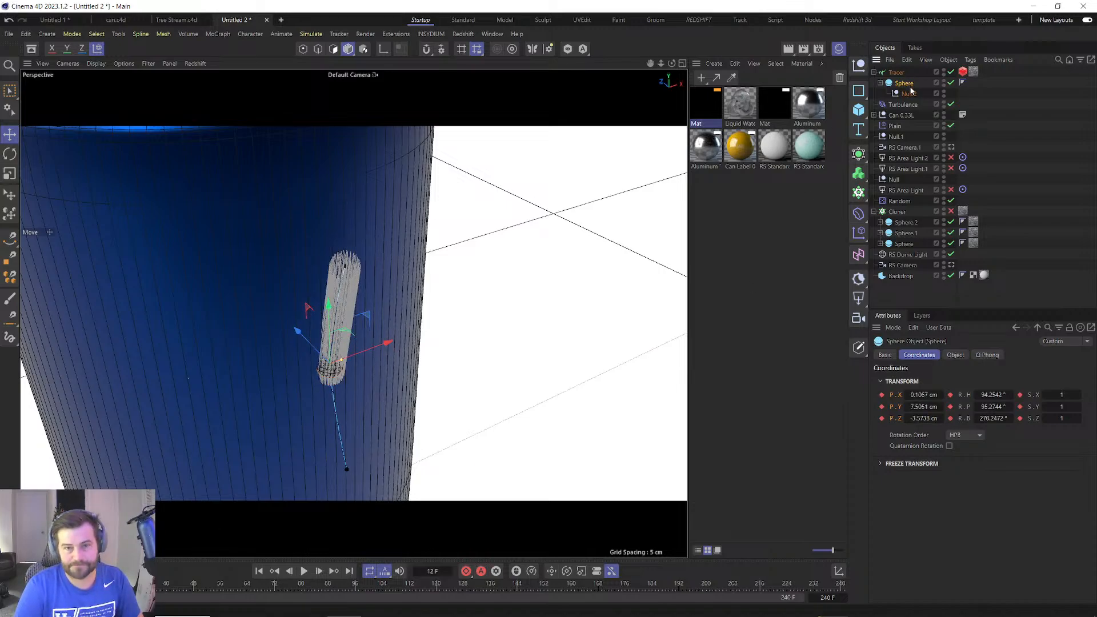
right_click(893, 398)
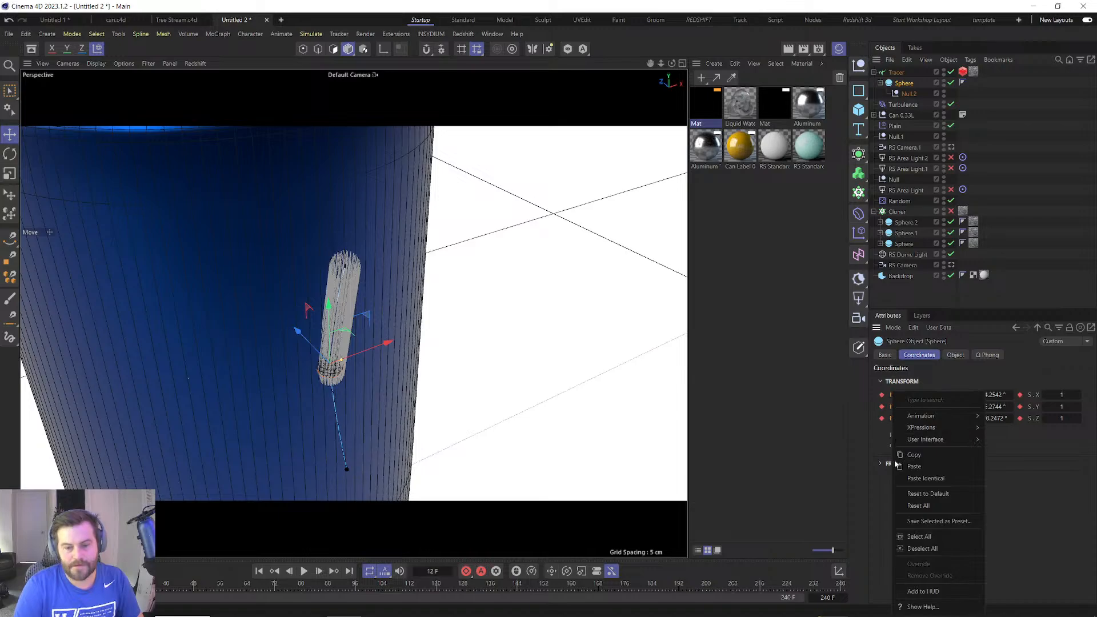
click(901, 455)
click(908, 94)
right_click(893, 396)
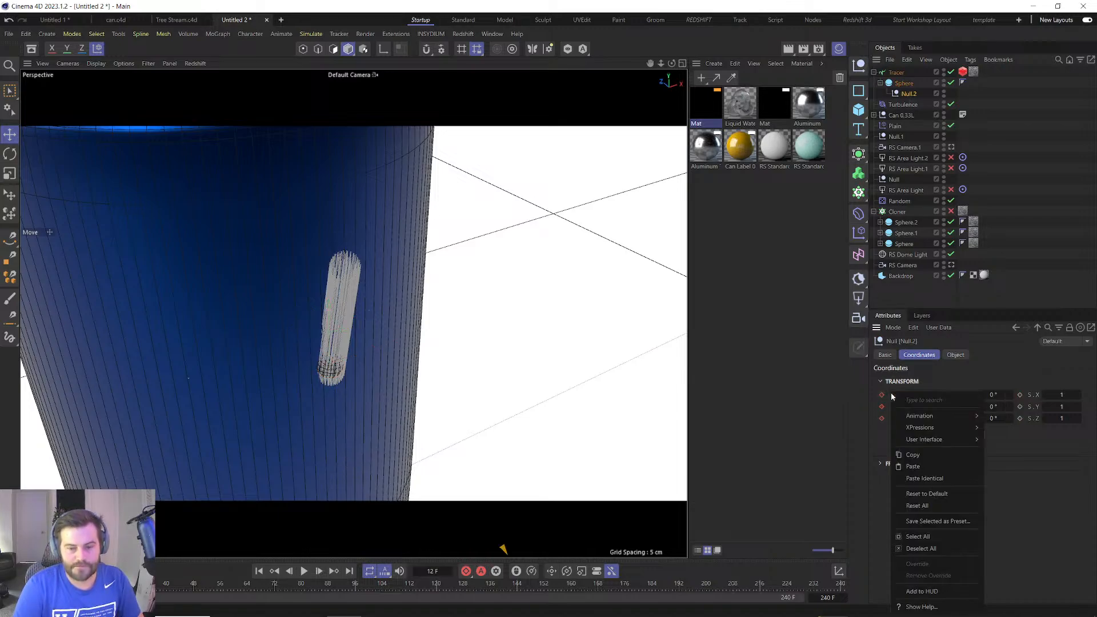
click(913, 466)
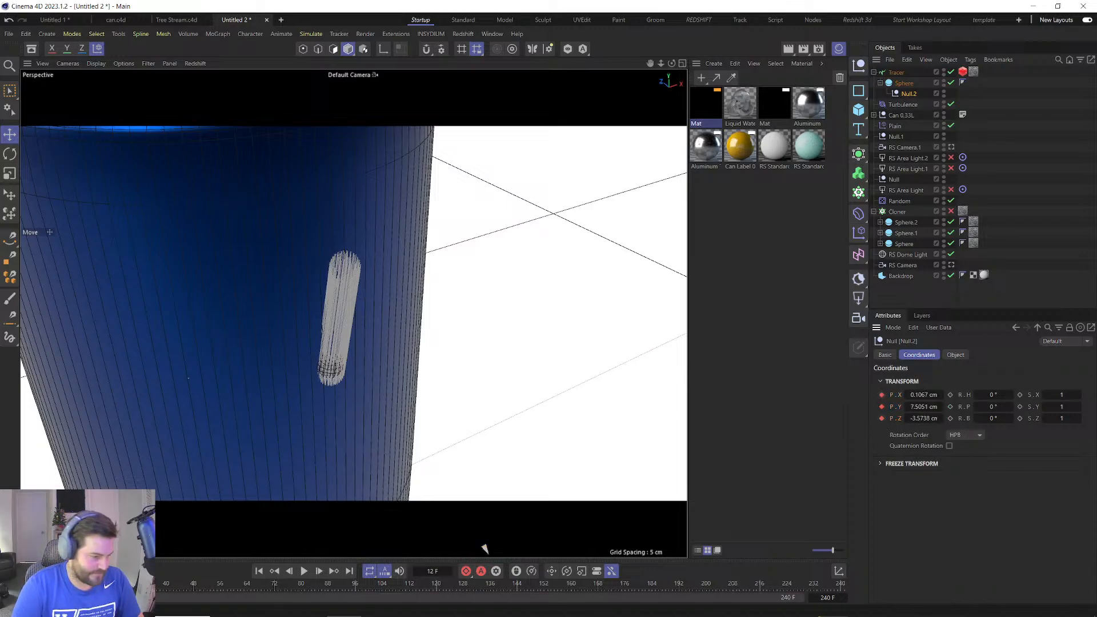
At frame 26, copy the Sphere's position onto the Null and keyframe its X, Y and Z position.
click(904, 84)
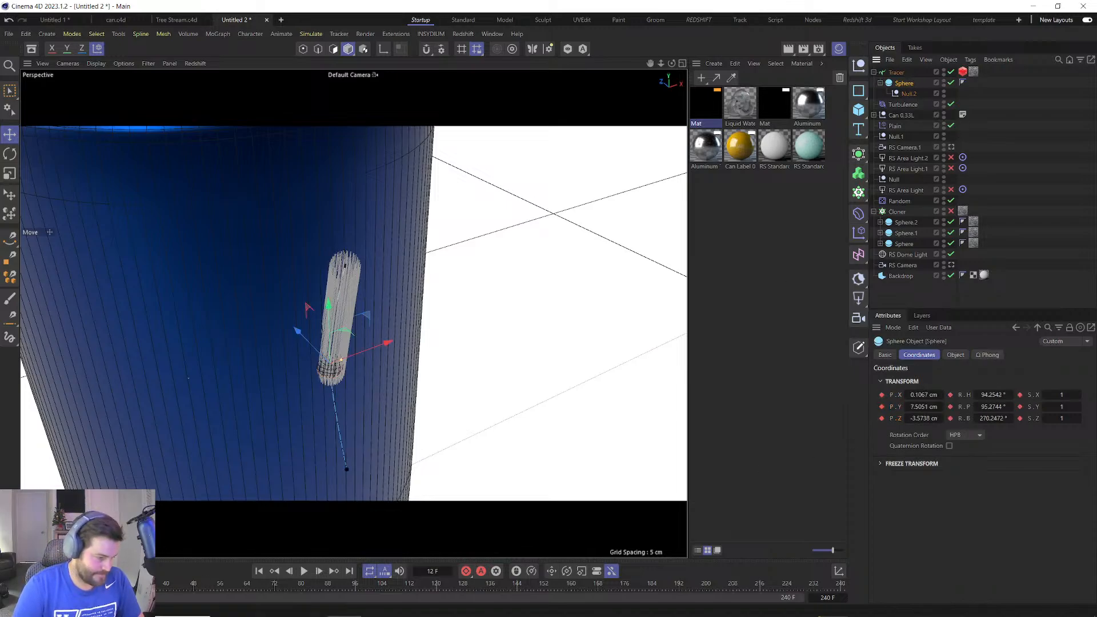
key(F8)
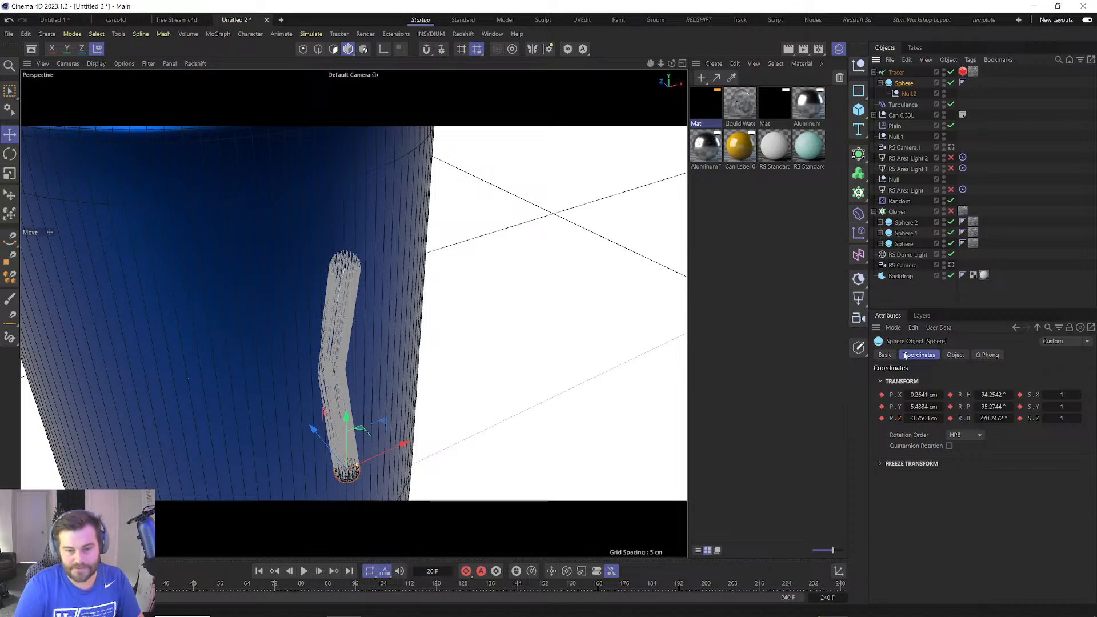
right_click(894, 401)
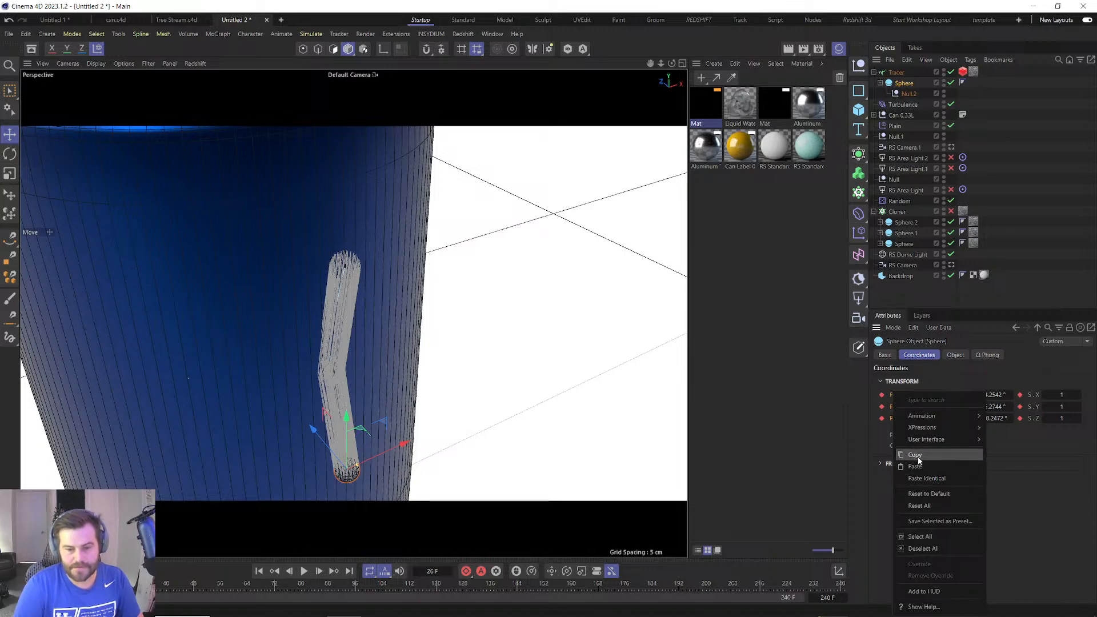
click(908, 93)
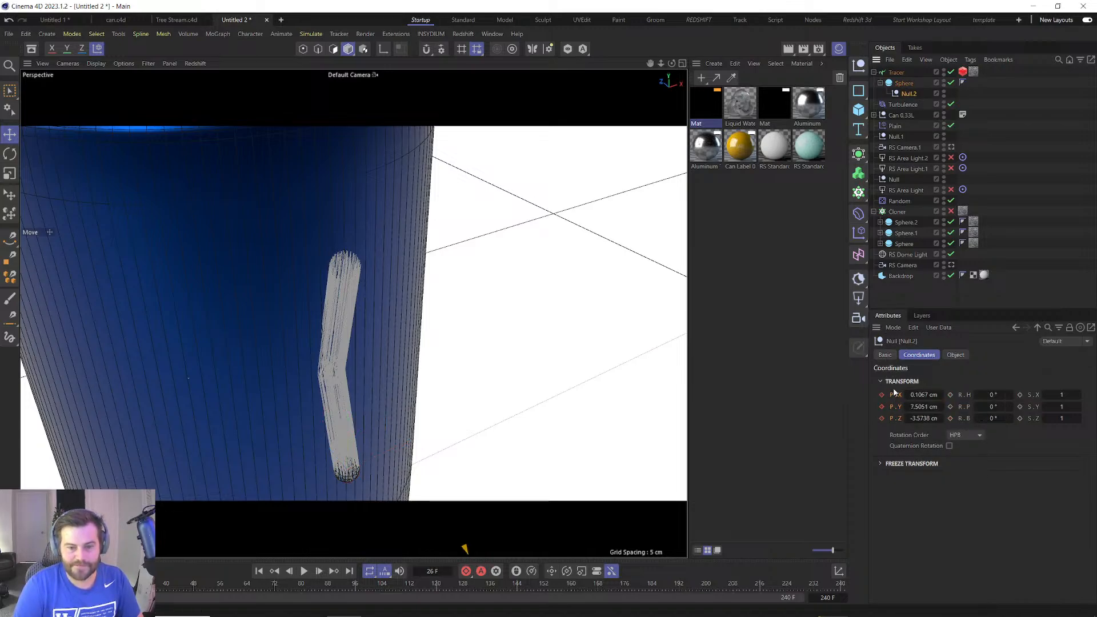
right_click(894, 406)
click(913, 468)
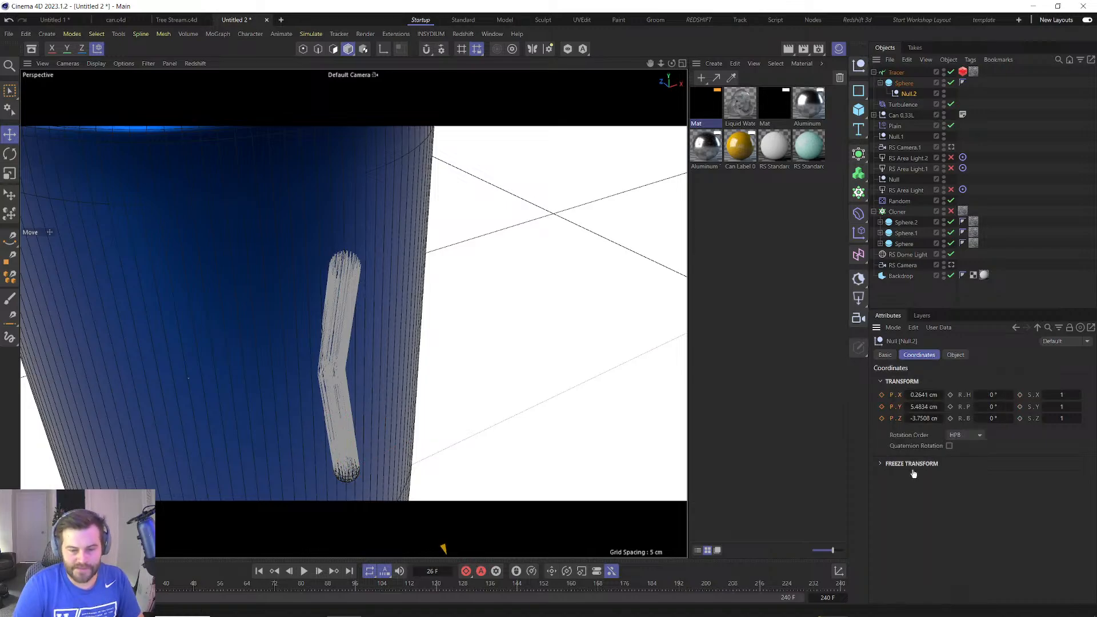
click(881, 395)
click(881, 407)
click(881, 418)
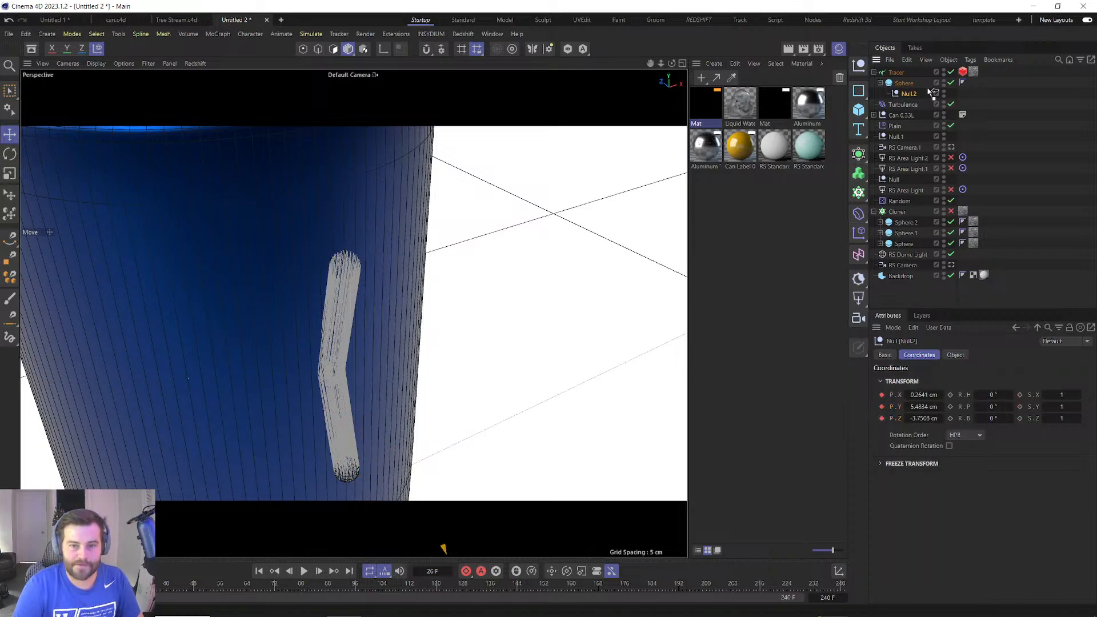
Move the Sphere to the top level, keep the Null directly under the Tracer, and play the trail animation from the start.
drag(927, 89, 895, 72)
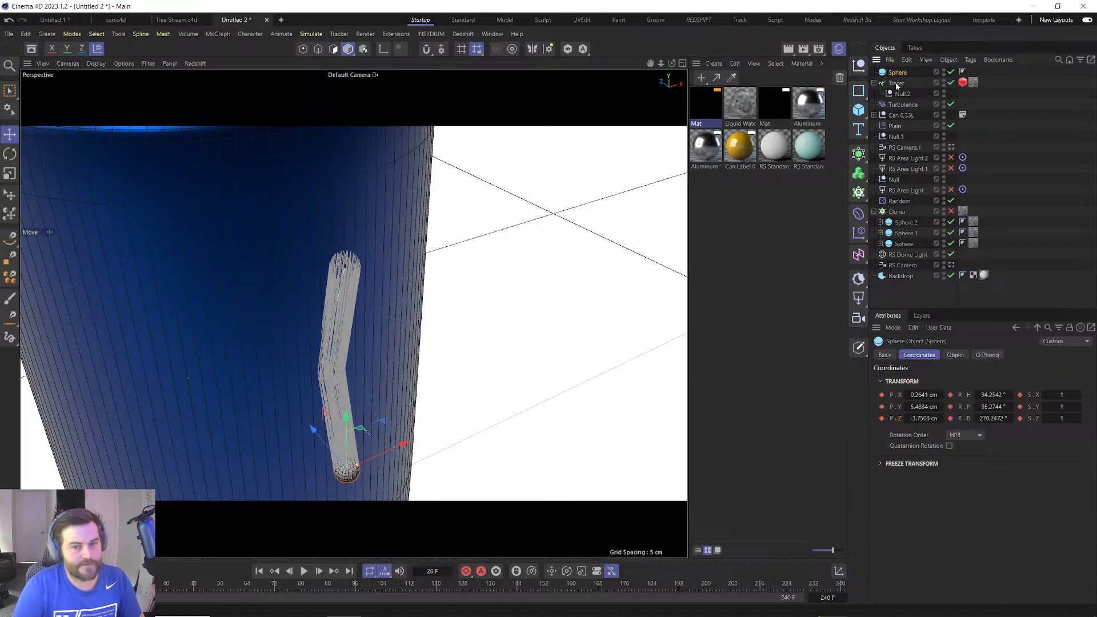
click(896, 83)
click(258, 571)
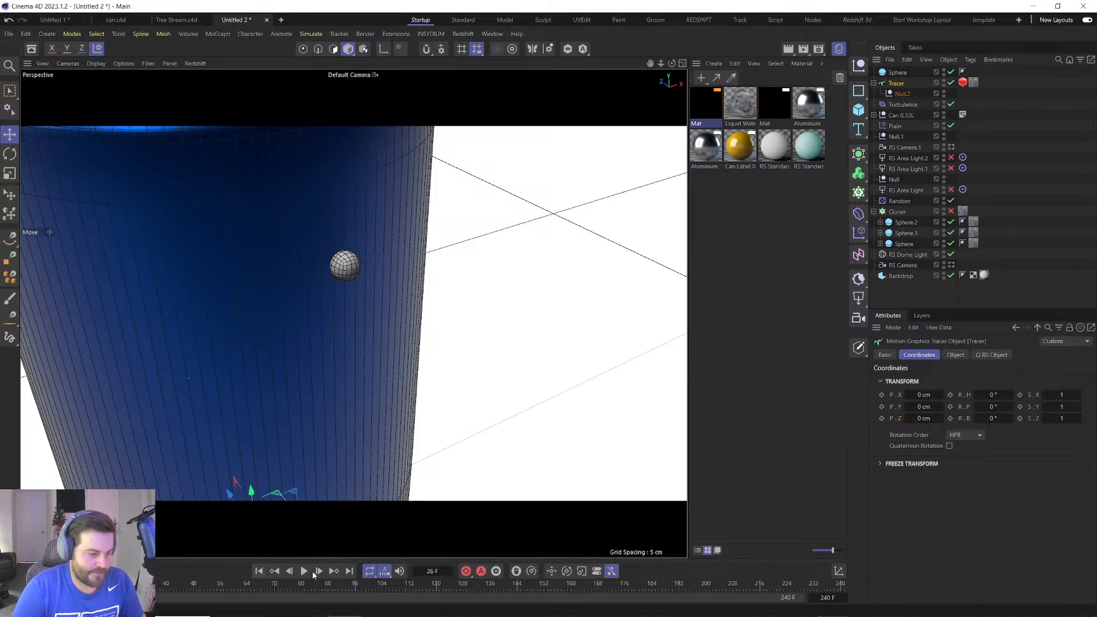
click(304, 571)
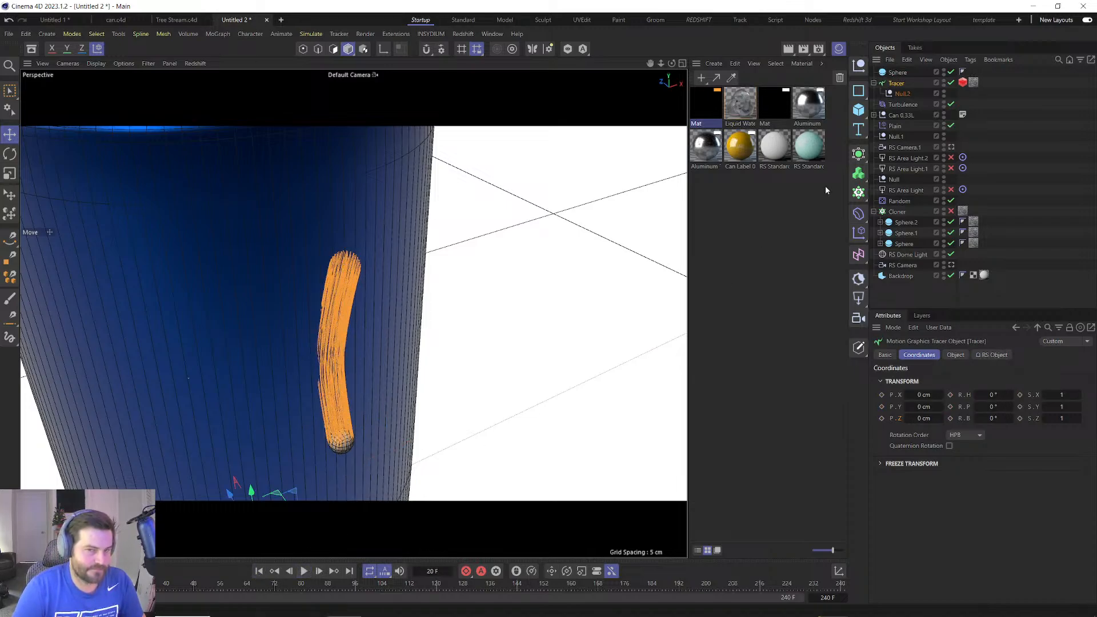
click(902, 94)
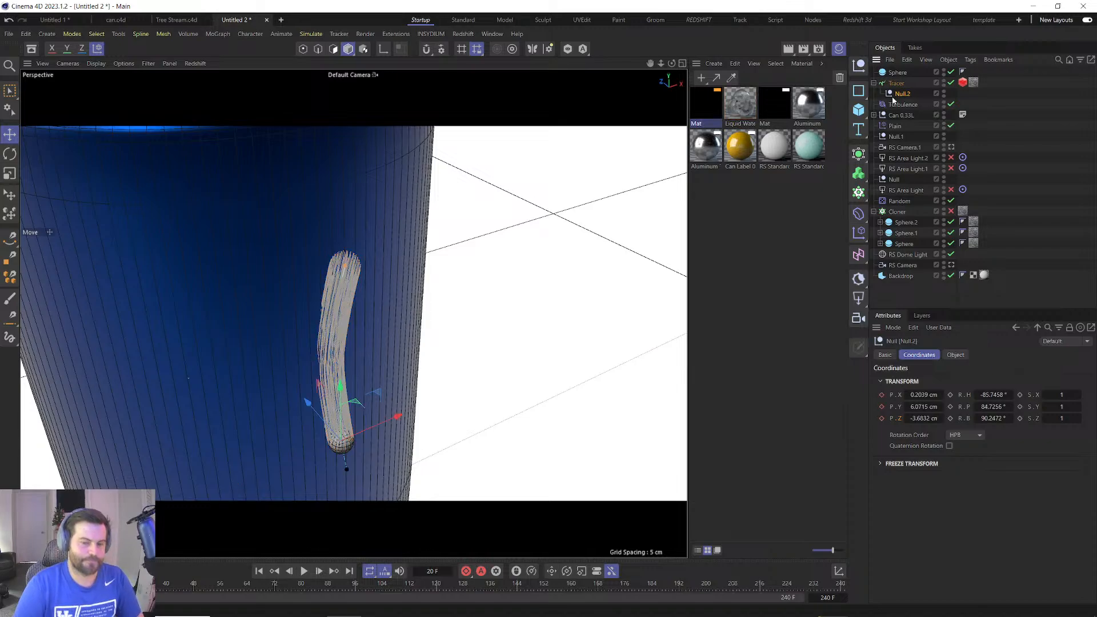
click(266, 572)
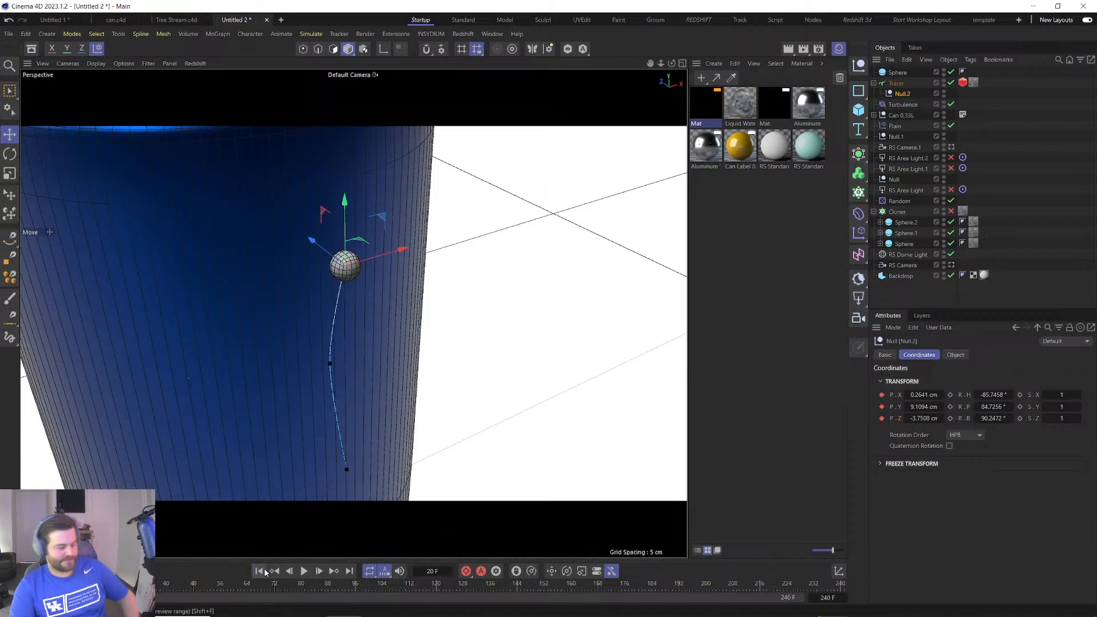
Save the scene as "tracer fail".
key(ctrl+s)
text(tr)
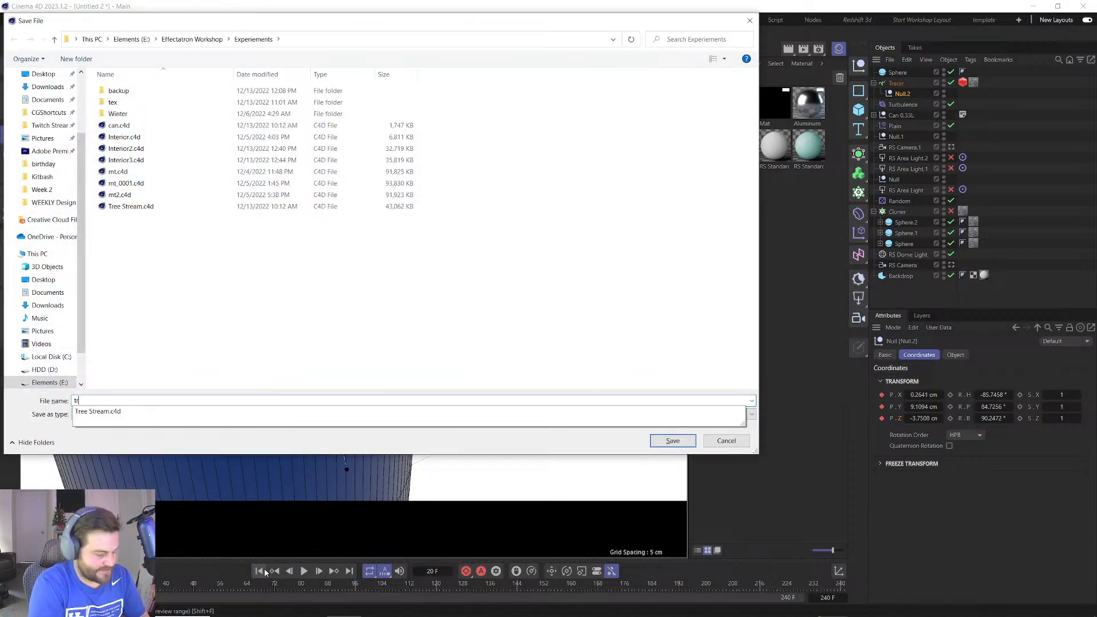
text(acer fail)
key(Return)
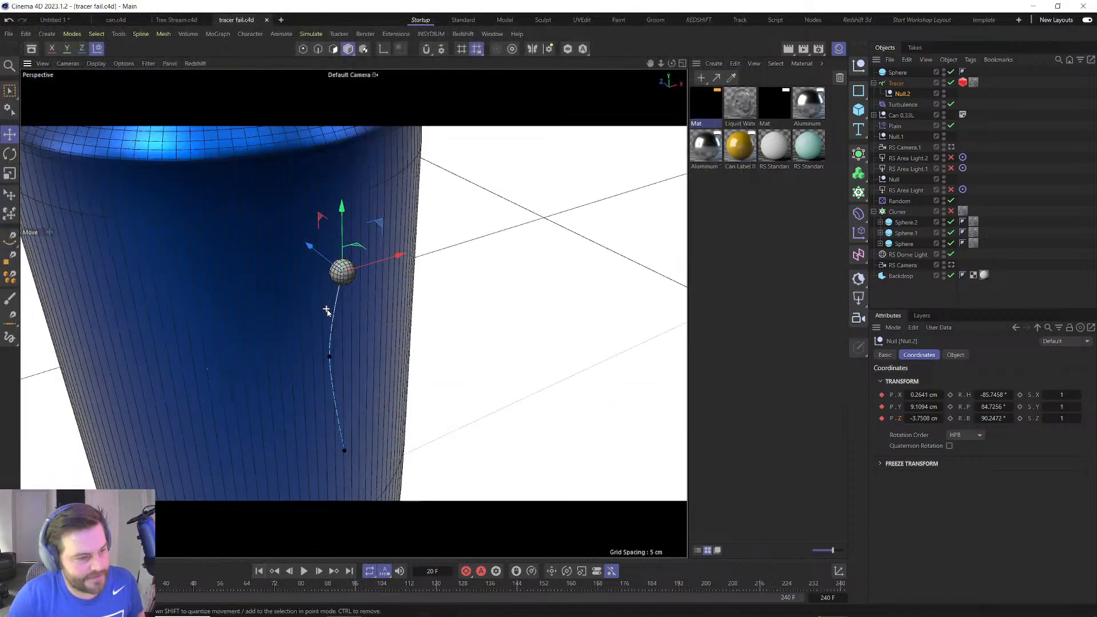
Play the animation to frame 23, open the Redshift RenderView beside the can and stop its live render.
click(304, 571)
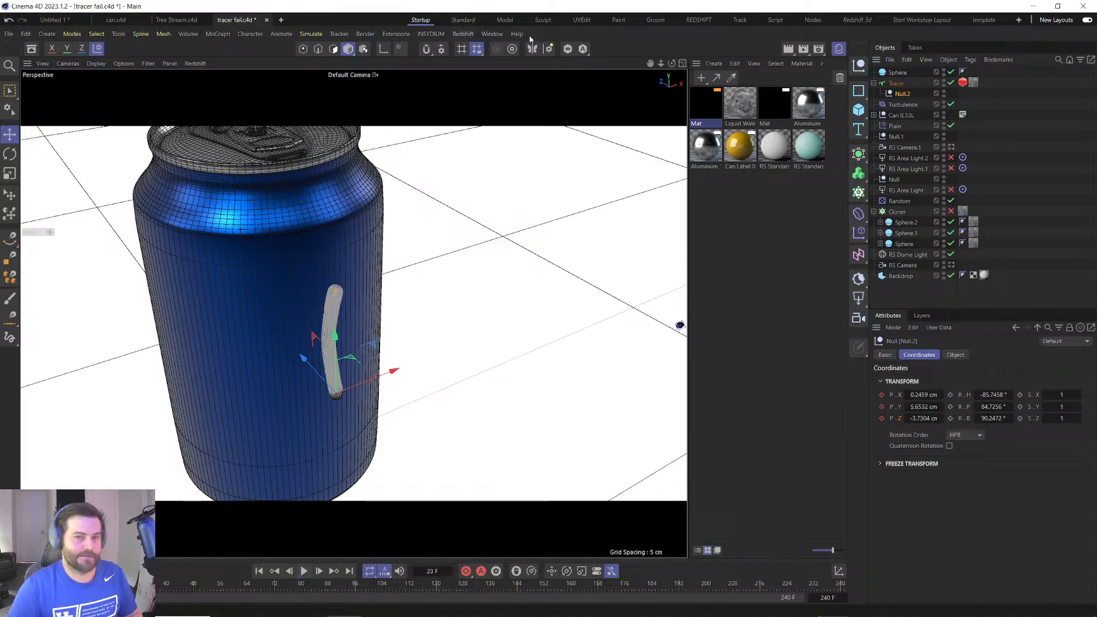
click(461, 34)
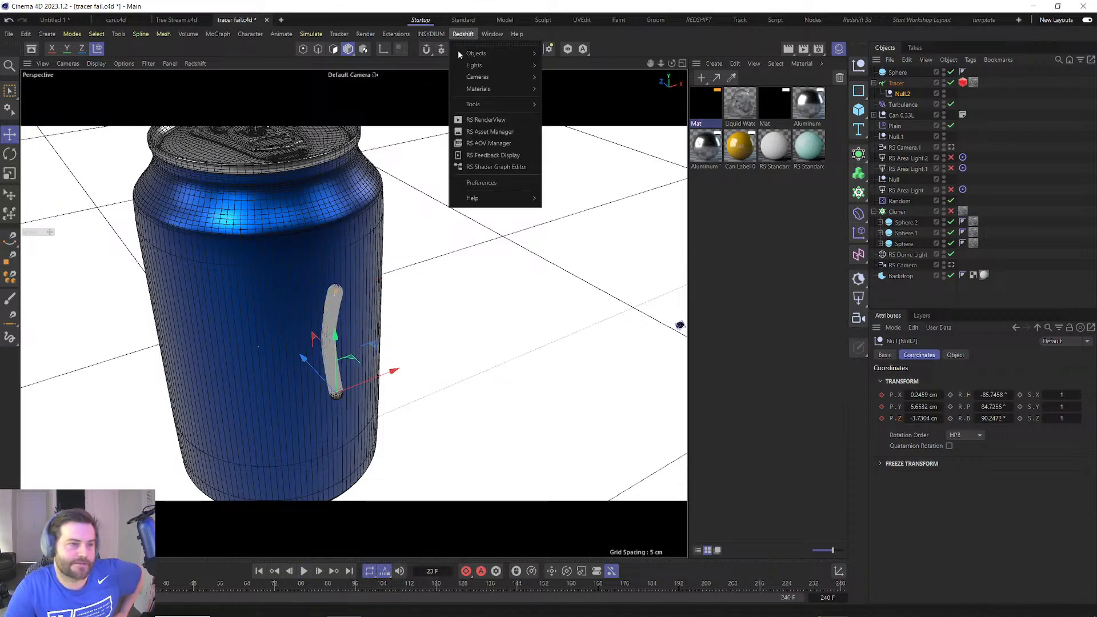
click(471, 123)
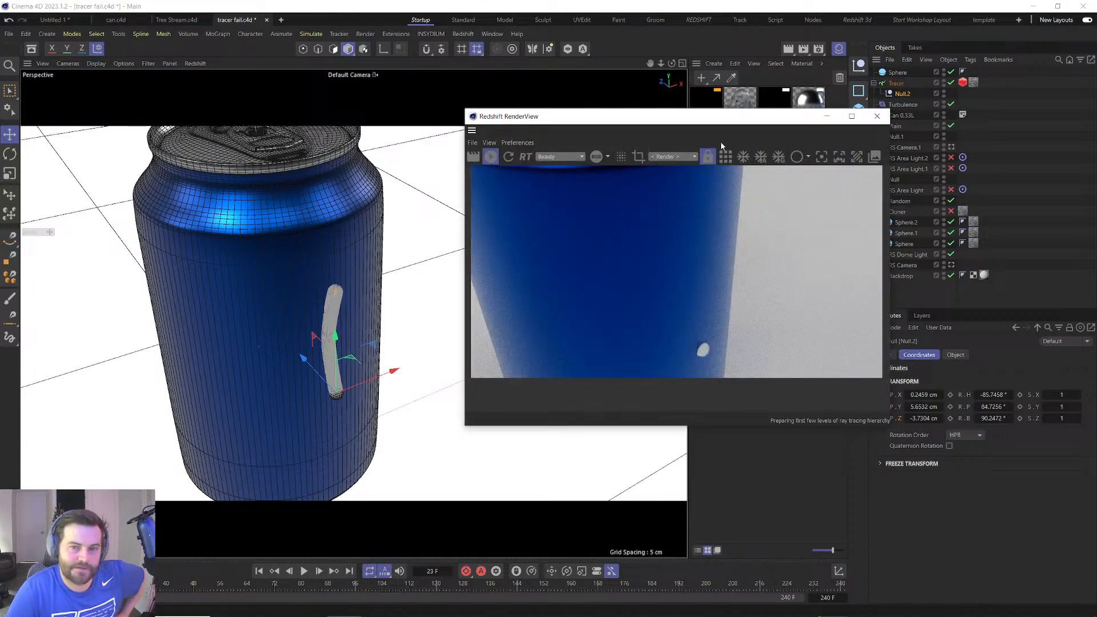
click(490, 158)
drag(628, 118, 422, 93)
Replace the Sphere with the Null in the Tracer's Trace Link list.
click(896, 86)
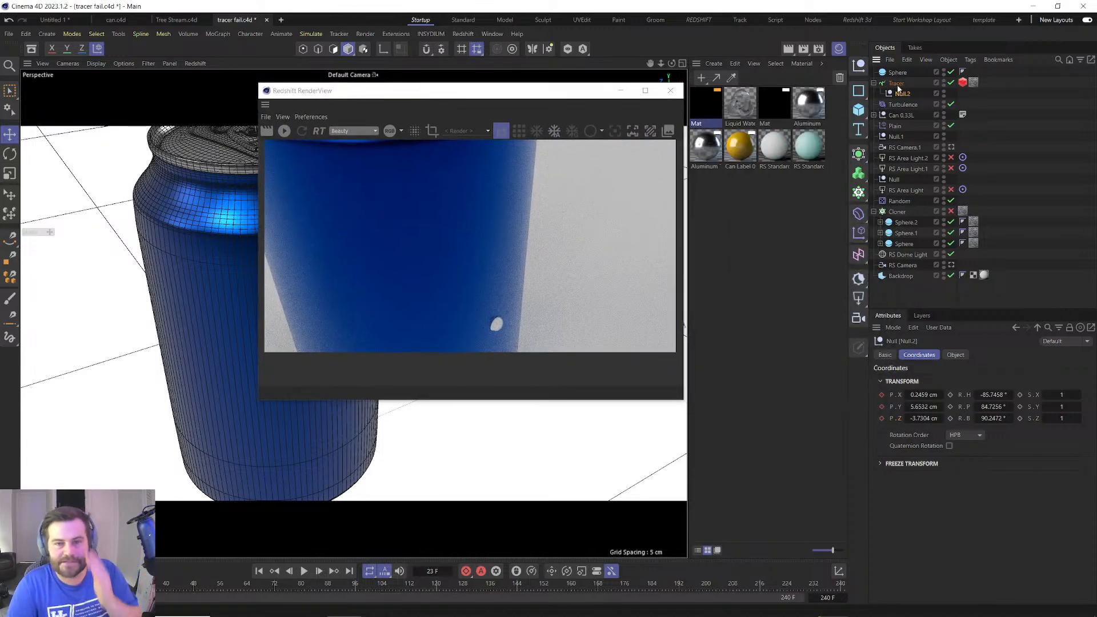
click(992, 355)
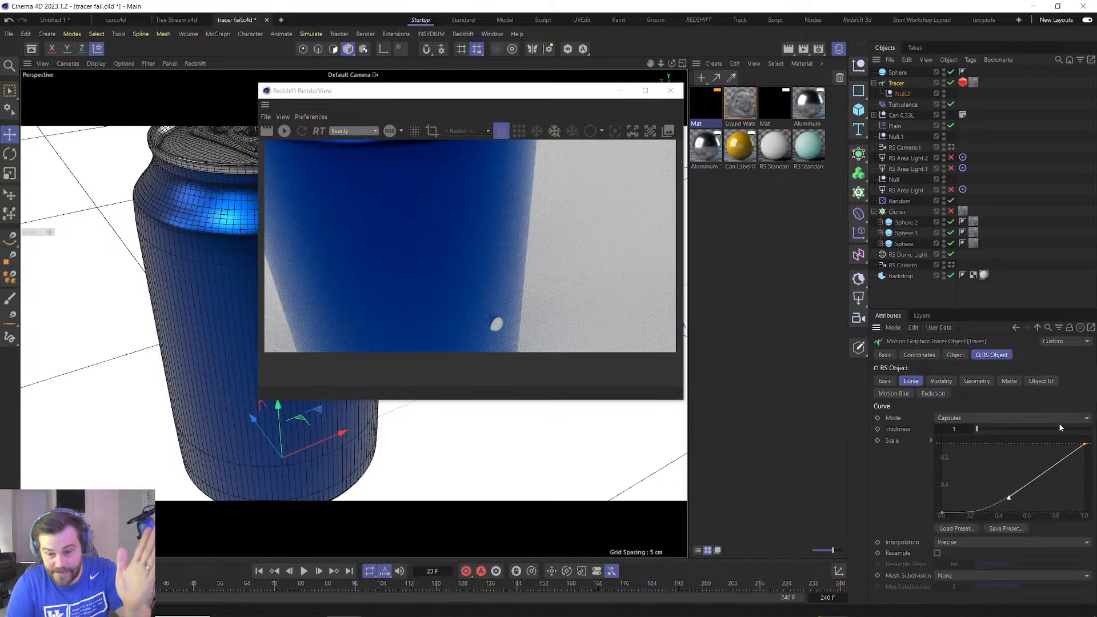
click(1040, 381)
click(977, 381)
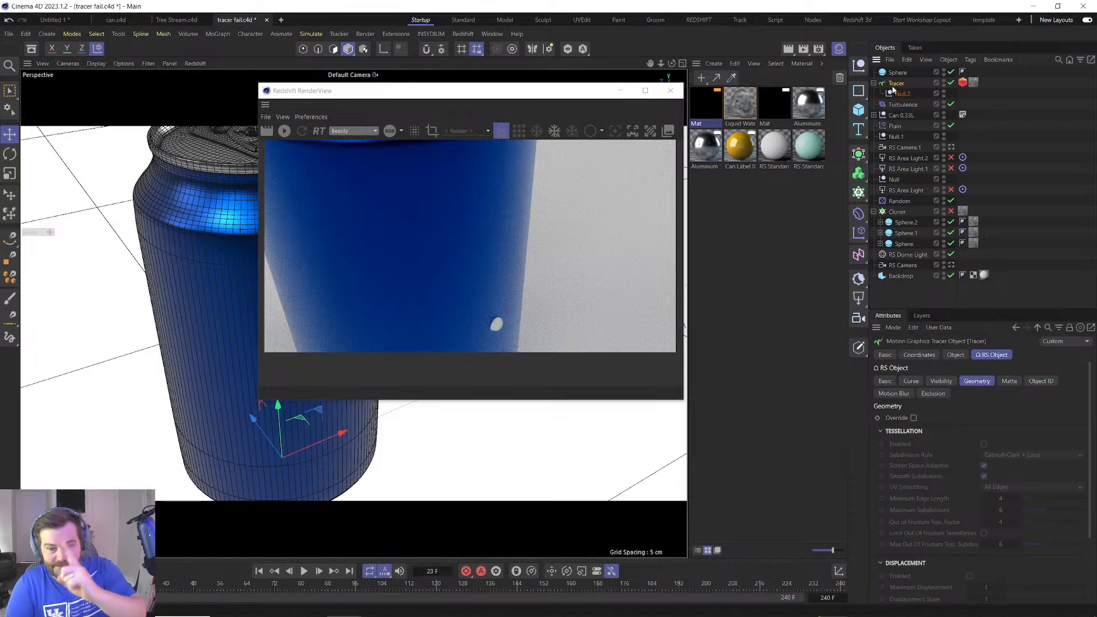
click(955, 355)
click(1080, 380)
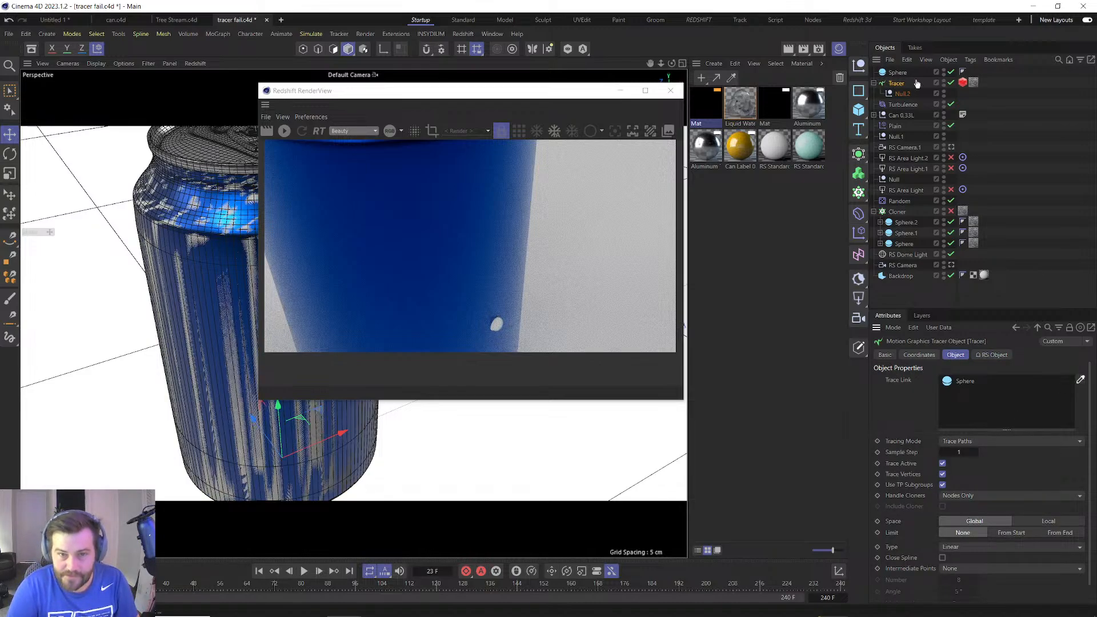
click(899, 95)
click(961, 383)
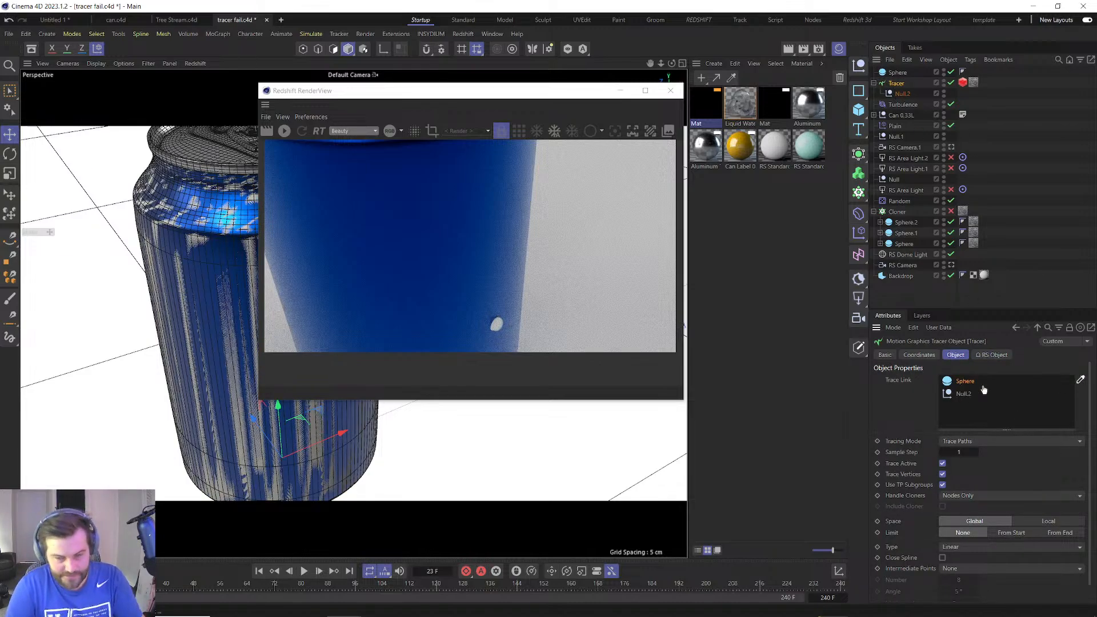
key(Delete)
Replay the animation from the start to frame 20 and render the Null's trail live in the Redshift RenderView.
drag(495, 92, 696, 83)
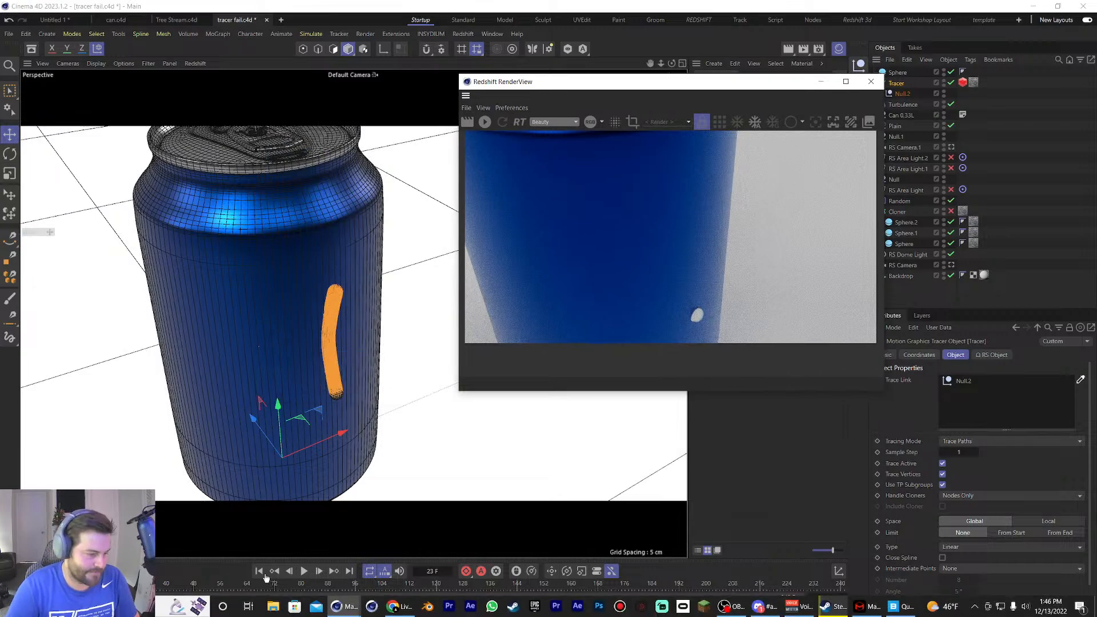
click(259, 570)
click(303, 571)
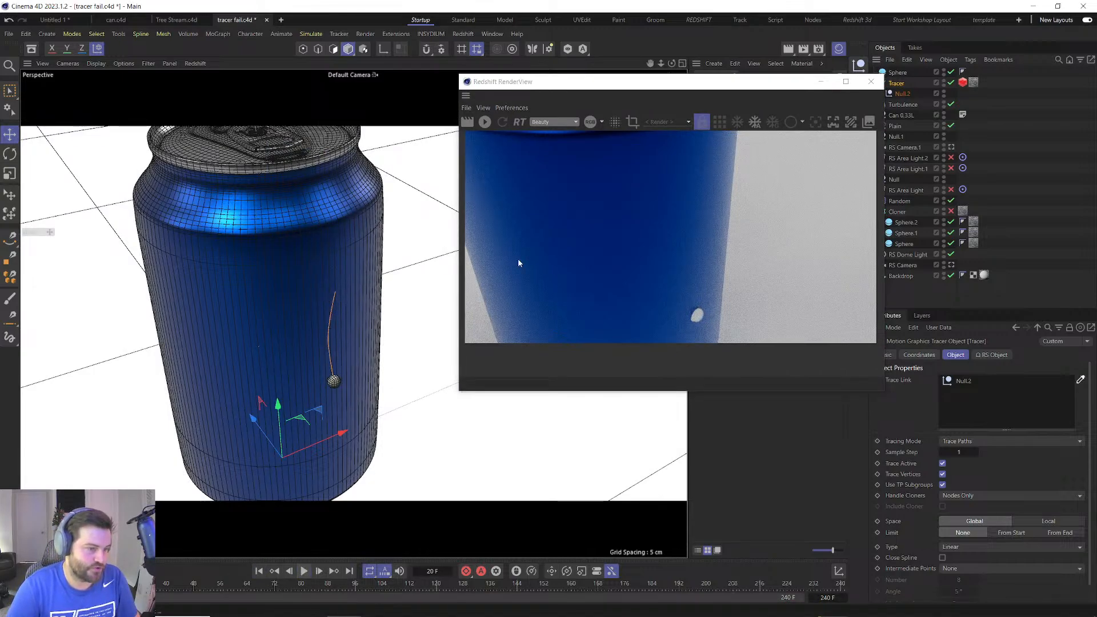
click(484, 121)
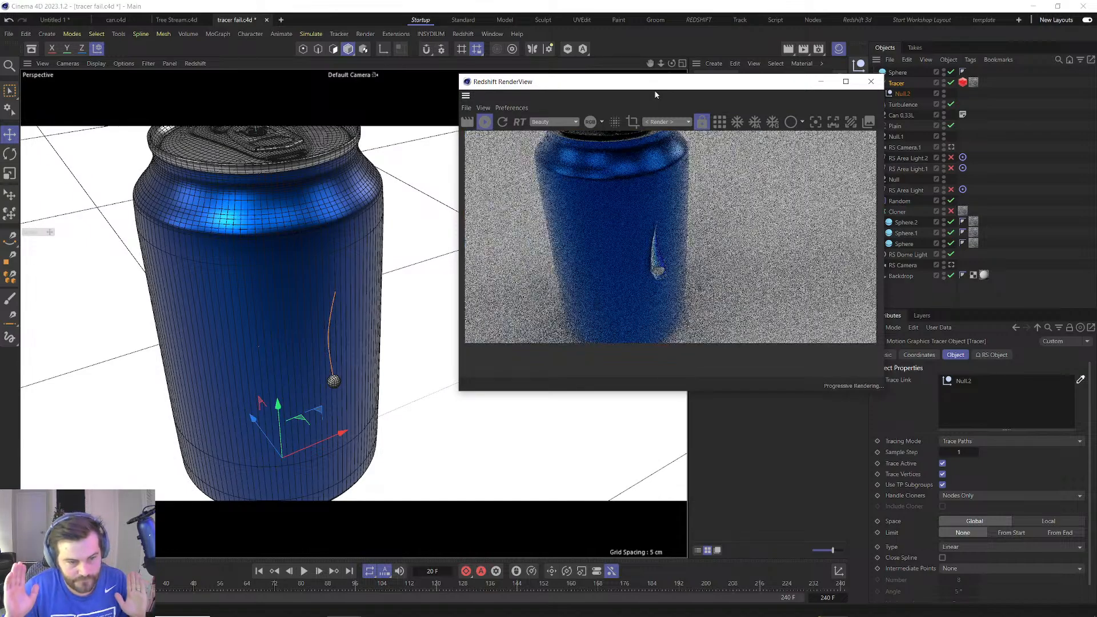
drag(655, 94, 607, 99)
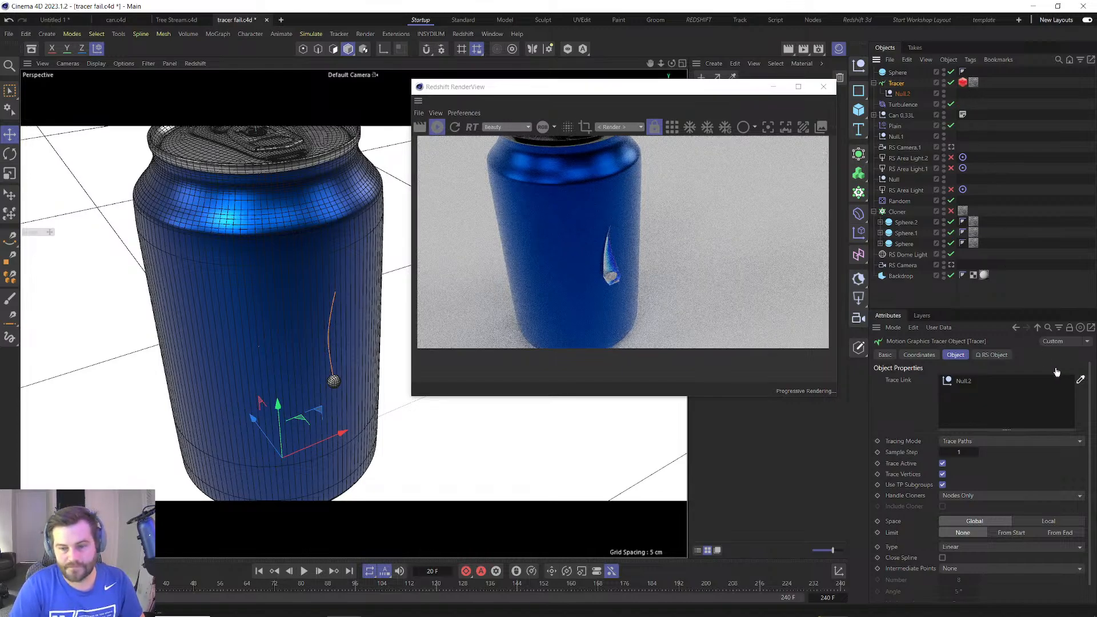
Set the curve thickness in the Tracer's Redshift Object tag to 0.5.
click(962, 82)
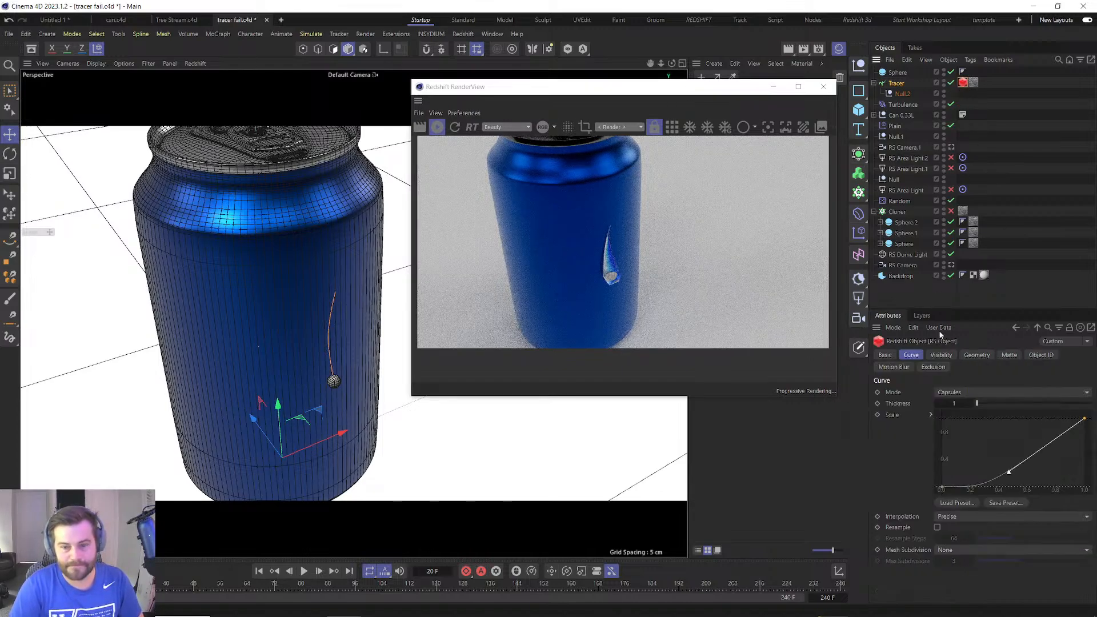
text(0.5)
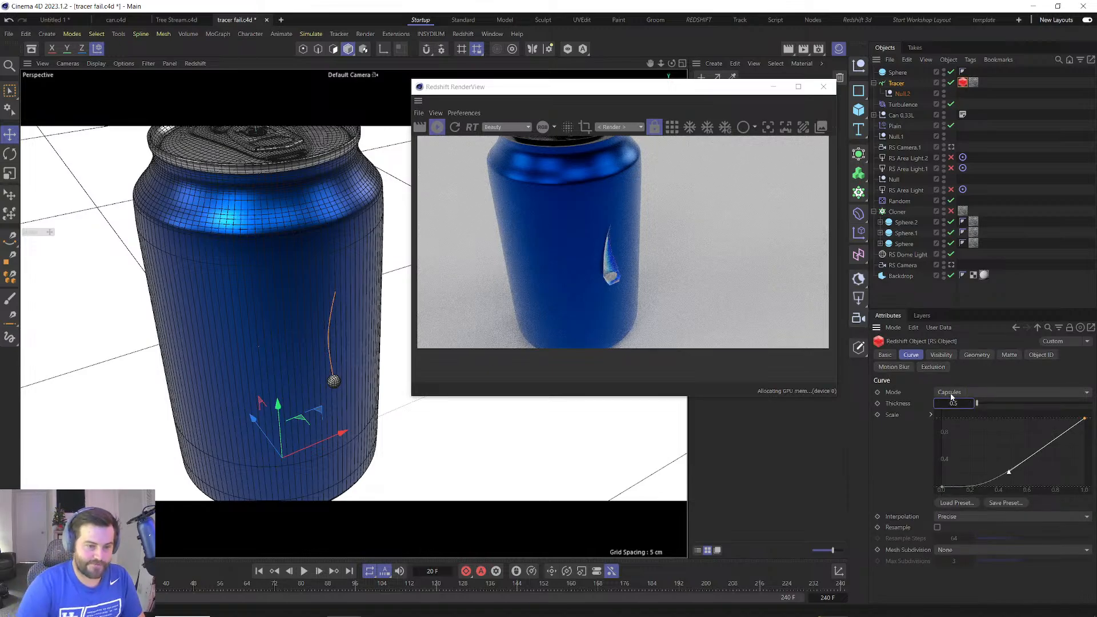
key(Return)
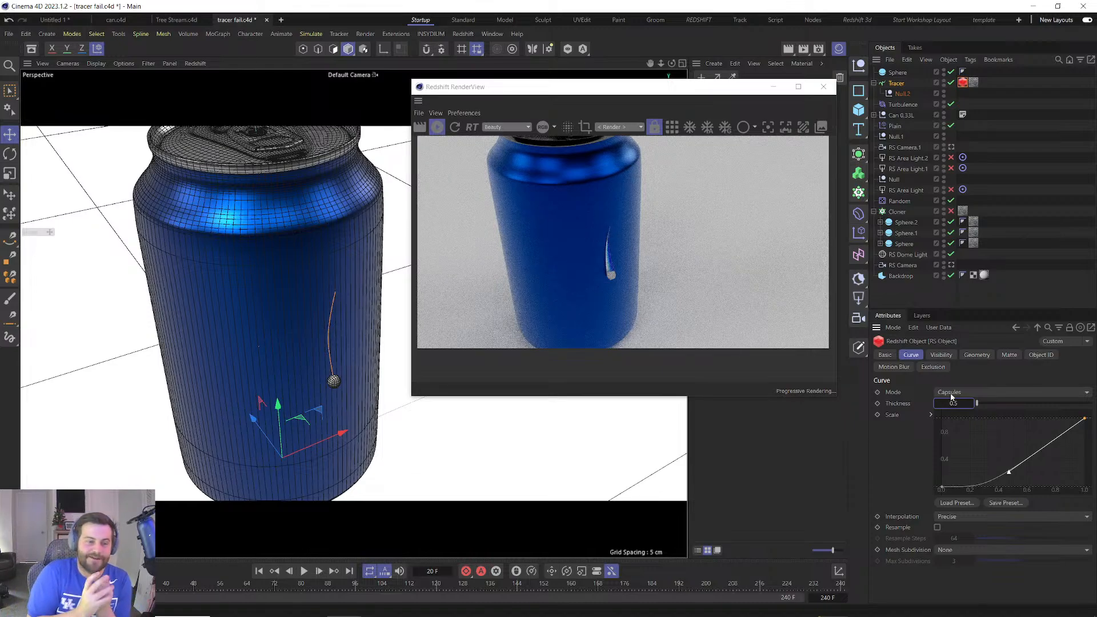
click(1008, 474)
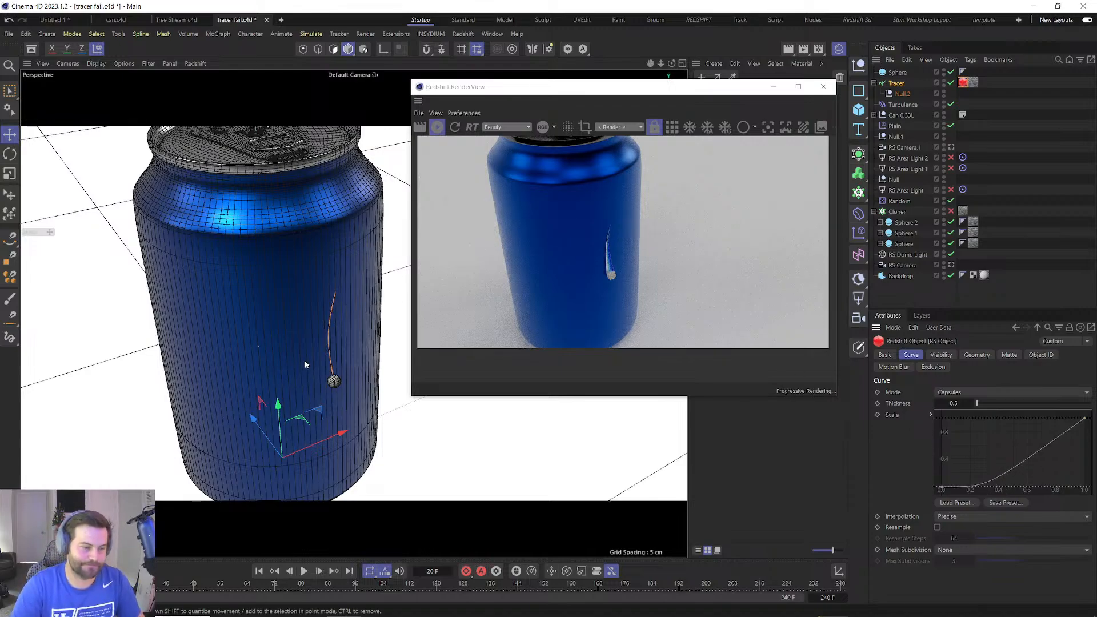
Copy the Tracer's material tag onto the Sphere at the end of the trail.
scroll(297, 372, up, 8)
alt+drag(193, 366, 377, 341)
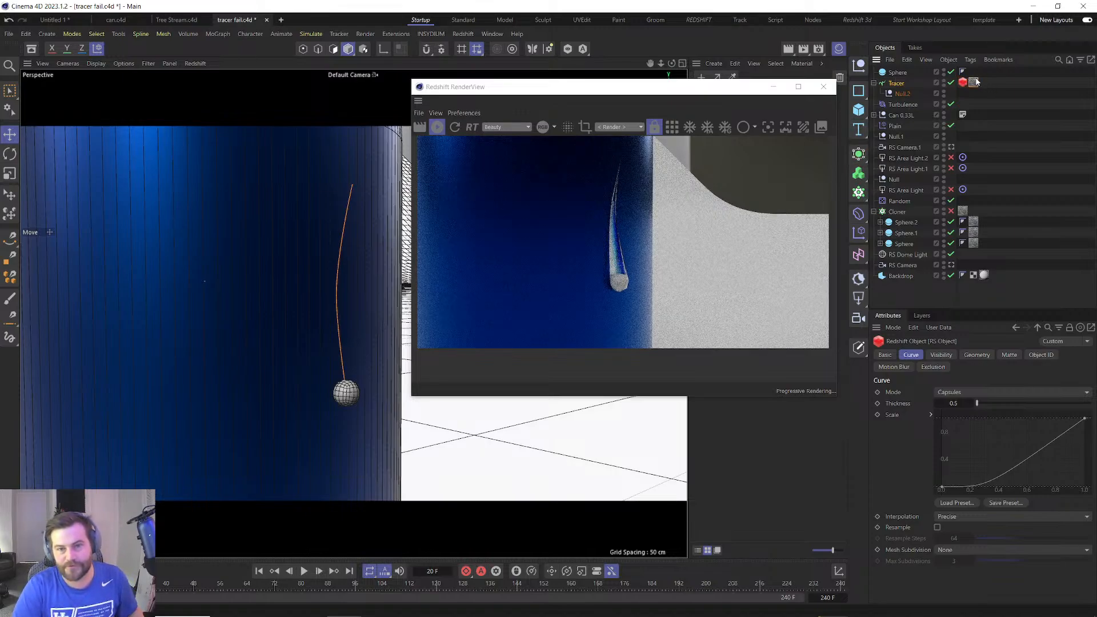
ctrl+drag(973, 82, 974, 76)
Shift the Sphere's frame 26 position key sideways on the can and replay the animation to frame 18.
click(897, 73)
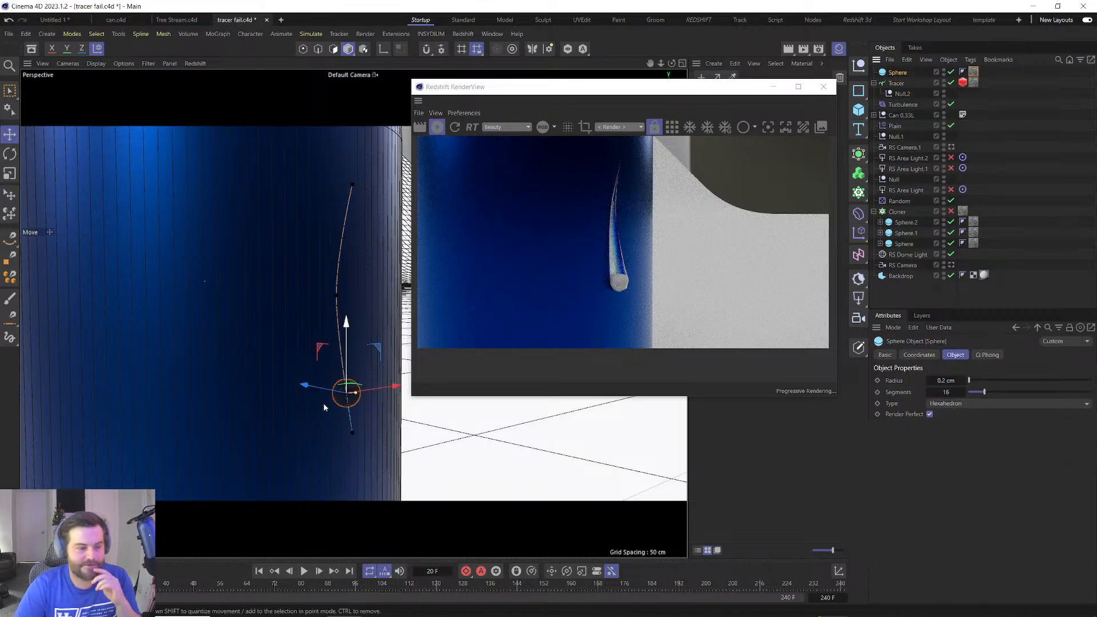
click(350, 436)
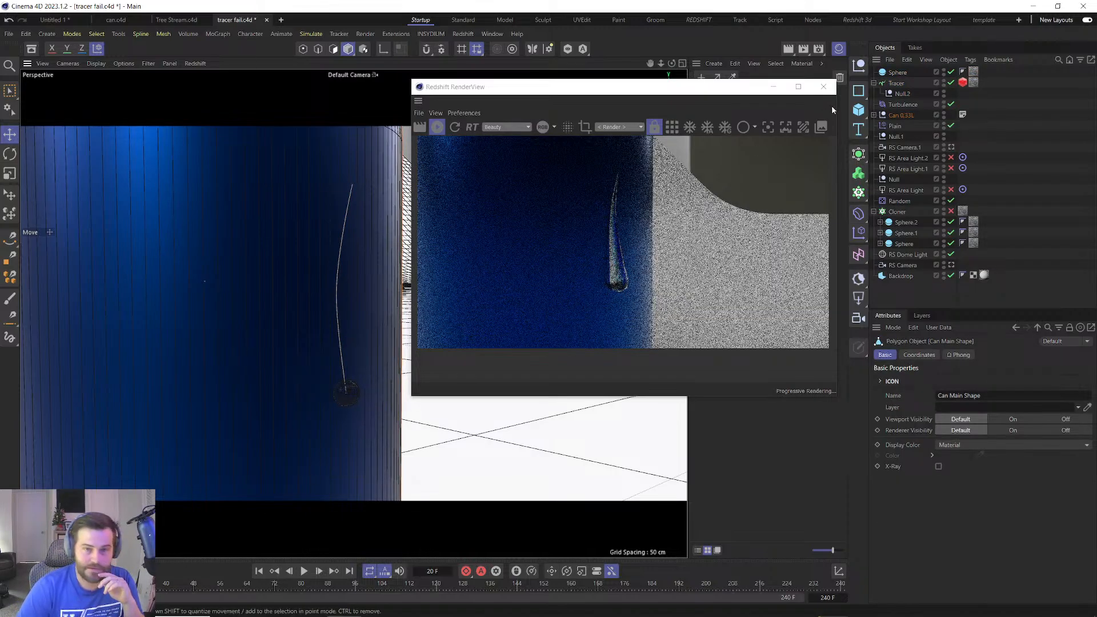
click(340, 392)
drag(321, 393, 325, 394)
mouse_move(349, 434)
mouse_down()
mouse_move(323, 426)
mouse_move(332, 429)
mouse_up()
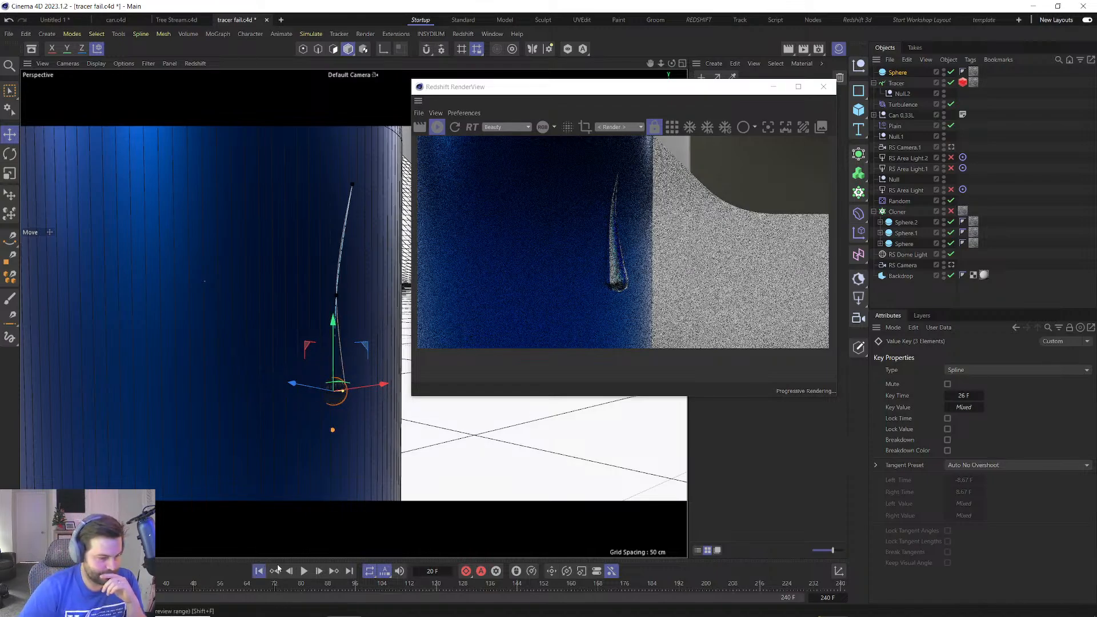
click(303, 572)
click(303, 571)
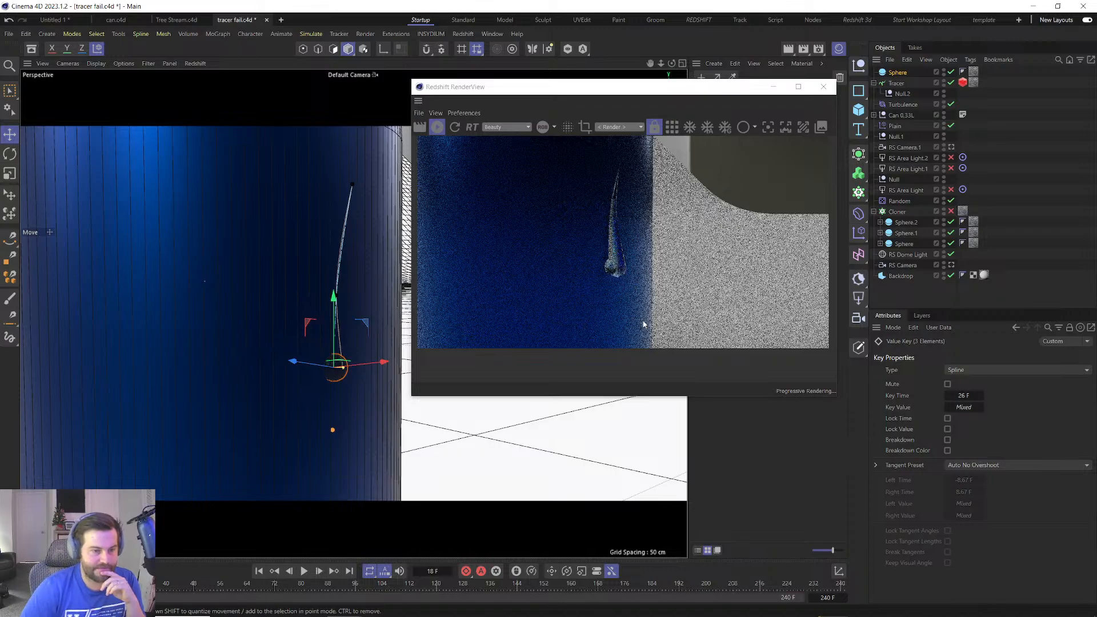
Lower the end point of the Scale curve in the Tracer's Redshift Object tag to slim the trail near the droplet.
click(901, 73)
click(963, 82)
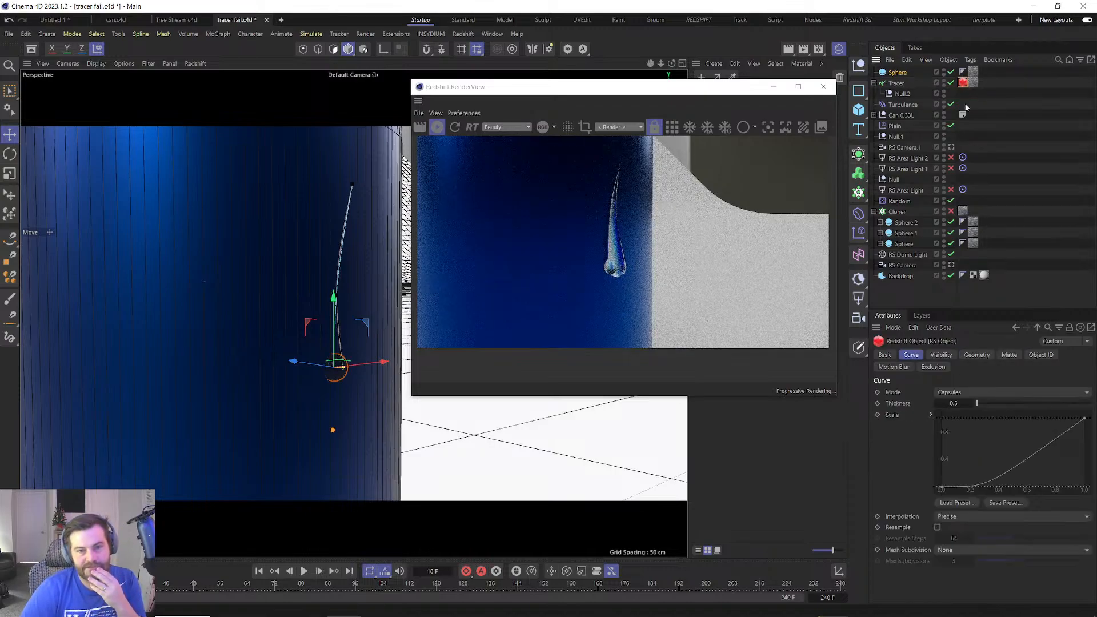
drag(1085, 419, 1089, 447)
scroll(1027, 478, down, 3)
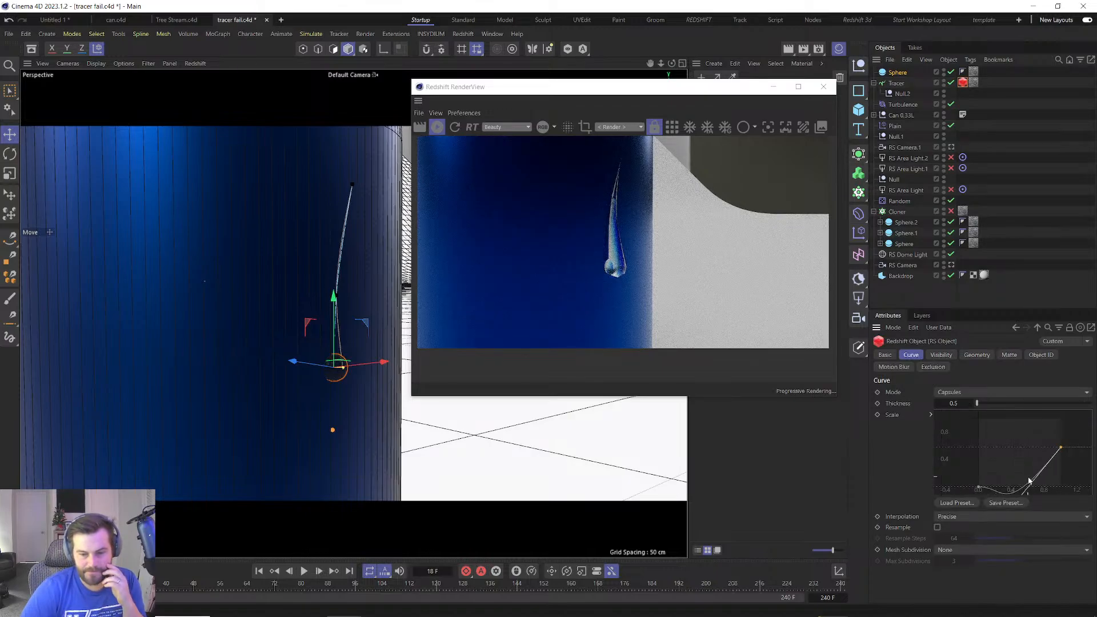
click(980, 487)
click(1060, 448)
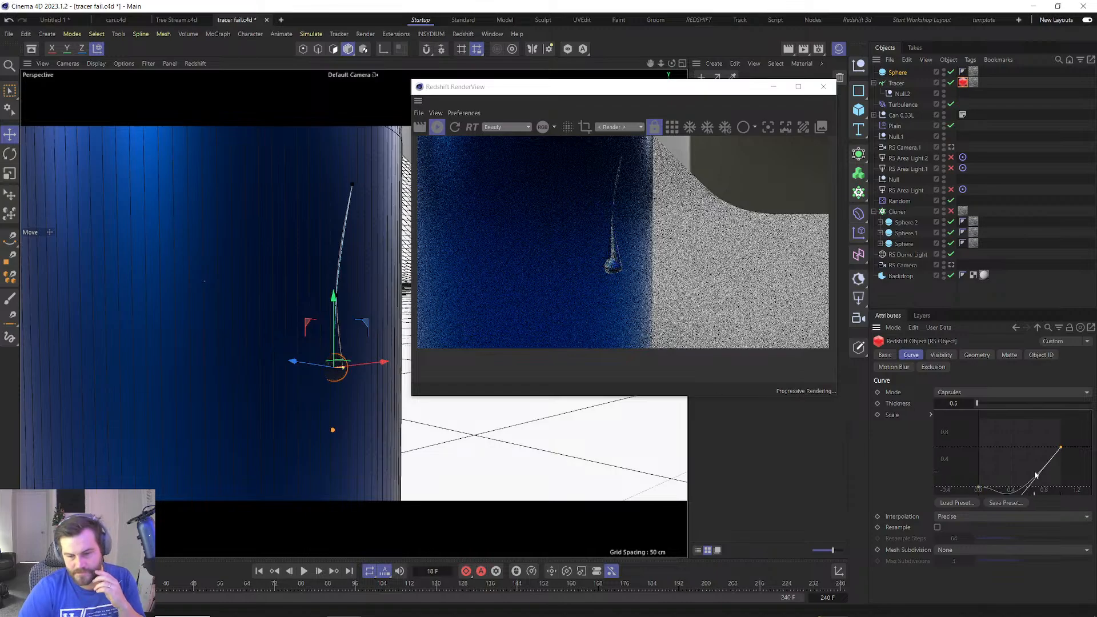
Adjust the Scale curve's points and start tangent so the trail's thickness rises almost linearly.
scroll(1035, 475, down, 8)
scroll(1033, 479, up, 7)
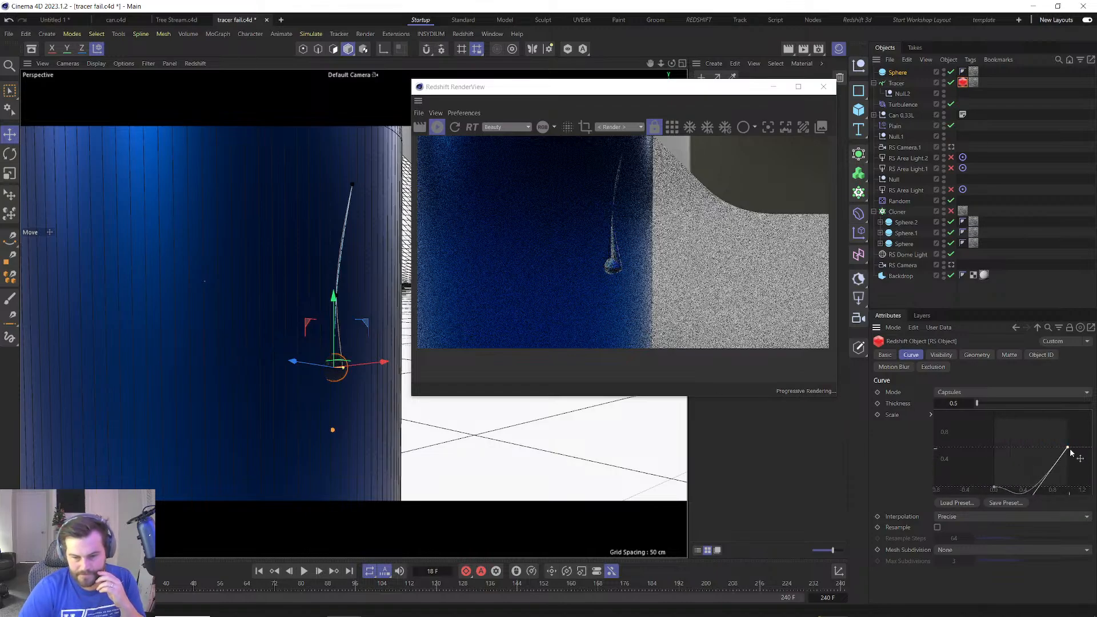
drag(1069, 449, 1069, 420)
drag(1028, 474, 1002, 495)
drag(1013, 489, 1008, 477)
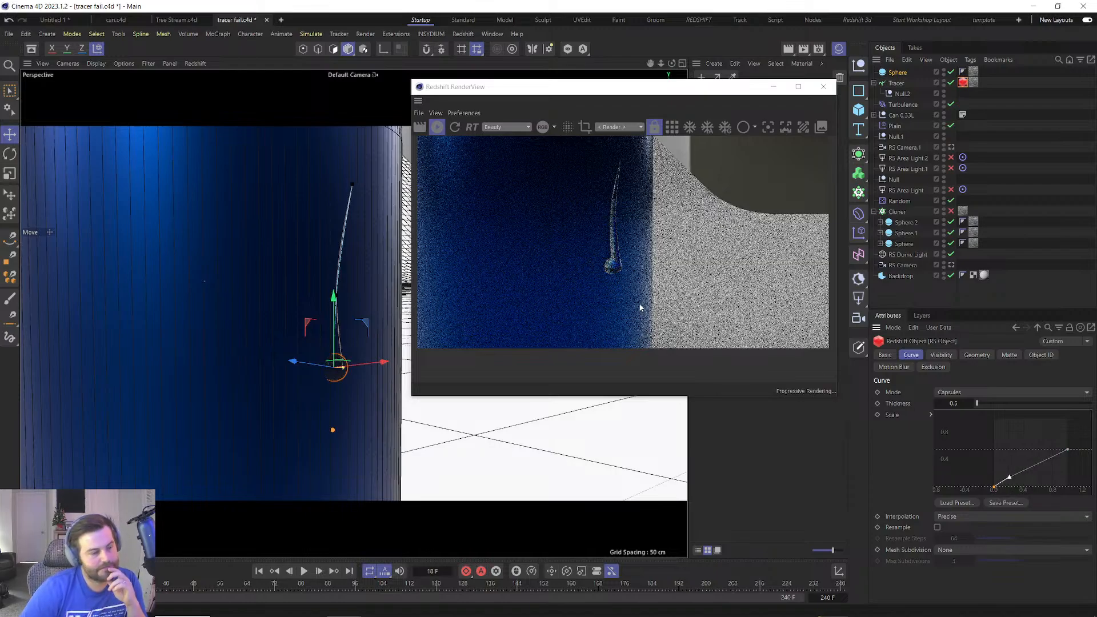
Shift the Null's frame 26 key sideways to match the Sphere's path, and move the Redshift RenderView clear of the can.
click(901, 93)
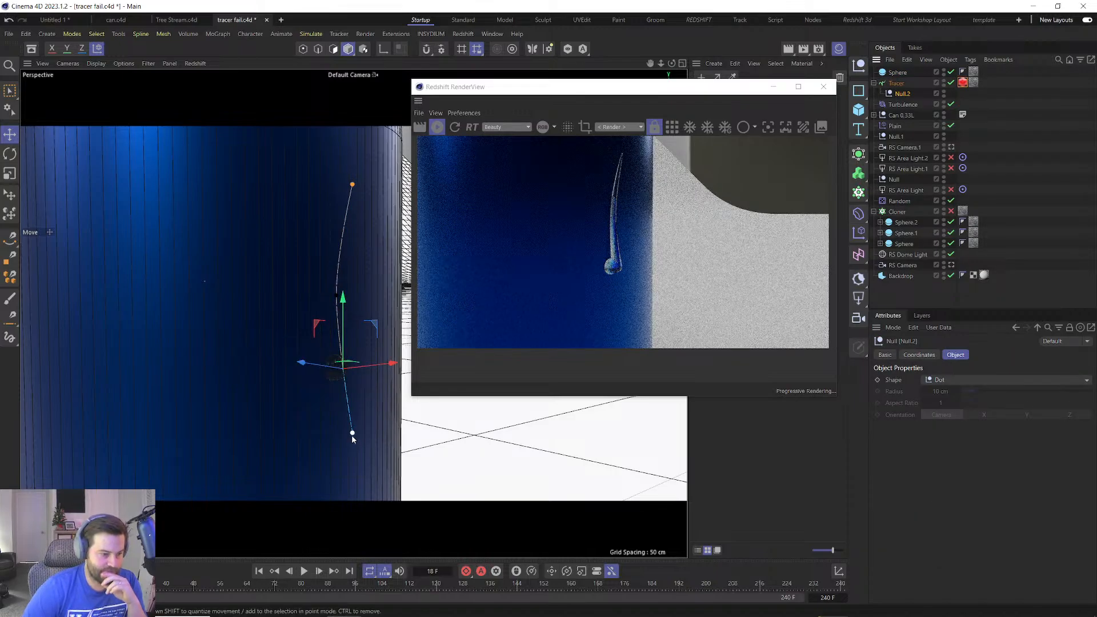
mouse_move(352, 439)
mouse_down()
mouse_move(331, 448)
mouse_move(333, 434)
mouse_up()
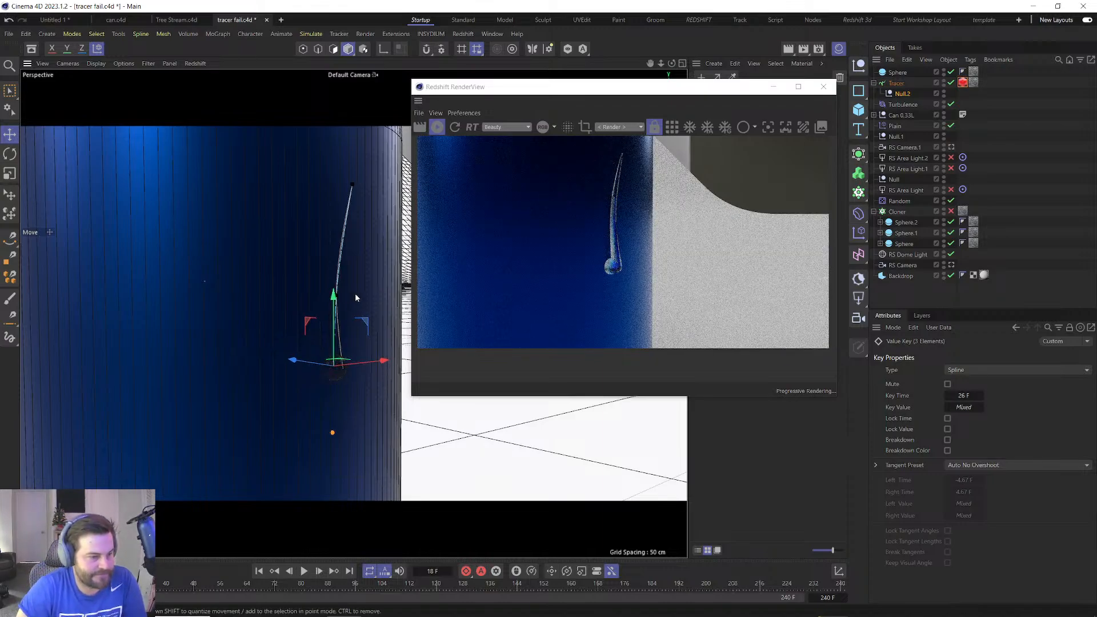
click(908, 94)
drag(659, 90, 825, 105)
alt+drag(251, 361, 247, 360)
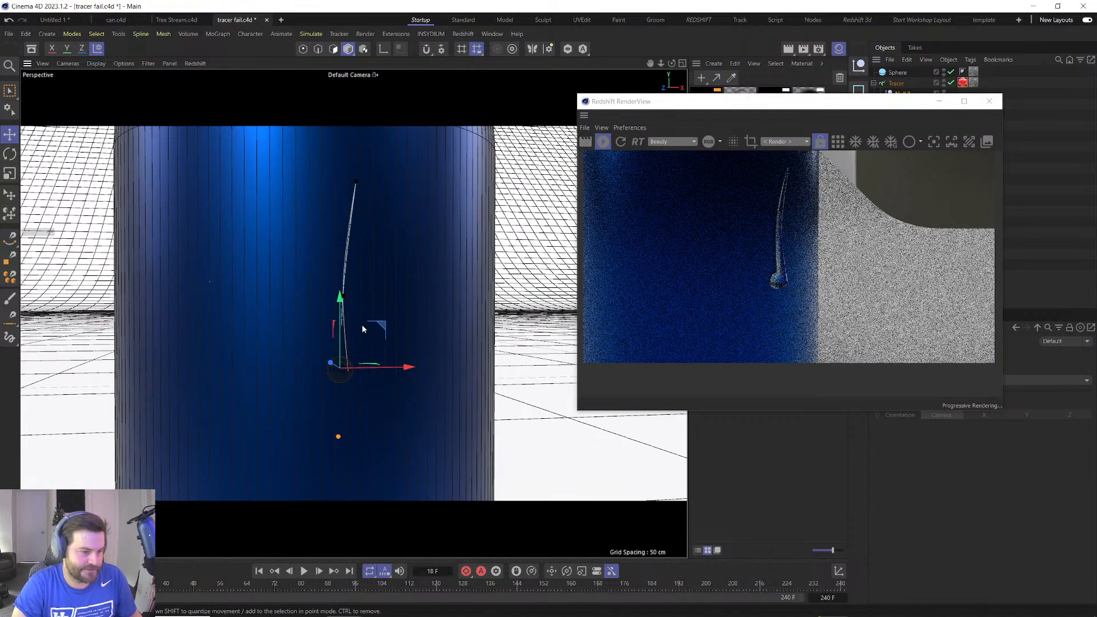
Try to move the middle key of the Null's motion path sideways on the can.
click(344, 298)
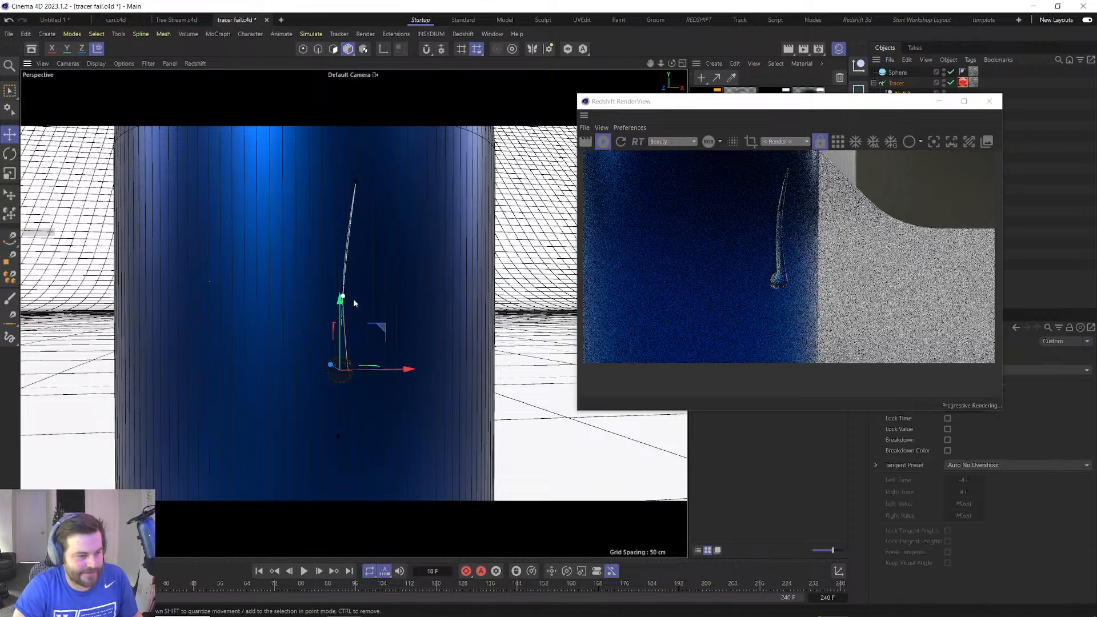
click(372, 318)
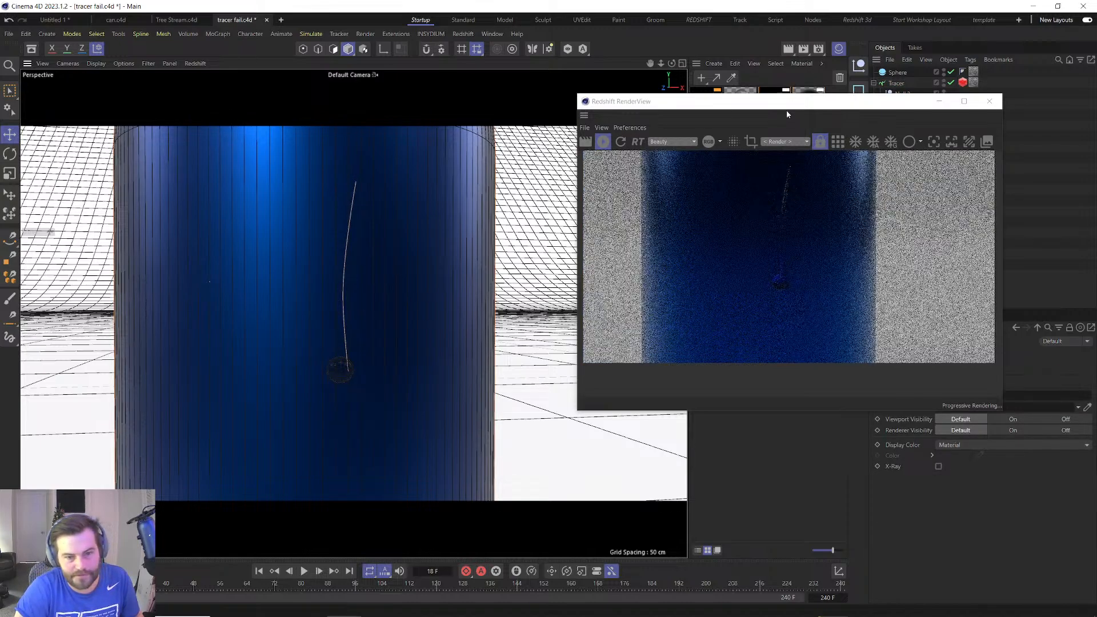
drag(772, 107, 613, 205)
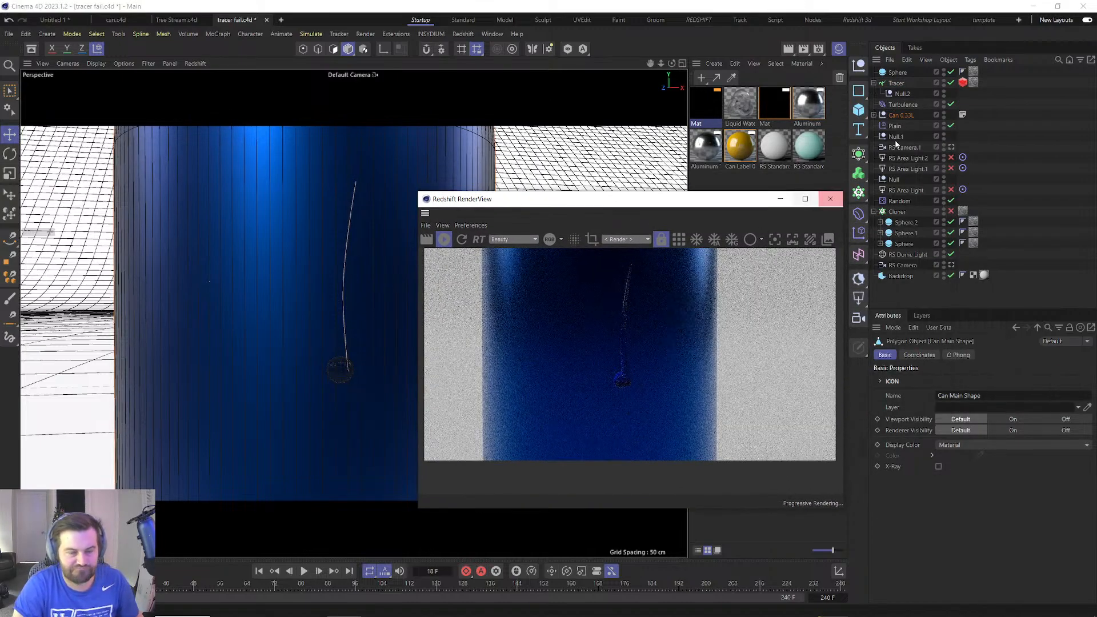
click(897, 83)
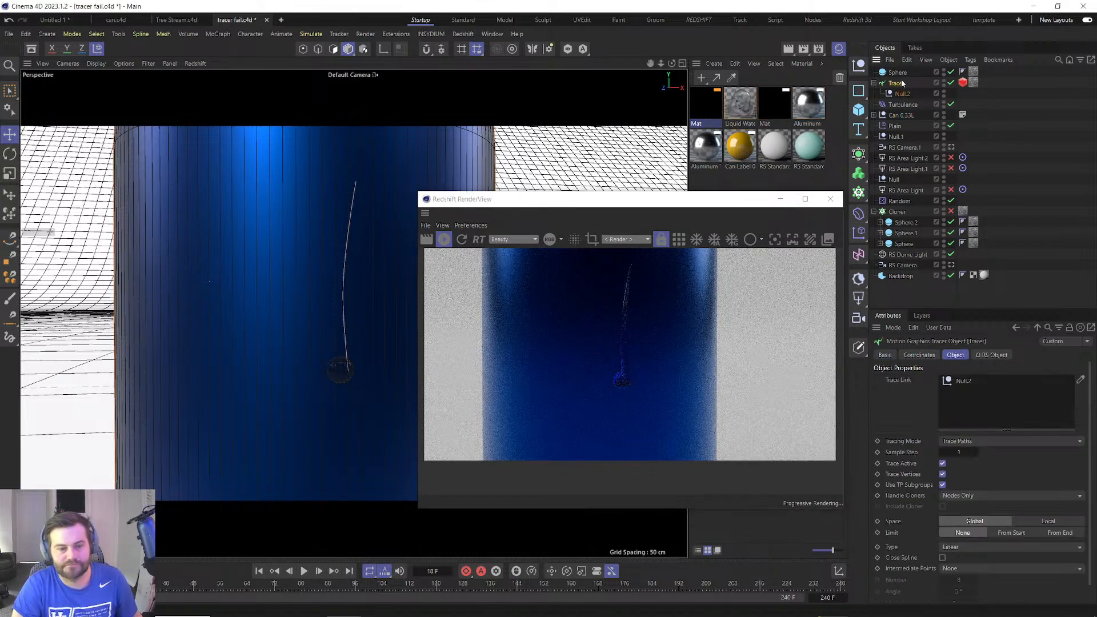
click(896, 73)
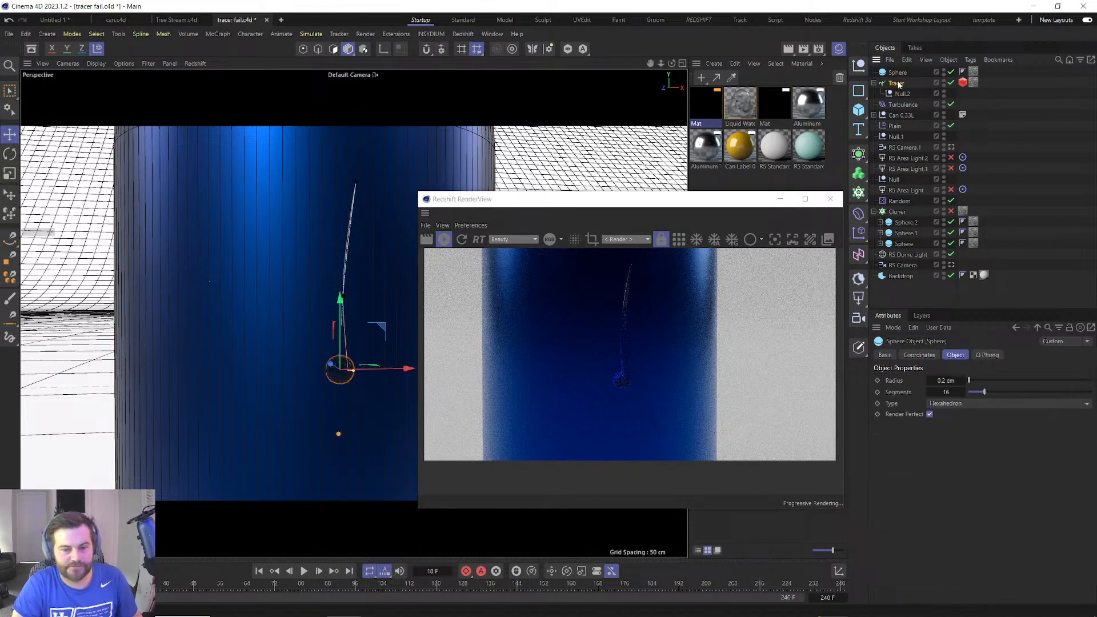
click(898, 84)
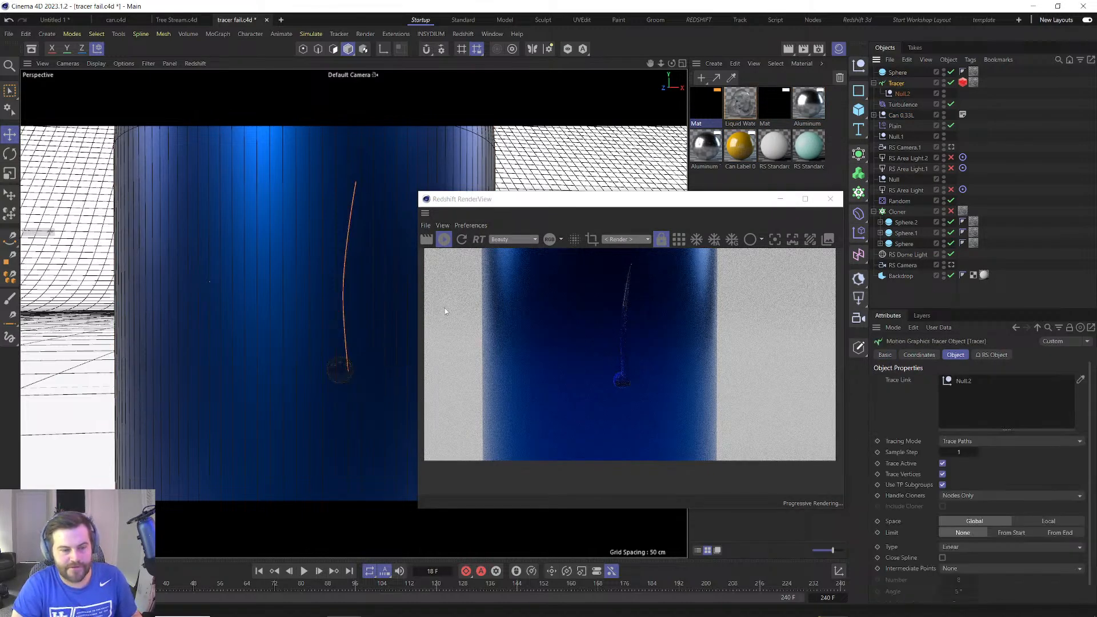
click(892, 94)
drag(349, 295, 358, 294)
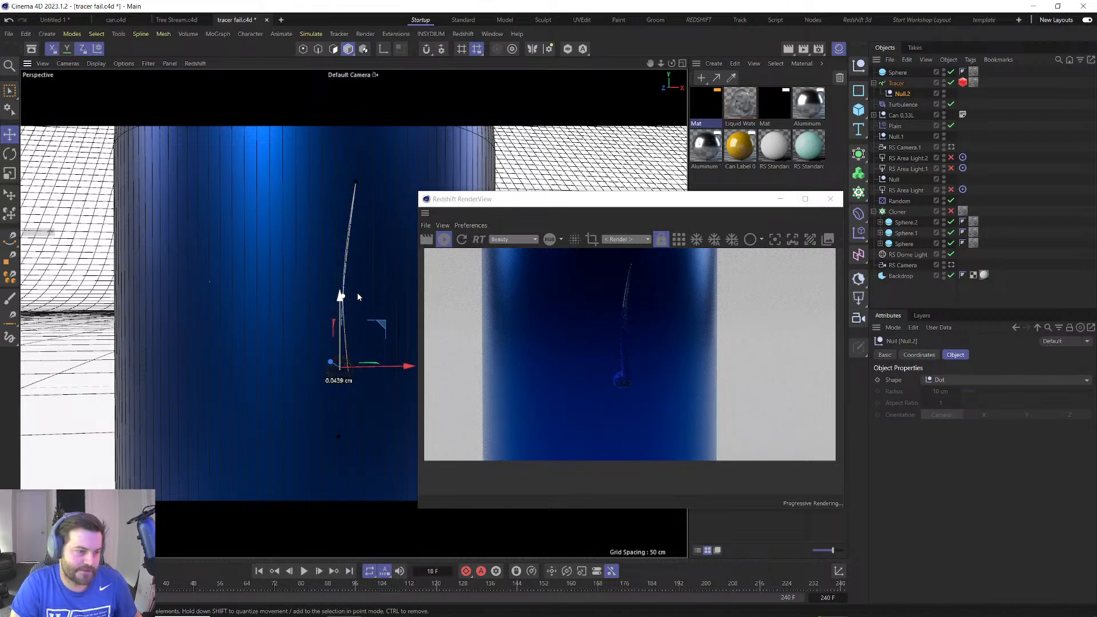
click(342, 297)
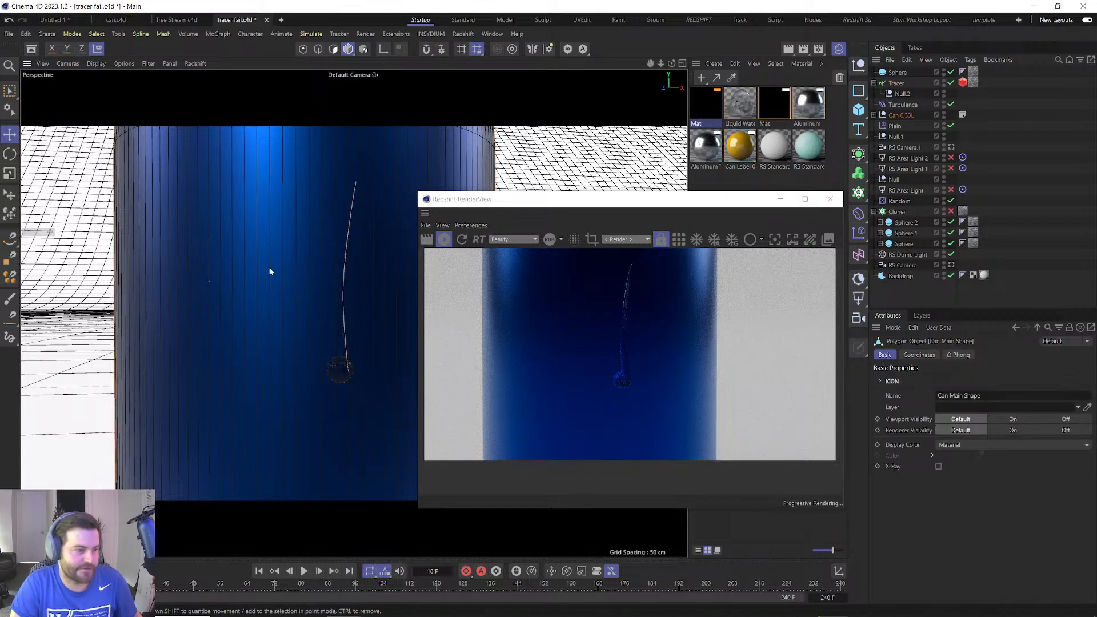
click(9, 270)
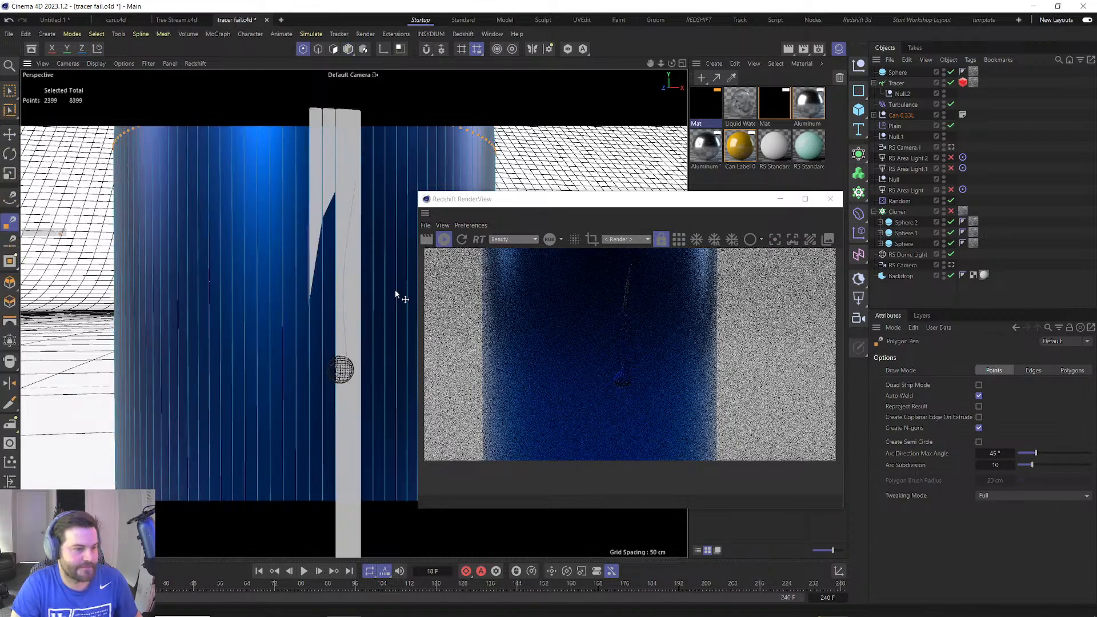
At frame 6, move the Null sideways by about 0.17 cm and record its new position with Autokeying.
click(901, 93)
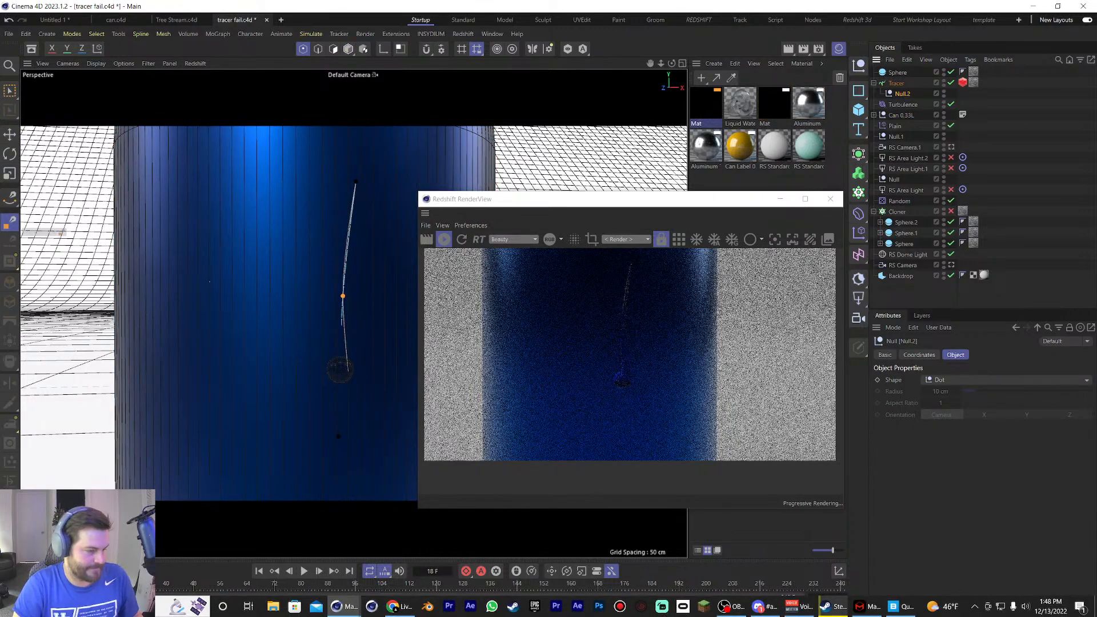
click(50, 584)
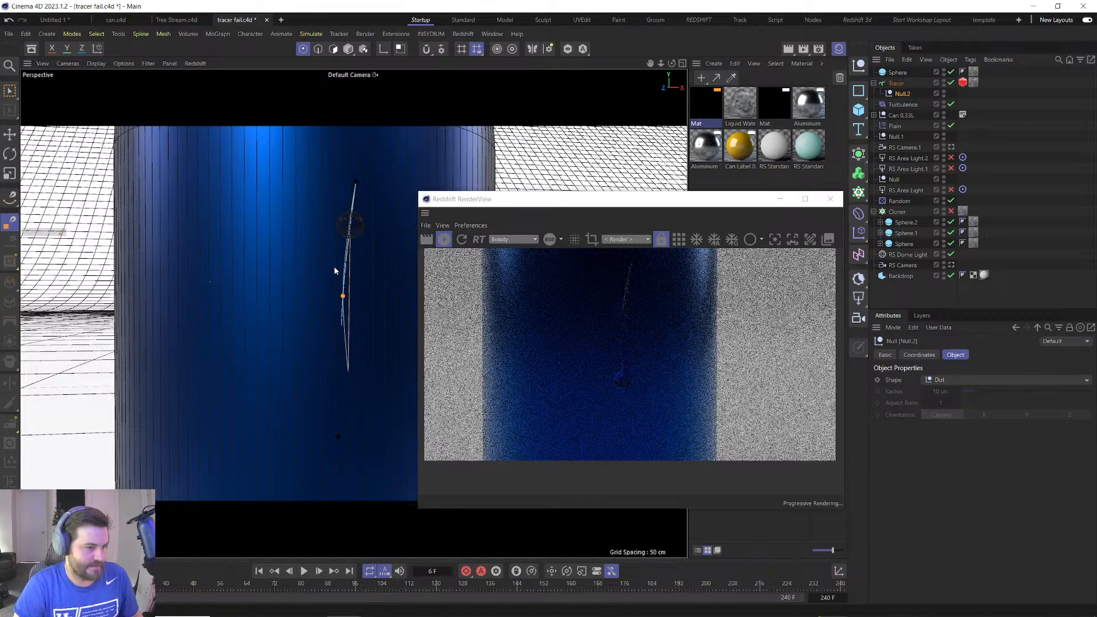
key(e)
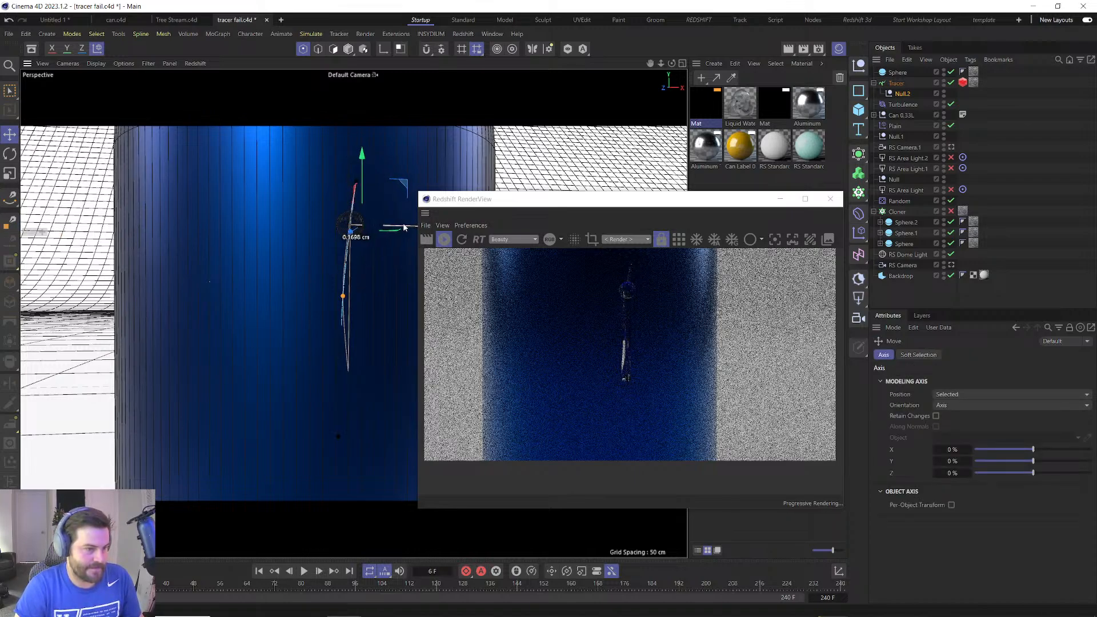
click(480, 571)
click(470, 572)
click(260, 571)
click(481, 571)
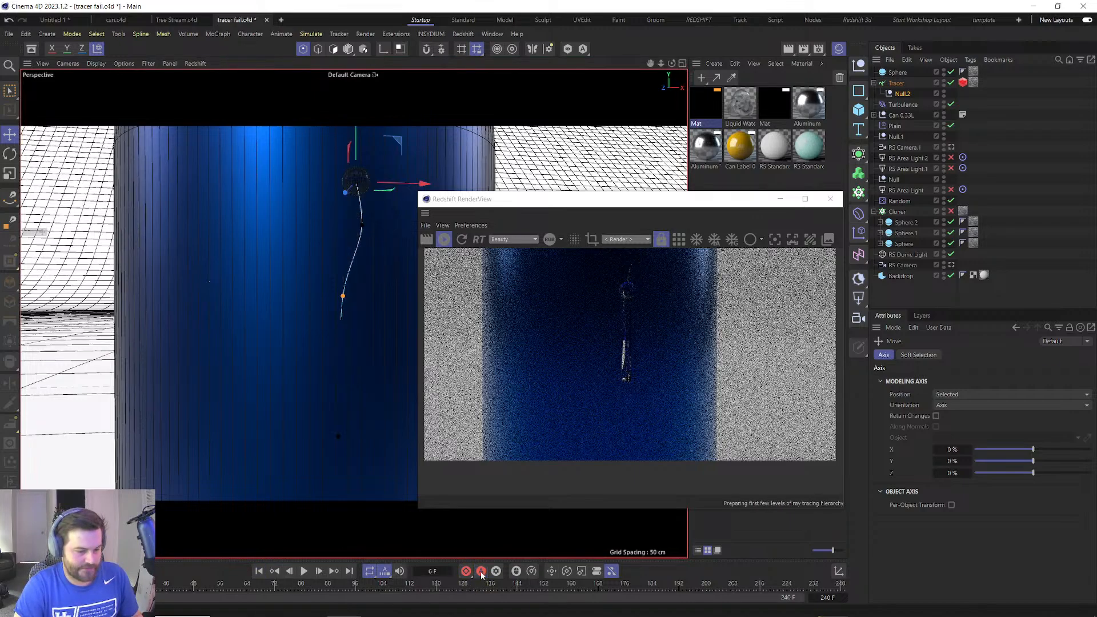
Replay the animation to frame 15 and refresh the render of the curved trail in the Redshift RenderView.
click(301, 571)
click(301, 571)
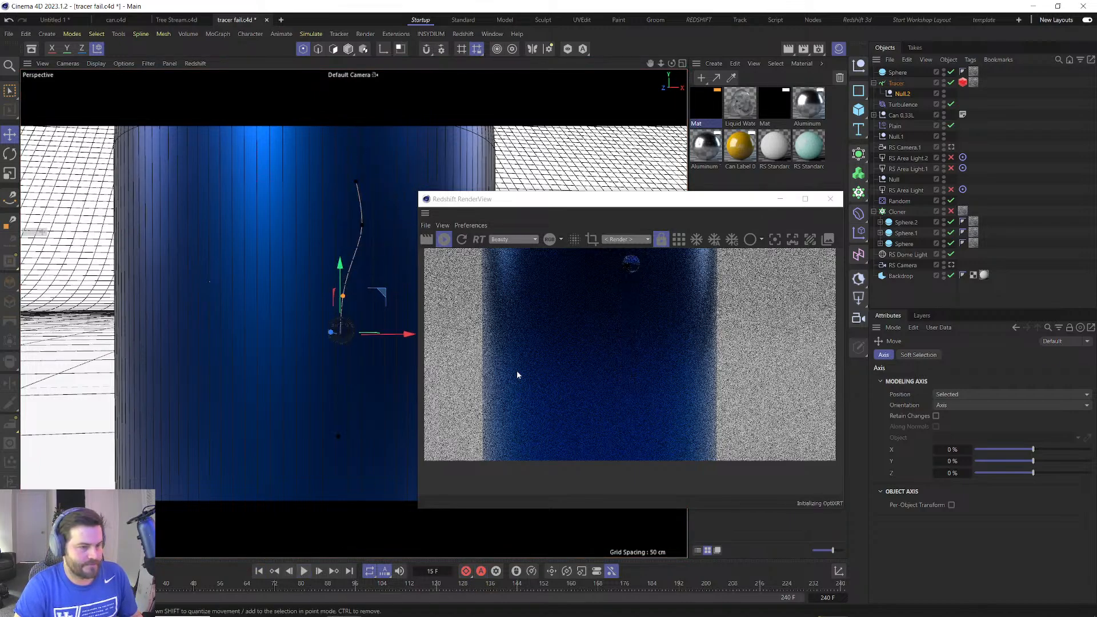
click(462, 241)
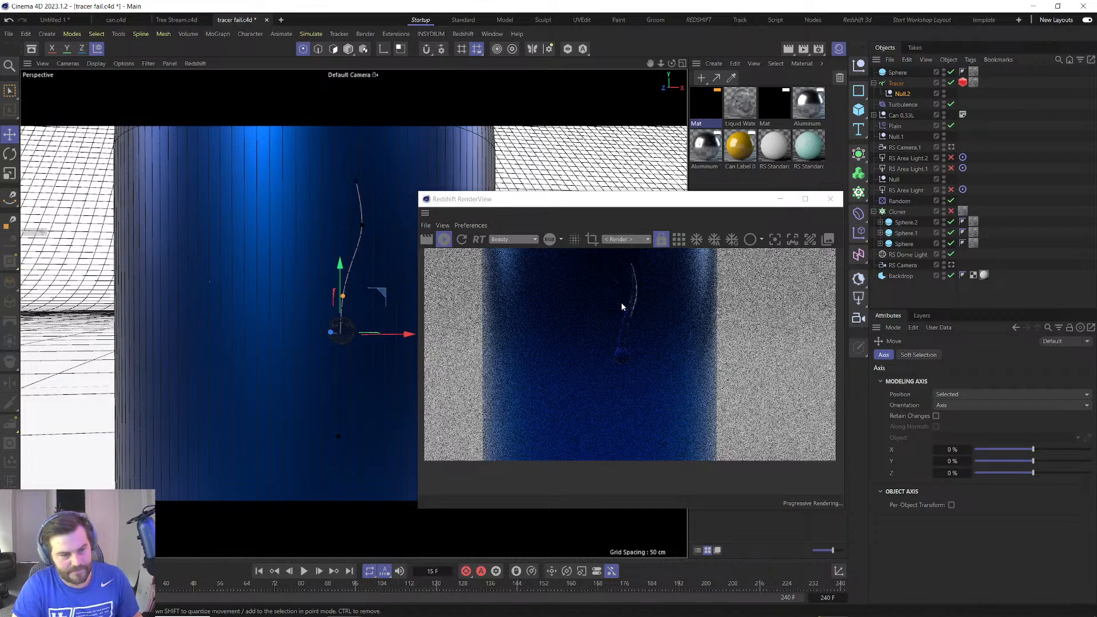
Move the Redshift RenderView over the can and set the Sphere's radius to 0.15 cm.
drag(601, 199, 377, 127)
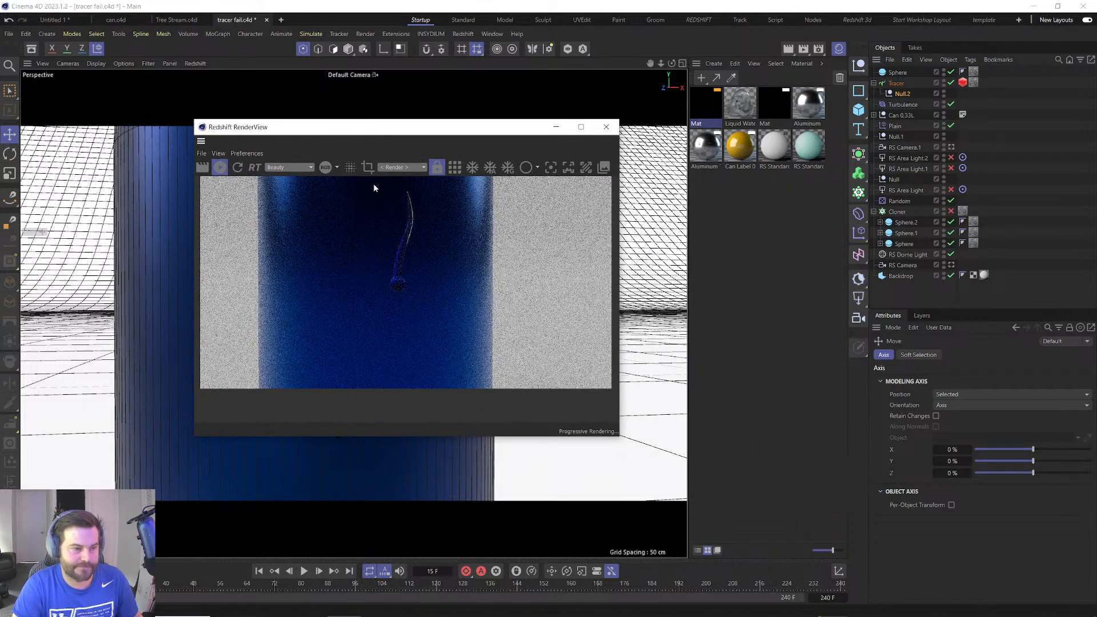
click(897, 72)
double_click(940, 380)
text(.15)
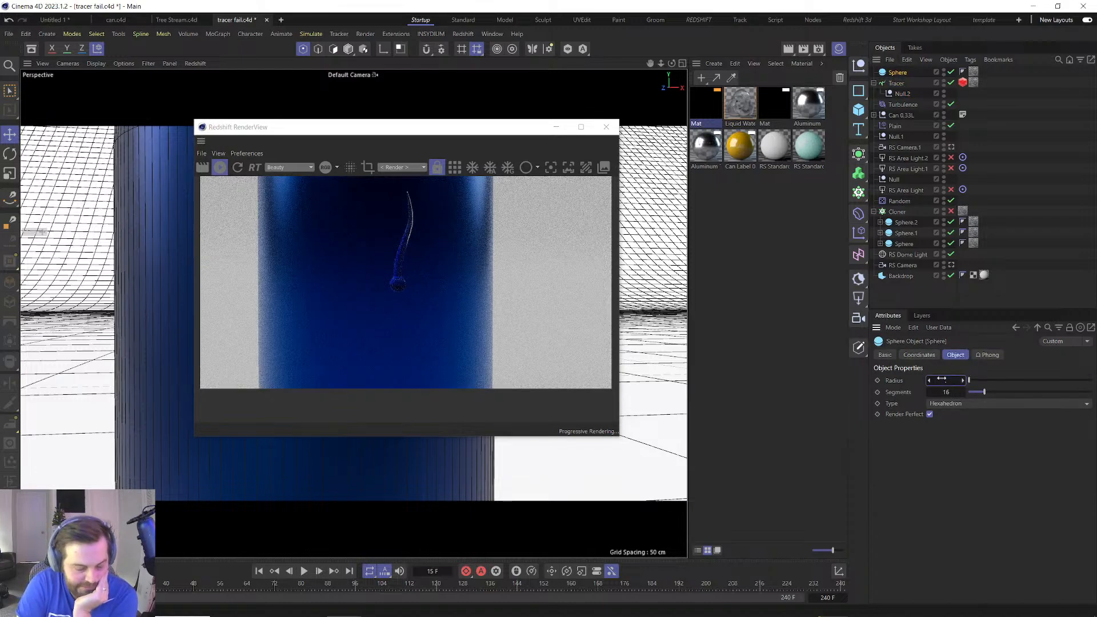
key(Return)
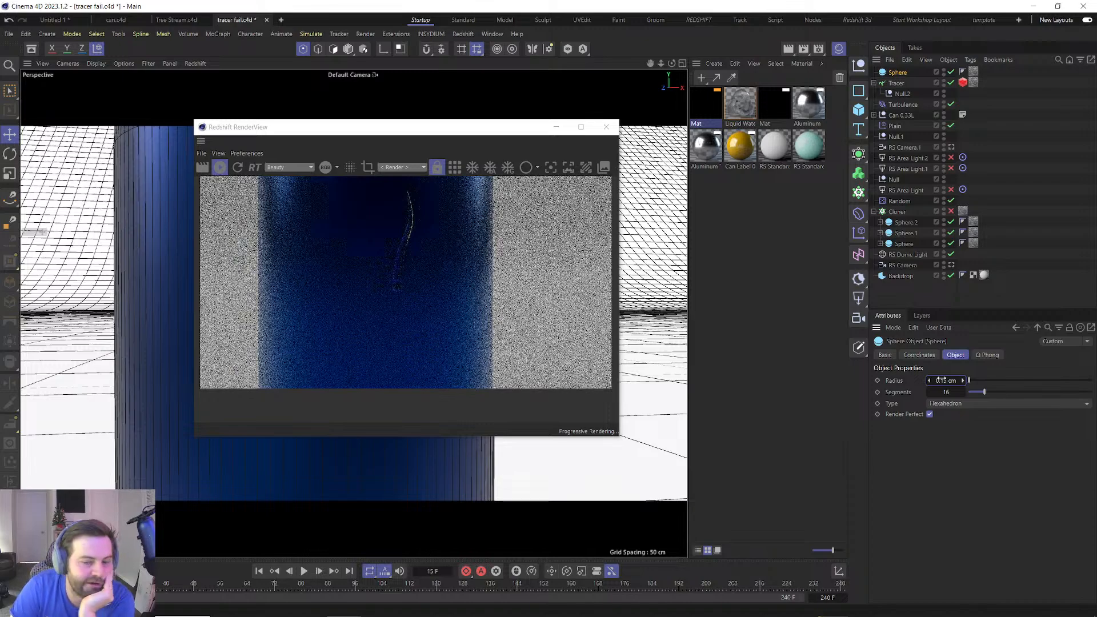
Disable the Sphere and pull the end tangent of the Tracer's Redshift curve Scale spline upward into a bulge.
double_click(942, 380)
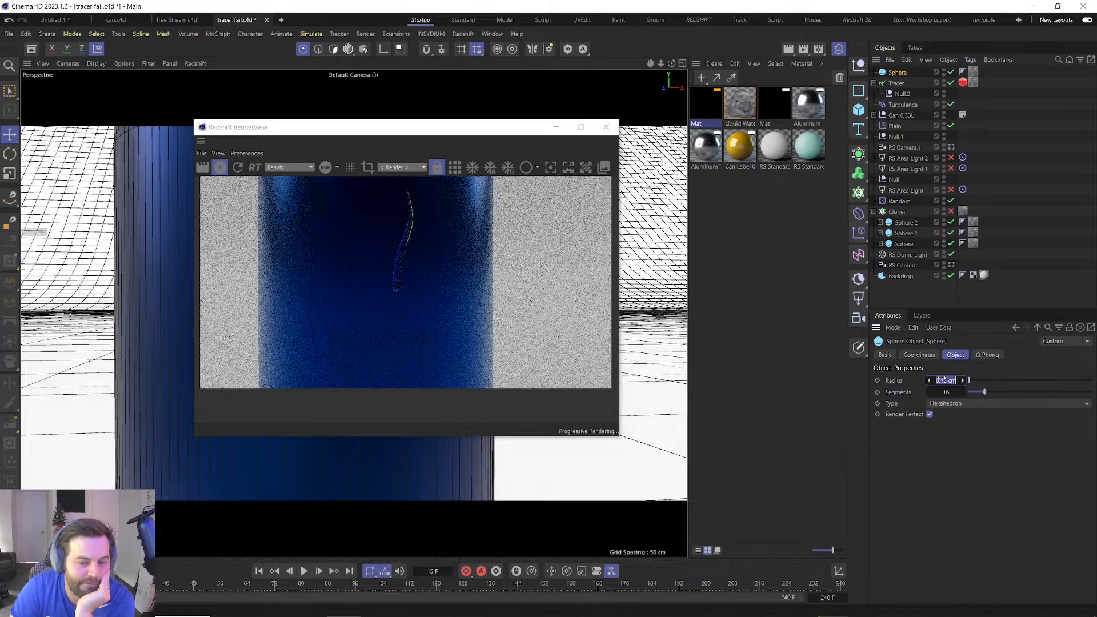
click(950, 72)
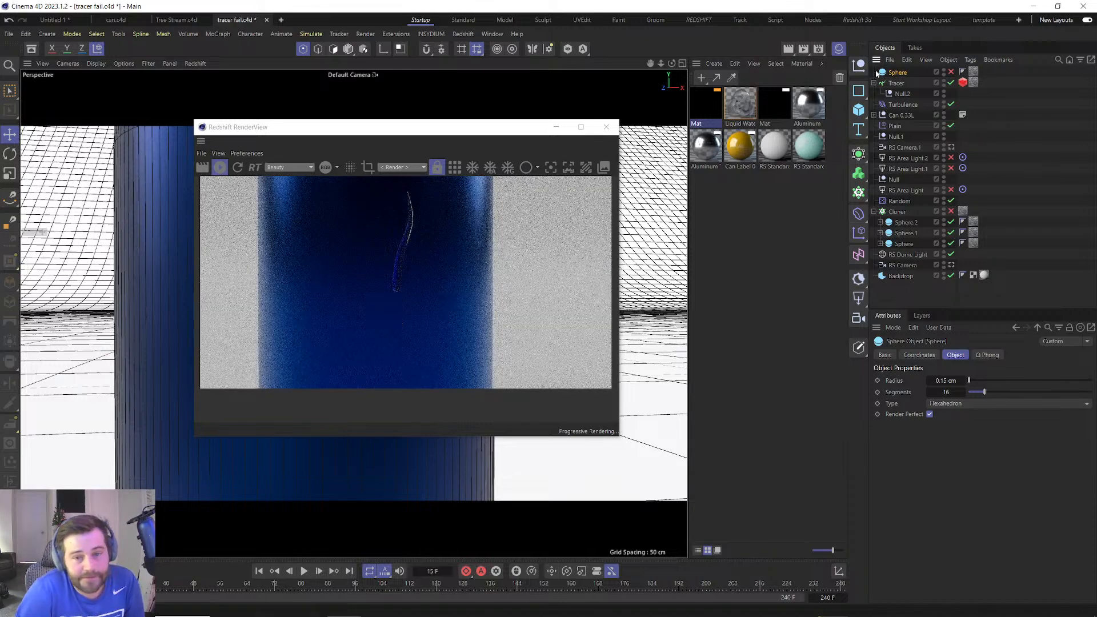
click(962, 83)
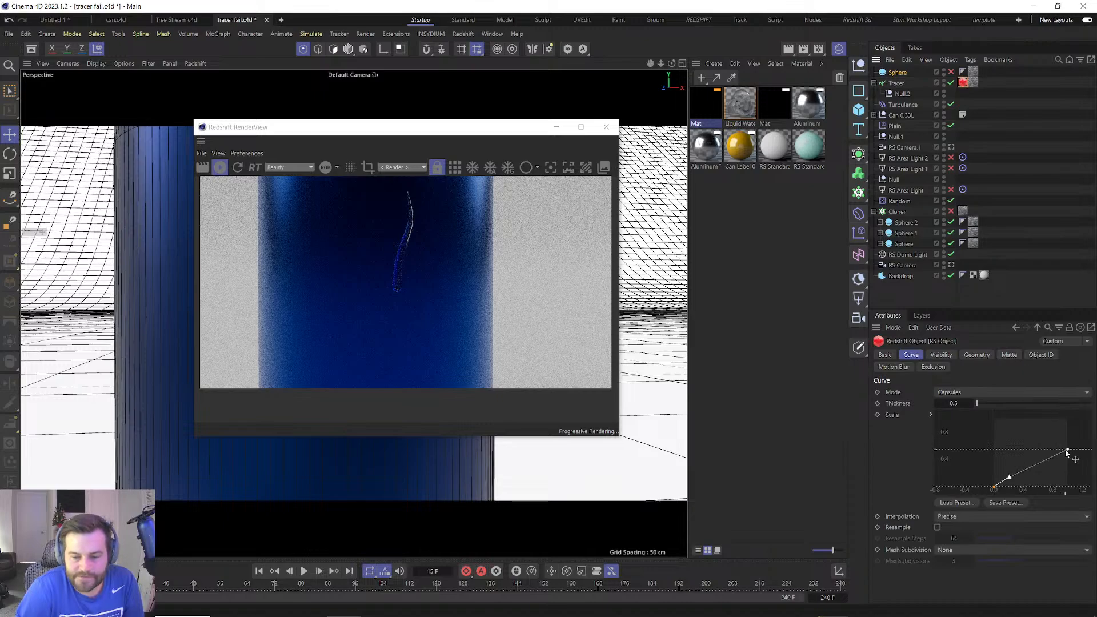
drag(1022, 472, 1055, 444)
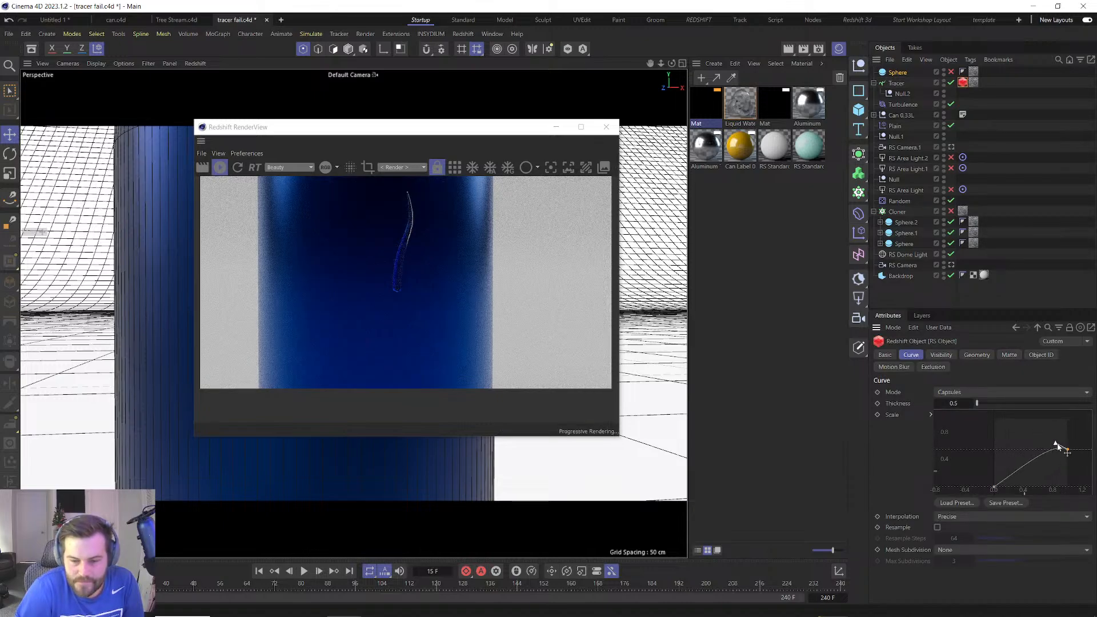
scroll(1062, 450, up, 3)
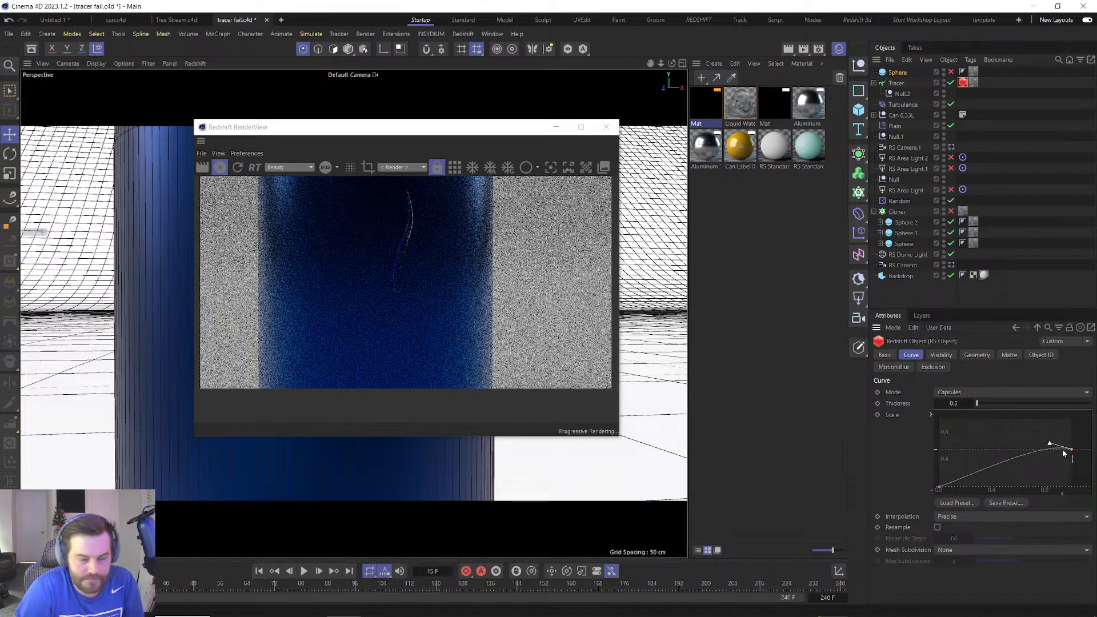
drag(1049, 444, 1049, 422)
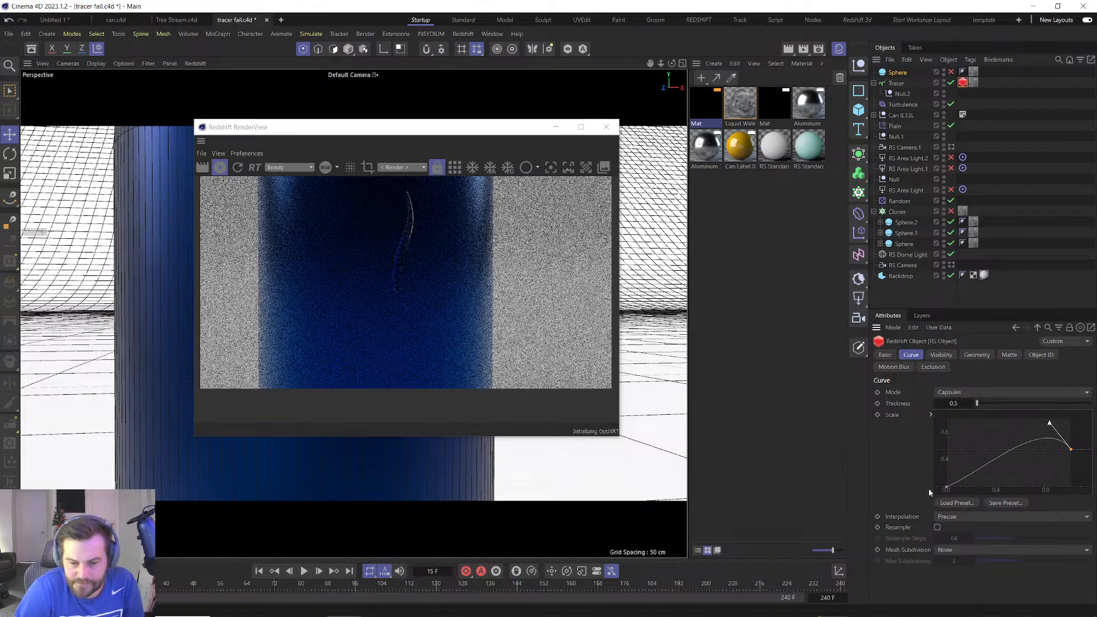
Reshape the Scale spline to rise slowly from its start point, straighten the end tangent vertically and raise the end point.
click(948, 487)
drag(974, 475, 1023, 478)
click(1070, 449)
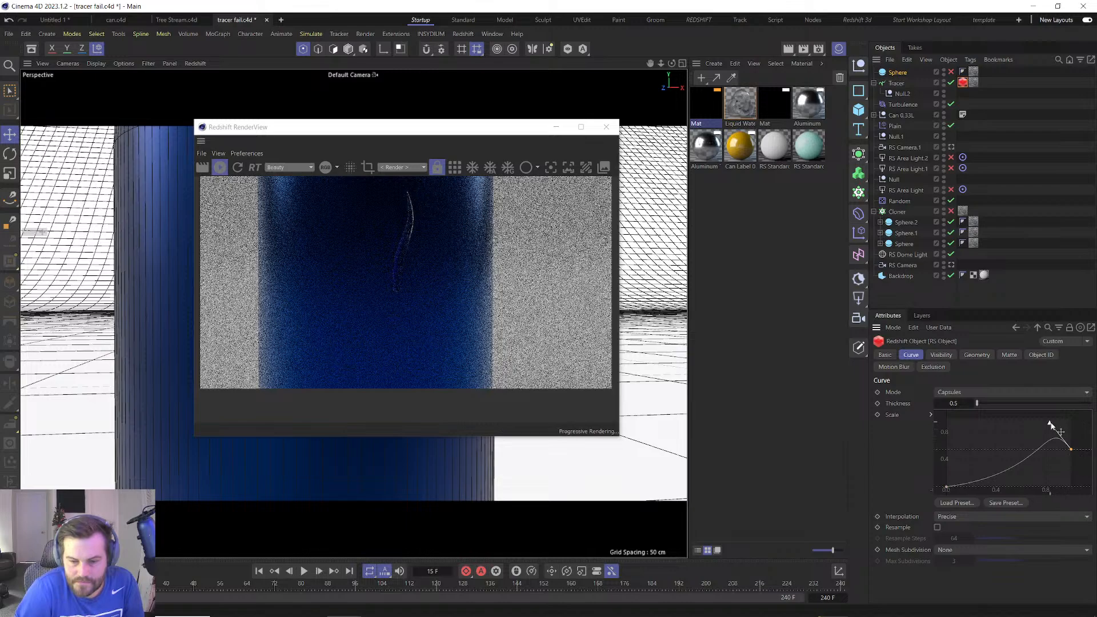
drag(1050, 424, 1073, 433)
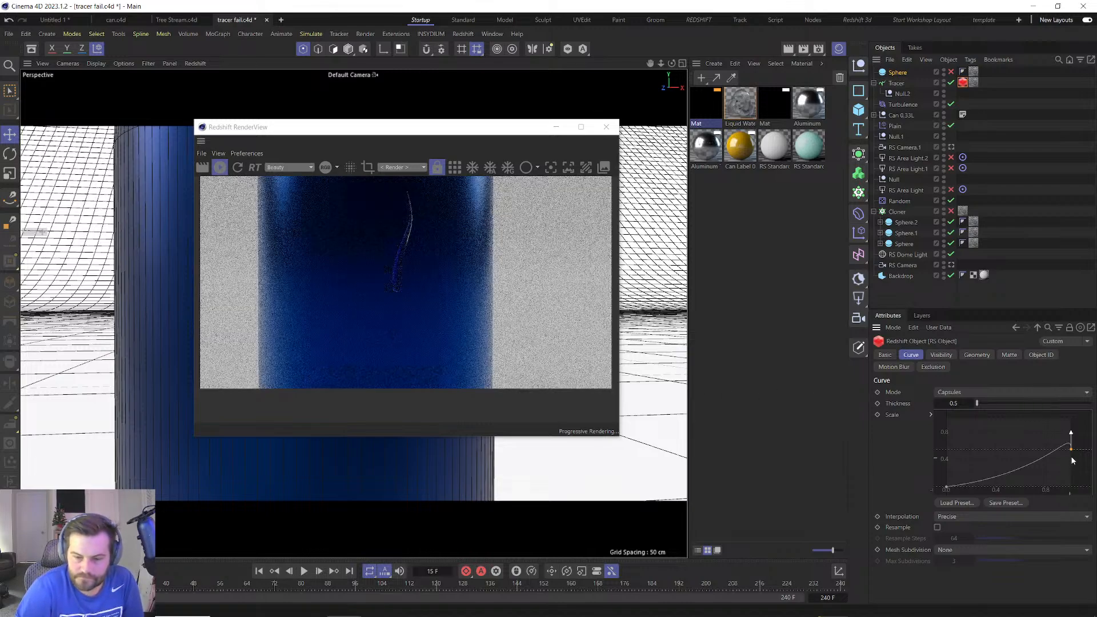
drag(1077, 443, 1077, 434)
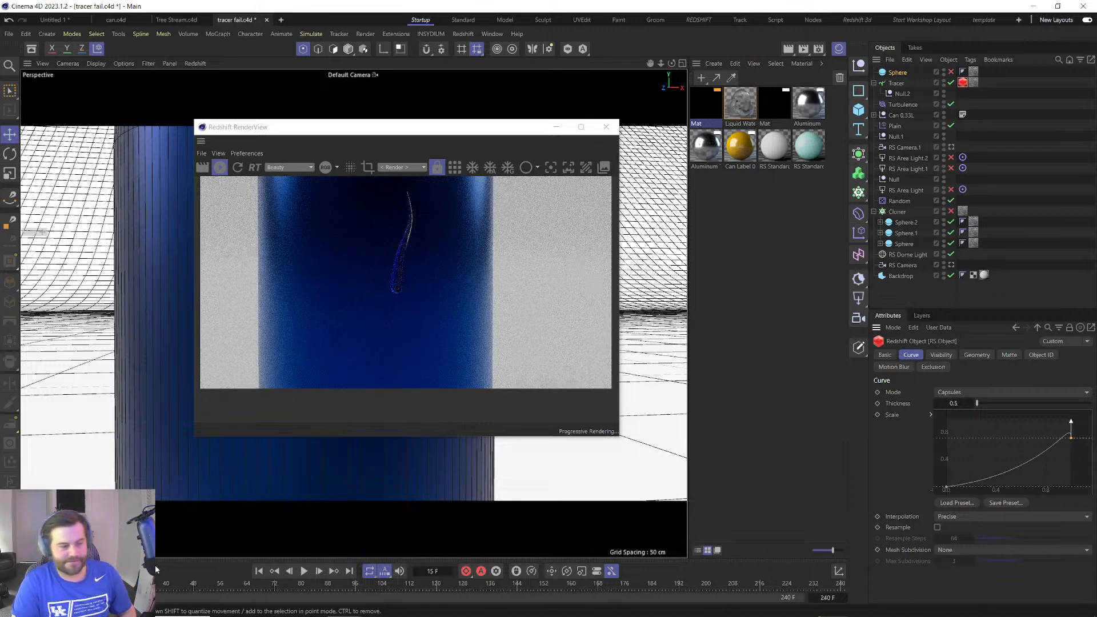
Check the trail render back at frame 6, then replay the animation from the start.
drag(81, 583, 51, 583)
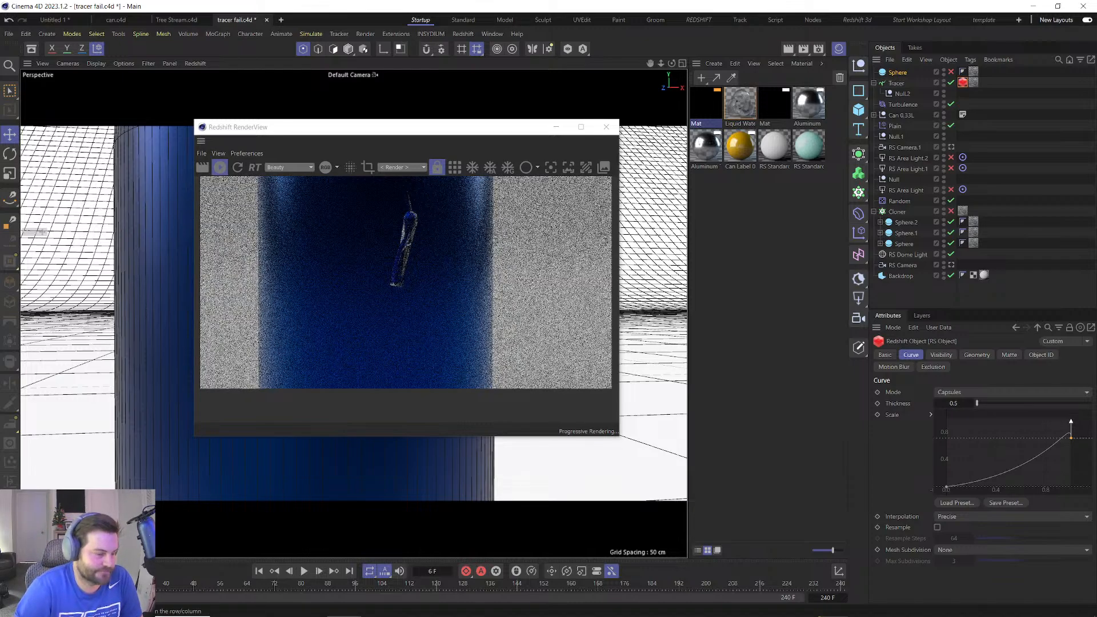
click(242, 173)
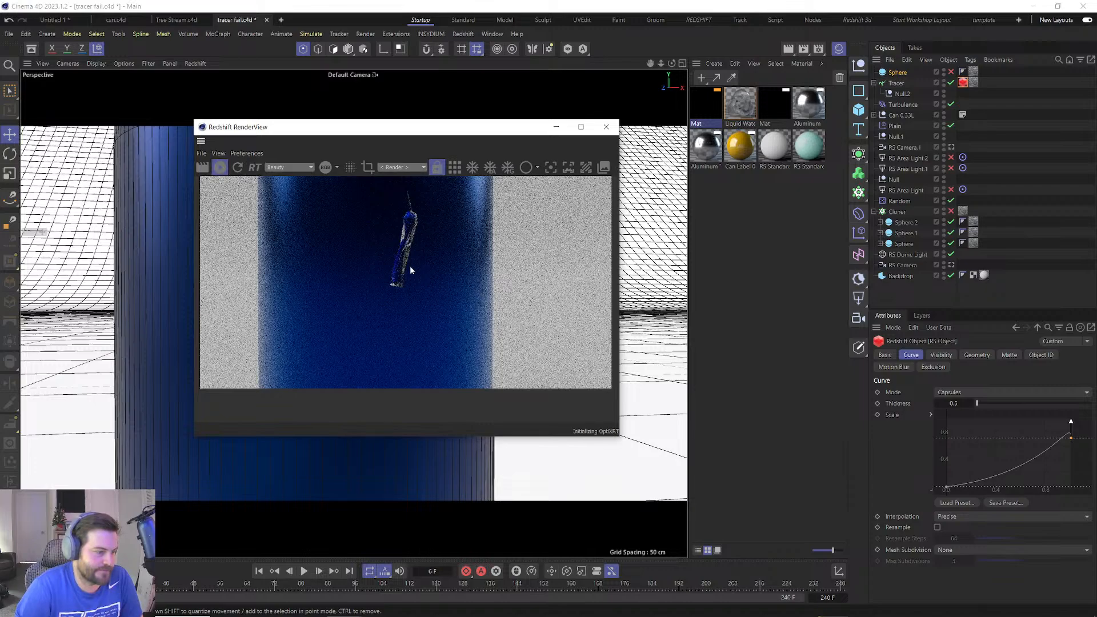
click(260, 573)
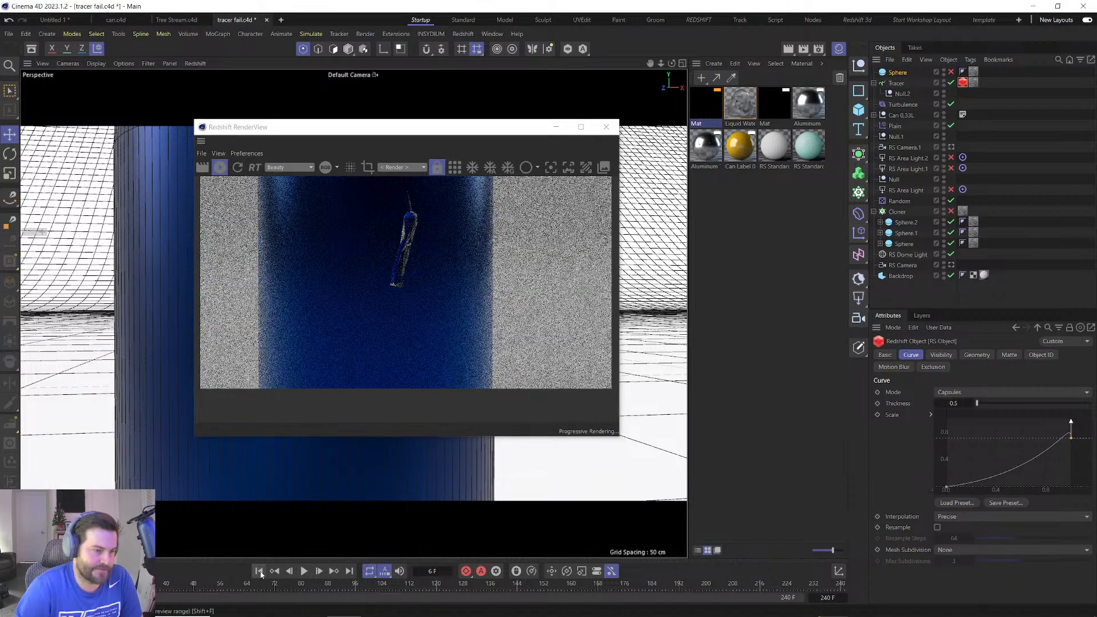
click(303, 571)
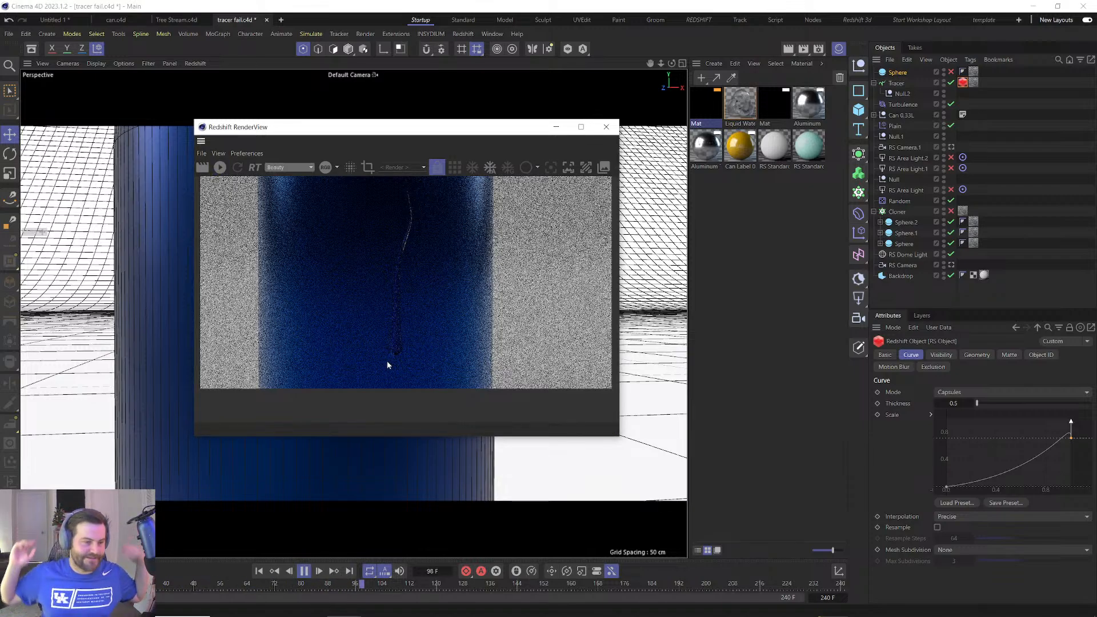
Enable the Cloner, pause playback at frame 160 and render the droplet-covered can in the Redshift RenderView.
click(950, 211)
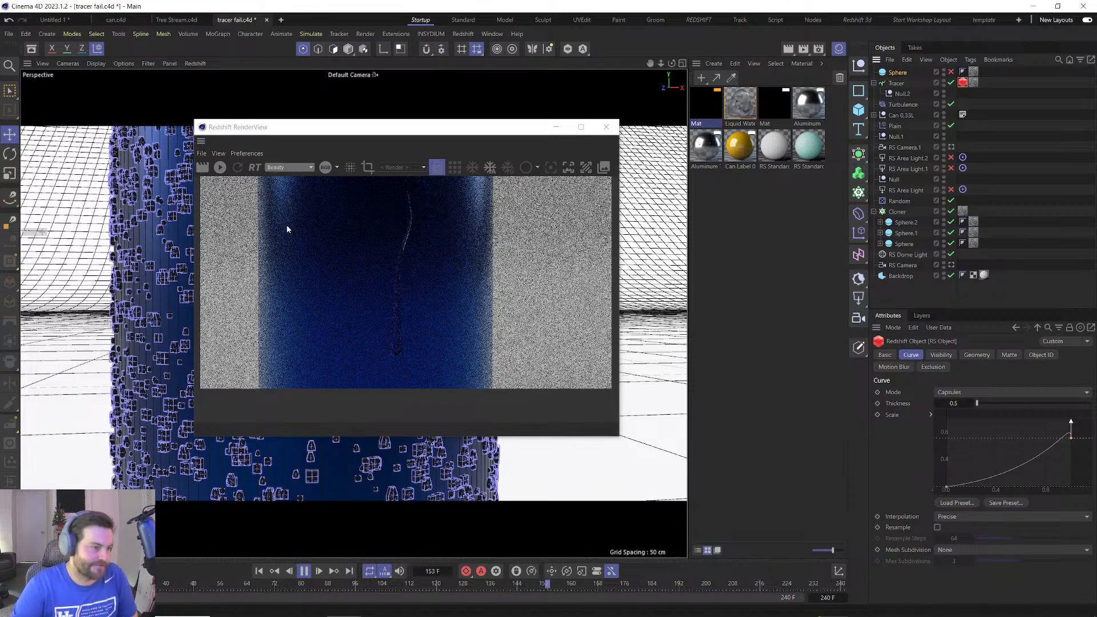
click(304, 571)
click(216, 172)
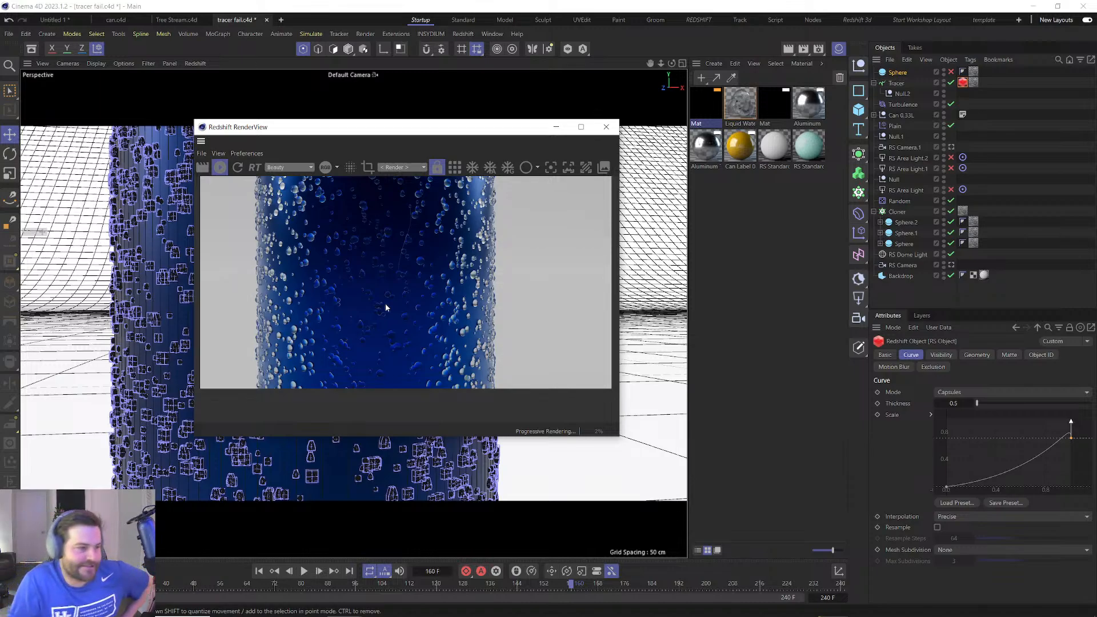
click(220, 166)
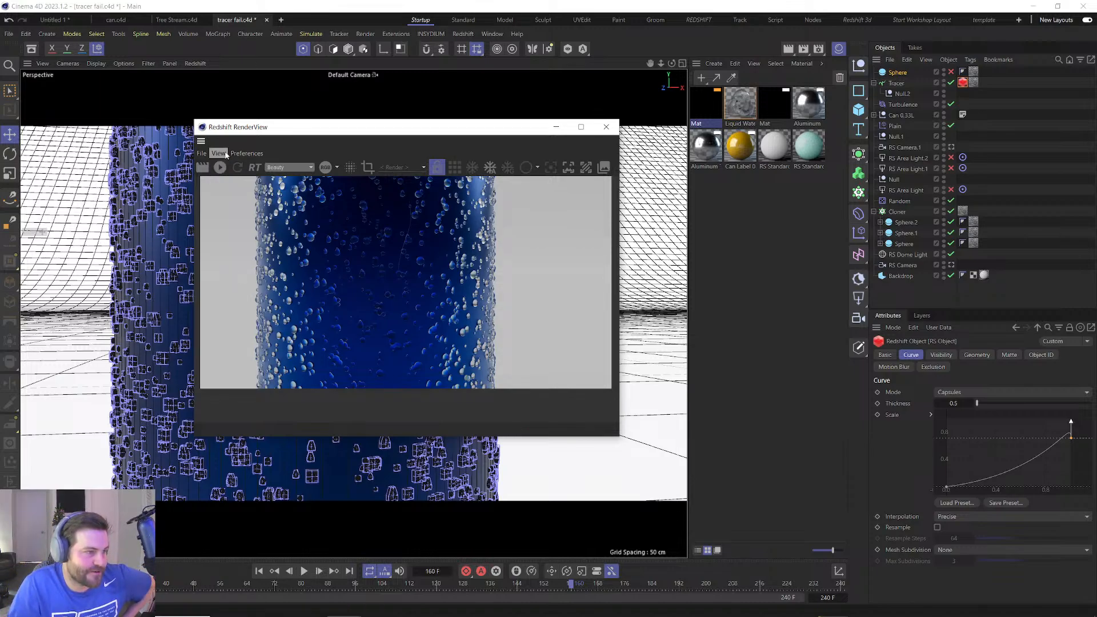
Switch to the Tree Stream.c4d project, preview its autumn forest in the Redshift RenderView and close the render window.
click(184, 24)
click(219, 171)
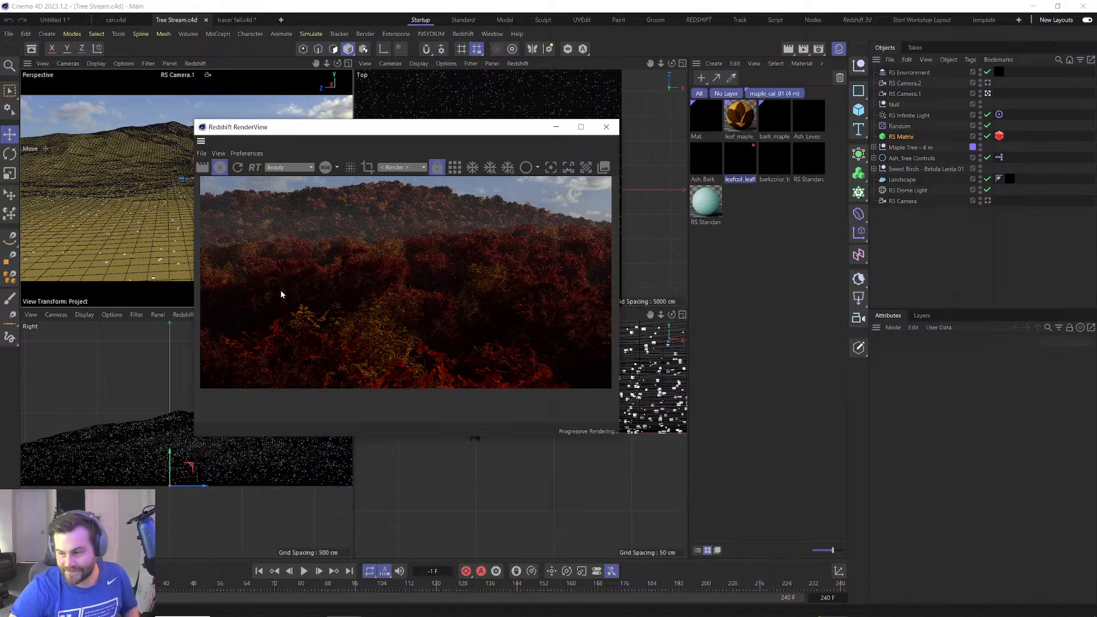
click(606, 126)
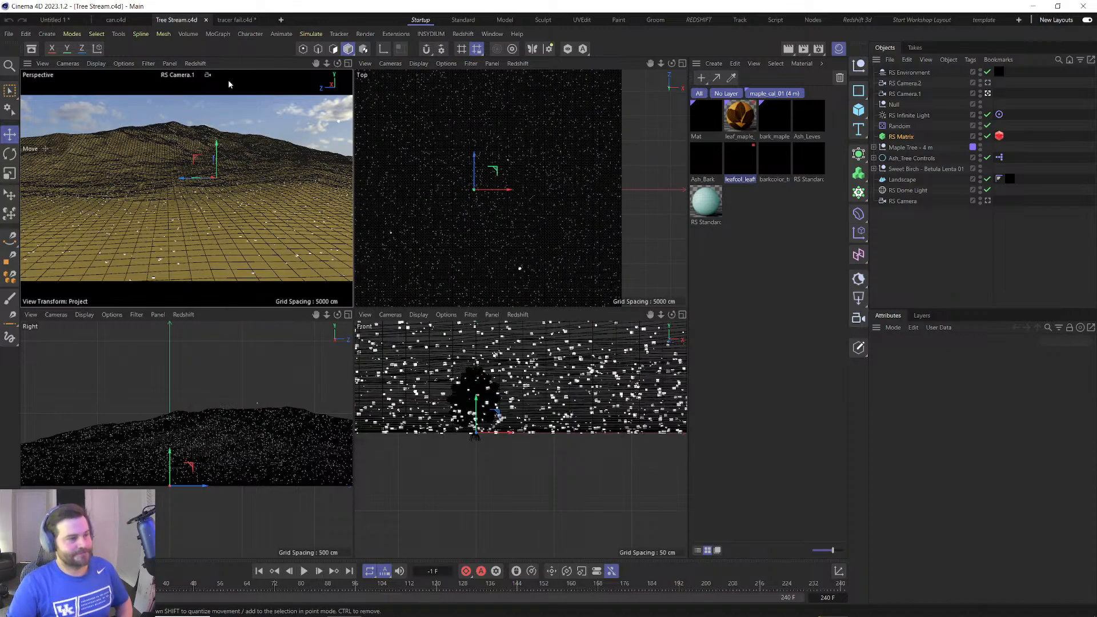
Switch to the Untitled 1 project and delete the Pyro object, the Sphere and the Backdrop.
click(54, 20)
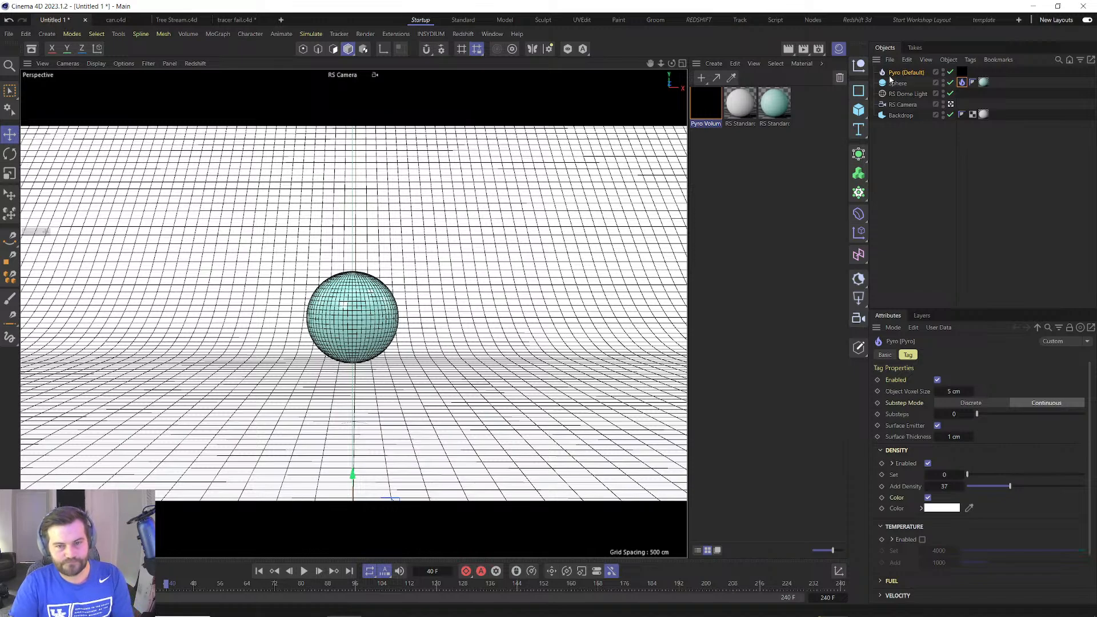
key(Delete)
click(896, 74)
key(Delete)
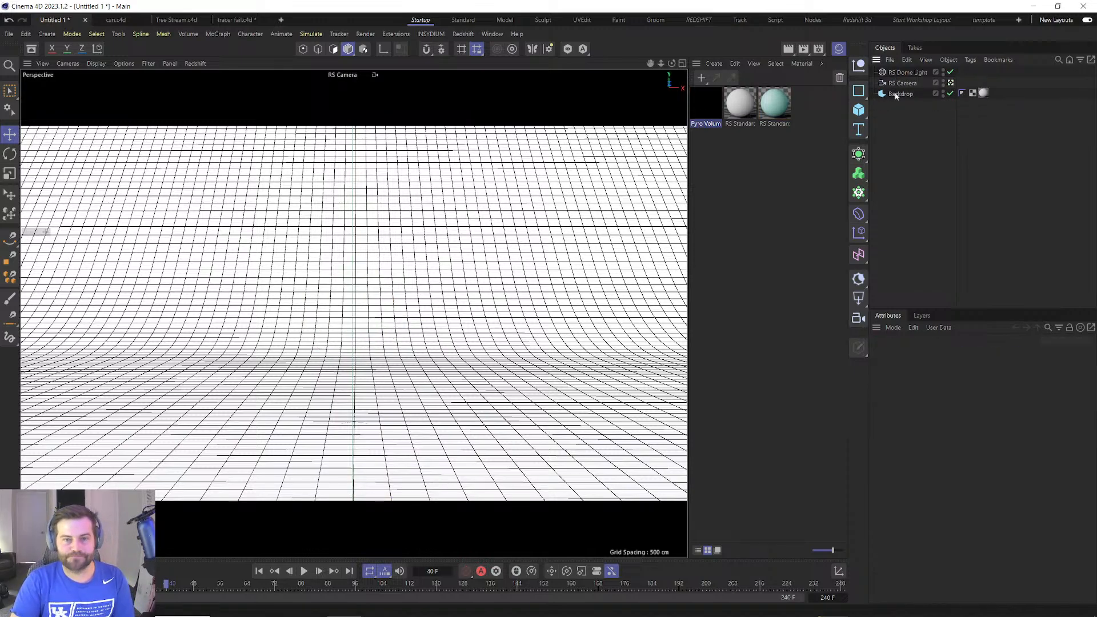
click(895, 93)
key(Delete)
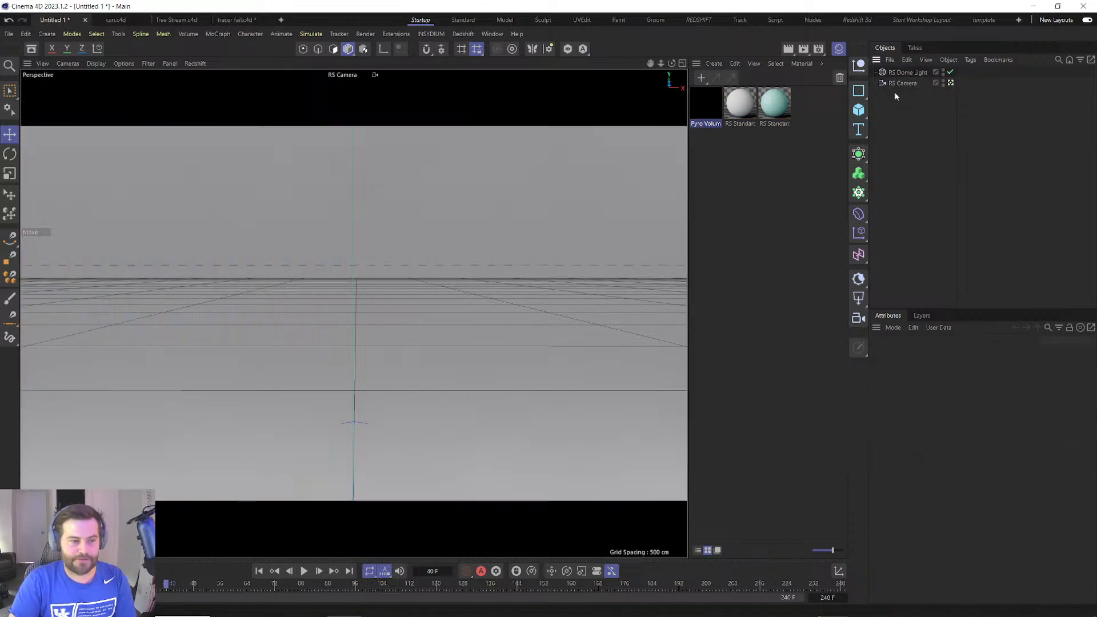
Add a Landscape with 400 width and depth segments, 100% rough and fine furrows, and a Scale of 0.22.
click(858, 109)
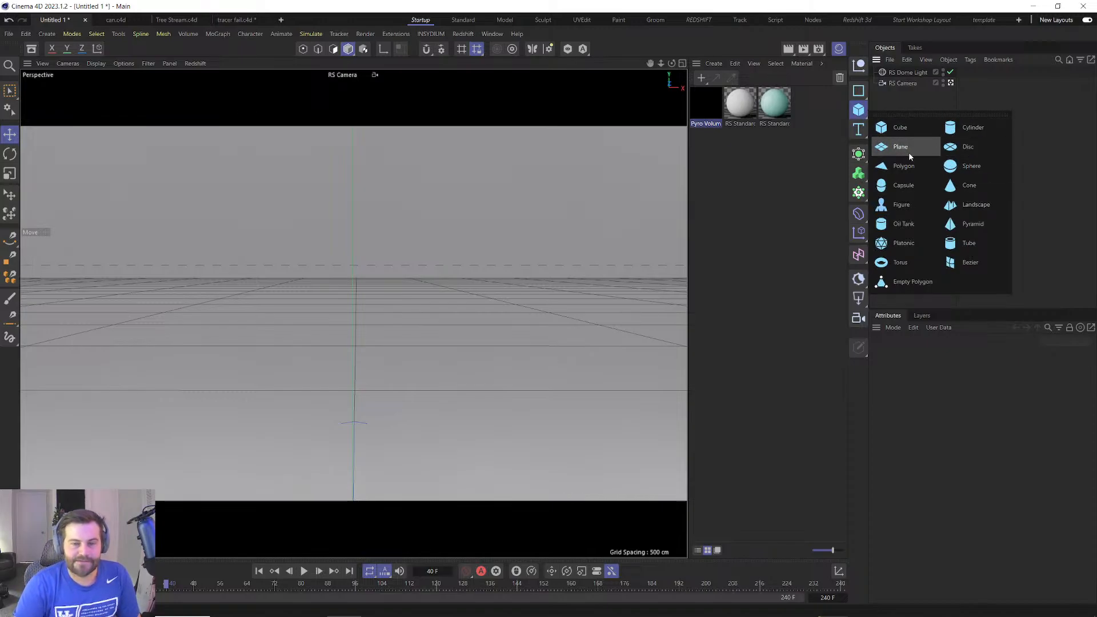
click(971, 205)
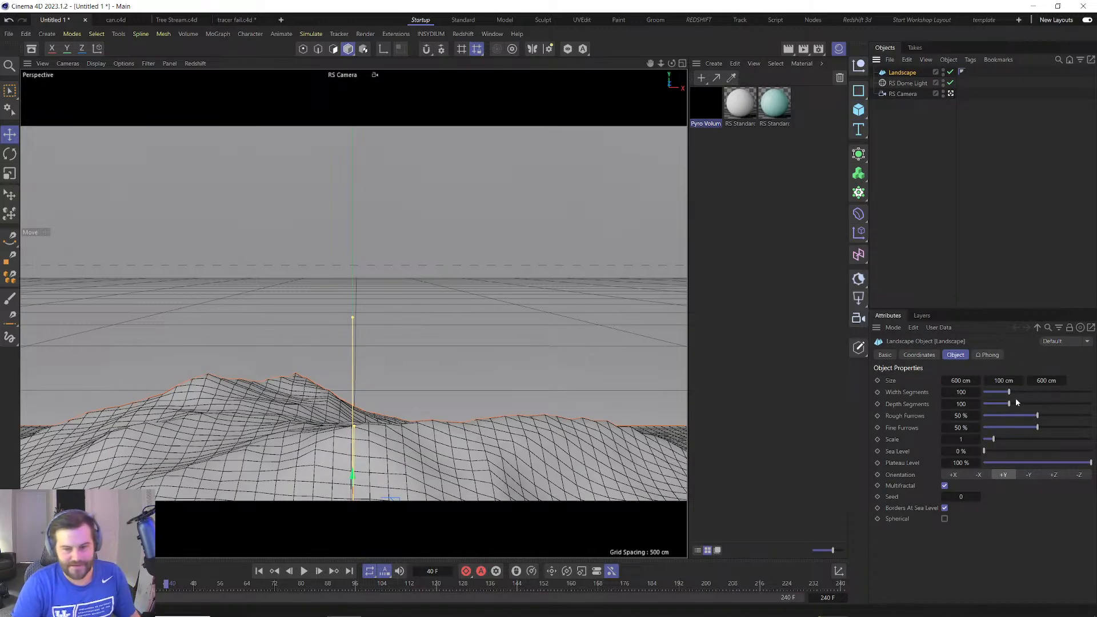
drag(1009, 392, 1093, 421)
alt+middle_drag(345, 394, 354, 291)
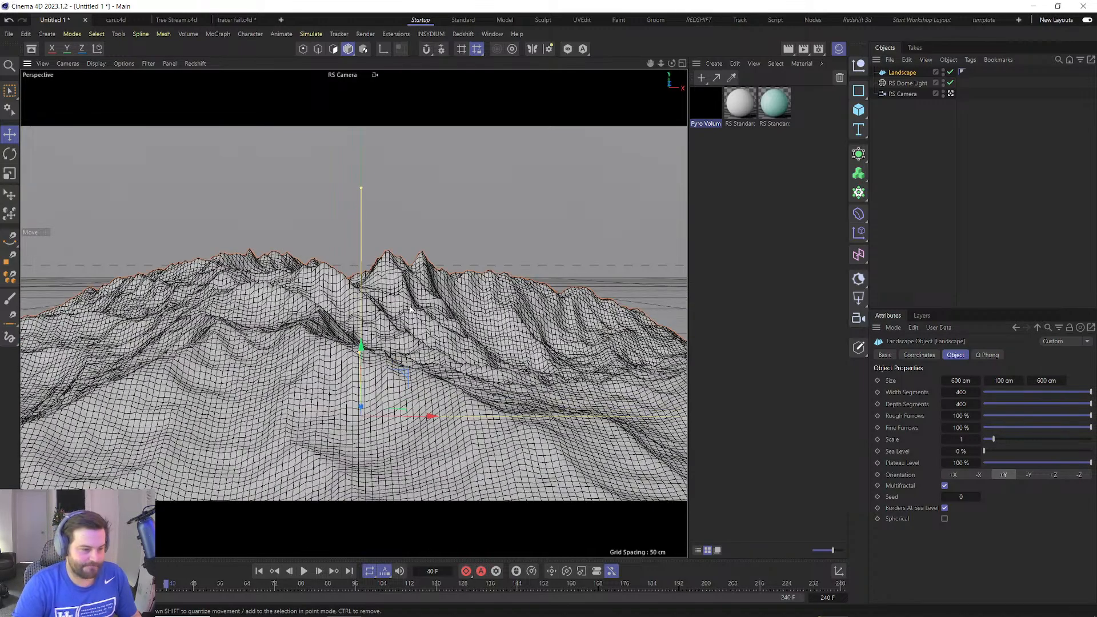
drag(993, 439, 986, 440)
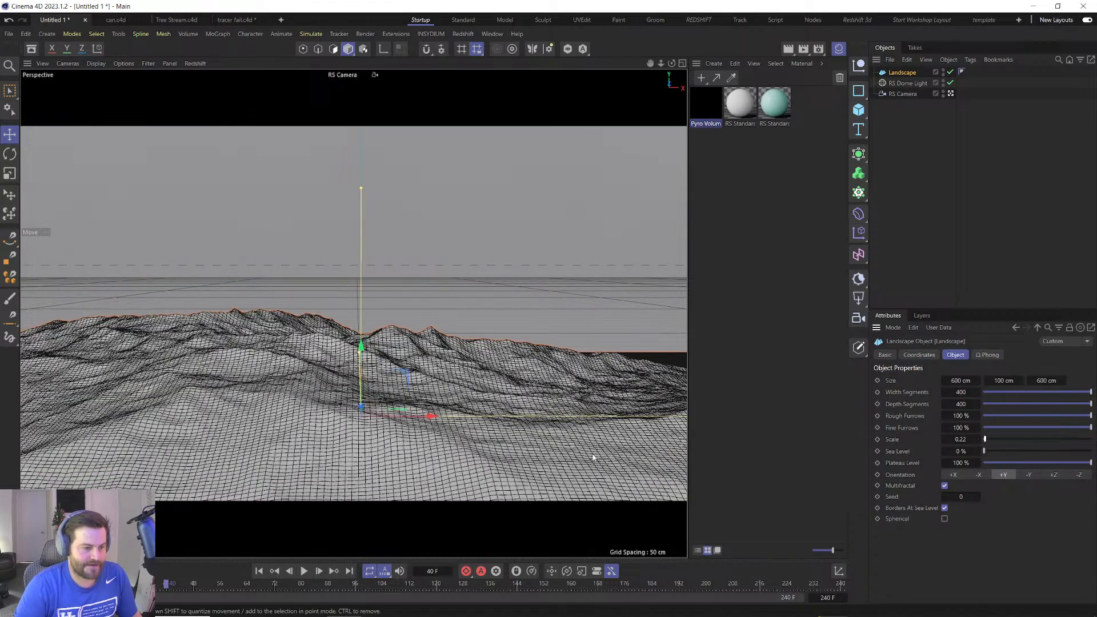
alt+drag(402, 402, 391, 325)
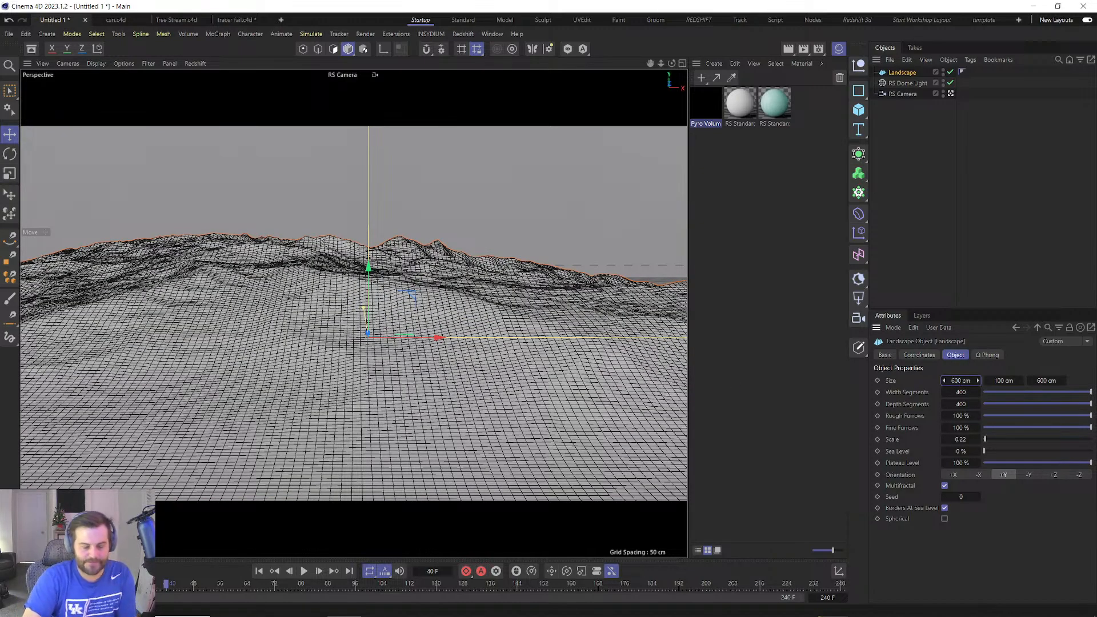
Set the Landscape's size to 6000 cm by 1000 cm by 6000 cm and frame its hills in the camera.
text(0)
click(1003, 380)
text(0)
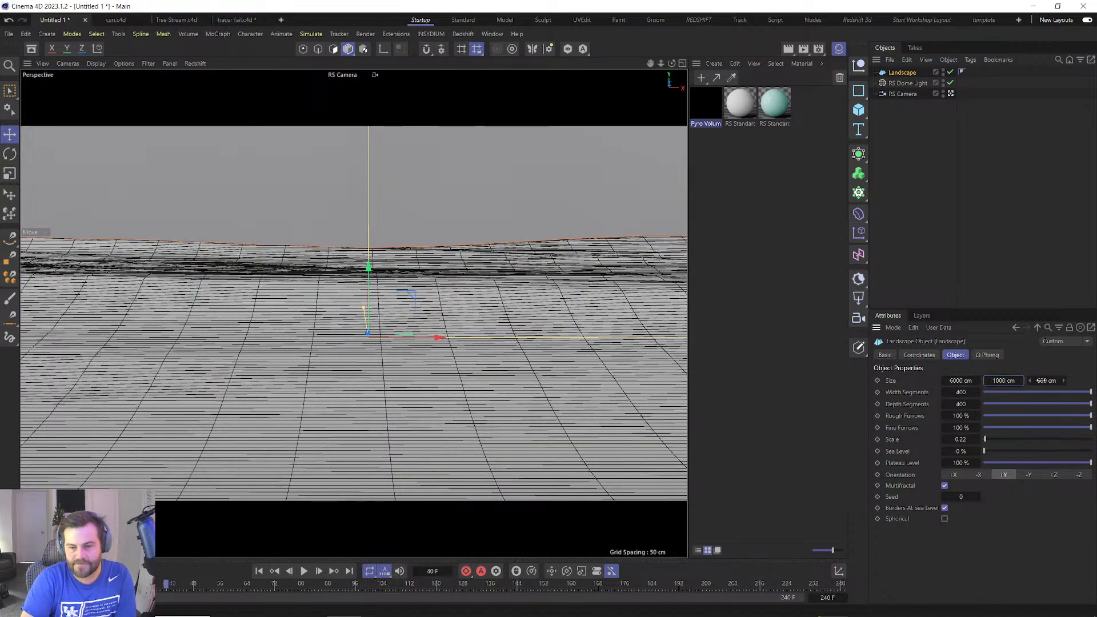
click(1041, 381)
text(0)
key(Return)
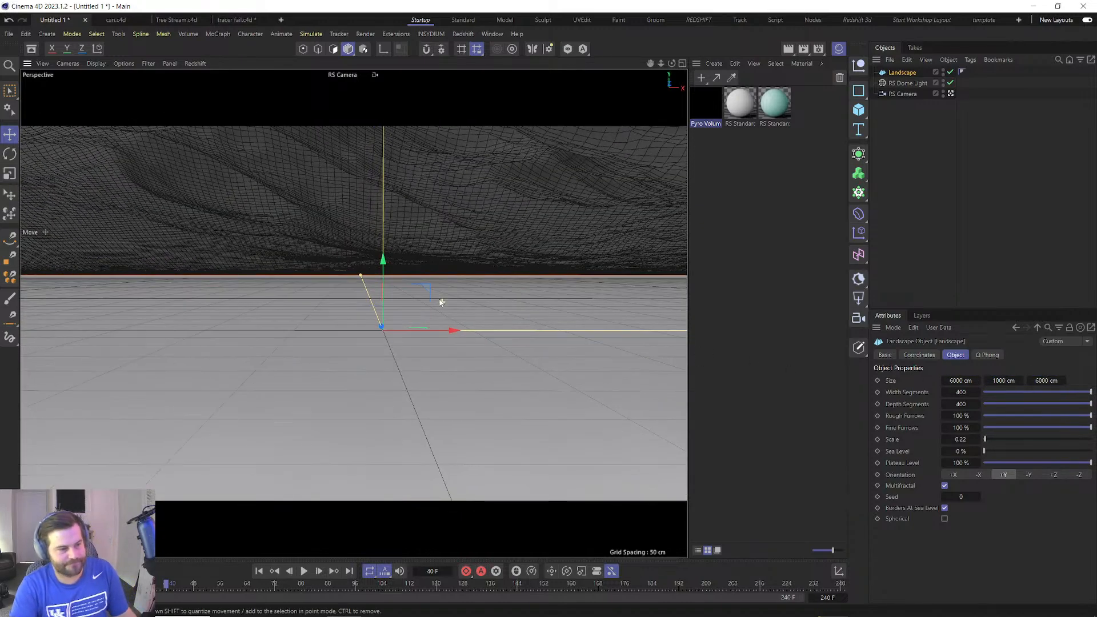
scroll(441, 302, down, 10)
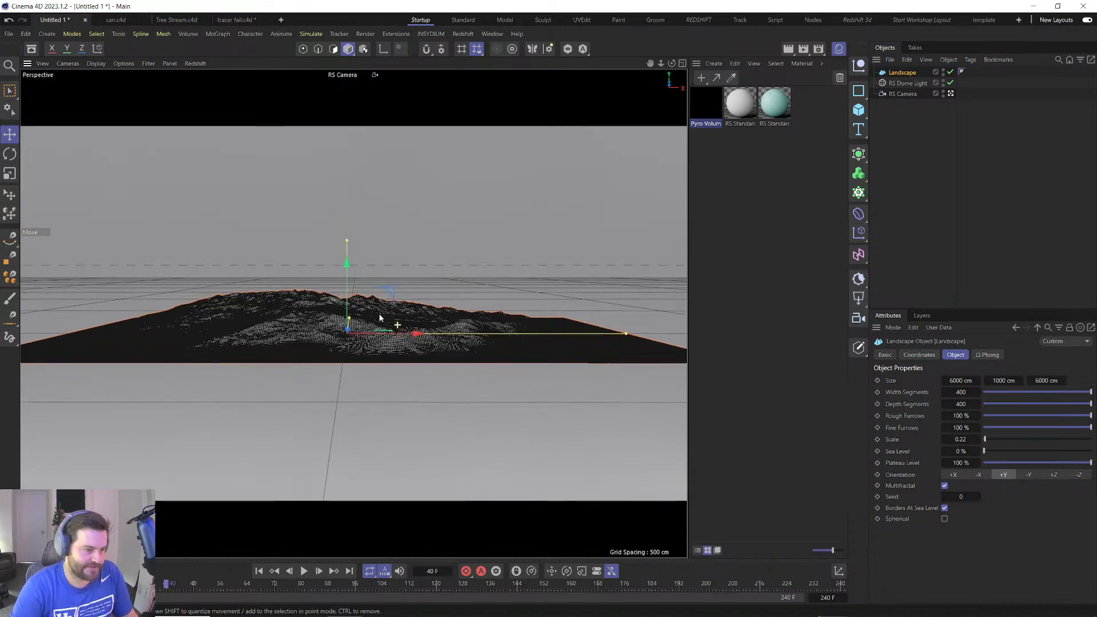
scroll(378, 312, up, 8)
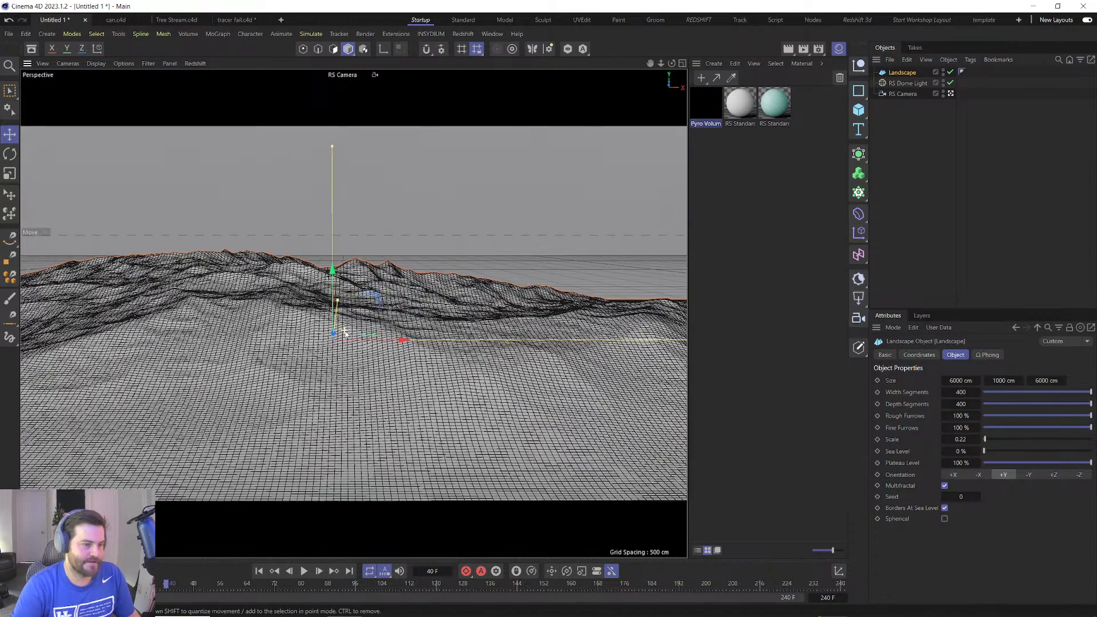
Search the Asset Browser for "tree" and look through the tree models for one that suits the forest.
click(32, 49)
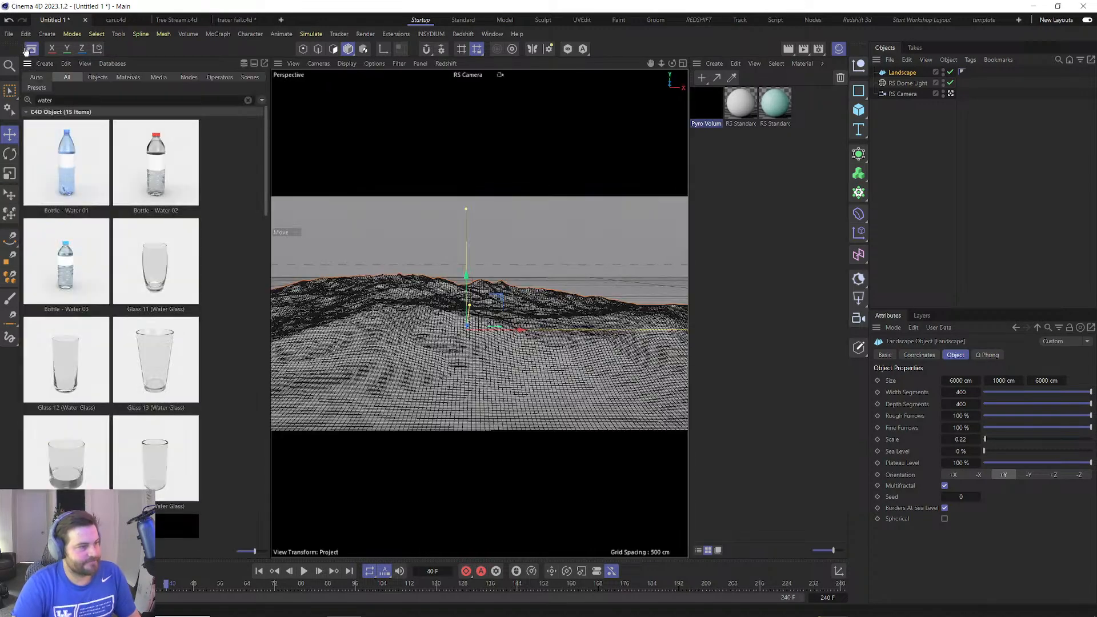
triple_click(81, 96)
text(tree)
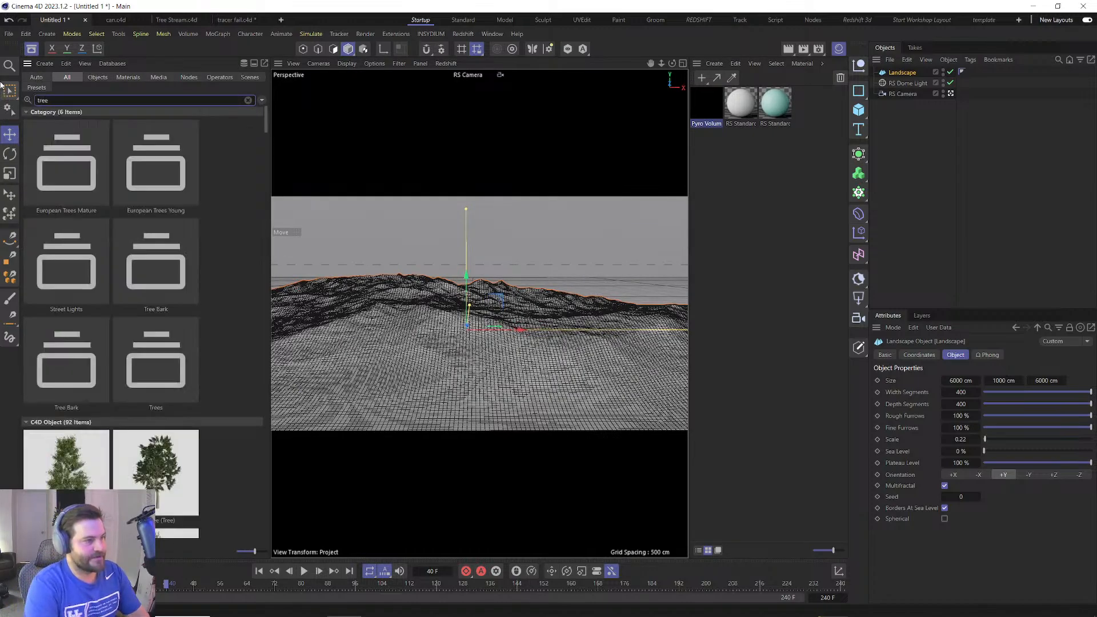
scroll(144, 322, down, 3)
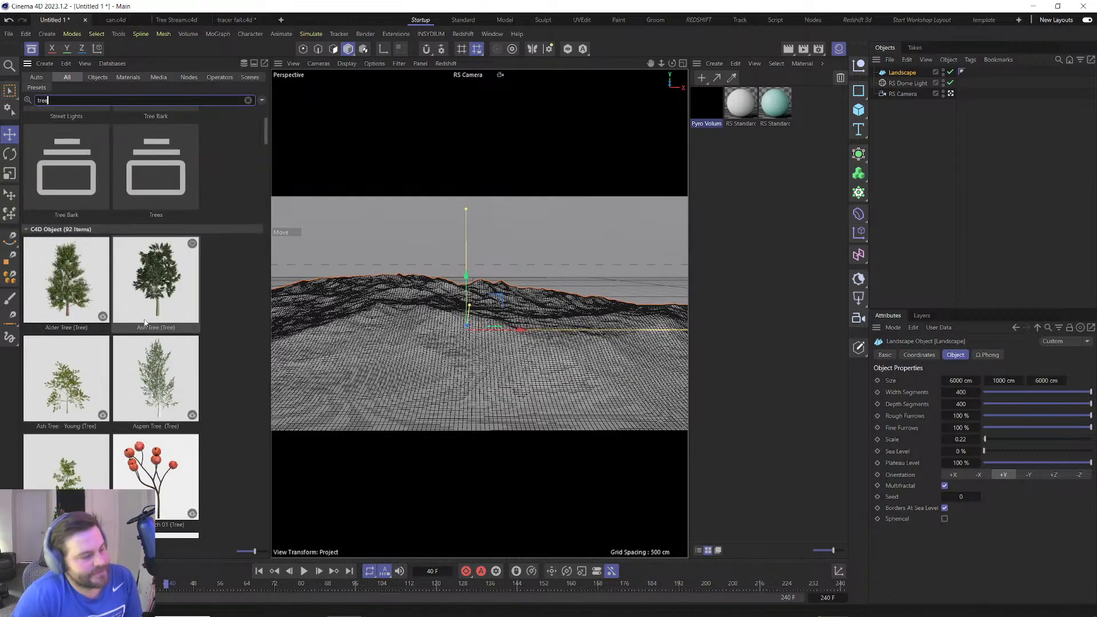
scroll(145, 323, down, 6)
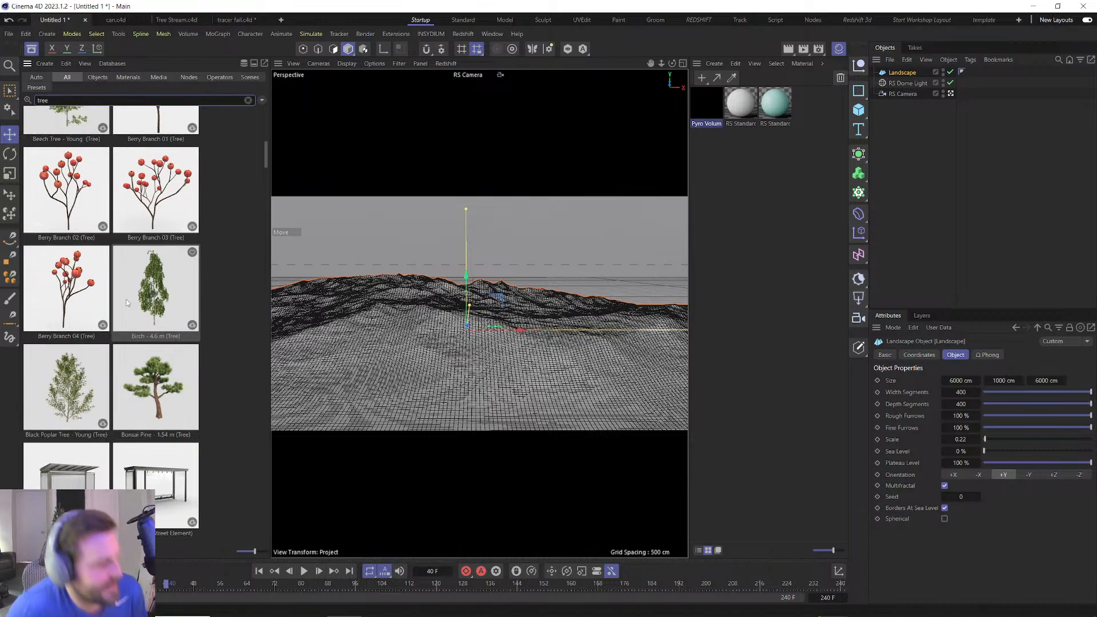
scroll(127, 303, down, 6)
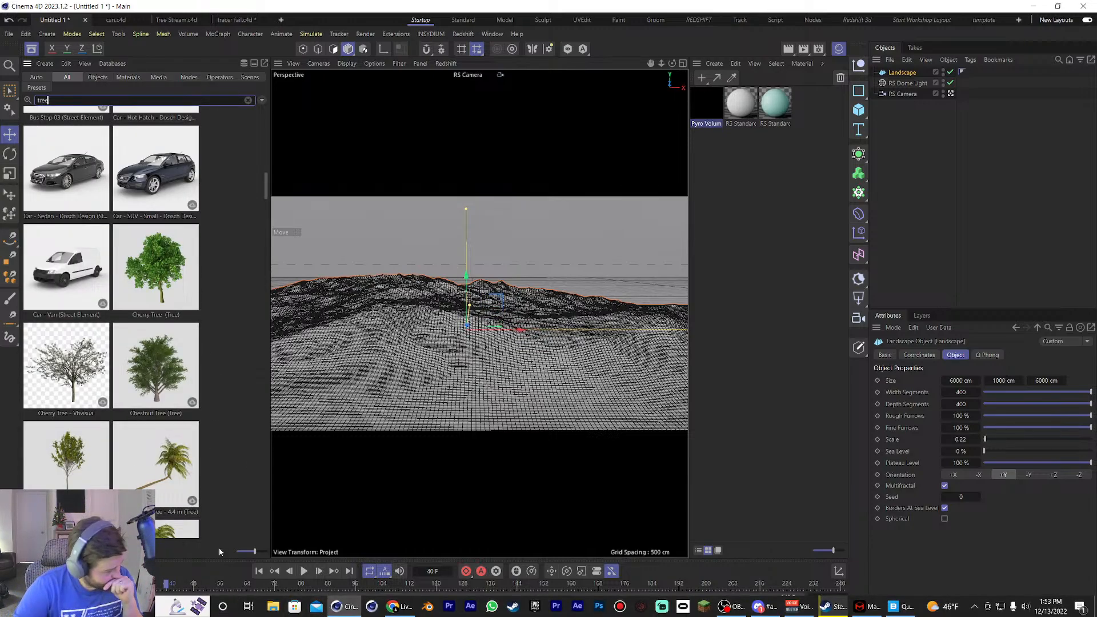
scroll(199, 473, down, 3)
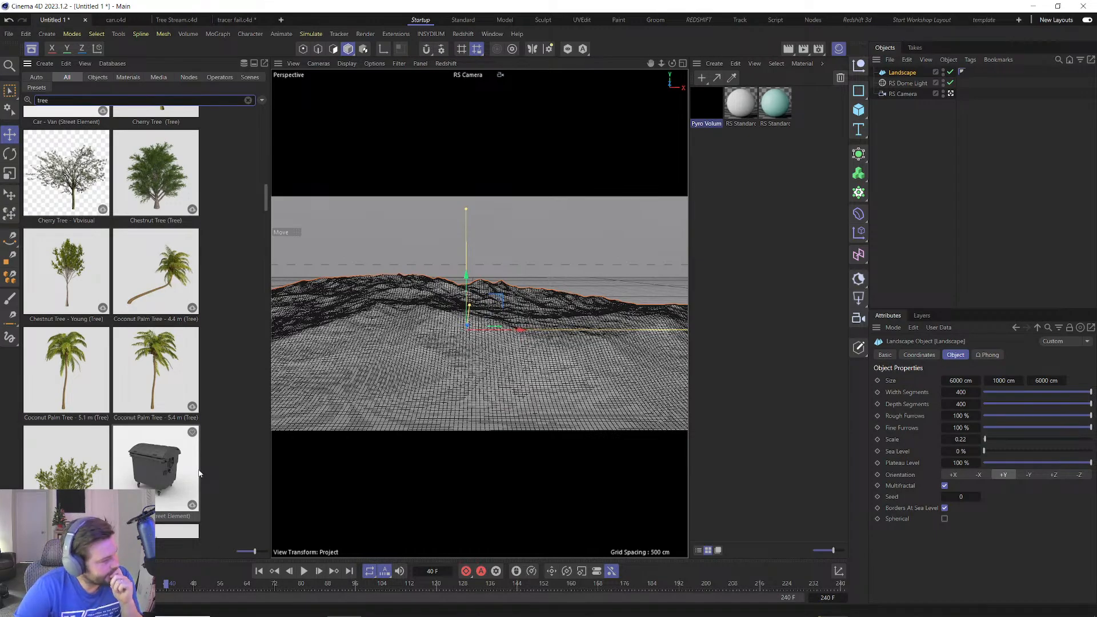
scroll(199, 472, down, 3)
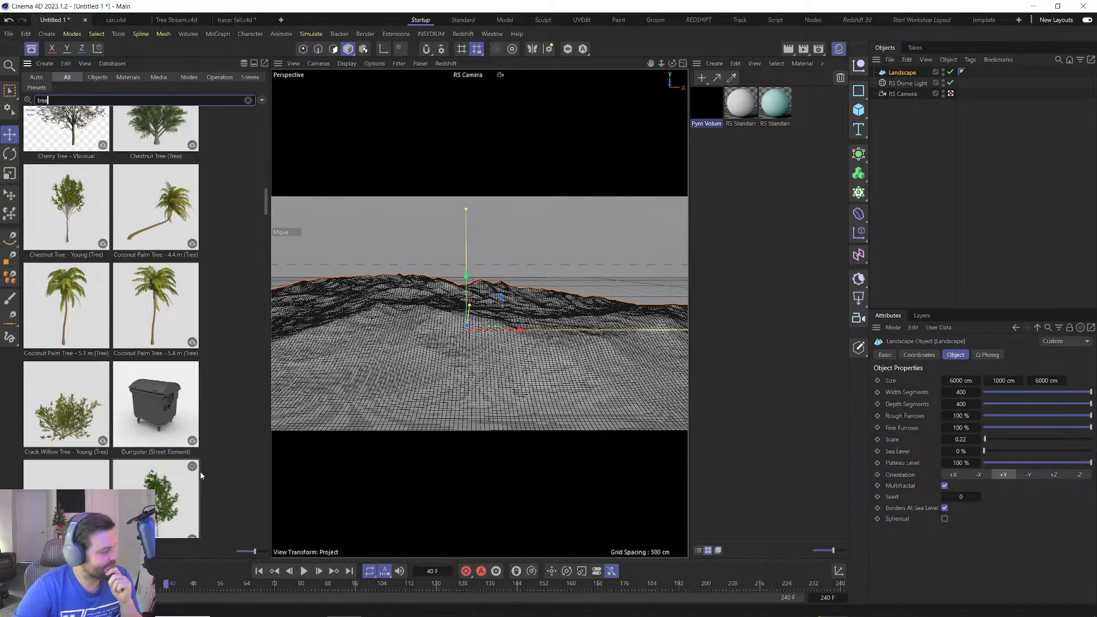
scroll(137, 456, down, 2)
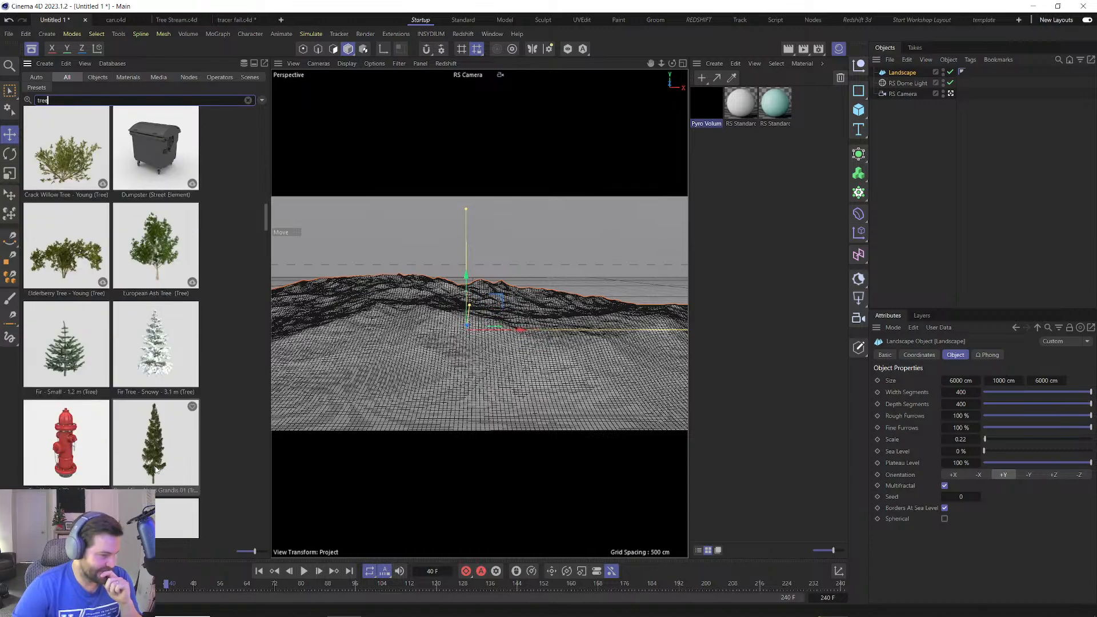
scroll(169, 347, down, 6)
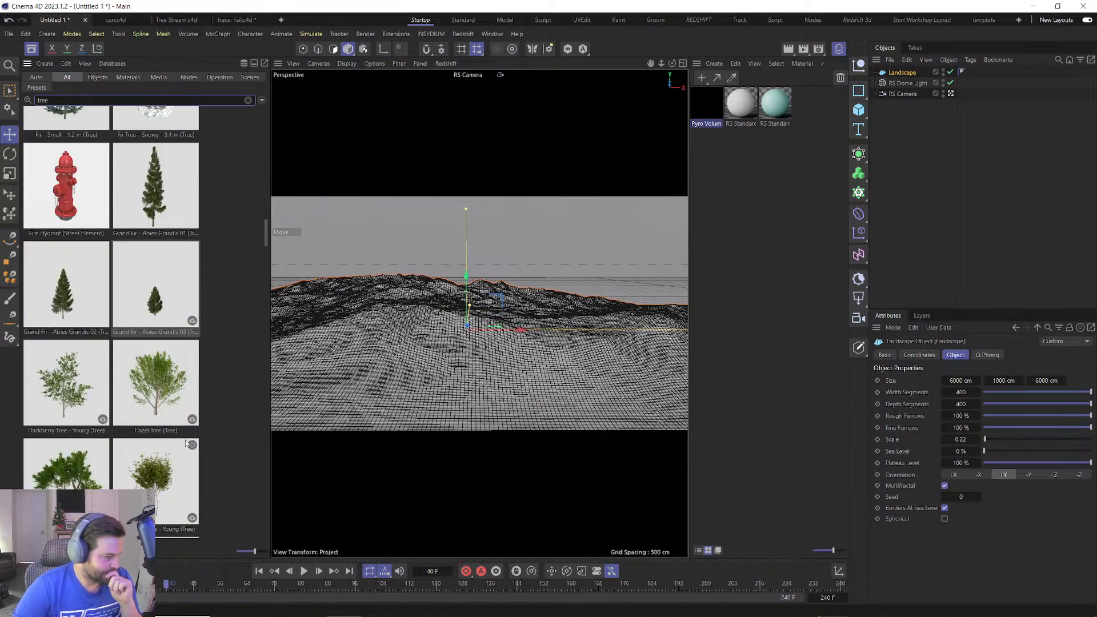
scroll(185, 439, down, 3)
scroll(185, 440, down, 12)
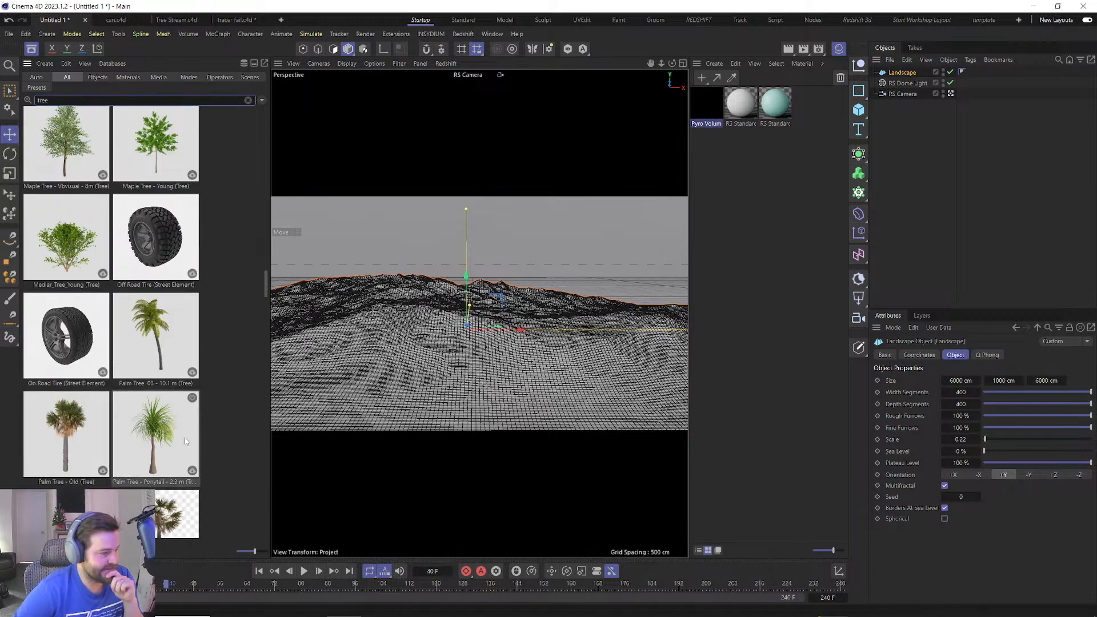
scroll(184, 437, down, 6)
scroll(184, 437, down, 7)
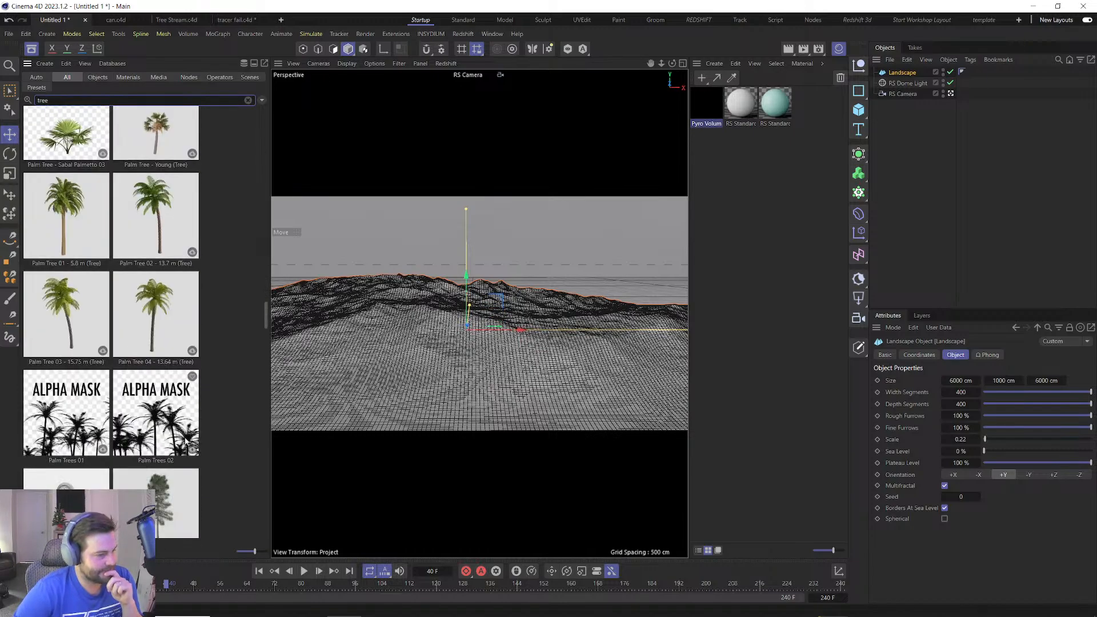
scroll(185, 440, down, 8)
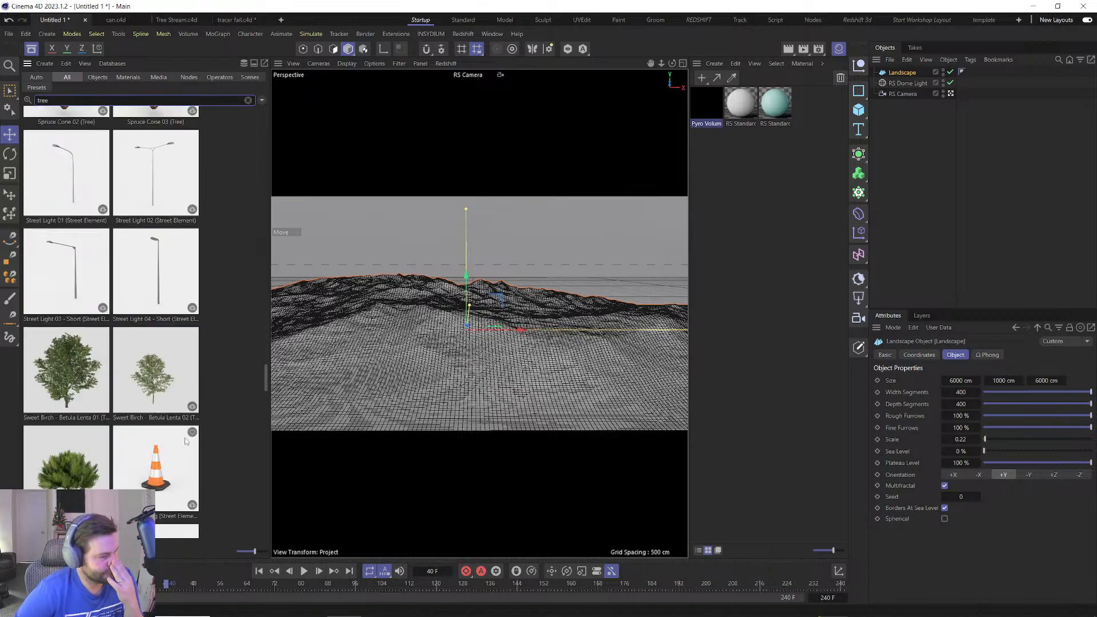
scroll(184, 439, down, 3)
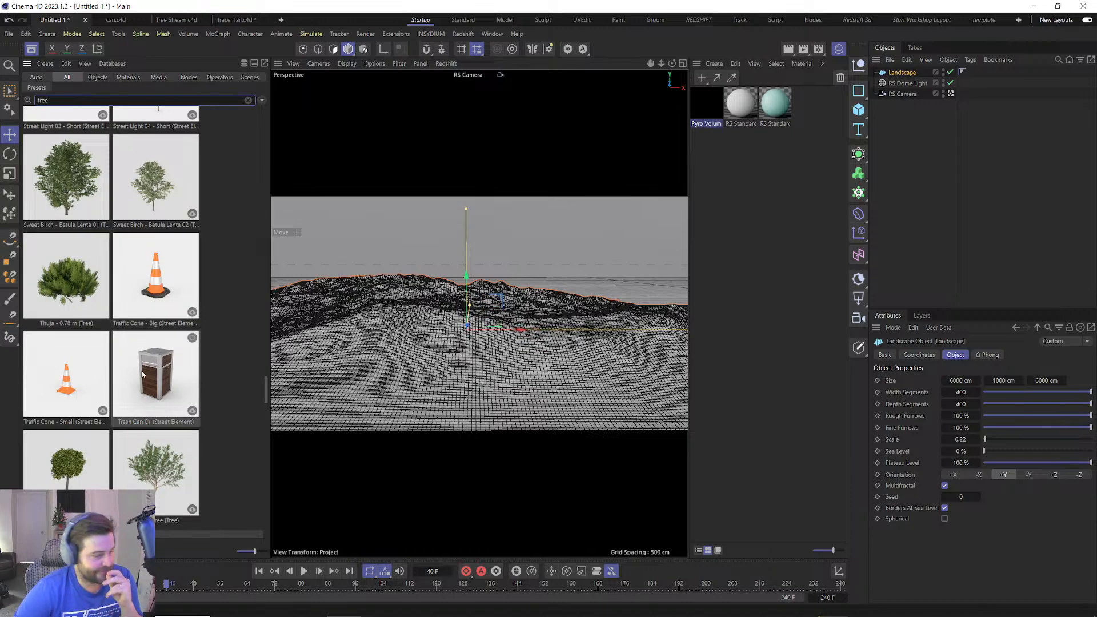
scroll(194, 399, down, 8)
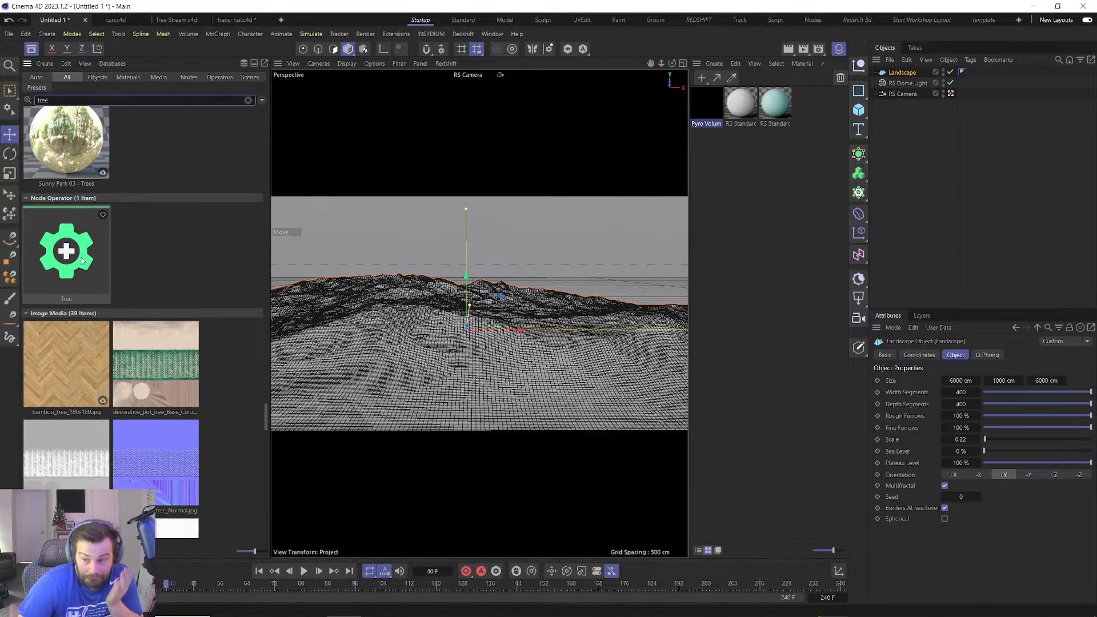
scroll(205, 343, down, 5)
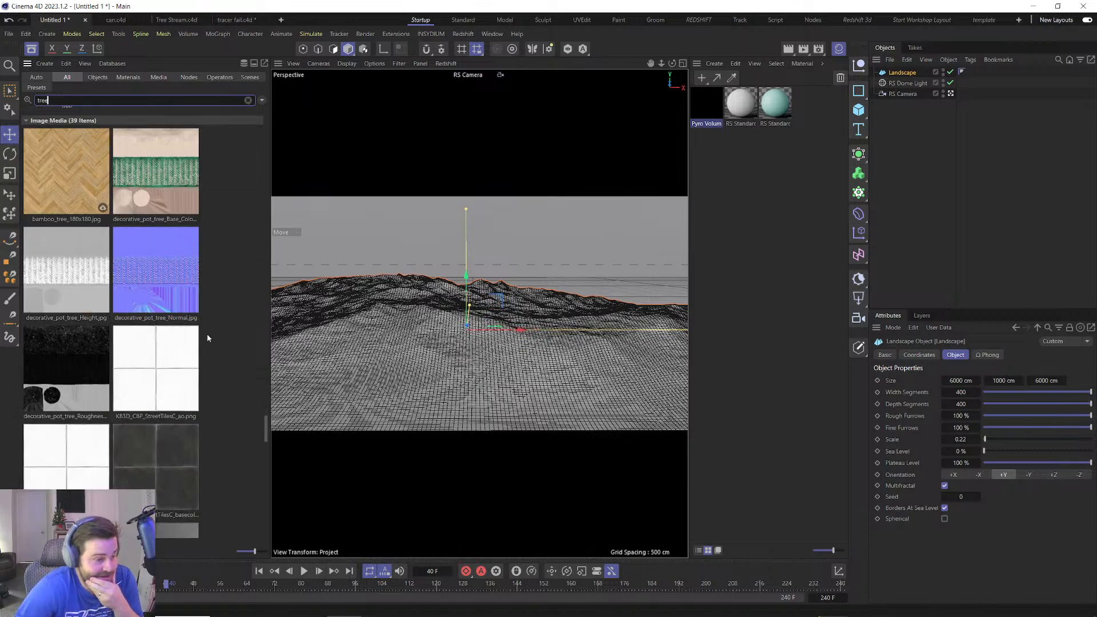
scroll(201, 405, down, 2)
scroll(201, 408, up, 7)
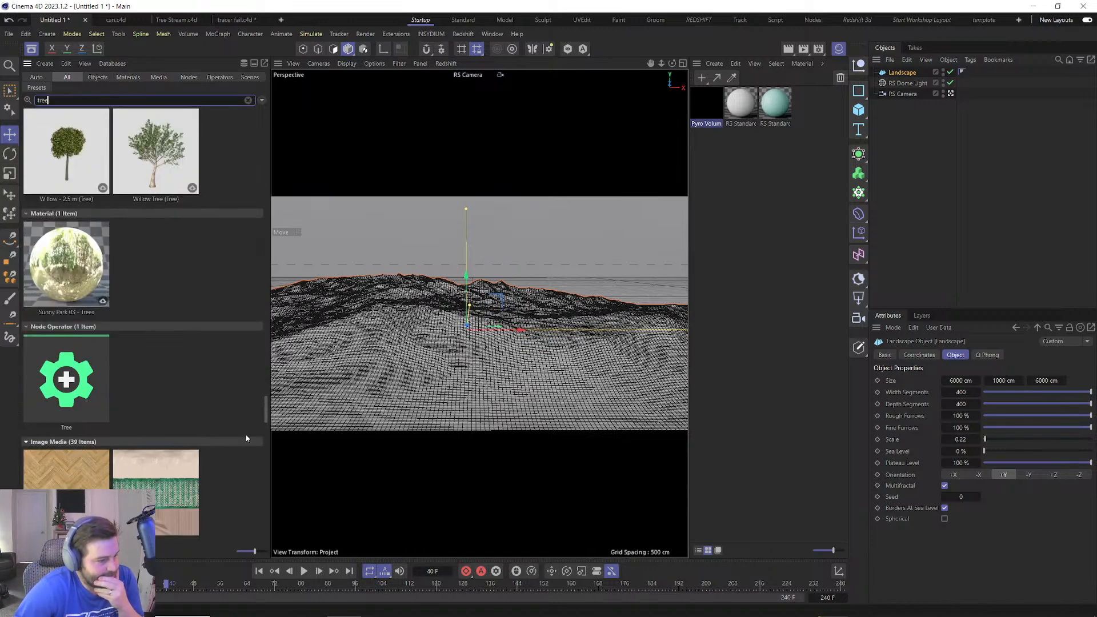
Add the Fir Tree - Snowy - 3.1 m asset to the scene and close the Asset Browser.
drag(265, 407, 266, 211)
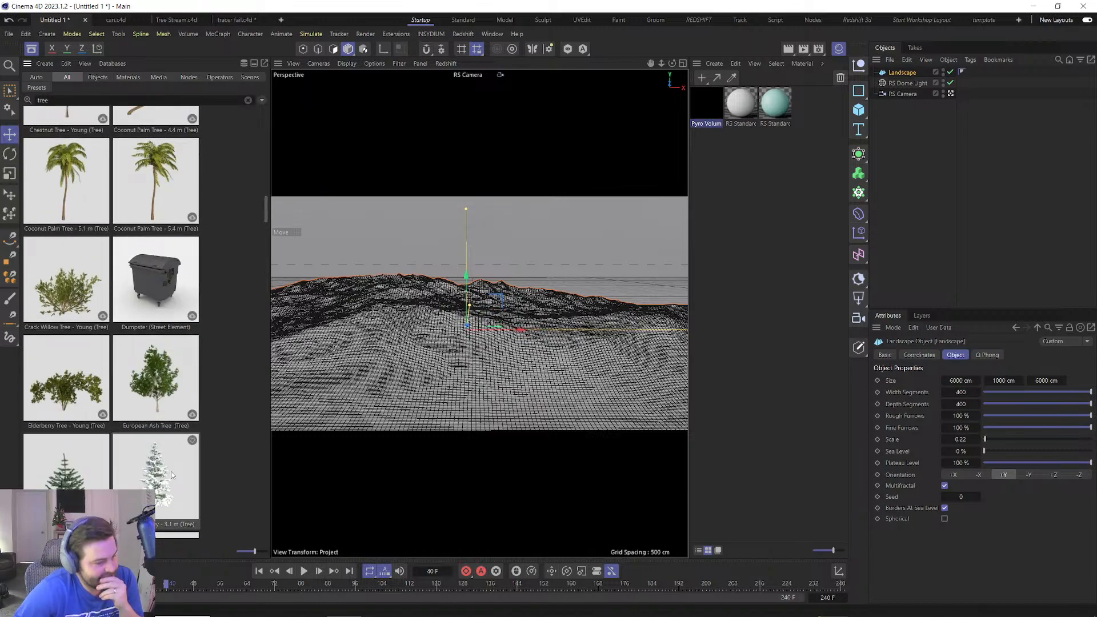
drag(150, 494, 445, 358)
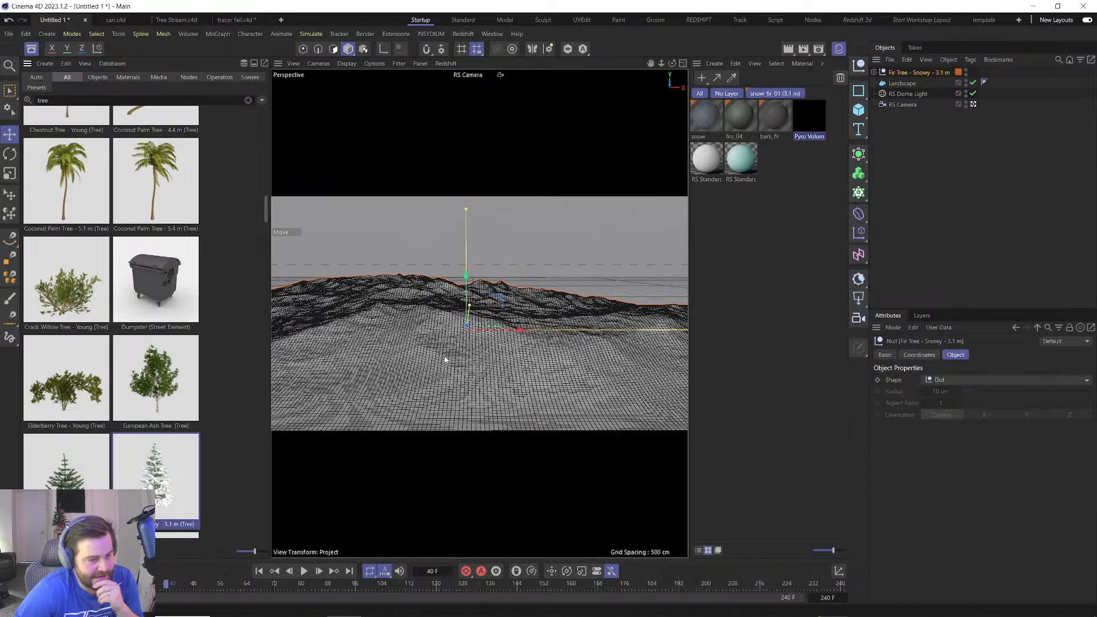
click(31, 49)
Try to position the snowy fir tree on the Landscape's surface with the Place tool.
click(10, 195)
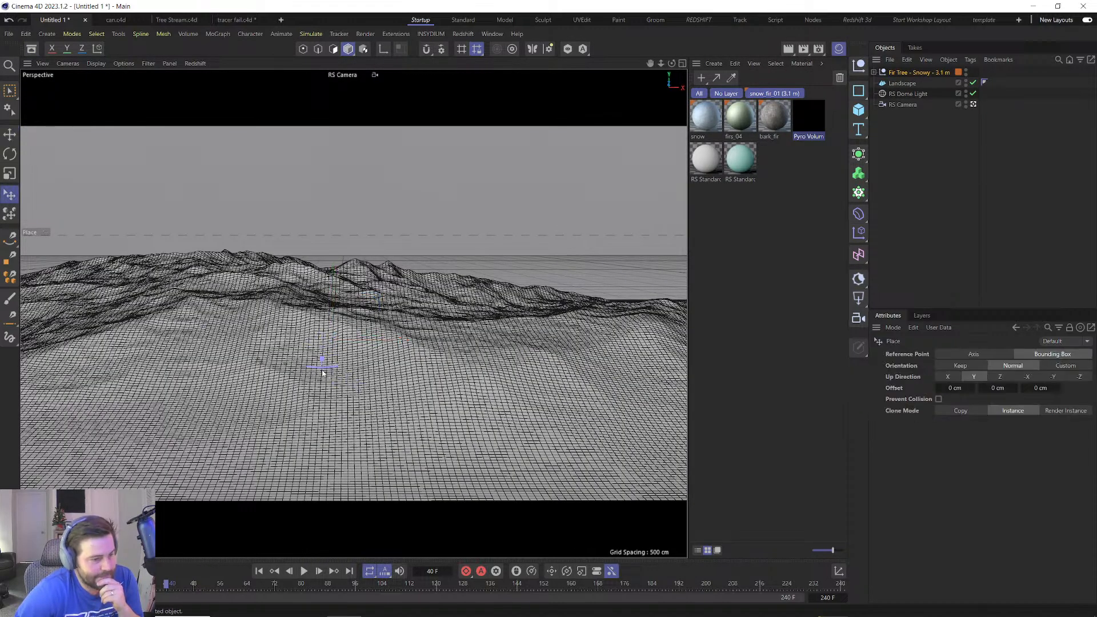
click(893, 75)
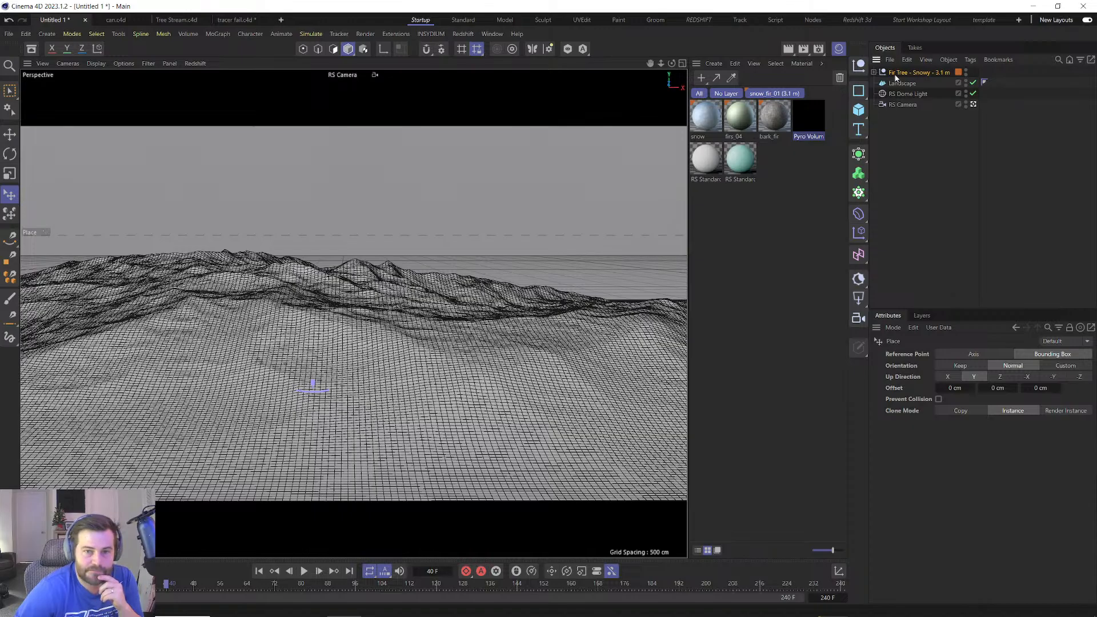
drag(312, 390, 338, 411)
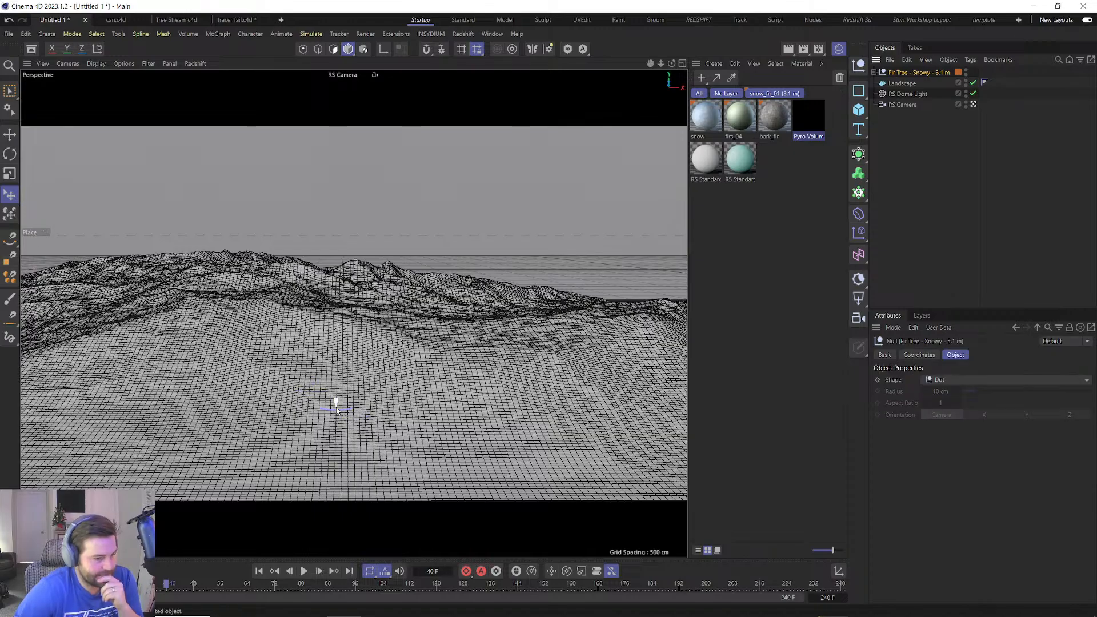
scroll(338, 413, up, 2)
scroll(338, 412, up, 8)
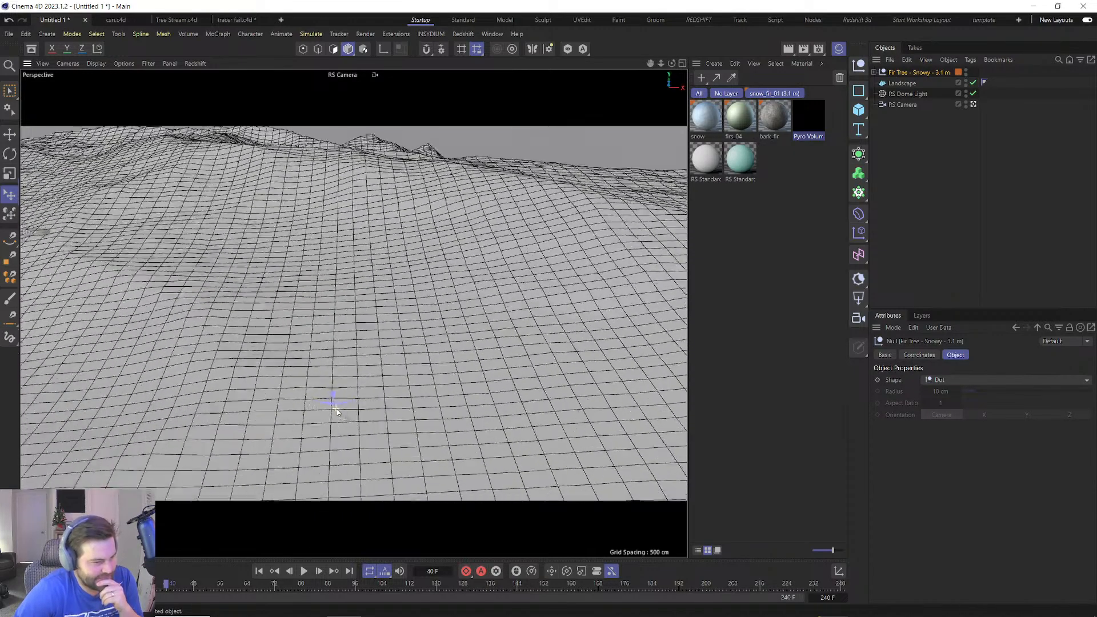
scroll(337, 412, up, 5)
scroll(337, 413, down, 8)
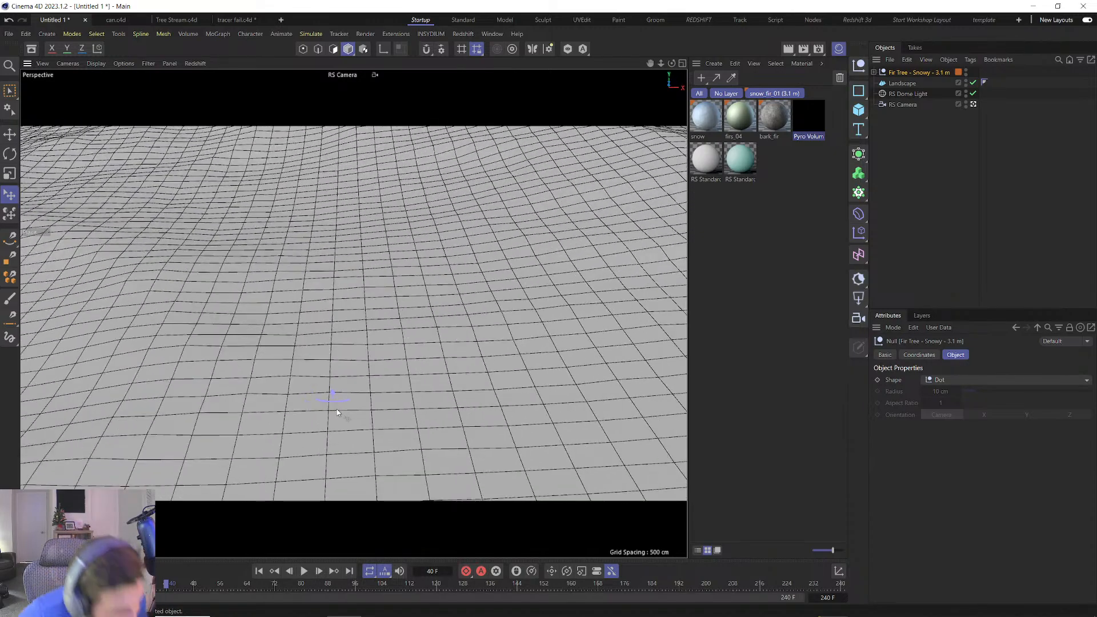
scroll(320, 317, down, 4)
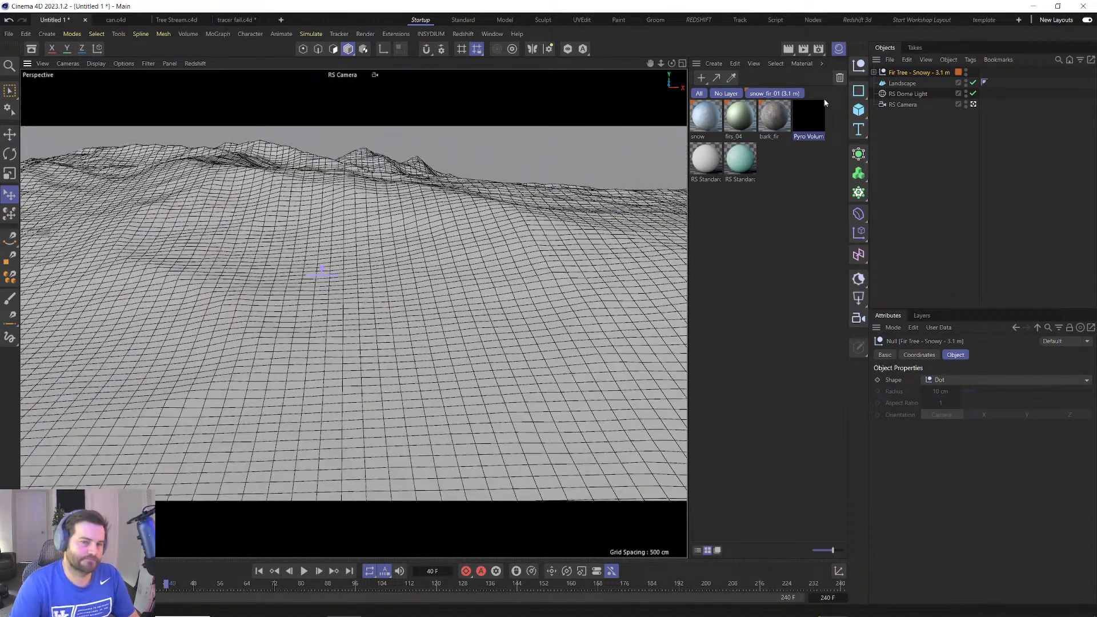
Disable the Landscape and frame the snowy fir tree close up in the camera with the Move tool active.
click(972, 83)
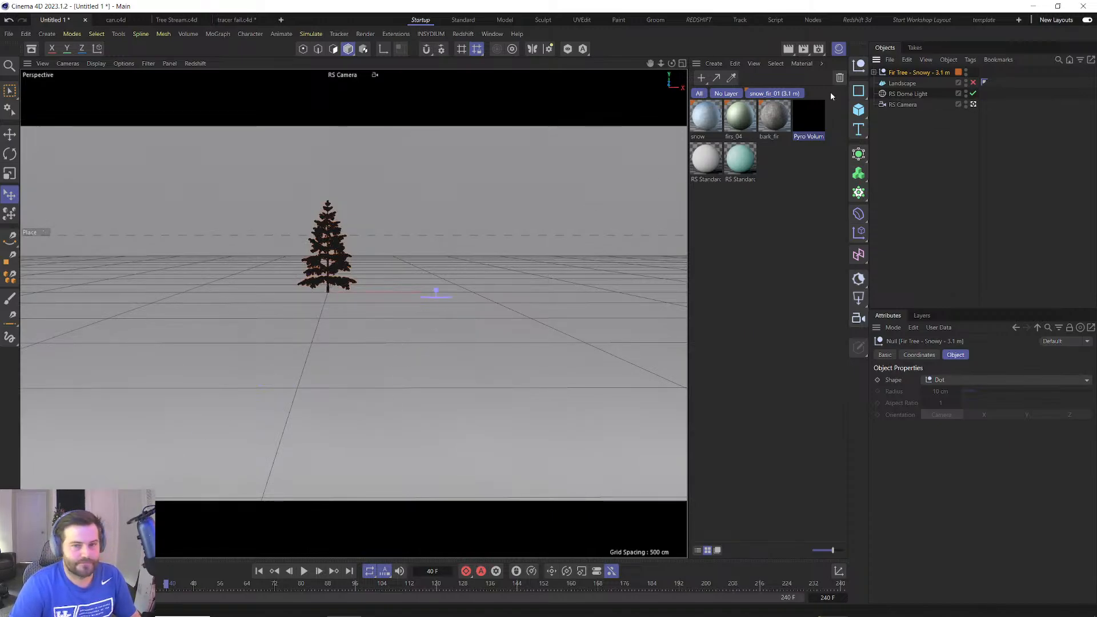
key(e)
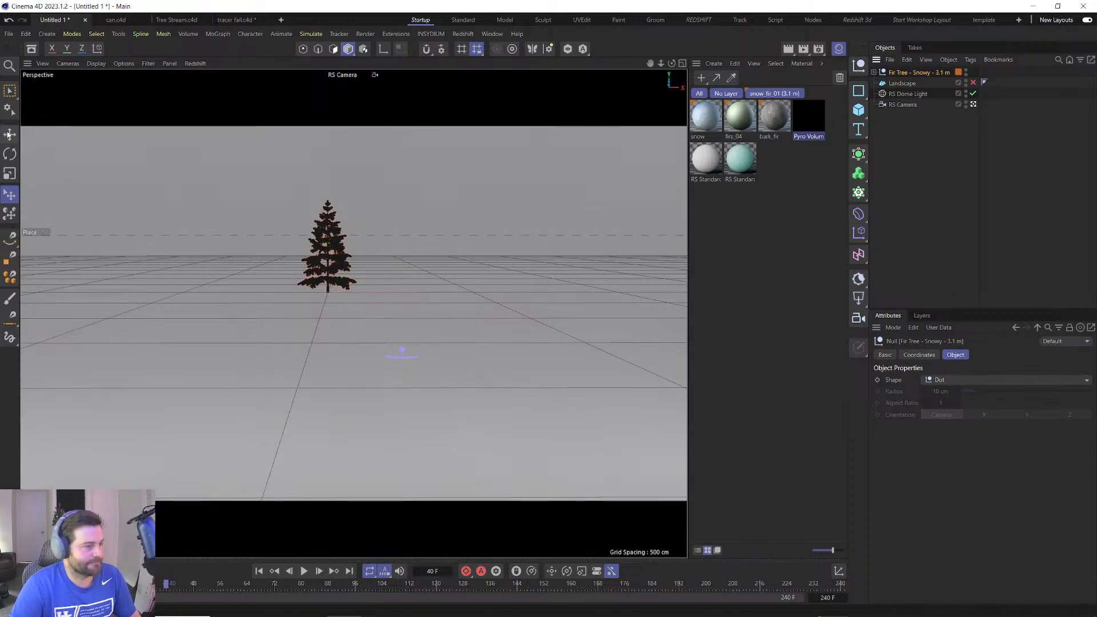
scroll(333, 304, up, 3)
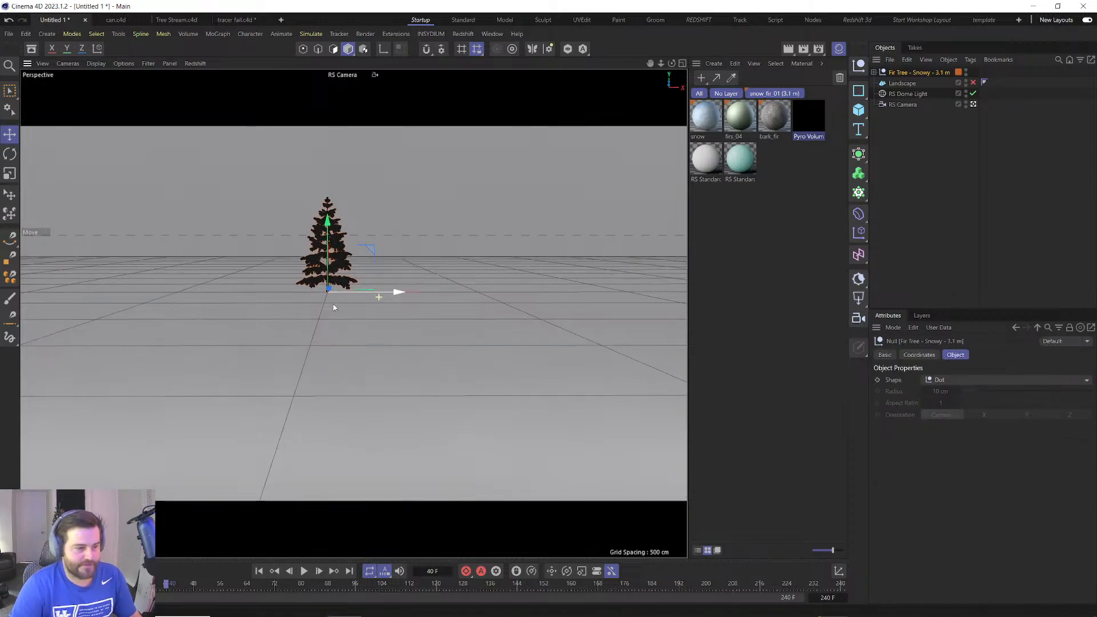
alt+middle_drag(333, 303, 336, 402)
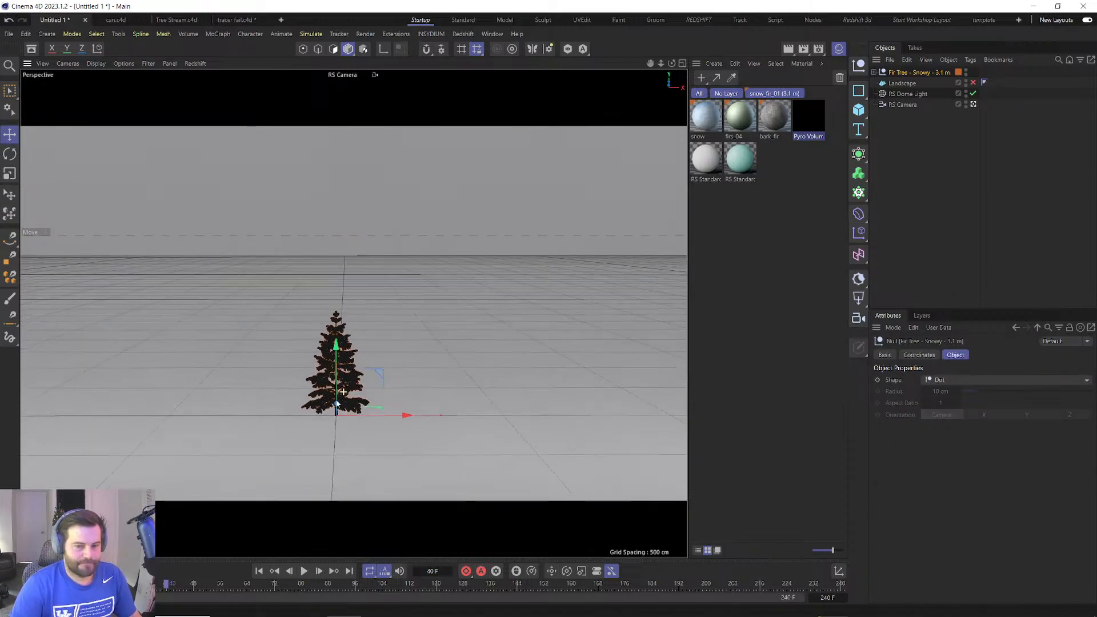
scroll(337, 403, up, 5)
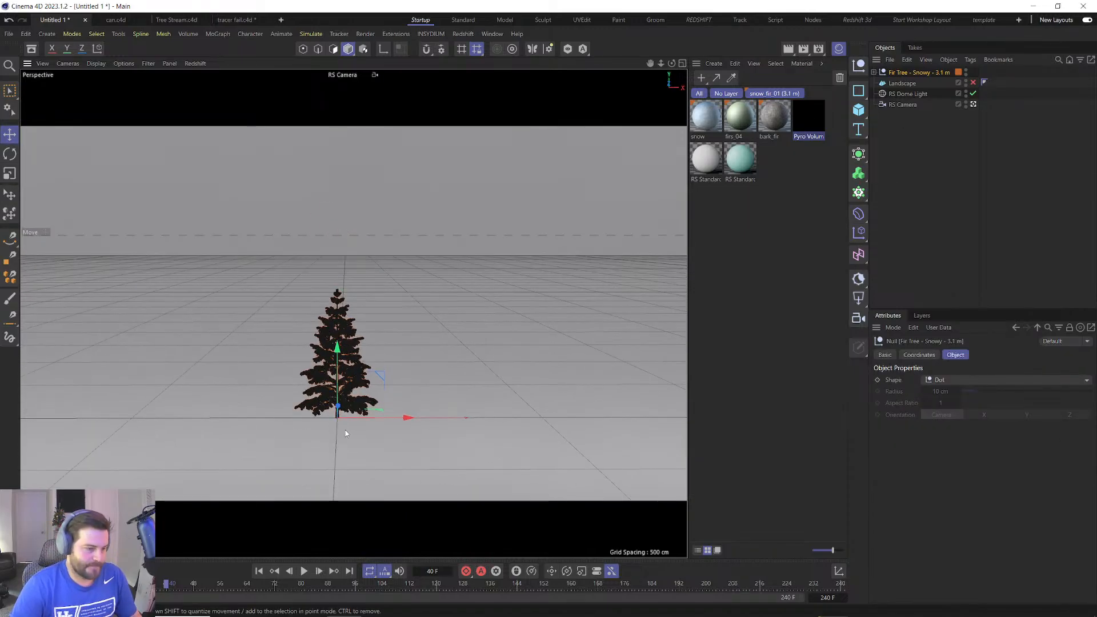
scroll(341, 362, up, 1)
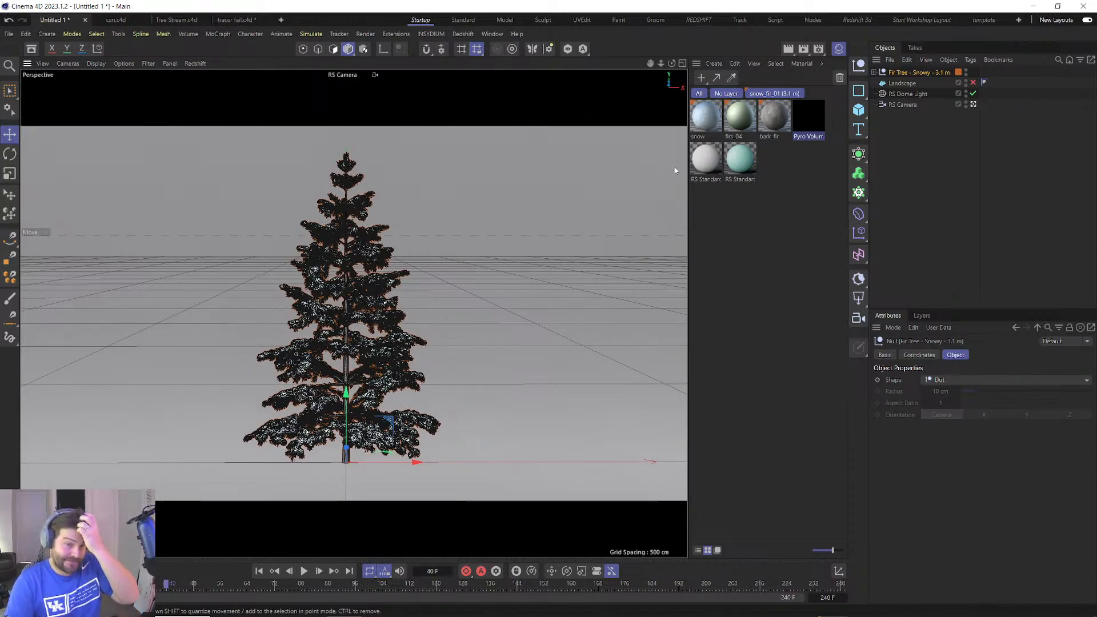
Delete the Pyro Volume material and examine the settings of the fir tree's snow, bark and green needle materials.
click(815, 117)
key(Delete)
double_click(706, 116)
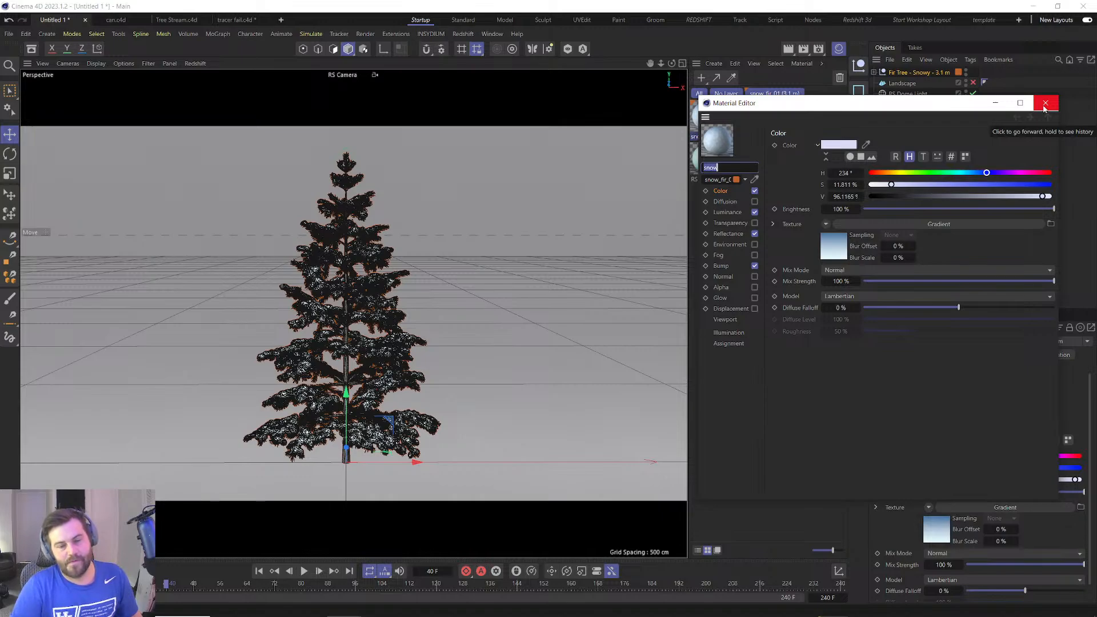
click(1045, 106)
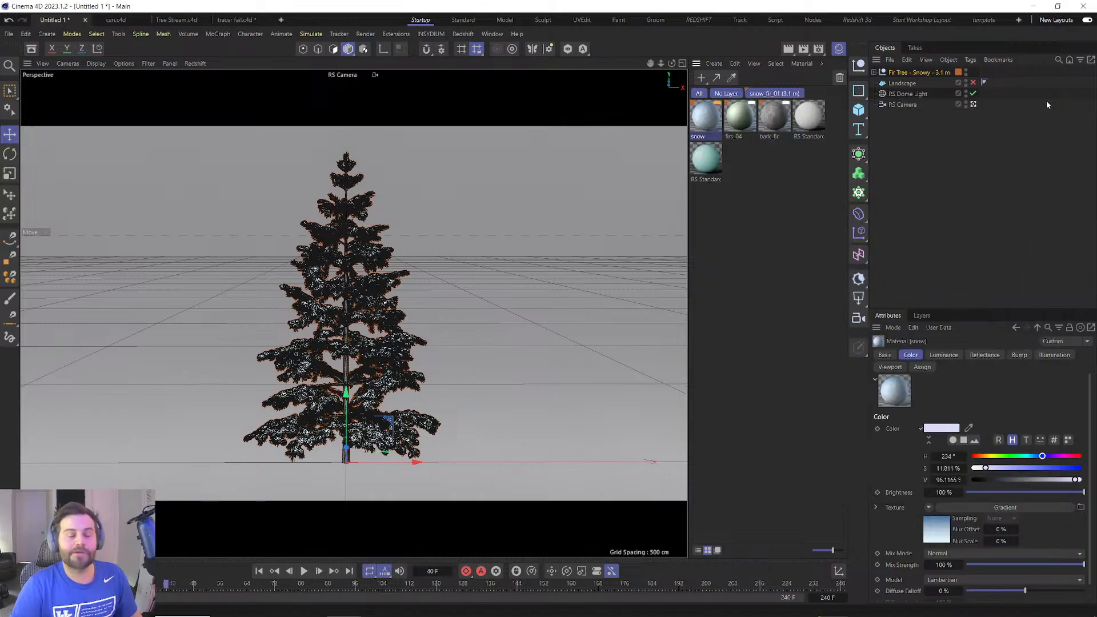
double_click(771, 127)
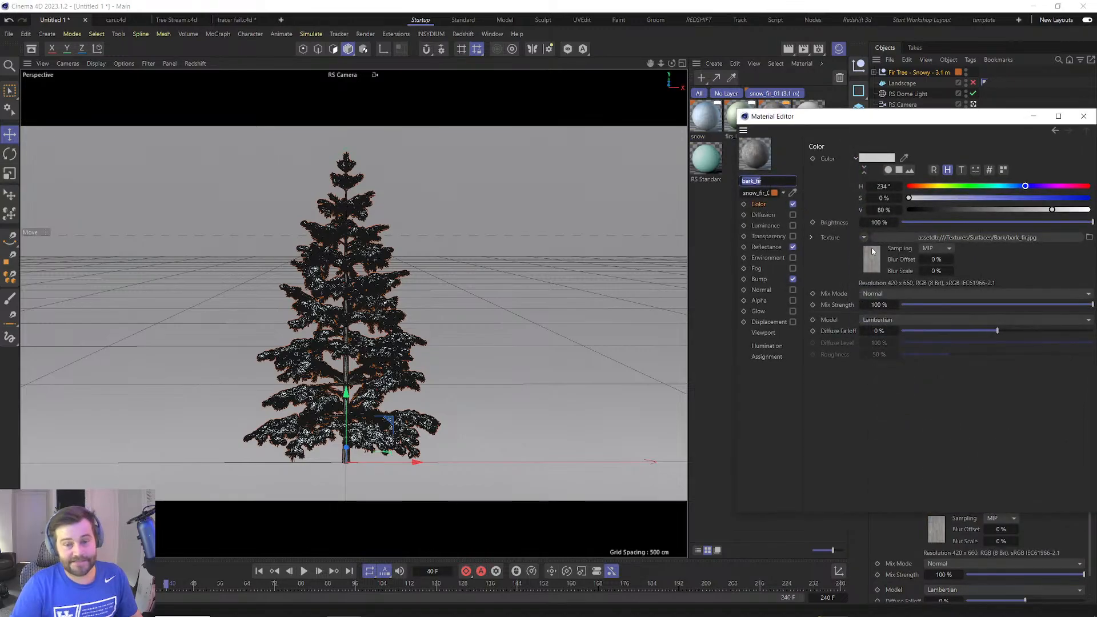
click(1084, 117)
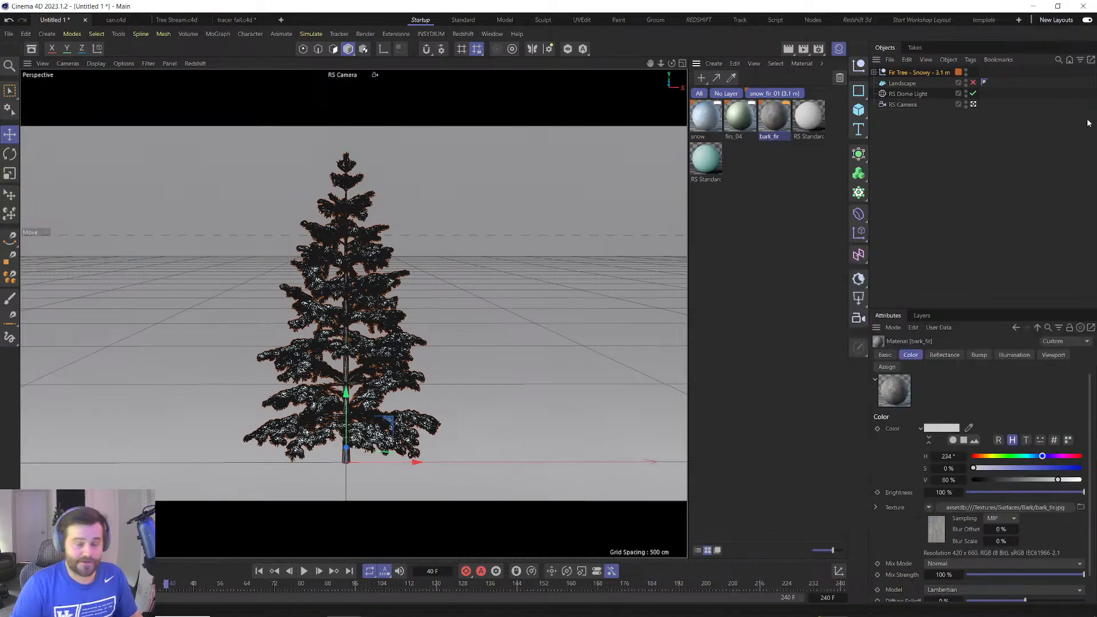
double_click(732, 128)
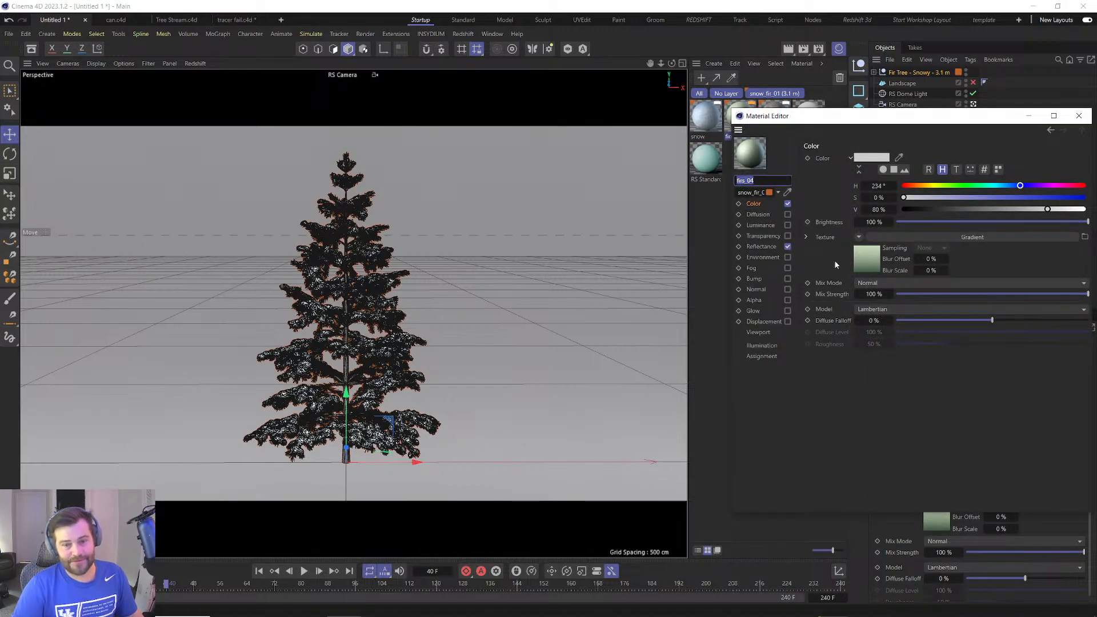
Convert and replace all scene materials with Redshift versions, with the snow, firs_04 and bark_fir materials selected.
click(1078, 115)
click(712, 126)
shift+click(762, 125)
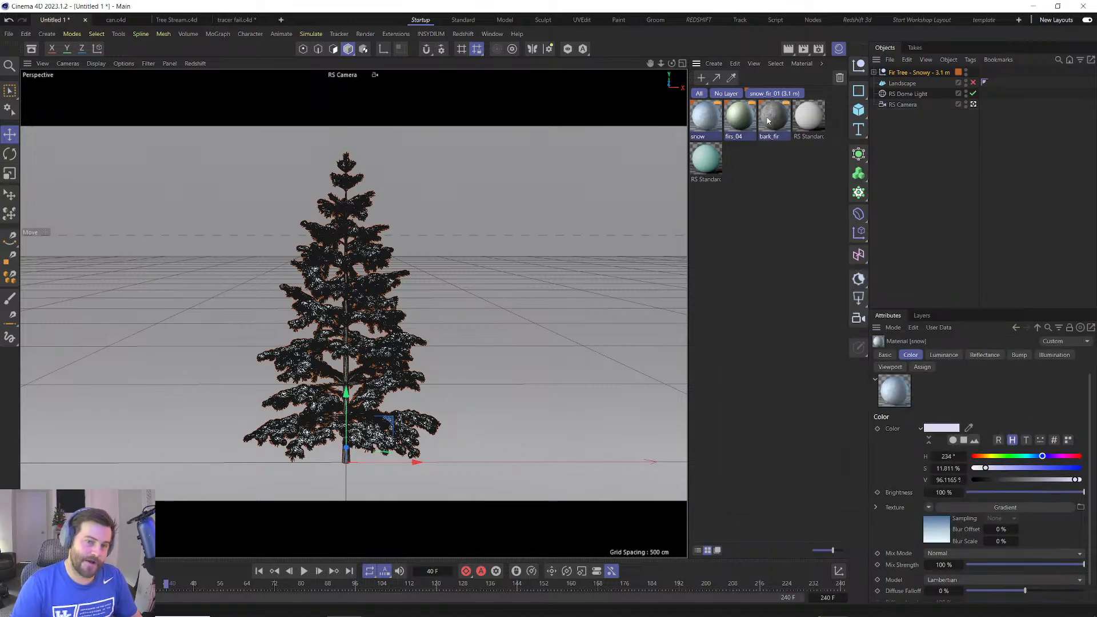
click(801, 64)
mouse_move(823, 137)
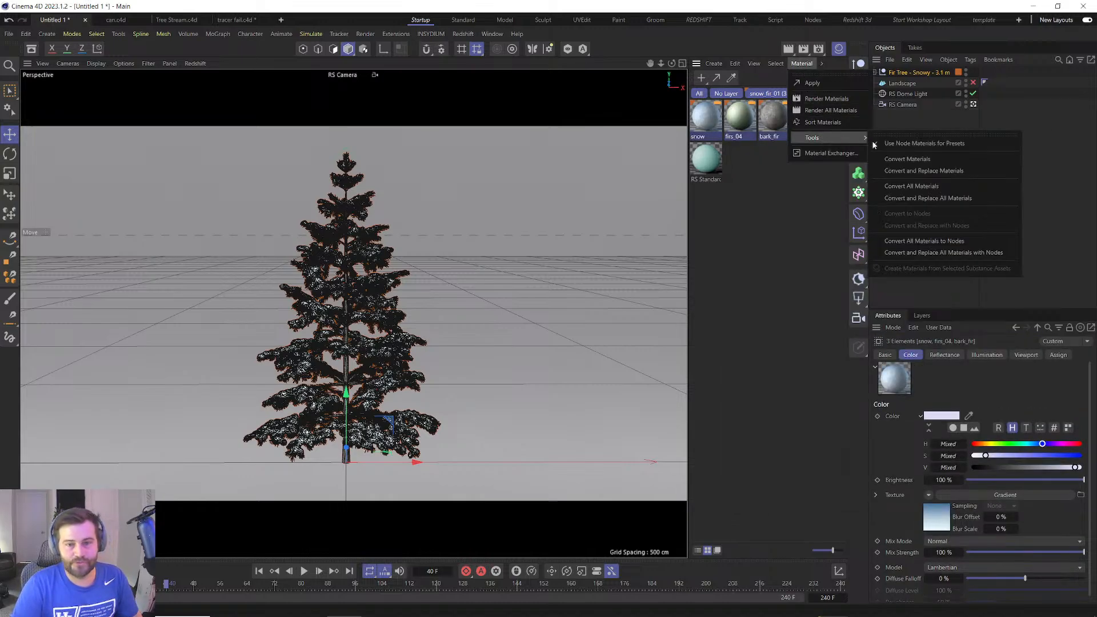
click(879, 200)
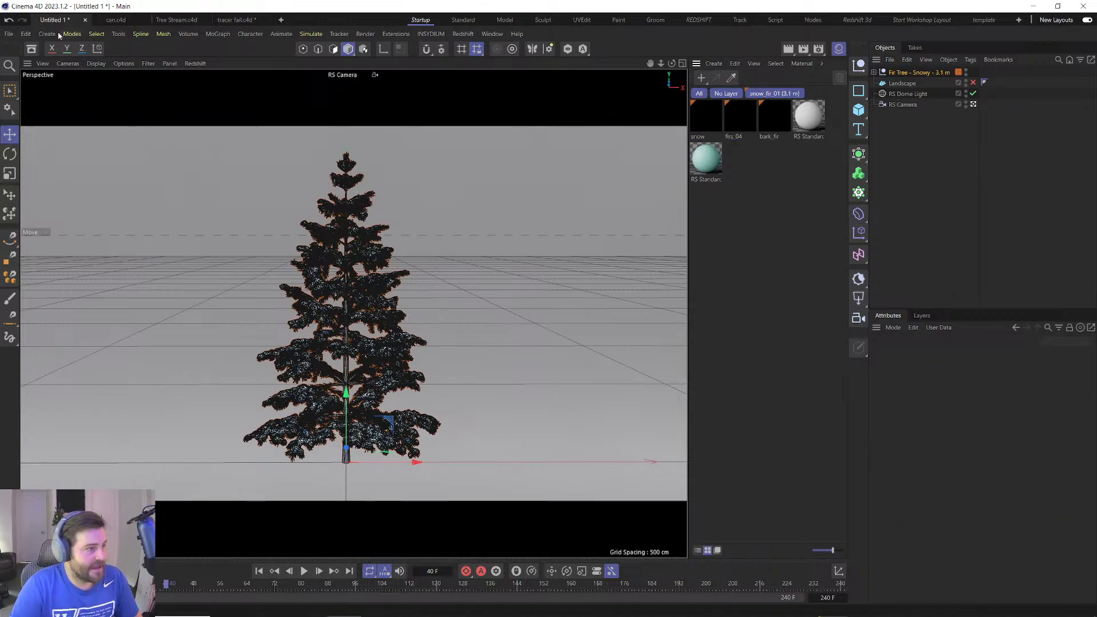
Set the Redshift Material Previews preference to On and close the Preferences.
click(25, 33)
click(50, 214)
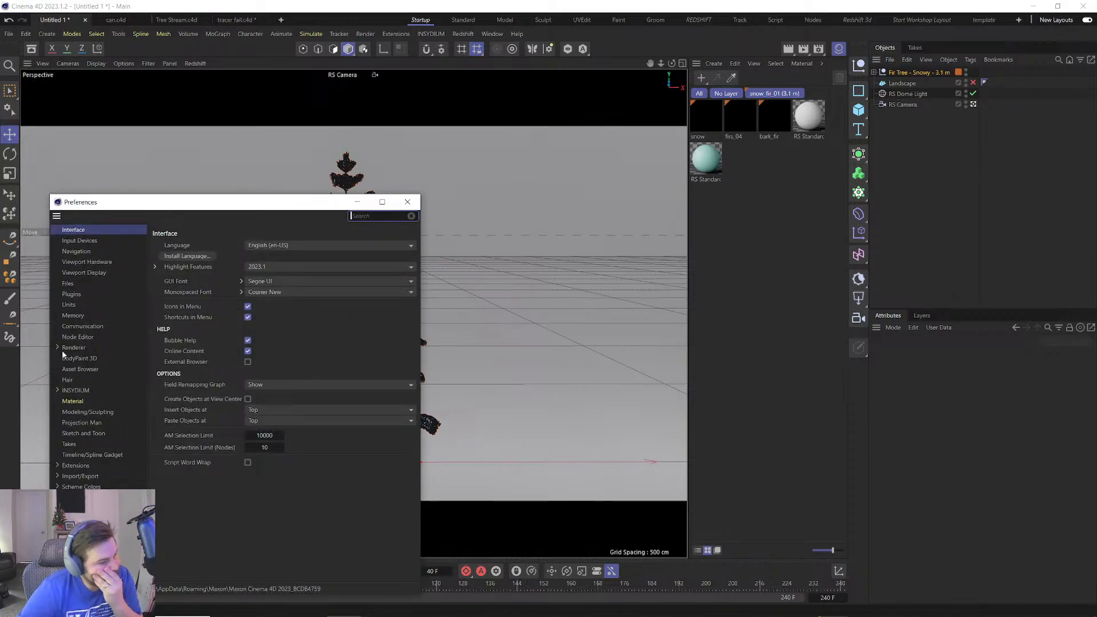
click(64, 349)
click(56, 346)
click(88, 370)
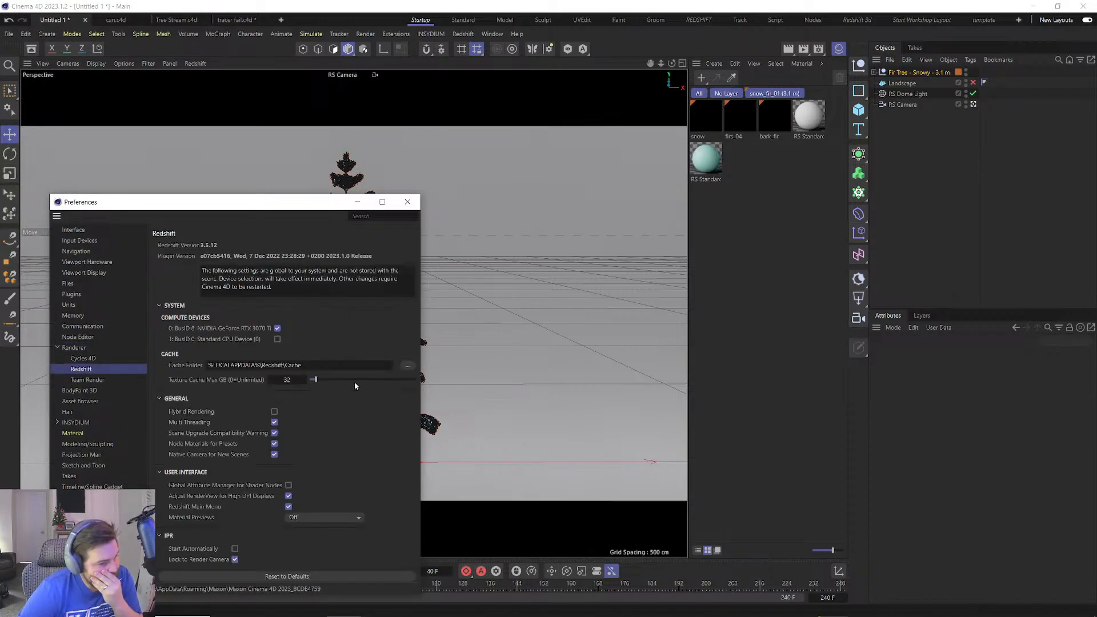
click(294, 517)
click(317, 541)
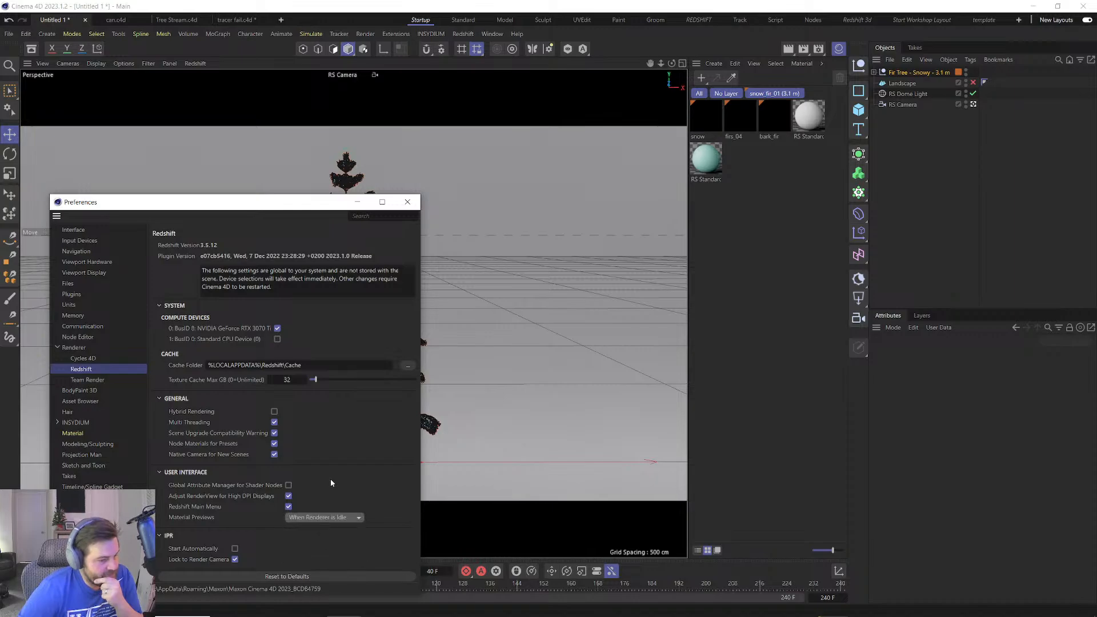
click(317, 517)
click(307, 554)
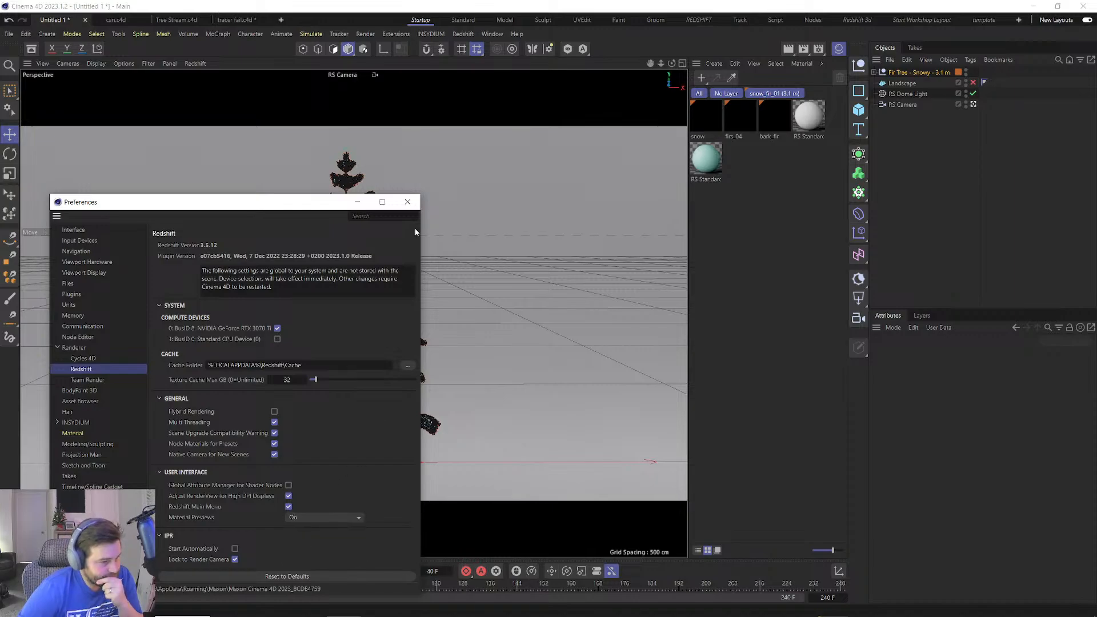
click(407, 203)
Examine the output node properties shared by the converted snow, firs_04 and bark_fir materials.
click(708, 121)
shift+click(766, 121)
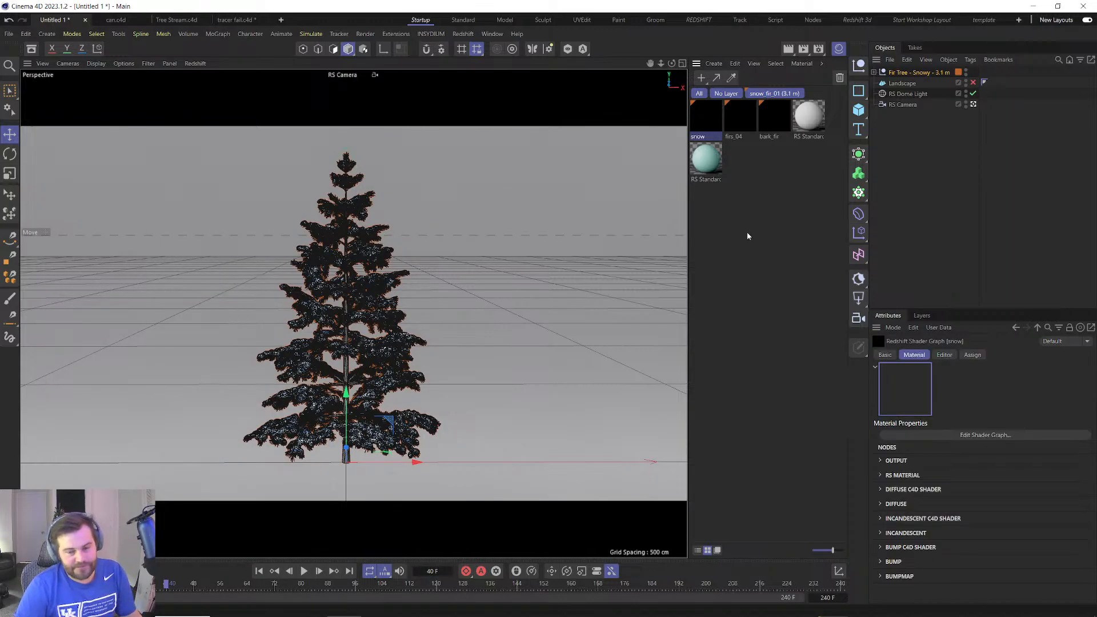
click(886, 461)
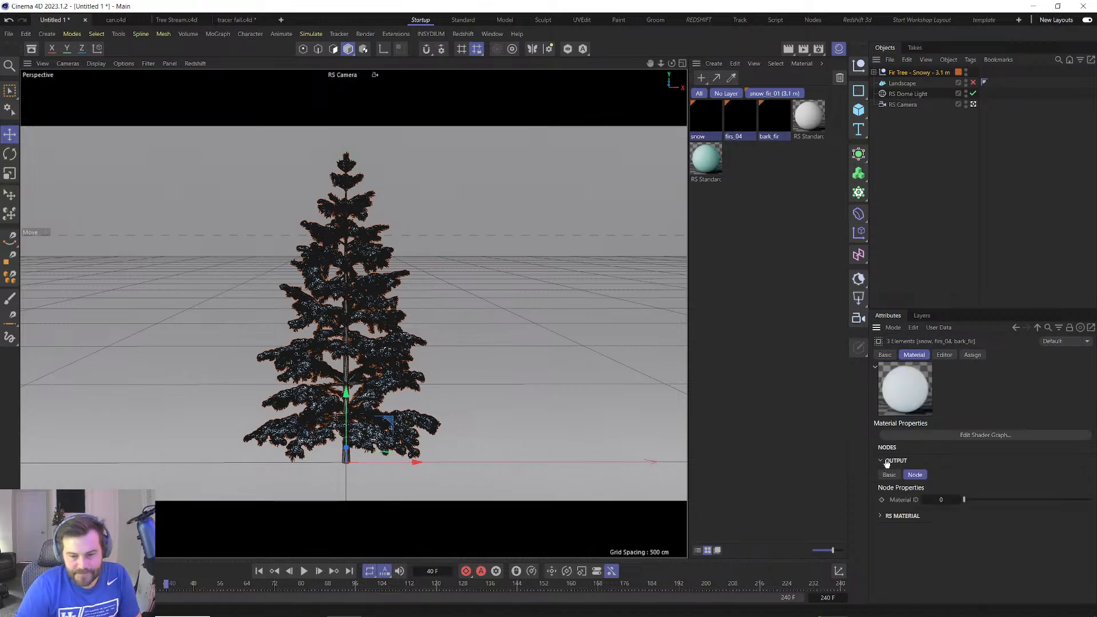
click(941, 499)
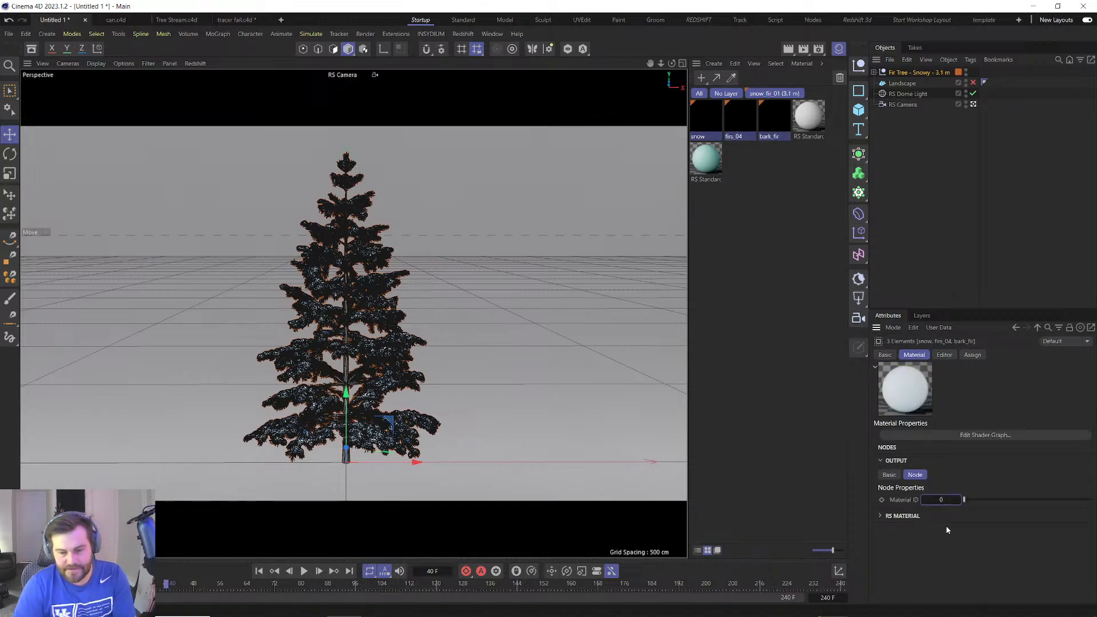
click(774, 279)
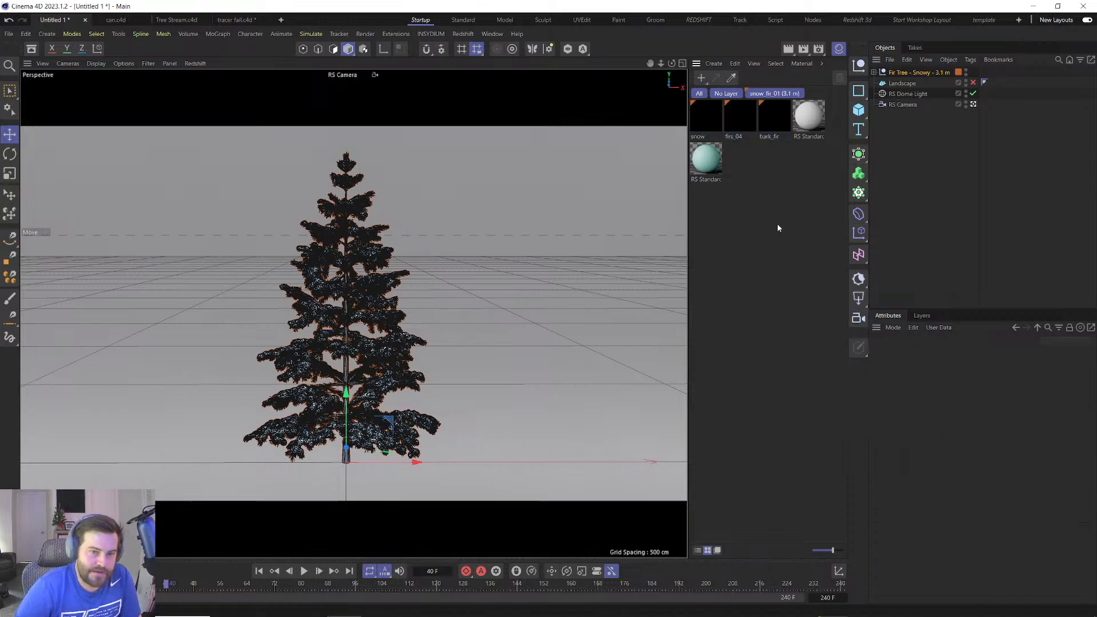
click(727, 115)
click(759, 178)
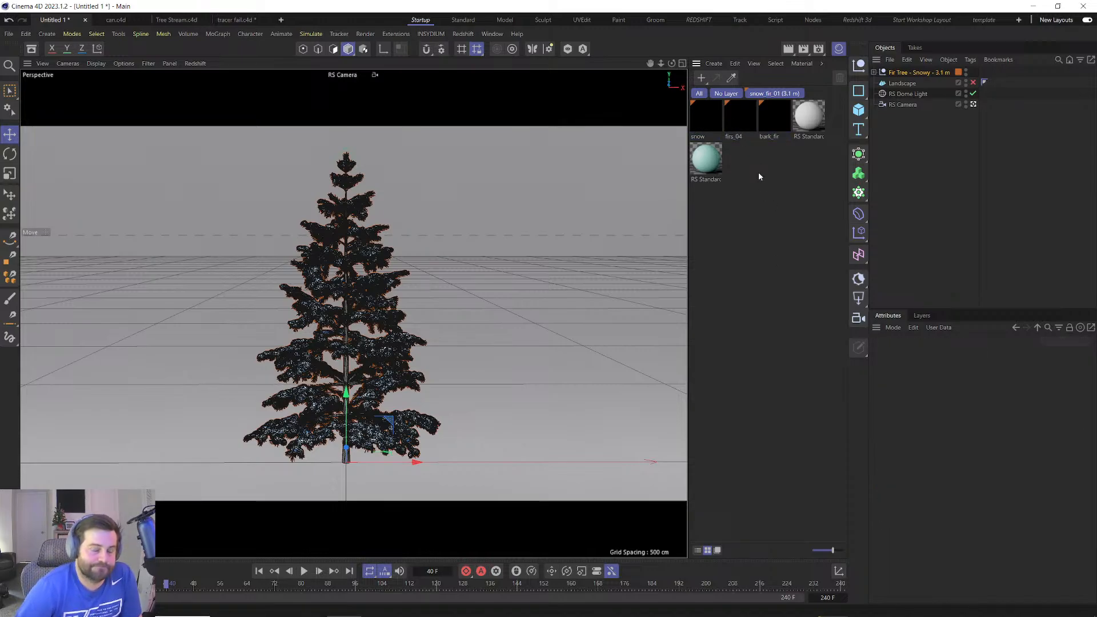
Examine the shader graphs of the converted snow and bark_fir materials, including the bark's diffuse texture.
double_click(709, 108)
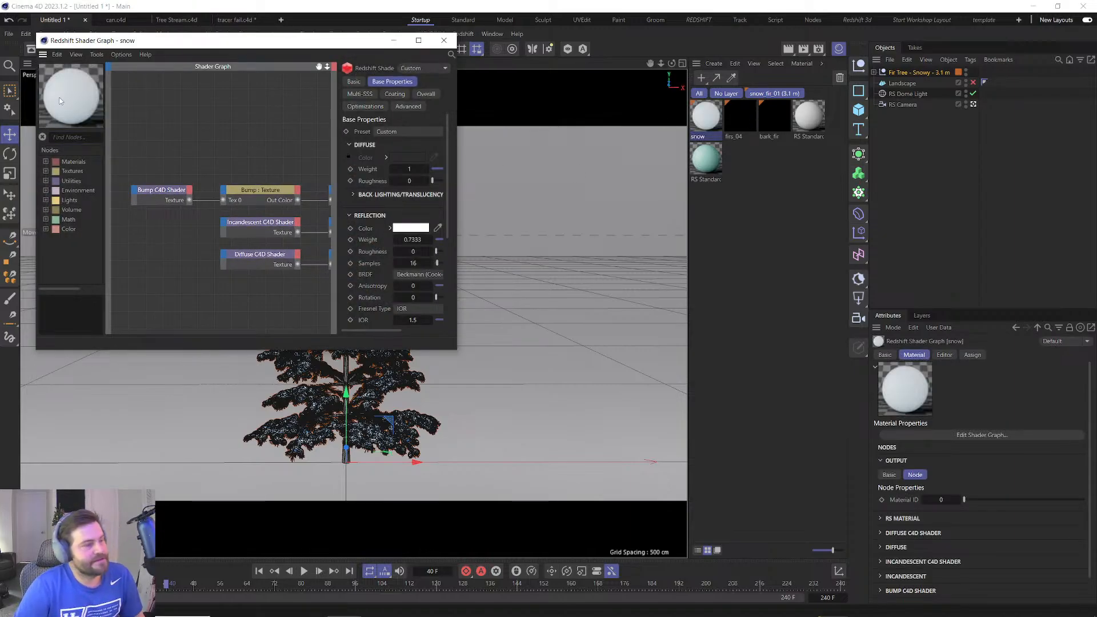
click(740, 117)
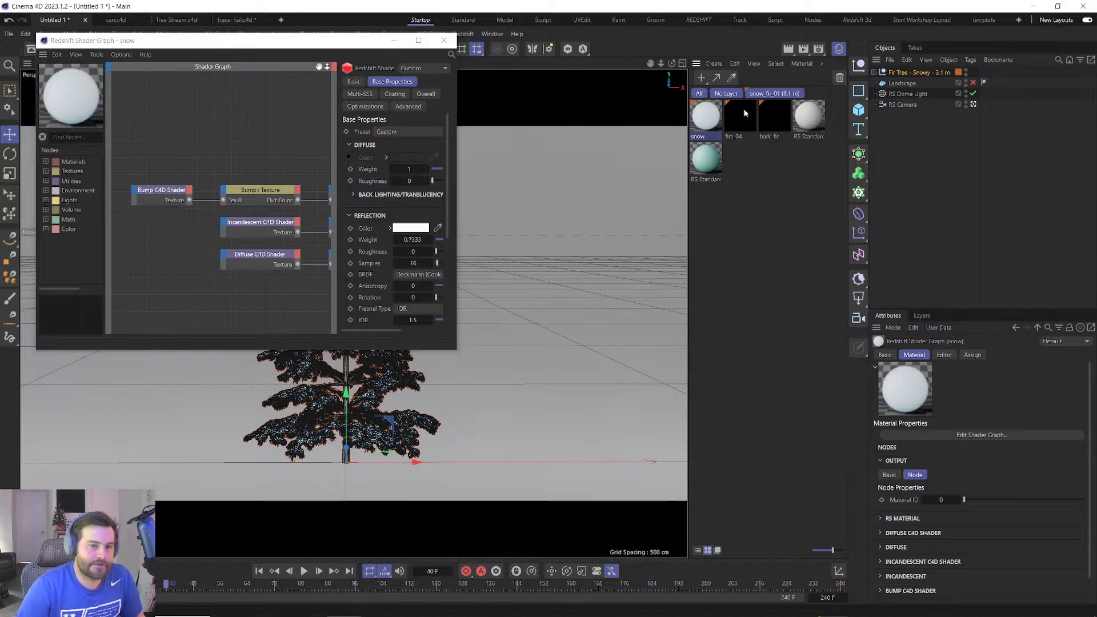
click(769, 118)
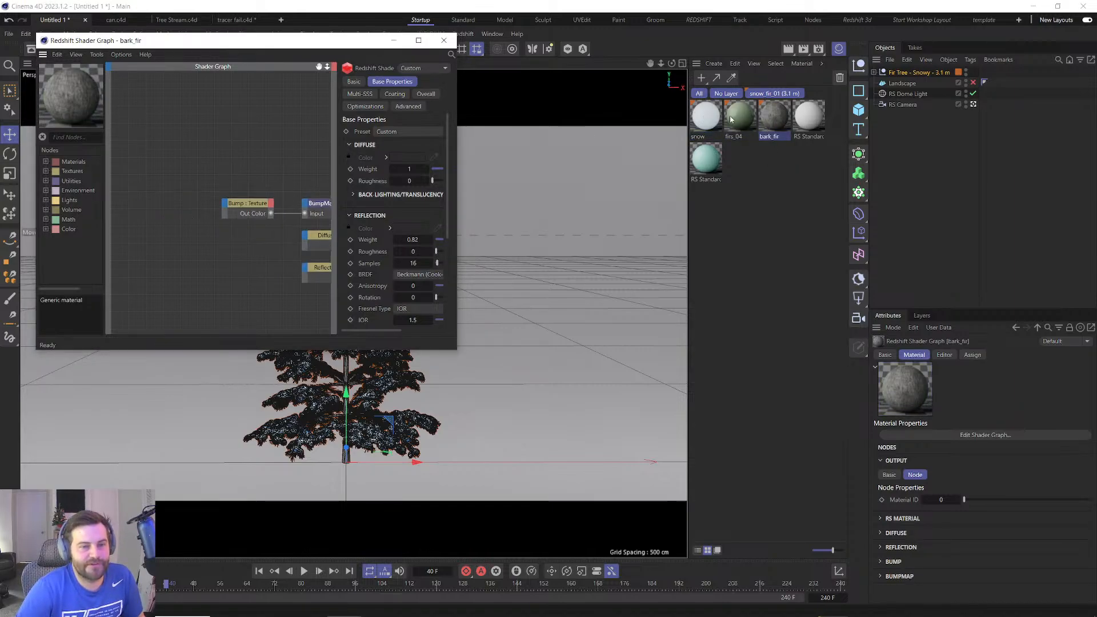
alt+middle_drag(290, 207, 146, 175)
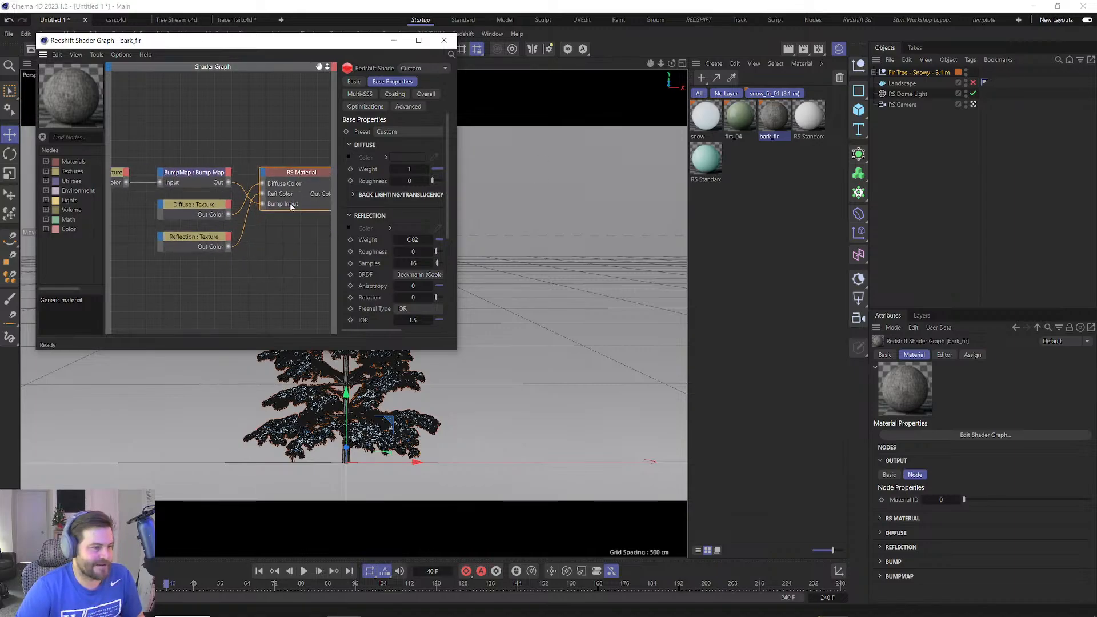
click(198, 207)
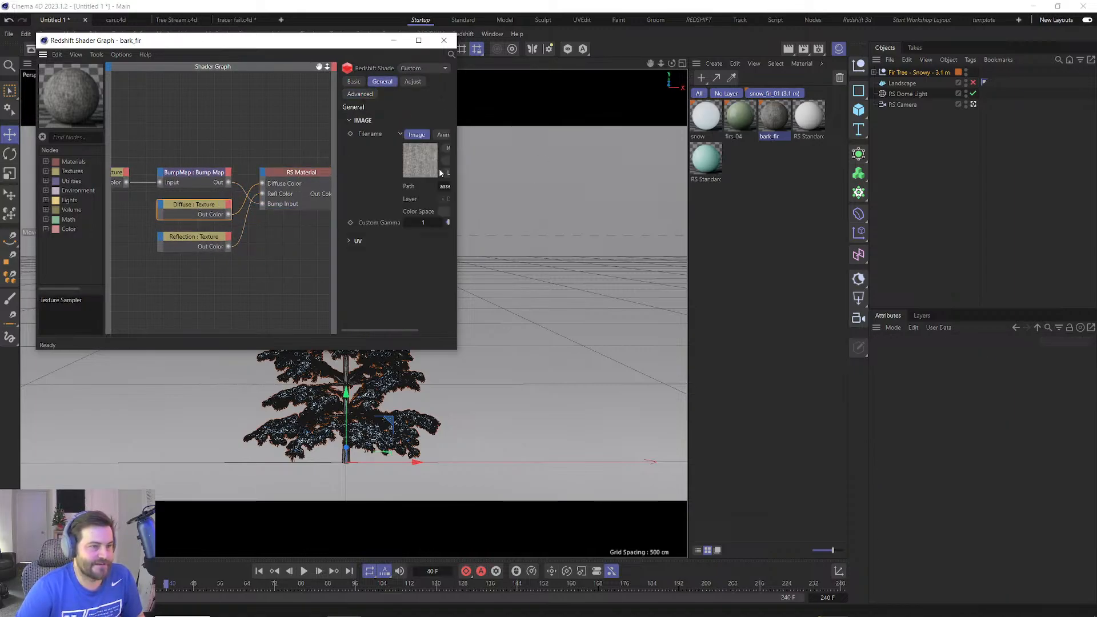
Inspect the firs_04 shader graph's Diffuse C4D Shader, diffuse texture and RS Material nodes.
double_click(746, 121)
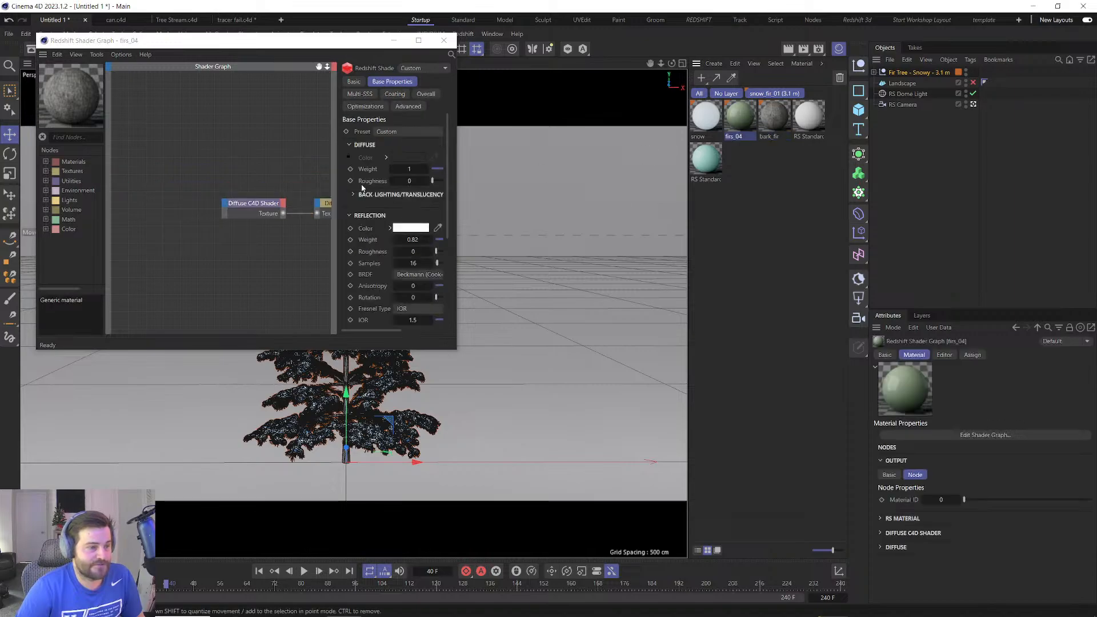
alt+middle_drag(306, 197, 205, 180)
click(166, 189)
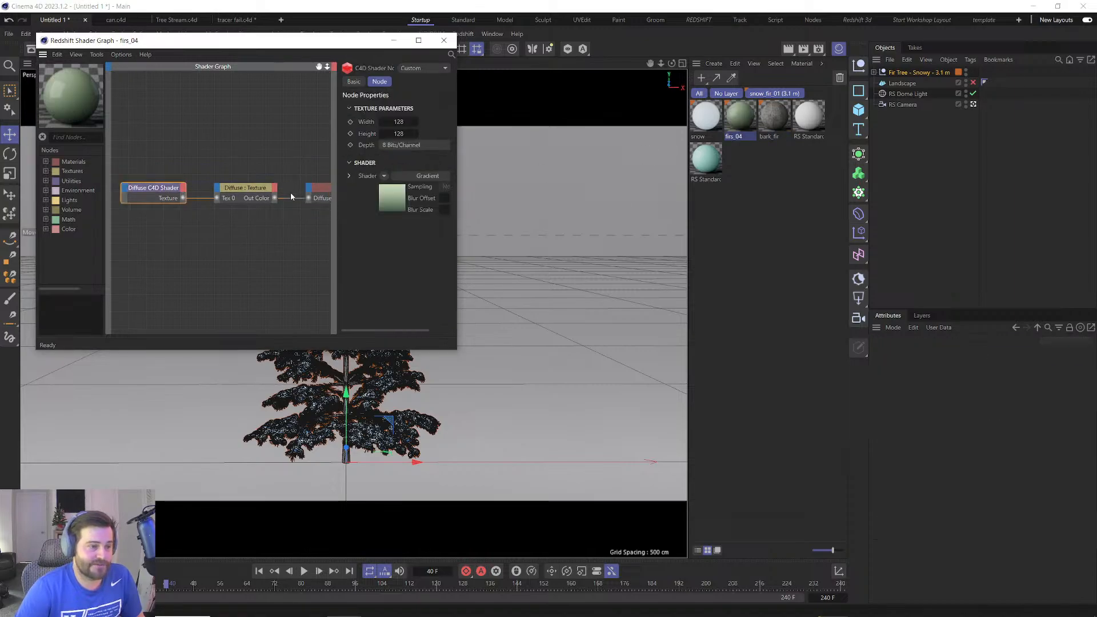
click(246, 194)
alt+middle_drag(332, 193, 269, 176)
click(275, 181)
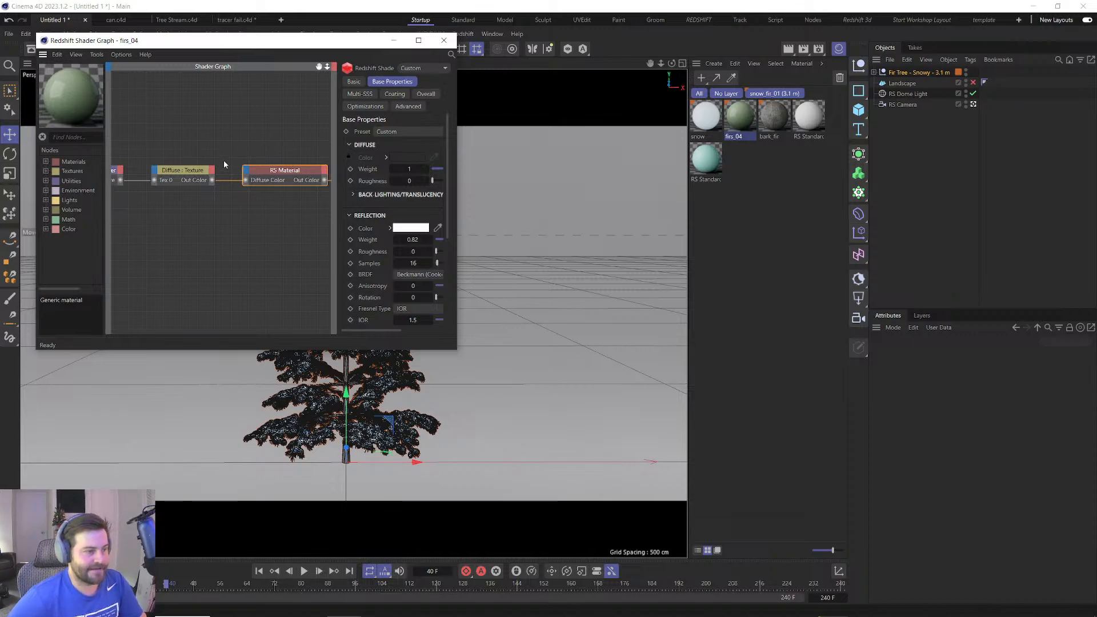
middle_drag(224, 163, 290, 198)
click(148, 203)
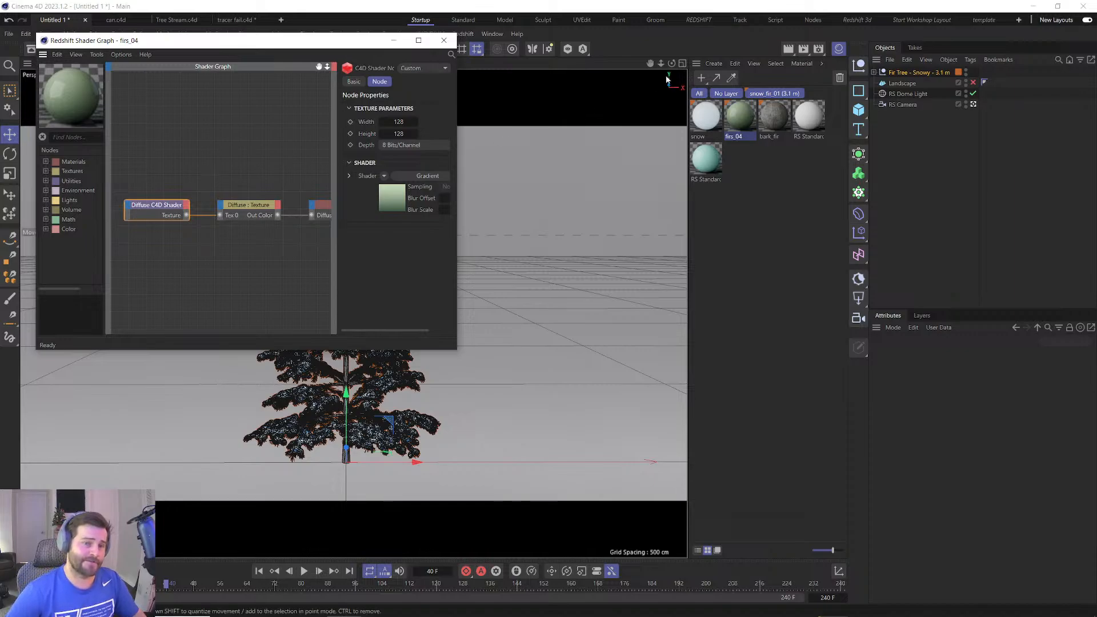
Create a new Redshift standard material and search its available nodes for "c4d" and "shader".
click(701, 78)
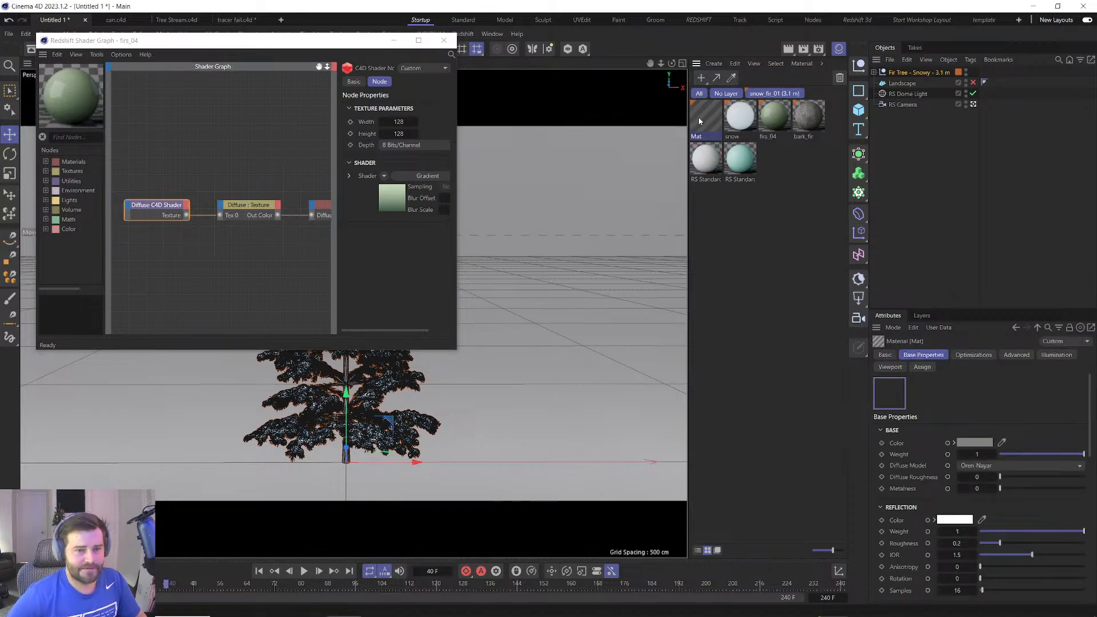
double_click(705, 121)
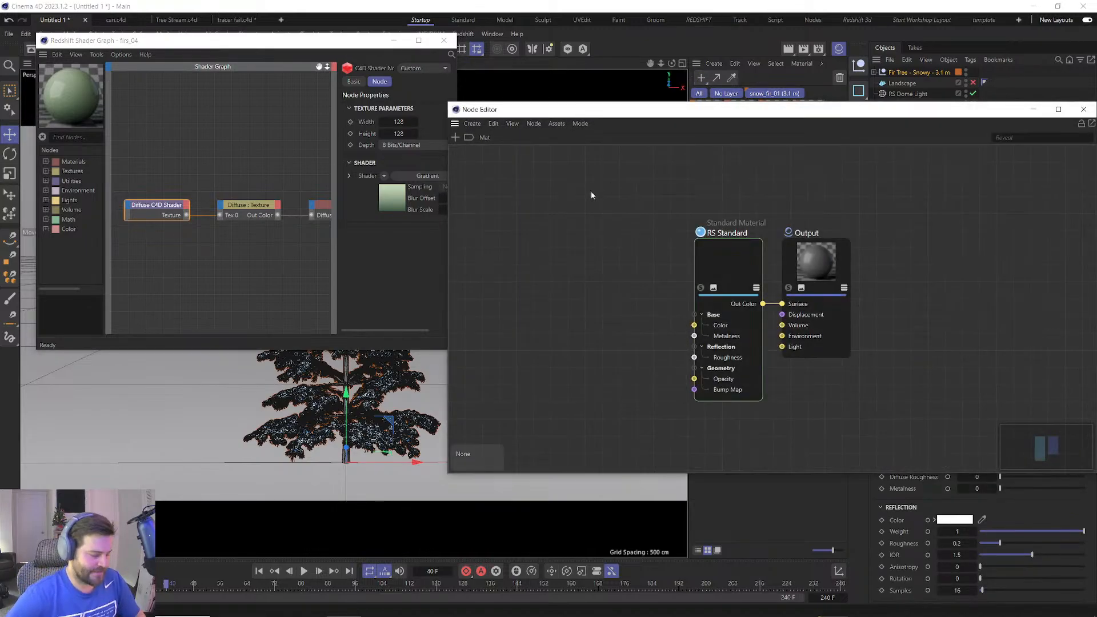
key(Tab)
text(c4d)
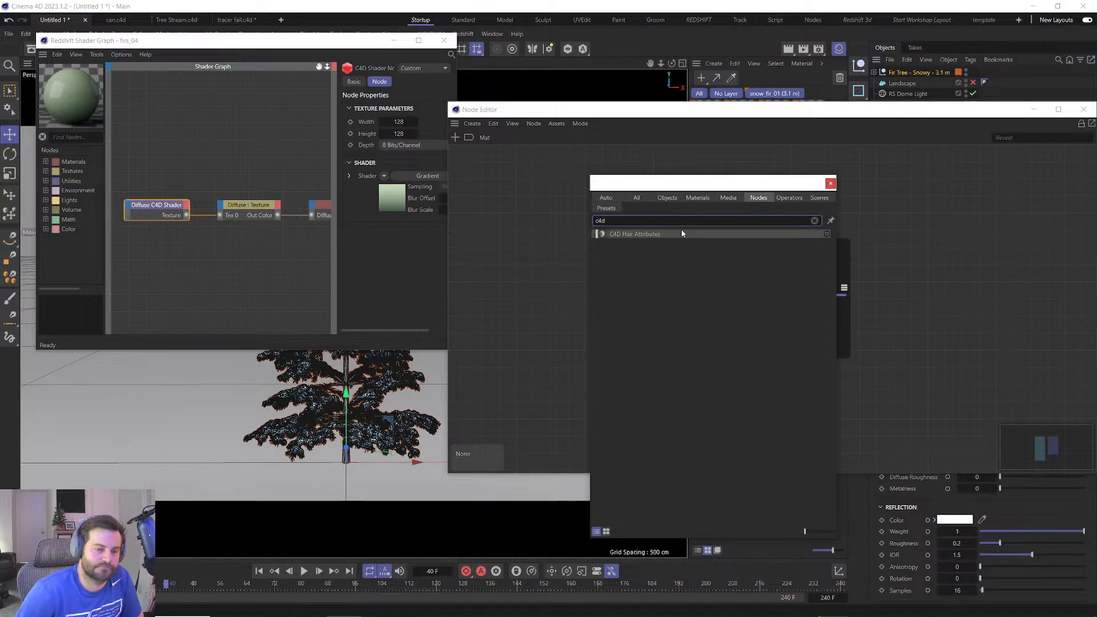
drag(649, 221, 510, 223)
text(shder)
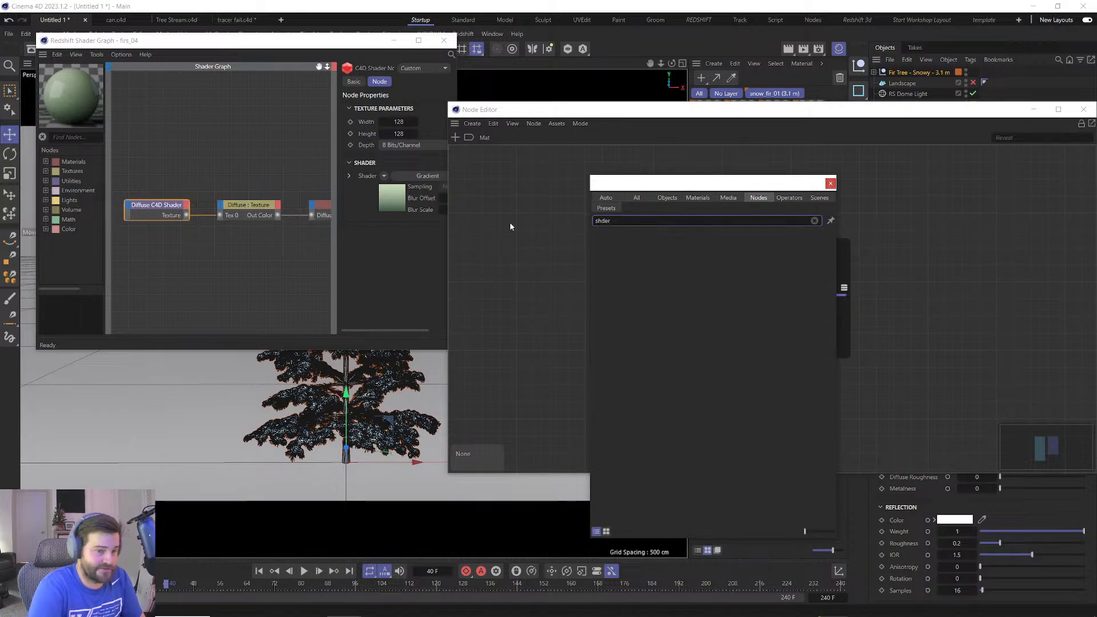
key(BackSpace)
key(BackSpace)
key(BackSpace)
text(ad)
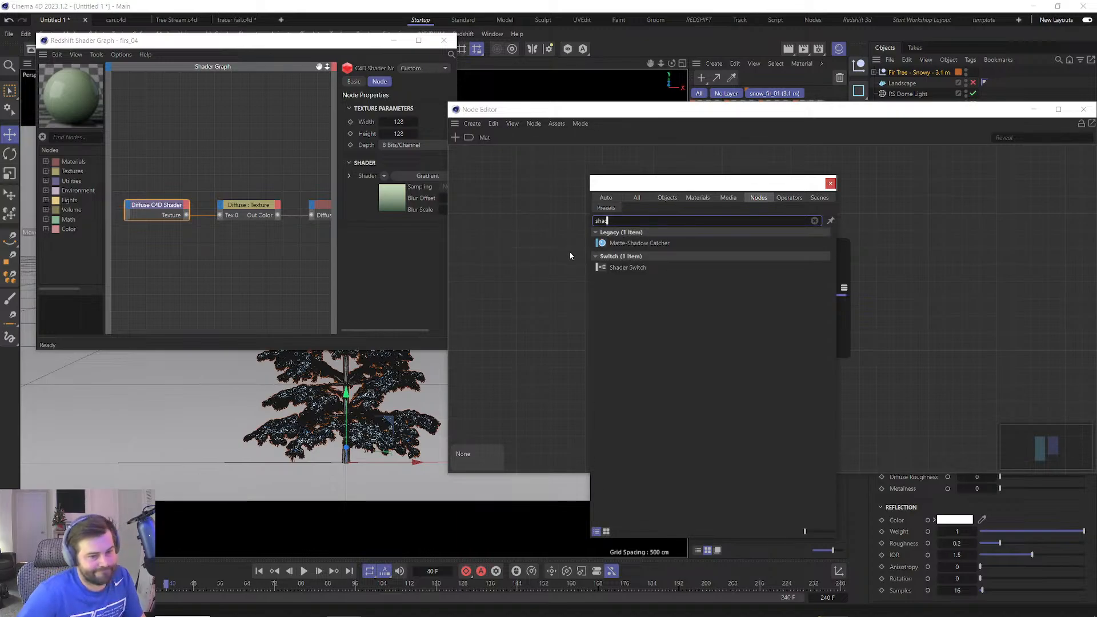
text(er)
click(832, 184)
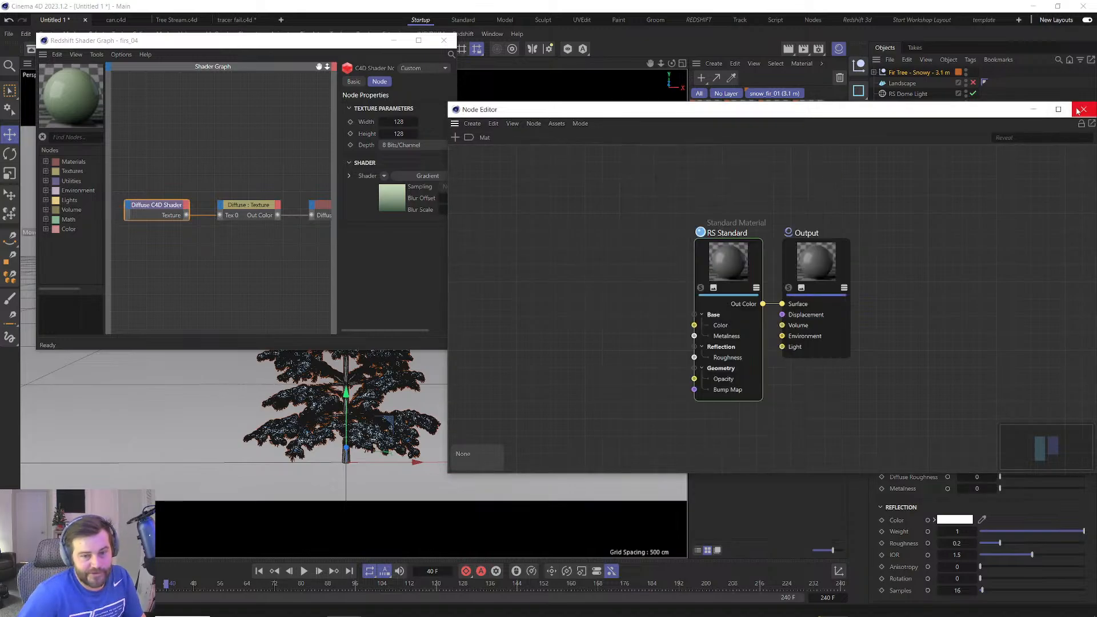
click(1079, 110)
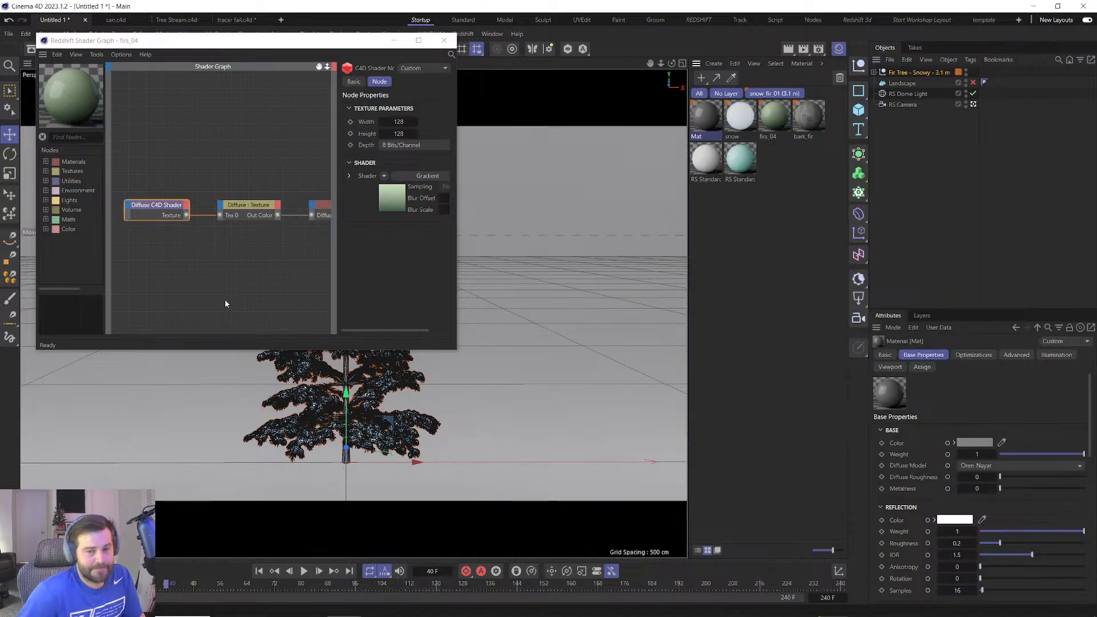
Add a Brick node to the new Mat material's node graph and place it beside the RS Standard node.
click(163, 210)
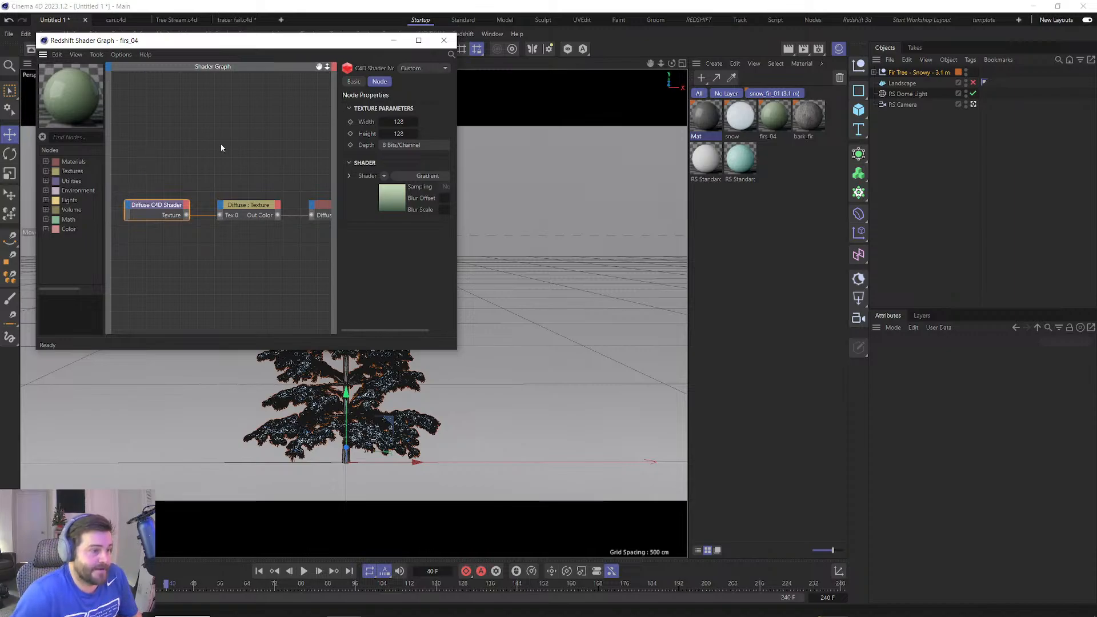
click(697, 124)
double_click(698, 120)
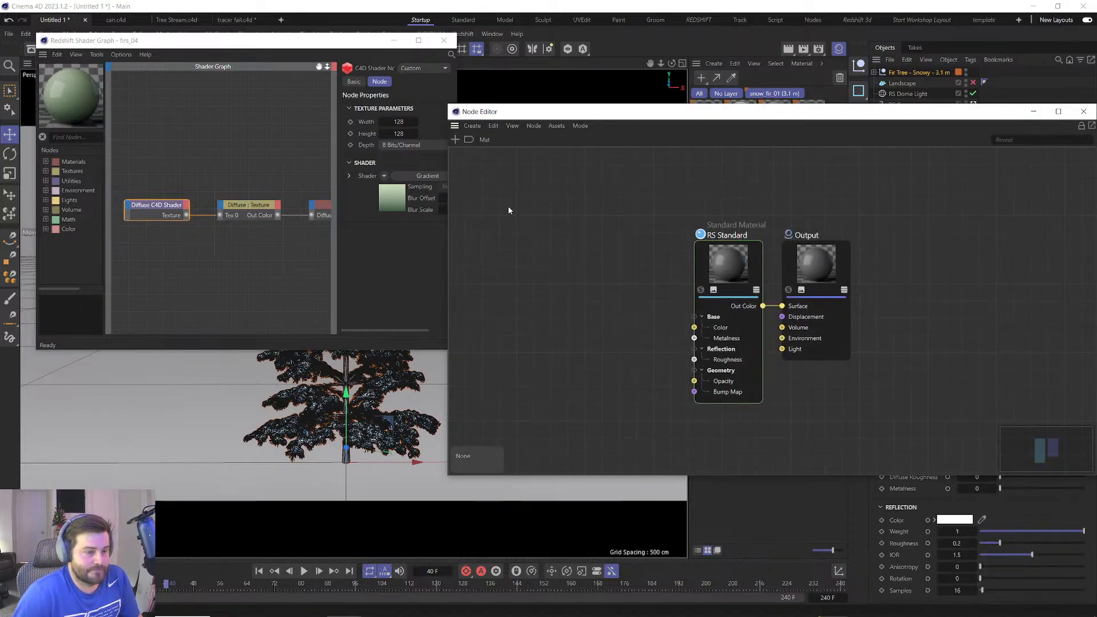
key(Tab)
text(bri)
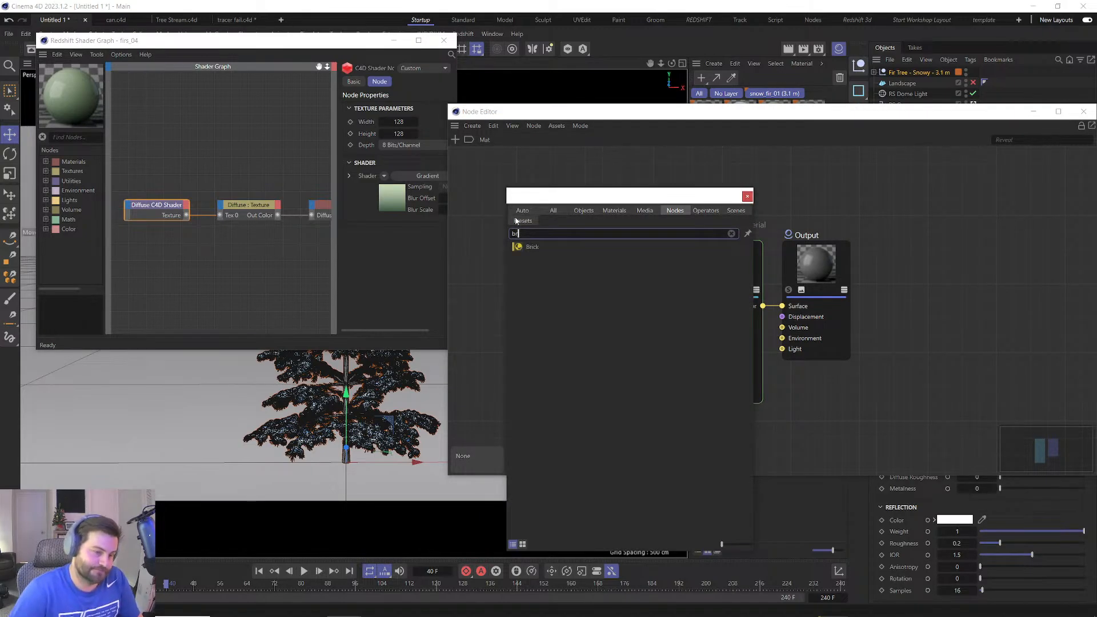
key(Return)
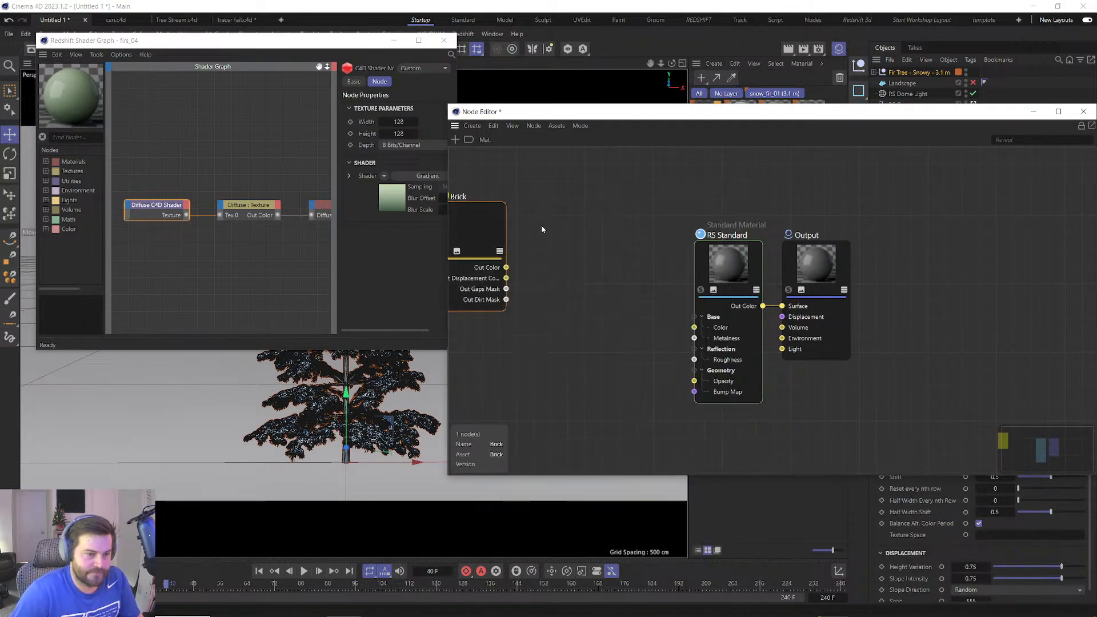
drag(490, 233, 618, 227)
Close the firs_04 shader graph and move the Node Editor clear of the viewport and material thumbnails.
click(444, 41)
drag(584, 112, 682, 189)
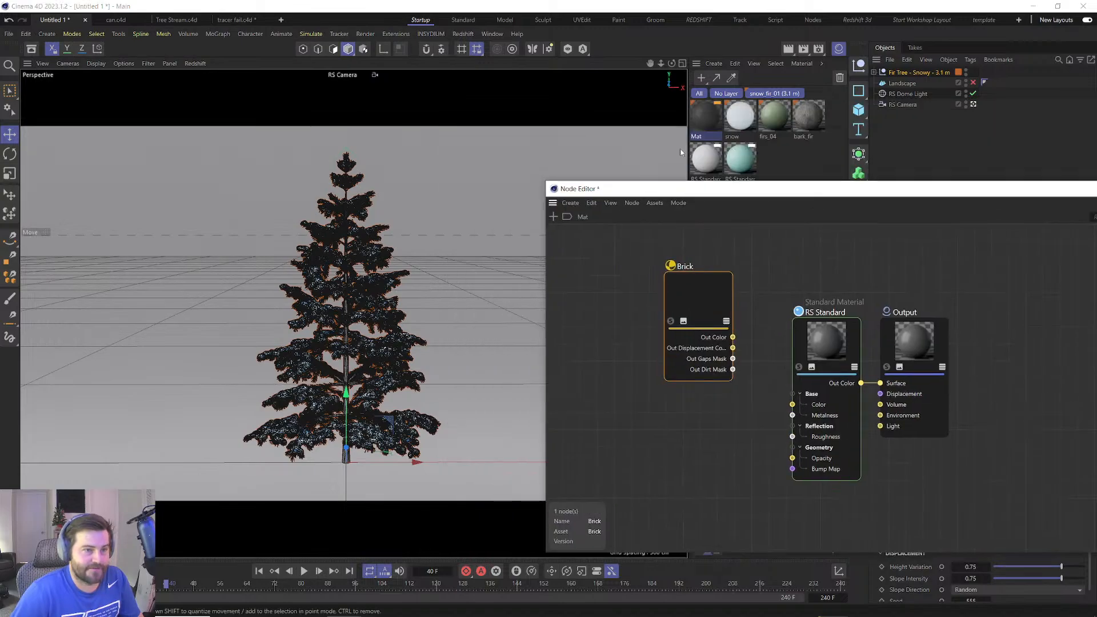
click(707, 65)
click(862, 109)
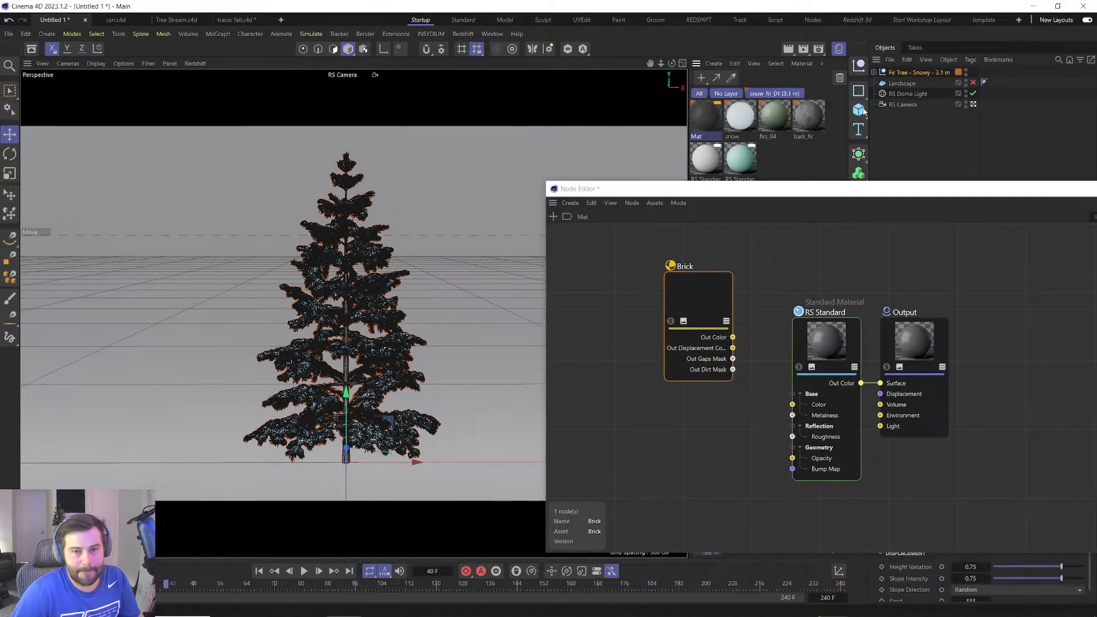
drag(673, 192, 895, 252)
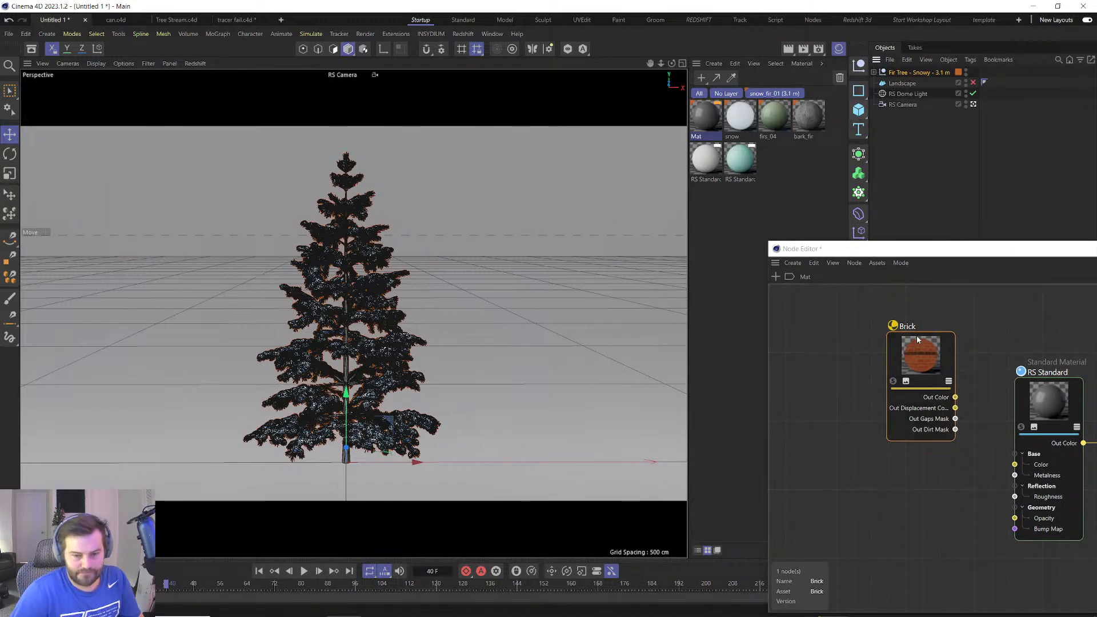
Add a Cube and move it up beside the fir tree, with both objects in view.
click(858, 109)
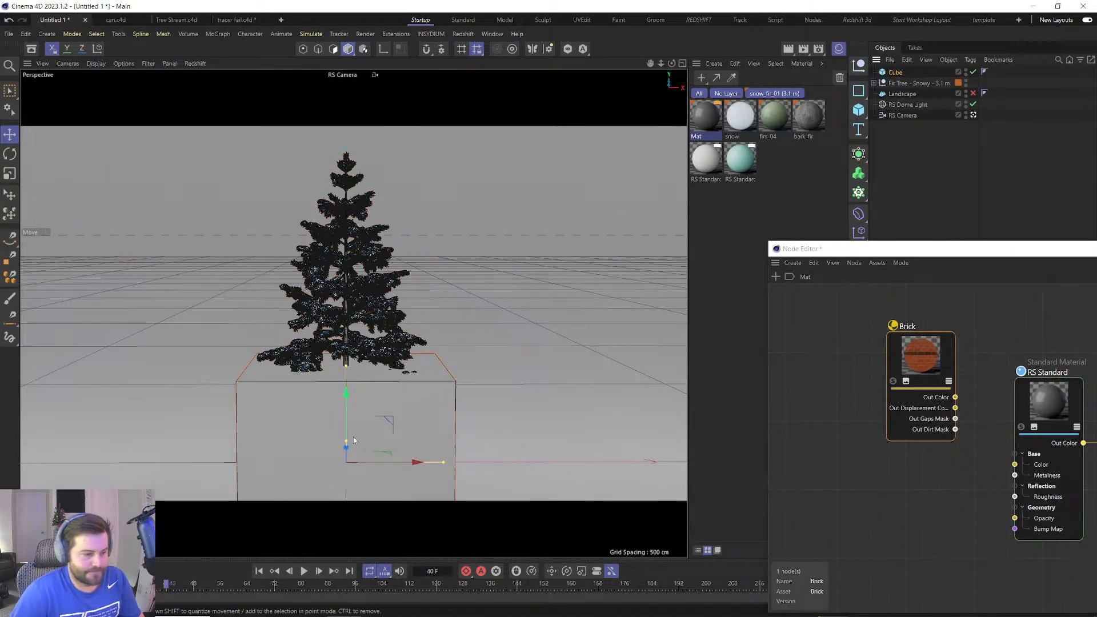
drag(389, 418, 575, 263)
alt+middle_drag(504, 280, 296, 266)
Connect the Brick's Out Color to RS Standard's Color, and add a Displacement node with the Brick's displacement output feeding its TexMap.
drag(937, 398, 1014, 464)
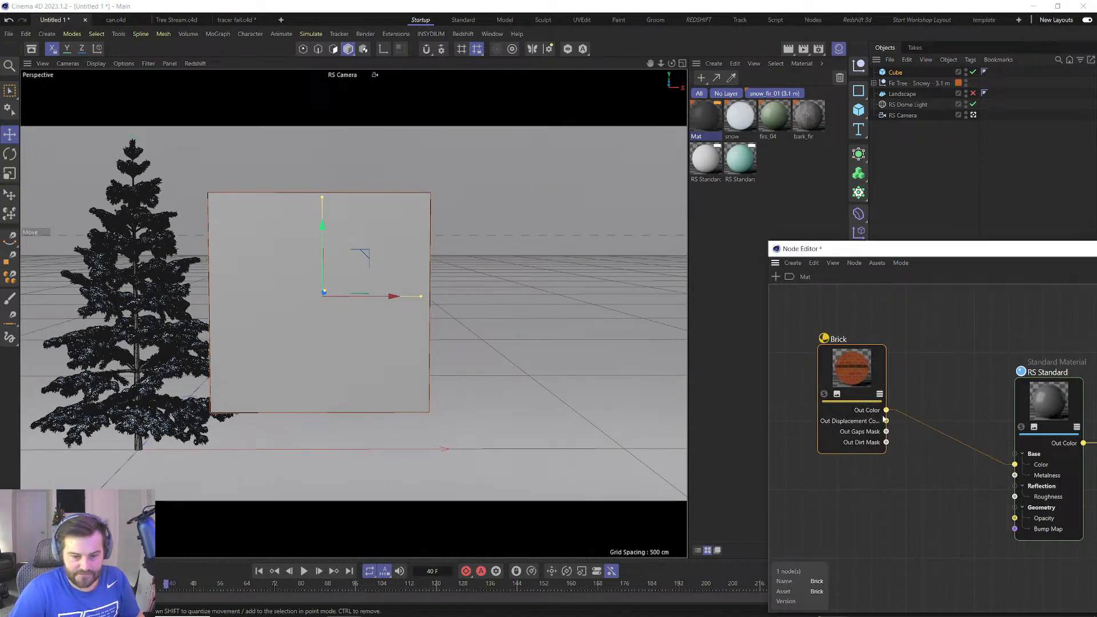
double_click(892, 495)
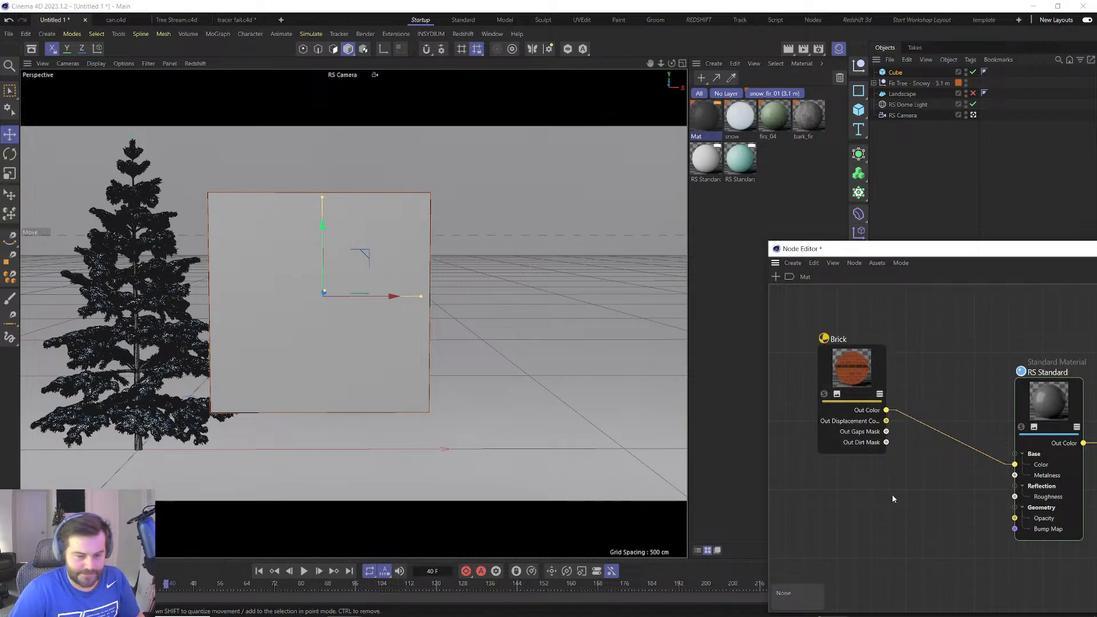
text(disp)
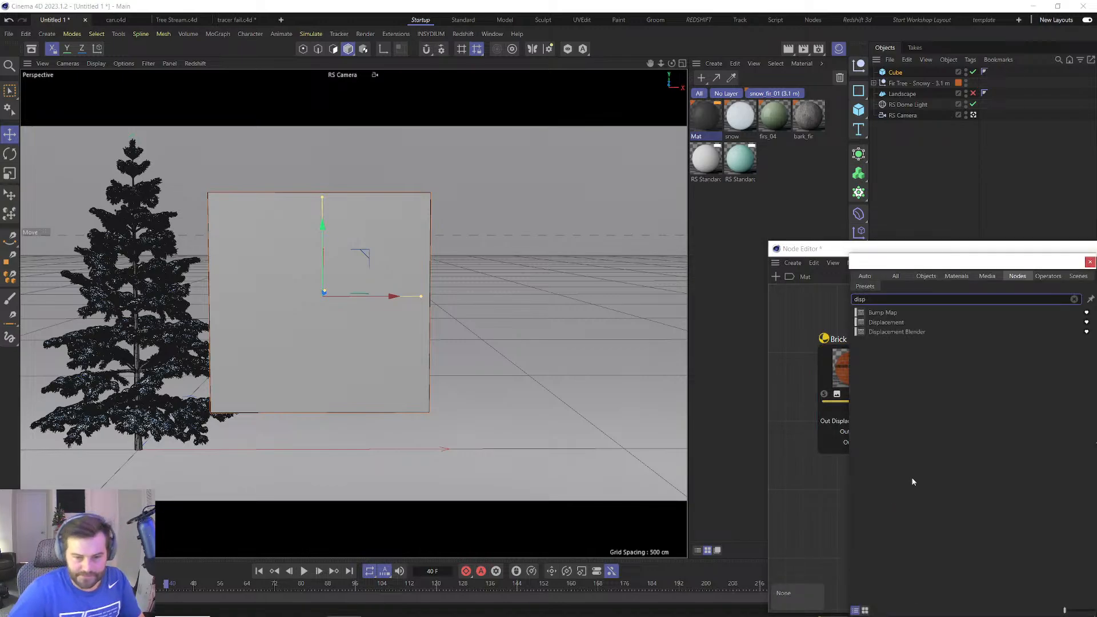
key(Return)
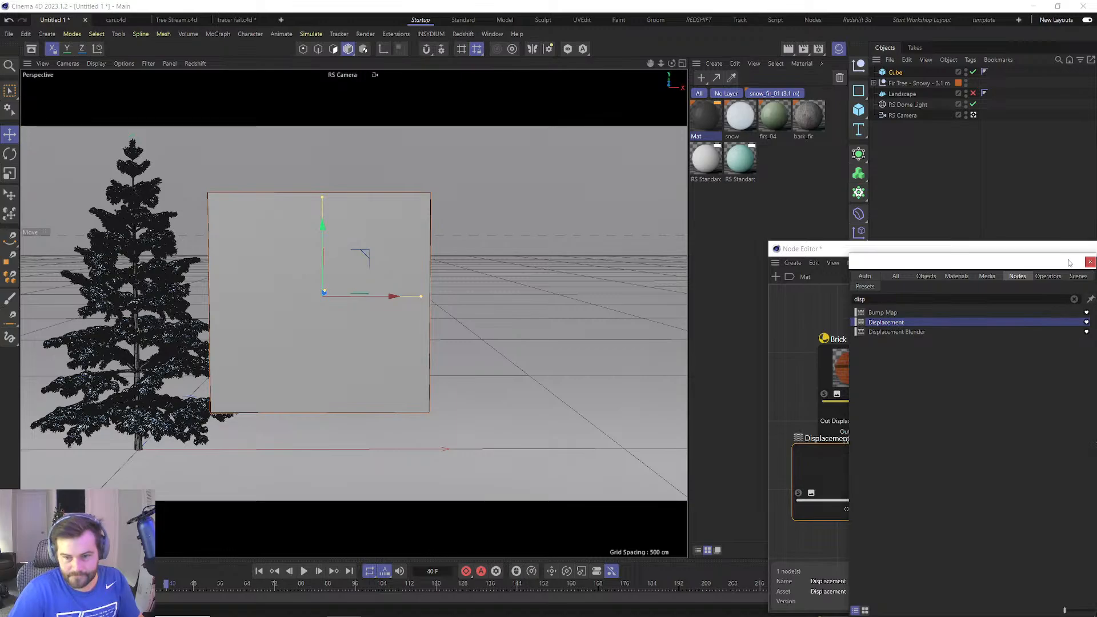
drag(885, 433, 813, 485)
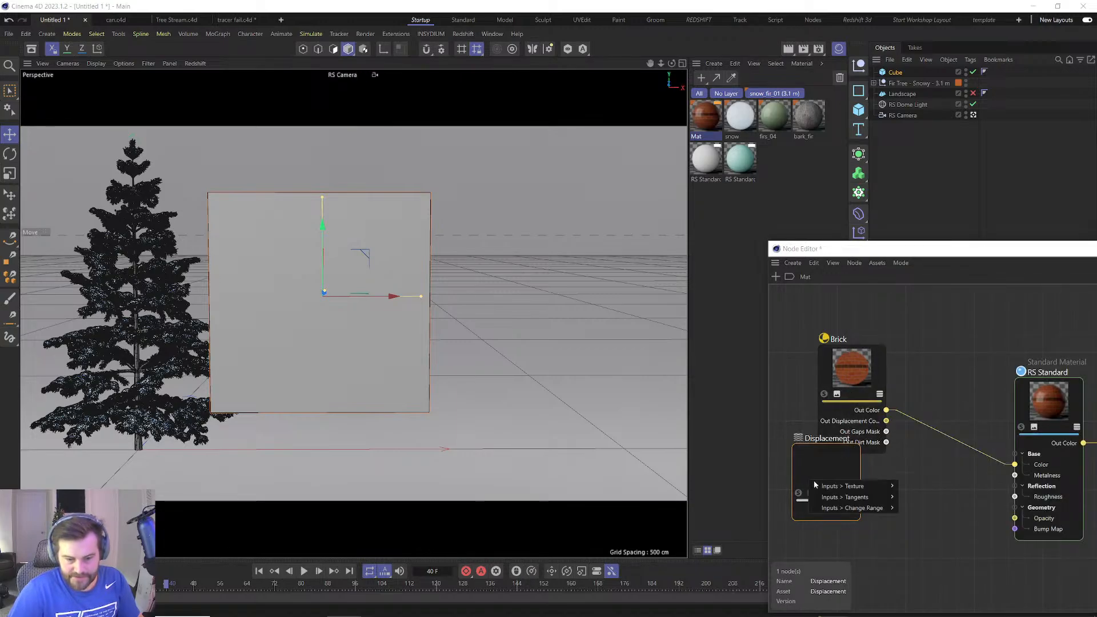
mouse_move(856, 486)
click(919, 486)
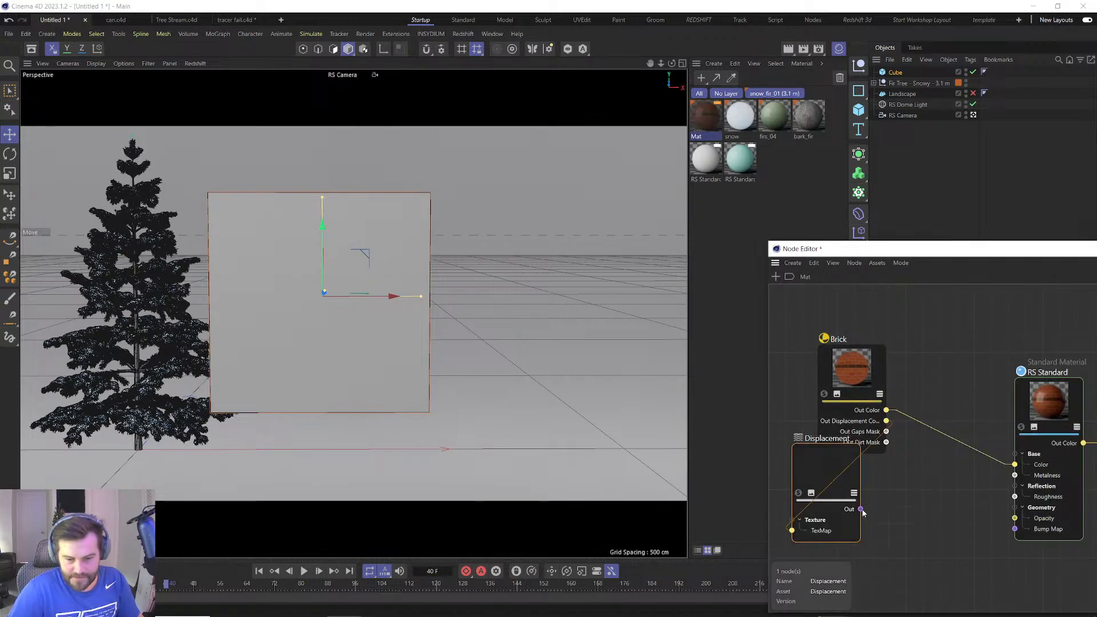
Connect the Displacement node's Out to the Displacement input of the material's Output node.
right_click(983, 538)
middle_drag(960, 465, 842, 399)
drag(876, 250, 466, 99)
middle_drag(433, 207, 562, 286)
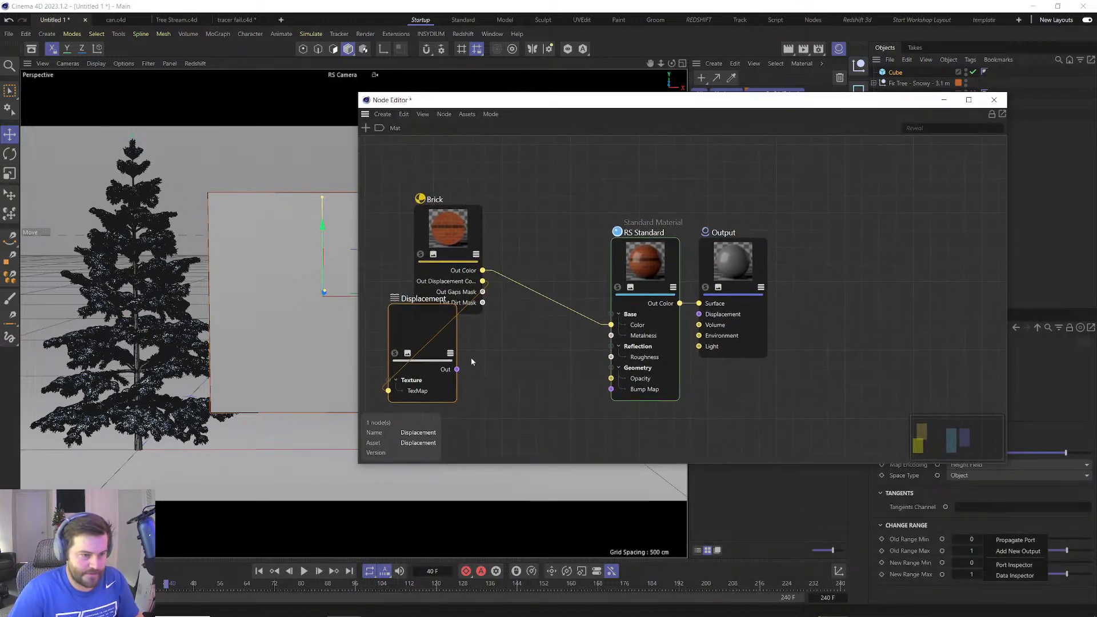
click(458, 370)
drag(453, 371, 698, 314)
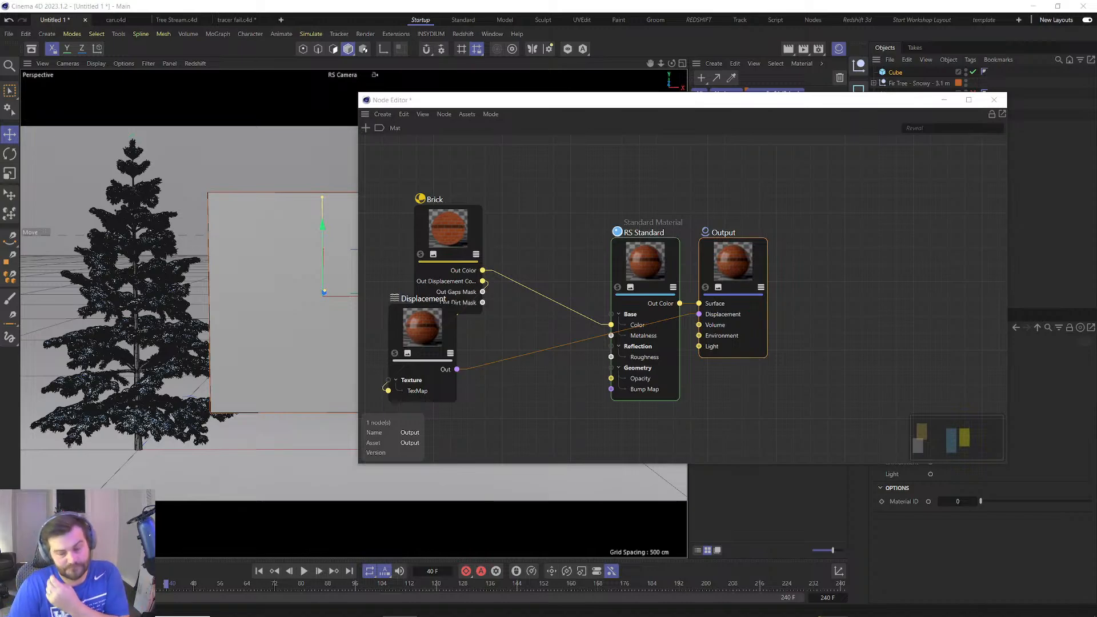
Spread out the Brick, Displacement and Output nodes so that their connections are easy to read.
drag(423, 329, 467, 344)
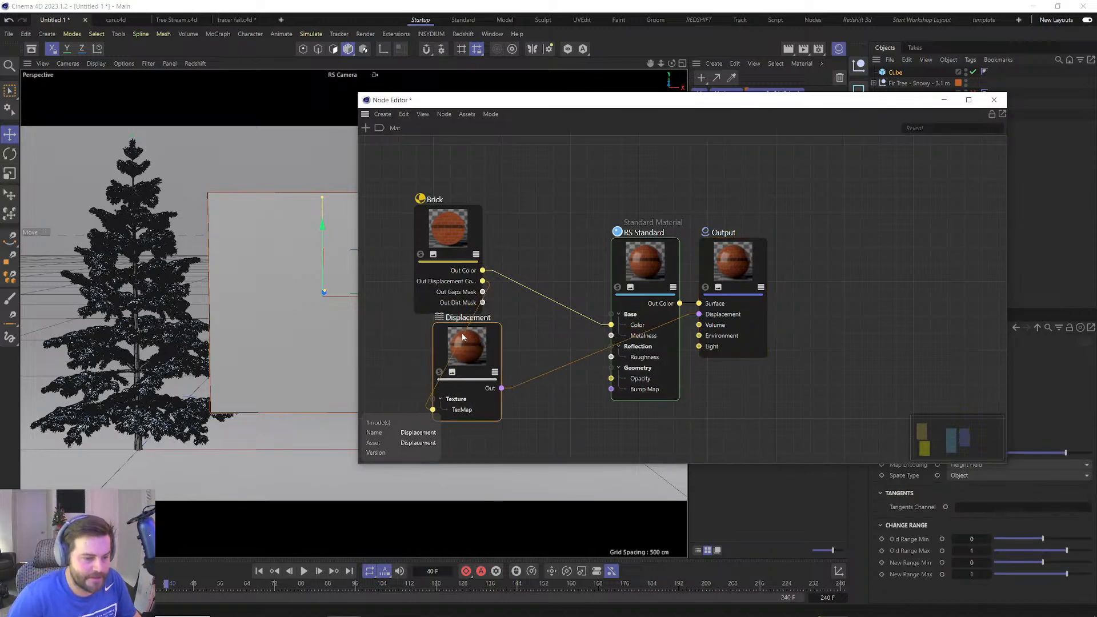
drag(733, 260, 817, 173)
drag(467, 345, 504, 343)
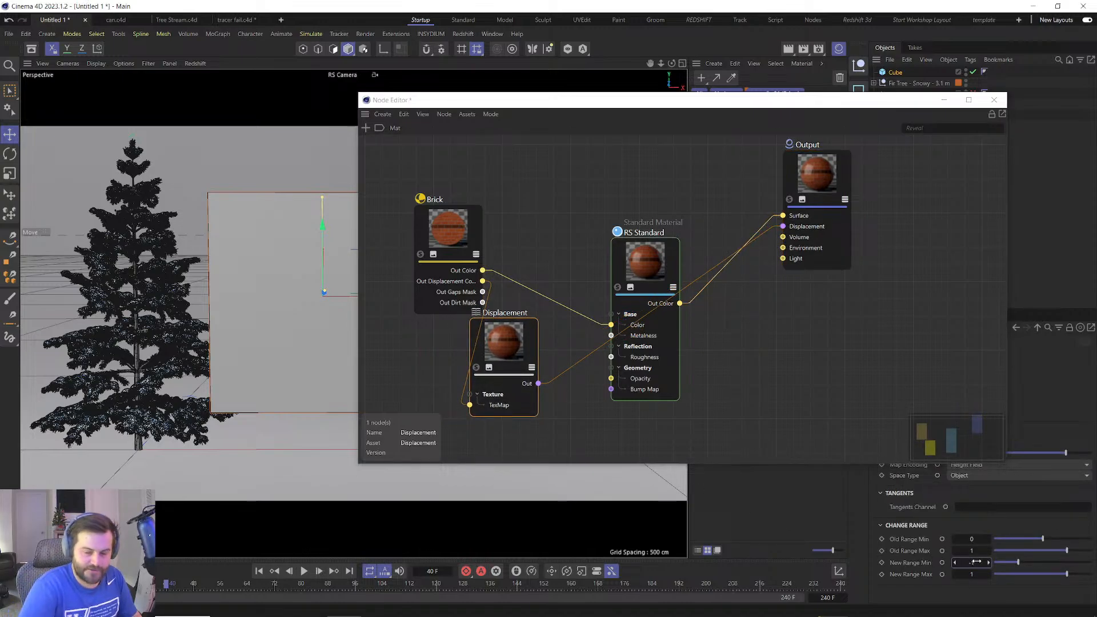
drag(437, 245, 405, 228)
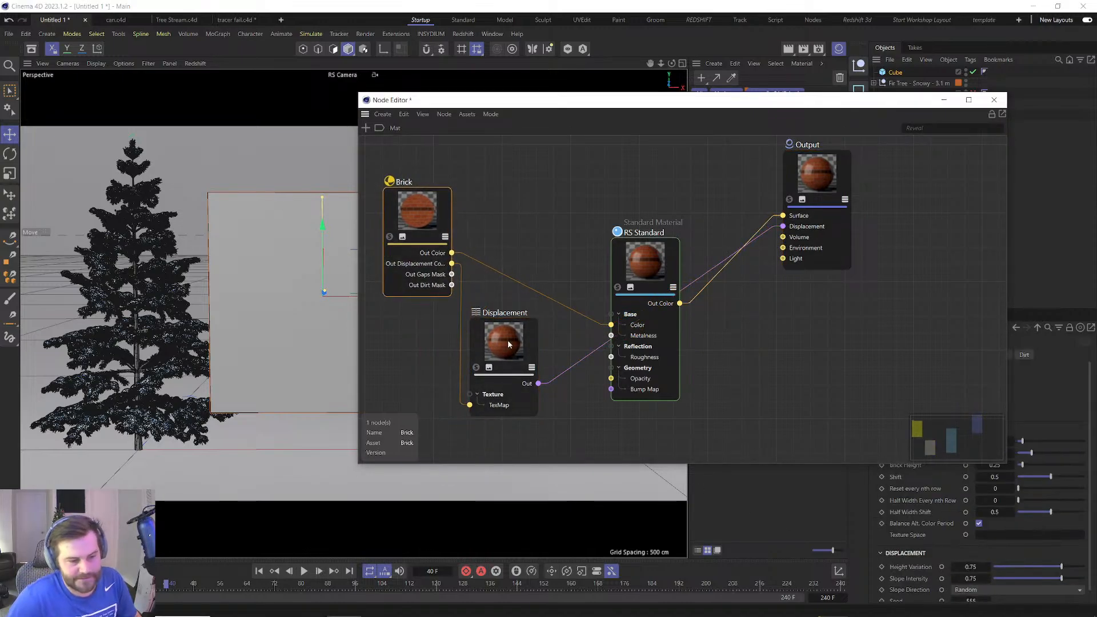
Set the Displacement node's New Range Min to -0.5 and New Range Max to 0.5.
click(507, 345)
double_click(967, 561)
key(BackSpace)
text(-0.5)
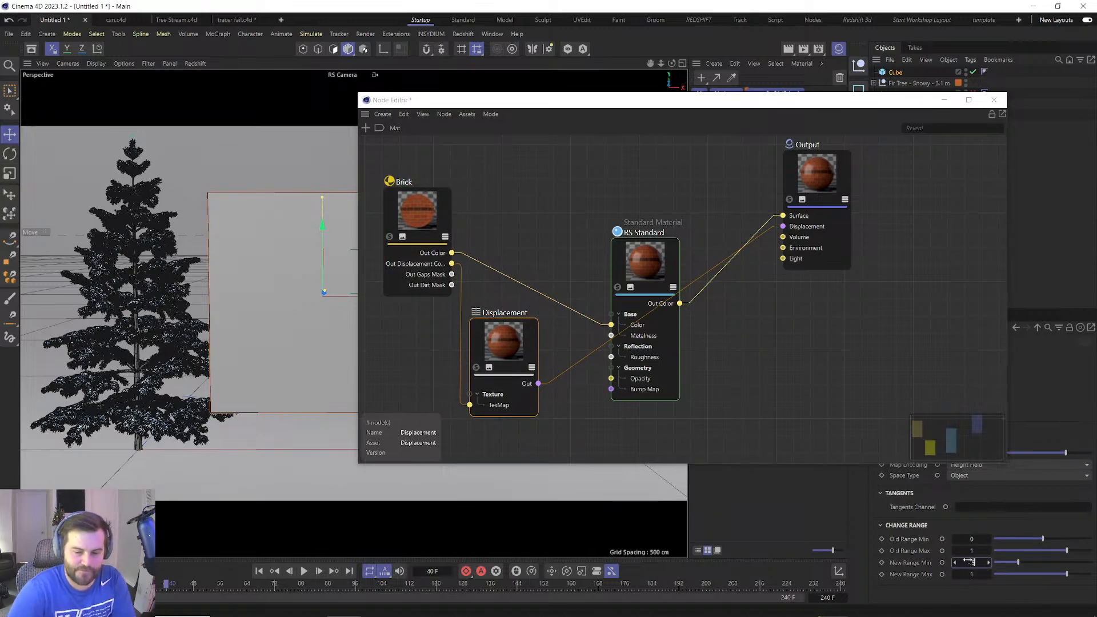
key(Tab)
text(0.5)
key(Return)
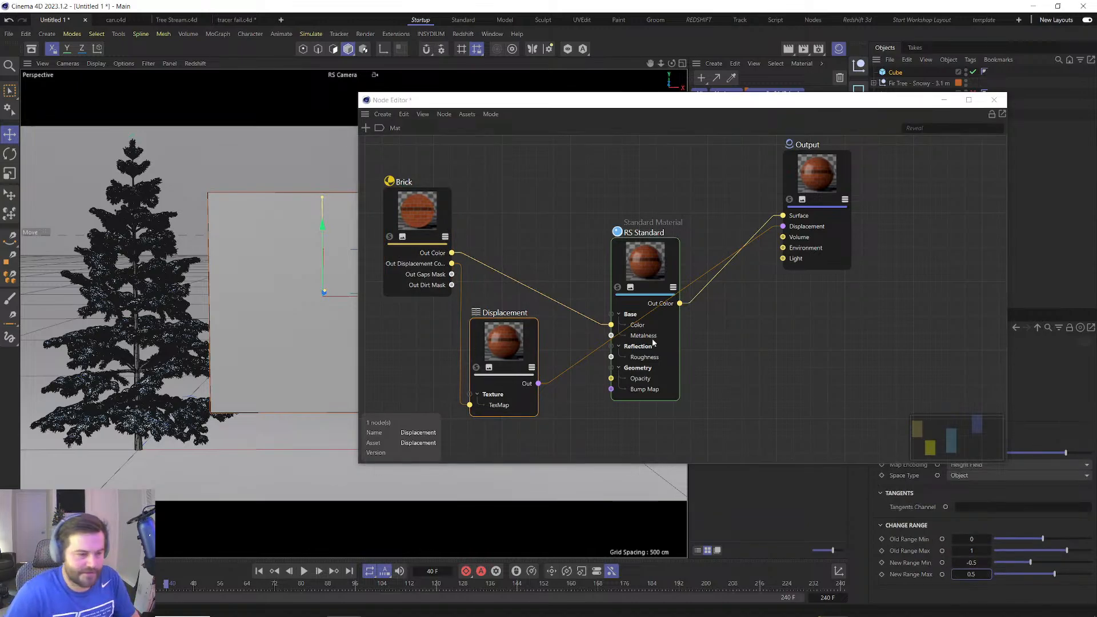
Move the RS Standard node closer to the Output node and apply the Mat material to the cube.
click(427, 223)
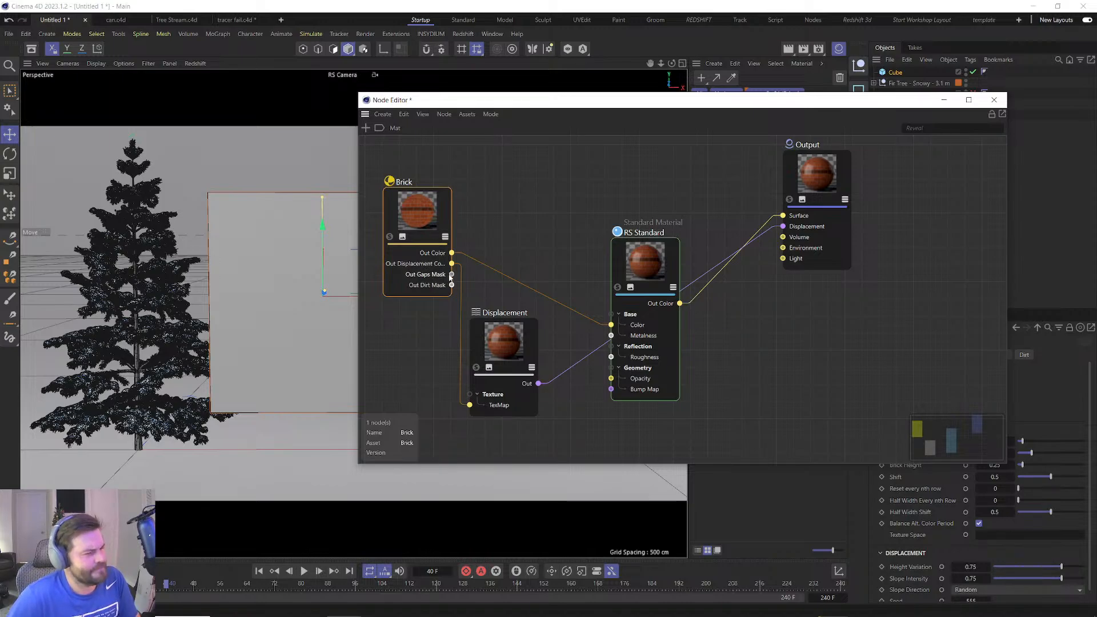
drag(647, 271, 686, 243)
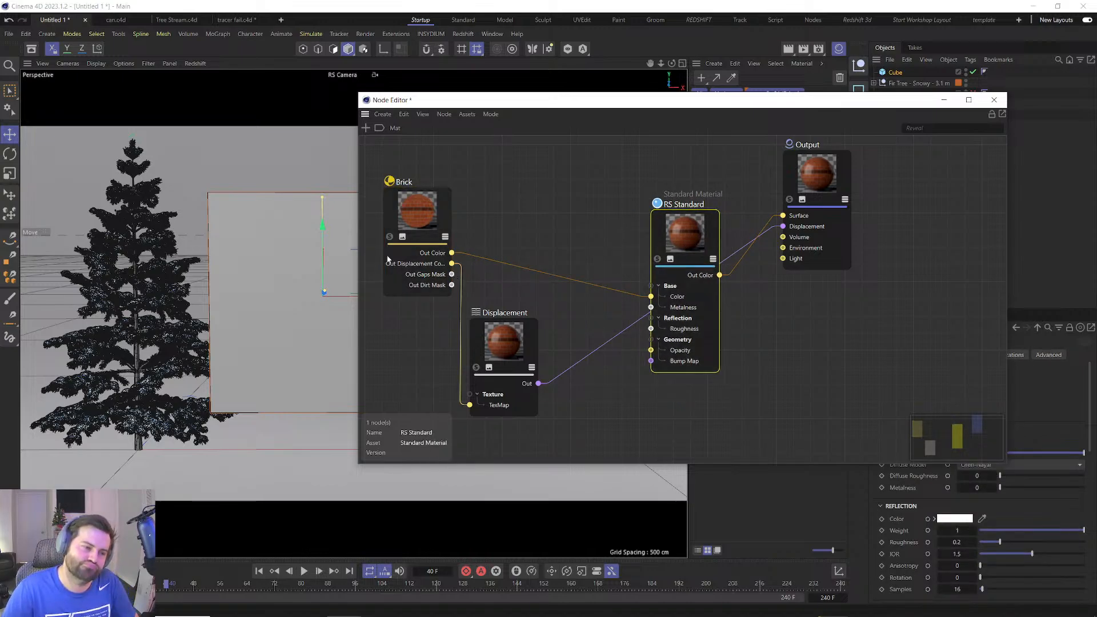
drag(477, 102, 653, 213)
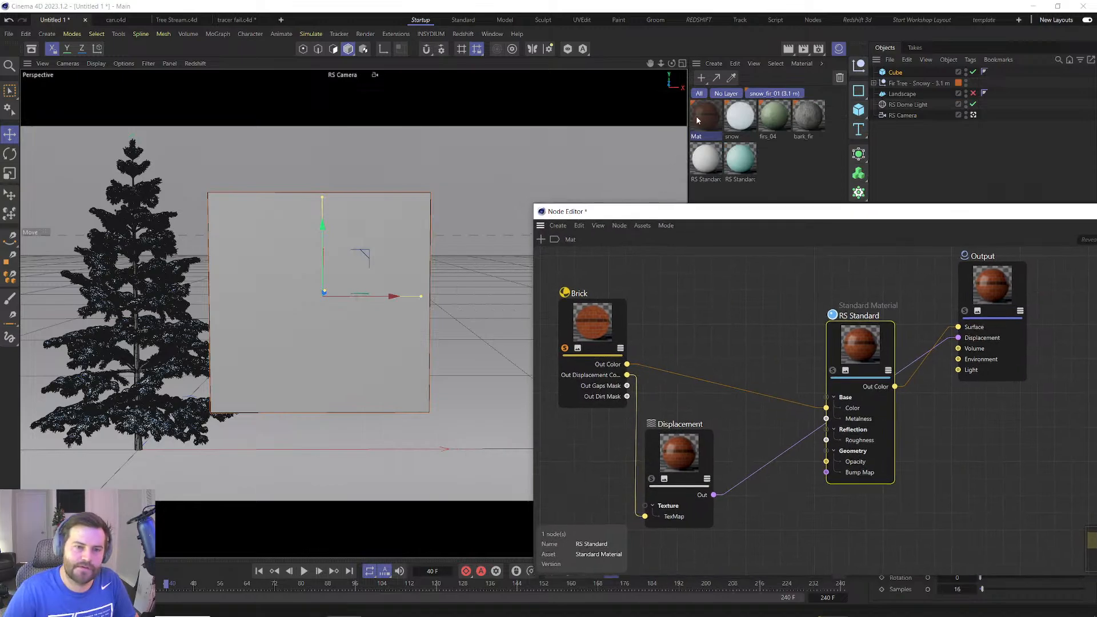
drag(705, 117, 332, 289)
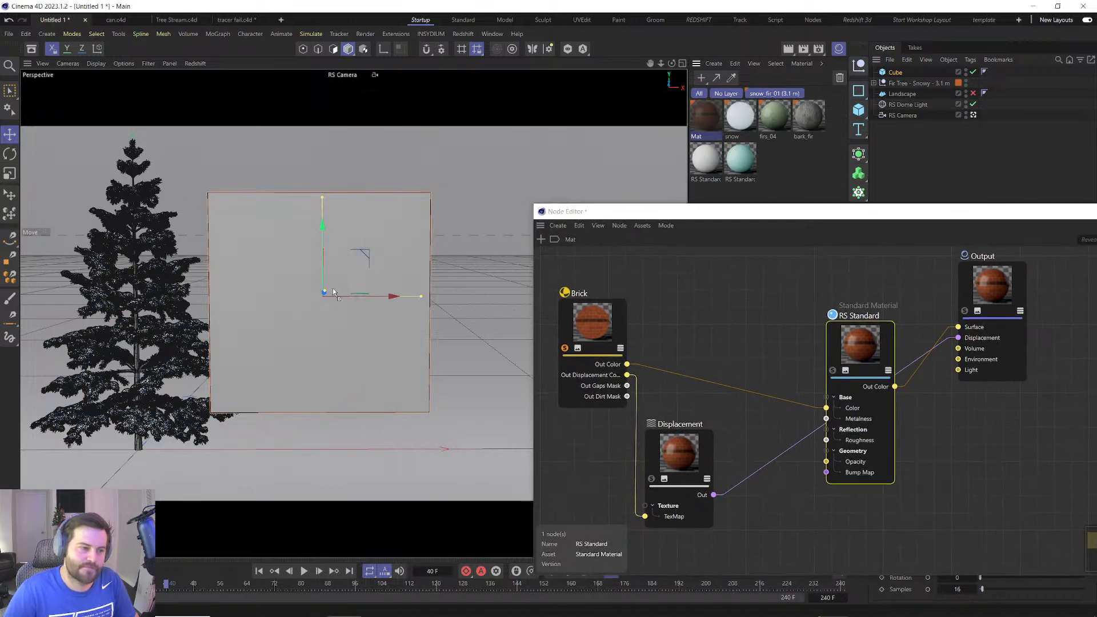
Start a live render in the Redshift RenderView and place its window clear of the node graph.
click(461, 35)
click(461, 121)
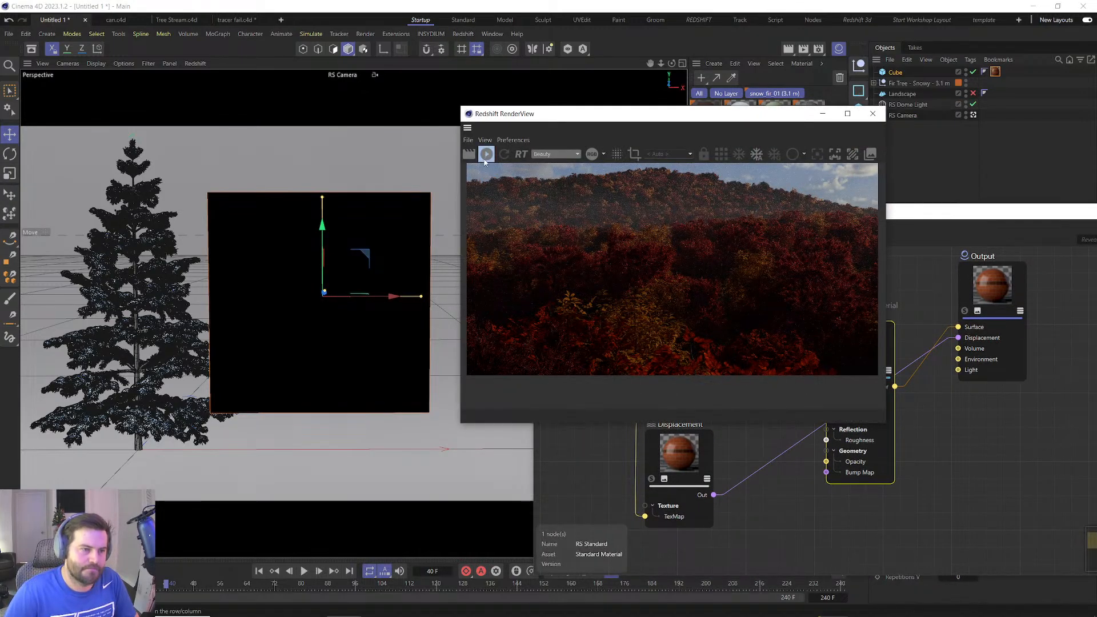
drag(594, 121, 327, 89)
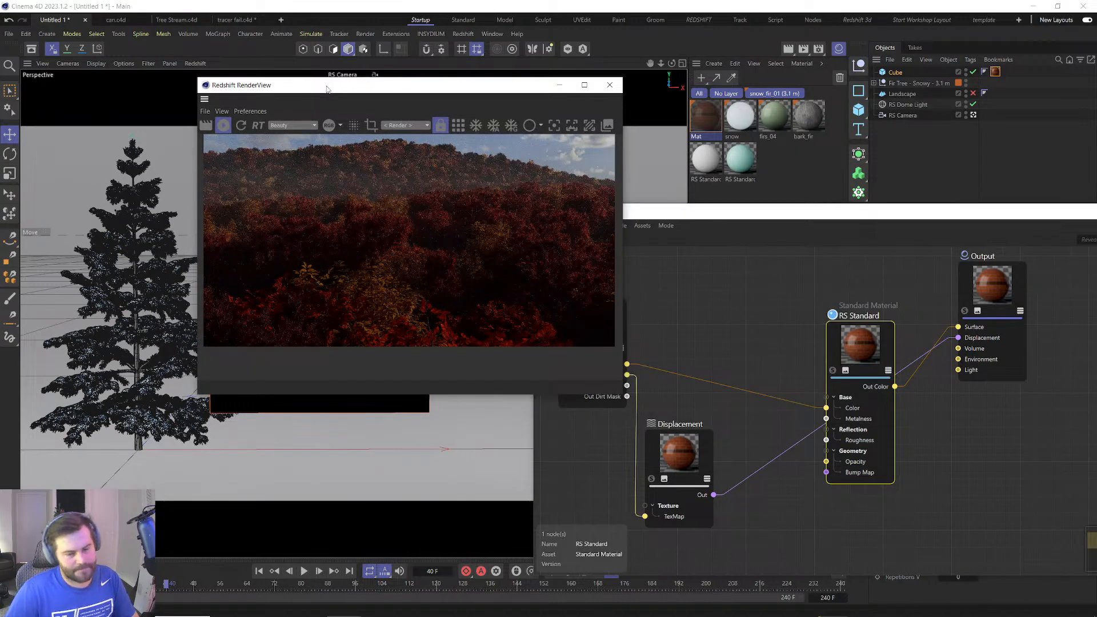
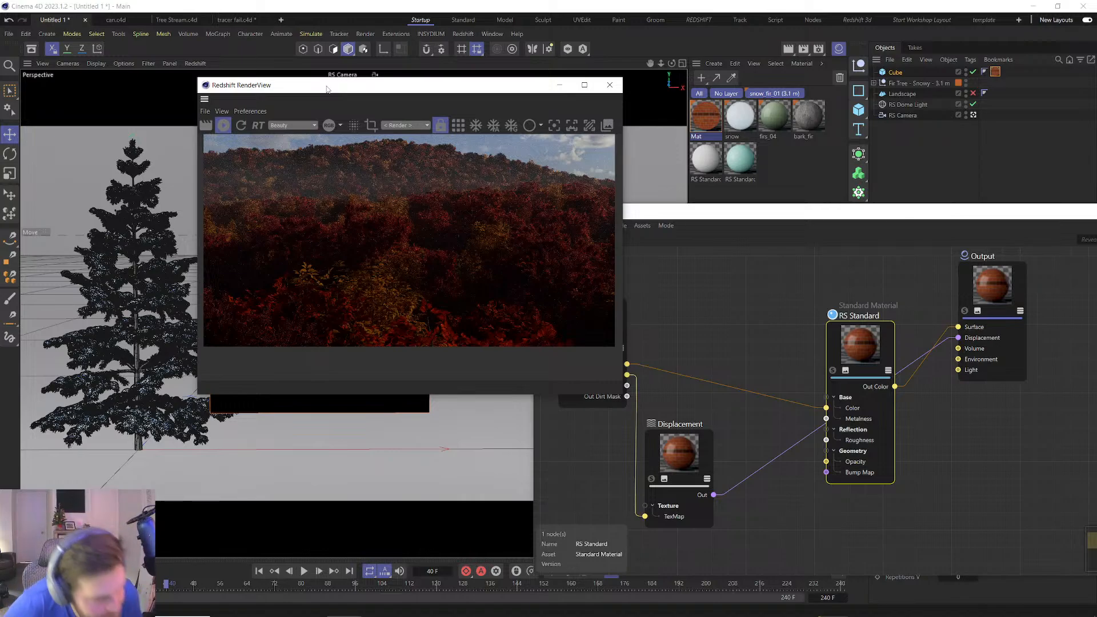
mouse_move(303, 85)
mouse_down()
mouse_move(256, 78)
mouse_move(294, 93)
mouse_up()
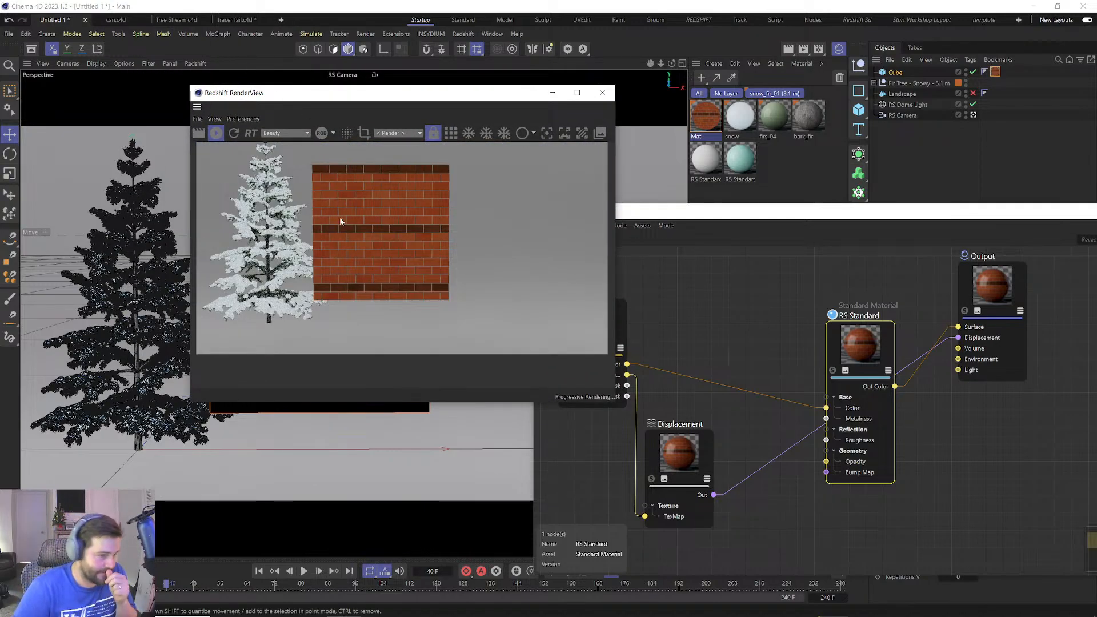
drag(362, 94, 231, 129)
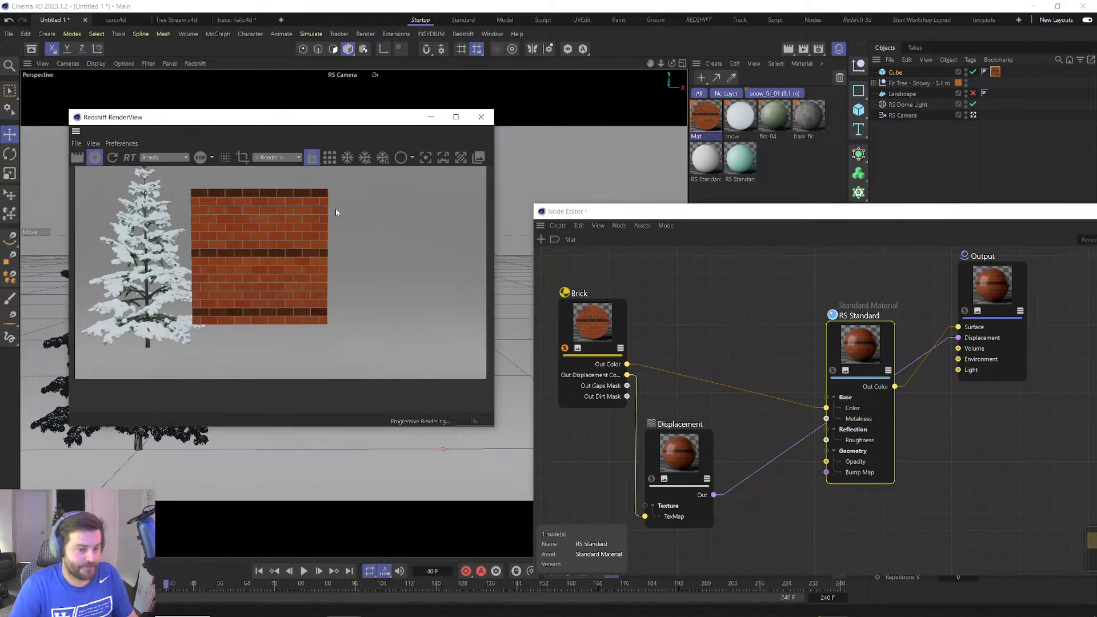
Turn off the Brick node's solo preview and move the RenderView clear of the cube in the viewport.
click(565, 350)
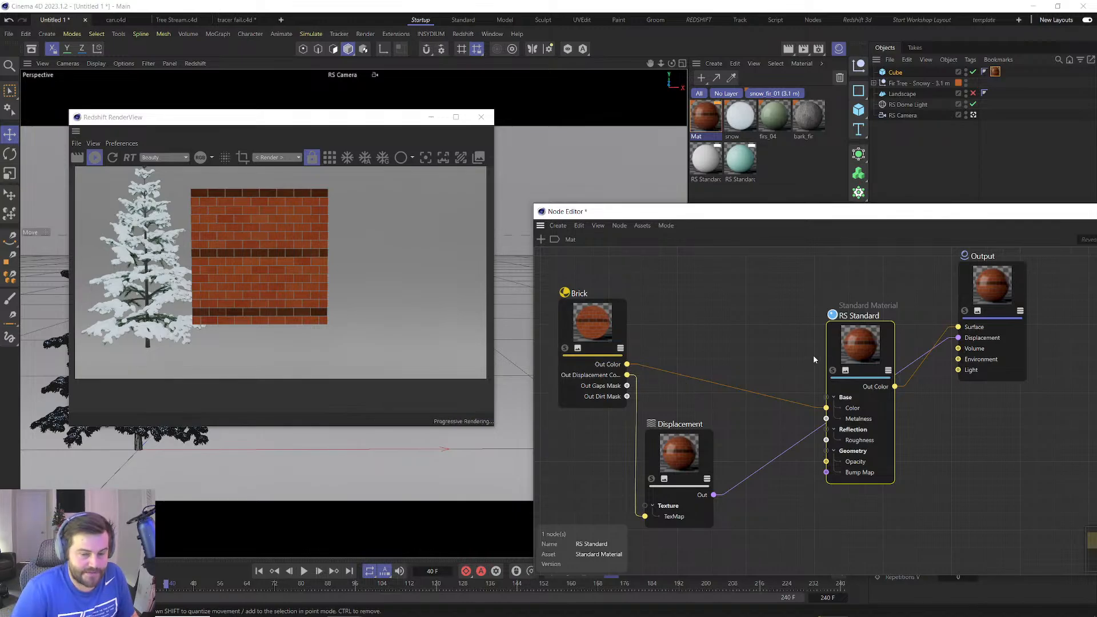
drag(307, 117, 734, 123)
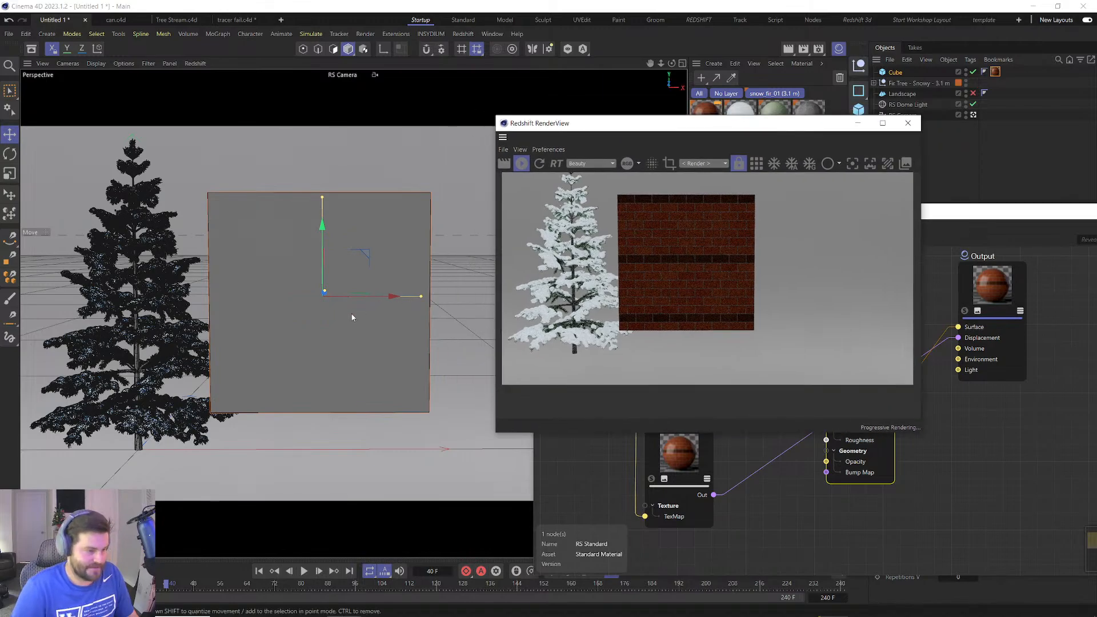
Turn the camera to an angled view of the cube and rearrange the render view and node editor to uncover the object attributes.
scroll(295, 305, up, 4)
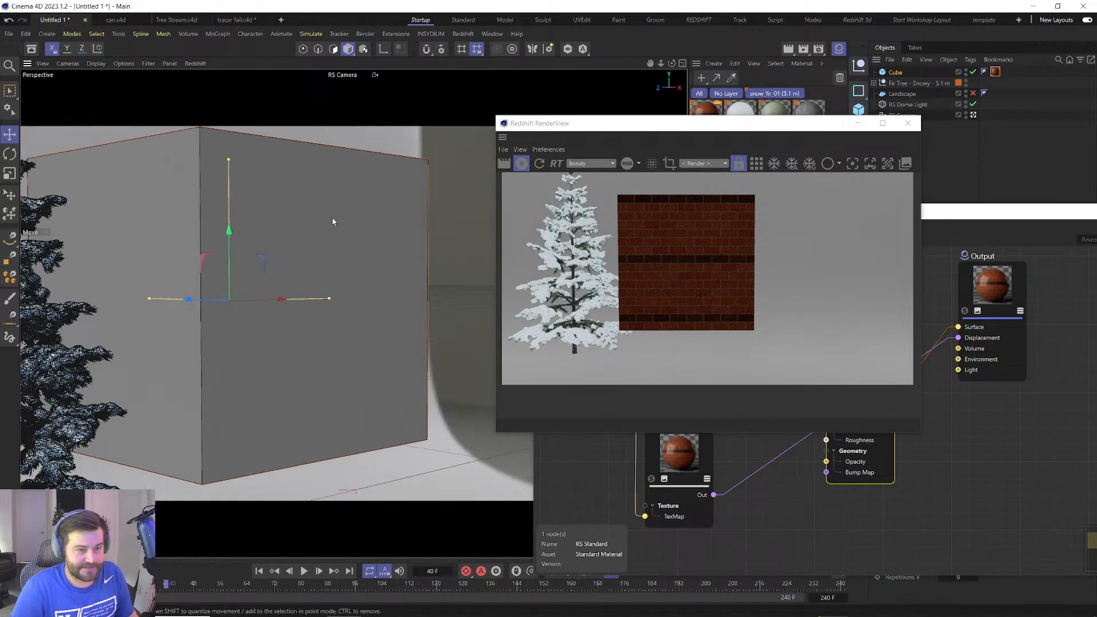
drag(806, 123, 367, 122)
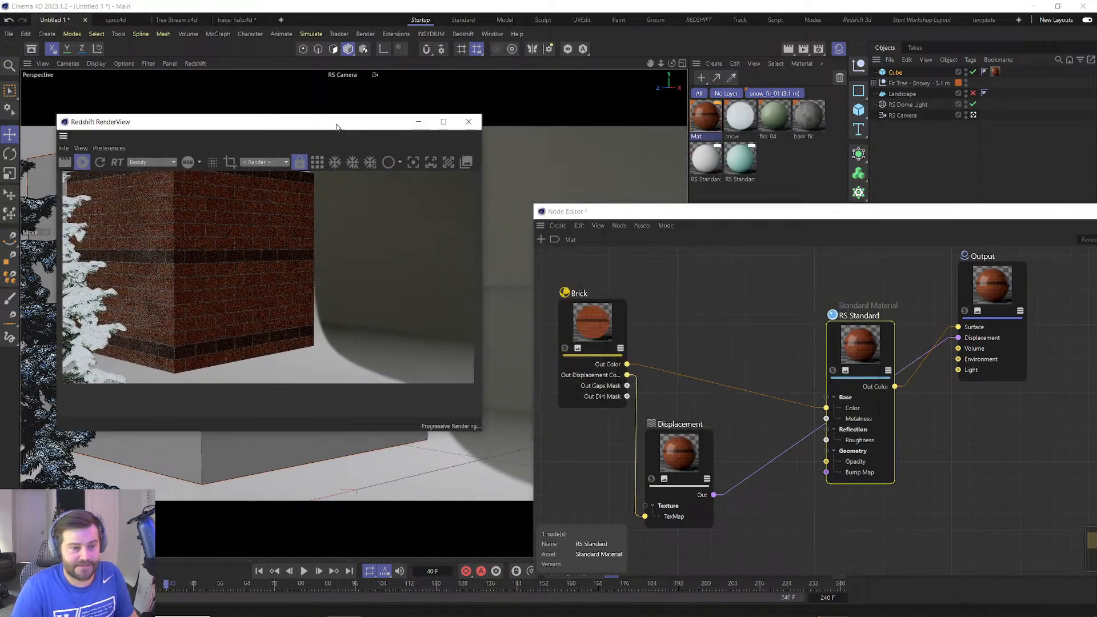
drag(872, 215, 474, 155)
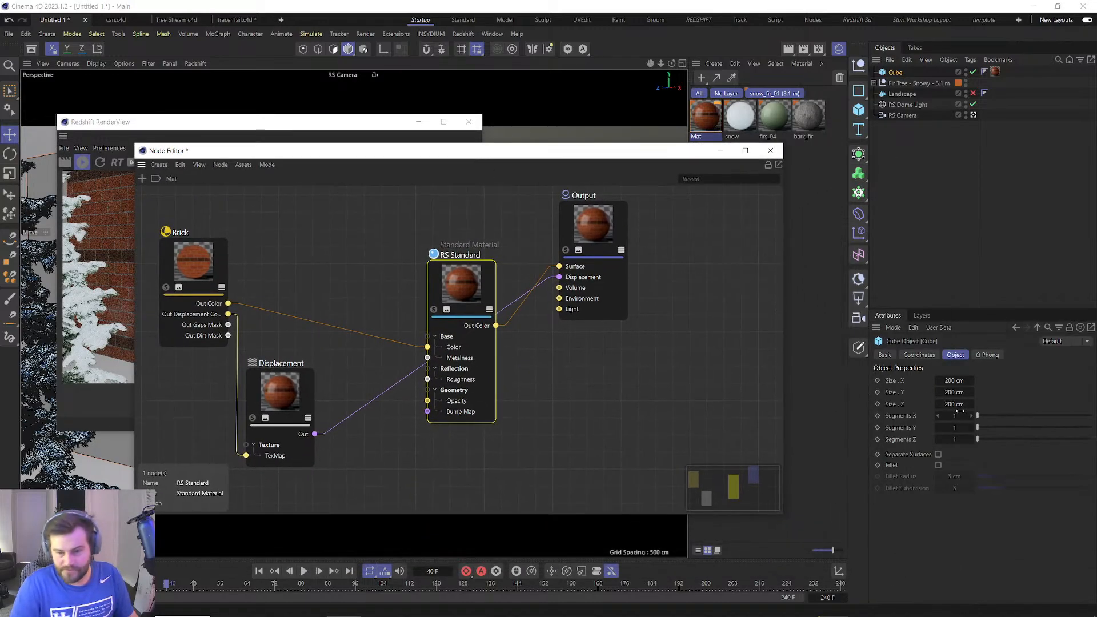
Set the cube's X, Y and Z segments to 50 each.
click(954, 416)
text(50)
key(Tab)
text(50)
key(Tab)
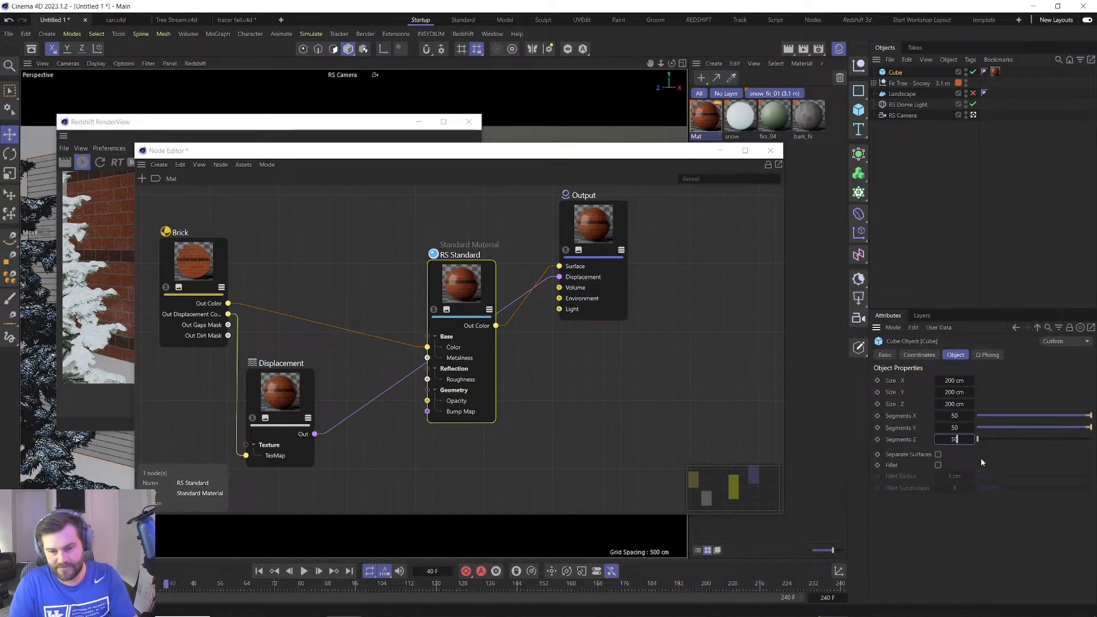
text(50)
key(Return)
Add a Redshift Object tag to the cube.
right_click(900, 75)
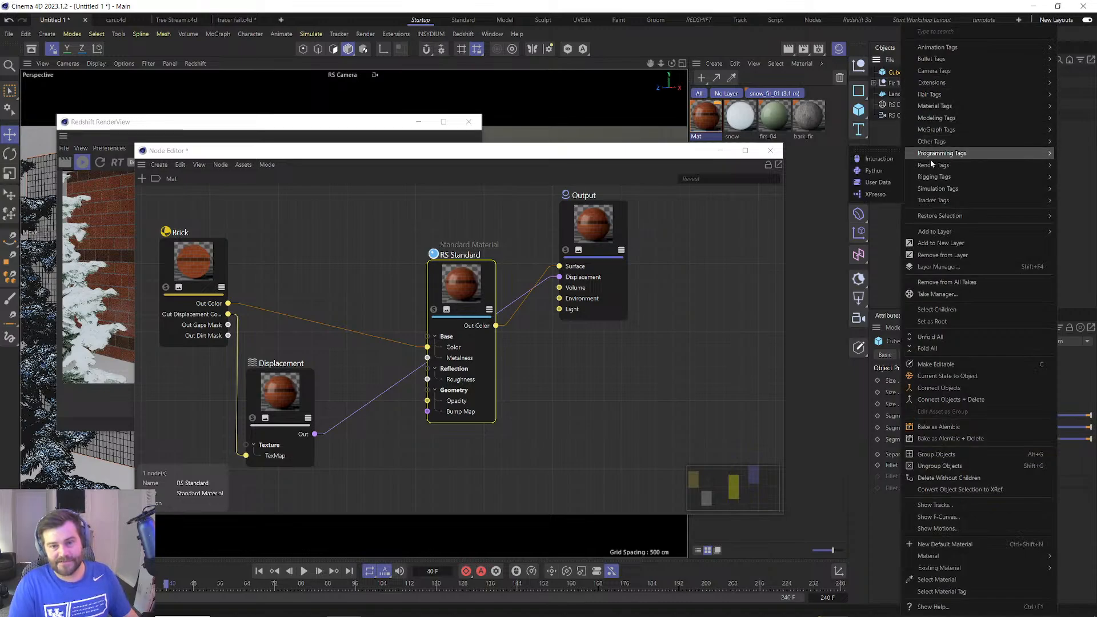
mouse_move(932, 164)
click(860, 207)
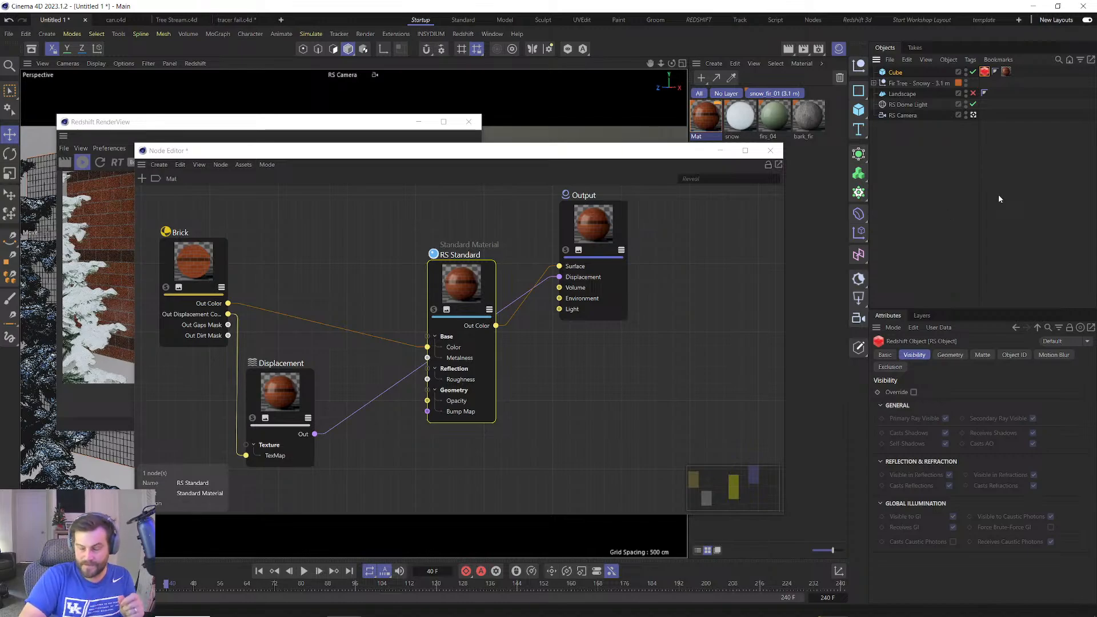
Shift the Displacement node slightly aside, and turn on the geometry override and displacement in the cube's Redshift Object tag.
drag(274, 394, 309, 392)
click(581, 276)
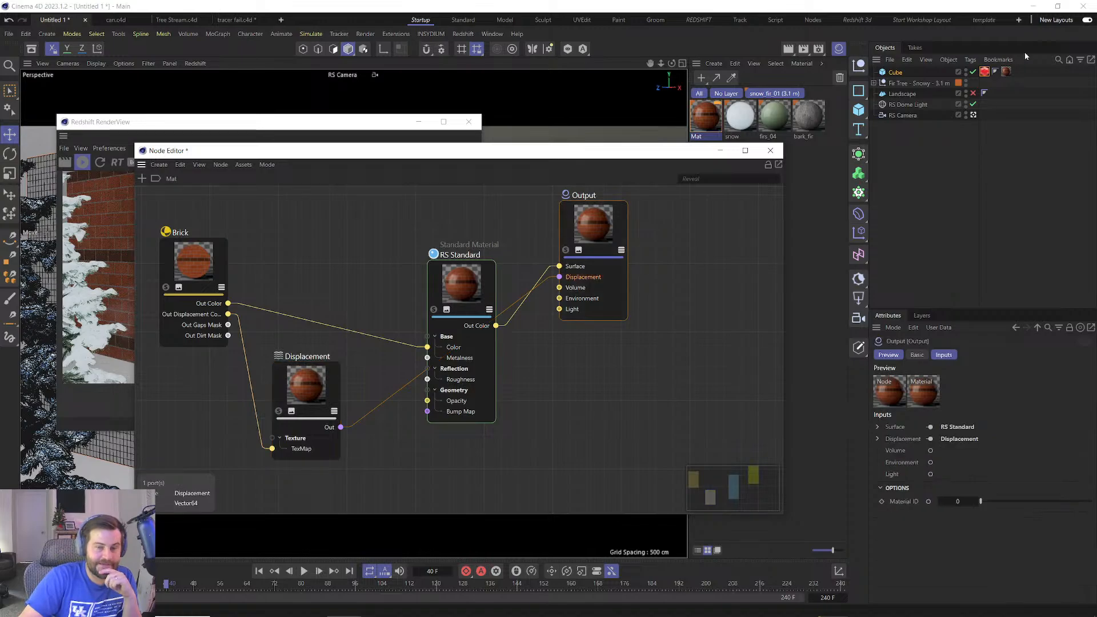
click(984, 72)
click(950, 355)
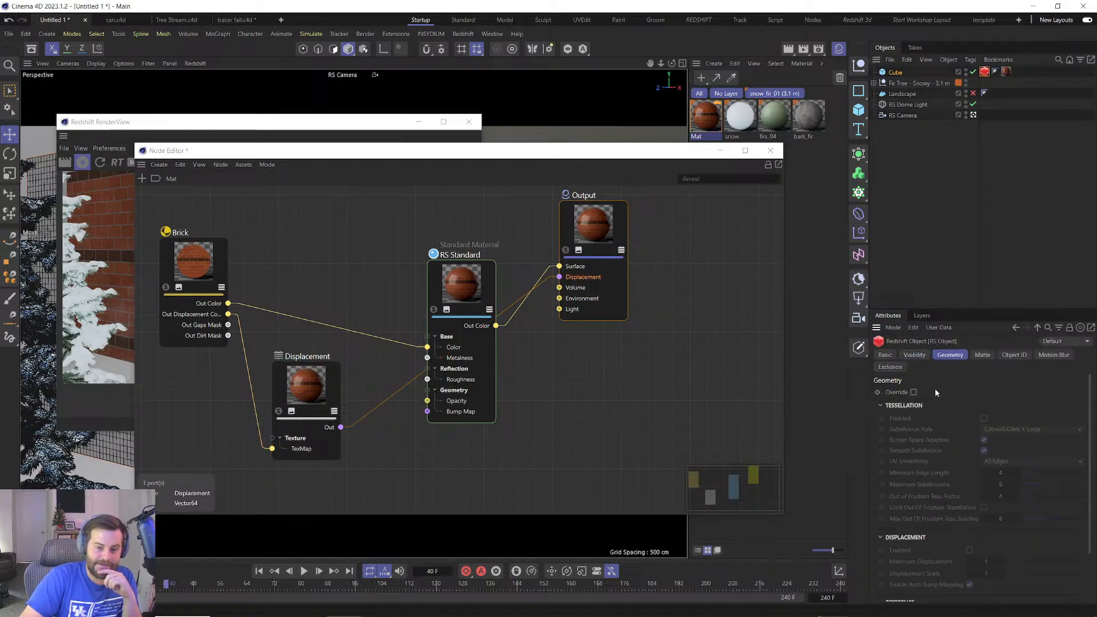
click(969, 550)
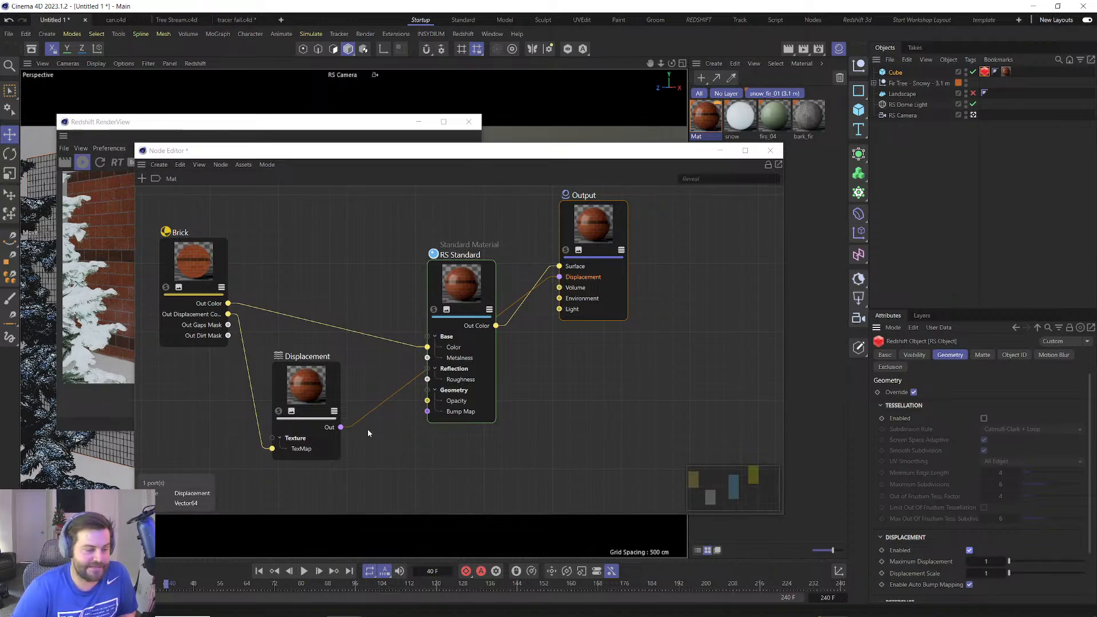
Raise the cube's X, Y and Z segments to 100 each.
click(895, 73)
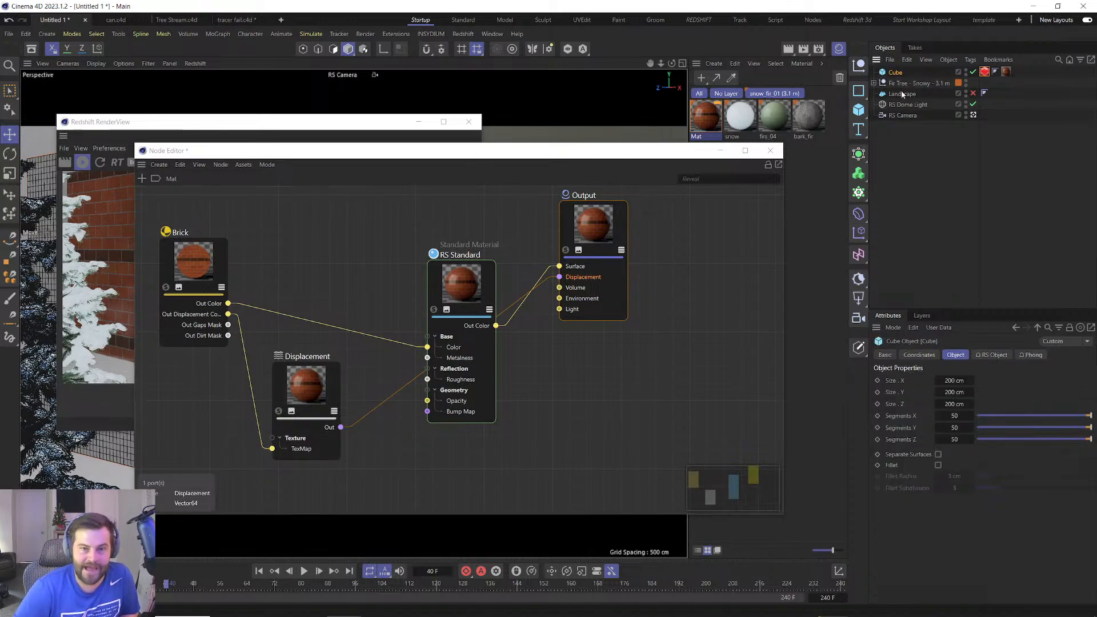
click(953, 416)
text(100)
key(Tab)
text(100)
key(Tab)
text(100)
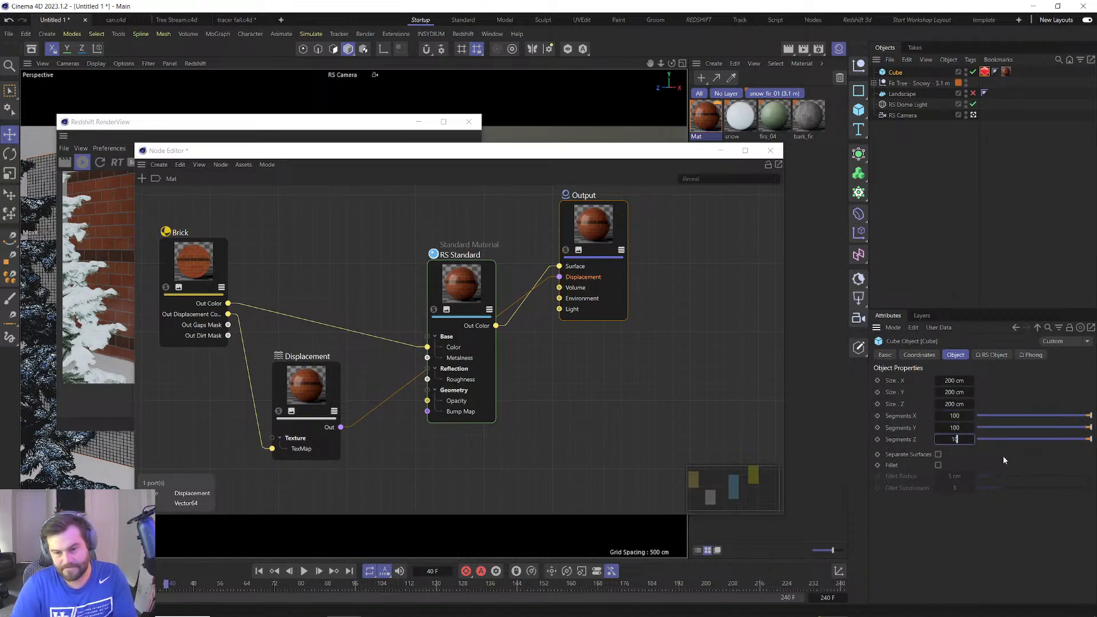
Bring the render view forward and enable tessellation in the cube's Redshift Object tag.
click(372, 126)
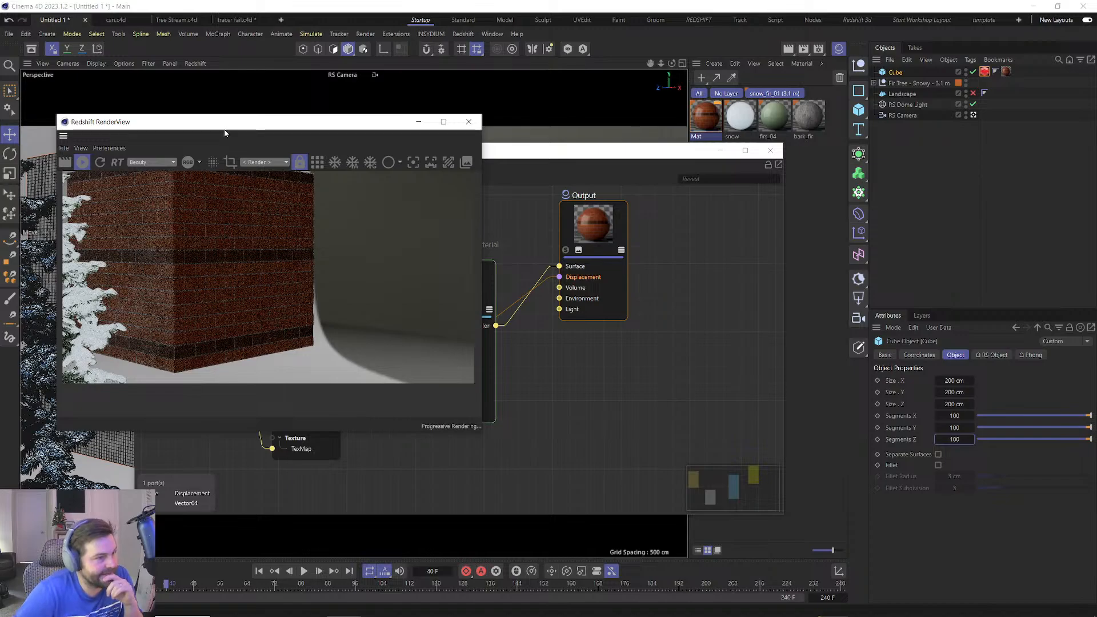
drag(224, 122, 361, 131)
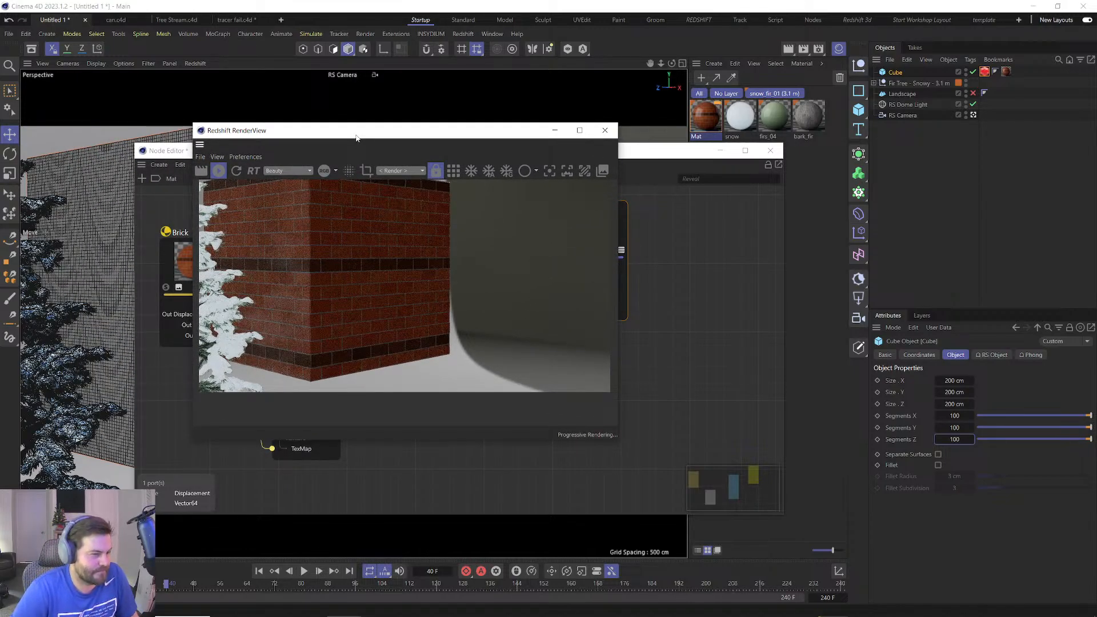
drag(355, 137, 212, 139)
click(984, 72)
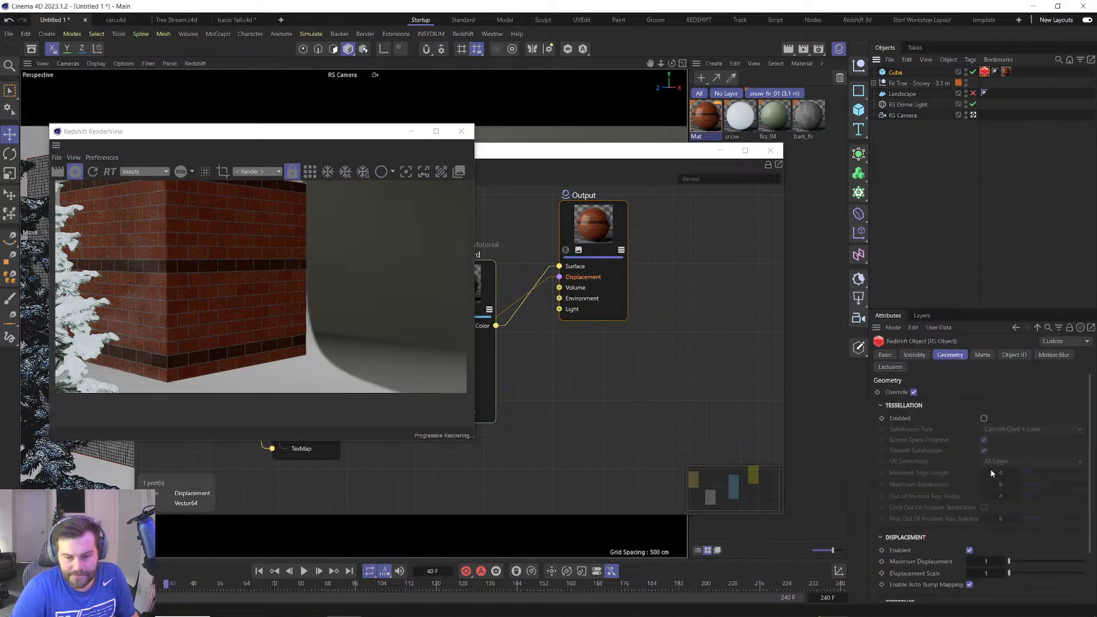
click(983, 418)
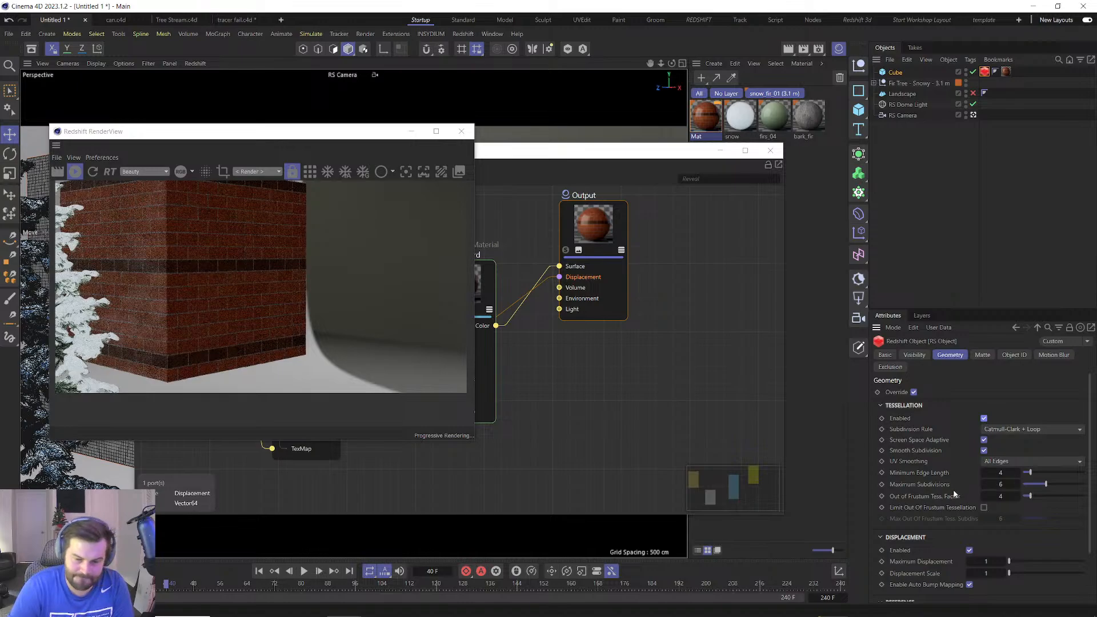
Set the tag's maximum displacement and displacement scale to 10 and turn off auto bump mapping.
scroll(991, 505, down, 1)
click(994, 502)
text(0)
click(990, 512)
text(0)
key(Return)
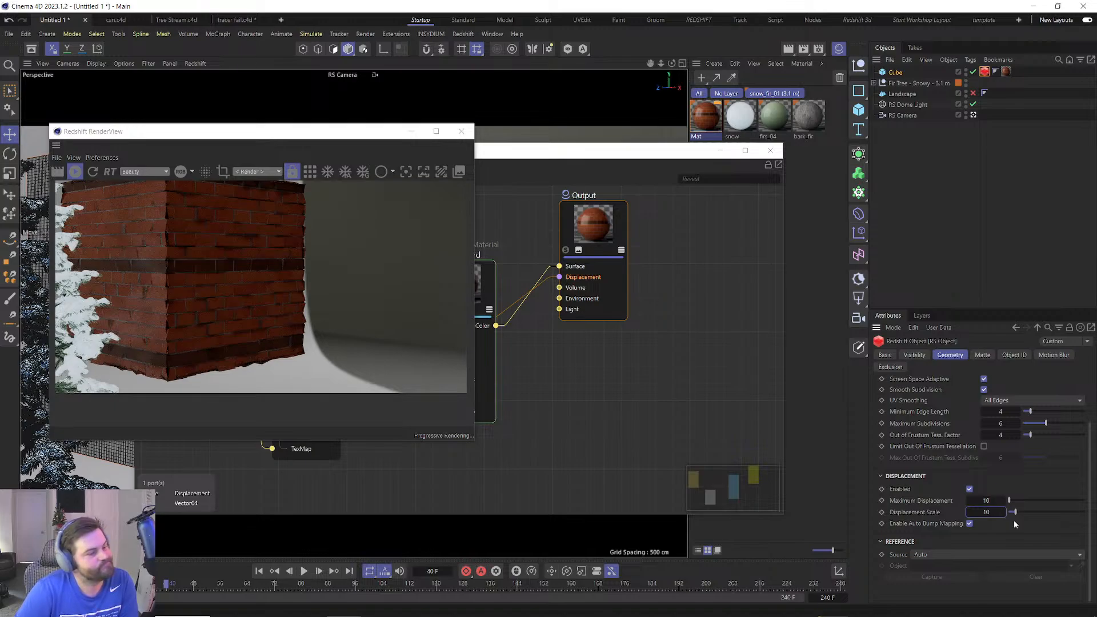
double_click(989, 501)
click(970, 524)
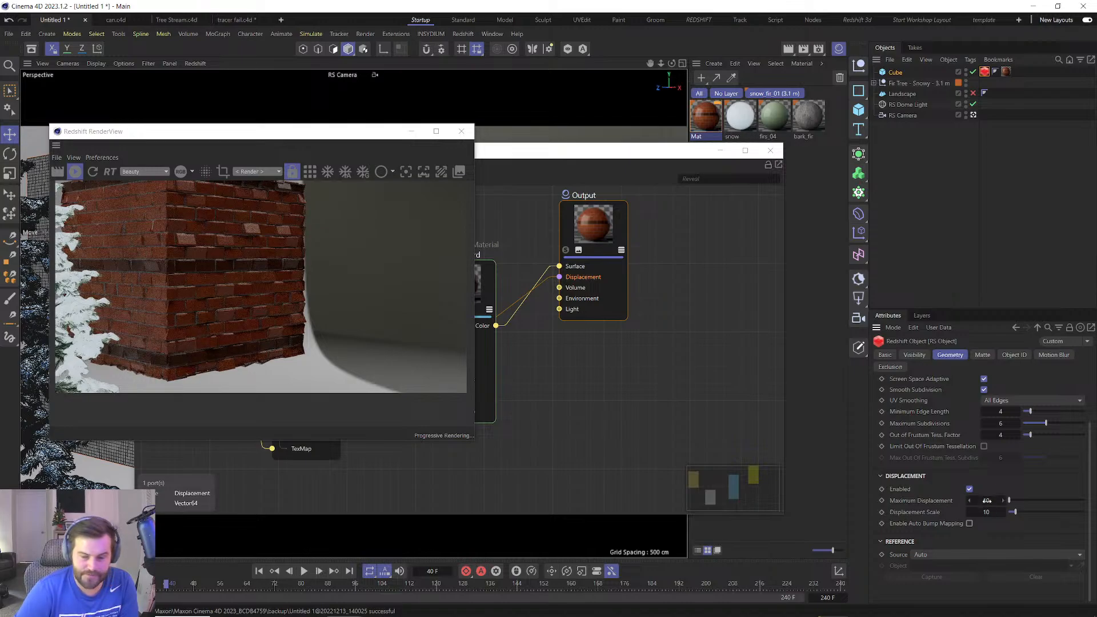
Reduce the maximum displacement and displacement scale to 2.
double_click(987, 500)
text(2)
key(Tab)
text(2)
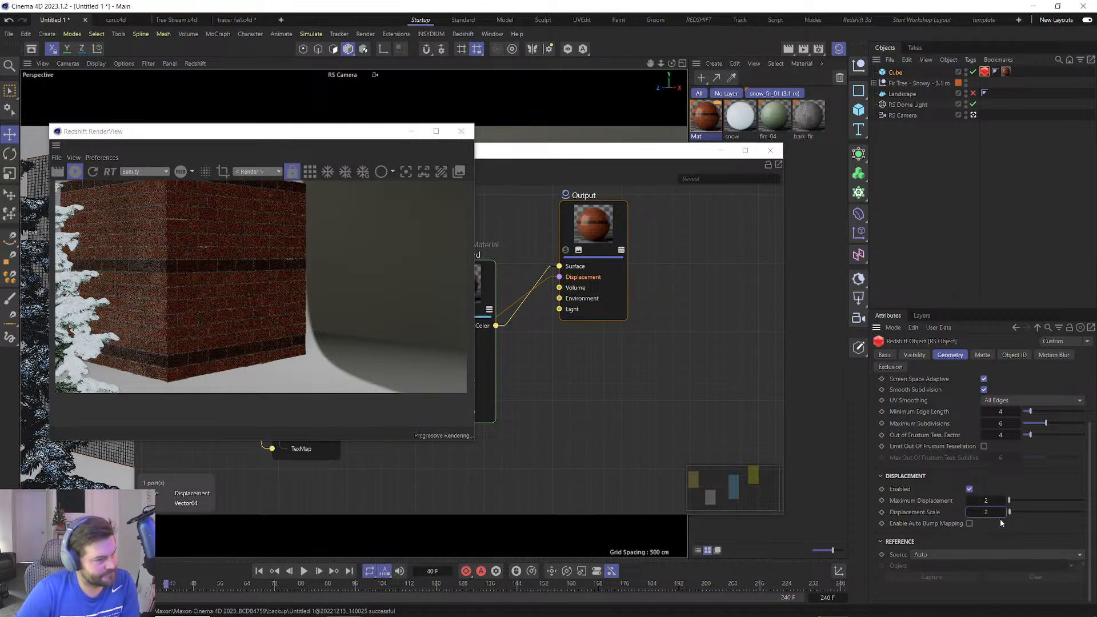
Set the maximum displacement and displacement scale to 4.
double_click(991, 500)
text(4)
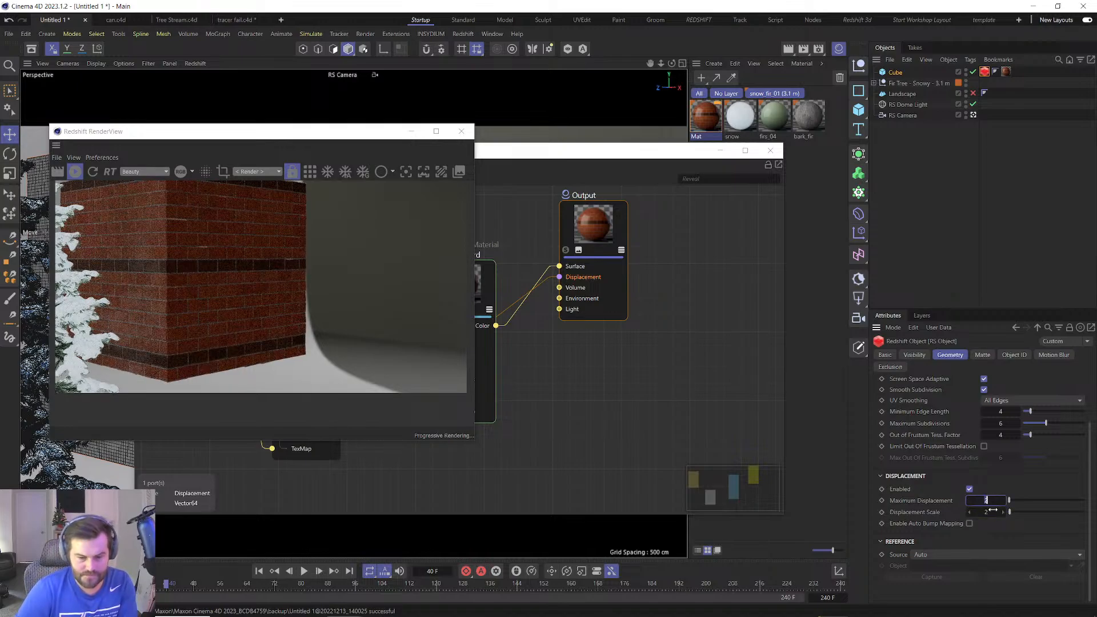
key(Tab)
text(4)
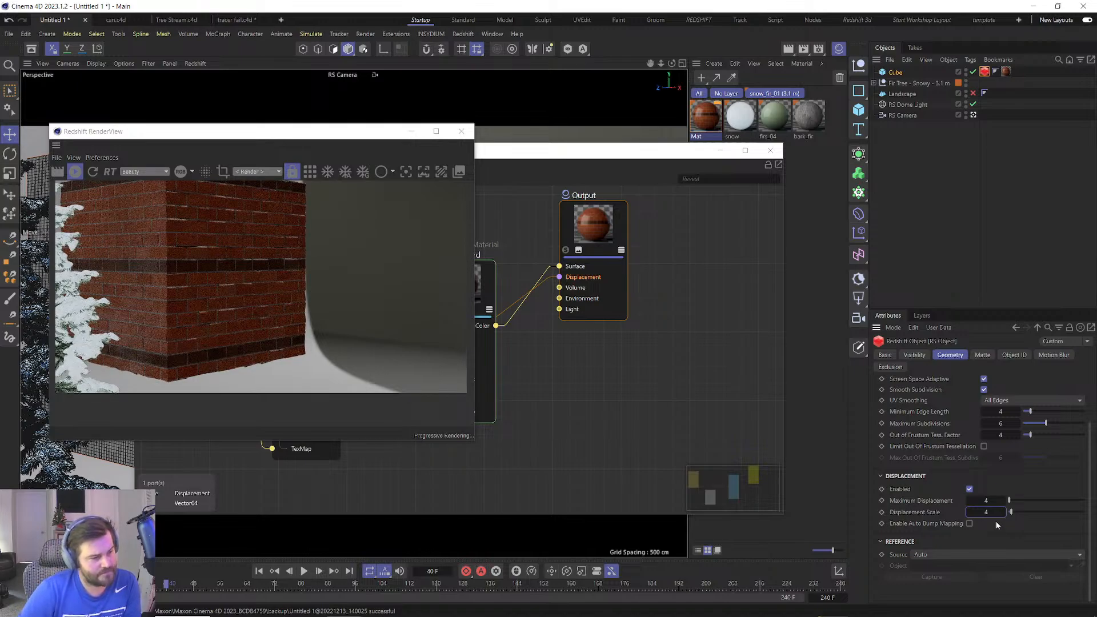
Connect the Brick node's Out Gaps Mask to the RS Standard base color and disconnect the Displacement node from the Output.
drag(297, 128, 858, 123)
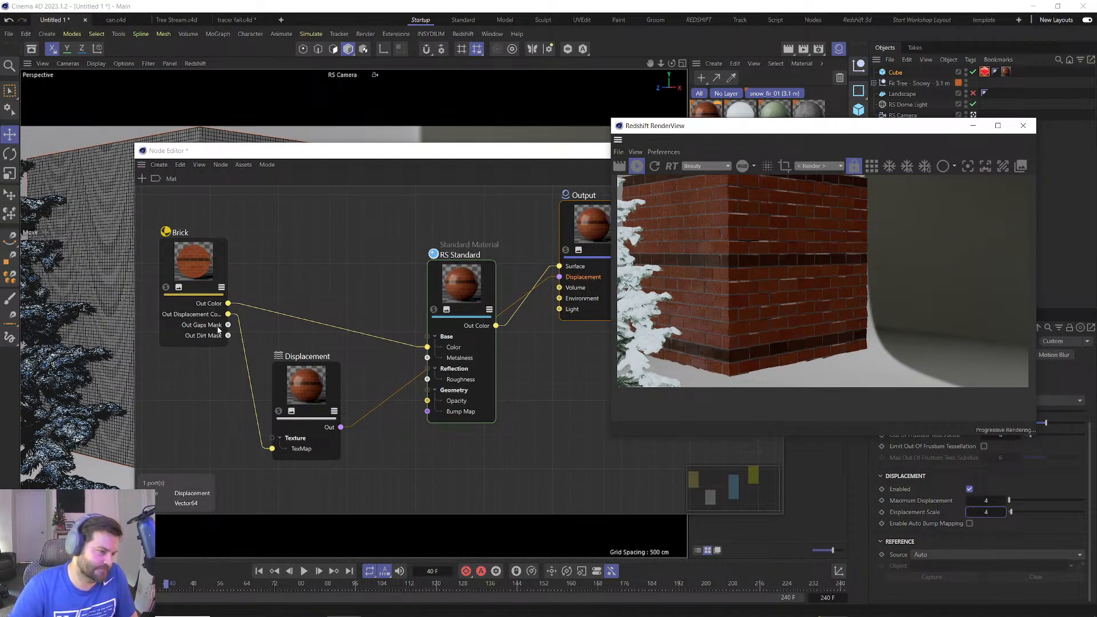
drag(228, 325, 427, 347)
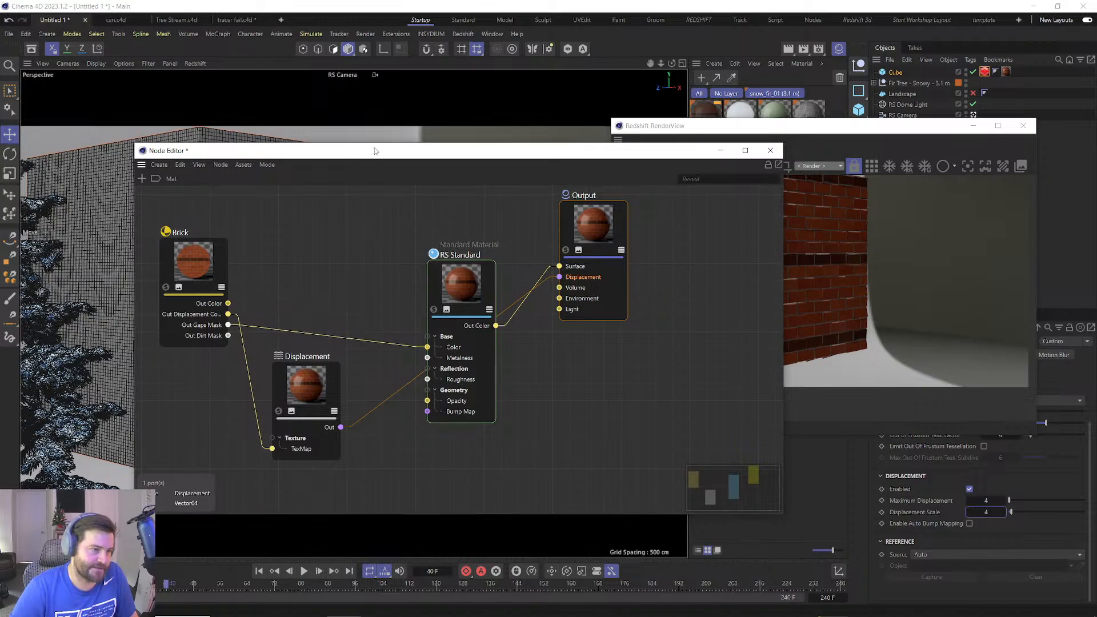
drag(374, 150, 246, 121)
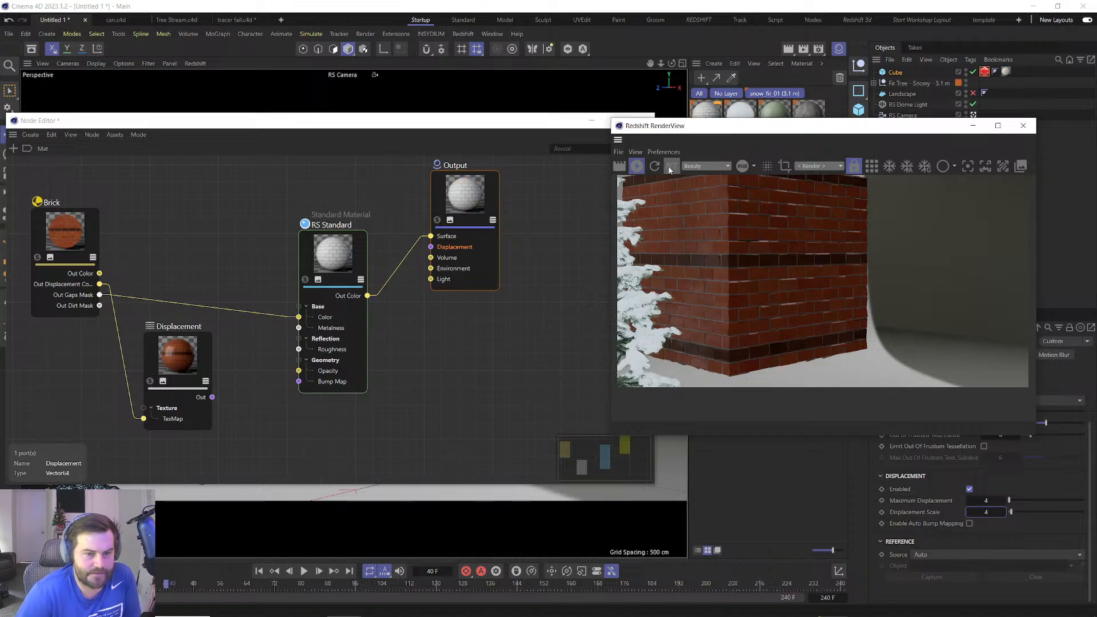
Connect the Brick node's Out Dirt Mask to the RS Standard base color and preview it in the render view.
drag(71, 228, 131, 214)
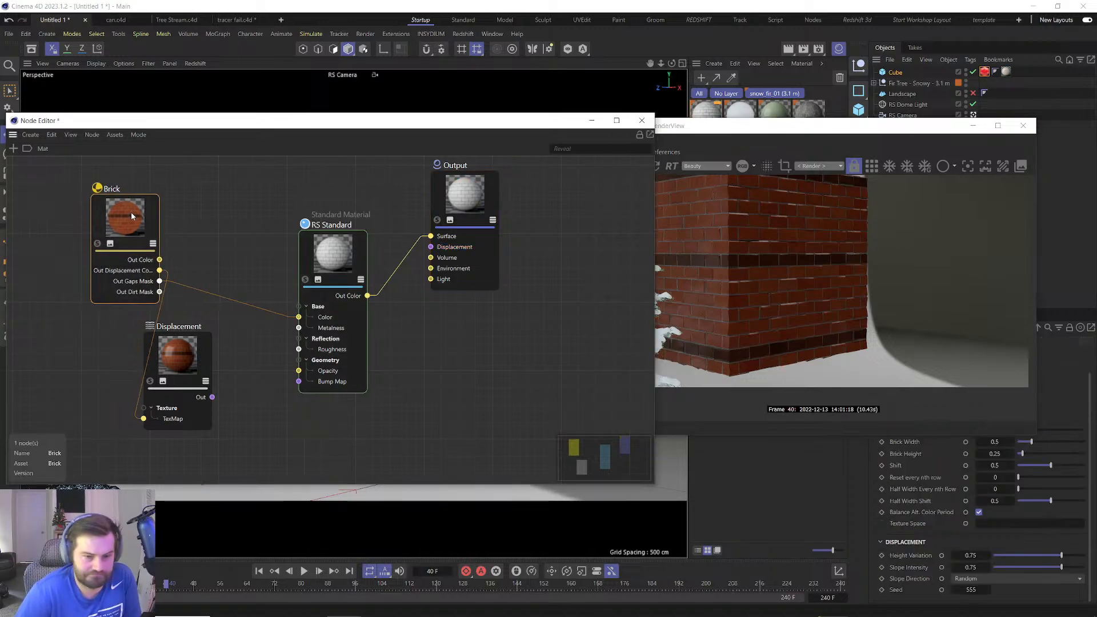
click(132, 281)
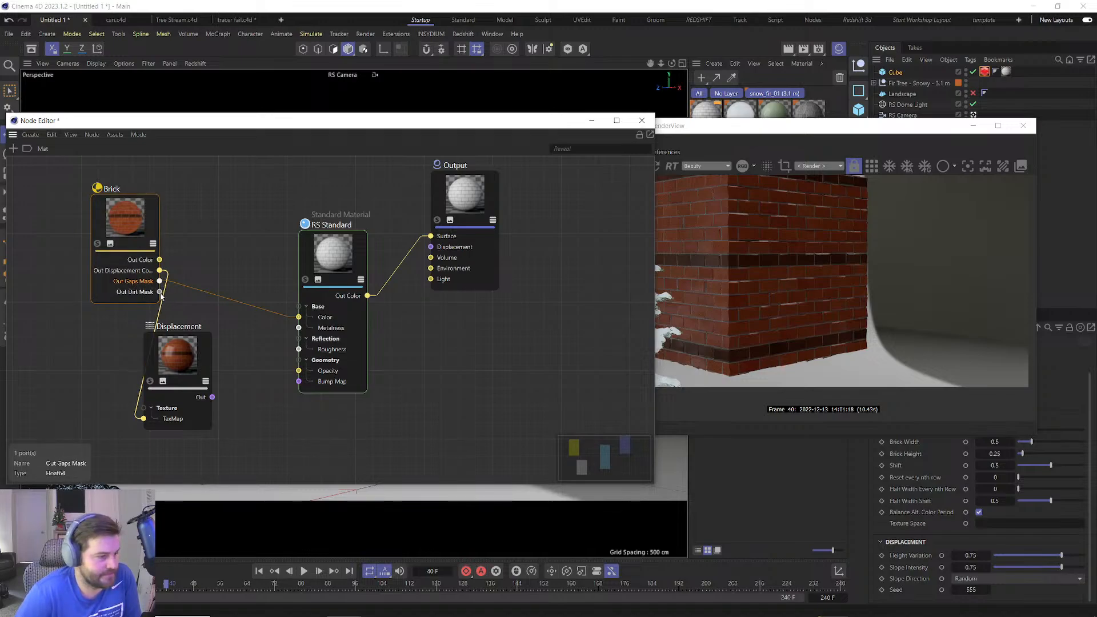
drag(160, 292, 298, 316)
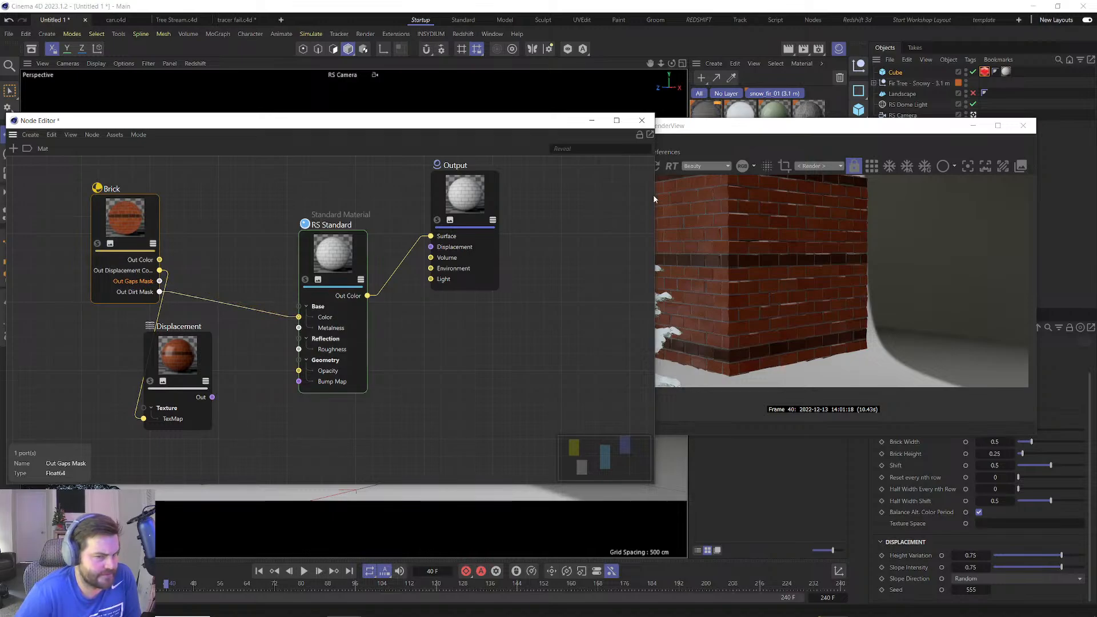
click(654, 195)
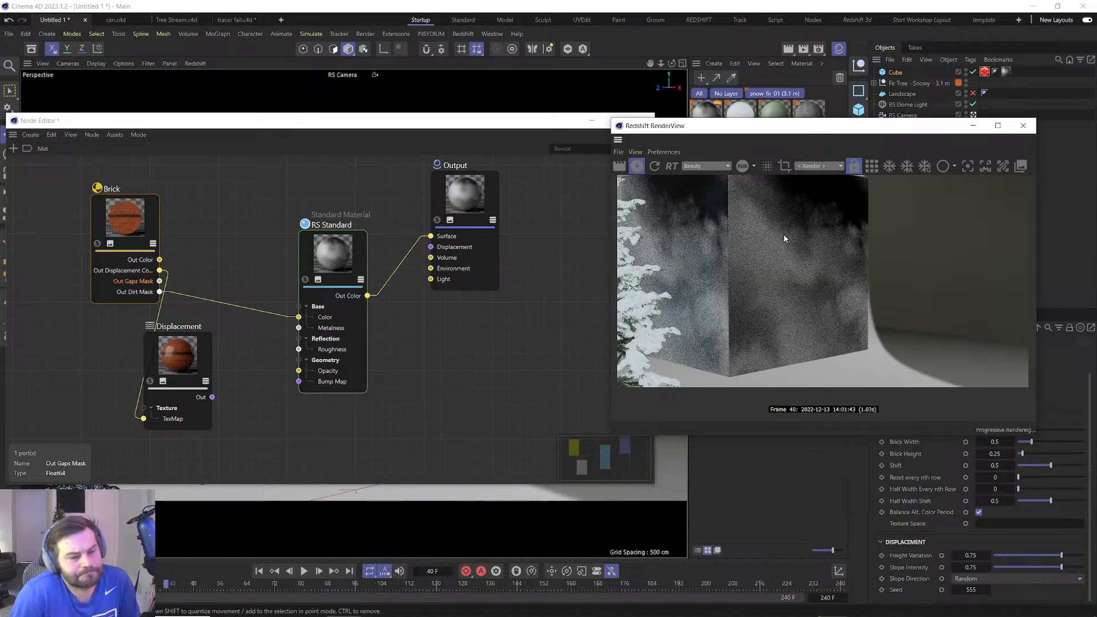
Connect the Brick node's Out Dirt Mask to the RS Standard roughness and its Out Gaps Mask to the base color.
drag(160, 291, 298, 349)
drag(159, 281, 298, 317)
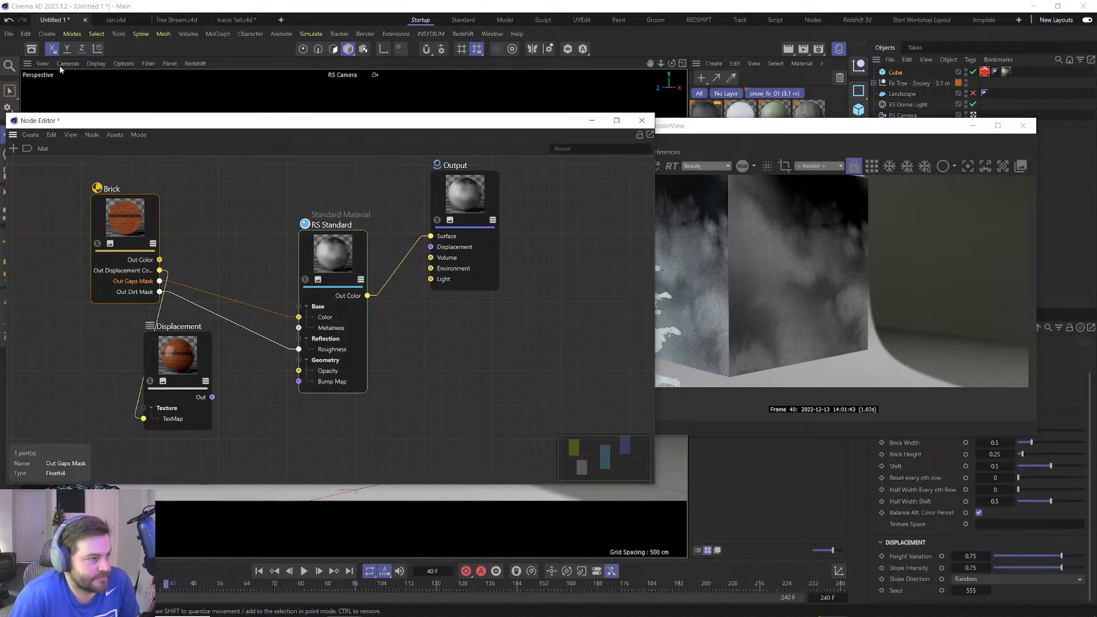
Change the Material Previews option in the Redshift preferences and close the preferences.
click(27, 34)
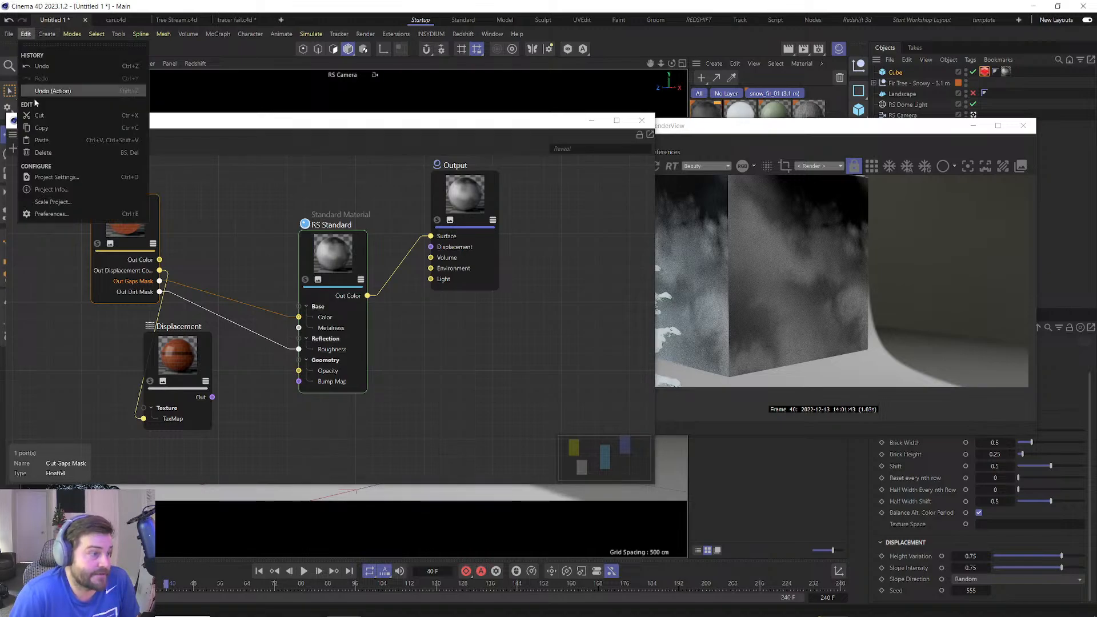
click(50, 214)
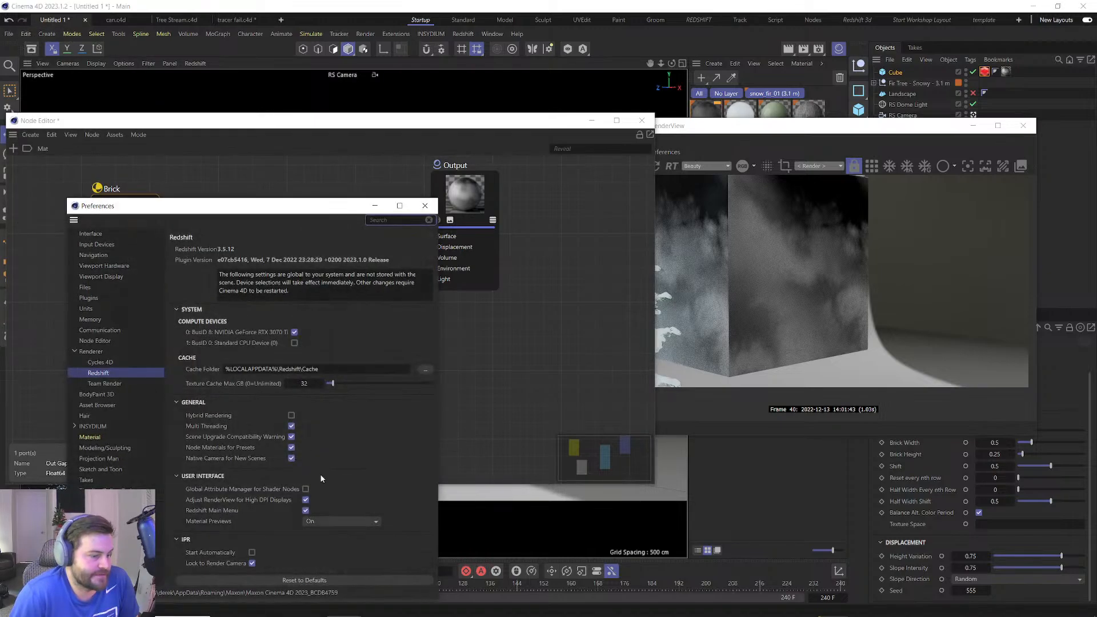
click(340, 521)
click(328, 533)
click(424, 205)
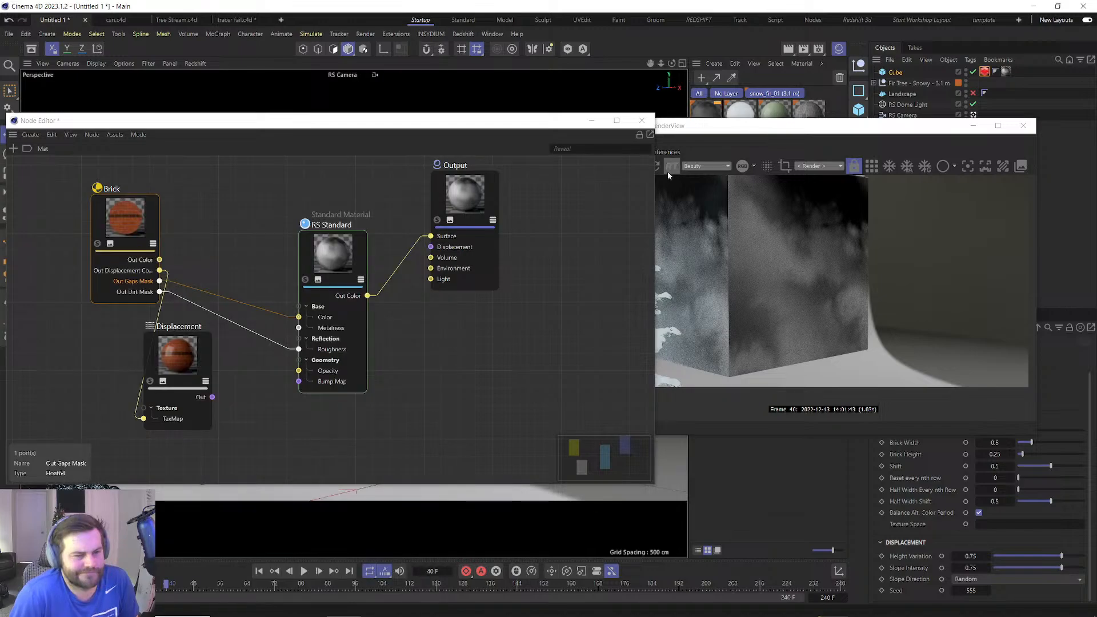
Check how the brick gaps mask looks on the cube in the render view.
click(690, 130)
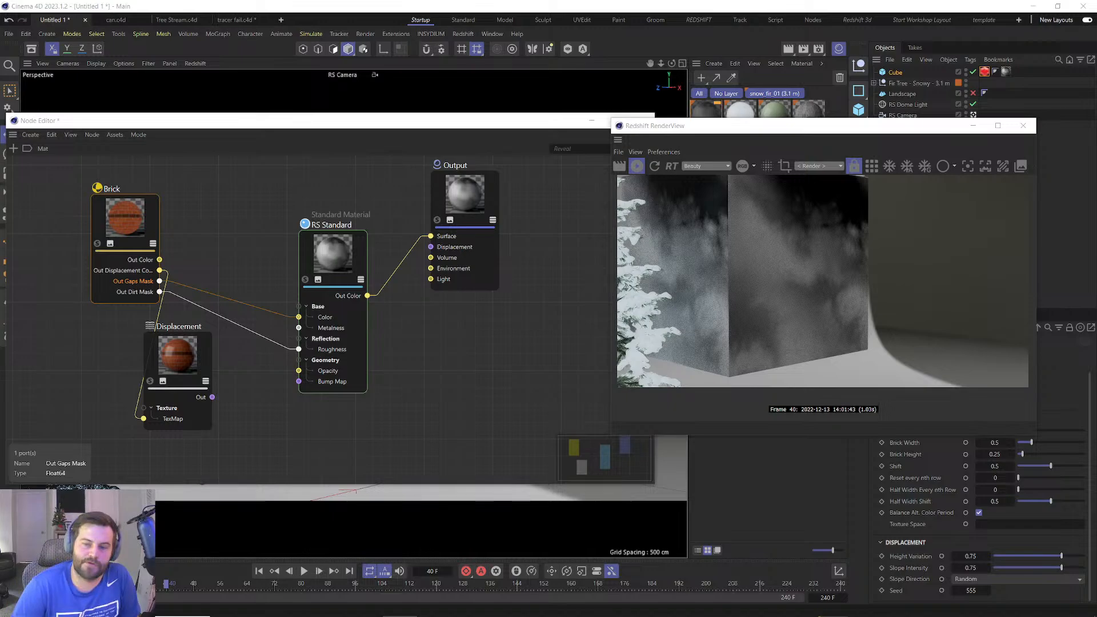
click(418, 123)
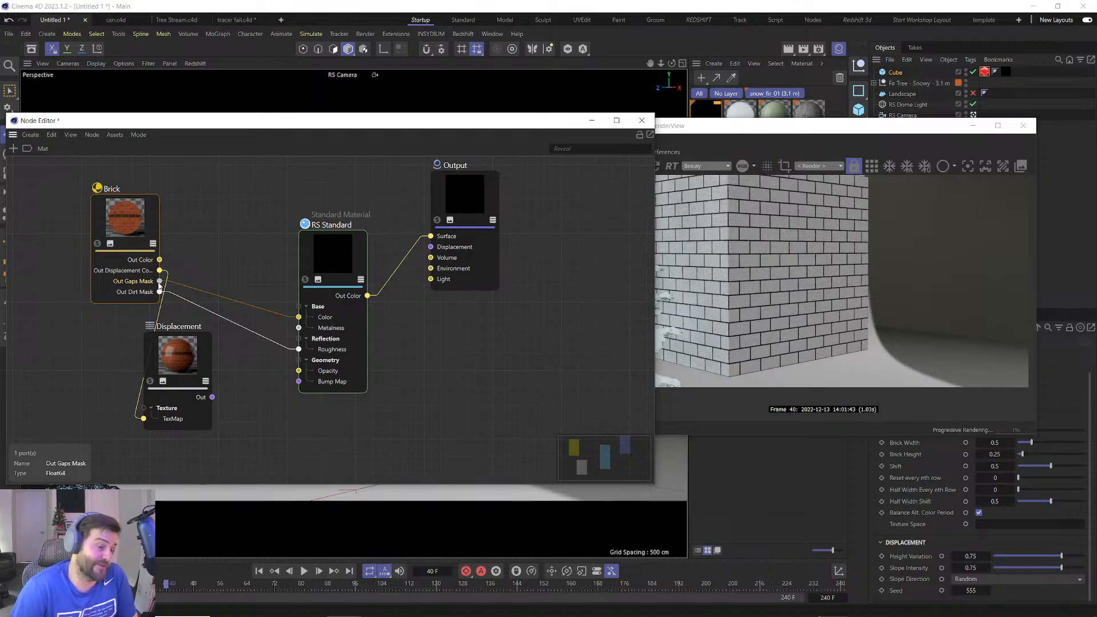
right_drag(159, 284, 231, 224)
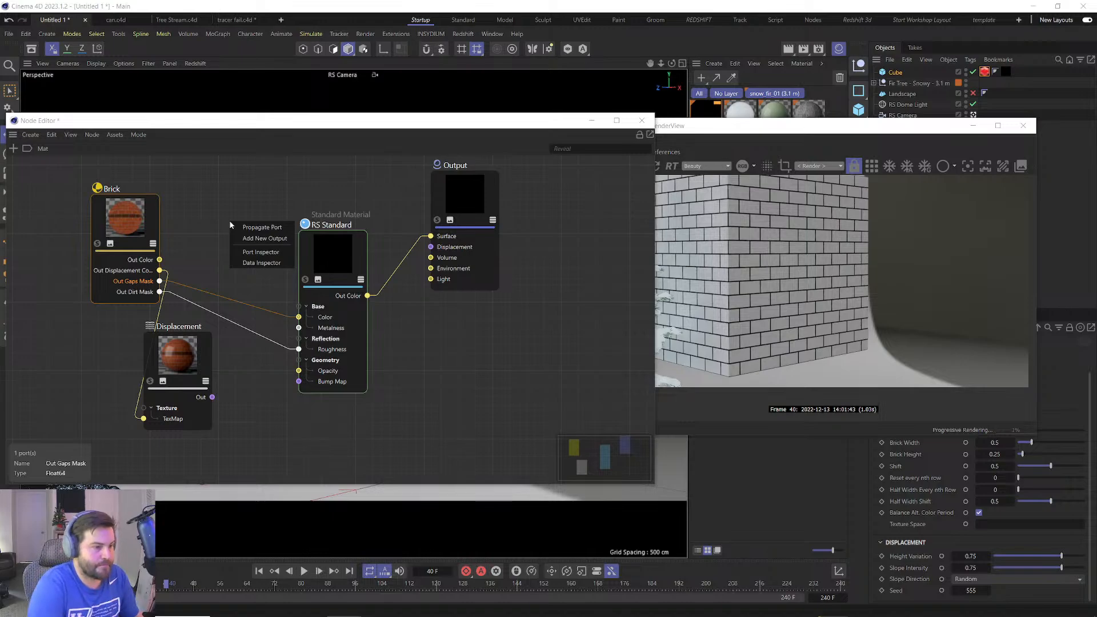
click(187, 162)
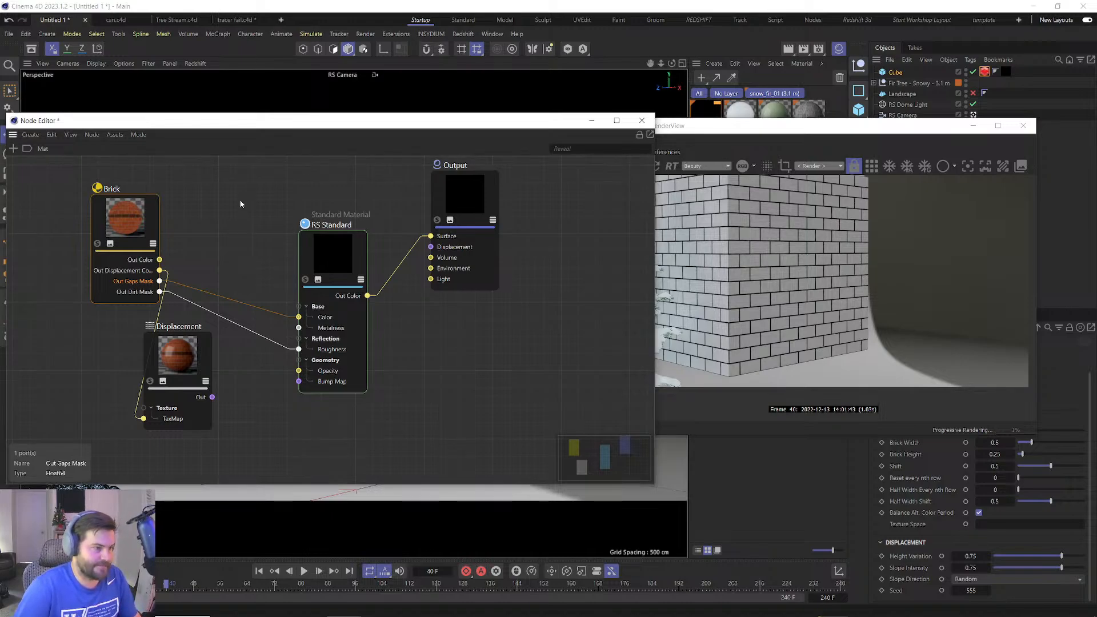
right_drag(159, 281, 248, 215)
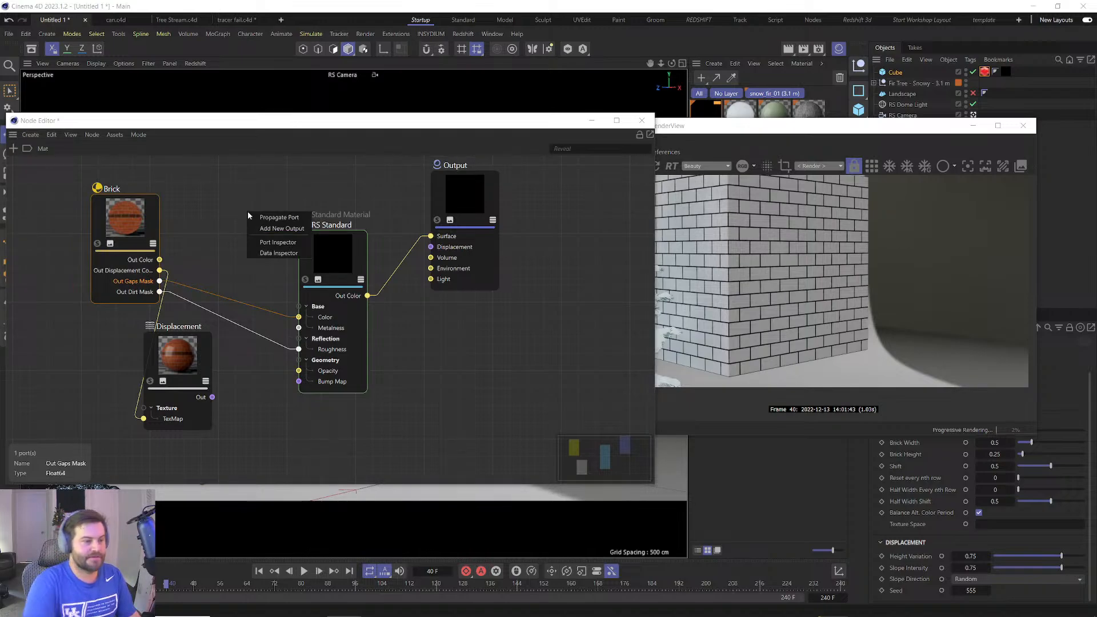
click(252, 228)
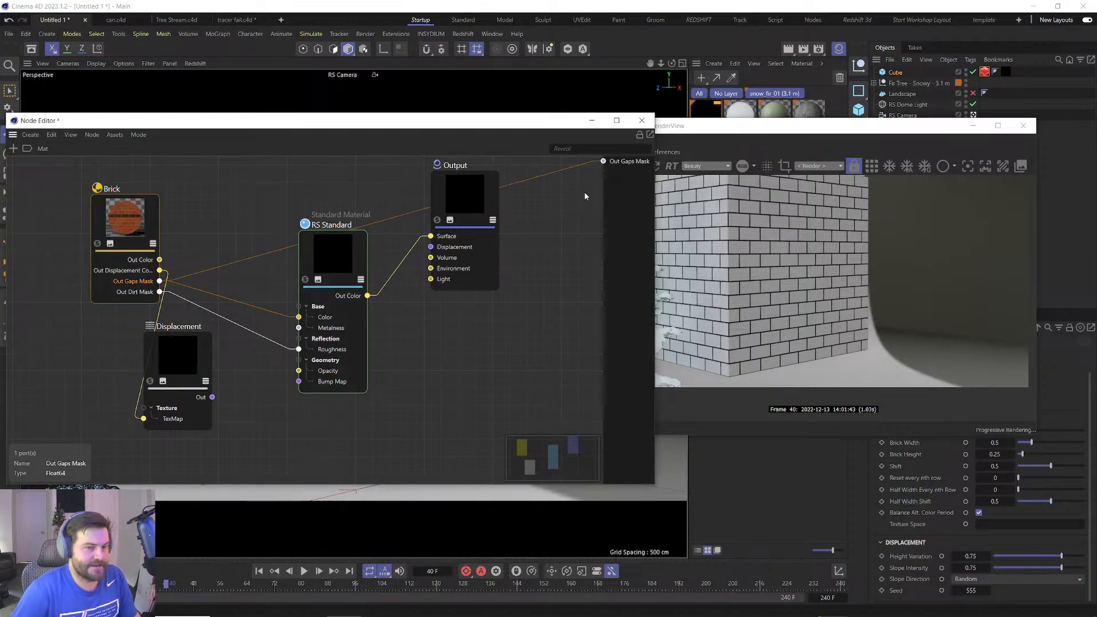
drag(587, 170, 592, 168)
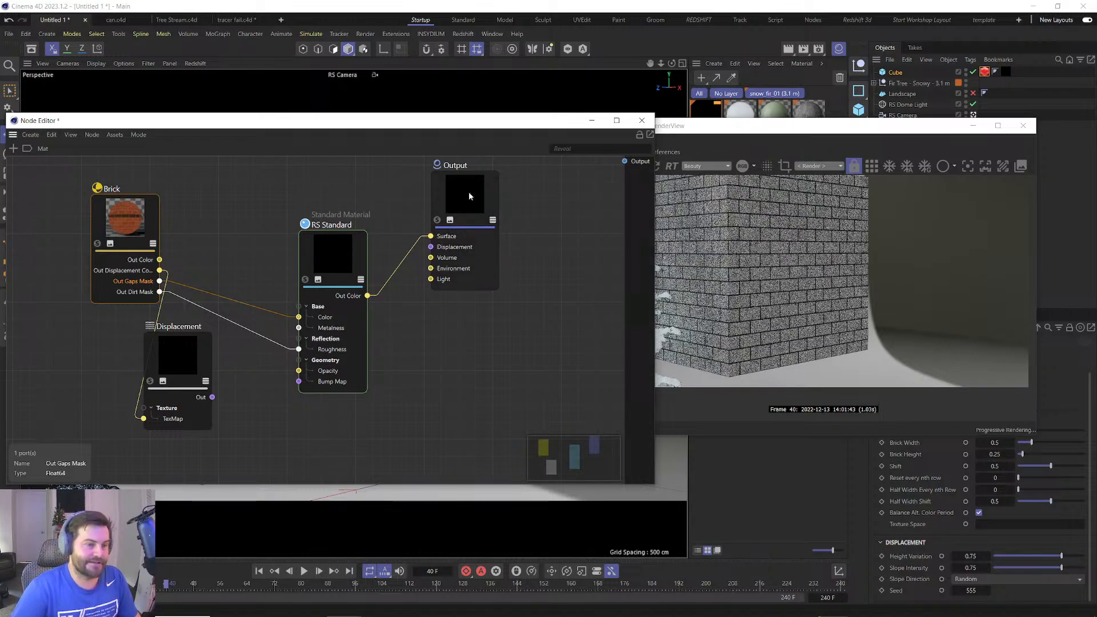
click(211, 236)
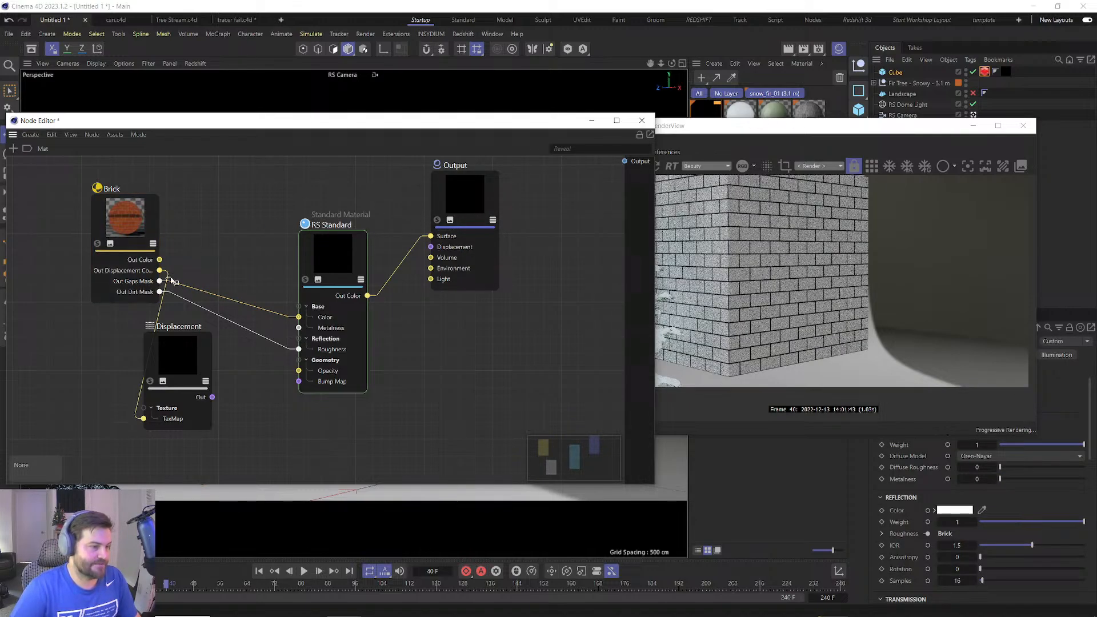
right_click(211, 241)
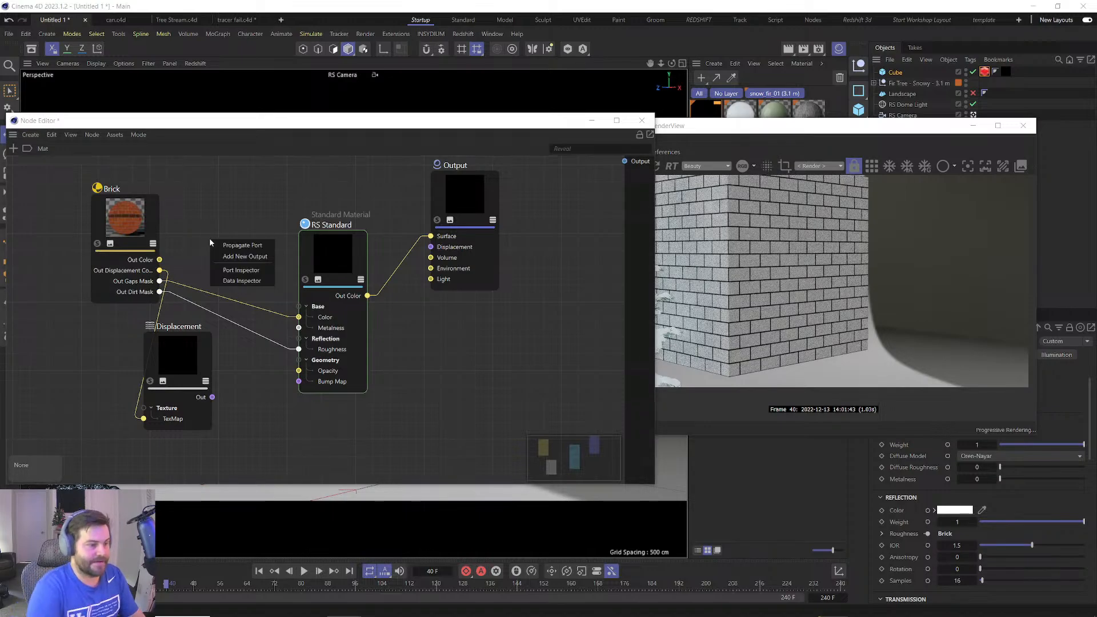
click(234, 213)
Add a Bump Map node to the material graph.
double_click(235, 214)
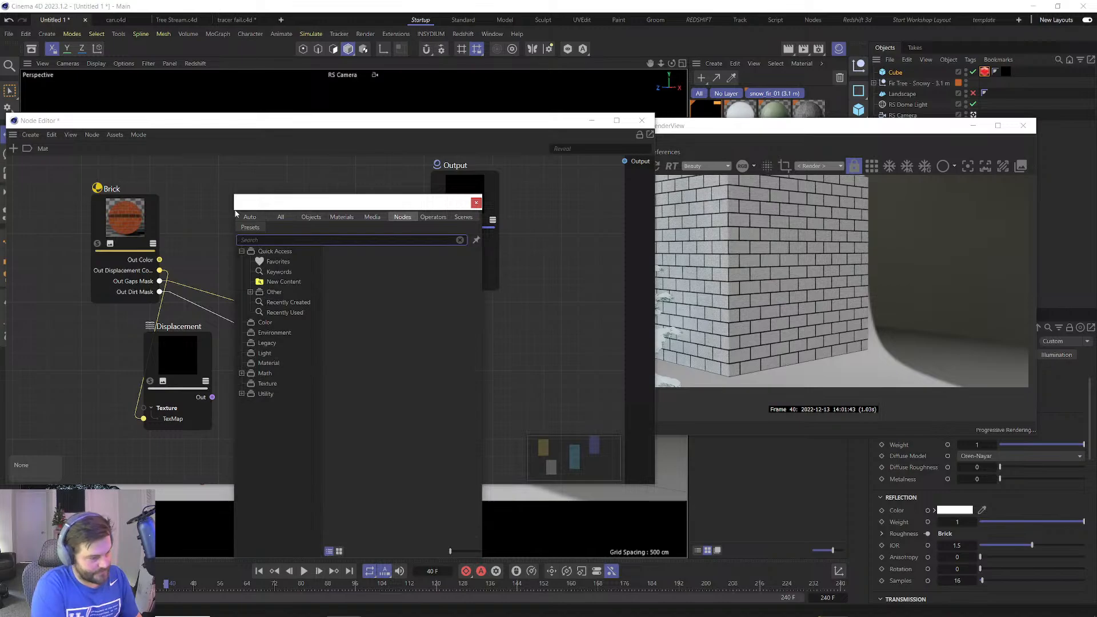
text(bump)
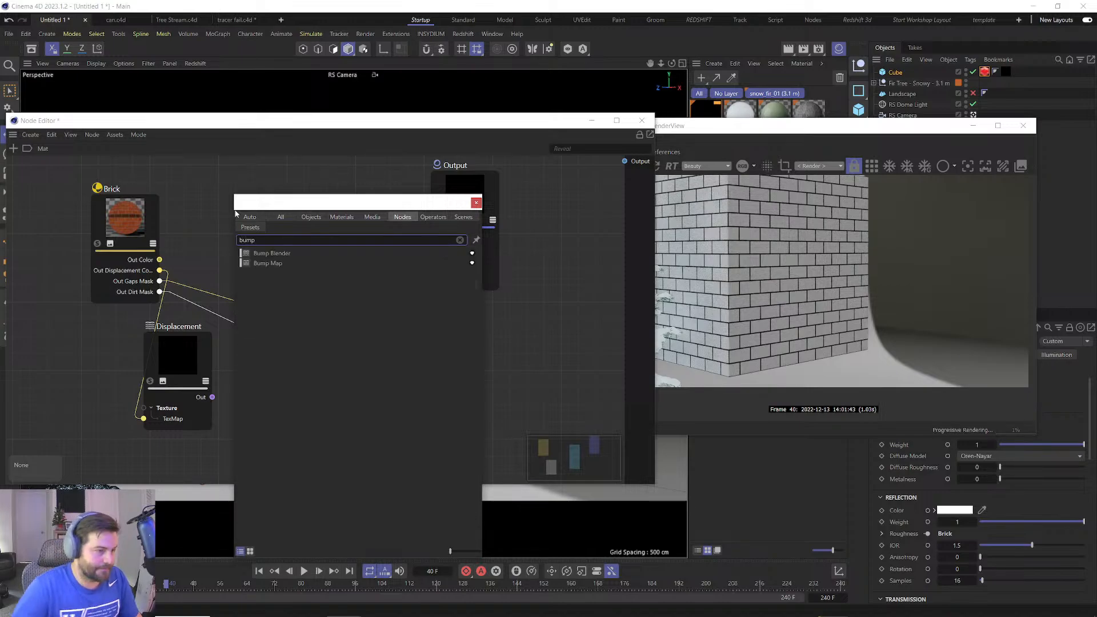
double_click(265, 263)
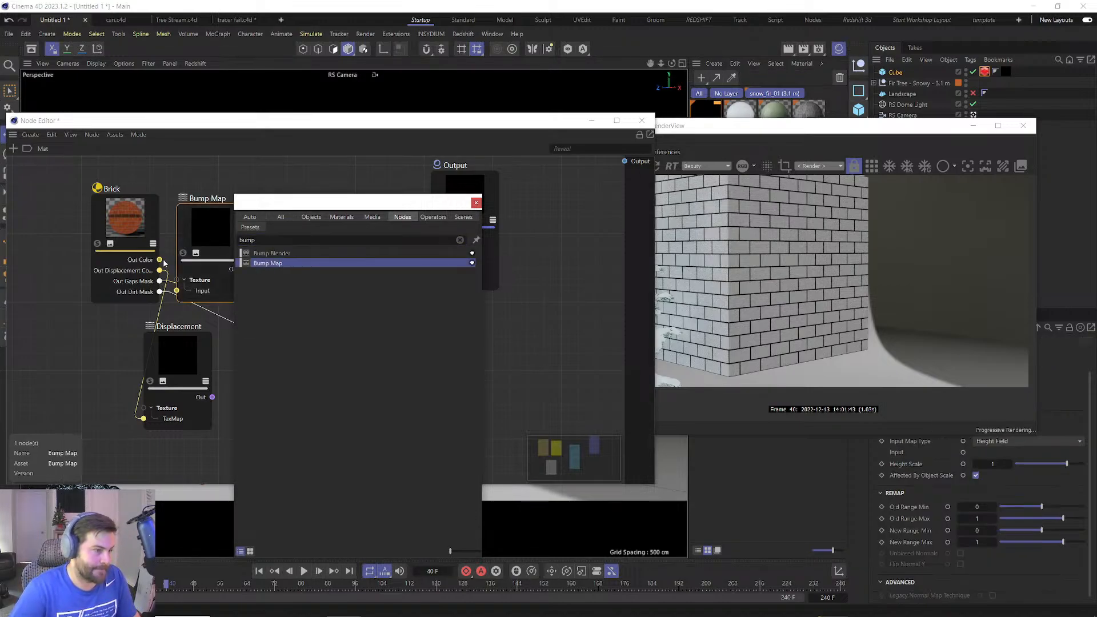
Connect the Brick node's Out Gaps Mask to the Bump Map input and the Bump Map output to the RS Standard Bump Map, placing the node below.
click(161, 288)
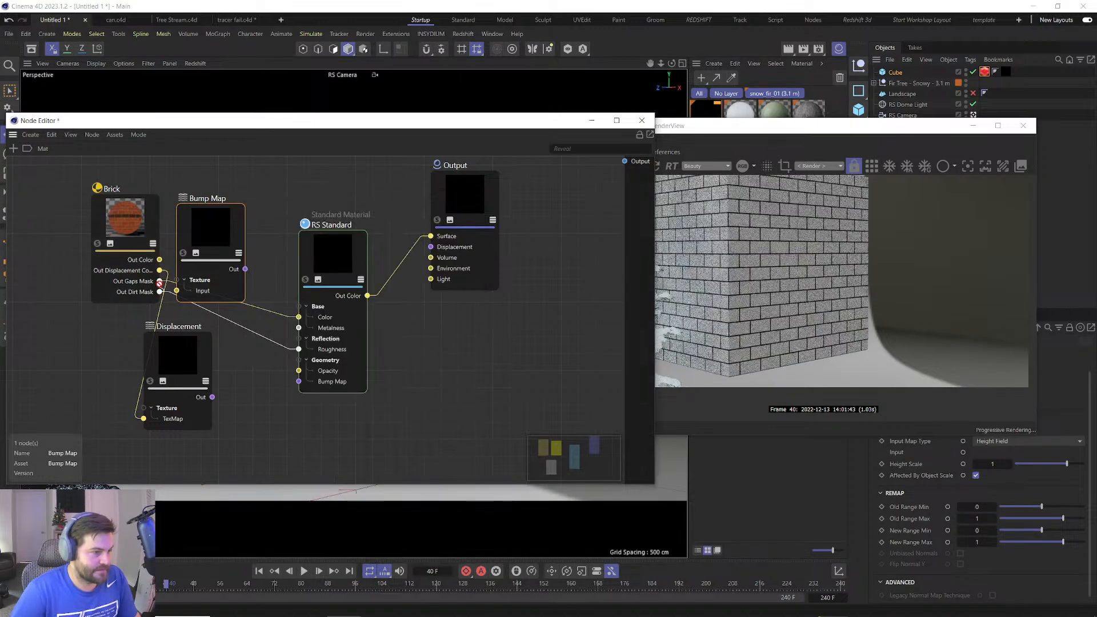
right_click(132, 271)
click(130, 277)
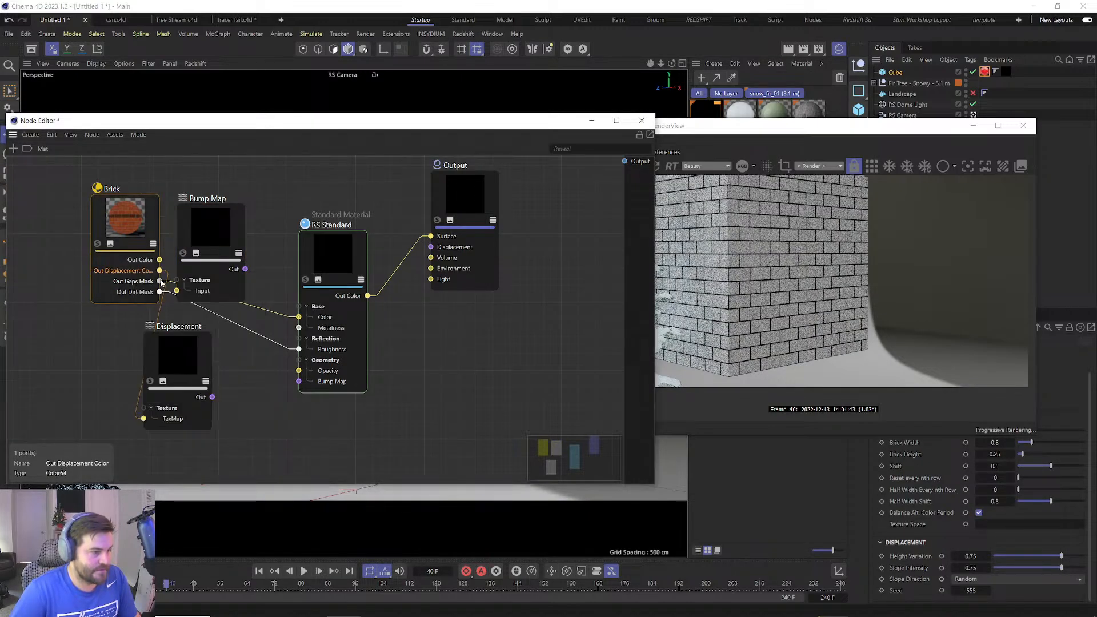
drag(160, 281, 188, 290)
drag(245, 269, 298, 381)
drag(223, 236, 285, 465)
Connect the Brick node's Out Gaps Mask to the RS Standard Overall Tint and its Out Color to the base color.
drag(161, 291, 323, 257)
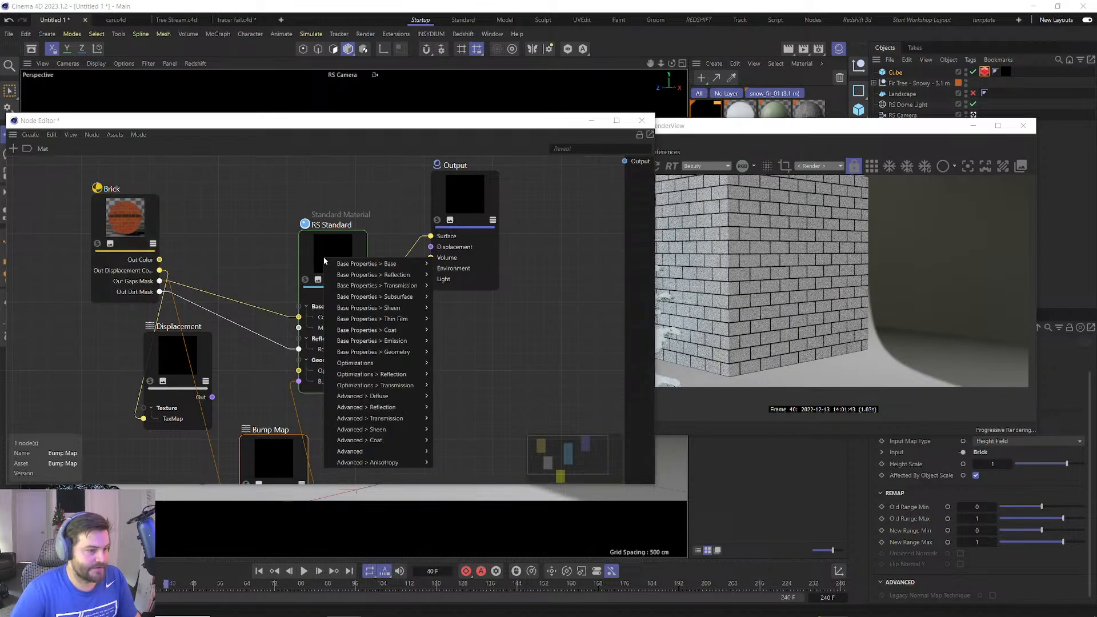
mouse_move(388, 352)
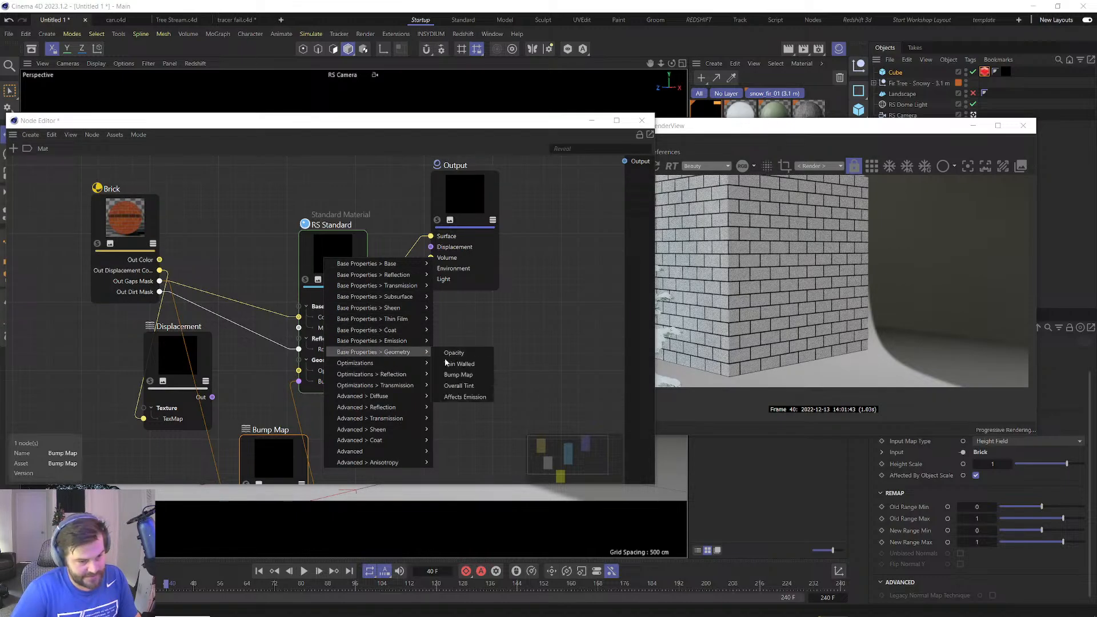
click(463, 385)
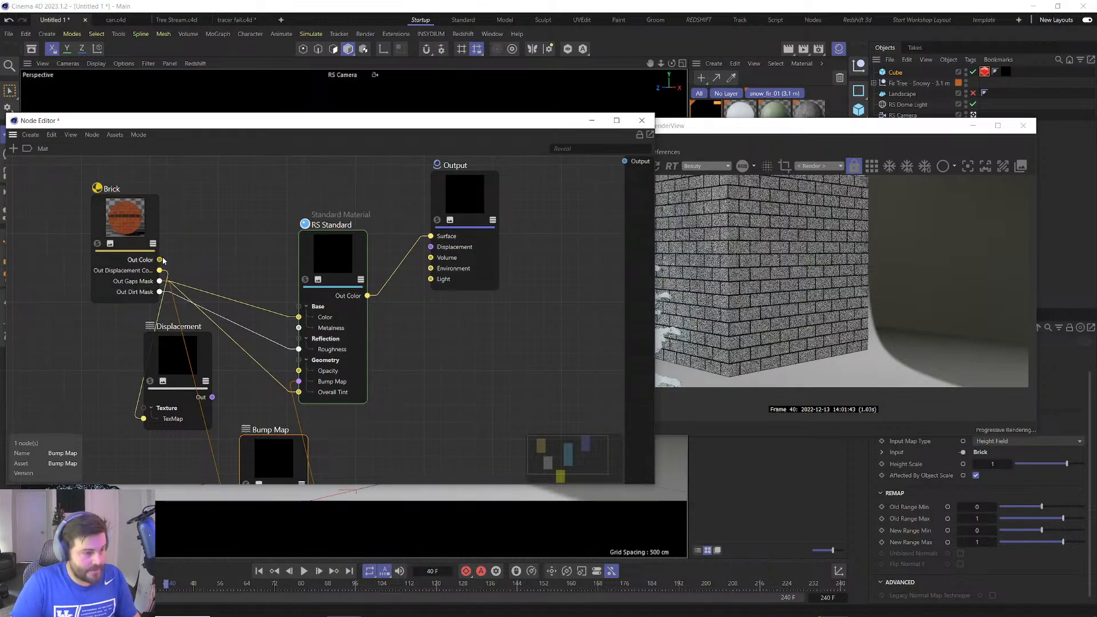
drag(159, 259, 298, 316)
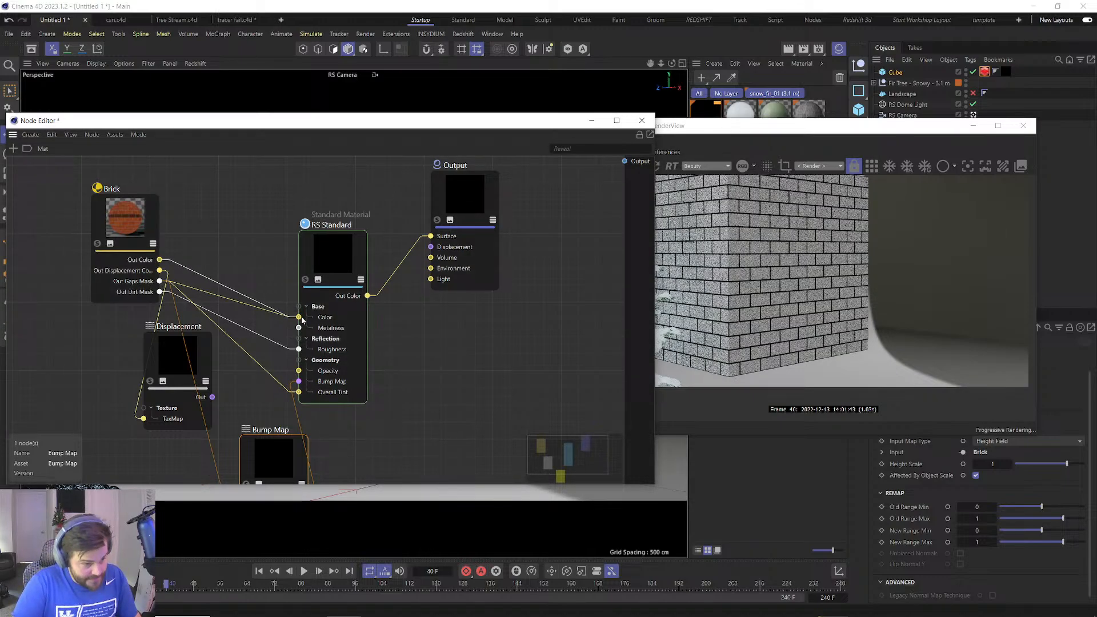
Connect the Displacement node's output to the Displacement input of the material's Output node.
click(641, 119)
double_click(716, 105)
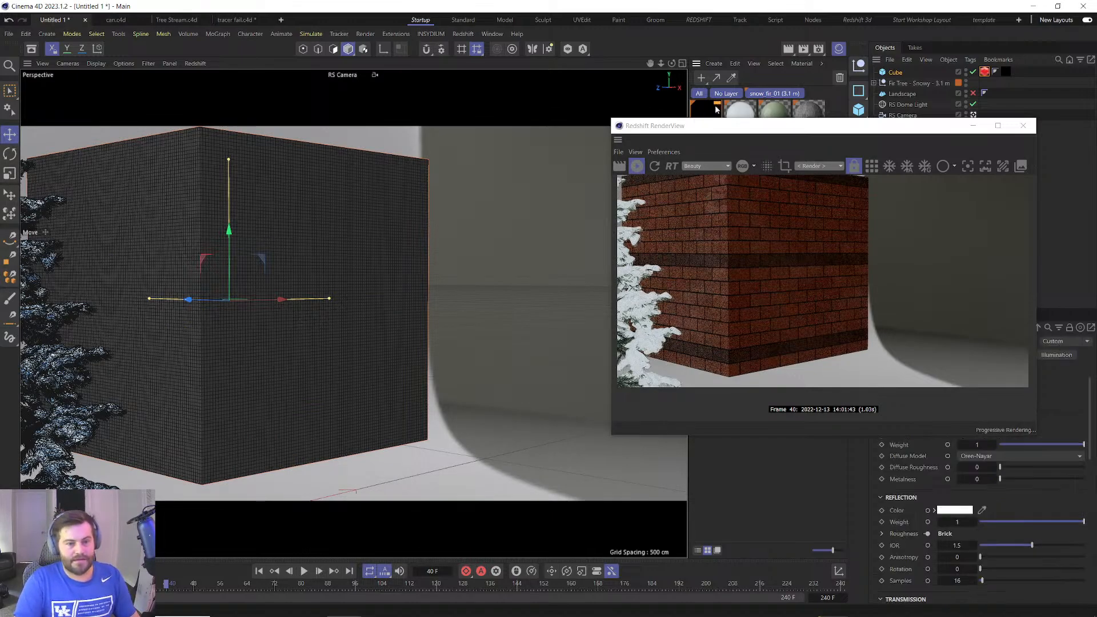
scroll(719, 396, down, 2)
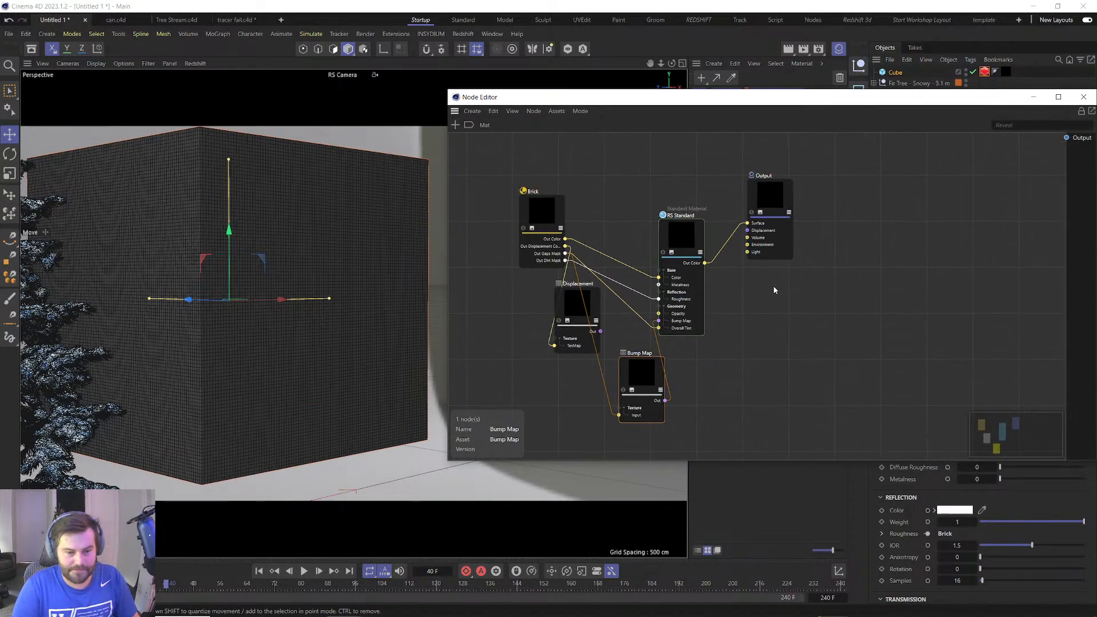
drag(599, 331, 746, 230)
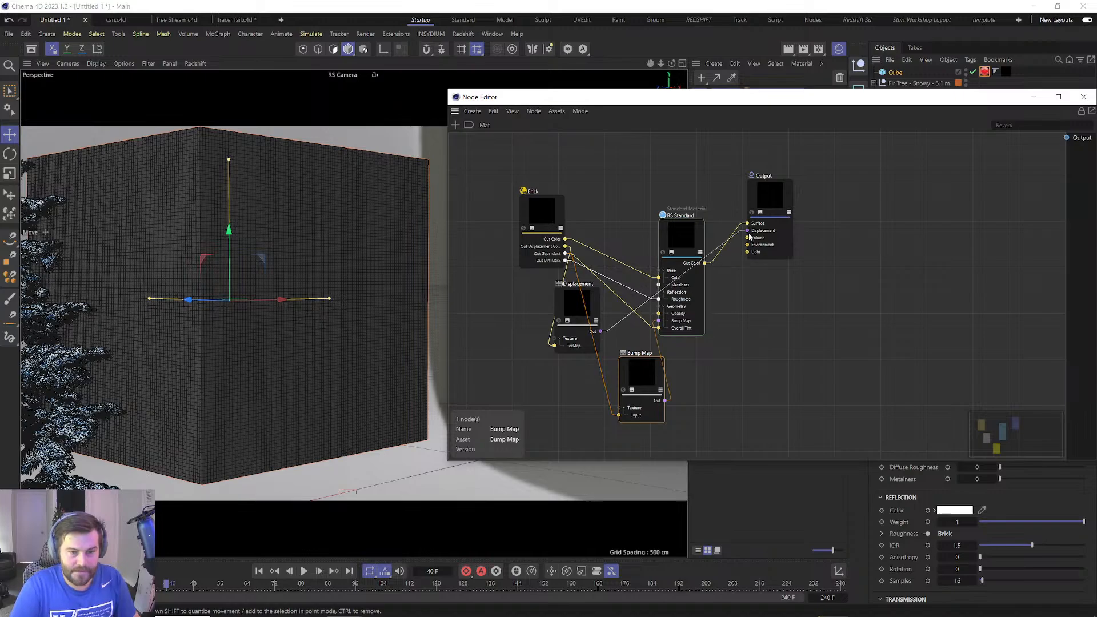
click(1083, 97)
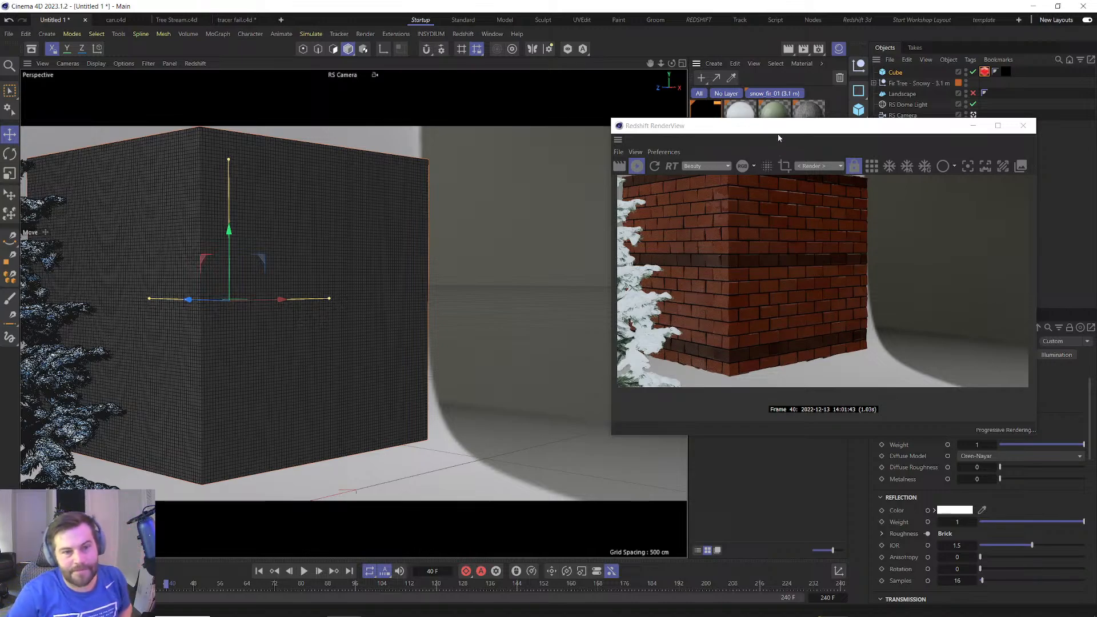
Move the render view aside and connect the Brick node's Out Dirt Mask to the RS Standard reflection weight.
drag(777, 128, 405, 120)
double_click(712, 125)
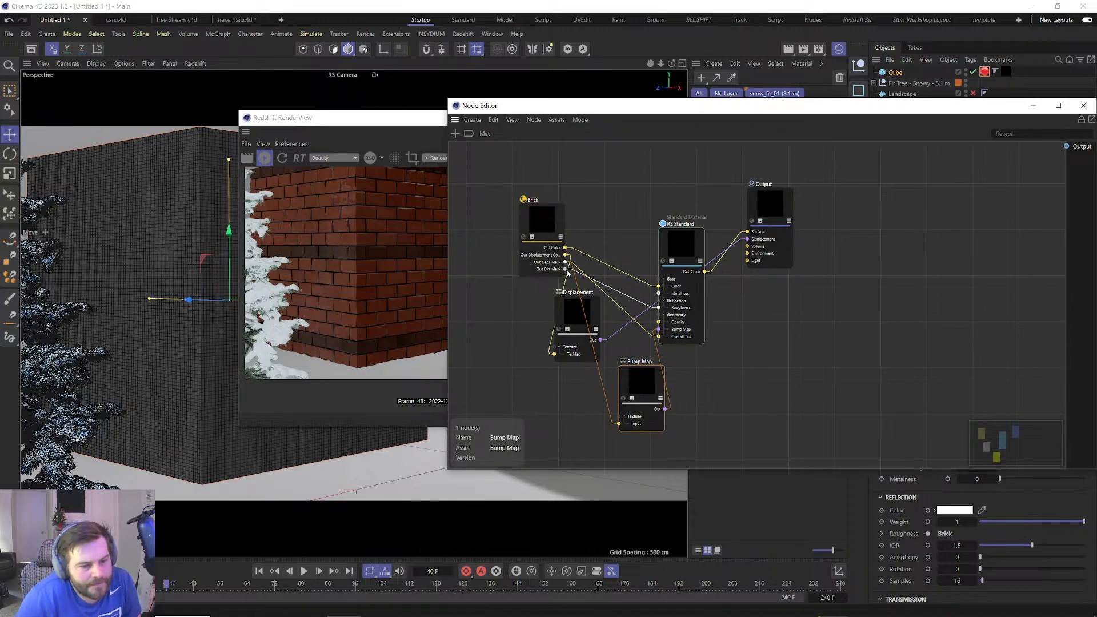
drag(565, 269, 674, 244)
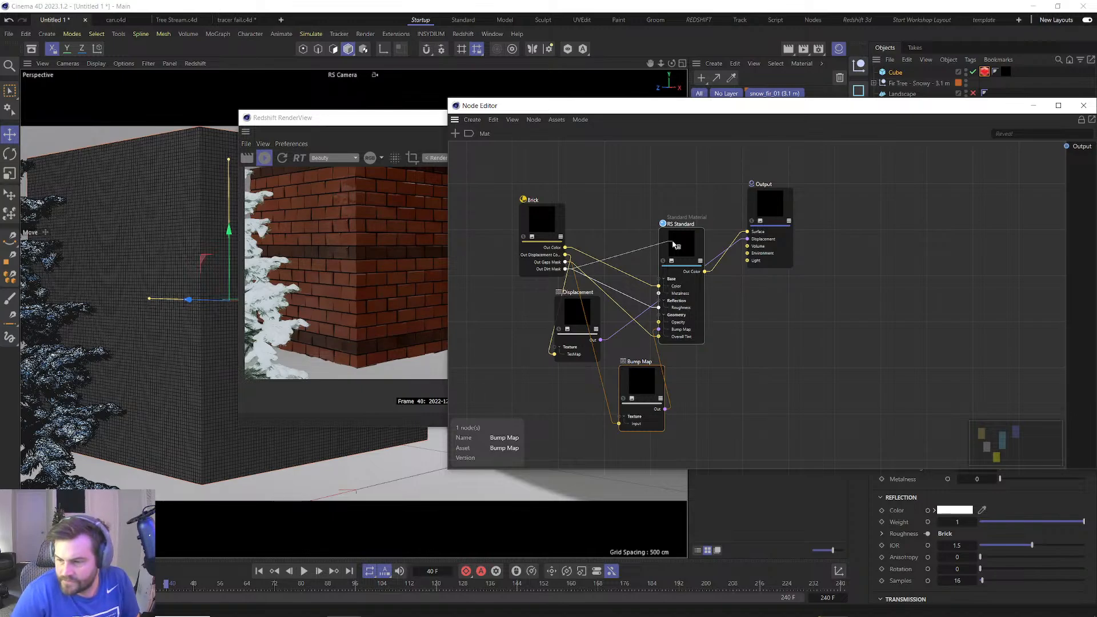
drag(674, 244, 674, 244)
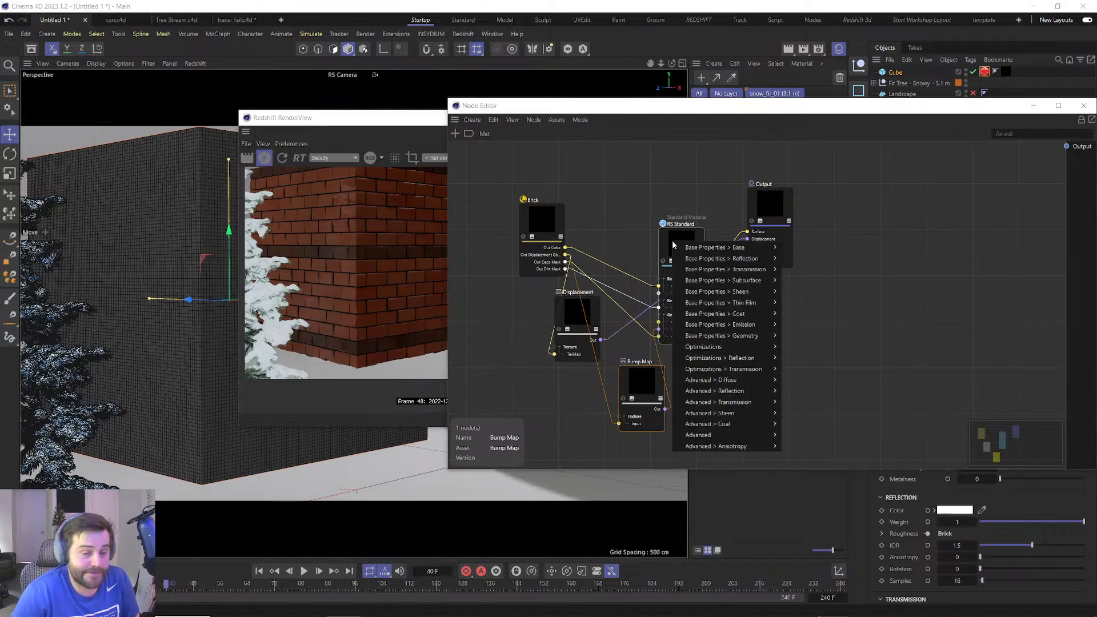
mouse_move(694, 249)
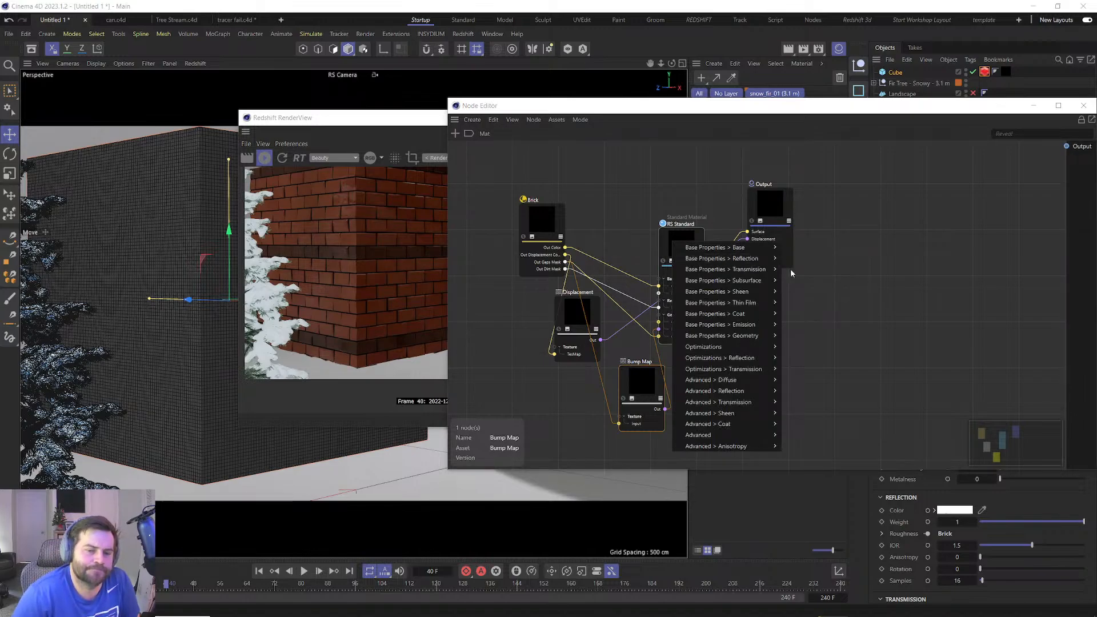
click(801, 270)
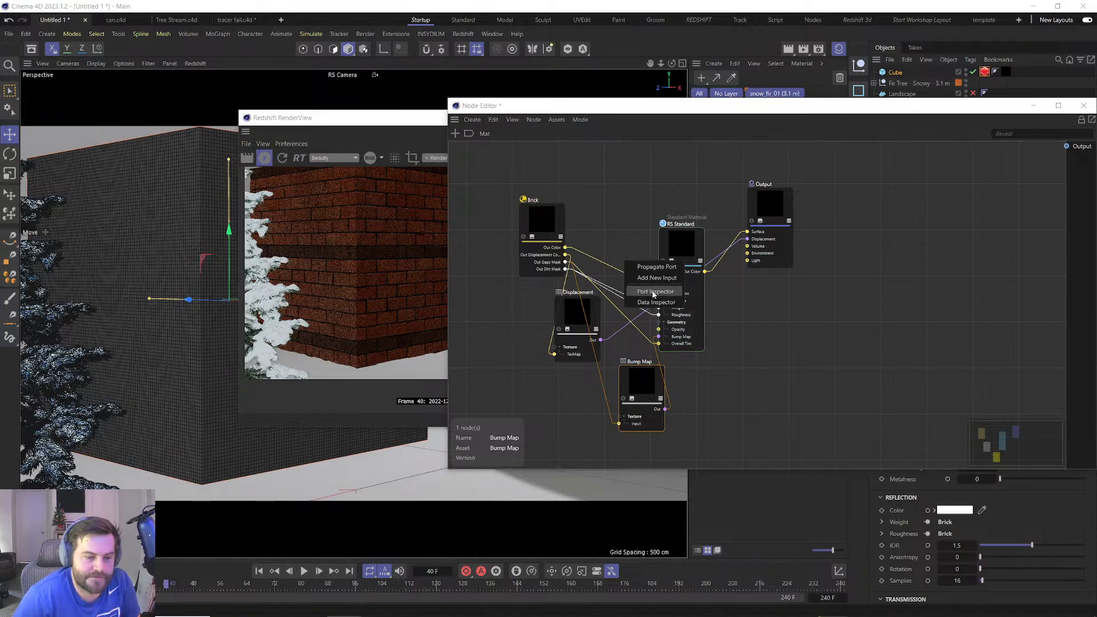
Remove the connection into the RS Standard roughness and set the reflection roughness to 0.739.
click(652, 317)
key(Delete)
click(679, 240)
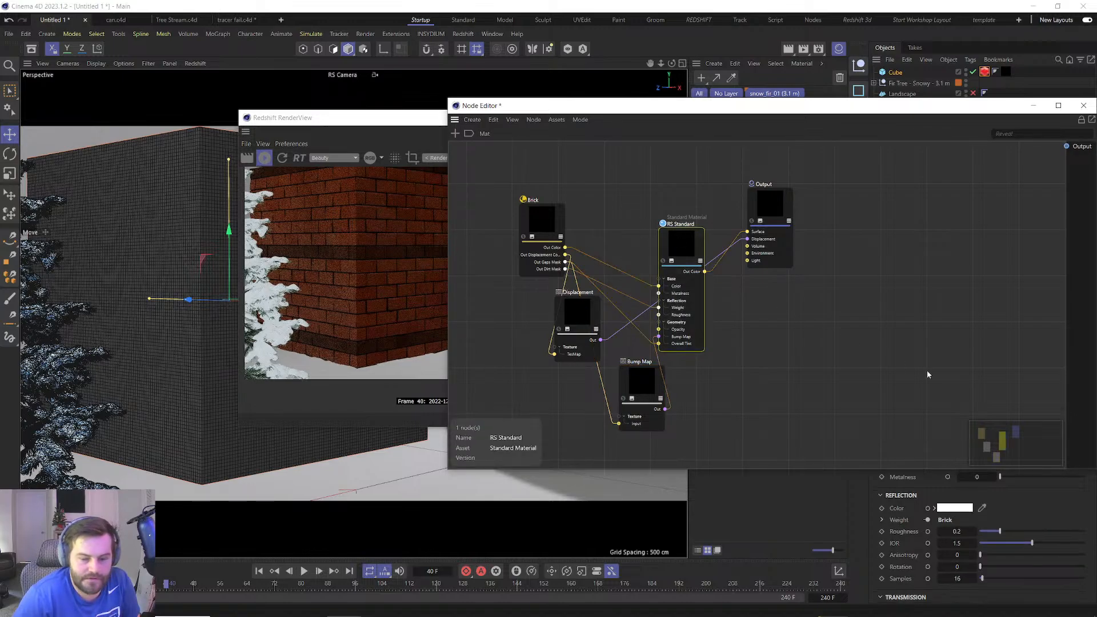
drag(906, 109, 543, 79)
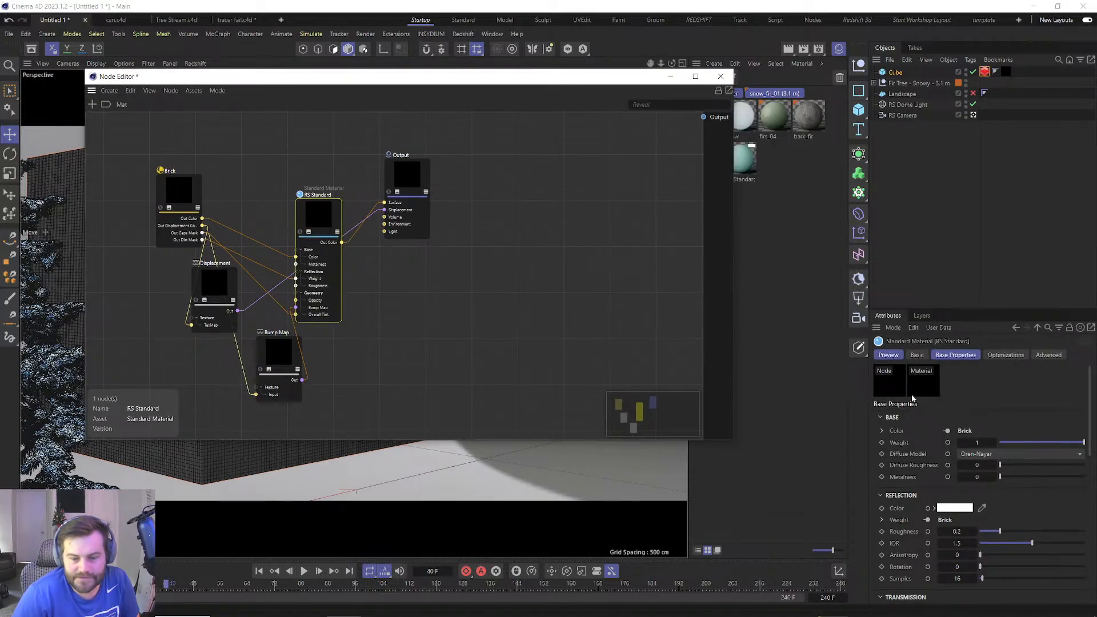
click(1056, 532)
click(720, 76)
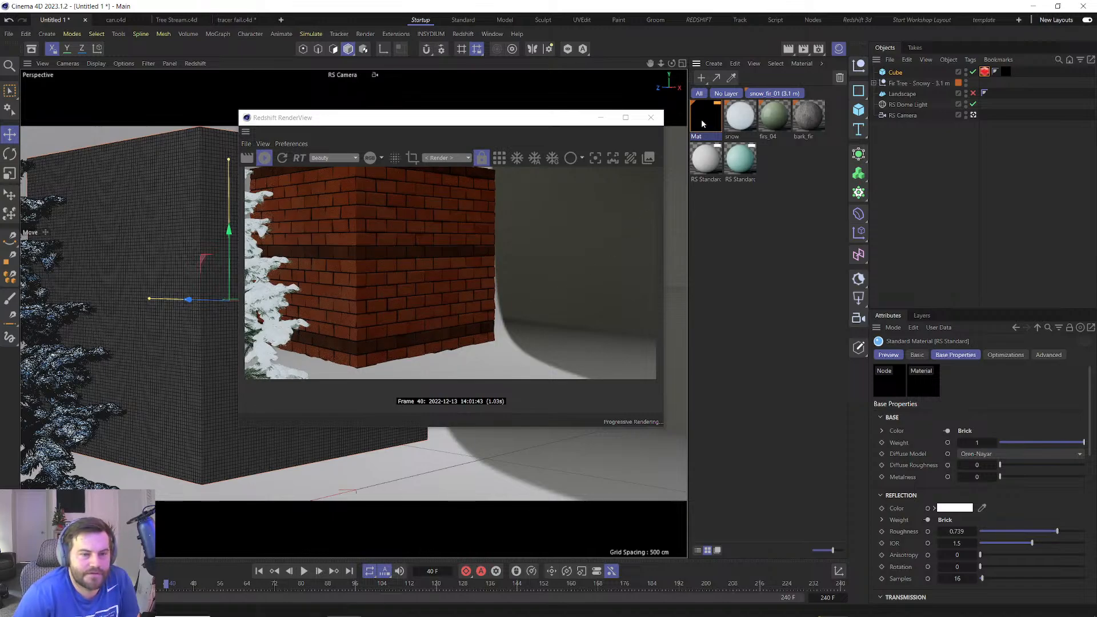
Show the Brick node's shader settings in the enlarged attributes area and set the displacement seed to 8.
double_click(701, 119)
drag(614, 113, 581, 349)
click(607, 348)
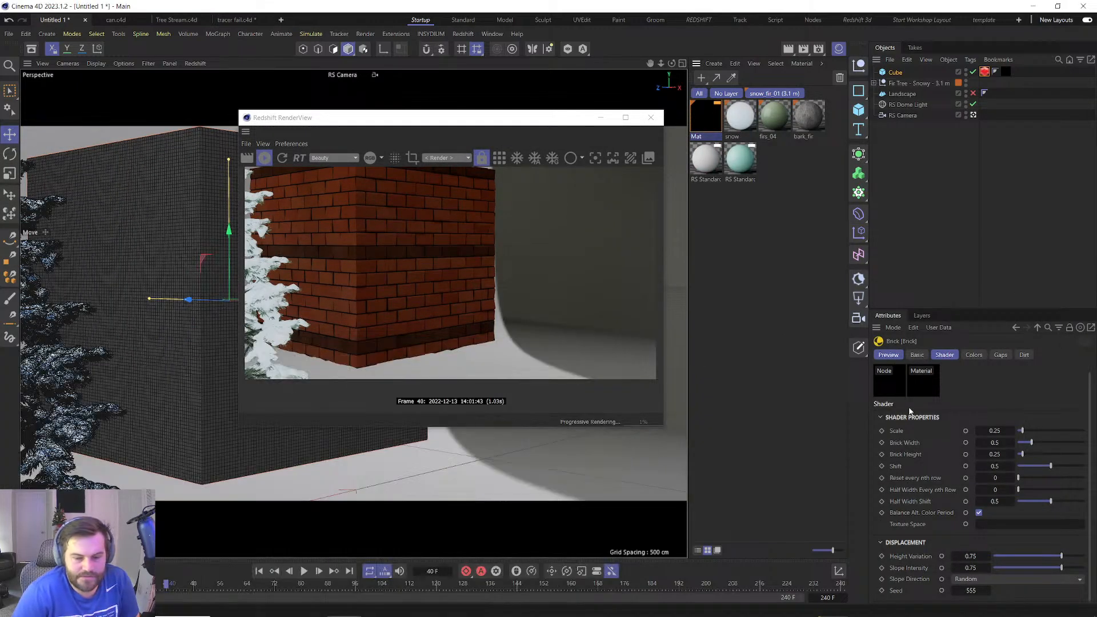
drag(947, 310, 945, 153)
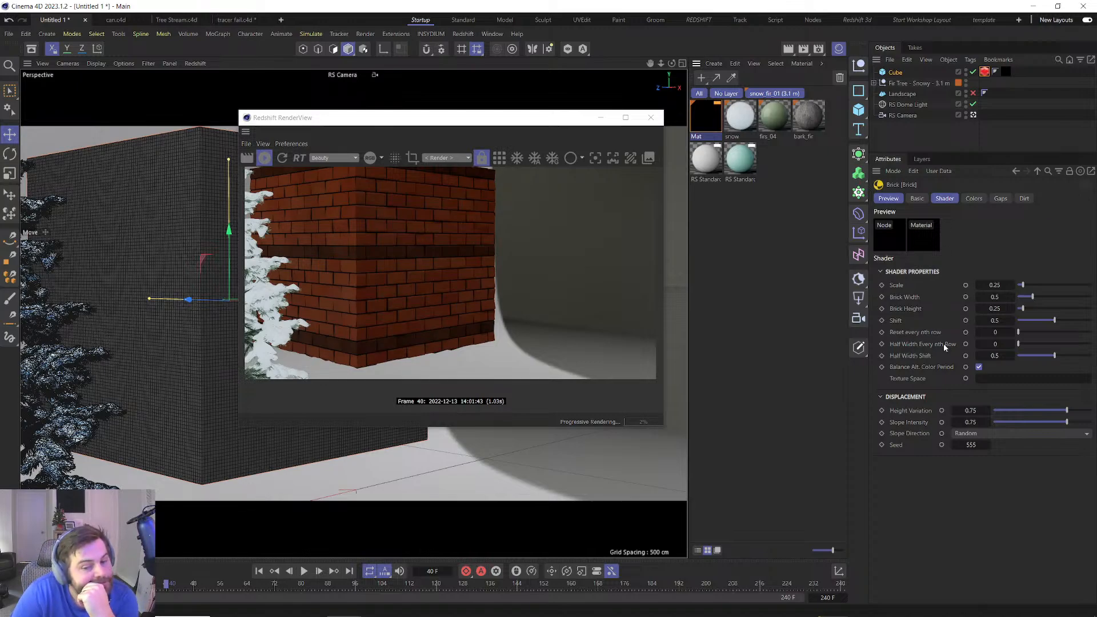
click(997, 435)
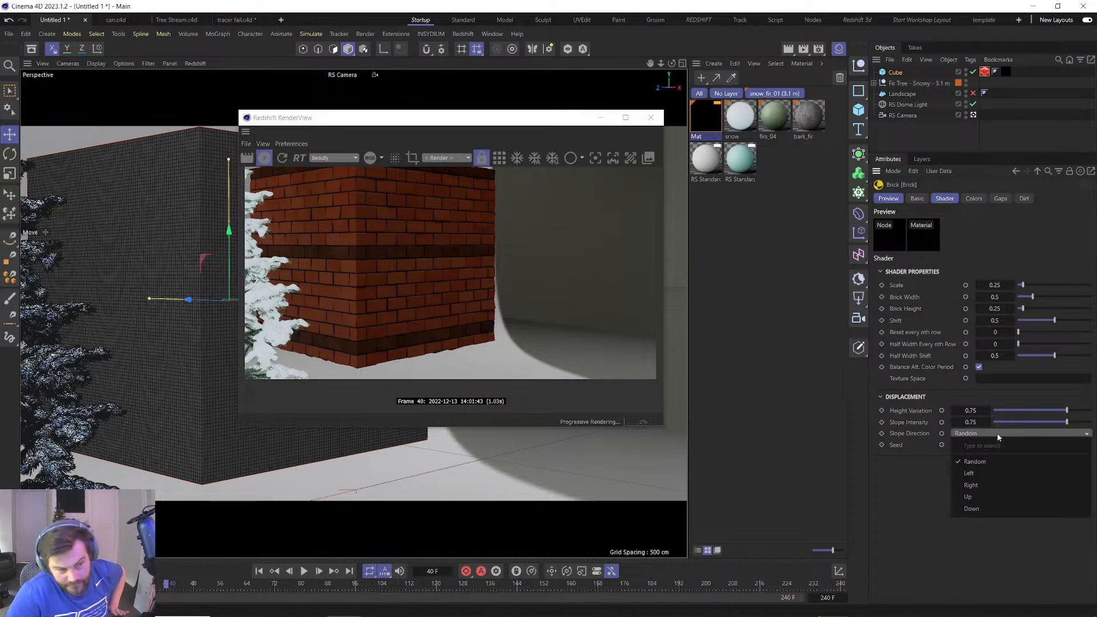
click(933, 538)
click(970, 445)
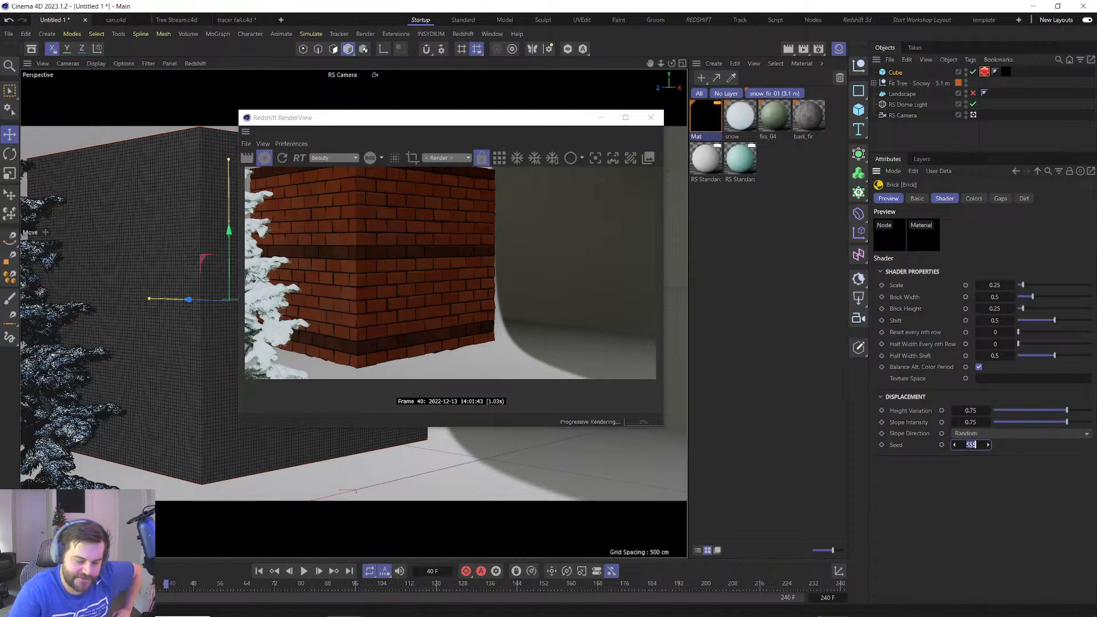
text(8)
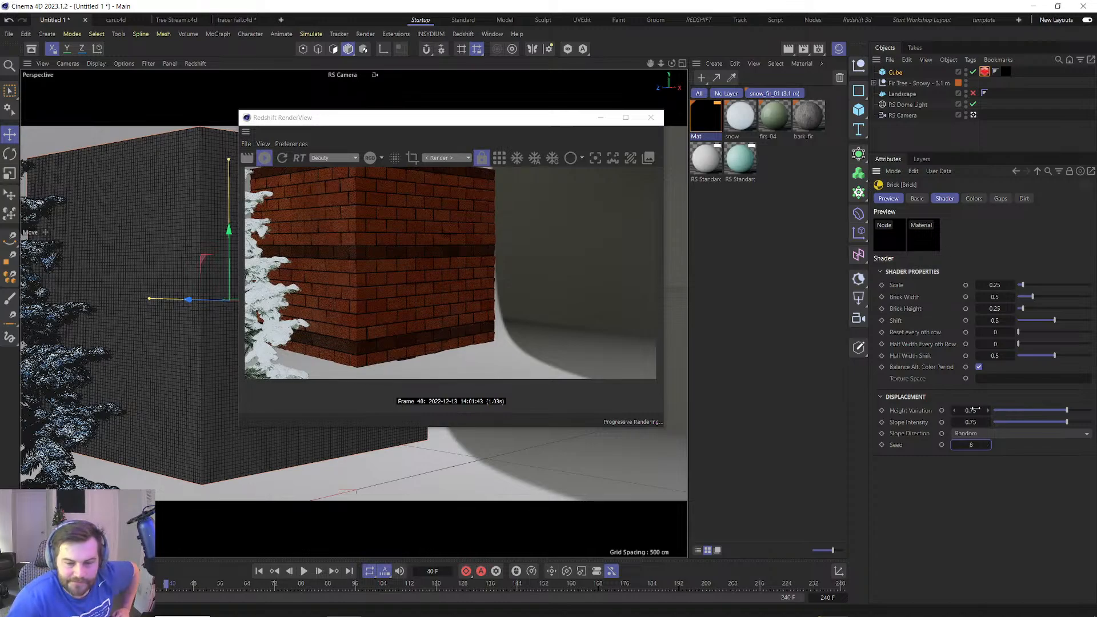
Try a Scale of 1 for the Brick shader and settle on 0.1.
click(994, 285)
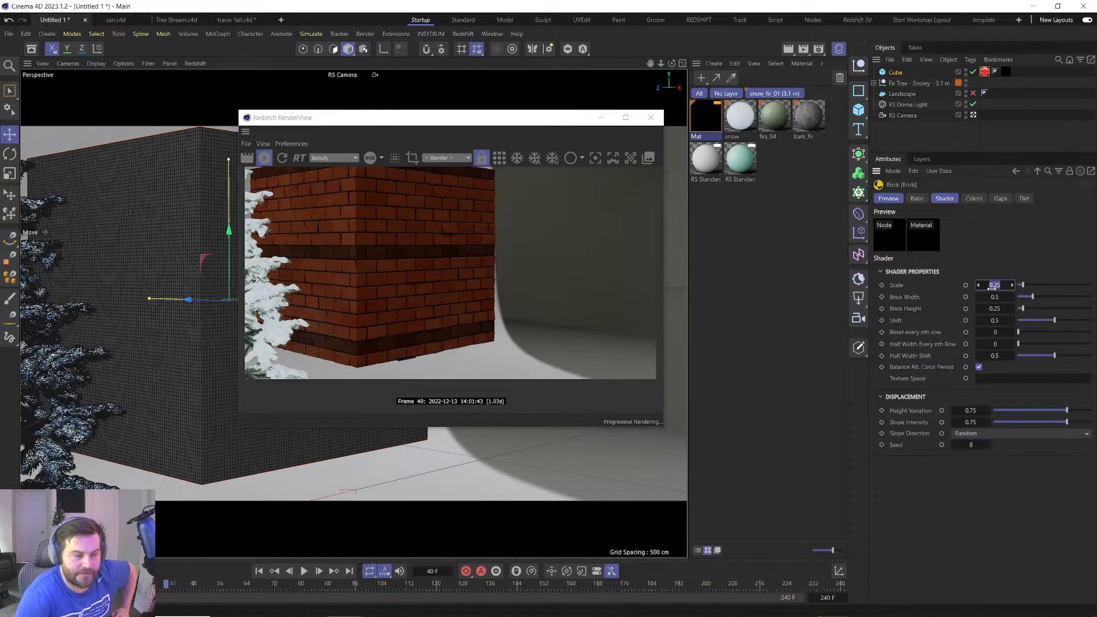
text(1)
key(Return)
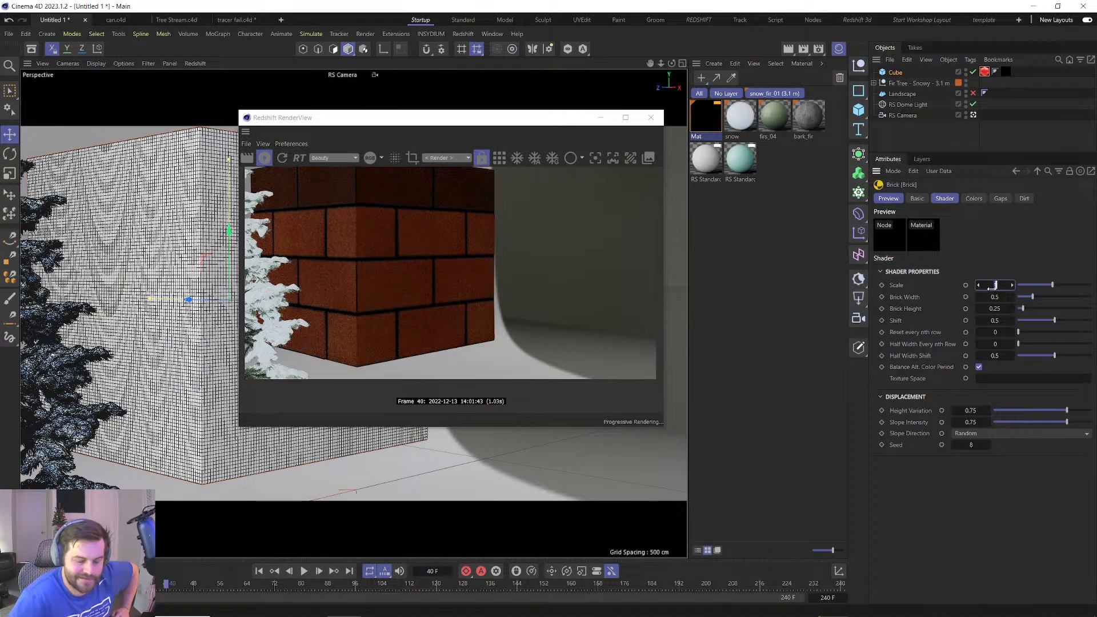
key(Return)
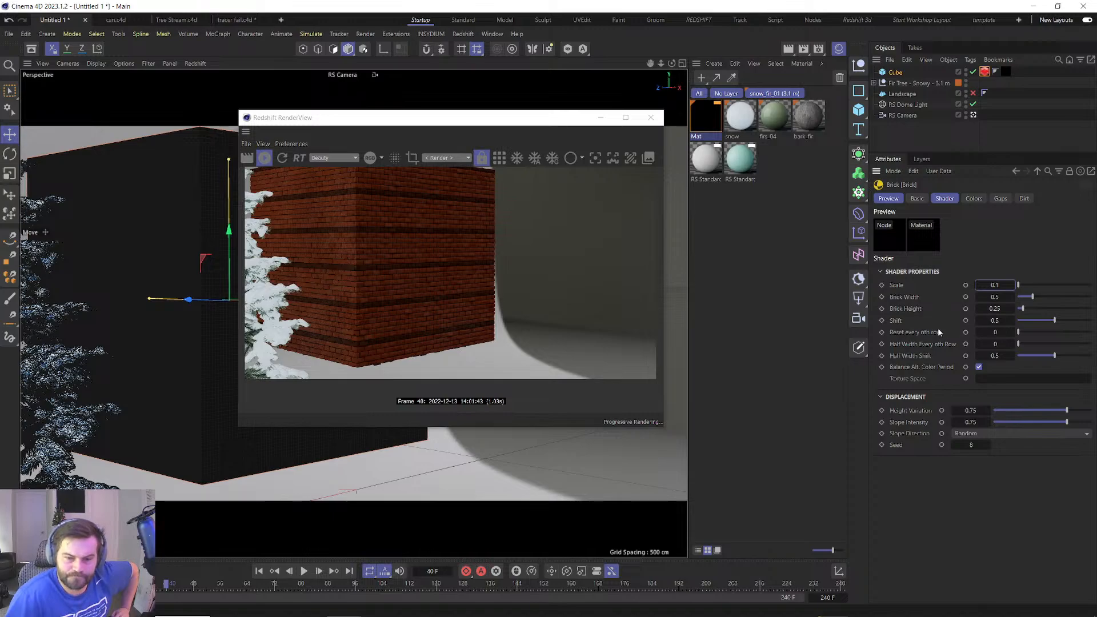
Set the Brick shader's Shift to 0.
click(987, 321)
text(0)
key(Return)
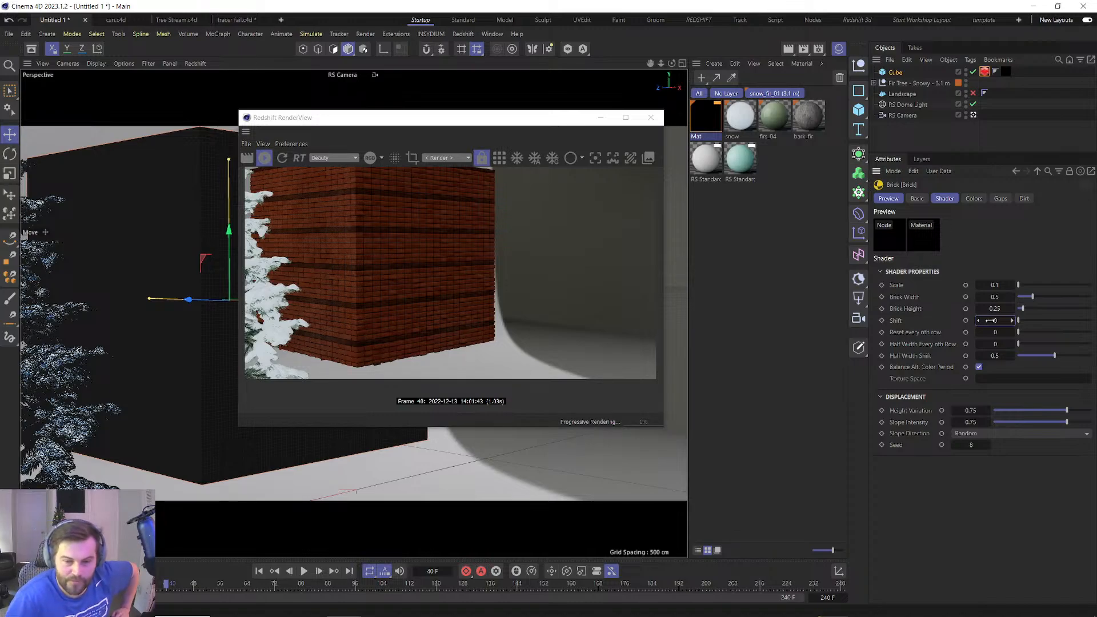
Try a Shift of 1 for the Brick shader and settle on 0.5.
double_click(989, 320)
text(1)
key(Return)
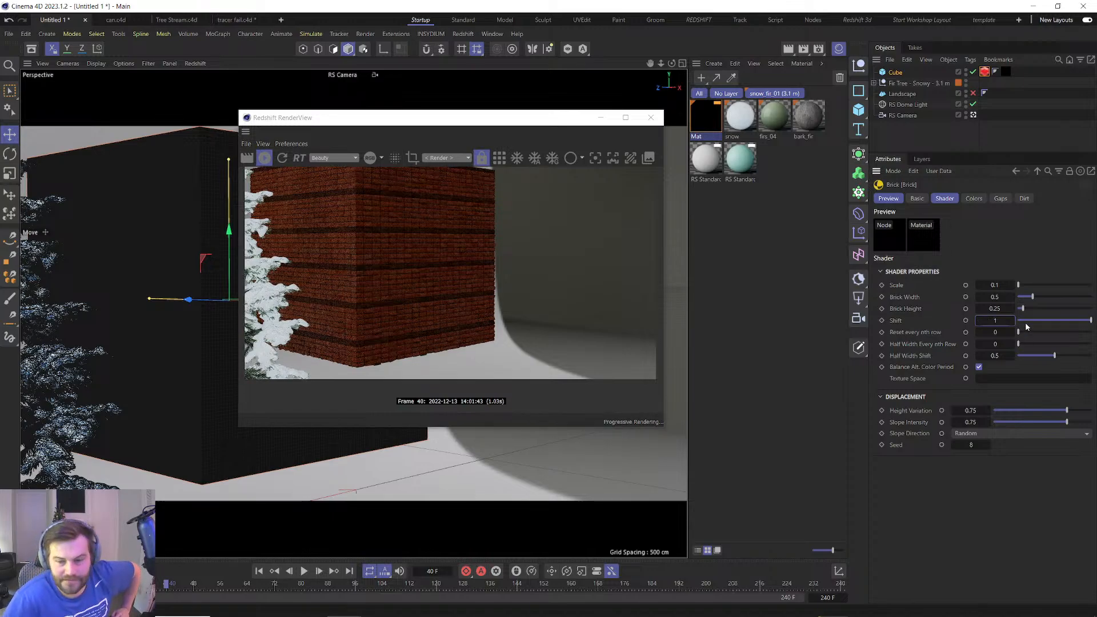
text(0.5)
key(Return)
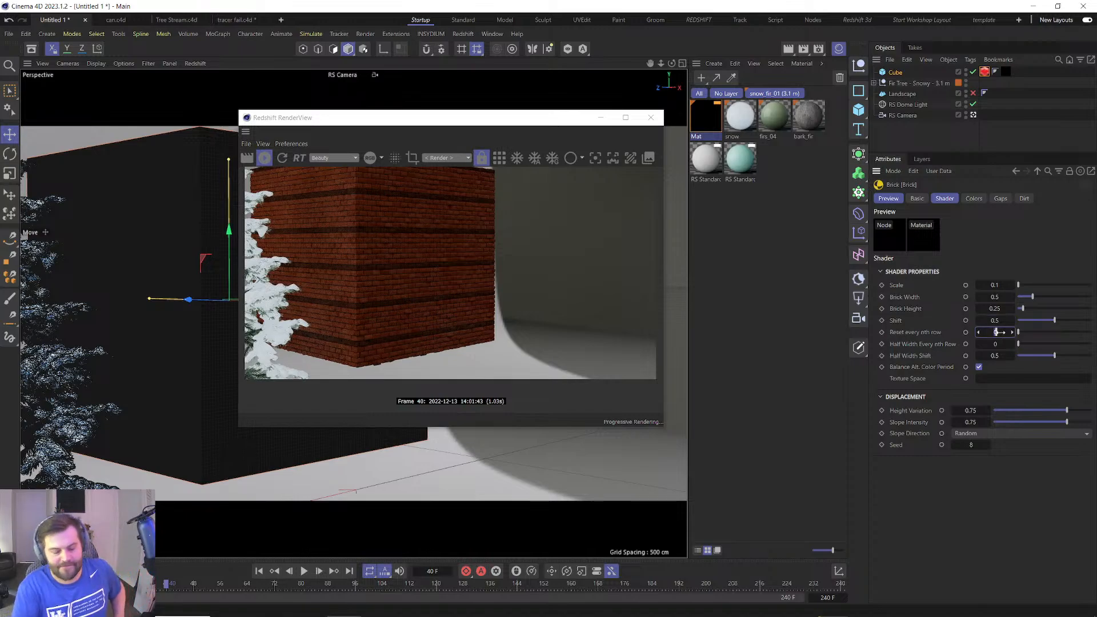
Try a Reset every nth row value of 4, restore it to 0, and toggle Balance Alt. Color Period.
text(4)
key(Return)
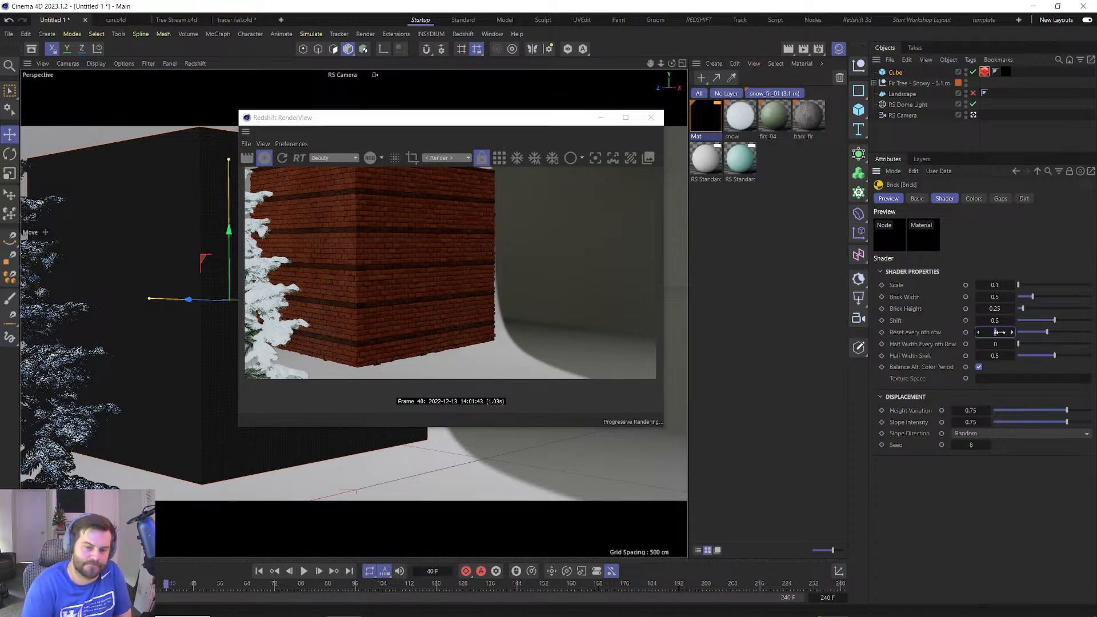
text(0)
key(Return)
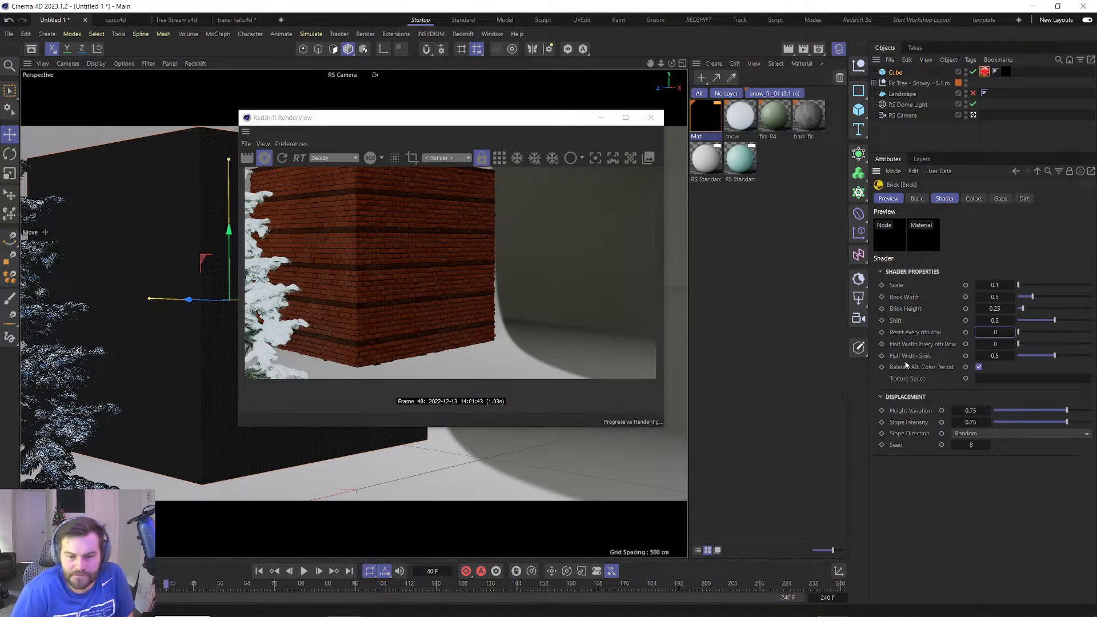
click(978, 367)
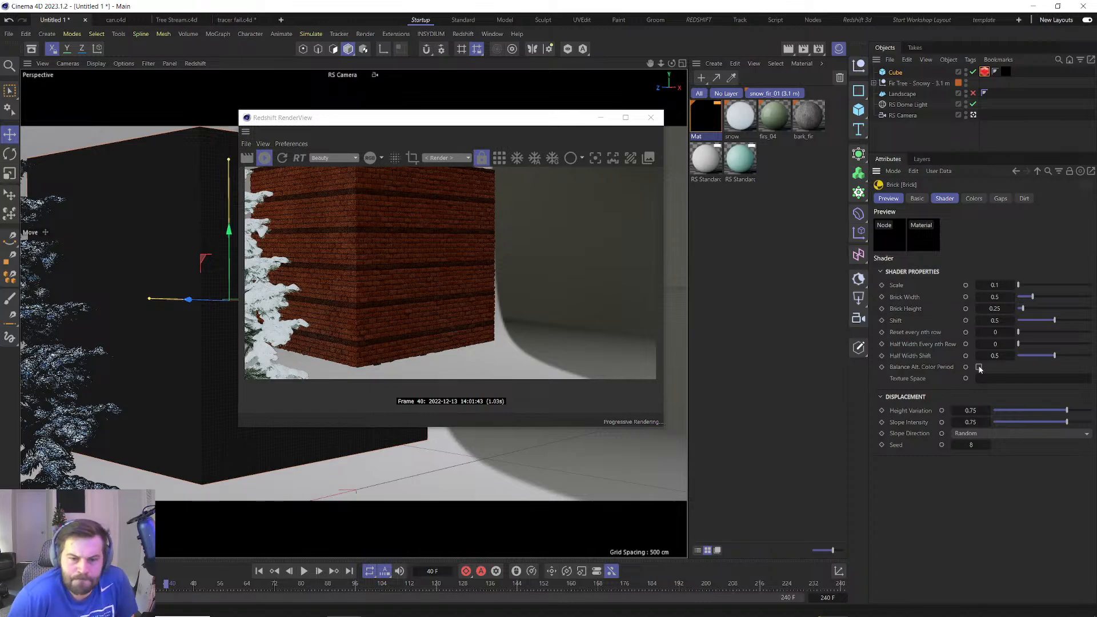
Change the first Alt. Brick Color gradient knot to a bright green with a hue of 121°.
click(966, 200)
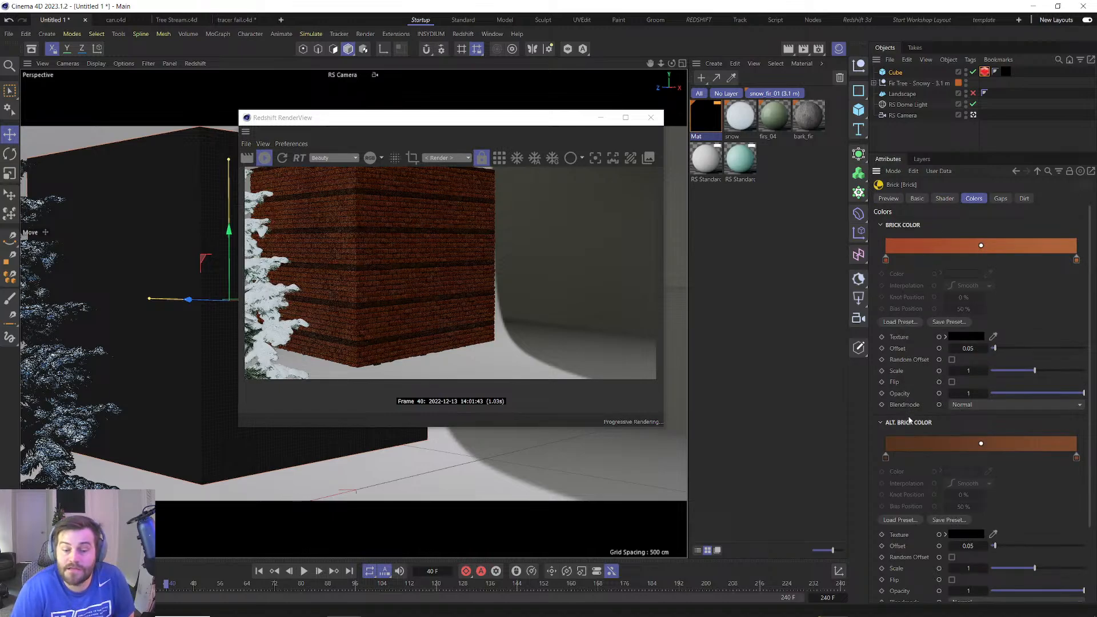
double_click(886, 457)
click(853, 469)
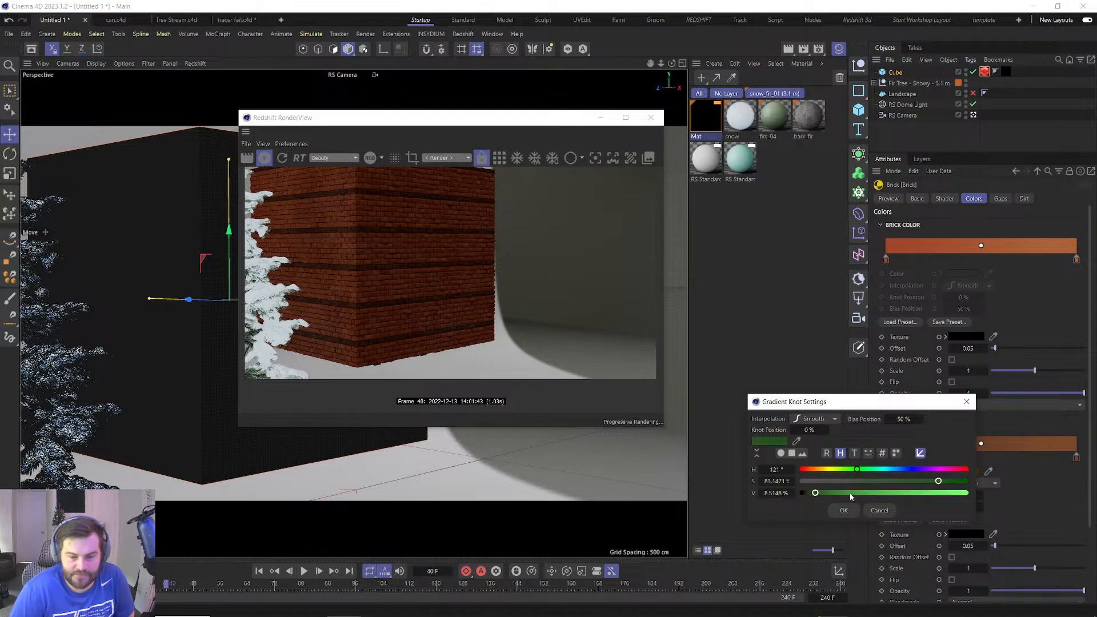
drag(851, 493, 926, 493)
click(844, 510)
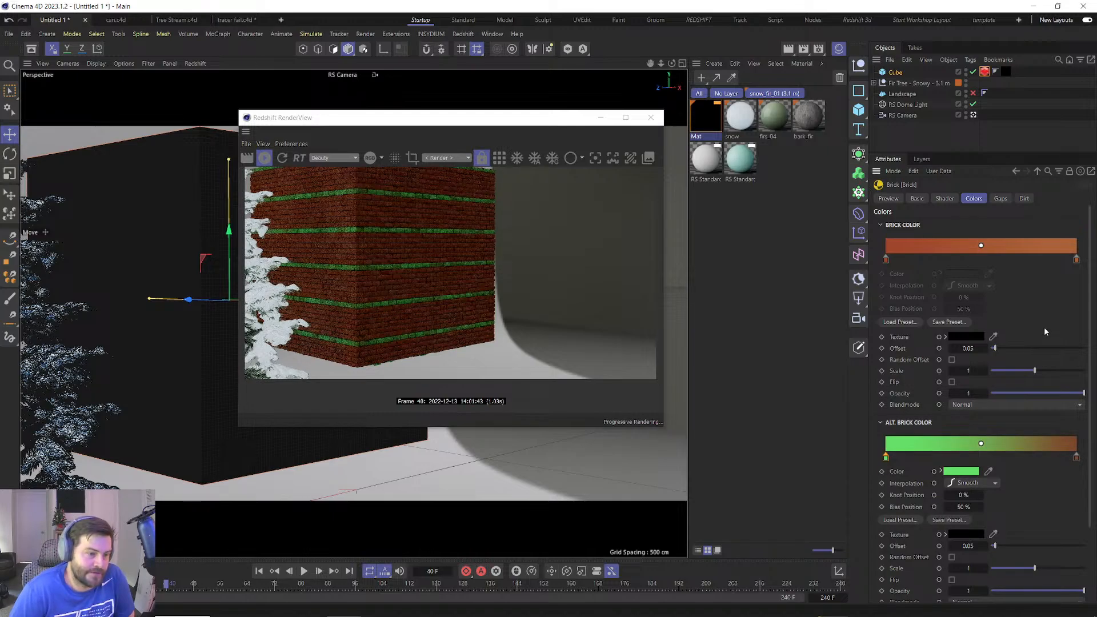
Copy the first Brick Color knot's orange-red onto the first Alt. Brick Color knot and shift that gradient's bias to 0%.
click(886, 261)
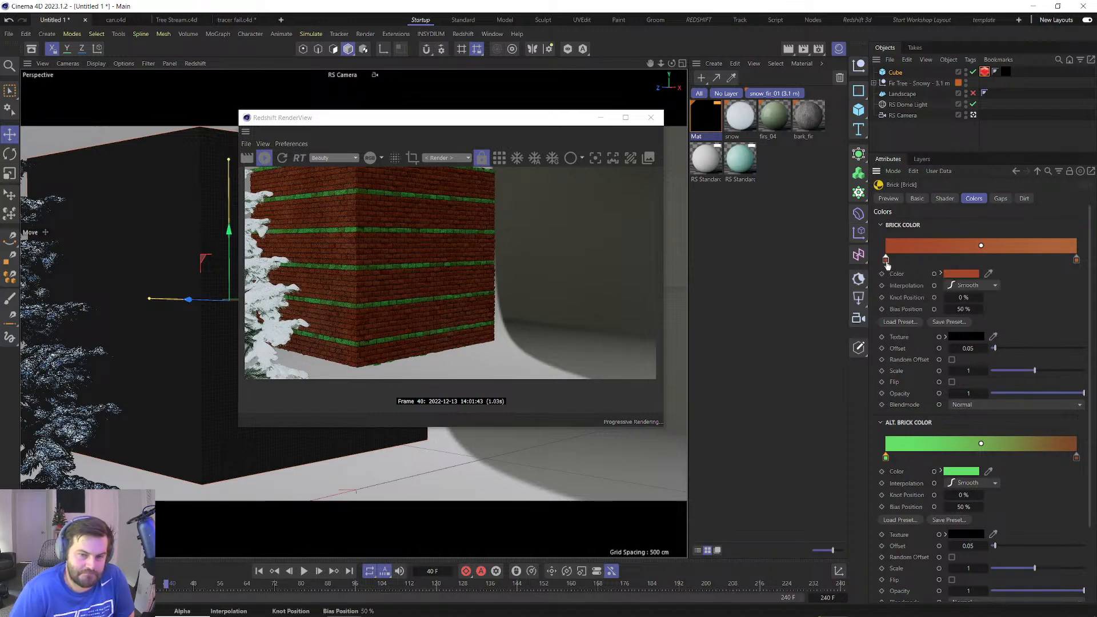
drag(954, 275, 884, 459)
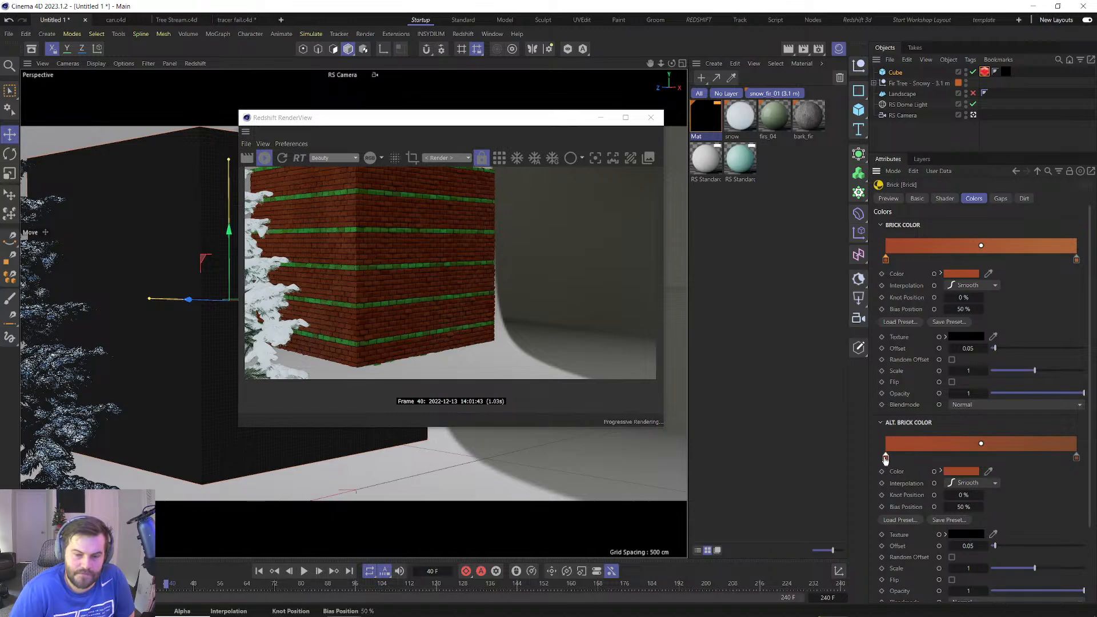
drag(978, 445, 885, 444)
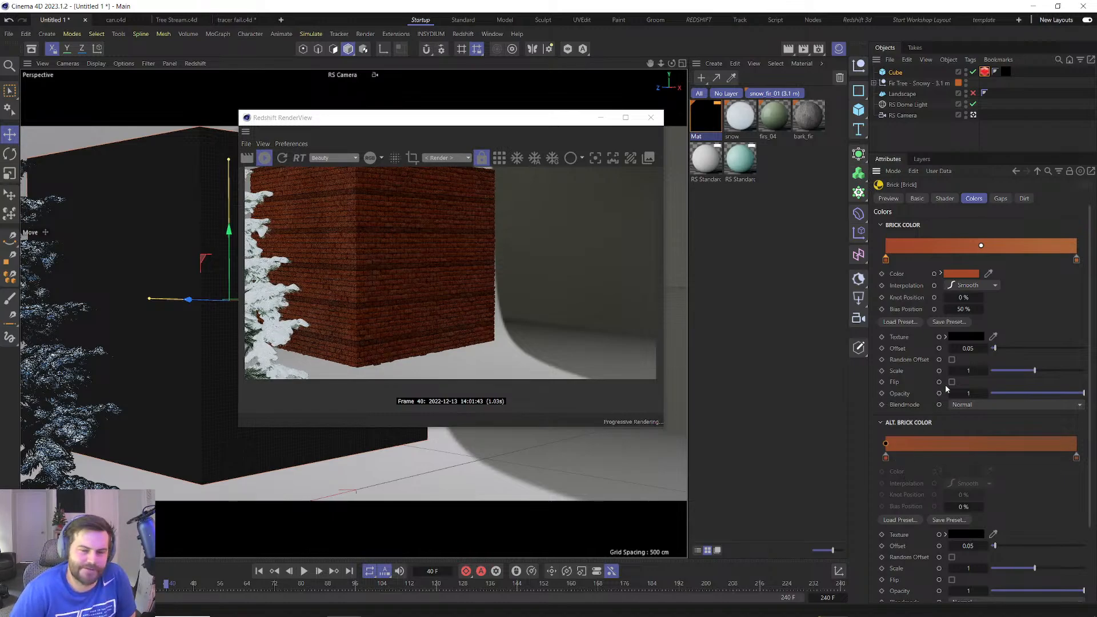
Enable dirt on the Brick shader and look through its dirt color and texture settings.
click(943, 200)
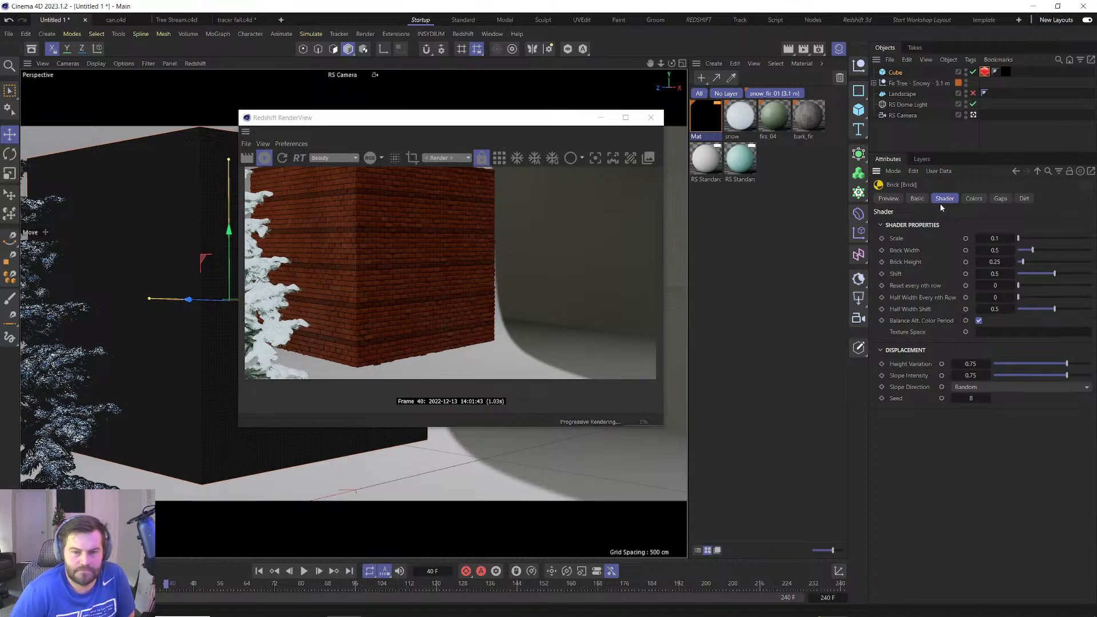
click(998, 201)
click(1023, 199)
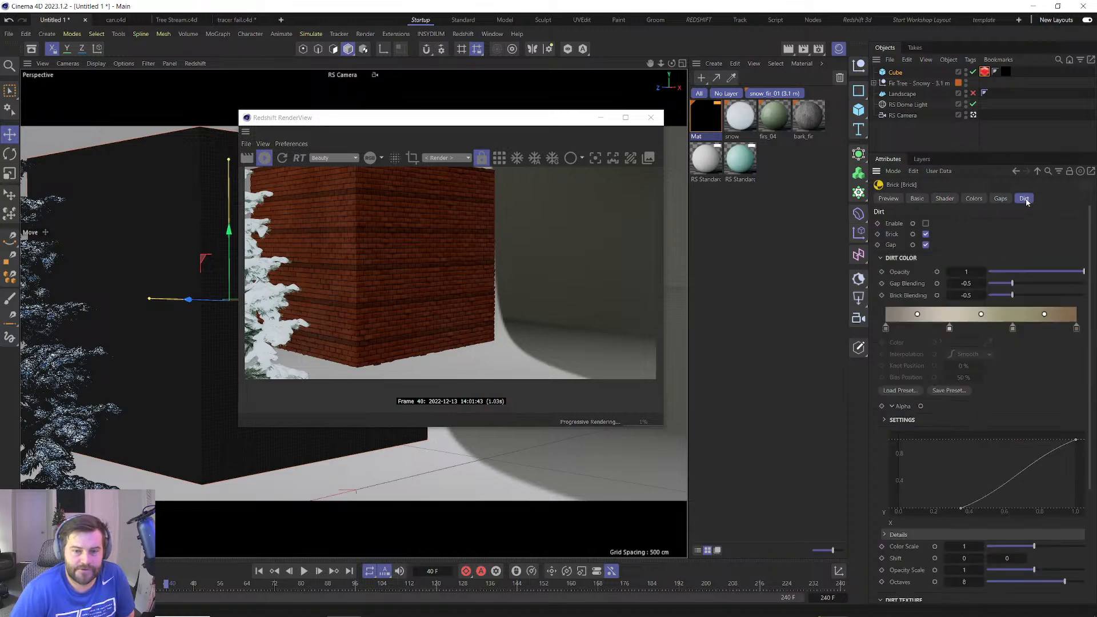
click(925, 224)
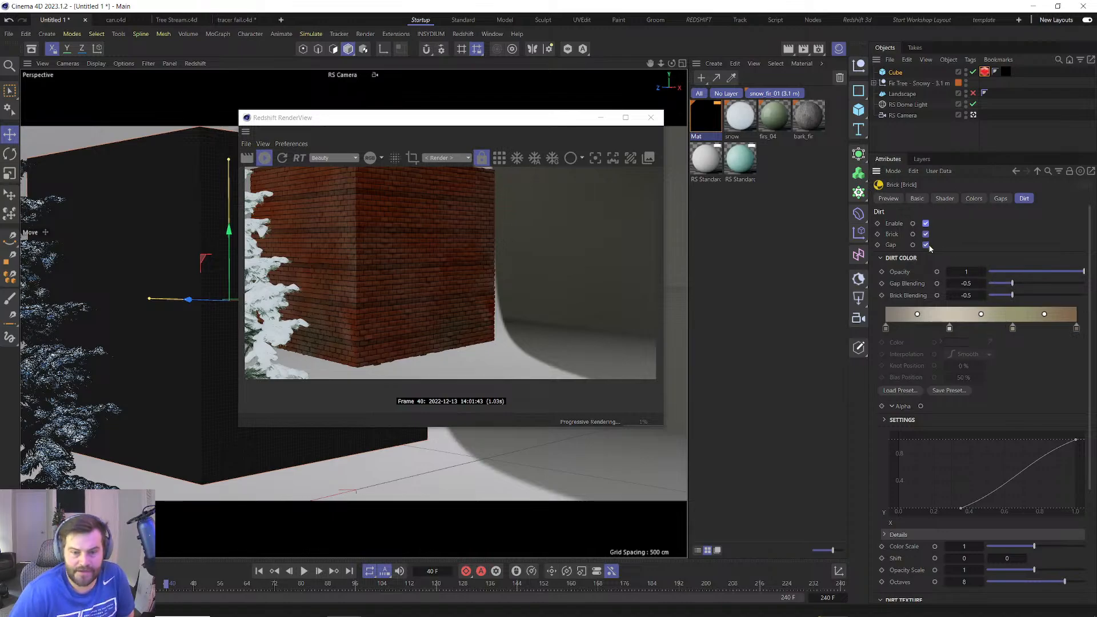
scroll(879, 457, down, 2)
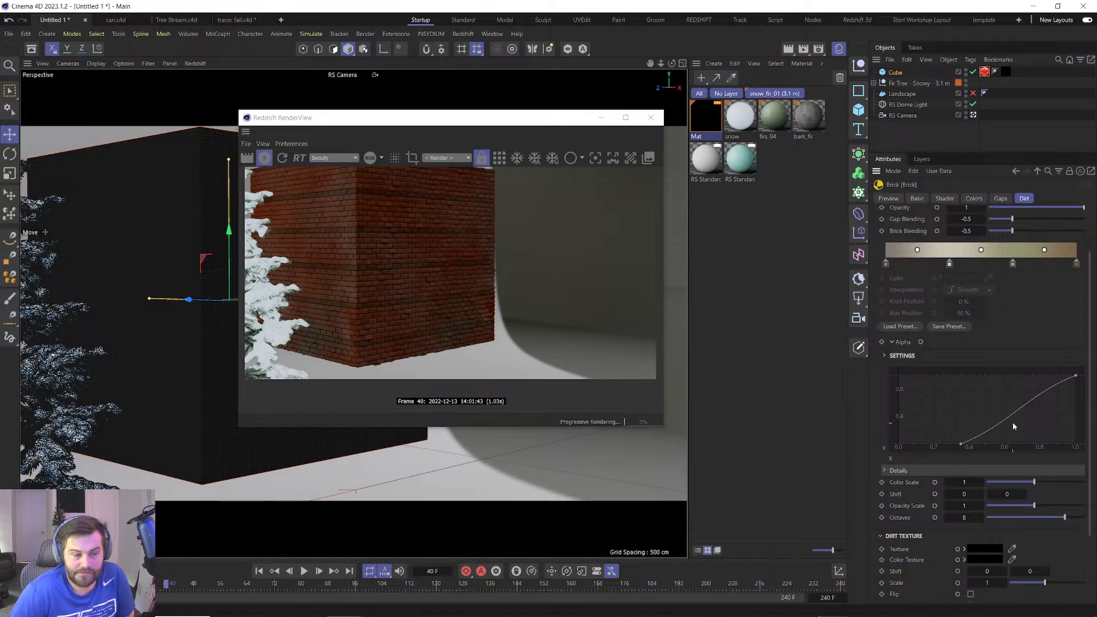
Try larger gap Size and Depth values, settle on a Size of 0.05 and Depth of 0.068, and set Groove to 0.876.
click(973, 198)
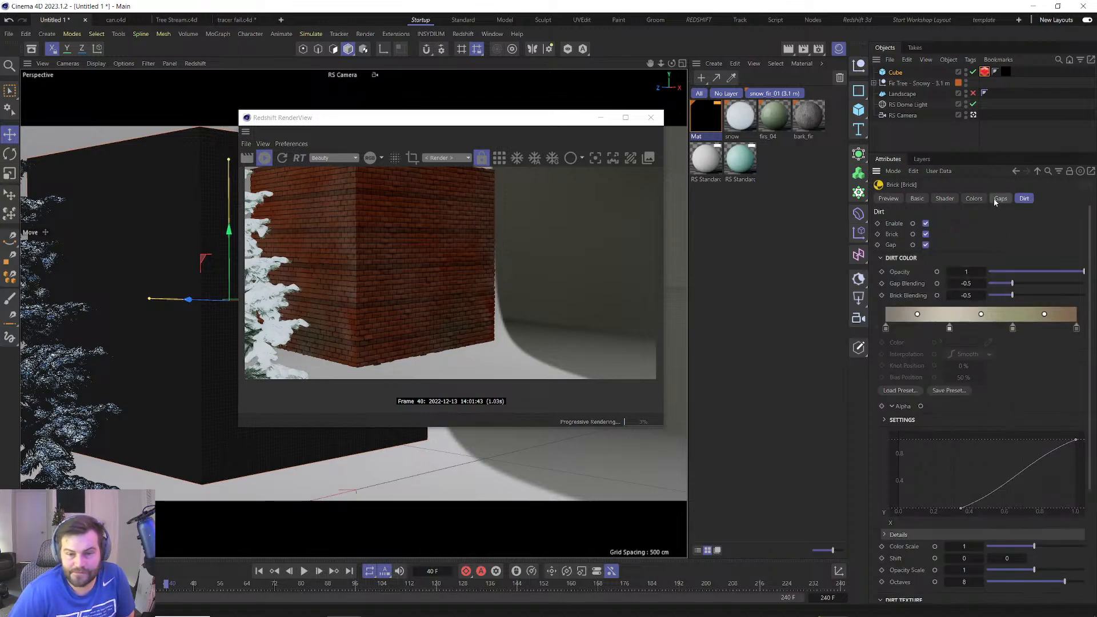
click(999, 198)
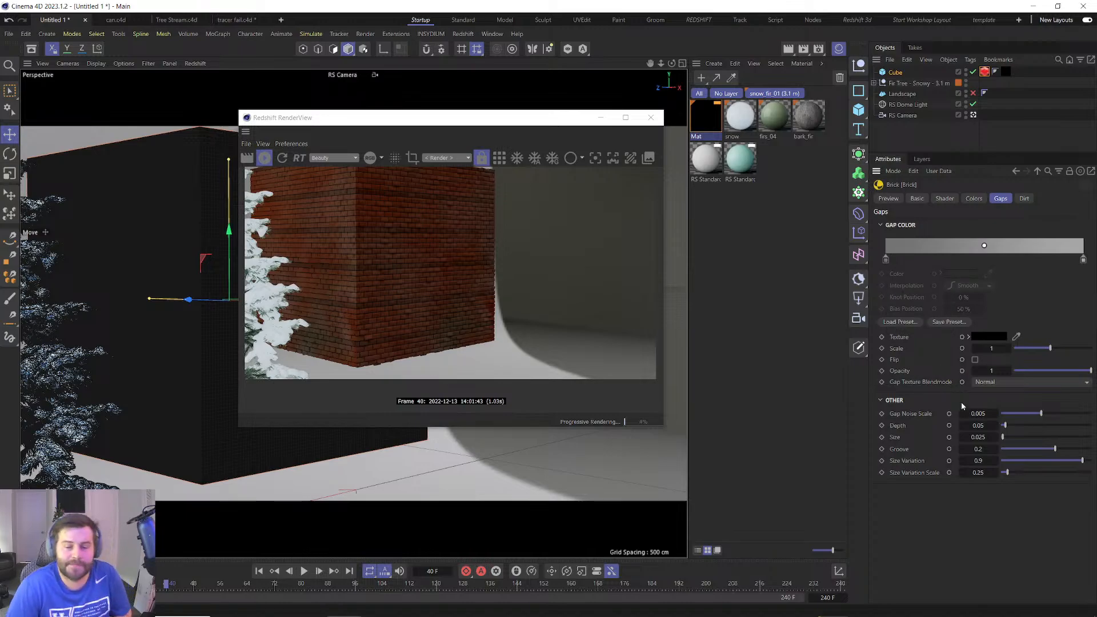
click(1037, 437)
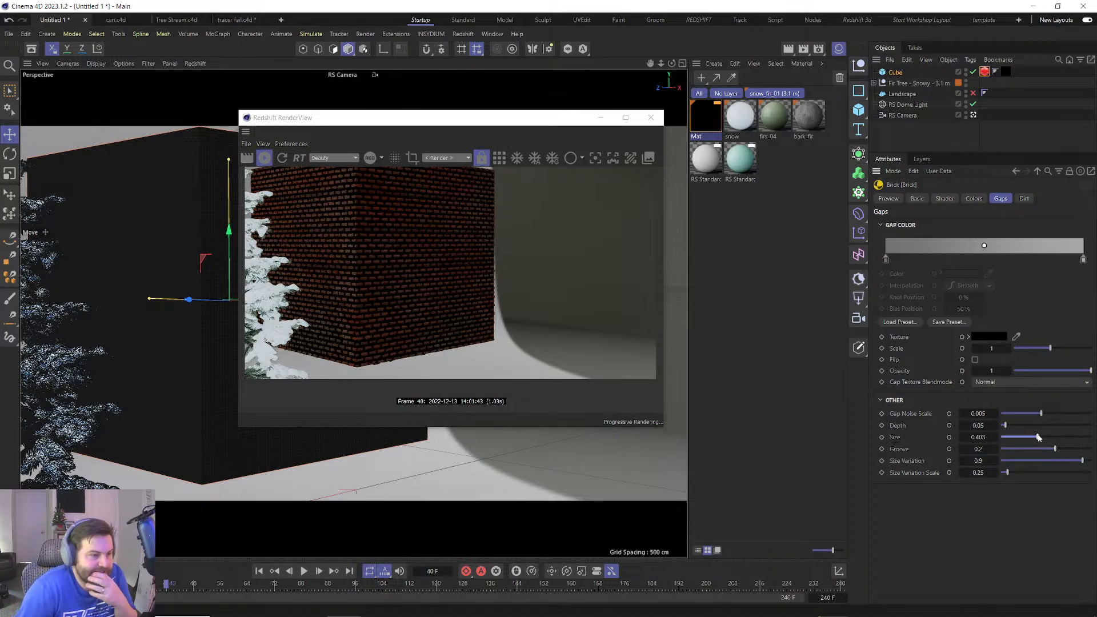
drag(1034, 437, 1030, 437)
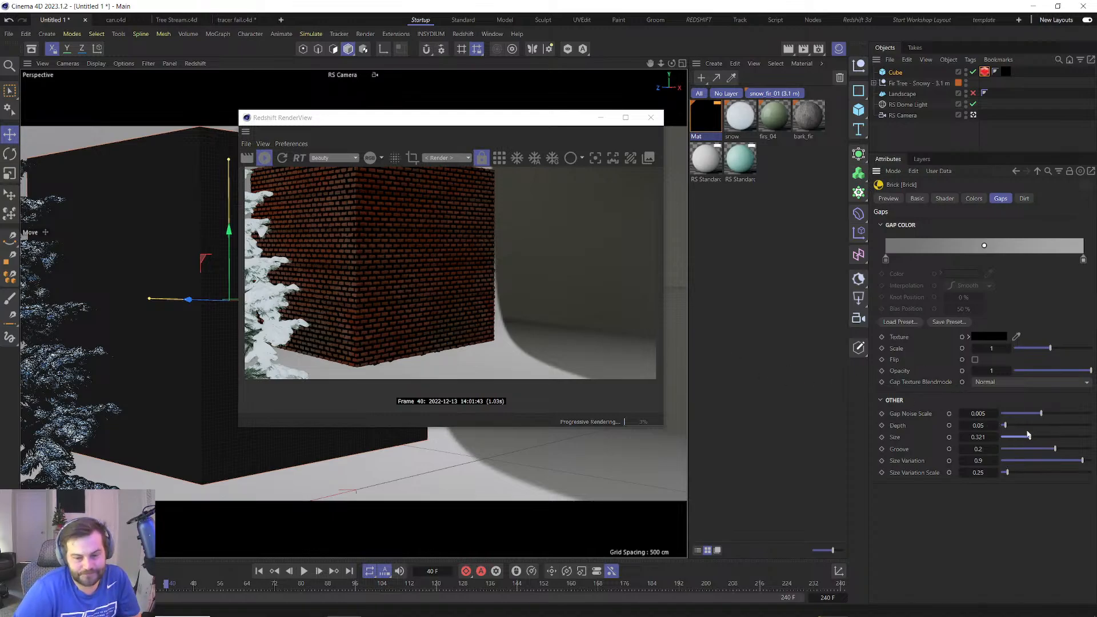
click(1051, 426)
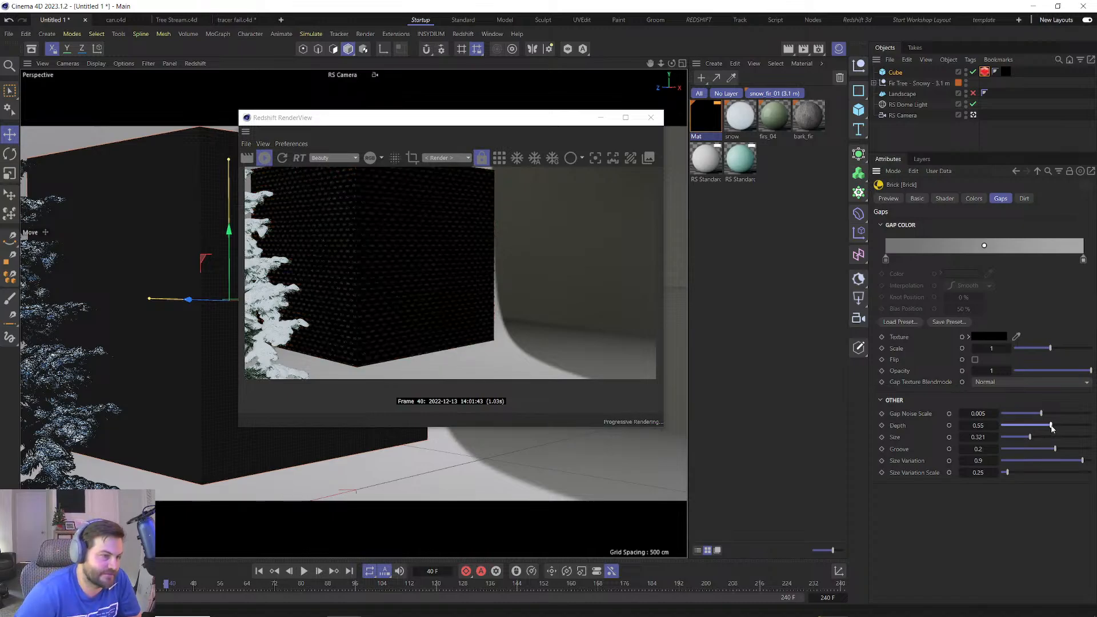
click(1004, 437)
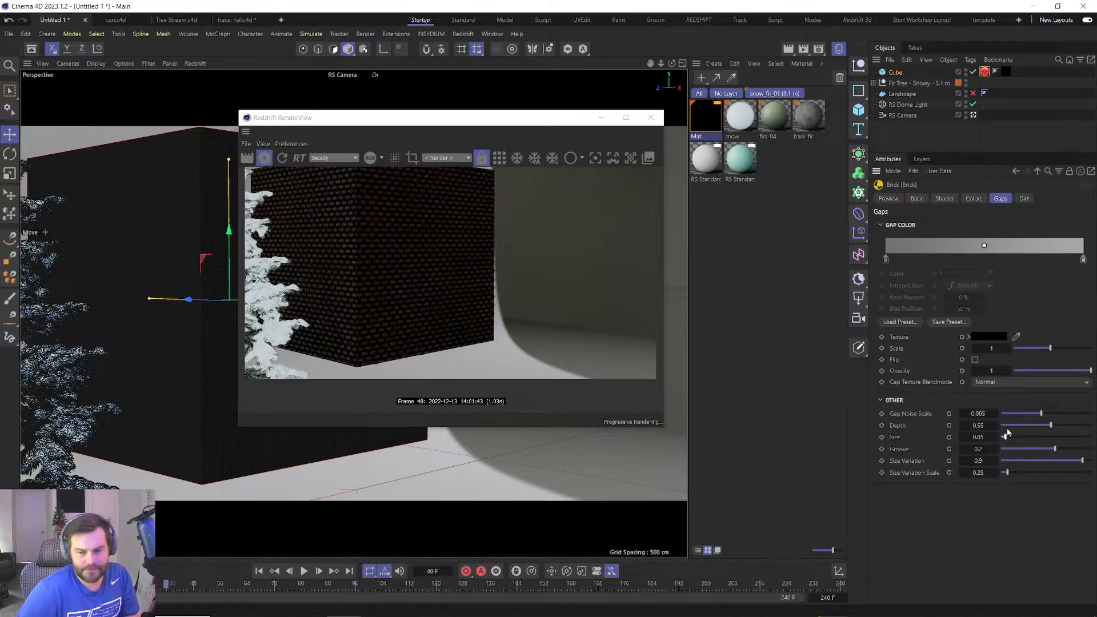
click(1005, 425)
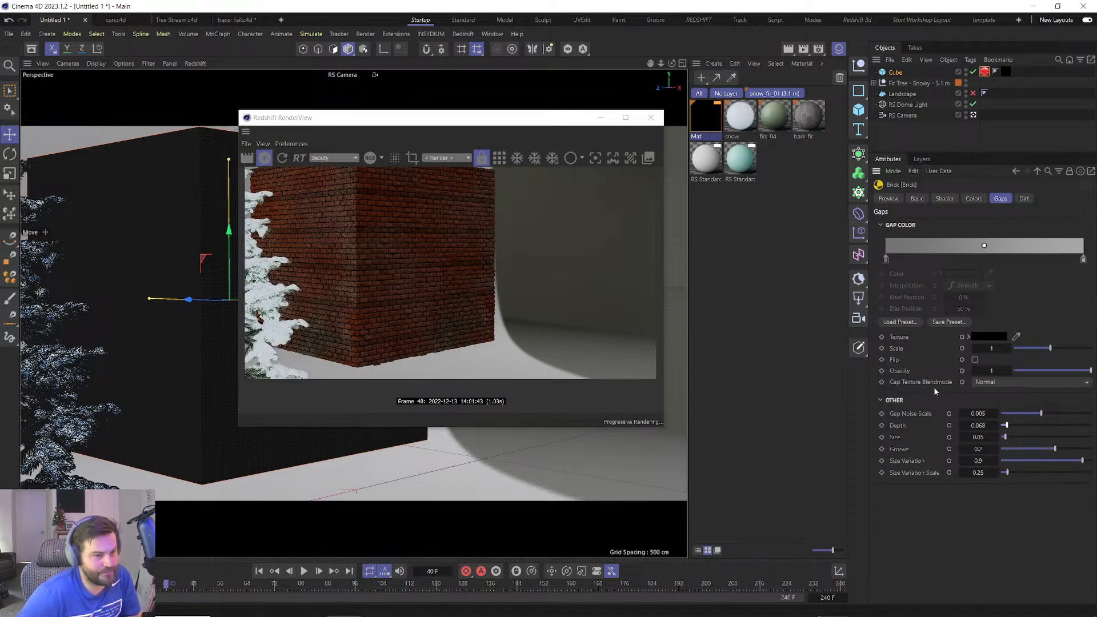
click(1085, 450)
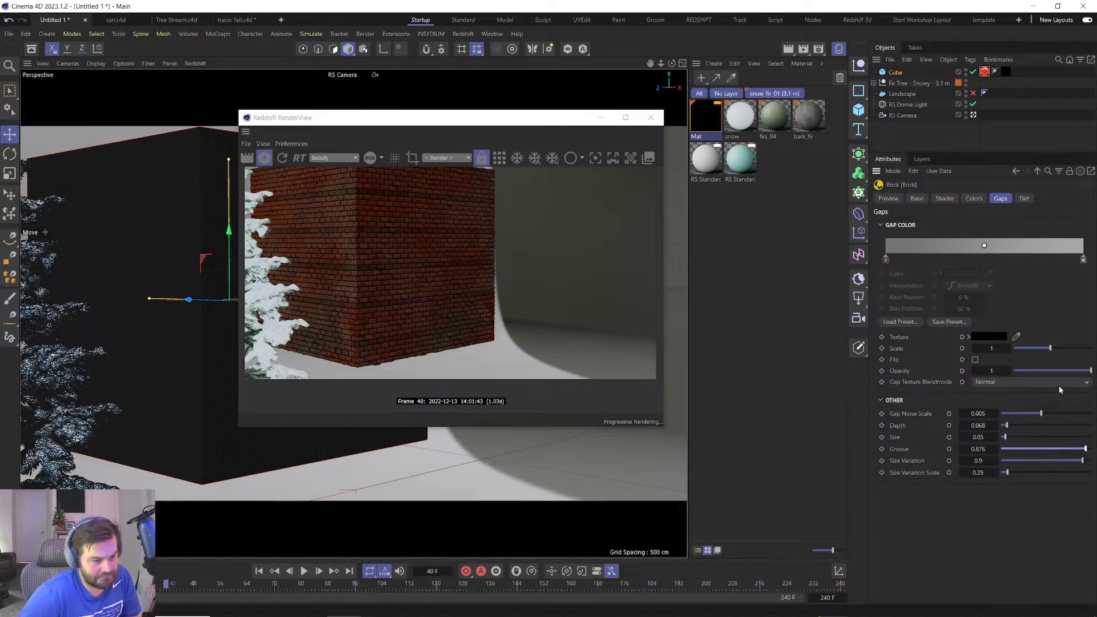
Match the Alt. Brick Color gradient's end knot to the Brick Color end knot and set the alternate gradient's bias to 52.81%.
click(974, 198)
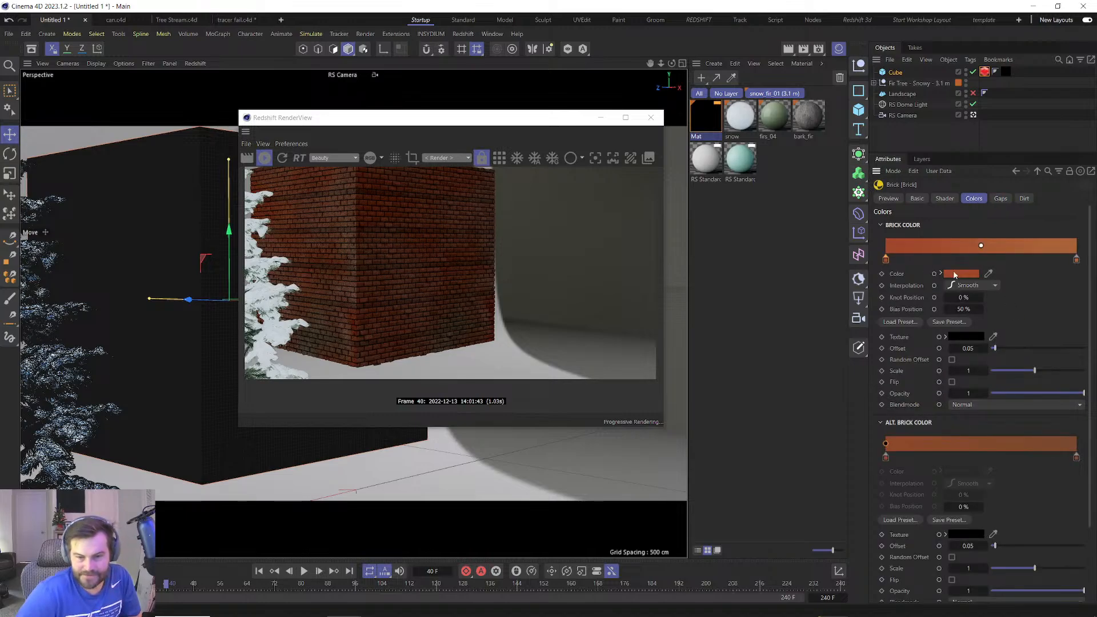
click(886, 458)
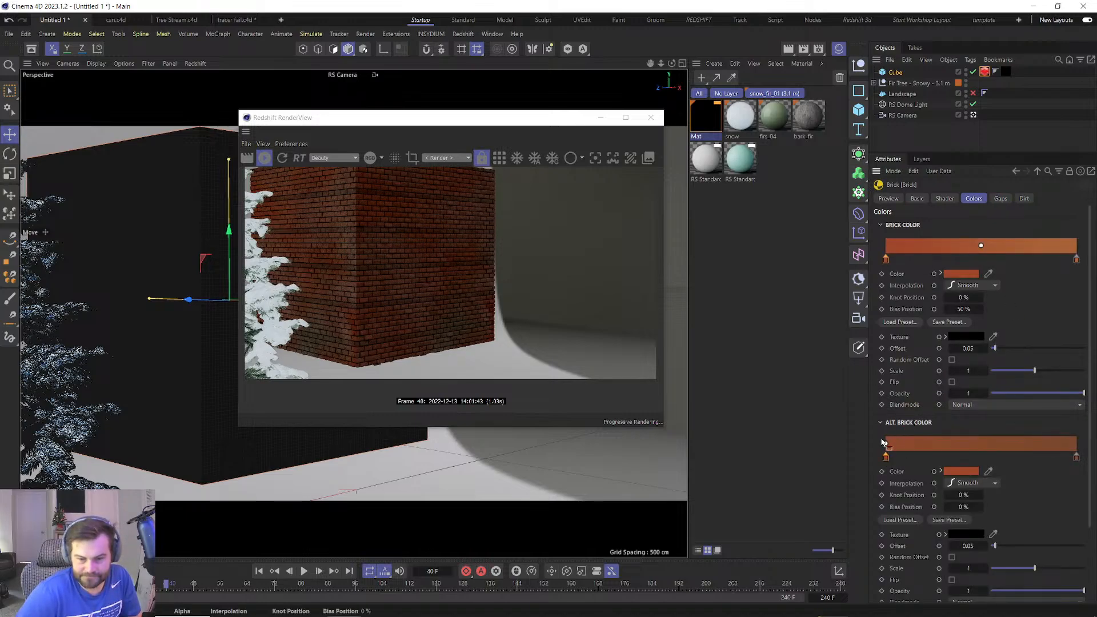
drag(885, 444, 997, 444)
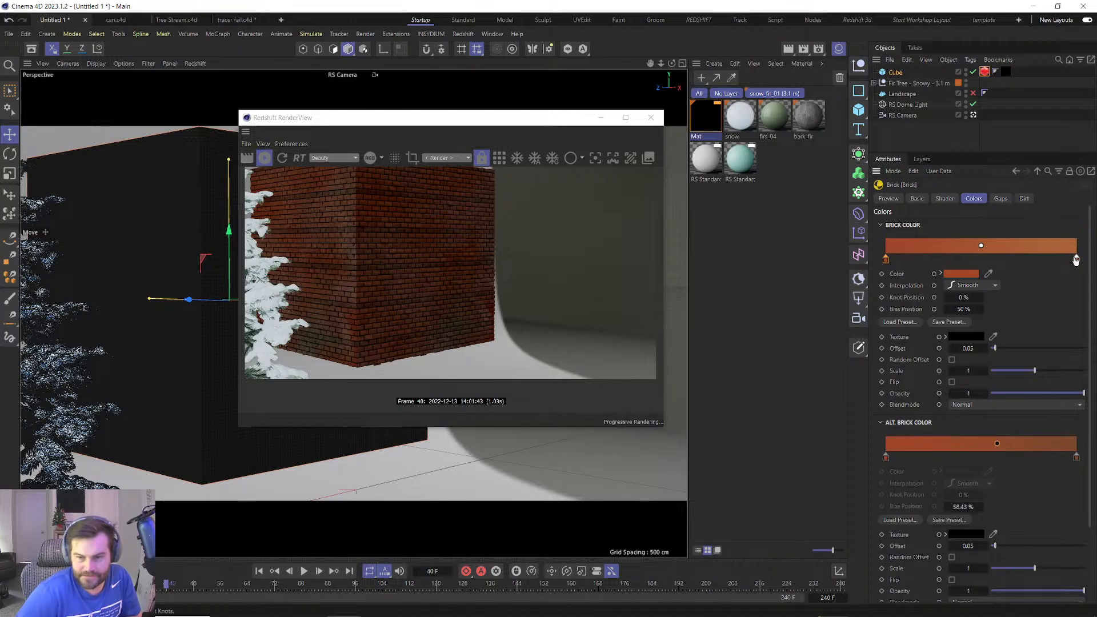
drag(1076, 260, 1085, 421)
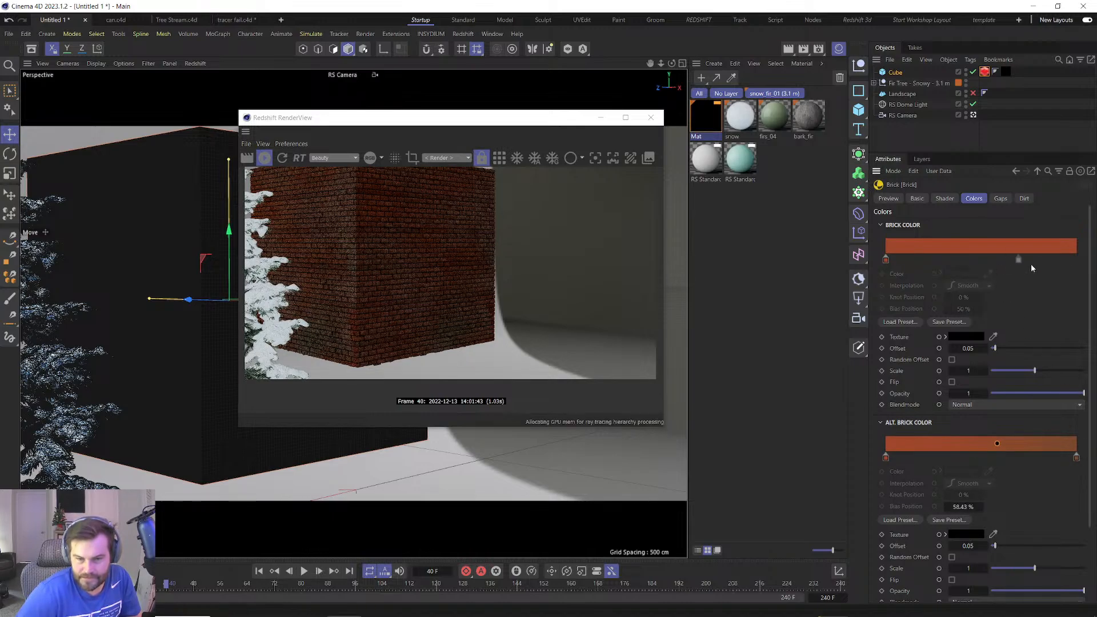
drag(1076, 260, 1076, 415)
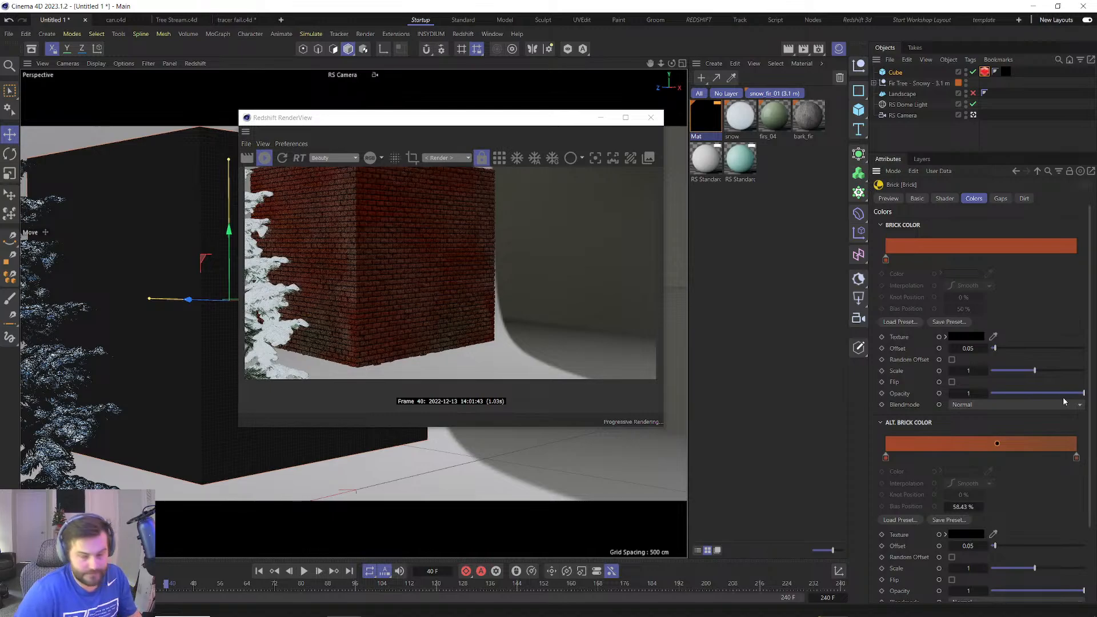
key(ctrl+z)
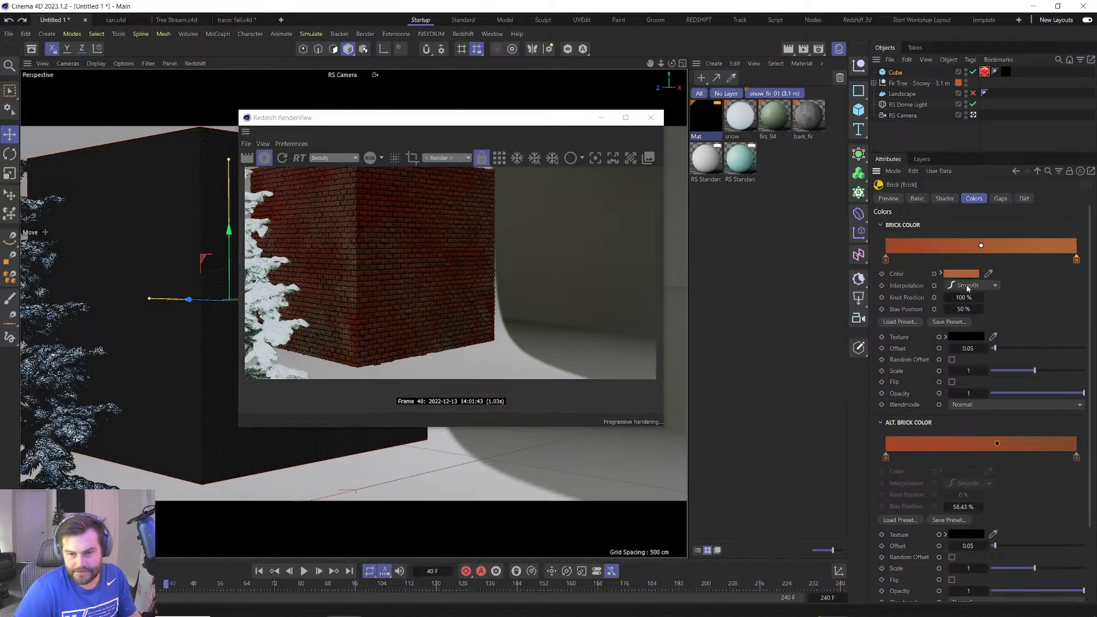
click(1076, 457)
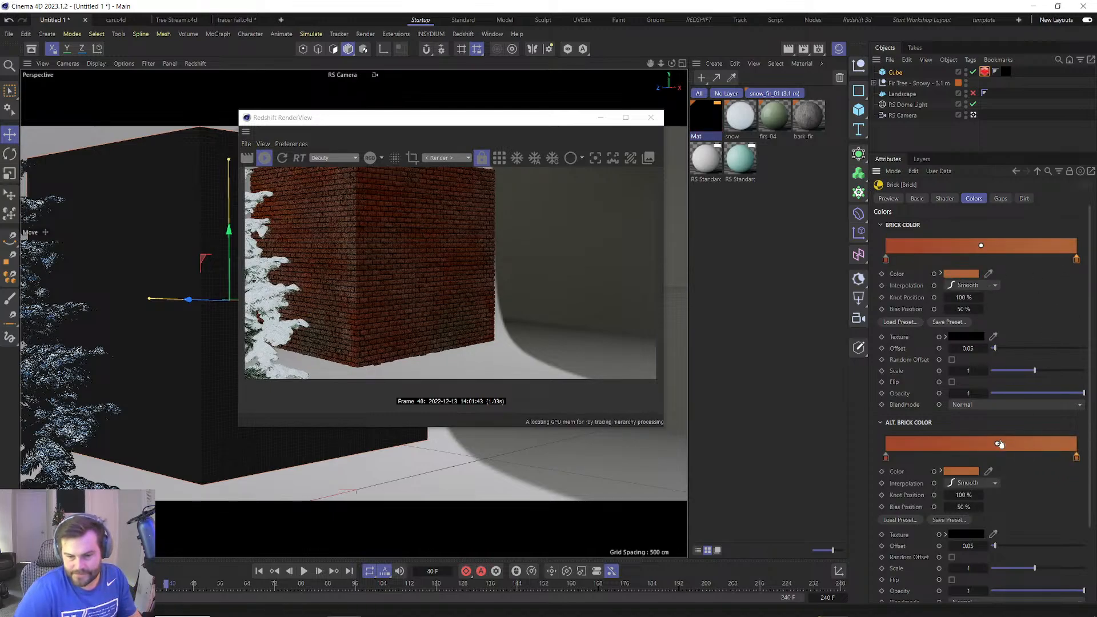
drag(996, 443, 985, 443)
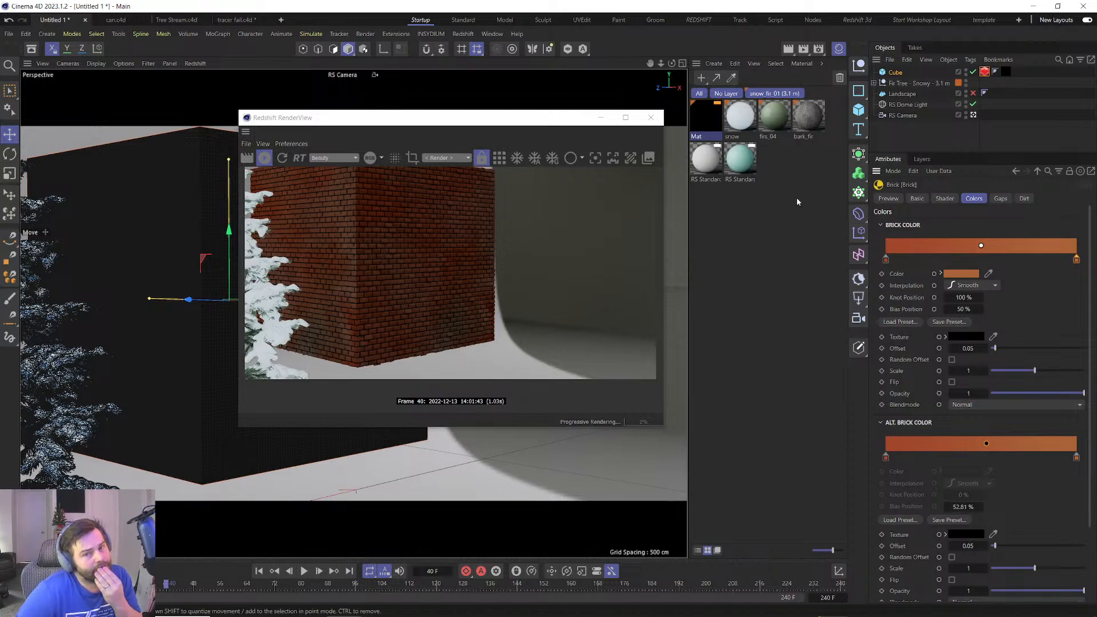
Switch to Quixel Bridge and clear the Decorative Planters collection filter from the asset search.
click(925, 137)
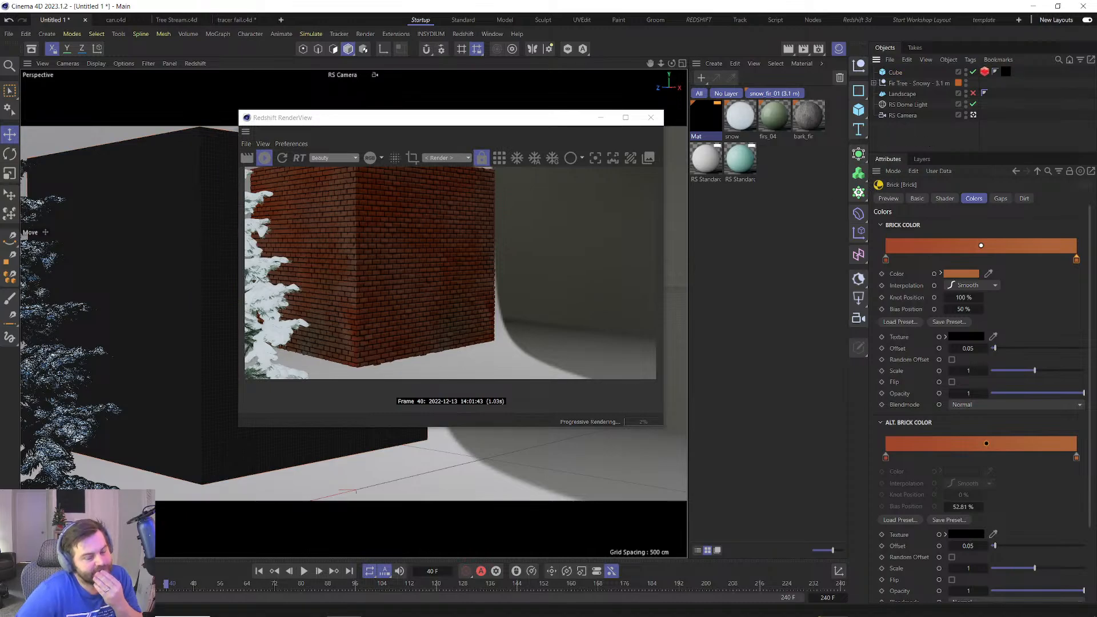
mouse_move(620, 615)
click(907, 608)
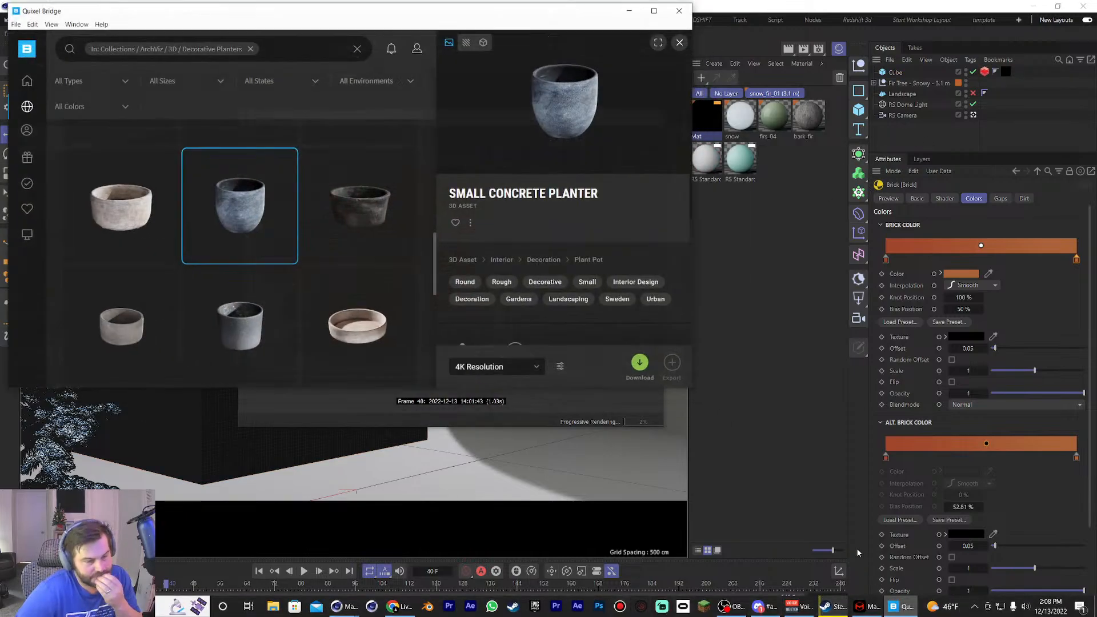
scroll(328, 248, down, 1)
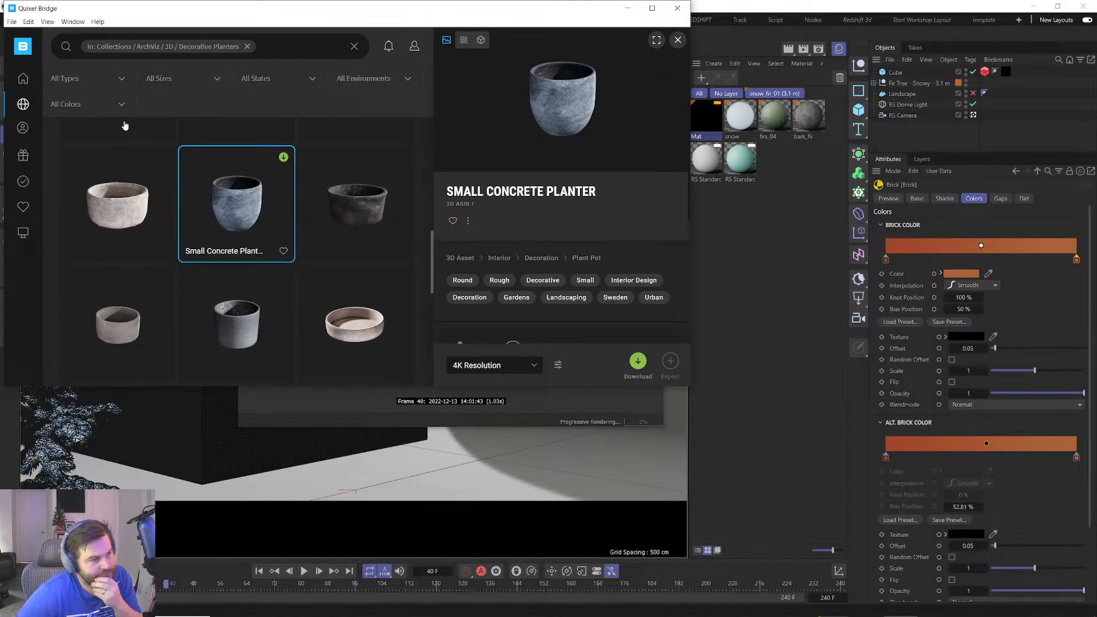
click(247, 46)
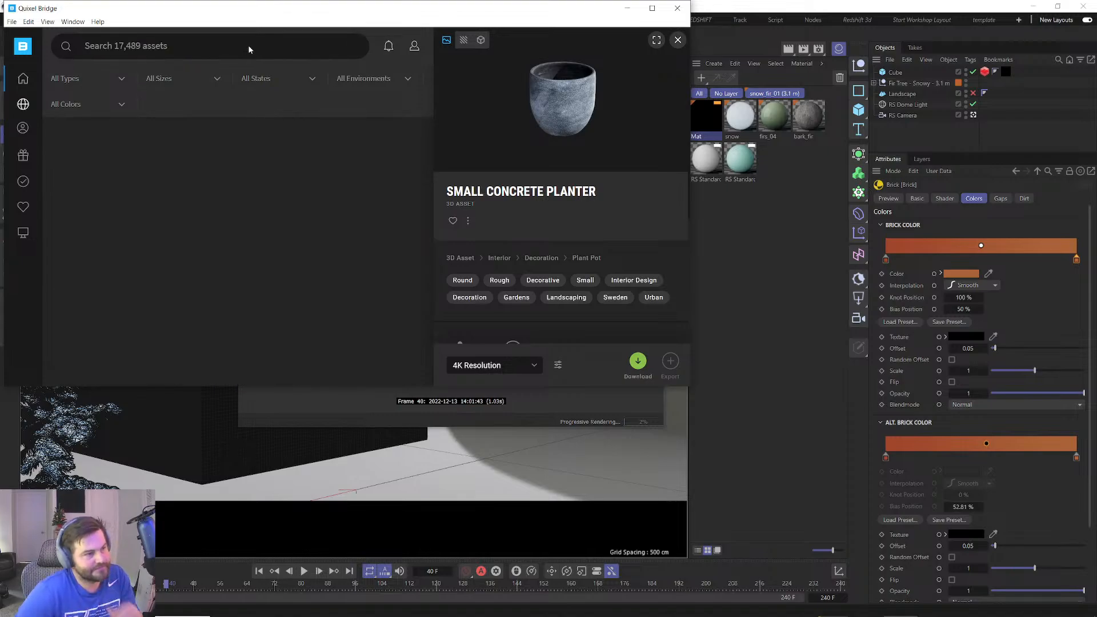
Search the asset library for "graff" and open the Graffiti collection.
click(248, 50)
text(graf)
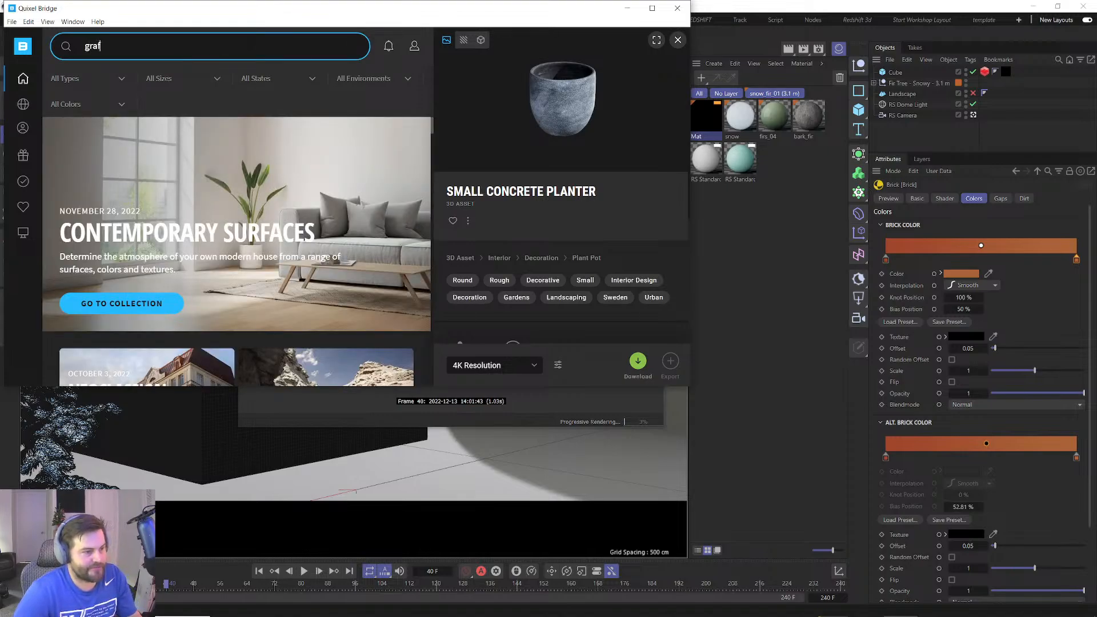
text(f)
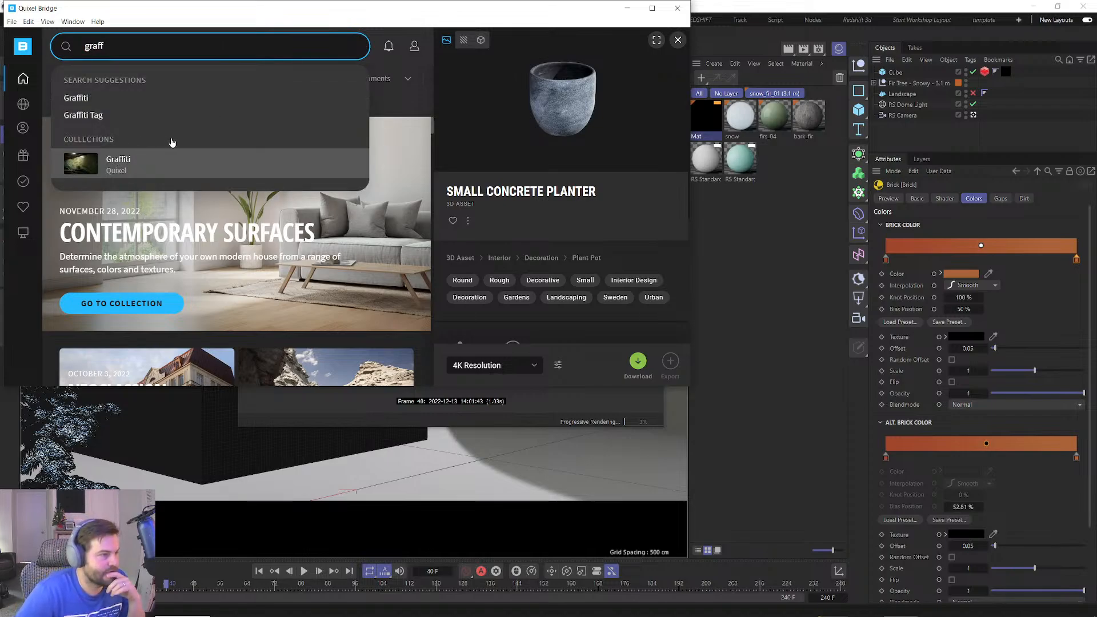
click(173, 150)
Browse the Graffiti collection's decals and tags for a design that suits the brick wall.
scroll(240, 192, down, 5)
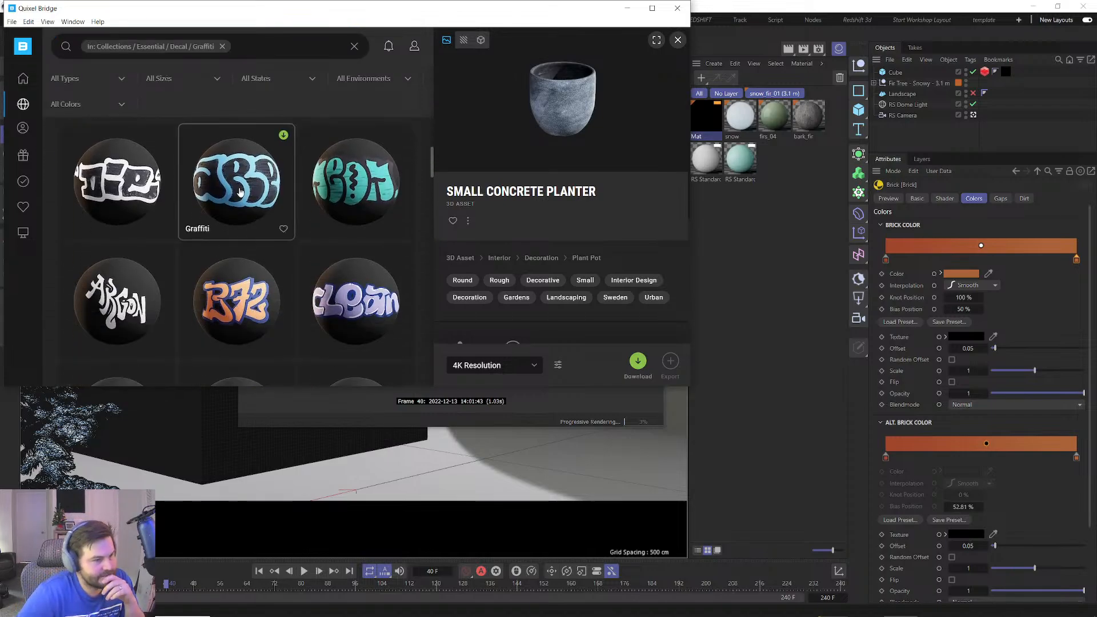
scroll(245, 217, down, 4)
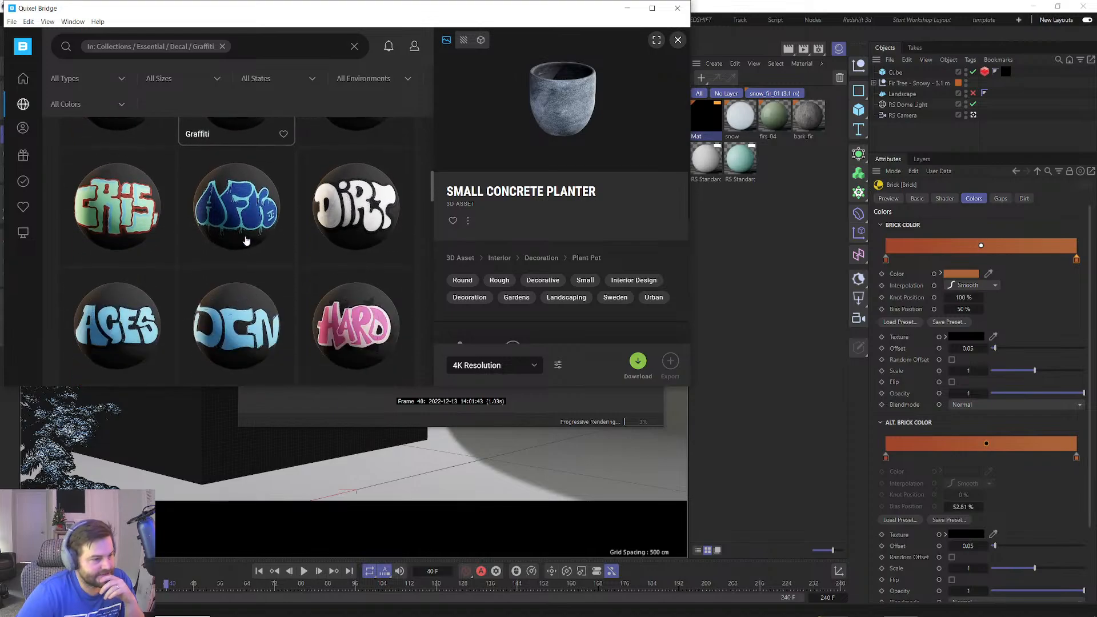
scroll(354, 245, down, 3)
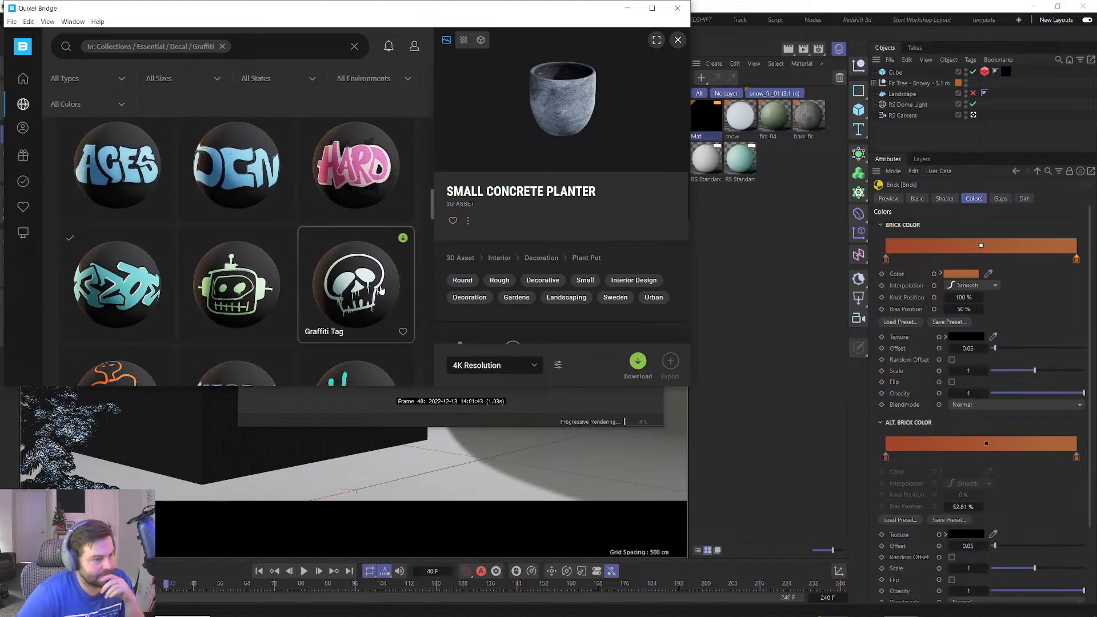
scroll(319, 297, down, 2)
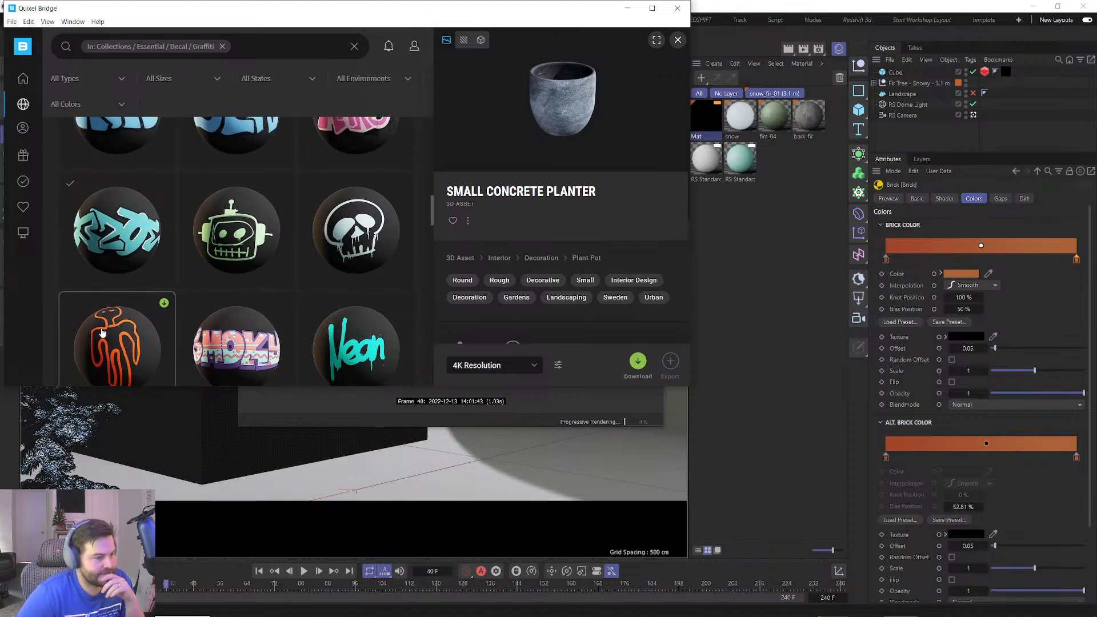
scroll(102, 332, down, 5)
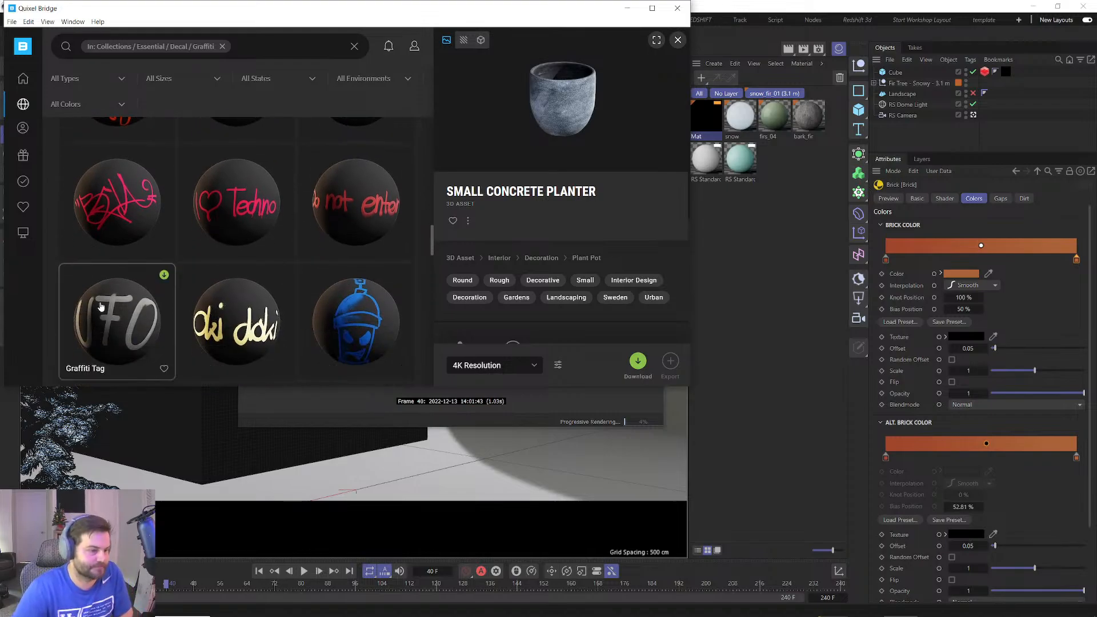
scroll(100, 307, down, 7)
scroll(184, 289, down, 4)
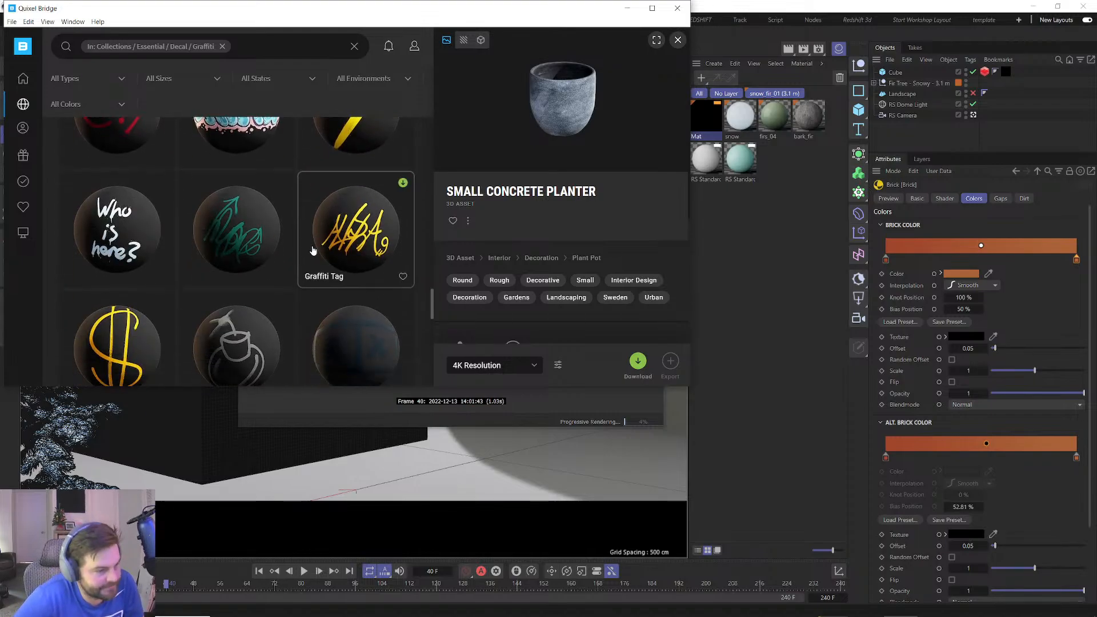
scroll(313, 249, down, 4)
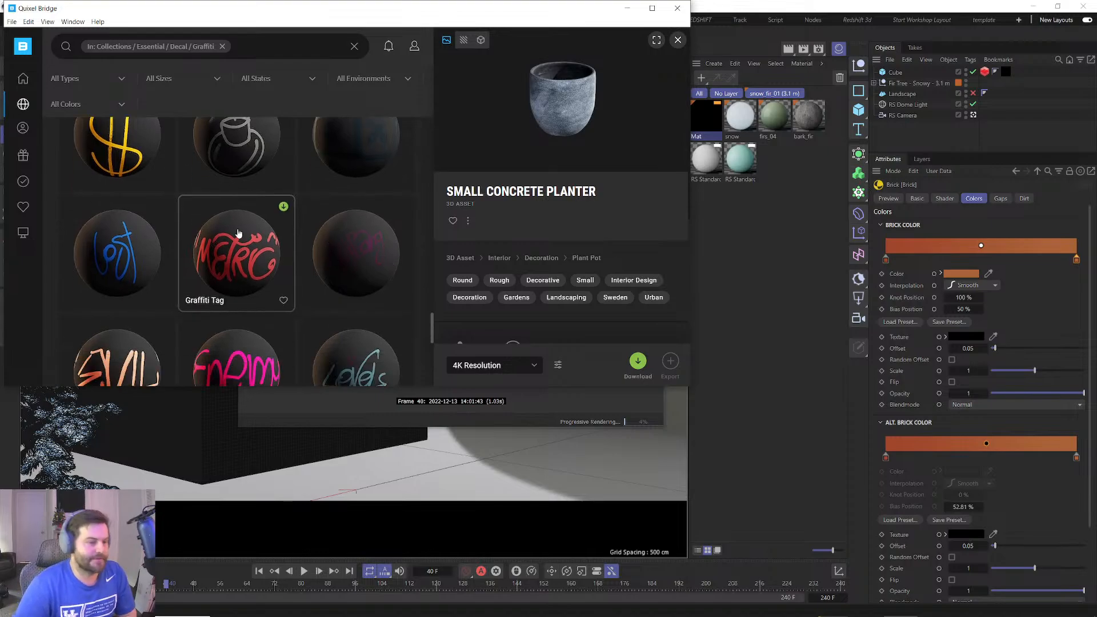
scroll(238, 233, down, 10)
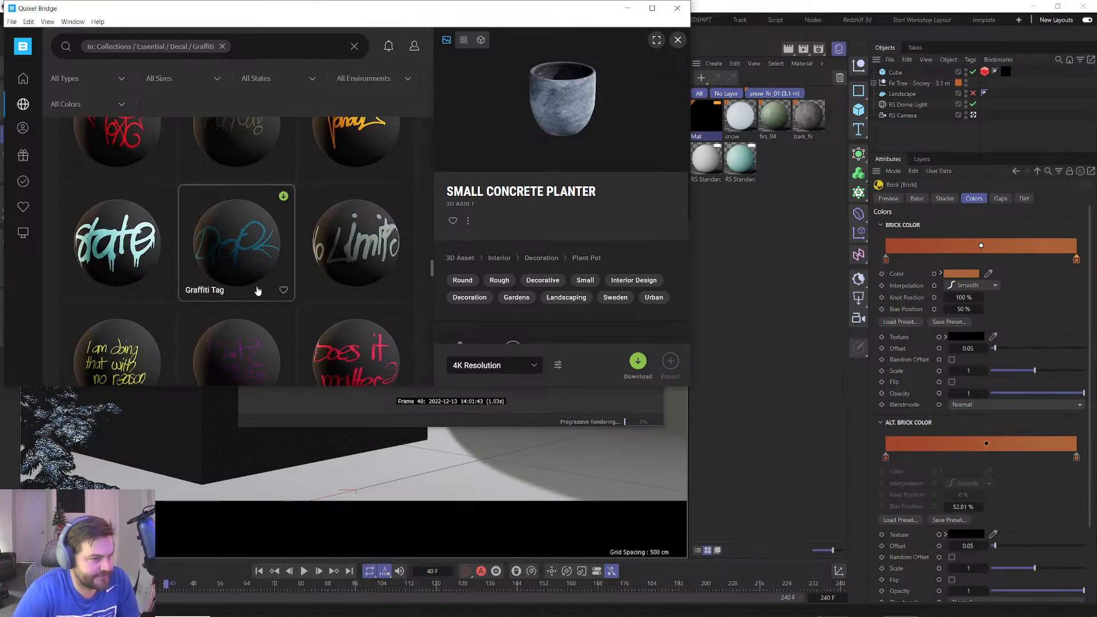
scroll(143, 245, down, 3)
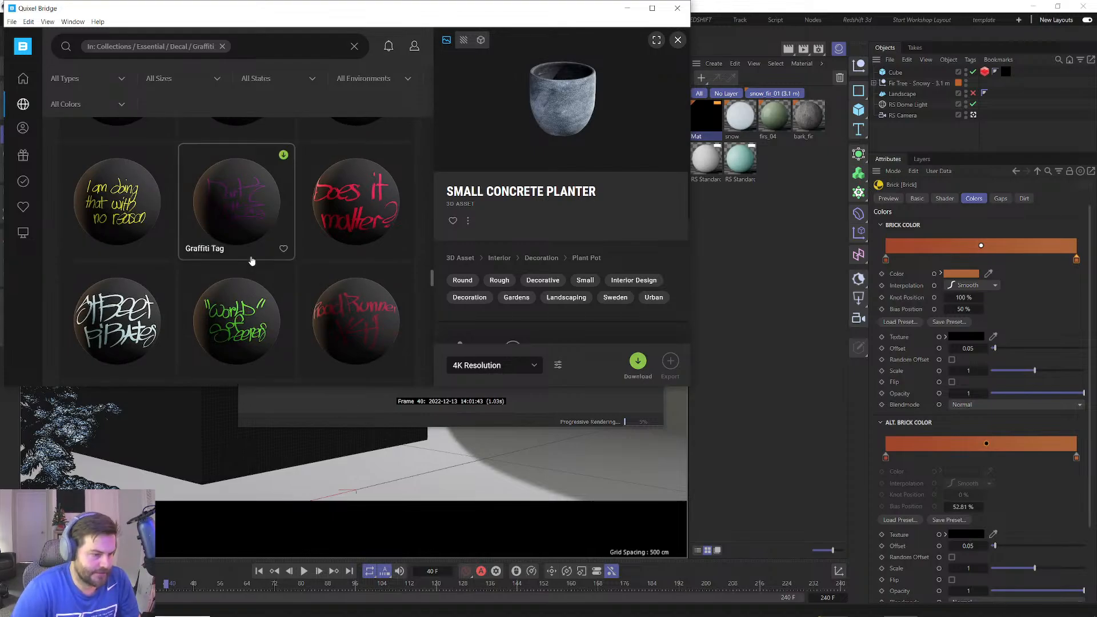
Return to Cinema 4D, create a new Redshift standard material and add a Maxon Noise node to its graph.
click(625, 9)
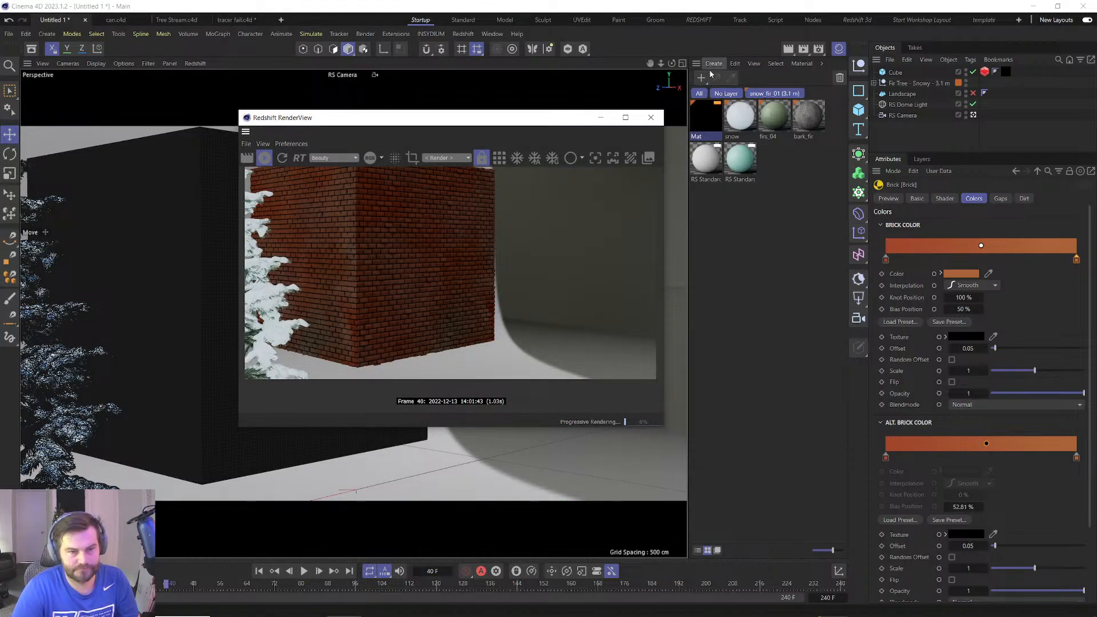
click(701, 77)
double_click(705, 119)
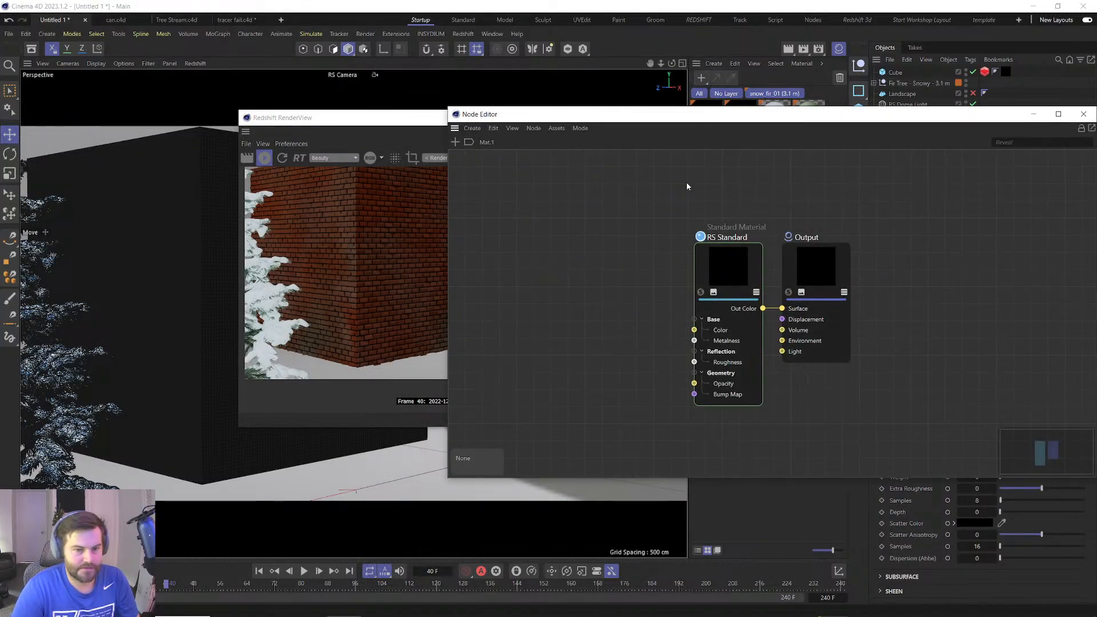
double_click(525, 240)
text(n)
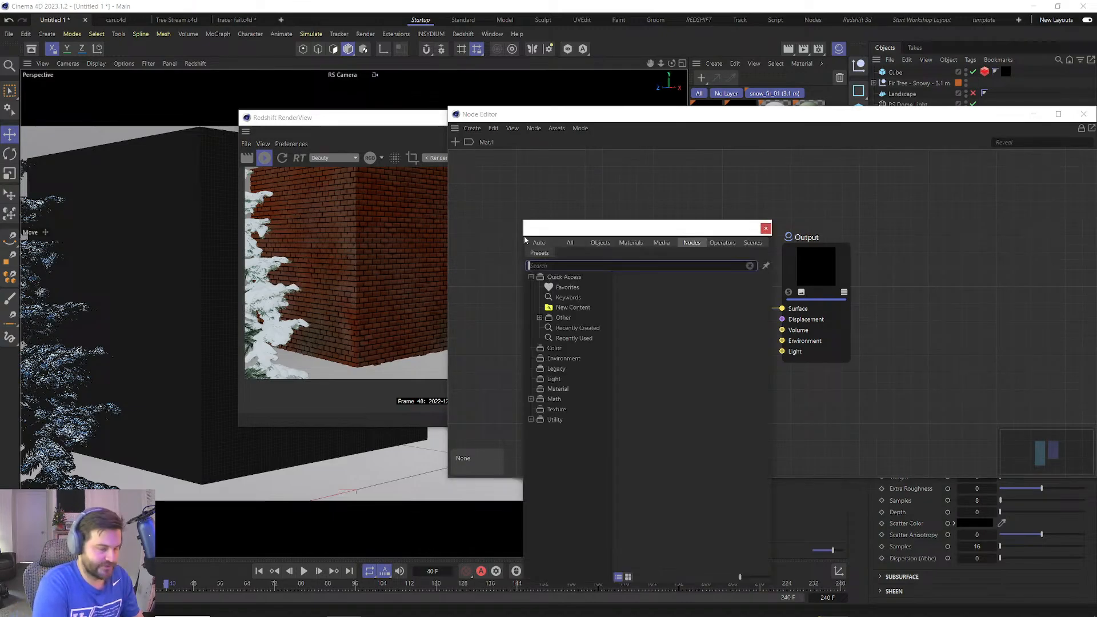
text(oi)
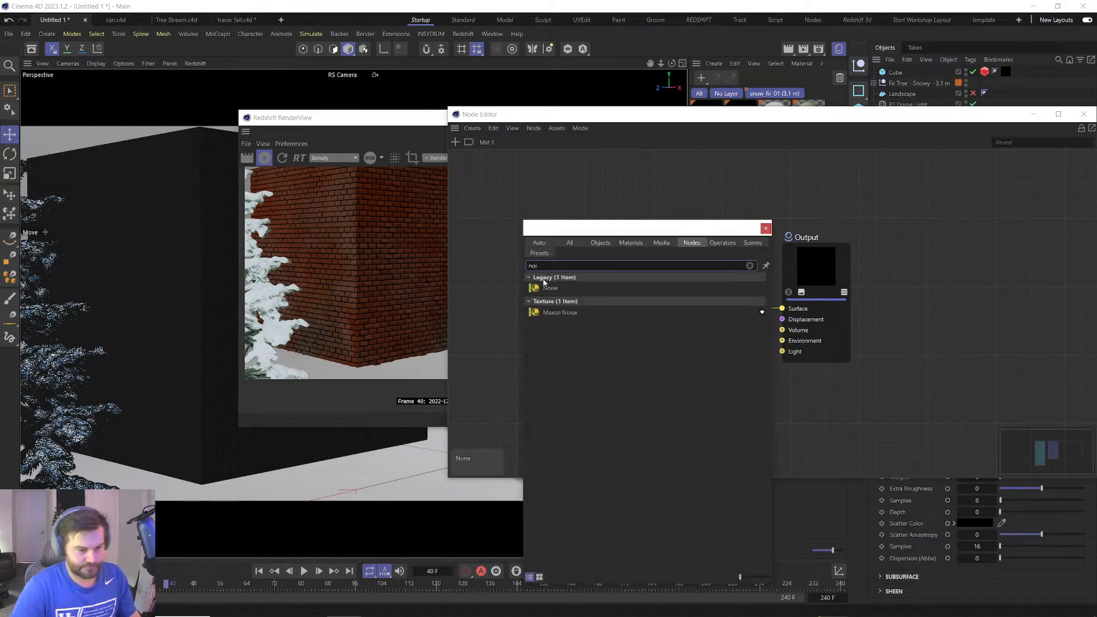
double_click(549, 313)
click(766, 229)
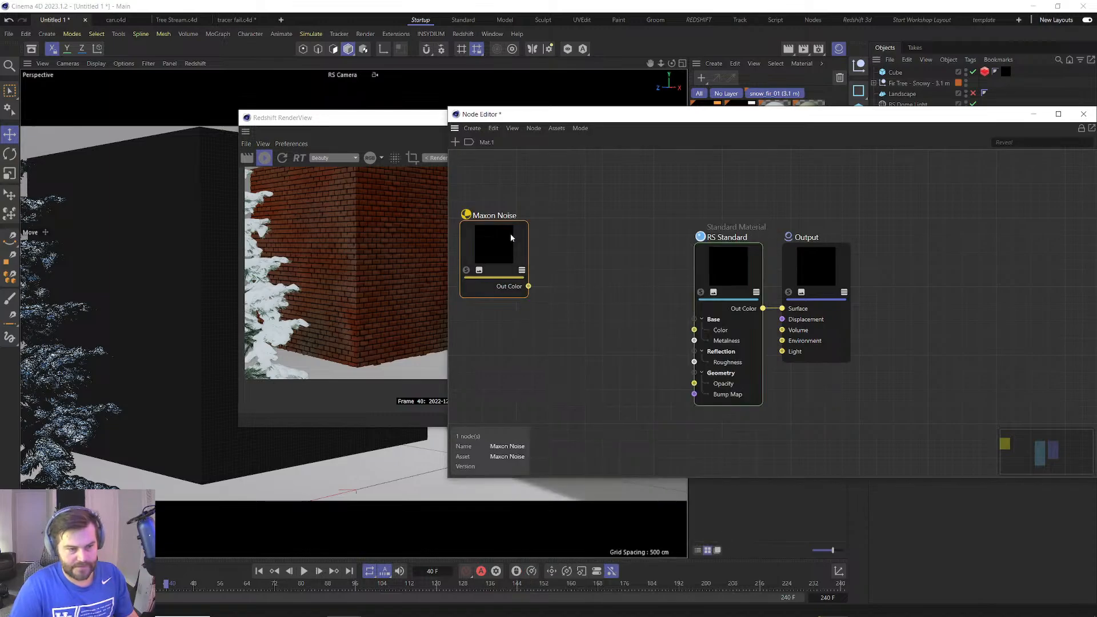
Set the Maxon Noise's Low Clip and High Clip to 0.5 and connect its Out Color to the RS Standard's Opacity.
drag(951, 106, 533, 100)
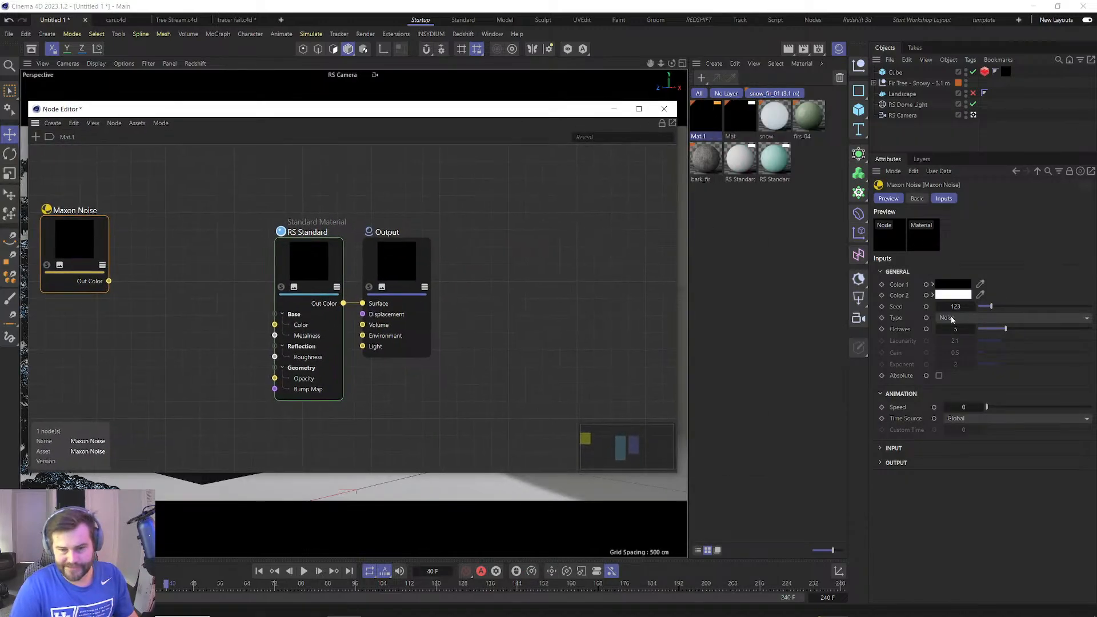
click(952, 284)
click(1058, 296)
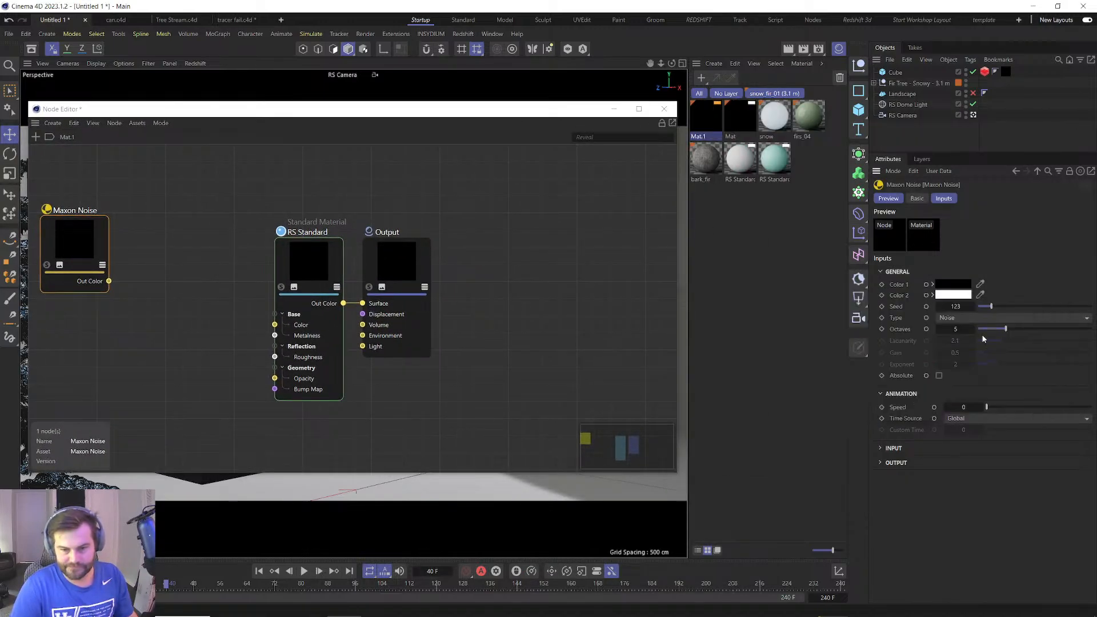
click(884, 448)
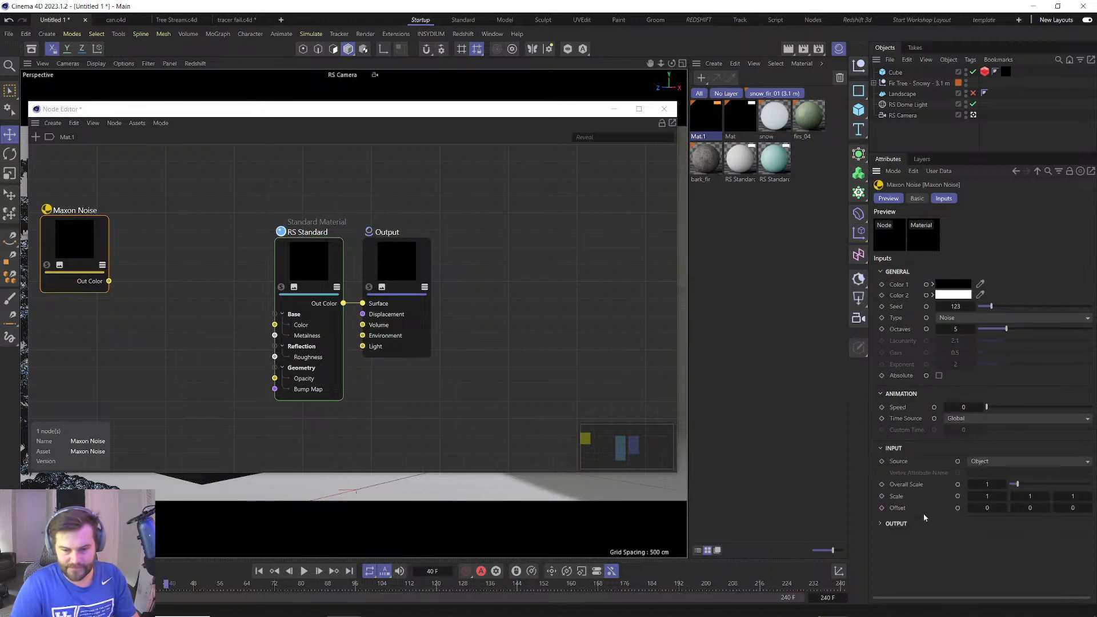
click(886, 523)
click(952, 549)
text(0.5)
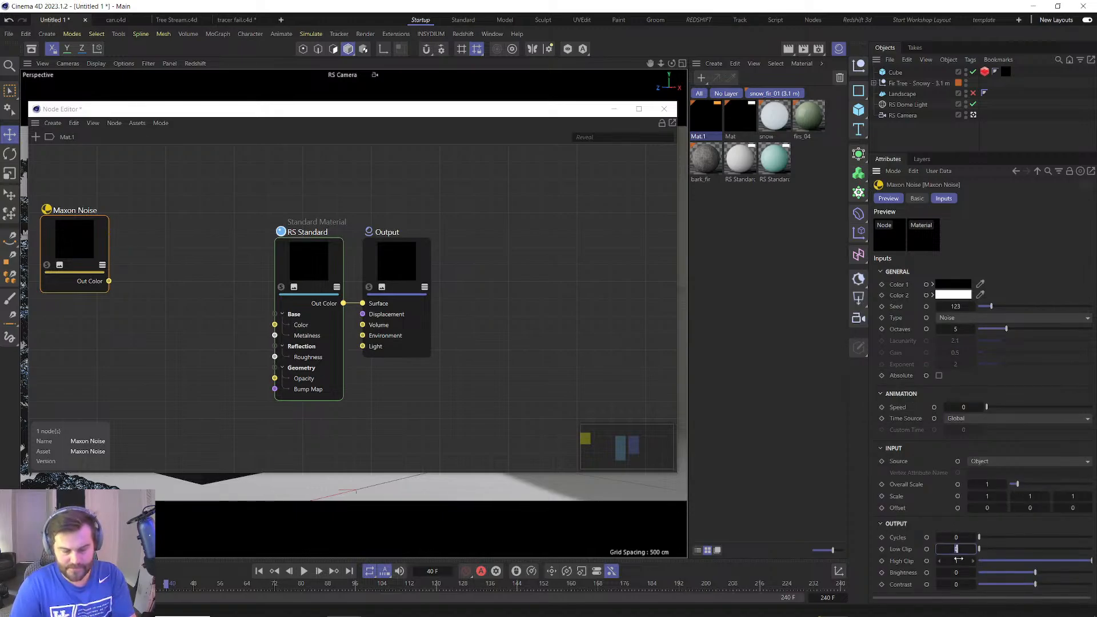
key(Tab)
text(0.5)
key(Return)
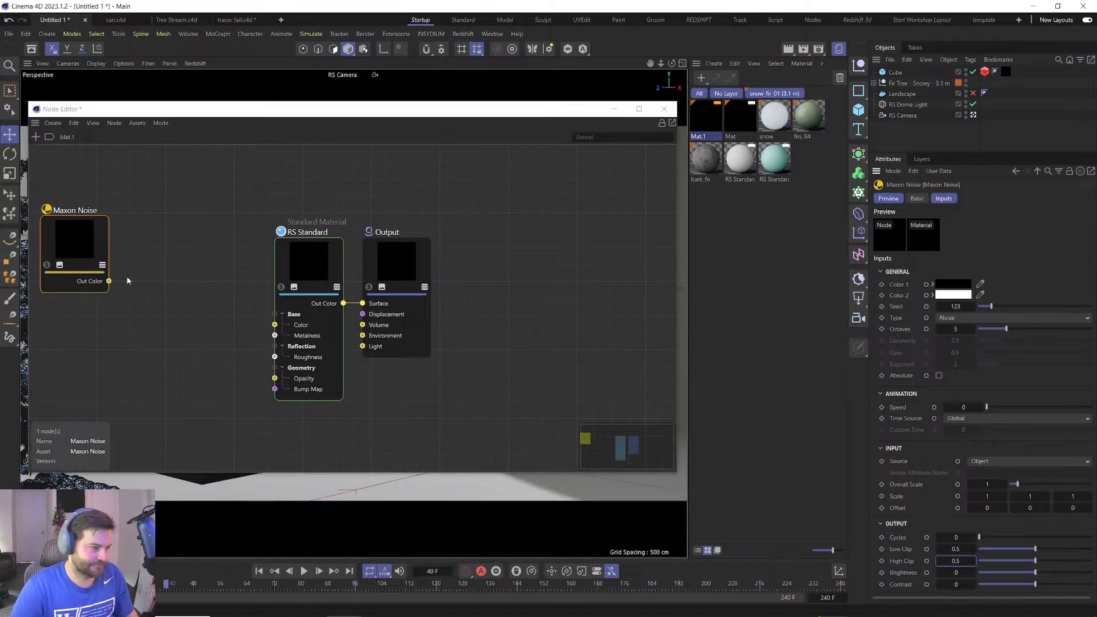
drag(108, 281, 275, 378)
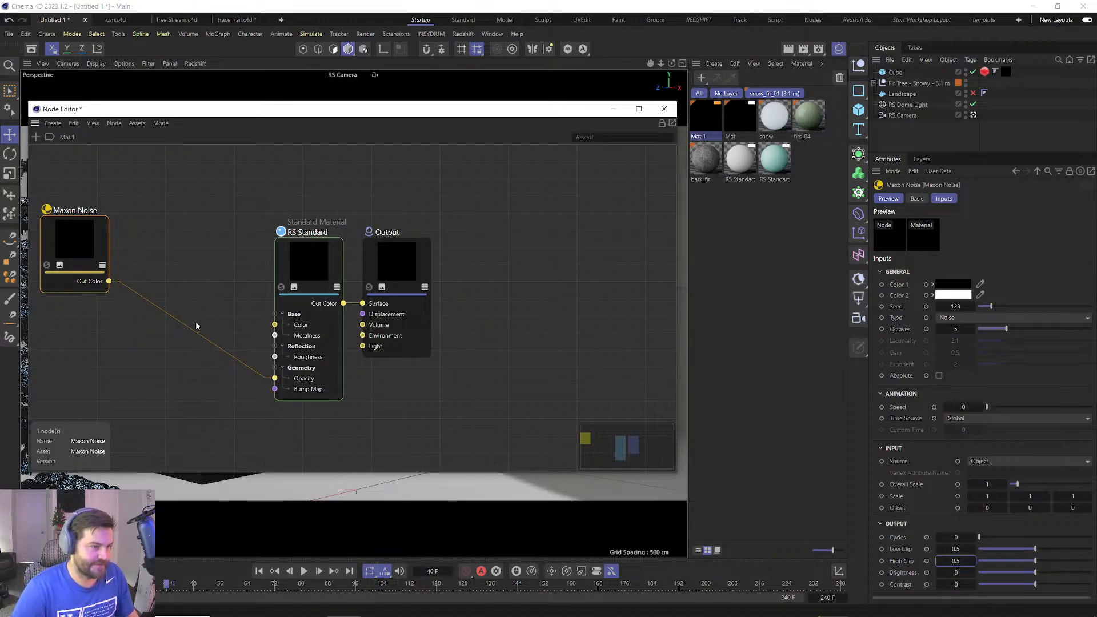
Give the RS Standard node a gold base color with a 35° hue, Metalness 1 and a reflection Roughness of 0.079.
click(329, 266)
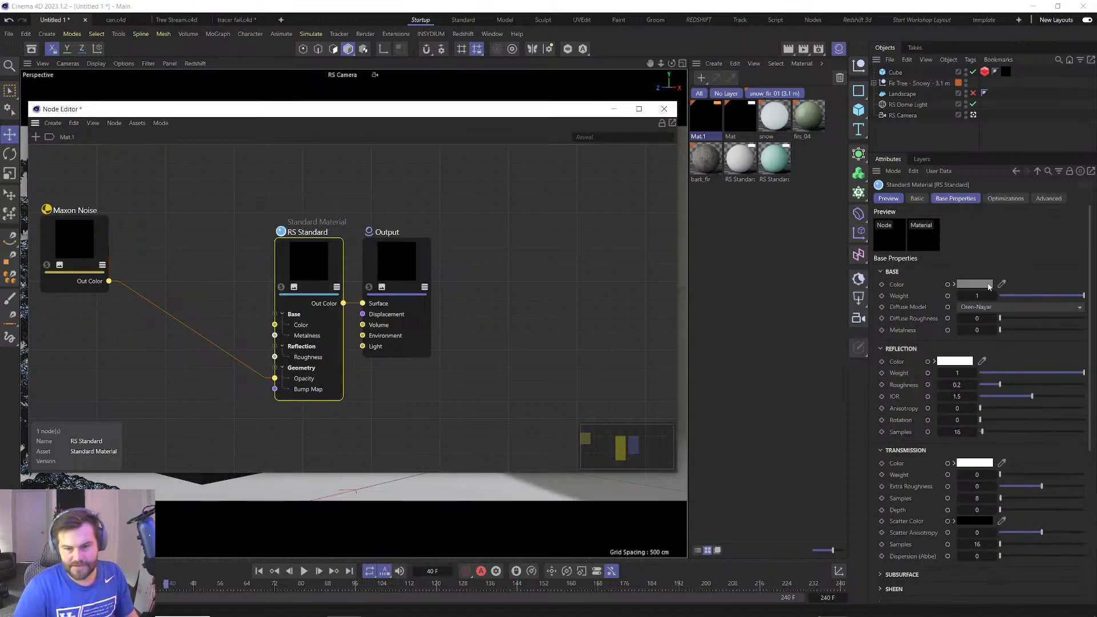
click(975, 285)
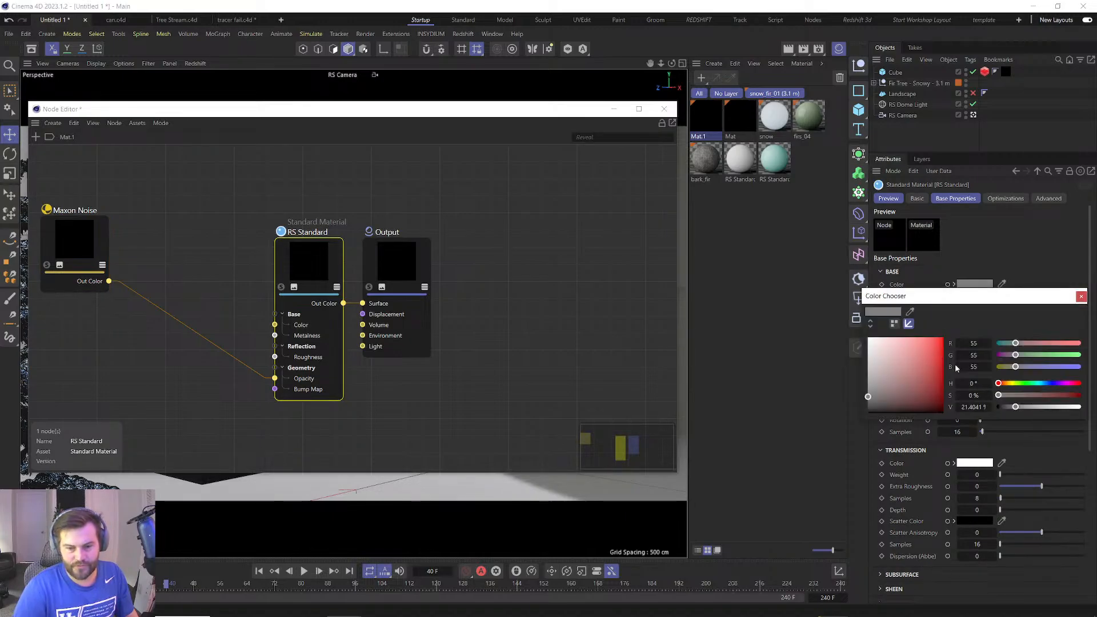
click(1052, 383)
click(1033, 395)
drag(1032, 384, 1005, 383)
drag(916, 388, 979, 337)
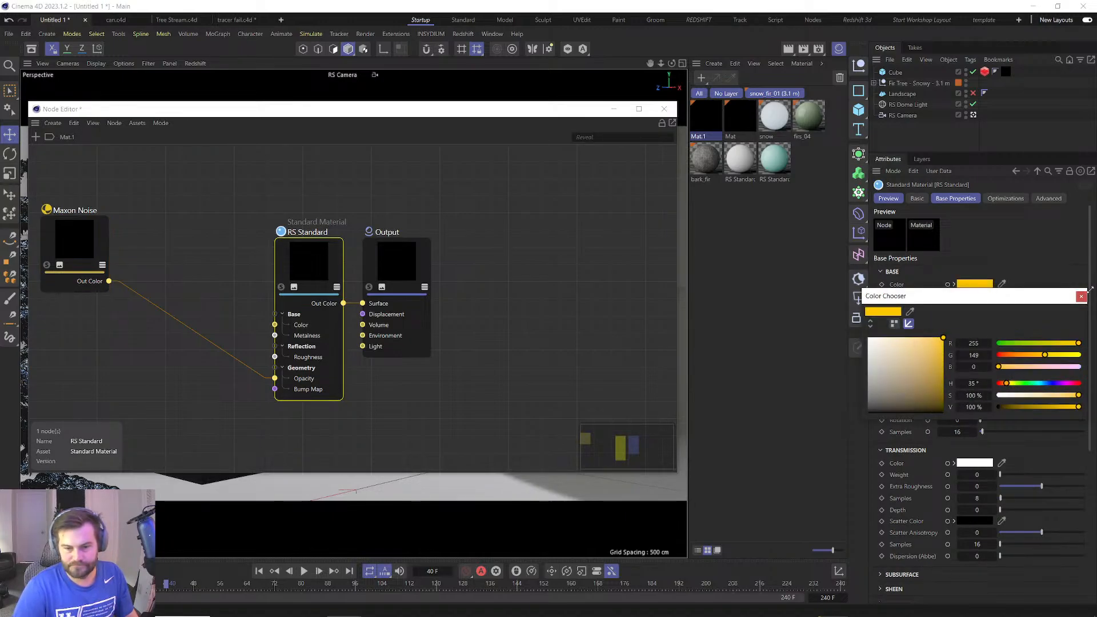
drag(940, 368, 941, 363)
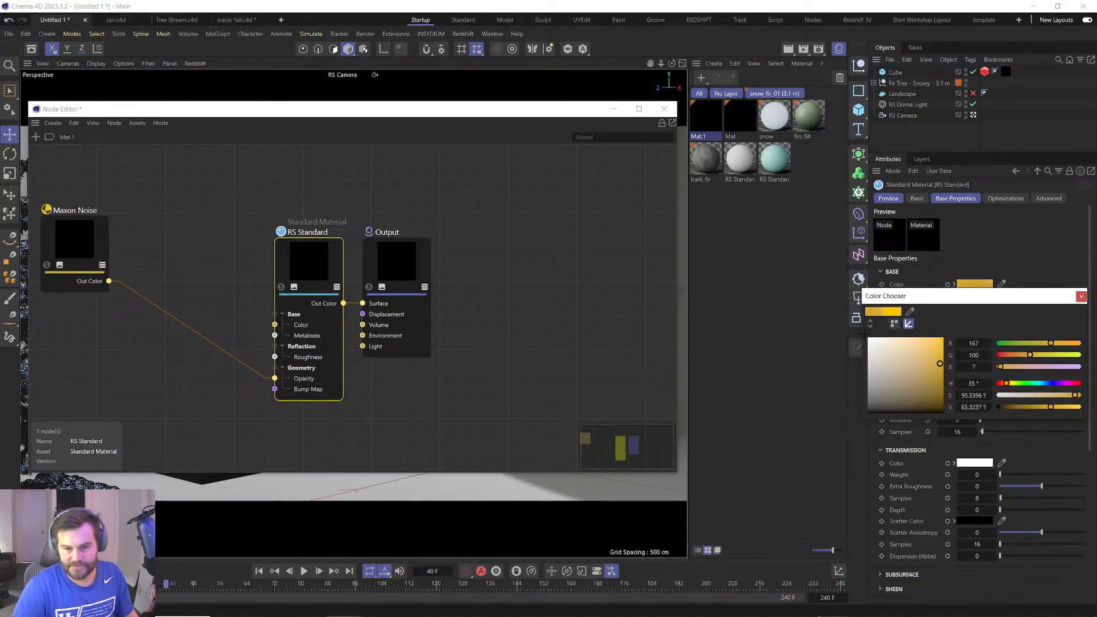
click(1081, 297)
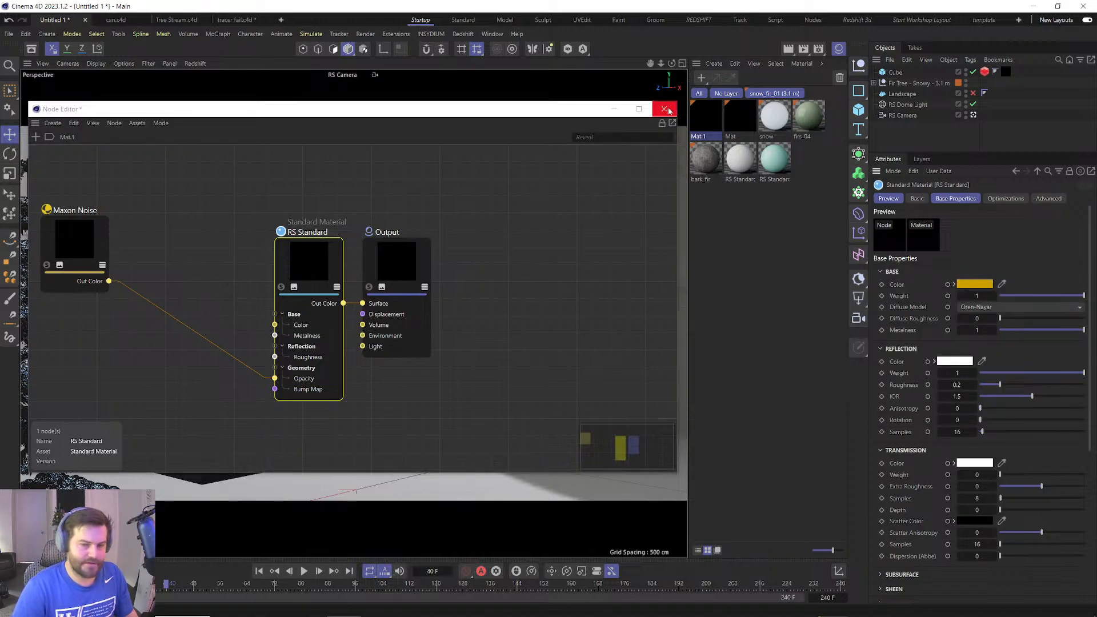
click(988, 385)
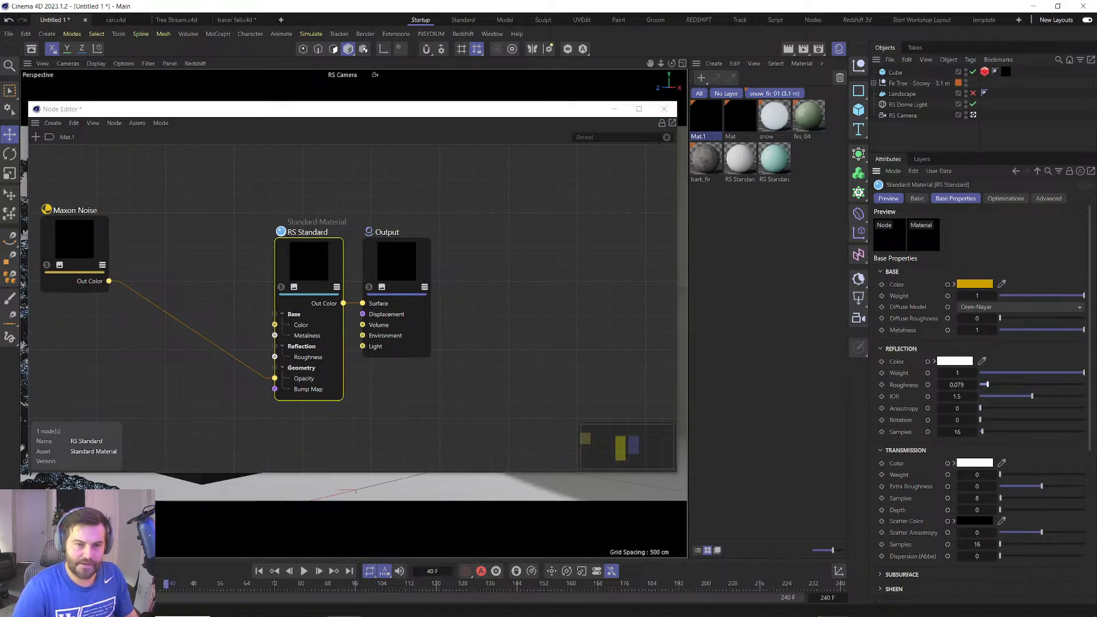
click(664, 109)
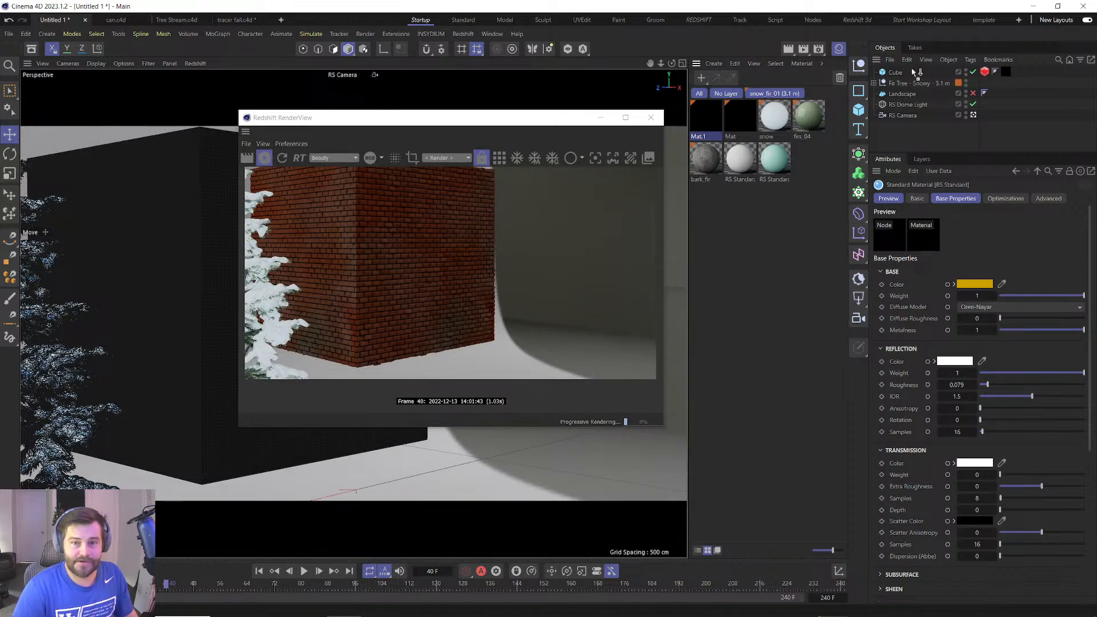
Apply Mat.1 to the Cube on top of the brick material and set its tag's Projection to Flat.
drag(915, 73, 894, 73)
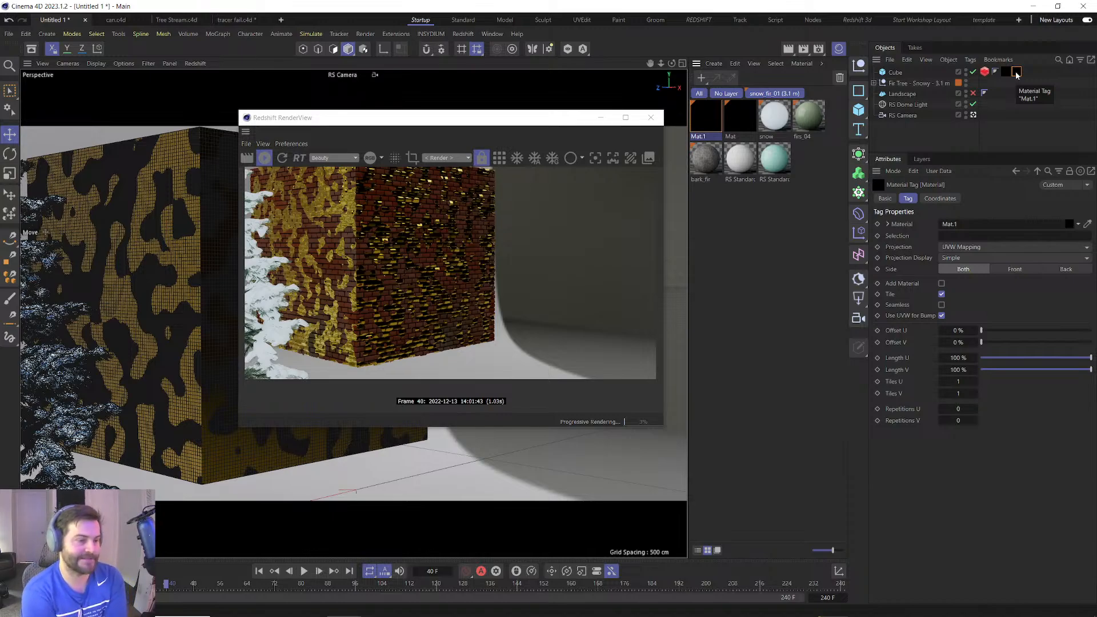
click(957, 253)
click(960, 284)
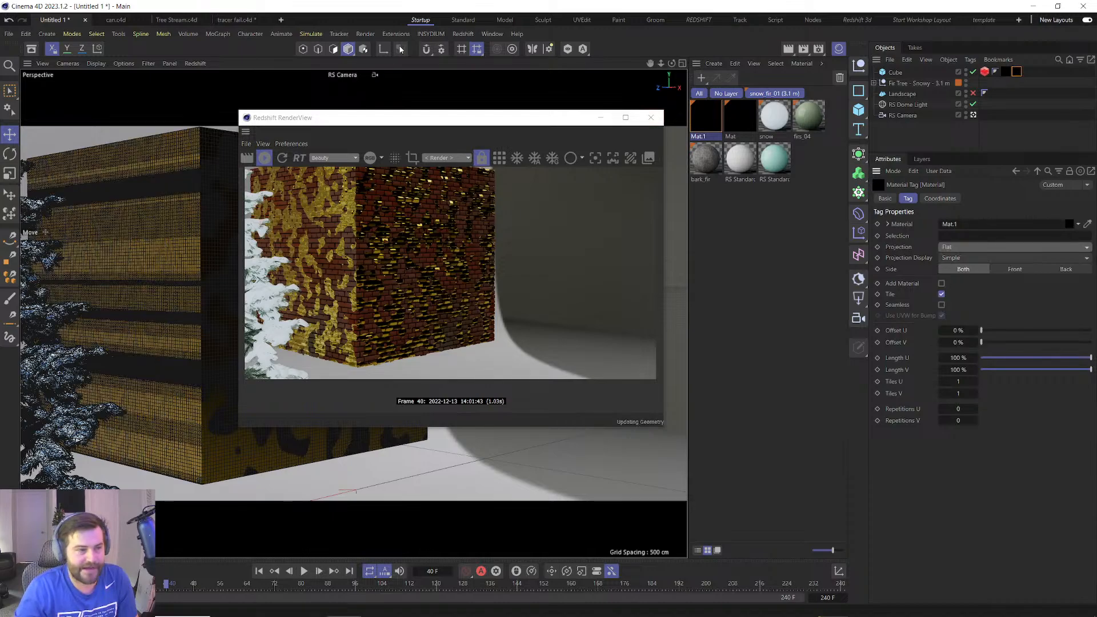
Enter Texture mode and scale Mat.1's flat projection down to a small square on the cube.
click(363, 50)
drag(297, 117, 532, 144)
key(t)
drag(303, 222, 100, 391)
key(e)
double_click(290, 299)
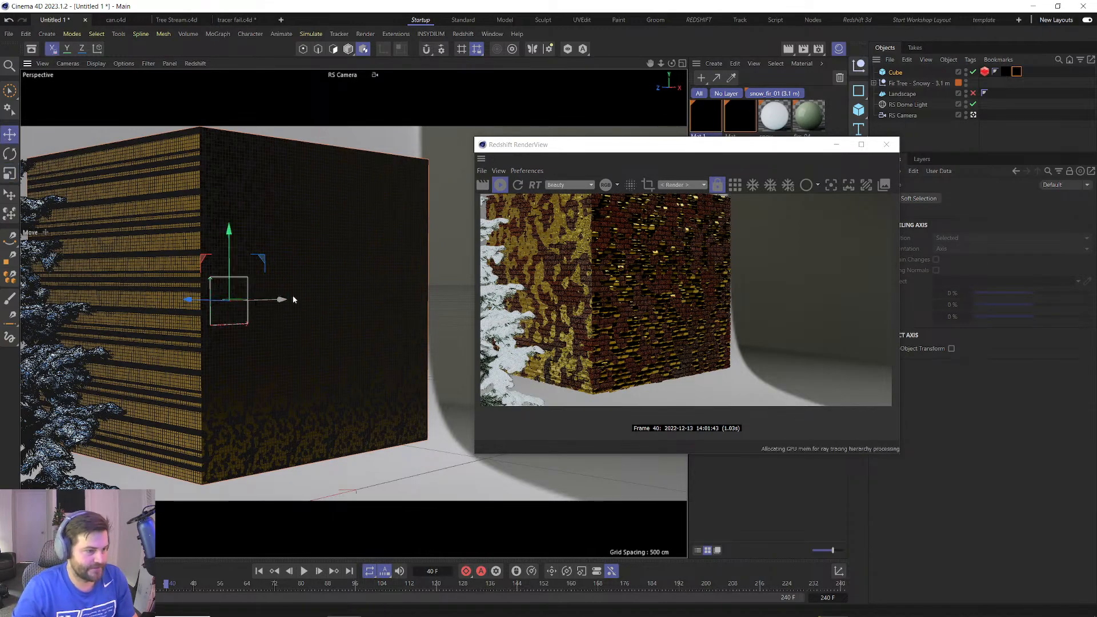
Turn off Tile on the Cube's Mat.1 material tag.
drag(660, 150, 469, 132)
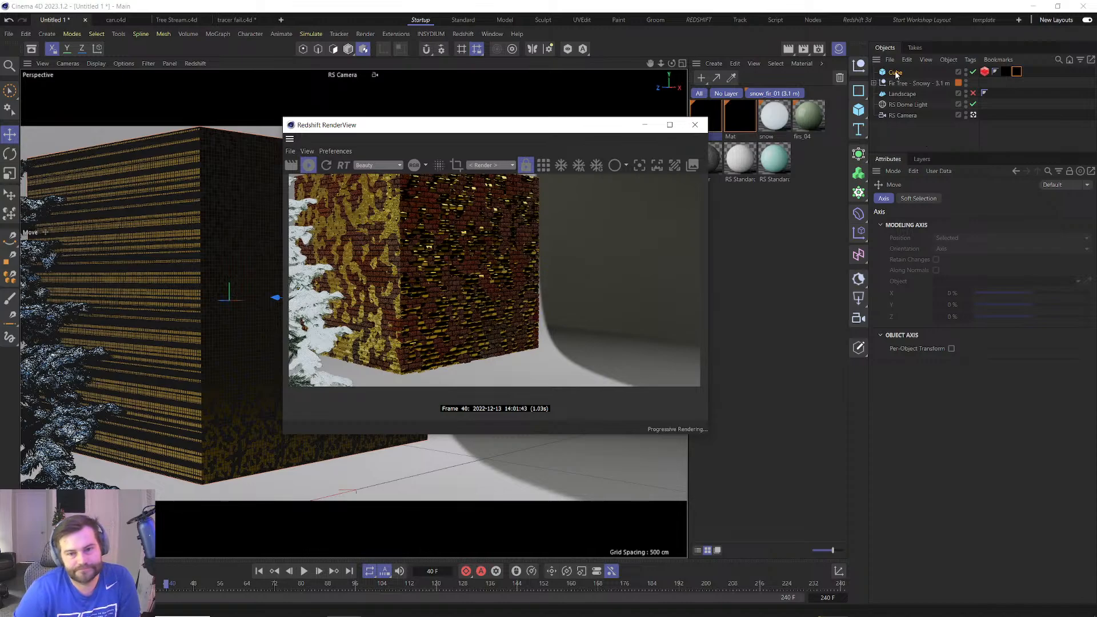
click(1017, 72)
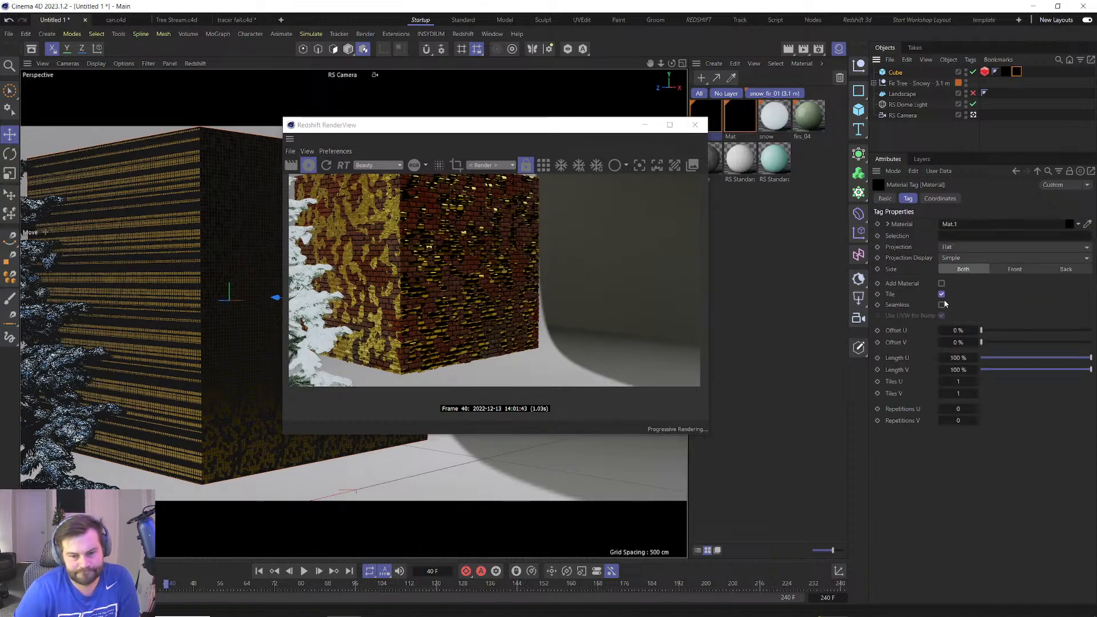
click(941, 294)
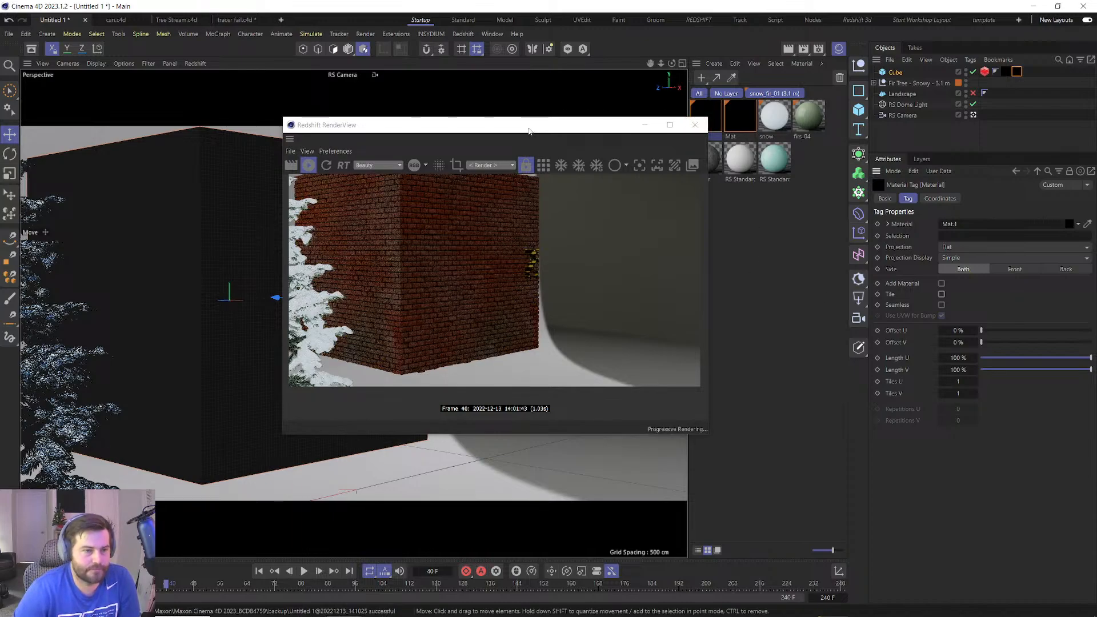
Move Mat.1's flat projection onto the middle of the cube's camera-facing brick wall and scale it up slightly.
drag(524, 129, 735, 150)
drag(362, 300, 305, 328)
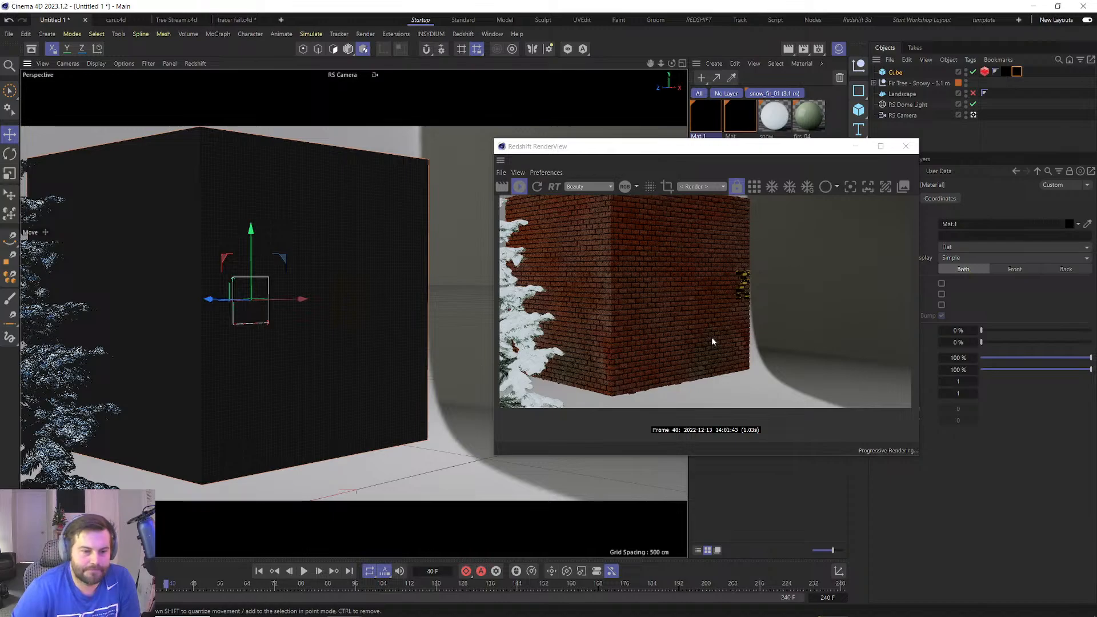
key(t)
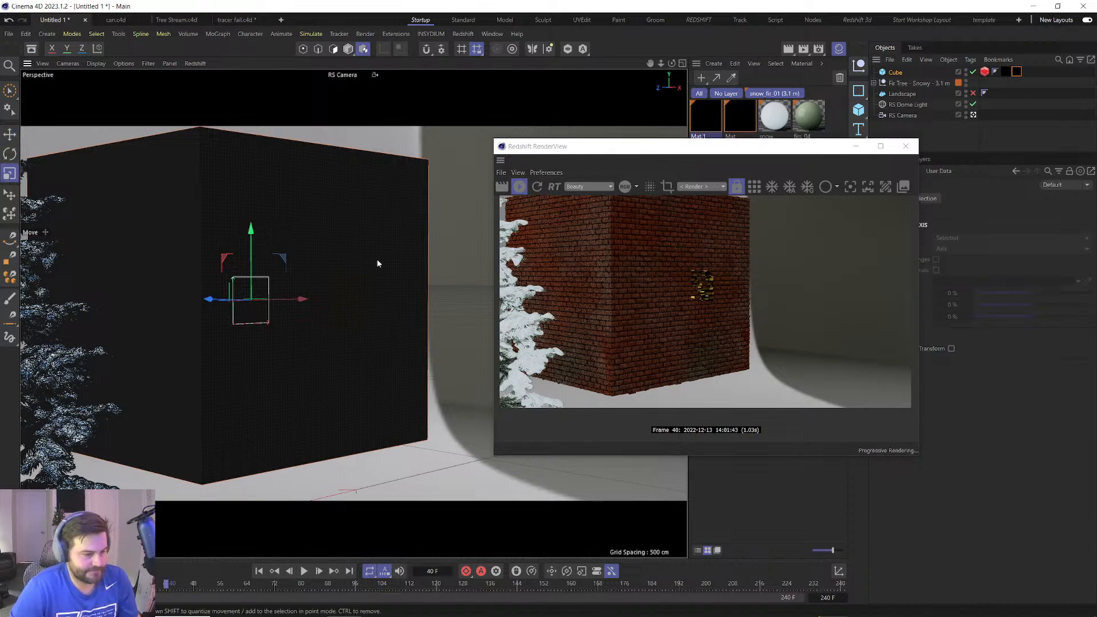
drag(751, 150, 390, 135)
key(e)
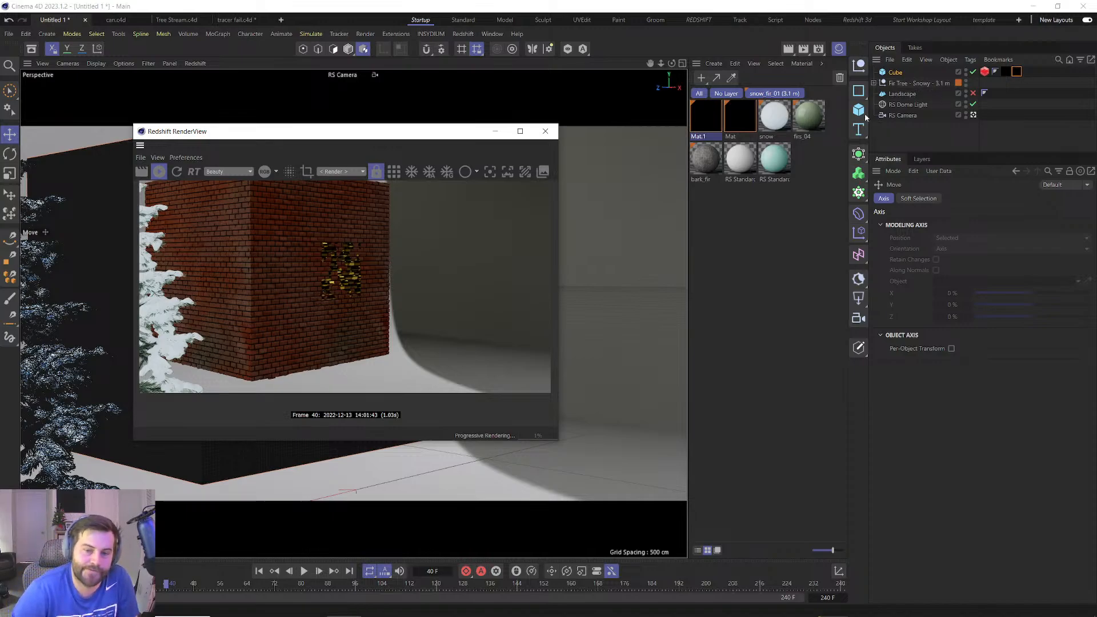
Change Mat.1 to a light cyan base color with Metalness 0, reflection Roughness 0.236 and IOR 1.698, and inspect the decal in the render.
click(704, 116)
click(974, 285)
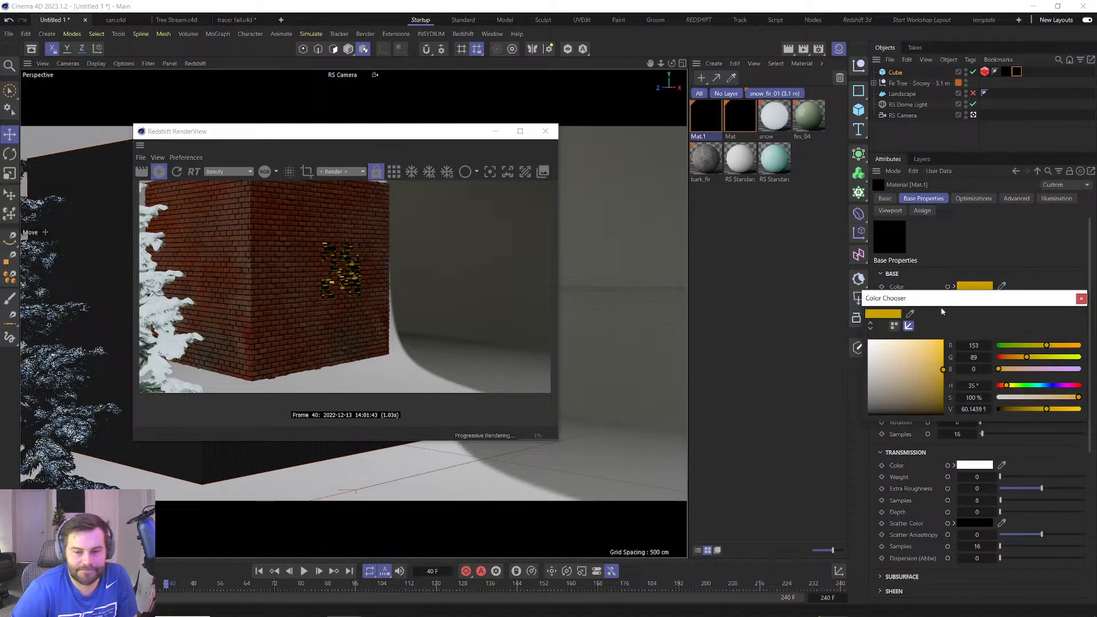
drag(1020, 370, 1004, 386)
click(1081, 298)
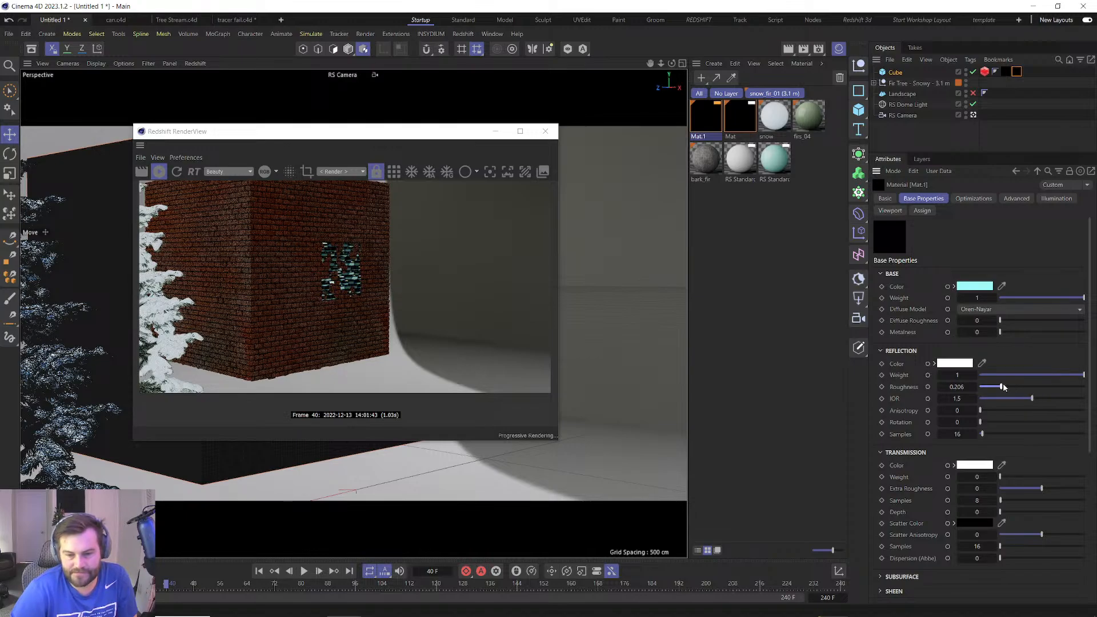
click(1038, 398)
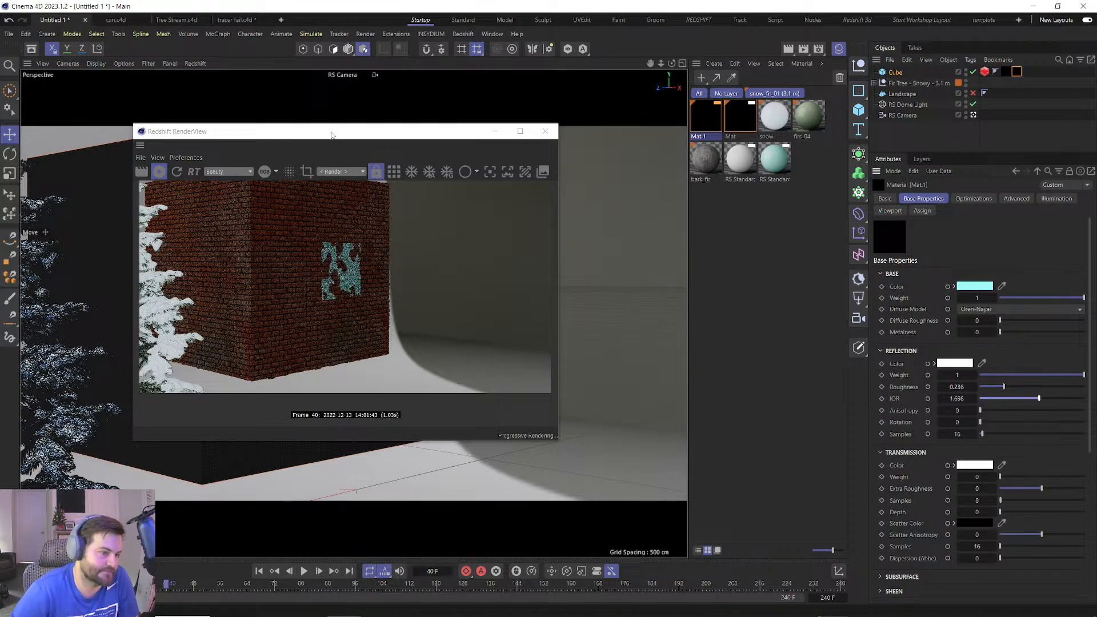
scroll(341, 307, up, 1)
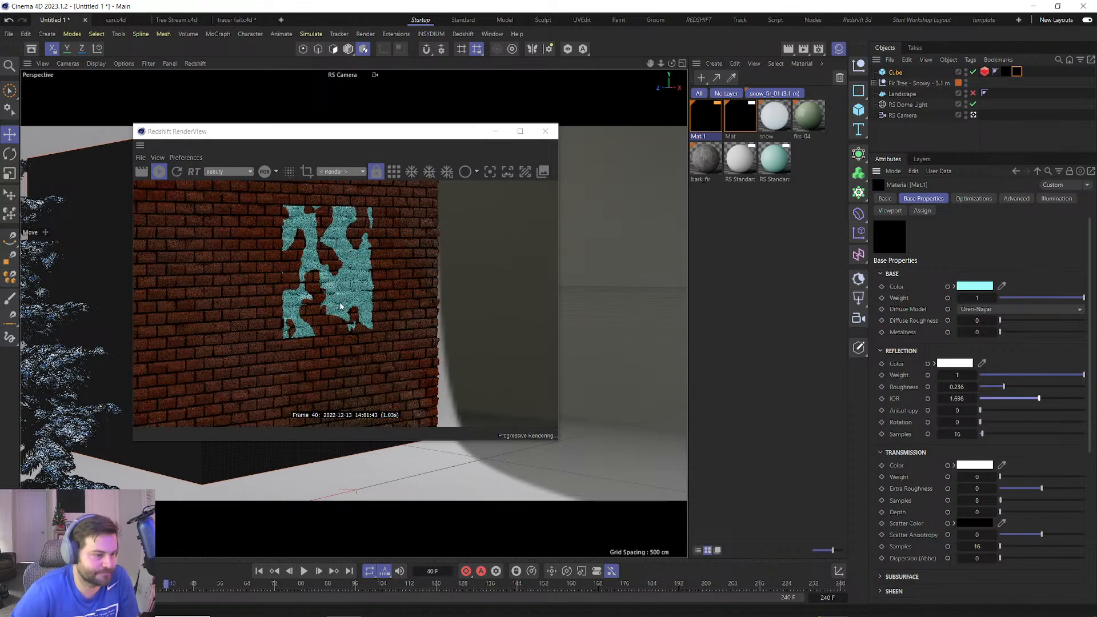
scroll(317, 343, up, 1)
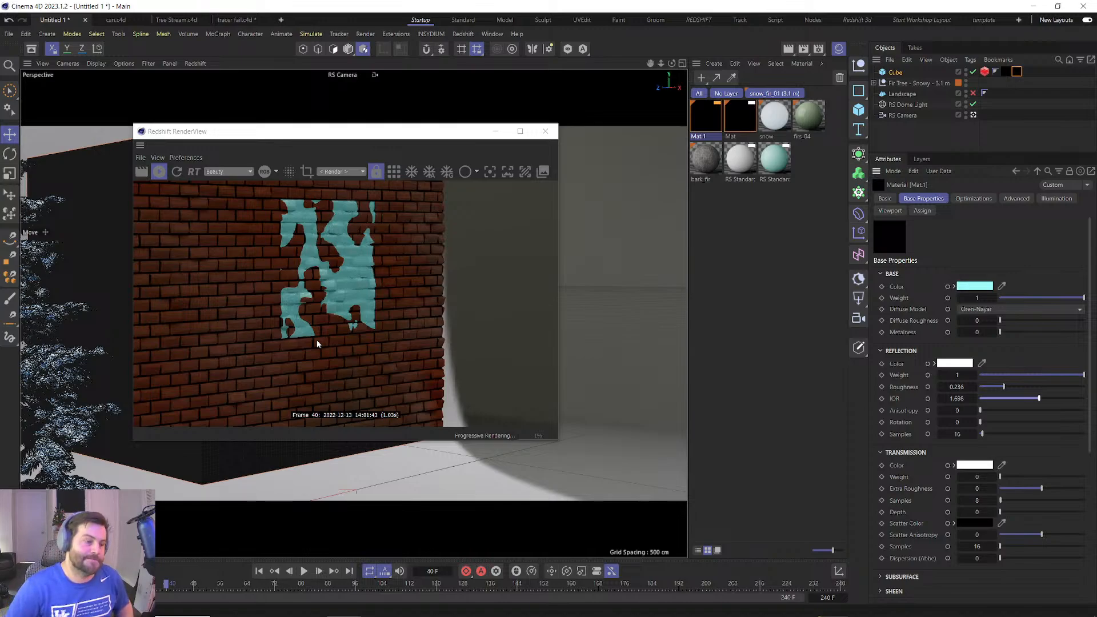
scroll(316, 341, down, 4)
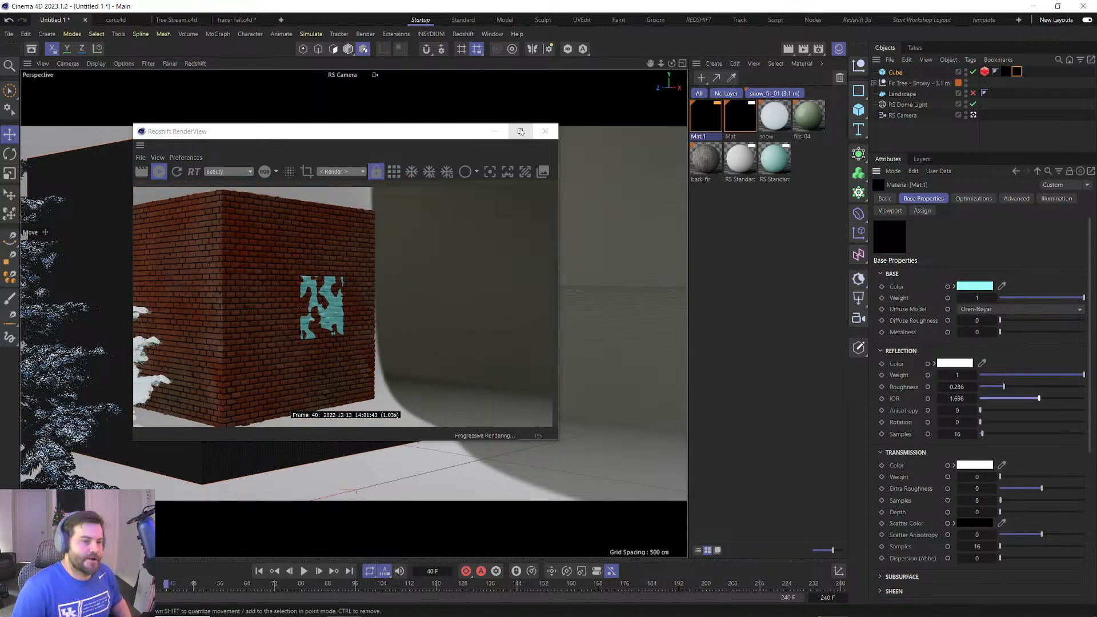
click(545, 131)
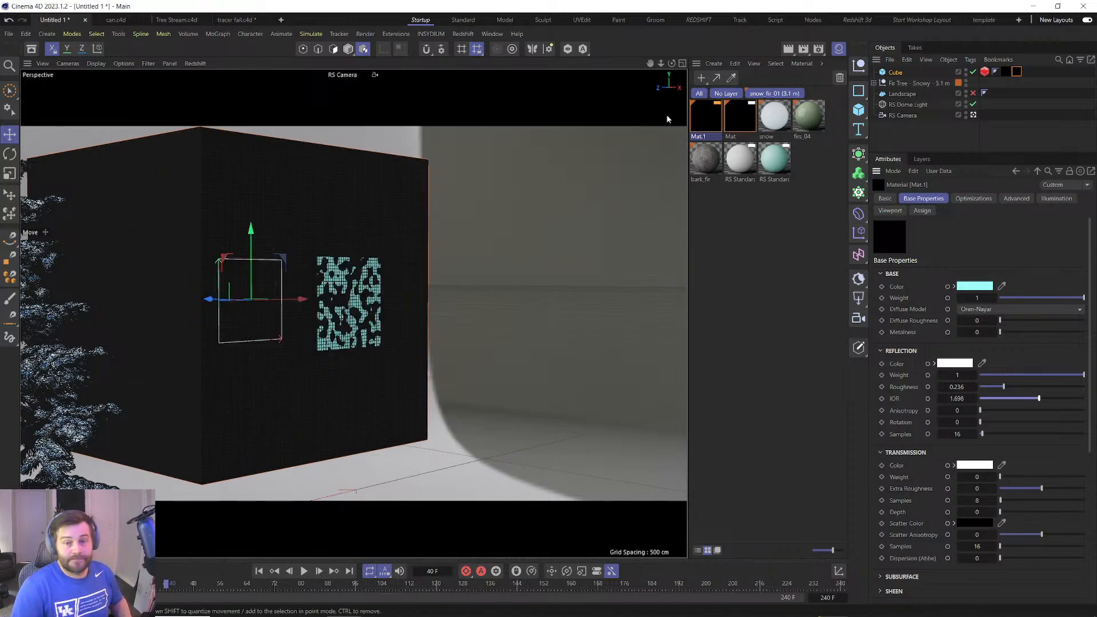
Add a Tiles node to the Mat material's graph and connect it to the RS Standard's base Color.
double_click(713, 120)
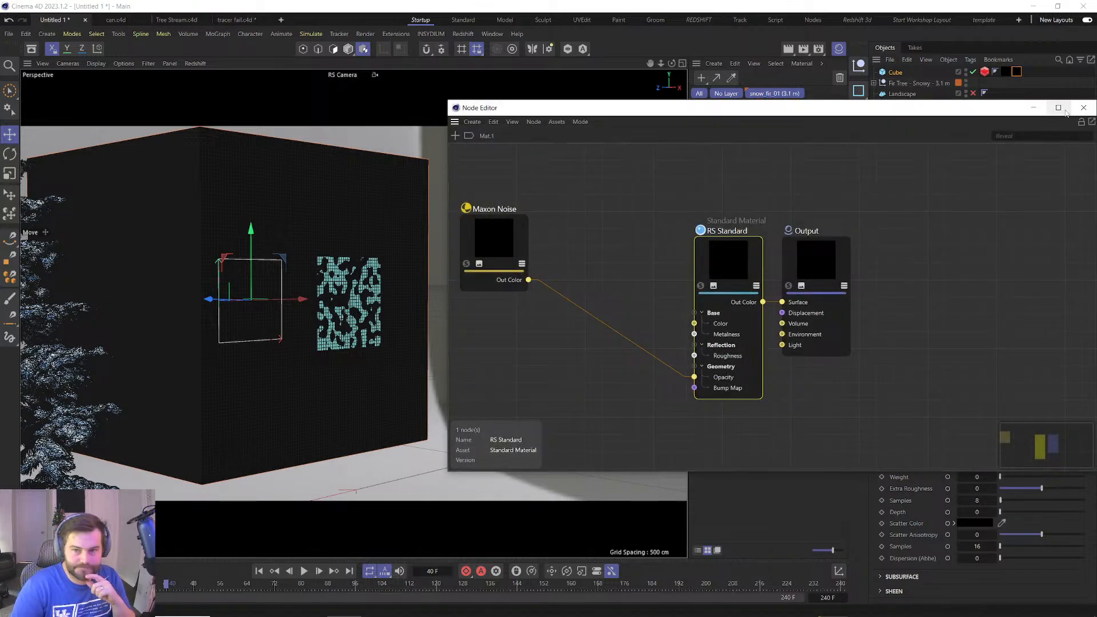
click(1083, 107)
click(738, 112)
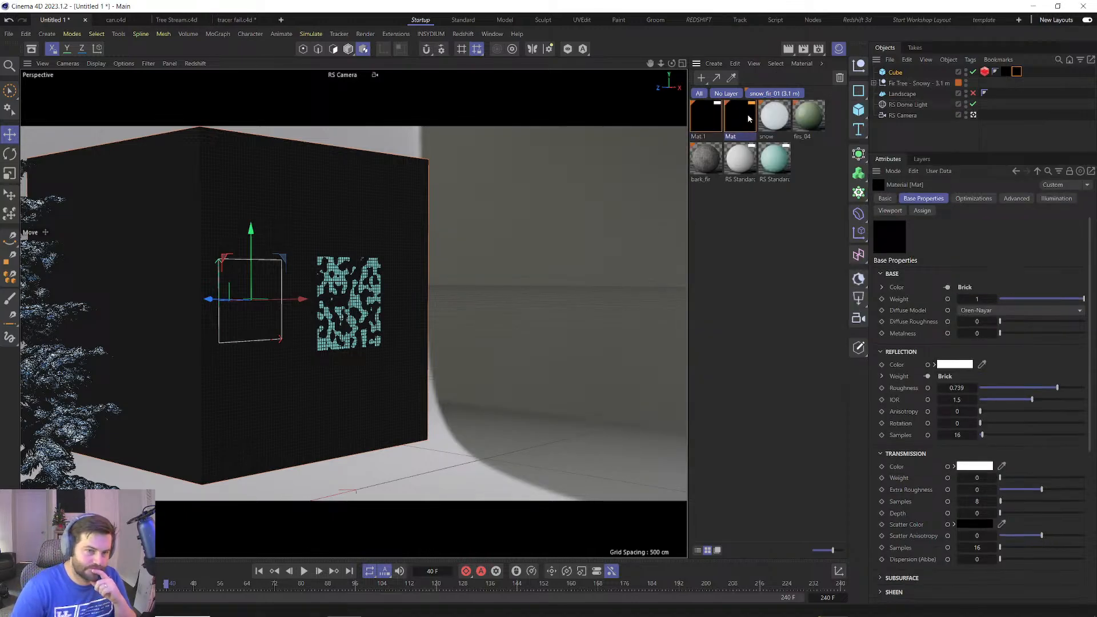
double_click(747, 114)
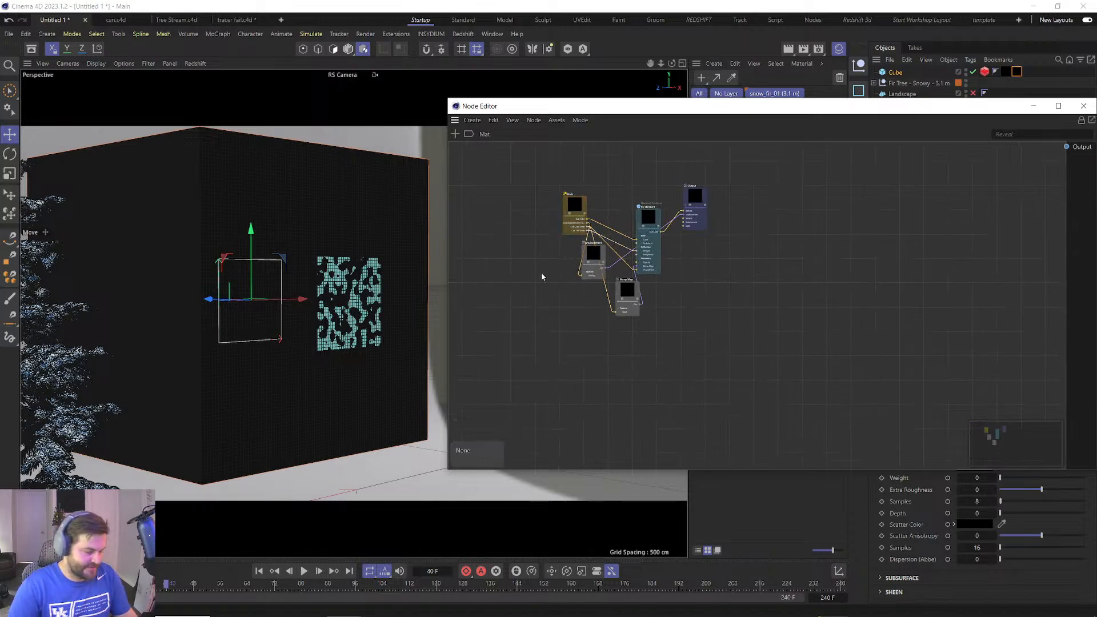
key(shift+c)
text(tile)
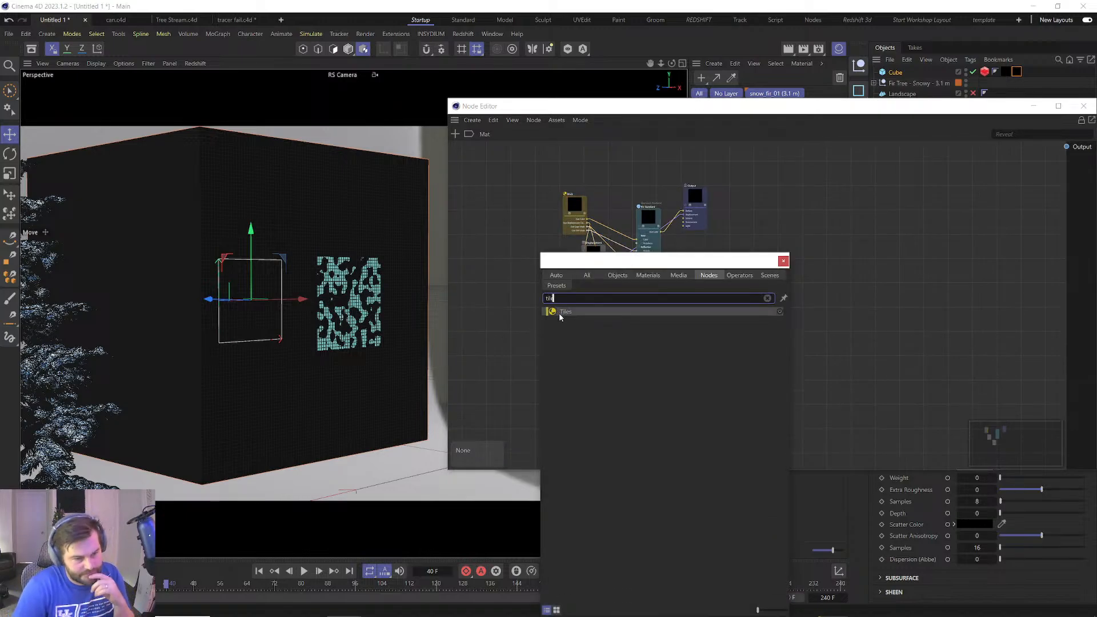
drag(559, 317, 639, 244)
drag(515, 219, 606, 179)
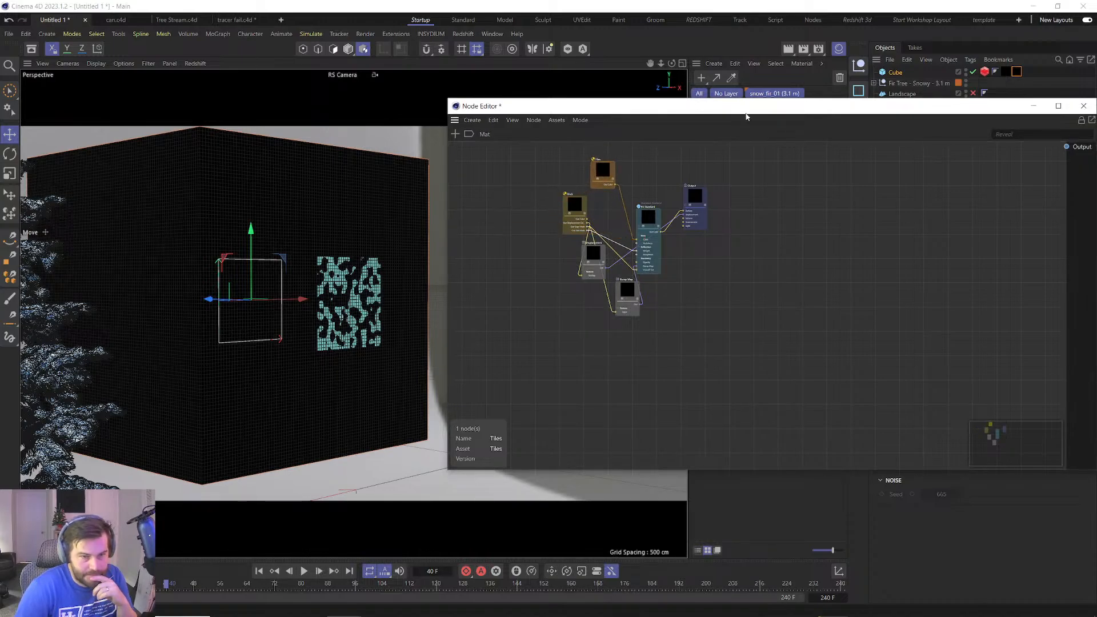
Delete the Brick, Displacement and Bump Map nodes from Mat's graph.
click(628, 256)
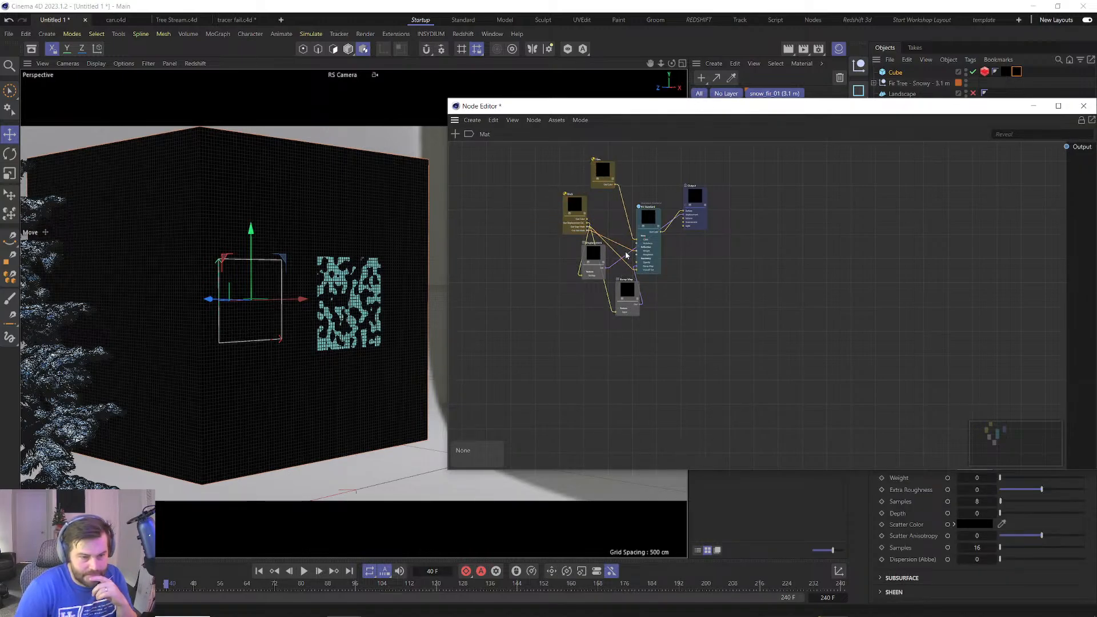
right_click(612, 254)
click(612, 230)
scroll(610, 248, up, 3)
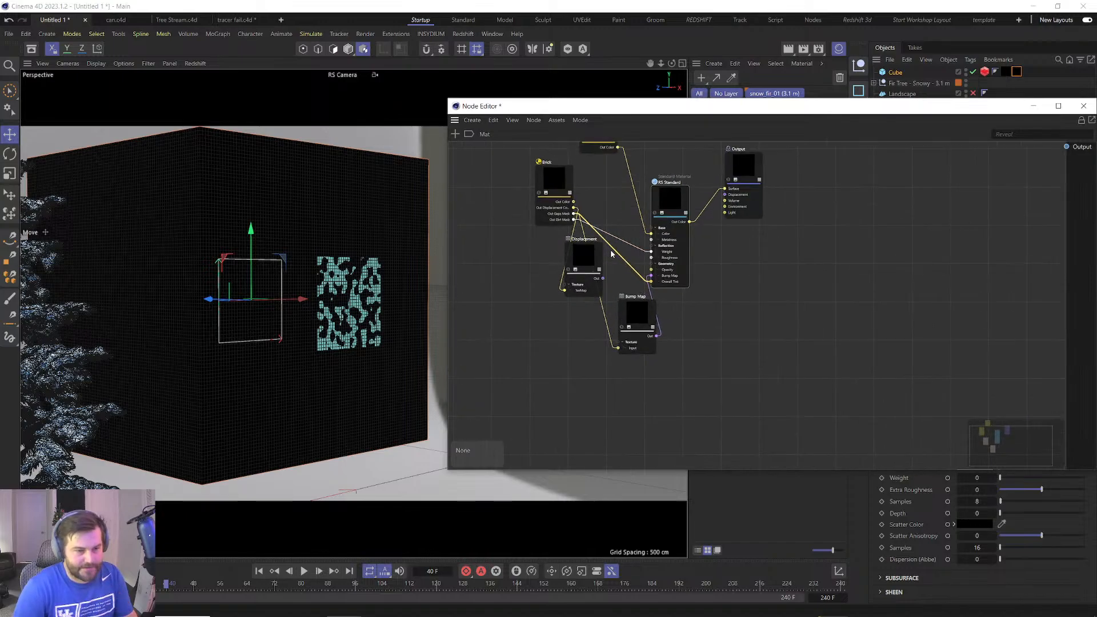
mouse_move(507, 182)
mouse_down()
mouse_move(552, 265)
mouse_move(643, 355)
mouse_up()
key(Delete)
scroll(628, 269, up, 2)
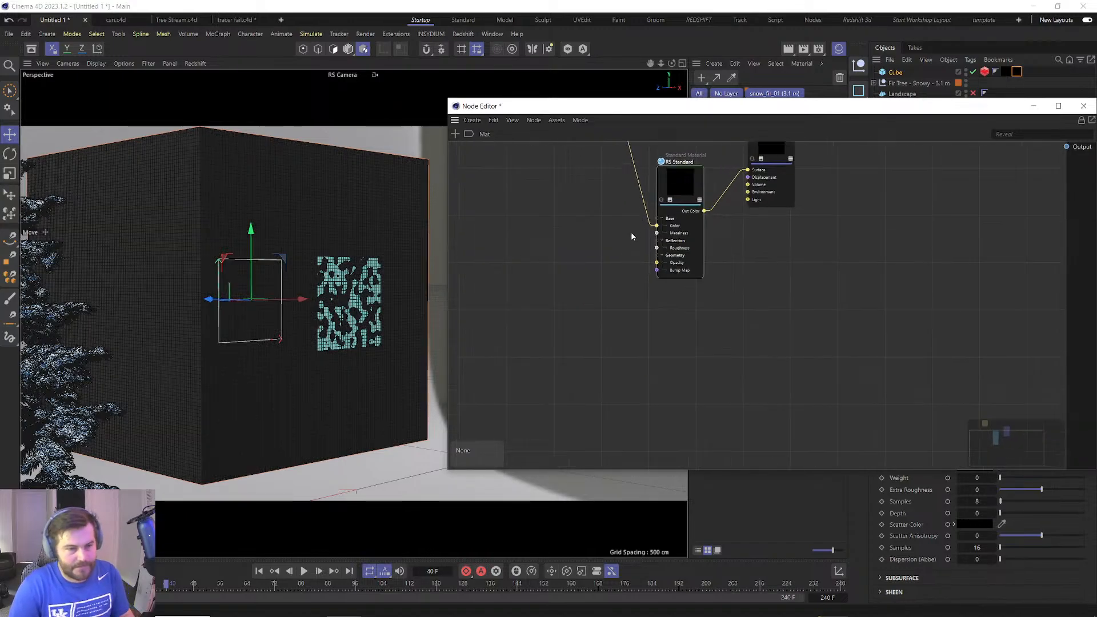
Open the Redshift RenderView and place it beside the Node Editor.
click(463, 34)
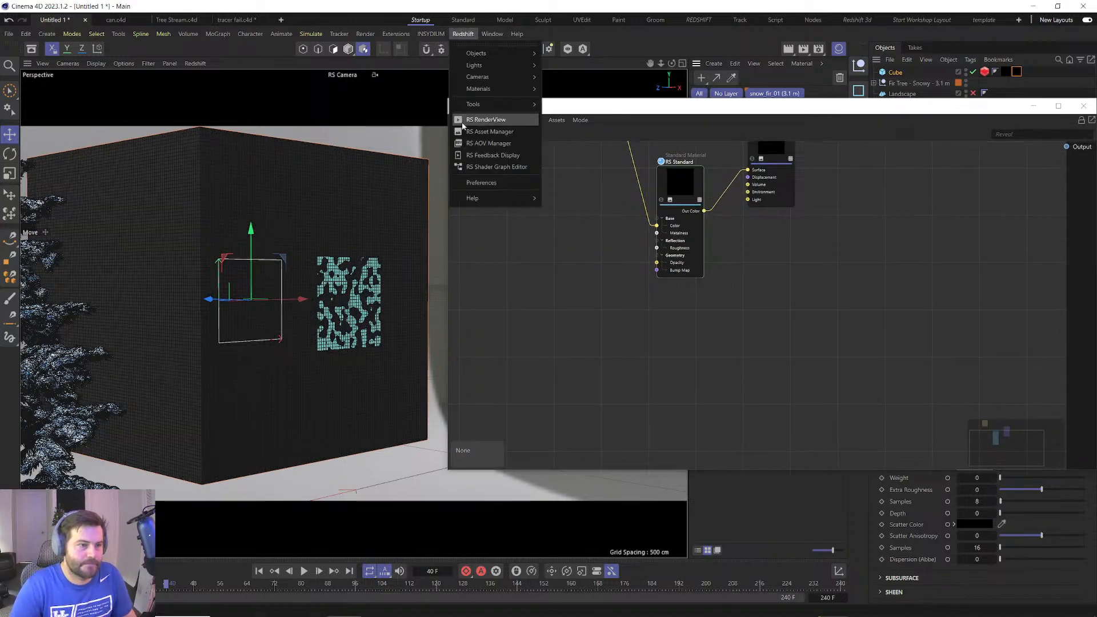
click(485, 122)
click(485, 155)
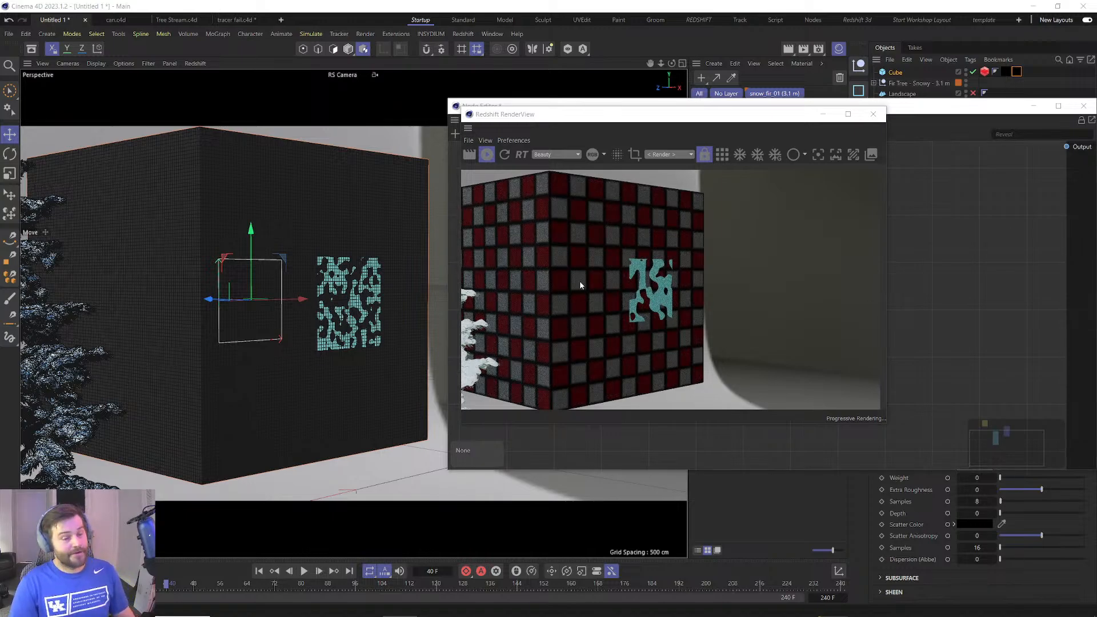
drag(599, 118, 204, 128)
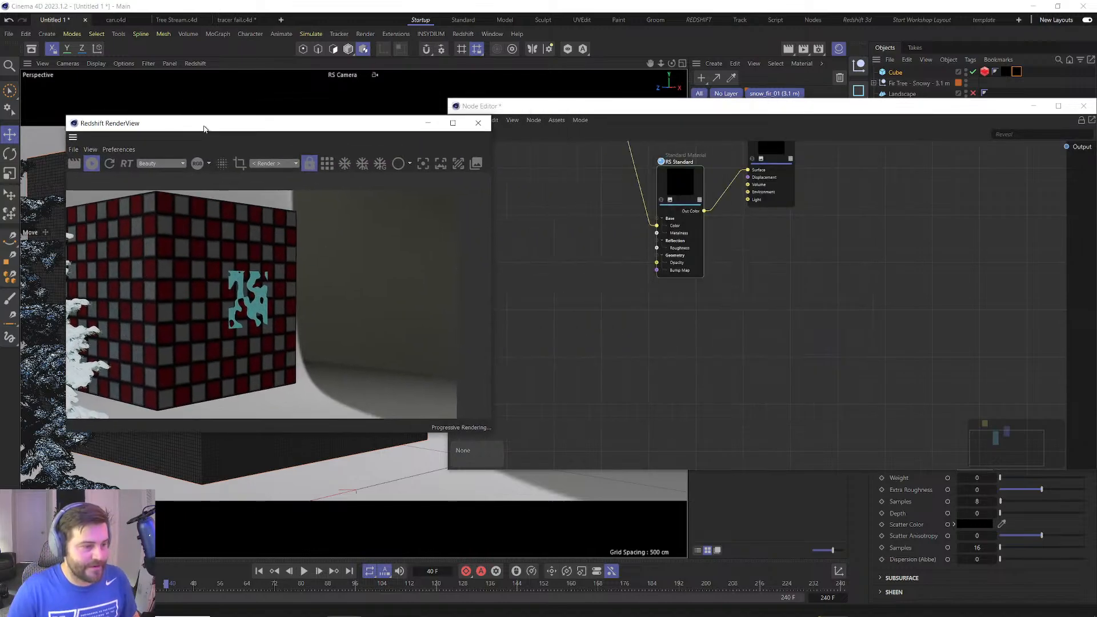
click(630, 123)
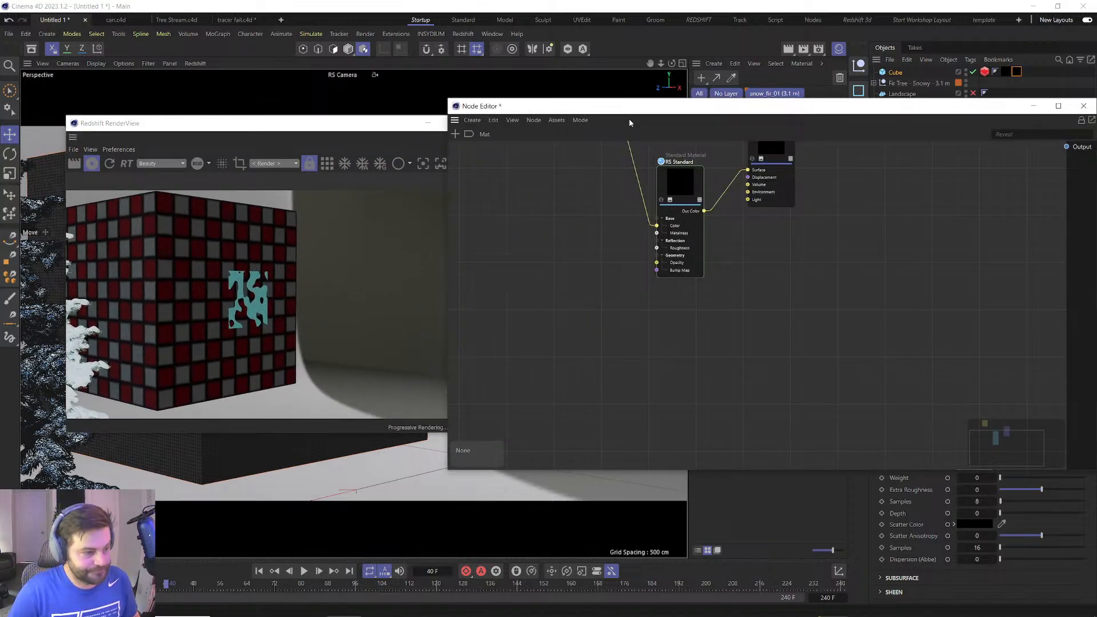
Move the Node Editor clear of the attribute settings, reposition the Tiles node and delete its unconnected duplicate.
drag(679, 114, 585, 133)
scroll(522, 251, down, 3)
middle_drag(522, 254, 522, 314)
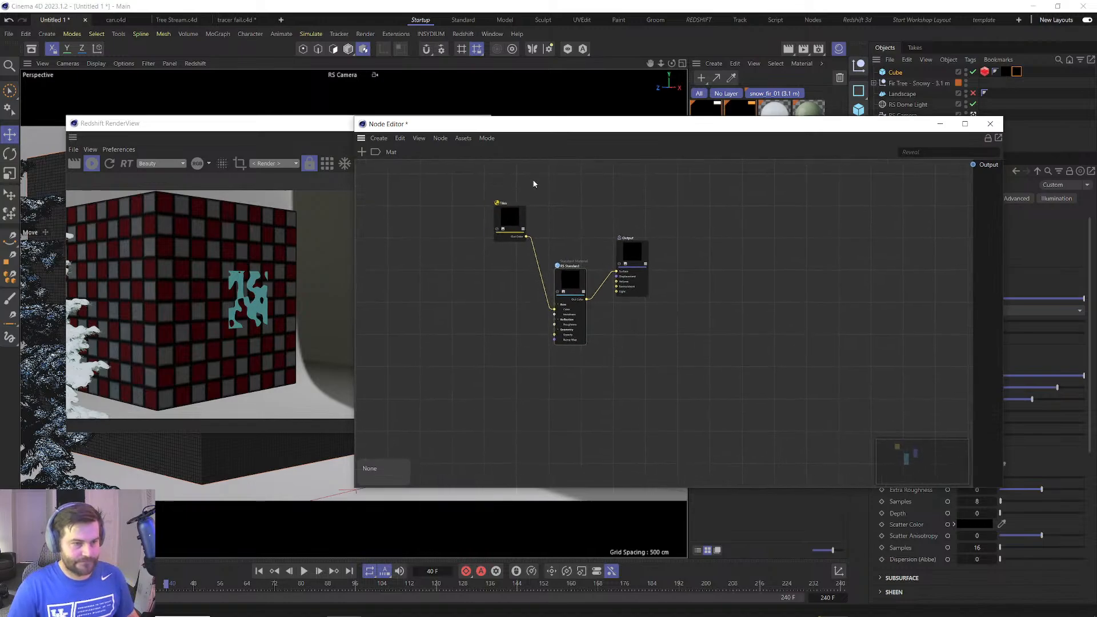
drag(511, 220, 461, 272)
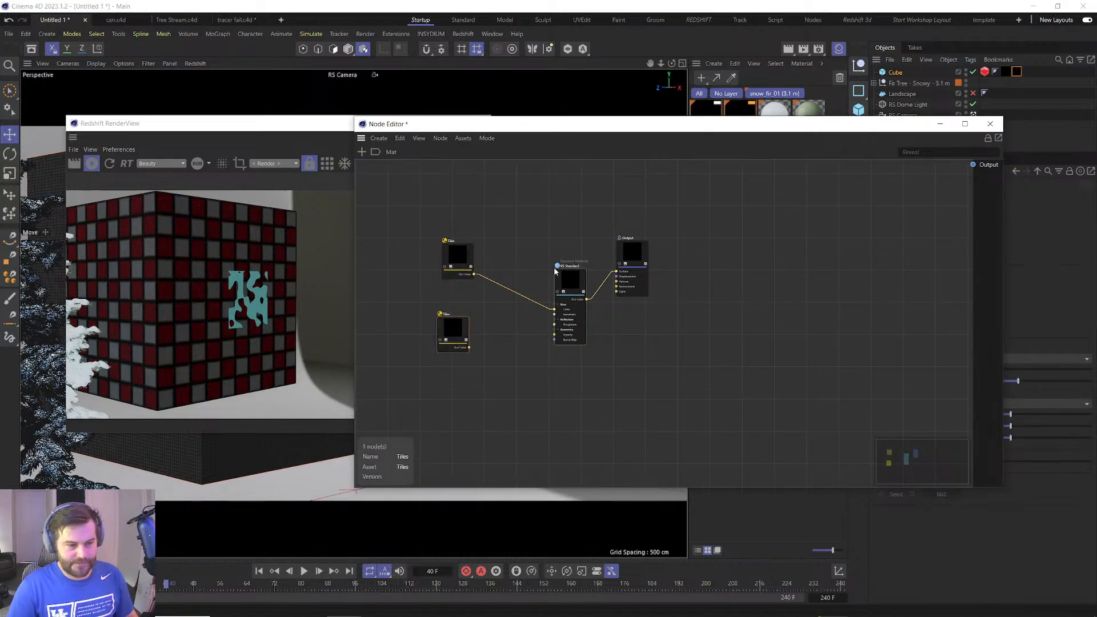
drag(577, 129, 421, 100)
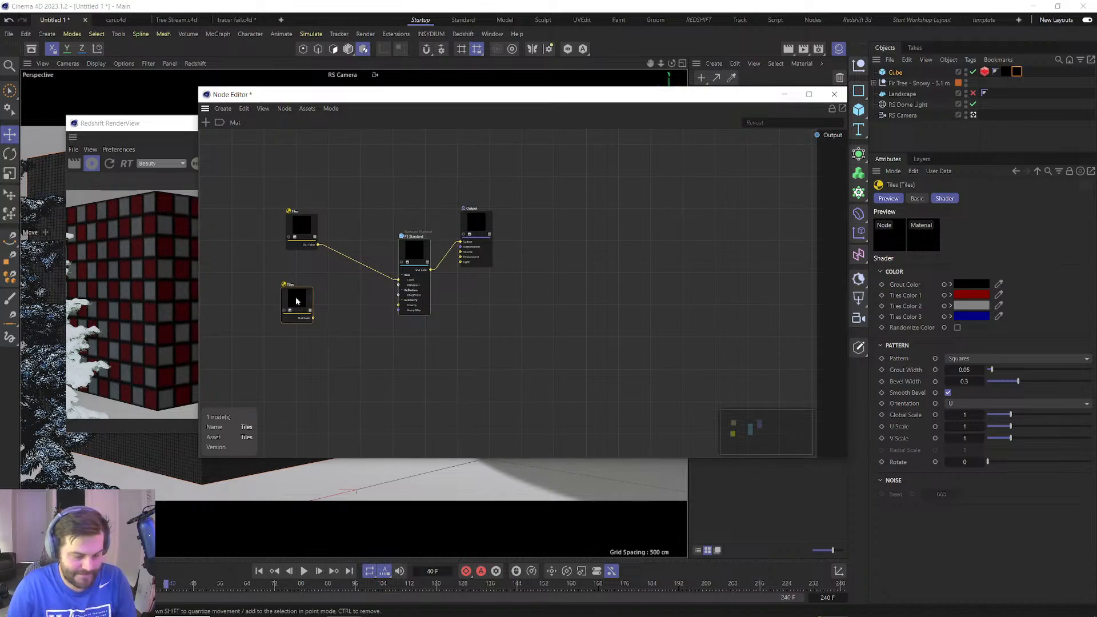
key(Delete)
Set the Tiles node's Grout Color to white, all three tile colors to black and Grout Width to 0.01.
click(299, 235)
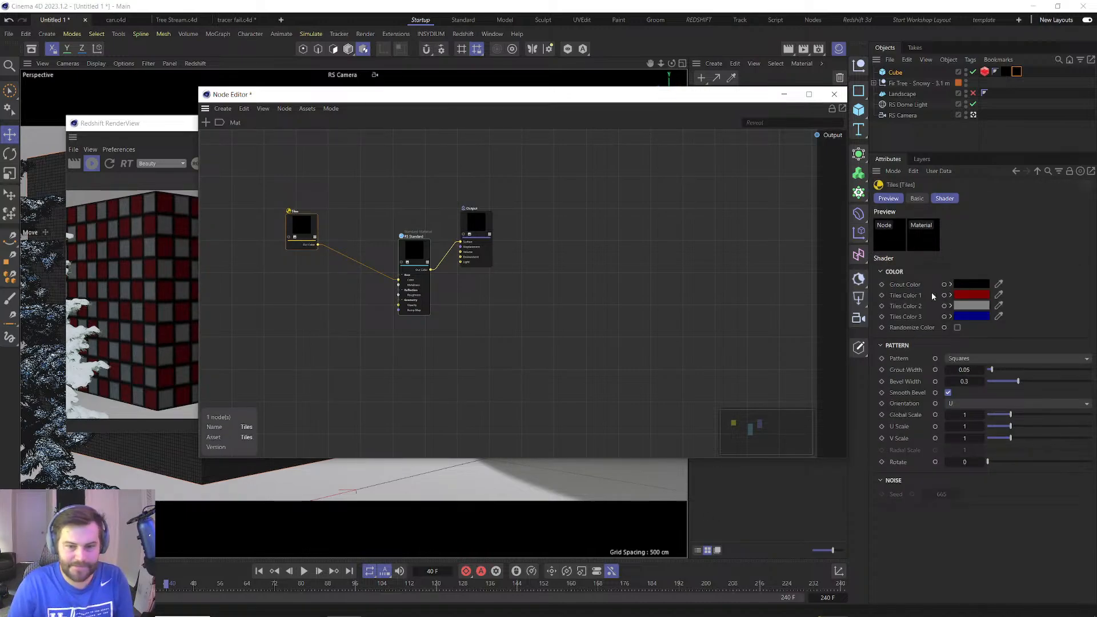
click(966, 284)
drag(886, 345, 863, 336)
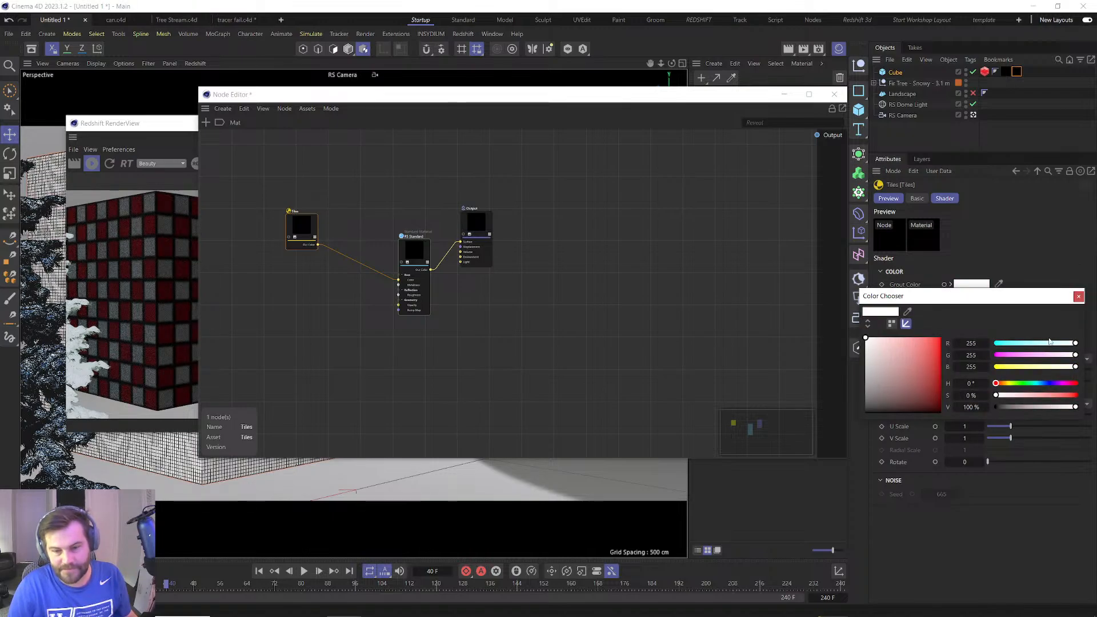
click(1078, 296)
click(971, 295)
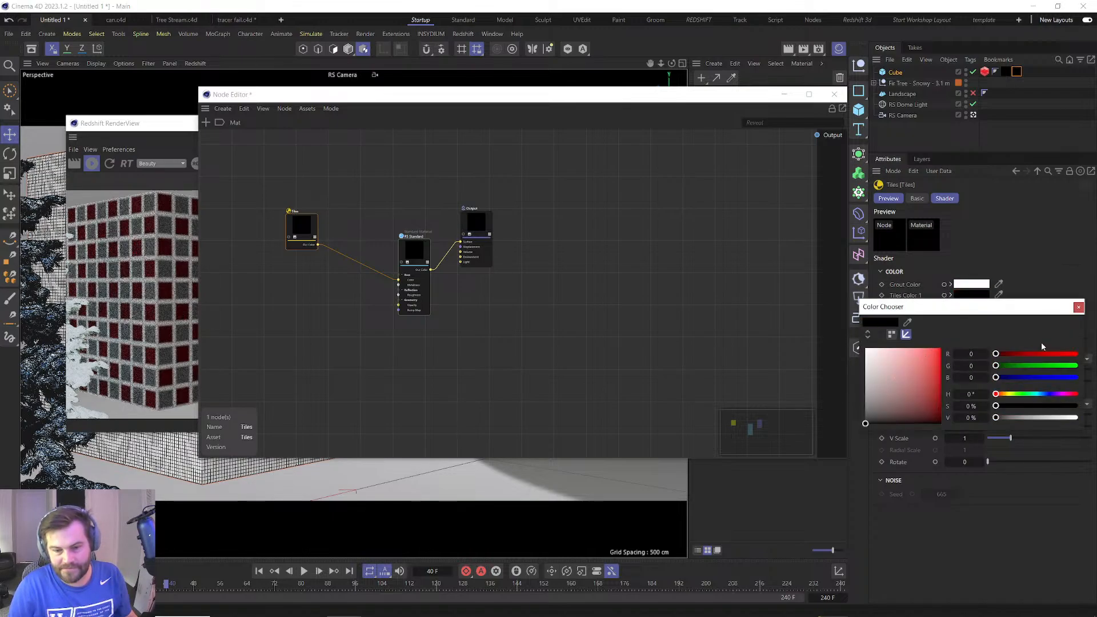
click(1078, 307)
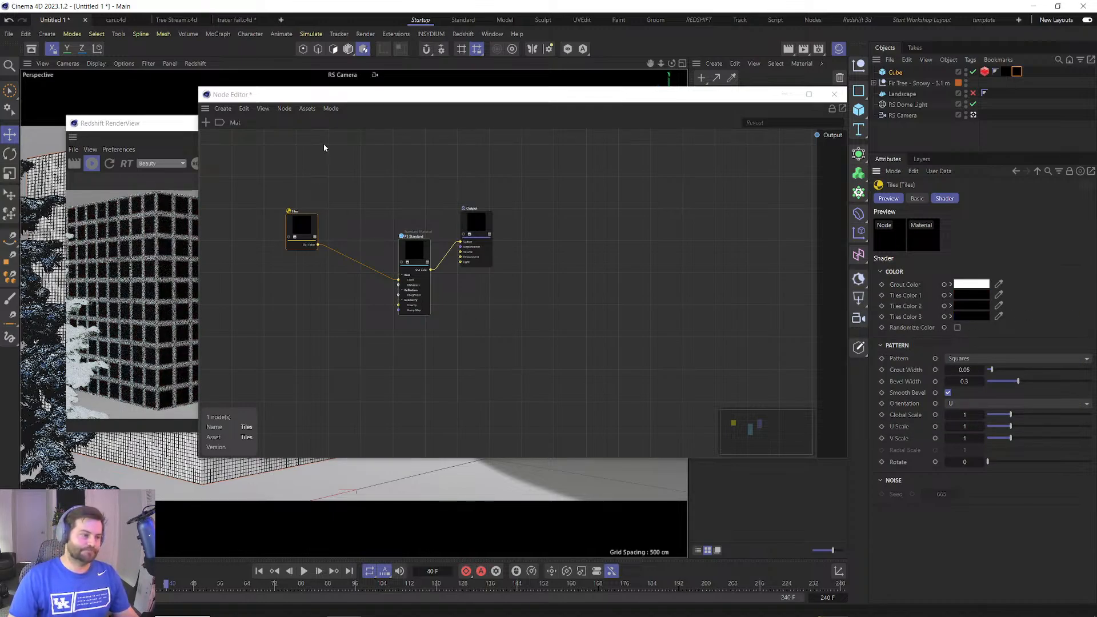
click(964, 370)
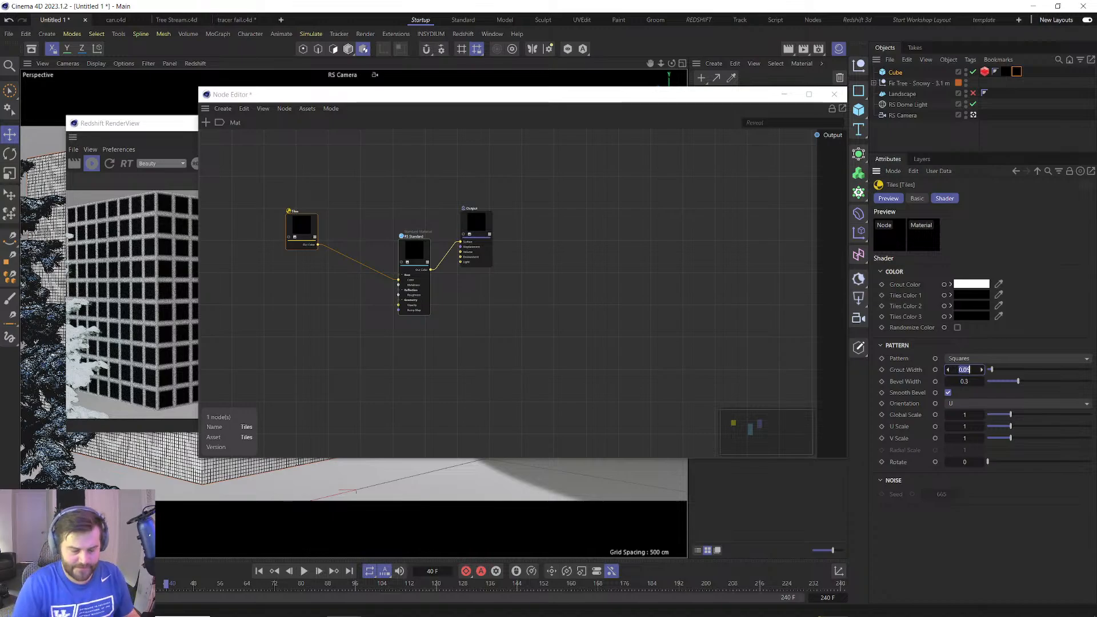
key(Return)
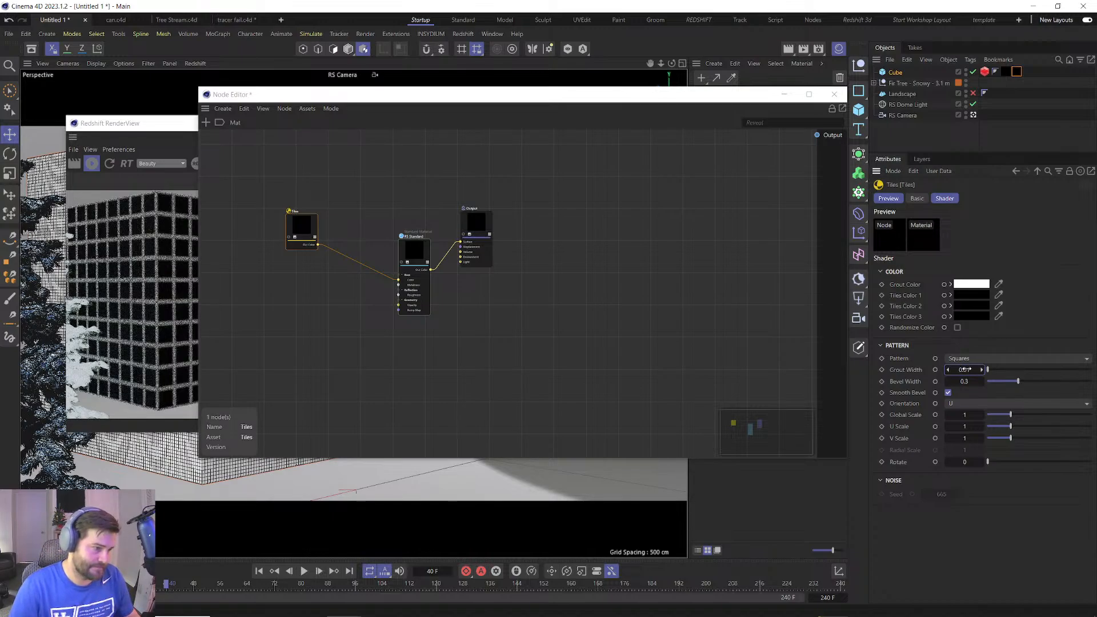
Review the projection types offered for the cube's Mat.1 material tag, and check the Mat tag's projection setting.
click(1016, 72)
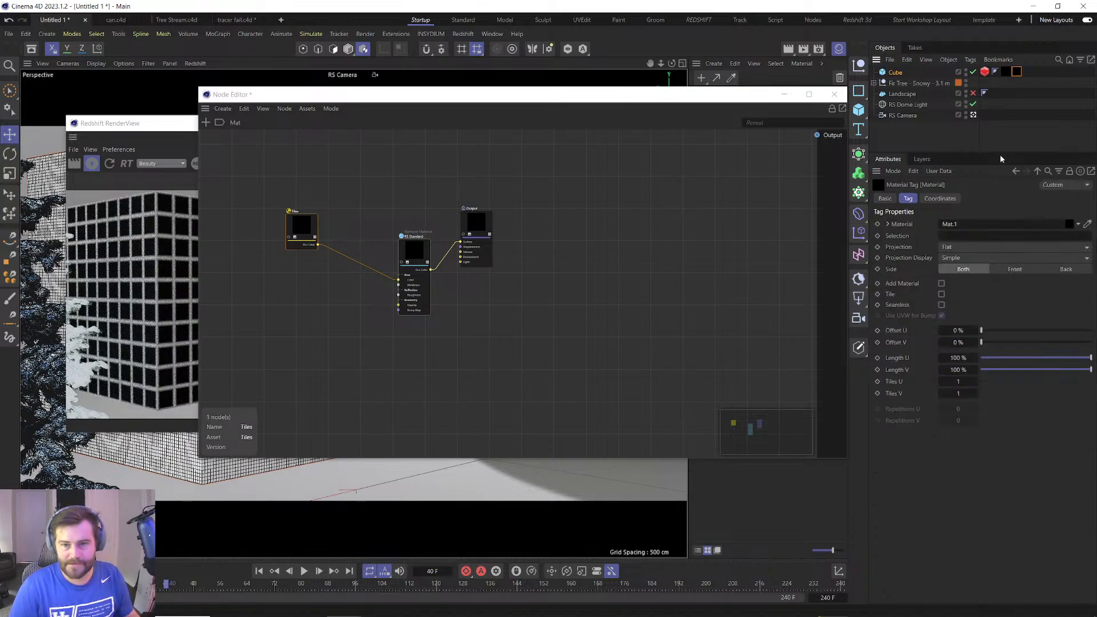
click(965, 246)
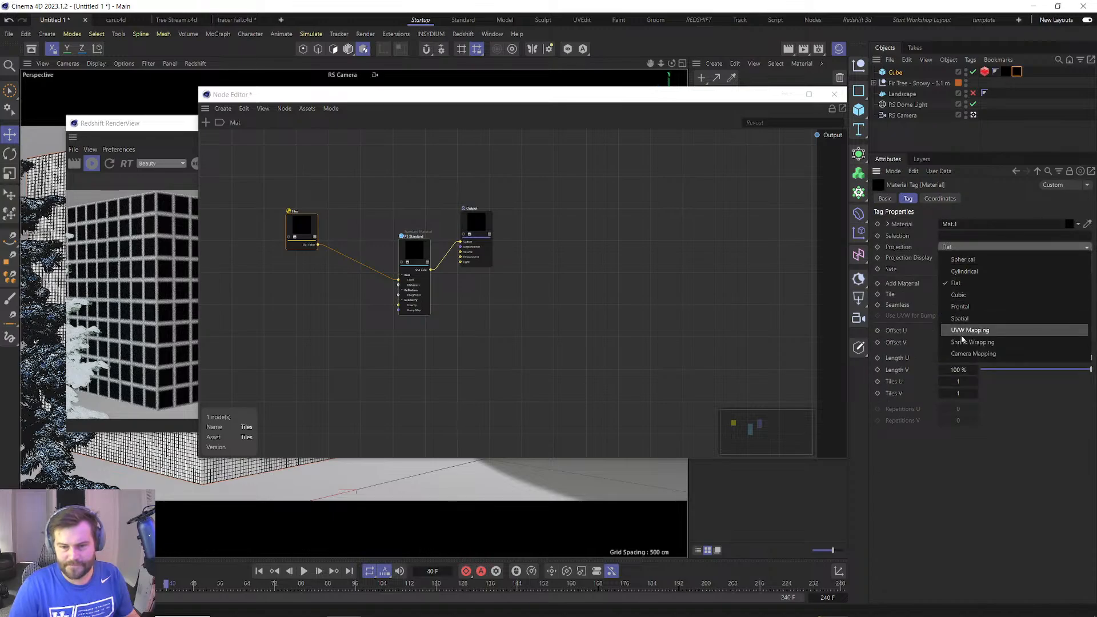
click(967, 247)
click(968, 247)
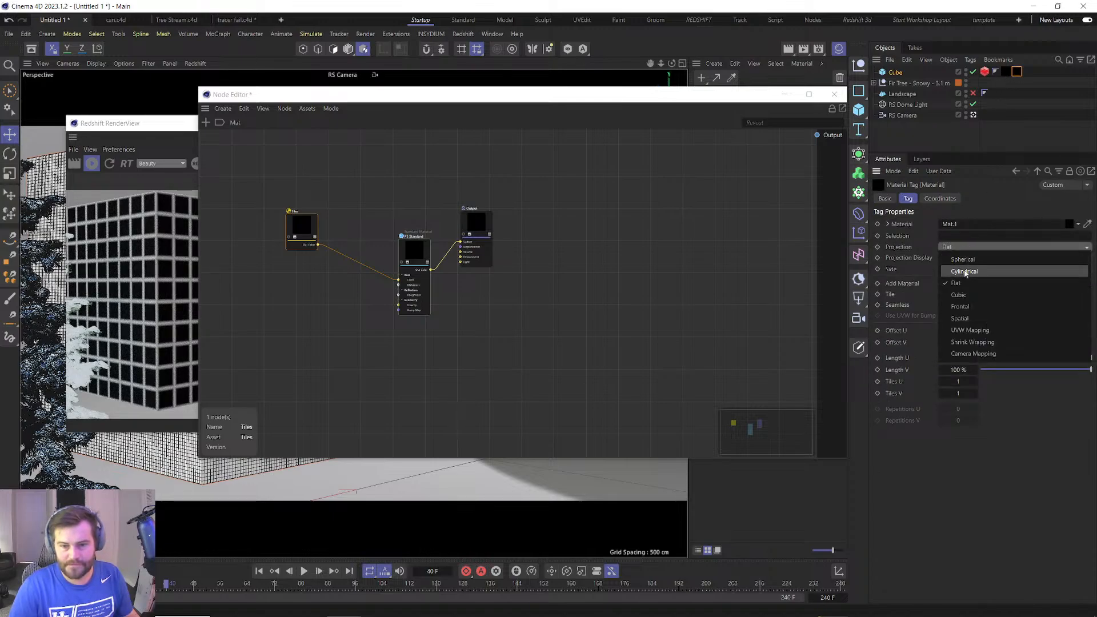
click(1006, 72)
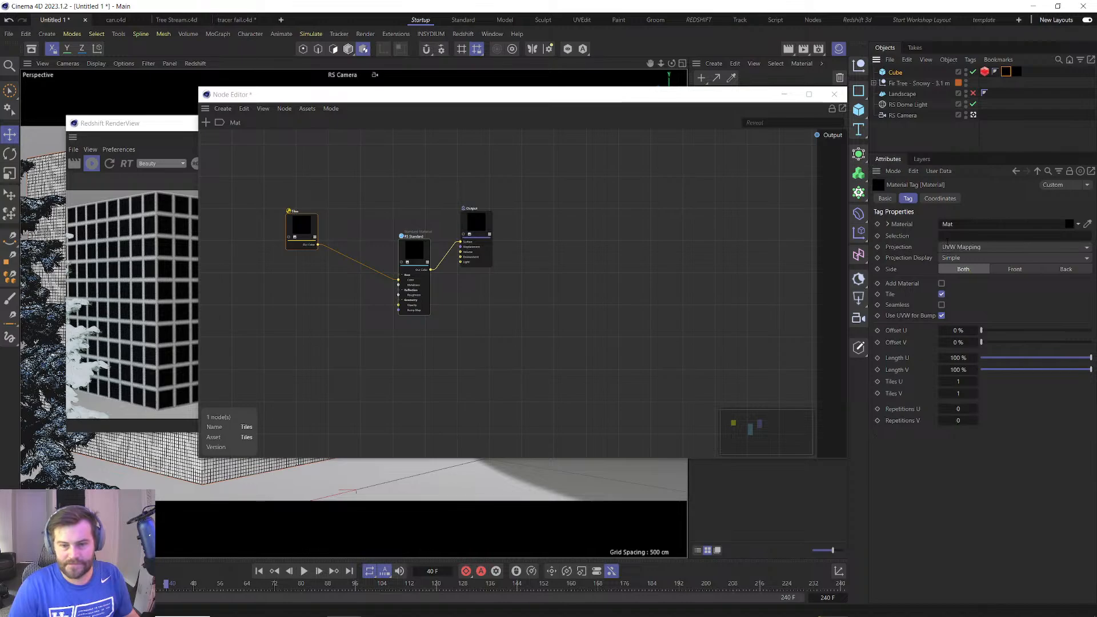
Try a U Scale and V Scale of 3 on the Tiles node.
click(316, 223)
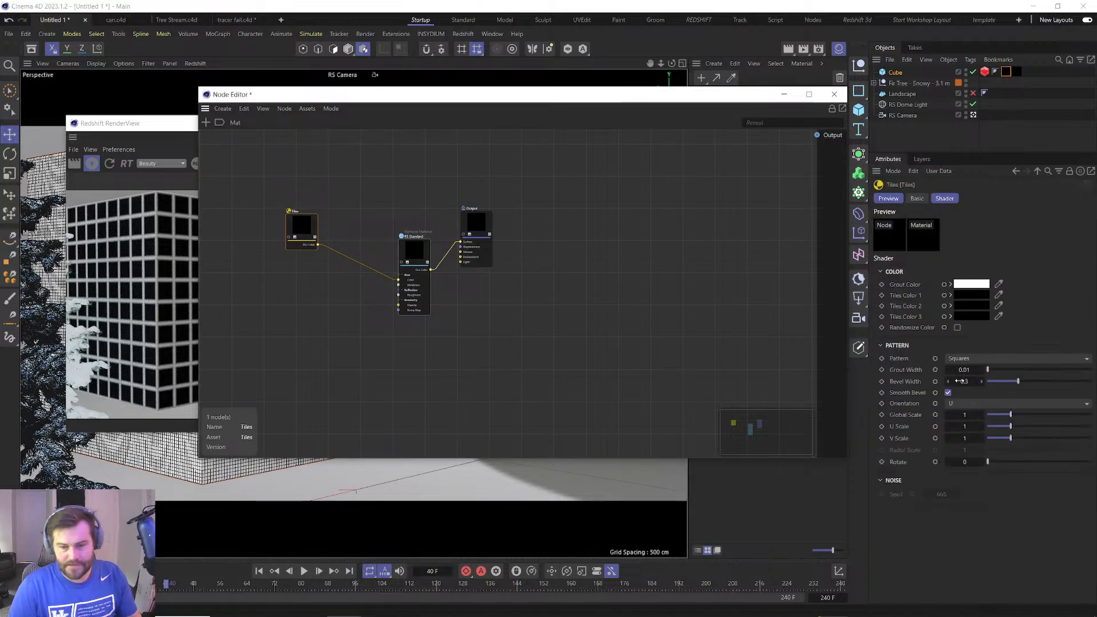
double_click(967, 427)
text(3)
key(Tab)
text(3)
key(Return)
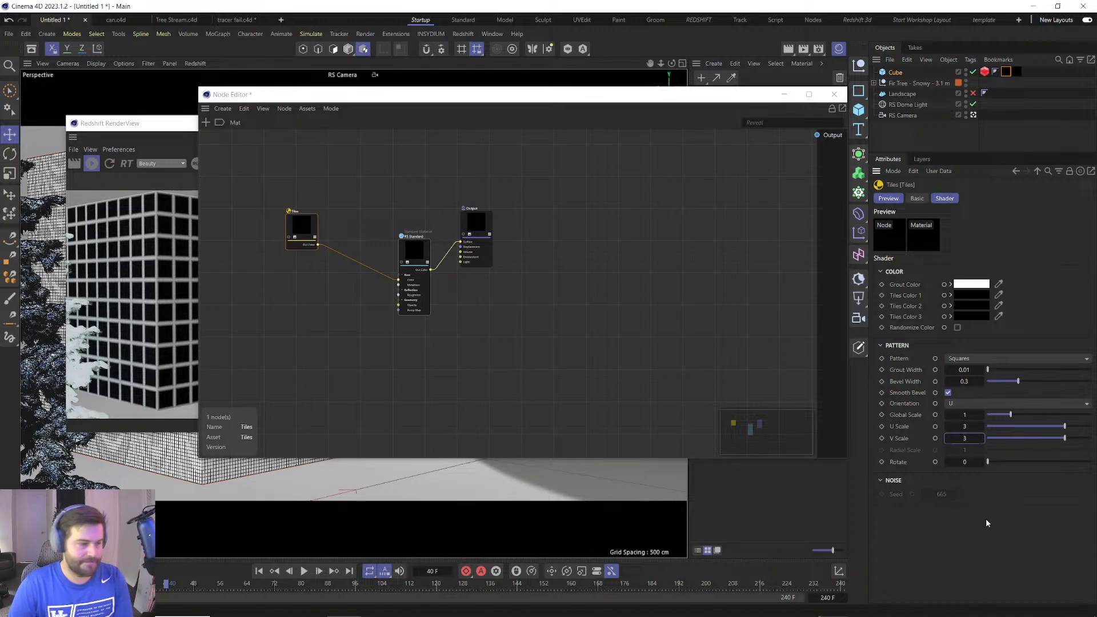
Set the Tiles node's U Scale and V Scale to 0.2.
double_click(965, 426)
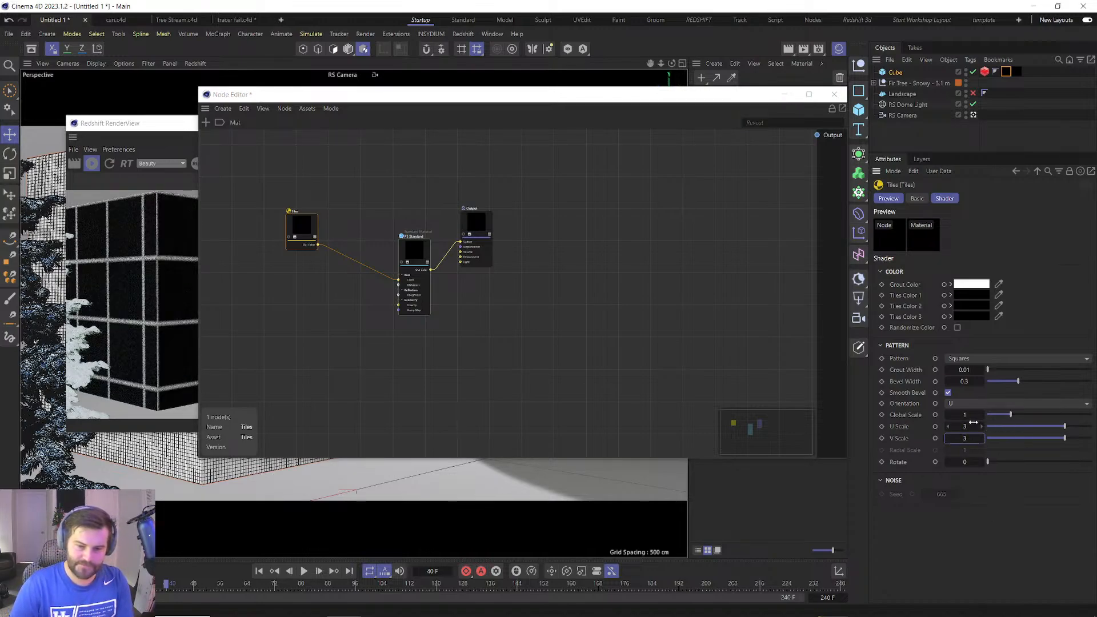
text(0.2)
key(Tab)
text(0.2)
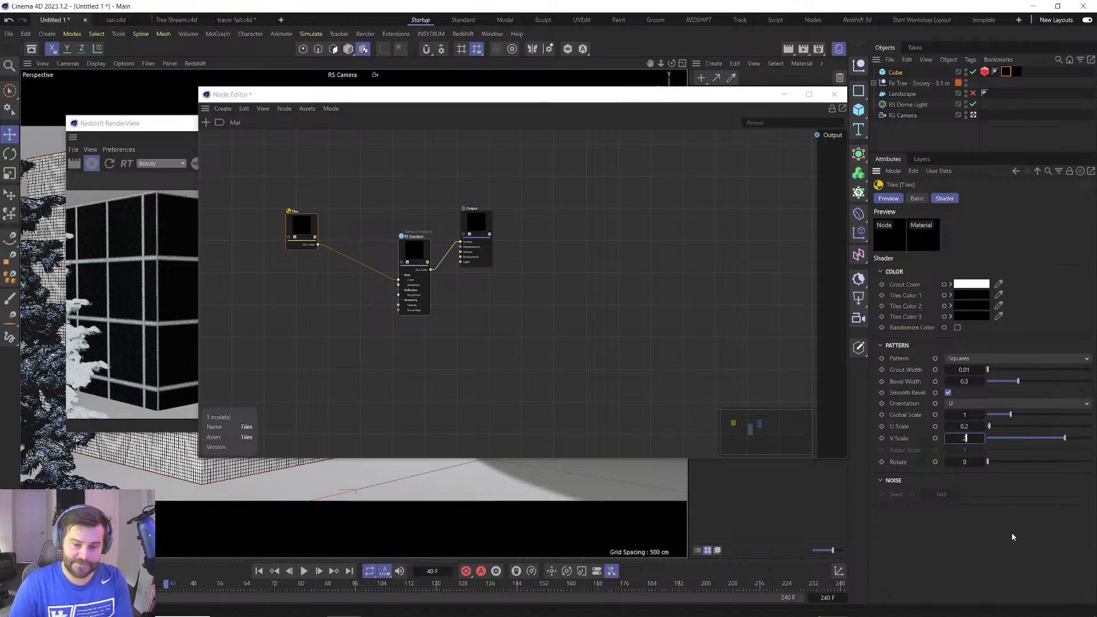
key(Return)
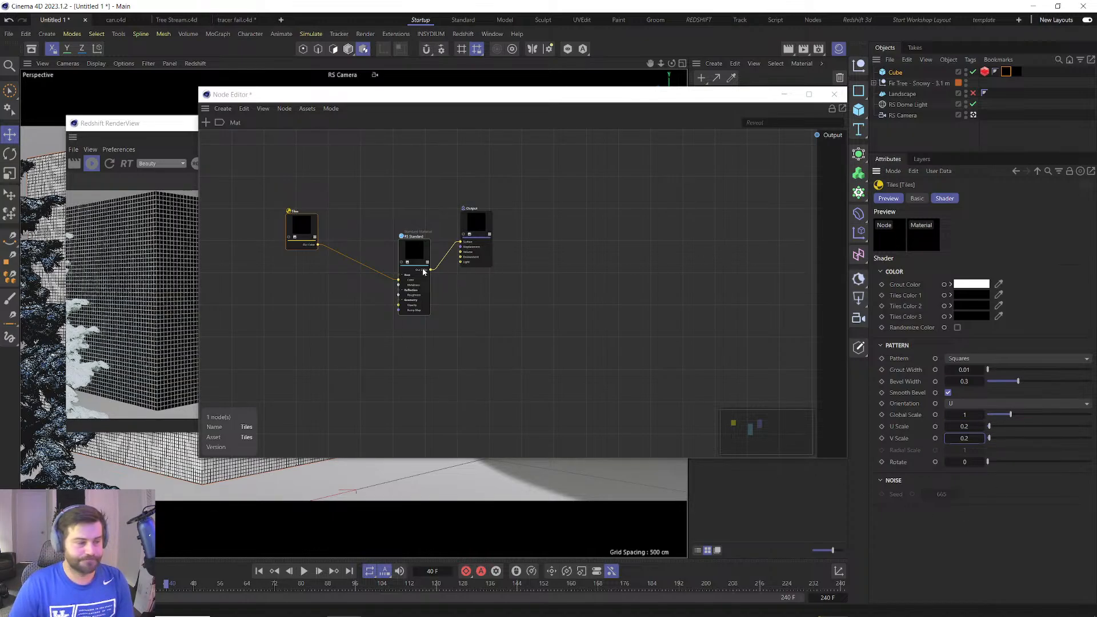
Set the Tiles node's Bevel Width to 0.2 and place a duplicate of the node below the original.
scroll(361, 247, up, 4)
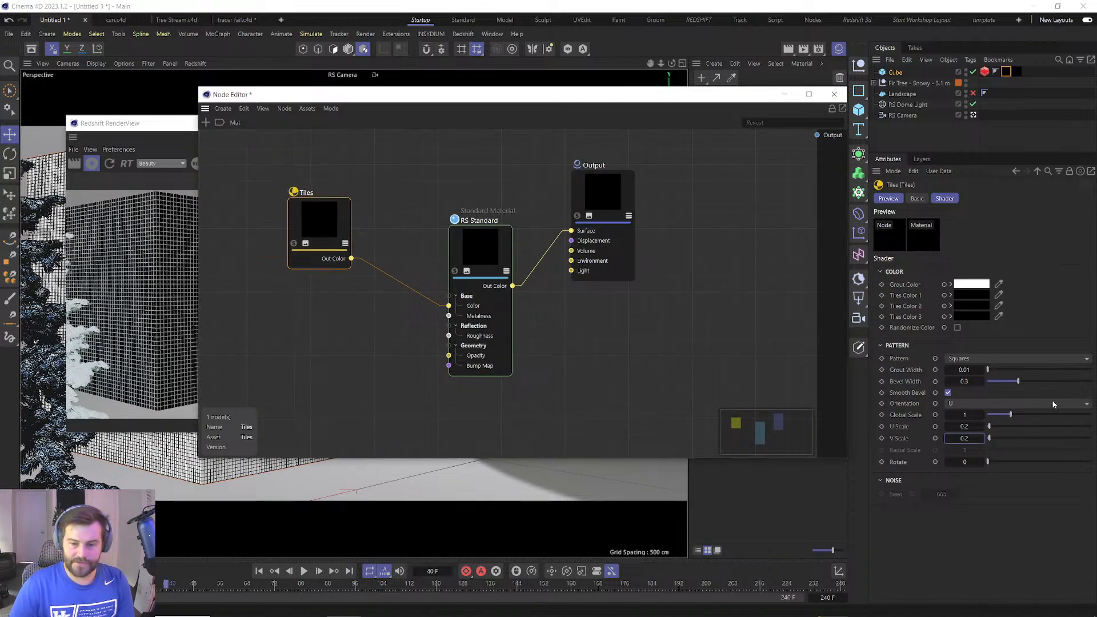
double_click(965, 382)
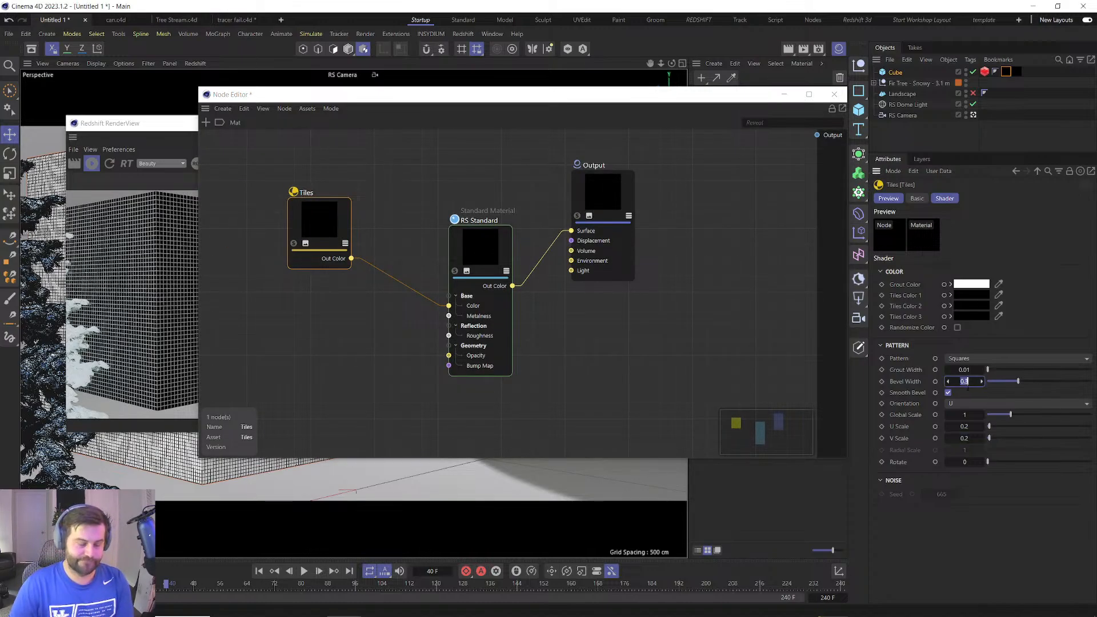
click(737, 422)
click(624, 262)
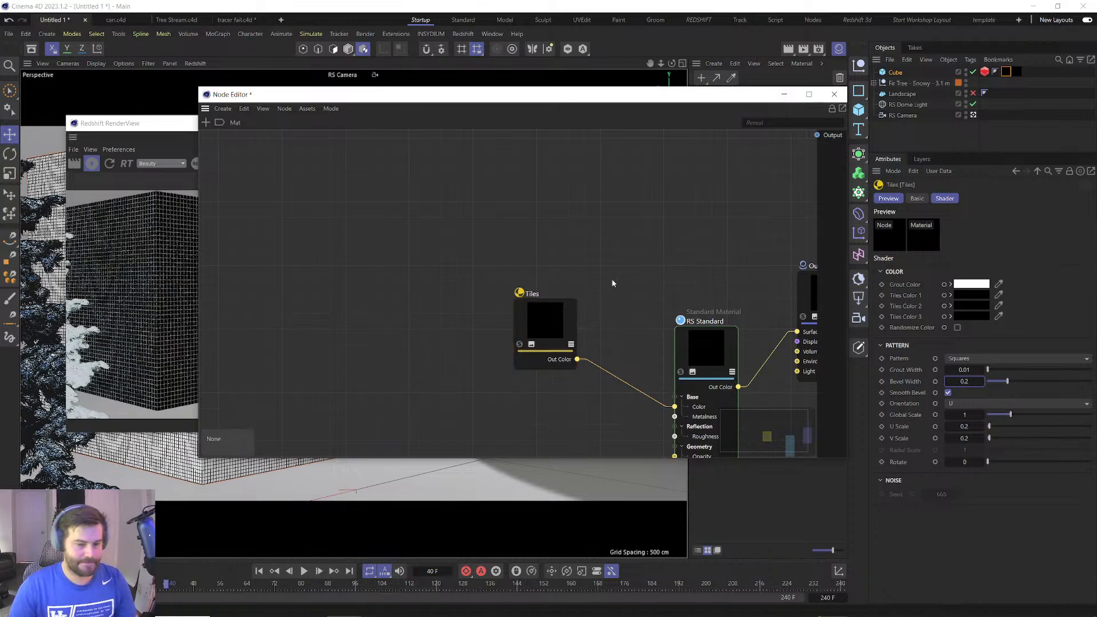
middle_drag(624, 262, 591, 219)
ctrl+drag(515, 280, 424, 397)
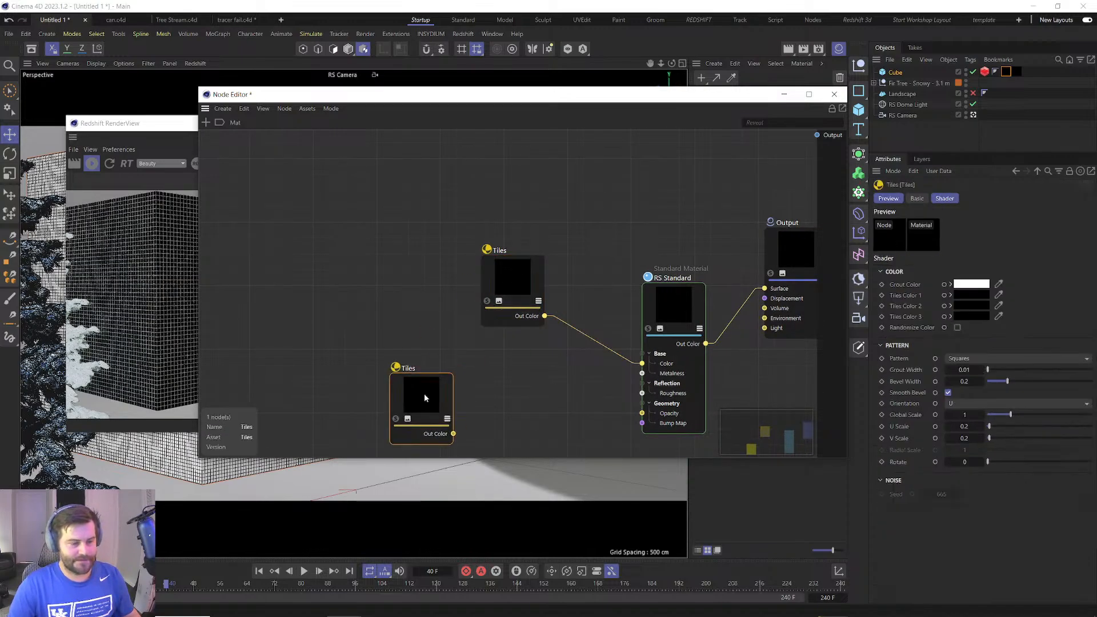
Add a float Invert node to the graph and position the duplicate Tiles node beside its input.
click(529, 411)
key(shift+c)
text(ivner)
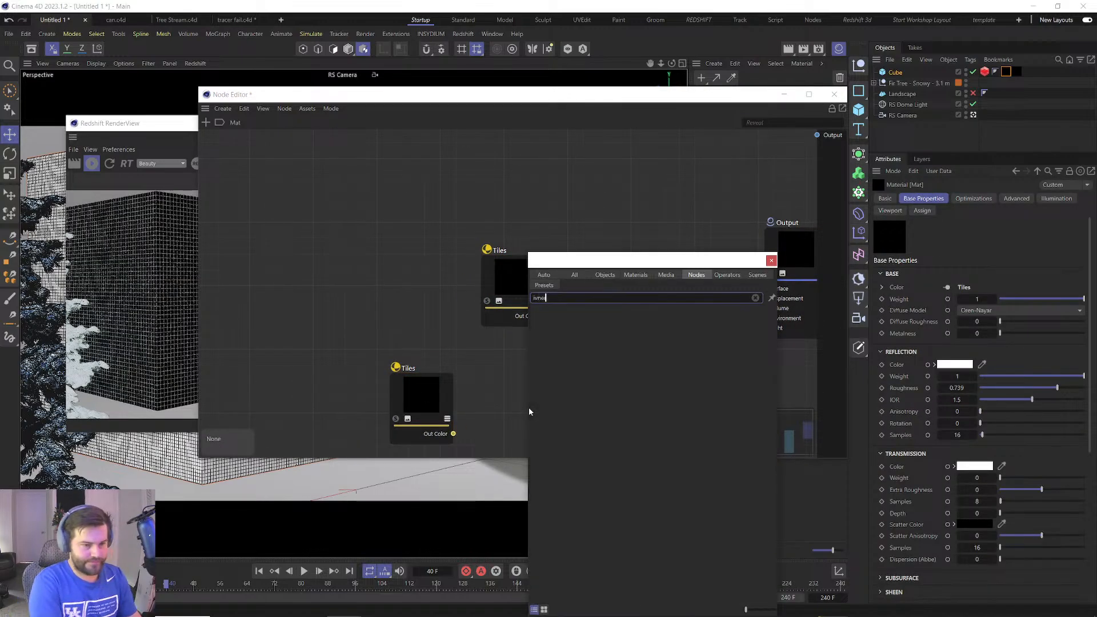
key(BackSpace)
key(BackSpace)
key(BackSpace)
key(BackSpace)
key(BackSpace)
text(i)
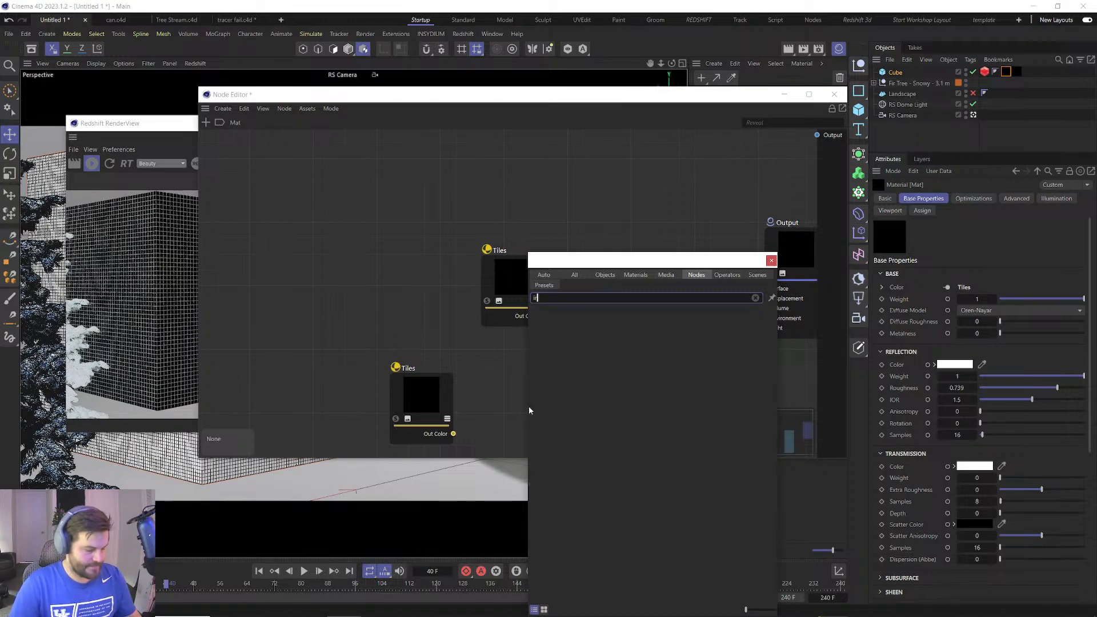
text(nver)
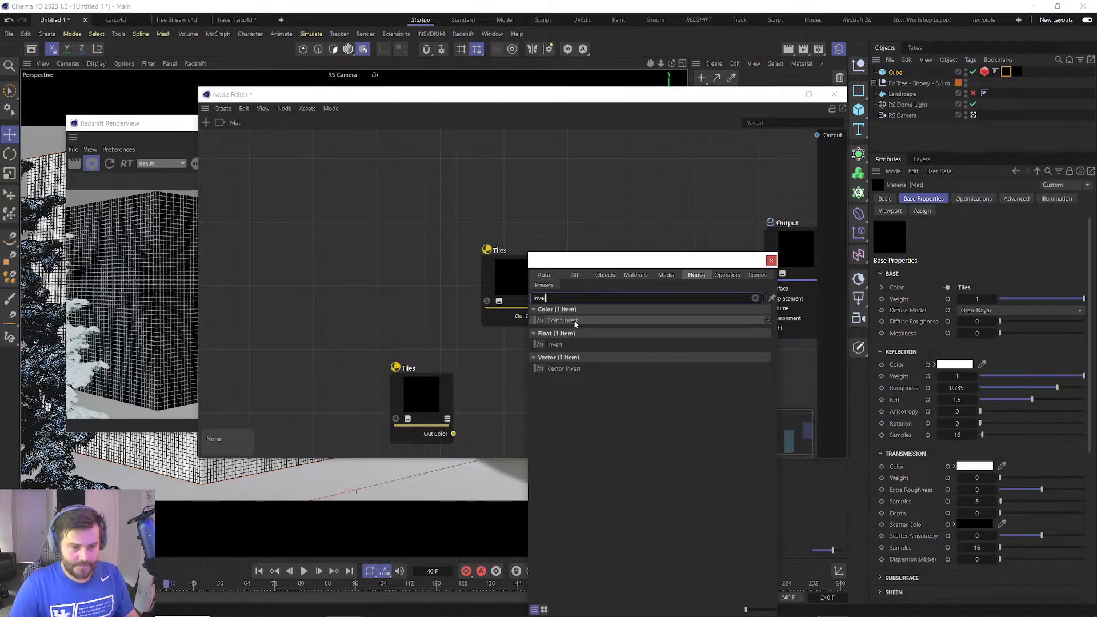
drag(562, 345, 483, 387)
middle_drag(570, 417, 450, 351)
drag(326, 343, 272, 320)
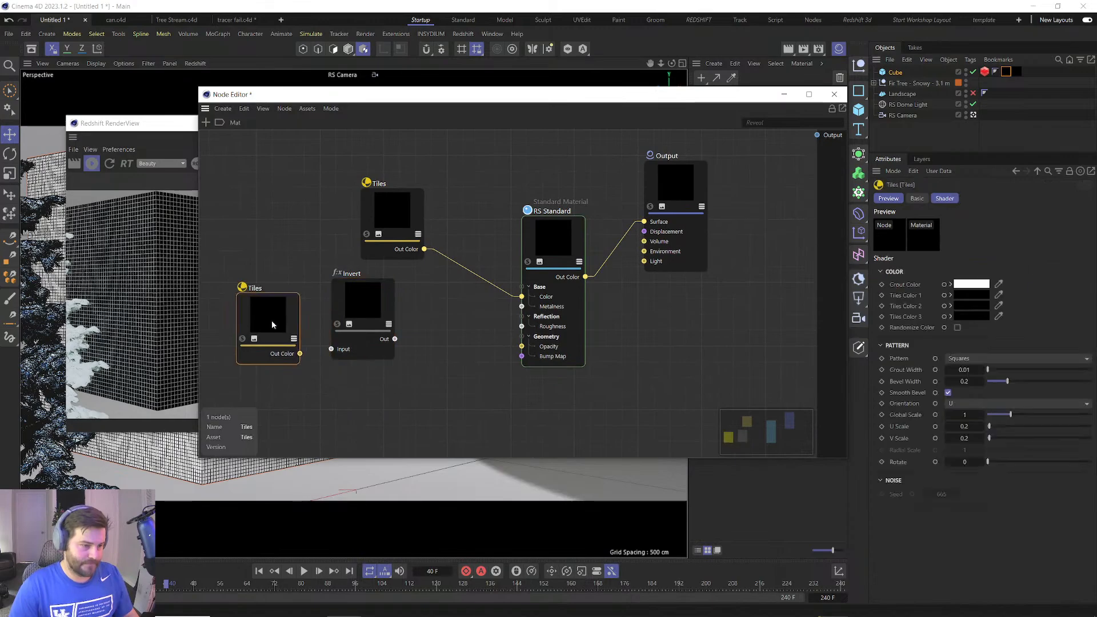
Add a Displacement node below the Invert node and shift the Invert node to make room.
double_click(374, 420)
text(disp)
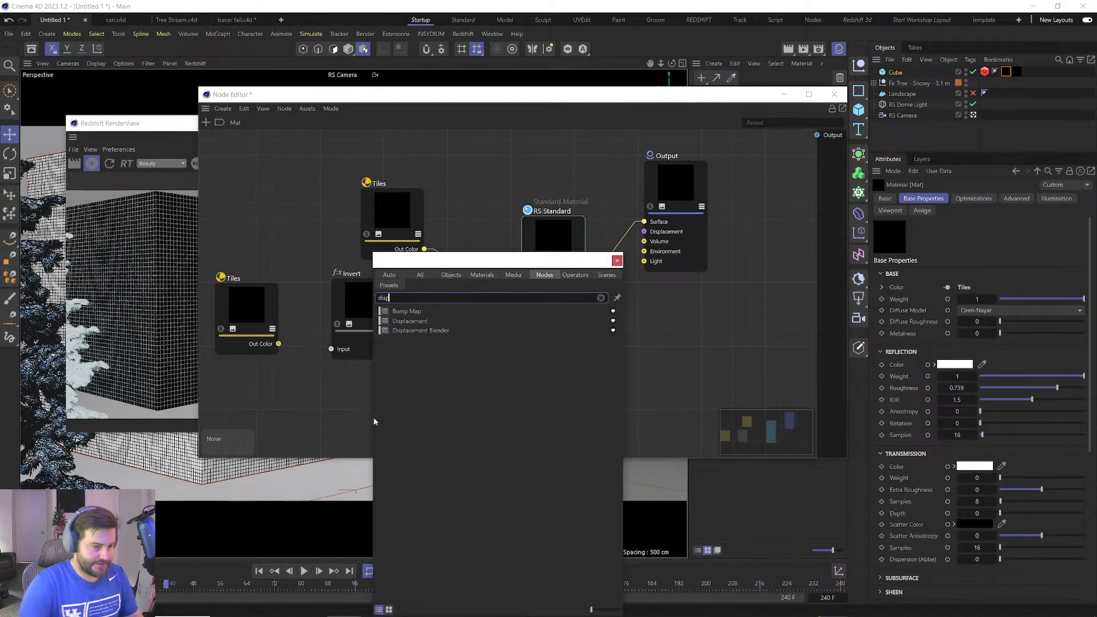
drag(419, 322, 364, 393)
drag(340, 316, 303, 299)
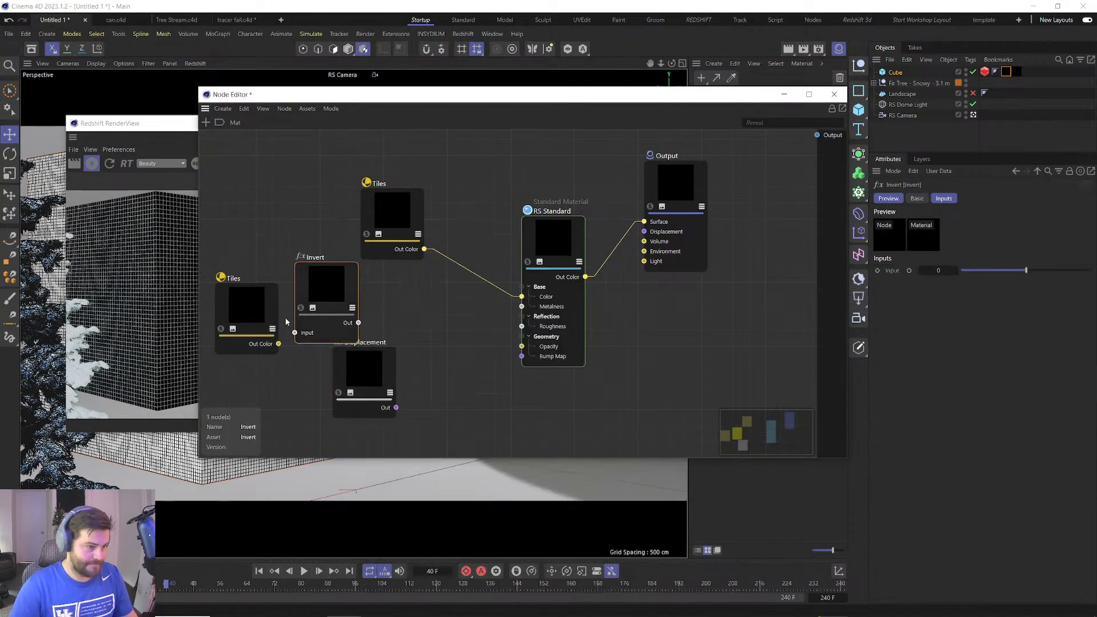
Wire the duplicate Tiles node through Invert into the Displacement node's TexMap, and feed Displacement into the Output's Displacement port.
drag(279, 343, 355, 373)
mouse_move(410, 382)
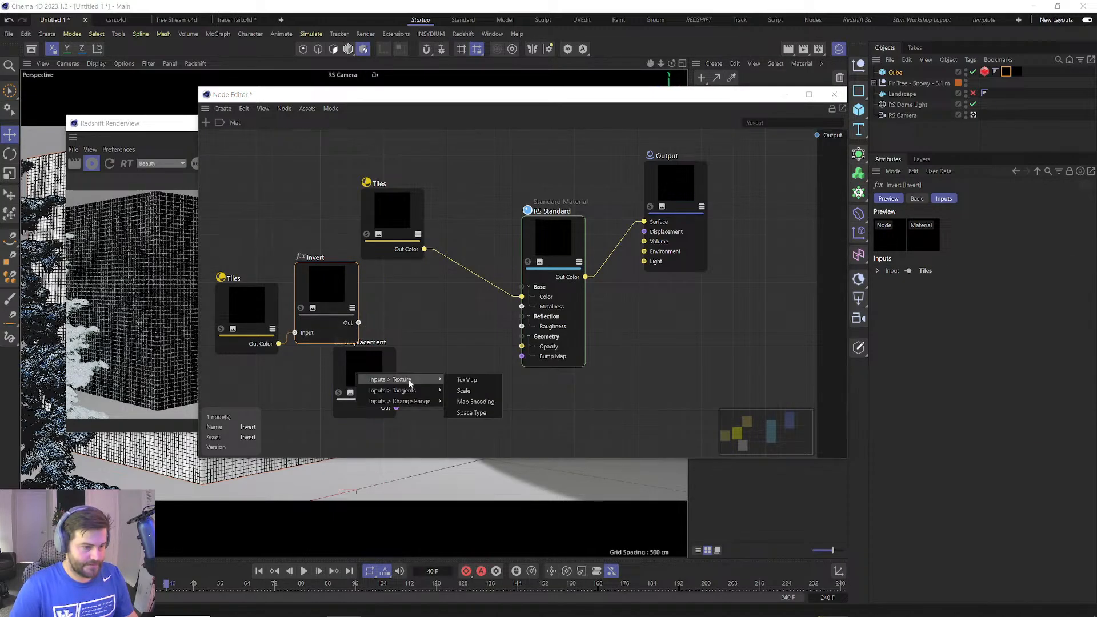
click(475, 381)
drag(396, 407, 643, 232)
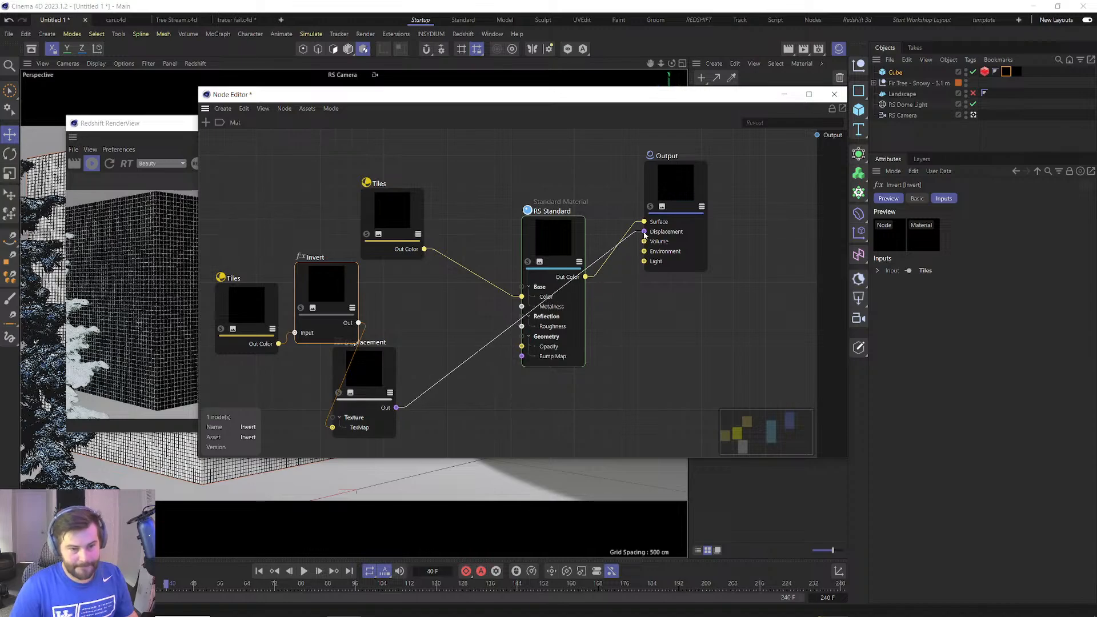
Select the cube's Redshift Object tag and move the Node Editor clear of the rendered cube.
click(983, 72)
drag(527, 96, 729, 103)
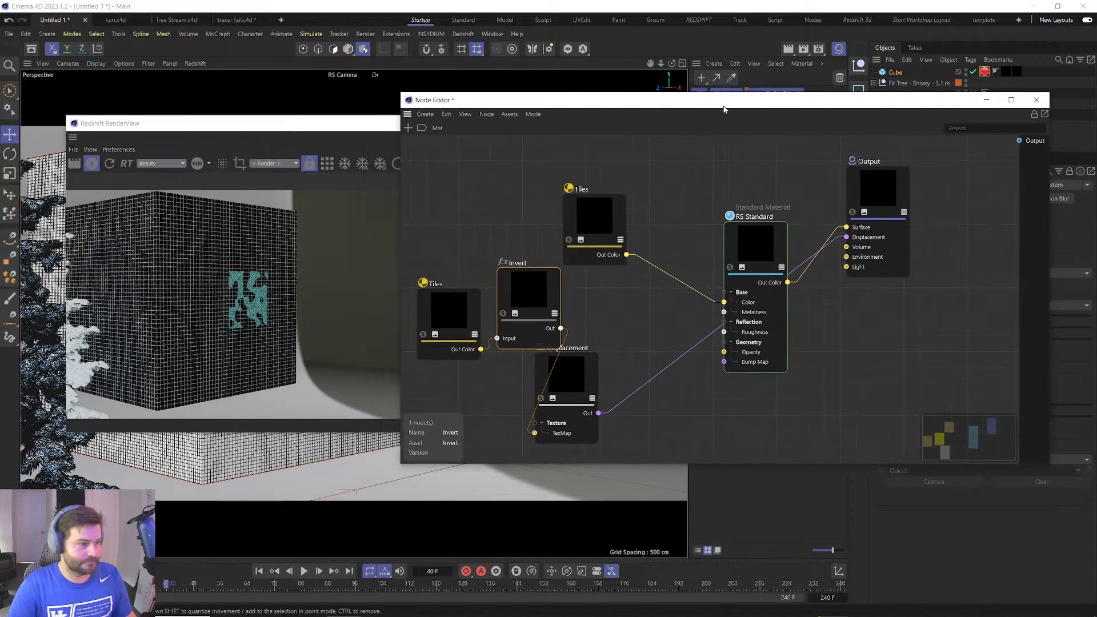
click(453, 181)
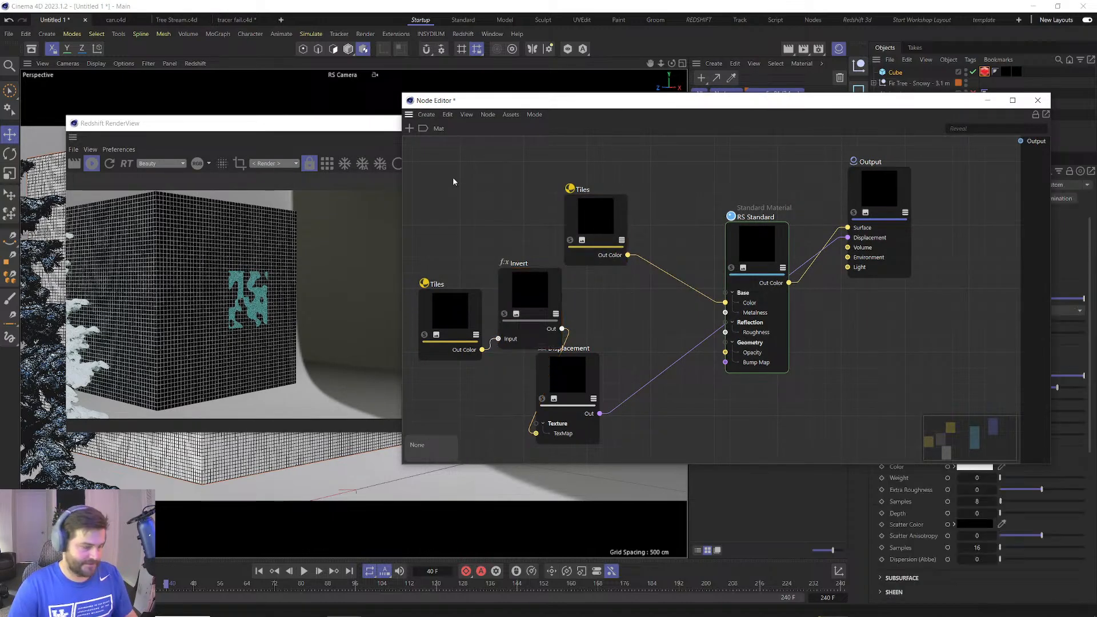
Search the Asset Browser for imperfection textures and connect Dirt 01 to the RS Standard node's Roughness.
click(31, 48)
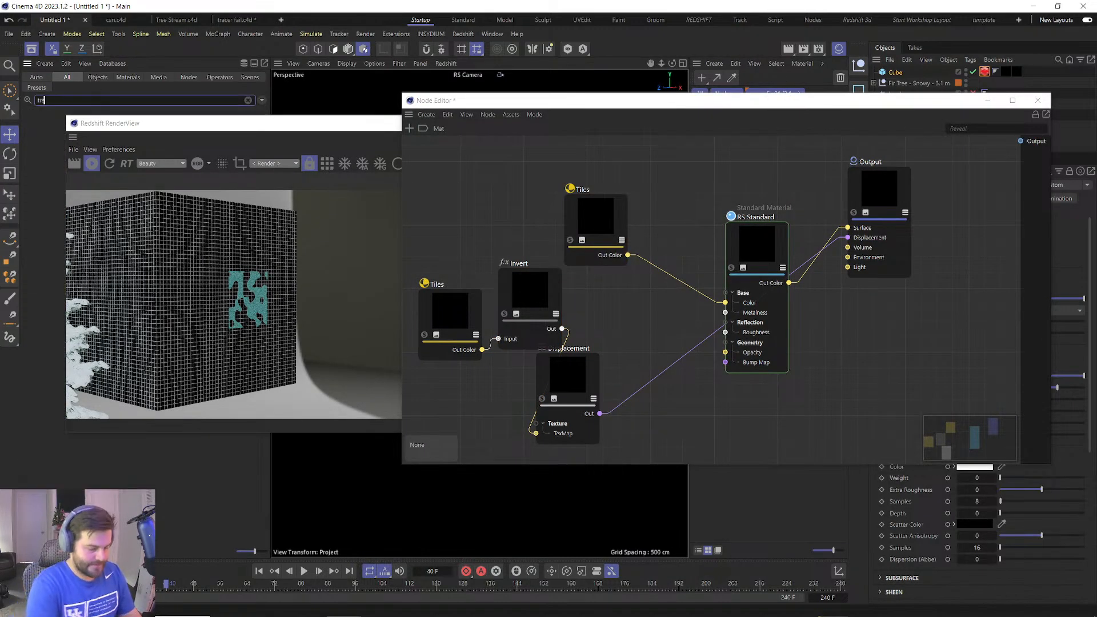
text(inperfec)
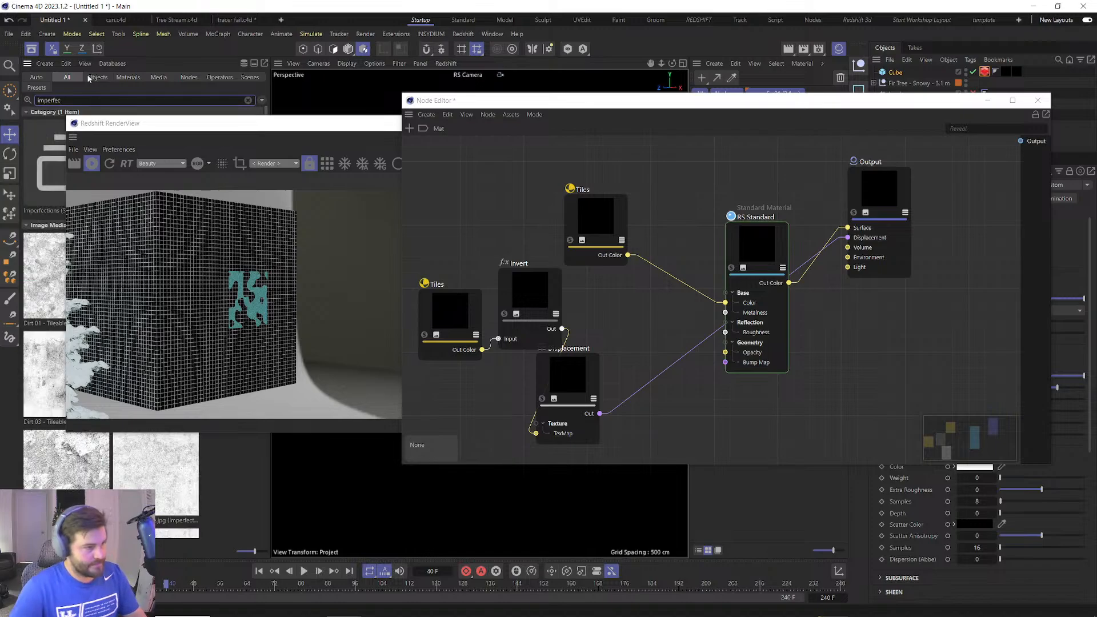
drag(38, 286, 725, 332)
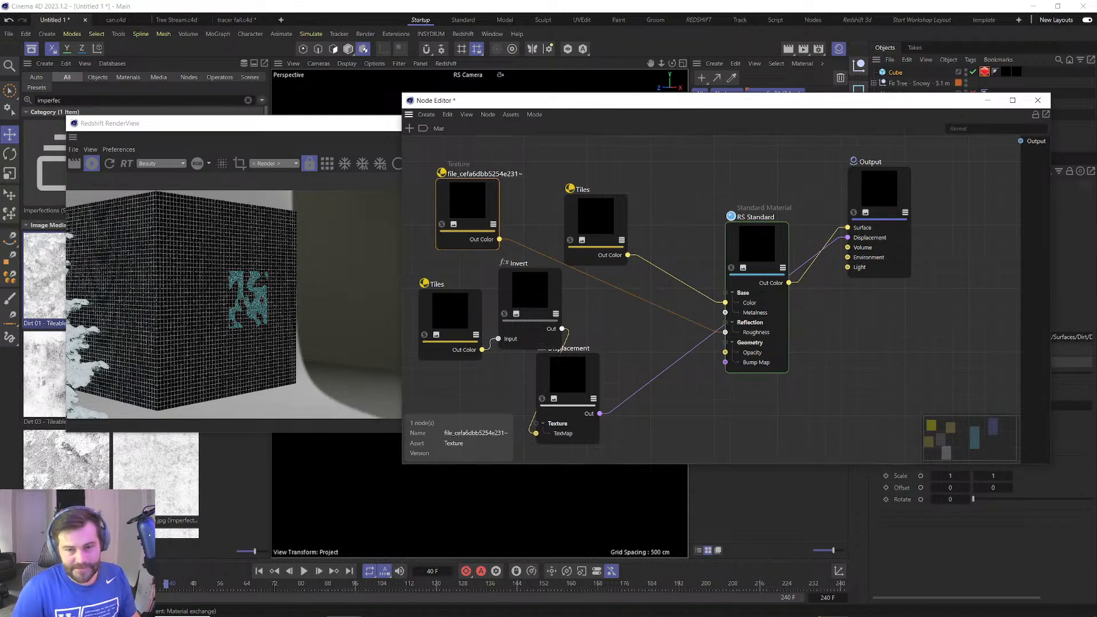
Close the Node Editor and Asset Browser, and move the RenderView away from the cube in the viewport.
click(1037, 100)
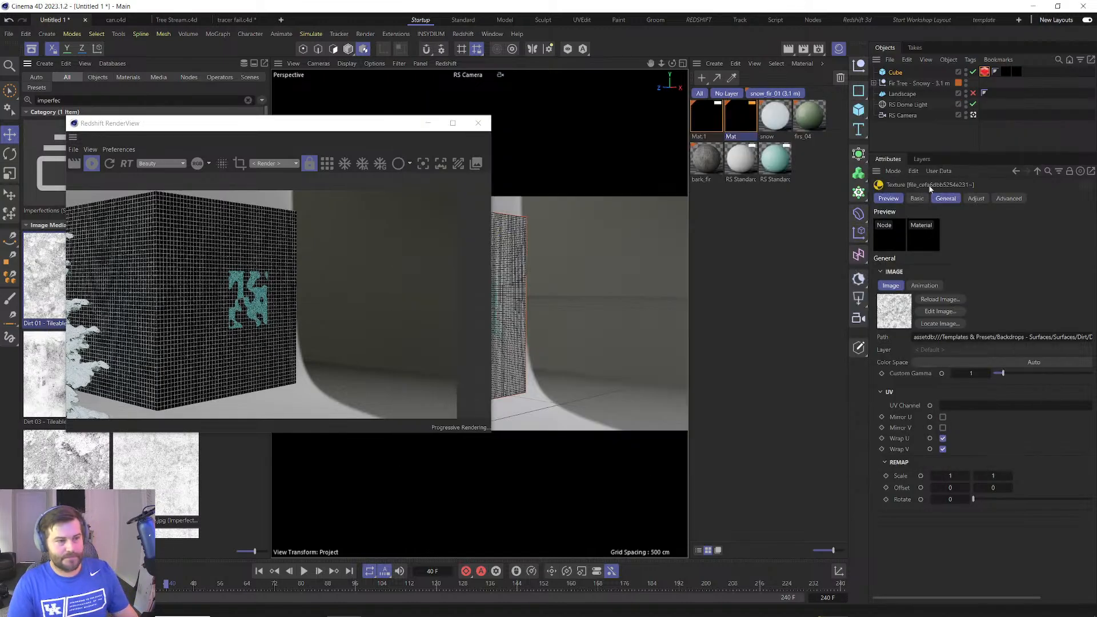
drag(229, 123, 584, 120)
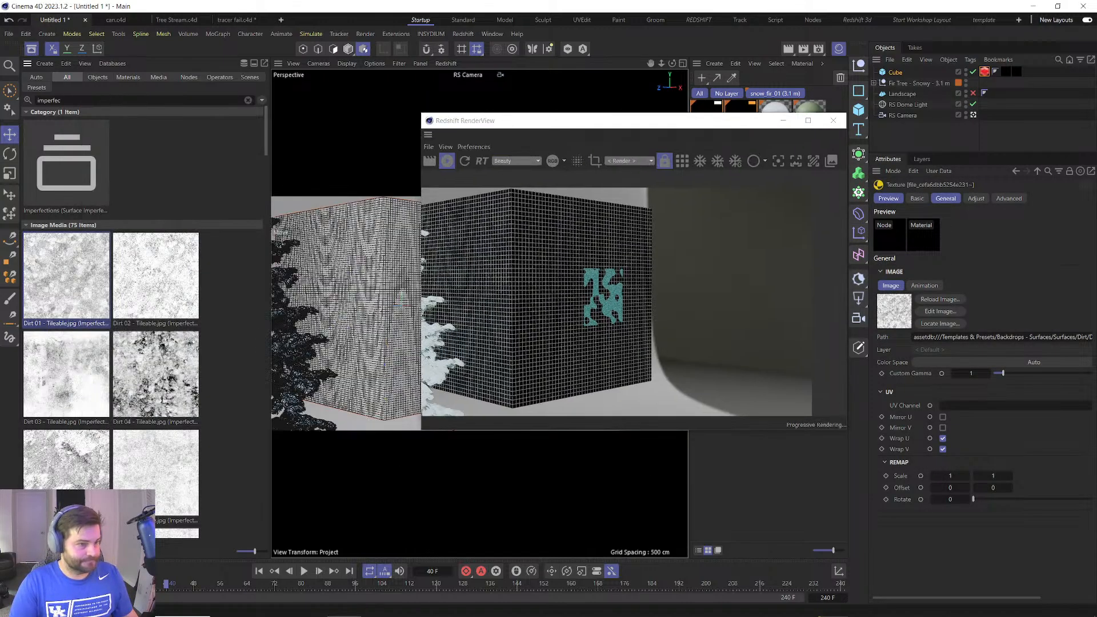
click(31, 49)
Reframe the RS Camera close to the cube's decal wall at a grazing angle.
scroll(331, 290, up, 10)
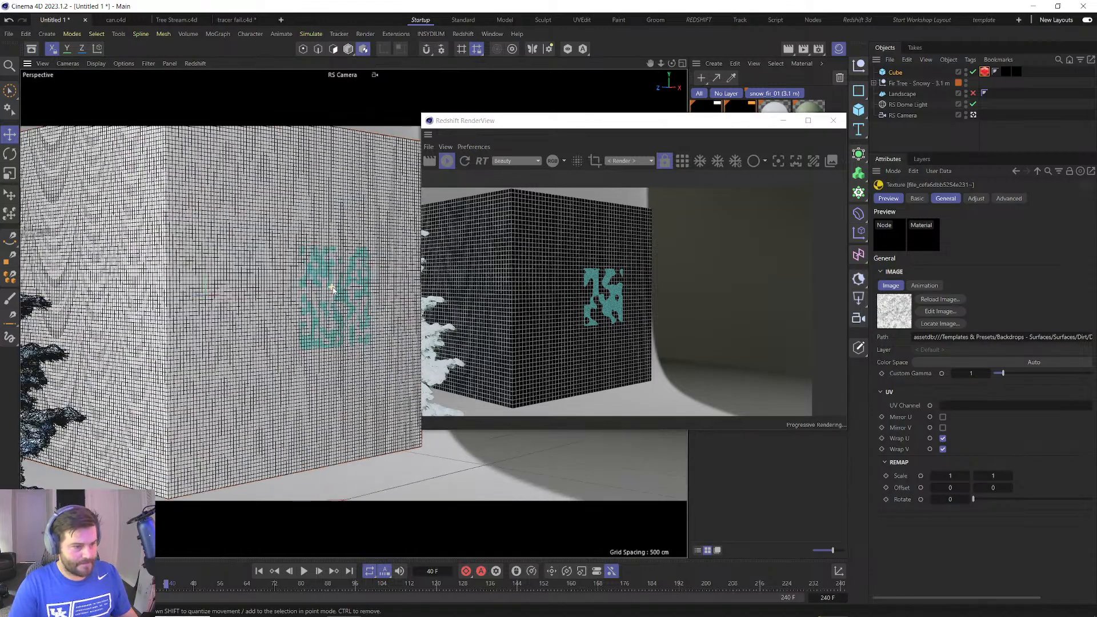
alt+middle_drag(212, 258, 268, 261)
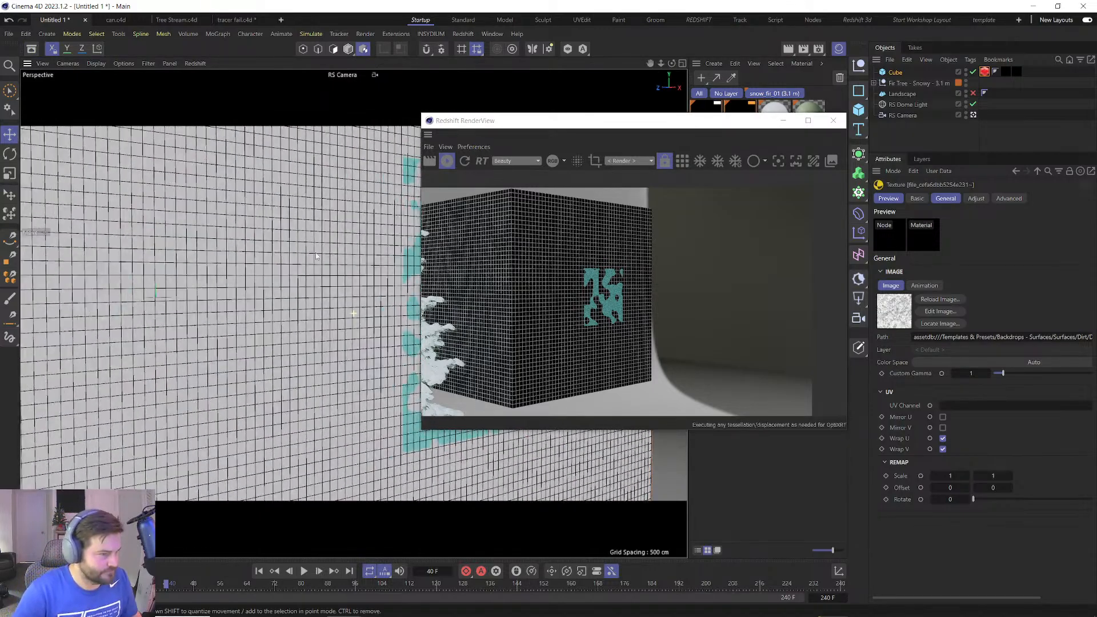
alt+drag(269, 261, 357, 294)
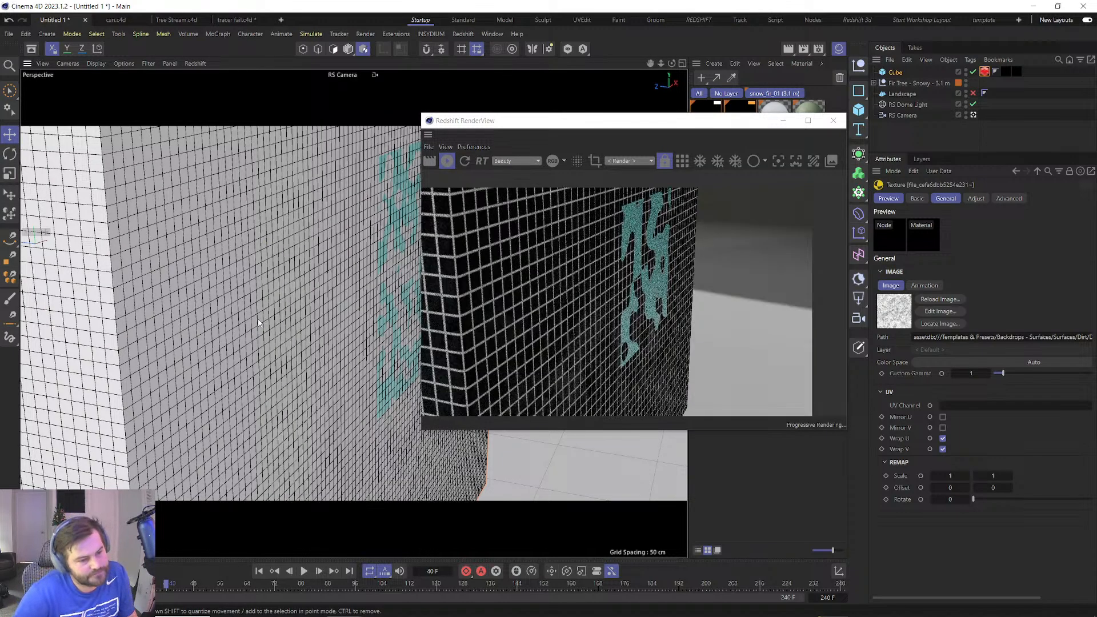
alt+drag(257, 321, 250, 321)
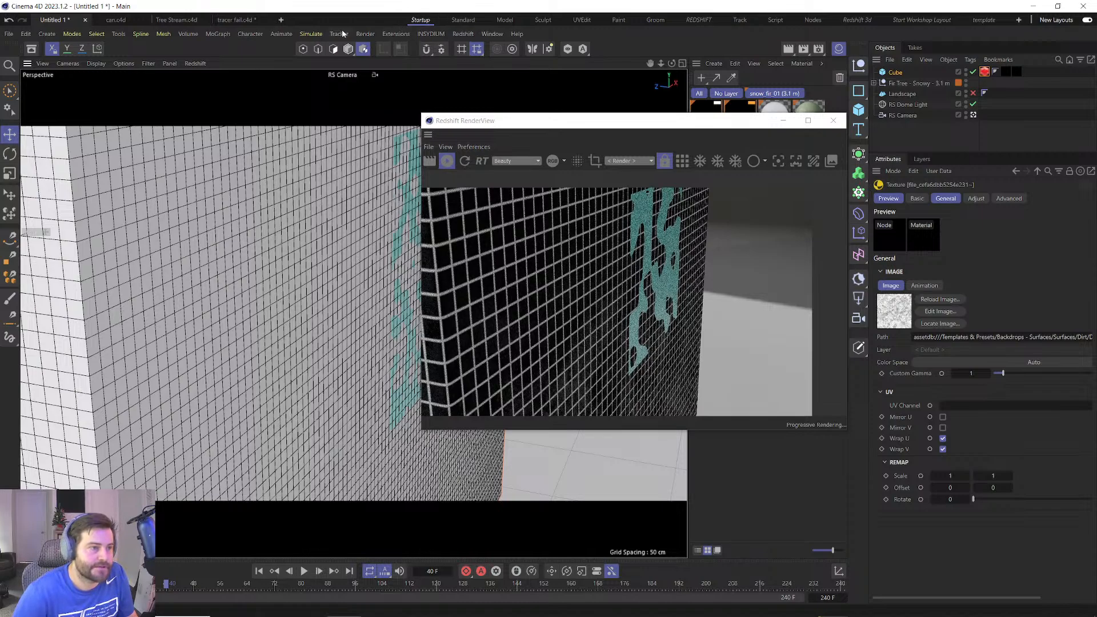
Add a Redshift Area Light to the scene.
click(462, 35)
mouse_move(475, 66)
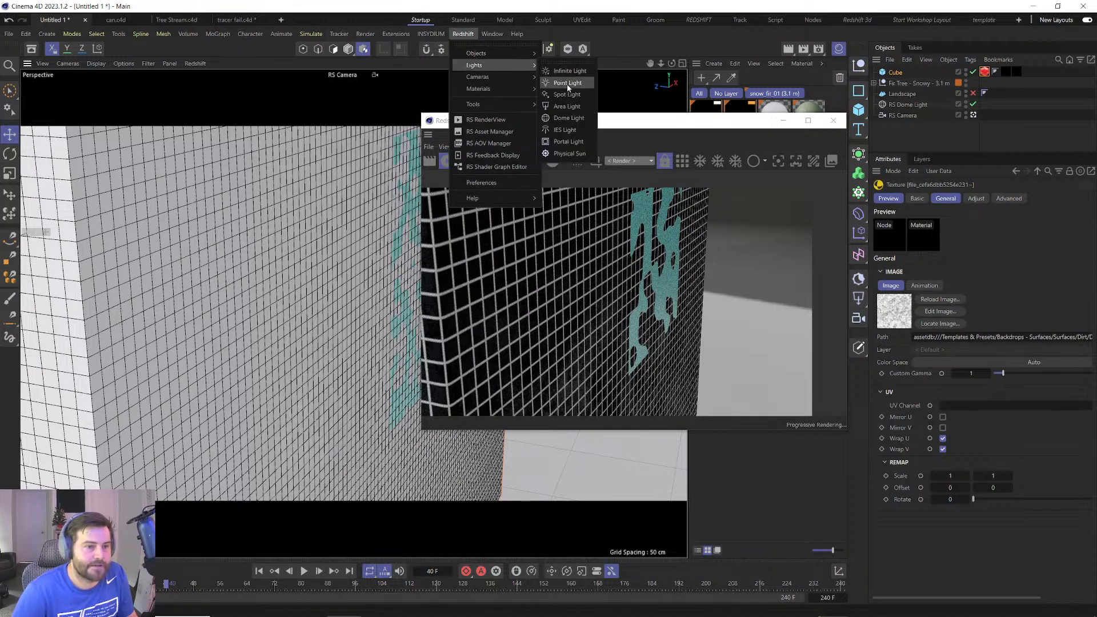
click(567, 107)
Move the RenderView clear of the viewport and switch to the four-view layout.
drag(565, 121, 826, 245)
middle_click(435, 332)
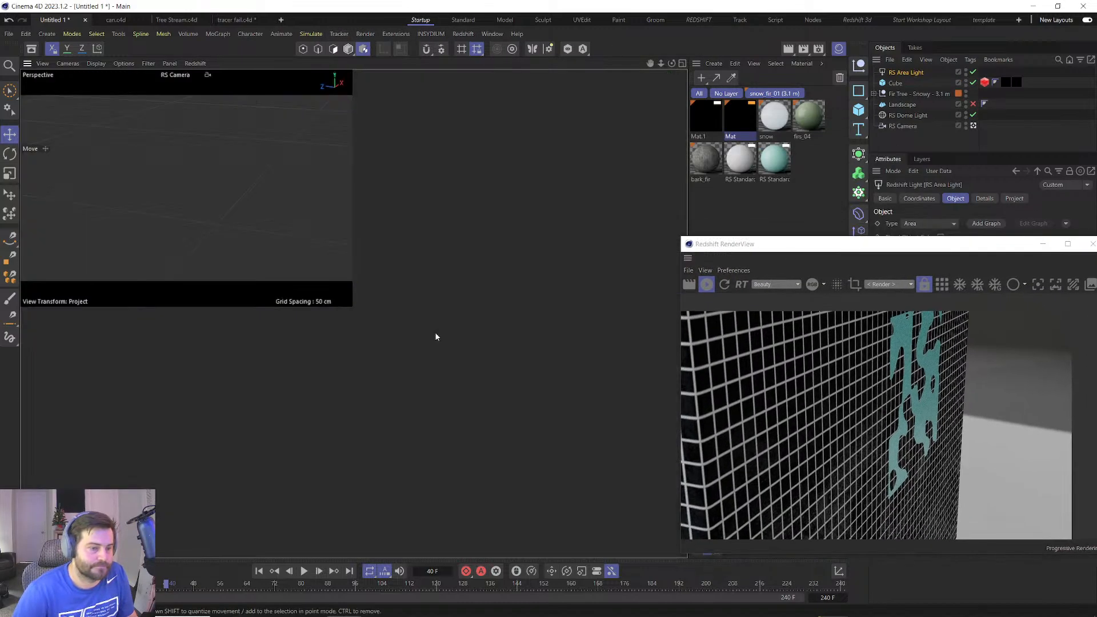
scroll(488, 176, up, 6)
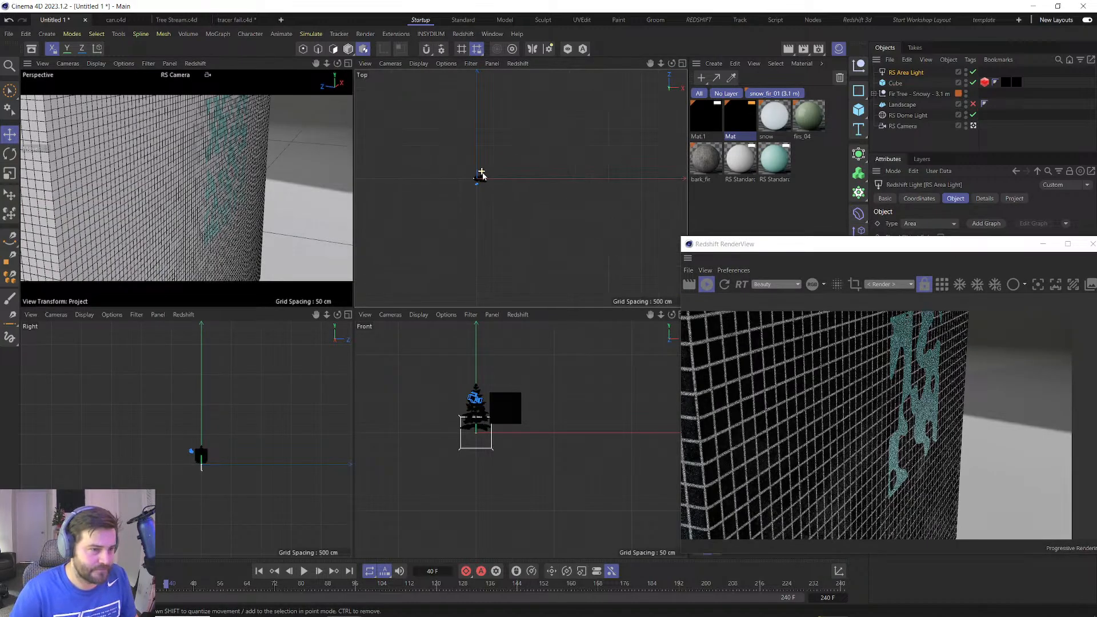
Switch to model mode and move the RS Area Light in the Top view to beside the cube's near corner, clear of the tree.
scroll(482, 165, up, 6)
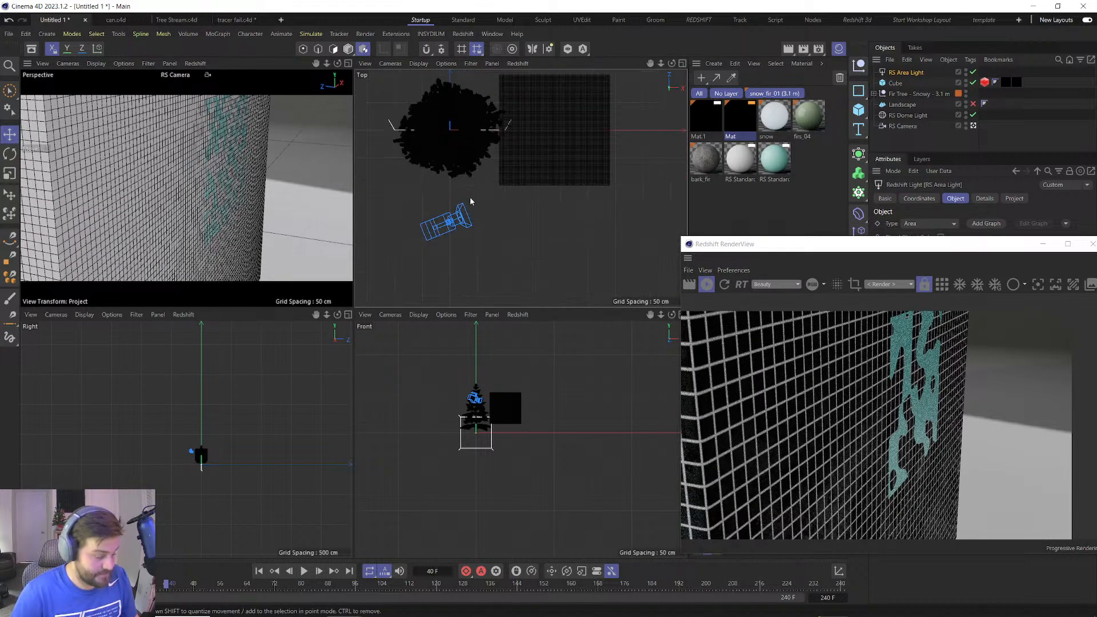
key(r)
click(498, 130)
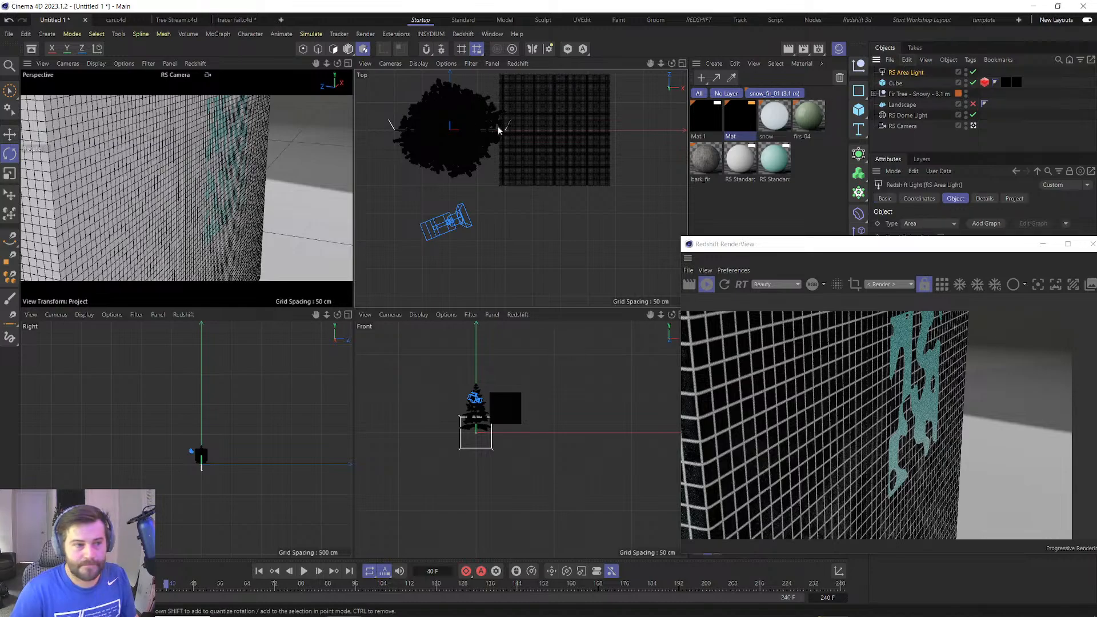
click(350, 50)
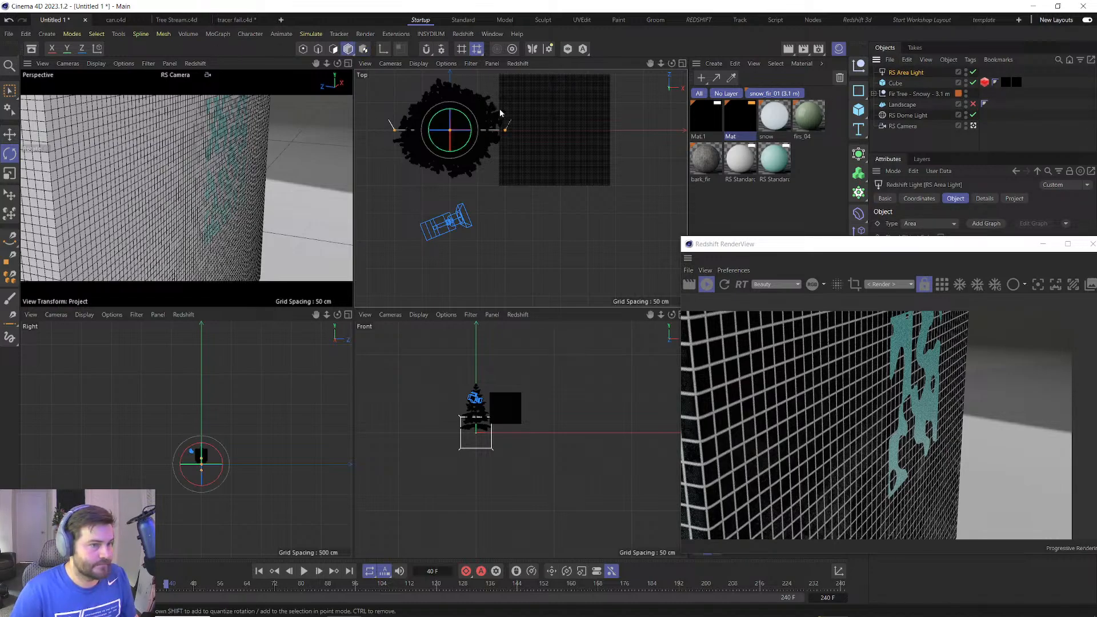
key(e)
drag(470, 109, 588, 203)
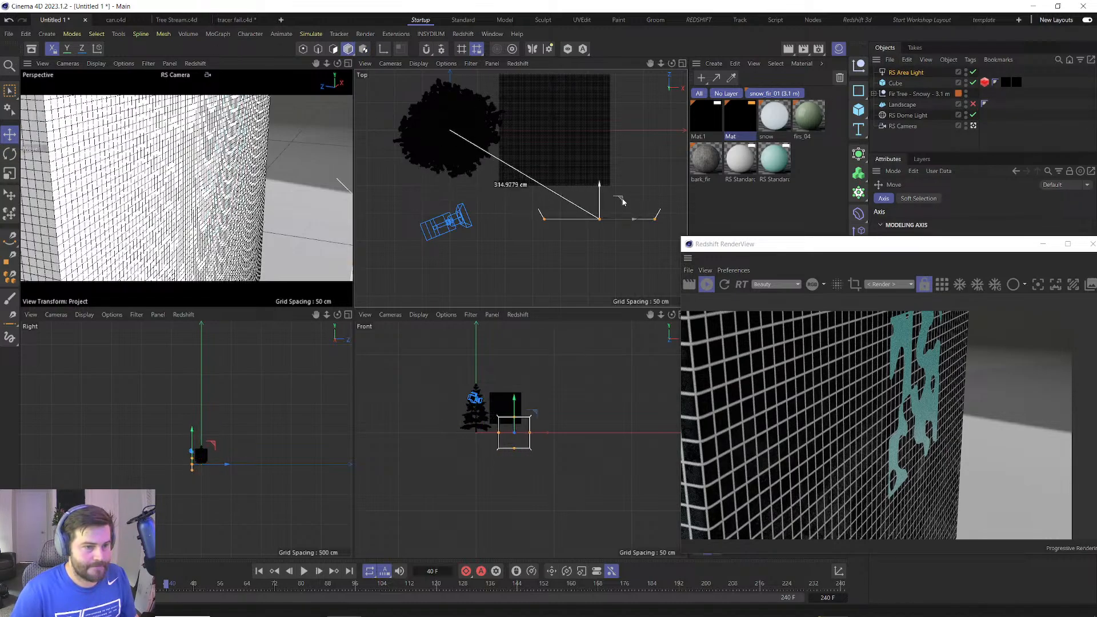
Rotate the RS Area Light about 90 degrees in the Top view, making it perpendicular to the cube's decal wall.
key(r)
drag(583, 242, 552, 210)
key(ctrl+z)
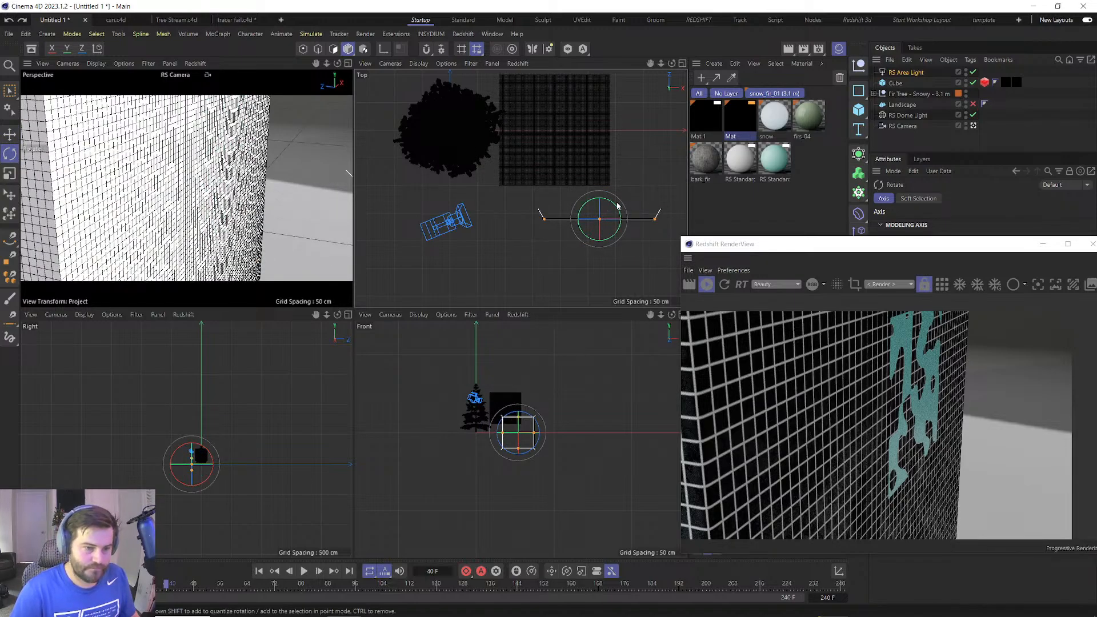
drag(625, 210, 618, 198)
key(ctrl+z)
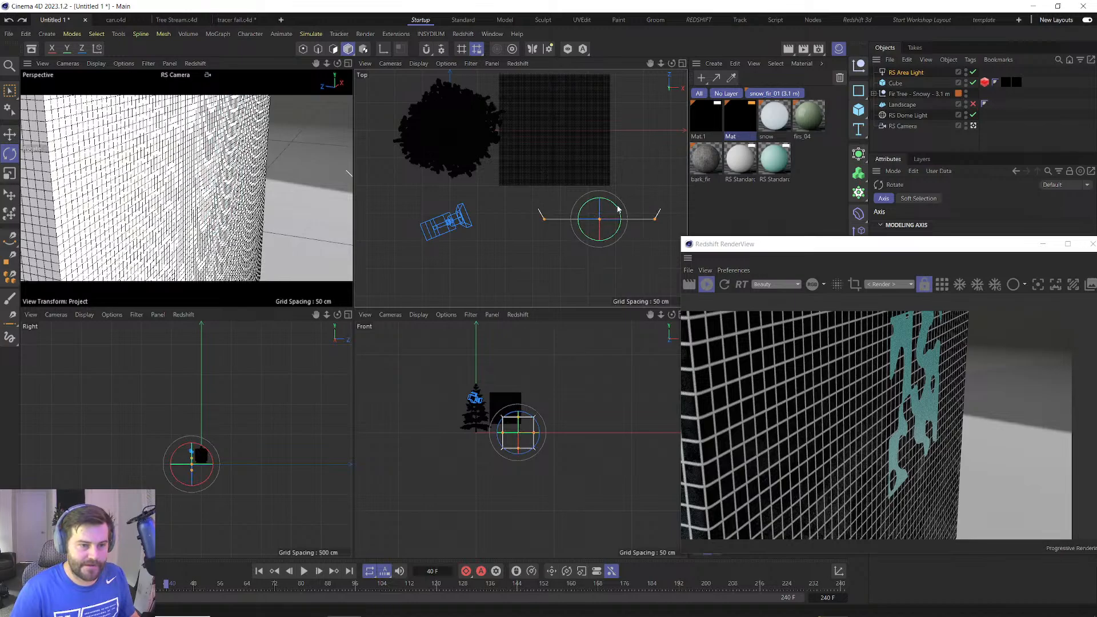
click(615, 208)
click(600, 222)
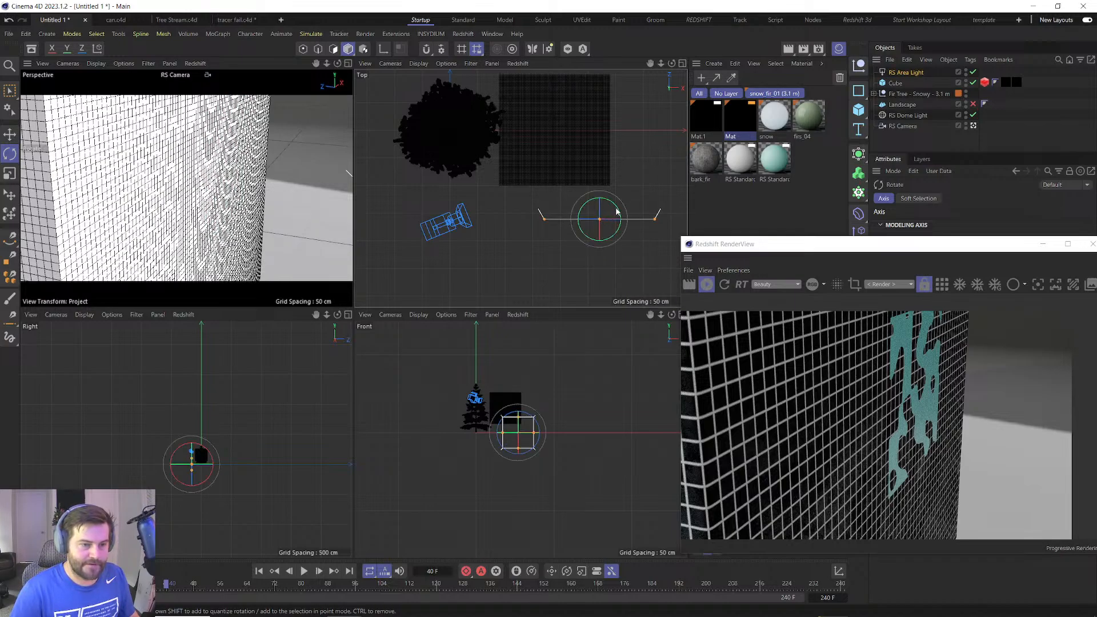
drag(615, 212, 597, 198)
Raise the area light to the cube's height in the Front view and shift it outward, and uncover the materials behind the RenderView.
key(e)
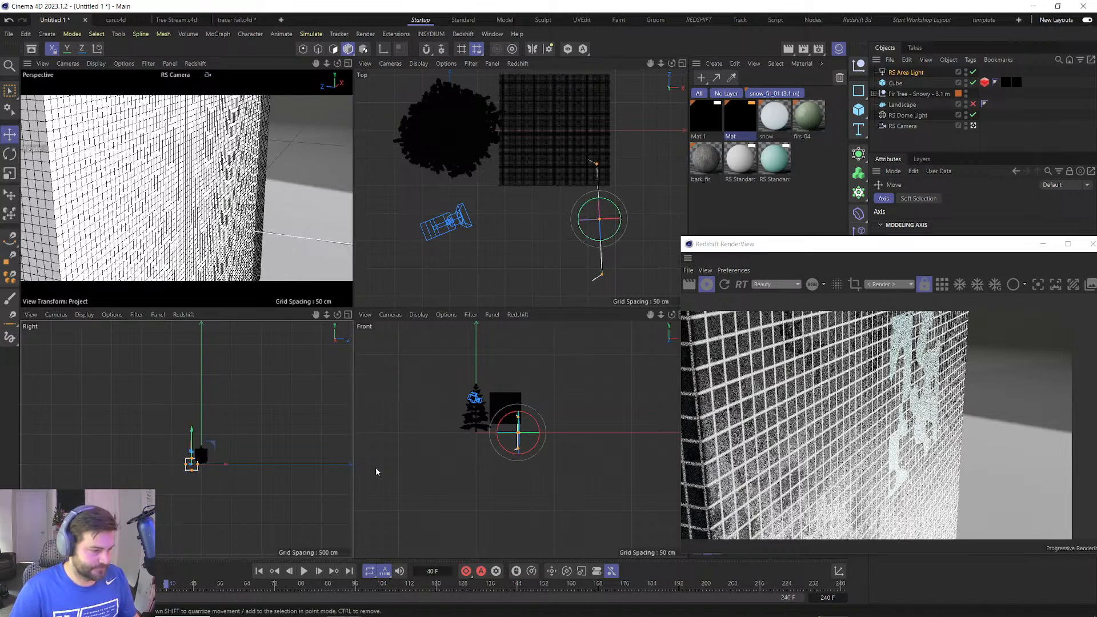
drag(506, 410, 526, 392)
drag(842, 257, 415, 97)
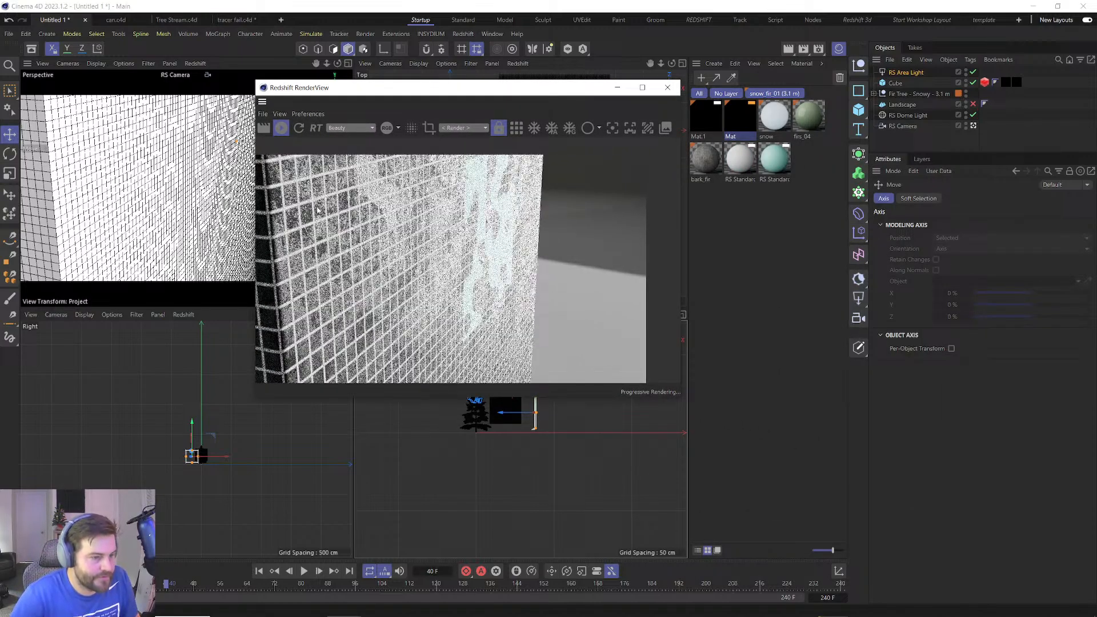
drag(578, 80, 532, 74)
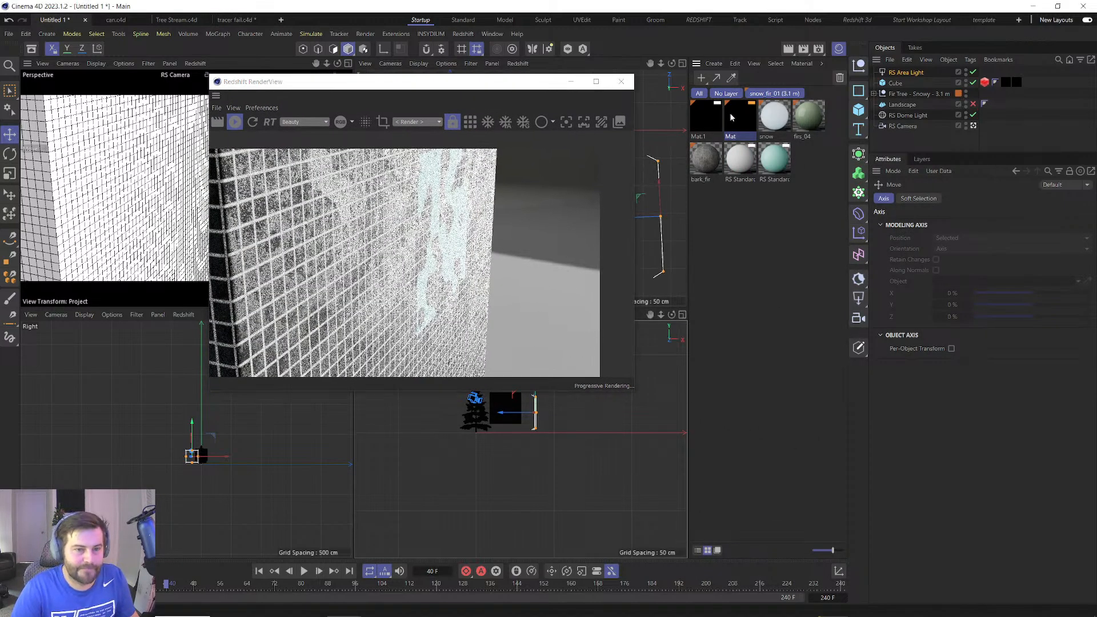
Open the Mat material's nodes, space them out, and insert a Ramp between the dirt texture and the RS Standard Roughness.
double_click(728, 112)
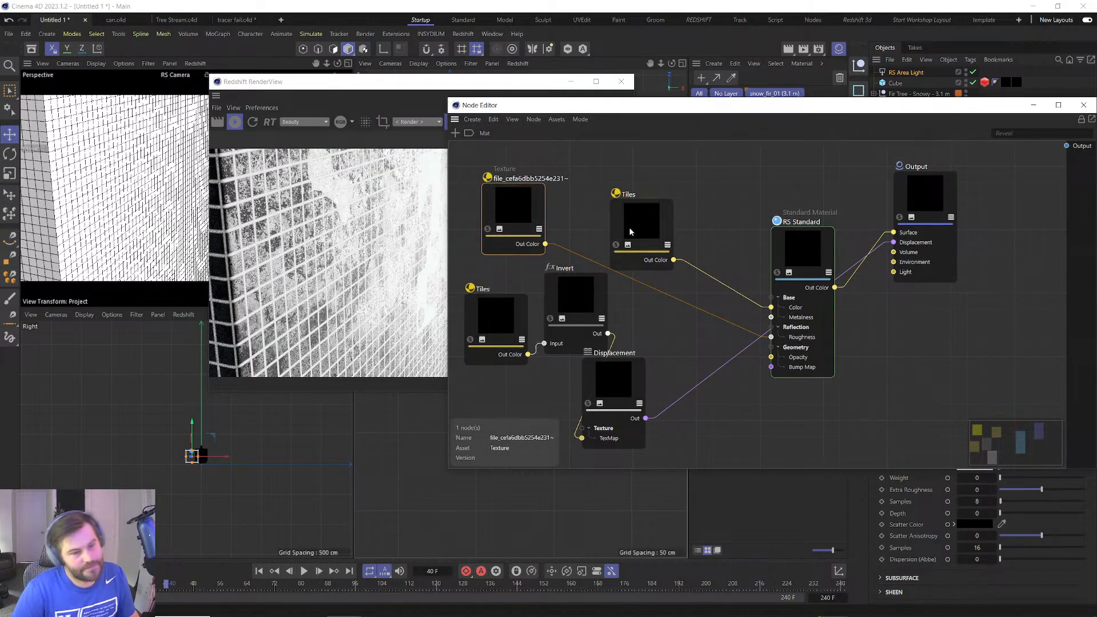
drag(637, 219, 660, 182)
drag(512, 218, 471, 205)
double_click(569, 208)
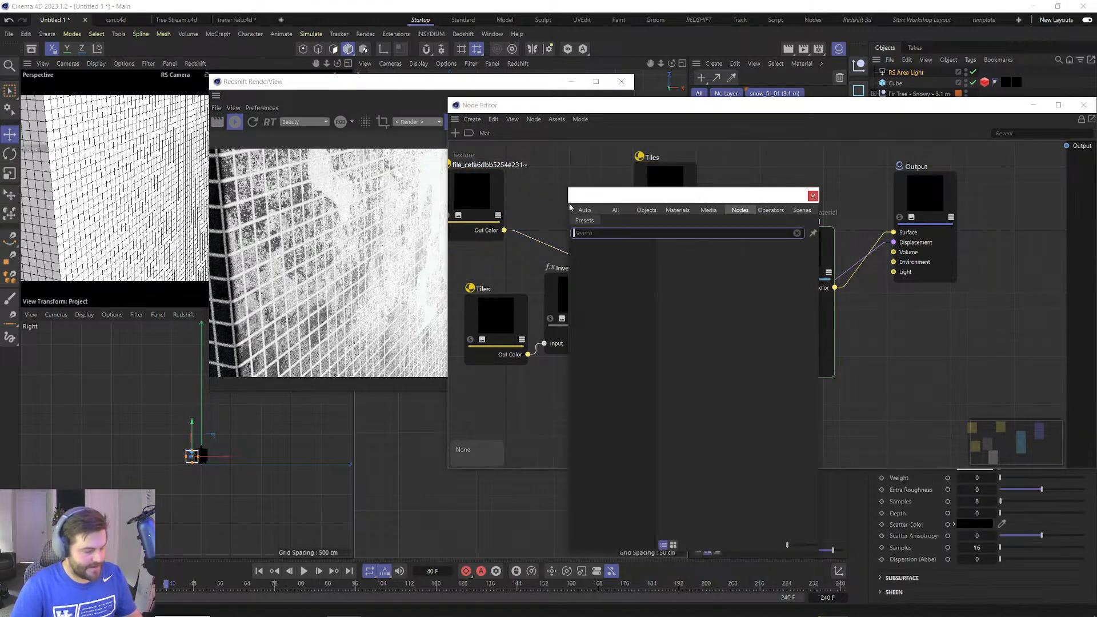
text(ramp)
drag(611, 195, 842, 253)
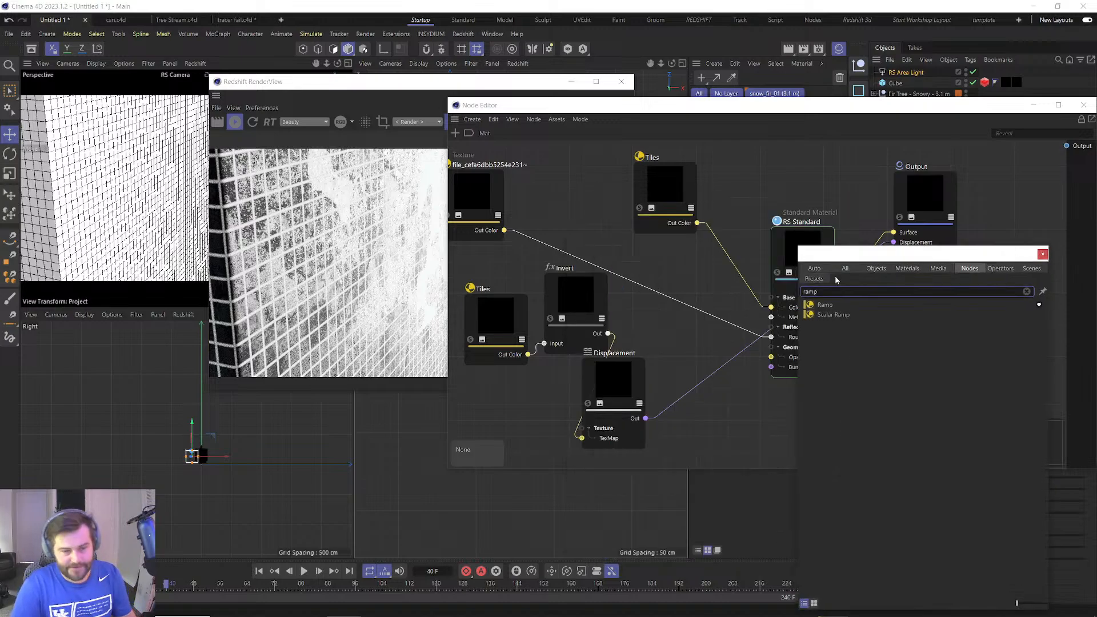
key(Down)
key(Return)
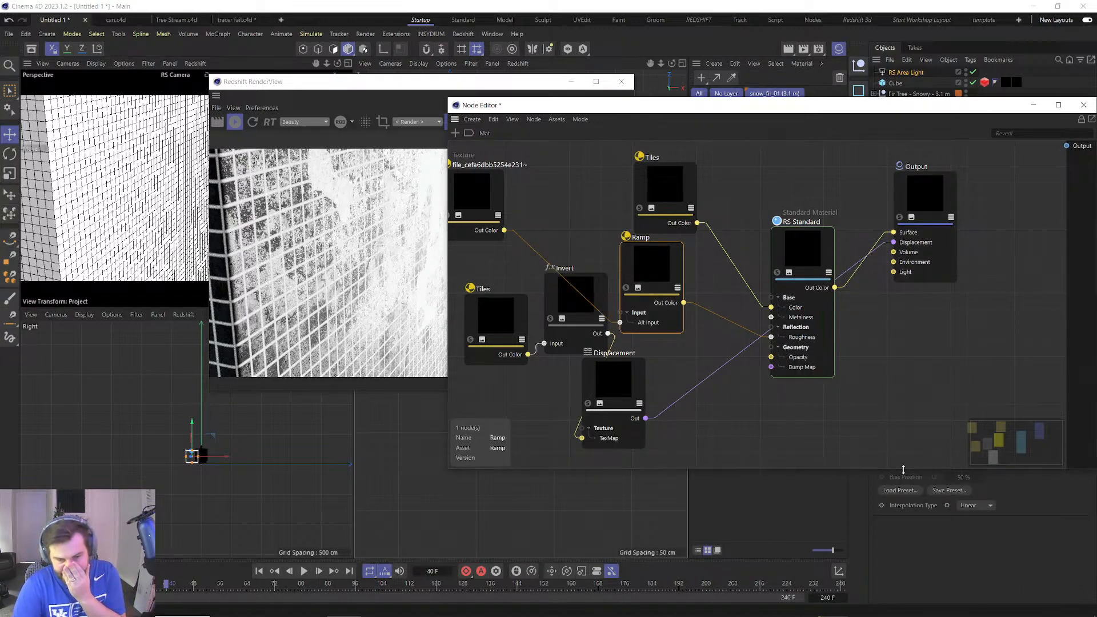
Uncover the Ramp settings, invert the gradient so it runs from white to black, and bring the RenderView to the front.
drag(905, 470, 936, 327)
right_click(965, 421)
click(982, 456)
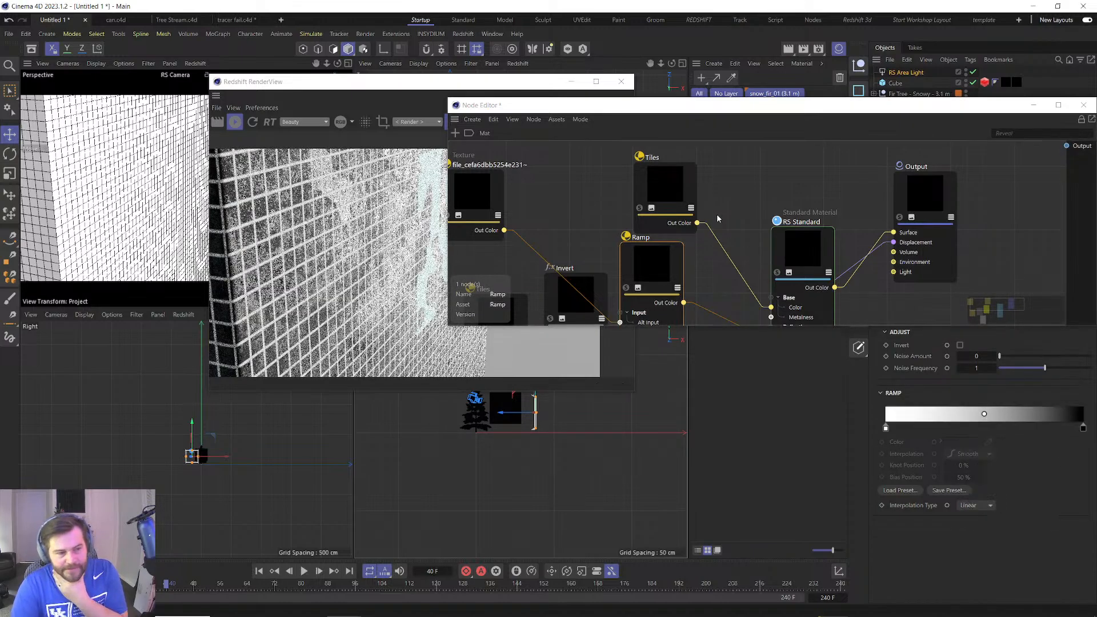
click(340, 90)
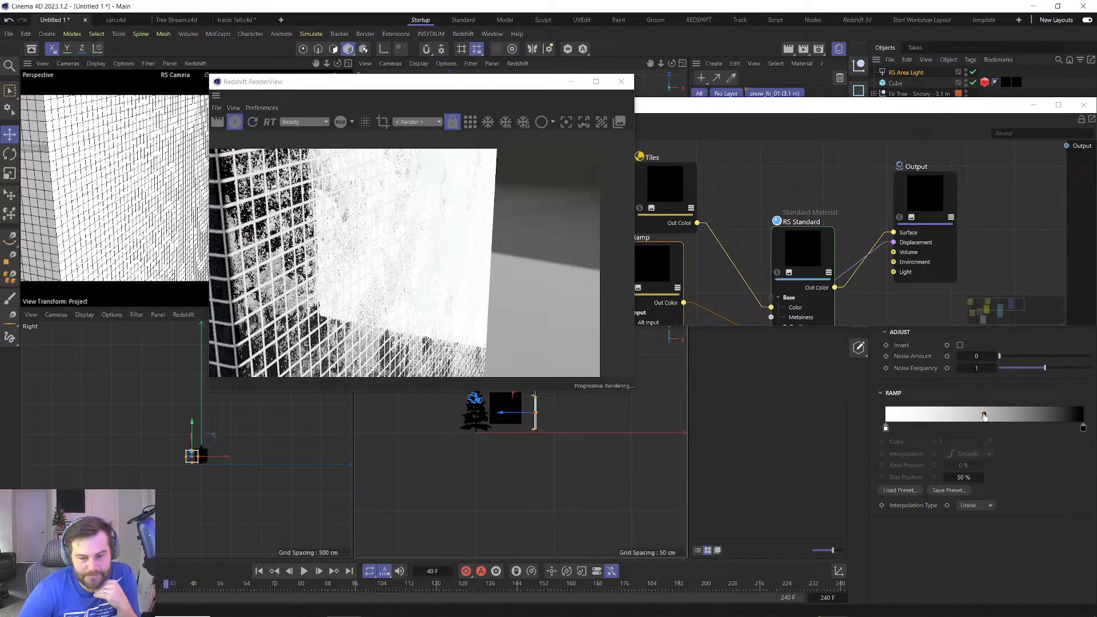
Set the Ramp's bias position to 3.25% and darken its white knot to grey.
drag(984, 413, 891, 414)
double_click(885, 429)
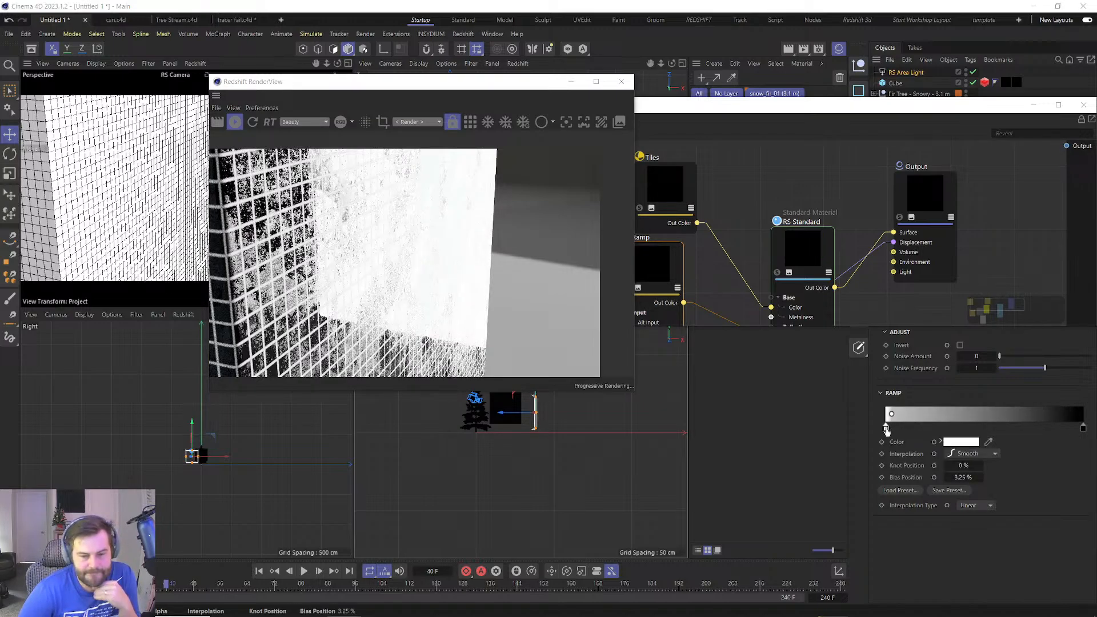
click(874, 462)
click(847, 481)
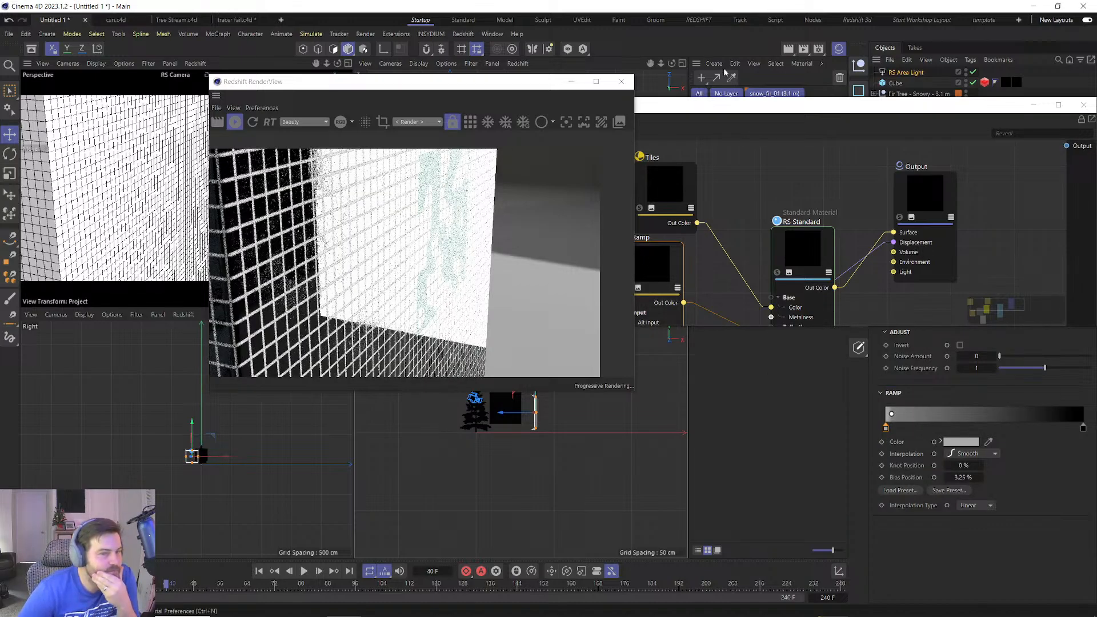
Close the Node Editor and set the RS Area Light's intensity to 4.
click(932, 74)
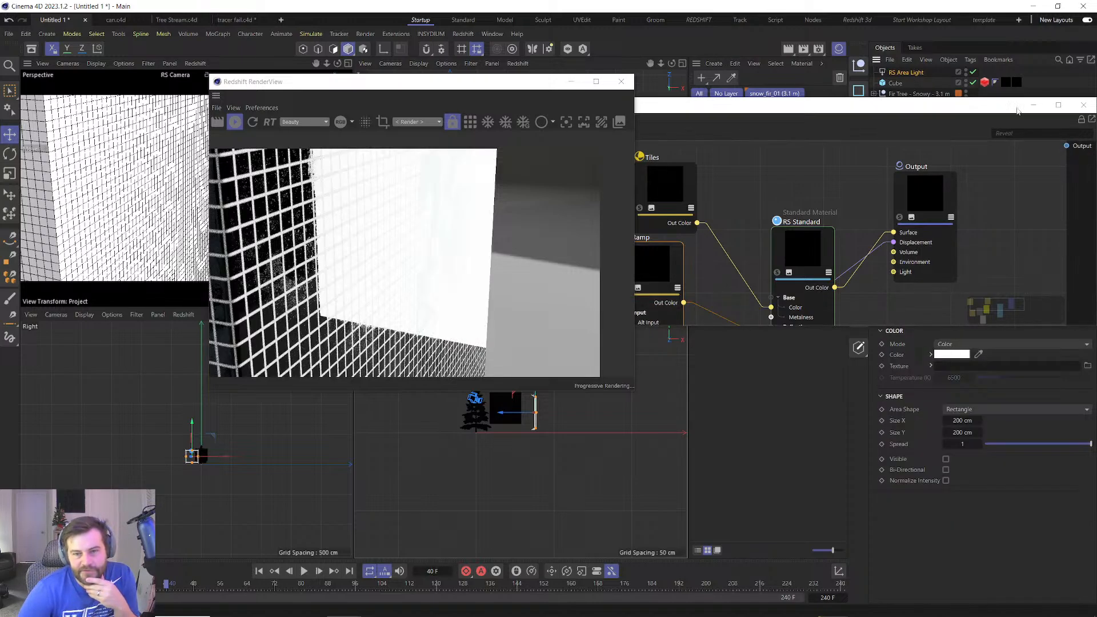
click(1083, 105)
double_click(948, 279)
text(4)
key(Return)
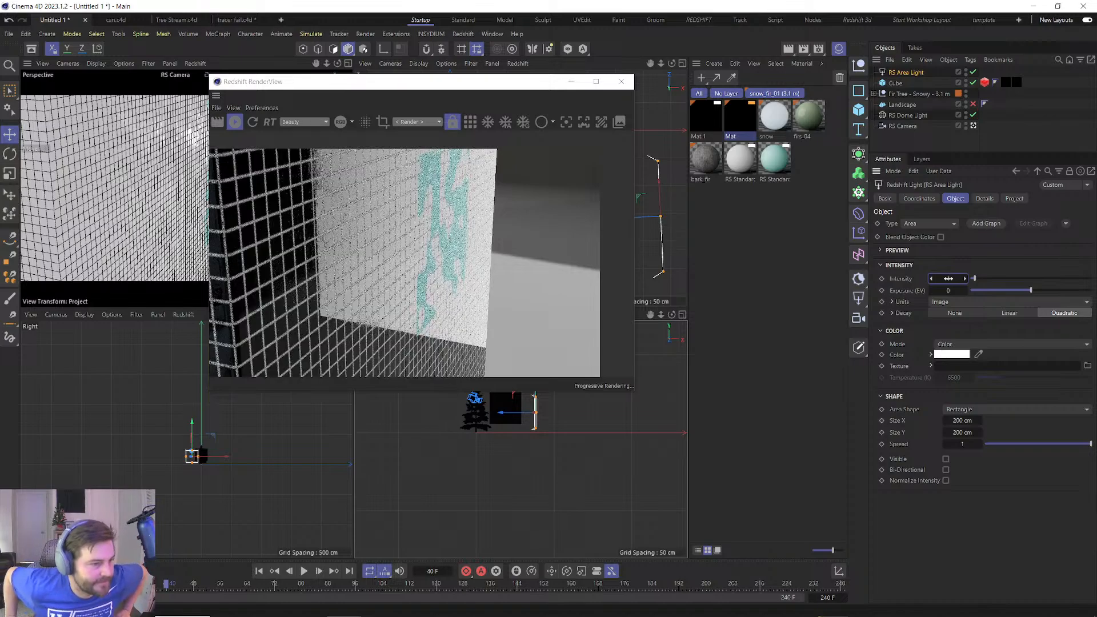
Connect the upper Tiles node's Out Color to the RS Standard Opacity in the Mat material, and close the Node Editor.
drag(317, 292, 441, 269)
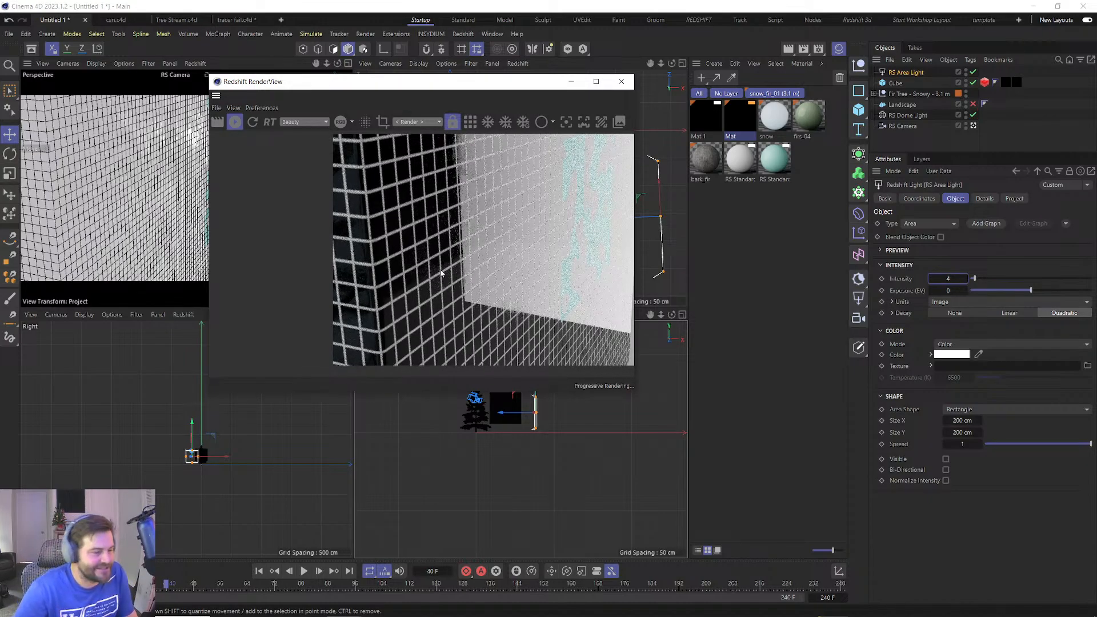
double_click(729, 118)
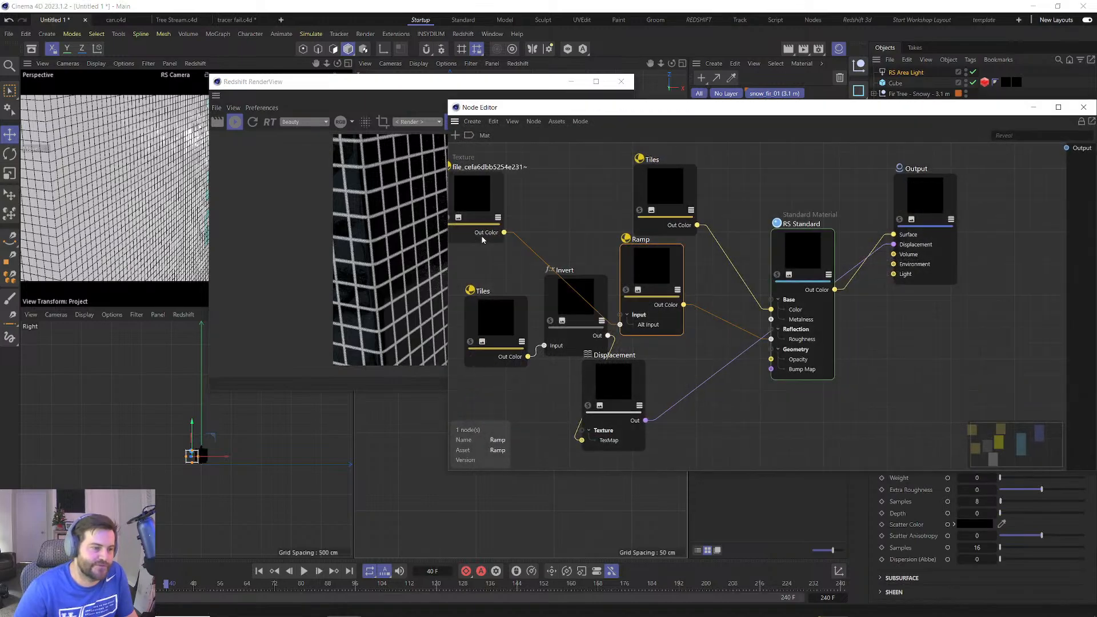
drag(769, 111, 329, 299)
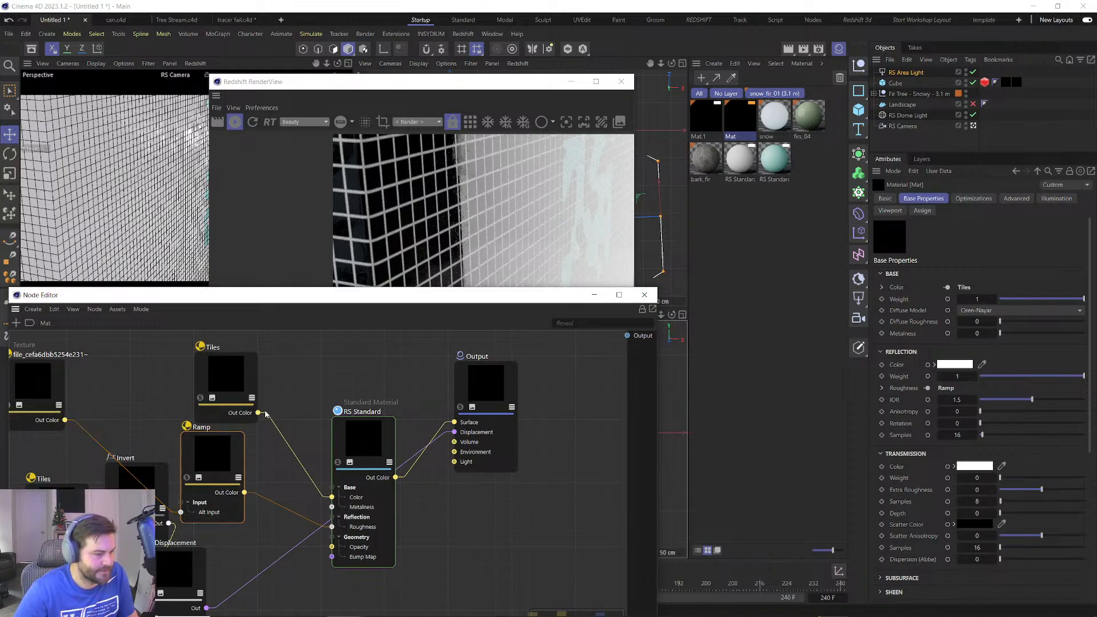
drag(257, 413, 331, 548)
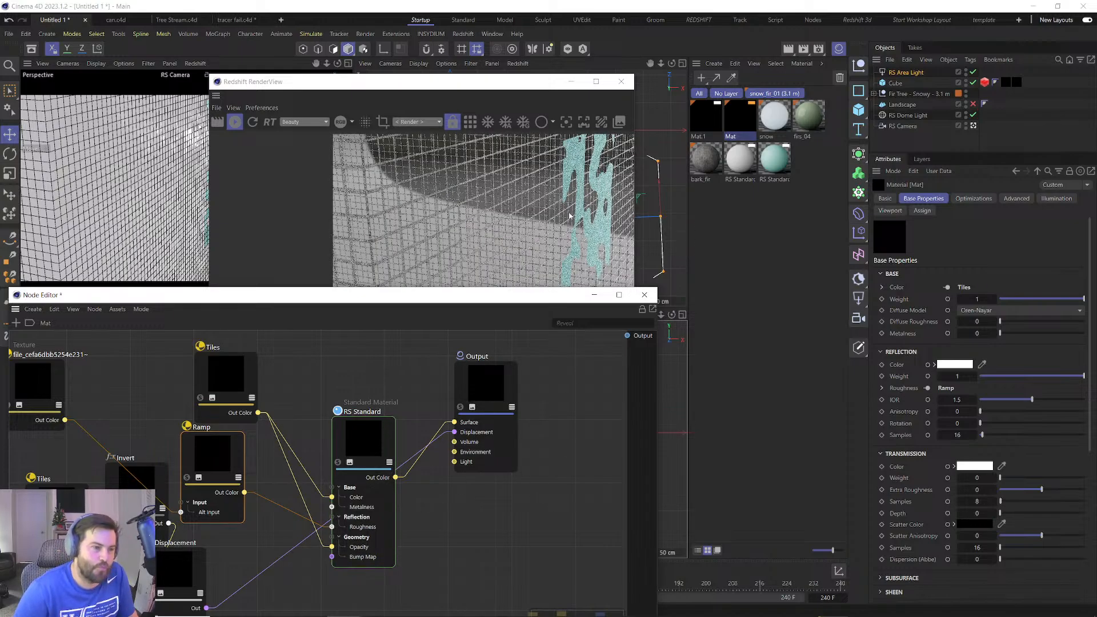
click(645, 295)
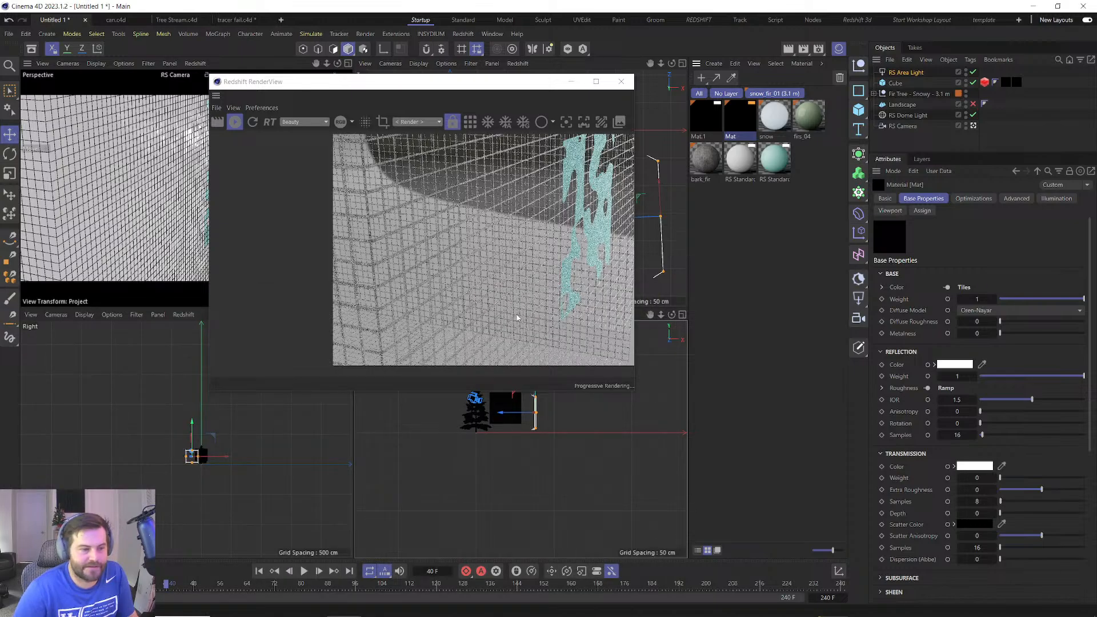
Close the RenderView and delete the Cube and the RS Area Light from the scene.
click(620, 81)
click(898, 86)
key(Delete)
click(896, 75)
key(Delete)
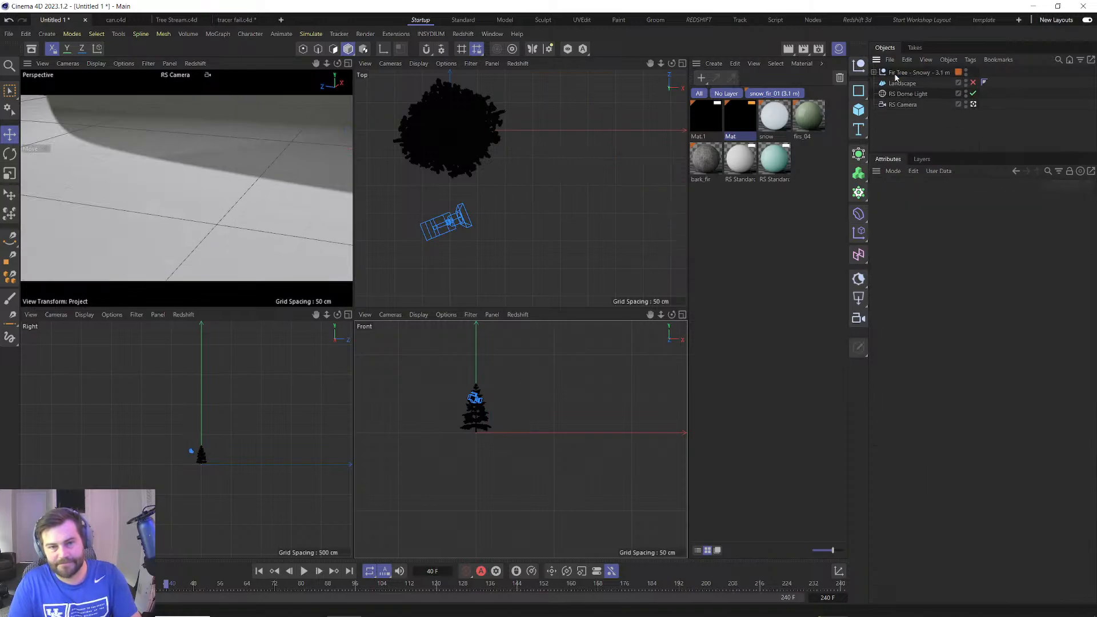
Select the snowy fir tree, leave the RS Camera for the default camera, and frame the tree in the perspective view.
click(896, 75)
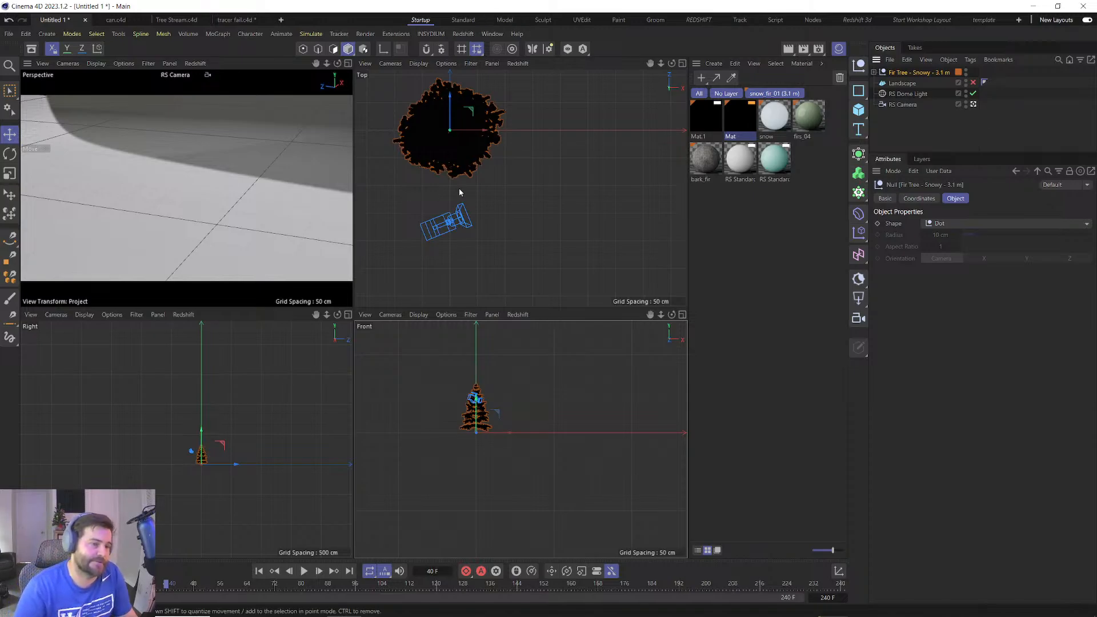
scroll(244, 221, down, 4)
scroll(244, 221, down, 4)
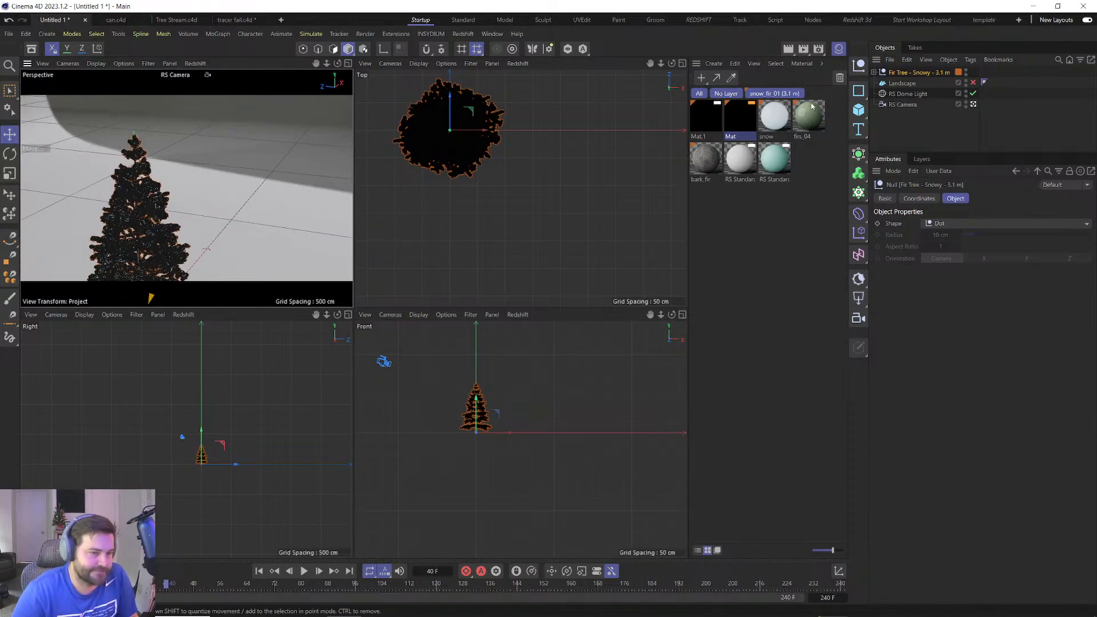
click(972, 104)
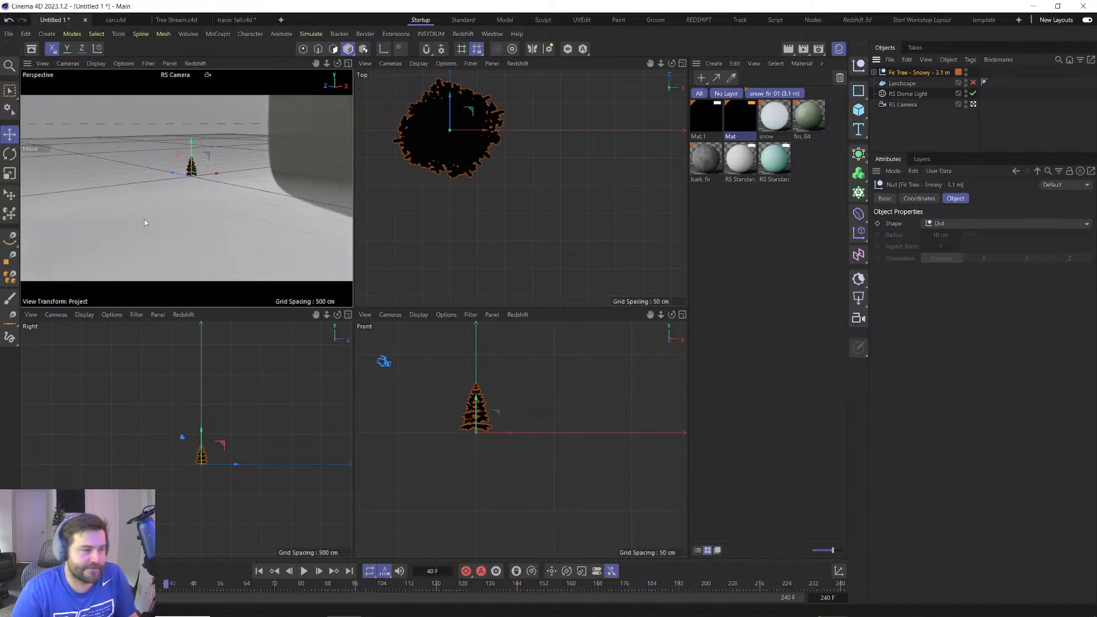
scroll(146, 222, up, 4)
alt+drag(176, 190, 259, 207)
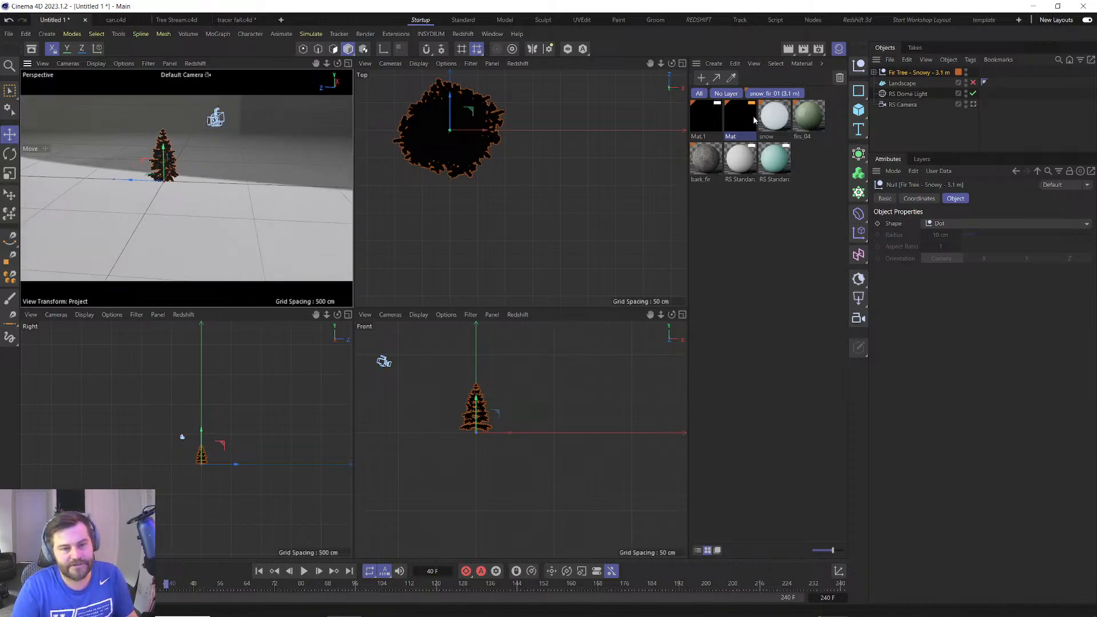
Delete the Mat.1 and Mat materials.
shift+click(717, 118)
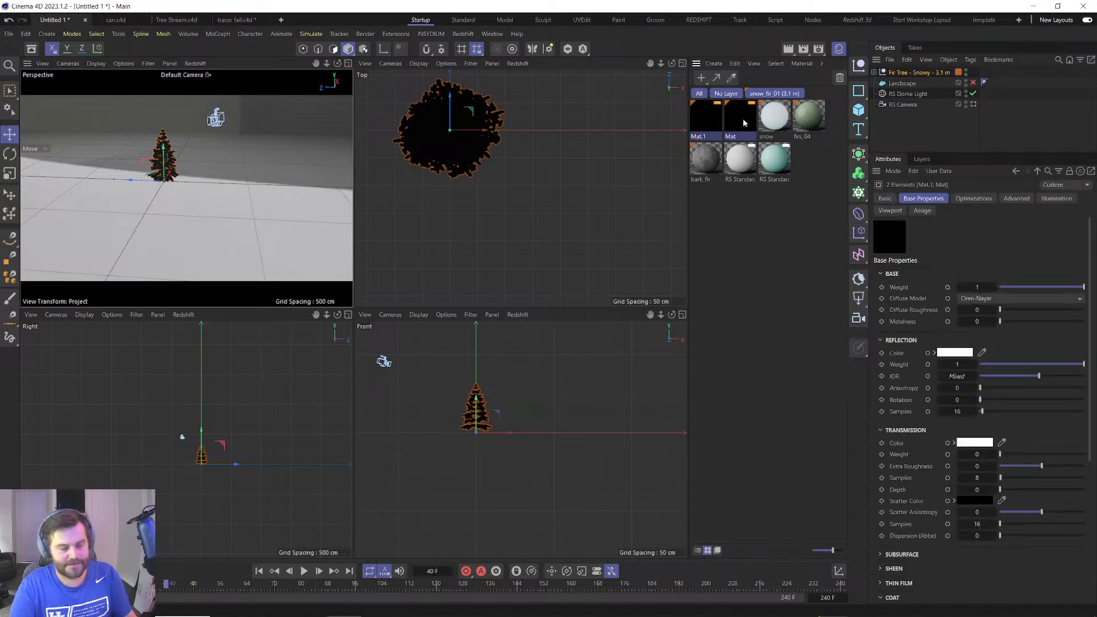
key(Delete)
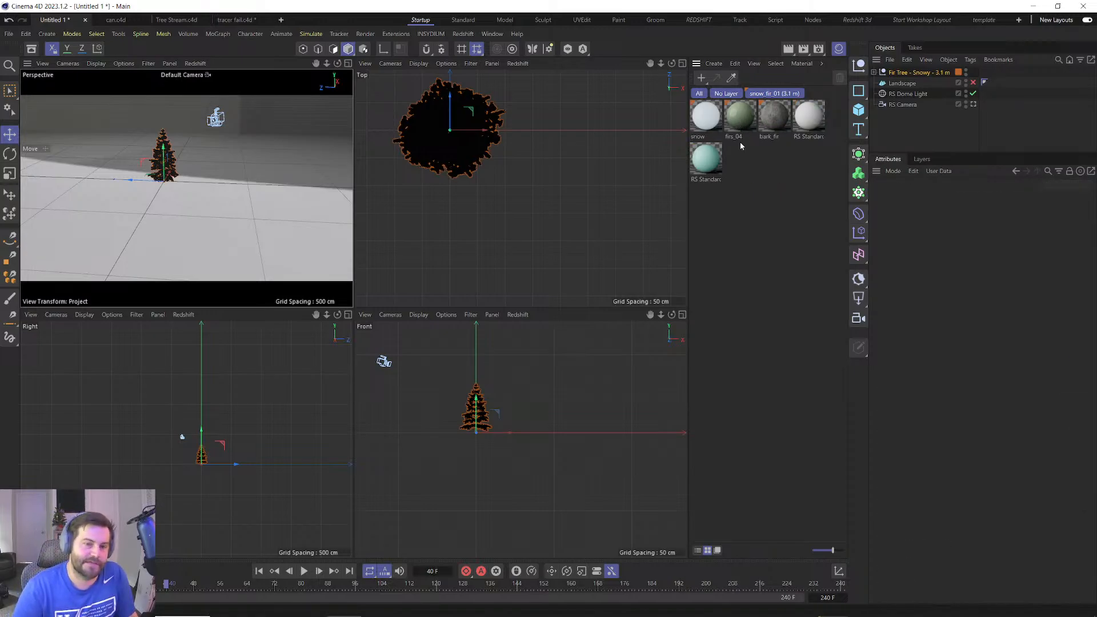
Open the firs_04 material's shader graph and examine the diffuse shader and texture nodes feeding the RS Material.
double_click(735, 121)
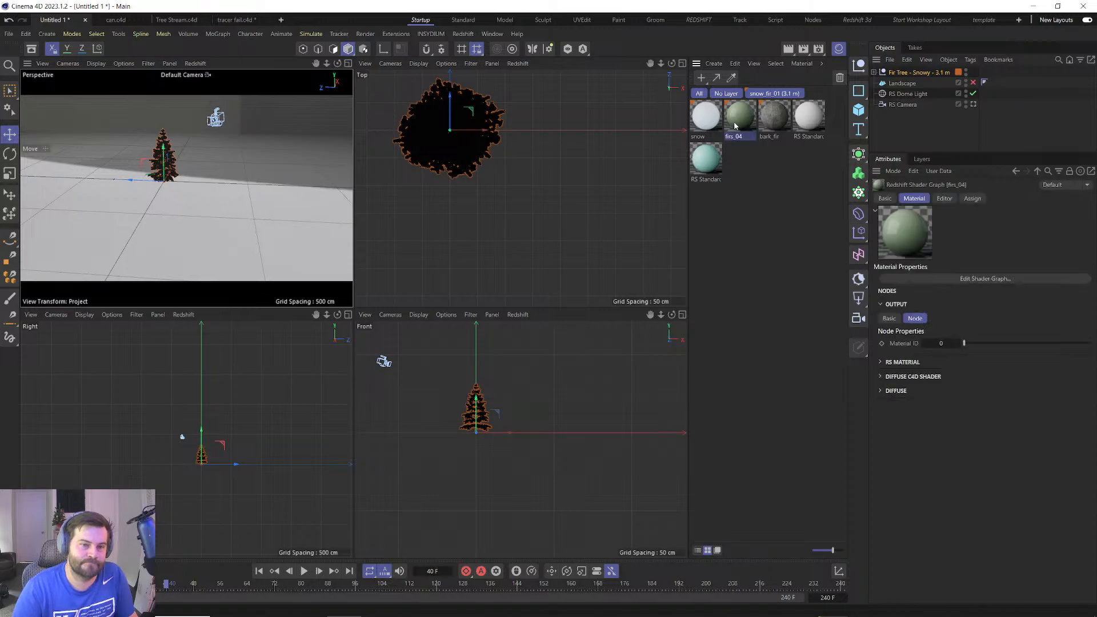
click(168, 190)
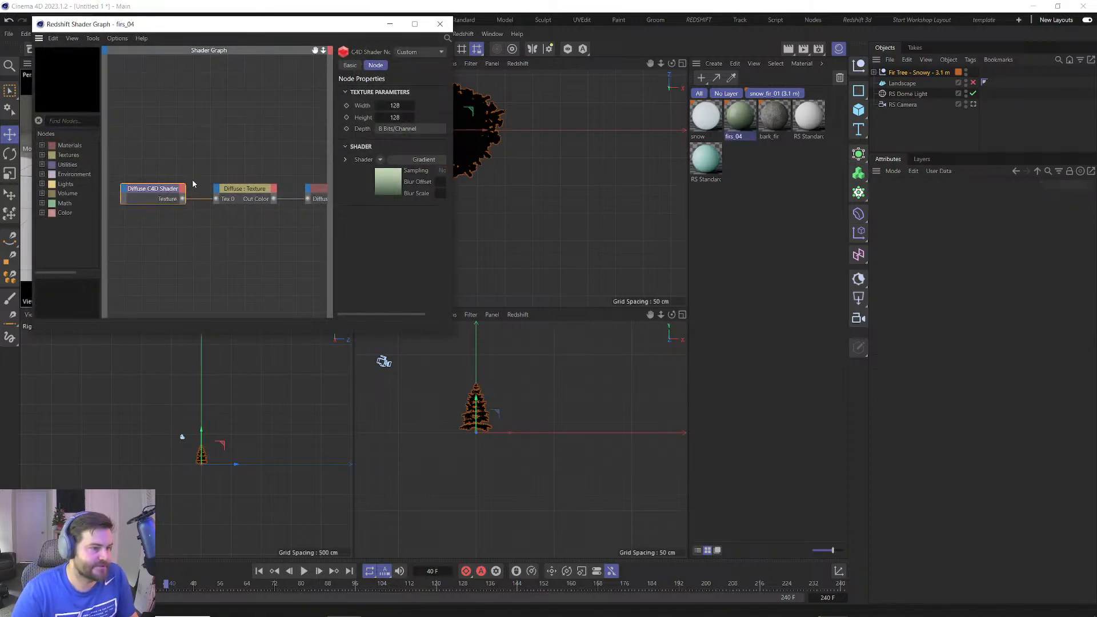
click(249, 192)
middle_drag(272, 152, 207, 131)
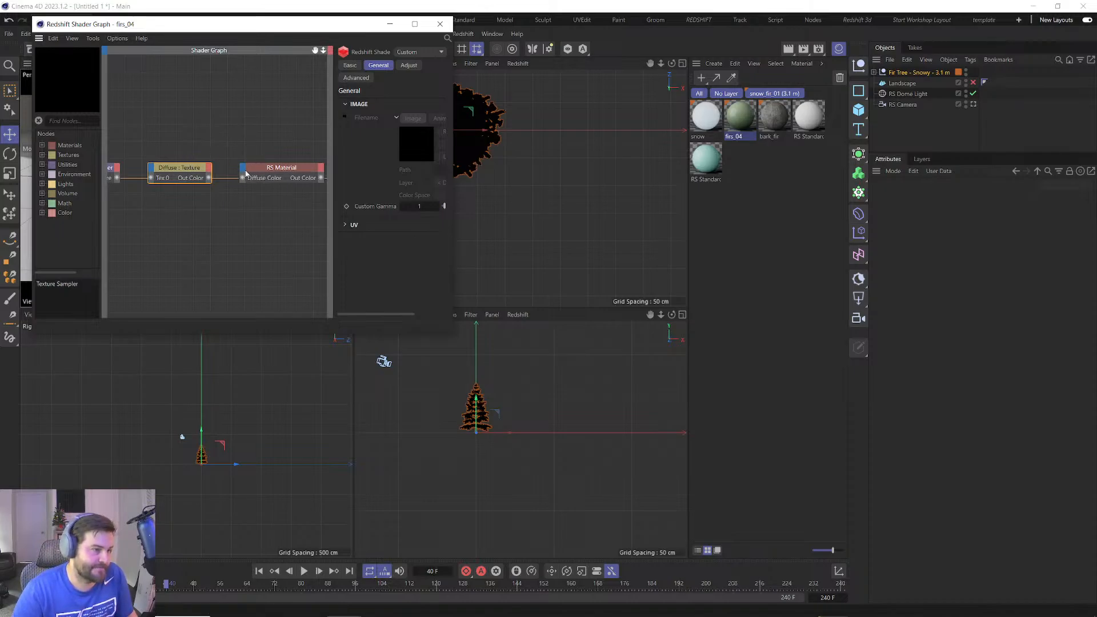
Connect the Diffuse texture to the RS Material's Transl Color input and set the back-lighting/translucency weight to 1.
drag(209, 177, 241, 169)
mouse_move(311, 203)
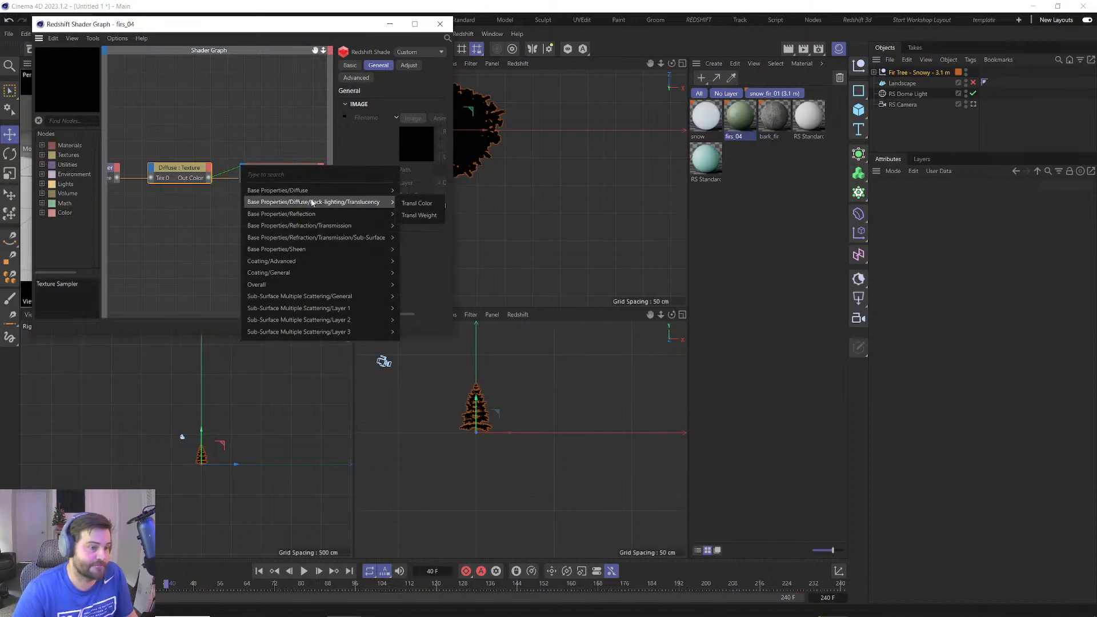
click(418, 204)
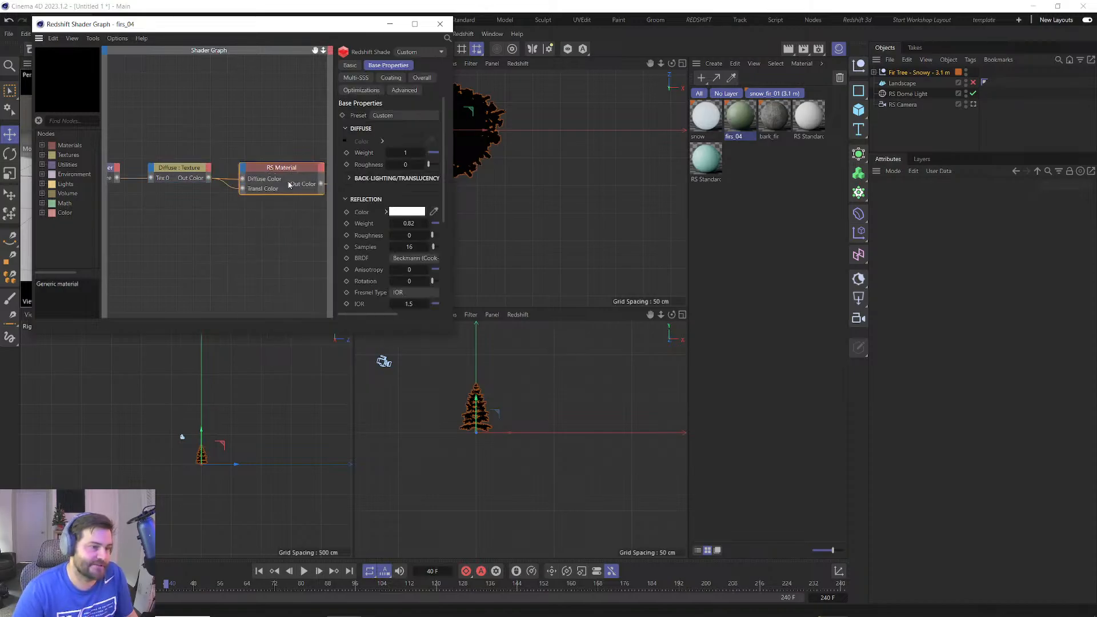
click(349, 178)
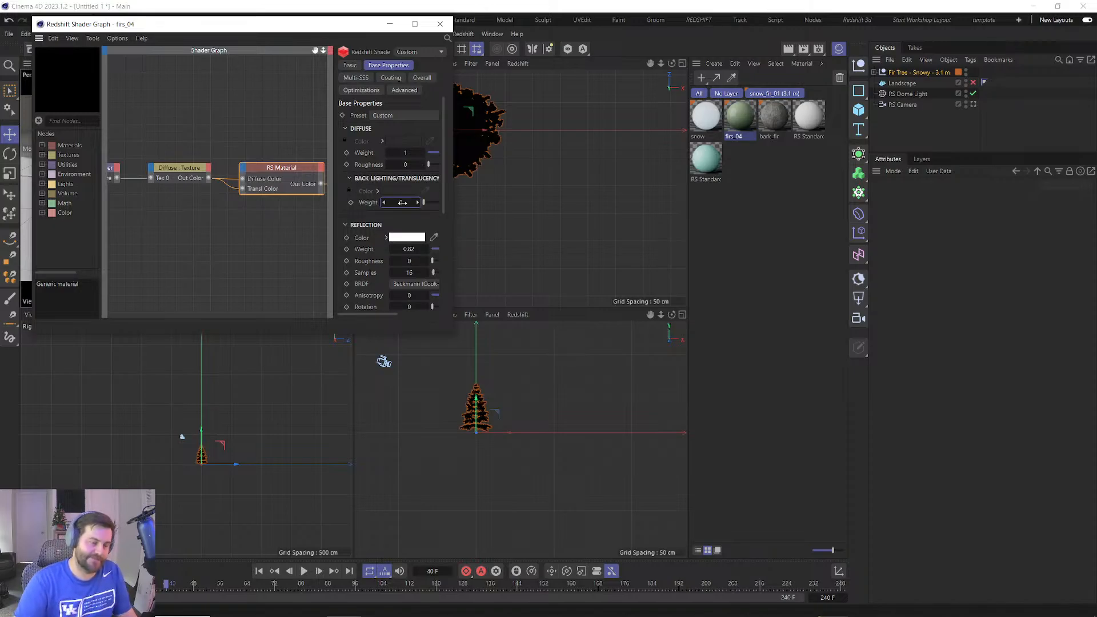
double_click(402, 203)
text(1)
key(Return)
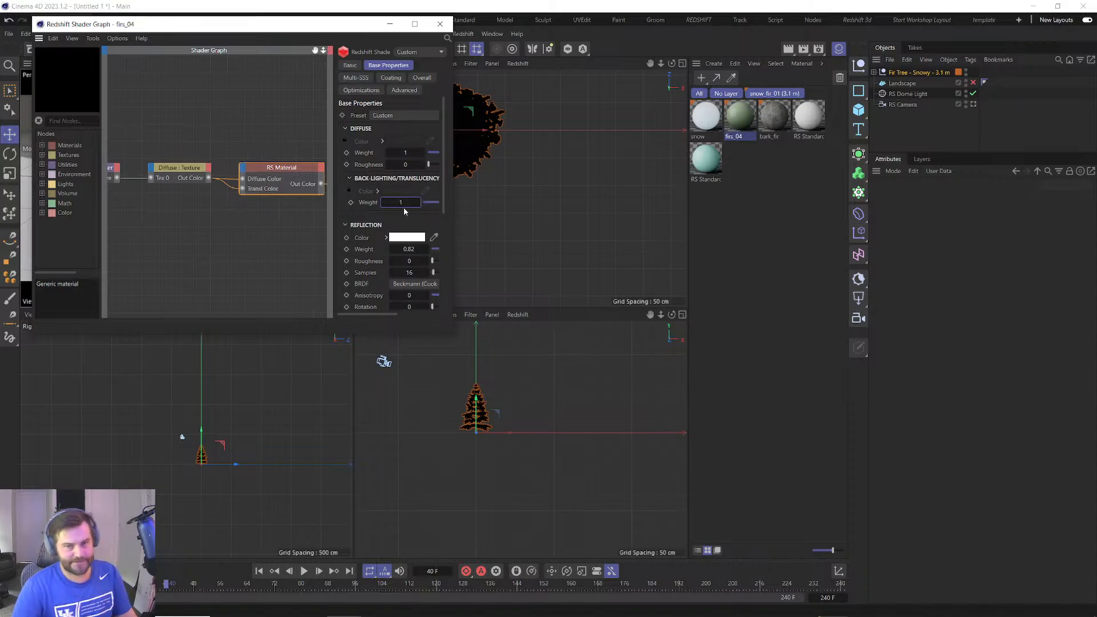
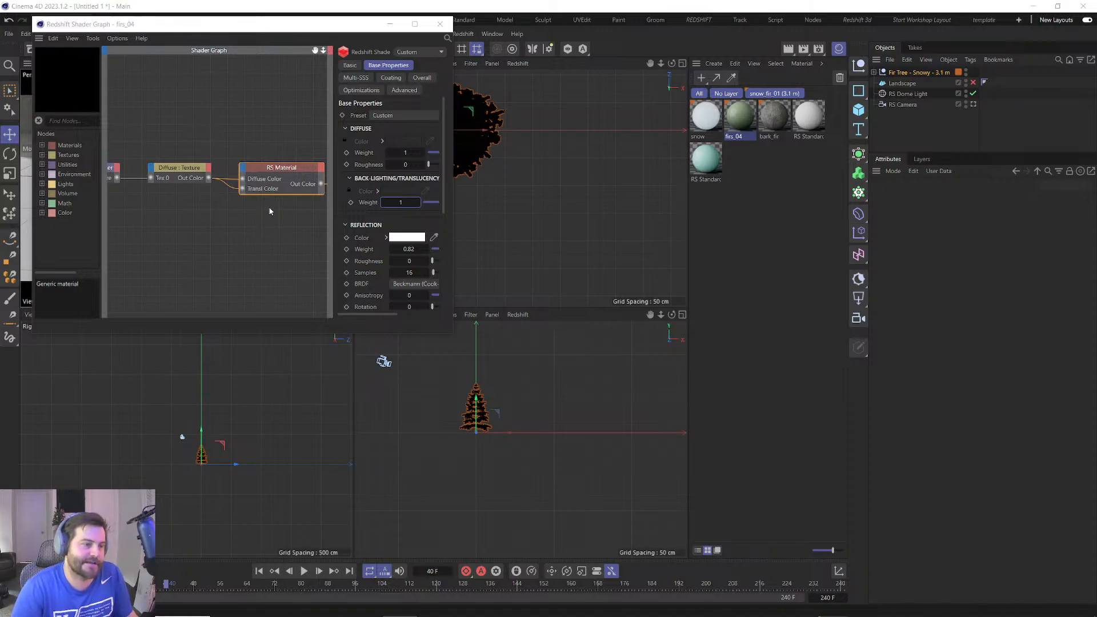
Insert an RS Sprite node between the RS Material and the Output node's surface, and close the firs_04 shader graph.
middle_drag(270, 211, 173, 203)
click(274, 166)
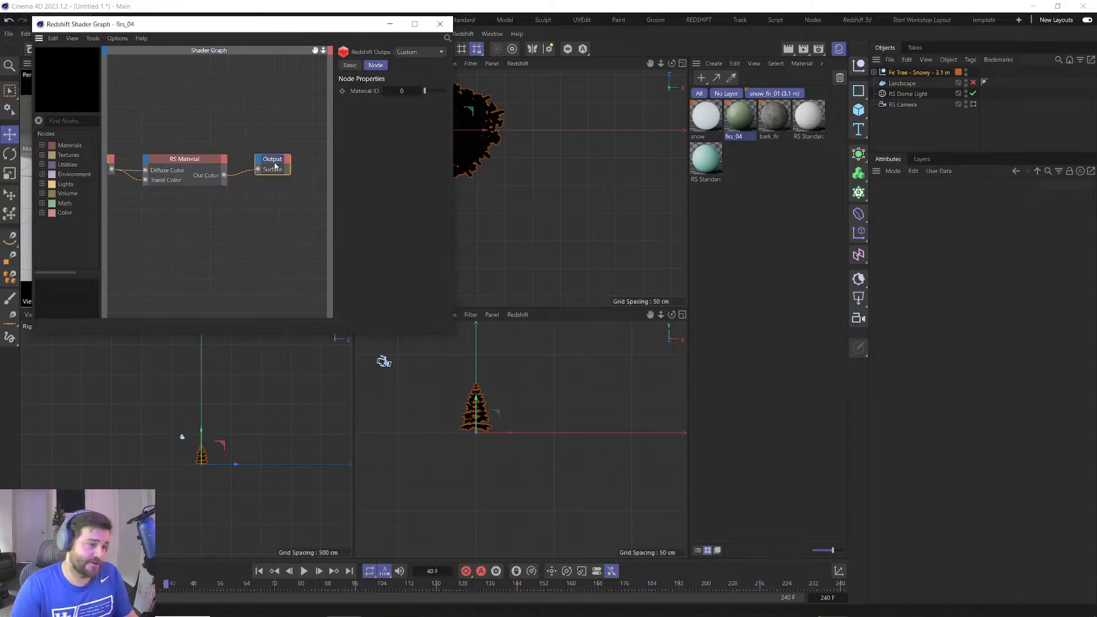
drag(275, 165, 304, 164)
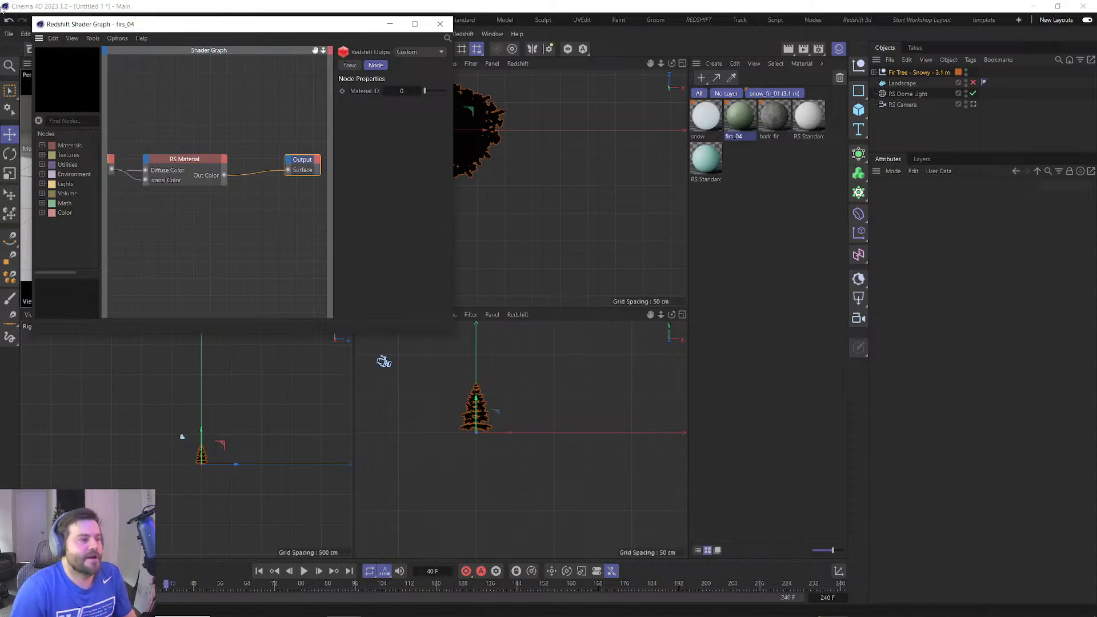
click(69, 121)
text(sprite)
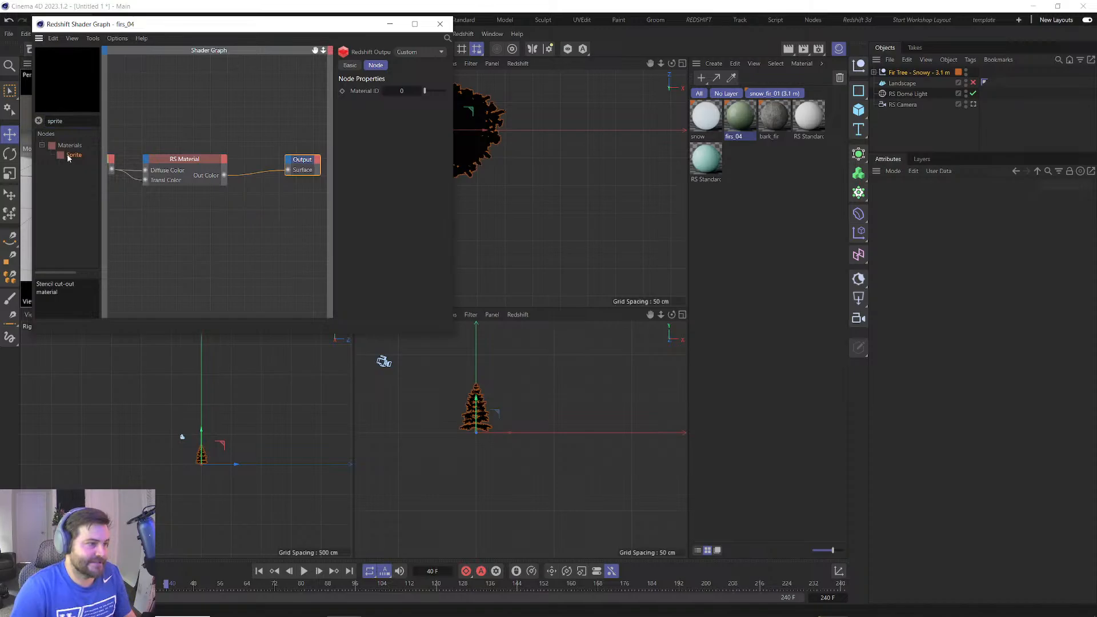
drag(74, 155, 288, 171)
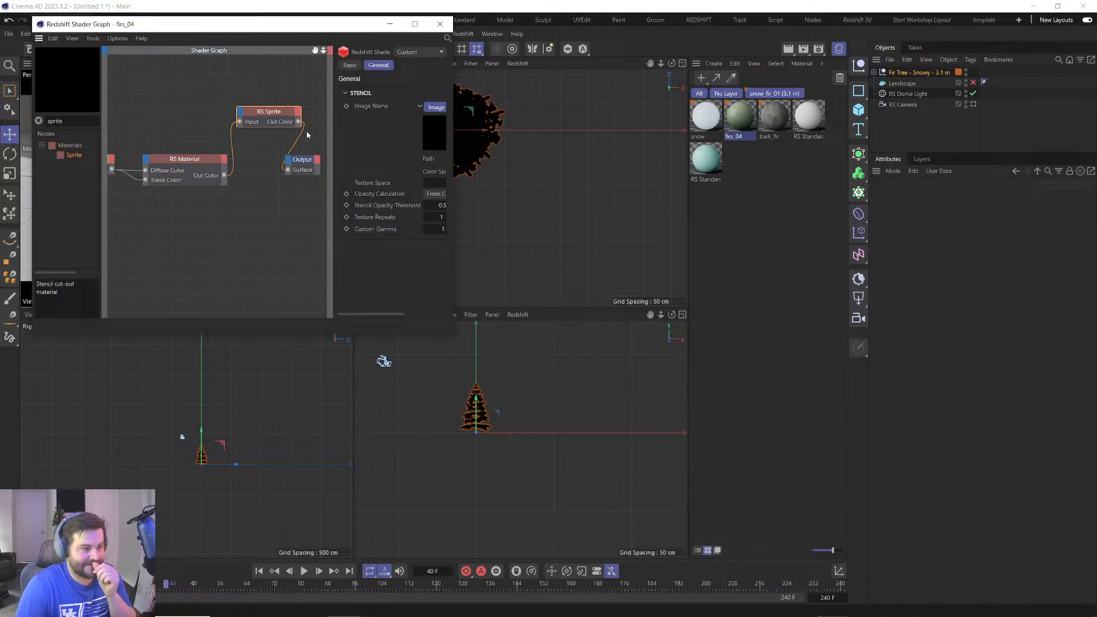
click(440, 24)
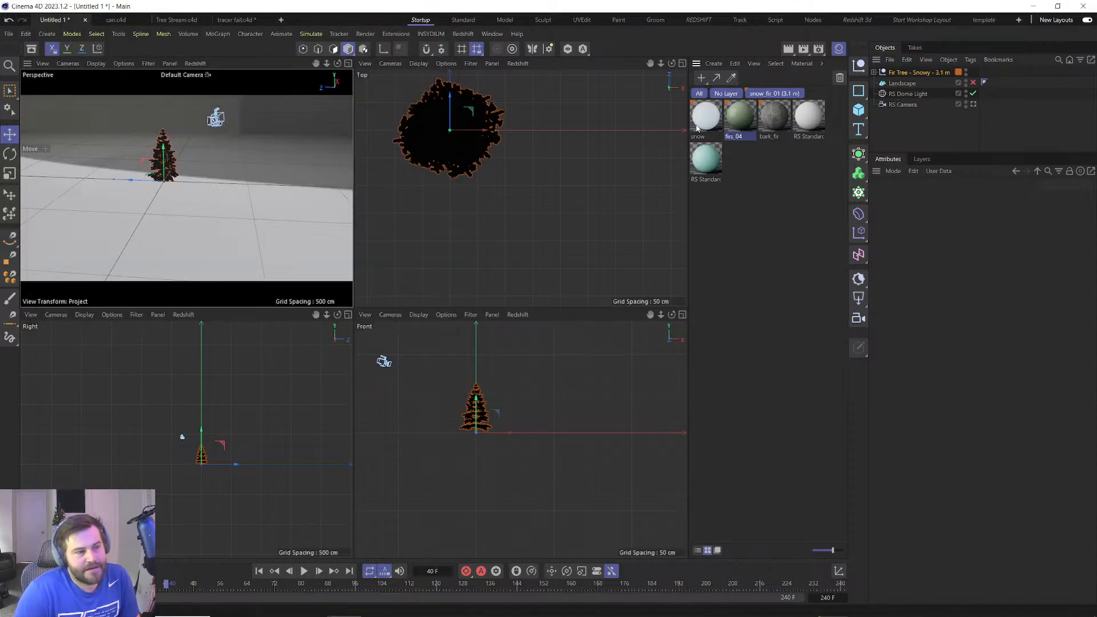
In the snow material, set the back-lighting/translucency color to a very pale cyan and its weight to 0.364.
click(697, 129)
double_click(697, 128)
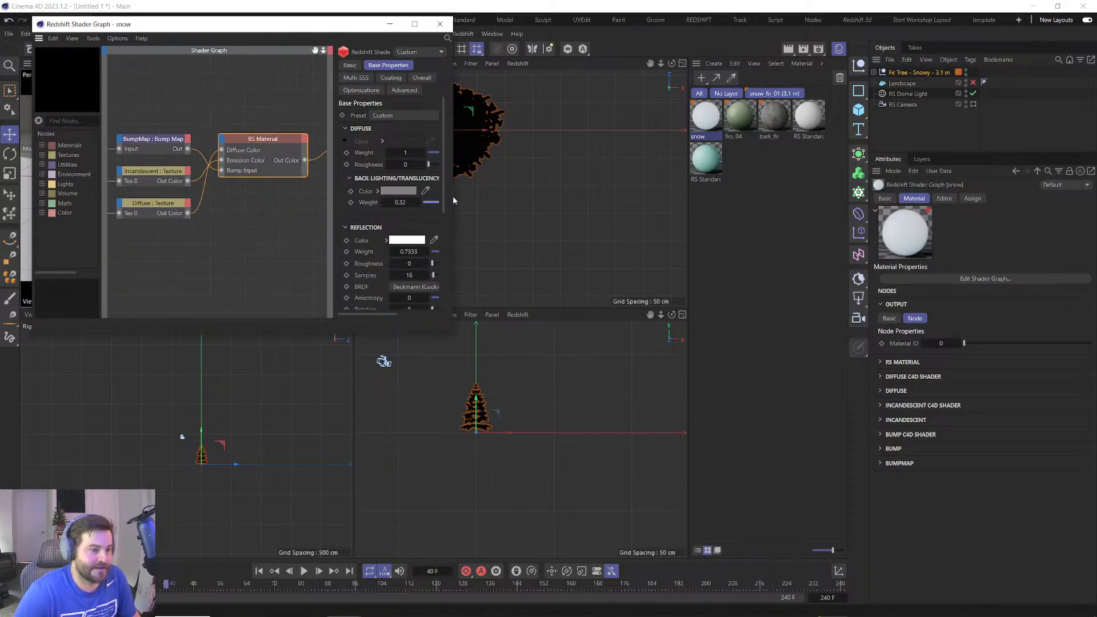
click(398, 191)
click(437, 251)
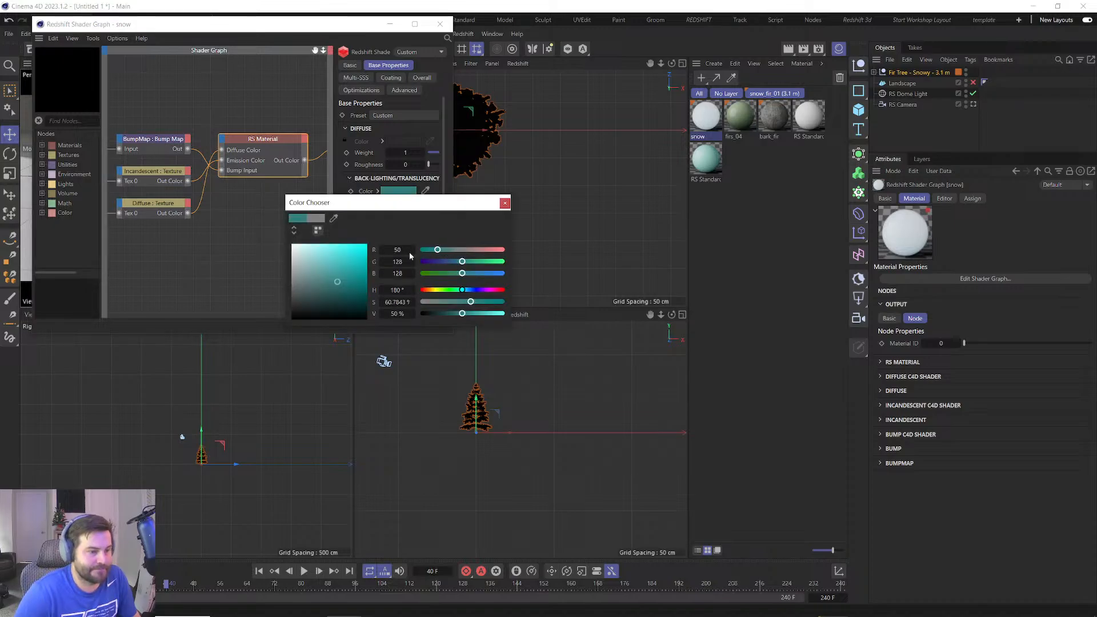
drag(331, 265, 301, 248)
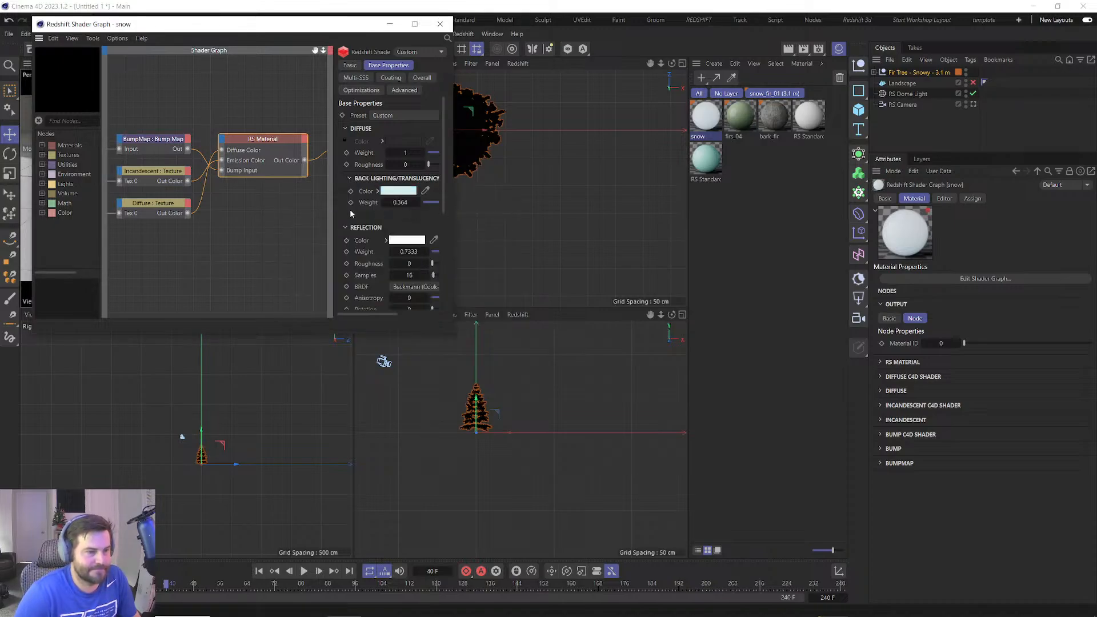
click(504, 202)
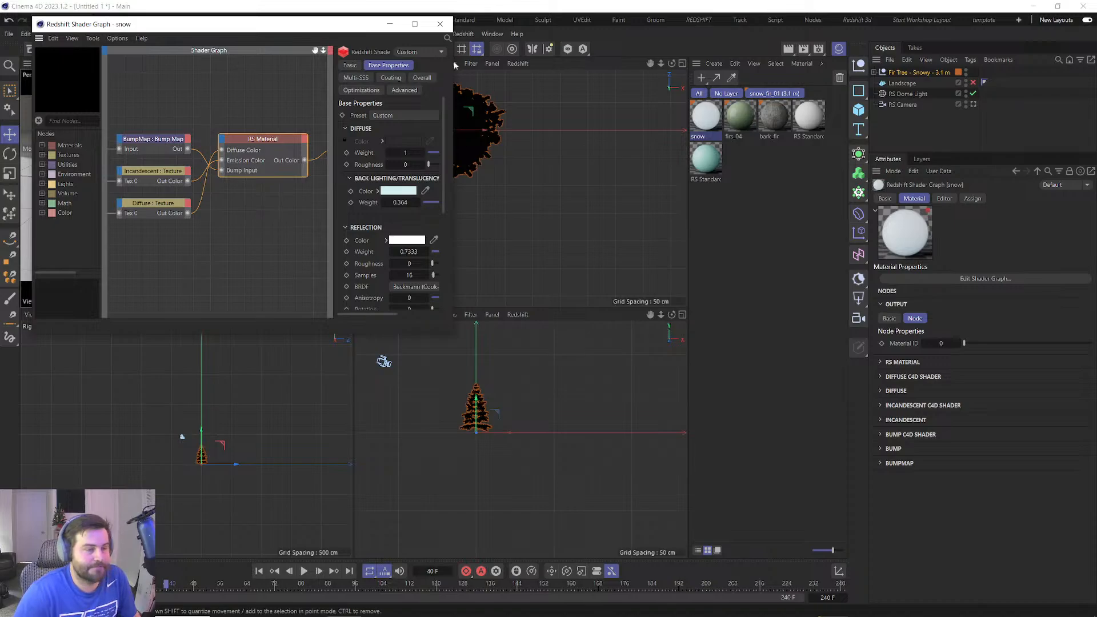
click(441, 24)
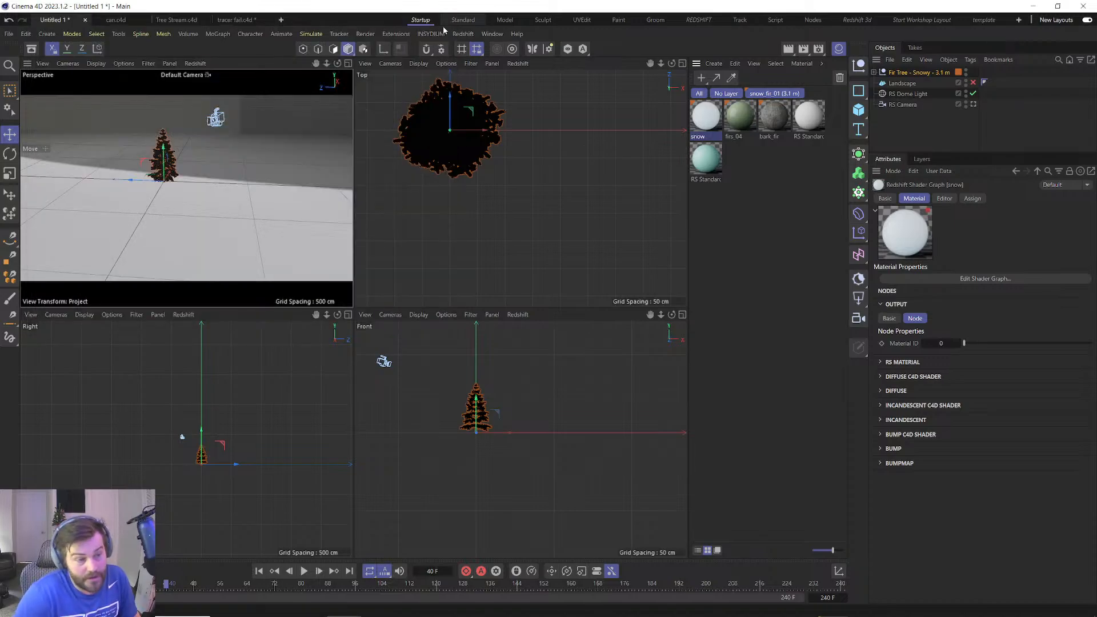
Examine the bump map node's settings in the bark_fir material's shader graph, and close the graph.
double_click(774, 116)
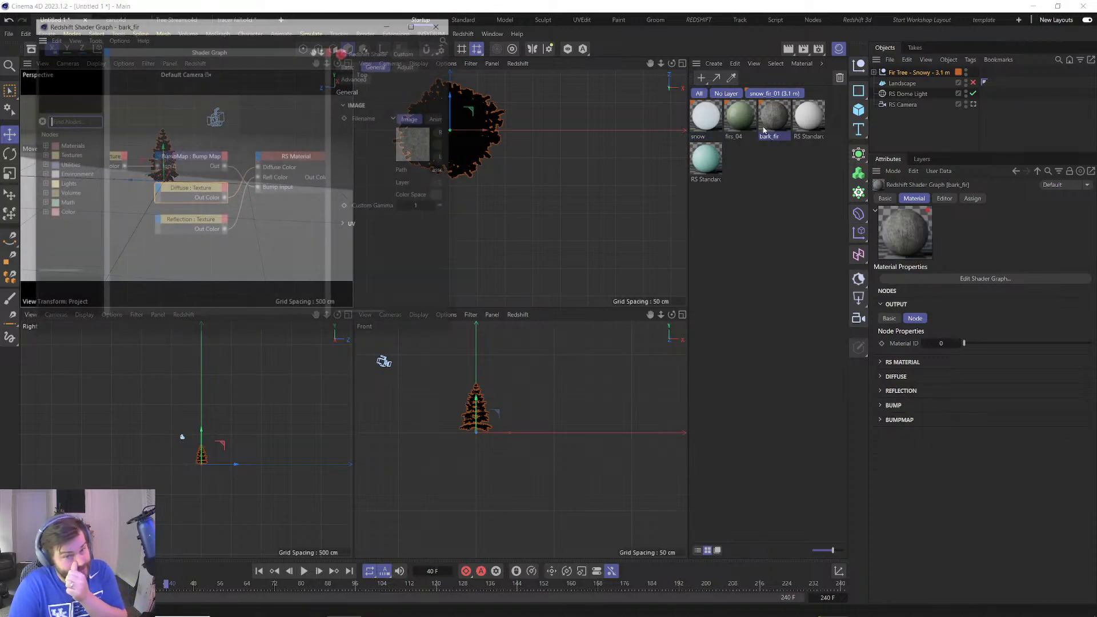
click(190, 161)
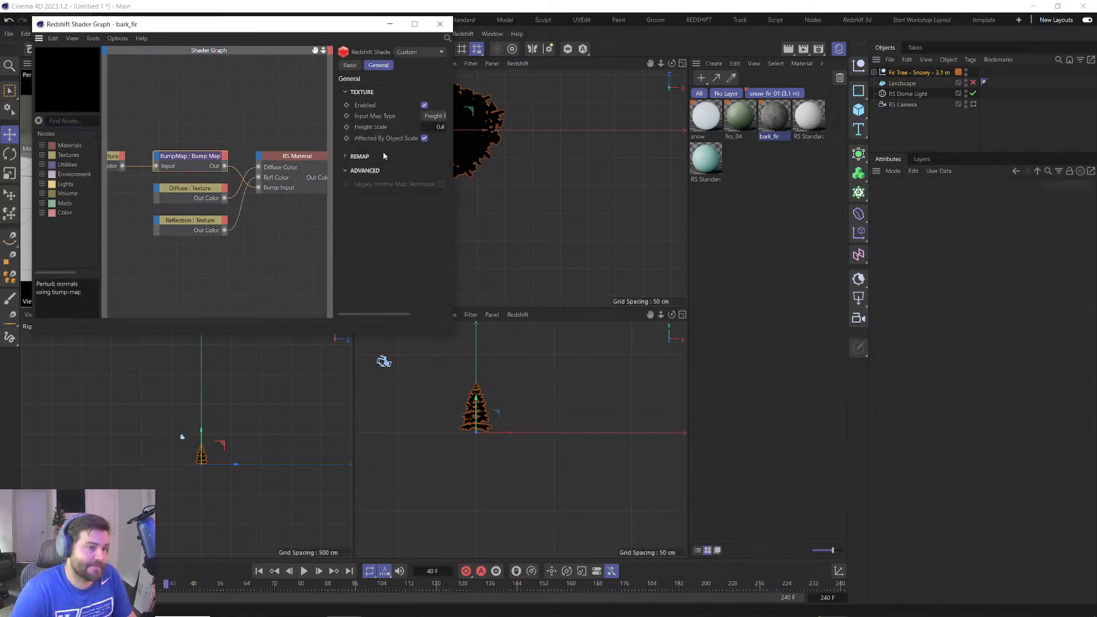
click(359, 156)
click(440, 24)
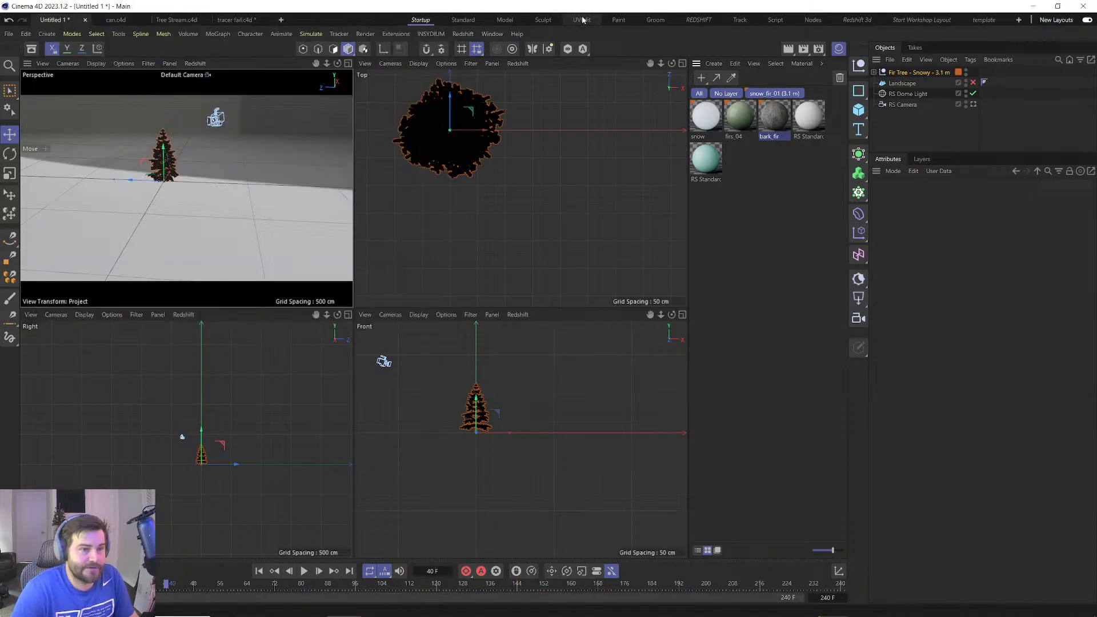
Start a live render in the Redshift RenderView and frame the fir tree close up to inspect its snow and foliage.
click(462, 34)
click(491, 120)
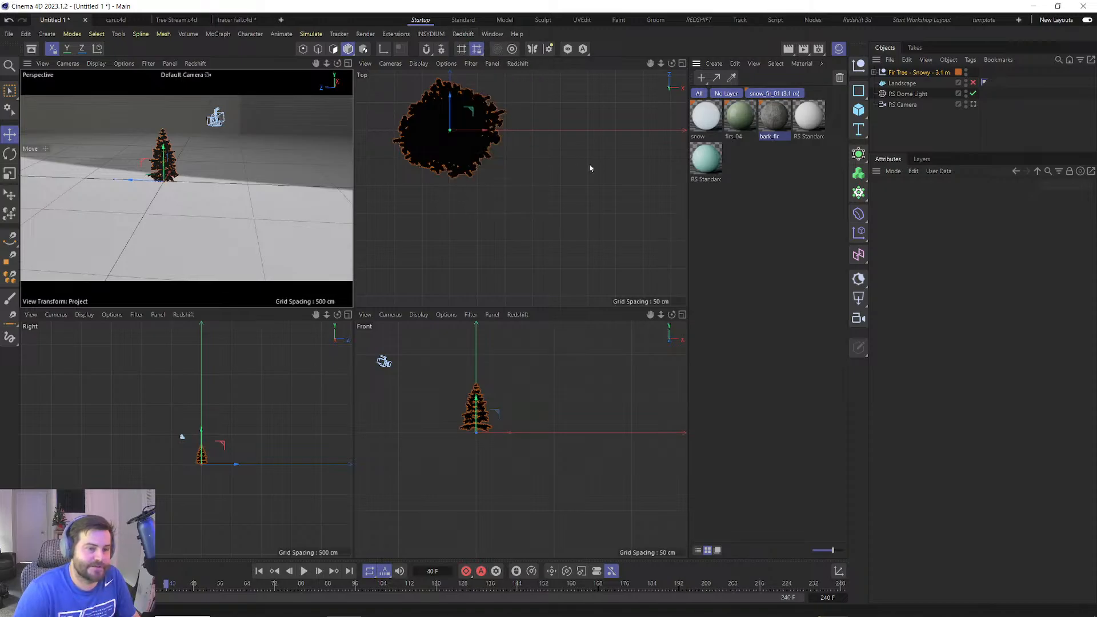
click(519, 155)
scroll(162, 190, up, 5)
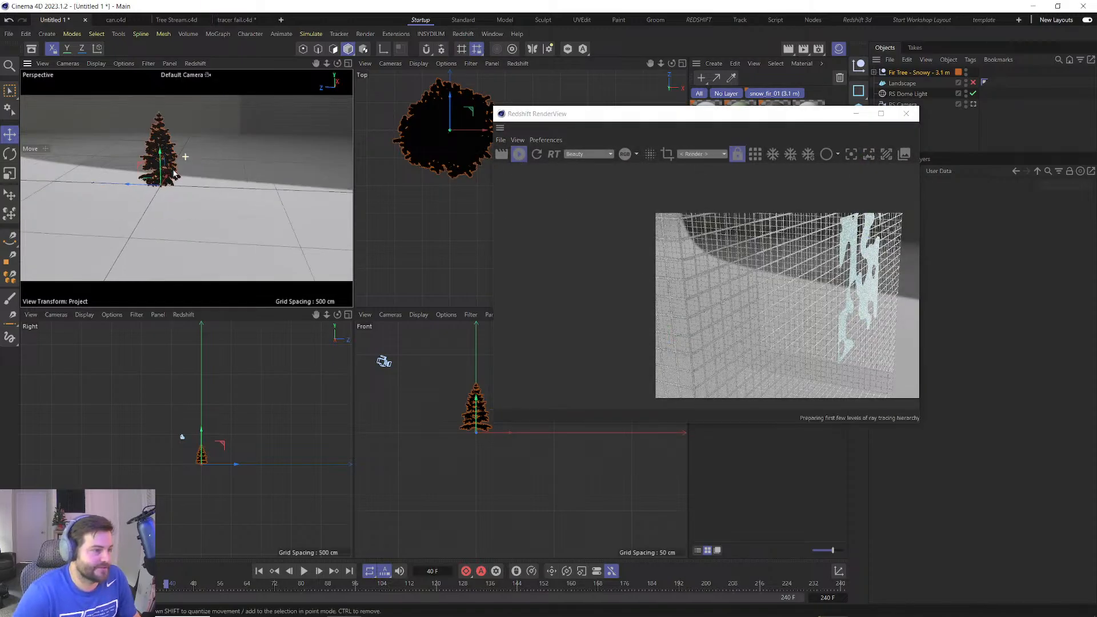
scroll(163, 191, up, 6)
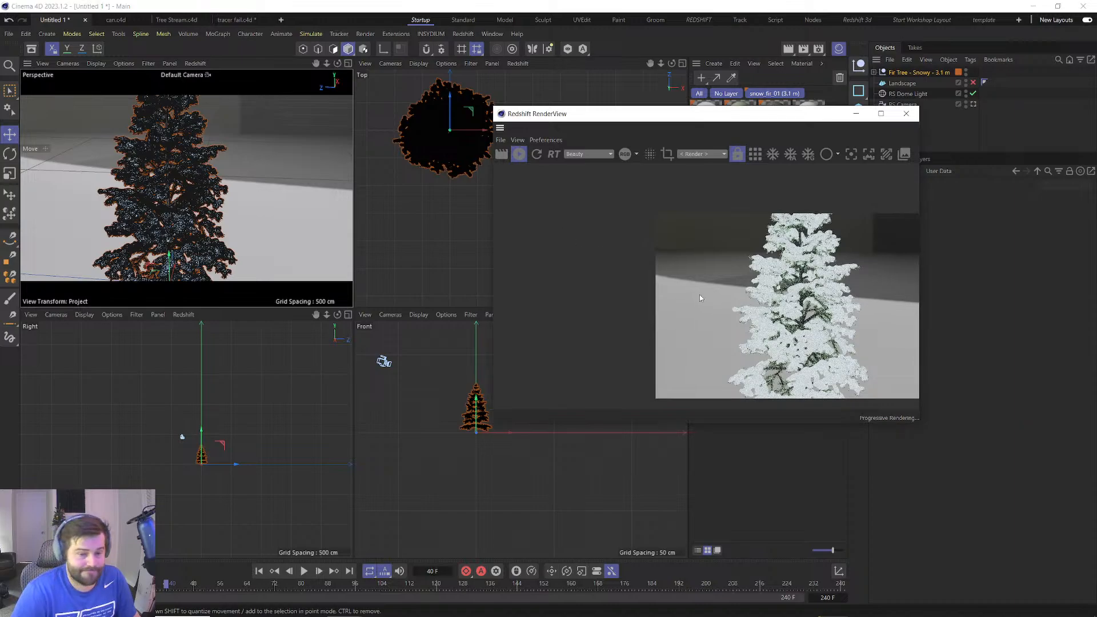
middle_drag(699, 294, 586, 295)
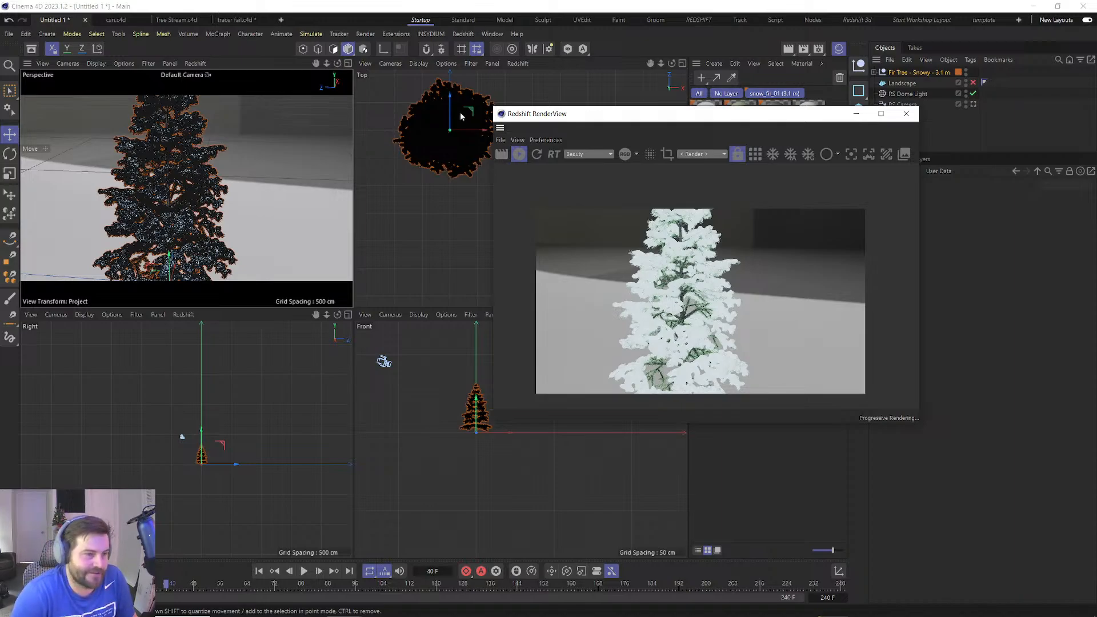
In the snow material, set the diffuse roughness to 1 and the reflection roughness to 0.454.
drag(748, 114, 716, 168)
double_click(704, 117)
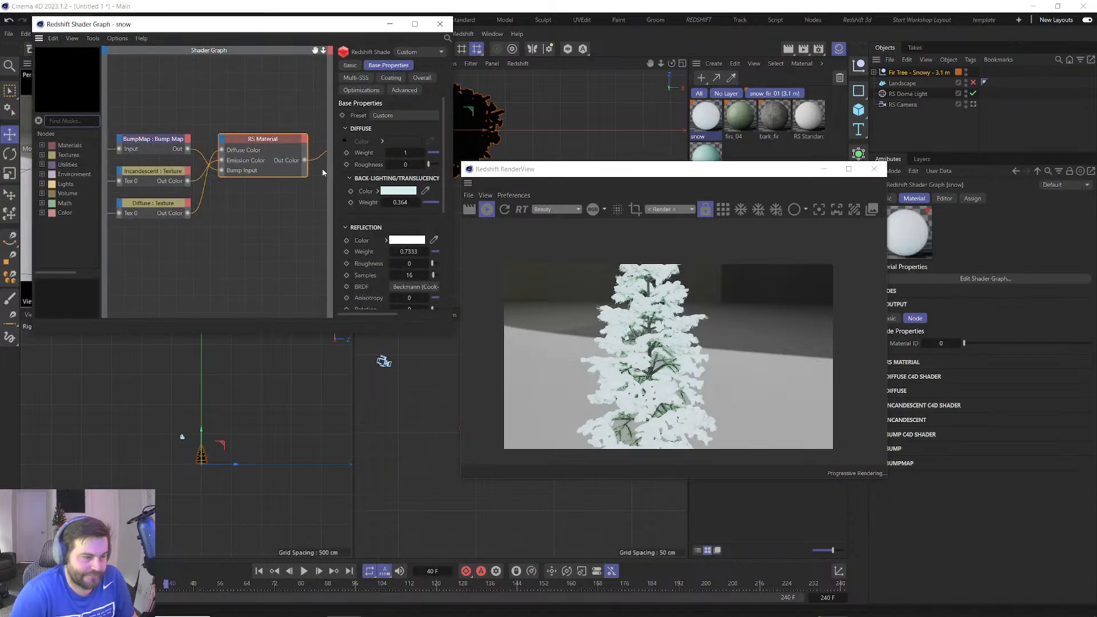
drag(428, 164, 438, 164)
drag(432, 263, 463, 261)
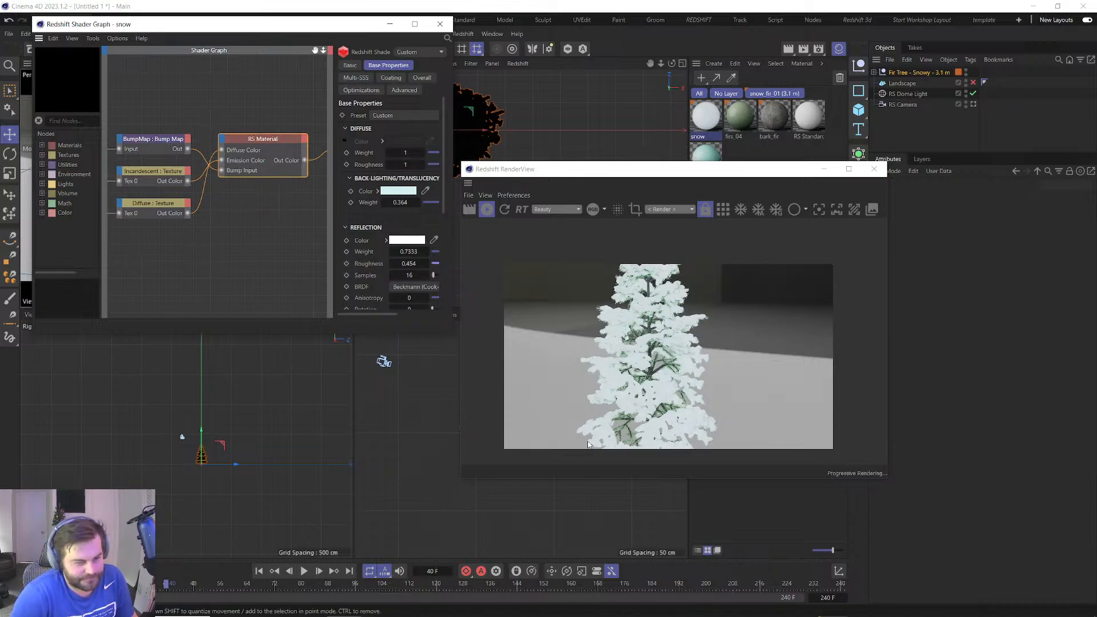
Tint the snow material's reflection color a very pale cyan and close its shader graph.
click(410, 240)
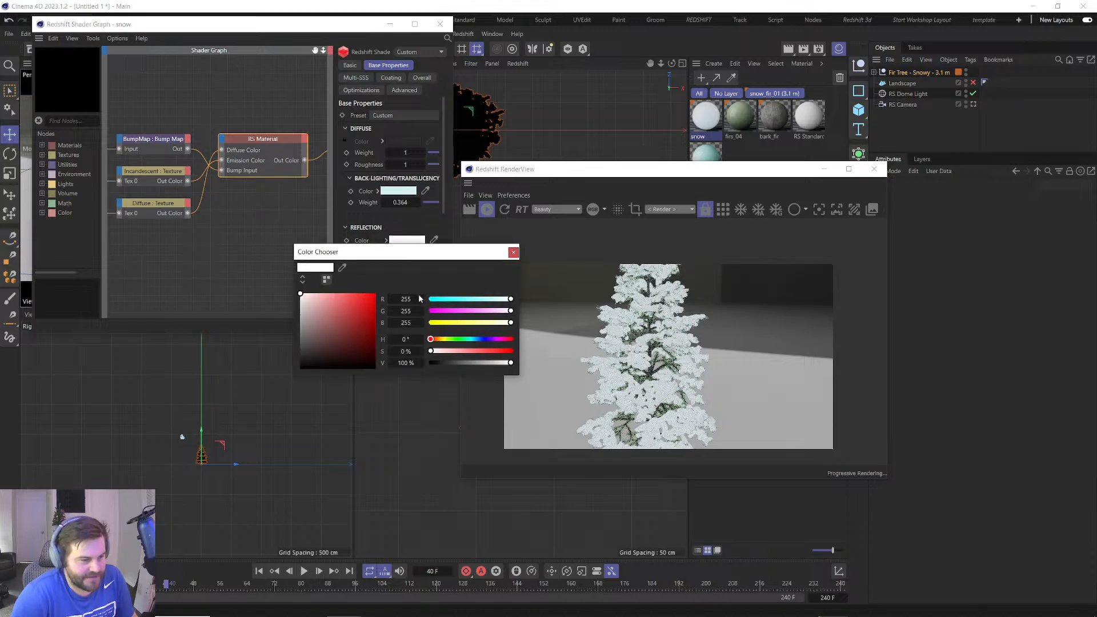
drag(510, 299, 503, 299)
click(513, 253)
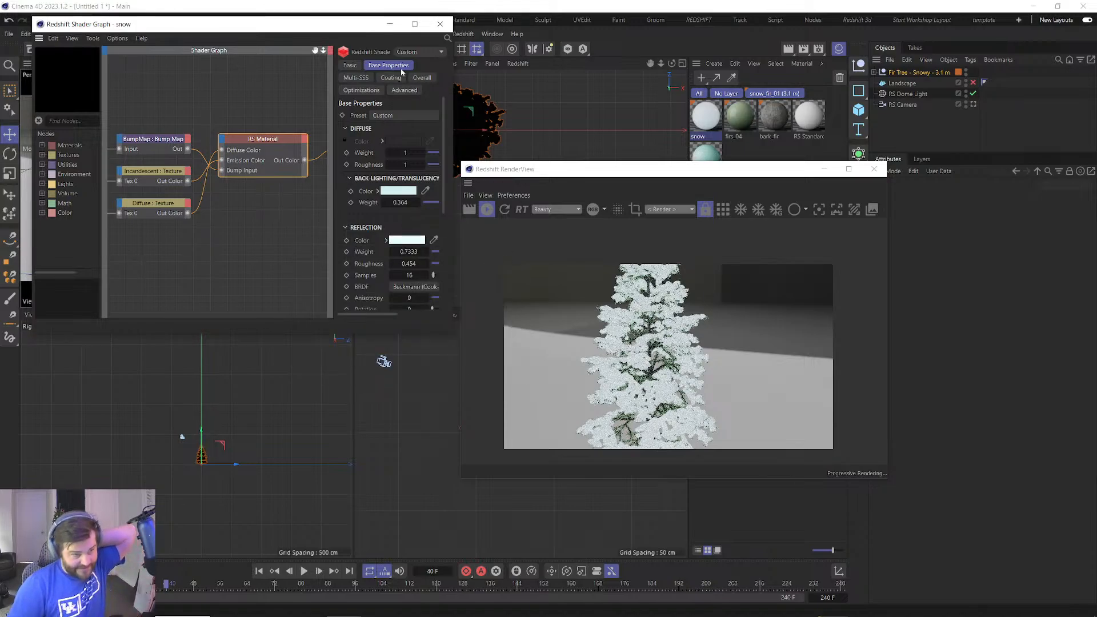
click(438, 27)
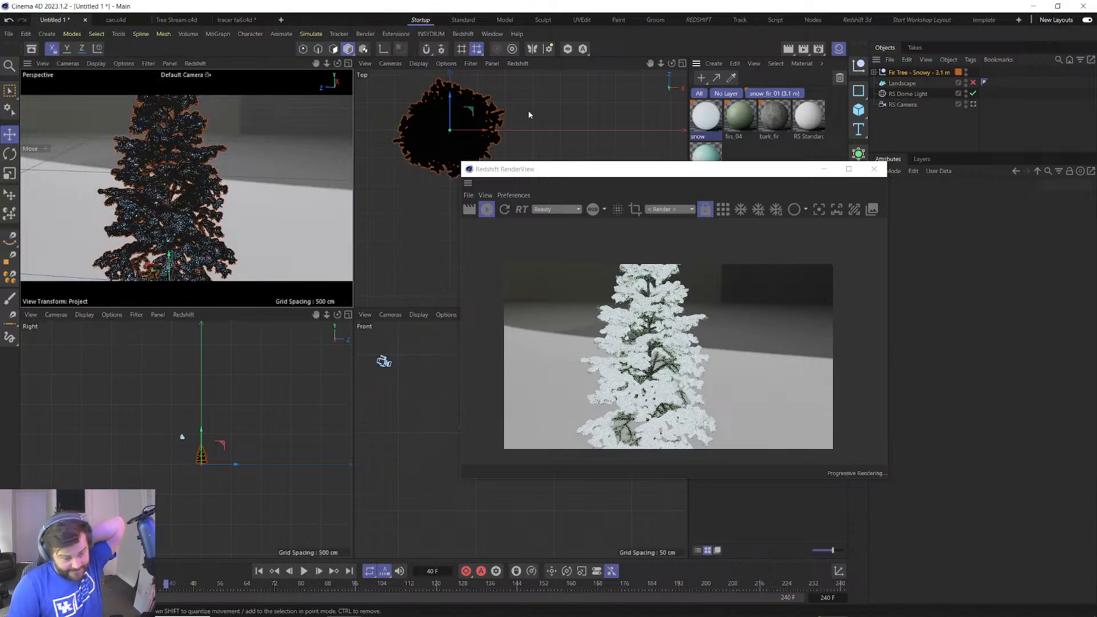
Close the RenderView and enable the Landscape object, framing the terrain in the perspective view.
click(873, 168)
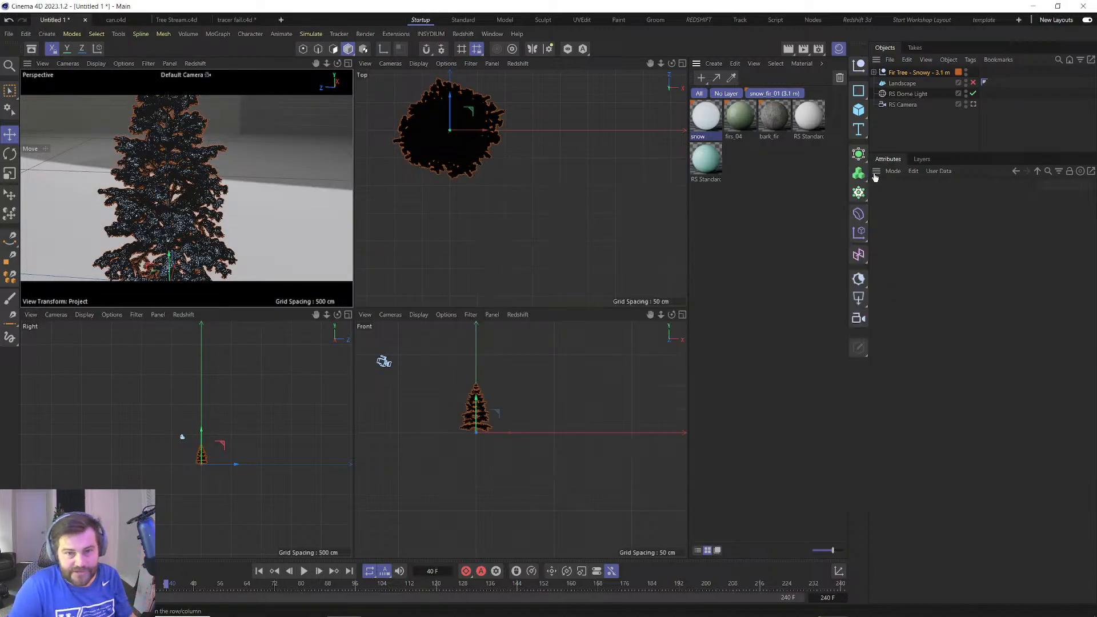
scroll(271, 234, down, 5)
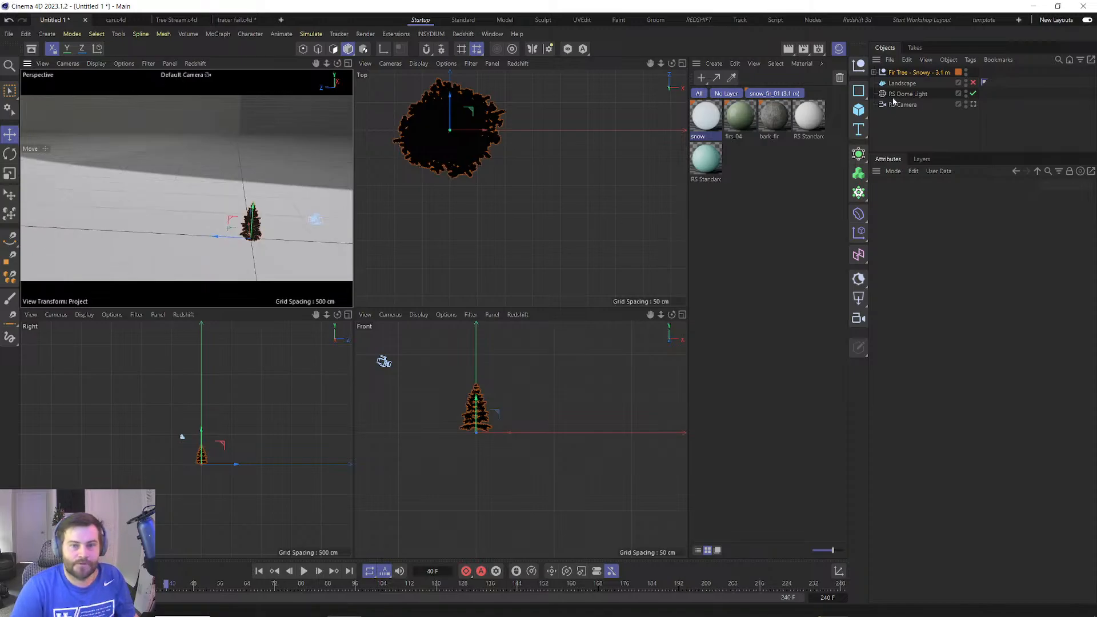
click(973, 83)
alt+middle_drag(263, 218, 196, 175)
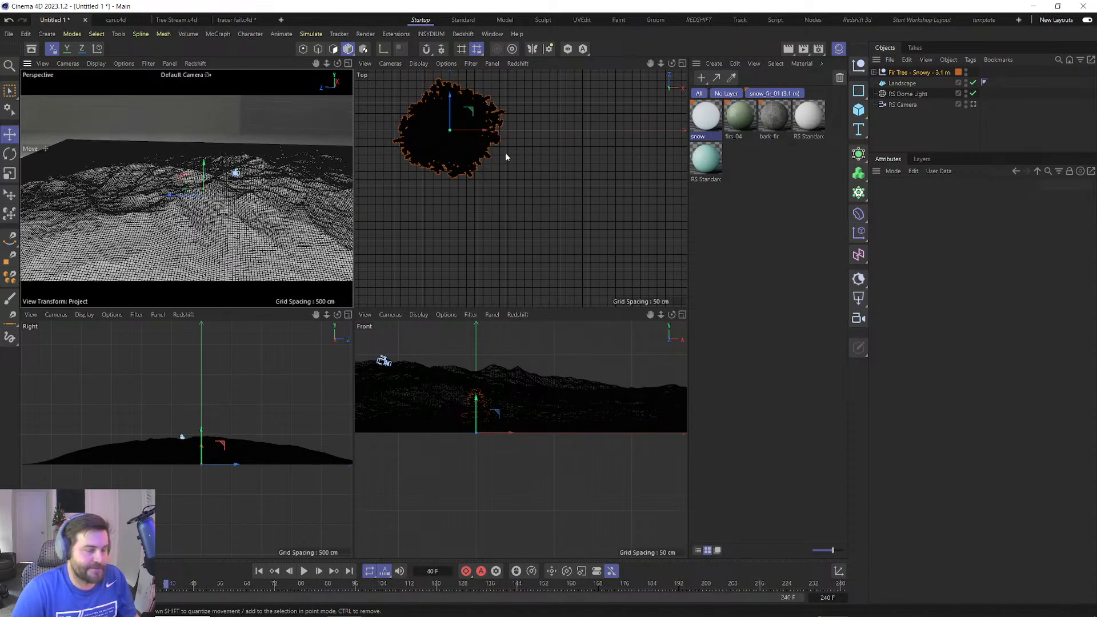
Add an RS Matrix object, set its mode to Object, and assign the Landscape as its distribution object.
click(858, 193)
click(907, 249)
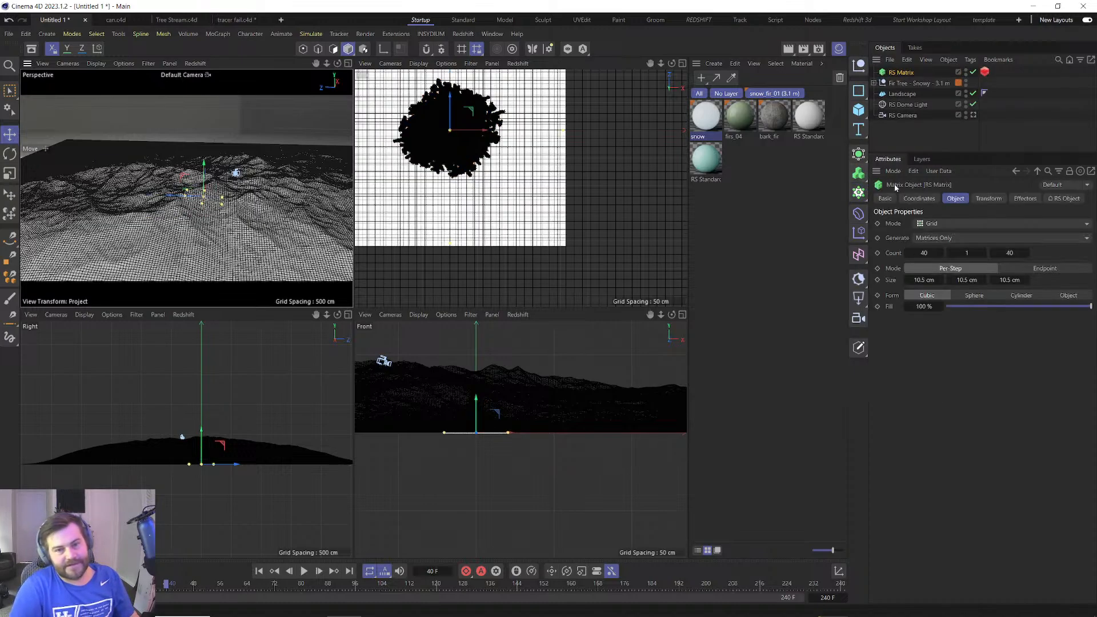
click(1064, 198)
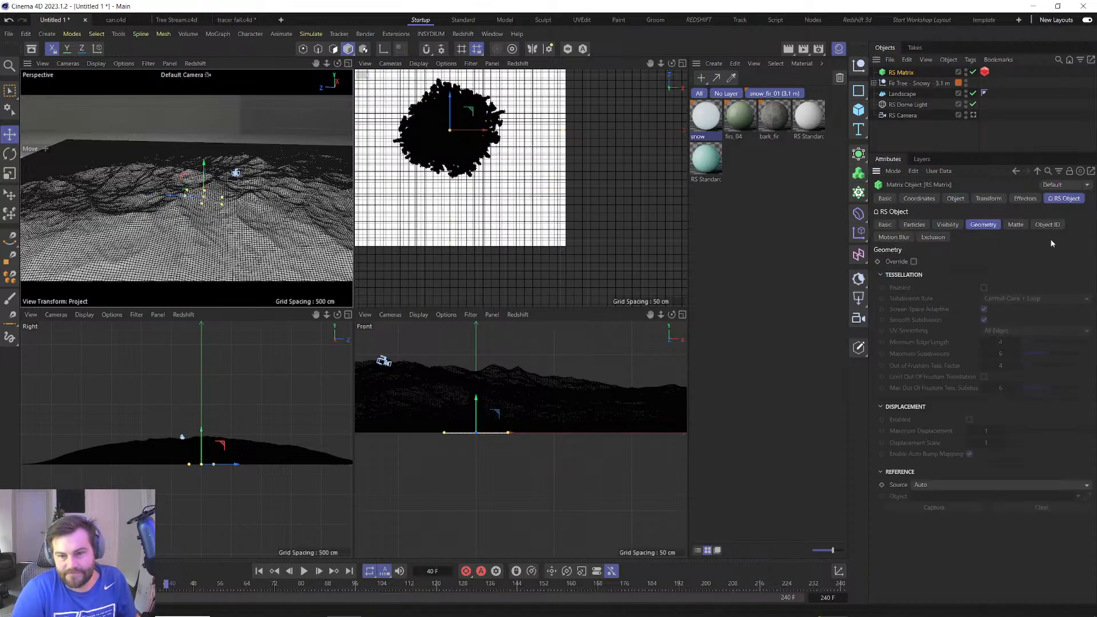
click(955, 198)
click(997, 223)
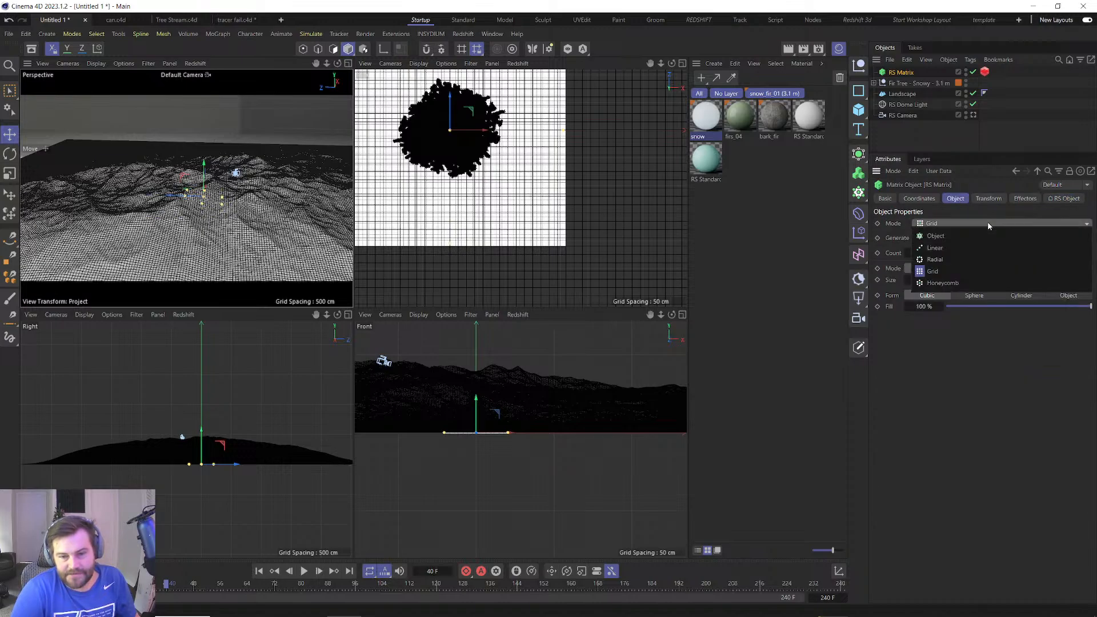
click(935, 236)
click(1086, 254)
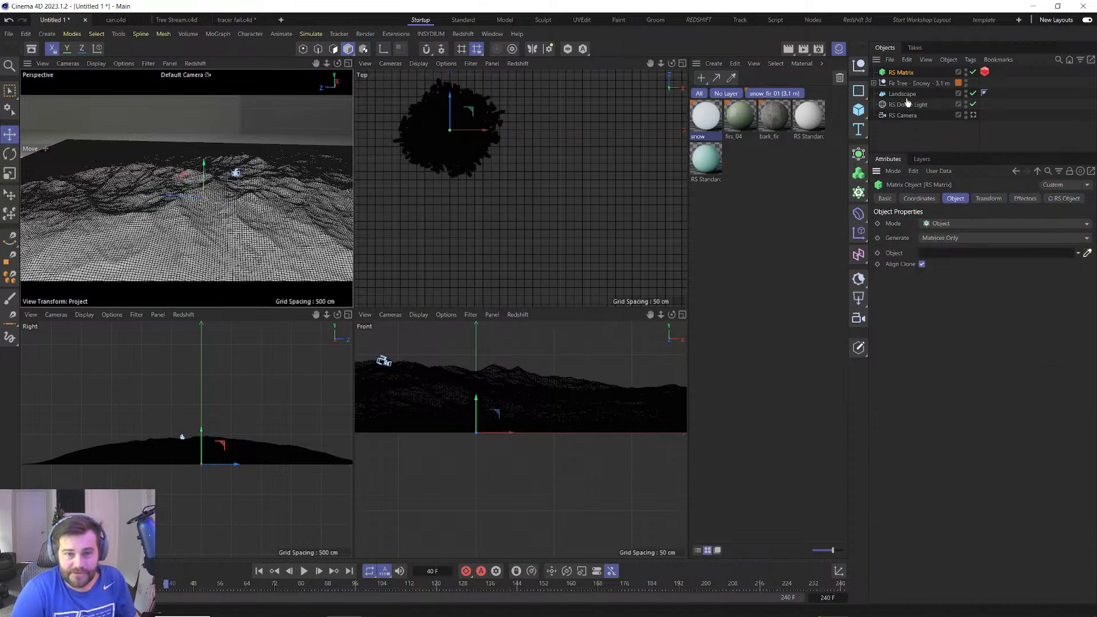
click(903, 93)
Set the RS Matrix's Redshift particle mode to Custom Objects and add the Fir Tree - Snowy as the custom object.
click(1063, 198)
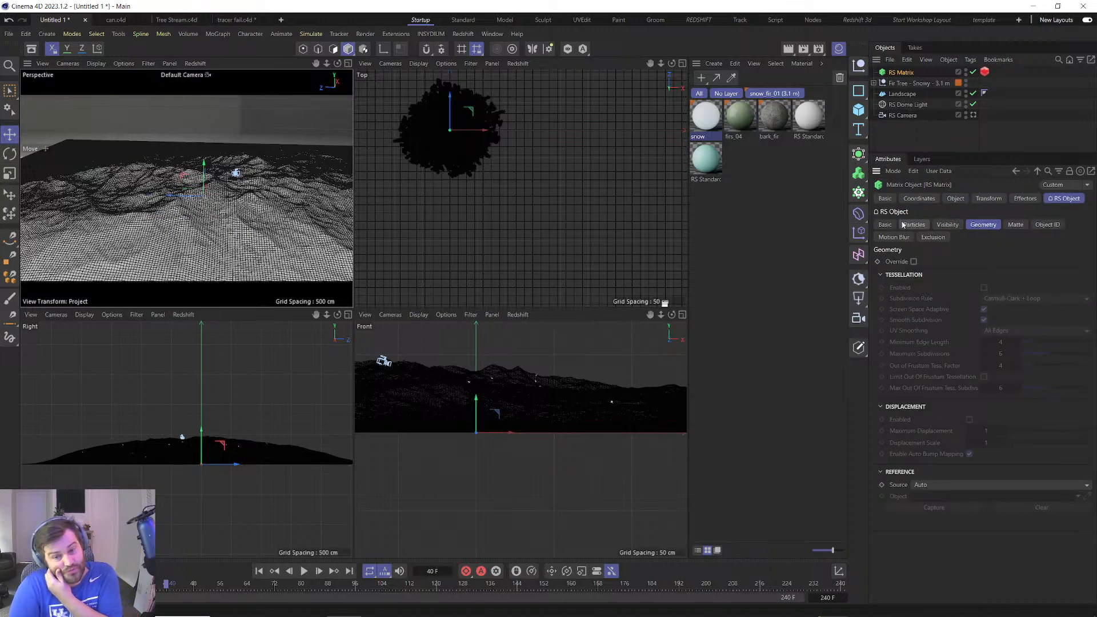
click(945, 225)
click(914, 225)
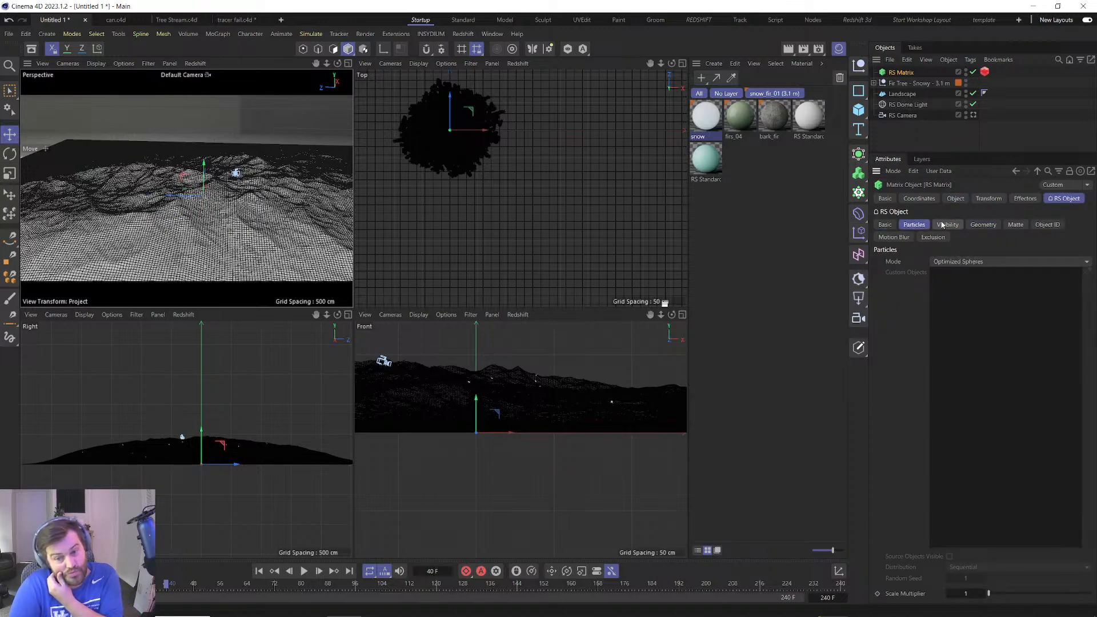
click(1033, 263)
click(970, 322)
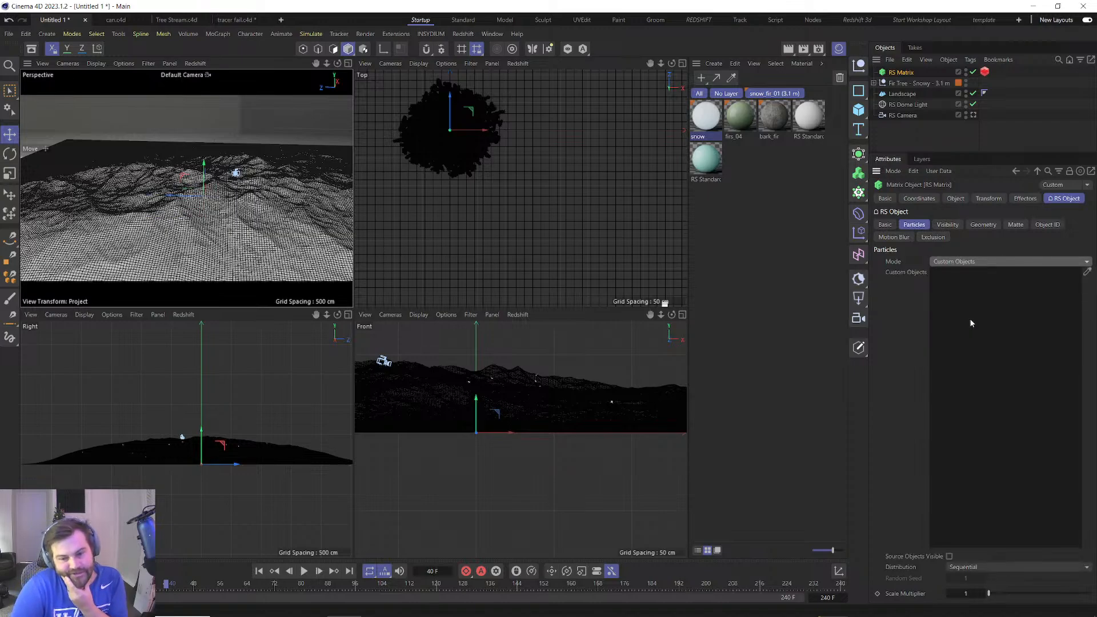
click(1087, 271)
click(913, 83)
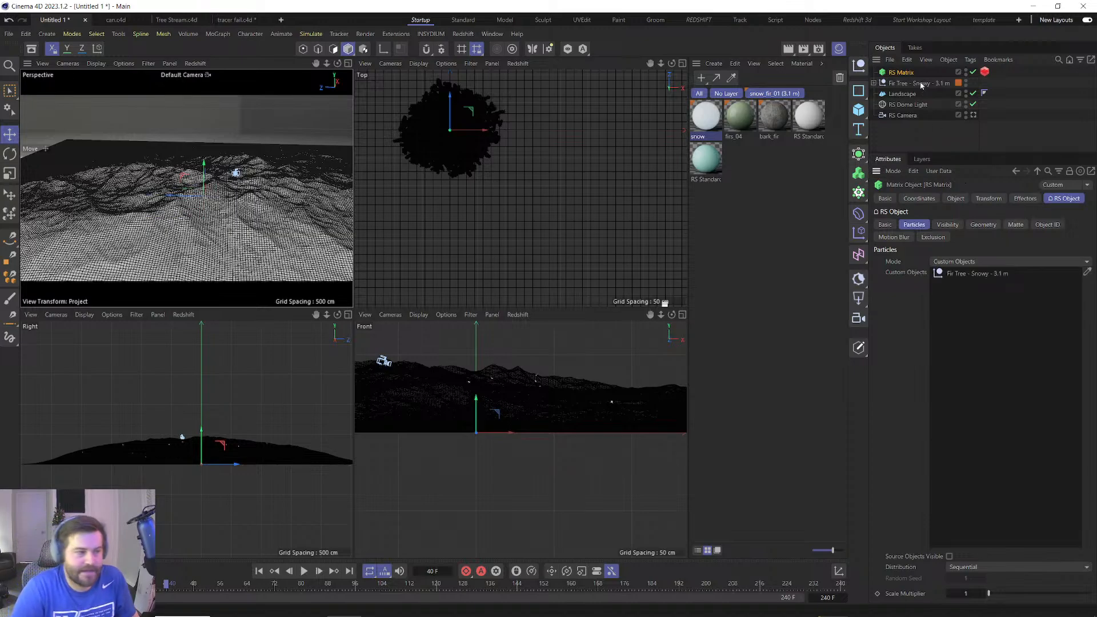
click(961, 199)
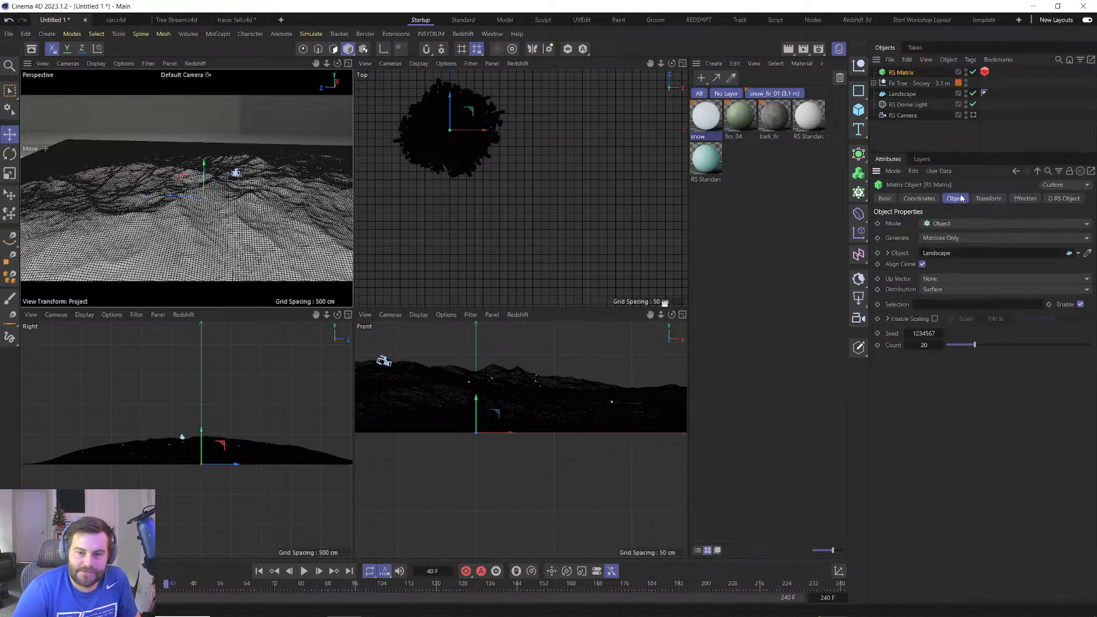
click(923, 345)
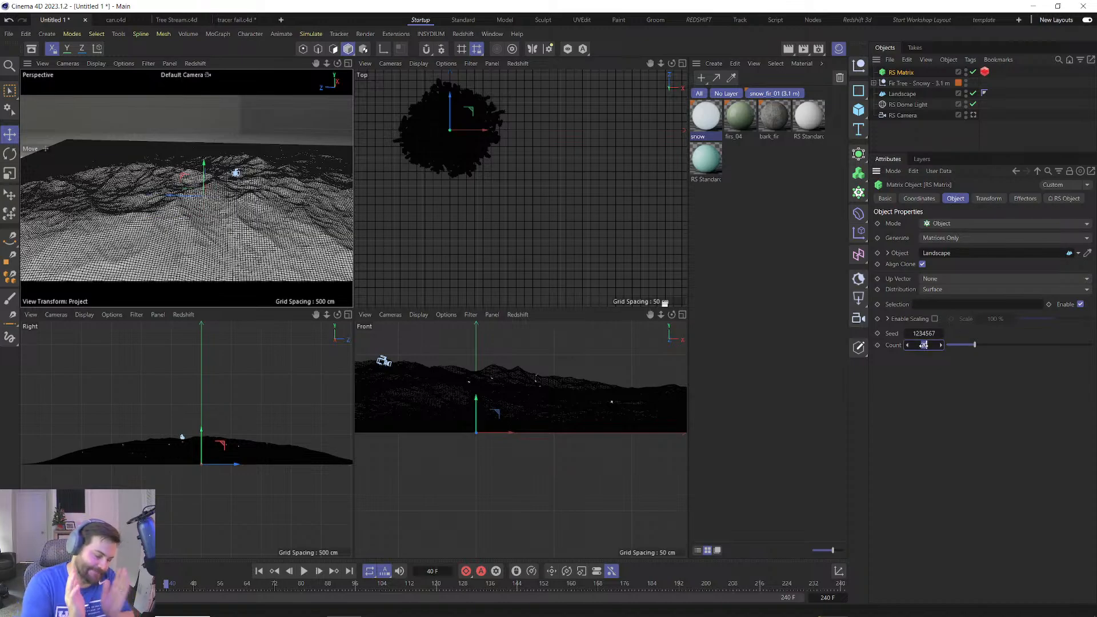
text(2)
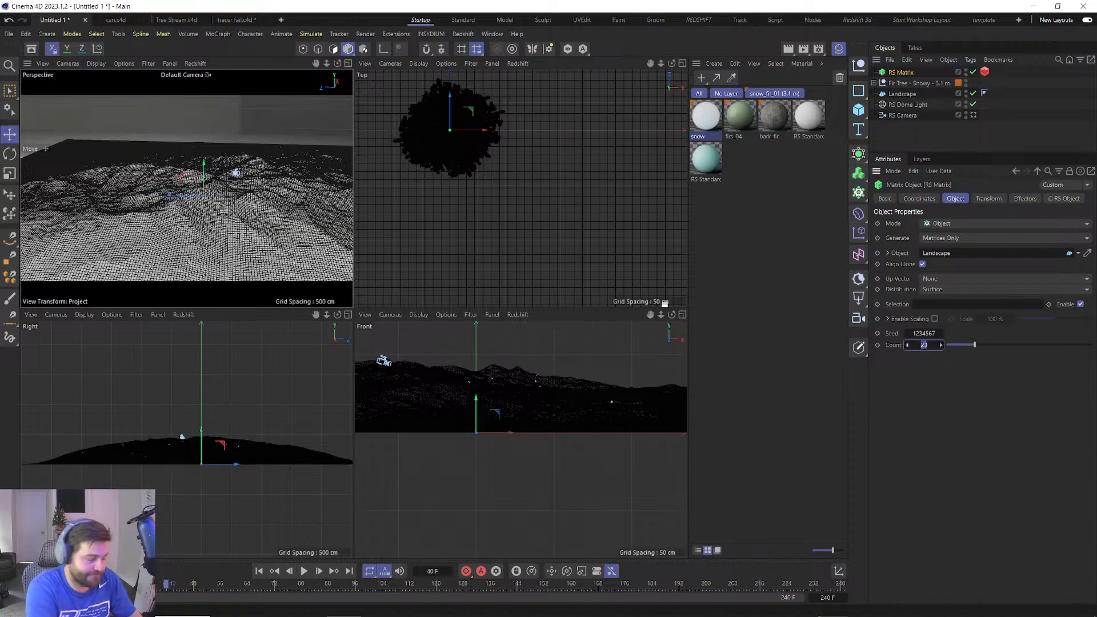
Save the project in the Experiements folder as "tree stream2".
click(221, 192)
key(ctrl+s)
text(tre)
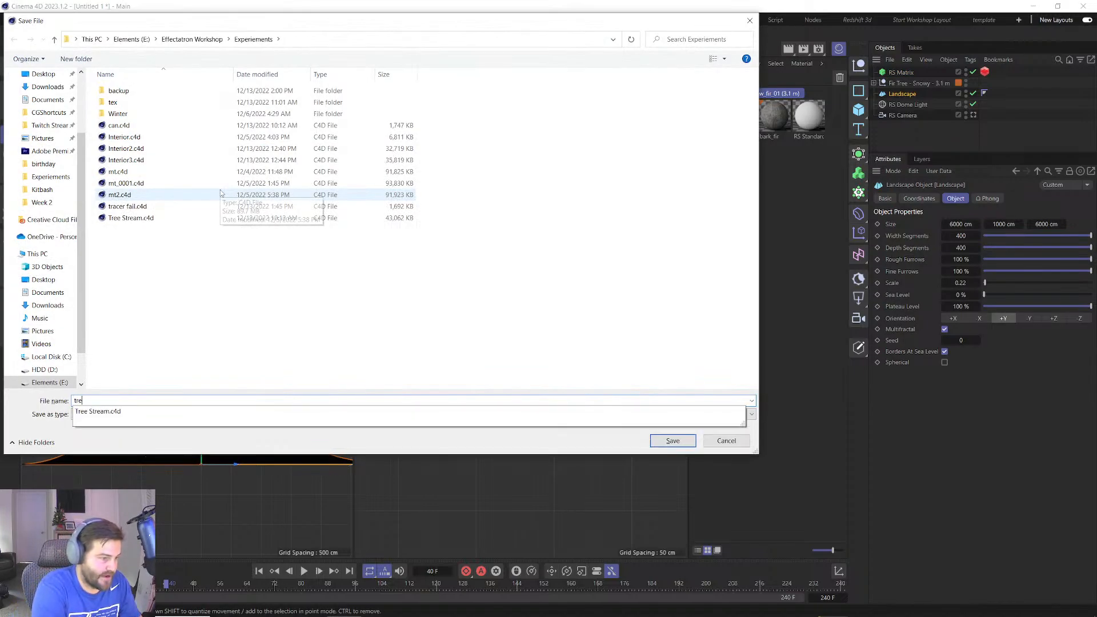
text(e stream2)
key(Return)
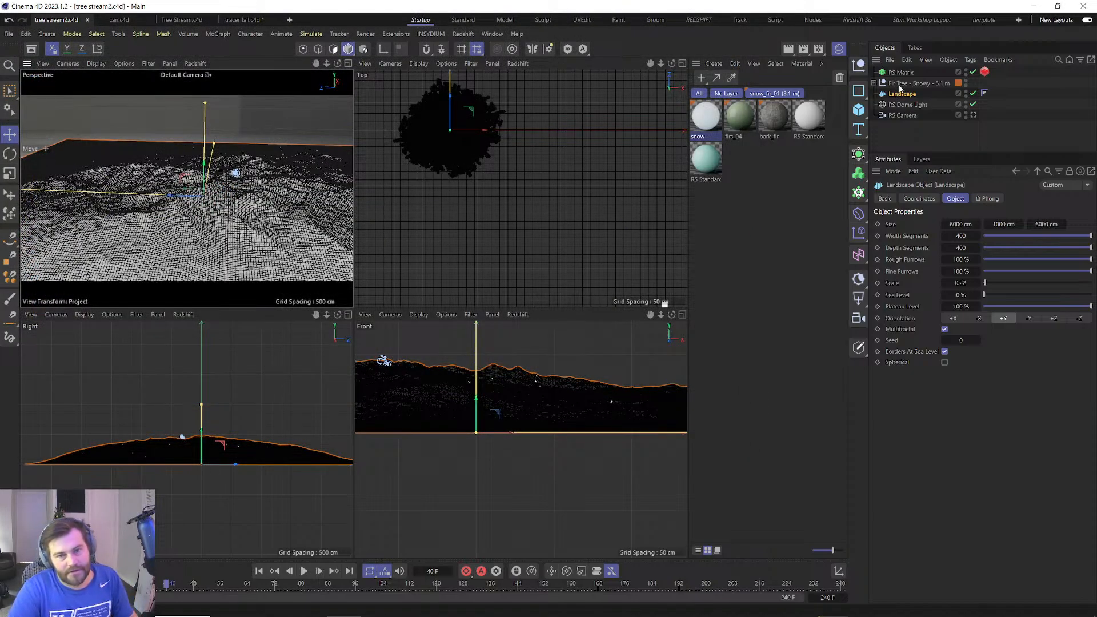
Set the RS Matrix's count to 50000.
click(901, 73)
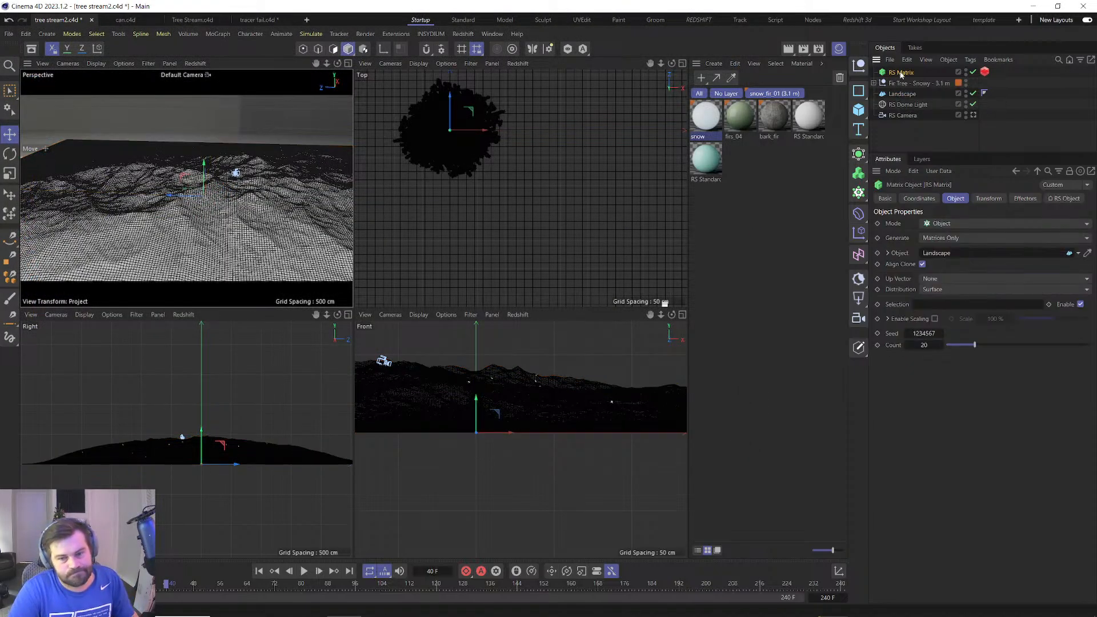
click(925, 346)
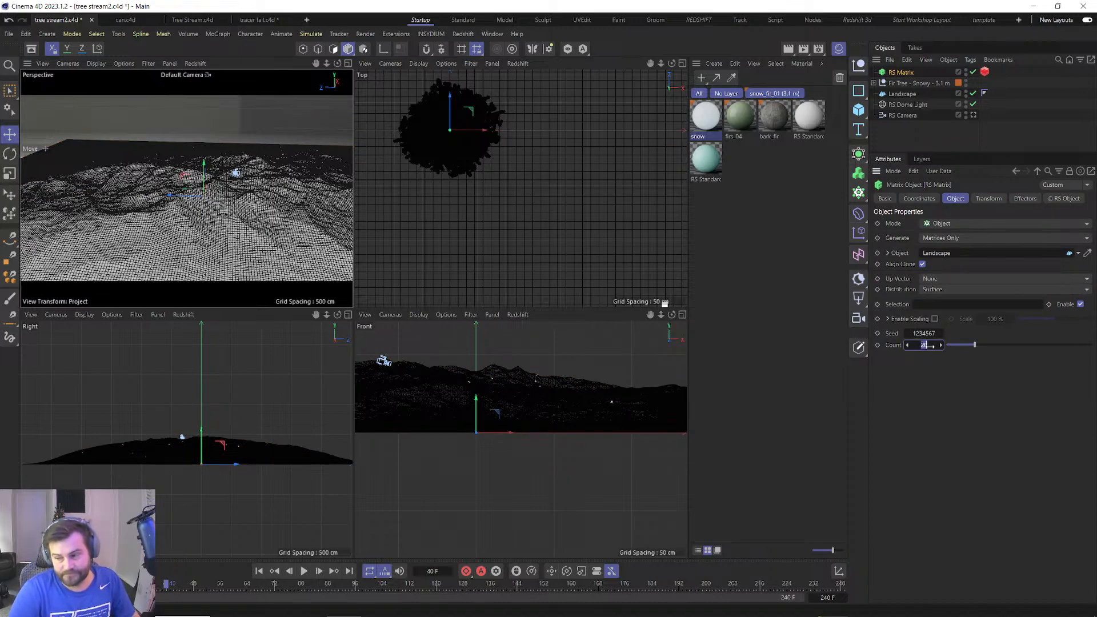
text(5)
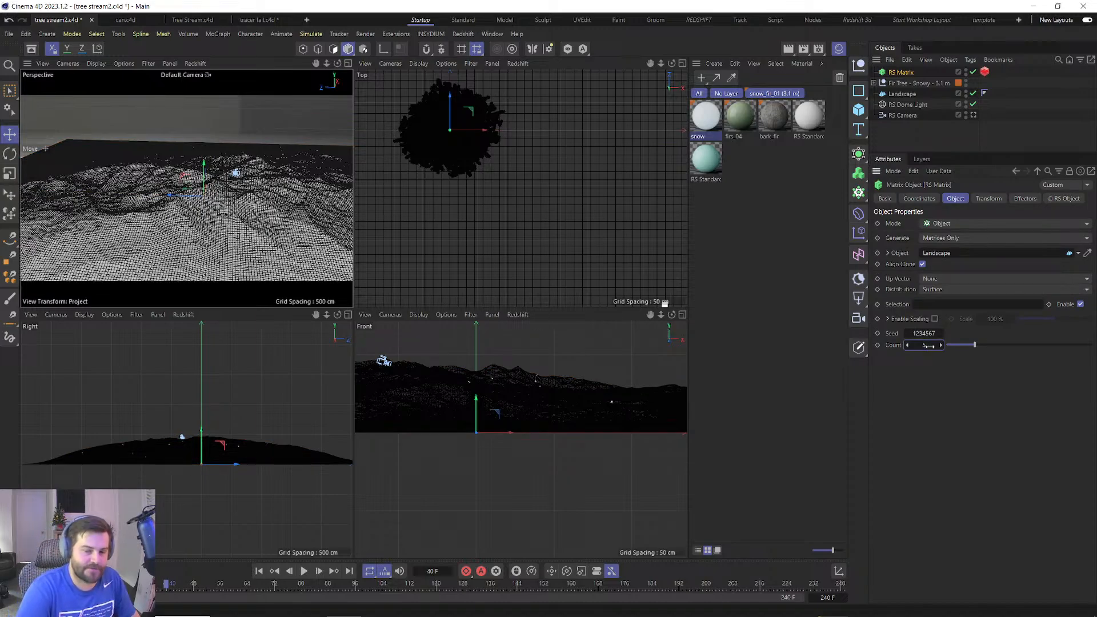
text(0000)
key(Return)
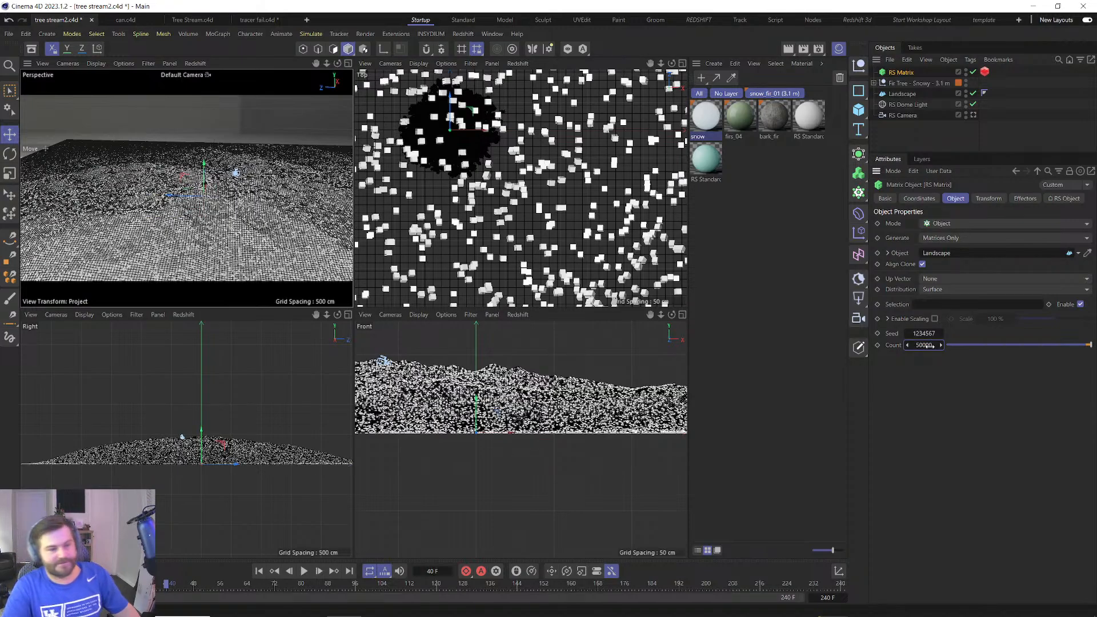
Select the RS Dome Light and search the Asset Browser for "sky" to find an outdoor sky image.
scroll(195, 245, up, 5)
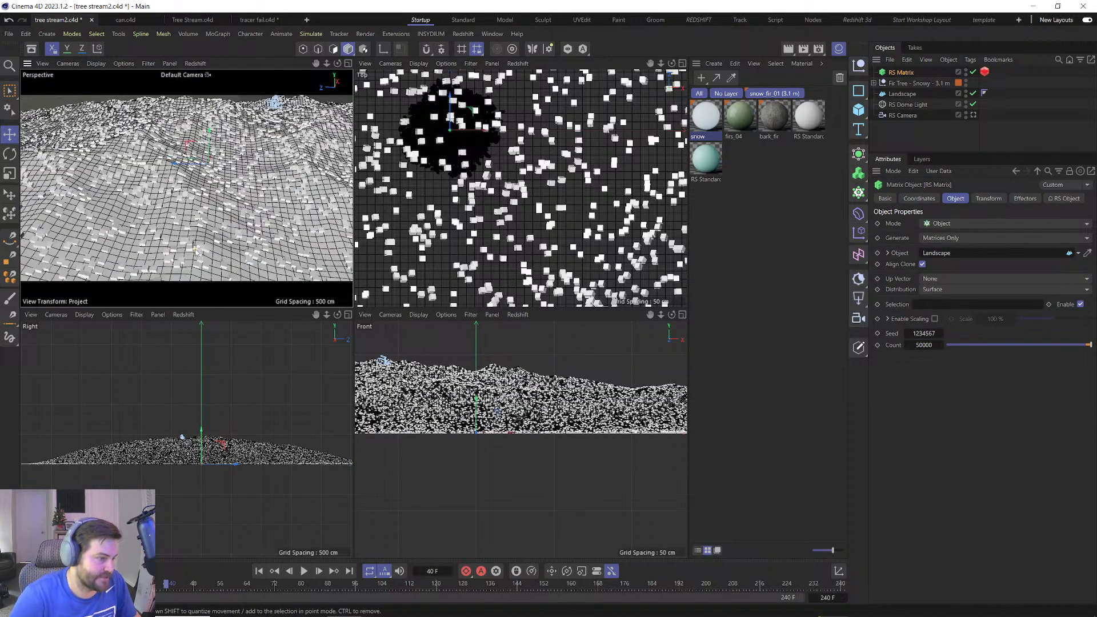
alt+right_drag(193, 246, 206, 179)
alt+drag(205, 179, 214, 145)
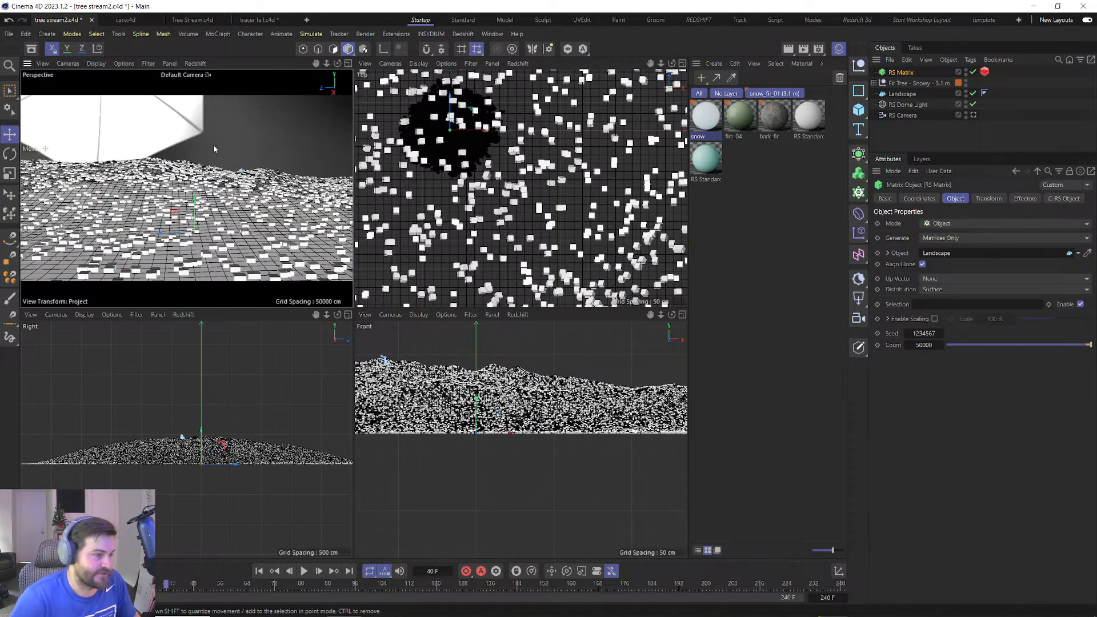
alt+right_drag(214, 145, 220, 164)
alt+middle_drag(220, 164, 215, 200)
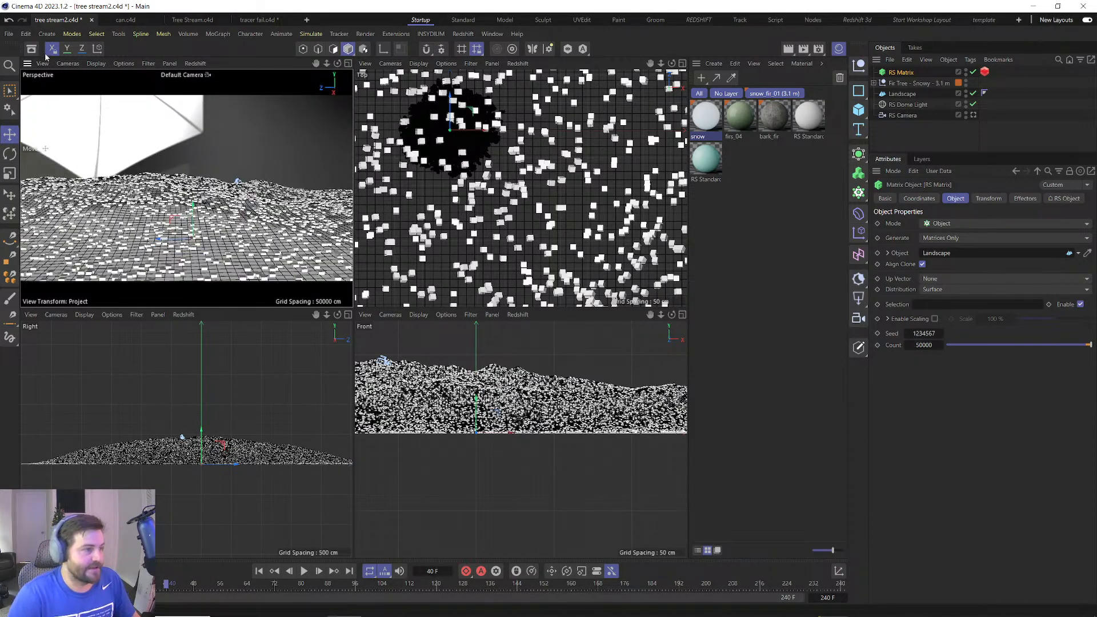
click(912, 106)
key(shift+F8)
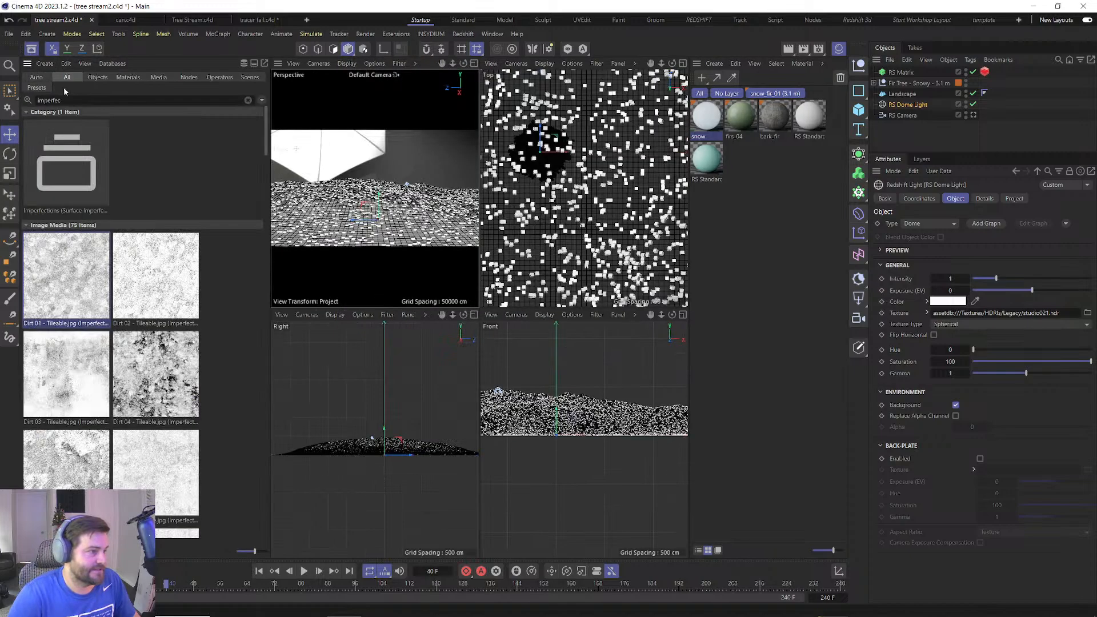
drag(64, 99, 1, 81)
text(sky)
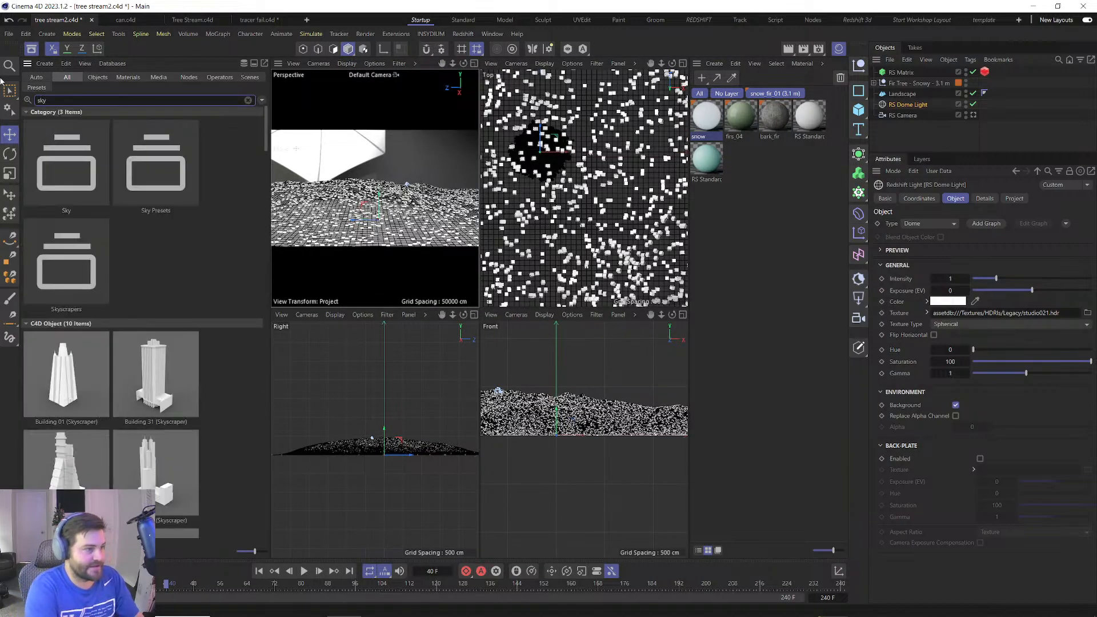
scroll(153, 440, down, 15)
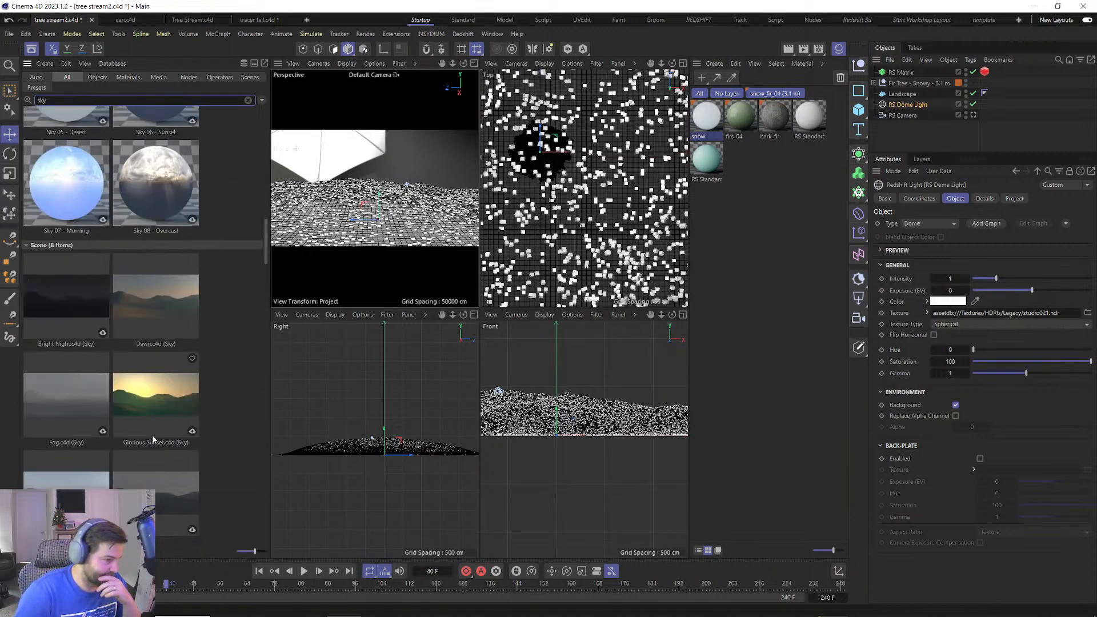
scroll(154, 434, down, 10)
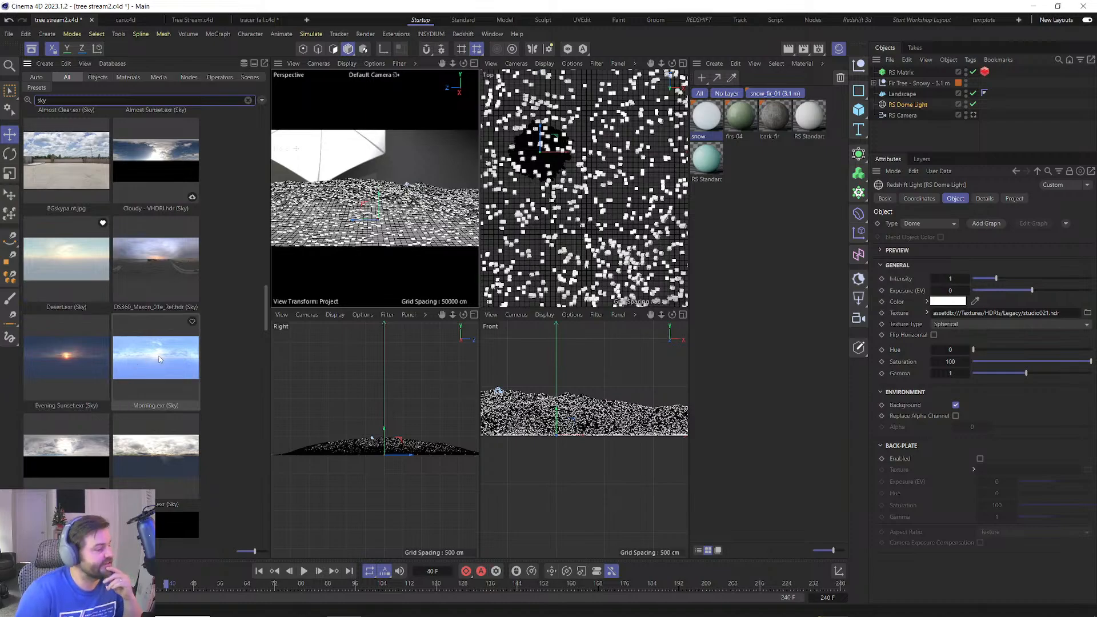
Assign Morning.exr as the dome light's texture with color space scene-linear Rec.709-sRGB, and close the Asset Browser.
click(176, 343)
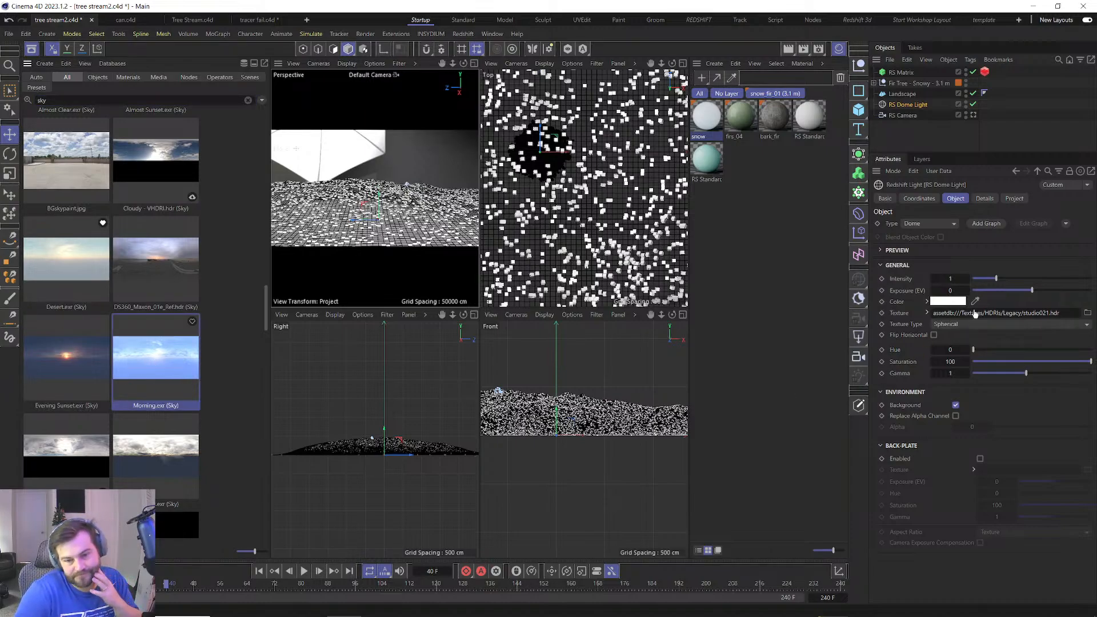
drag(177, 343, 975, 314)
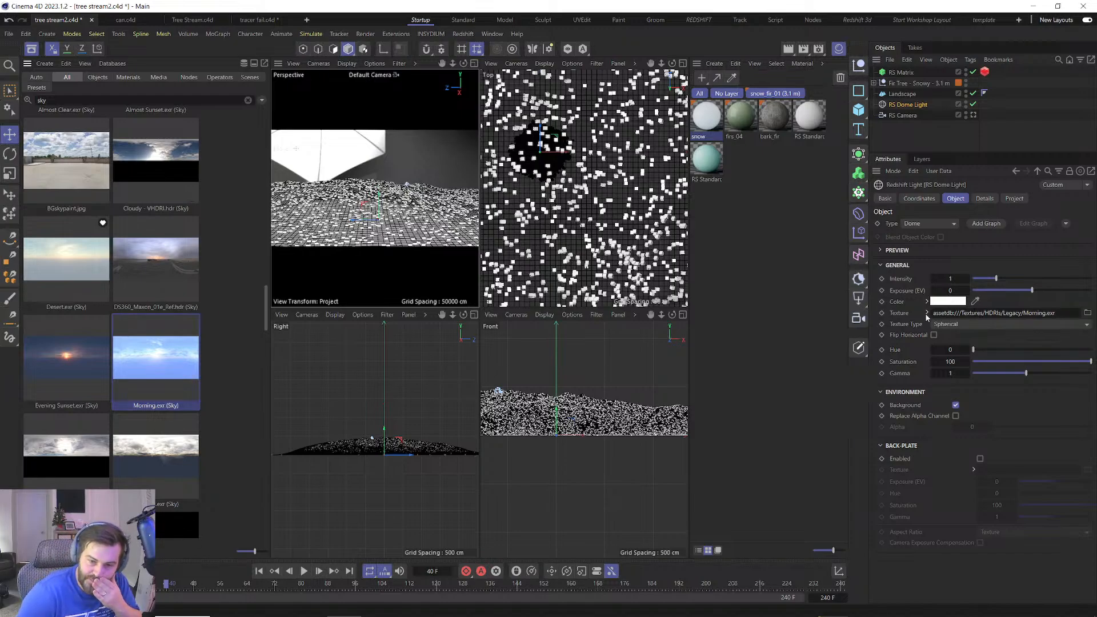
click(927, 313)
click(974, 379)
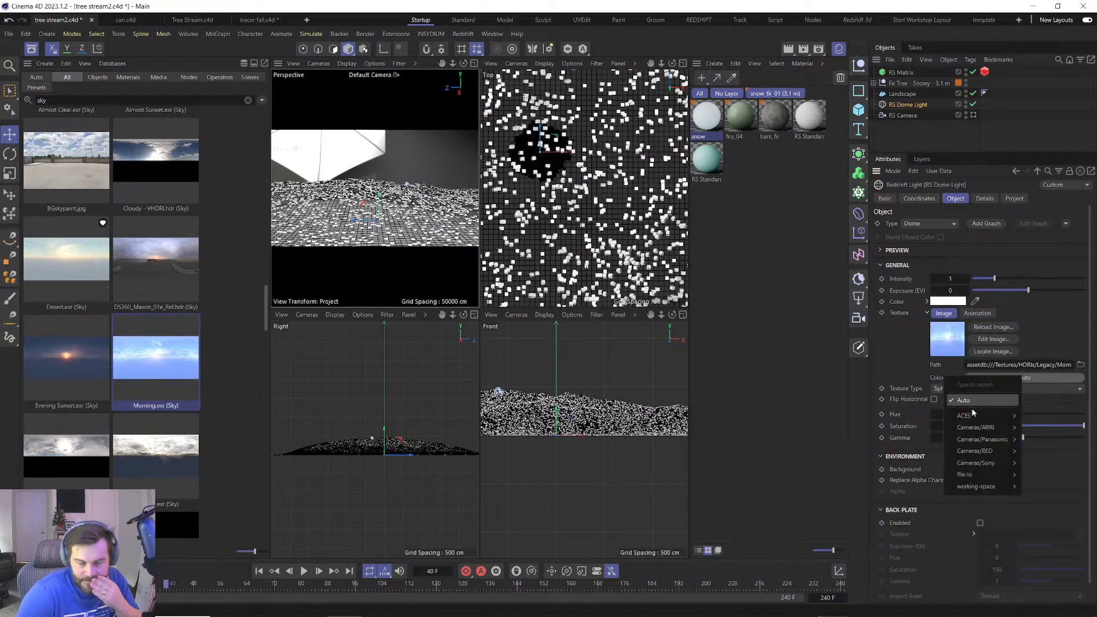
mouse_move(974, 475)
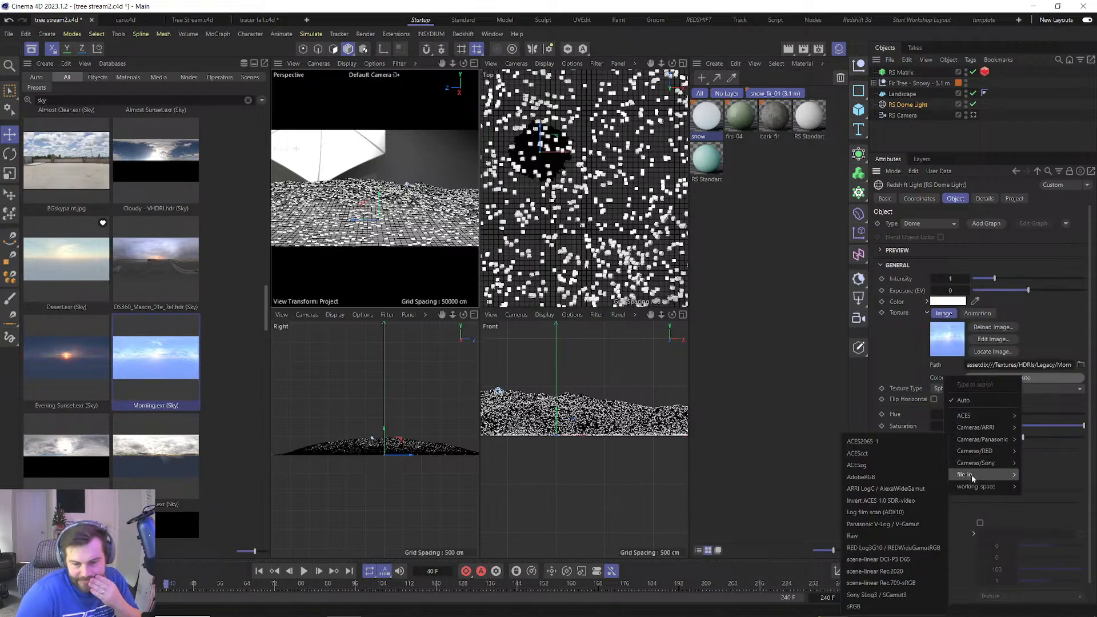
click(879, 583)
click(32, 49)
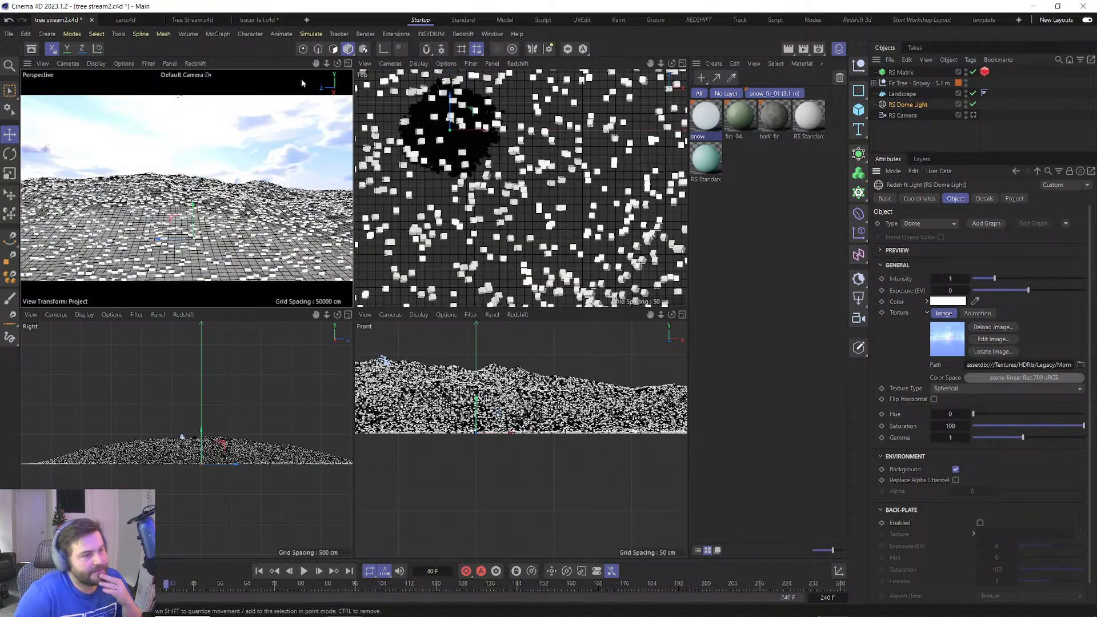
Open the Redshift RenderView, start an interactive render, and check the scattered trees up close.
click(463, 34)
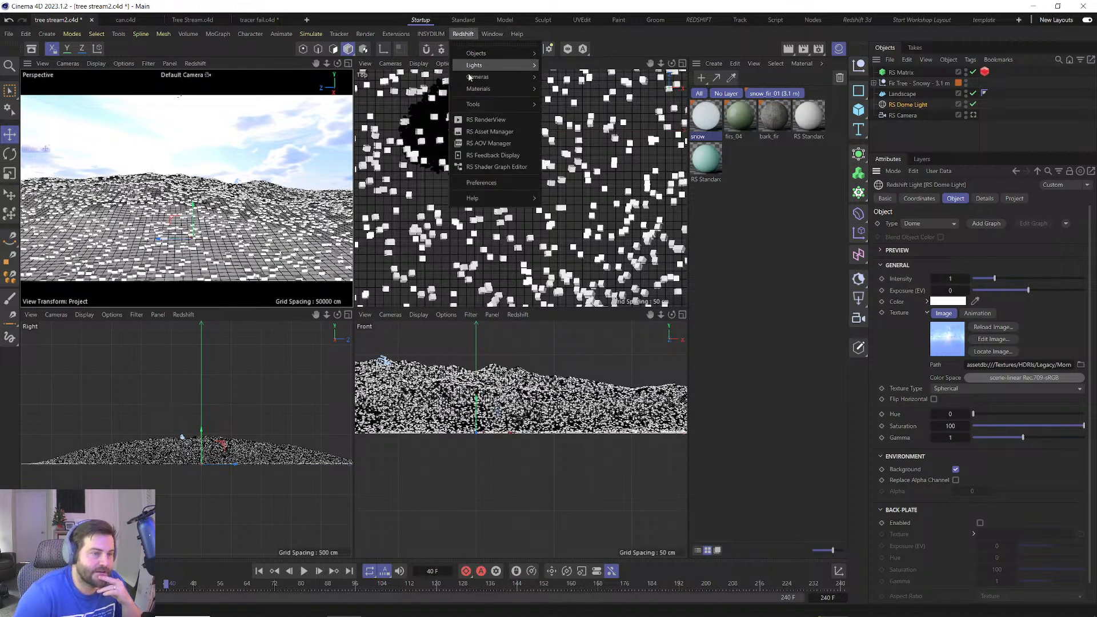
click(468, 122)
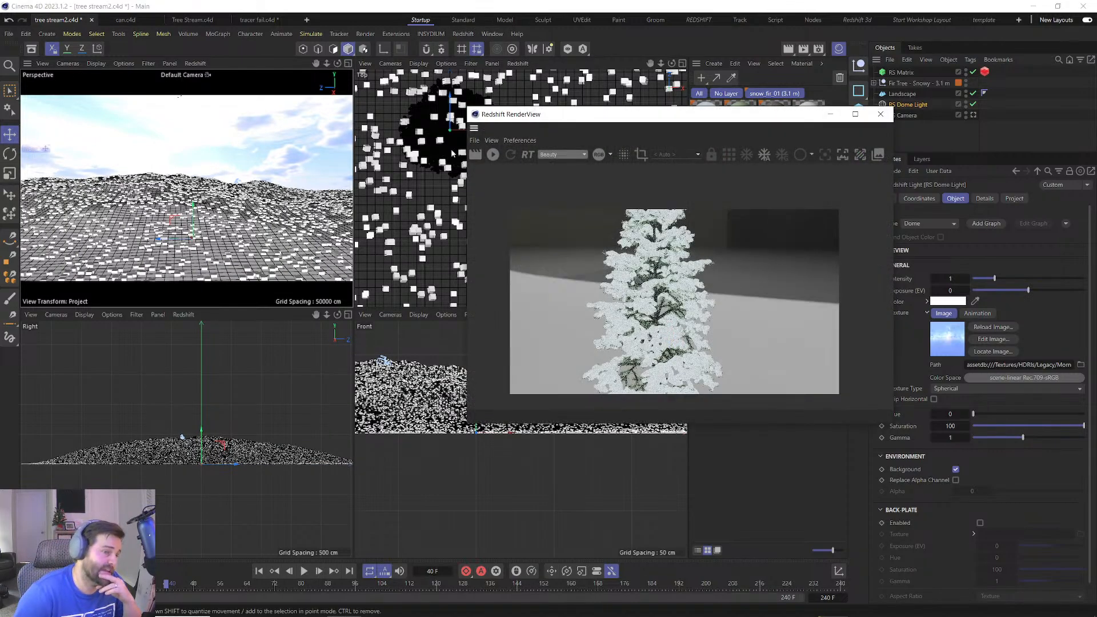
click(492, 156)
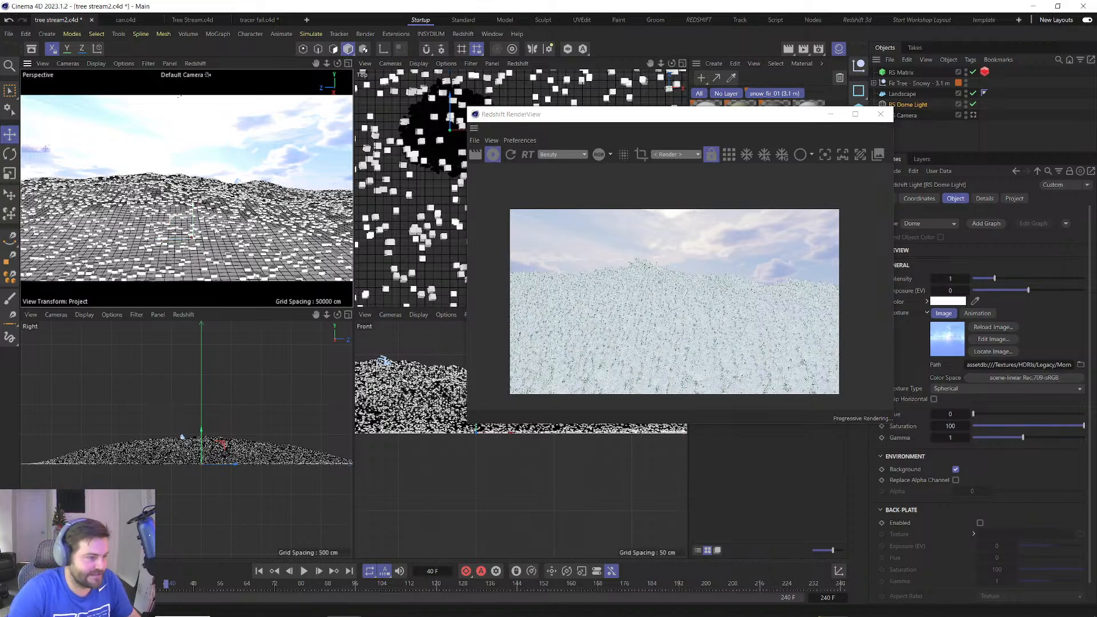
scroll(188, 276, up, 4)
scroll(187, 277, up, 3)
scroll(187, 279, up, 5)
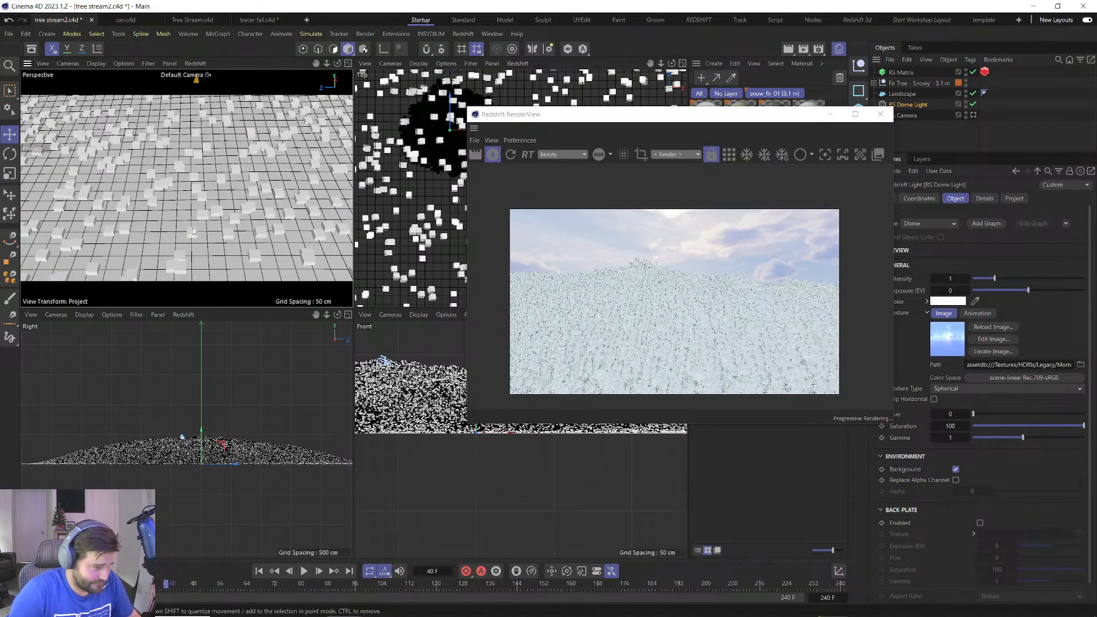
scroll(188, 280, up, 6)
drag(655, 120, 562, 78)
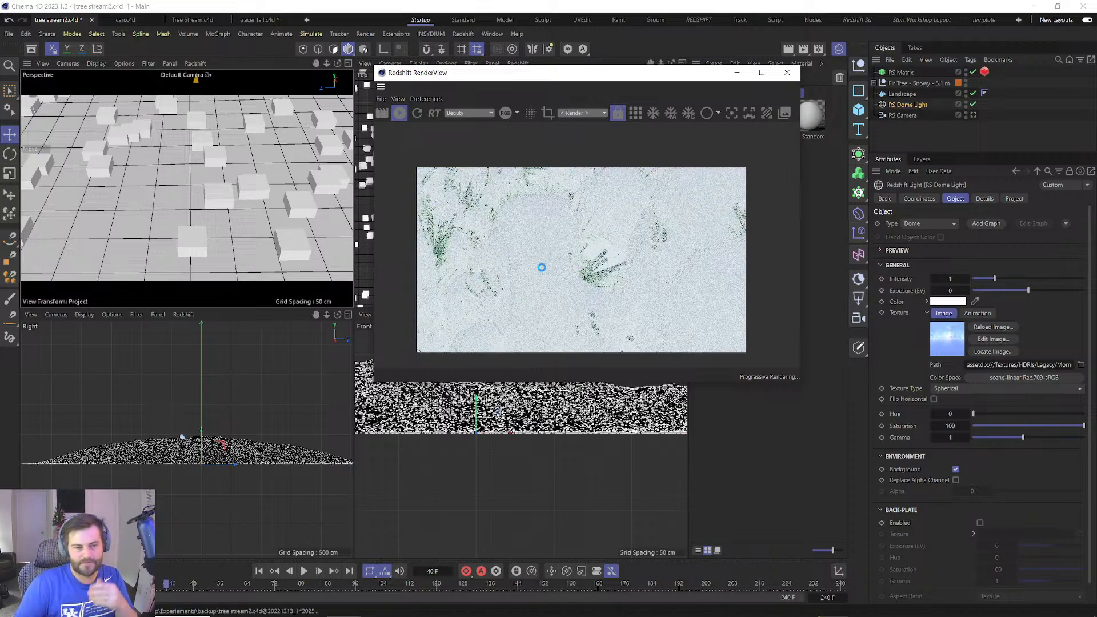
Thin out the scattered trees by setting the RS Matrix's count to 1000.
scroll(266, 203, down, 5)
scroll(266, 202, down, 4)
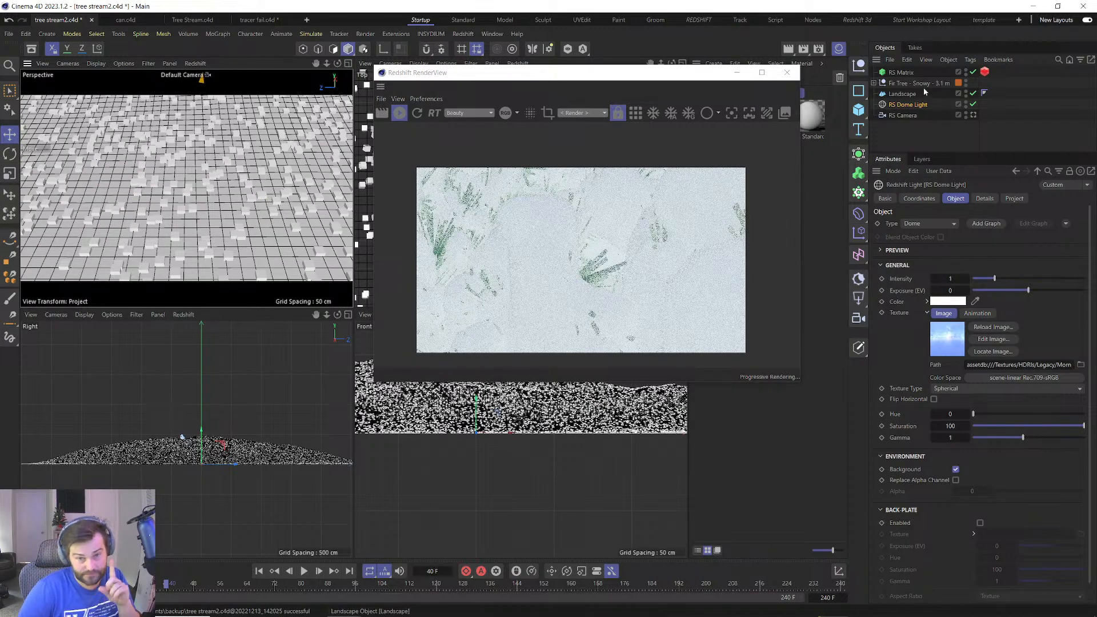
click(901, 72)
double_click(923, 345)
text(1000)
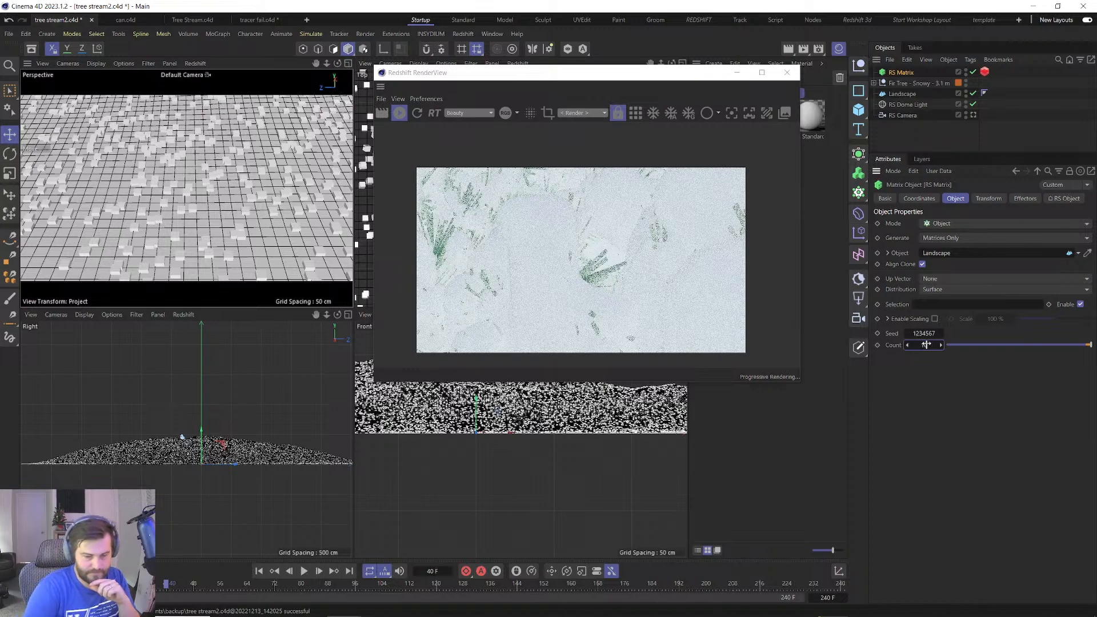
key(Return)
Move the RenderView aside and set the RS Matrix's up vector to X+.
drag(470, 80, 408, 86)
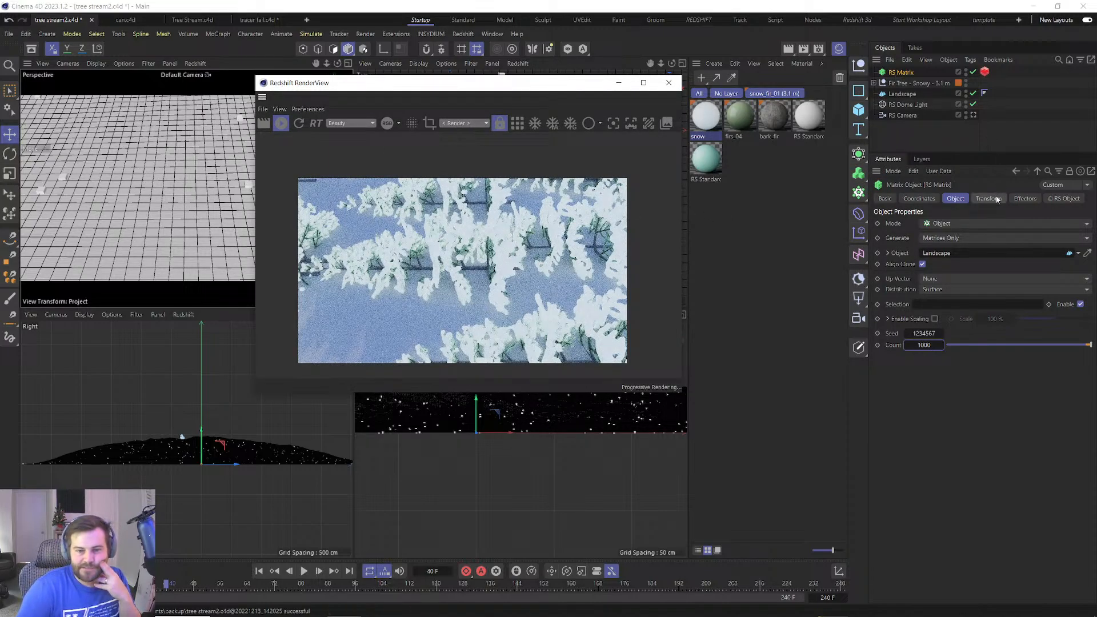
click(945, 280)
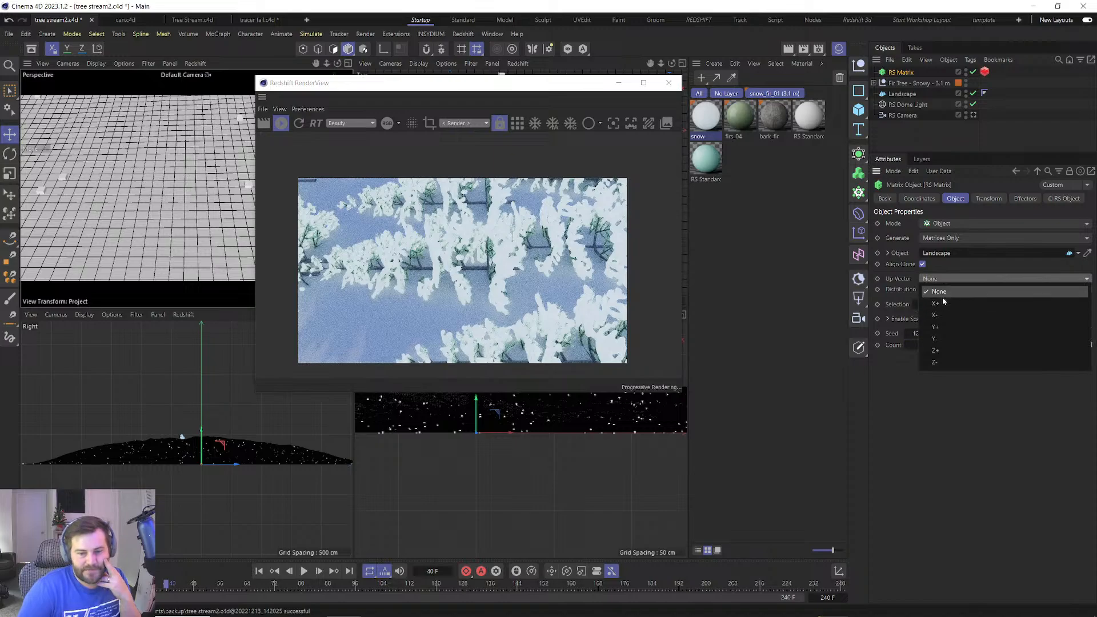
click(942, 289)
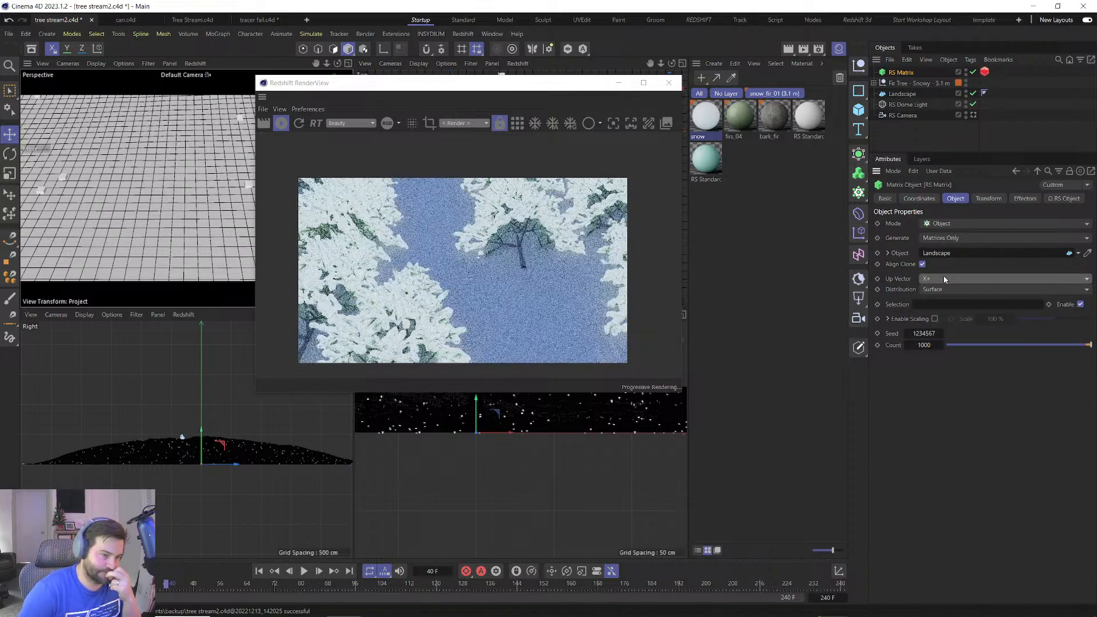
Try a 90° pitch rotation in the RS Matrix's transform, and reset it to 0°.
click(988, 198)
click(988, 250)
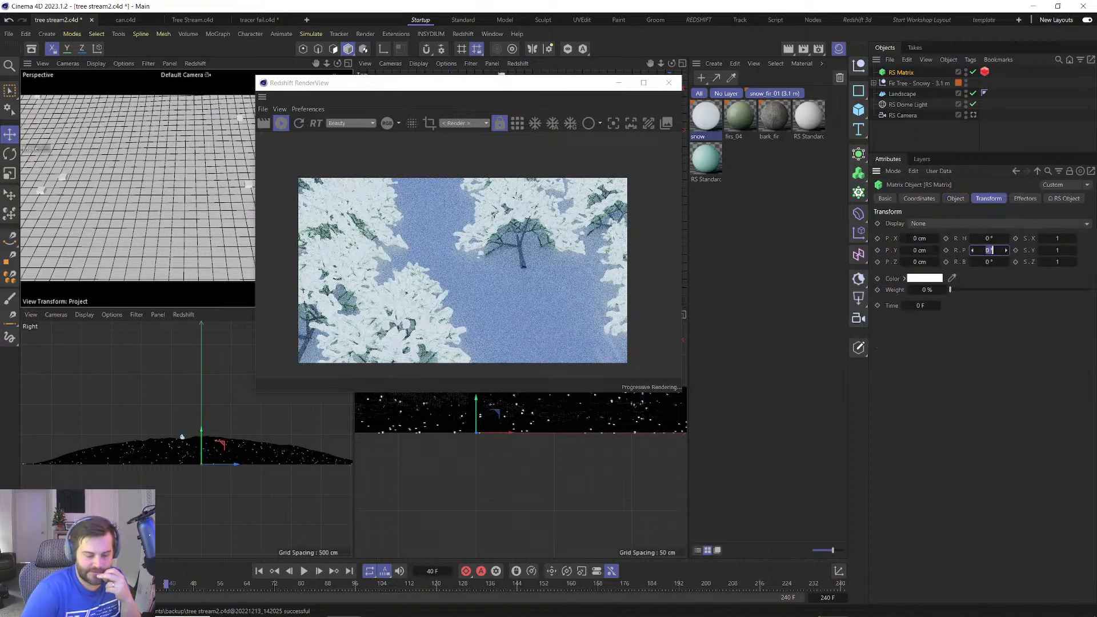
text(90)
key(Return)
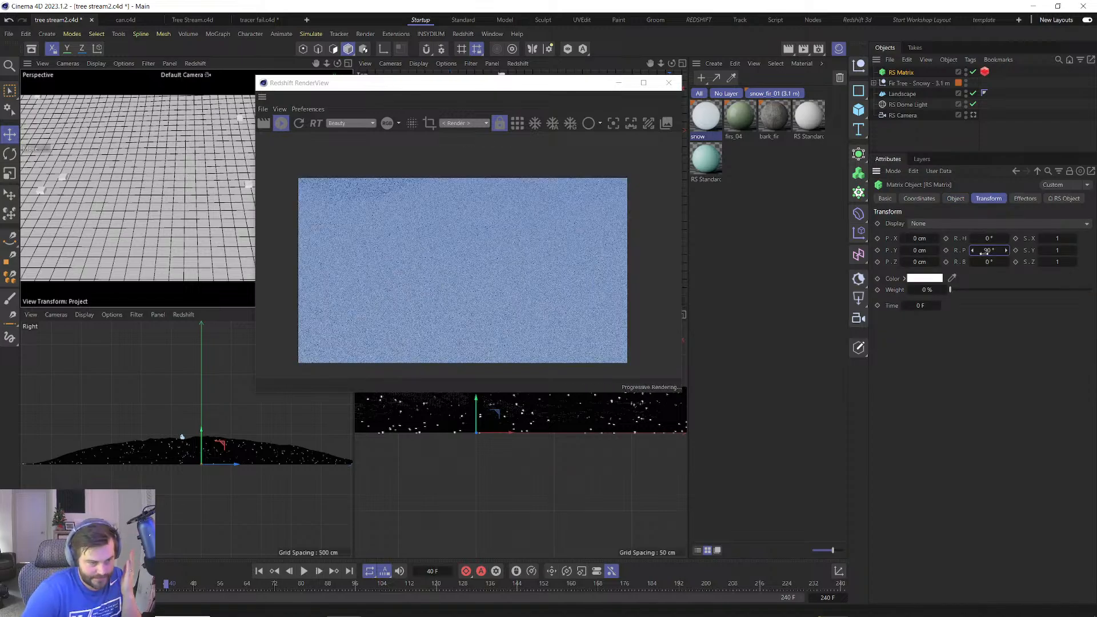
click(983, 252)
text(0)
key(Return)
Try a 90° heading rotation in the RS Matrix's transform, and reset it to 0°.
click(985, 241)
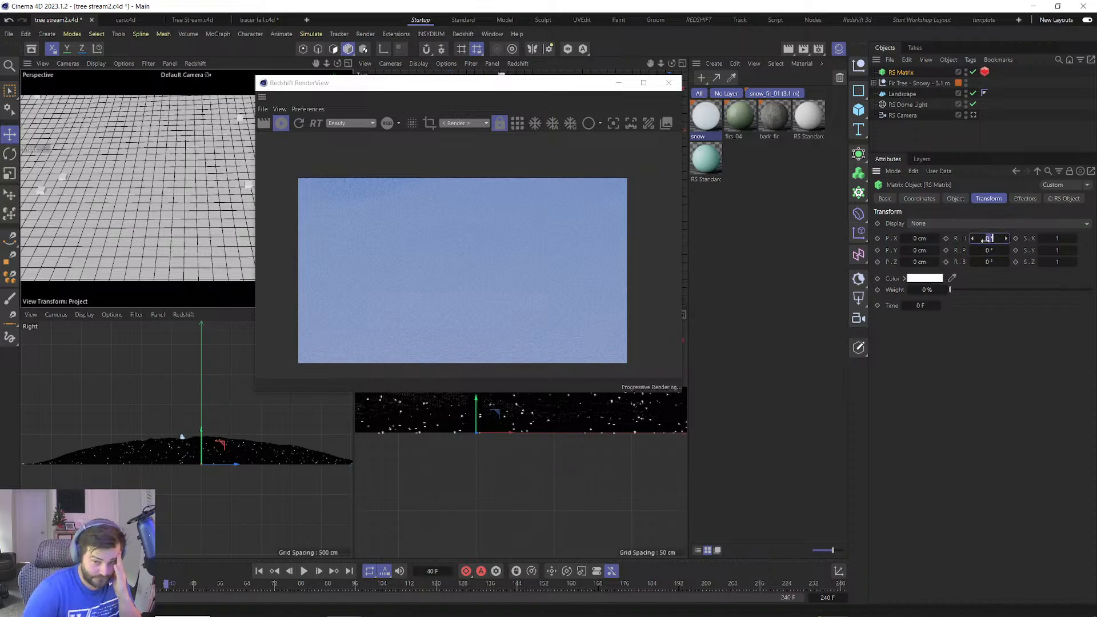
text(90)
key(Return)
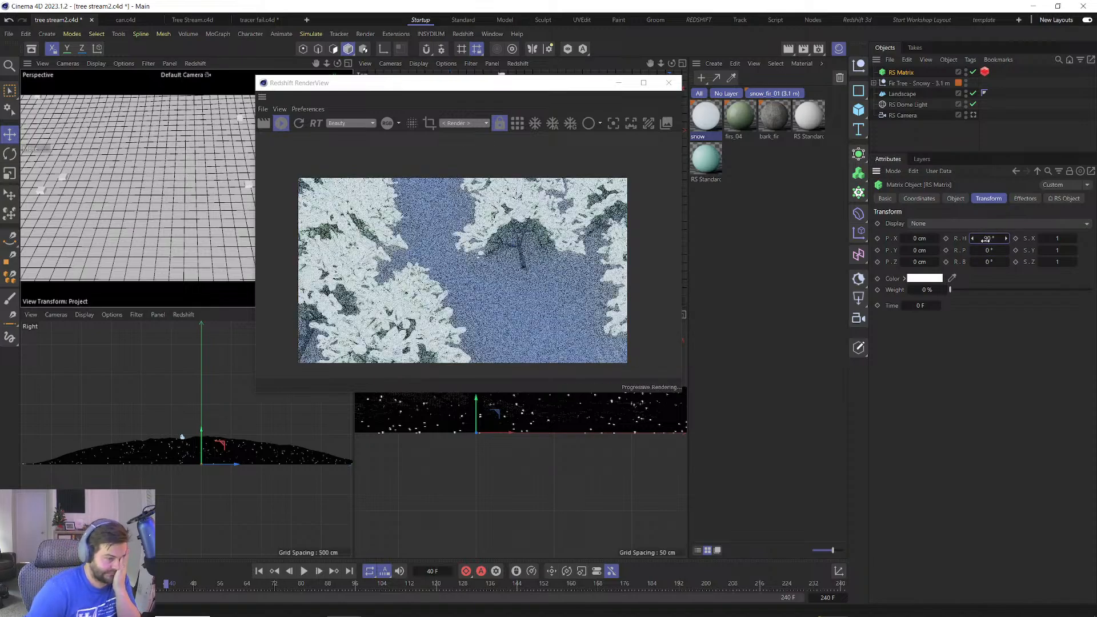
click(996, 241)
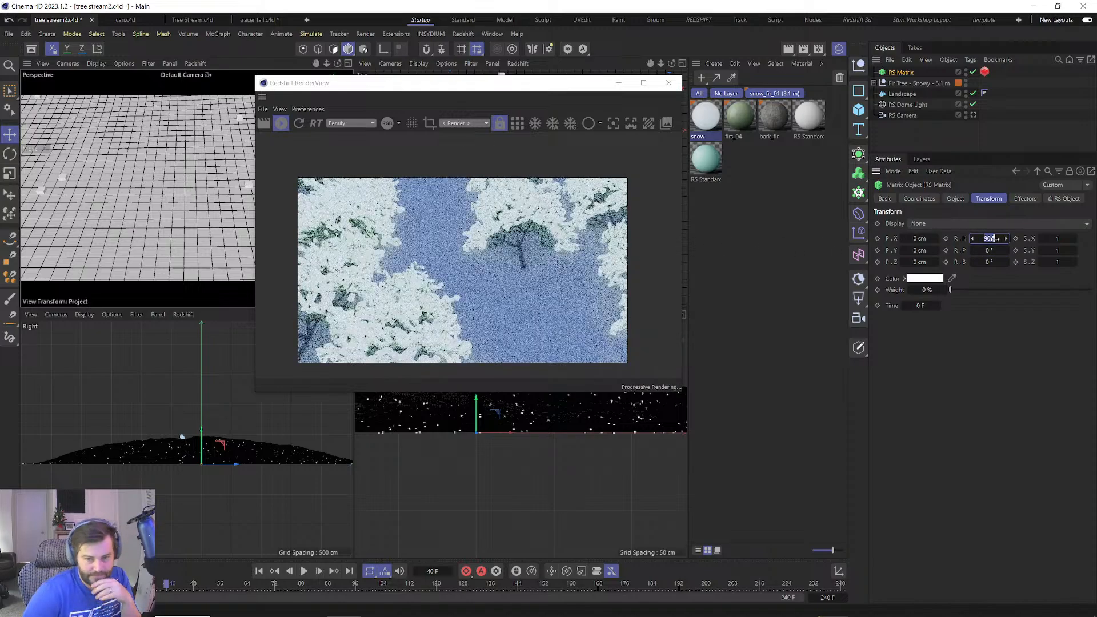
text(0)
key(Return)
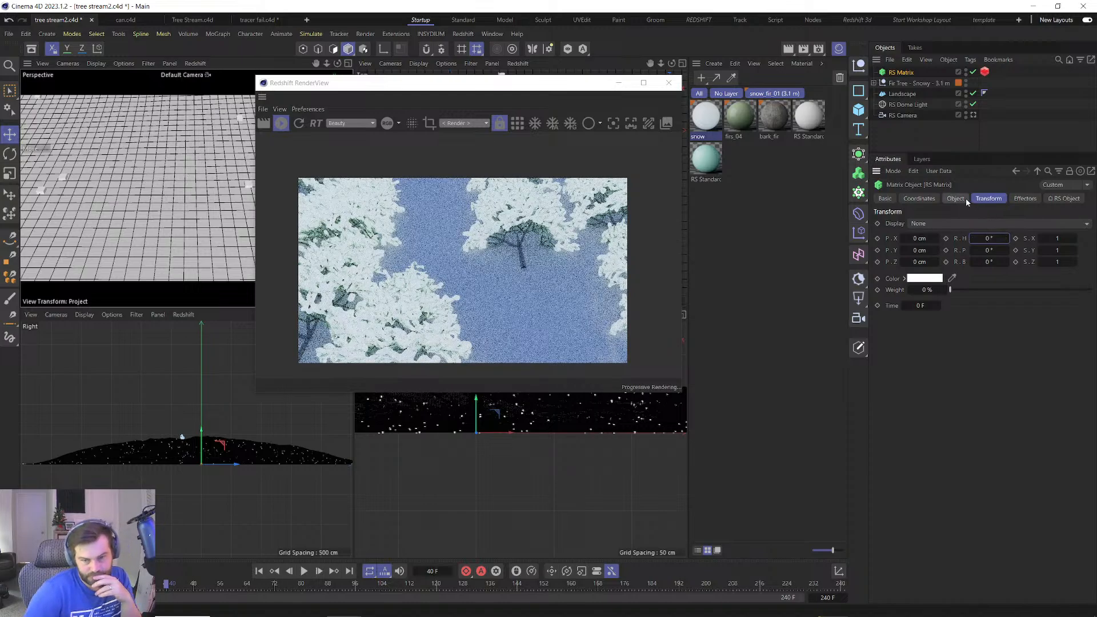
Try Y+ and Z+ as the RS Matrix's up vector, and return it to X+.
click(959, 198)
click(972, 279)
click(959, 332)
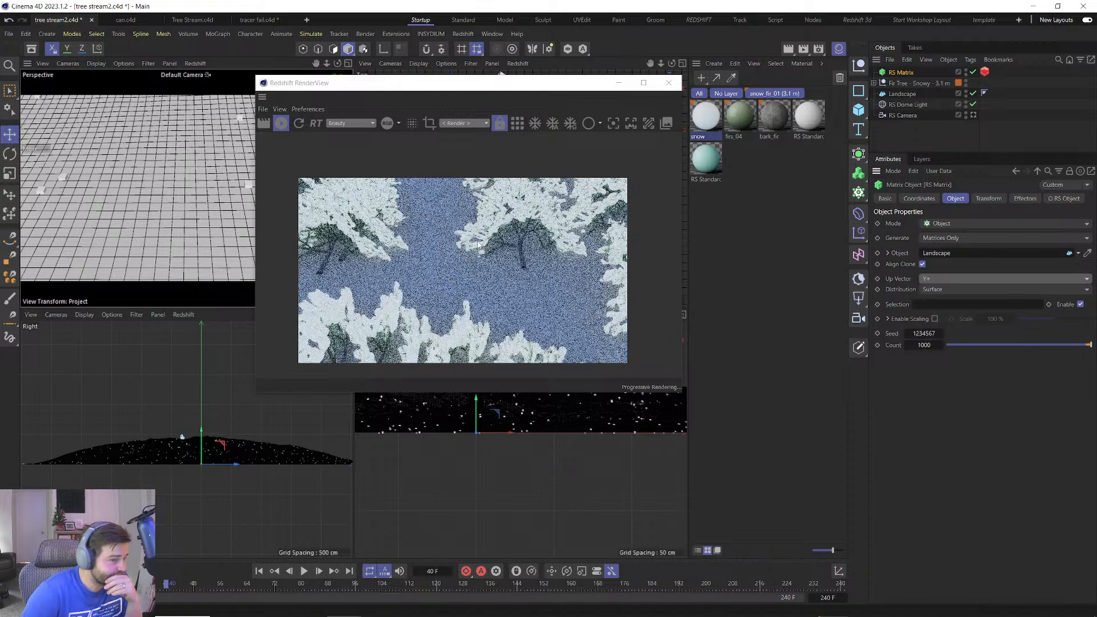
click(944, 279)
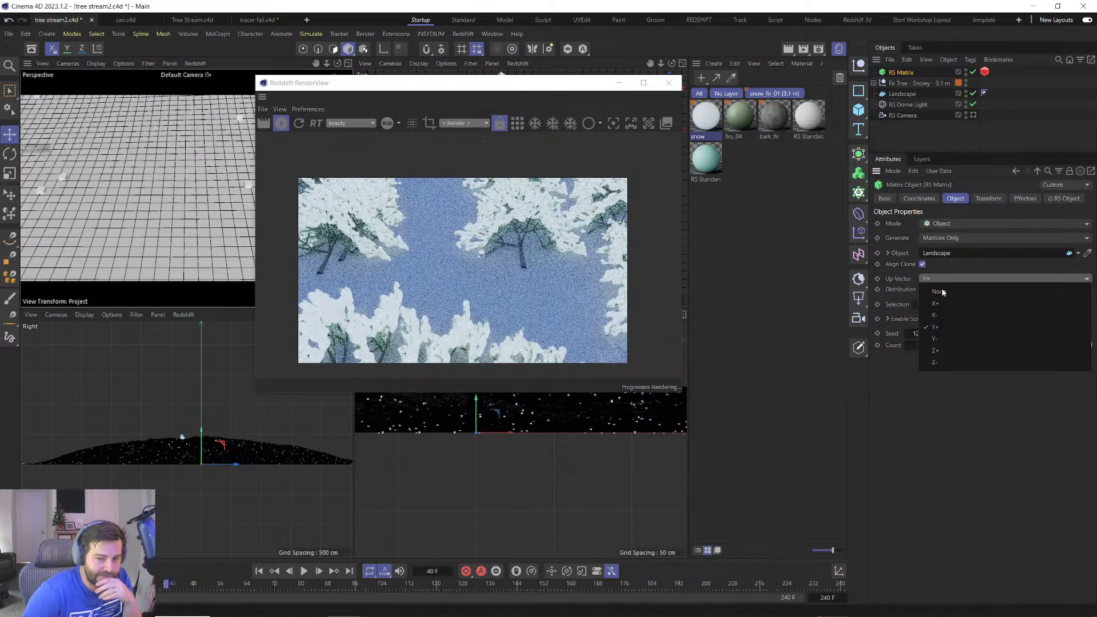
click(935, 351)
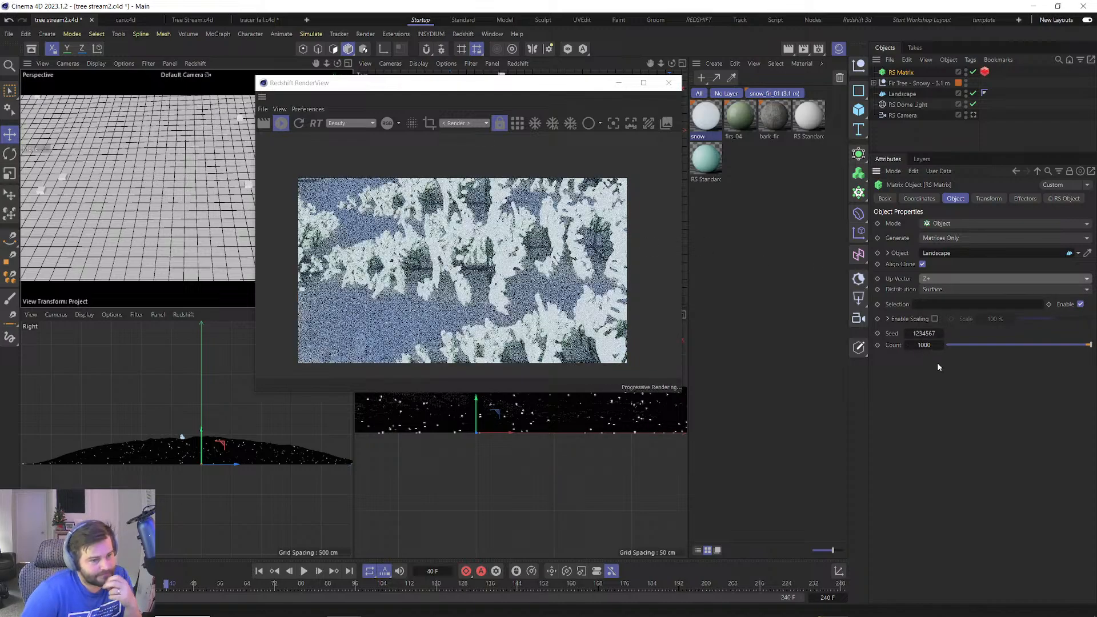
click(951, 278)
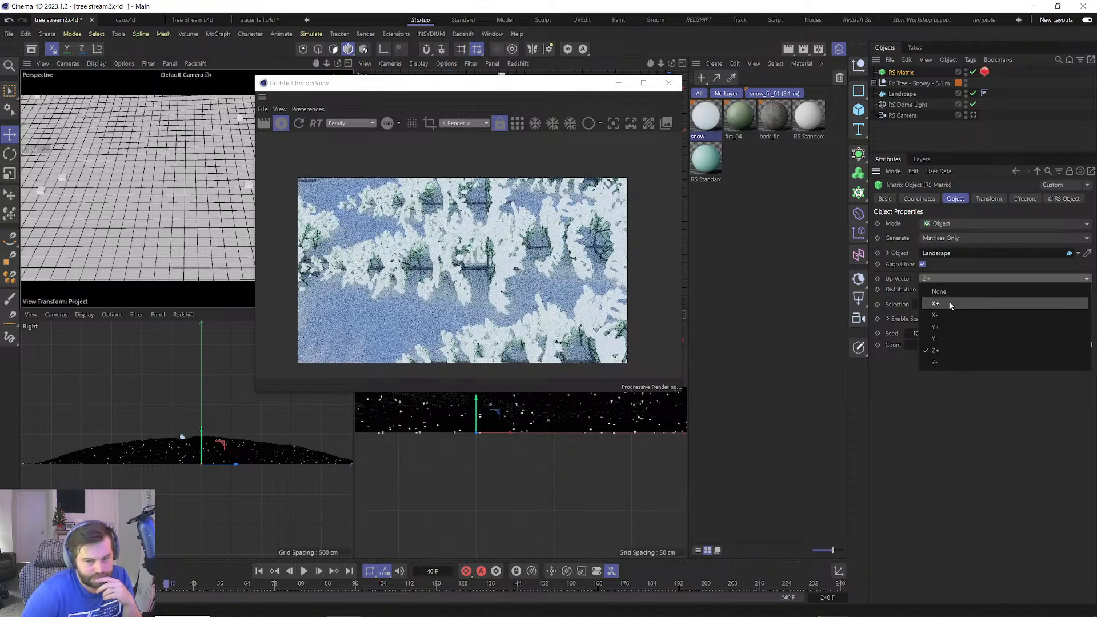
click(950, 304)
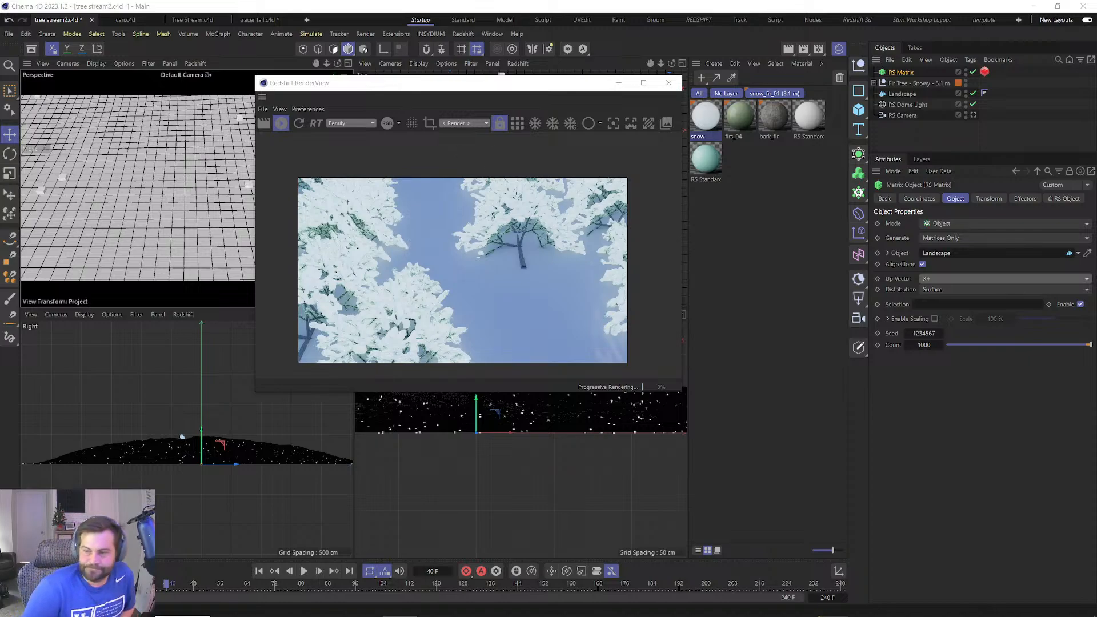
Test the RS Matrix's heading at 90° once more, and restore it to 0°.
click(988, 199)
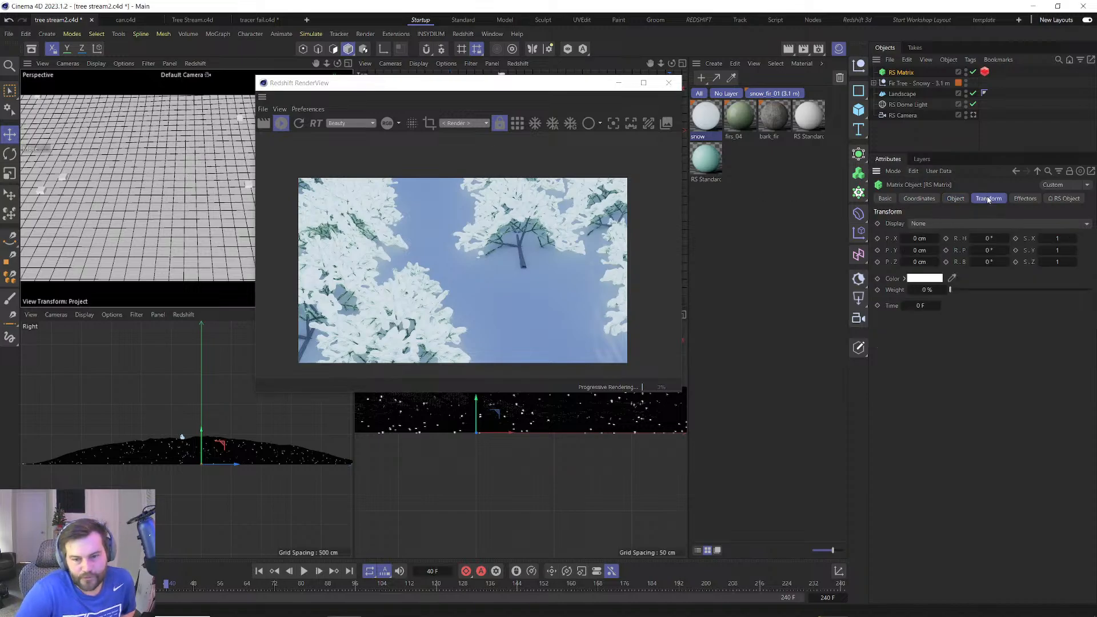
click(988, 239)
text(90)
key(Return)
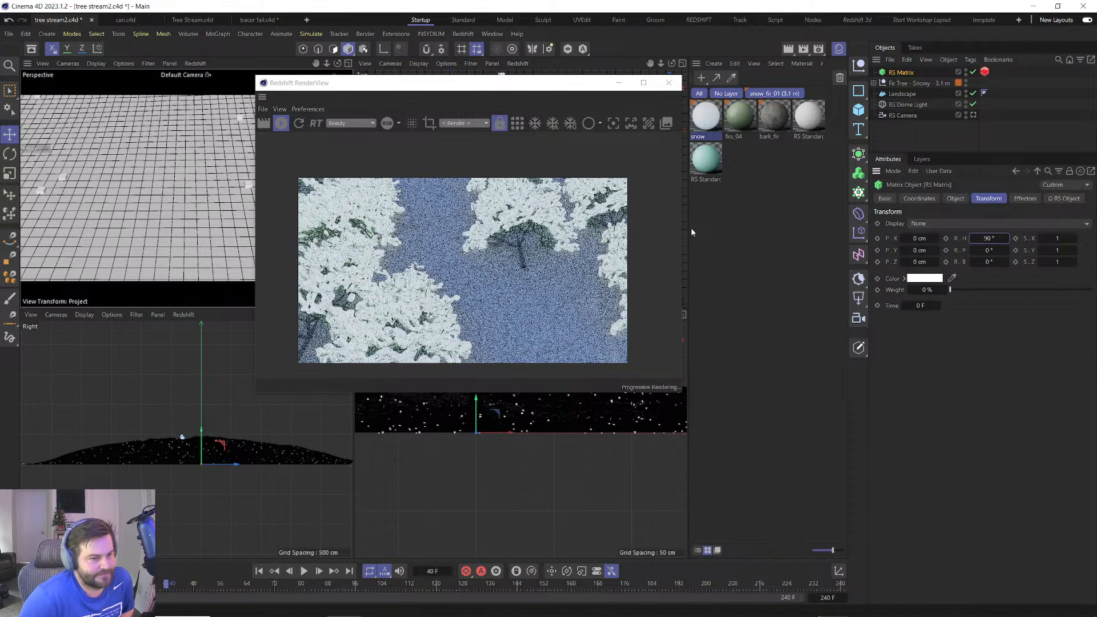
double_click(987, 238)
text(0)
key(Return)
Set the RS Matrix's transform pitch to 90°, and change it to -90° to turn the trees the other way.
double_click(988, 250)
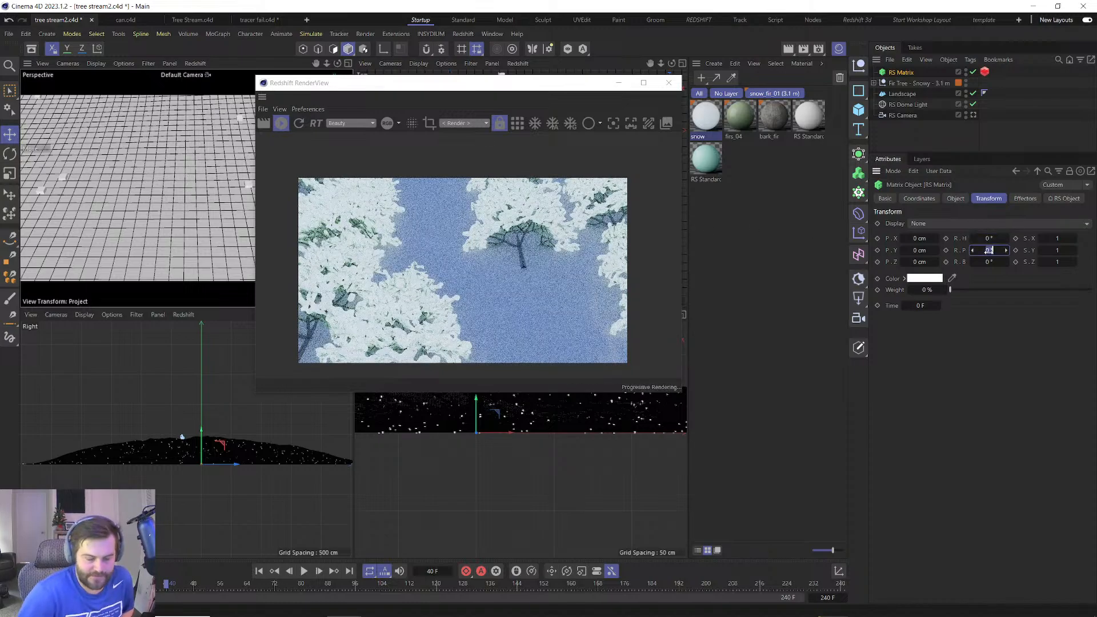
text(90)
key(Return)
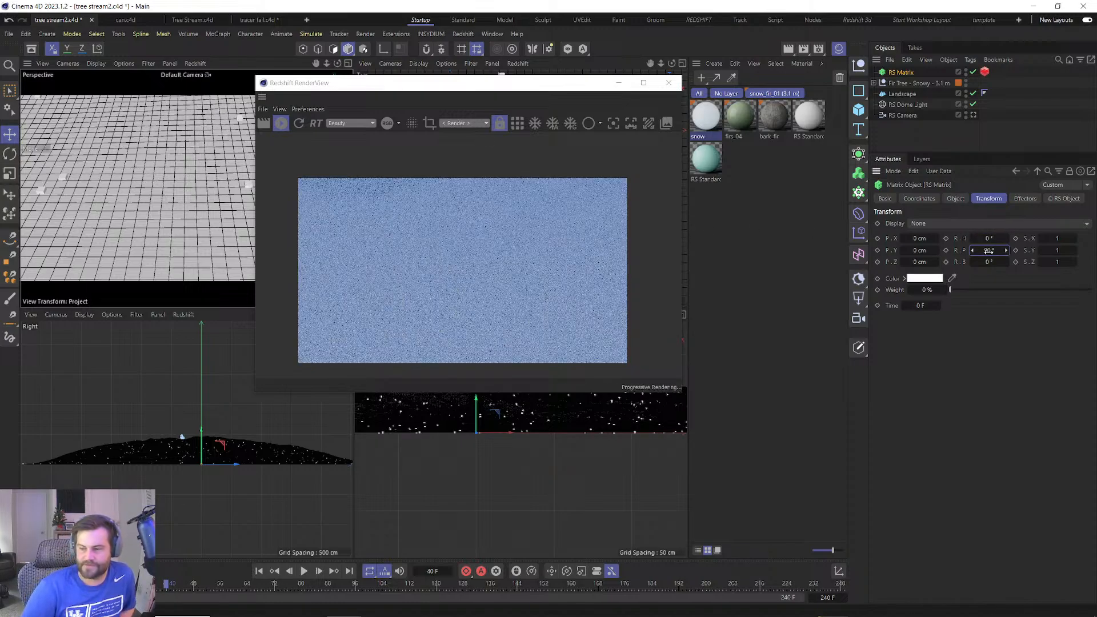
double_click(990, 250)
text(-90)
key(Return)
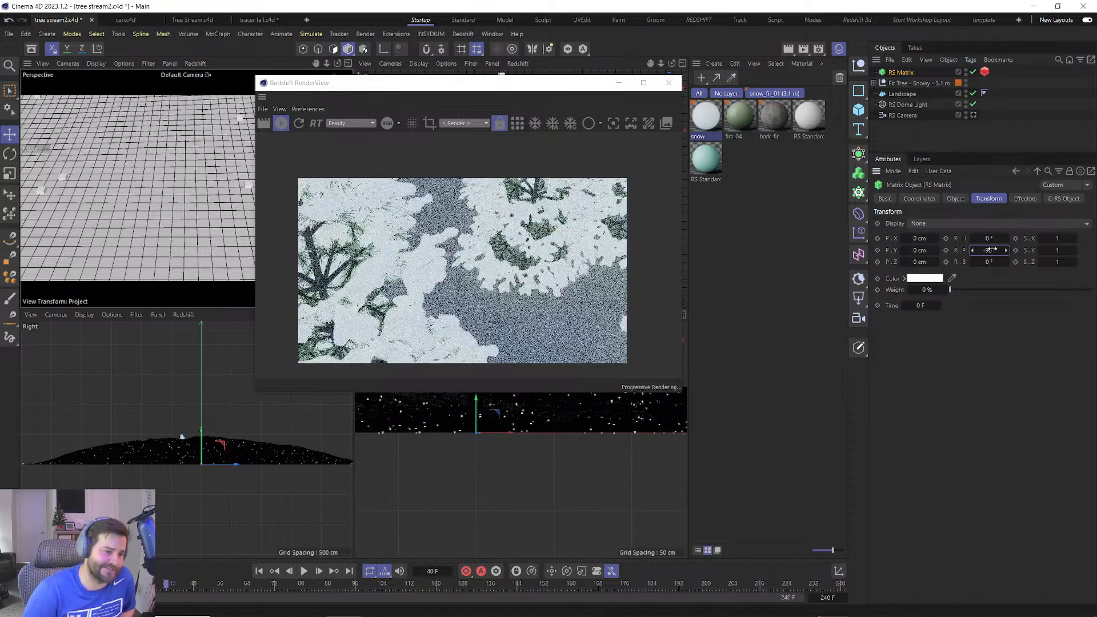
Check the orientation and spread of the scattered trees from farther away in the interactive render, and close the RenderView.
scroll(174, 197, down, 5)
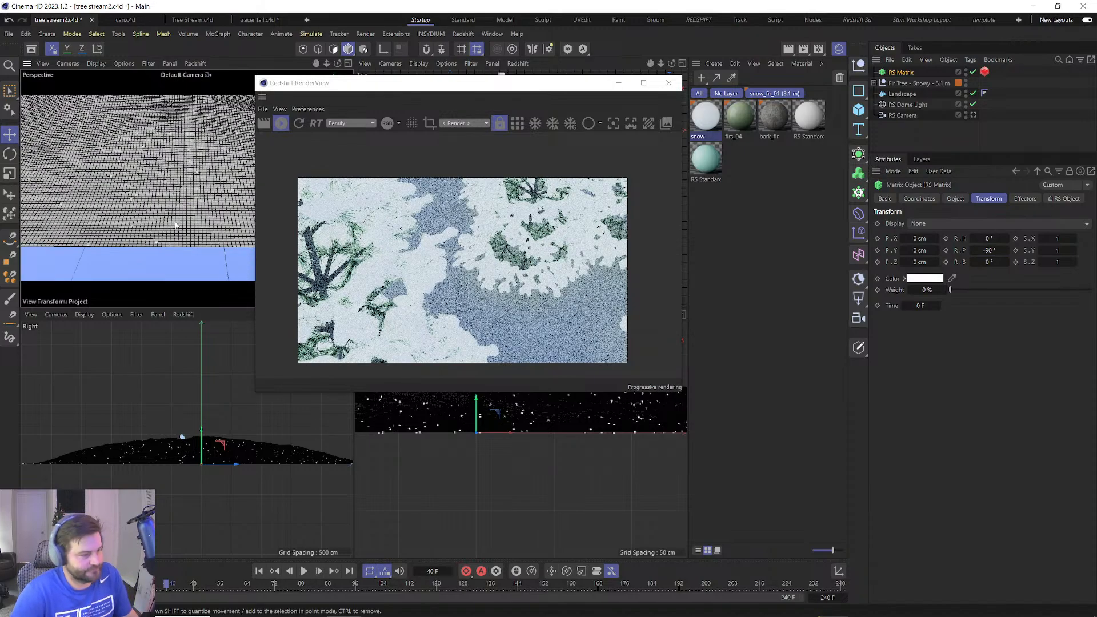
scroll(176, 194, down, 8)
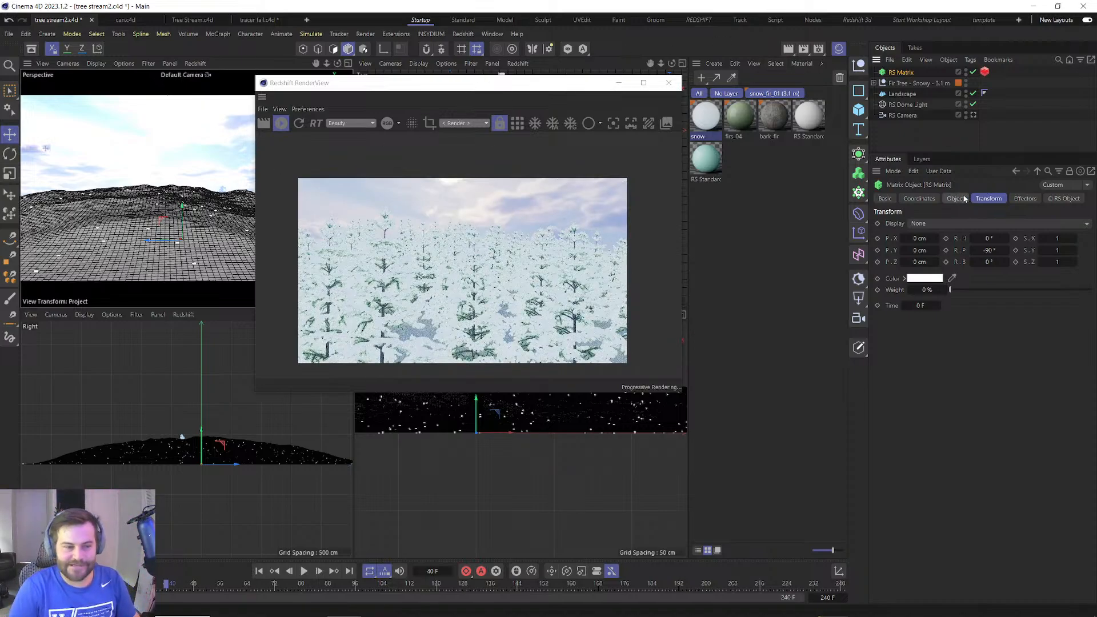
drag(514, 84, 750, 92)
scroll(196, 207, down, 6)
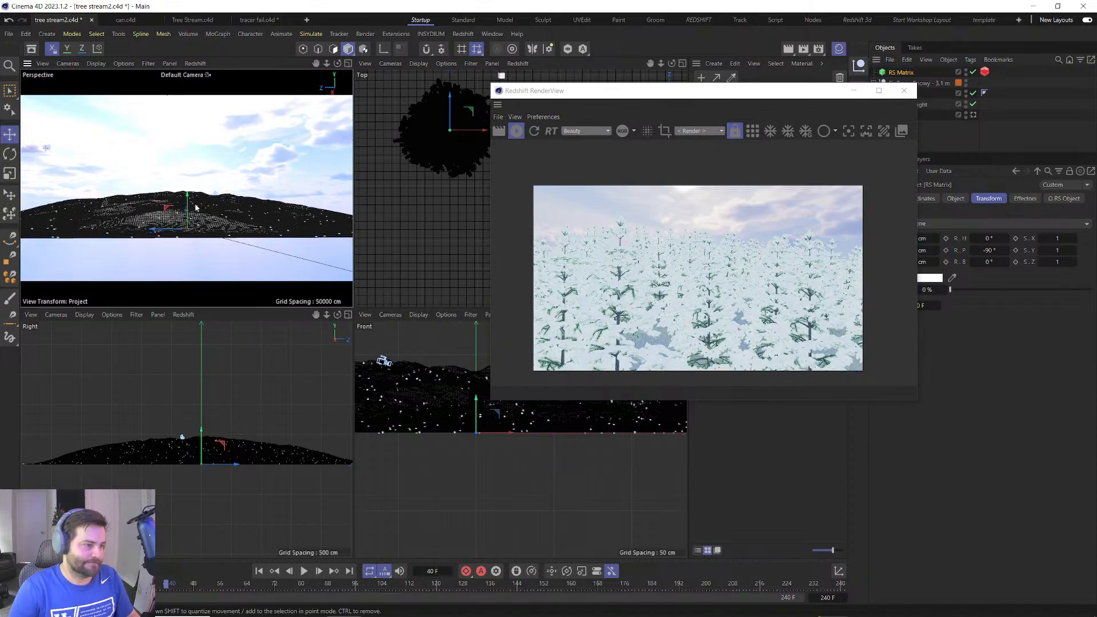
scroll(196, 207, up, 5)
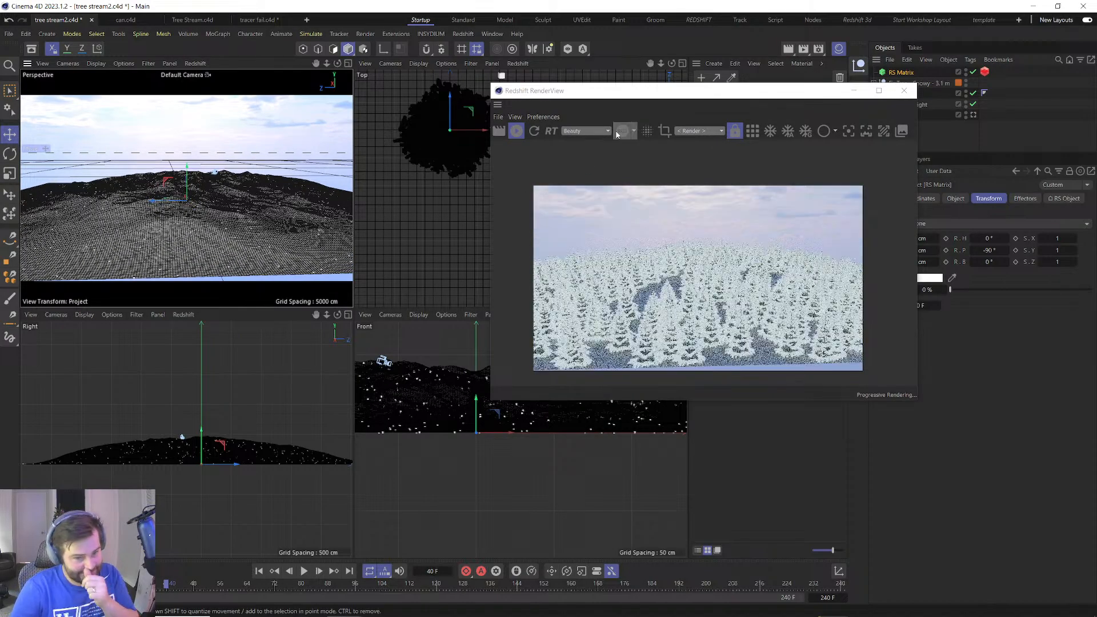
drag(695, 98, 486, 90)
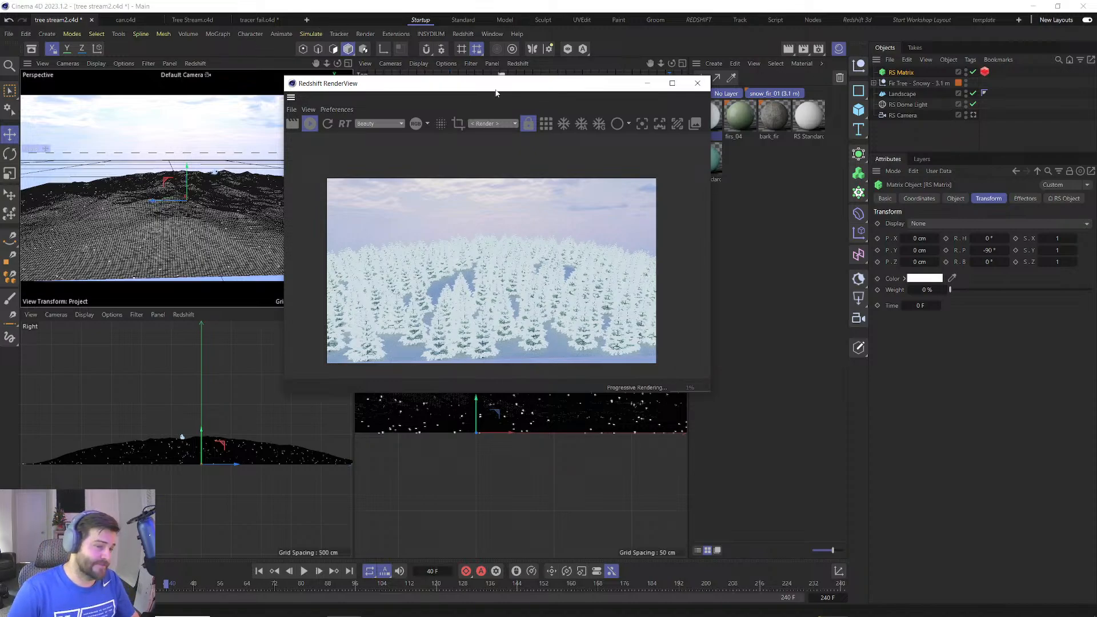
click(697, 82)
Open the Asset Browser and search for "tree".
key(shift+F8)
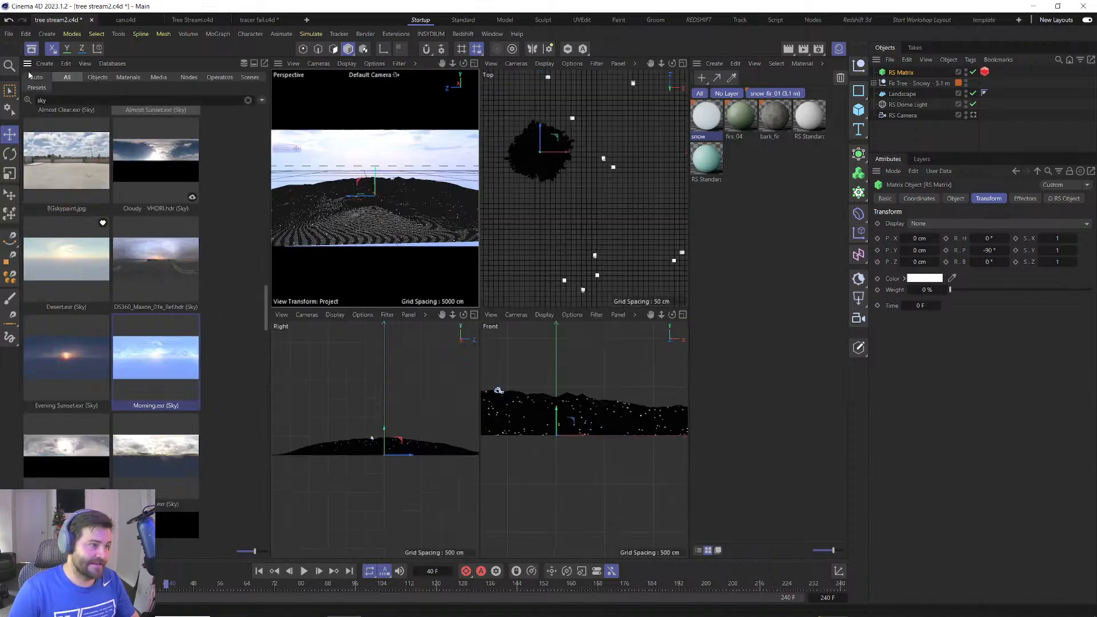
double_click(101, 101)
text(tree)
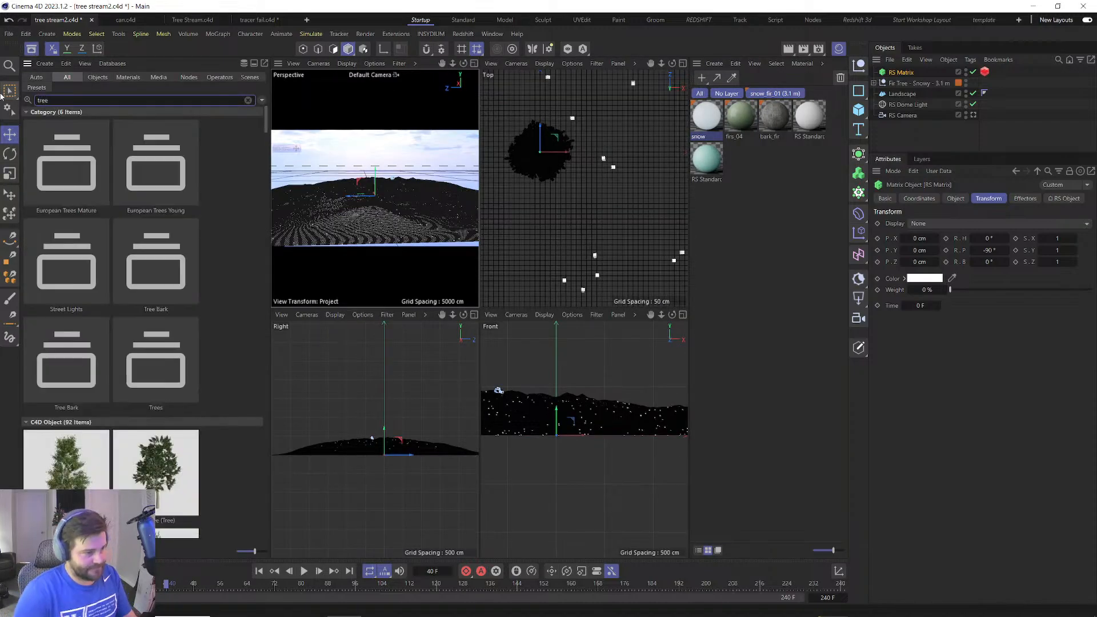
Duplicate the Fir Tree - Snowy object, delete the copy's snow_fir_01_snow mesh, and close the Asset Browser.
click(903, 84)
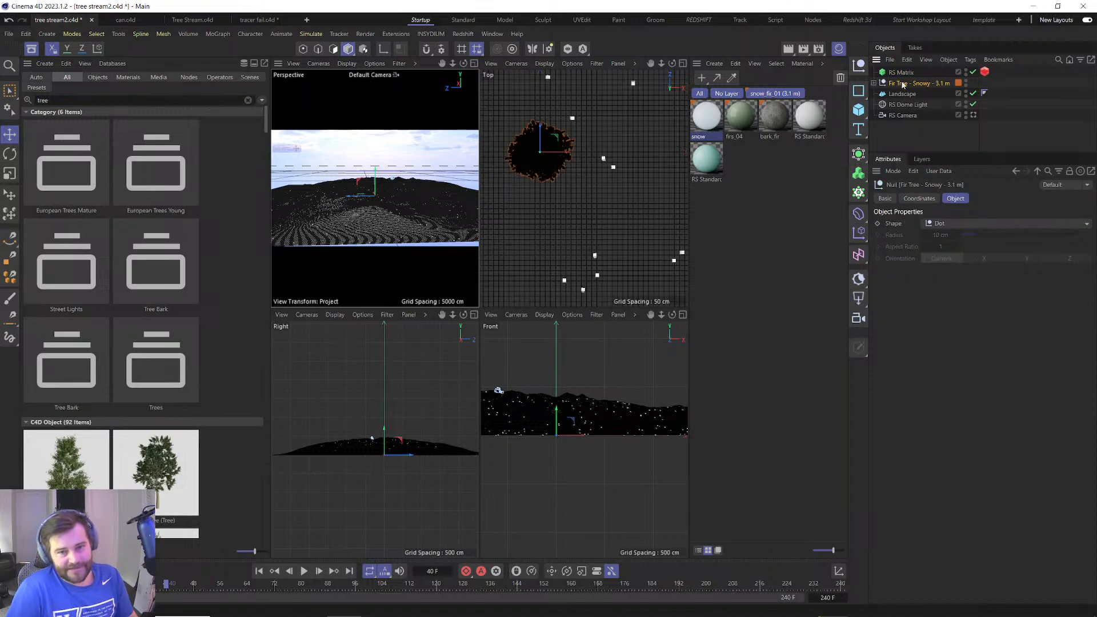
key(ctrl+c)
key(ctrl+v)
click(874, 83)
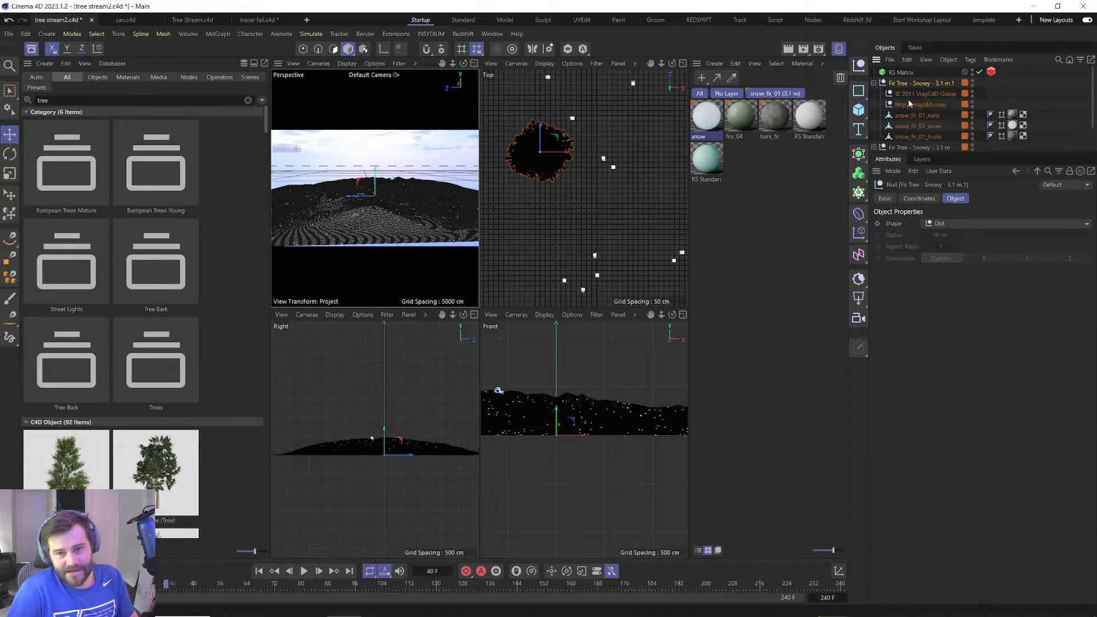
click(924, 126)
key(Delete)
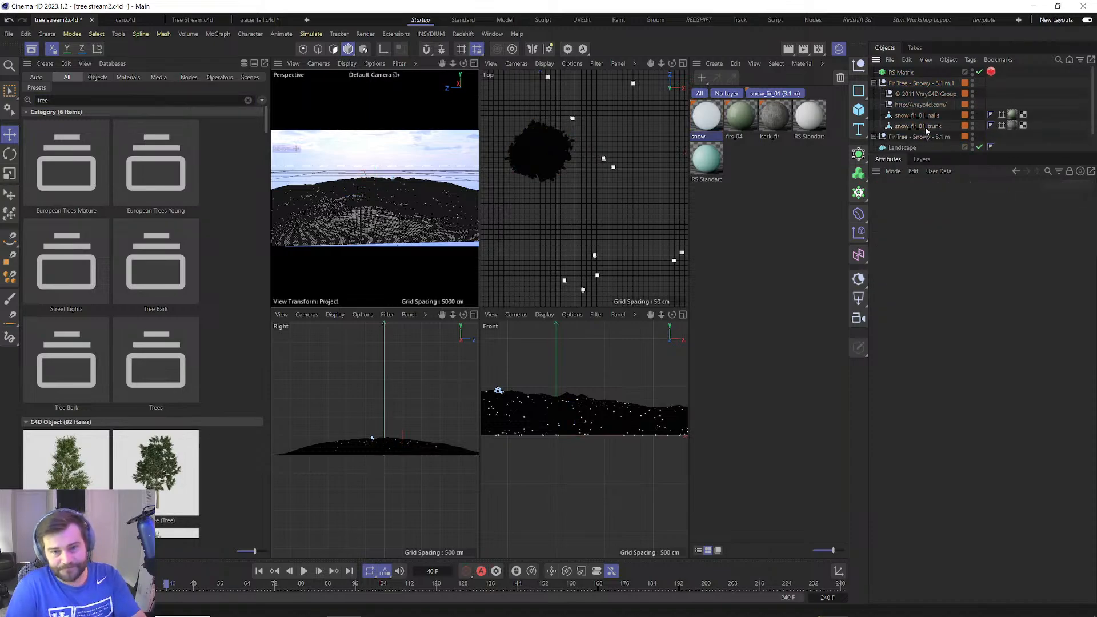
click(874, 83)
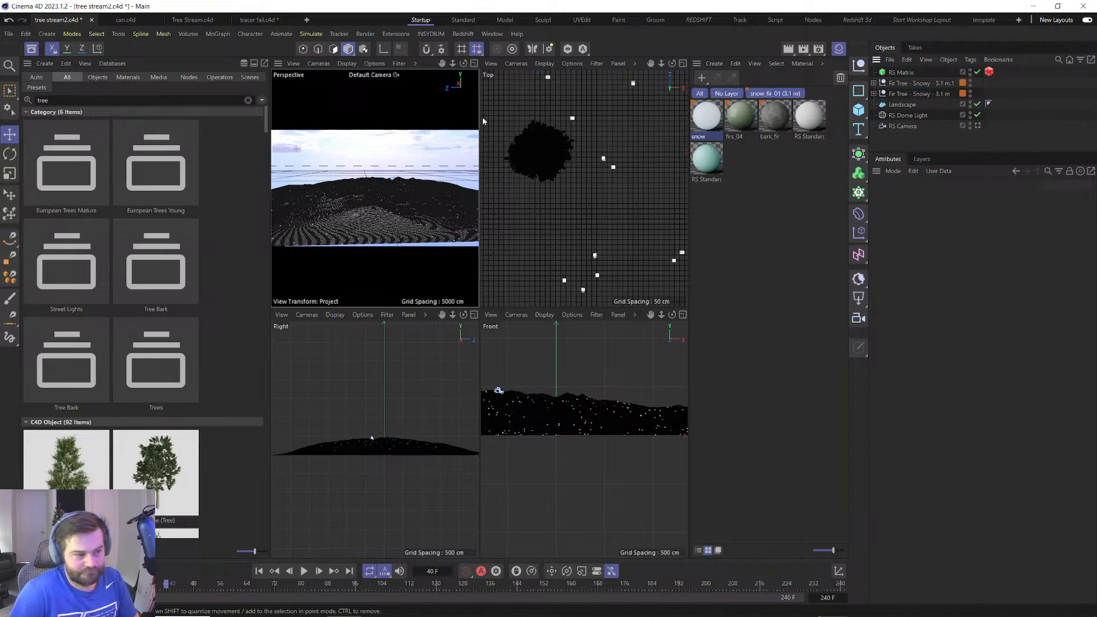
click(32, 49)
Add Fir Tree - Snowy - 3.1 m.1 to the custom objects in the RS Matrix's Redshift particle settings.
click(906, 72)
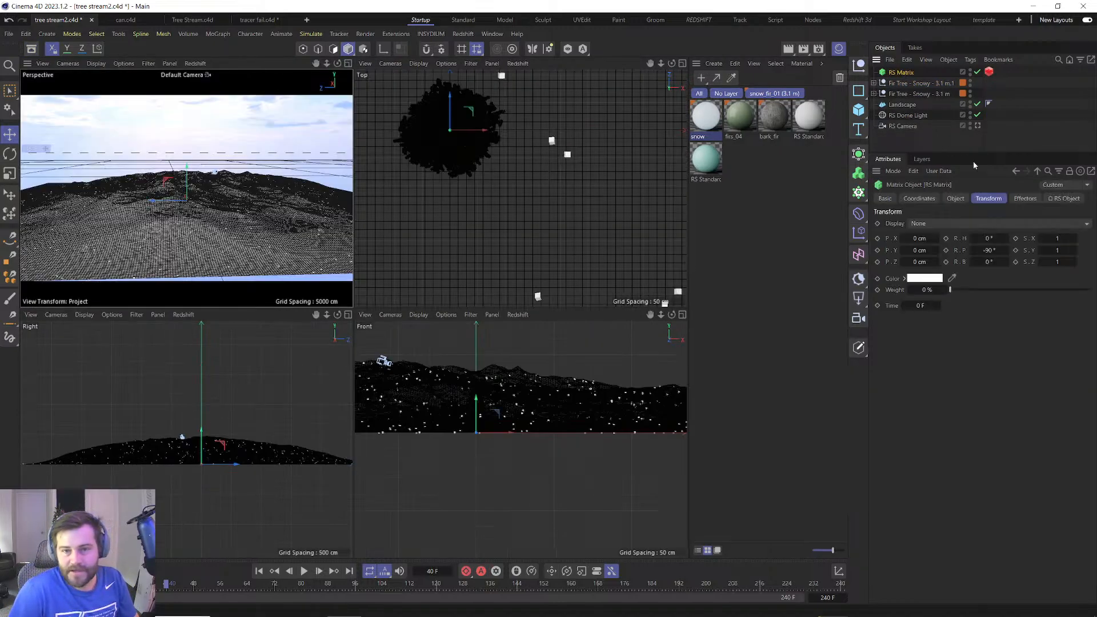
click(1064, 198)
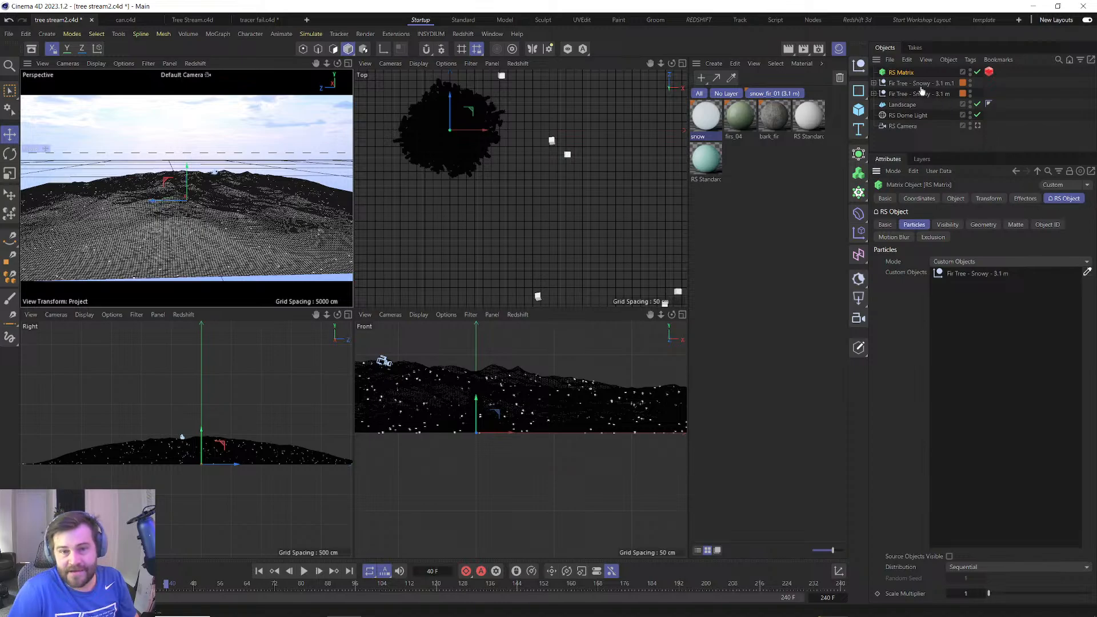
drag(921, 84, 948, 284)
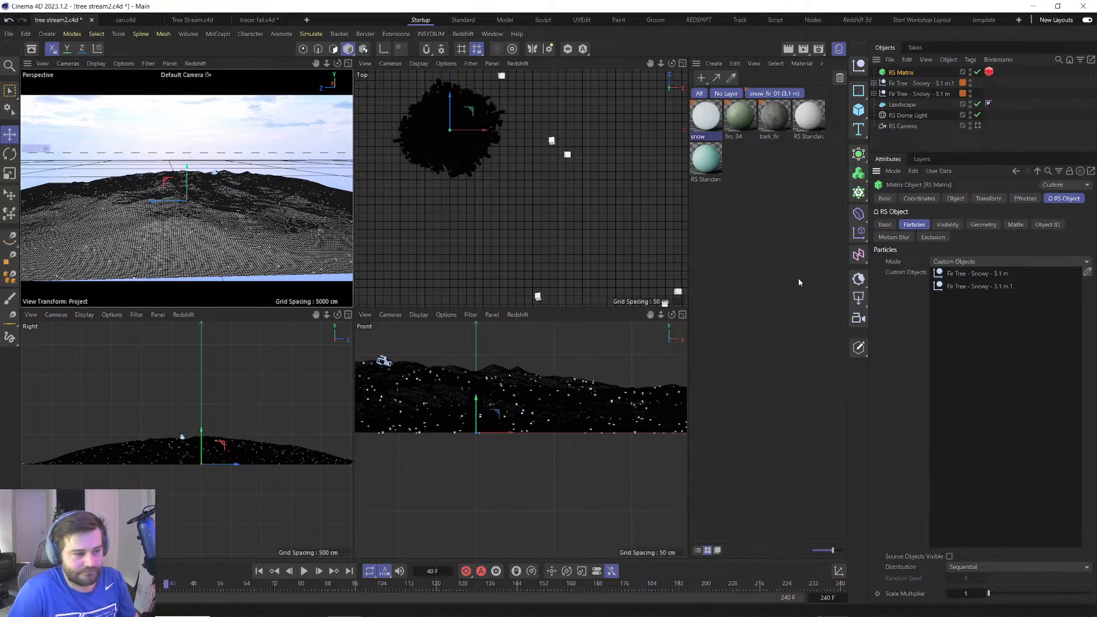
Reopen the Redshift RenderView, start an interactive render of the mixed trees, and move the window clear of the object settings.
click(463, 35)
click(465, 119)
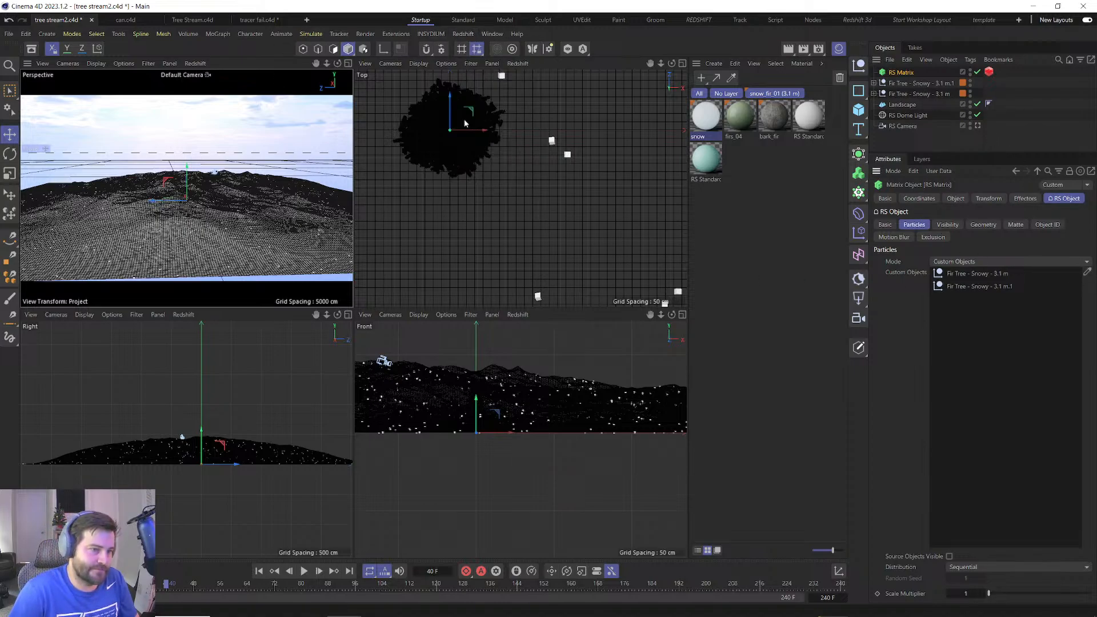
click(488, 153)
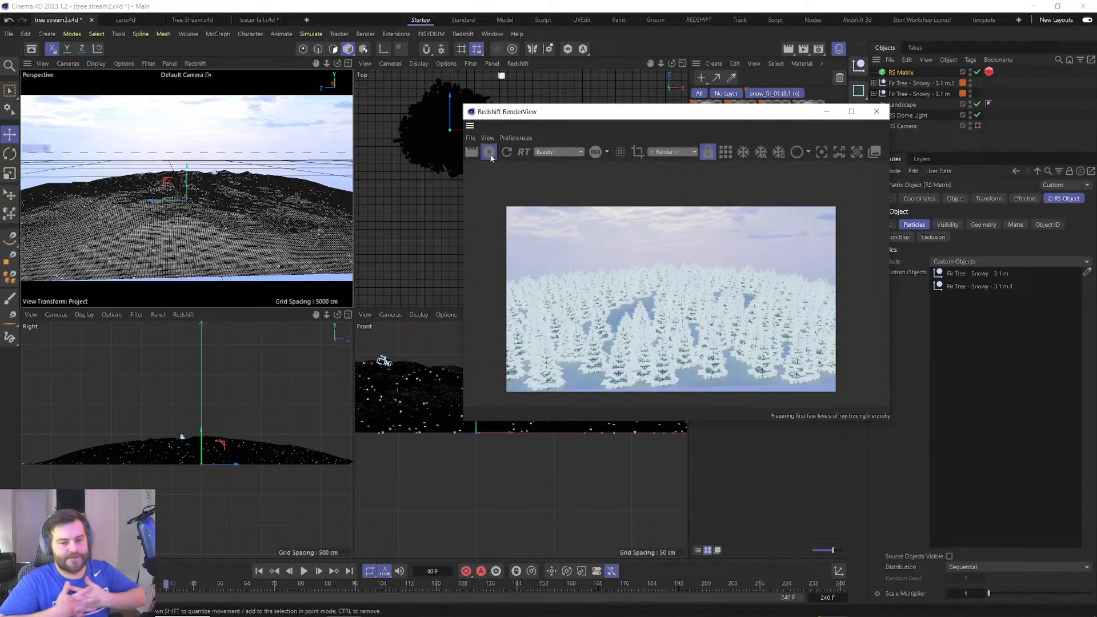
drag(665, 112, 400, 119)
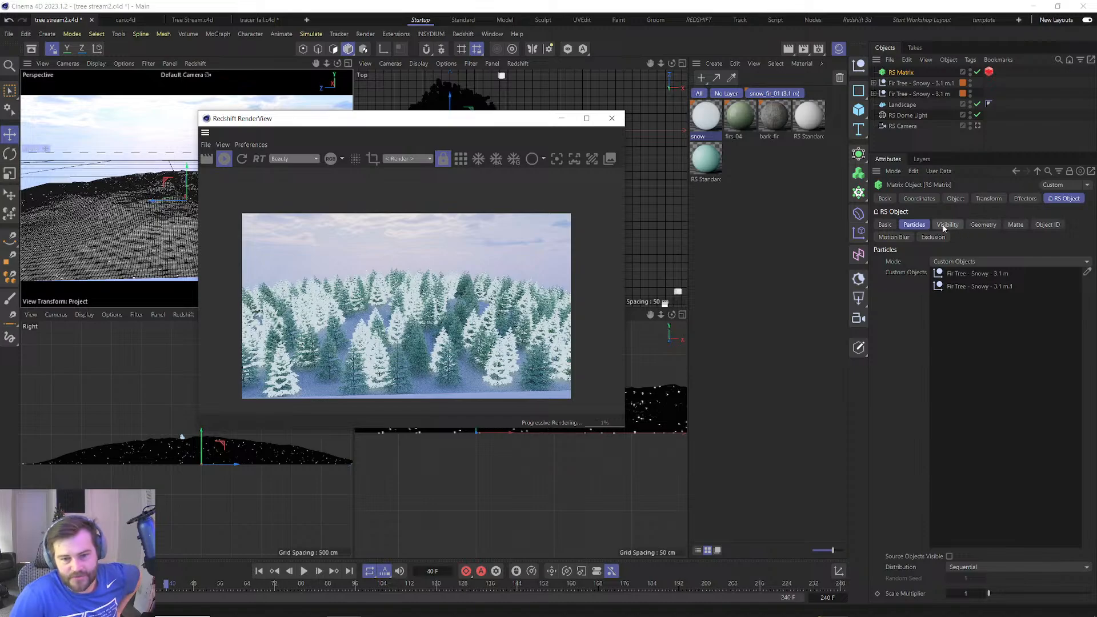
Set the distribution of the RS Matrix's custom objects to Random.
click(897, 488)
click(971, 566)
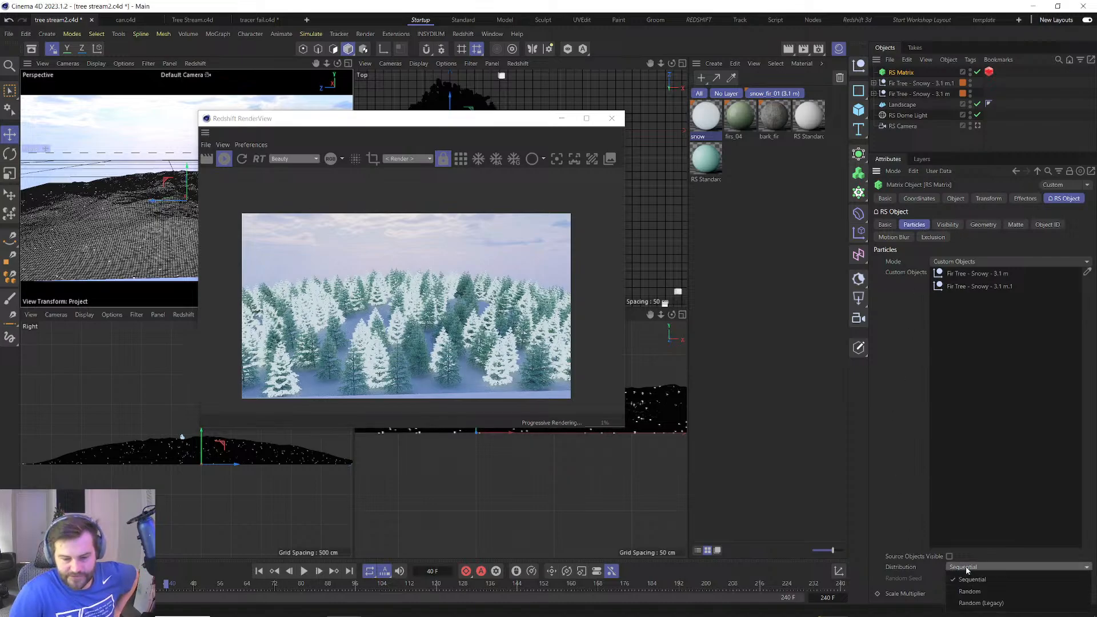
click(967, 591)
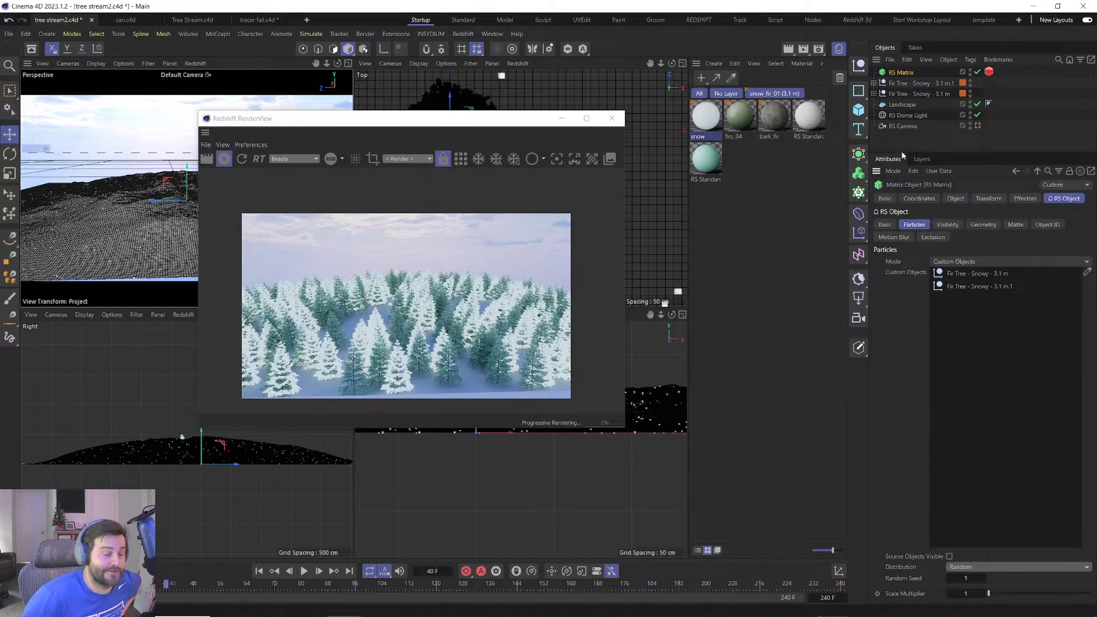
Duplicate the Fir Tree - Snowy - 3.1 m object, add the copy to the RS Matrix's custom objects, and close the Redshift RenderView.
click(909, 94)
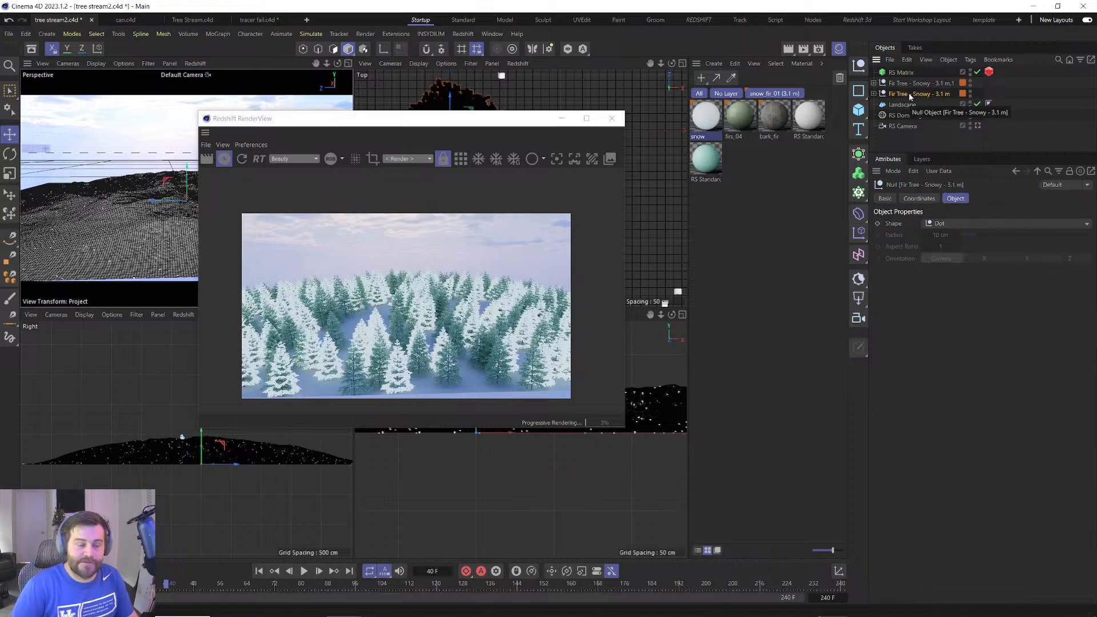
key(ctrl+c)
key(ctrl+v)
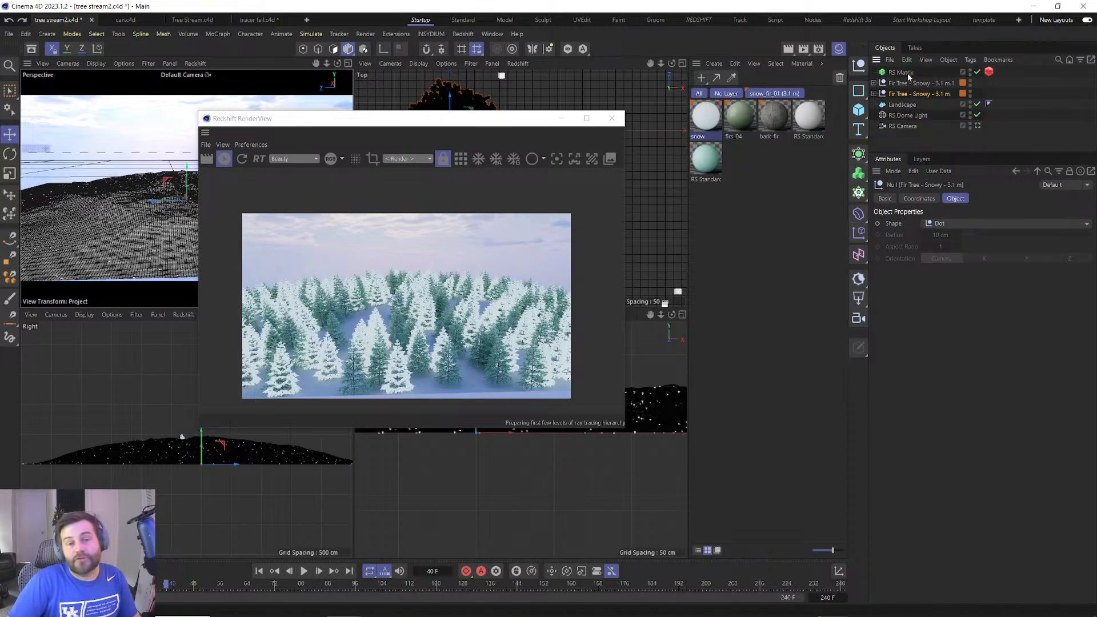
click(909, 84)
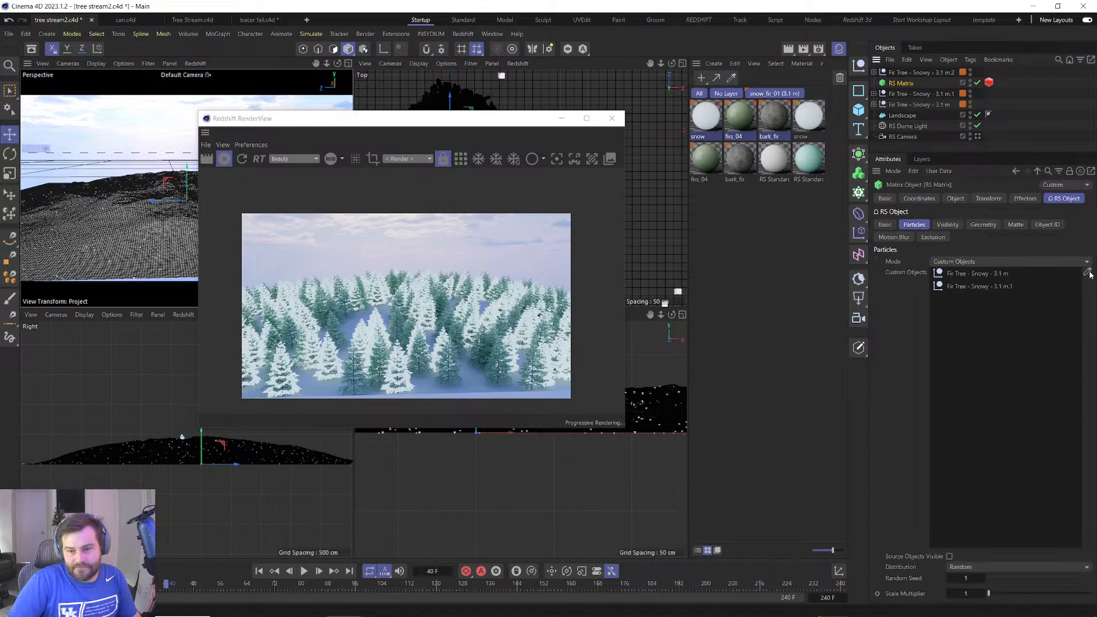
drag(933, 73, 1084, 268)
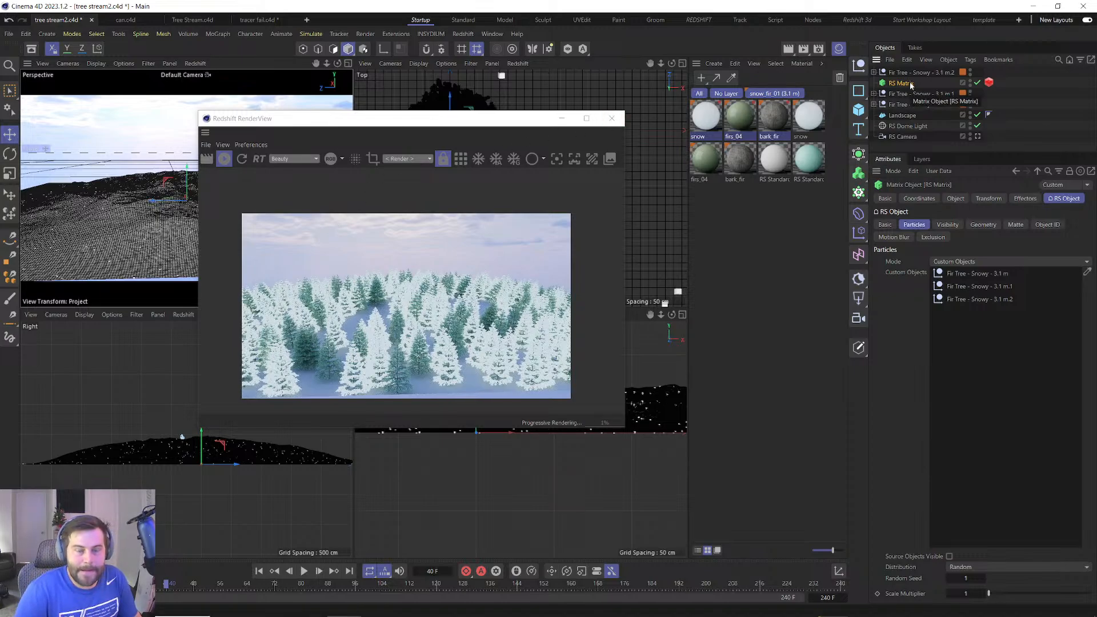
click(612, 119)
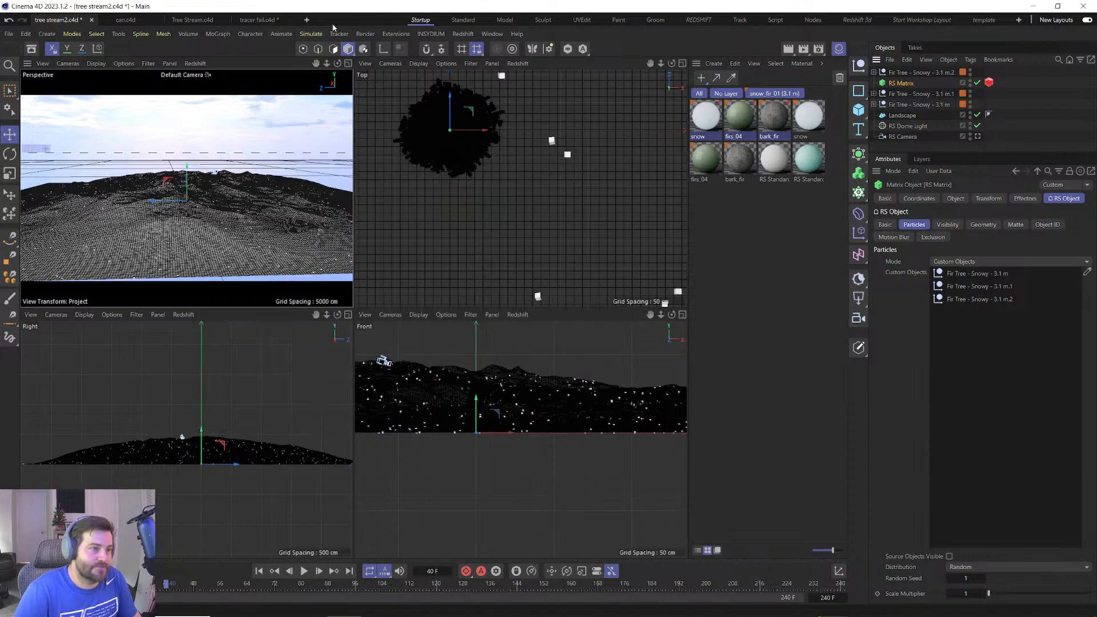
Add a Random effector to the RS Matrix and set its Y position variation to 0 cm.
click(218, 34)
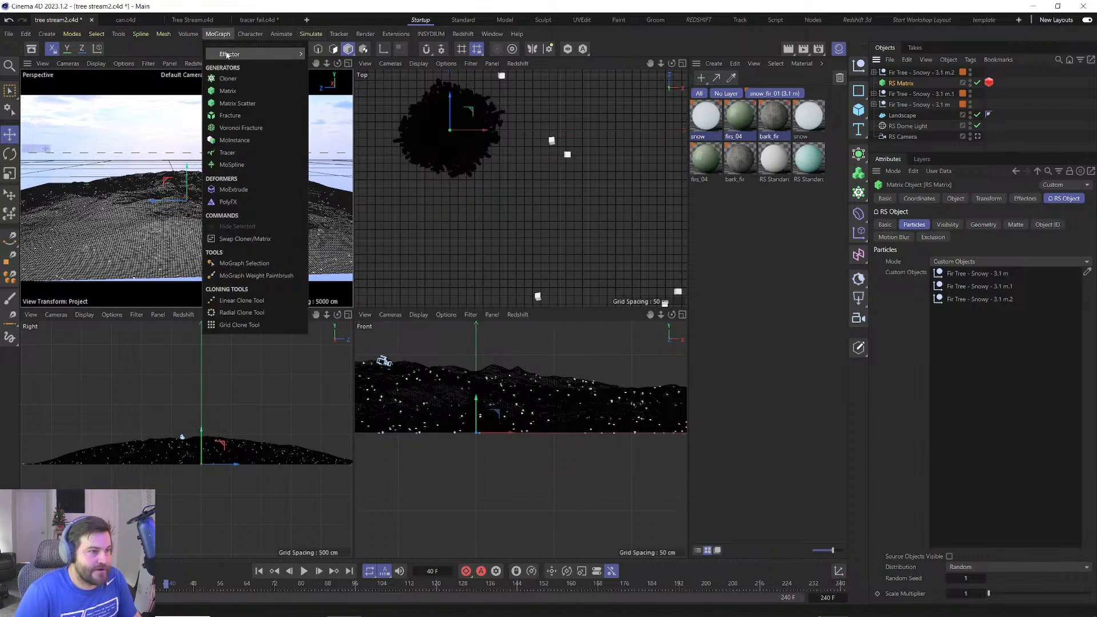
mouse_move(257, 54)
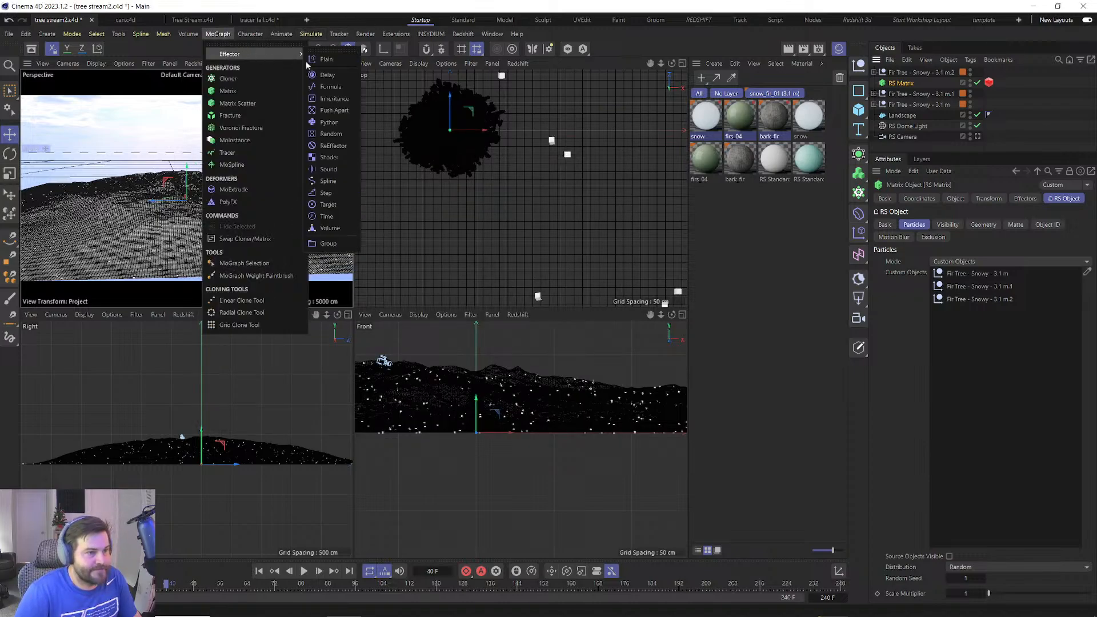
click(327, 133)
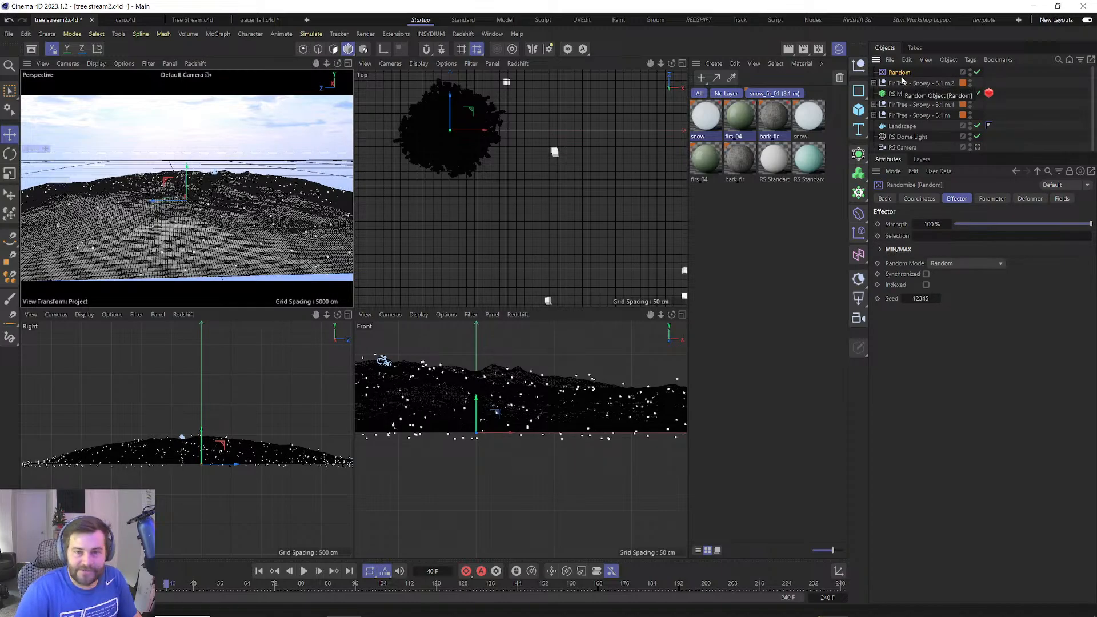
click(983, 199)
double_click(949, 283)
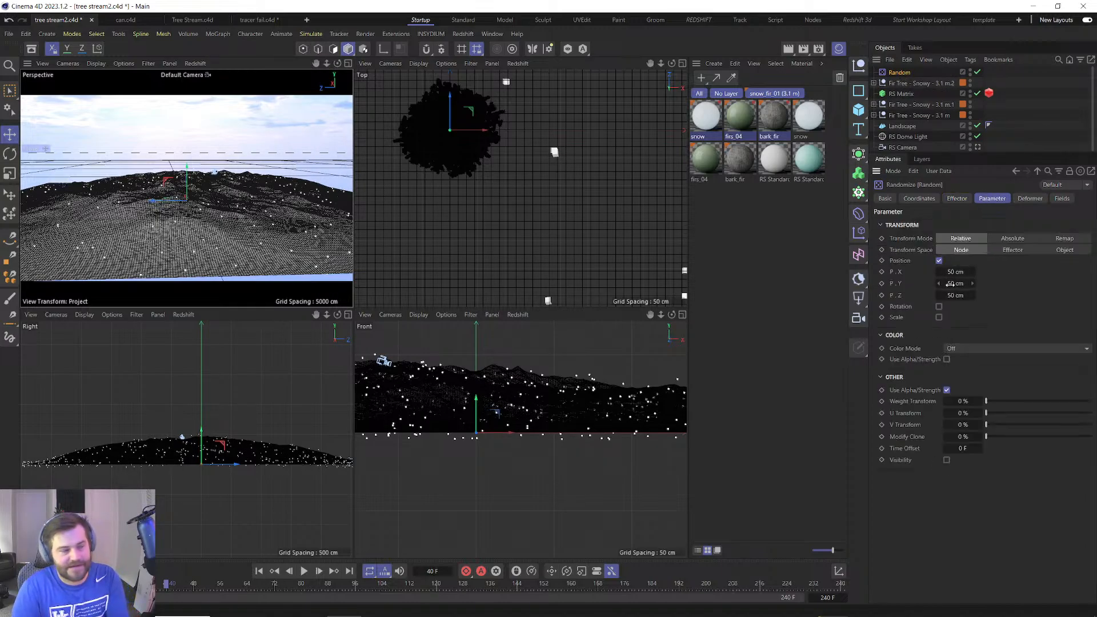
text(0)
key(Return)
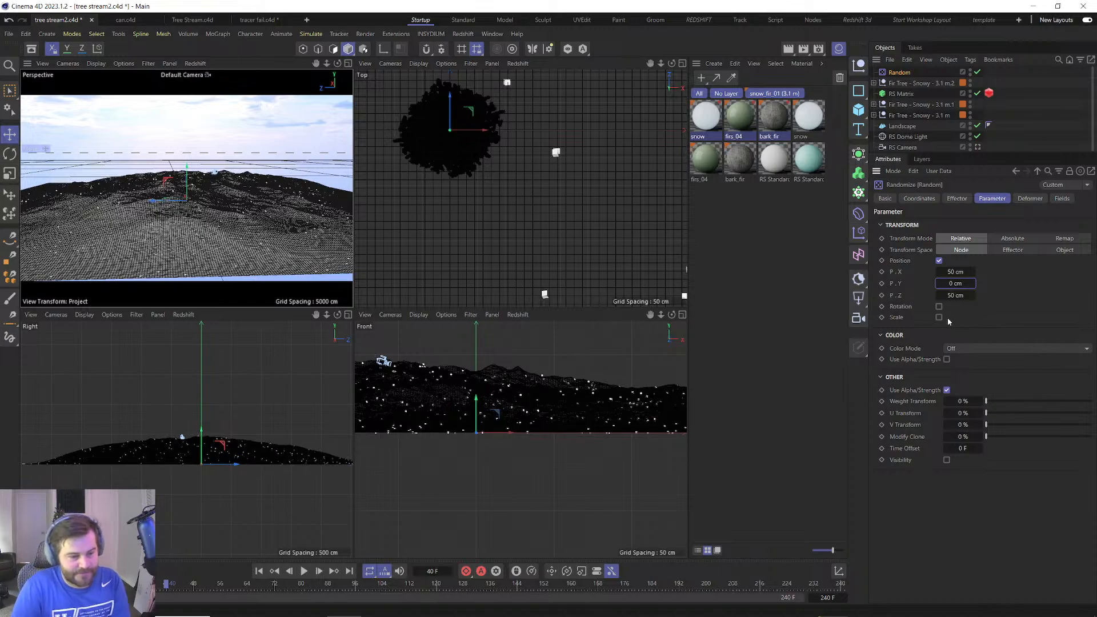
Set the Random effector's position variation to 0 cm in X and Y and 106 cm in Z.
drag(948, 273, 959, 330)
double_click(953, 274)
text(0)
key(Return)
double_click(953, 284)
text(0)
key(Return)
Enable rotation on the Random effector with 490° heading, 5° pitch and 5° bank.
click(938, 306)
key(ctrl+z)
key(ctrl+z)
key(ctrl+z)
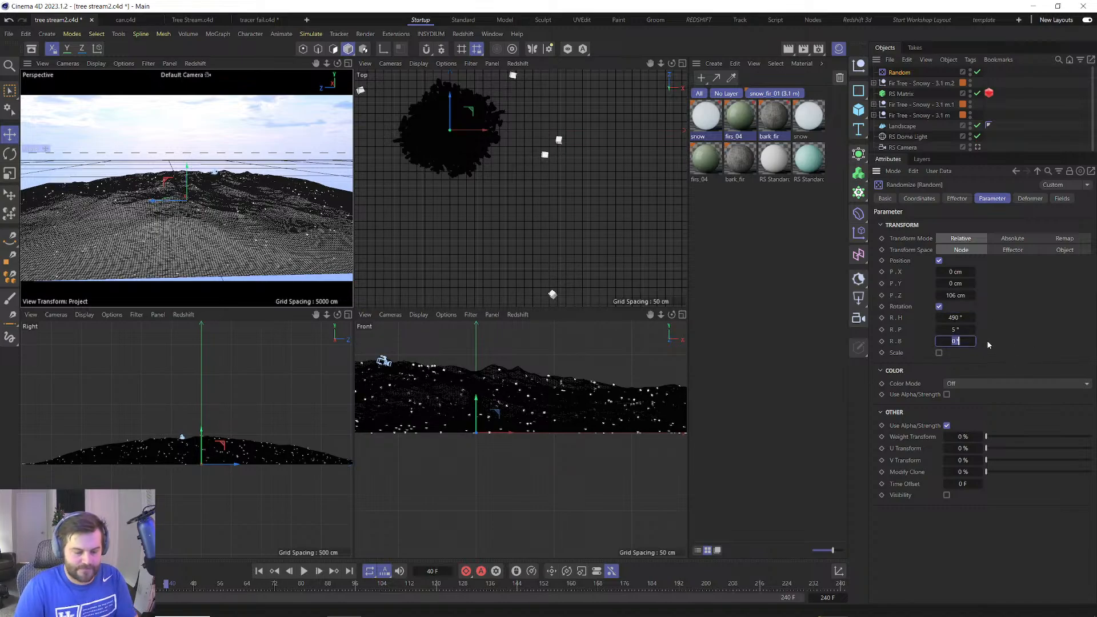
text(5)
key(Return)
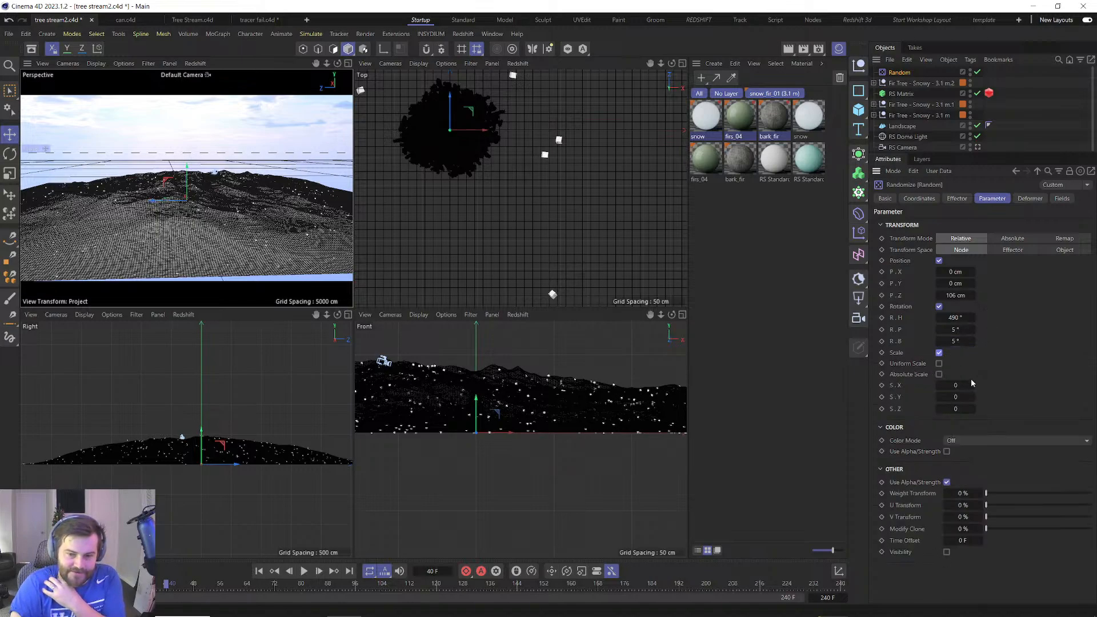
Enable uniform scale variation on the Random effector with a scale of 1.
click(938, 352)
click(951, 385)
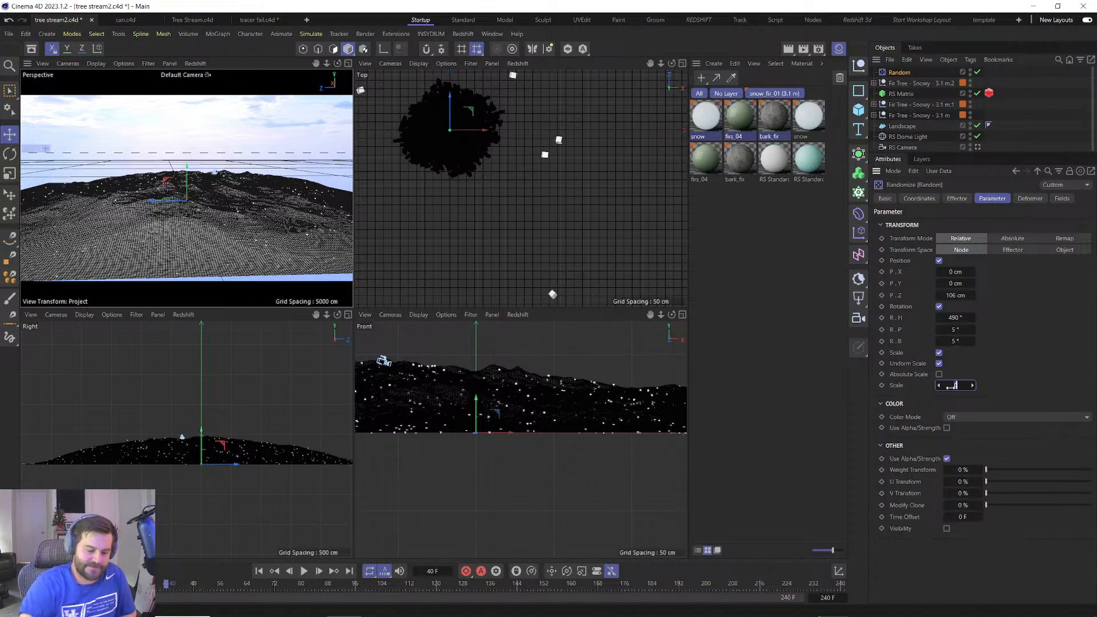
text(1)
key(Return)
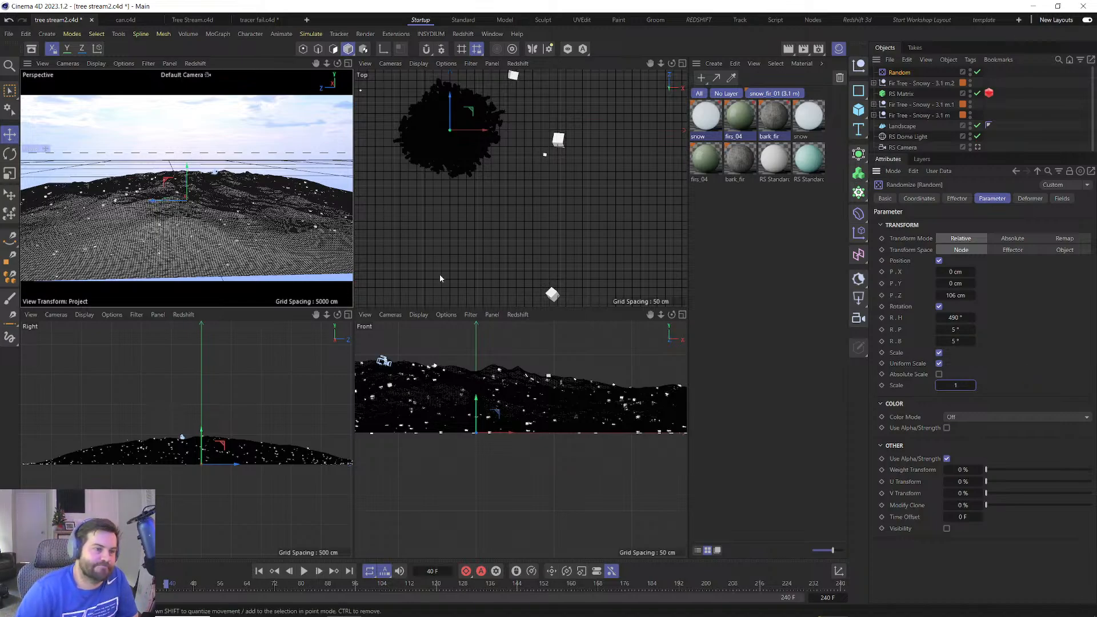
Set the Scale Multiplier in the RS Matrix's Redshift particle settings to 0.2.
click(911, 96)
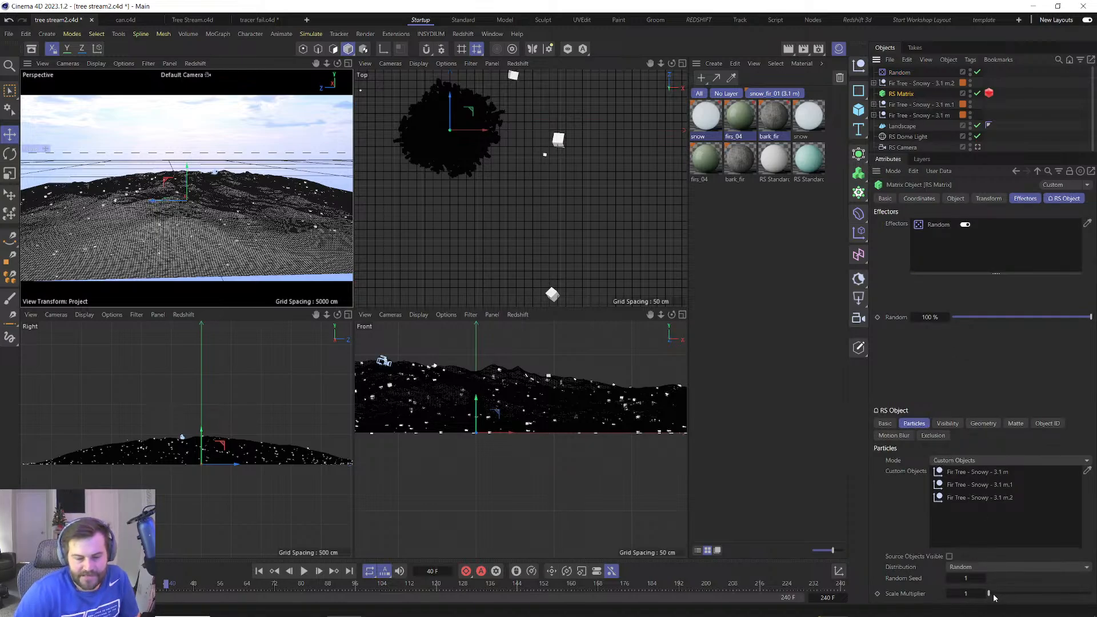
click(971, 595)
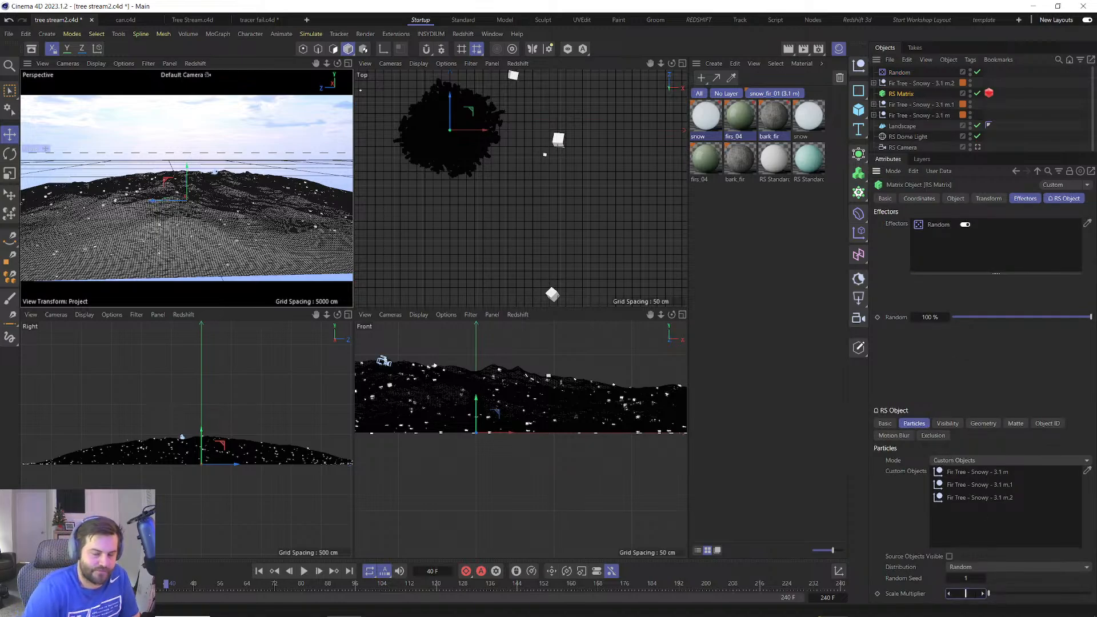
text(0.2)
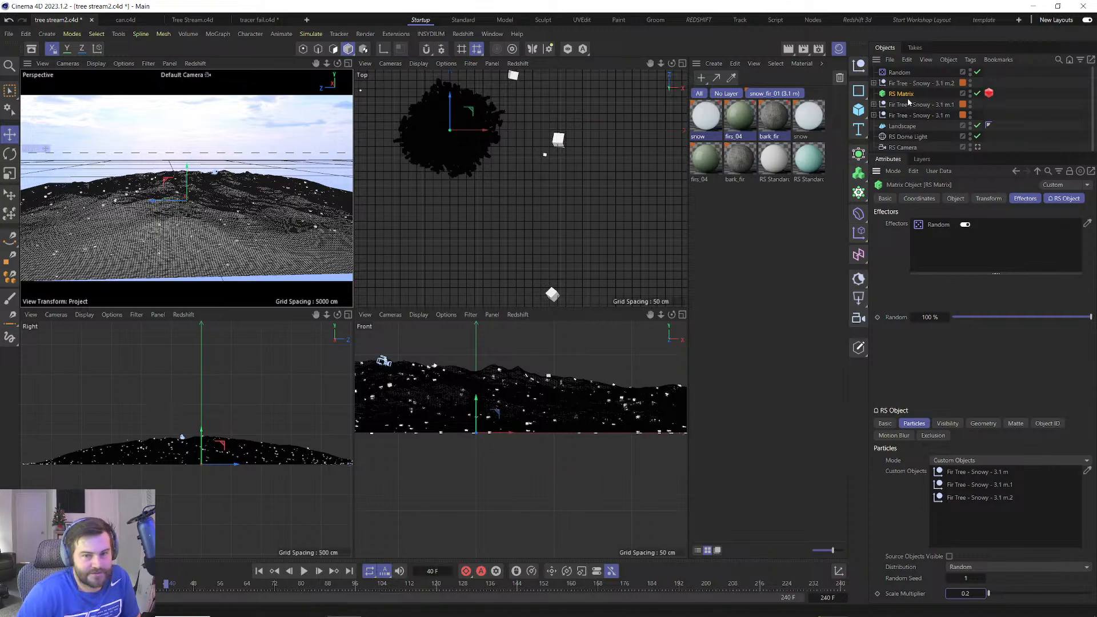
Open the Redshift RenderView and start a live render of the tree-covered landscape.
click(463, 34)
click(485, 120)
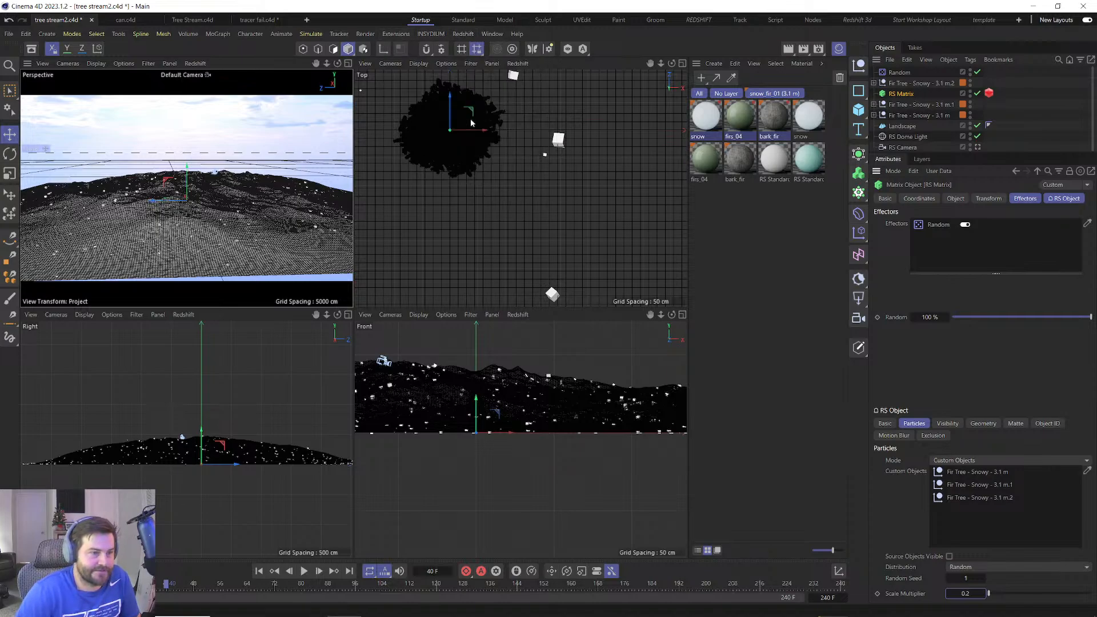
click(502, 150)
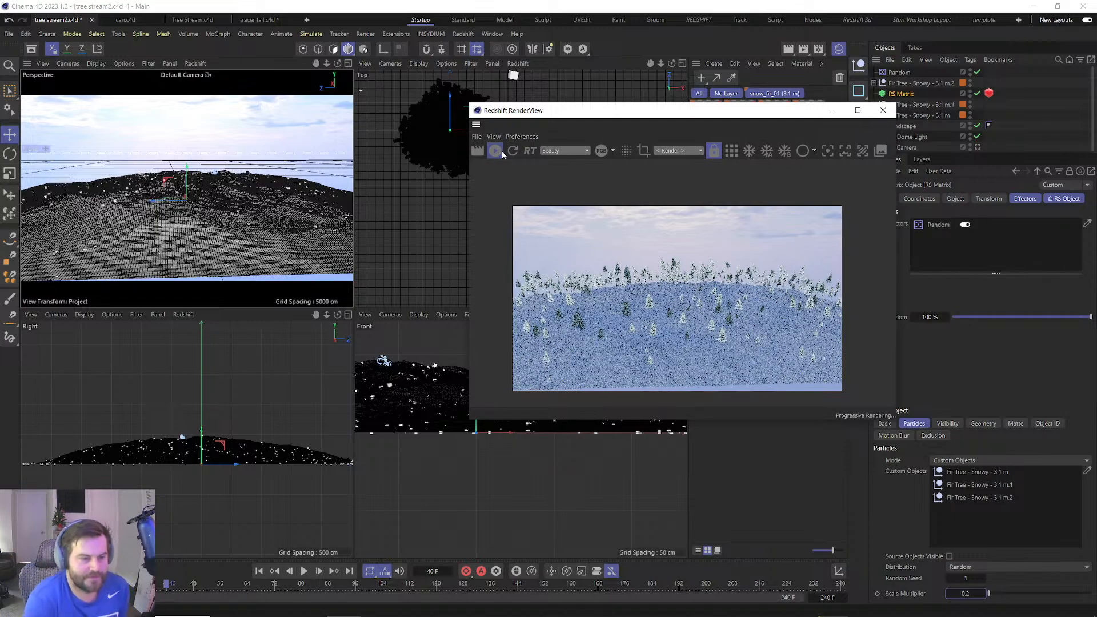
Set the RS Matrix particle scale multiplier to 1 and close the RenderView.
click(965, 593)
double_click(966, 593)
text(1)
key(Return)
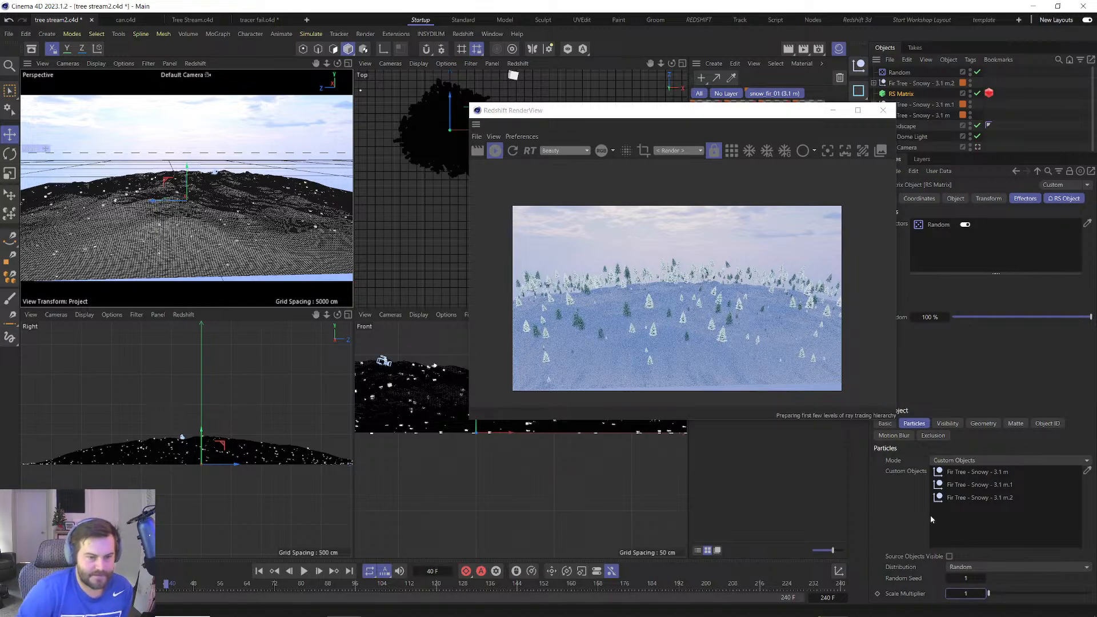
click(882, 109)
Place Fir Tree m.2 below RS Matrix in the hierarchy and scale all three fir trees down to about 40 percent.
drag(903, 85, 904, 97)
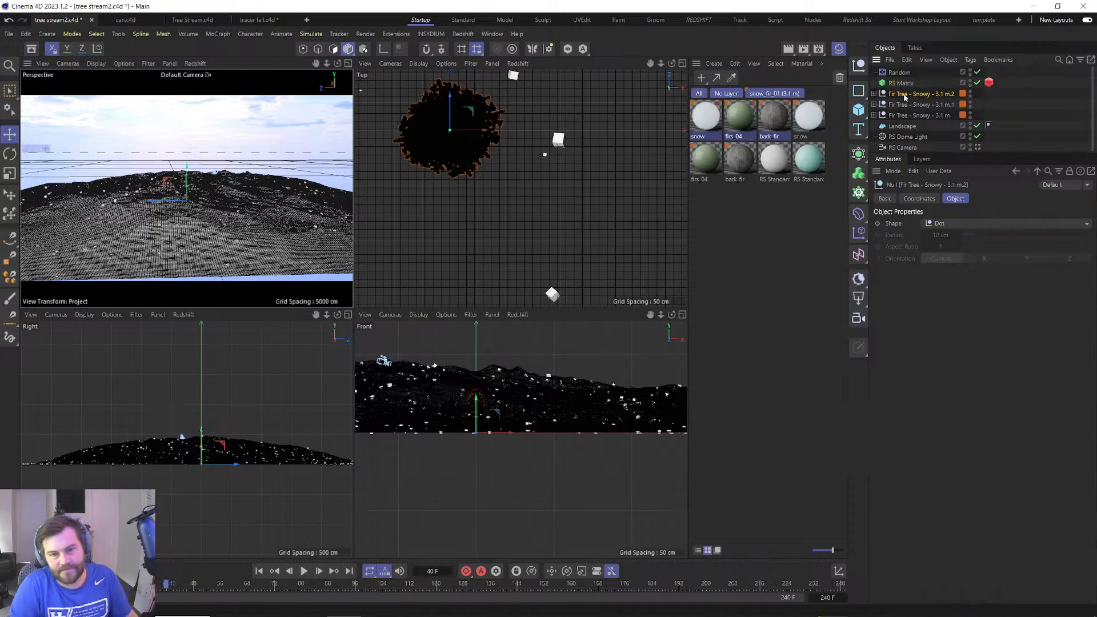
shift+click(908, 115)
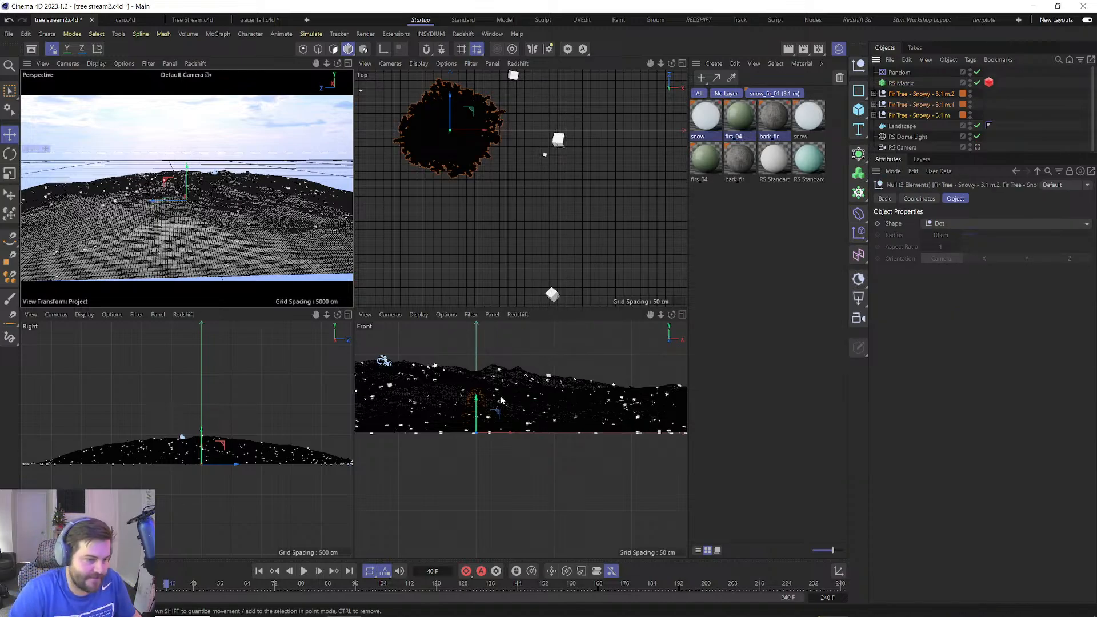
key(t)
mouse_move(541, 393)
mouse_down()
mouse_move(469, 451)
mouse_move(431, 528)
mouse_move(549, 313)
mouse_move(545, 390)
mouse_up()
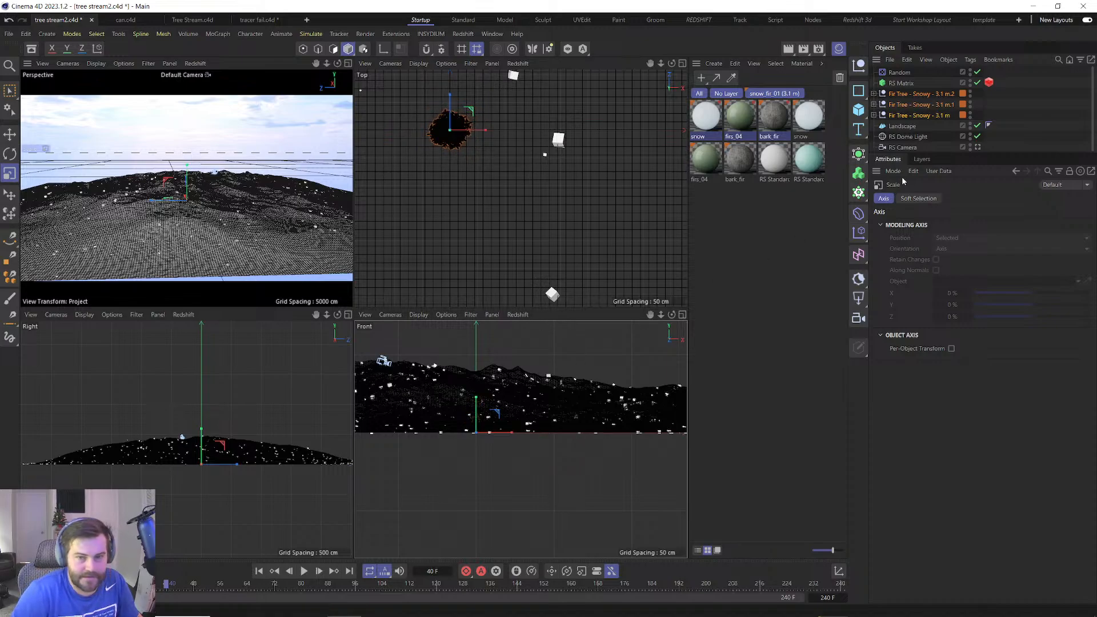
Vary the tree sizes by scaling Fir Tree m.1 up slightly and Fir Tree m down to about 70 percent.
click(925, 106)
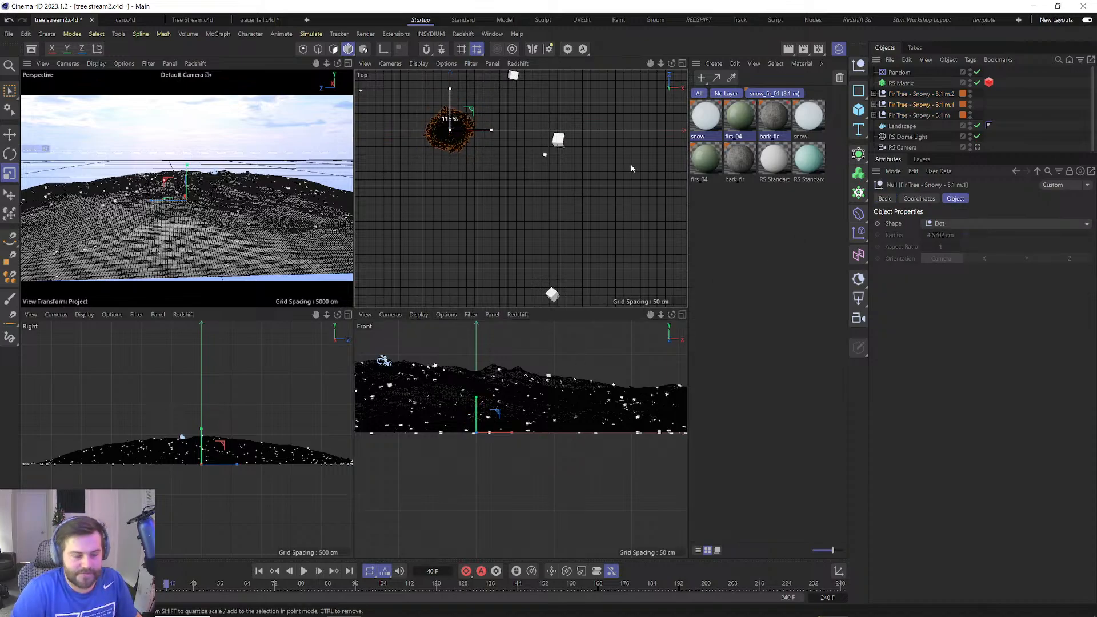
drag(629, 165, 636, 167)
click(915, 116)
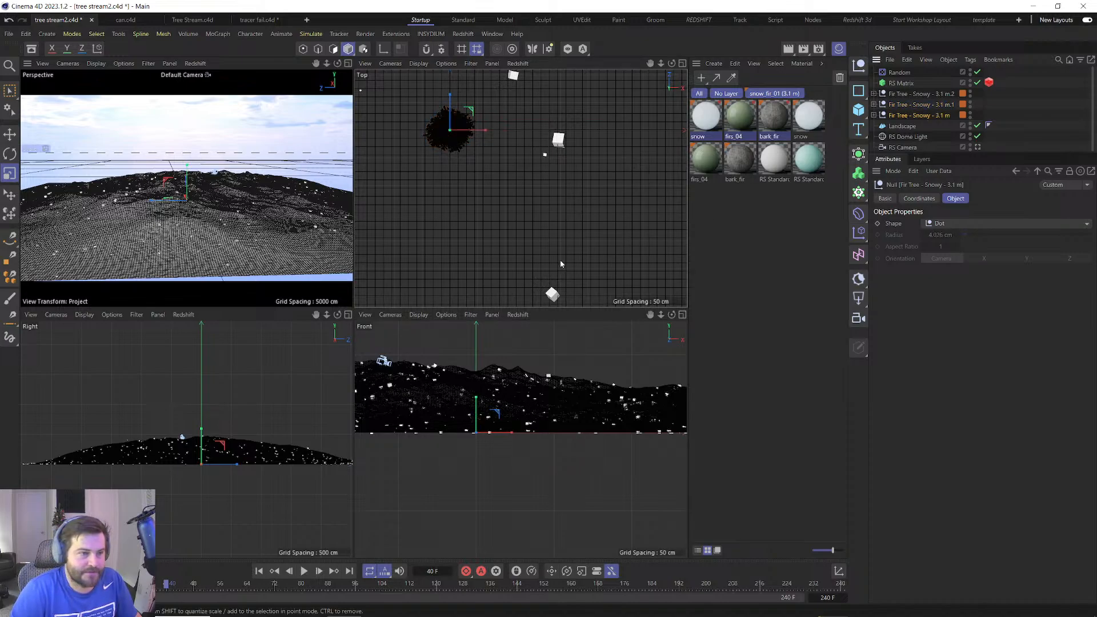
drag(598, 244, 564, 246)
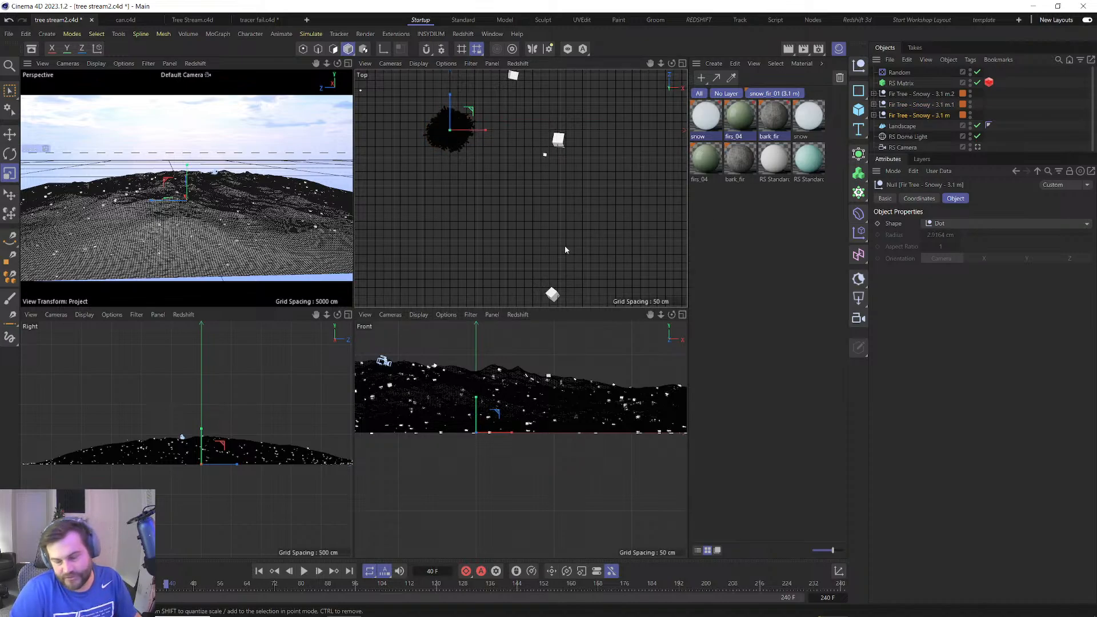
Select RS Matrix and preview the resized trees in the Redshift RenderView, keeping the render window clear of the object settings.
click(903, 127)
click(901, 83)
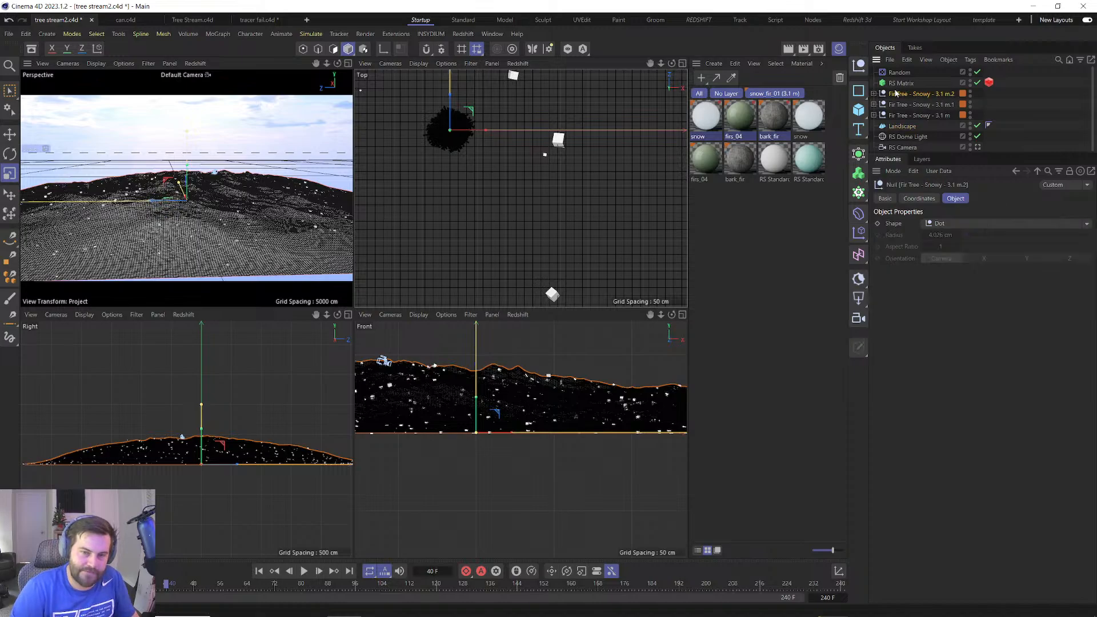
click(463, 35)
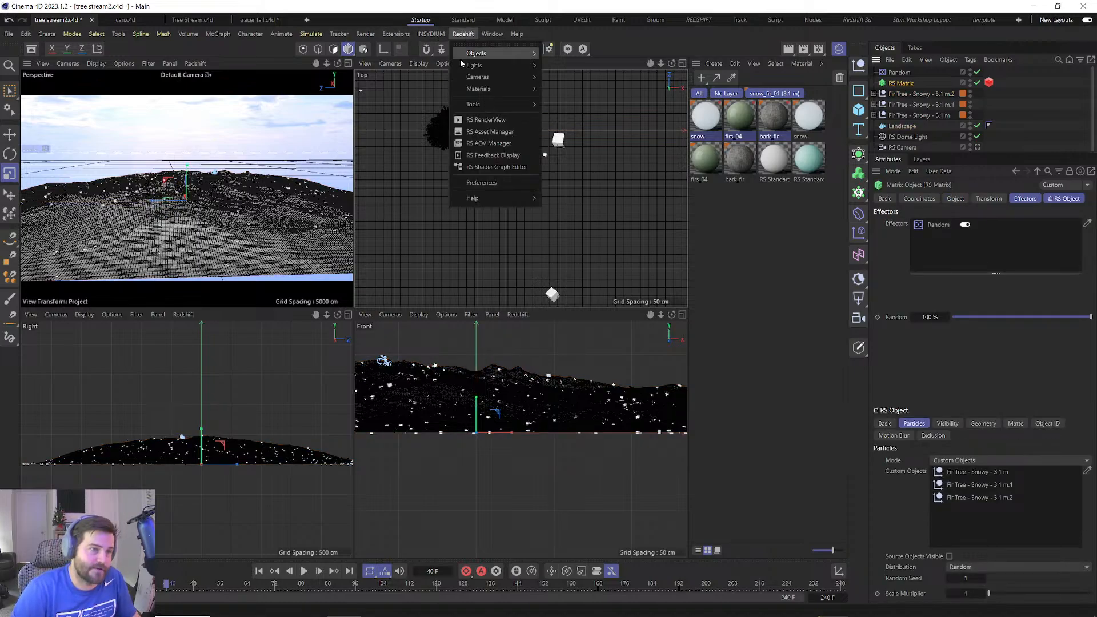
click(481, 119)
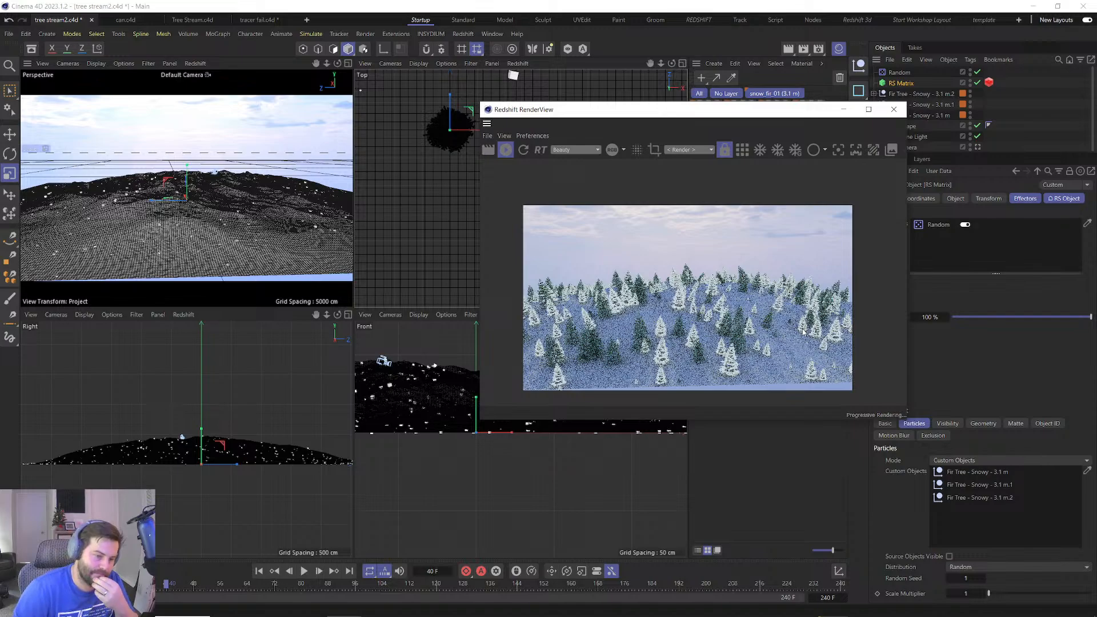
drag(697, 118, 464, 88)
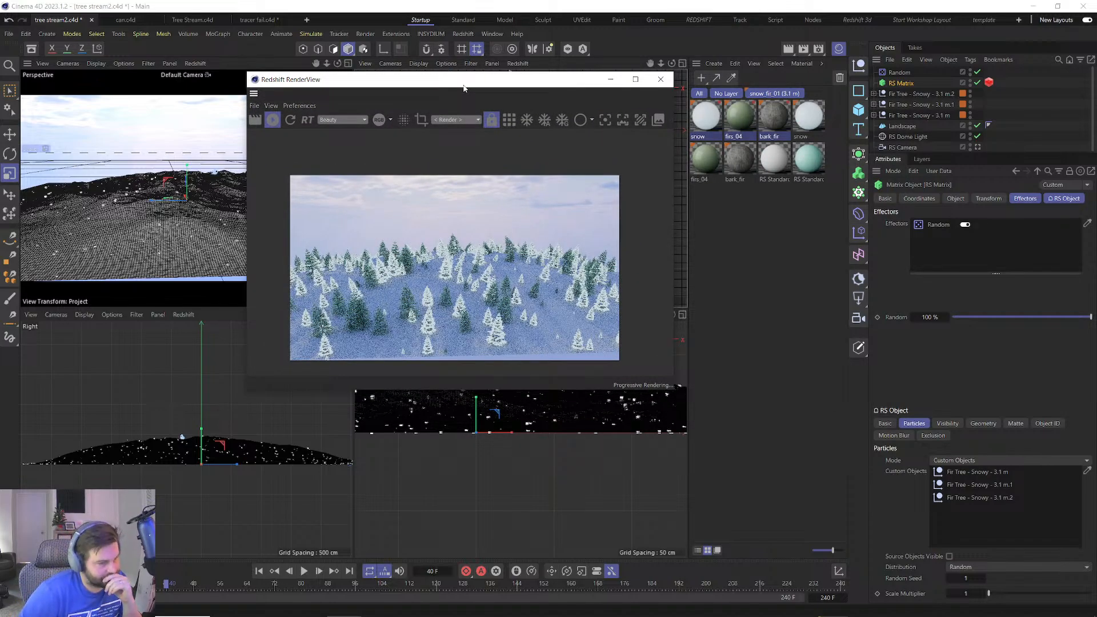
Set the Random effector's uniform scale to 0.5, check the render and close the RenderView.
click(899, 72)
click(952, 384)
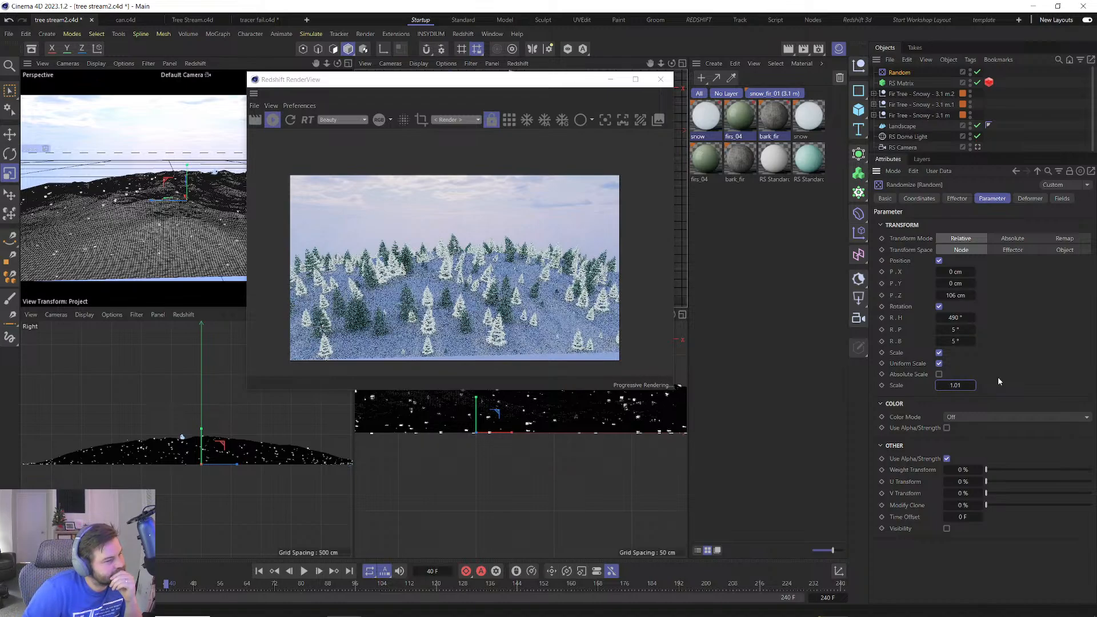
text(0.5)
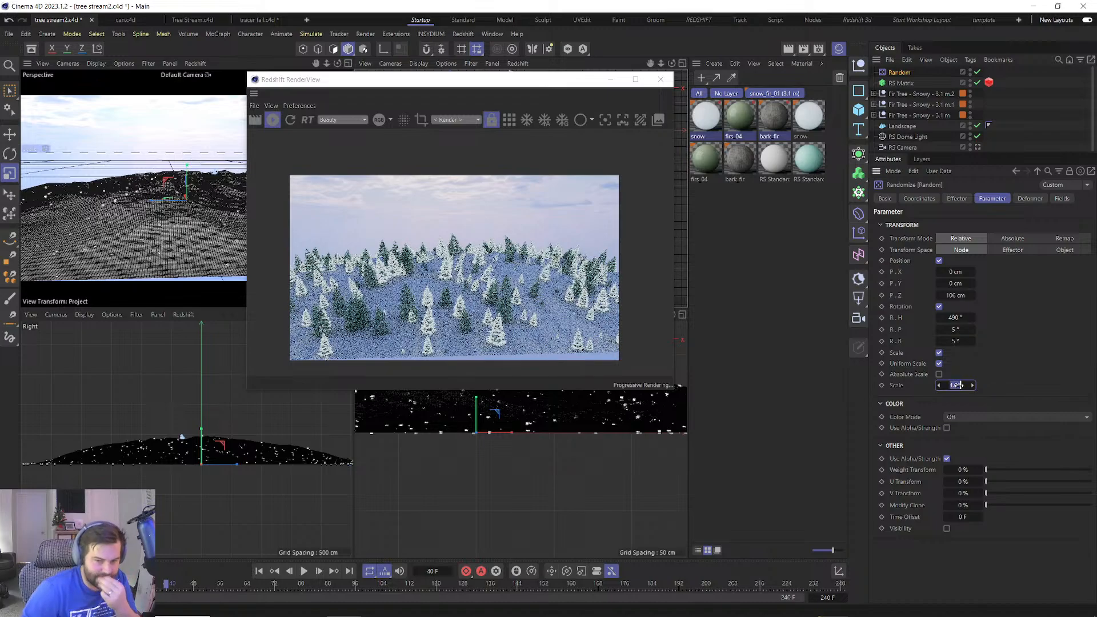
key(Return)
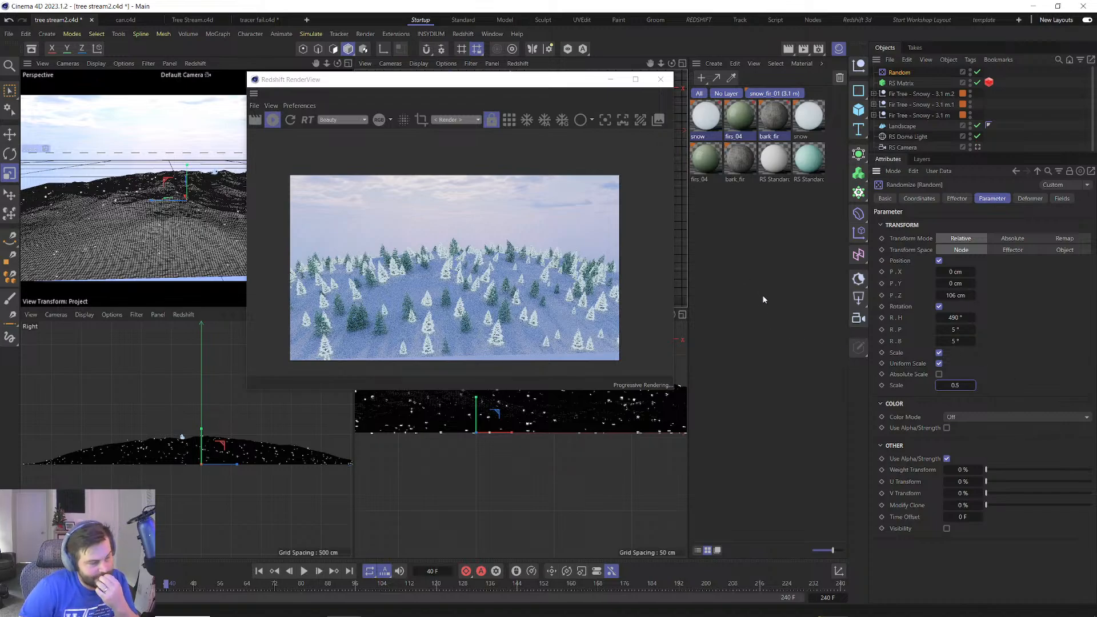
click(662, 81)
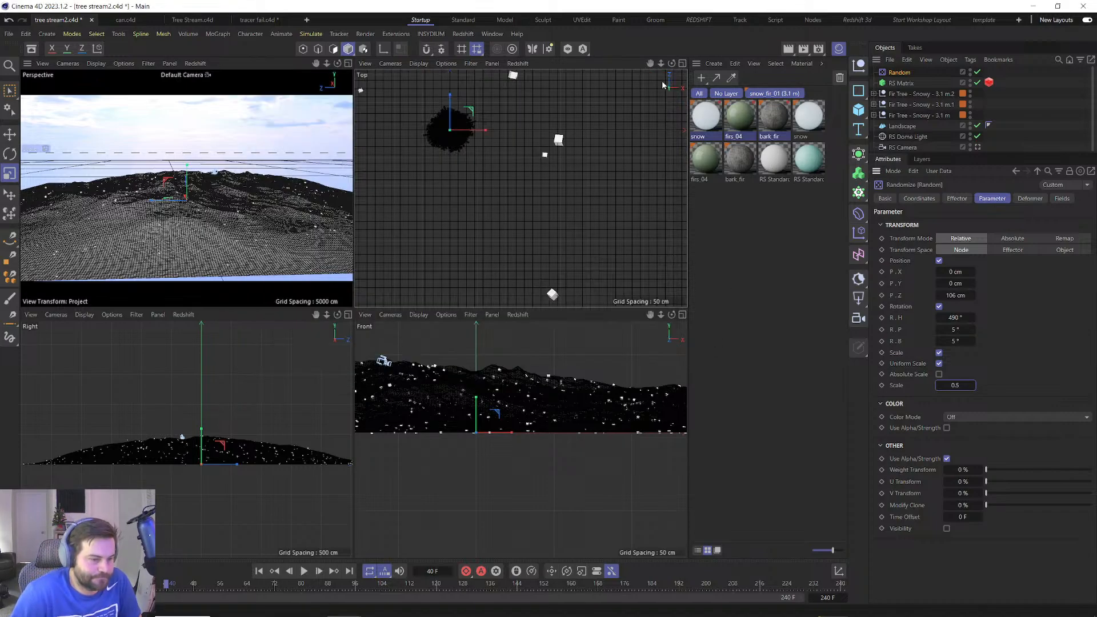
Save the scene and set the RS Matrix clone count to 200000.
click(894, 82)
key(ctrl+s)
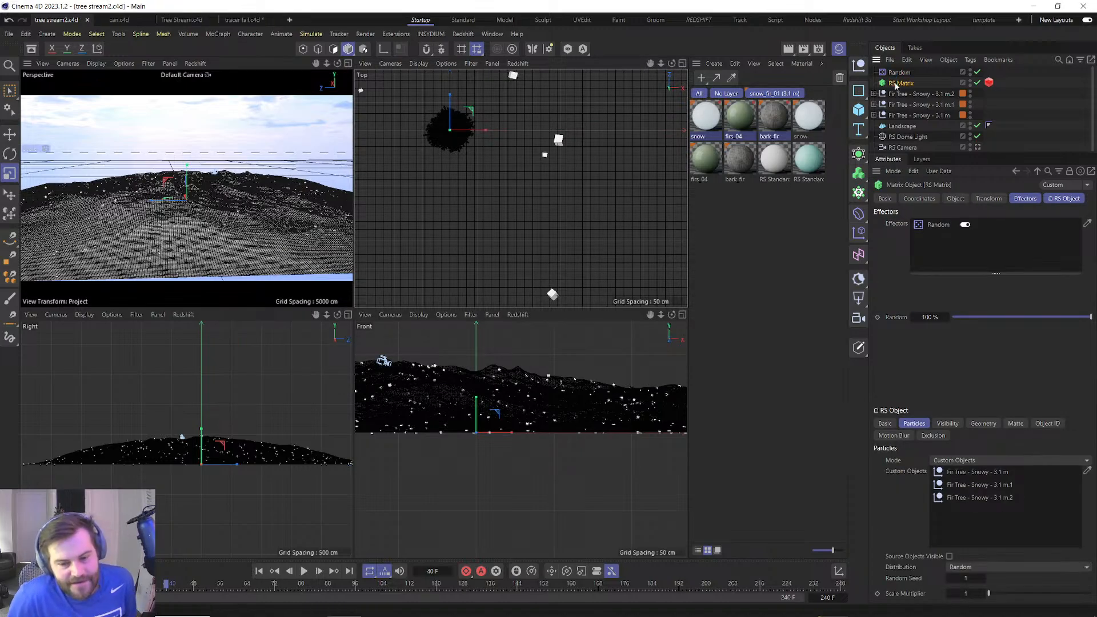
click(895, 84)
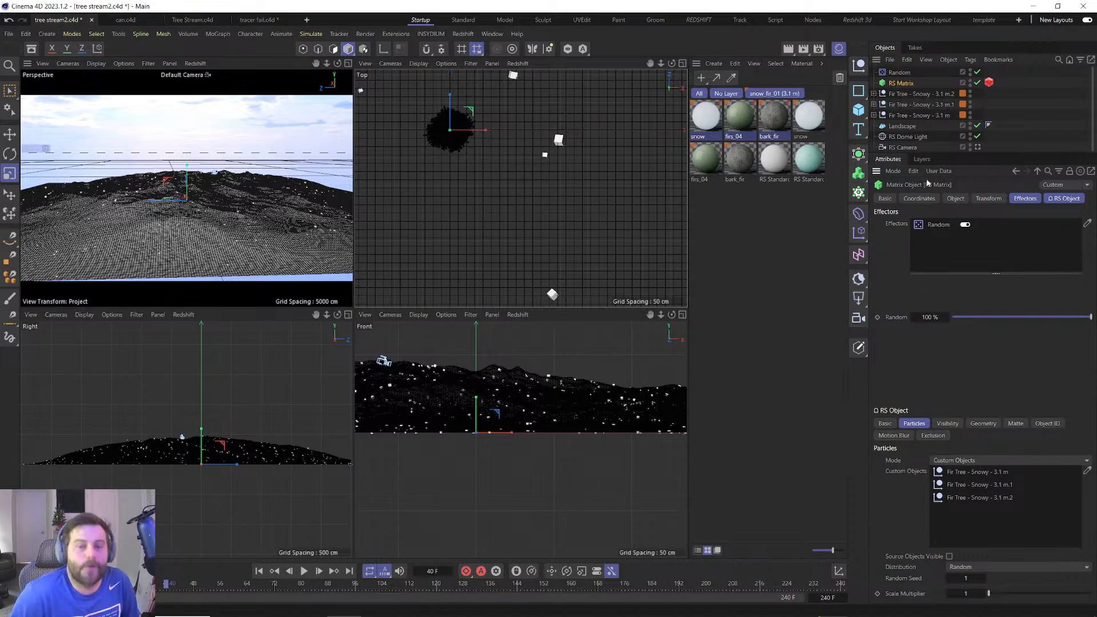
click(959, 198)
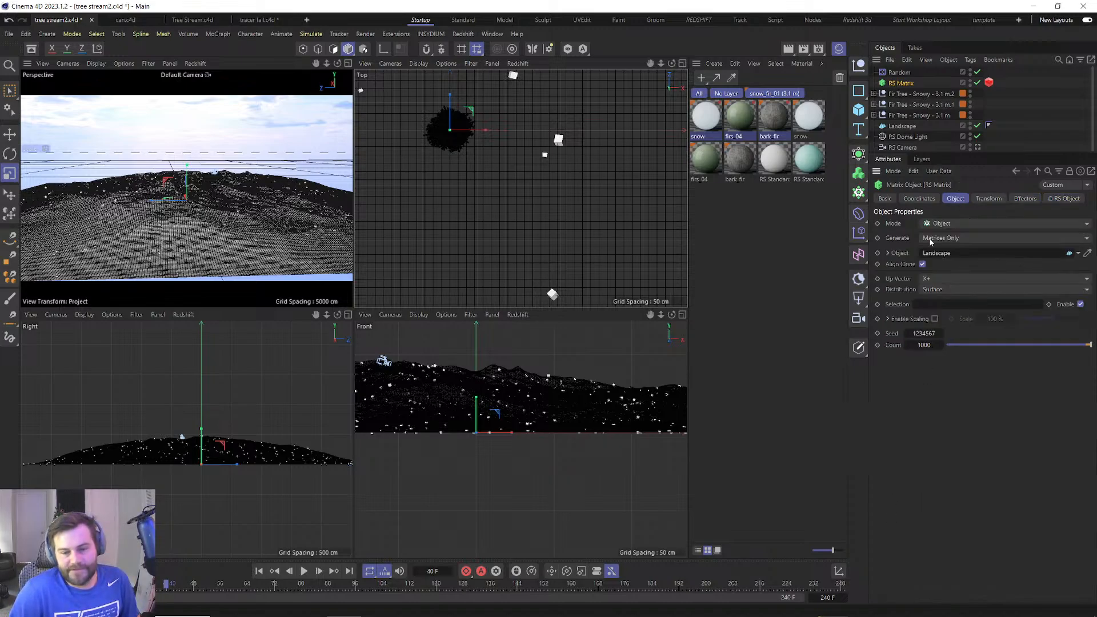
click(924, 345)
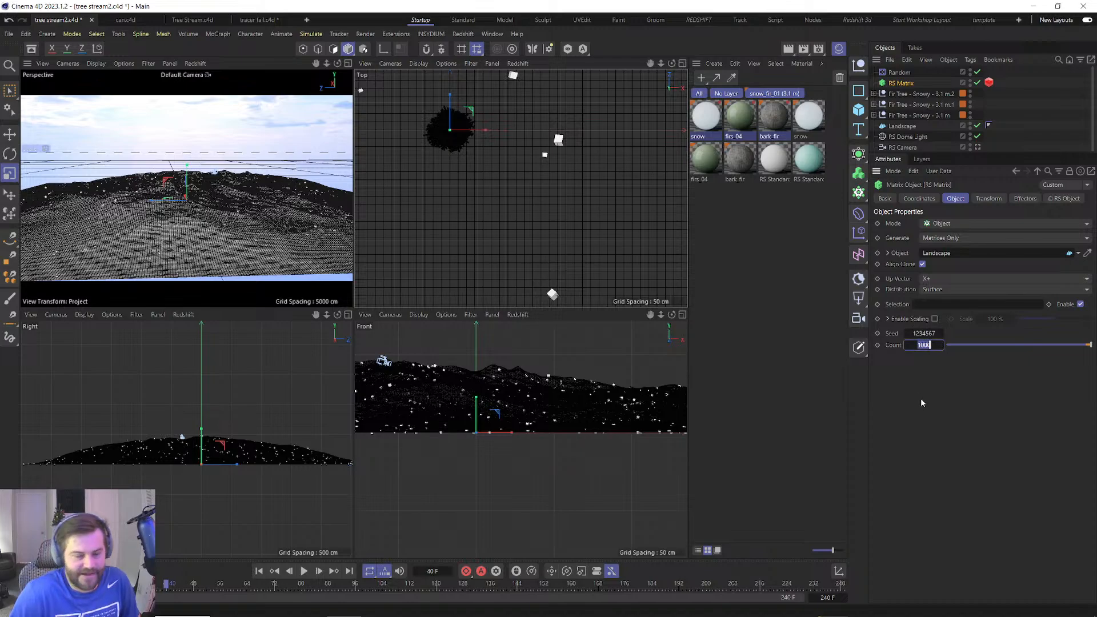
text(2000)
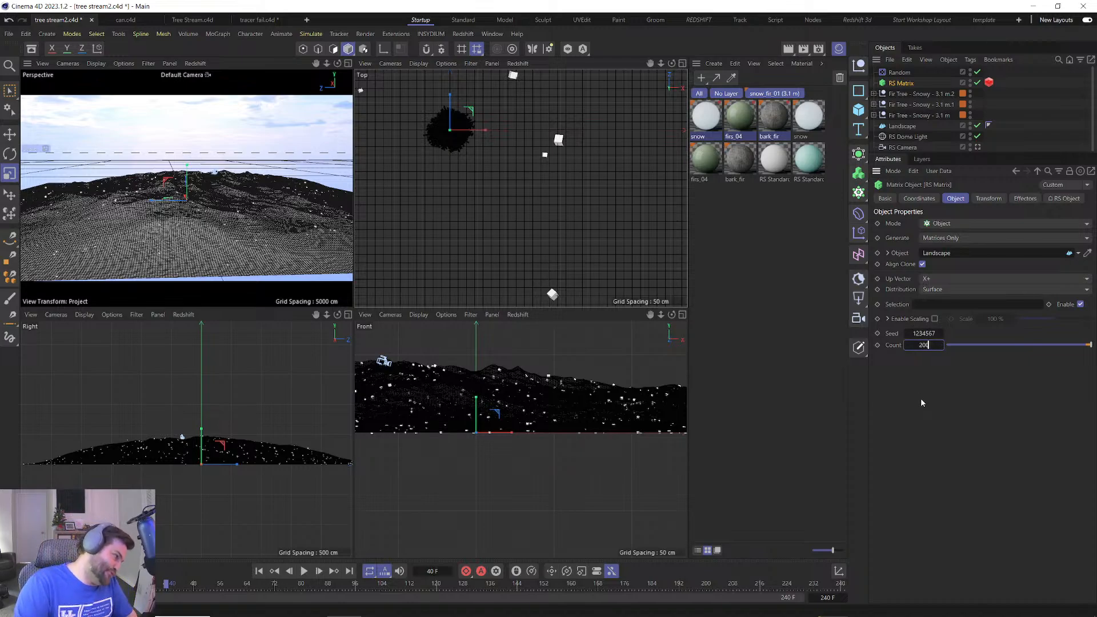
key(Return)
text(000)
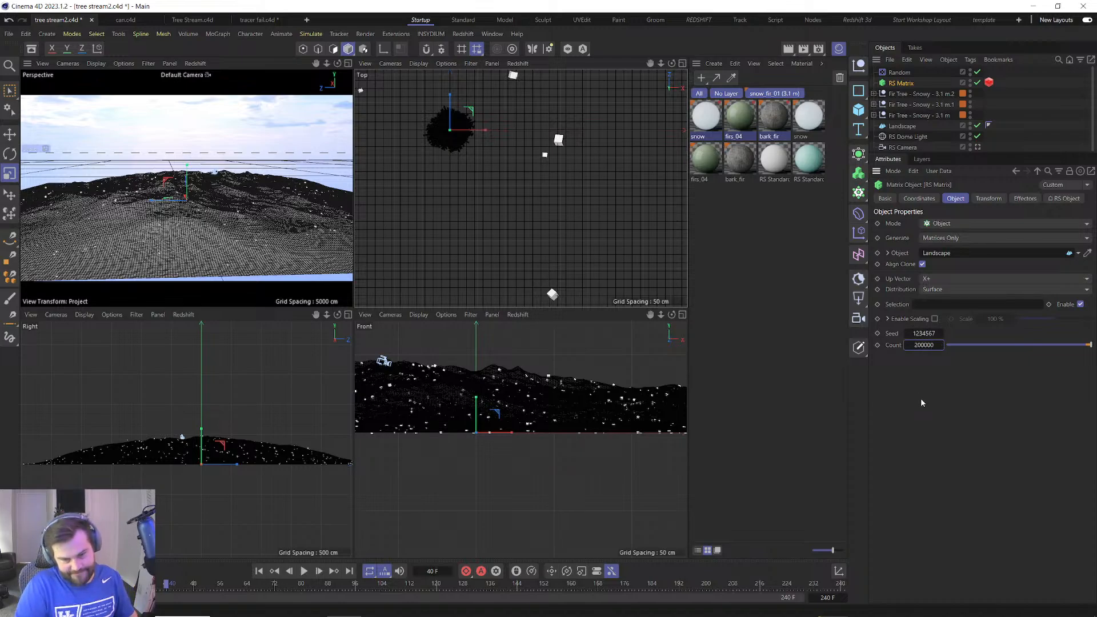
key(Return)
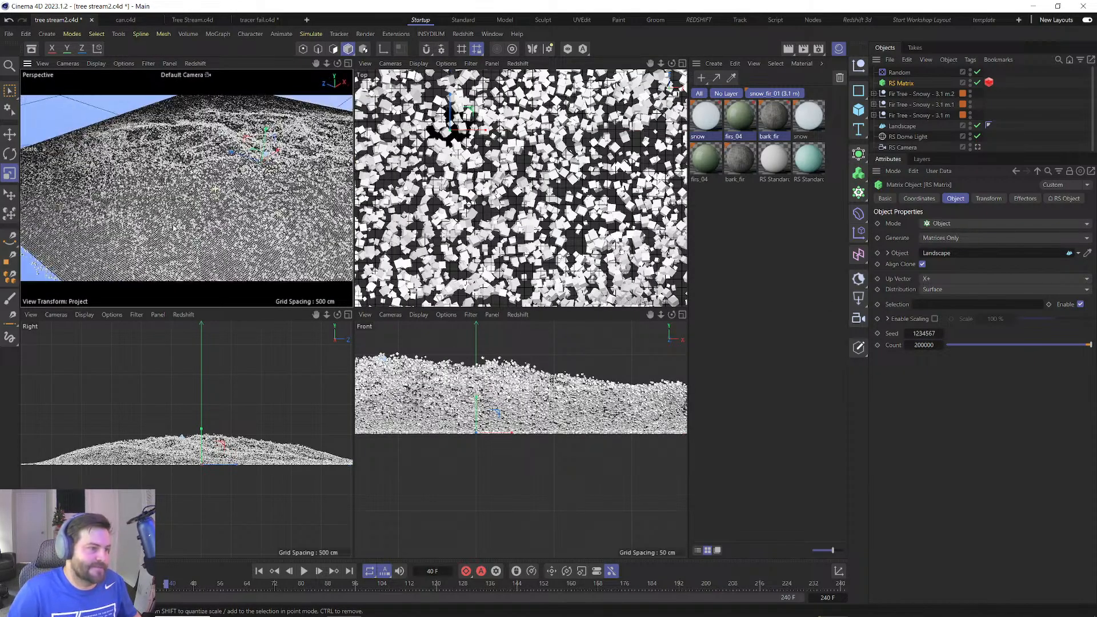
Maximize the perspective view over the landscape and disable the RS Matrix object.
middle_click(171, 223)
alt+drag(170, 220, 154, 255)
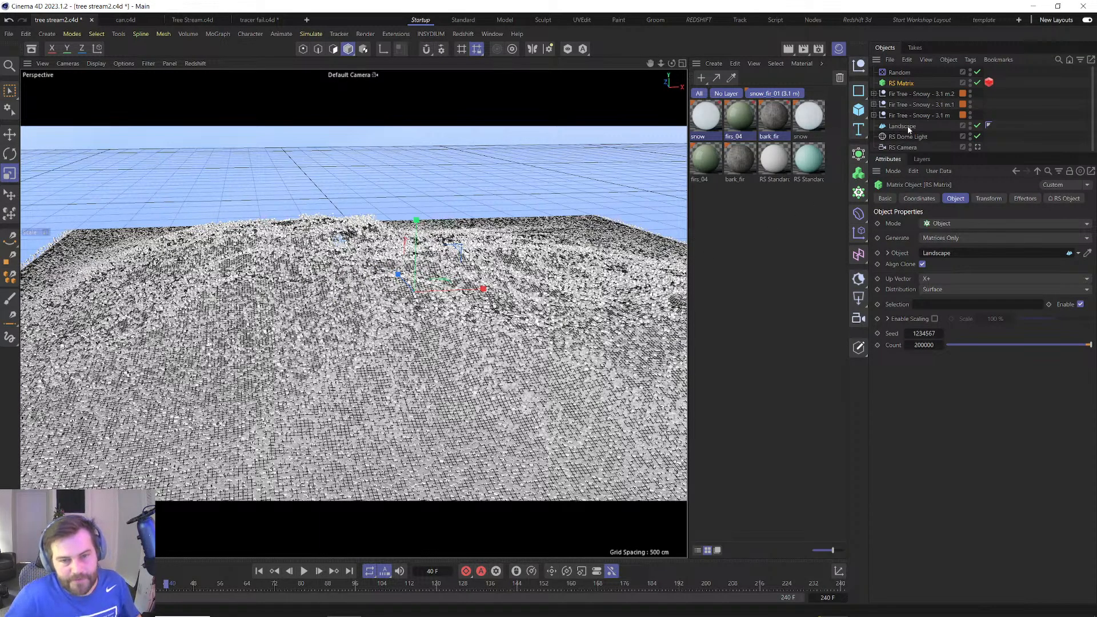
click(977, 82)
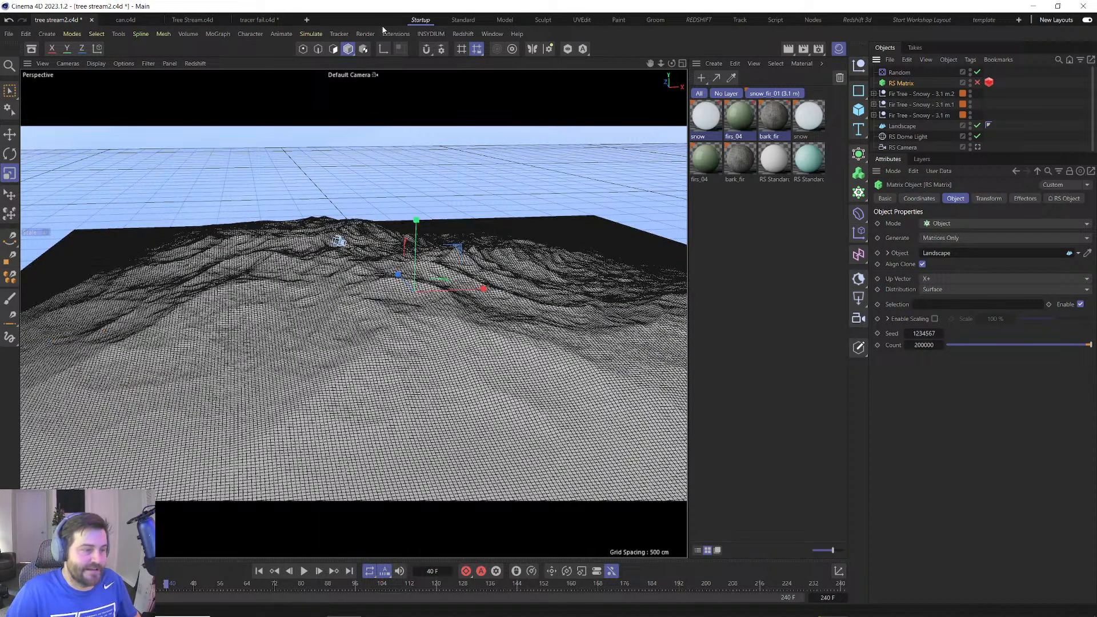
Start a live Redshift render of the bare landscape and move the render window off the object list.
click(463, 33)
click(464, 124)
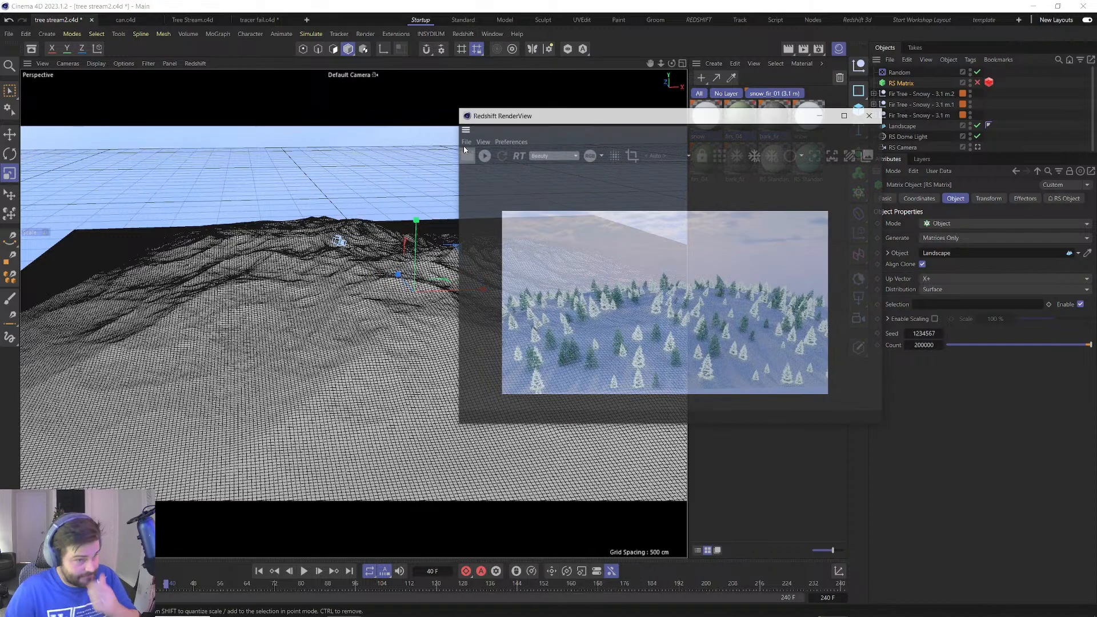
click(484, 155)
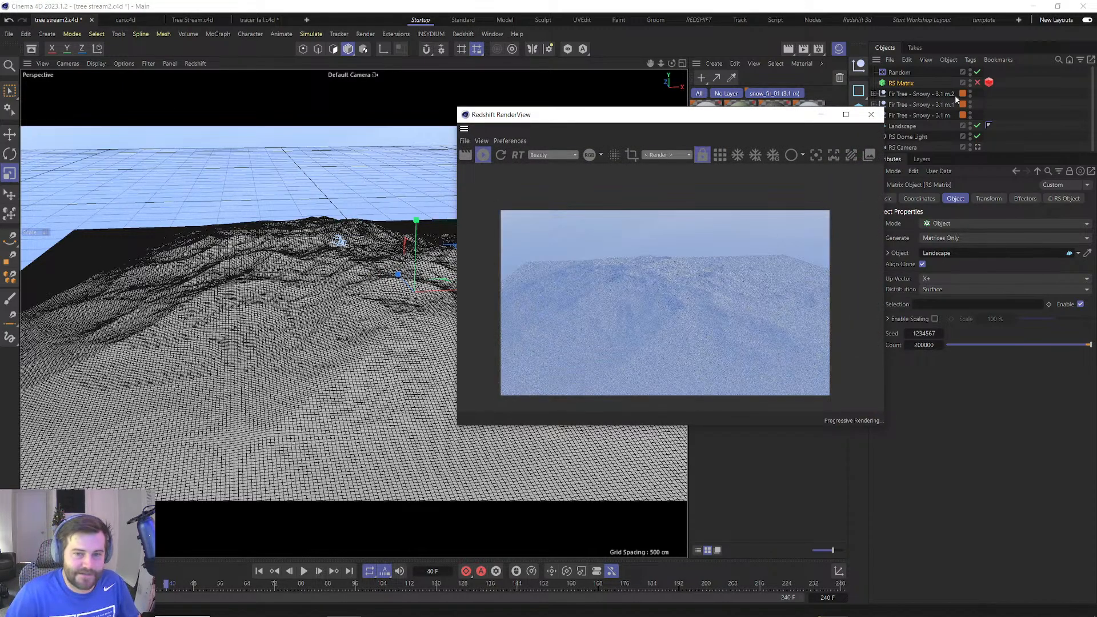
drag(801, 118, 714, 114)
Rotate the RS Dome Light around the vertical axis in the top view to change the landscape's lighting direction.
click(907, 137)
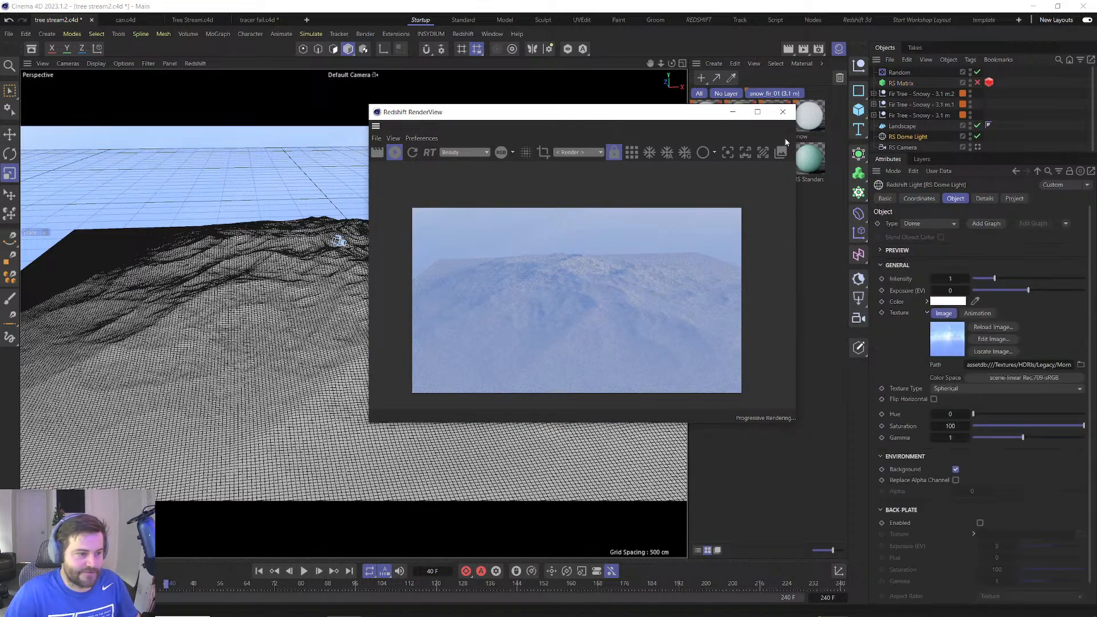
drag(571, 112, 756, 139)
middle_click(324, 287)
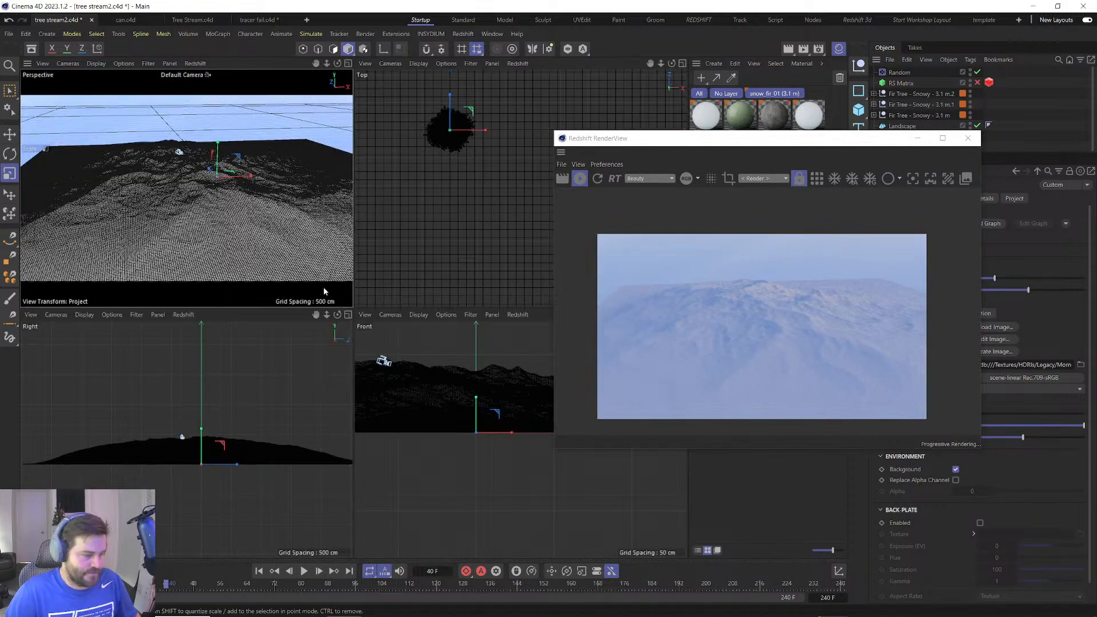
key(r)
drag(466, 111, 477, 144)
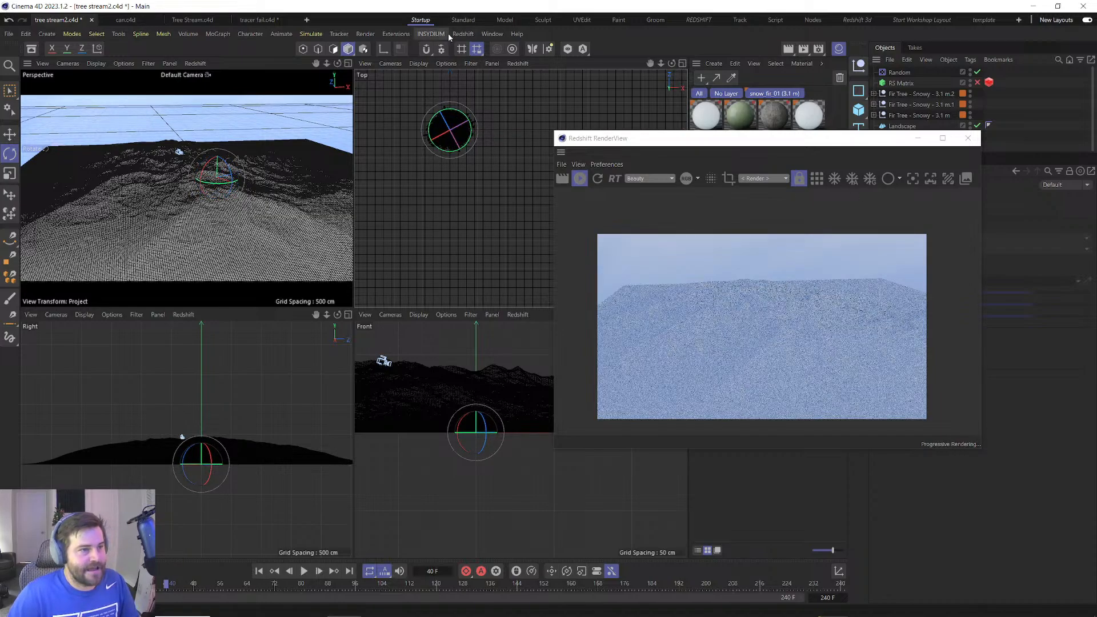
Add a null and a Redshift infinite light to the scene.
click(857, 64)
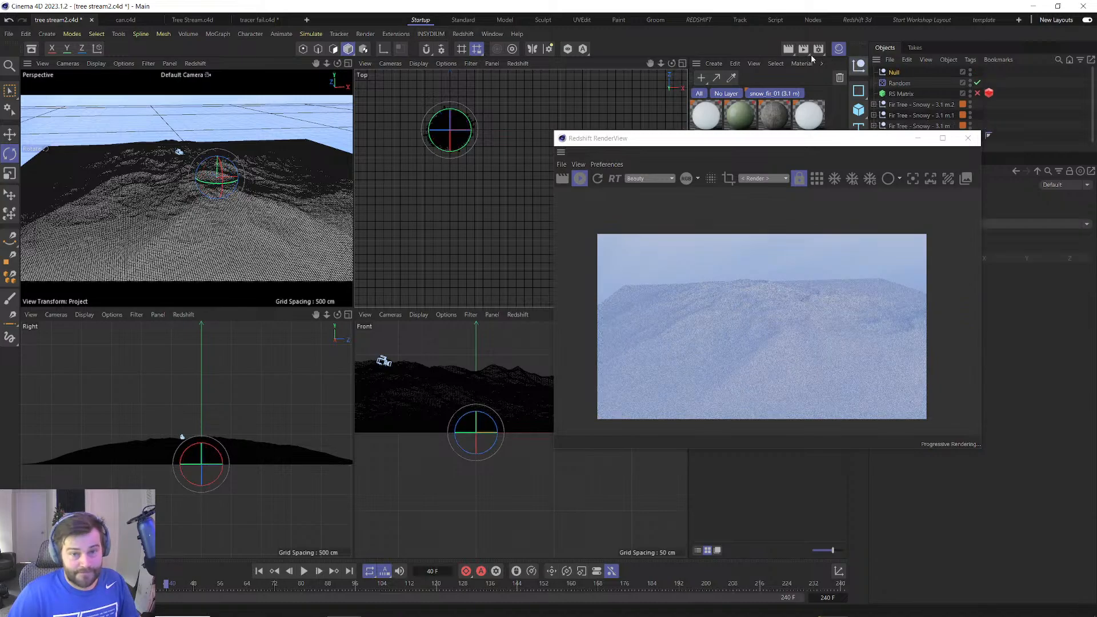
click(457, 34)
mouse_move(491, 67)
click(568, 82)
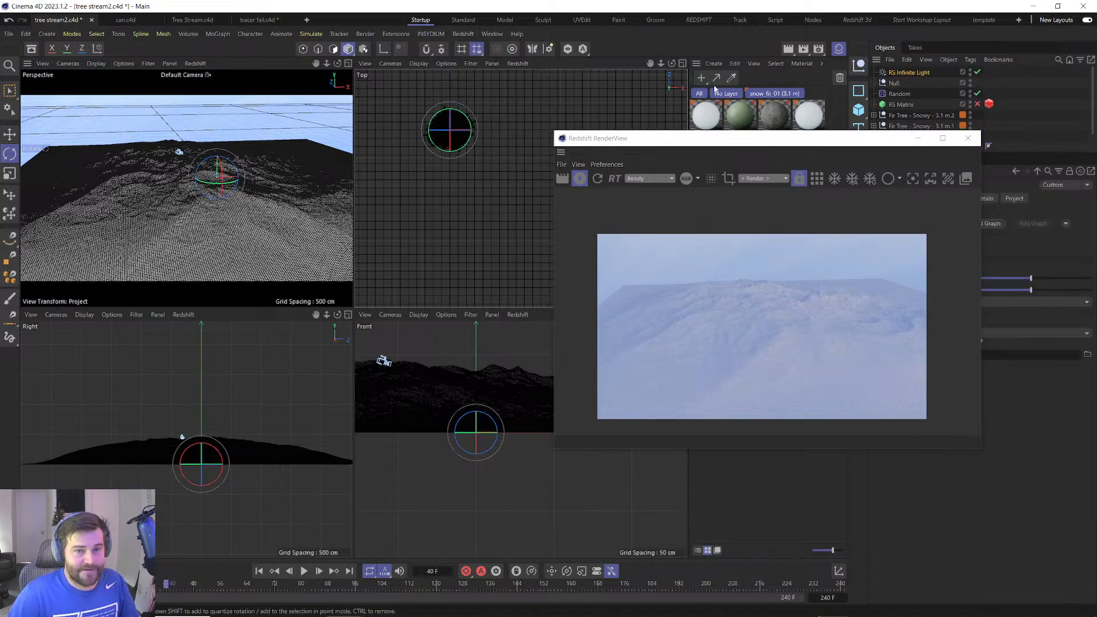
drag(834, 140, 644, 114)
Add a Target tag to the RS Infinite Light.
right_click(891, 77)
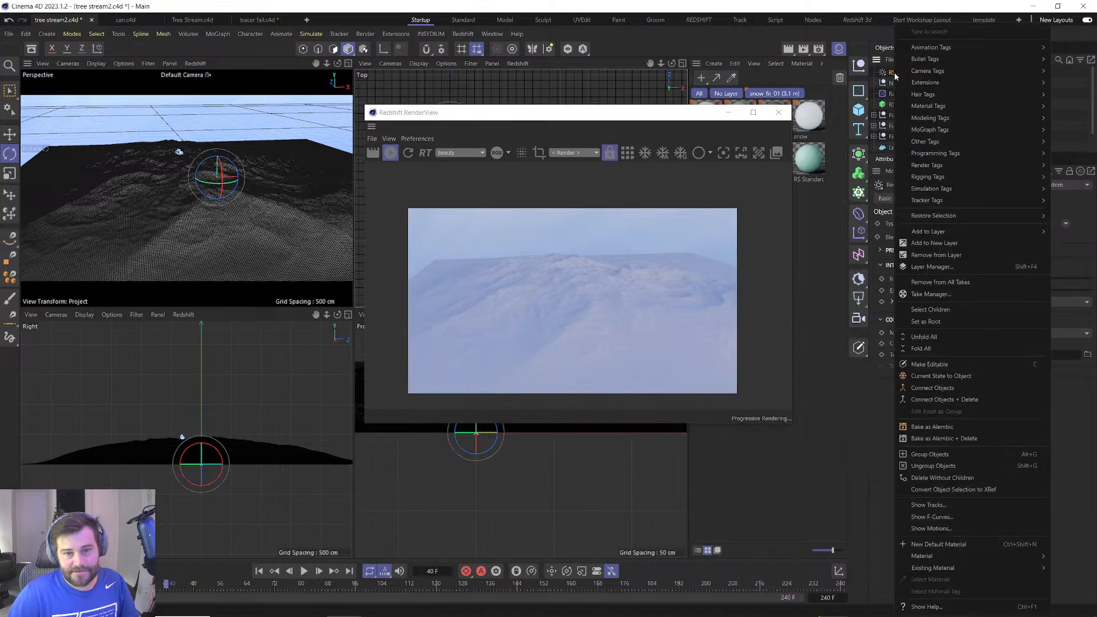
mouse_move(932, 49)
click(855, 88)
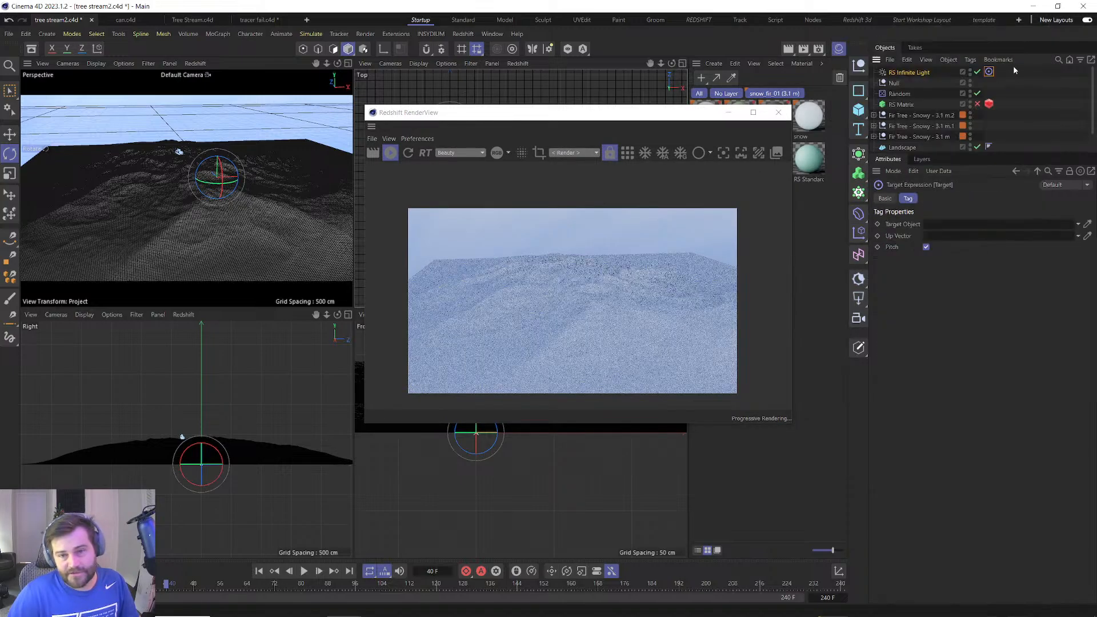
Set the Null as the Target tag's target object and move the RS Infinite Light up and away from the landscape's centre.
drag(899, 84, 970, 225)
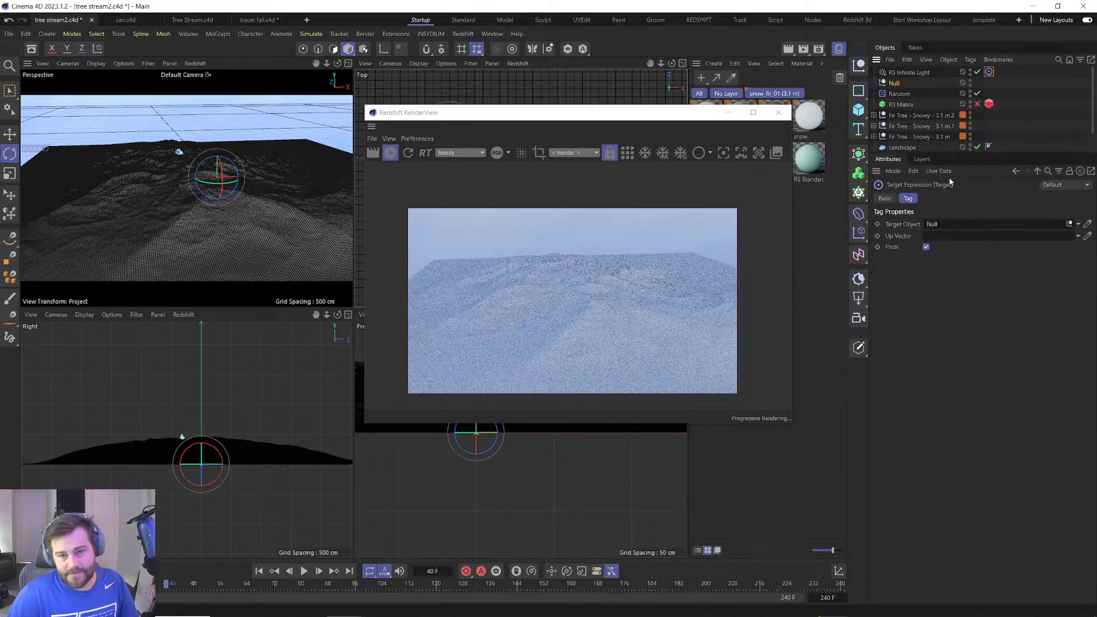
click(900, 72)
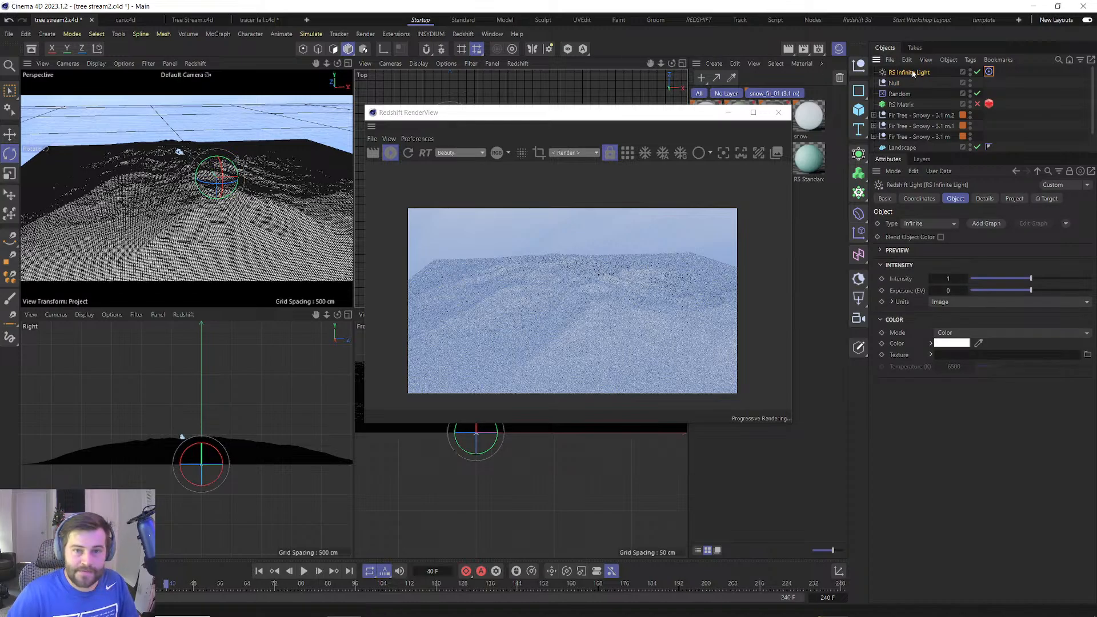
key(e)
drag(247, 176, 242, 221)
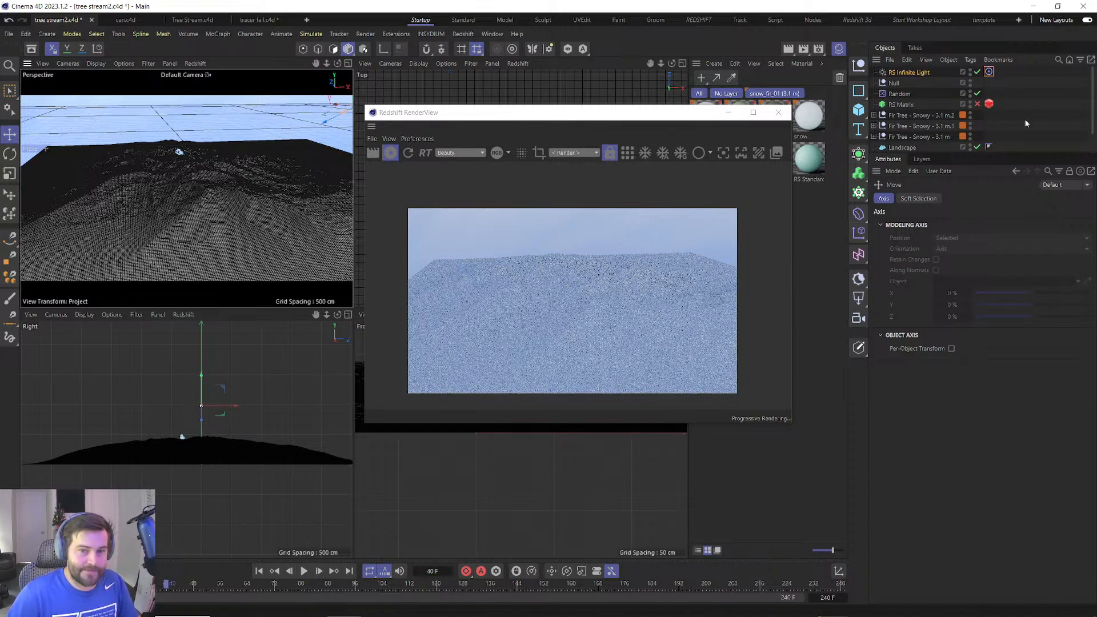
Switch off the RS Dome Light and lower the RS Infinite Light beside the hill in the front view for a low raking angle.
scroll(951, 142, down, 1)
click(976, 136)
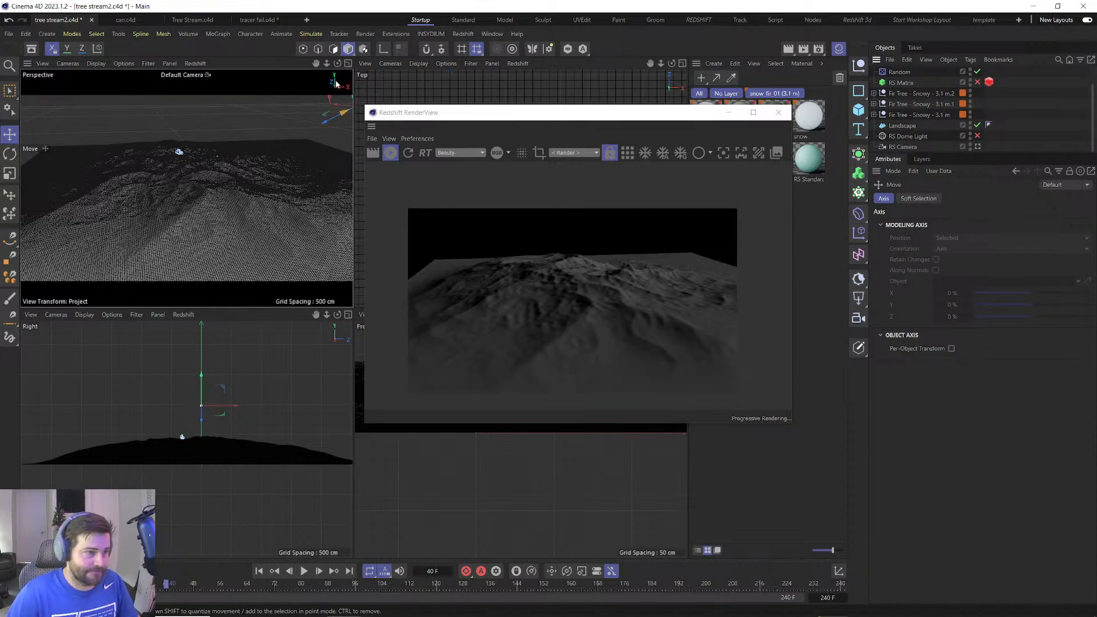
scroll(898, 102, up, 1)
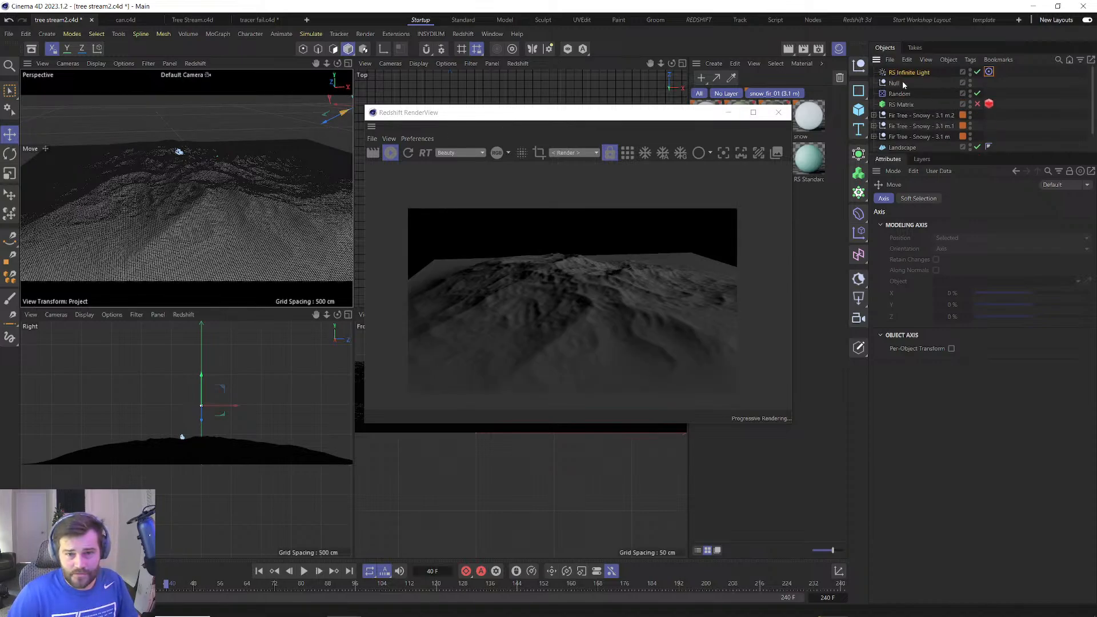
click(904, 74)
drag(526, 112, 874, 148)
scroll(521, 430, down, 2)
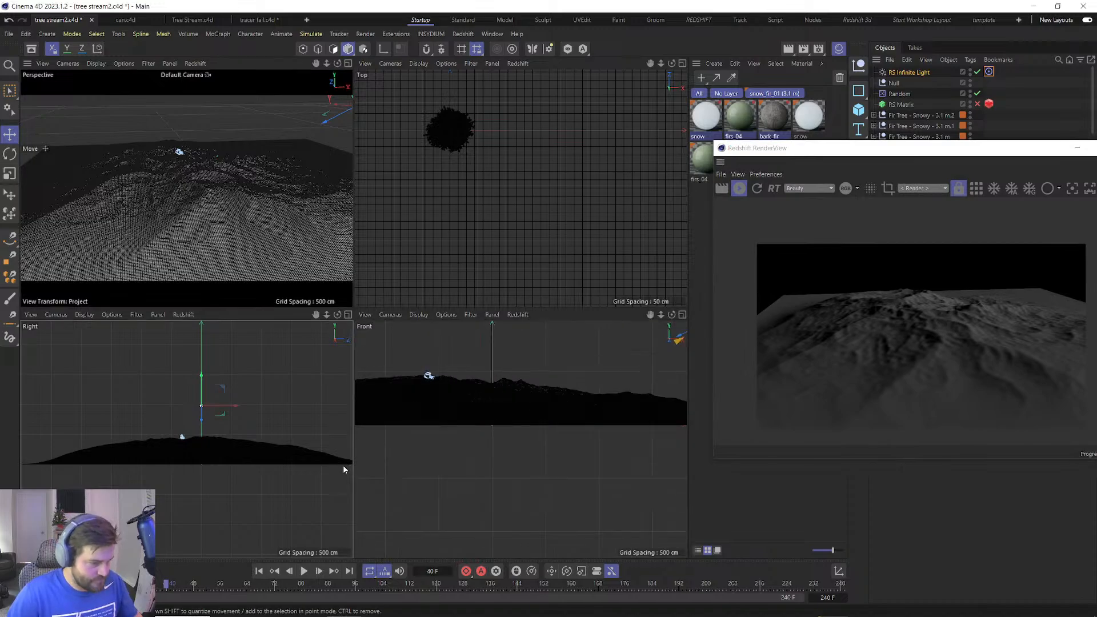
scroll(344, 465, down, 2)
scroll(620, 399, down, 1)
alt+middle_drag(621, 399, 479, 439)
scroll(488, 397, down, 3)
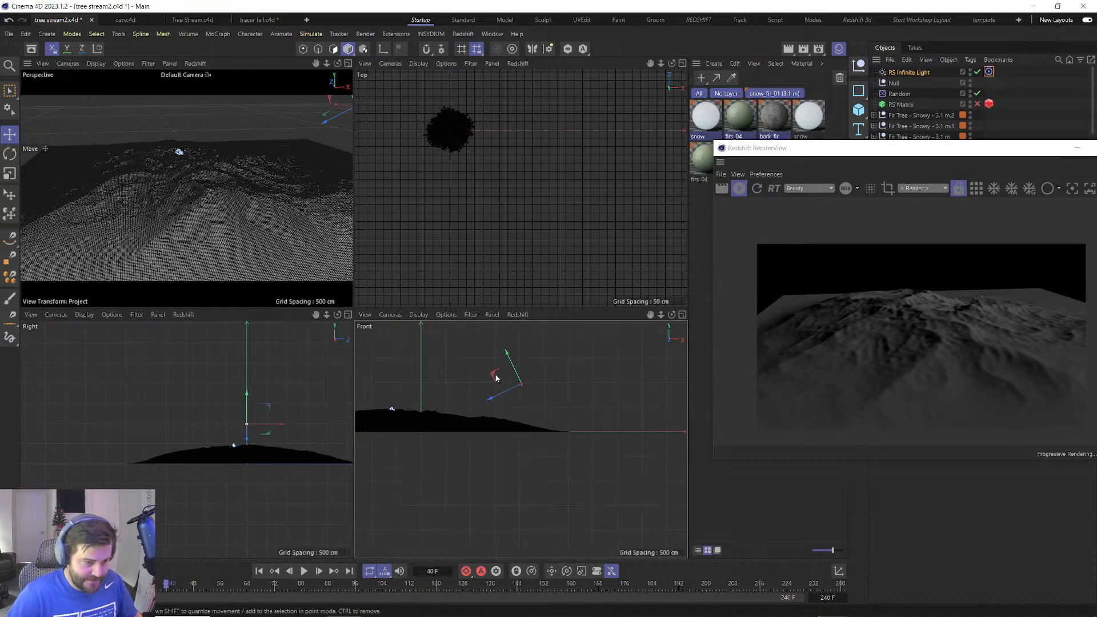
mouse_move(495, 377)
mouse_down()
mouse_move(532, 391)
mouse_move(530, 405)
mouse_up()
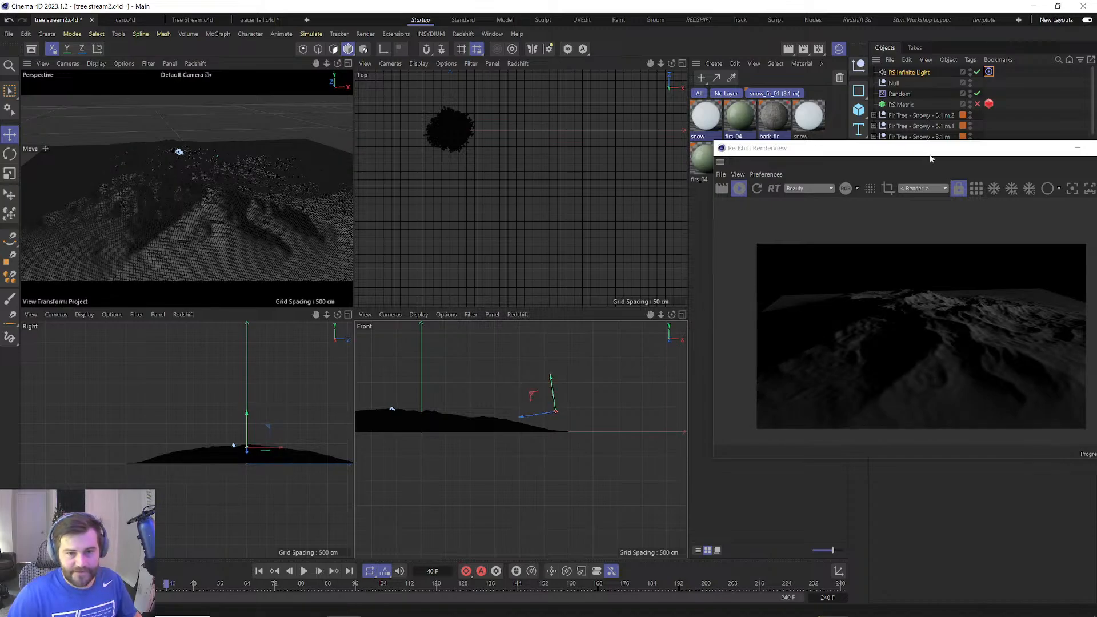
Set the RS Infinite Light's intensity to 5.
drag(925, 148, 625, 129)
double_click(946, 279)
text(5)
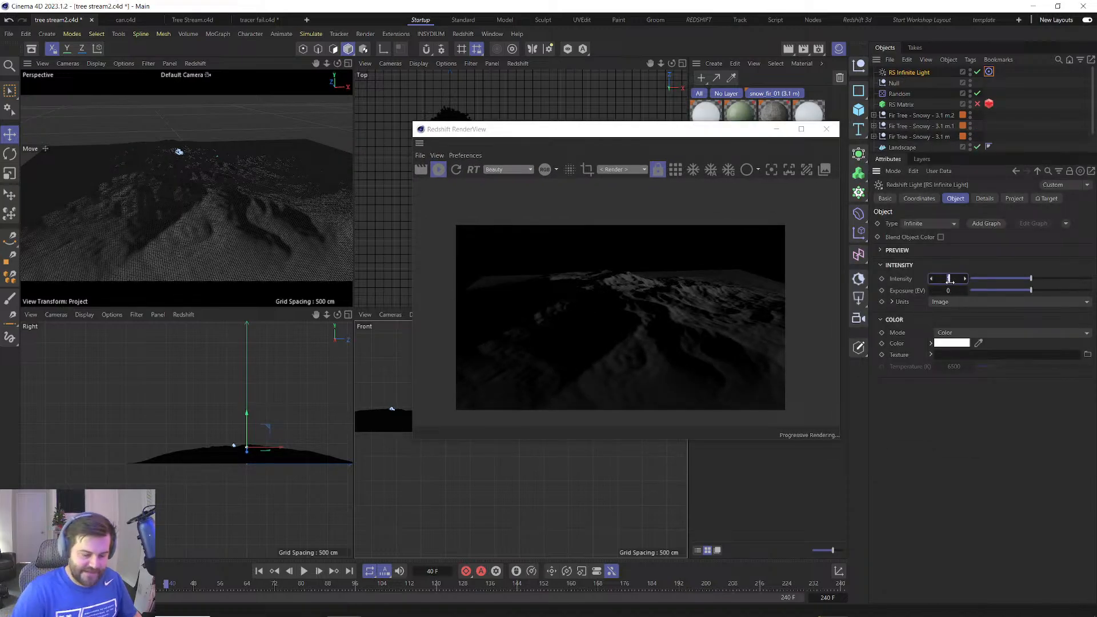
key(Return)
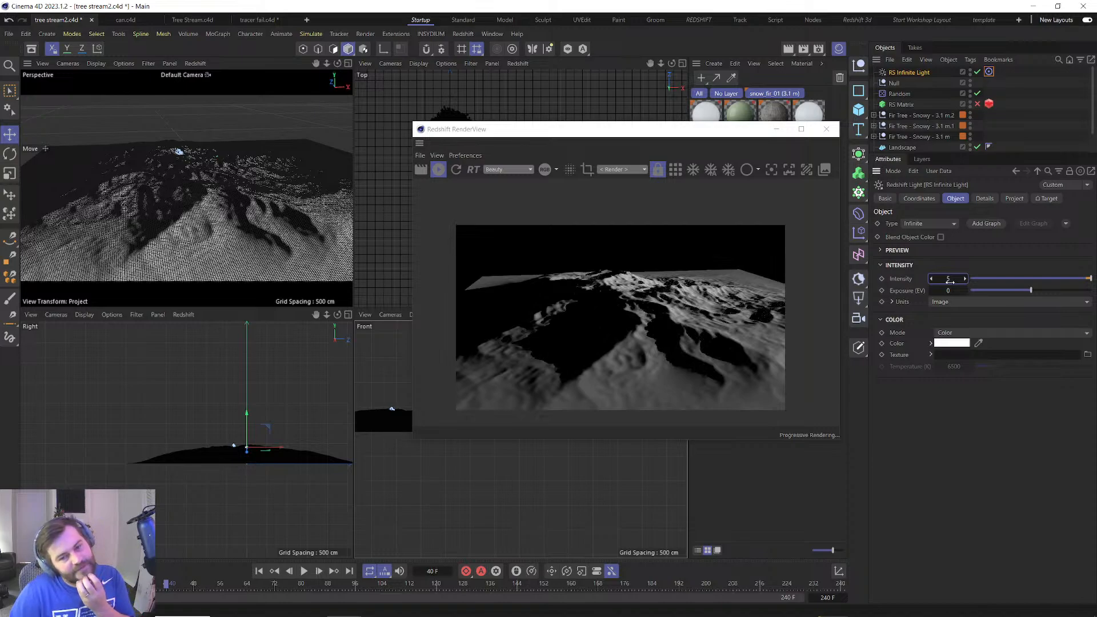
Switch the infinite light's colour mode to Temperature, try 4600 K and settle on 5200 K.
click(942, 333)
click(948, 355)
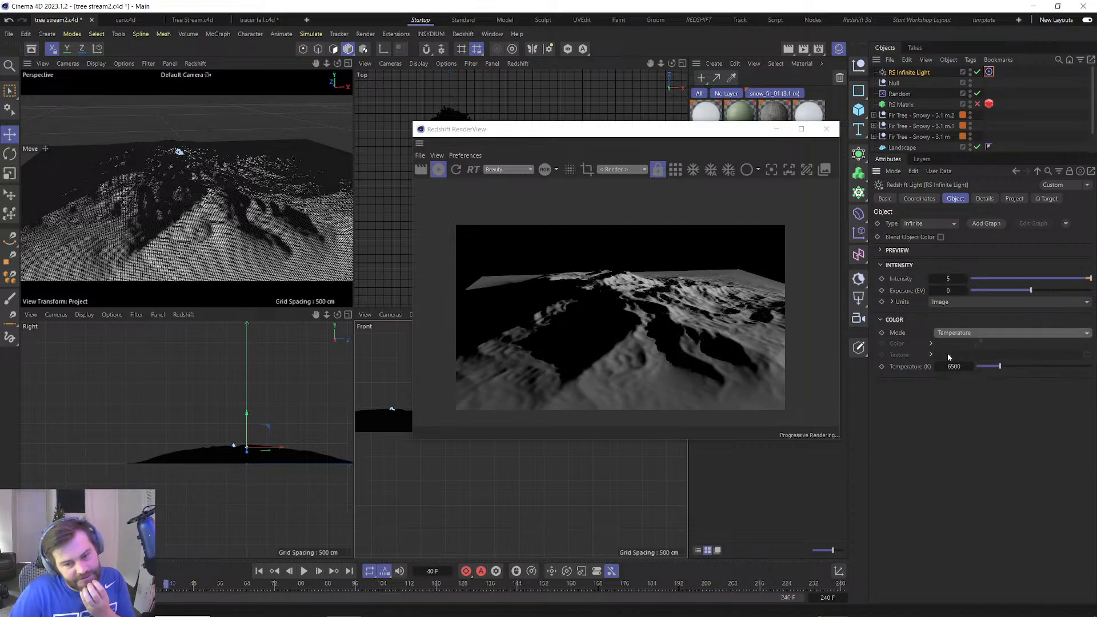
double_click(953, 367)
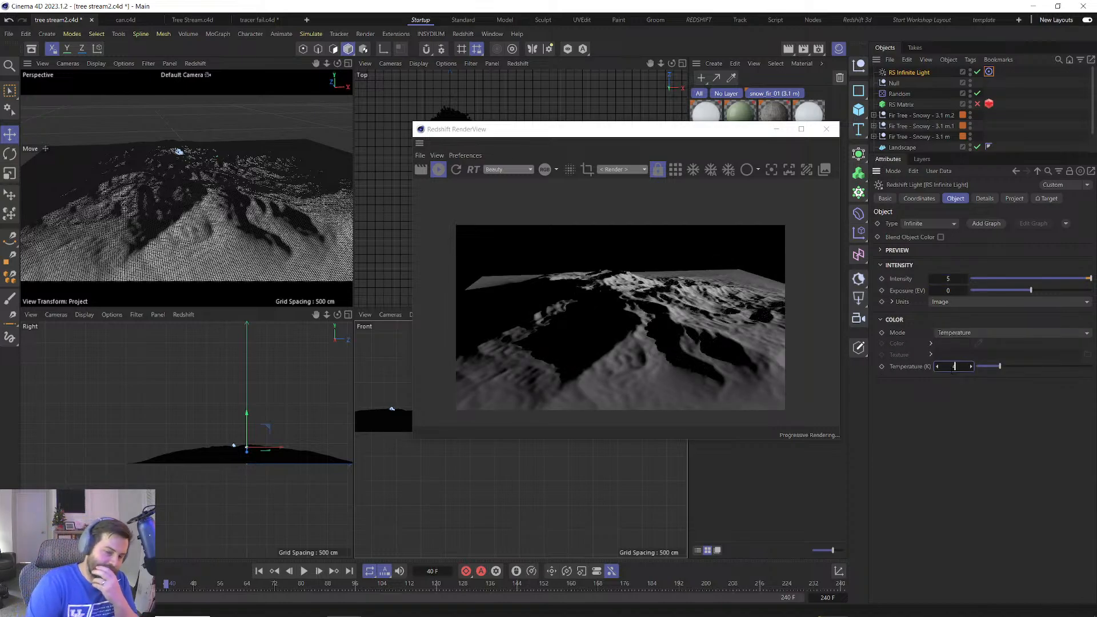
text(4600)
key(Return)
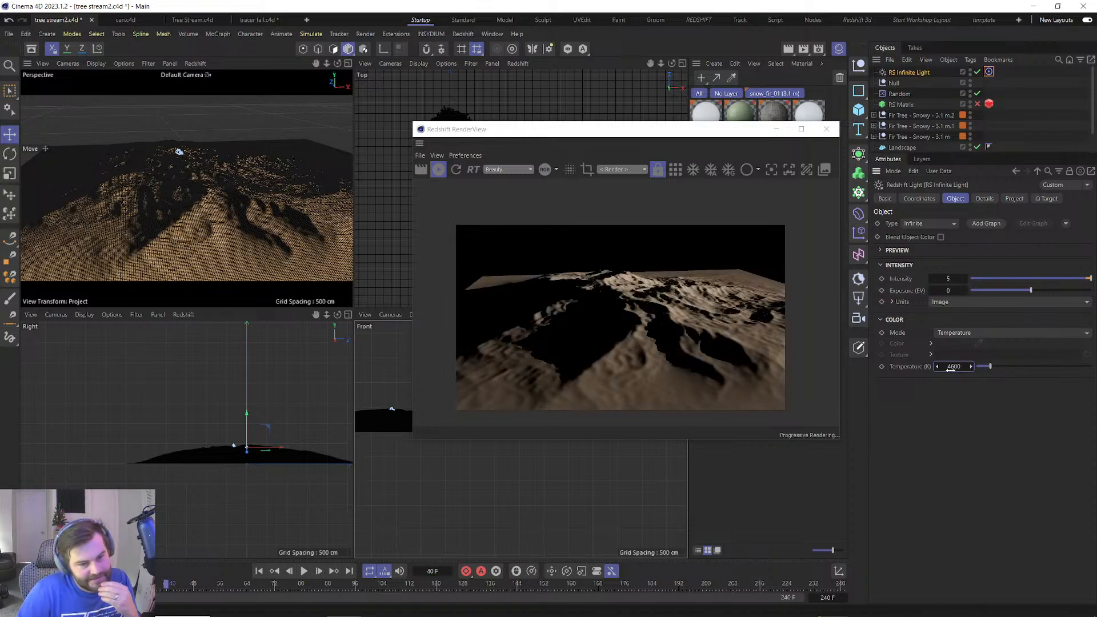
double_click(951, 367)
text(5200)
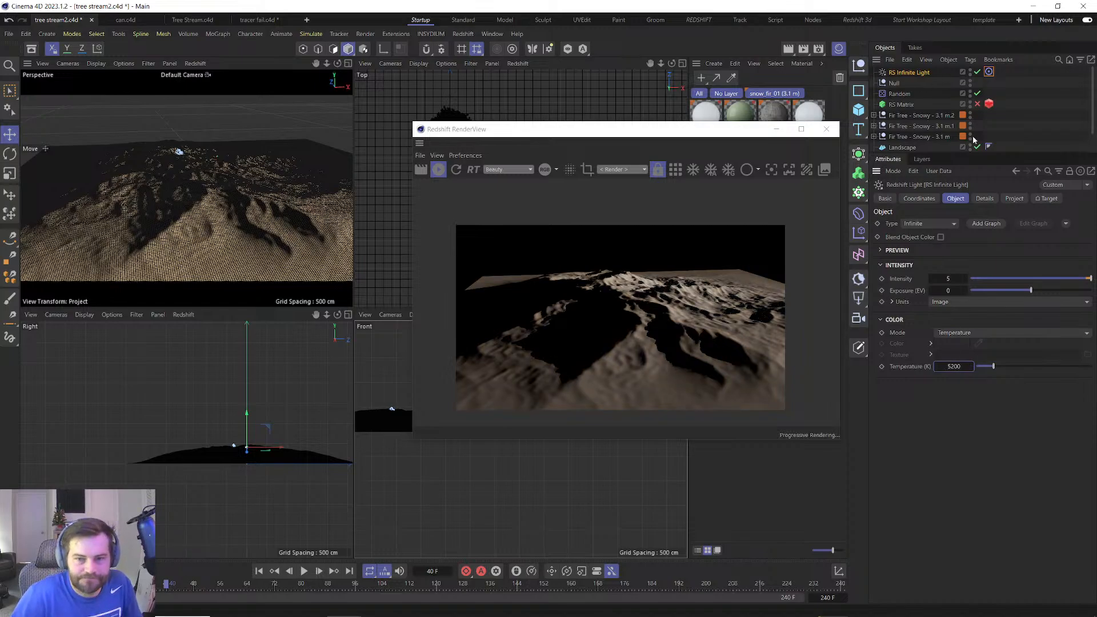
Re-enable the RS Dome Light alongside the infinite light and move the render window clear of the materials.
scroll(944, 122, down, 1)
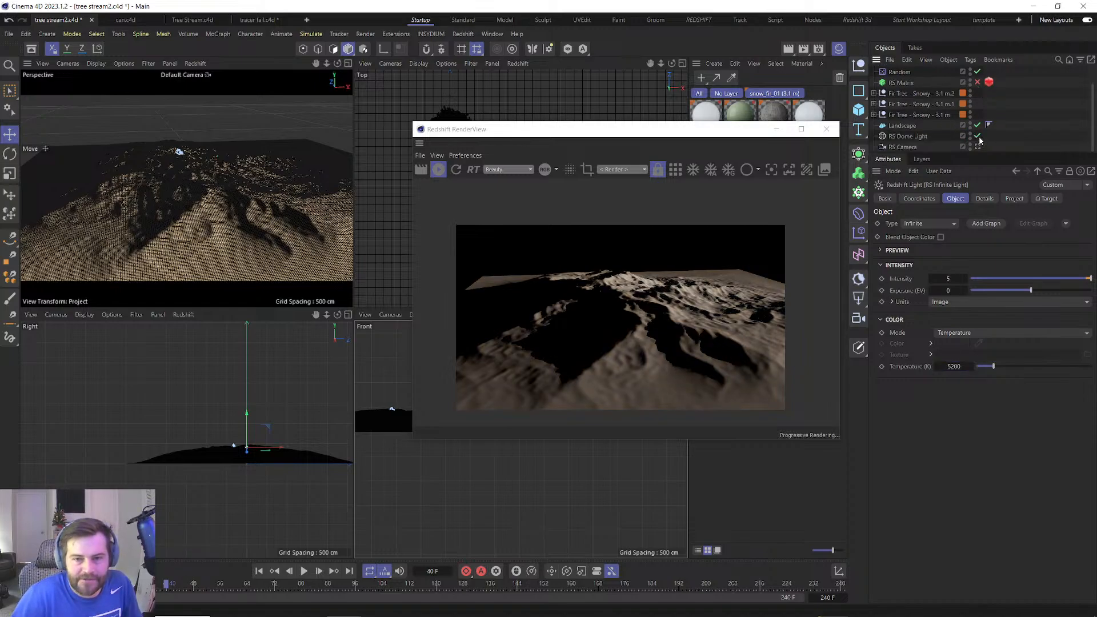
drag(632, 136, 533, 122)
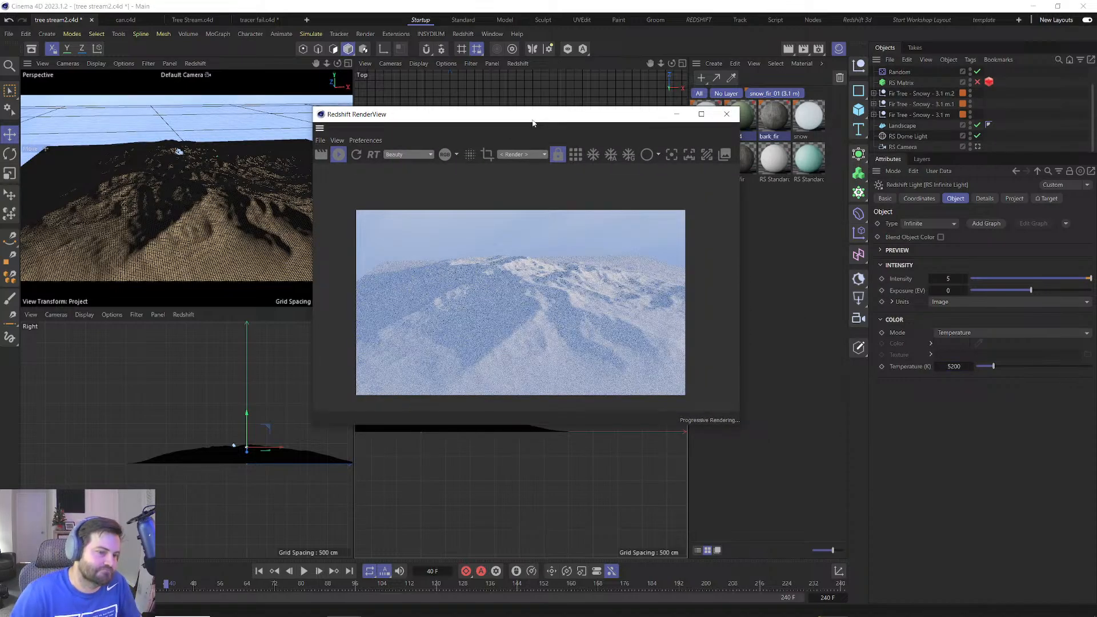
drag(532, 123, 334, 115)
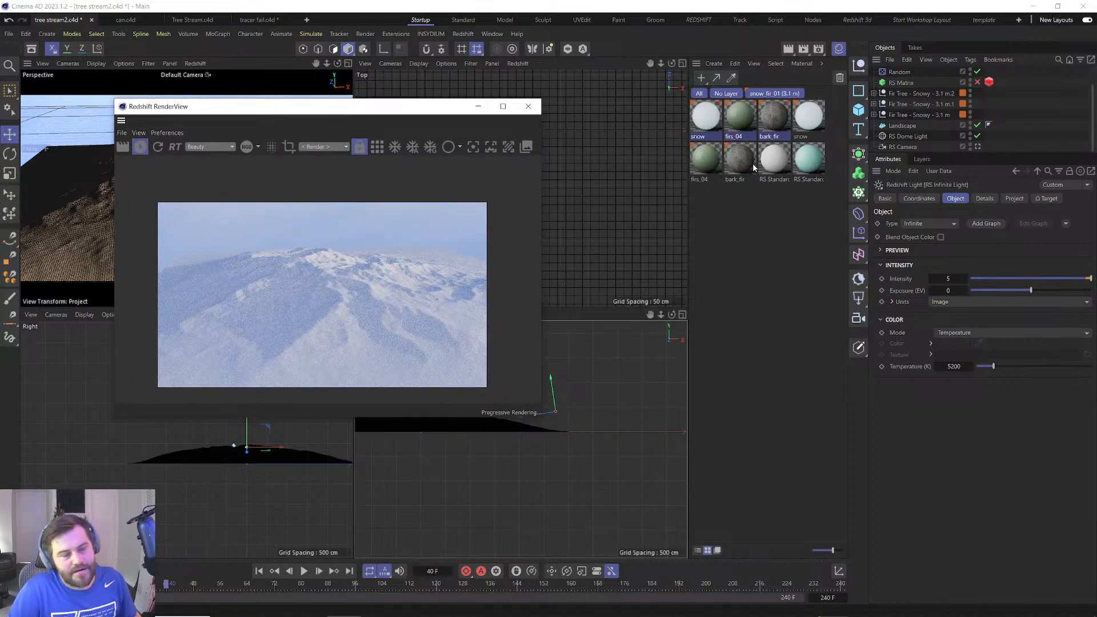
Try a dark brown base colour on the white RS Standard material, assign it to the Landscape and undo the assignment.
click(773, 165)
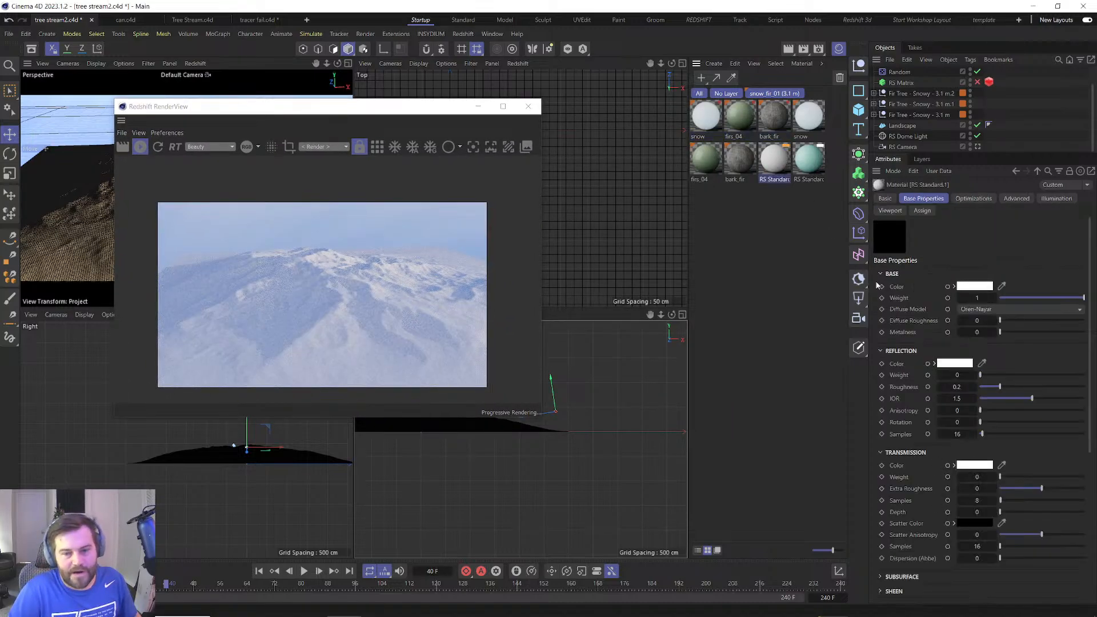
click(971, 287)
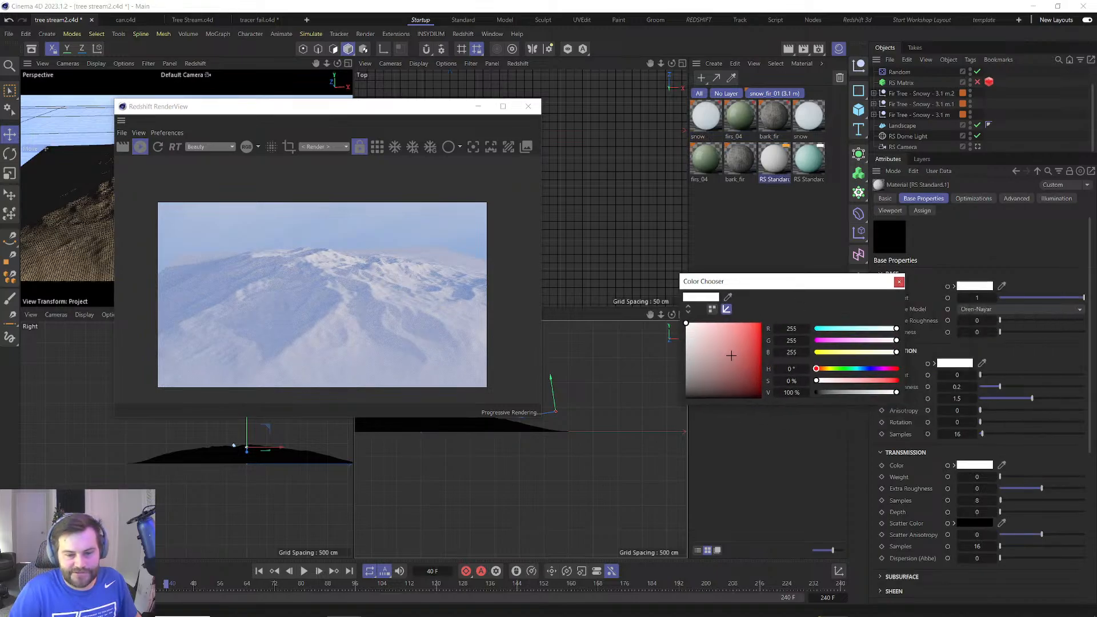
drag(711, 361, 685, 377)
click(817, 353)
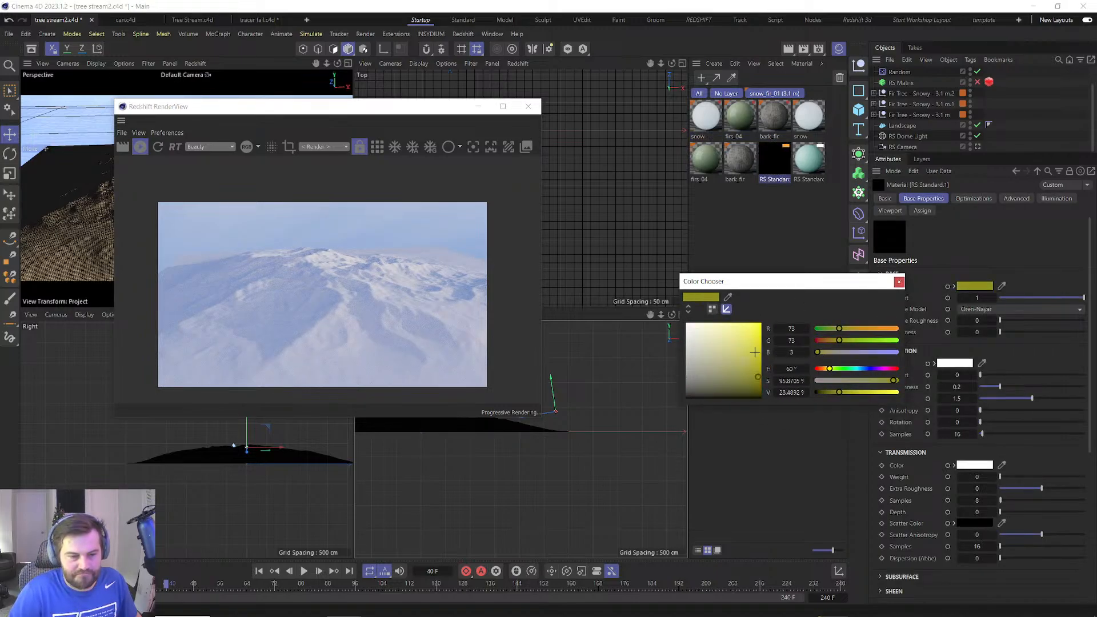
click(725, 377)
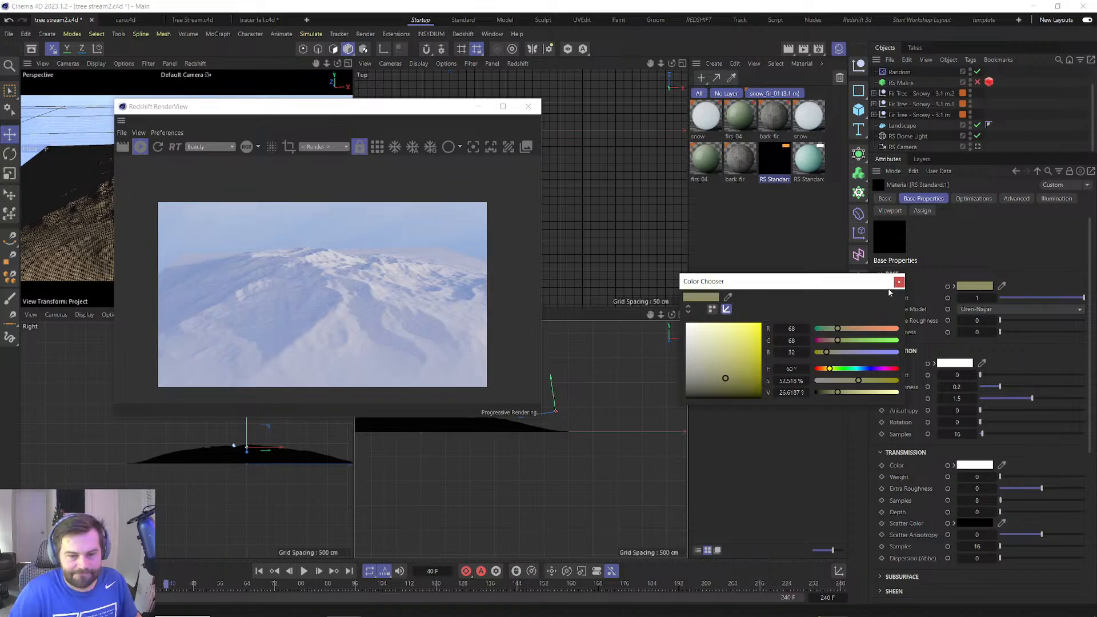
click(842, 328)
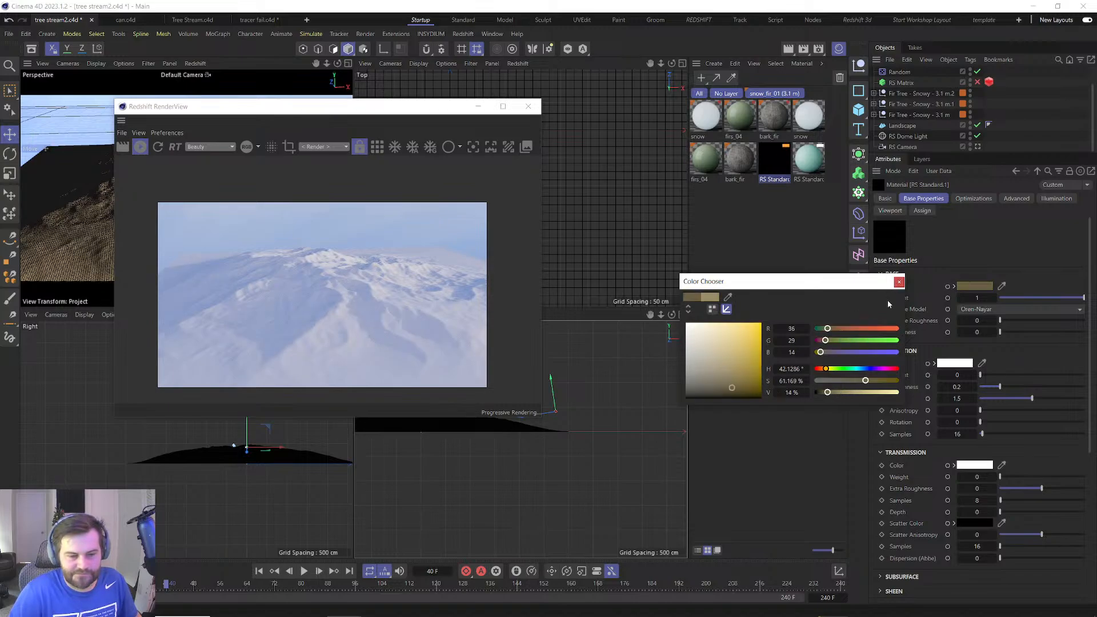
click(899, 281)
drag(792, 171, 902, 125)
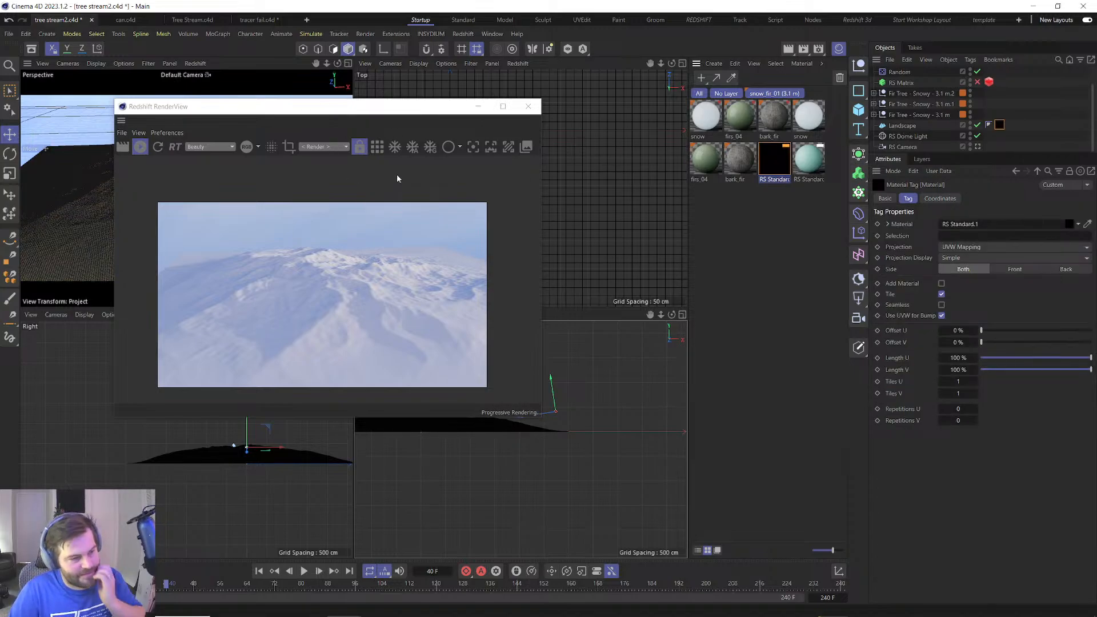
key(ctrl+z)
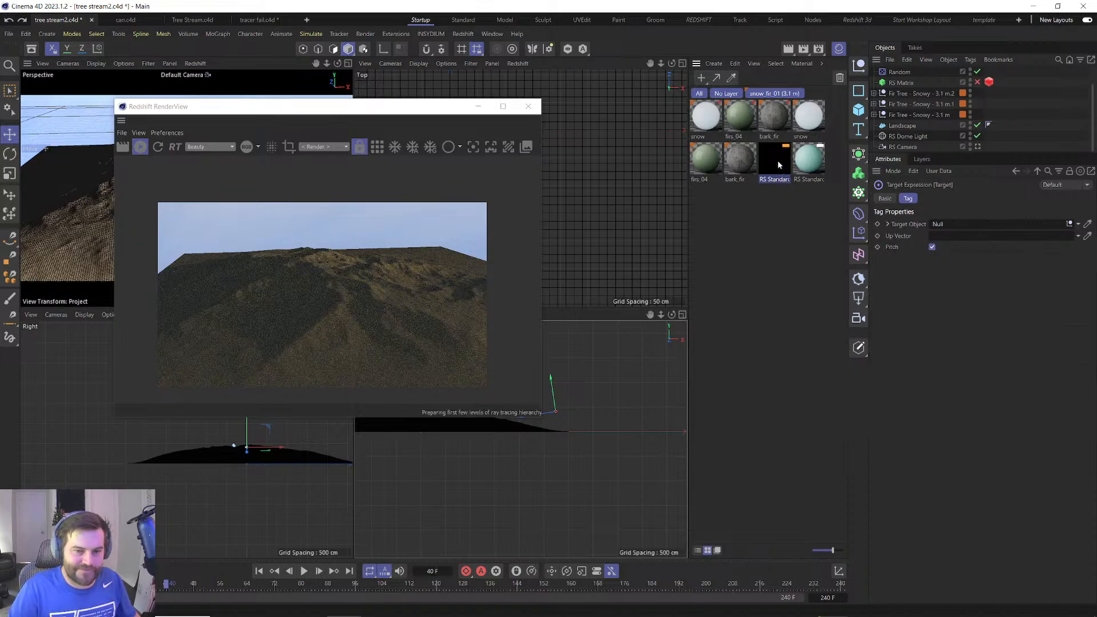
Return the RS Standard material's base colour to white and raise its reflection weight to about 0.622.
click(778, 163)
click(981, 285)
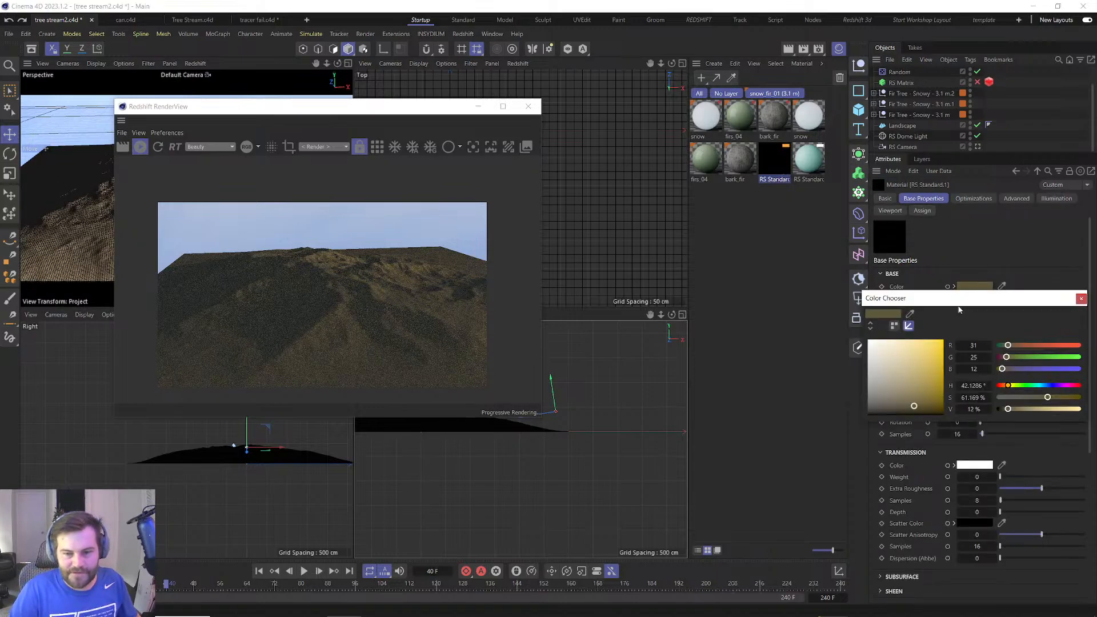
drag(912, 358, 867, 340)
click(1083, 299)
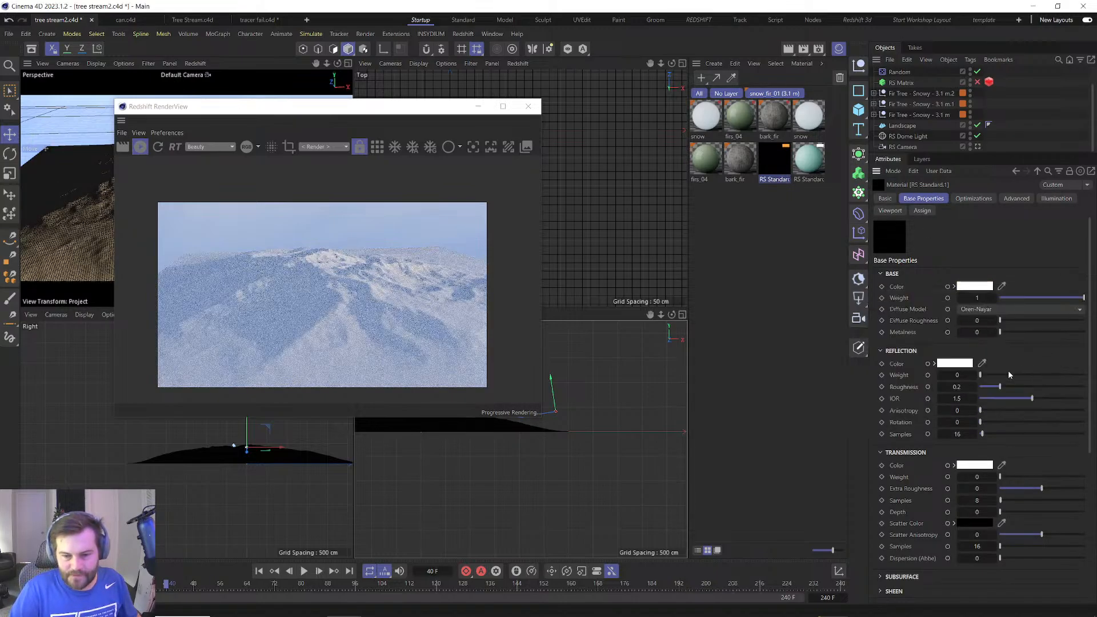
drag(1007, 375, 1044, 386)
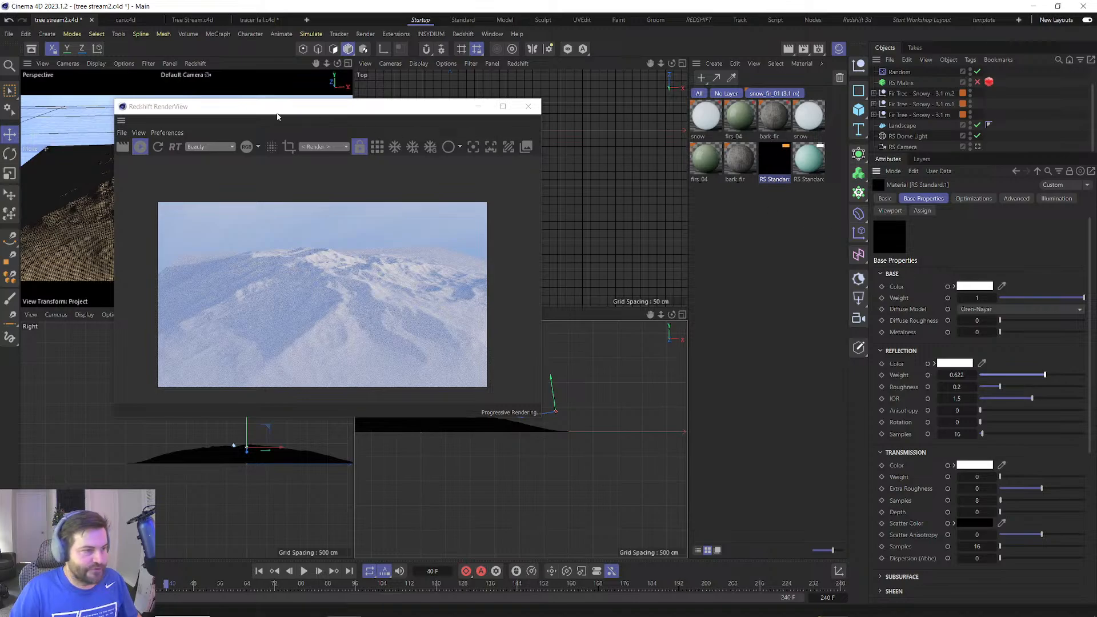
Re-enable the RS Matrix tree scatter and render it live from a closer angle in an enlarged perspective view.
click(140, 147)
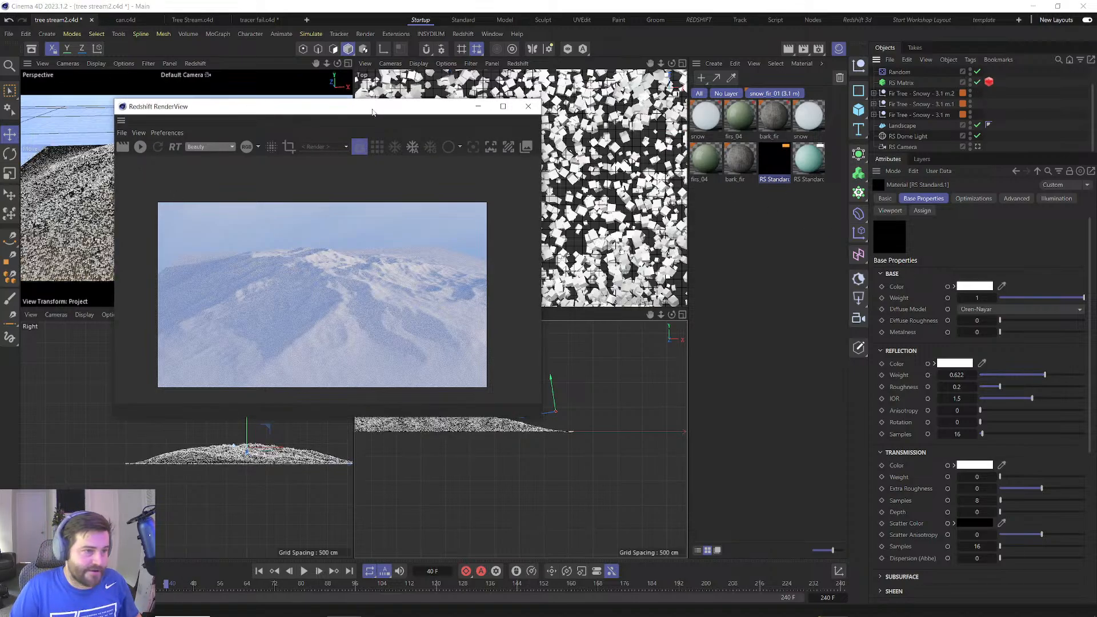
drag(374, 107, 598, 93)
middle_click(230, 200)
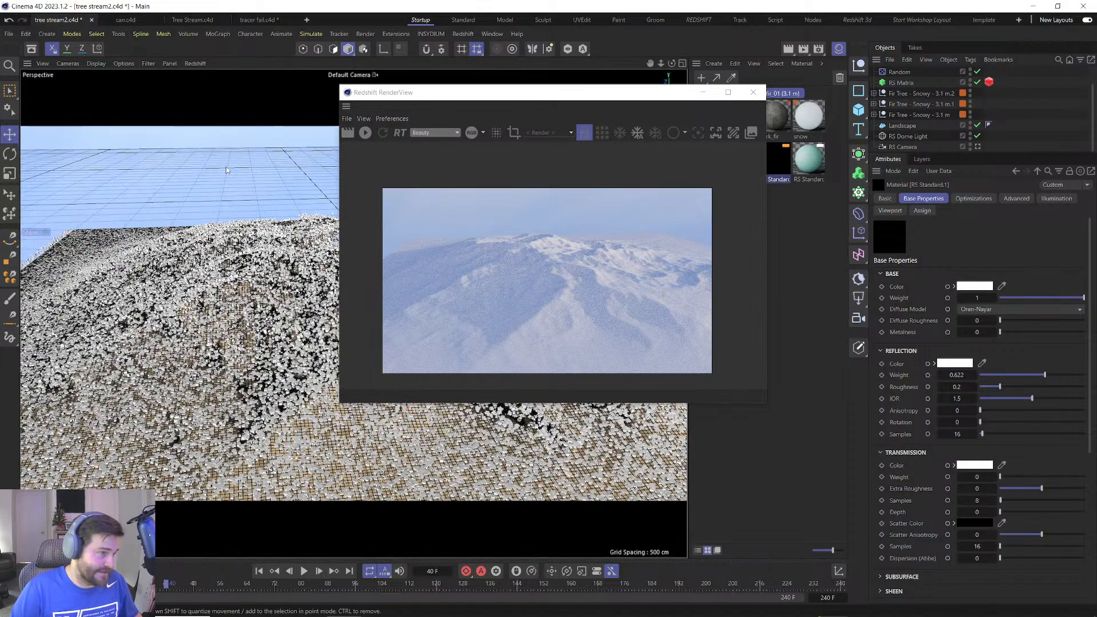
alt+middle_drag(311, 350, 266, 268)
alt+drag(266, 269, 272, 312)
click(372, 134)
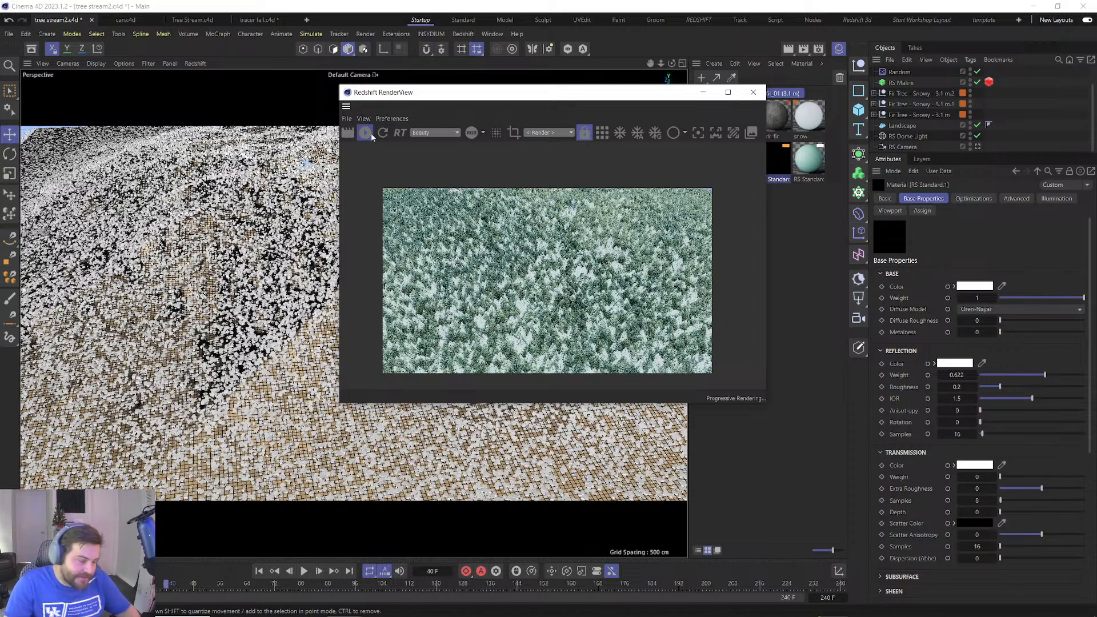
Bring the perspective camera down to a low angle close to the fir trees and examine the scatter in the live render.
alt+drag(262, 337, 284, 295)
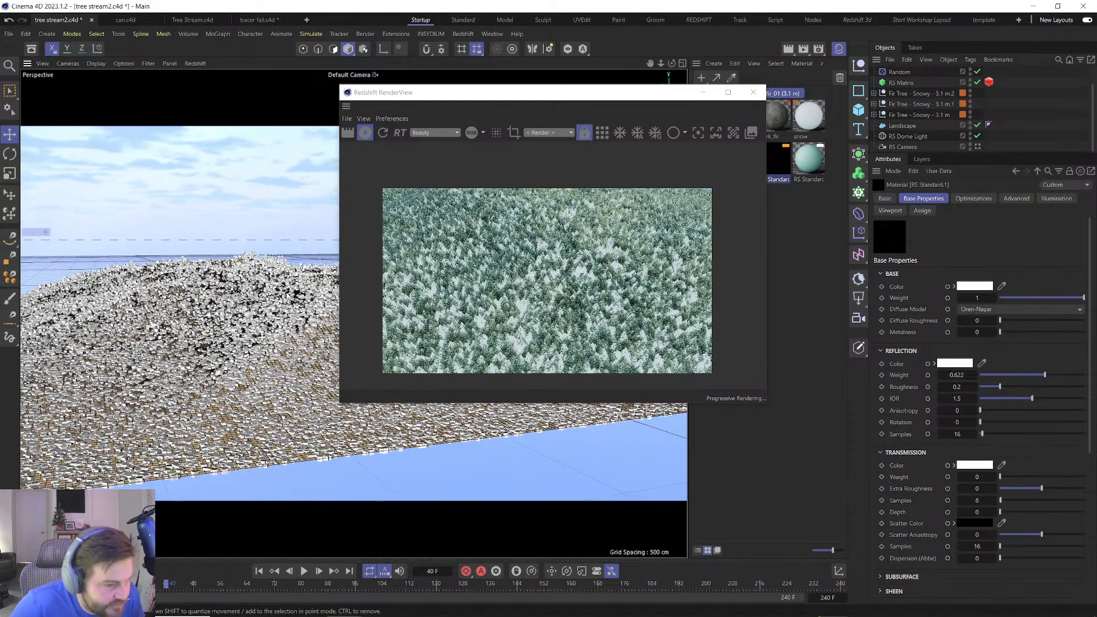
scroll(275, 306, up, 4)
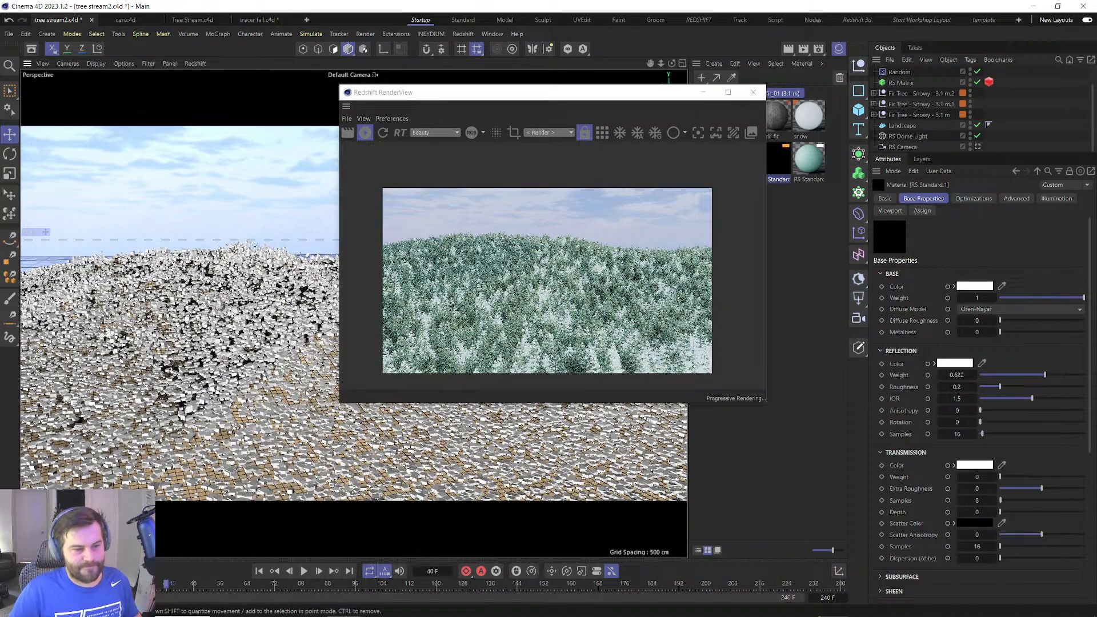
alt+middle_drag(283, 371, 279, 358)
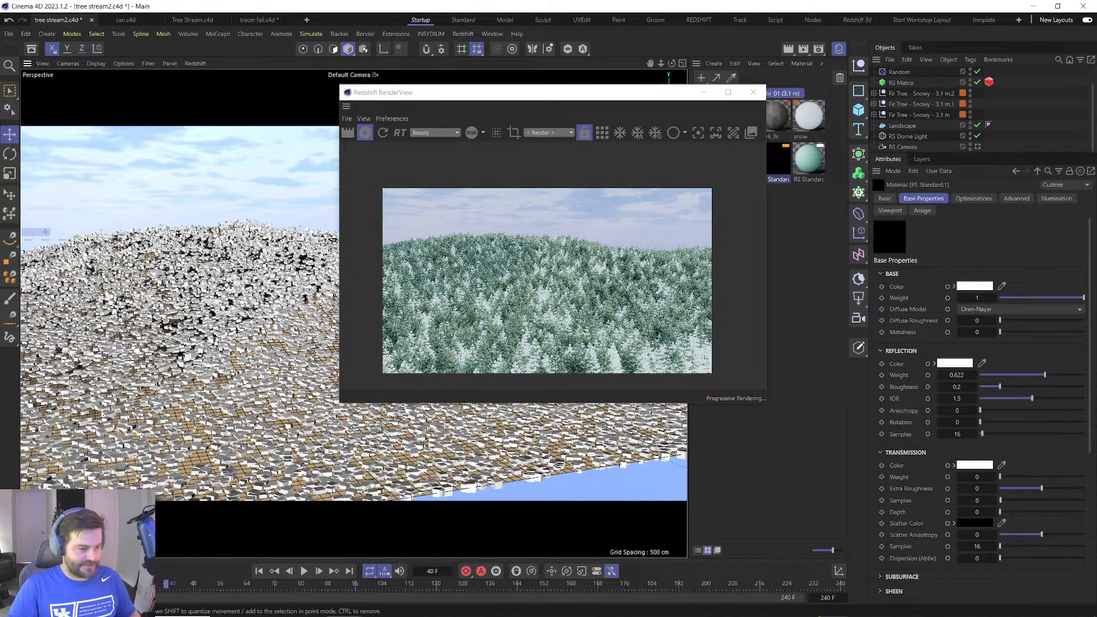
scroll(280, 359, up, 5)
scroll(279, 359, up, 3)
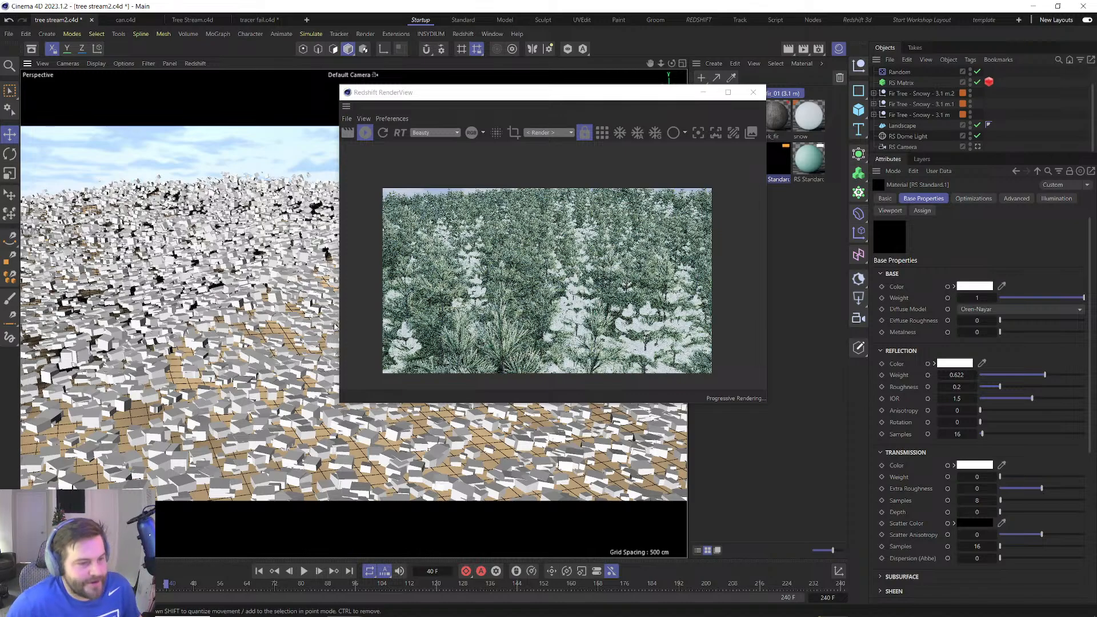
alt+drag(284, 294, 303, 290)
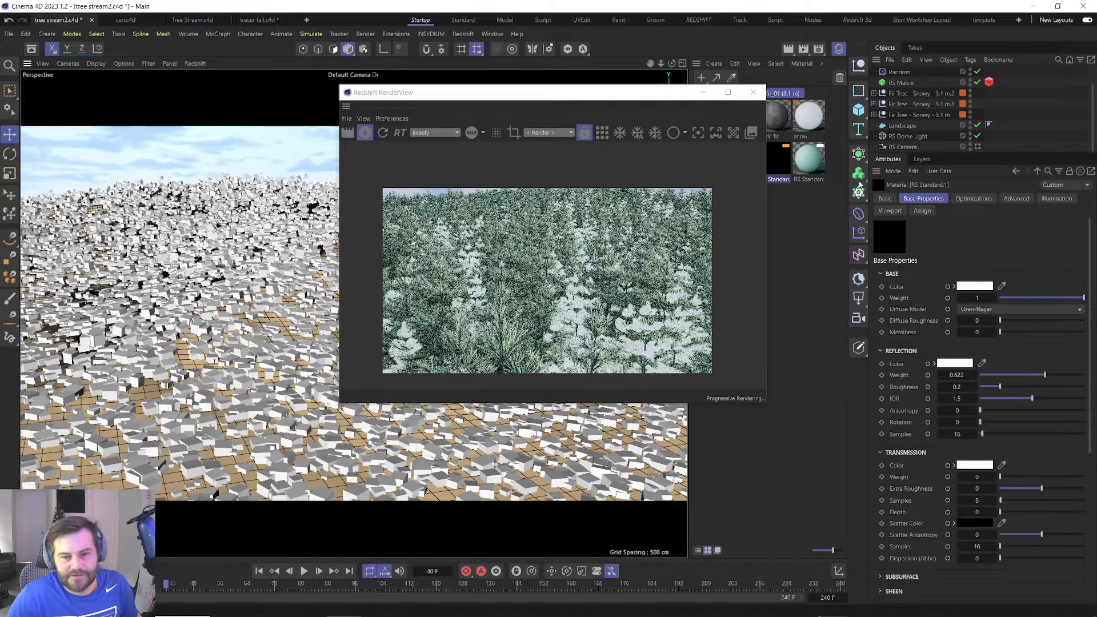
Add a Redshift camera, look through it, set its focus distance by picking in the live render and enable bokeh.
click(858, 318)
scroll(916, 107, up, 1)
click(977, 72)
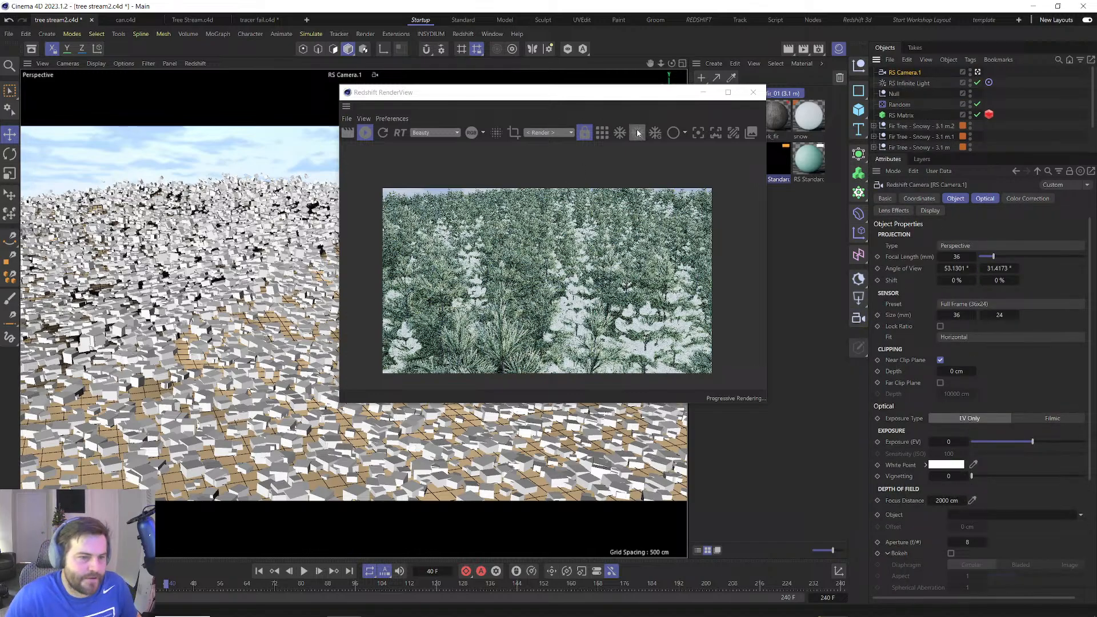
click(698, 133)
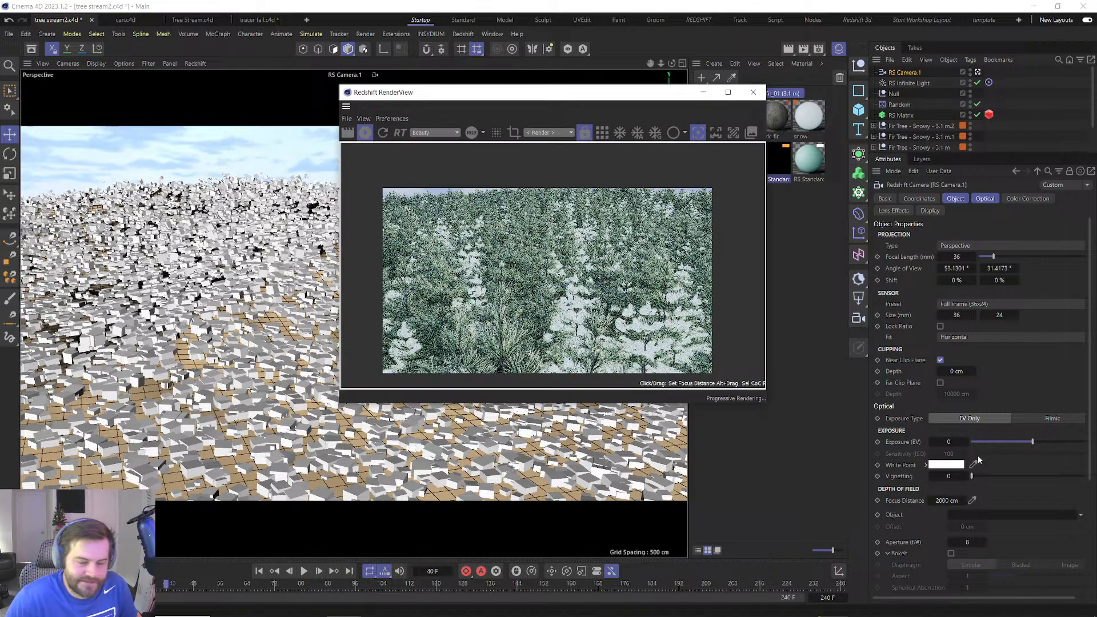
click(961, 546)
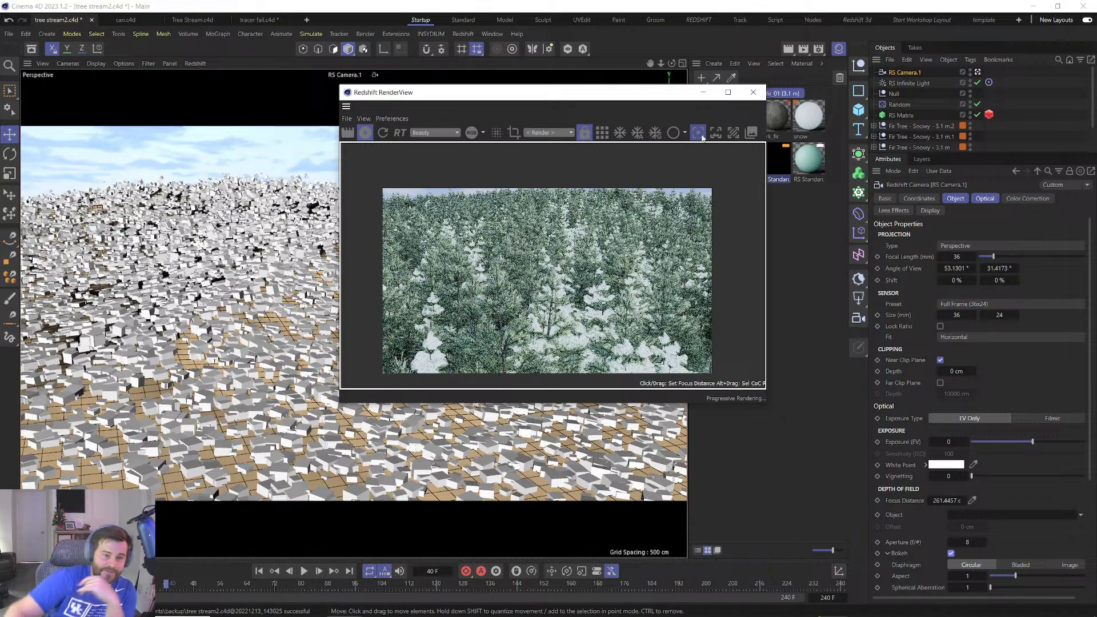
drag(691, 99, 499, 95)
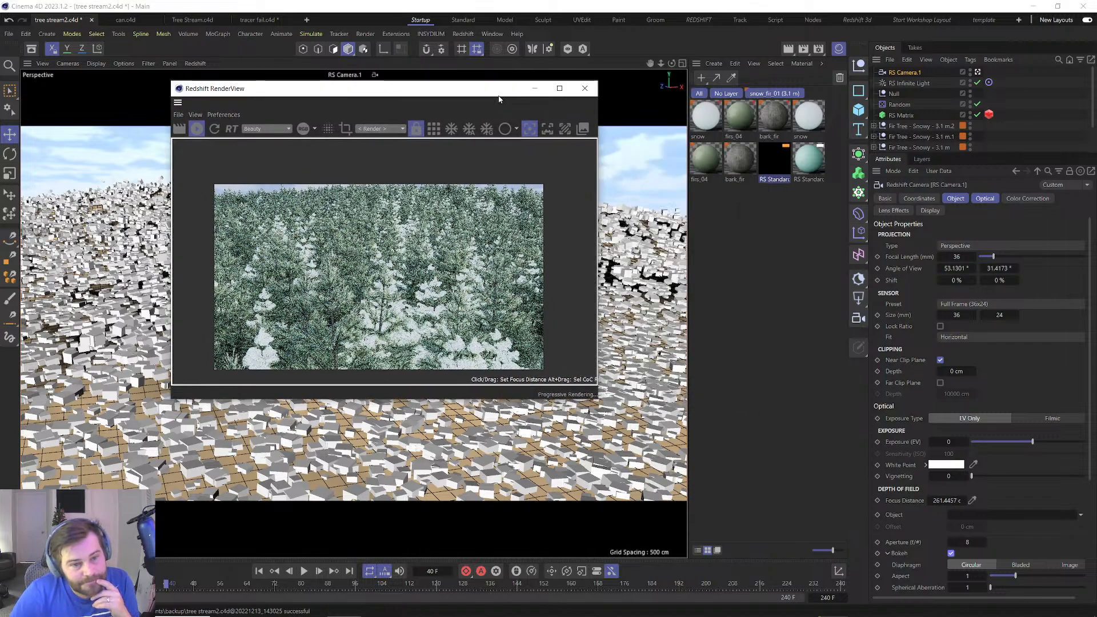
Darken the light end of the gradient to a deep green in the firs_04 material's diffuse shader.
click(740, 117)
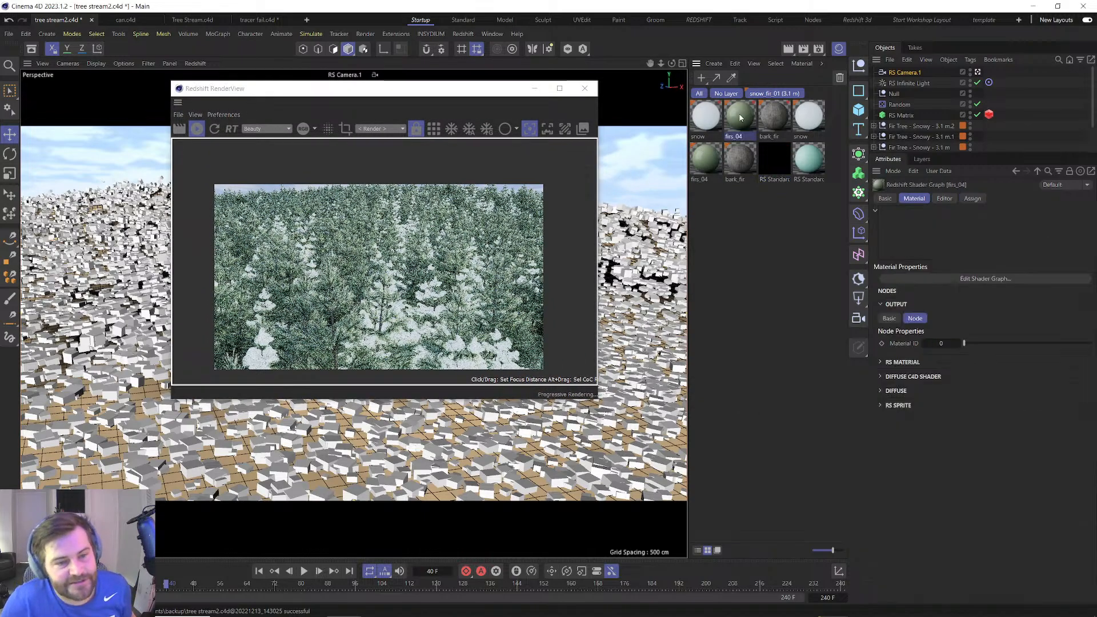
double_click(740, 117)
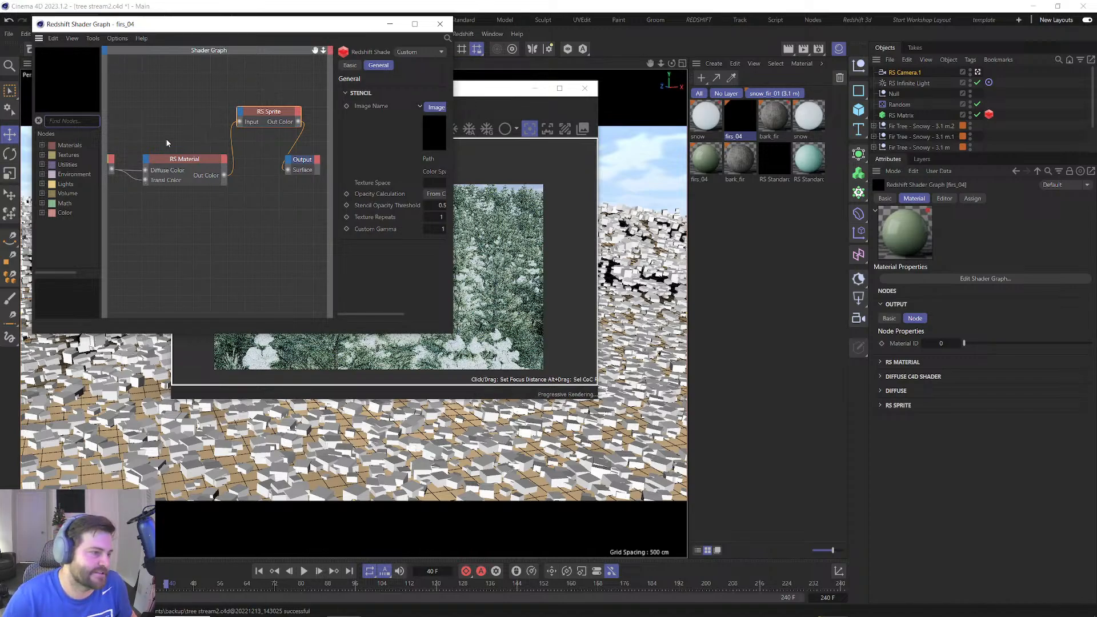
middle_drag(166, 140, 255, 130)
middle_drag(114, 151, 142, 150)
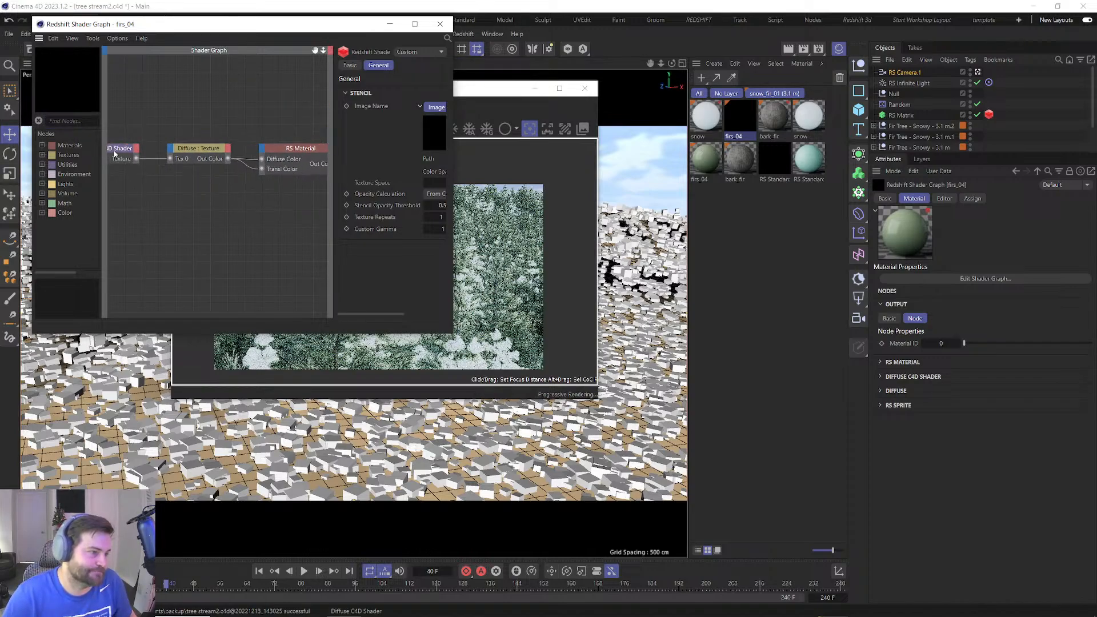
click(114, 152)
click(399, 161)
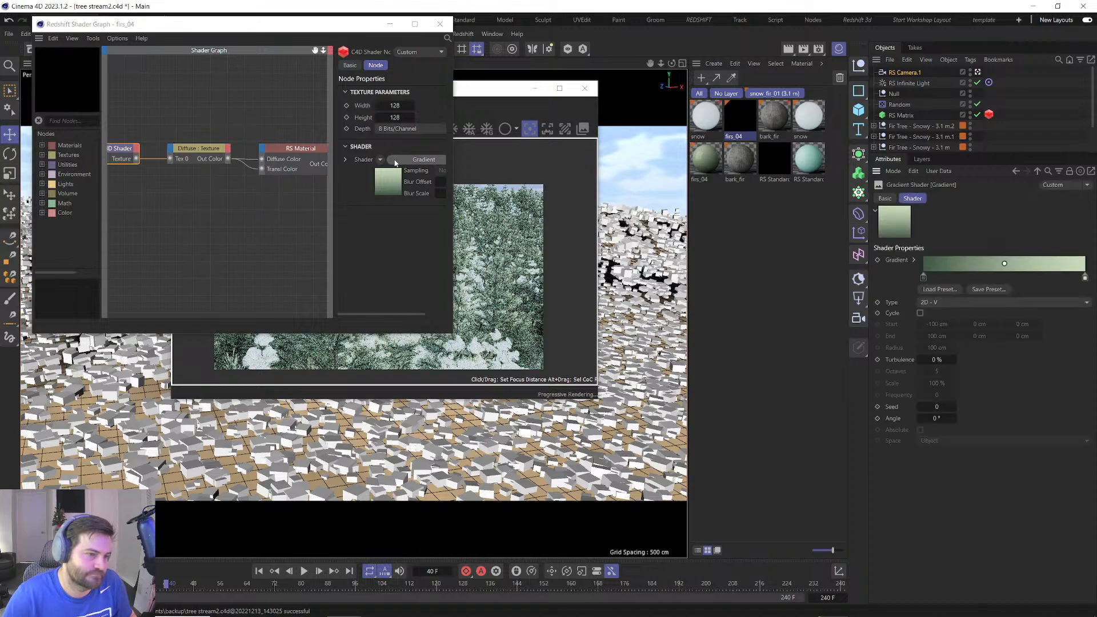
double_click(1074, 279)
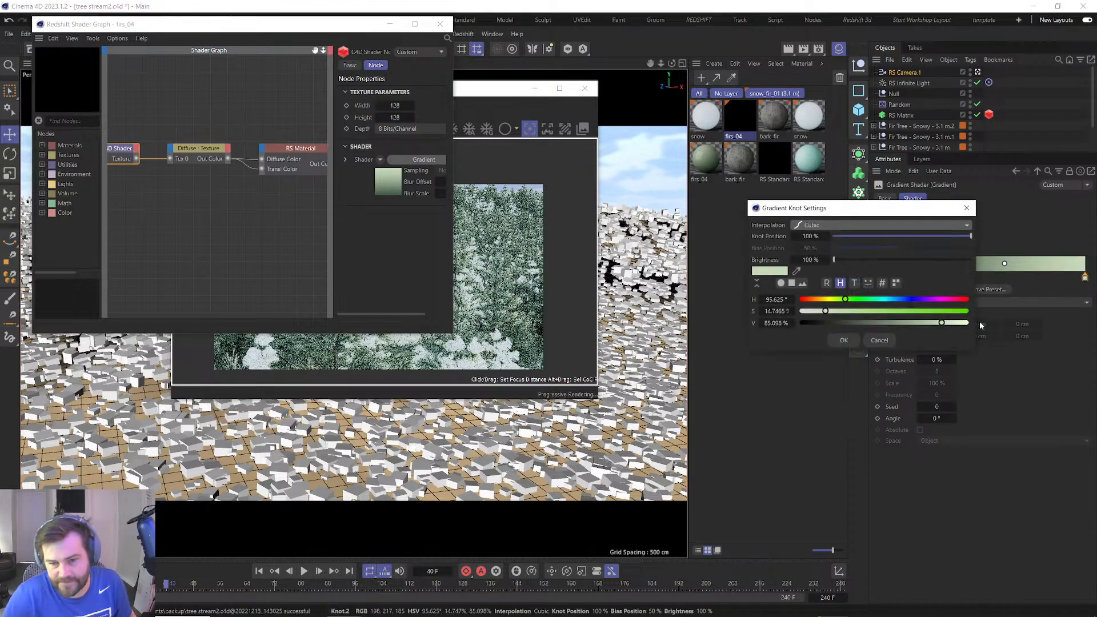
click(841, 340)
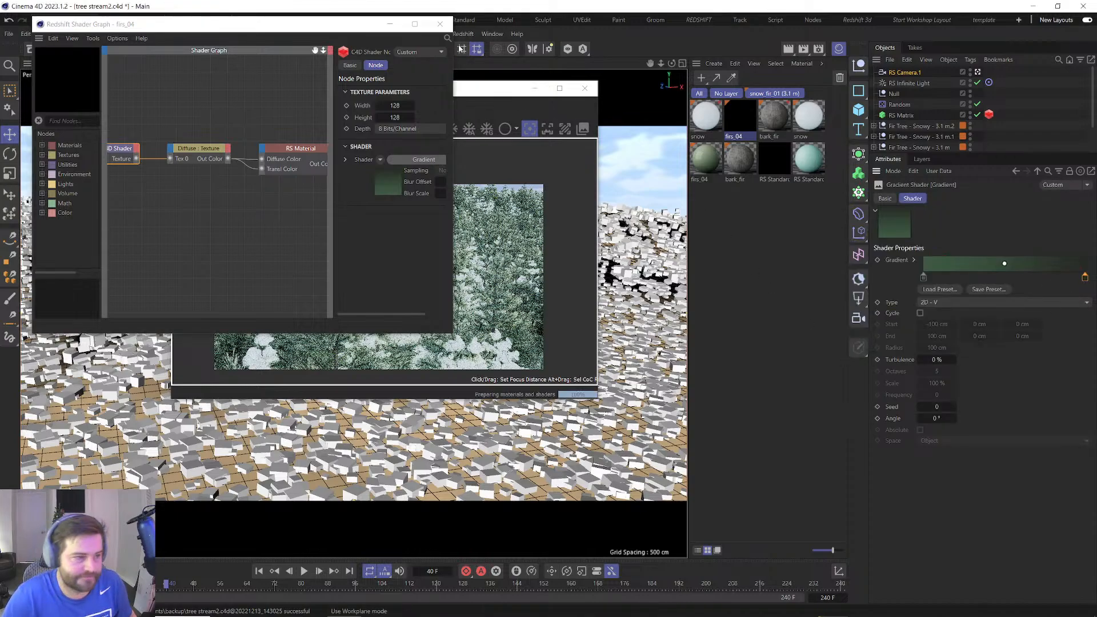
click(451, 320)
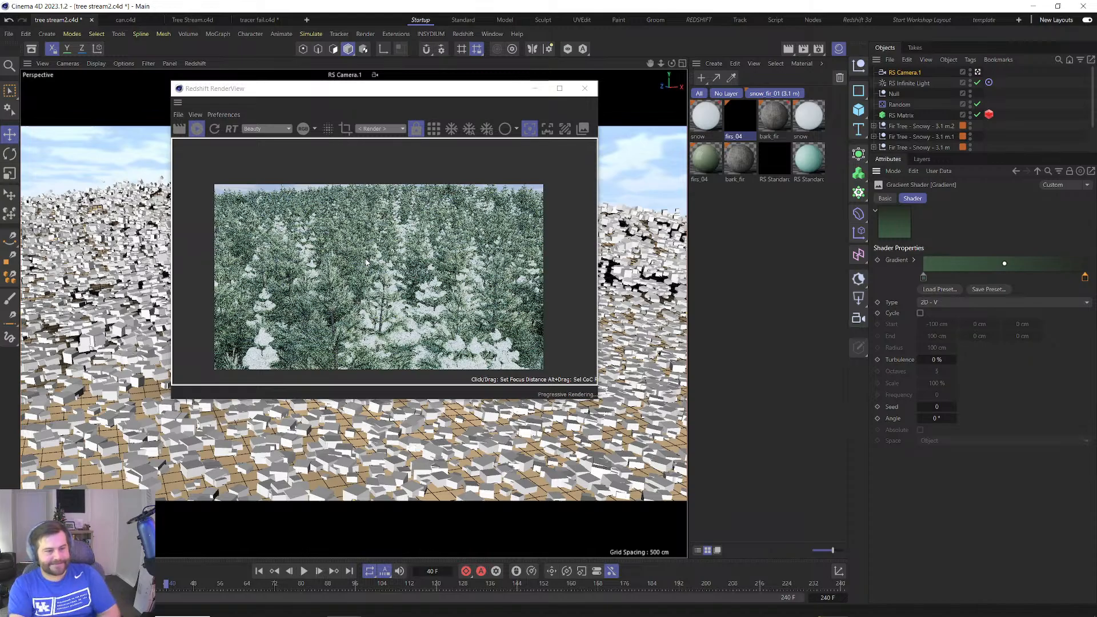
Lower the camera to a flatter view up the hillside and shift the RS Infinite Light sideways above the trees.
drag(373, 90, 823, 128)
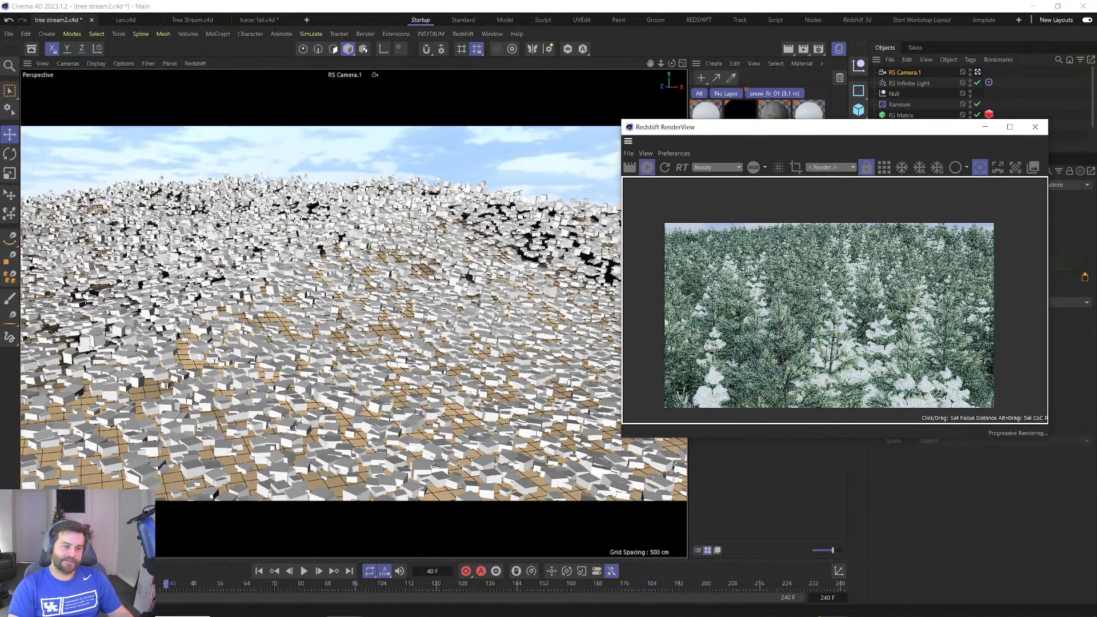
mouse_move(462, 317)
alt+mouse_down()
mouse_move(531, 312)
mouse_move(505, 331)
mouse_move(457, 331)
alt+mouse_up()
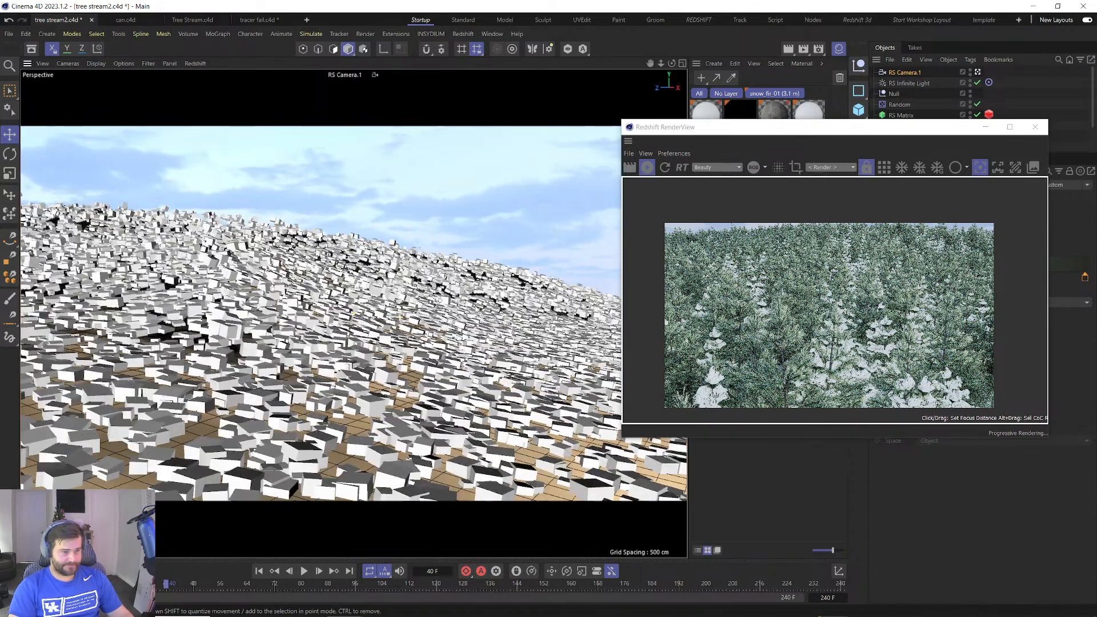
click(908, 83)
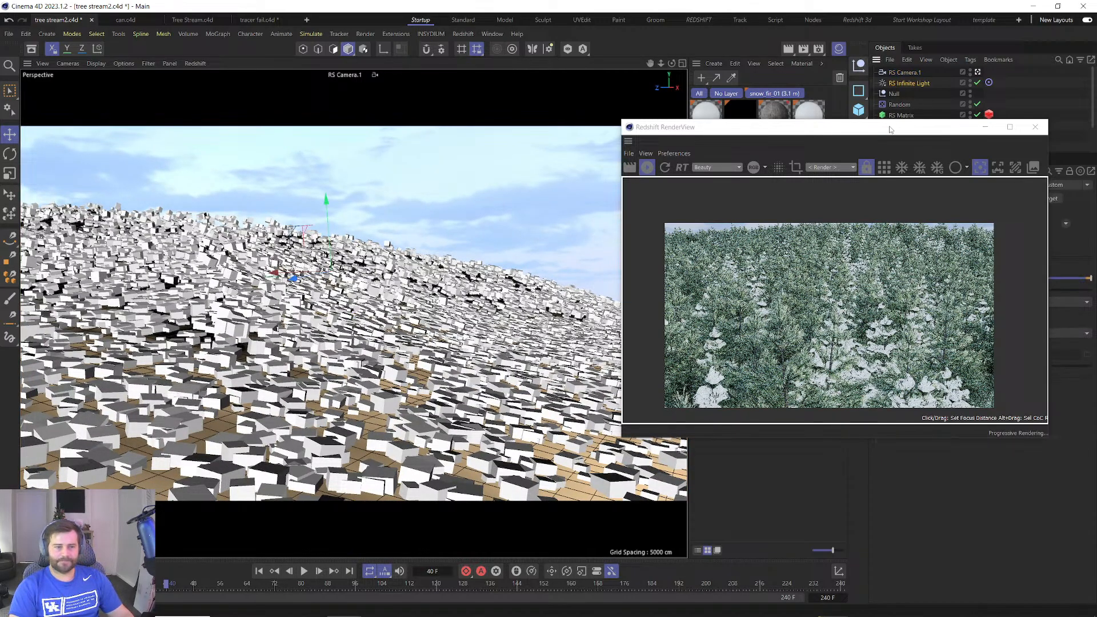
drag(308, 233, 409, 213)
Set RS Camera.1 as the target object of the RS Infinite Light's Target tag.
click(893, 94)
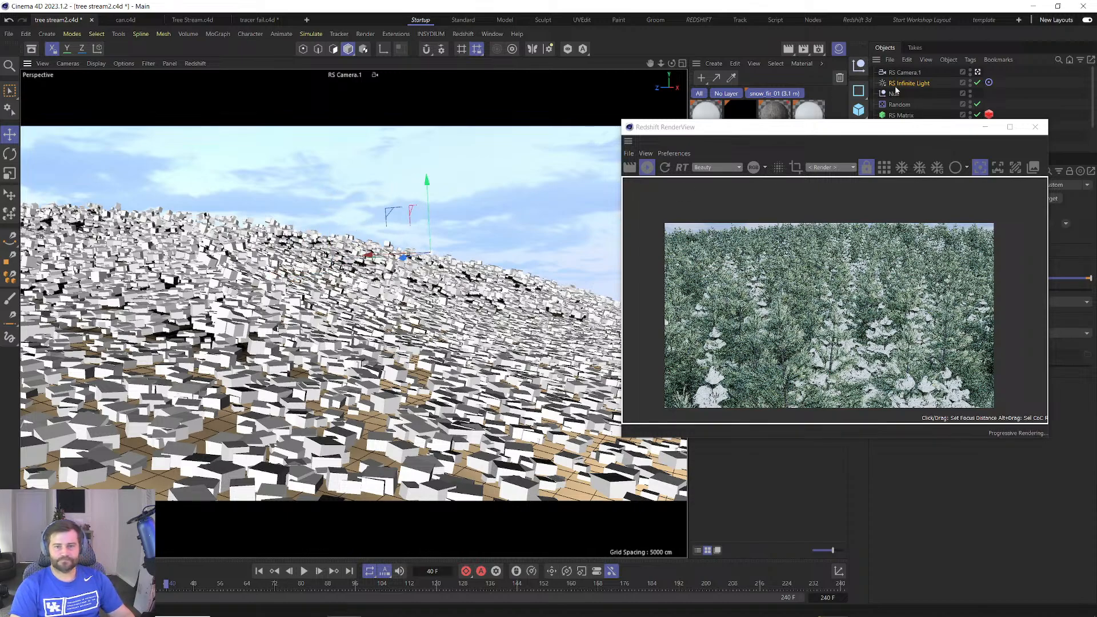
drag(855, 130, 576, 116)
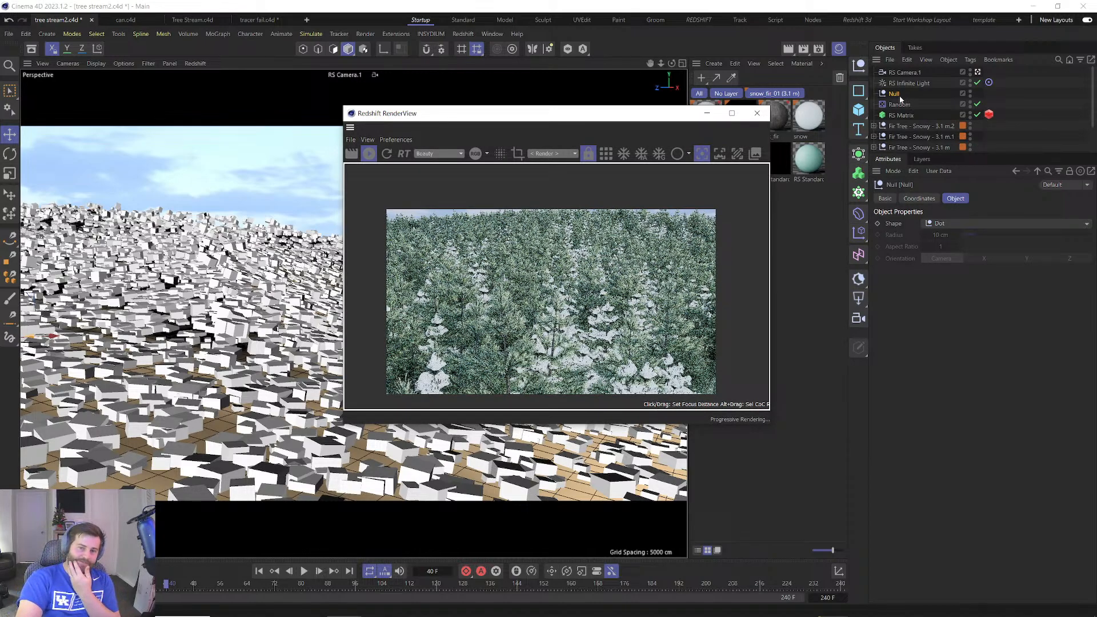
click(915, 82)
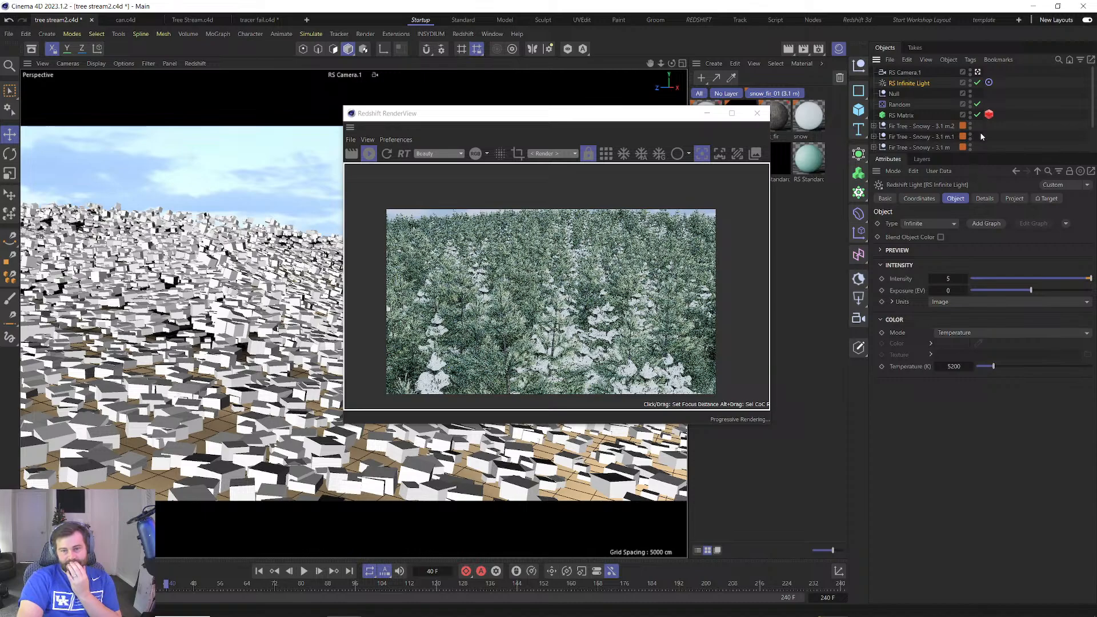
click(989, 83)
drag(911, 74, 960, 224)
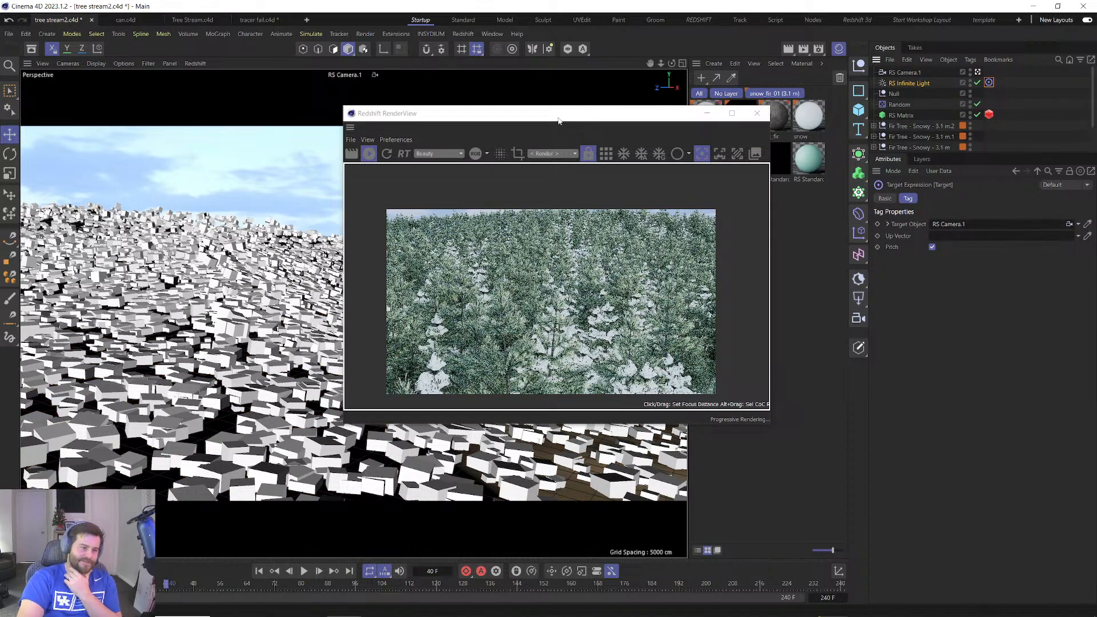
drag(558, 120, 648, 112)
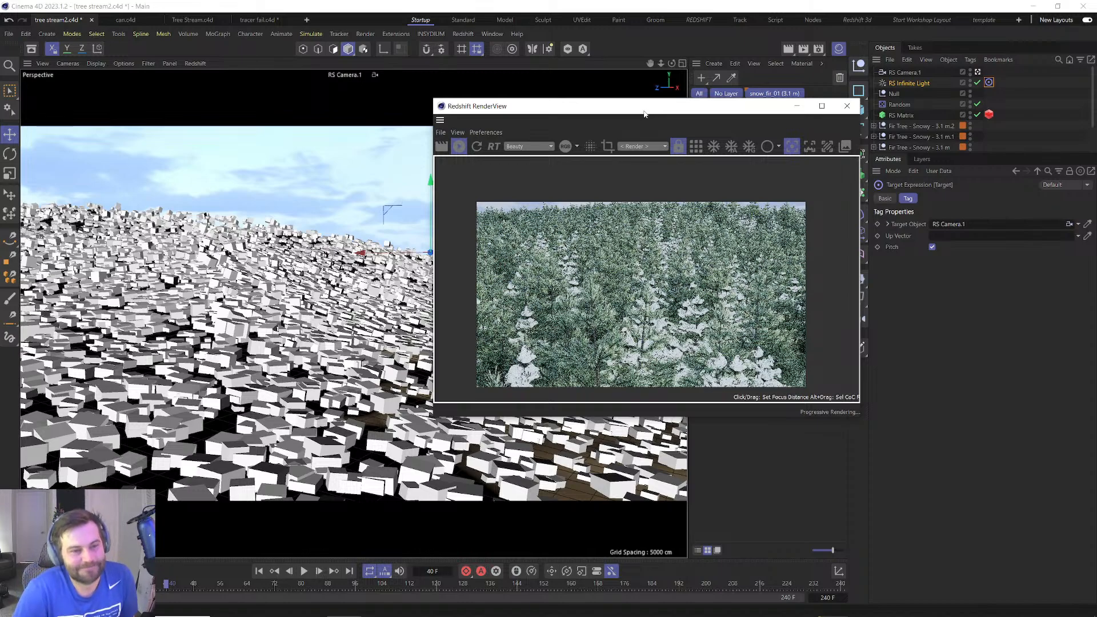
drag(644, 111, 660, 96)
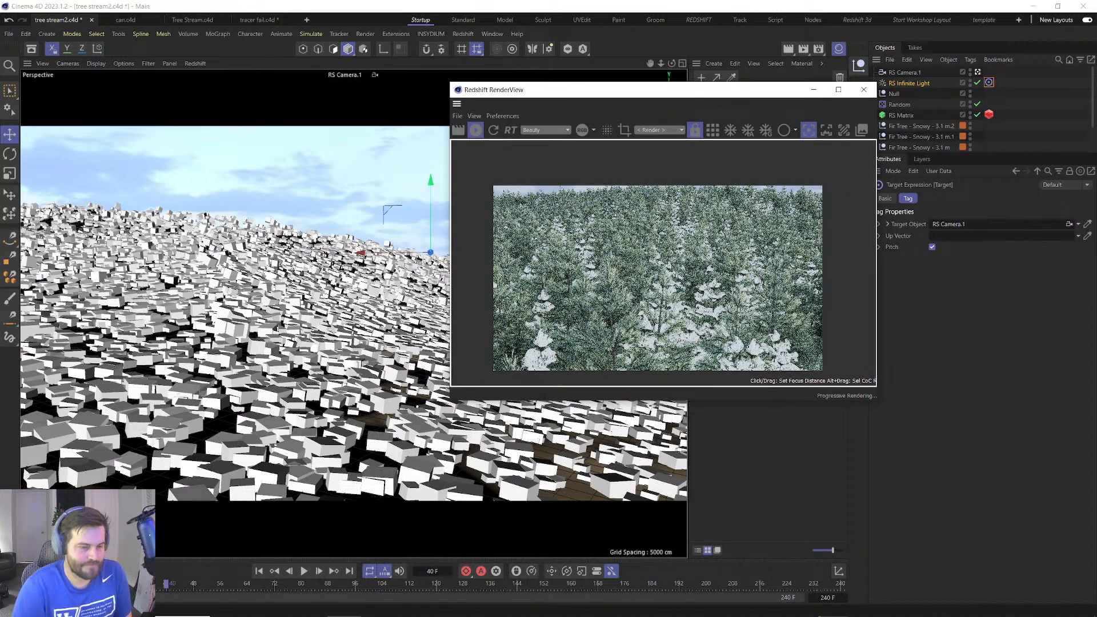
Restart the live render from the adjusted camera view and disable bokeh on RS Camera.1.
scroll(625, 288, down, 1)
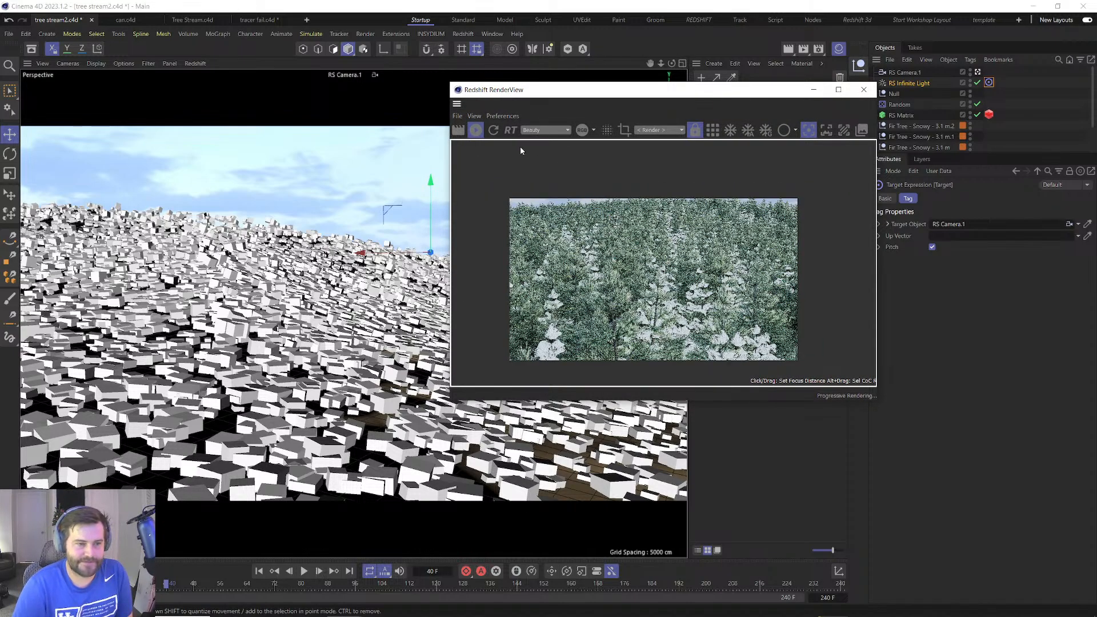
click(493, 129)
alt+middle_drag(383, 285, 354, 308)
drag(704, 91, 546, 94)
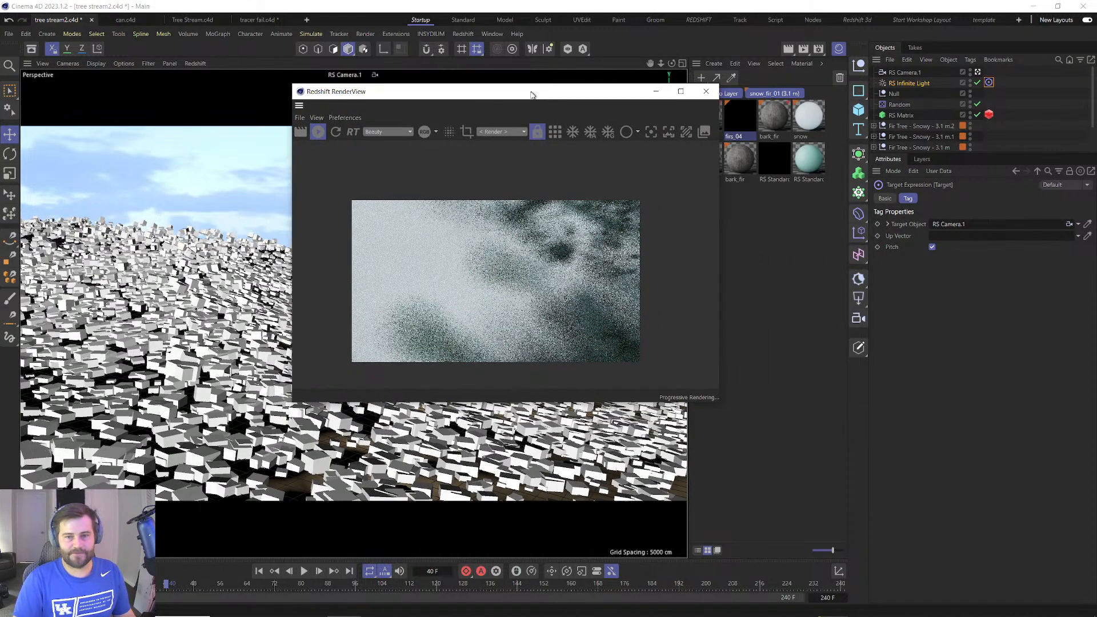
click(904, 72)
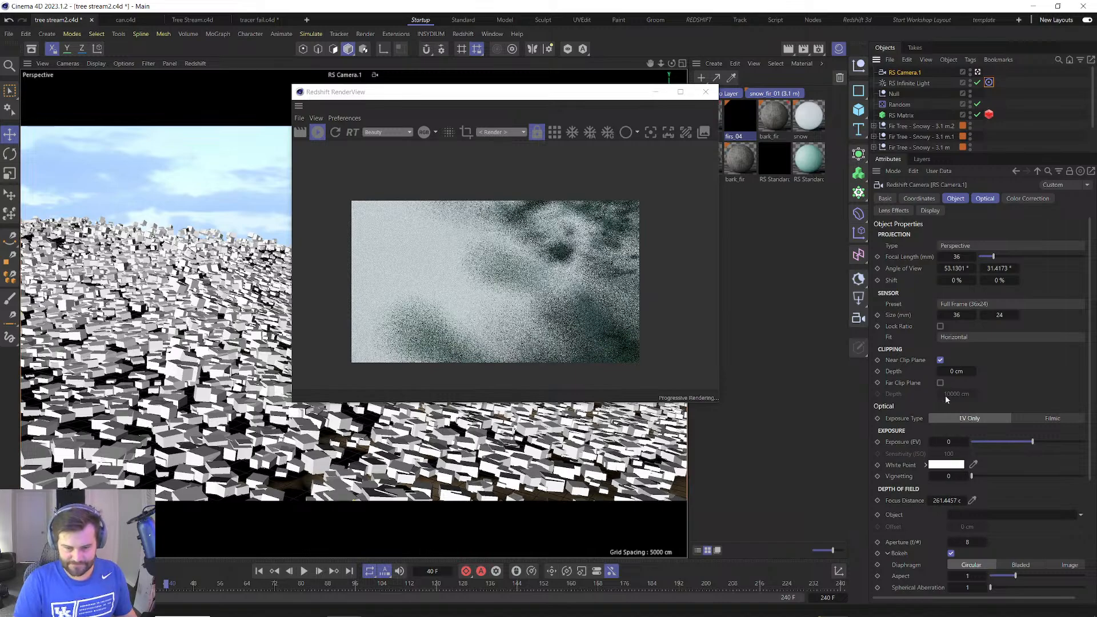
click(951, 553)
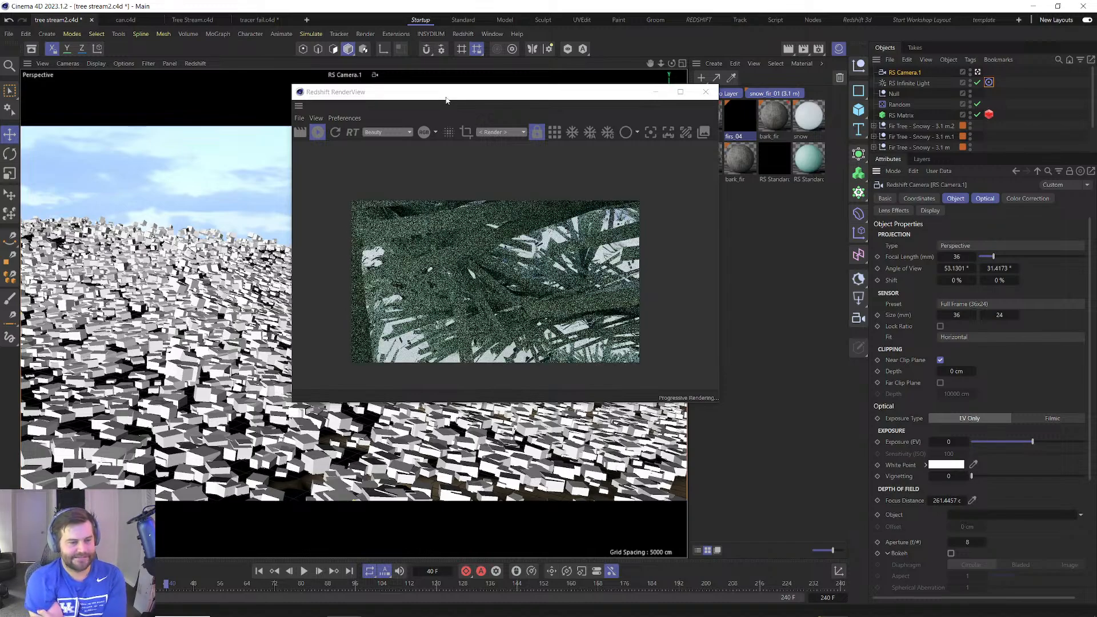
Raise RS Camera.1 to look down across the hillside and inspect the trees enlarged in the live render.
alt+drag(257, 336, 257, 360)
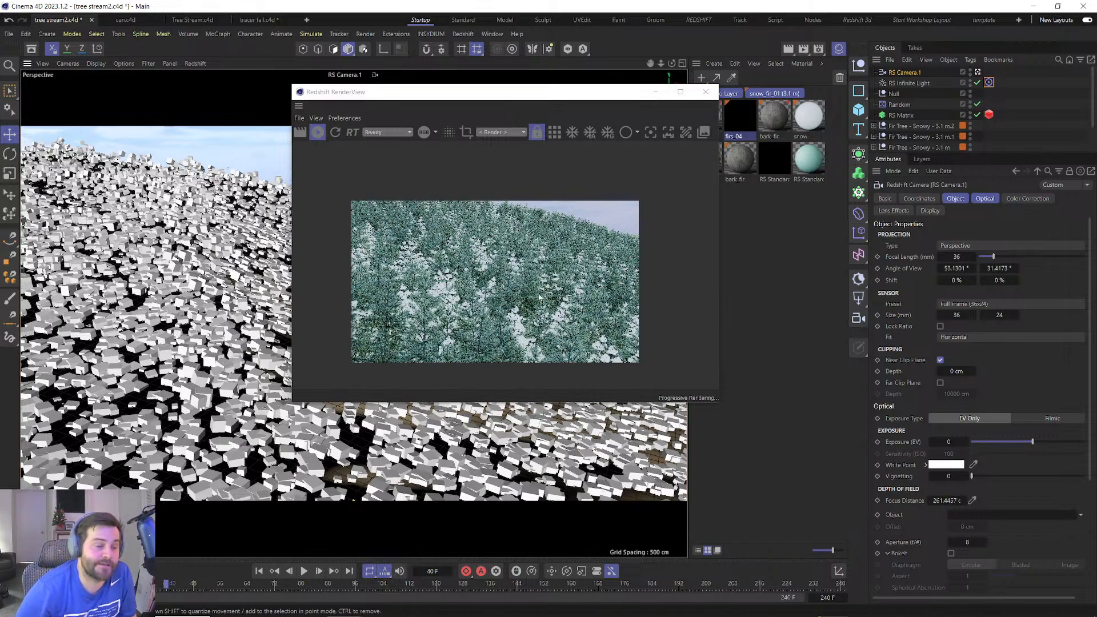
scroll(509, 302, up, 1)
drag(510, 304, 527, 296)
scroll(528, 296, up, 1)
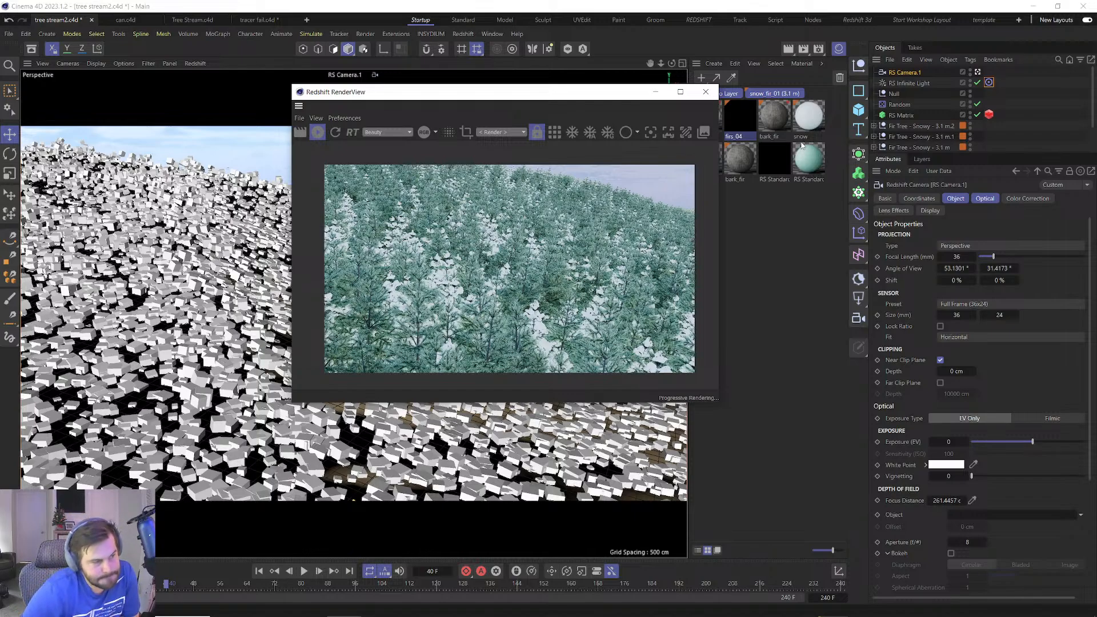
Close the live render, leave RS Camera.1 and pull the default view back over the whole landscape scatter.
click(715, 92)
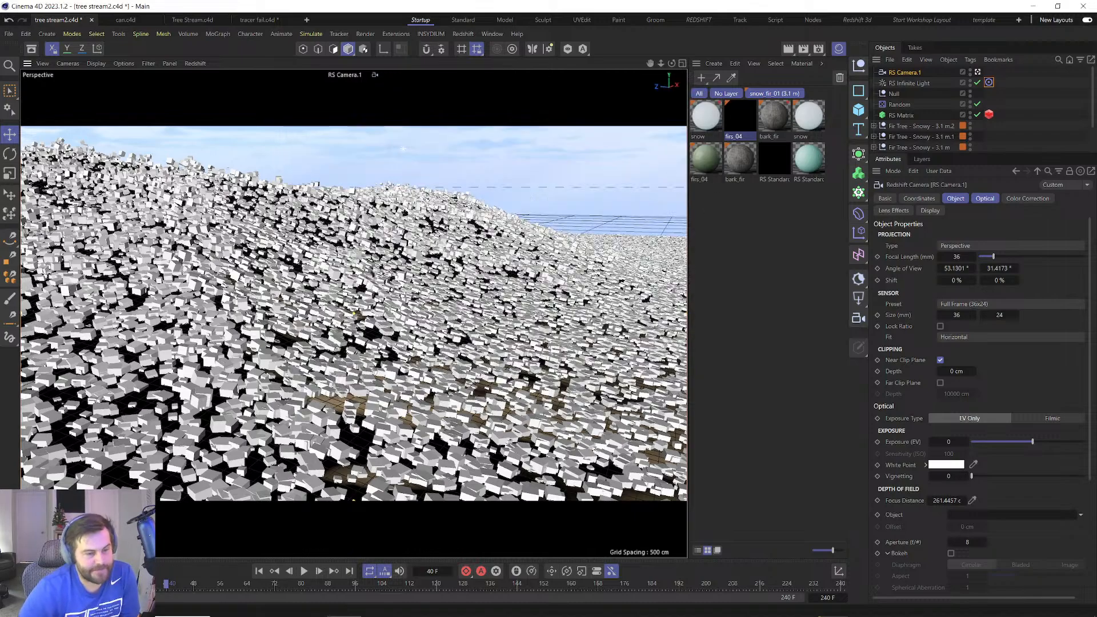
key(F5)
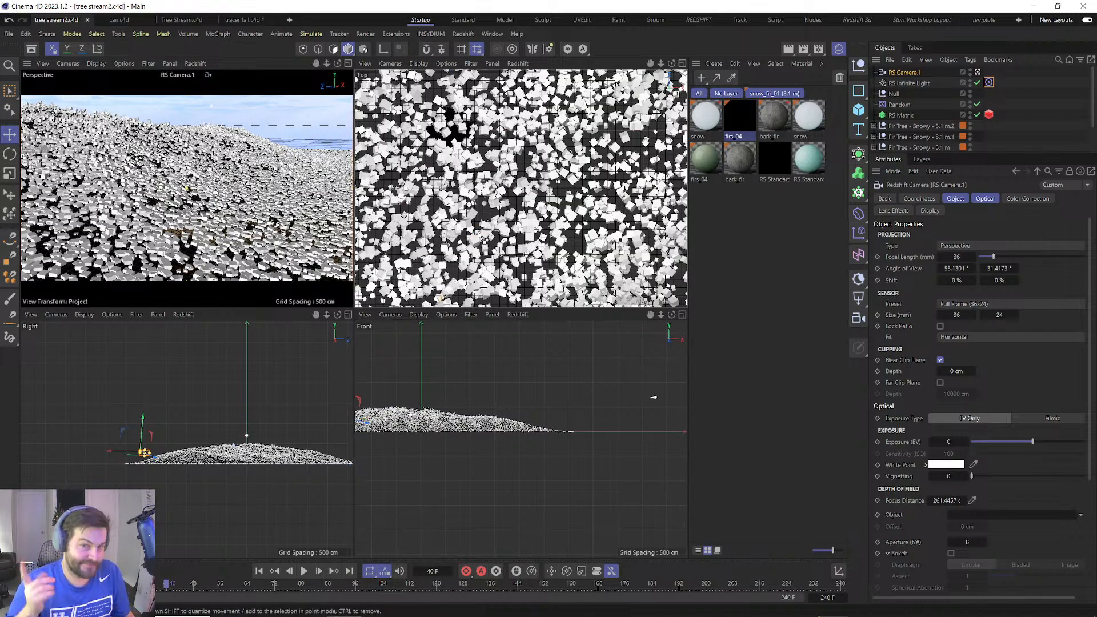
alt+middle_drag(242, 213, 261, 216)
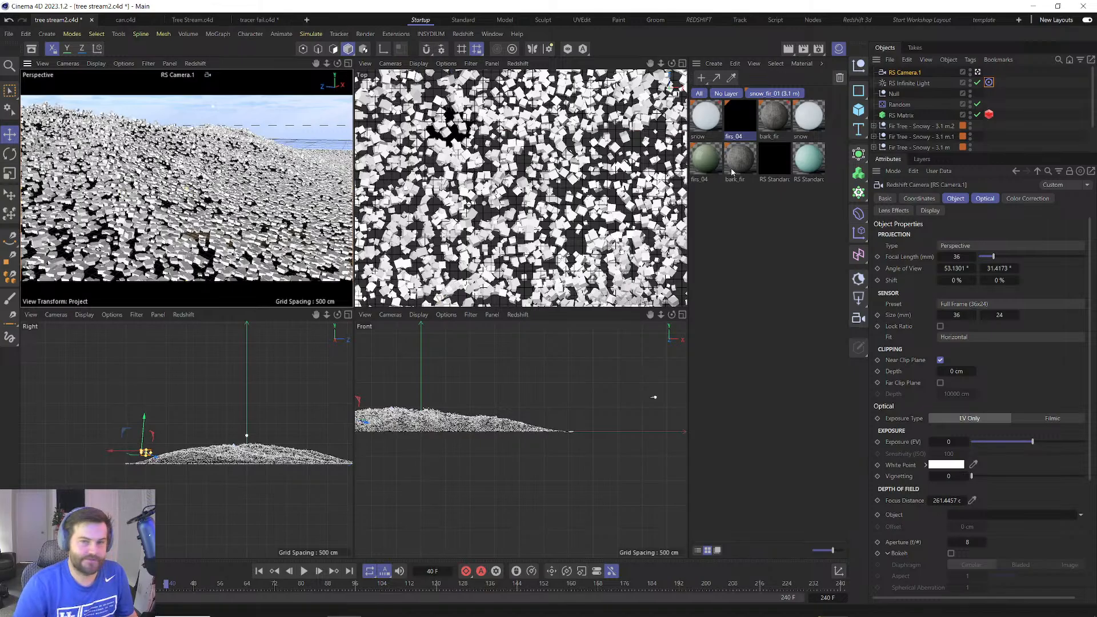
click(977, 72)
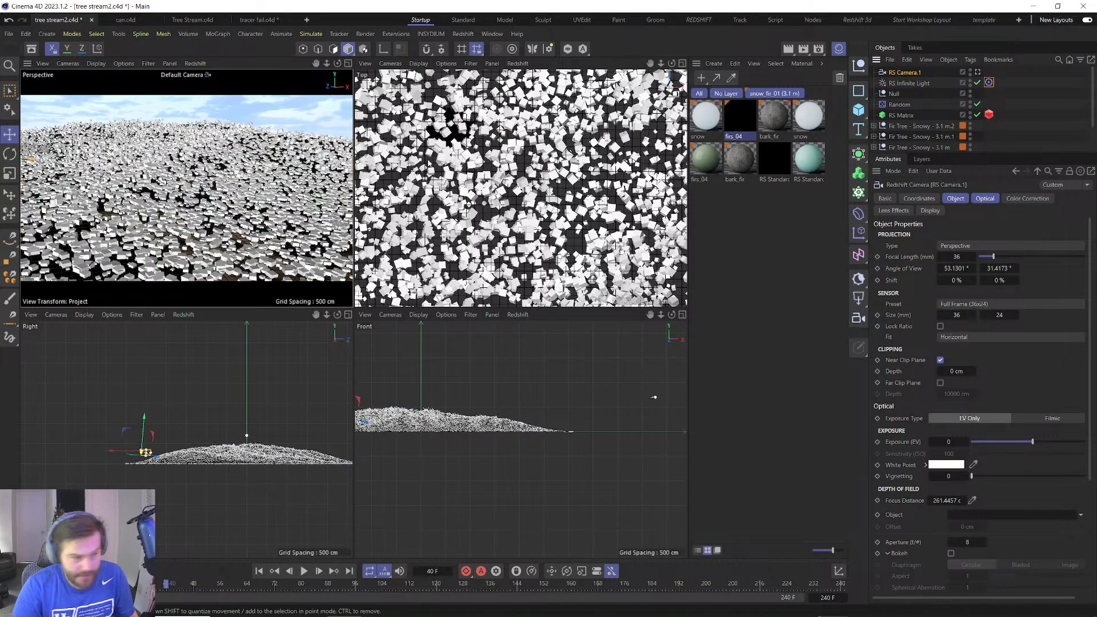
middle_click(308, 182)
alt+drag(435, 323, 378, 394)
scroll(378, 394, down, 10)
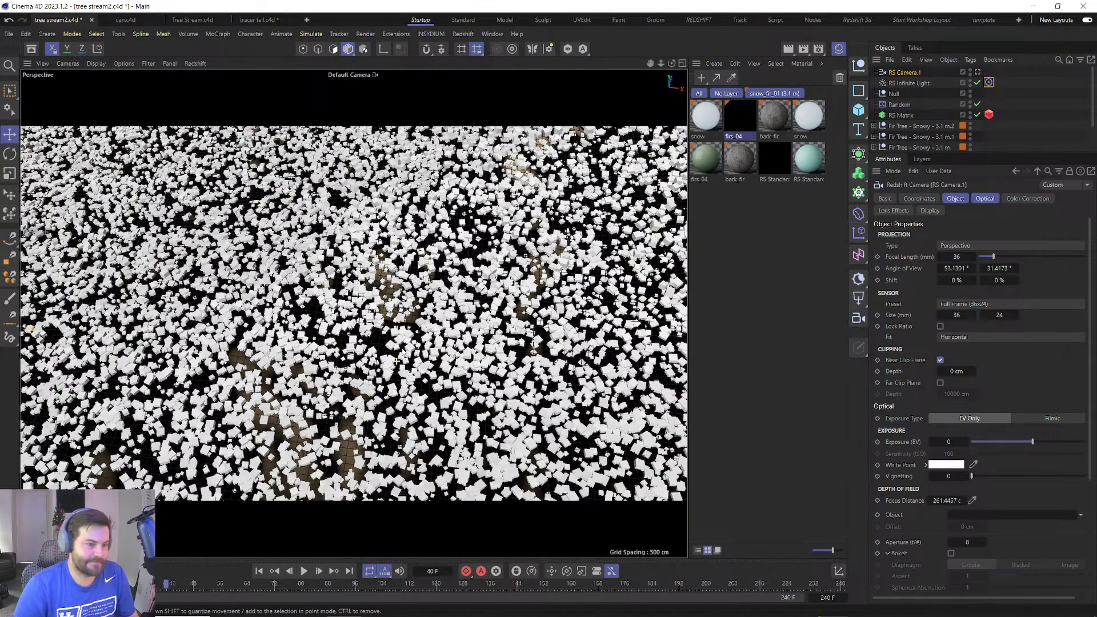
scroll(377, 394, down, 4)
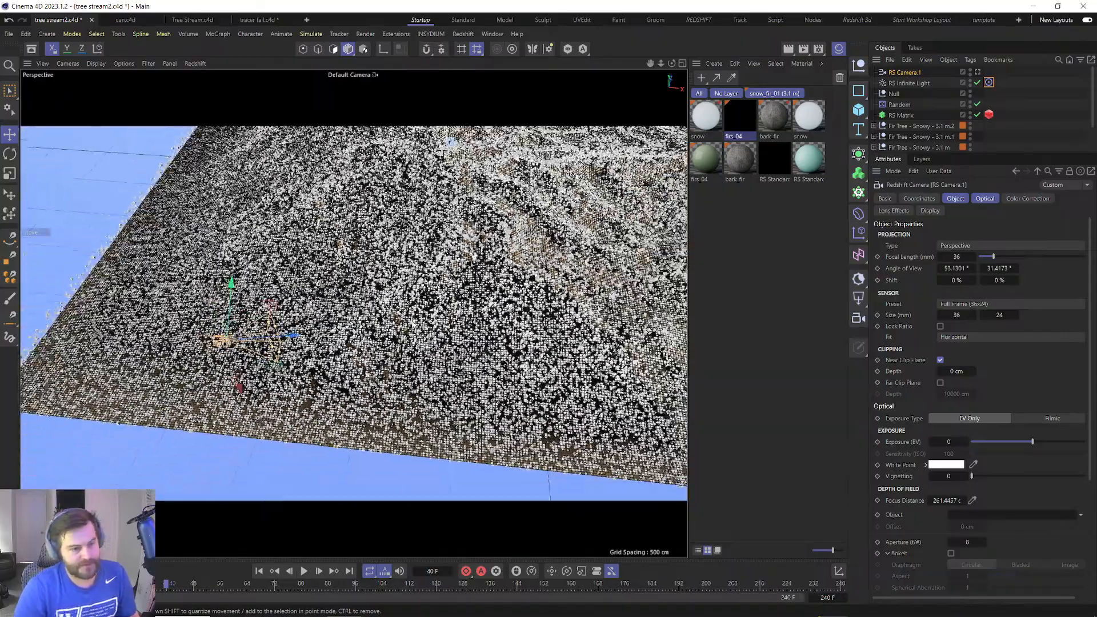
alt+drag(377, 394, 170, 335)
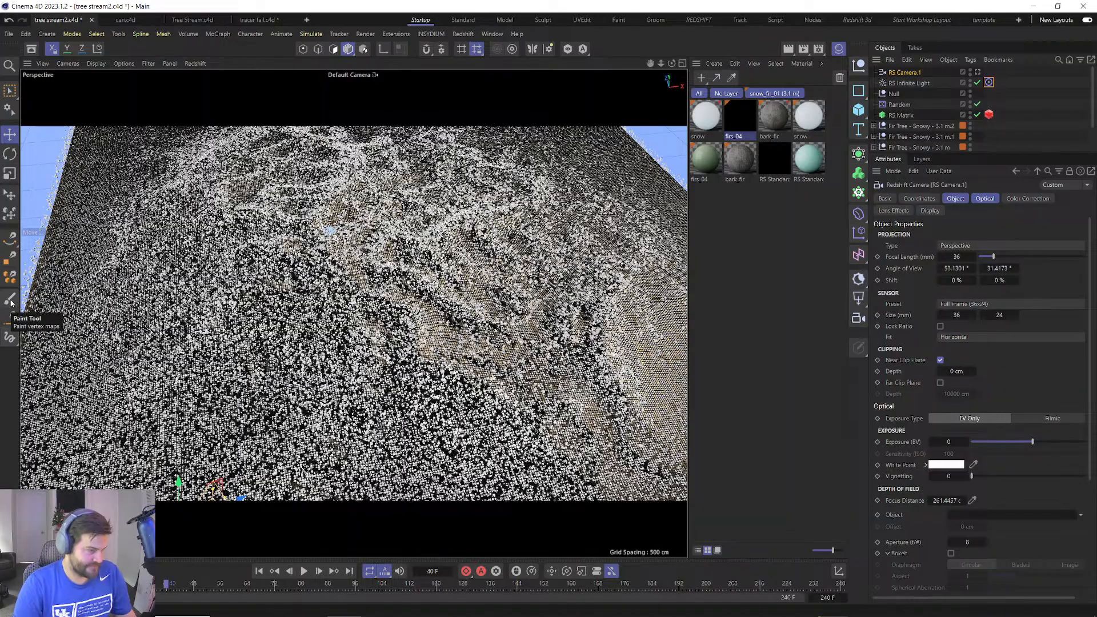
Activate the Paint Tool in Vertex Map mode and frame the full landscape from above.
click(8, 296)
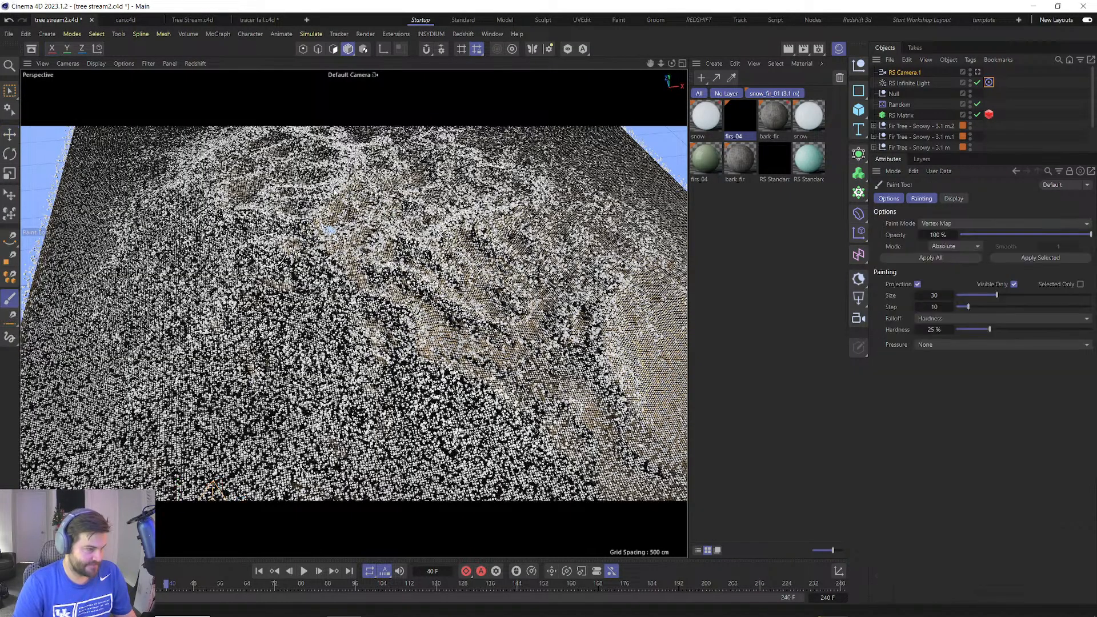
mouse_move(337, 182)
alt+mouse_down()
mouse_move(325, 240)
mouse_move(289, 274)
mouse_move(319, 212)
alt+mouse_up()
mouse_move(343, 280)
alt+mouse_down()
mouse_move(328, 263)
mouse_move(338, 220)
alt+mouse_up()
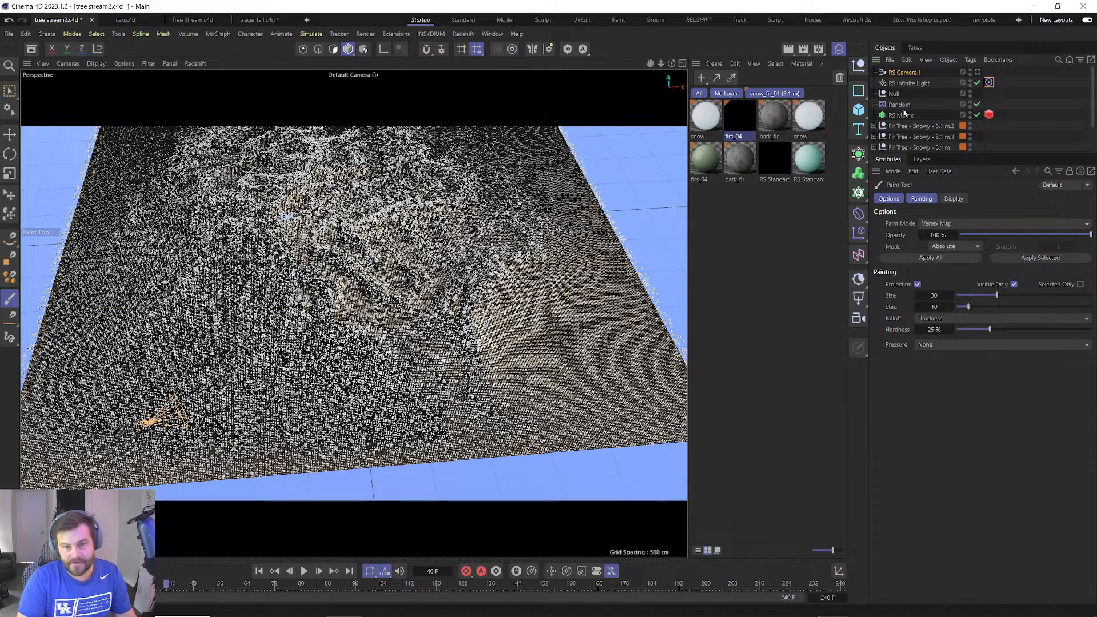
Disable the RS Matrix scatter to expose the bare terrain and select the Landscape object.
scroll(904, 112, down, 1)
click(902, 125)
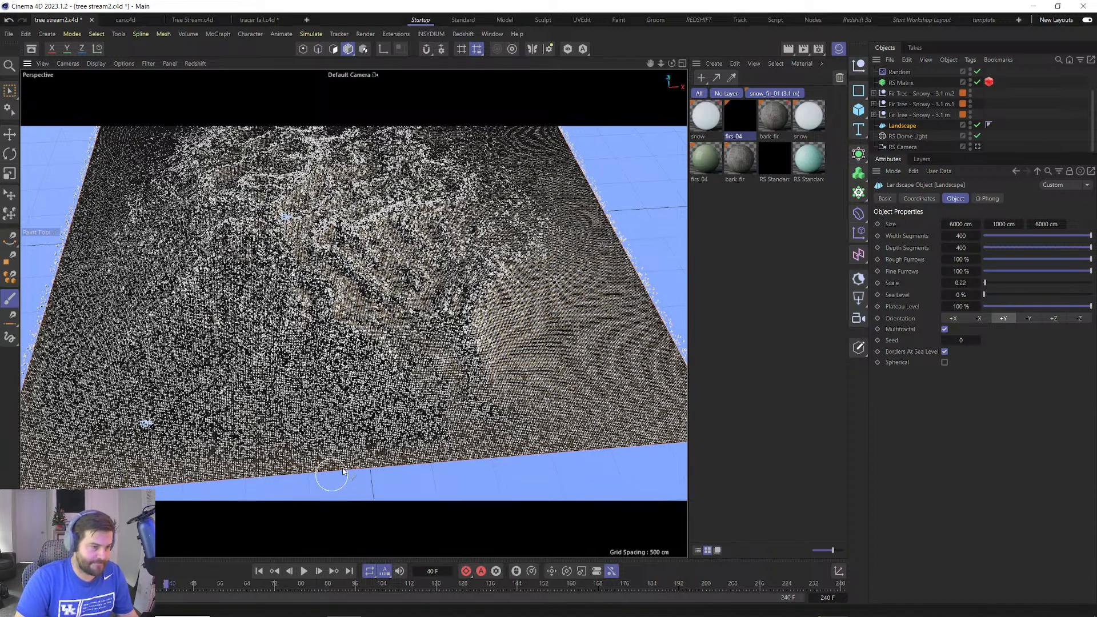
click(977, 81)
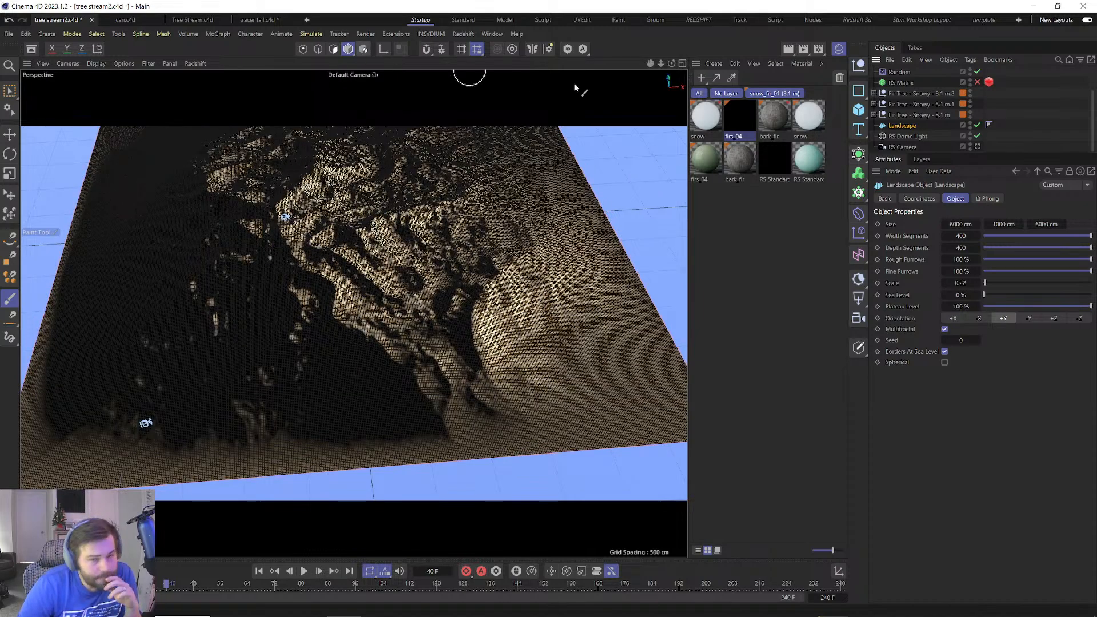
click(898, 125)
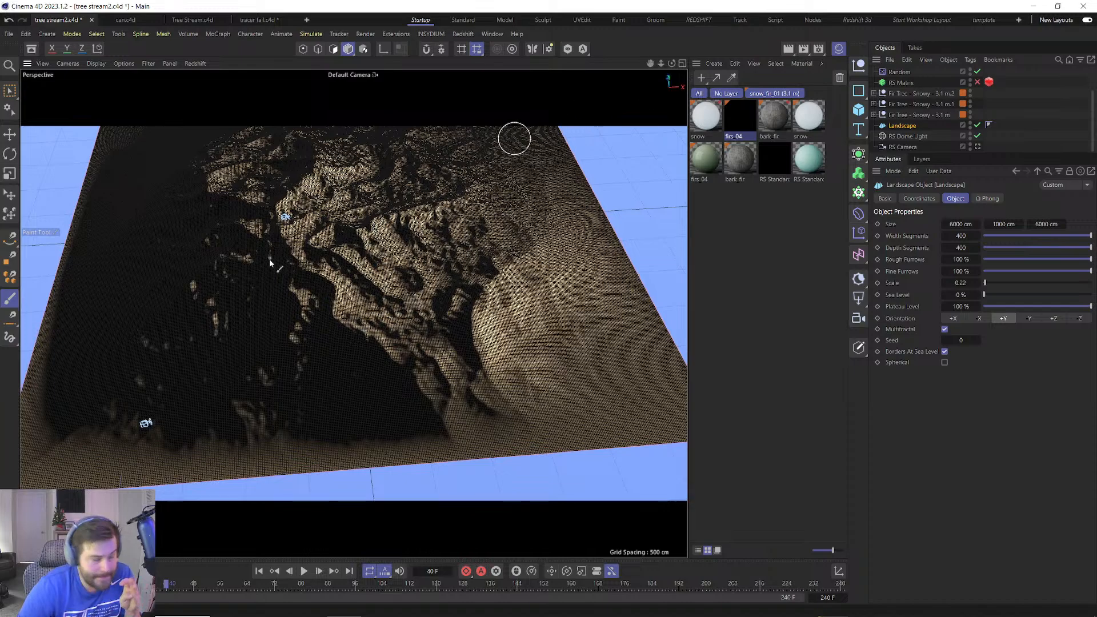
Bring up the Paint Tool settings and add a Vertex Map tag to the Landscape object.
click(10, 299)
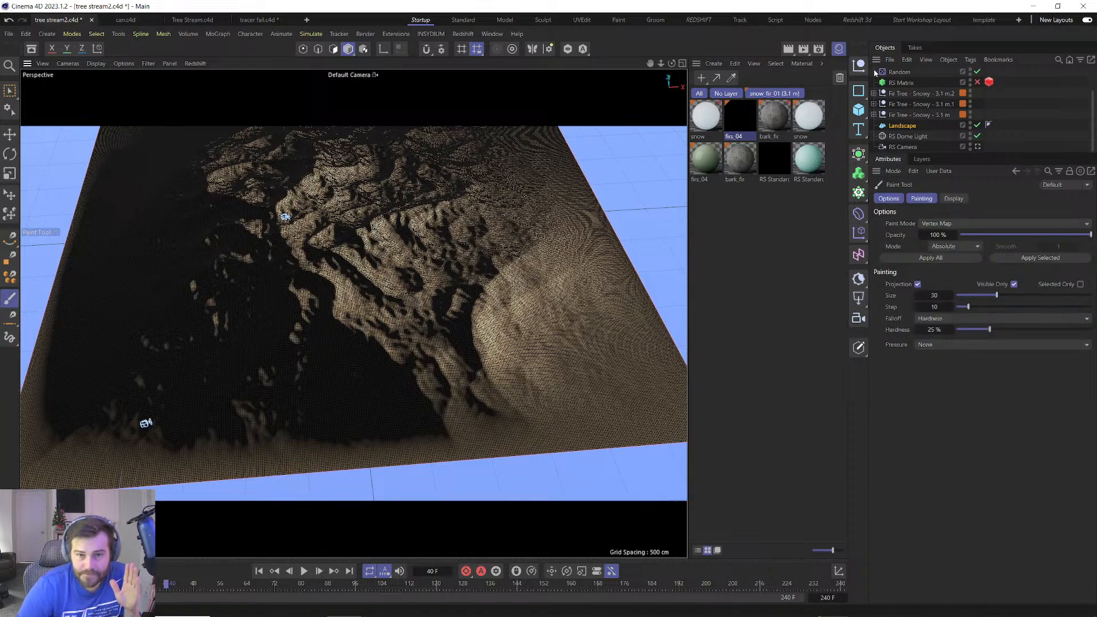
right_click(901, 126)
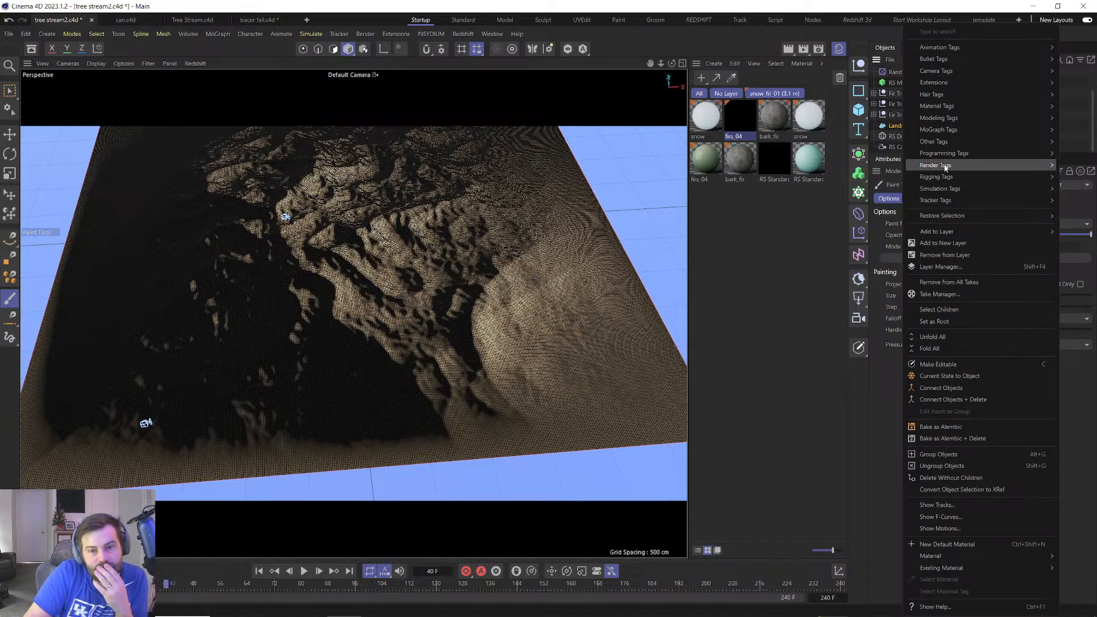
mouse_move(937, 48)
text(ver)
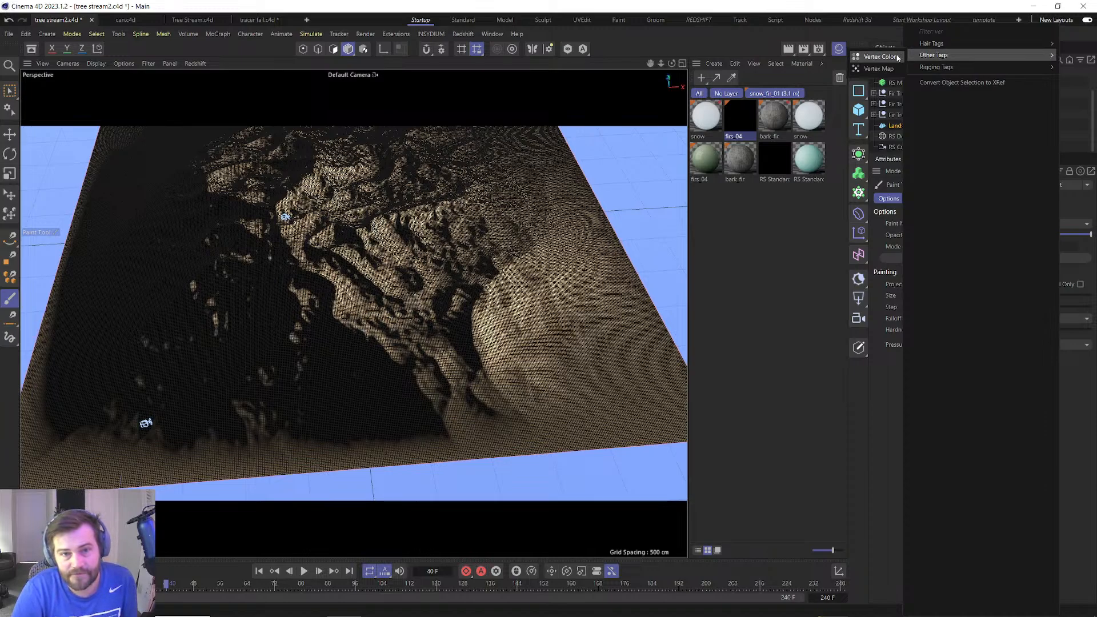
click(878, 68)
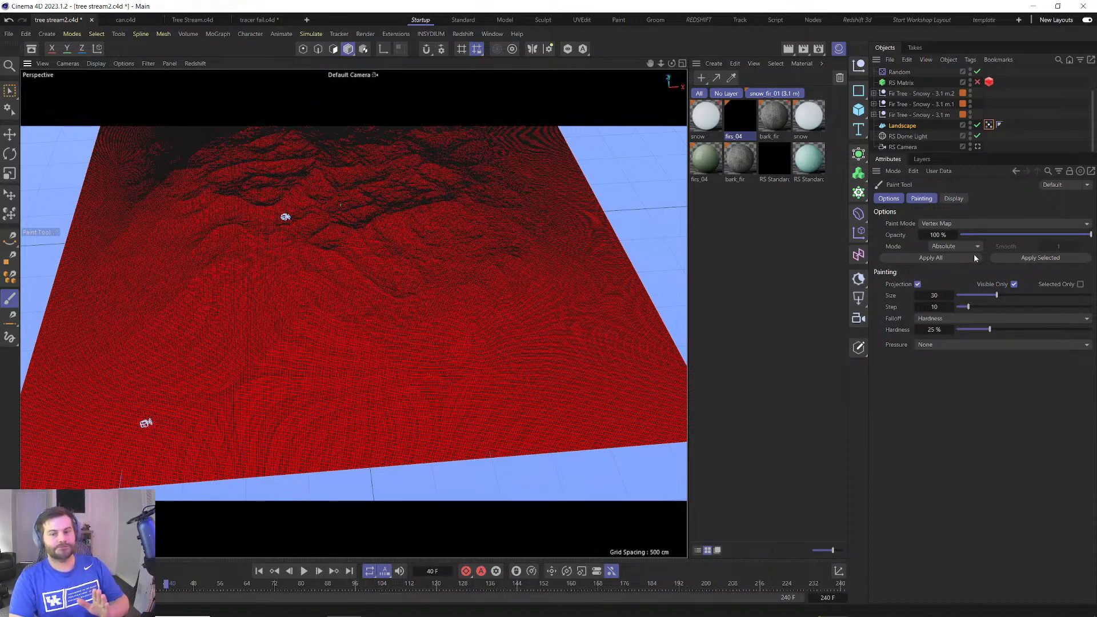
Set the Paint Tool's pressure to Size and try Vertex Color paint mode before returning to Vertex Map.
click(940, 345)
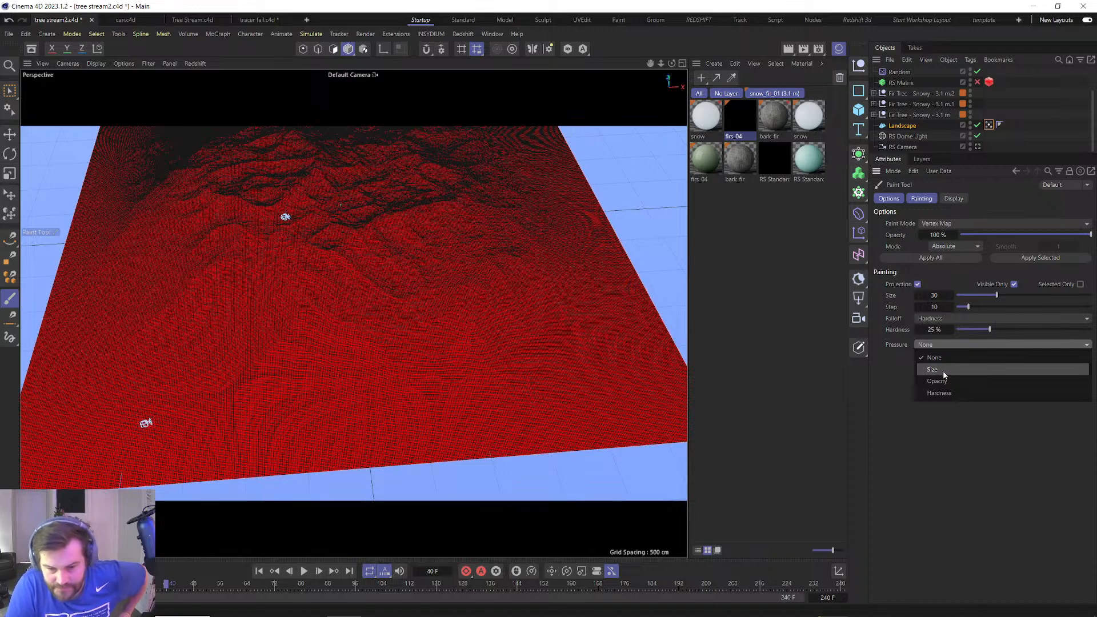
click(943, 371)
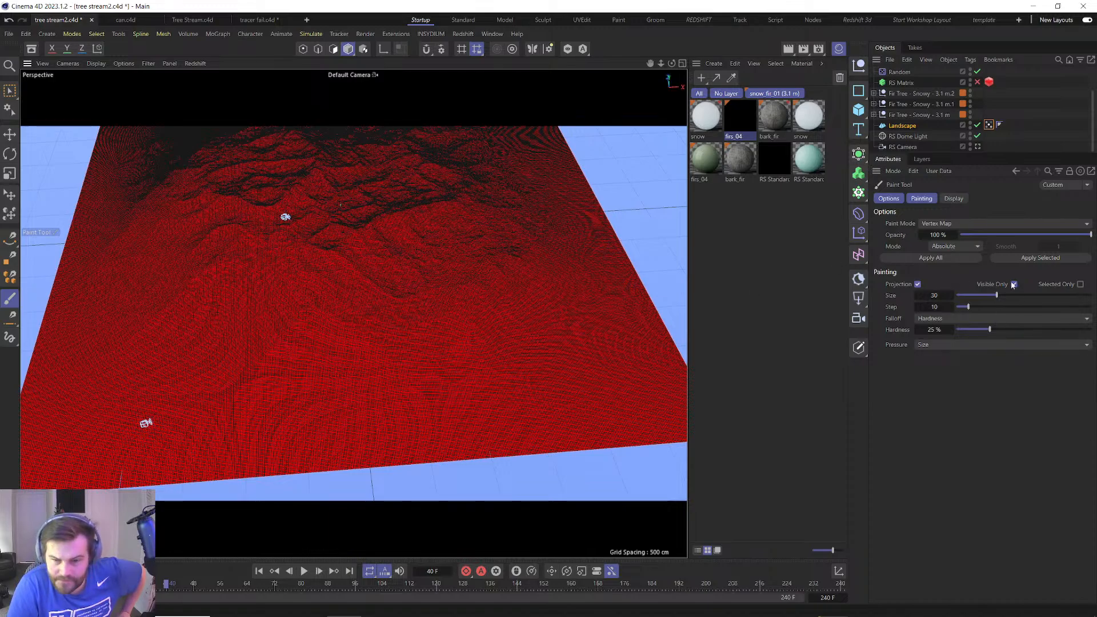
click(993, 223)
click(988, 247)
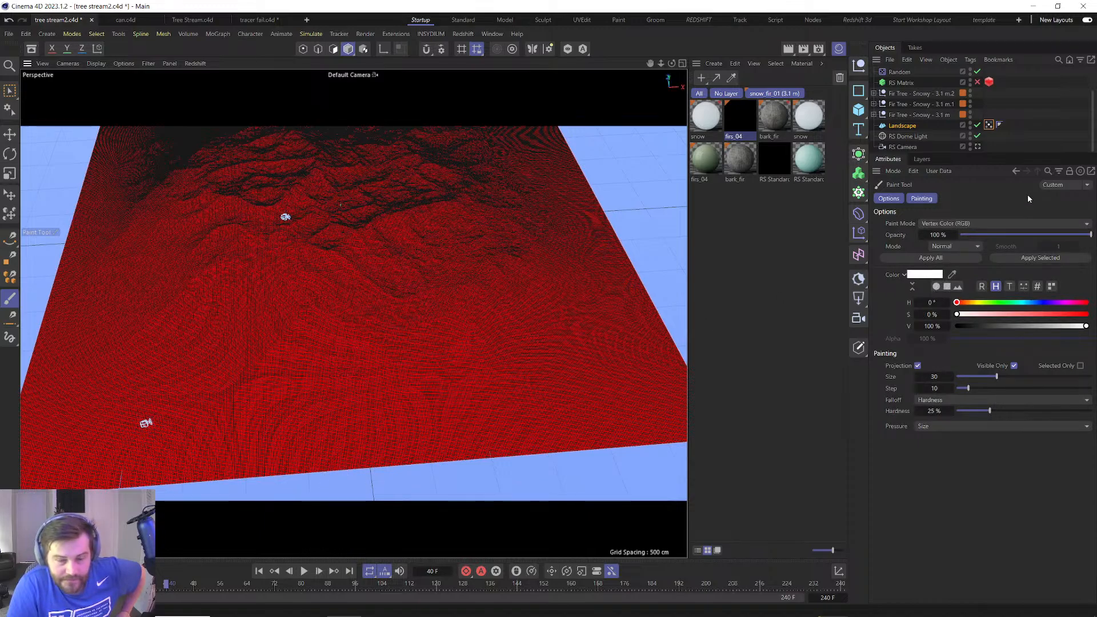
click(948, 125)
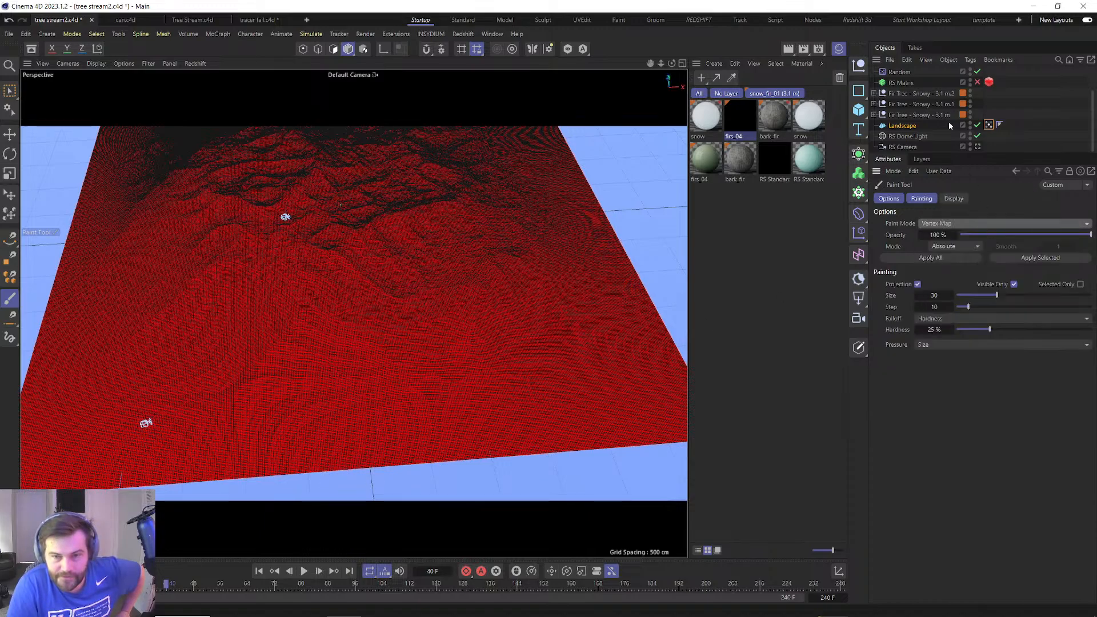
Delete the Vertex Map tag from the Landscape object.
click(991, 125)
click(908, 147)
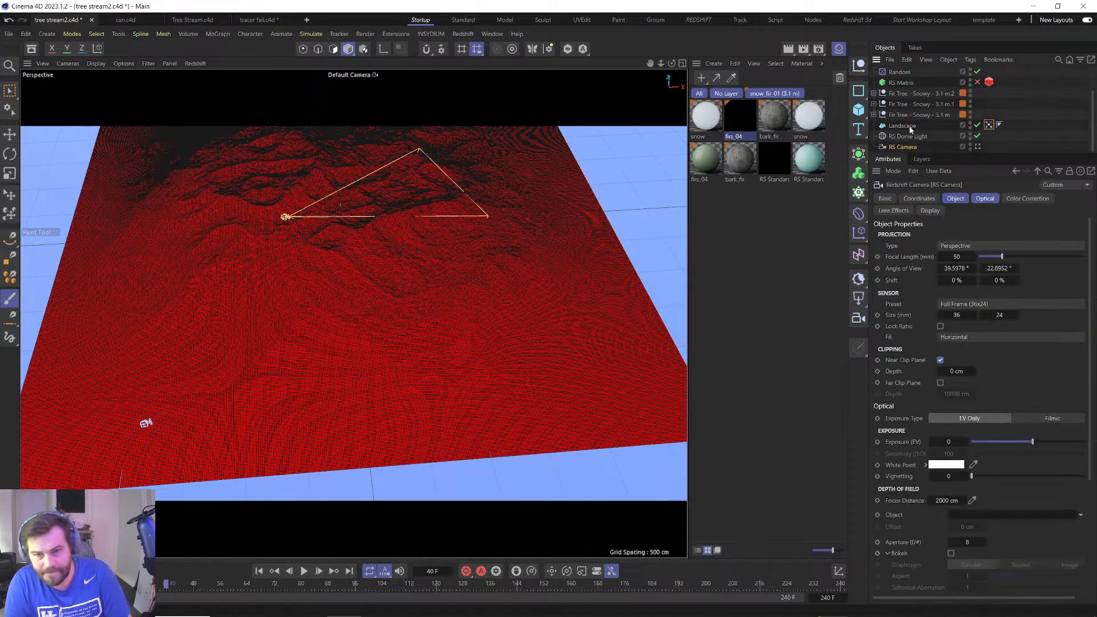
click(988, 124)
key(Delete)
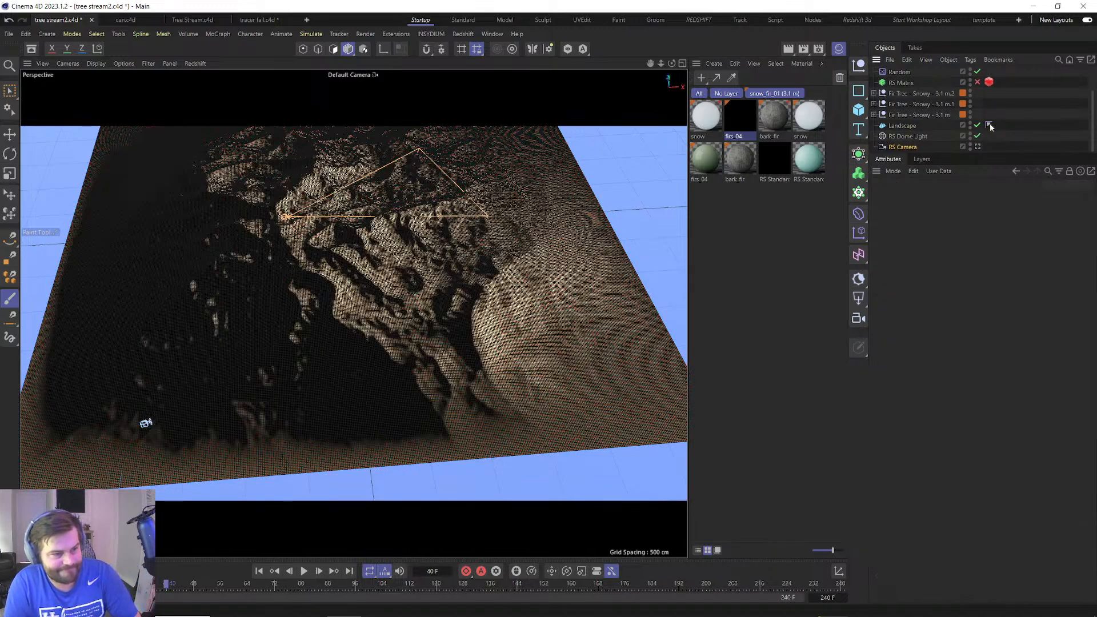
Make the Landscape editable, and try a wide vertex map stroke down the front slope before undoing it.
click(989, 124)
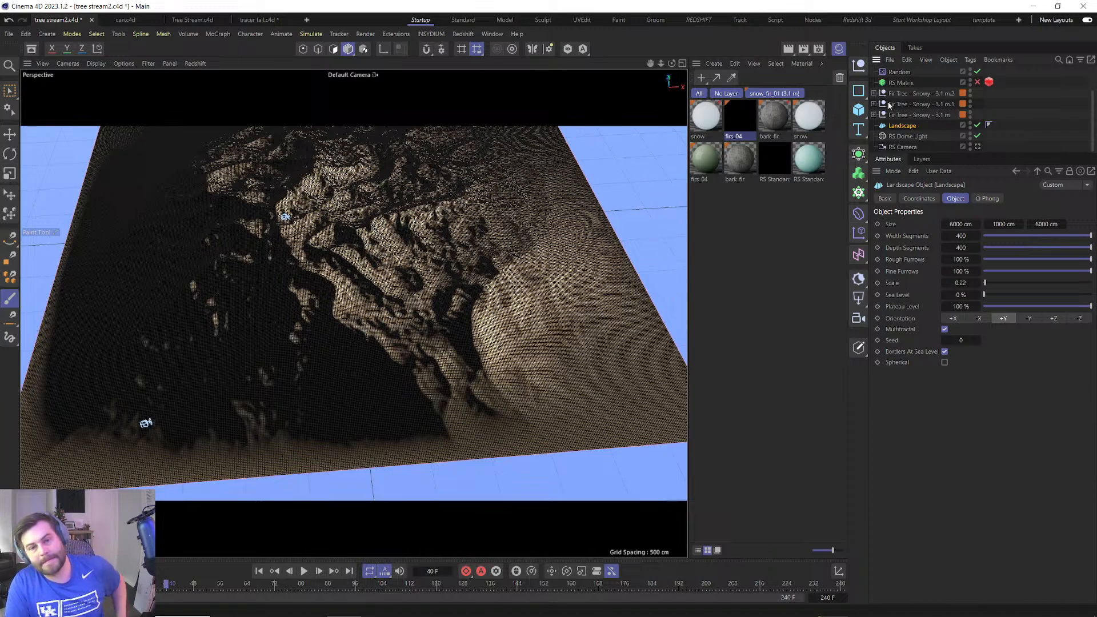
key(c)
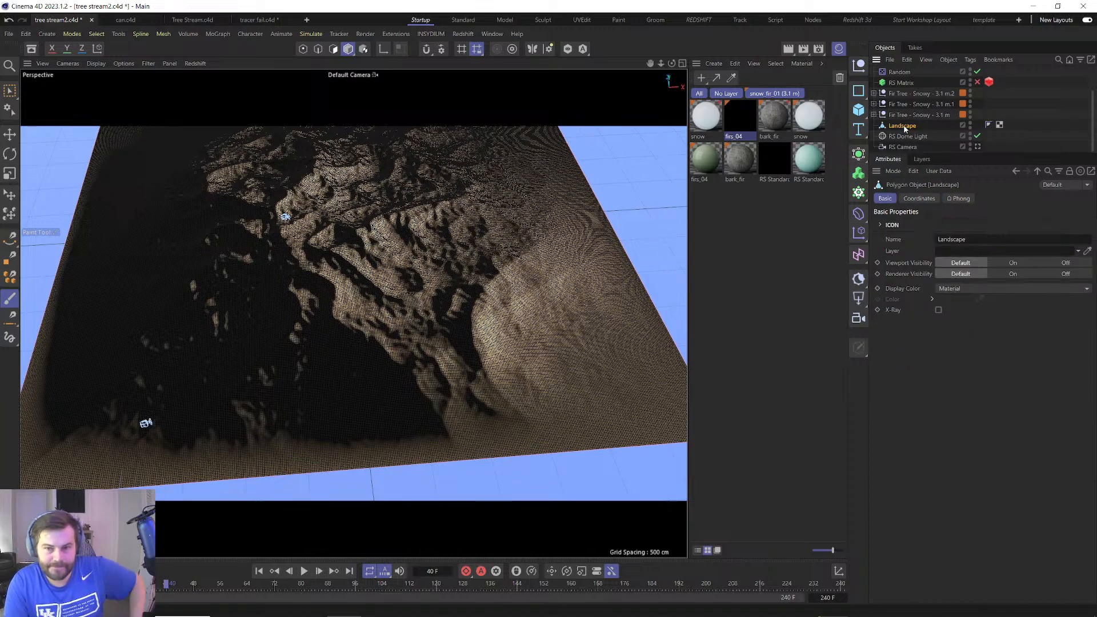
mouse_move(350, 252)
mouse_down()
mouse_move(344, 385)
mouse_move(287, 514)
mouse_up()
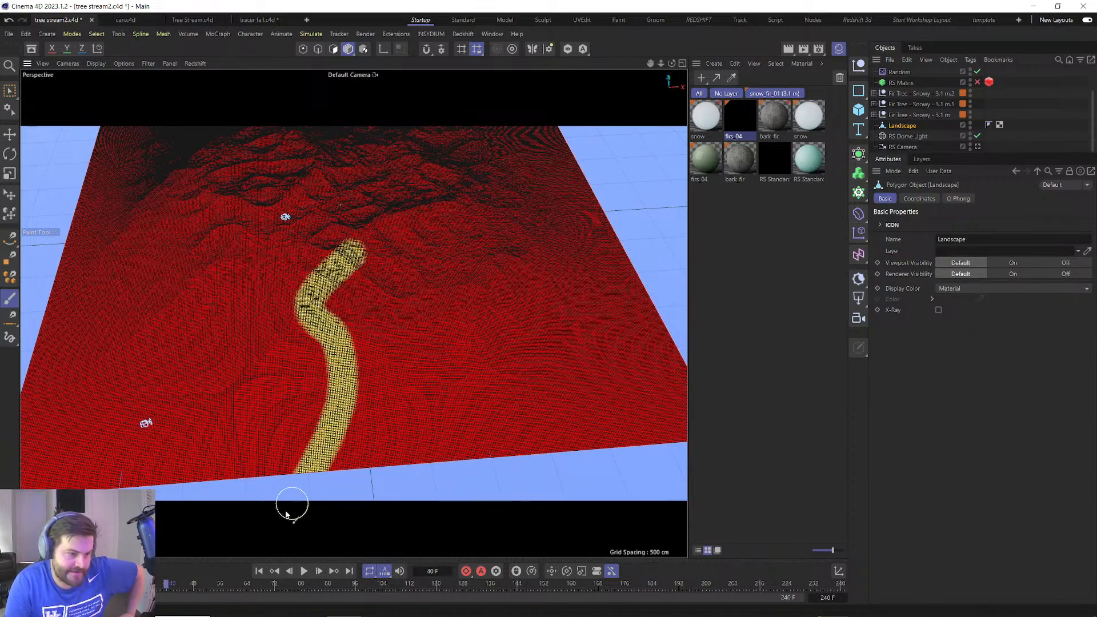
key(ctrl+z)
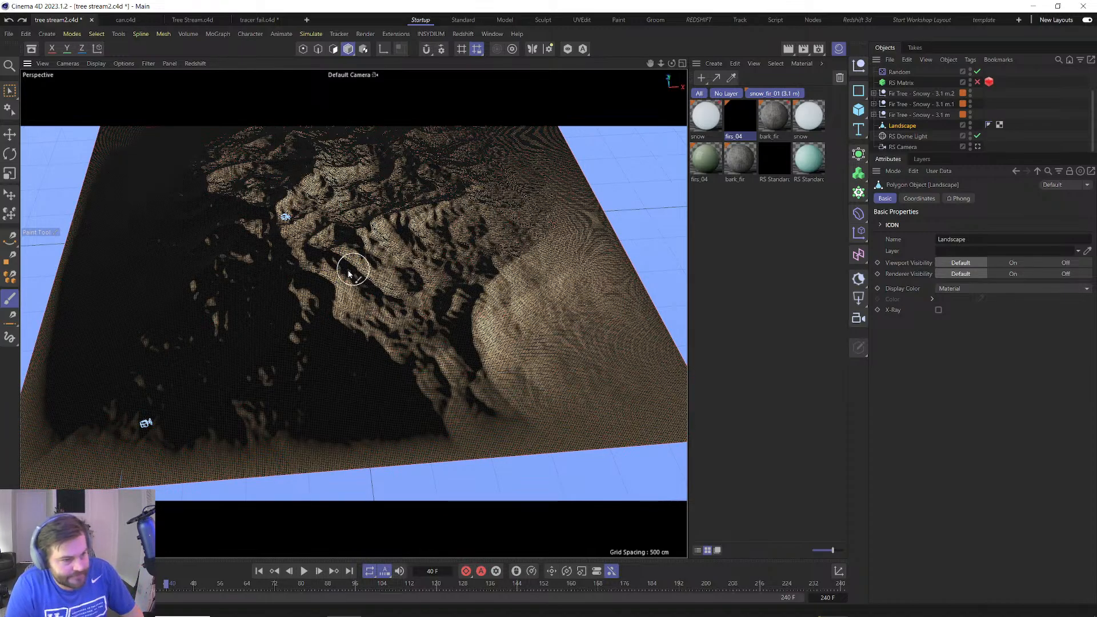
Reduce the Paint Tool size to 14 and paint a narrow winding path down the Landscape's front slope.
scroll(323, 285, up, 5)
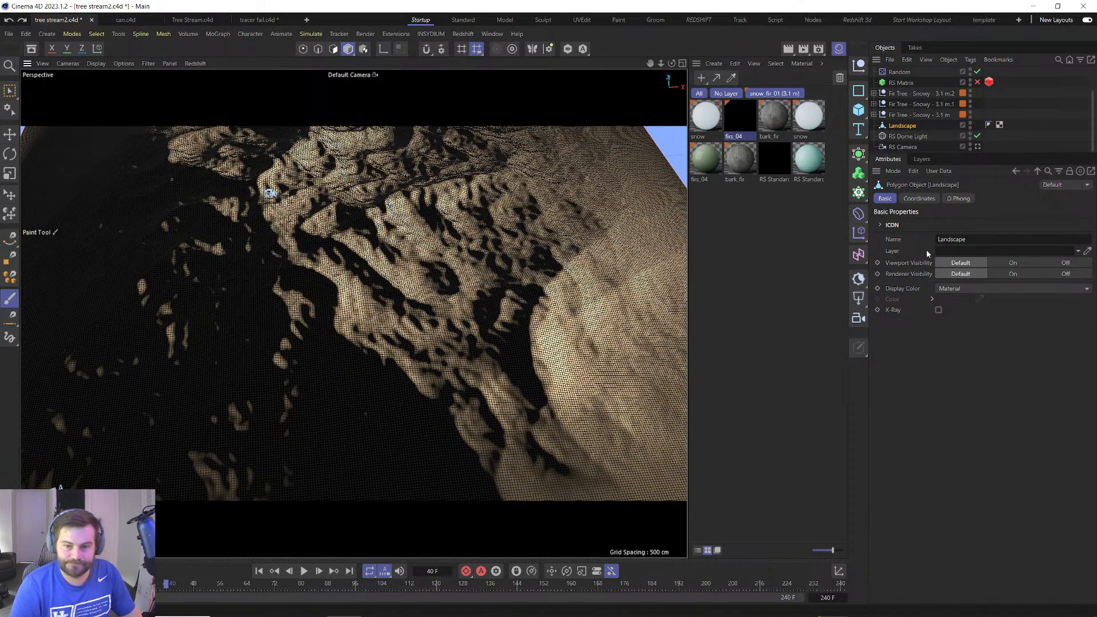
click(8, 299)
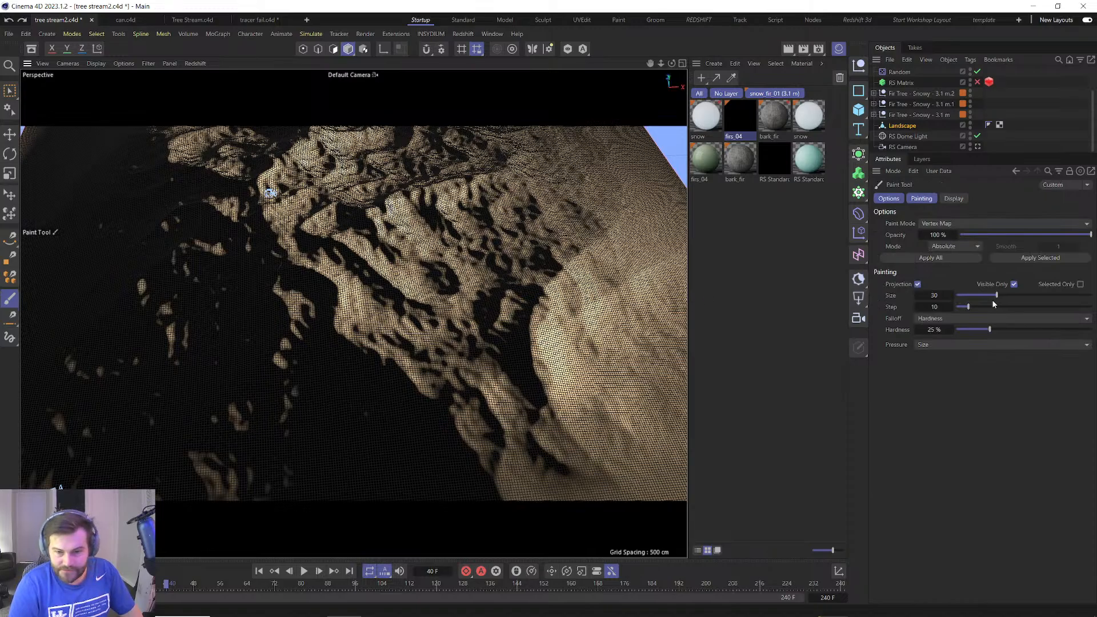
drag(996, 296, 974, 297)
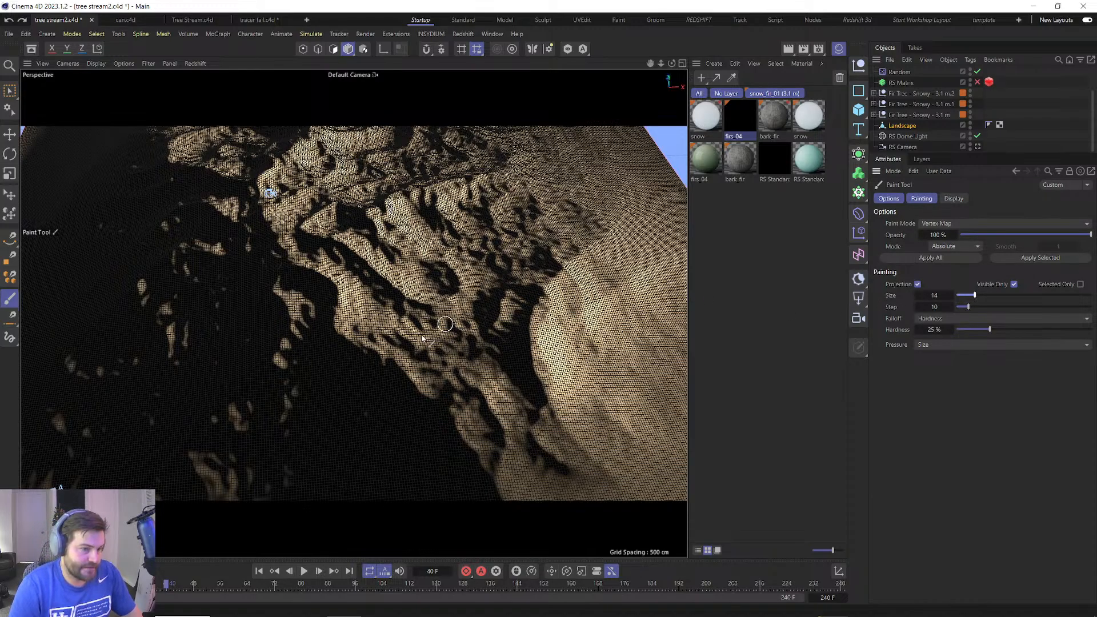
scroll(316, 337, down, 3)
mouse_move(316, 334)
alt+mouse_down()
mouse_move(288, 323)
mouse_move(301, 322)
mouse_move(279, 357)
mouse_move(311, 397)
mouse_move(255, 521)
mouse_move(289, 539)
alt+mouse_up()
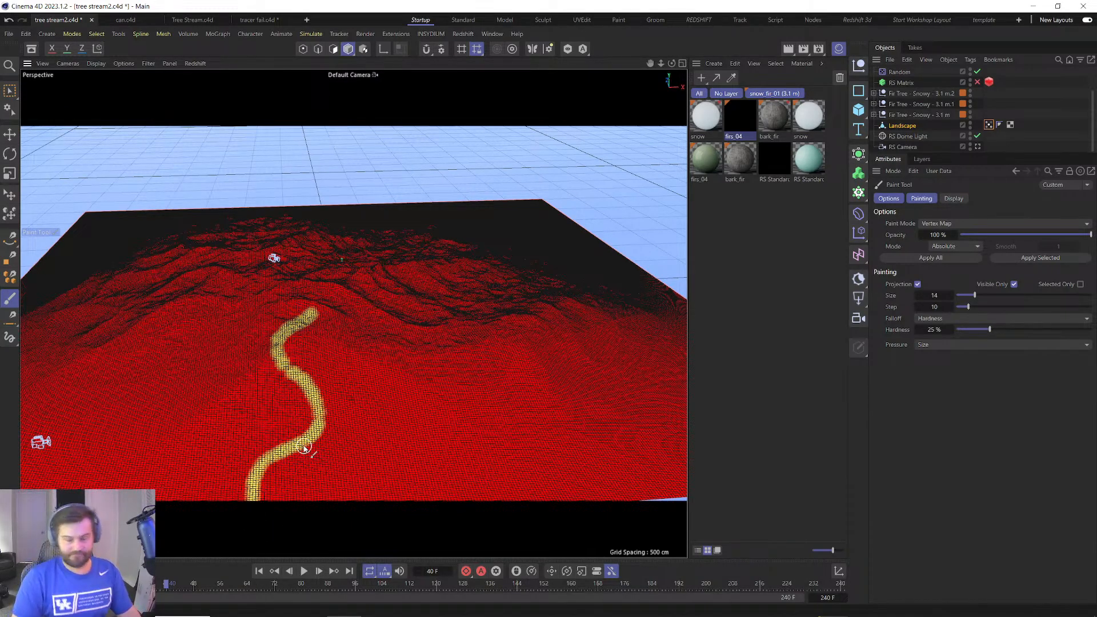
Assign the Landscape's vertex map as the RS Matrix selection and enable RS Matrix again.
click(901, 84)
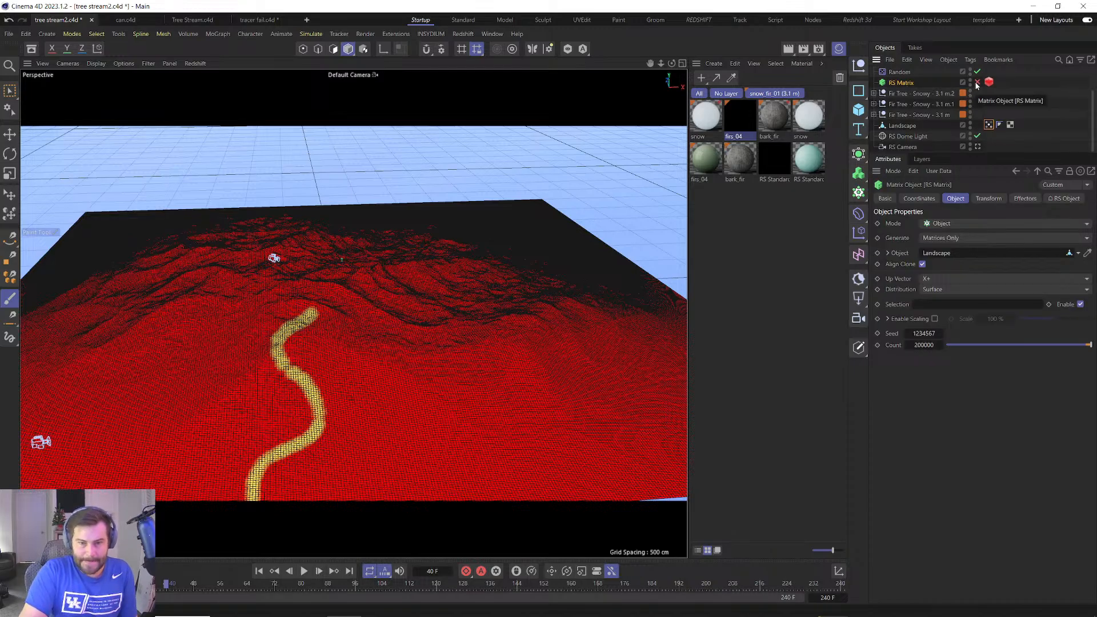
drag(989, 125, 953, 307)
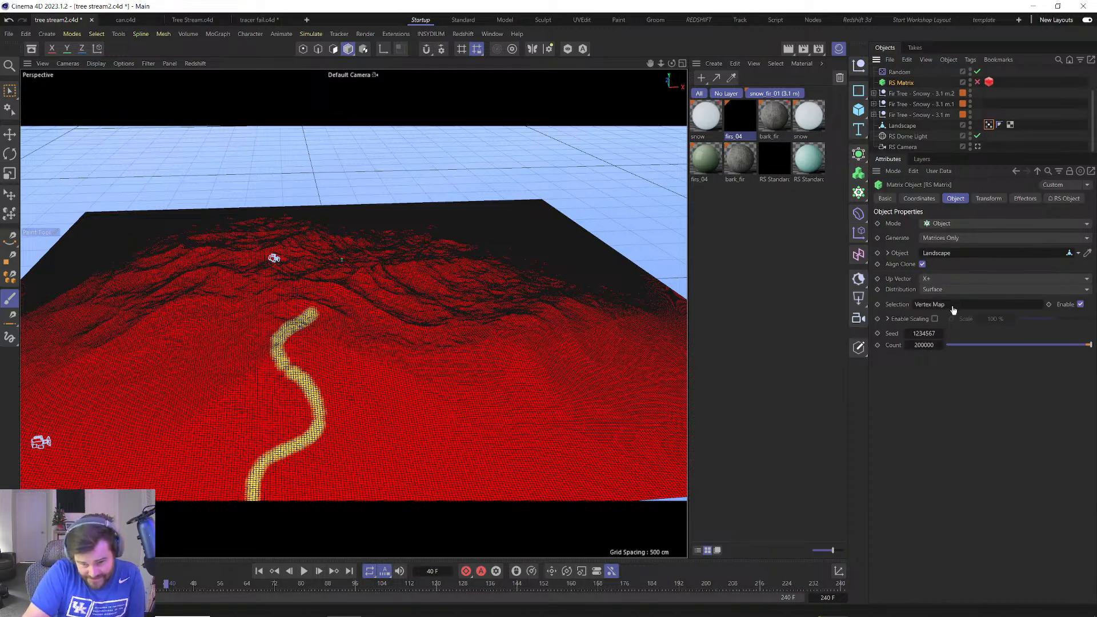
click(977, 82)
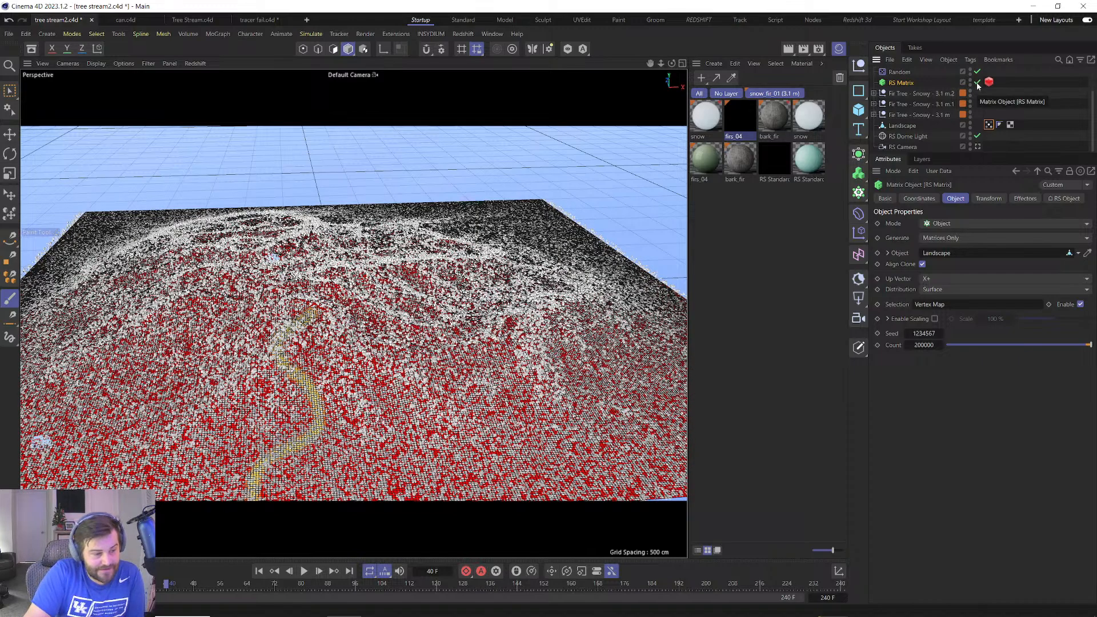
Switch the Random effector's Position off and back on to compare its influence on the scatter.
click(910, 73)
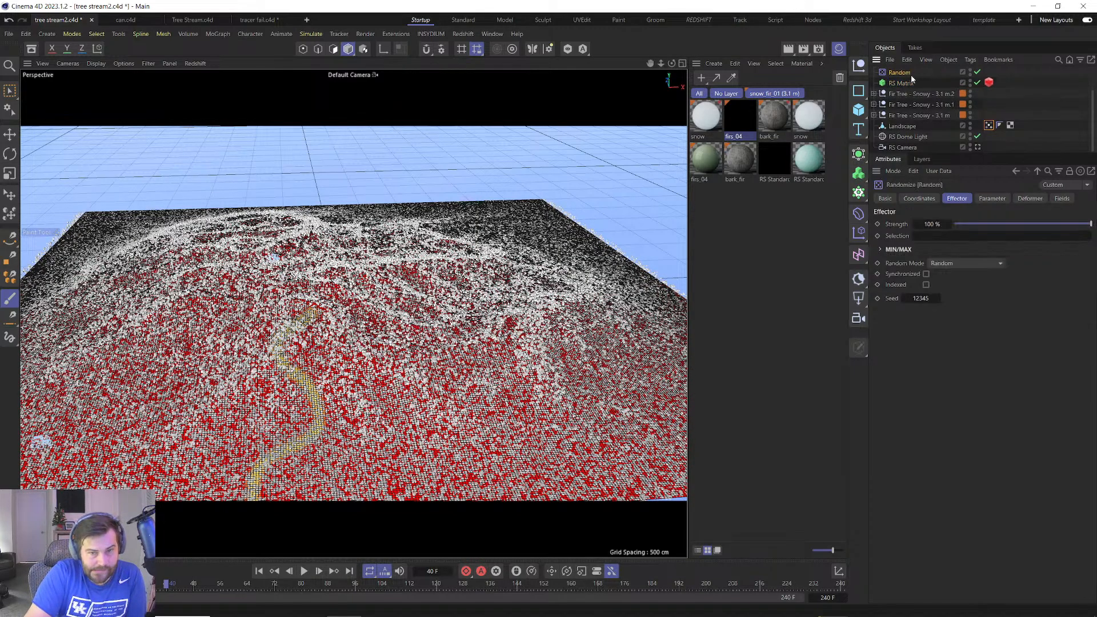
click(978, 200)
click(939, 261)
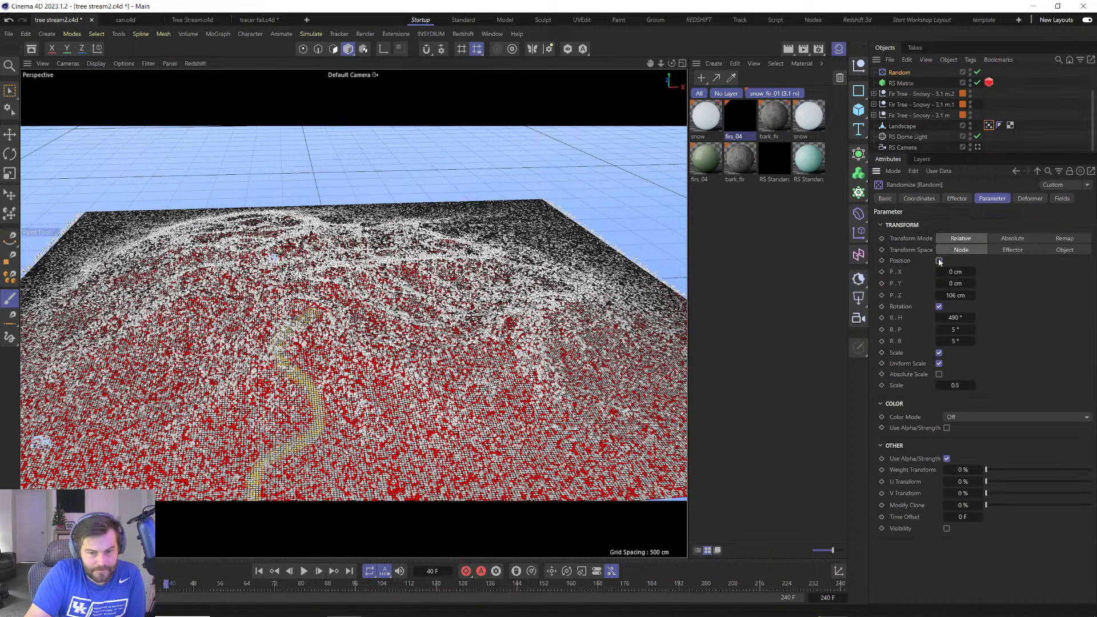
click(938, 261)
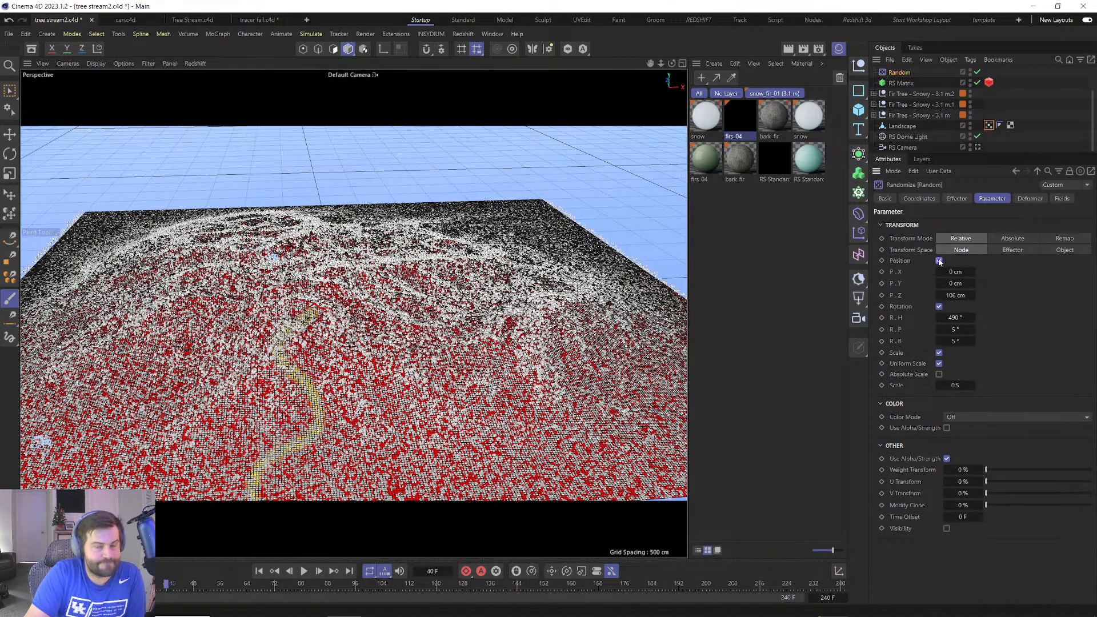
Try the Vertex distribution on RS Matrix and return it to Surface.
click(901, 84)
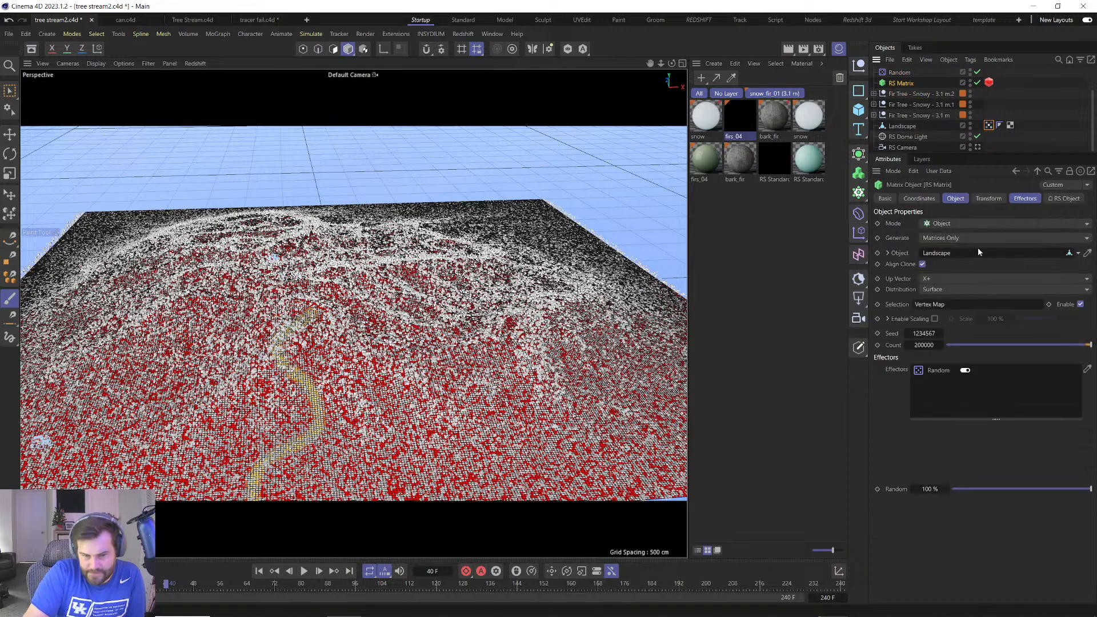
click(935, 291)
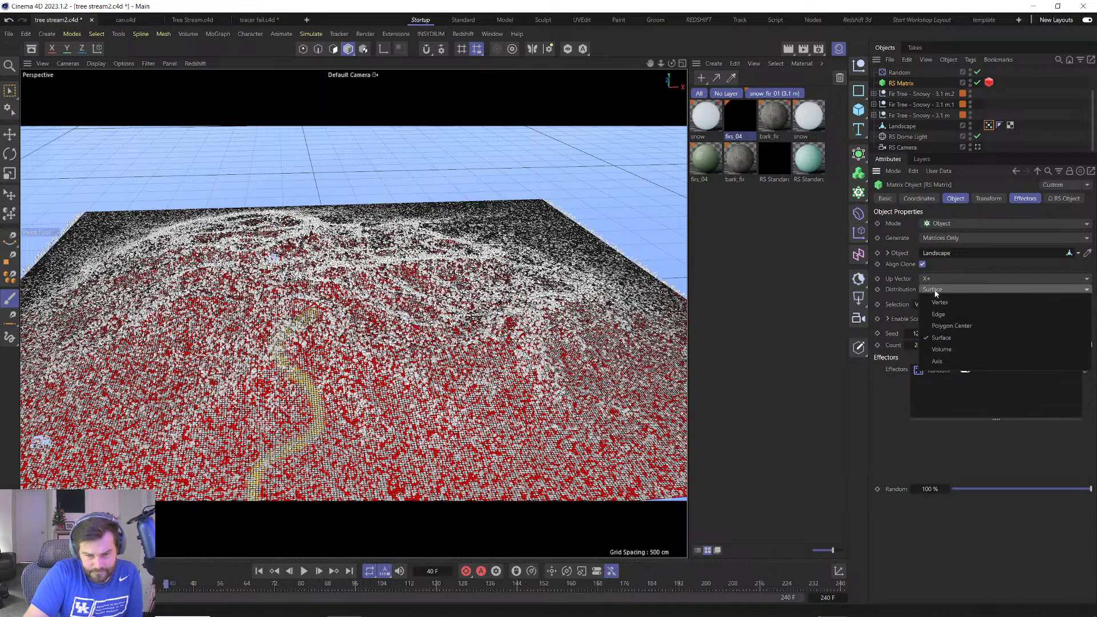
click(939, 301)
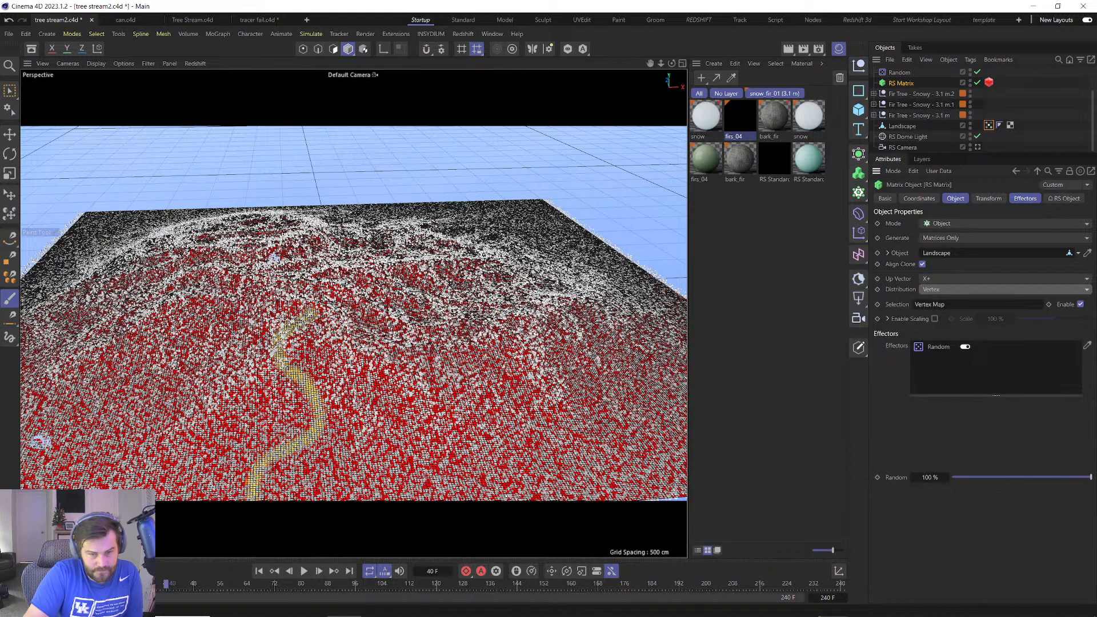
click(957, 293)
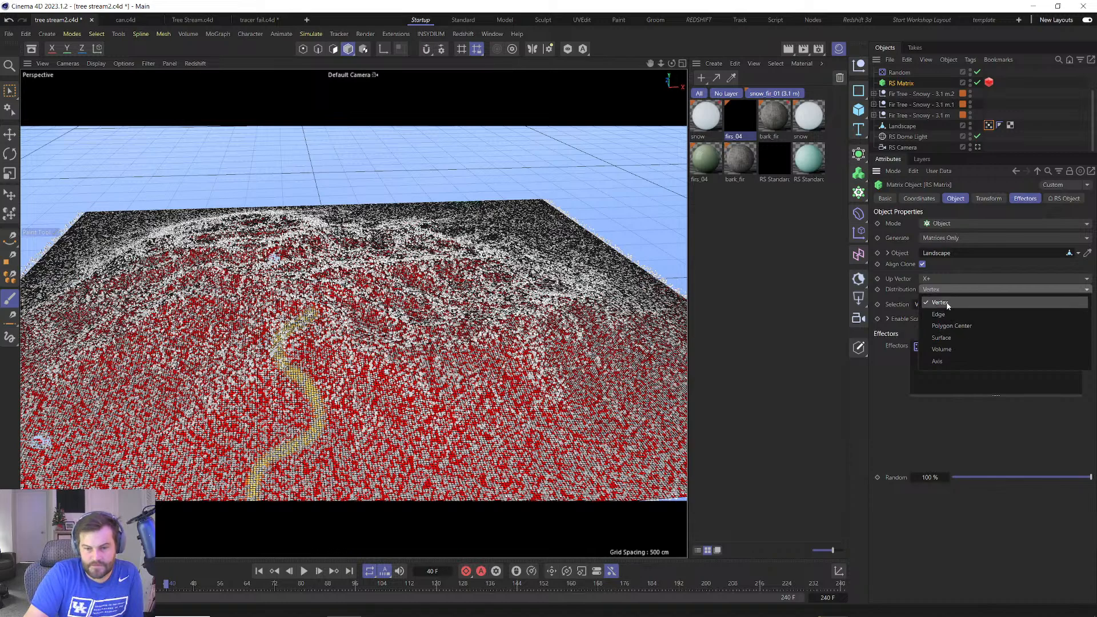
click(947, 339)
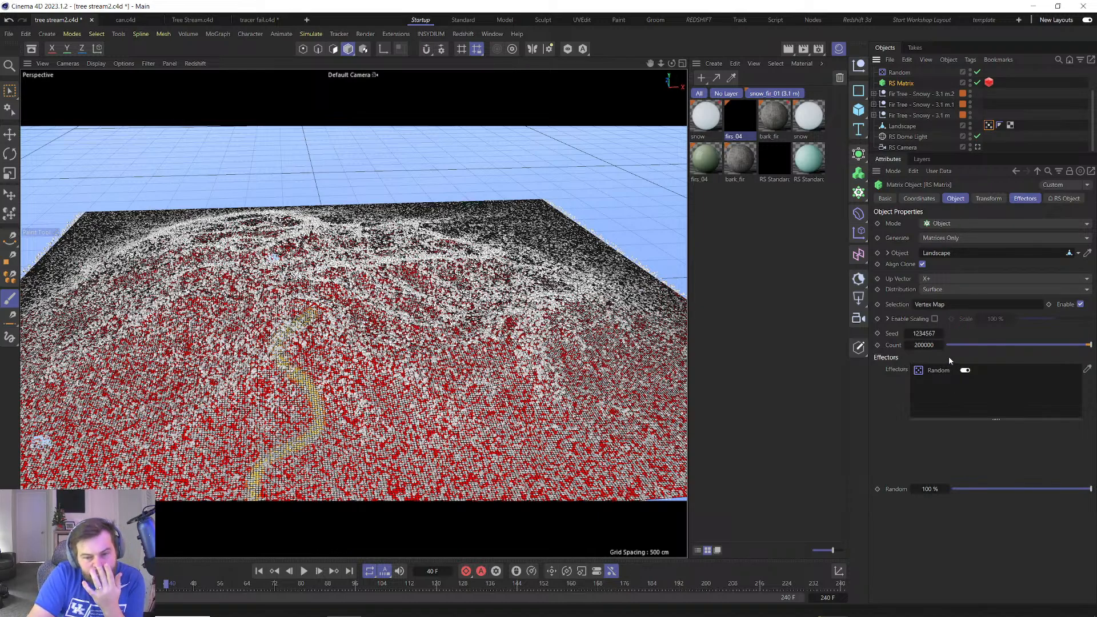
Try to use the Landscape's vertex map as the RS Matrix source object.
click(884, 251)
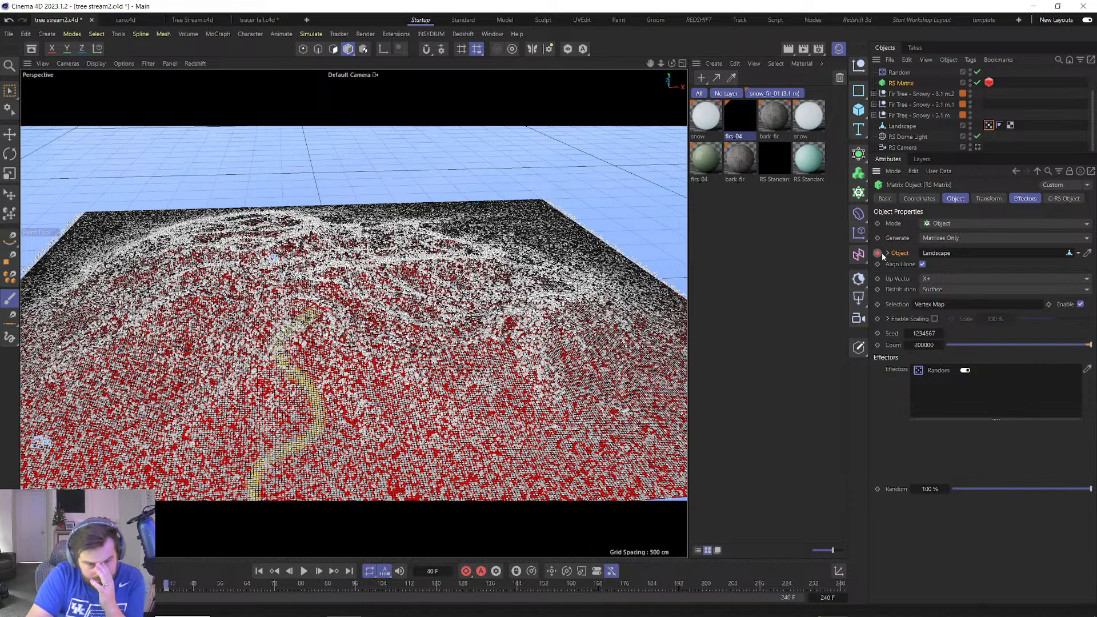
drag(988, 126, 959, 255)
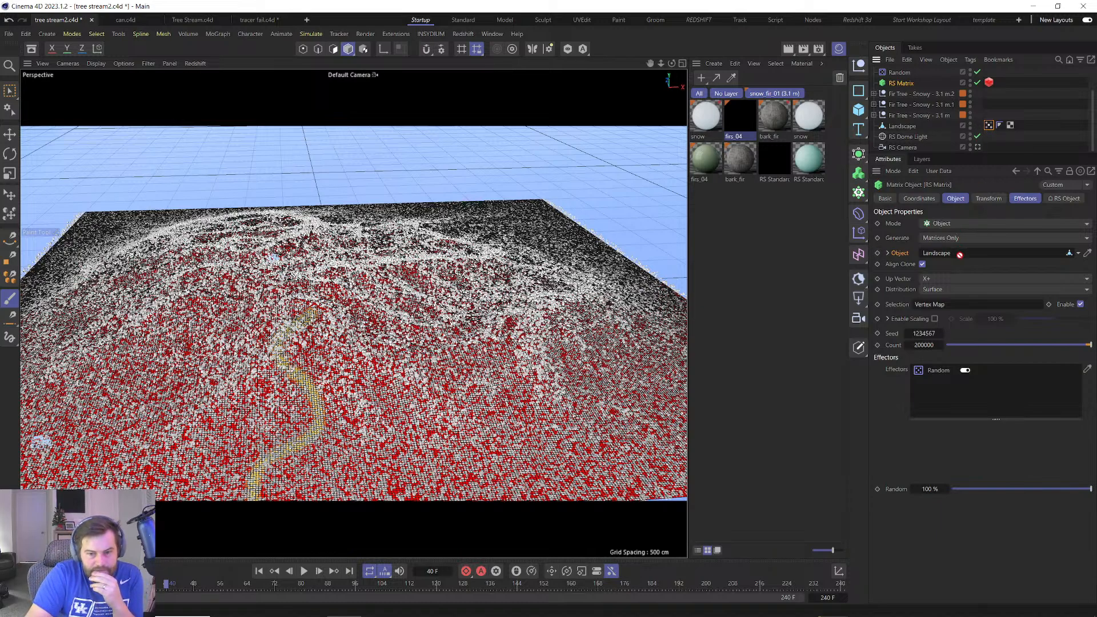
click(945, 239)
click(910, 230)
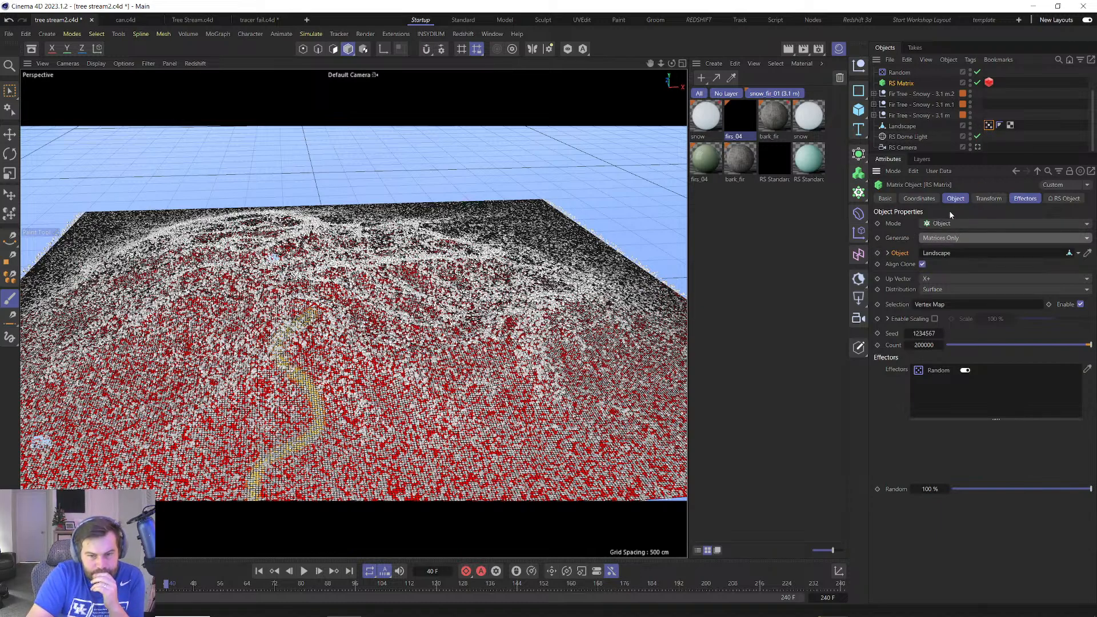
Review RS Matrix's transform, effector and Redshift particle settings, including the distribution options for the custom tree objects.
click(956, 223)
click(988, 198)
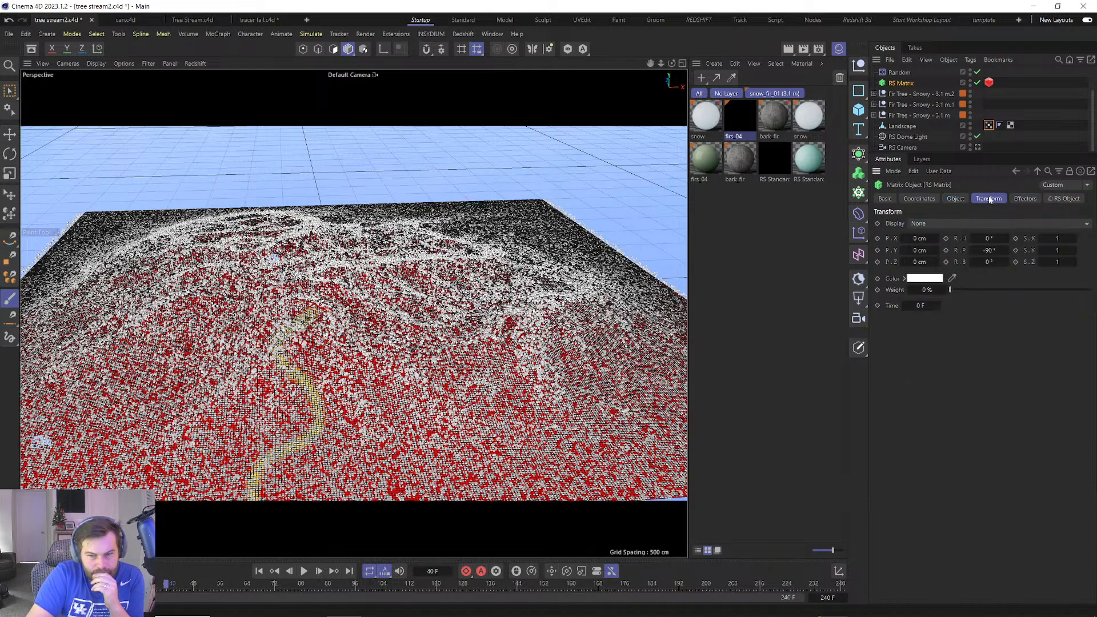
click(1026, 199)
click(1064, 198)
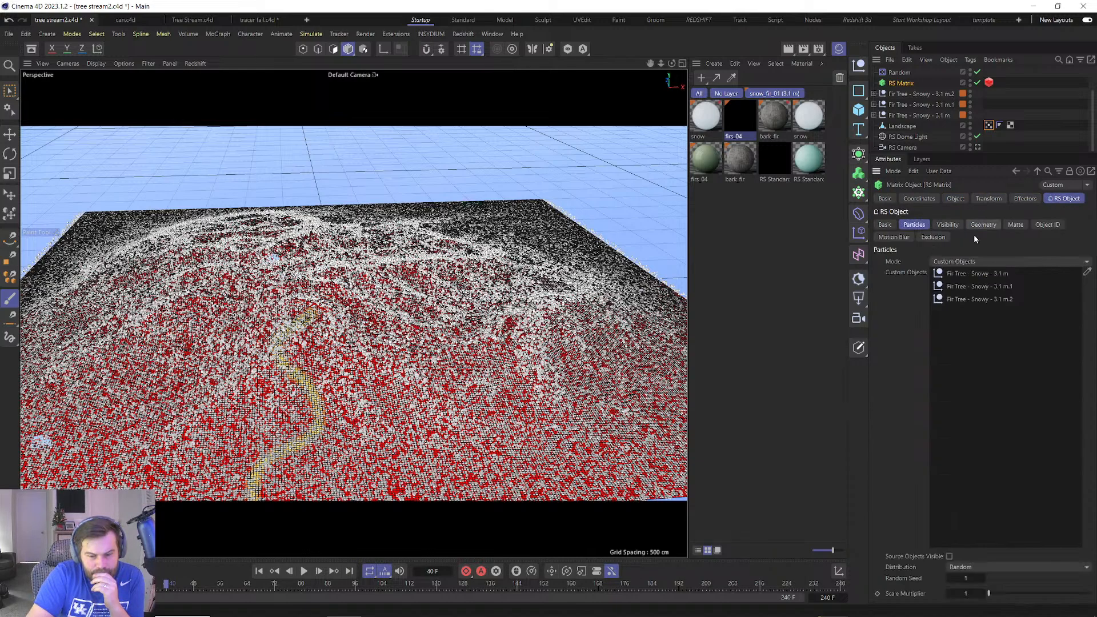
click(982, 567)
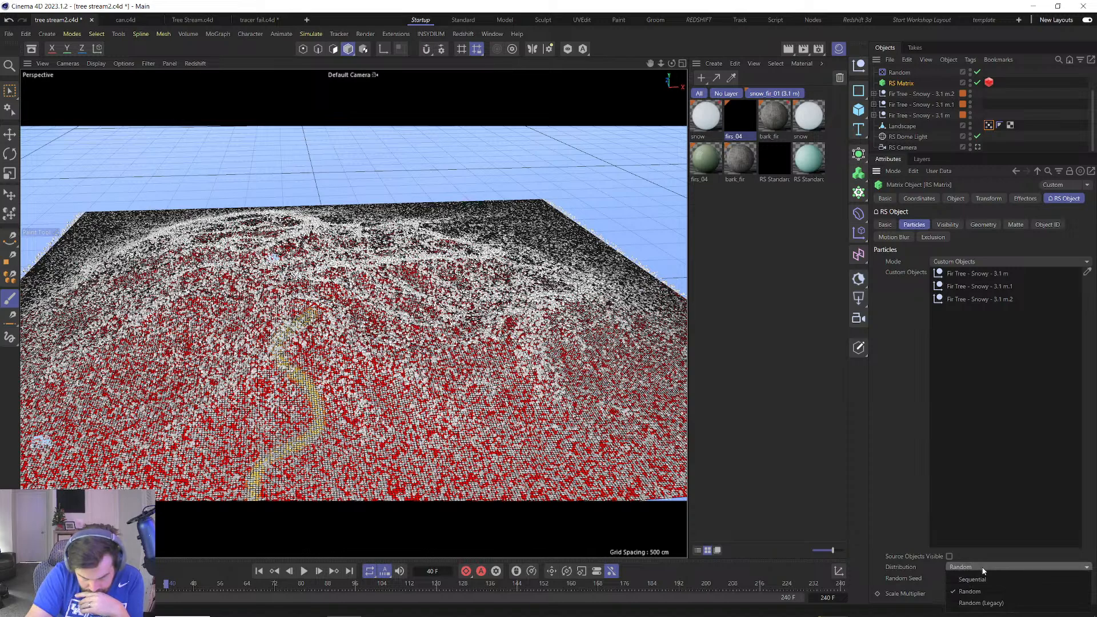
click(915, 478)
click(935, 227)
click(912, 227)
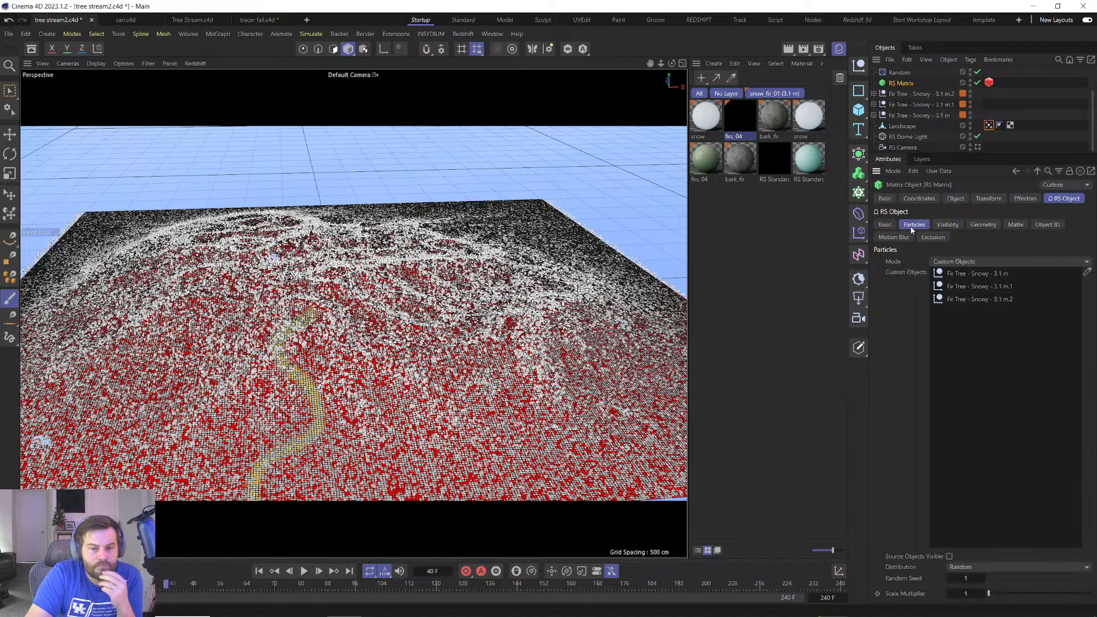
Expand RS Matrix's source object and scaling settings, and switch its vertex map selection off and back on.
click(955, 198)
click(888, 253)
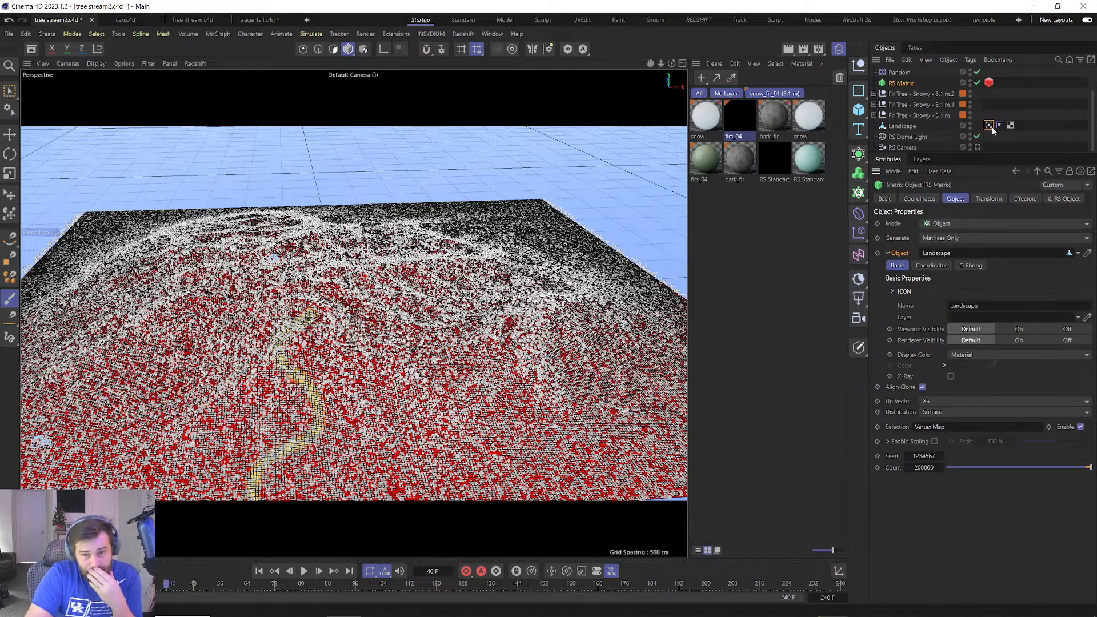
drag(990, 126, 926, 297)
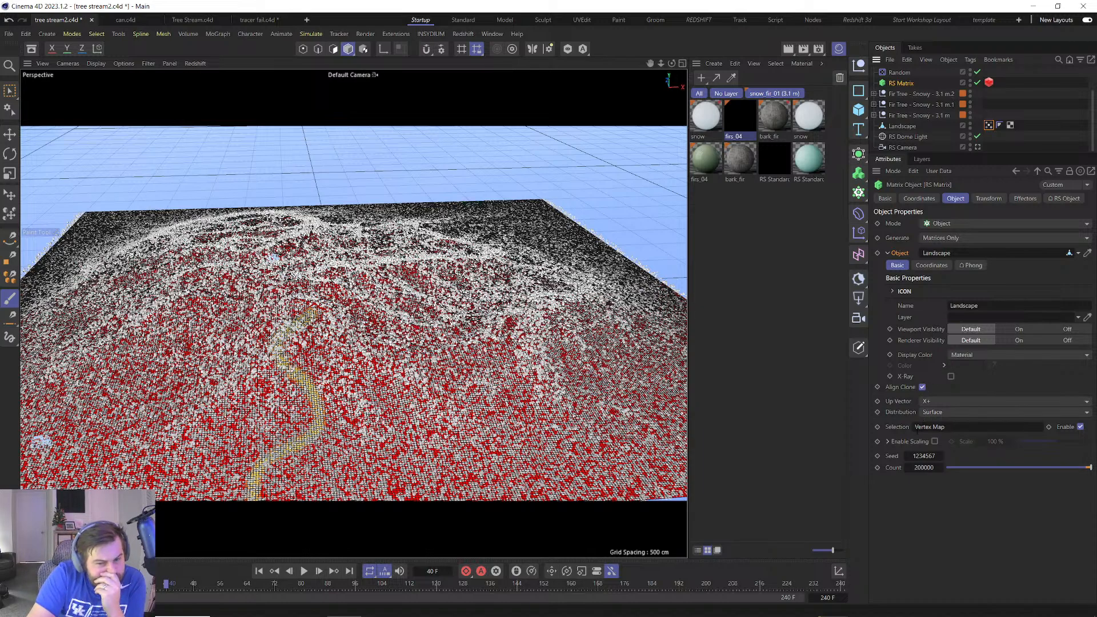
click(888, 441)
click(1080, 427)
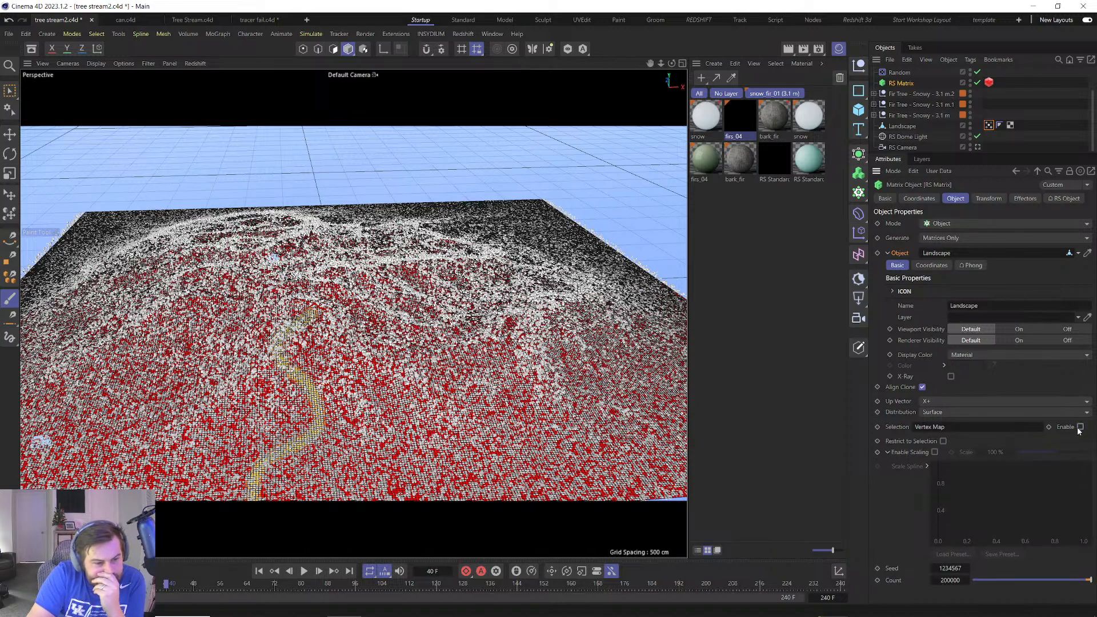
click(1079, 427)
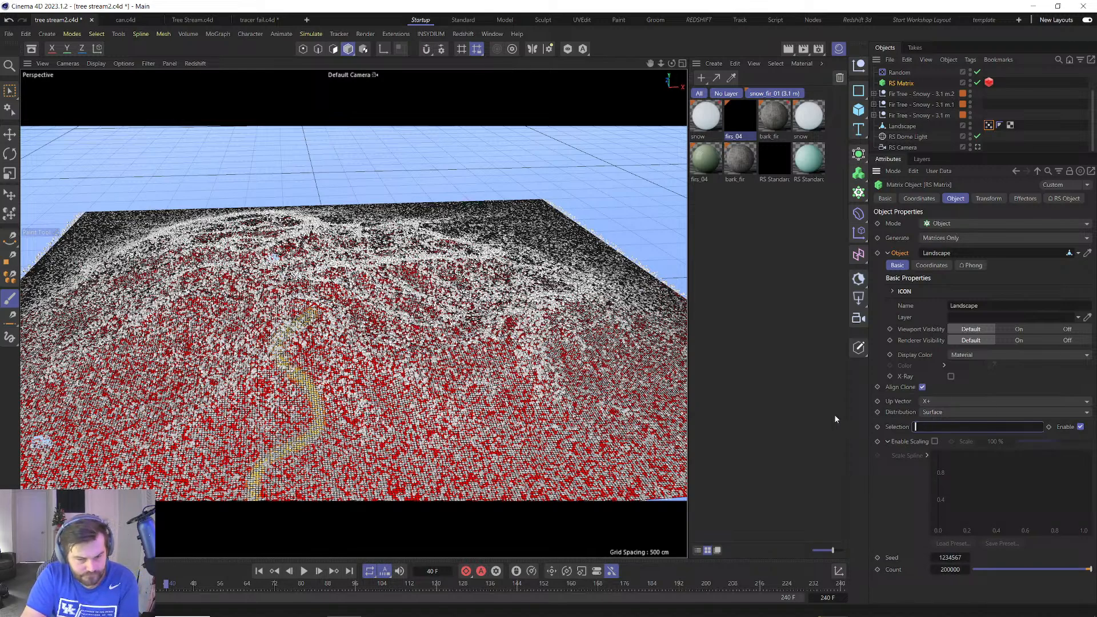
Reassign the Landscape's vertex map as the RS Matrix selection and enable scaling with Scale at 0%.
click(890, 412)
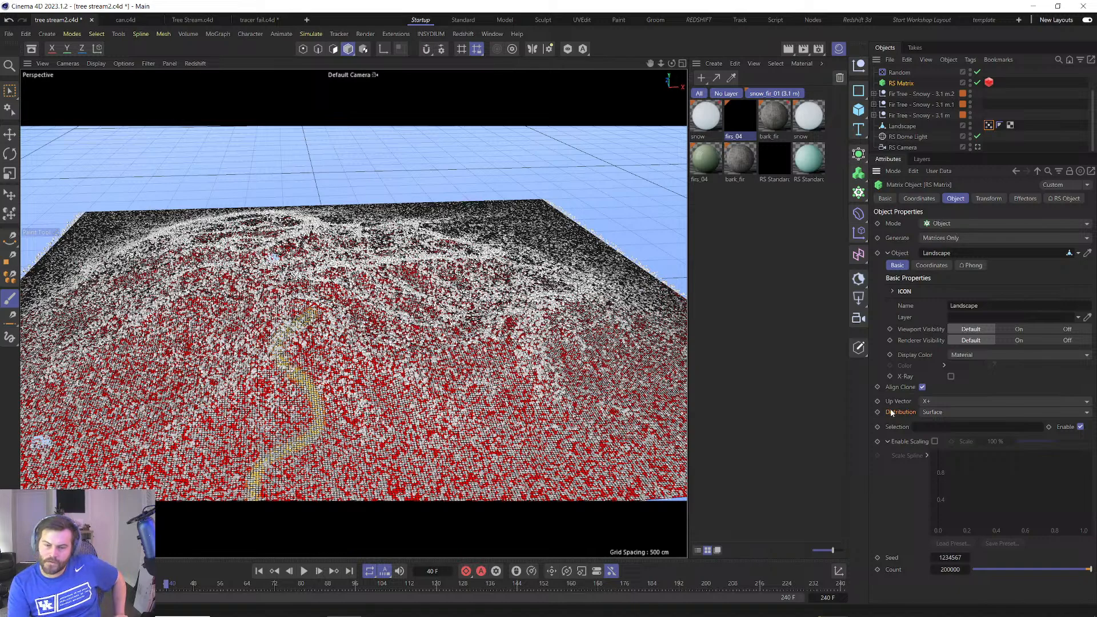
drag(987, 124, 932, 428)
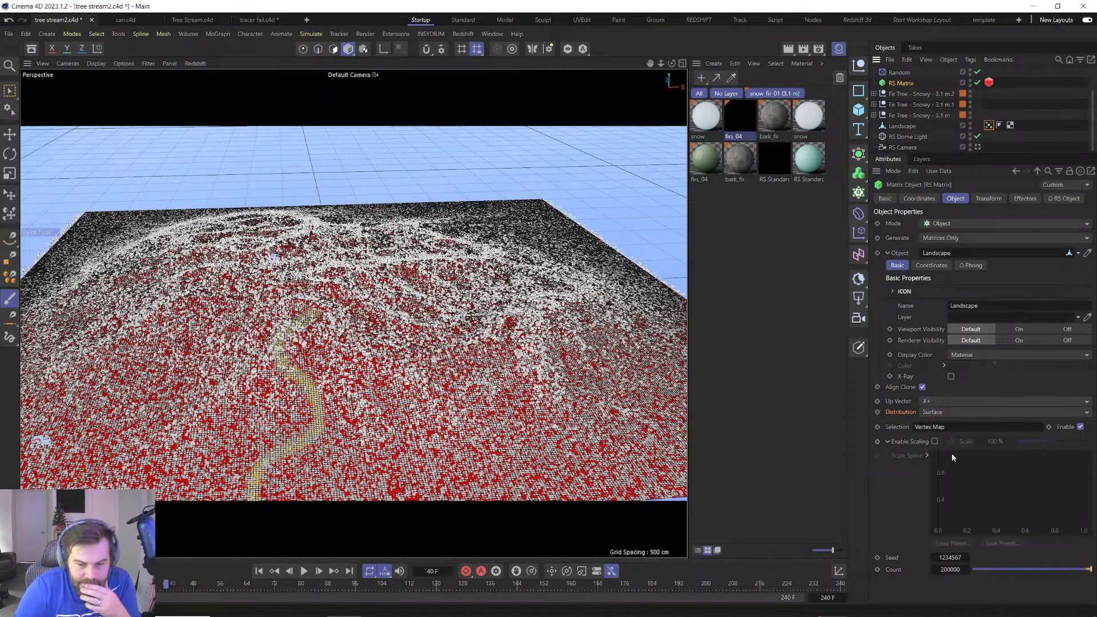
click(935, 441)
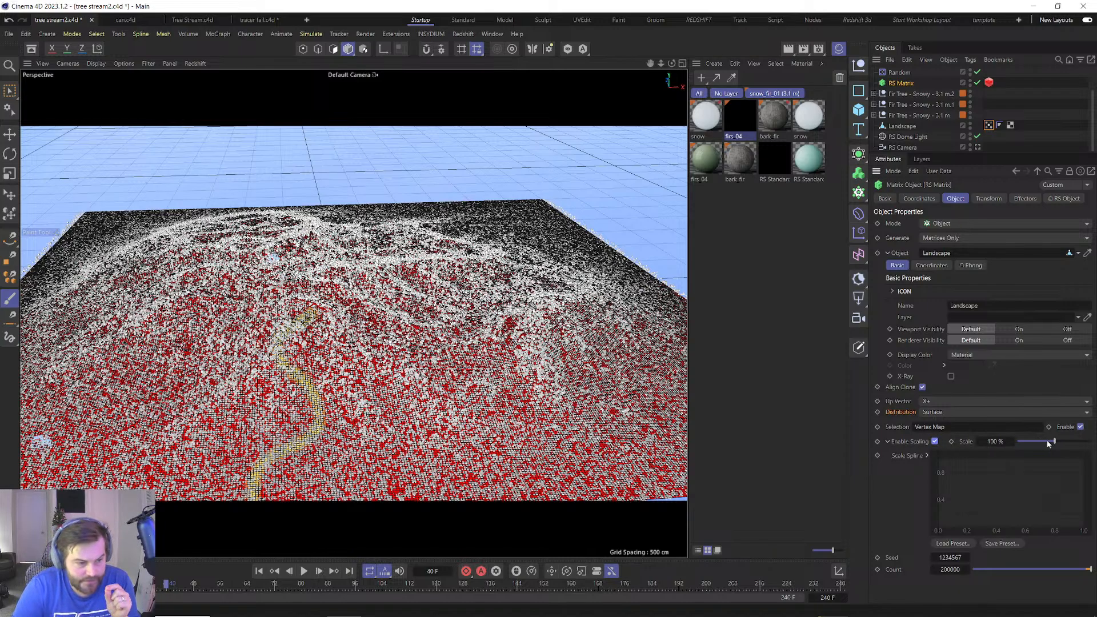
drag(1047, 442, 976, 444)
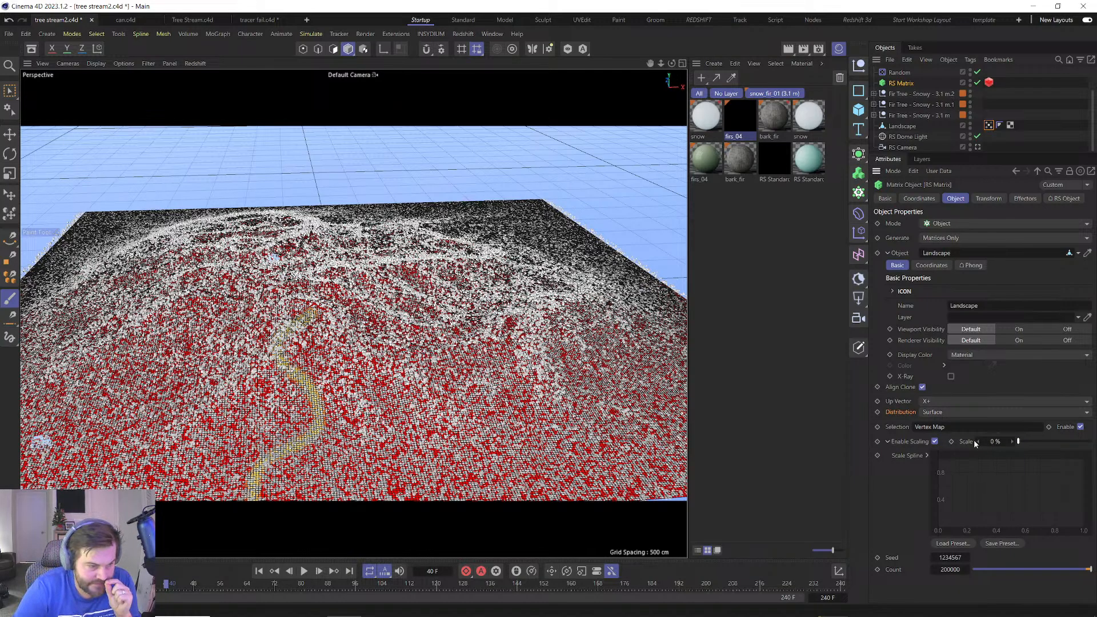
Render the hillside in the Redshift RenderView to check the tree scatter along the painted path.
scroll(308, 419, up, 4)
scroll(308, 418, up, 4)
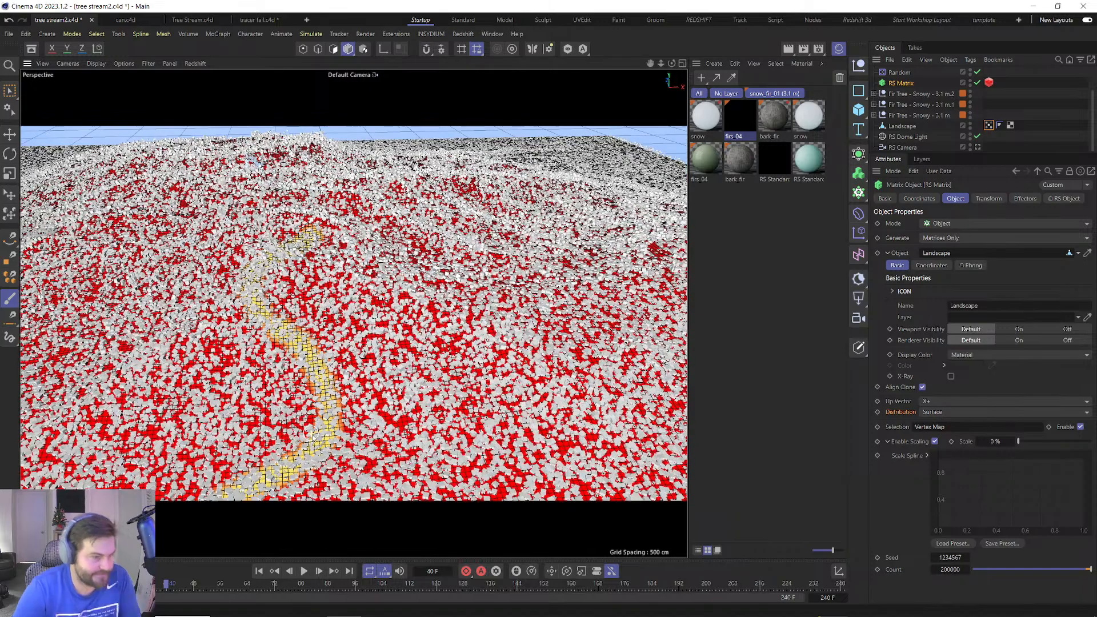
click(463, 33)
click(469, 120)
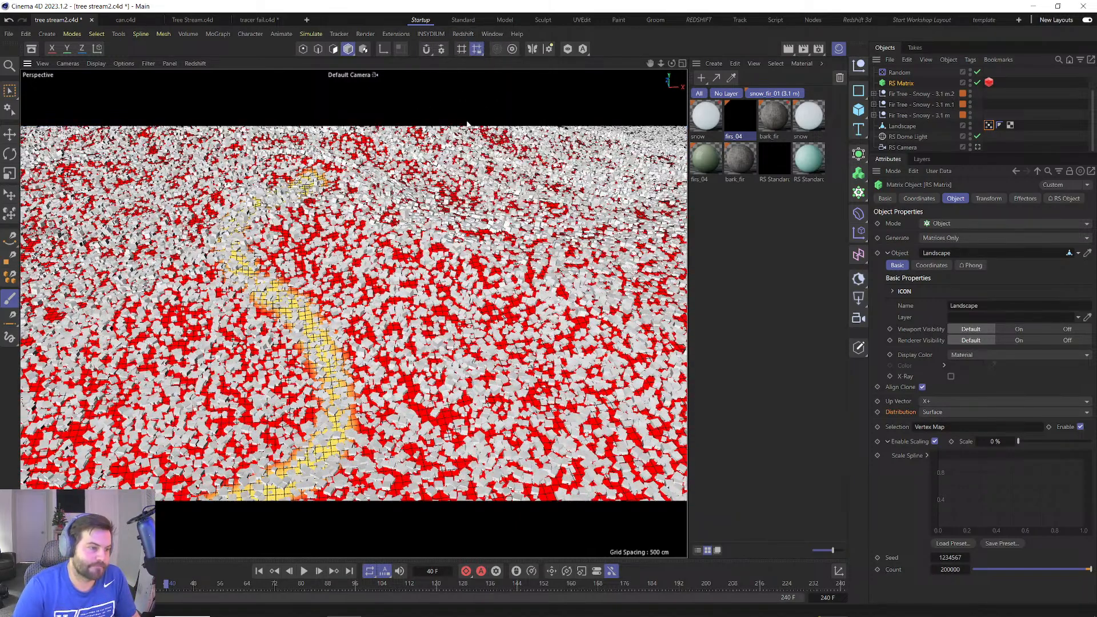
click(491, 155)
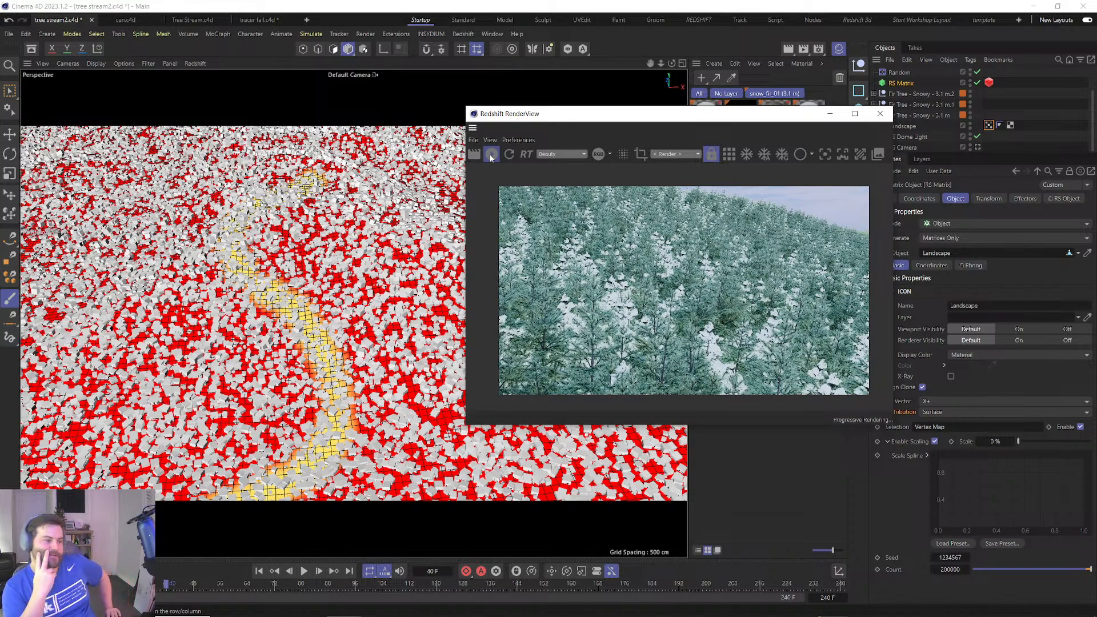
click(490, 155)
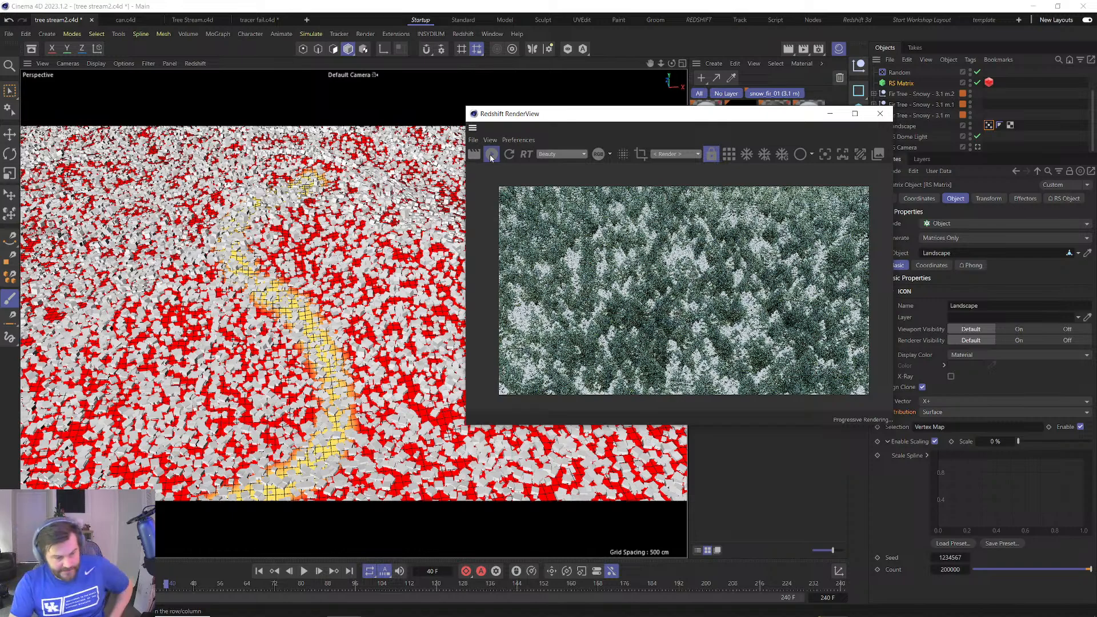
drag(643, 114, 422, 102)
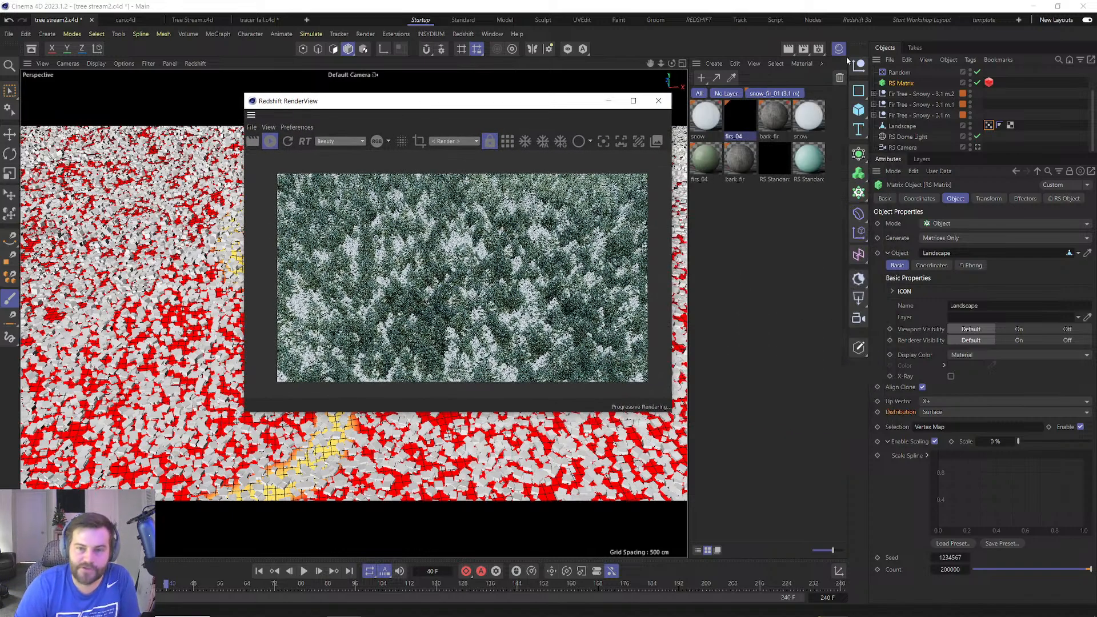
Add a Shader effector to RS Matrix and check that it is listed among the matrix's effectors.
click(901, 85)
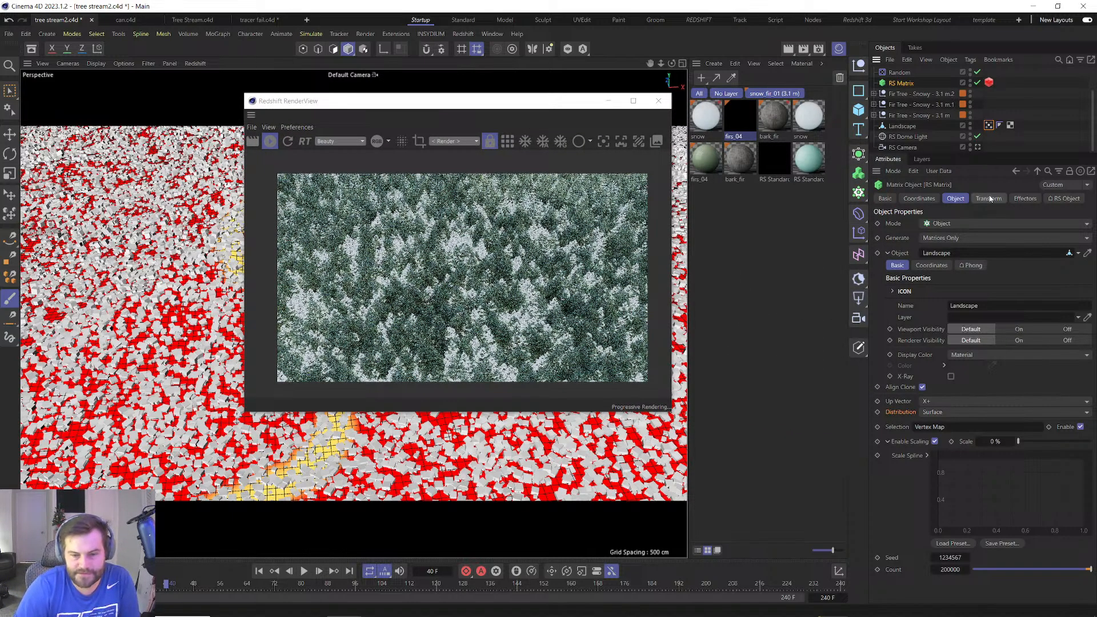
click(219, 33)
mouse_move(229, 59)
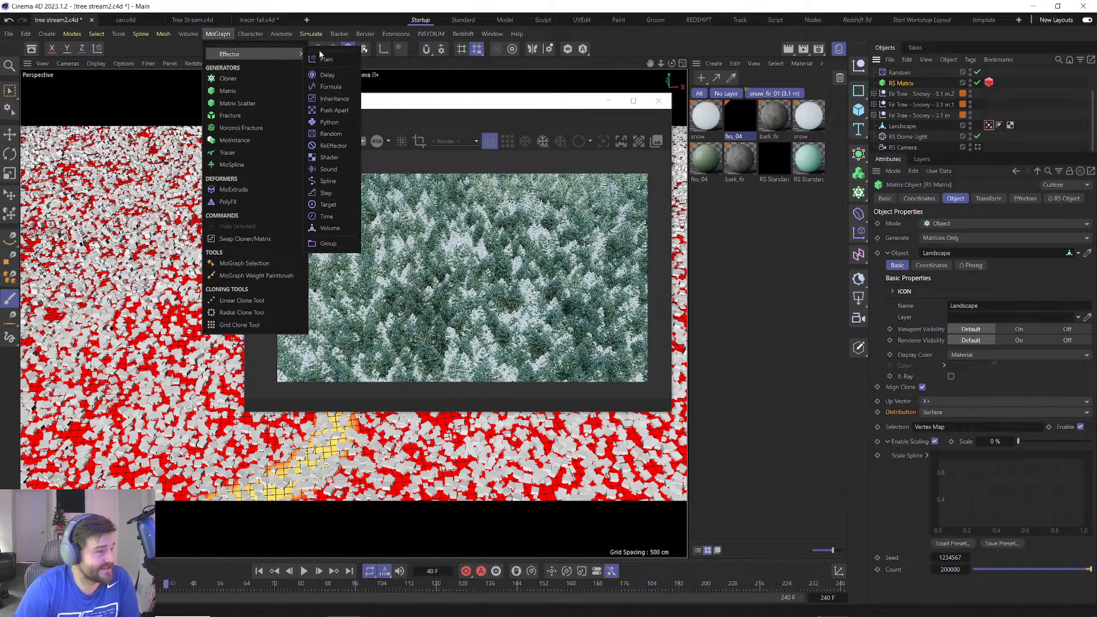
click(324, 160)
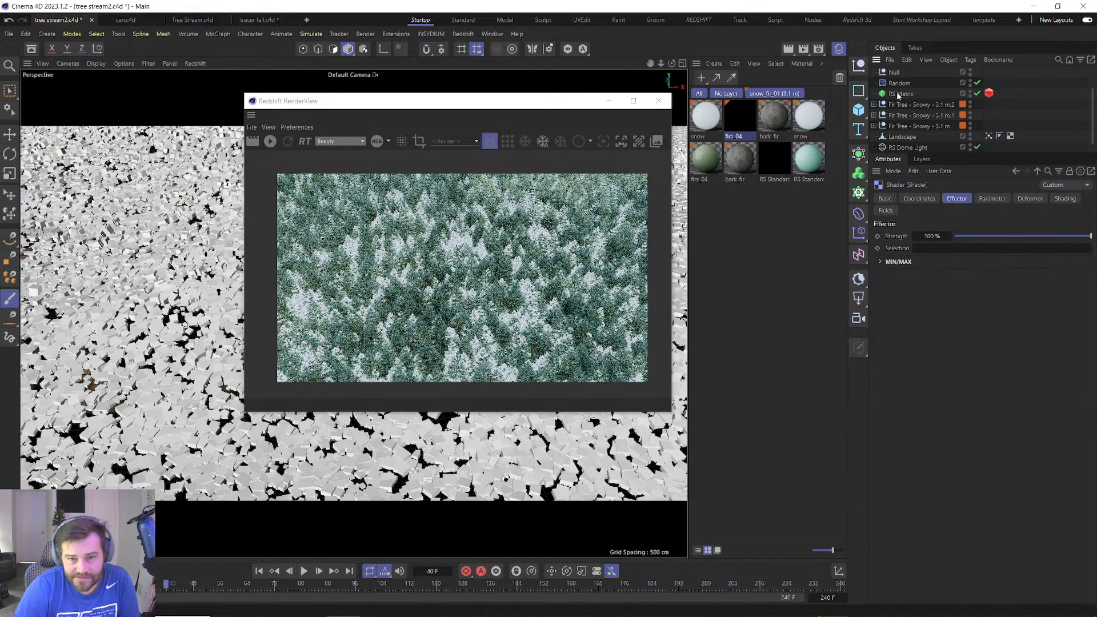
scroll(916, 129, up, 2)
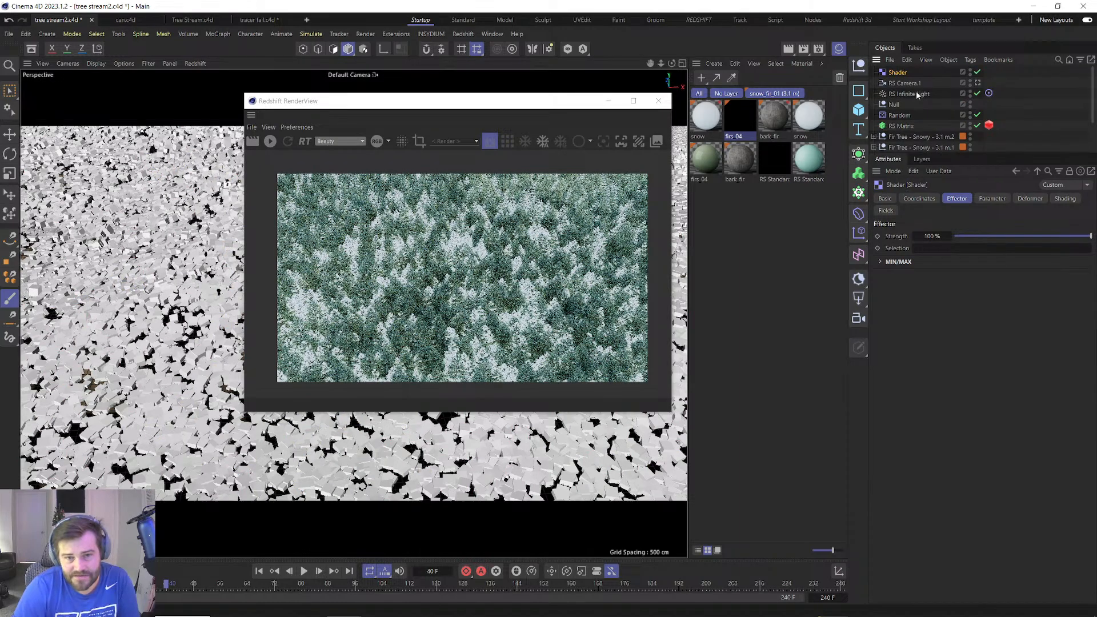
click(900, 125)
click(1027, 198)
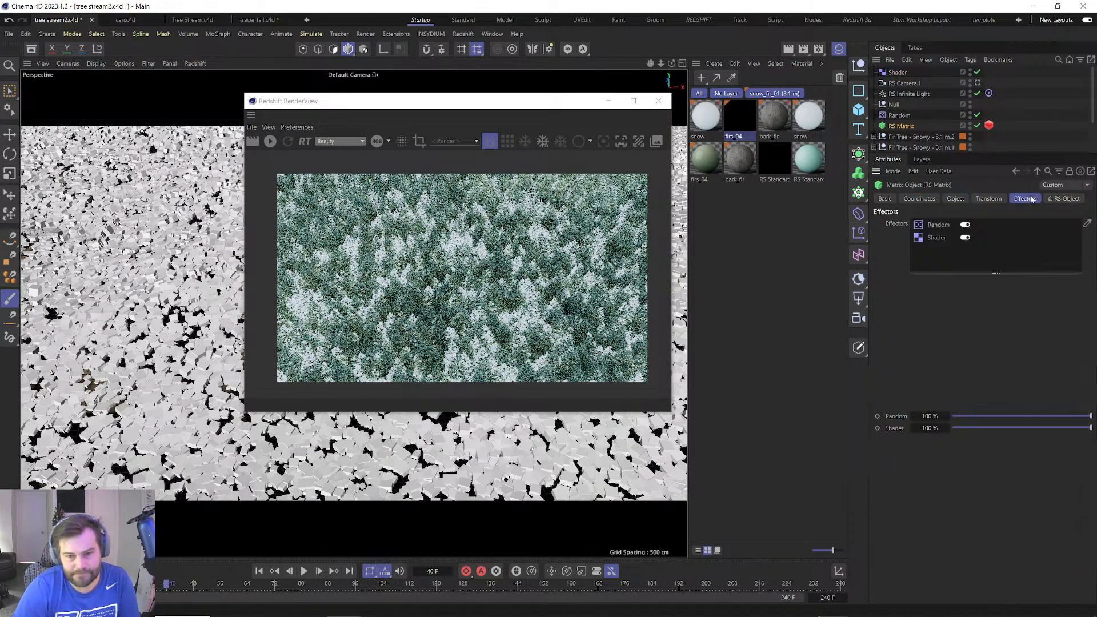
Load a Vertex Map shader as the Shader effector's custom shader and link the Landscape's vertex map to it.
click(895, 73)
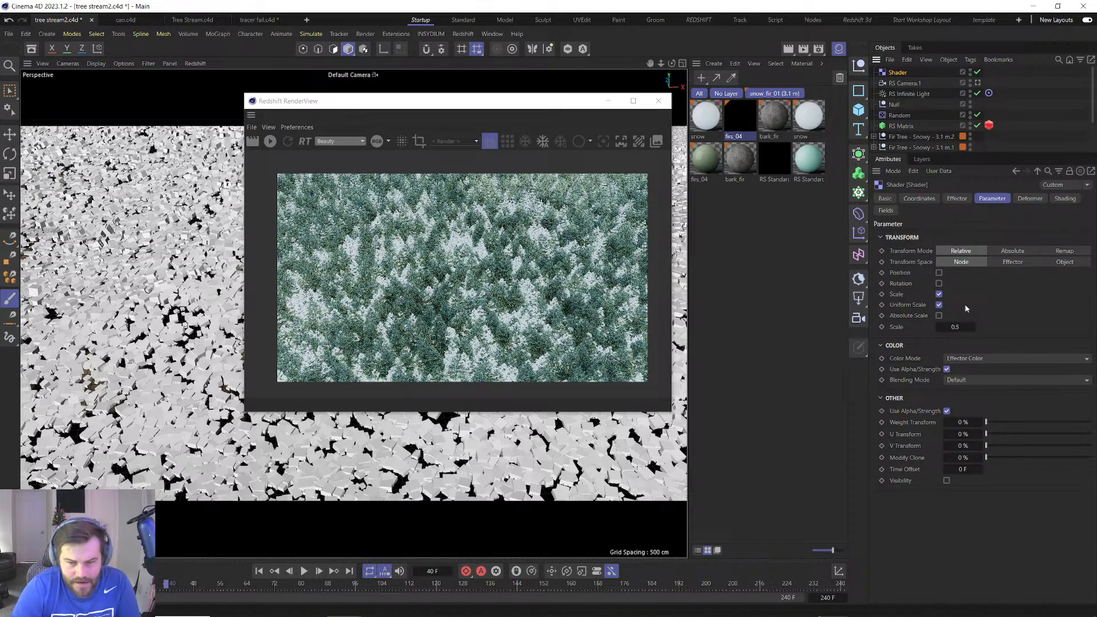
click(1062, 199)
click(914, 247)
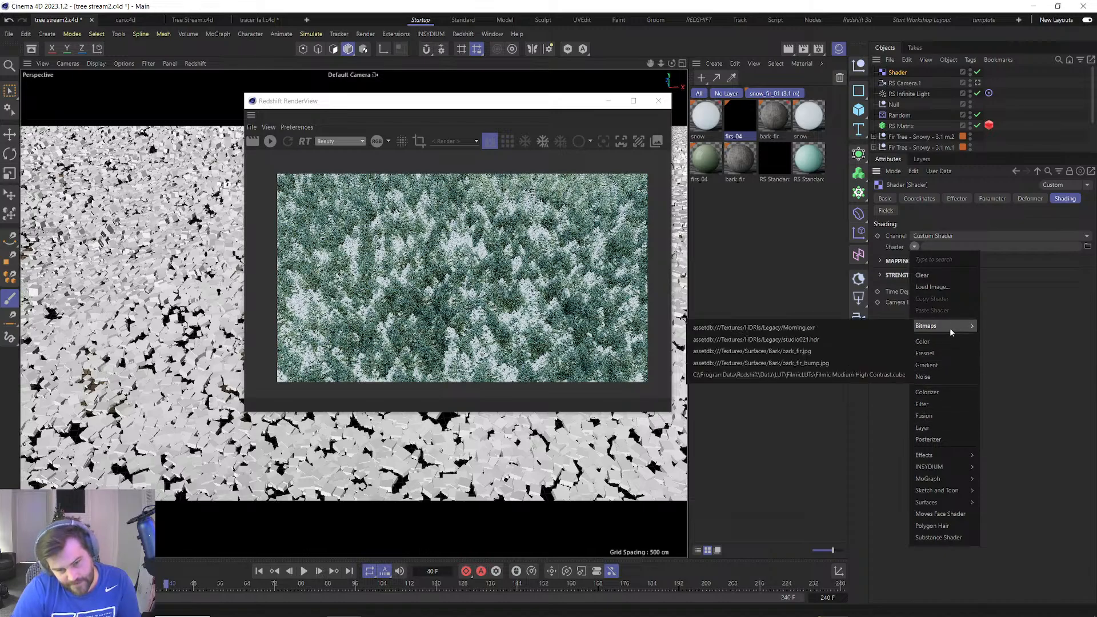
mouse_move(939, 455)
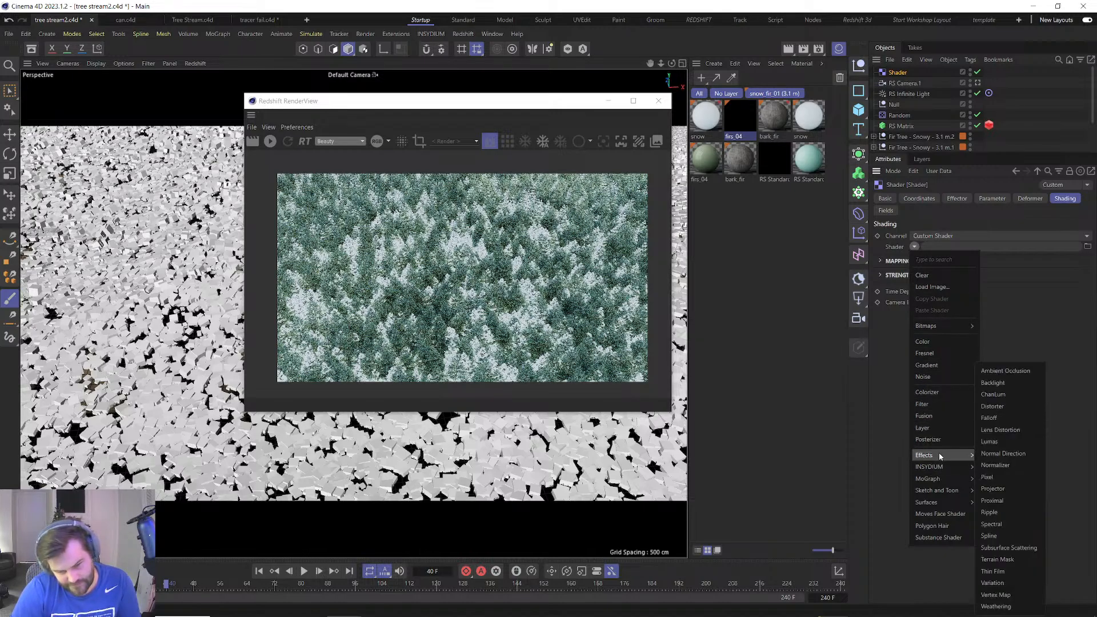
click(995, 595)
click(972, 246)
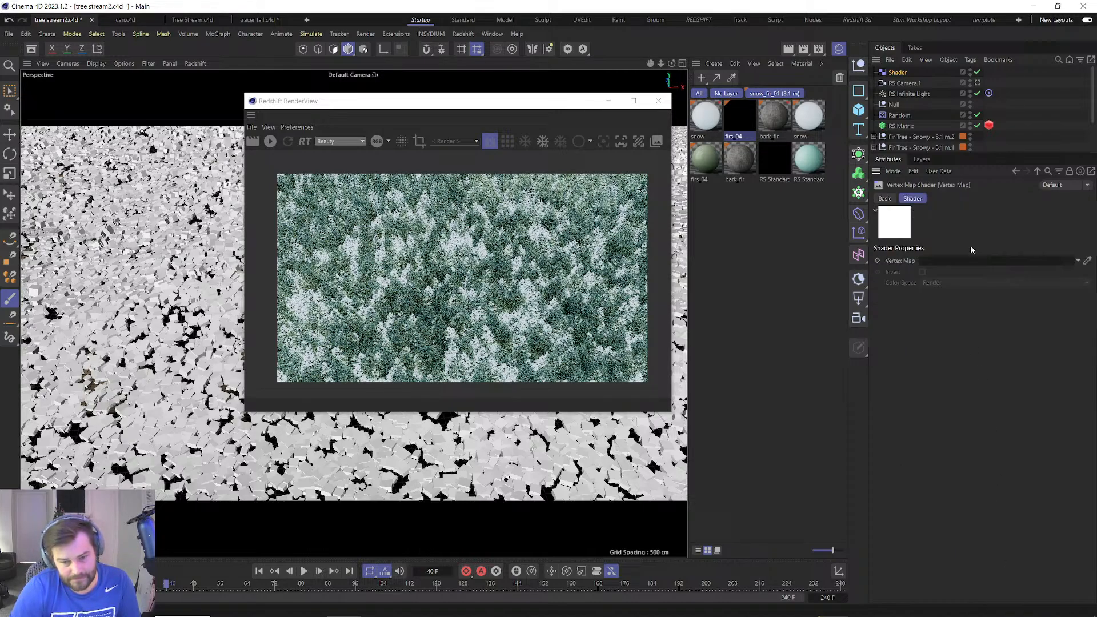
scroll(971, 103, down, 4)
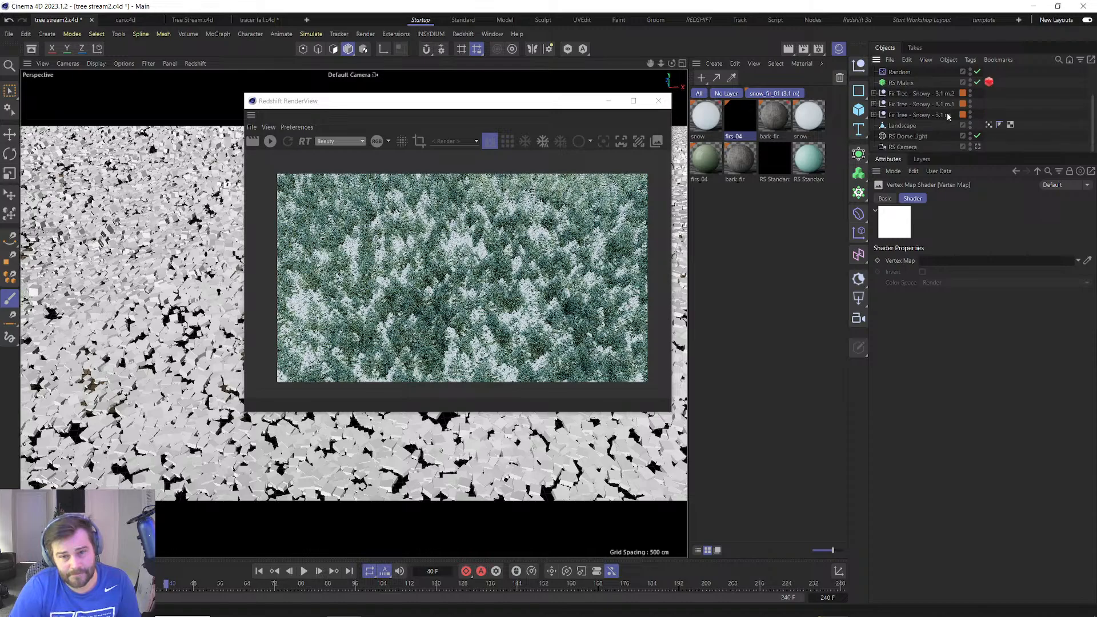
drag(988, 125, 971, 259)
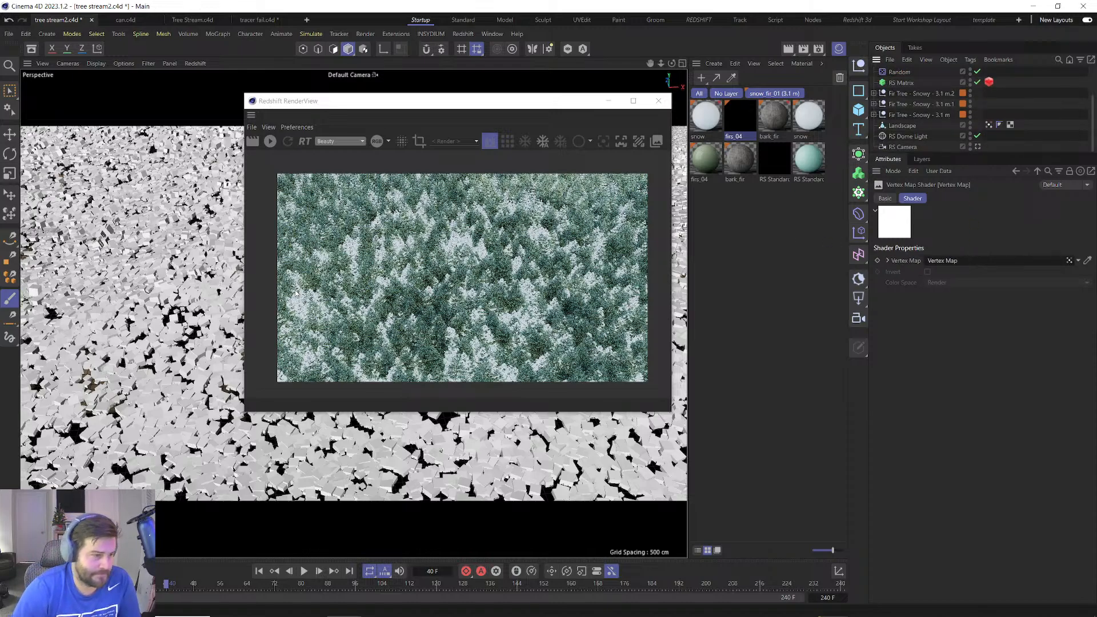
Try to render the hillside again in the Redshift RenderView to check the Shader effector's influence.
scroll(121, 364, down, 1)
scroll(121, 363, down, 5)
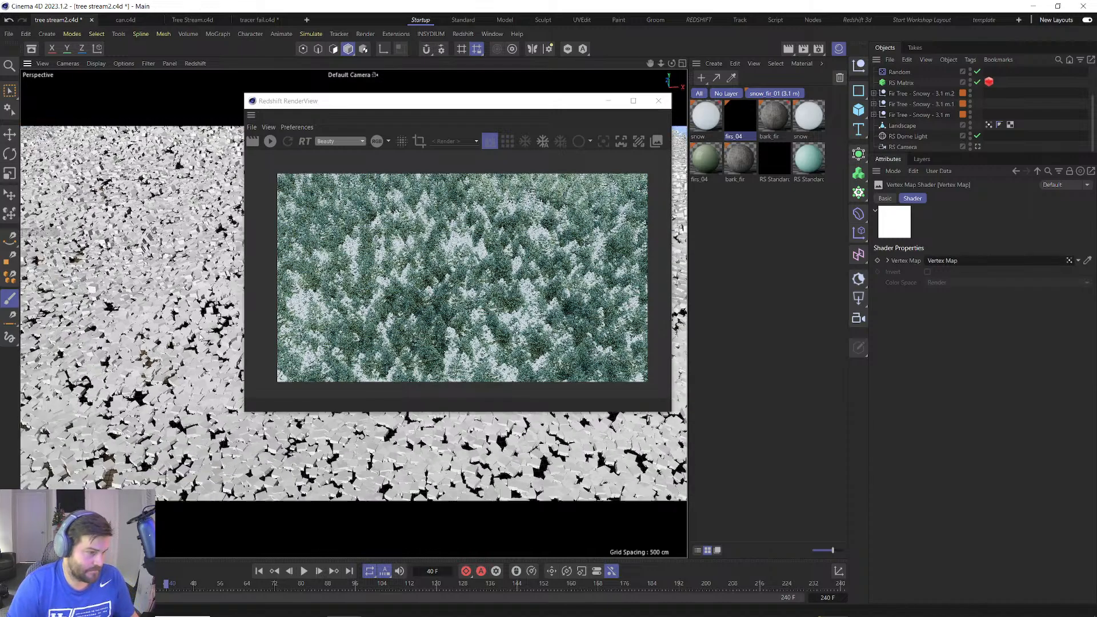
scroll(163, 326, down, 2)
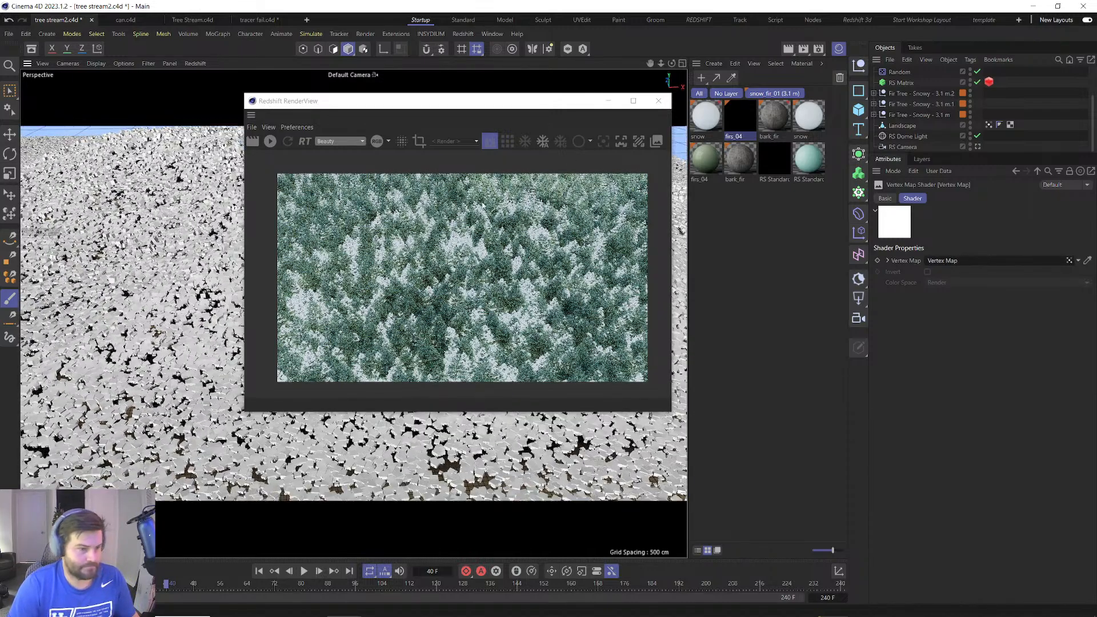
click(270, 141)
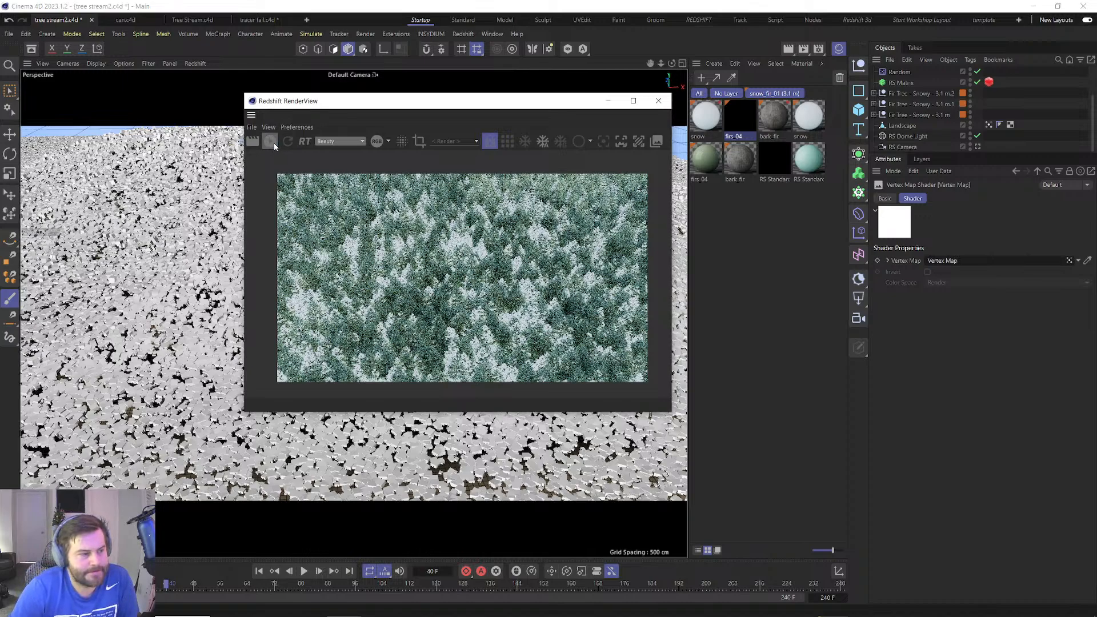
drag(324, 104, 434, 124)
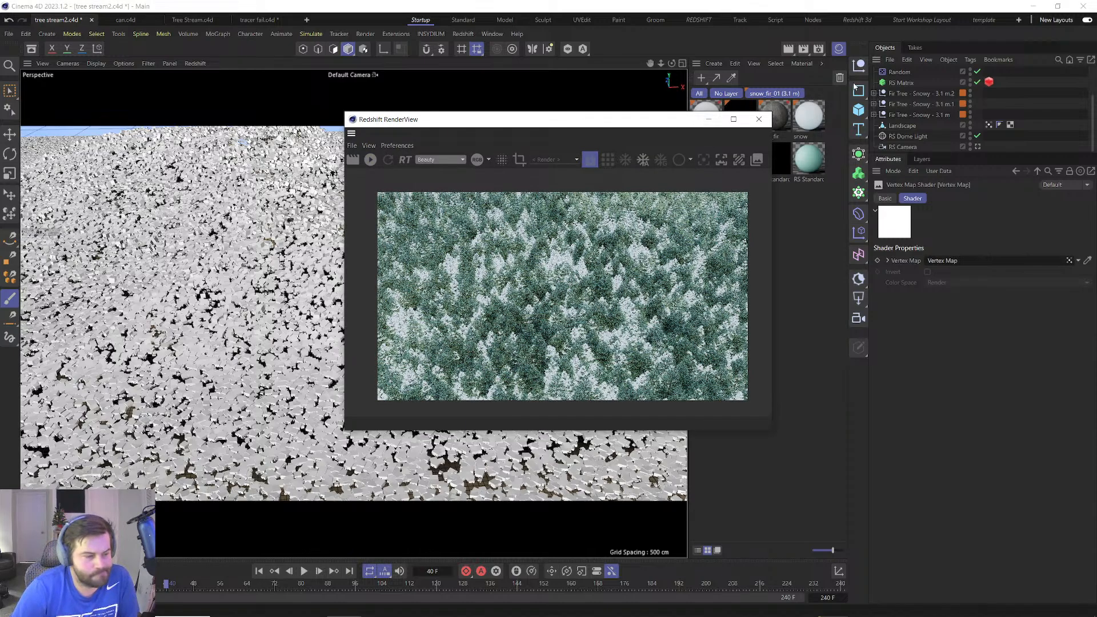
Try inverting the Landscape's vertex map and switch the inversion back off.
click(987, 125)
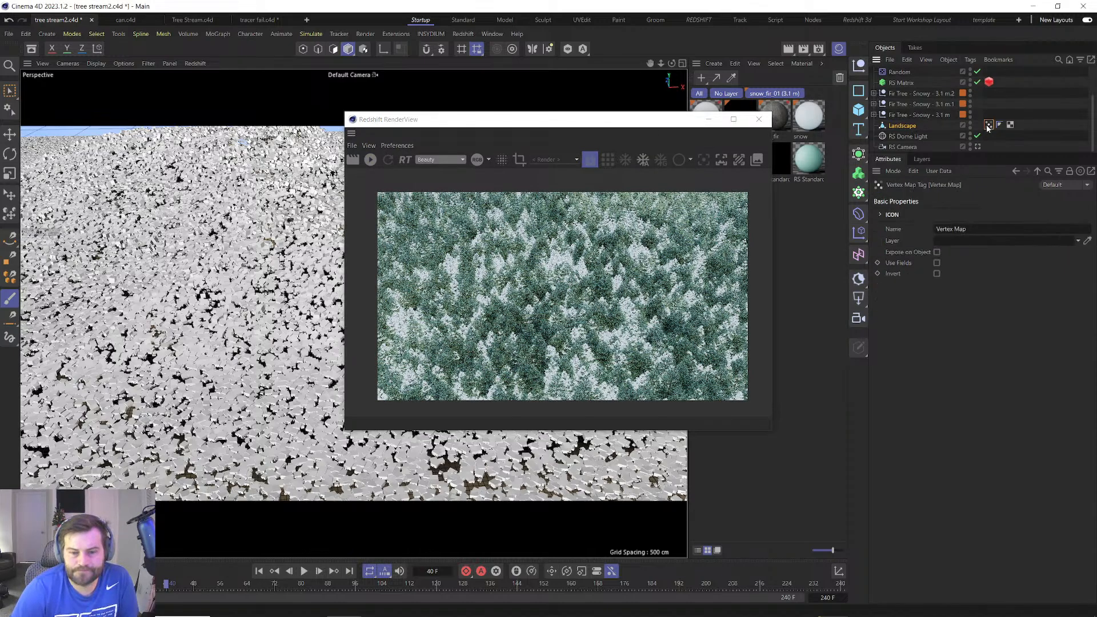
click(939, 275)
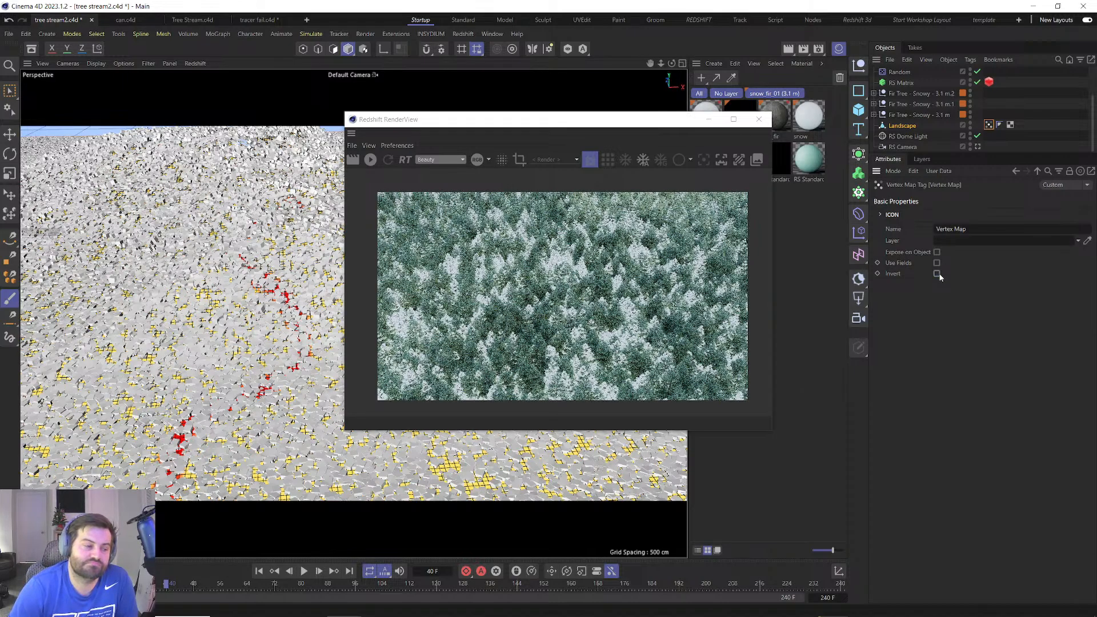
click(939, 274)
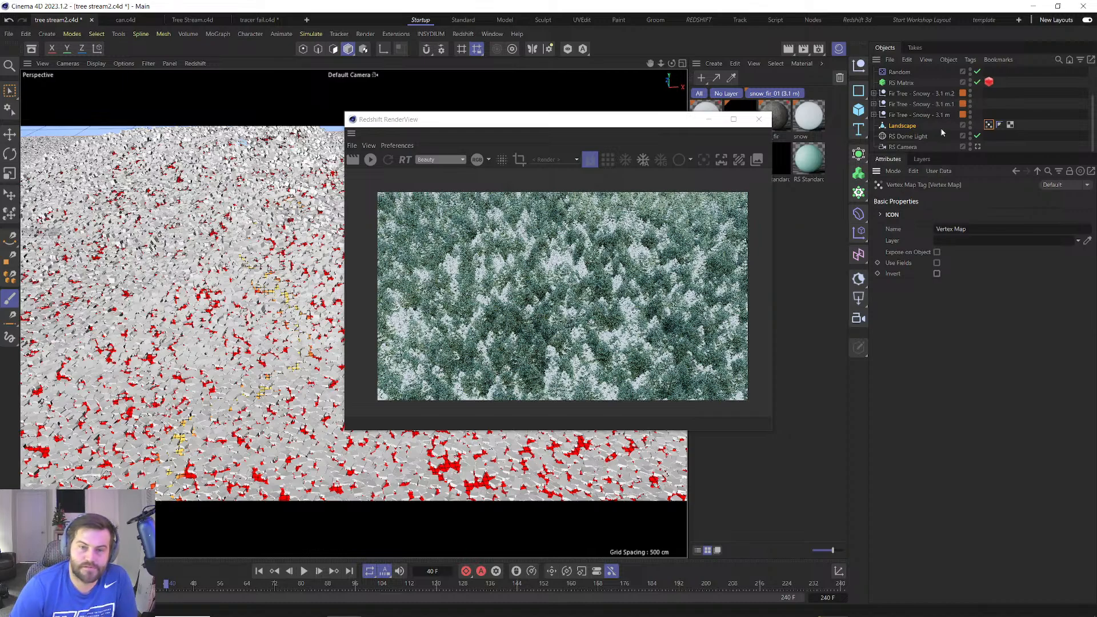
Delete the Shader effector and add a Plain effector to RS Matrix in its place.
scroll(899, 82, up, 3)
click(899, 74)
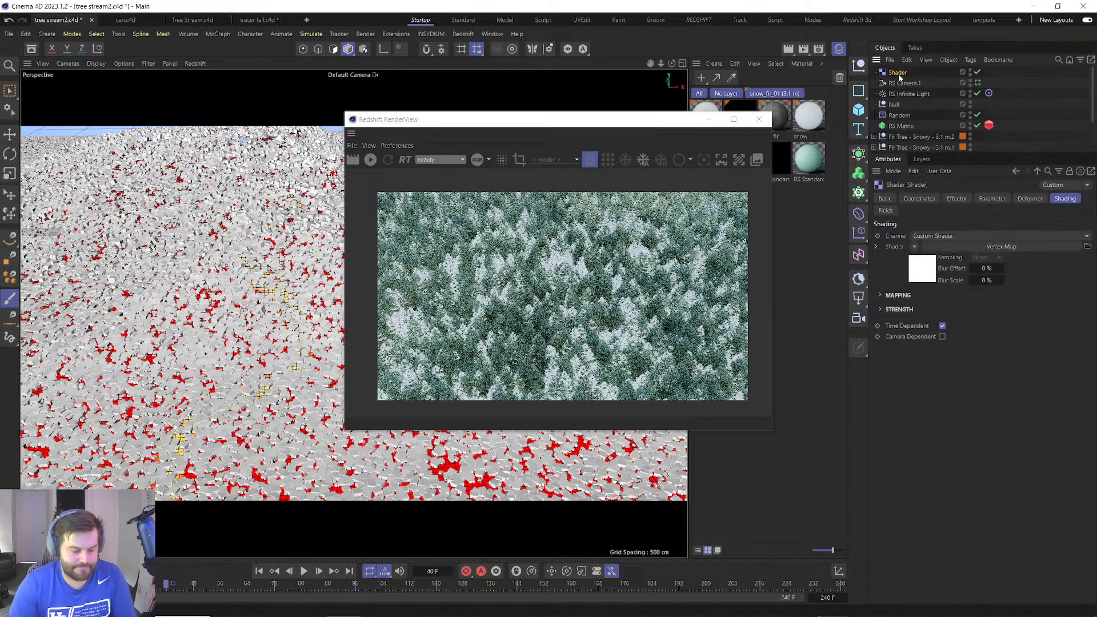
key(Delete)
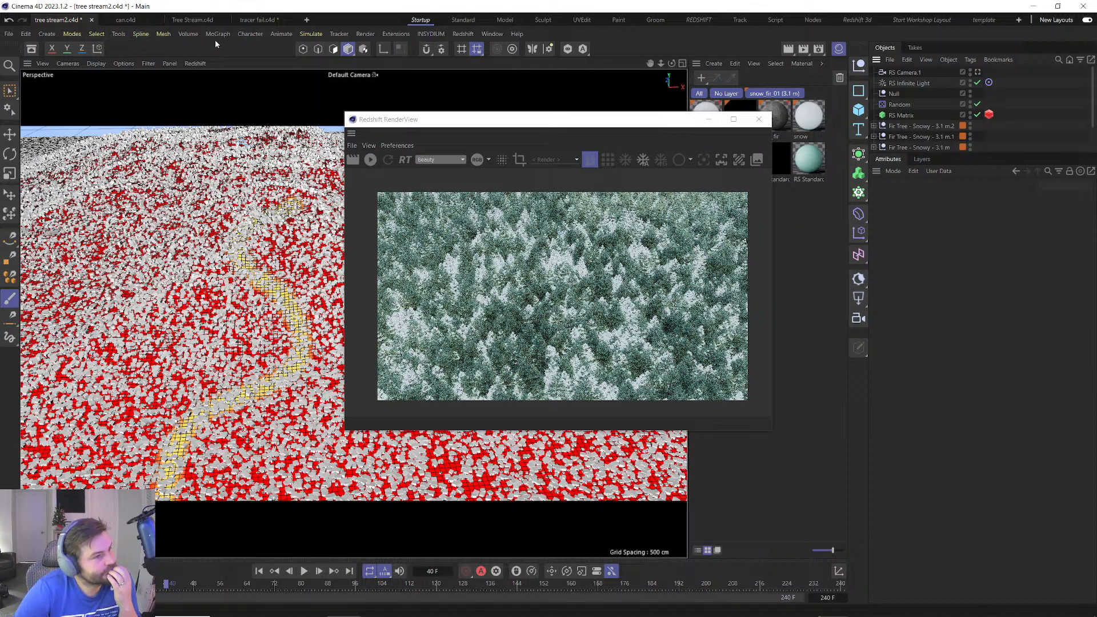
click(216, 35)
mouse_move(273, 55)
click(328, 60)
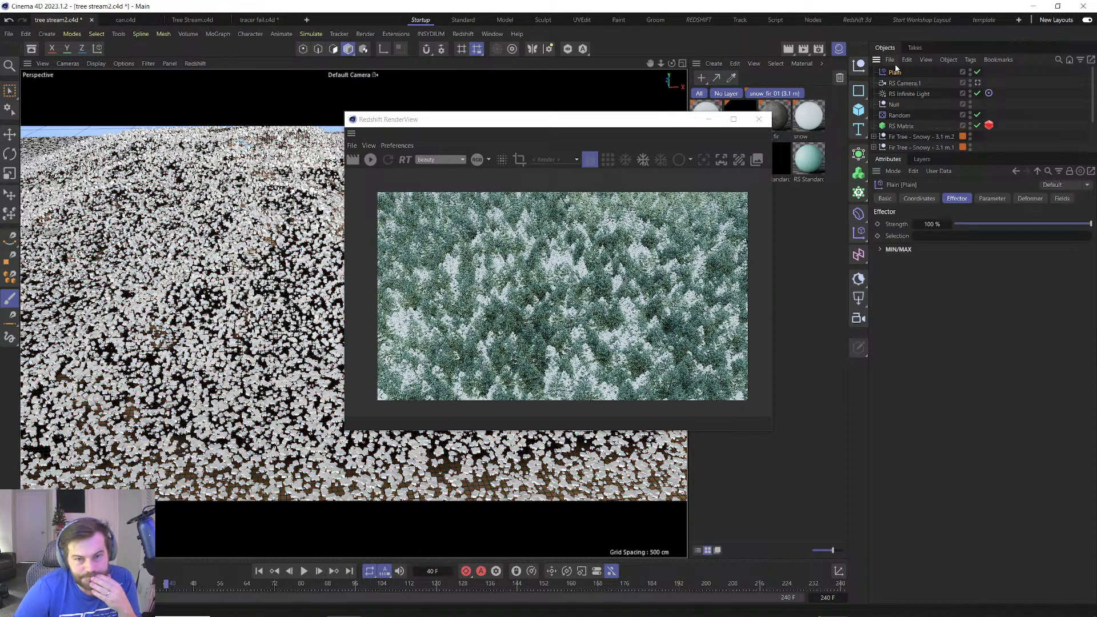
Turn off the Plain effector's position offset, set a uniform scale of -1, and check that RS Matrix lists the effector.
click(931, 223)
click(991, 198)
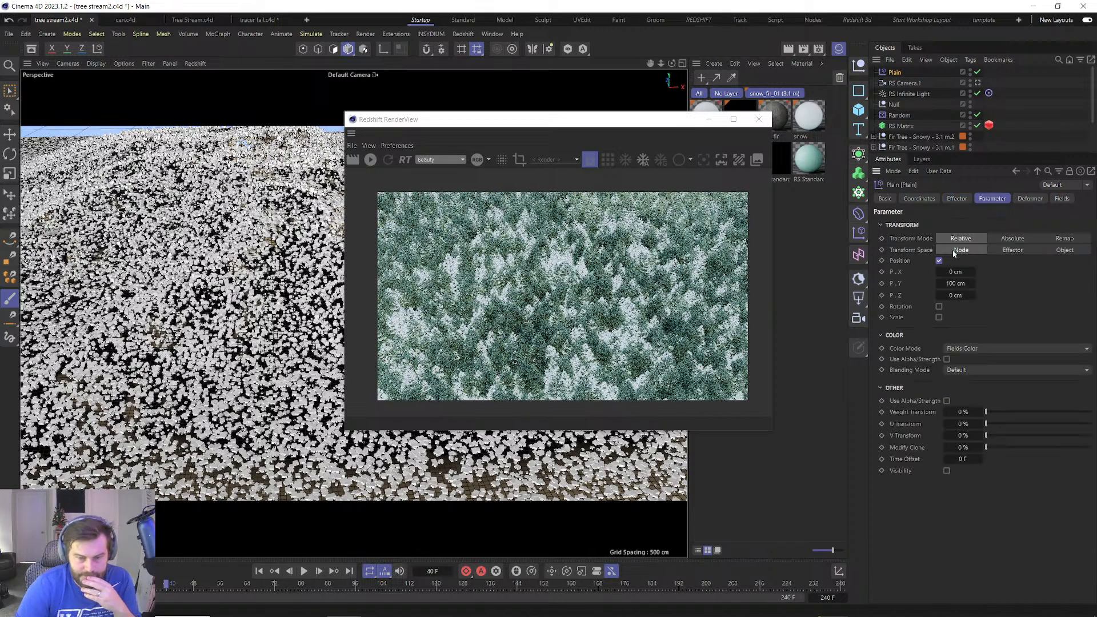
click(939, 282)
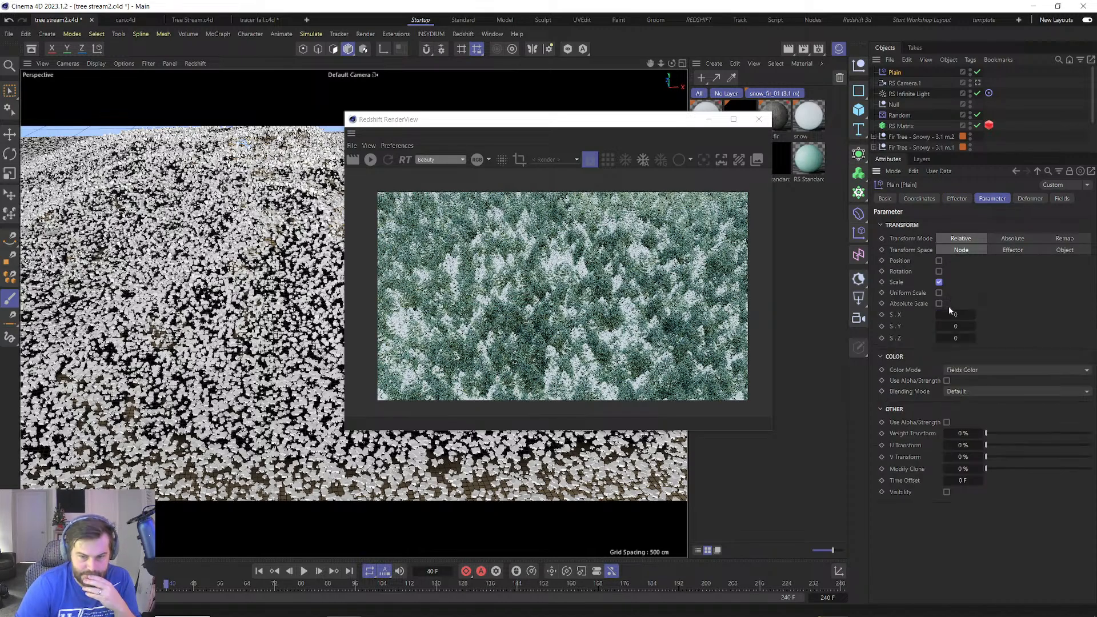
click(939, 293)
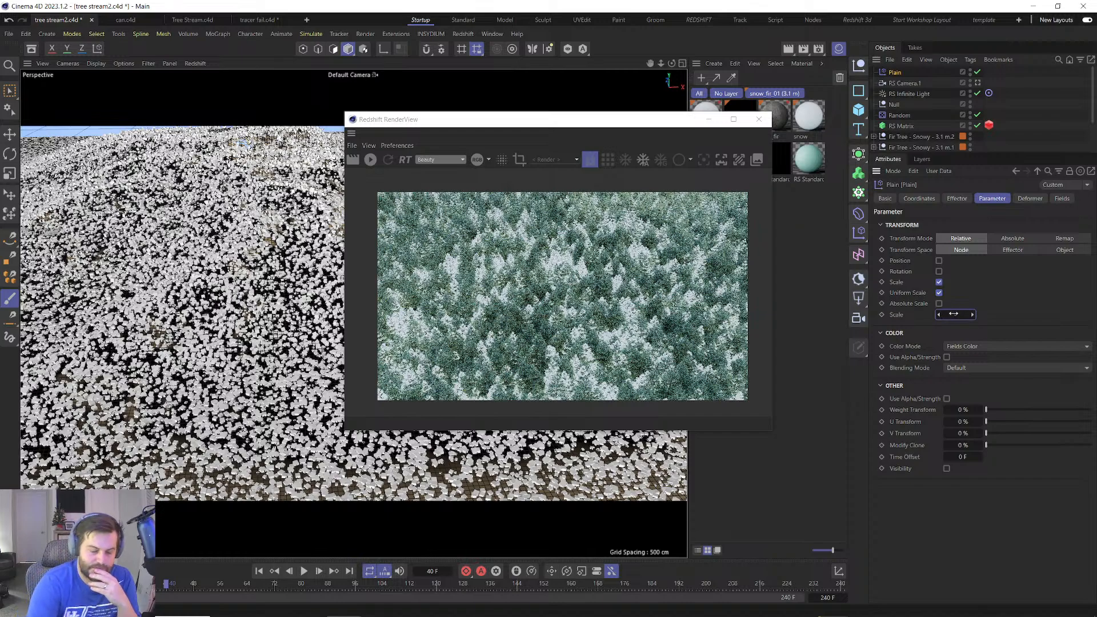
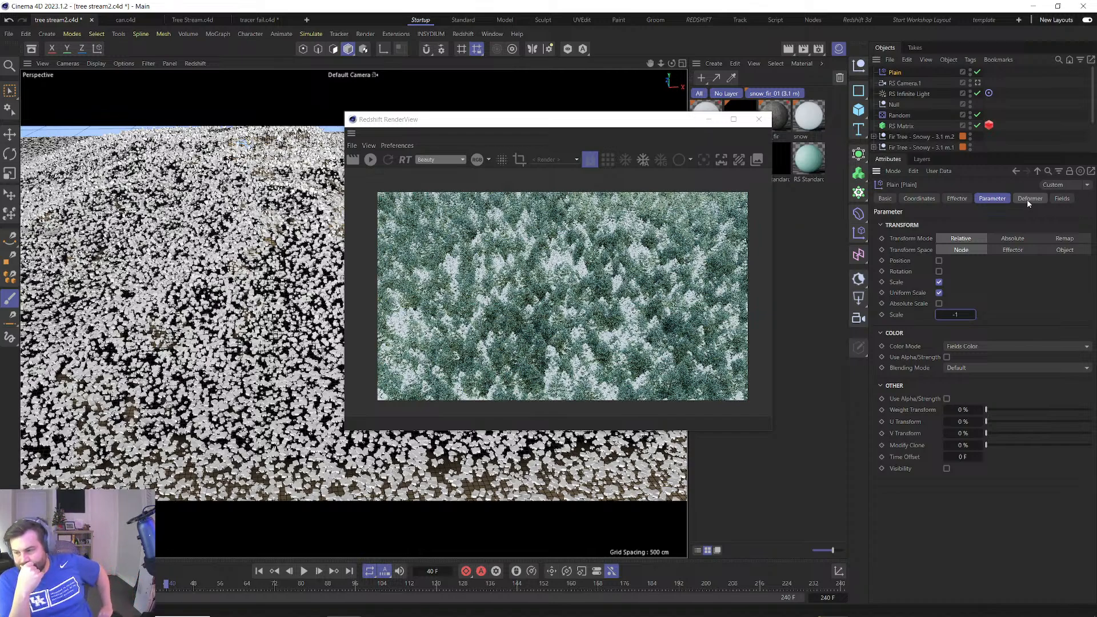
click(902, 125)
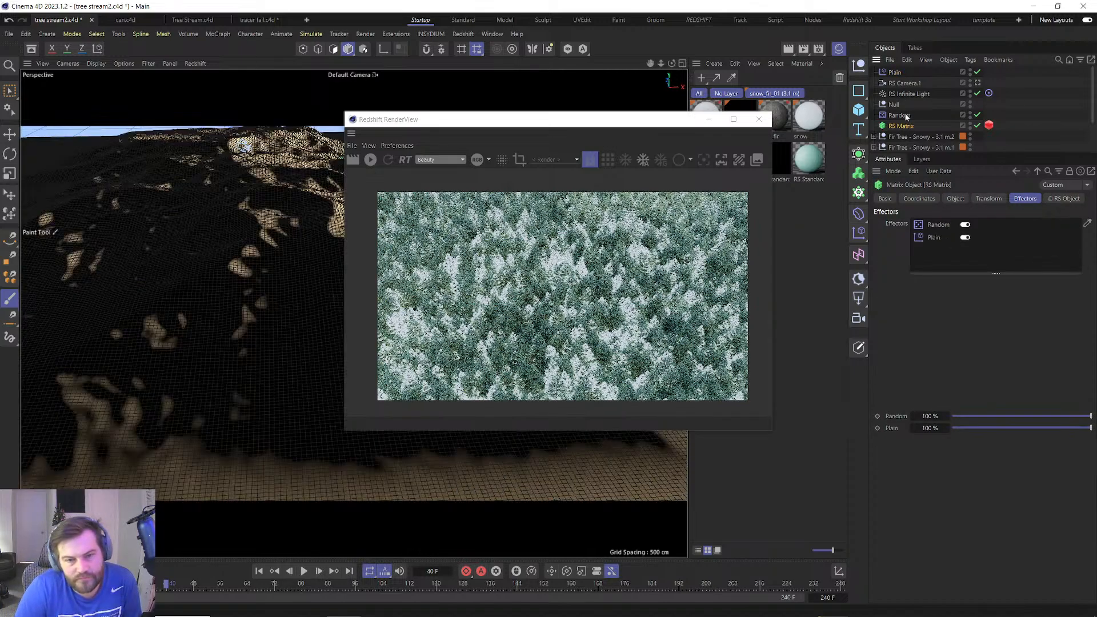
click(895, 73)
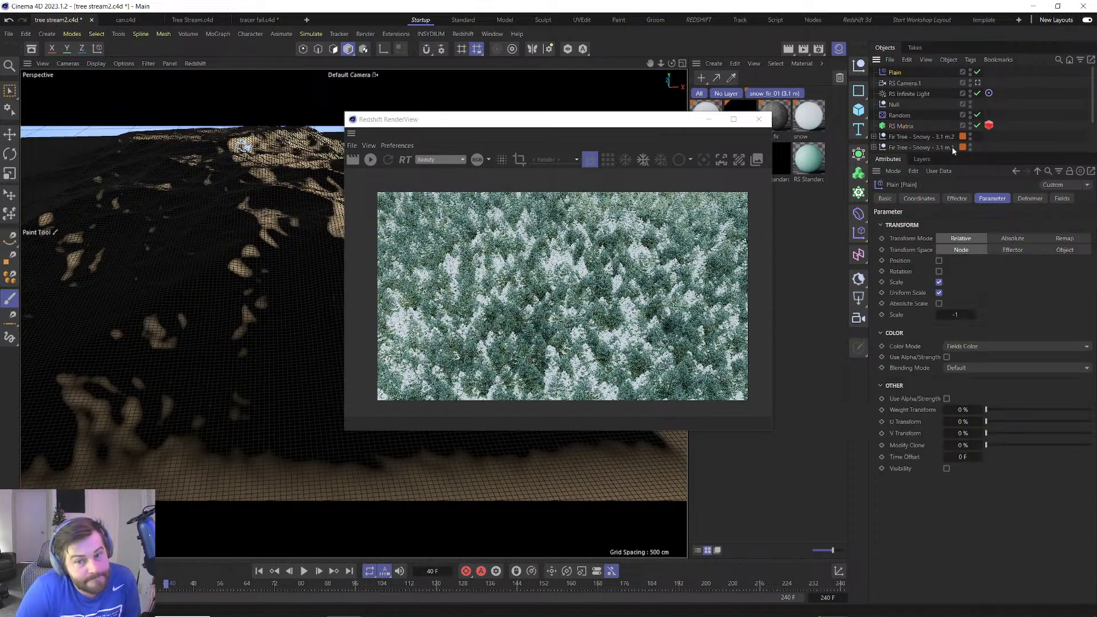
Link the Landscape's vertex map as the Plain effector's selection and start rendering the hillside in the Redshift RenderView.
click(964, 200)
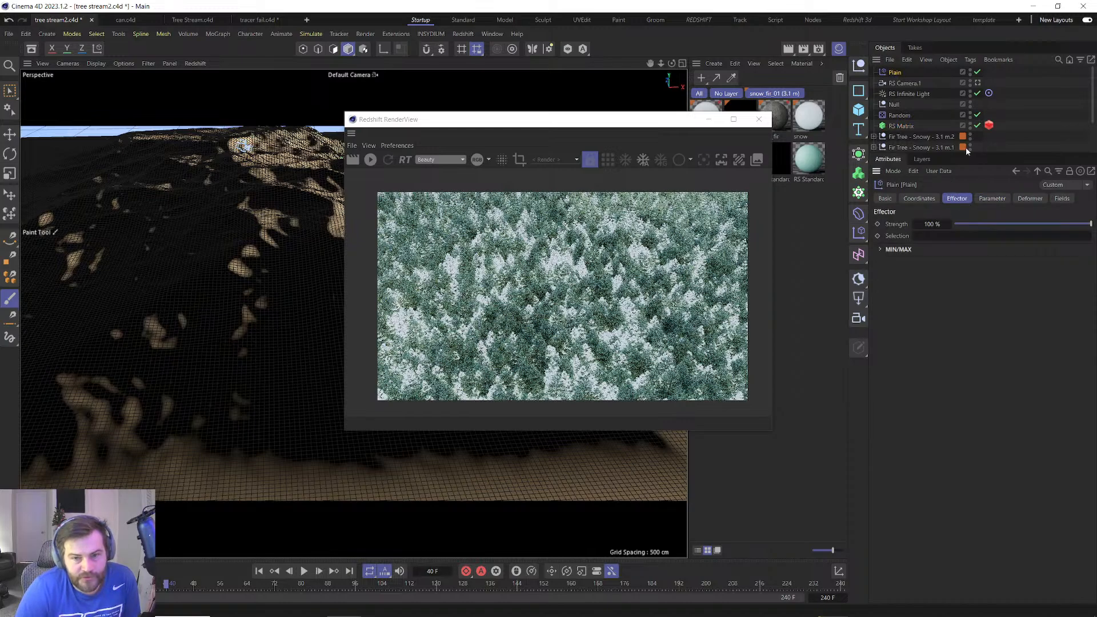
scroll(978, 133, down, 2)
drag(989, 124, 964, 239)
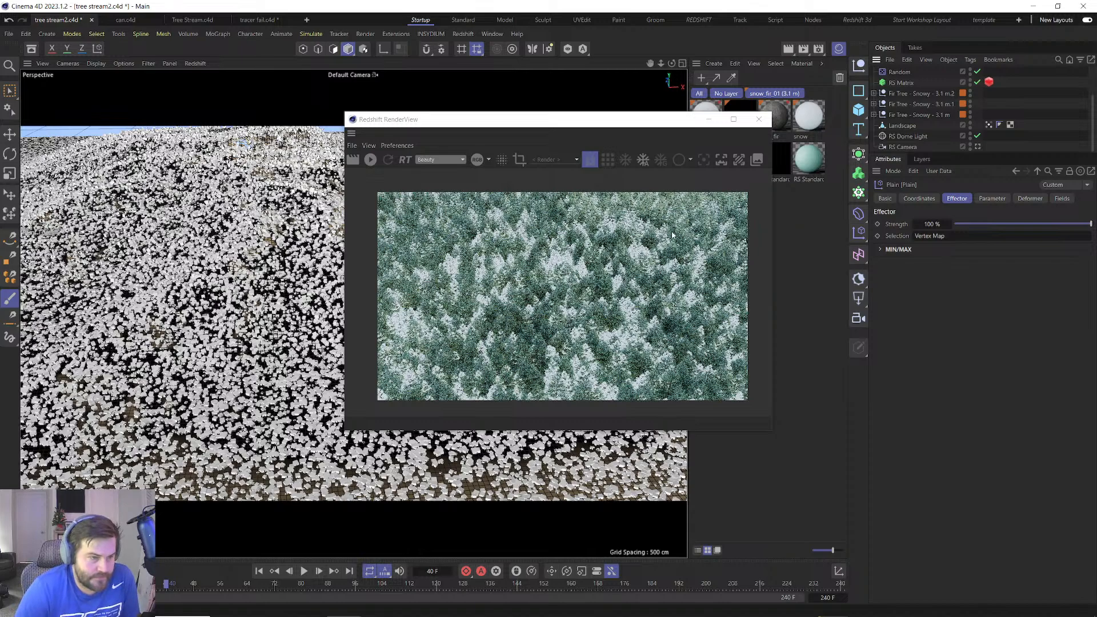
click(370, 160)
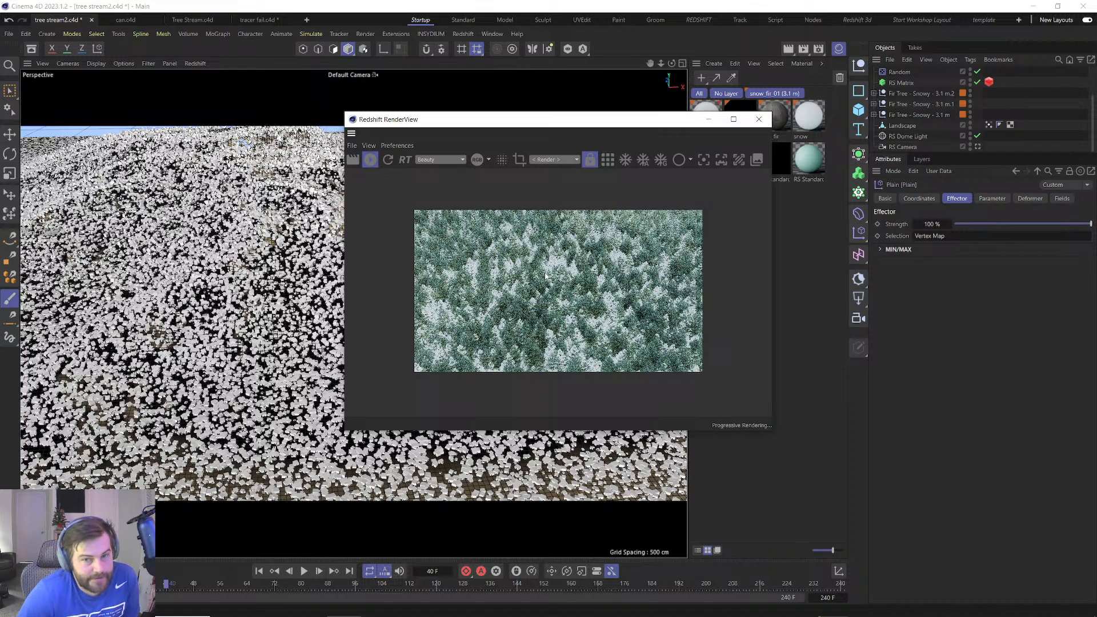
Invert the Landscape's vertex map and disable the Random effector.
click(988, 125)
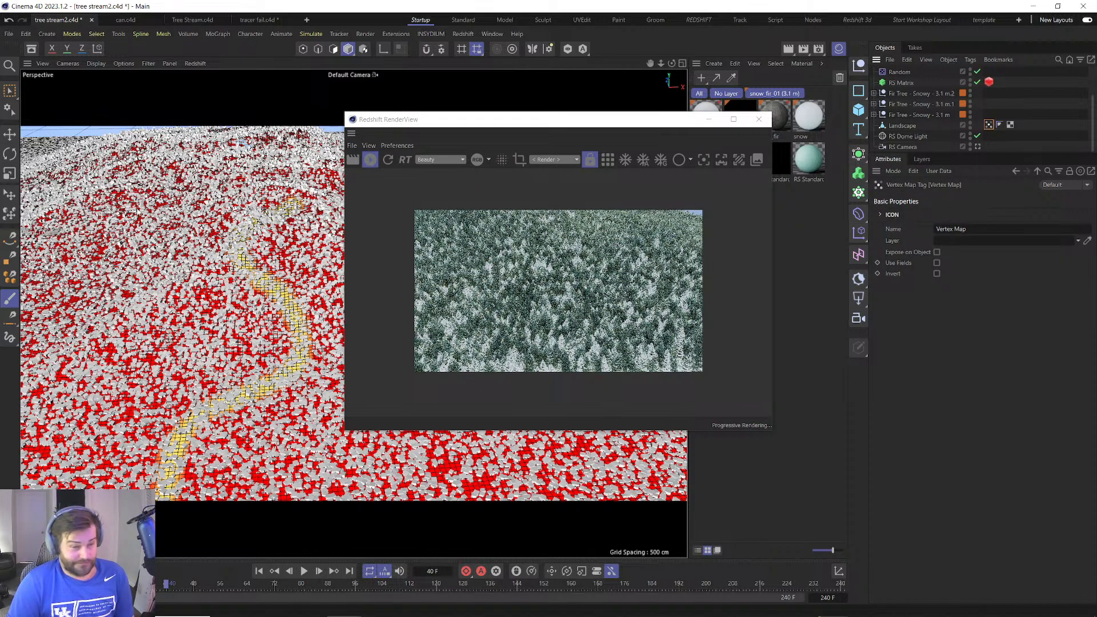
click(936, 273)
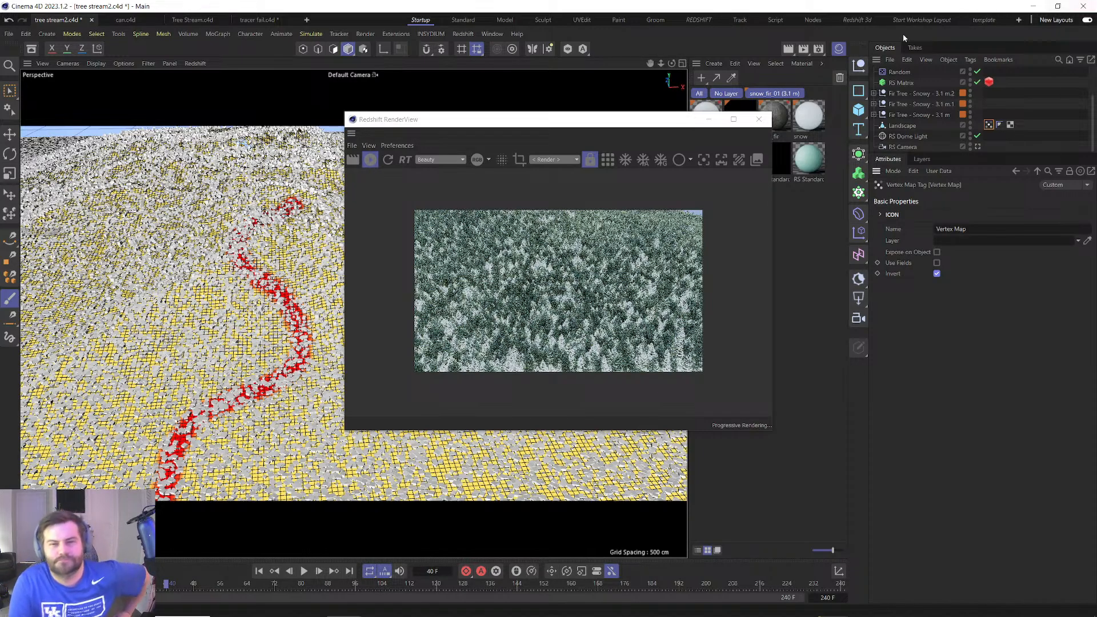
click(976, 71)
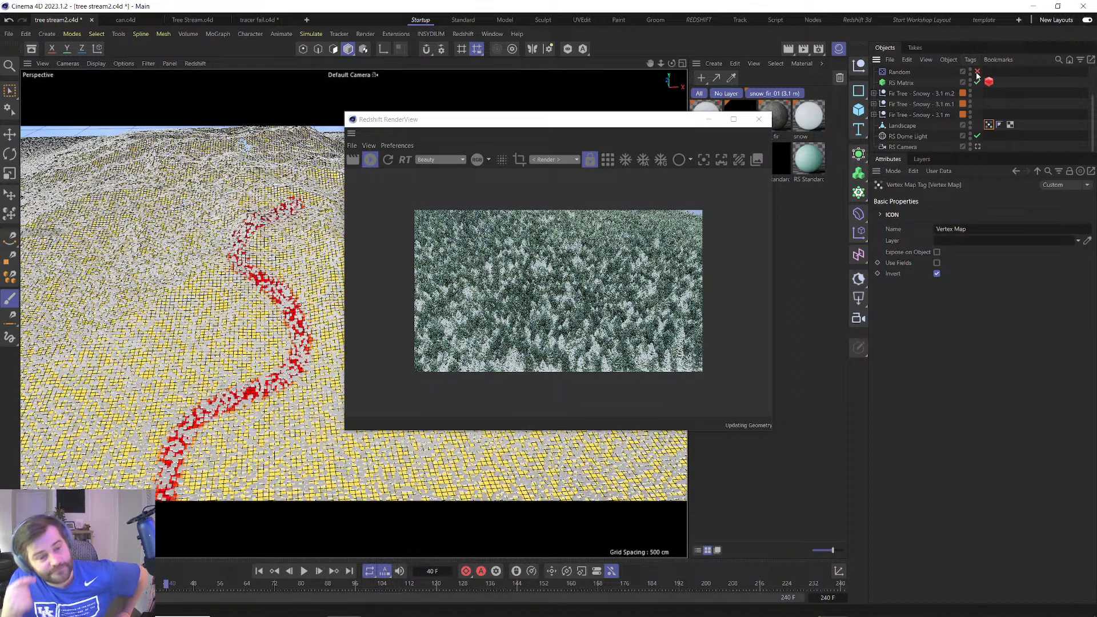
Set the RS Matrix count to 1000.
click(898, 82)
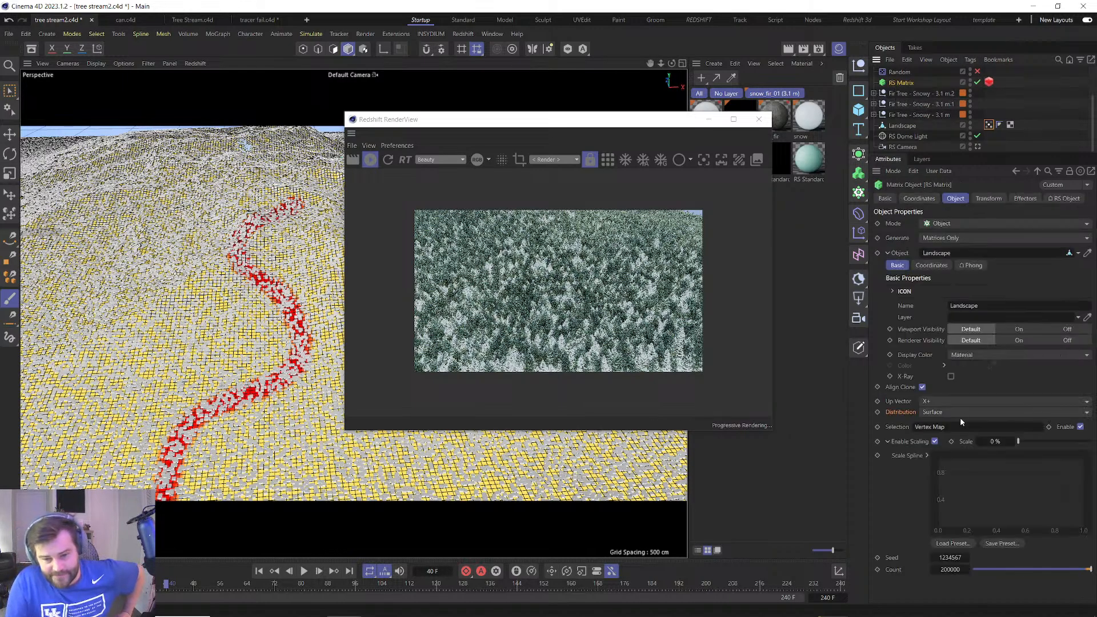
double_click(949, 569)
text(1000)
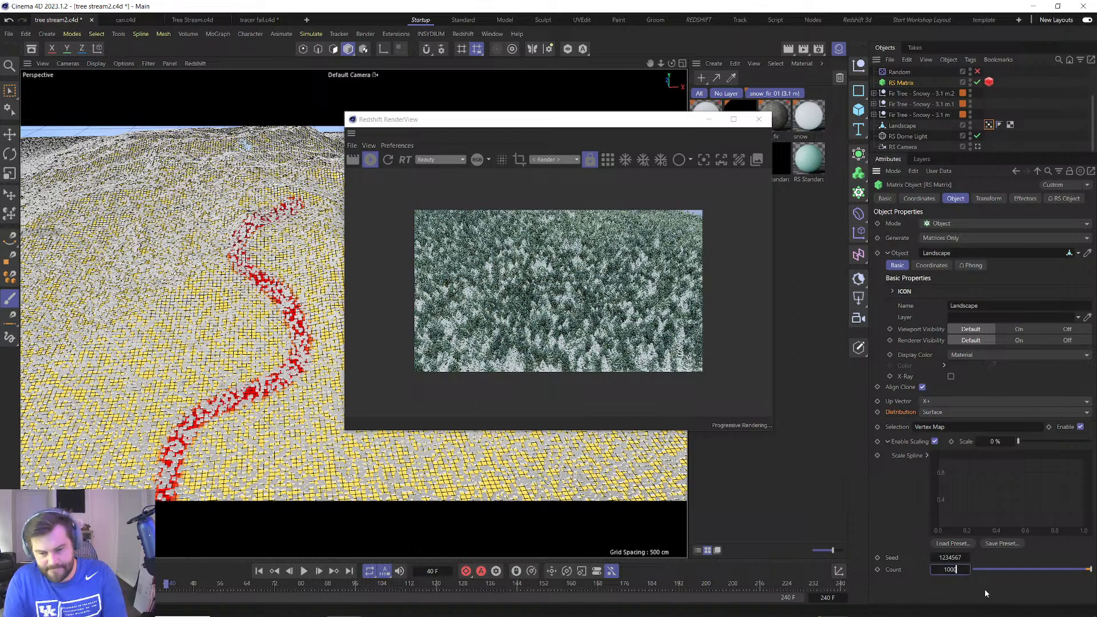
key(Return)
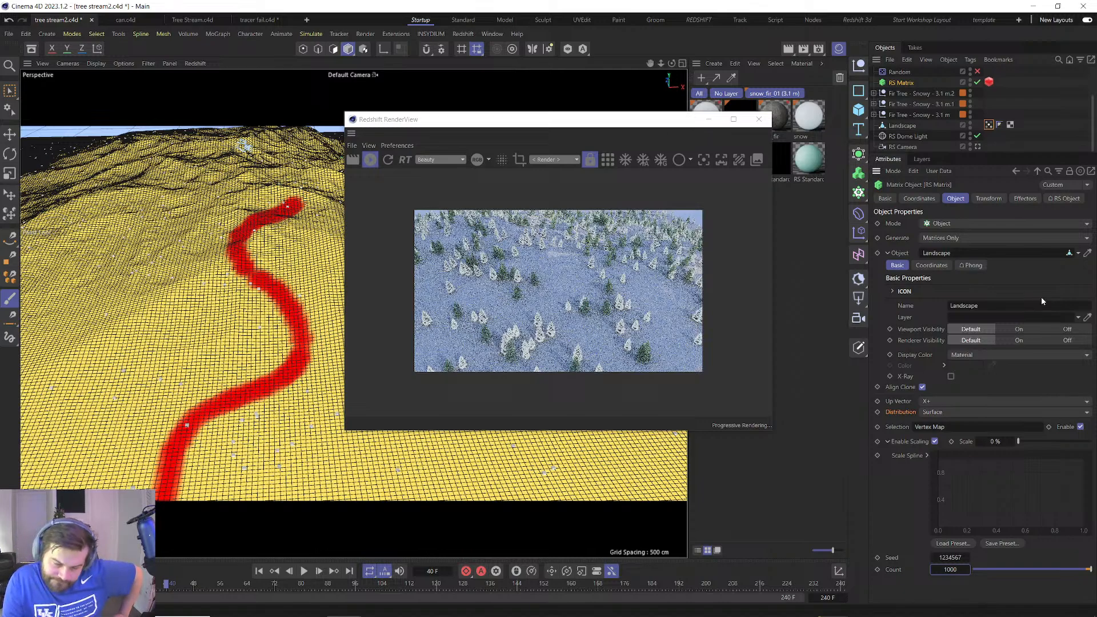
Switch off RS Matrix's vertex map selection weighting and scaling, and turn on Restrict to Selection.
click(1079, 427)
click(934, 452)
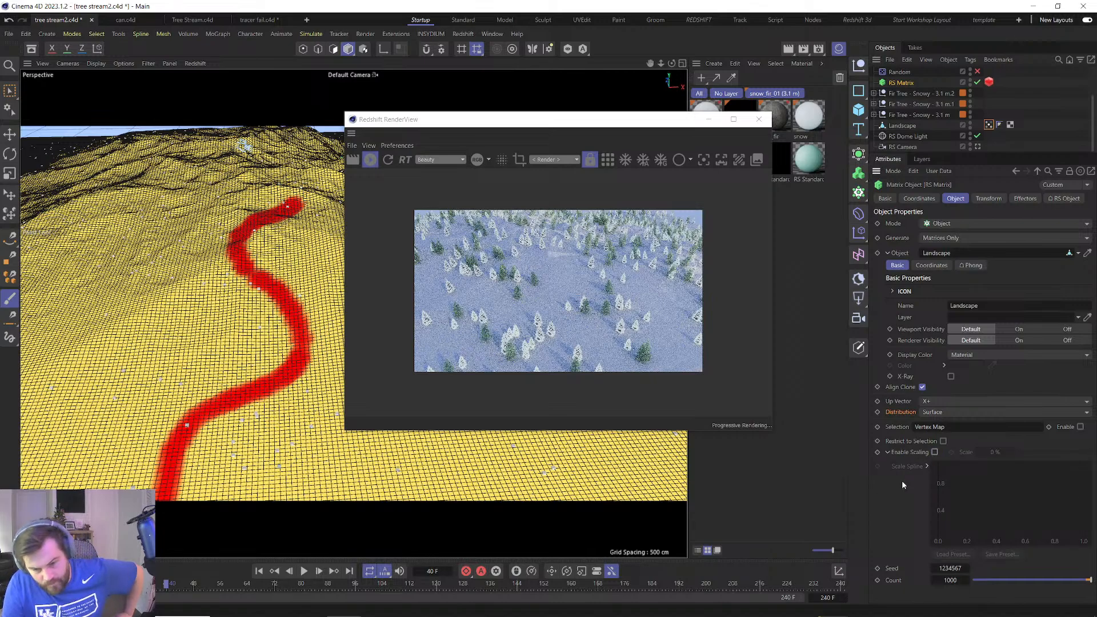
click(943, 443)
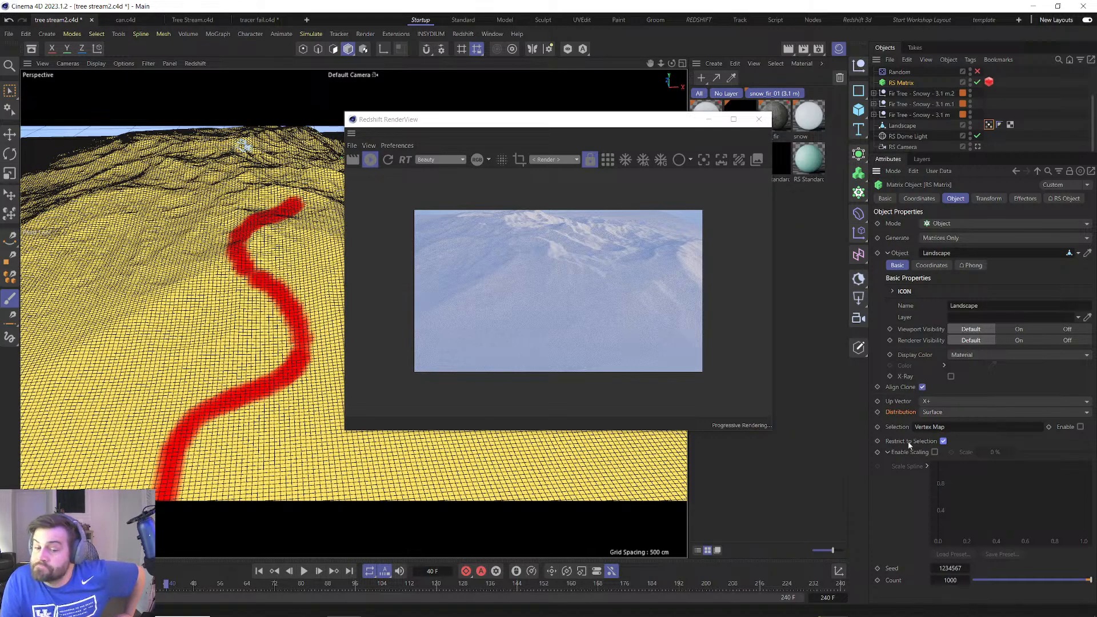
Turn off the Landscape vertex map's inversion and enable scaling on RS Matrix with a scale of 100 %.
click(998, 125)
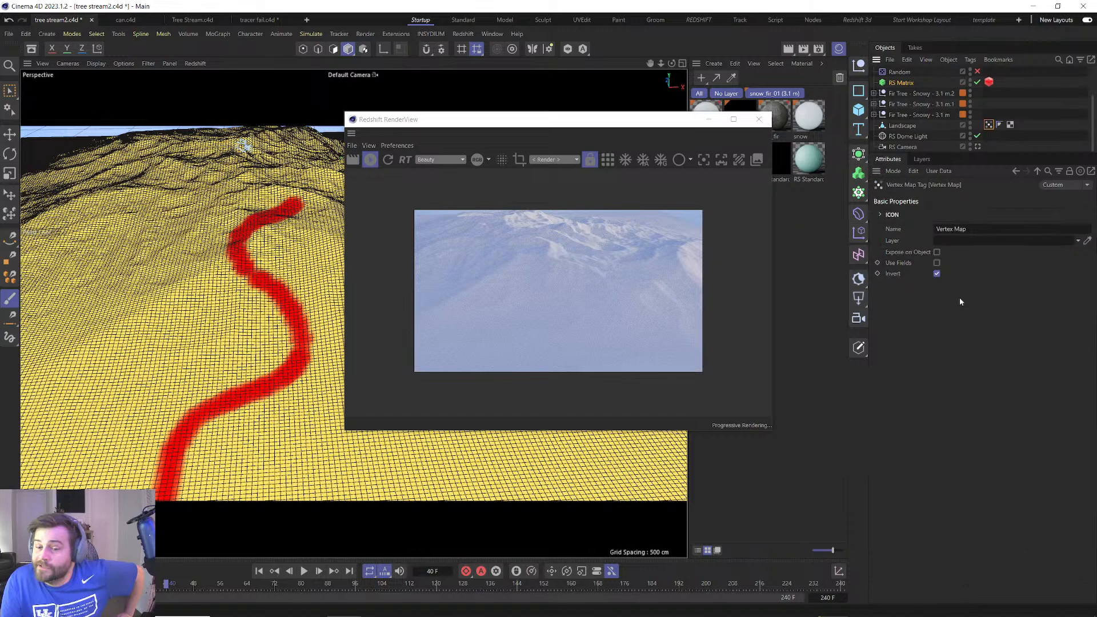
click(936, 275)
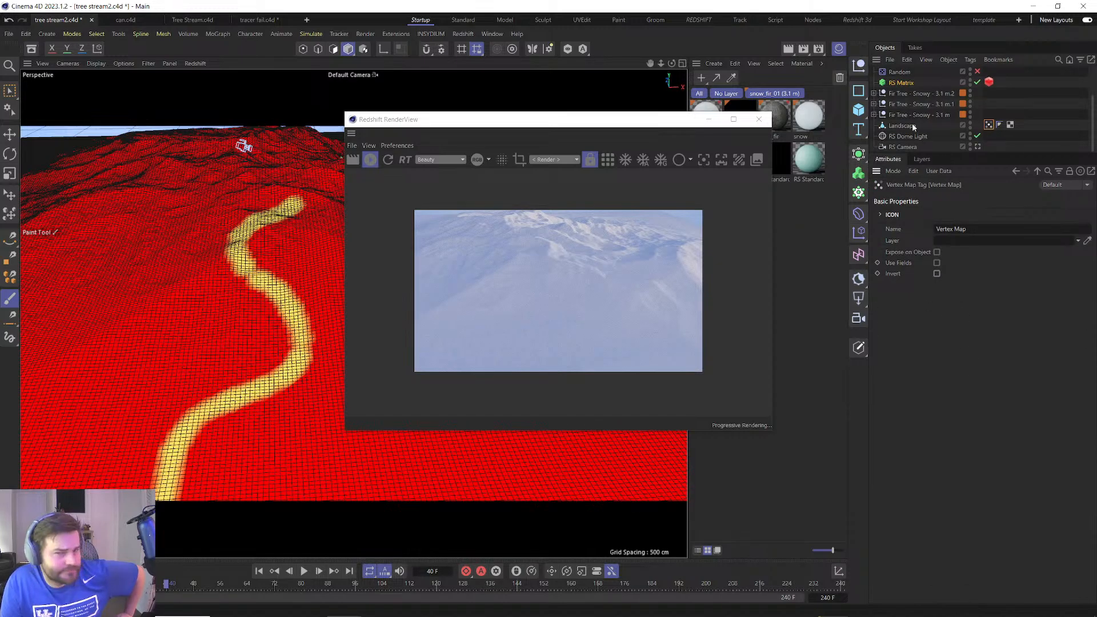
click(901, 82)
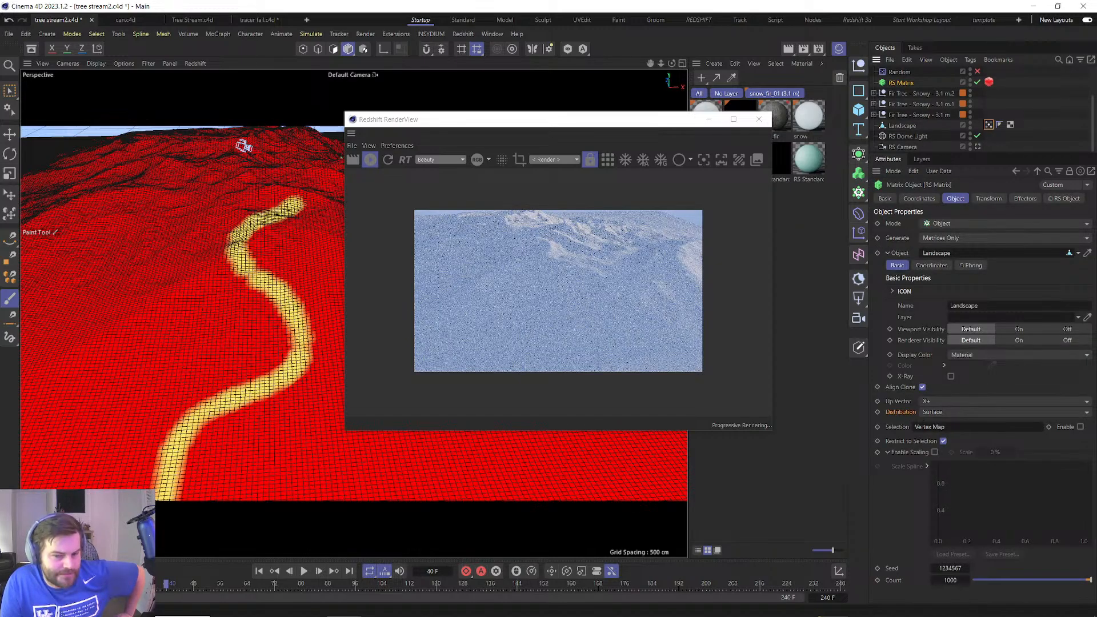
click(934, 452)
click(982, 451)
text(100)
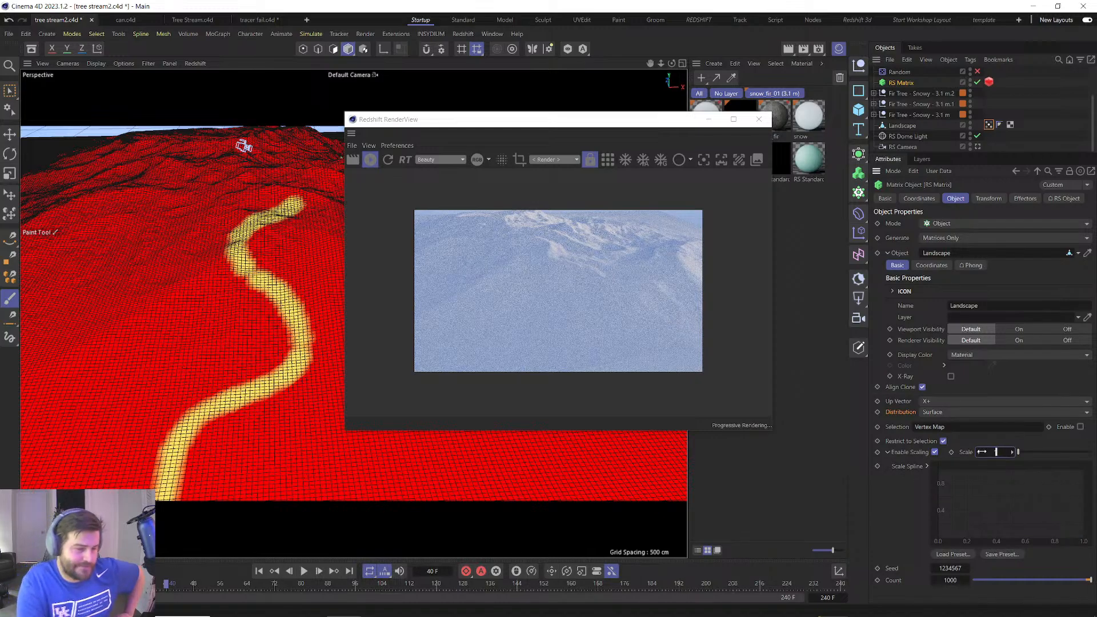
key(Return)
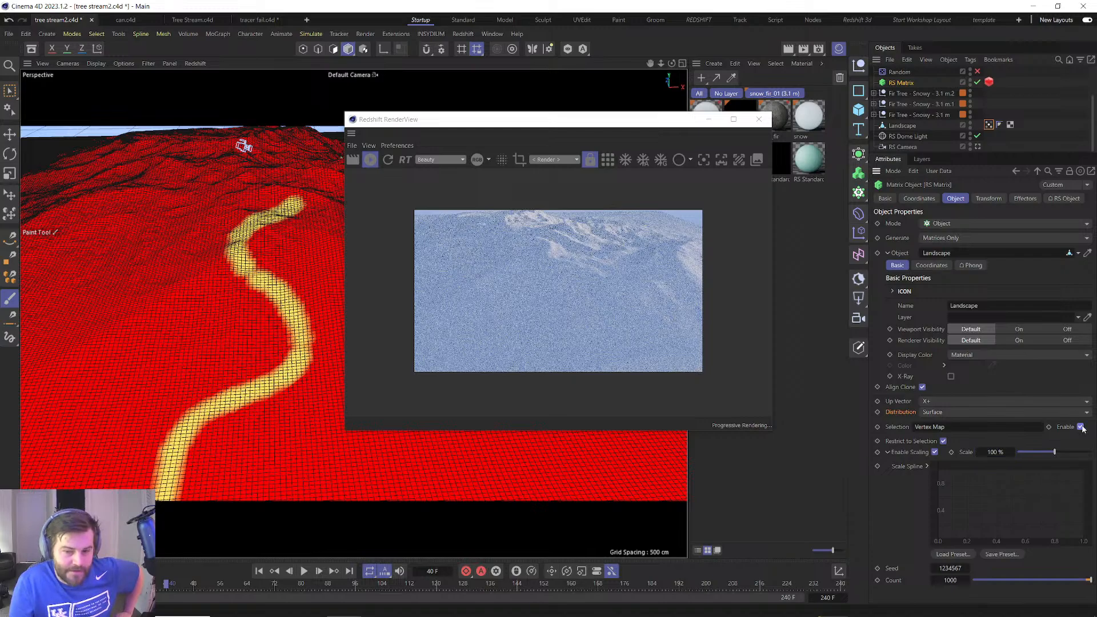
Enable the vertex map selection on RS Matrix, testing the scaling and Enable options off and on again.
click(1080, 427)
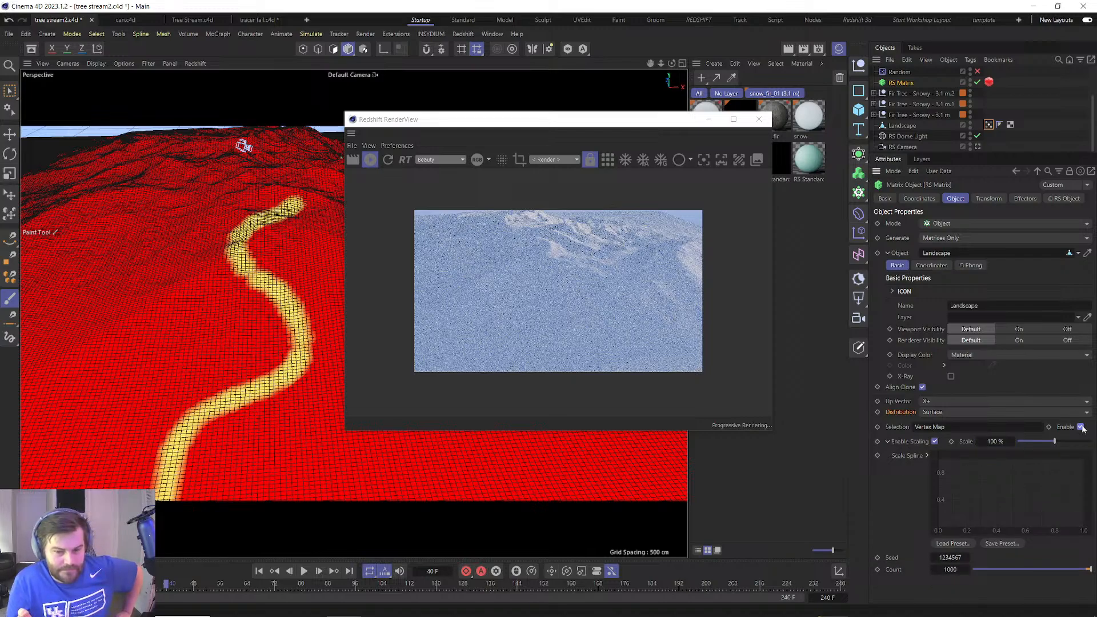
click(935, 441)
click(935, 441)
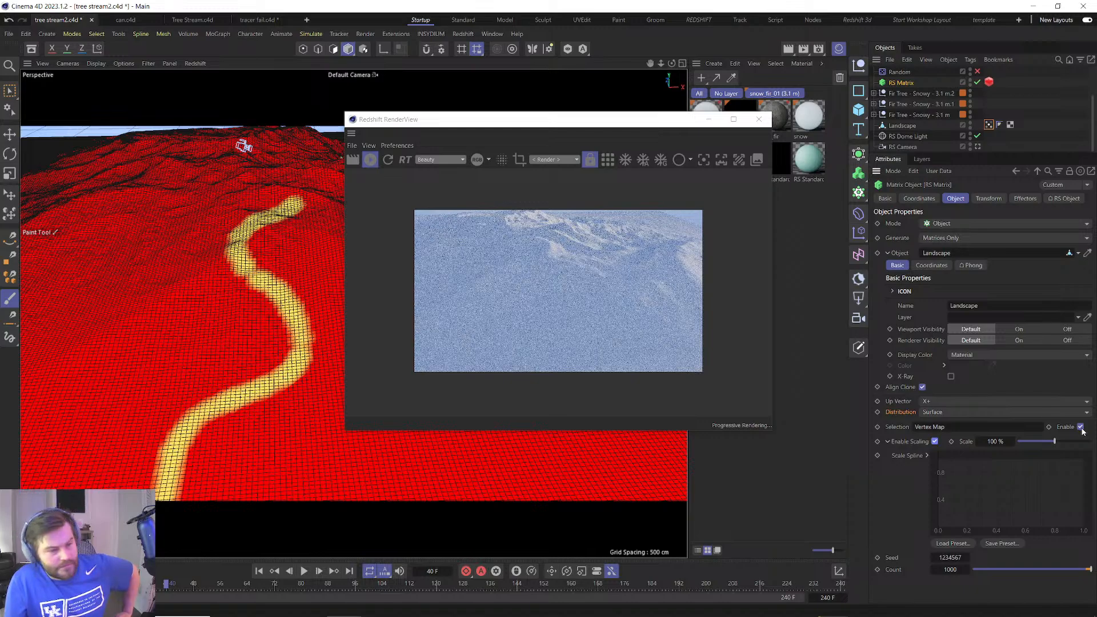
click(1080, 428)
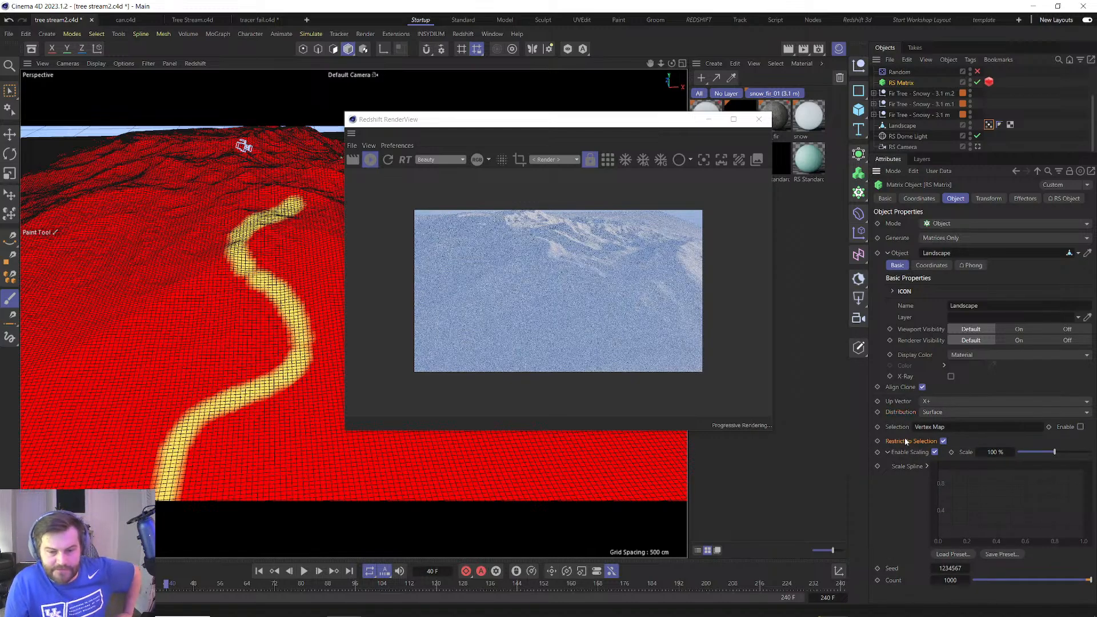
click(1080, 427)
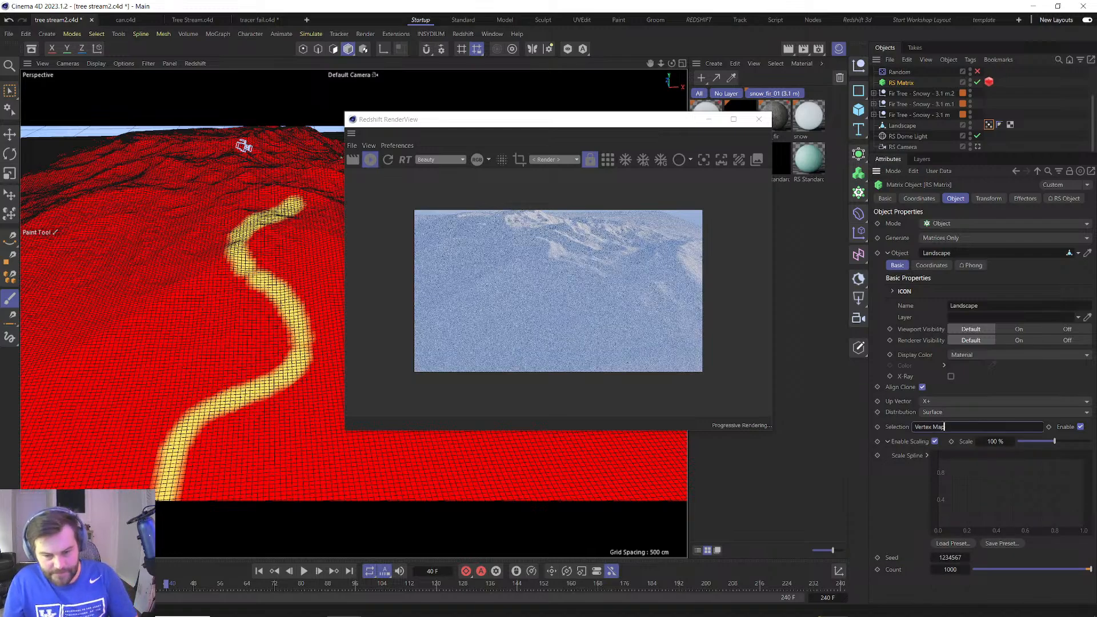
Clear the vertex map from RS Matrix's selection and move the RenderView window away from the material list.
drag(947, 427, 904, 432)
key(BackSpace)
key(Return)
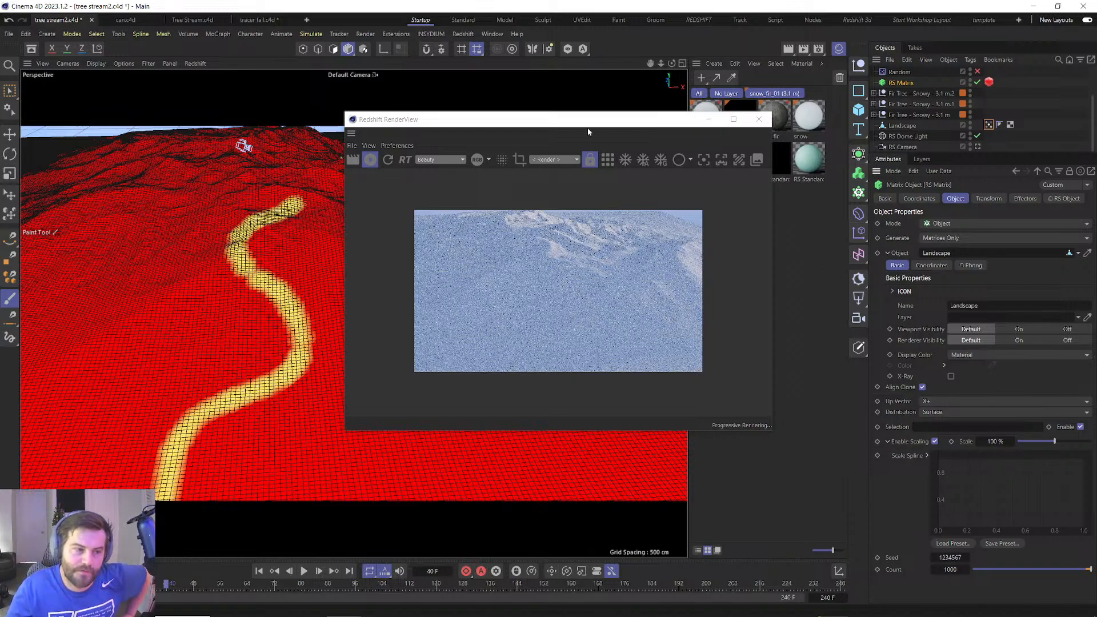
drag(587, 129, 448, 117)
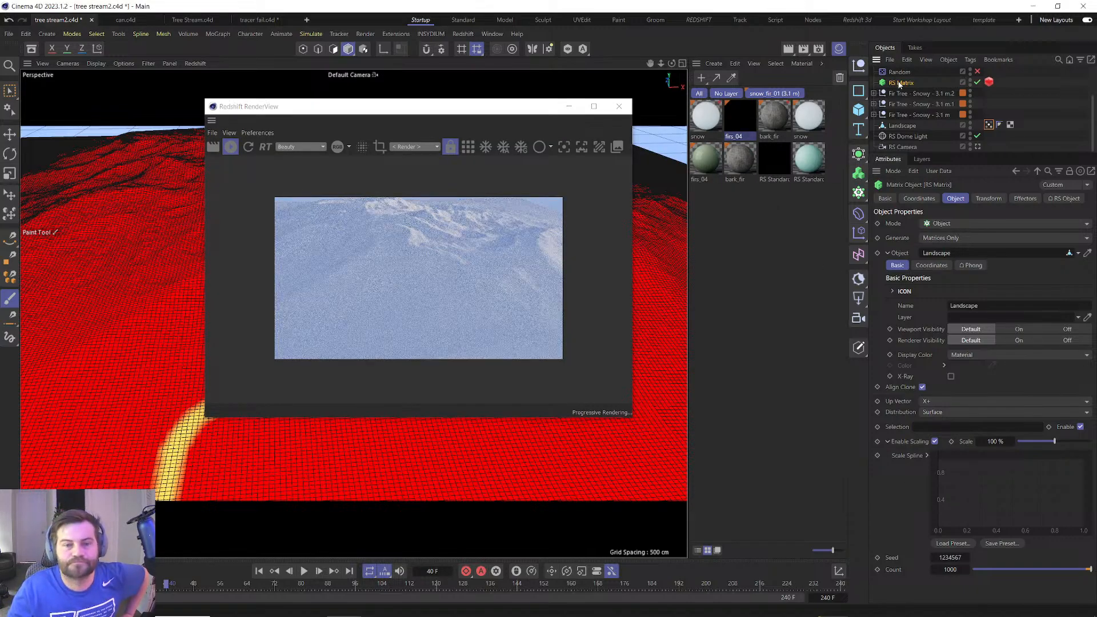
click(226, 33)
mouse_move(251, 54)
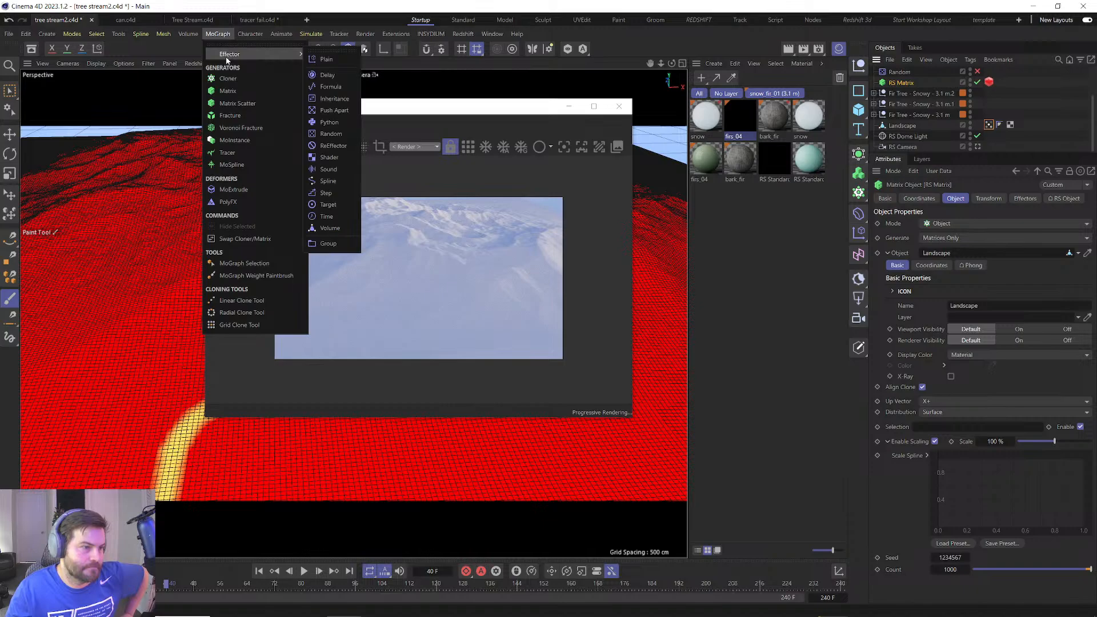
mouse_move(39, 36)
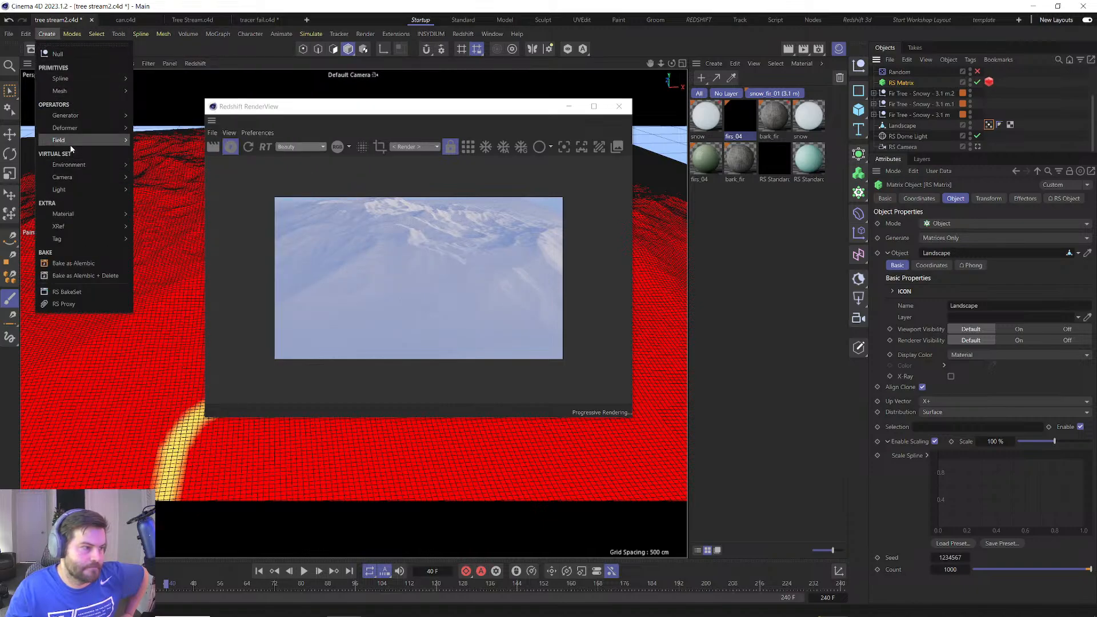
mouse_move(124, 142)
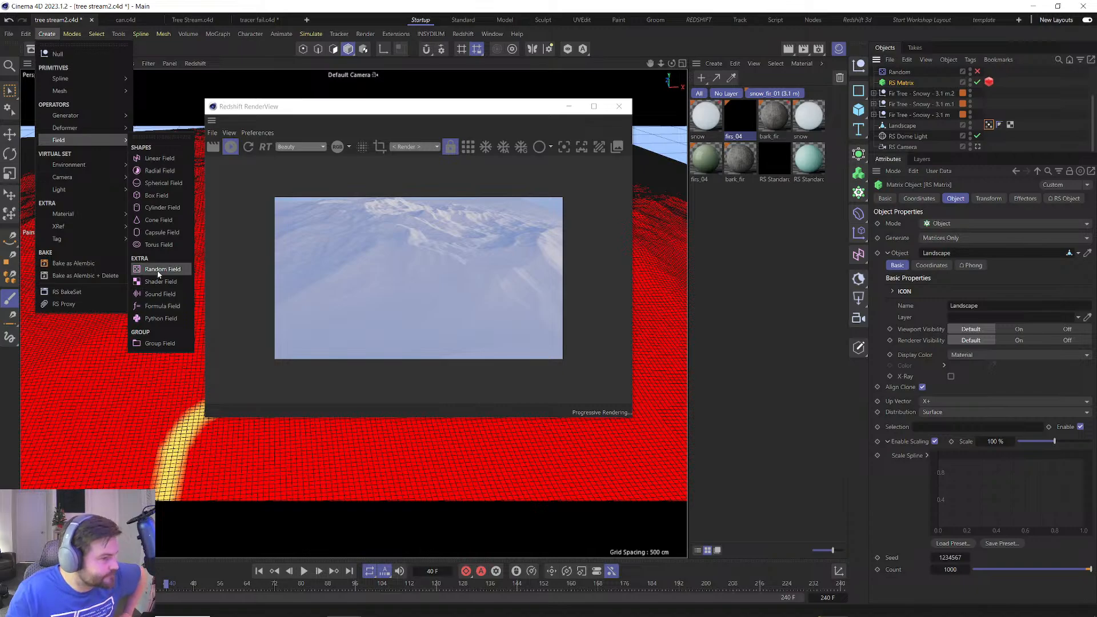
mouse_move(218, 34)
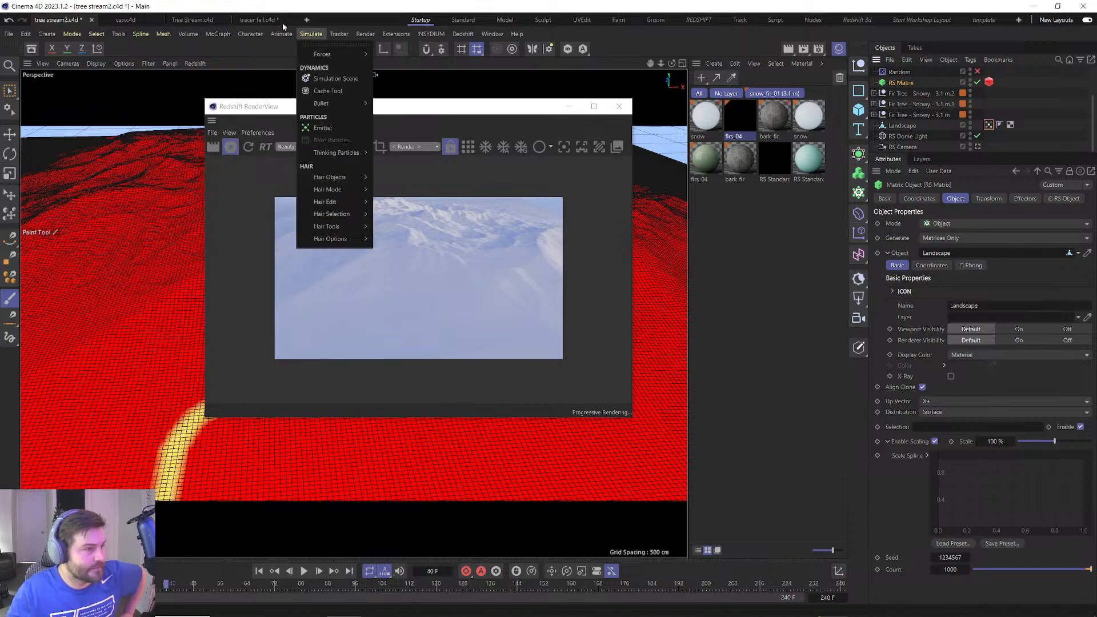
mouse_move(314, 53)
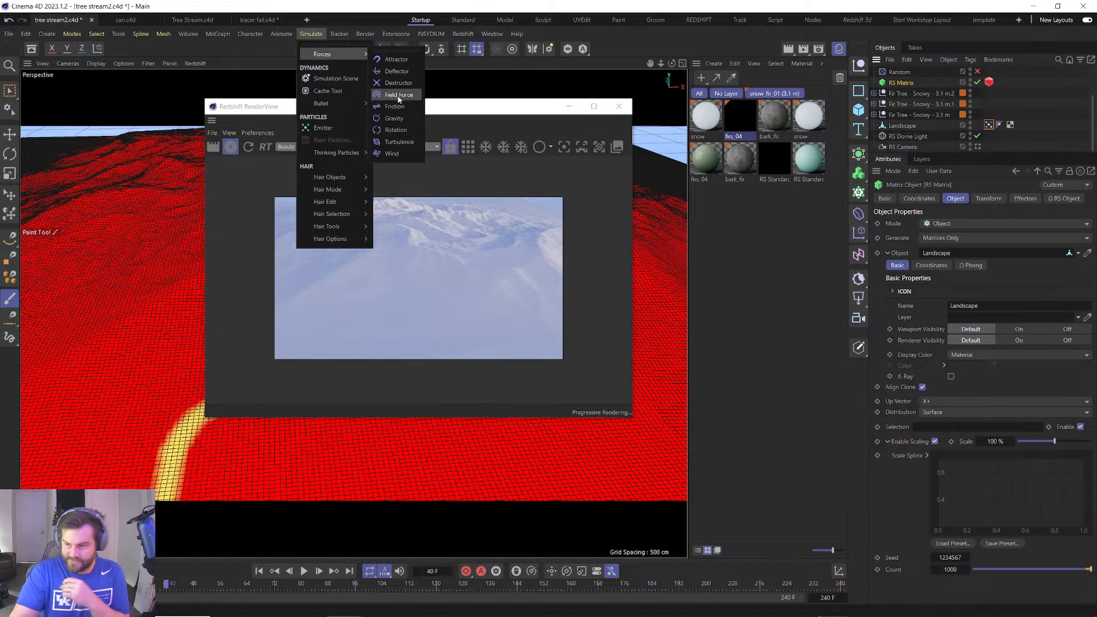
mouse_move(239, 39)
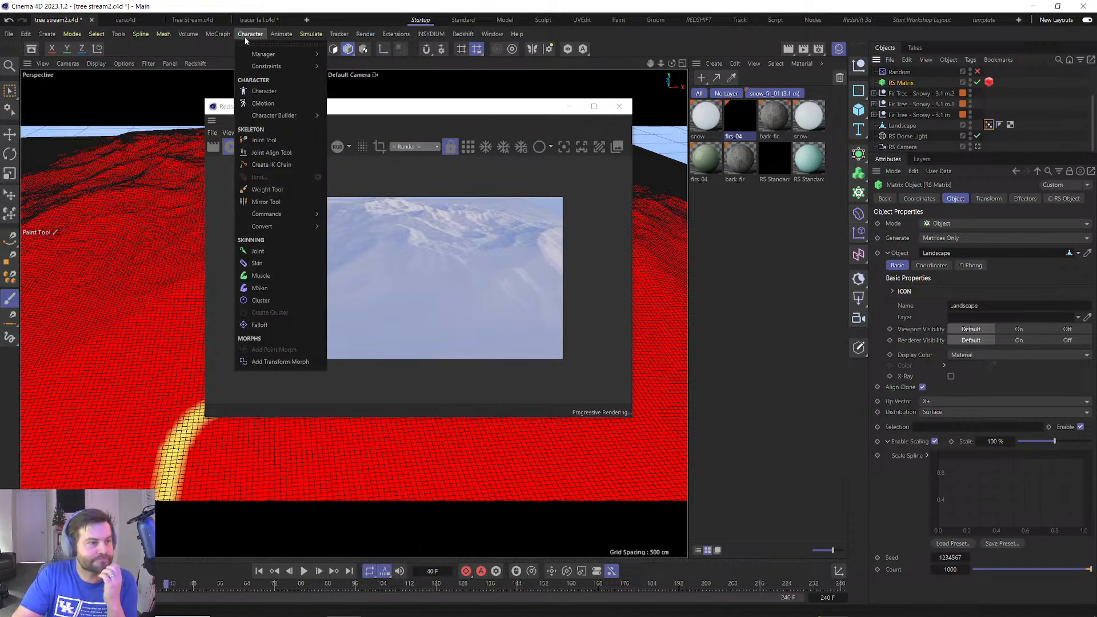
mouse_move(289, 58)
click(324, 62)
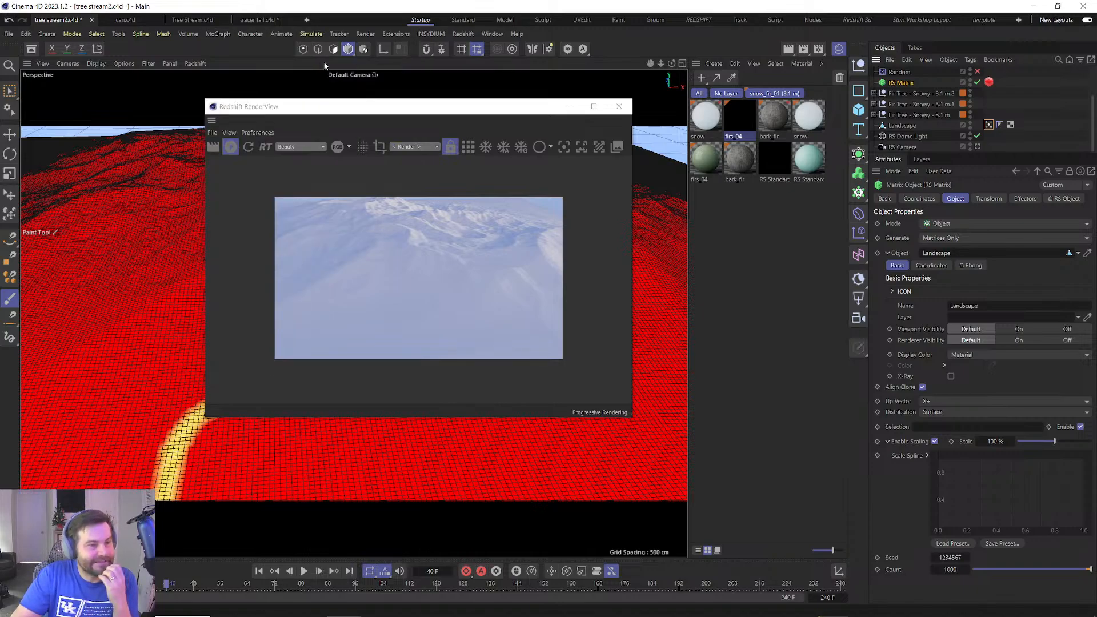
Delete the older Plain effector from the scene, keeping Plain.1.
scroll(909, 89, up, 3)
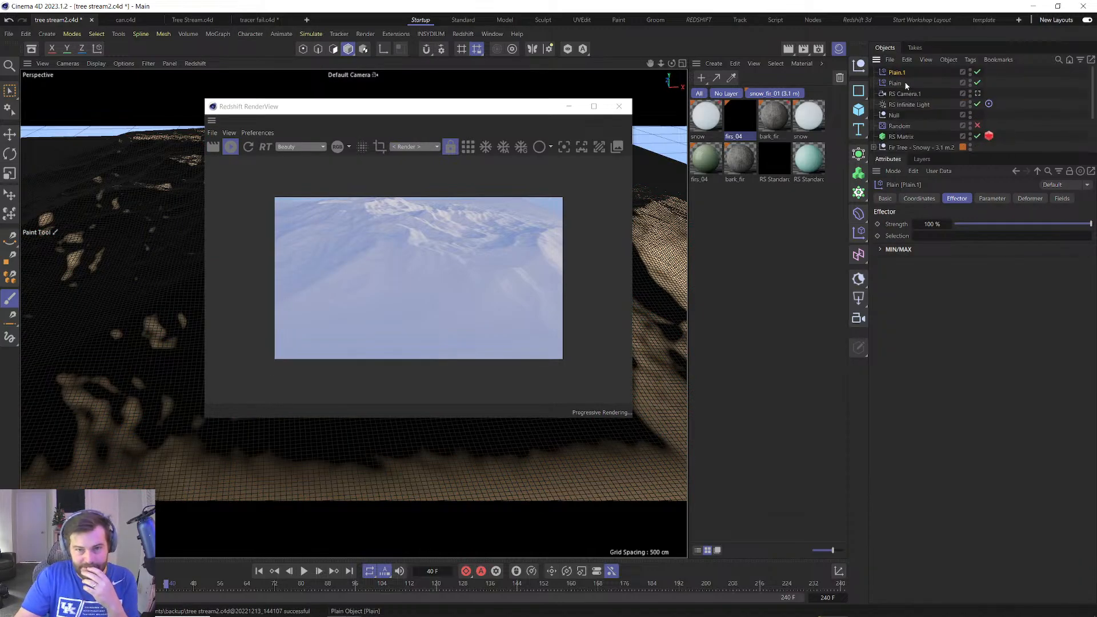
click(897, 83)
key(Delete)
Add the Landscape's vertex map as a field on the Plain.1 effector.
click(897, 76)
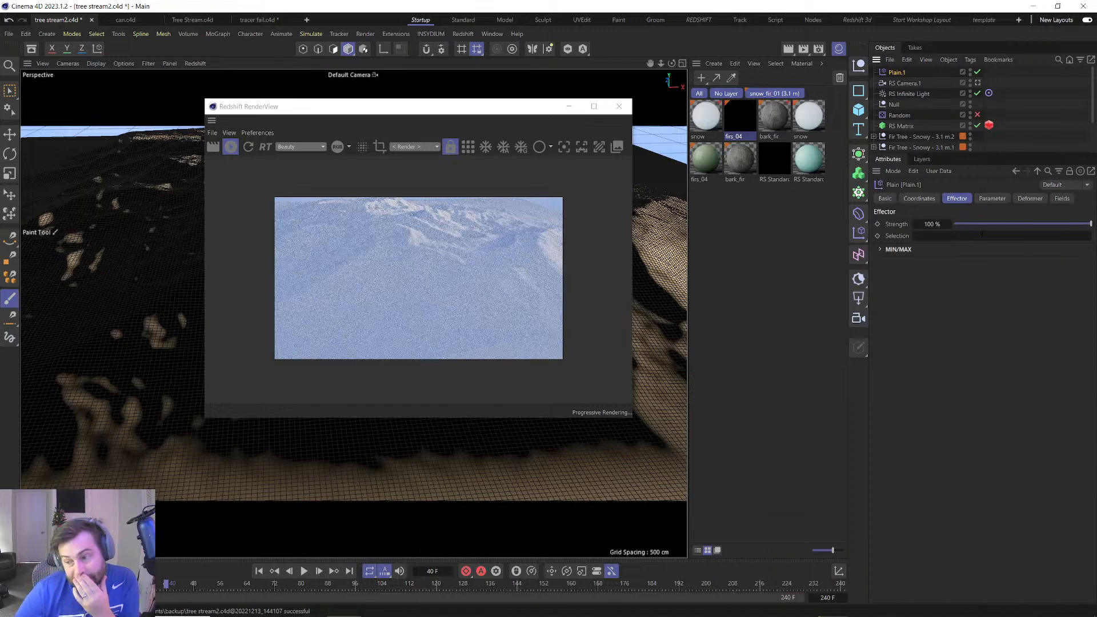
scroll(988, 137, down, 2)
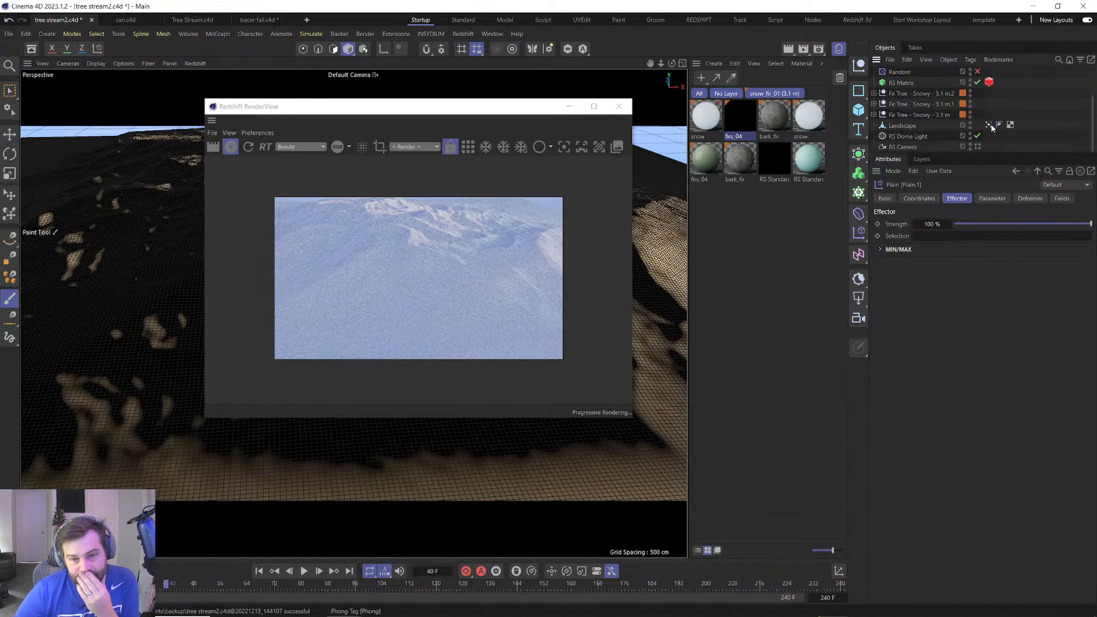
click(991, 198)
click(1029, 198)
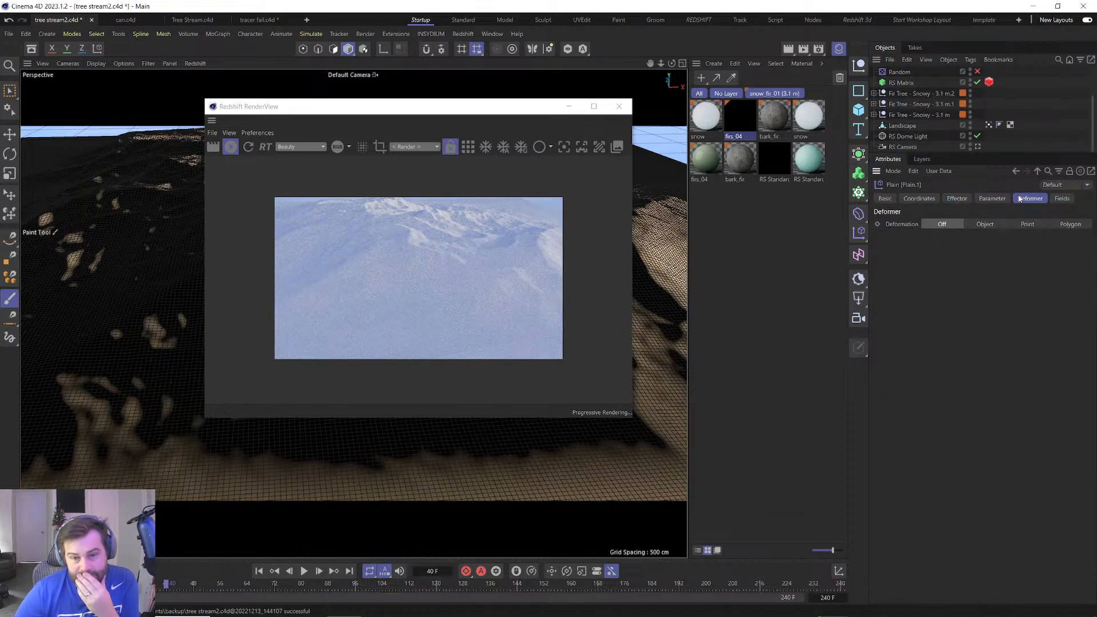
click(1058, 199)
click(897, 304)
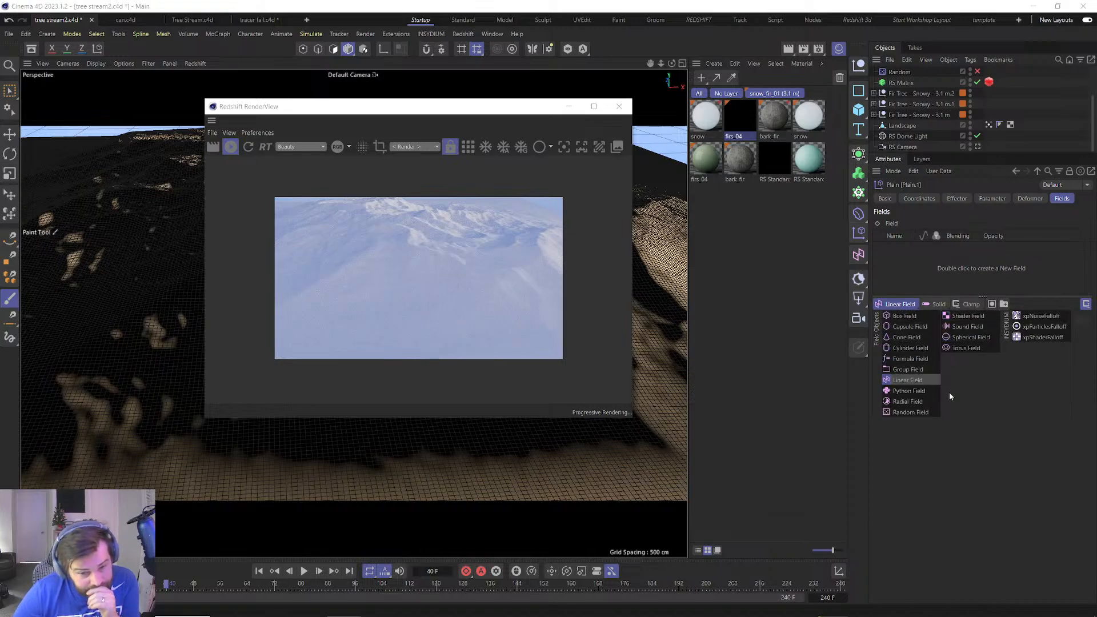
drag(988, 125, 954, 265)
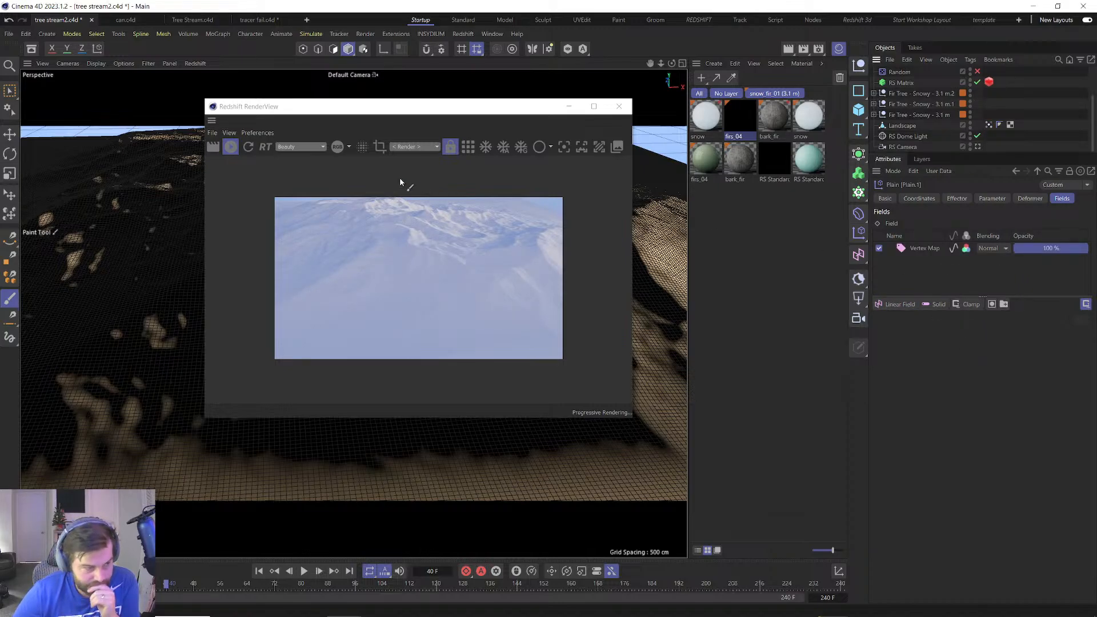
Remove the Random effector from RS Matrix's effector list.
click(901, 82)
click(1024, 198)
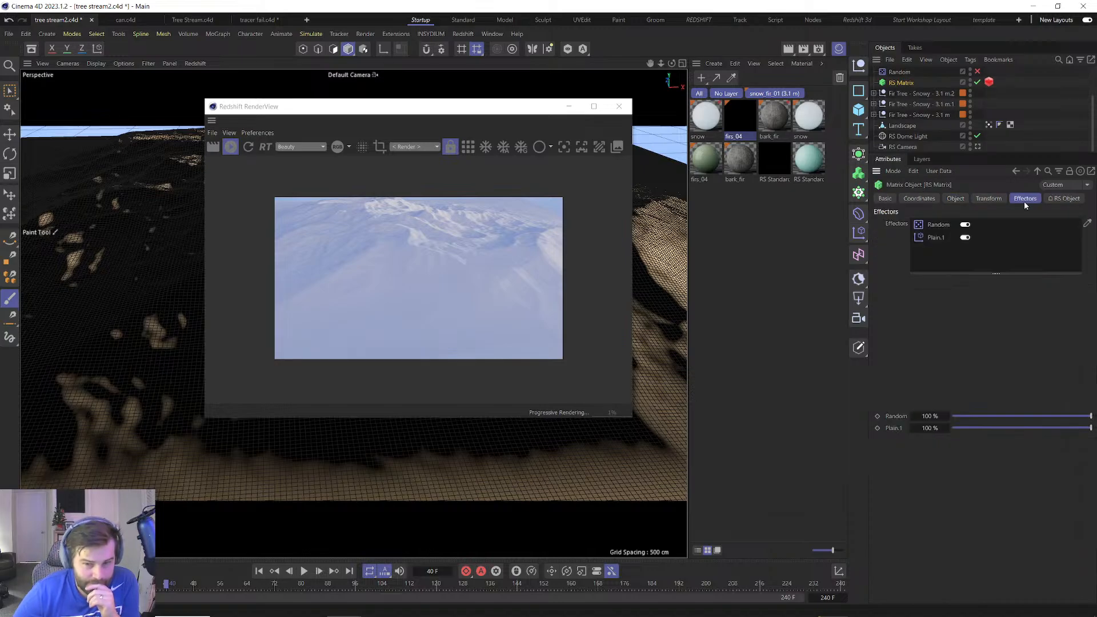
click(934, 228)
key(Delete)
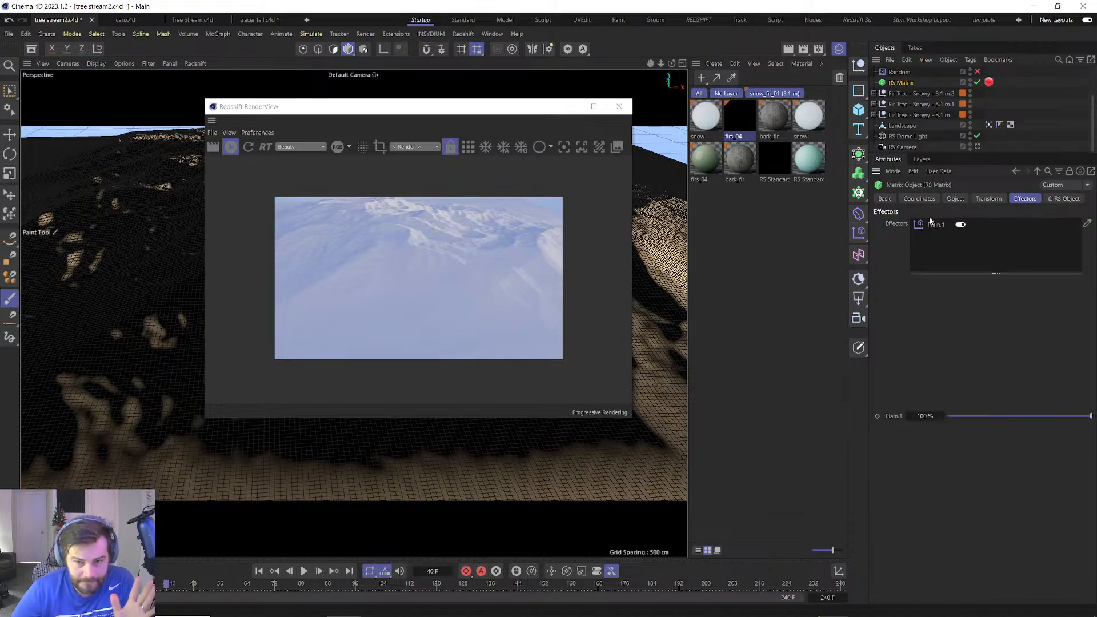
Turn off Enable Scaling, the selection's Enable option and Restrict to Selection on RS Matrix.
click(932, 224)
click(978, 198)
click(955, 198)
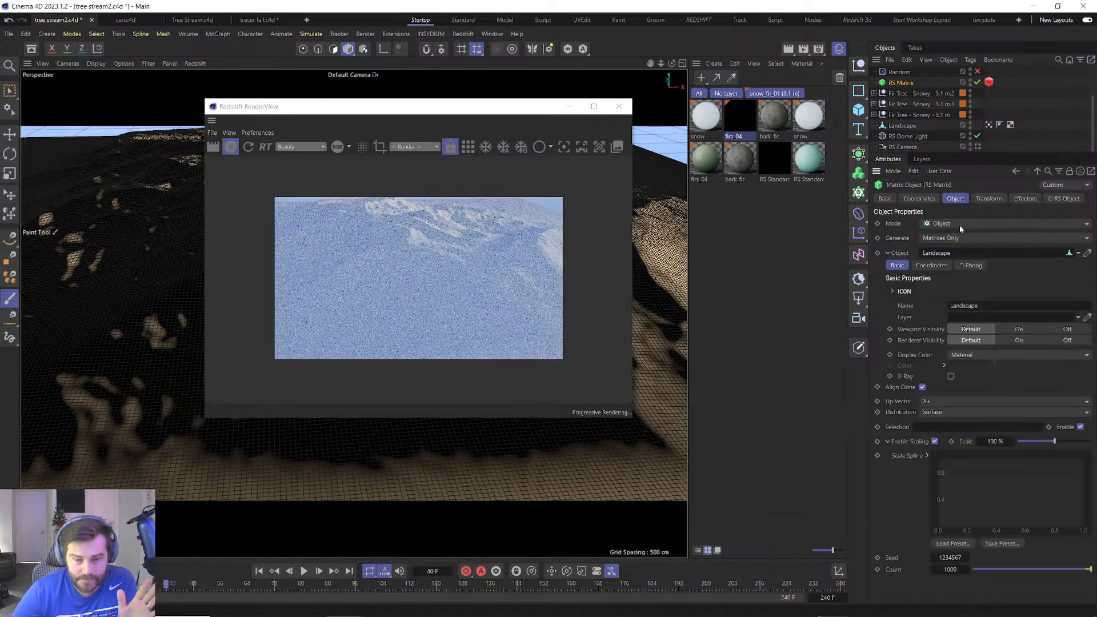
click(934, 441)
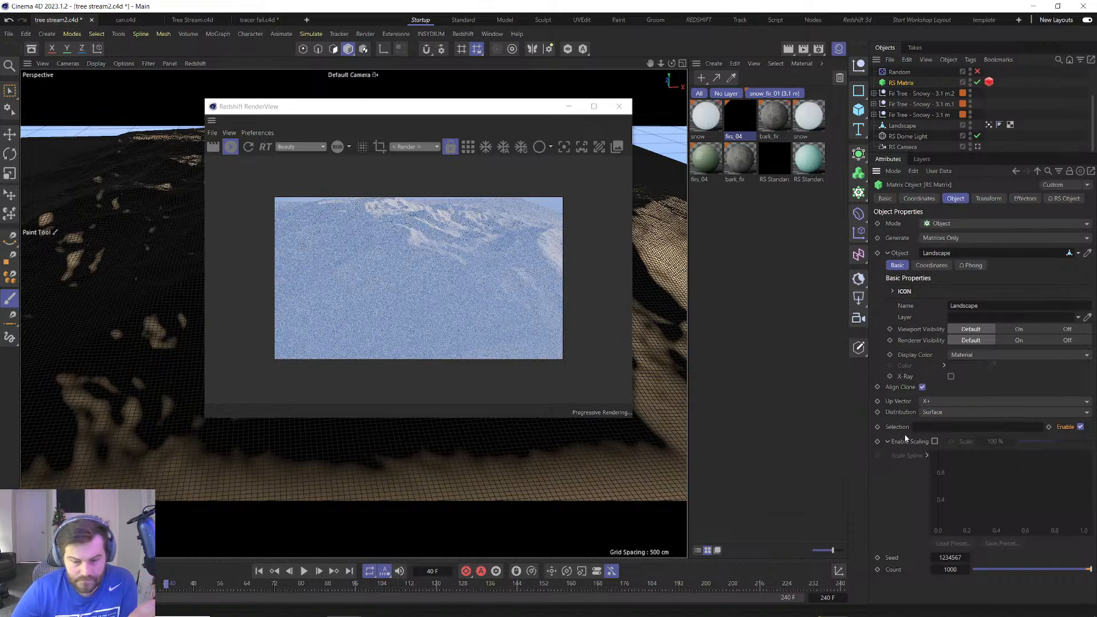
click(1080, 428)
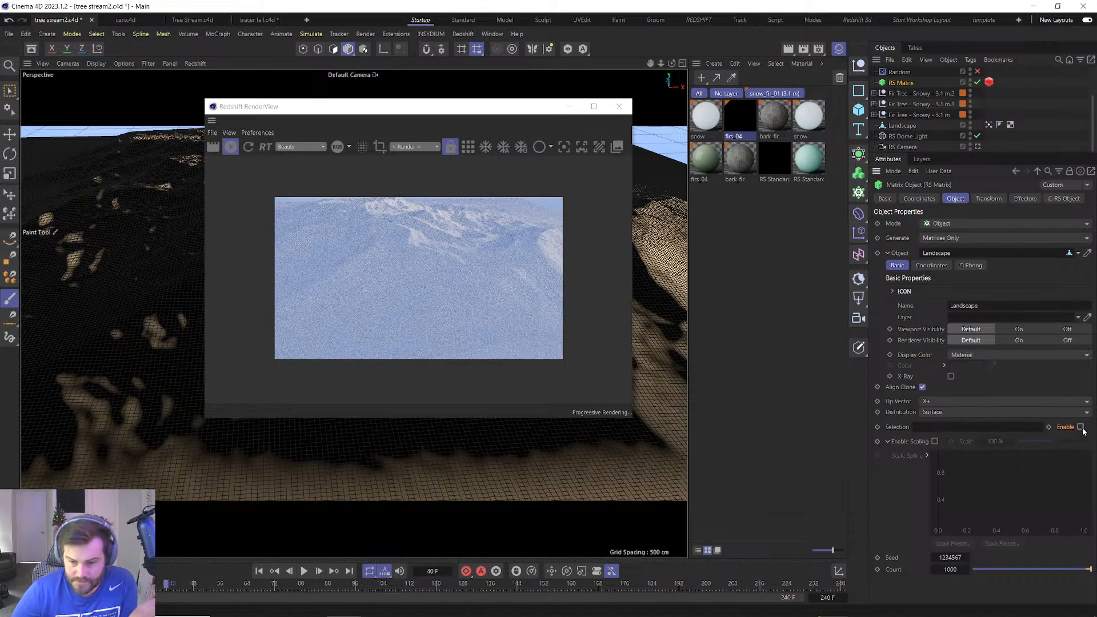
click(943, 441)
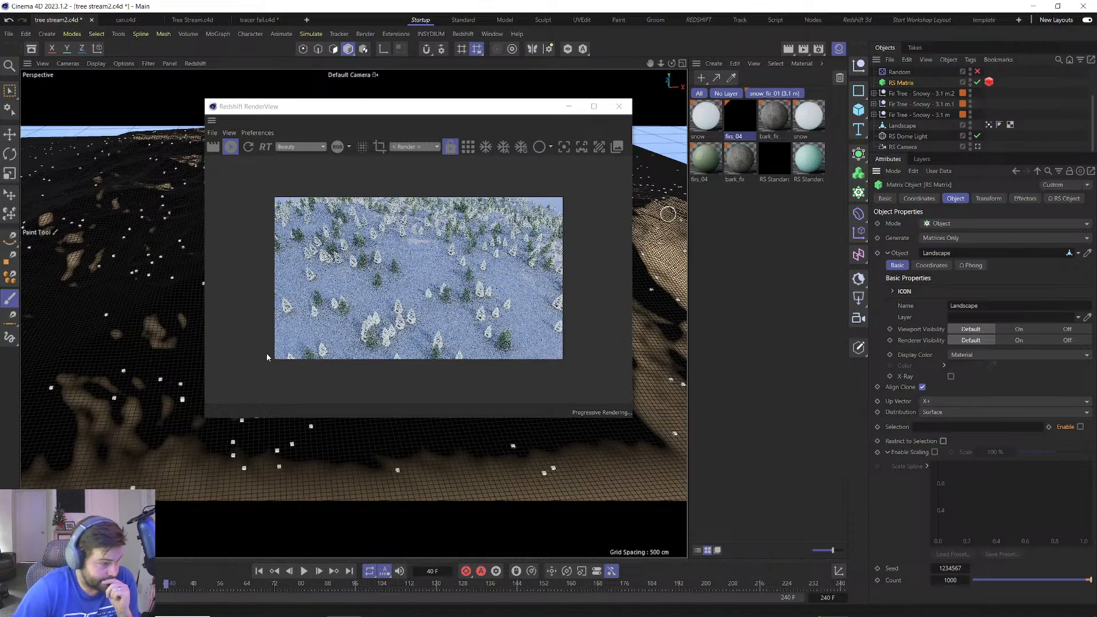
Show the Landscape's vertex map in the viewport and move the RenderView window clear of the painted path.
click(988, 125)
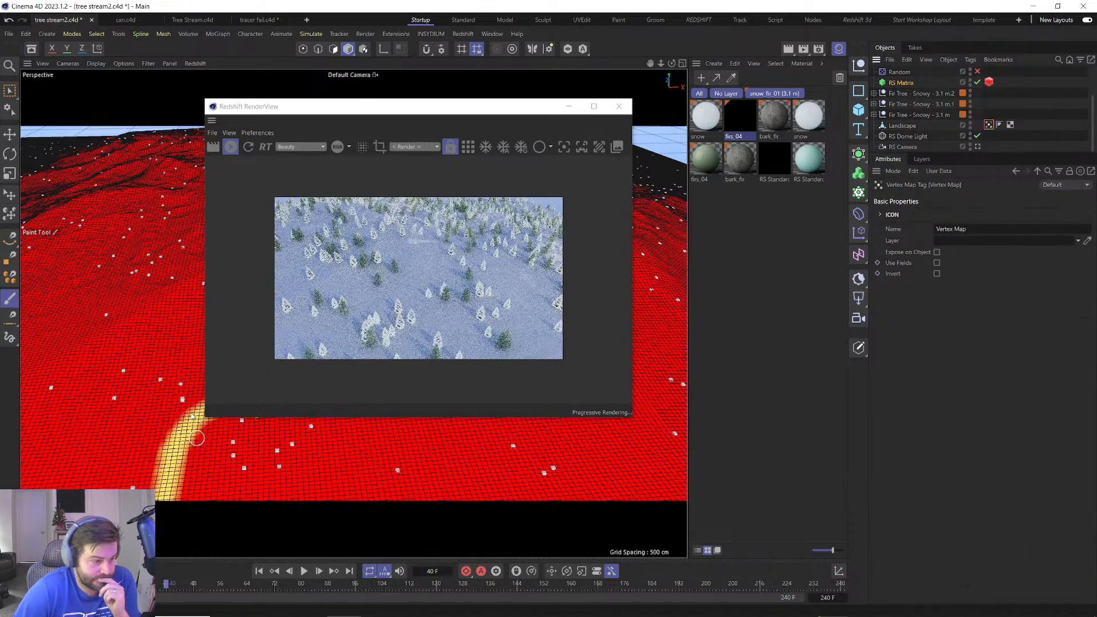
drag(320, 110, 567, 113)
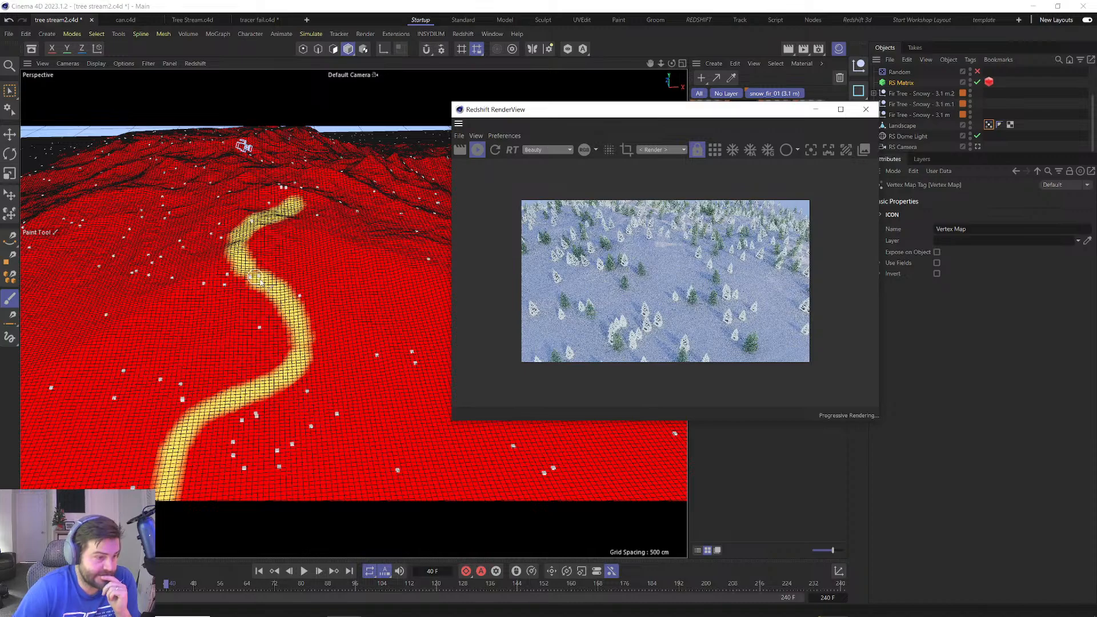
drag(714, 110, 646, 104)
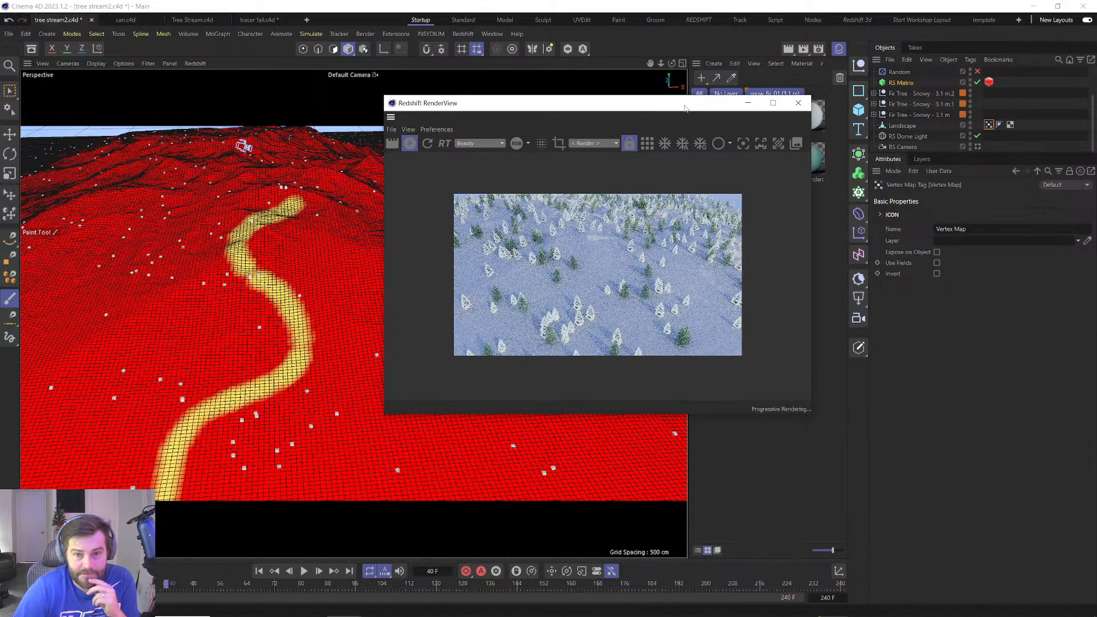
Switch off Plain.1's position effect and enable uniform, absolute scale with a value of -1.
scroll(911, 77, up, 2)
click(908, 73)
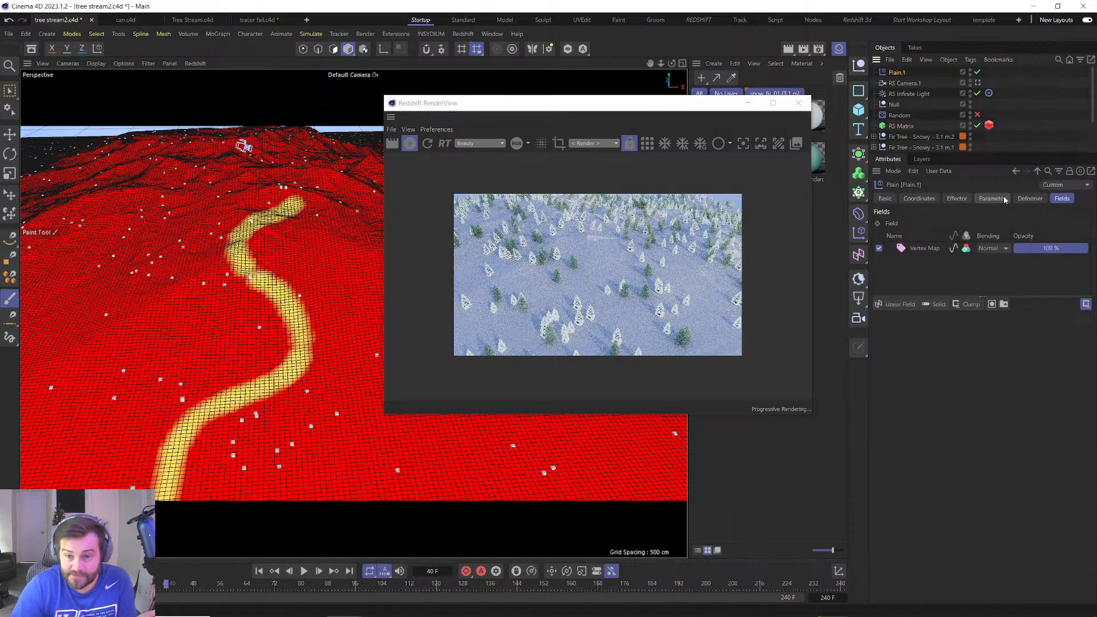
click(1004, 200)
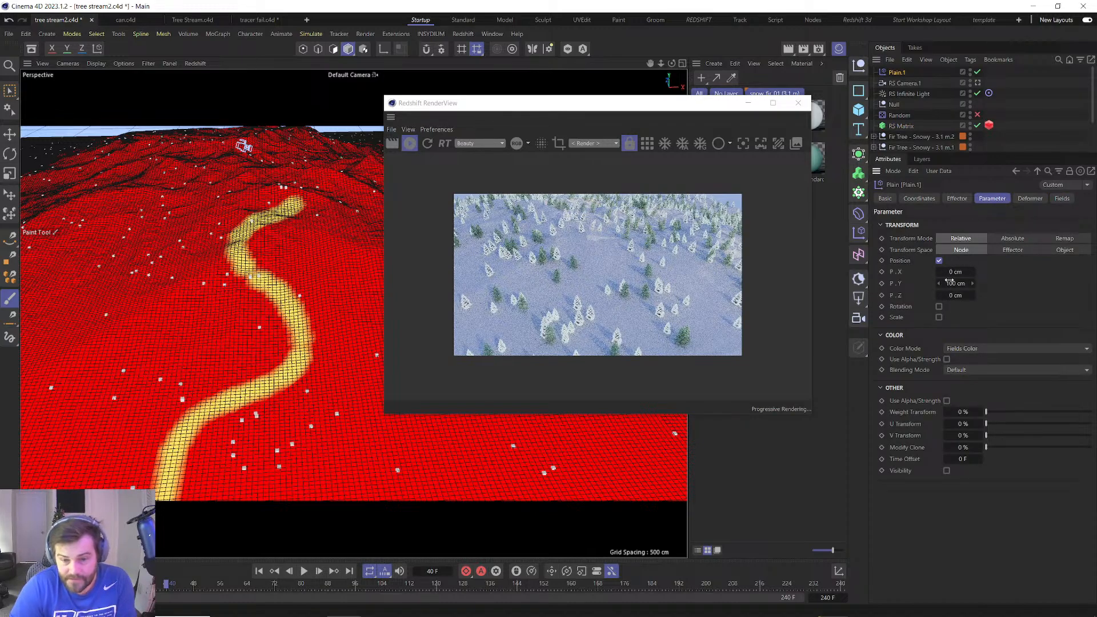
click(939, 260)
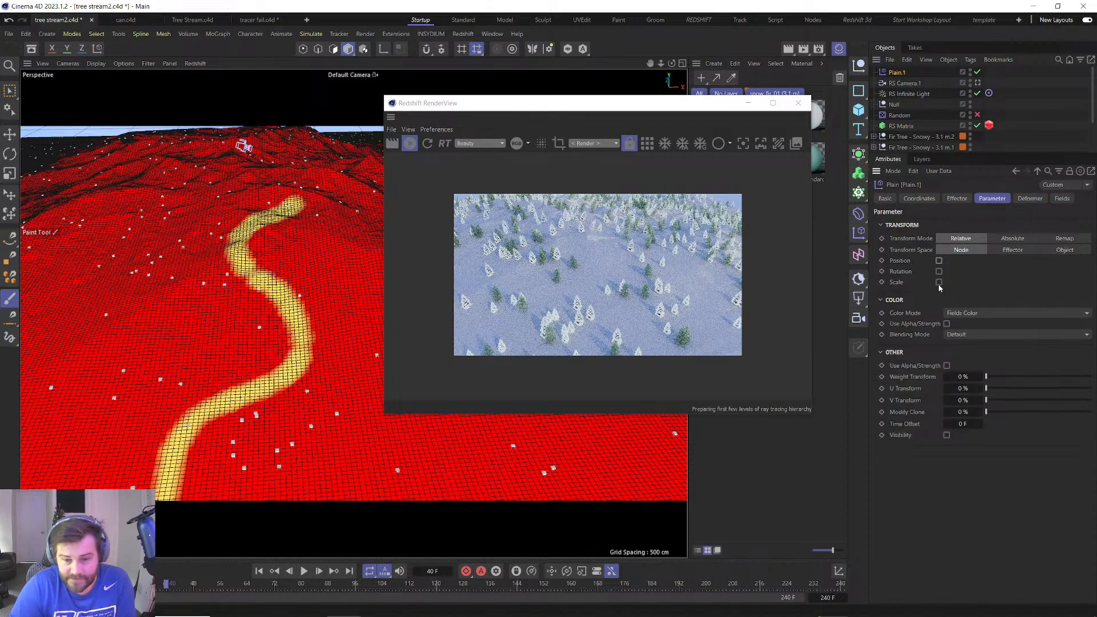
click(938, 282)
click(938, 293)
click(938, 303)
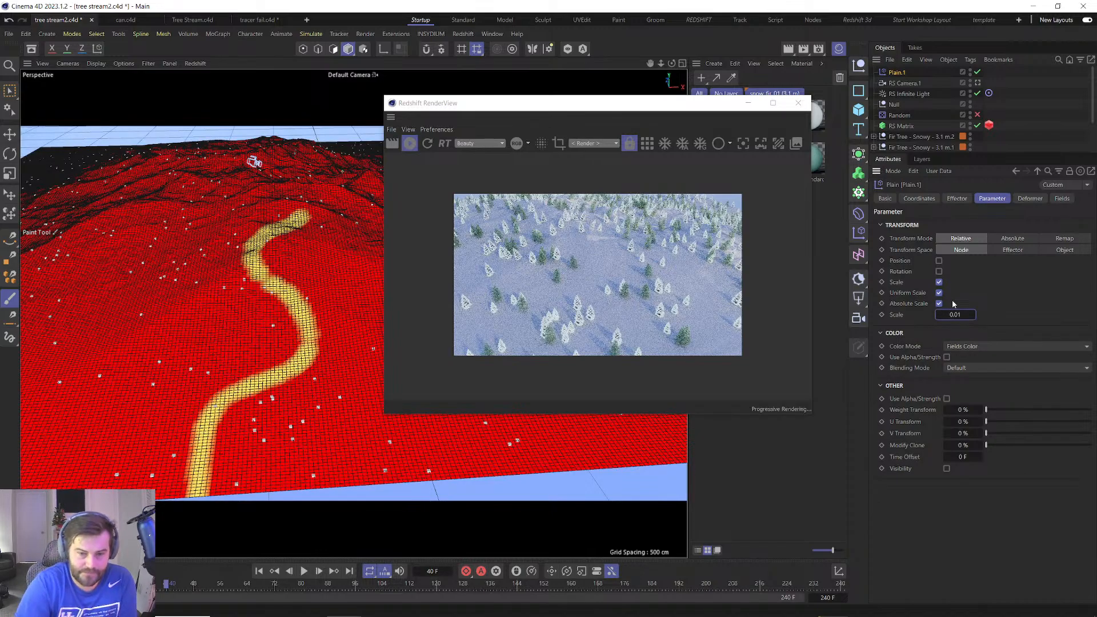
double_click(954, 314)
text(-1)
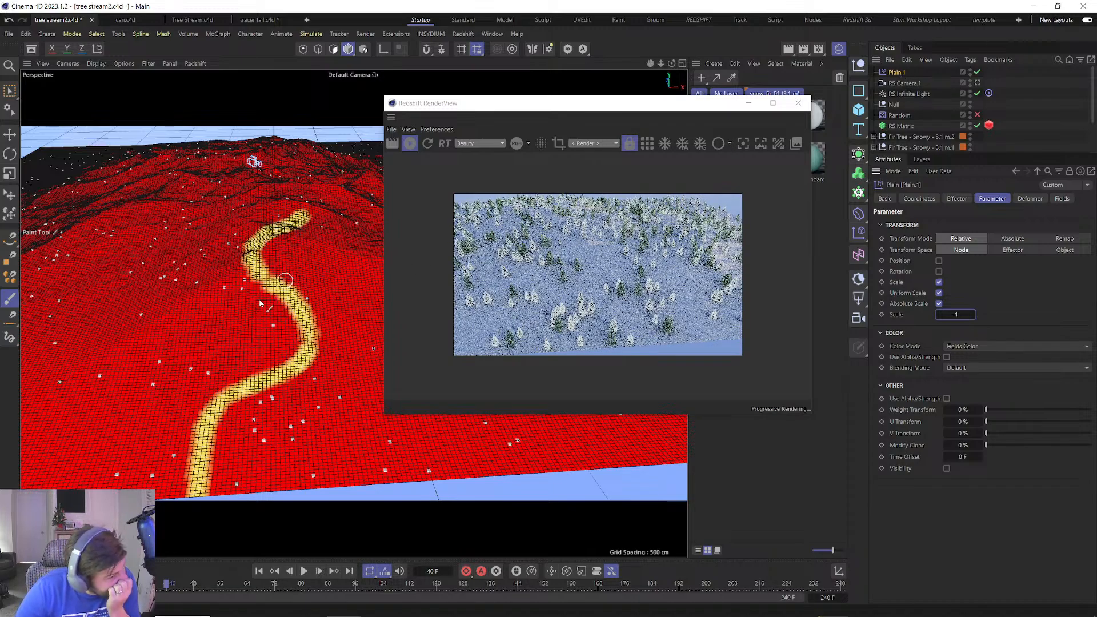
Raise RS Matrix's count in stages to 10000, 50000 and finally 100000.
scroll(283, 280, up, 2)
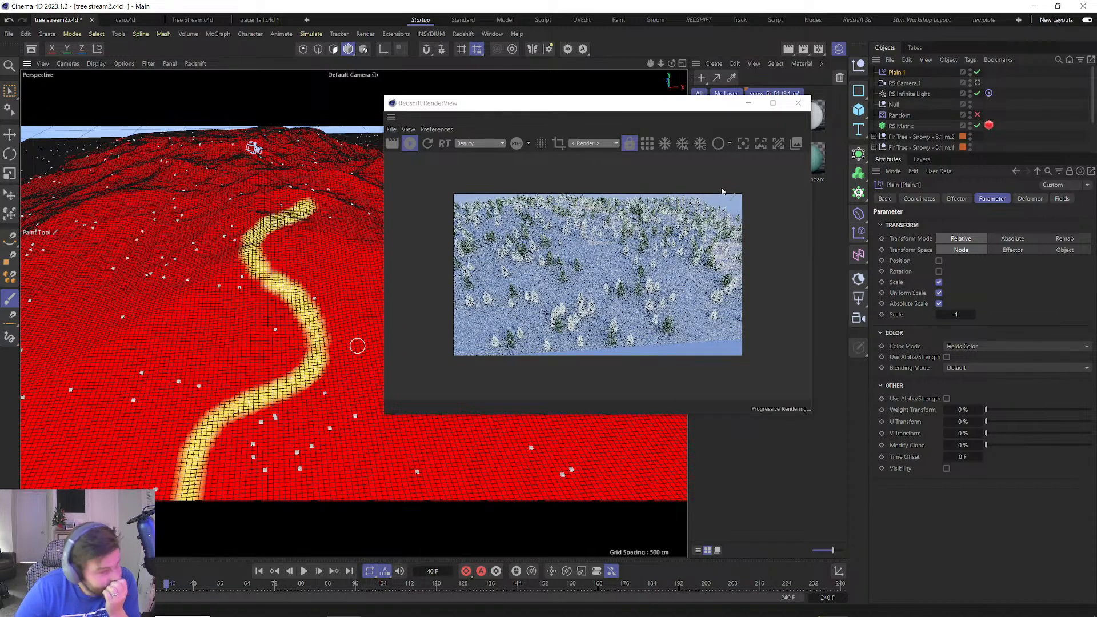
click(901, 126)
scroll(915, 535, down, 3)
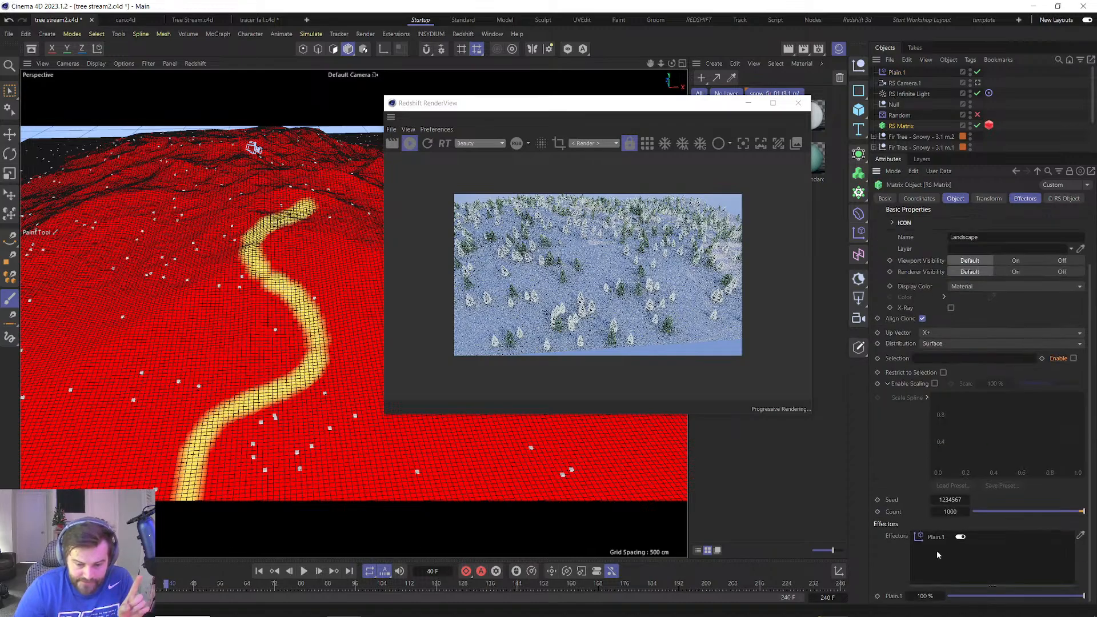
double_click(951, 512)
text(10000)
key(Return)
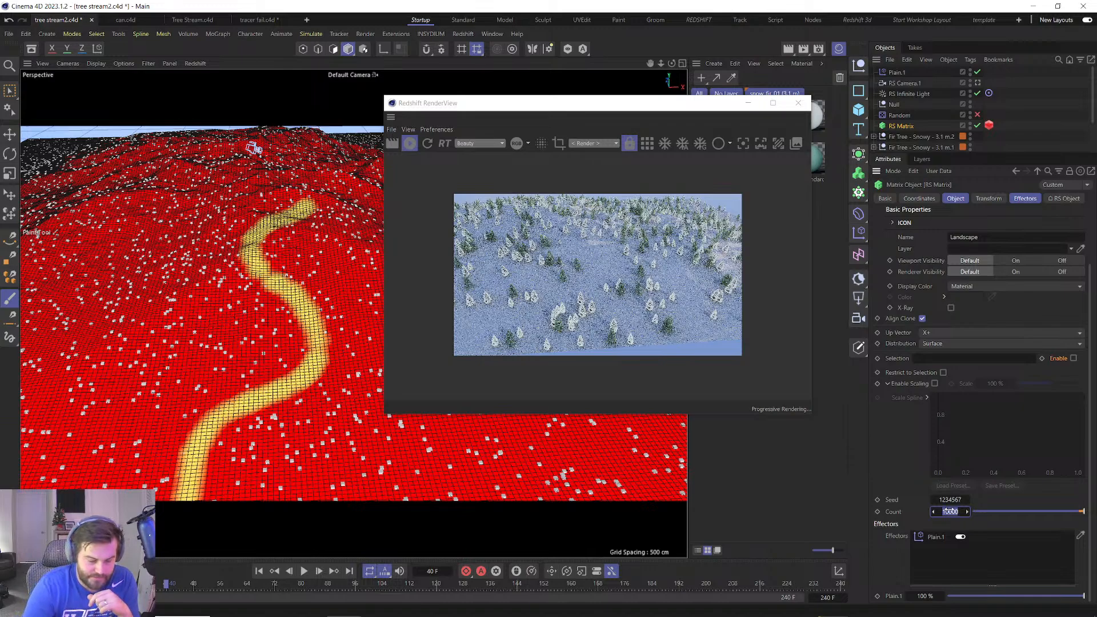
text(50000)
key(Return)
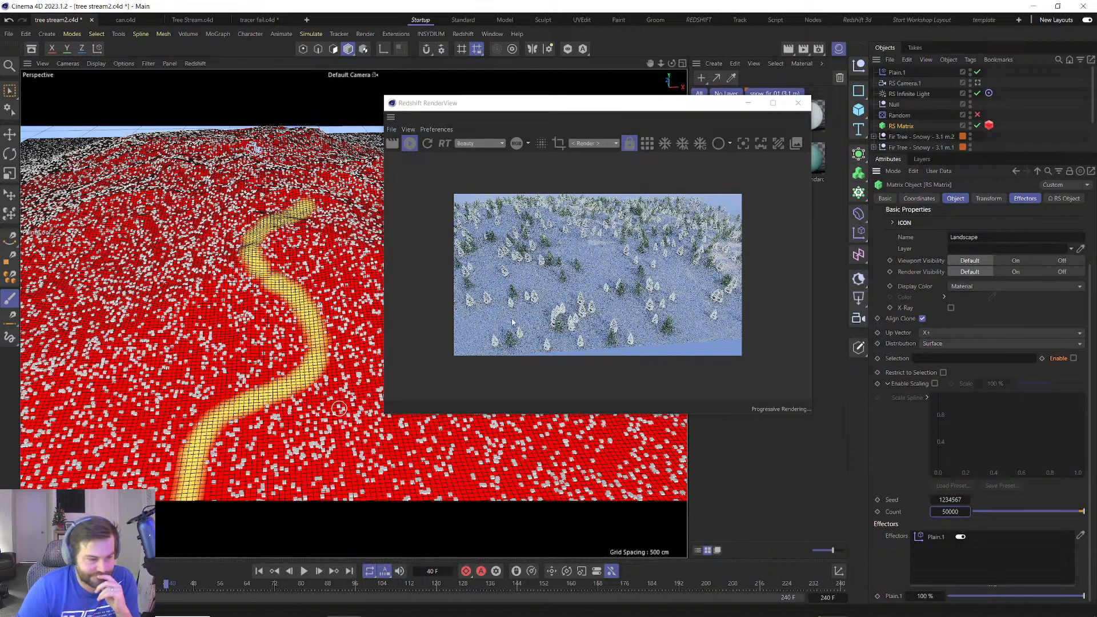
click(950, 512)
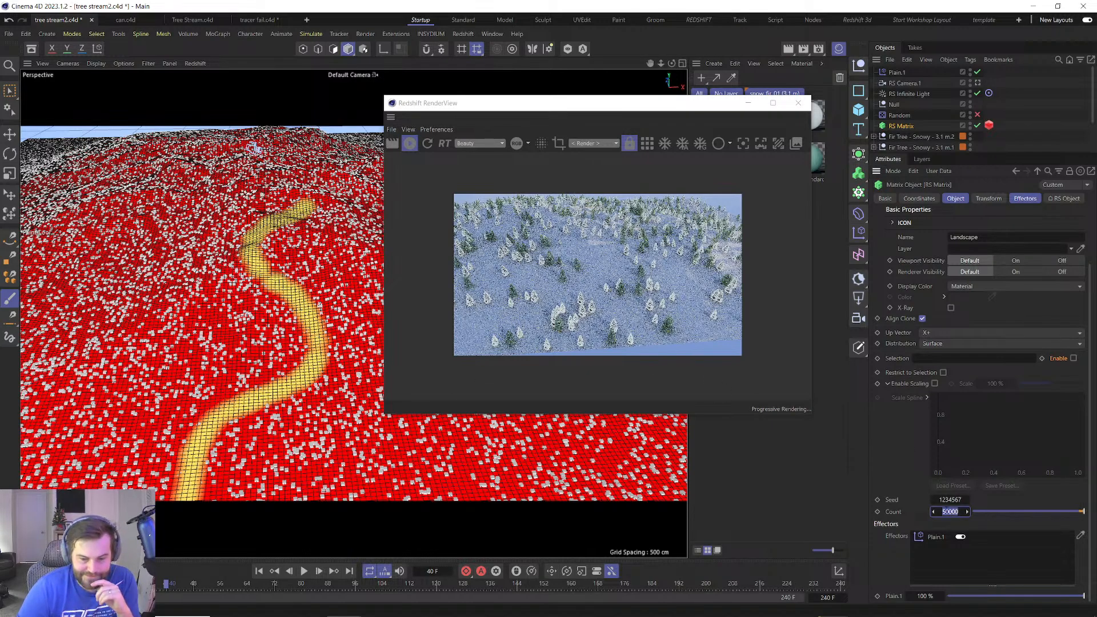
text(100000)
key(Return)
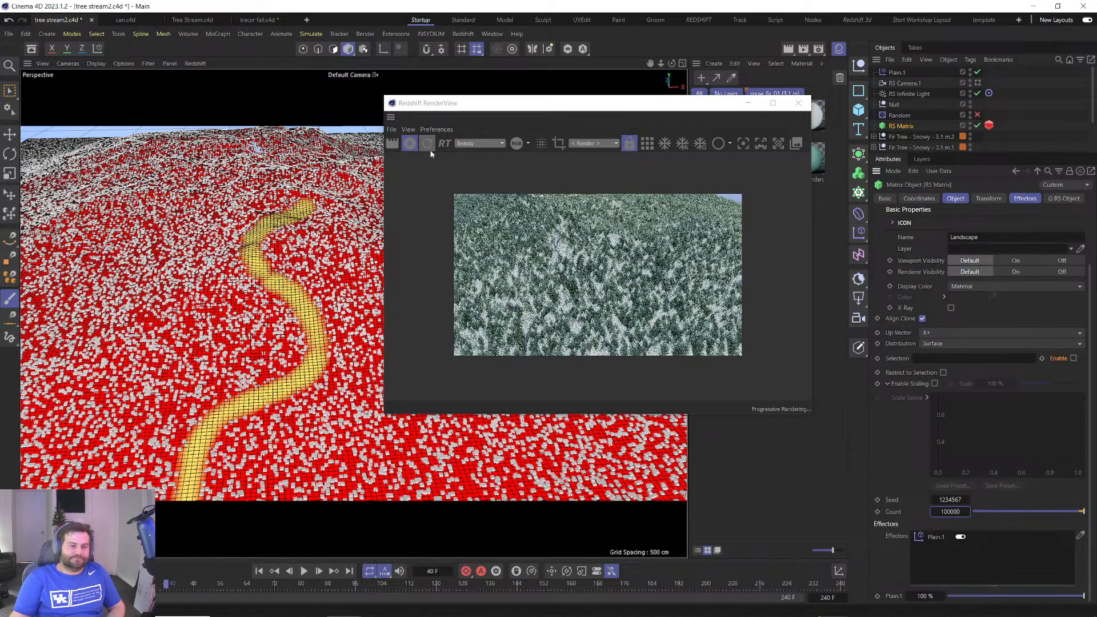
Zoom in on the rendered forest, close the RenderView window and select the Landscape's vertex map tag.
scroll(526, 277, up, 2)
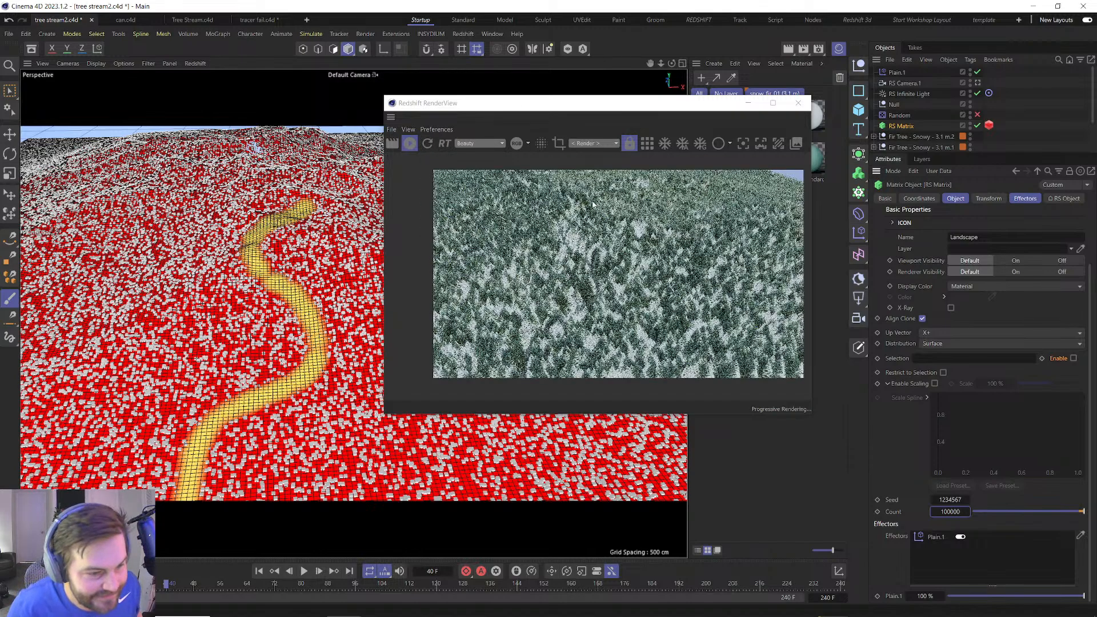
click(798, 102)
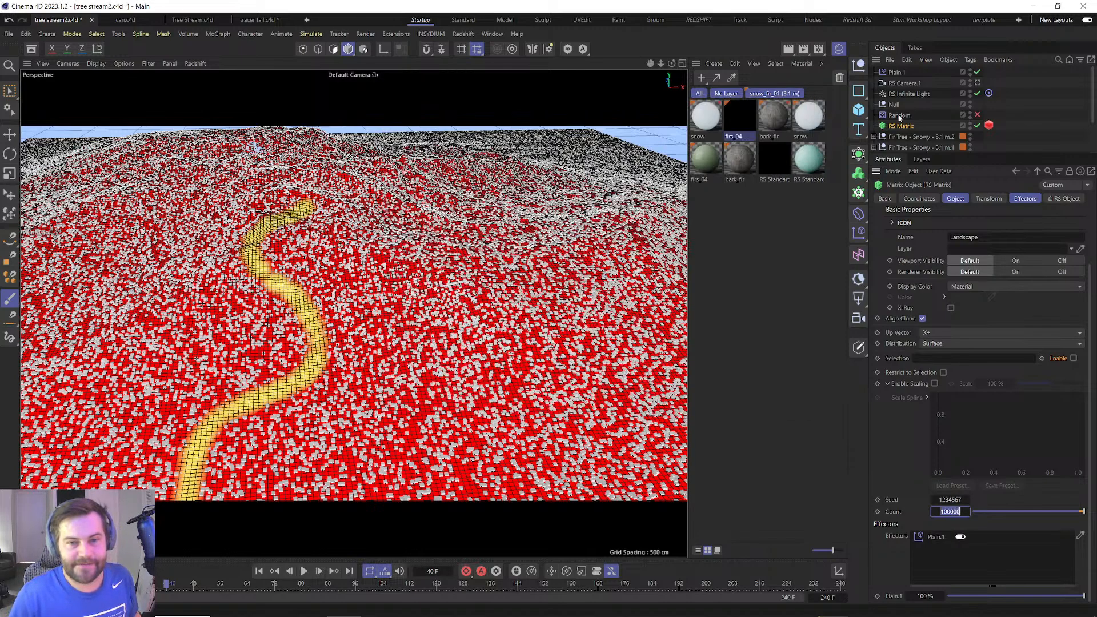
scroll(937, 105, down, 2)
click(988, 125)
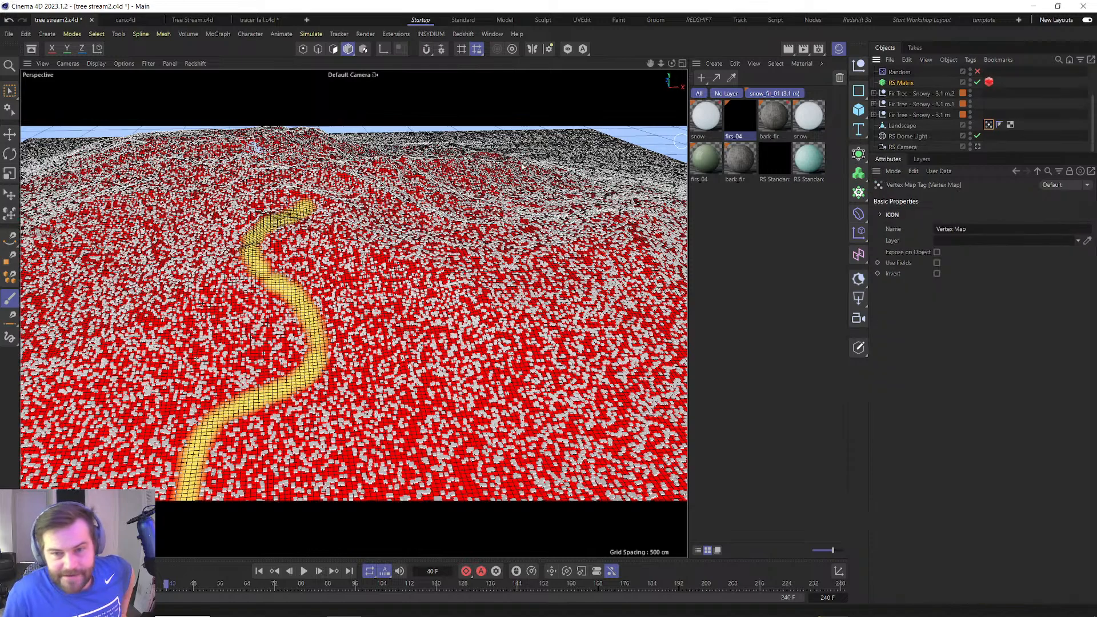
Set the Paint Tool's size to 52 and step to 22, widen the winding path and paint a separate patch on the hillside beside it.
click(10, 299)
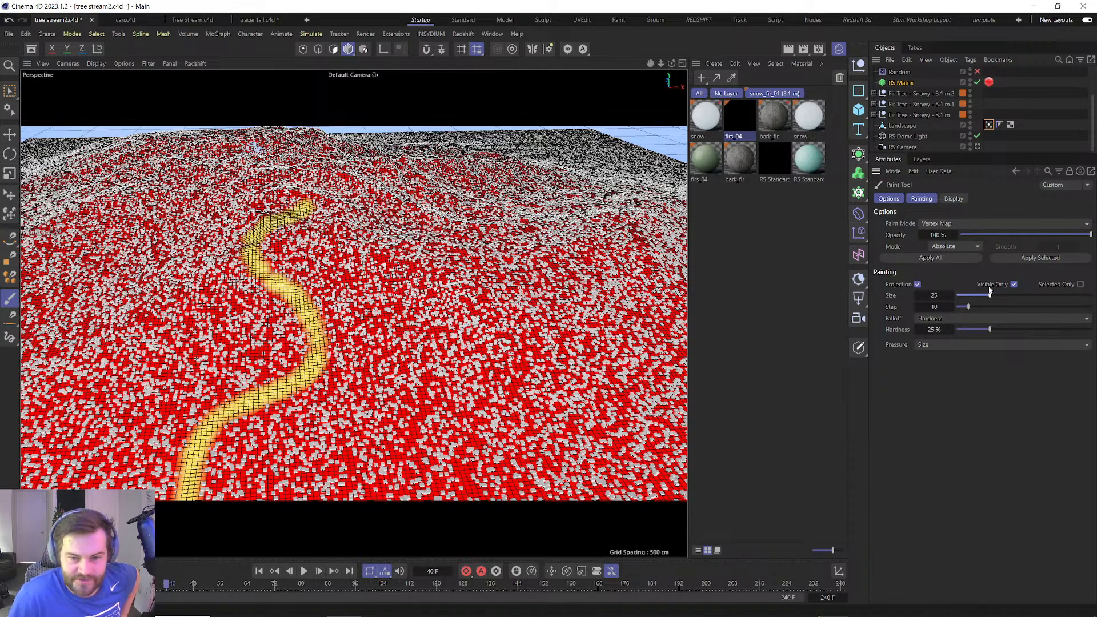
mouse_move(967, 307)
mouse_down()
mouse_move(1004, 304)
mouse_move(991, 303)
mouse_up()
mouse_move(991, 295)
mouse_down()
mouse_move(1026, 292)
mouse_move(984, 307)
mouse_up()
mouse_move(289, 234)
mouse_down()
mouse_move(303, 208)
mouse_move(241, 260)
mouse_move(320, 342)
mouse_move(314, 383)
mouse_move(237, 420)
mouse_move(171, 514)
mouse_up()
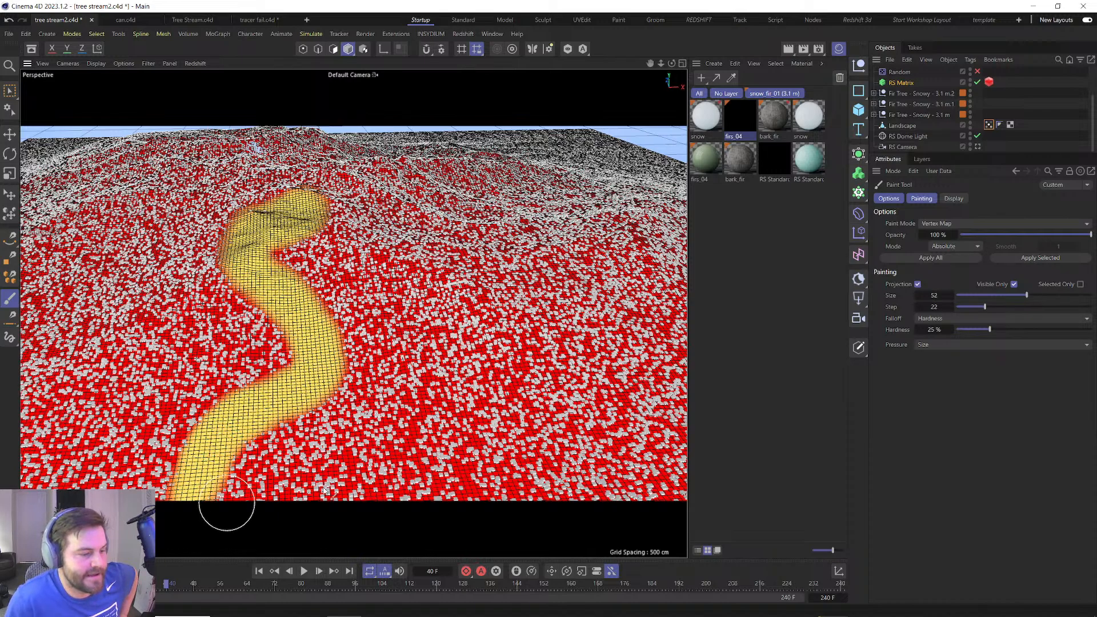
click(538, 317)
mouse_move(561, 308)
mouse_down()
mouse_move(546, 320)
mouse_move(556, 314)
mouse_move(551, 288)
mouse_up()
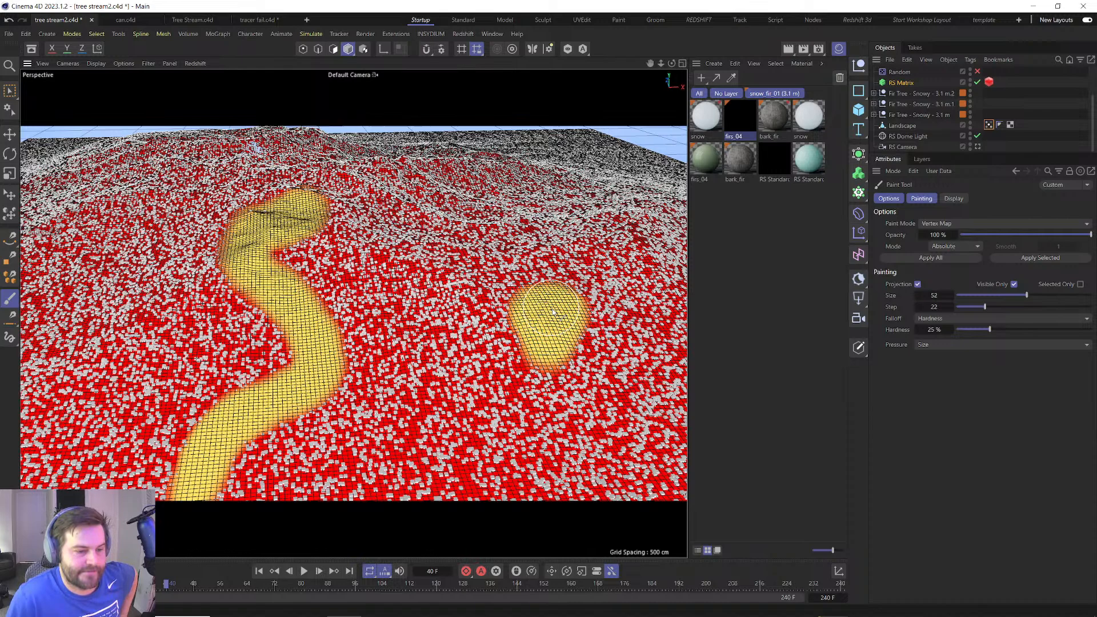
Start an interactive Redshift render of the repainted forest, enable the Random effector and close the RenderView window.
click(462, 34)
click(466, 121)
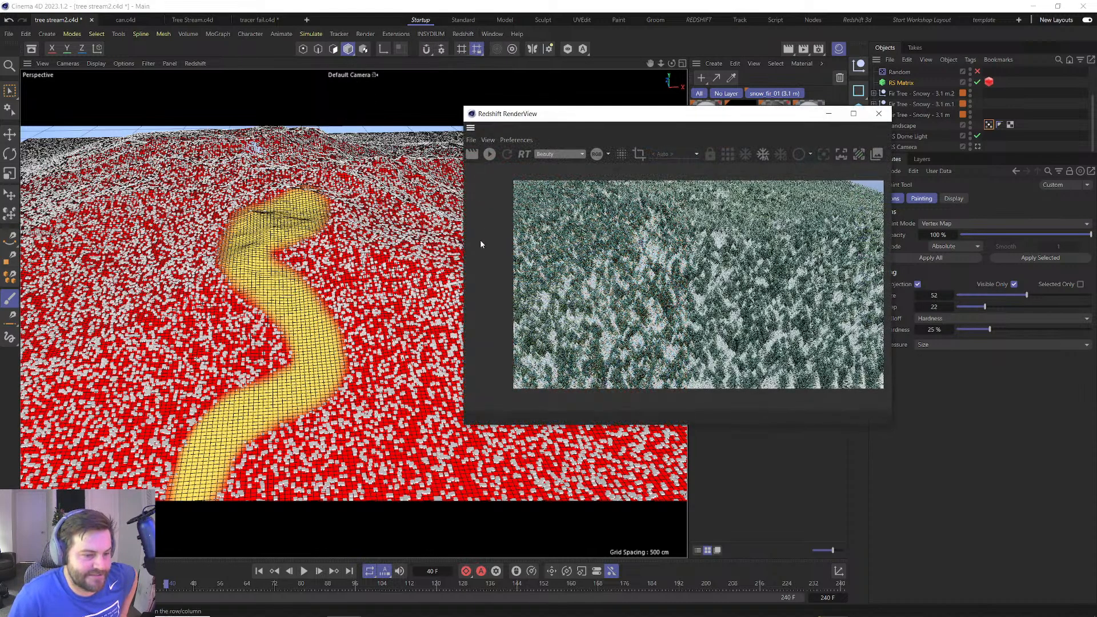
click(488, 154)
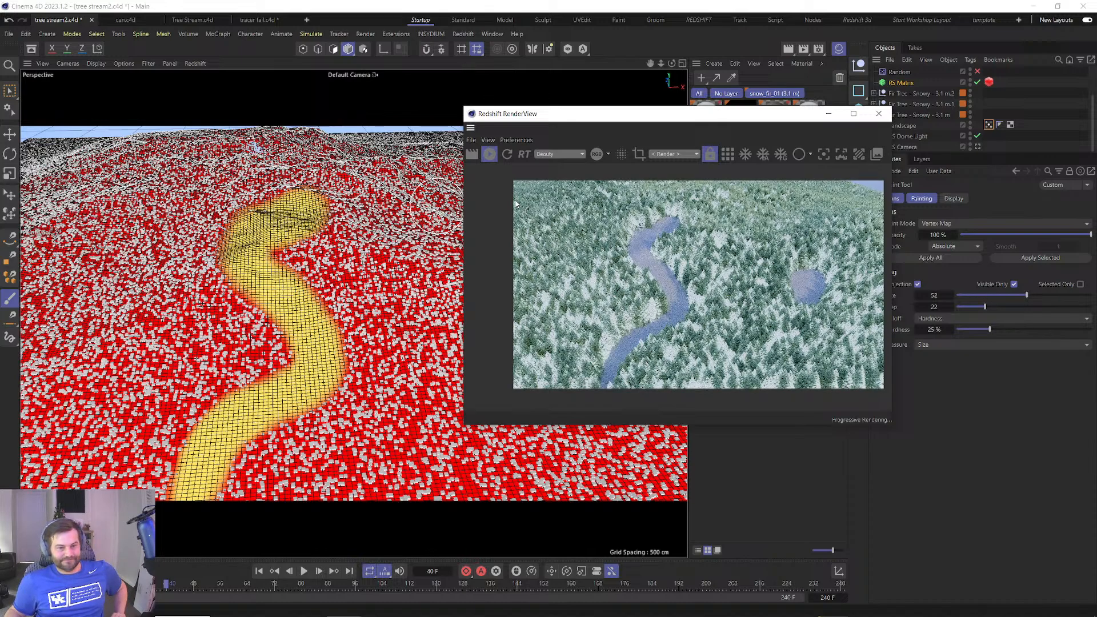
click(976, 72)
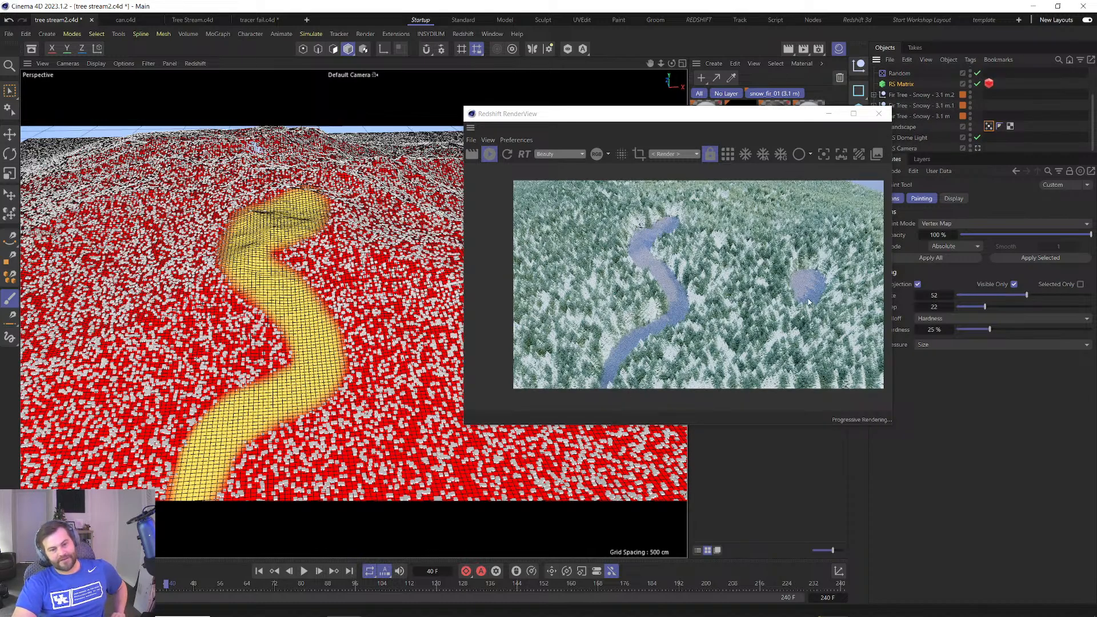
click(878, 114)
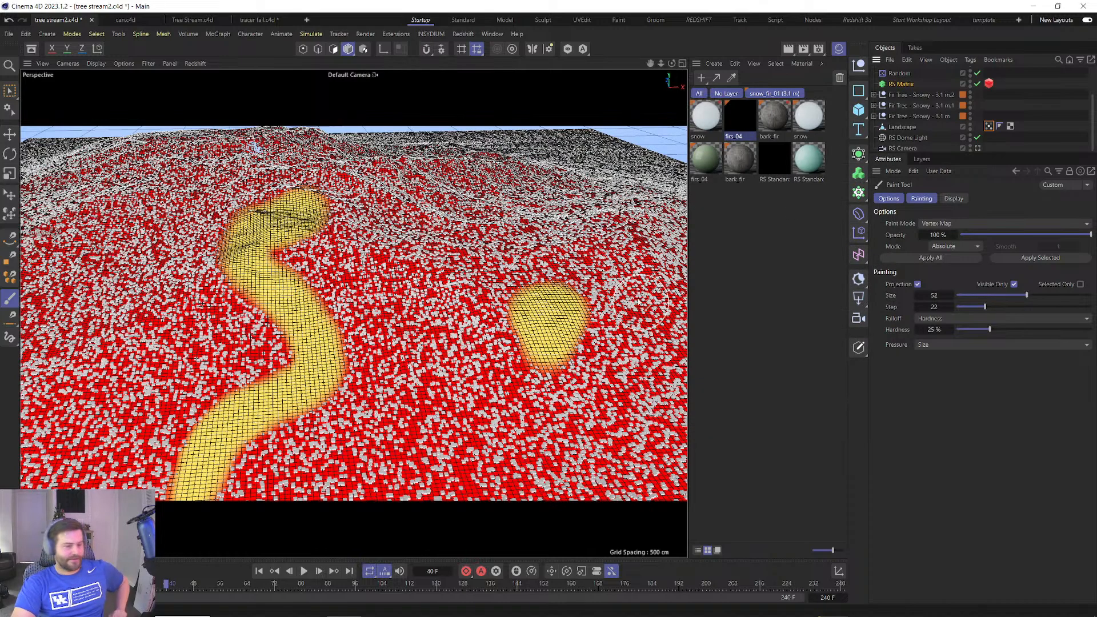
Add a sphere and move it onto the treeless patch on the hillside beside the winding path.
click(857, 109)
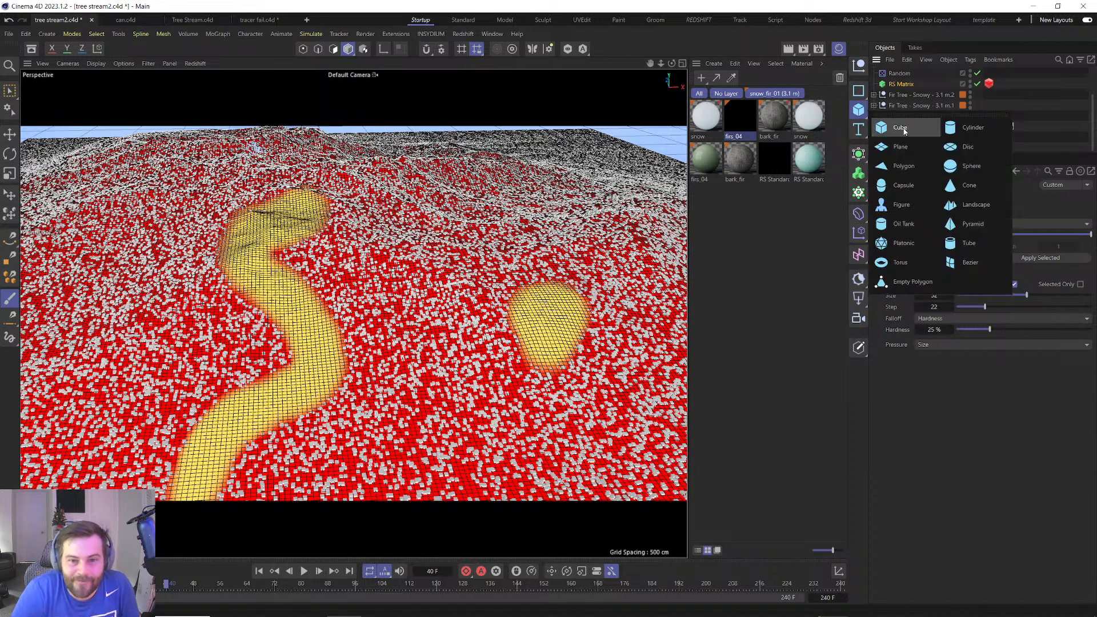
click(956, 164)
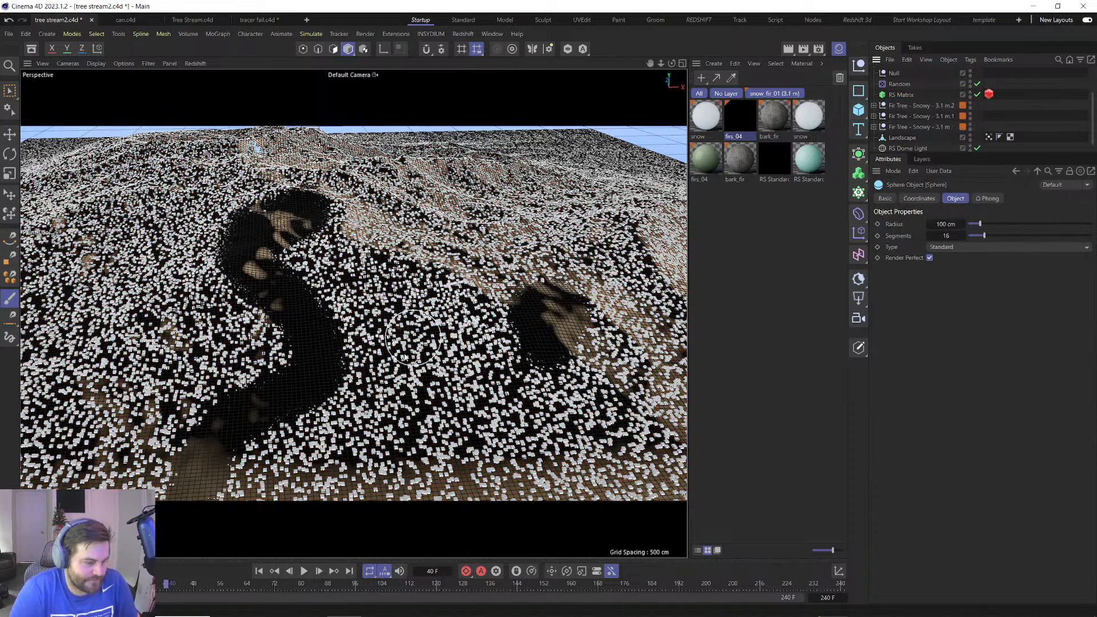
key(e)
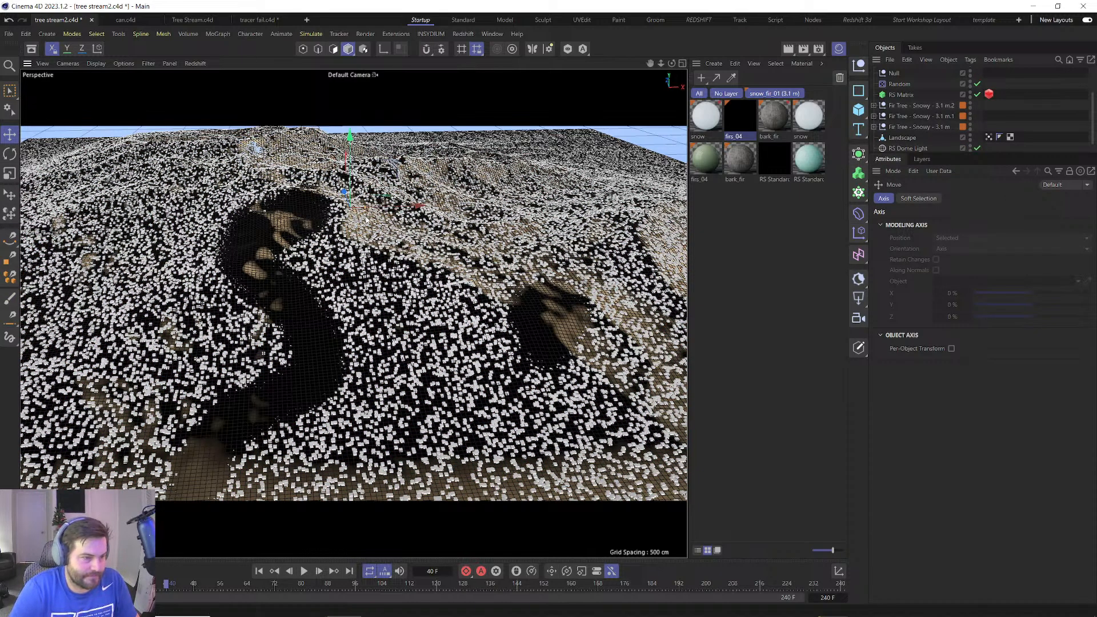
drag(403, 194, 555, 281)
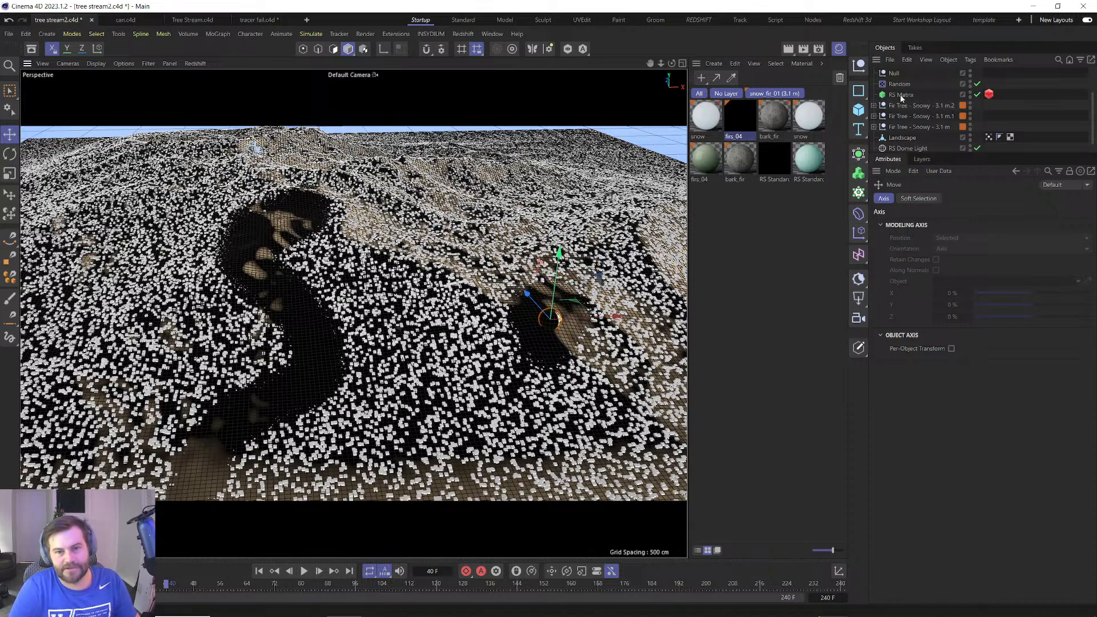
Add a Pyro simulation tag to the sphere and play the simulation up to frame 50.
scroll(901, 99, up, 2)
right_click(899, 73)
mouse_move(937, 190)
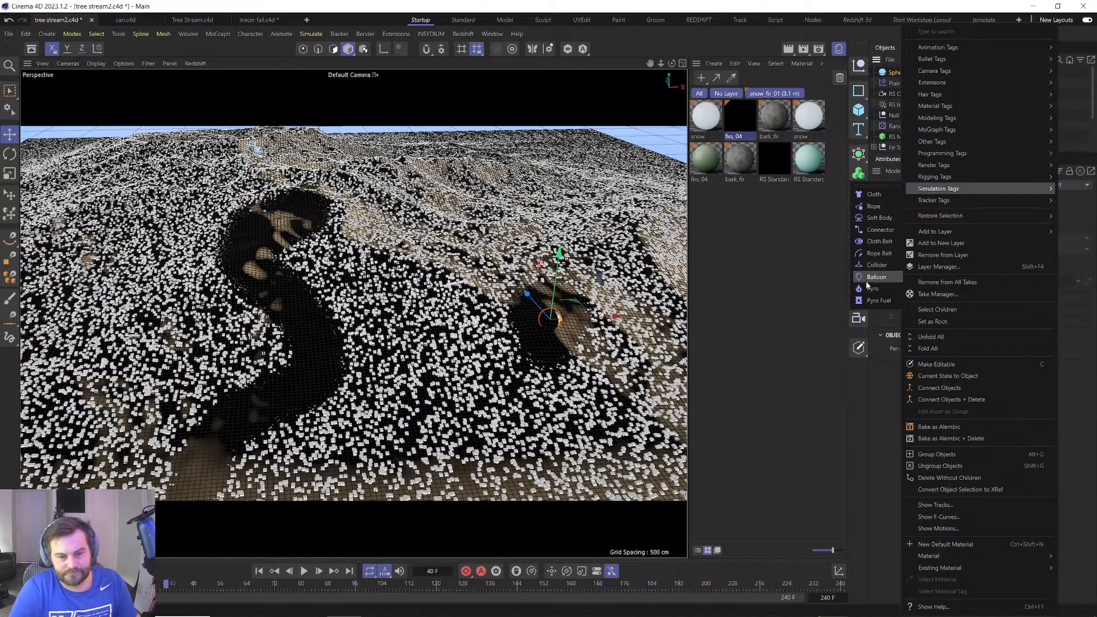
click(870, 288)
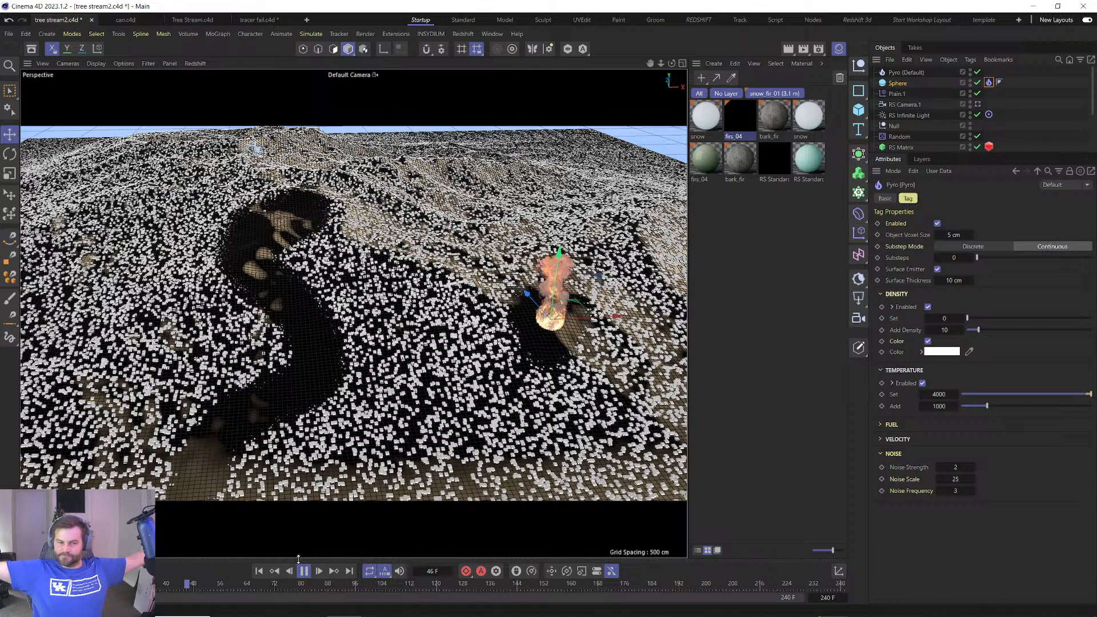
click(304, 570)
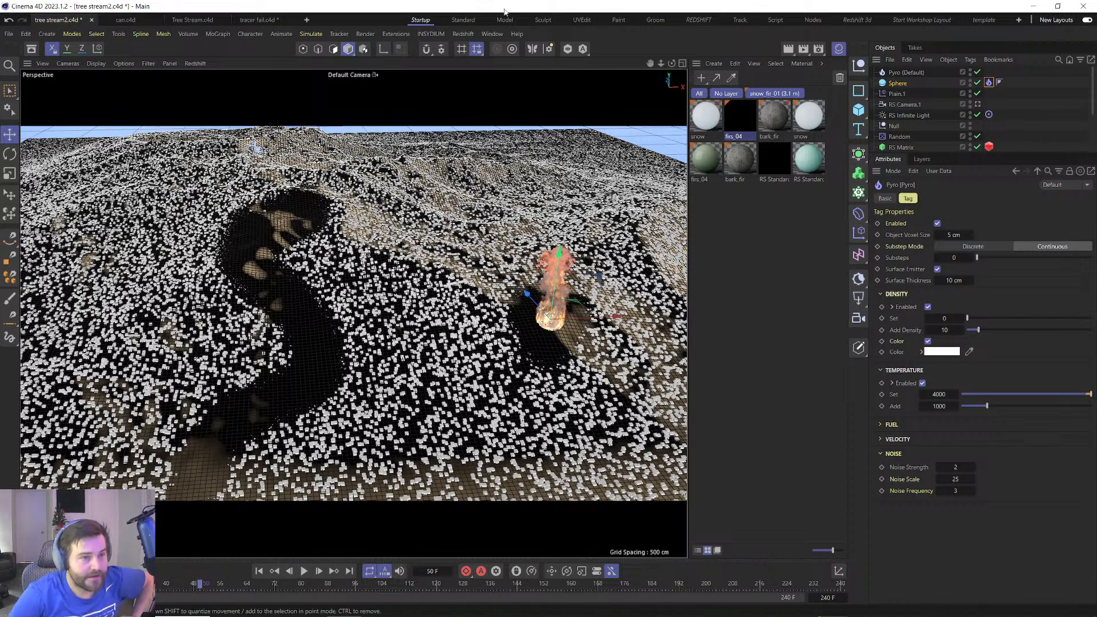
Create a Redshift Pyro Volume material and assign it to the Pyro object.
click(463, 34)
click(701, 77)
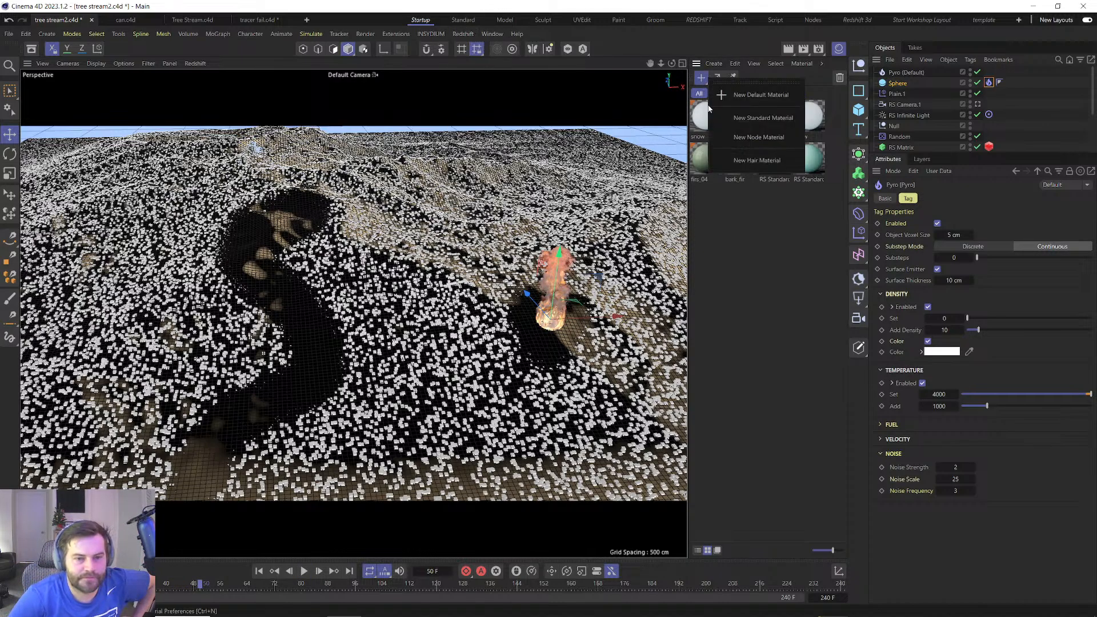
click(713, 63)
mouse_move(811, 118)
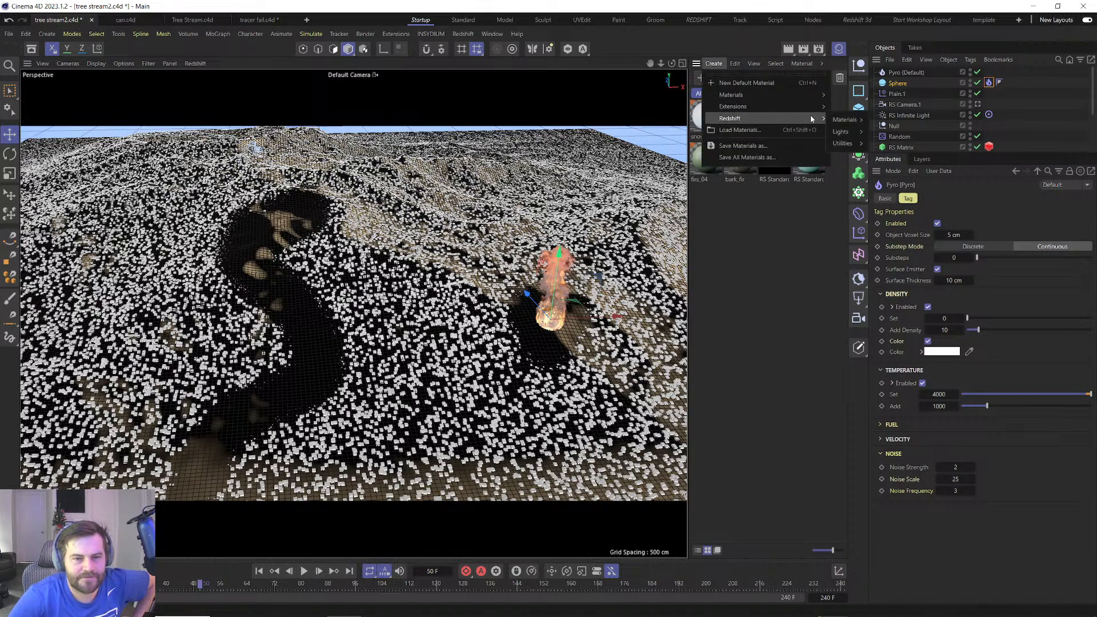
mouse_move(844, 119)
click(891, 264)
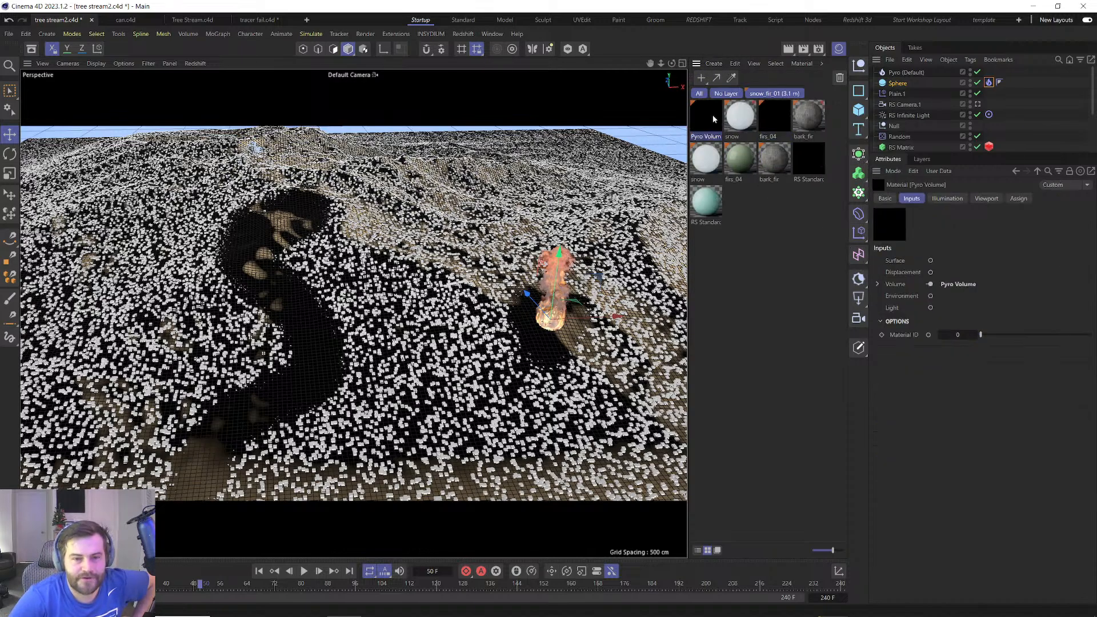
drag(899, 72, 900, 72)
Open the RenderView, start an interactive render of the pyro fire and move the window aside.
click(463, 33)
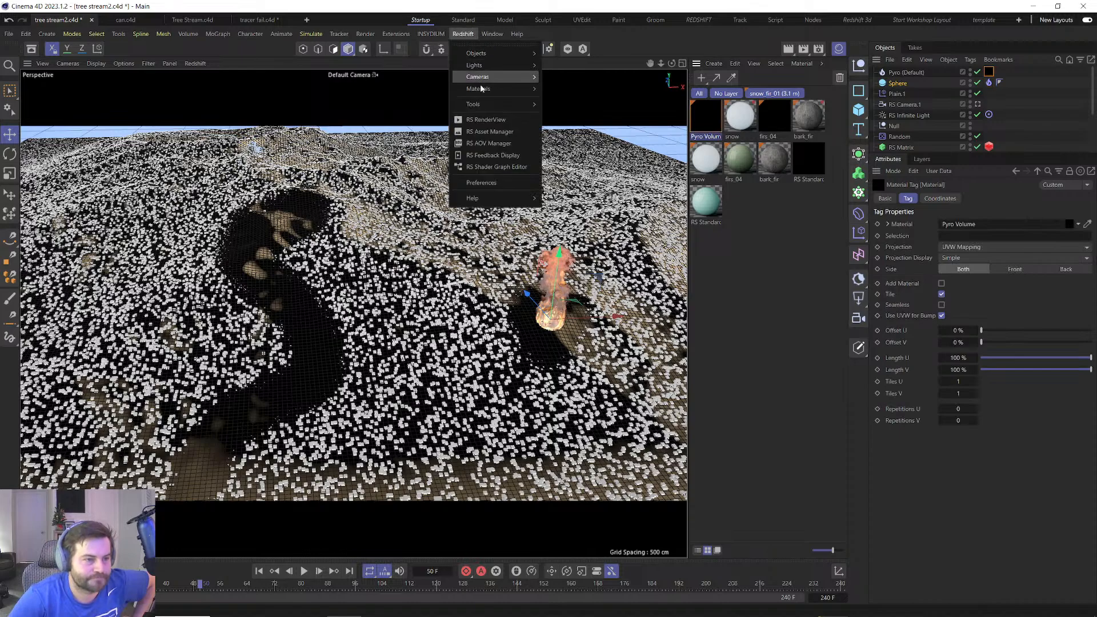
click(484, 119)
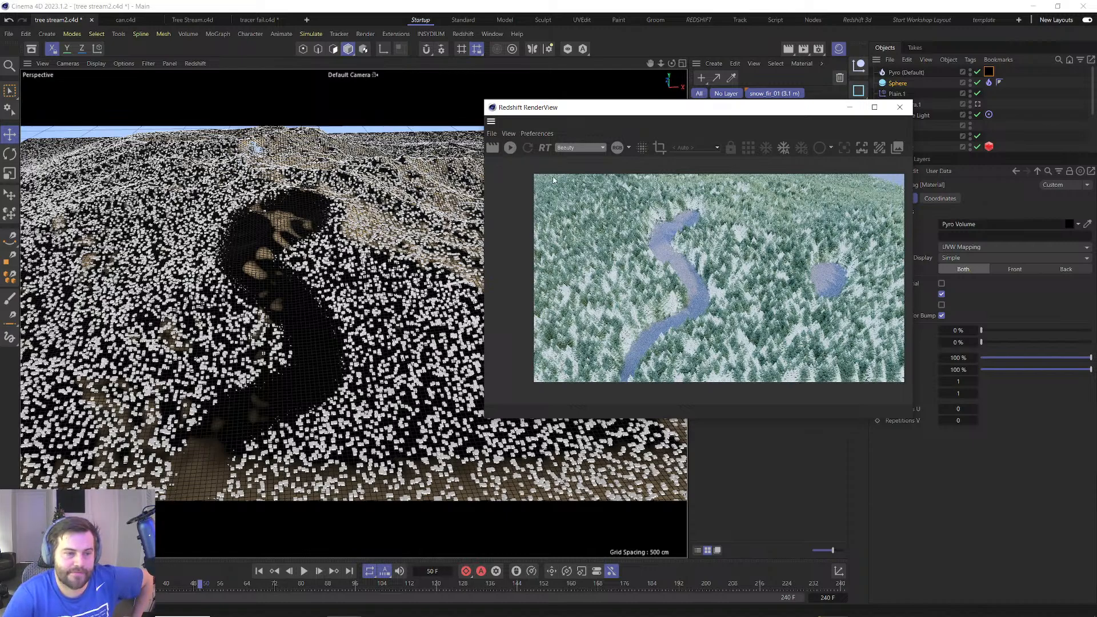
click(509, 148)
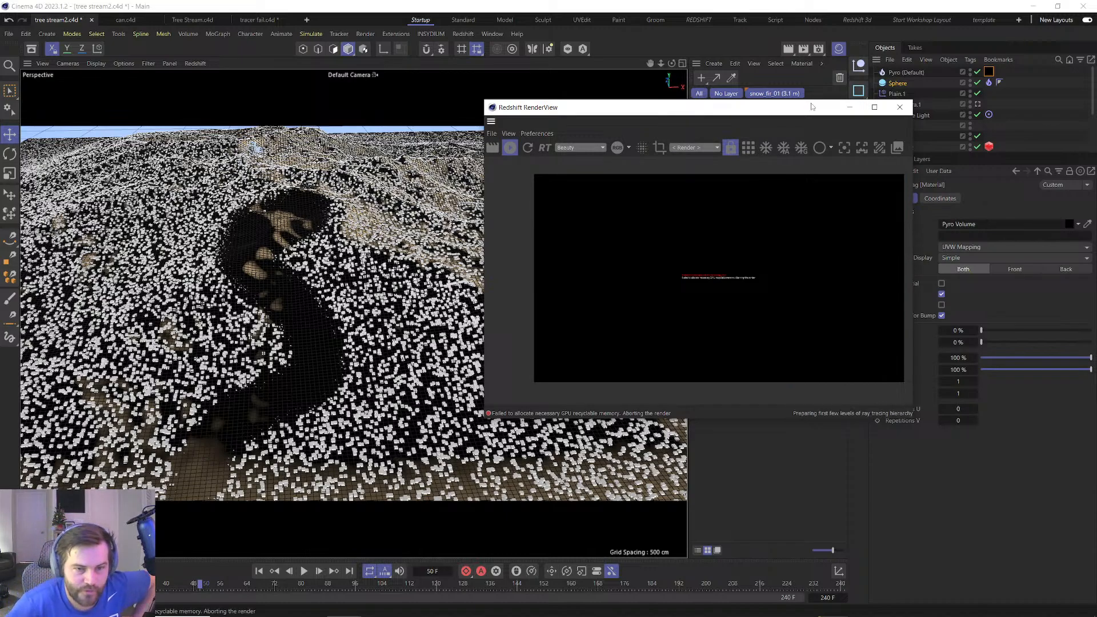
drag(811, 106, 531, 76)
Set Redshift's bucket size to 64 in the advanced system render settings and close the settings.
key(ctrl+b)
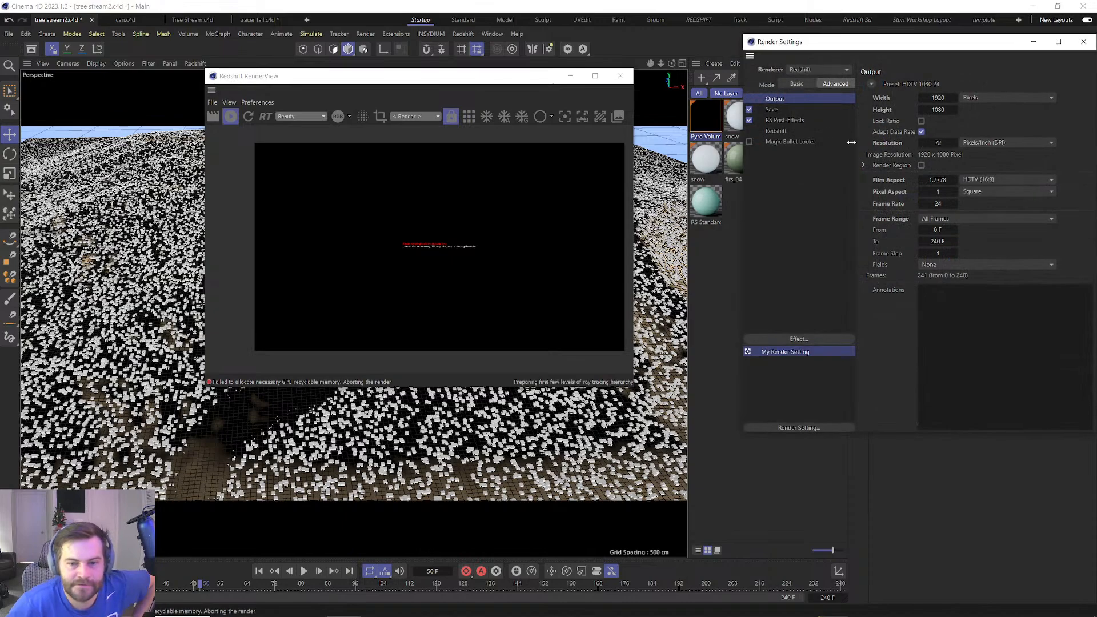
click(796, 83)
click(772, 131)
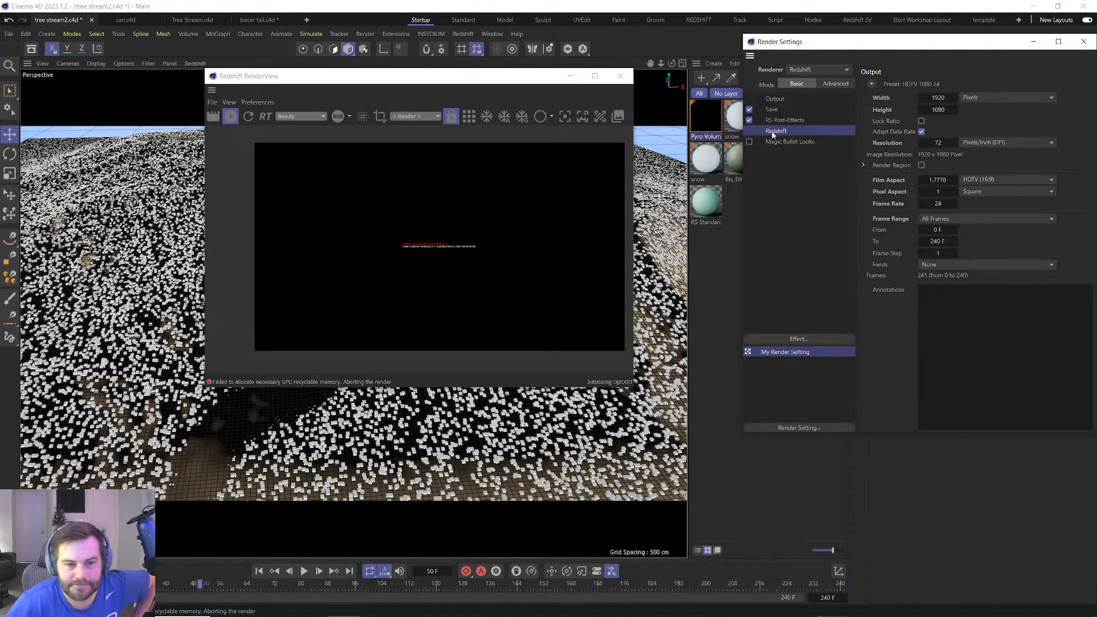
click(843, 86)
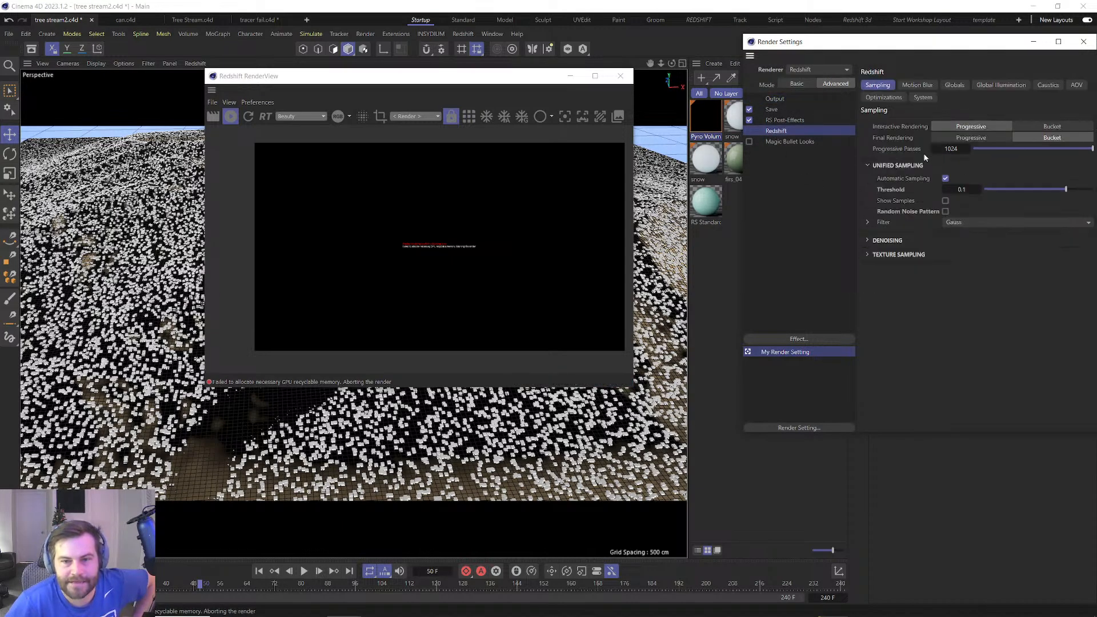
click(922, 97)
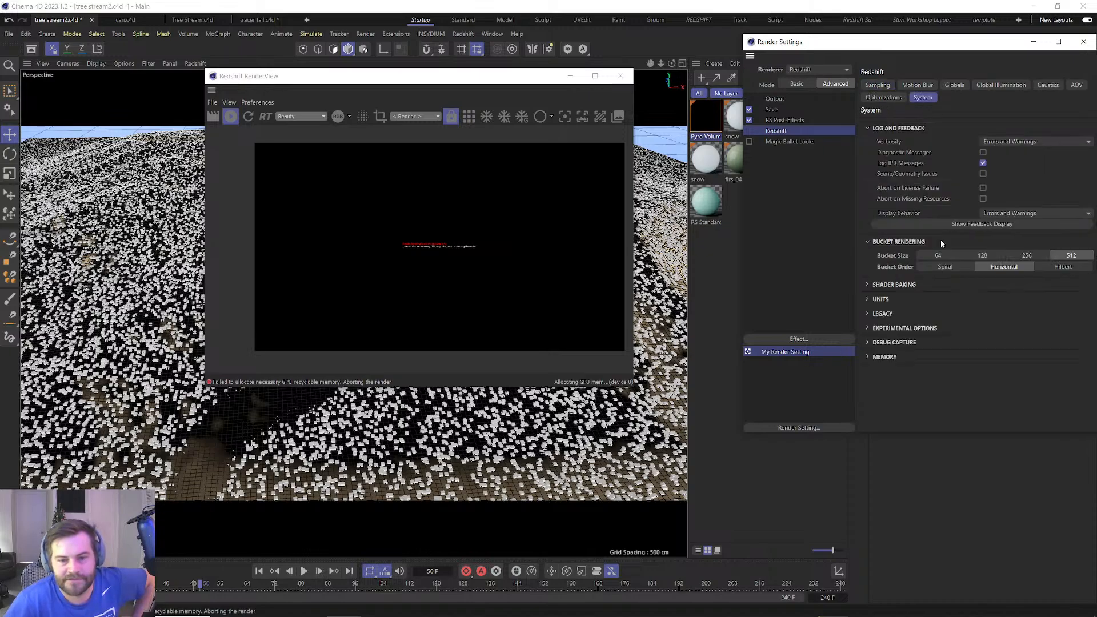
click(937, 256)
click(1082, 41)
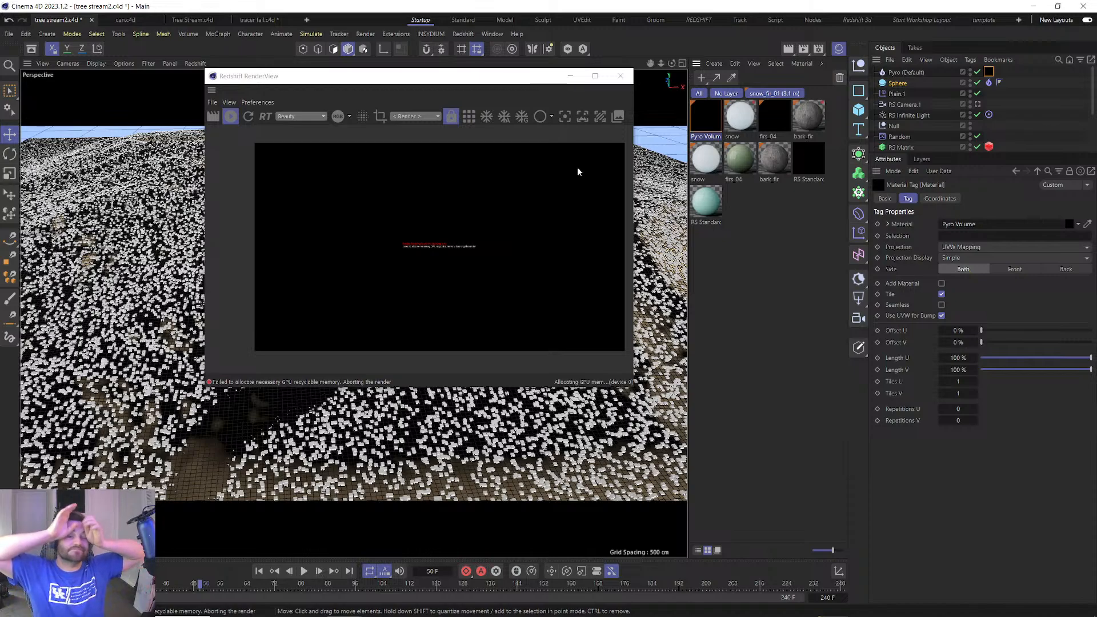
Close the RenderView, replay the pyro simulation from frame 0 to frame 12 and try the interactive render again.
click(620, 75)
click(259, 570)
click(304, 571)
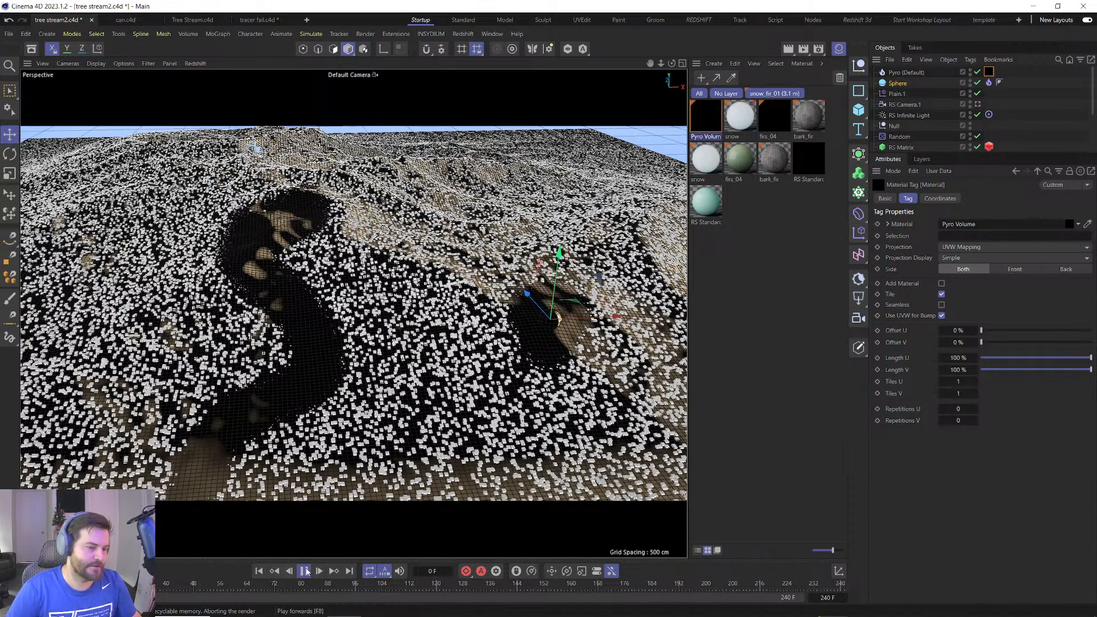
click(304, 570)
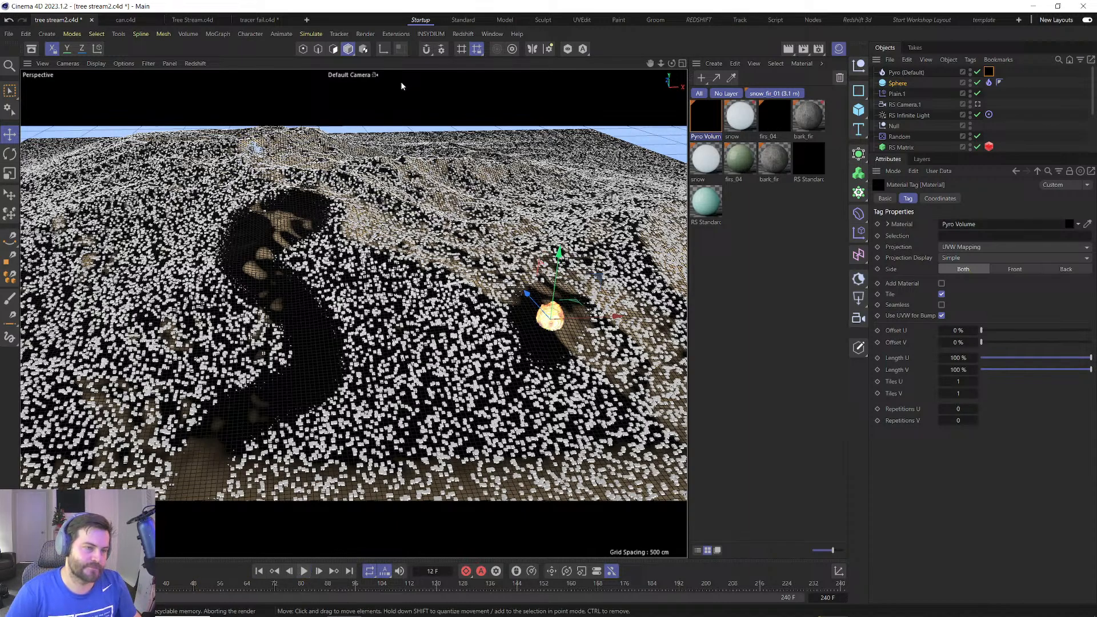
click(462, 34)
click(472, 120)
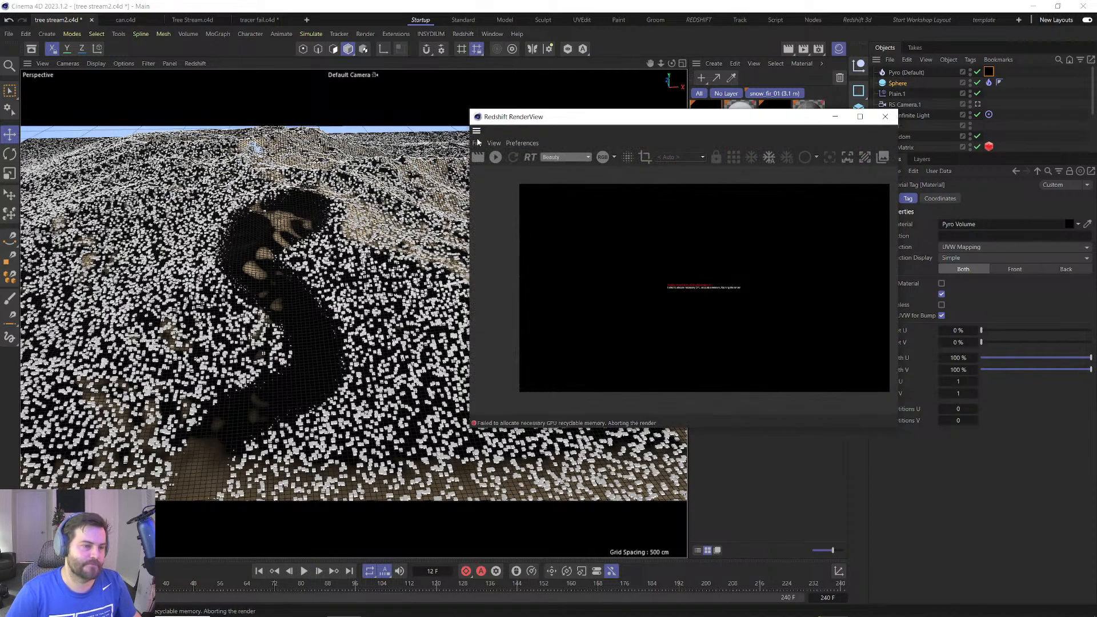
click(503, 160)
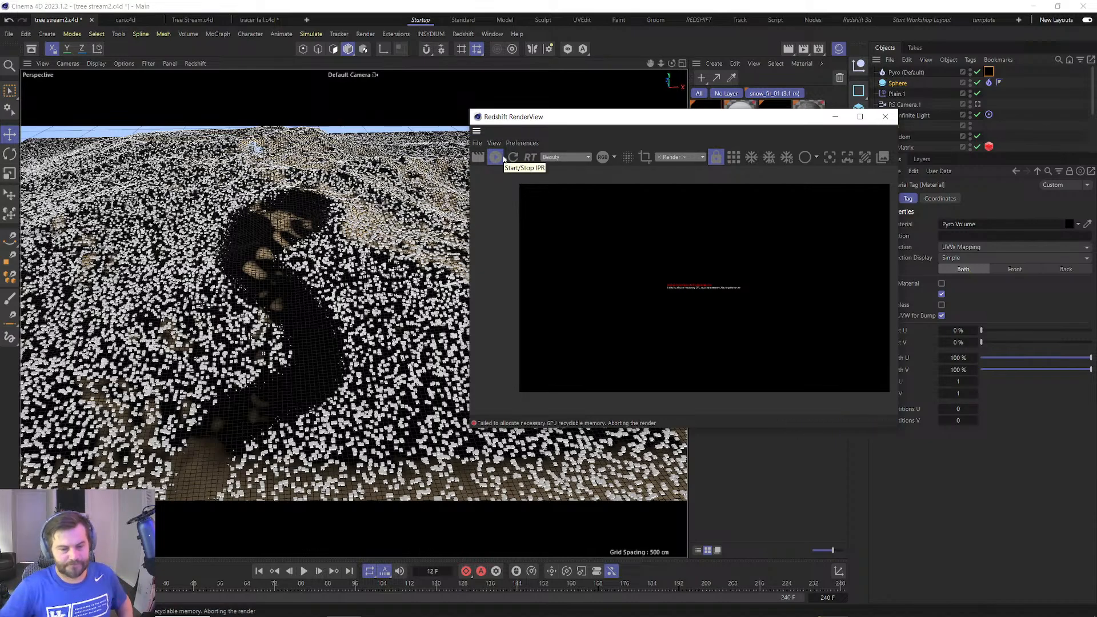
Close the RenderView and delete the Pyro object and the Sphere.
click(885, 117)
click(896, 72)
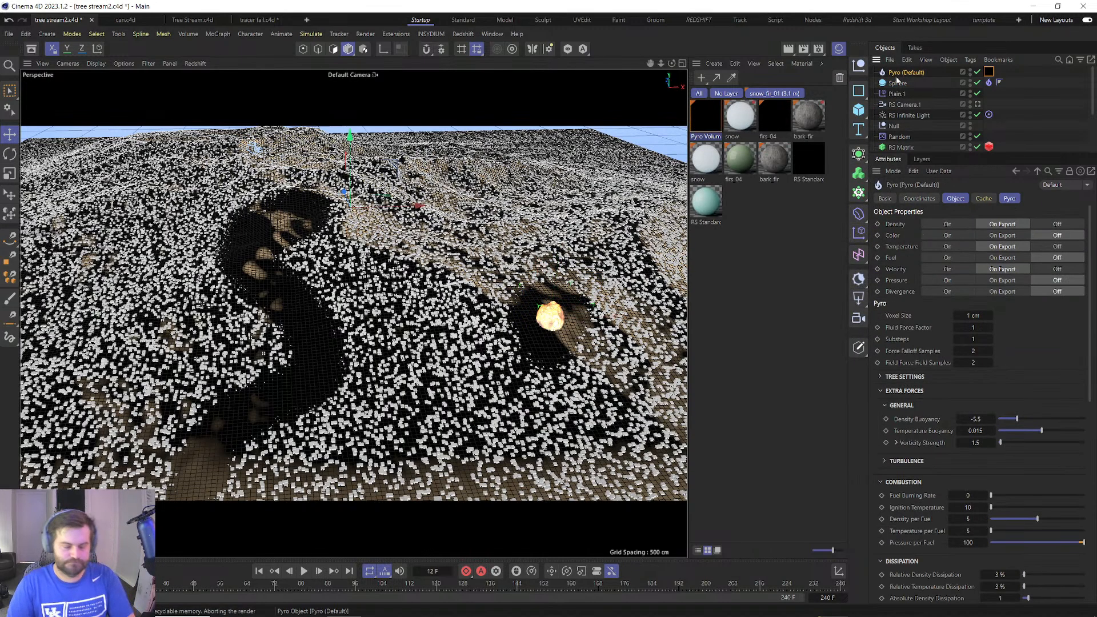
key(Delete)
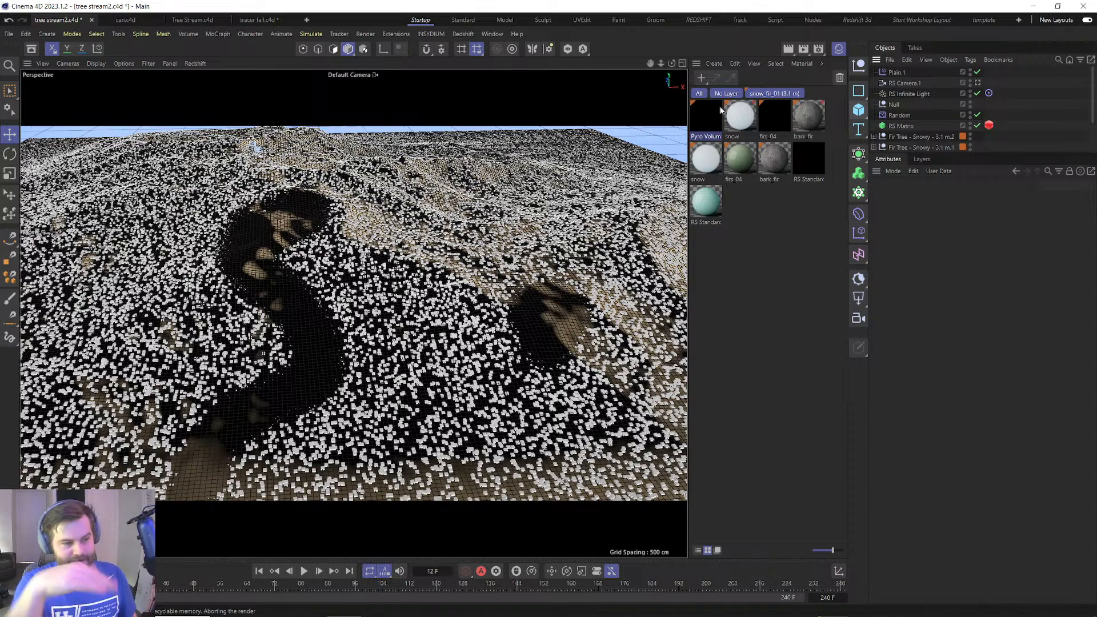
Render the forest interactively from a low, ground-level viewpoint inside the cleared path, with the RenderView window moved aside.
scroll(301, 357, up, 7)
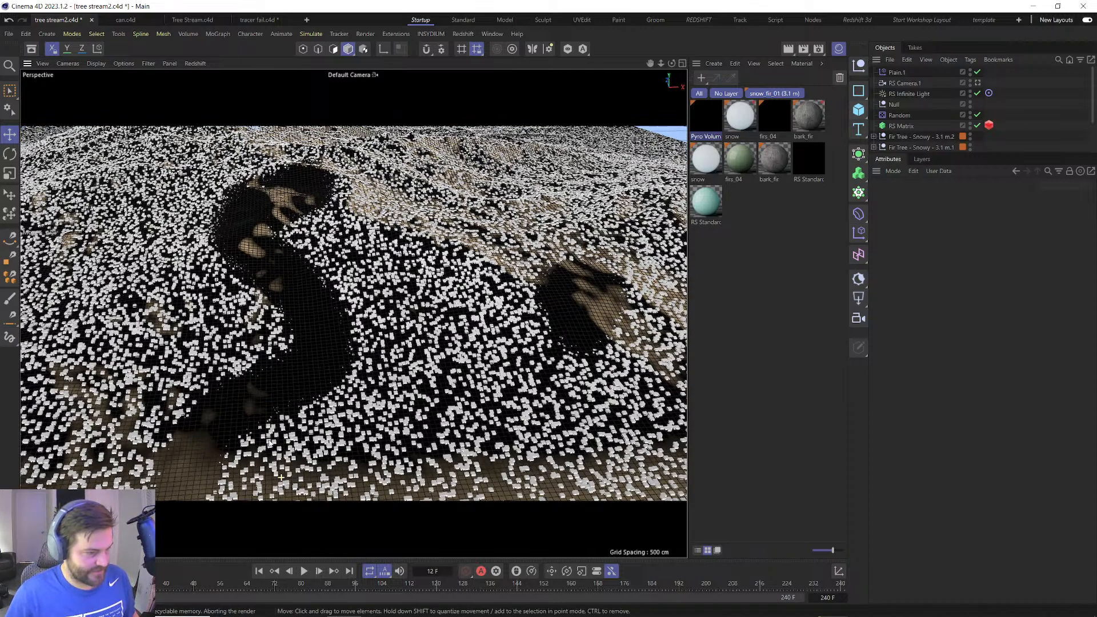
scroll(306, 382, up, 5)
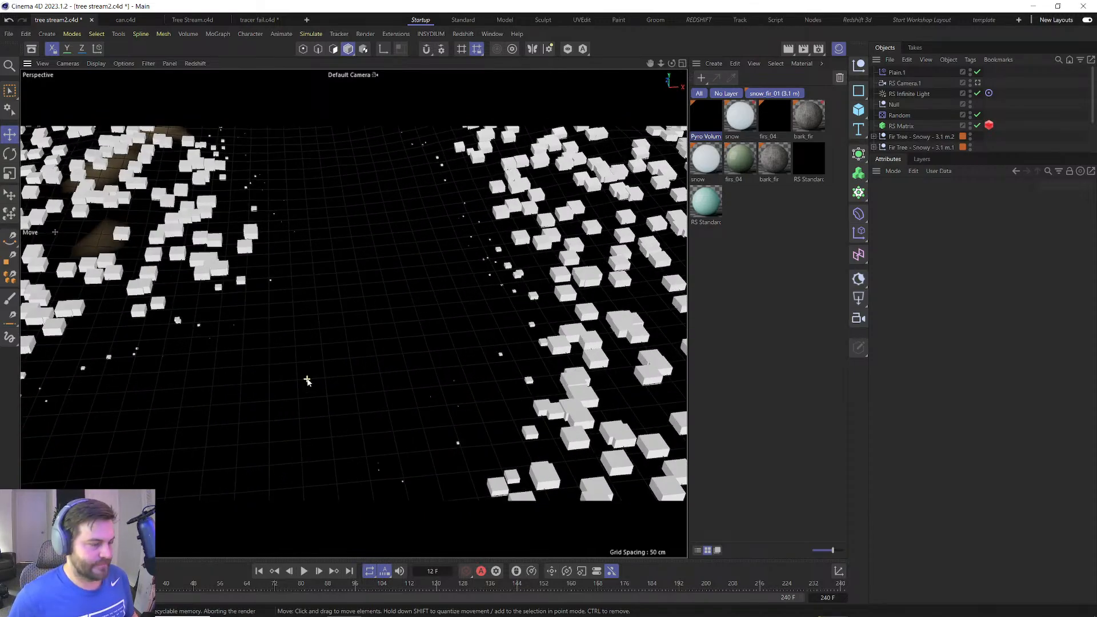
alt+drag(306, 381, 420, 271)
click(463, 33)
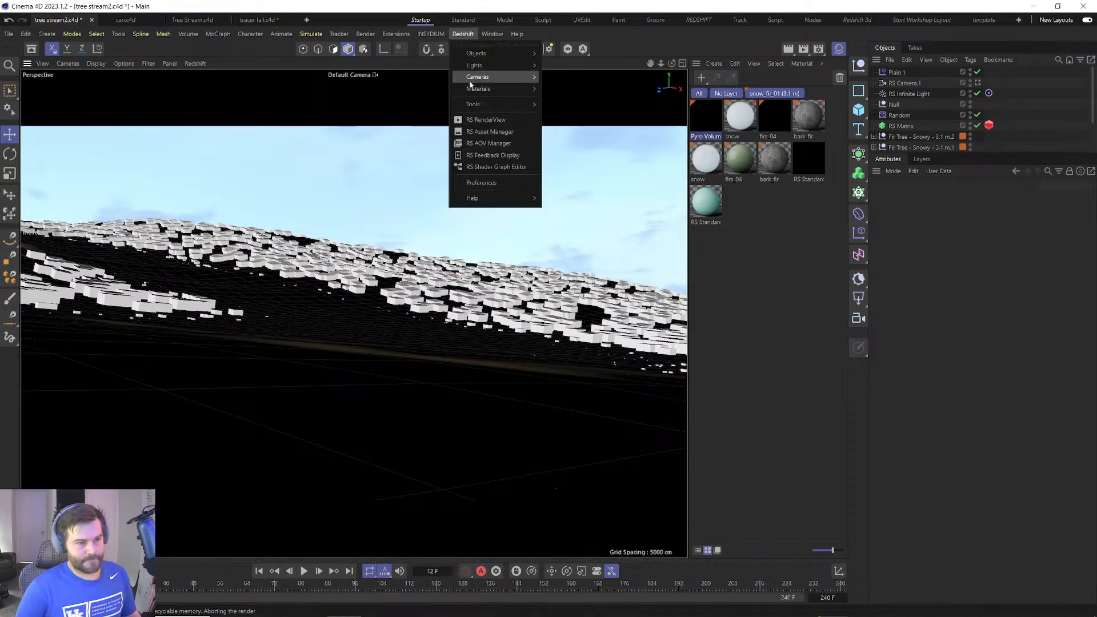
click(483, 120)
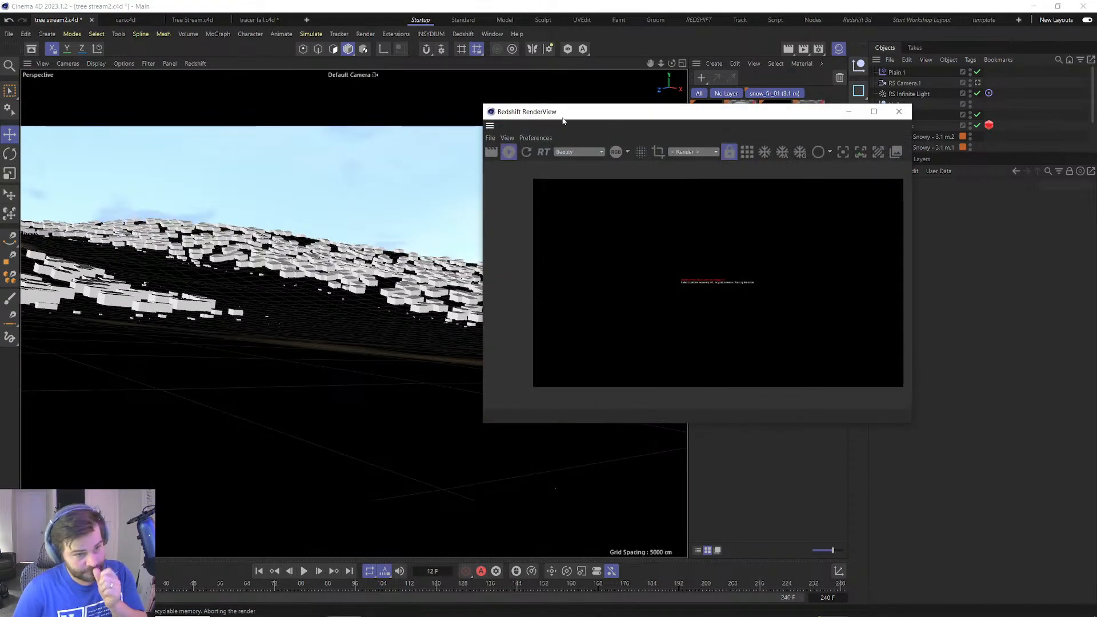
drag(569, 115, 210, 89)
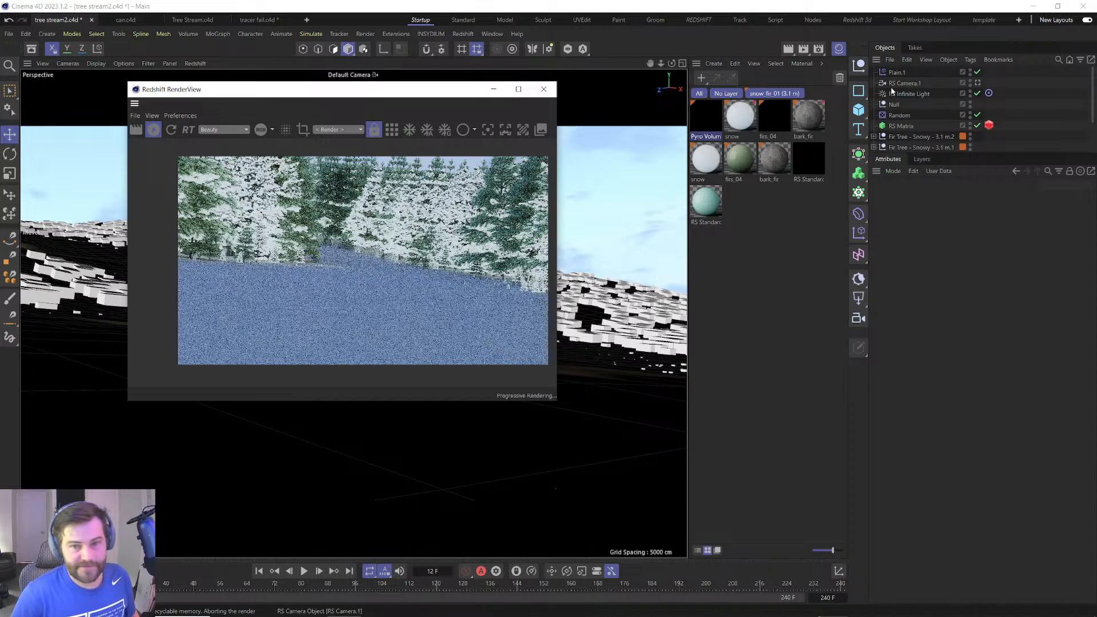
click(900, 115)
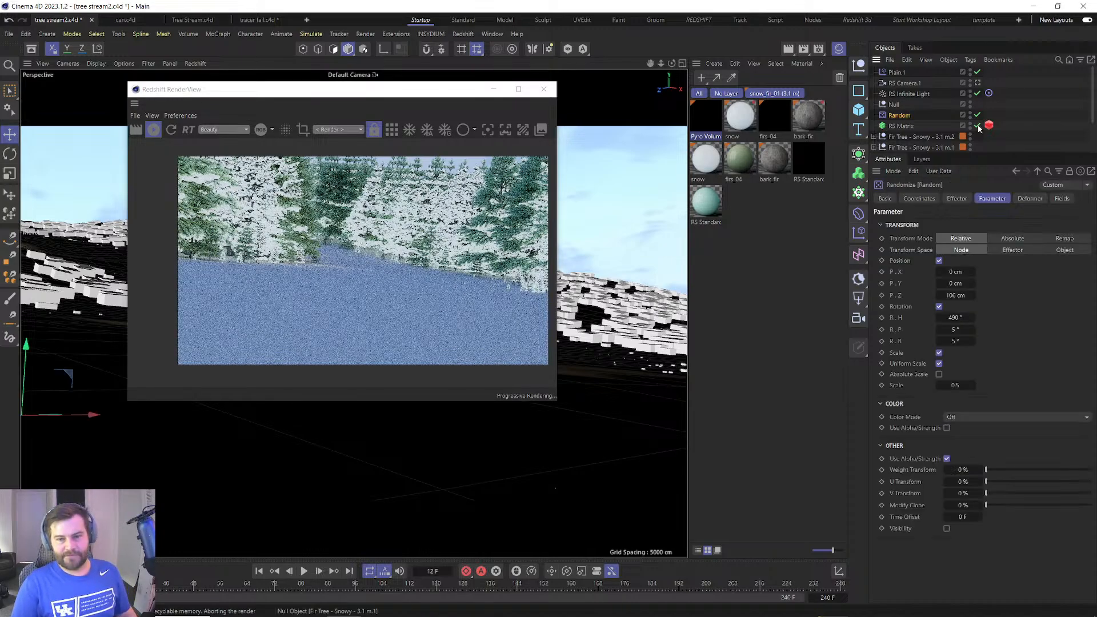
click(910, 125)
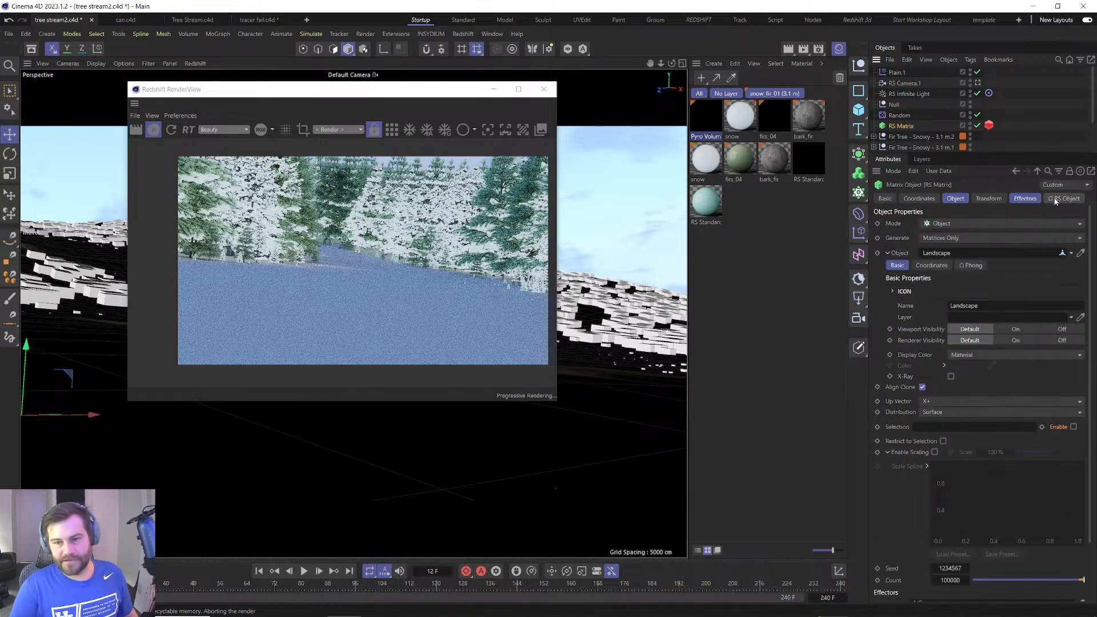
click(1025, 198)
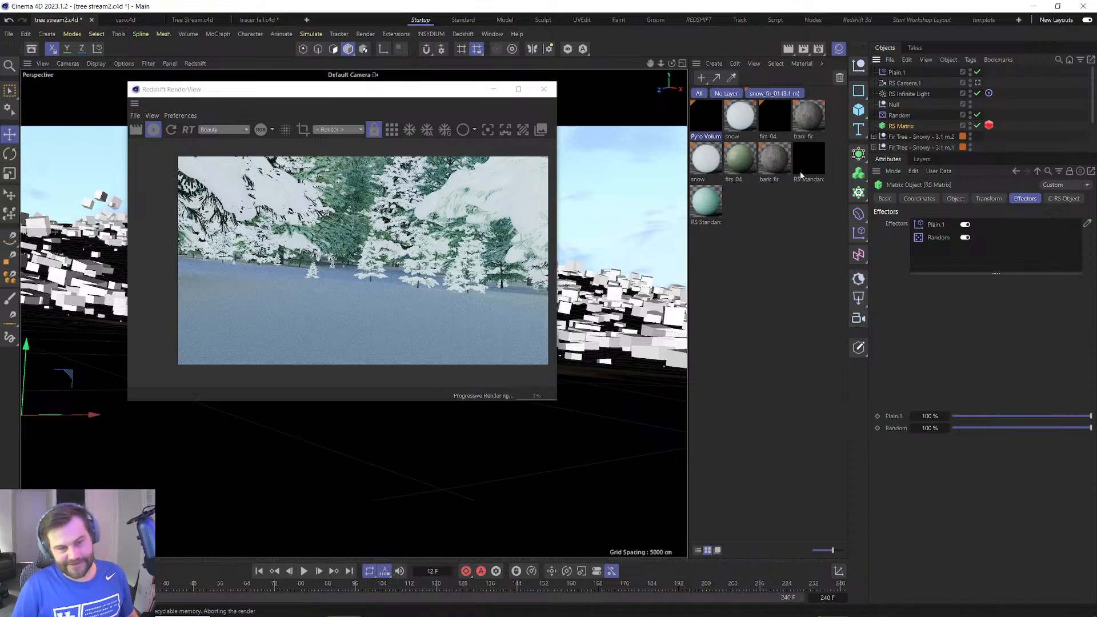
Assign the pale green RS Standard material to the Landscape, with a reflection roughness of 0.048 and a saturated turquoise base color.
click(708, 209)
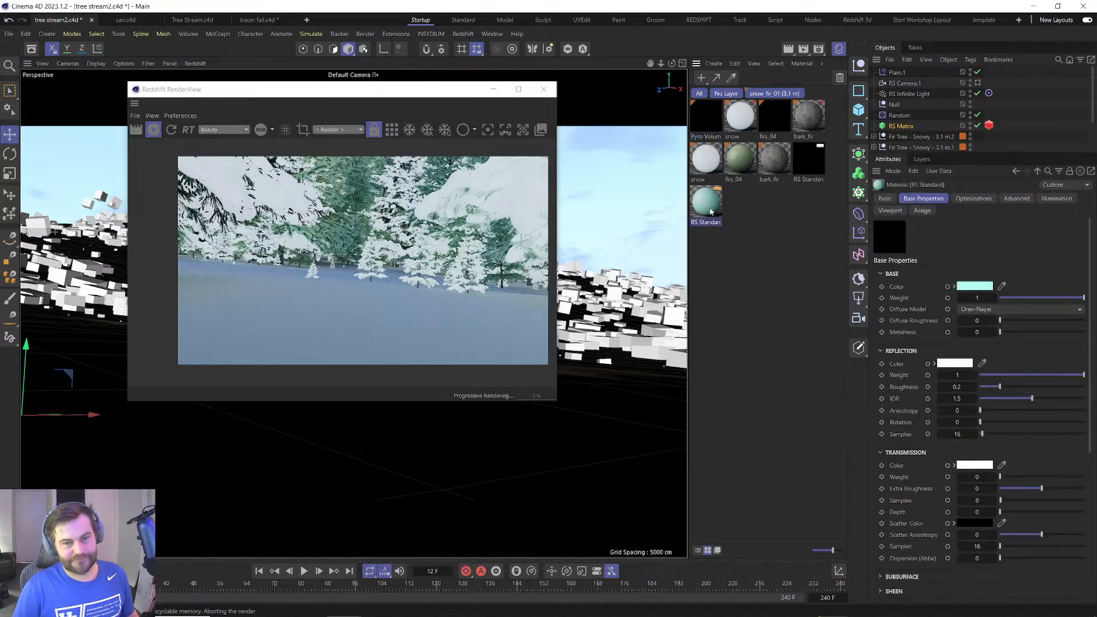
scroll(911, 129, down, 2)
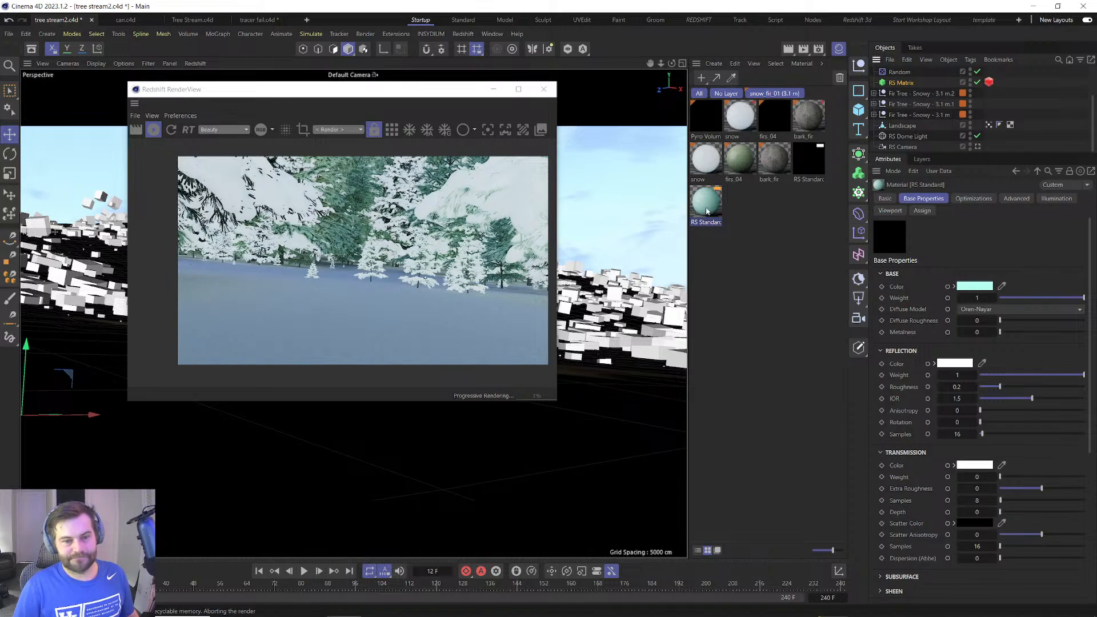
drag(903, 133, 903, 126)
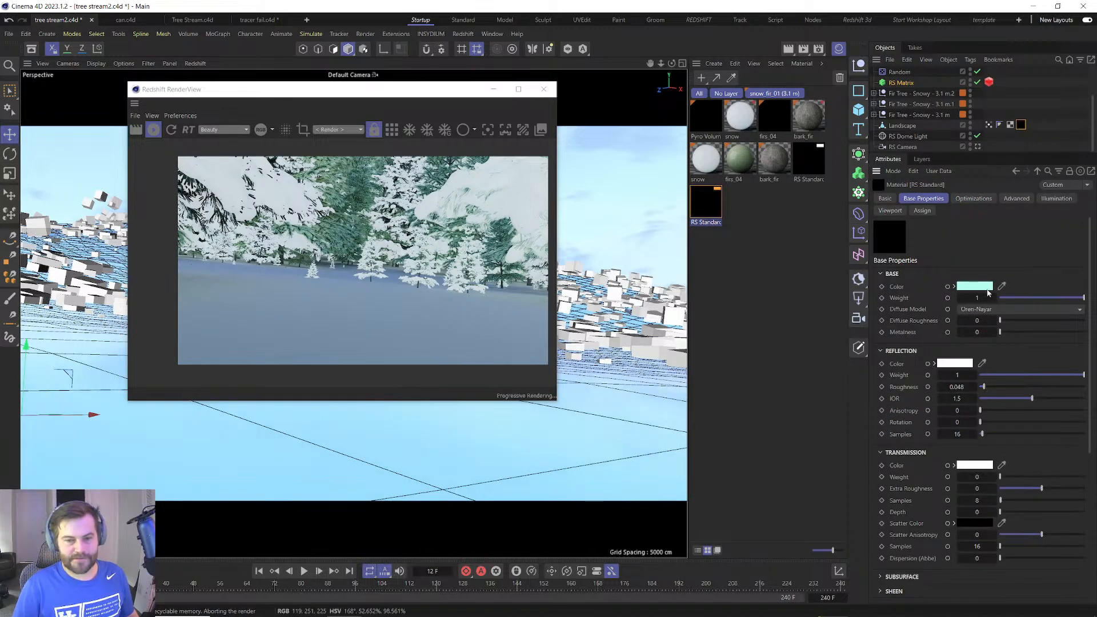
click(974, 286)
click(927, 369)
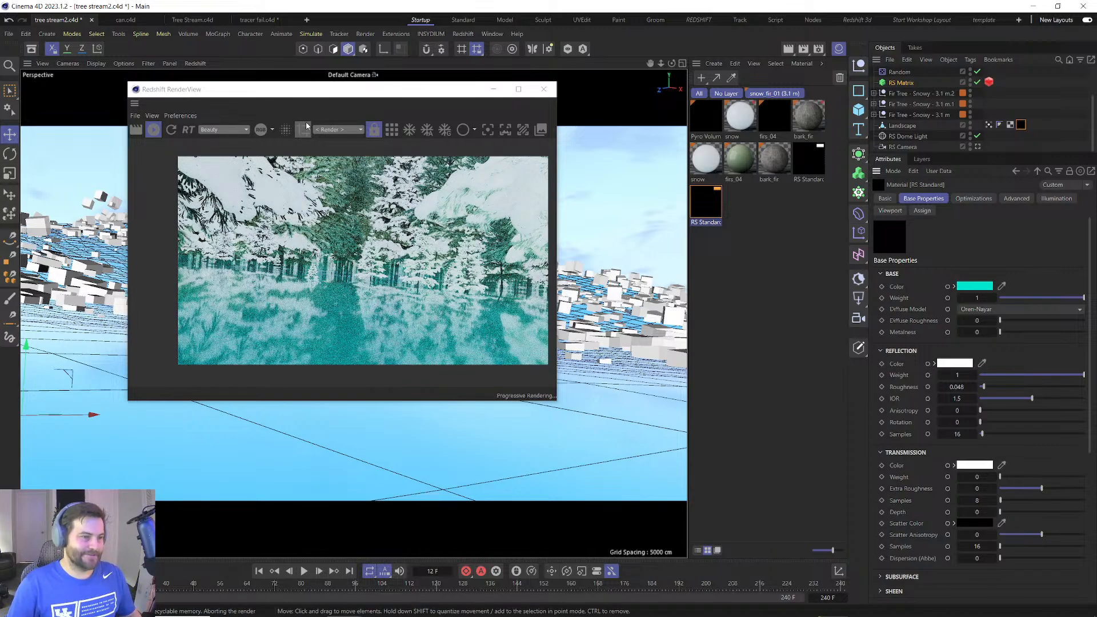
Check the interactive render of the turquoise ground from a higher viewpoint above the clearing, and close the RenderView.
drag(313, 90, 781, 87)
alt+drag(407, 339, 410, 360)
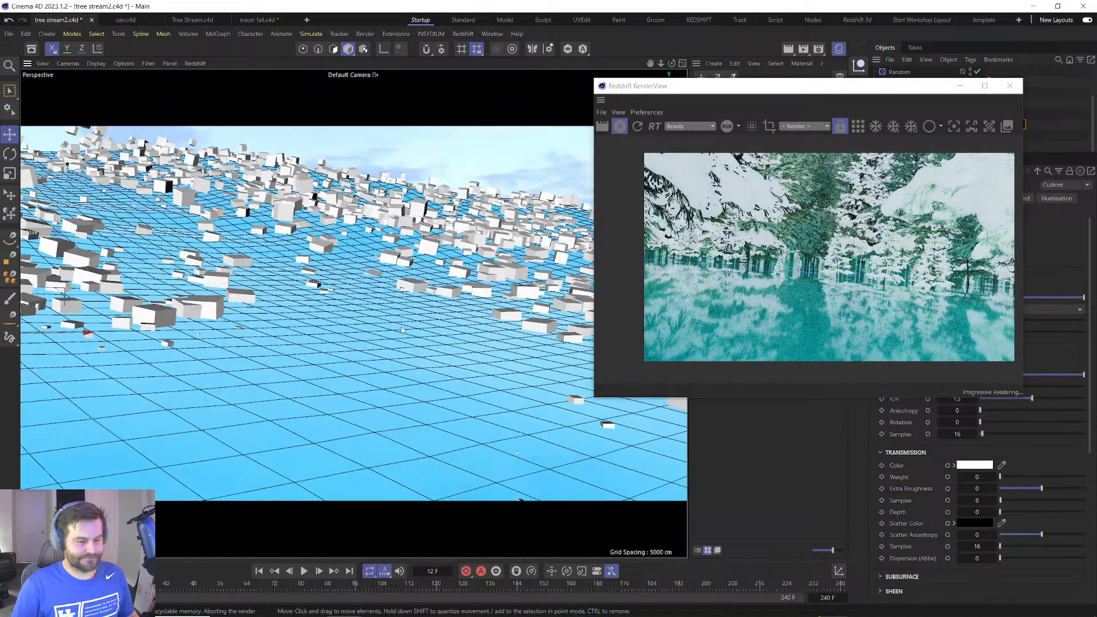
scroll(401, 330, down, 8)
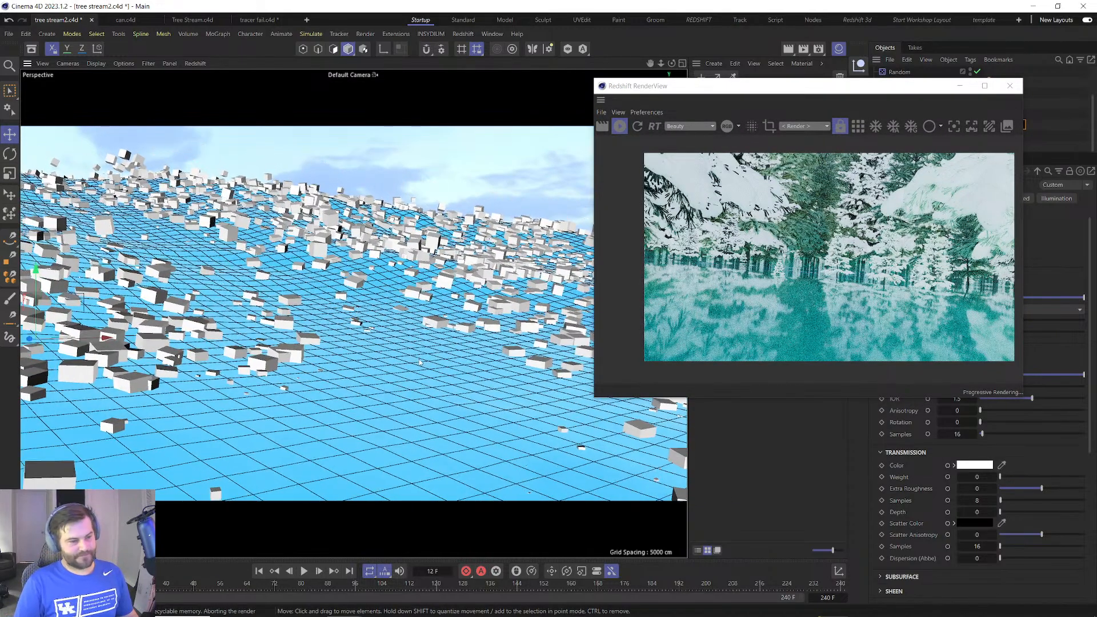
alt+drag(418, 358, 435, 398)
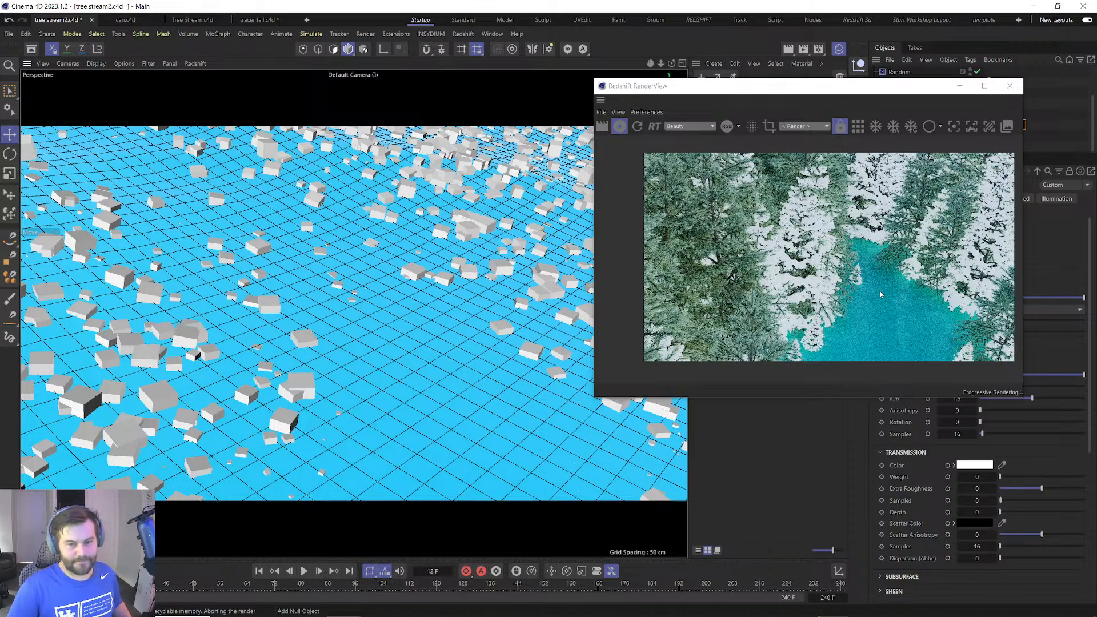
click(1009, 86)
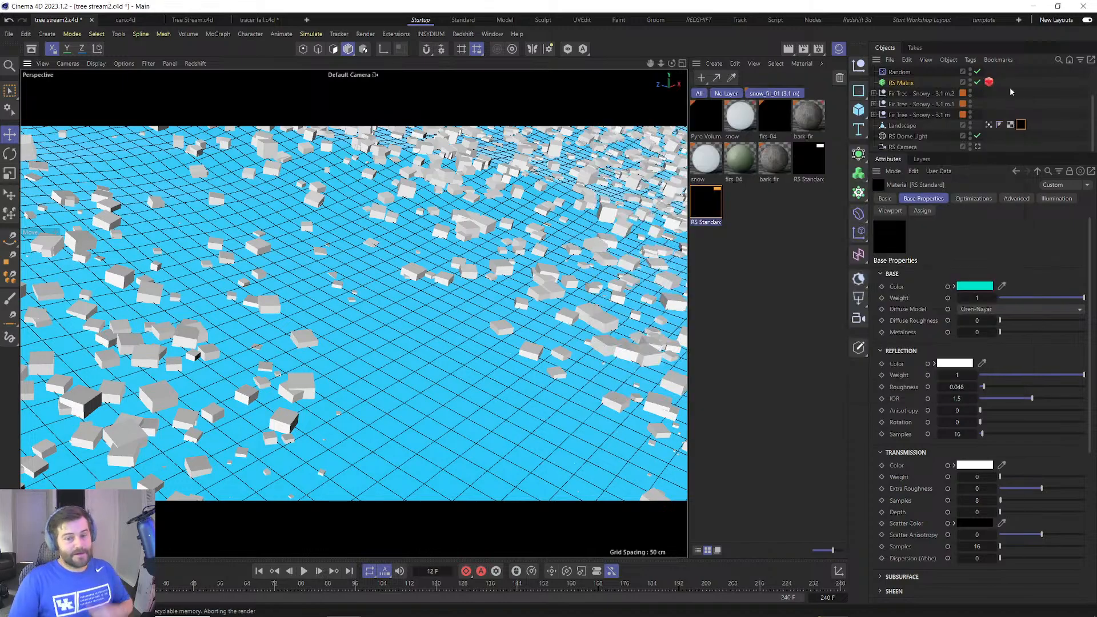
click(901, 83)
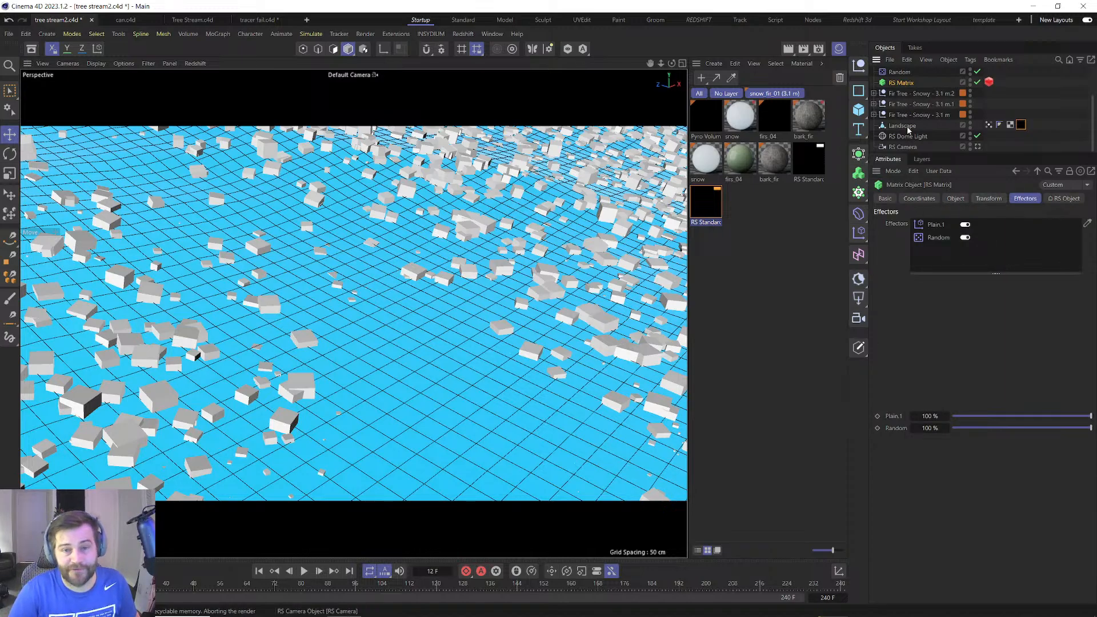
scroll(907, 124, up, 2)
click(896, 73)
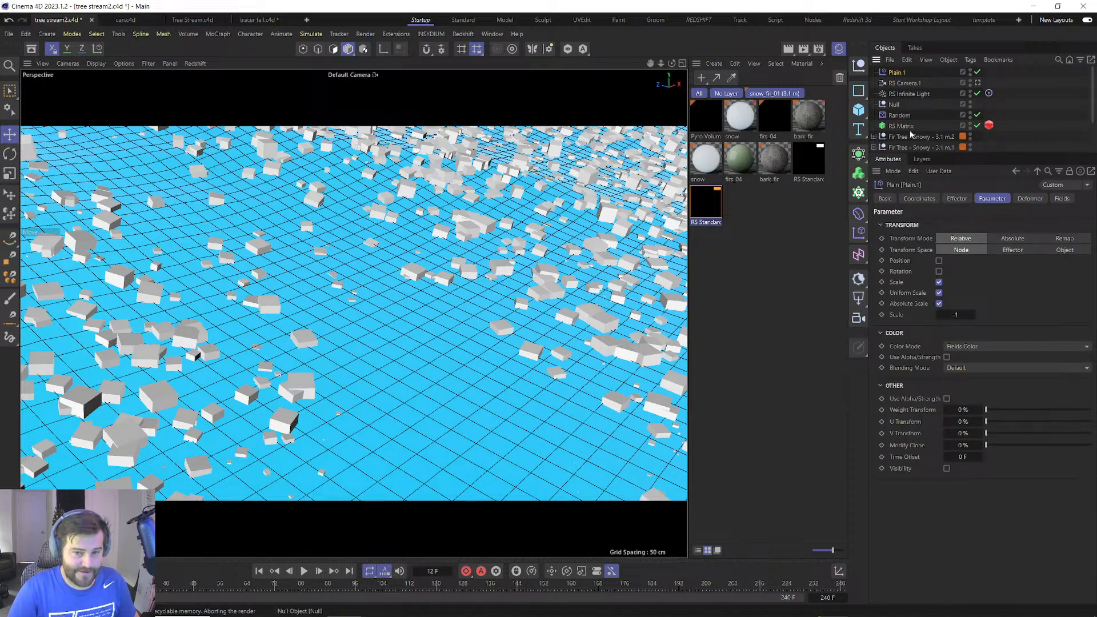
click(1063, 199)
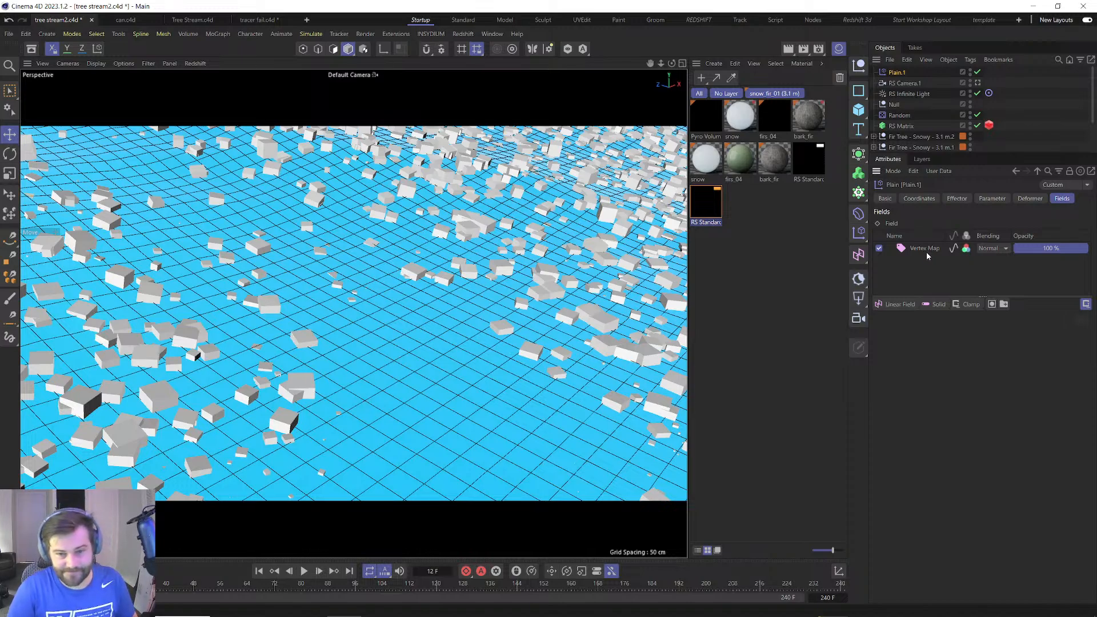
click(895, 305)
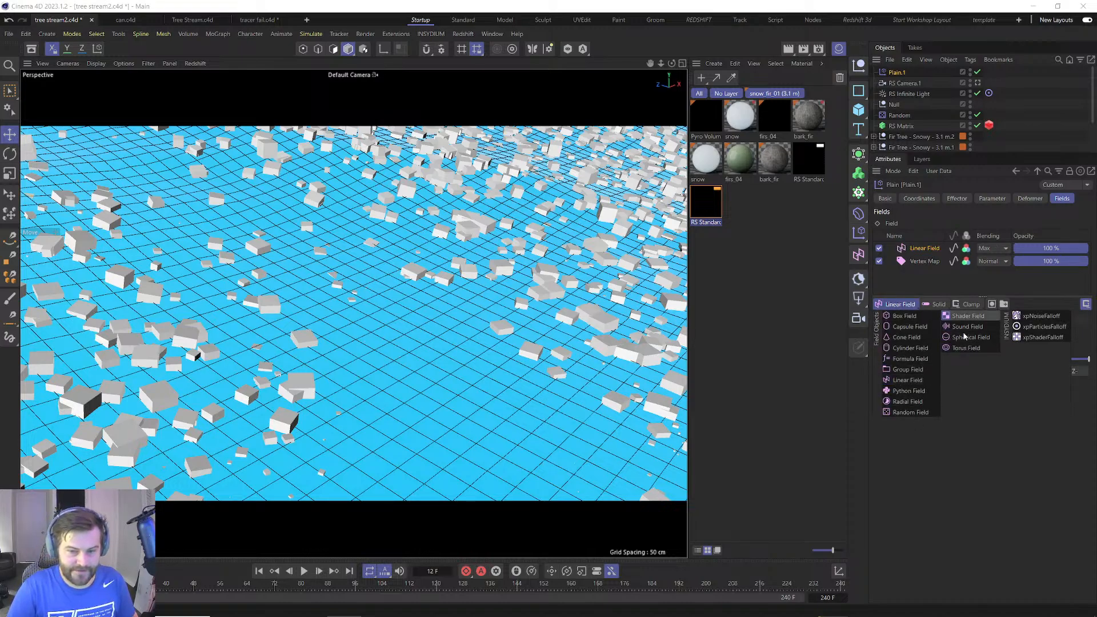
click(937, 304)
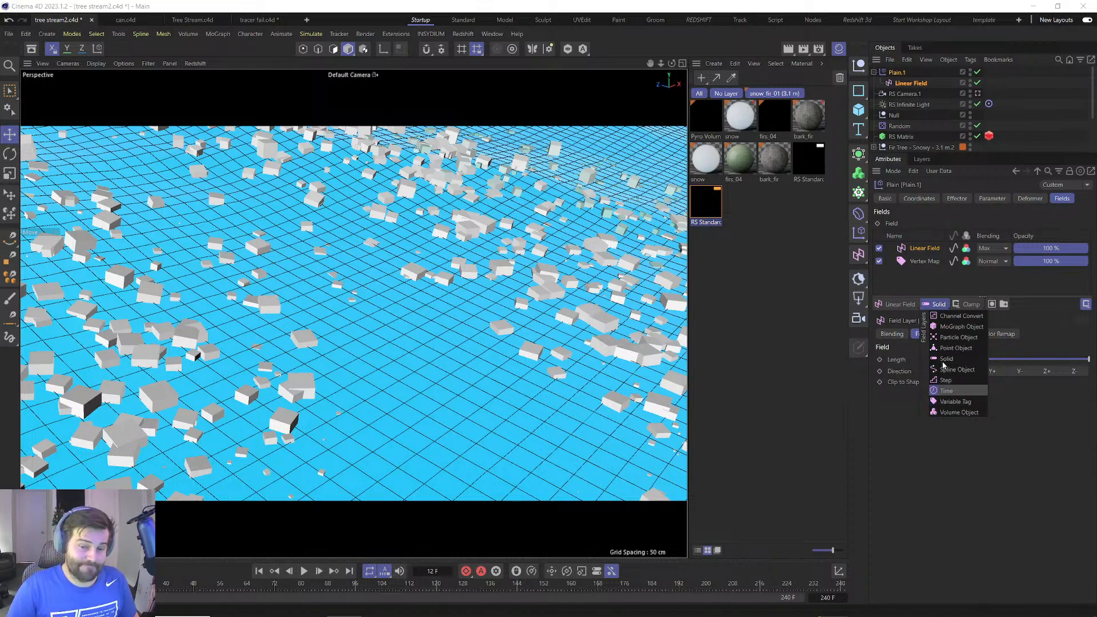
click(907, 454)
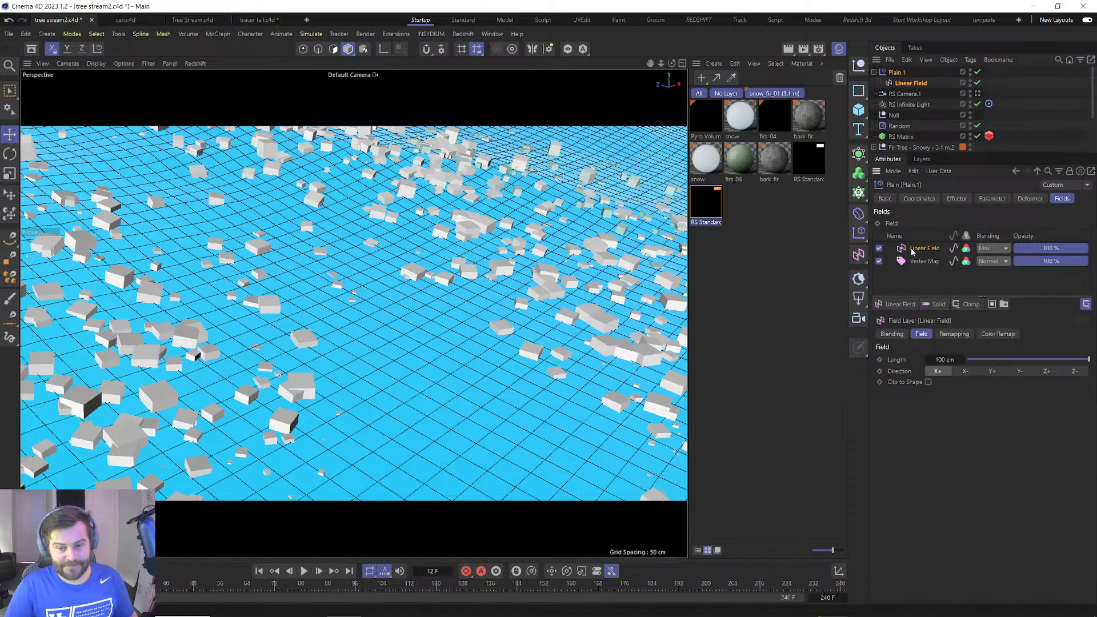
key(Delete)
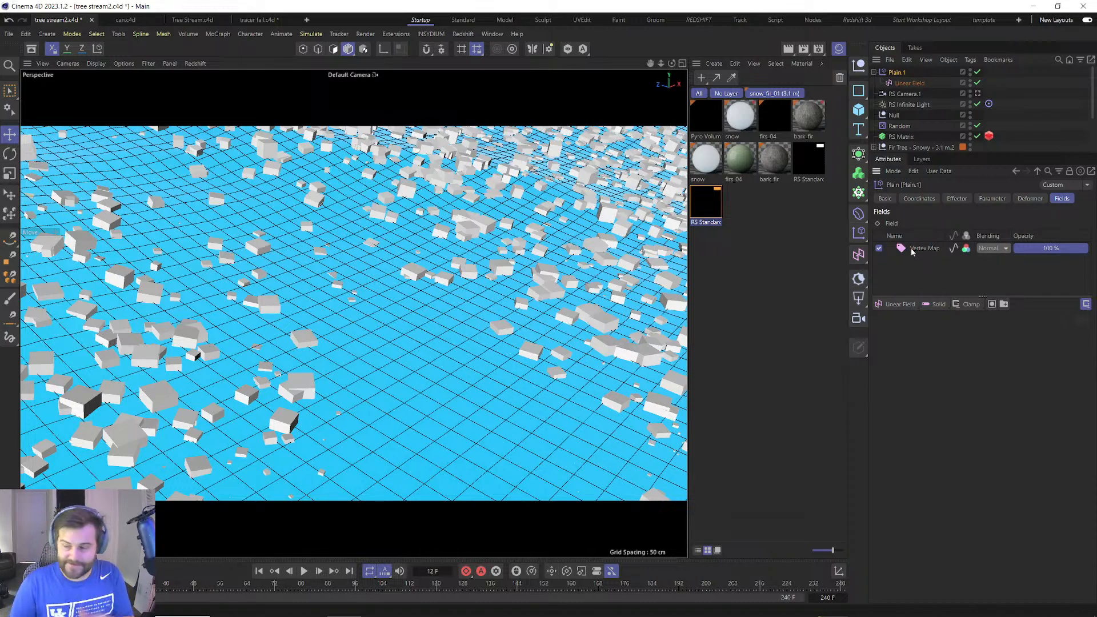
click(906, 83)
key(Delete)
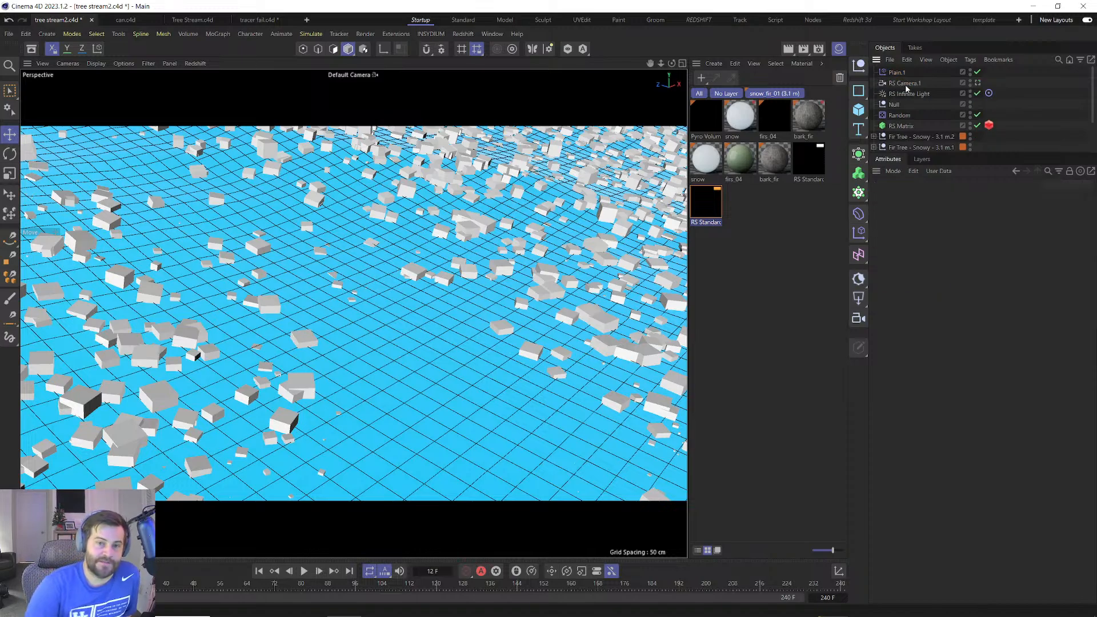
click(896, 73)
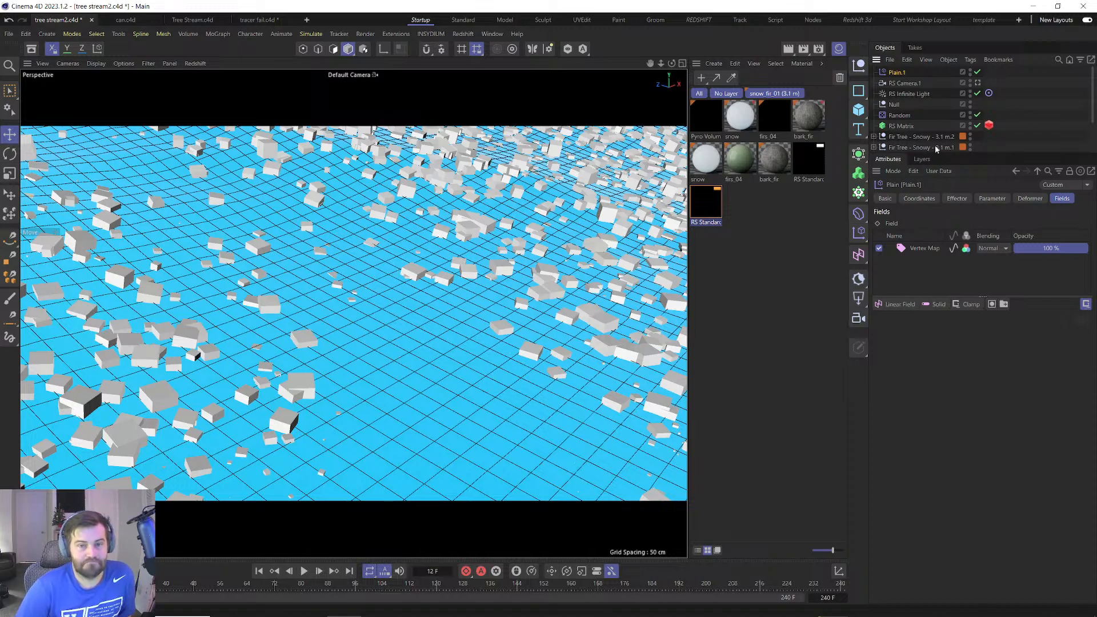
Open the landscape's RS Standard material in the Node Editor and add a Maxon Noise node and a Bump Map node.
double_click(706, 202)
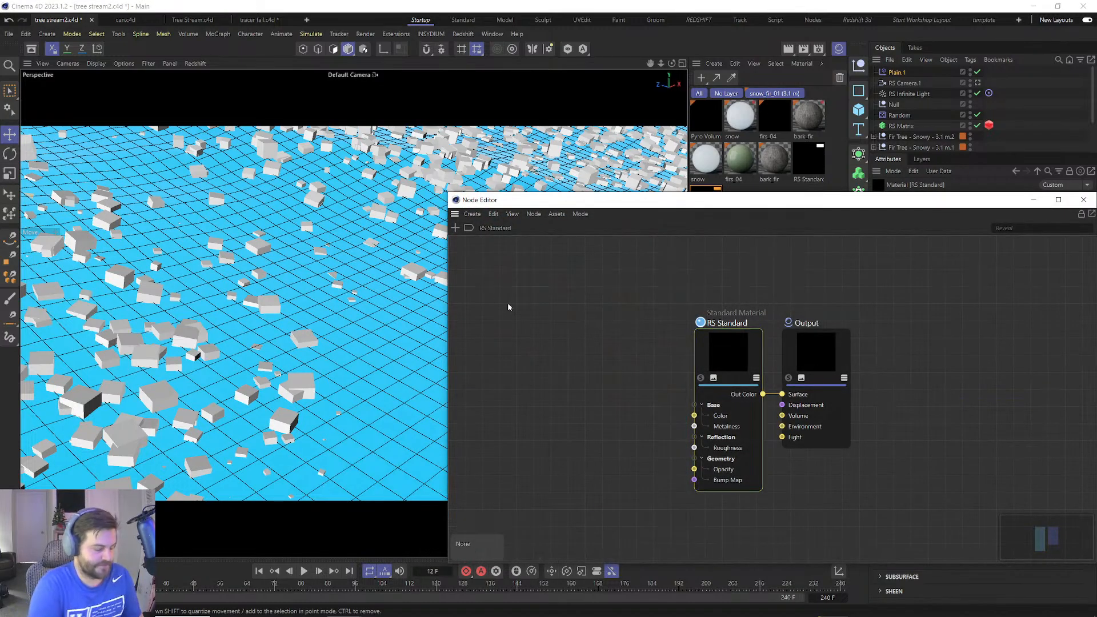
text(cnoise)
double_click(536, 345)
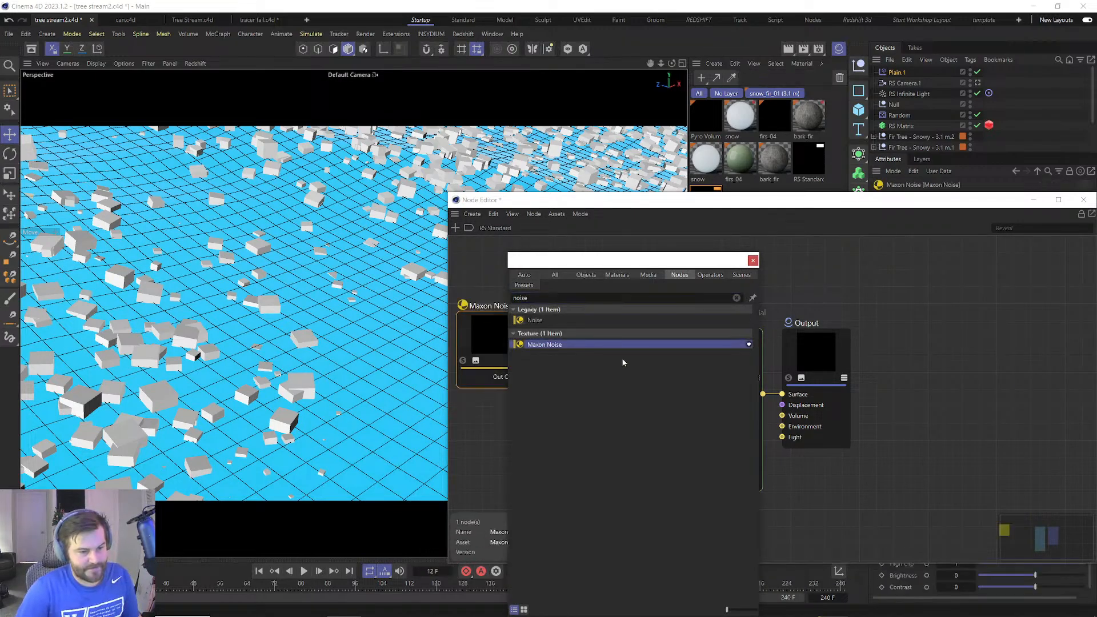
drag(524, 377, 606, 434)
text(bump)
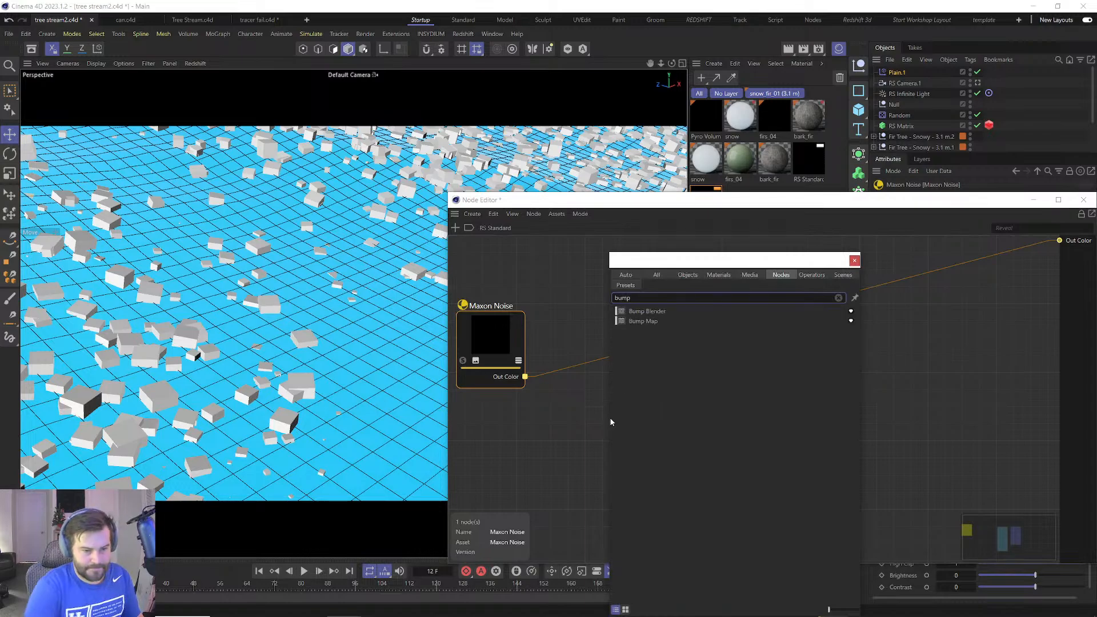
double_click(642, 320)
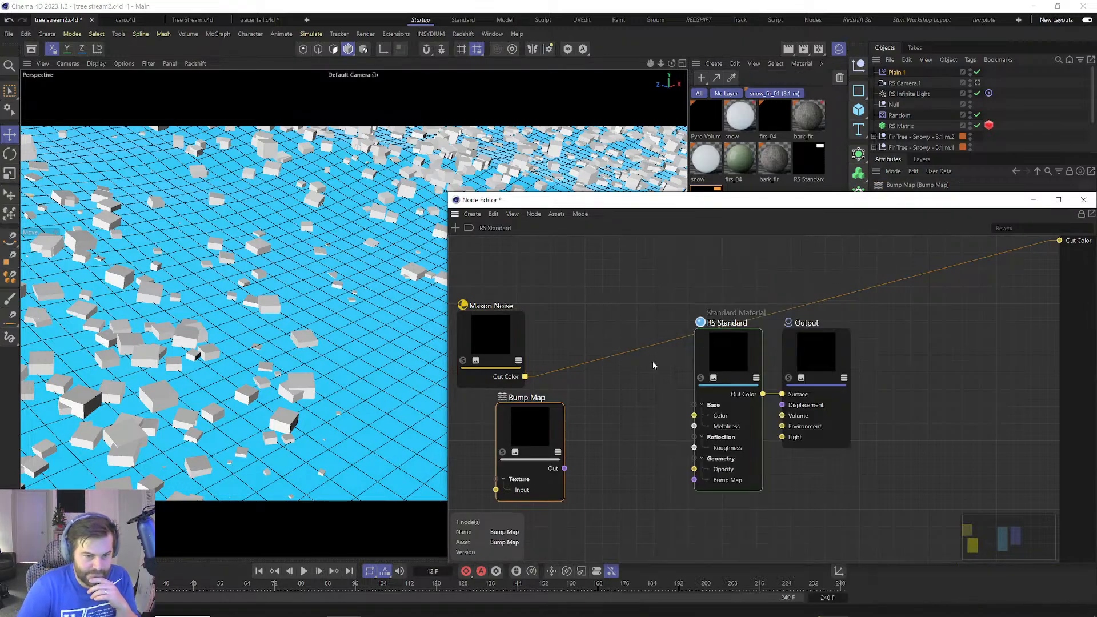
Connect Maxon Noise through the Bump Map to the RS Standard bump input, remove the stray noise output connection and close the Node Editor.
drag(533, 433, 632, 451)
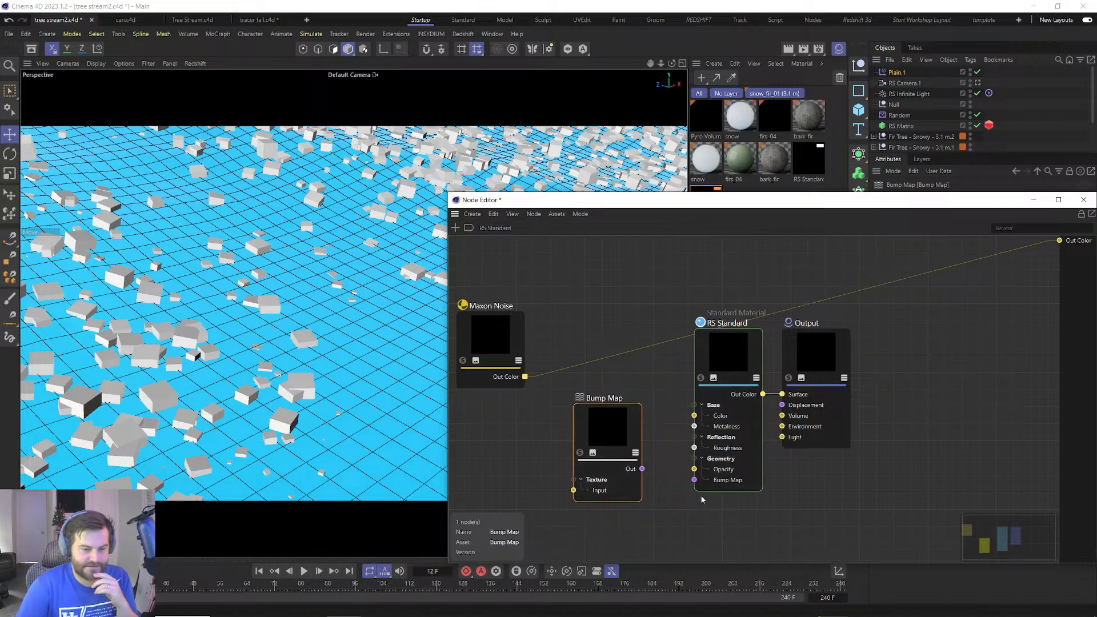
drag(694, 480, 642, 468)
drag(573, 490, 525, 377)
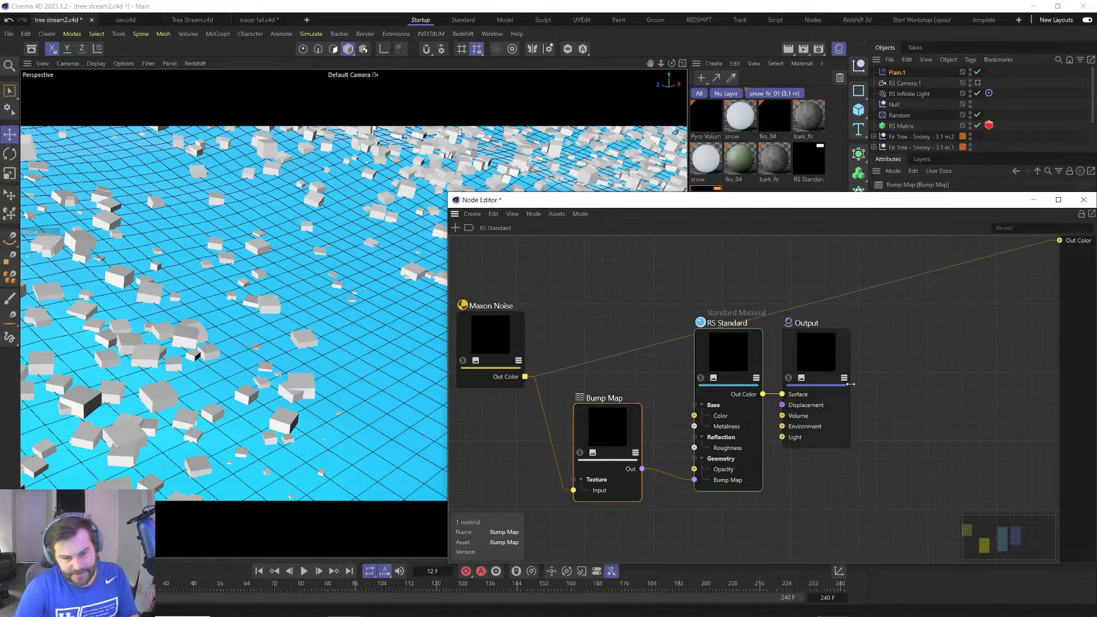
click(1066, 246)
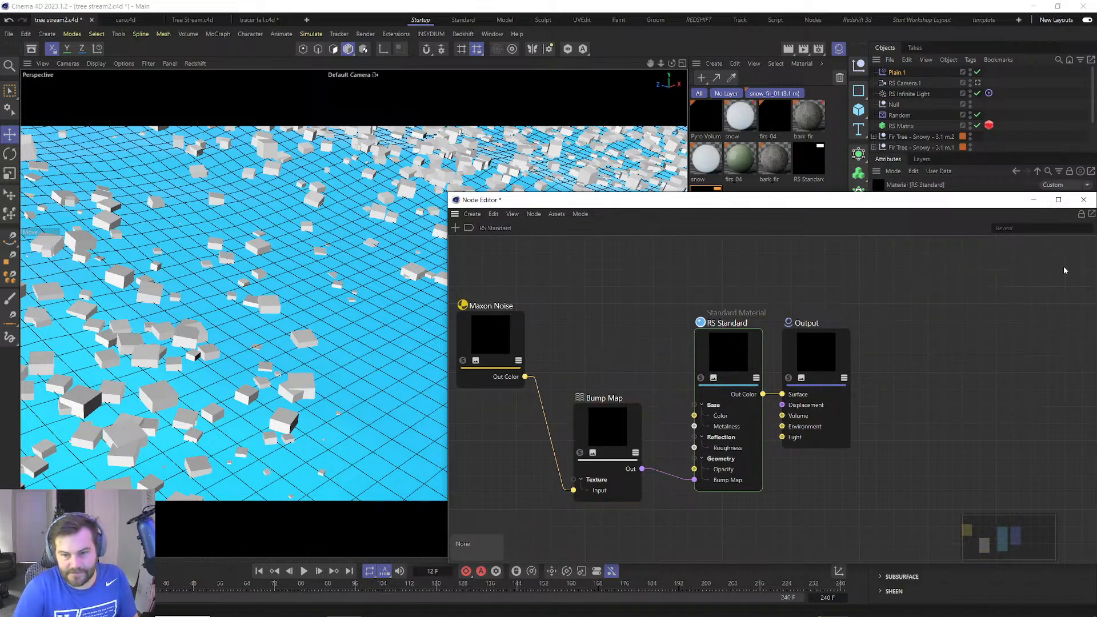
click(1082, 200)
Reopen the Redshift RenderView, start the interactive render of the bumped turquoise ground and move the window clear of the viewport.
click(463, 34)
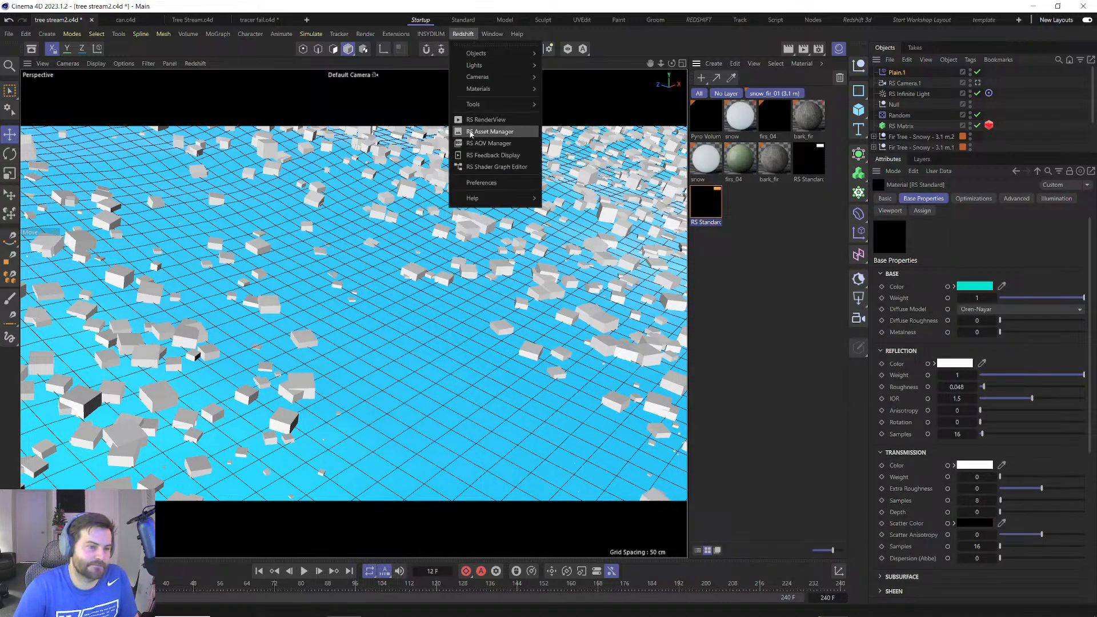
click(483, 120)
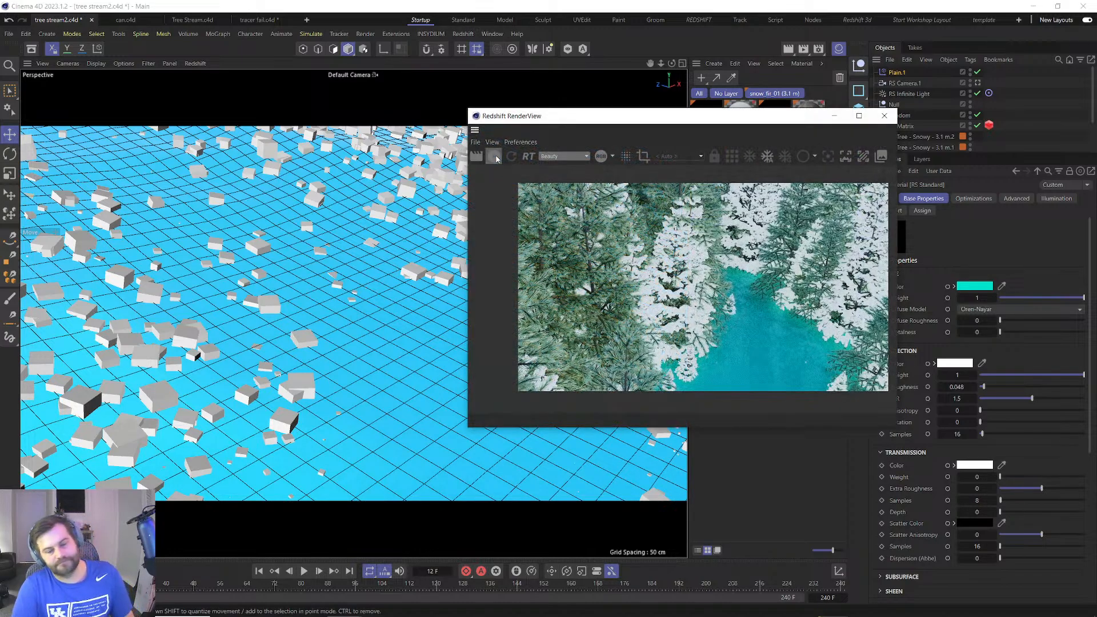
click(496, 159)
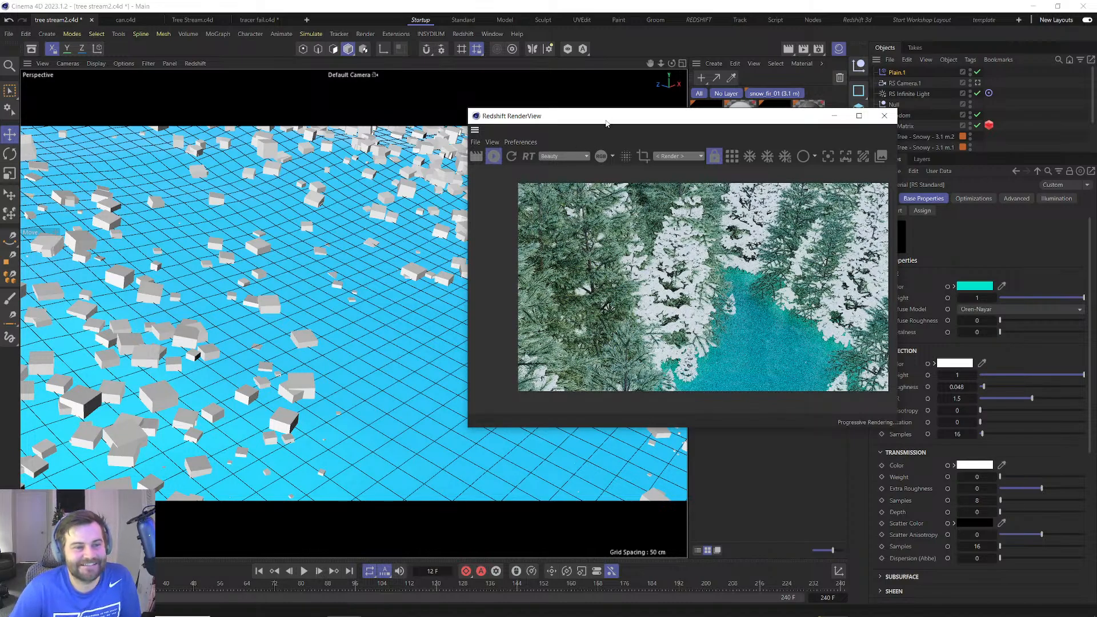
drag(608, 118, 293, 112)
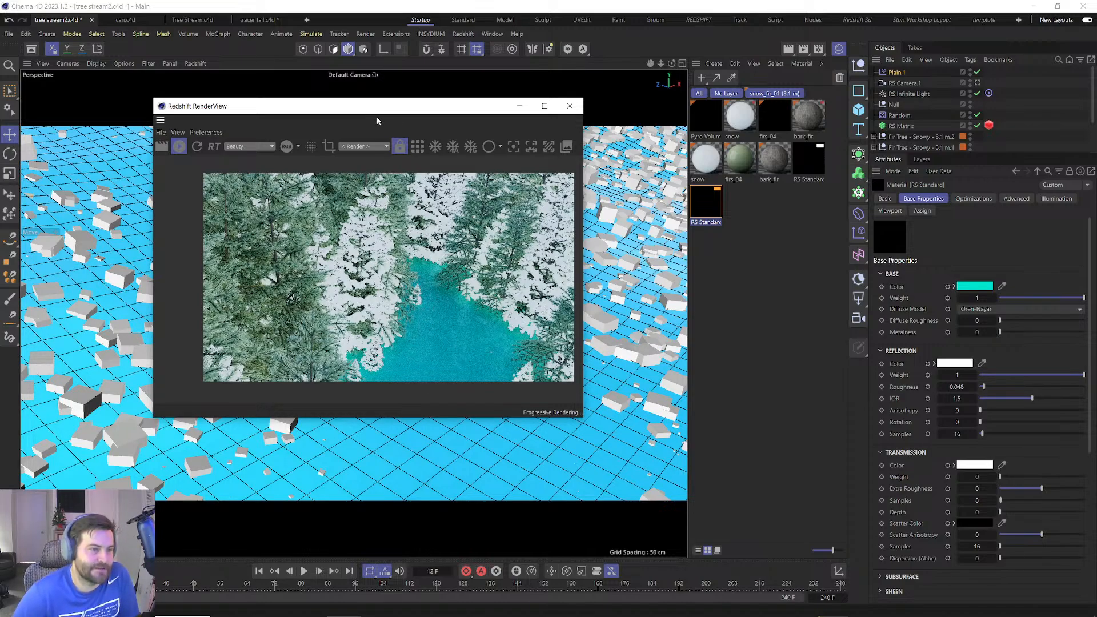
drag(402, 112, 471, 175)
drag(400, 171, 776, 148)
Render the forested hillside interactively from a distant, elevated viewpoint, with the RenderView moved clear of the material list.
scroll(395, 330, down, 10)
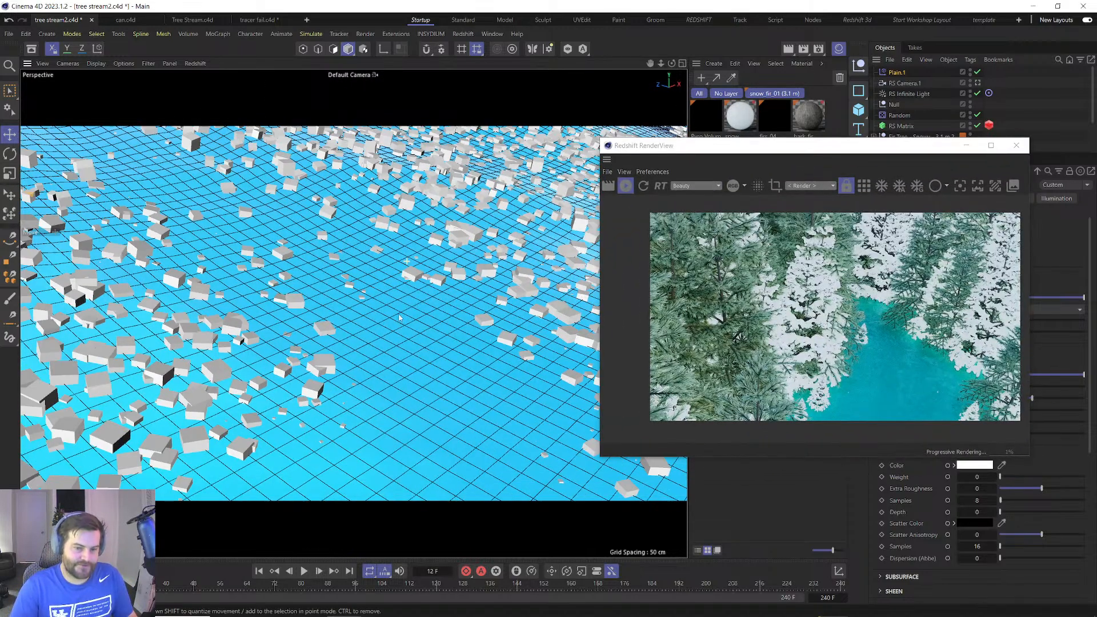
scroll(395, 330, down, 10)
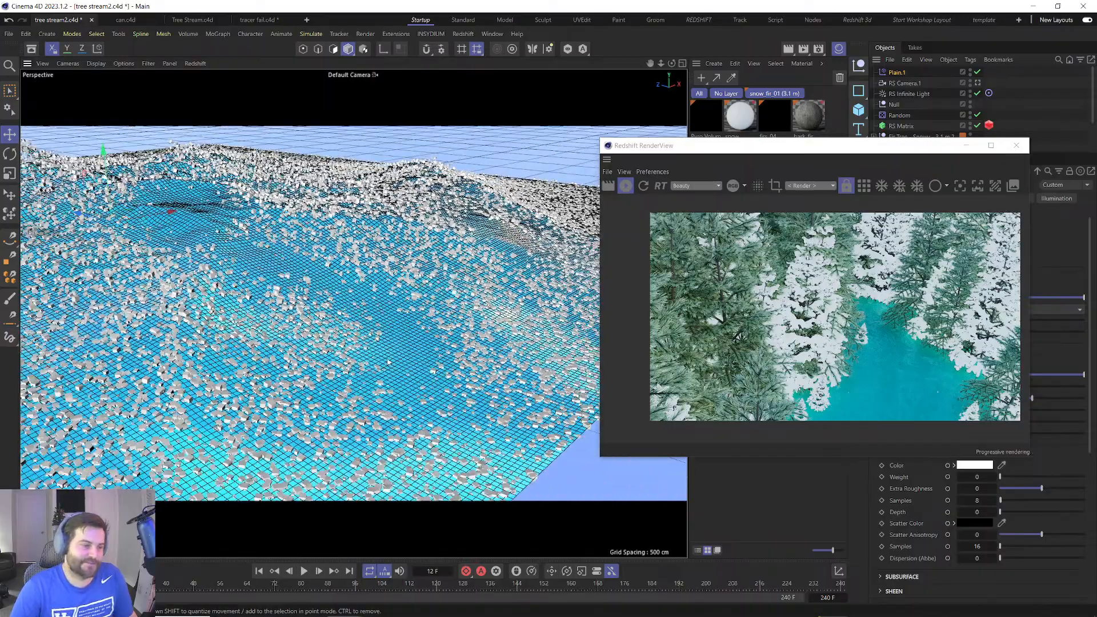
alt+drag(395, 329, 430, 320)
drag(692, 150, 720, 184)
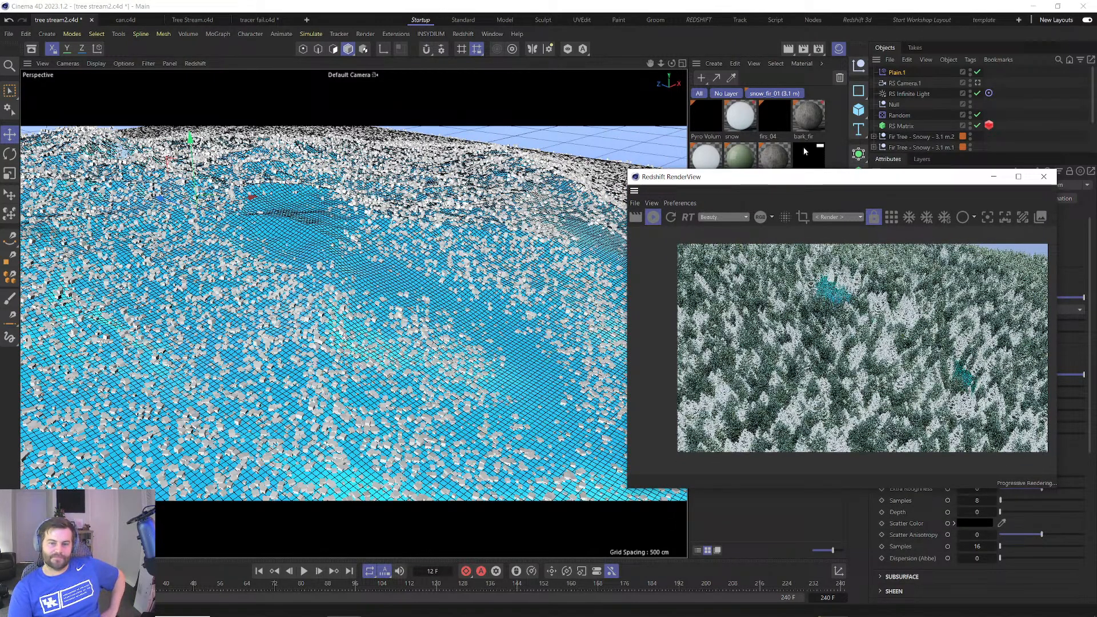
drag(891, 177, 886, 245)
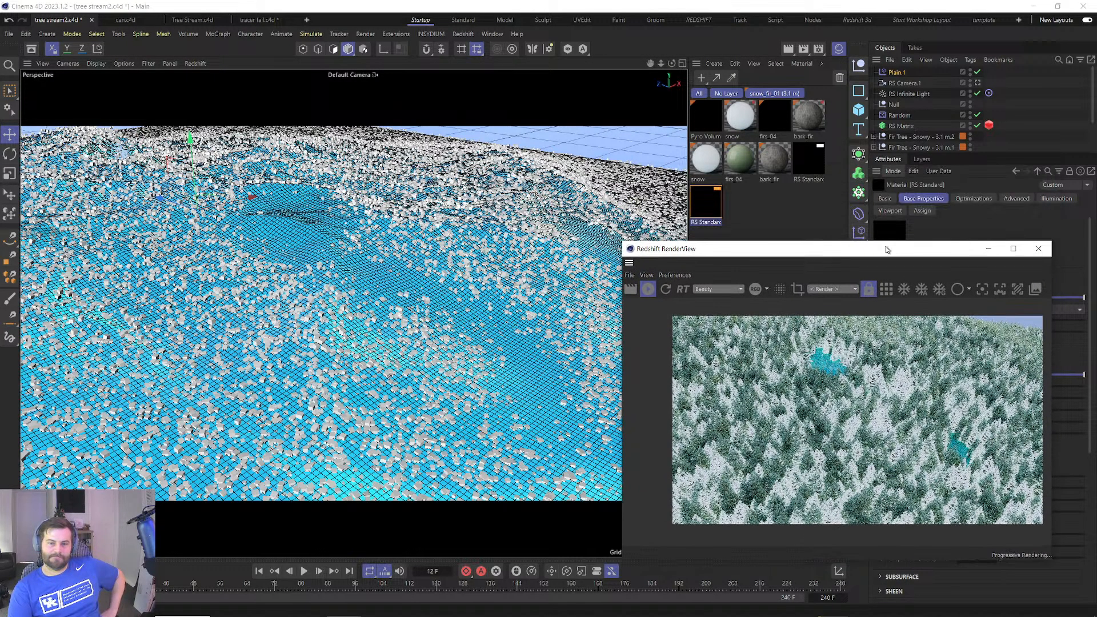
Paint two round eyes and a curved smile into the landscape's vertex map with the Paint Tool, beside the existing winding path.
scroll(916, 116, down, 2)
click(989, 124)
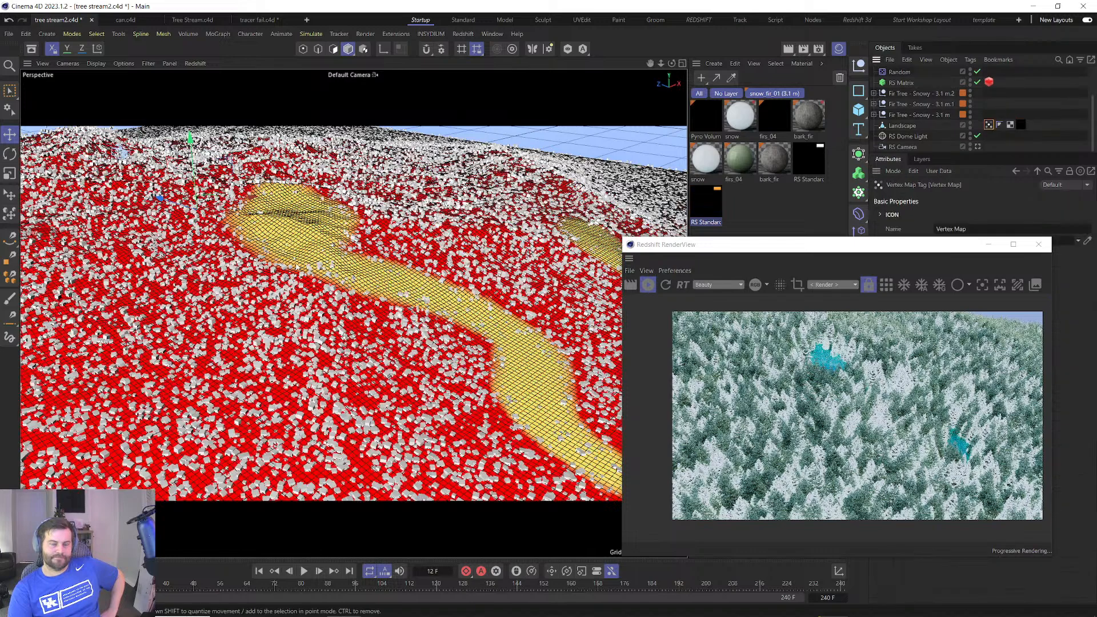
click(10, 297)
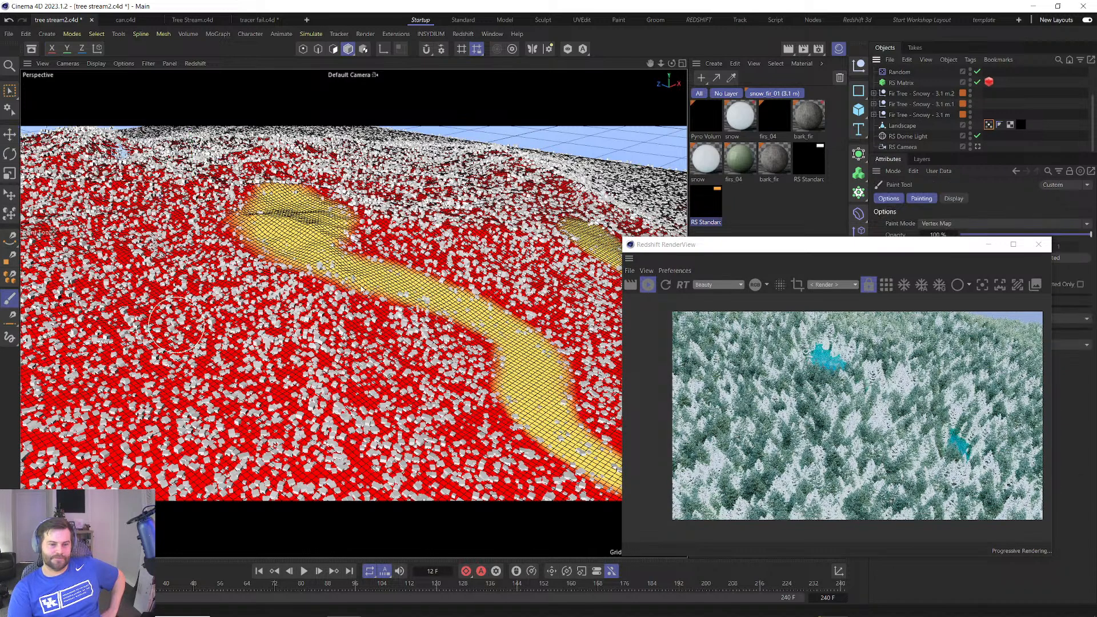
mouse_move(368, 266)
mouse_down()
mouse_move(117, 368)
mouse_move(122, 123)
mouse_up()
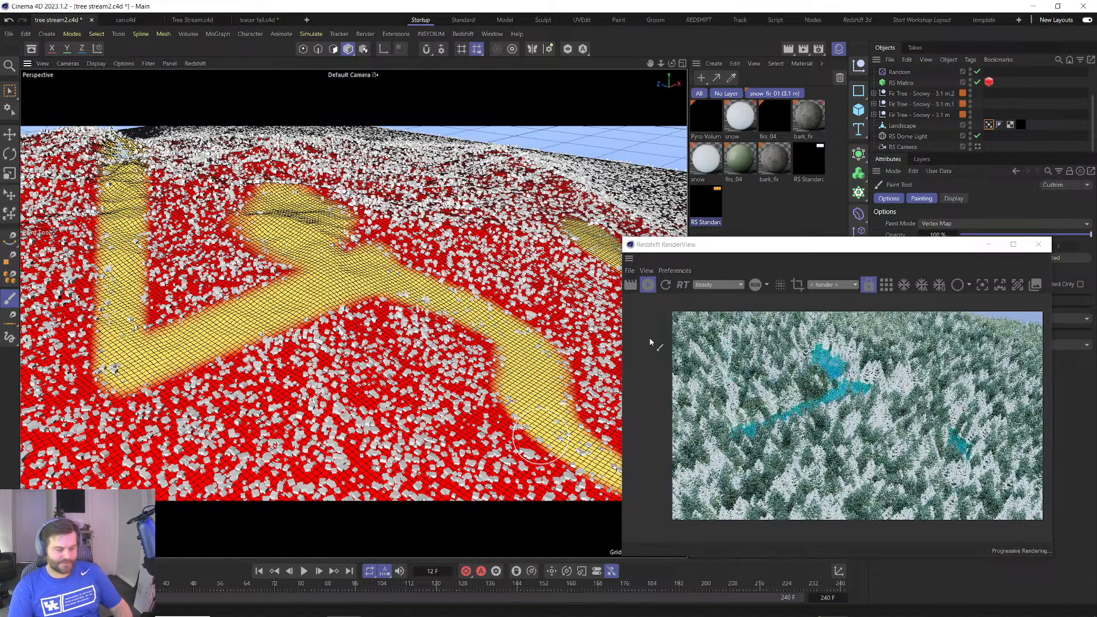
key(ctrl+z)
click(152, 321)
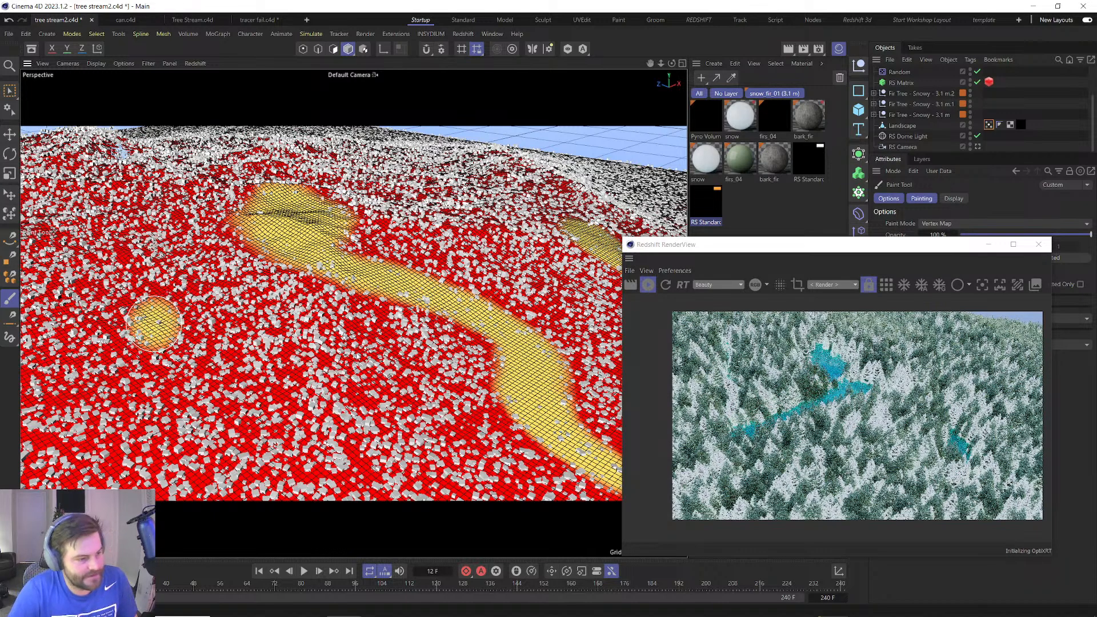
mouse_move(203, 323)
mouse_down()
mouse_move(157, 320)
mouse_move(155, 331)
mouse_up()
drag(311, 334, 314, 337)
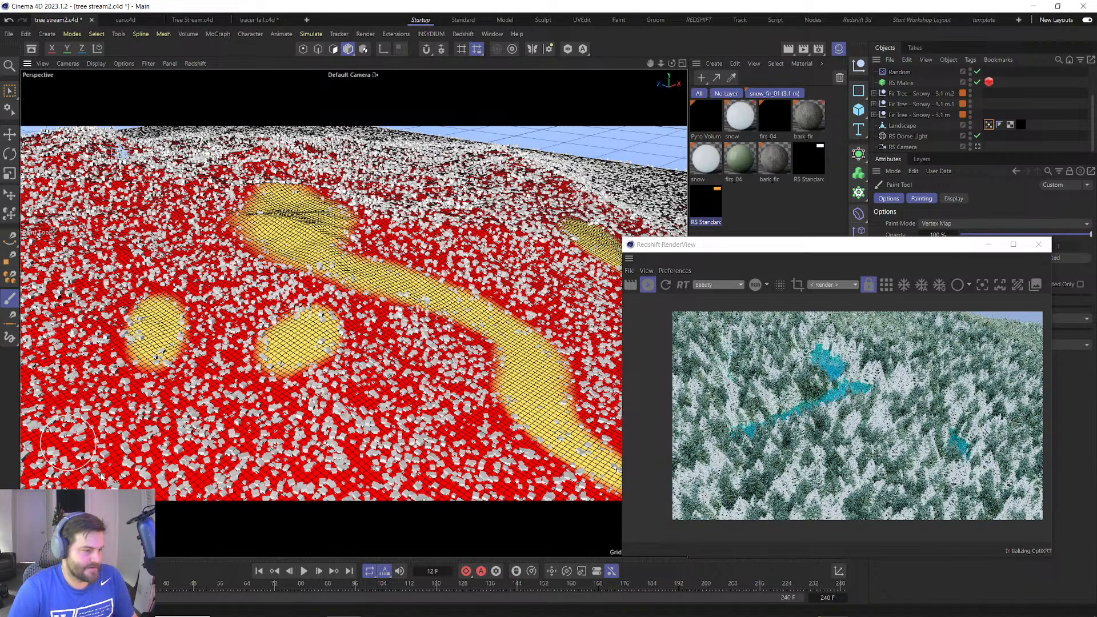
click(67, 443)
mouse_move(67, 442)
mouse_down()
mouse_move(154, 491)
mouse_move(222, 502)
mouse_move(337, 474)
mouse_move(400, 434)
mouse_up()
Render the smiley-face area from a closer viewpoint and touch up the painted mouth on the vertex map.
alt+middle_drag(347, 342, 396, 283)
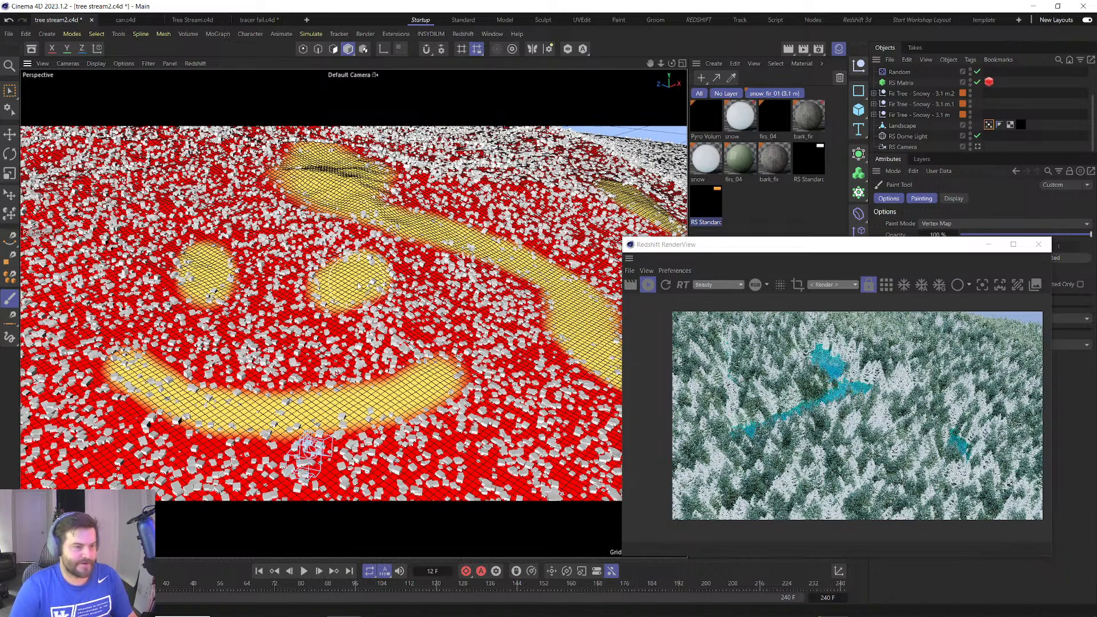
drag(768, 260, 575, 189)
scroll(294, 309, up, 2)
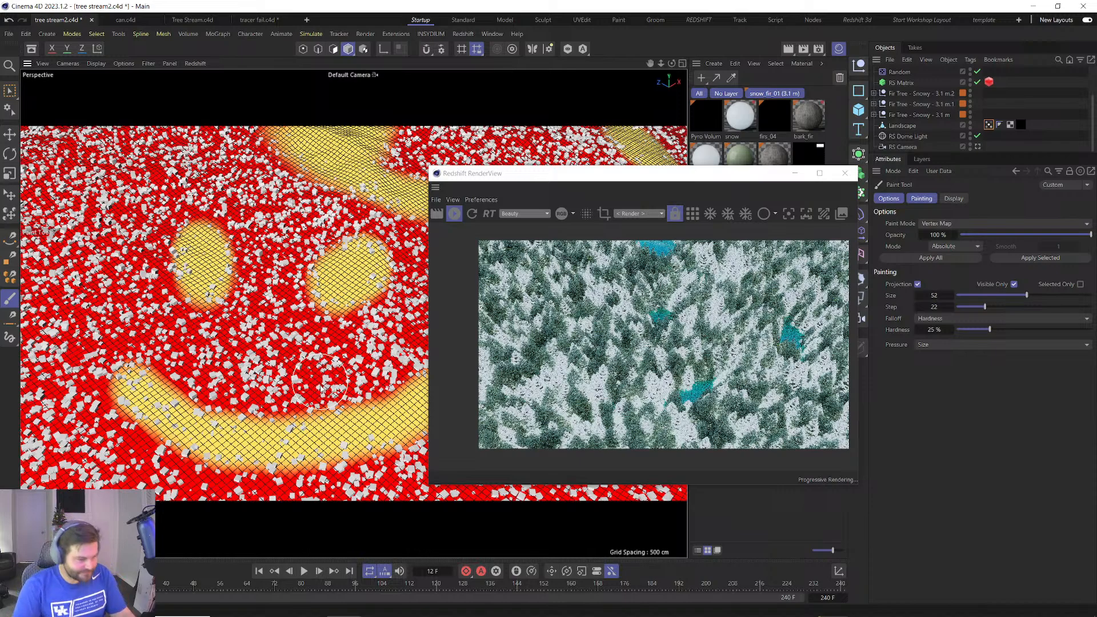
drag(286, 443, 325, 441)
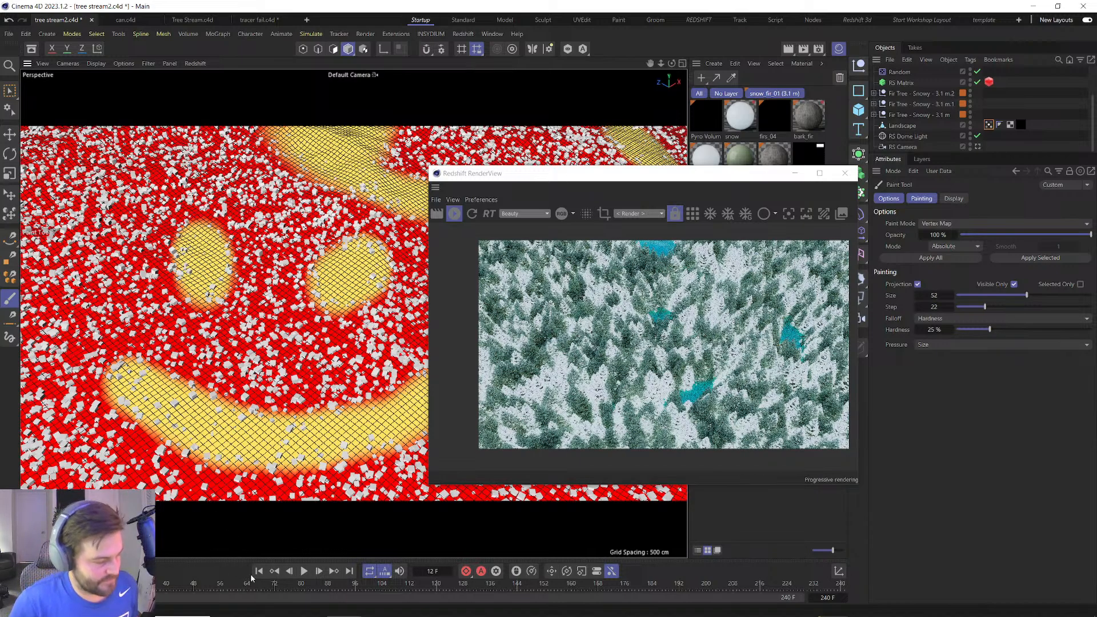
Check the RS Matrix object settings and the Plain effector's vertex map field, and close the Redshift RenderView.
click(901, 82)
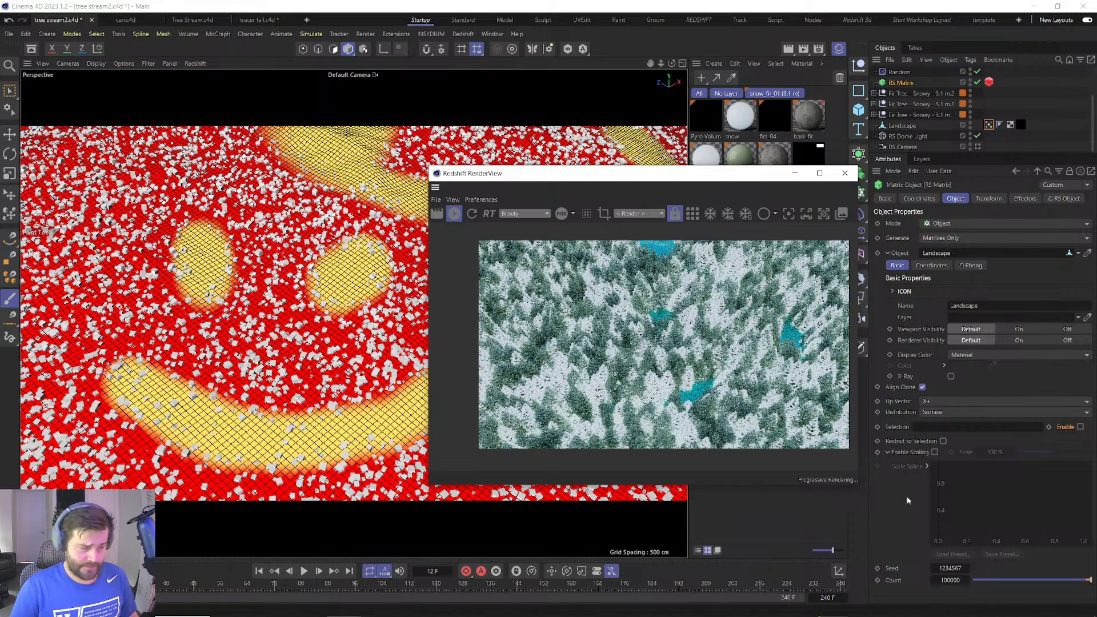
scroll(900, 74, up, 2)
click(897, 72)
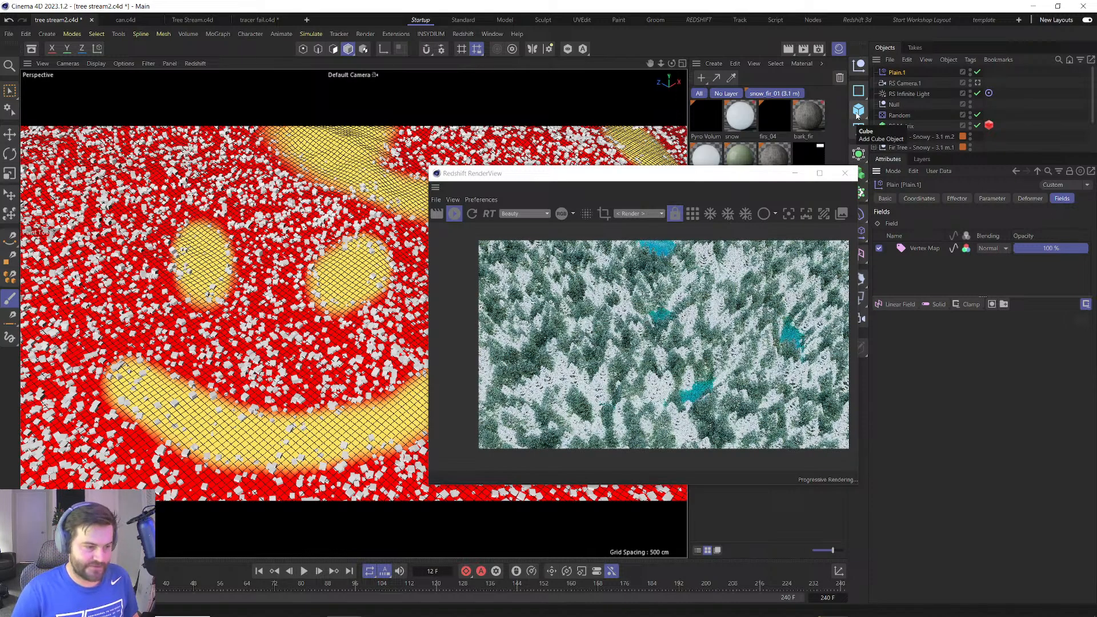
click(844, 173)
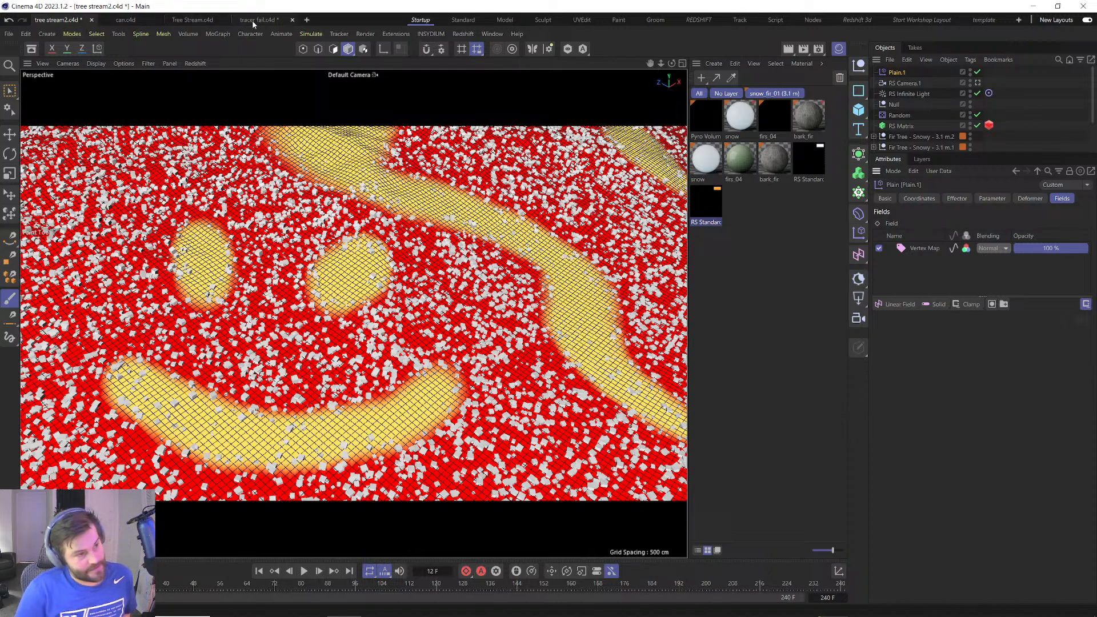
Open the recent project car clean_0006.c4d and start its interactive render in the Redshift RenderView.
click(9, 35)
mouse_move(51, 92)
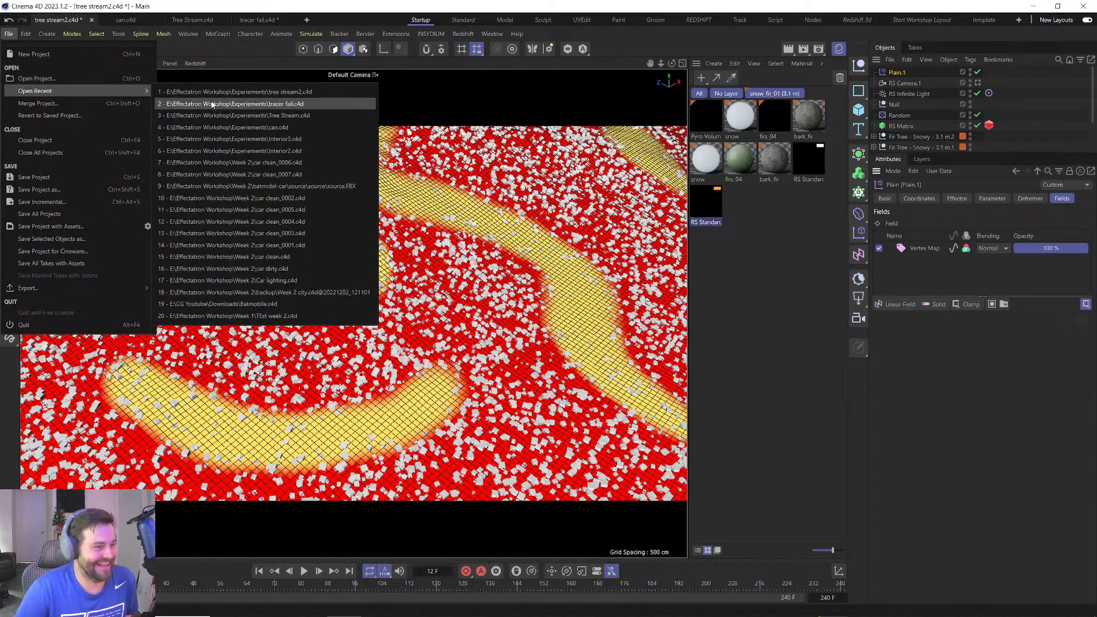
click(318, 165)
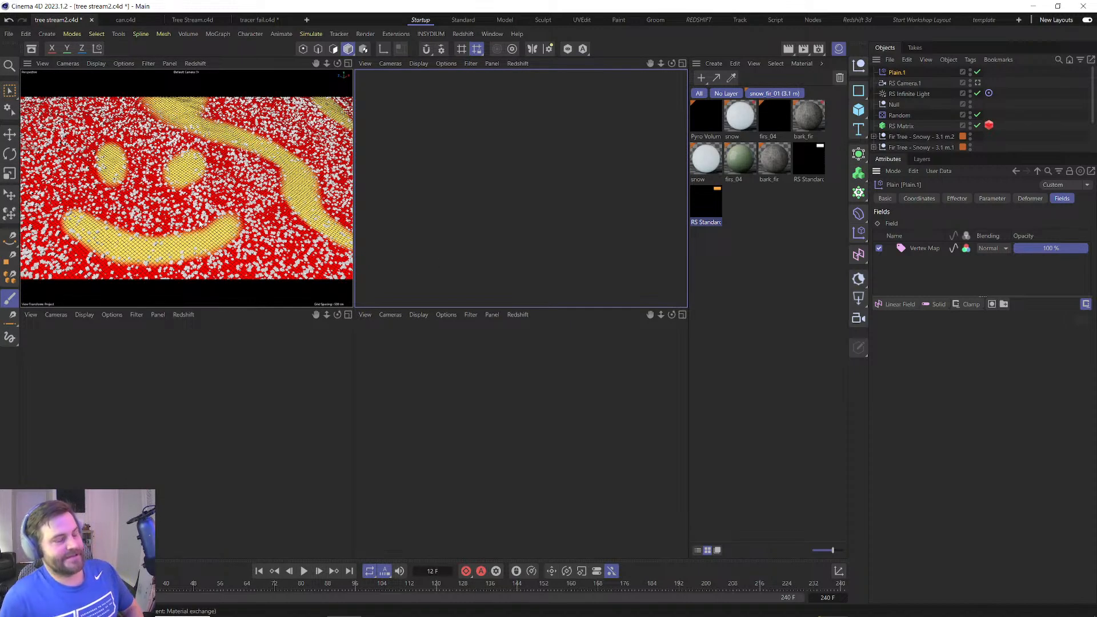
click(462, 33)
click(485, 120)
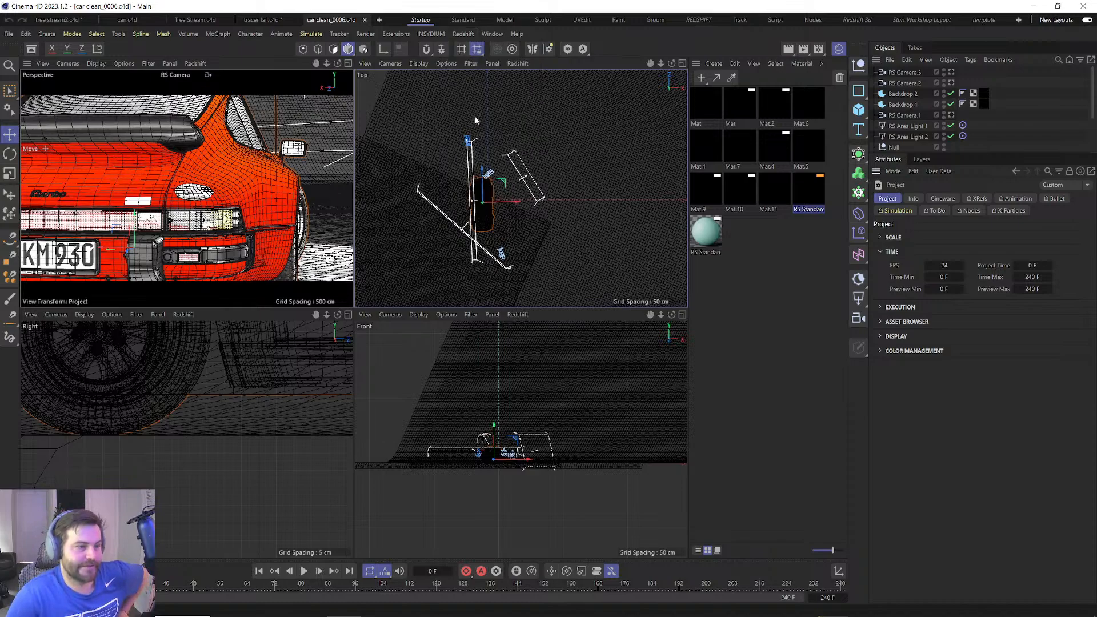
click(503, 149)
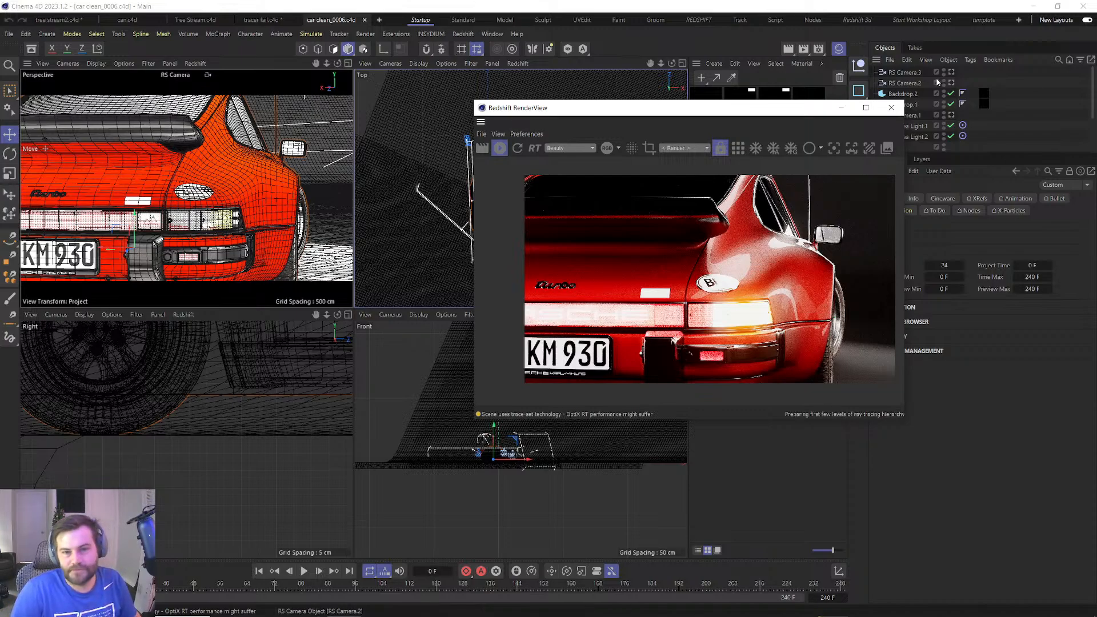
View the car through RS Camera.2 and RS Camera.1, and return to the default camera.
click(951, 83)
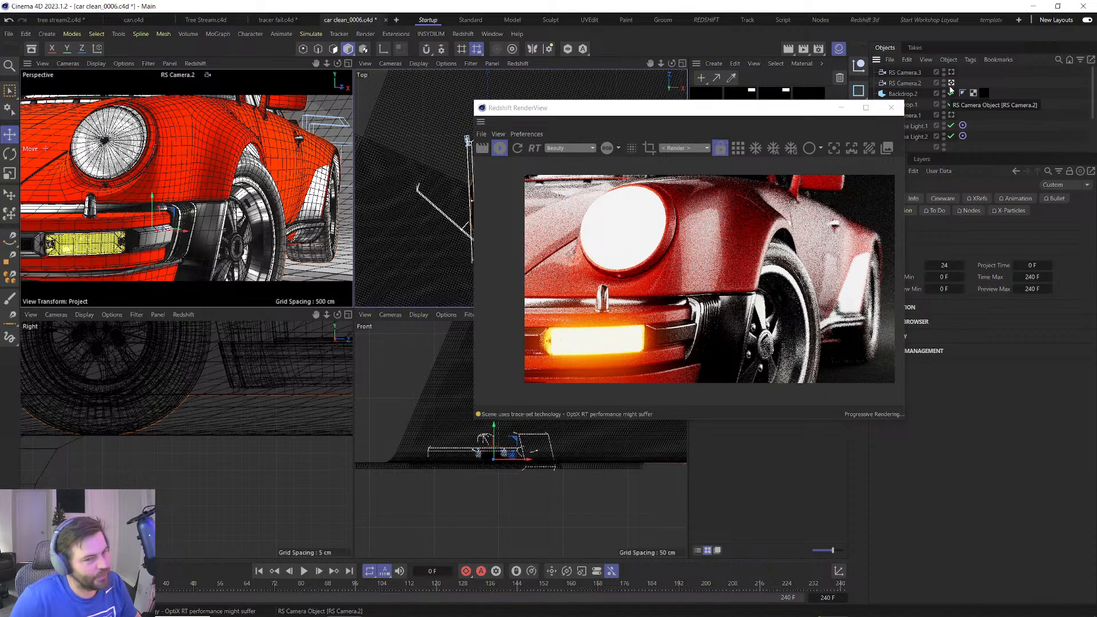
click(952, 116)
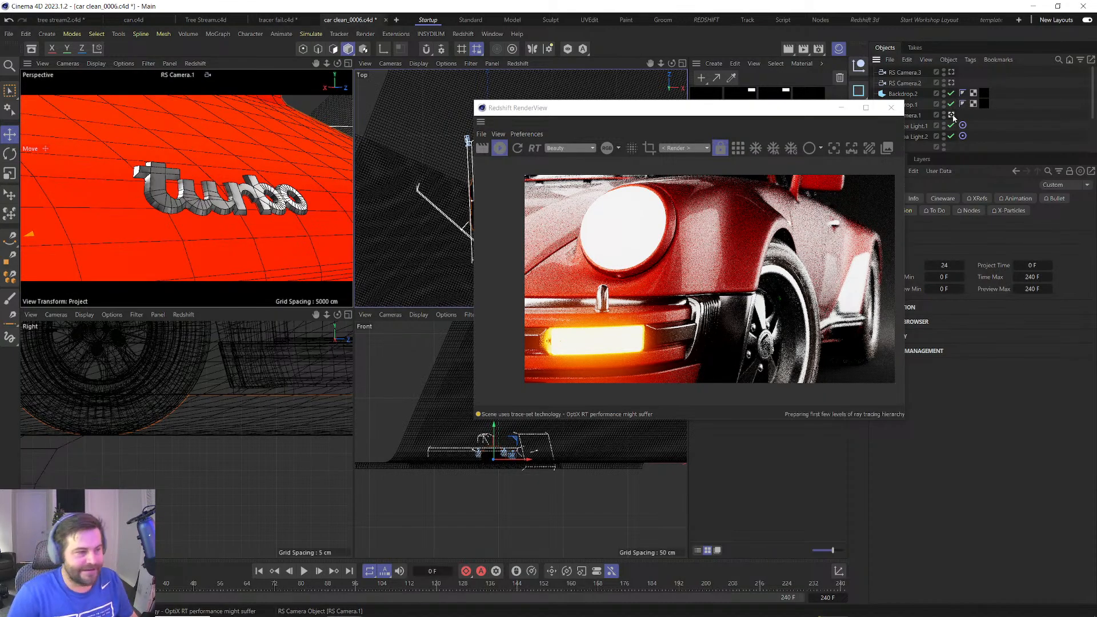
click(952, 116)
Examine the red car in the interactive render from an elevated overall view down to a close-up of the hood badge.
scroll(208, 178, up, 8)
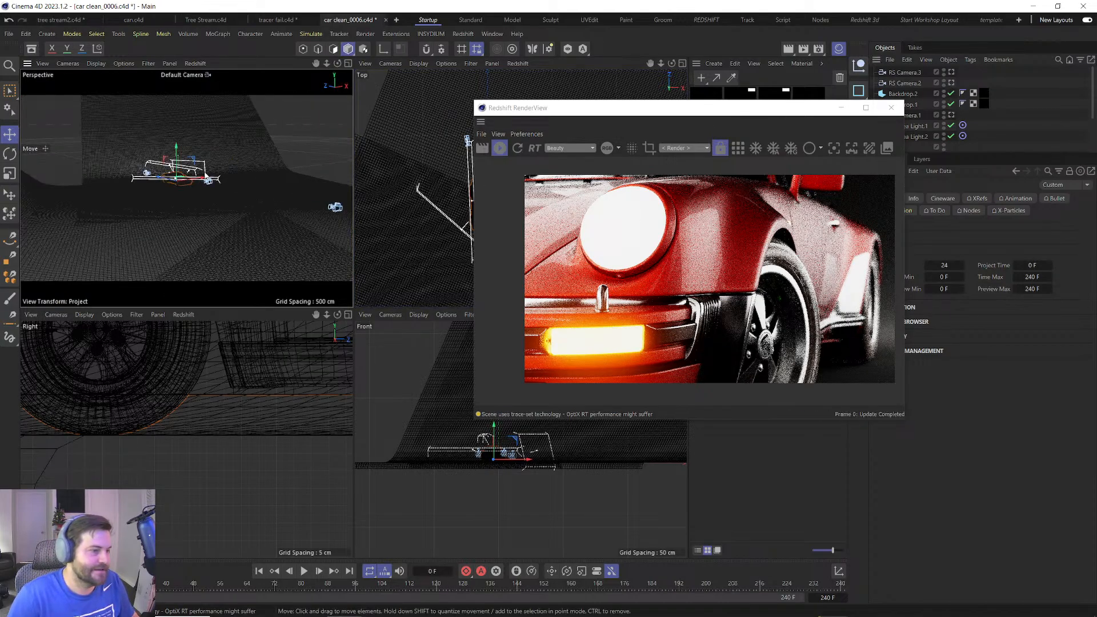
scroll(172, 170, up, 3)
alt+drag(172, 170, 166, 172)
scroll(167, 173, up, 4)
scroll(167, 172, up, 6)
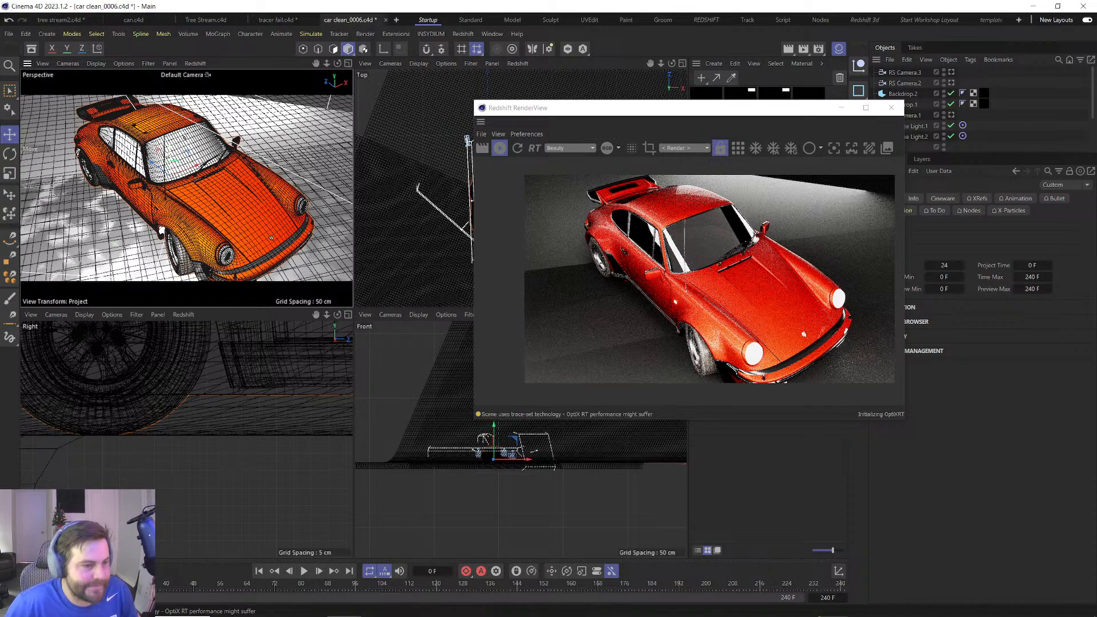
scroll(160, 187, down, 6)
scroll(282, 193, up, 10)
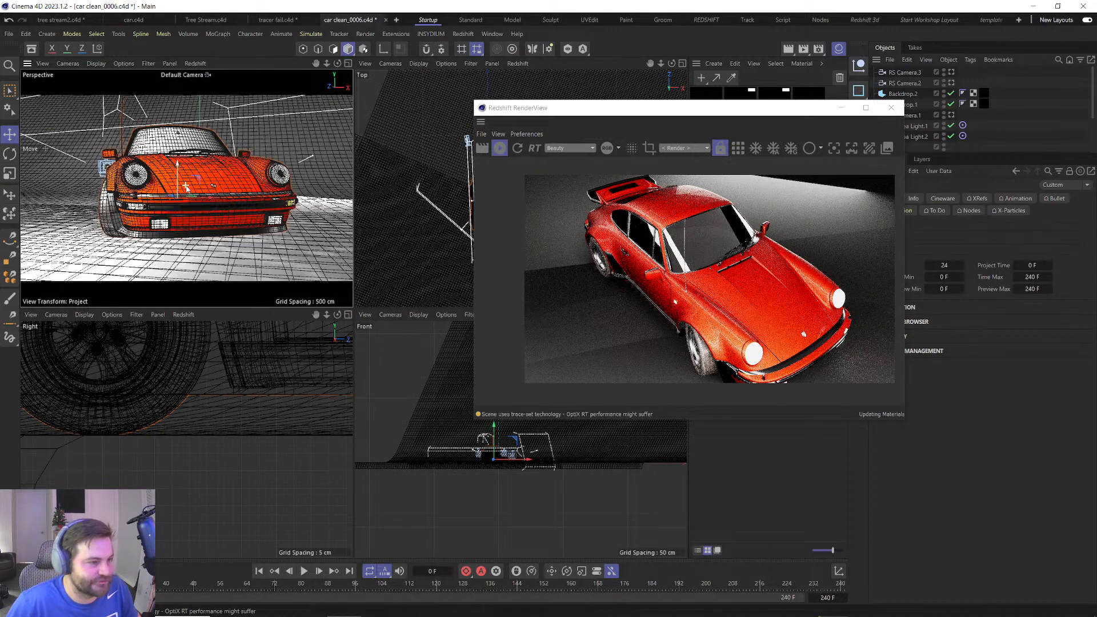
alt+middle_drag(282, 192, 190, 193)
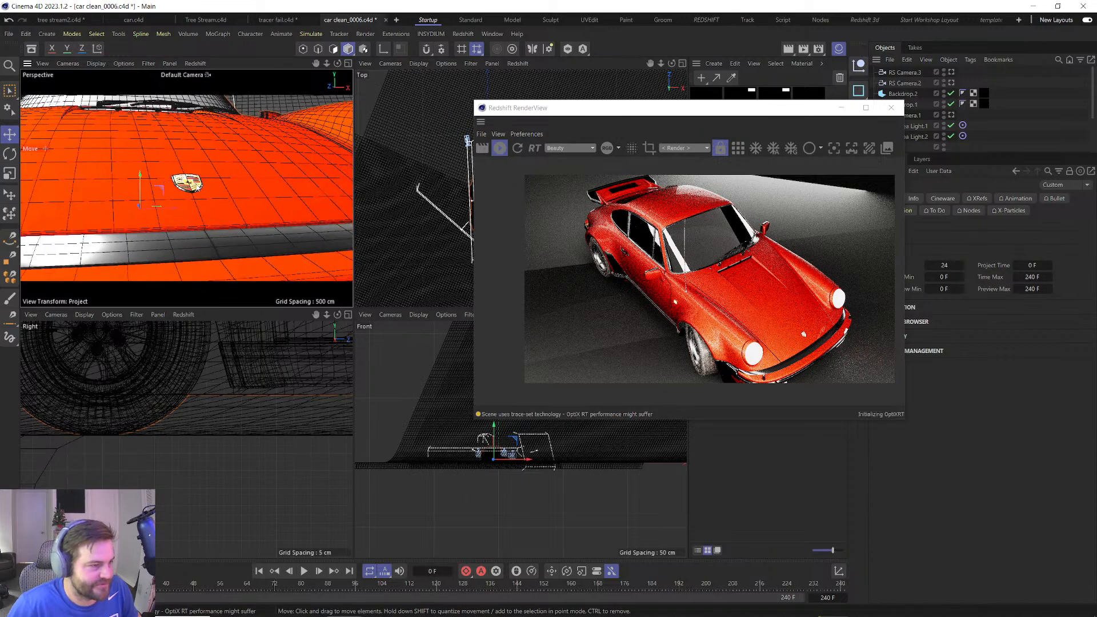
alt+drag(190, 193, 171, 273)
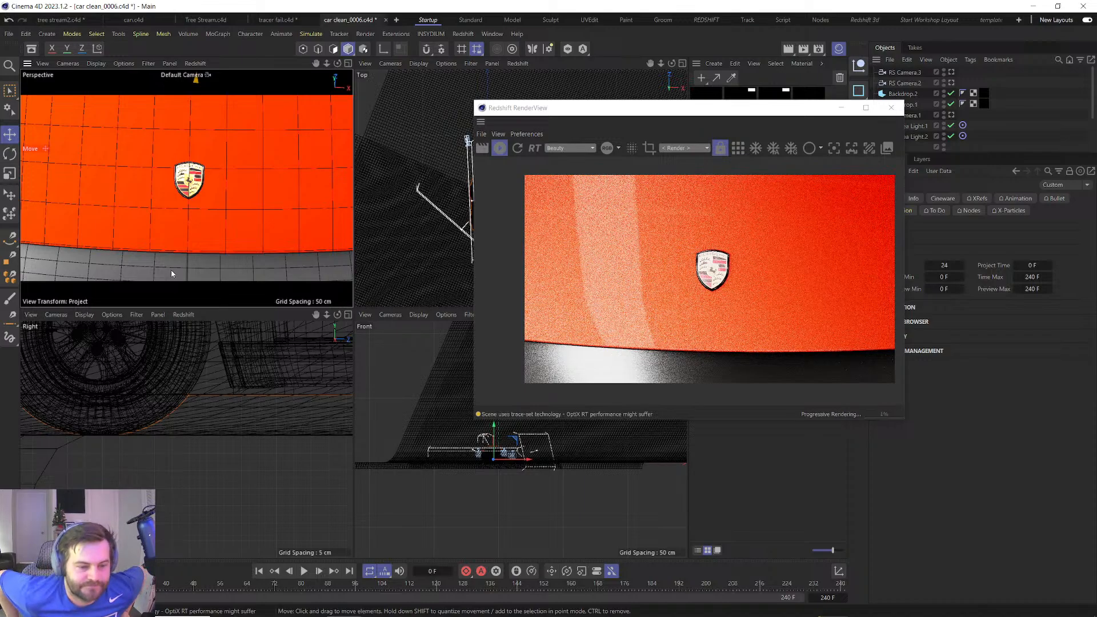
Render the whole car from a low front three-quarter view, with the RenderView moved clear of the material list.
scroll(177, 243, down, 10)
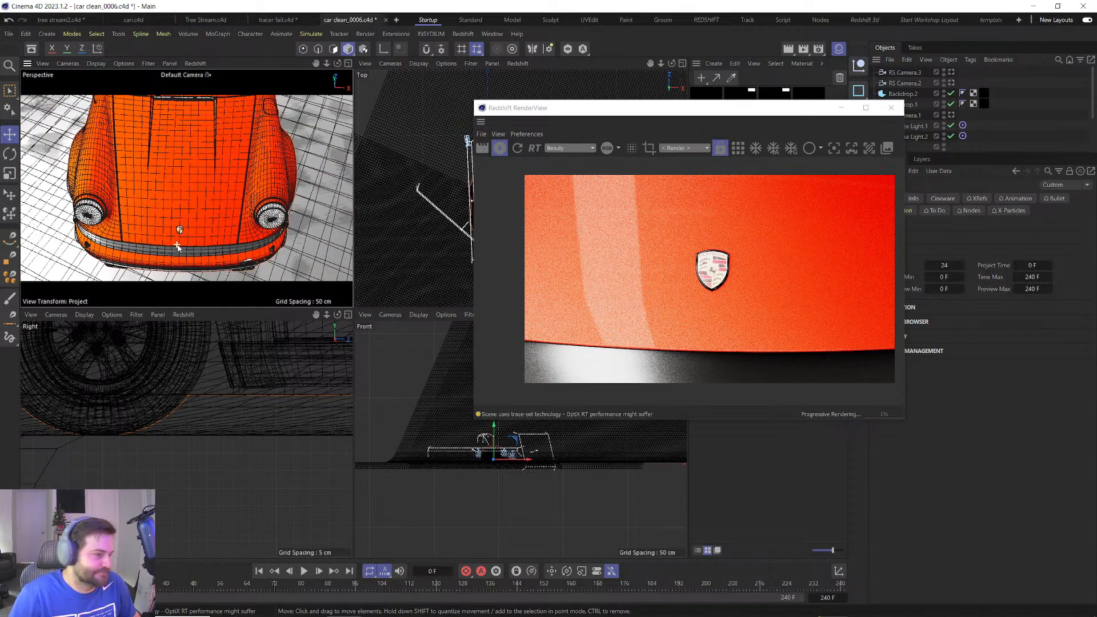
alt+drag(176, 244, 265, 144)
scroll(182, 155, down, 3)
alt+middle_drag(151, 153, 198, 165)
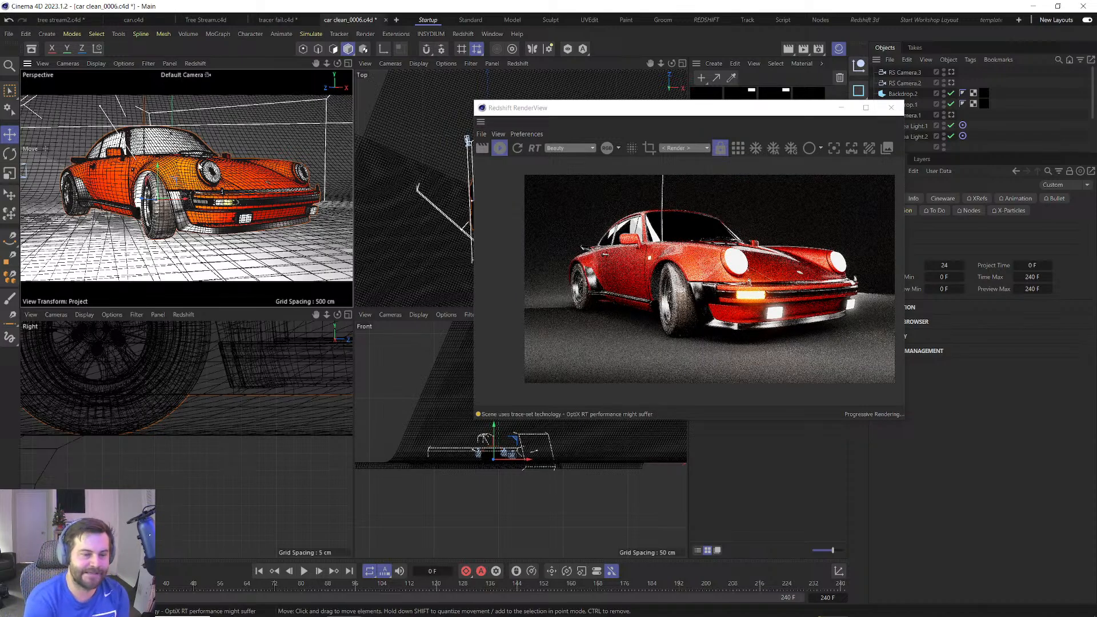
drag(605, 112, 358, 71)
Change the Base Layer Diffuse pigment color of the body's Car Paint material to magenta.
click(705, 111)
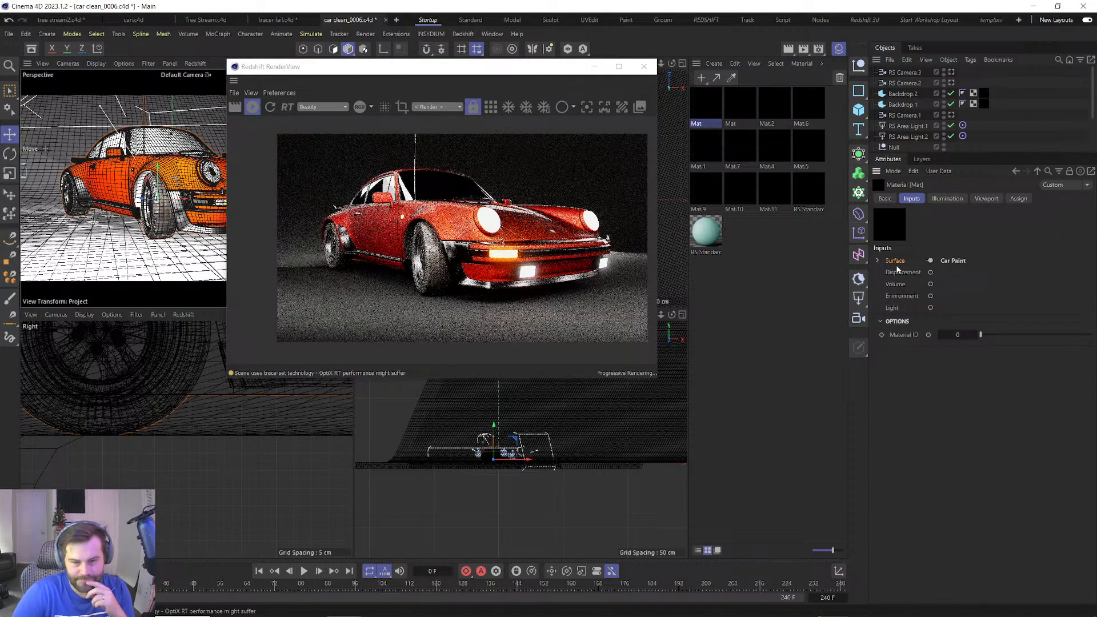
click(878, 261)
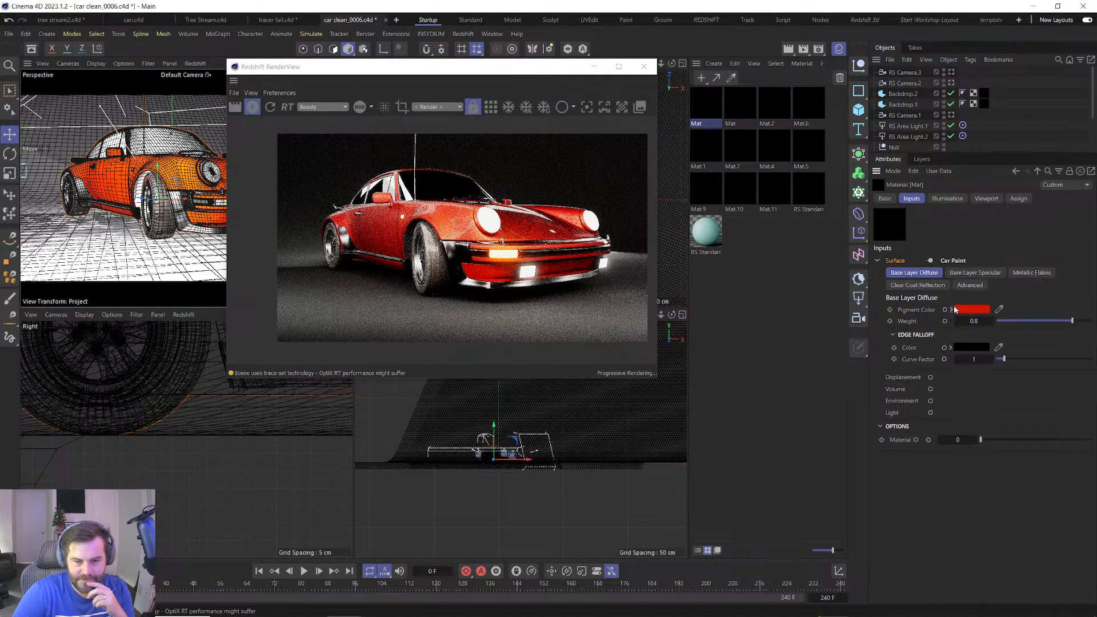
click(970, 309)
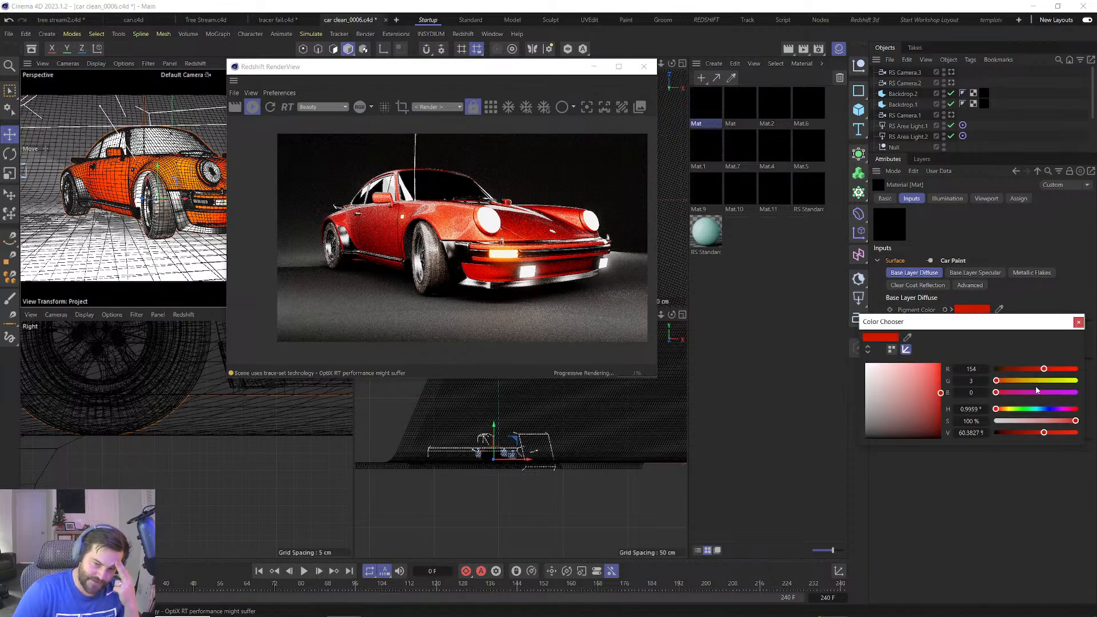
drag(1037, 392, 1082, 397)
click(1078, 322)
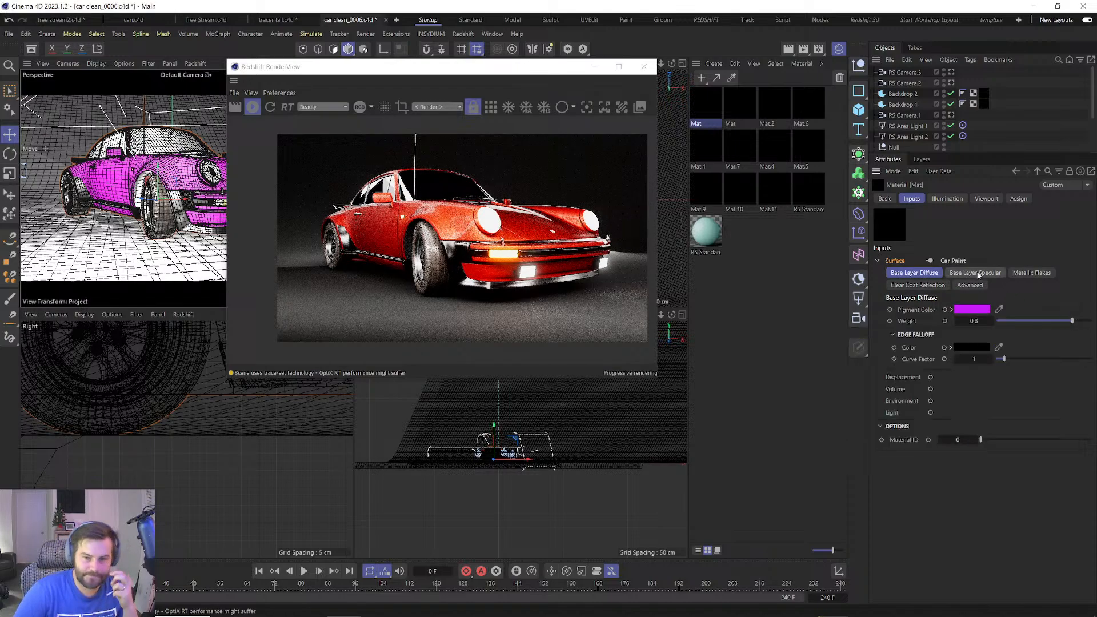
Review the Car Paint's Base Layer Specular, Metallic Flakes and Clear Coat Reflection settings, and return to Base Layer Diffuse.
click(975, 273)
click(1023, 273)
click(917, 285)
click(920, 277)
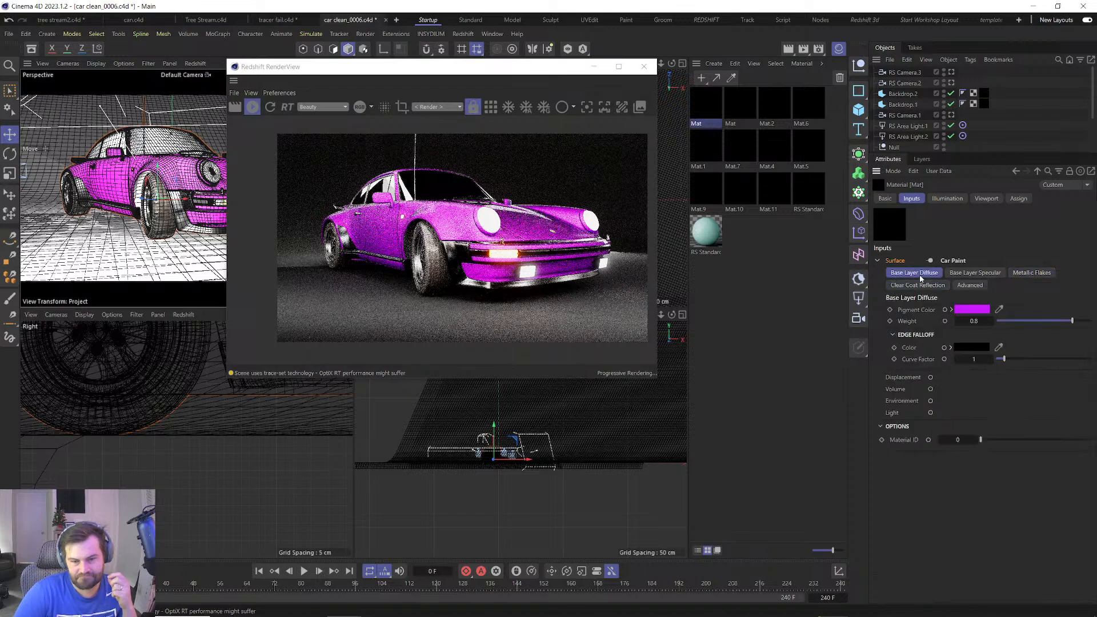
Set the Car Paint's pigment color to a neutral grey and view the rendered car closer.
click(971, 309)
drag(880, 406, 865, 427)
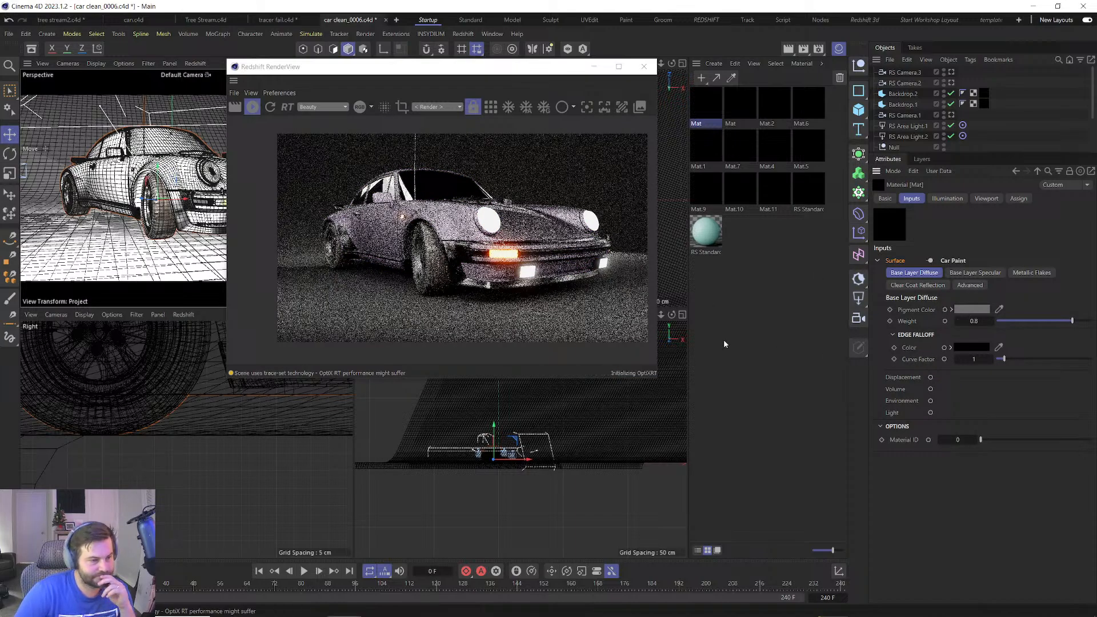
scroll(450, 239, up, 2)
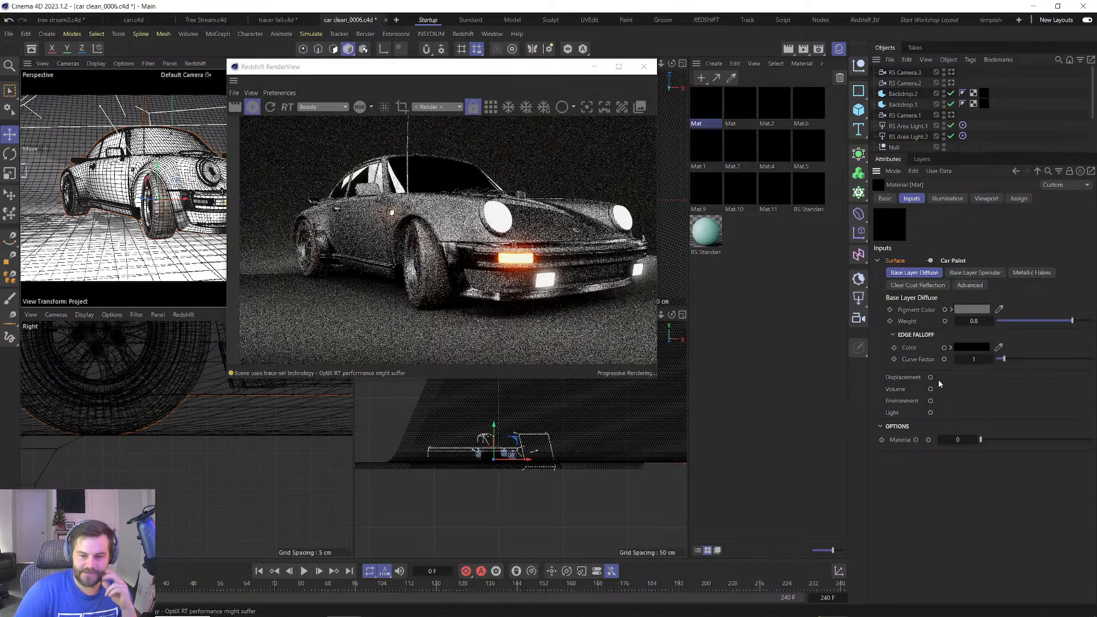
Set the Car Paint's edge falloff color to pure blue and copy that blue to the pigment color.
click(971, 347)
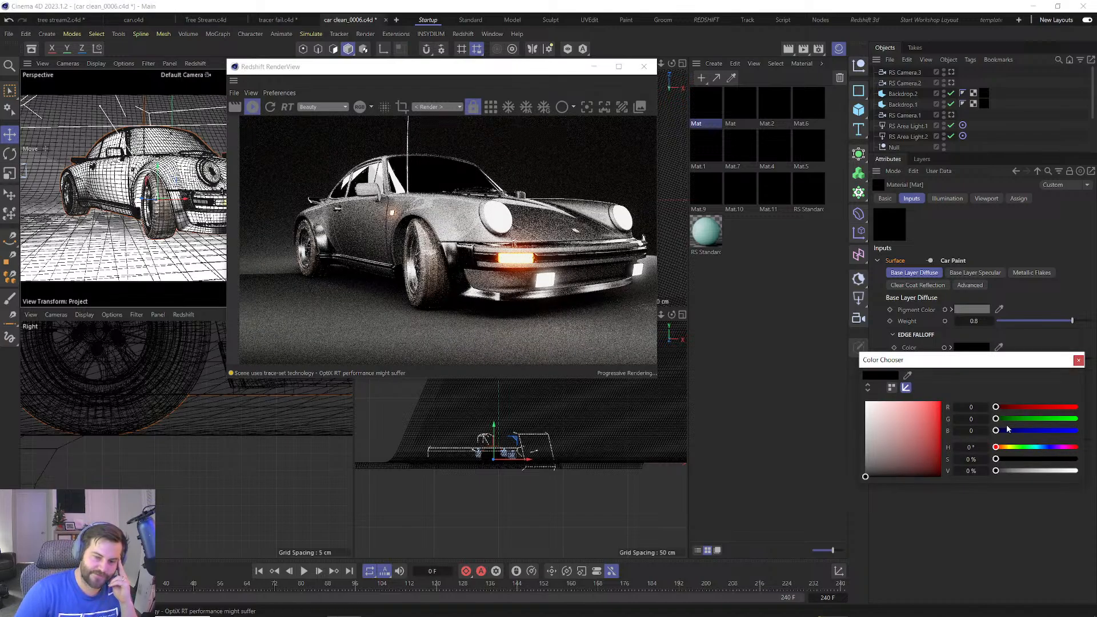
drag(1036, 430, 1071, 430)
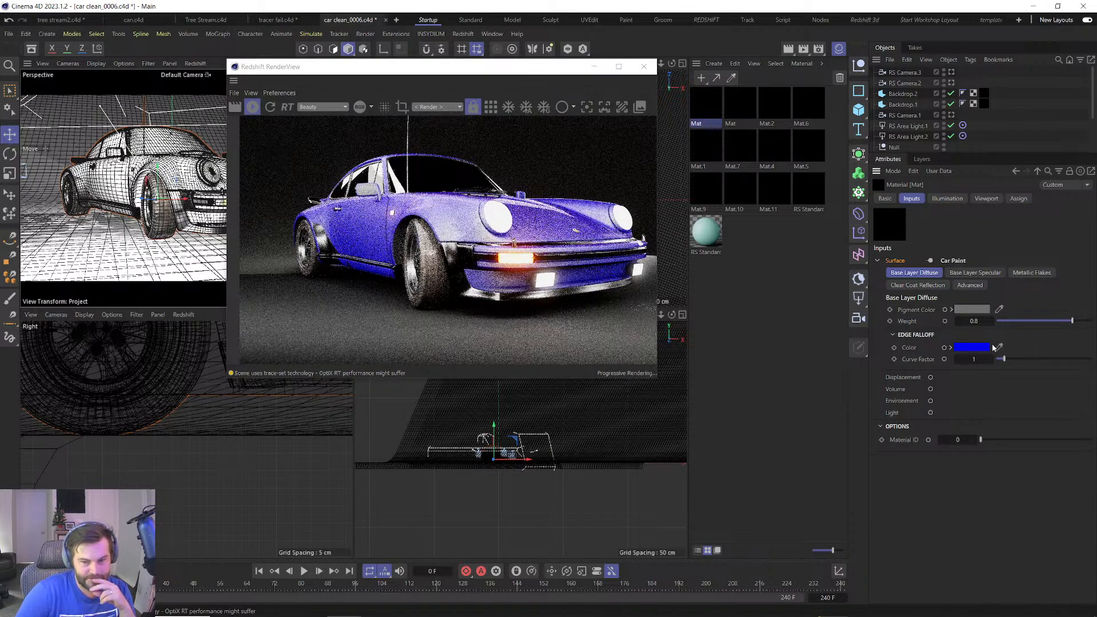
drag(972, 348, 978, 312)
Set the Car Paint's edge falloff color to light pink, with green and blue at 80.
click(967, 349)
drag(932, 436, 887, 461)
drag(861, 397, 861, 452)
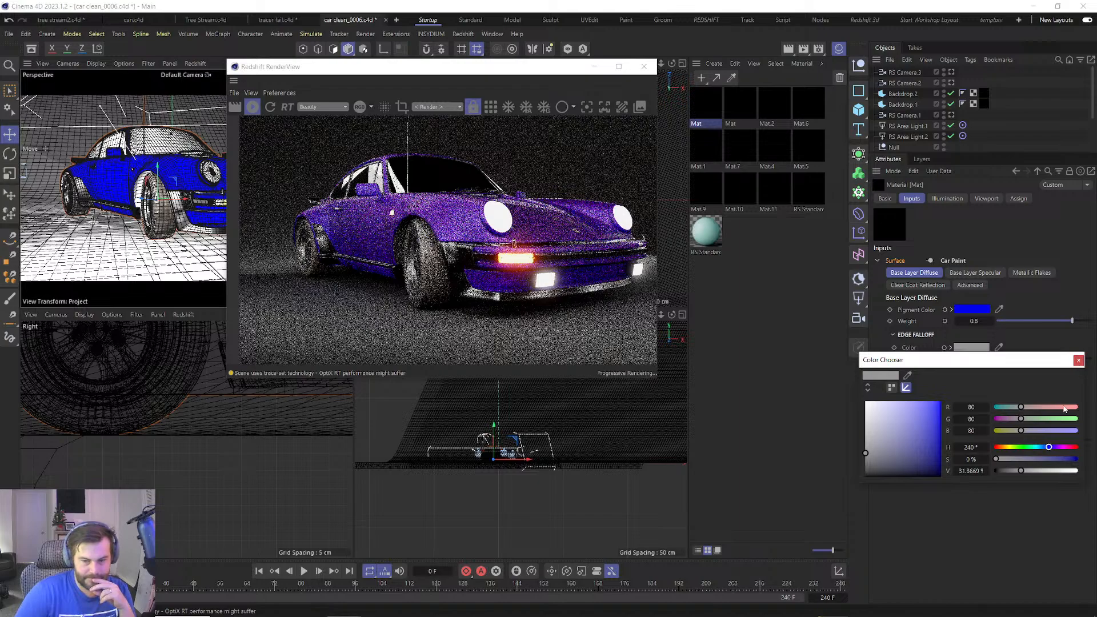
drag(1065, 407, 1078, 406)
click(1079, 360)
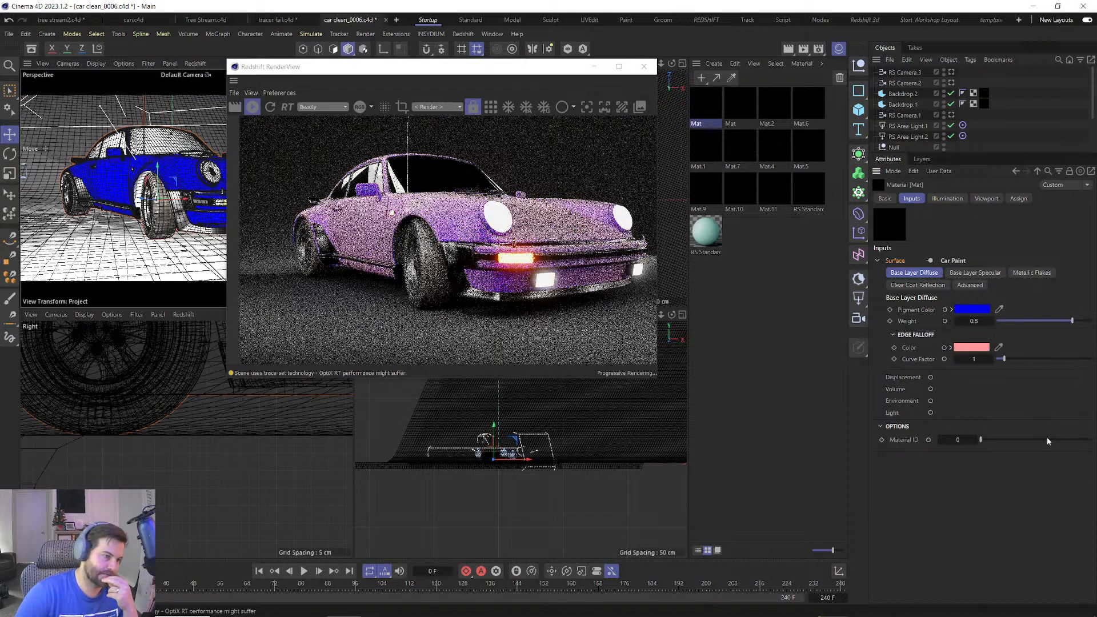
Set the Car Paint's edge falloff curve factor to about 3 and the base layer diffuse weight to about 0.256.
click(1041, 359)
drag(1042, 359, 1048, 358)
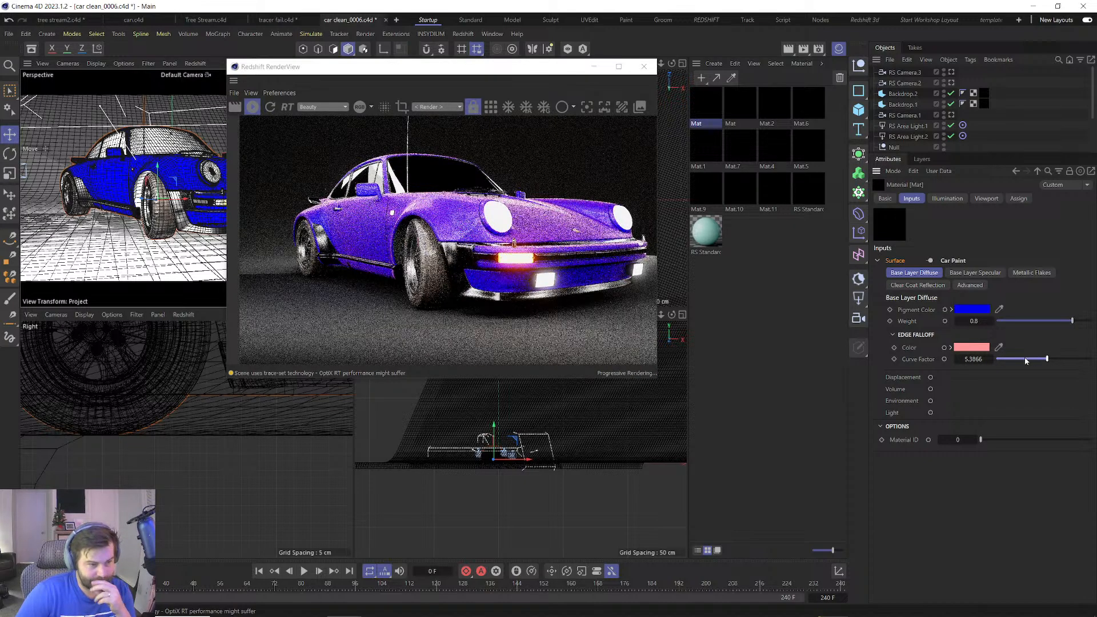
click(1024, 359)
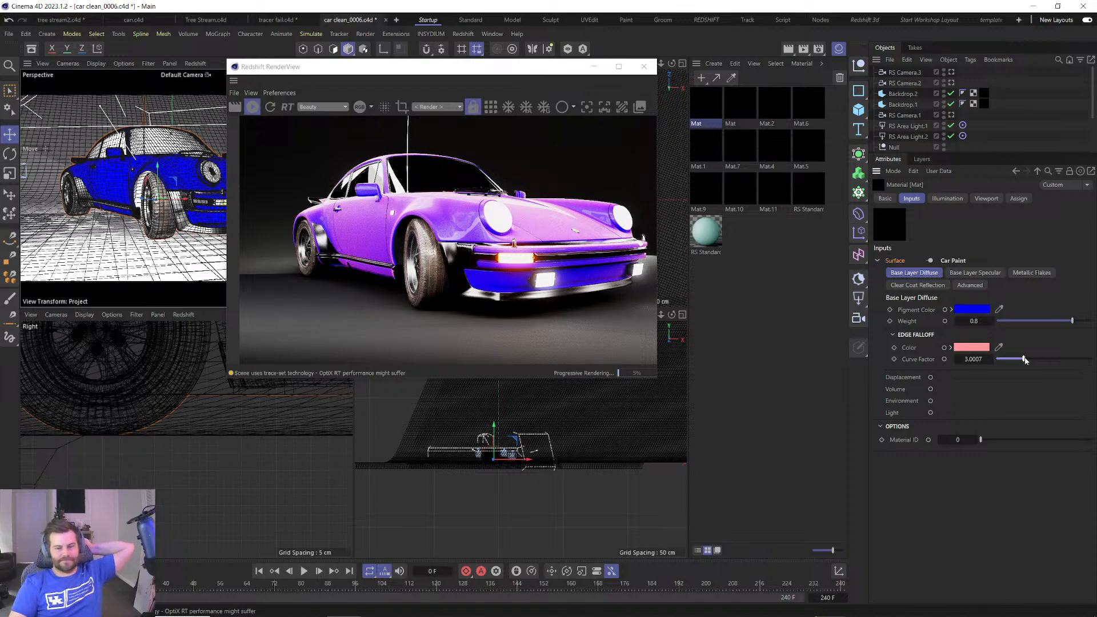
click(1021, 319)
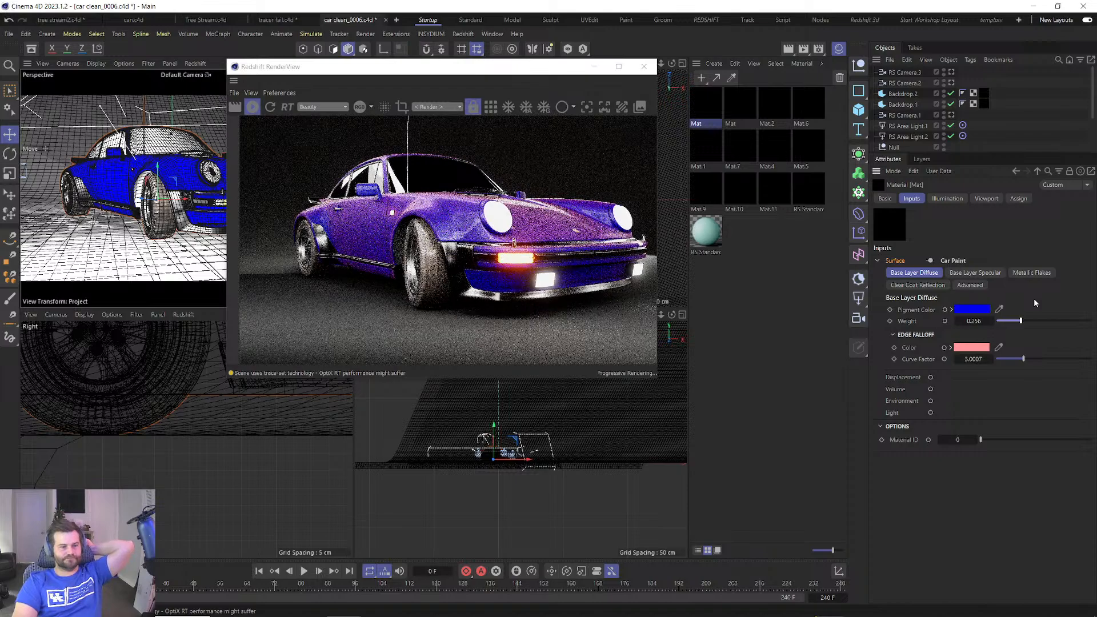
Set the Car Paint's pigment color to orange-red and its edge falloff color to pure orange with blue at 0.
click(971, 309)
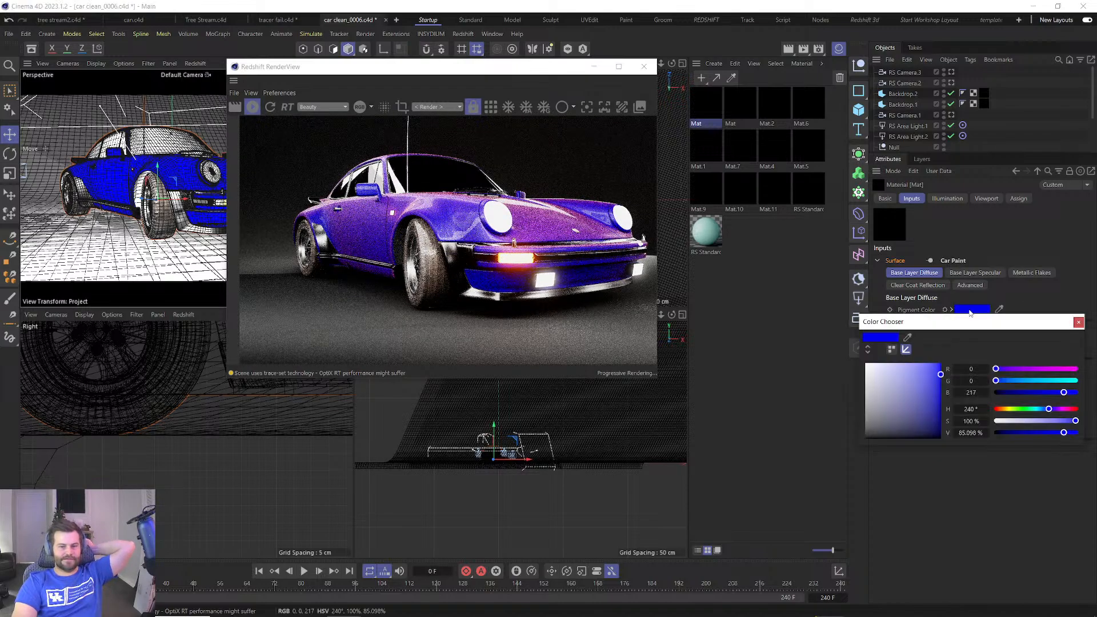
drag(1022, 407, 988, 430)
click(971, 346)
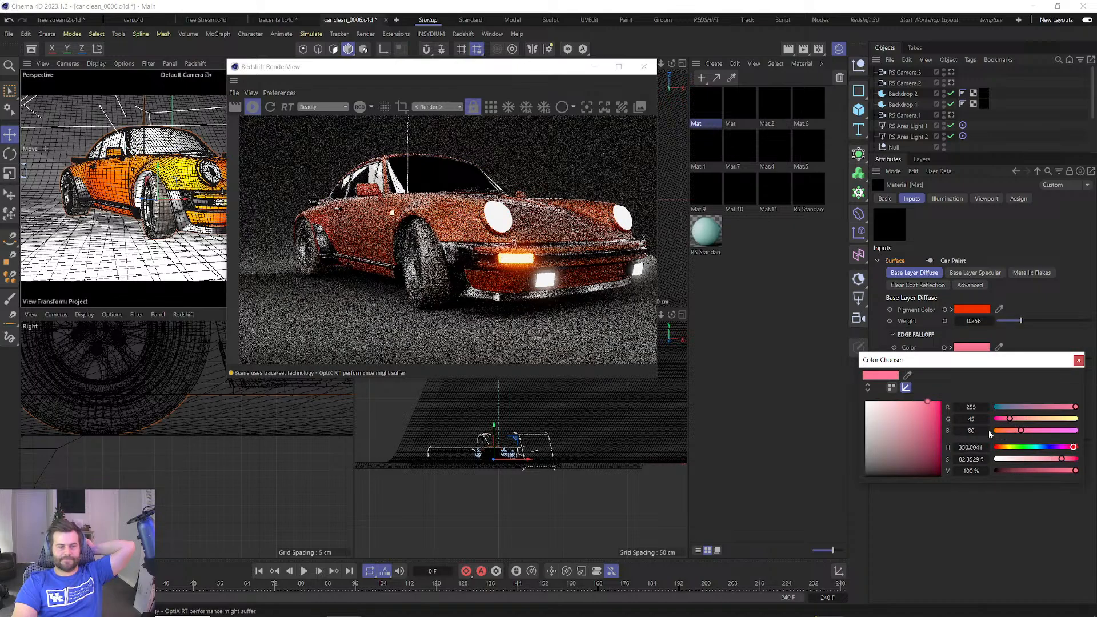
click(1077, 361)
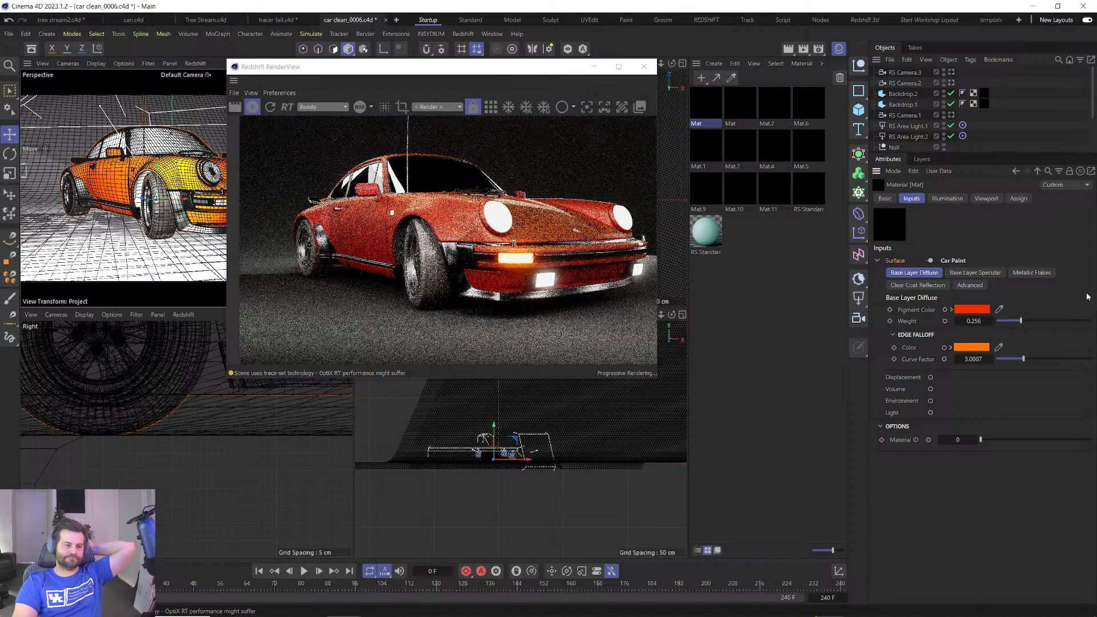
Copy the orange edge falloff color to the pigment color, and set the edge falloff color to pure red.
drag(973, 348, 971, 310)
click(972, 347)
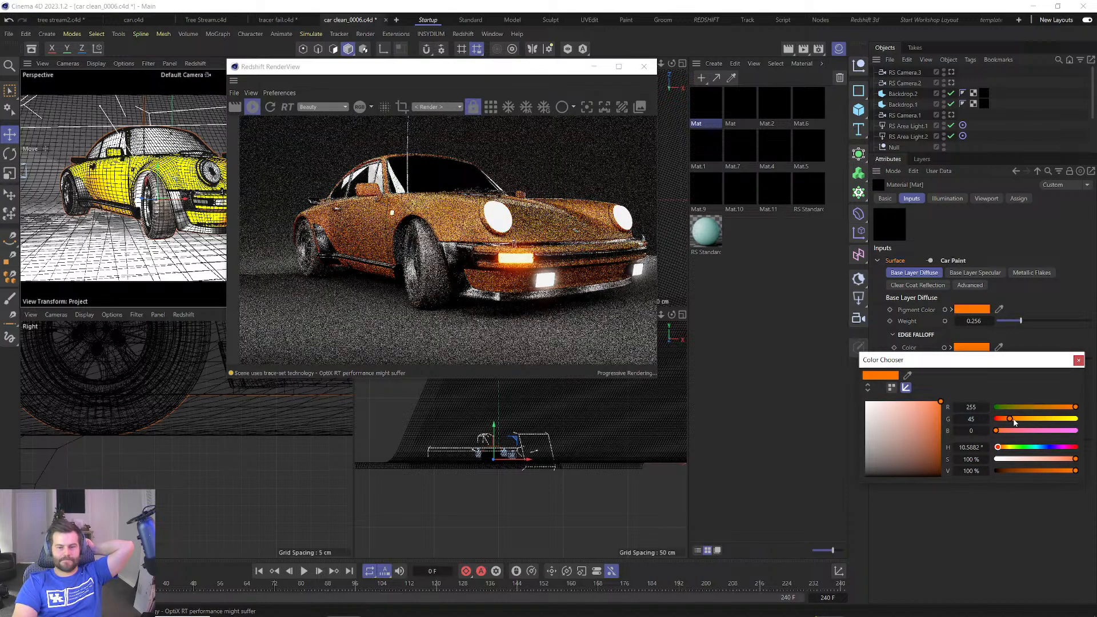
drag(1011, 419, 987, 417)
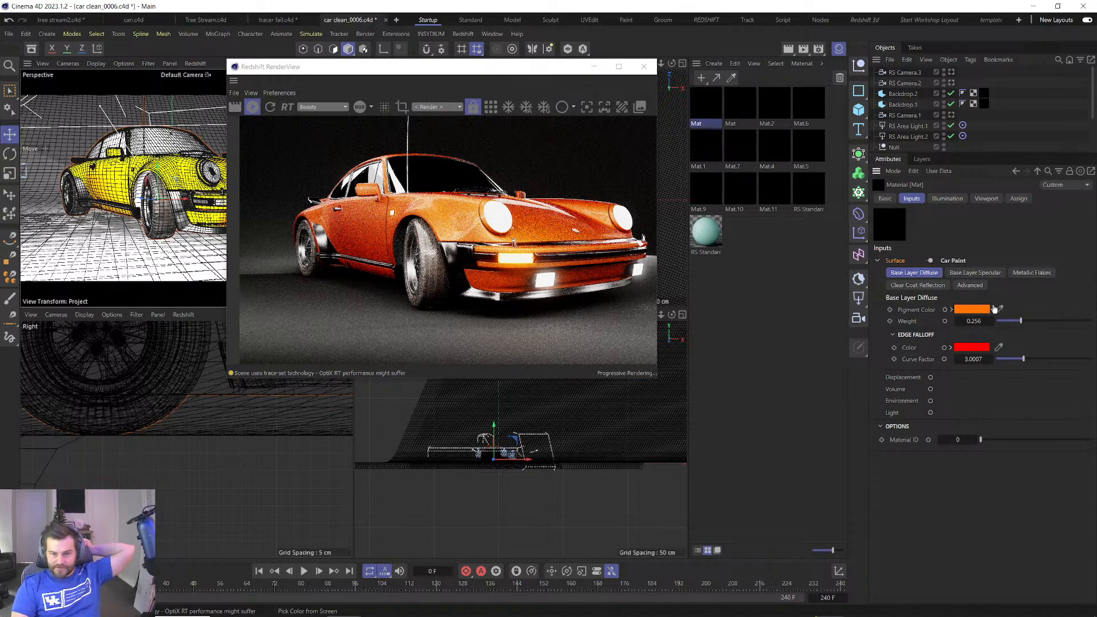
Set the Car Paint's pigment color to pure green, with red and blue at 0.
click(971, 309)
mouse_move(1076, 369)
mouse_down()
mouse_move(1036, 374)
mouse_move(1077, 381)
mouse_up()
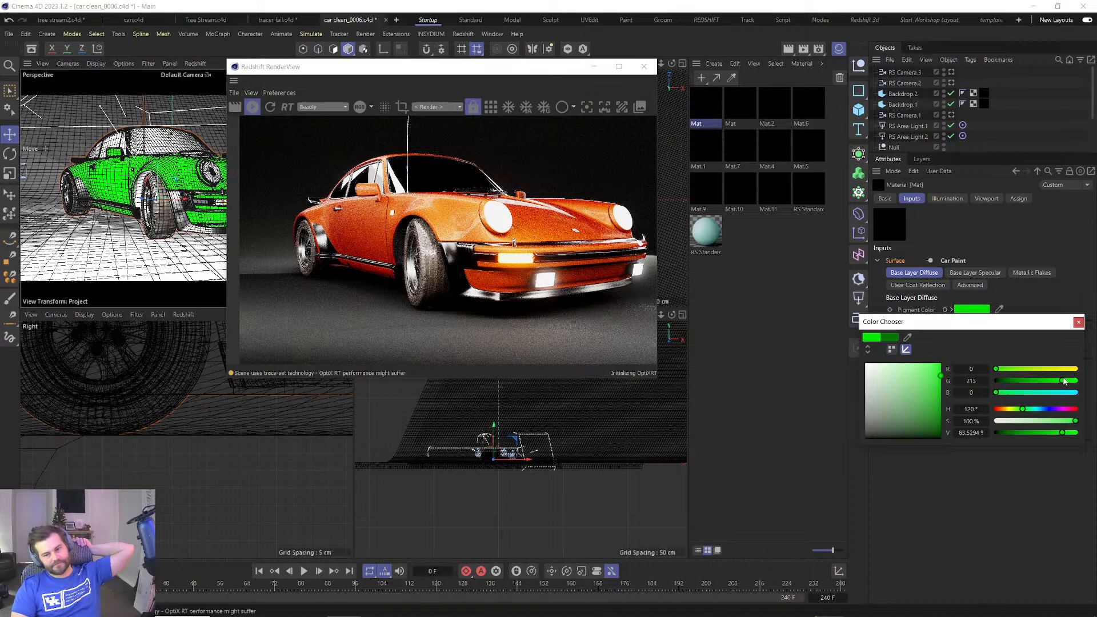
click(1078, 322)
Set the Car Paint's edge falloff color to orange and its curve factor to about 0.298.
click(983, 350)
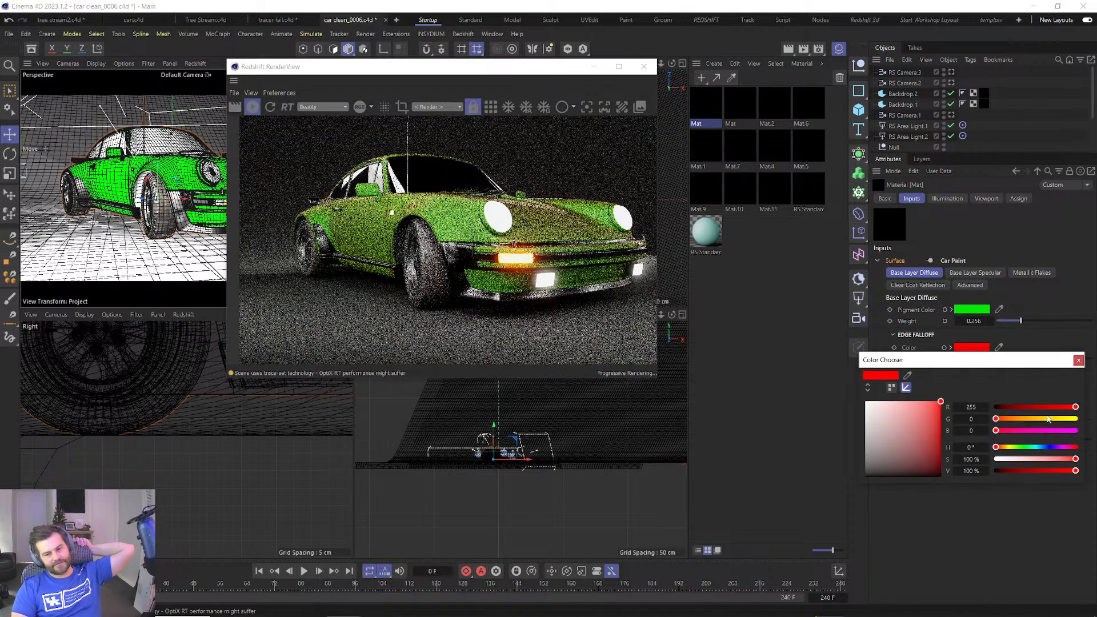
drag(996, 419, 1027, 419)
click(1078, 360)
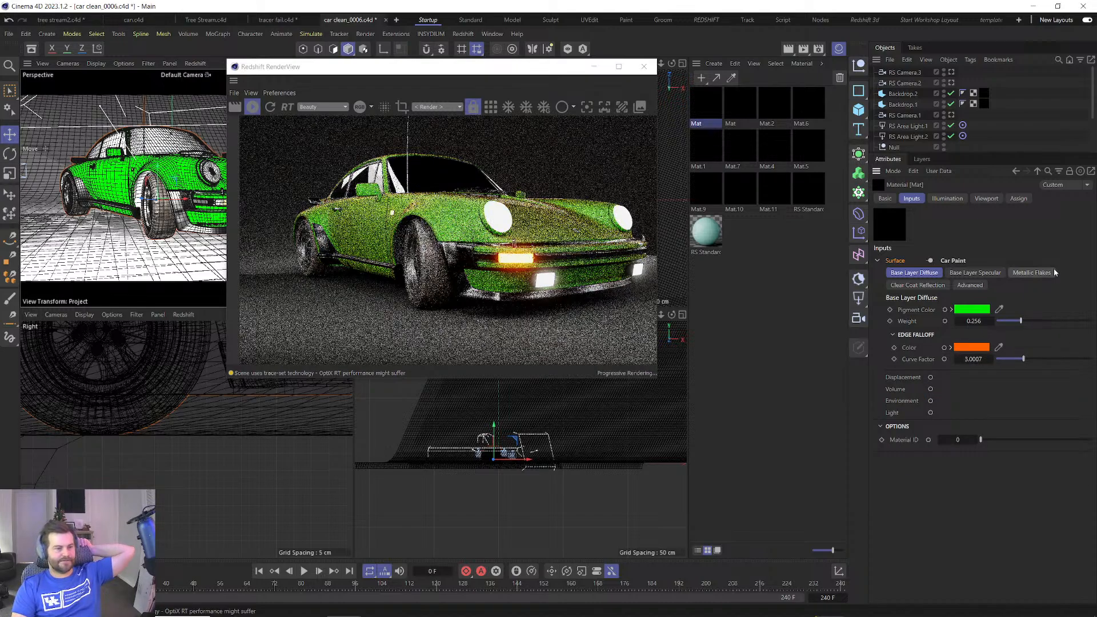
drag(1047, 359, 1052, 360)
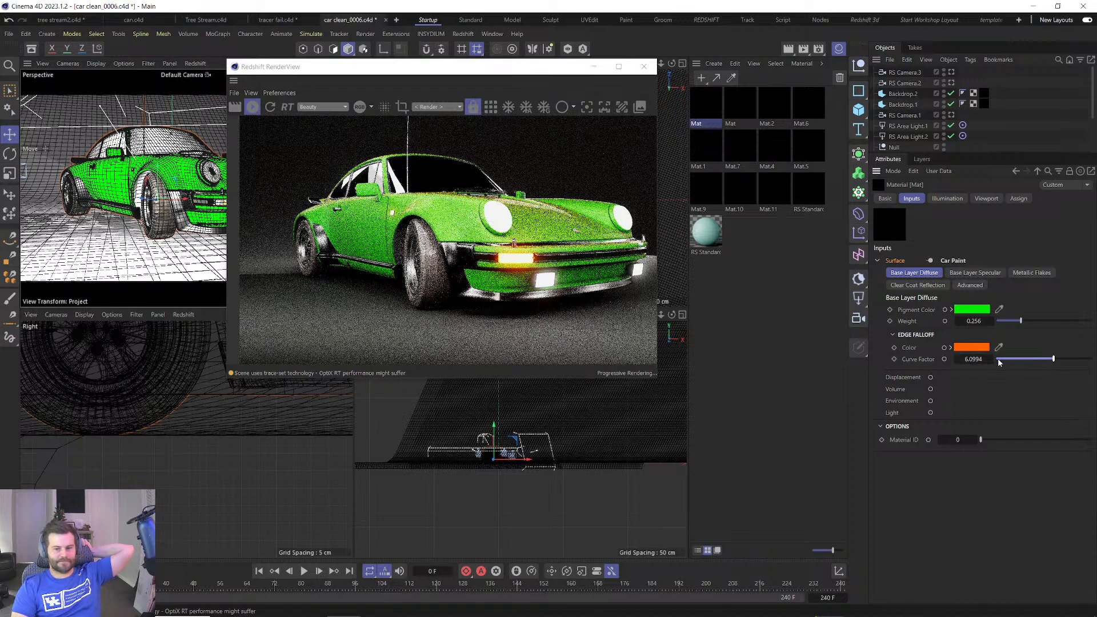
click(998, 359)
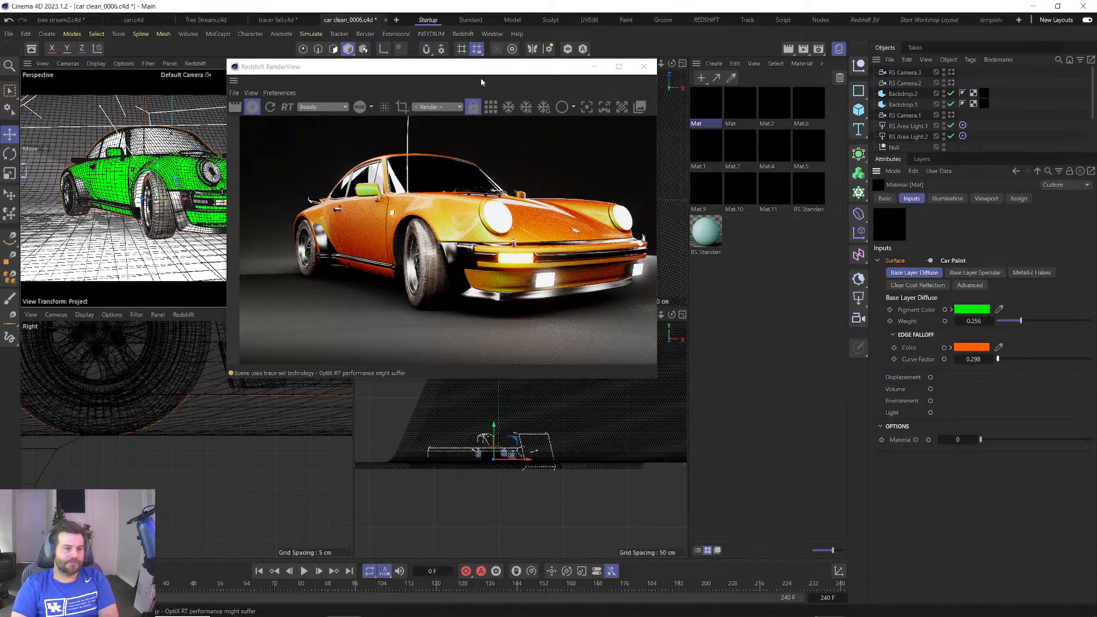
Move the render window away from the materials, select the second Mat material, and review its reflection, transmission and coat properties.
click(405, 76)
drag(405, 79, 298, 85)
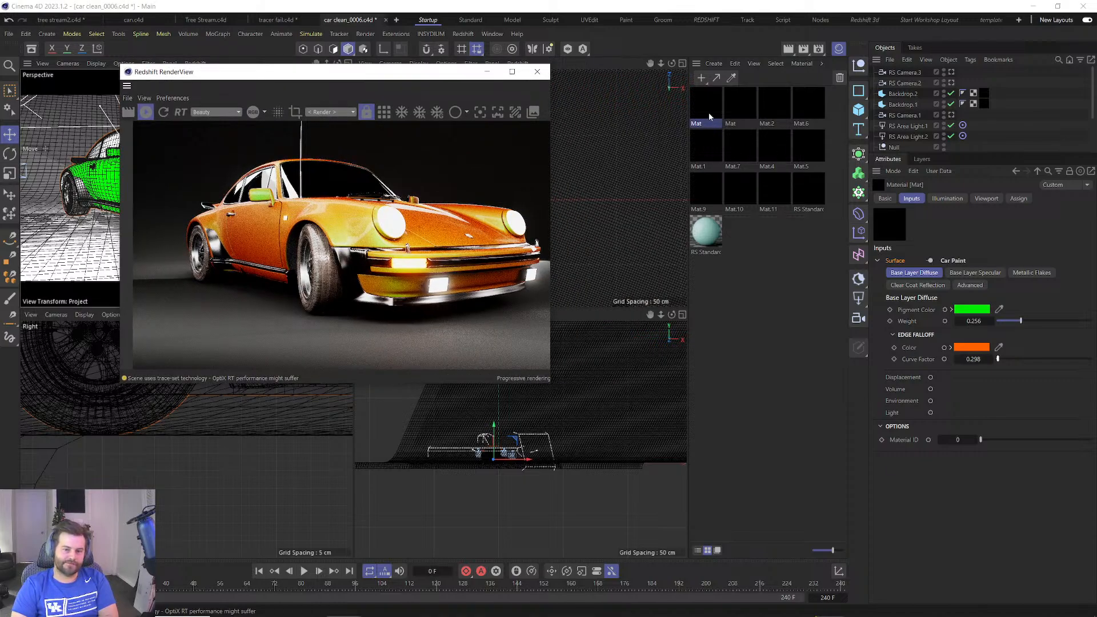
drag(400, 71, 420, 83)
click(732, 102)
scroll(914, 432, down, 6)
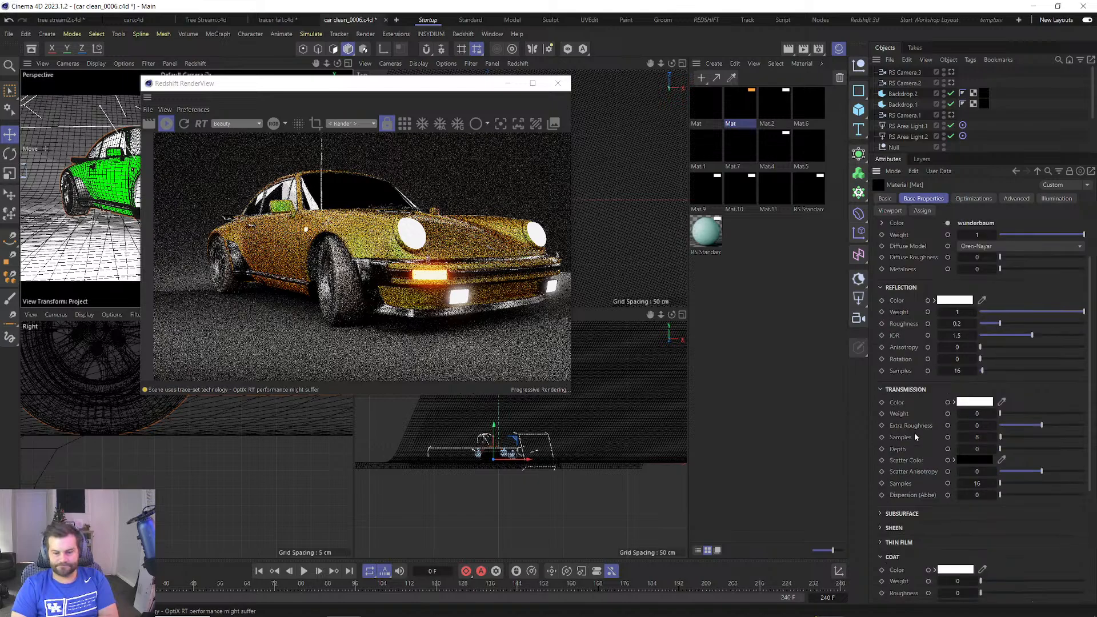
Find the car lights' material Mat.1 among the scene materials and set its emission weight to 1.
scroll(908, 478, down, 2)
click(801, 111)
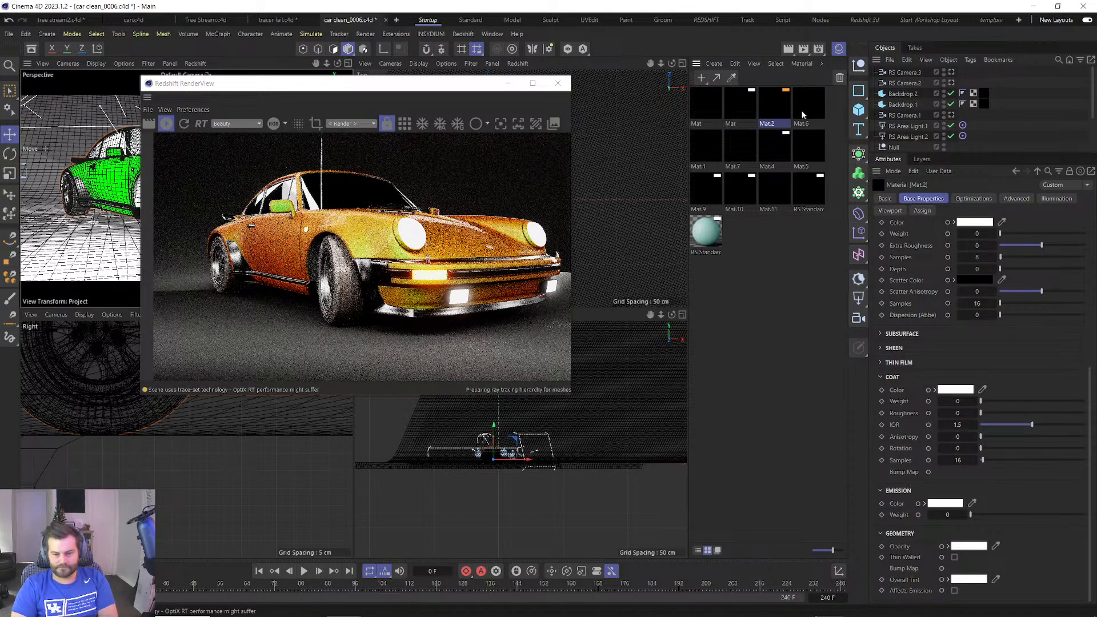
click(713, 149)
click(741, 150)
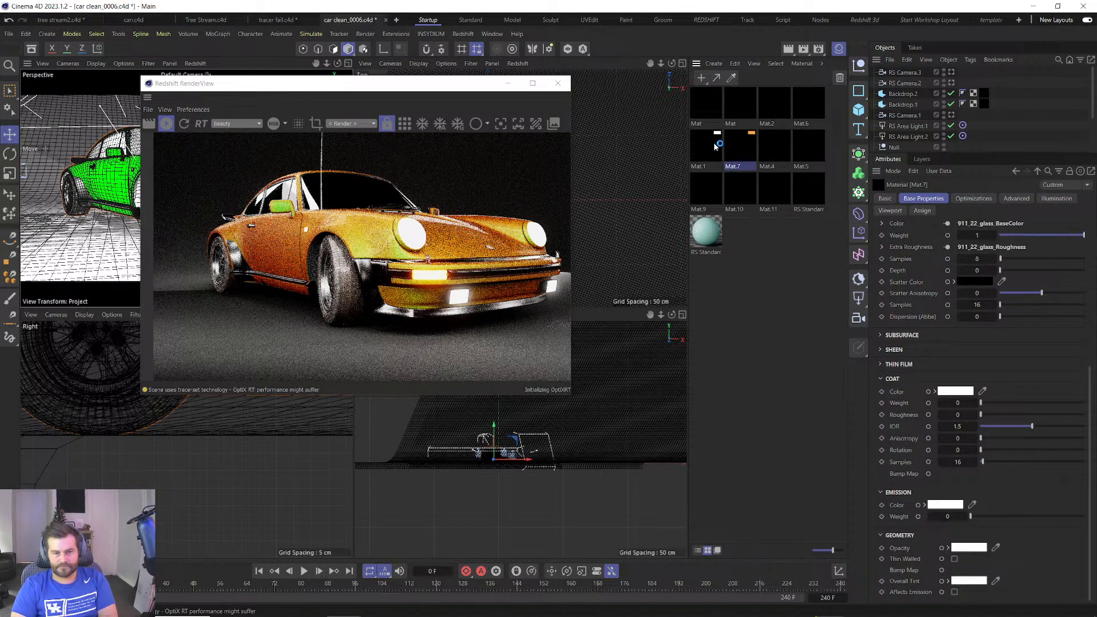
click(712, 148)
double_click(946, 518)
text(1)
key(Return)
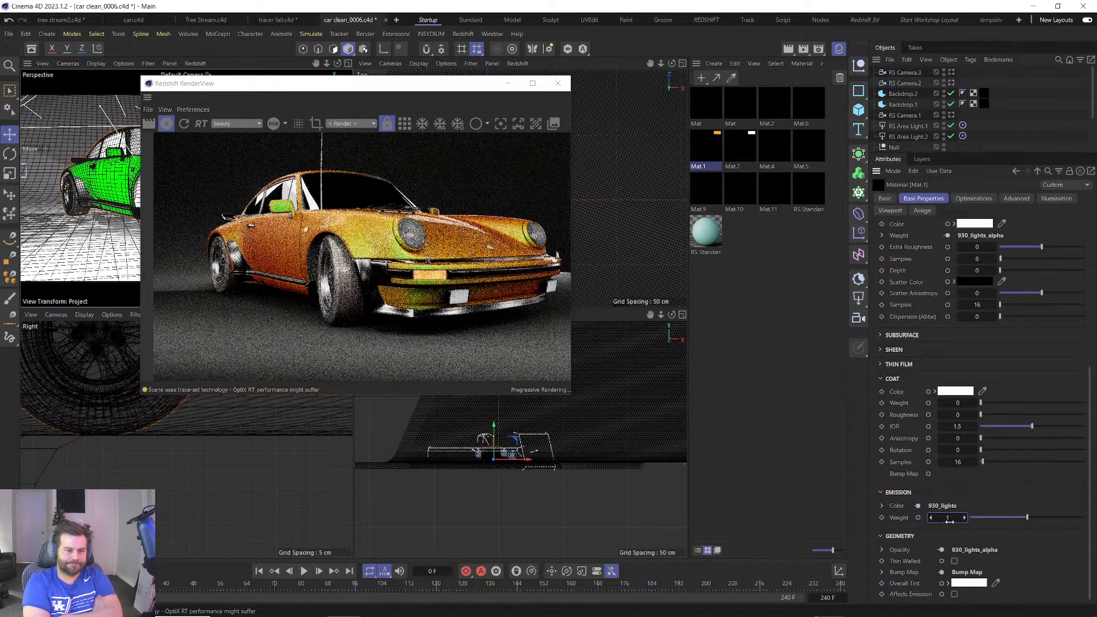
Inspect the car's headlight up close with a render region drawn around it, and close the render preview.
scroll(425, 264, up, 5)
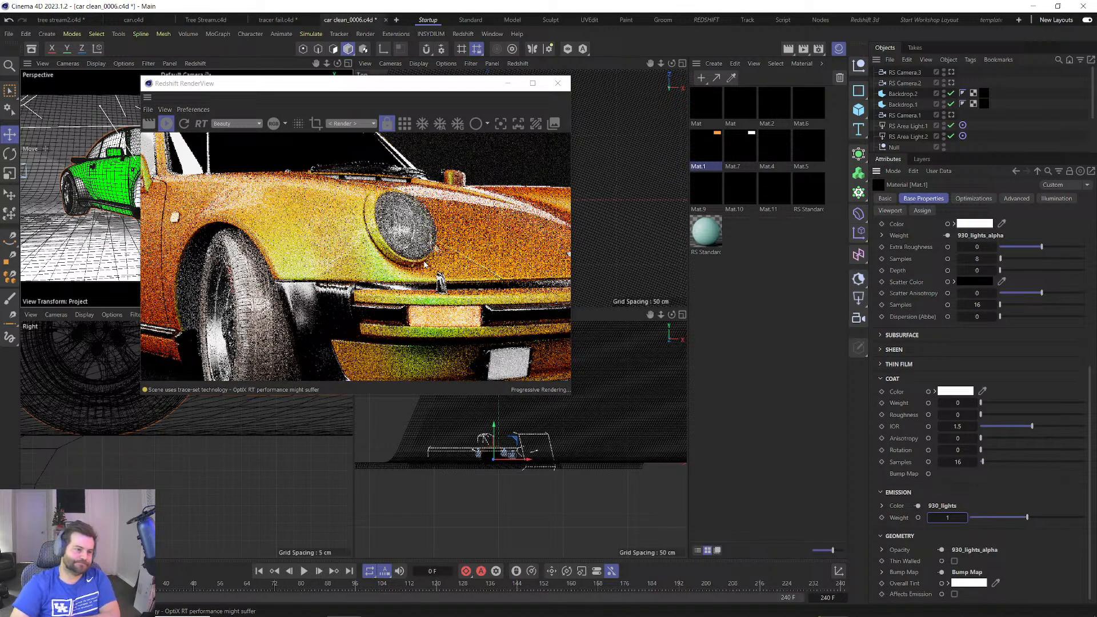
click(315, 124)
scroll(370, 240, down, 5)
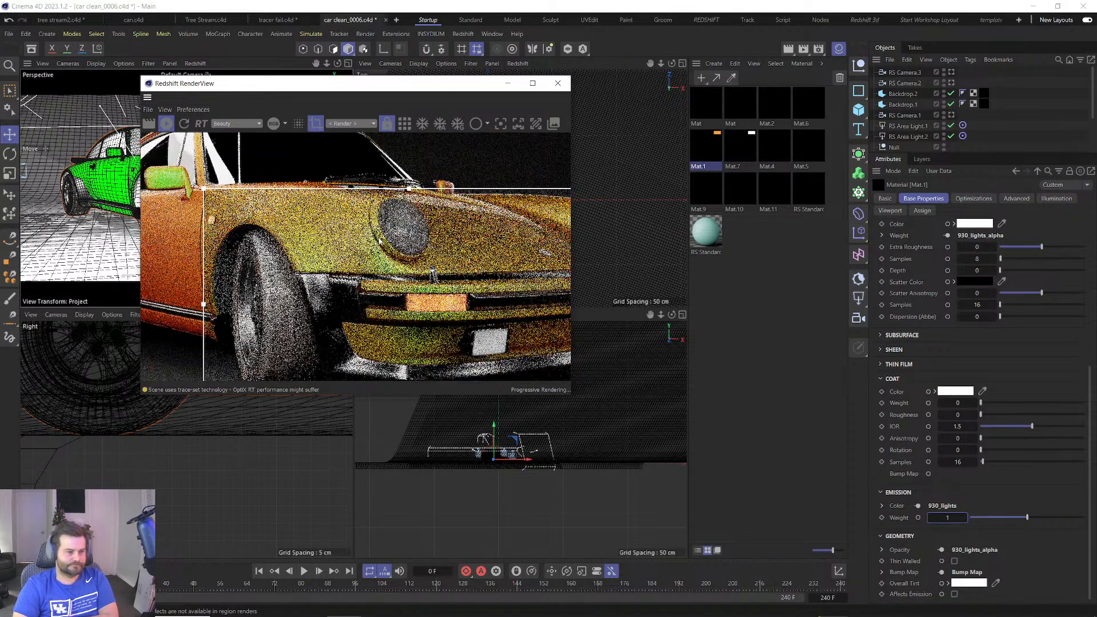
drag(245, 203, 474, 255)
drag(518, 325, 393, 252)
scroll(392, 252, up, 2)
scroll(392, 251, up, 3)
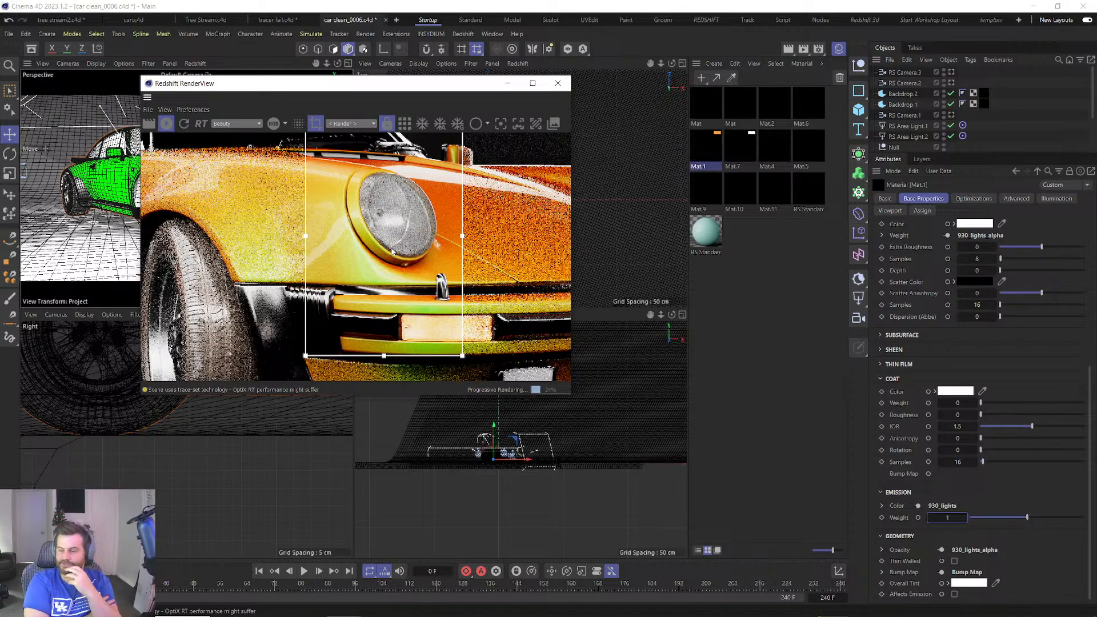
scroll(378, 243, down, 2)
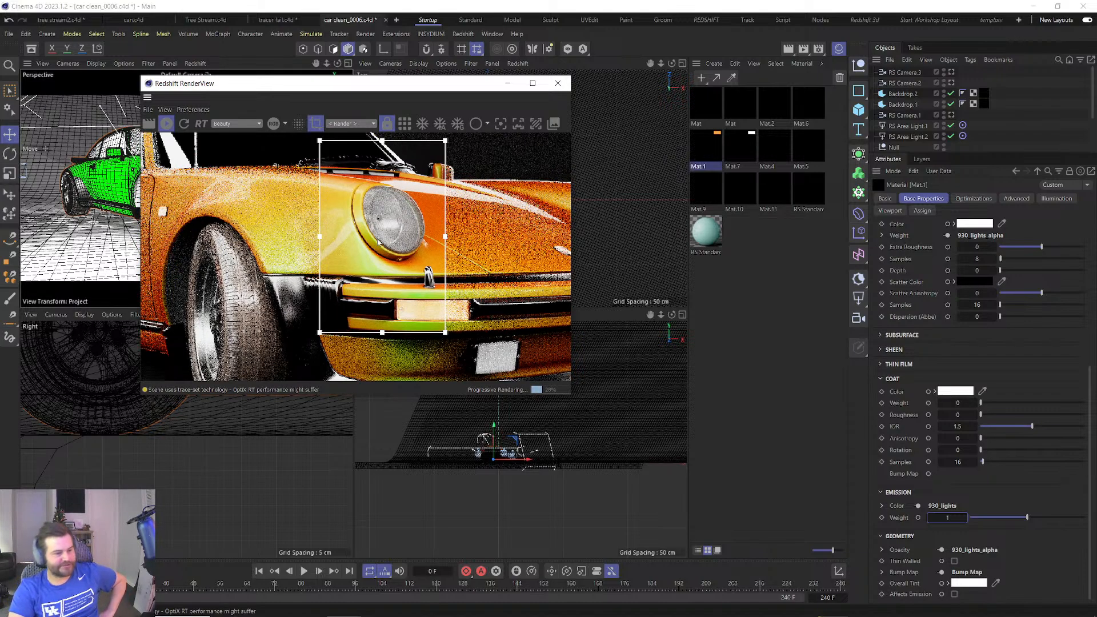
scroll(382, 290, down, 4)
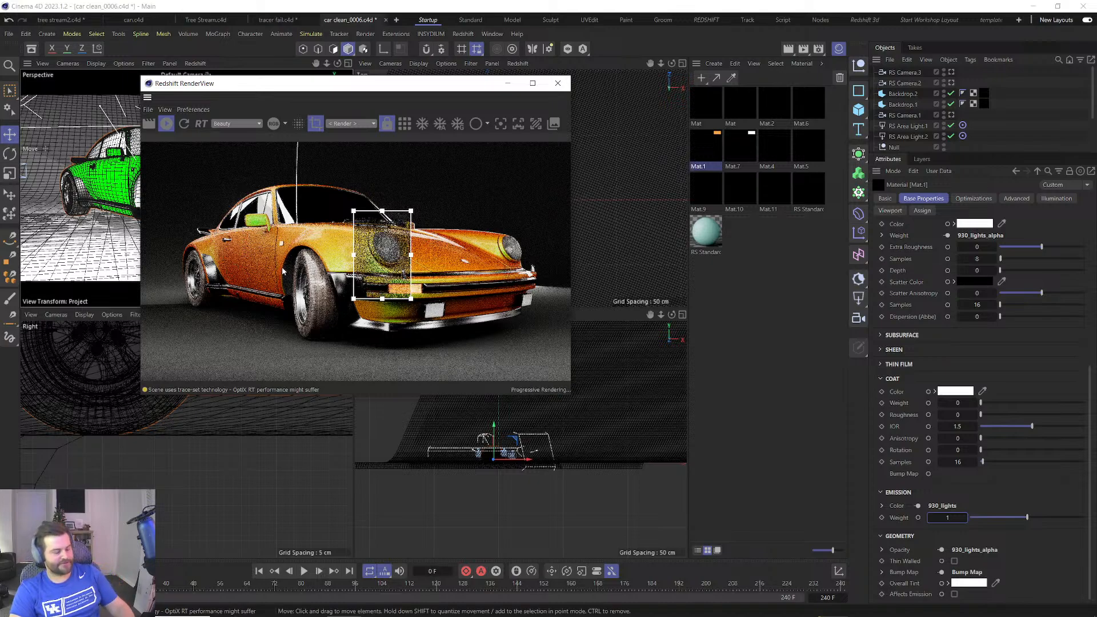
click(315, 123)
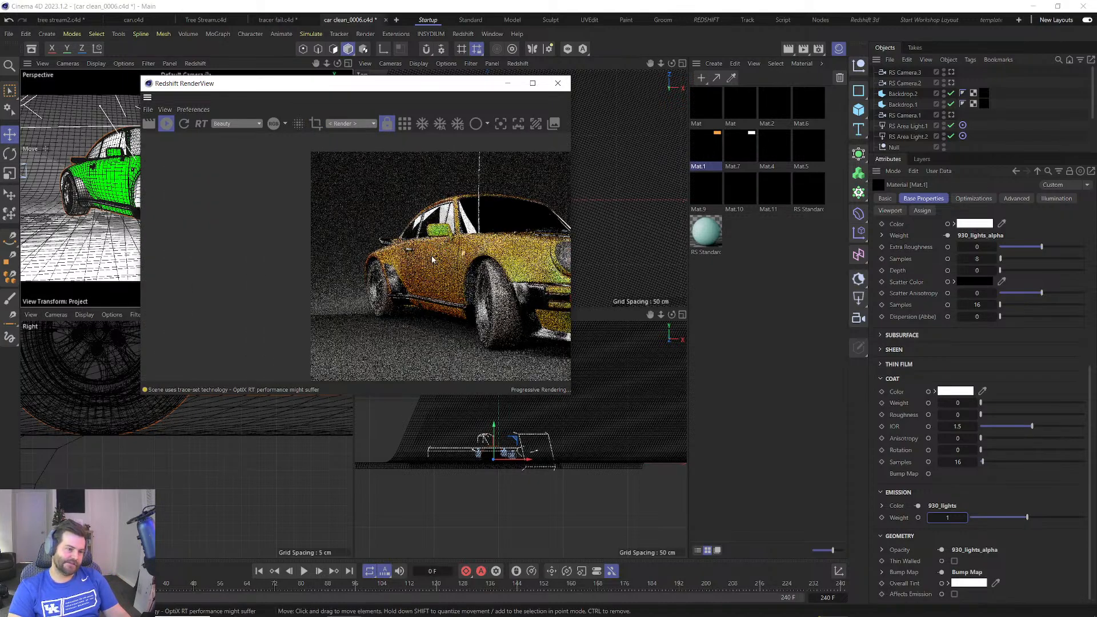
click(558, 83)
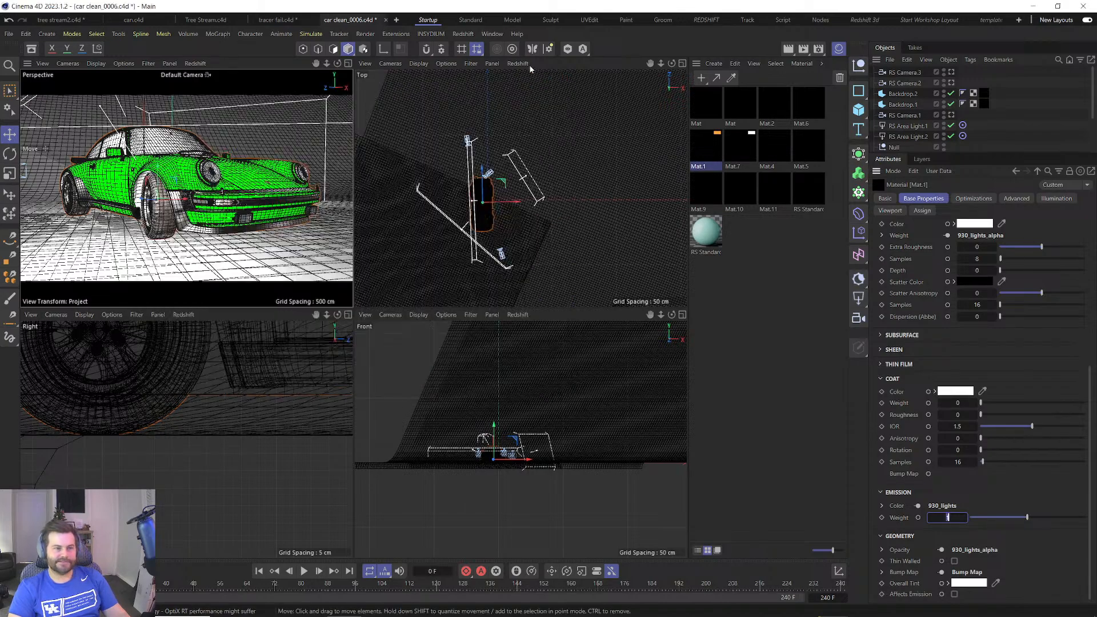
Open the recent project Interior2.c4d and start rendering it in the Redshift RenderView.
click(10, 34)
mouse_move(33, 93)
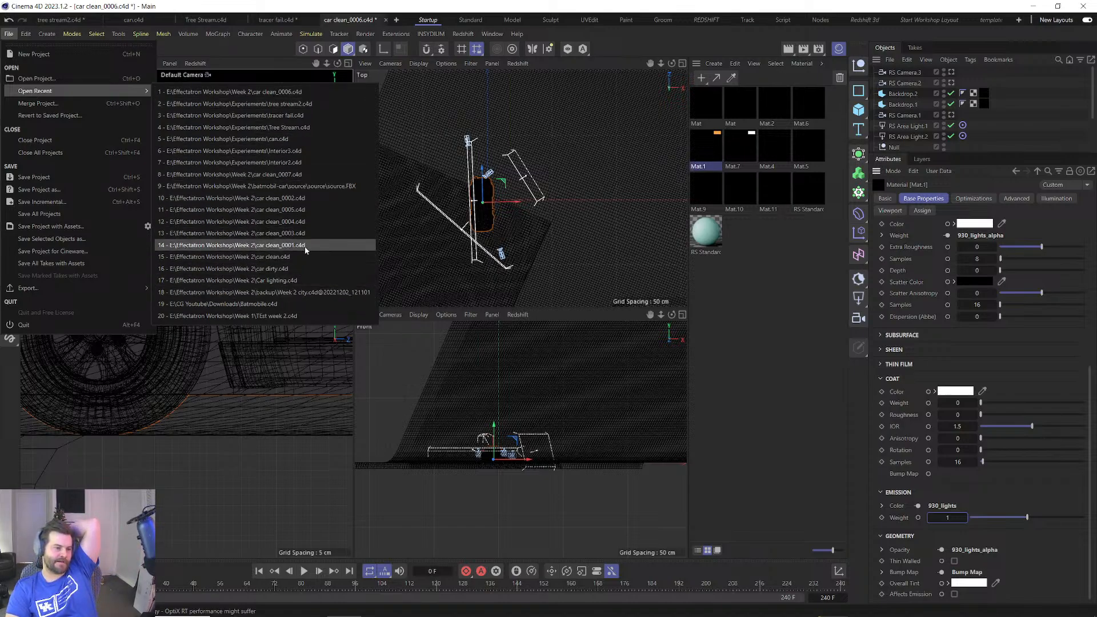
click(321, 162)
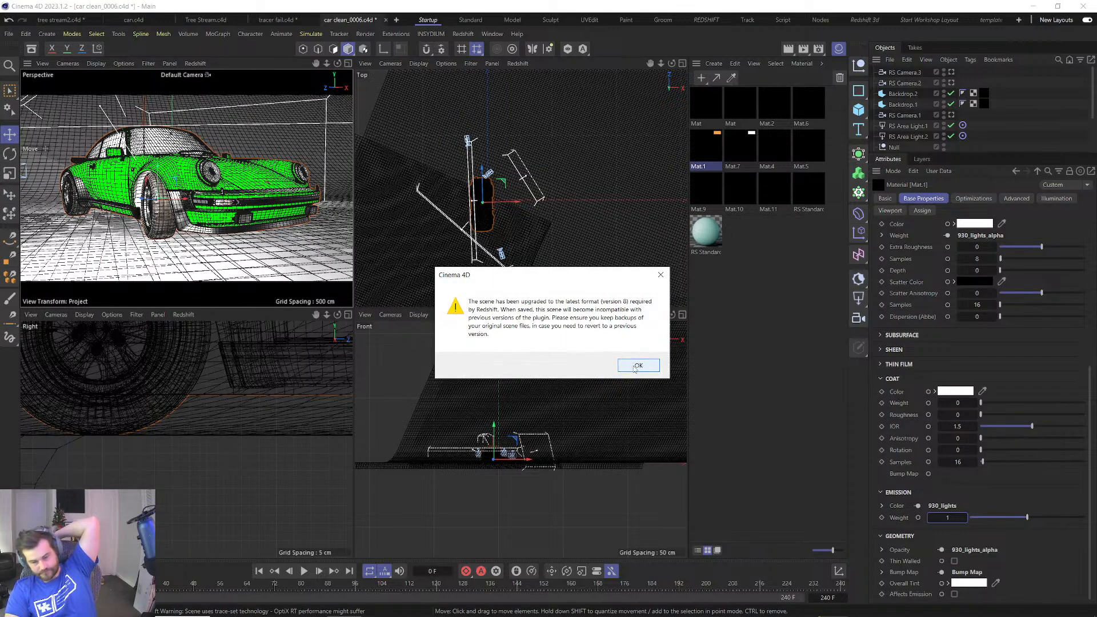
click(634, 367)
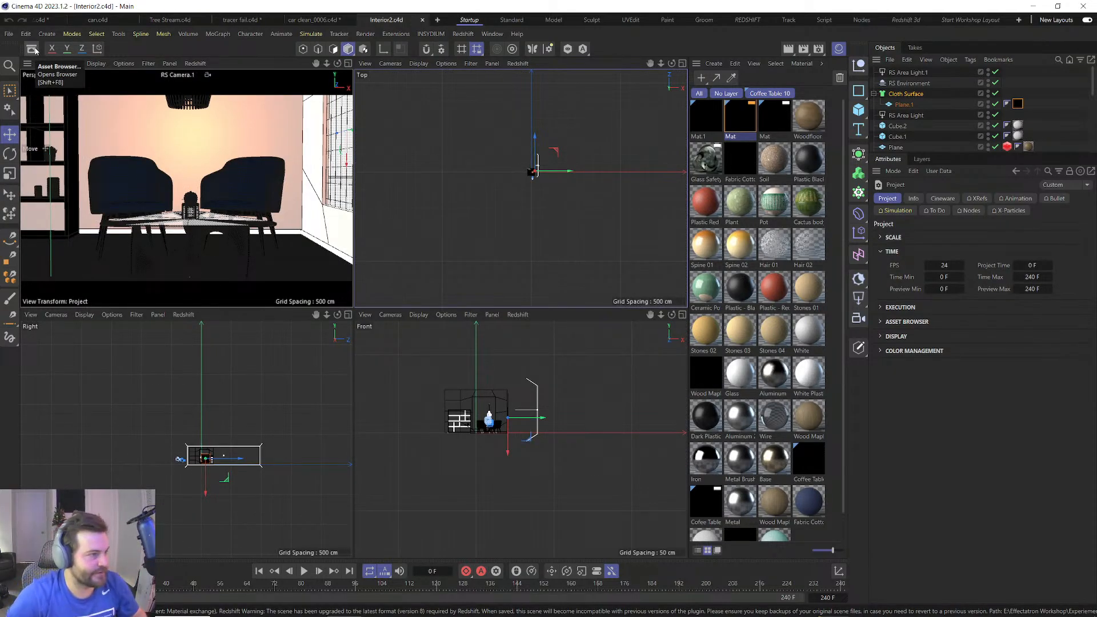
click(463, 34)
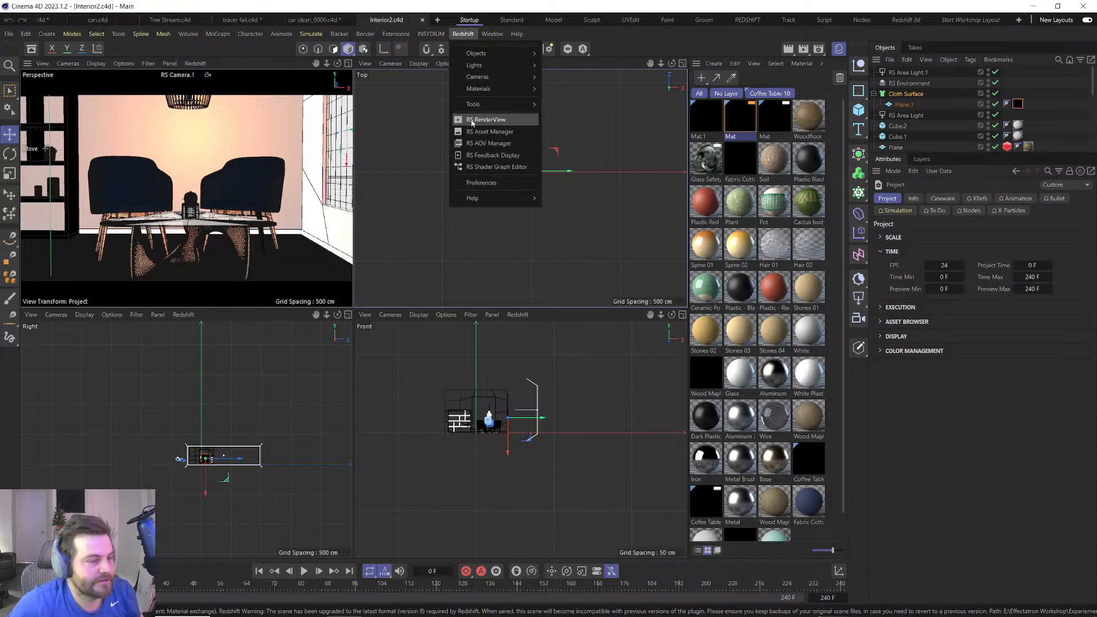
click(472, 121)
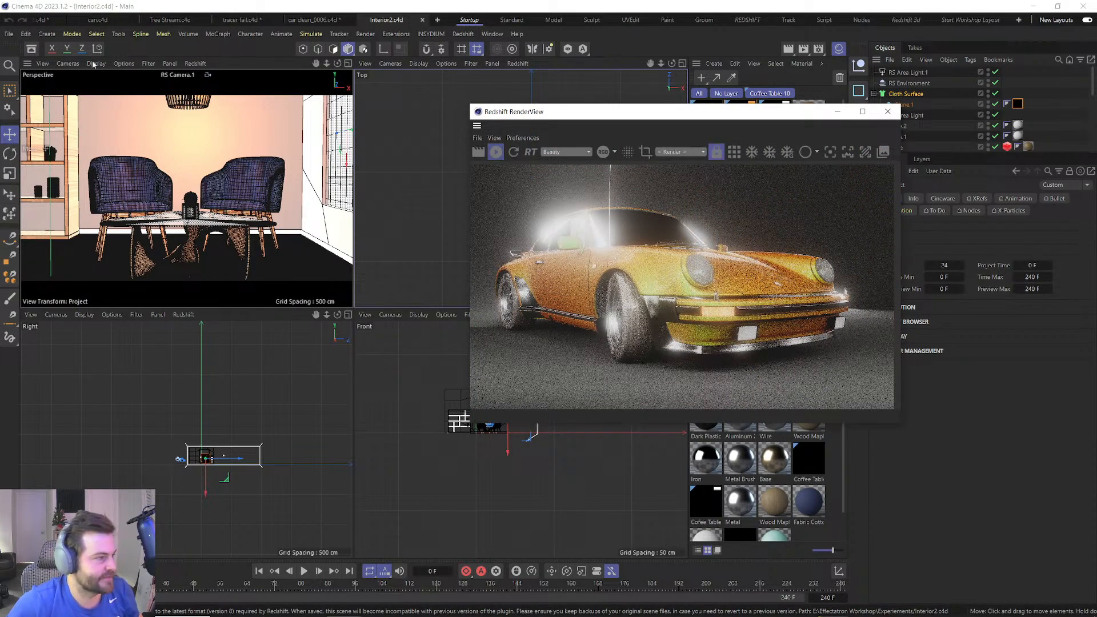
Open the Asset Browser and search for "redshift".
click(31, 49)
double_click(51, 100)
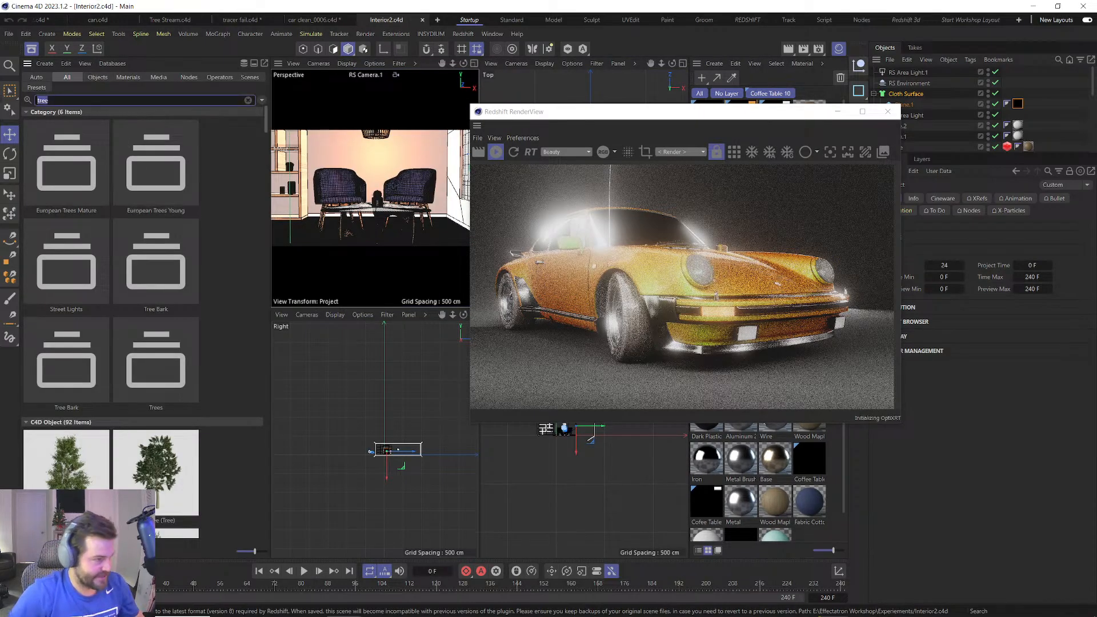
text(redshift)
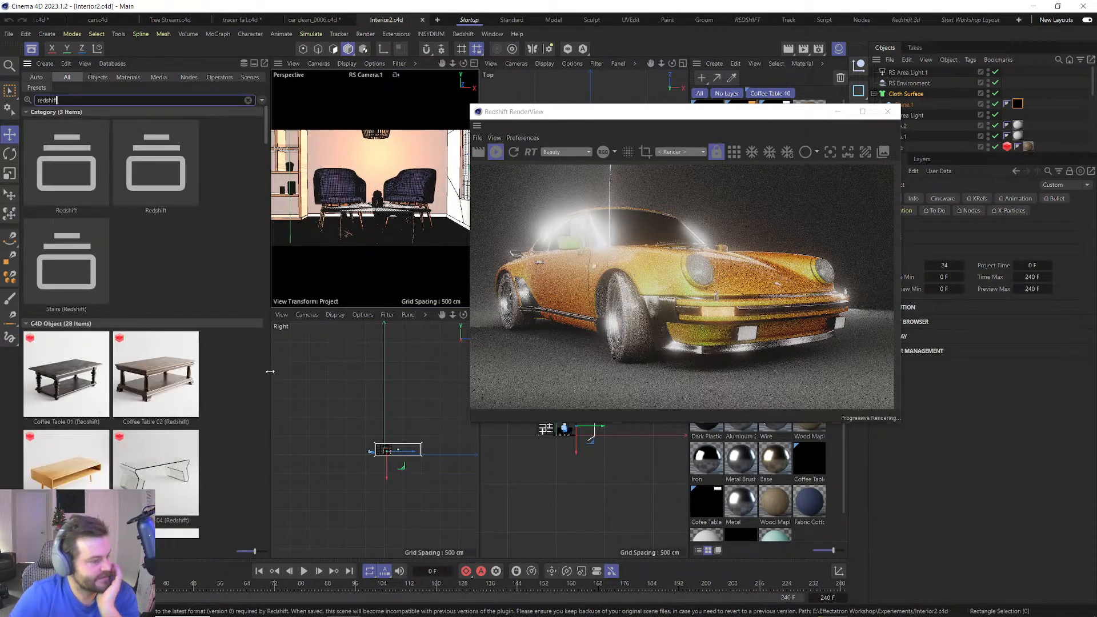
Browse the Redshift assets from the furniture objects through the materials to the example scenes, and look over the interior render.
scroll(90, 326, down, 5)
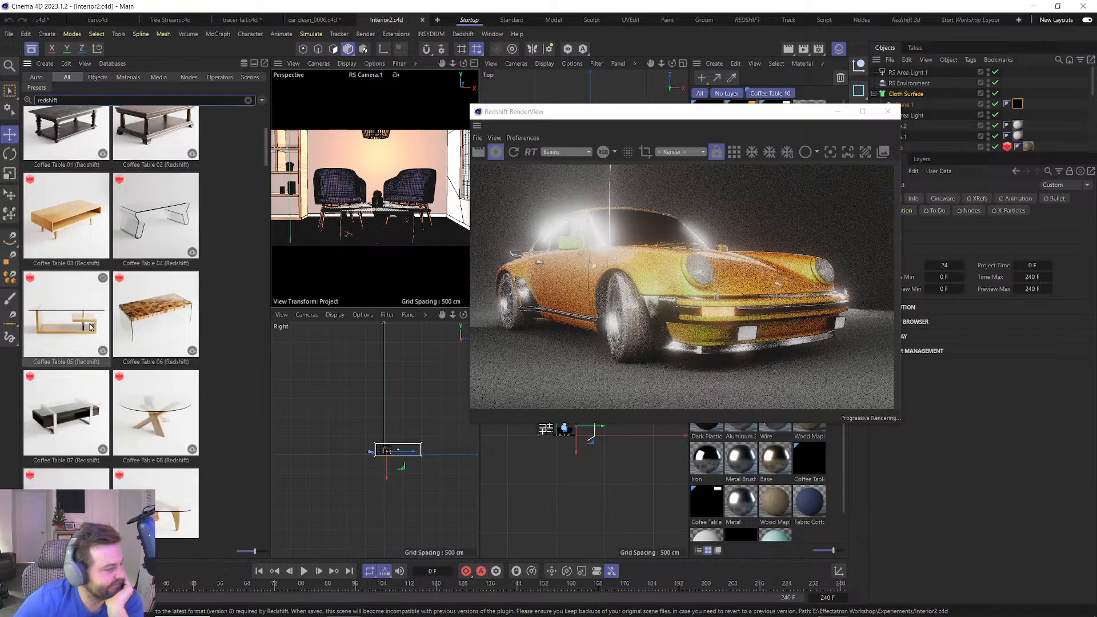
scroll(90, 327, down, 10)
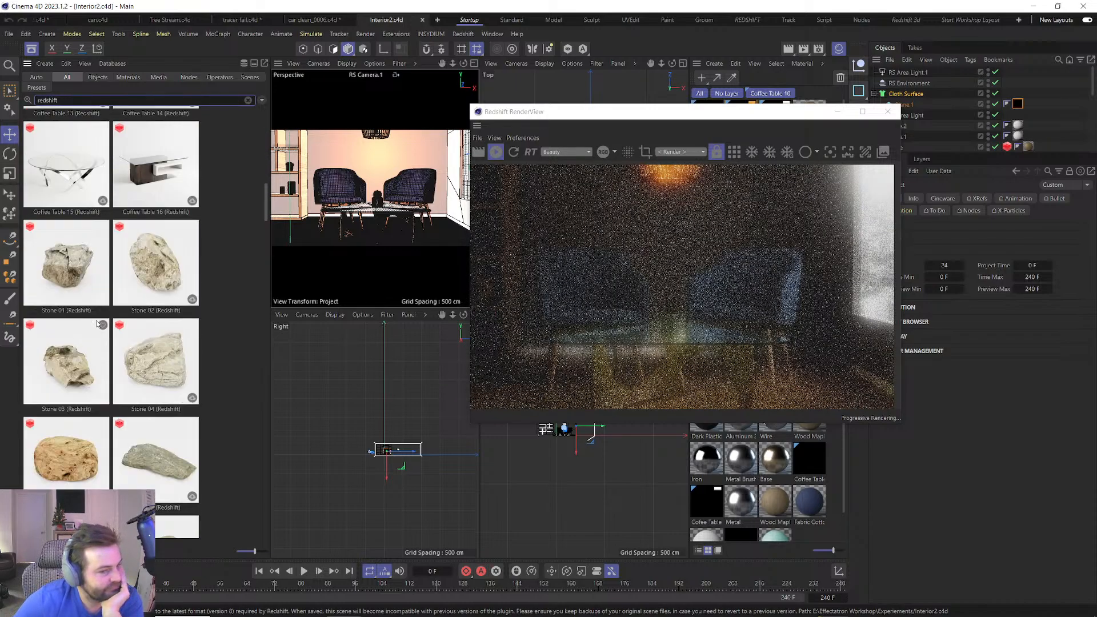
scroll(98, 323, down, 2)
scroll(97, 323, down, 6)
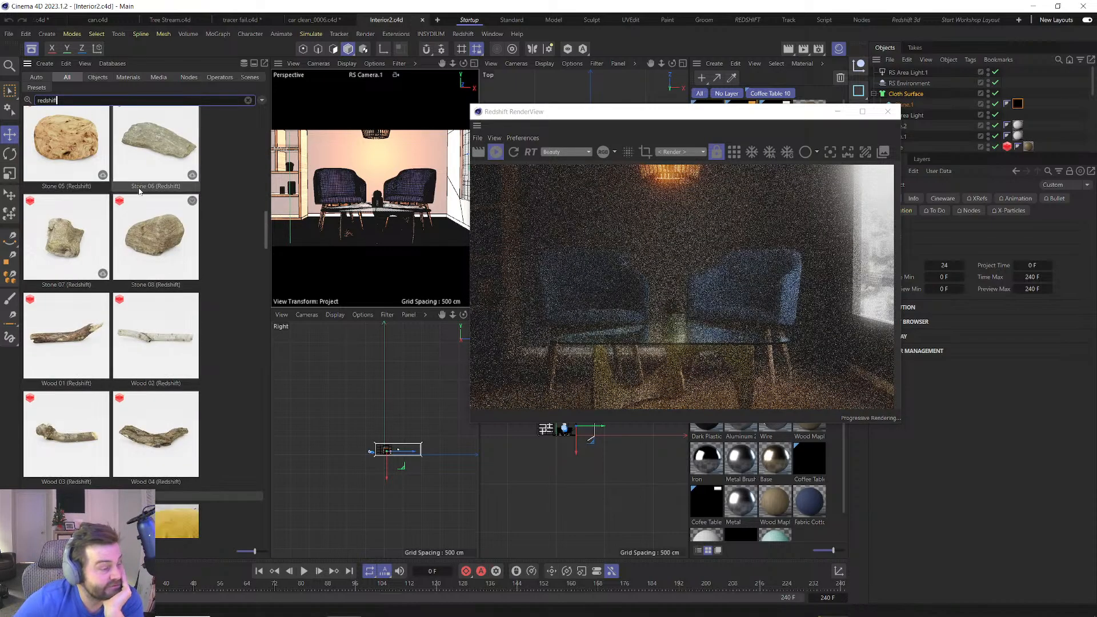
scroll(137, 234, down, 12)
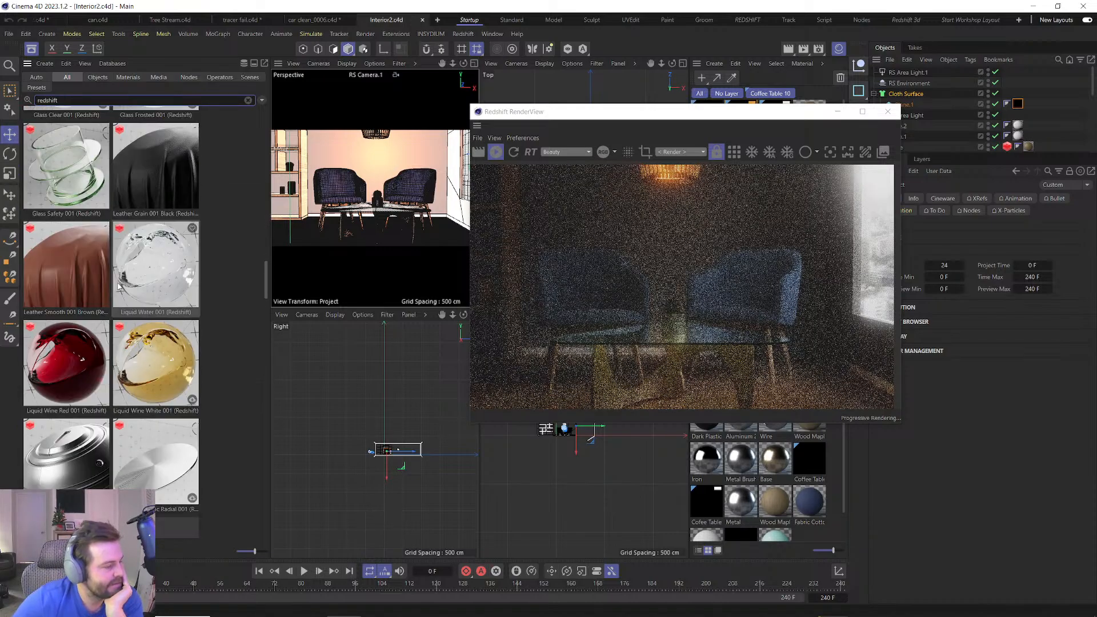
scroll(124, 288, down, 10)
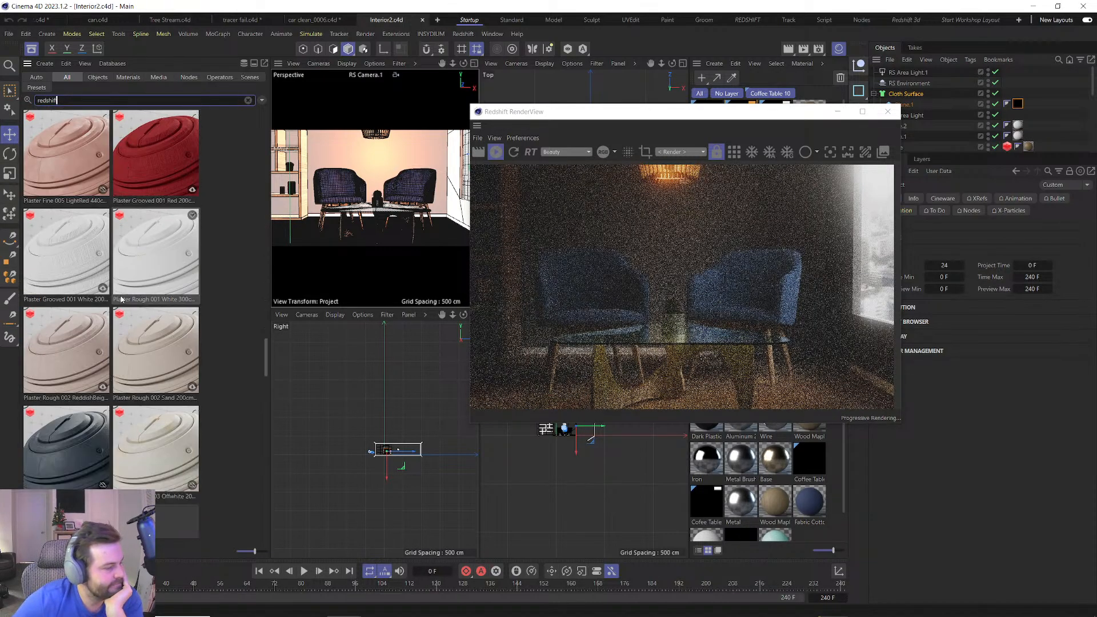
scroll(111, 303, down, 8)
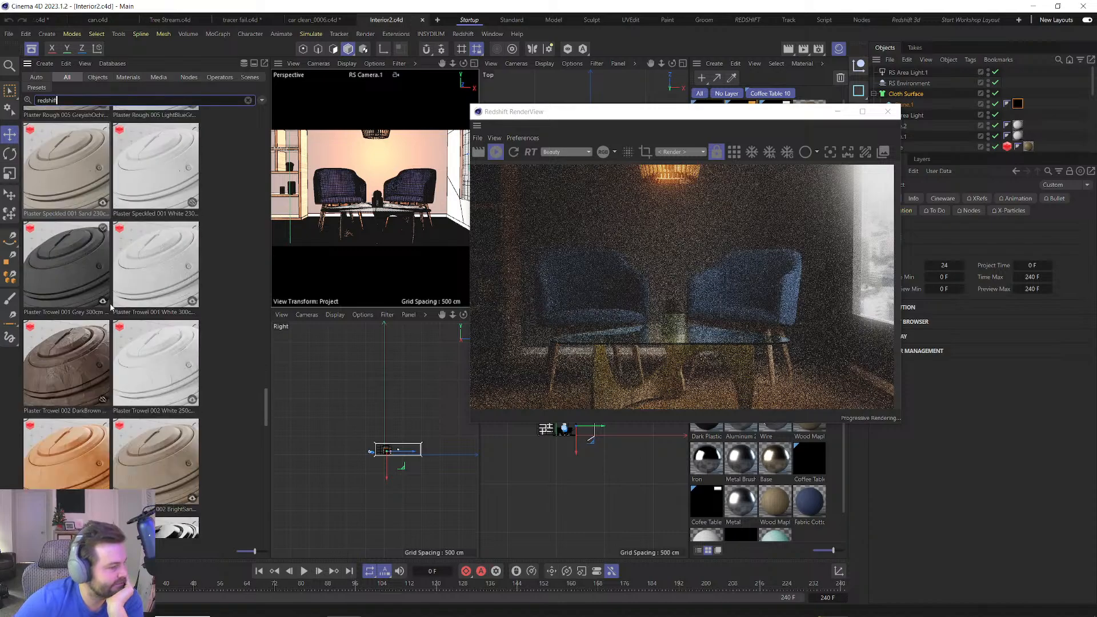
scroll(95, 307, down, 4)
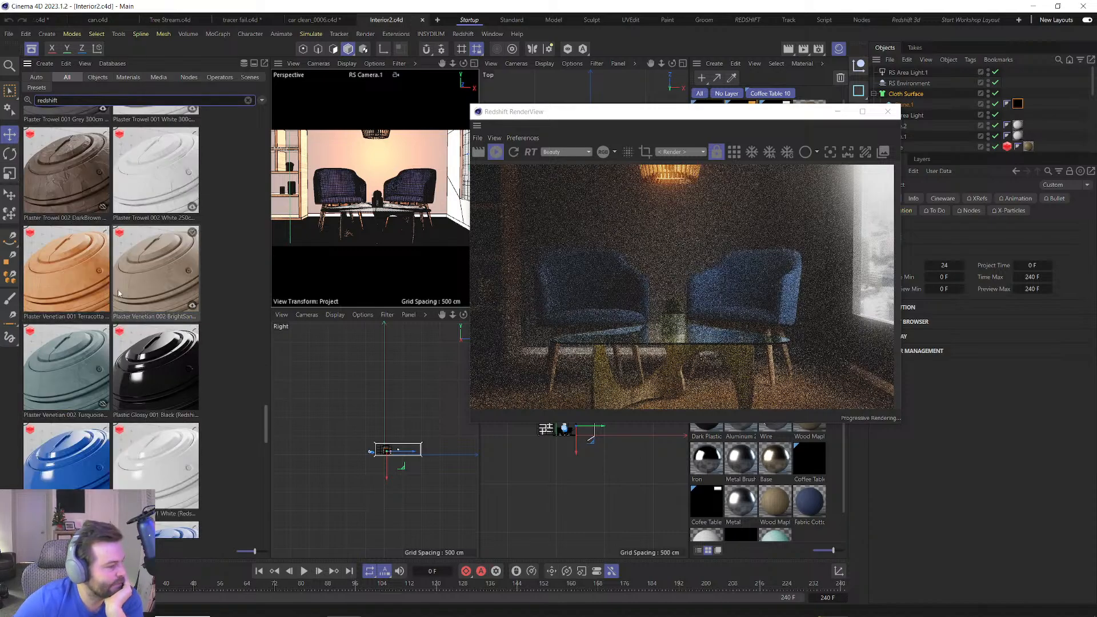
scroll(152, 332, down, 8)
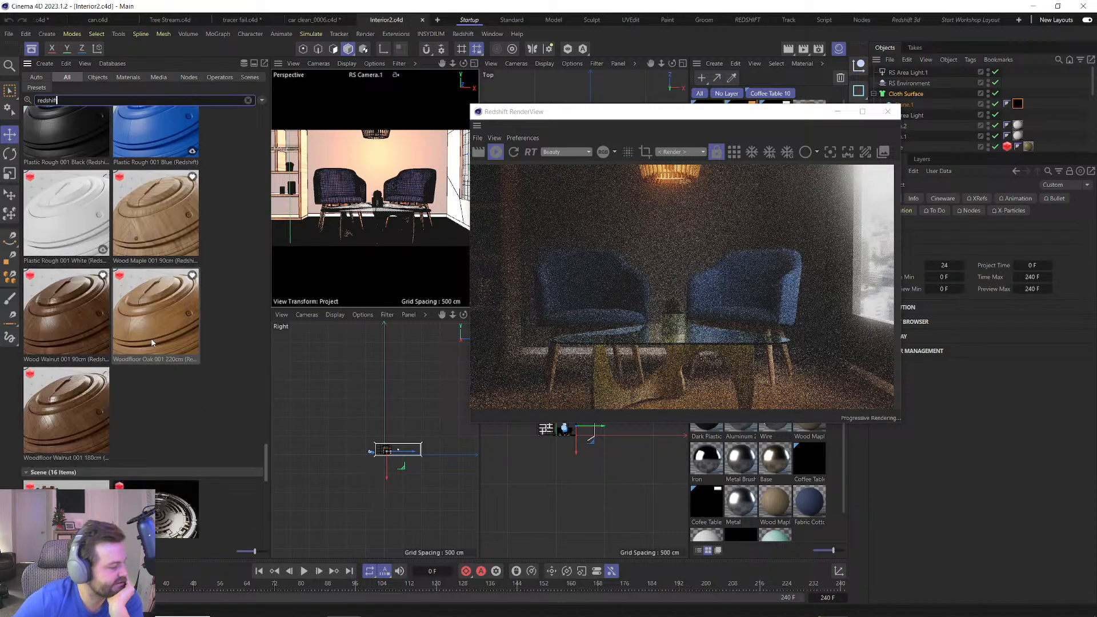
scroll(152, 342, down, 2)
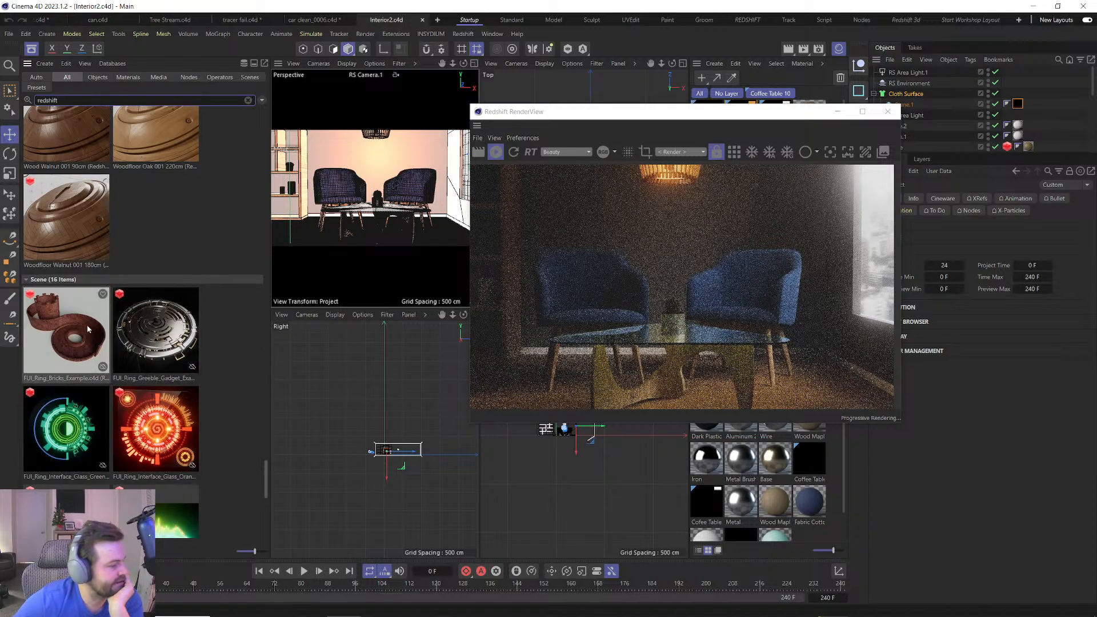
scroll(63, 326, down, 4)
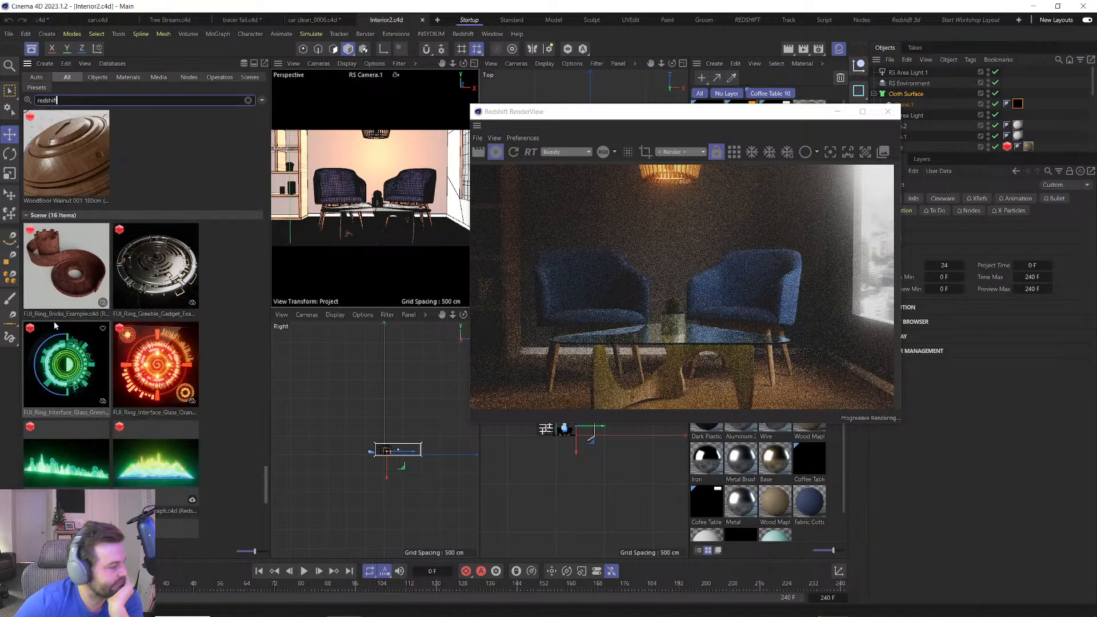
scroll(76, 322, down, 8)
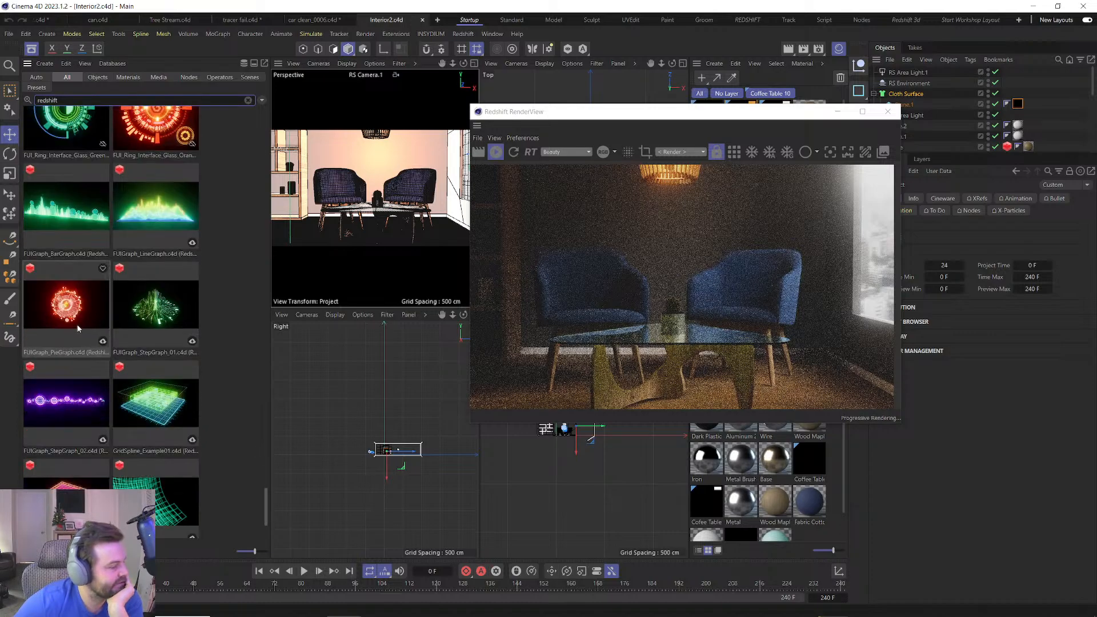
scroll(77, 328, down, 4)
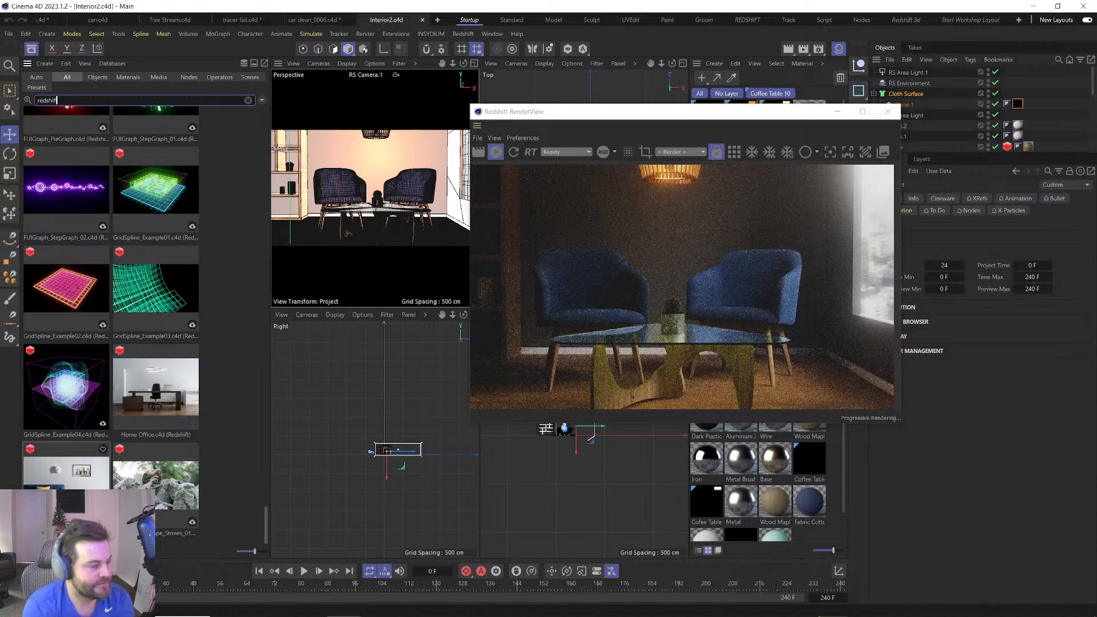
text(t)
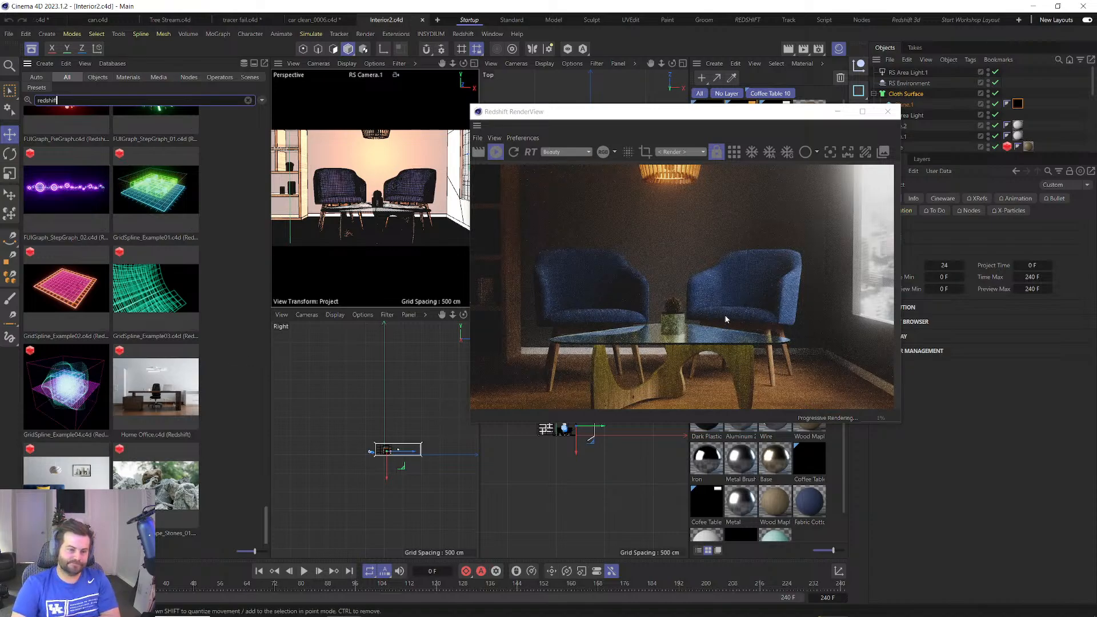
scroll(725, 318, down, 1)
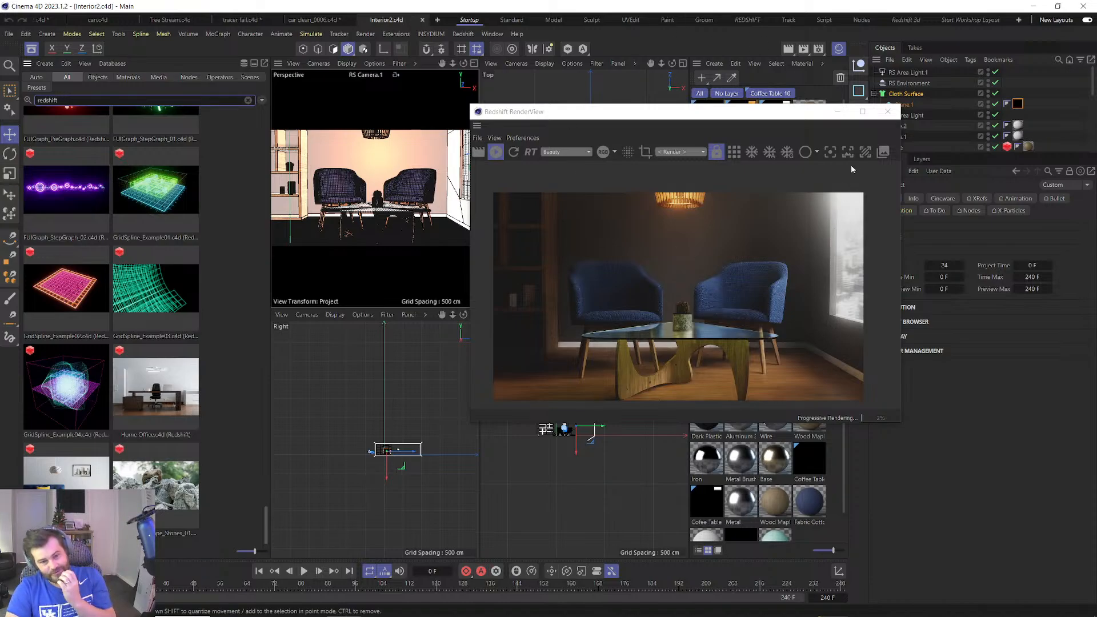
Open the Home Office.c4d (Redshift) example scene from the Asset Browser and launch the Redshift RenderView for it.
click(887, 117)
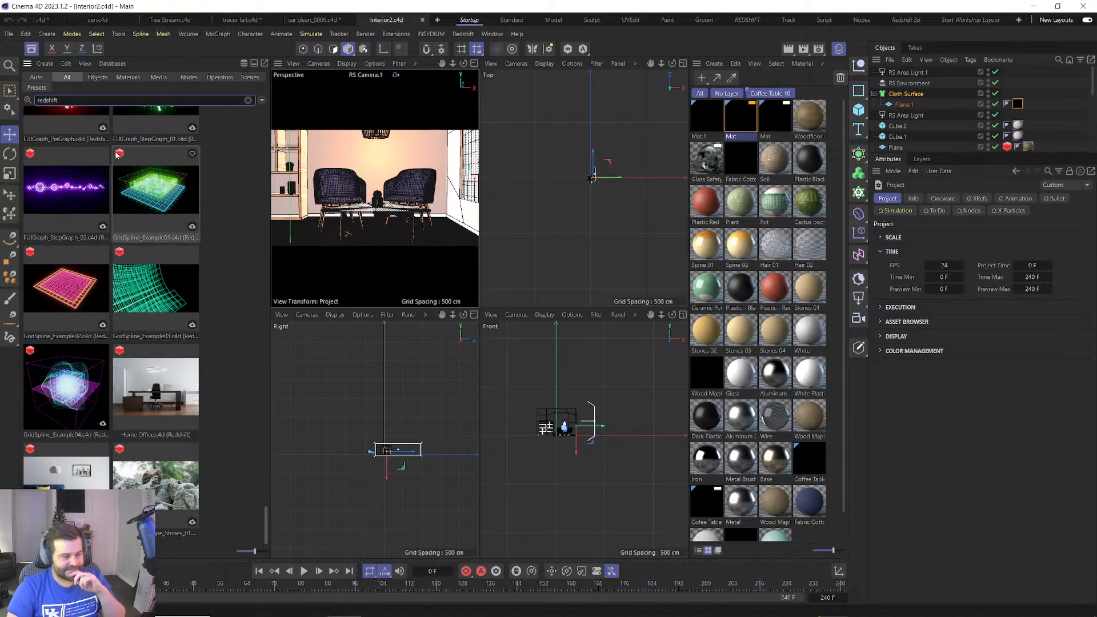
click(157, 376)
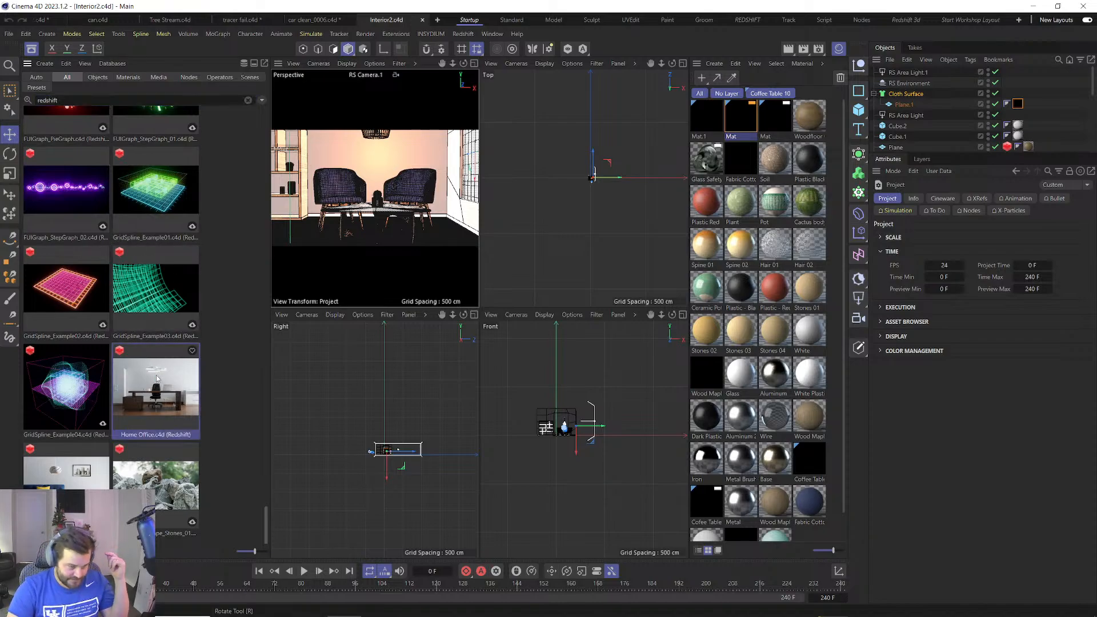
key(F1)
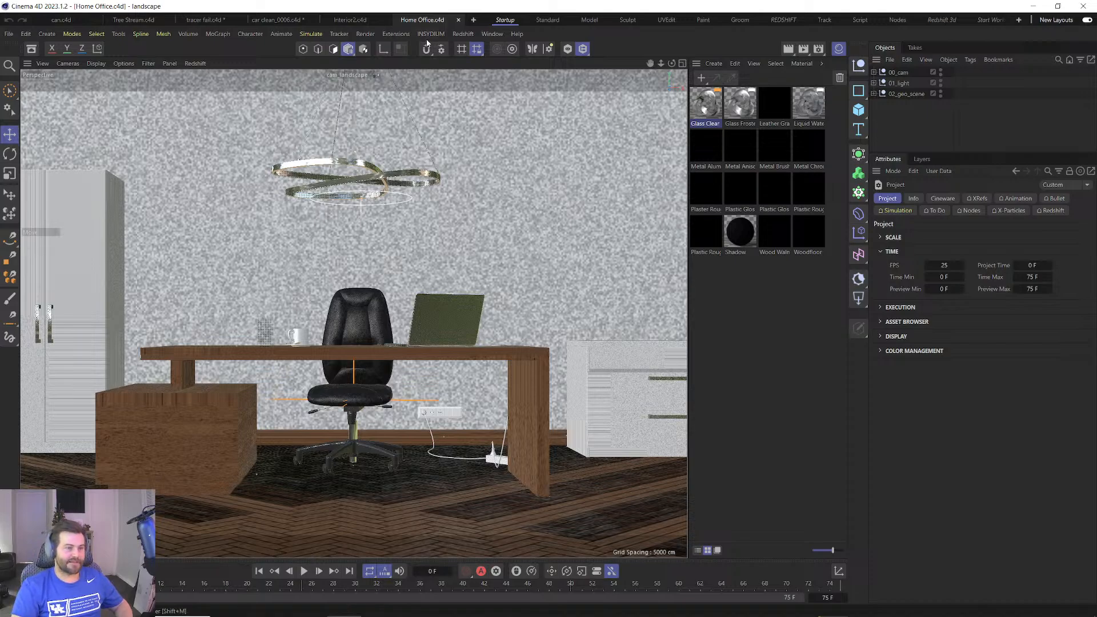
click(460, 34)
click(485, 118)
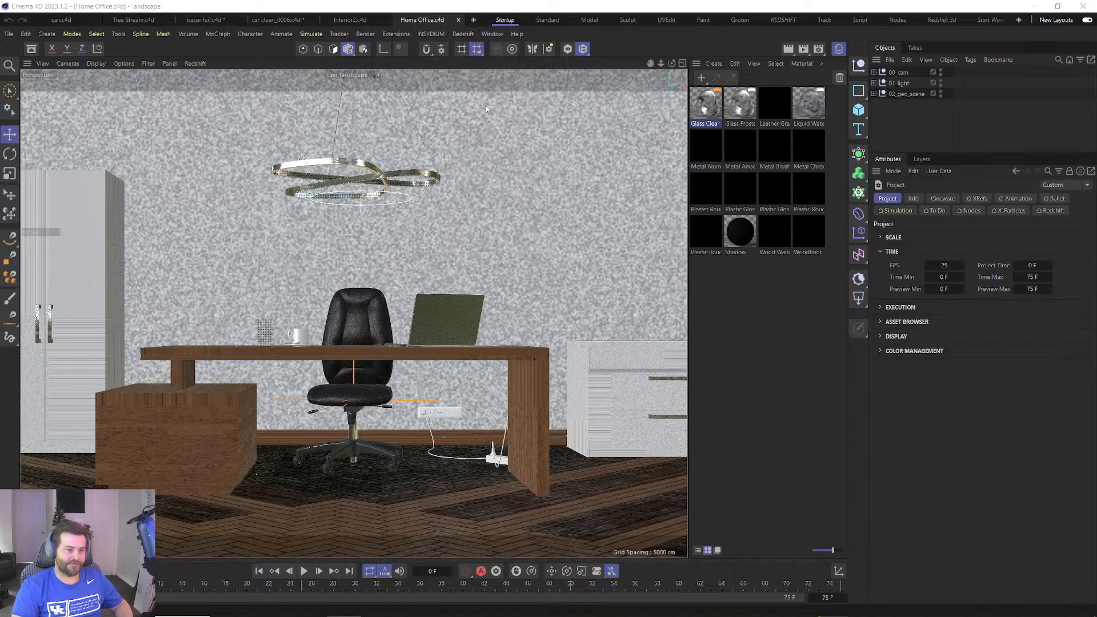
Render the home office scene in the Redshift RenderView, then close the RenderView window.
drag(587, 110, 350, 85)
click(275, 122)
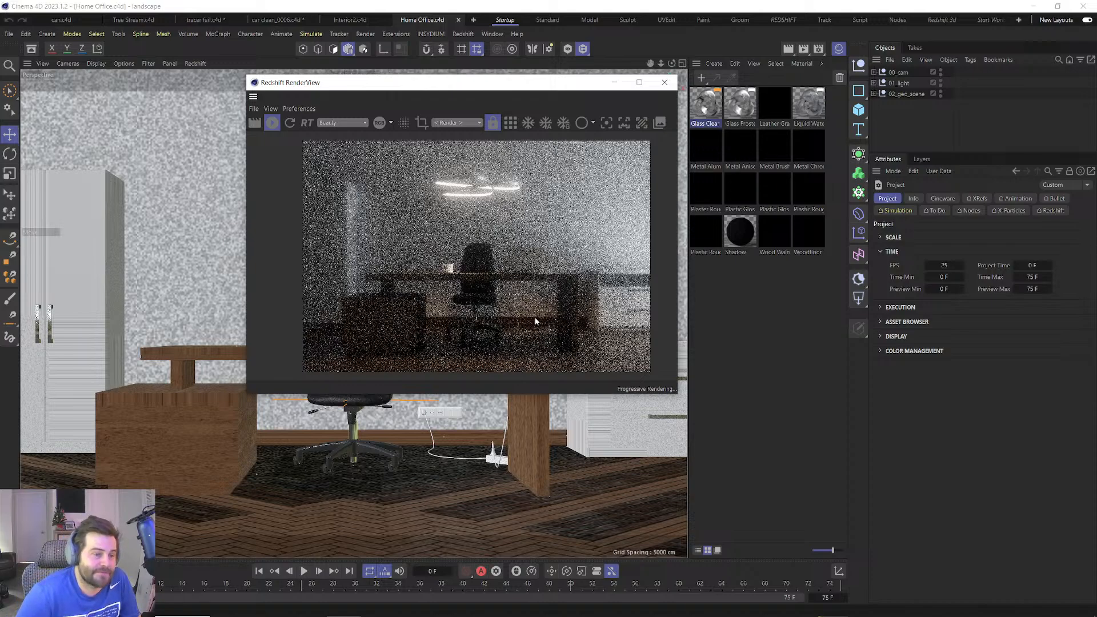
click(664, 82)
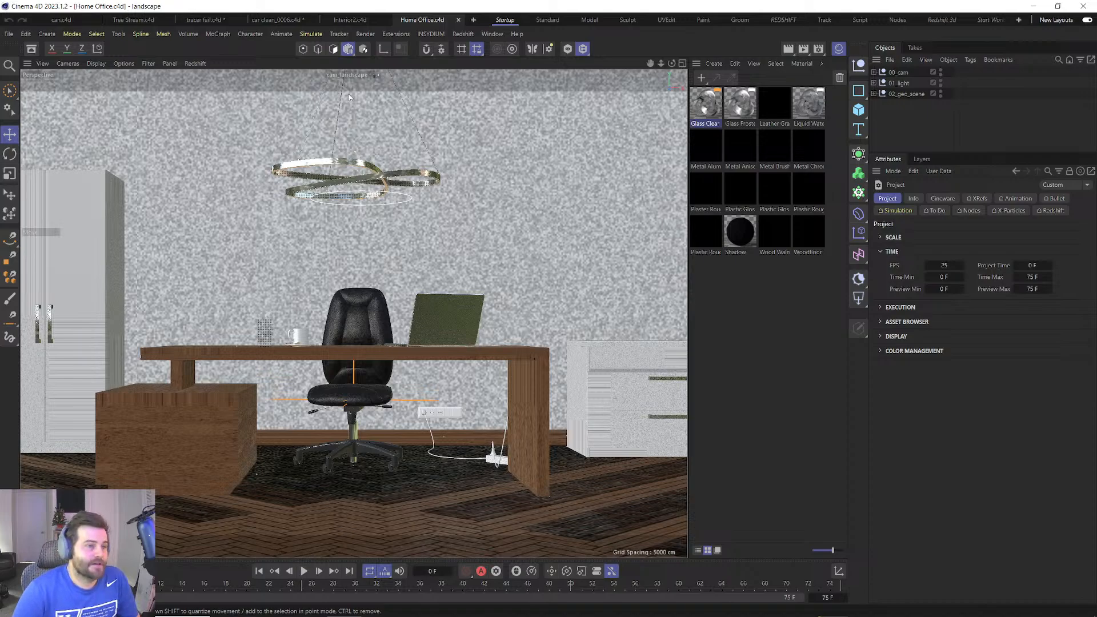
Create a new project and delete the sphere that comes with the default scene.
click(473, 20)
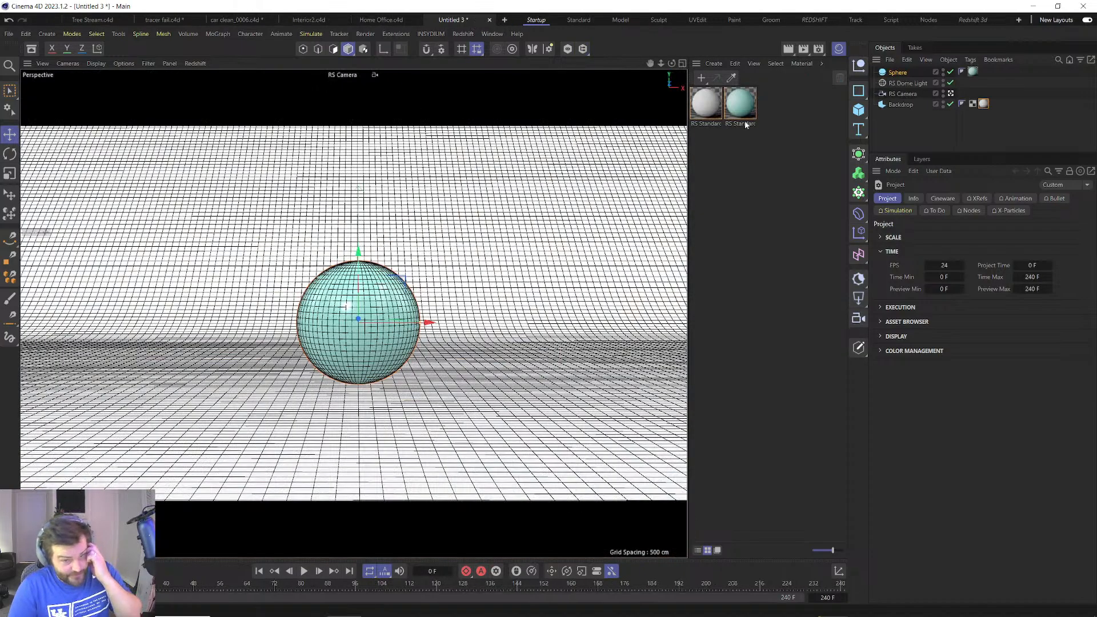
key(Delete)
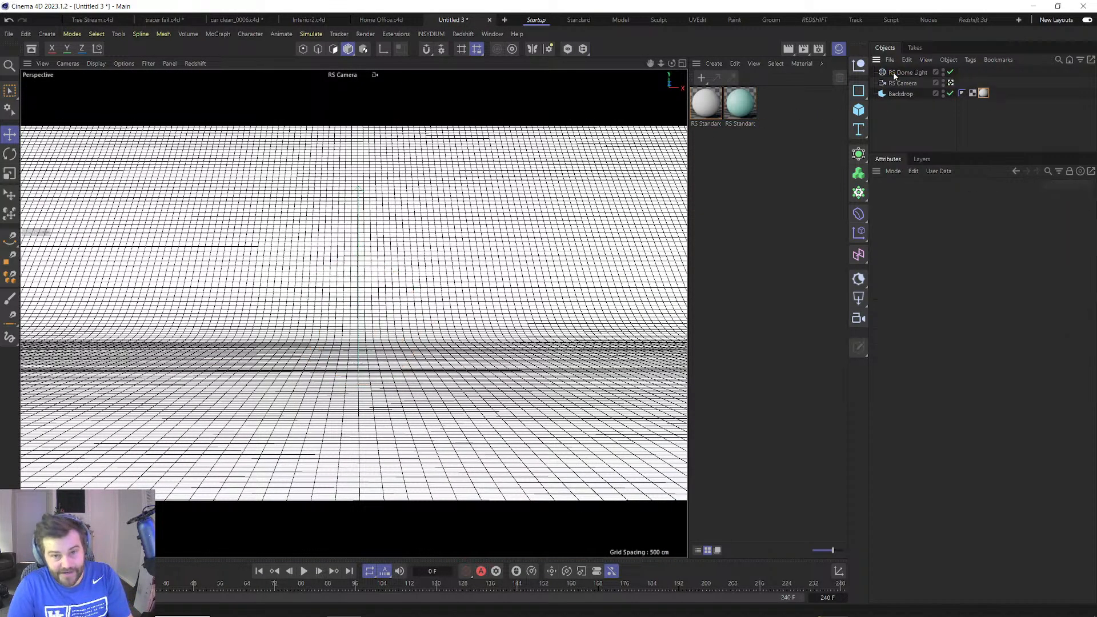
click(466, 34)
mouse_move(485, 55)
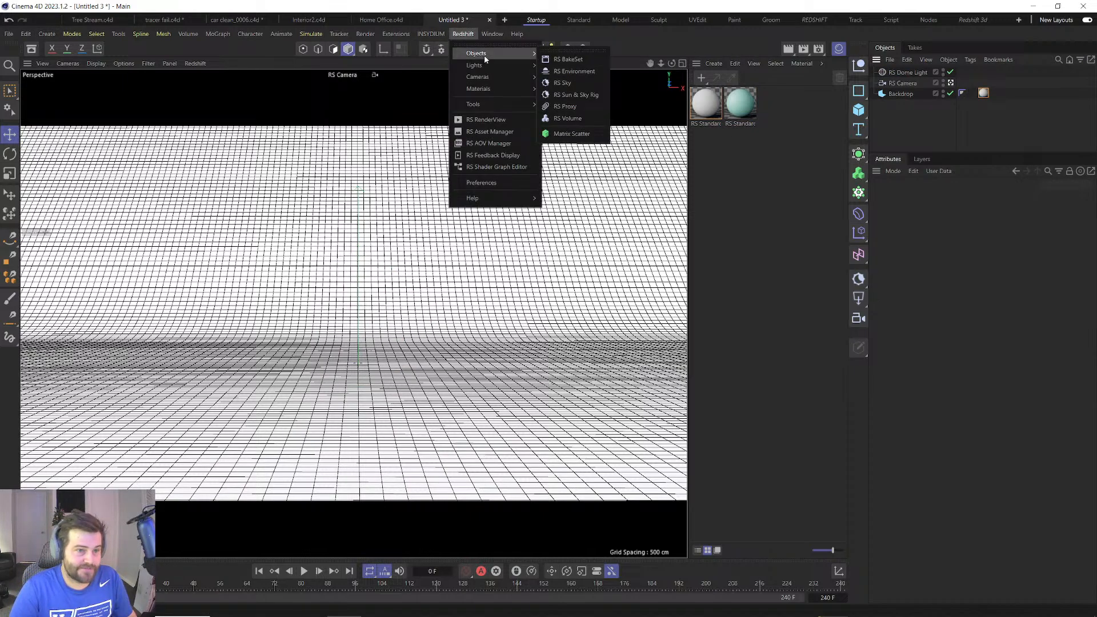
click(574, 119)
key(Delete)
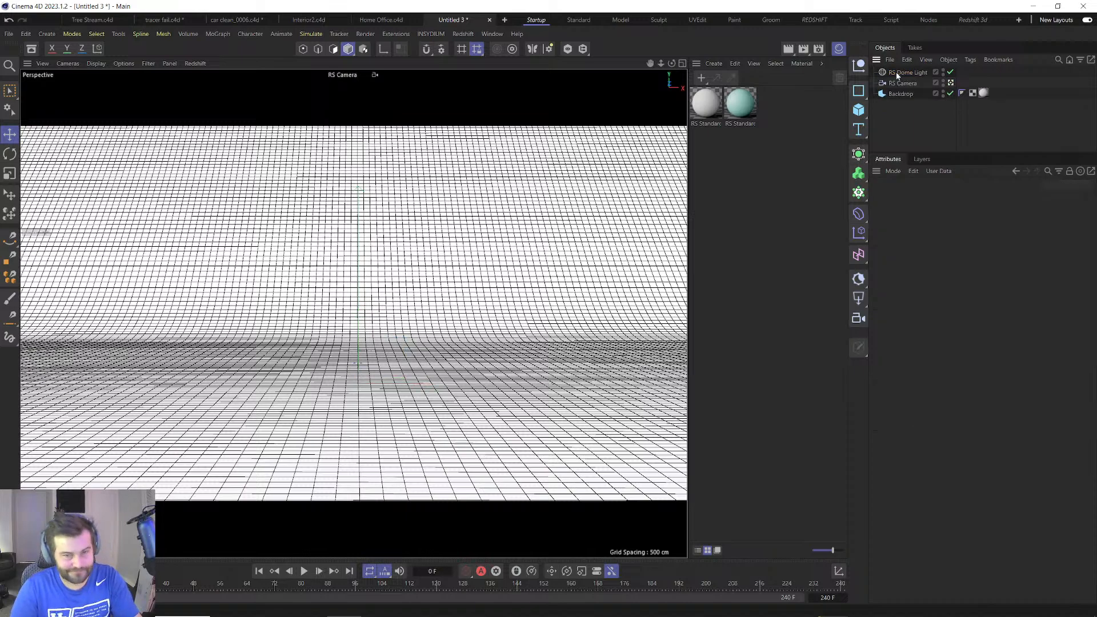
Add an RS Volume object and load the file 5. Nice puffy Clouds.vdb from the V3 Cloud Project + VDBs folder into it.
click(471, 35)
mouse_move(479, 56)
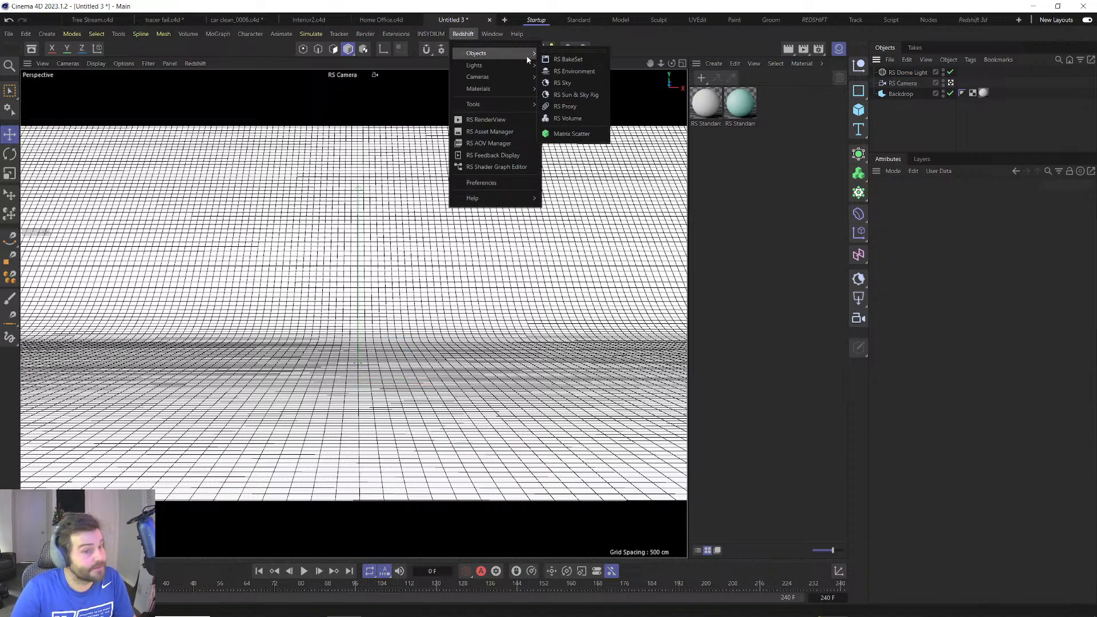
click(567, 118)
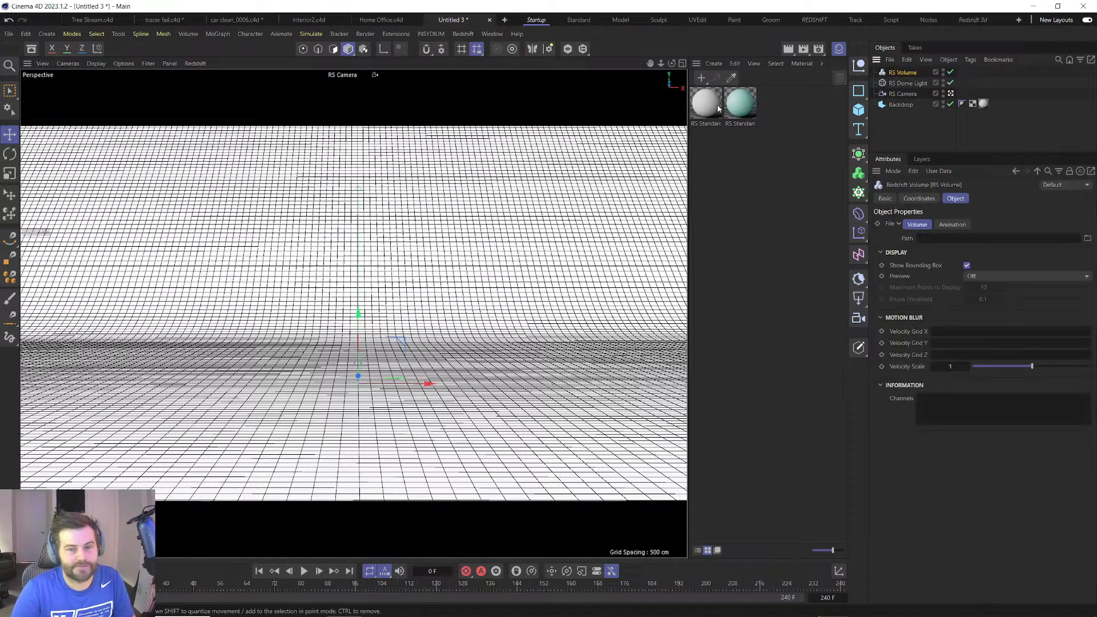
click(1087, 239)
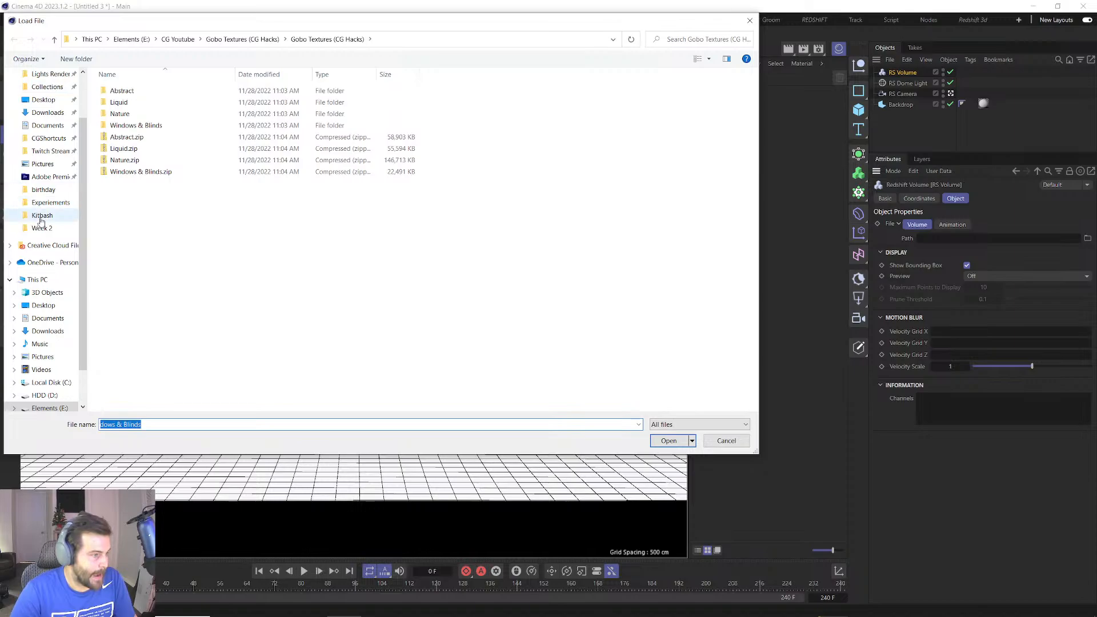
scroll(34, 233, down, 1)
click(50, 370)
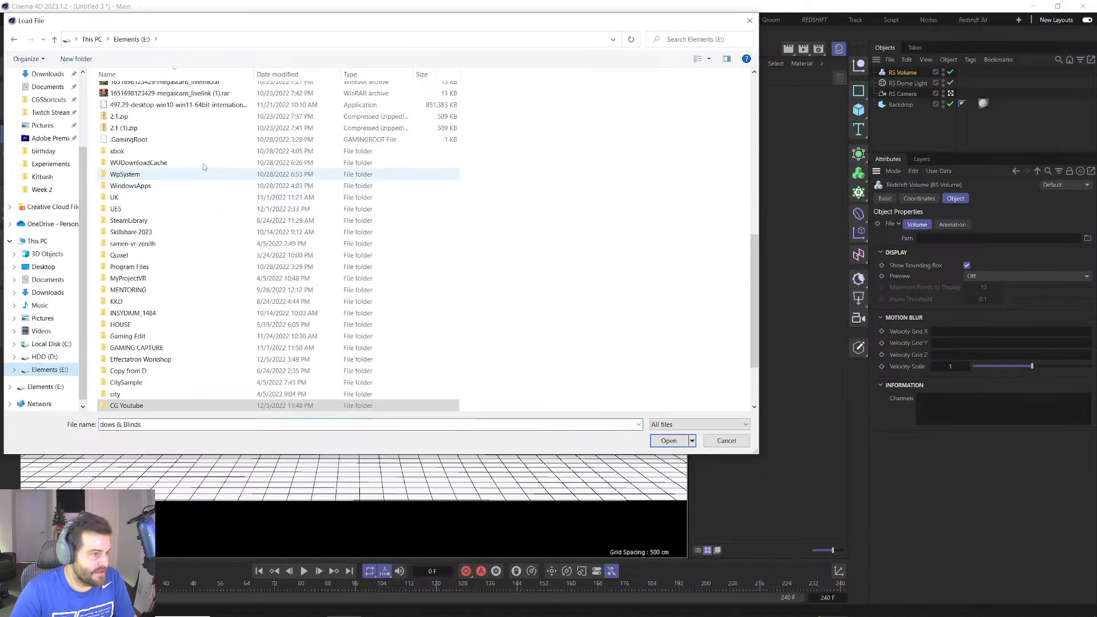
key(Escape)
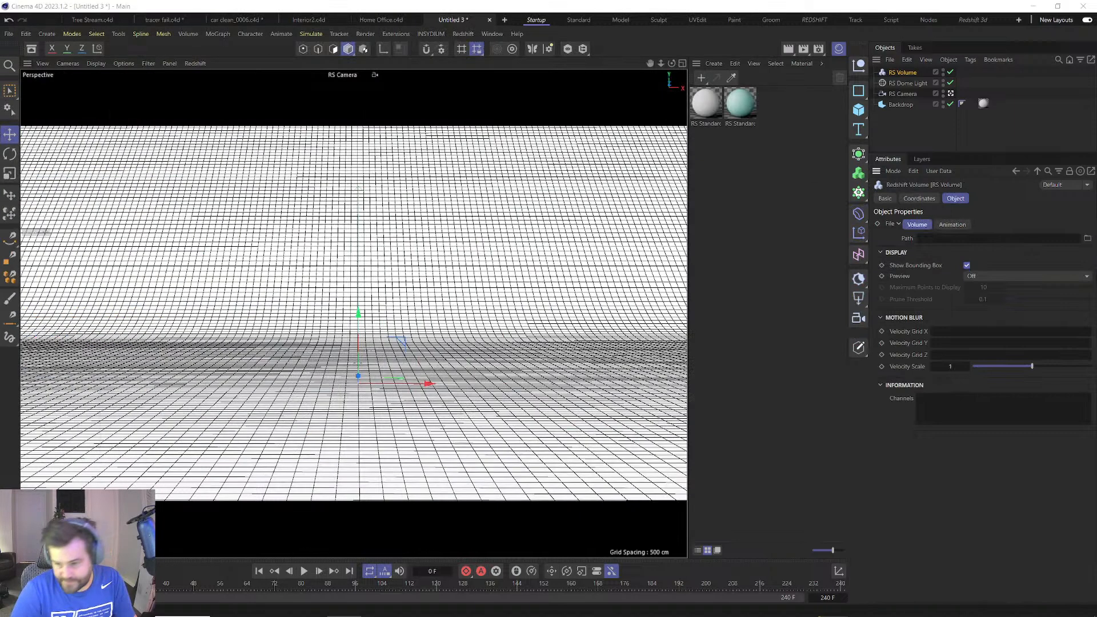
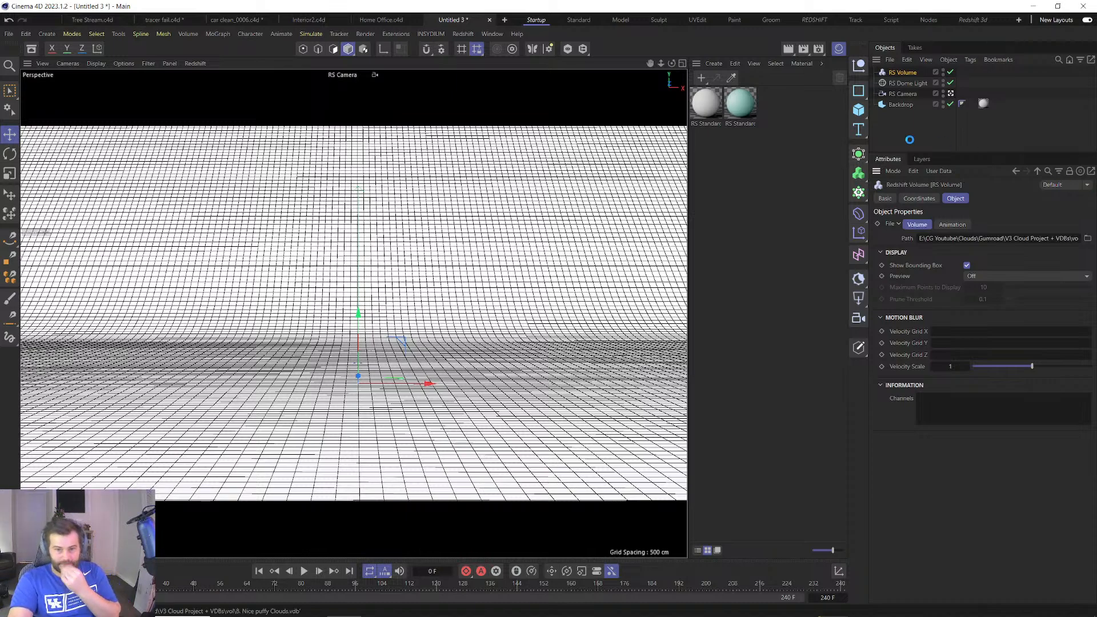
Set the RS Volume's display preview to Points with a maximum of 3385 points to display.
click(1028, 276)
click(993, 312)
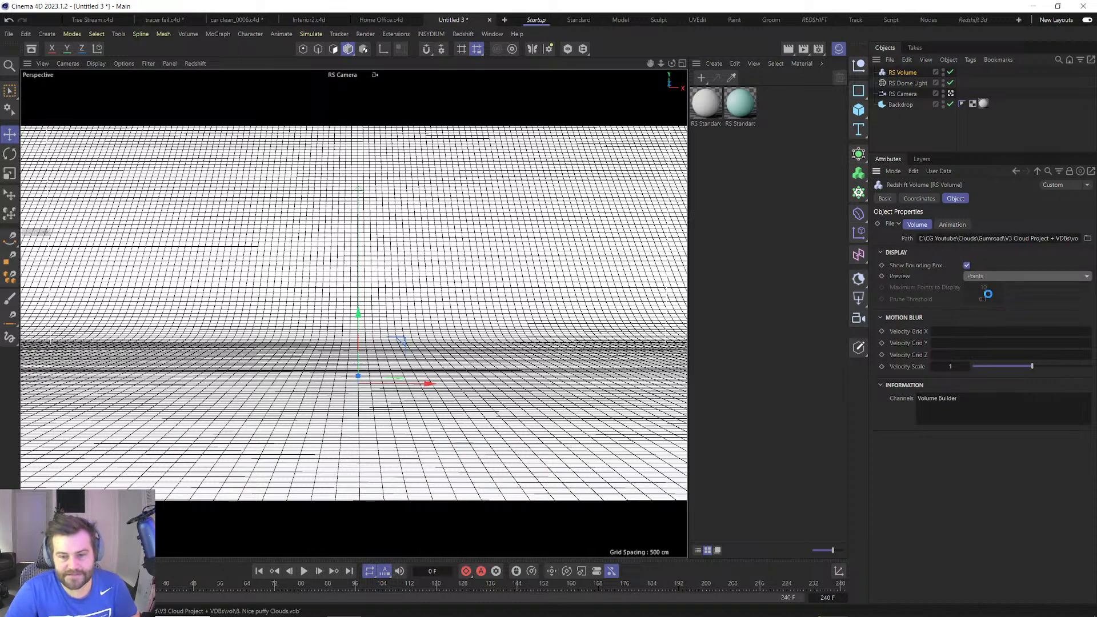
drag(998, 290, 1011, 288)
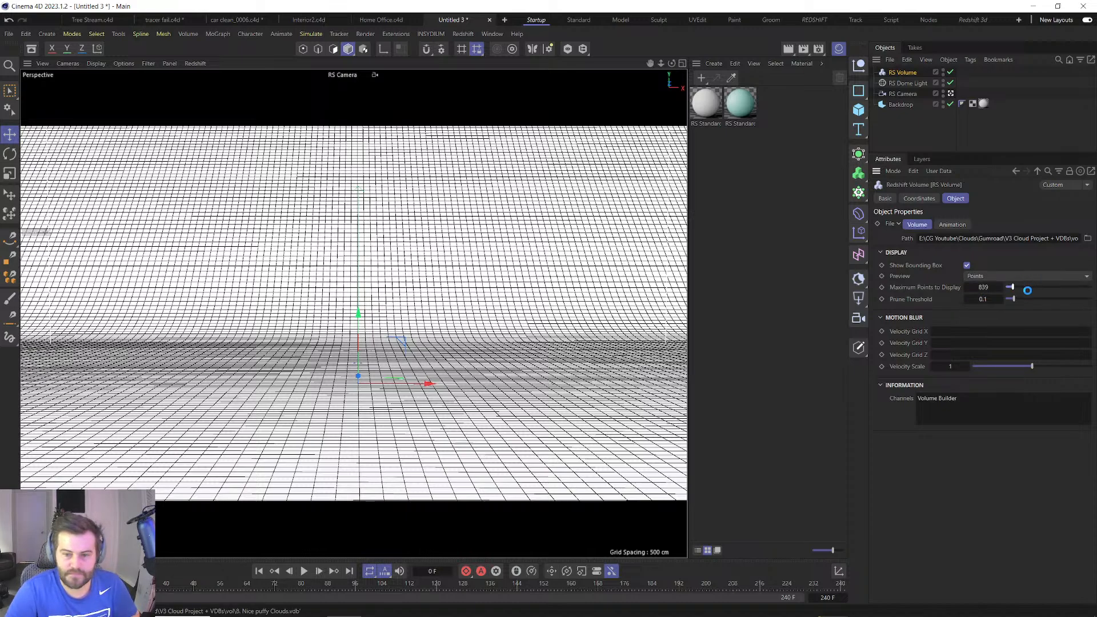
drag(1015, 288, 1033, 287)
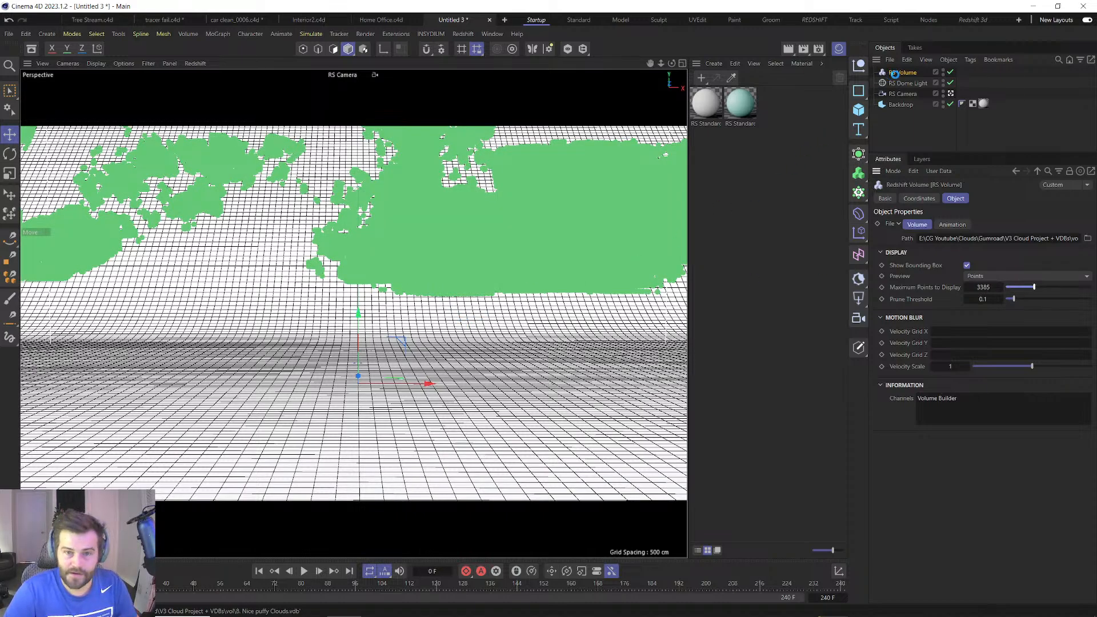
Scale the RS Volume down in Object mode until the whole cloud fits inside the camera frame.
key(t)
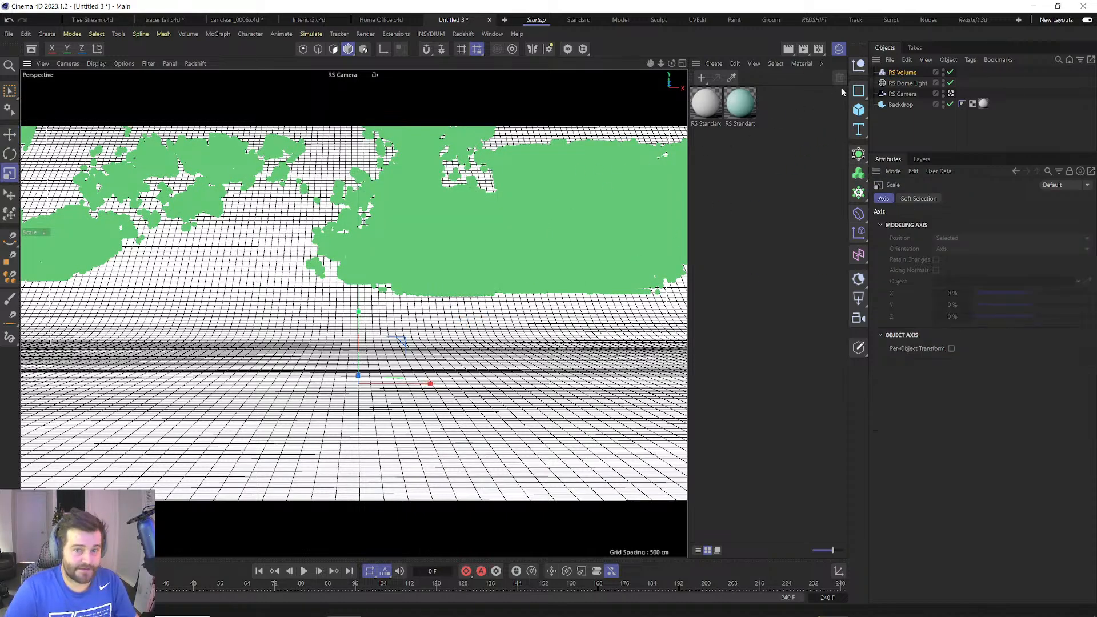
click(346, 51)
click(351, 52)
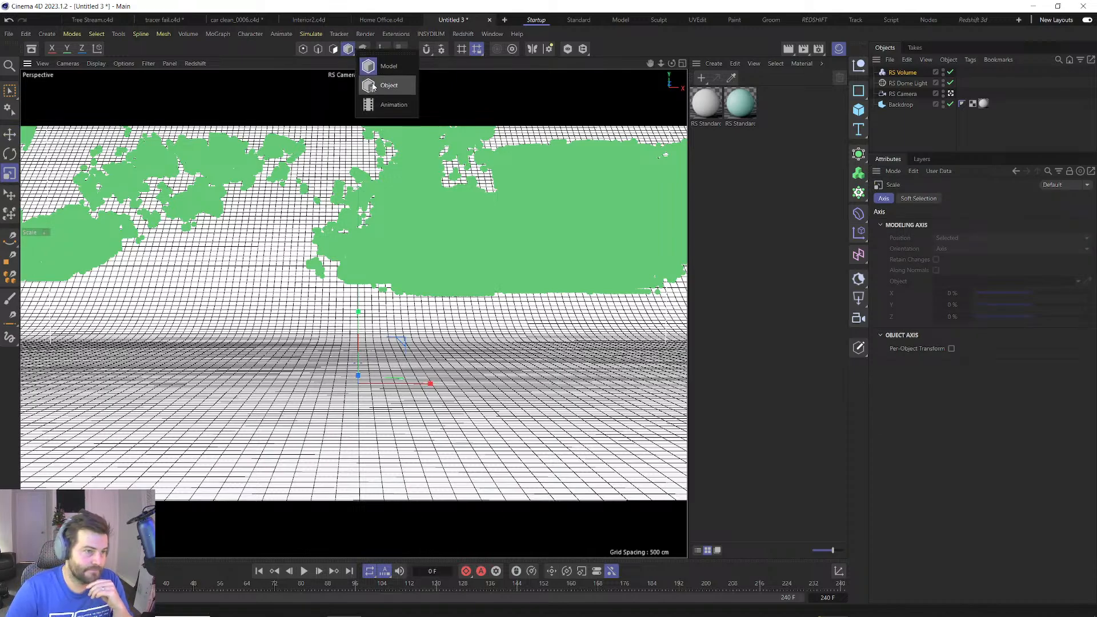
drag(477, 255, 351, 310)
key(e)
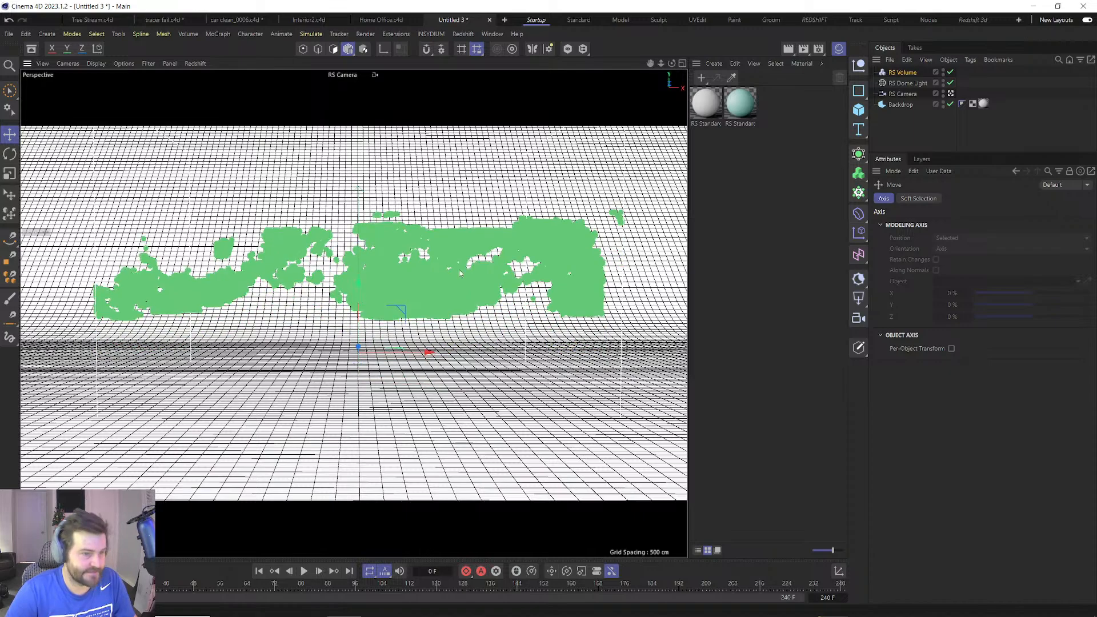
Create a Redshift Volume material and apply it to the RS Volume object.
click(899, 73)
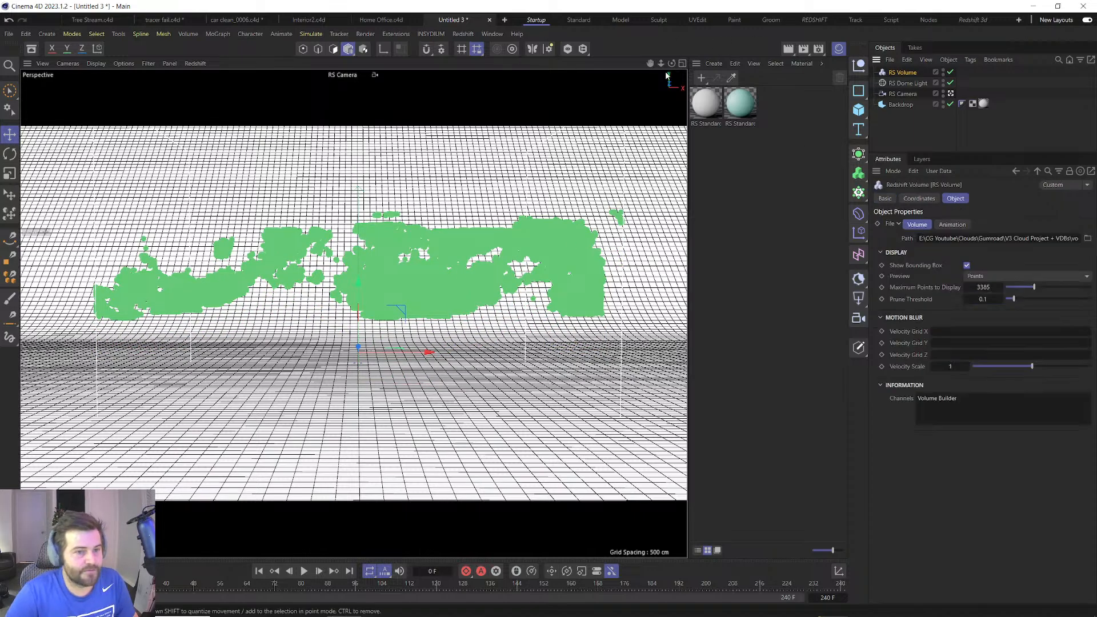
click(713, 64)
mouse_move(848, 122)
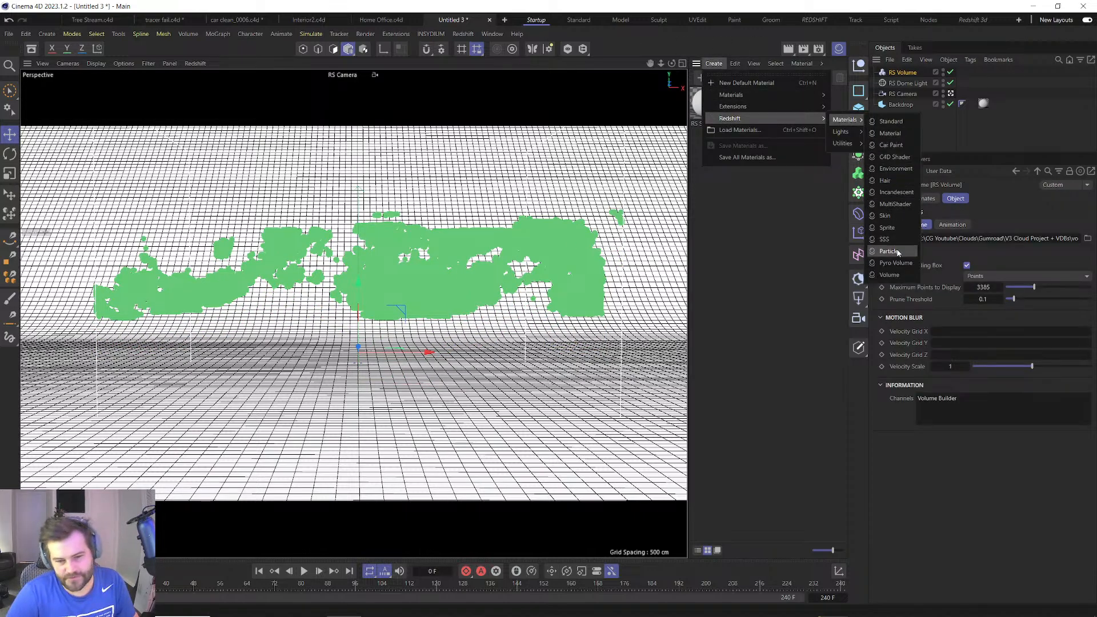
click(888, 274)
drag(706, 103, 898, 74)
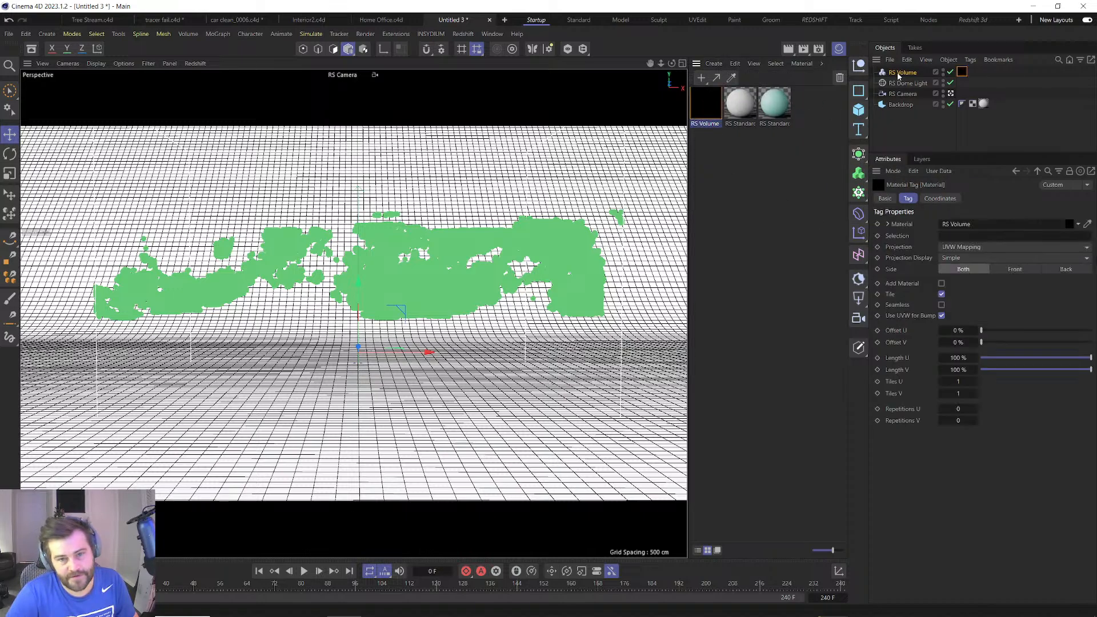
Open the RS Volume material in the Node Editor and set the volume node's scatter channel to the Volume Builder preset.
double_click(705, 103)
drag(571, 97, 277, 56)
click(450, 234)
click(1067, 285)
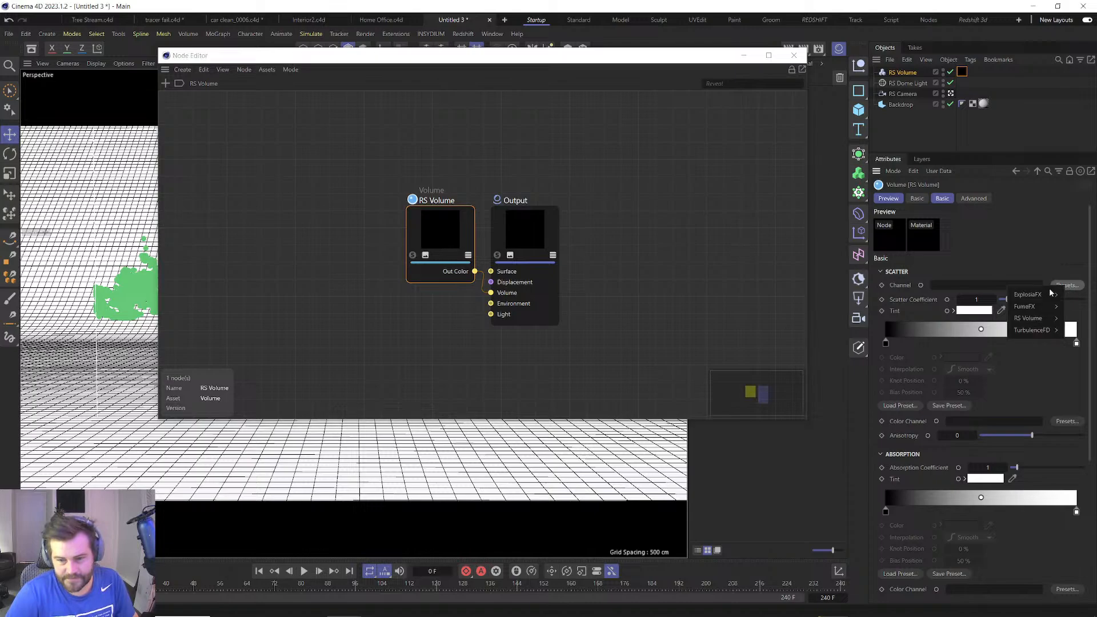
mouse_move(1042, 305)
click(985, 320)
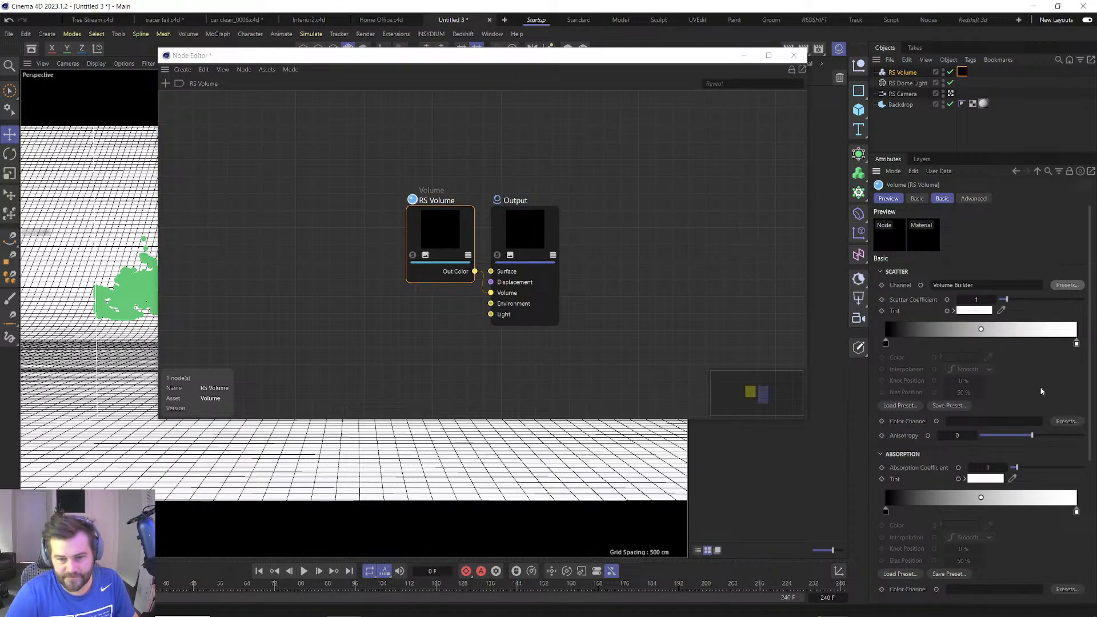
Examine the volume node's scatter, absorption and emission settings, the scatter channel presets and the advanced remap ranges.
scroll(1050, 542, down, 2)
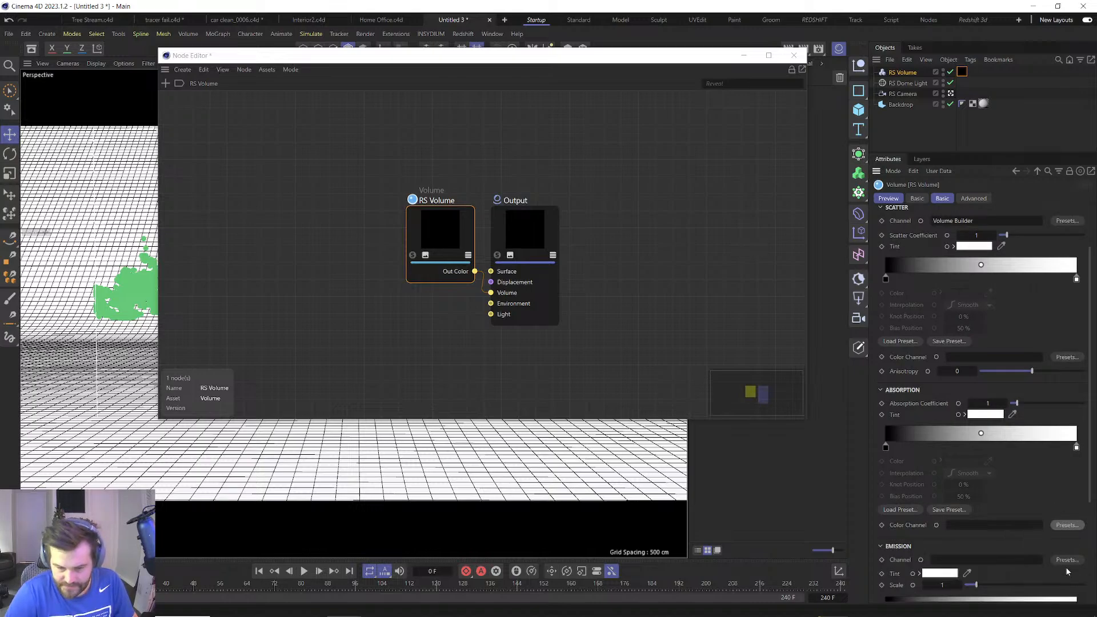
scroll(902, 557, down, 5)
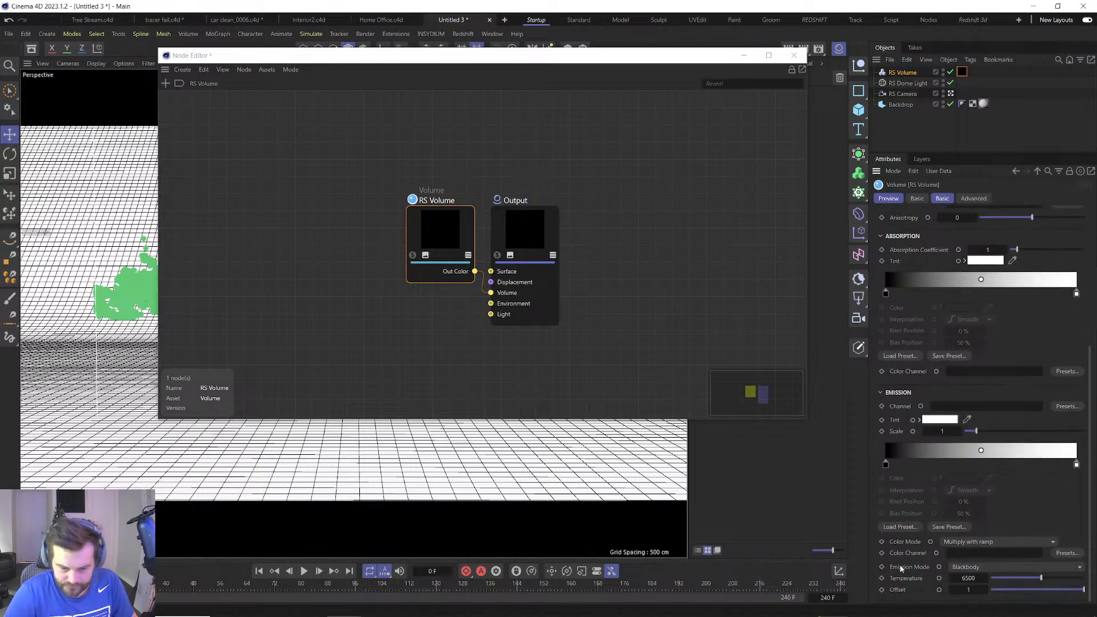
scroll(1026, 292, up, 6)
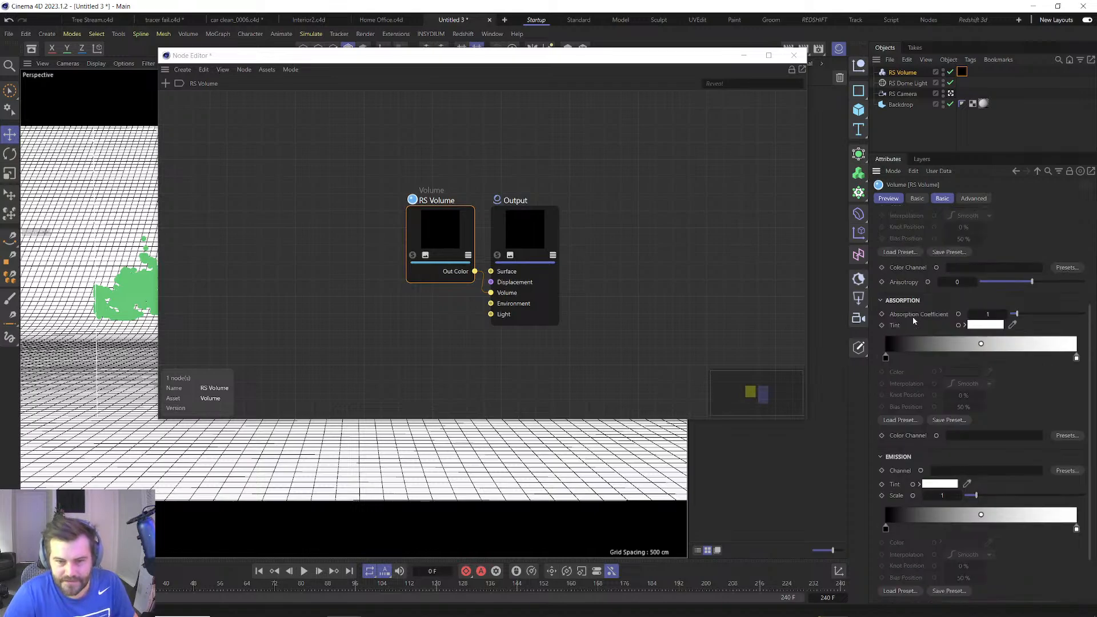
scroll(1026, 292, up, 1)
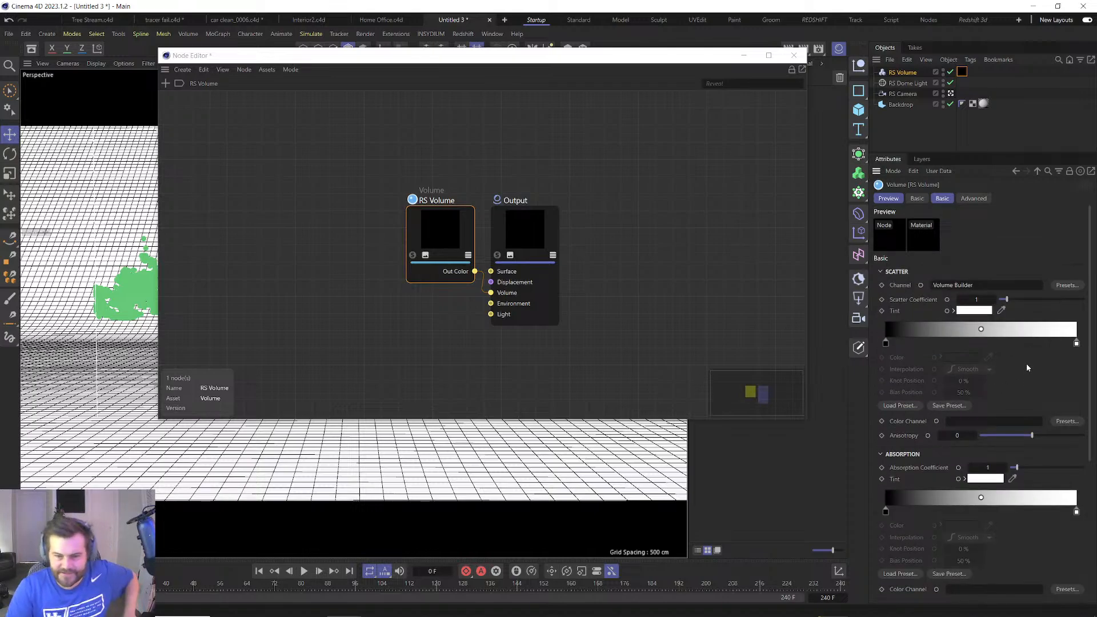
scroll(902, 361, down, 4)
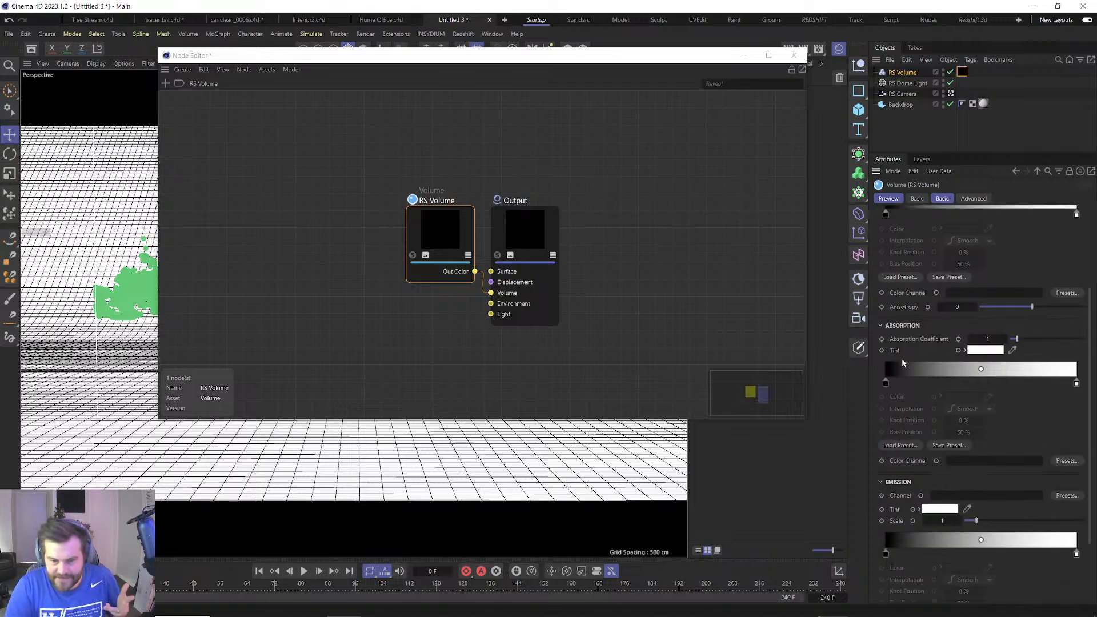
scroll(902, 503, down, 3)
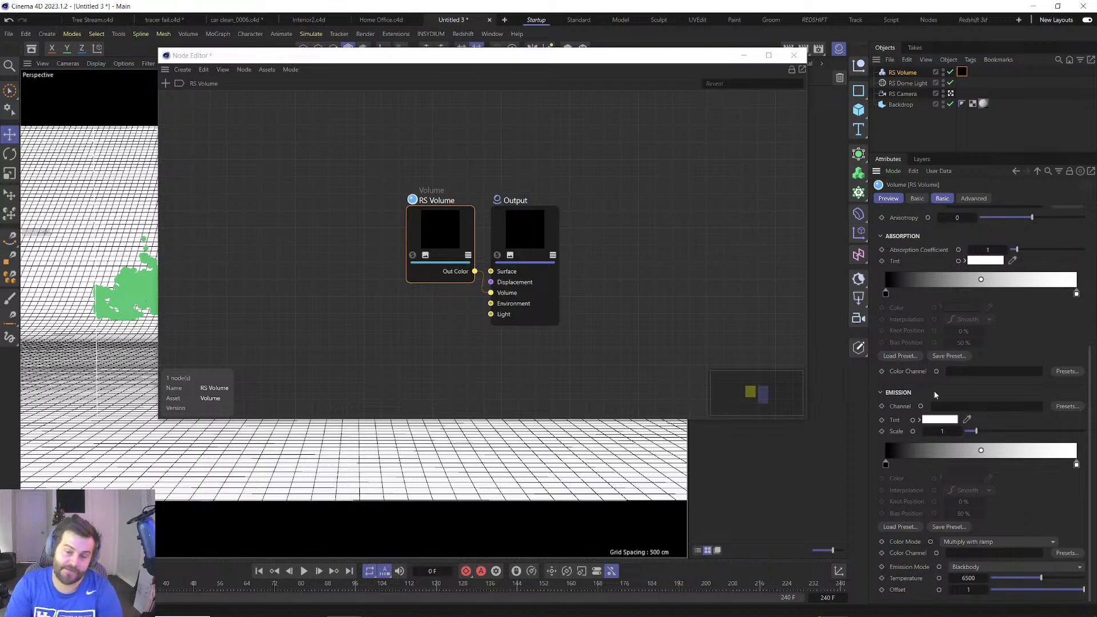
scroll(898, 329, up, 3)
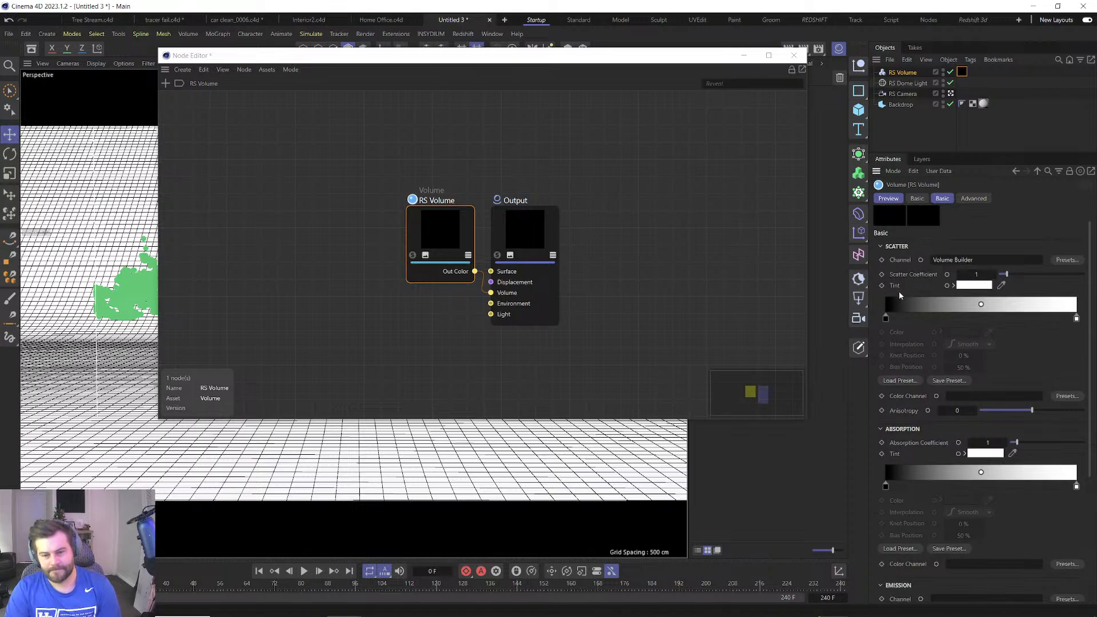
click(1072, 262)
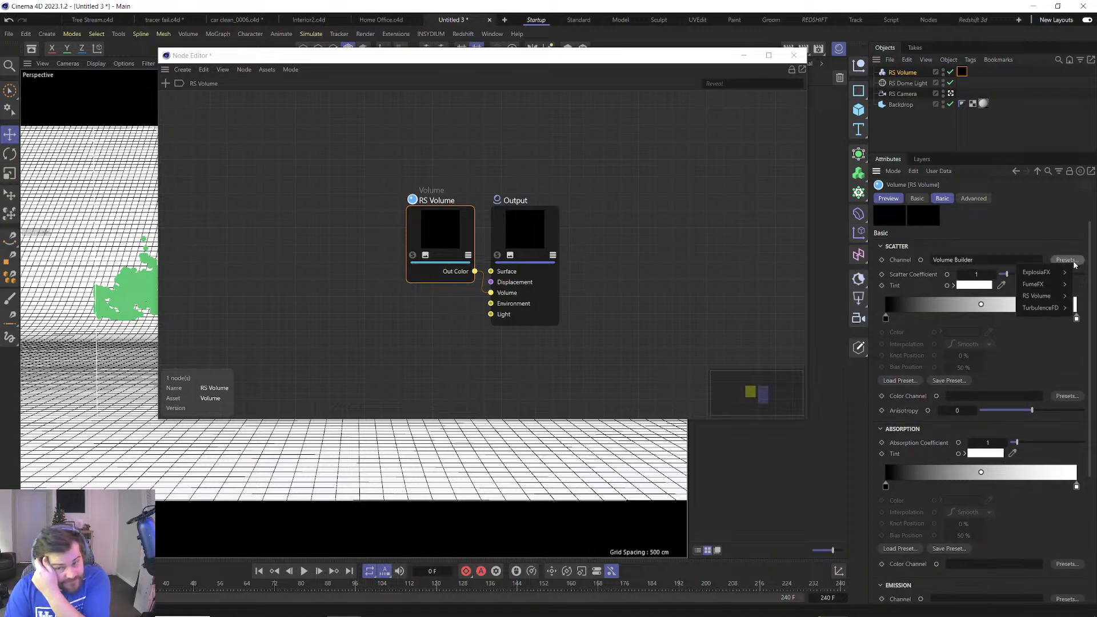
mouse_move(1039, 286)
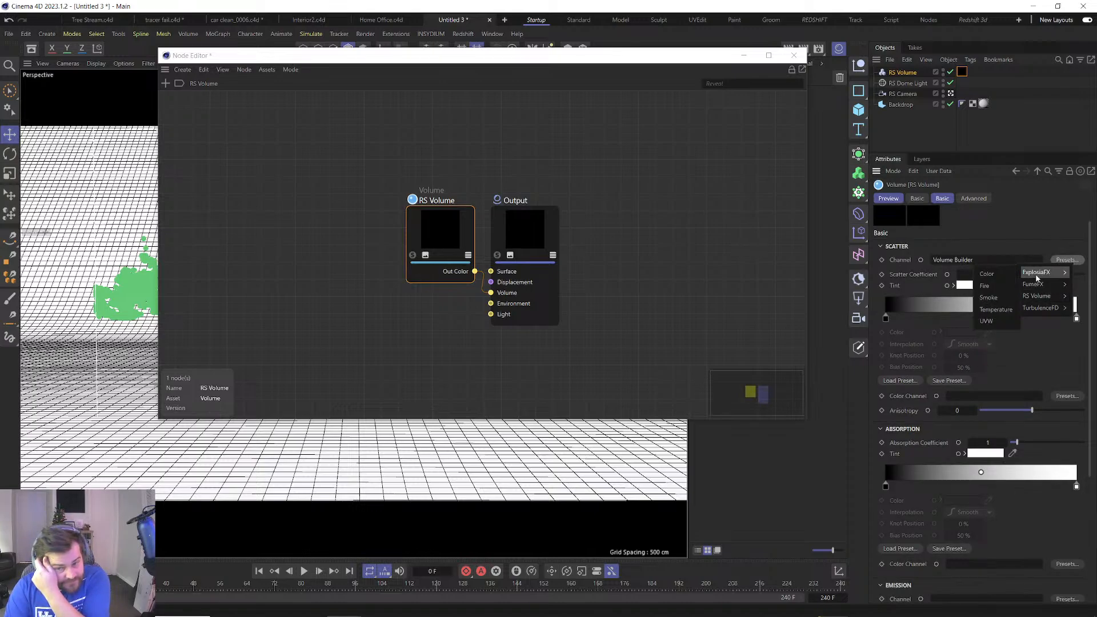
click(1012, 232)
click(972, 198)
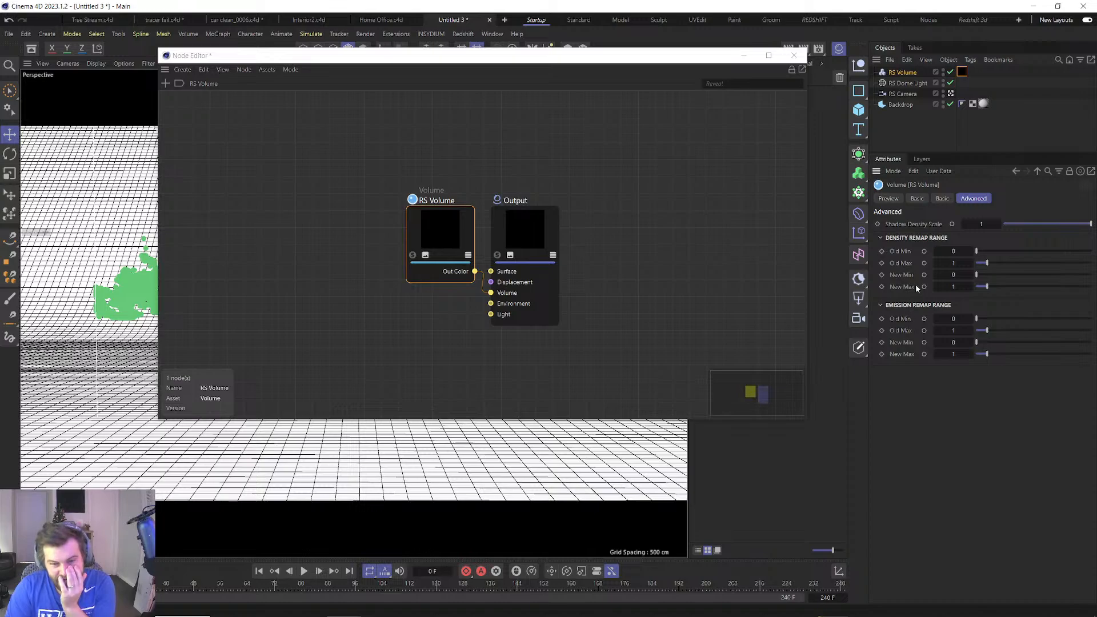
click(916, 198)
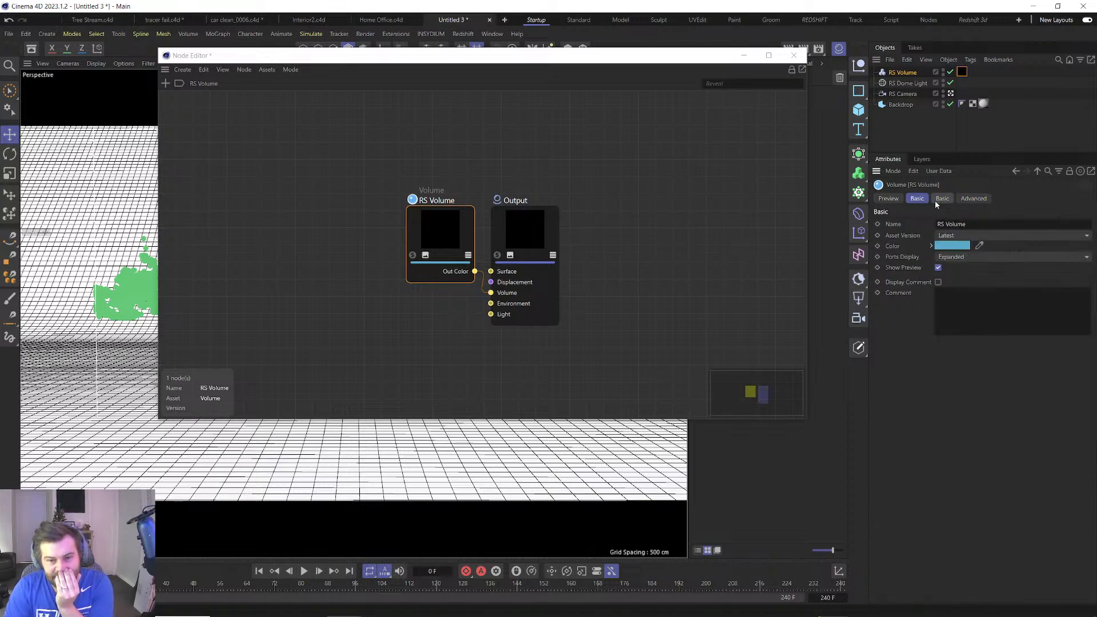
click(950, 199)
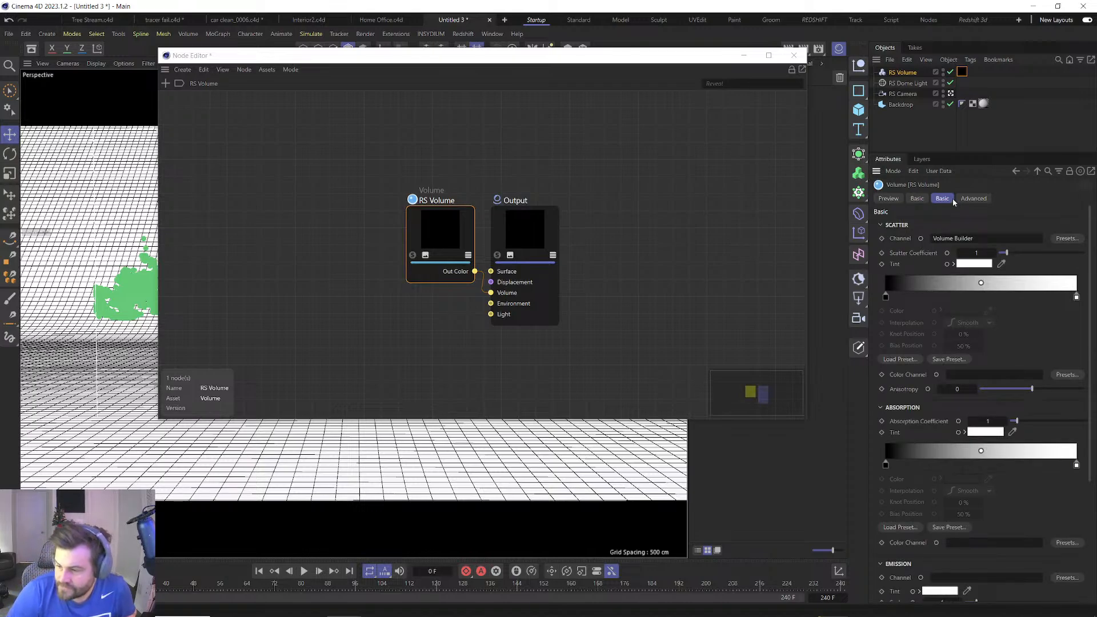
Close the Node Editor, start a live Redshift RenderView render of the cloud and bring the RS Camera in close to it.
click(793, 54)
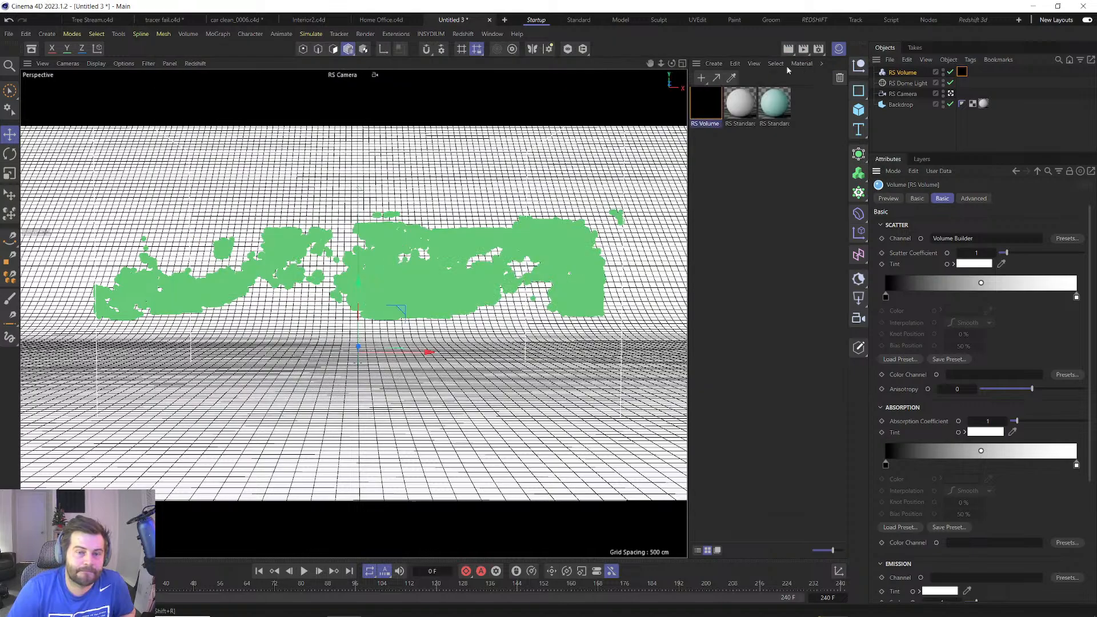
click(463, 33)
click(483, 120)
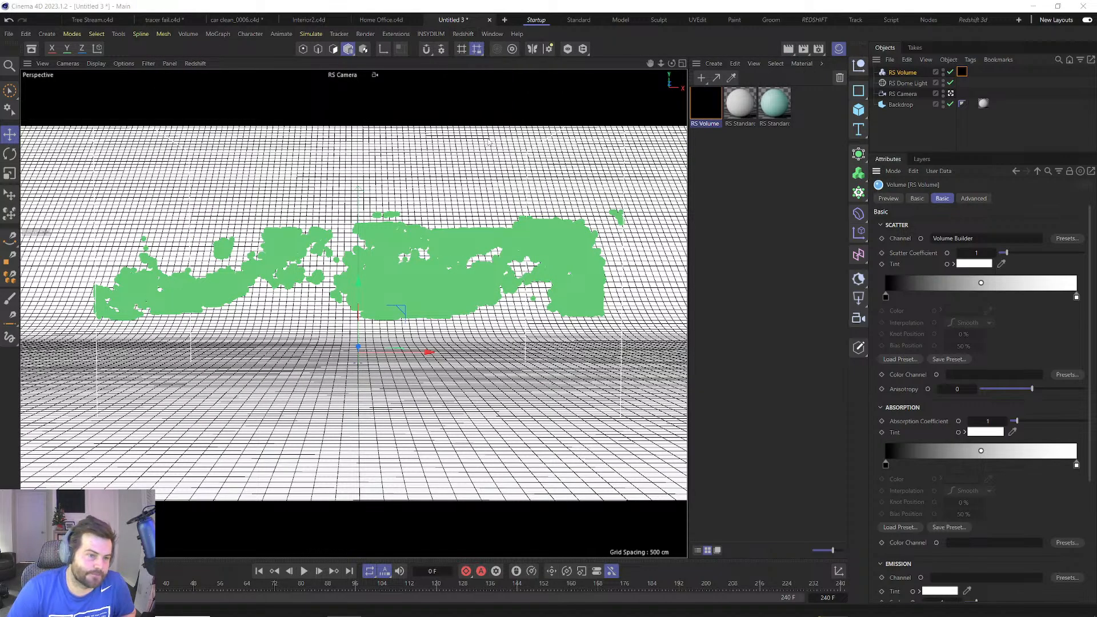
click(502, 152)
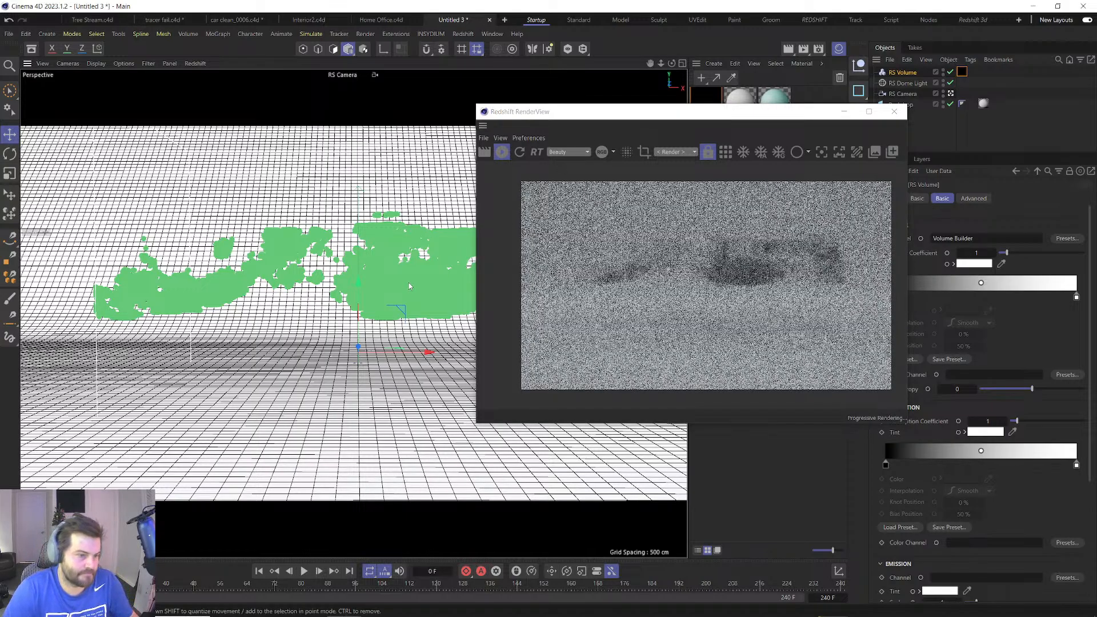
scroll(408, 281, up, 5)
alt+drag(408, 281, 437, 308)
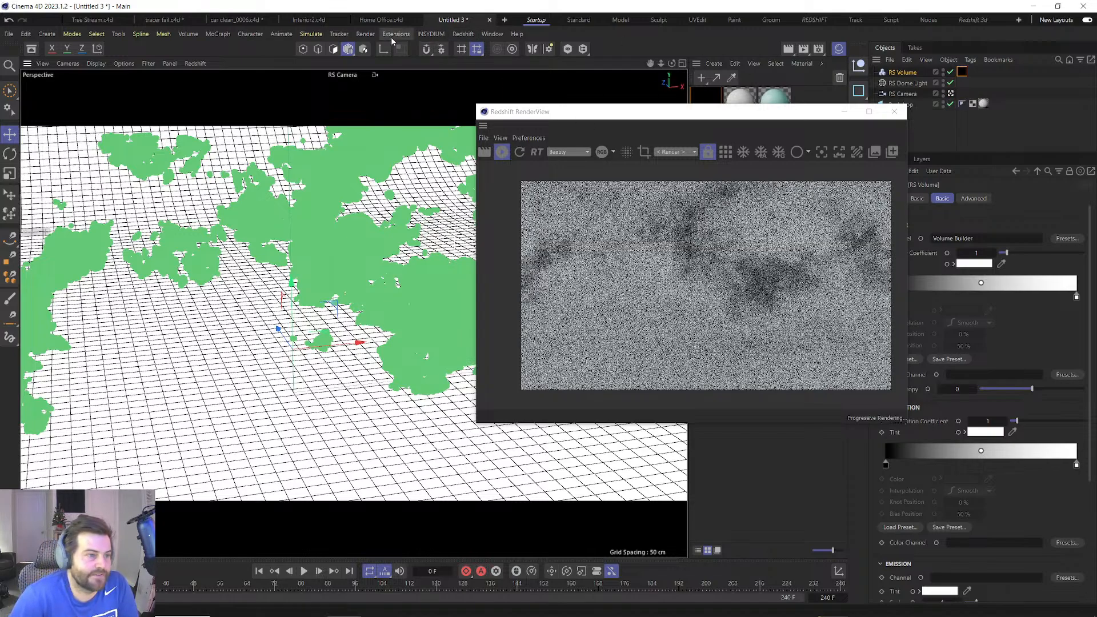
Add a Redshift infinite light, raise it and rotate it to light the cloud volume.
click(459, 34)
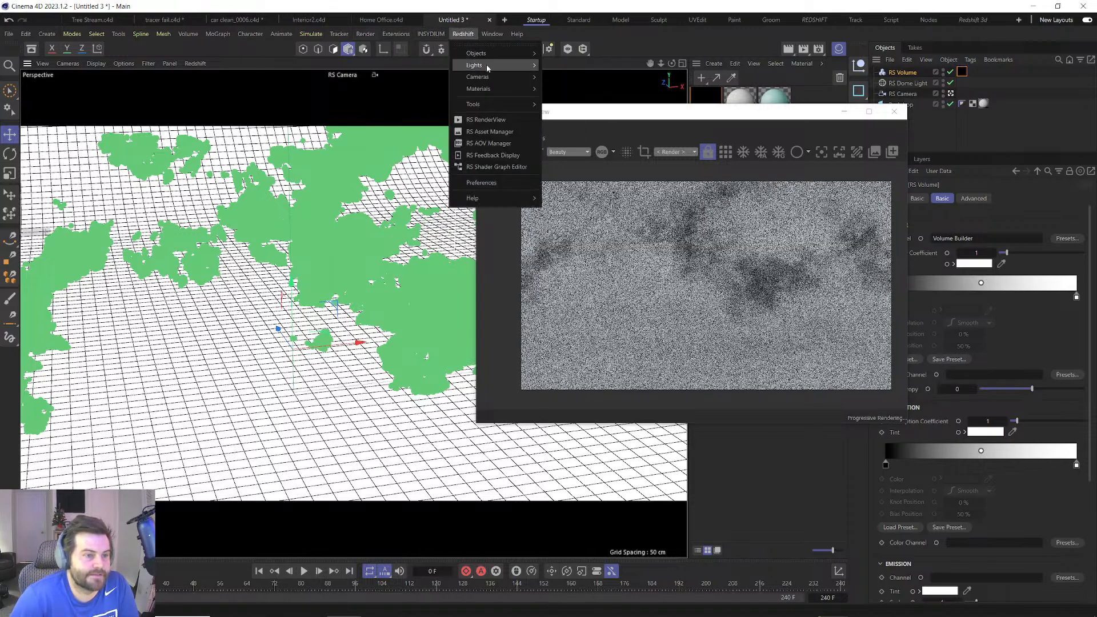
mouse_move(486, 66)
click(579, 72)
drag(754, 116, 947, 241)
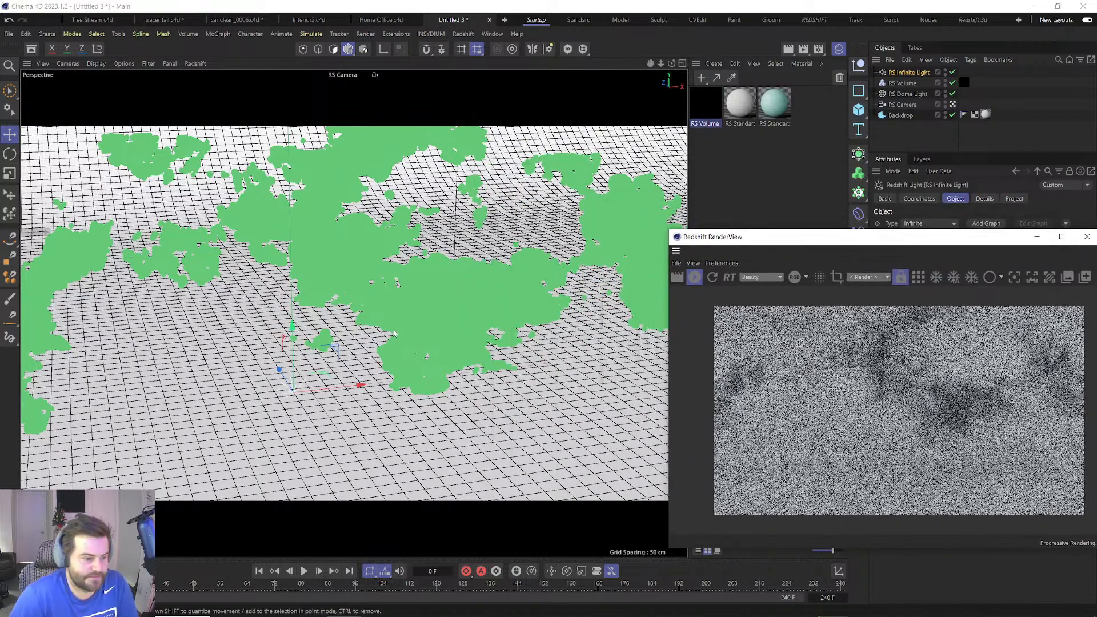
drag(309, 377, 309, 324)
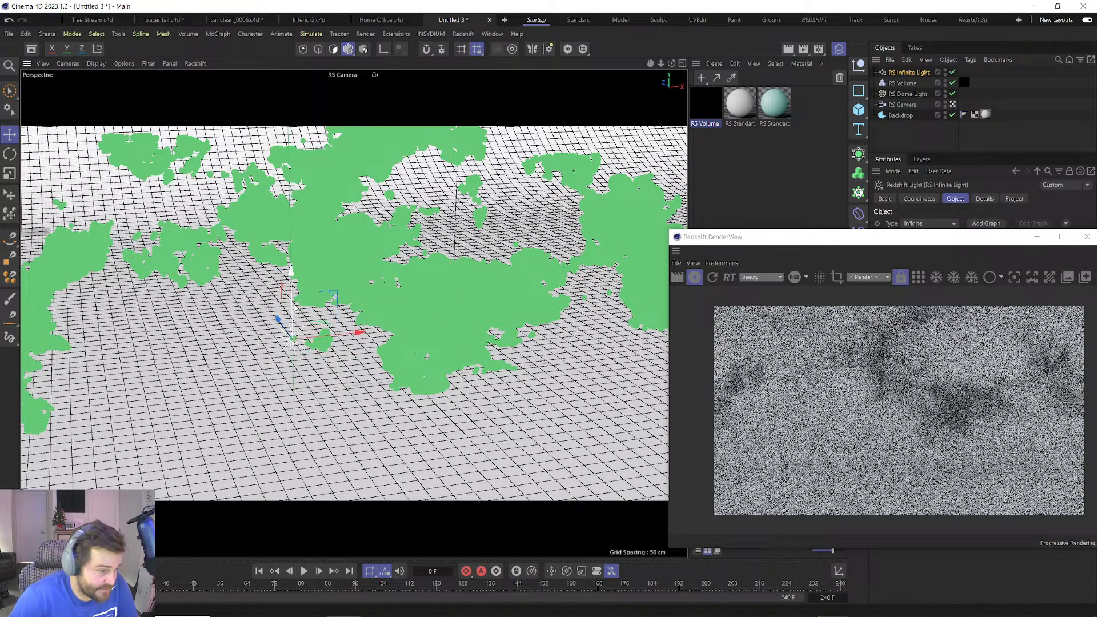
key(r)
drag(309, 329, 362, 324)
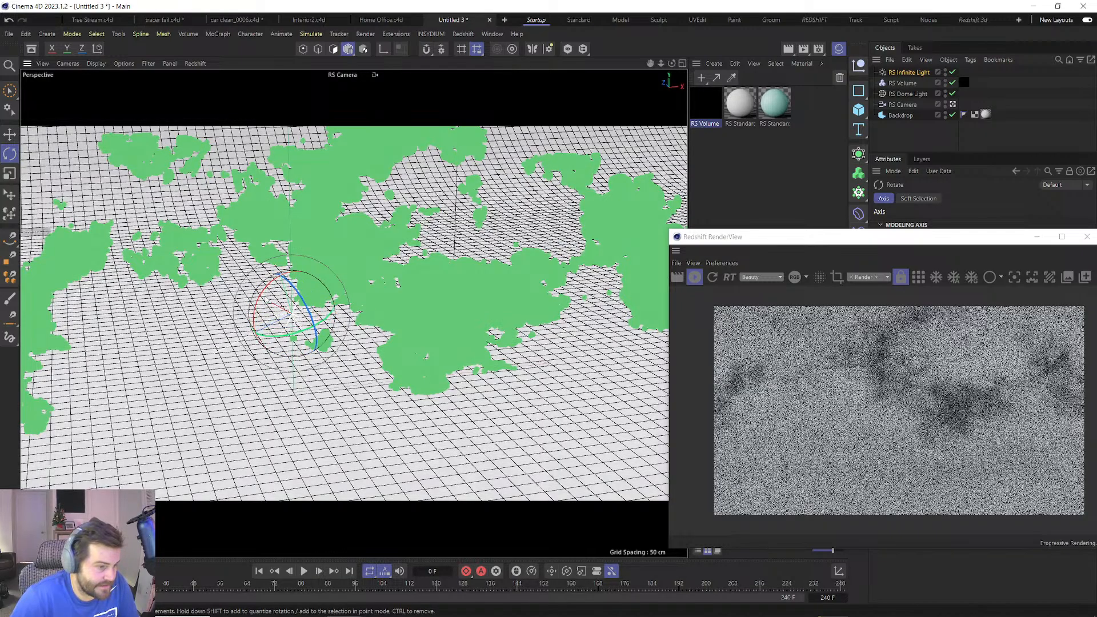
drag(768, 243, 283, 135)
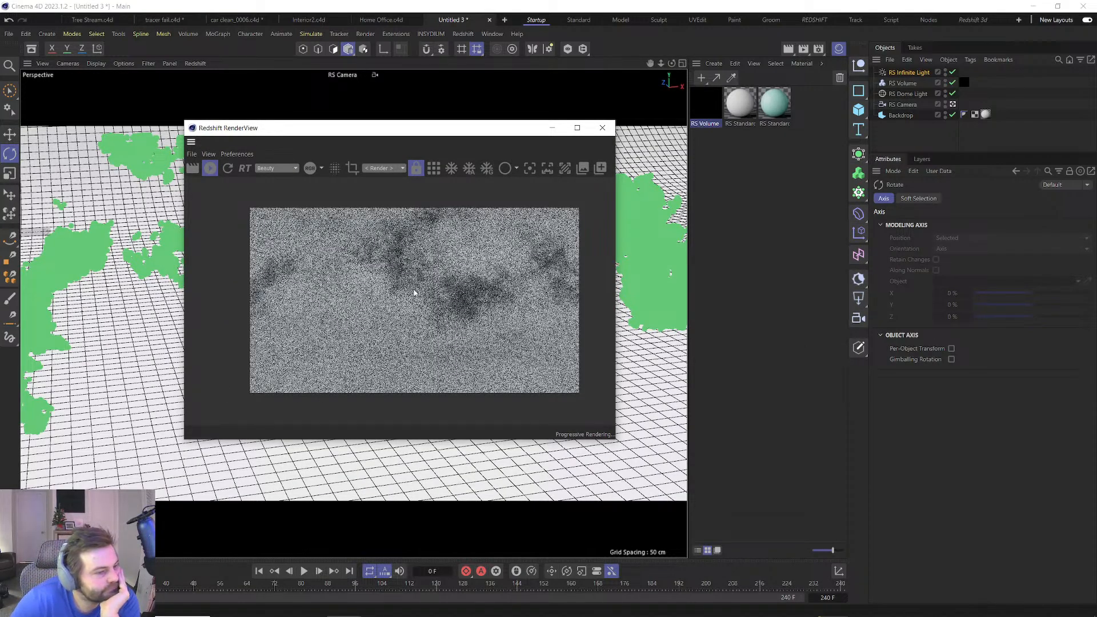
scroll(415, 293, up, 1)
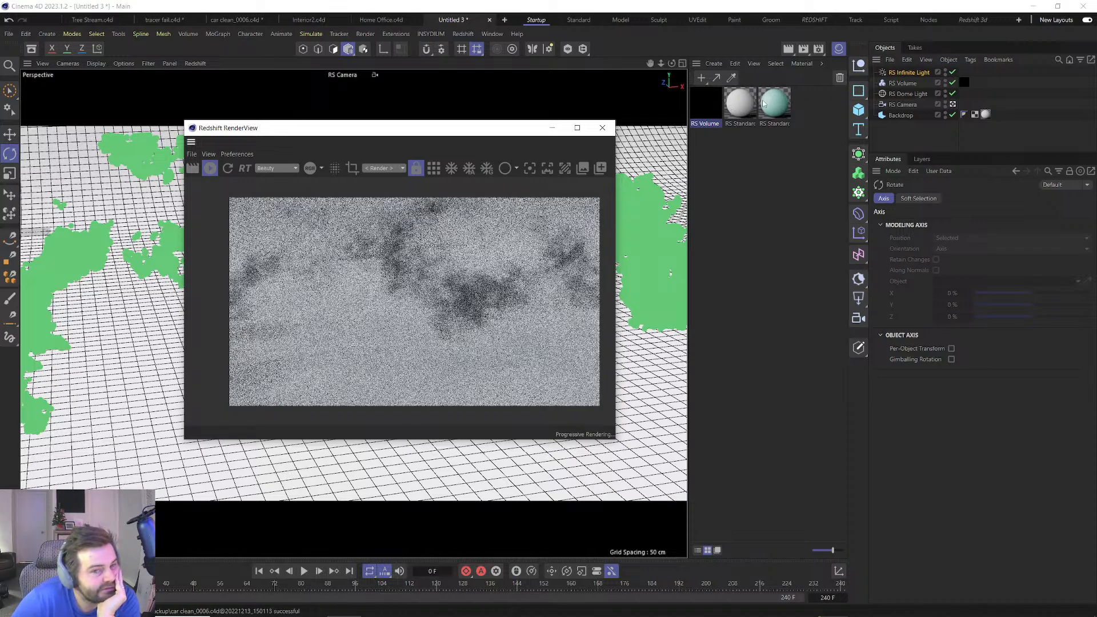
Open the RS Volume material in the Node Editor and select its volume node beside the running render.
click(892, 83)
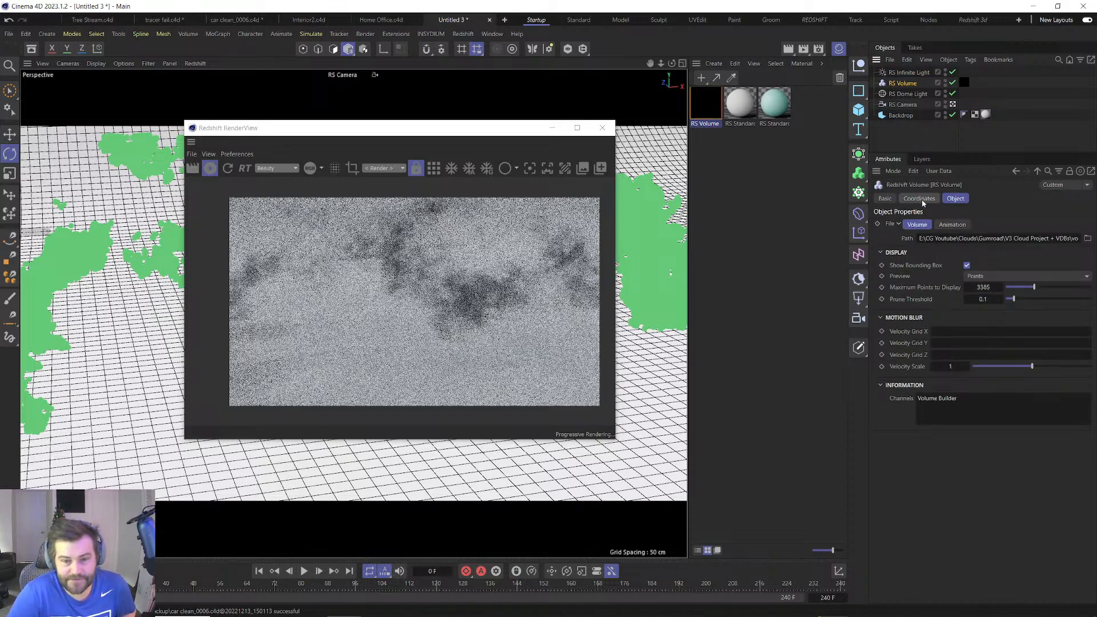
click(718, 105)
double_click(717, 105)
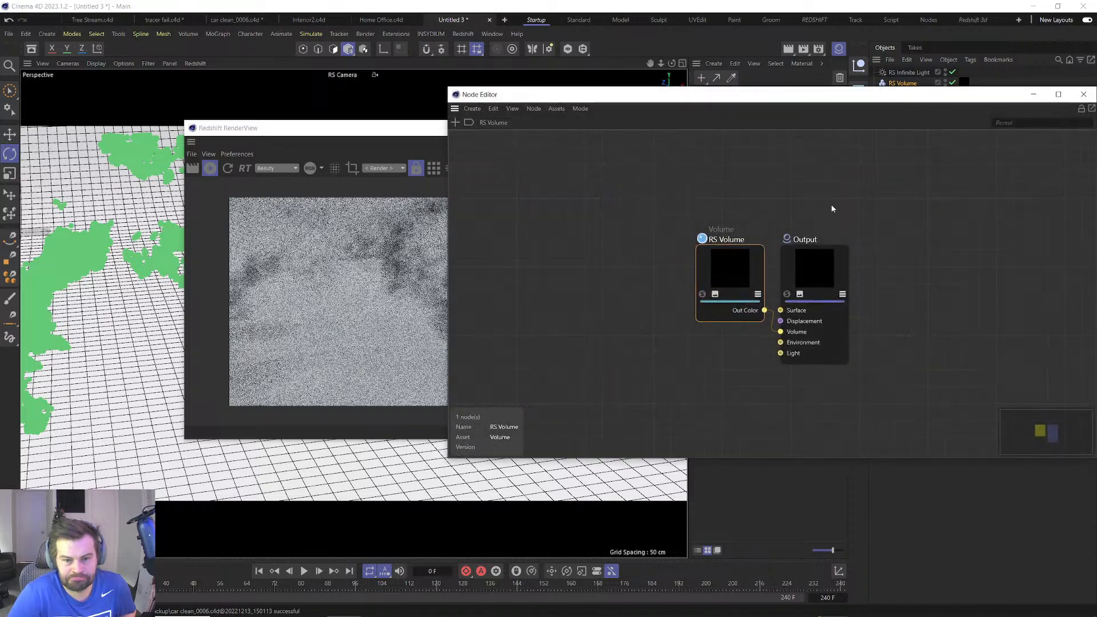
click(727, 276)
drag(908, 94, 528, 440)
click(891, 358)
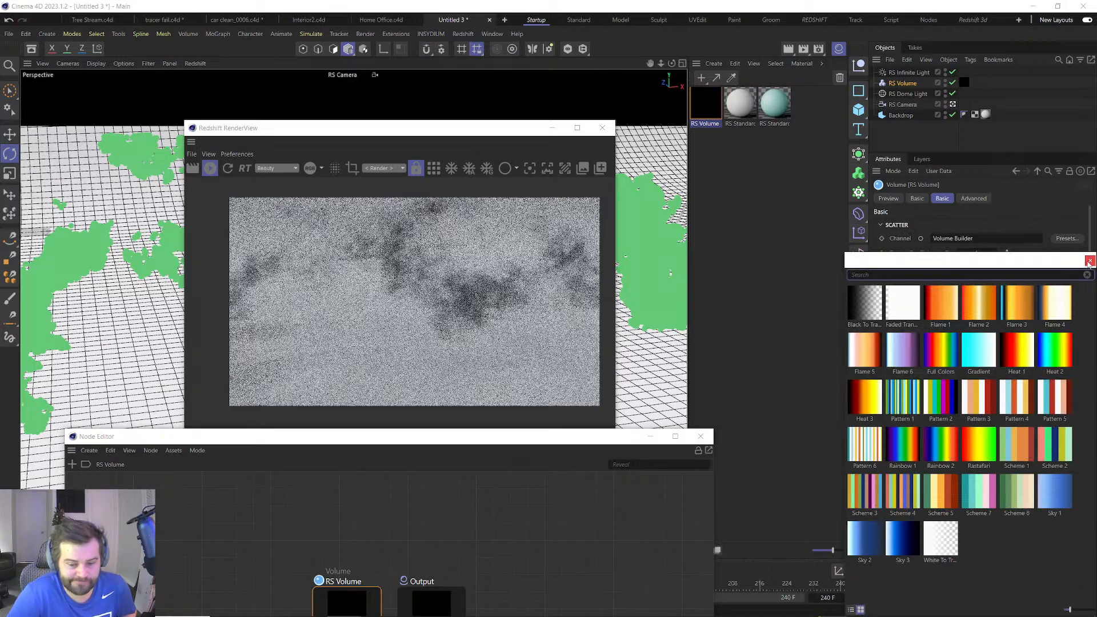
click(1089, 262)
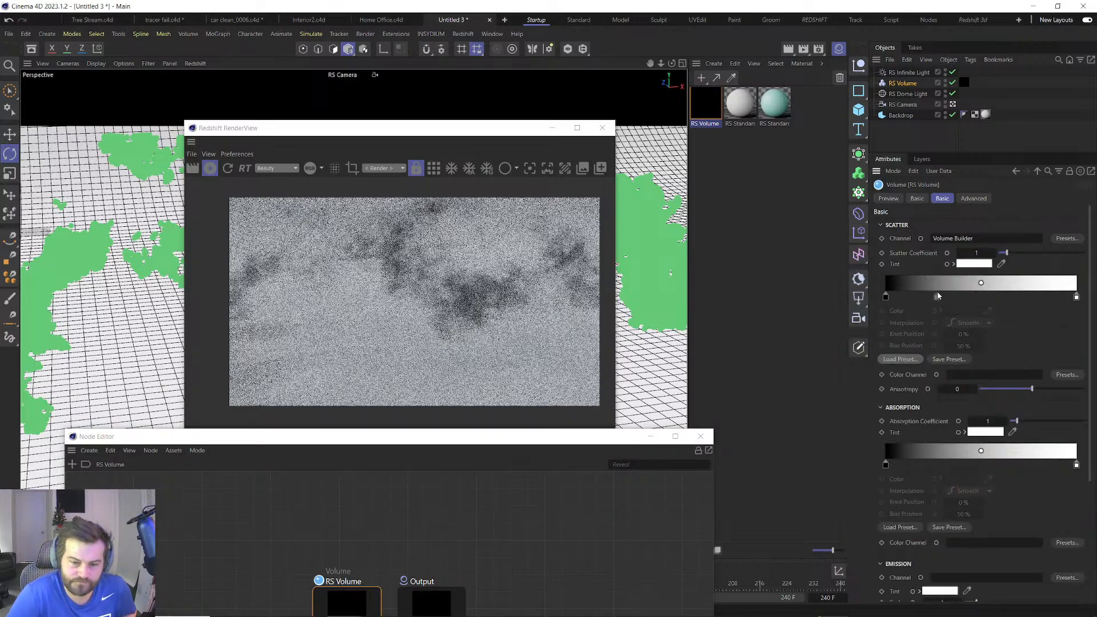
Set the volume node's scatter and absorption coefficients to 3, and close the render and node windows.
click(985, 252)
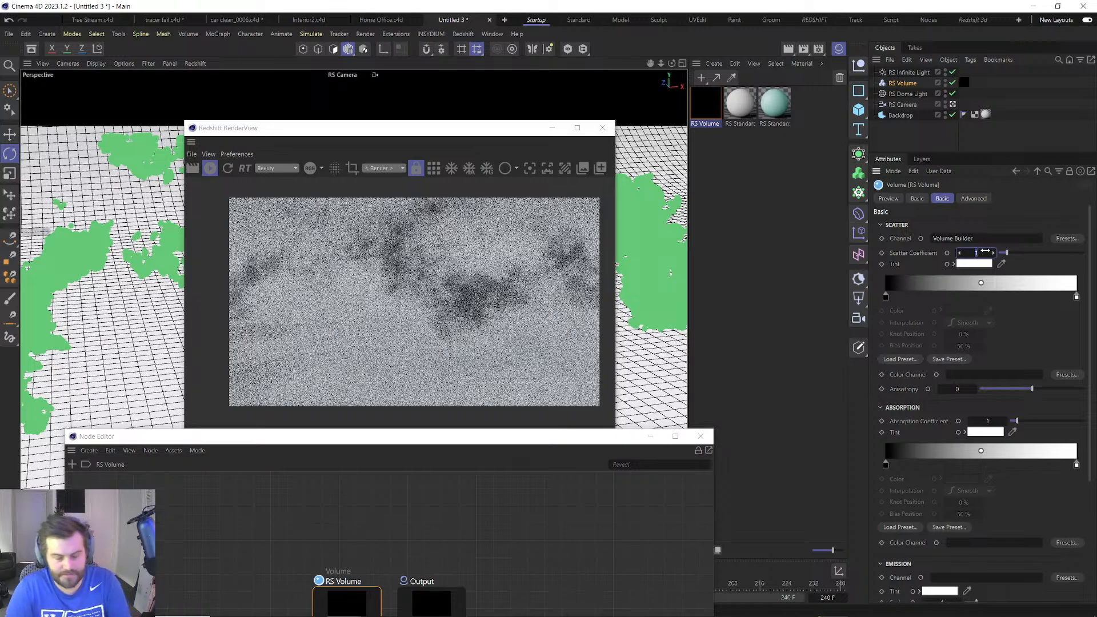
text(3)
key(Return)
click(987, 421)
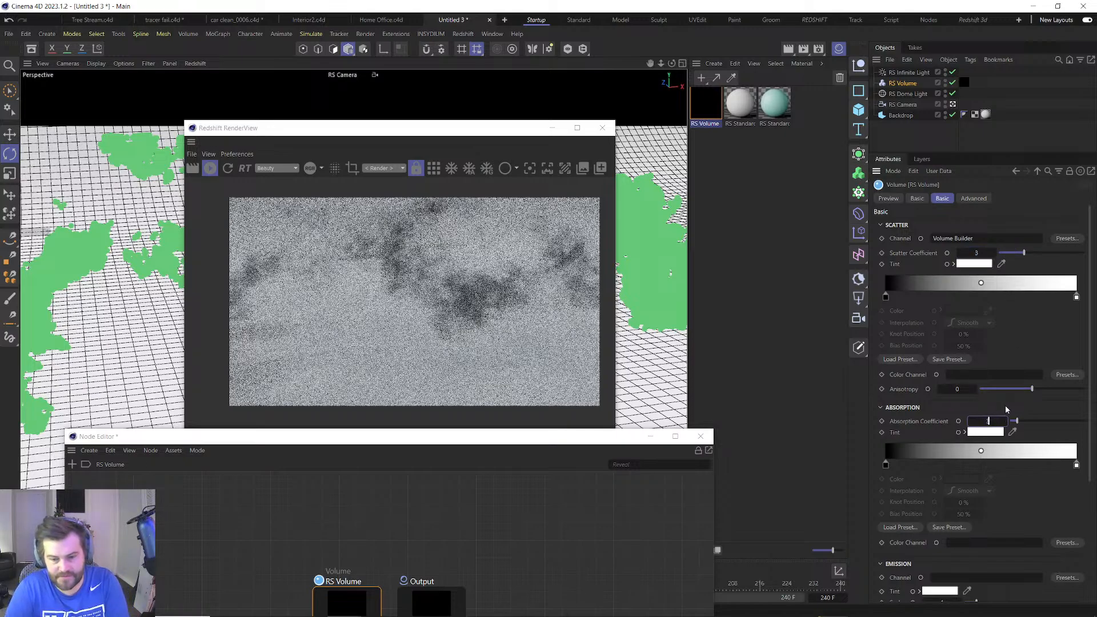
text(3)
key(Return)
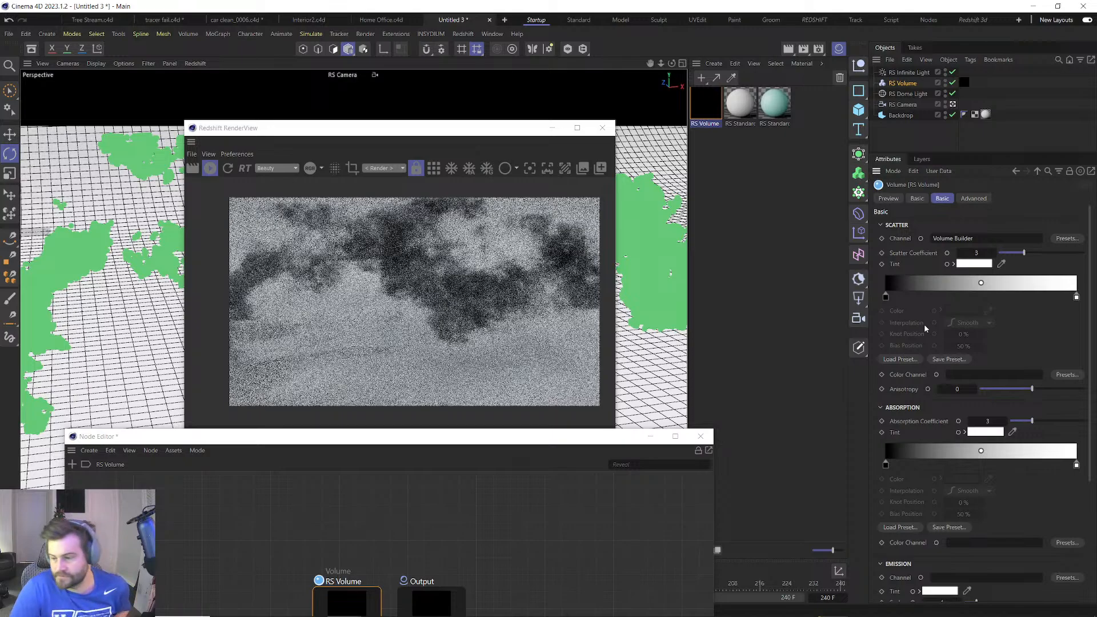
click(587, 139)
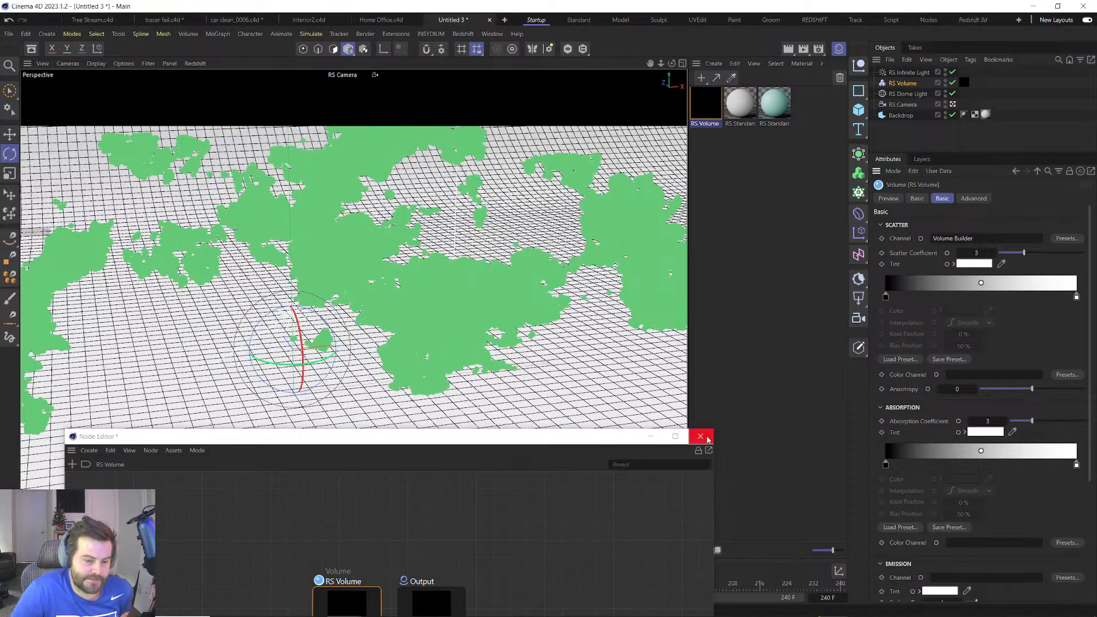
click(701, 436)
Search the Asset Browser for "cloud", look at the Clouds.c4d scene, and return to the RS Volume scene.
click(31, 49)
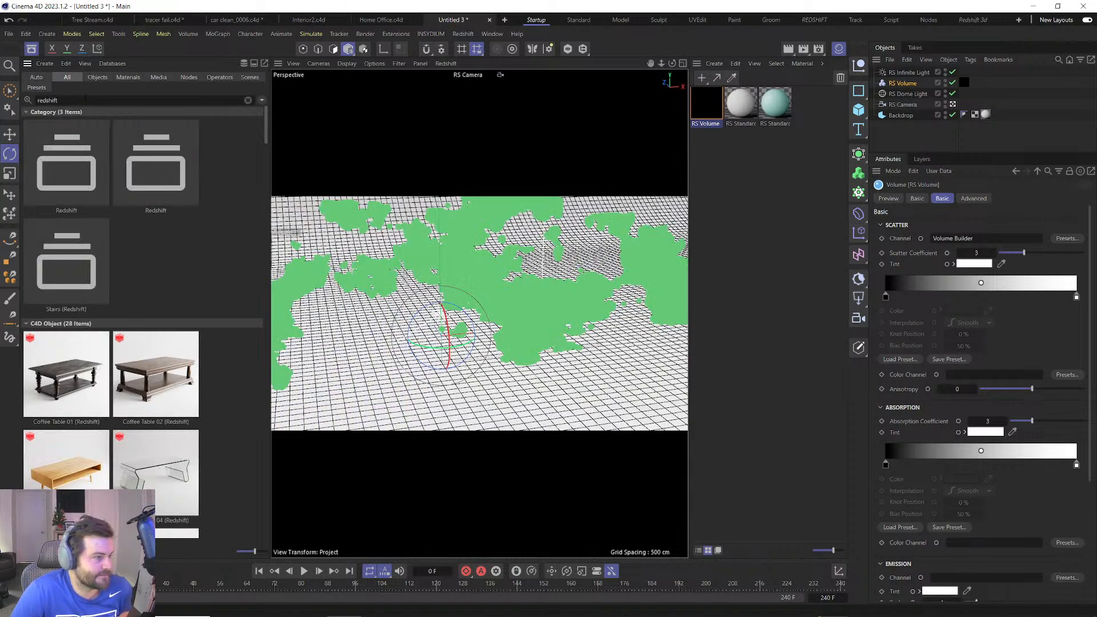
double_click(86, 99)
text(cloud)
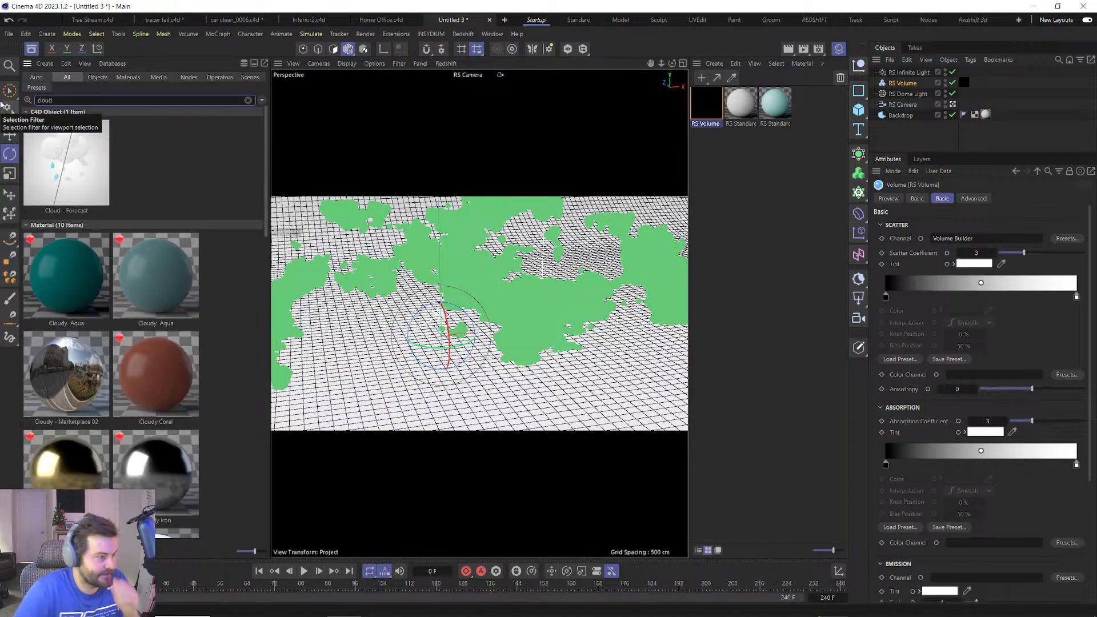
scroll(239, 333, down, 5)
scroll(239, 333, up, 3)
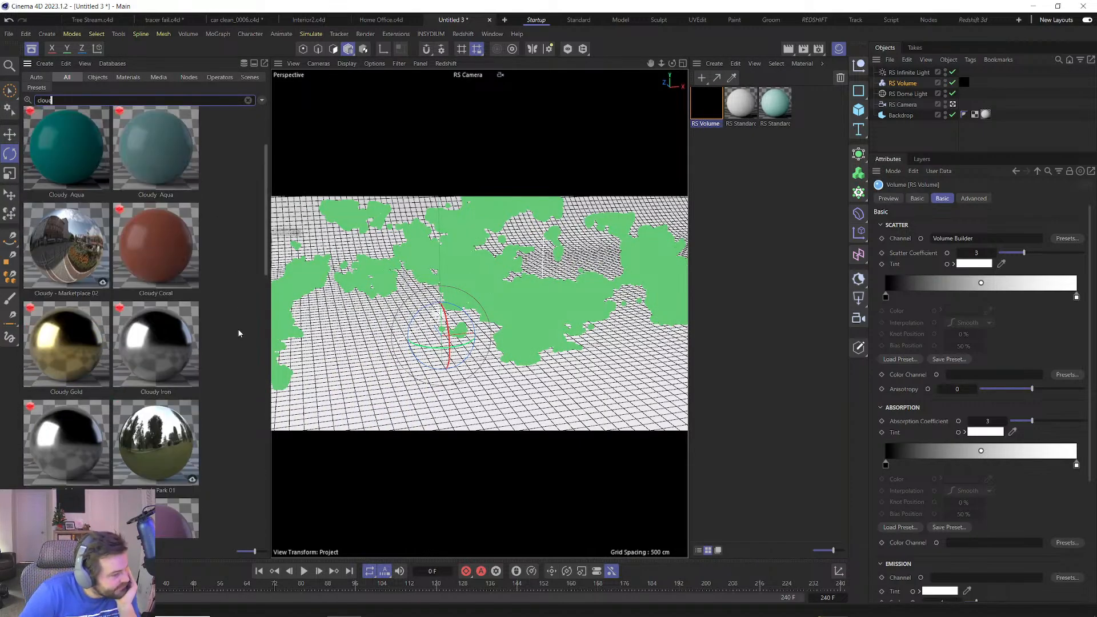
scroll(239, 333, down, 5)
drag(166, 223, 473, 162)
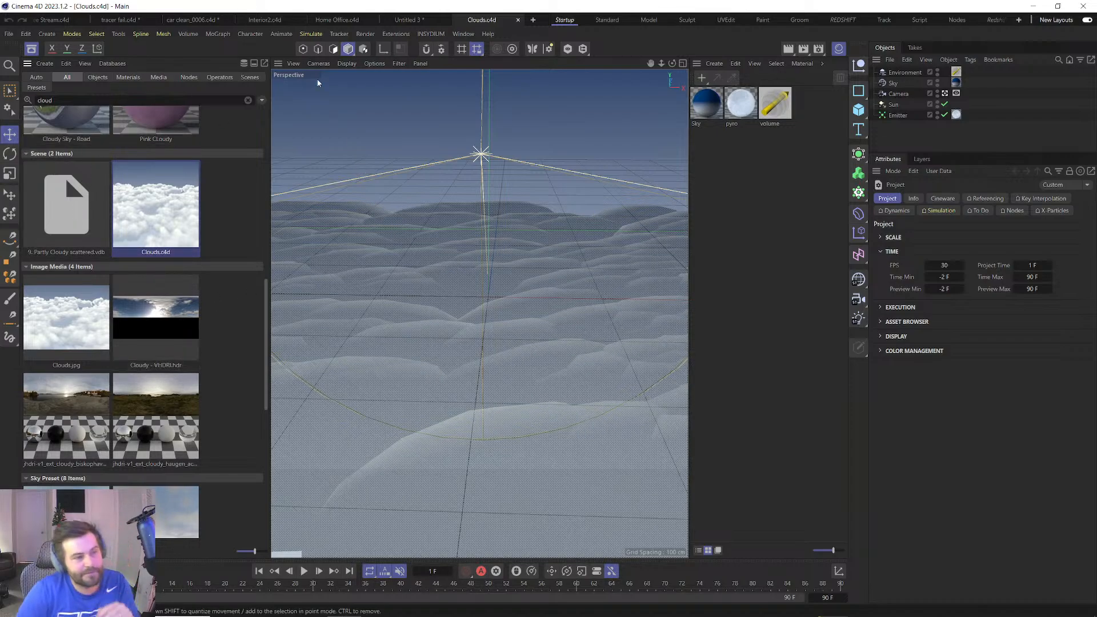
click(517, 21)
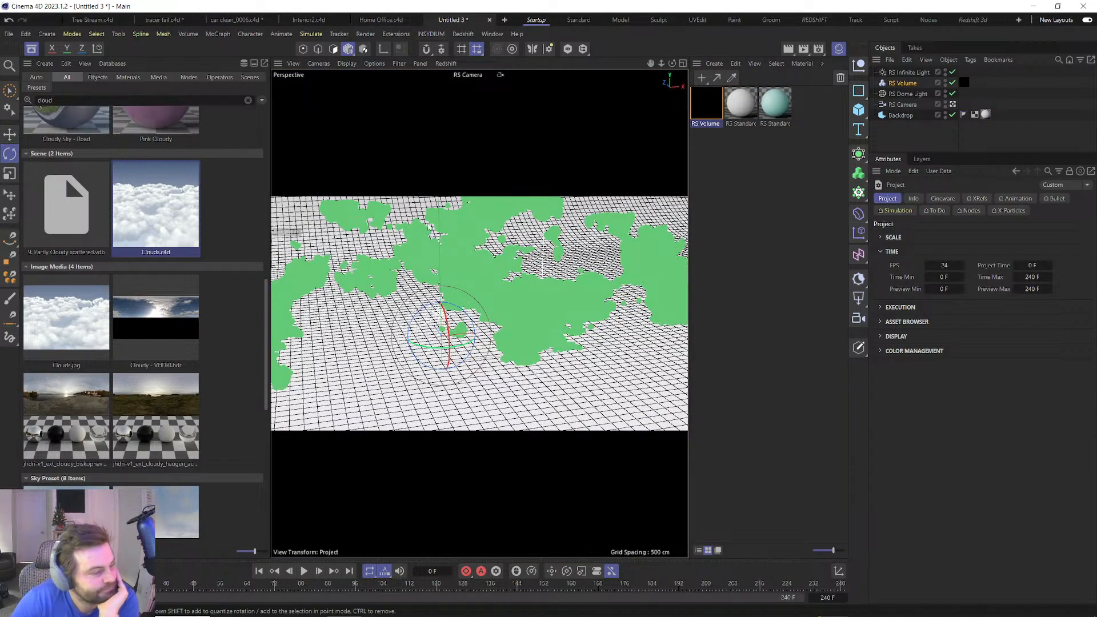
click(899, 86)
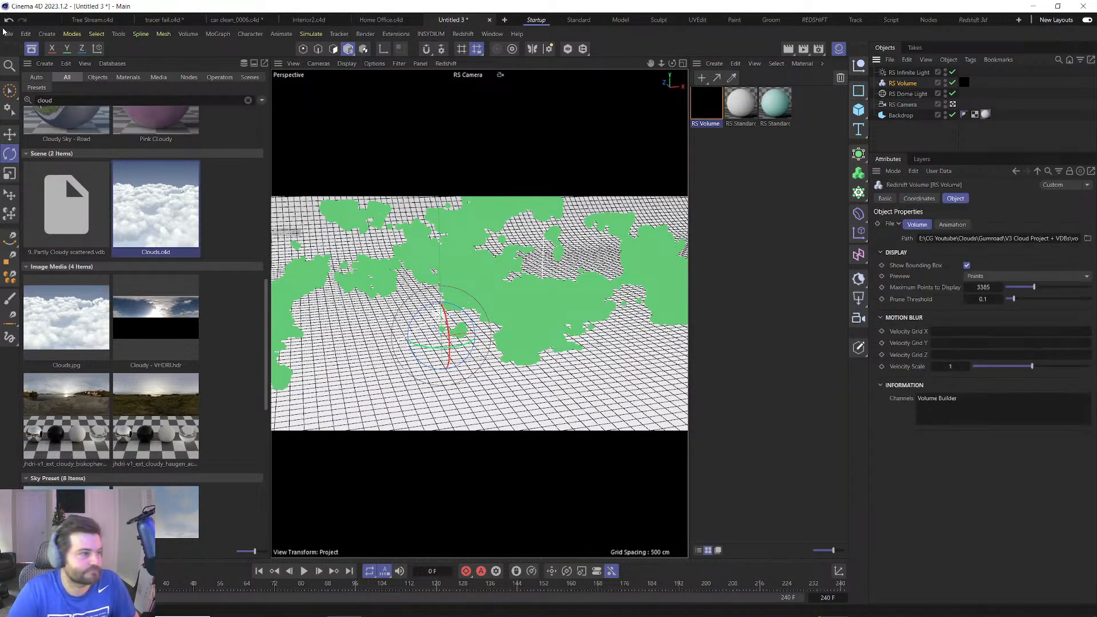
click(32, 49)
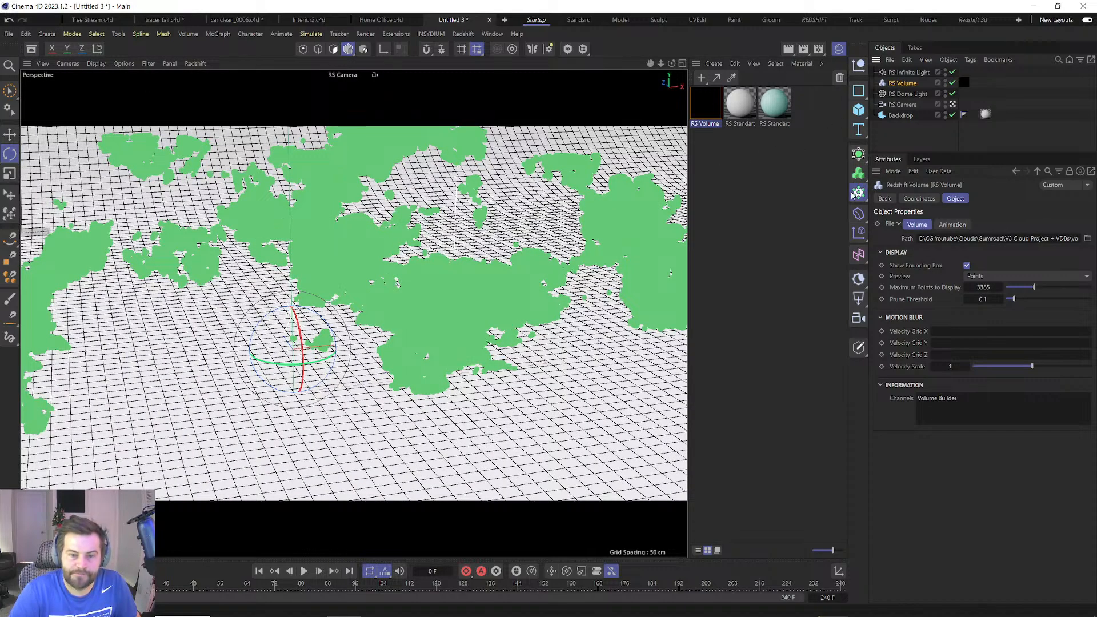
Add an RS Matrix object and make the RS Volume its child.
click(859, 192)
click(909, 247)
drag(899, 93, 903, 72)
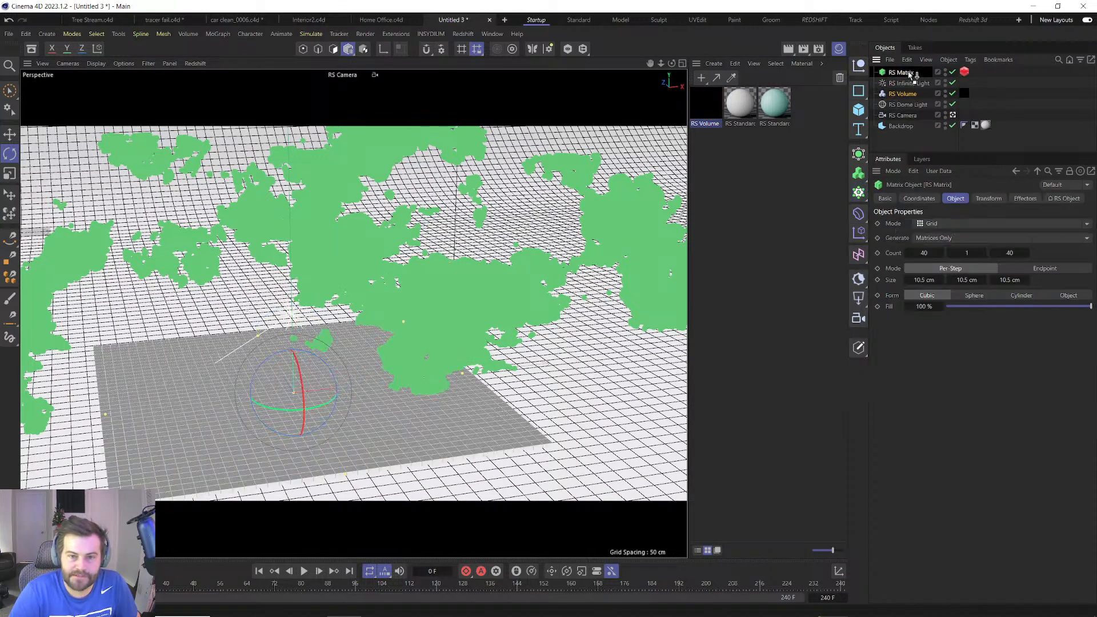
click(904, 72)
Set the RS Matrix particle mode to Custom Objects and add RS Volume and RS Matrix as the custom objects.
click(1063, 198)
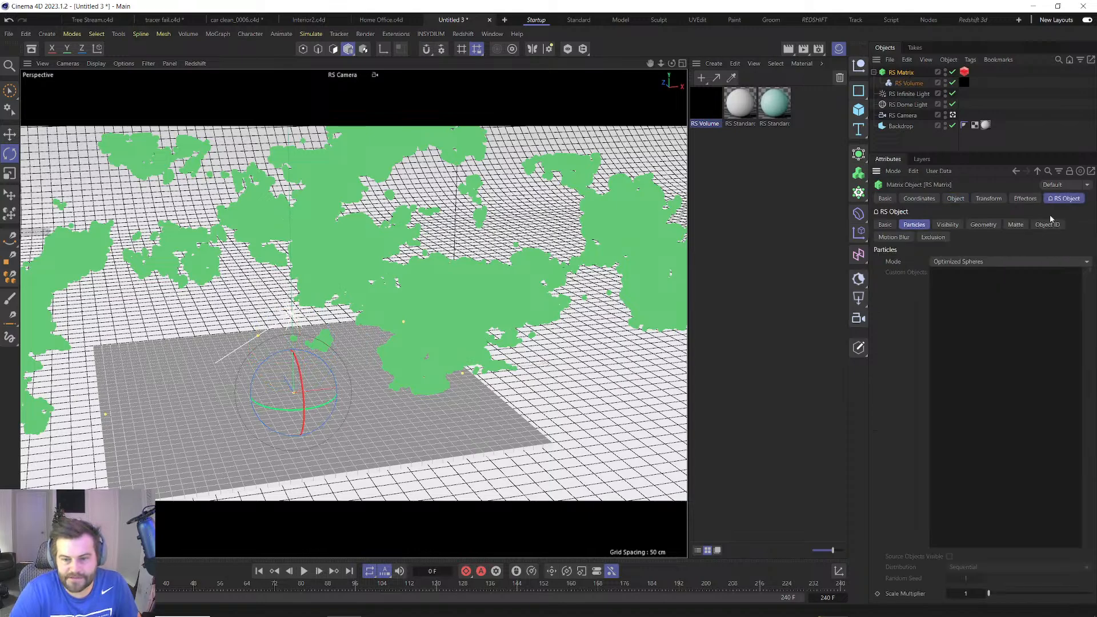
click(1078, 265)
click(1013, 317)
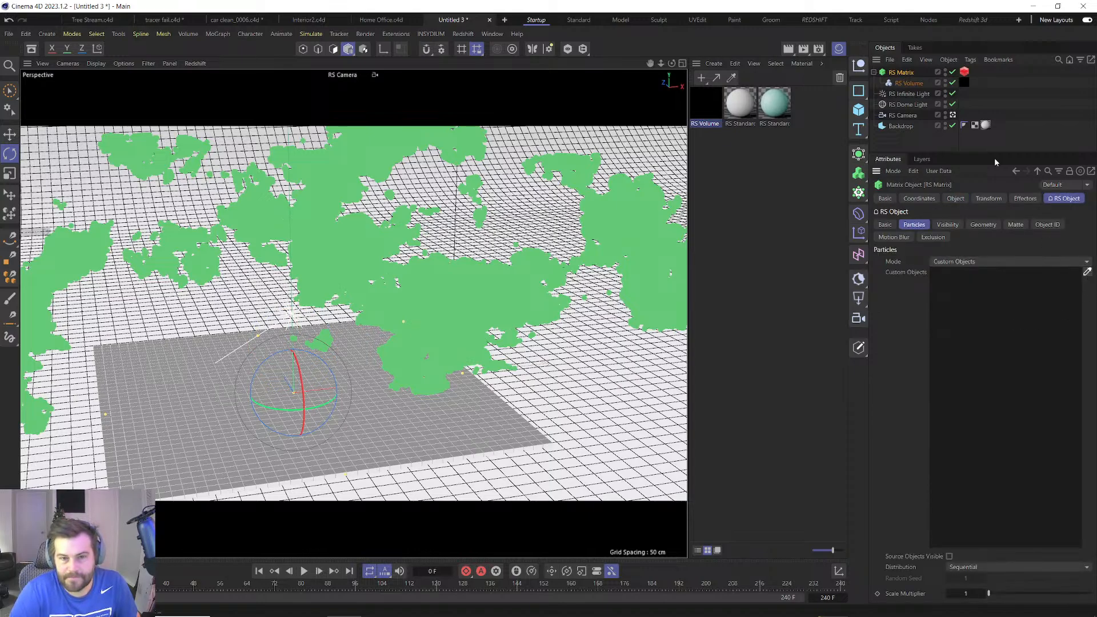
drag(909, 85, 965, 273)
drag(896, 73, 962, 285)
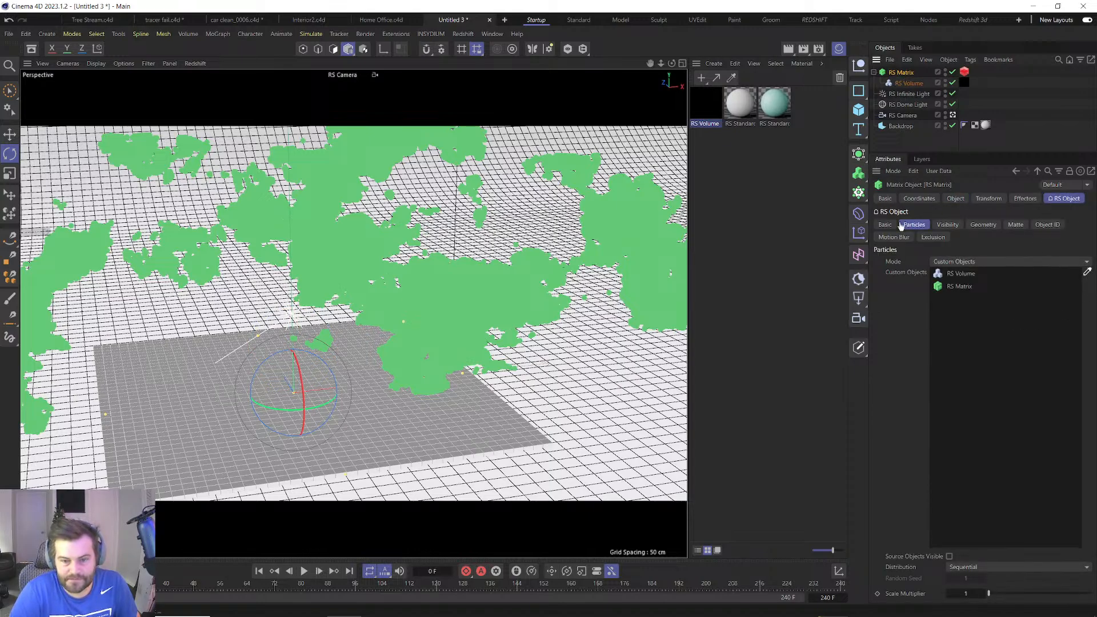
Set the RS Matrix grid count to 40 × 4 × 40 and its step size to 140.5, 61.5 and 164.5 cm.
click(954, 199)
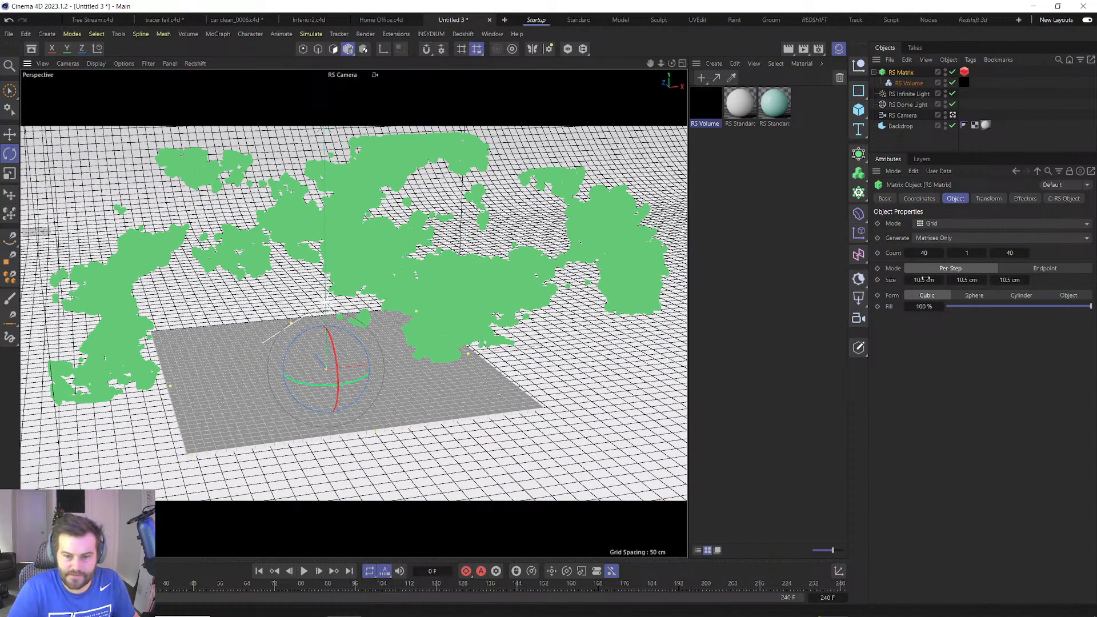
drag(941, 280, 1006, 287)
Add a Random effector to the RS Matrix and move the effector upward.
click(217, 34)
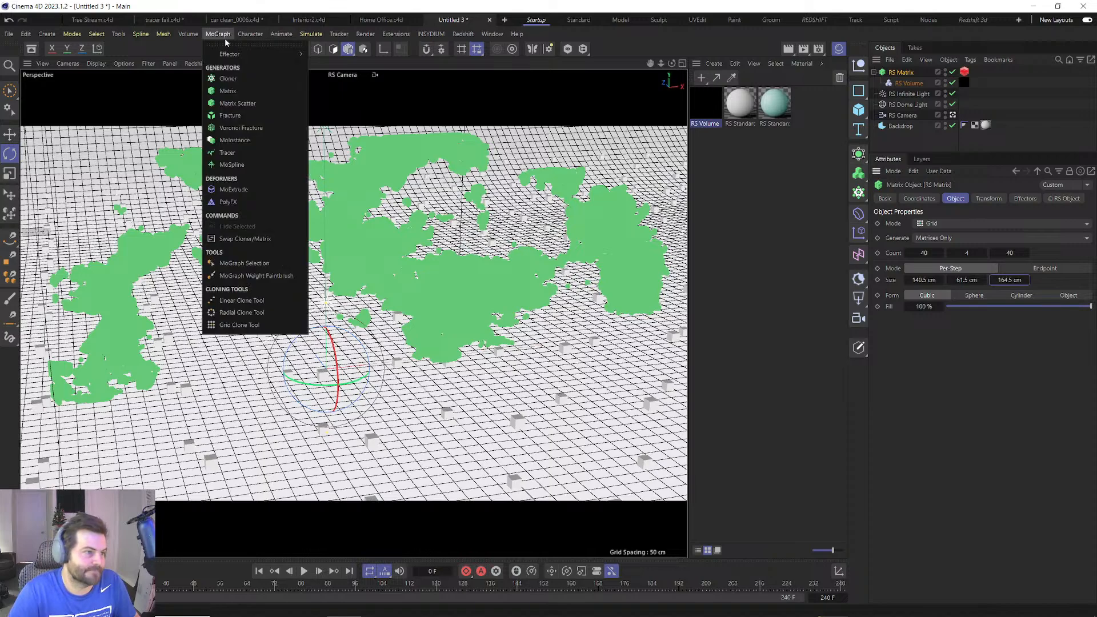
mouse_move(272, 54)
click(329, 133)
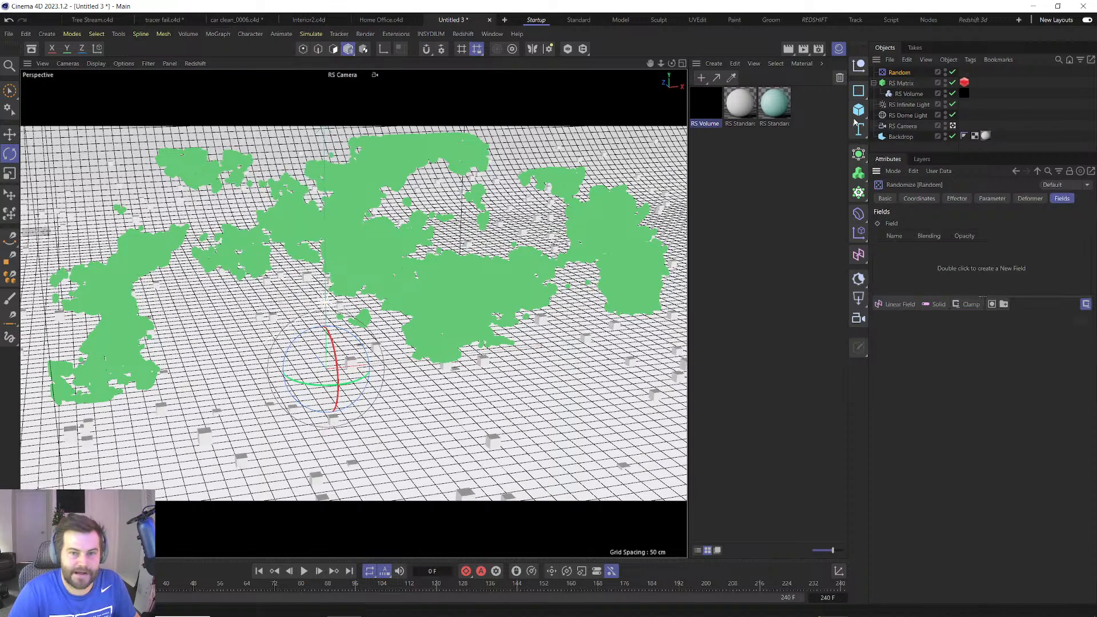
key(e)
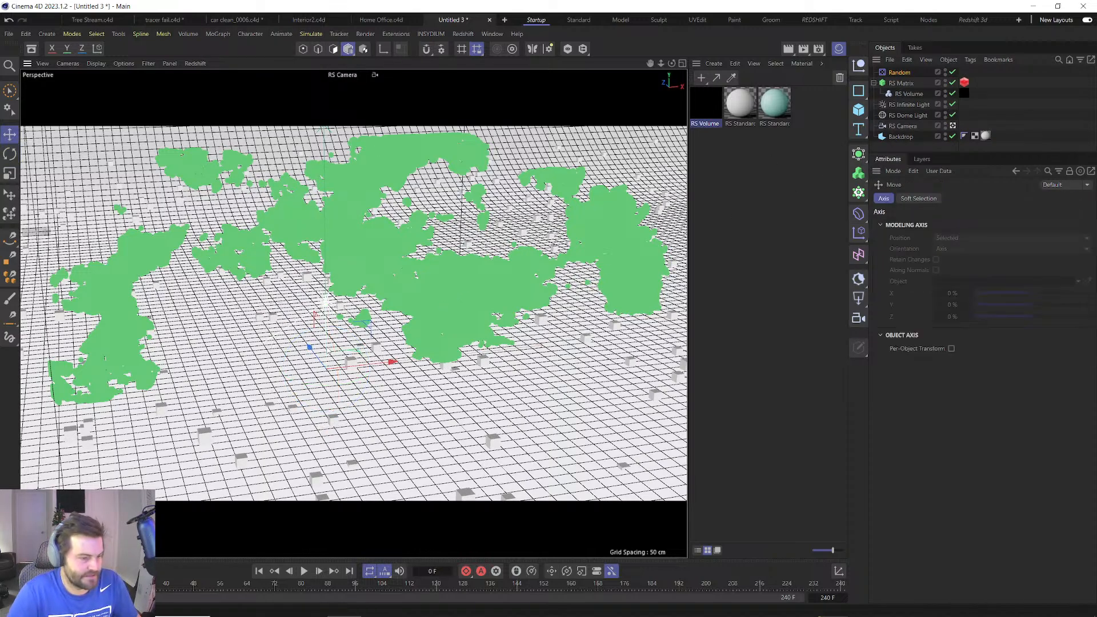
drag(325, 322, 327, 148)
Zoom out on the RS Matrix and start an interactive Redshift render of the cloud scene in the RenderView.
click(900, 83)
scroll(363, 271, down, 1)
scroll(363, 271, down, 5)
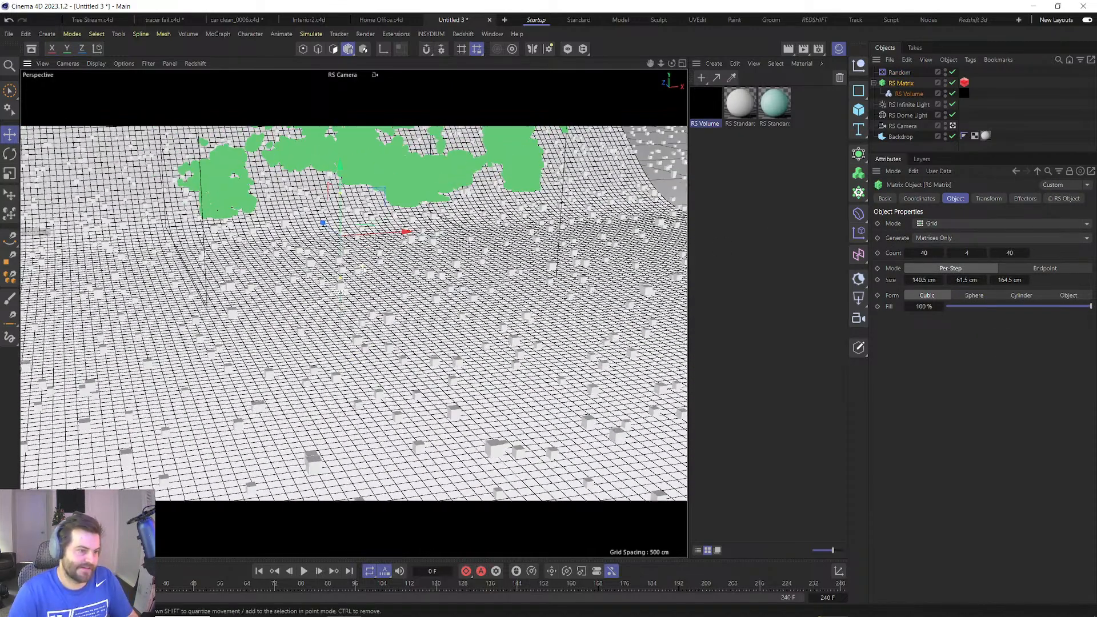
click(462, 34)
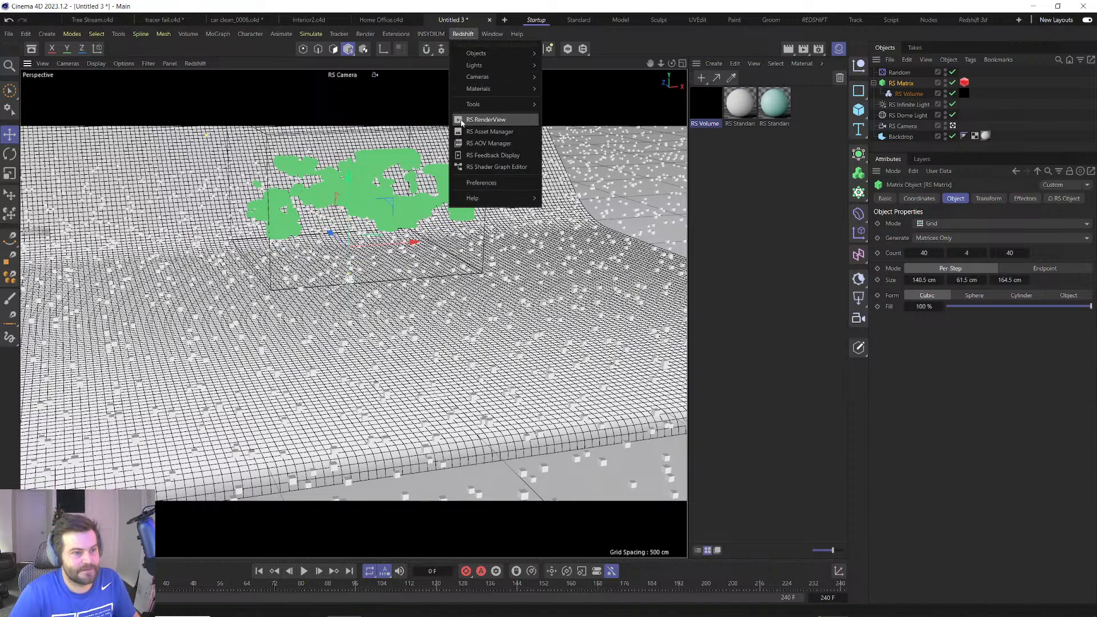
click(485, 120)
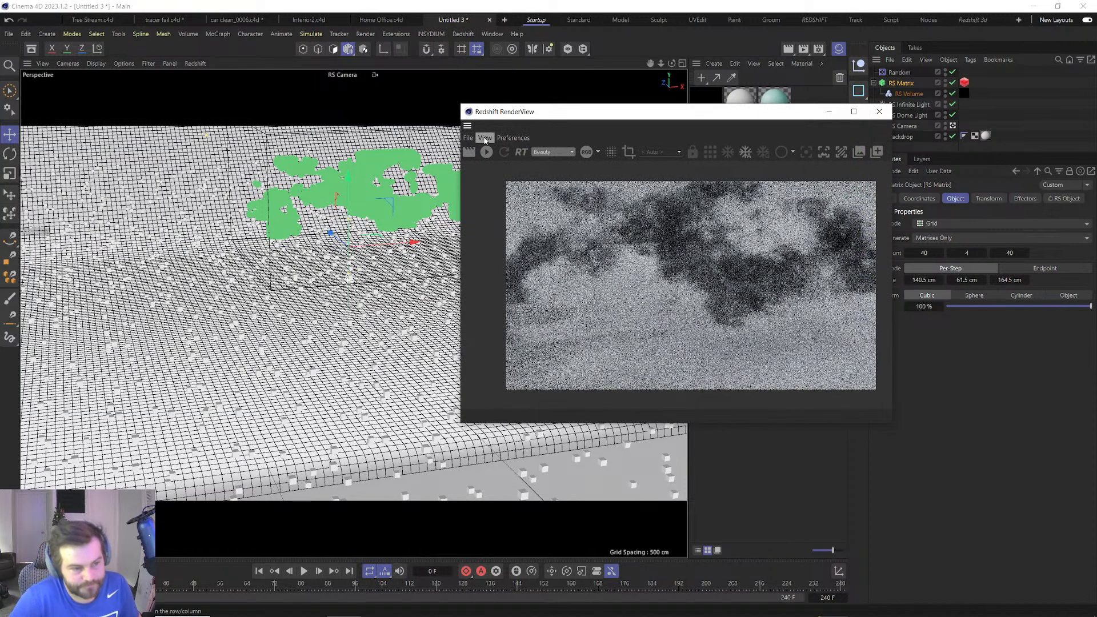
click(487, 152)
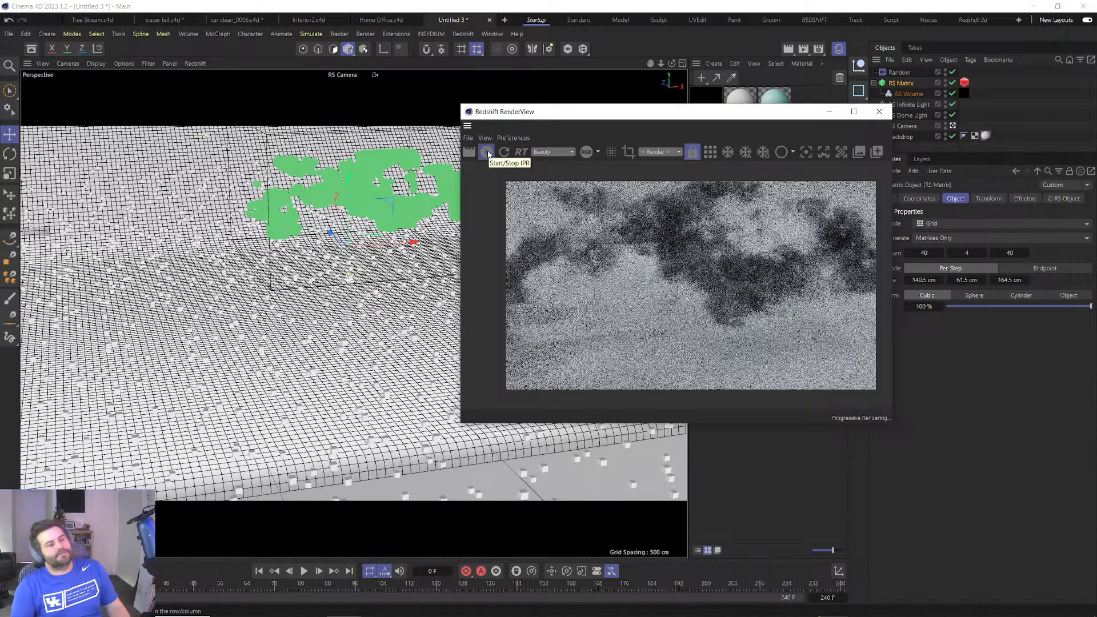
click(487, 152)
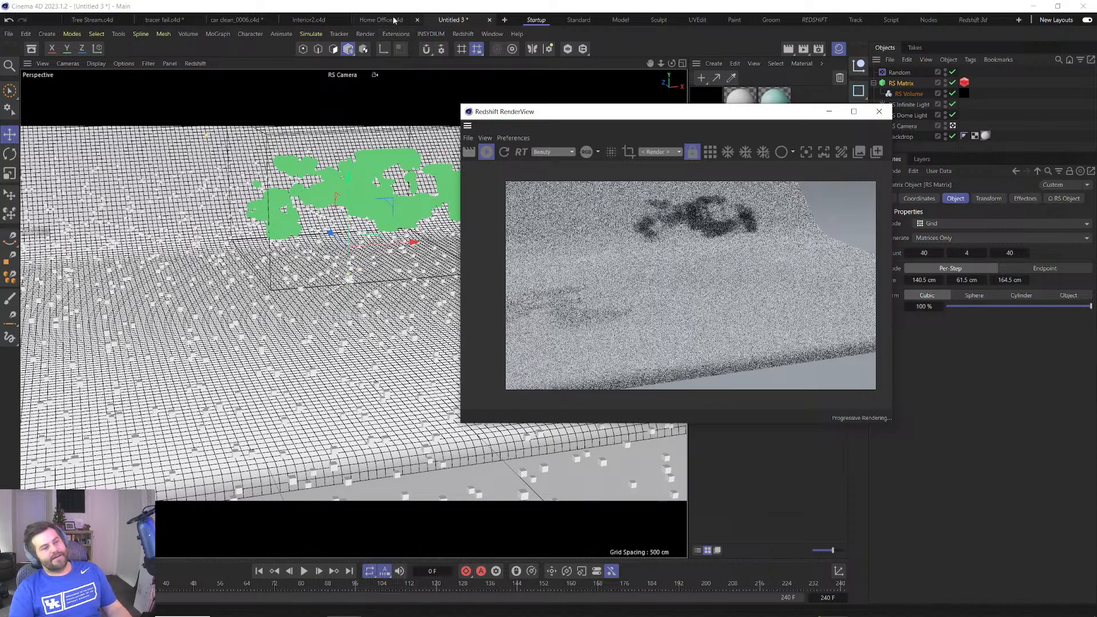
In the Home Office.c4d scene, set the Redshift bucket quality to Low and enable denoising.
click(393, 20)
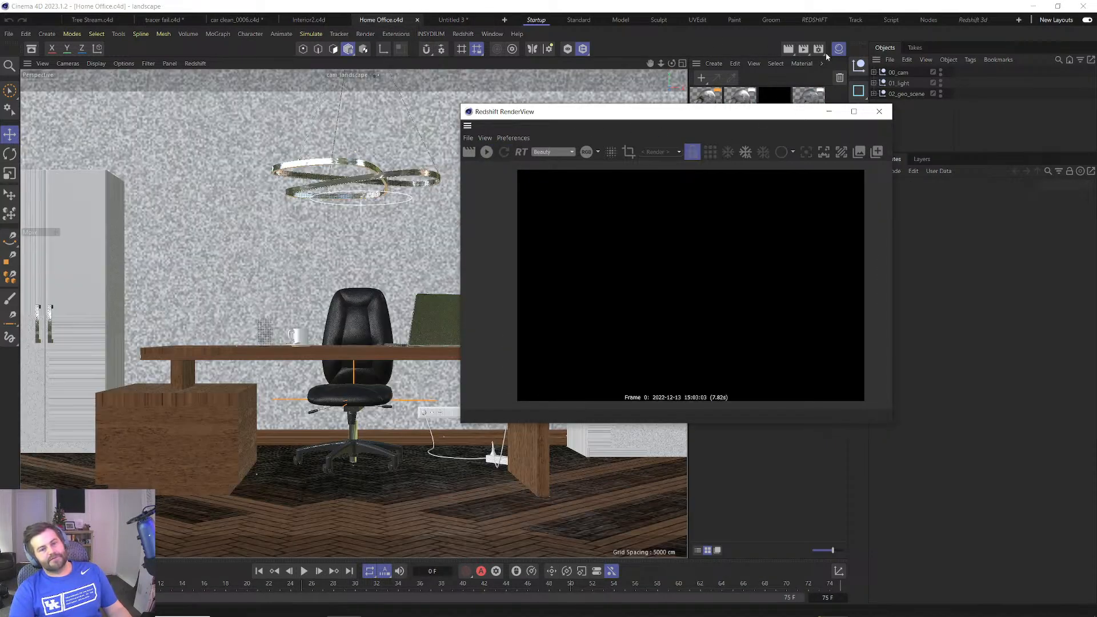
click(818, 49)
drag(905, 43, 614, 45)
click(596, 86)
click(512, 83)
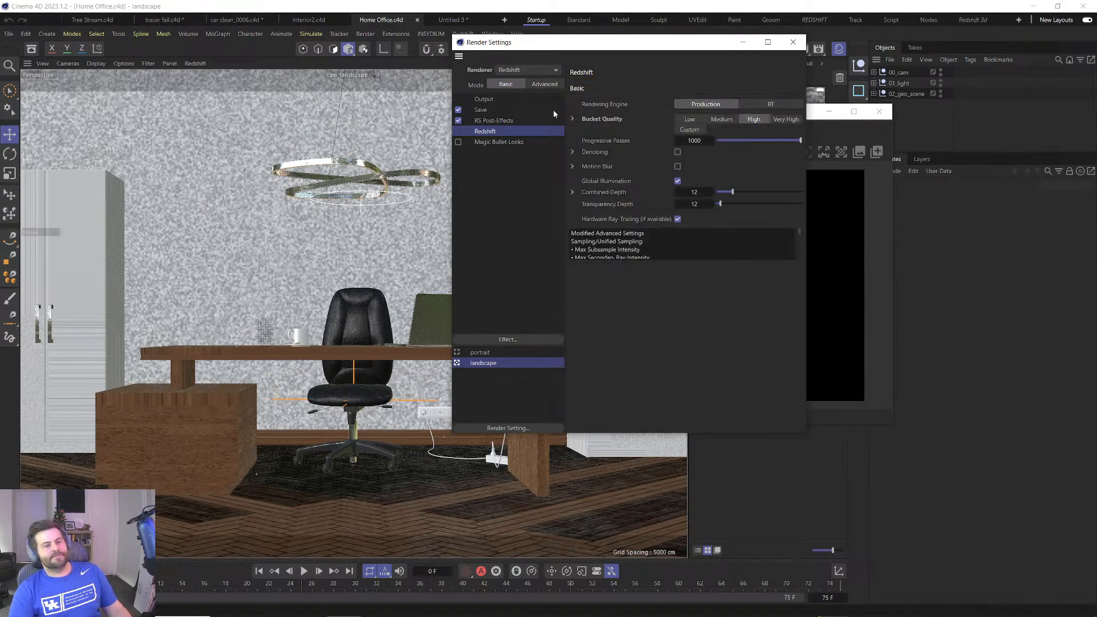
click(690, 120)
click(678, 152)
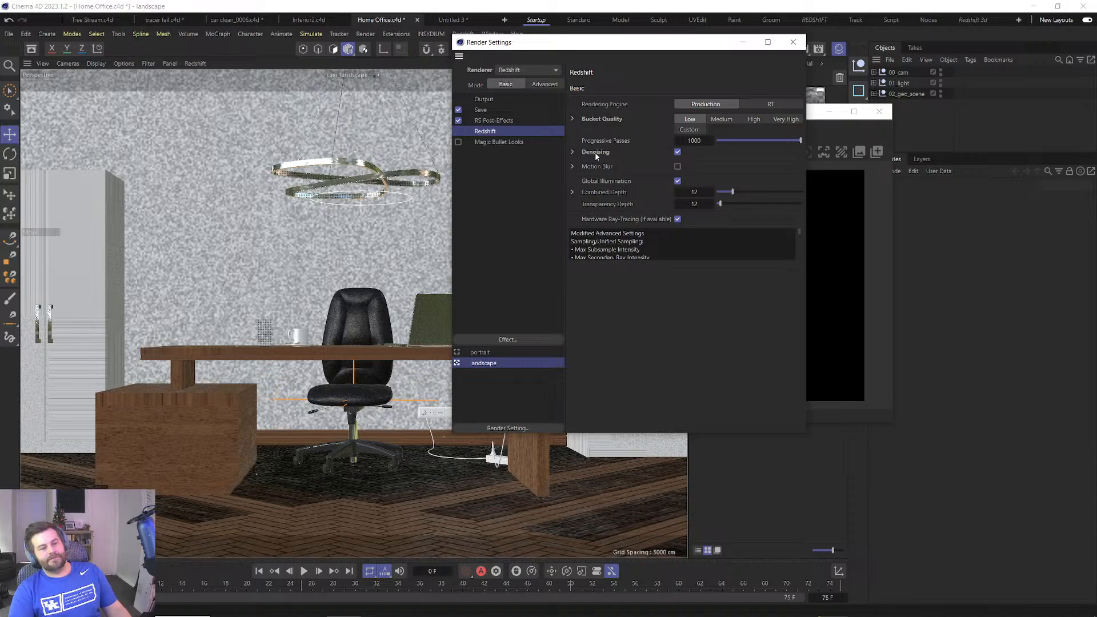
click(572, 152)
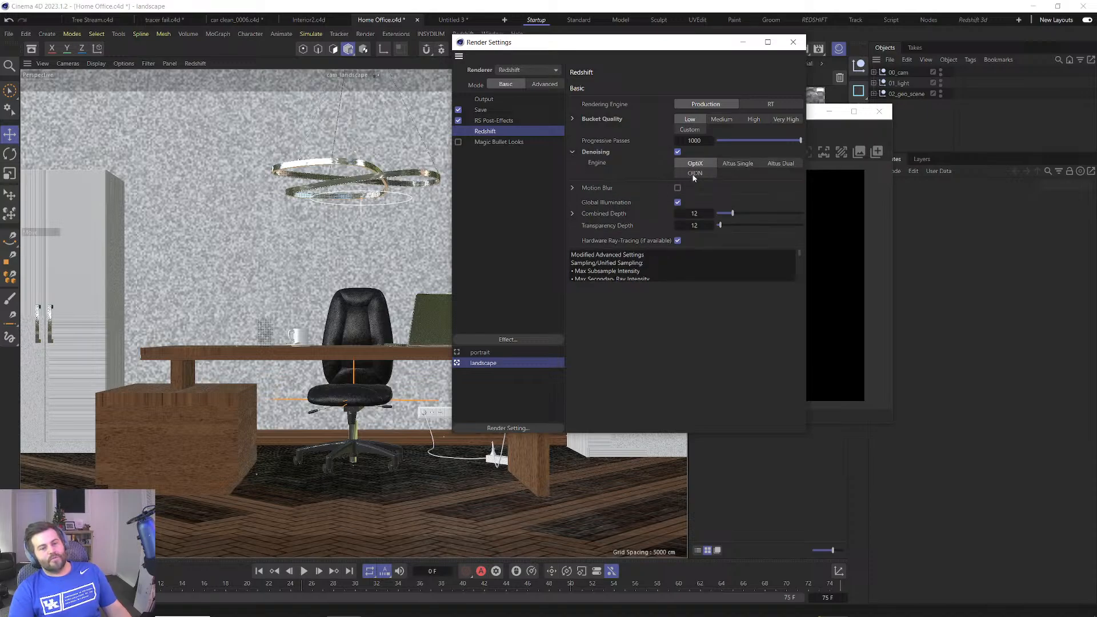
click(793, 42)
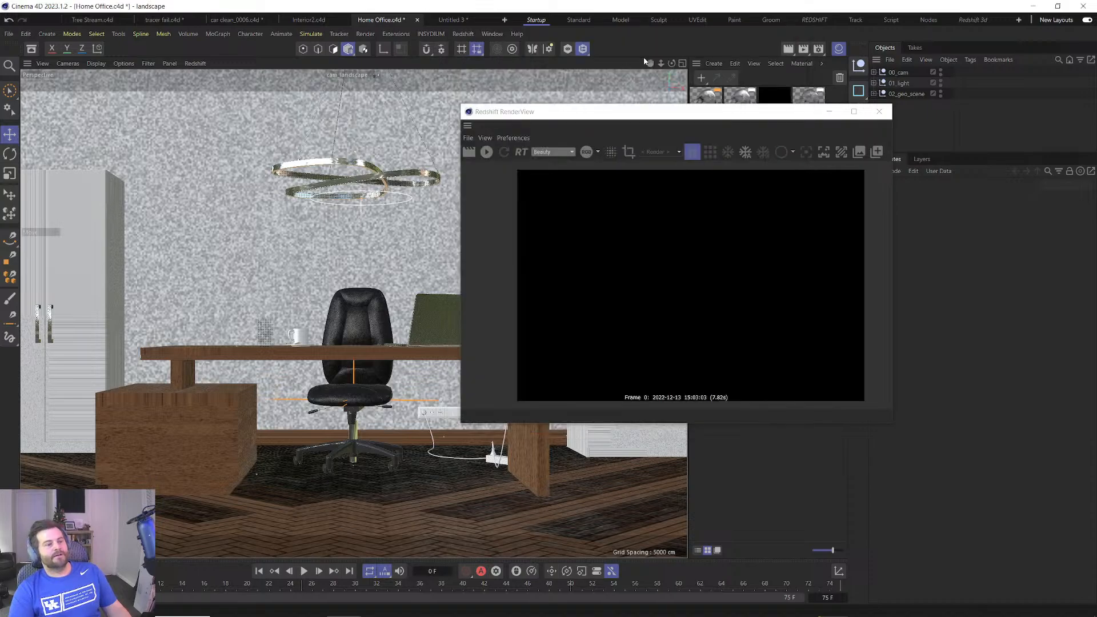
Restart the interactive render in the Untitled 3 scene and show its Redshift settings in Basic mode with the denoising options expanded.
click(455, 19)
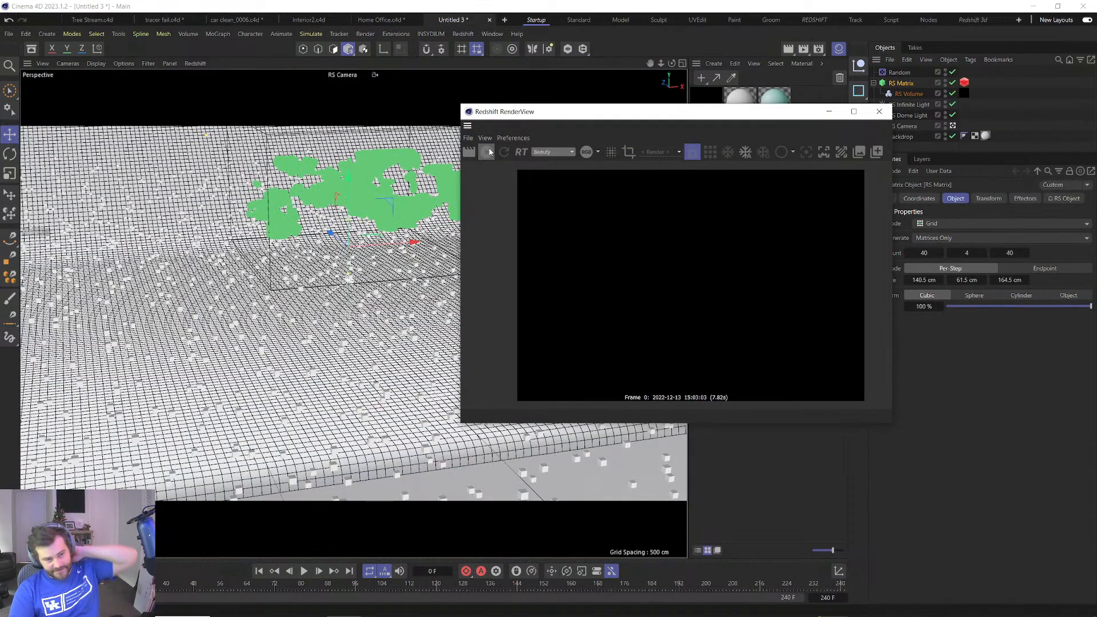
click(486, 151)
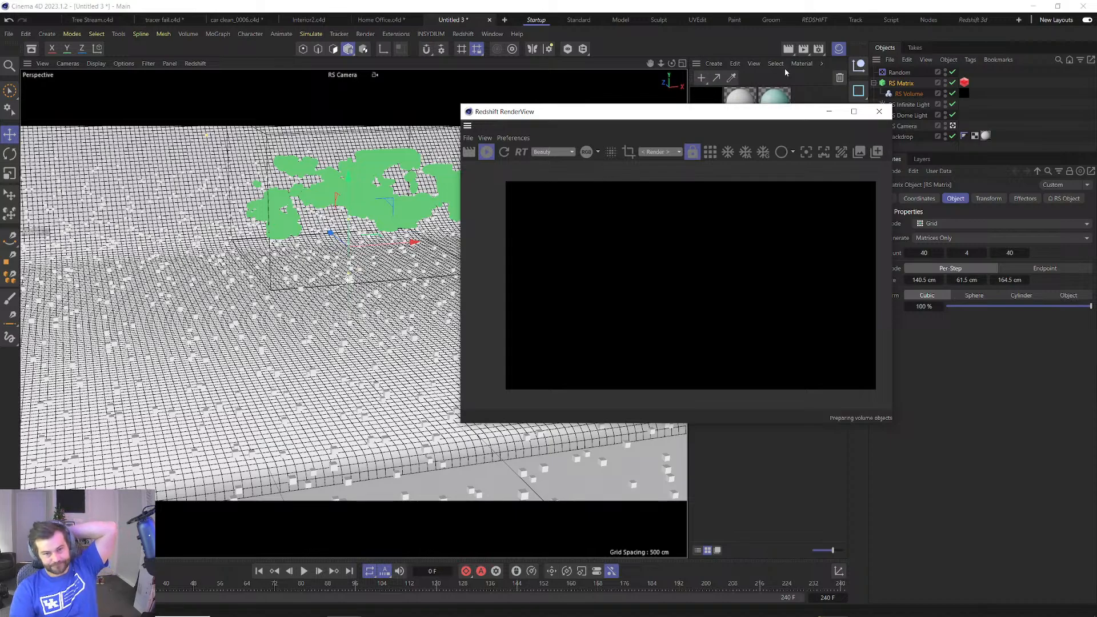
click(818, 49)
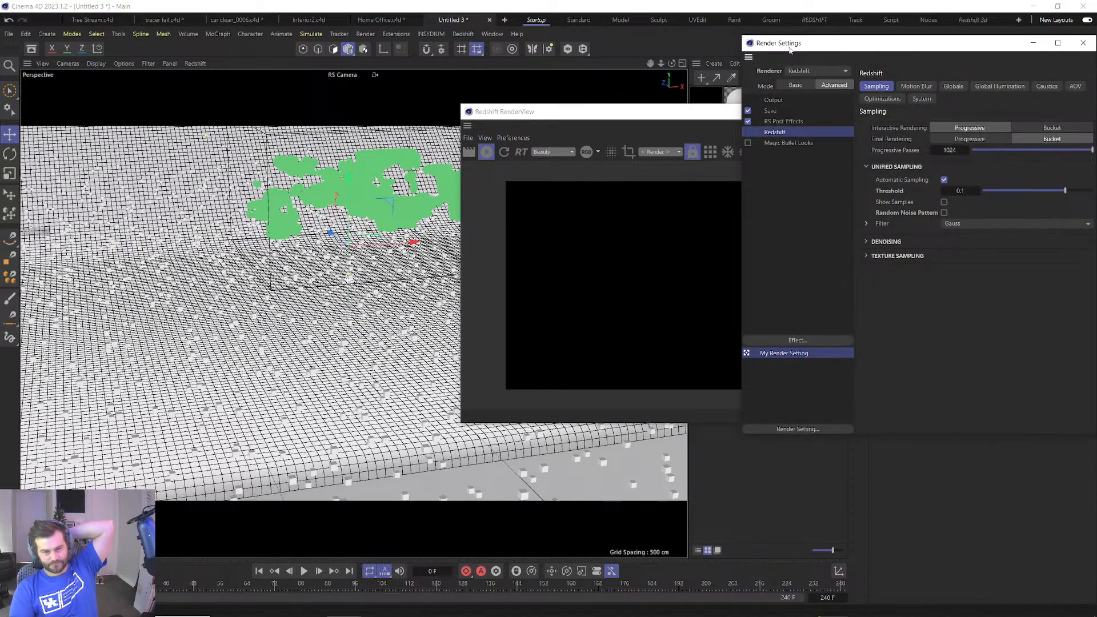
drag(790, 50, 111, 48)
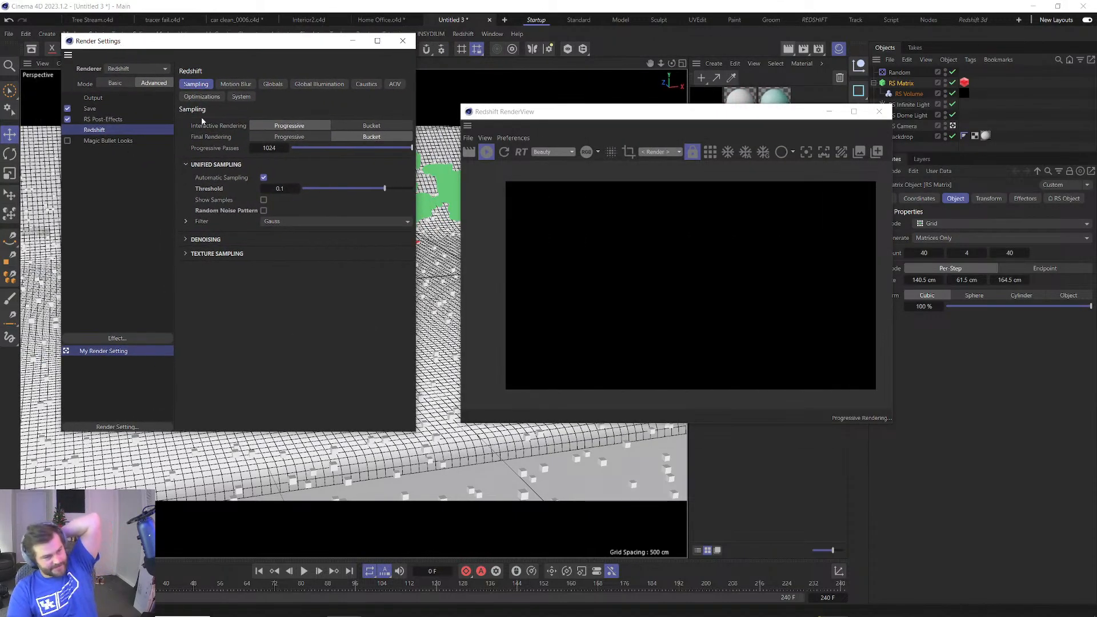
click(115, 83)
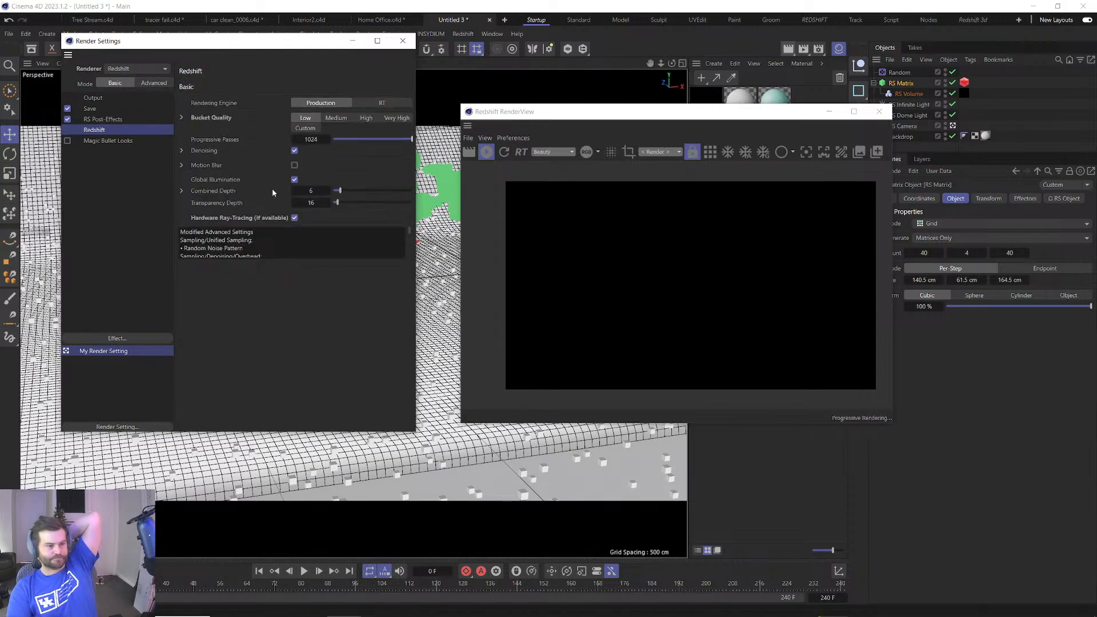
click(181, 151)
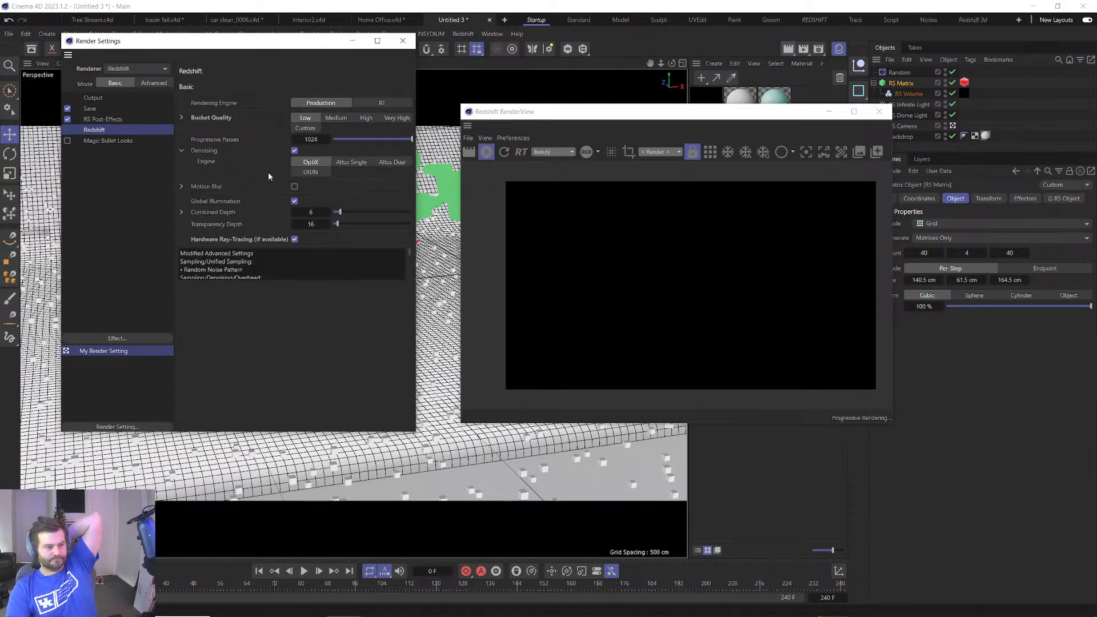
drag(713, 114, 639, 121)
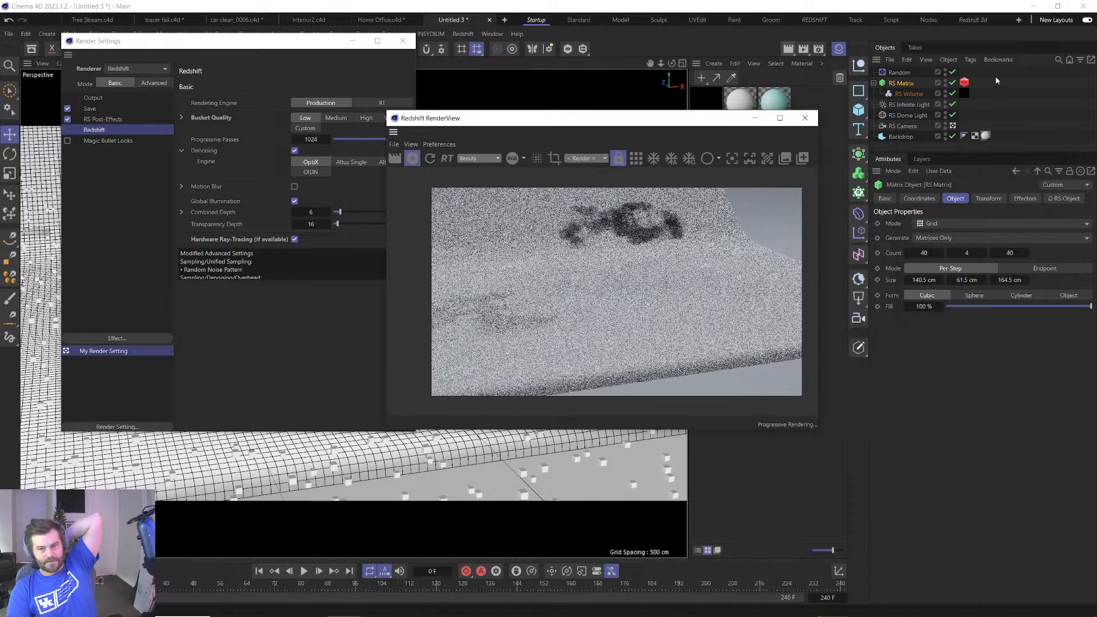
Remove RS Matrix from its own custom objects, set the particle distribution to Random and make the source objects visible.
click(907, 84)
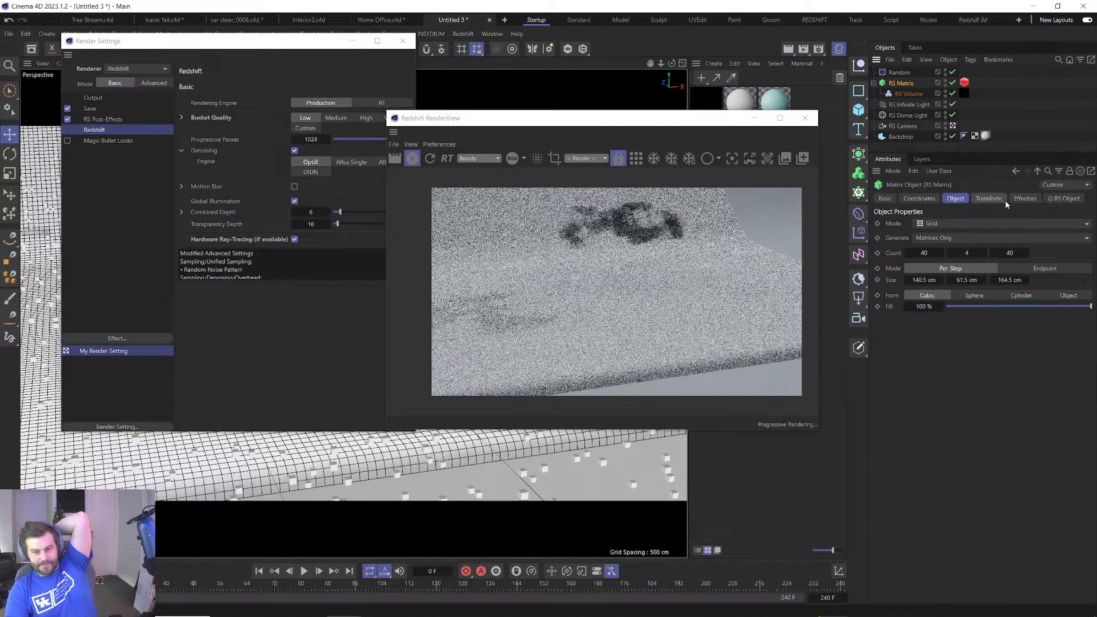
click(1064, 199)
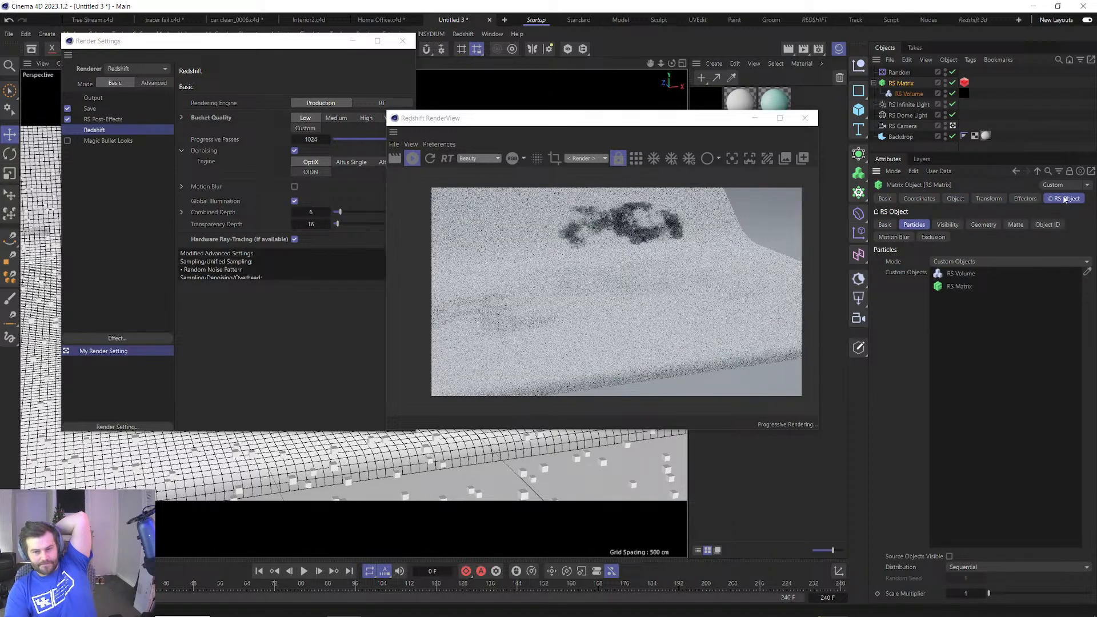
click(960, 286)
key(Delete)
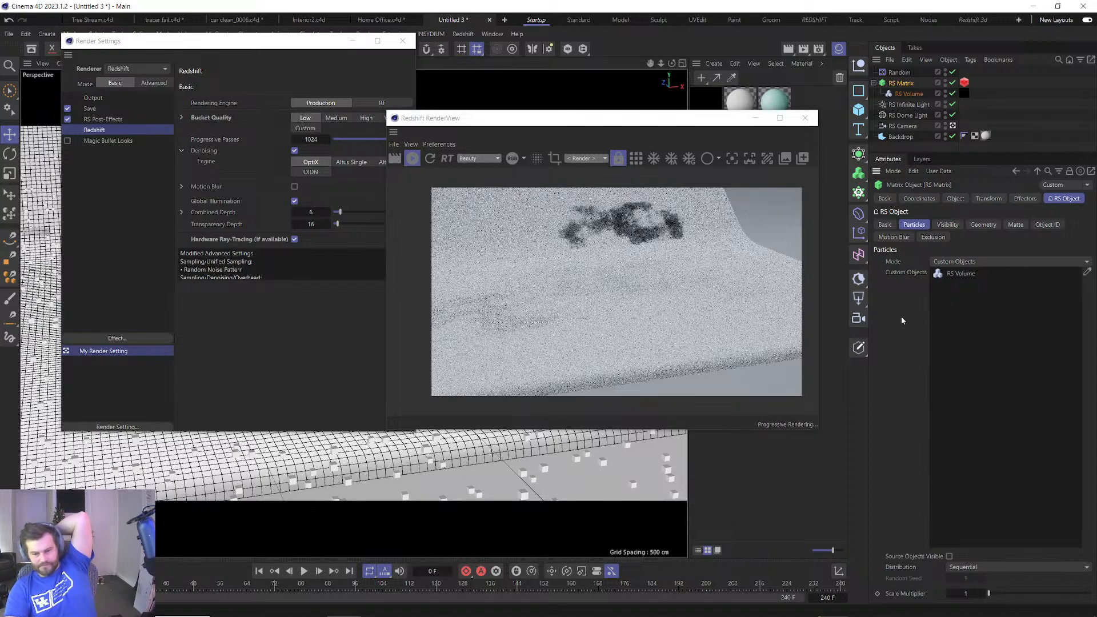
click(980, 566)
click(971, 578)
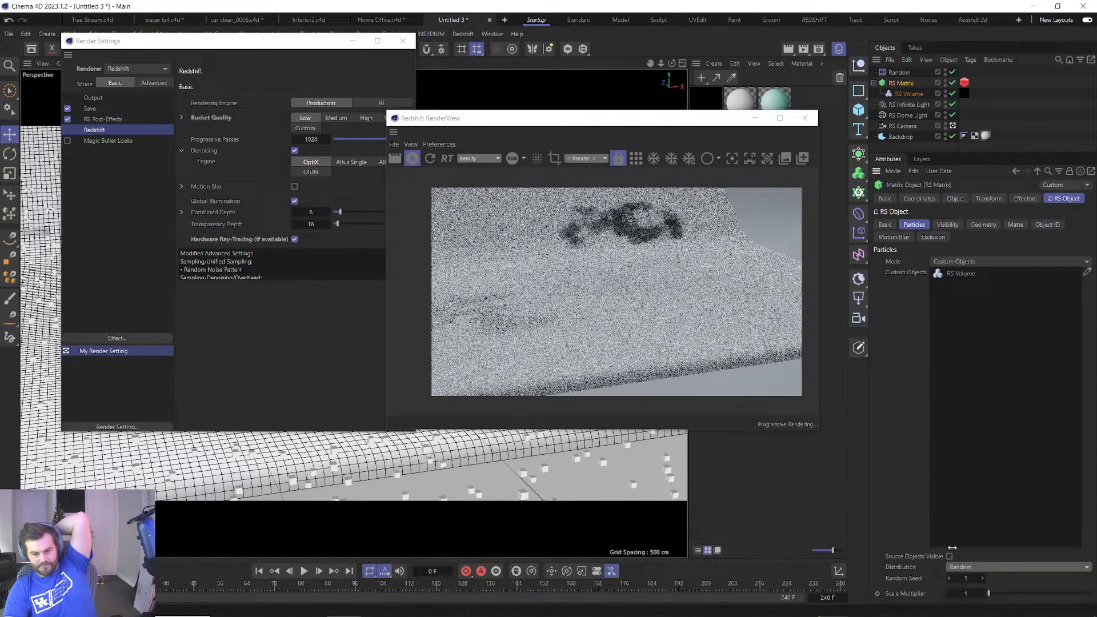
click(948, 556)
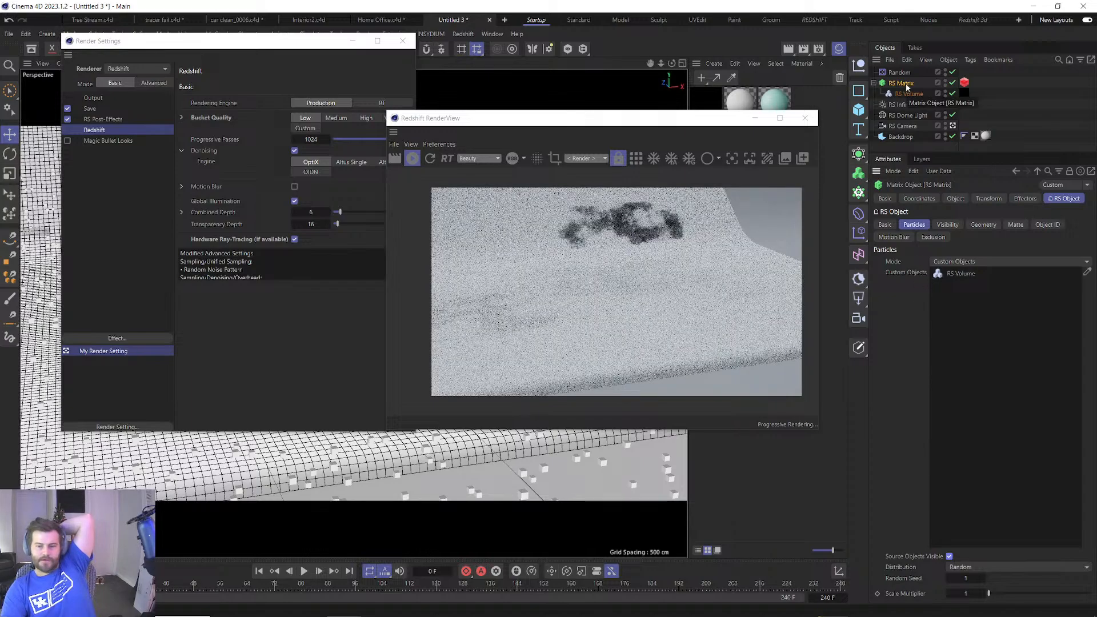
Copy the RS Volume material tag onto the RS Matrix and move the RS Volume object out of the matrix.
click(974, 83)
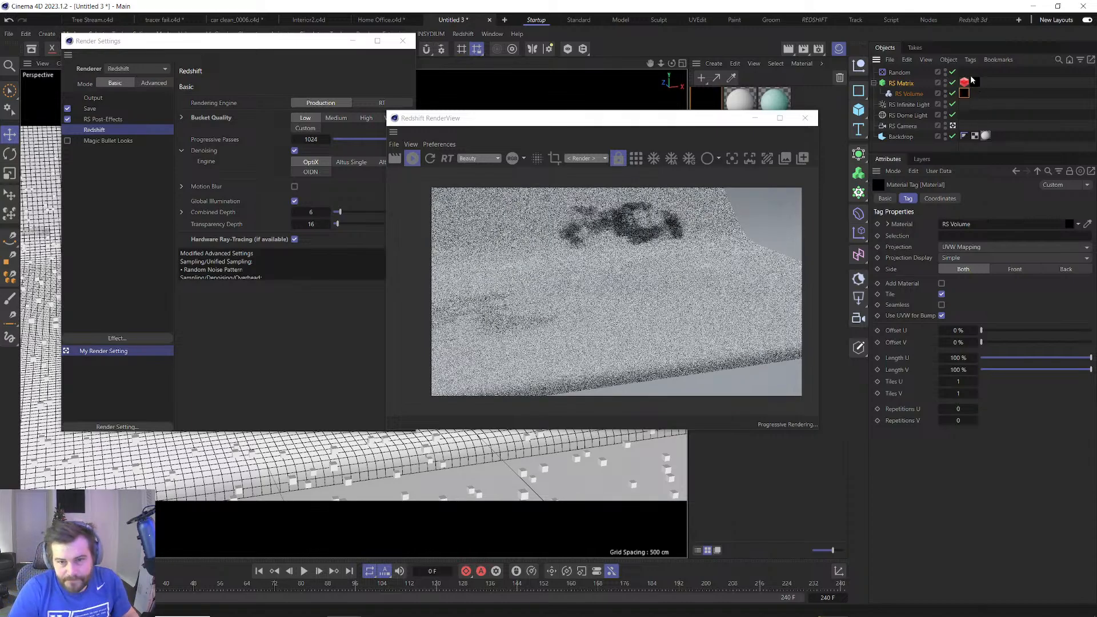
click(964, 84)
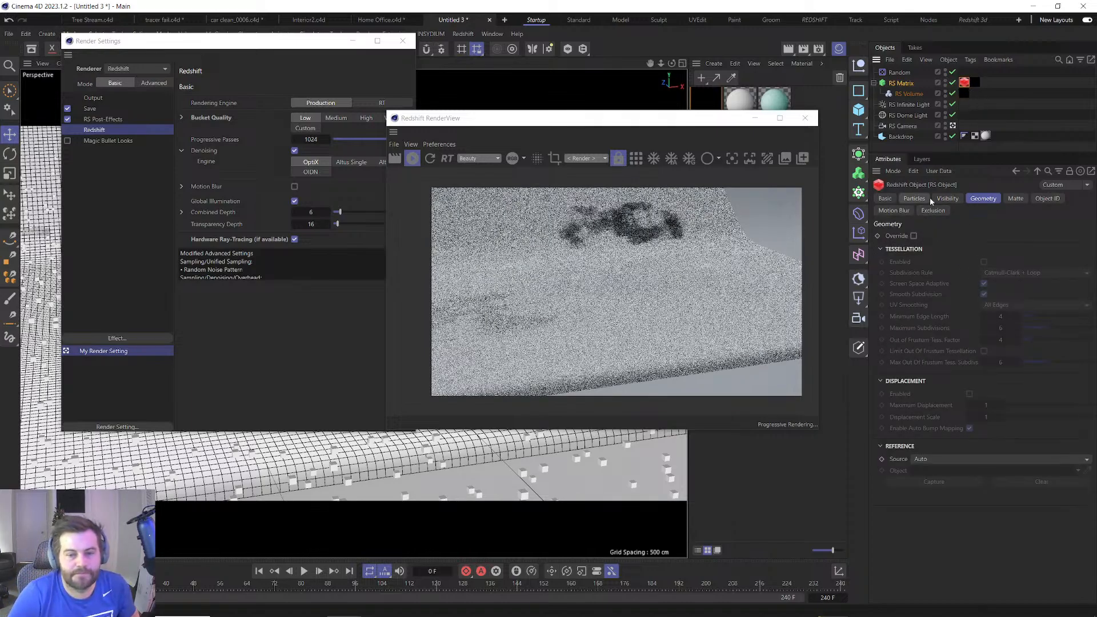
drag(903, 100, 892, 78)
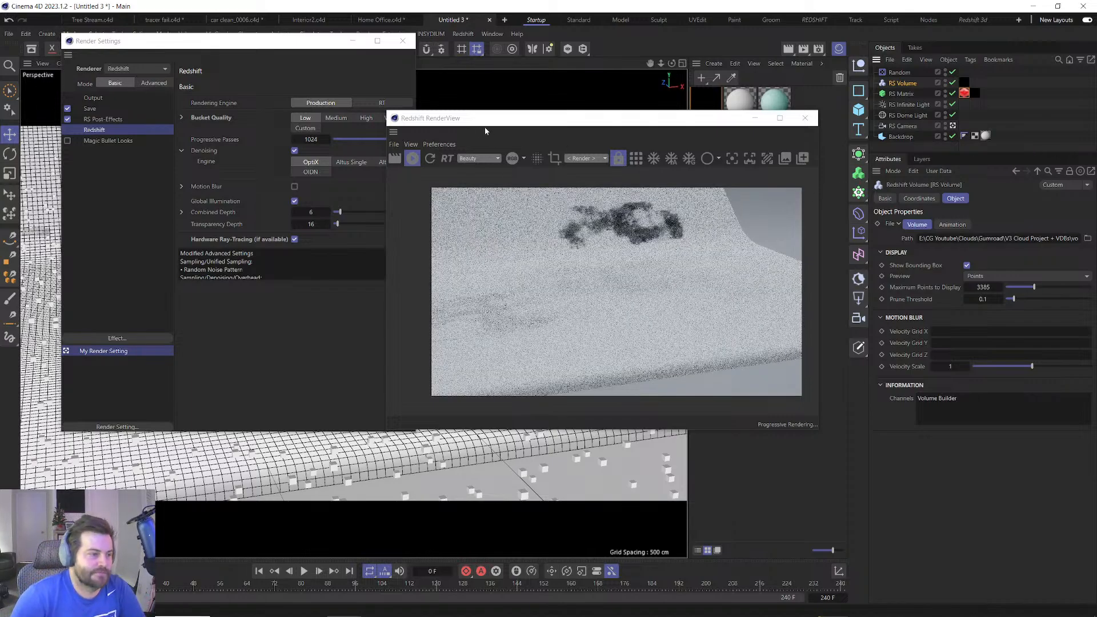
Compare the OIDN and OptiX denoising engines on the interactive cloud render, then close the render window.
click(316, 172)
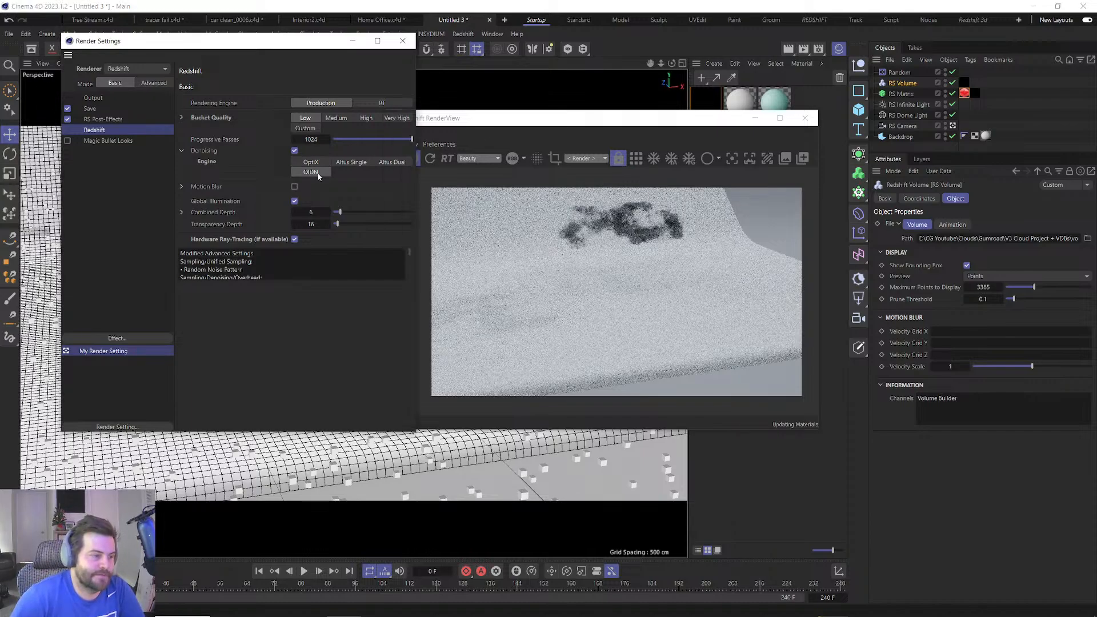
click(481, 116)
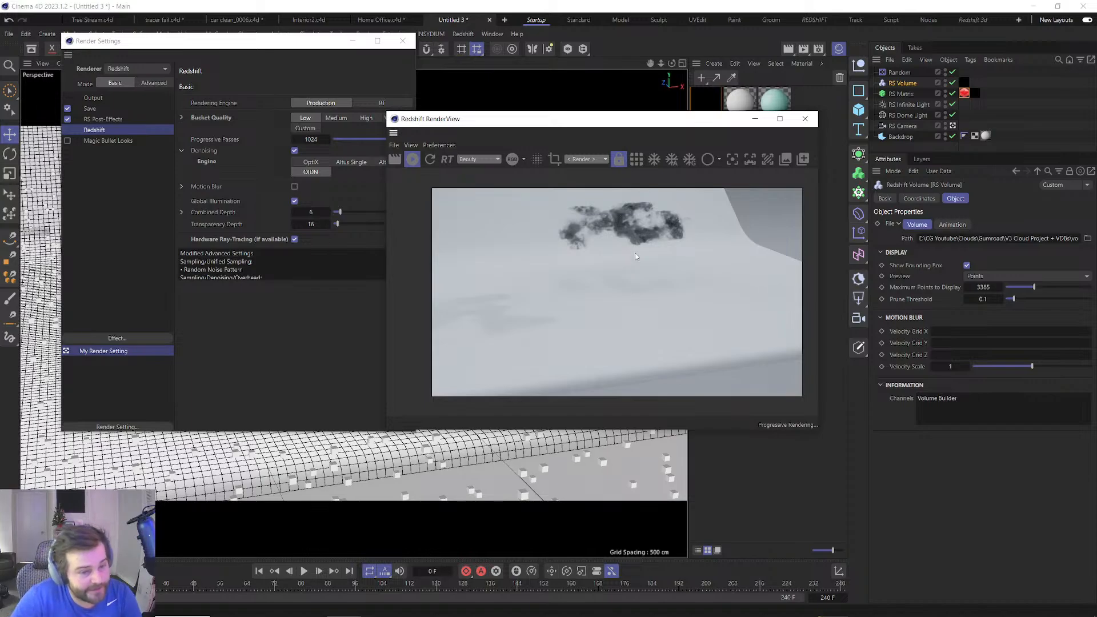
scroll(631, 252, up, 4)
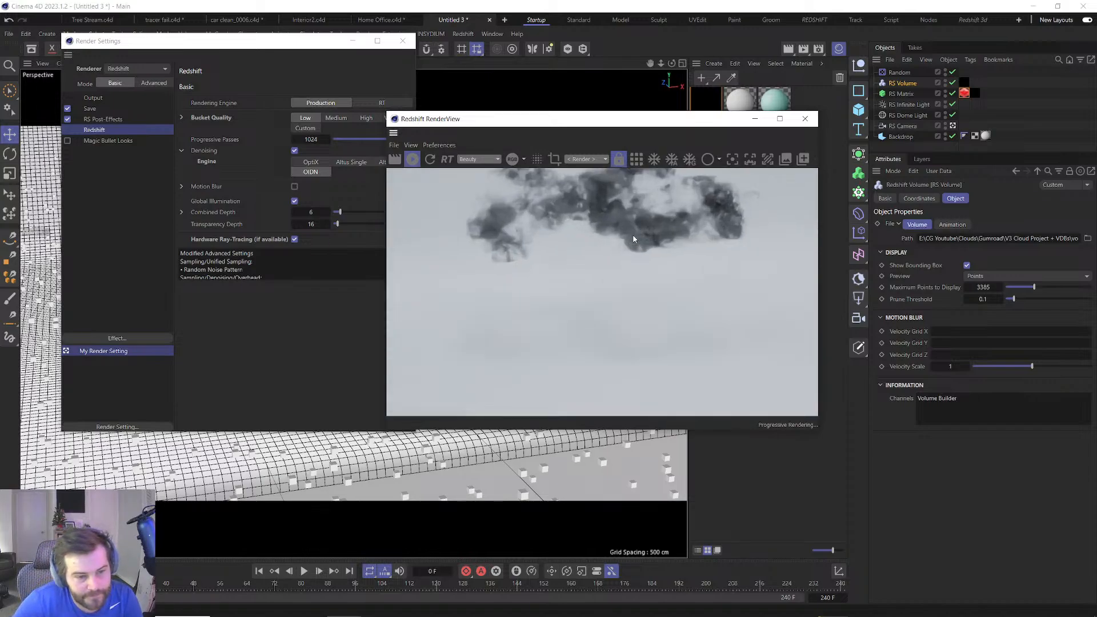
scroll(631, 237, down, 3)
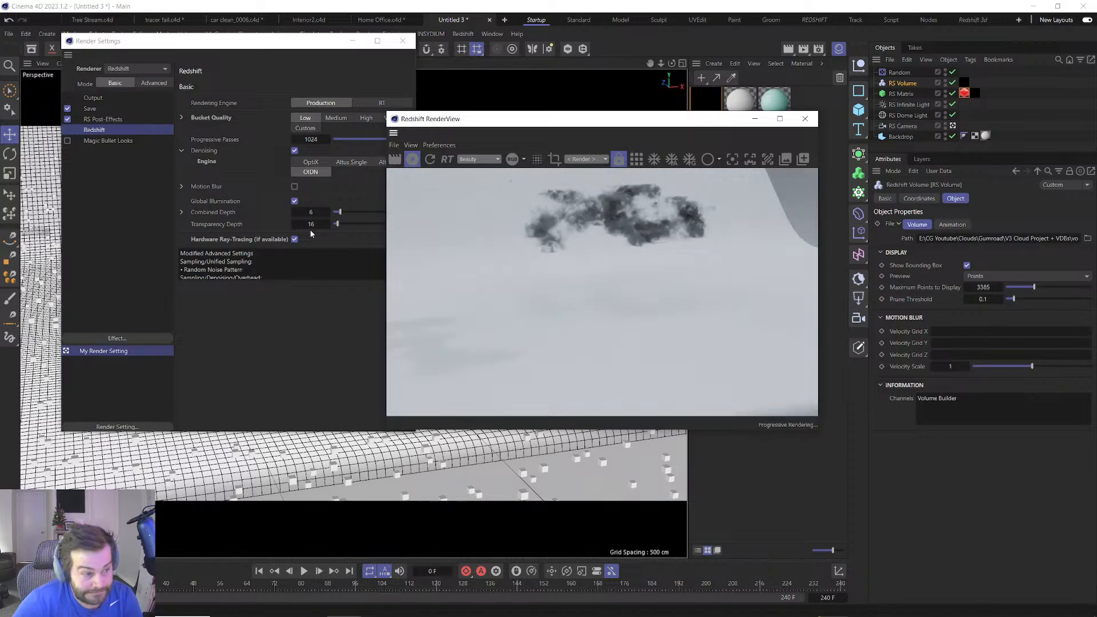
click(318, 164)
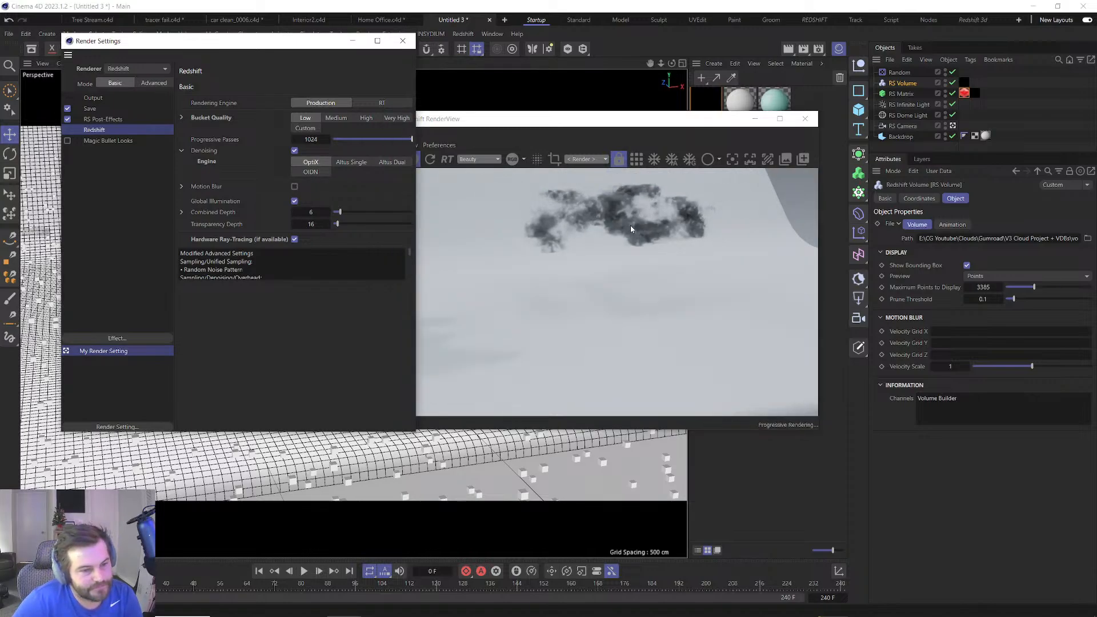
click(321, 170)
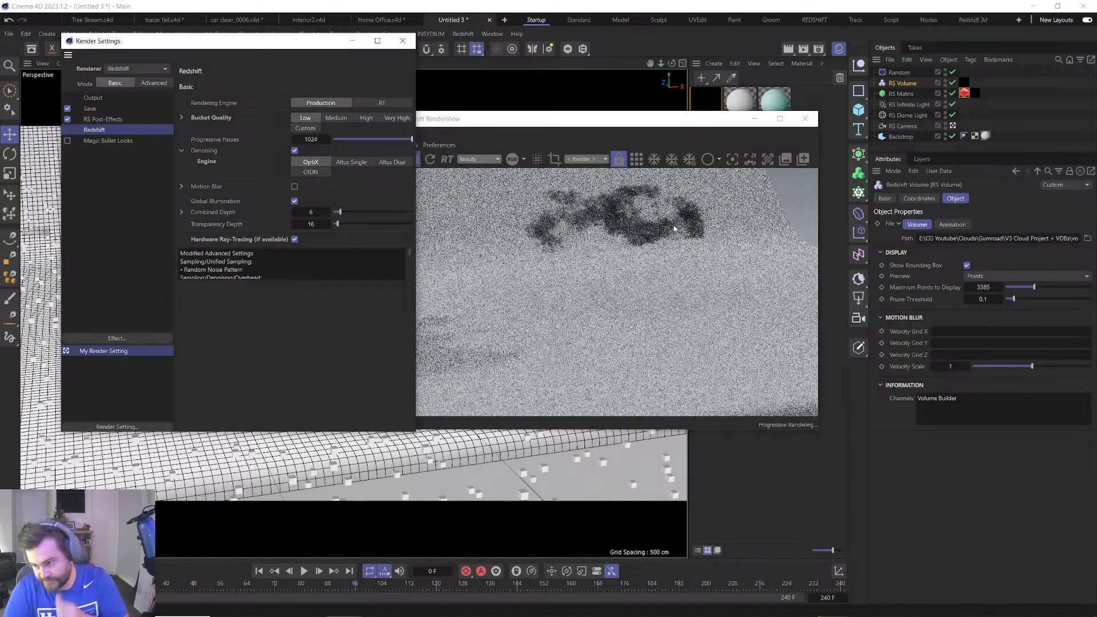
click(804, 118)
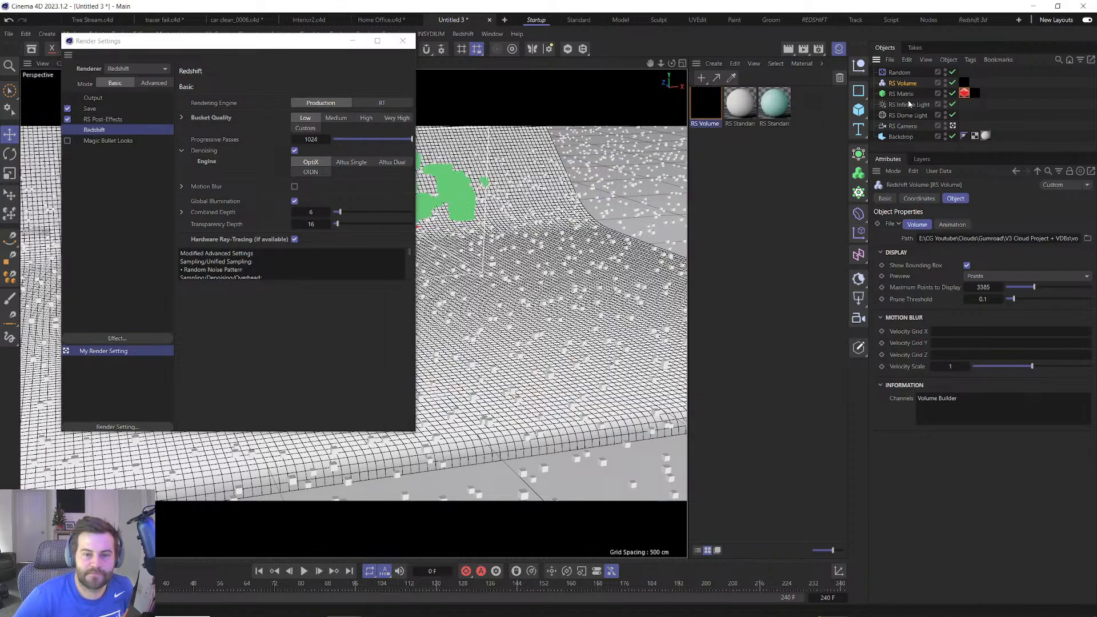
Delete the RS Matrix, add a Cloner with the RS Volume as its child, and close the render settings.
click(899, 94)
key(Delete)
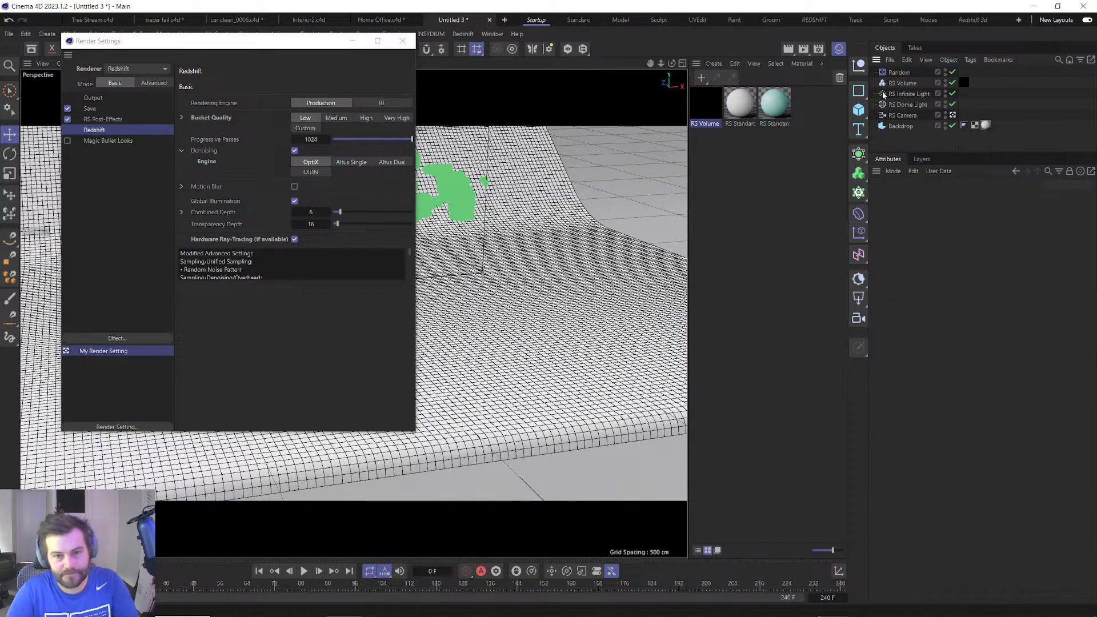
click(858, 192)
drag(895, 91, 898, 73)
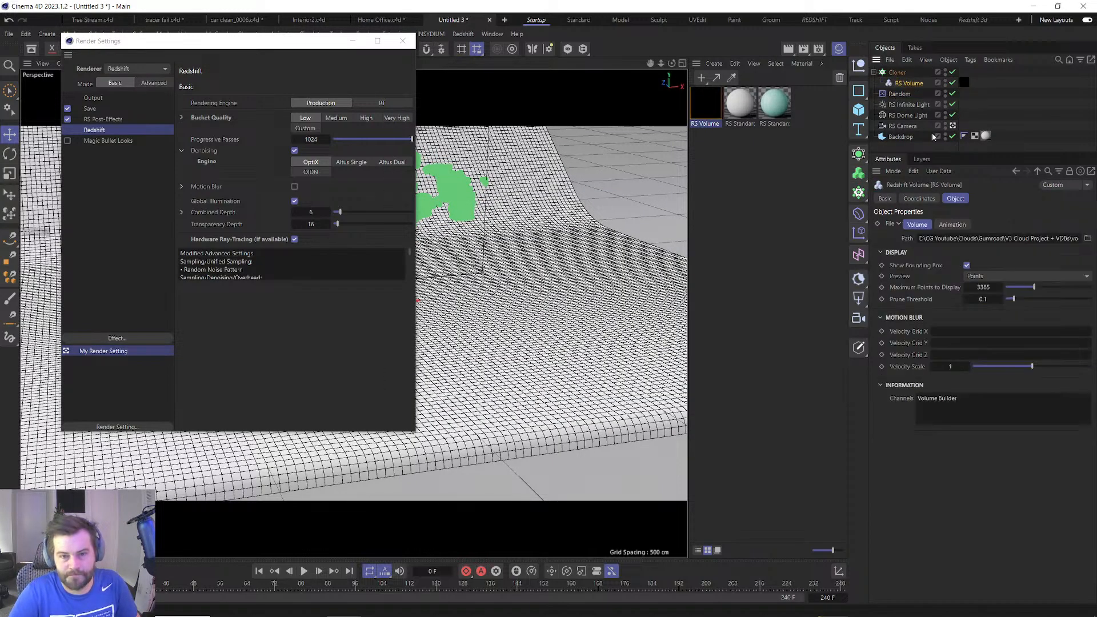
click(403, 40)
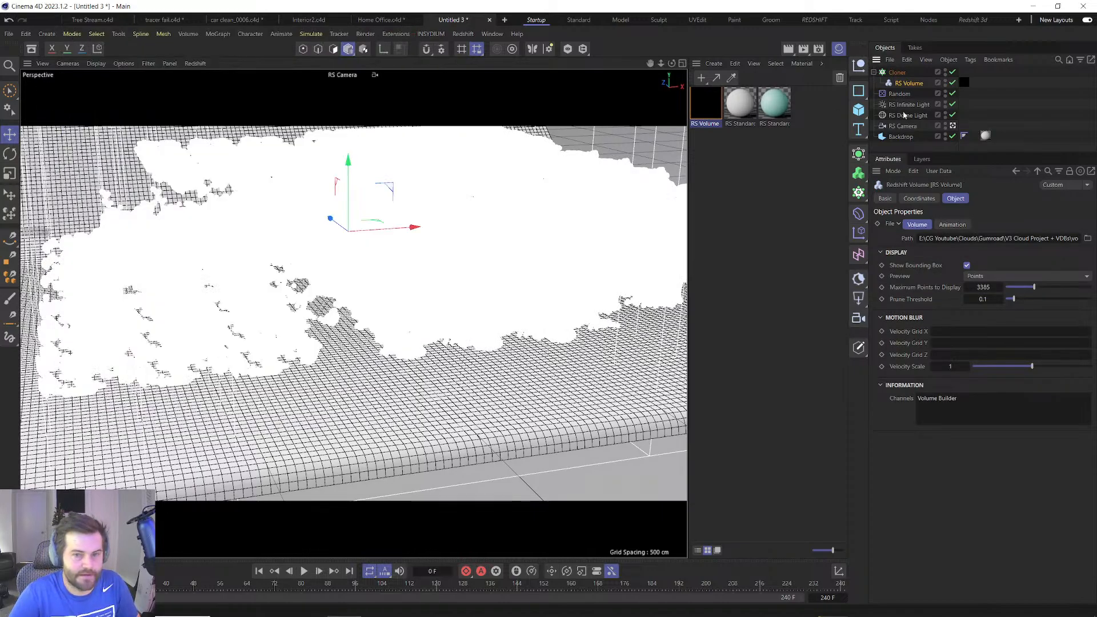
Assign the Random effector to the Cloner and set the RS Volume's maximum points to display to 652.
click(891, 73)
click(1022, 199)
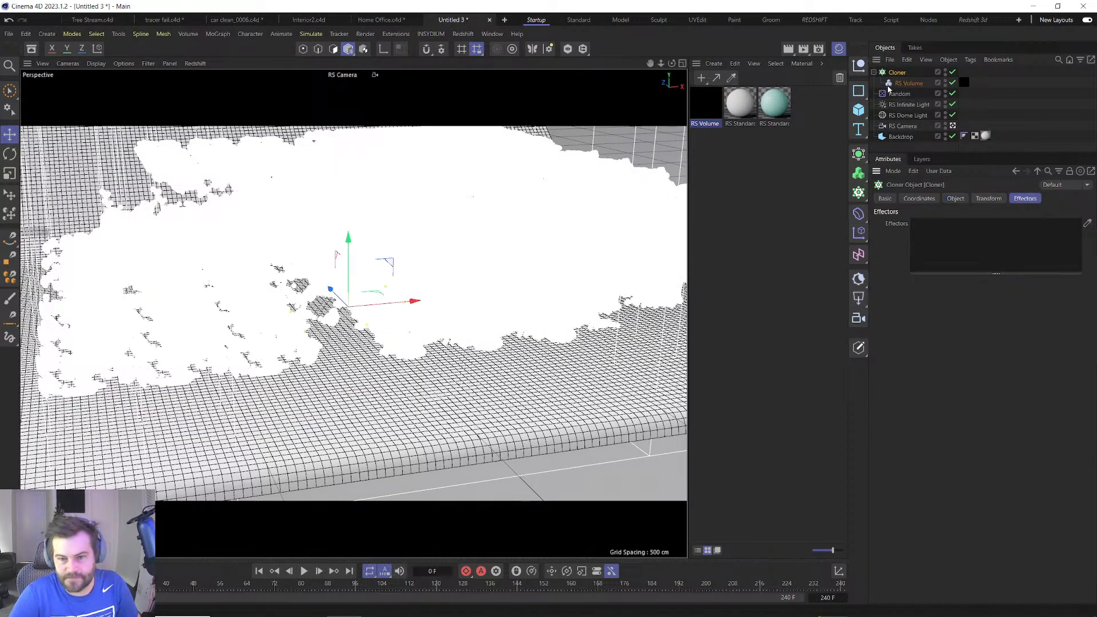
drag(897, 93, 945, 232)
click(908, 83)
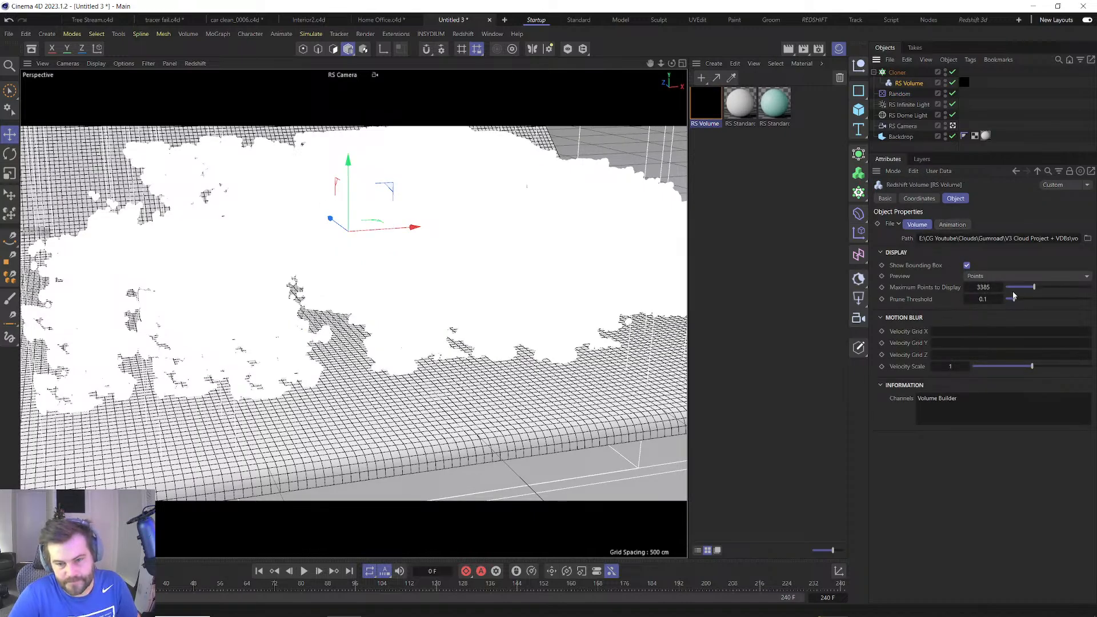
click(1010, 288)
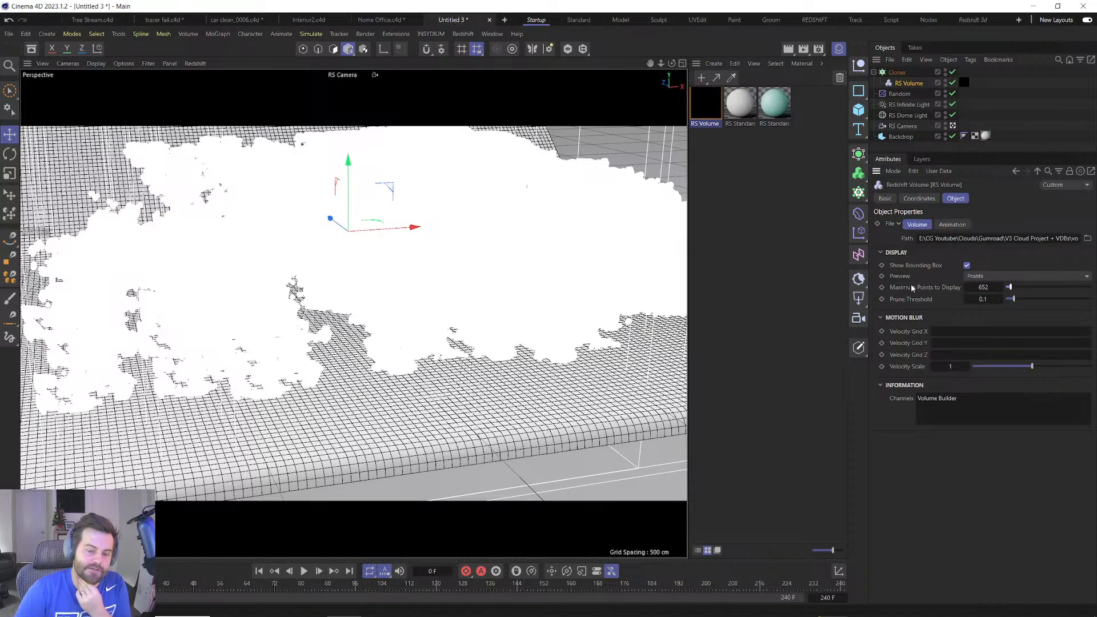
click(921, 200)
Set the Cloner's grid count to 3 × 3 × 3 so the cloud volume is also duplicated vertically.
click(896, 75)
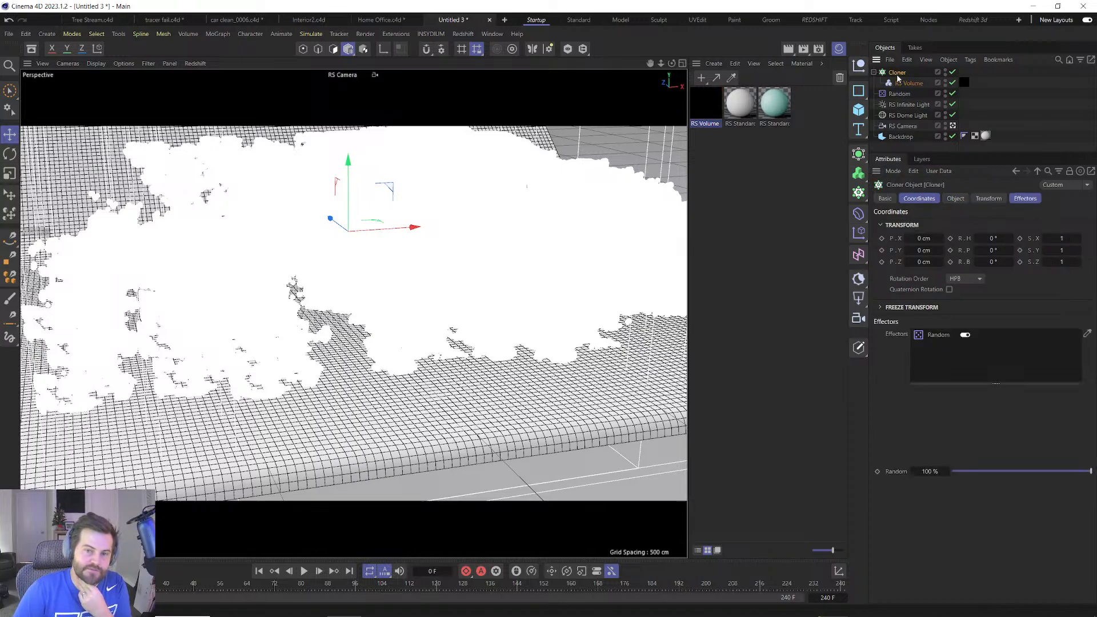
click(954, 199)
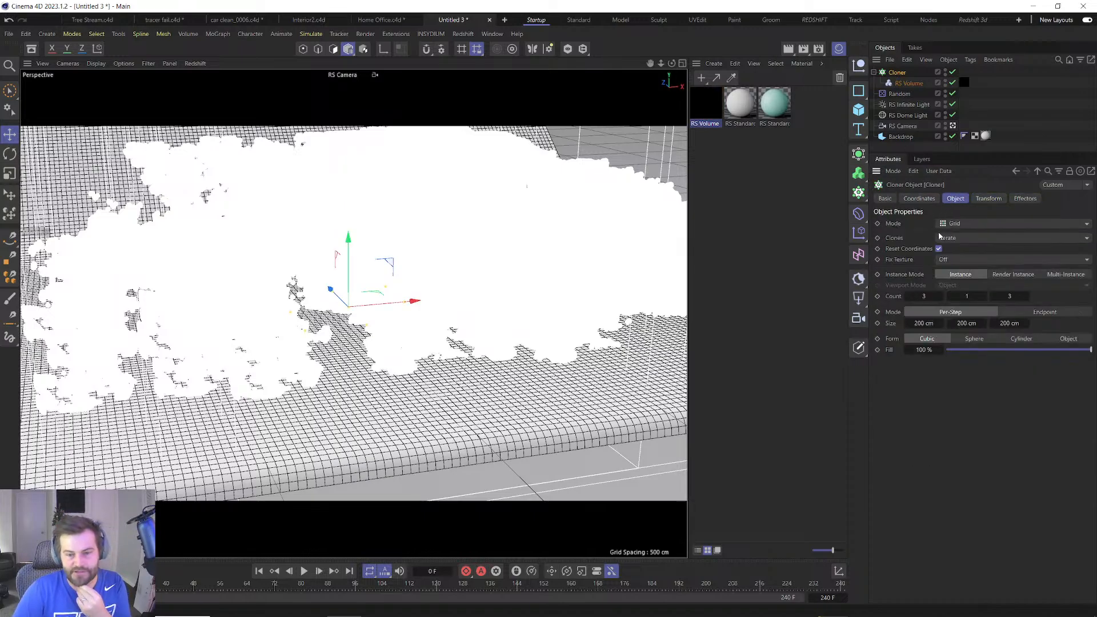
click(924, 295)
text(3)
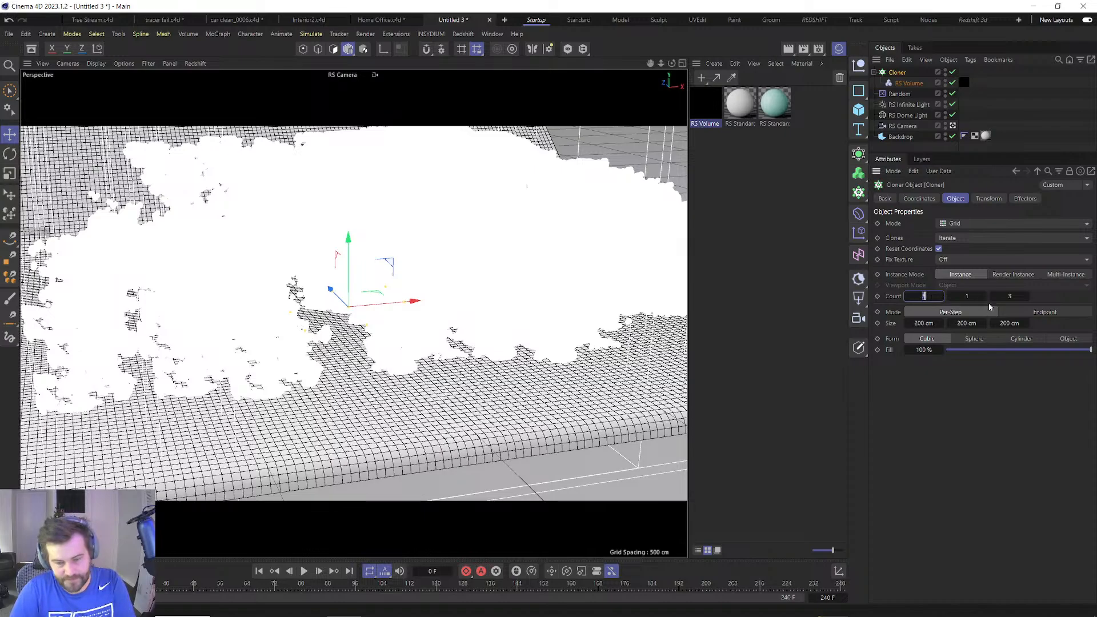
click(965, 297)
text(3)
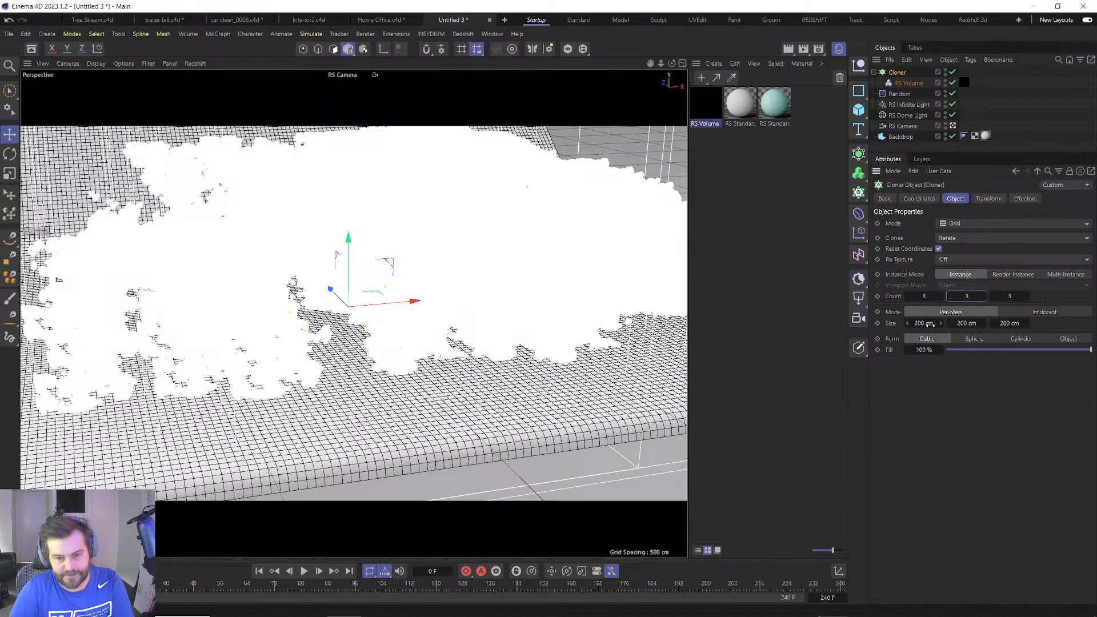
key(Return)
Set the Cloner's grid size to 500 cm in X and Z, and raise the Cloner slightly above the backdrop.
alt+right_drag(514, 273, 391, 239)
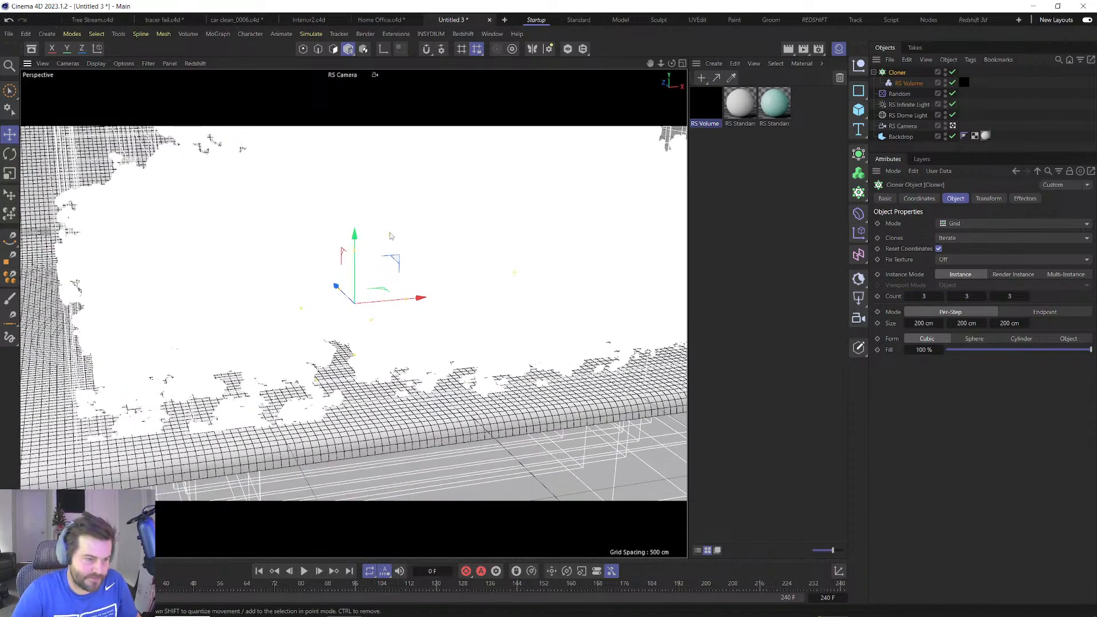
click(923, 323)
text(500)
click(1008, 323)
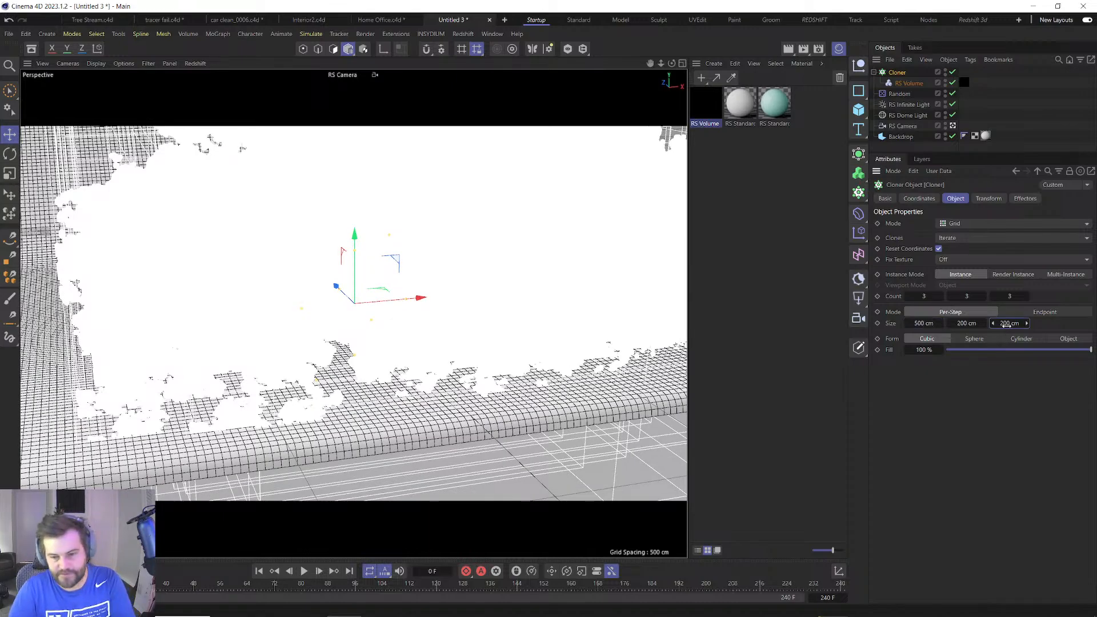
text(500)
key(Return)
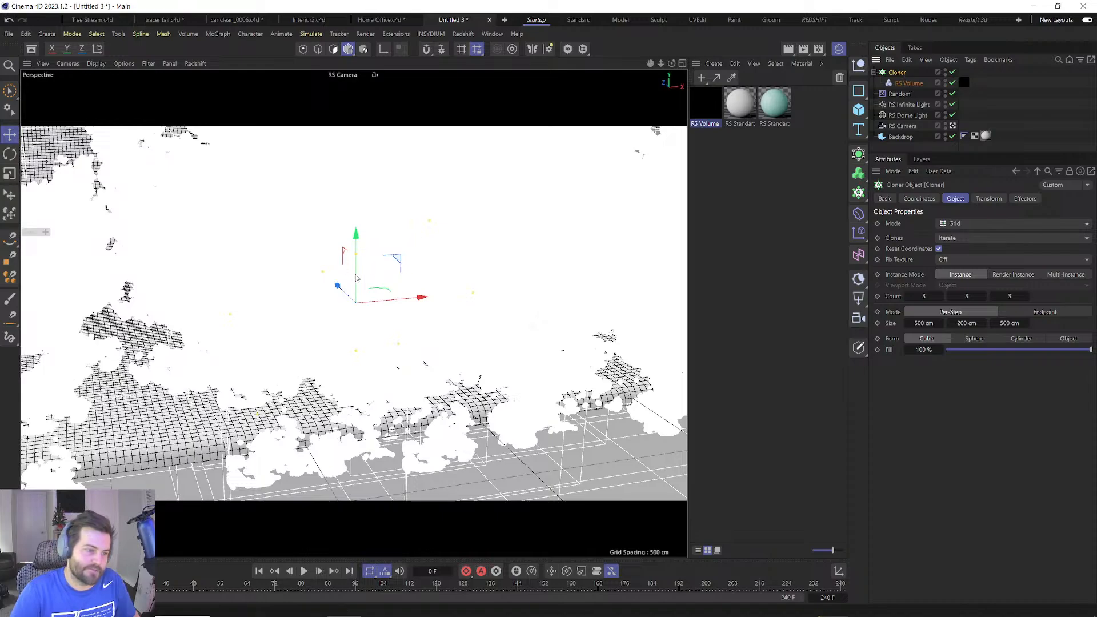
drag(356, 263, 355, 241)
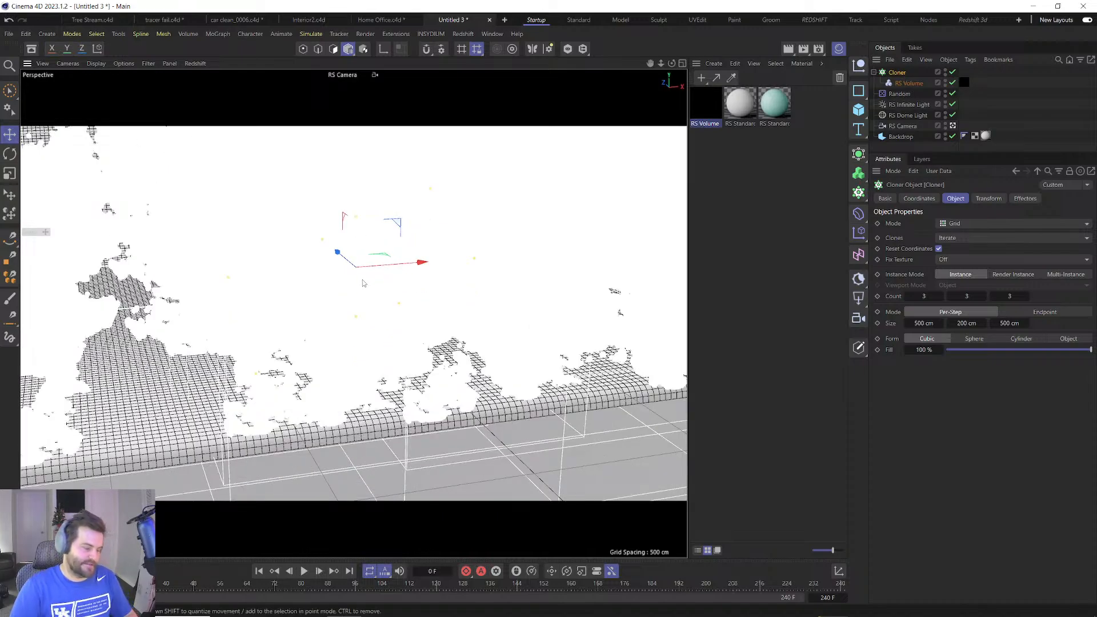
Run an interactive Redshift render of the cloned clouds and inspect the result in the RenderView.
alt+drag(373, 277, 373, 295)
alt+middle_drag(373, 295, 361, 359)
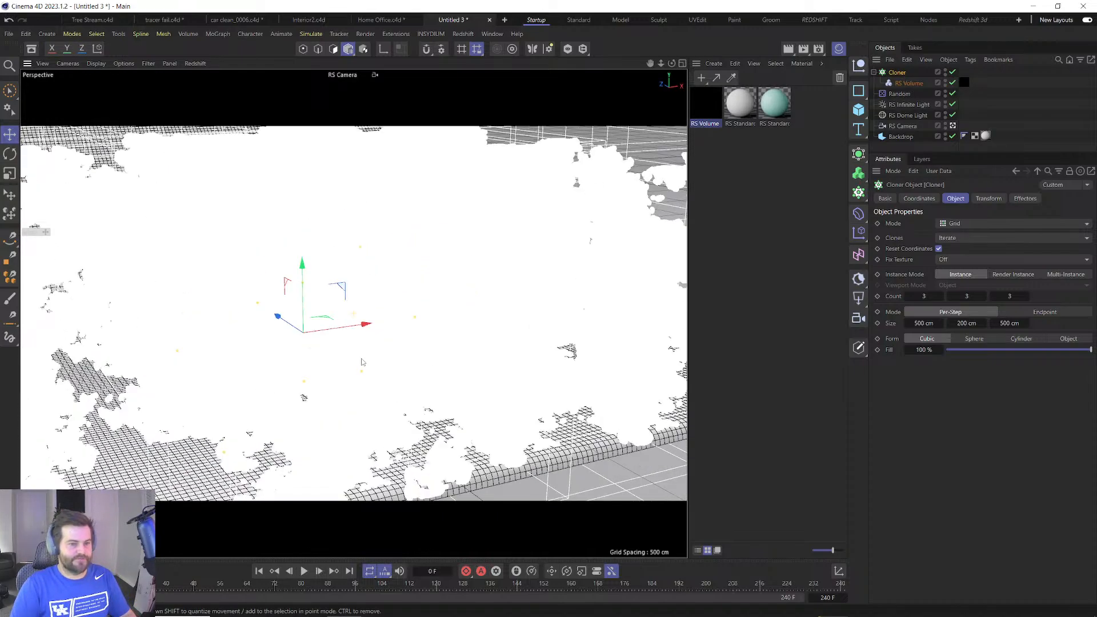
click(462, 34)
click(465, 126)
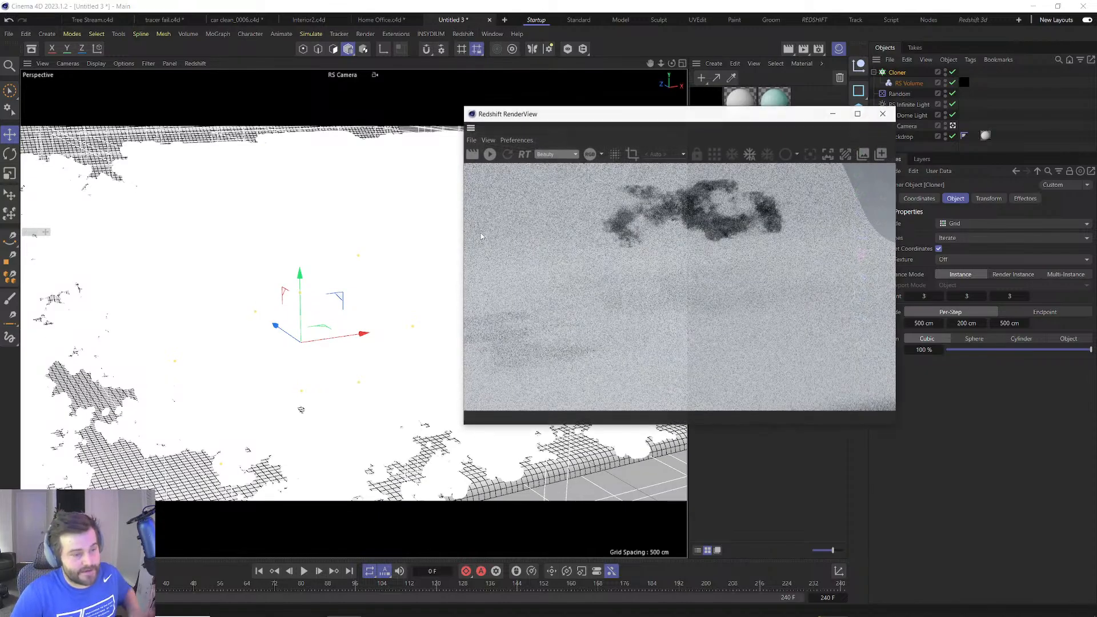
click(490, 154)
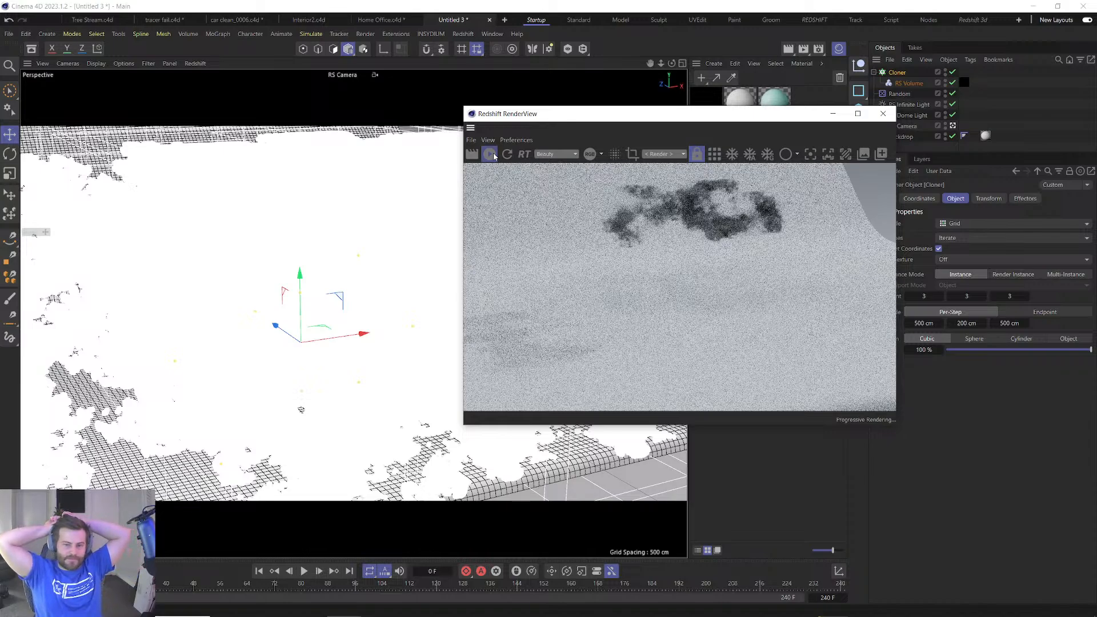
click(490, 155)
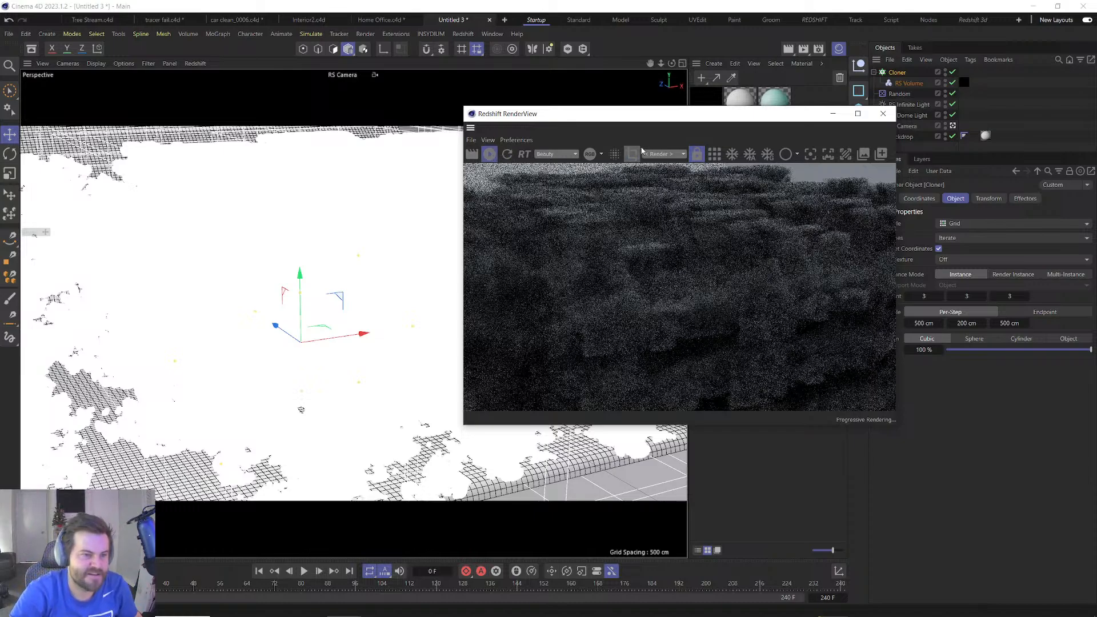
drag(643, 118, 317, 79)
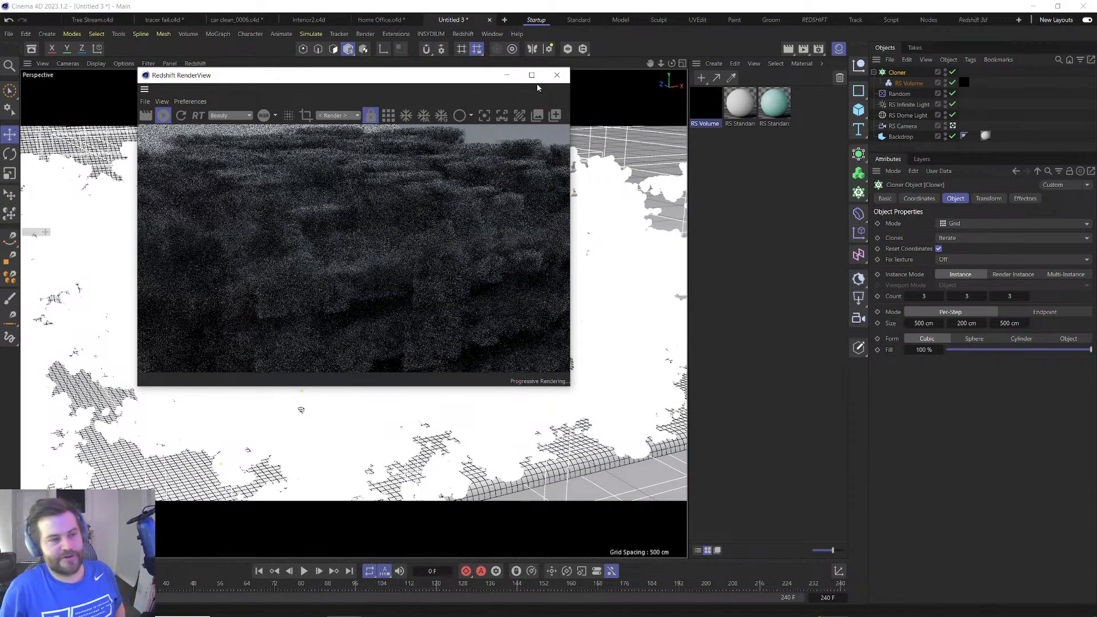
Close the render window and delete the Cloner with its RS Volume, the Random effector and the RS Infinite Light.
click(555, 75)
key(Delete)
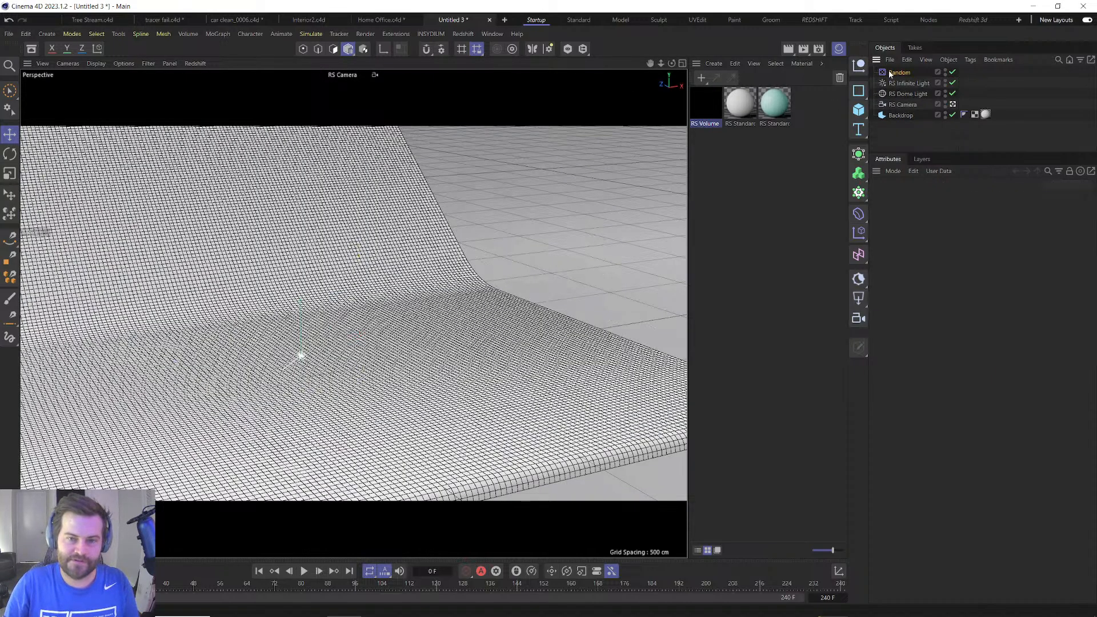
click(898, 73)
key(Delete)
click(896, 72)
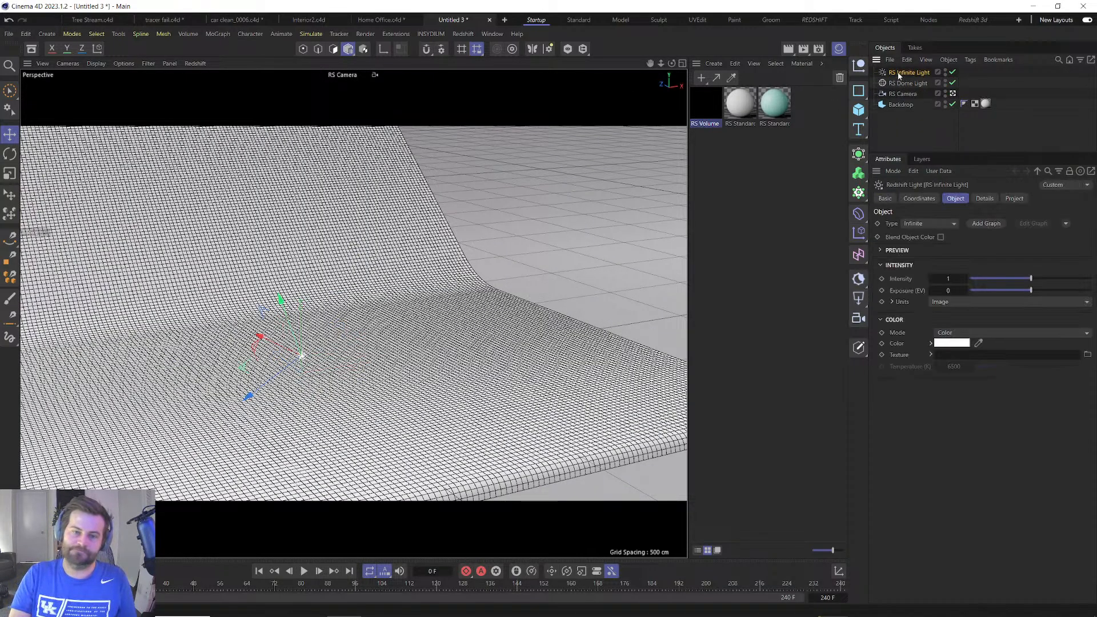
key(Delete)
Add a cone primitive, flip it upside down, make it about 407 cm high and raise it above the backdrop floor.
click(857, 110)
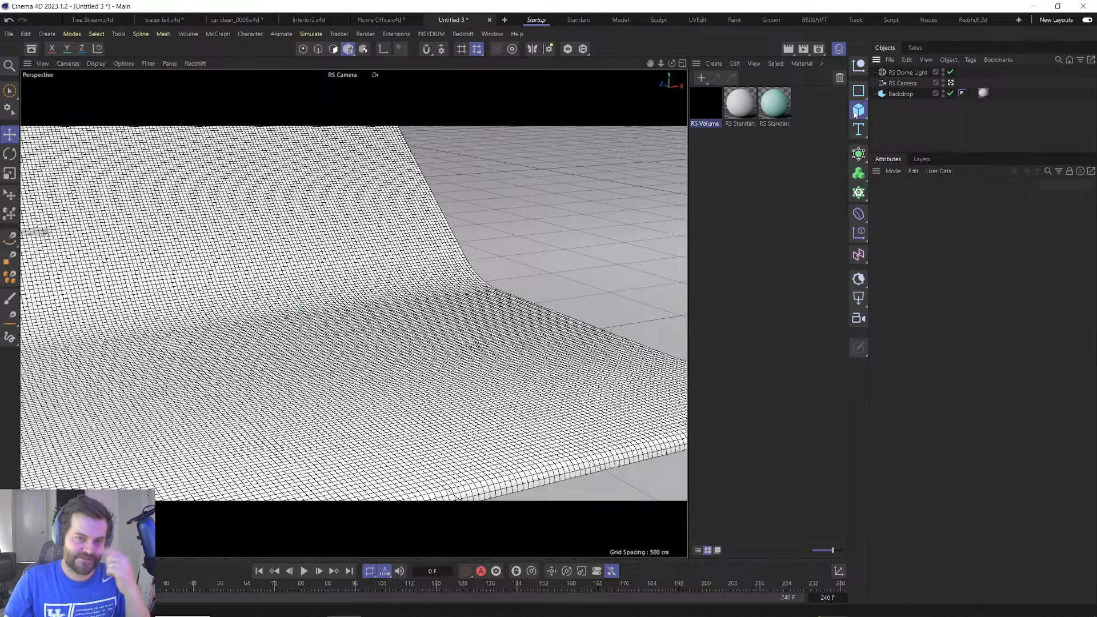
click(966, 185)
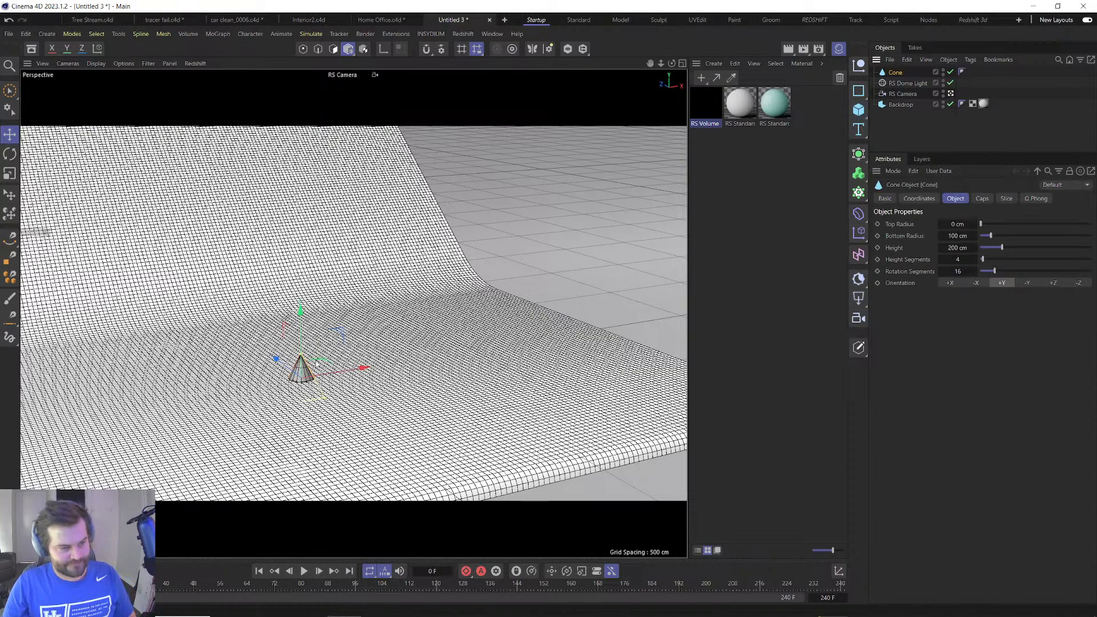
key(r)
drag(313, 292, 289, 401)
drag(304, 348, 304, 376)
key(e)
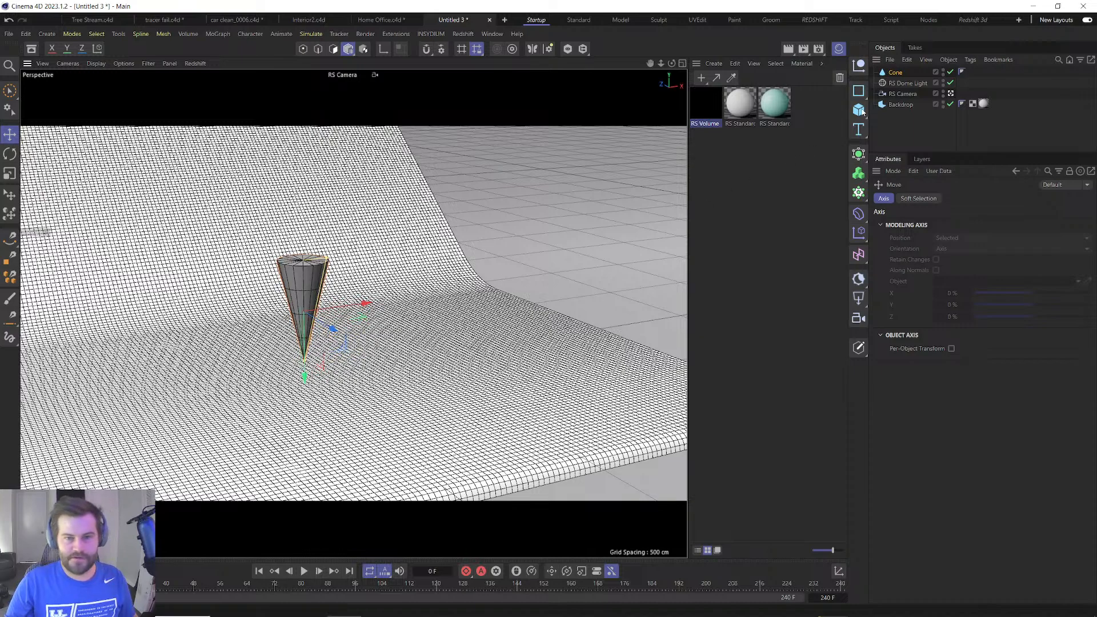
Apply a Pyro simulation tag to the cone, disable its temperature and preview the simulation.
right_click(896, 76)
mouse_move(933, 212)
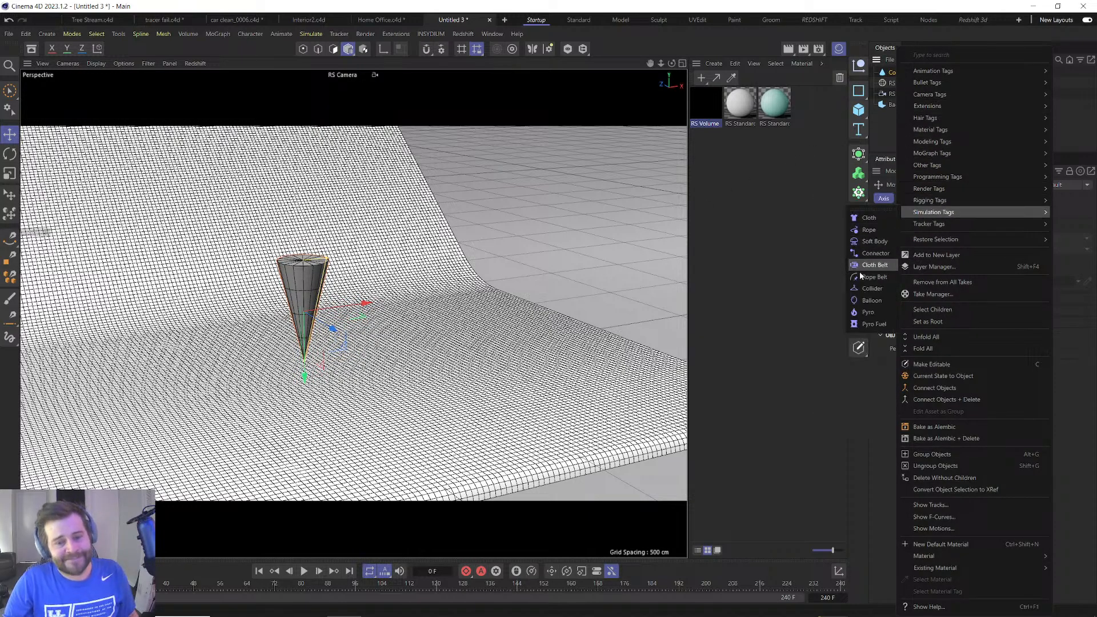
click(868, 311)
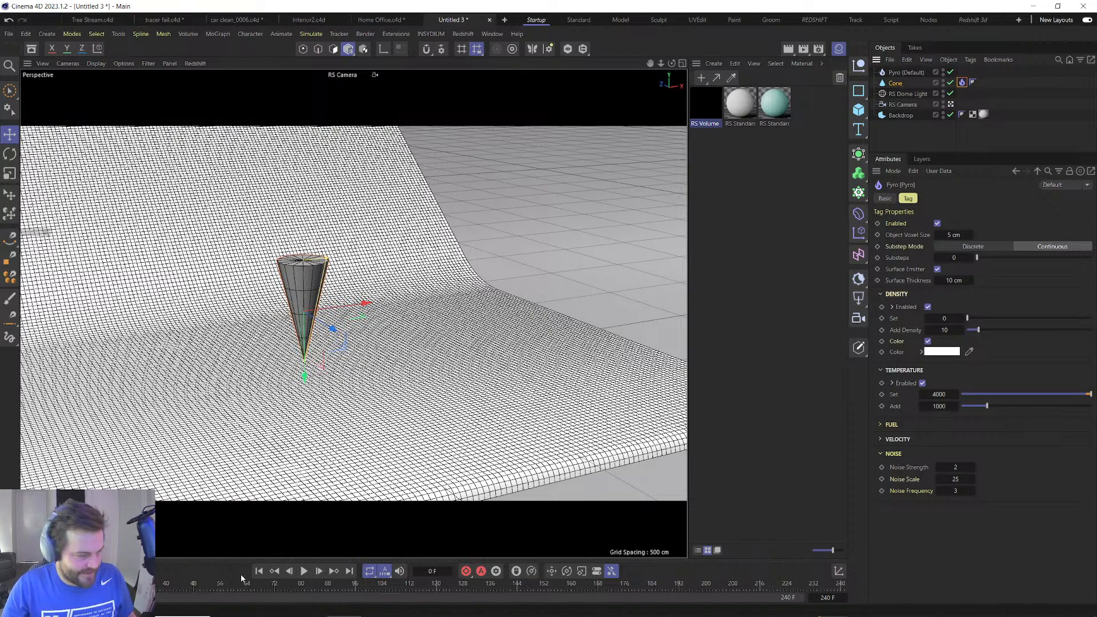
click(922, 383)
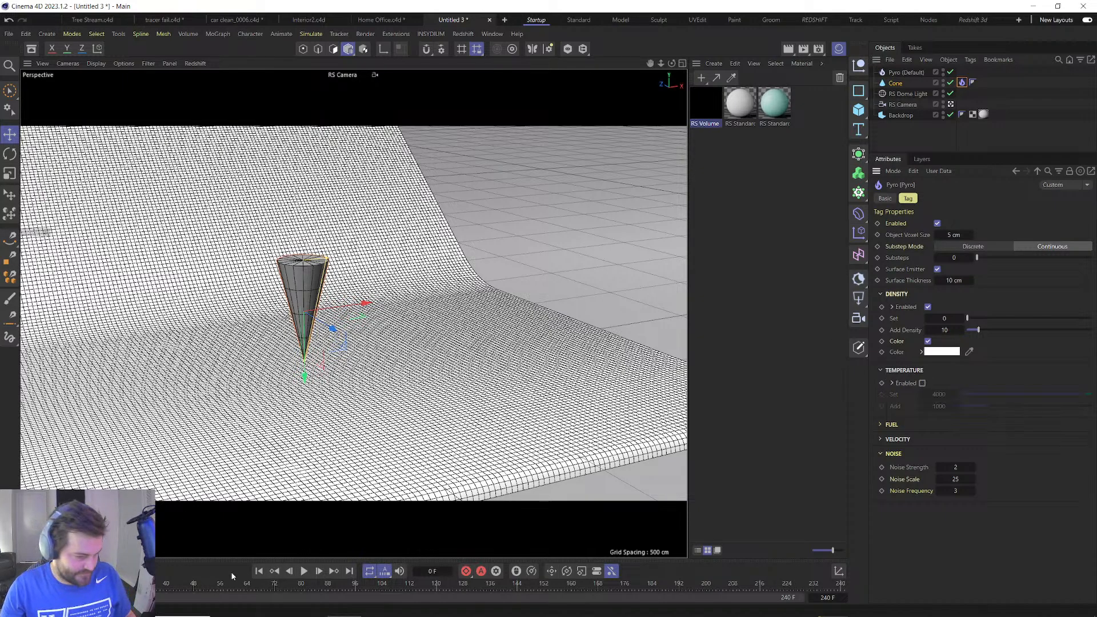
click(304, 571)
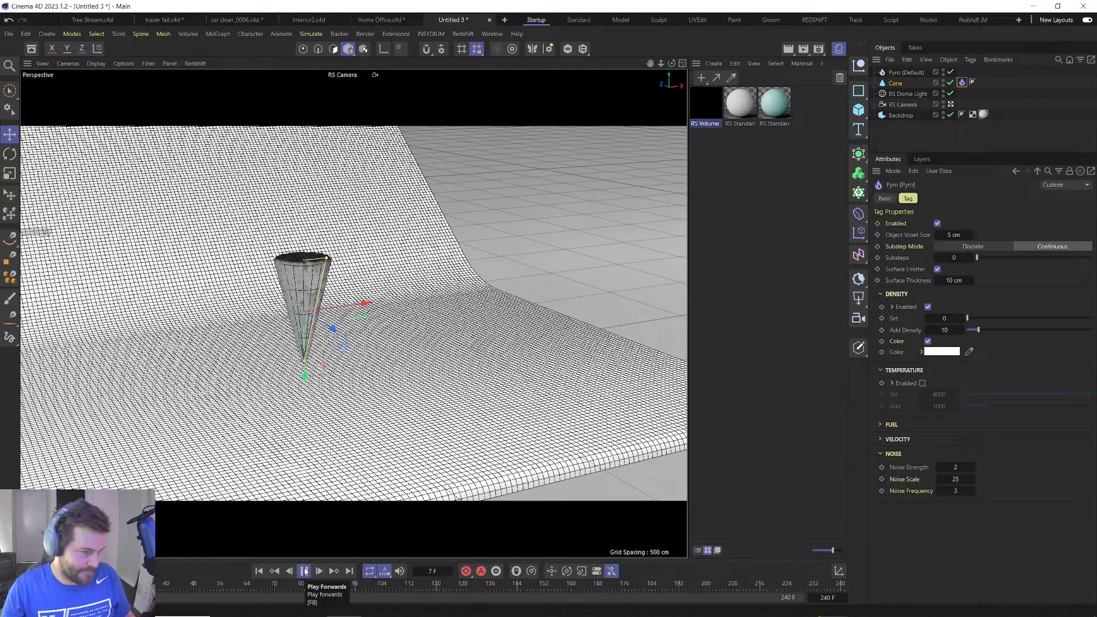
click(304, 571)
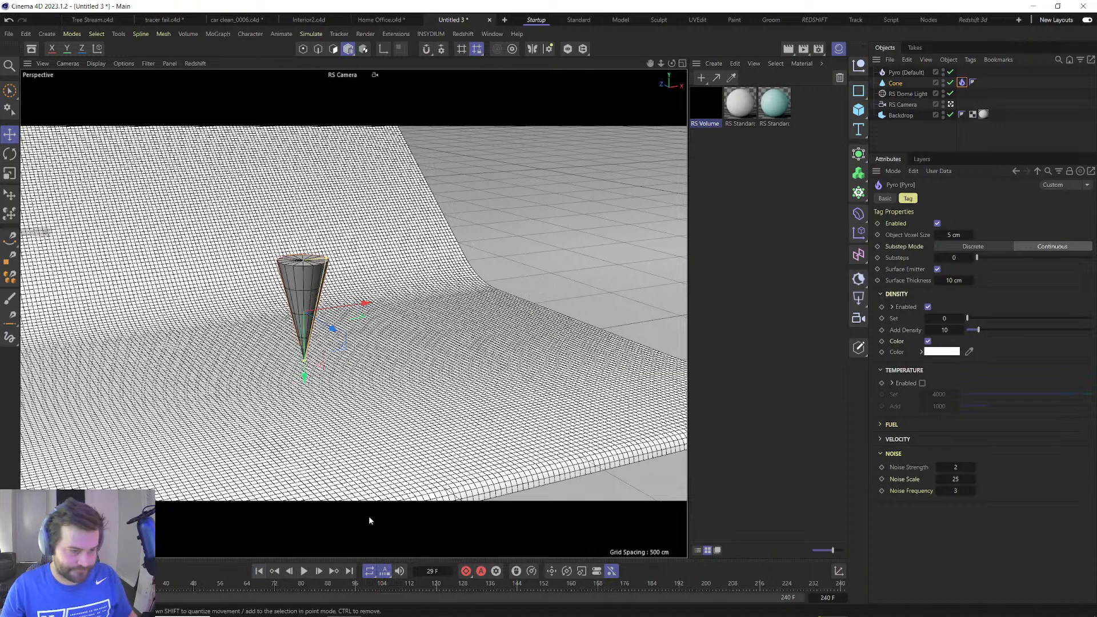
Set the Pyro object's density buoyancy to -40 and replay the smoke simulation from the first frame.
click(896, 83)
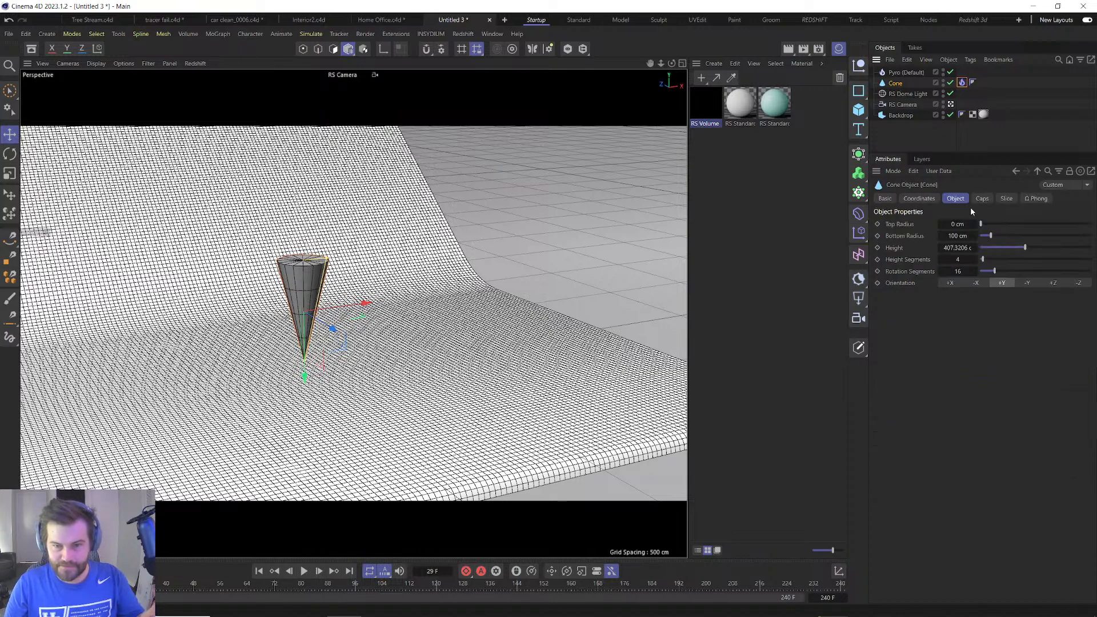
click(905, 72)
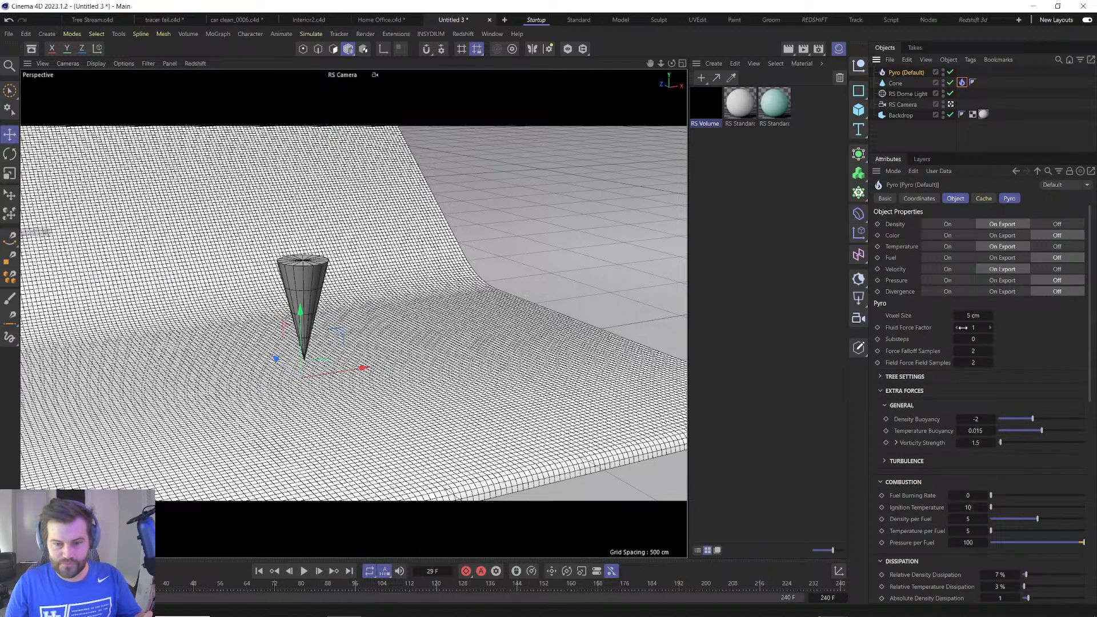
drag(972, 419, 965, 418)
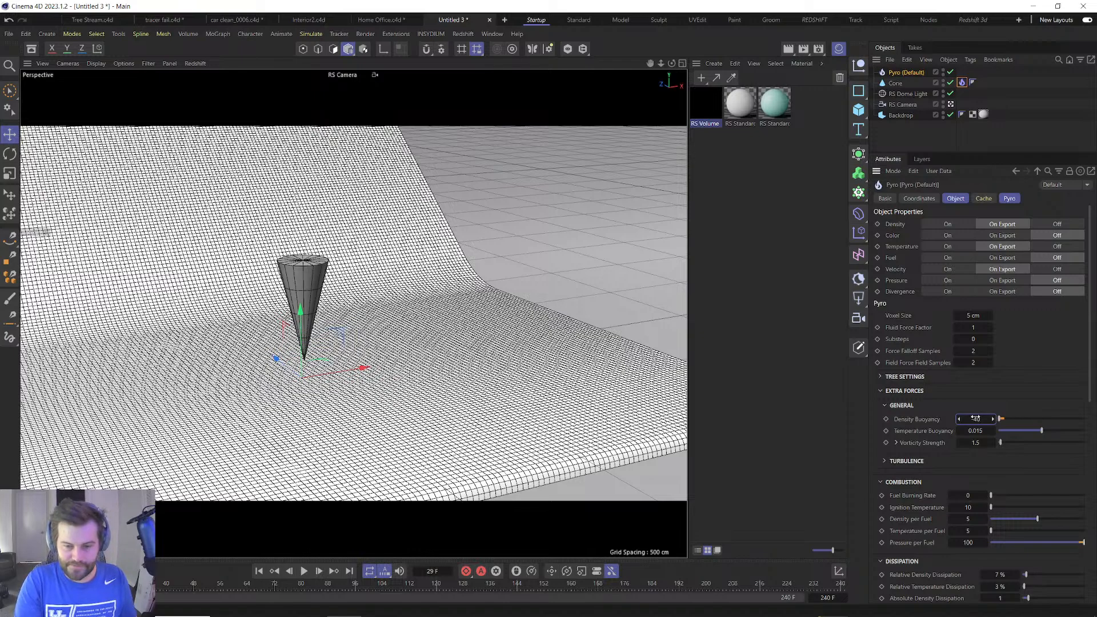
click(259, 571)
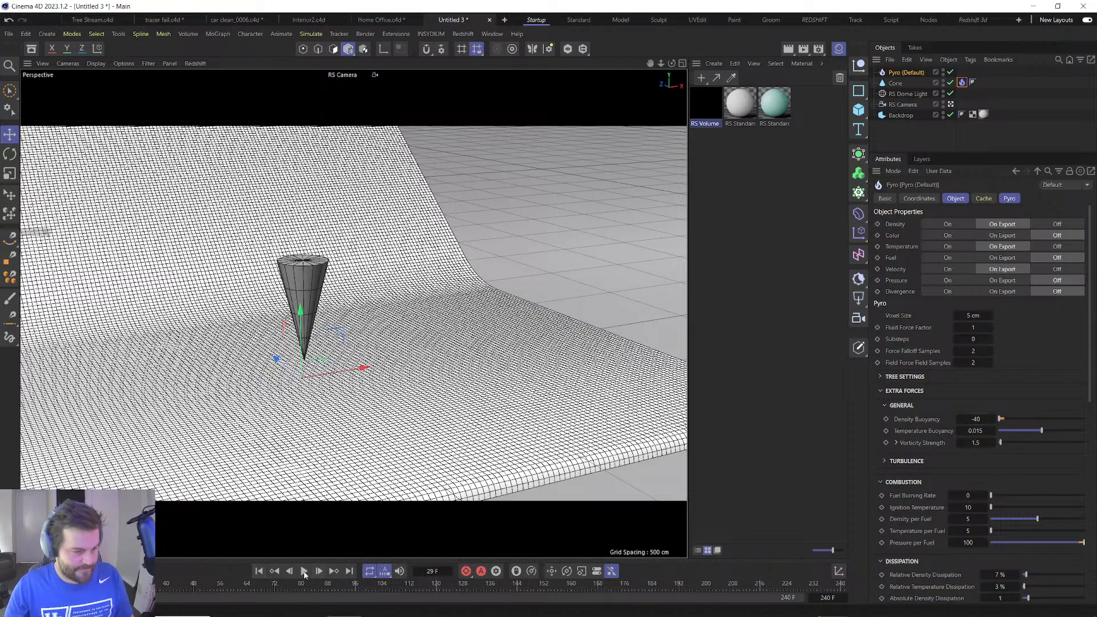
click(304, 571)
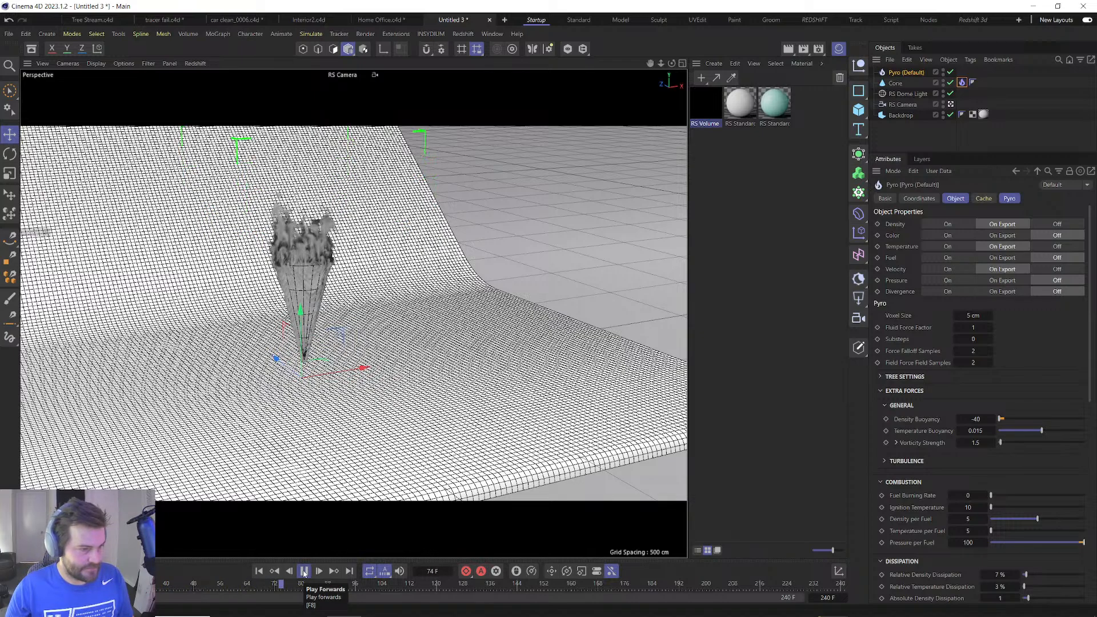
click(303, 571)
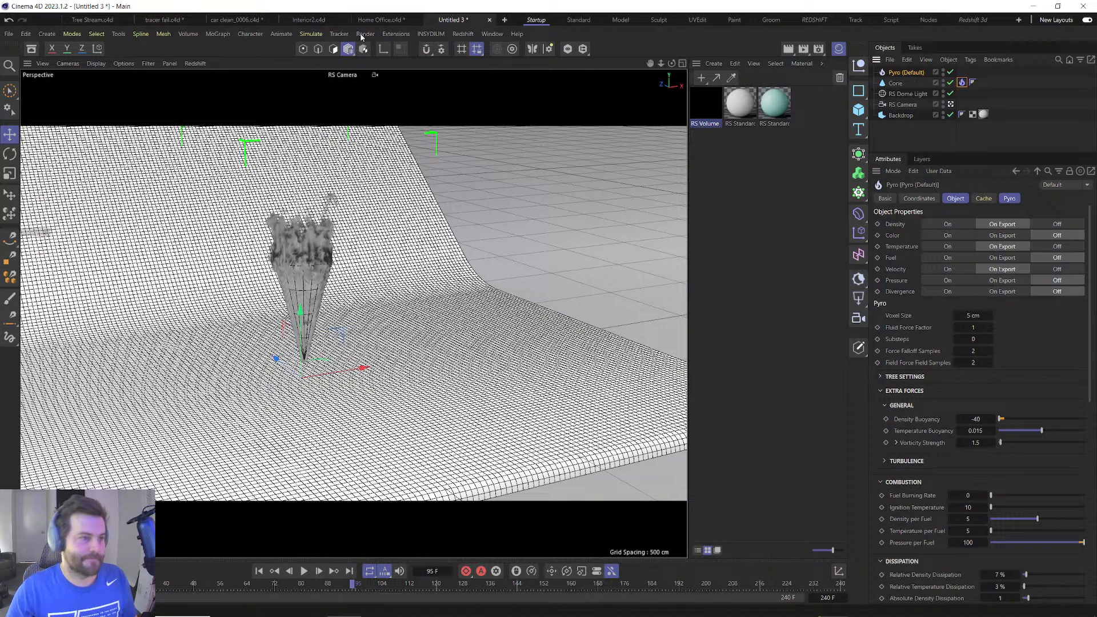
Add a Rotation force to the scene and turn it about 90° around its X axis.
click(311, 33)
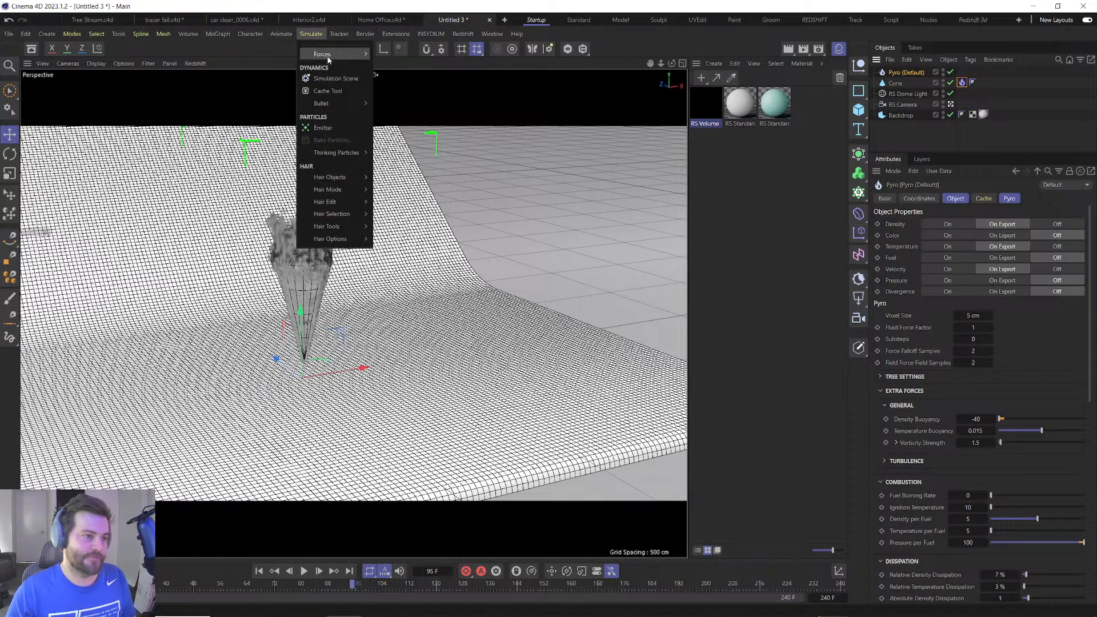
mouse_move(329, 55)
click(396, 130)
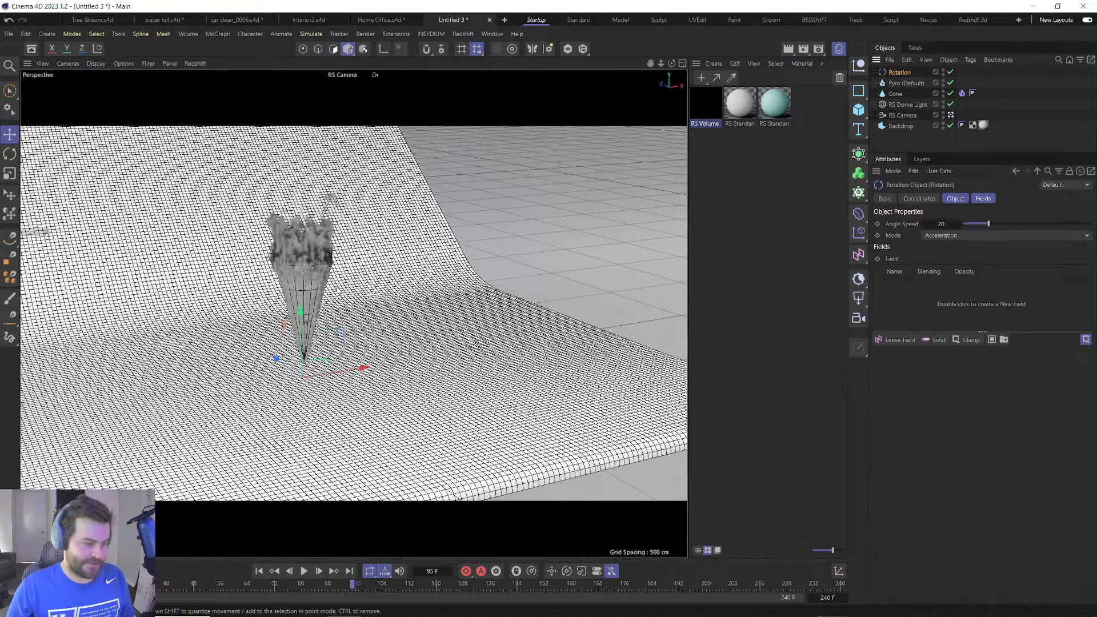
key(r)
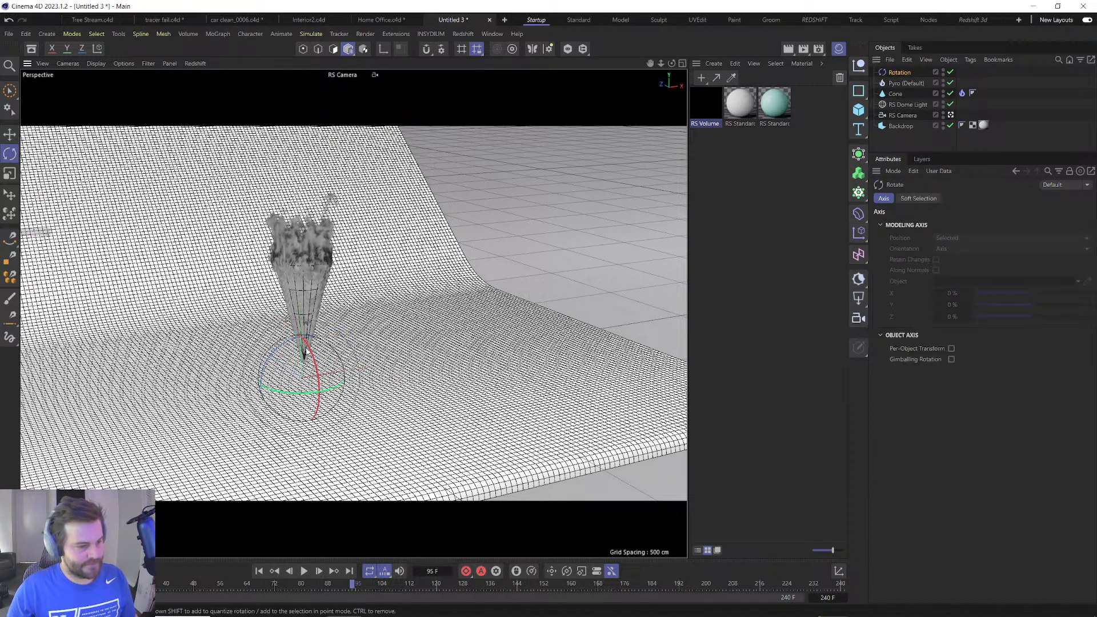
drag(308, 349, 327, 428)
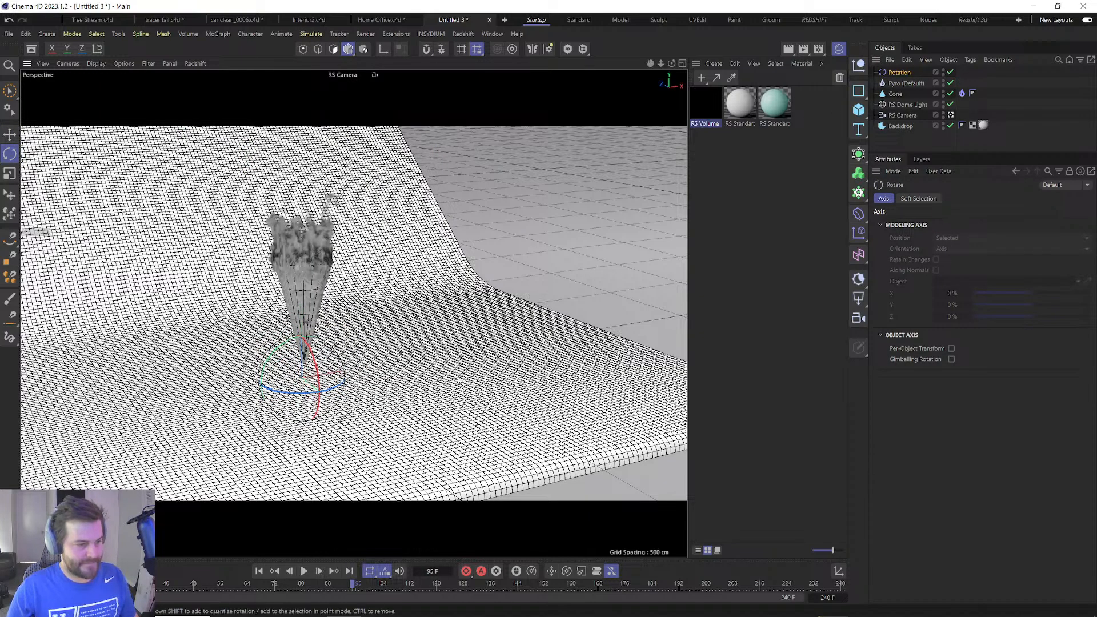
Set the Rotation force's mode to Force and limit it with a Cylinder Field.
click(912, 71)
click(953, 235)
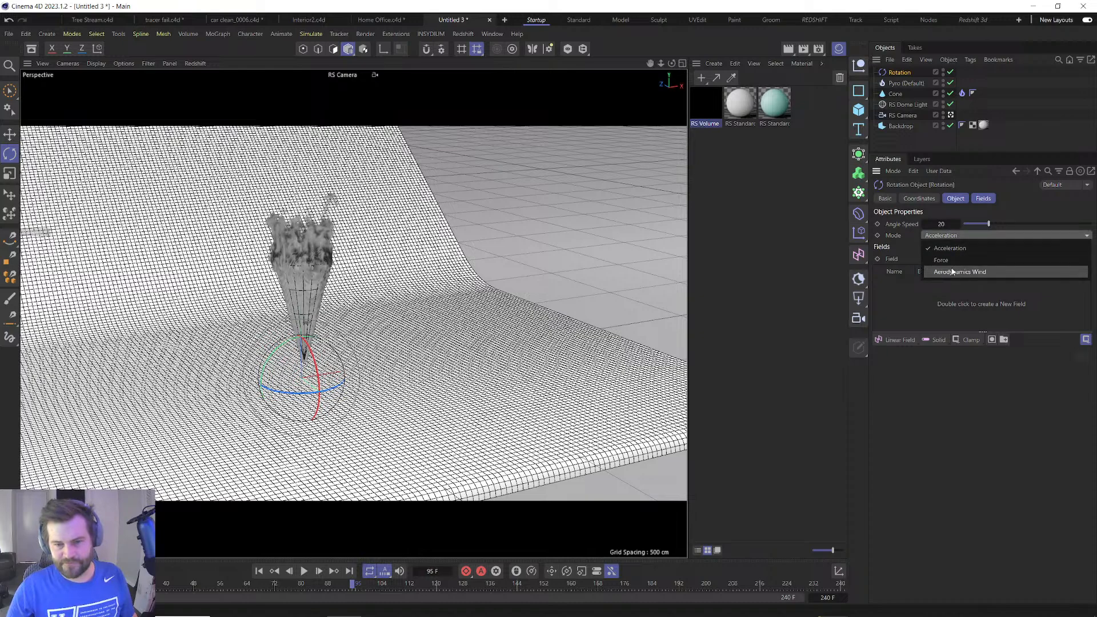
click(943, 260)
click(903, 340)
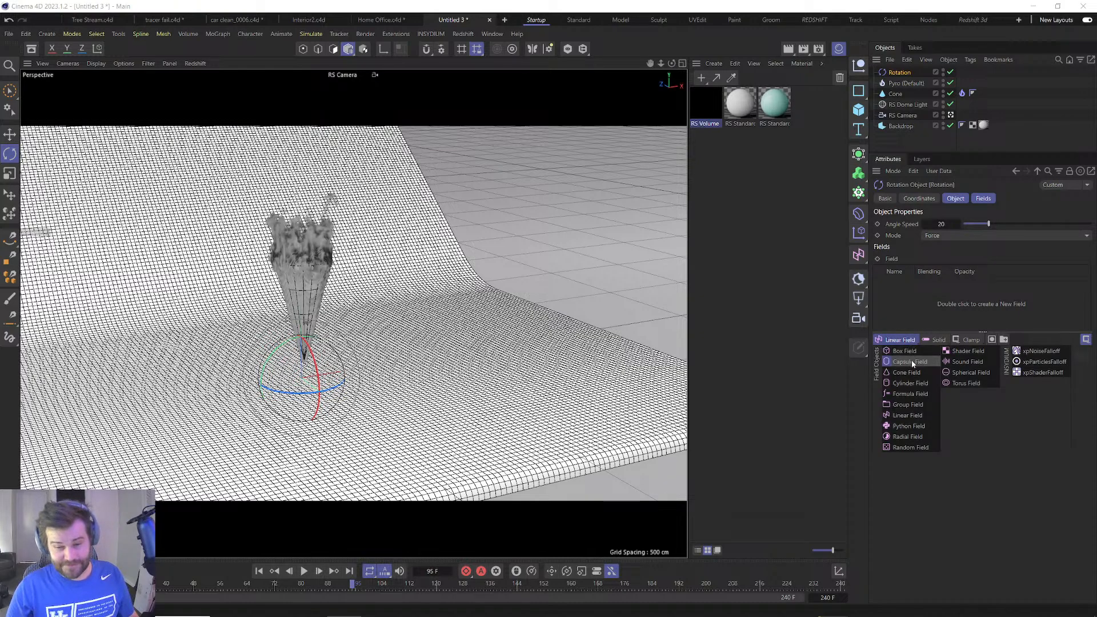
click(911, 383)
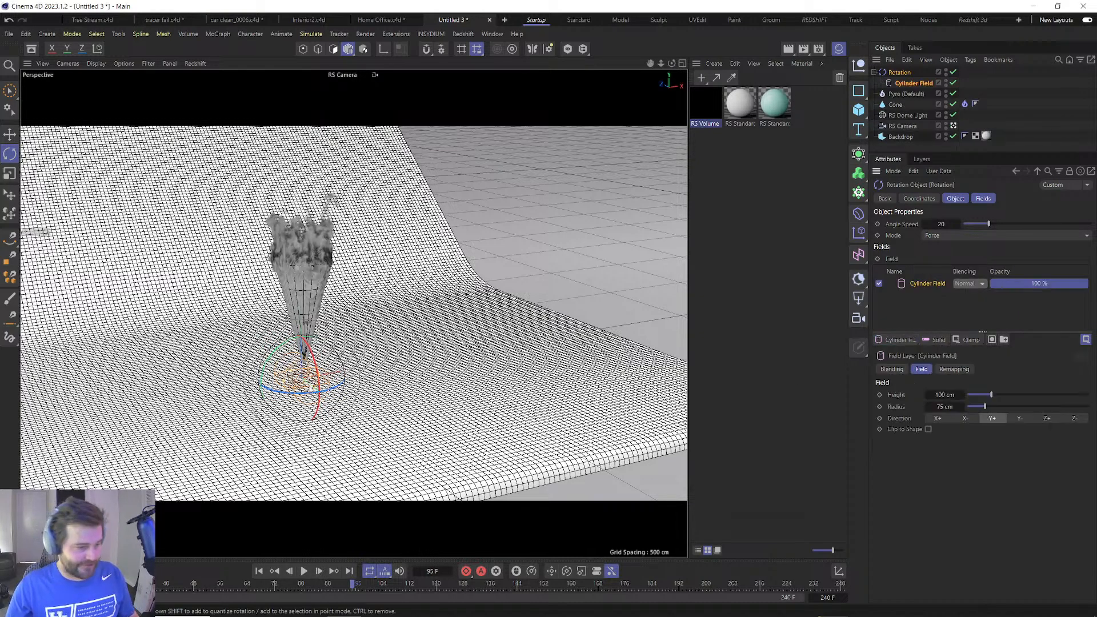
Rotate the Rotation force together with its Cylinder Field until the cylinder stands upright, and raise both to the cone's rim.
key(r)
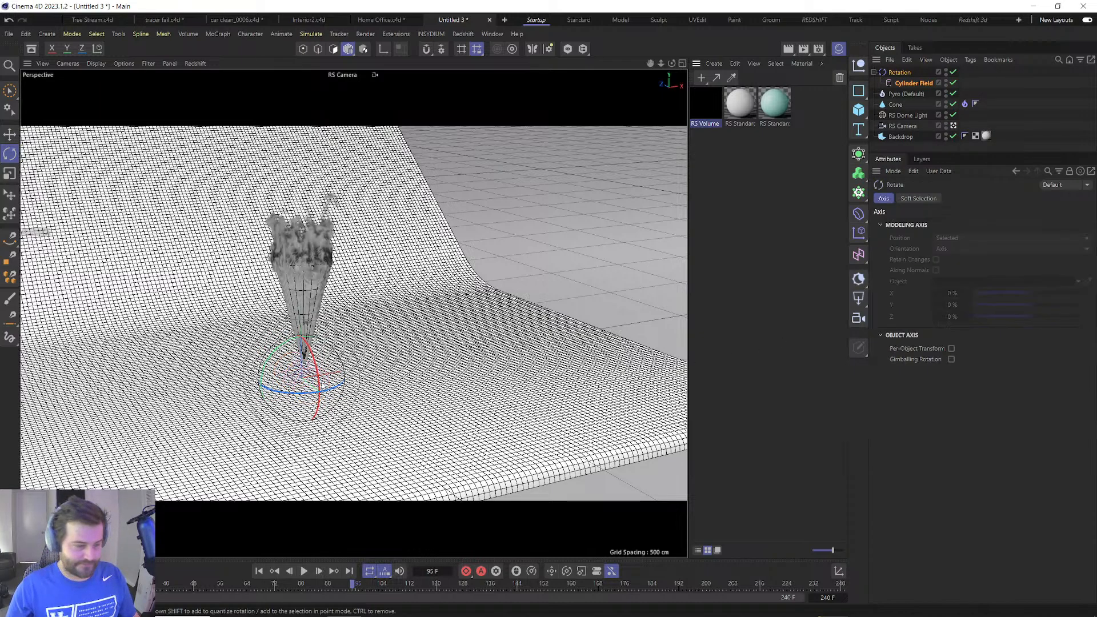
shift+drag(314, 355, 300, 323)
key(e)
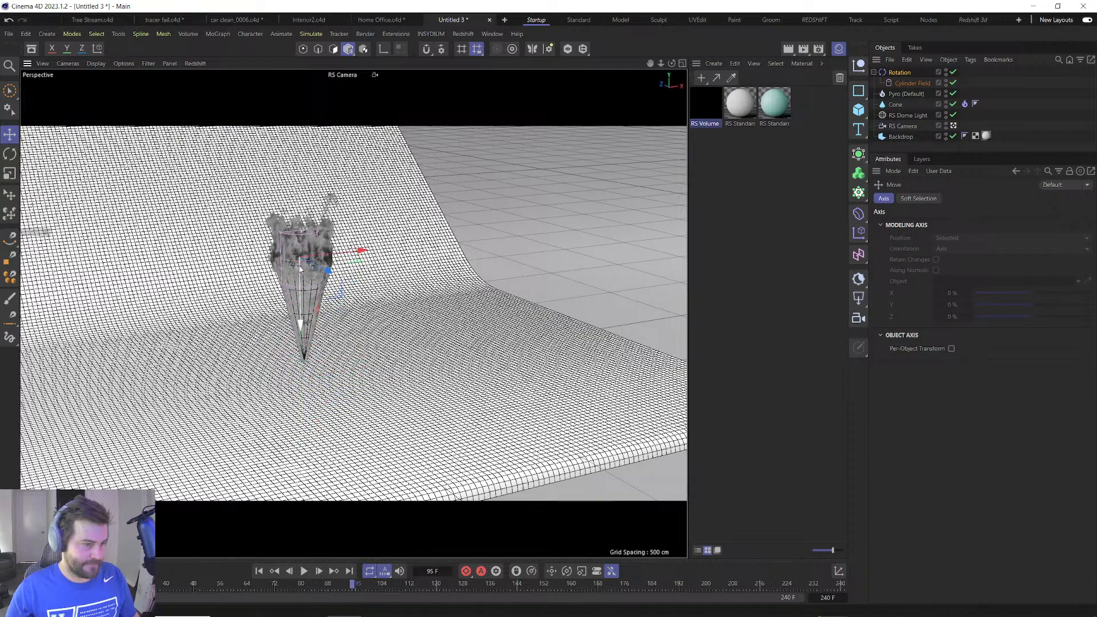
Enlarge the Cylinder Field to about 244 cm radius and 778 cm height, lower it around the cone and replay the simulation from the first frame.
click(912, 83)
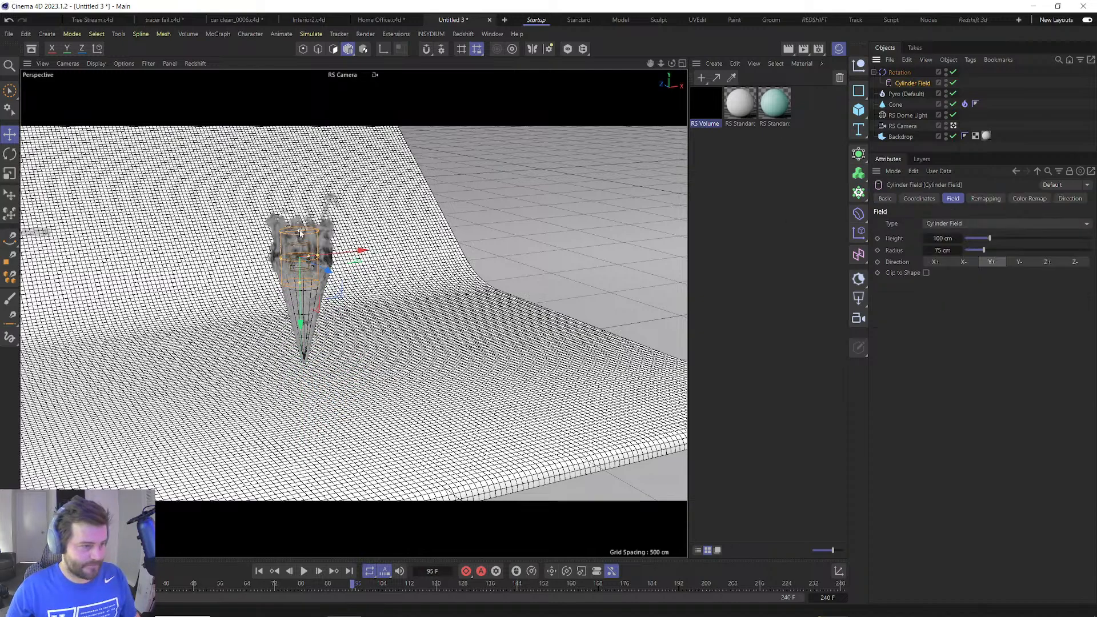
drag(318, 257, 360, 256)
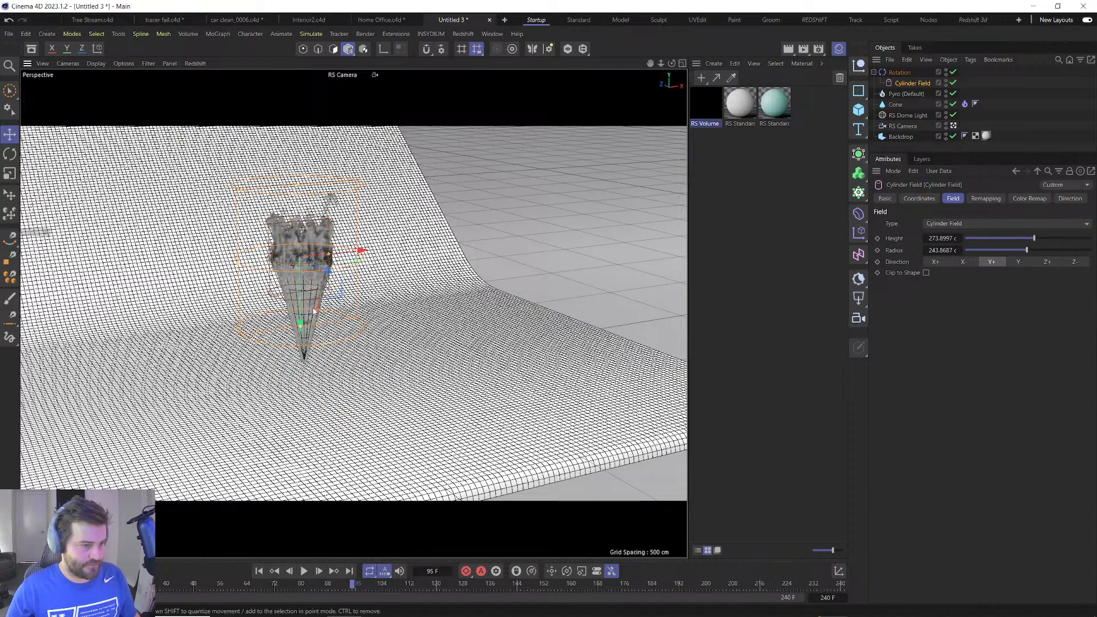
drag(301, 328, 301, 371)
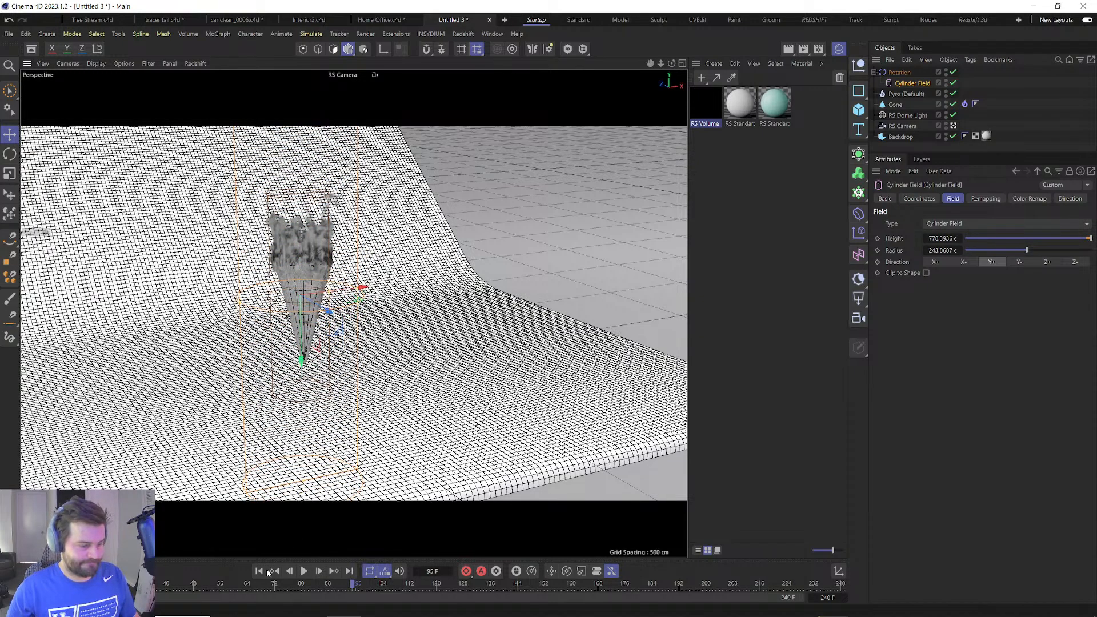
click(259, 571)
click(303, 570)
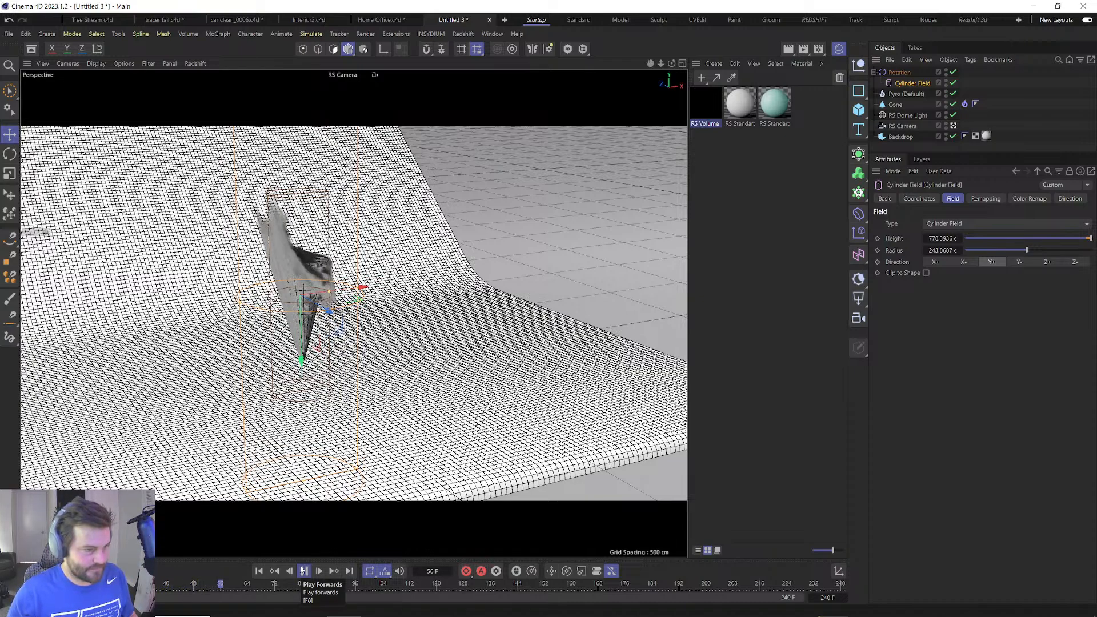
click(304, 570)
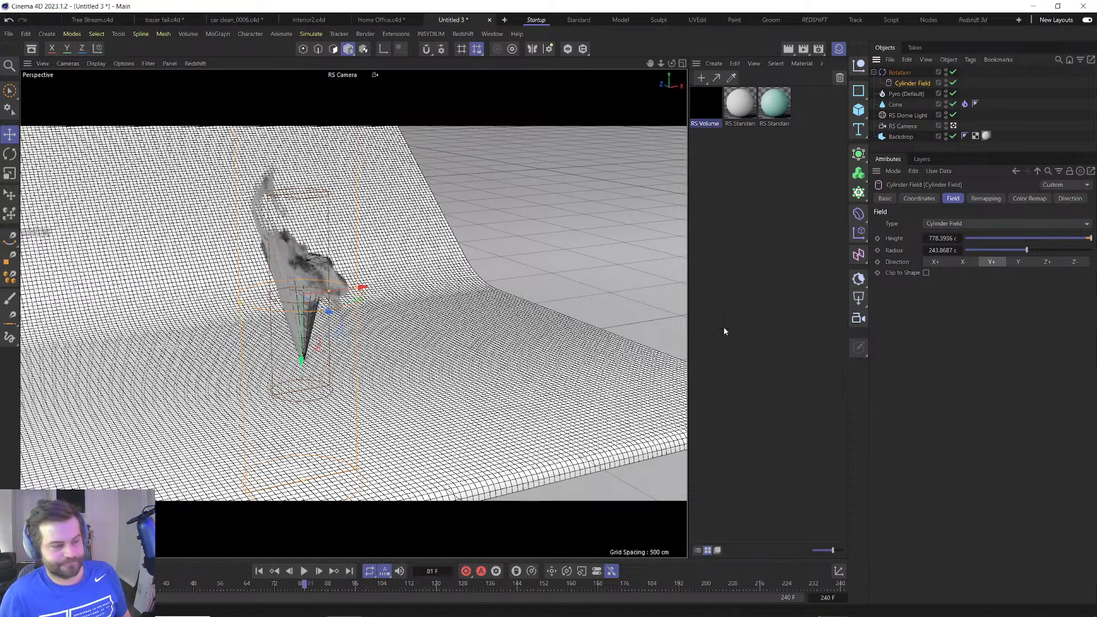
Raise the Rotation force's angle speed to 100 and preview the smoke simulation.
click(900, 72)
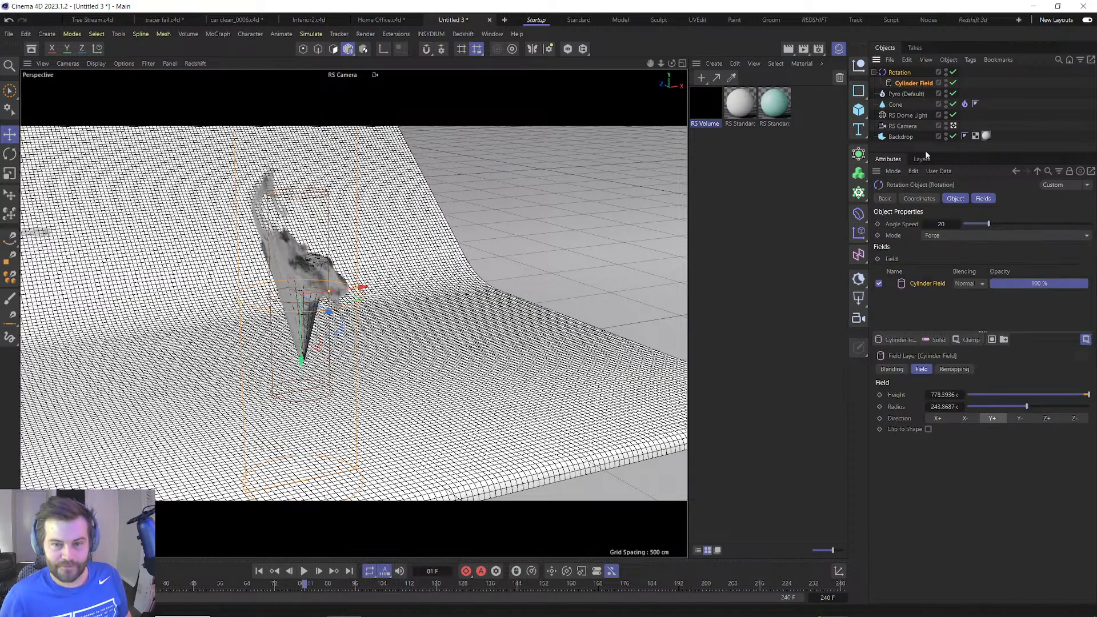
drag(960, 226, 1091, 224)
click(305, 572)
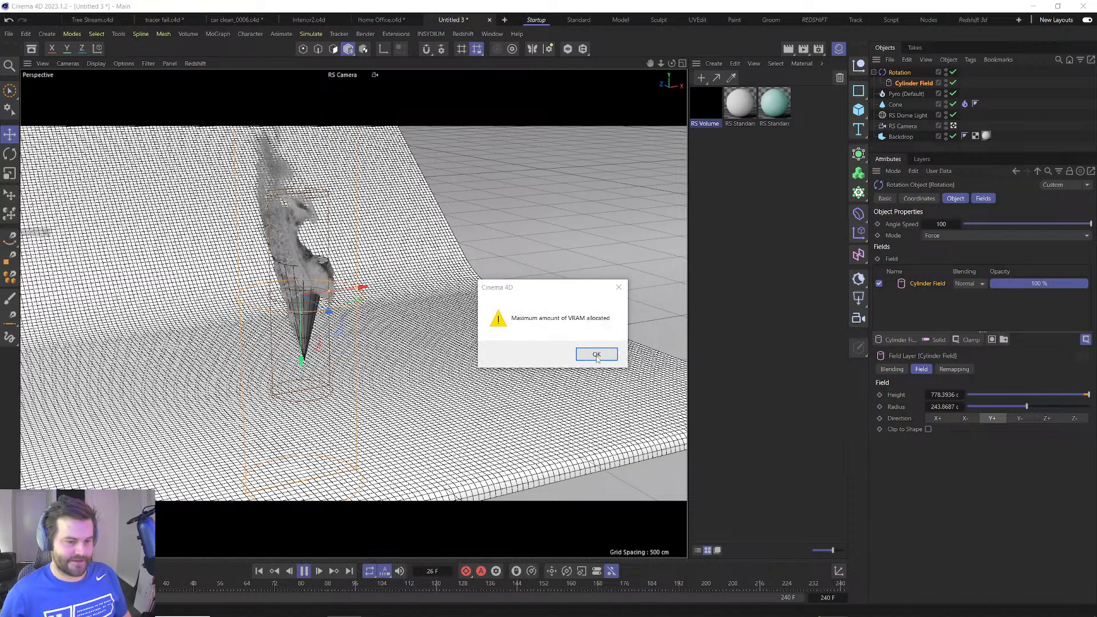
click(594, 354)
click(303, 572)
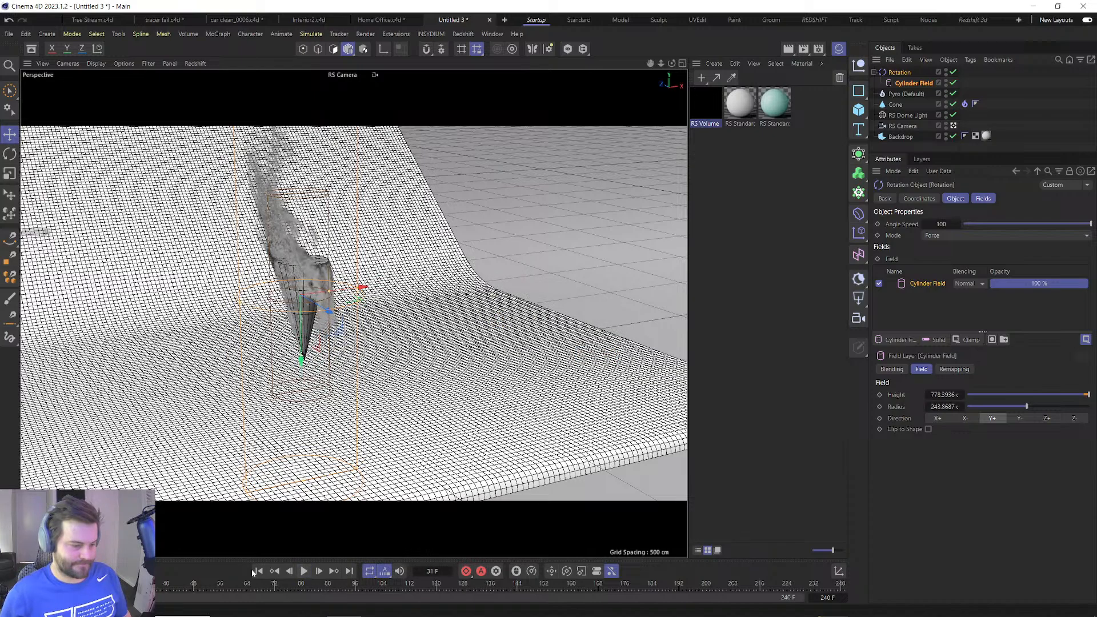
Set the Pyro object's density buoyancy to -2 and preview the simulation.
click(906, 93)
click(979, 199)
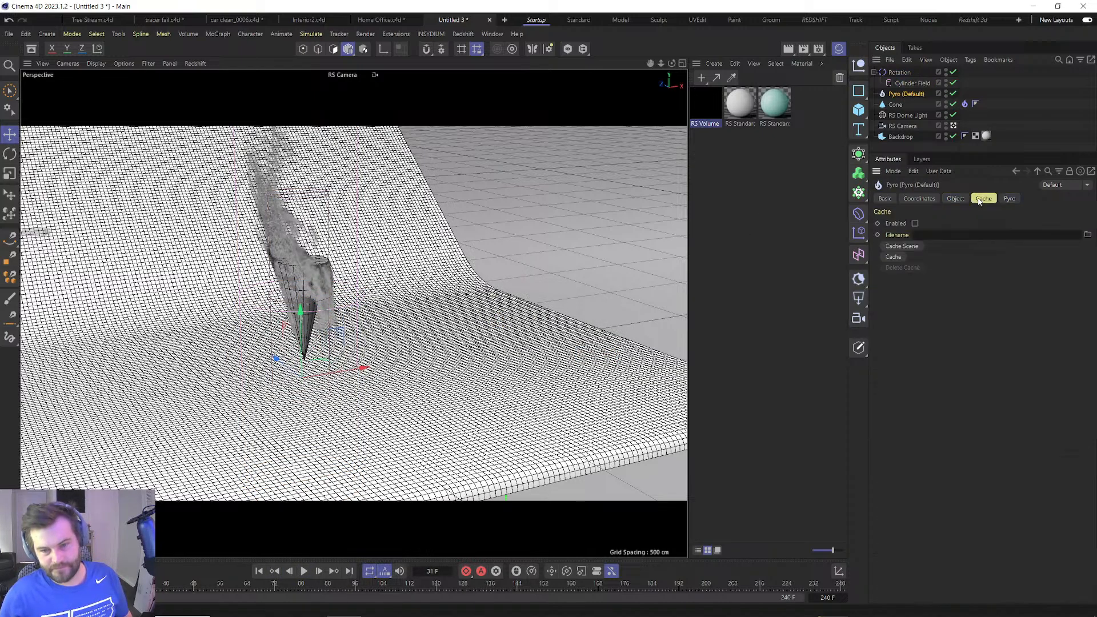
click(1008, 199)
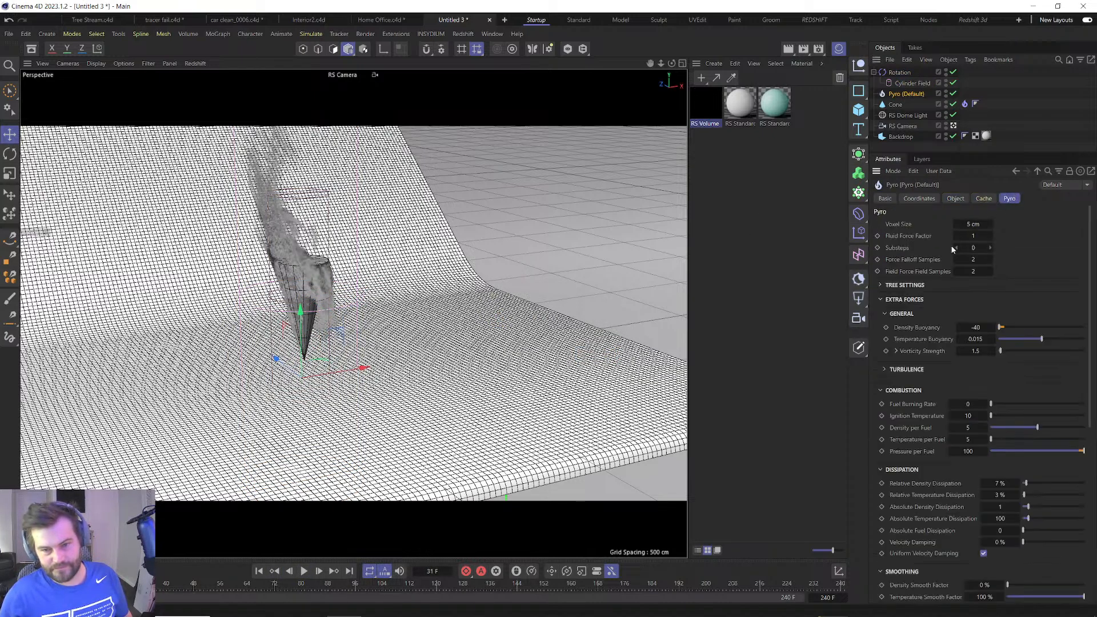
drag(975, 327, 974, 326)
click(974, 327)
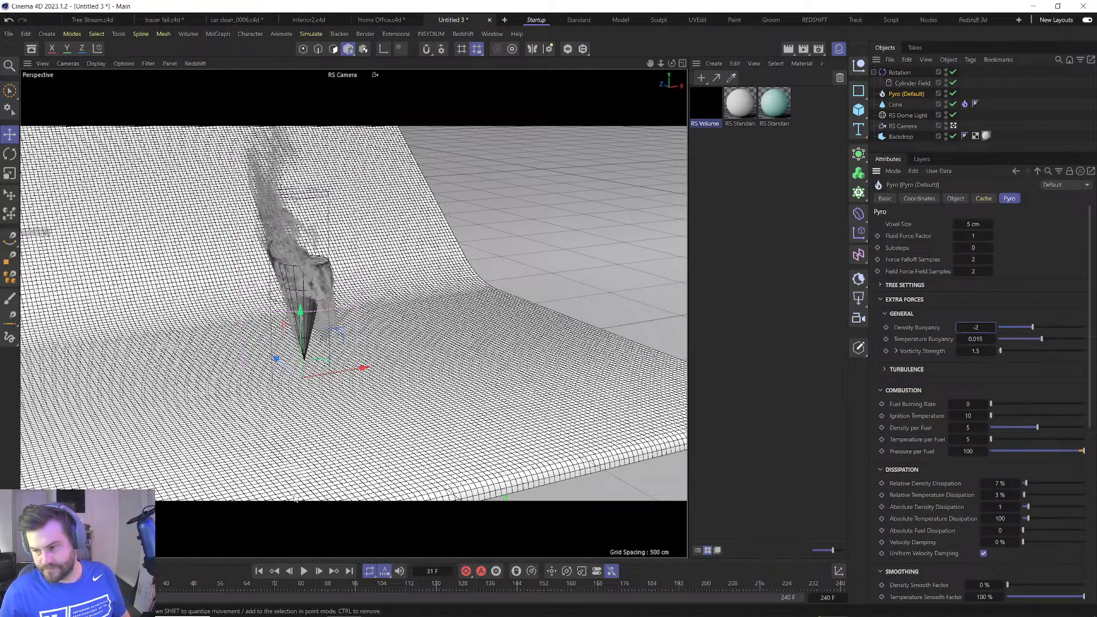
key(Return)
click(304, 571)
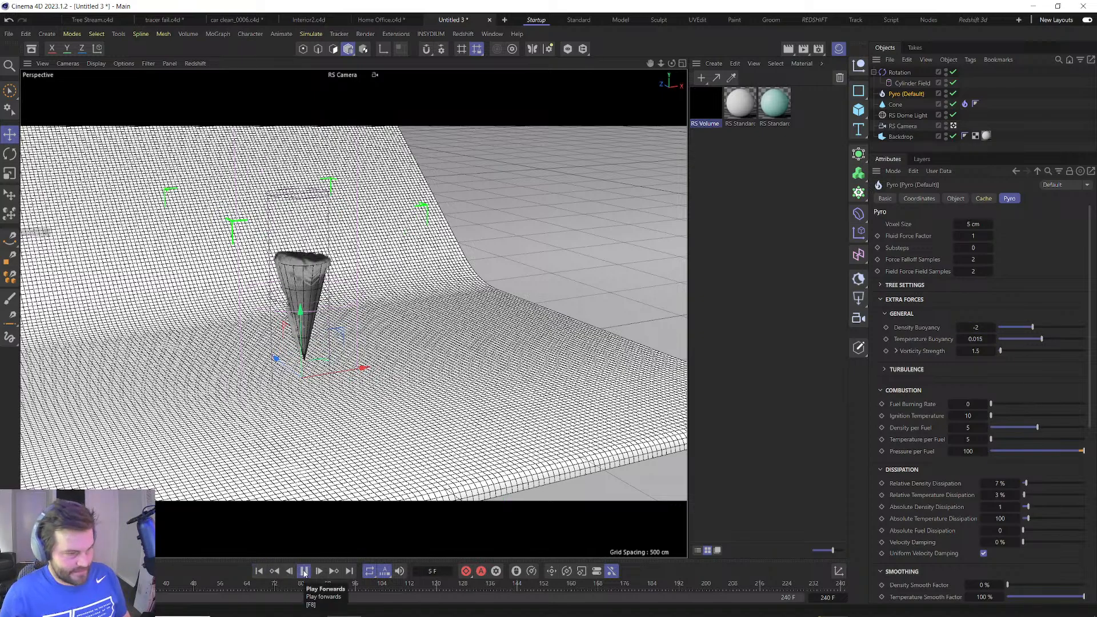
click(304, 572)
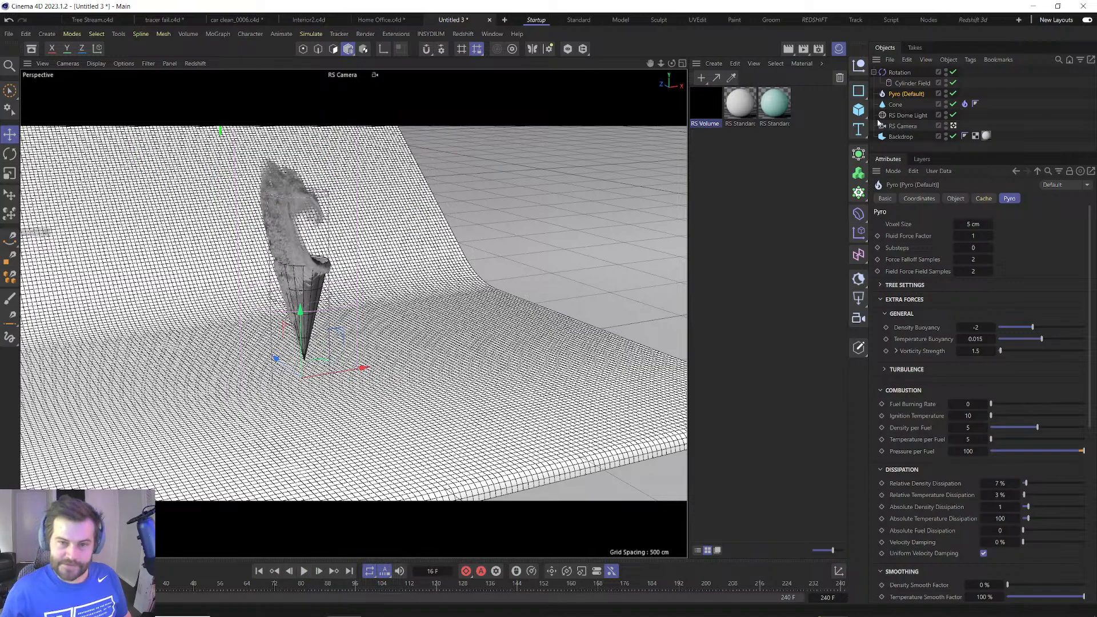
Try to rotate the Rotation force with its Cylinder Field around the cone.
click(905, 73)
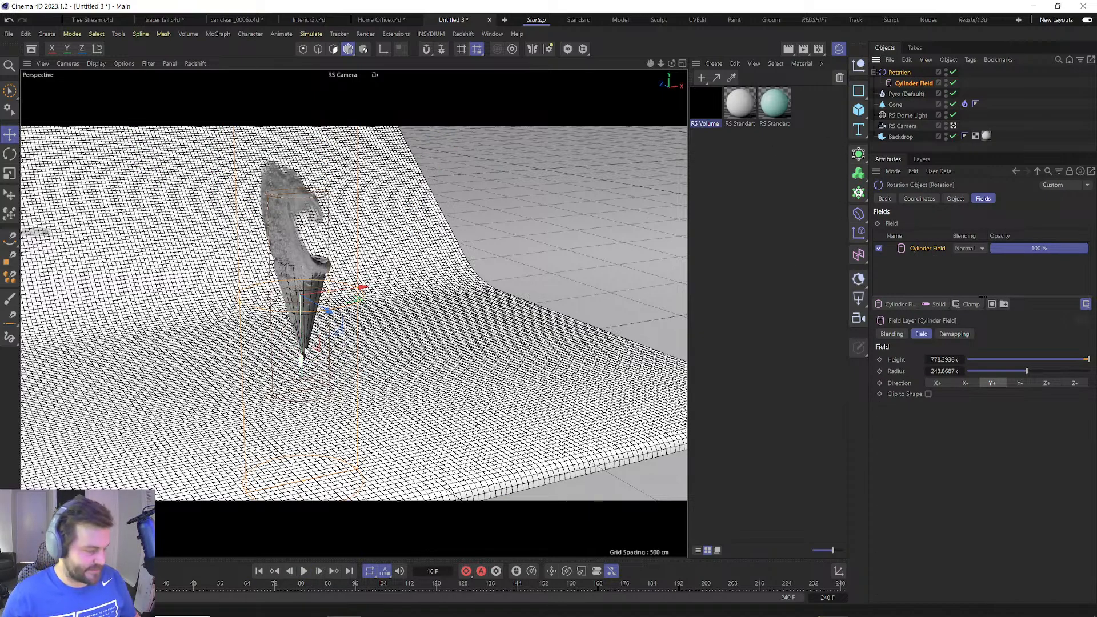
key(r)
drag(317, 294, 295, 247)
key(ctrl+z)
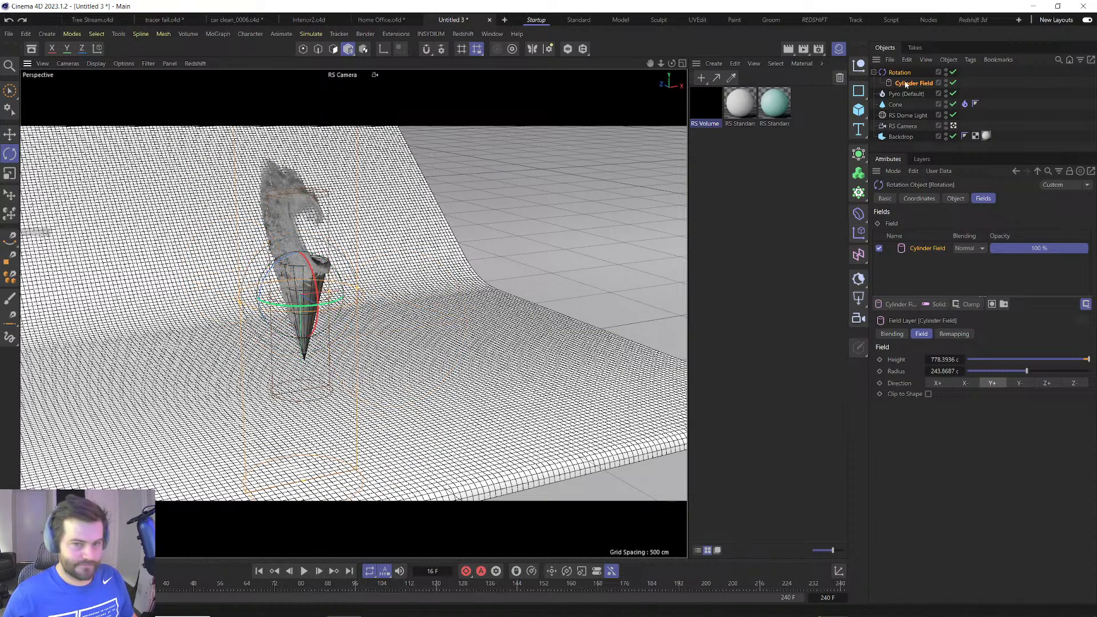
Rewind the simulation, switch the Rotation force's mode to Aerodynamics Wind and preview the smoke.
click(258, 576)
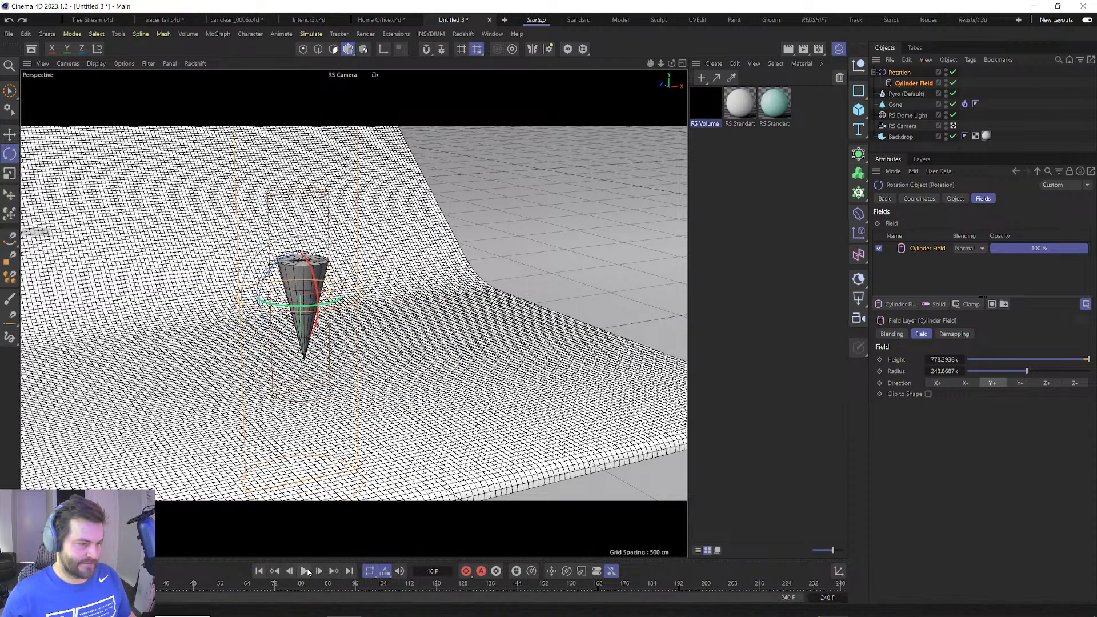
click(901, 73)
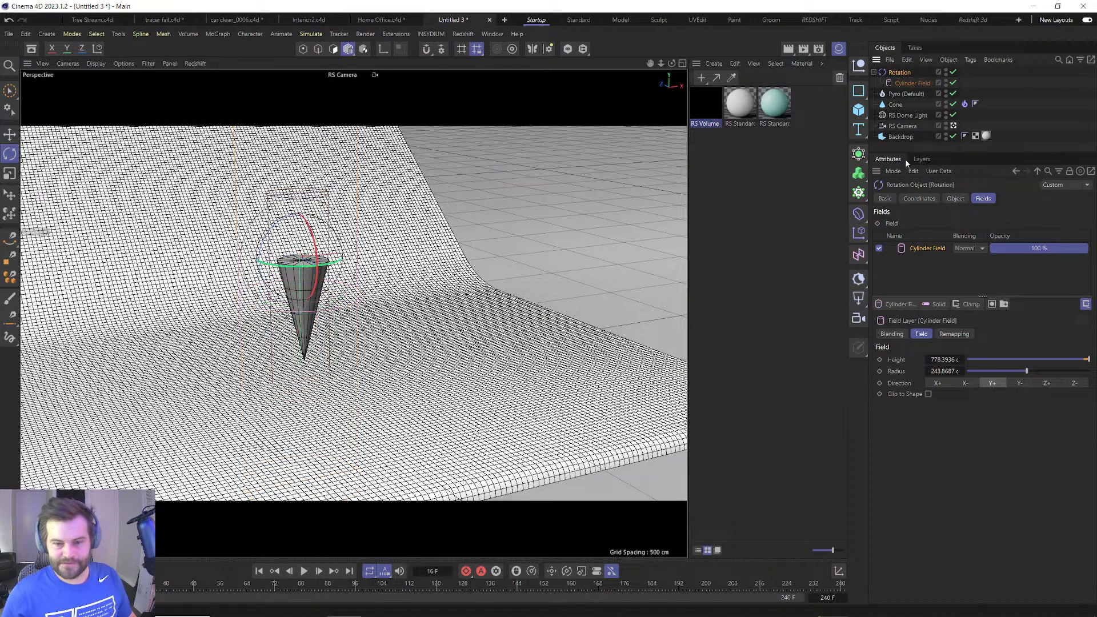
click(955, 198)
click(937, 236)
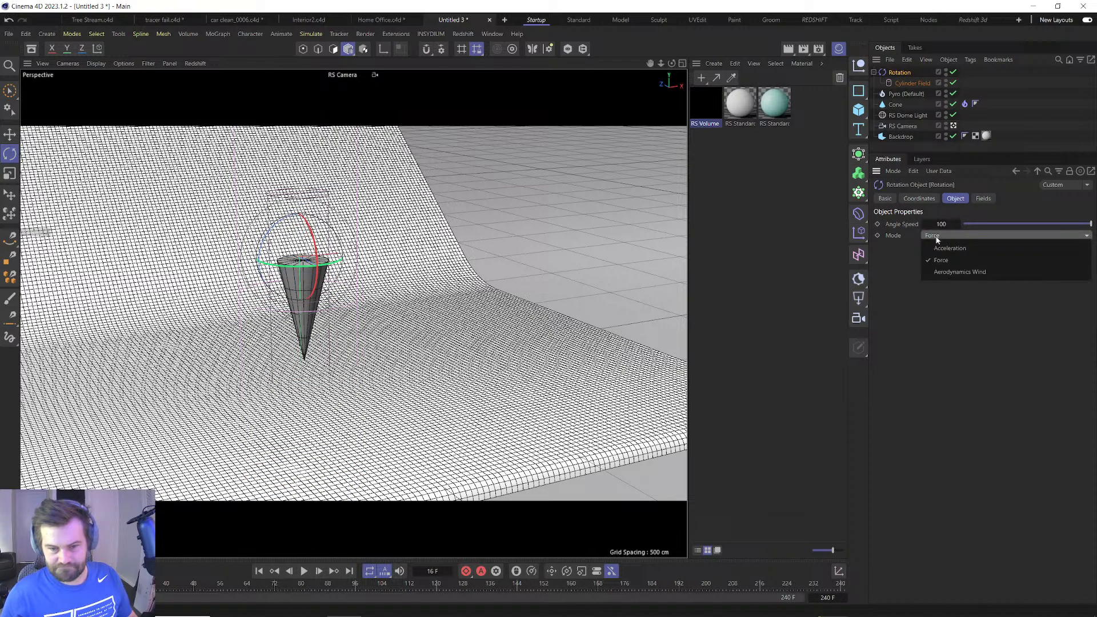
click(926, 272)
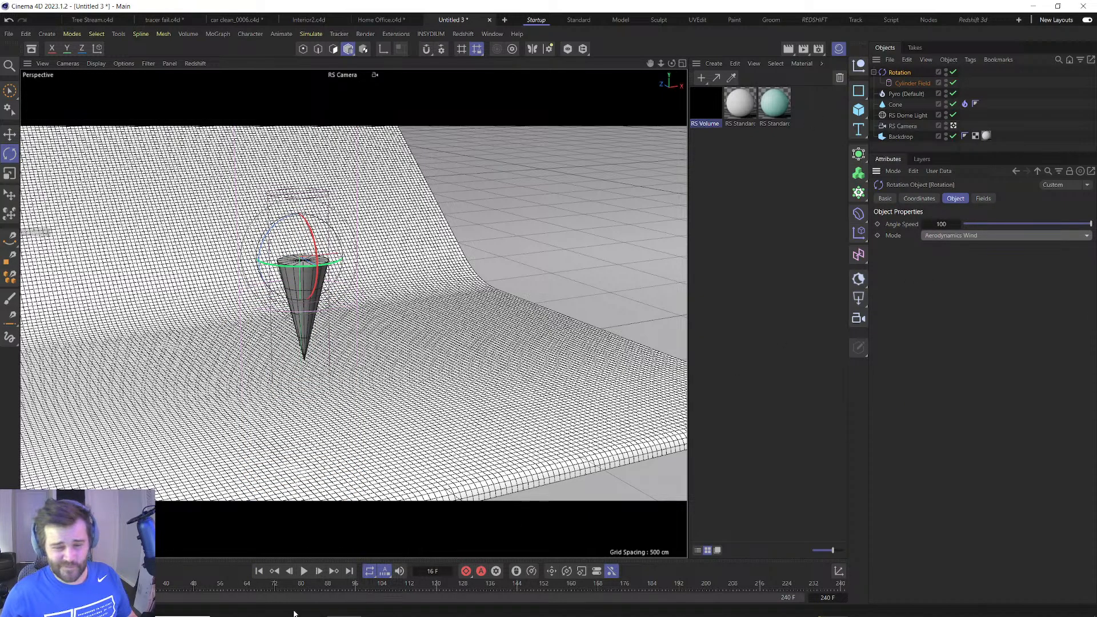
click(306, 573)
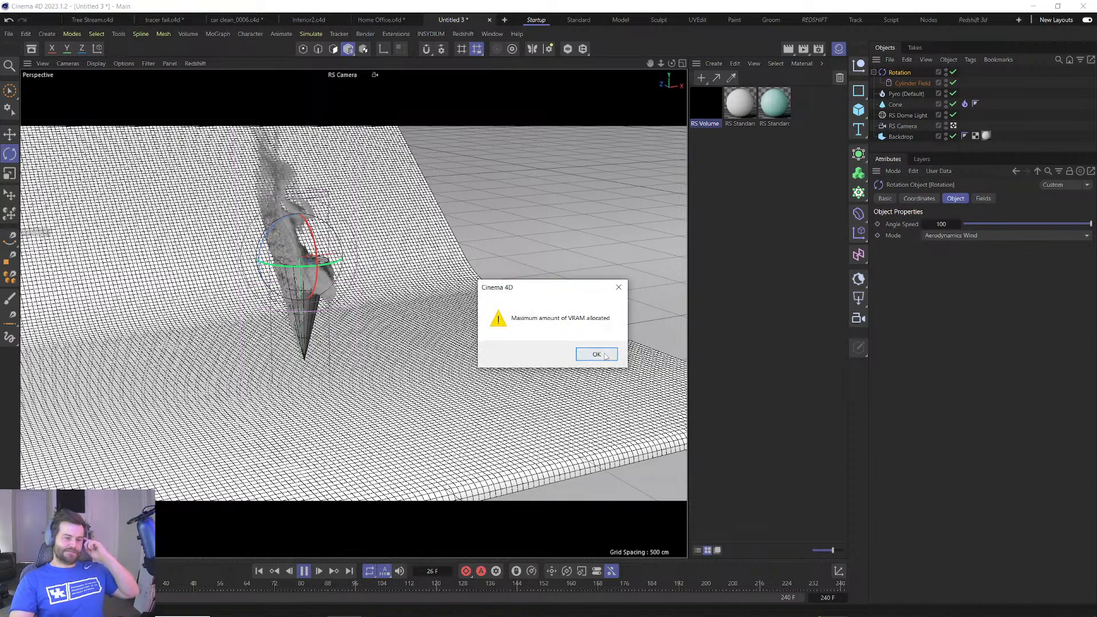
click(605, 356)
click(298, 571)
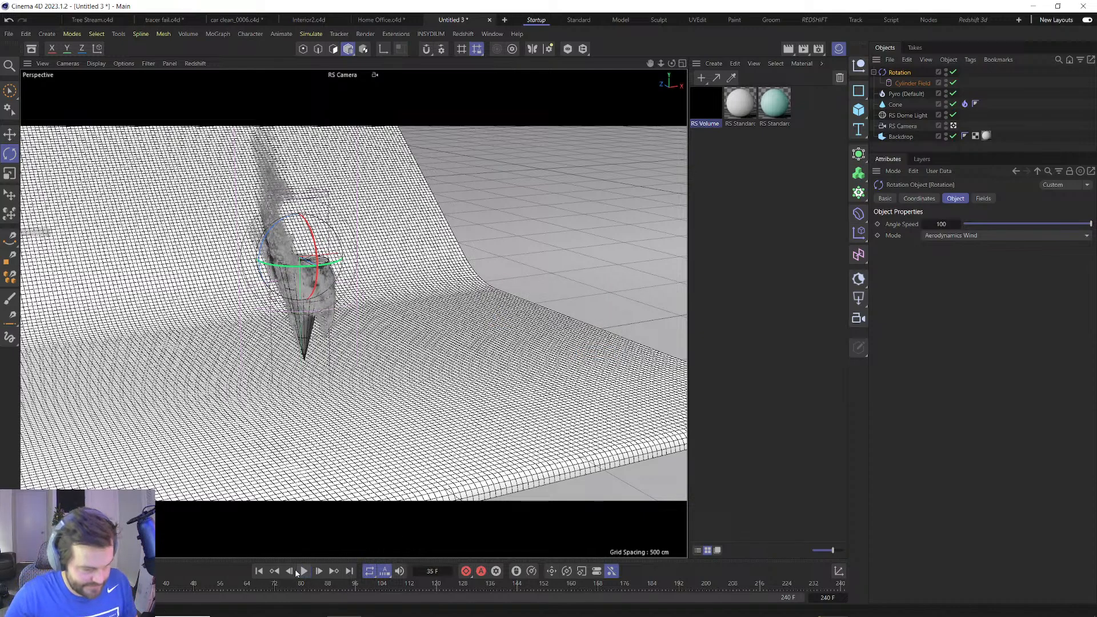
Return to the first frame and set the Pyro object's density smooth factor to 7.9 %.
click(260, 571)
click(905, 94)
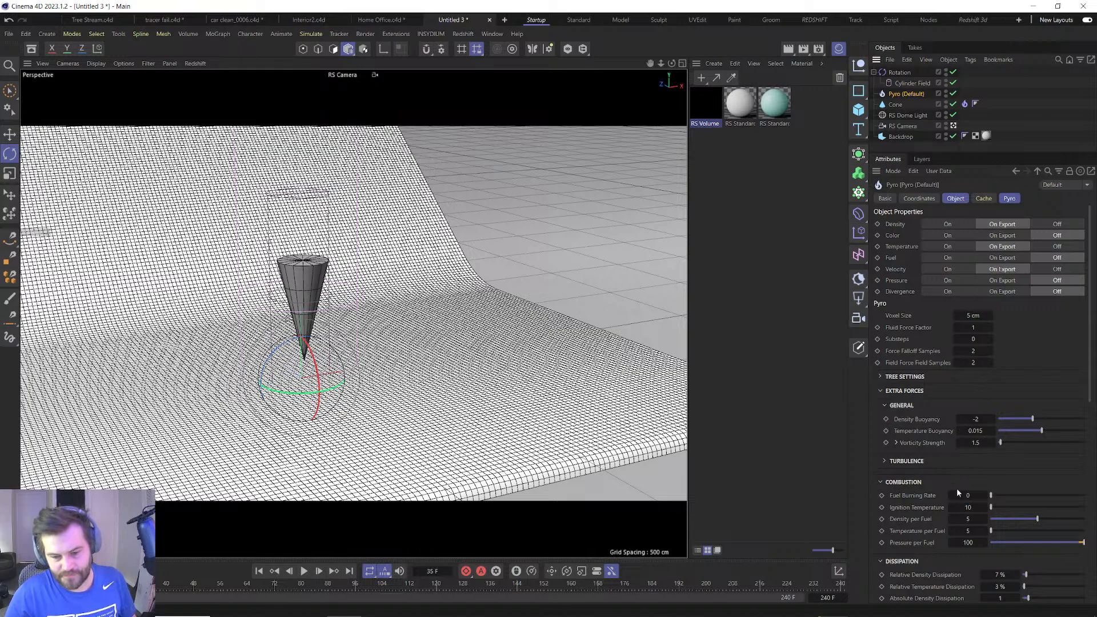
scroll(944, 512, down, 3)
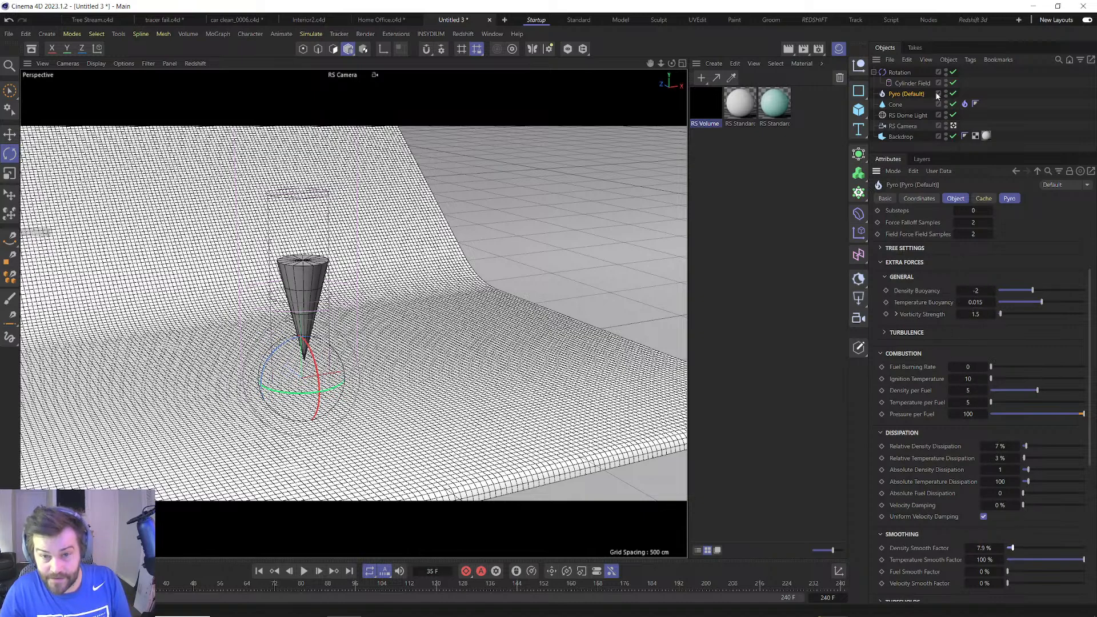
In the cone's Pyro tag, set the surface thickness to 5 cm and the added density to 5, and rewind the timeline.
click(964, 104)
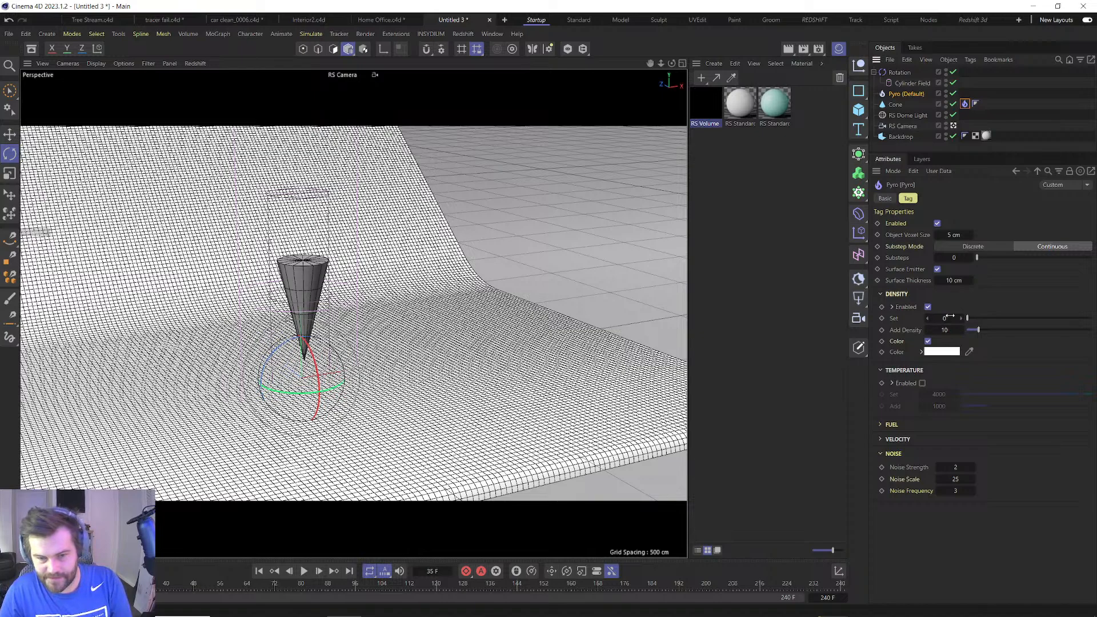
click(957, 280)
text(5)
click(959, 330)
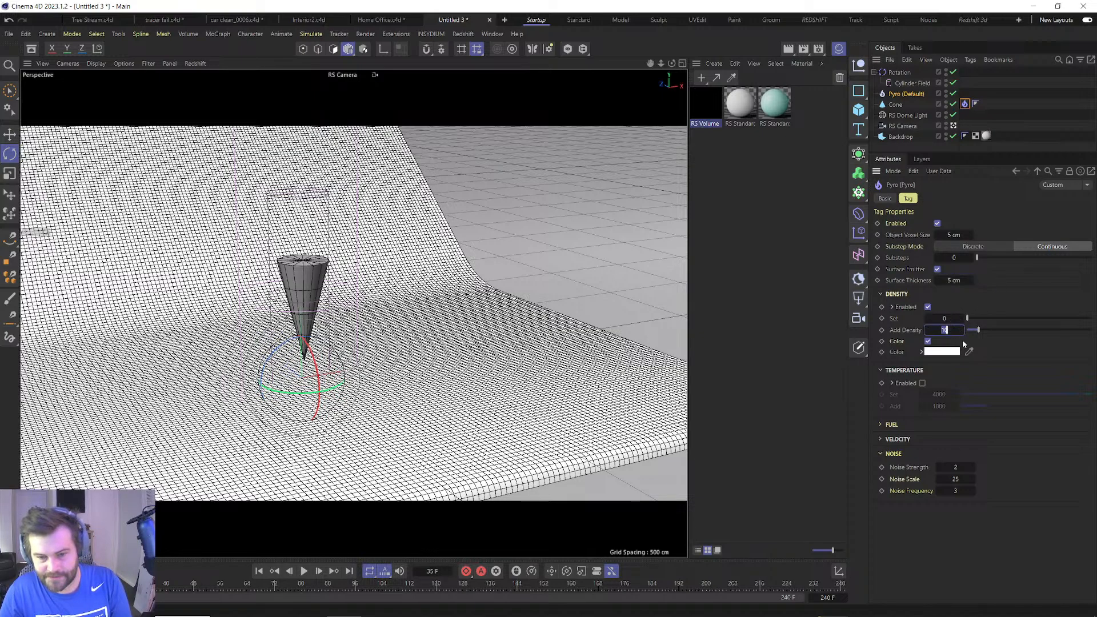
click(259, 571)
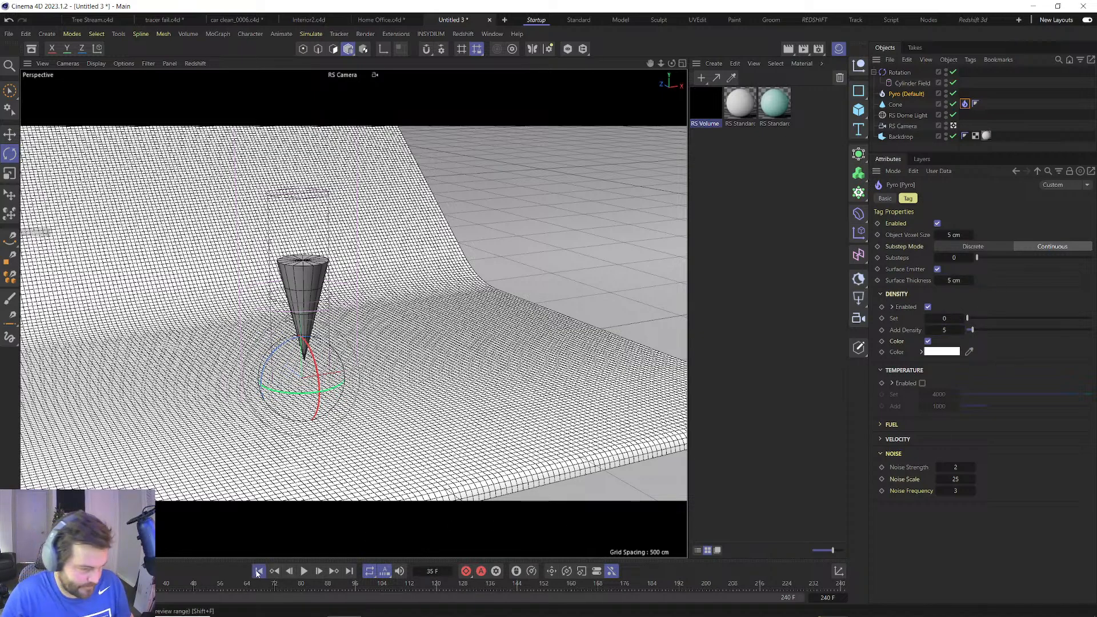
Set the added density in the cone's Pyro tag to 15 and preview the smoke from the first frame.
click(303, 570)
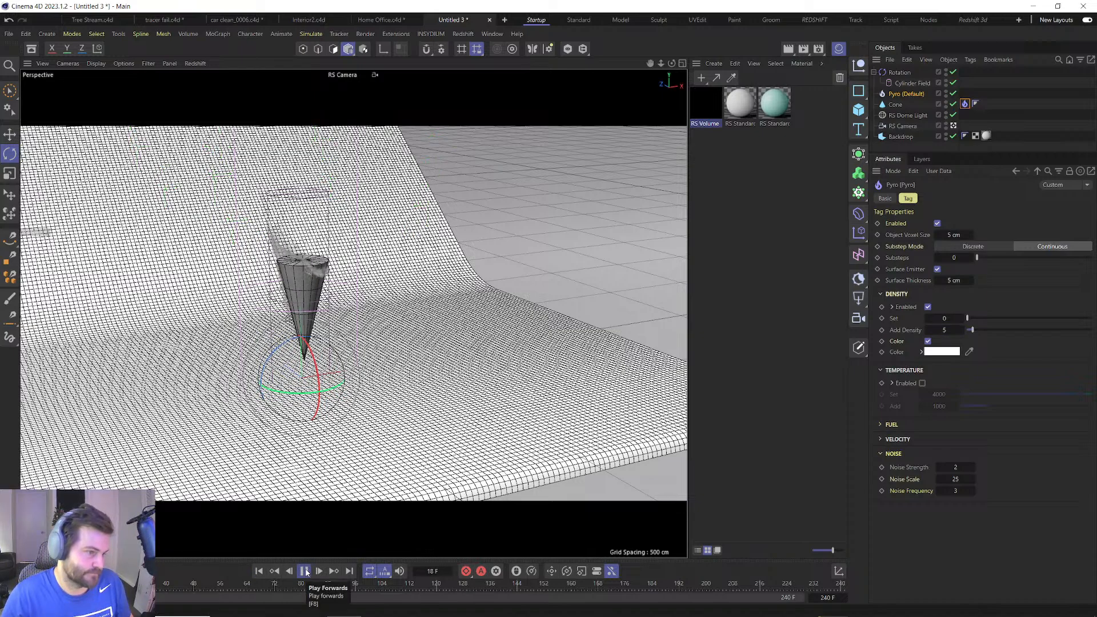
click(304, 571)
drag(945, 329, 947, 330)
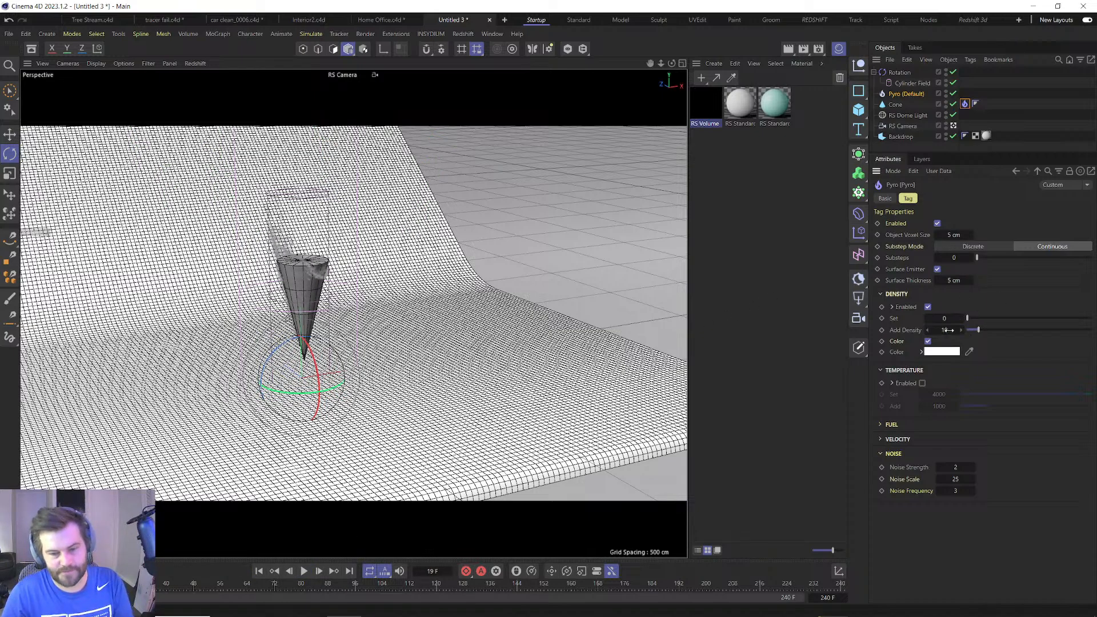
double_click(941, 331)
text(15)
key(Return)
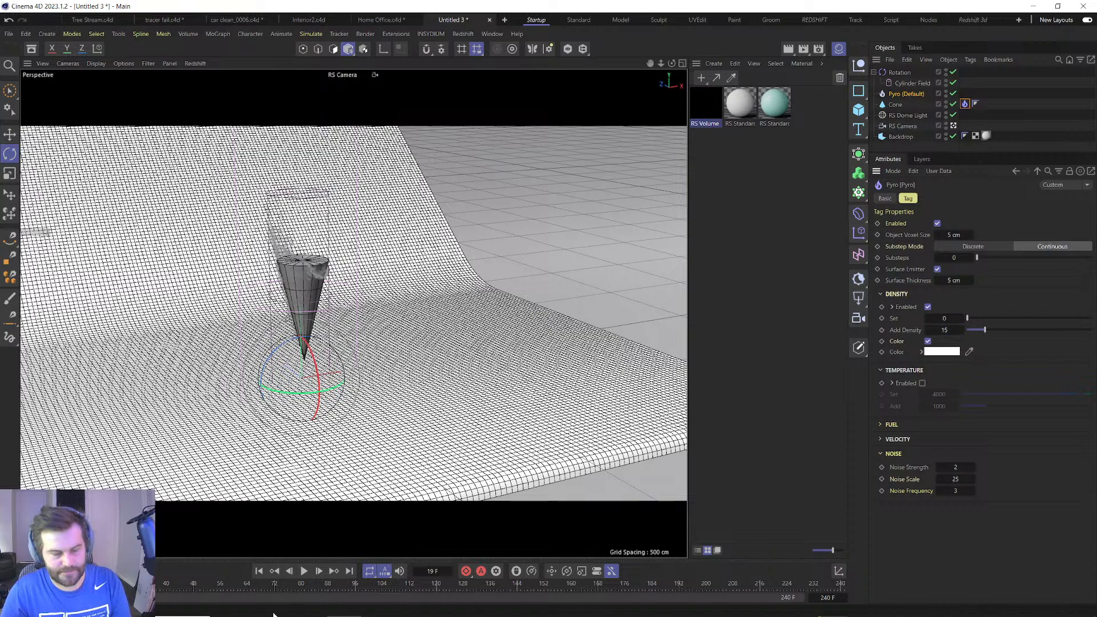
click(258, 571)
click(304, 571)
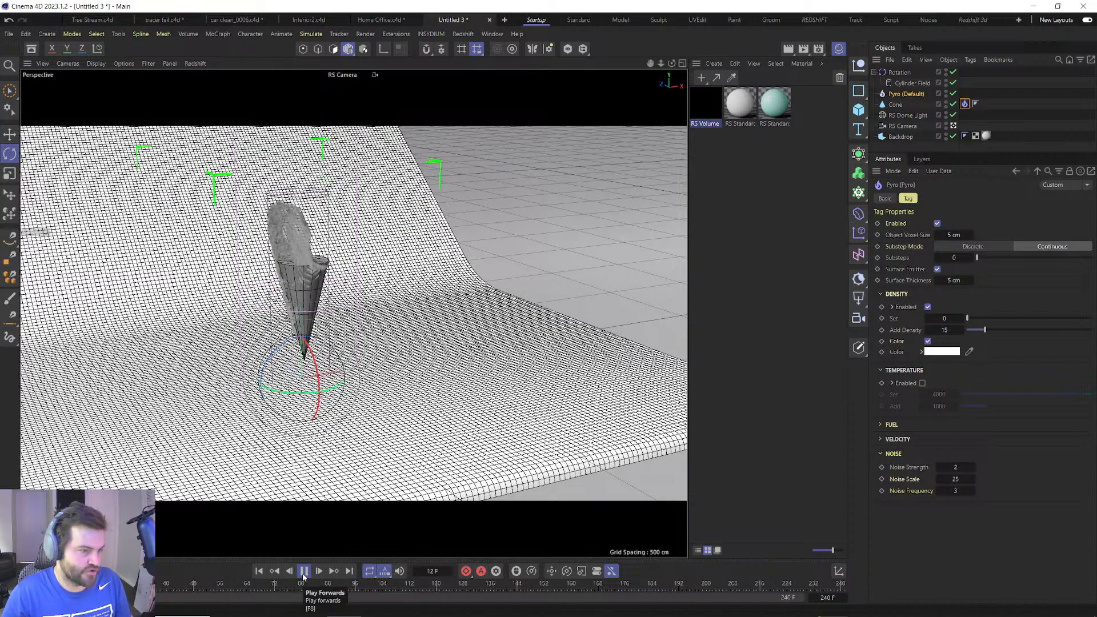
click(303, 574)
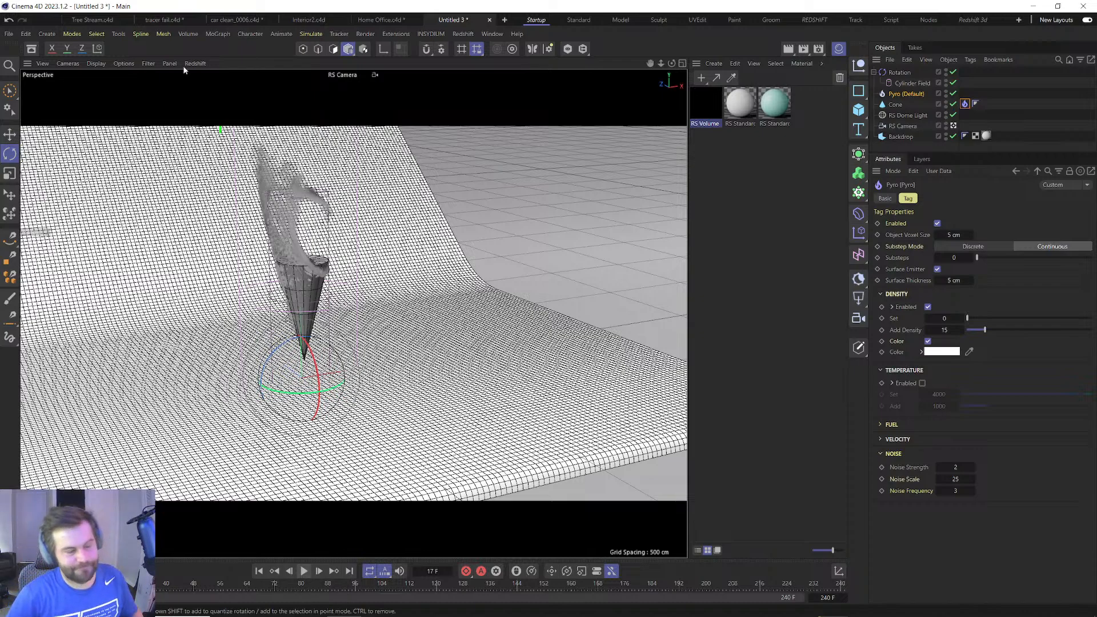
Delete the Cylinder Field from the Rotation force and check the force's empty field list.
click(899, 72)
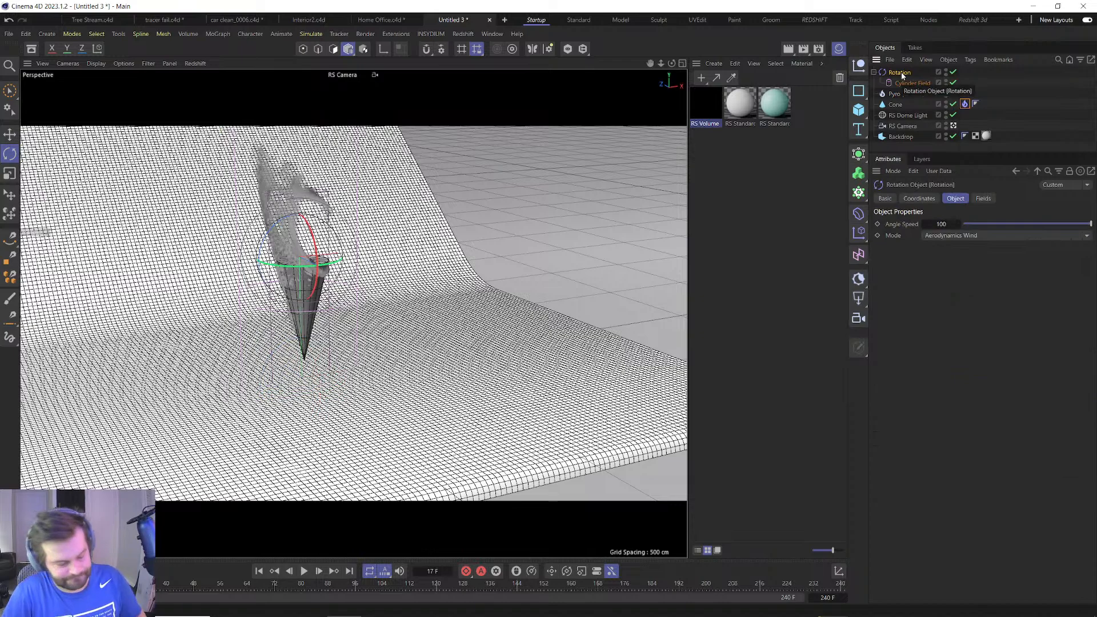
click(906, 83)
key(Delete)
click(902, 74)
click(982, 198)
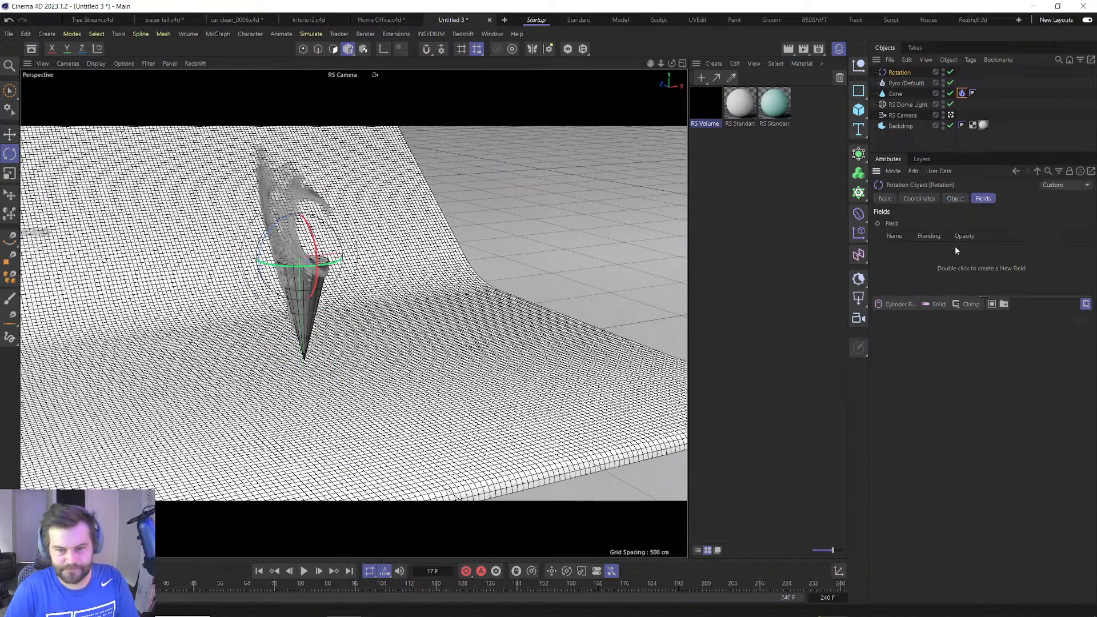
Preview the smoke without the field, dismiss the warnings and rewind to the first frame.
click(275, 571)
click(304, 570)
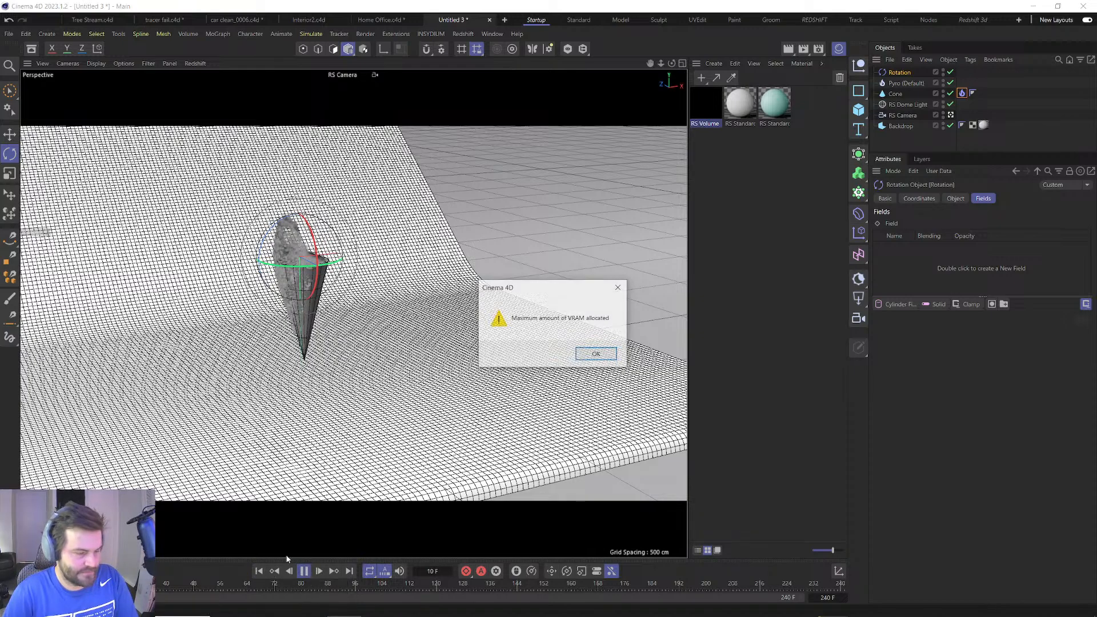
click(604, 356)
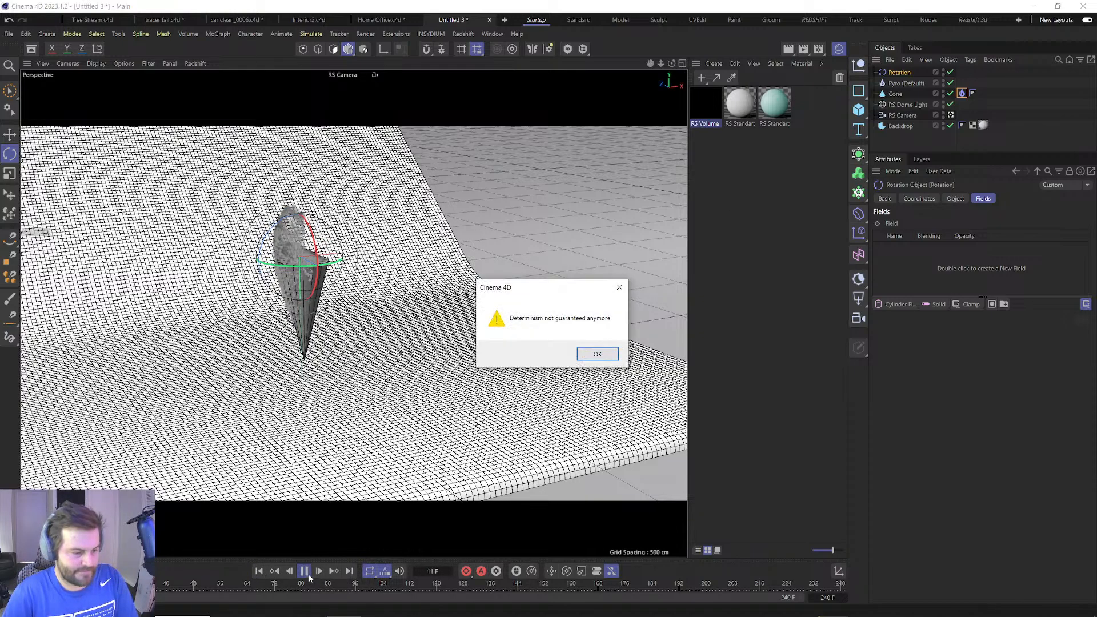
click(599, 354)
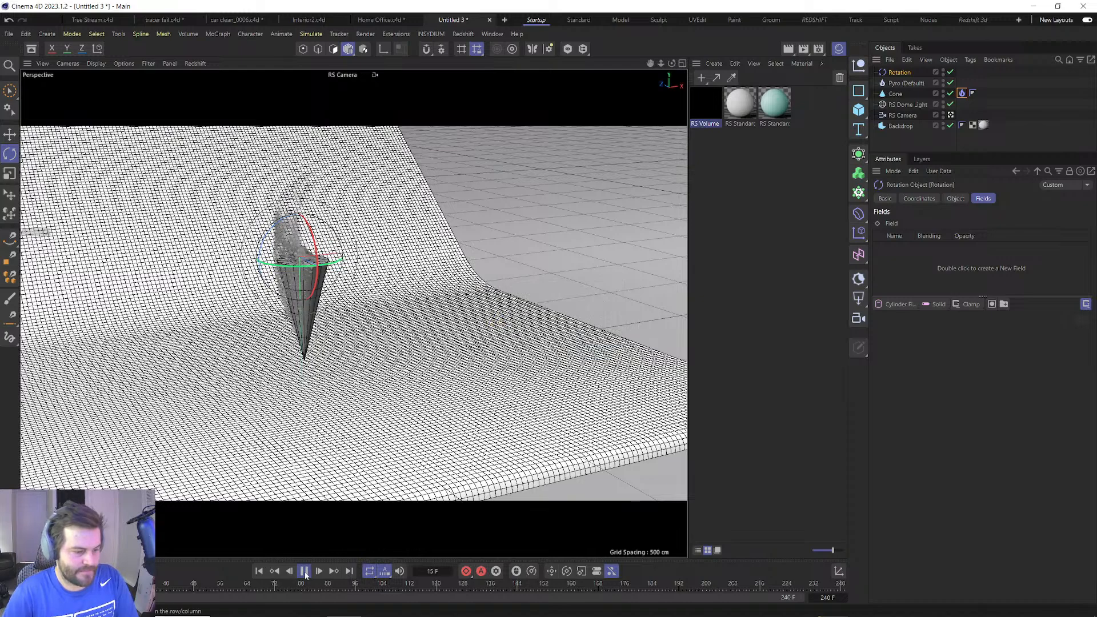
click(256, 574)
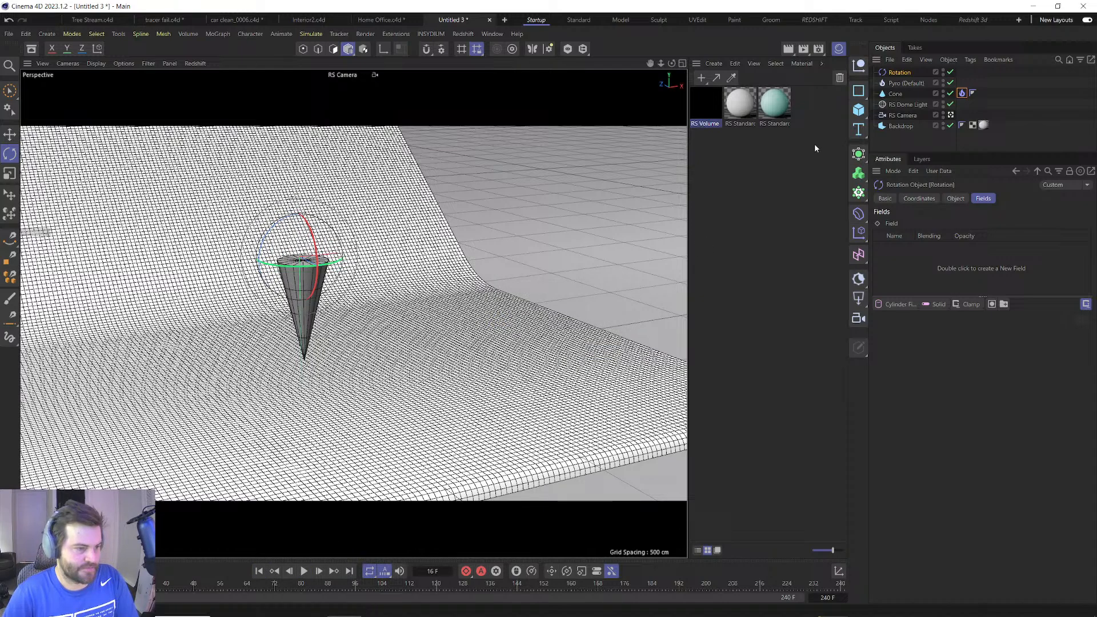
Set the added density in the cone's Pyro tag to 8.
click(962, 94)
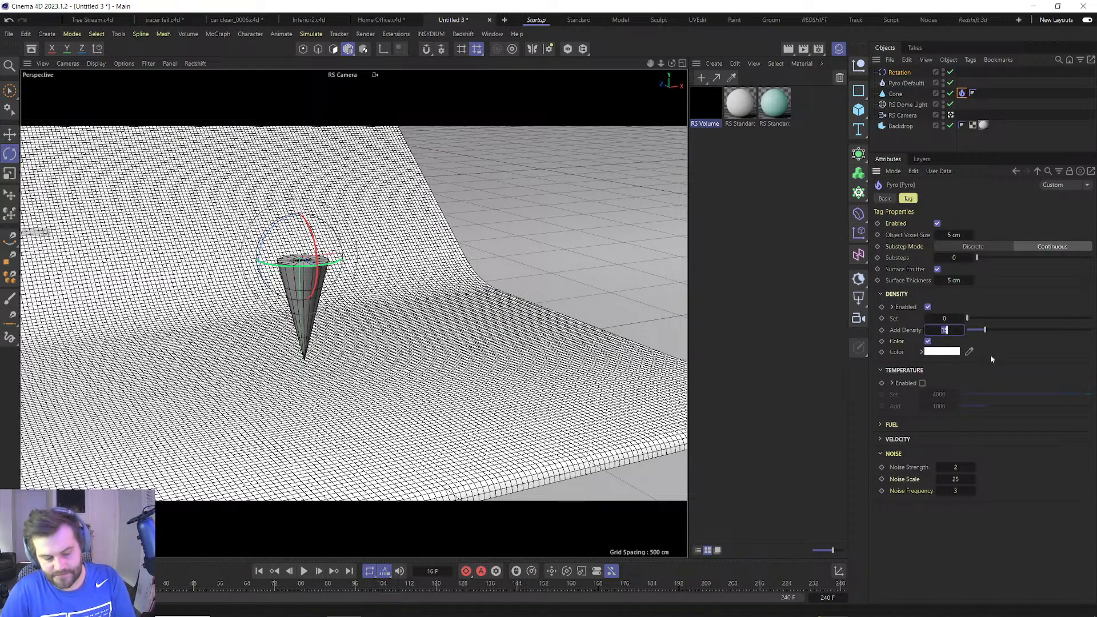
text(8)
key(Return)
Rotate the Rotation force about a quarter turn around its X axis and preview the smoke.
click(898, 73)
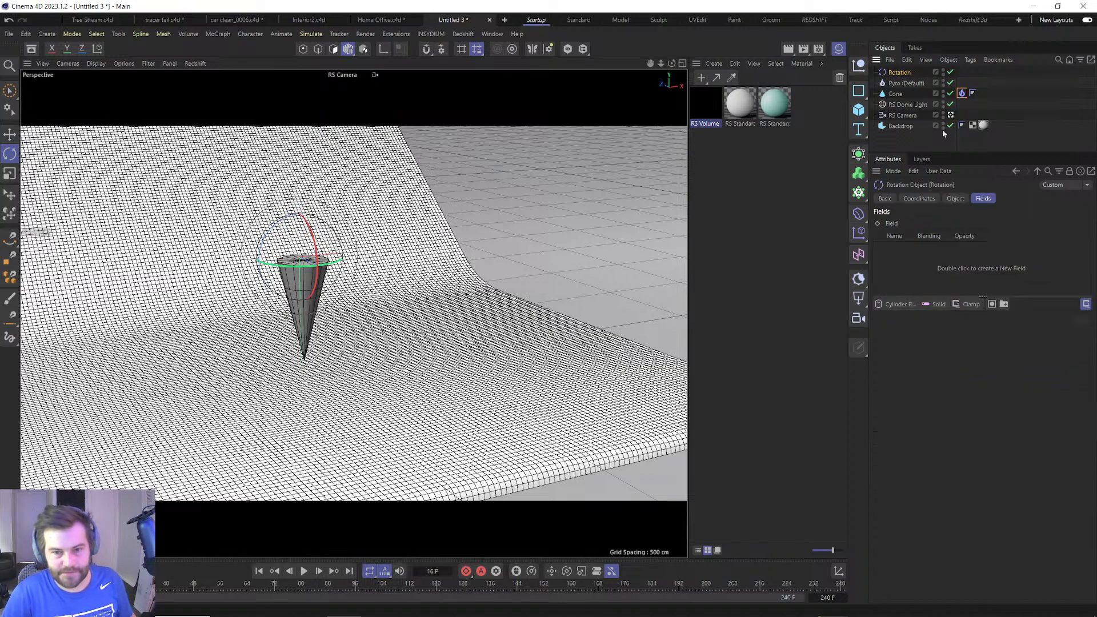
drag(313, 226, 271, 191)
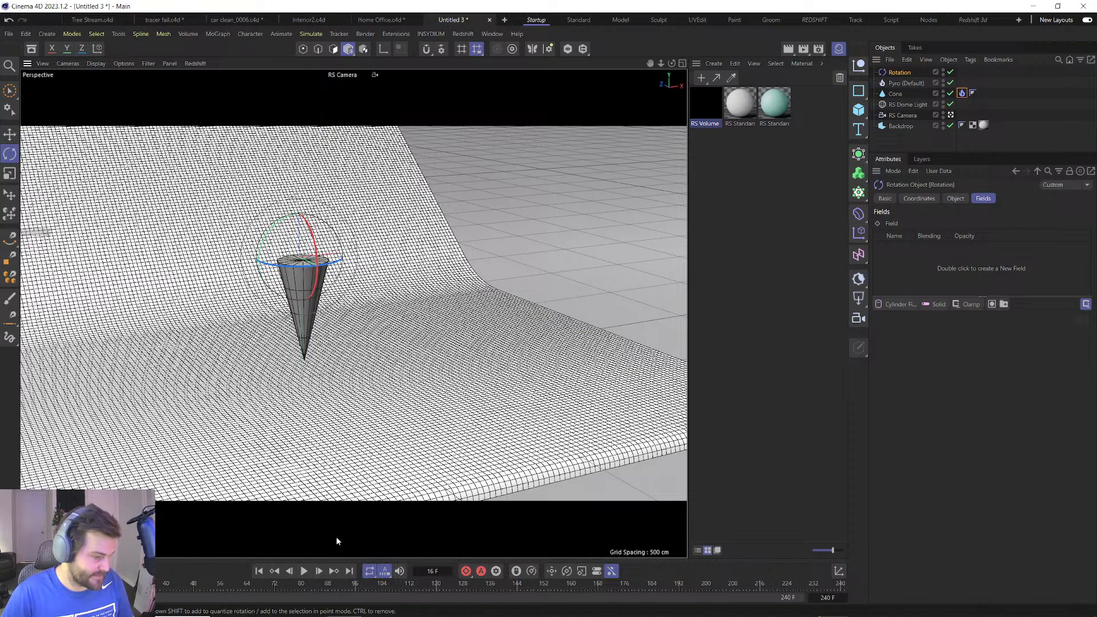
click(304, 571)
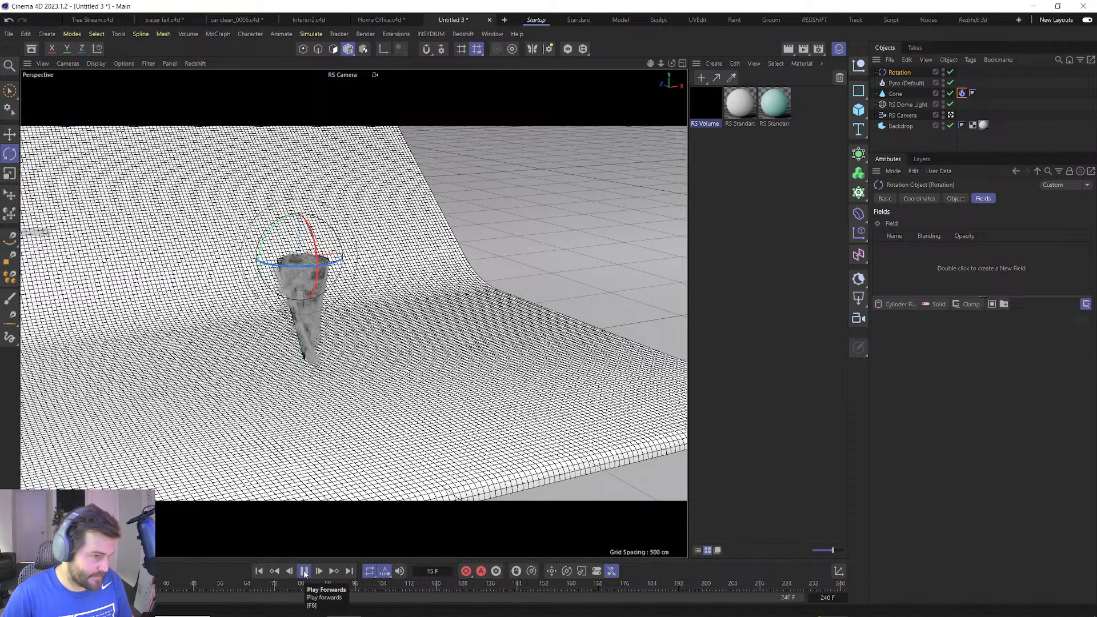
click(304, 570)
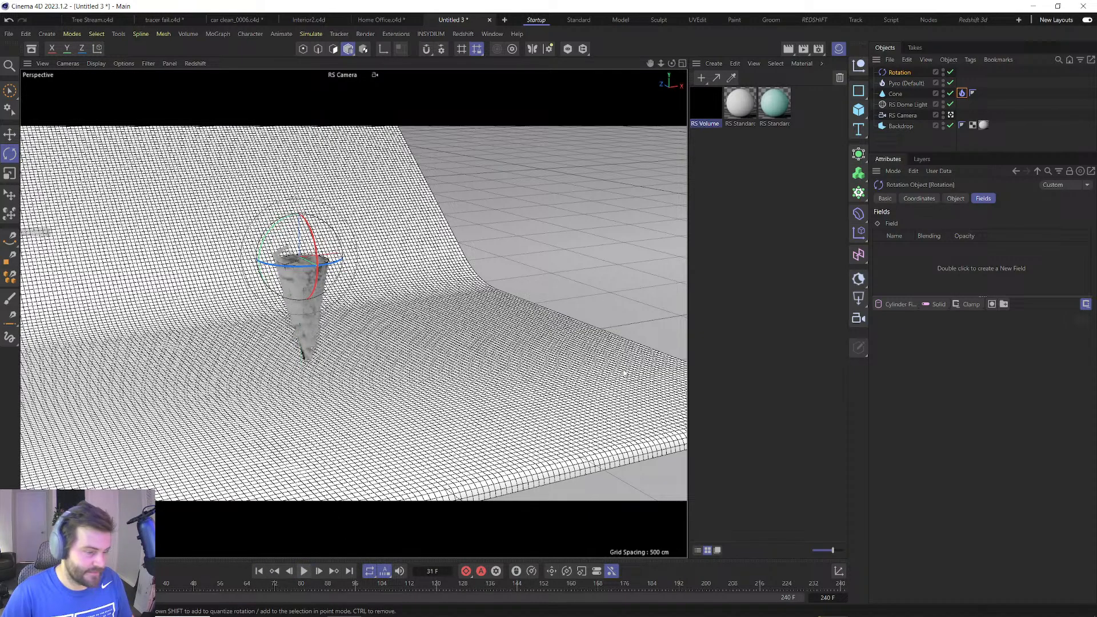
Set the Pyro object's density buoyancy to -10.
click(907, 84)
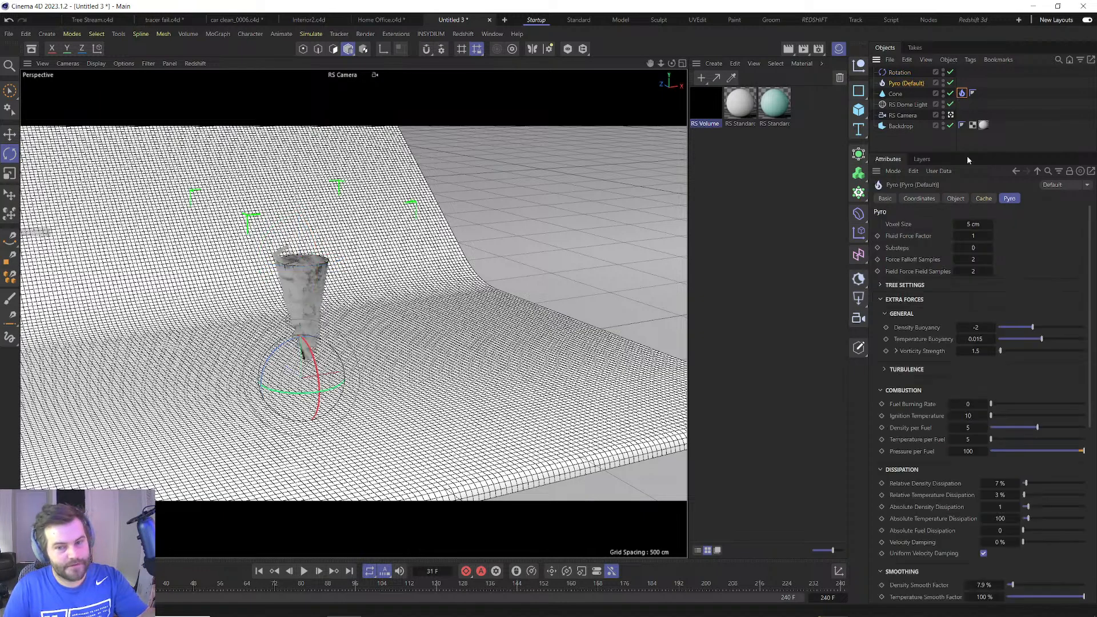
text(-10)
key(Return)
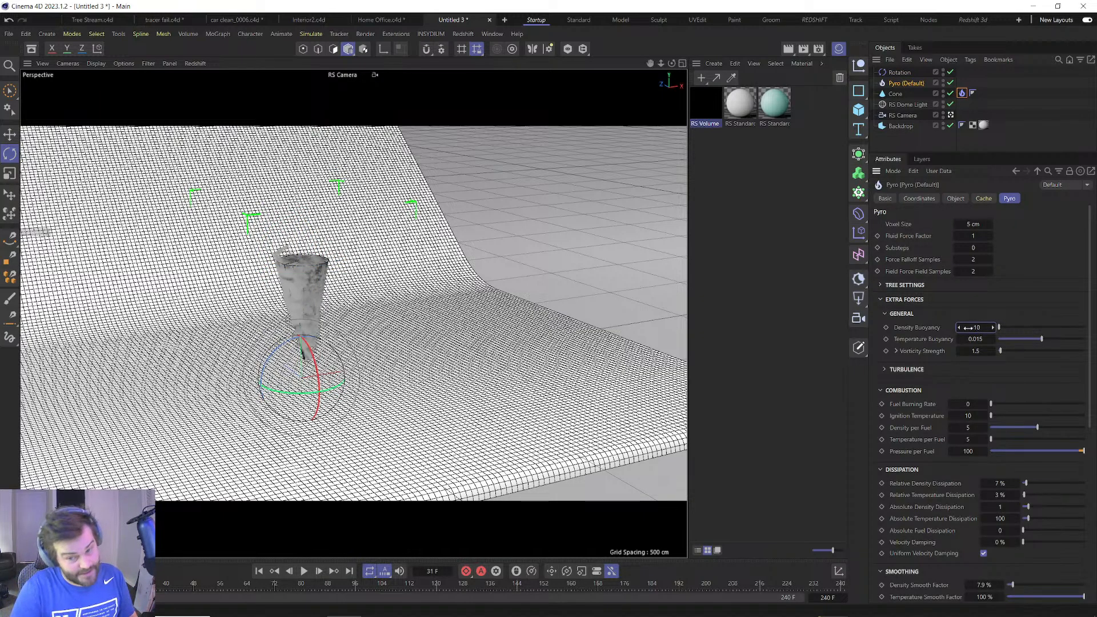
Add a Cylinder Field to the Rotation force, enlarge it to about 521 cm high and 247 cm in radius, and lower it around the cone.
click(914, 72)
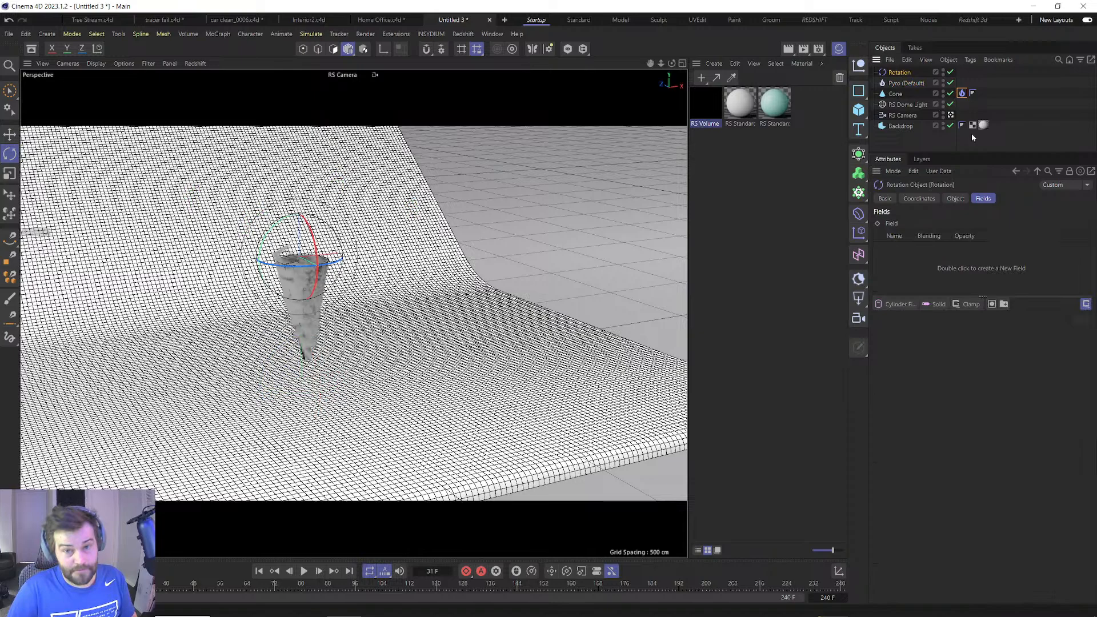
double_click(933, 284)
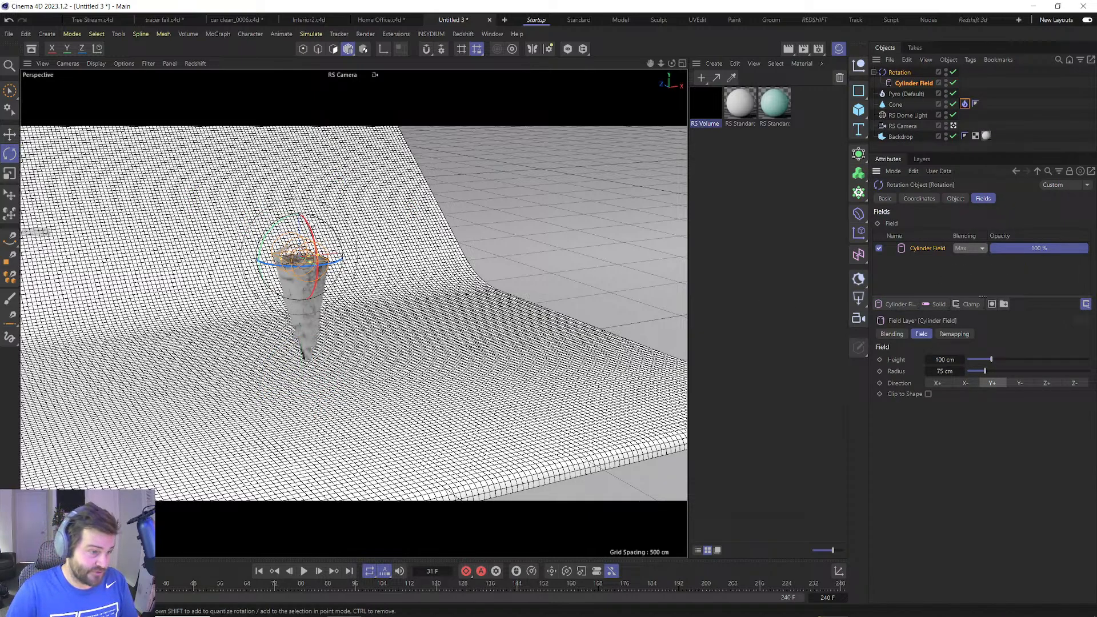
drag(310, 229, 297, 121)
drag(320, 256, 358, 254)
key(e)
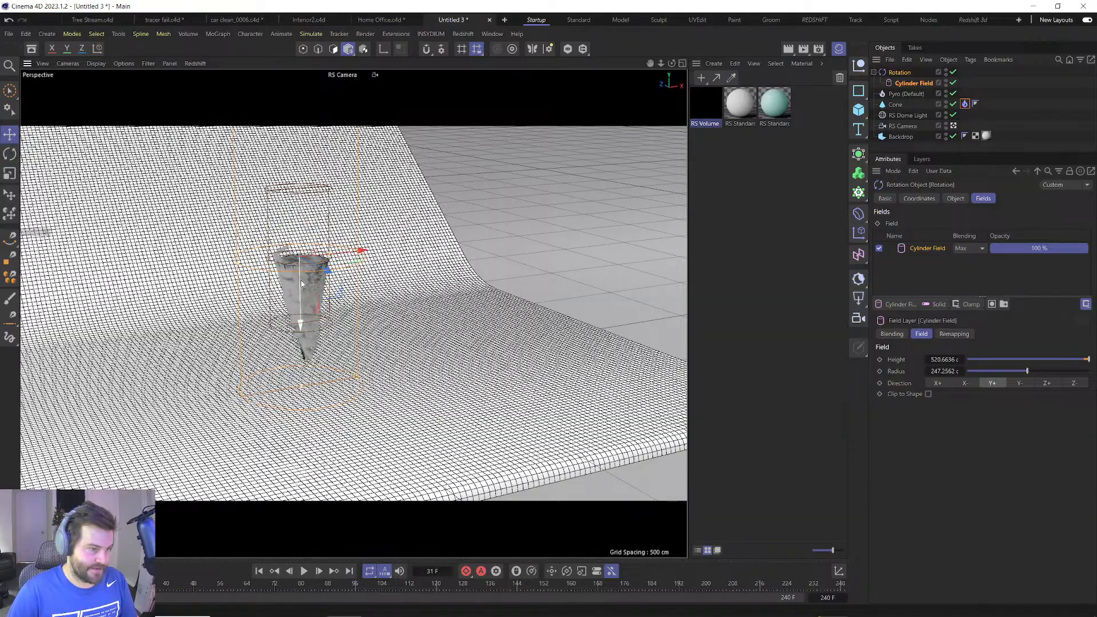
drag(301, 323, 302, 372)
Preview the smoke up close from the first frame and shift the Cylinder Field sideways to centre it on the cone.
scroll(328, 288, up, 10)
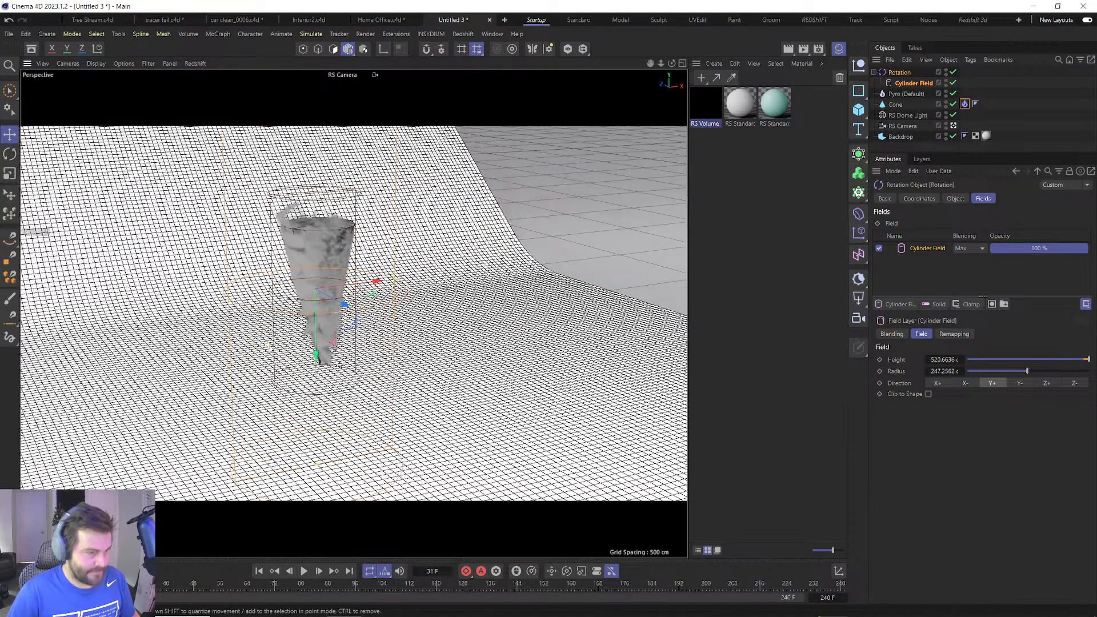
alt+drag(328, 285, 329, 281)
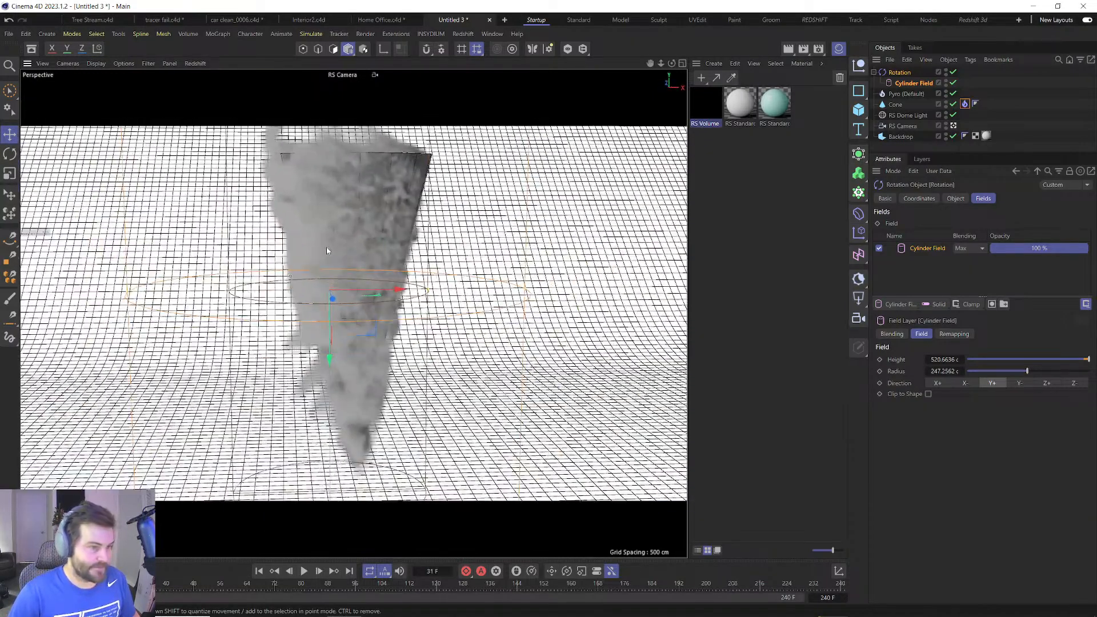
alt+middle_drag(326, 247, 323, 280)
scroll(323, 280, down, 1)
click(307, 573)
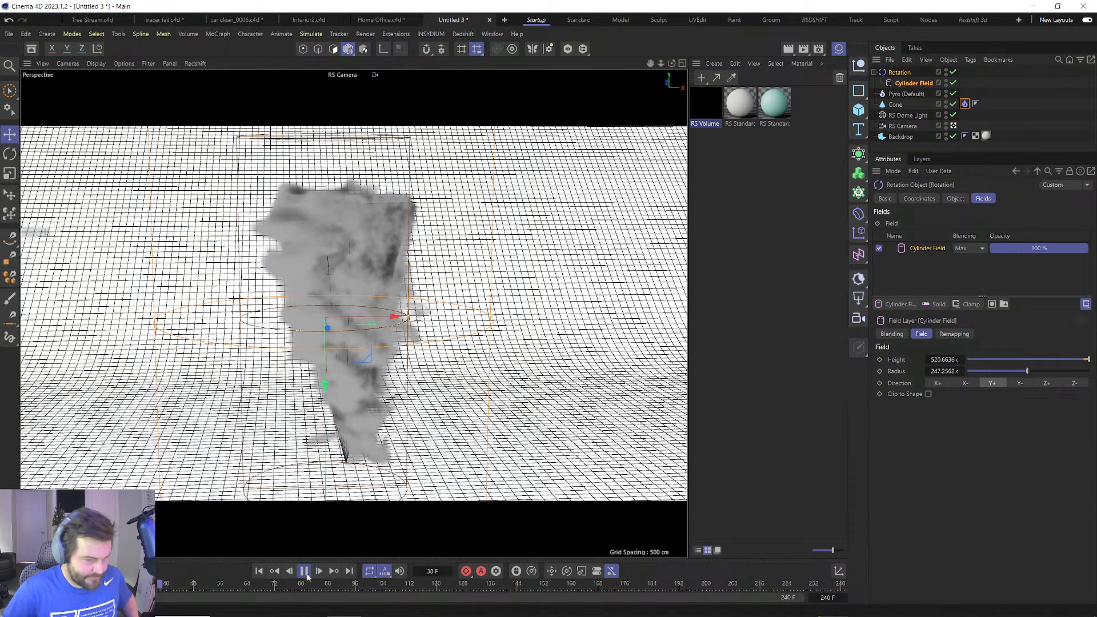
click(307, 575)
click(260, 574)
click(303, 573)
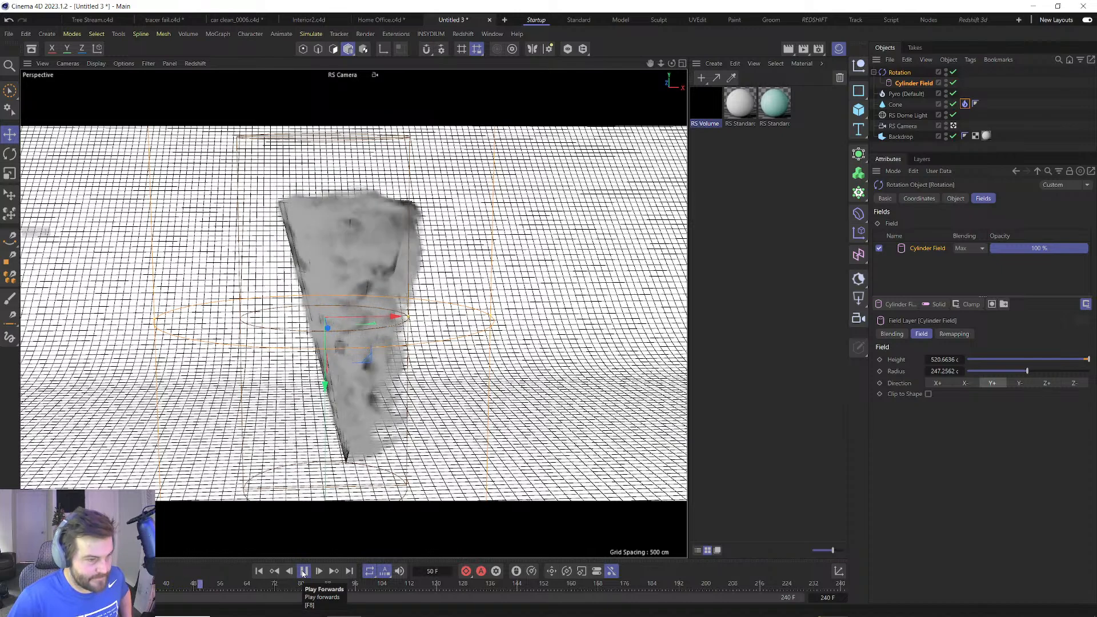
click(303, 571)
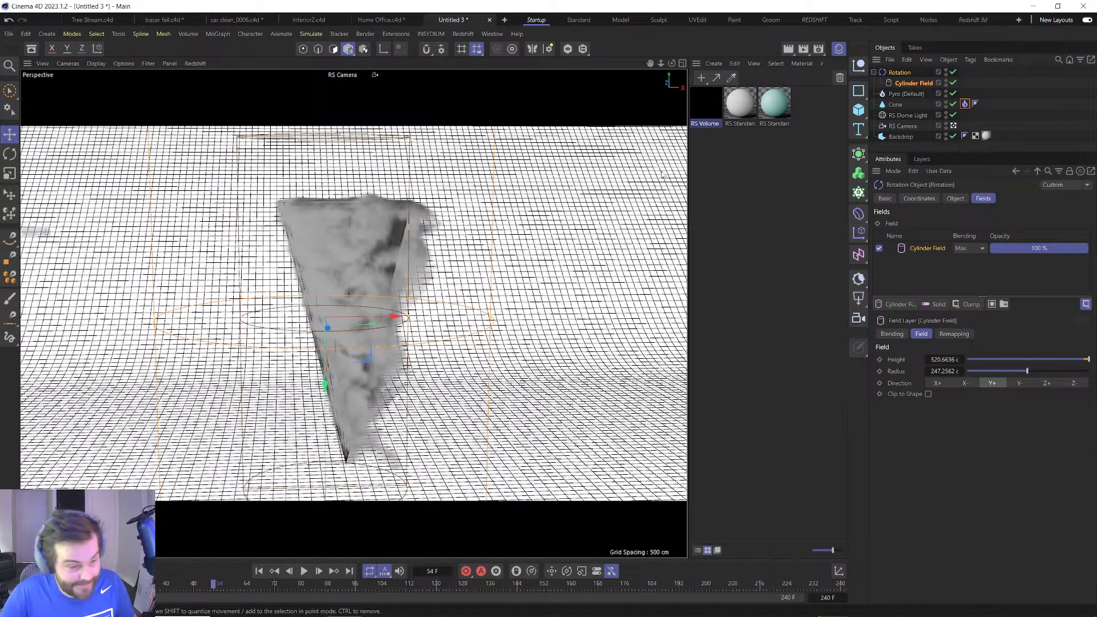
drag(372, 317, 393, 318)
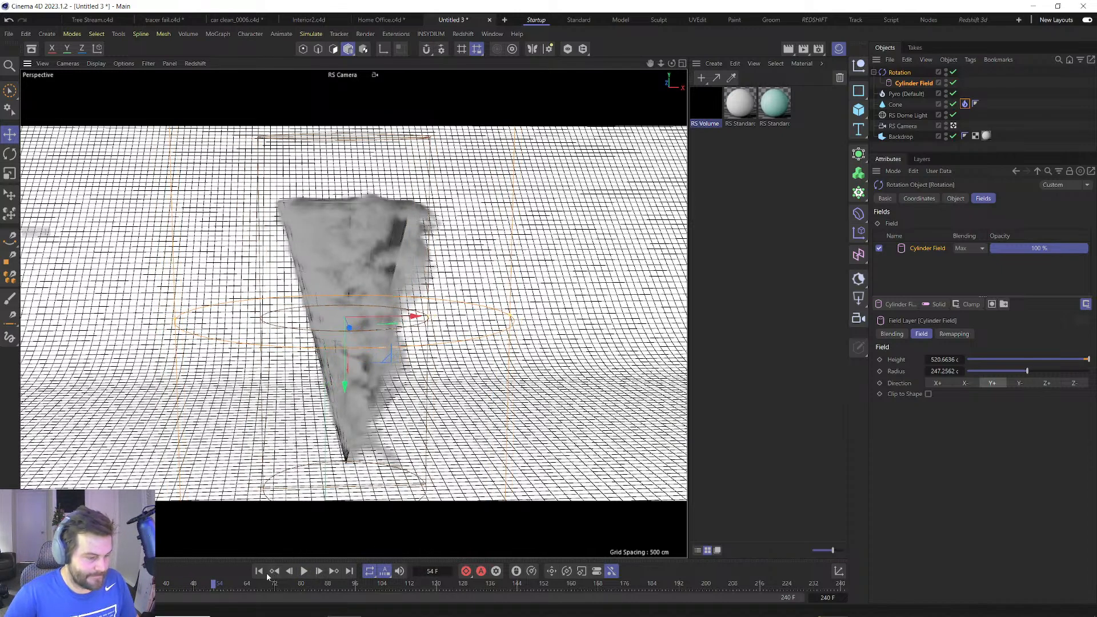
Switch the Rotation force's mode to Force and preview the smoke from the first frame.
click(894, 74)
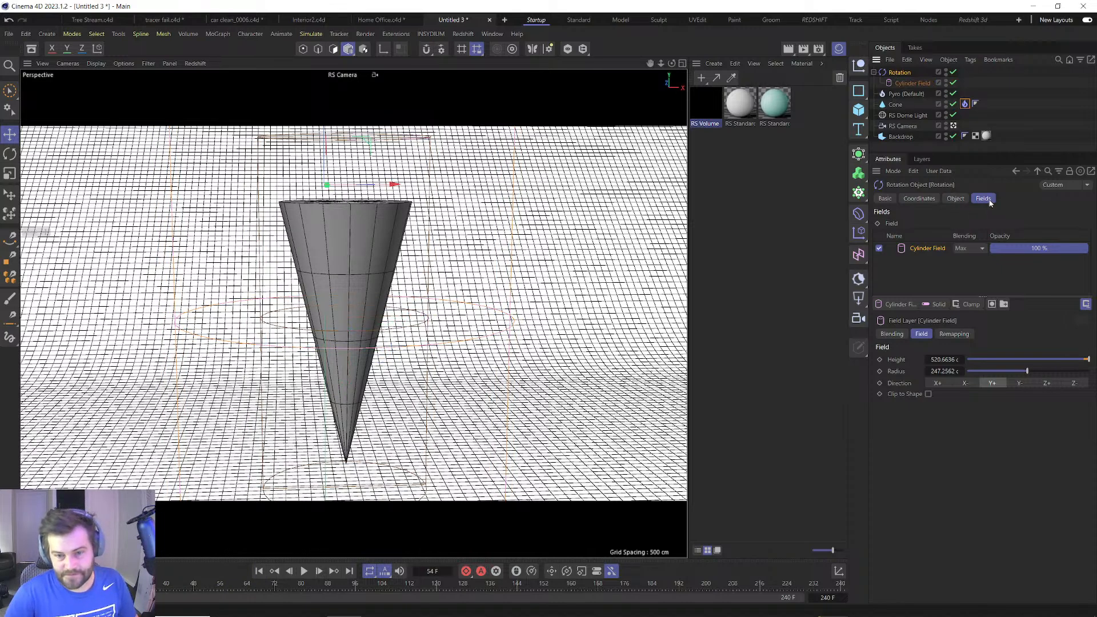
click(955, 198)
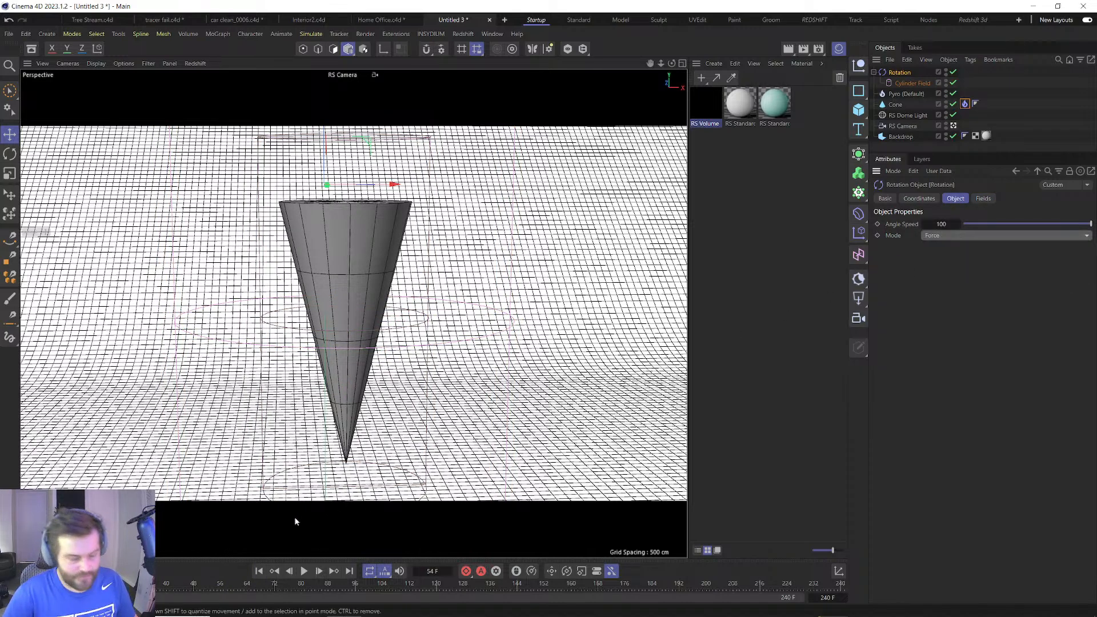
click(264, 571)
click(303, 570)
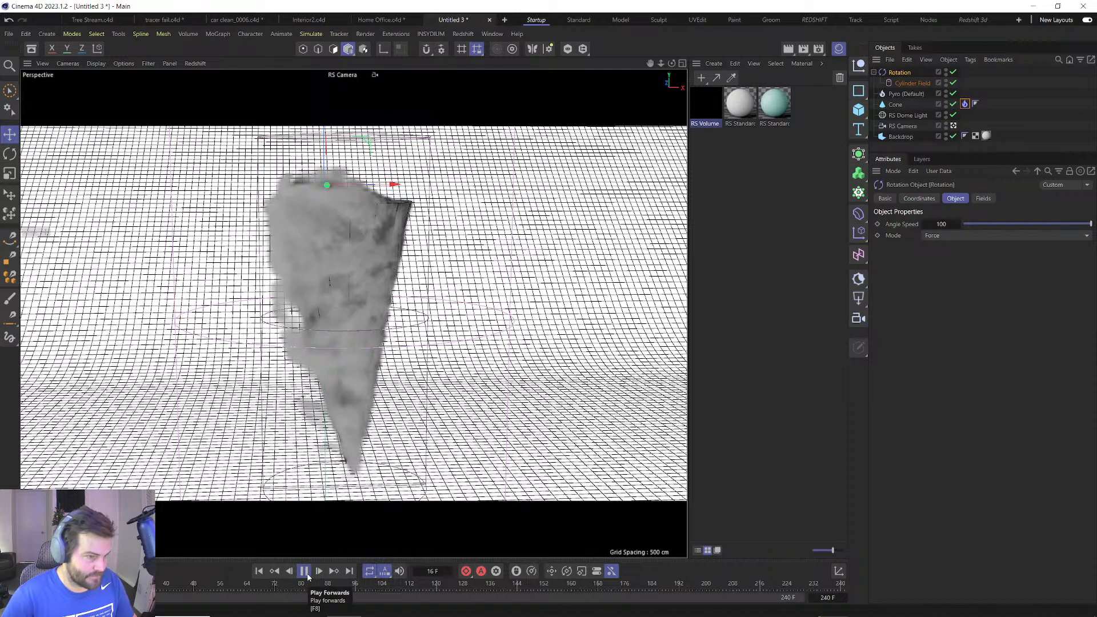
click(305, 572)
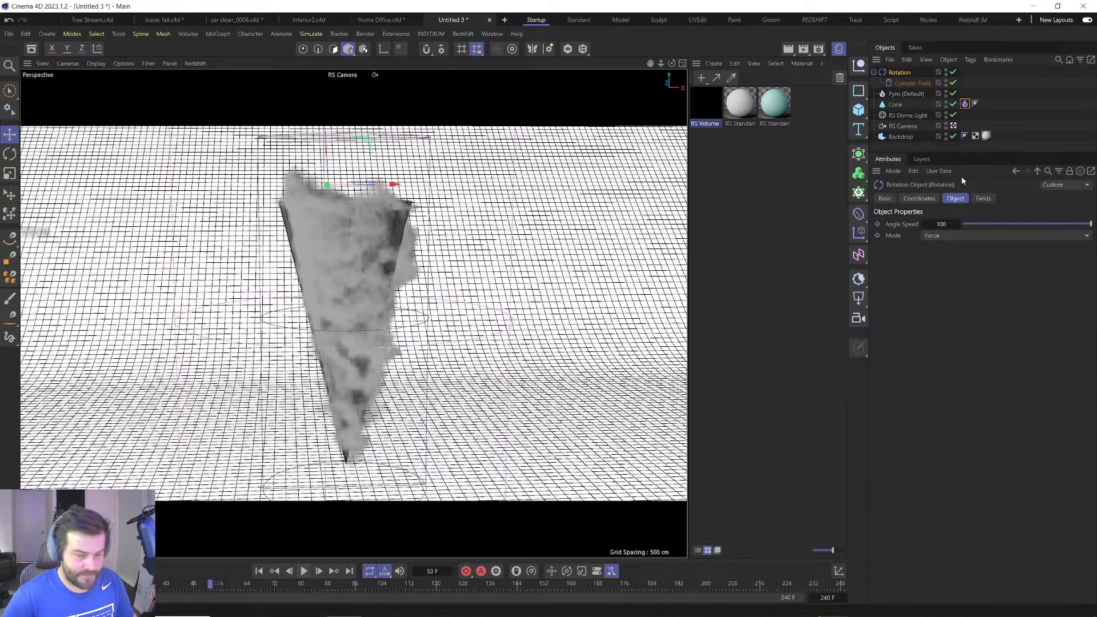
Set the Rotation force's angle speed to 20 and replay the simulation from the first frame.
double_click(941, 224)
text(20)
key(Return)
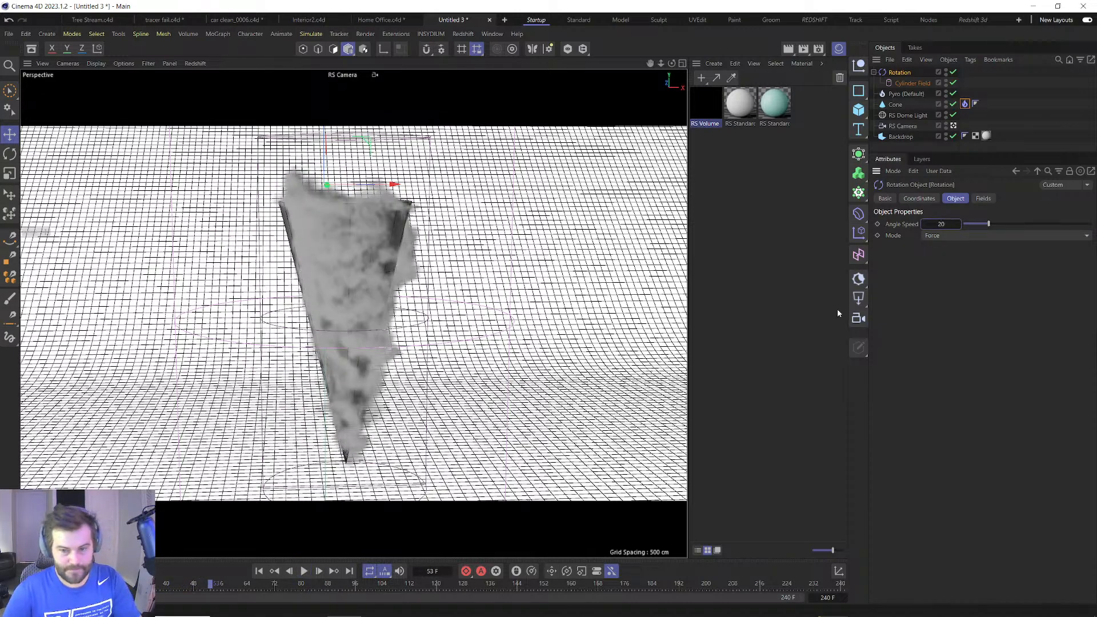
click(259, 571)
click(304, 570)
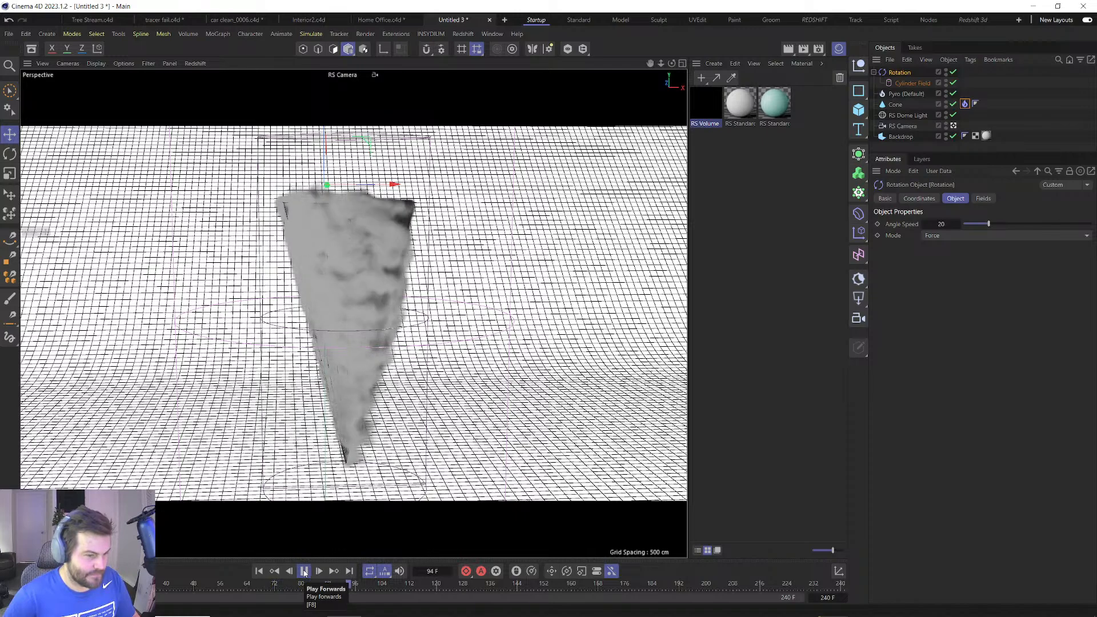
click(305, 571)
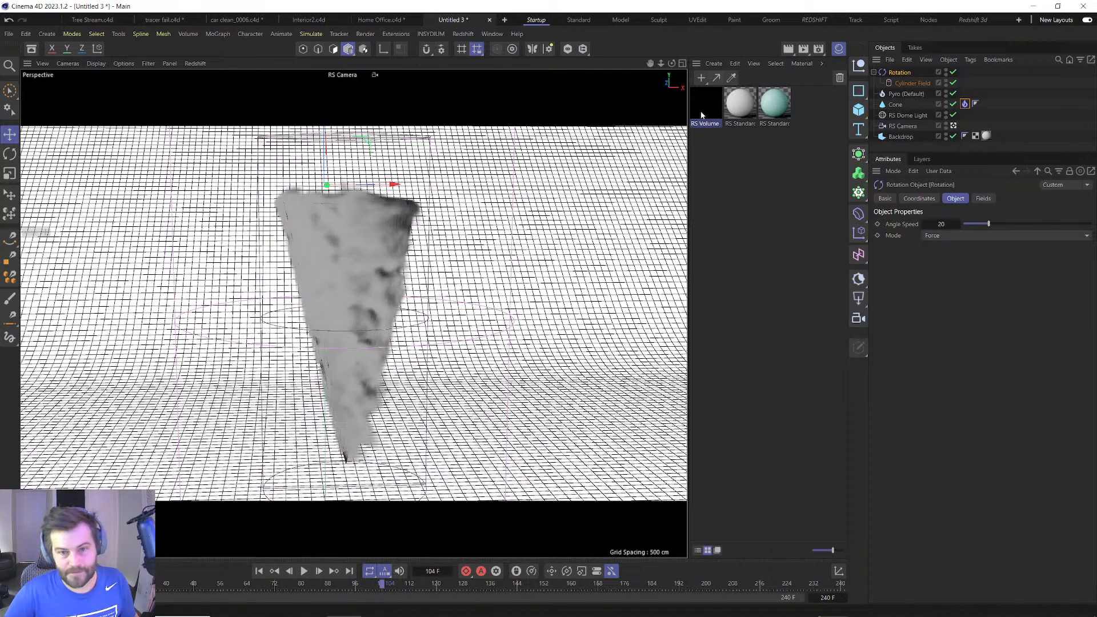
Assign the RS Volume material to the Pyro object.
drag(700, 114, 900, 94)
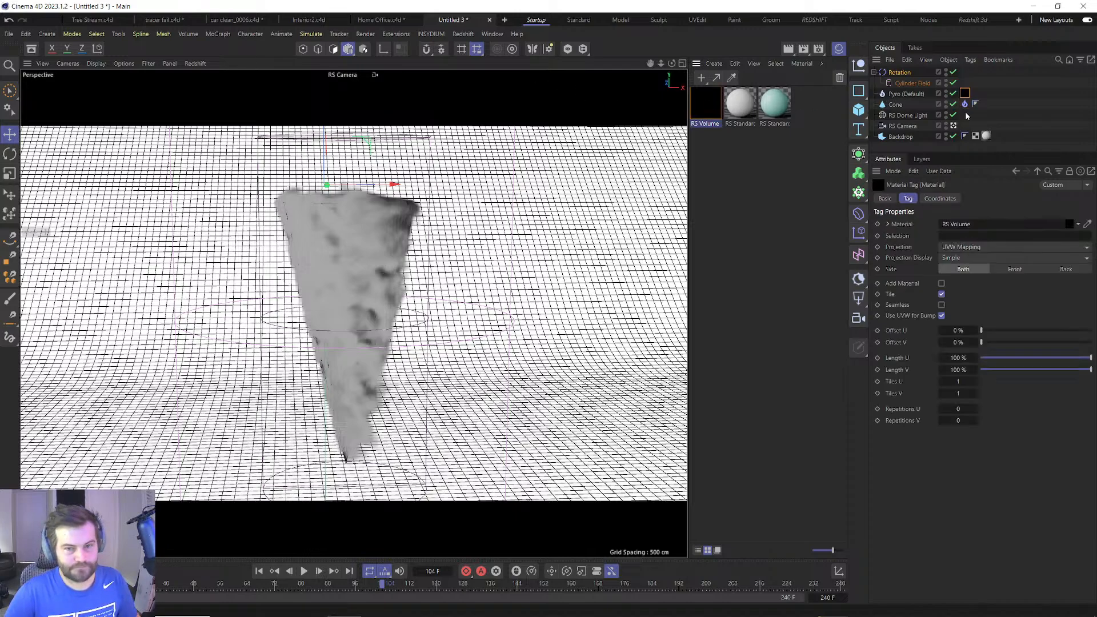
Replace the RS Volume material on the Pyro object with a new Pyro Volume material and remove the empty material tag.
key(Delete)
click(713, 63)
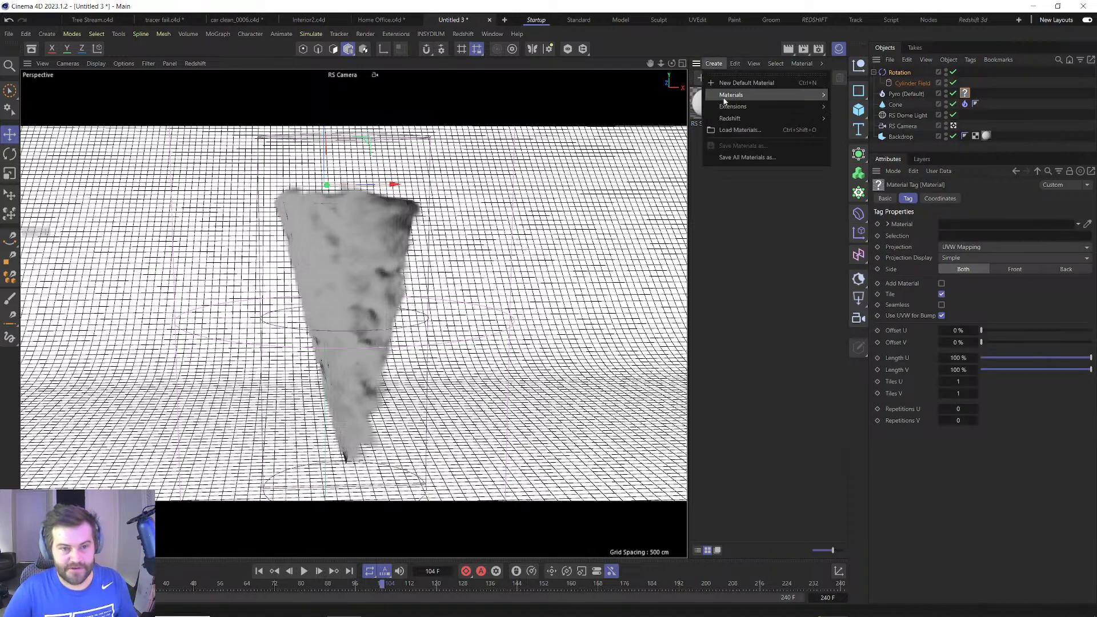
mouse_move(800, 118)
mouse_move(847, 121)
click(895, 263)
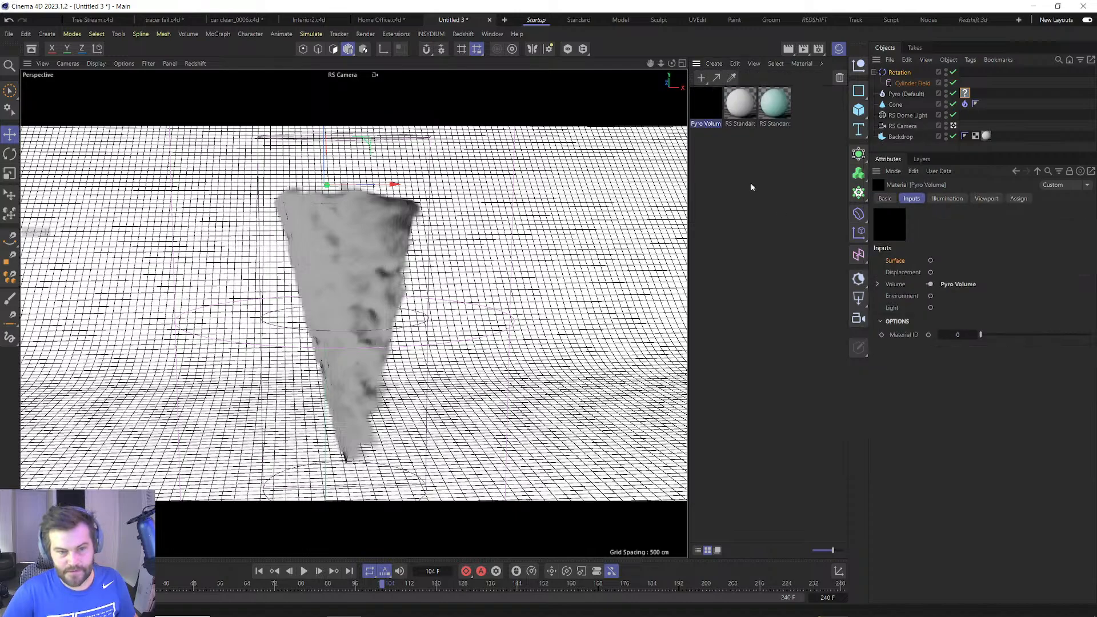
drag(708, 111, 965, 94)
click(965, 94)
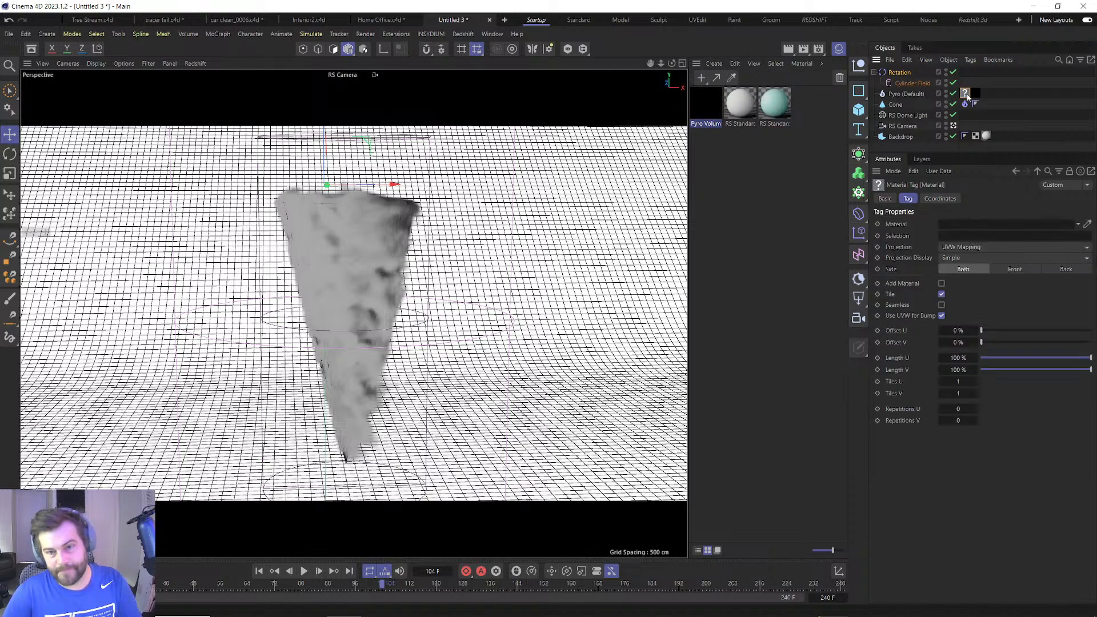
key(Delete)
Open the Redshift RenderView to preview the scene and move its window over the viewport.
click(459, 35)
click(484, 119)
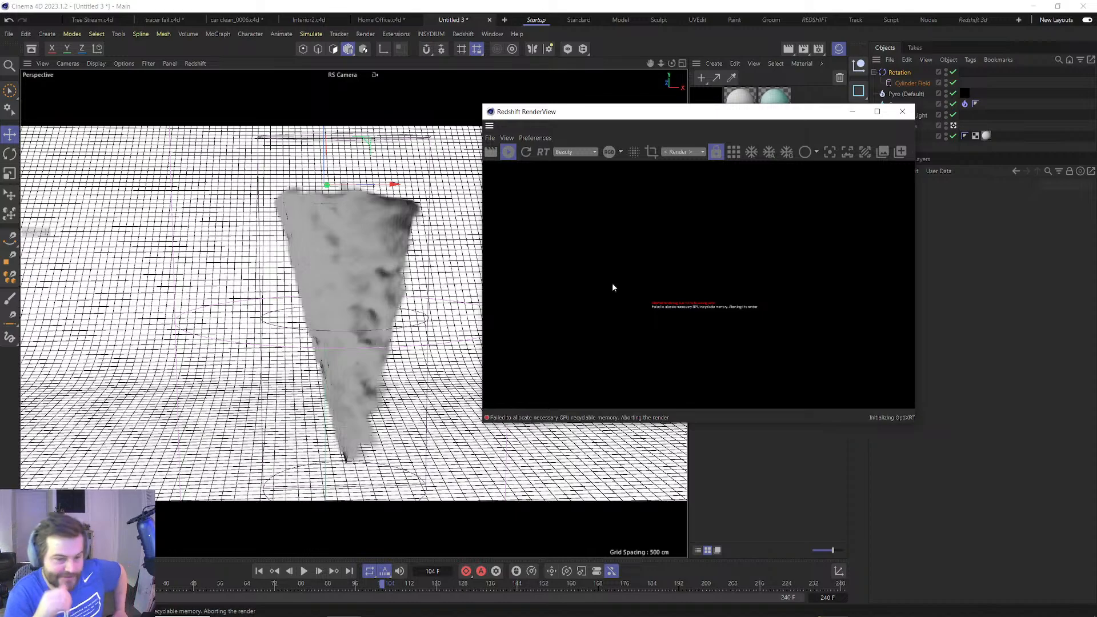
drag(684, 113, 390, 79)
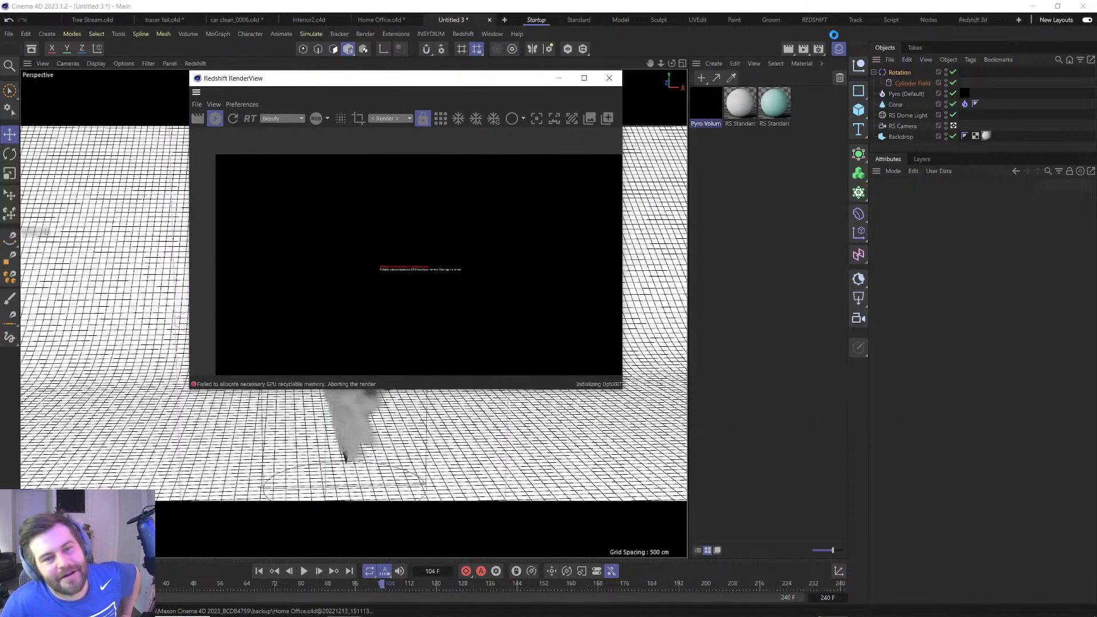
Set Redshift's bucket size to 64 in the advanced system render settings and close the RenderView.
click(818, 49)
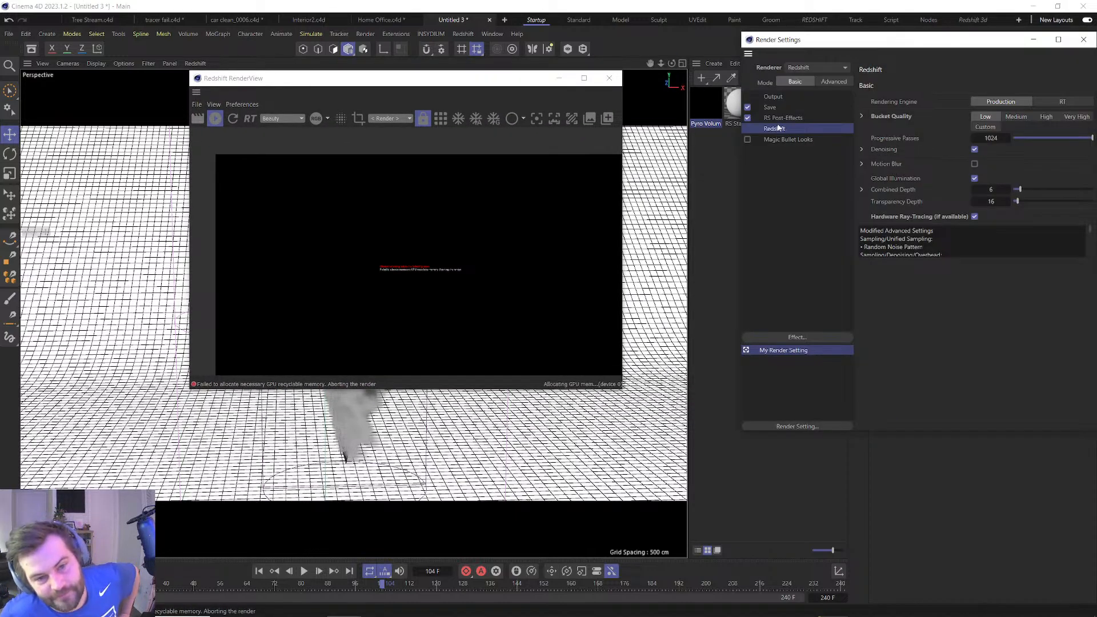
drag(863, 40, 726, 46)
click(695, 88)
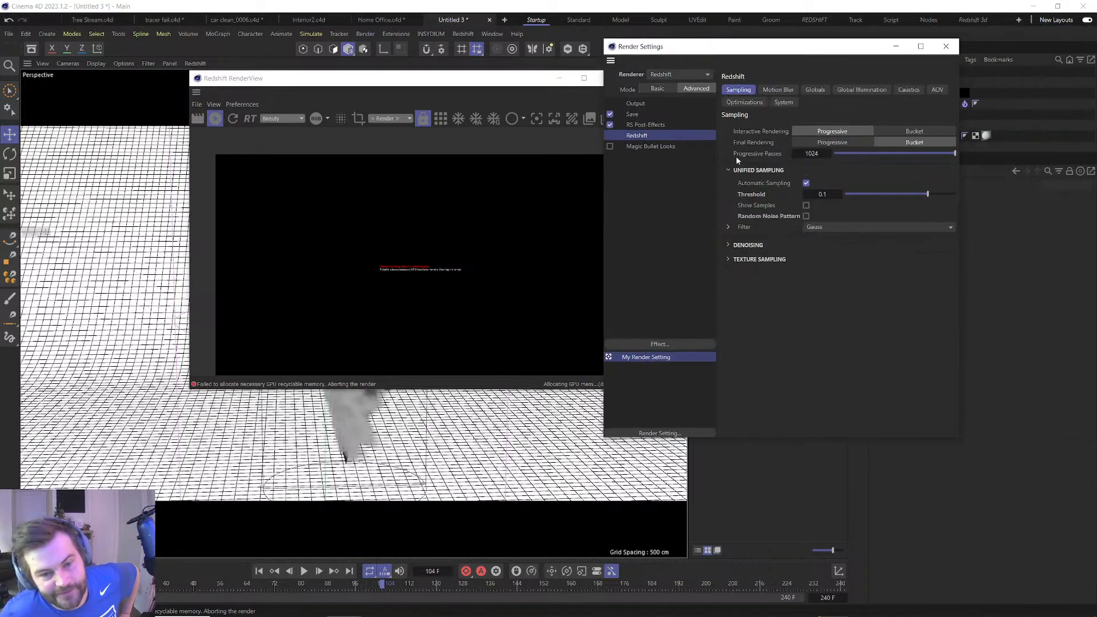
click(783, 102)
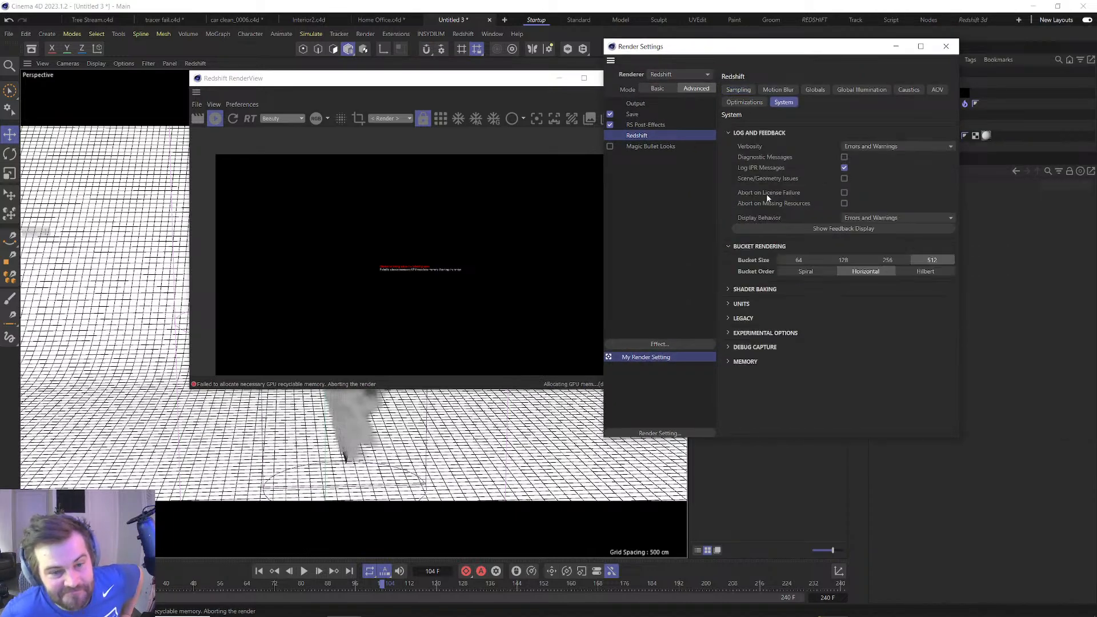
click(800, 260)
click(946, 46)
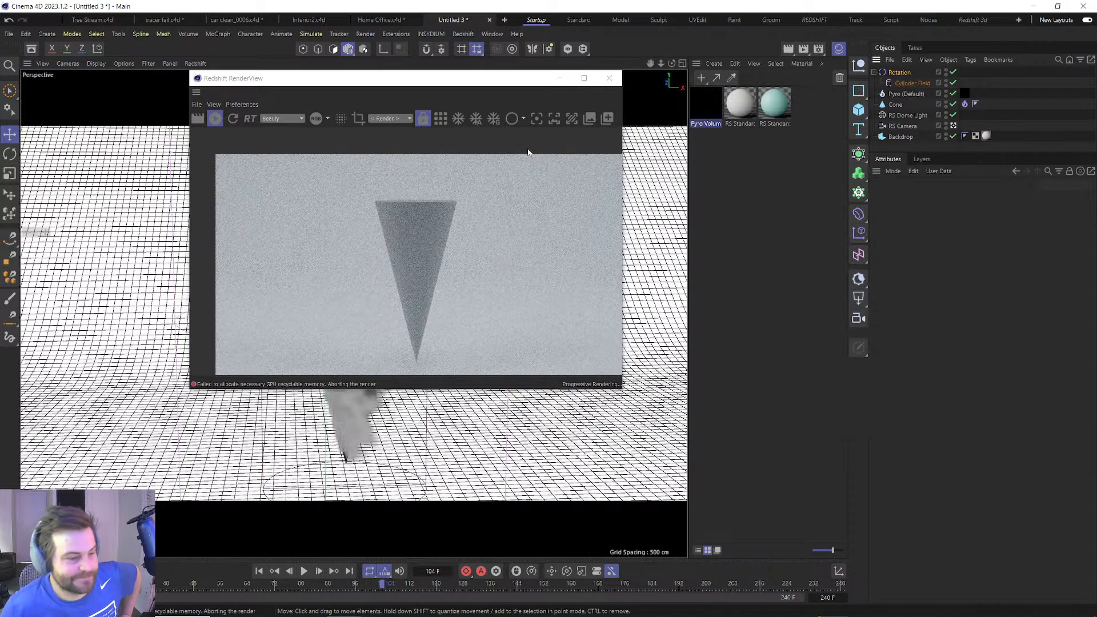
click(609, 77)
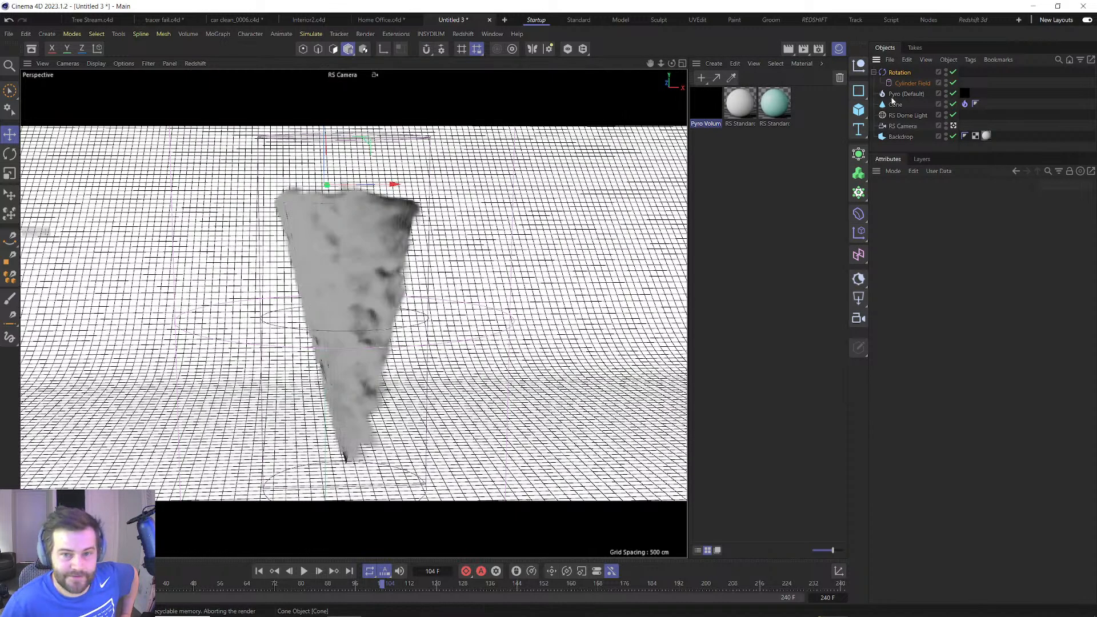
Set the Pyro object's Density output to On and preview the smoke up close in the Redshift RenderView.
click(904, 94)
click(947, 224)
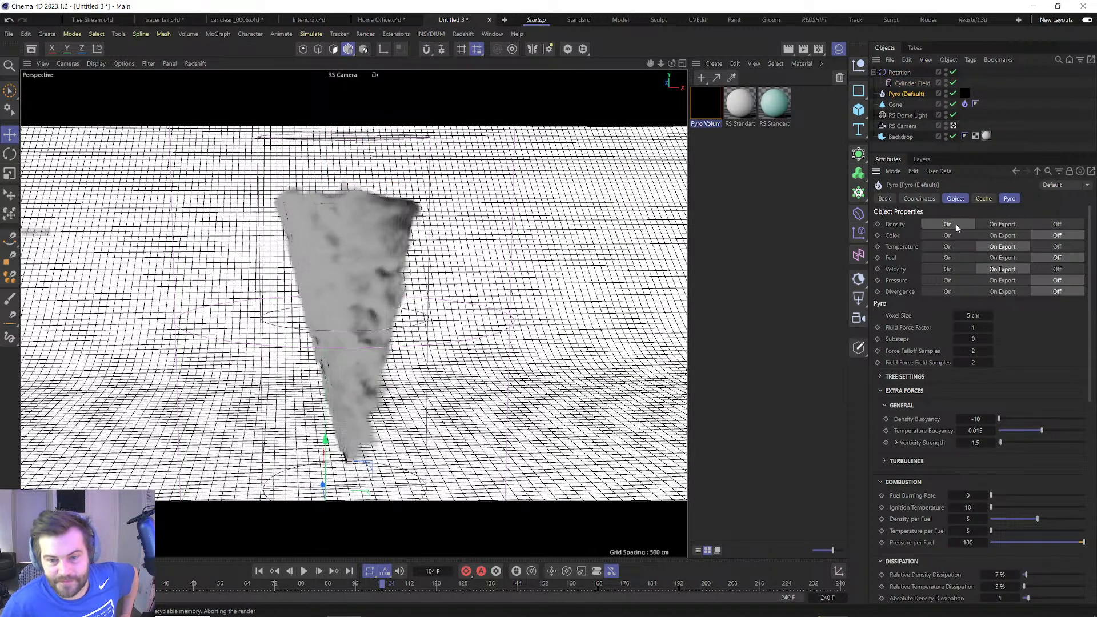
click(462, 33)
click(473, 120)
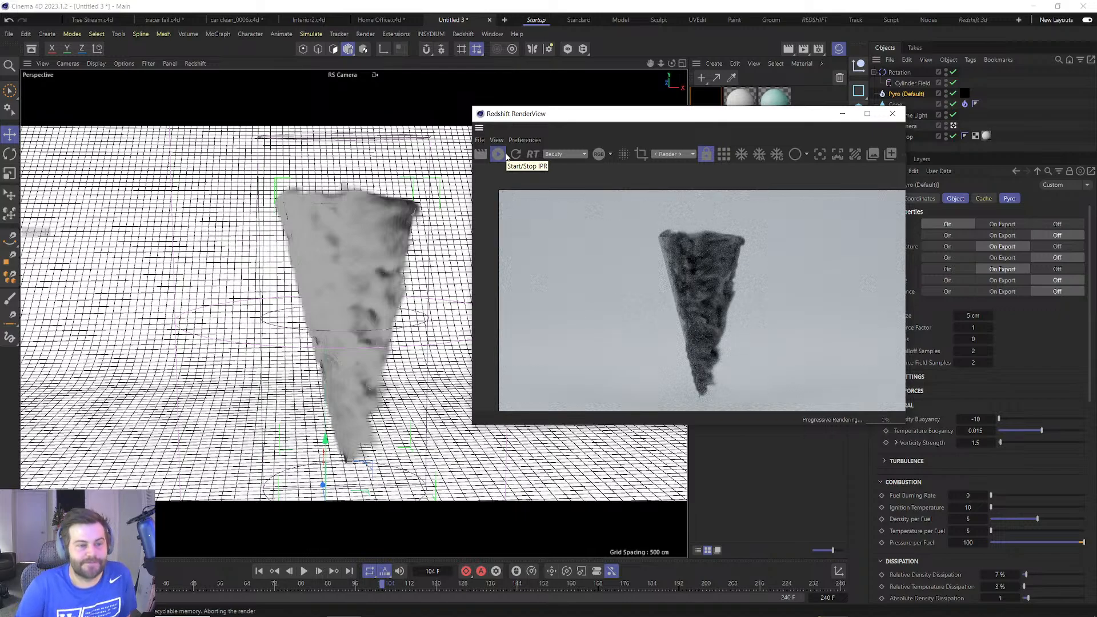
drag(543, 114, 498, 117)
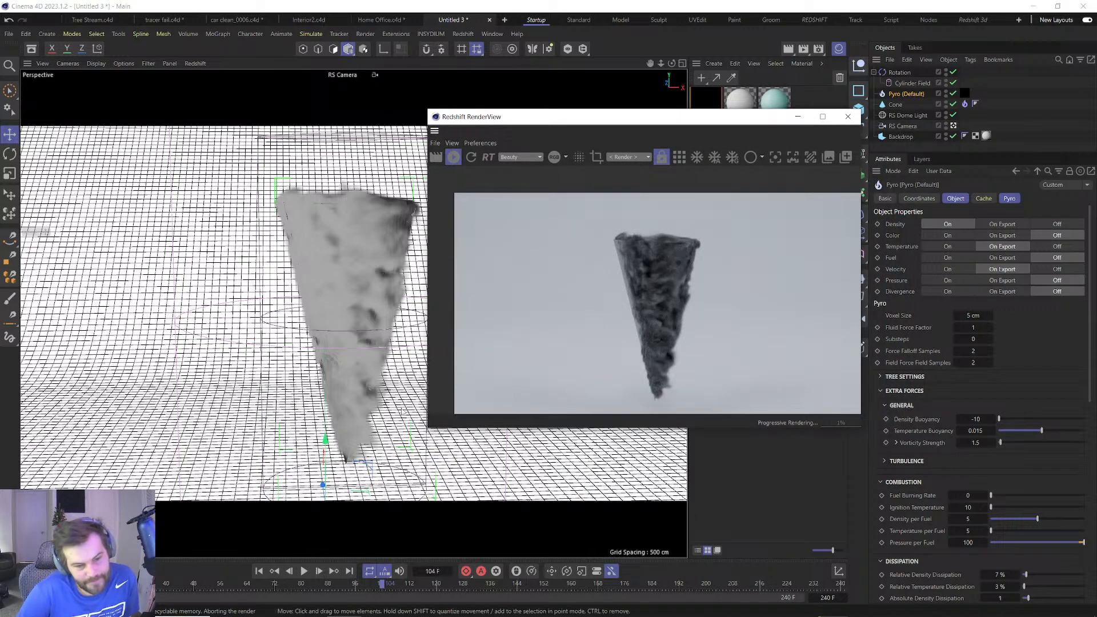
scroll(688, 351, up, 2)
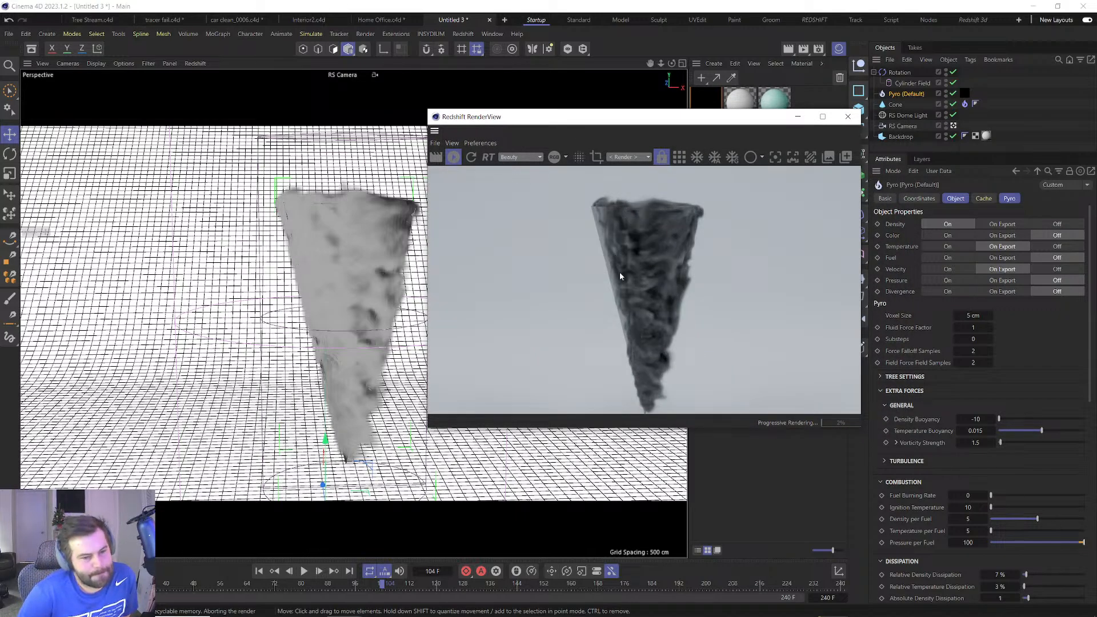
click(846, 117)
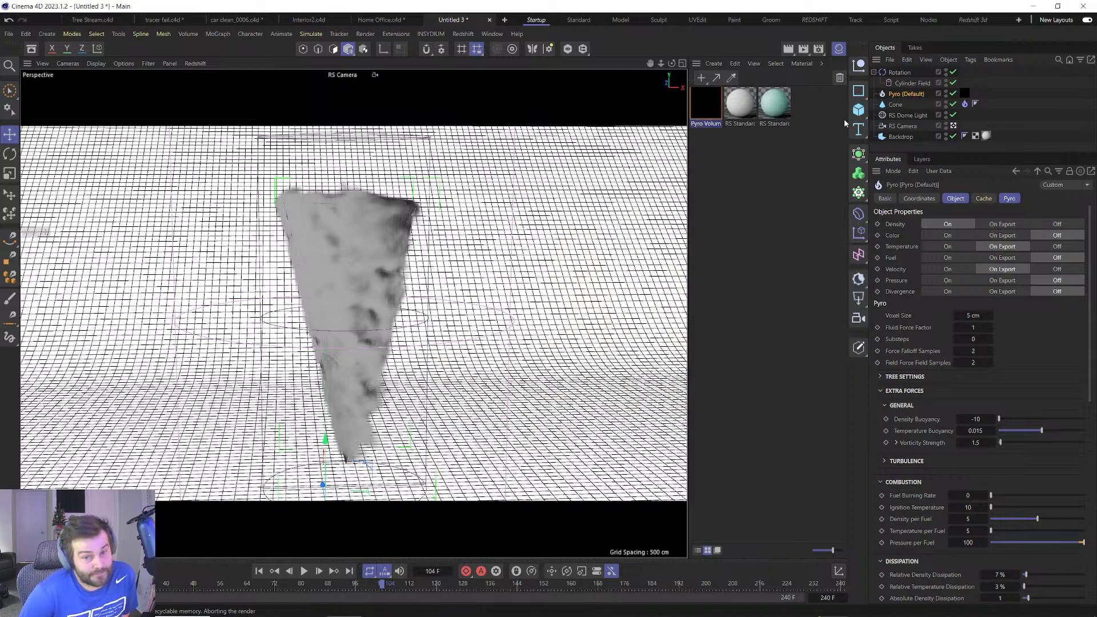
Return to the first frame and set Add Density to 12 in the cone's Pyro tag.
click(260, 575)
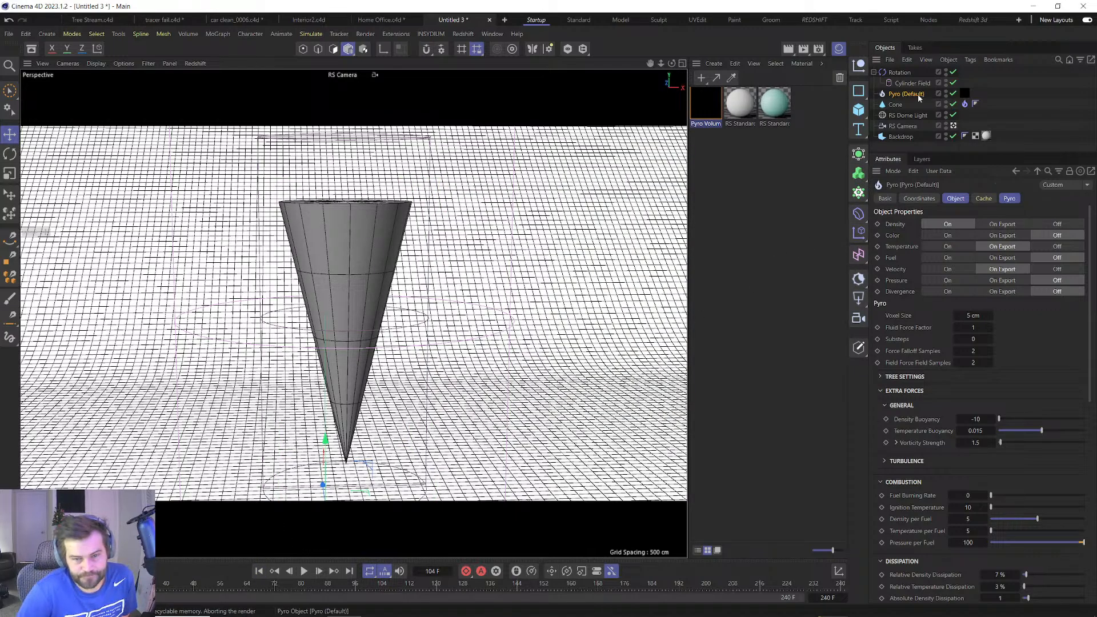
click(965, 103)
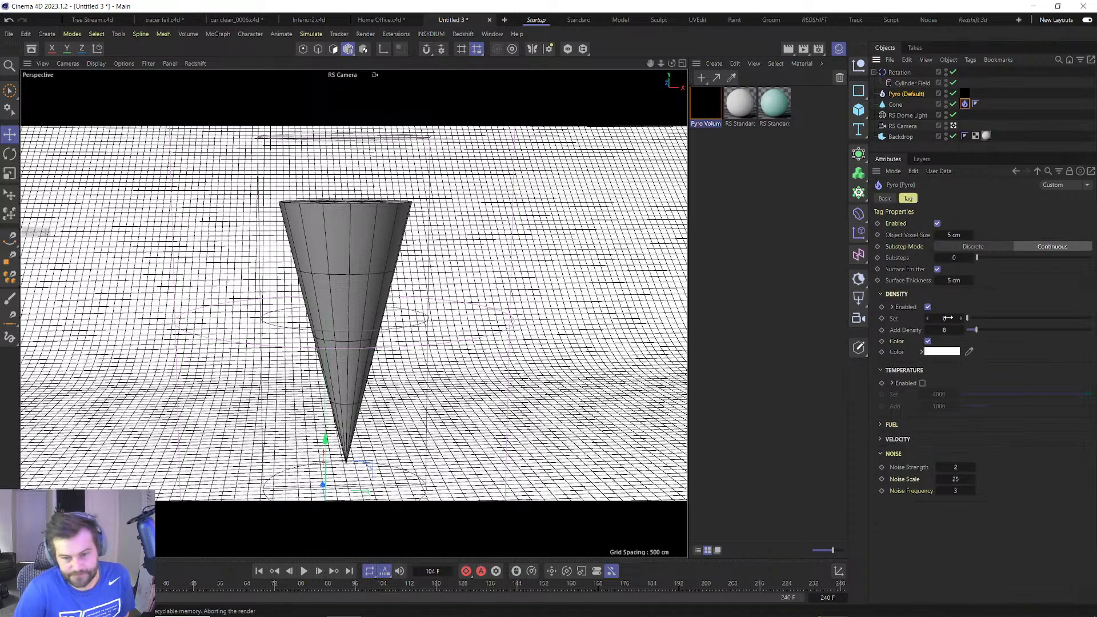
drag(937, 330, 987, 347)
text(9)
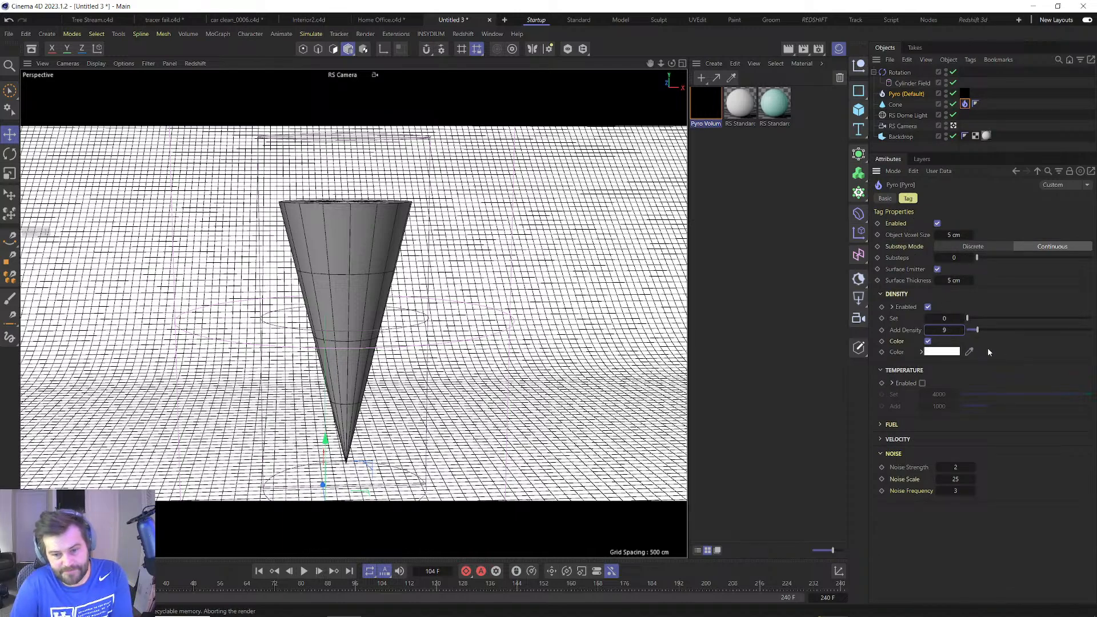
key(Return)
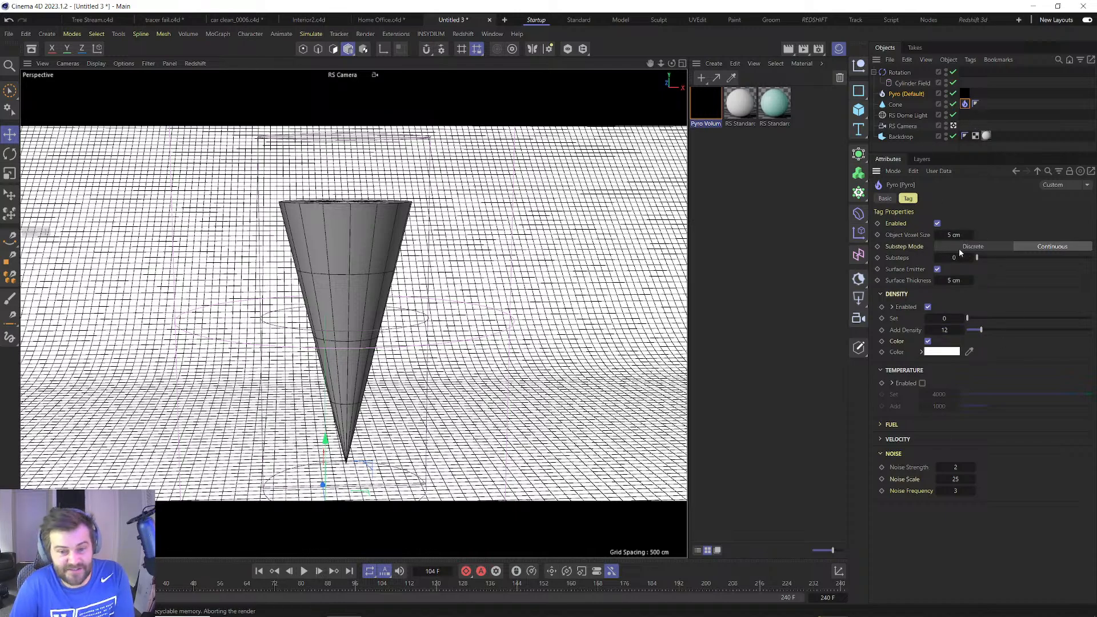
Set the Pyro object's voxel size to 3 cm and its vorticity strength to 0.
click(913, 93)
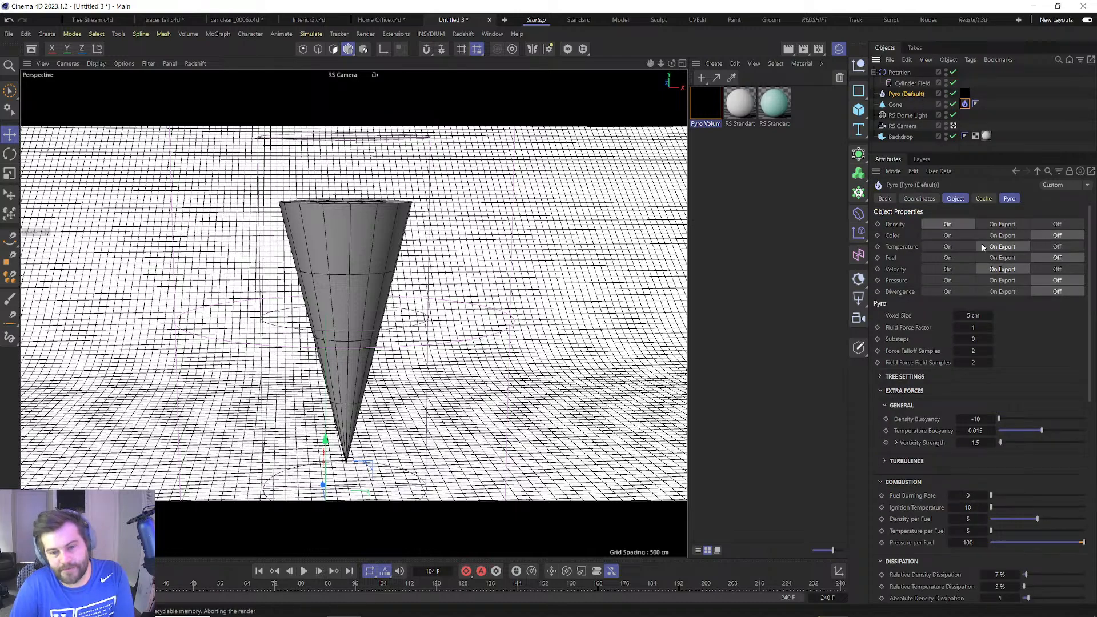
double_click(971, 315)
text(3)
key(Return)
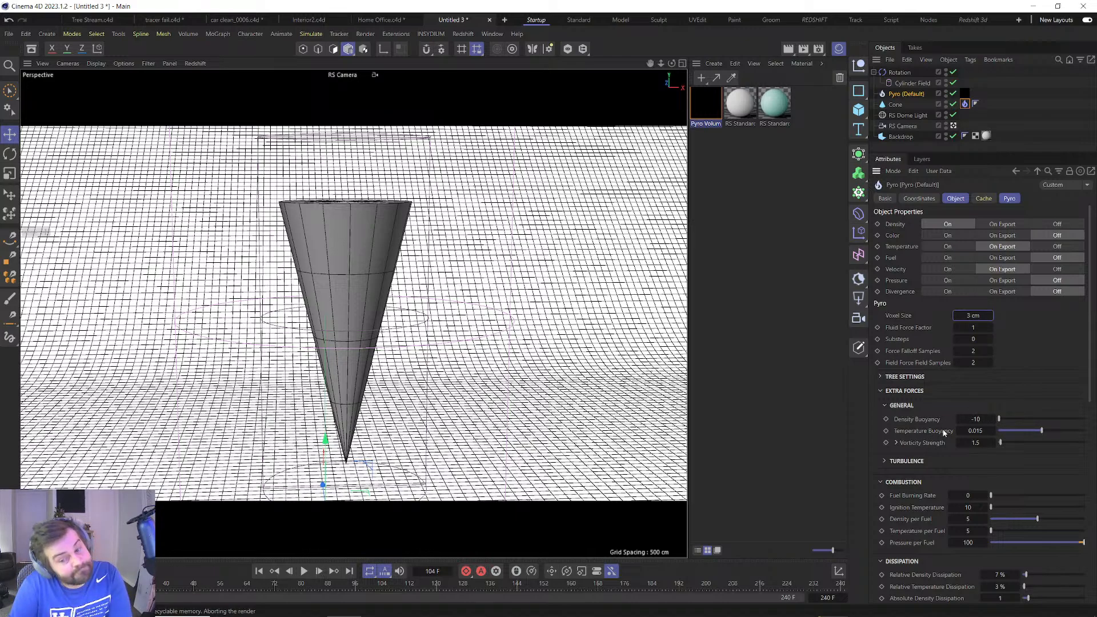
drag(968, 442, 951, 451)
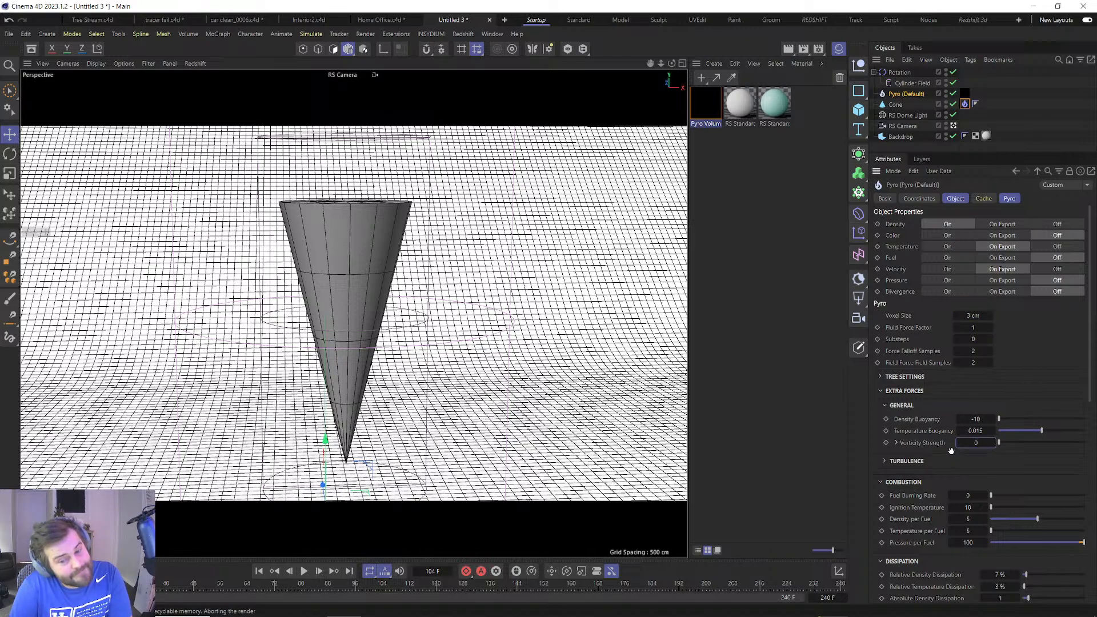
Set the Pyro object's turbulence strength to 2 and its relative density dissipation to 3%.
scroll(918, 444, down, 2)
scroll(931, 427, down, 2)
click(903, 332)
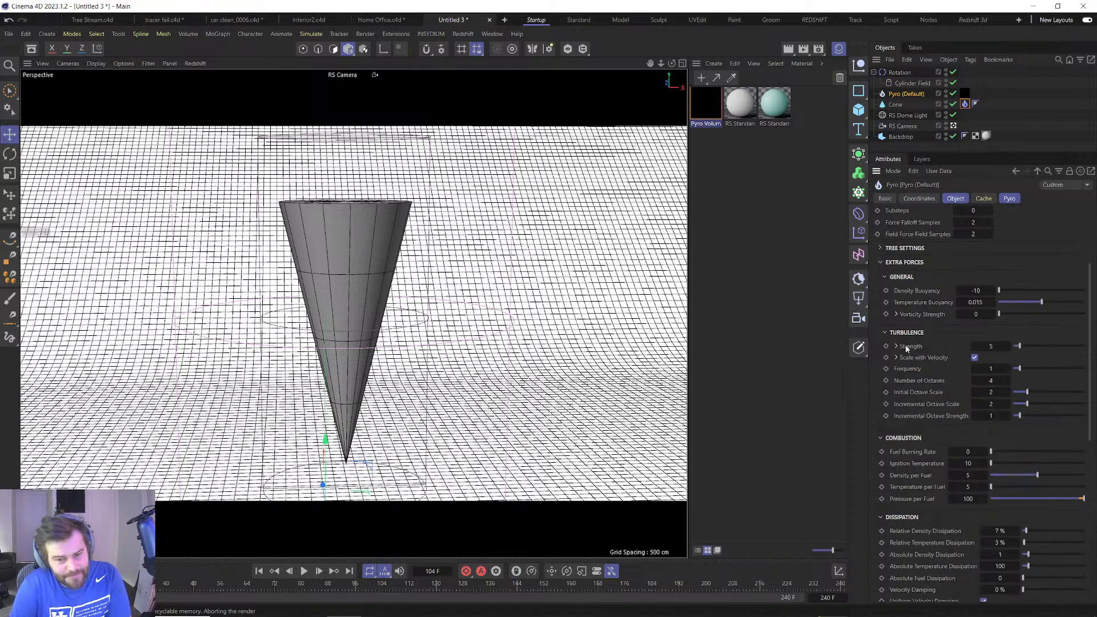
drag(972, 351, 943, 337)
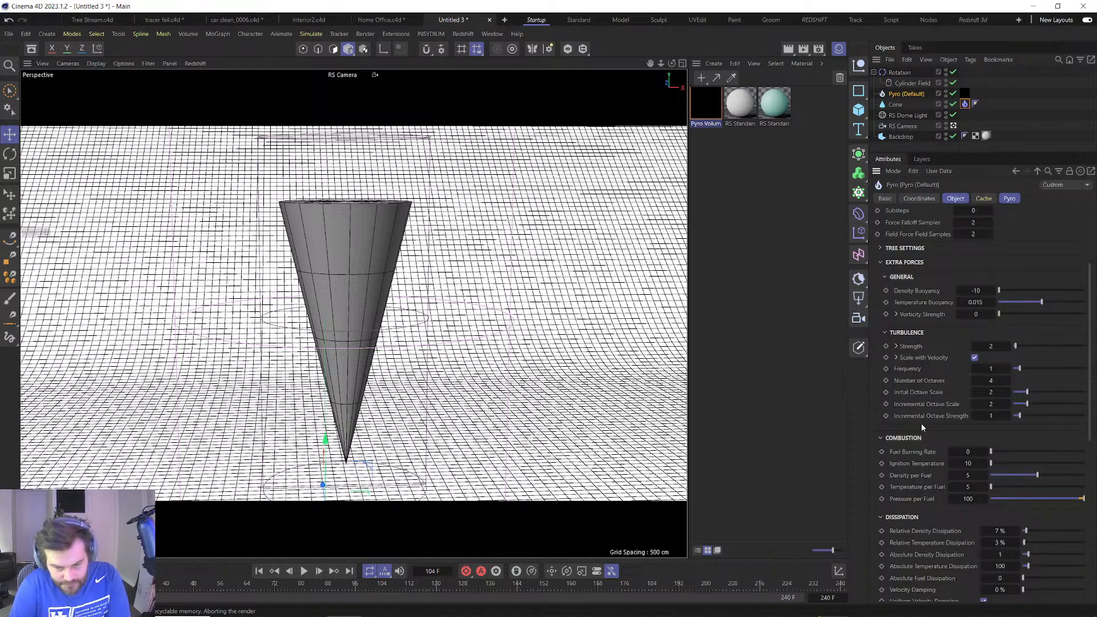
scroll(921, 426, down, 4)
click(996, 403)
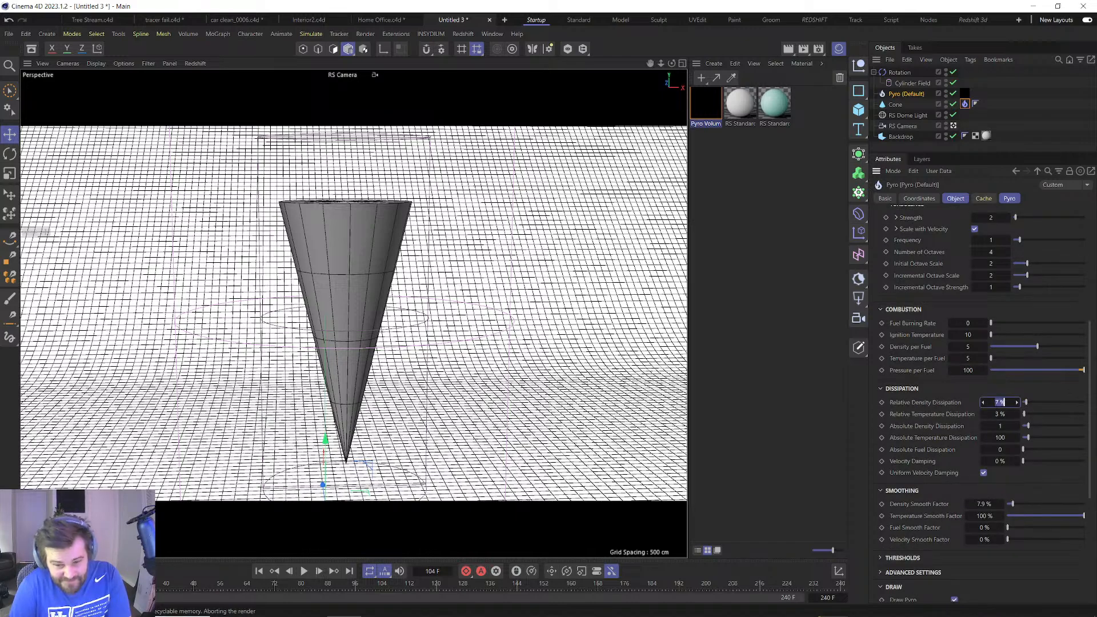
text(3)
key(Return)
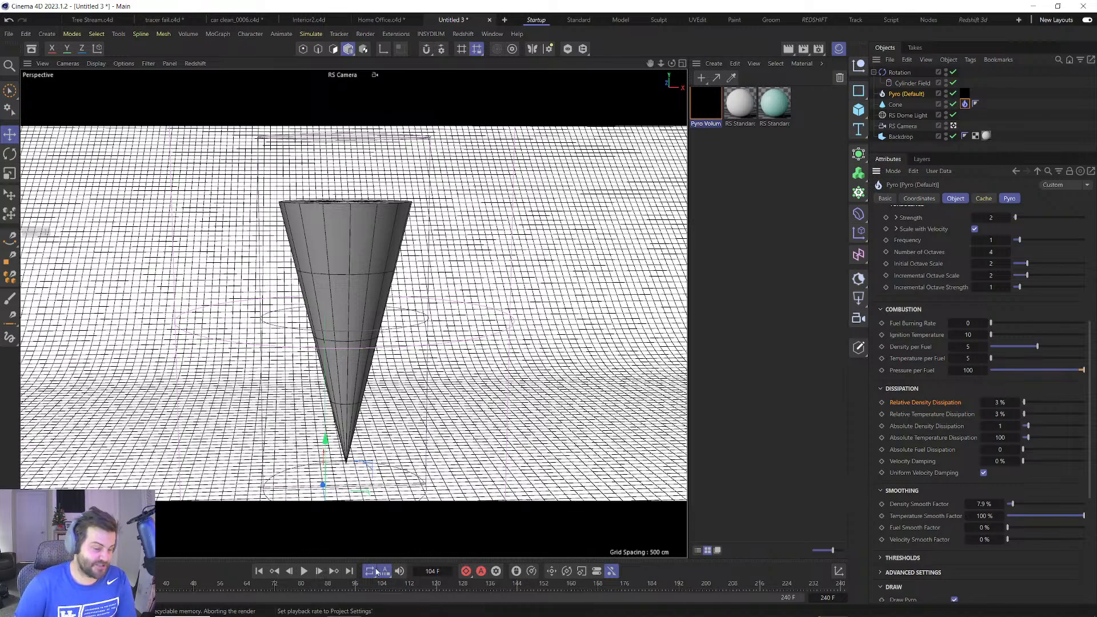
Play the simulation from the first frame and stop it at frame 58.
click(258, 570)
click(303, 571)
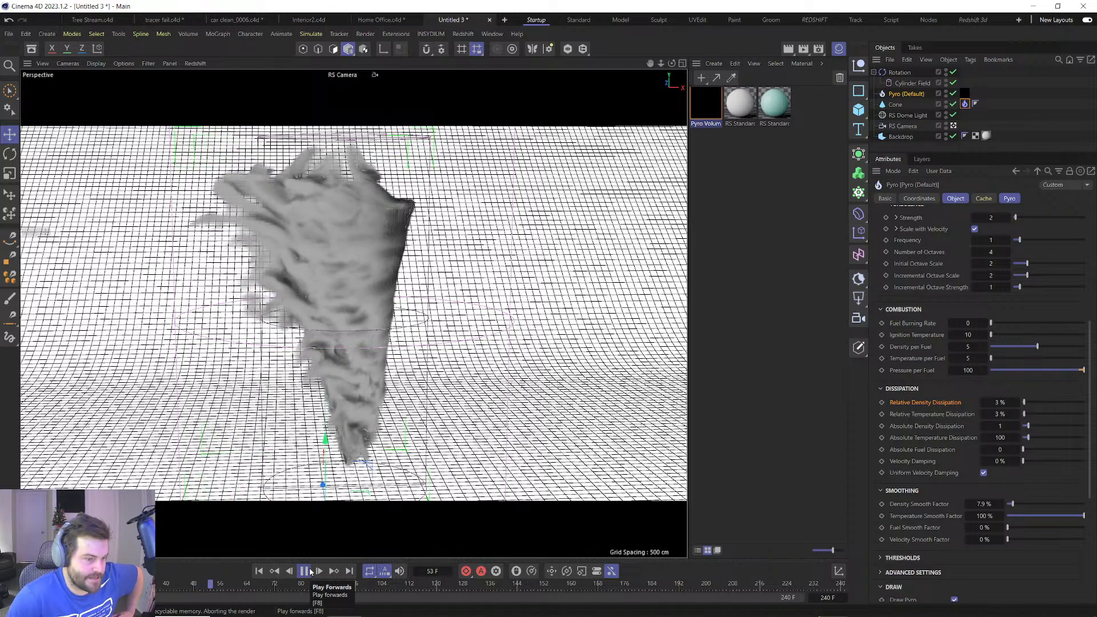
click(310, 571)
Render the simulated smoke at the current frame in the Redshift RenderView and examine its whole shape.
click(463, 34)
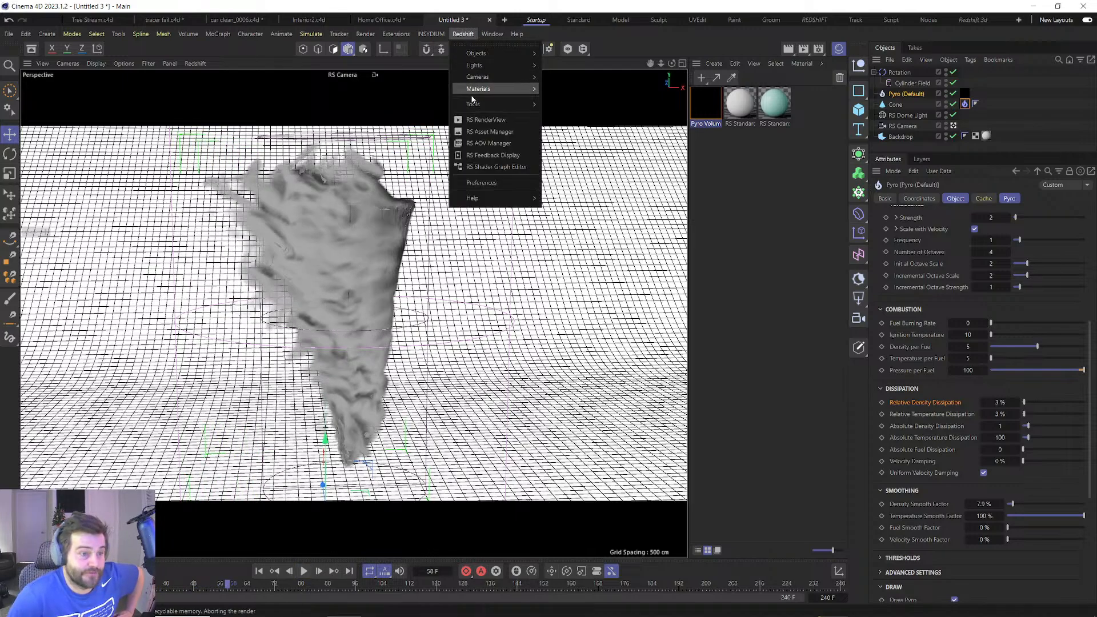
click(484, 119)
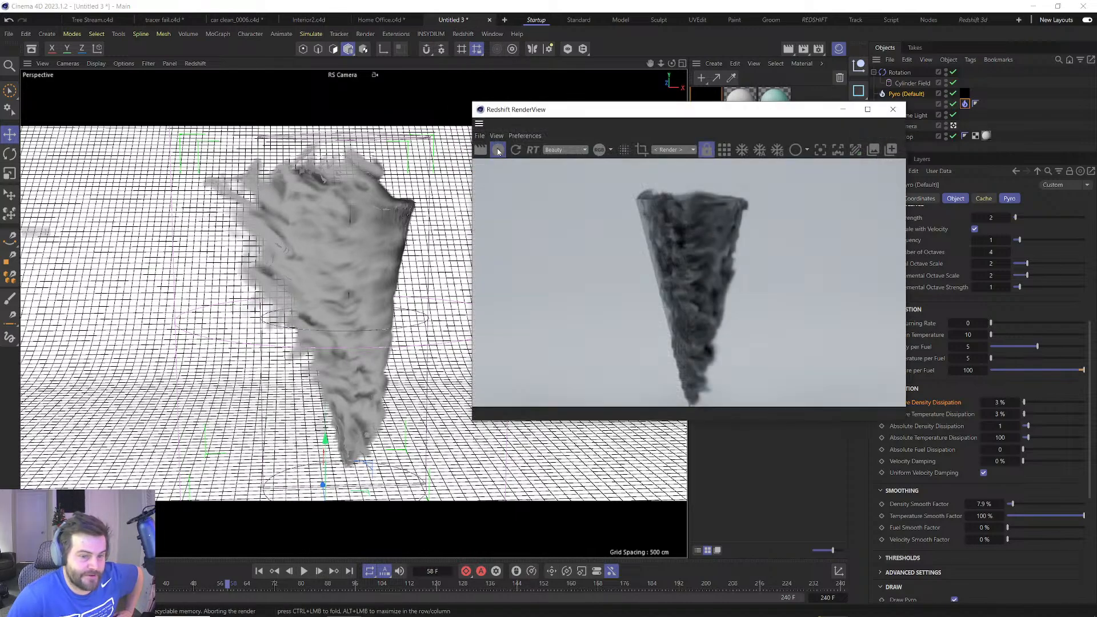
click(497, 149)
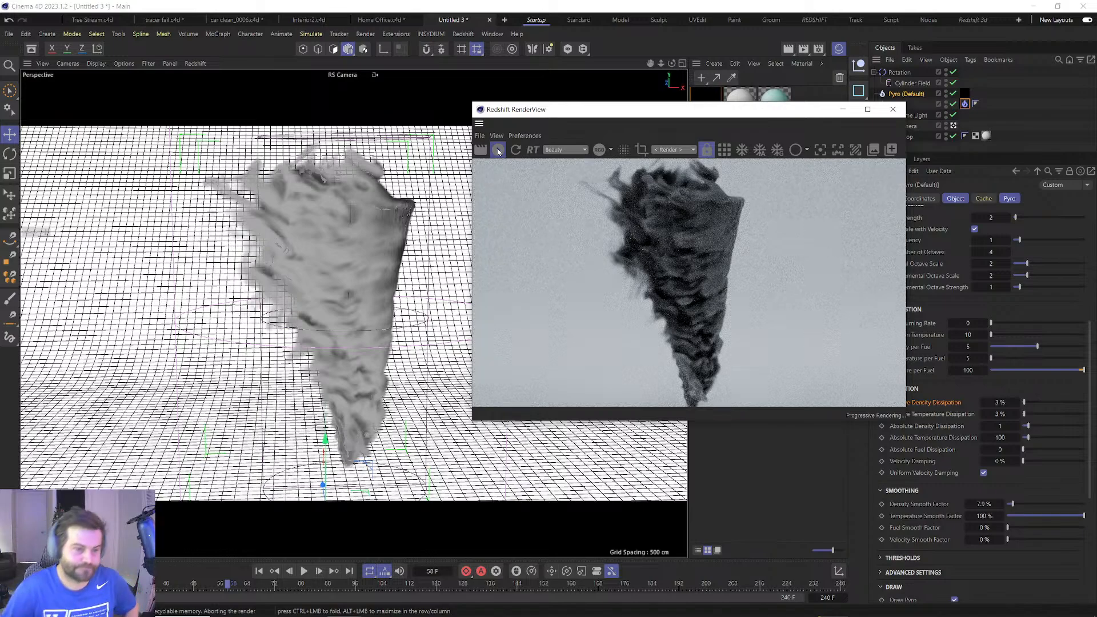
scroll(657, 245, down, 2)
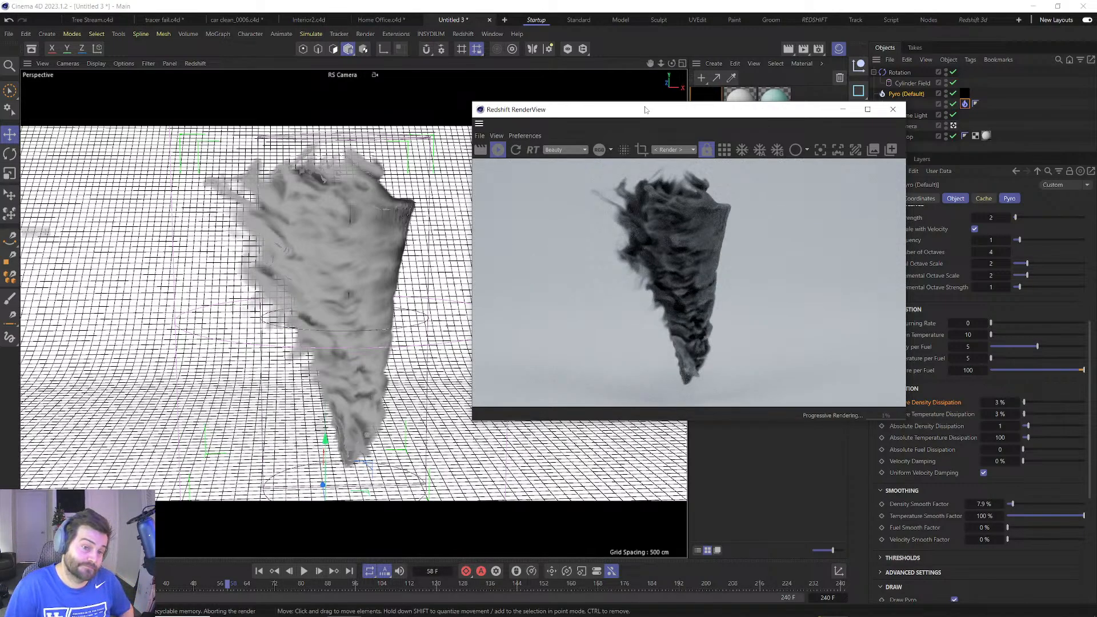
drag(645, 110, 388, 95)
Set the Rotation force's angle speed to 50 and close the Redshift RenderView.
click(898, 72)
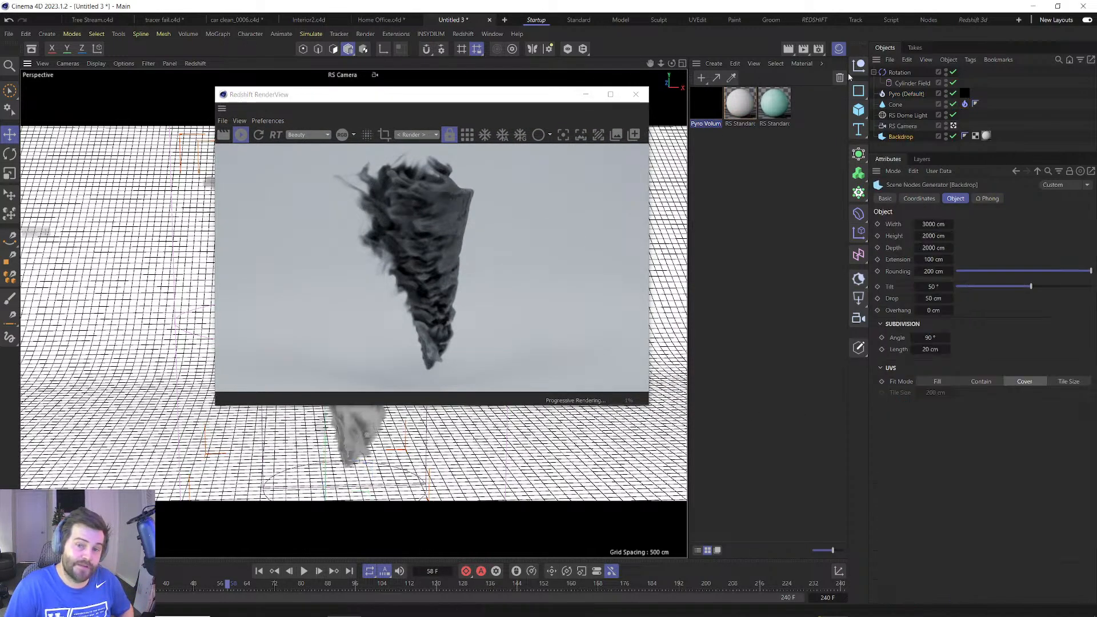
click(943, 224)
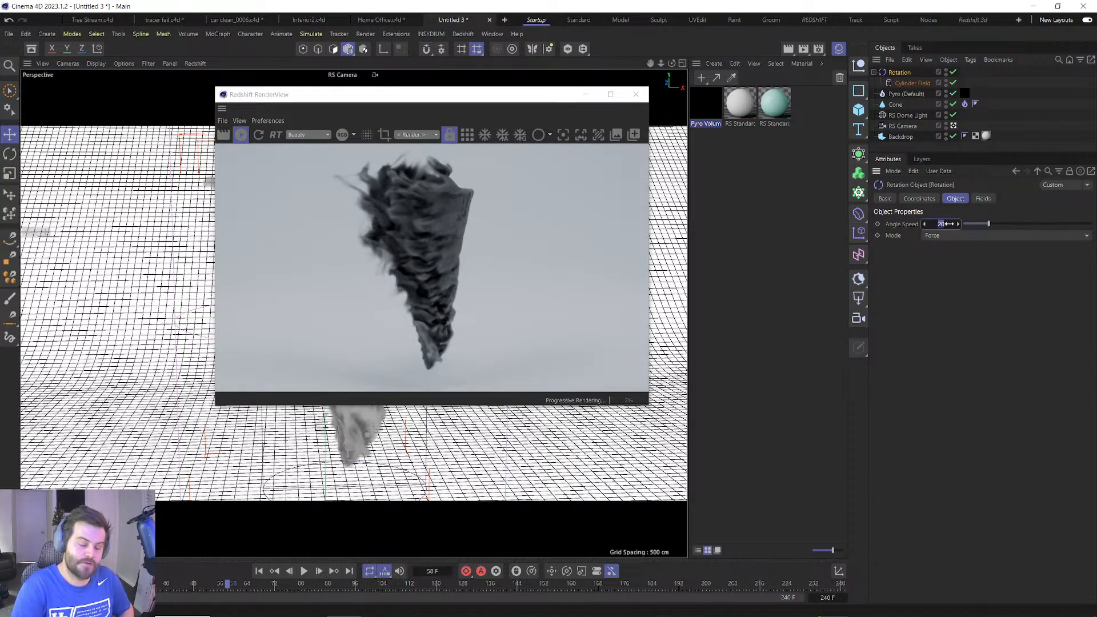
key(Return)
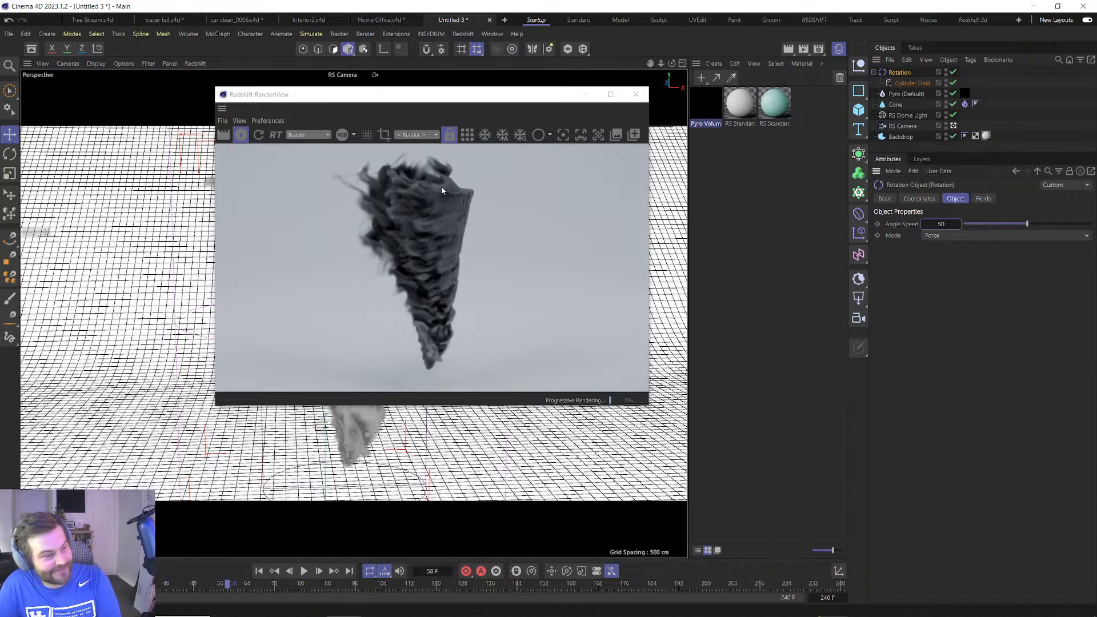
click(636, 94)
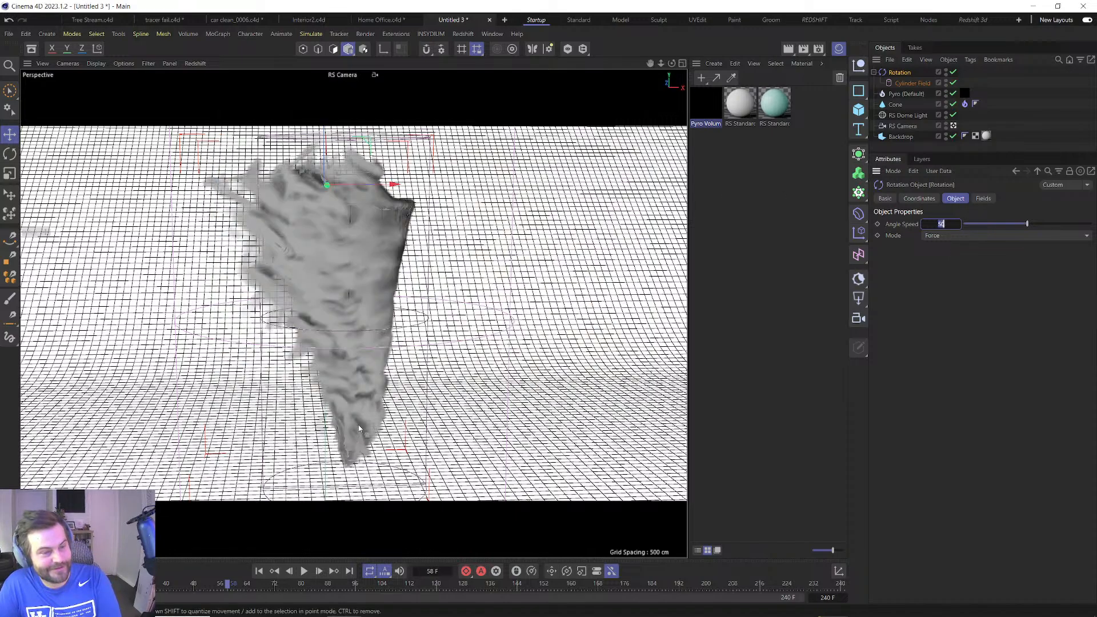
Play the simulation from the first frame and stop it at frame 84.
click(259, 570)
click(303, 571)
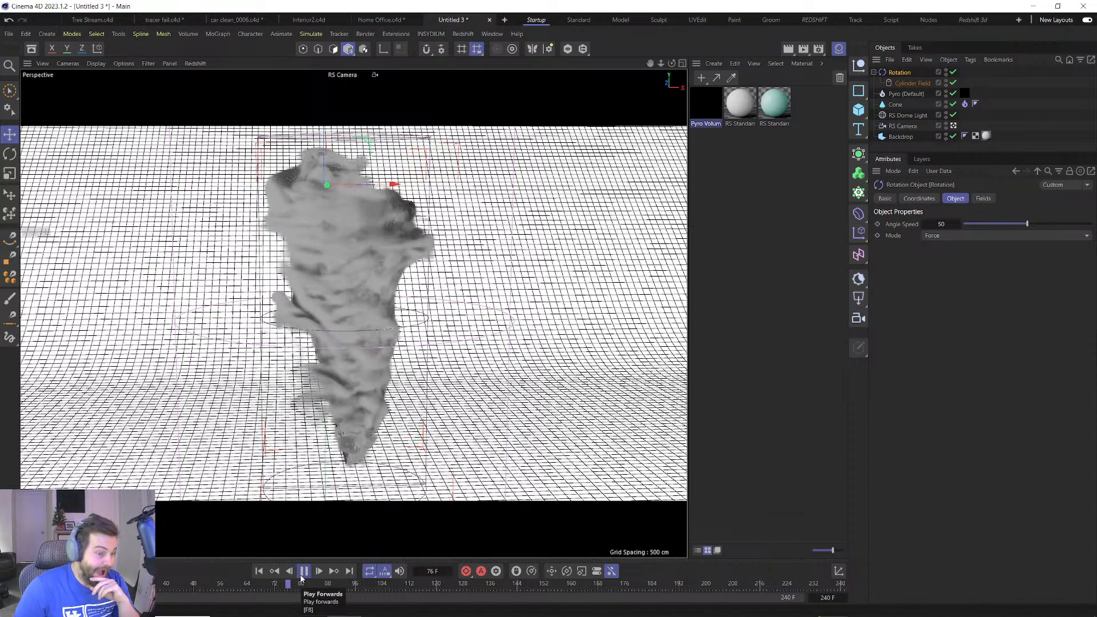
click(302, 571)
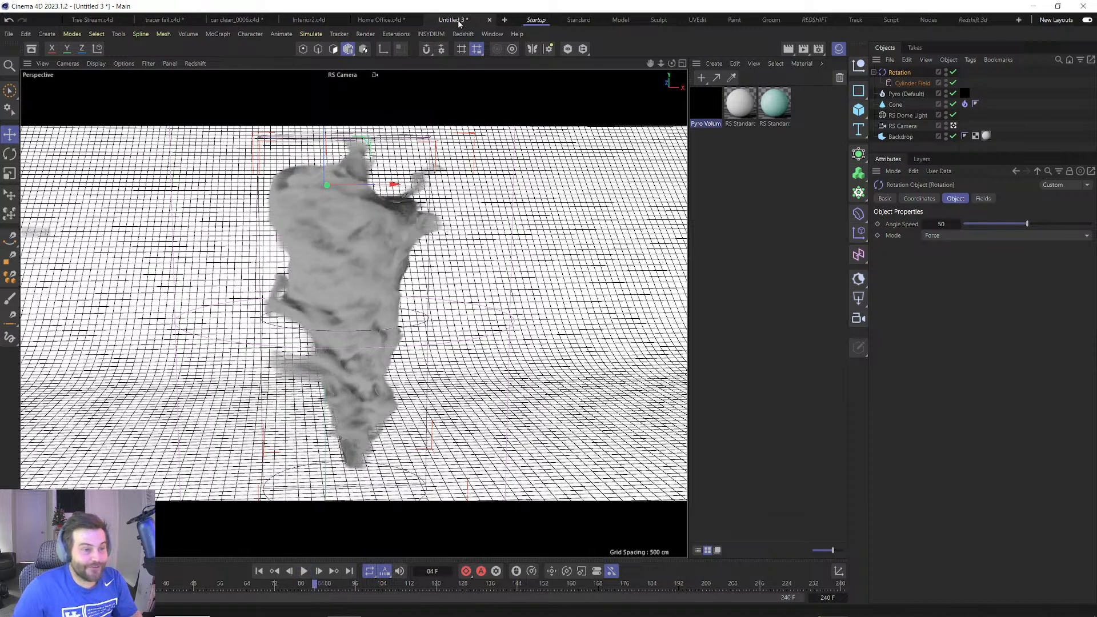
Render the smoke at the current frame in the Redshift RenderView, examine it, and close the view.
click(463, 34)
click(475, 125)
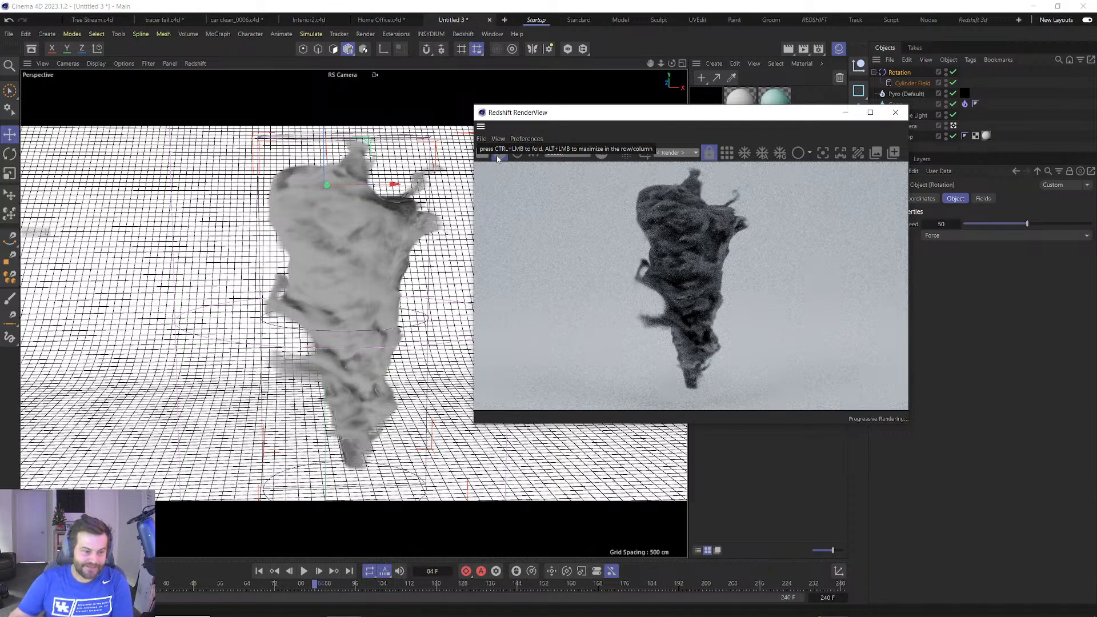
click(895, 112)
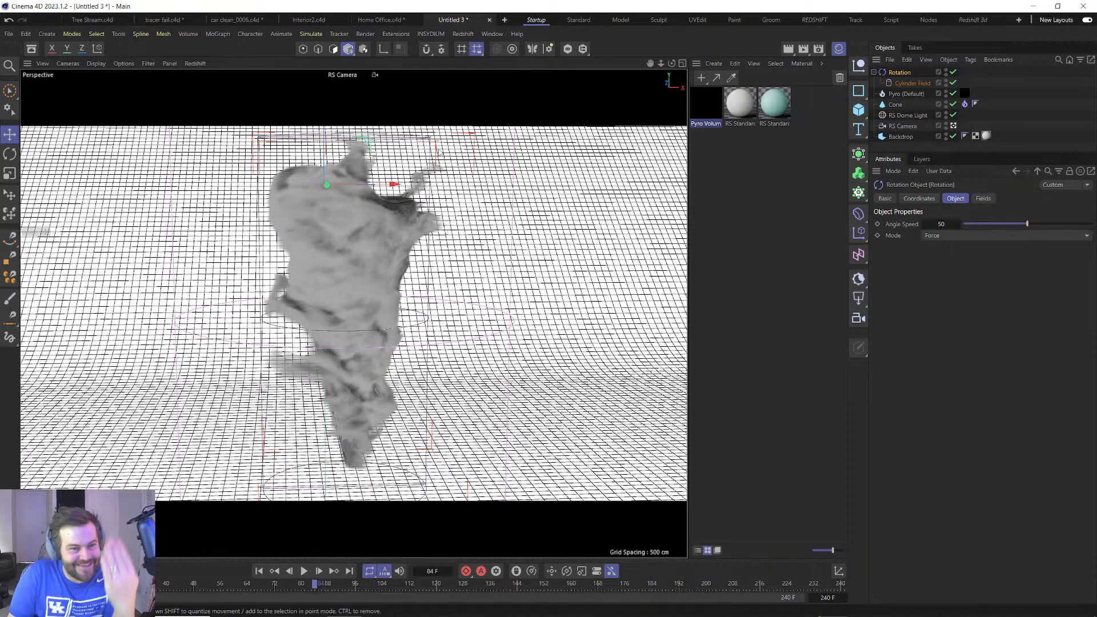
click(311, 34)
mouse_move(319, 57)
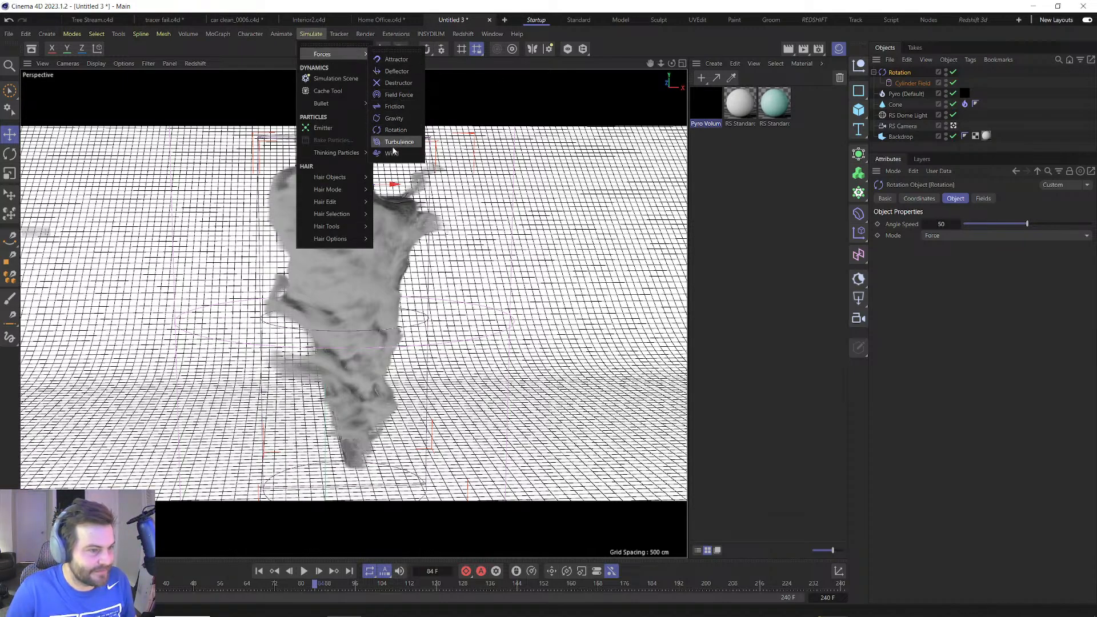
click(897, 84)
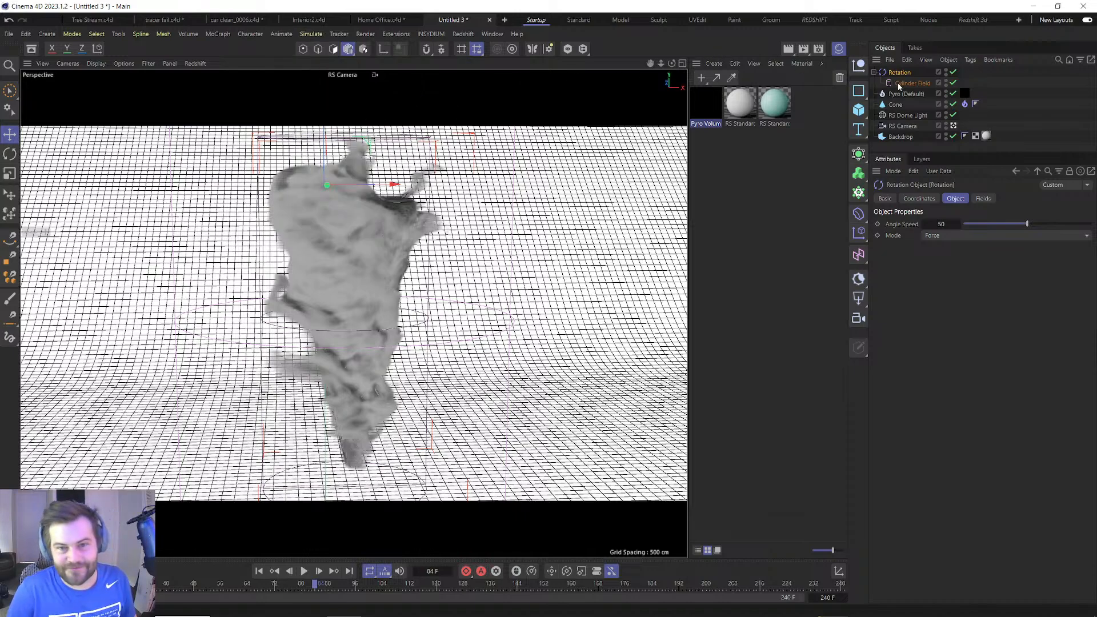
click(908, 93)
click(975, 418)
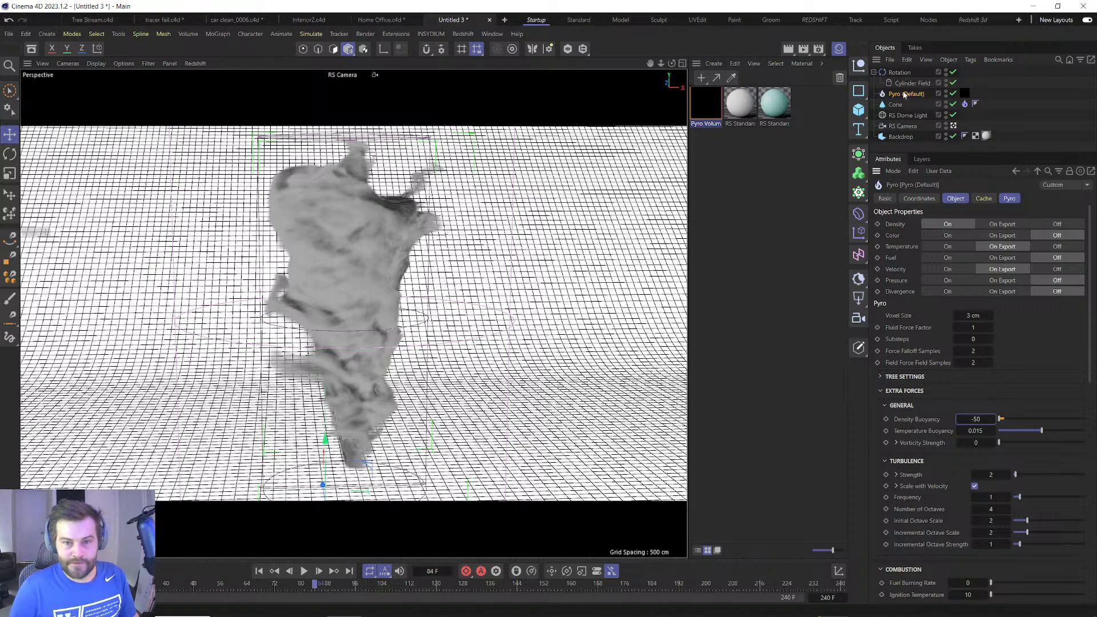
Set the Rotation force's angle speed to 80.
click(899, 72)
click(942, 224)
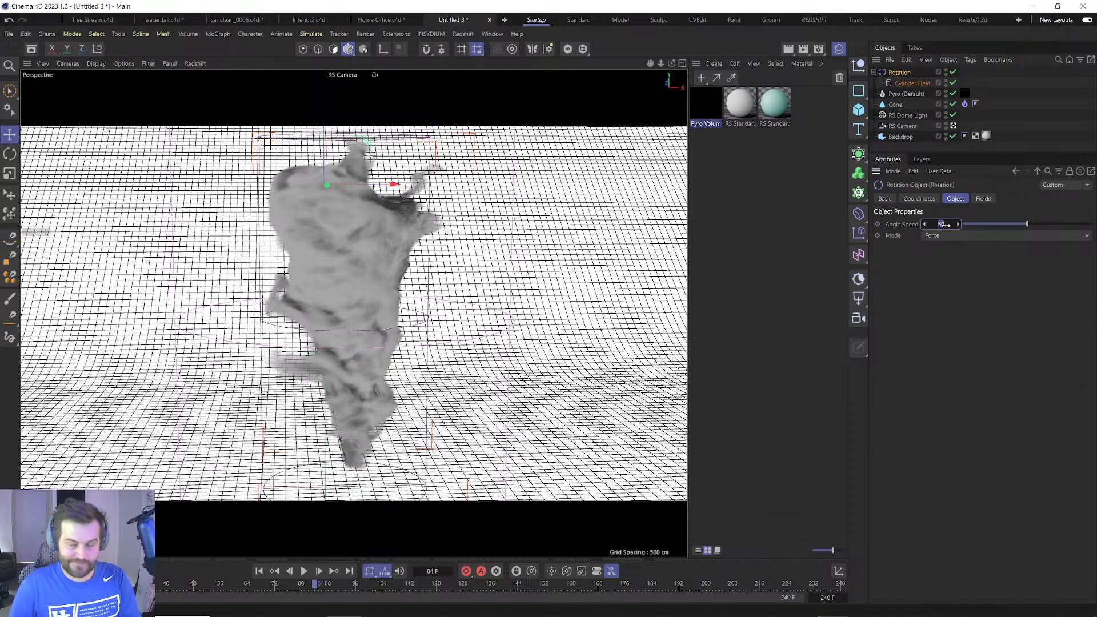
text(80)
key(Return)
Replay the simulation from the first frame with the faster rotation and stop it at frame 85.
click(259, 571)
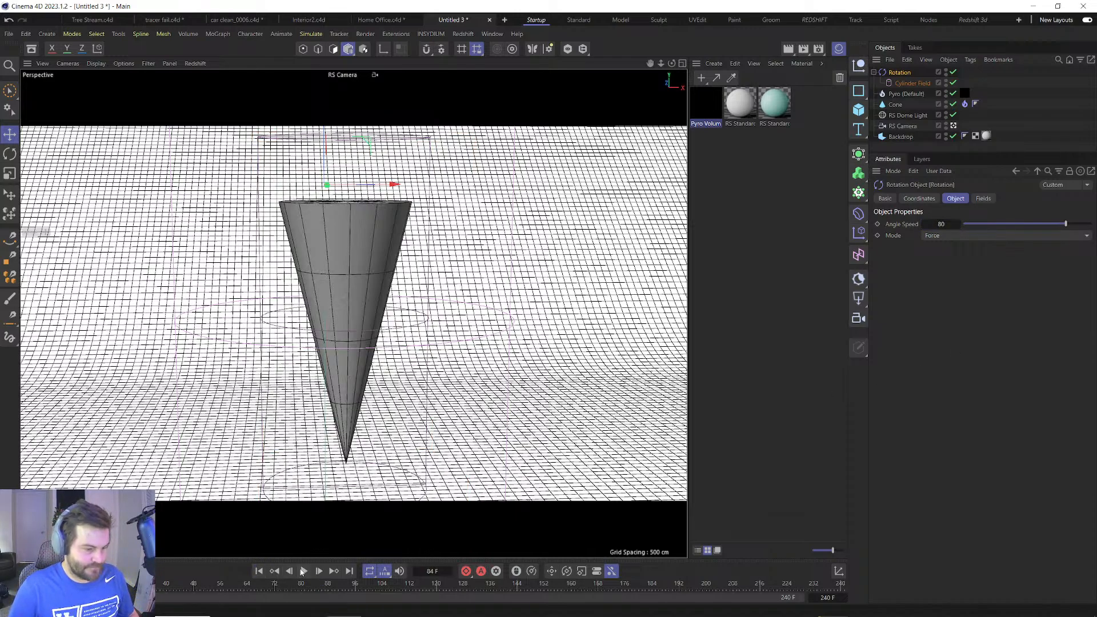
click(304, 572)
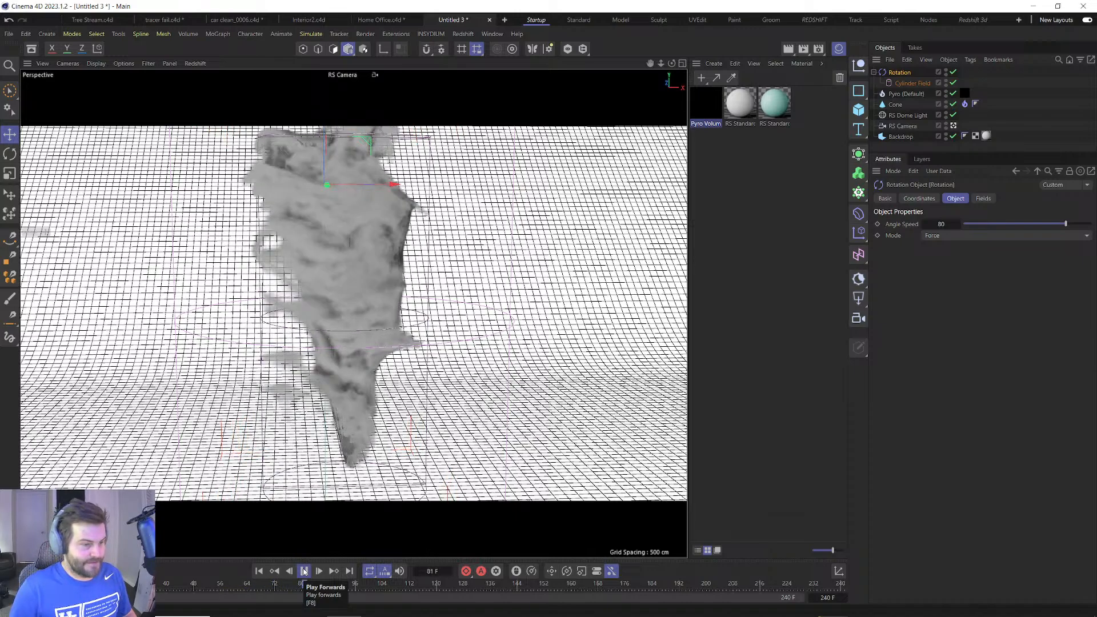
click(304, 571)
Open the Pyro Volume material's nodes and set the volume's scatter tint to a dark olive grey (R 90, G 89, B 74).
double_click(706, 103)
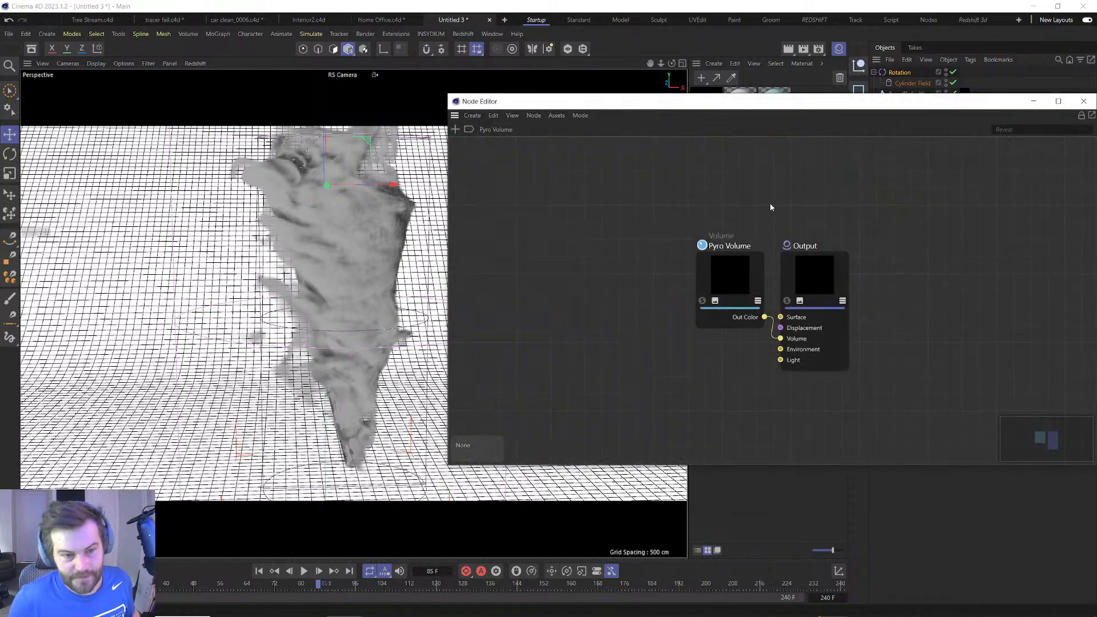
drag(776, 107, 412, 99)
click(348, 275)
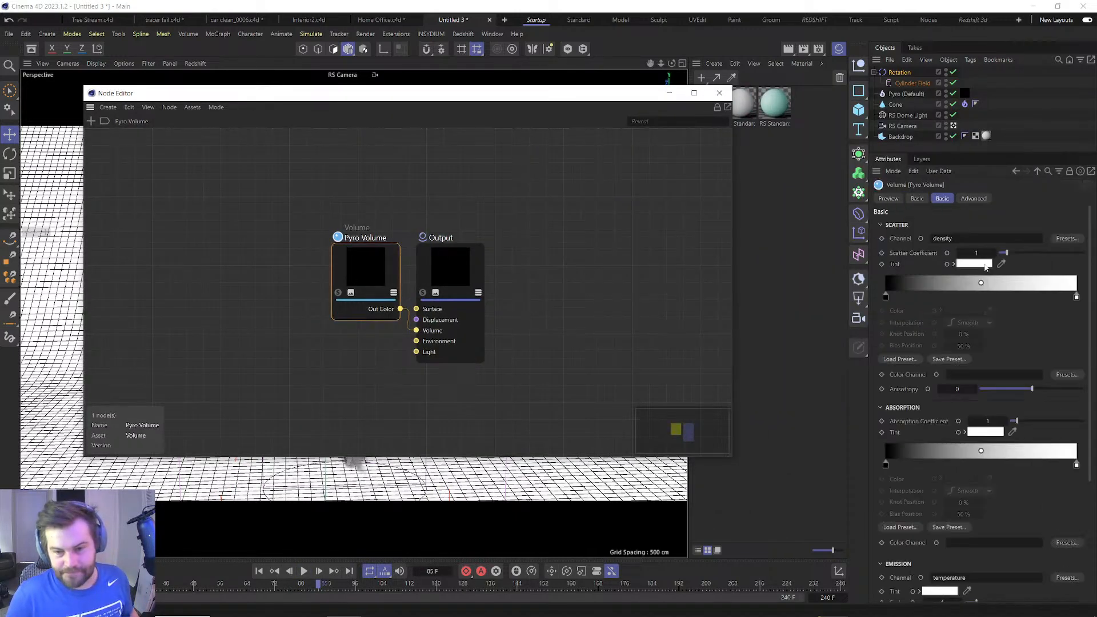
click(984, 267)
click(869, 345)
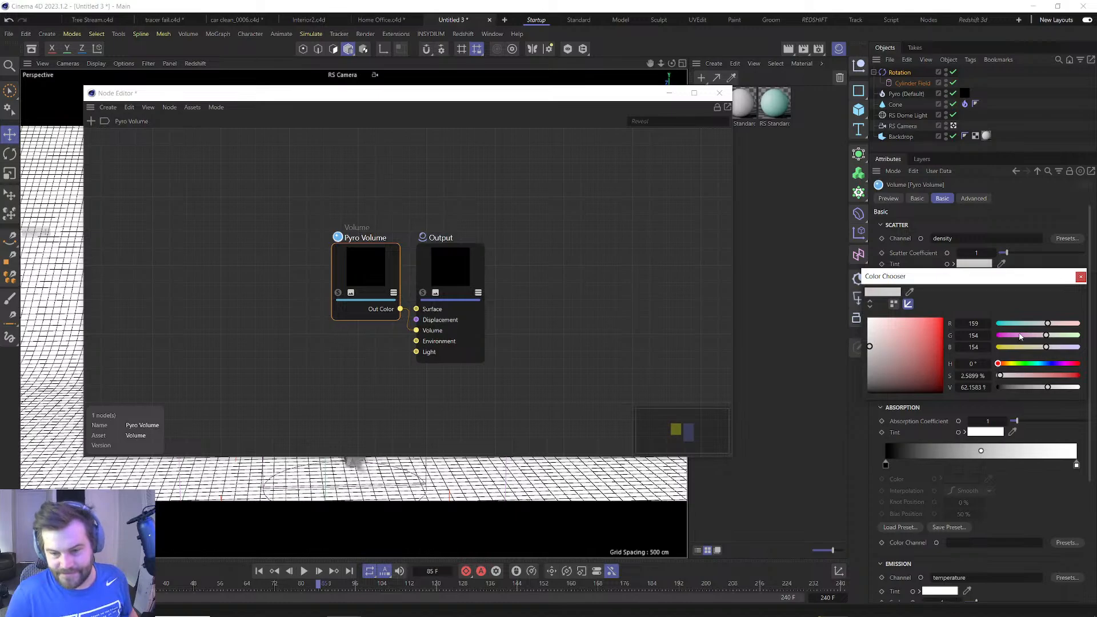
drag(1020, 346, 1018, 347)
drag(888, 365, 880, 366)
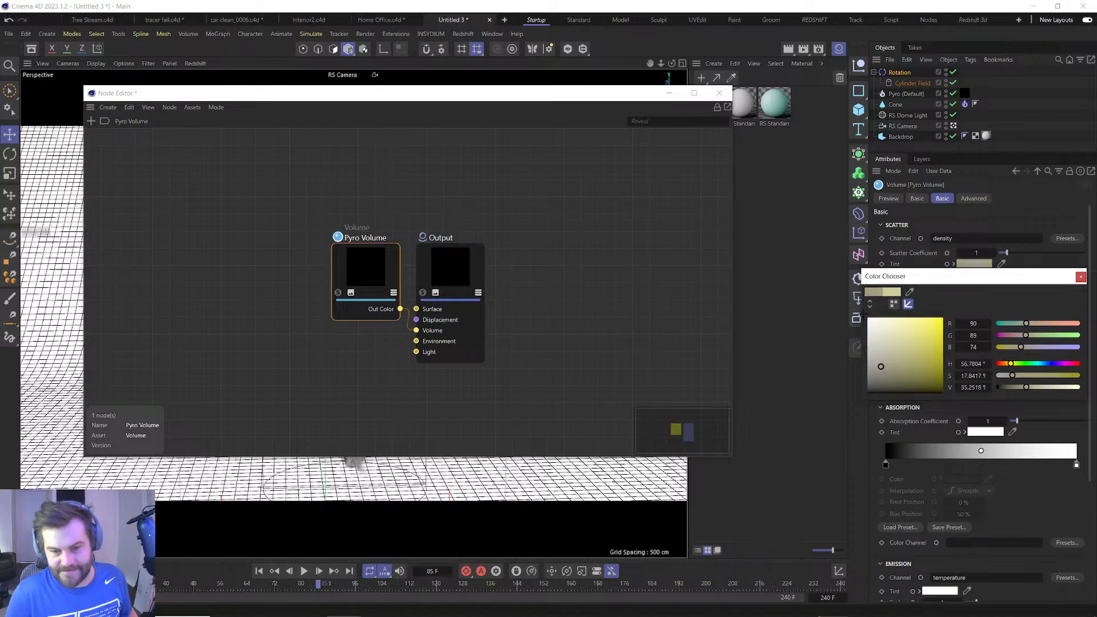
click(1081, 277)
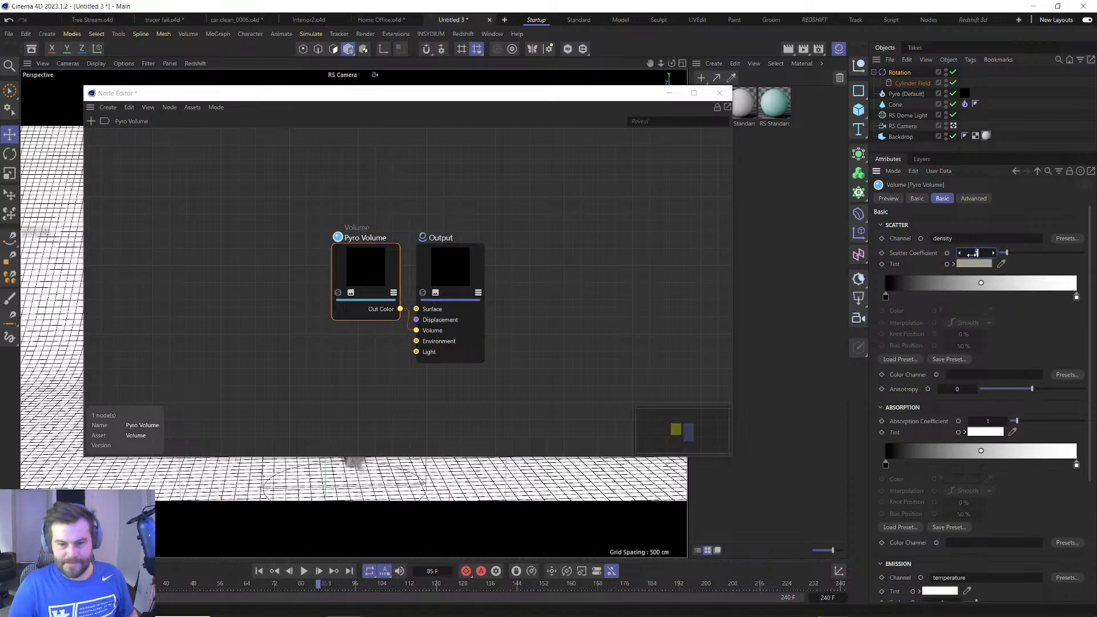
Set the volume's scatter coefficient to 3 and absorption coefficient to 0.68, and close the Node Editor.
text(3)
key(Return)
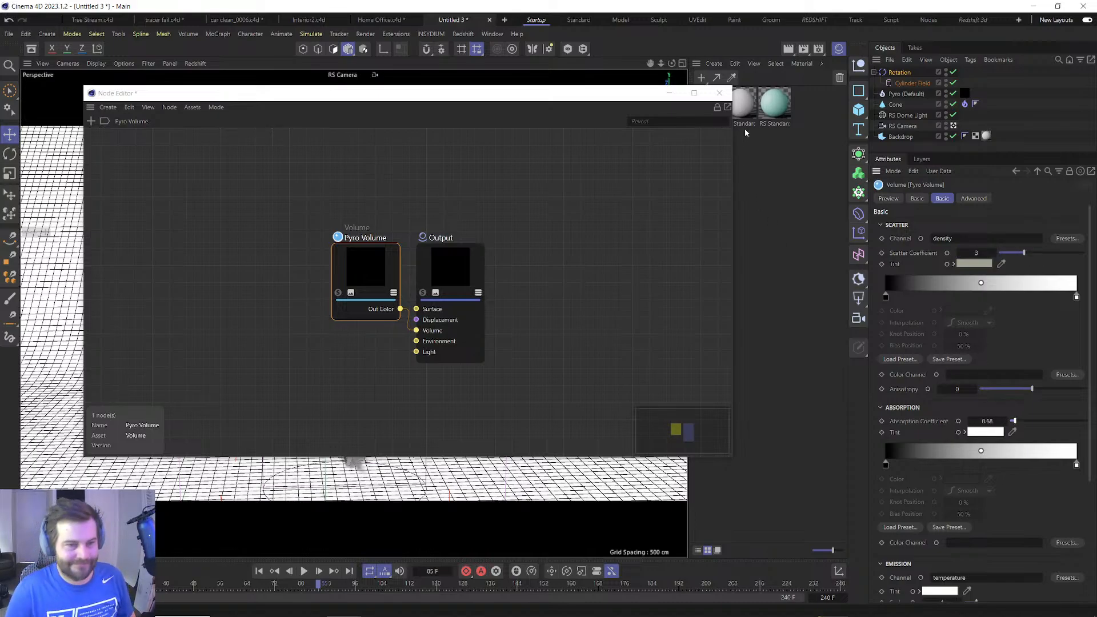
click(719, 93)
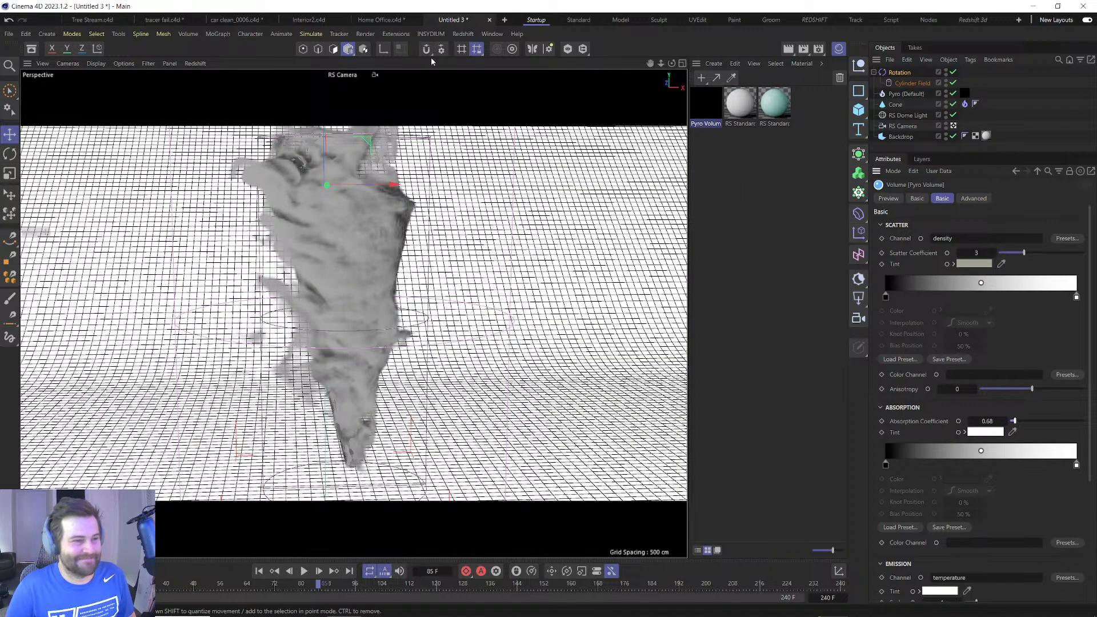
Render the current frame in the Redshift RenderView and examine the smoke's detail with the adjusted volume material.
click(463, 35)
click(485, 108)
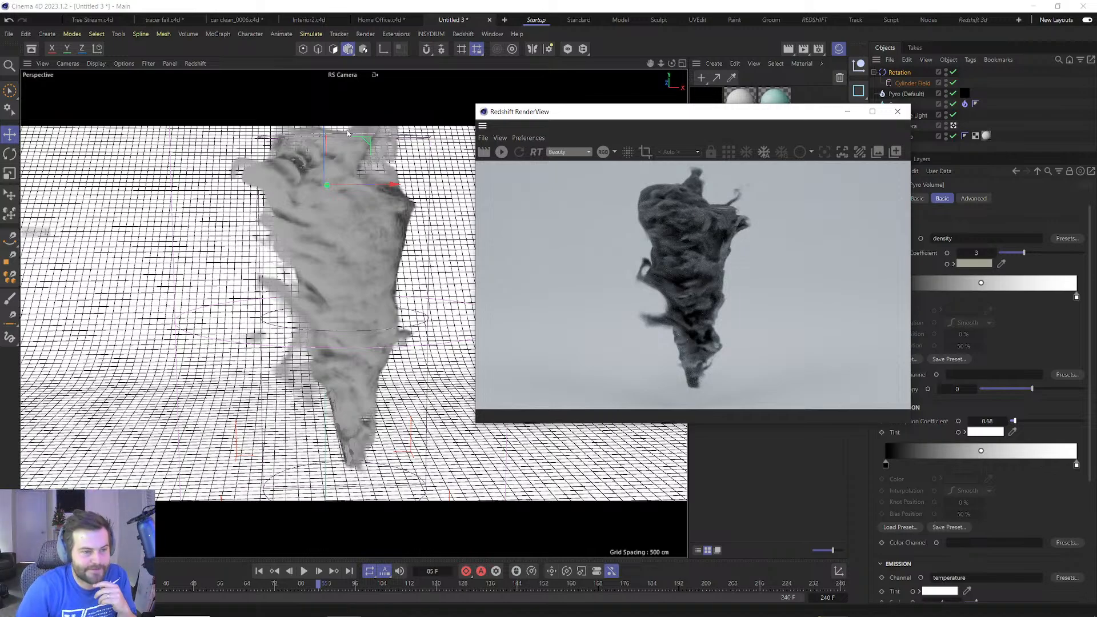
click(501, 152)
drag(565, 116, 391, 107)
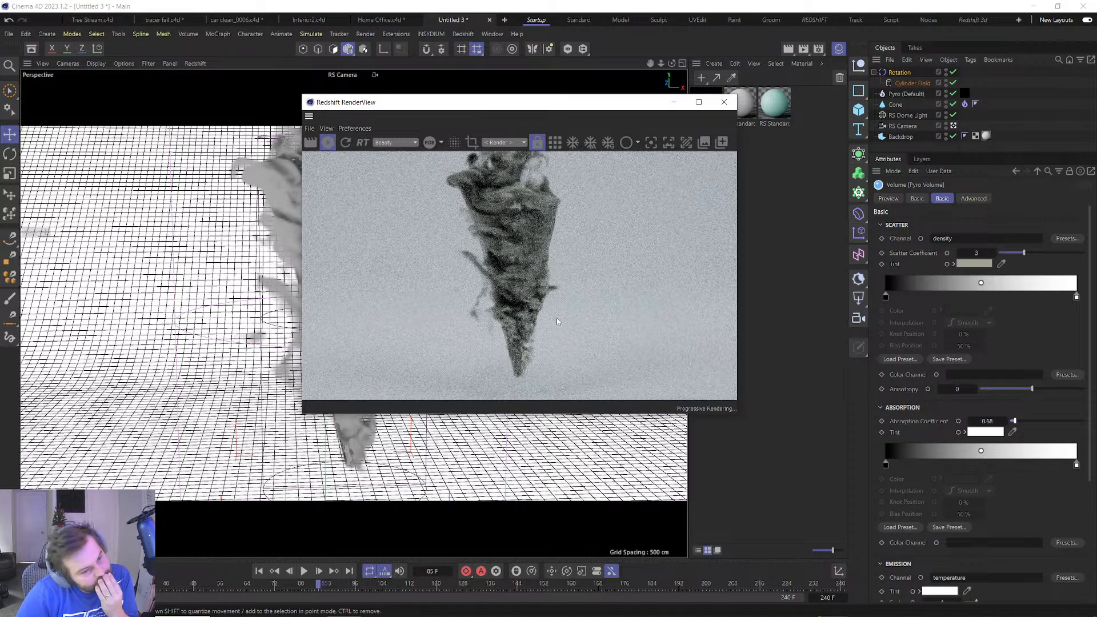
scroll(540, 313, up, 3)
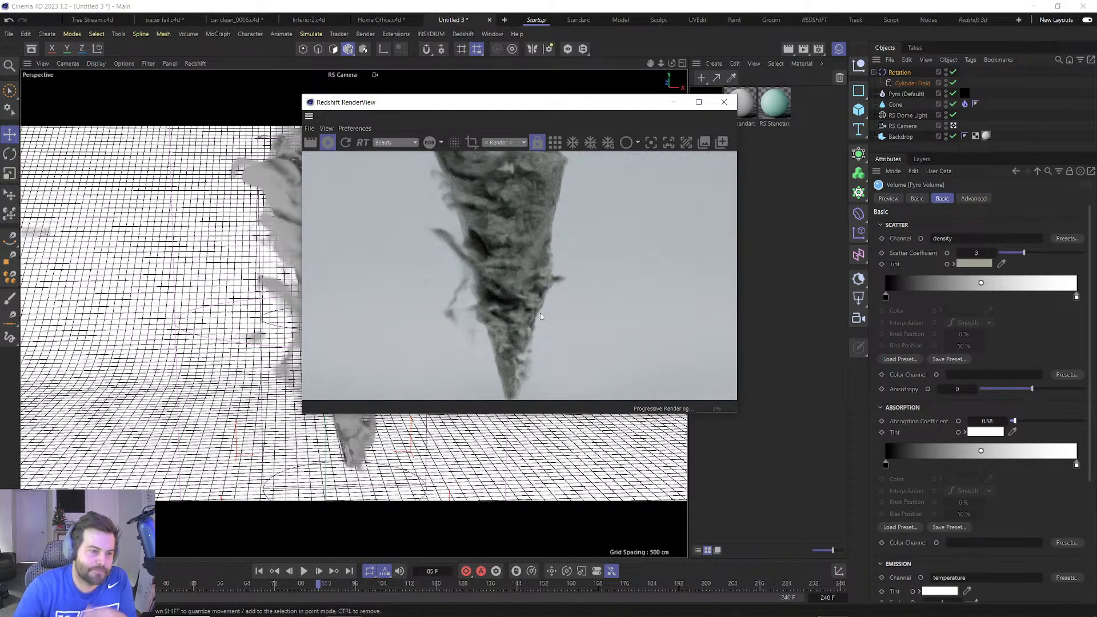
scroll(540, 313, down, 3)
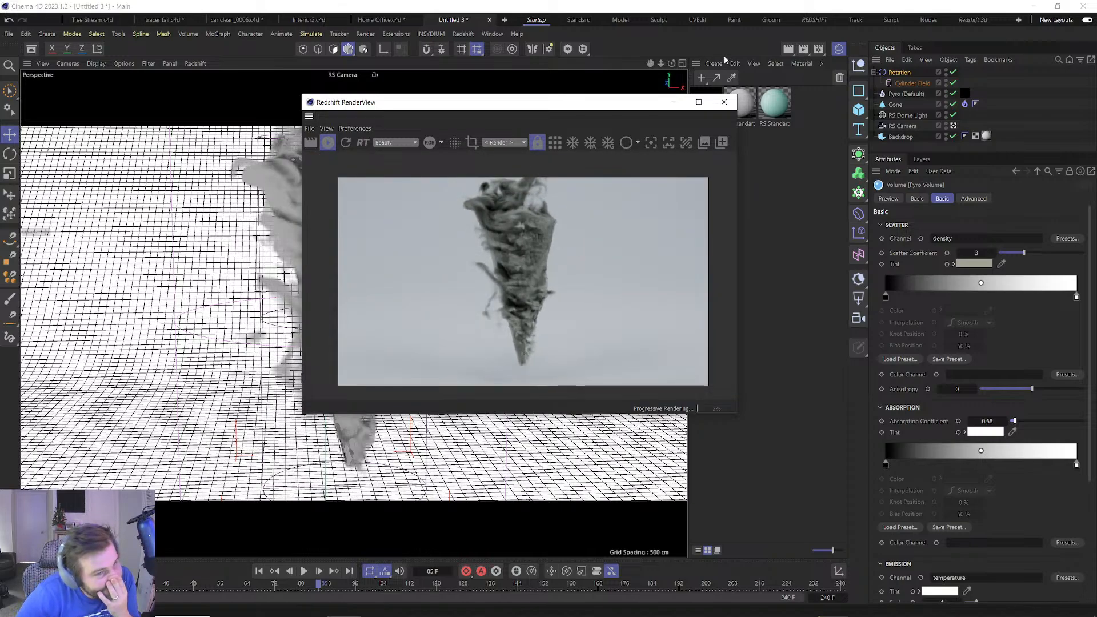
Check the basic Redshift render settings and the denoising engine options, and close both the settings and the RenderView.
click(820, 48)
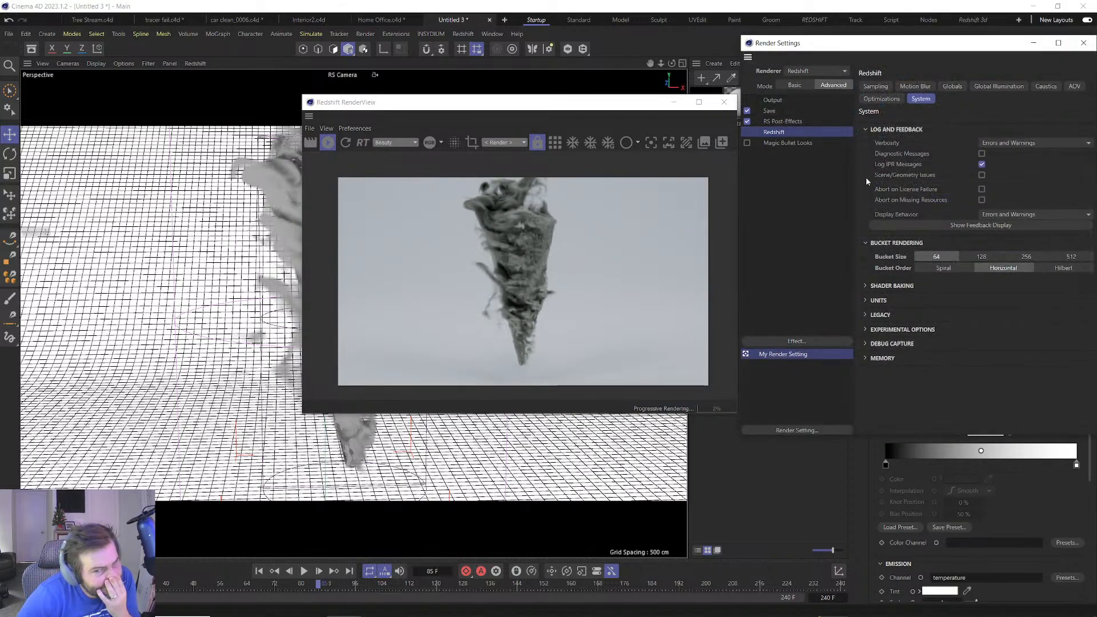
click(782, 85)
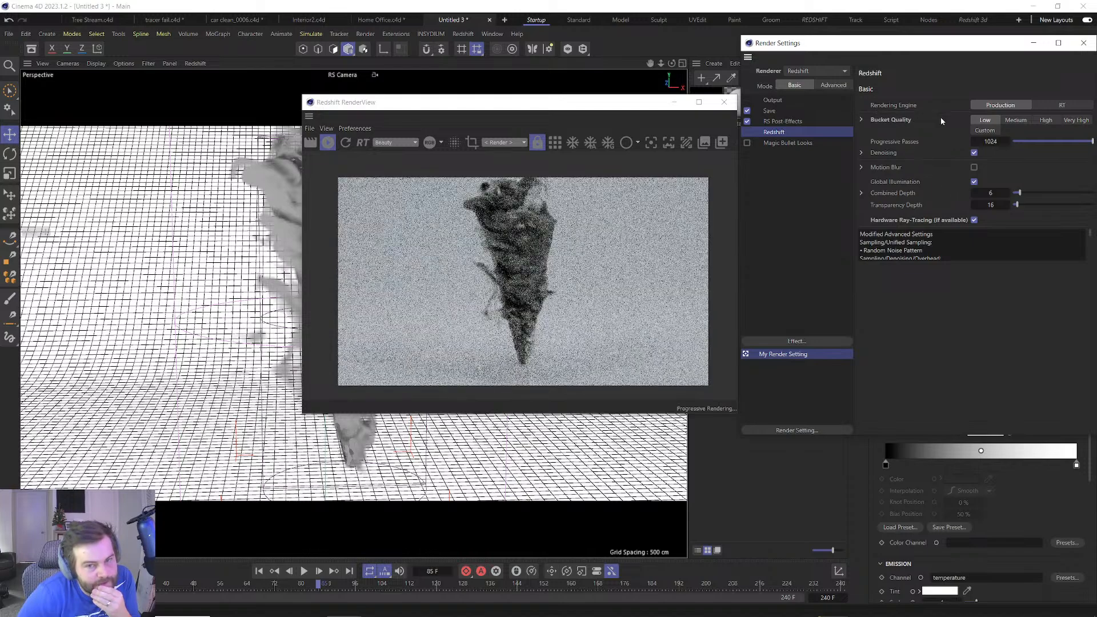
click(860, 153)
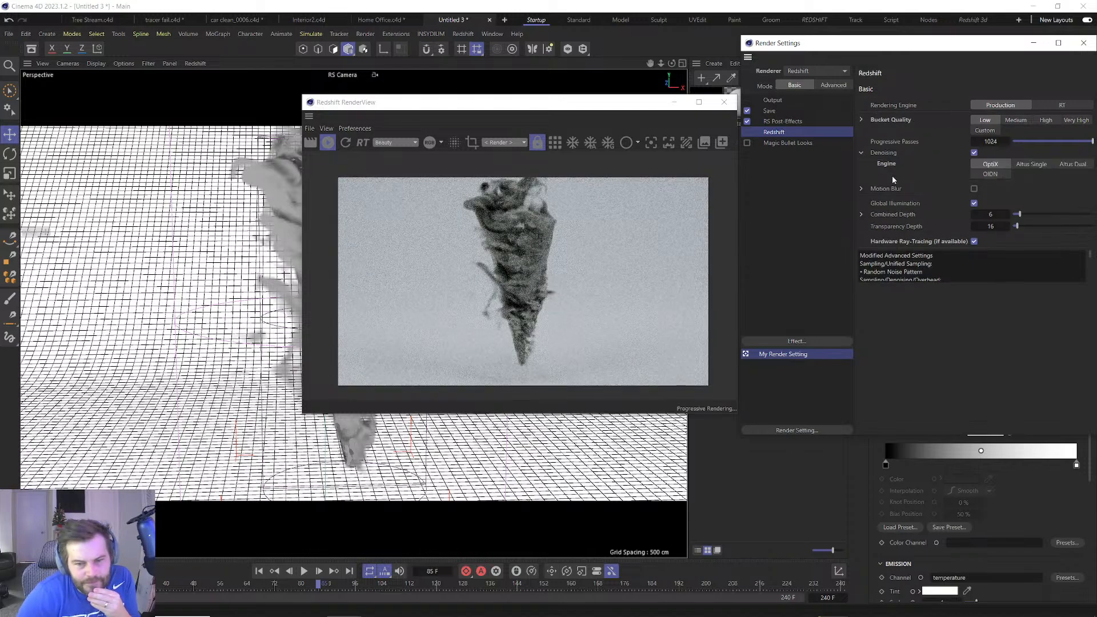
click(1082, 43)
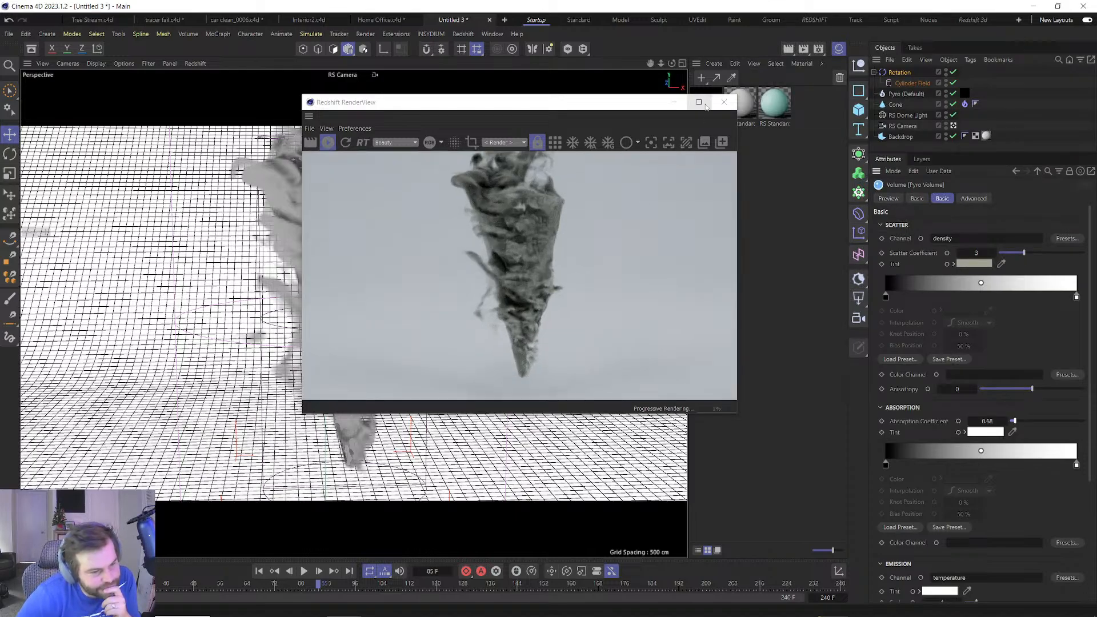
click(723, 102)
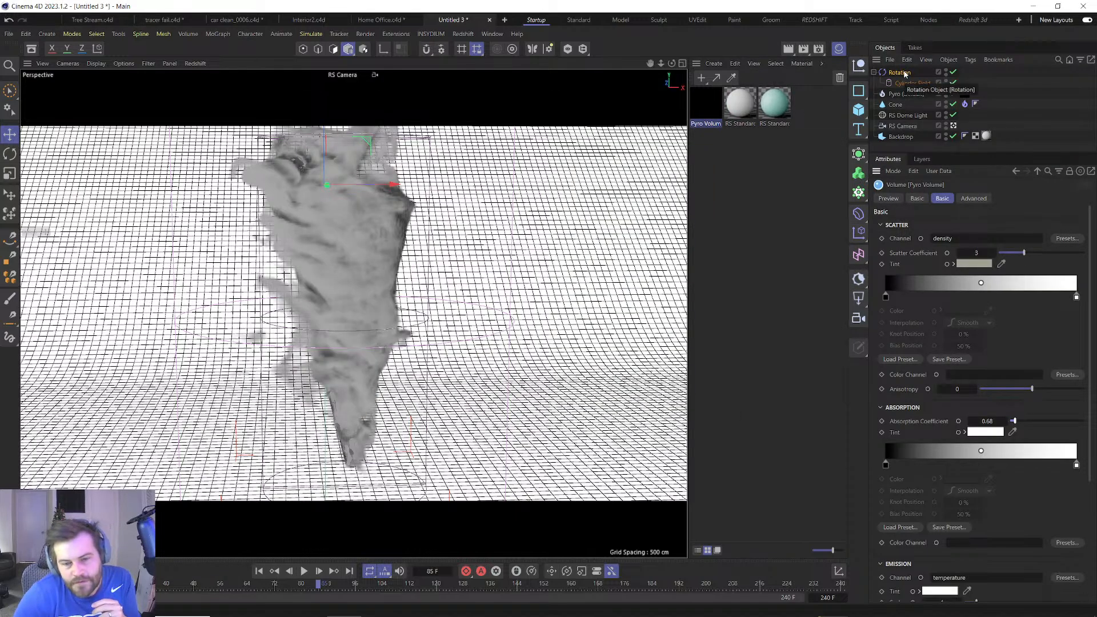
Set the Rotation force's mode to Aerodynamics Wind and open its field settings.
click(900, 72)
click(965, 236)
click(950, 275)
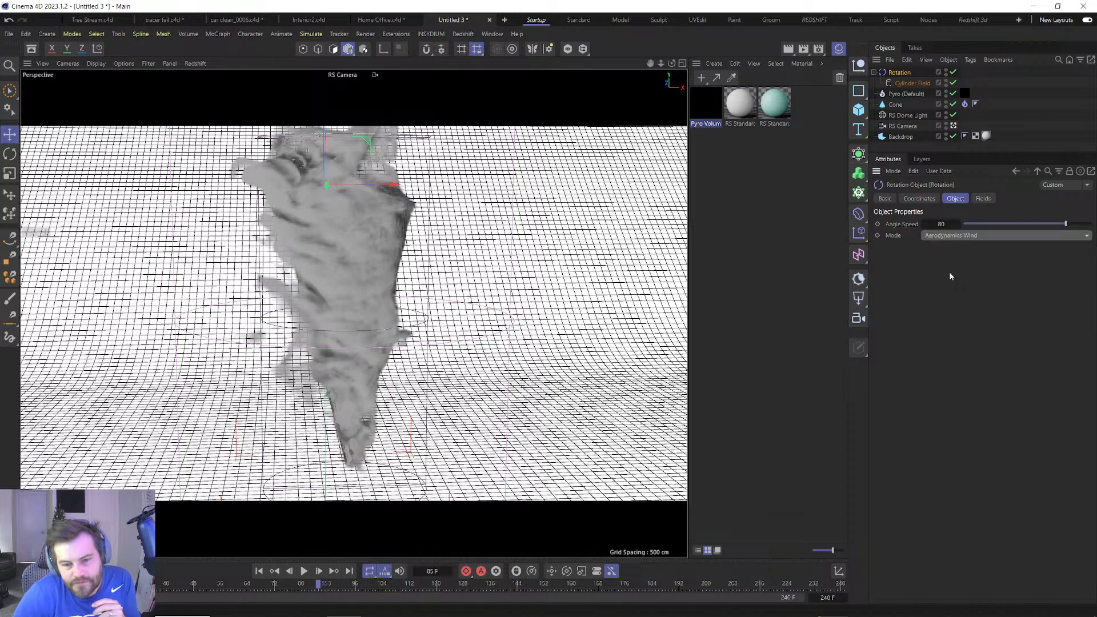
click(982, 199)
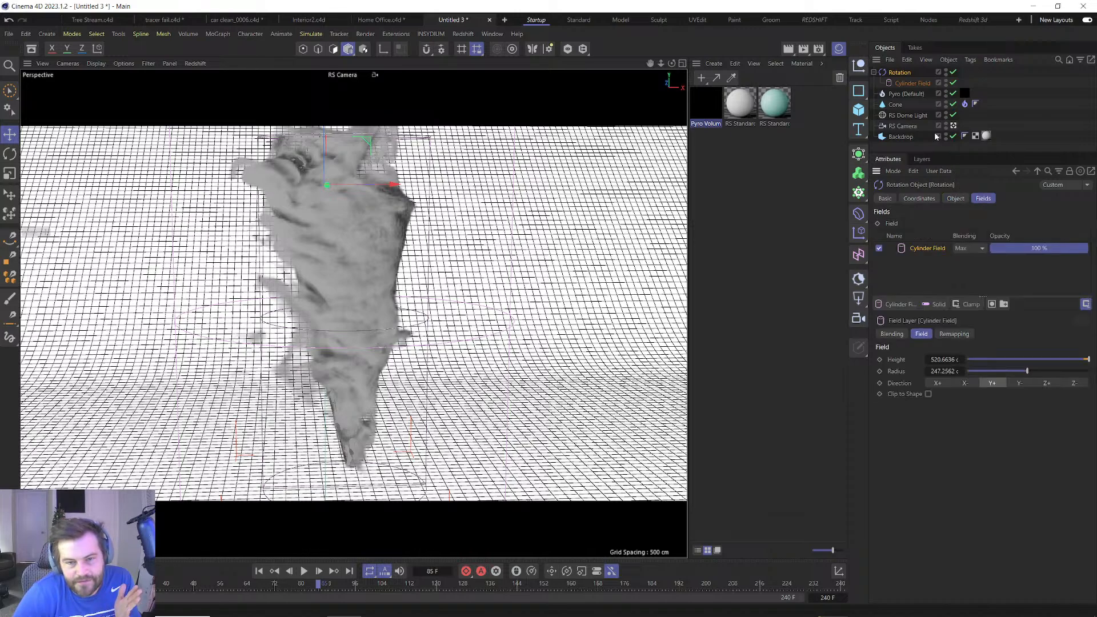
Play the simulation from the first frame in the Aerodynamics Wind mode and stop it at frame 20.
click(259, 570)
click(303, 570)
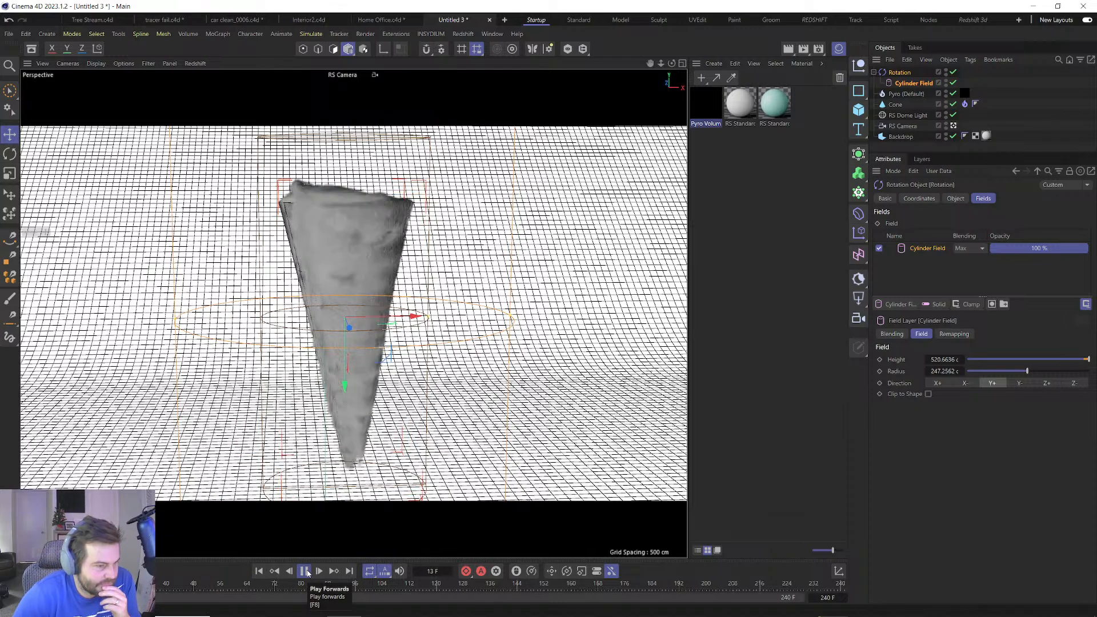
click(307, 573)
Move the Cylinder Field in the Top view so it is centred on the cone, and return to the full Perspective view.
middle_click(512, 151)
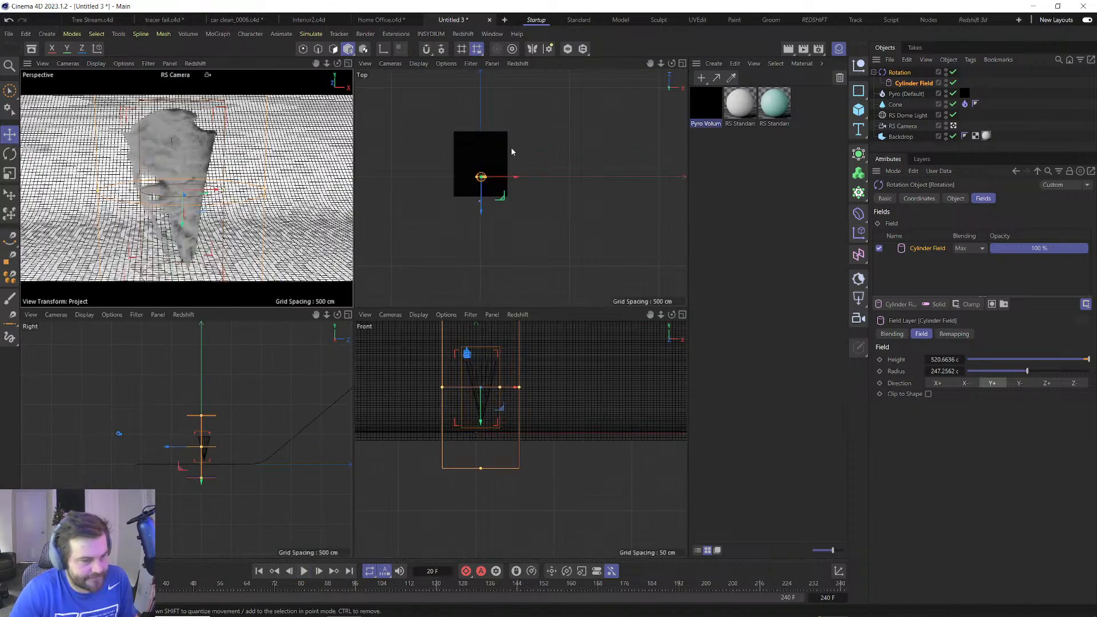
scroll(481, 179, up, 10)
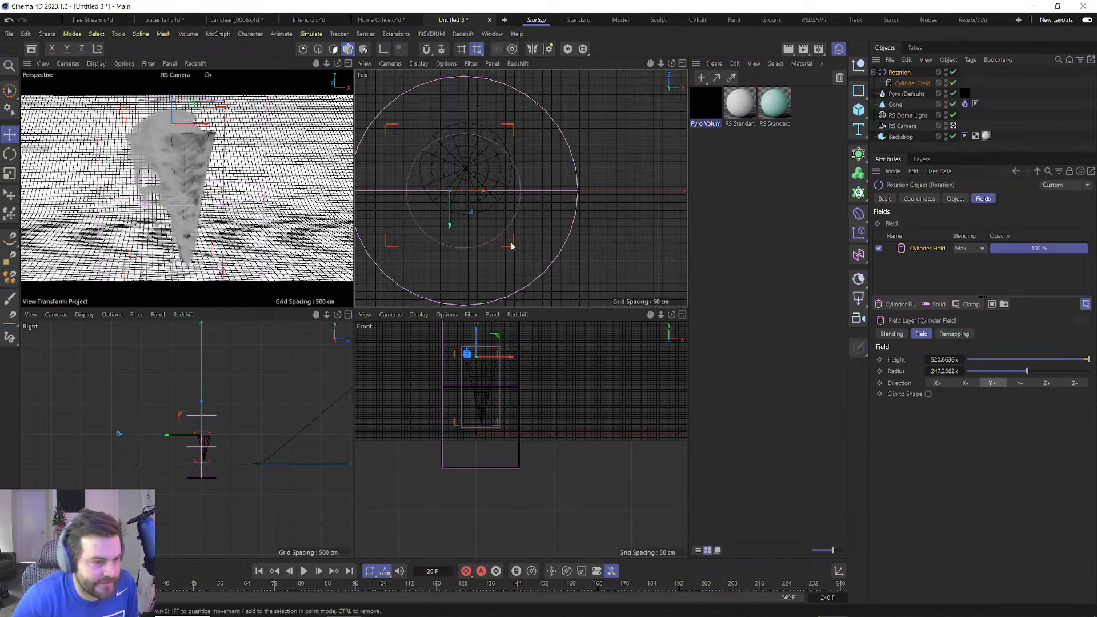
click(546, 258)
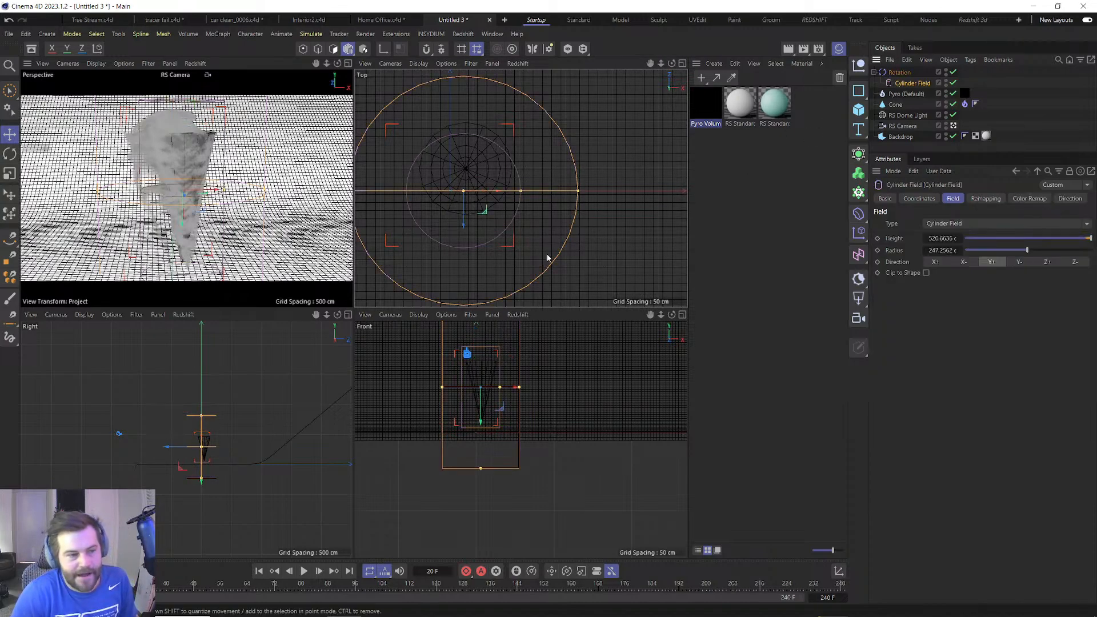
drag(491, 223, 489, 192)
click(899, 73)
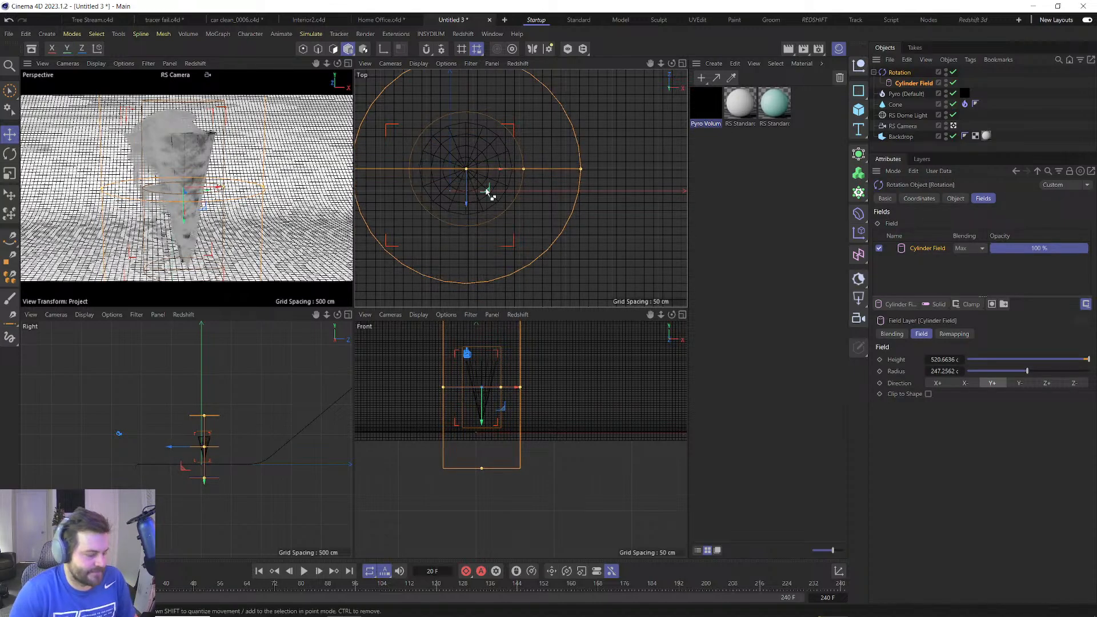
key(F1)
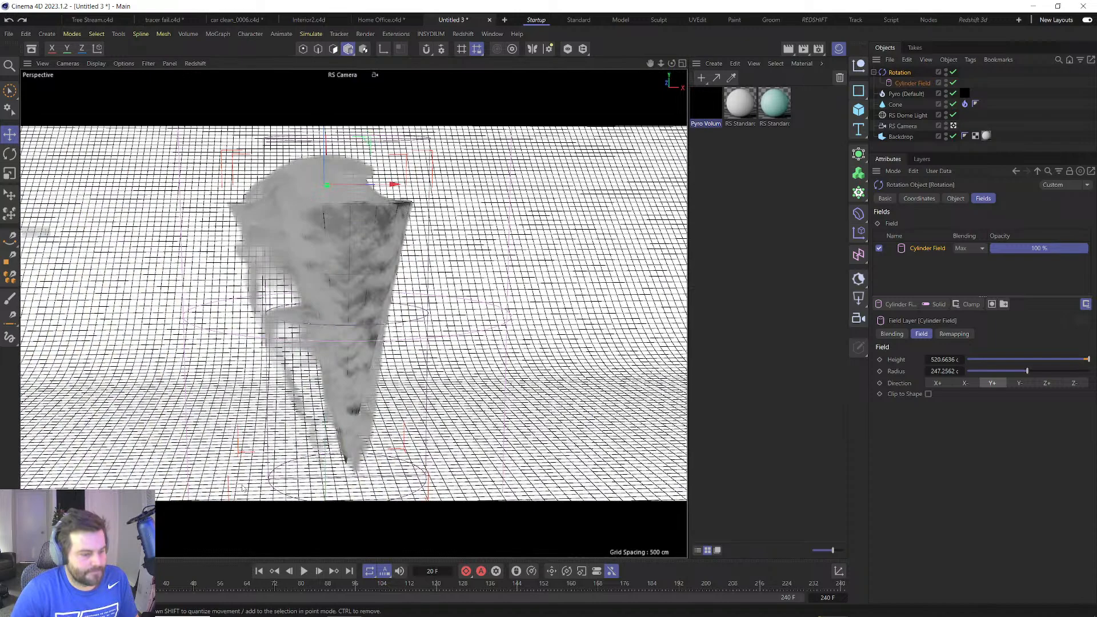
Play the simulation from the first frame, stop it at frame 45 and return to the start.
click(258, 571)
click(304, 571)
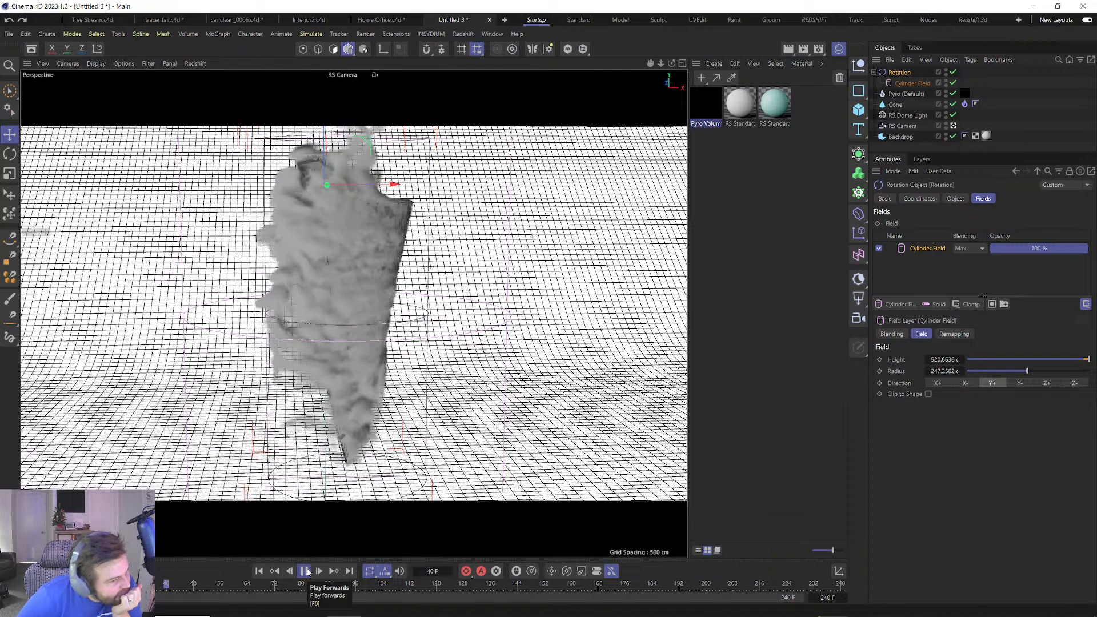
click(305, 571)
click(258, 570)
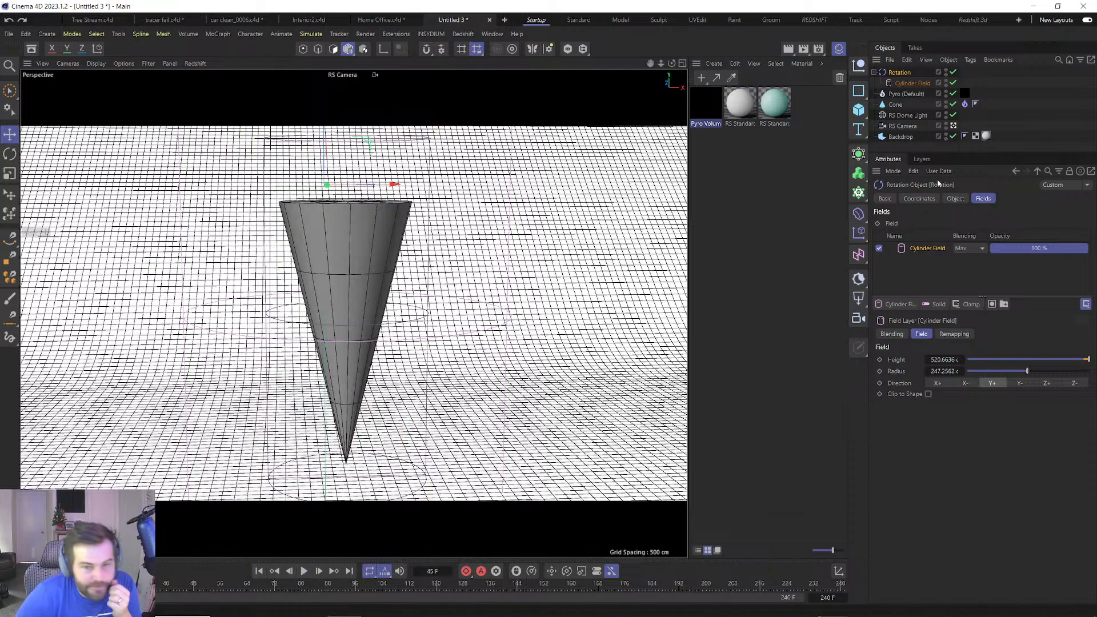
Set the Pyro object's turbulence strength to 10.
click(900, 94)
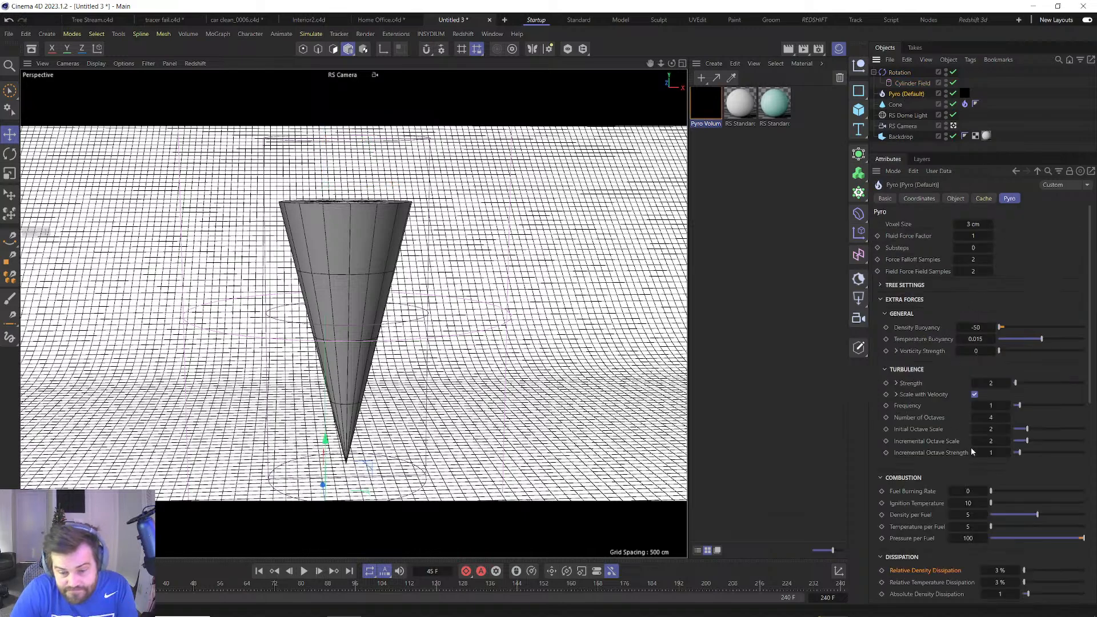
click(981, 381)
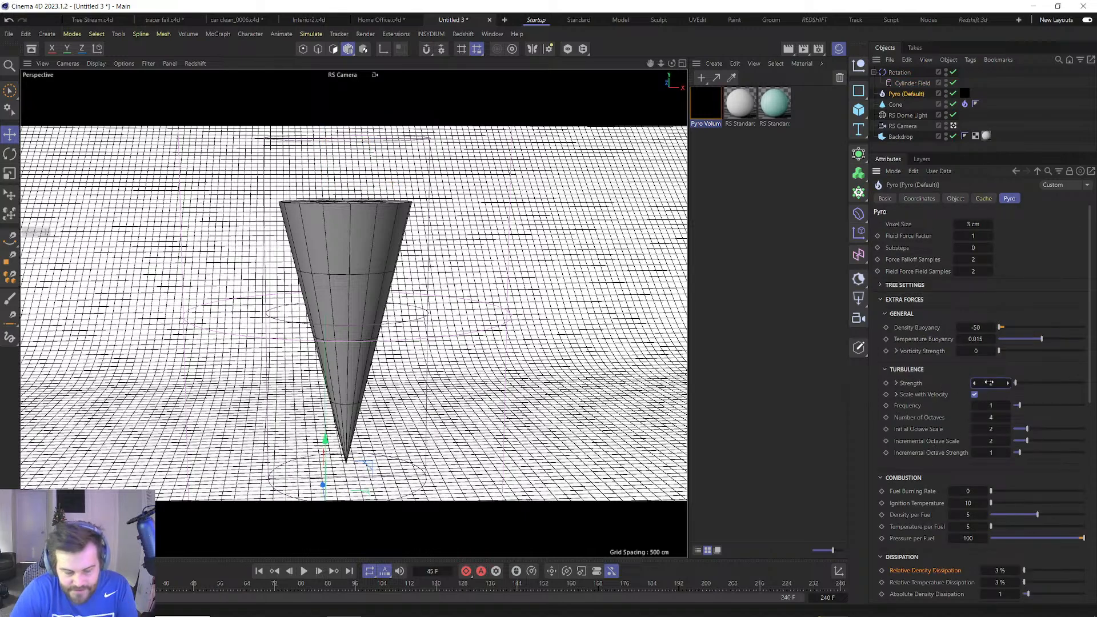
key(space)
key(space)
key(shift+f)
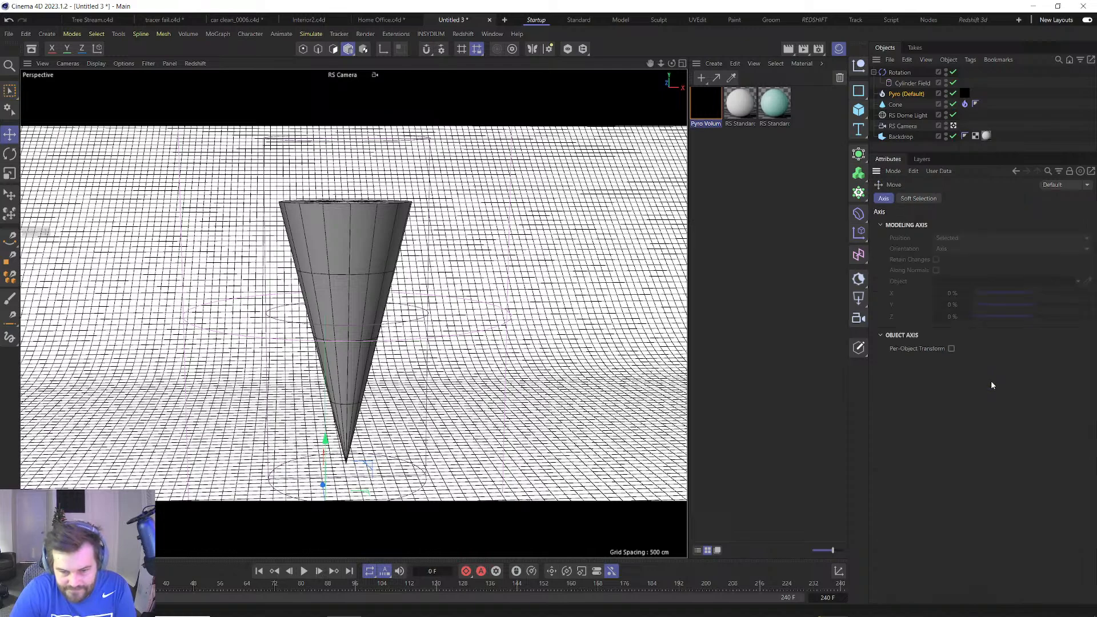
click(908, 93)
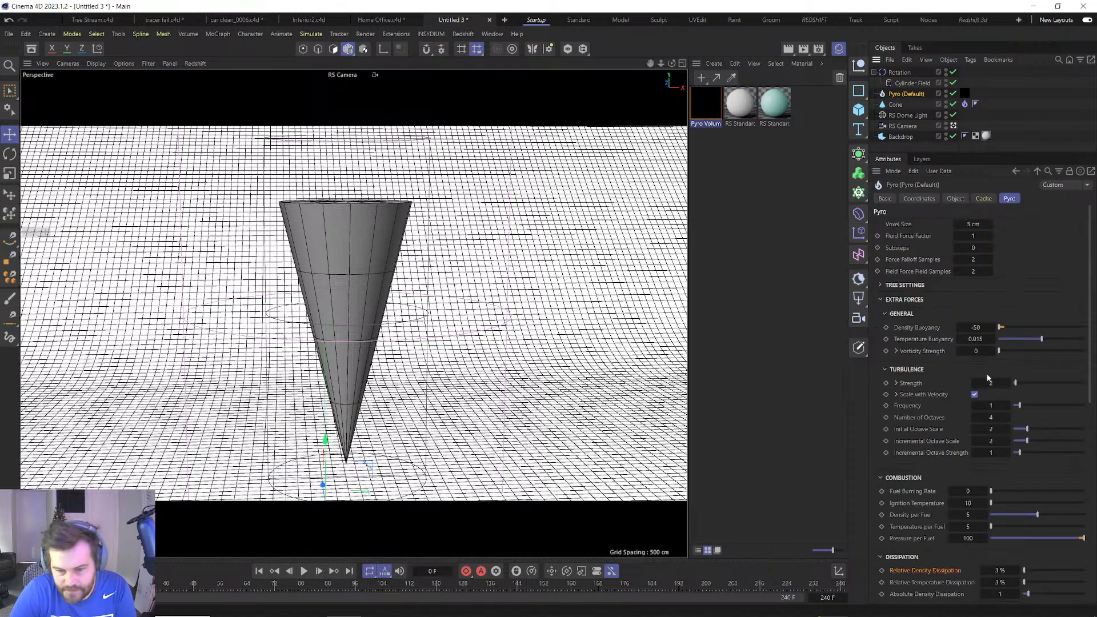
click(988, 382)
text(10)
key(Return)
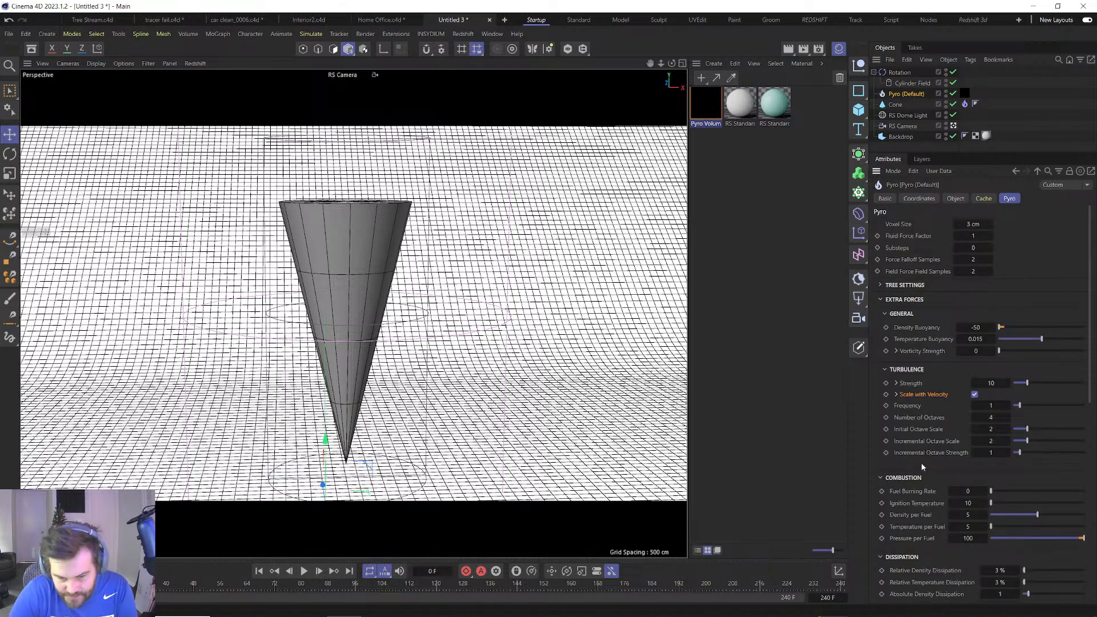
Set the Pyro object's Relative Density Dissipation to 1 %.
scroll(931, 458, down, 2)
click(997, 506)
text(1)
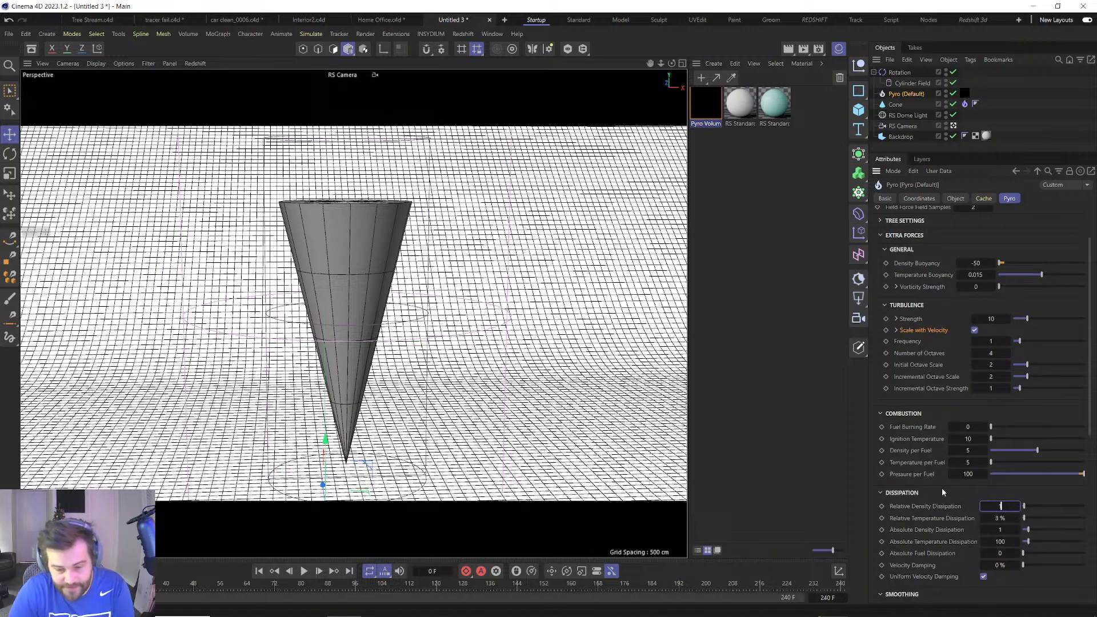
key(Return)
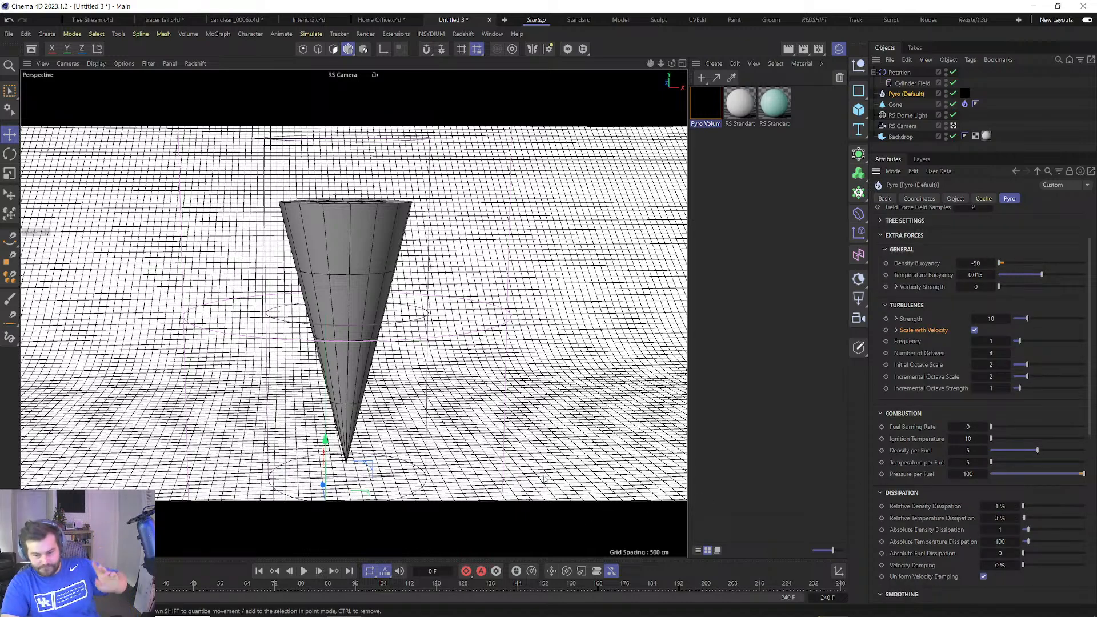
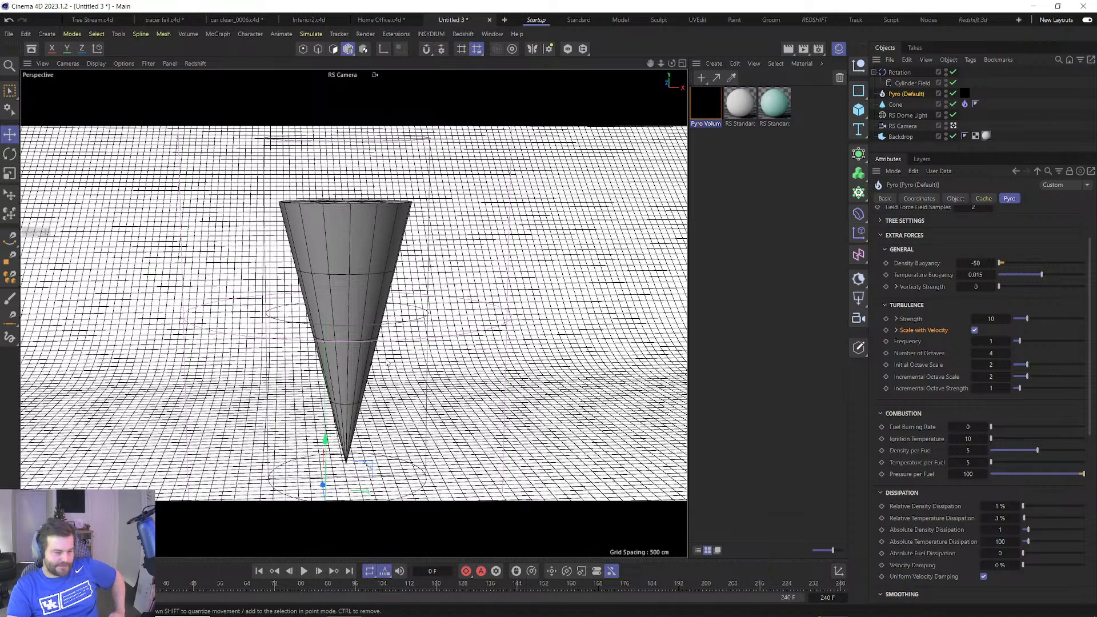
Play the simulation, dismiss the memory warning, stop at frame 75 and inspect the whole smoke column.
click(304, 571)
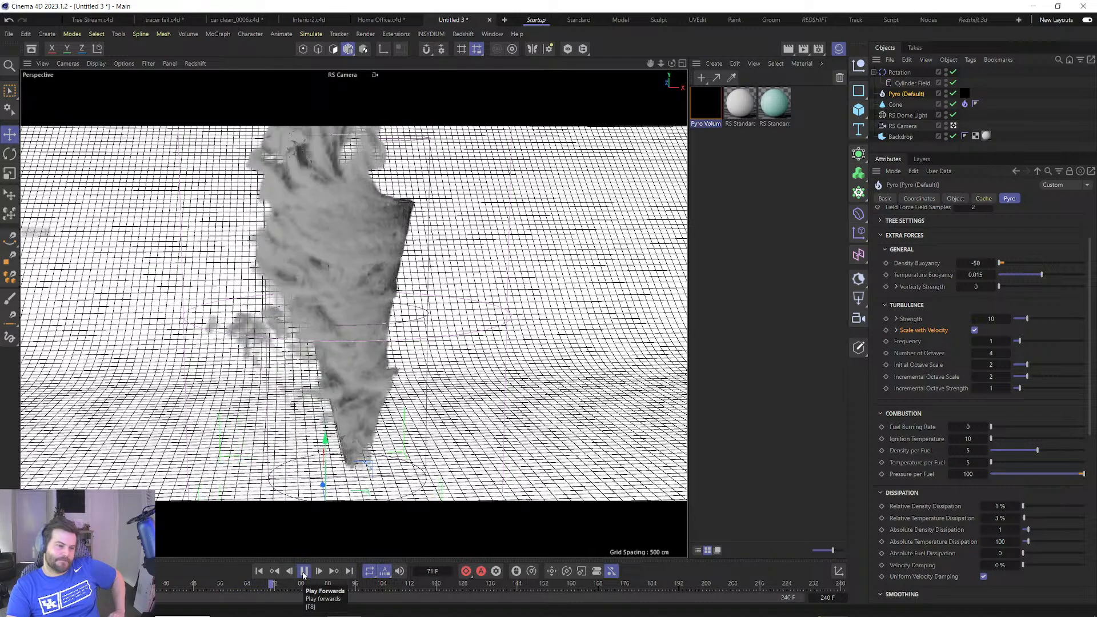
click(596, 354)
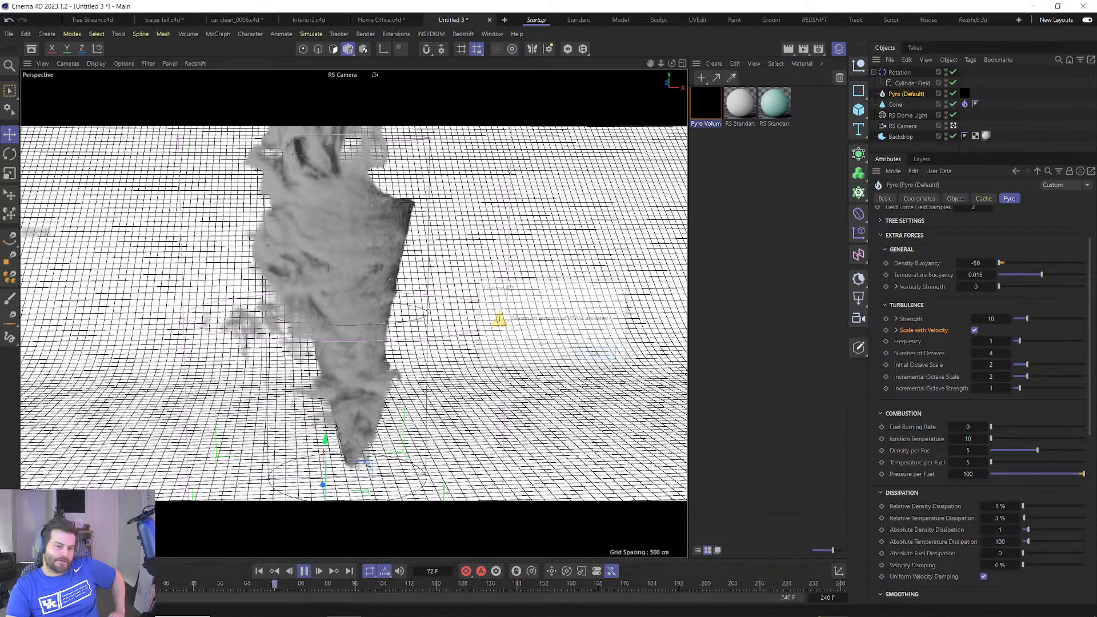
key(F8)
alt+middle_drag(354, 326, 353, 369)
scroll(368, 389, down, 6)
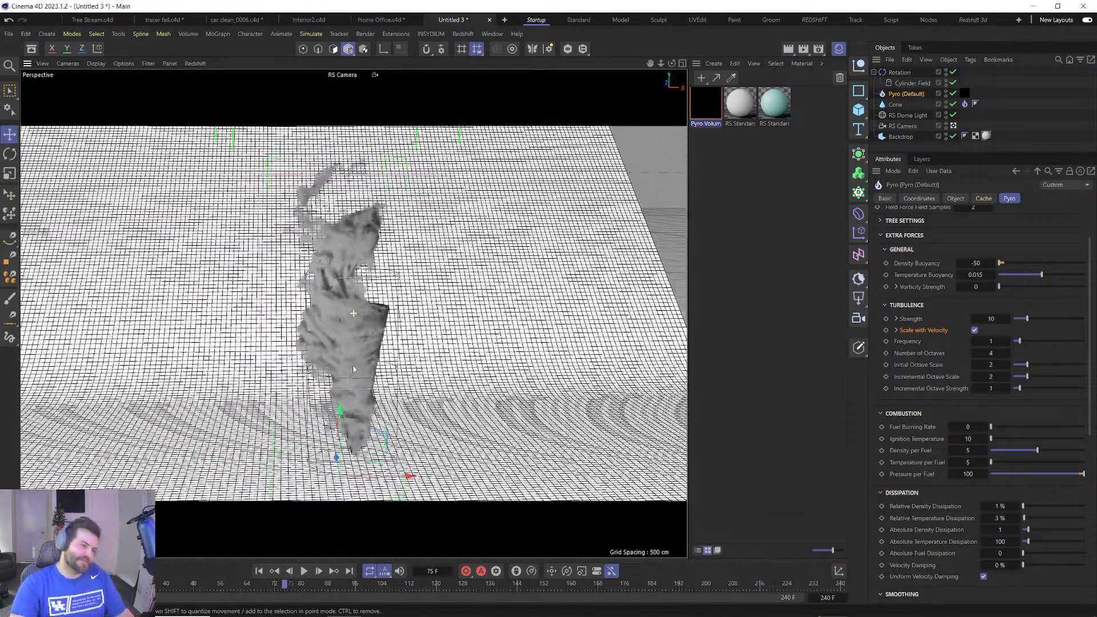
scroll(353, 368, up, 5)
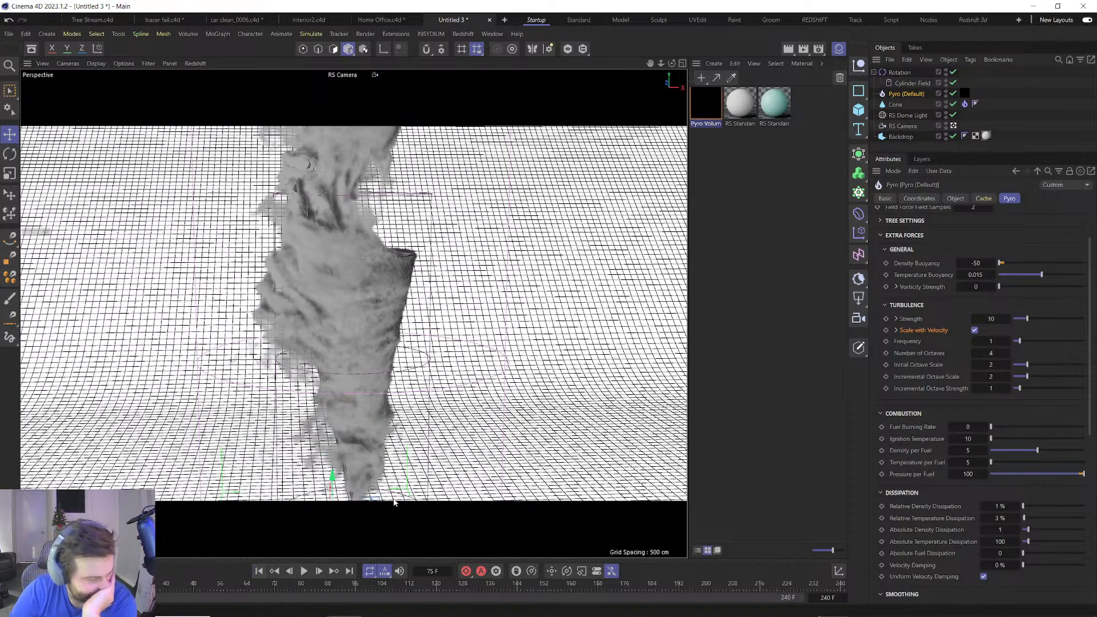
In the cone's Pyro tag, set the density Set value to 2 and the Surface Thickness to 10 cm.
click(964, 103)
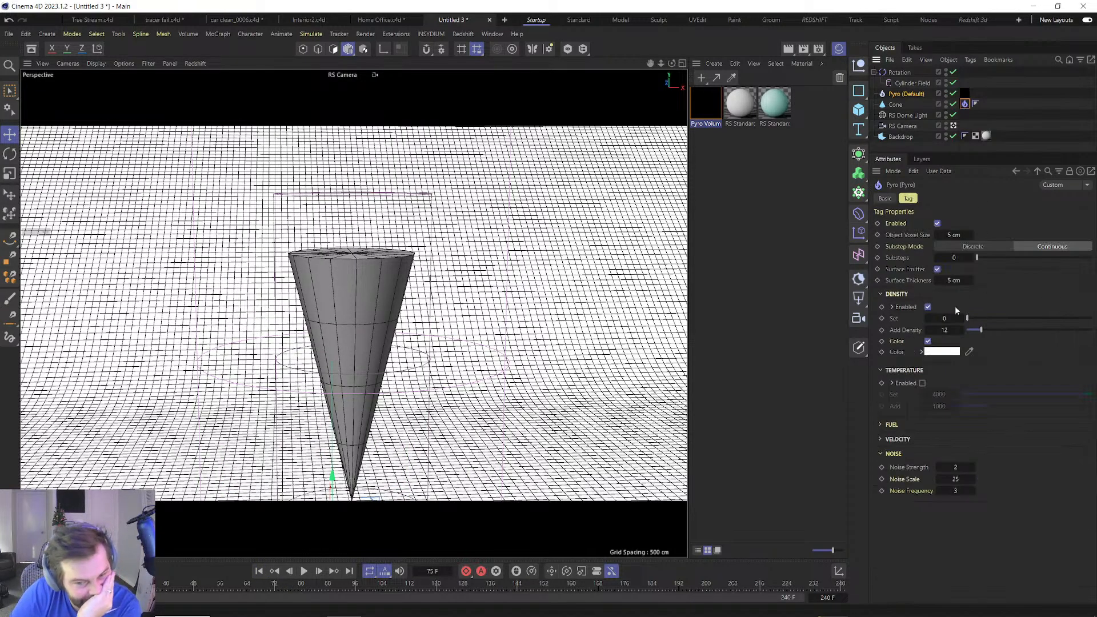
click(944, 318)
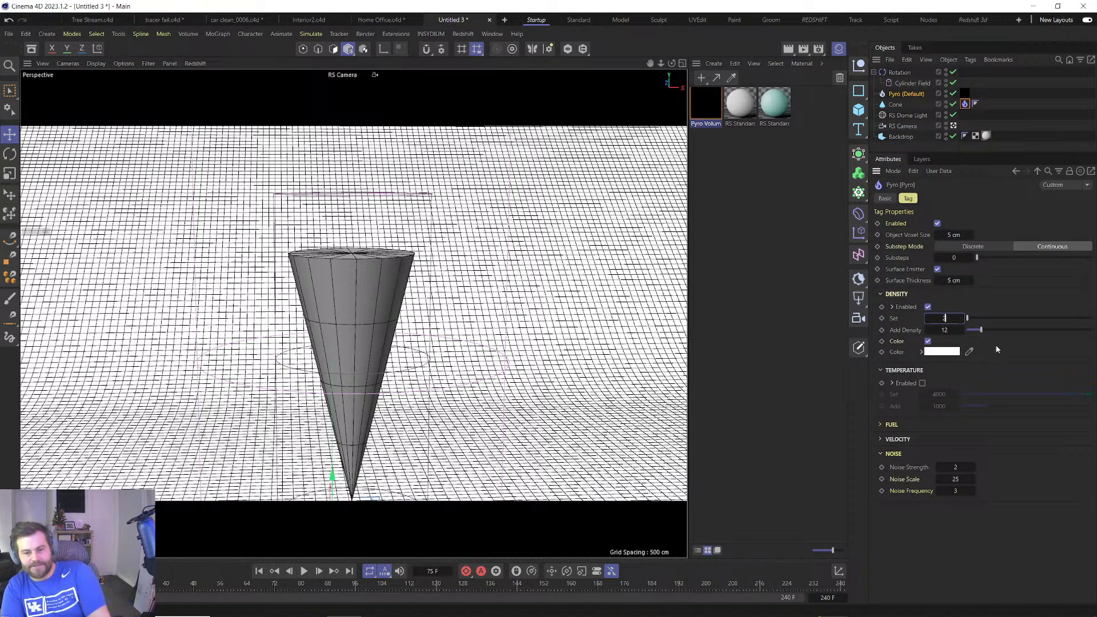
key(Return)
click(952, 280)
text(10)
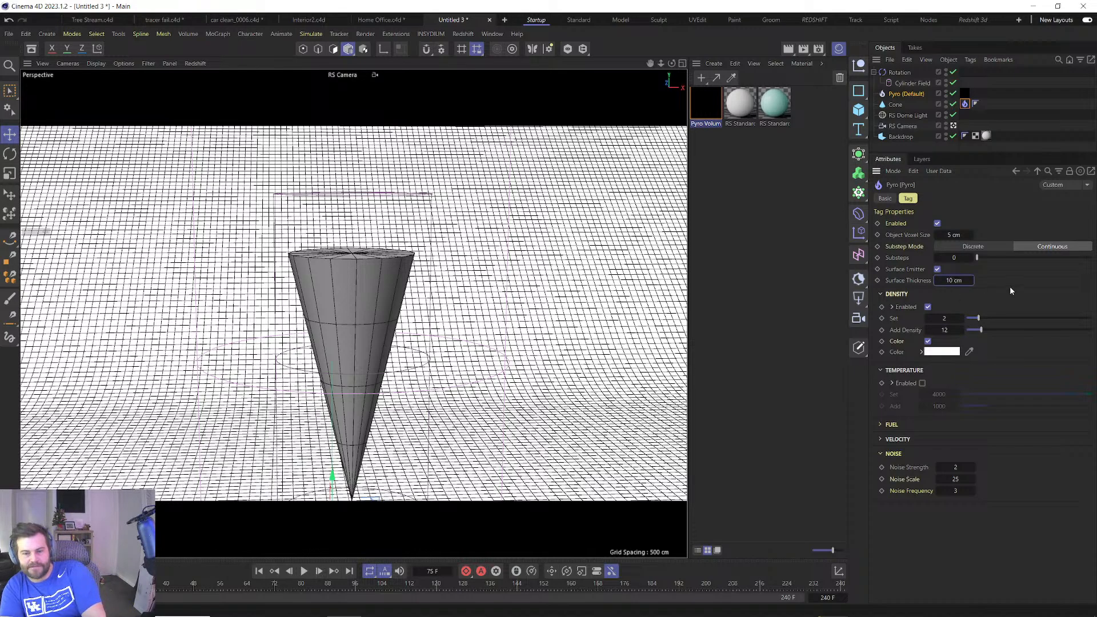
key(Return)
Set the Pyro object's Substeps to 1 and save the scene as skarknadp.c4d.
click(907, 94)
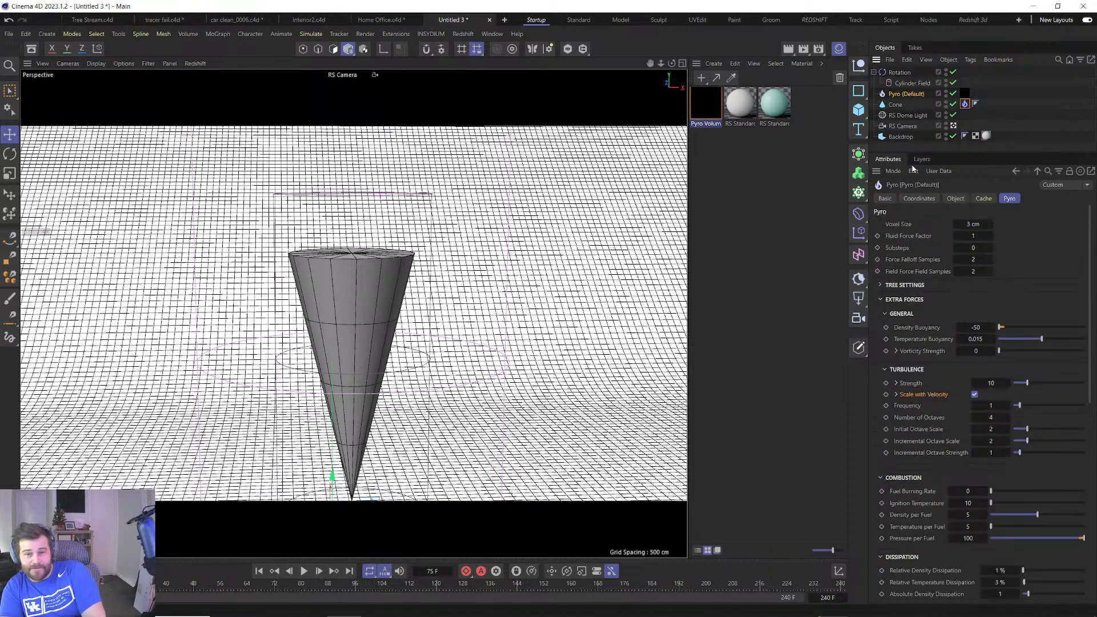
click(975, 247)
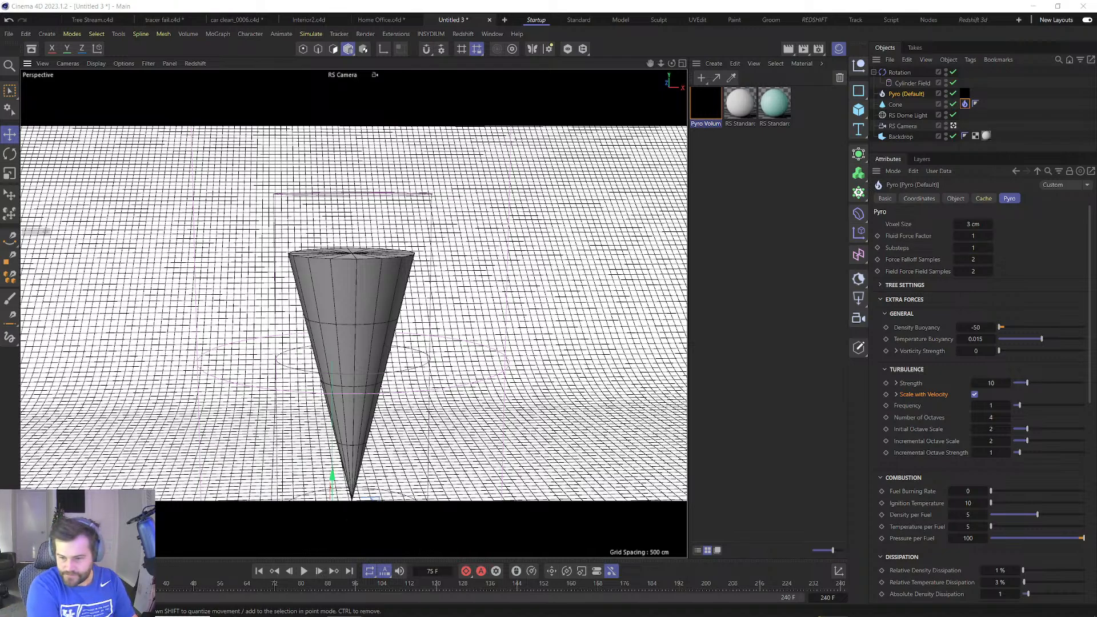
key(Return)
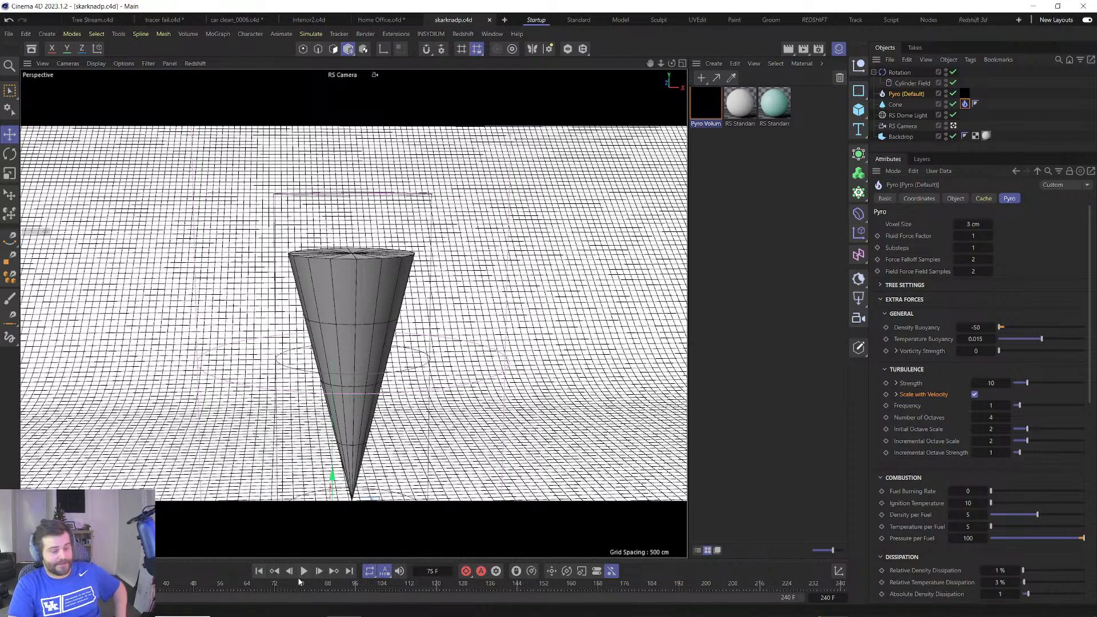
Play the simulation with the new substeps, dismiss the memory warning and stop at frame 27.
click(304, 571)
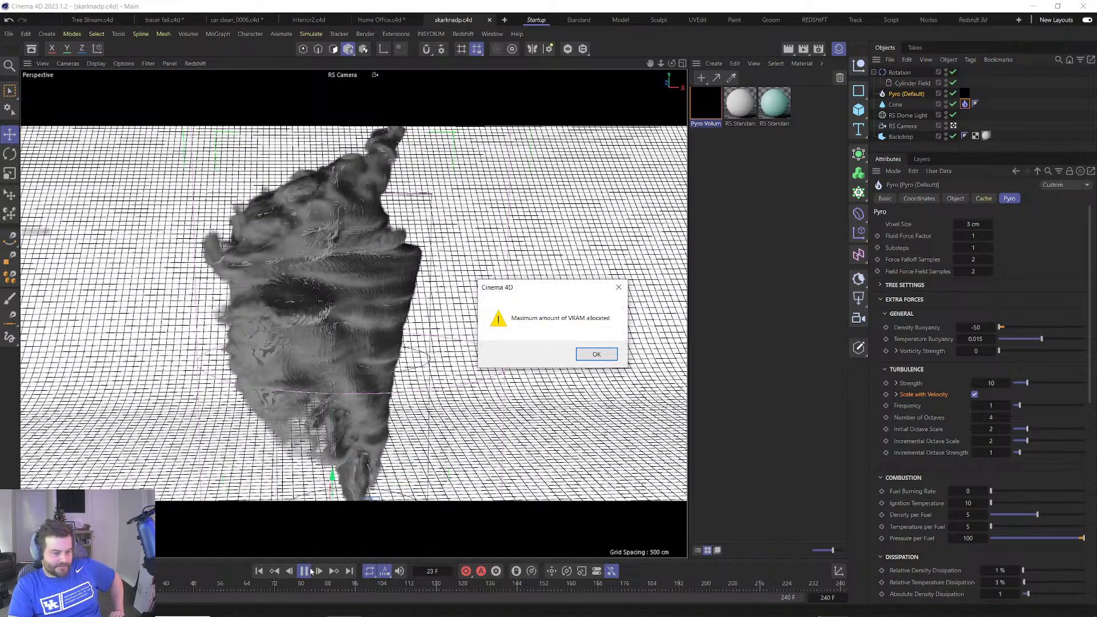
click(595, 354)
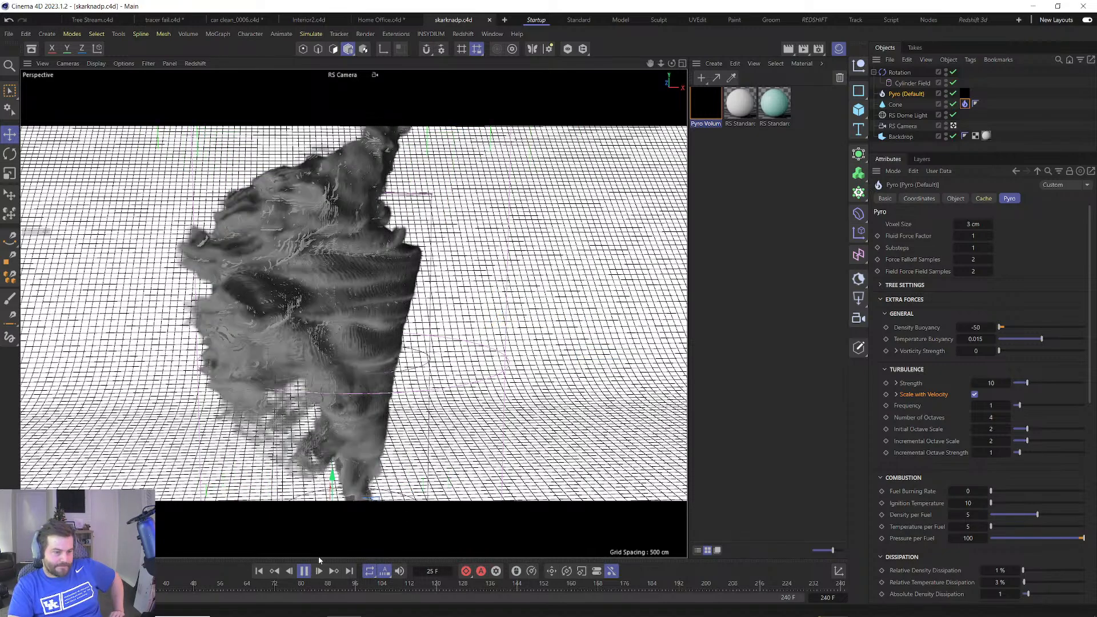
click(305, 571)
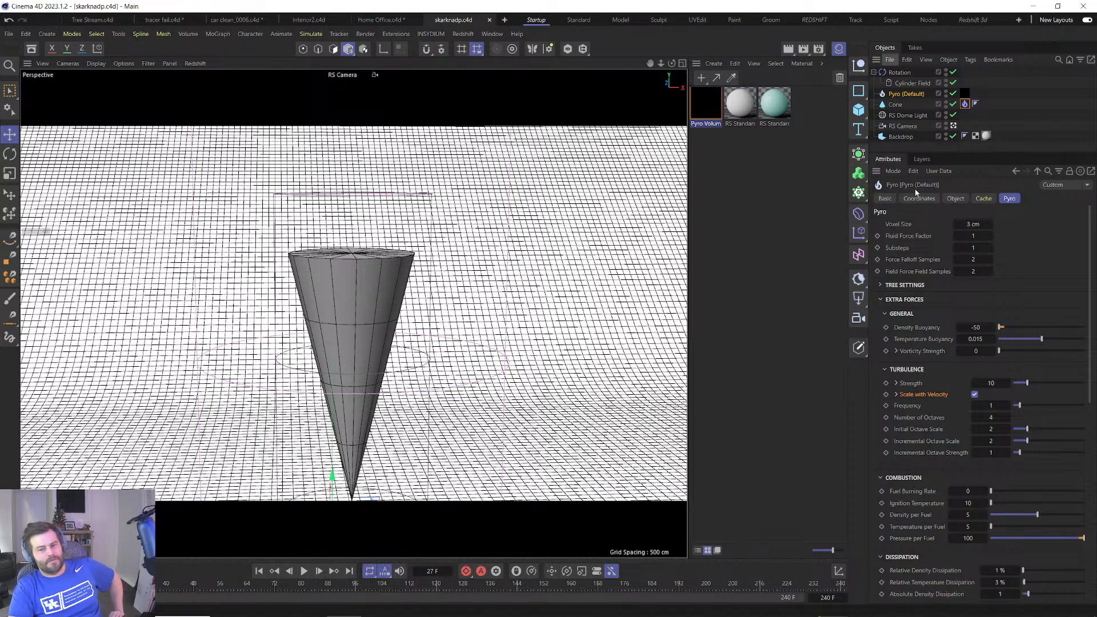
Try a Density Buoyancy of -577.8 by playing the simulation up to frame 12.
drag(981, 327, 686, 371)
click(304, 571)
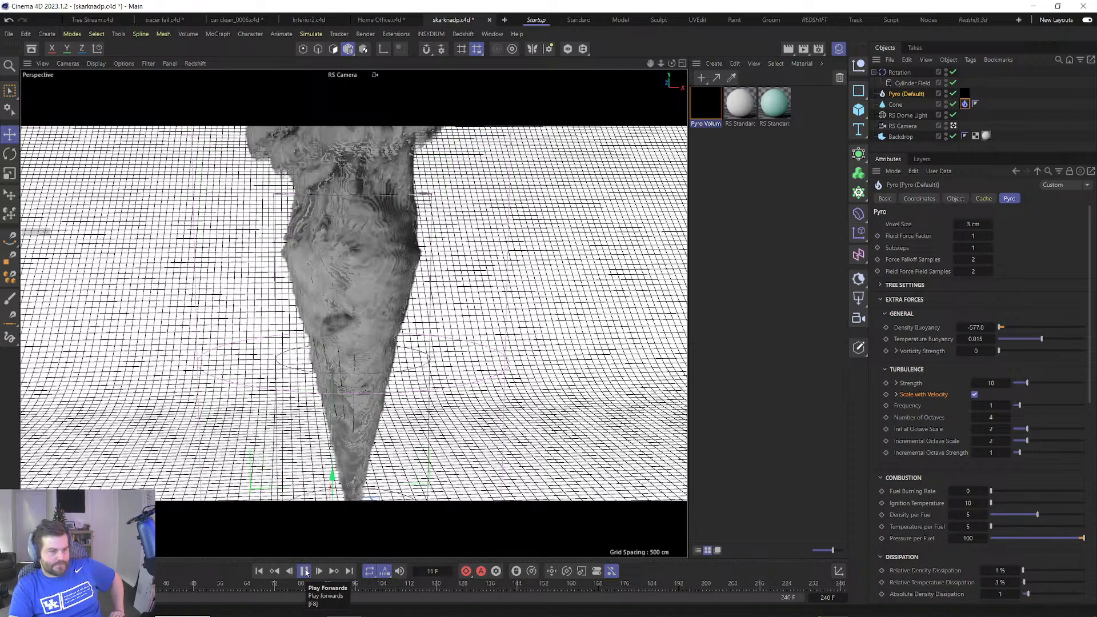
click(304, 571)
Set the Density Buoyancy to -150.4 and play the simulation from the first frame up to frame 25.
drag(974, 328, 1001, 326)
click(259, 570)
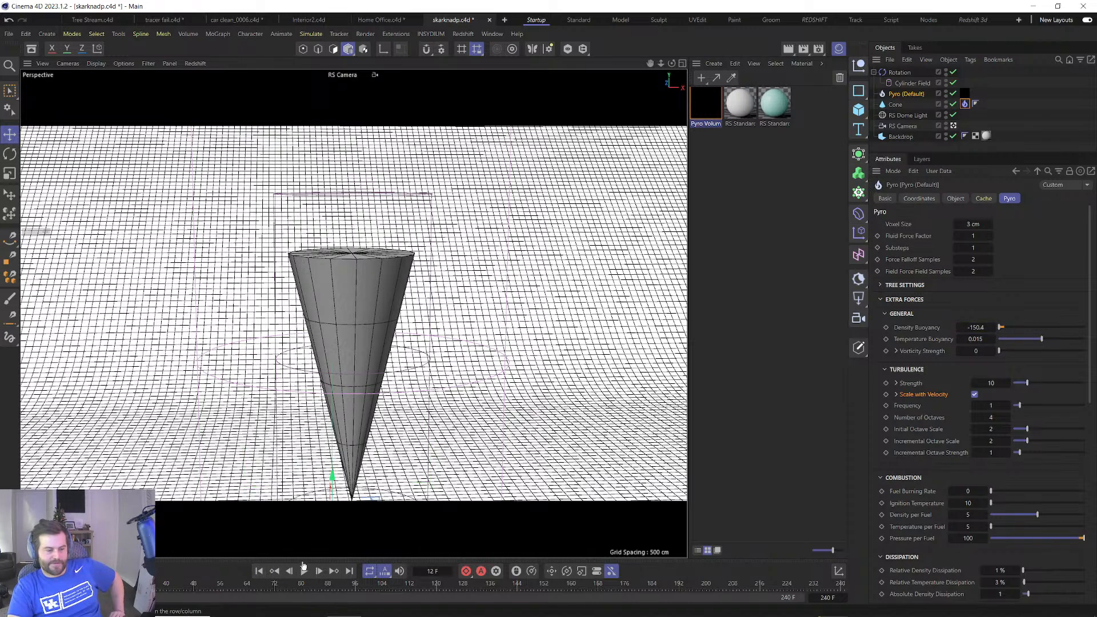
click(304, 571)
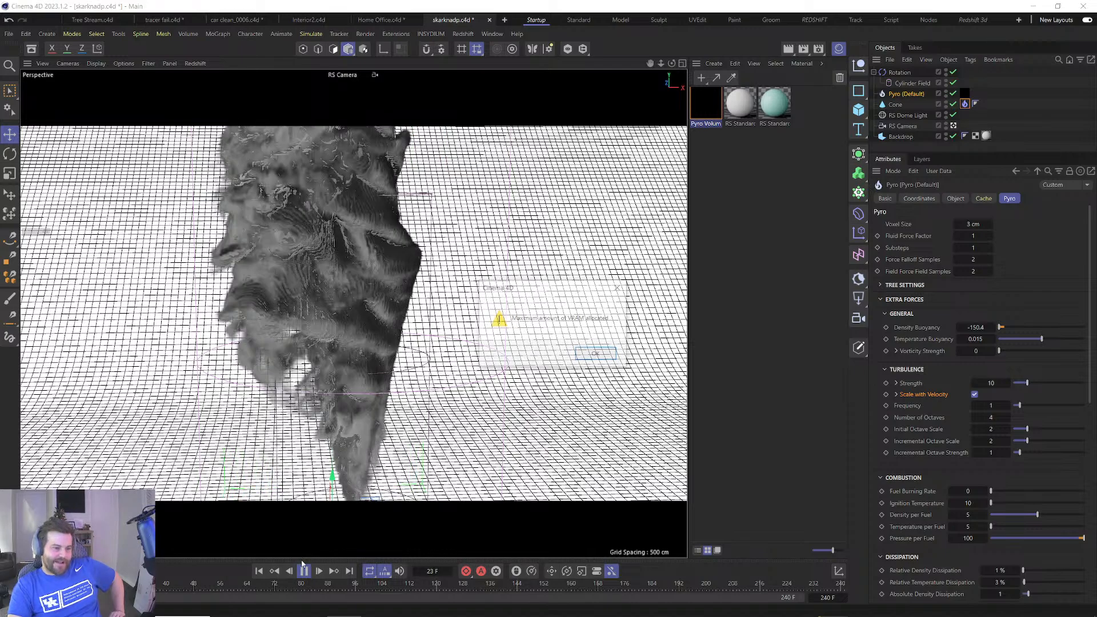
click(596, 355)
click(304, 570)
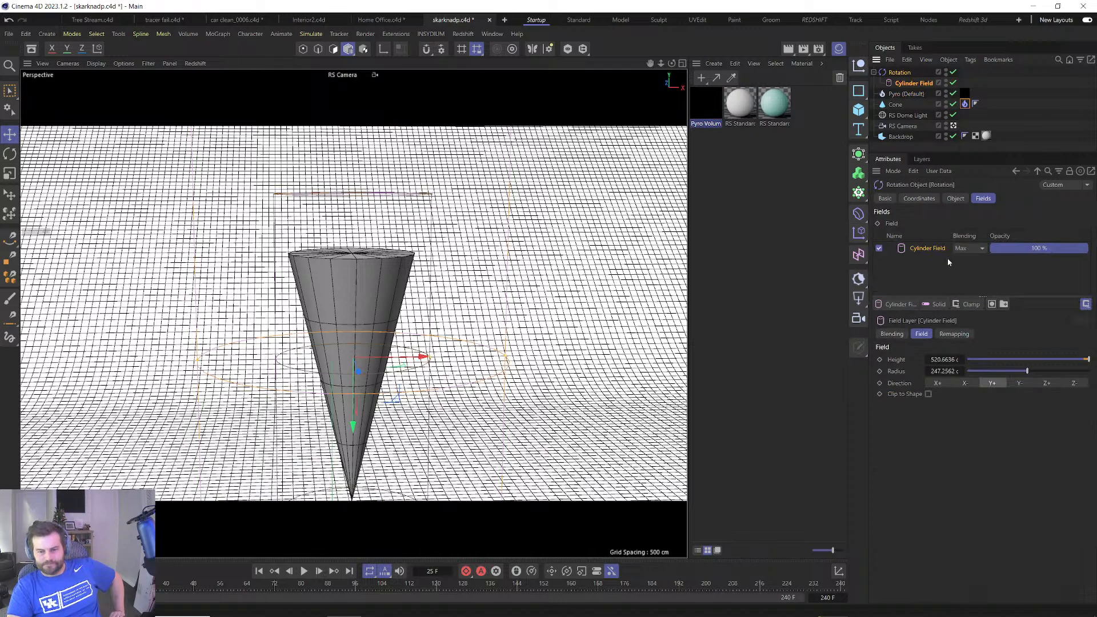
Set the Rotation force's mode to Force and its Angle Speed to 551.
click(963, 199)
click(942, 236)
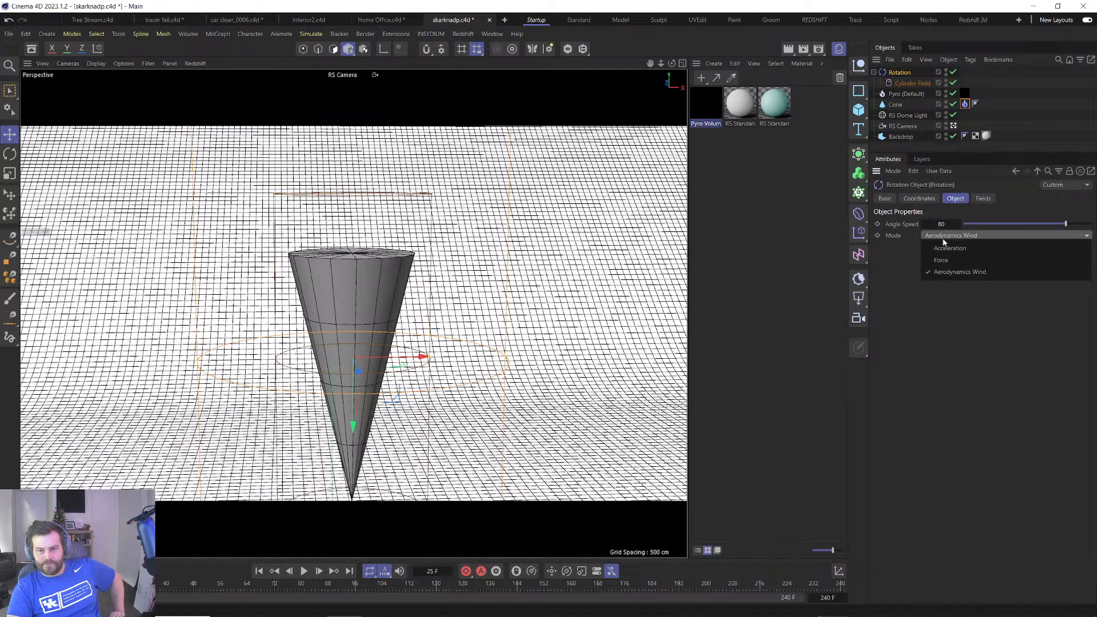
click(944, 260)
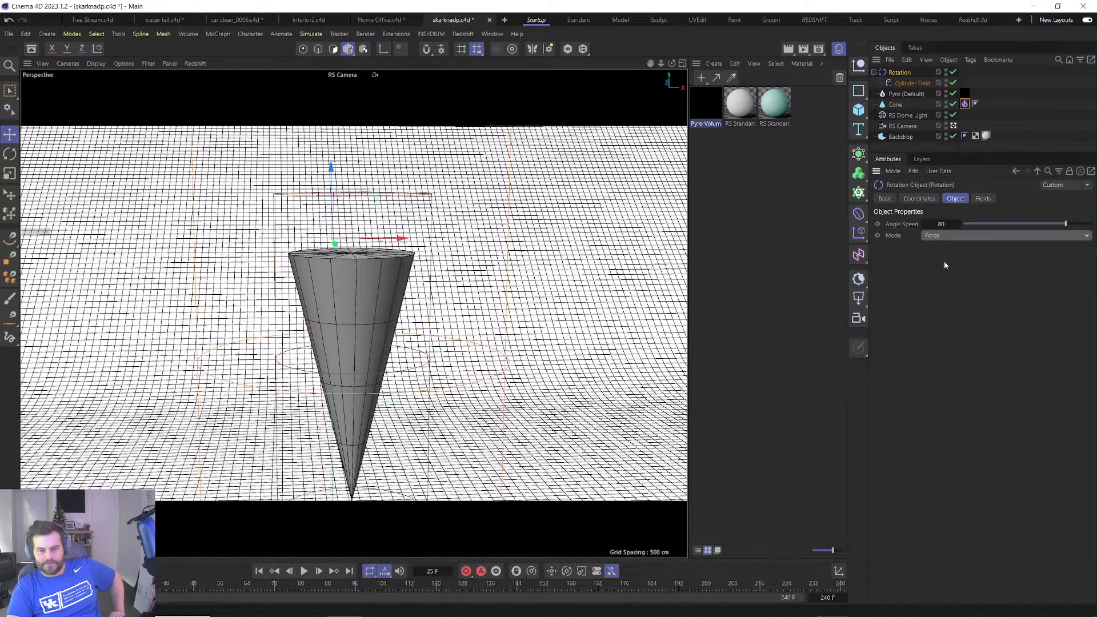
drag(941, 224, 971, 224)
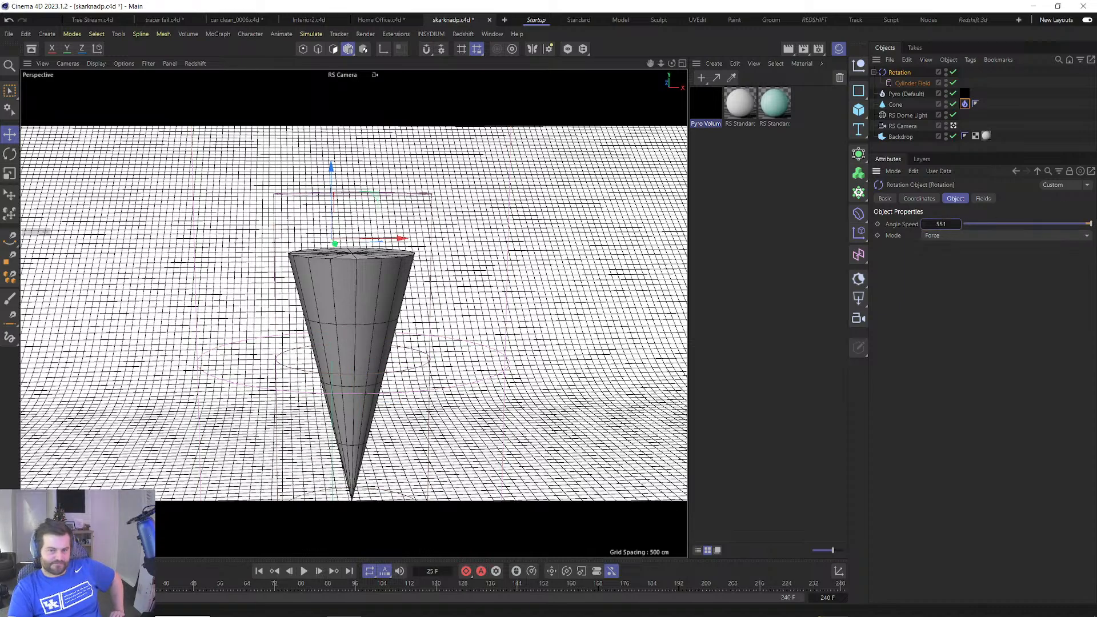
Play the simulation from the first frame up to frame 12 in Force mode and dismiss the memory warning.
click(259, 571)
click(304, 571)
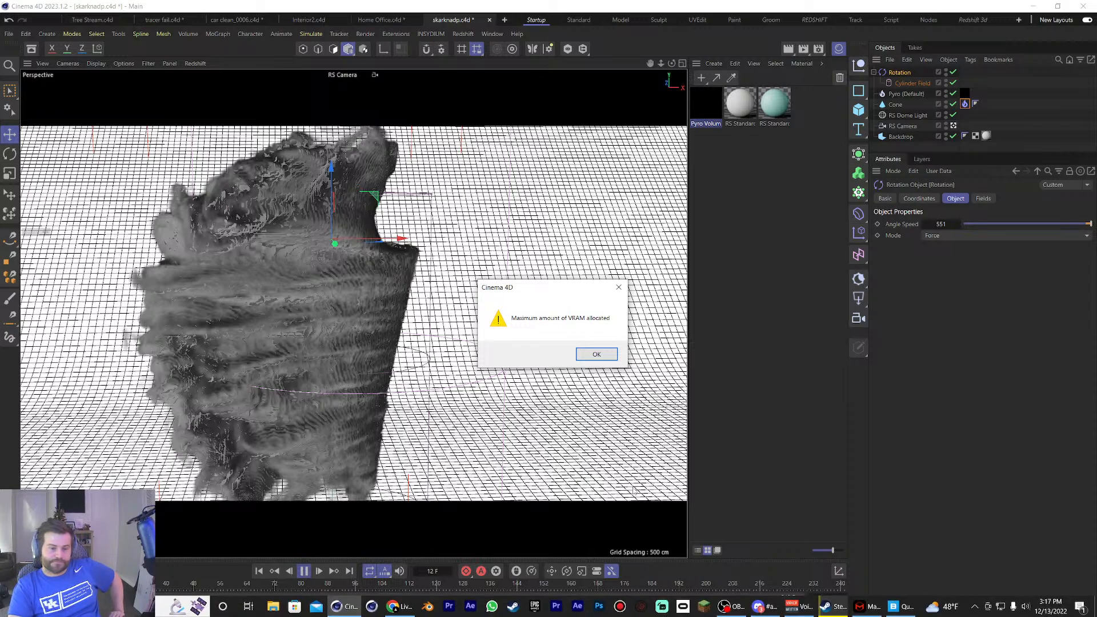
click(588, 352)
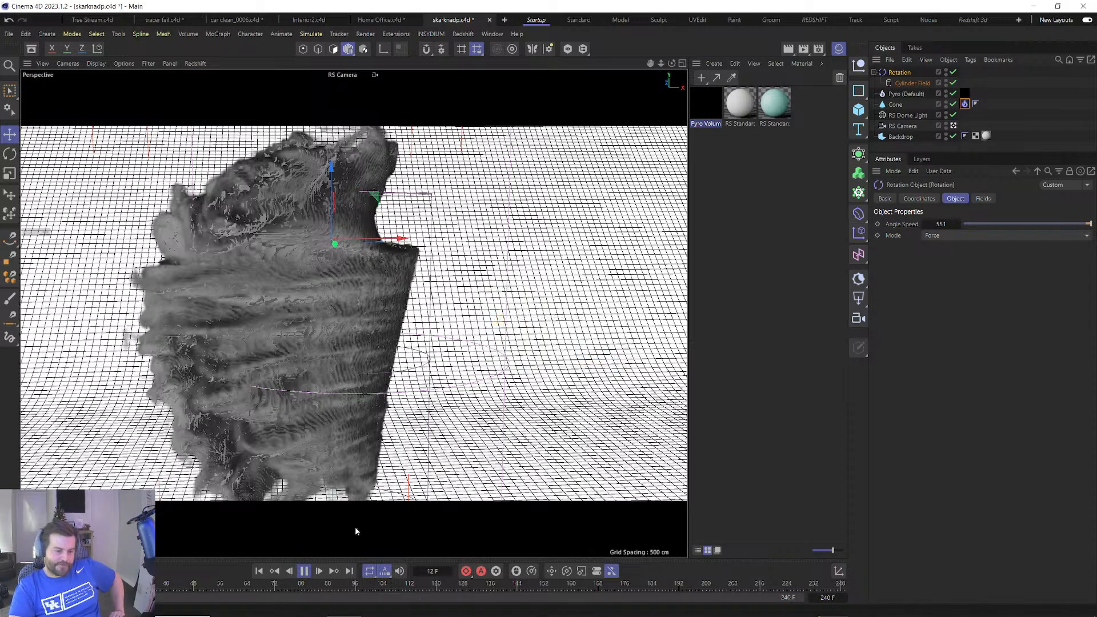
Restart the simulation, set the Rotation force's Angle Speed to 5 and dismiss the memory warning.
click(258, 571)
double_click(941, 224)
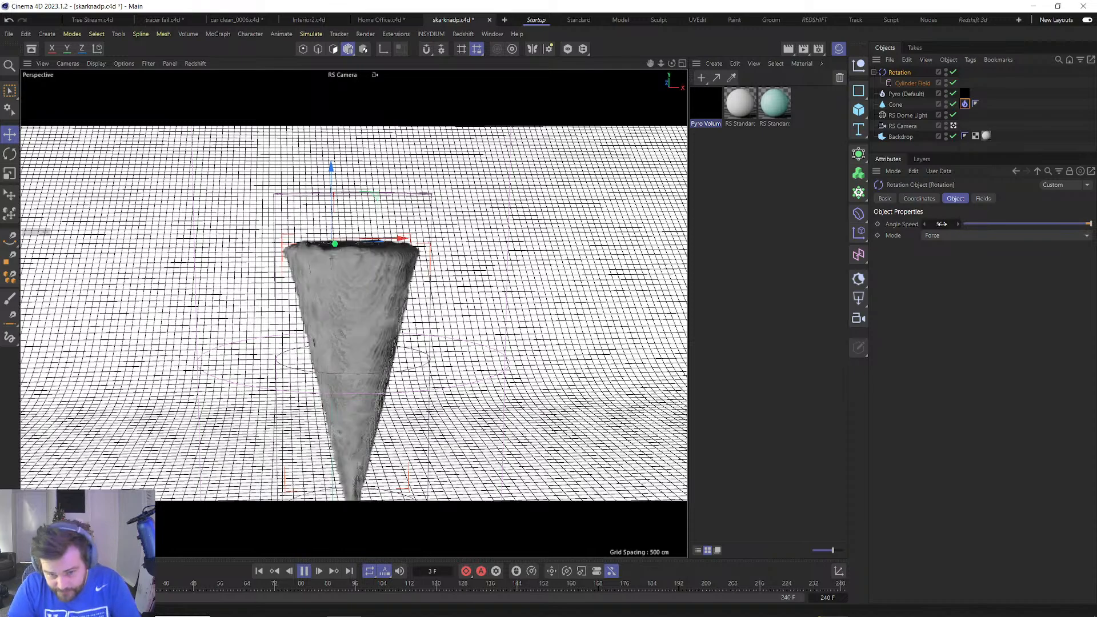
text(5)
key(Return)
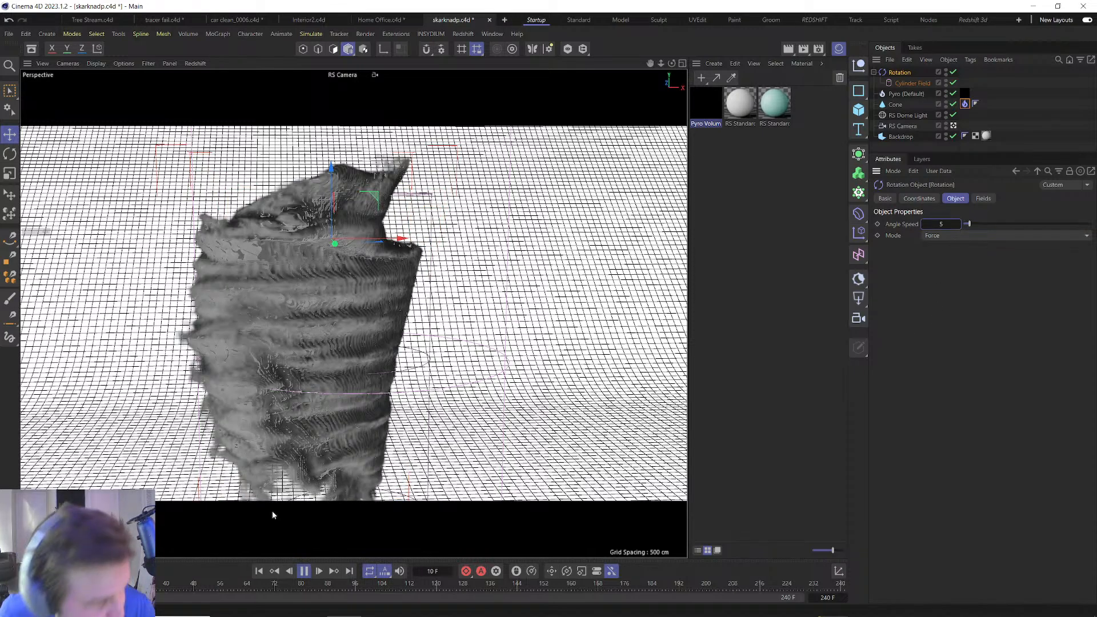
click(601, 354)
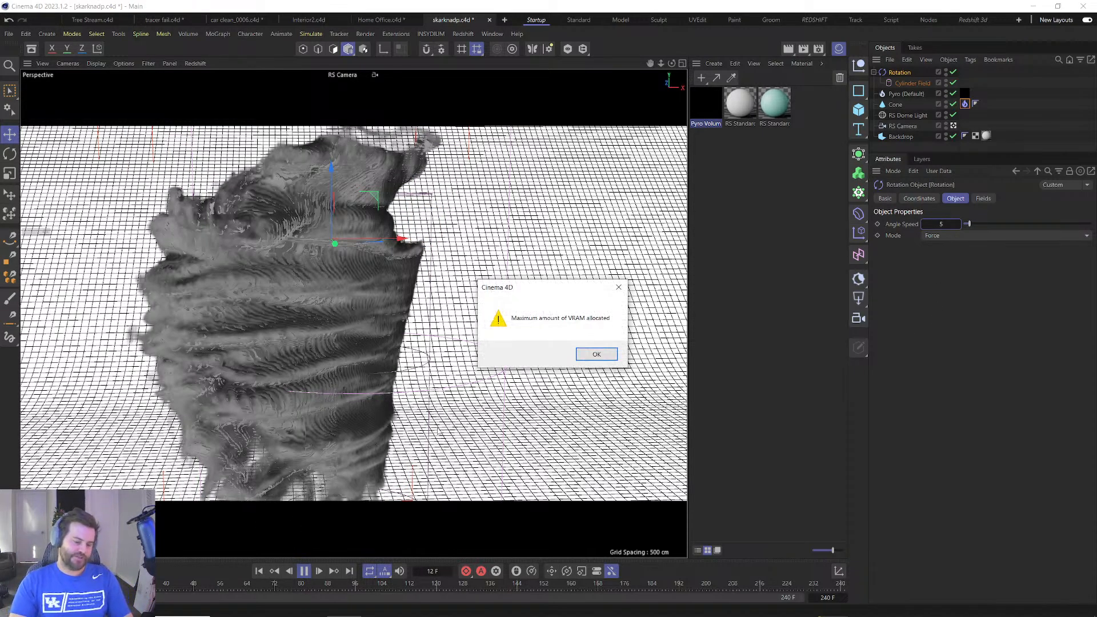
Replay the simulation from the first frame up to frame 25 and examine the whole smoke plume above the cone.
click(258, 573)
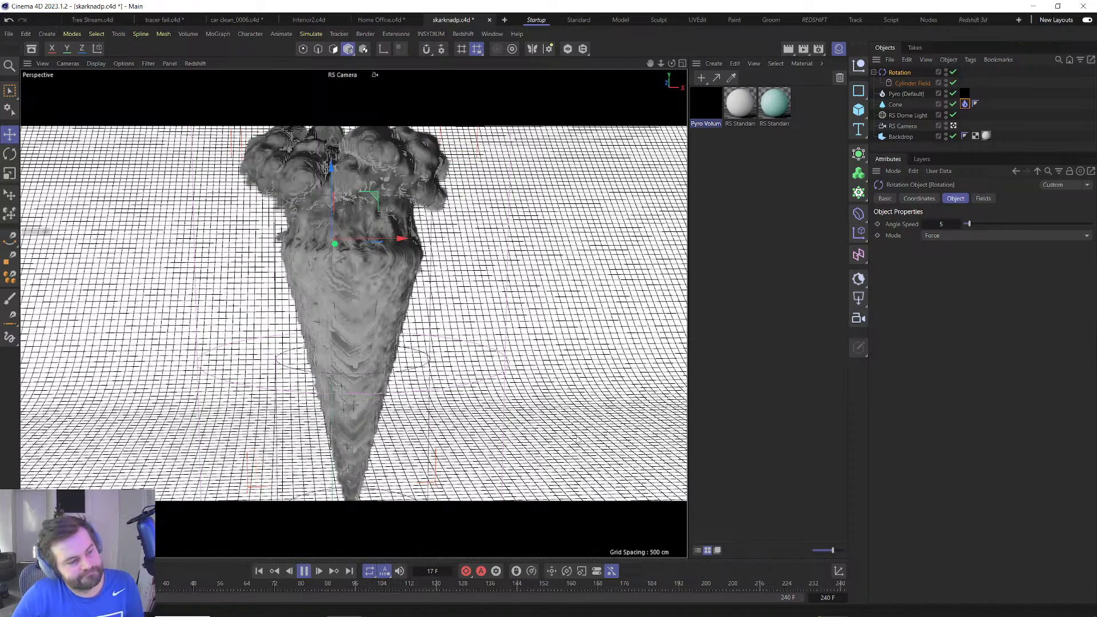
key(space)
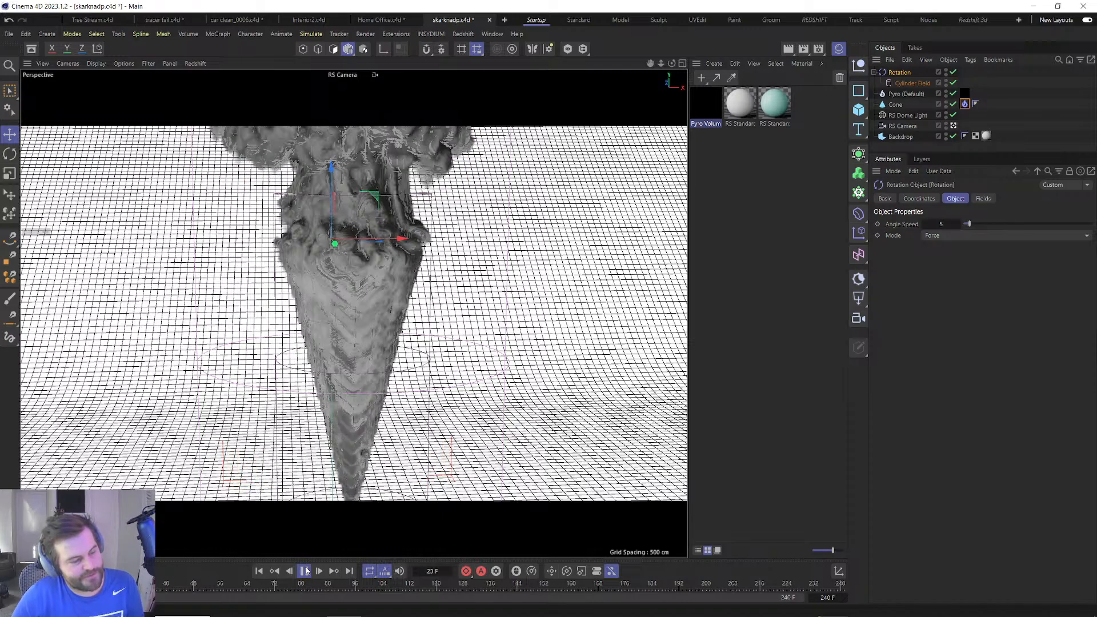
scroll(435, 359, down, 3)
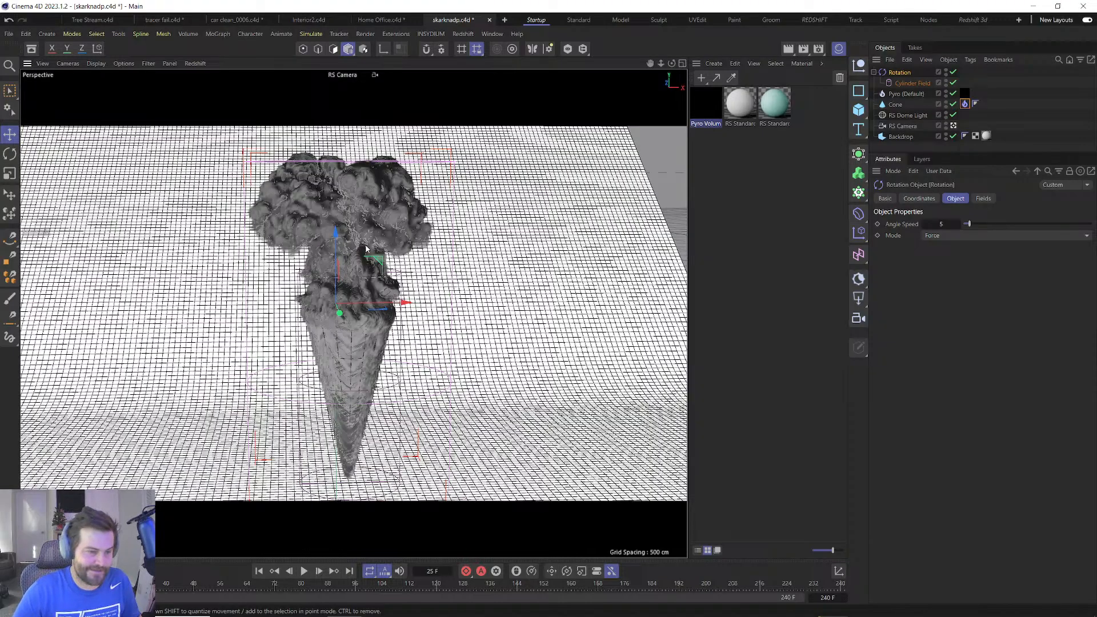
alt+drag(348, 252, 373, 293)
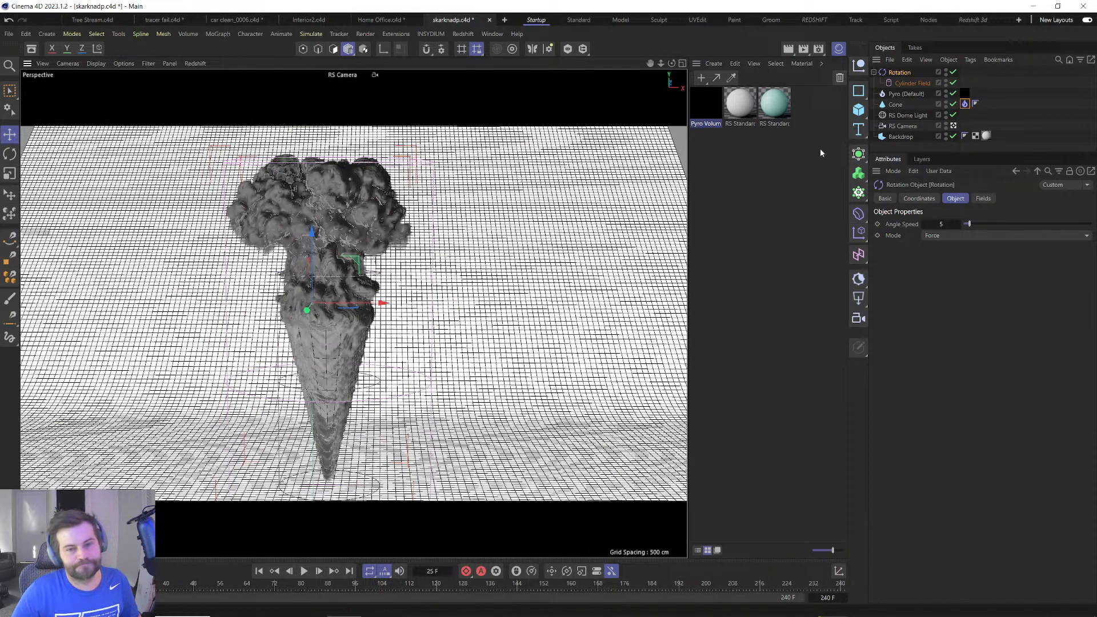
Enlarge the cone uniformly and lower it so its rim sits just beneath the smoke plume.
click(895, 104)
key(t)
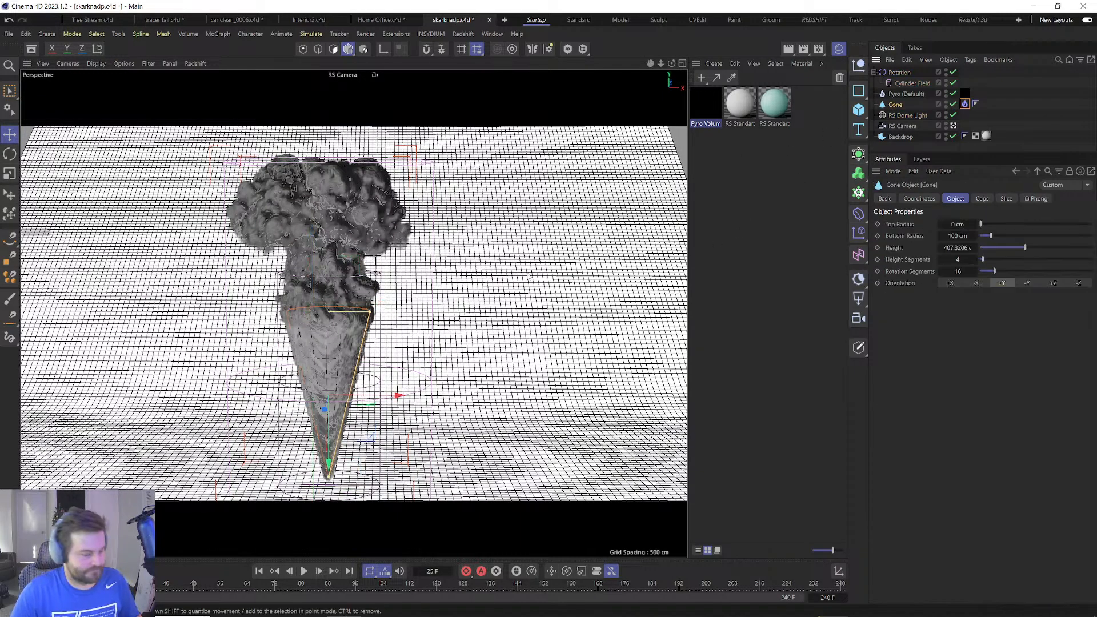
drag(495, 307, 552, 303)
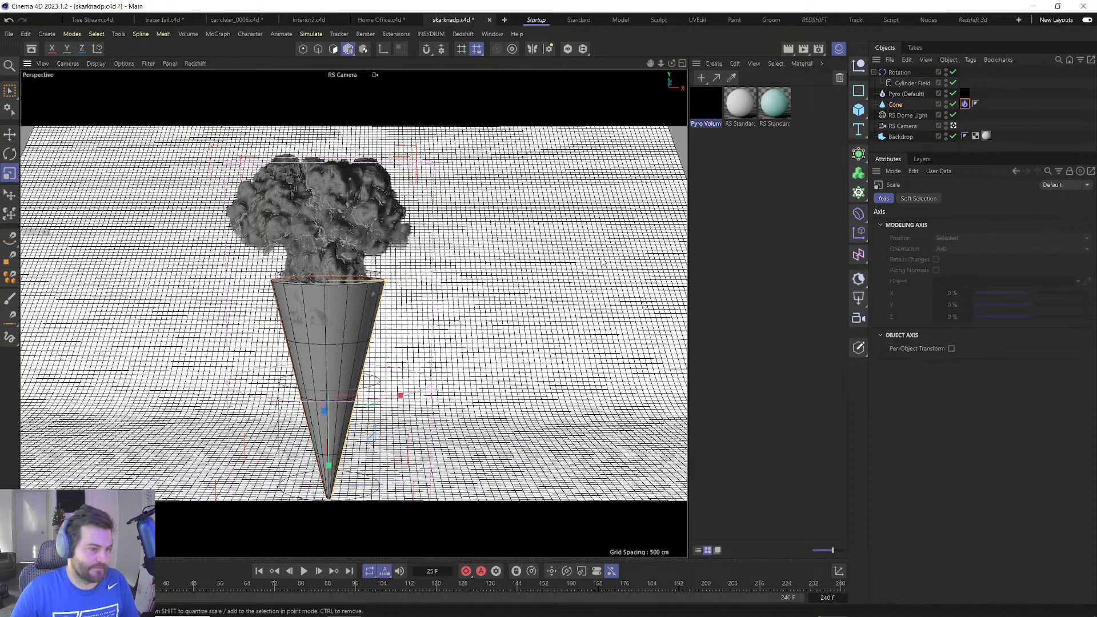
key(e)
drag(320, 393, 320, 425)
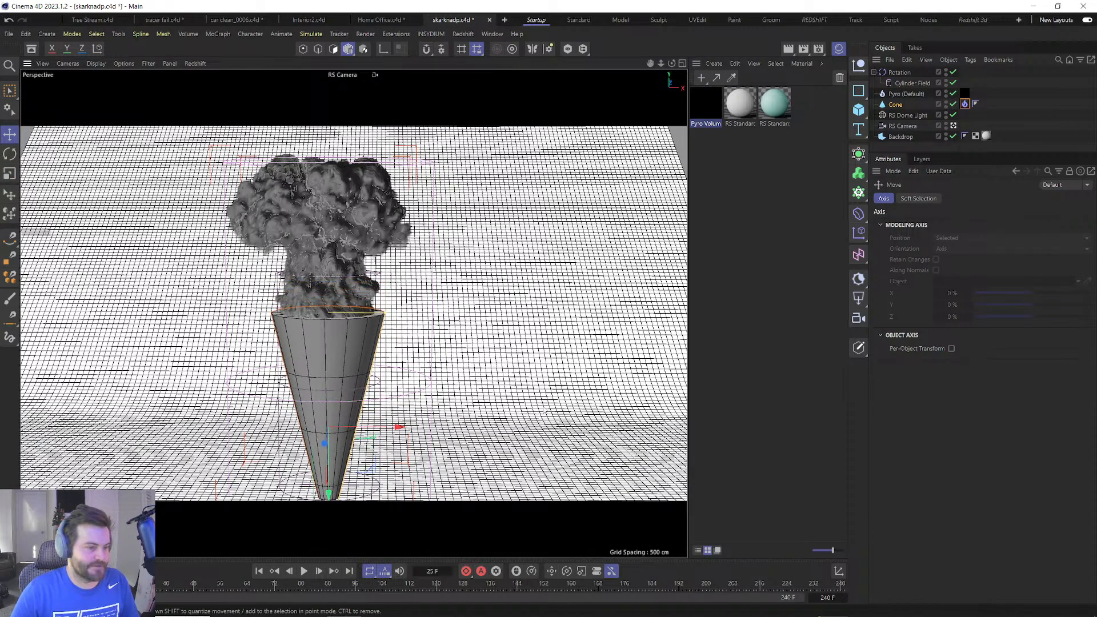
Assign the RS Standard.1 material to the cone and try to render the scene in the Redshift RenderView.
drag(764, 109, 360, 394)
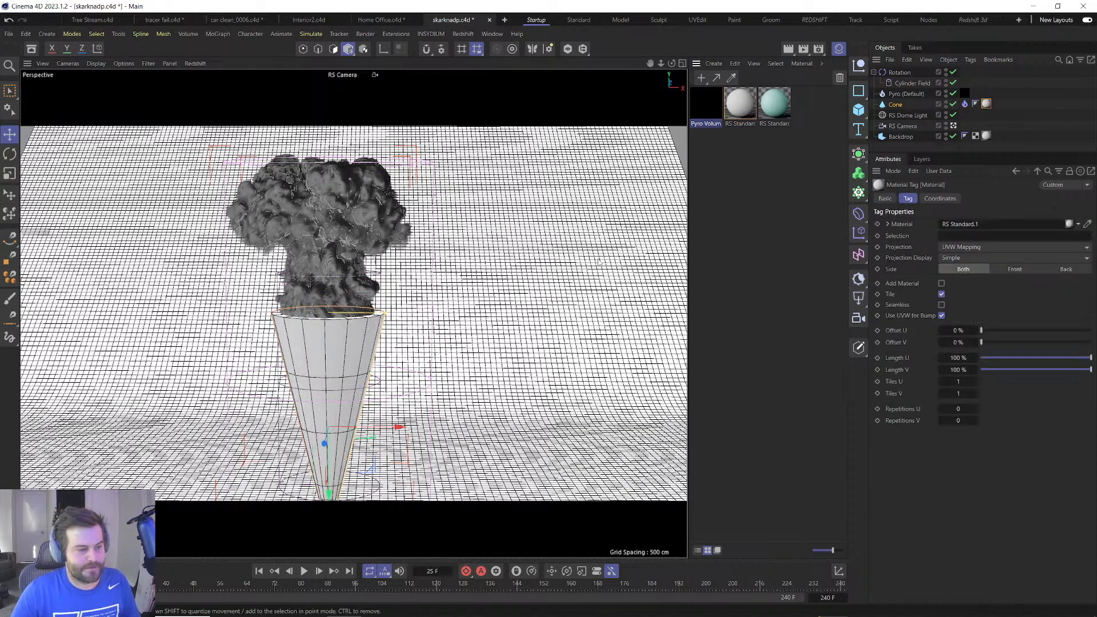
click(463, 34)
click(480, 121)
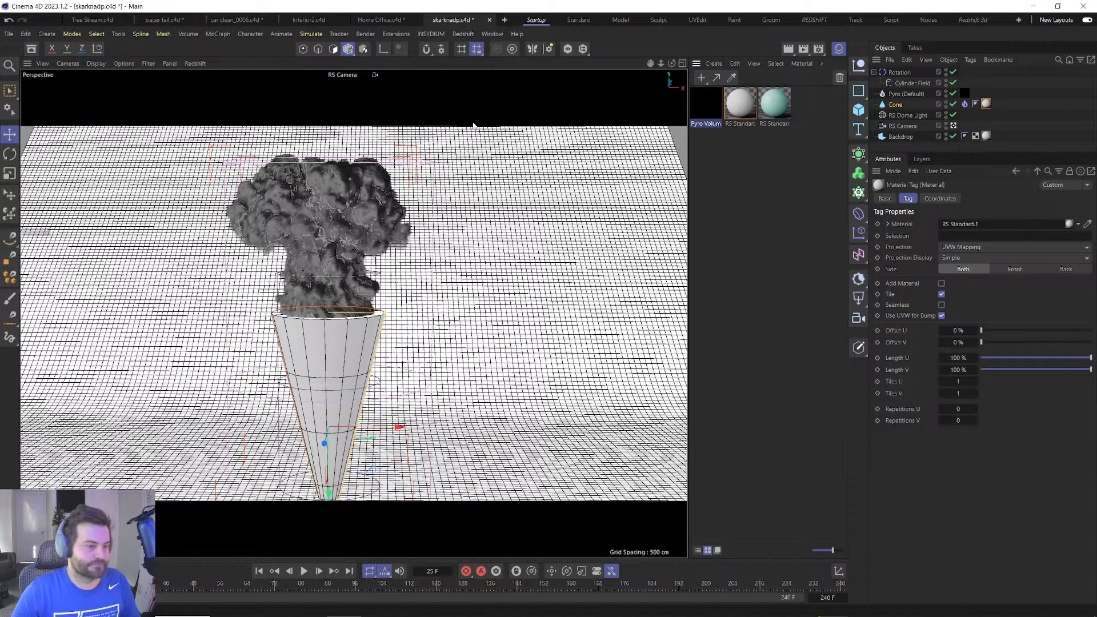
click(505, 154)
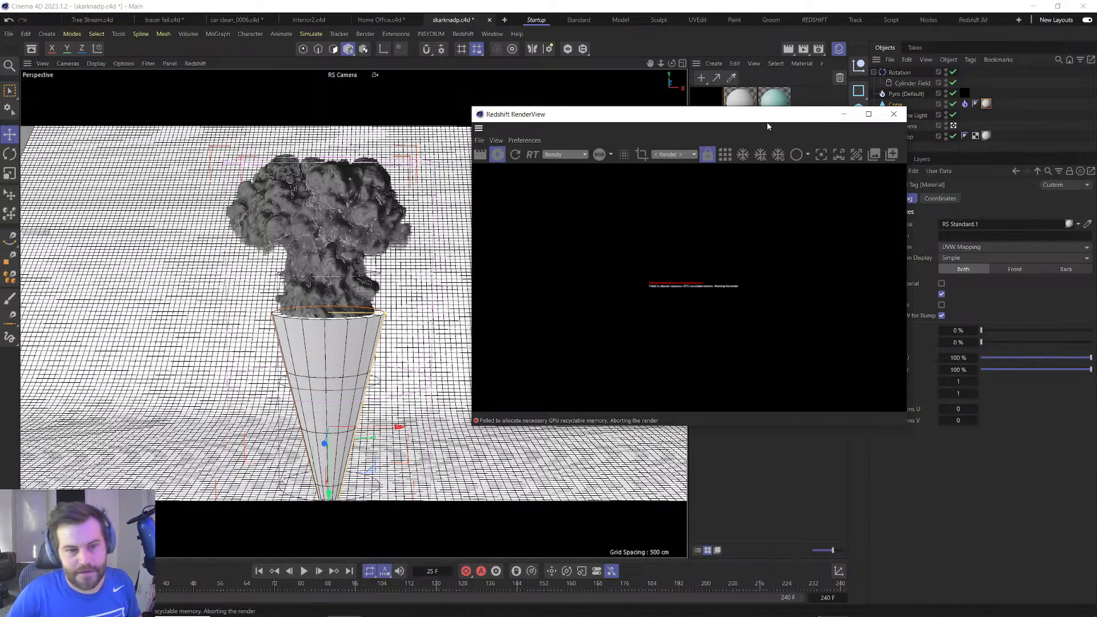
drag(672, 122, 334, 85)
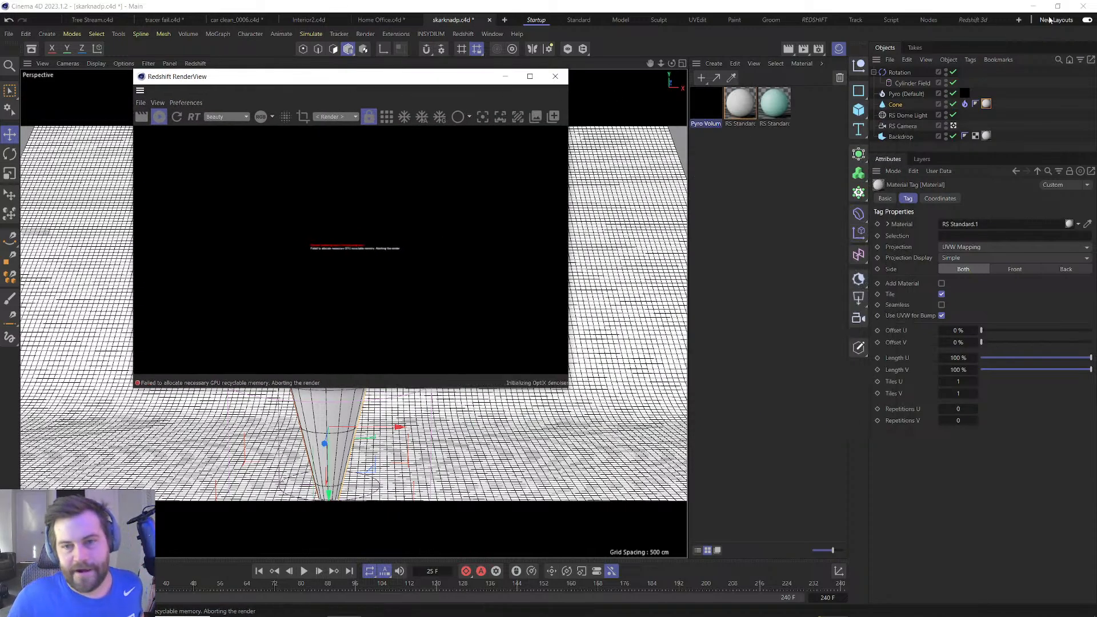
click(562, 78)
Quit Cinema 4D, saving skarknadp.c4d and tracer fail.c4d and discarding the changes to Home Office.c4d, car clean_0006.c4d and tree stream2.c4d.
click(1082, 6)
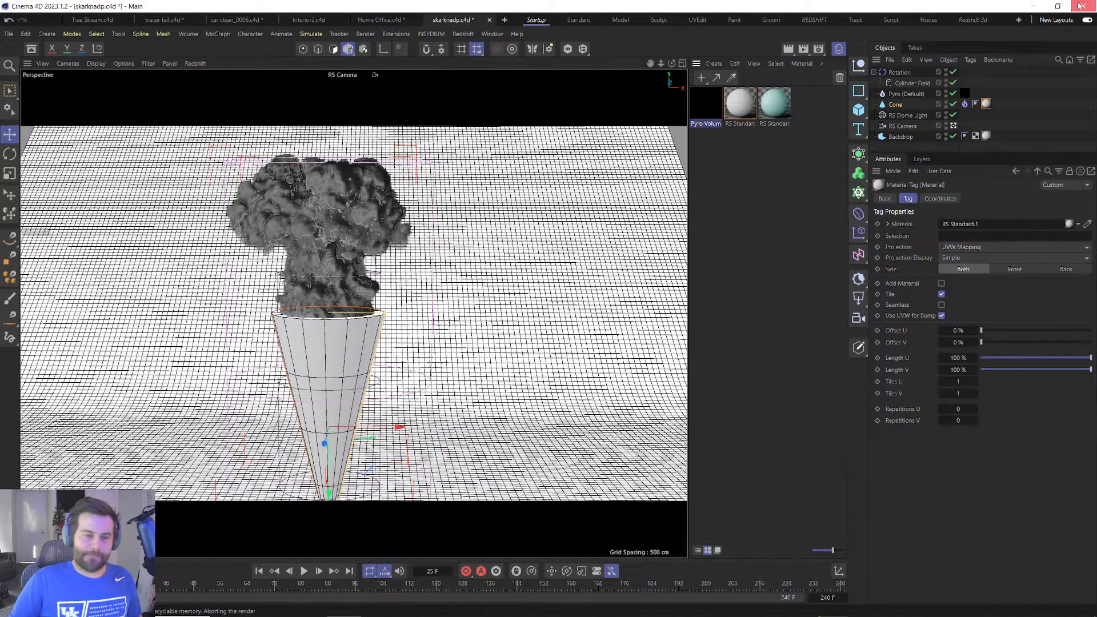
click(506, 358)
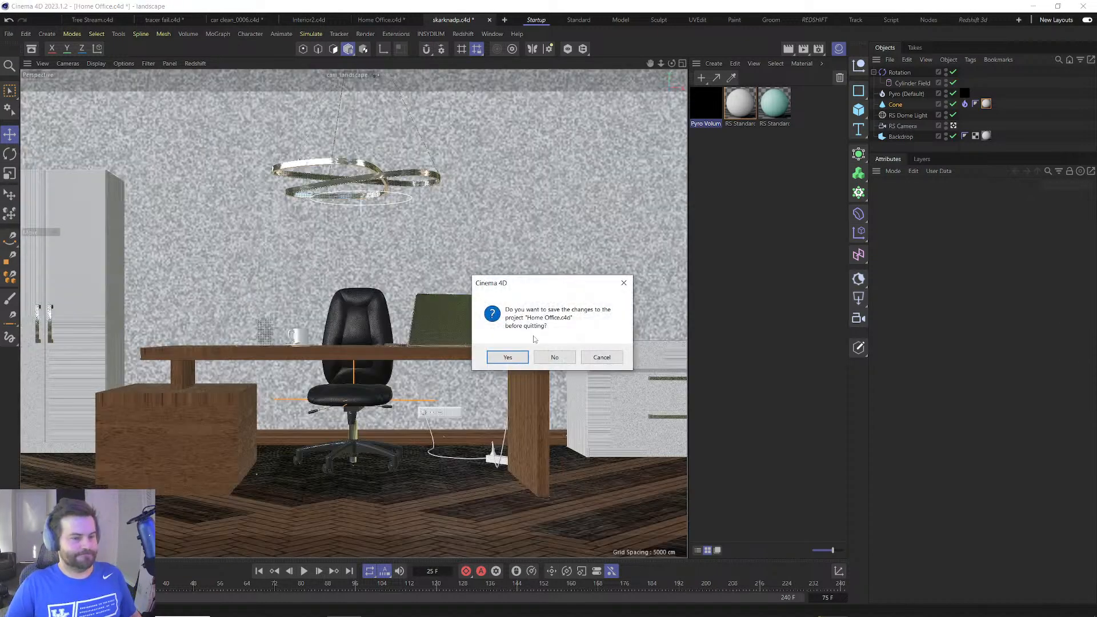
click(547, 357)
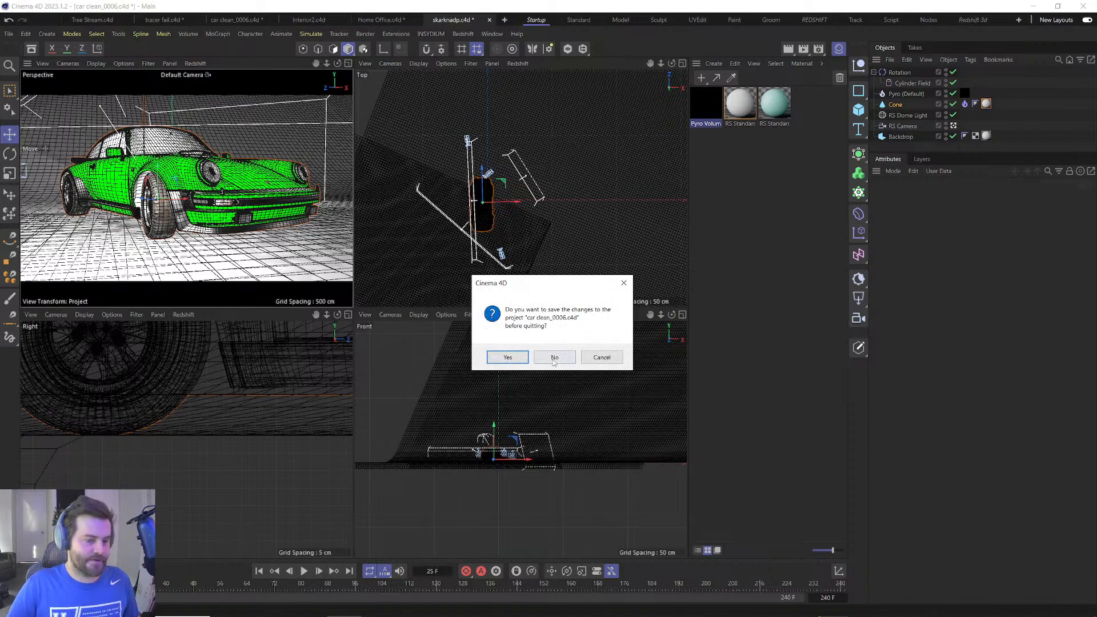
click(553, 358)
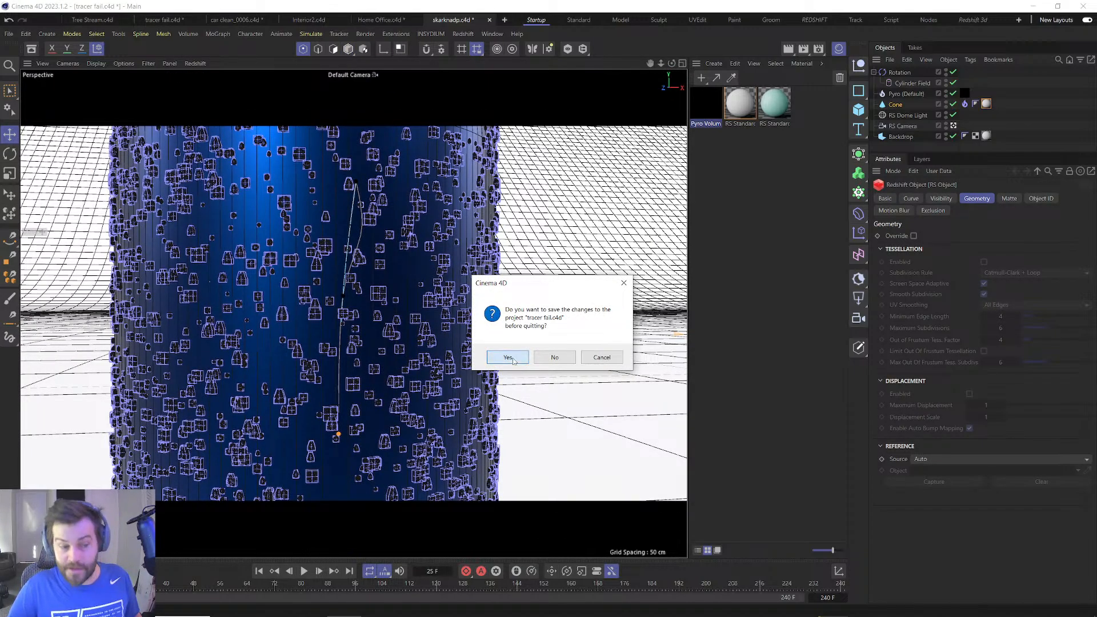
click(508, 357)
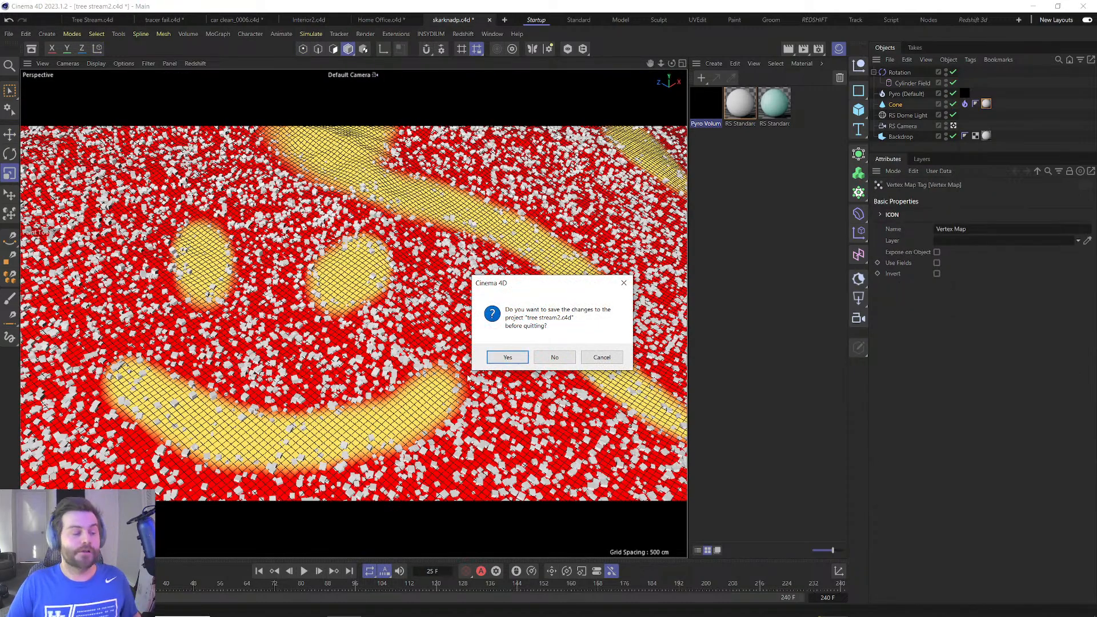
click(541, 360)
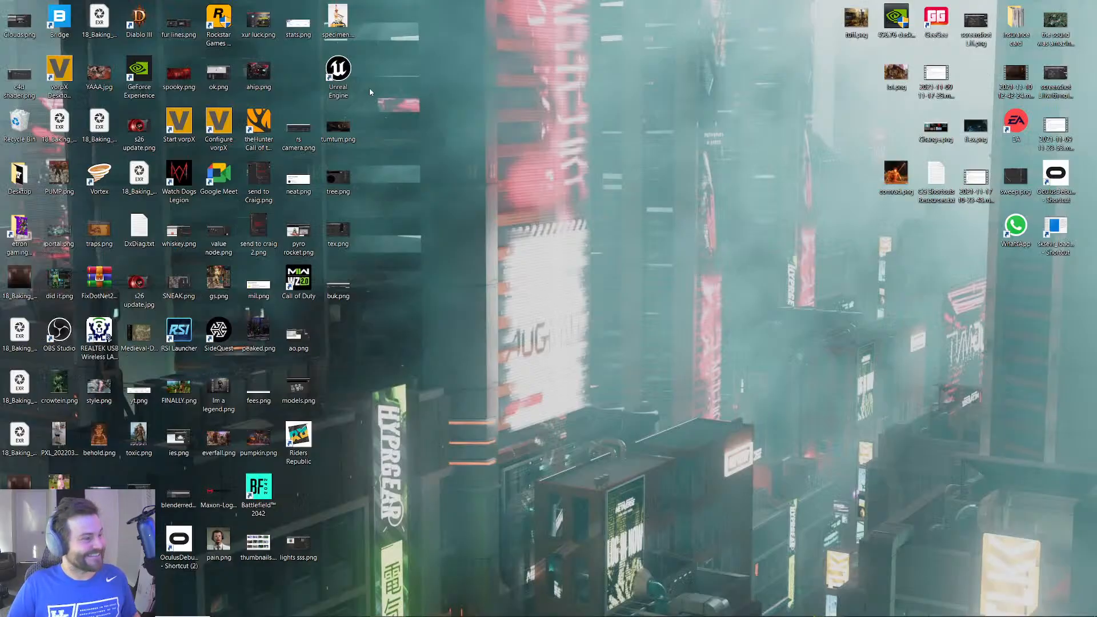
key(b)
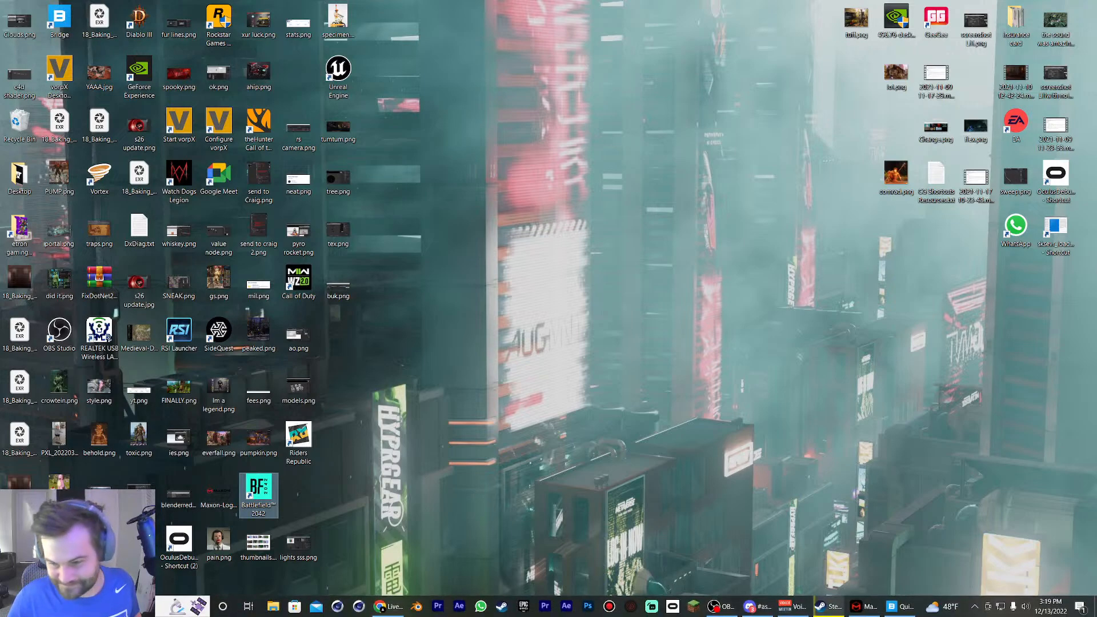